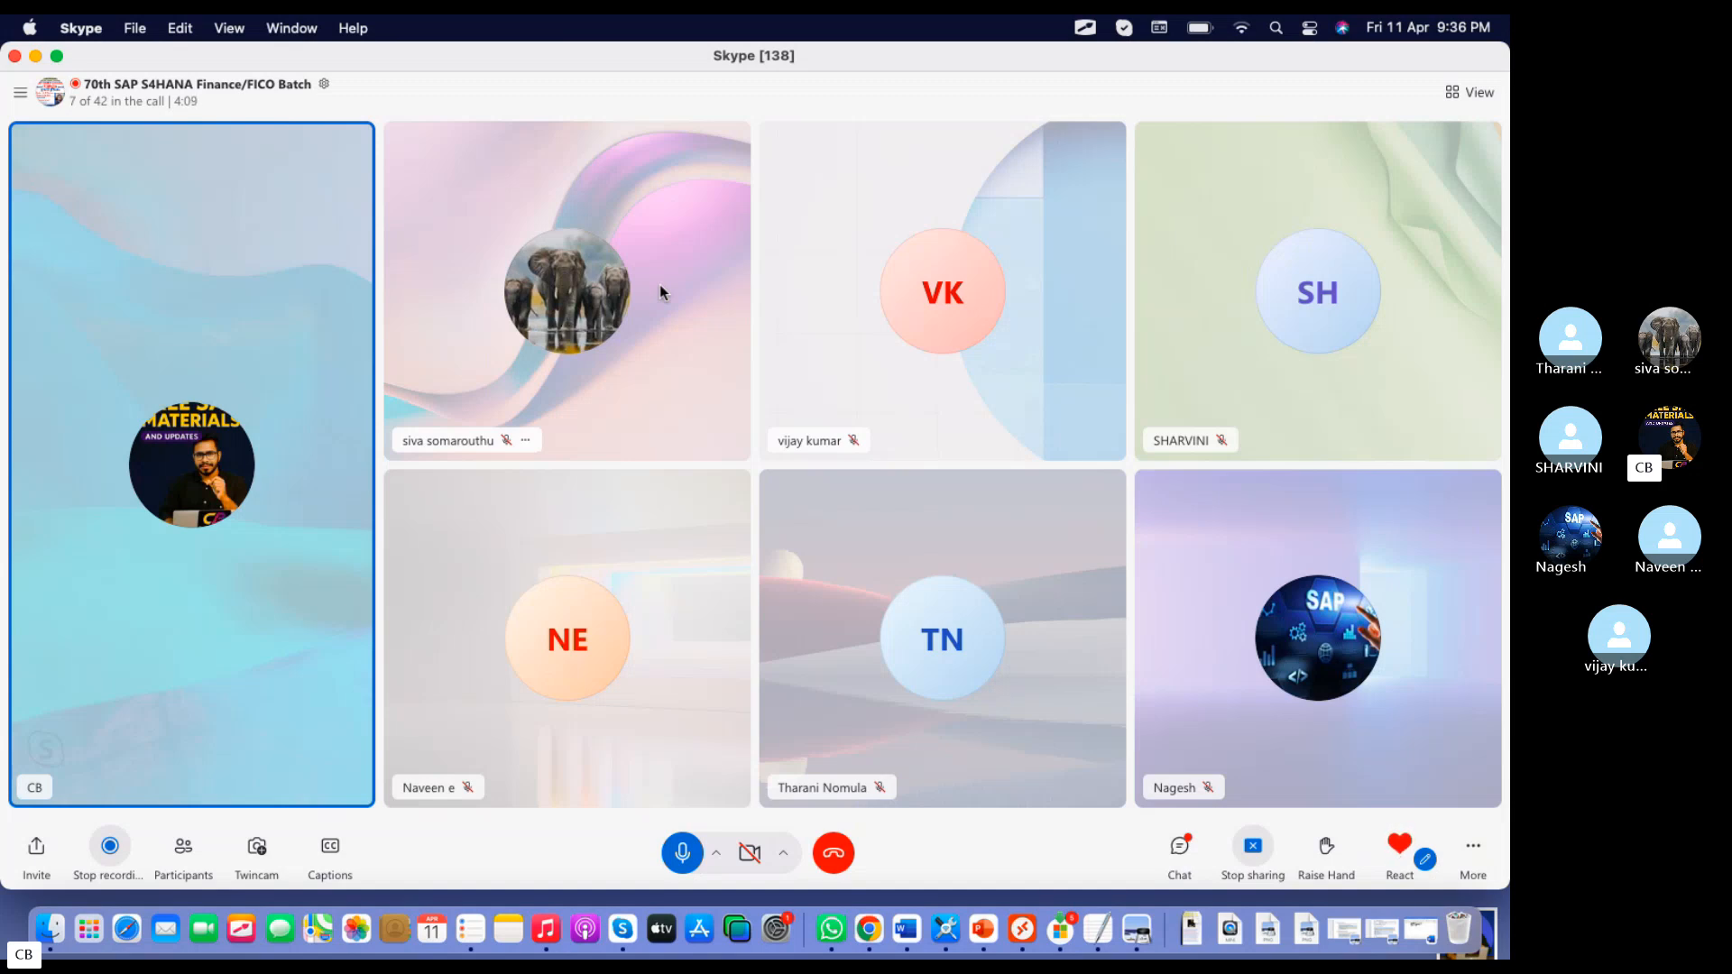
Switch to Microsoft Remote Desktop, connect to the second saved PC, and dismiss SAP's auto-logout notice
key("super+Tab")
double_click(553, 193)
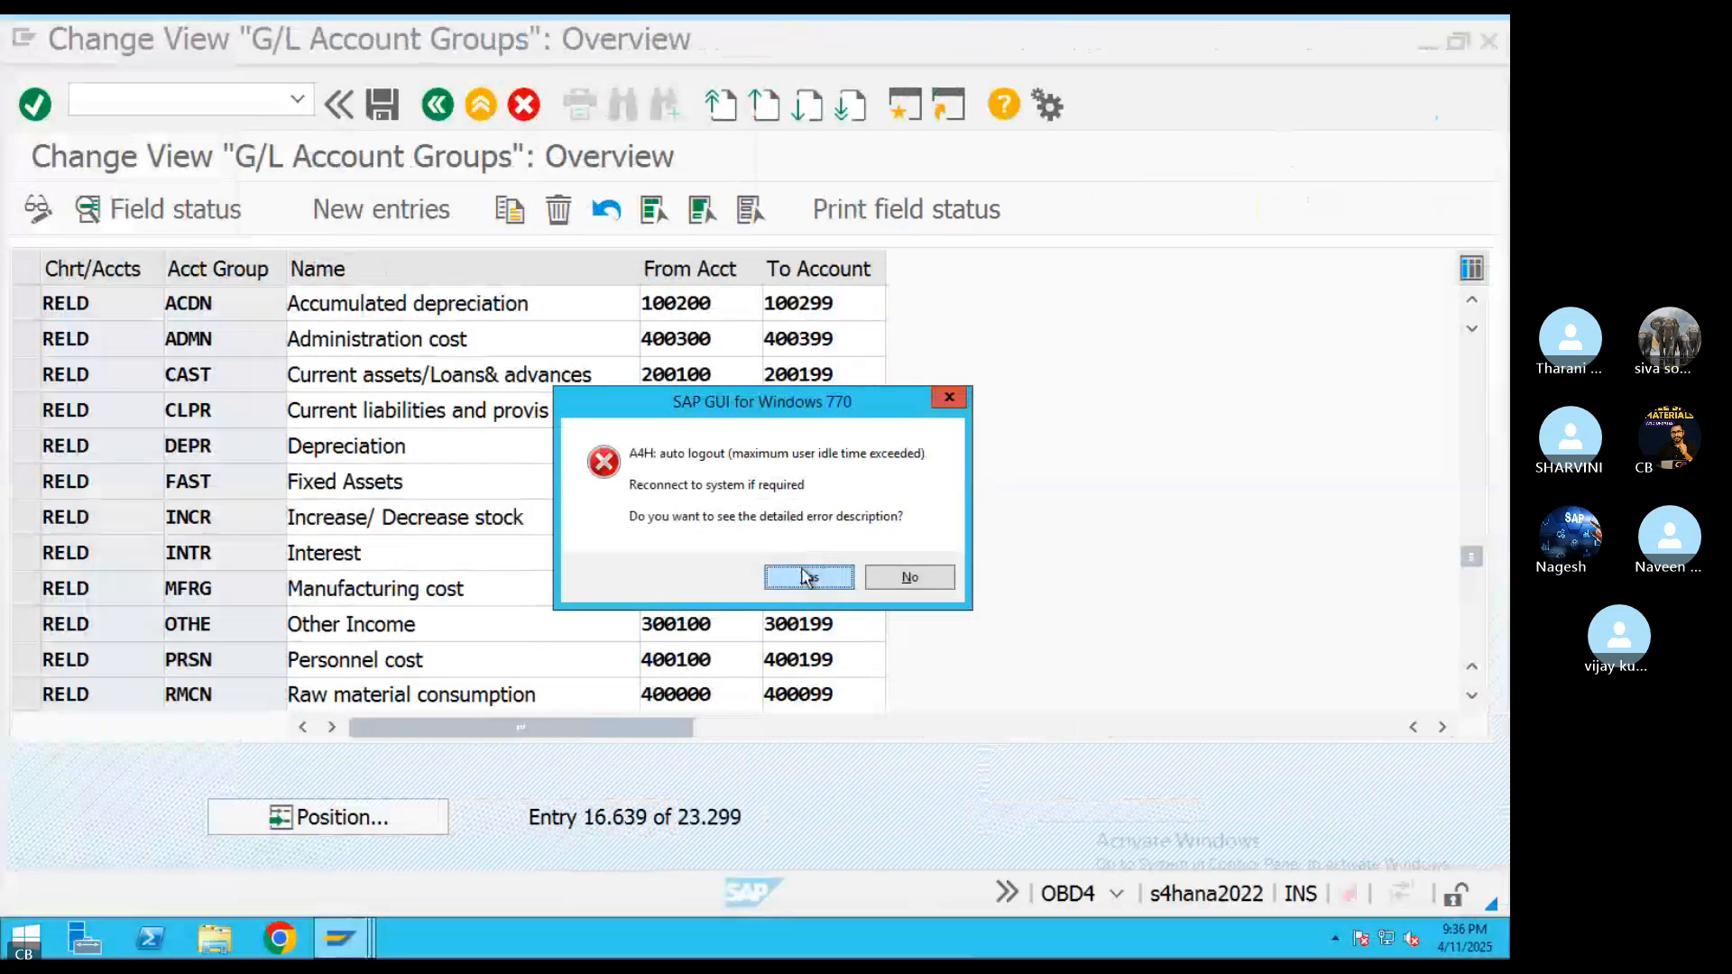
left_click(807, 579)
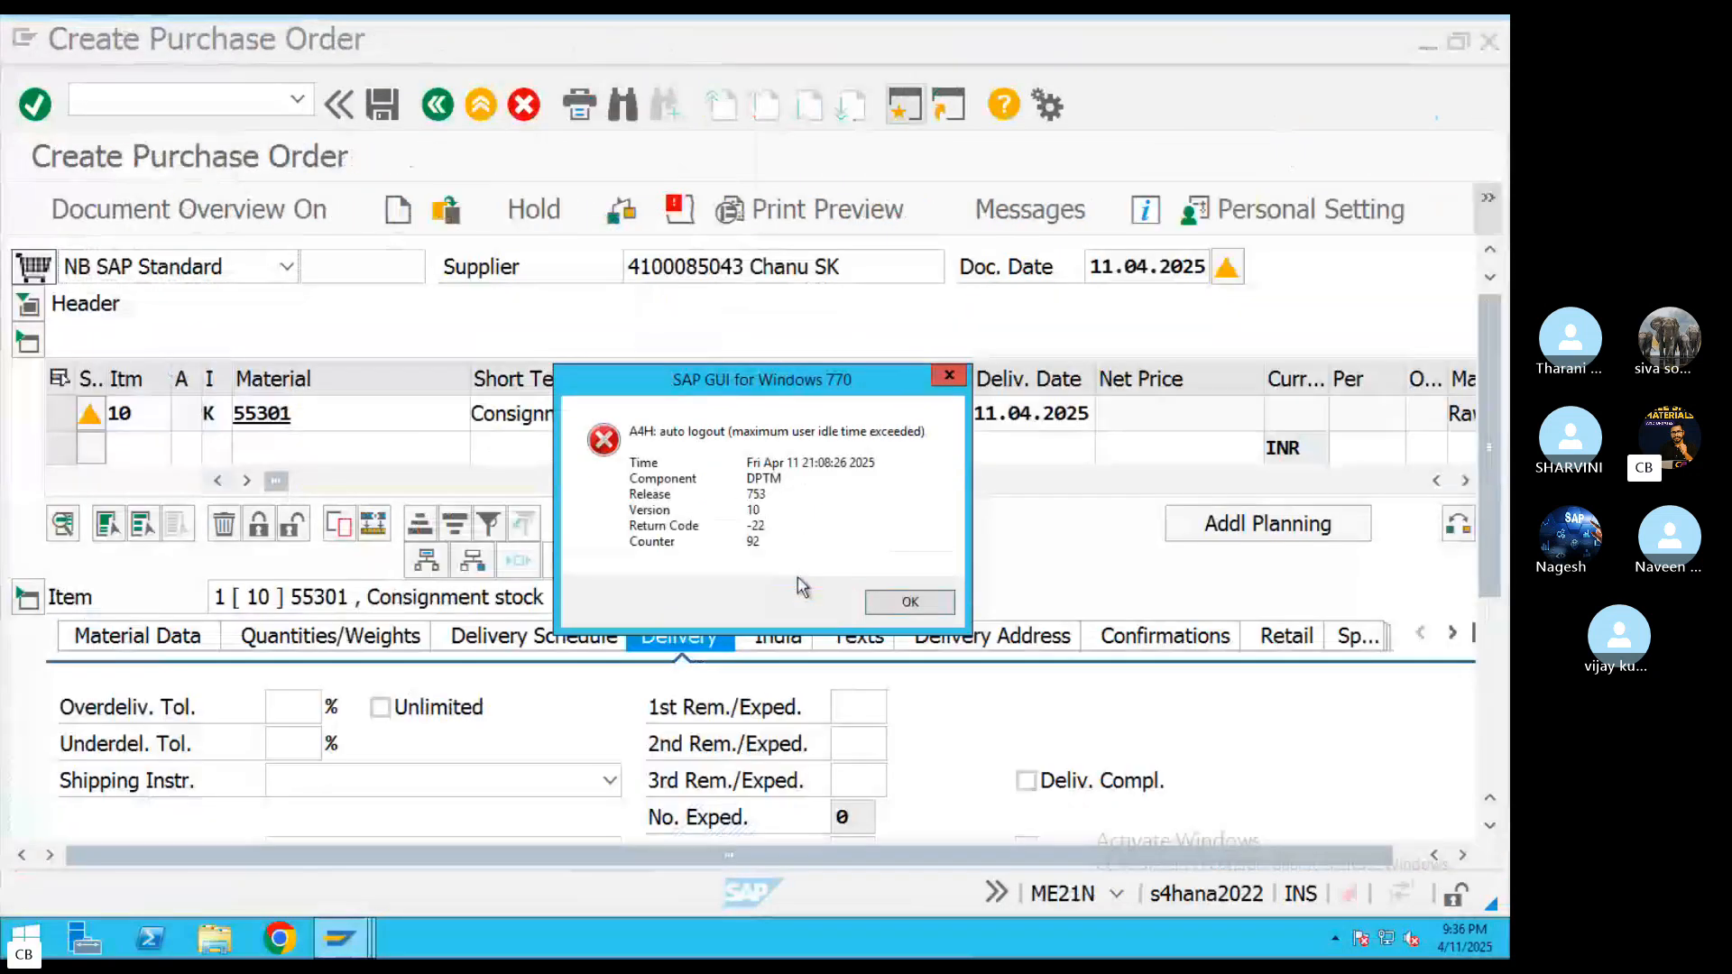
left_click(909, 601)
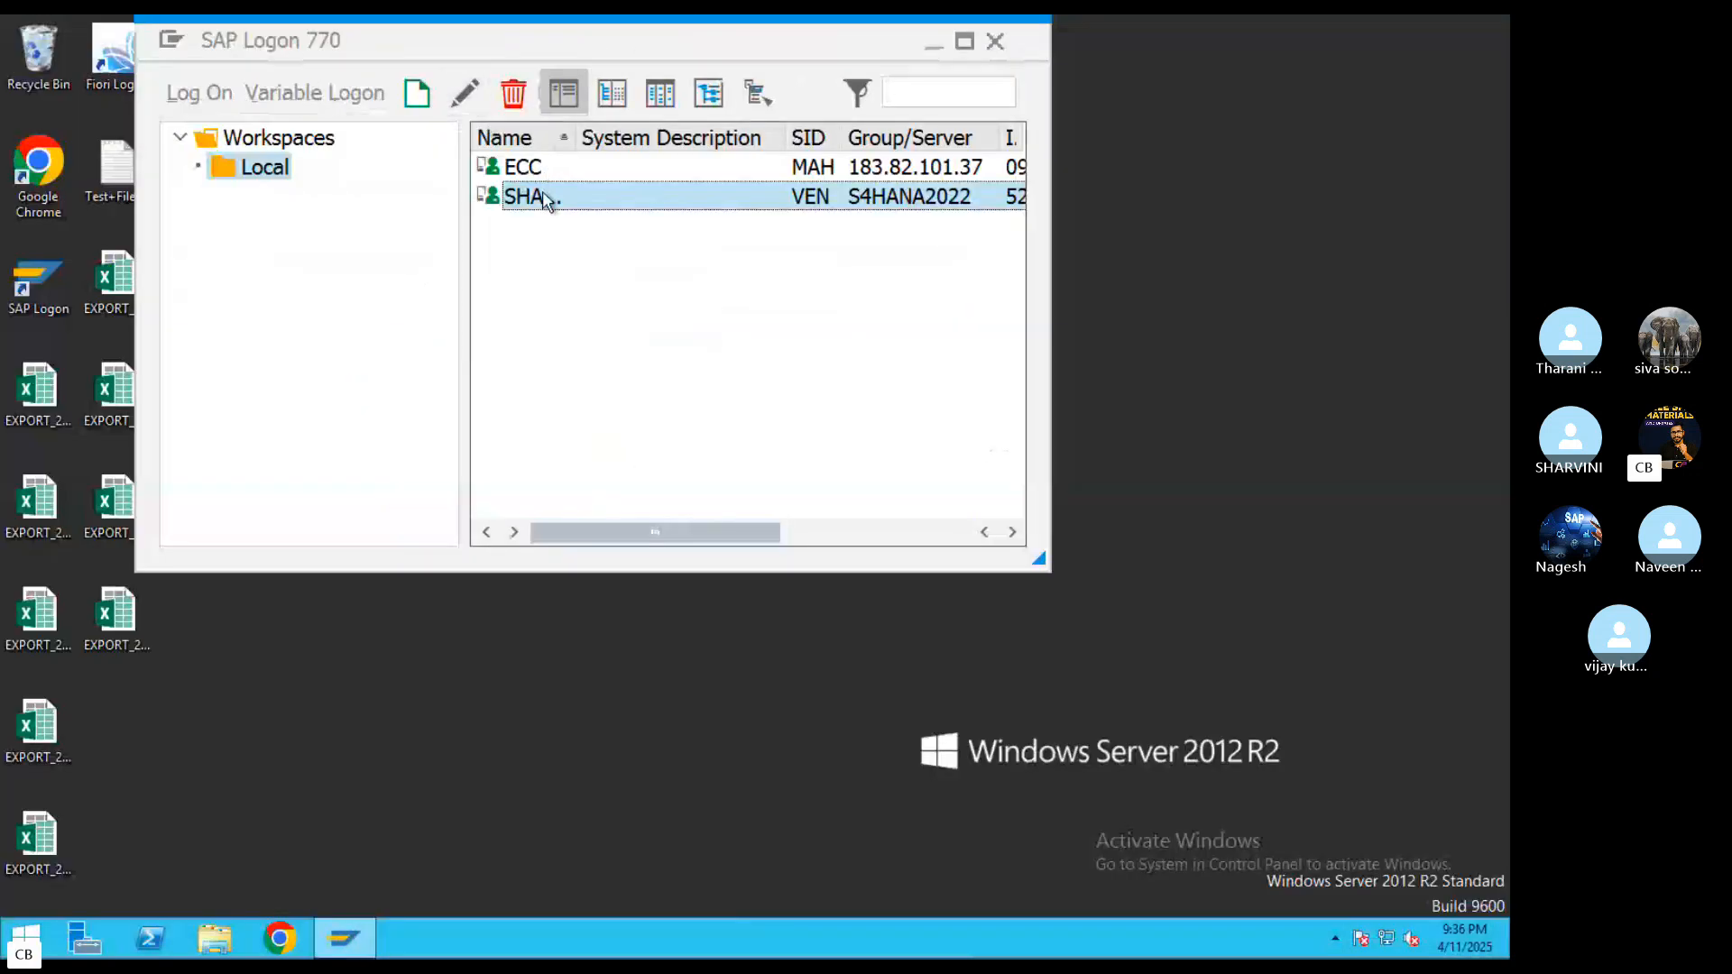
Open the S4HANA2022 server entry and log on to client 400 with the saved user and the account password
double_click(544, 196)
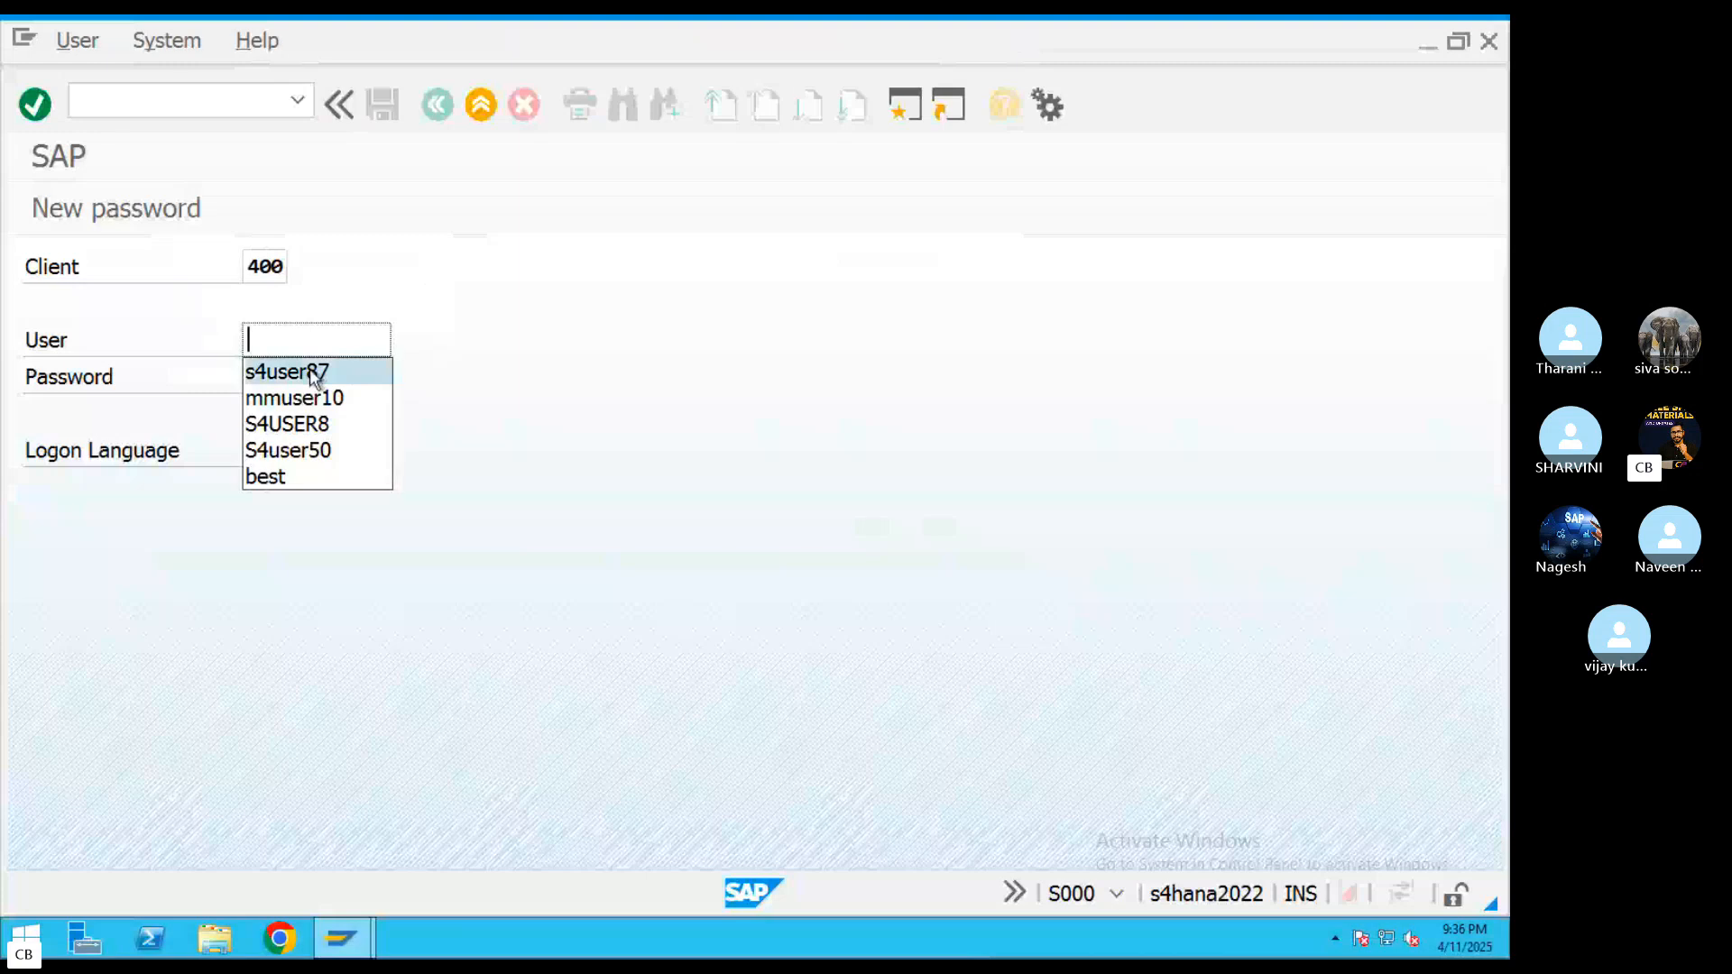
left_click(314, 372)
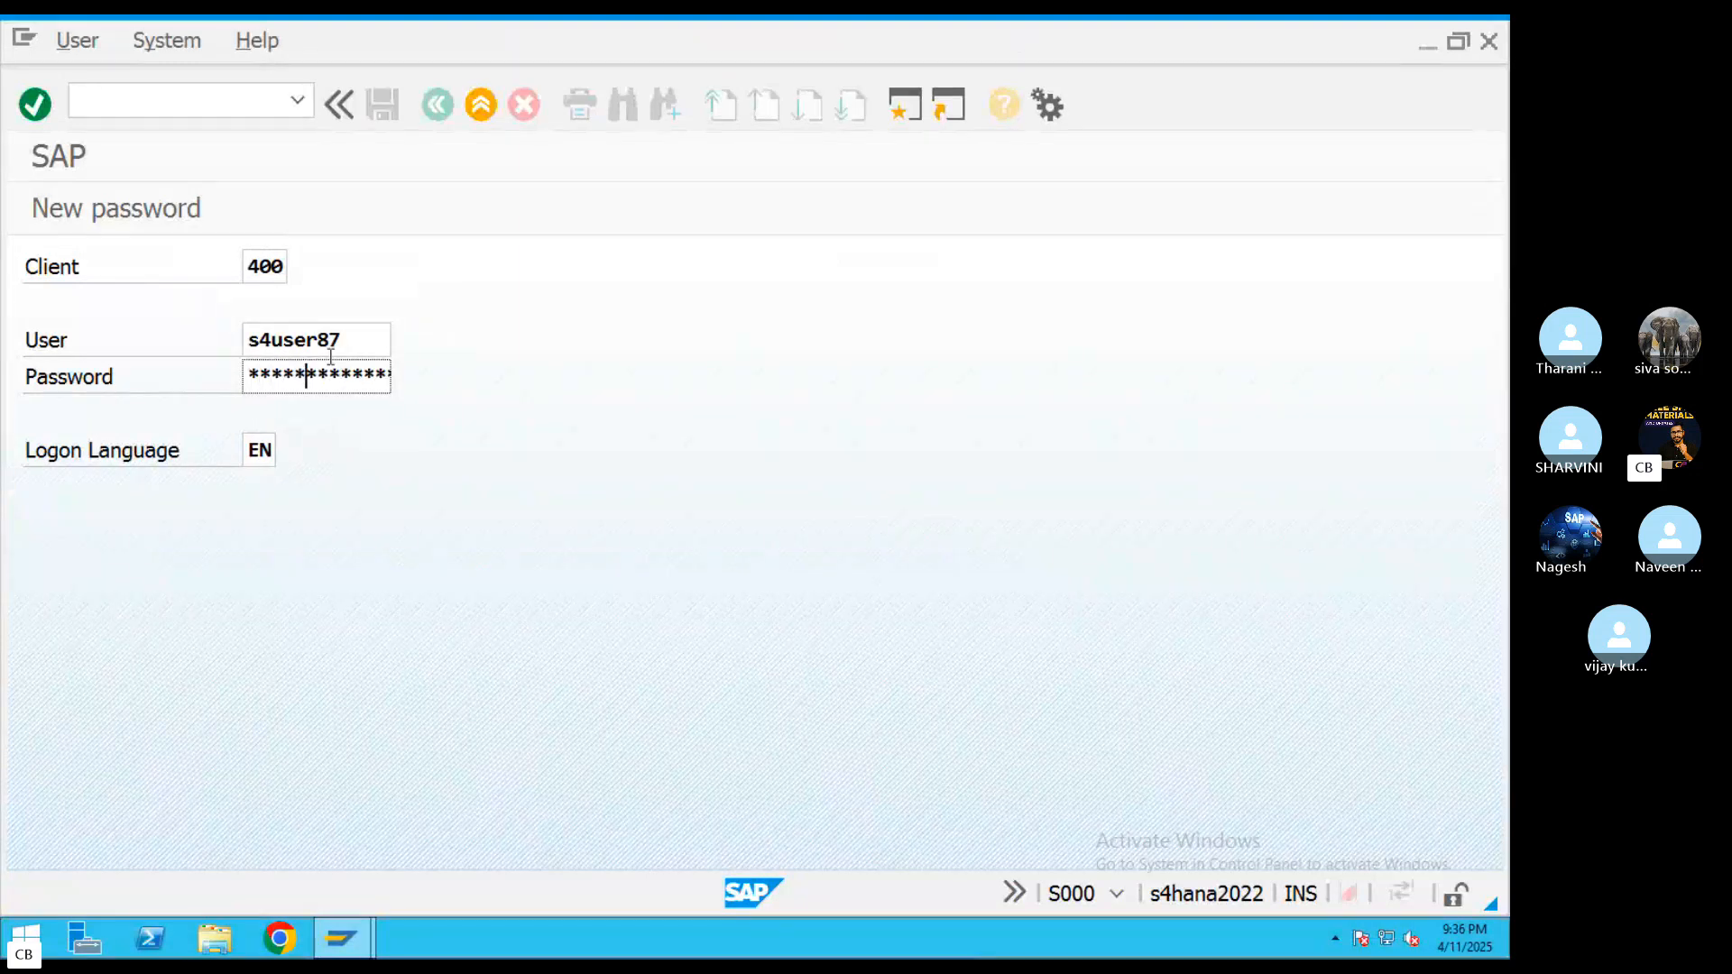
key("Return")
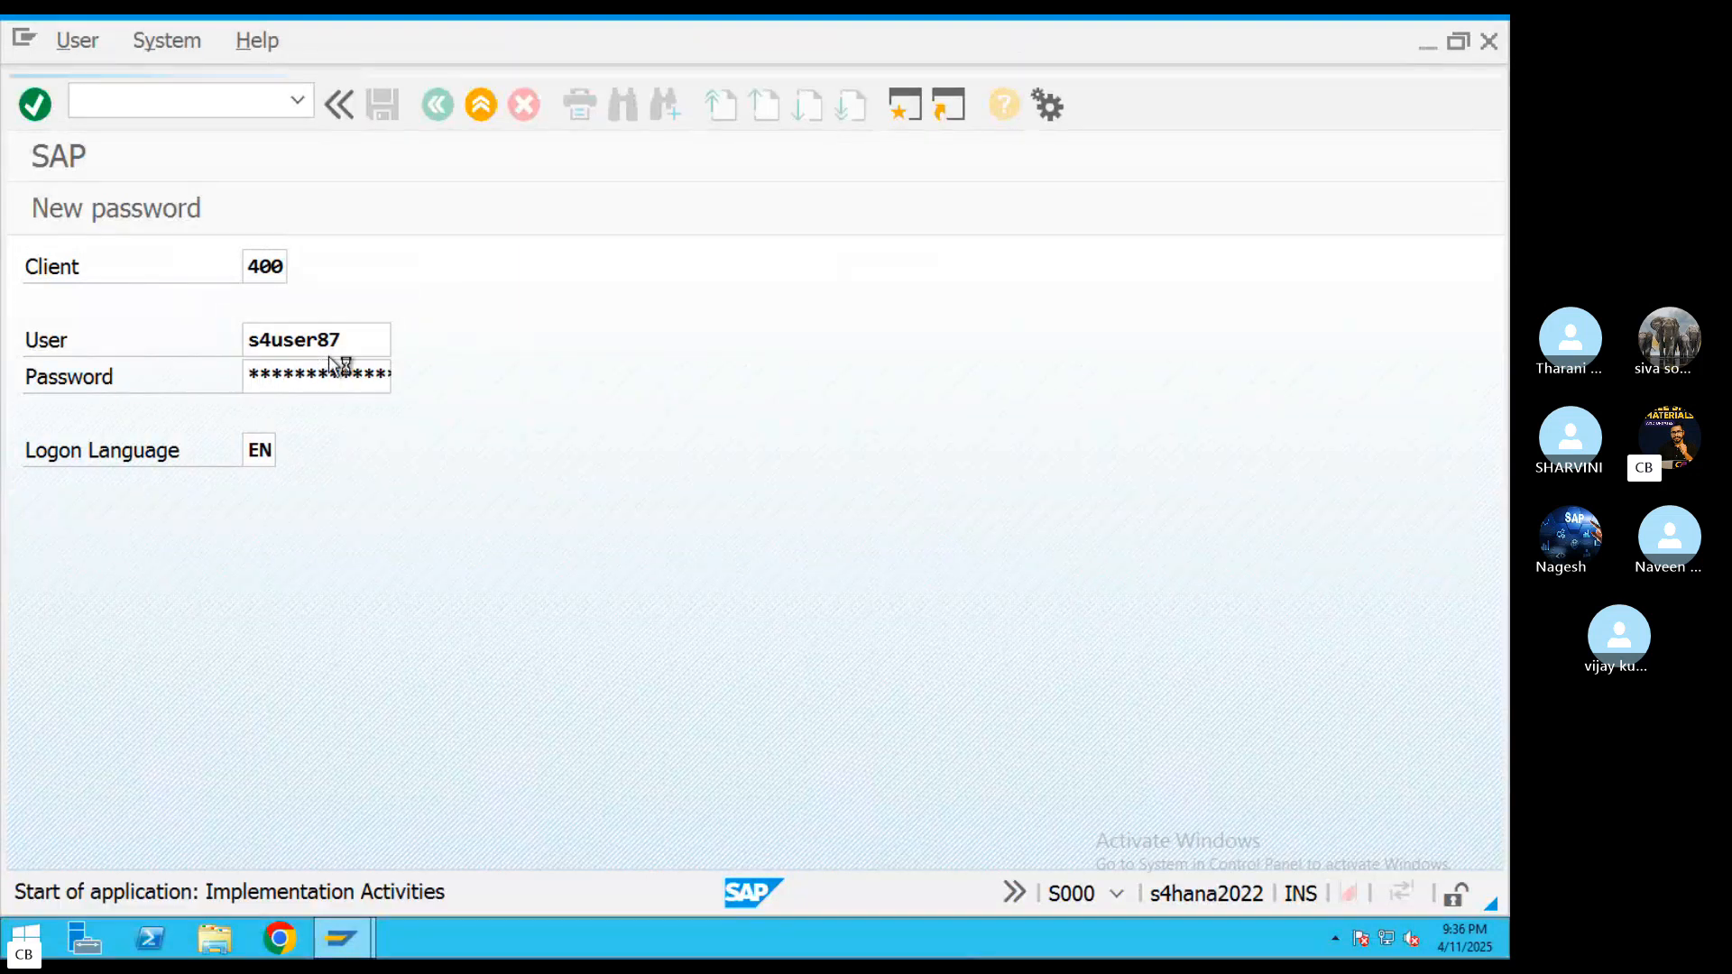
Start transaction OAOA to maintain the asset classes
left_click(438, 112)
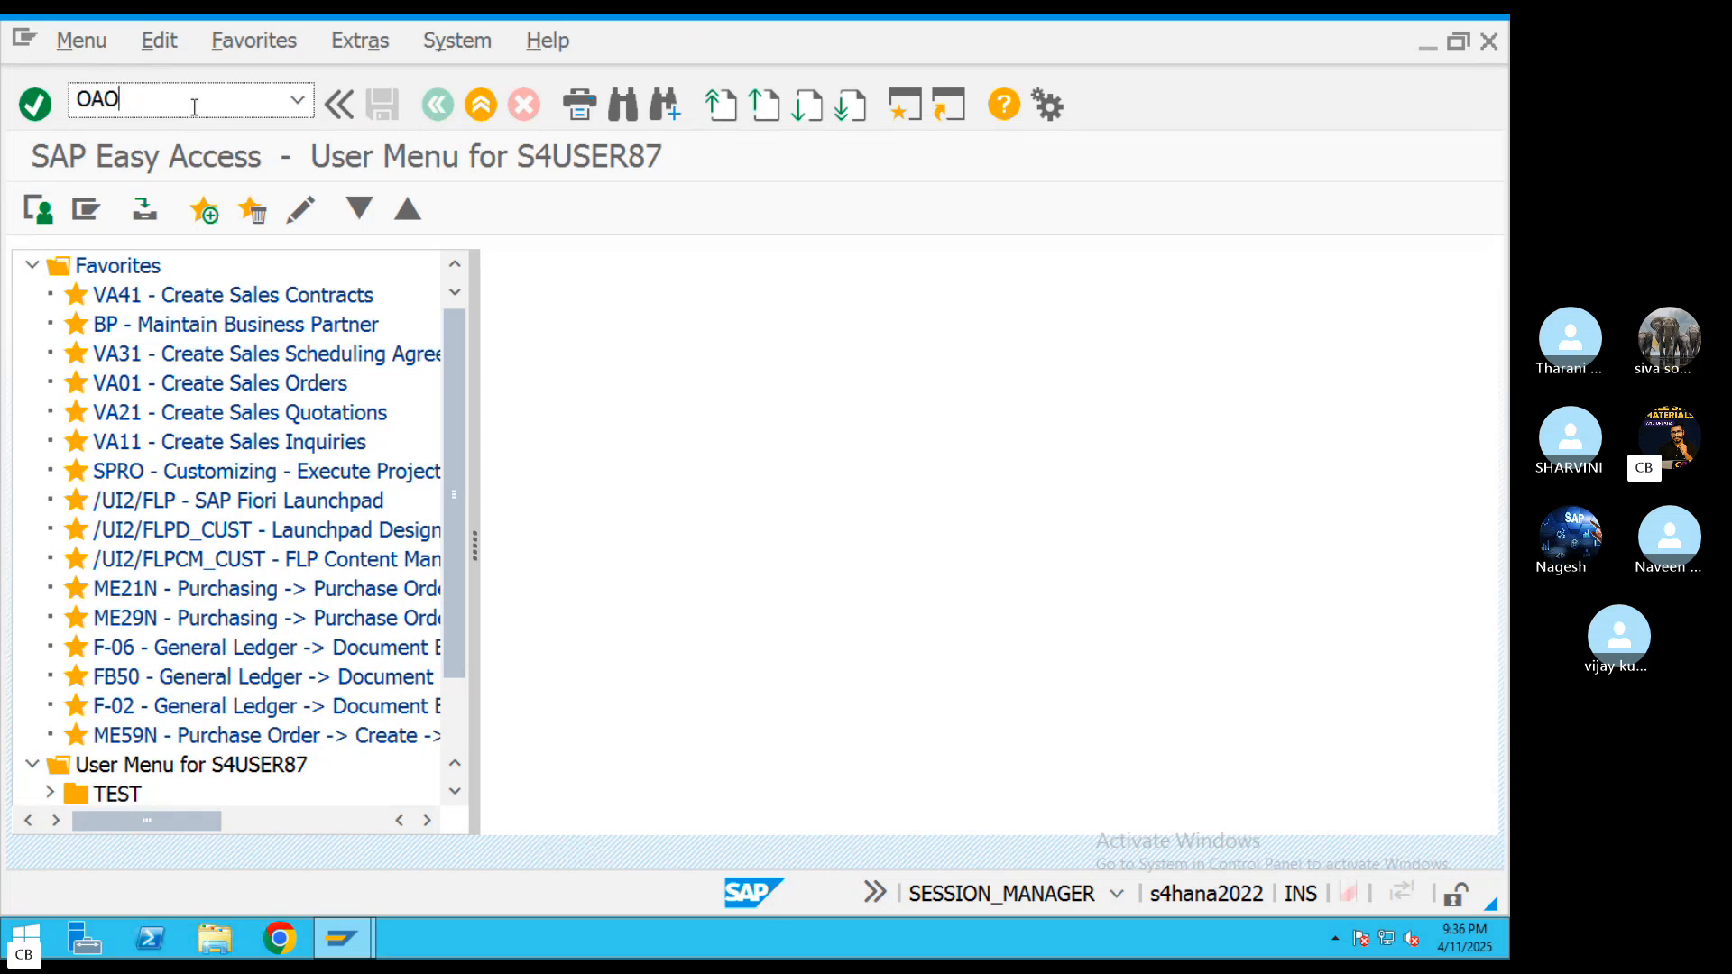
type("A")
key("Return")
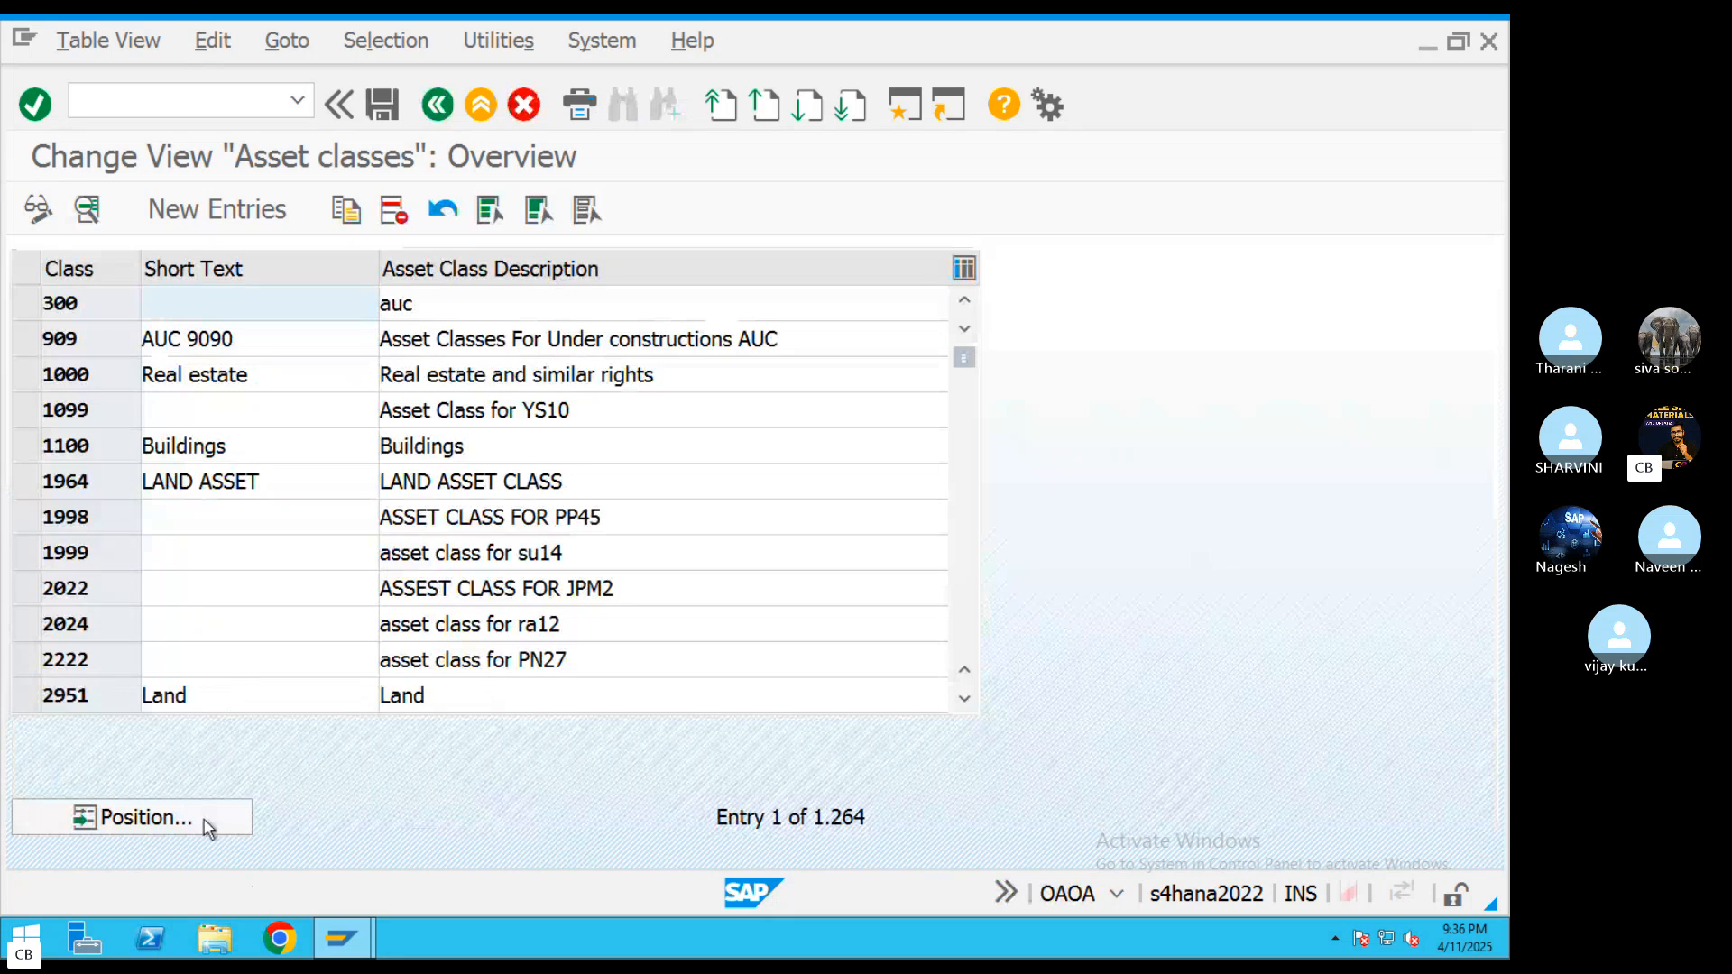
Position the asset class list at the classes beginning with ABR
left_click(204, 820)
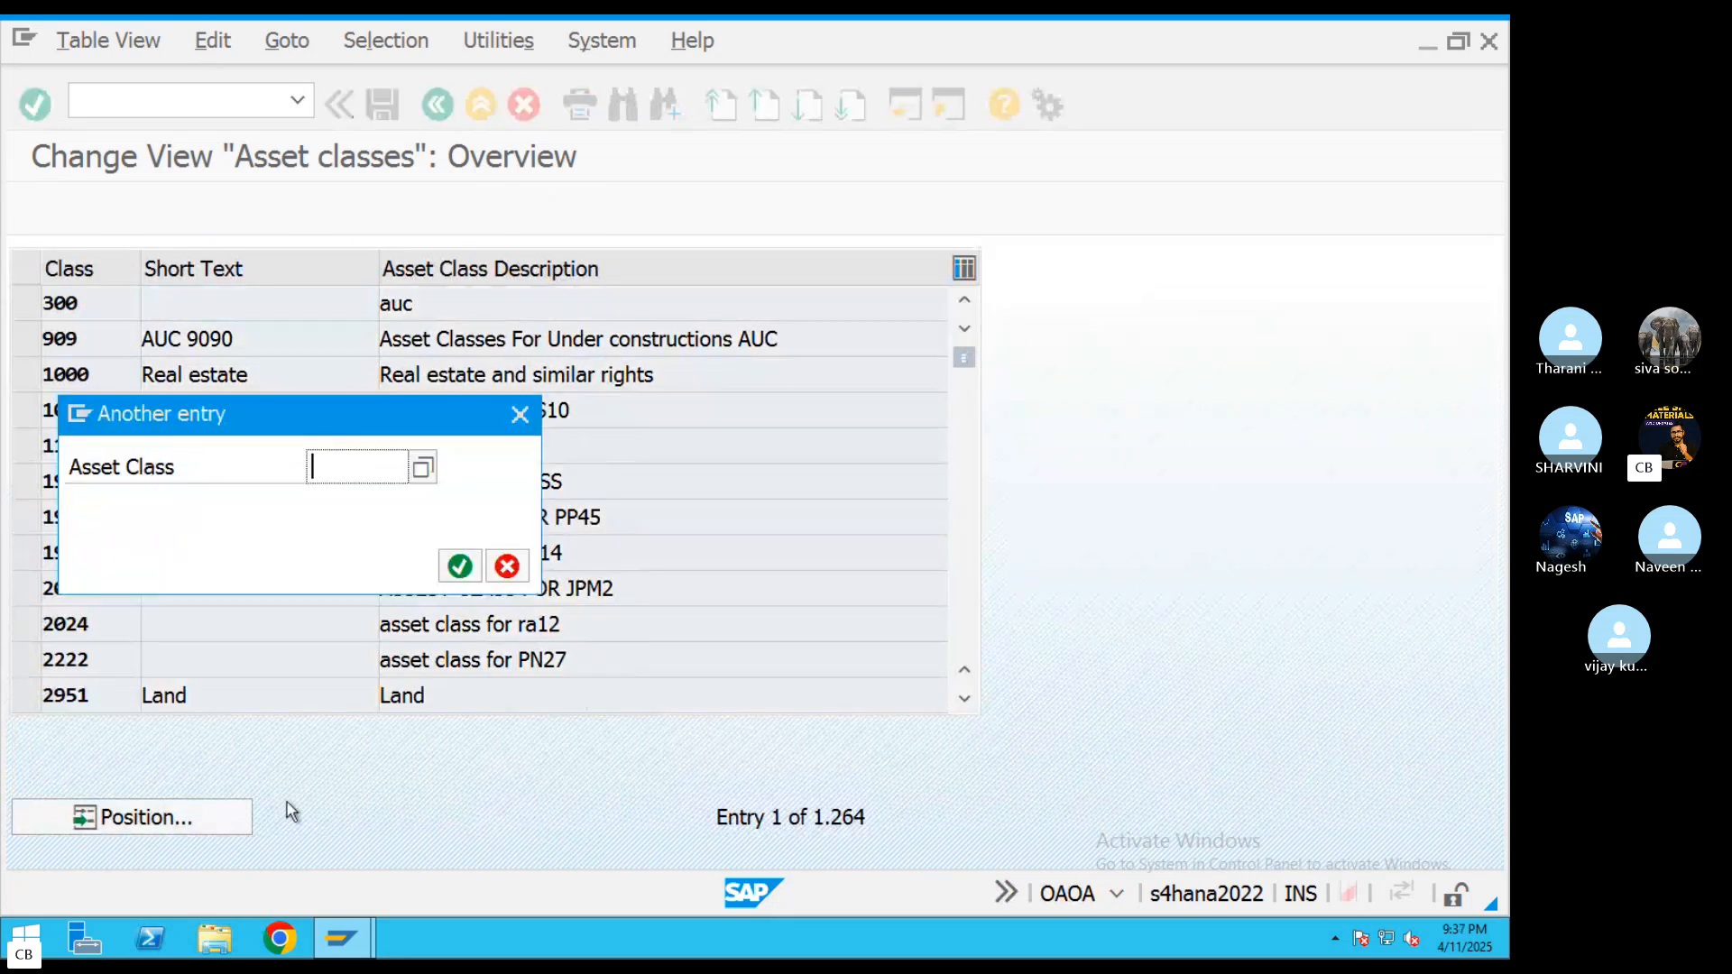
type("ABR")
key("Return")
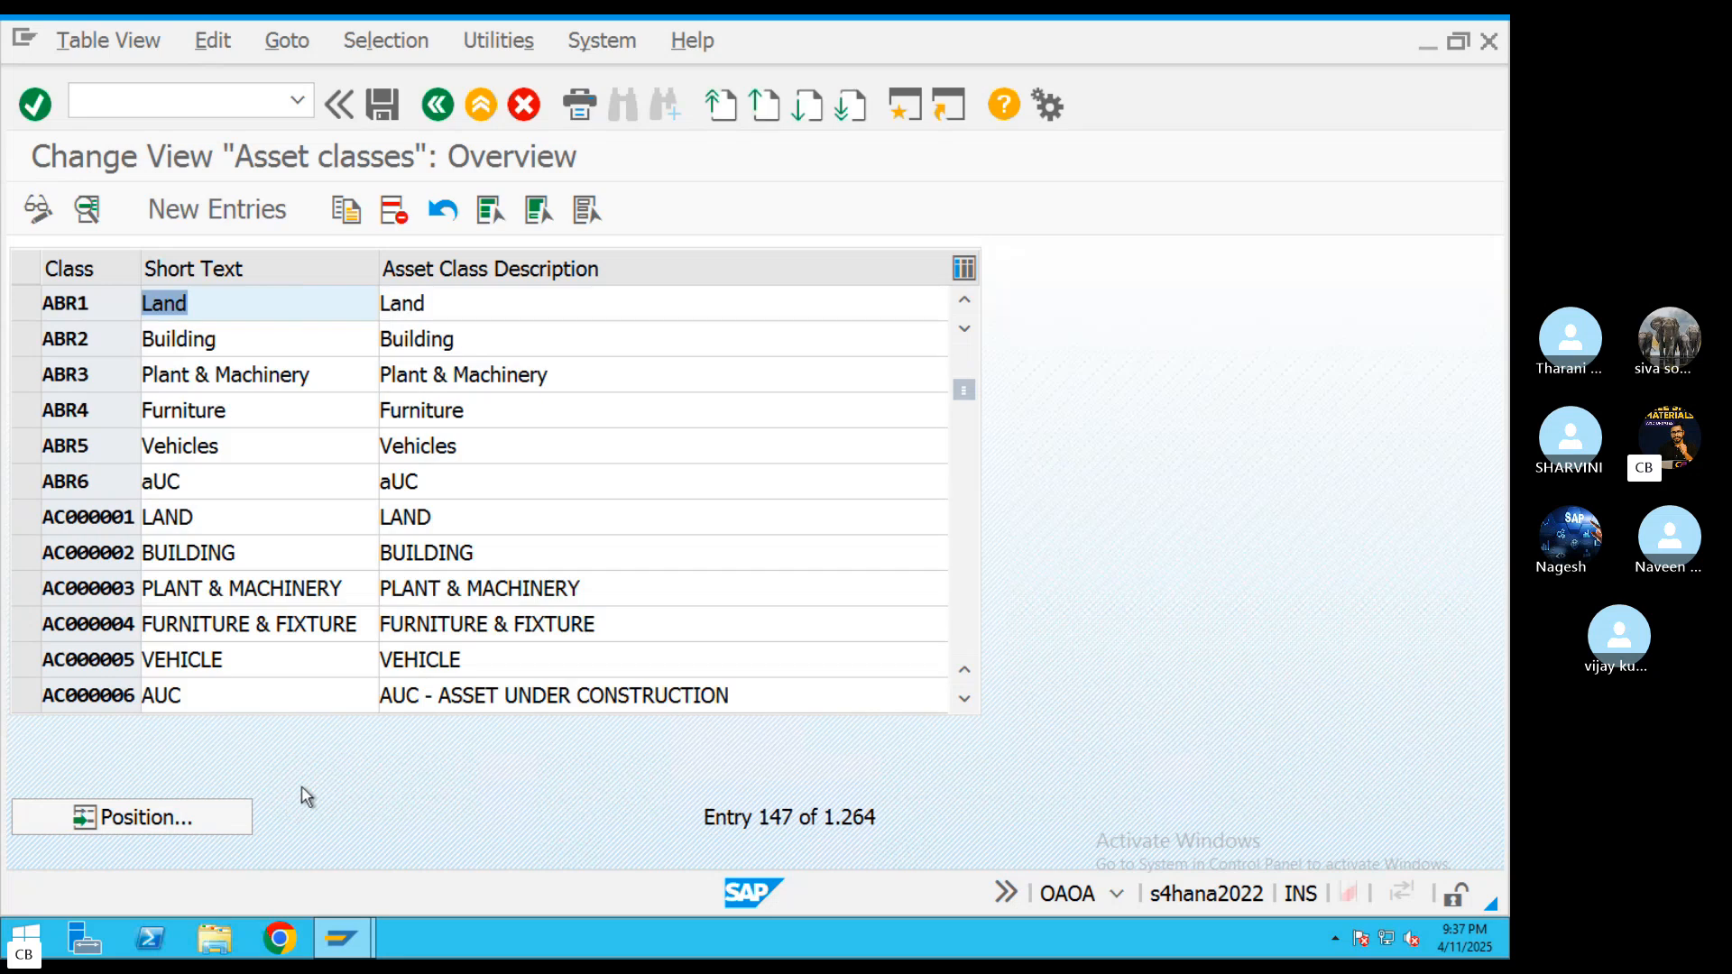
Set the AuC status of asset class ABR6 to Investment Measure and save the change
double_click(177, 483)
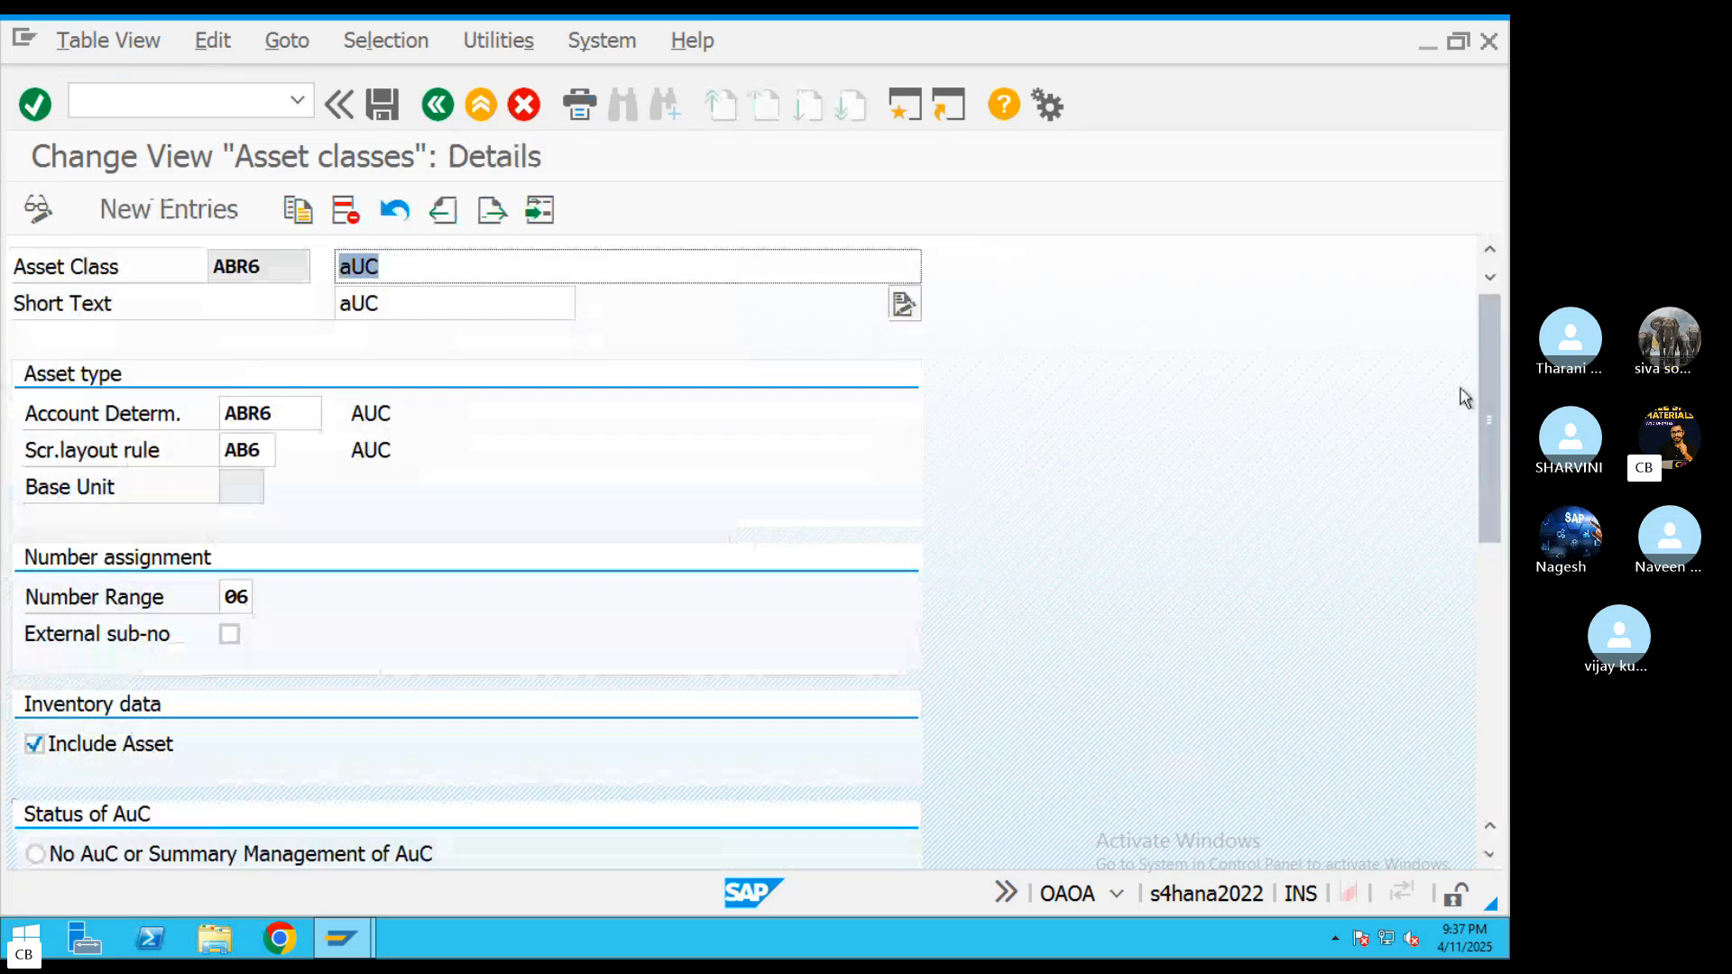
left_click_drag(1492, 402, 1481, 559)
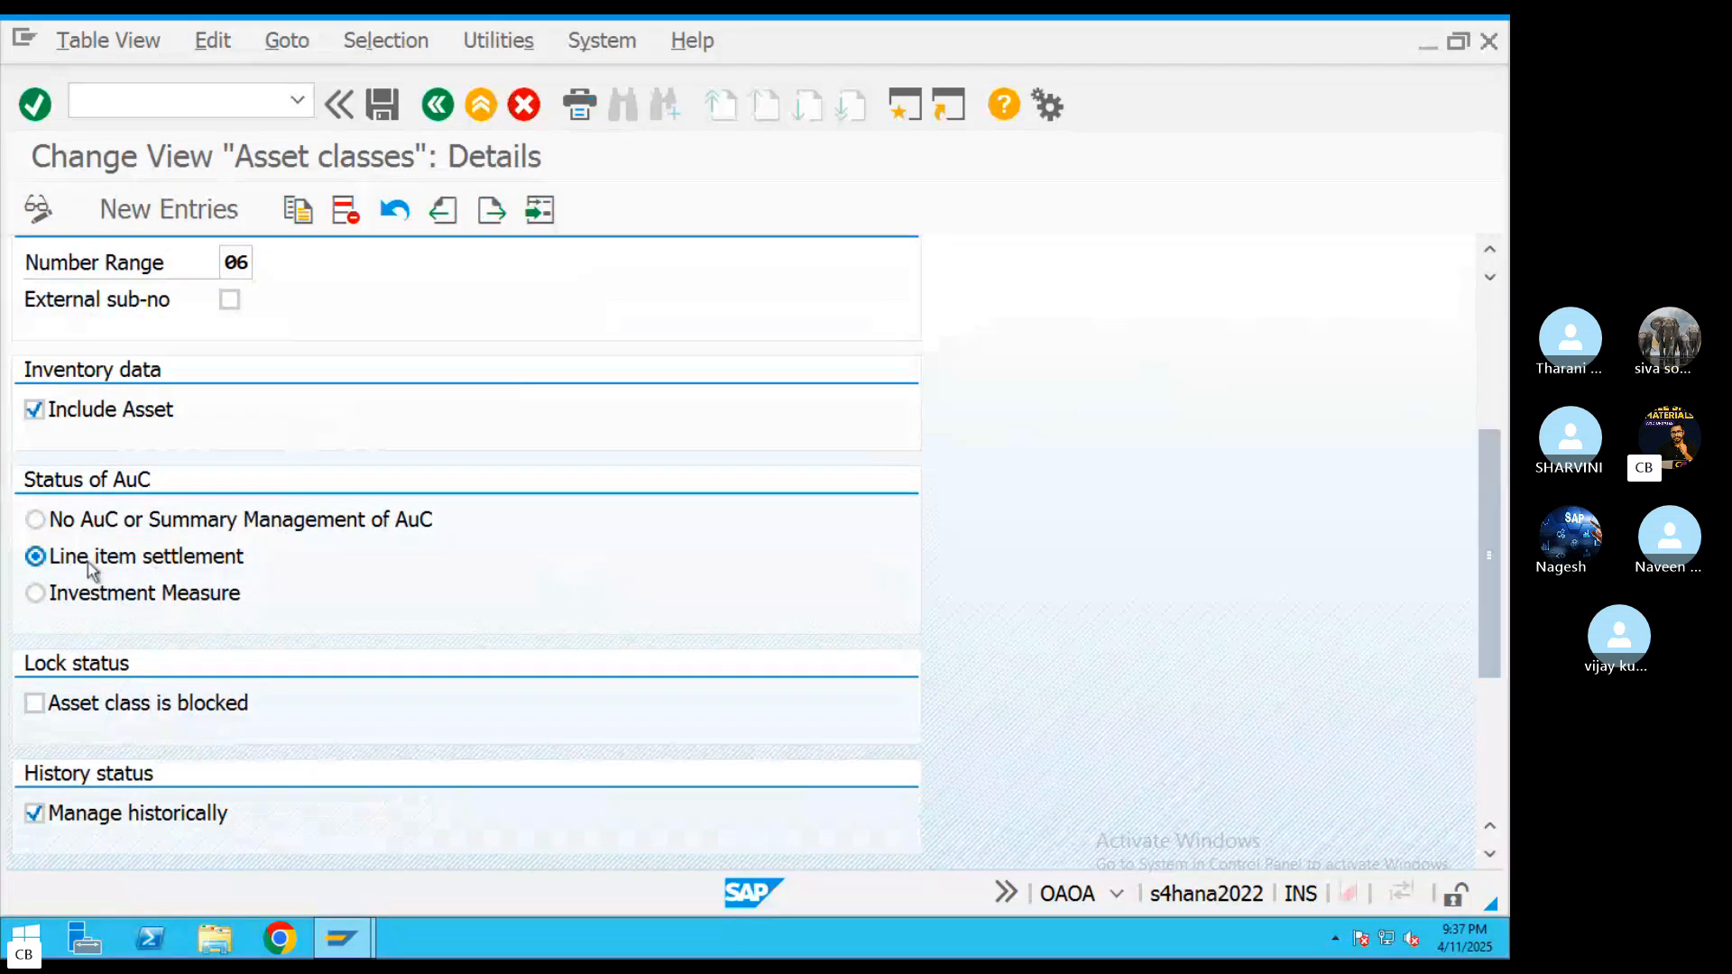
left_click(36, 593)
left_click(382, 105)
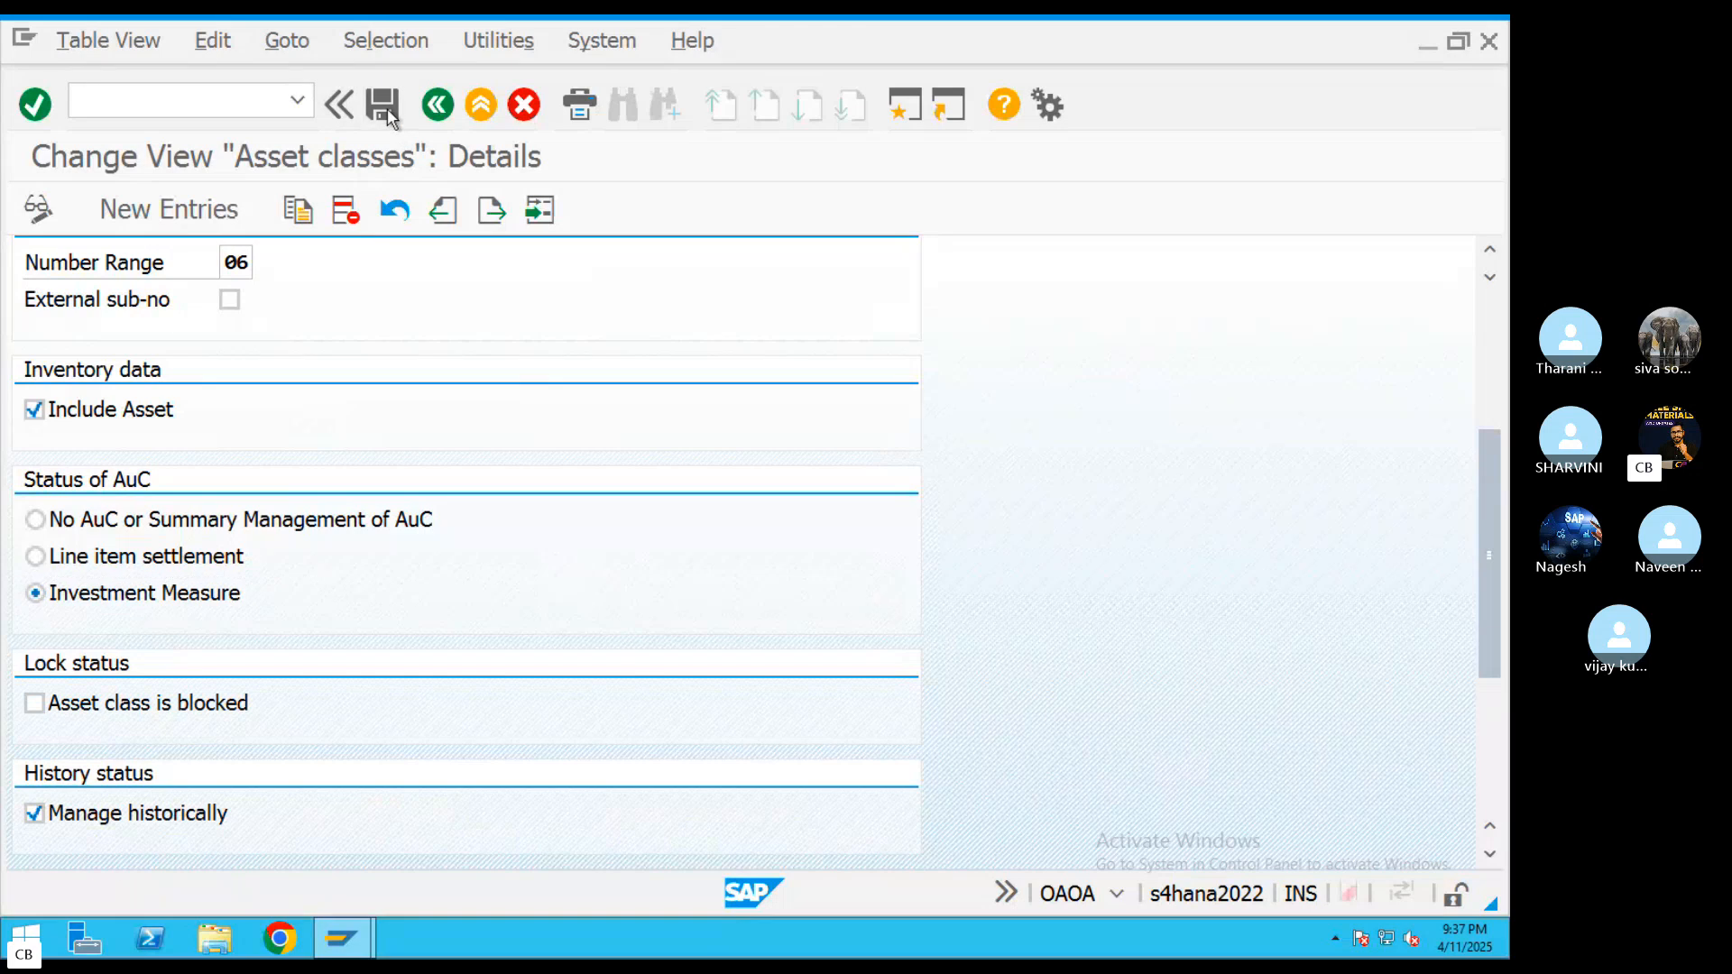
left_click(380, 566)
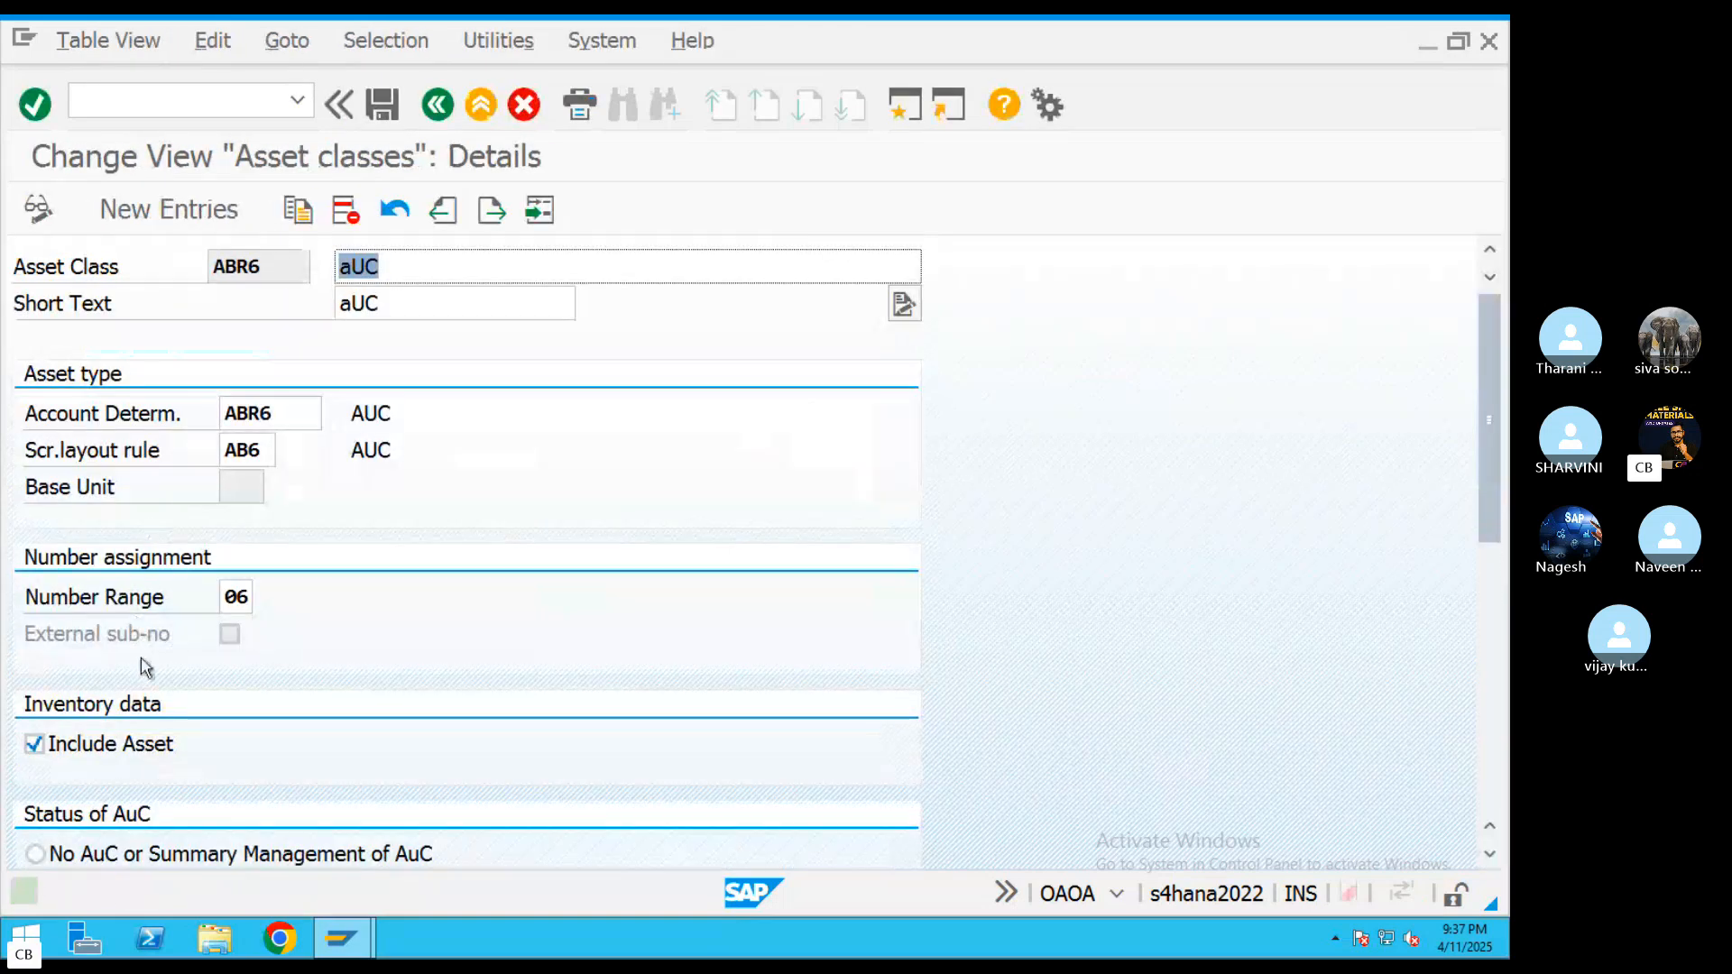
scroll(552, 575, "down", 3)
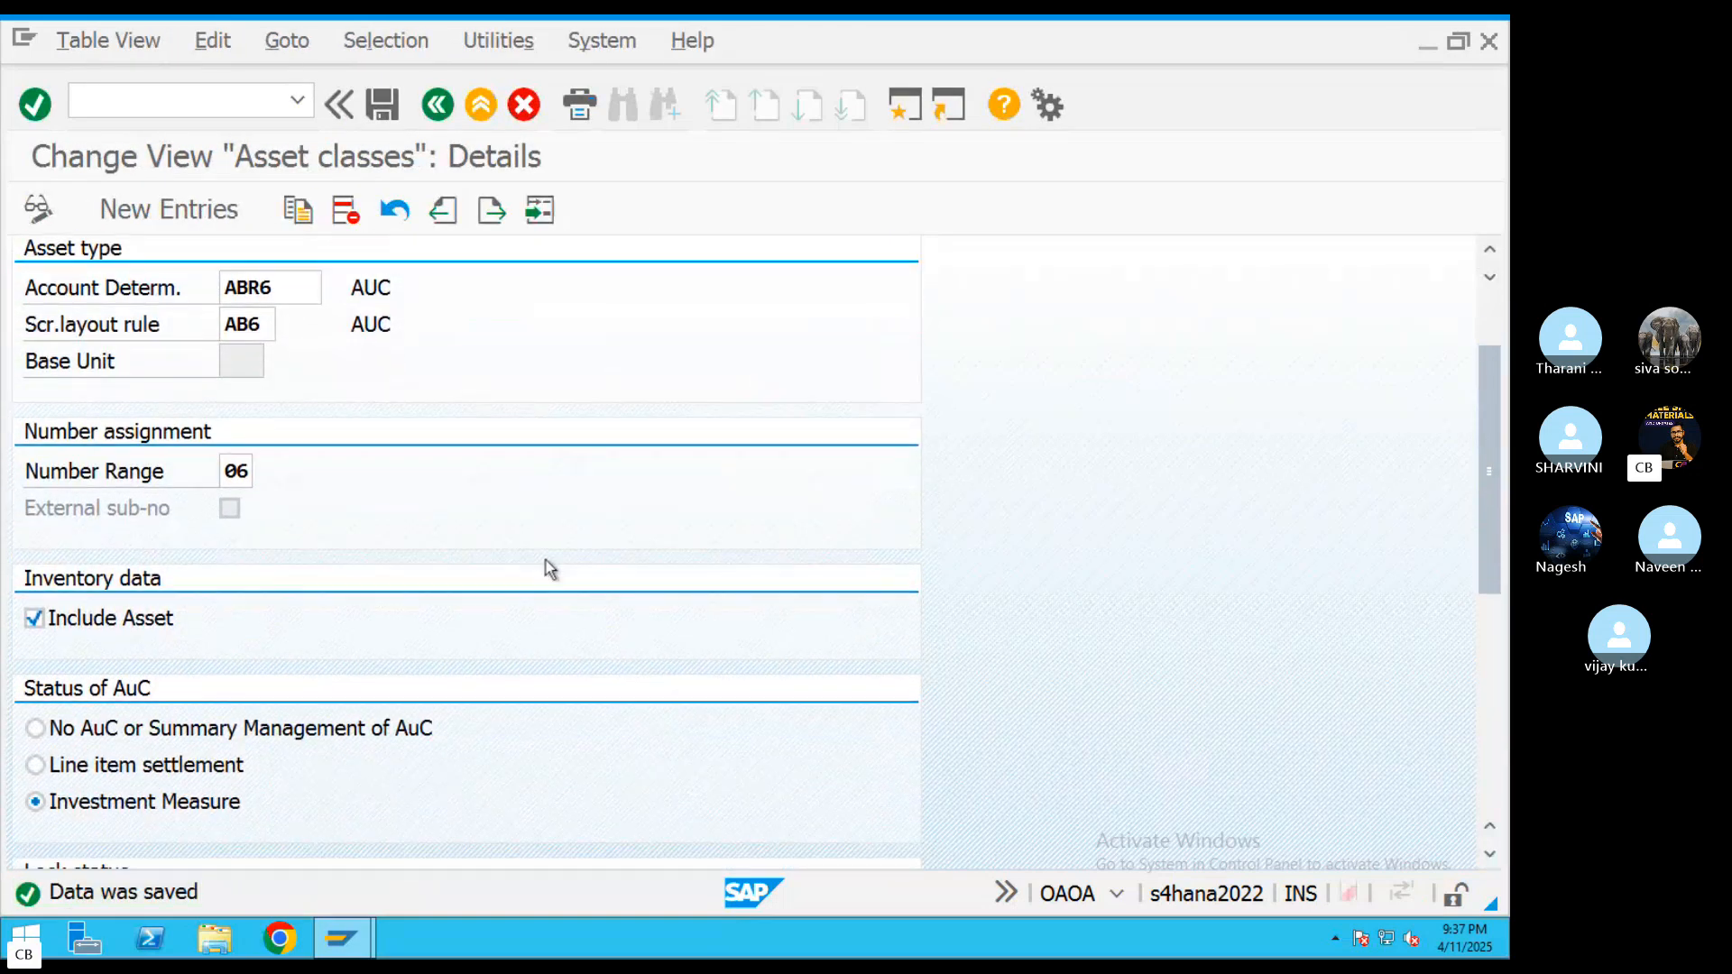
left_click(53, 803)
Leave the asset class maintenance and start transaction KO01 with controlling area ABRL
left_click(437, 104)
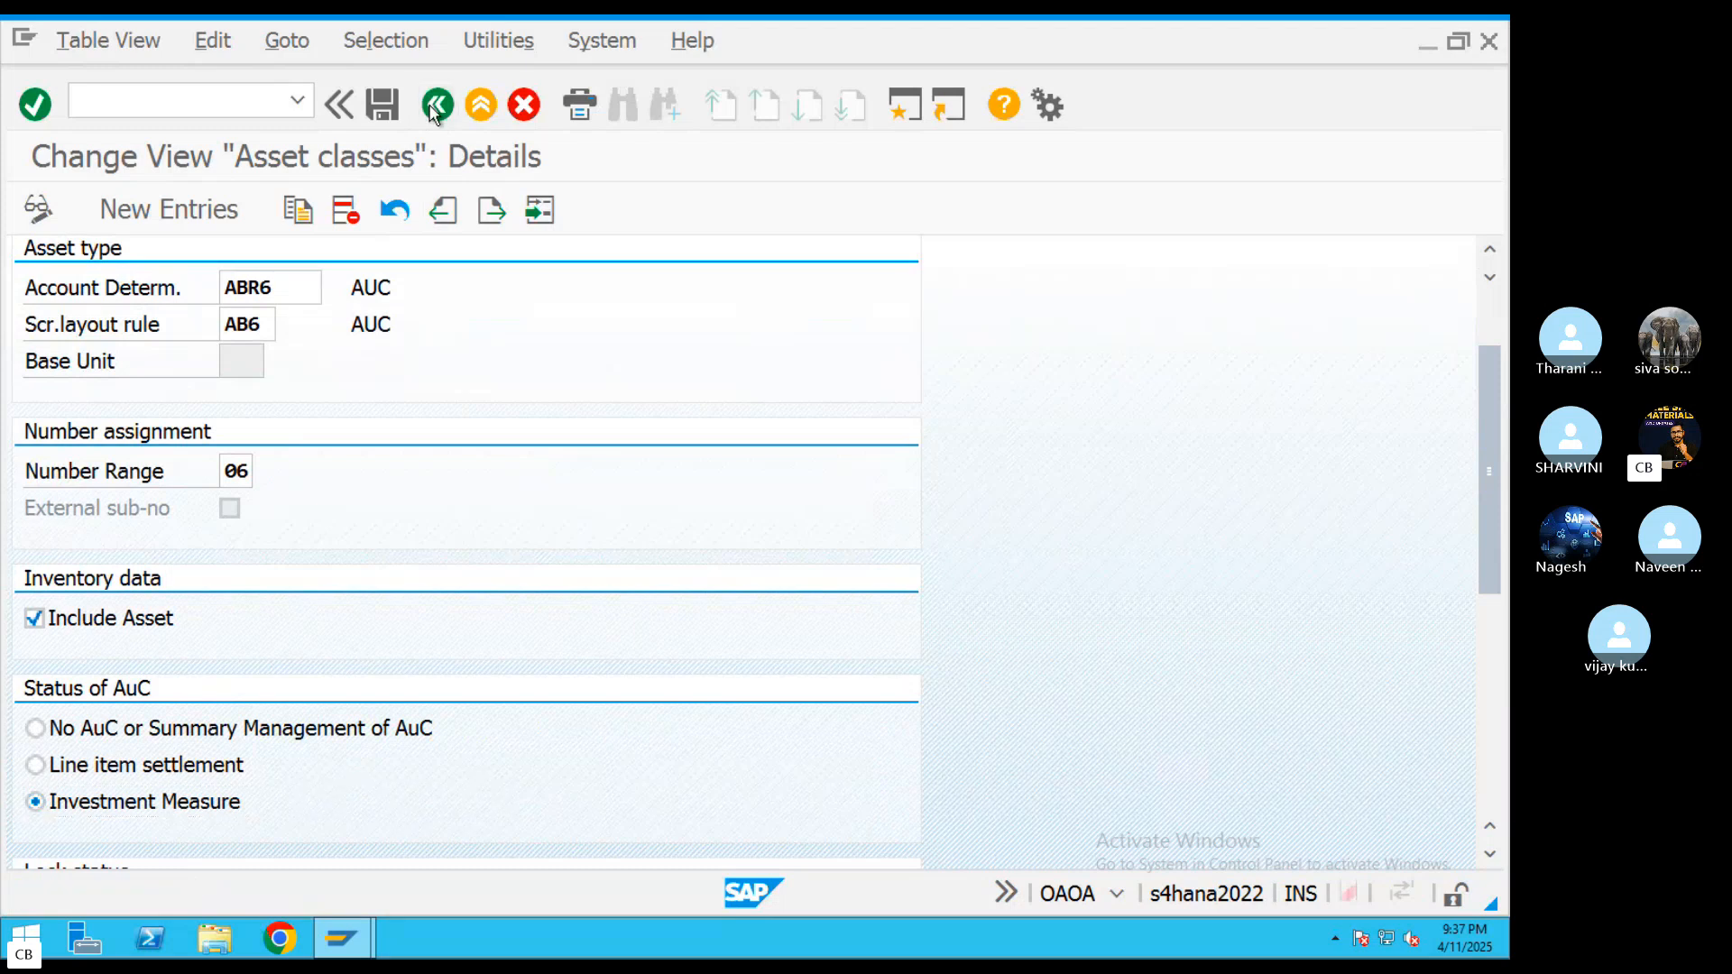
left_click(438, 105)
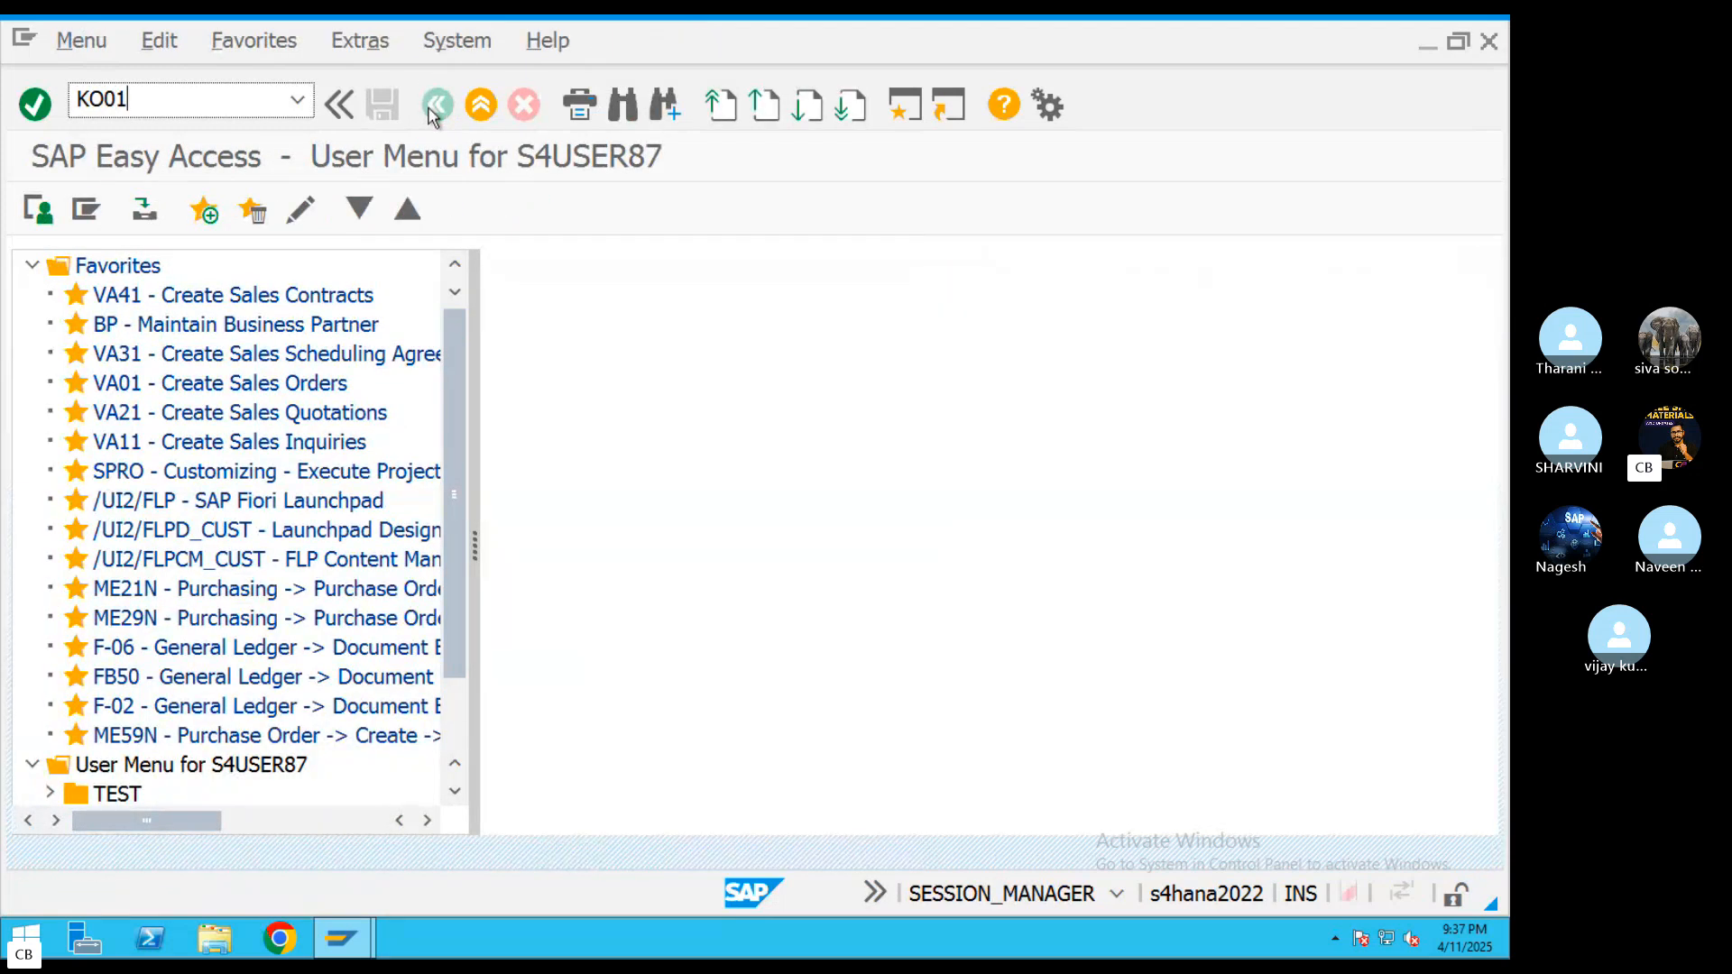
key("Return")
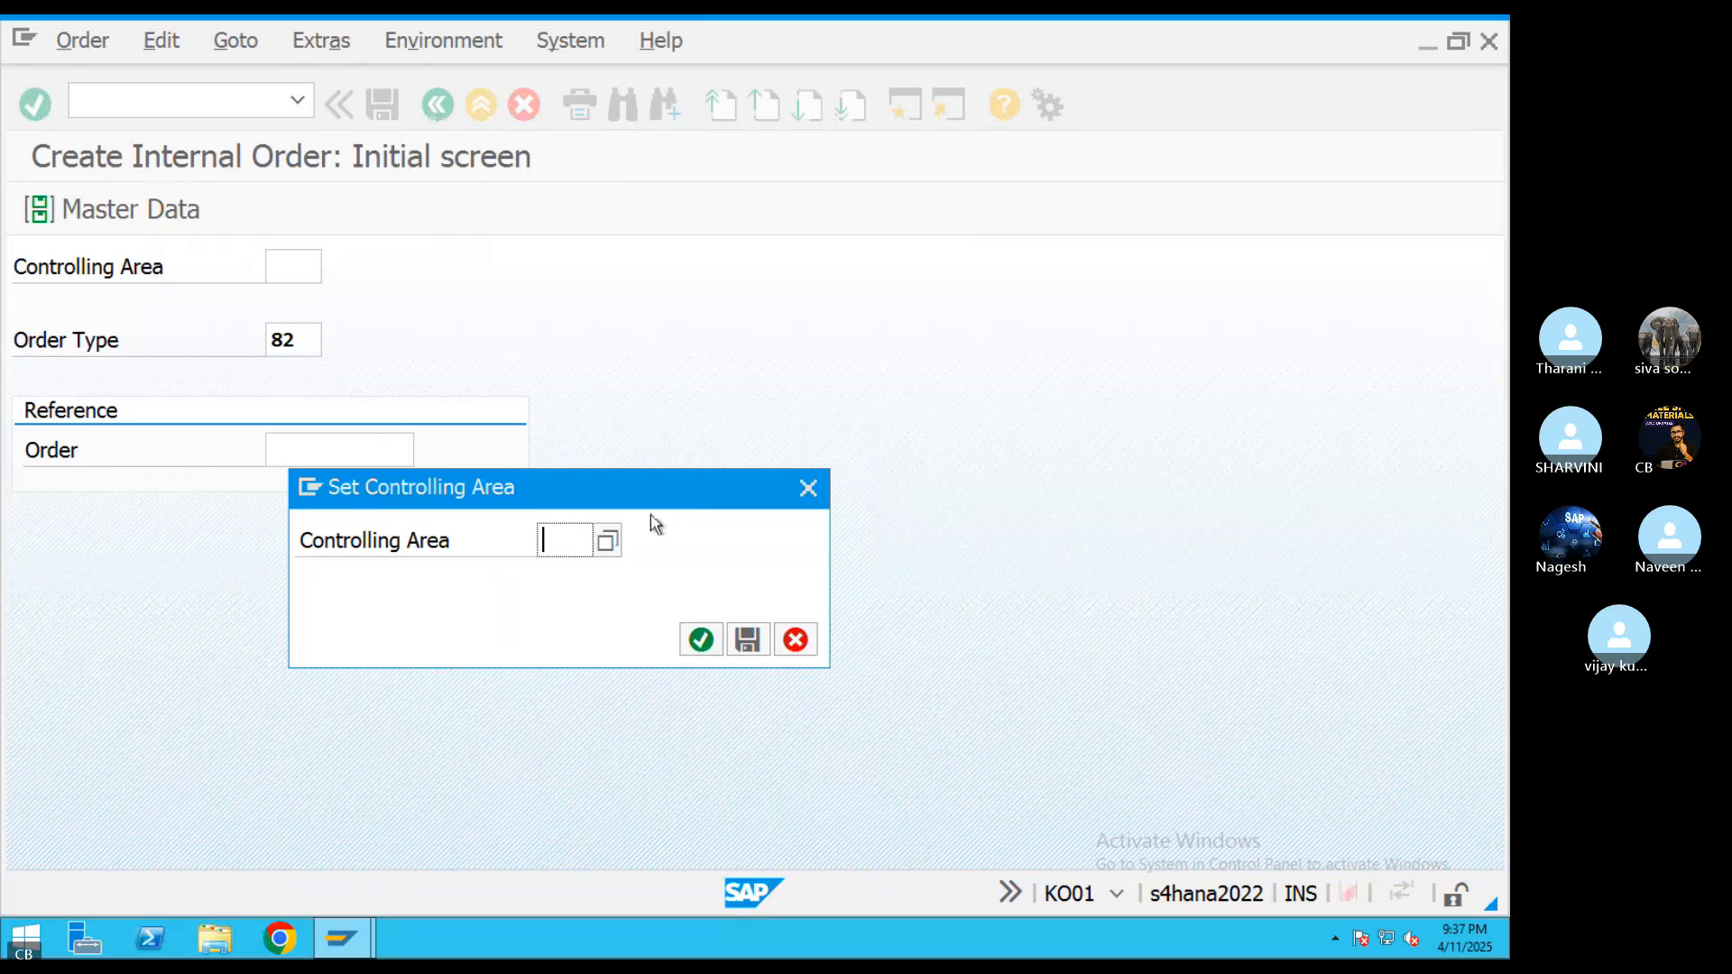
type("ABRL")
key("Return")
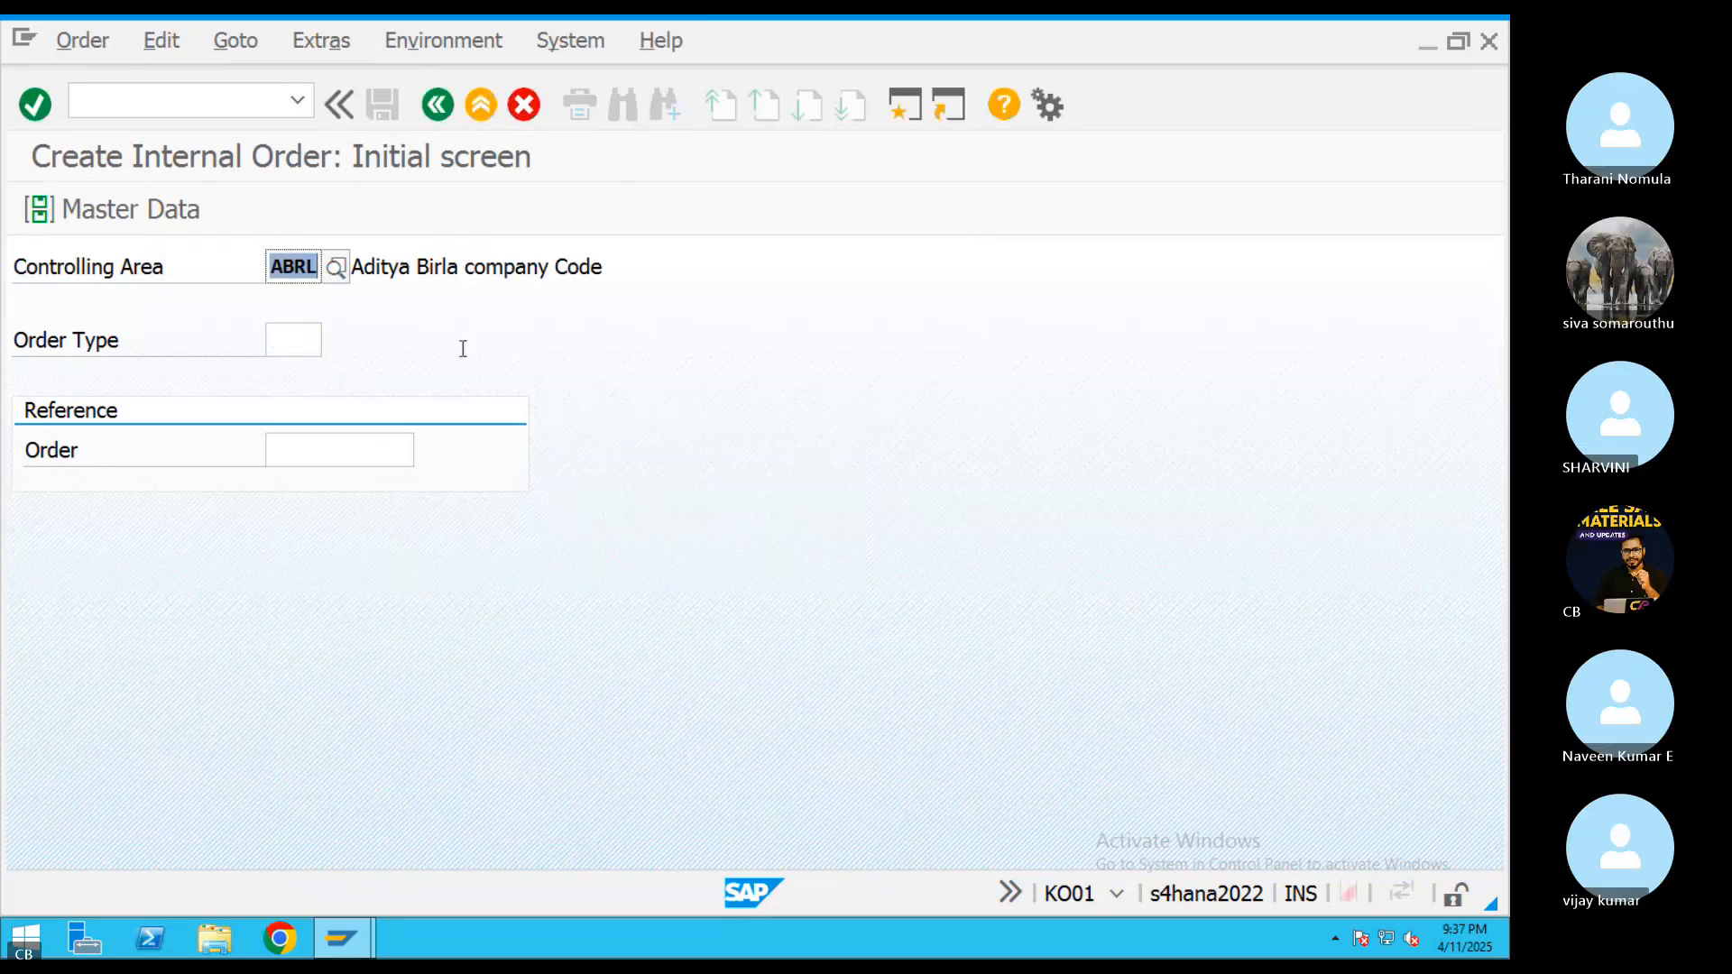
Choose order type 0600, Internal orders: Investment, and proceed to the new order's master data
left_click(299, 348)
left_click(332, 350)
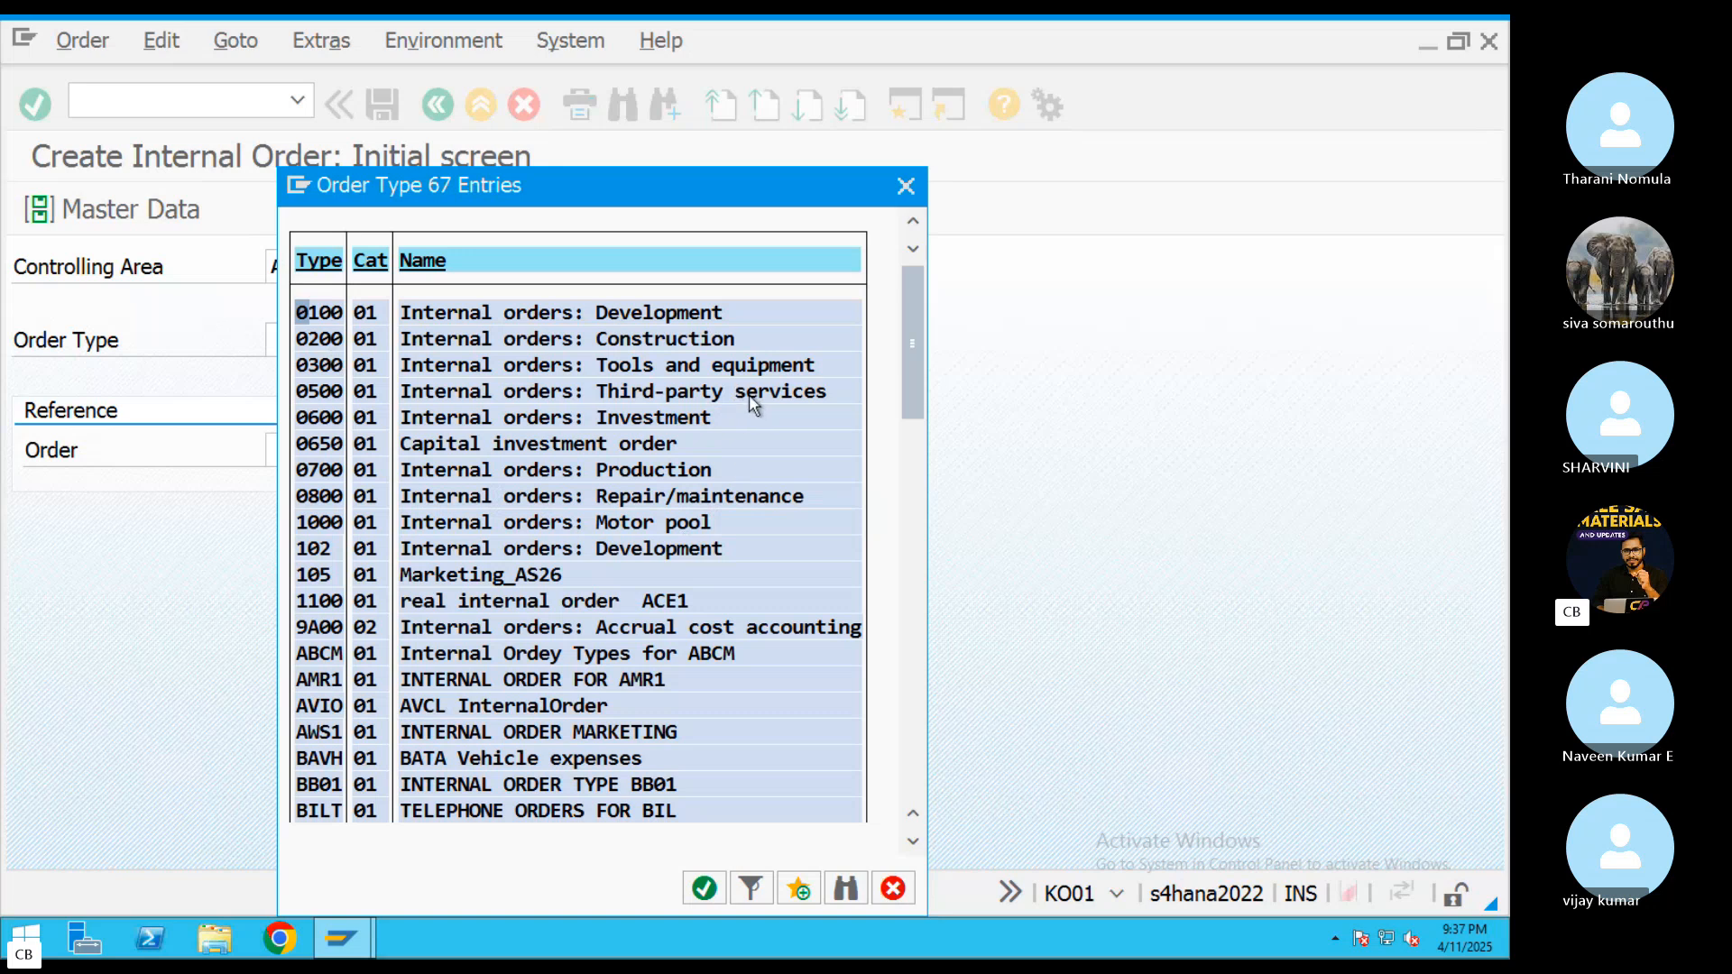
left_click(567, 420)
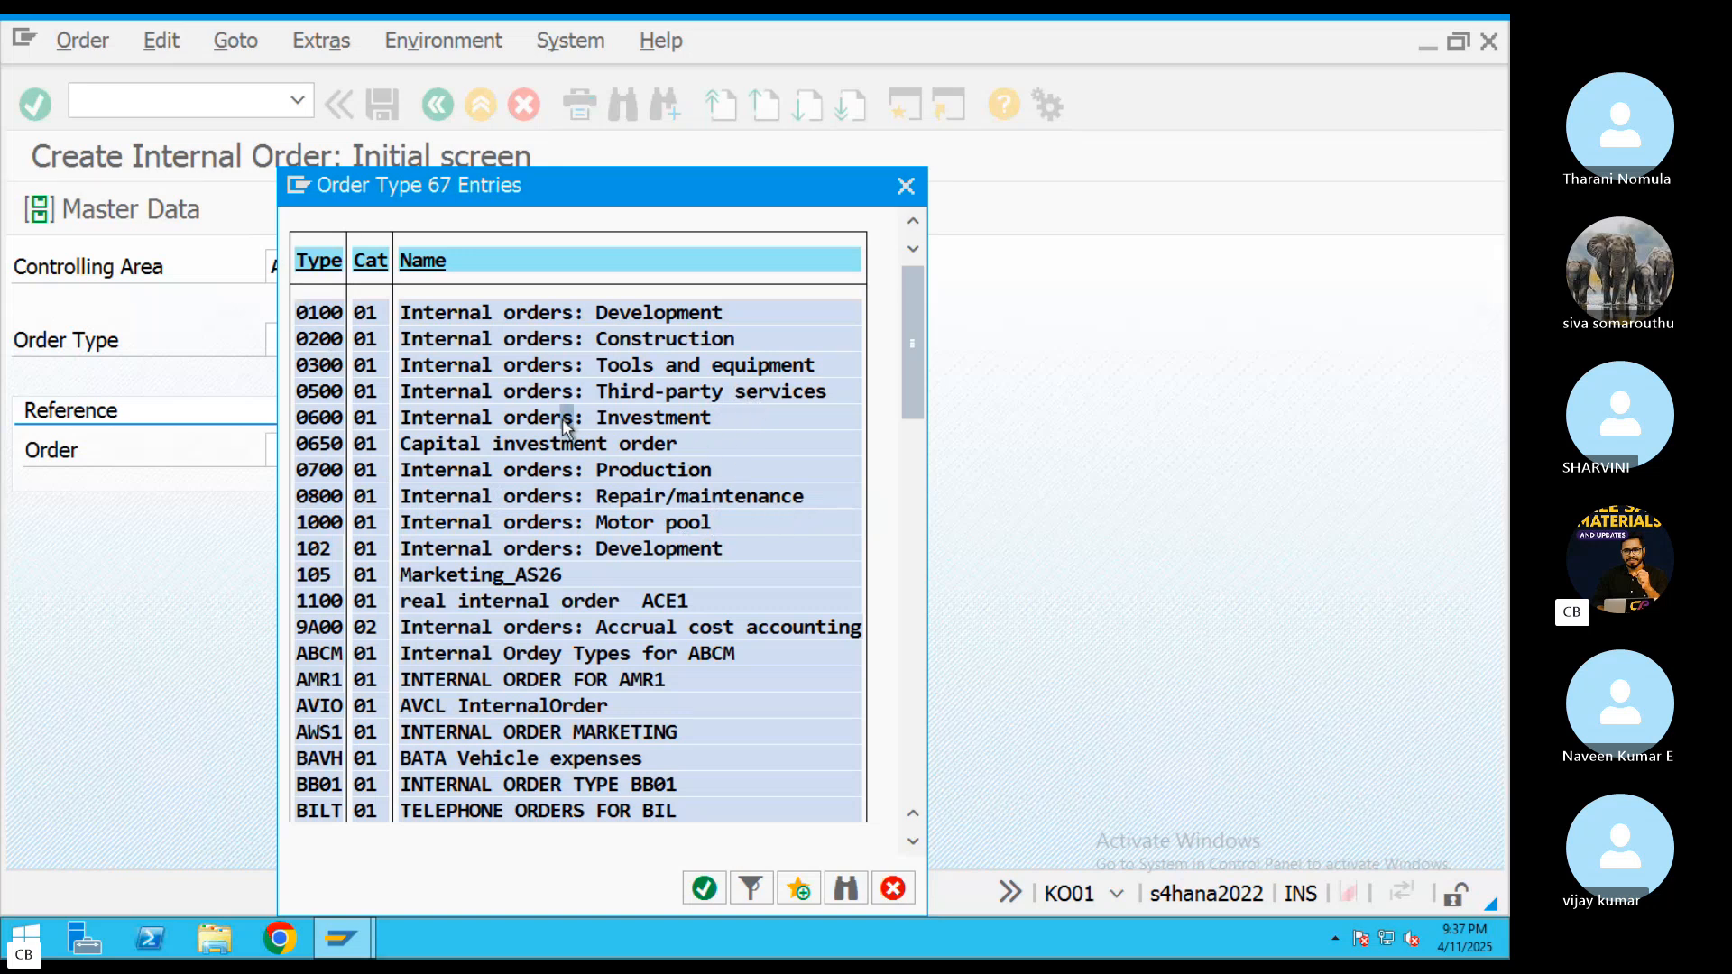
double_click(484, 413)
key("Return")
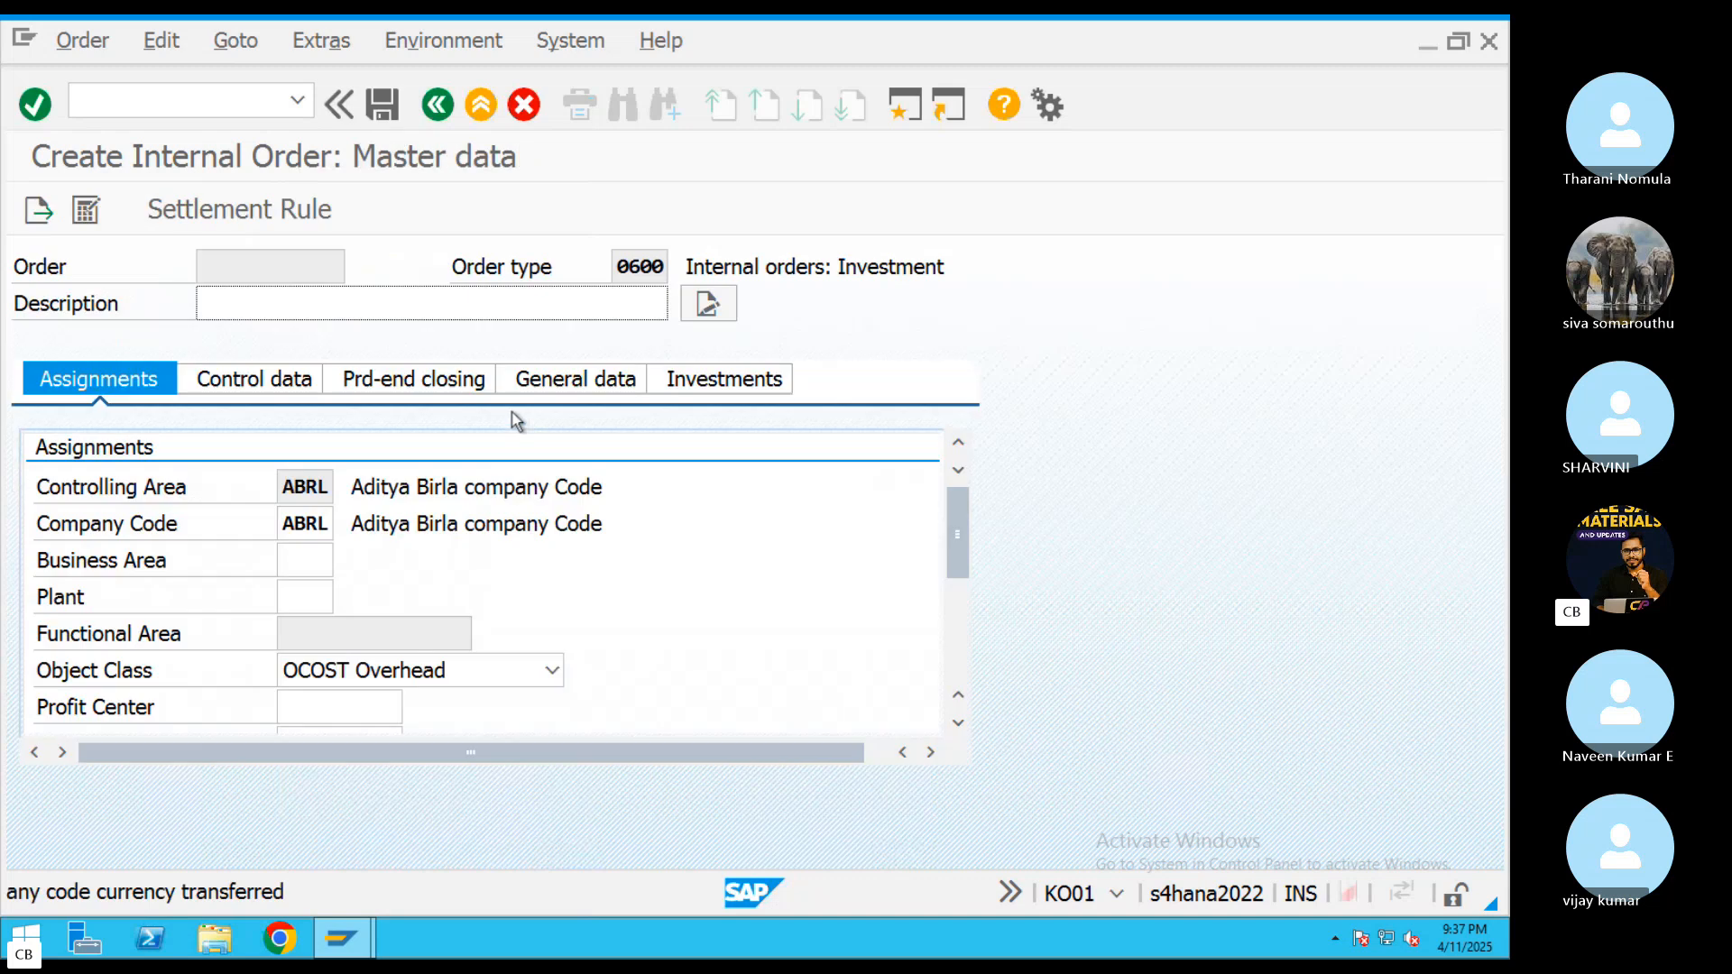
Enter "AUC To Main Asset" as the internal order's description
left_click(306, 310)
left_click(295, 338)
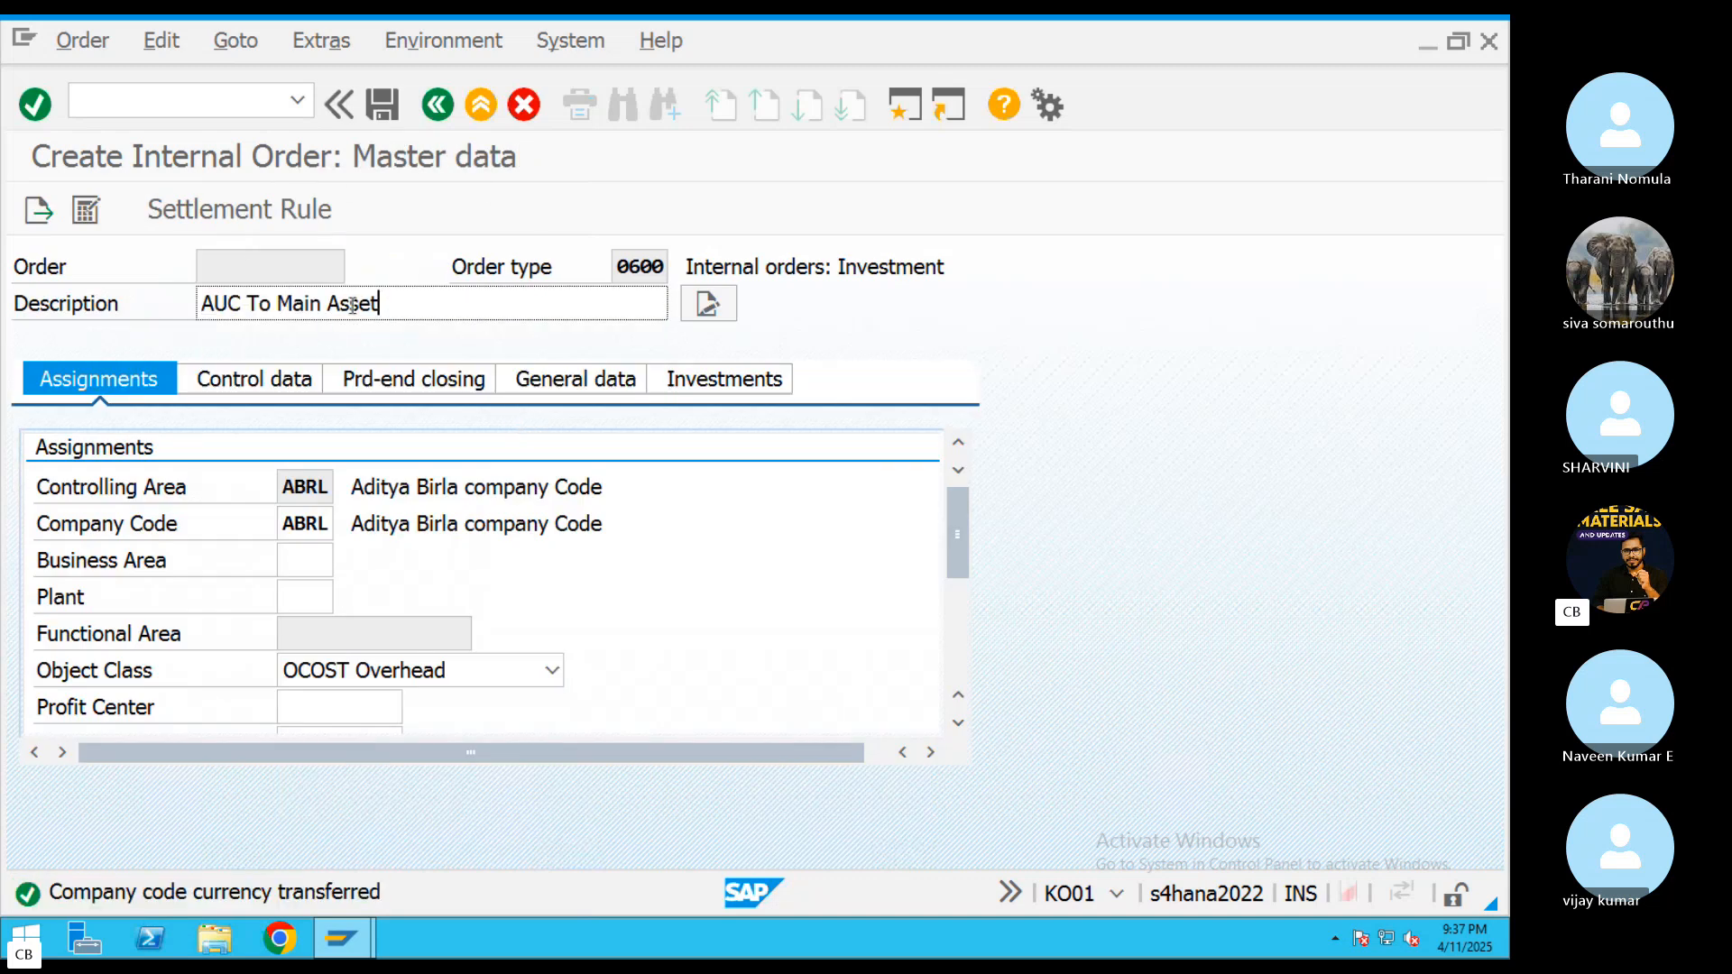
left_click_drag(383, 304, 185, 301)
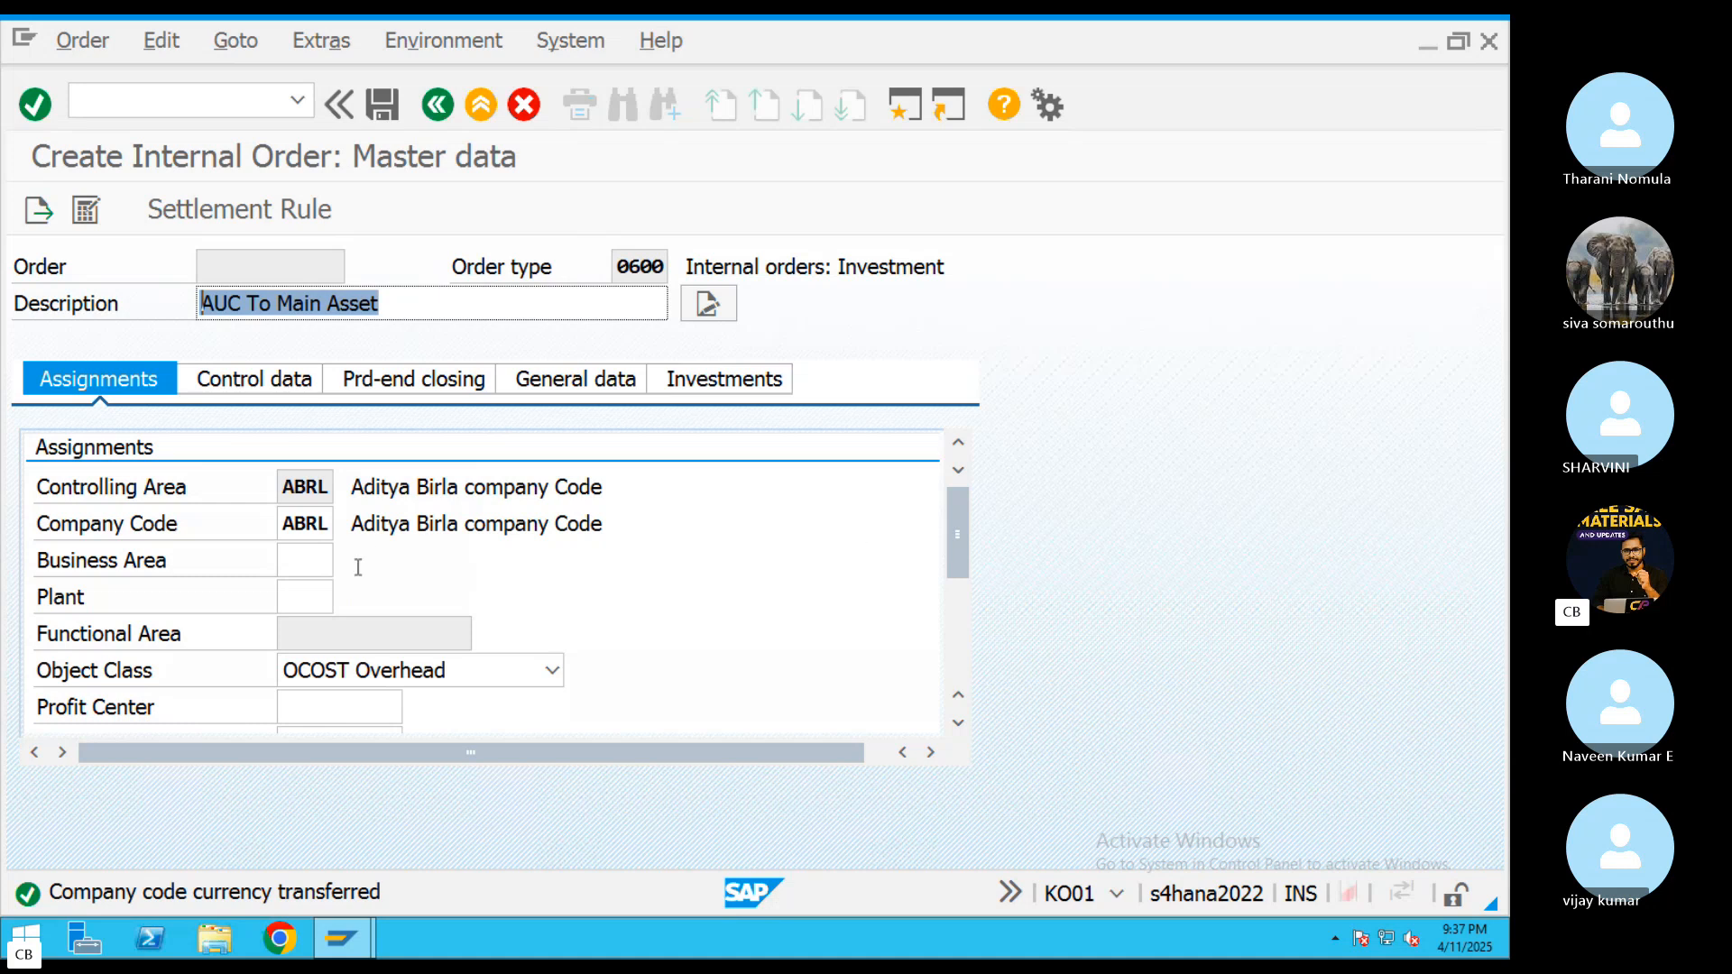
Assign profit center 200 to the internal order from the profit centers of controlling area ABRL
scroll(970, 530, "down", 3)
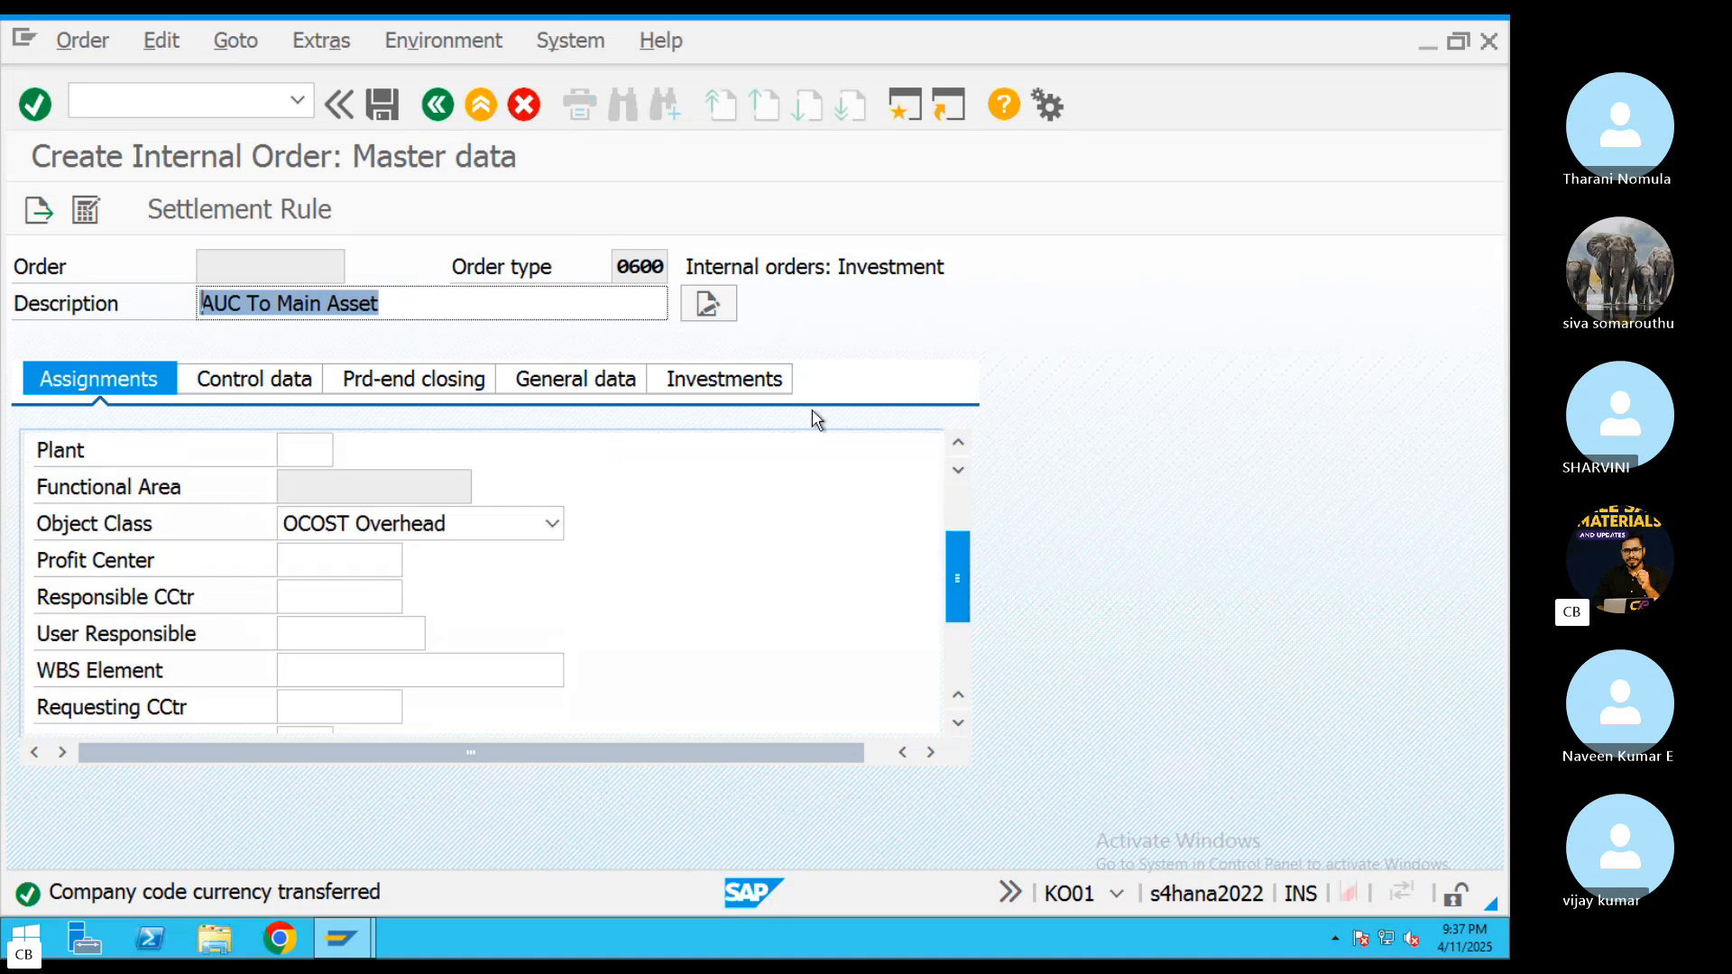
left_click(404, 561)
left_click(413, 561)
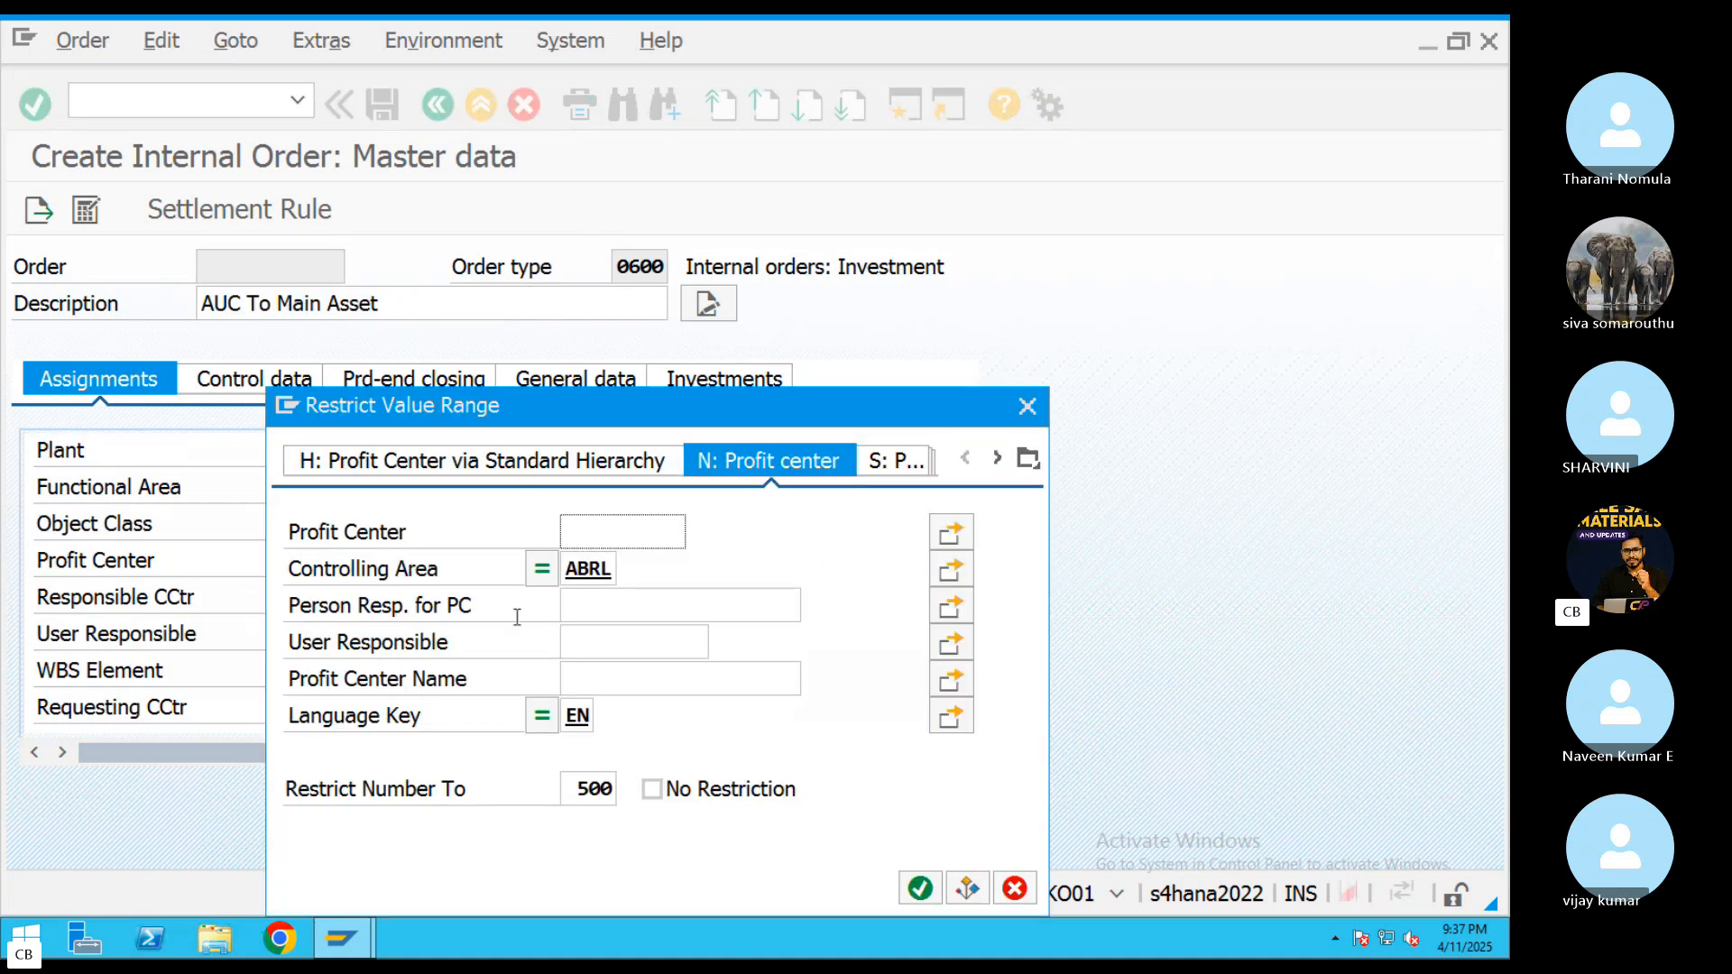
left_click(919, 888)
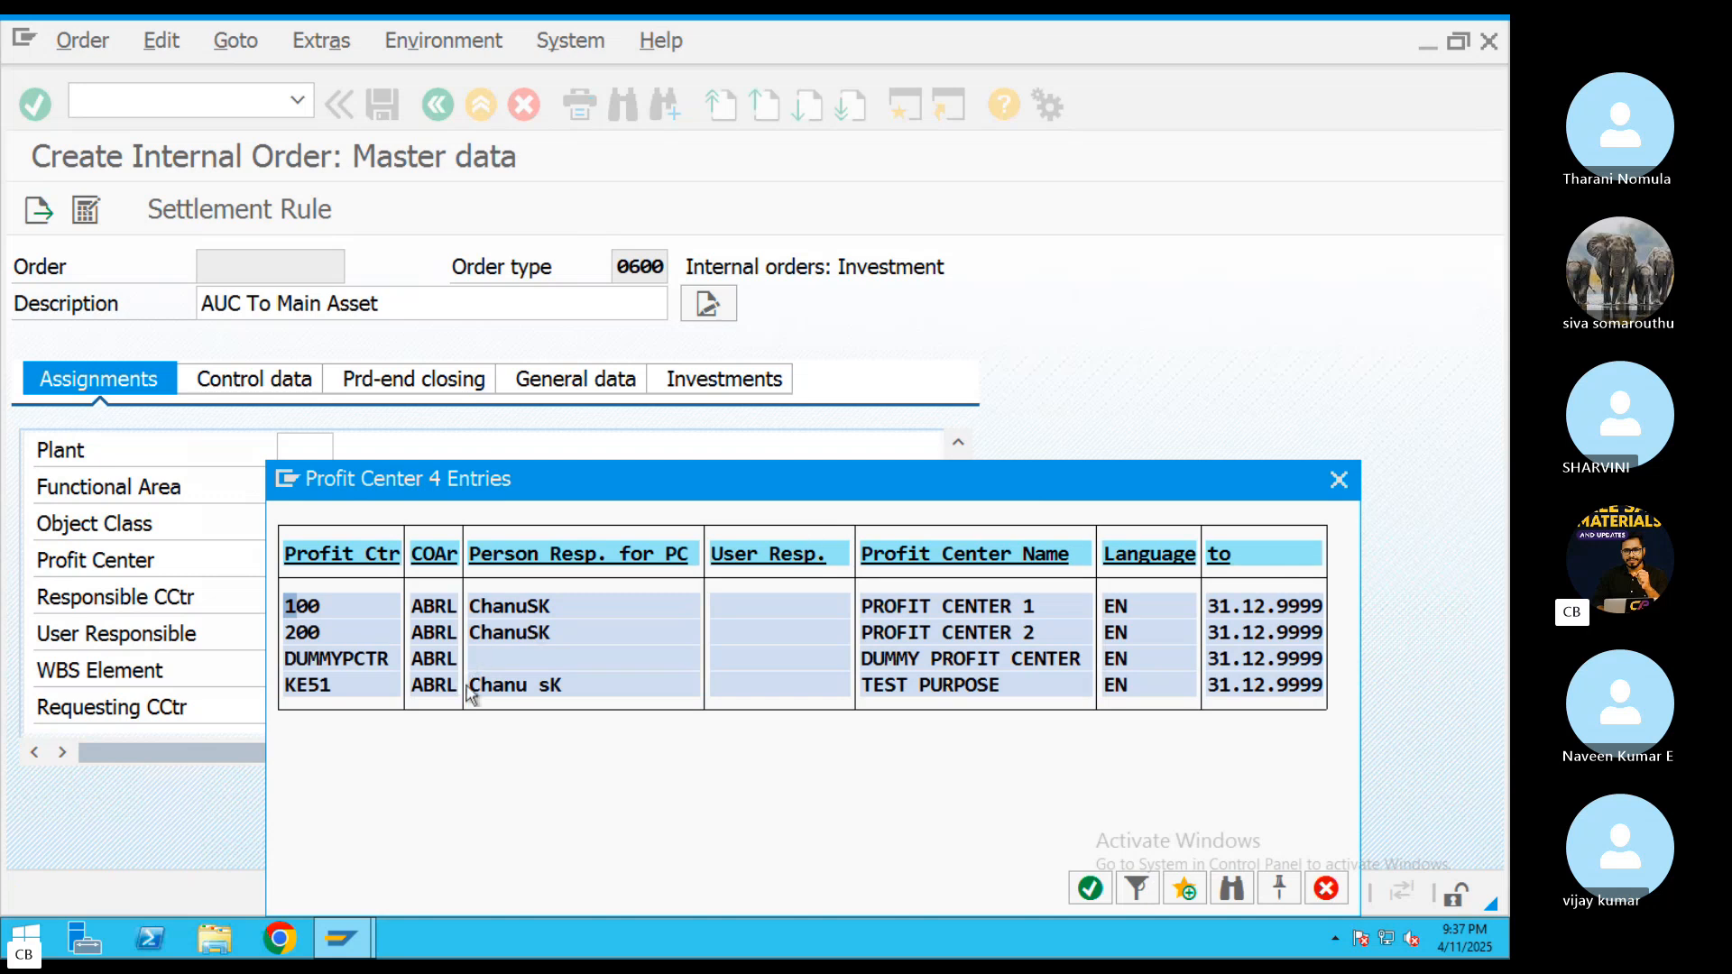
double_click(496, 641)
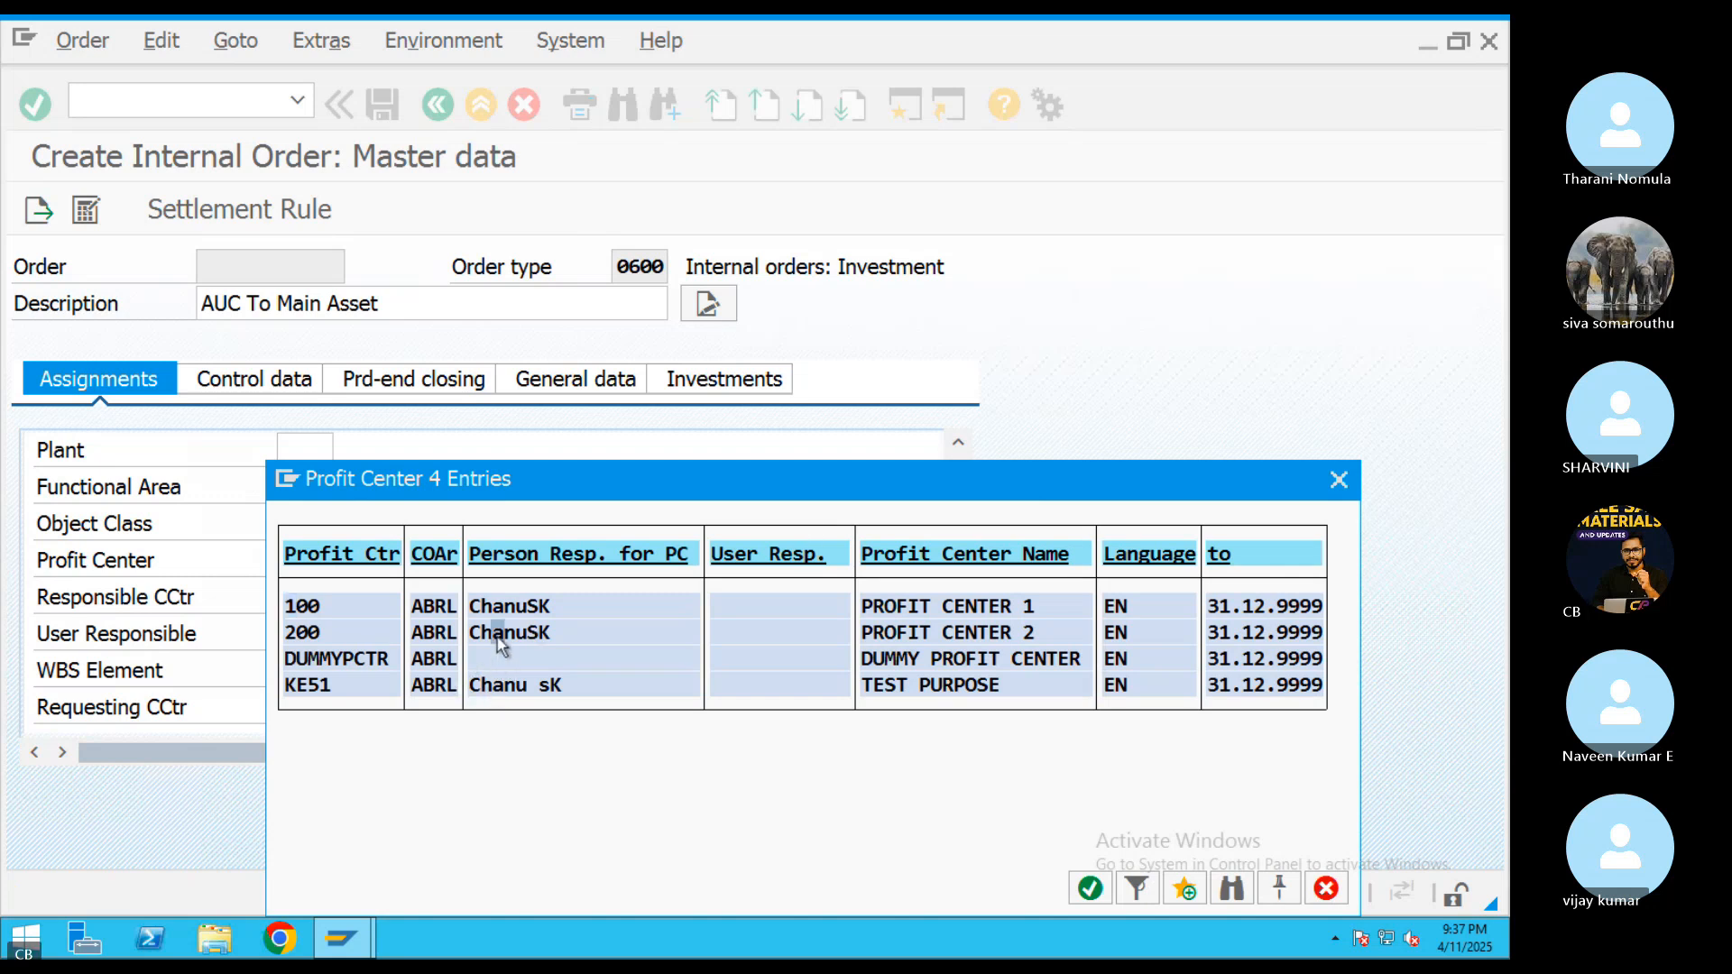
Set the internal order's object class to INVST Investment
left_click(475, 532)
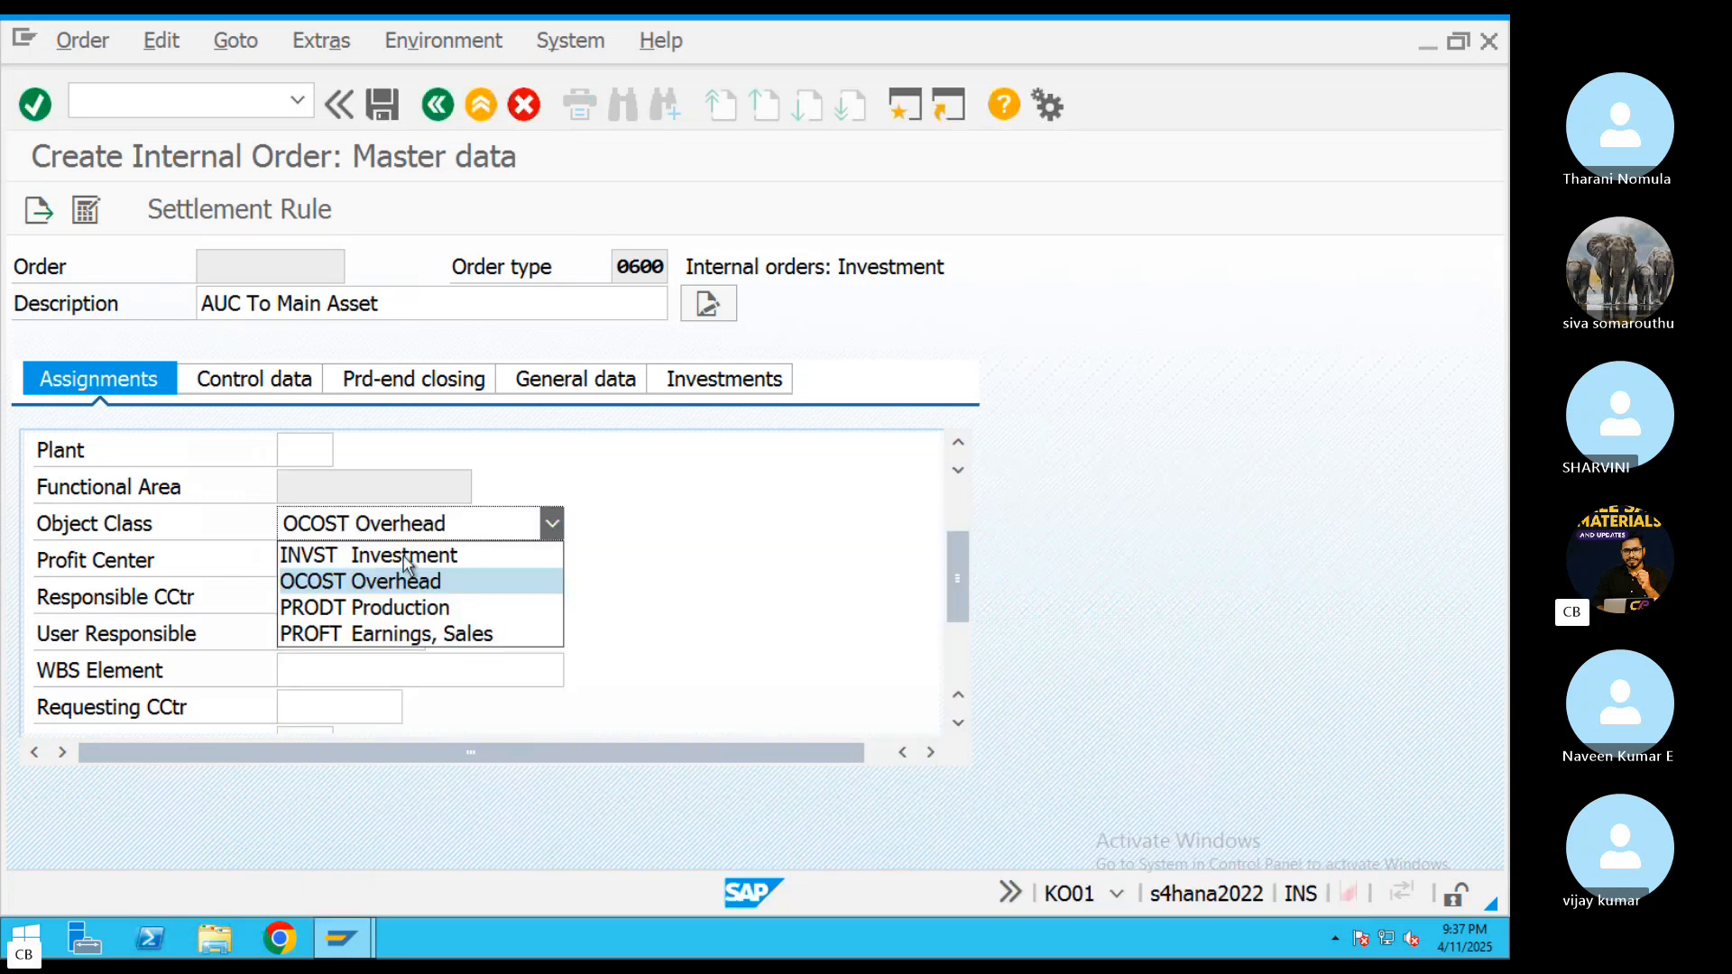
left_click(469, 553)
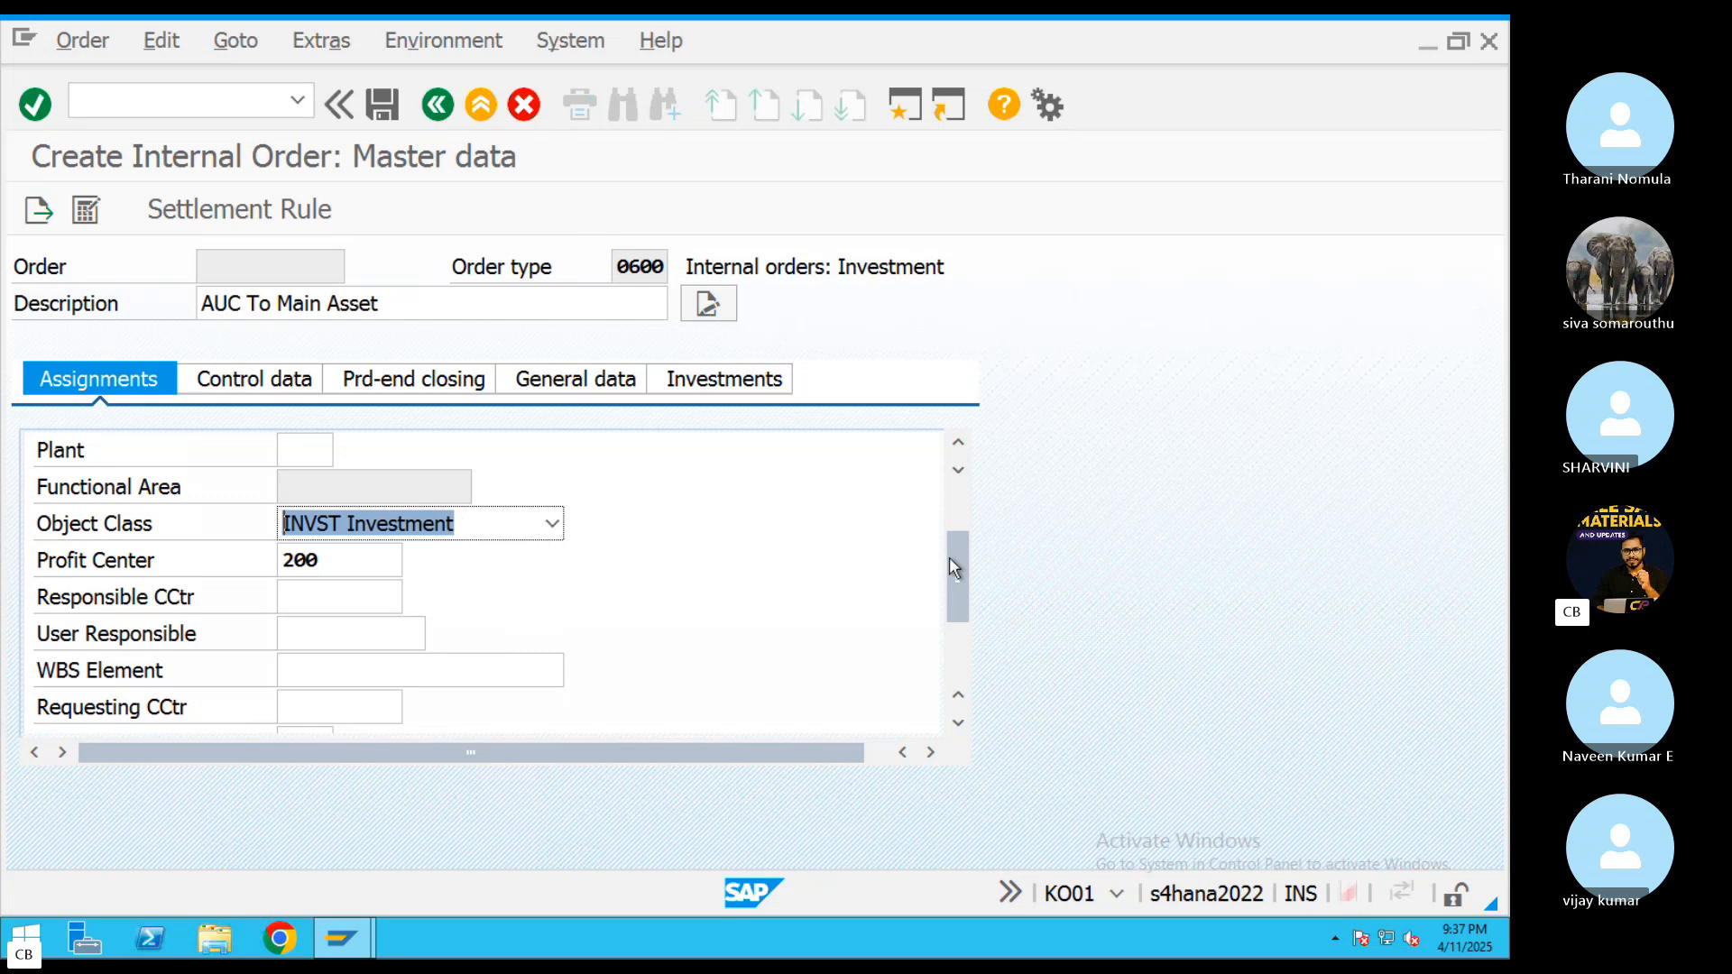
left_click_drag(959, 572, 982, 403)
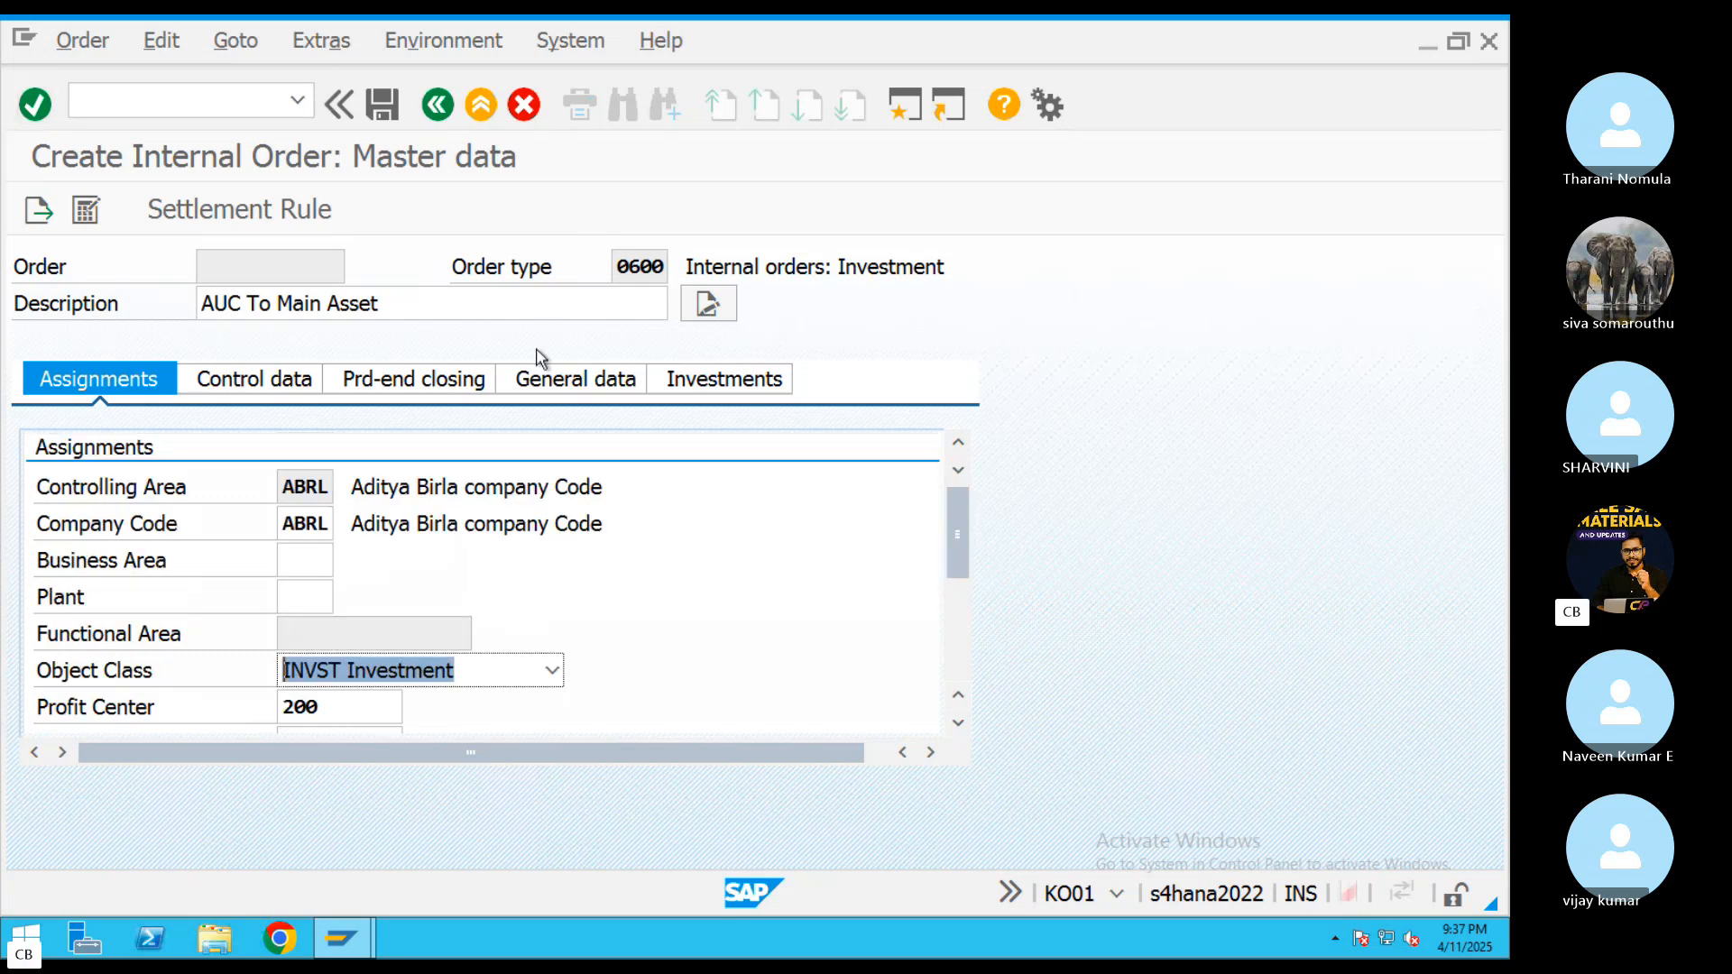
Assign investment profile 000001, Model with AuC, summary settlement, to the internal order
left_click(708, 379)
left_click(311, 487)
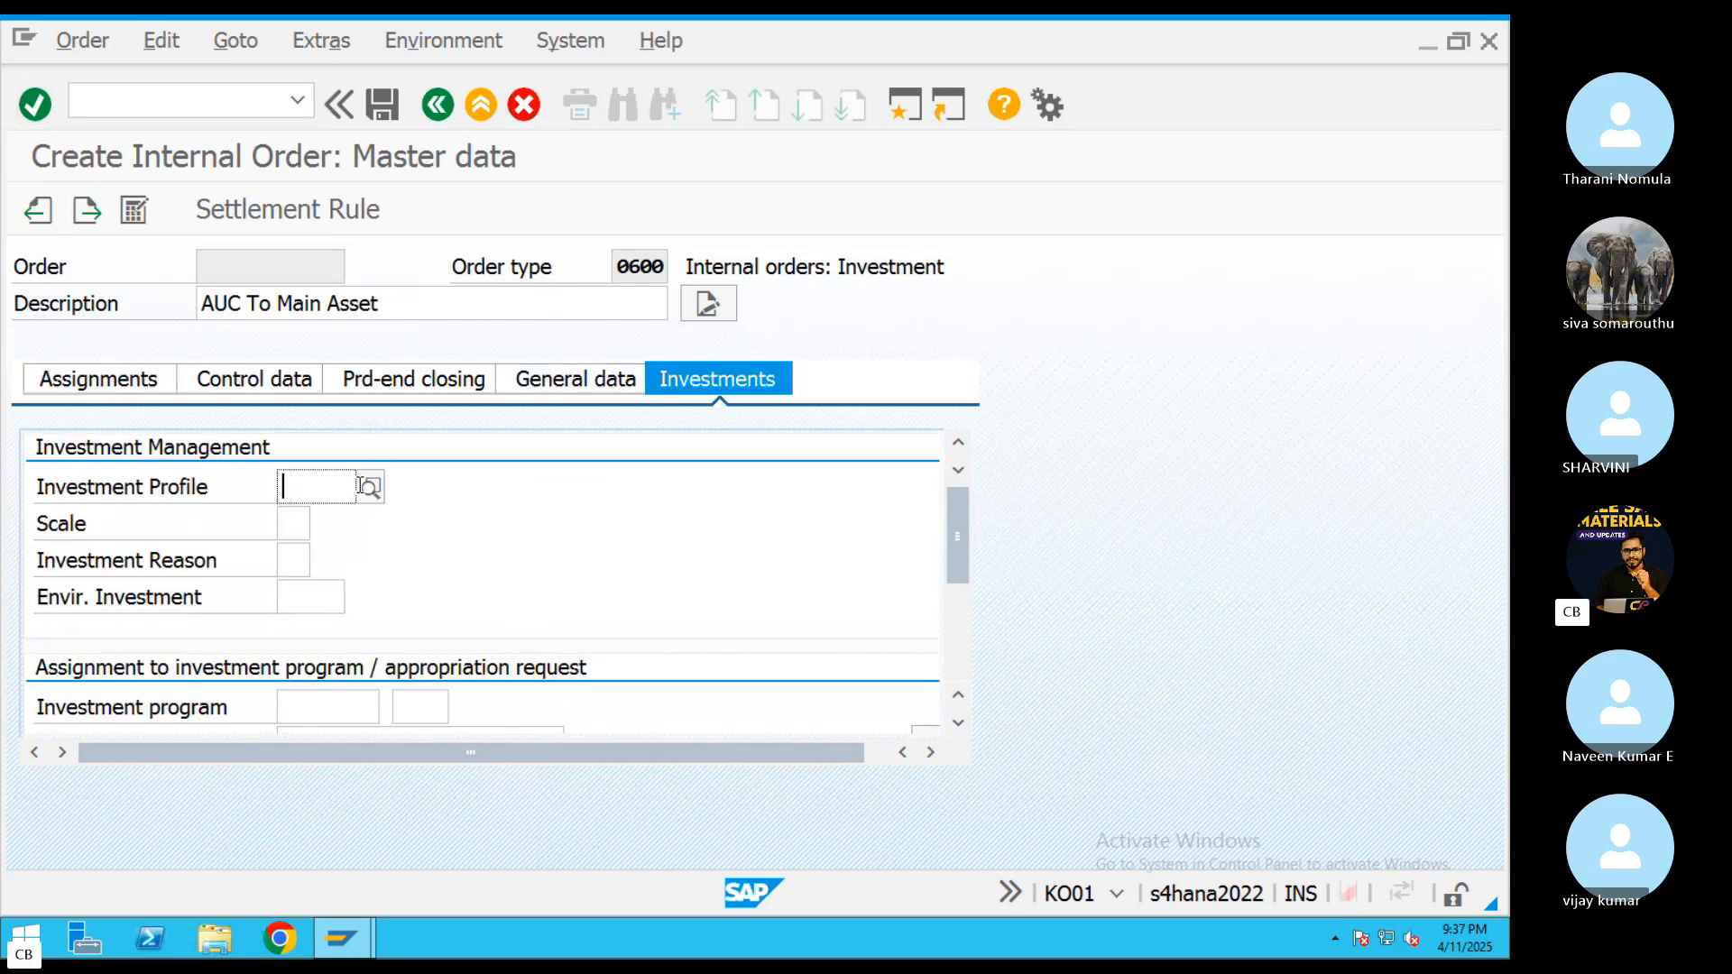
left_click(367, 487)
left_click(440, 507)
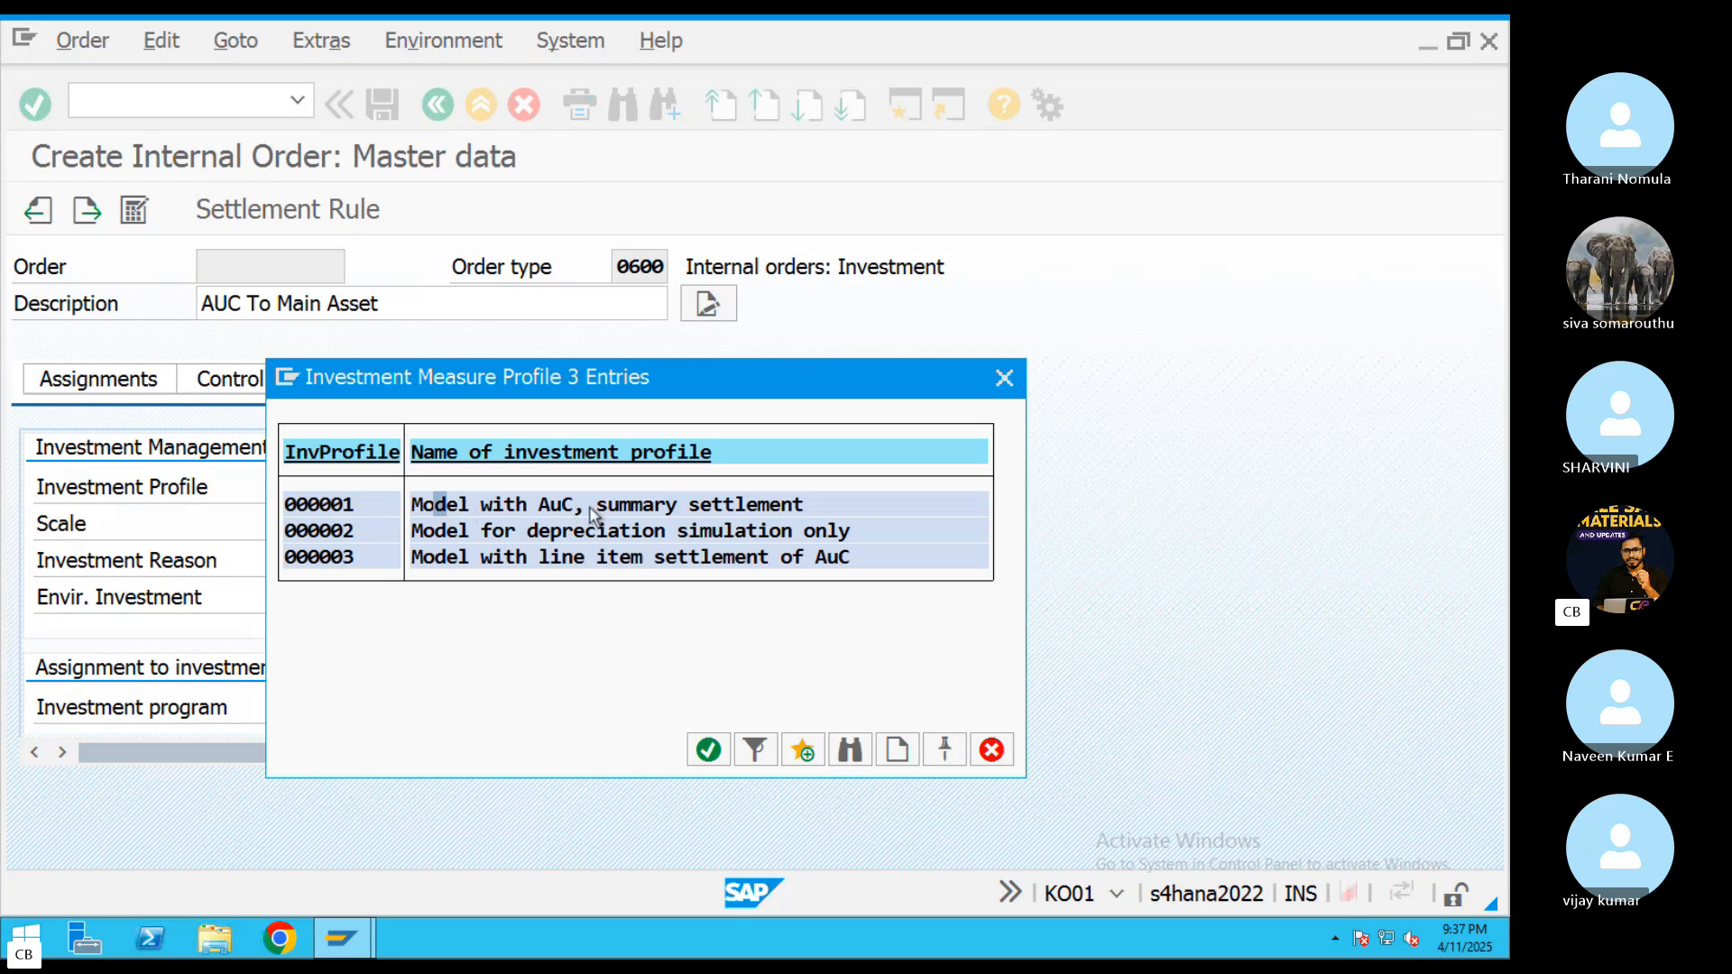
double_click(492, 507)
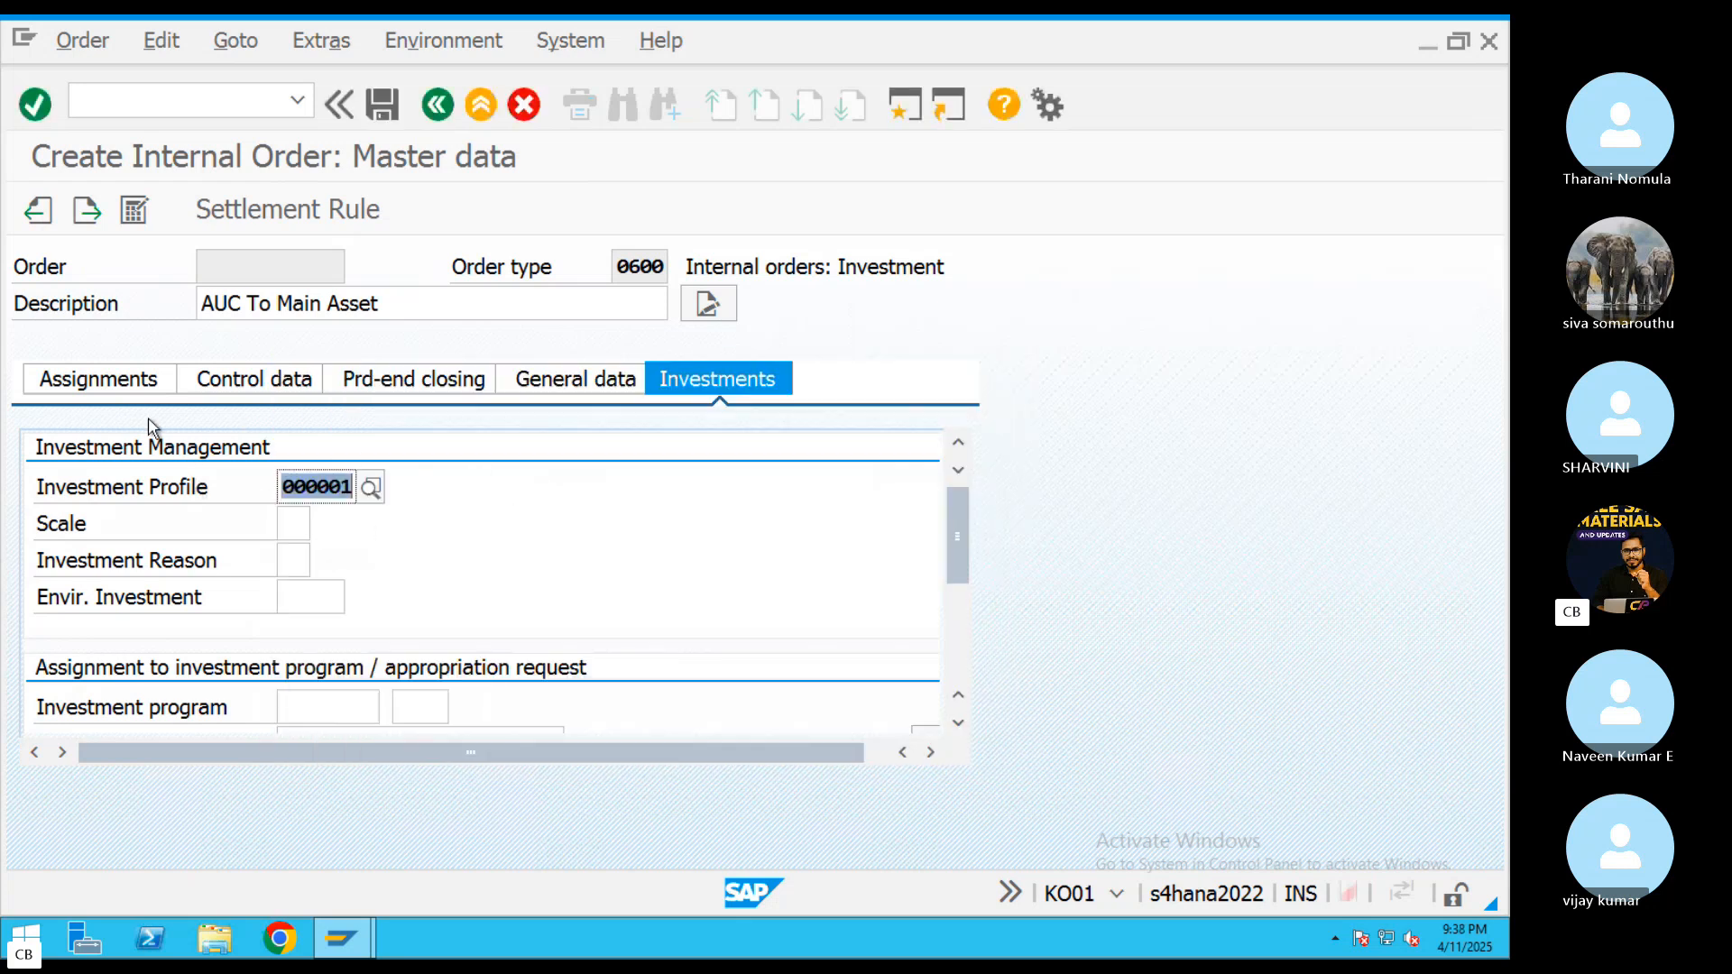
Release the internal order after checking its company code assignments and system status
left_click(153, 384)
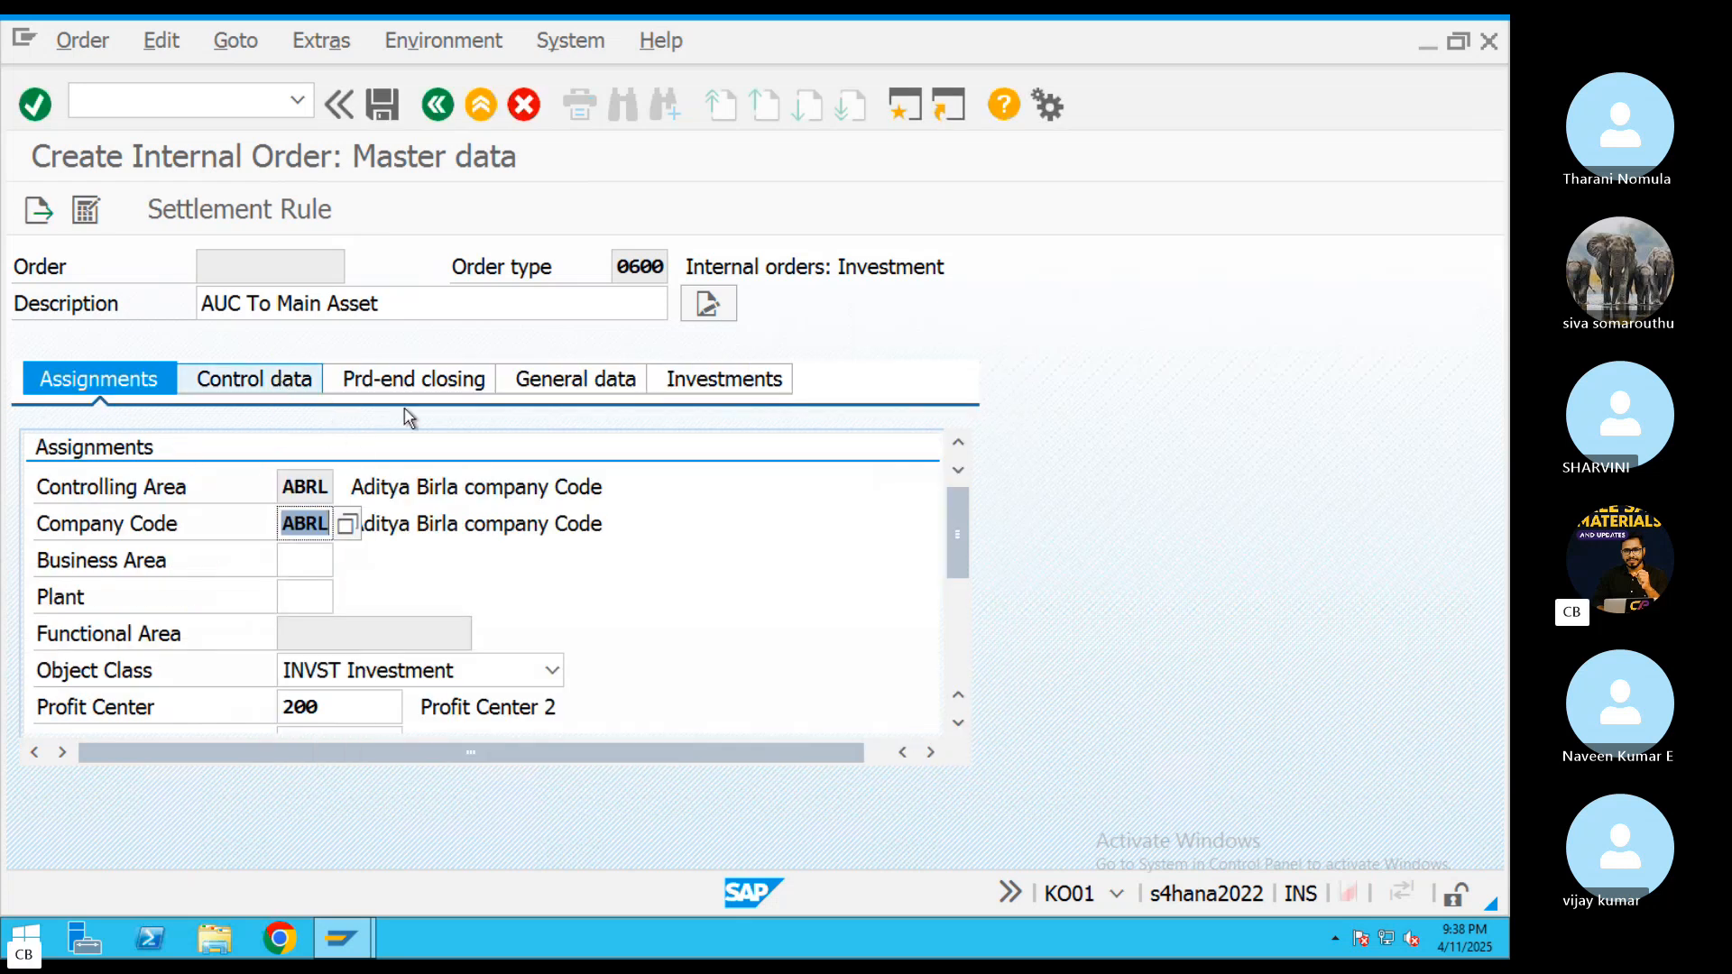
left_click_drag(304, 495, 236, 485)
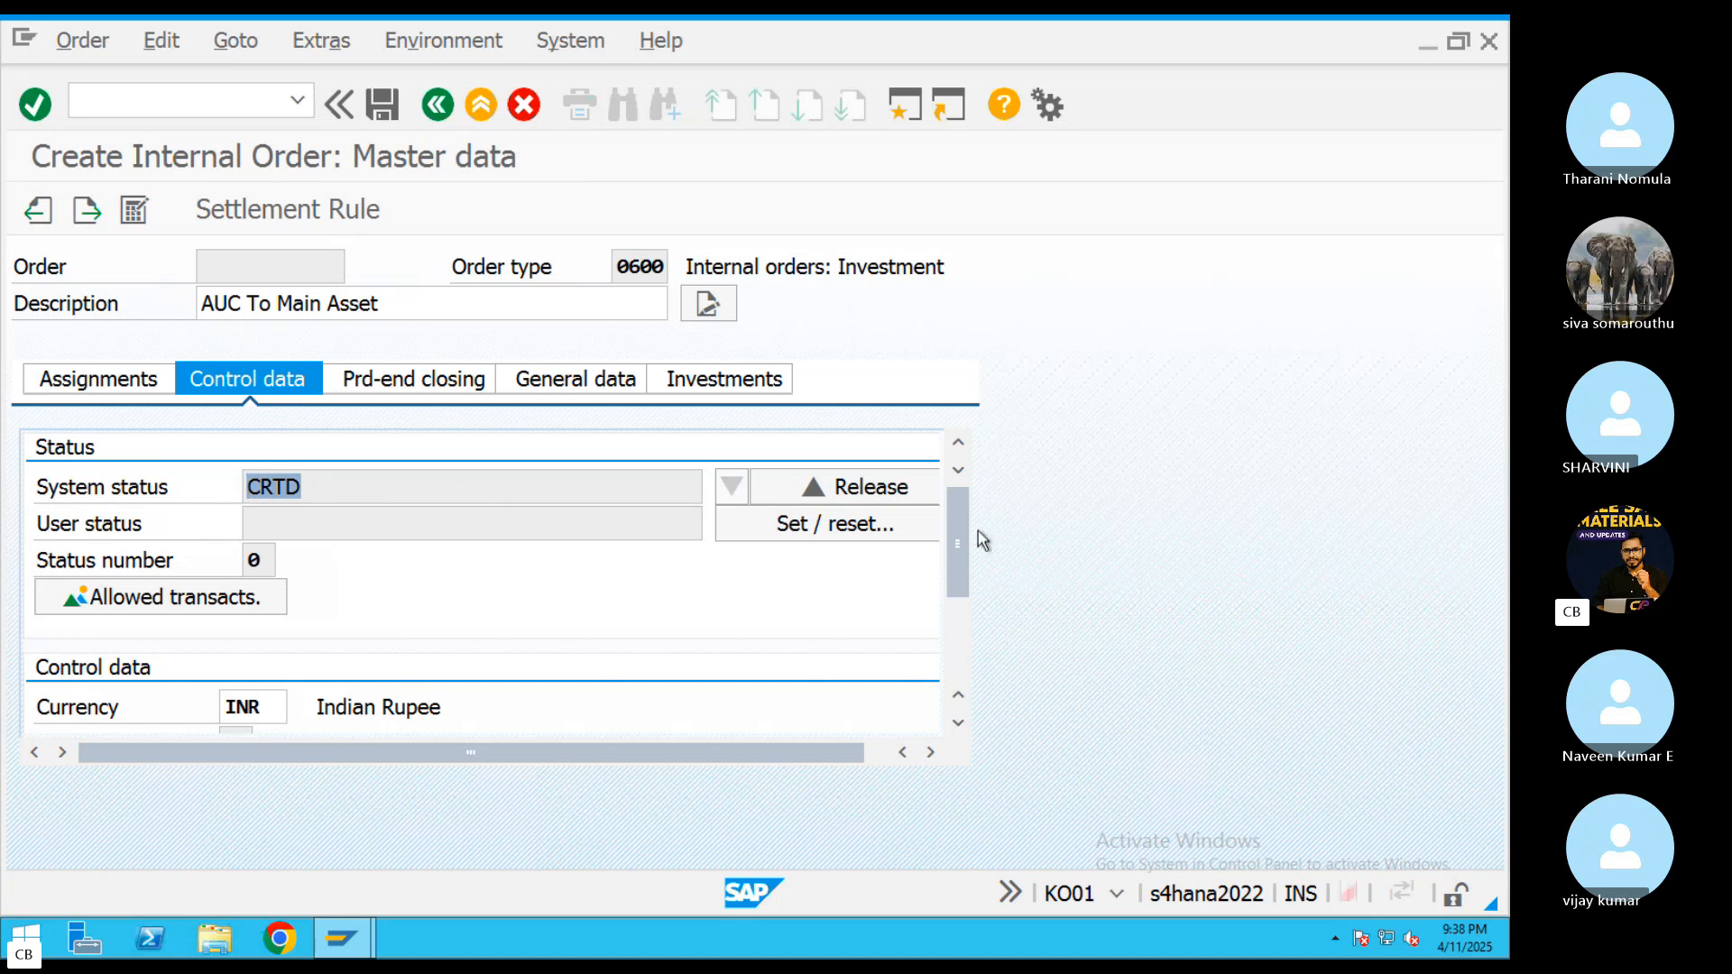
left_click(839, 495)
left_click(839, 511)
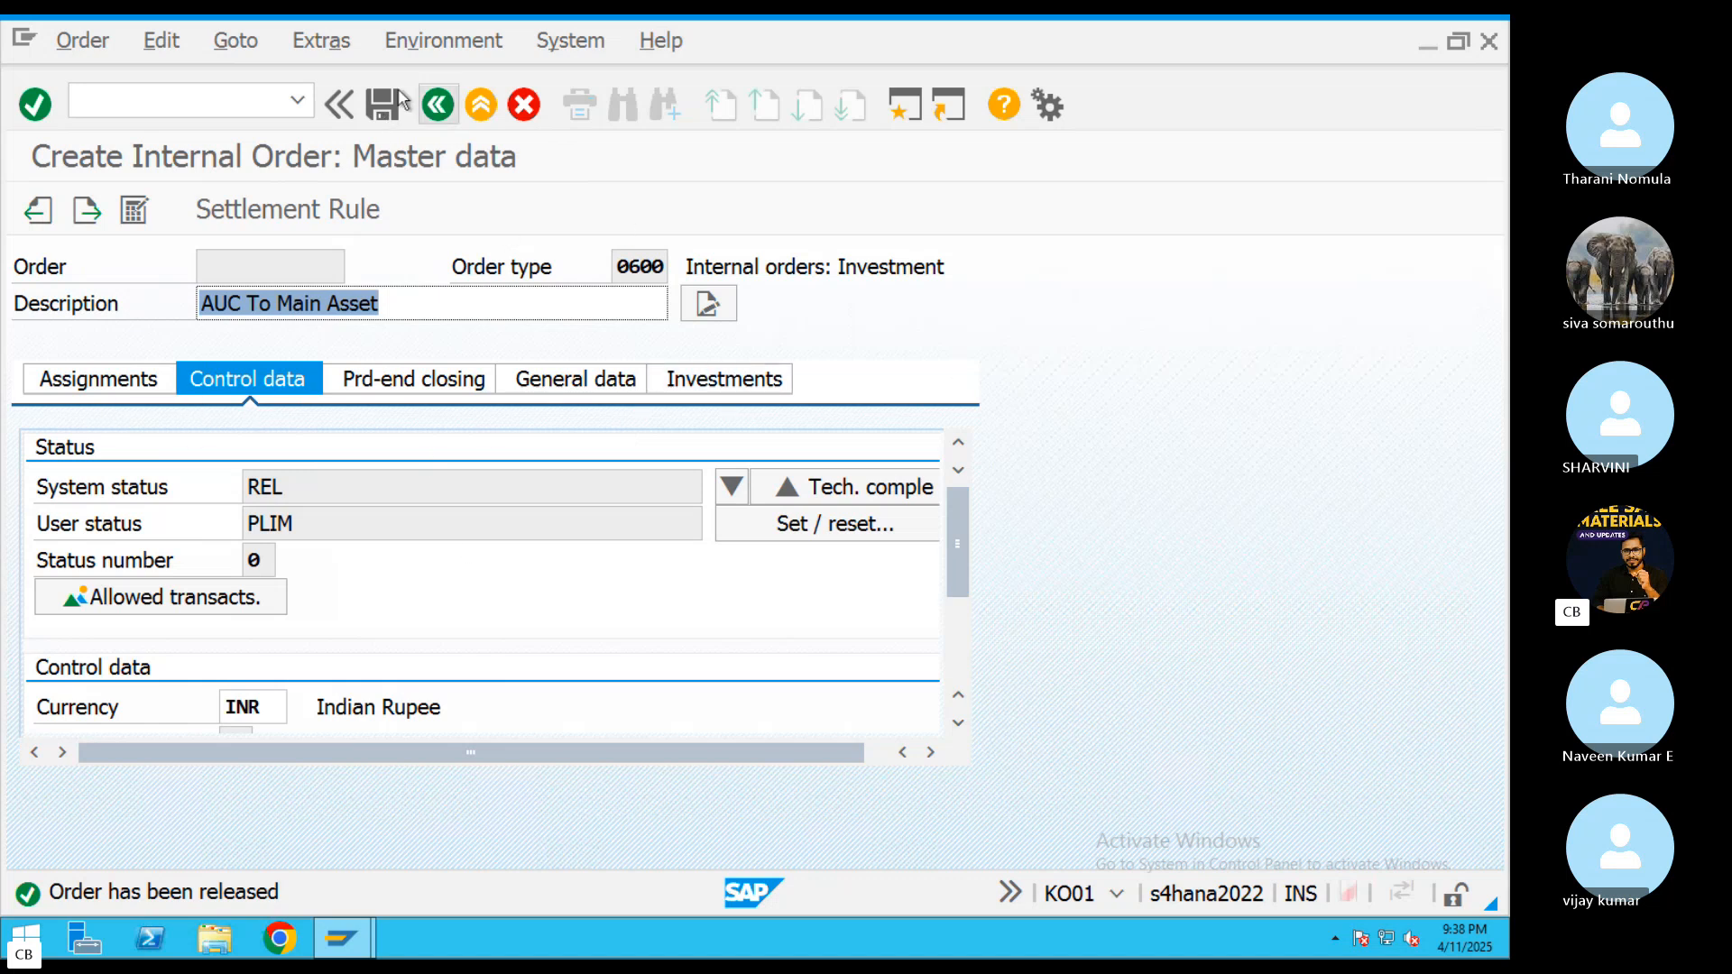
Start the order's asset under construction in asset class ABR6 and bring up its master data
left_click(337, 52)
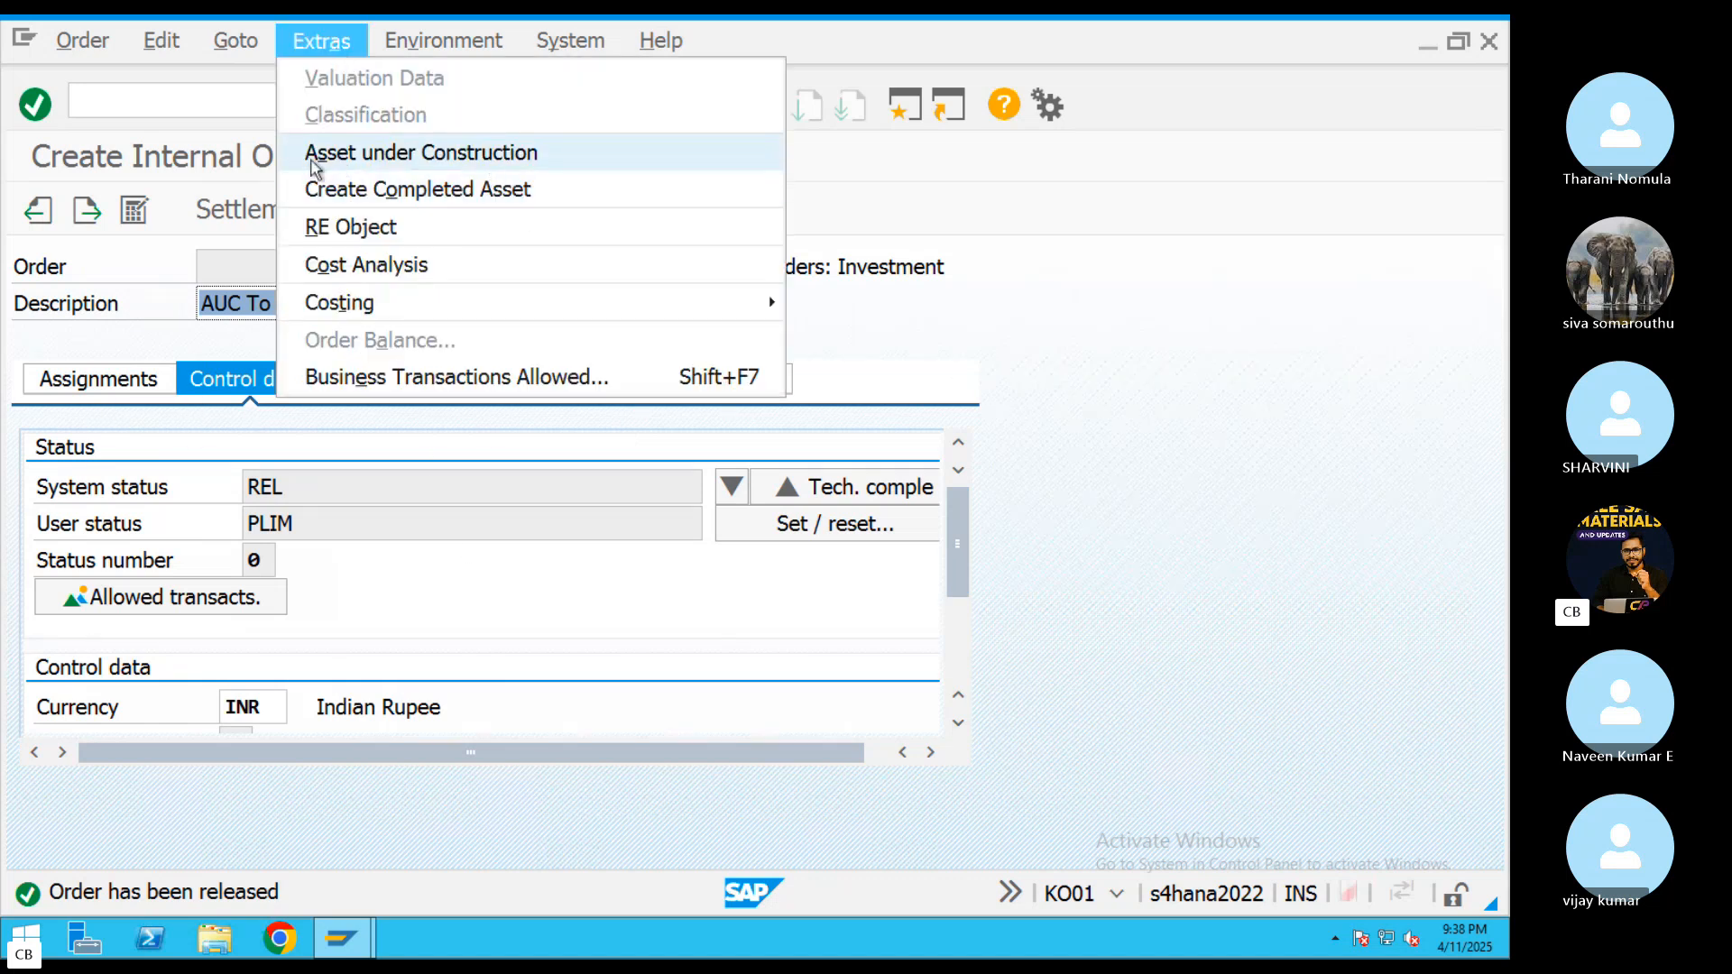
left_click(419, 155)
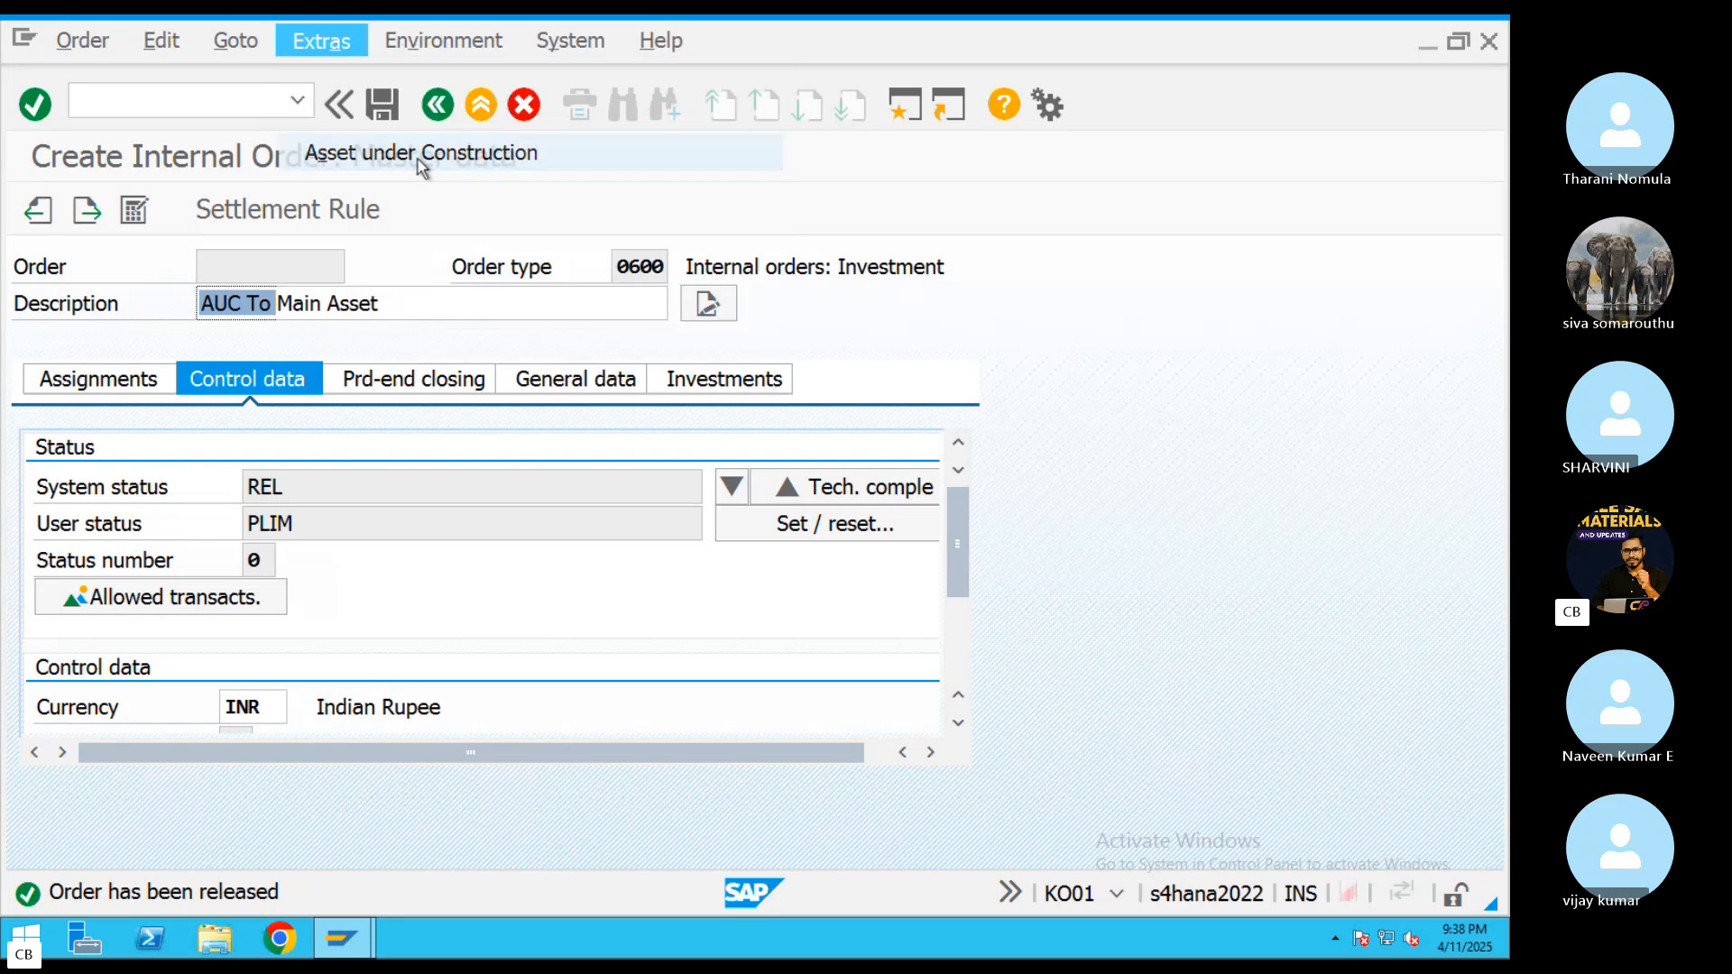
key("BackSpace")
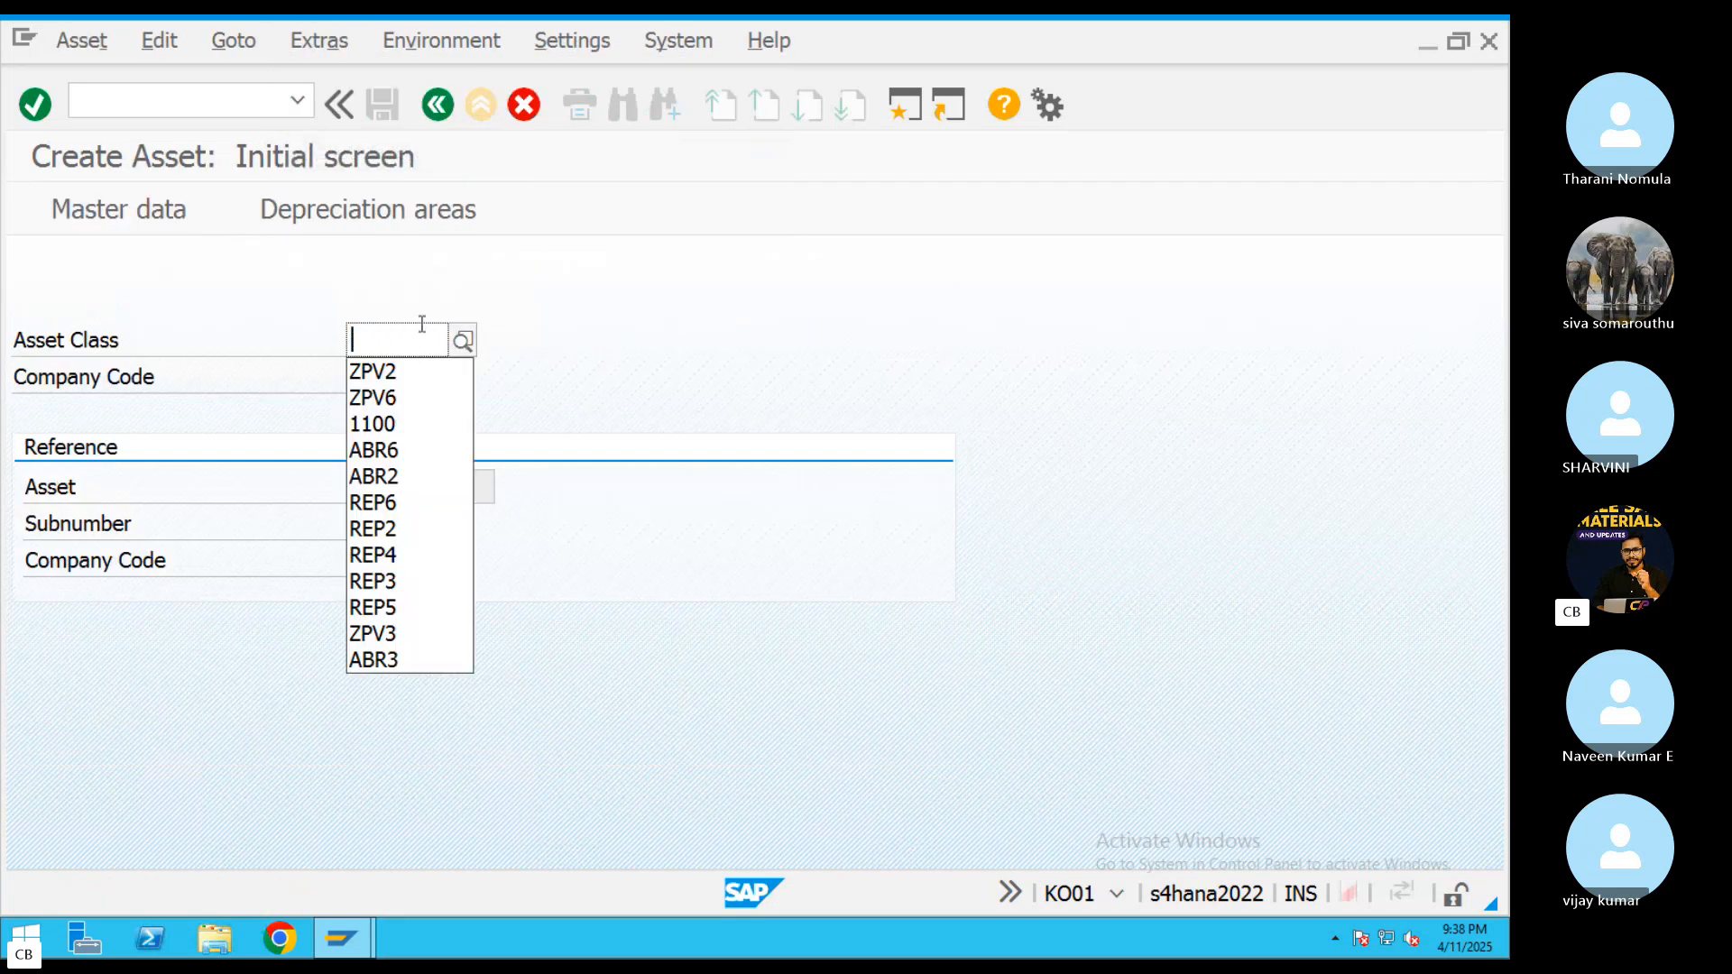
type("aBR")
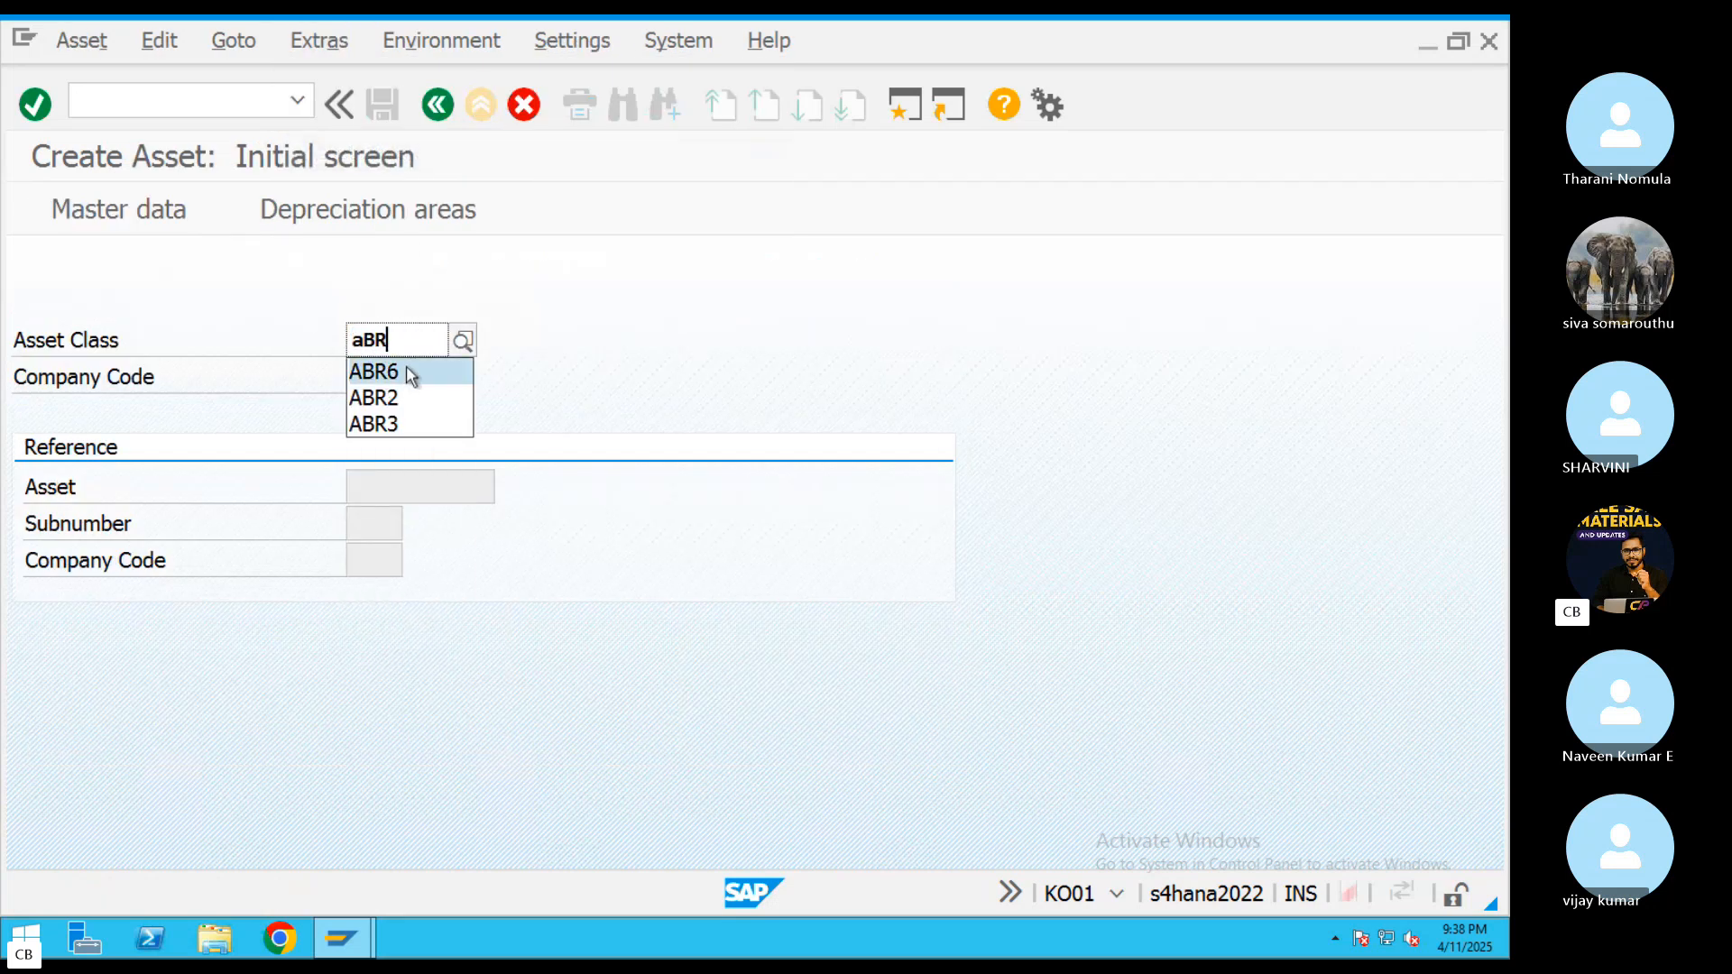
left_click(407, 371)
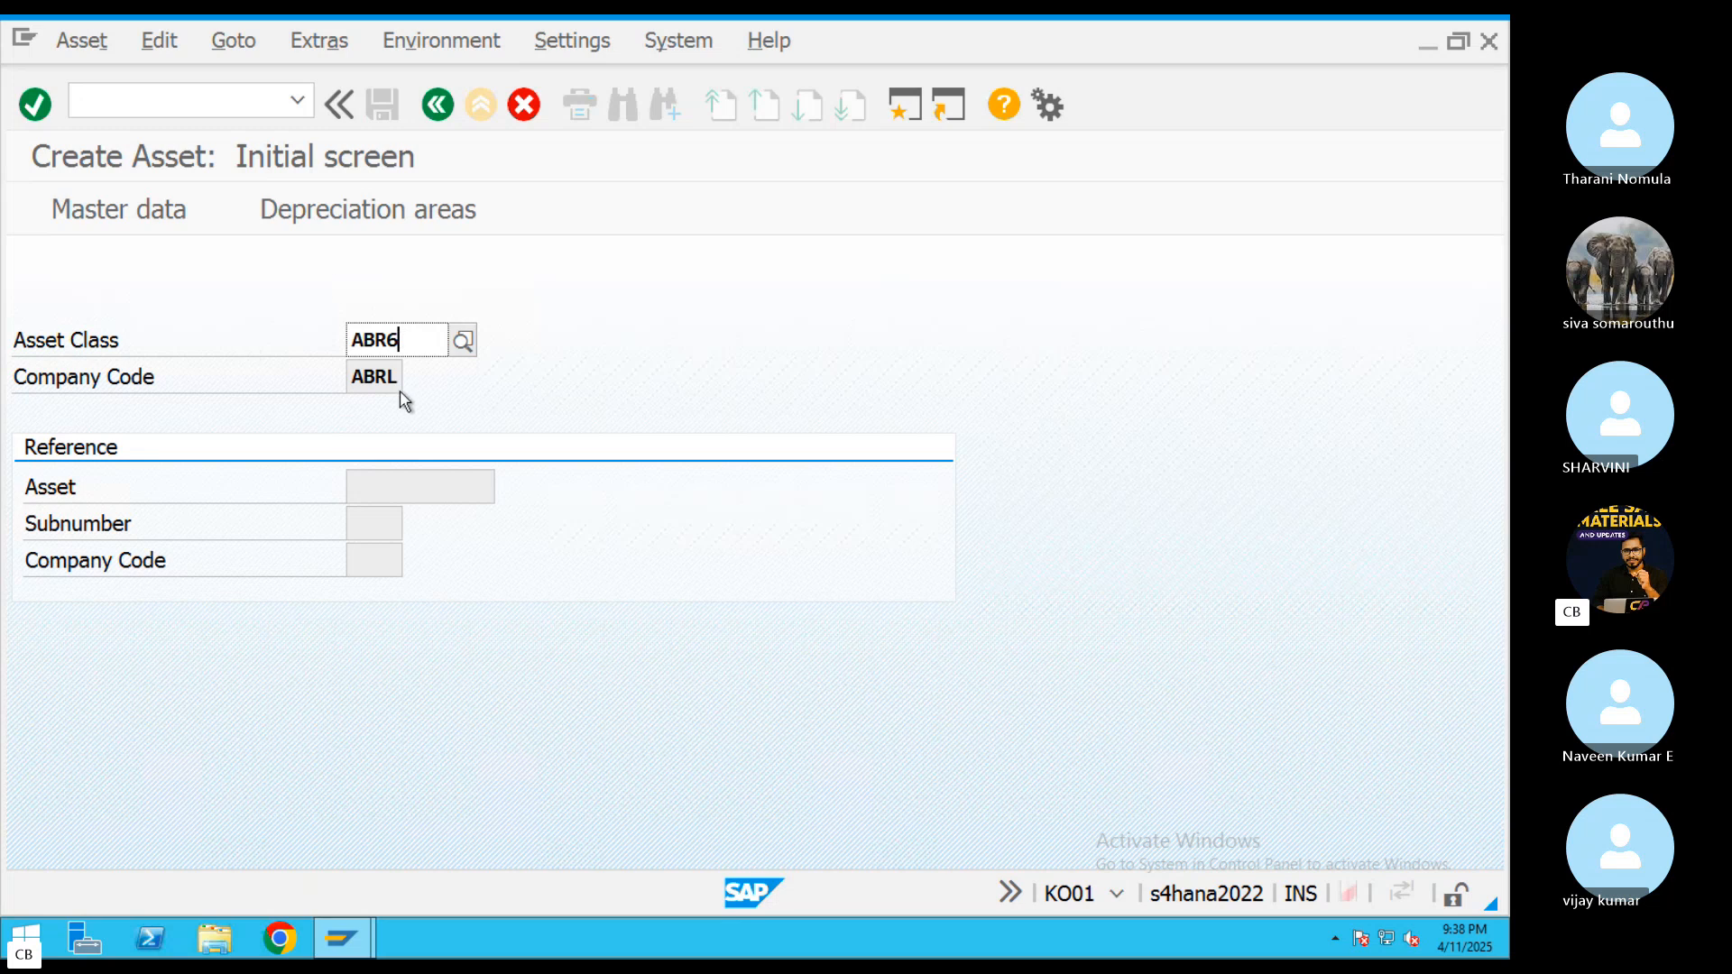
key("Return")
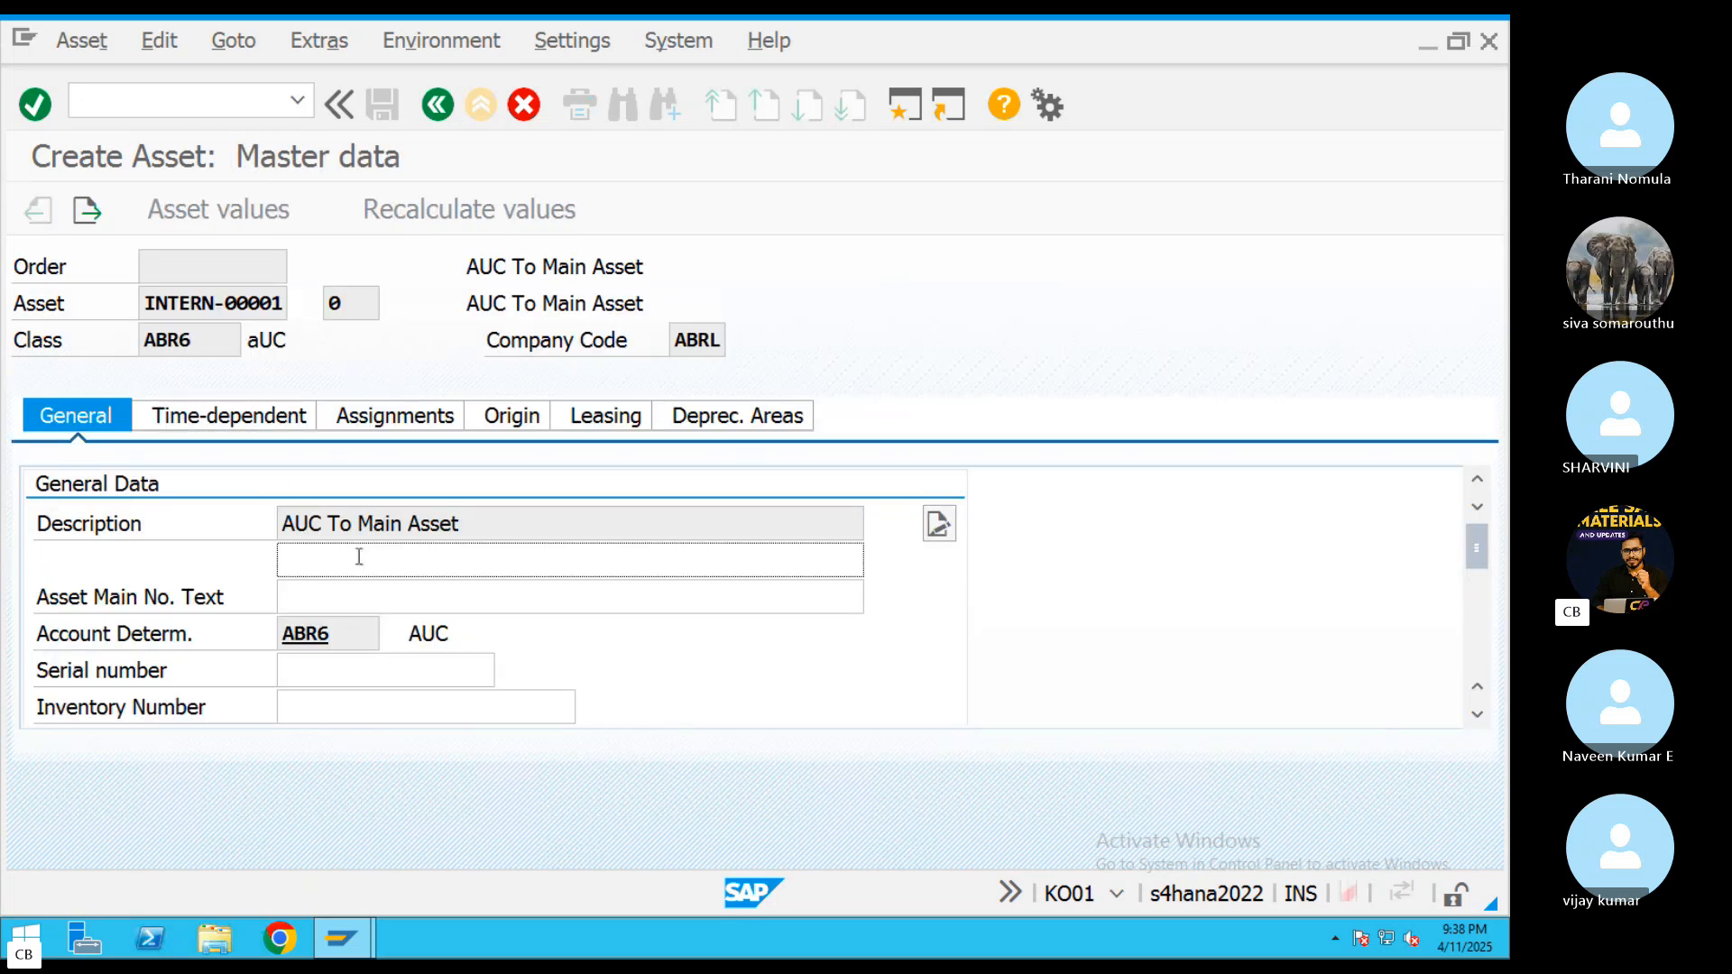
Copy the asset description "AUC To Main Asset" into the second description line
left_click_drag(477, 525, 302, 530)
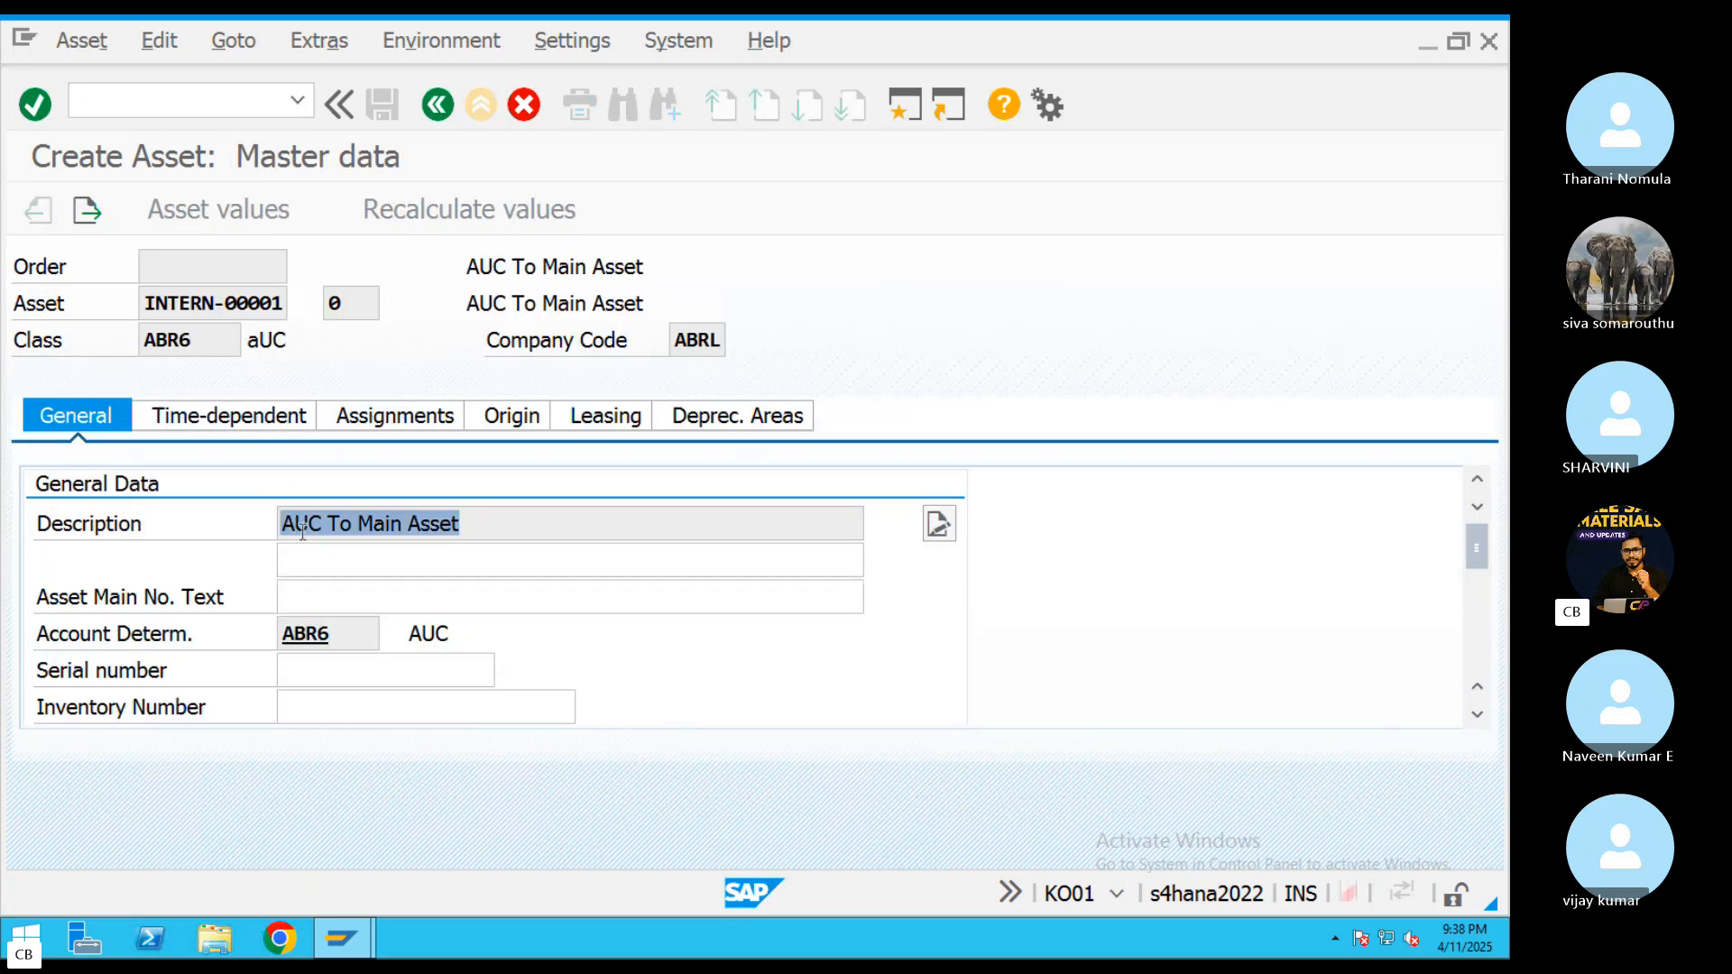
key("ctrl+c")
left_click(406, 564)
key("ctrl+v")
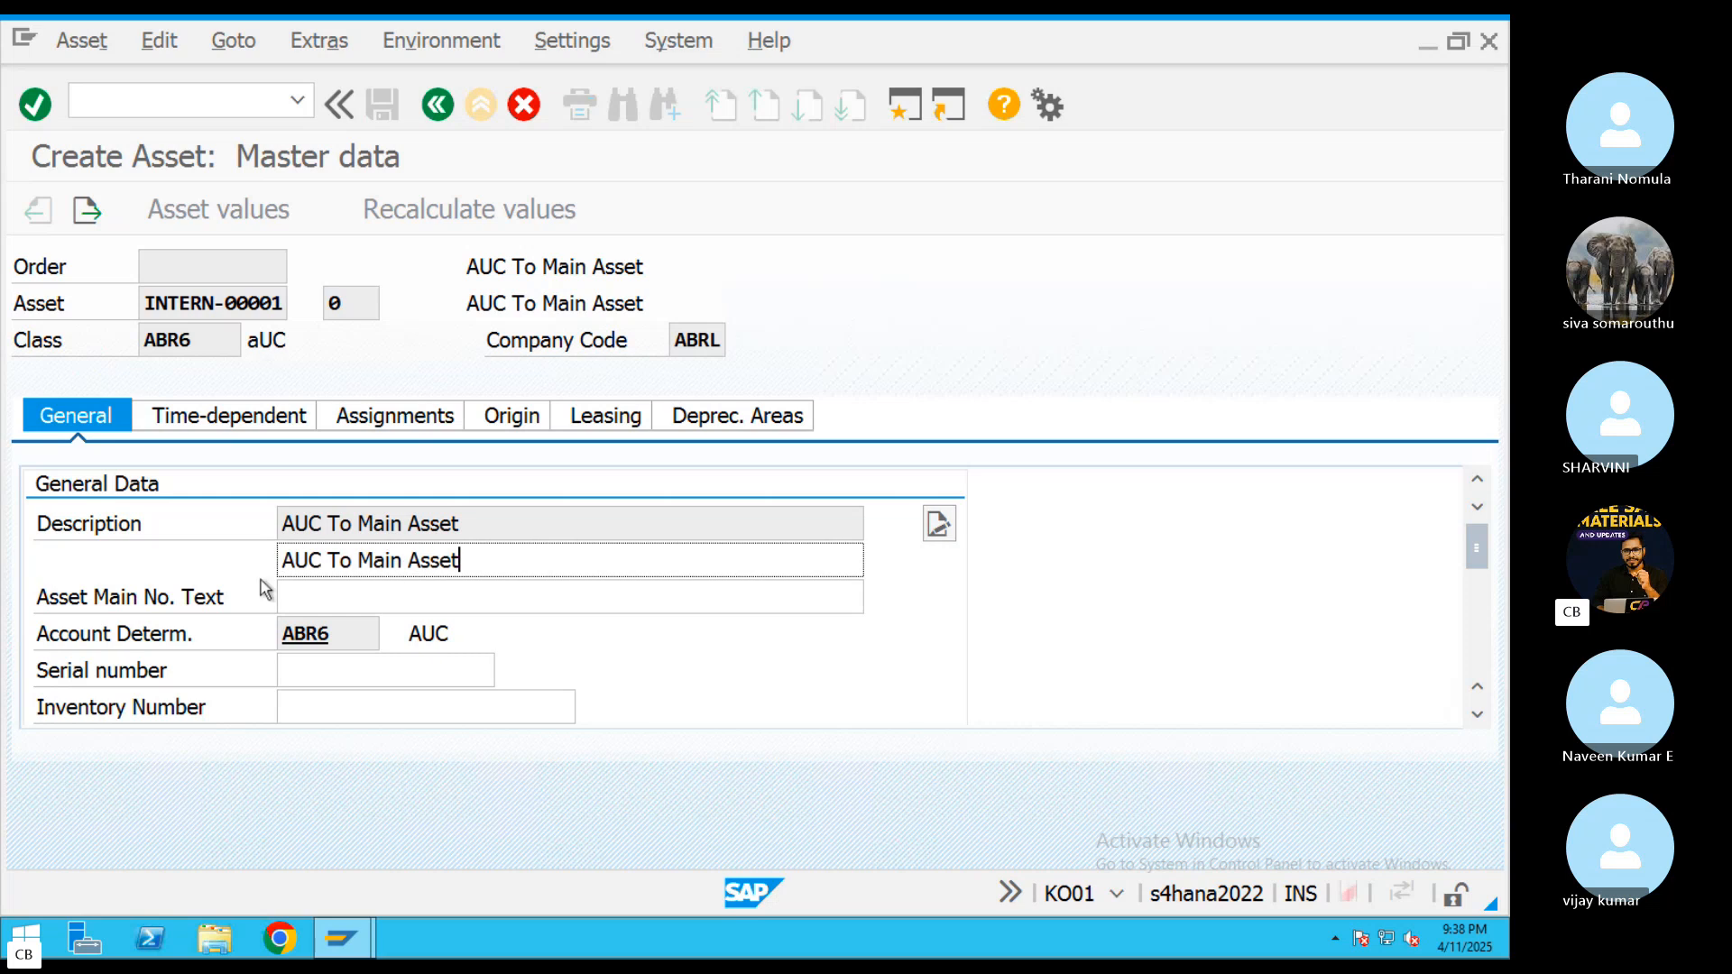
Set the asset's capitalization date to 11 April 2025 in the posting information
left_click_drag(1477, 548, 1479, 639)
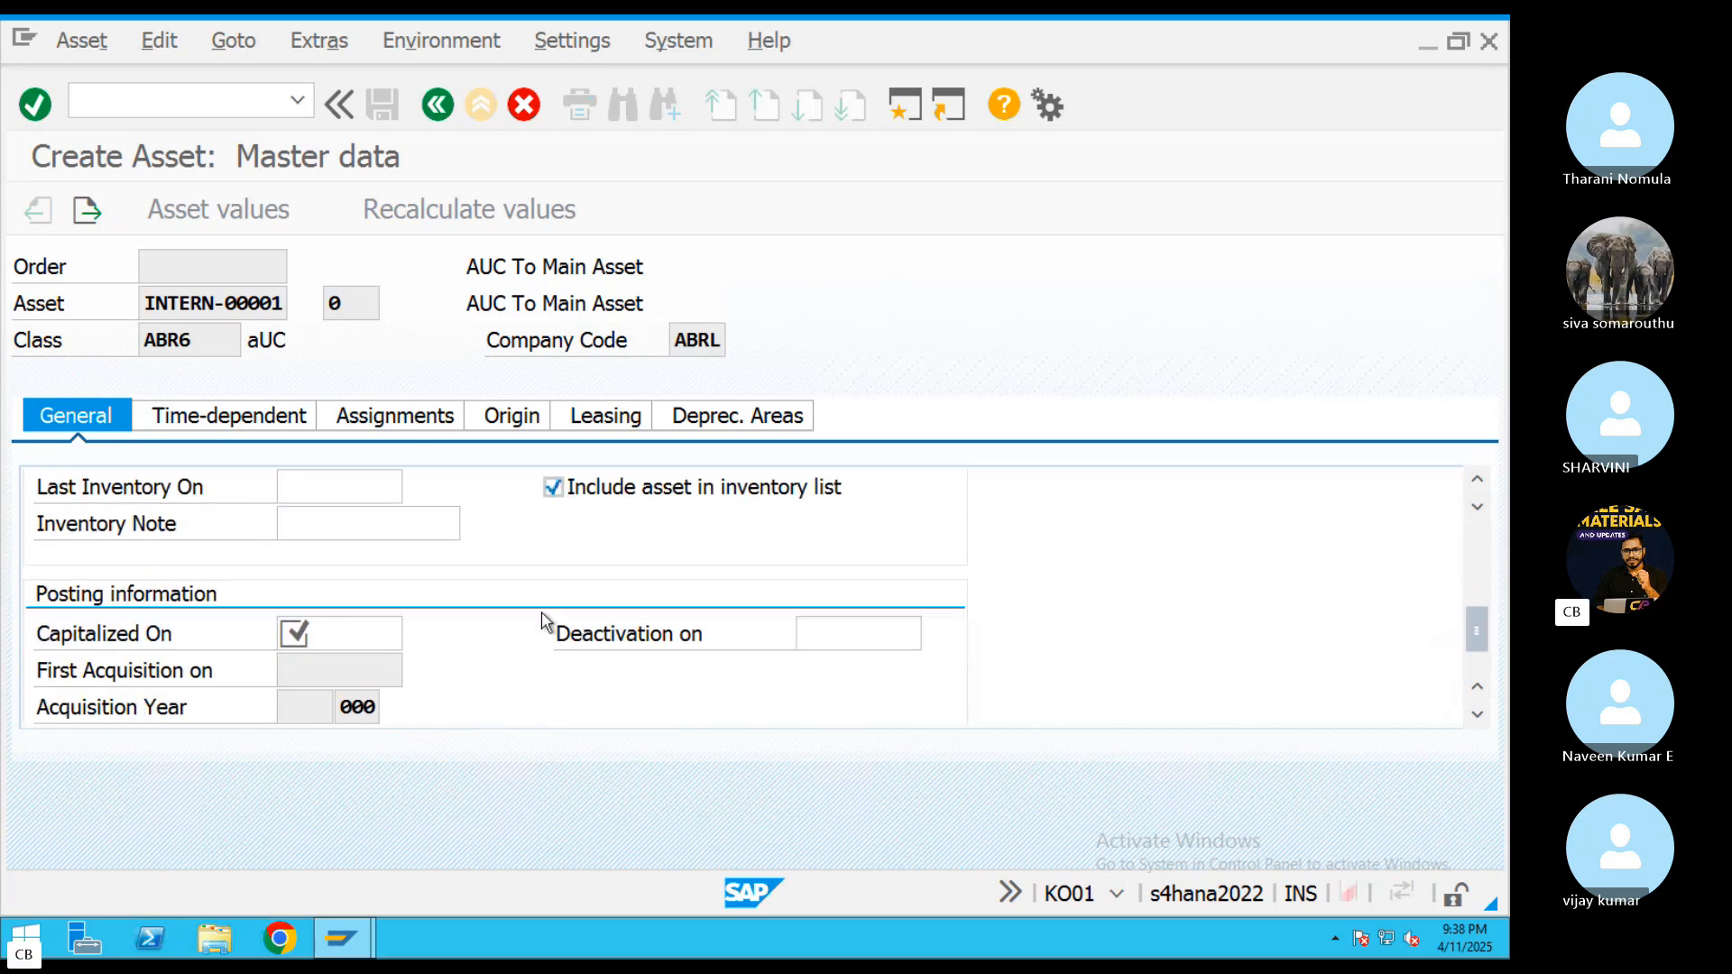
left_click(327, 635)
left_click(416, 634)
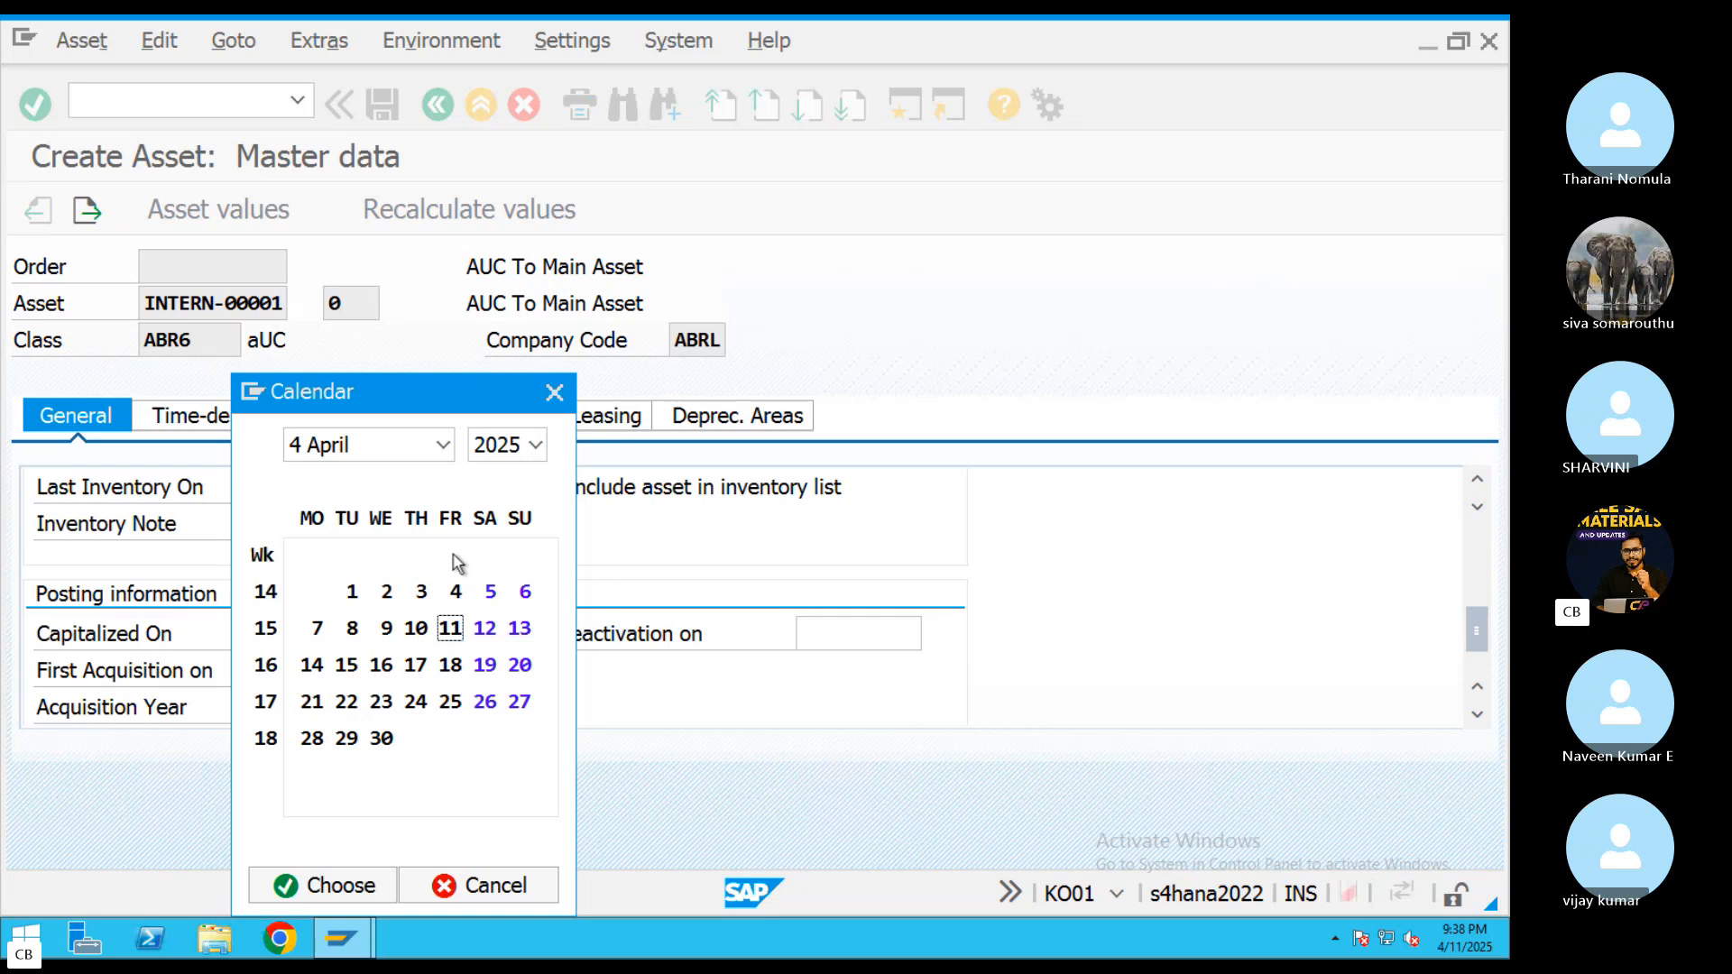
double_click(452, 629)
Check the depreciation key of area 01 Book deprec. and allow negative values for that area
left_click(720, 427)
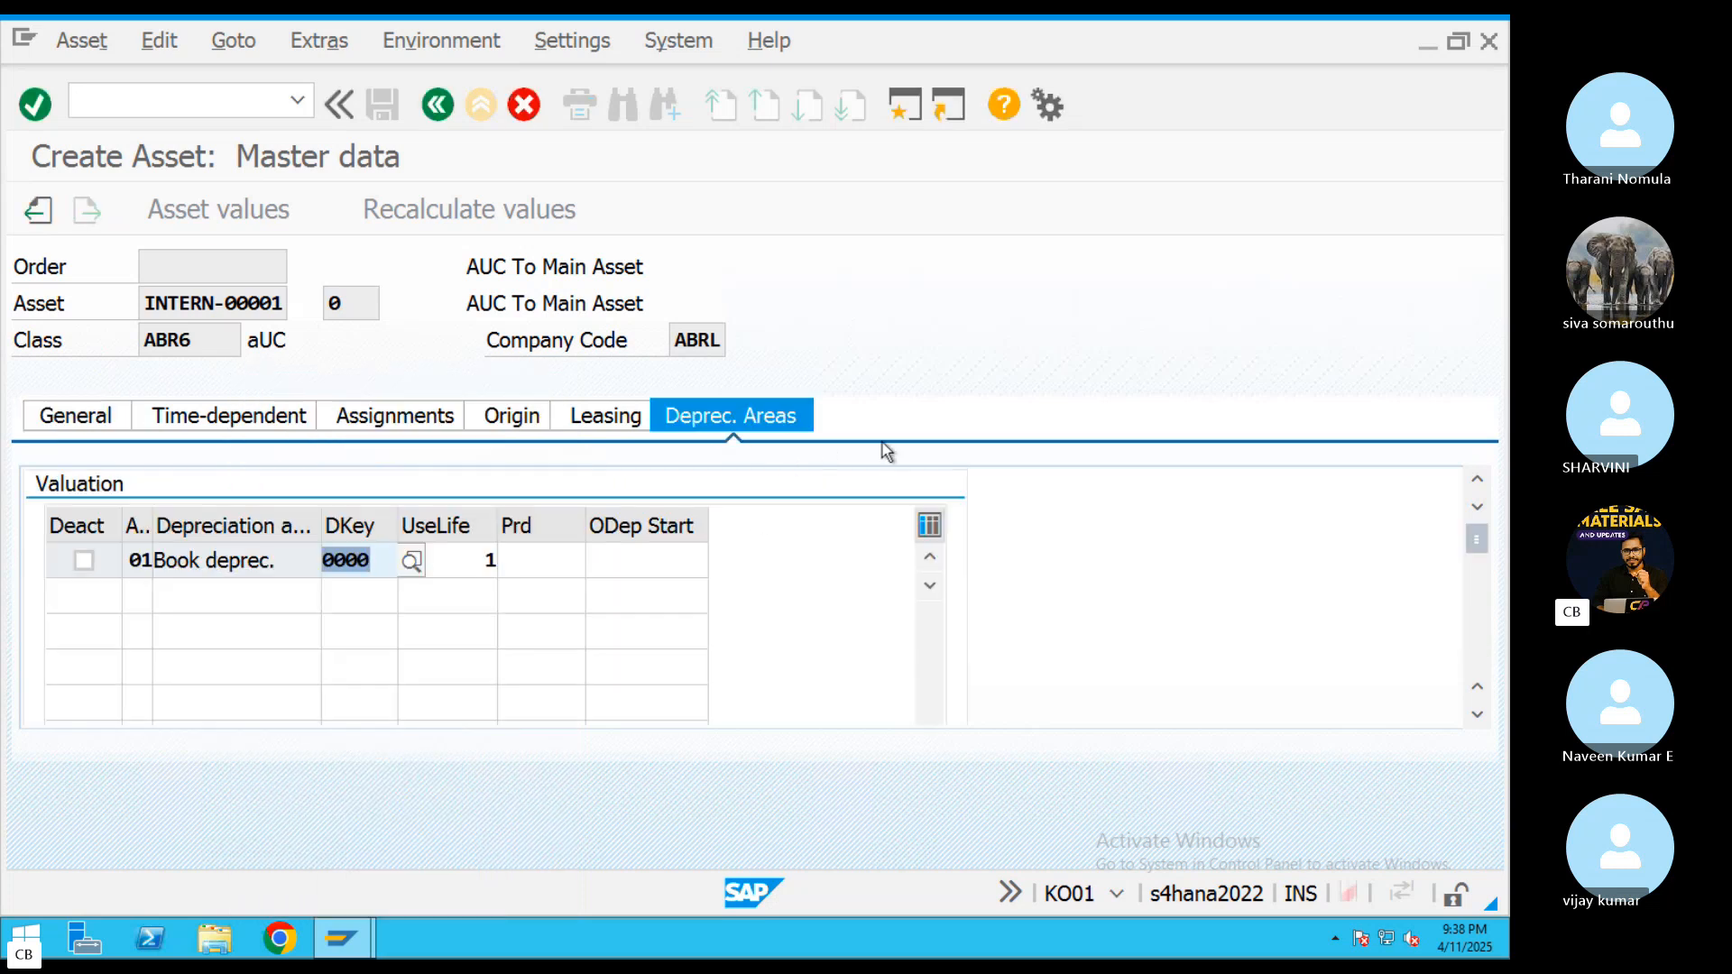
left_click(263, 426)
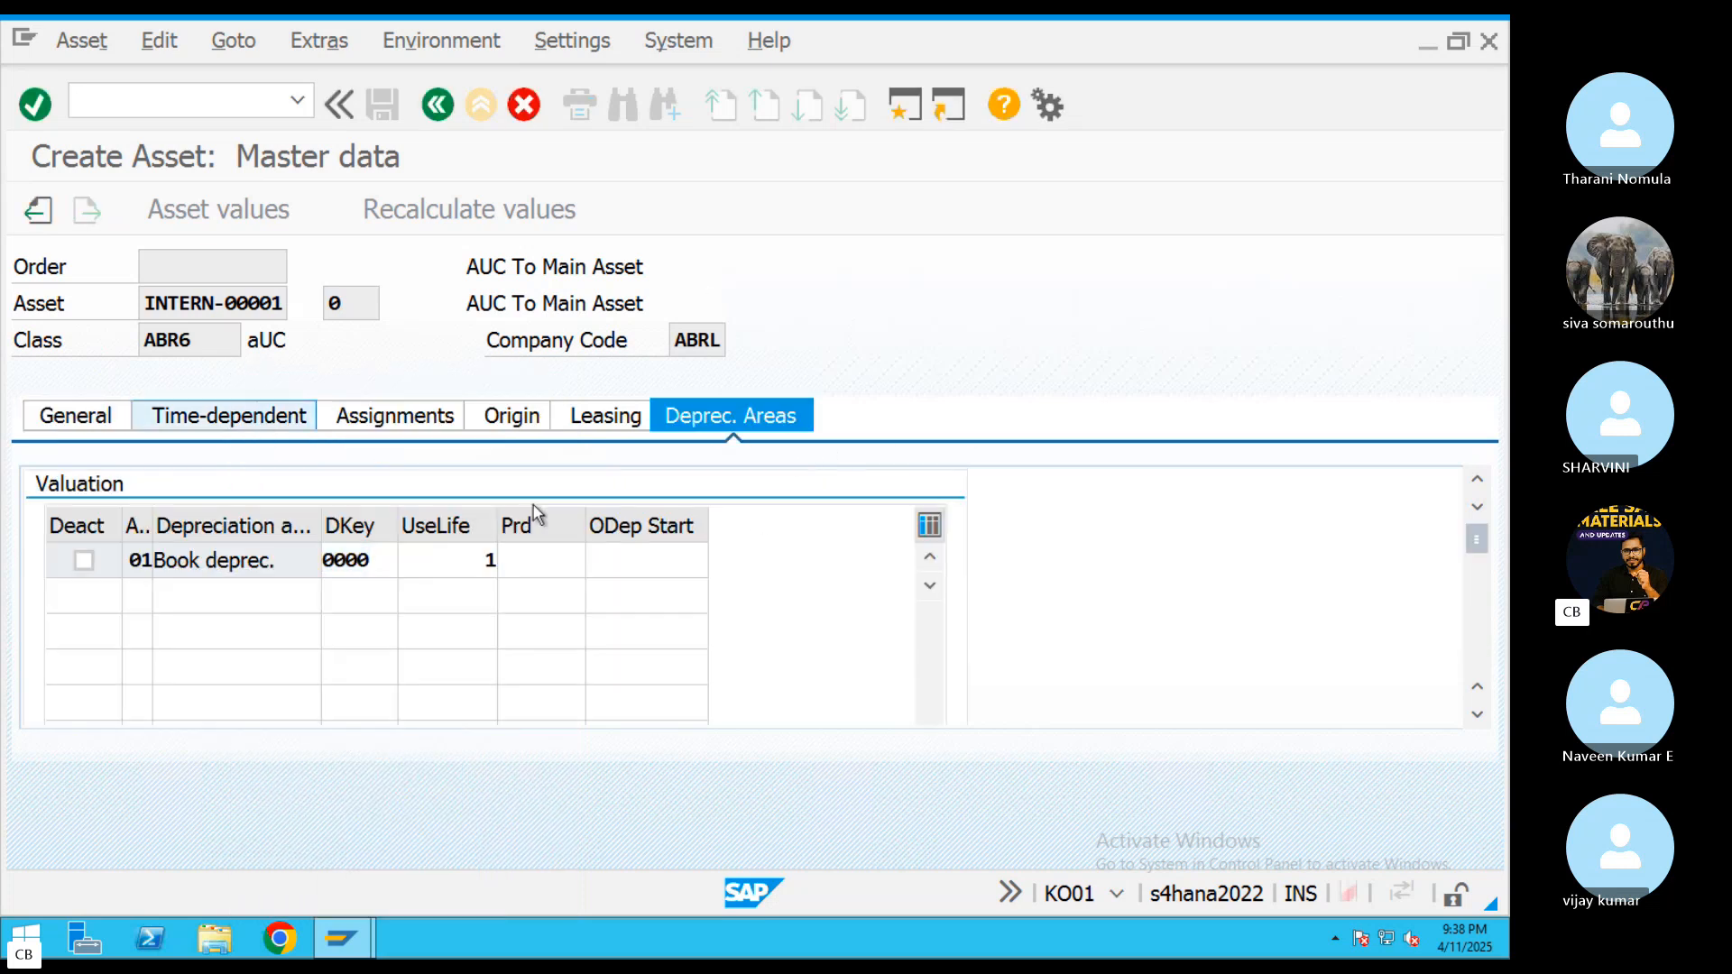
left_click(739, 426)
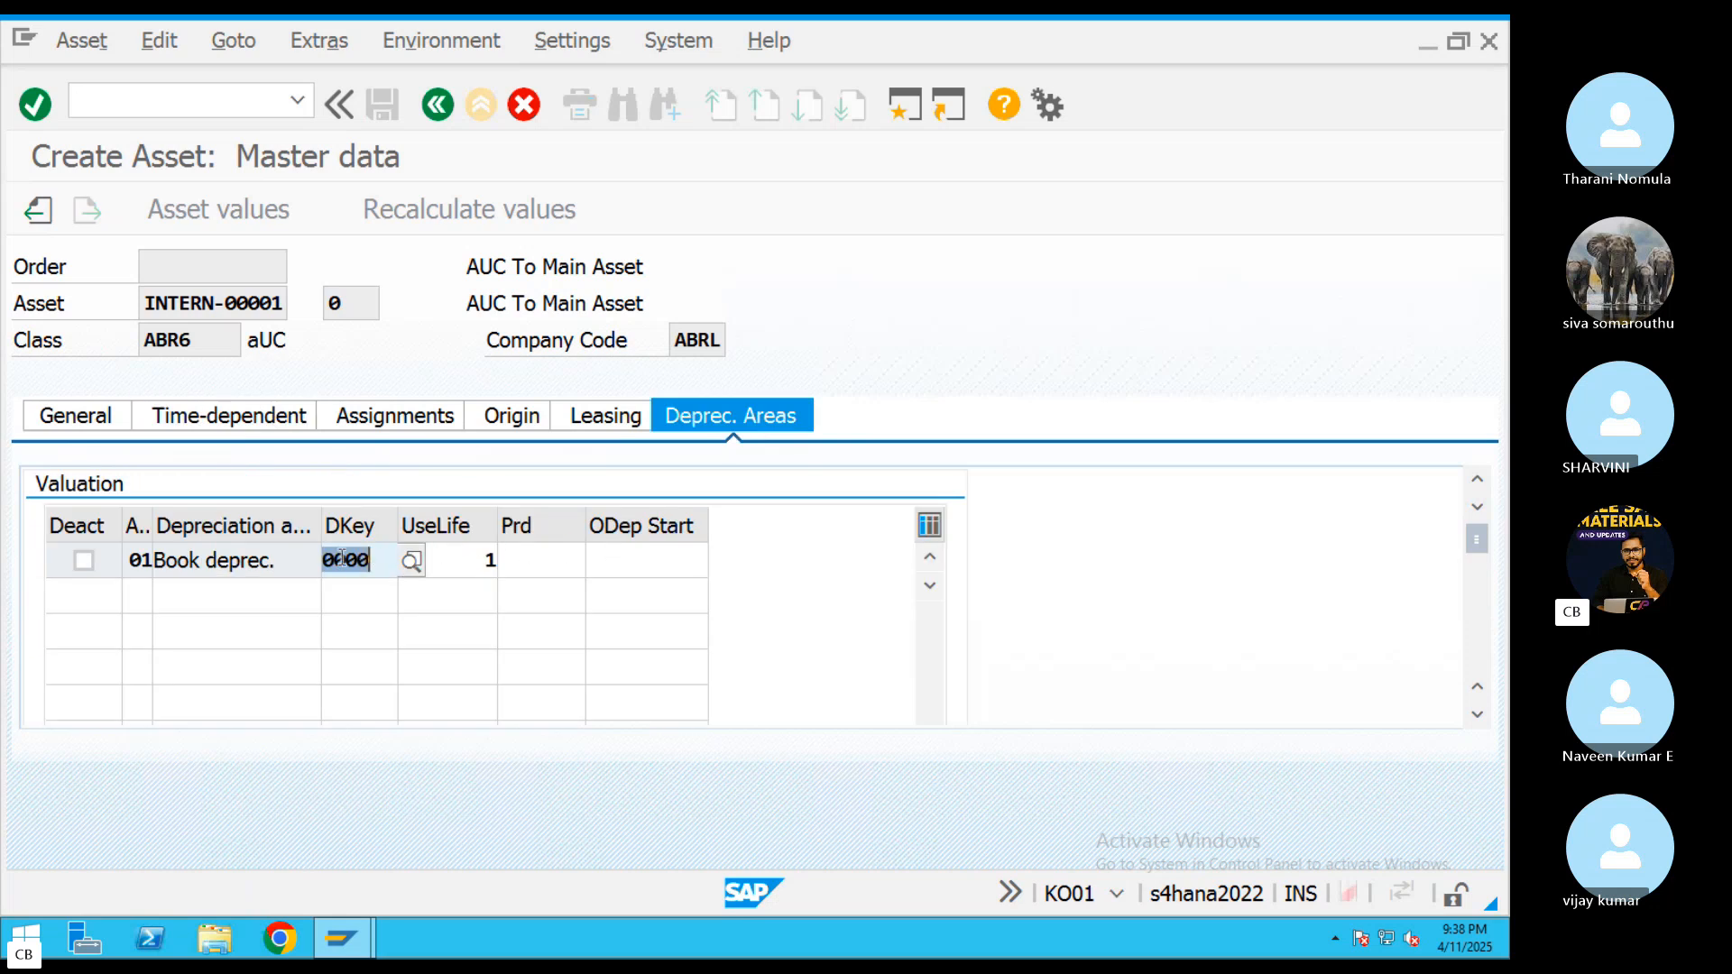
left_click(595, 572)
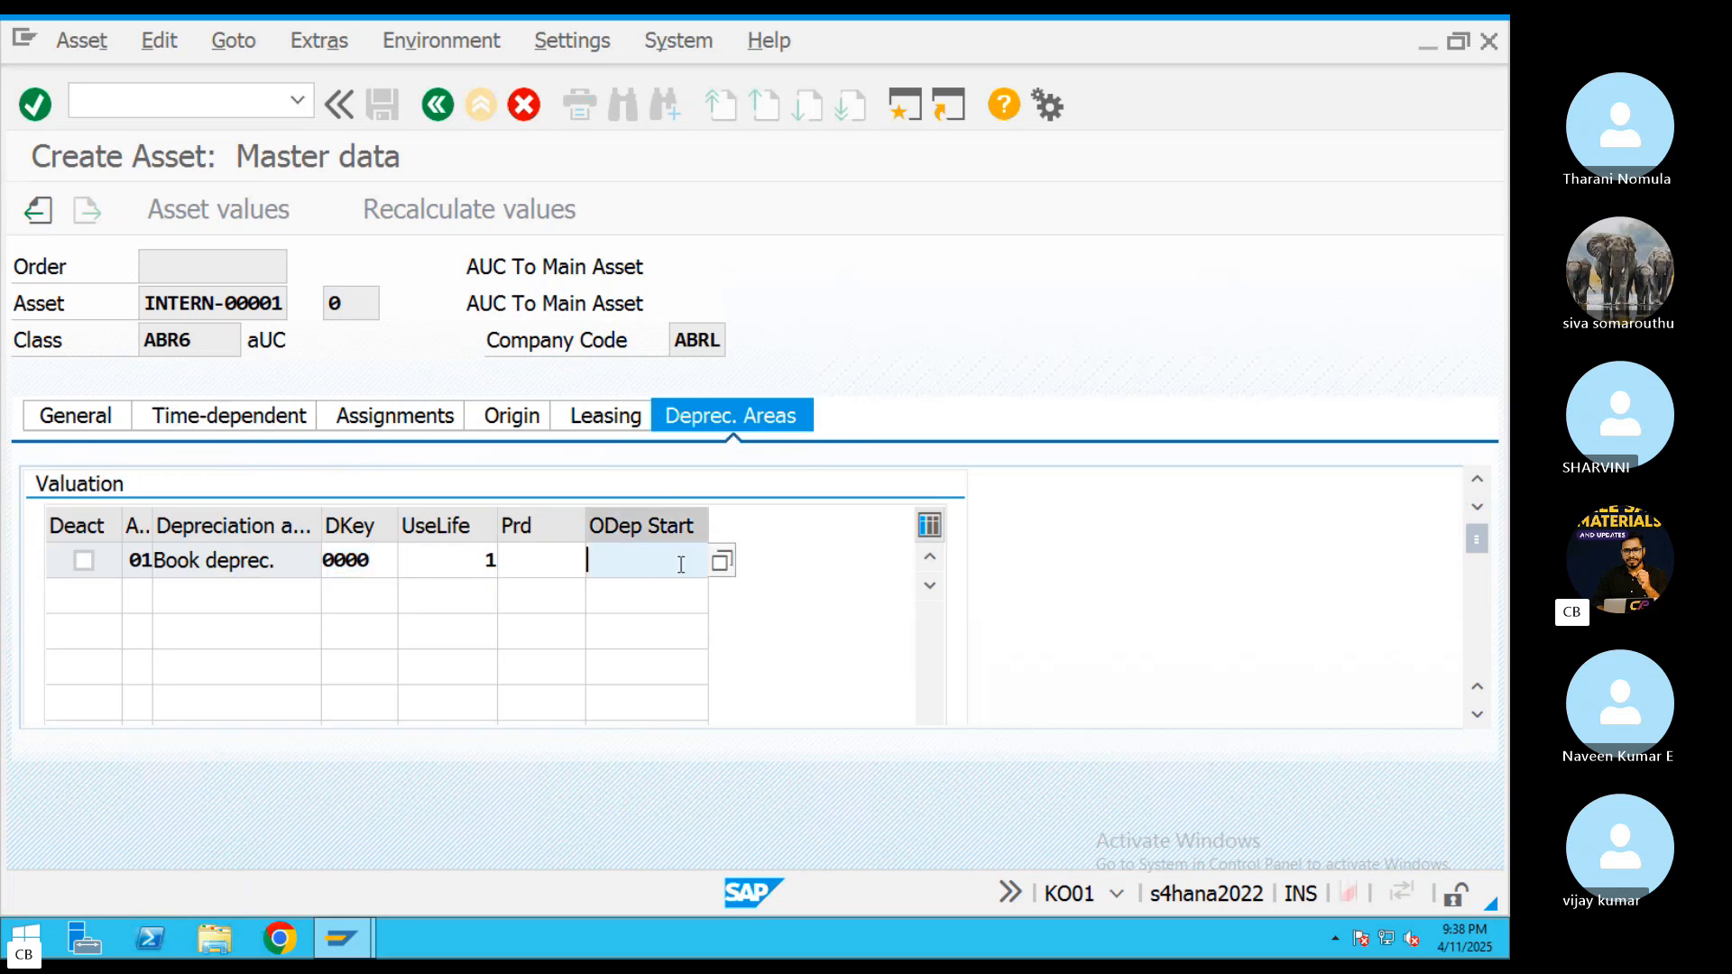
double_click(345, 564)
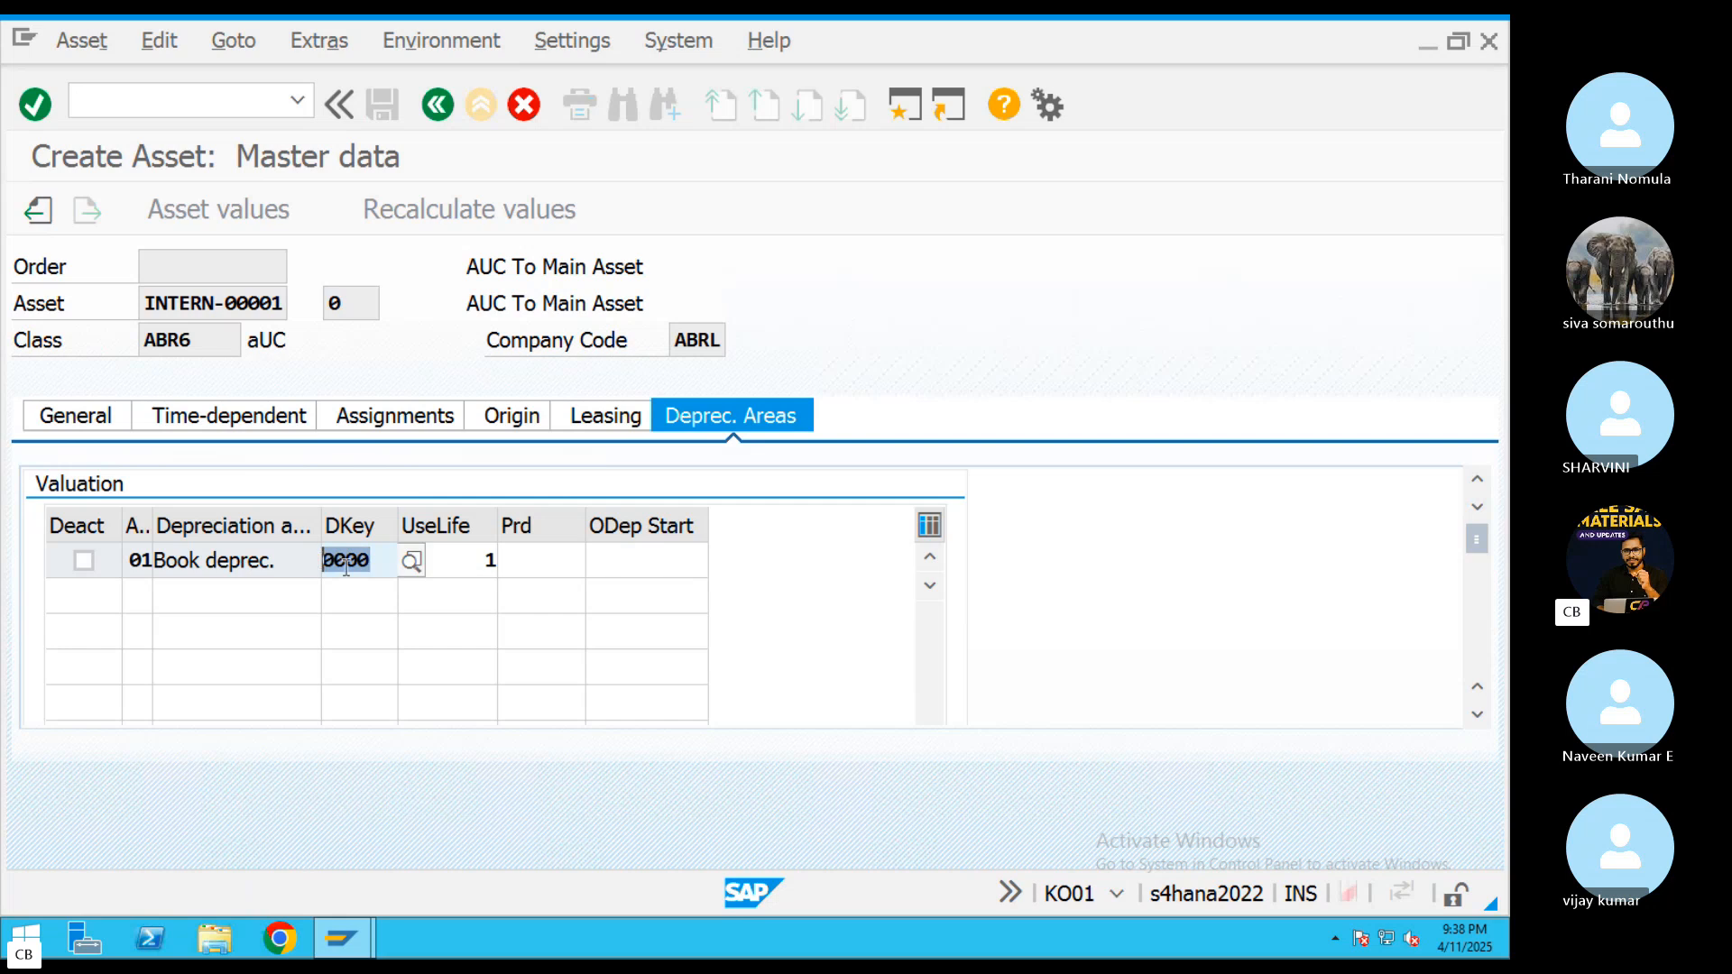
left_click_drag(377, 558, 293, 564)
left_click(438, 105)
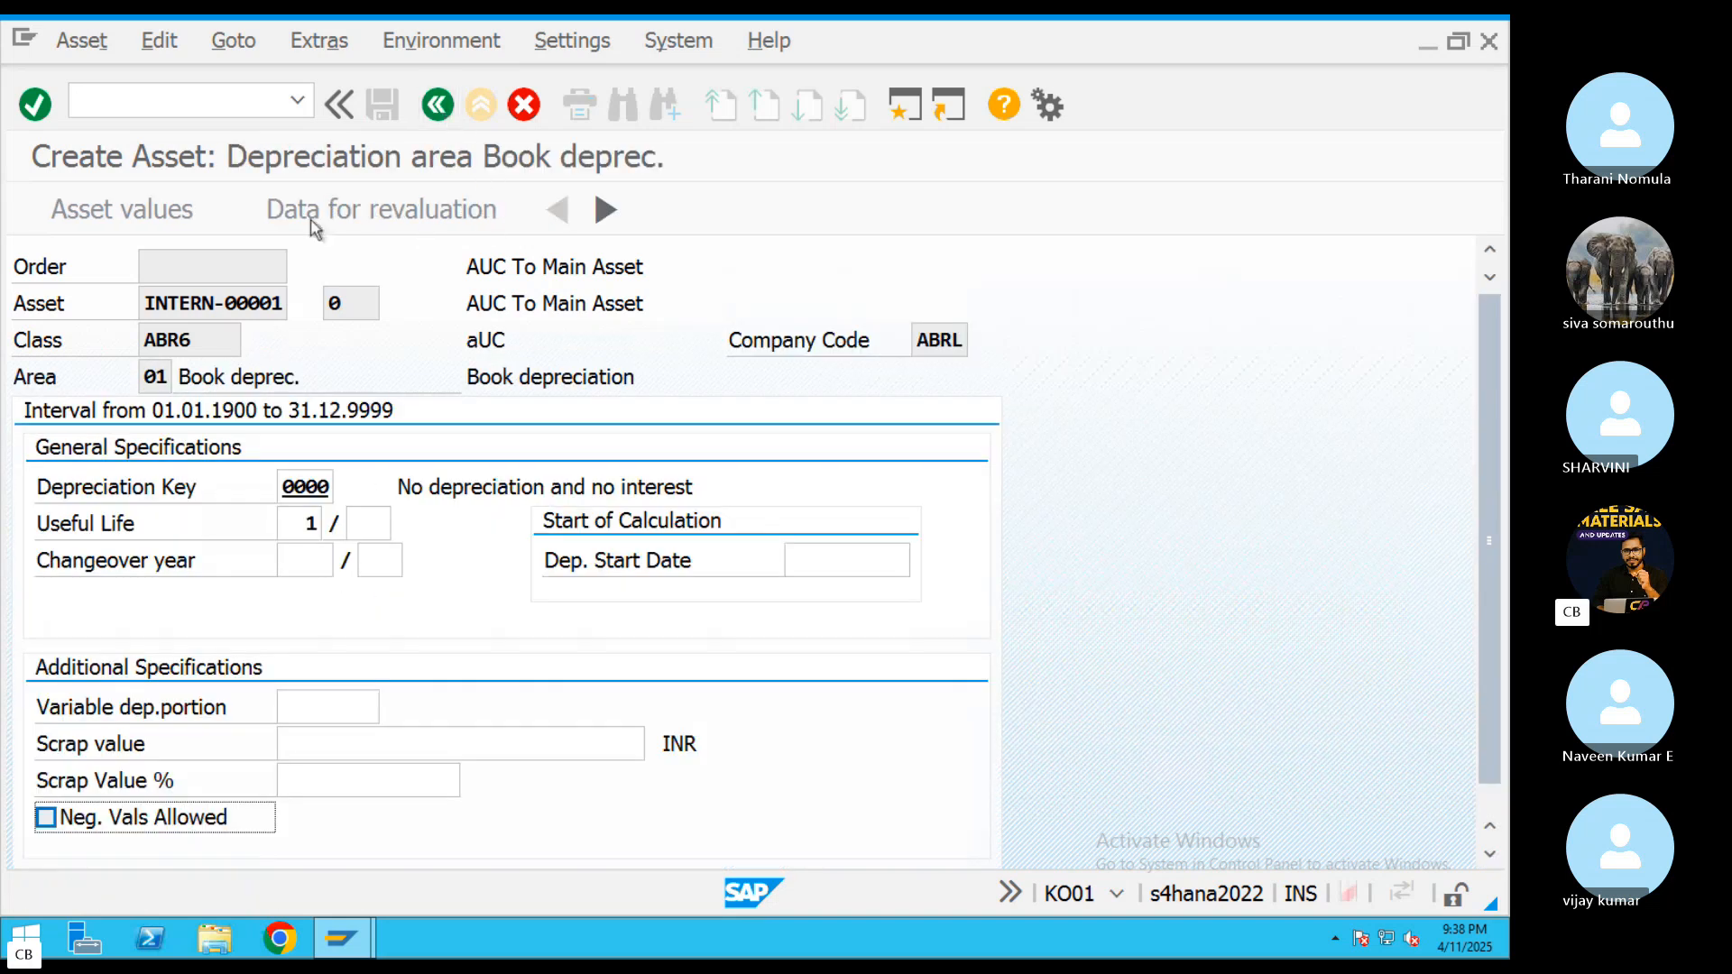
left_click(50, 818)
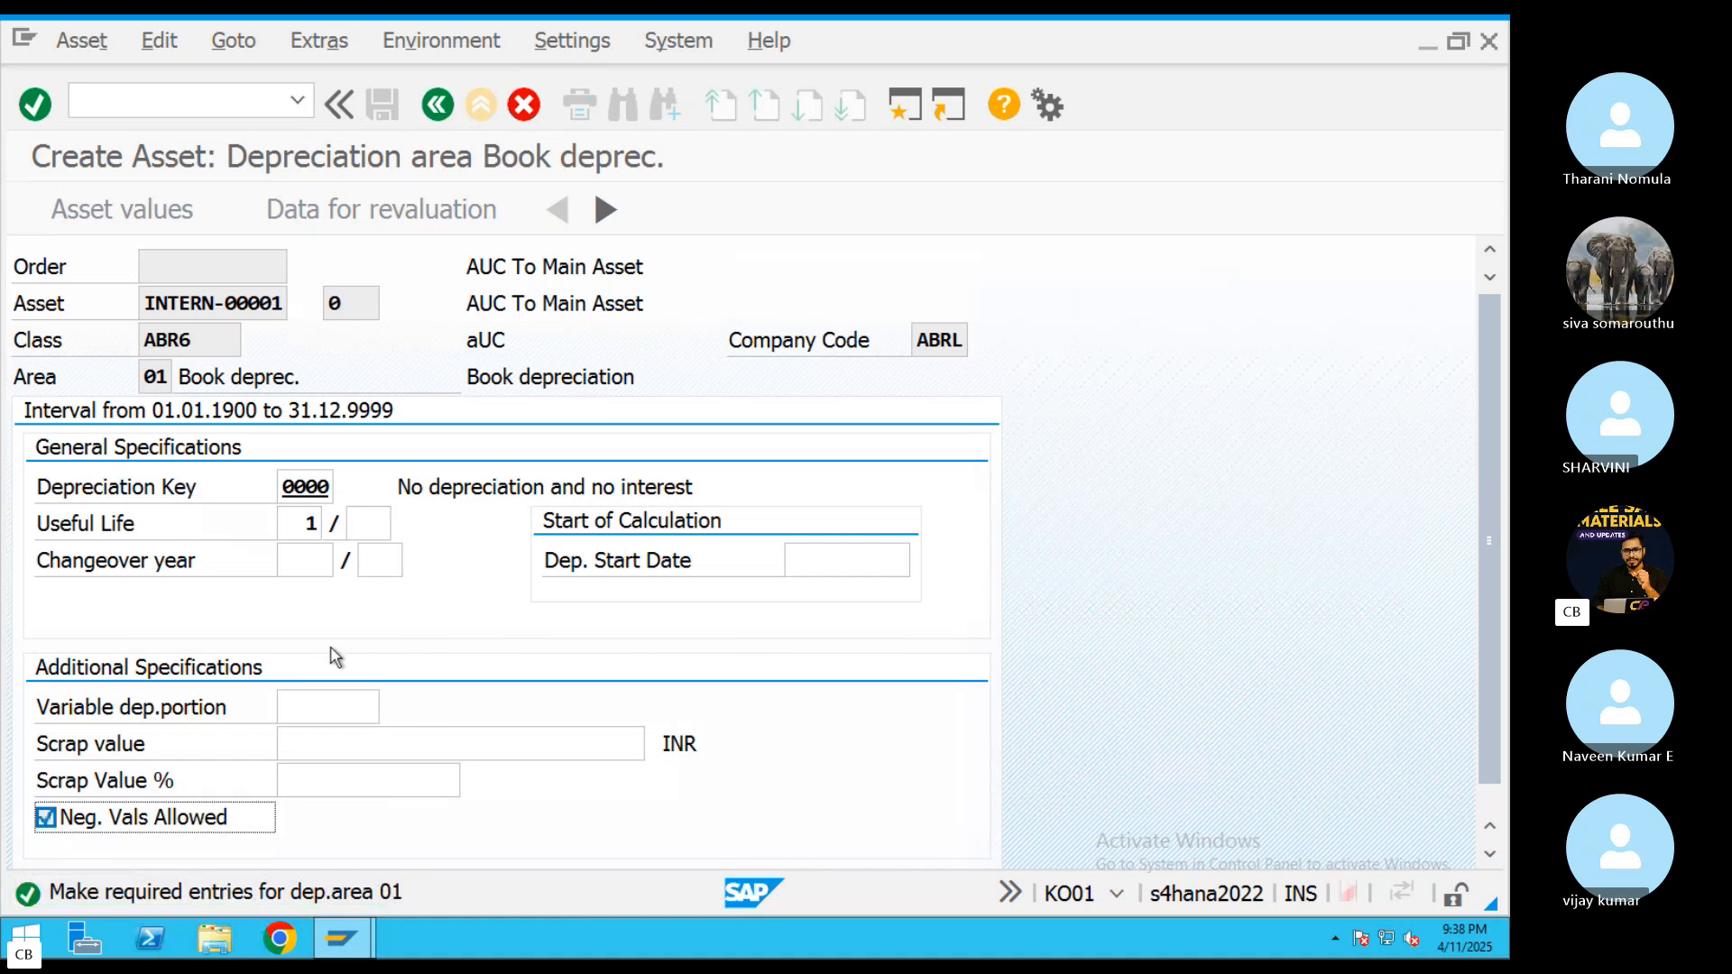
Return from the asset master data to the internal order and save the order
left_click(438, 105)
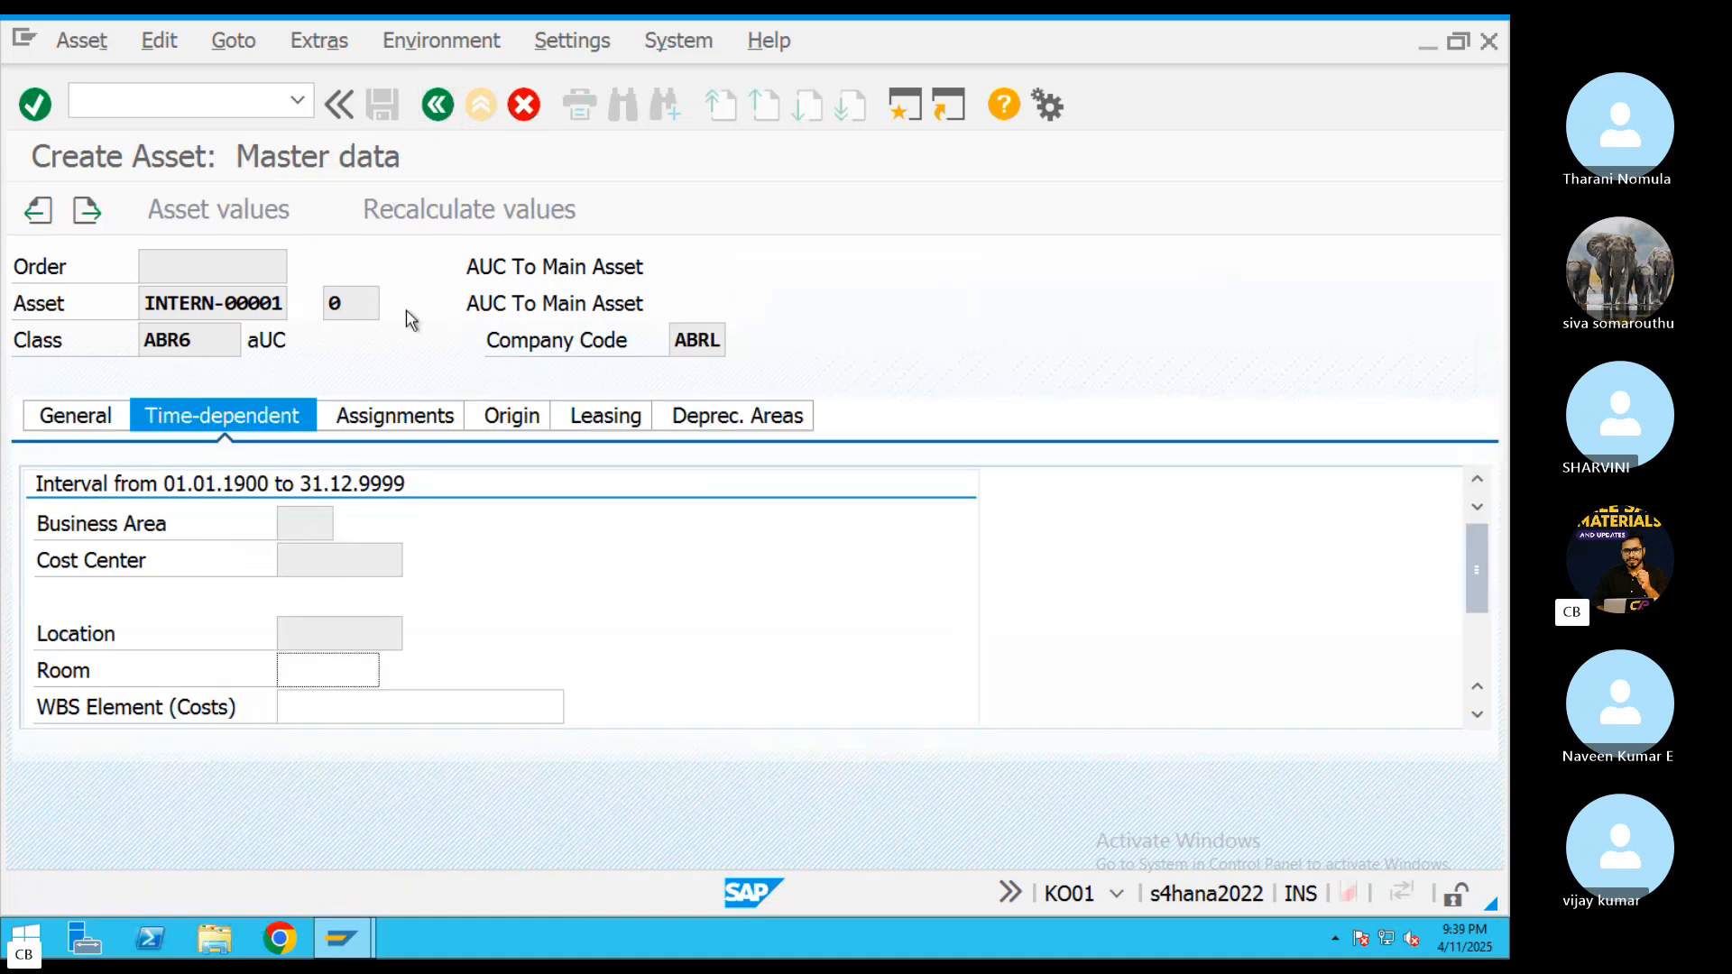
left_click(437, 105)
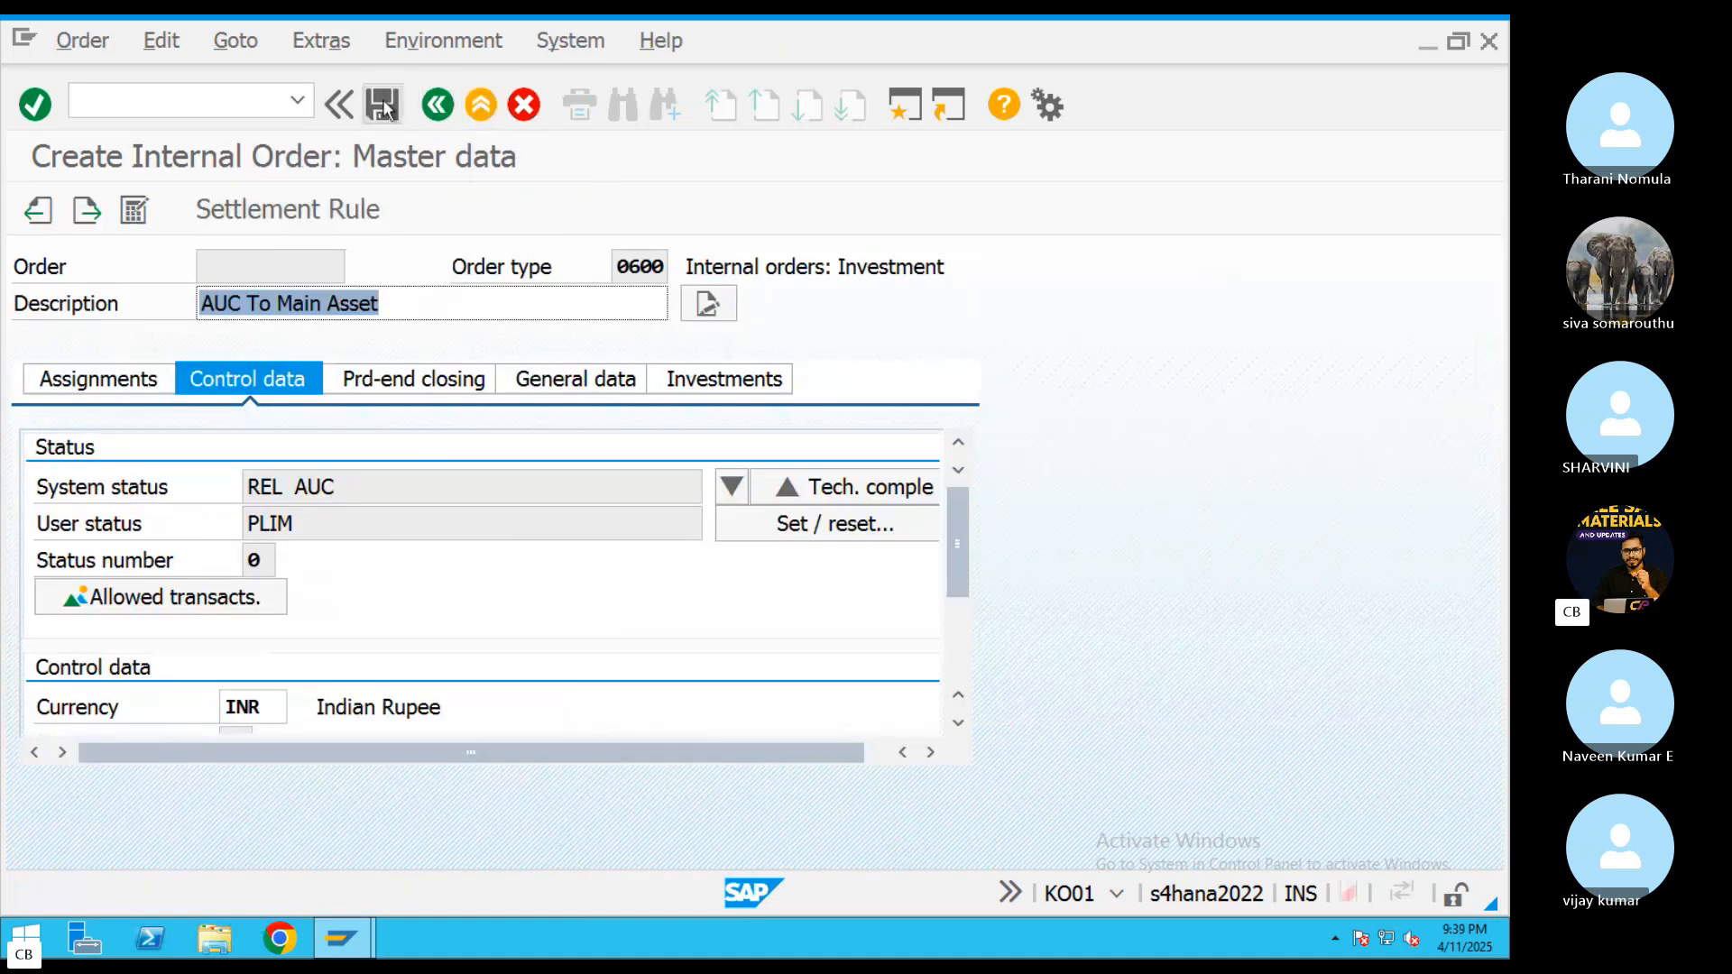
left_click(382, 104)
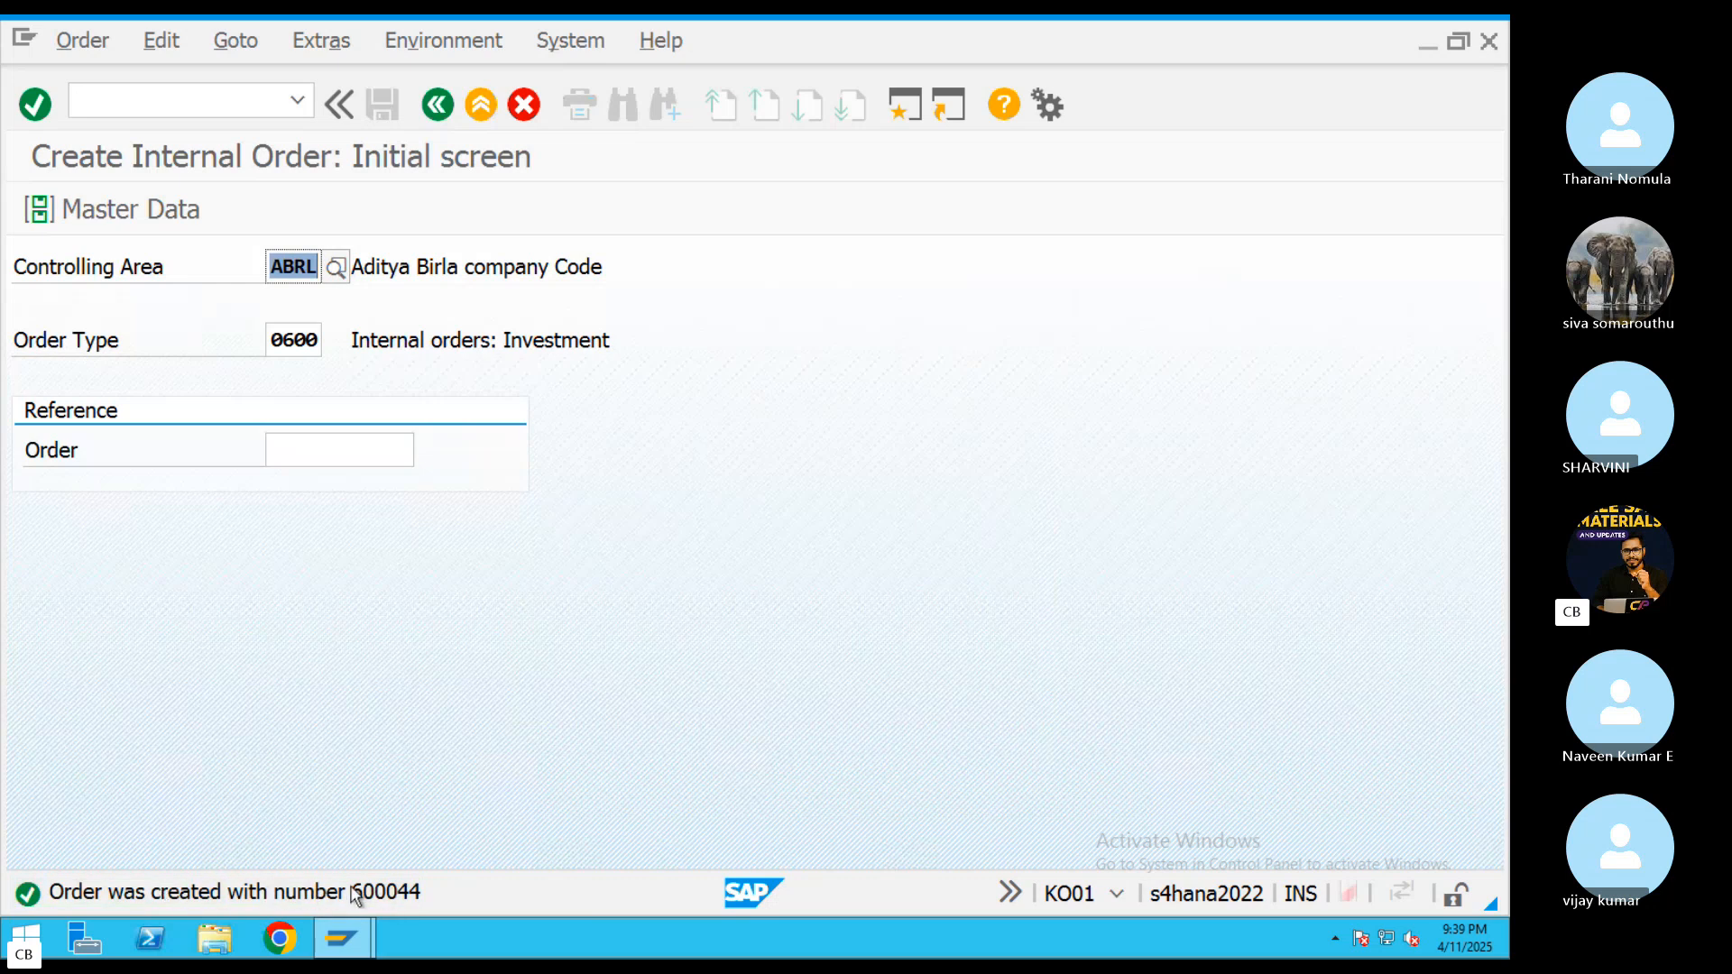
Call up the saved internal order for changing and copy its order number to the AUC line of the TextEdit notes
left_click(90, 45)
left_click(104, 153)
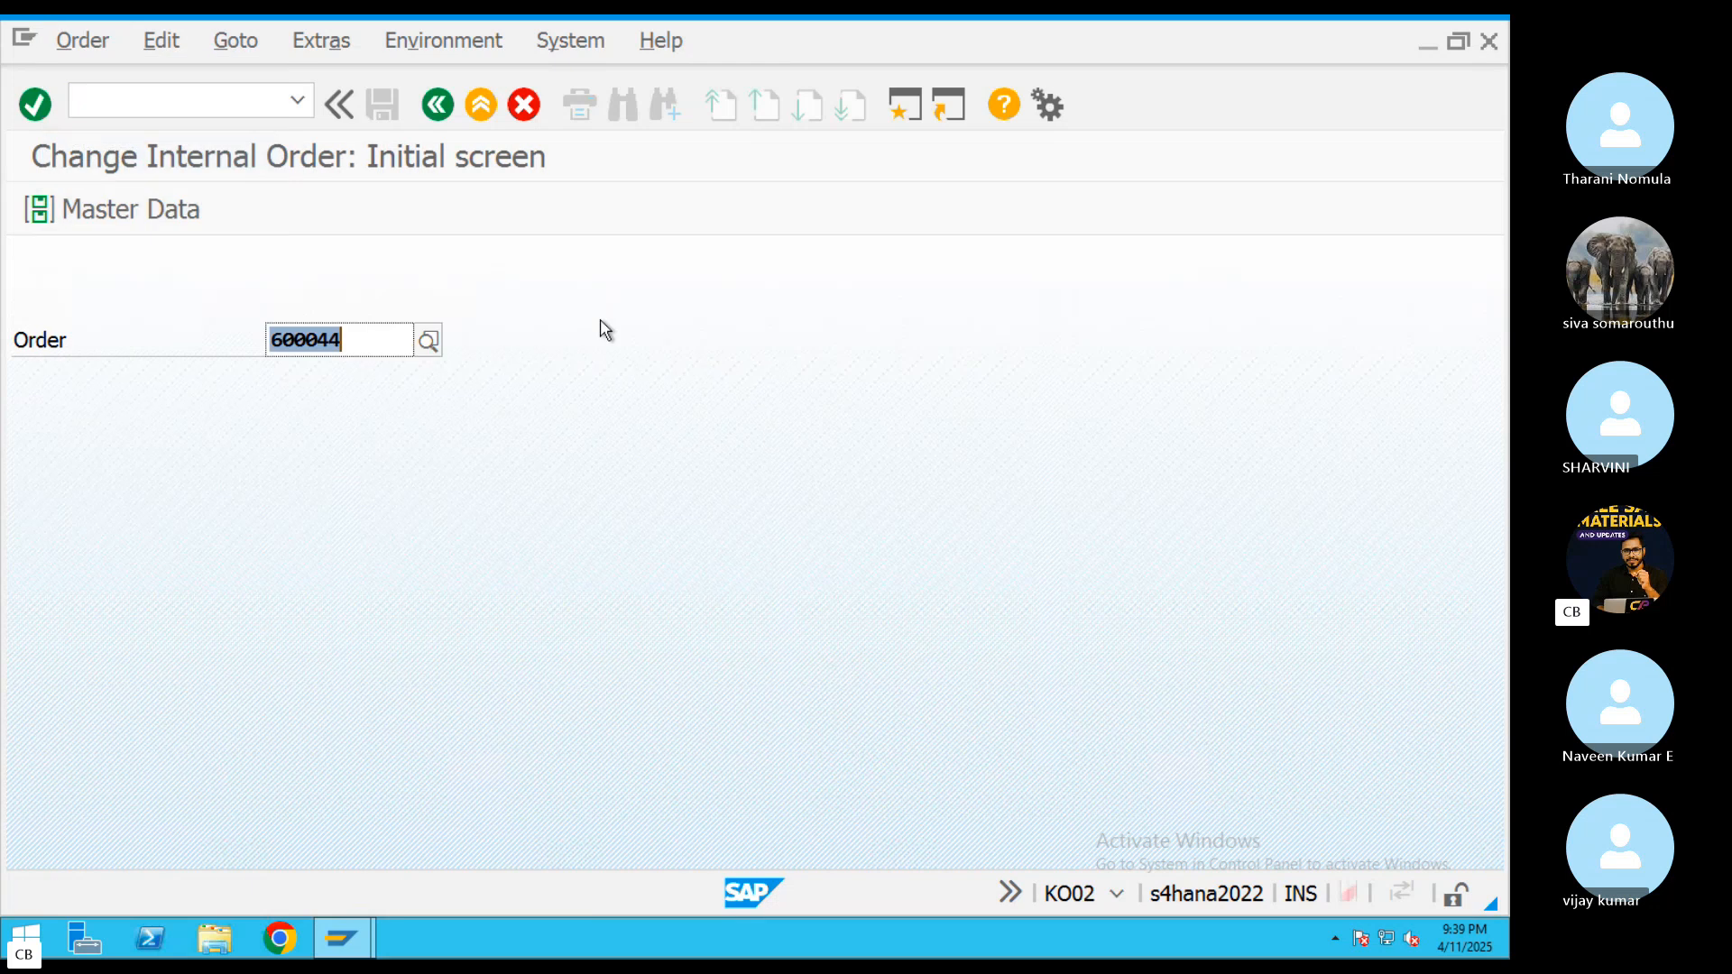
left_click_drag(361, 338, 240, 338)
key("super+c")
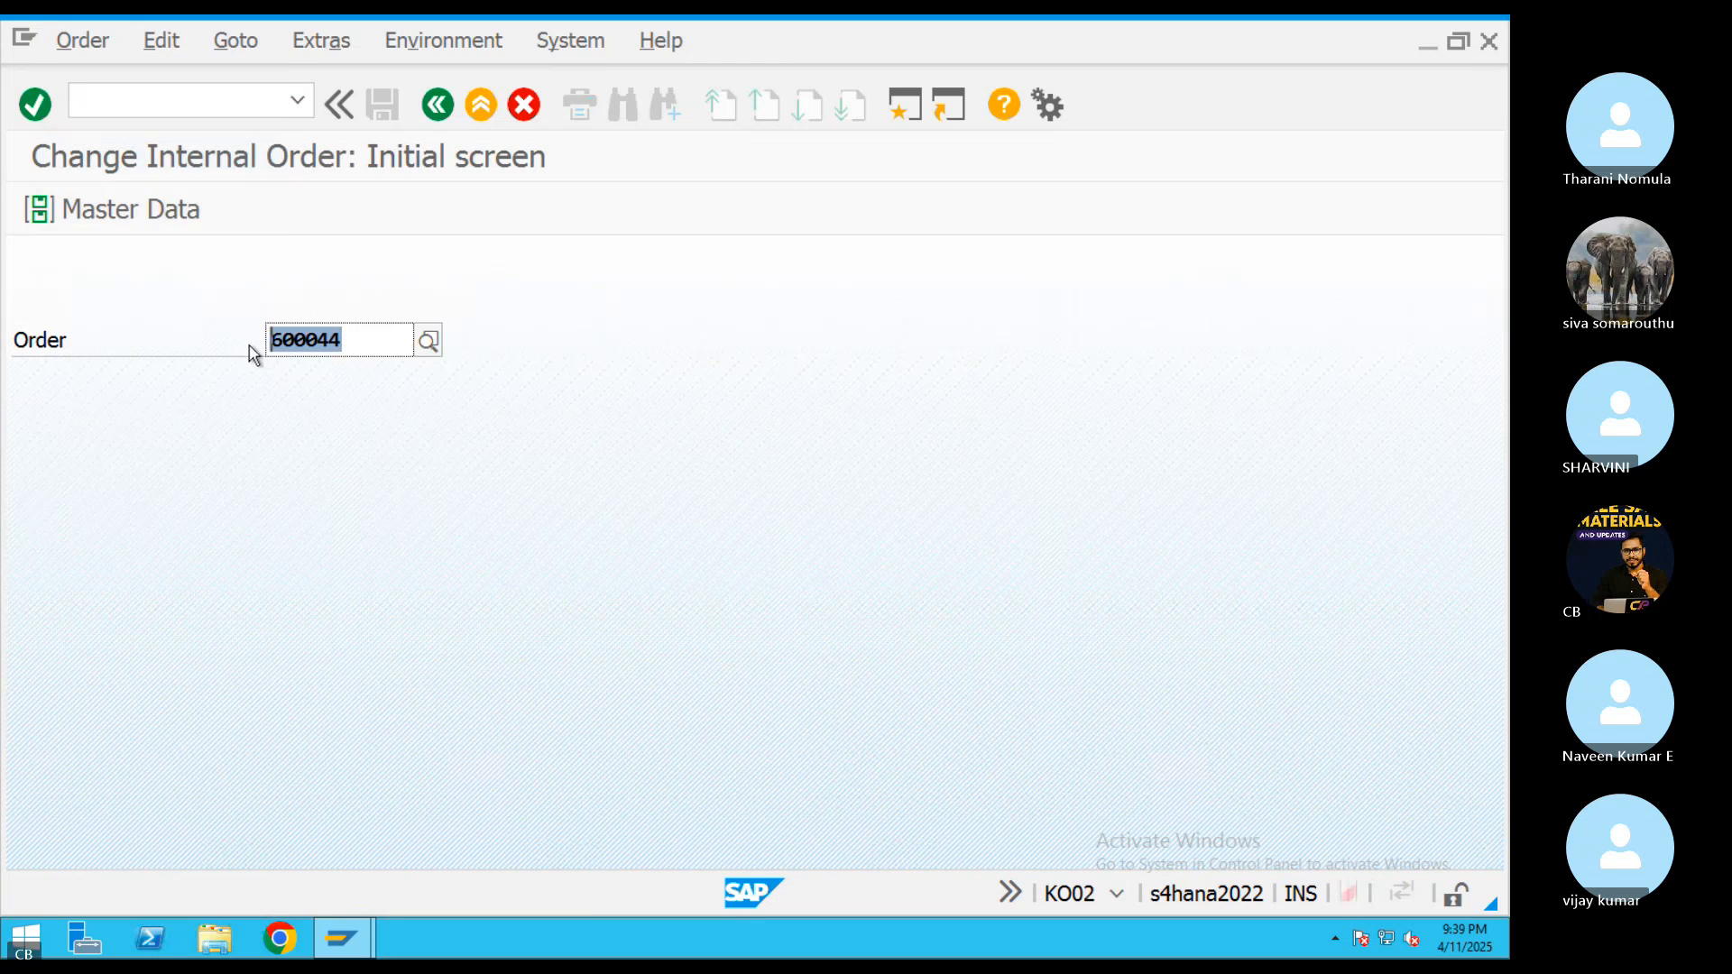
left_click(251, 345)
key("ctrl+Left")
key("super+Tab")
key("super+Tab")
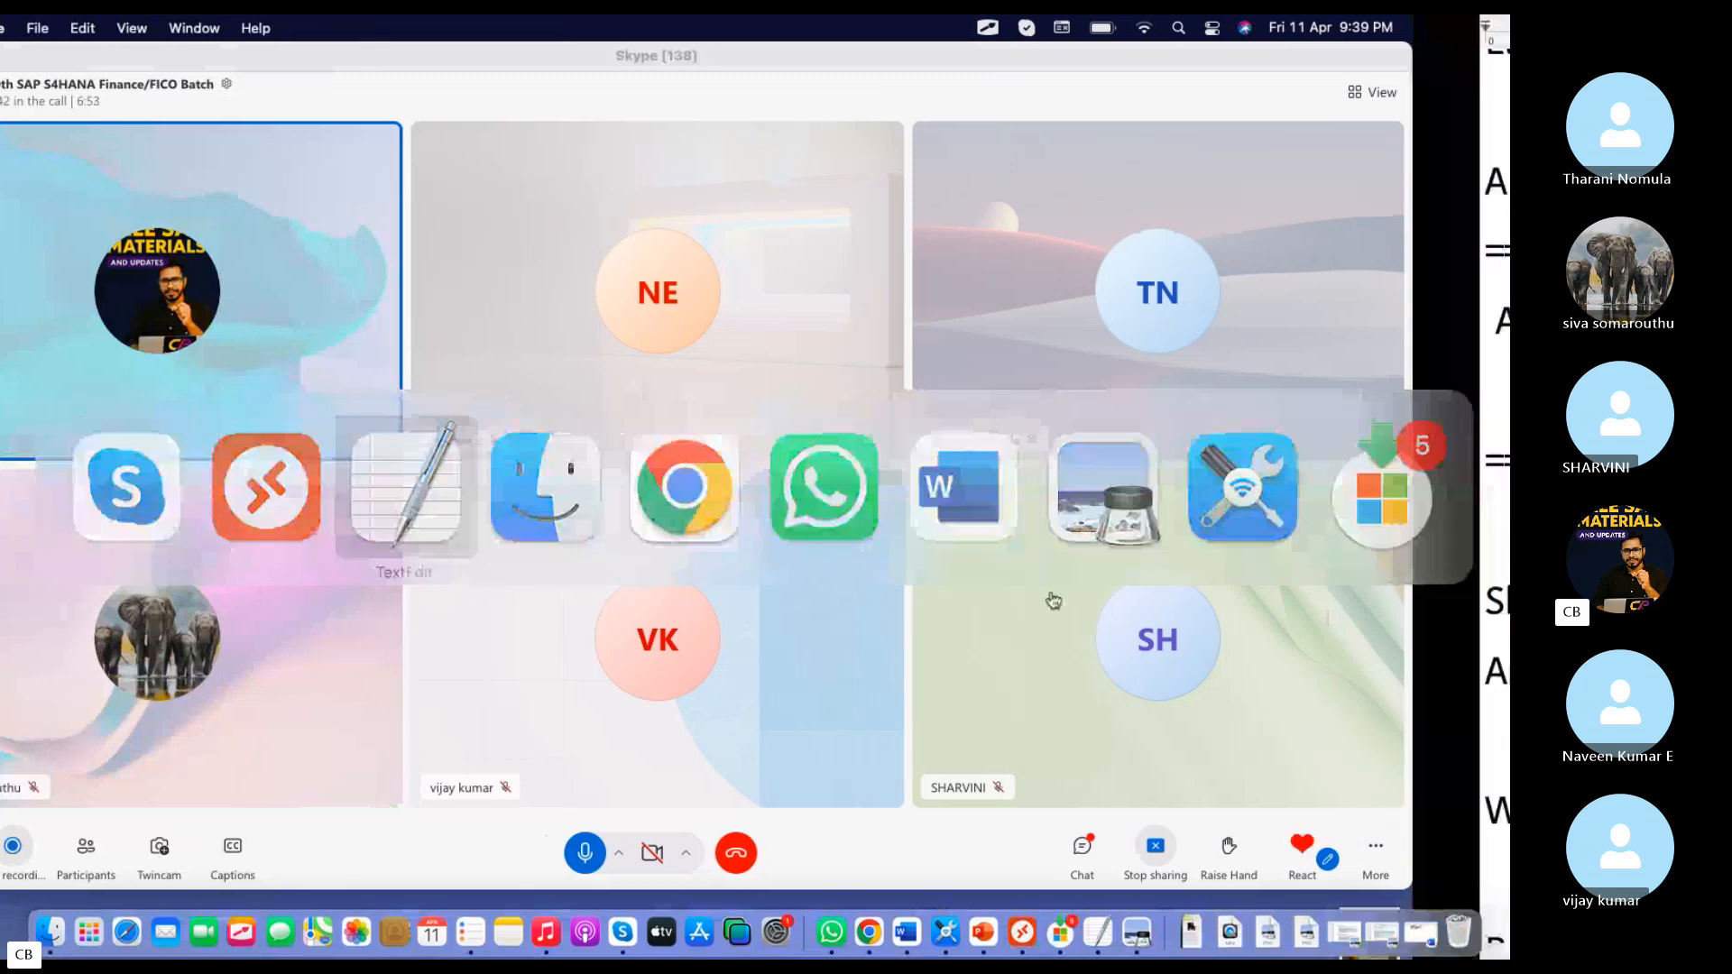
key("super+v")
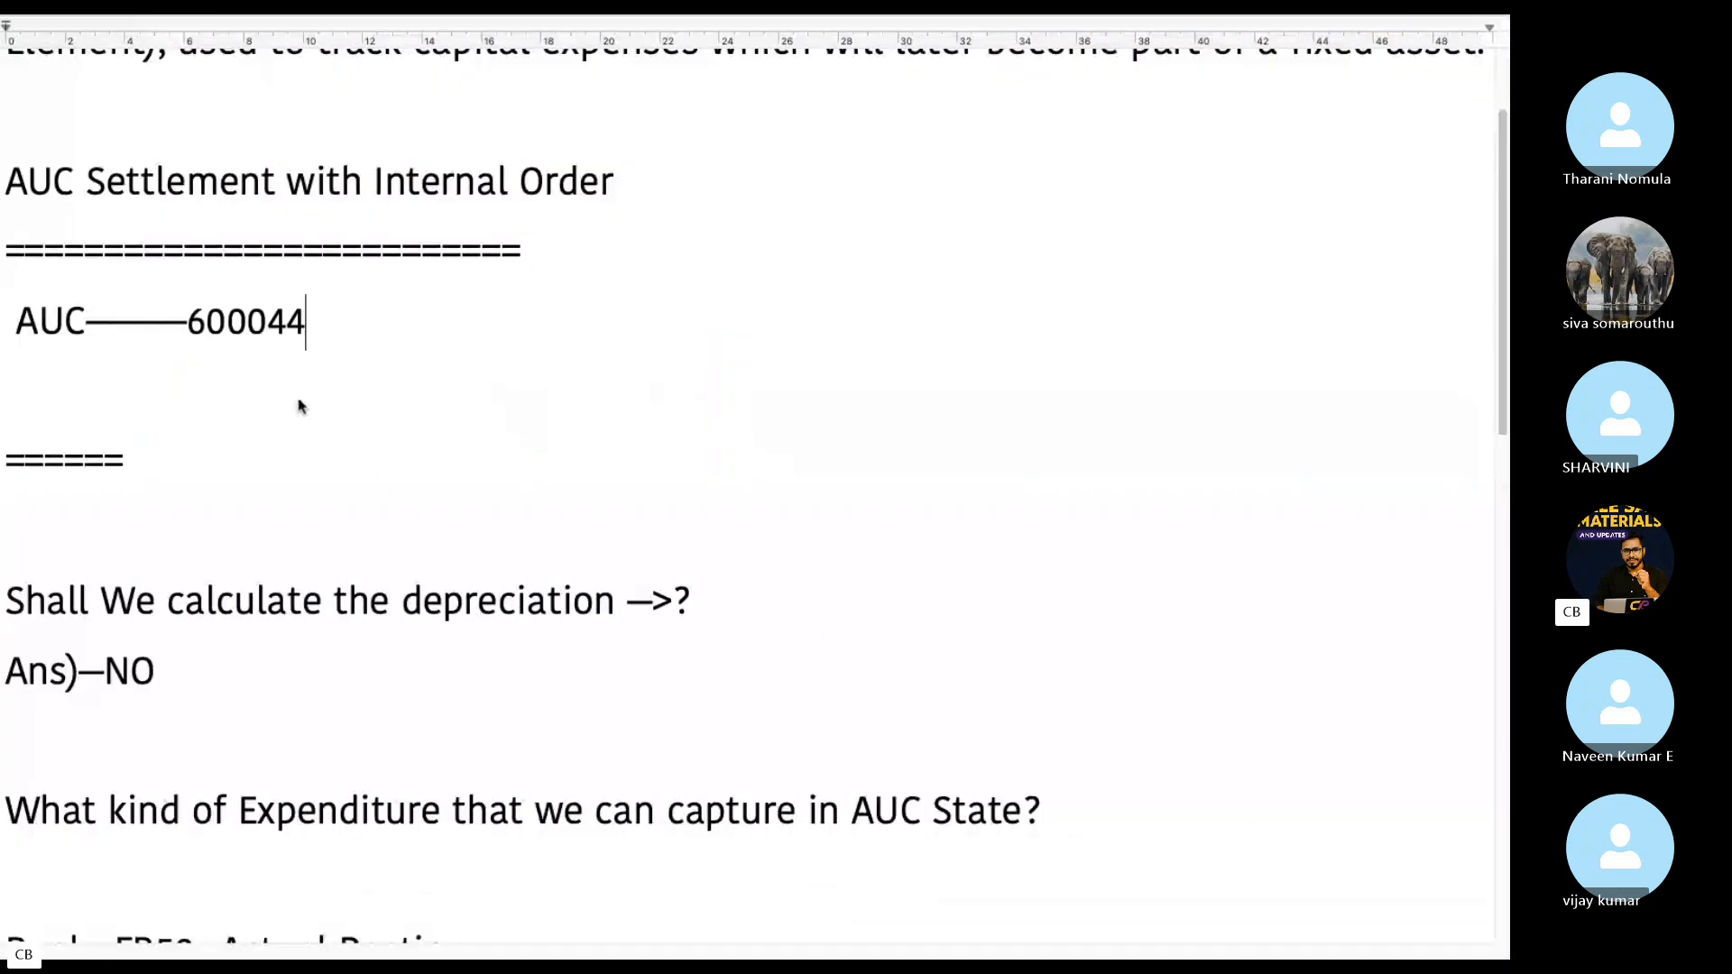
key("super+Tab")
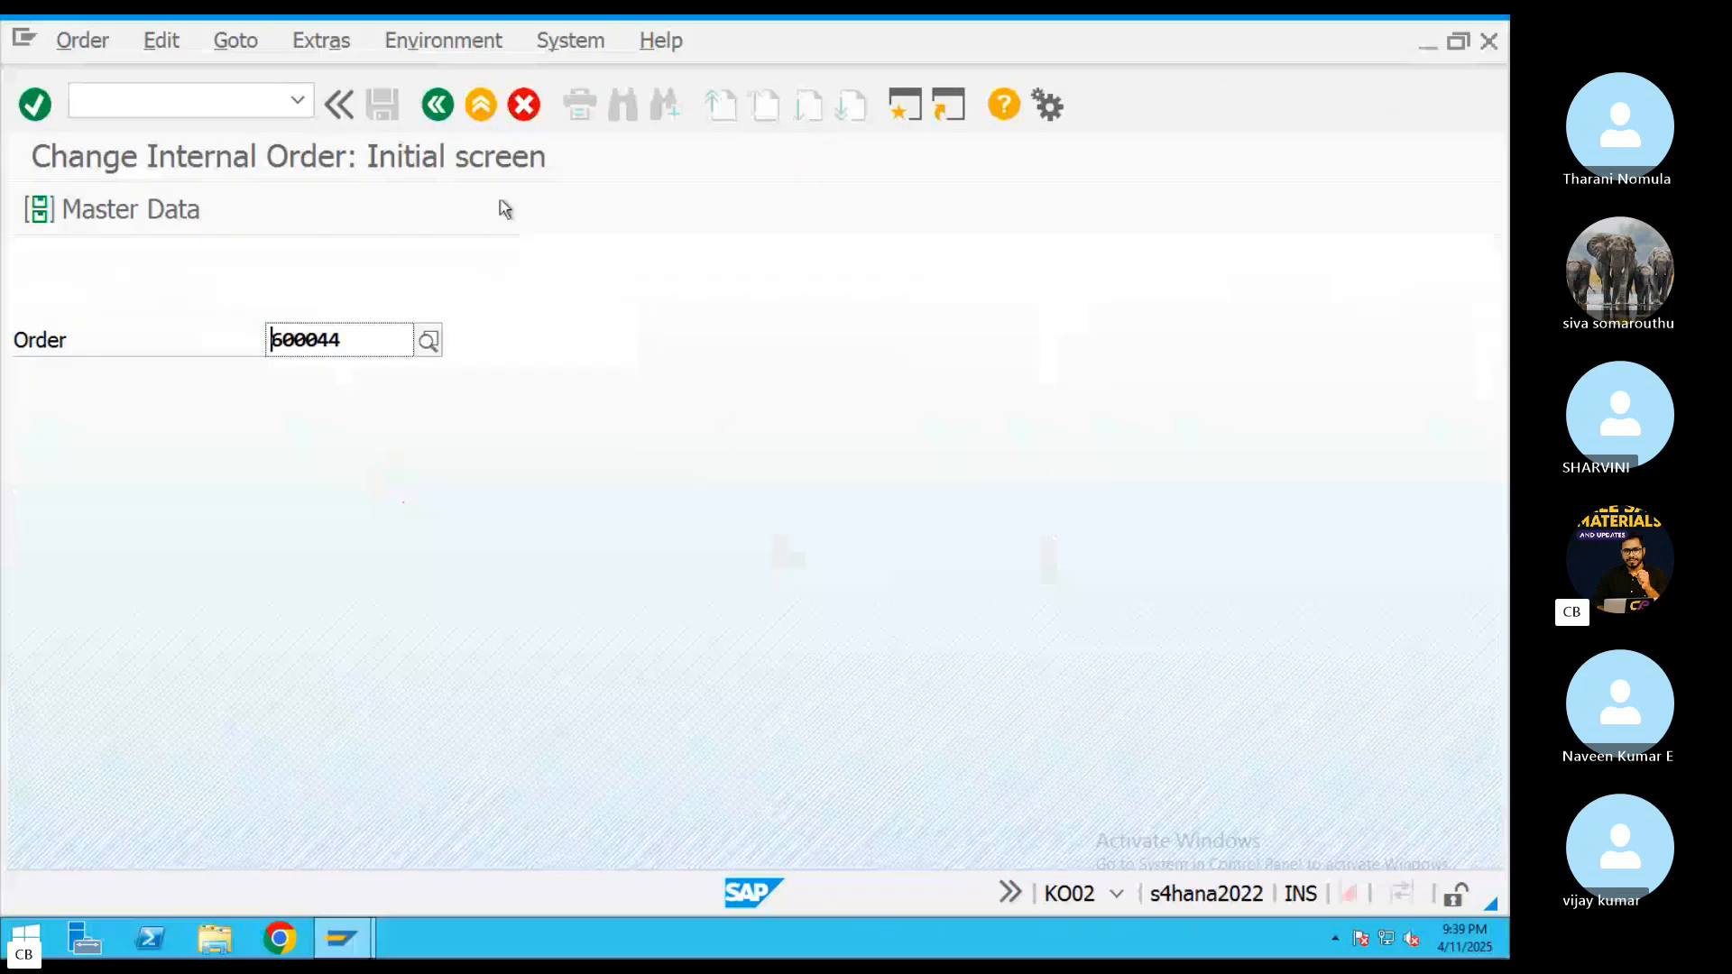
Open the internal order's master data, start creating its completed asset and choose asset class ABR2 Building
key("Return")
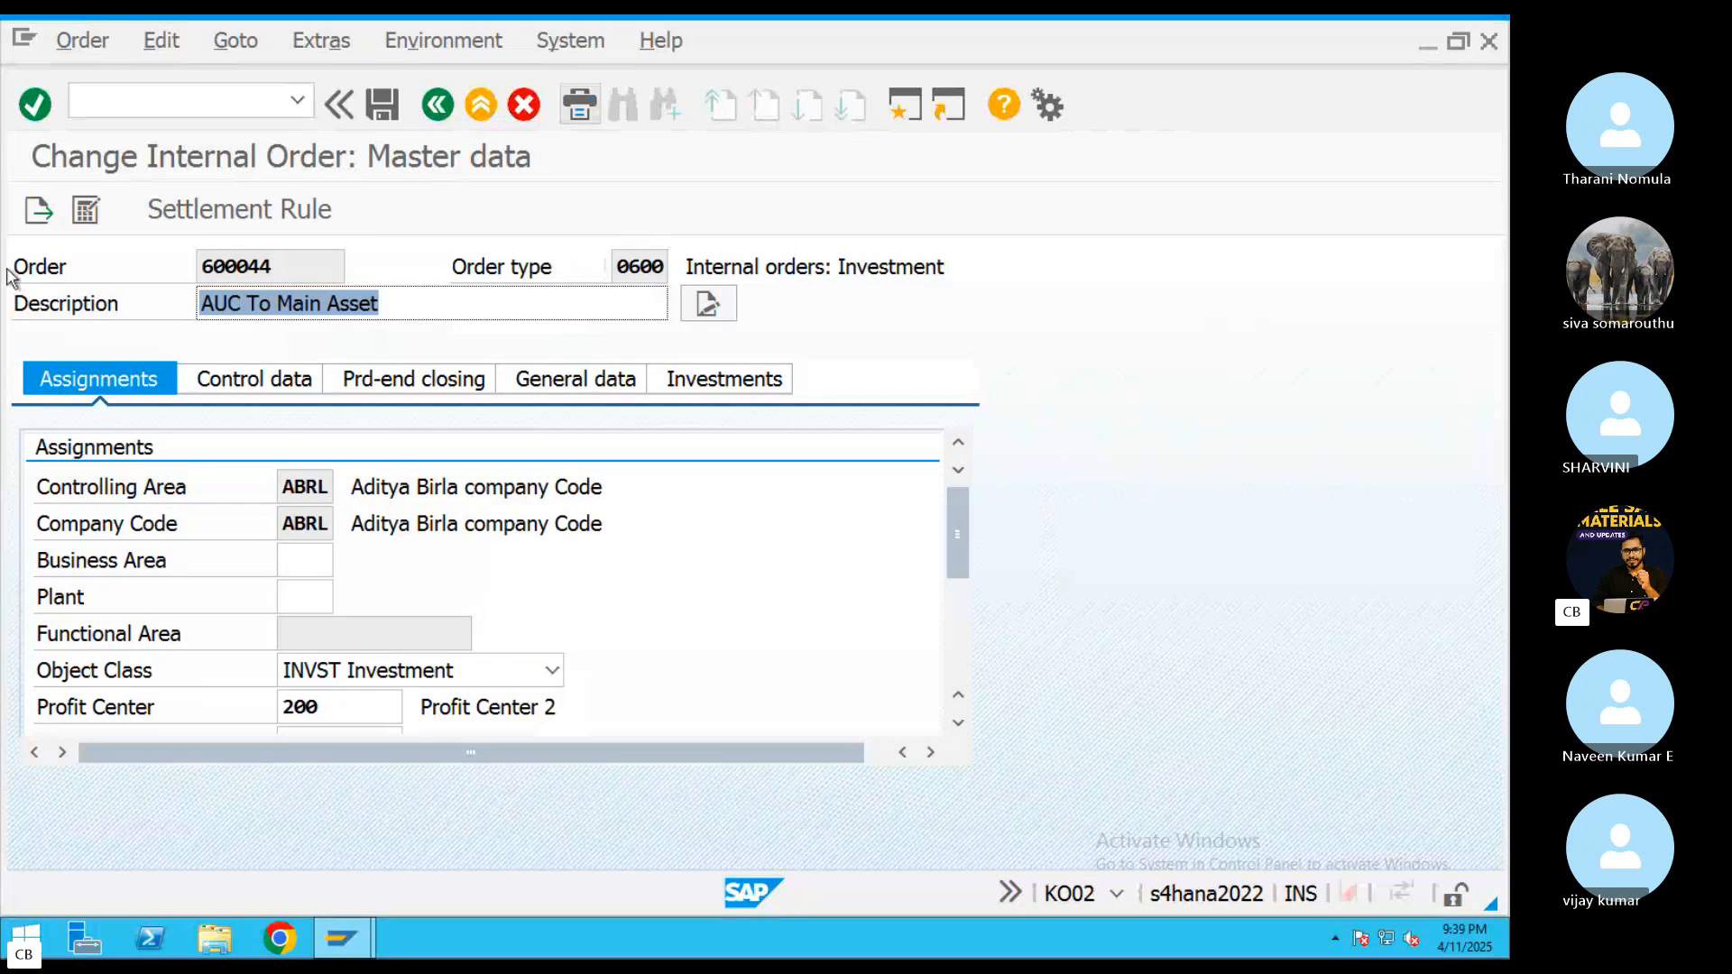
left_click(332, 43)
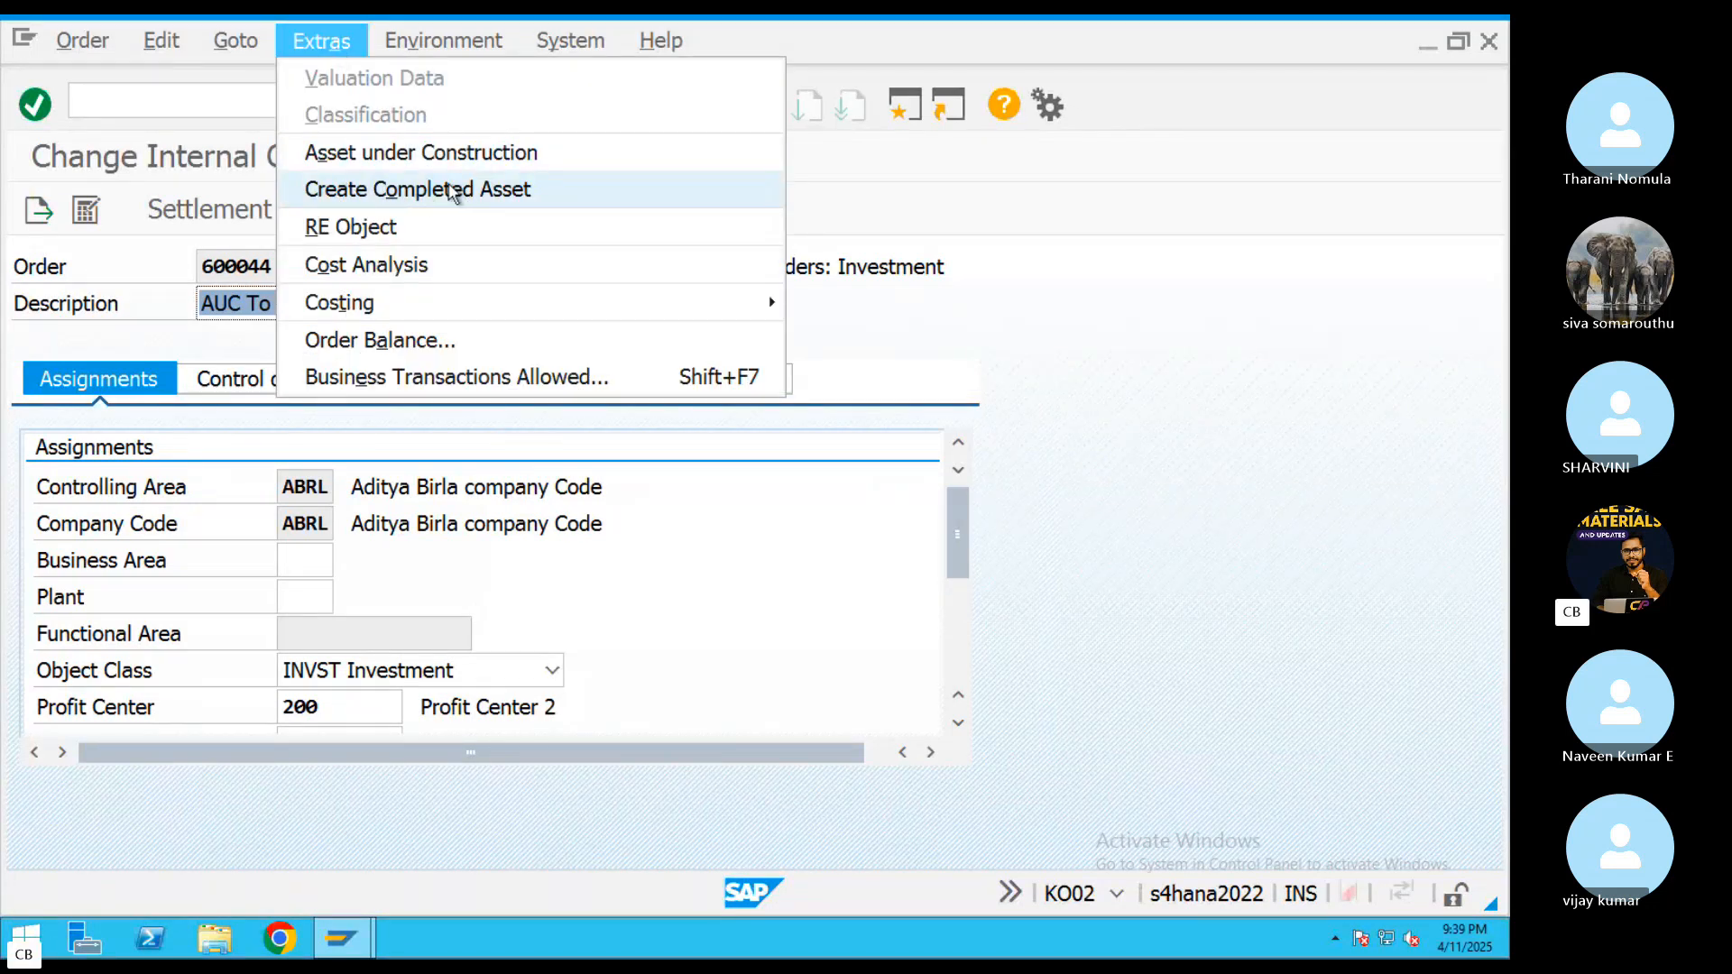
left_click(416, 195)
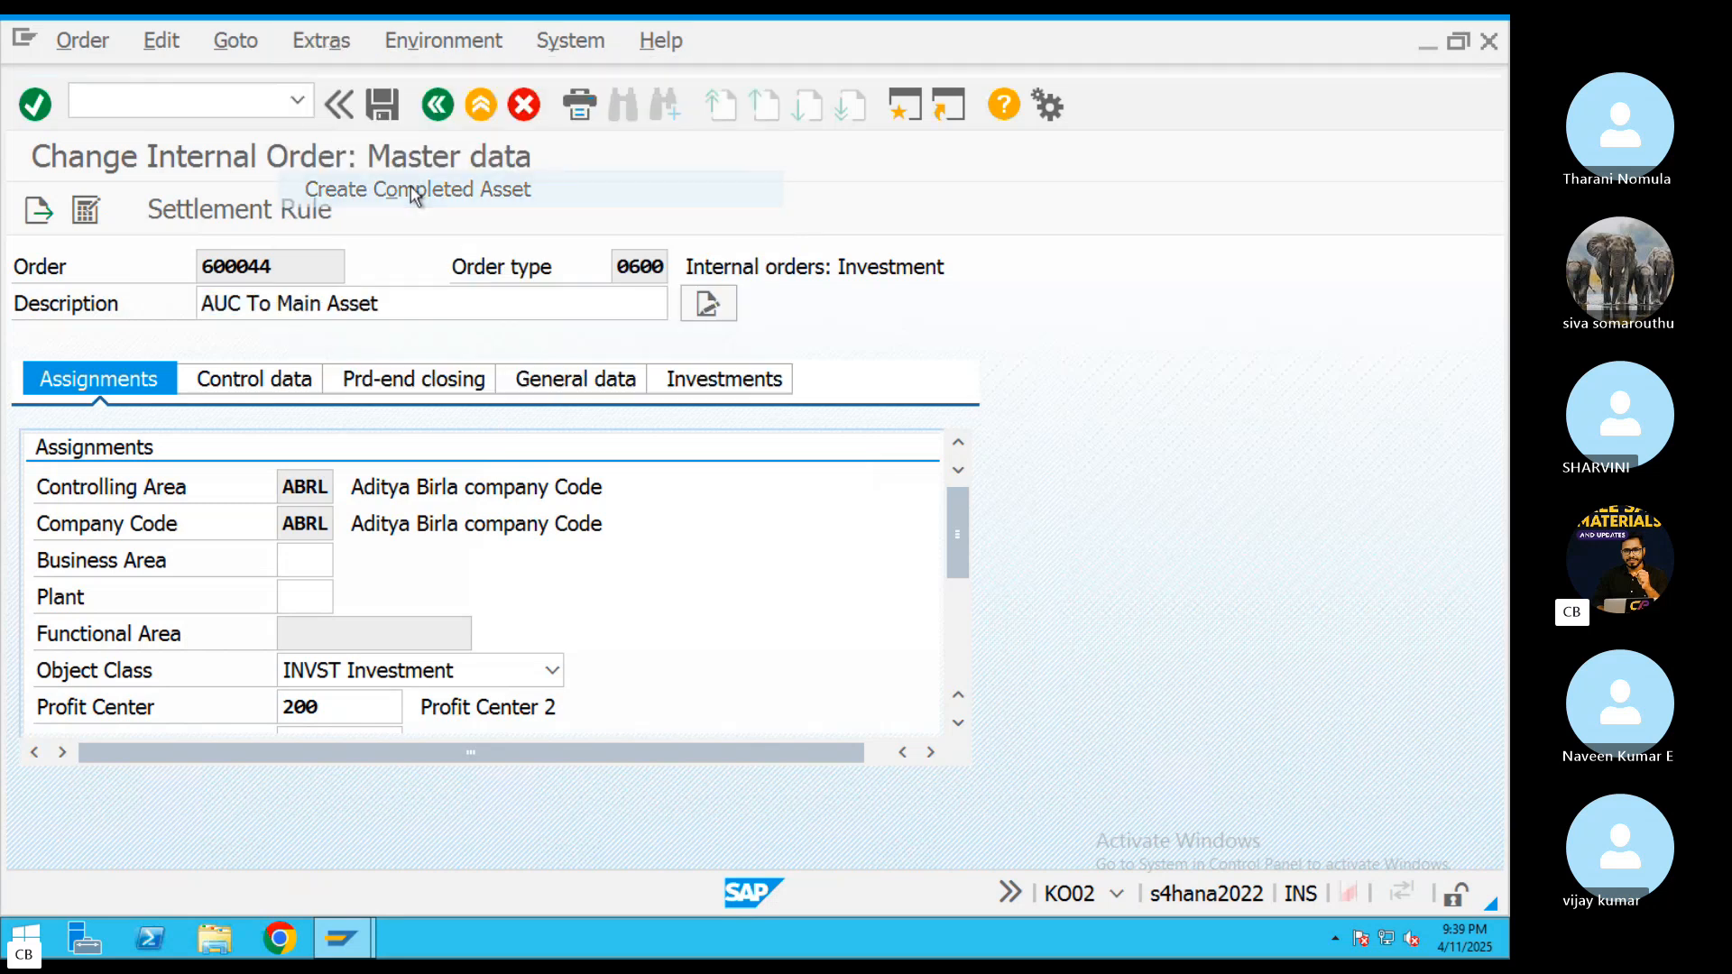
left_click(596, 214)
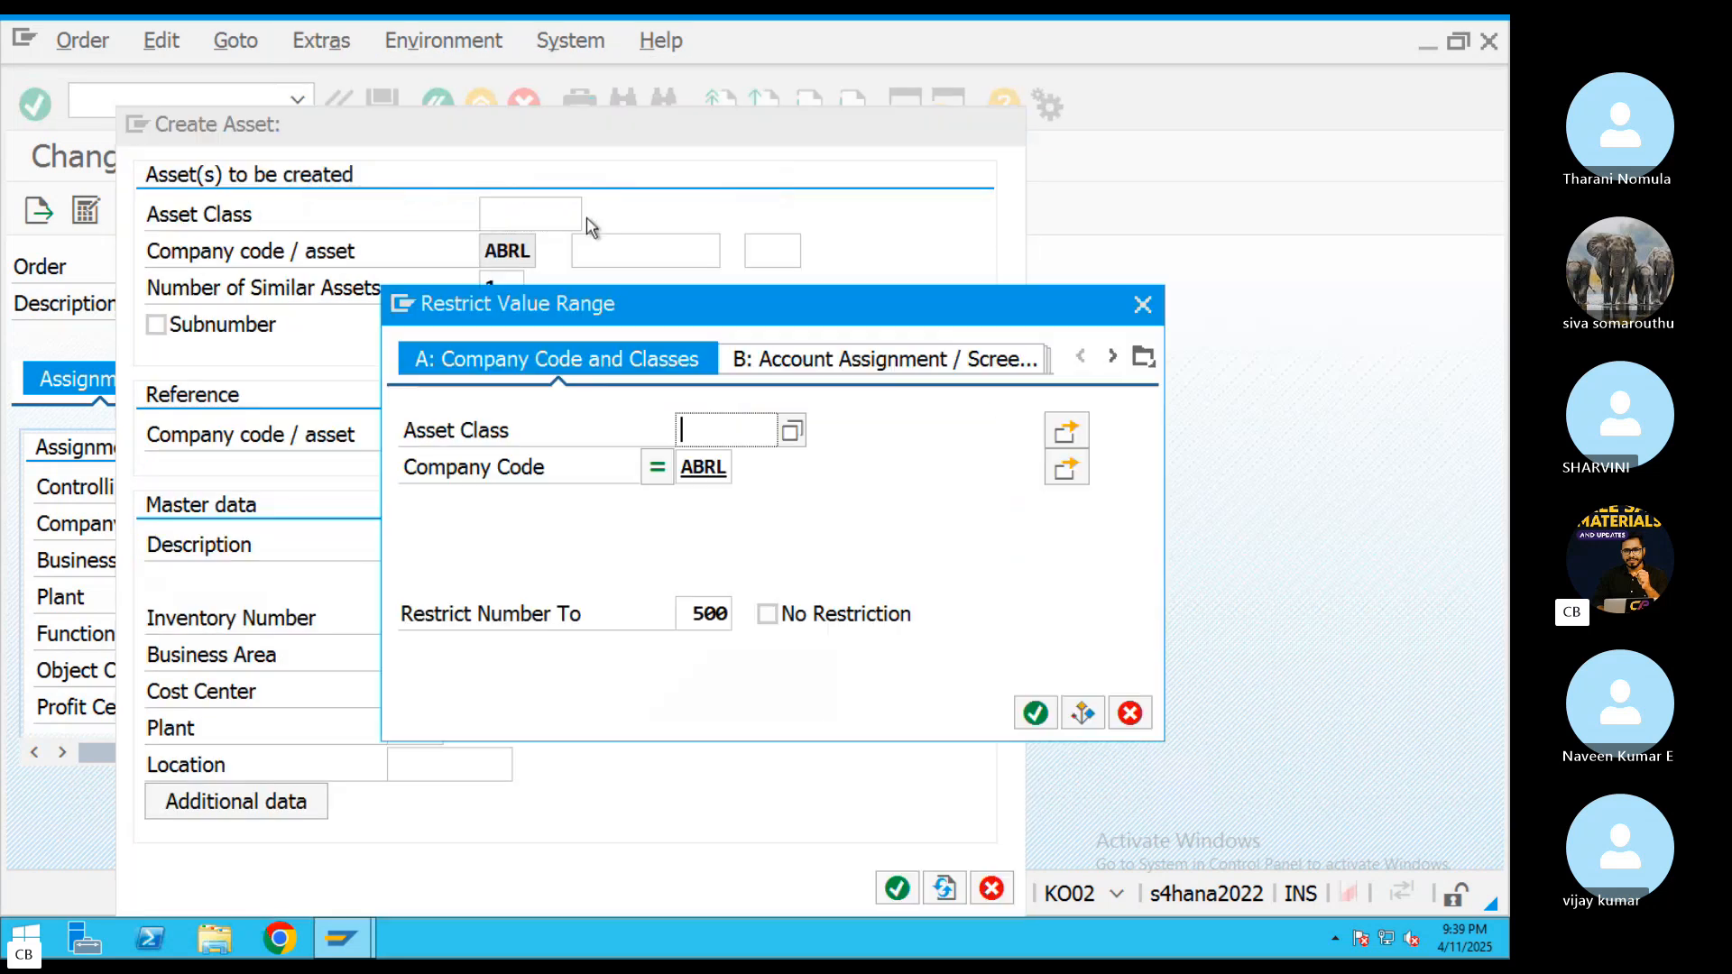
left_click(1035, 713)
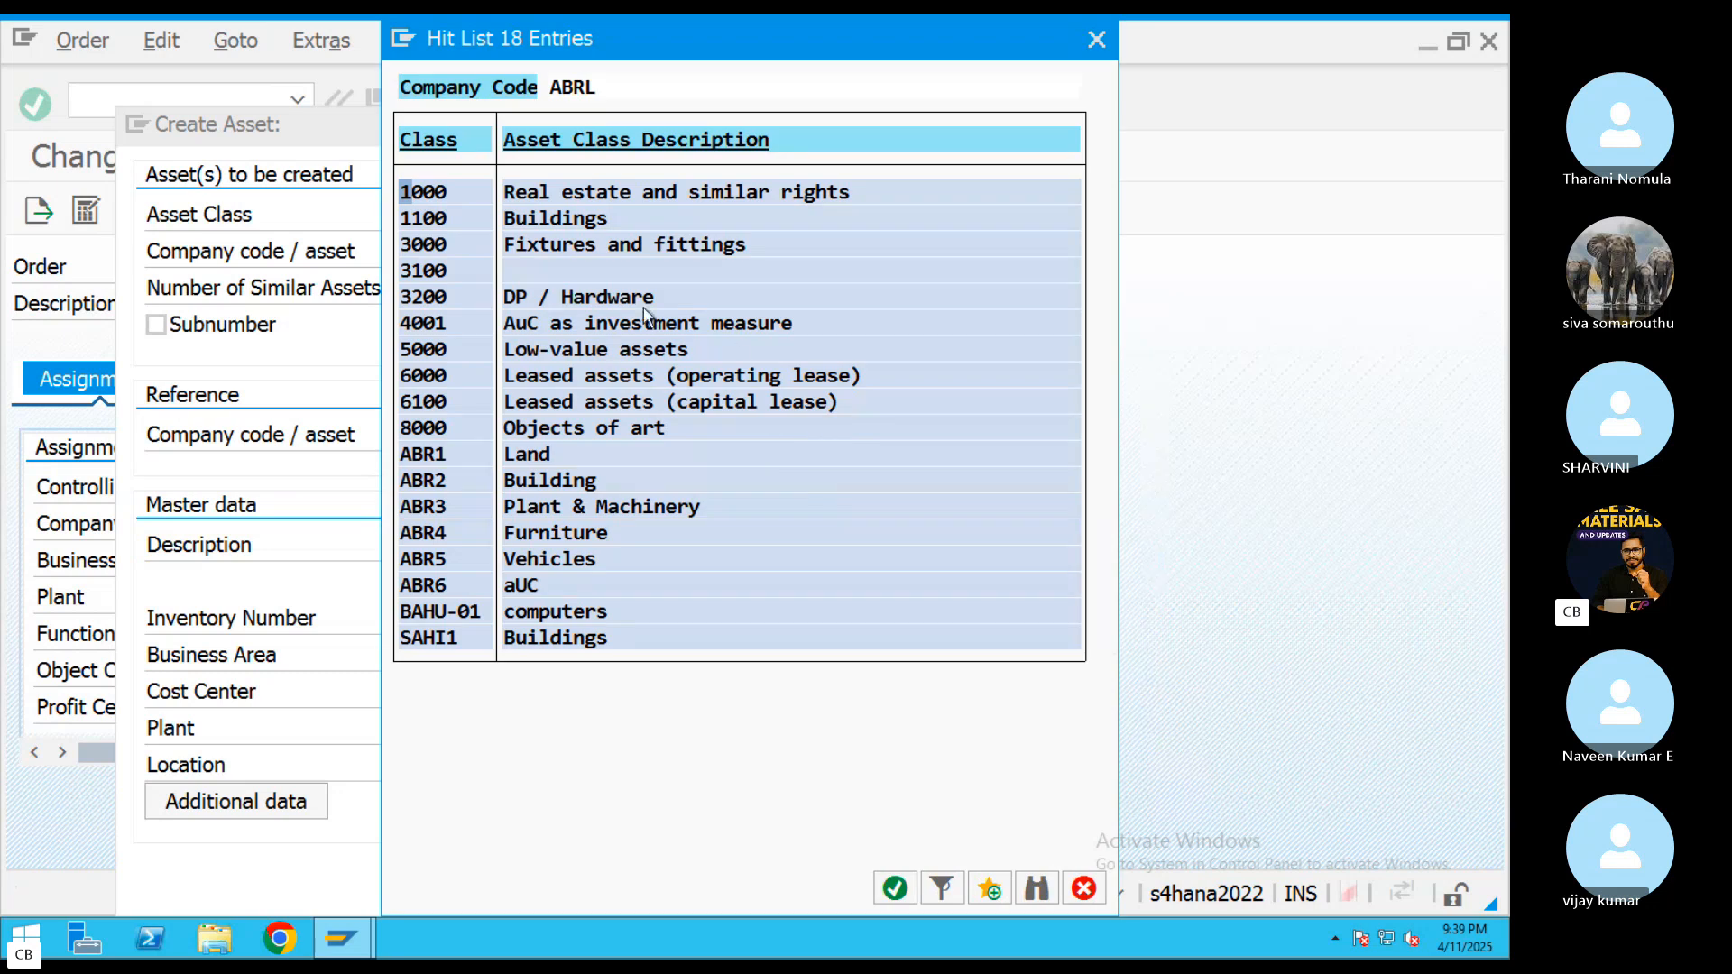
double_click(541, 483)
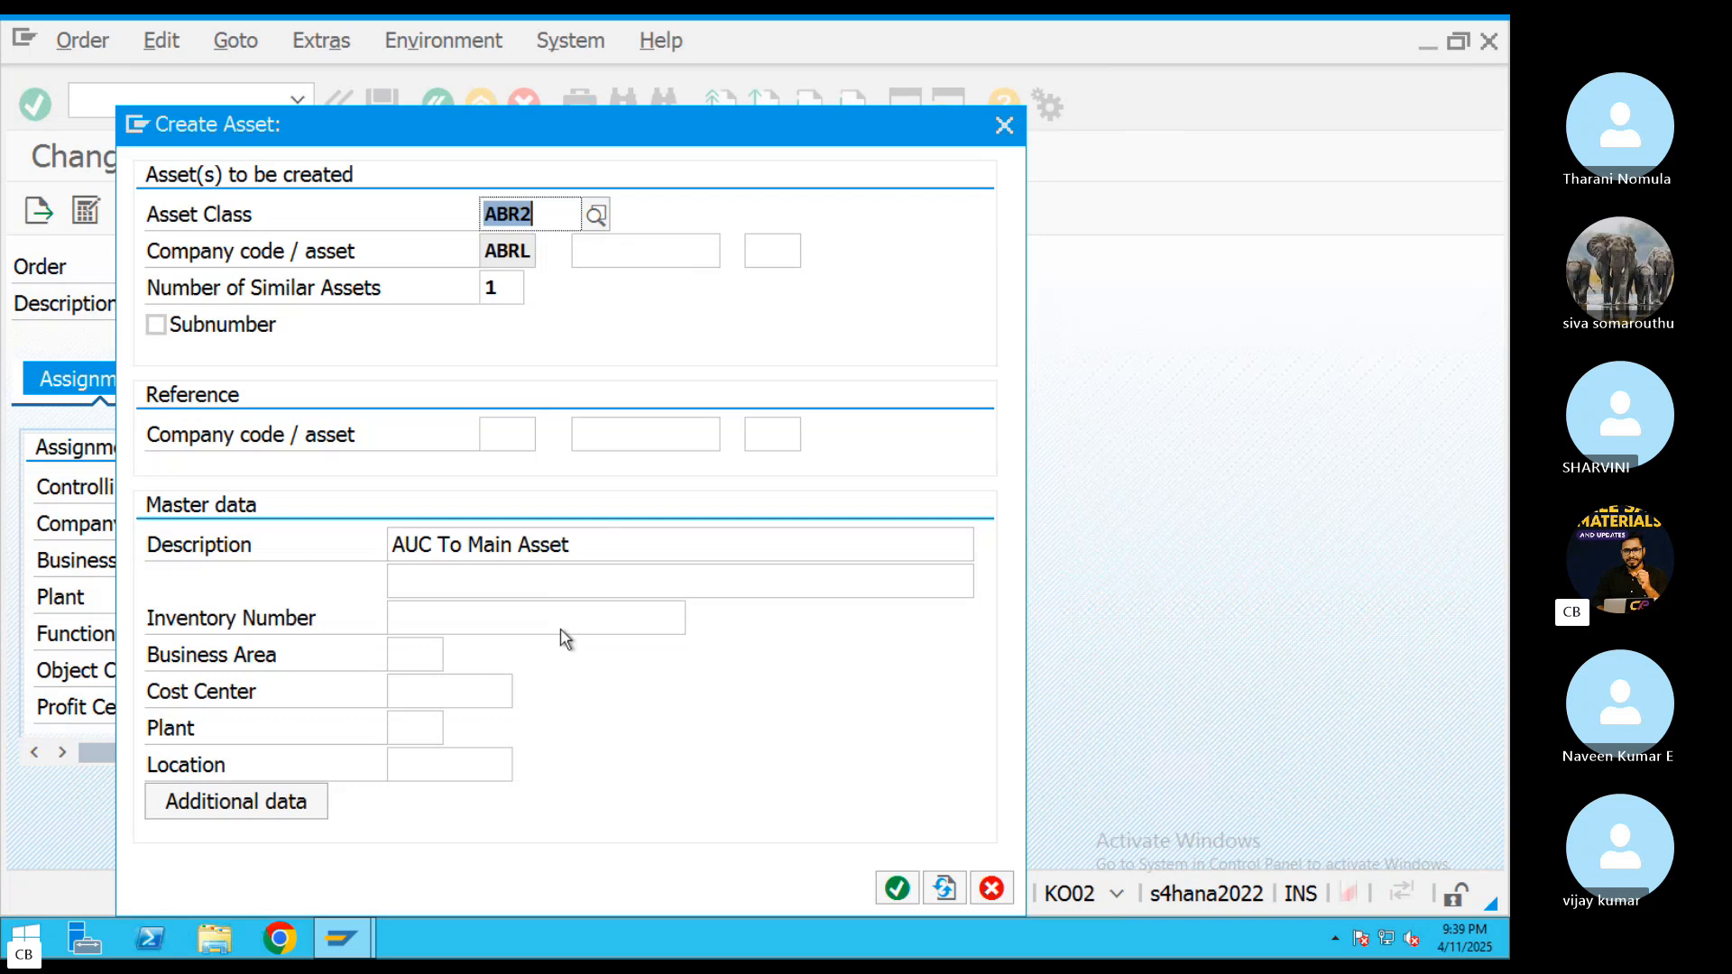
Assign business area 000 to the completed asset, create it and save the internal order
key("Return")
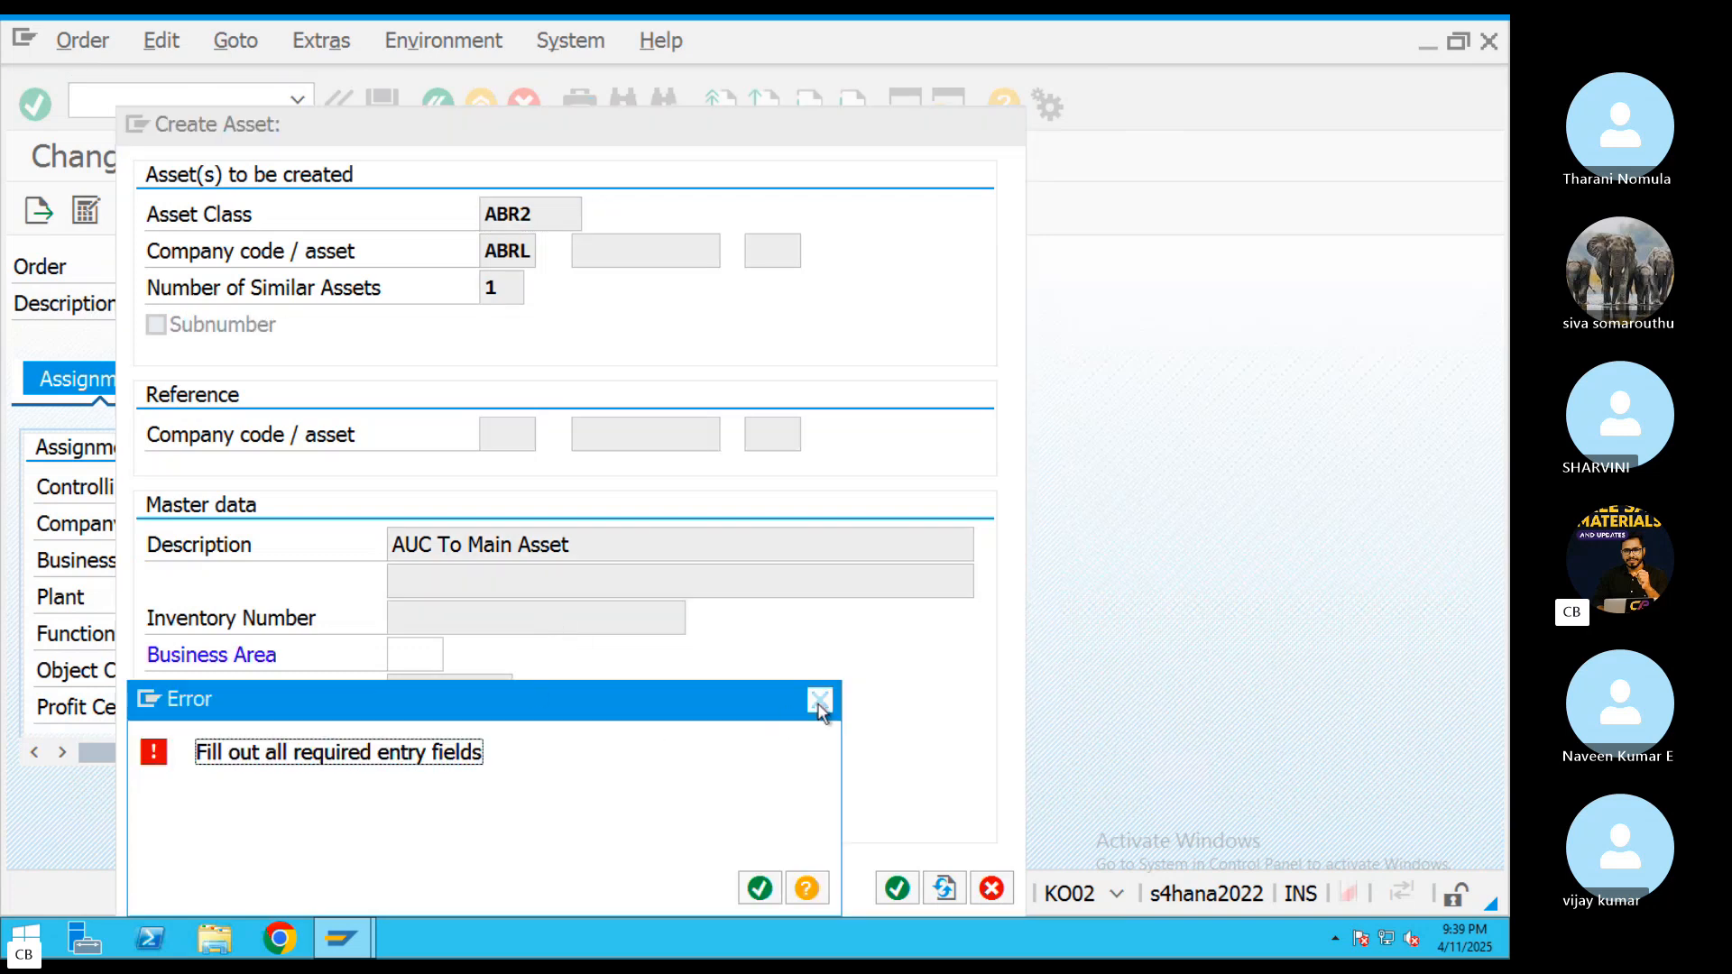
left_click(820, 701)
left_click(458, 657)
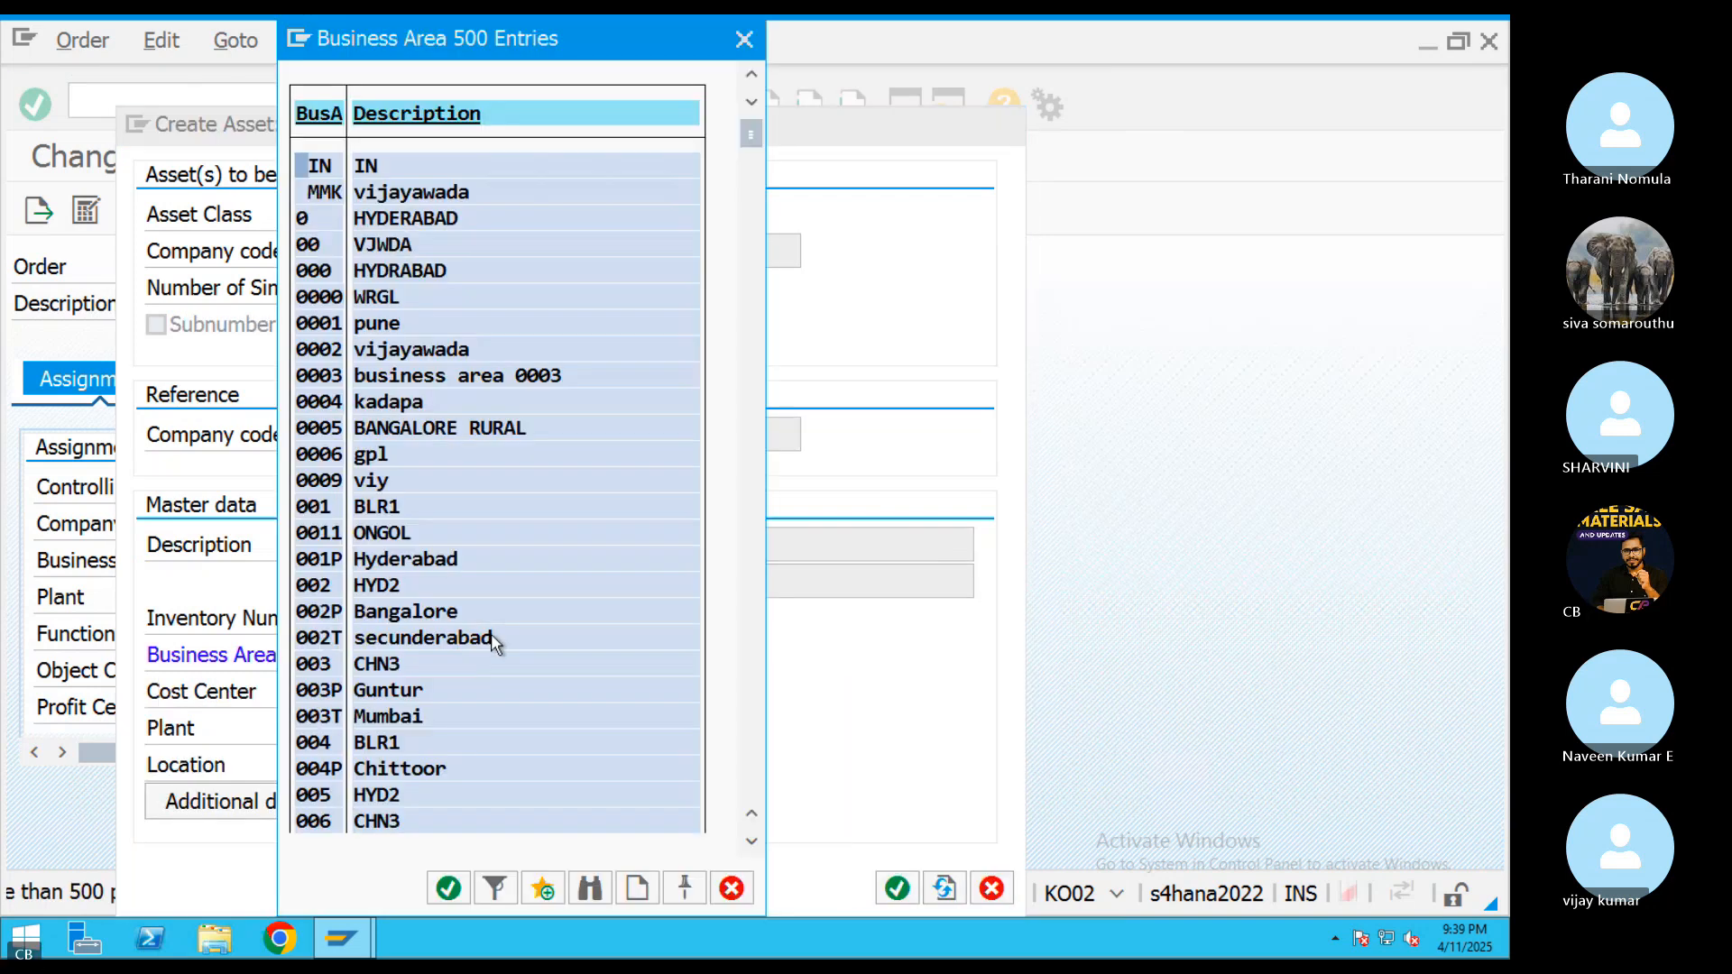
double_click(377, 283)
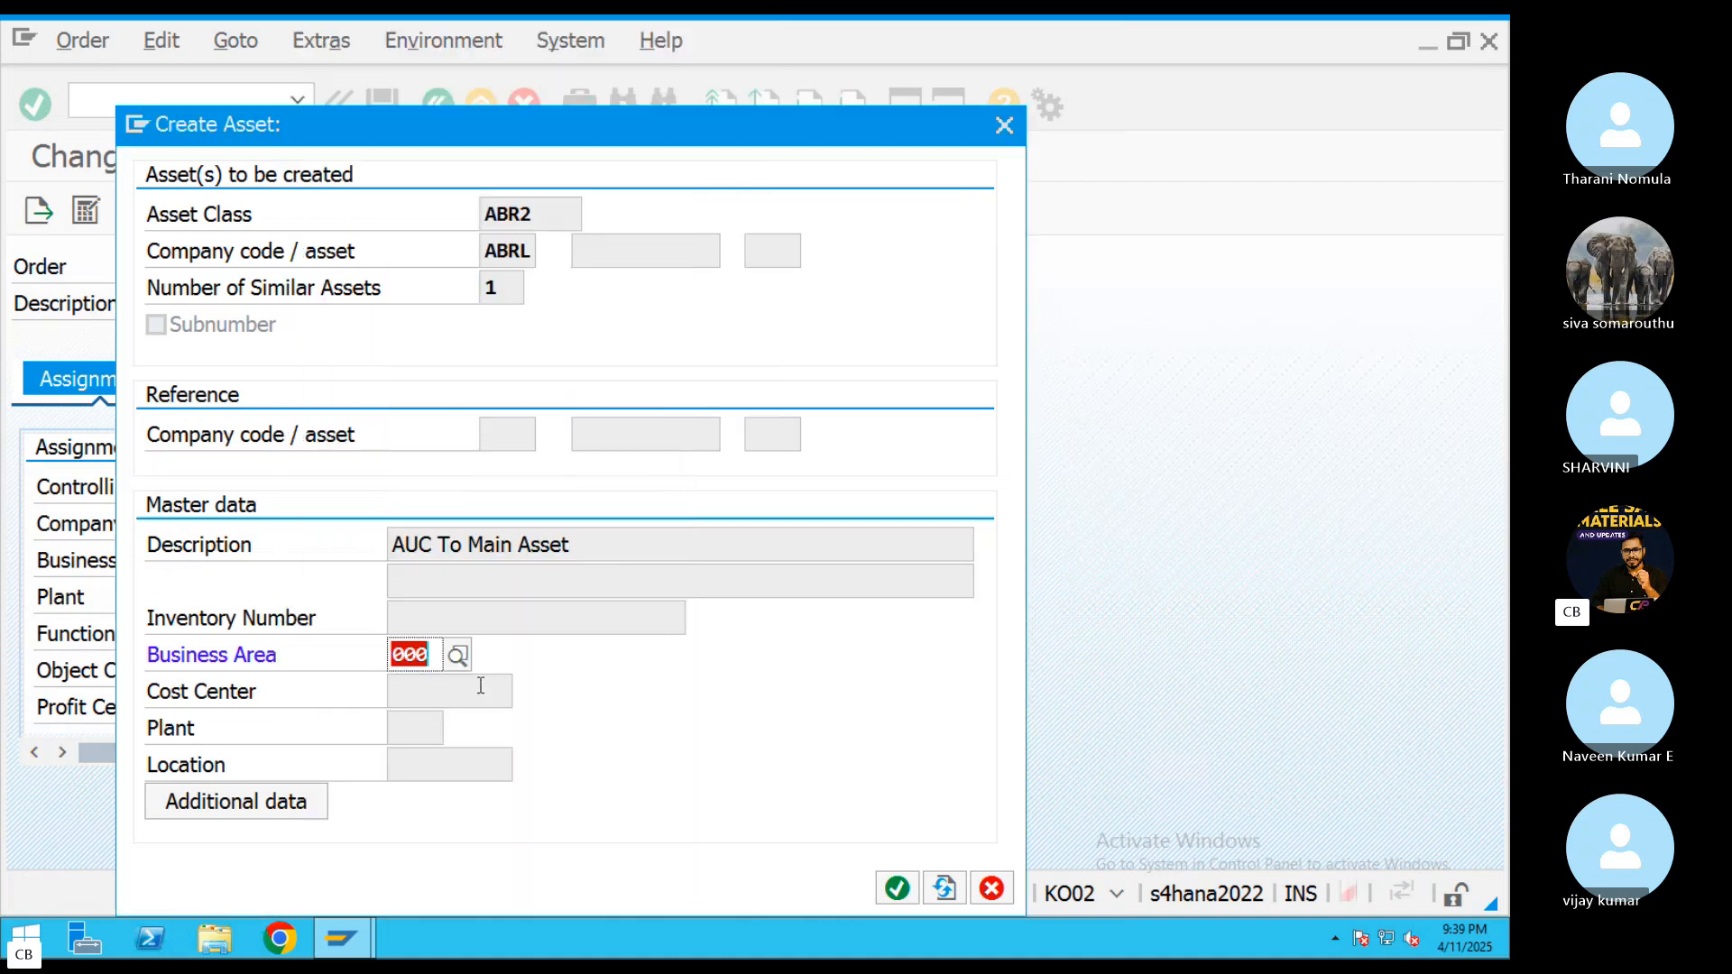
left_click(898, 890)
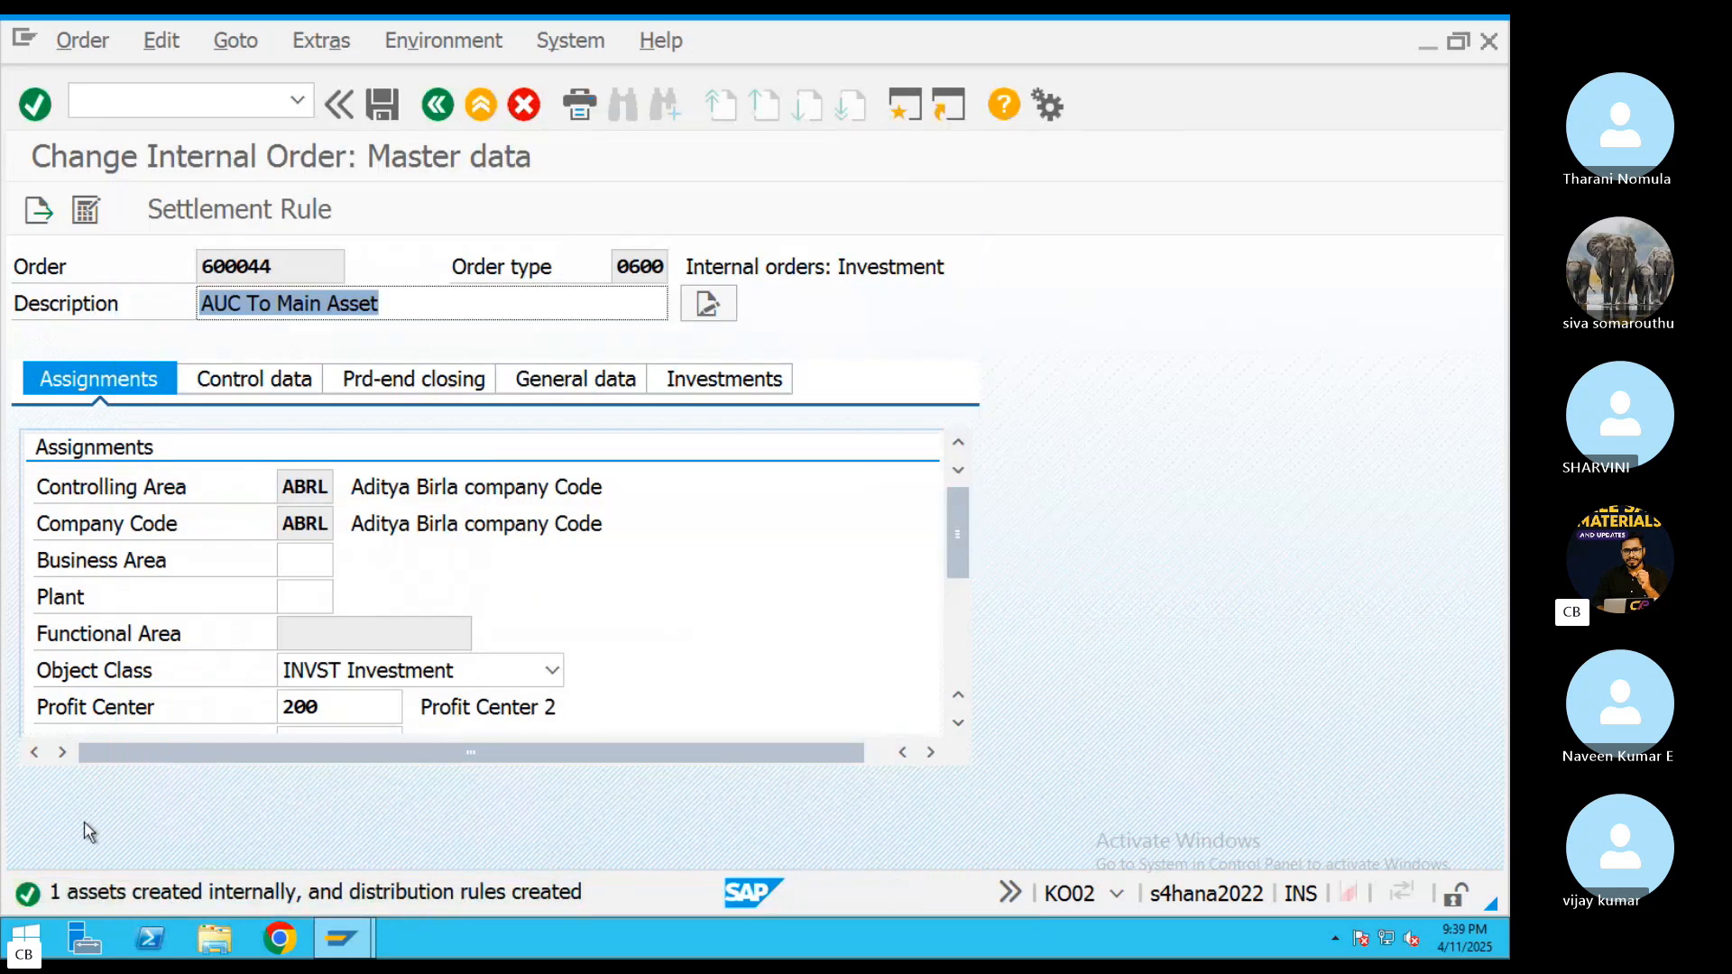
left_click(383, 105)
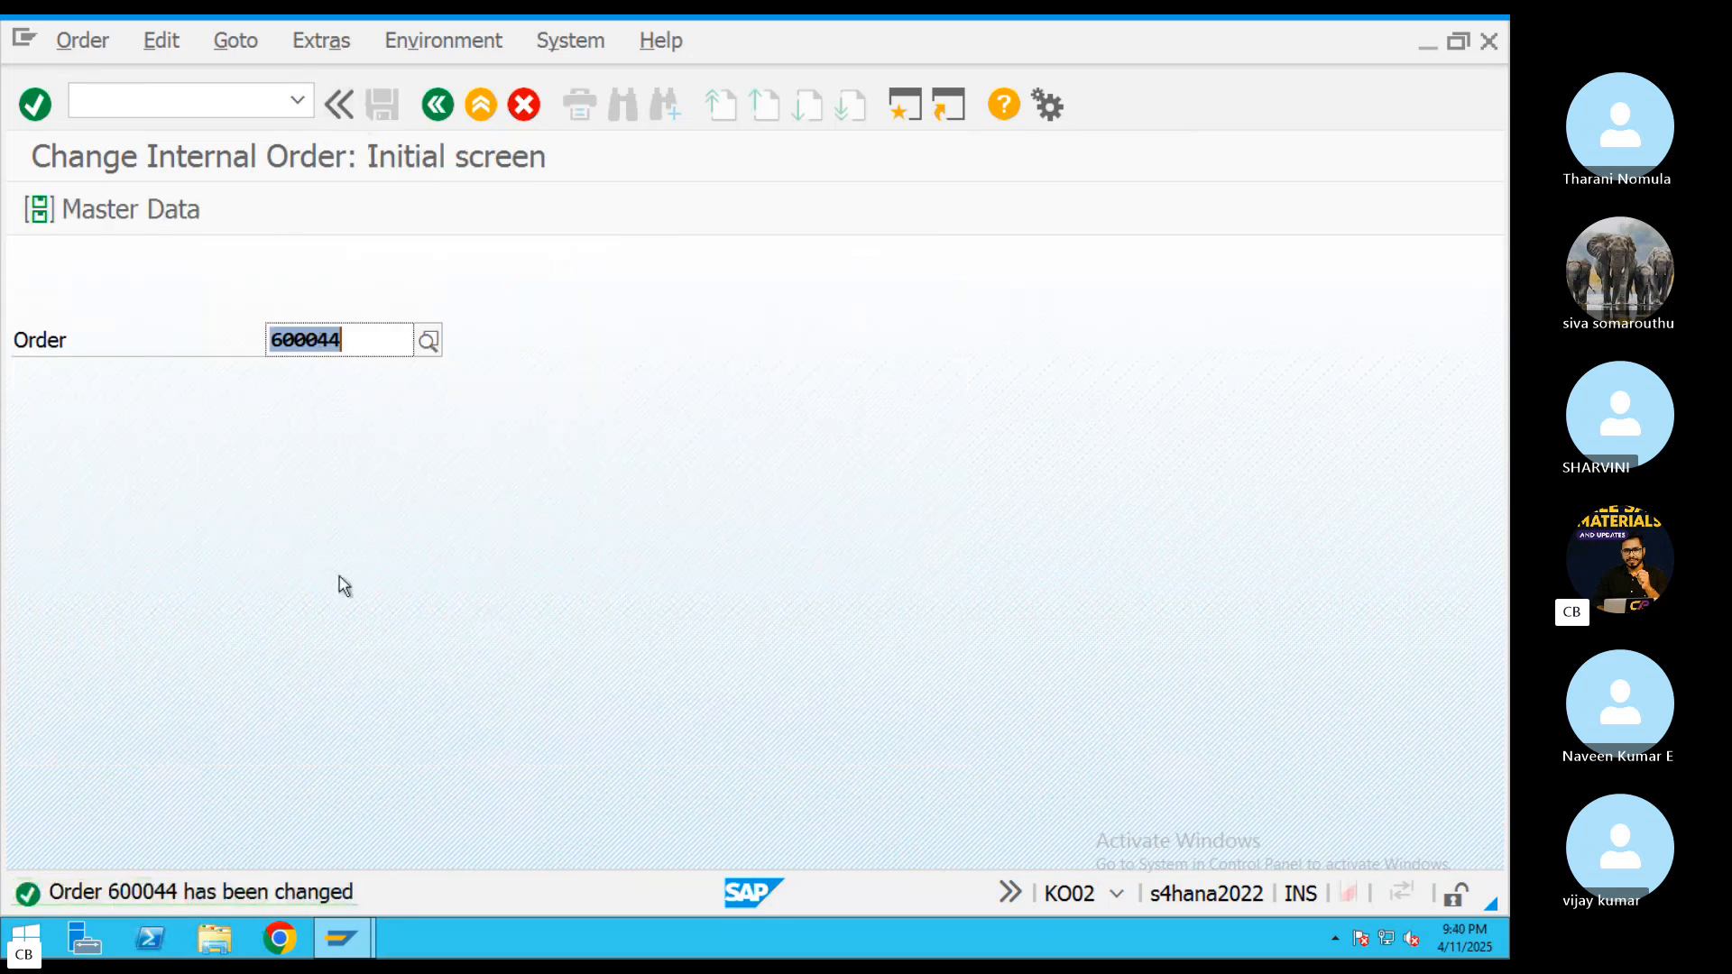
Run SE16N and display the entries of table ANLA for company code ABRL
left_click(483, 104)
type("se")
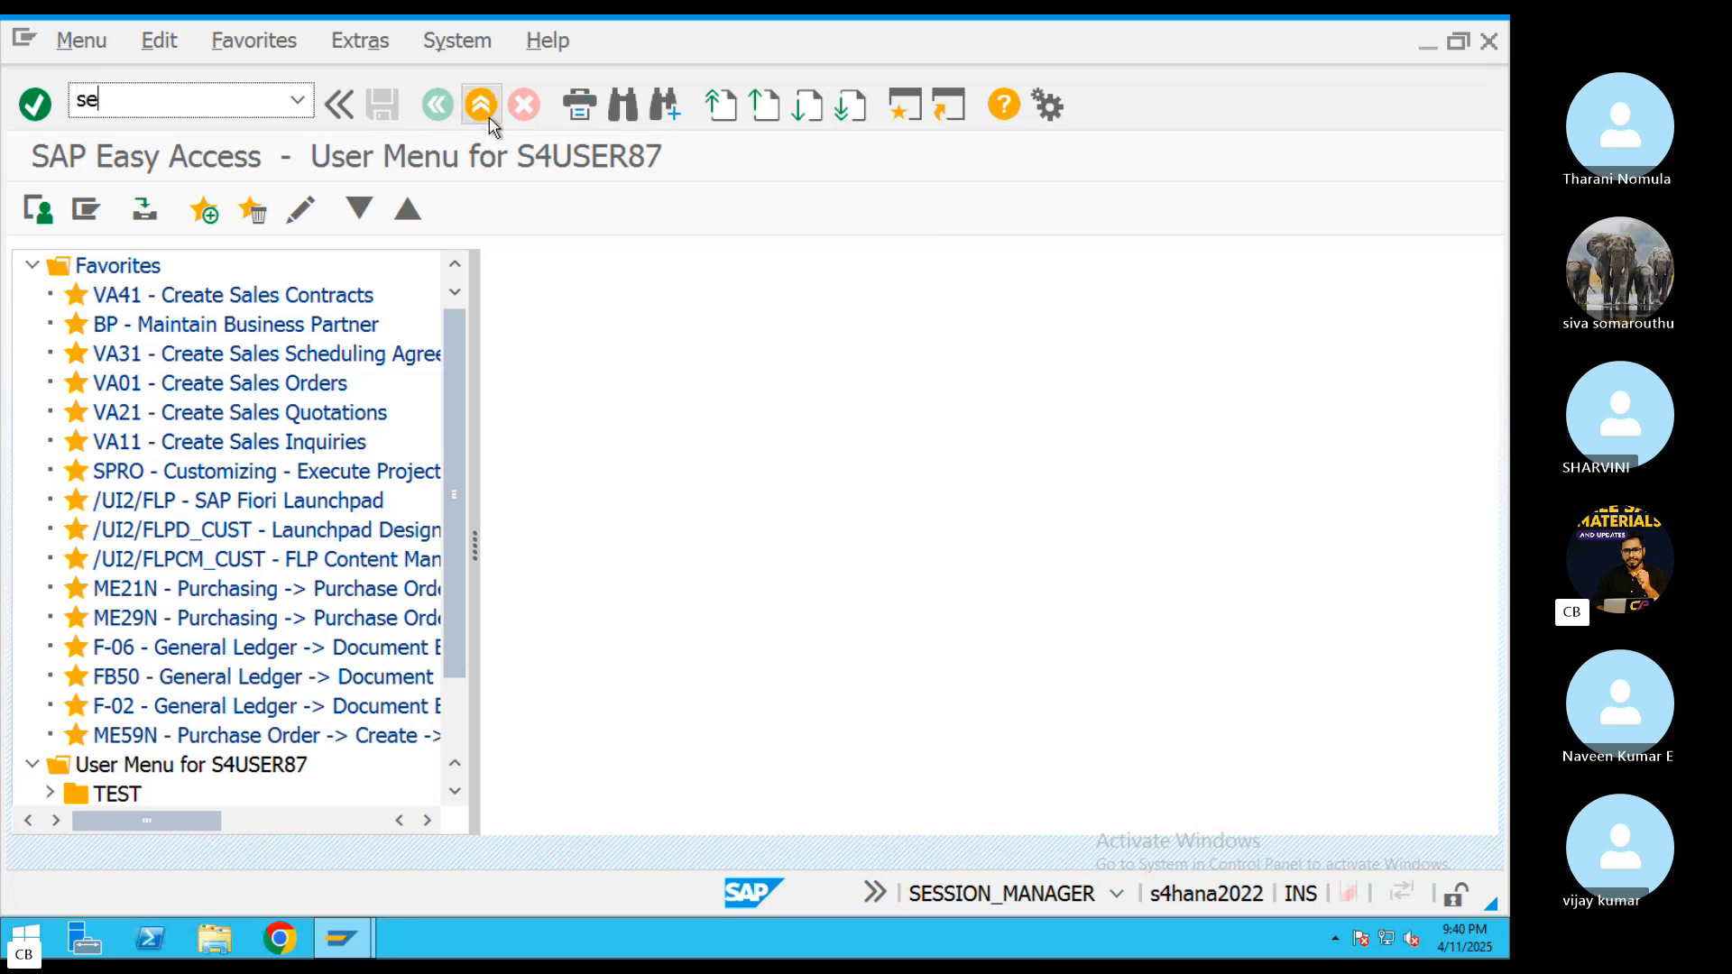
type("16n")
key("Return")
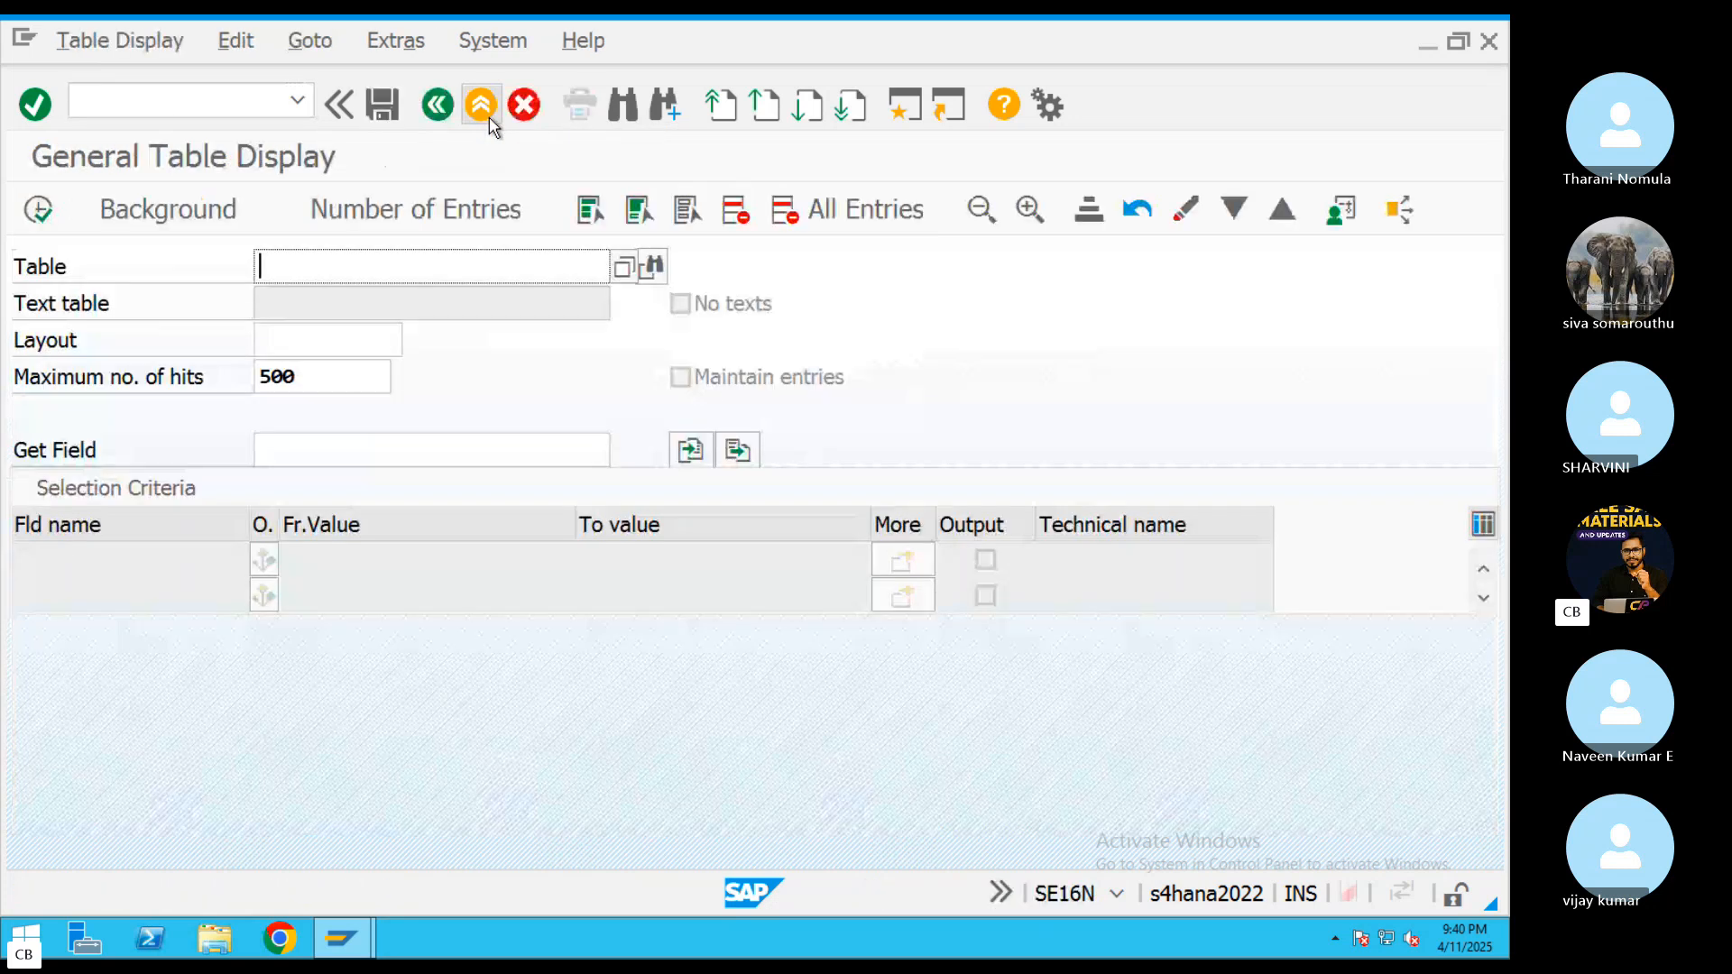
type("ANLA")
key("Return")
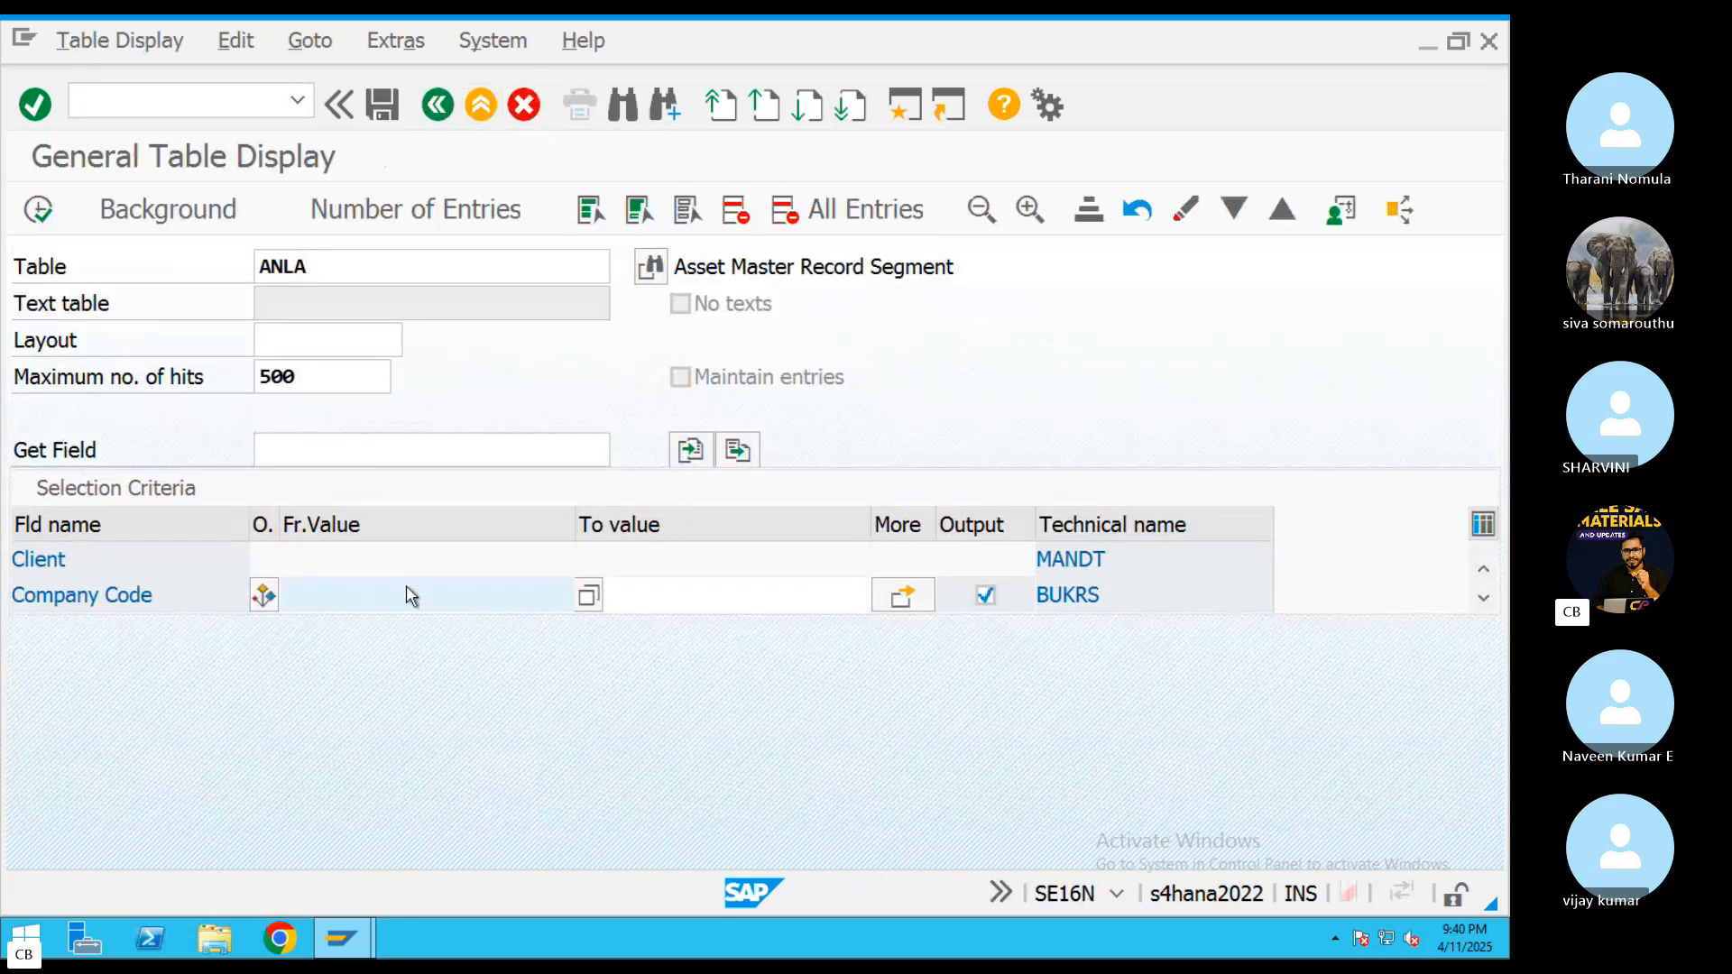
type("ABRL")
left_click(38, 209)
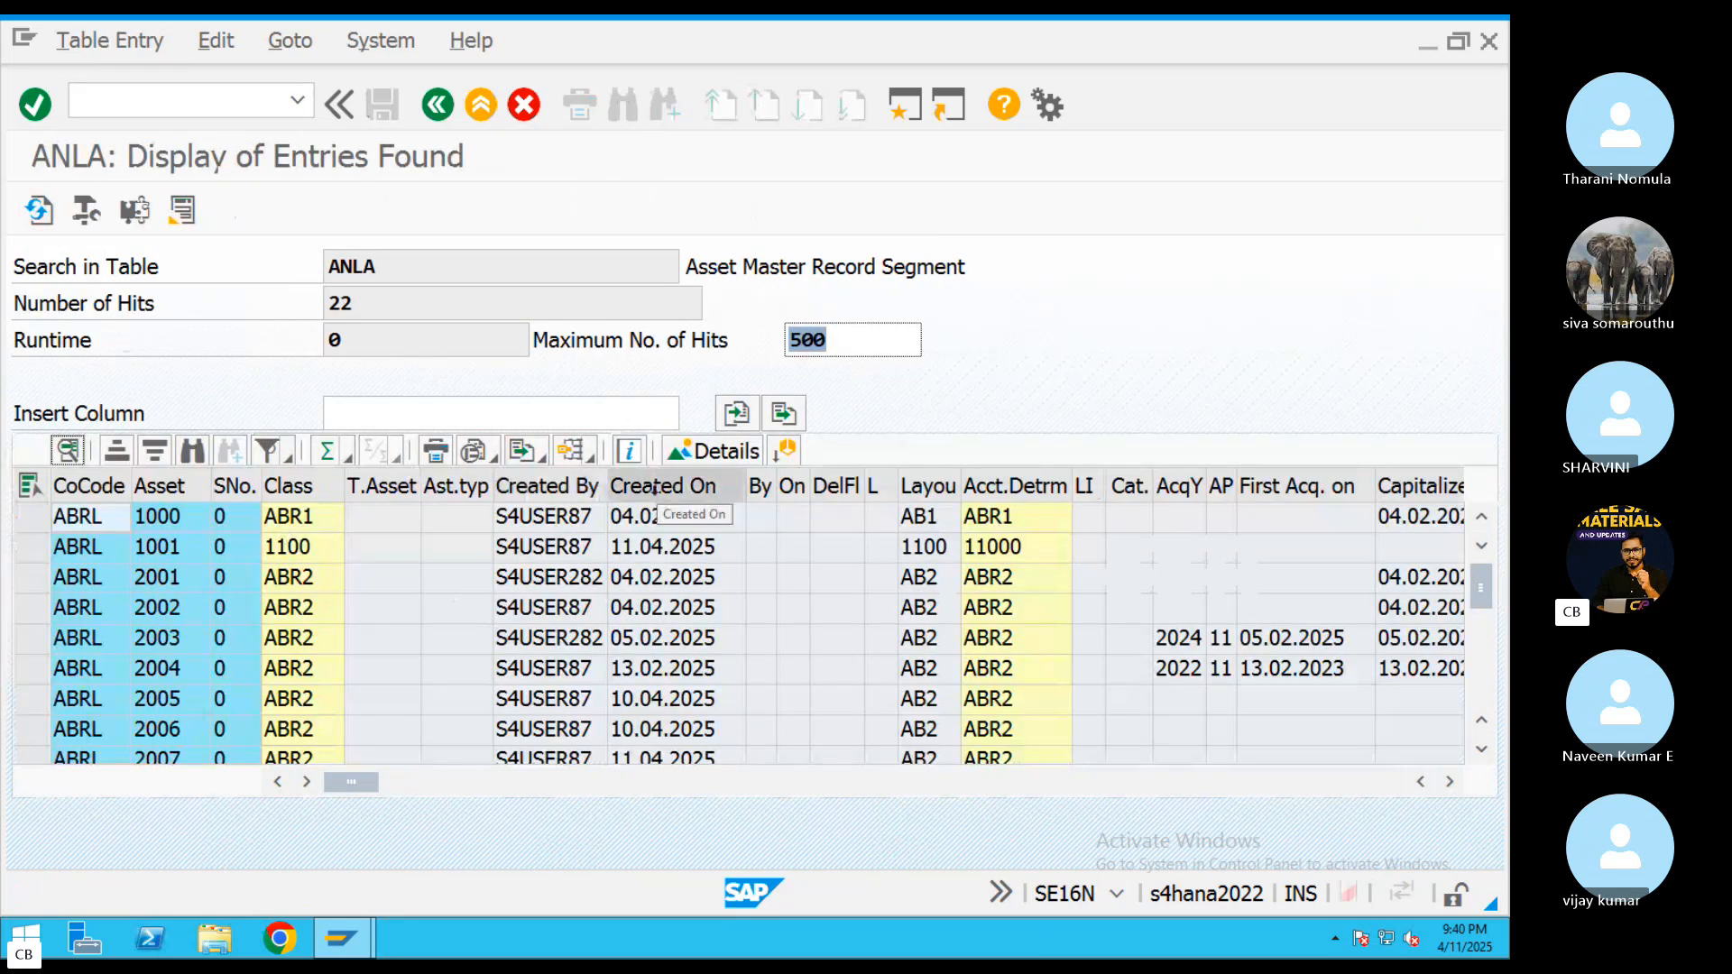
Filter the ANLA entries to assets created on 11.04.2025 and locate the new ABR2 asset
left_click(654, 487)
left_click(266, 449)
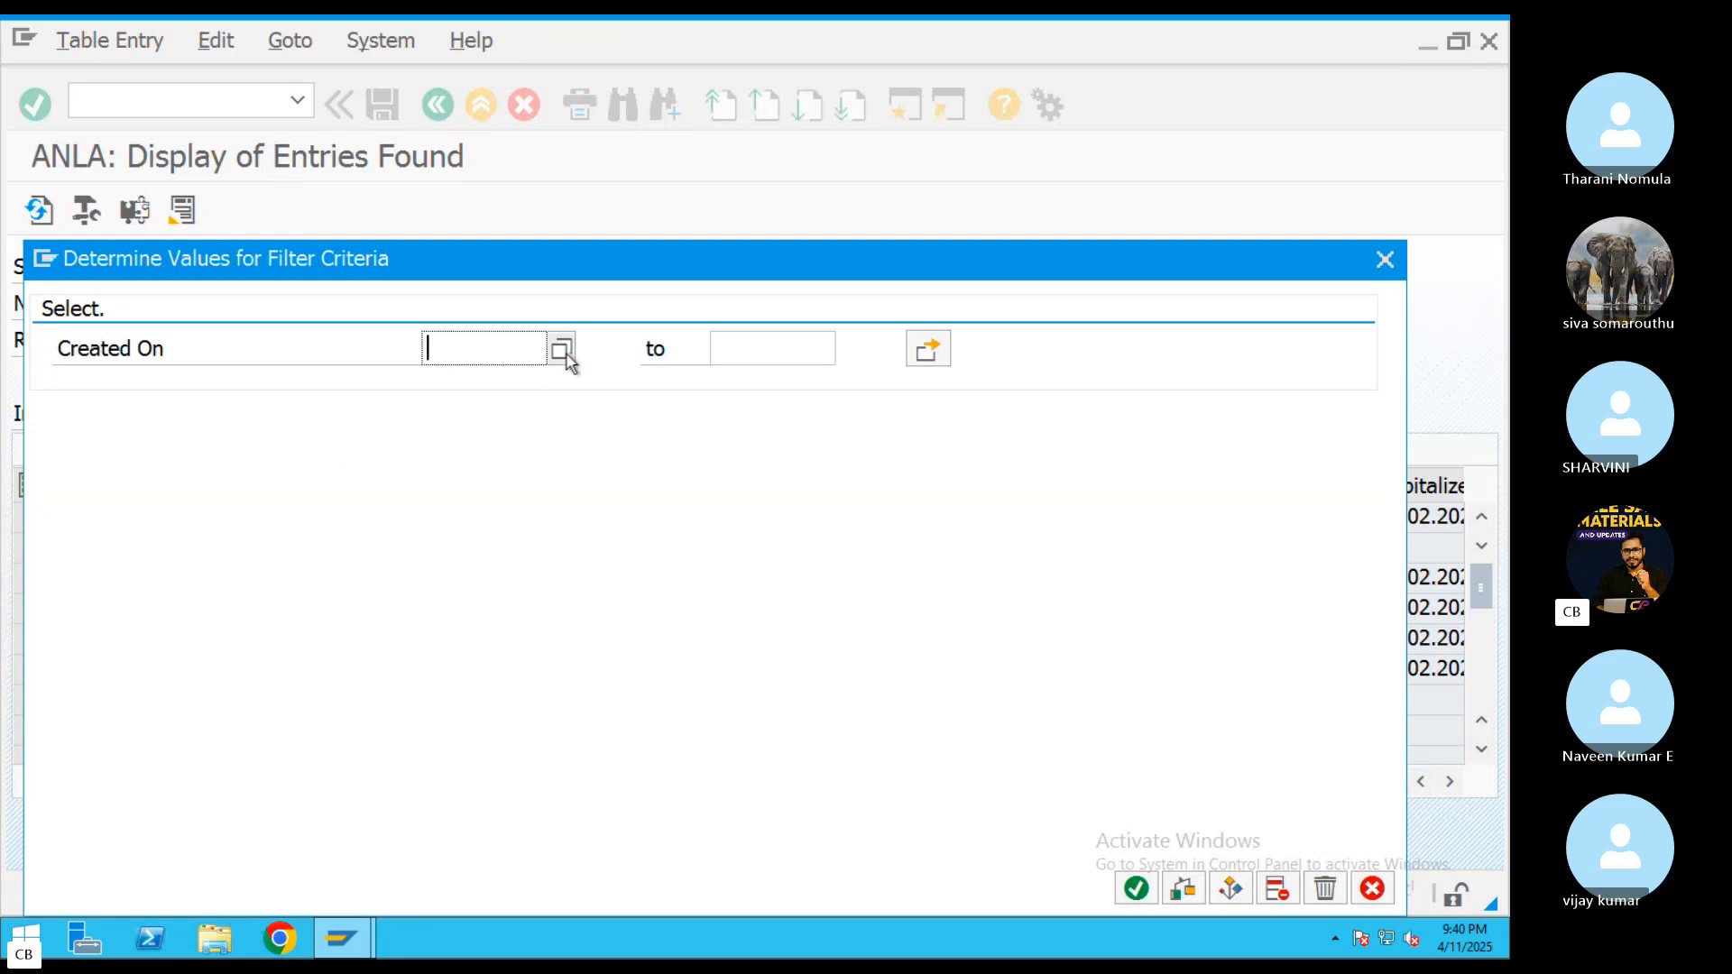
left_click(562, 350)
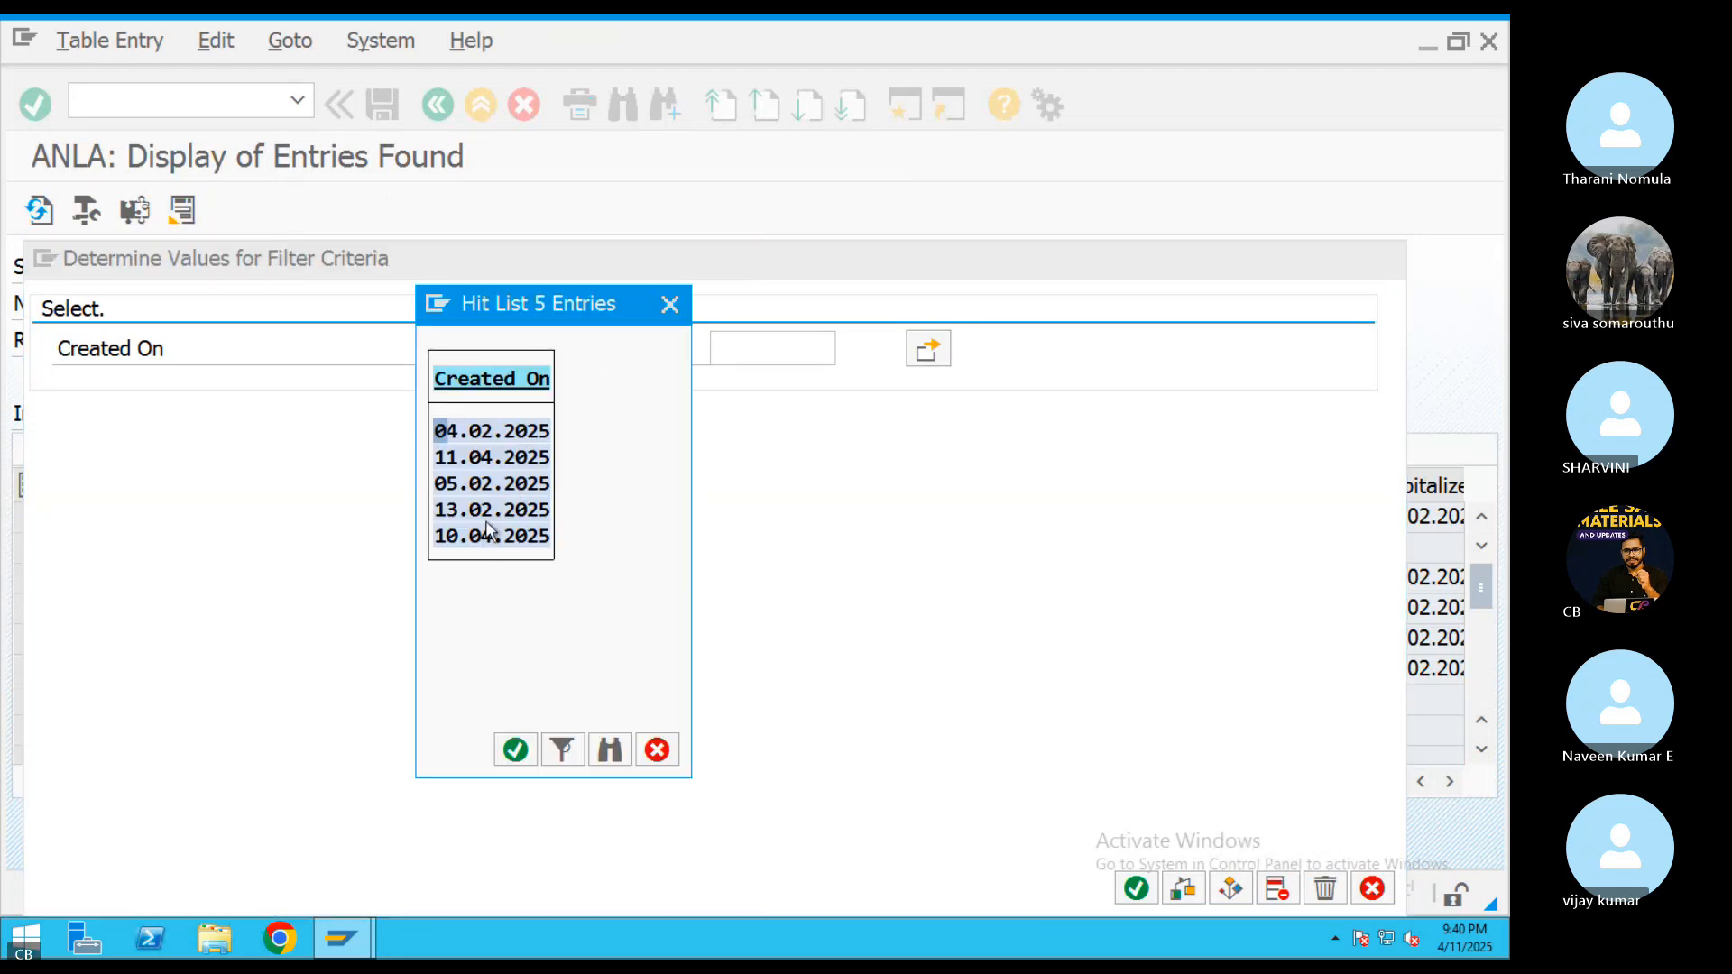
double_click(469, 457)
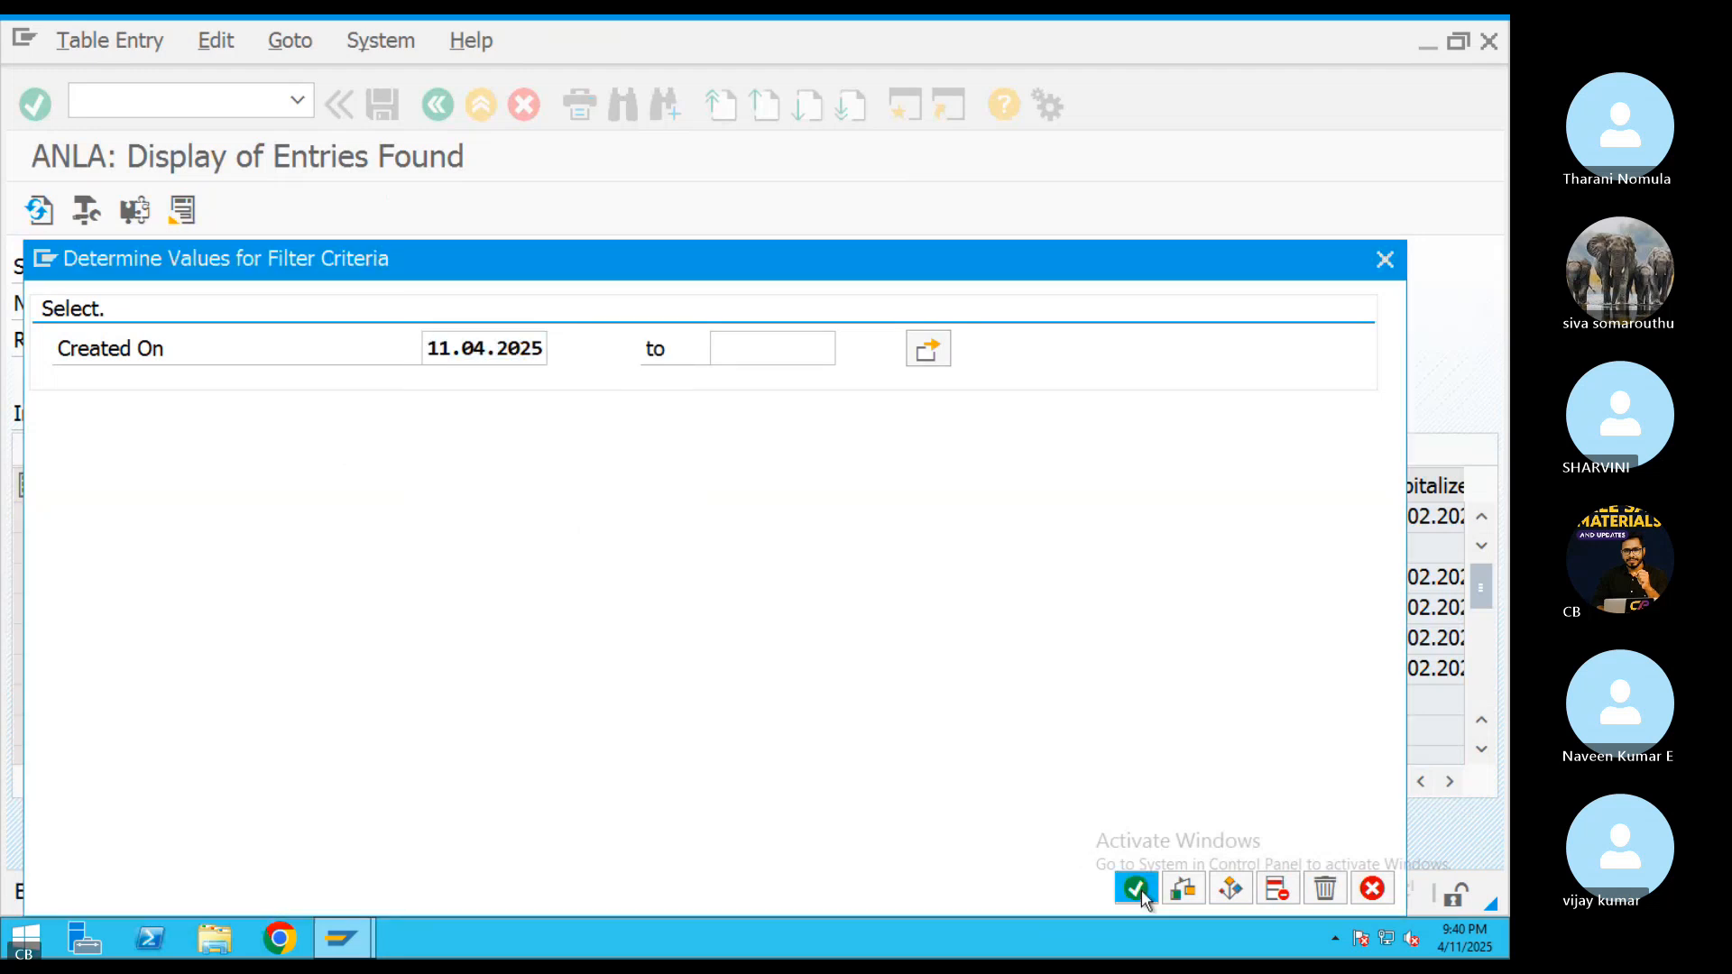
key("Return")
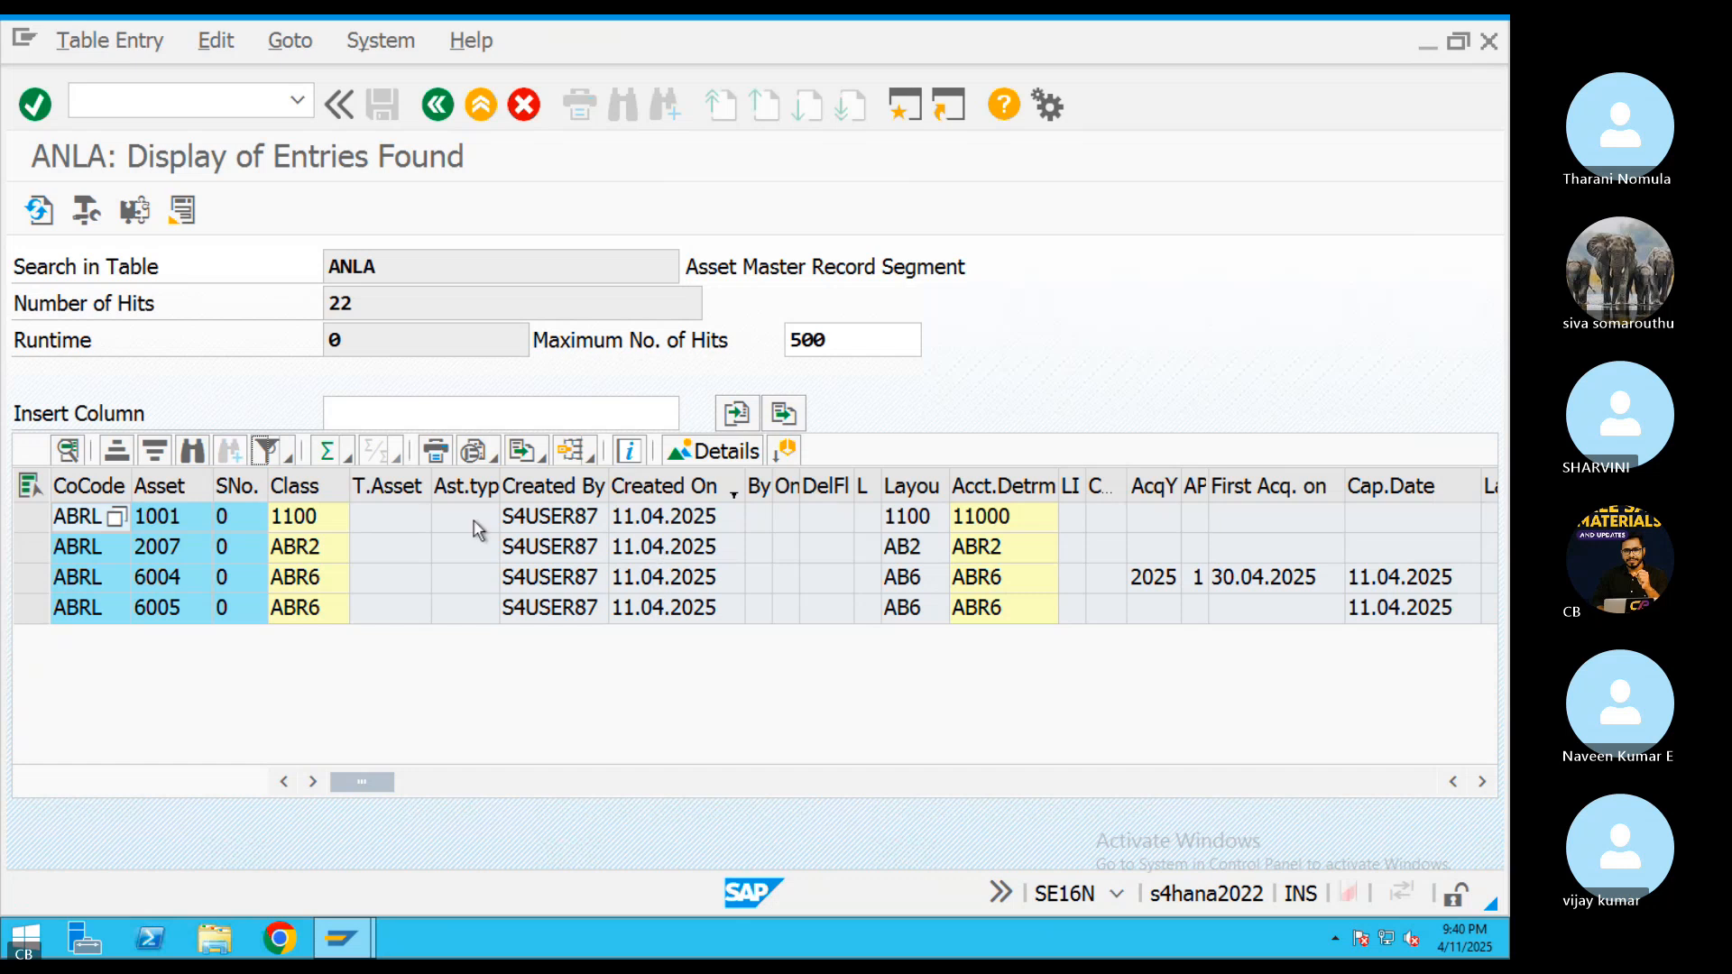
left_click(176, 551)
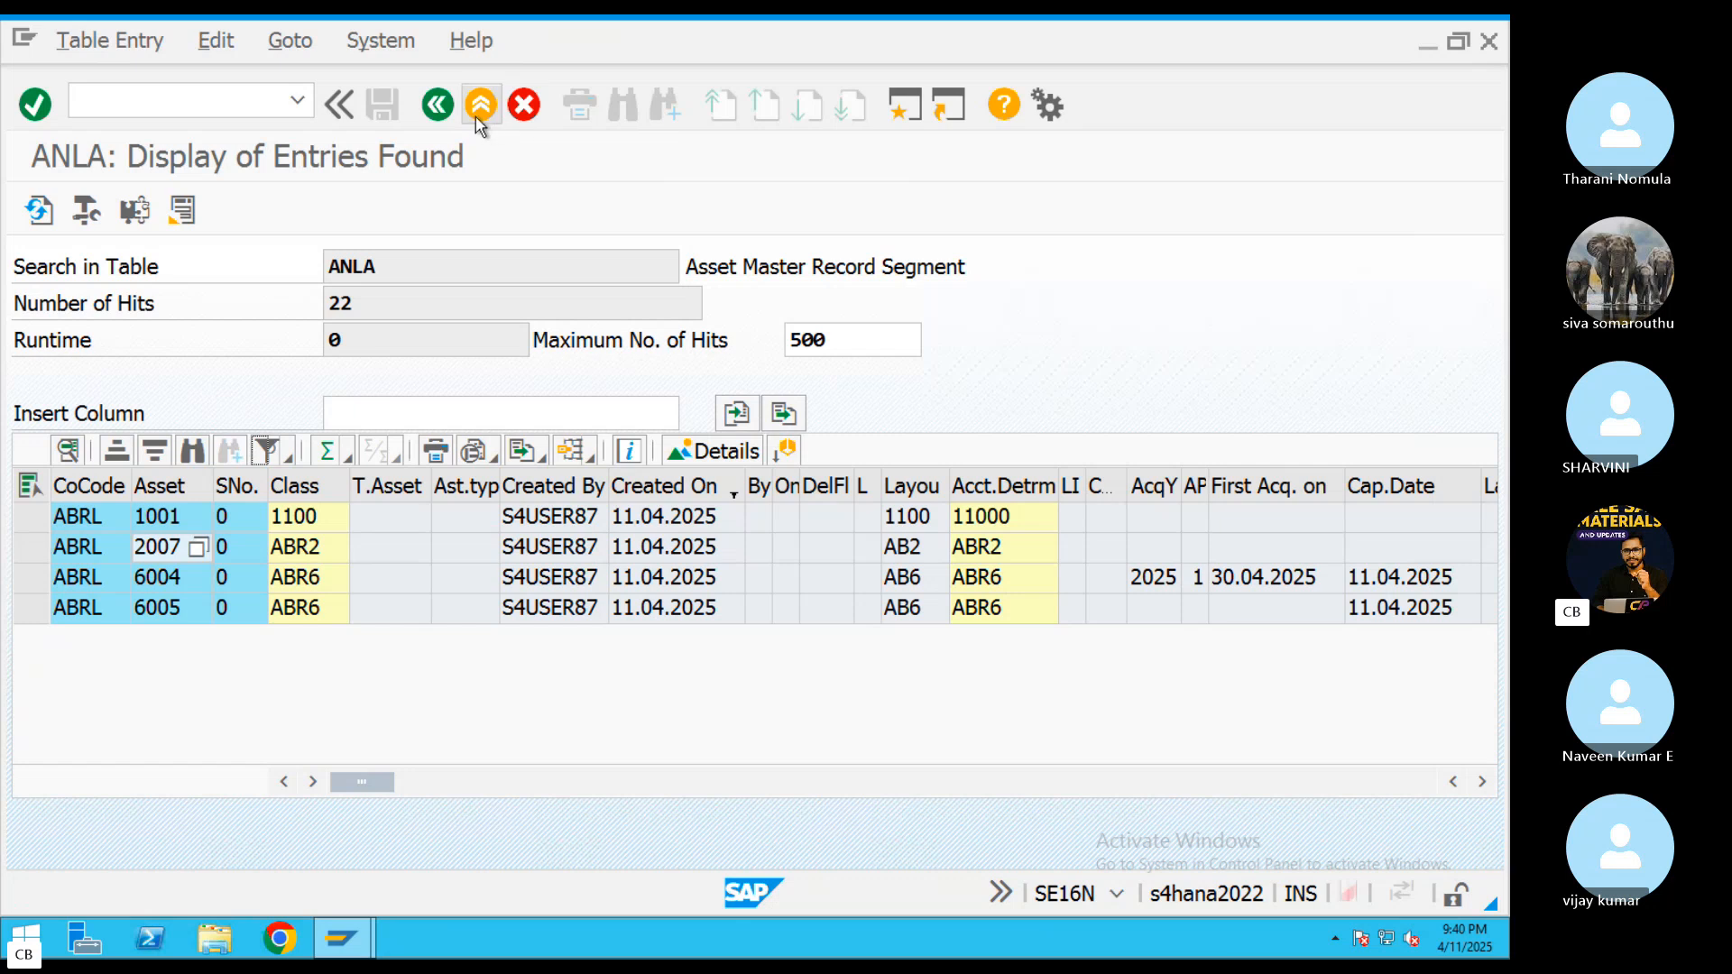
Open the internal order's settlement rule through KO02 in a new session and check its settlement receiver
left_click(905, 107)
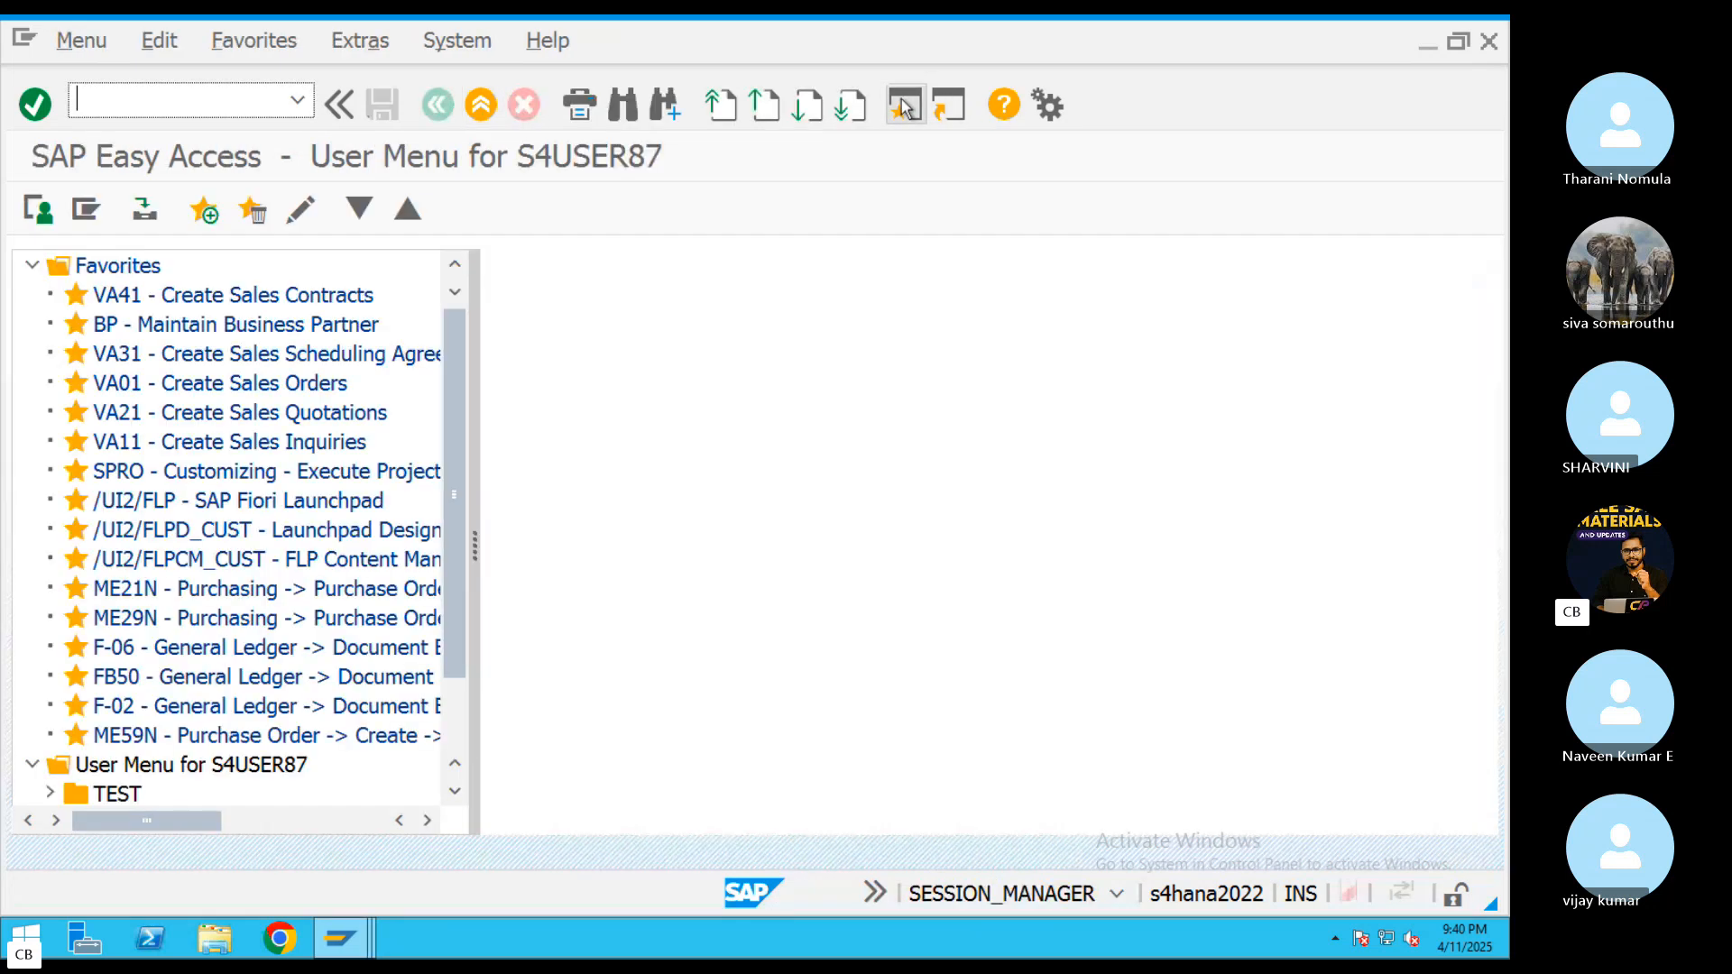
type("KO02")
key("Return")
key("Return")
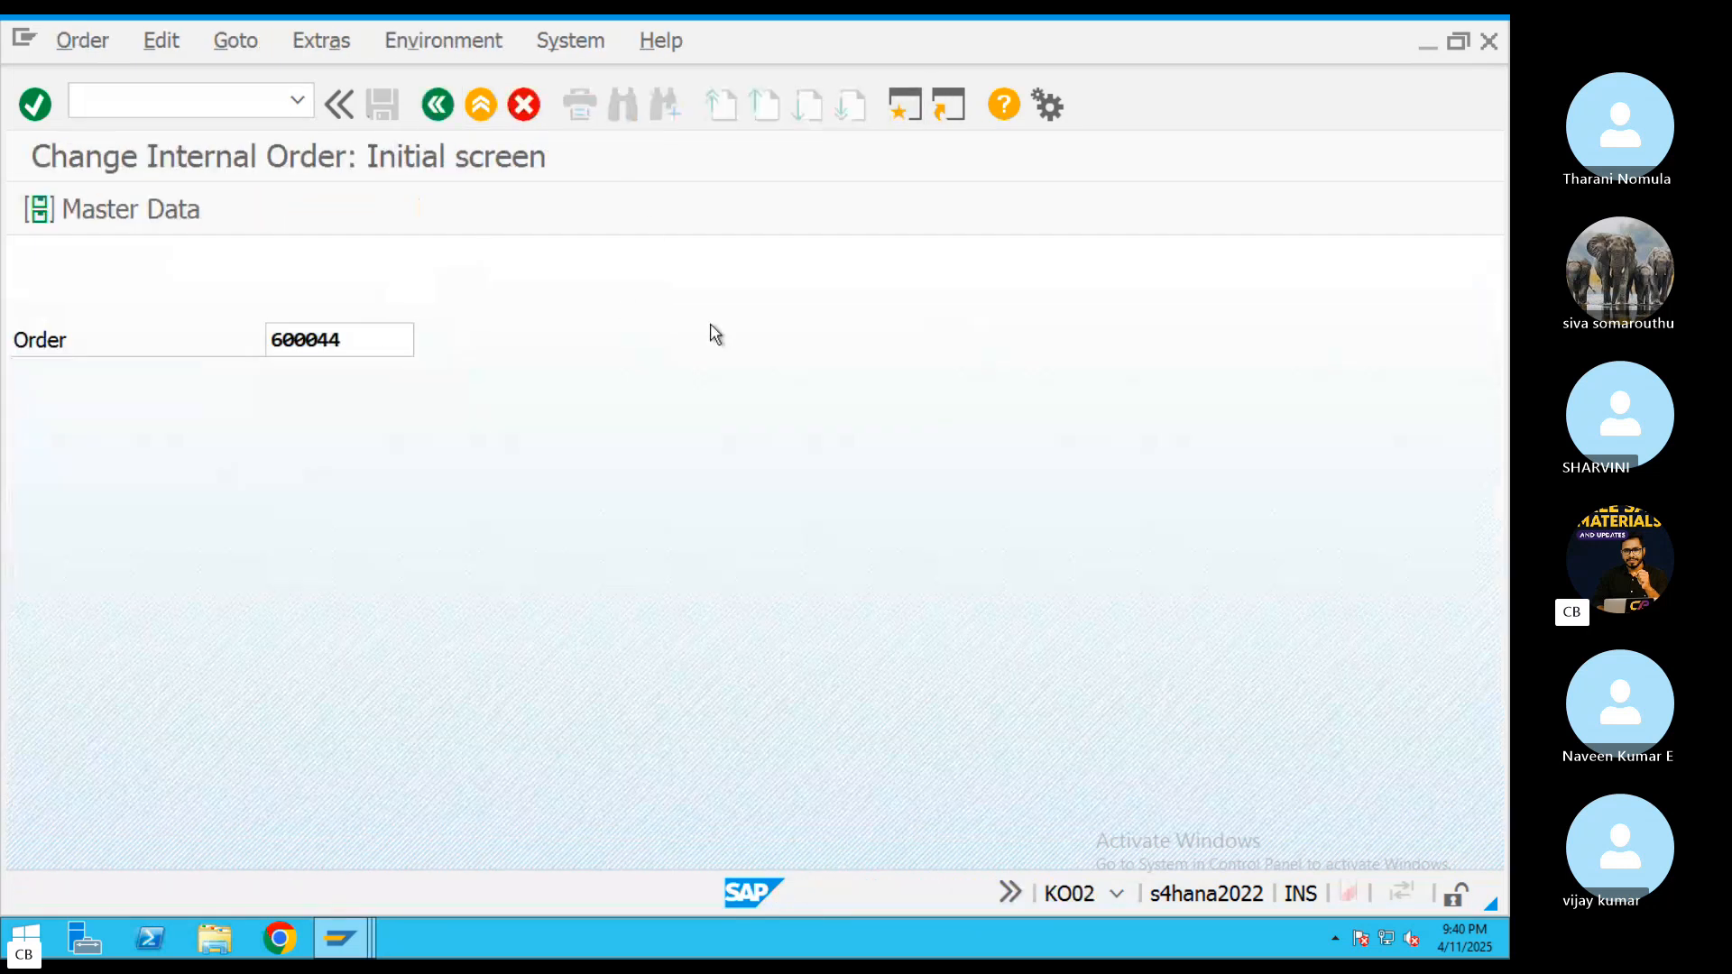
left_click(267, 211)
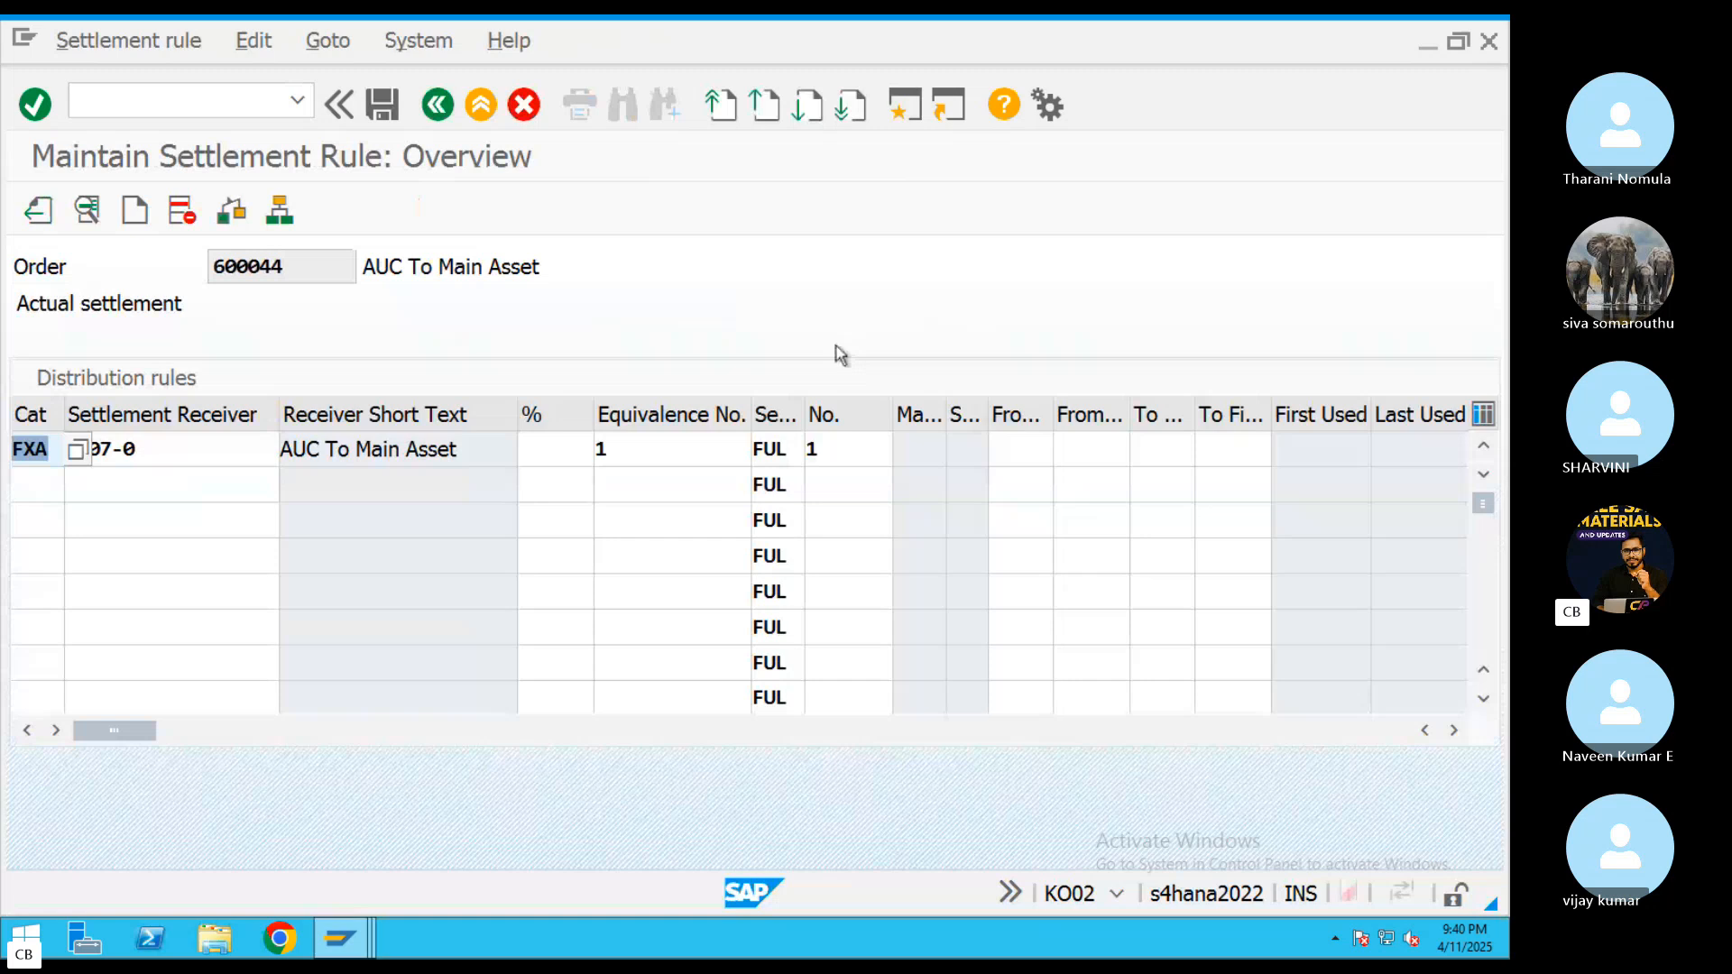
left_click(156, 450)
left_click_drag(135, 449, 67, 450)
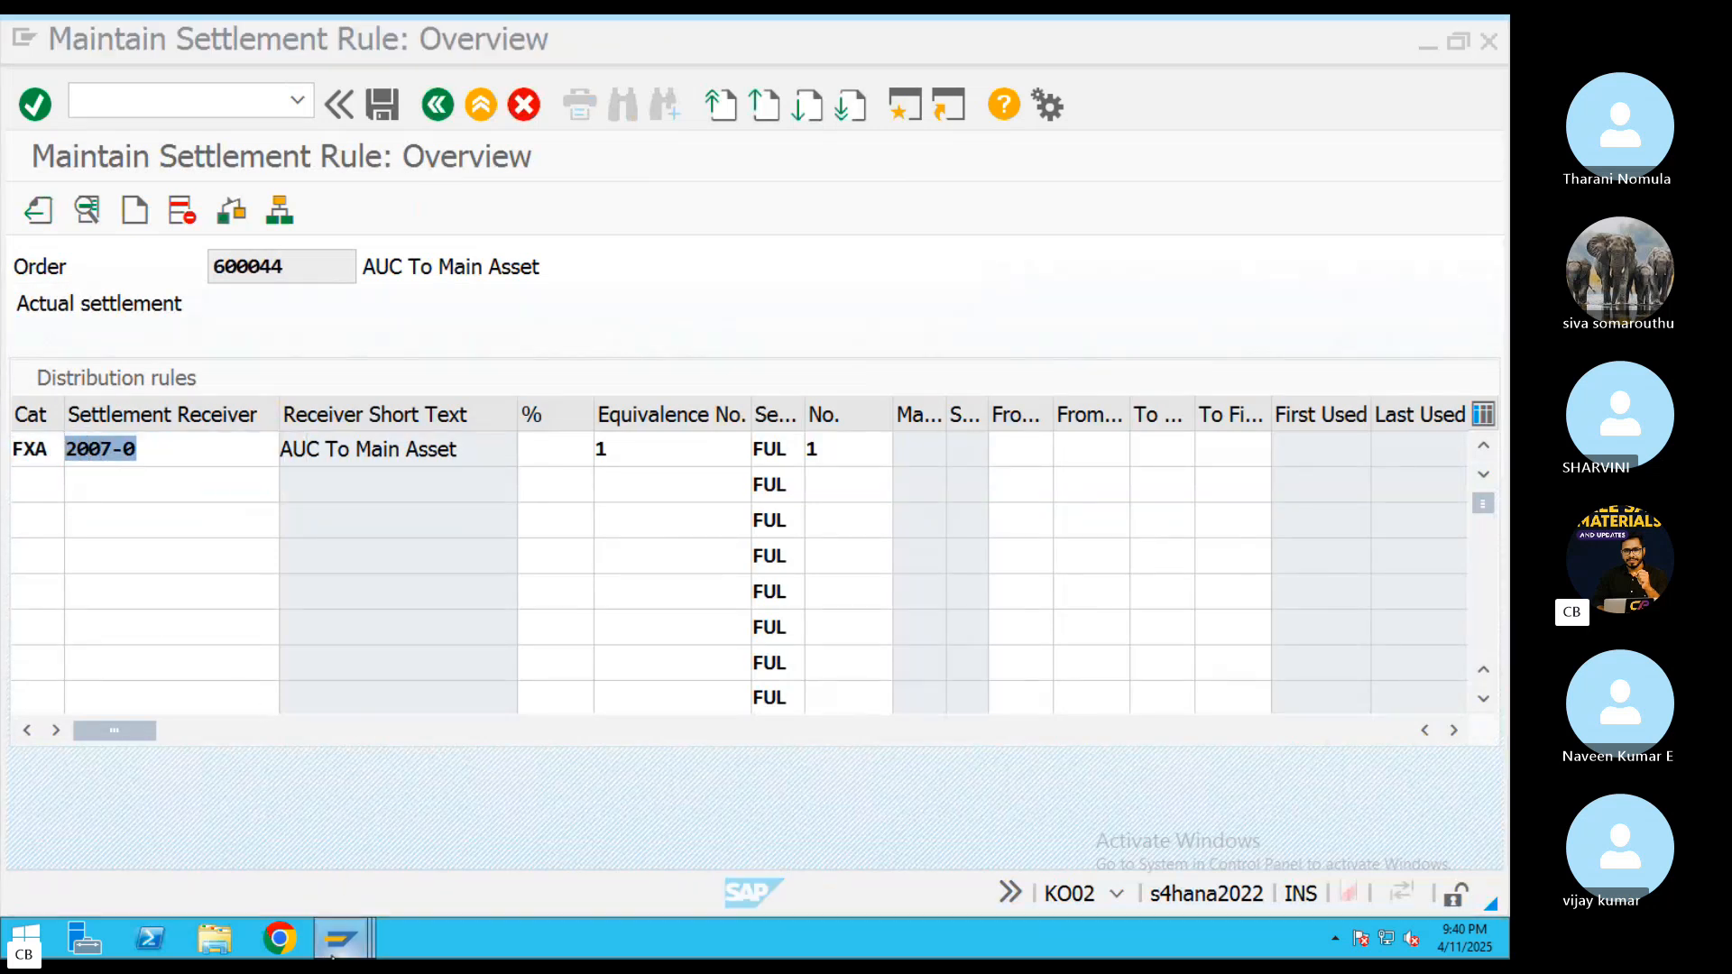
Return to the ANLA list session and compare the ABR2 asset's record with the settlement receiver
mouse_move(338, 938)
left_click(352, 849)
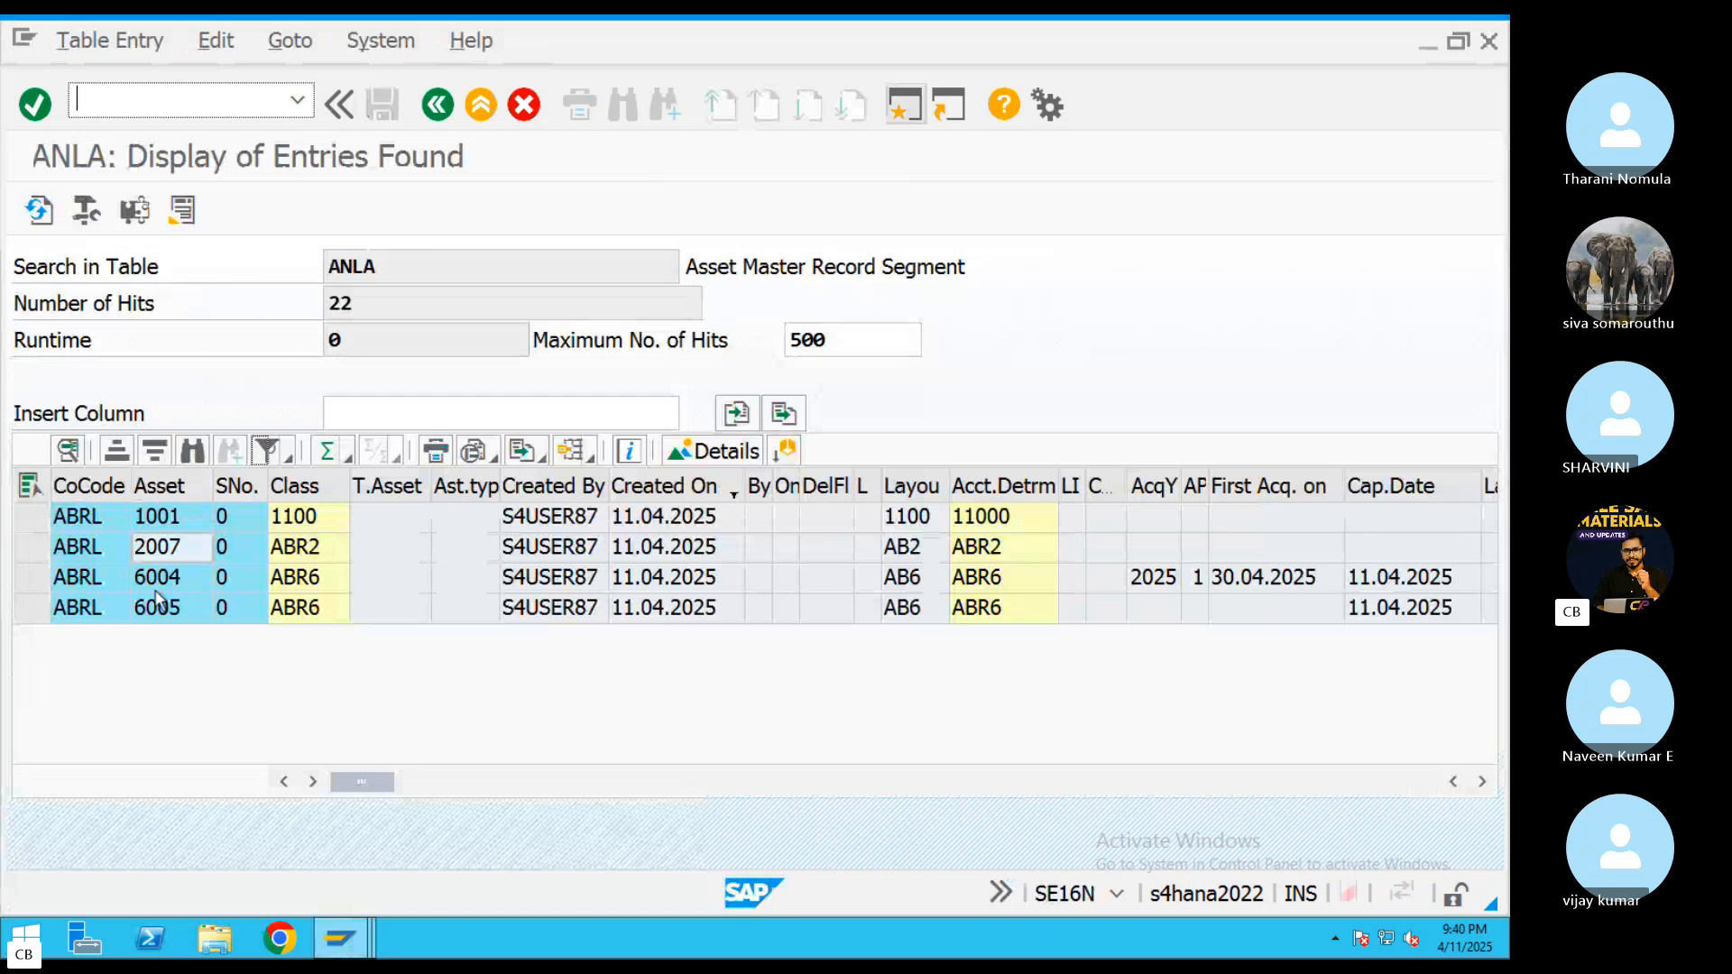
left_click(155, 549)
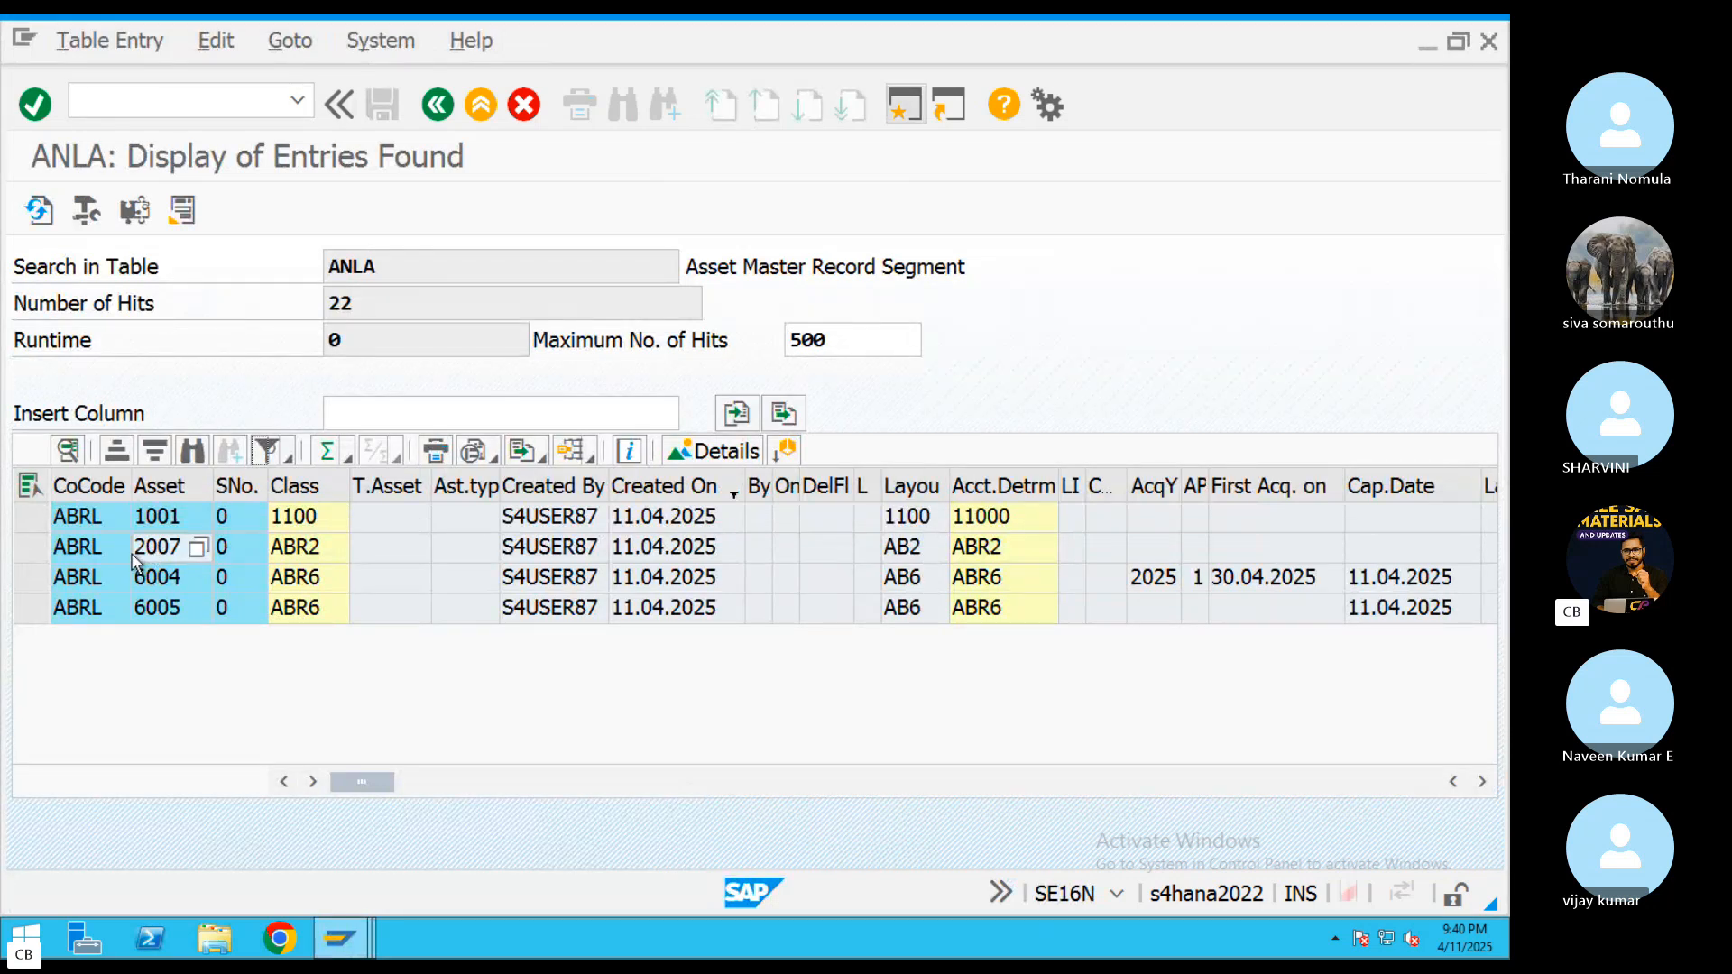
left_click(31, 547)
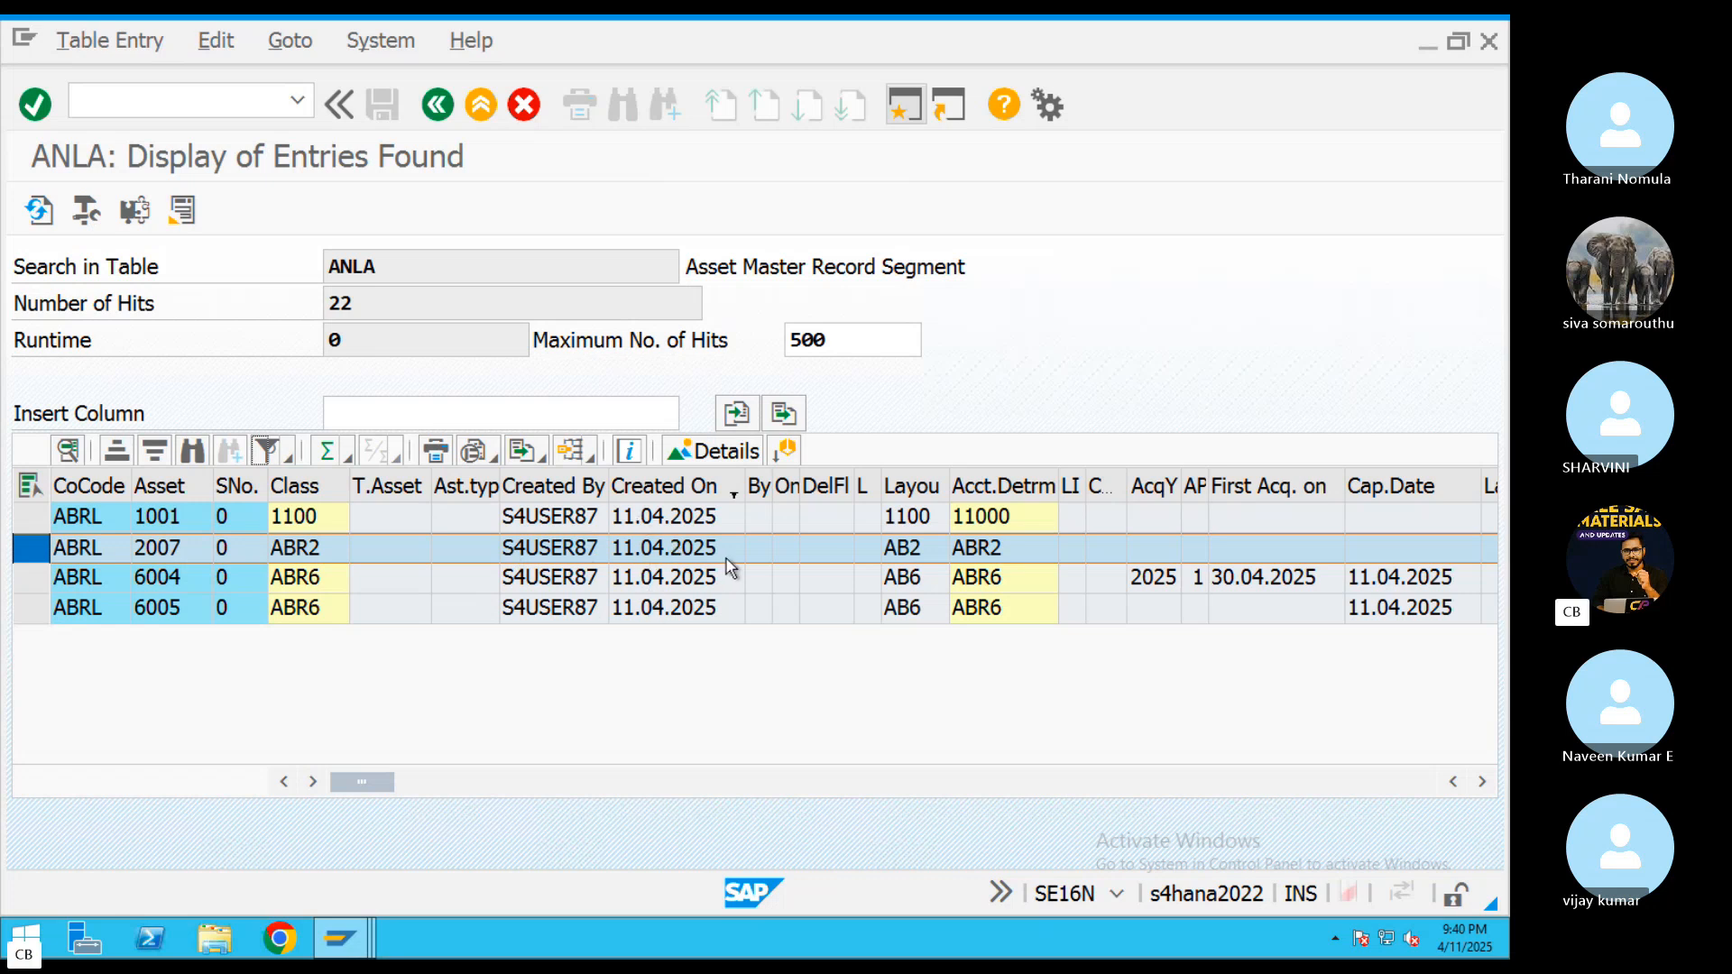
left_click(1200, 577)
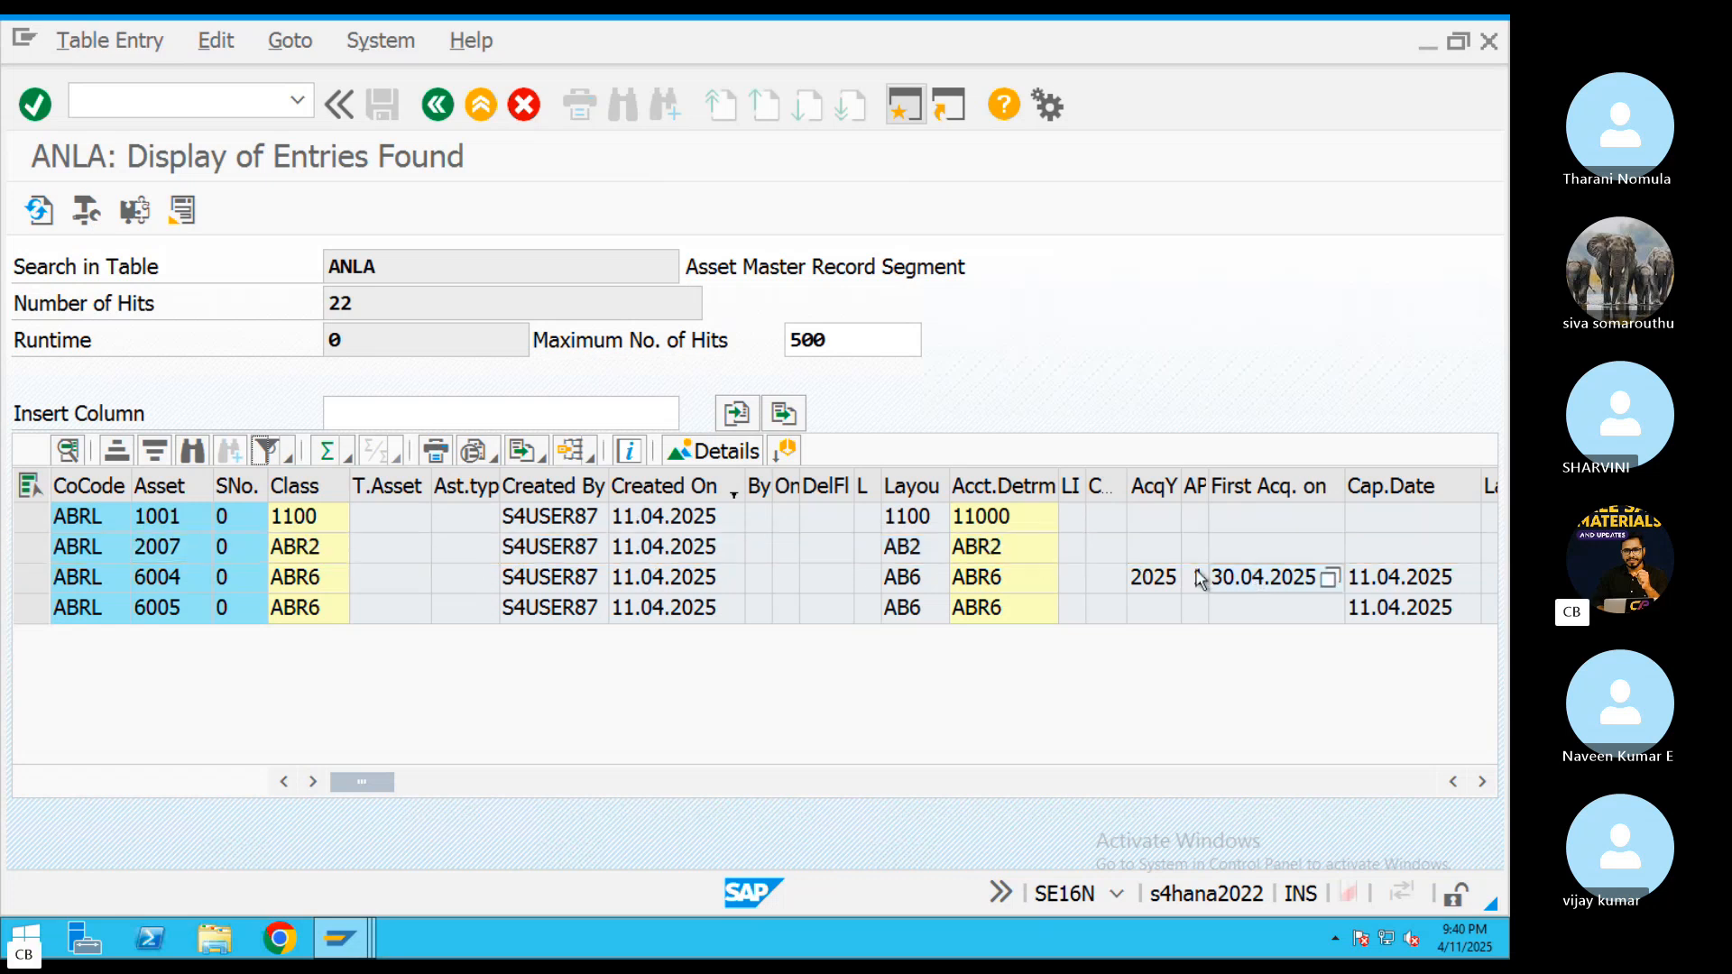
left_click(163, 551)
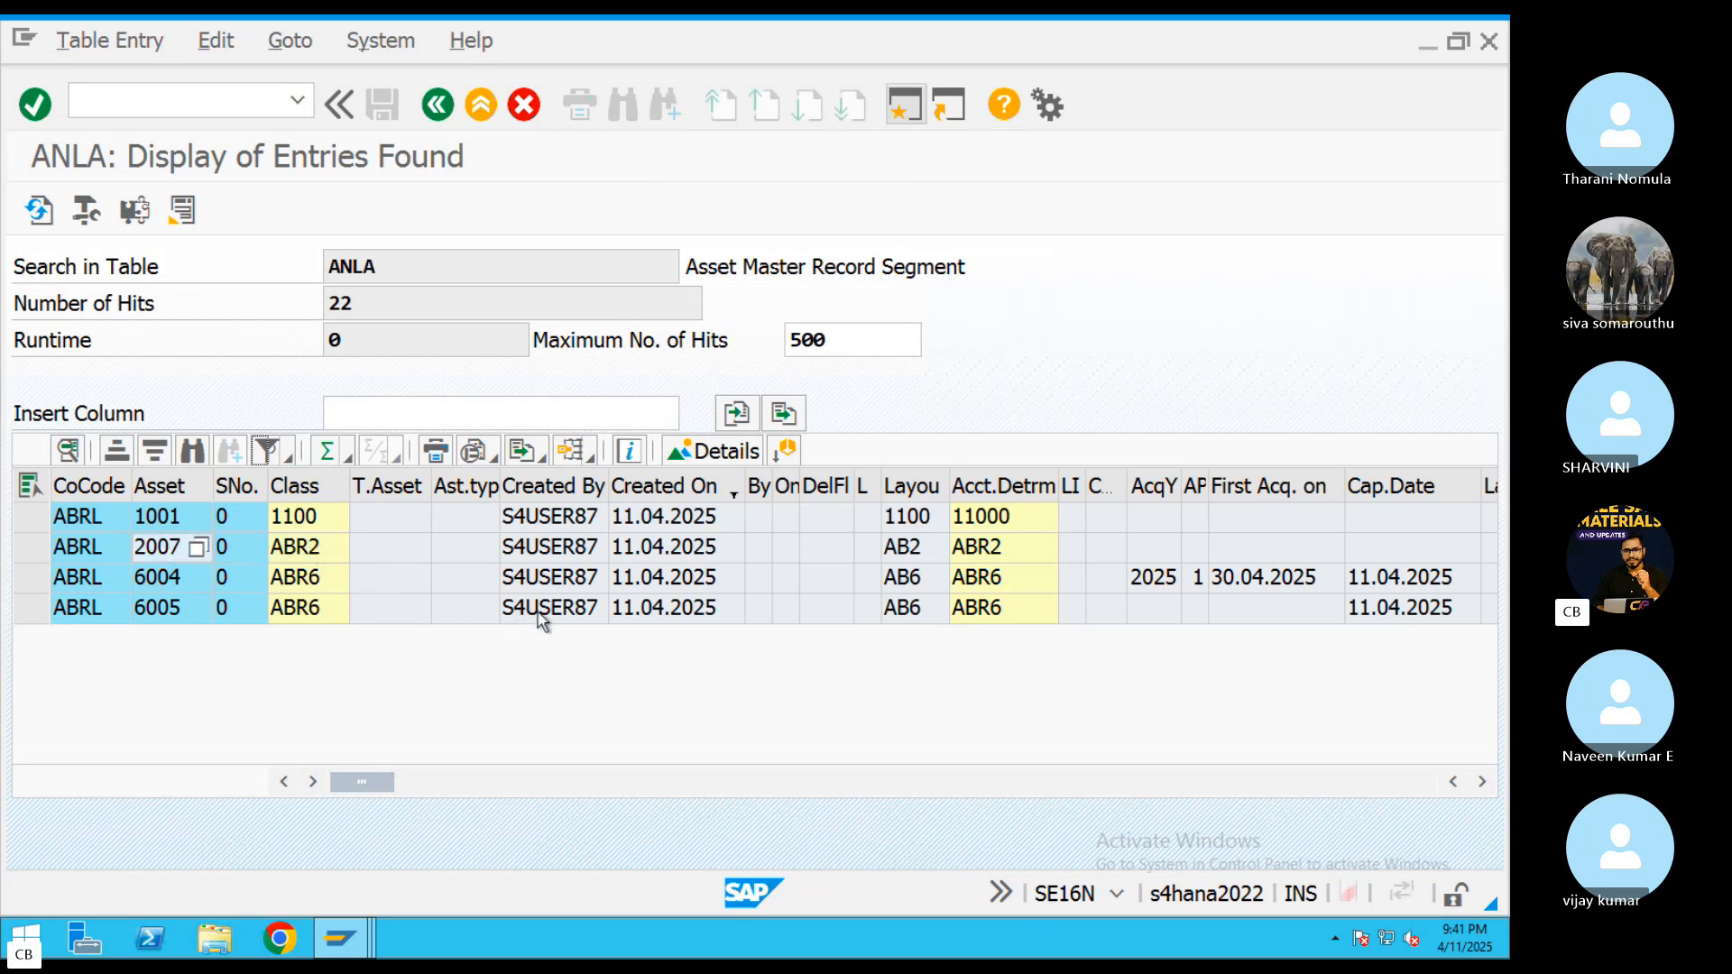
Open an additional SAP session alongside the ANLA entry list
left_click(900, 117)
key("ctrl+Left")
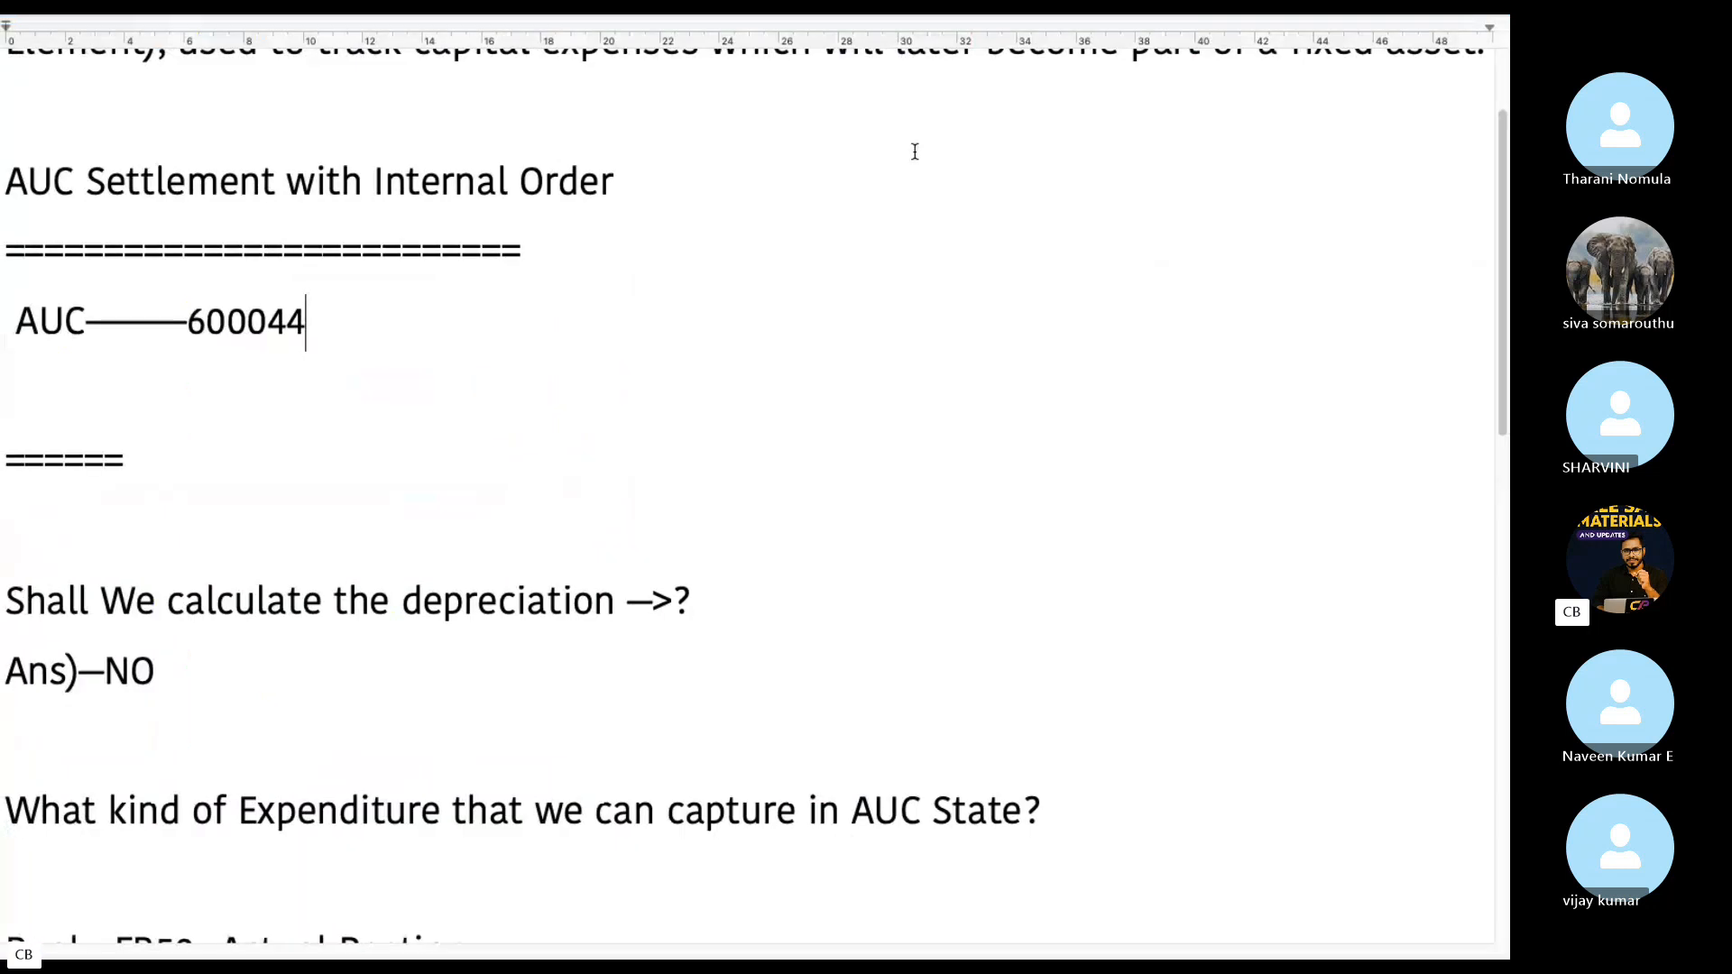
key("ctrl+Right")
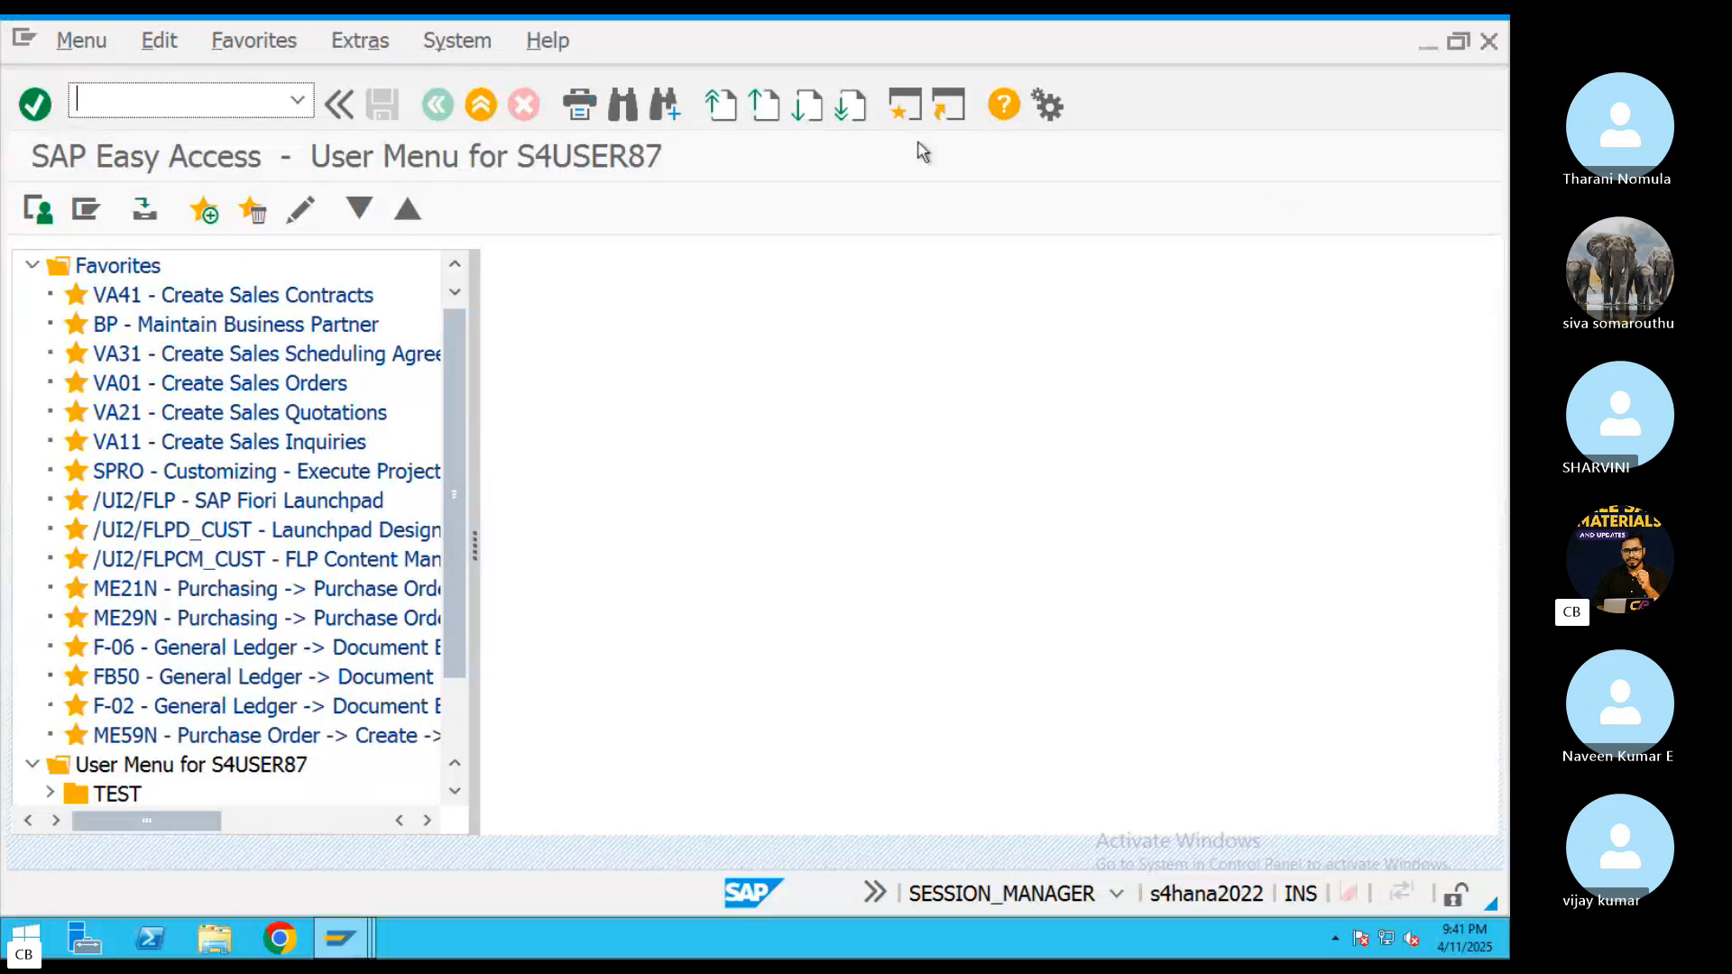
Go to the notes document and review the expense types listed under the FB50 actual posting
key("ctrl+Left")
scroll(298, 551, "down", 5)
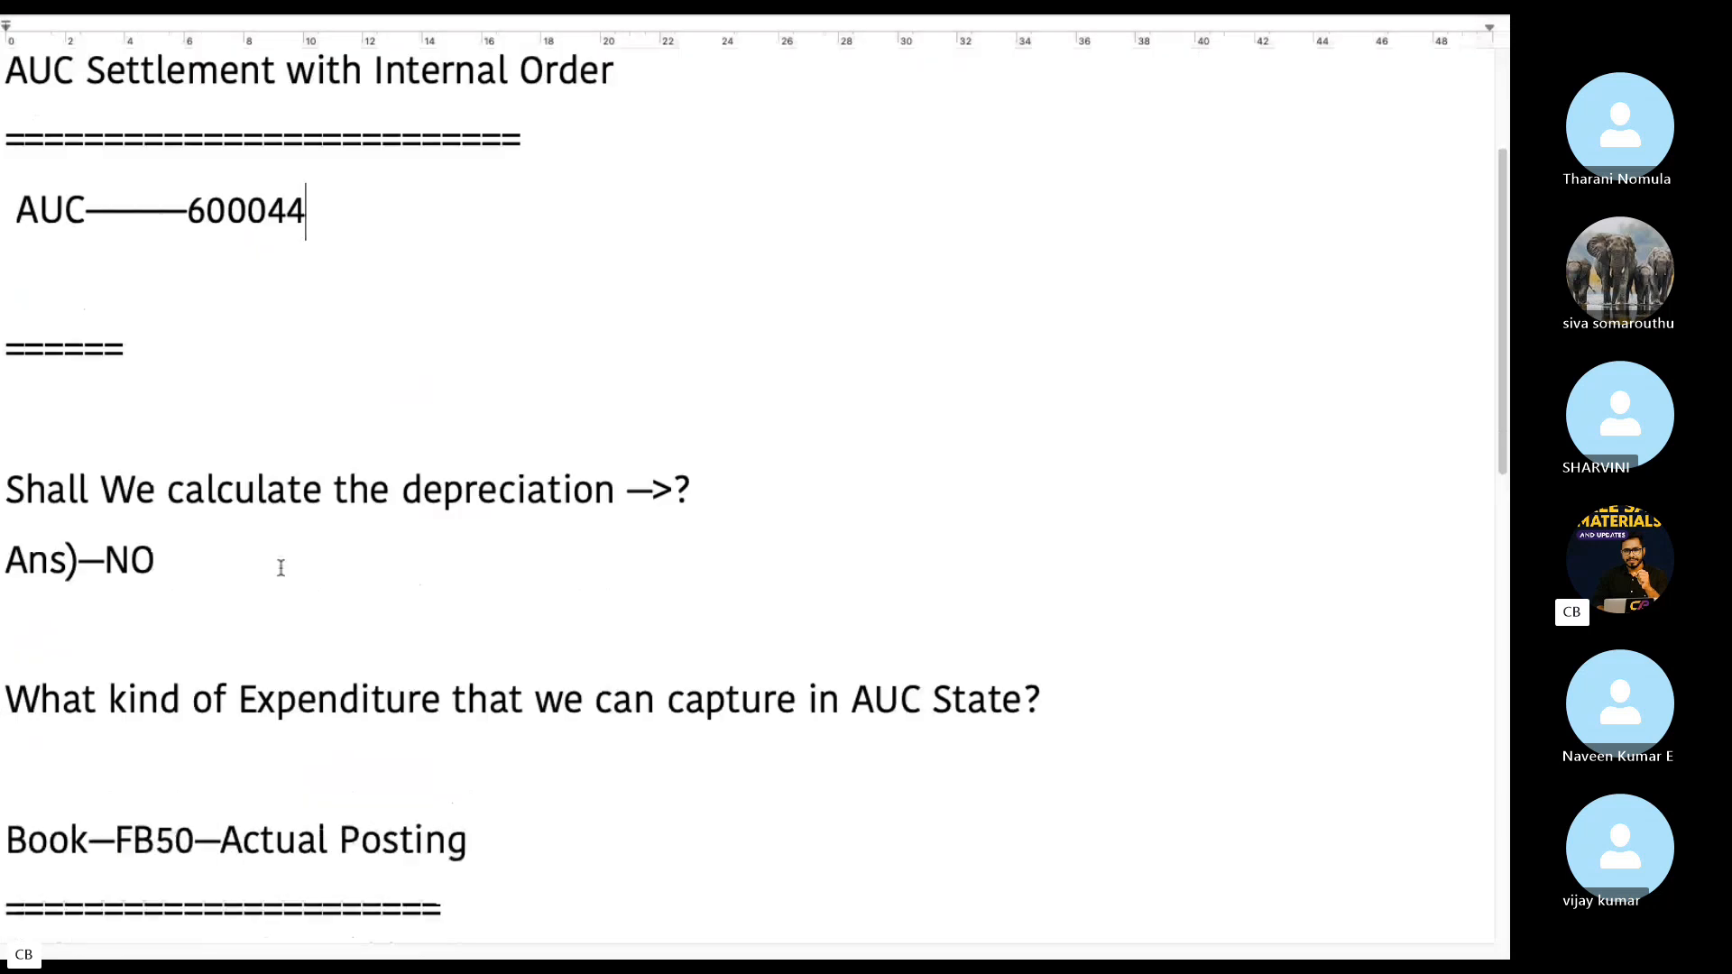
scroll(343, 532, "down", 4)
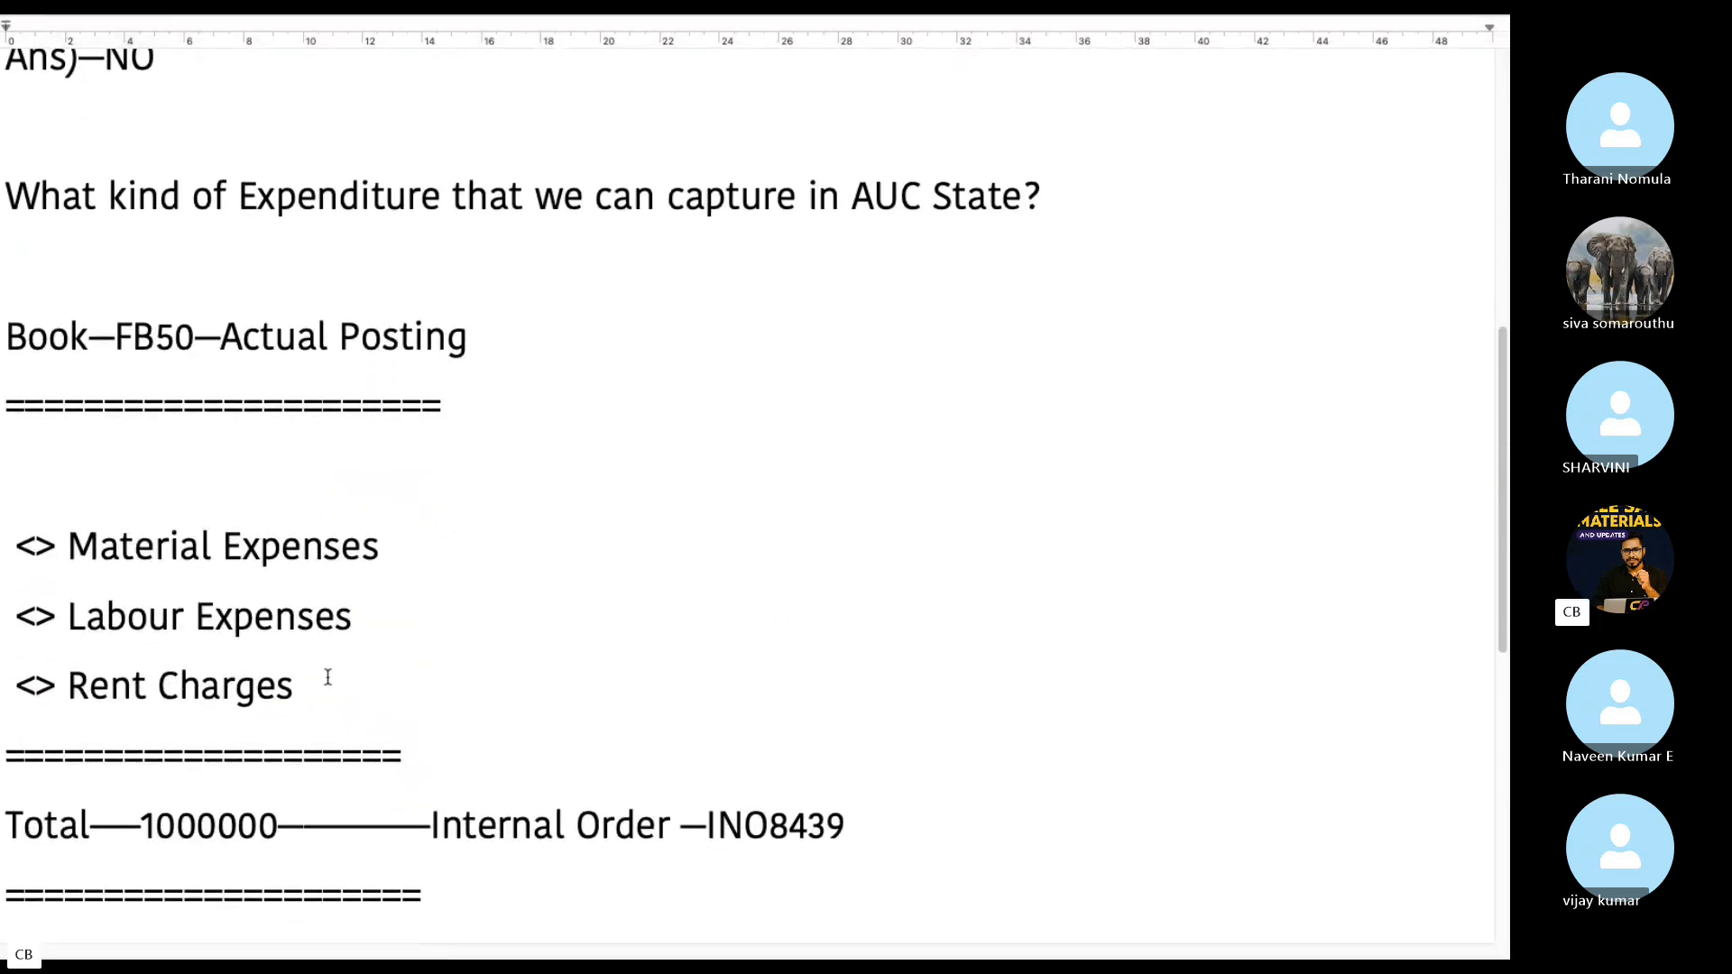
left_click_drag(298, 686, 2, 557)
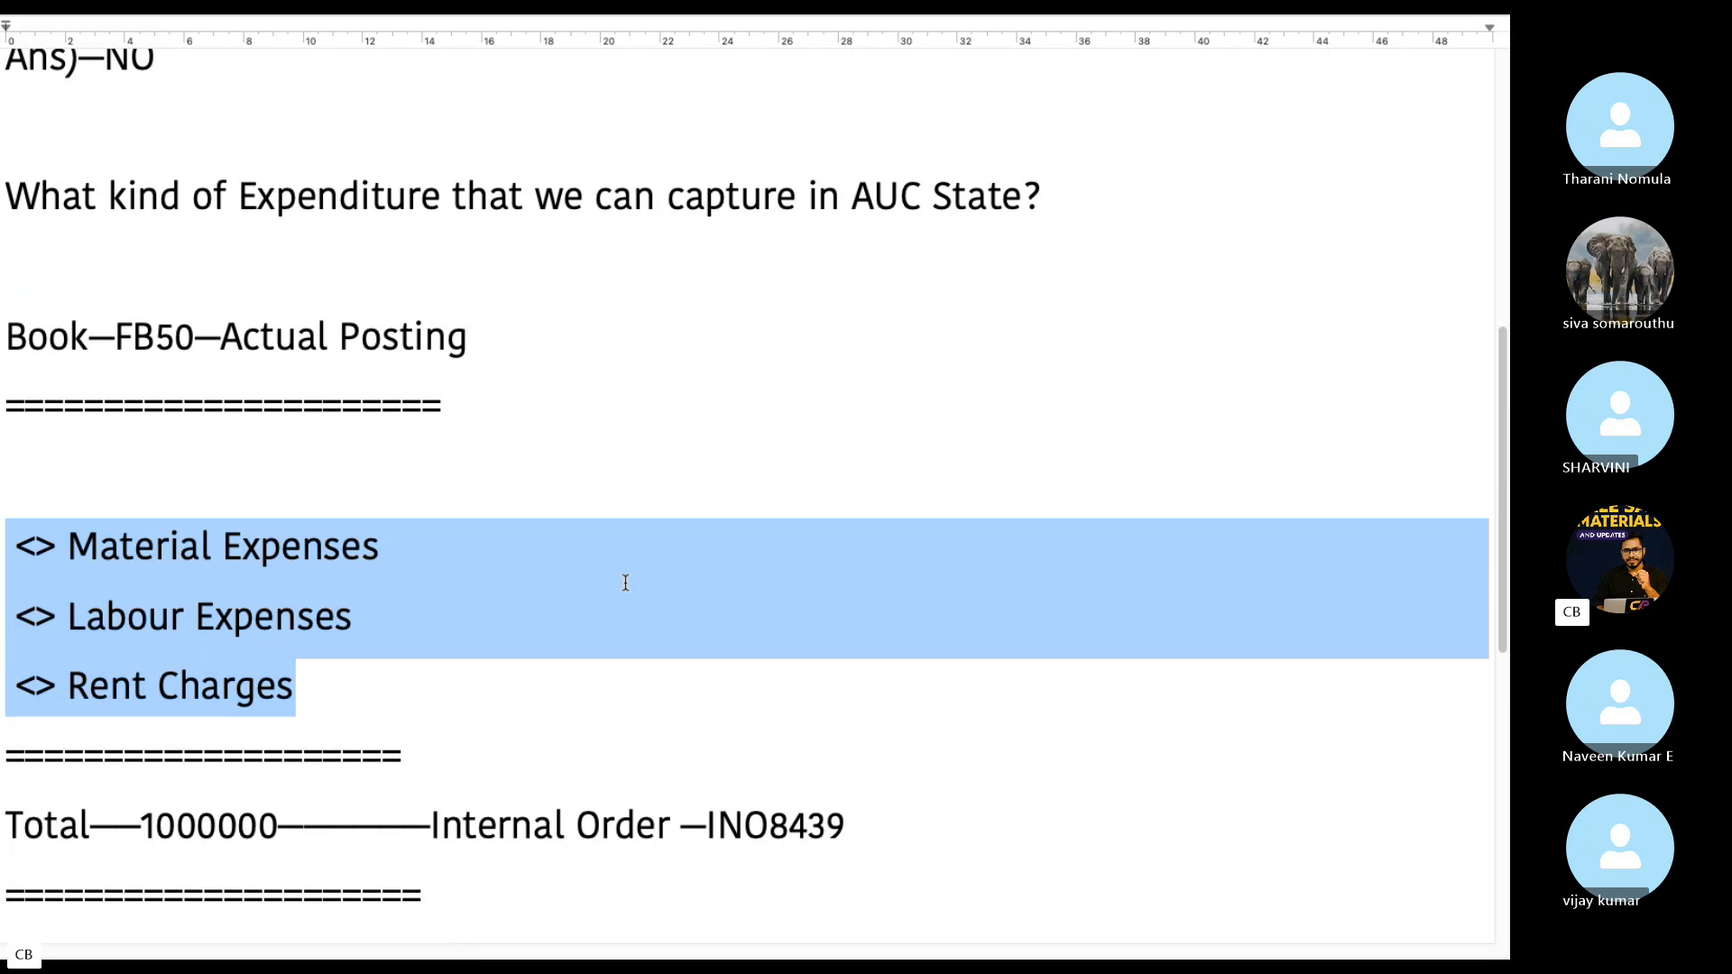
Return to SAP, run OB57 and locate user S4USER87 in the tolerance group assignments
key("super+Tab")
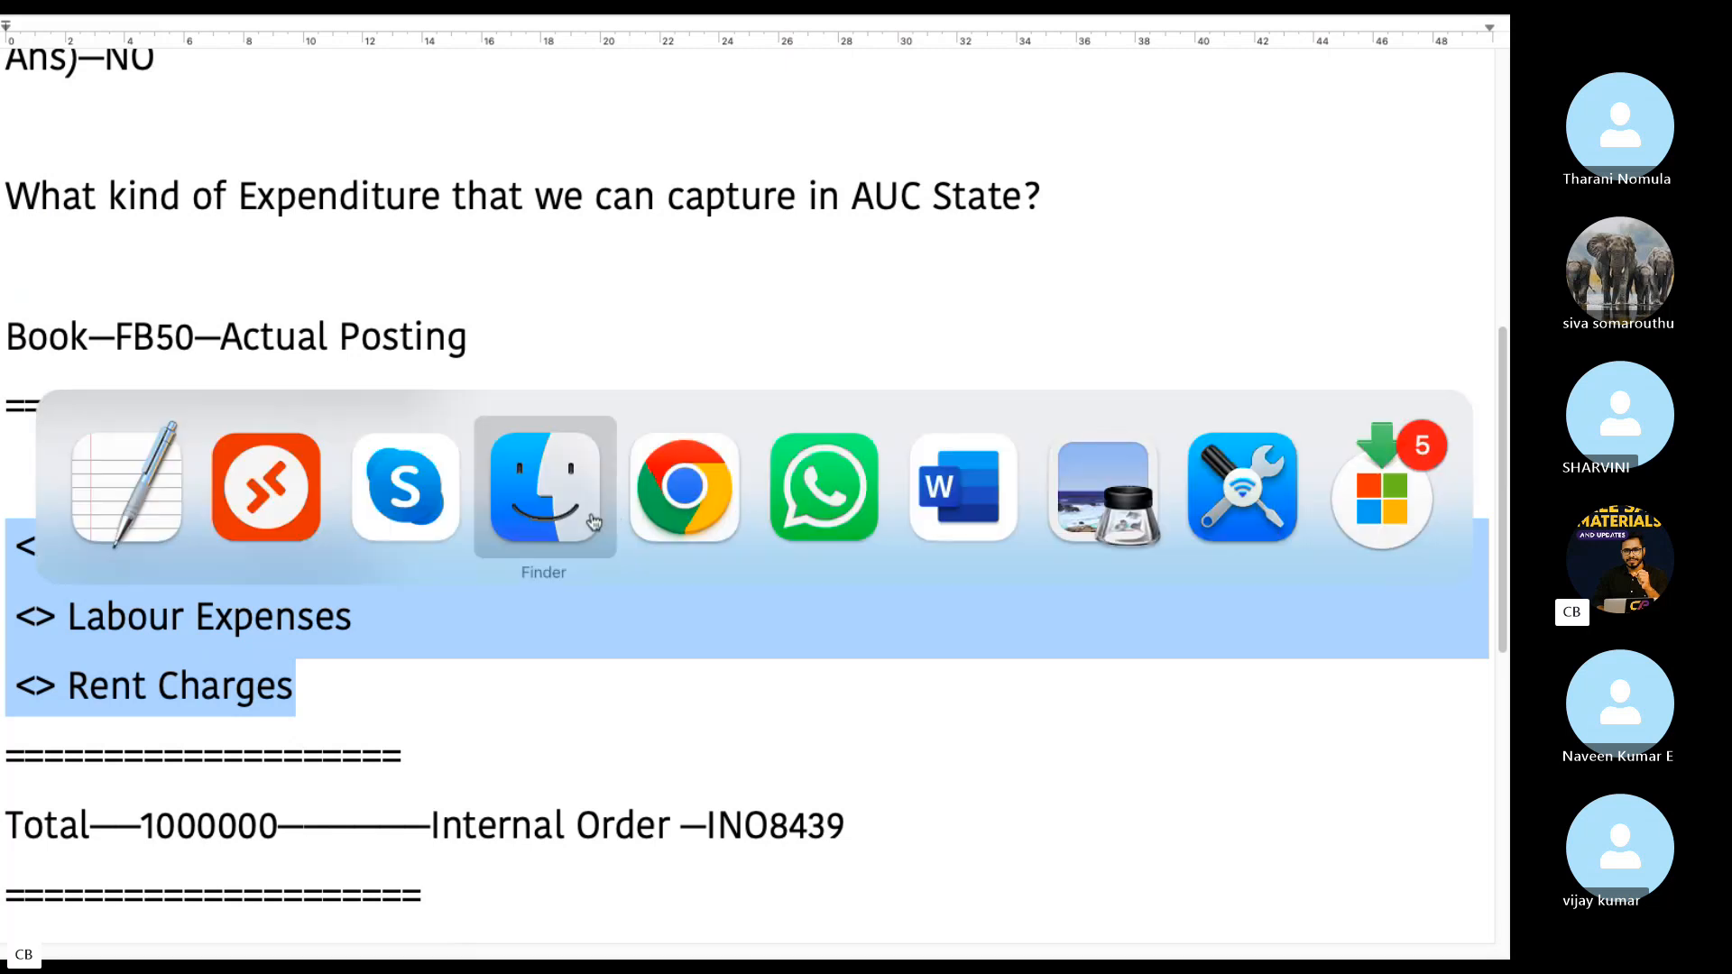
left_click(289, 523)
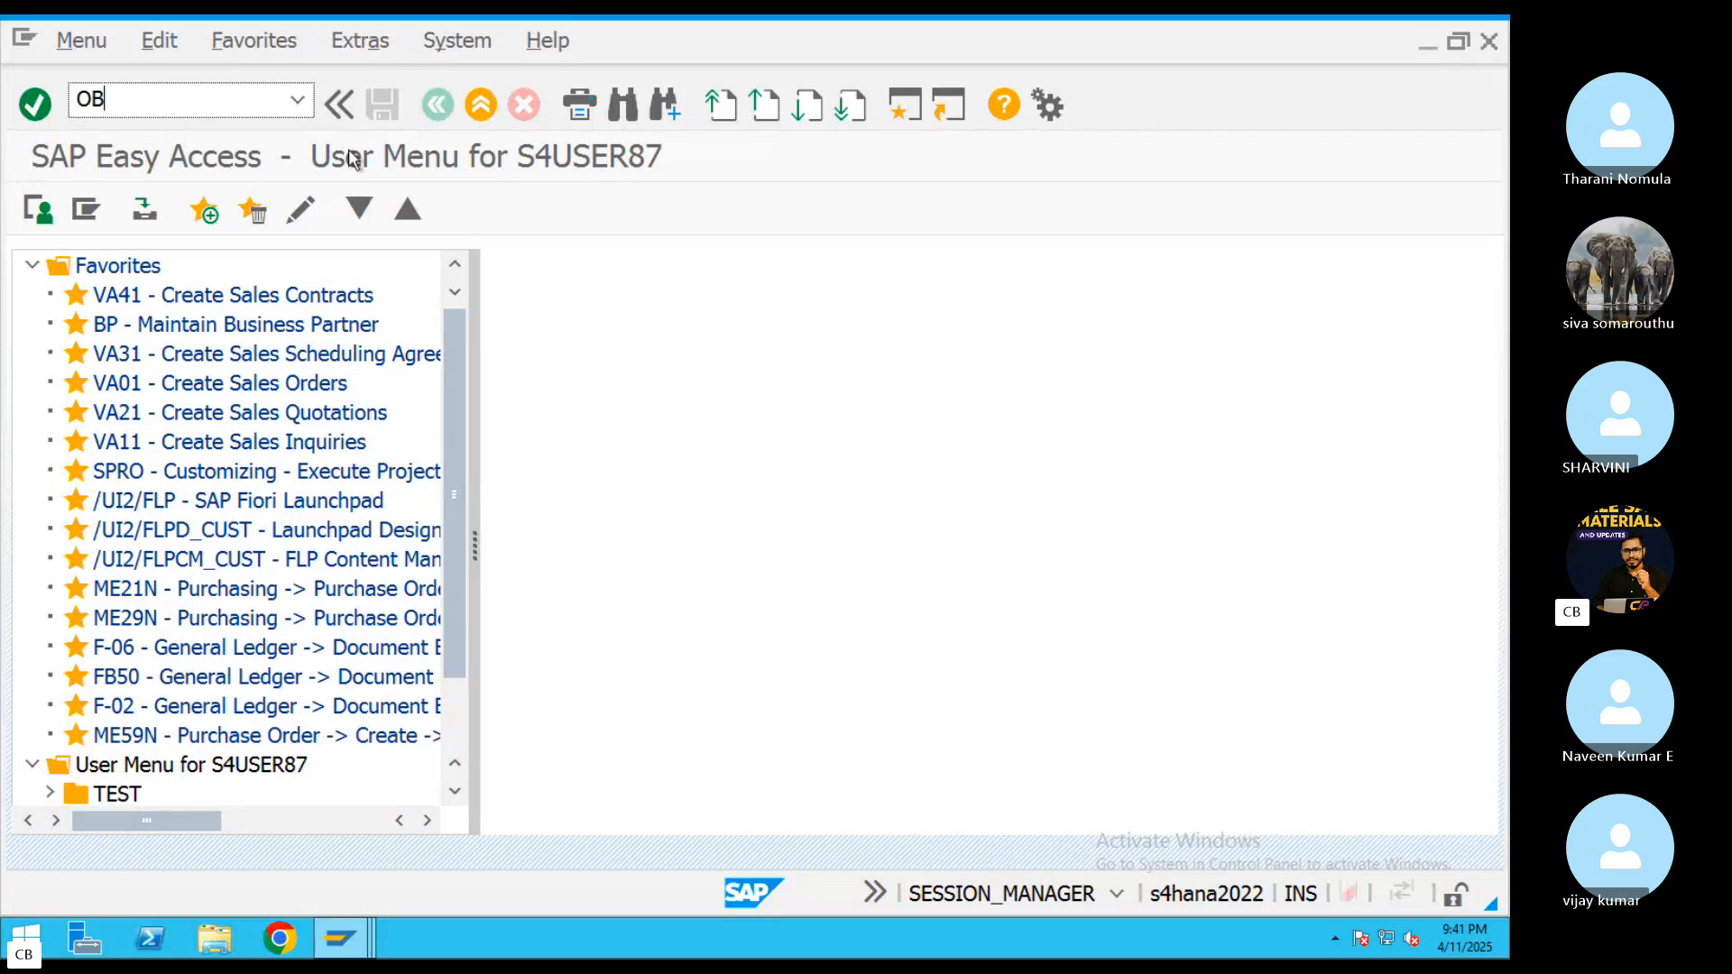
type("OB57")
key("Return")
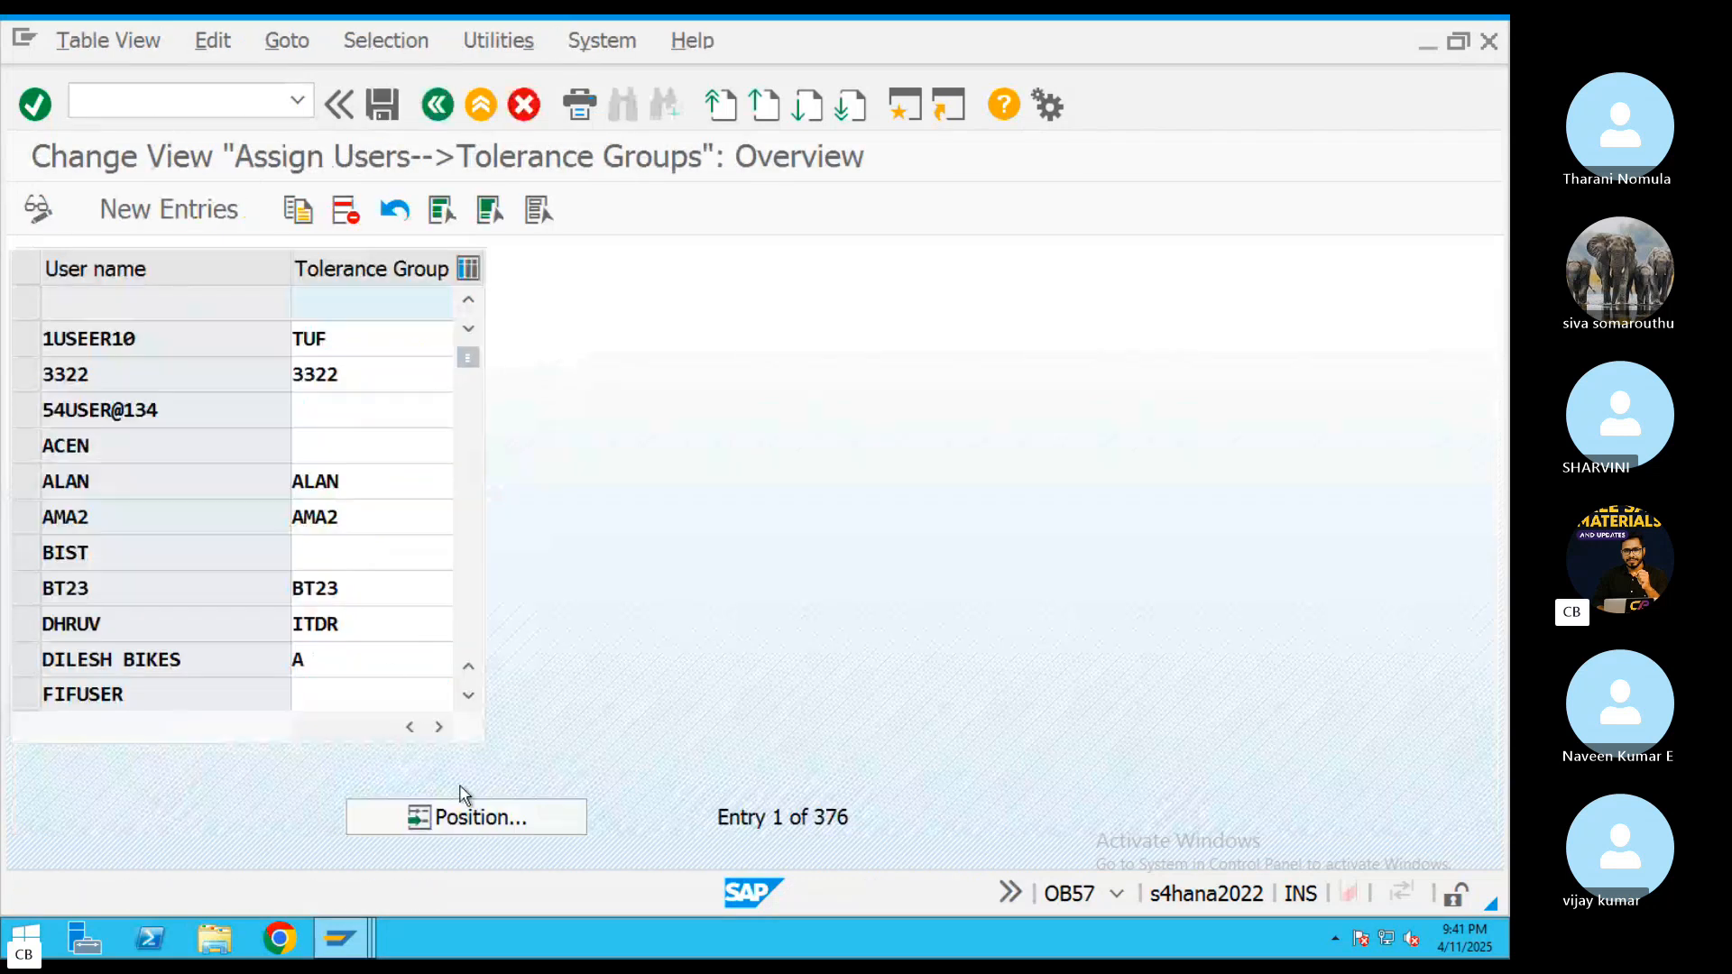
left_click(454, 814)
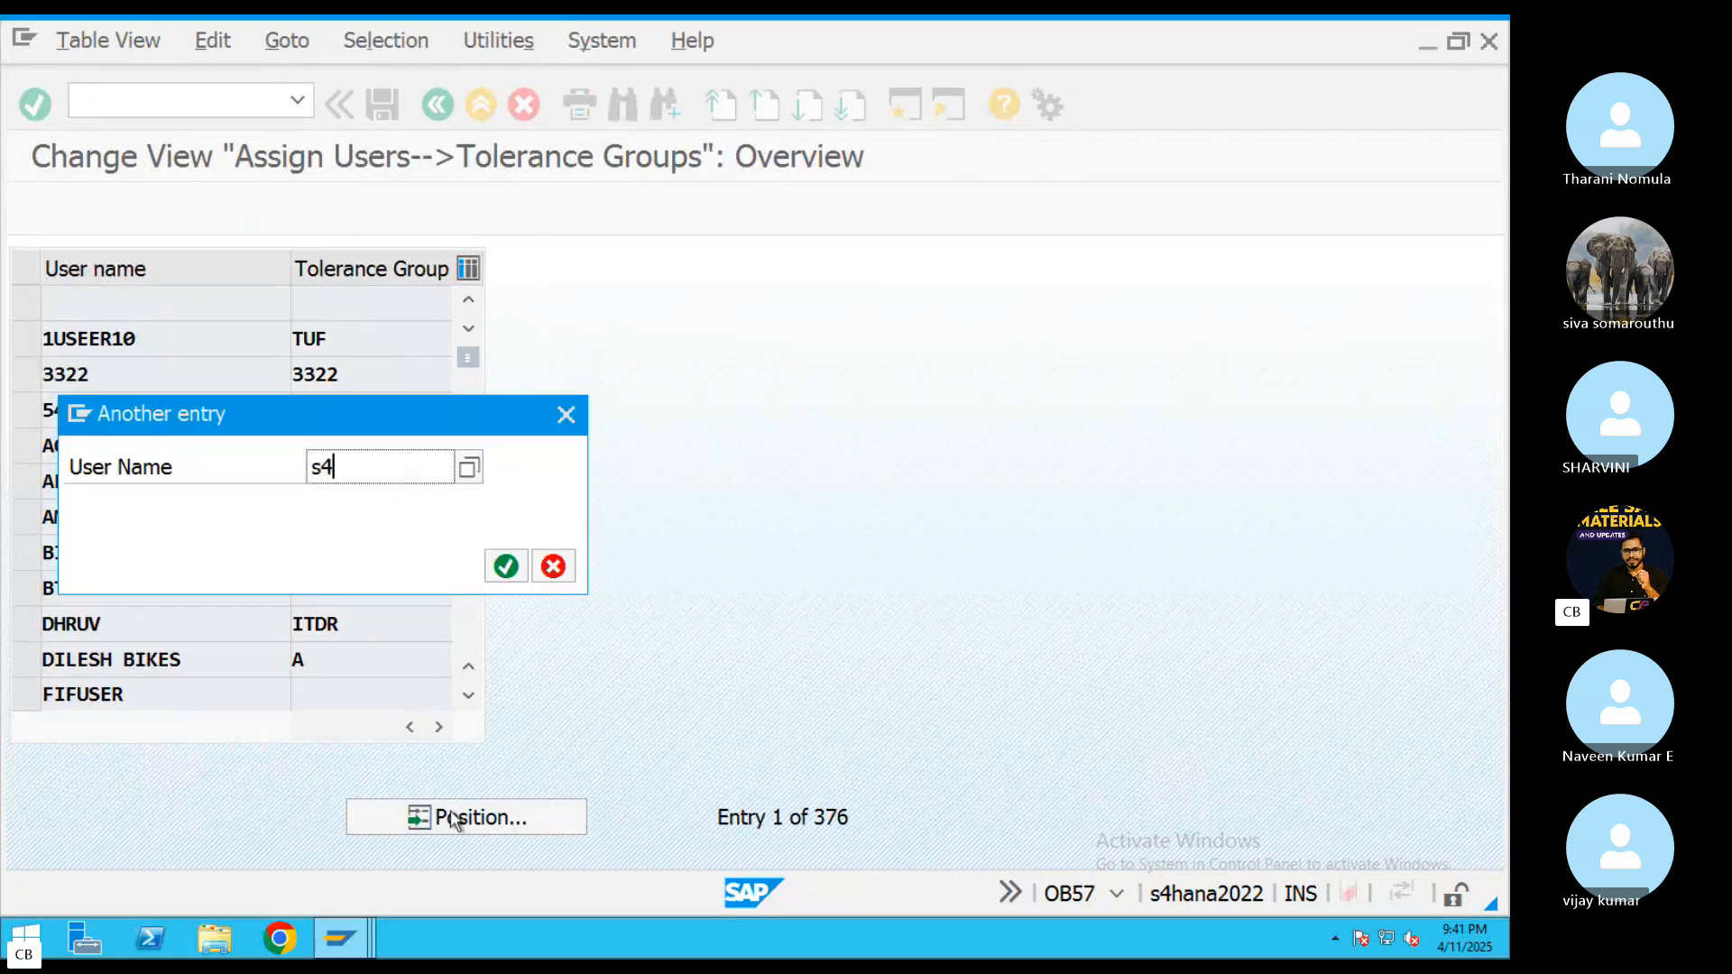
type("s4user87")
key("Return")
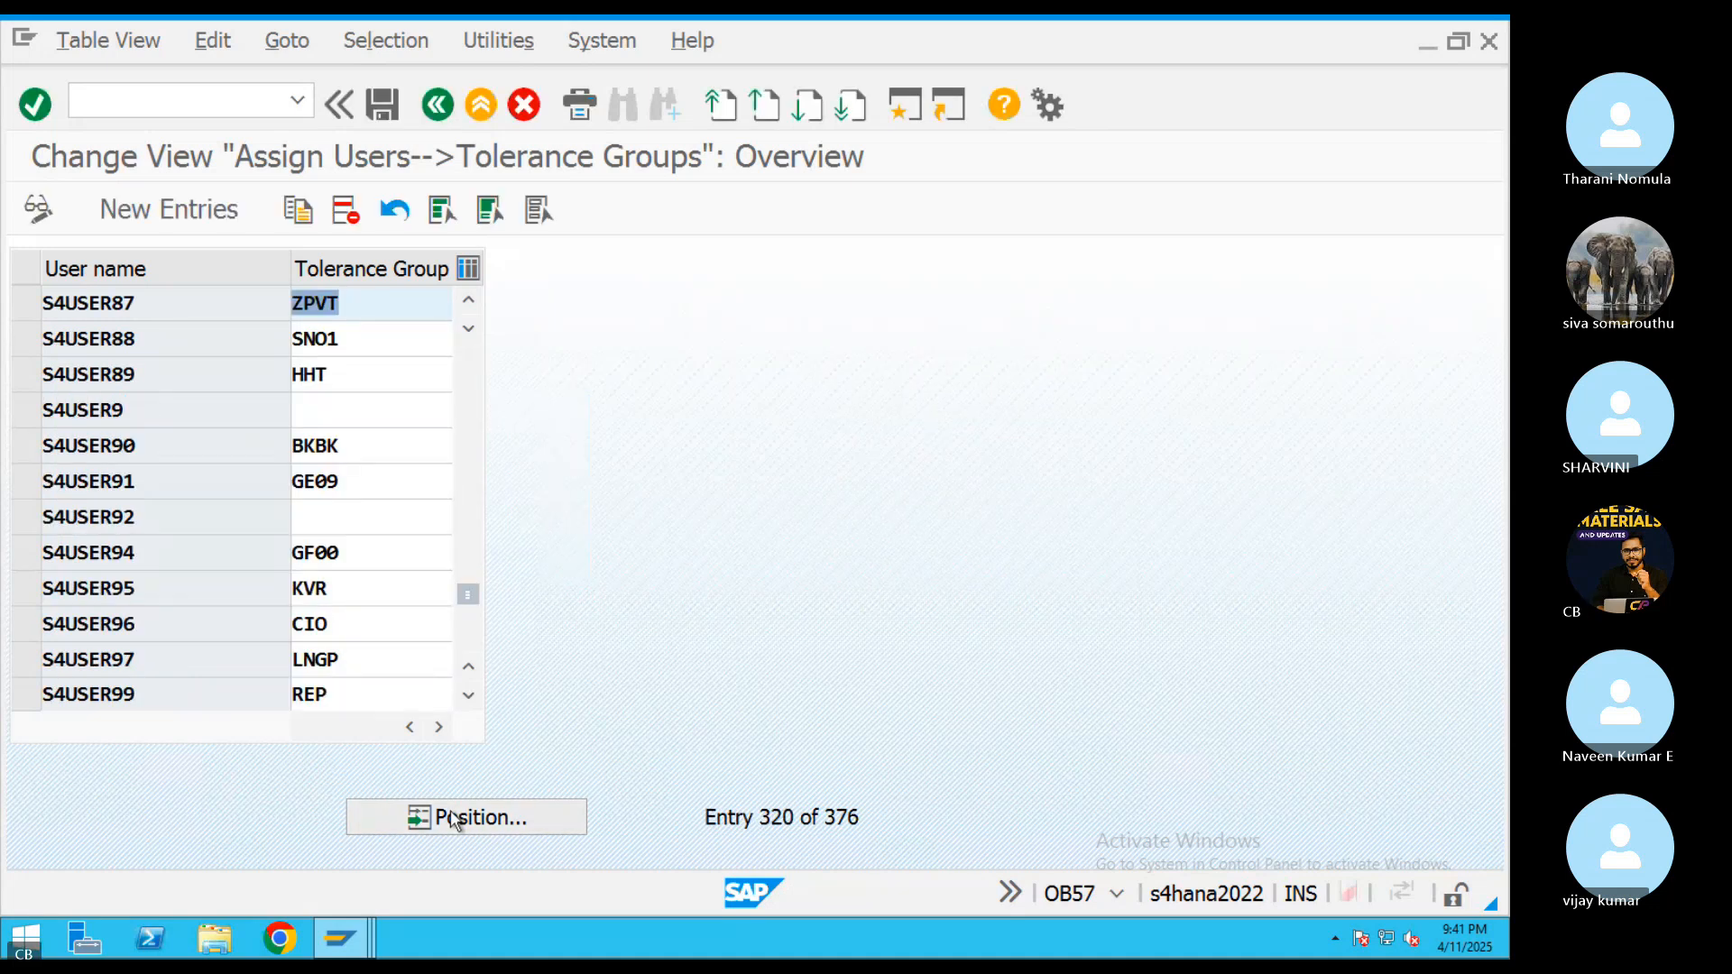
Assign tolerance group AB to S4USER87, save it under the proposed customizing request and leave the view
type("ABRL")
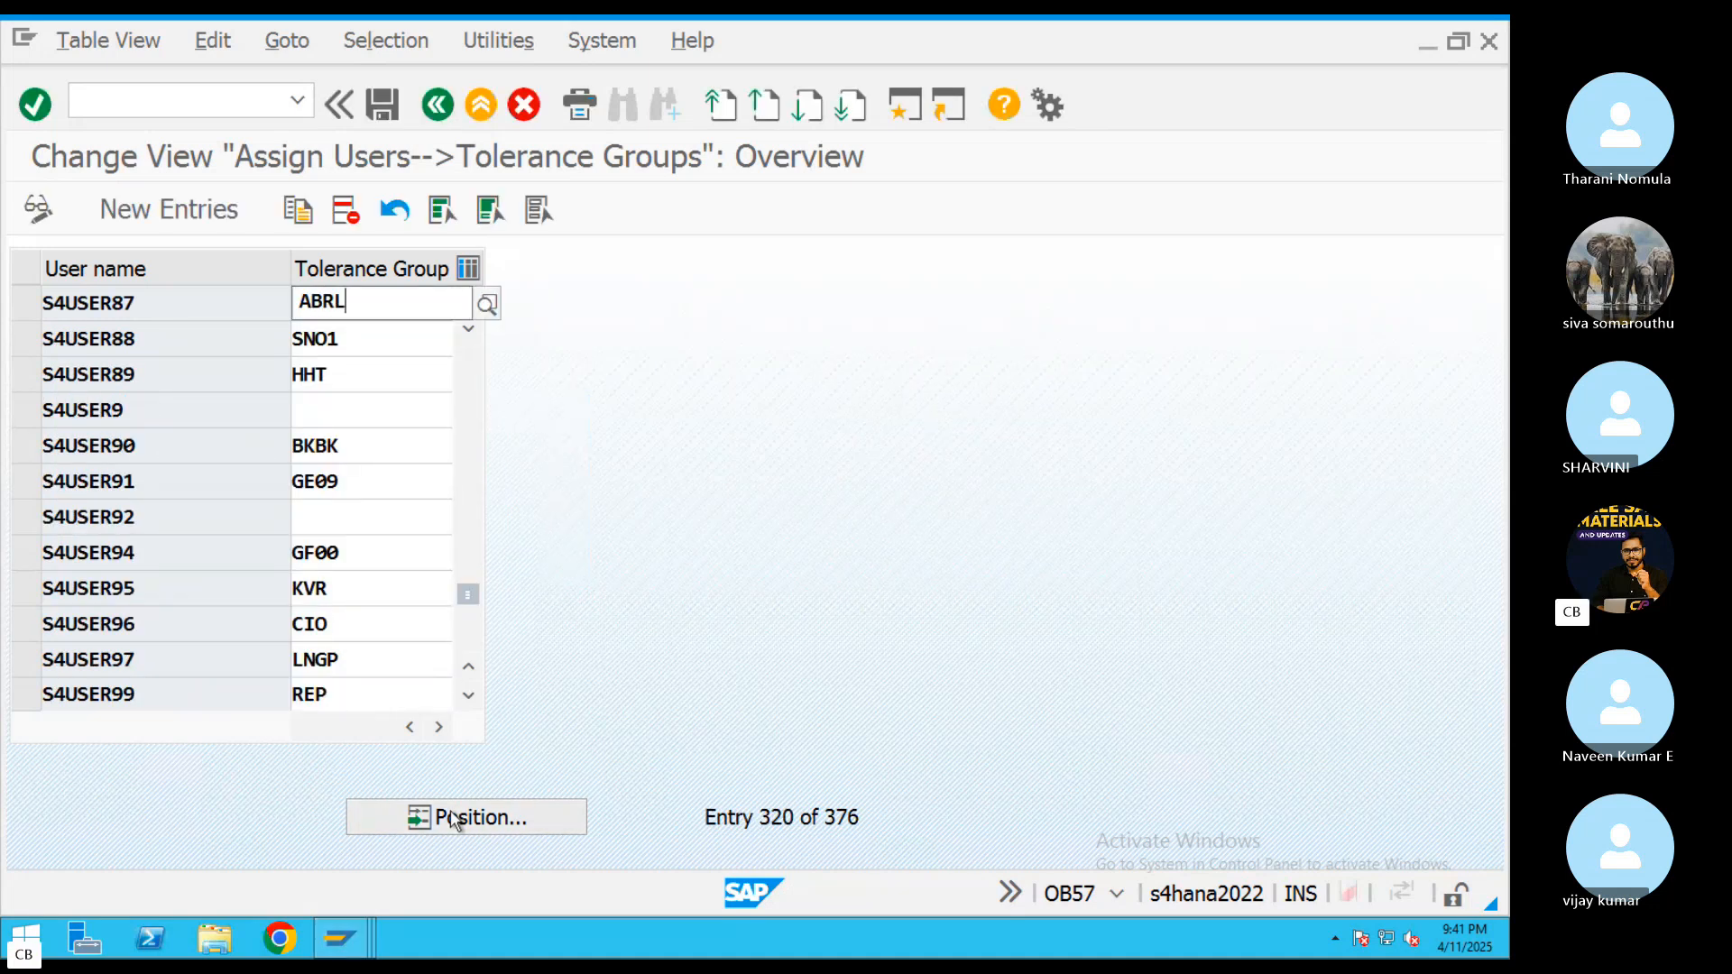
left_click(386, 102)
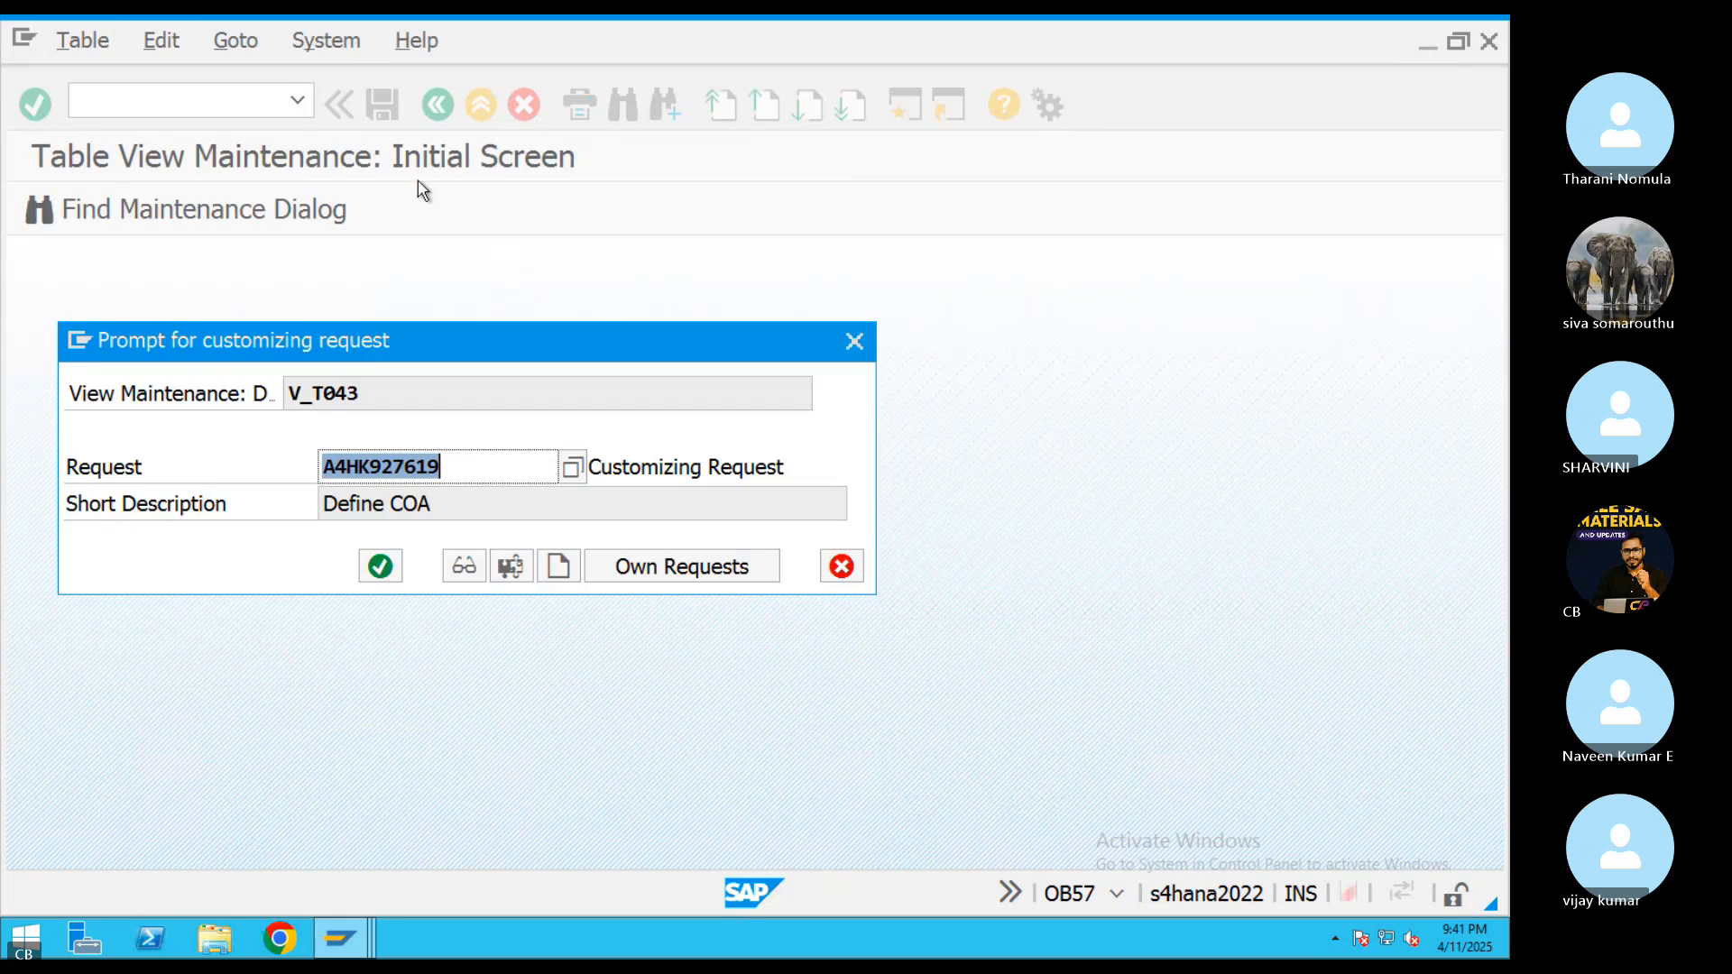
left_click(382, 566)
left_click(441, 105)
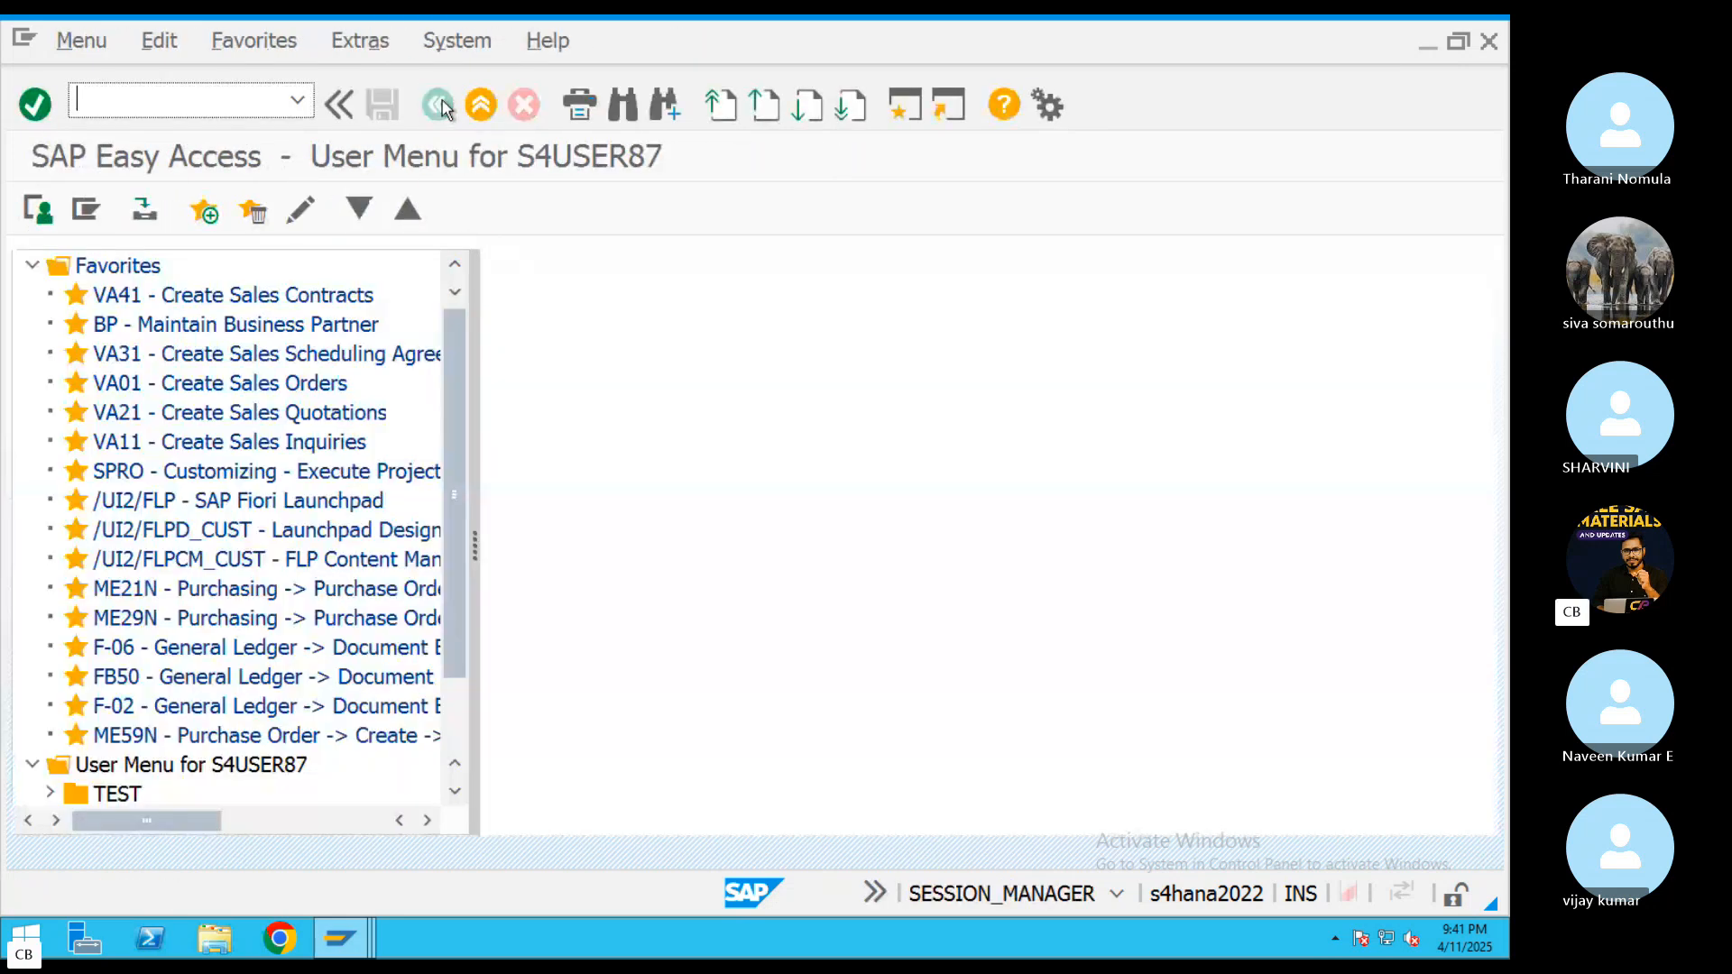
Start G/L account document entry with transaction FB50
key("Return")
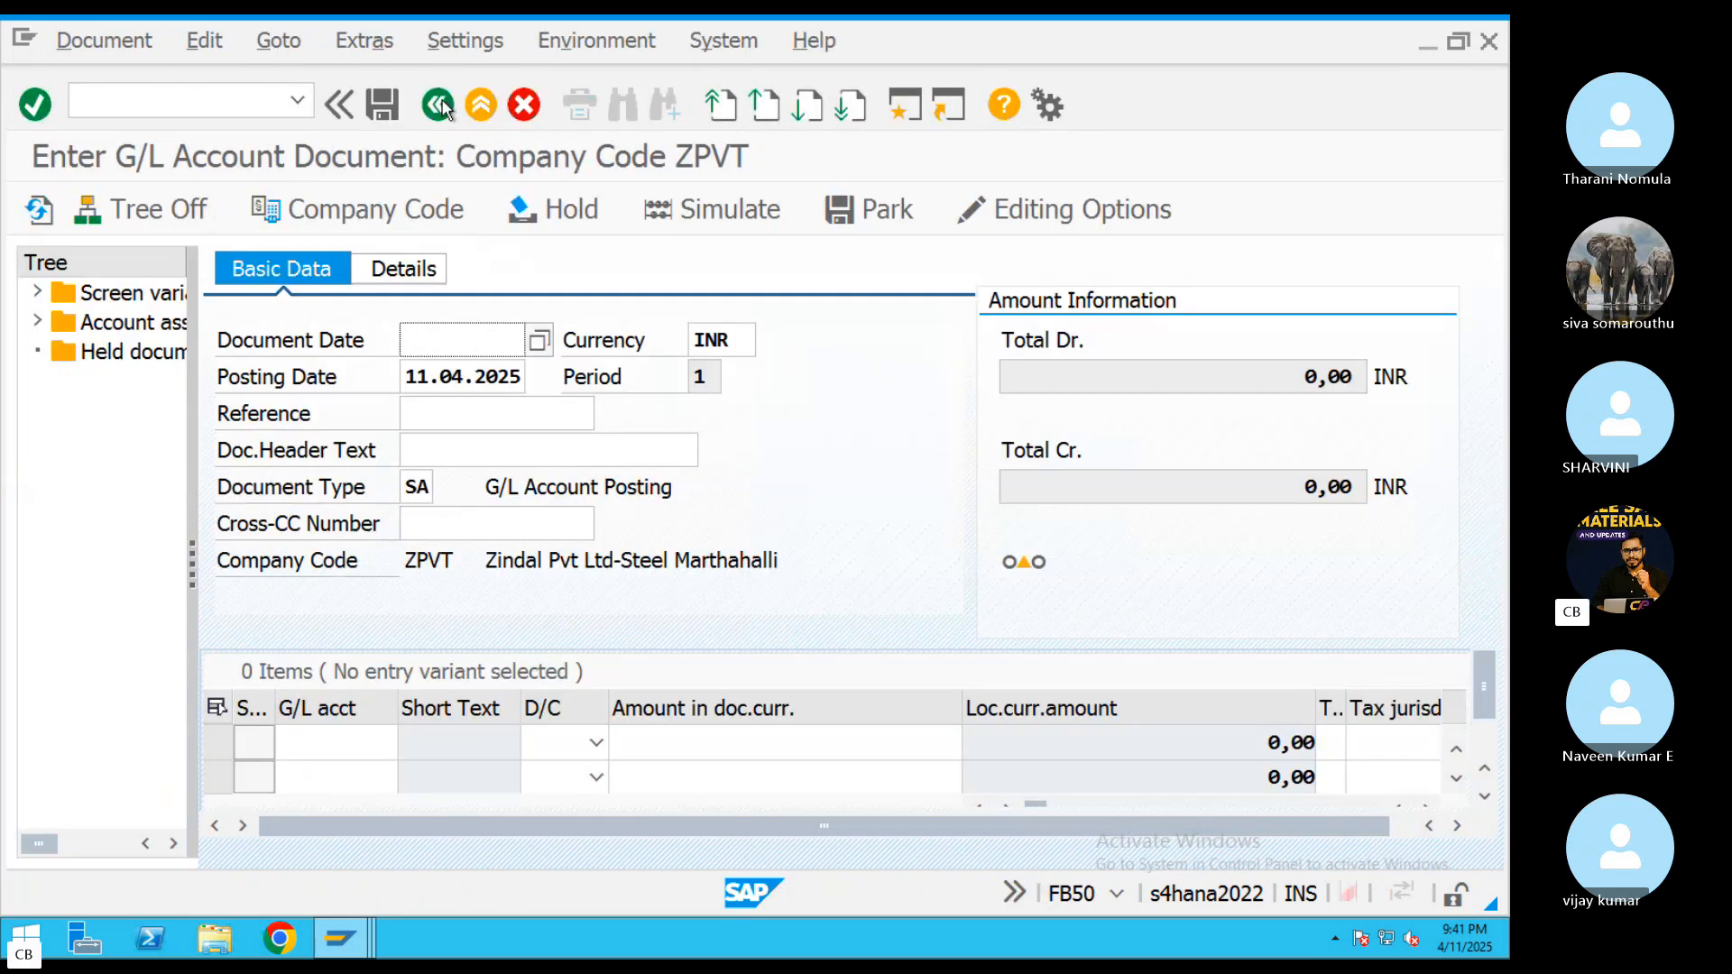
left_click_drag(407, 377, 521, 377)
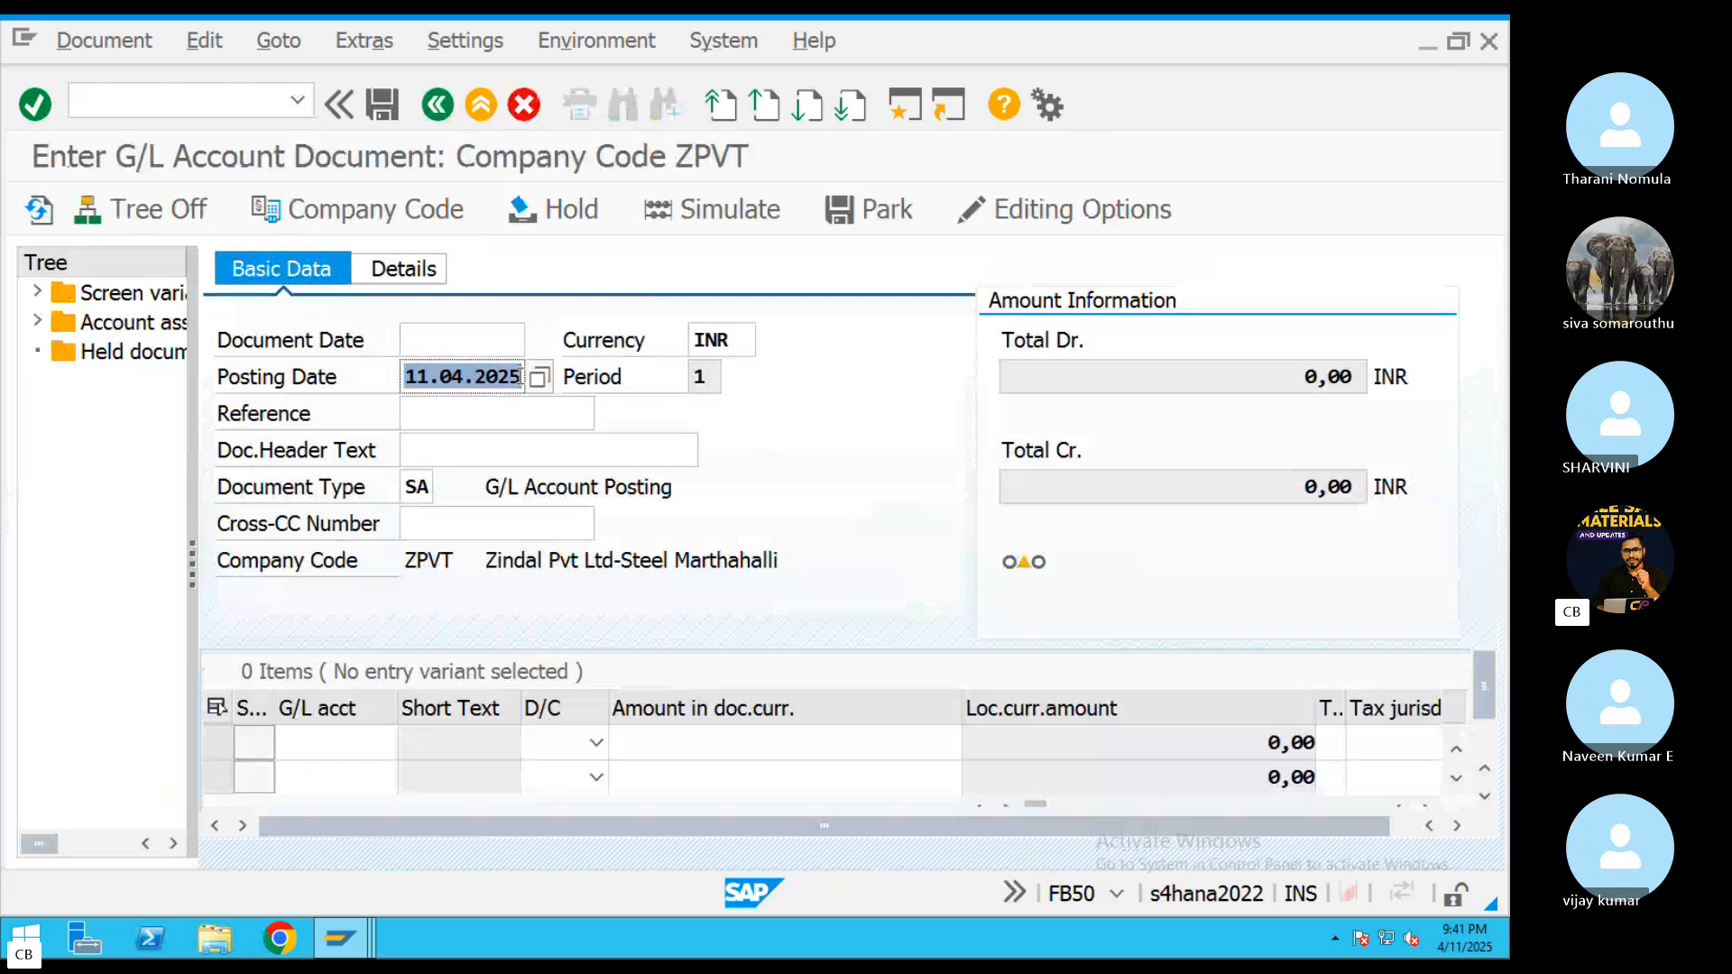
left_click(455, 346)
type("11.04")
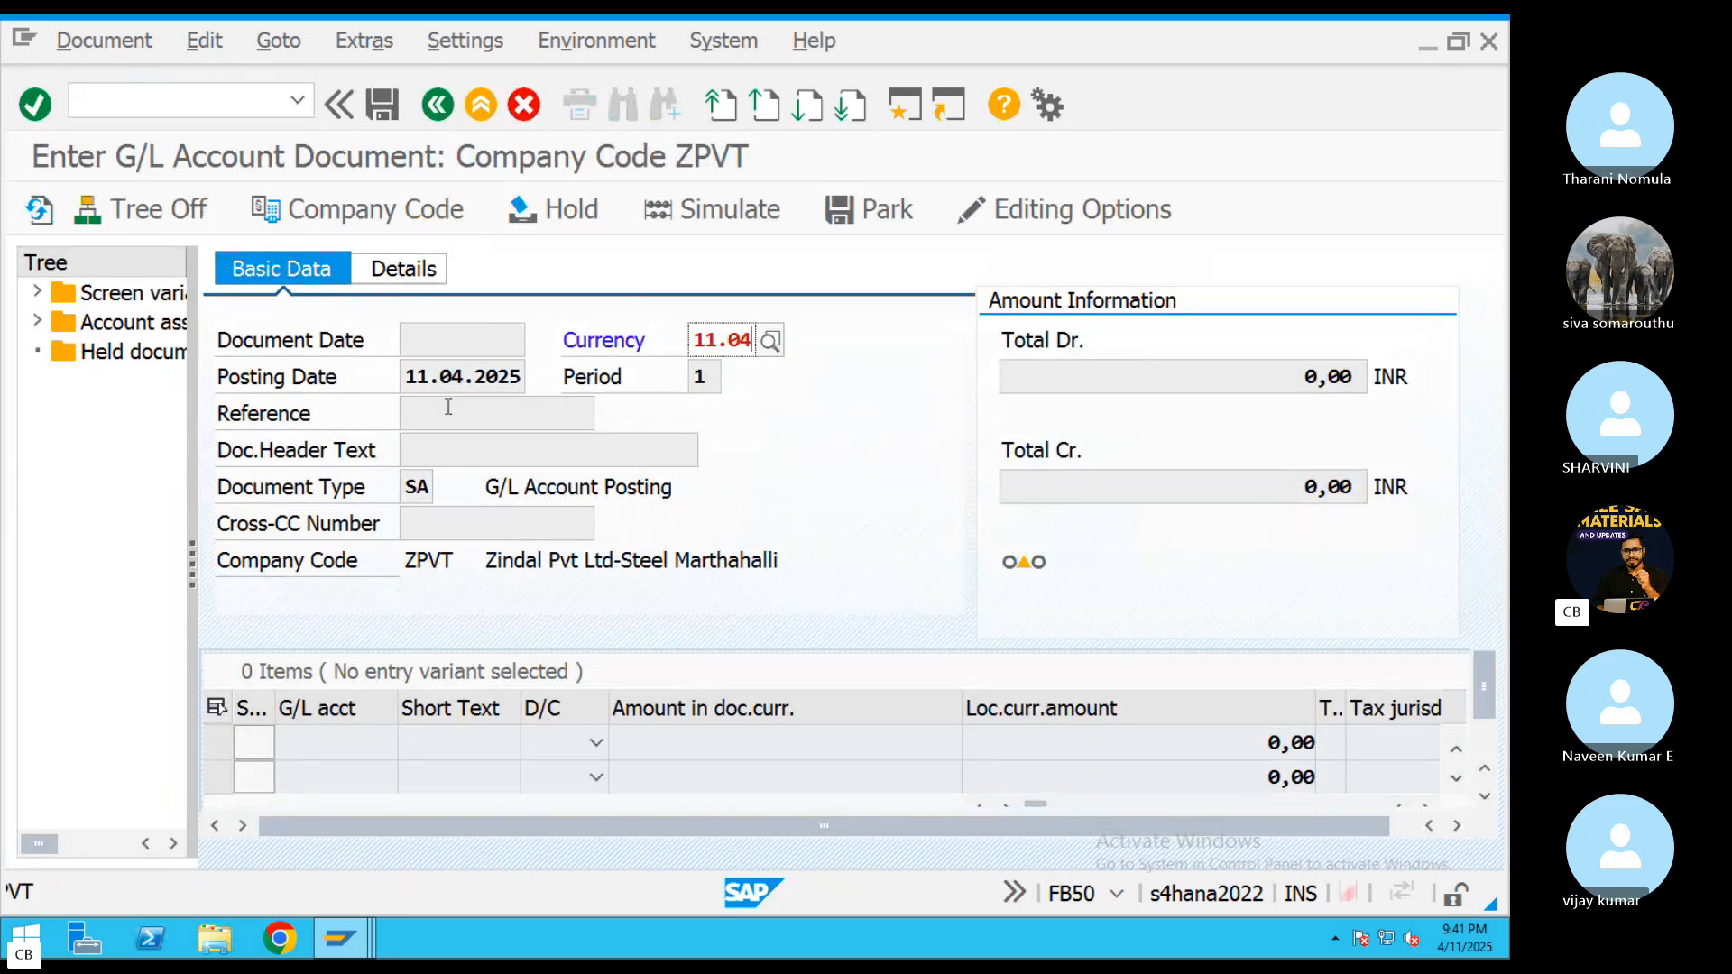
key("BackSpace")
key("BackSpace")
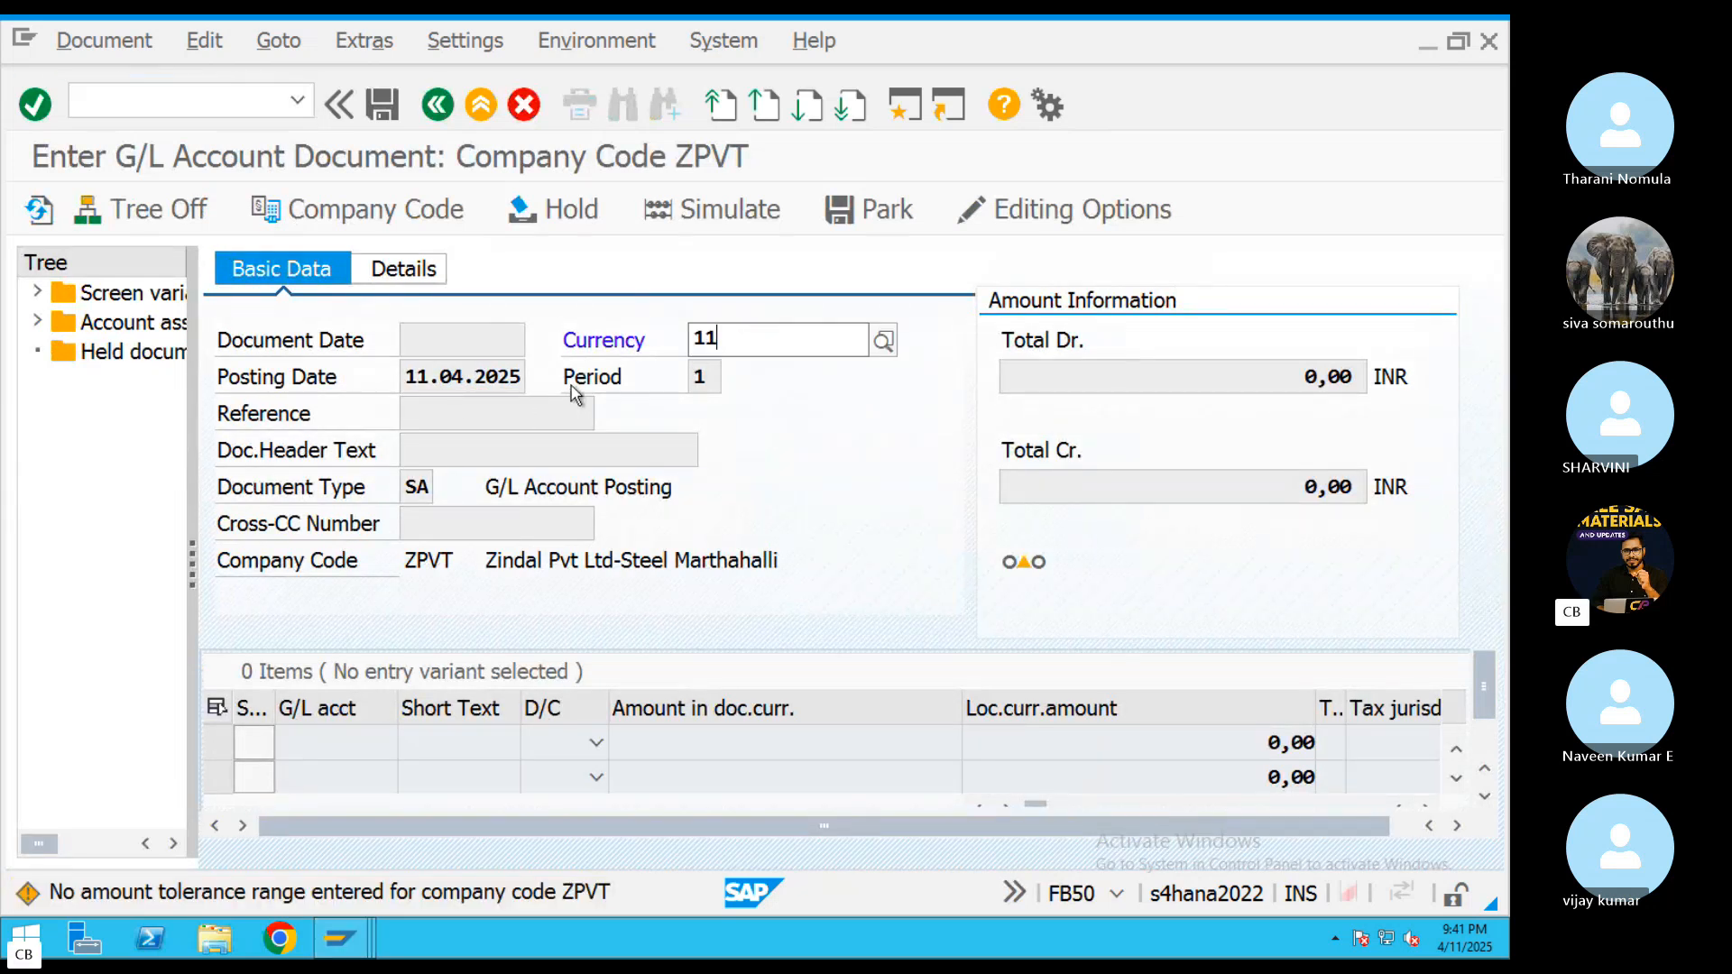
key("BackSpace")
key("BackSpace")
type("INR")
key("Return")
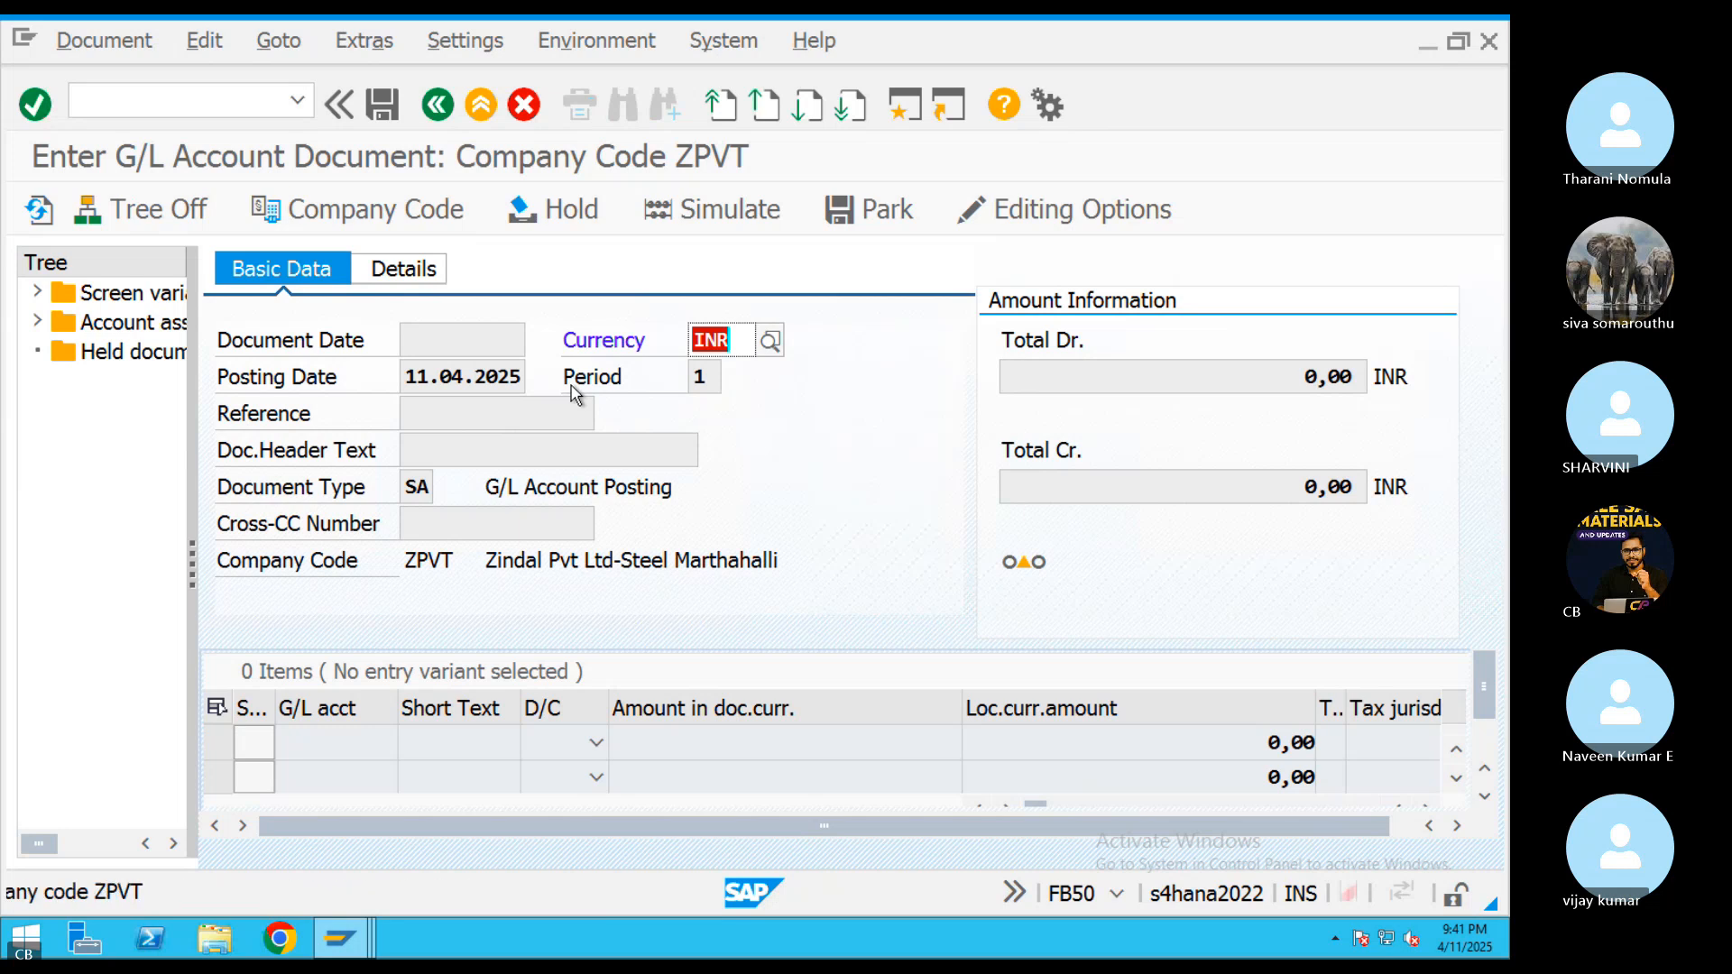
Change the company code of the G/L document to ABRL
left_click(433, 209)
type("ABRL")
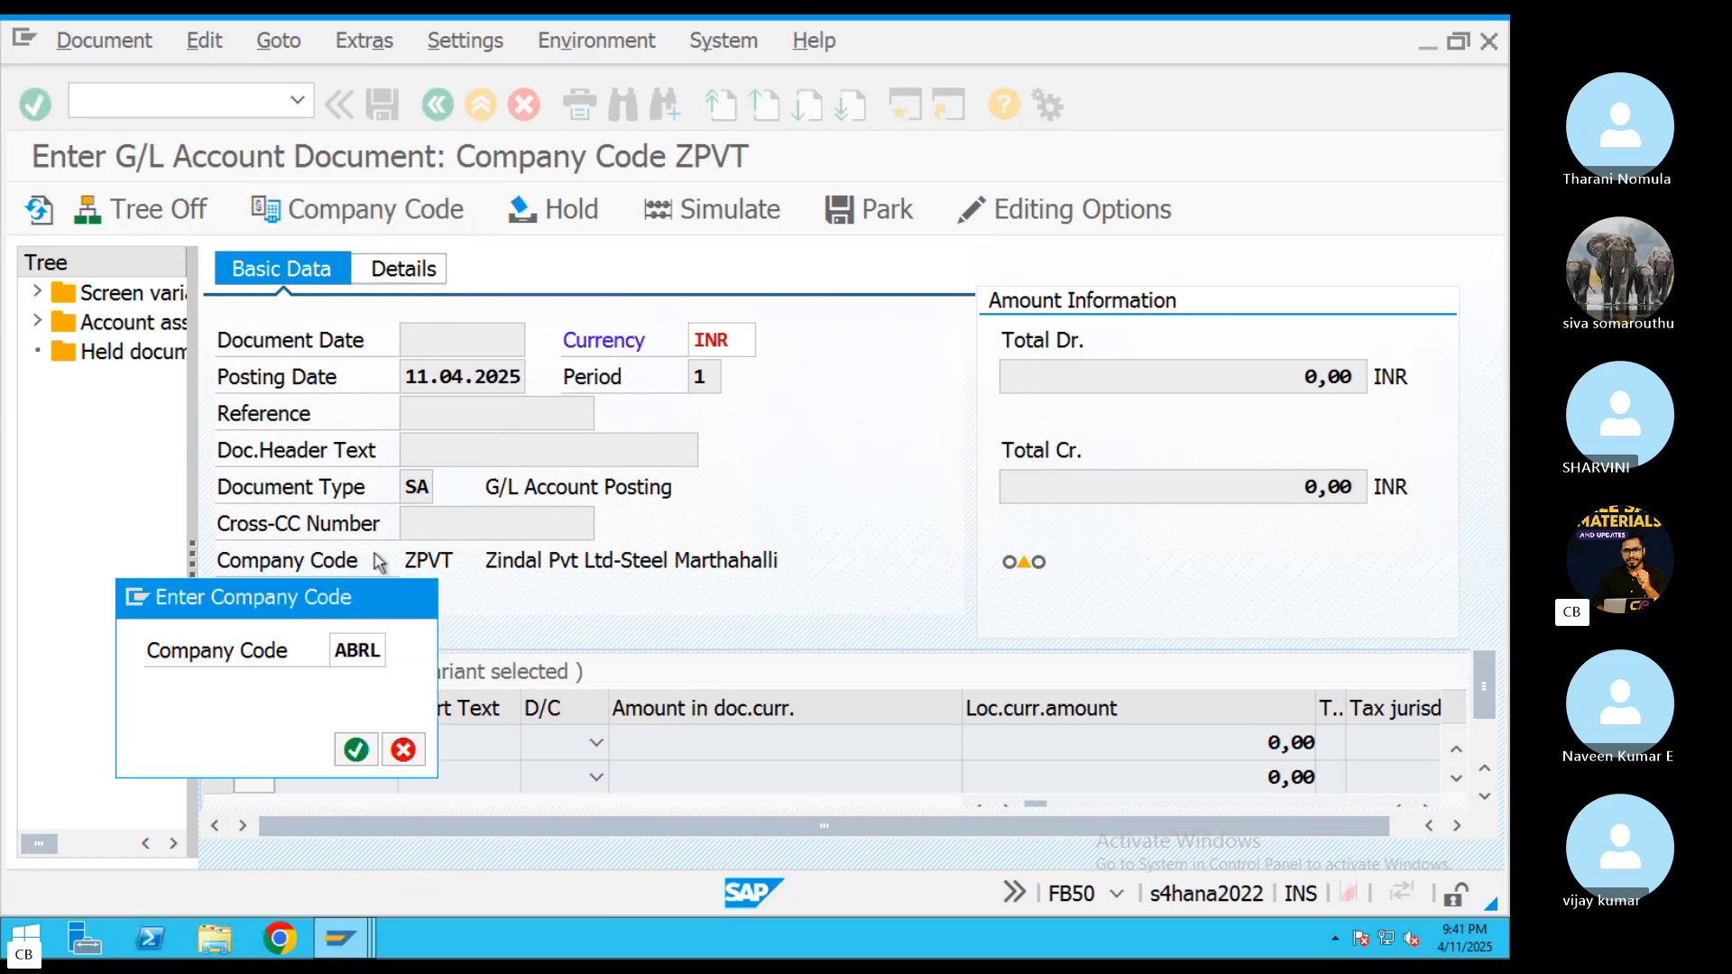
key("Return")
Fill in the document header with document date 11.04.2025, reference REF433 and header text AUC
left_click(538, 340)
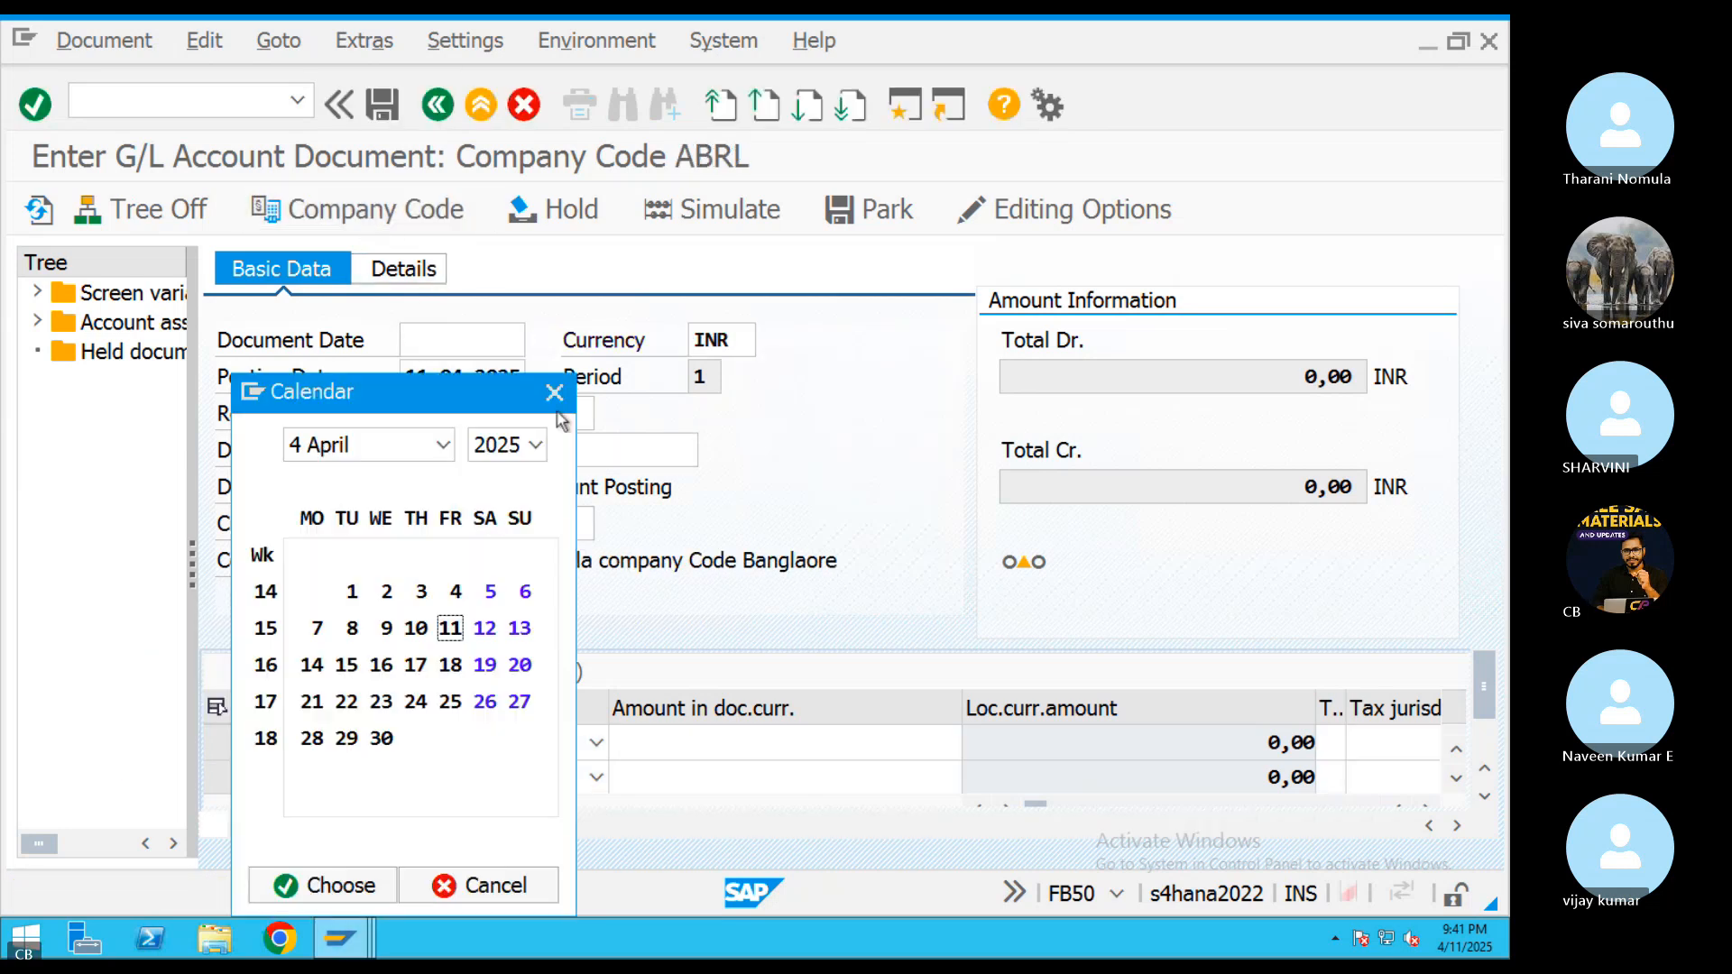
double_click(449, 622)
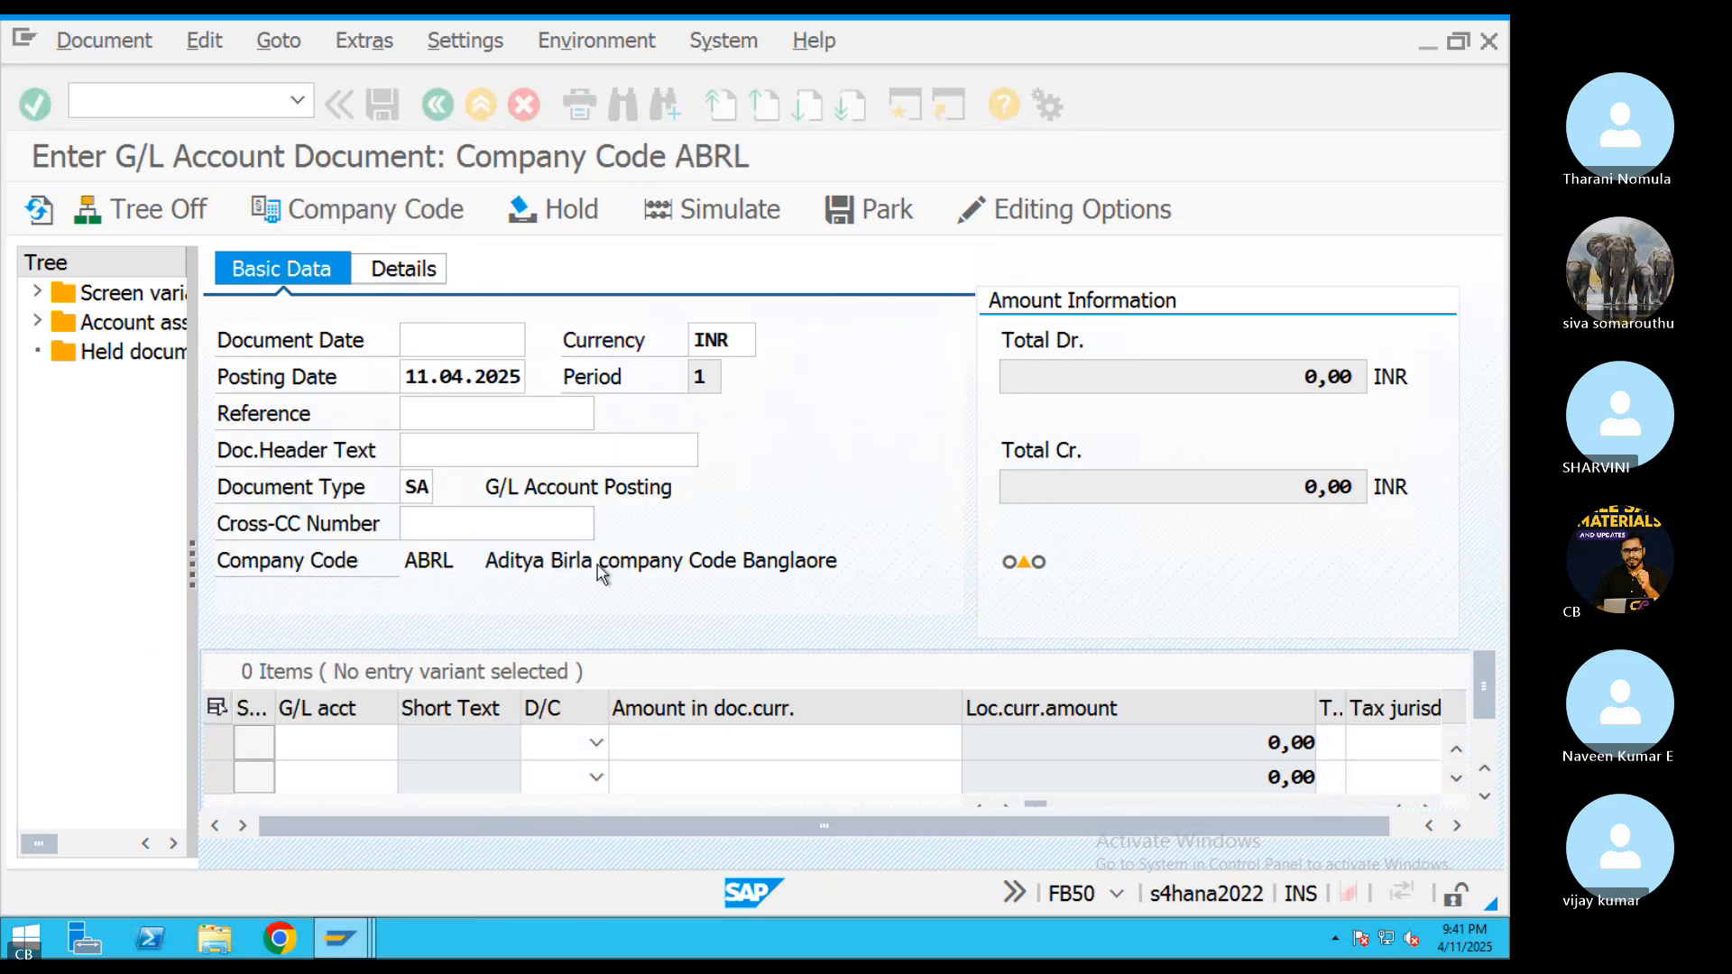
left_click(429, 415)
type("REF433")
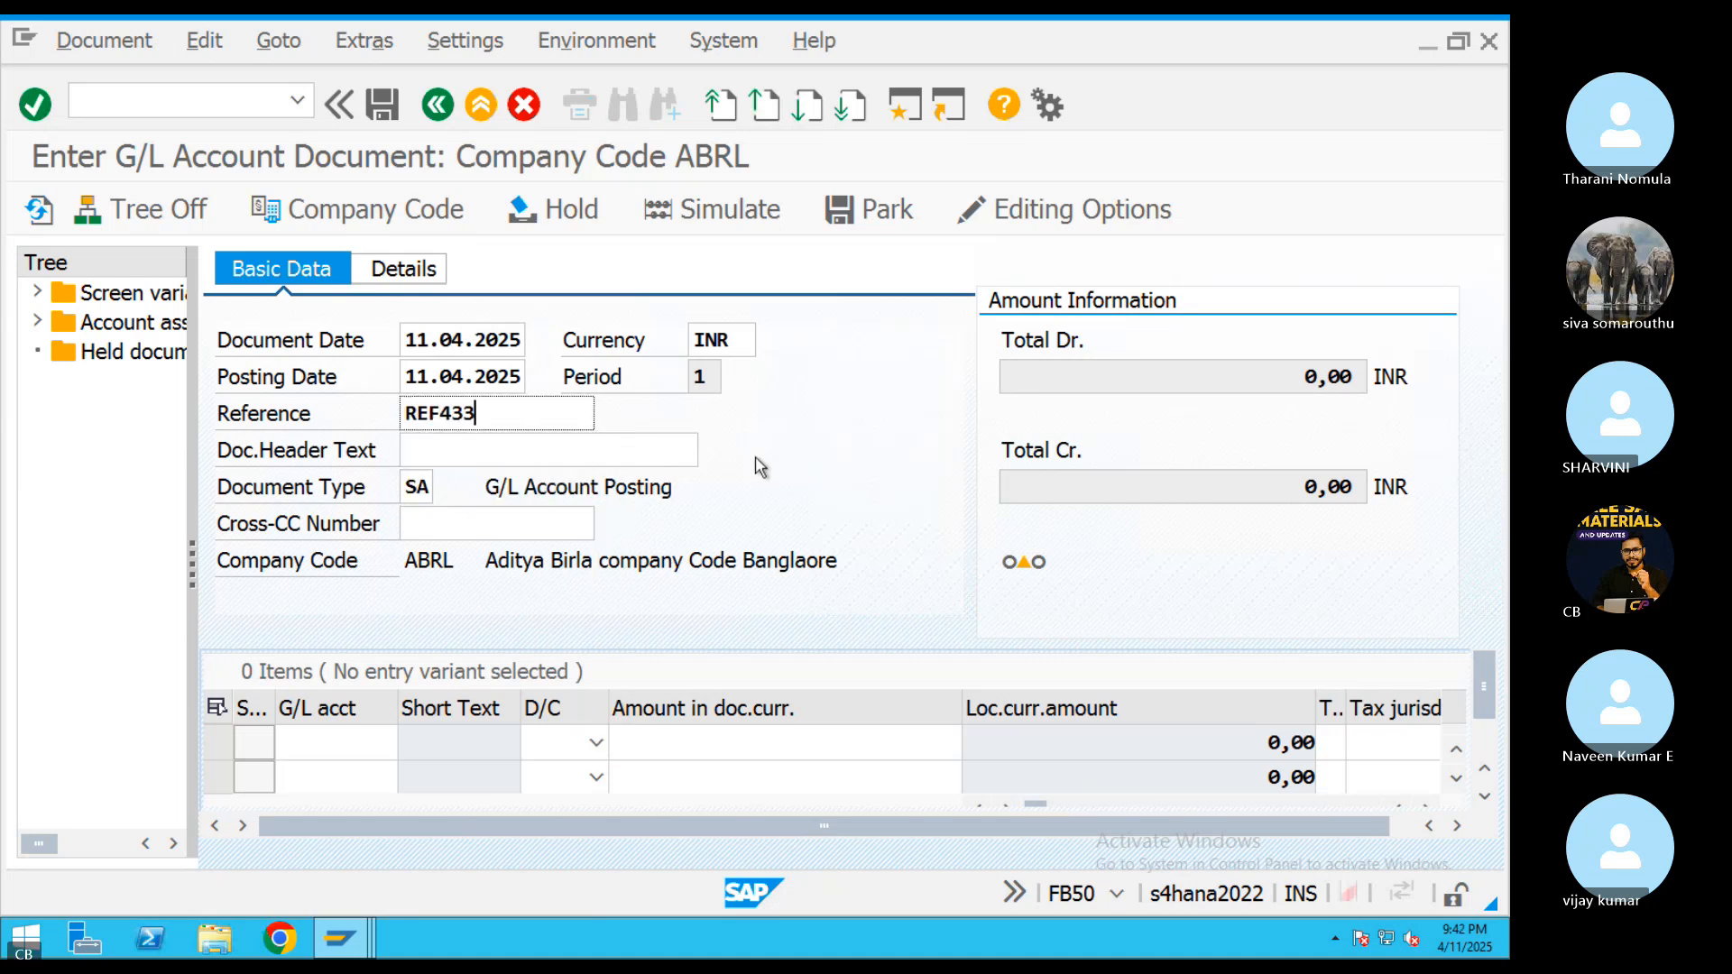
key("Tab")
type("AUC")
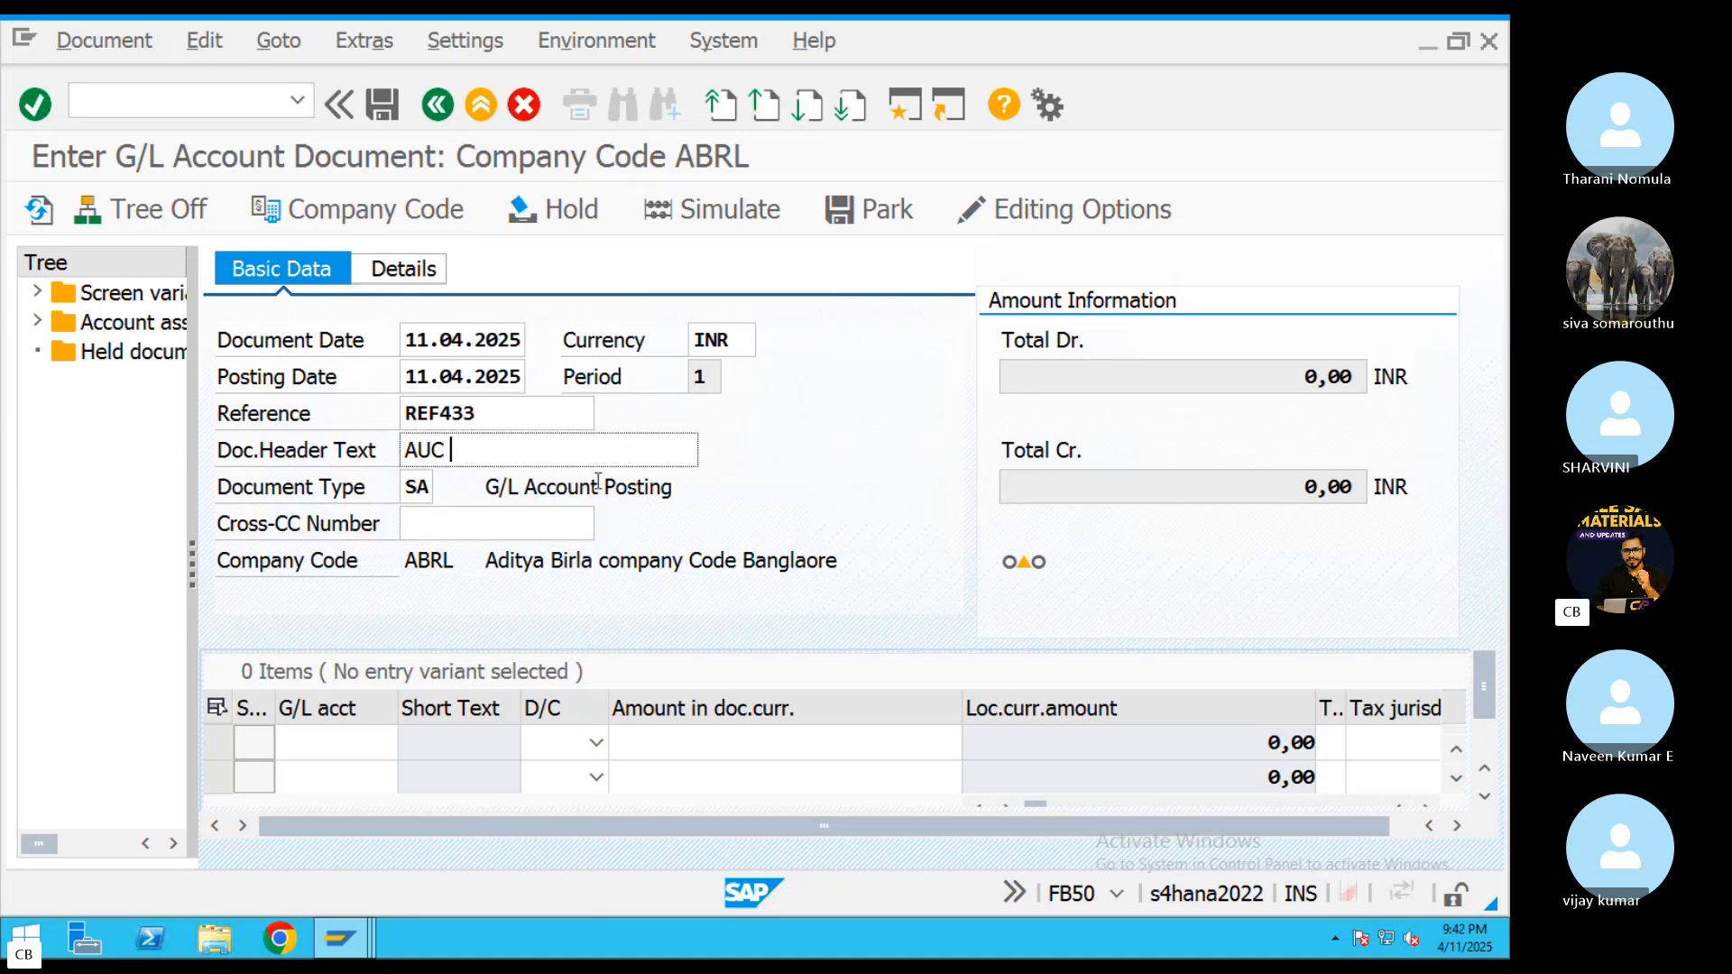
left_click(346, 741)
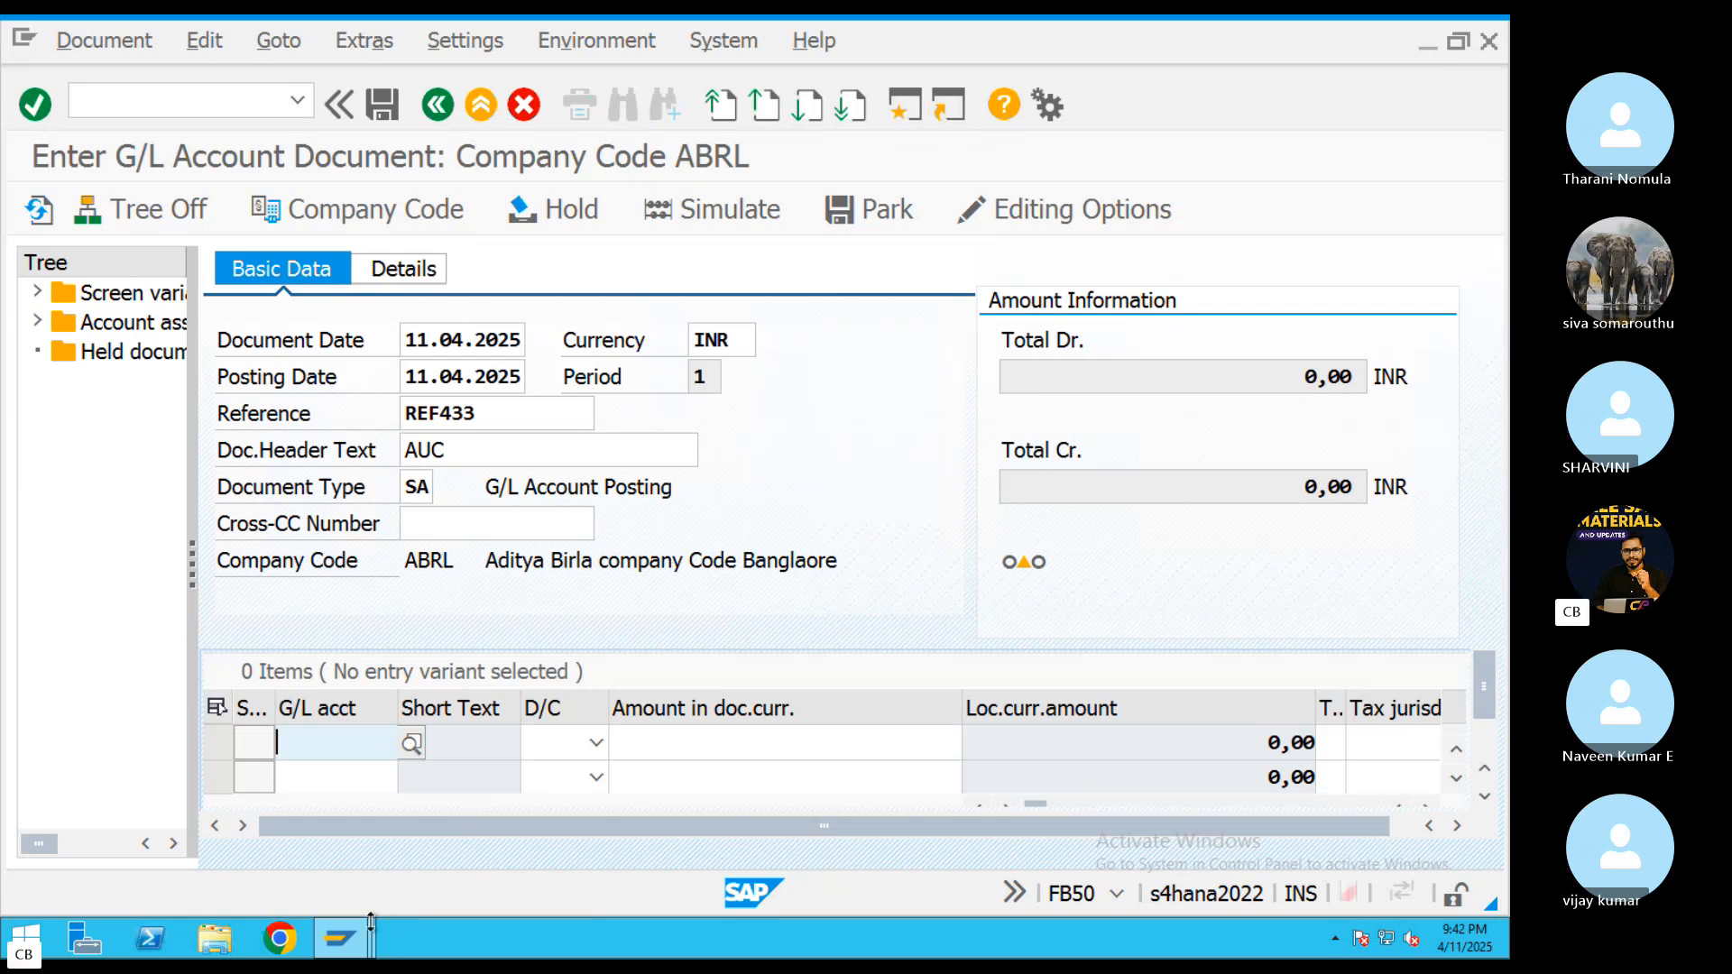
Run FS00 for company code ABRL and display the G/L accounts in the Administration cost group
left_click(338, 938)
left_click(727, 866)
key("F3")
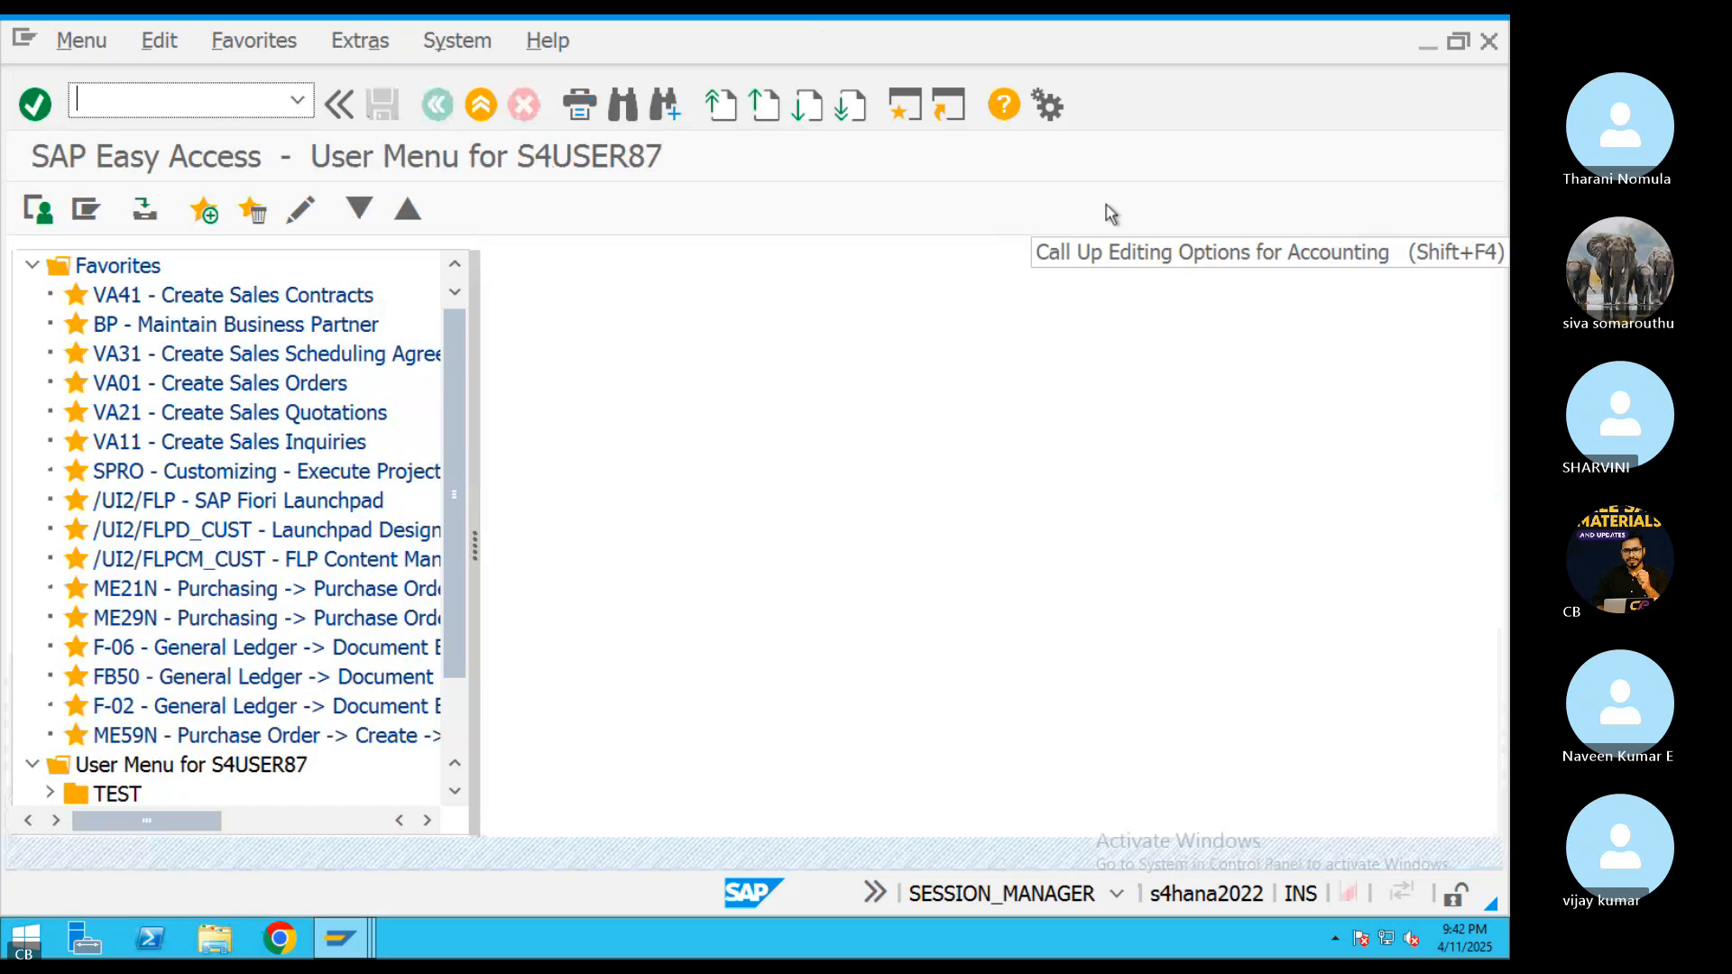
type("FS00")
key("Return")
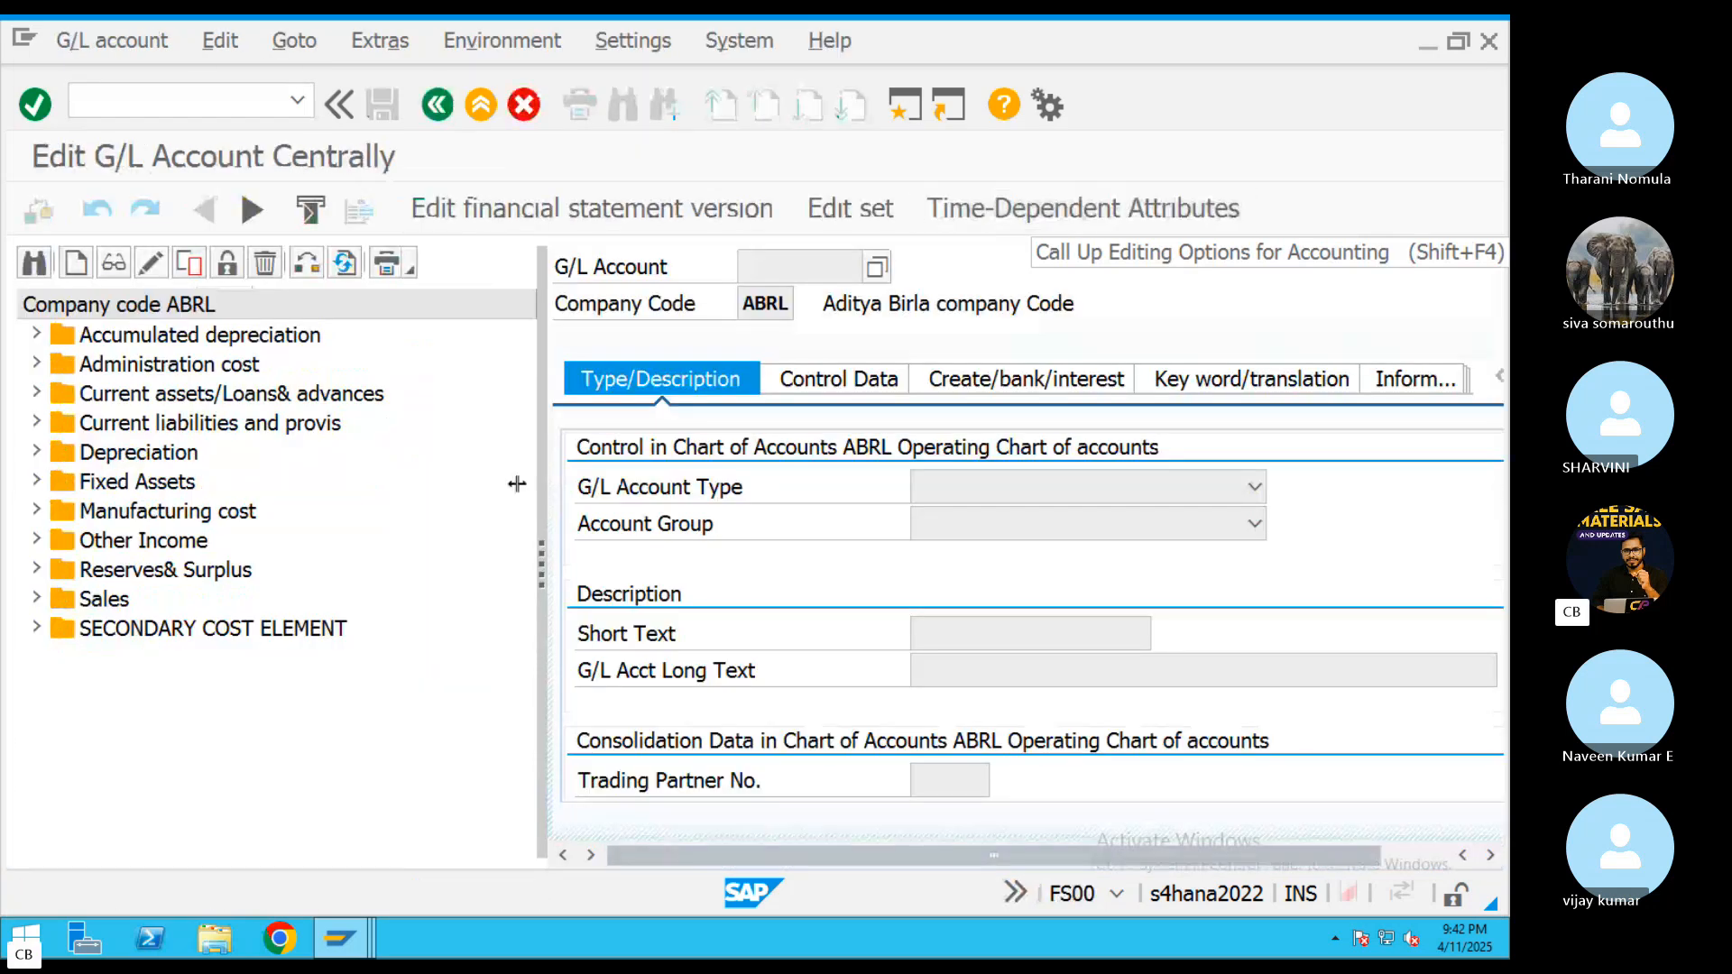
left_click(36, 363)
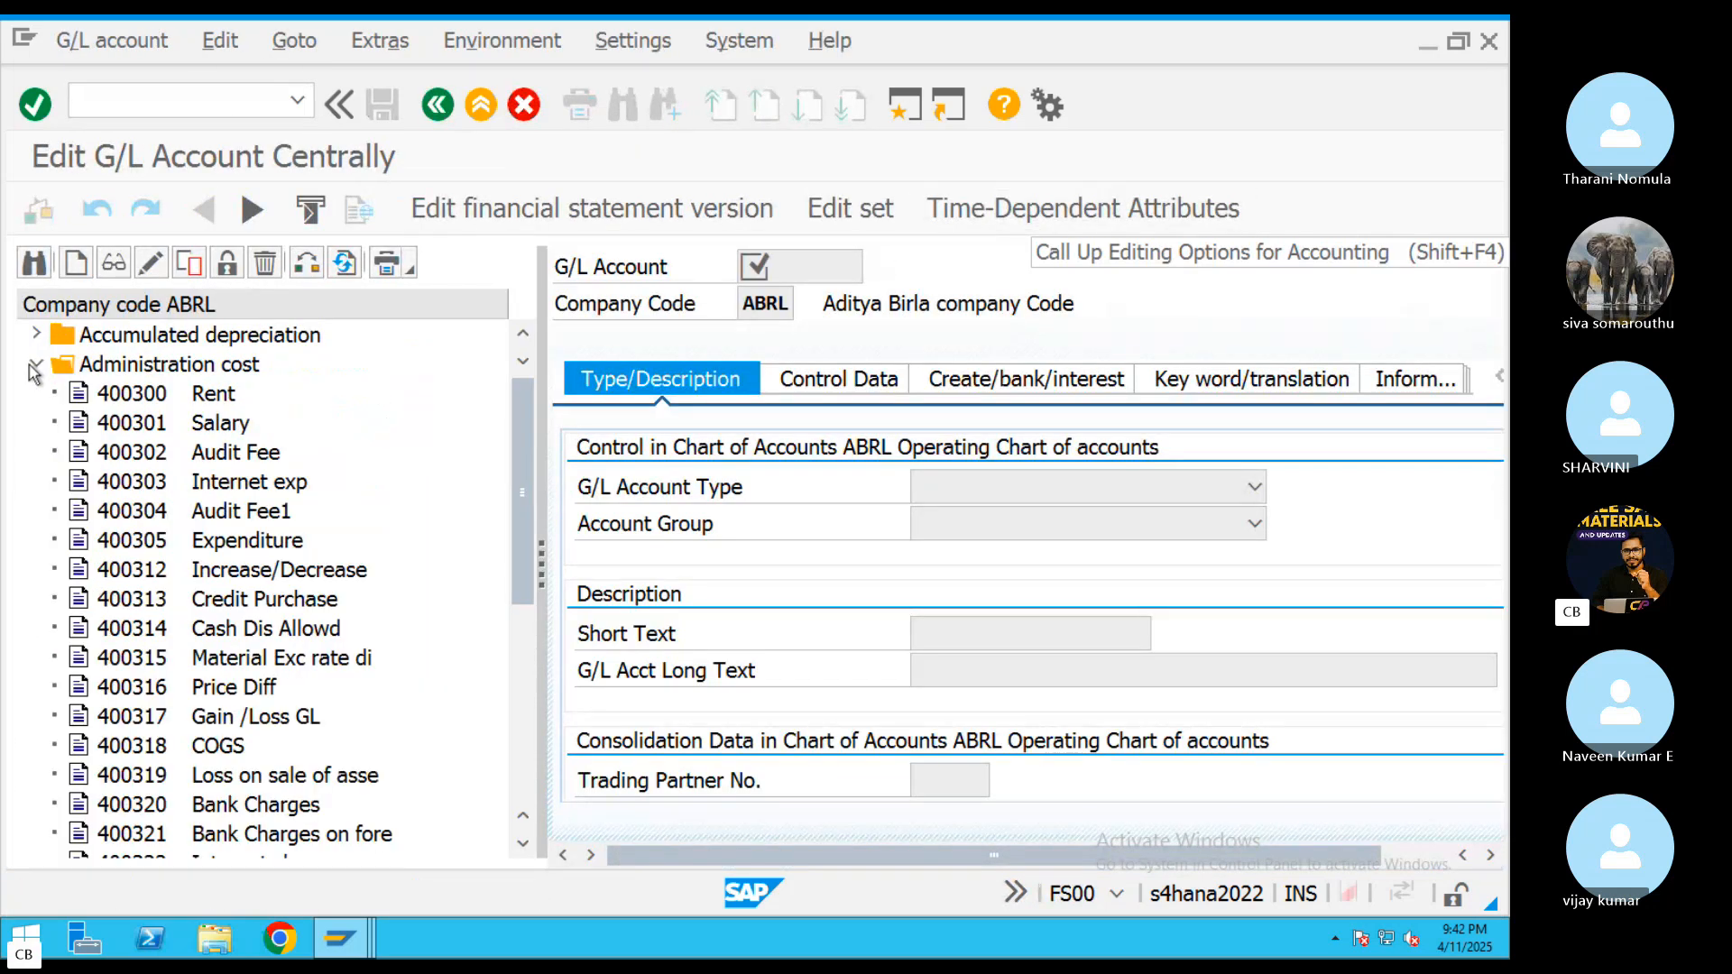
left_click_drag(511, 502, 524, 700)
Copy the Petty Cash account 400337 to a new G/L account 400338 in company code ABRL
left_click(236, 574)
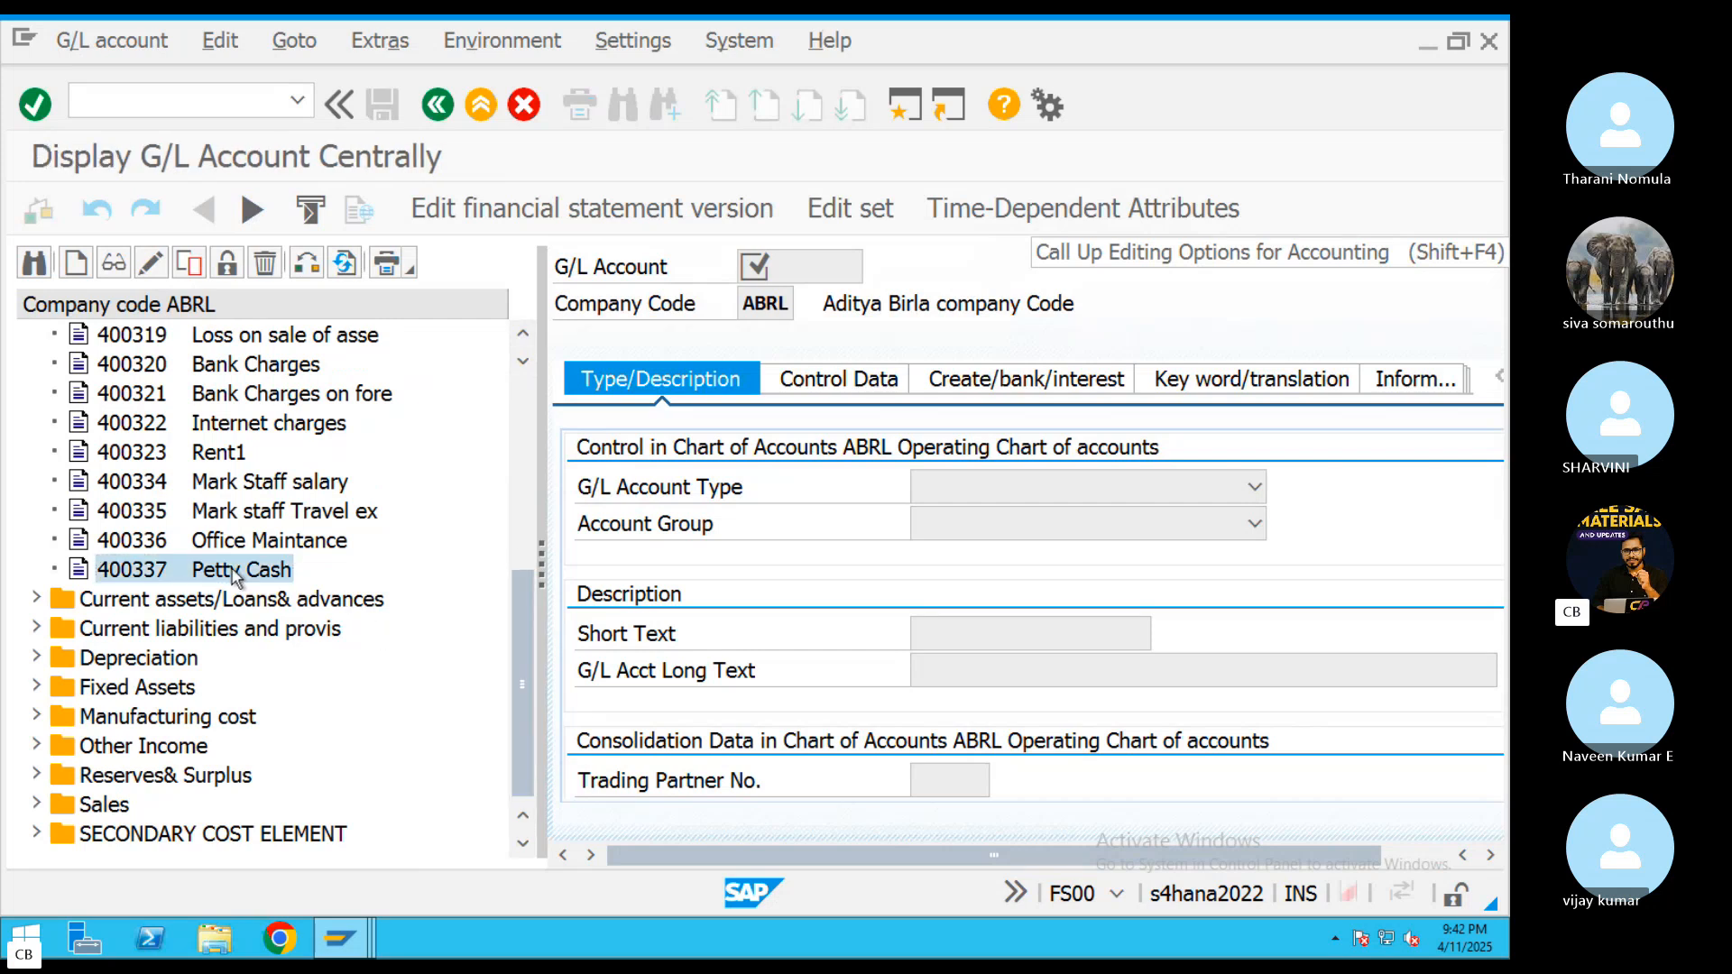
right_click(250, 576)
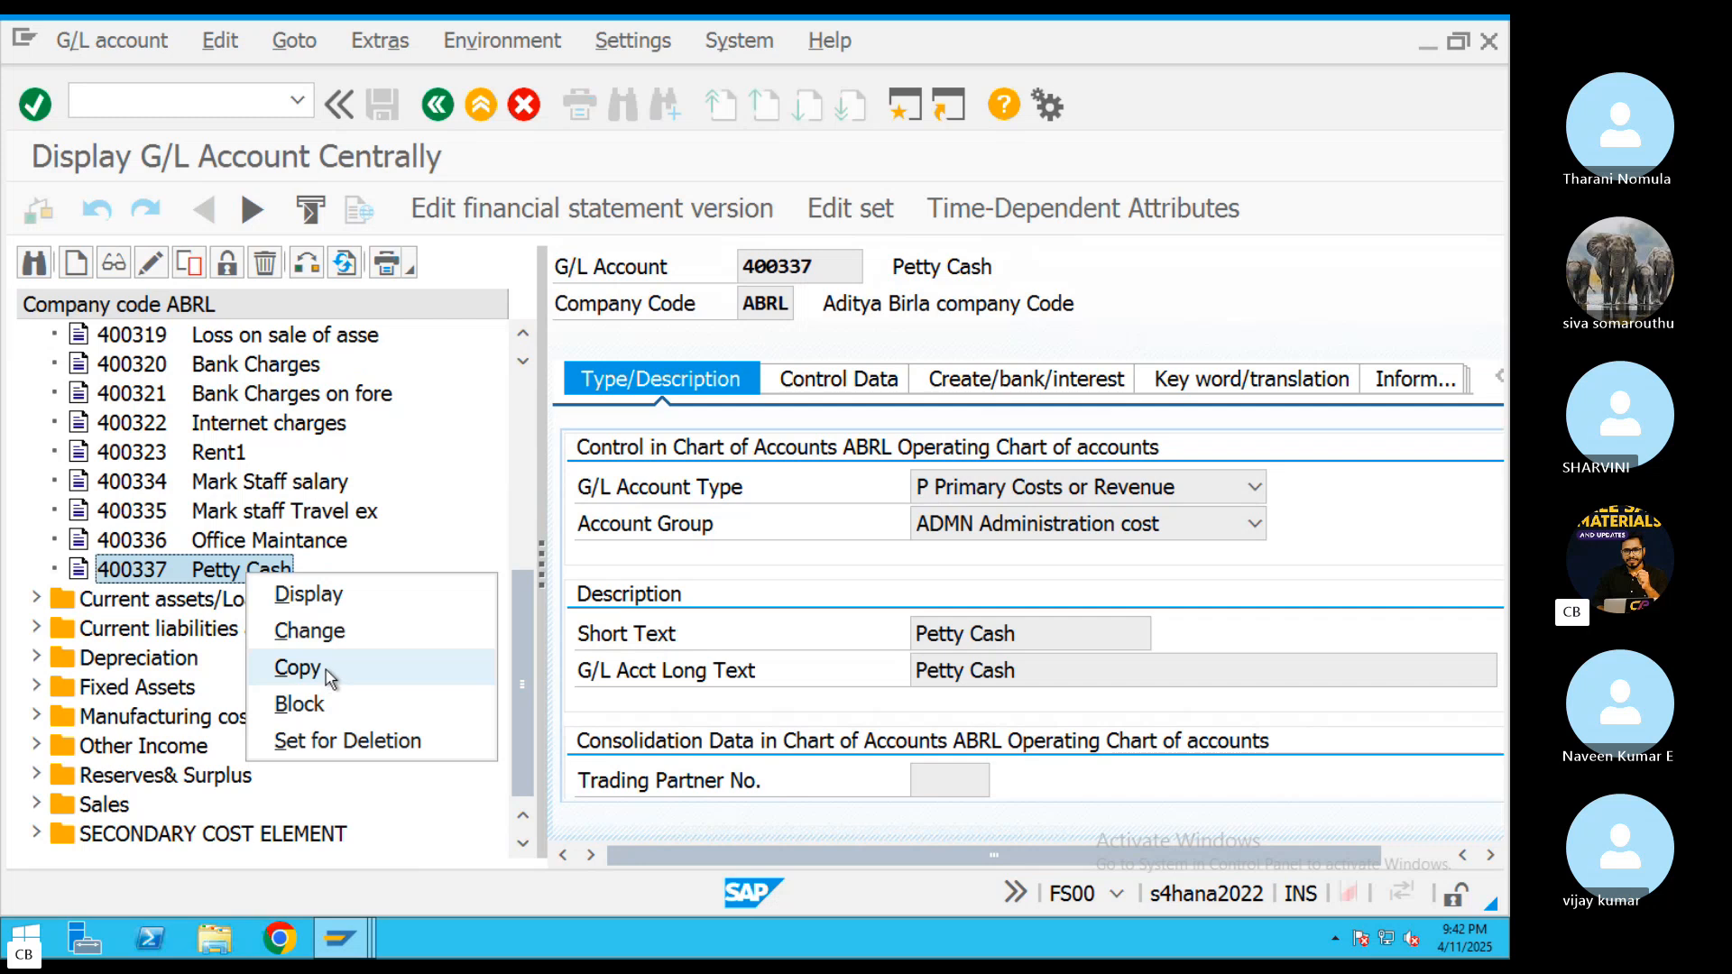
left_click(330, 669)
left_click(402, 538)
key("BackSpace")
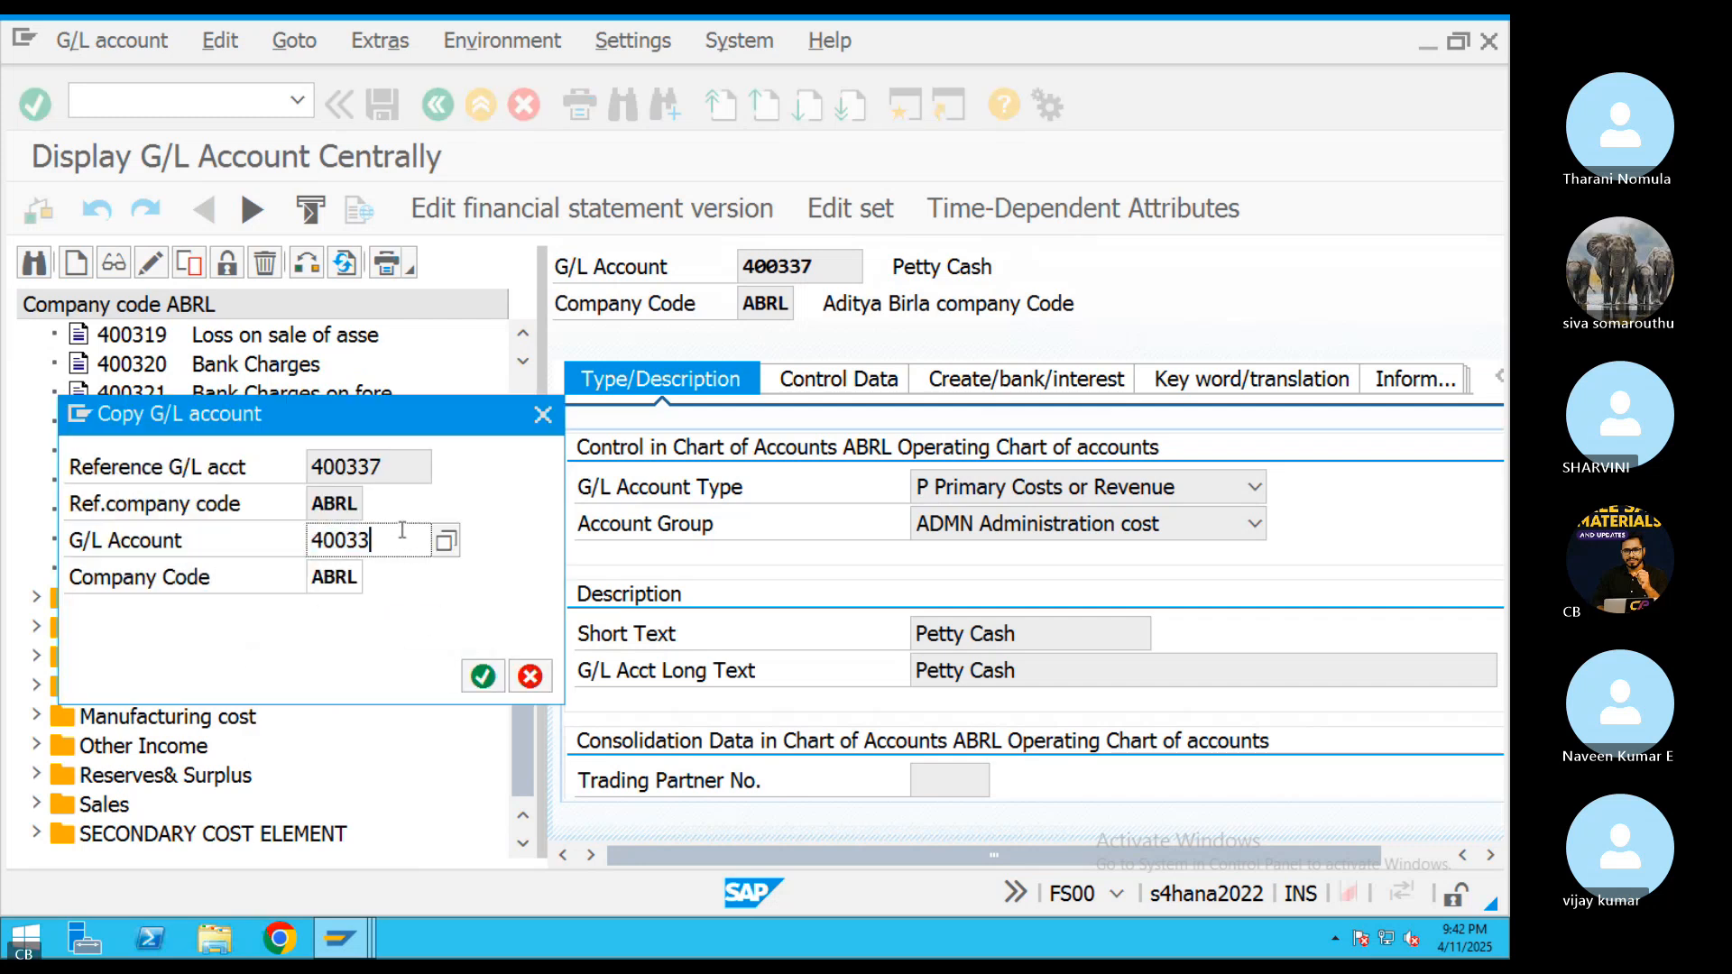
type("8")
key("Return")
Set both the short text and the long text of account 400338 to Material Charges
left_click_drag(1017, 635, 847, 637)
type("Materia")
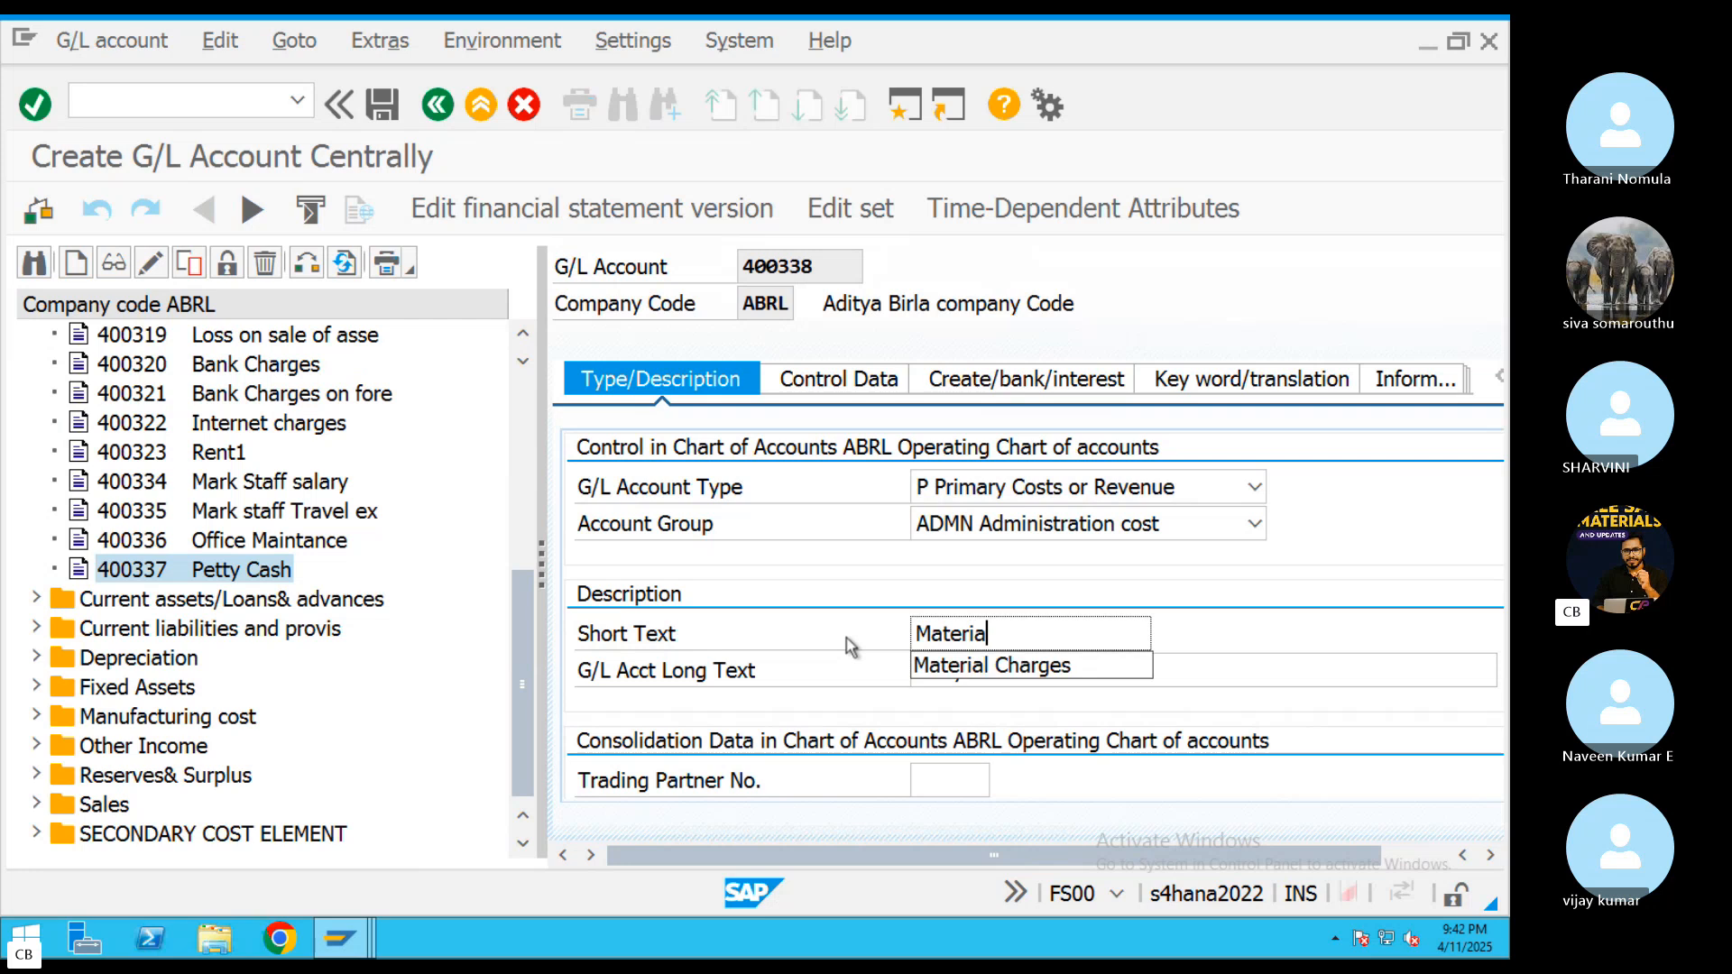
left_click(997, 665)
left_click_drag(1099, 634, 888, 638)
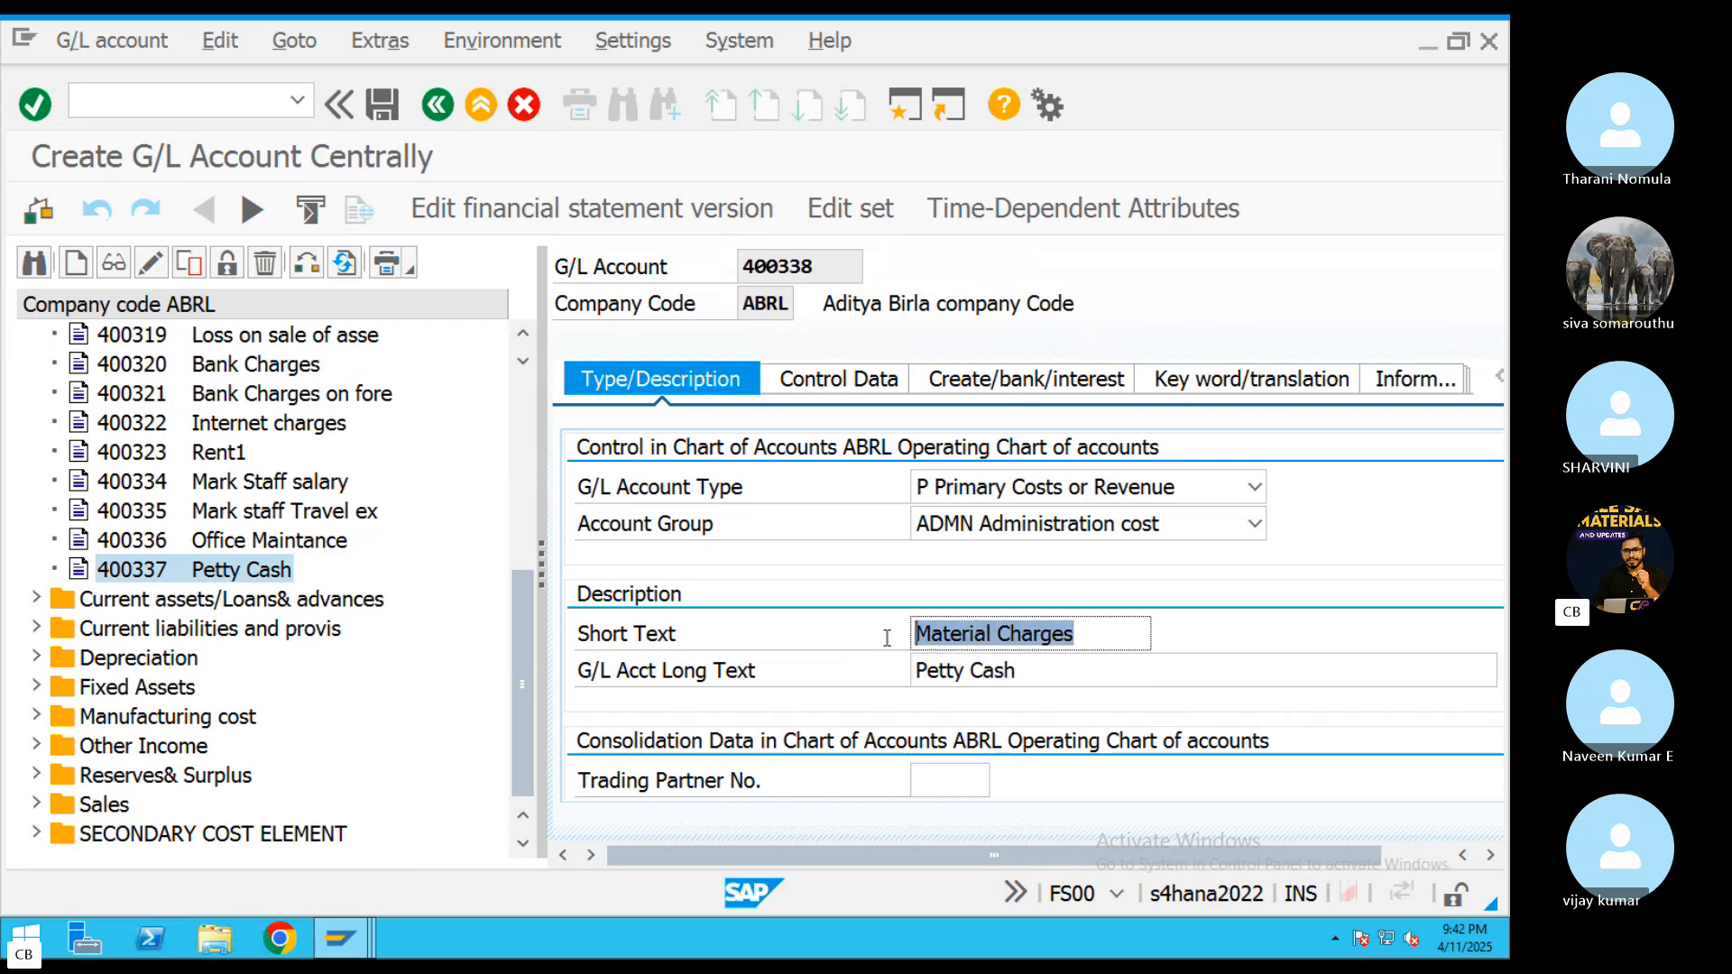
key("ctrl+c")
left_click_drag(1061, 670, 888, 681)
key("ctrl+v")
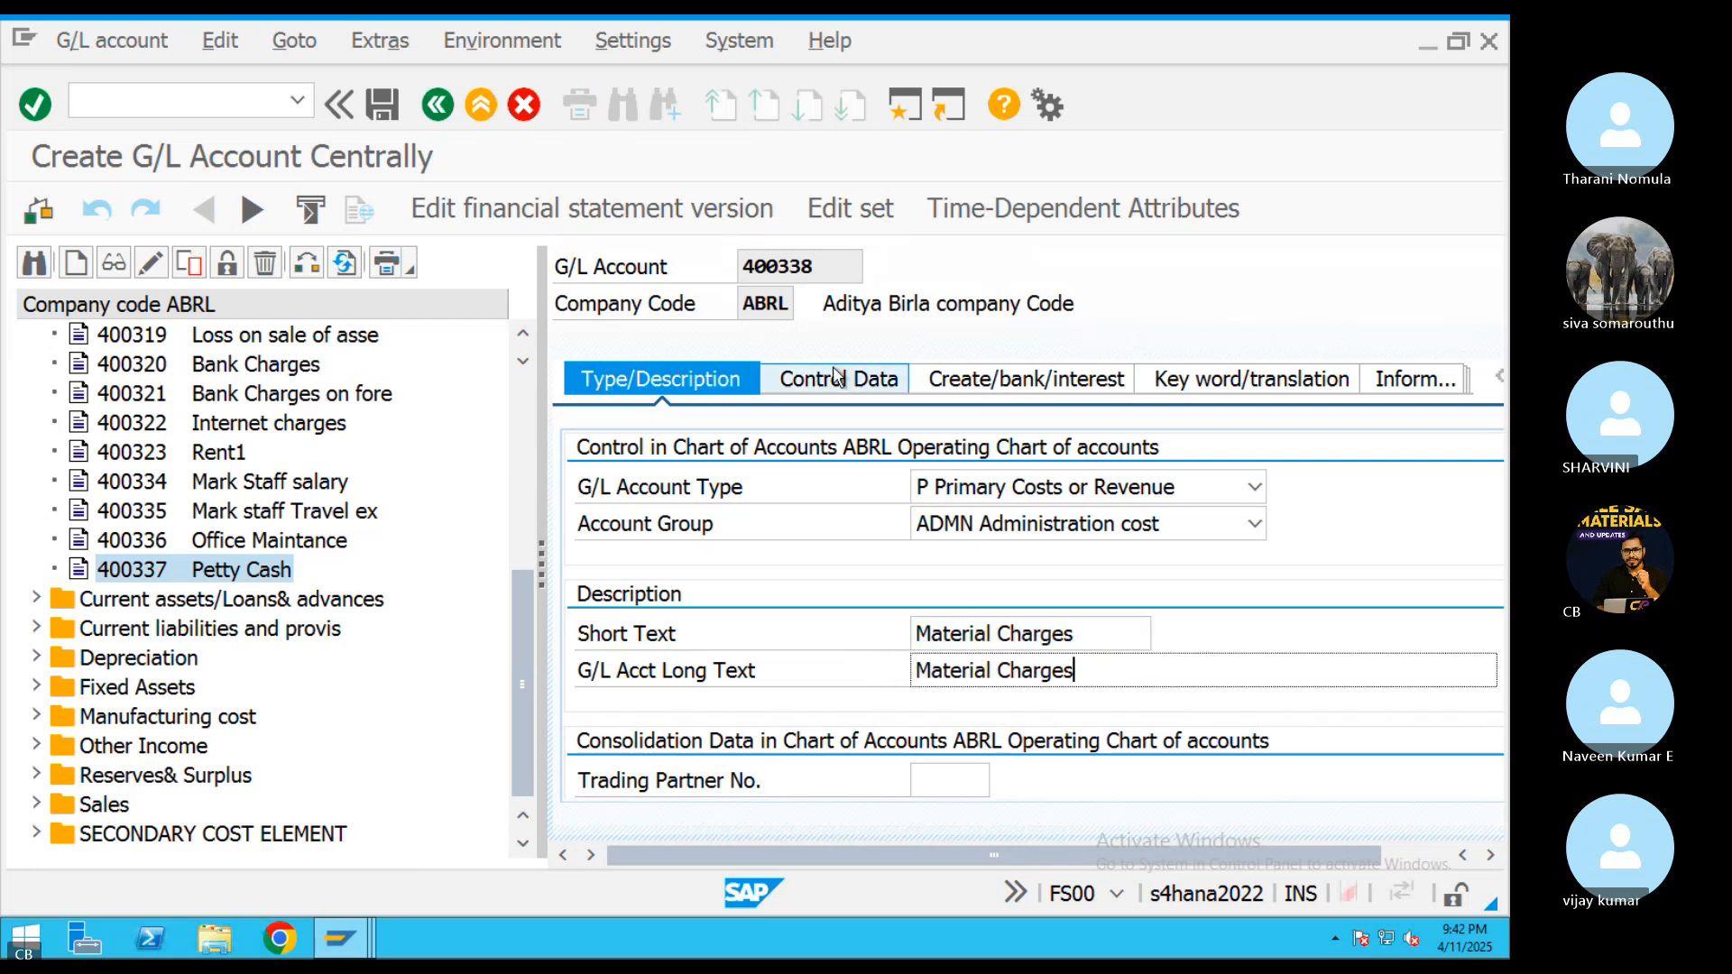
Check the control data of the new Material Charges account and save the account
left_click(839, 379)
scroll(917, 566, "down", 10)
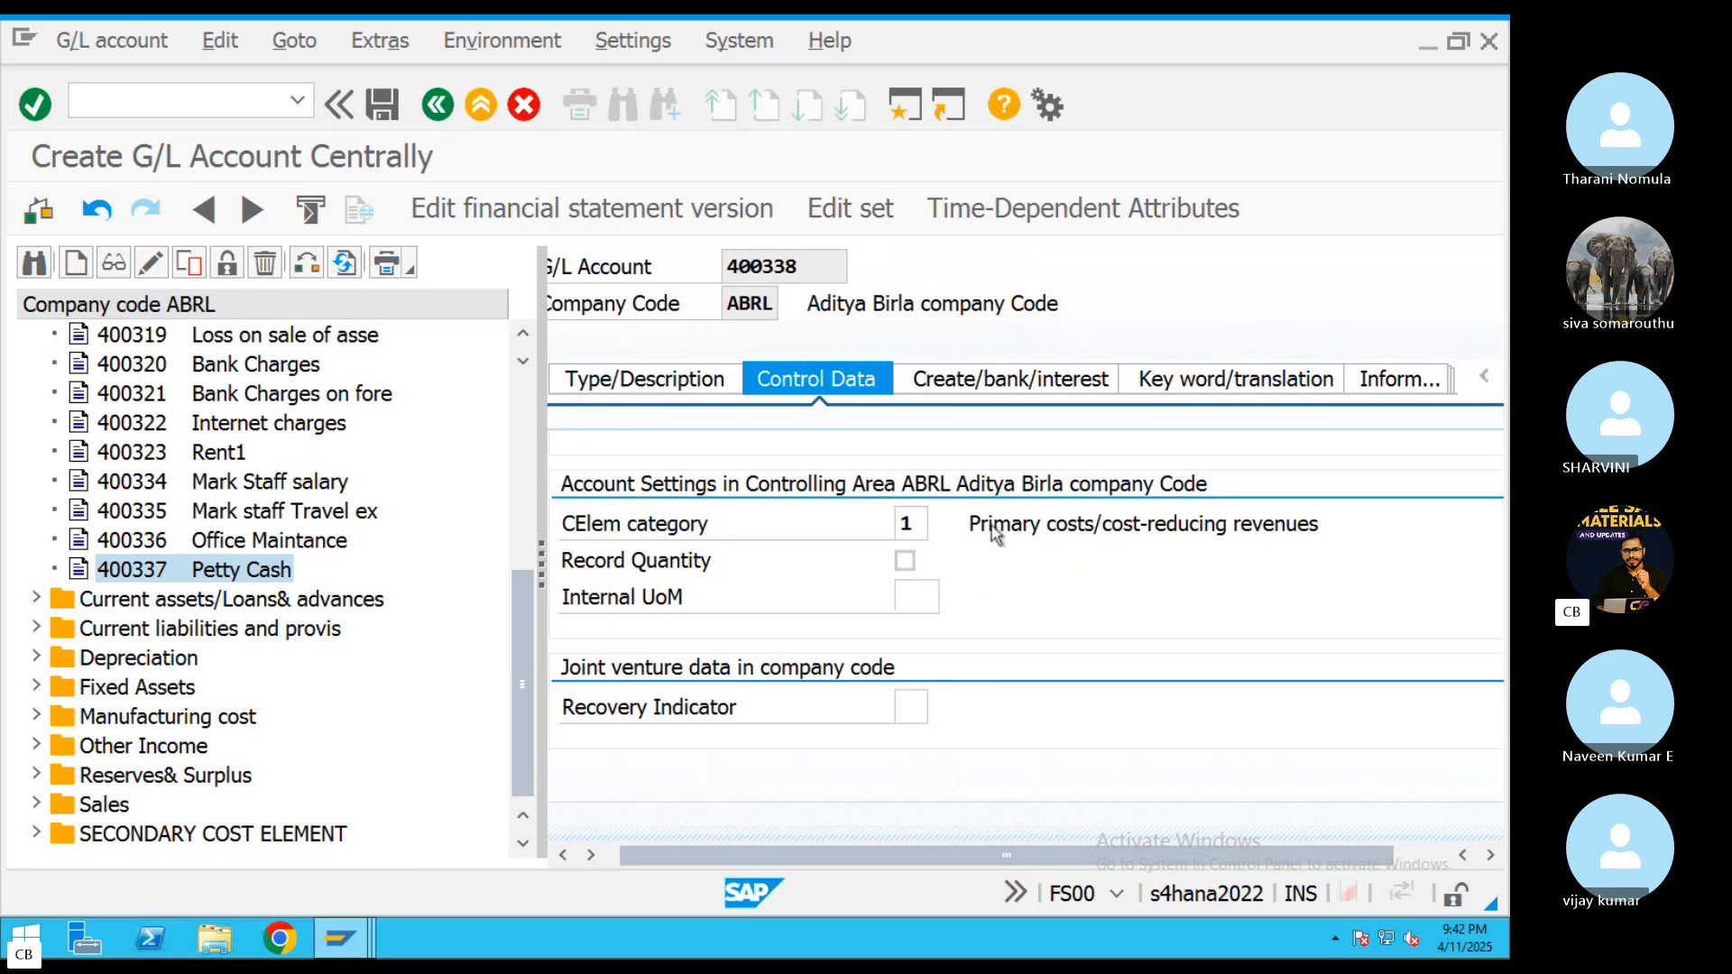
left_click(383, 106)
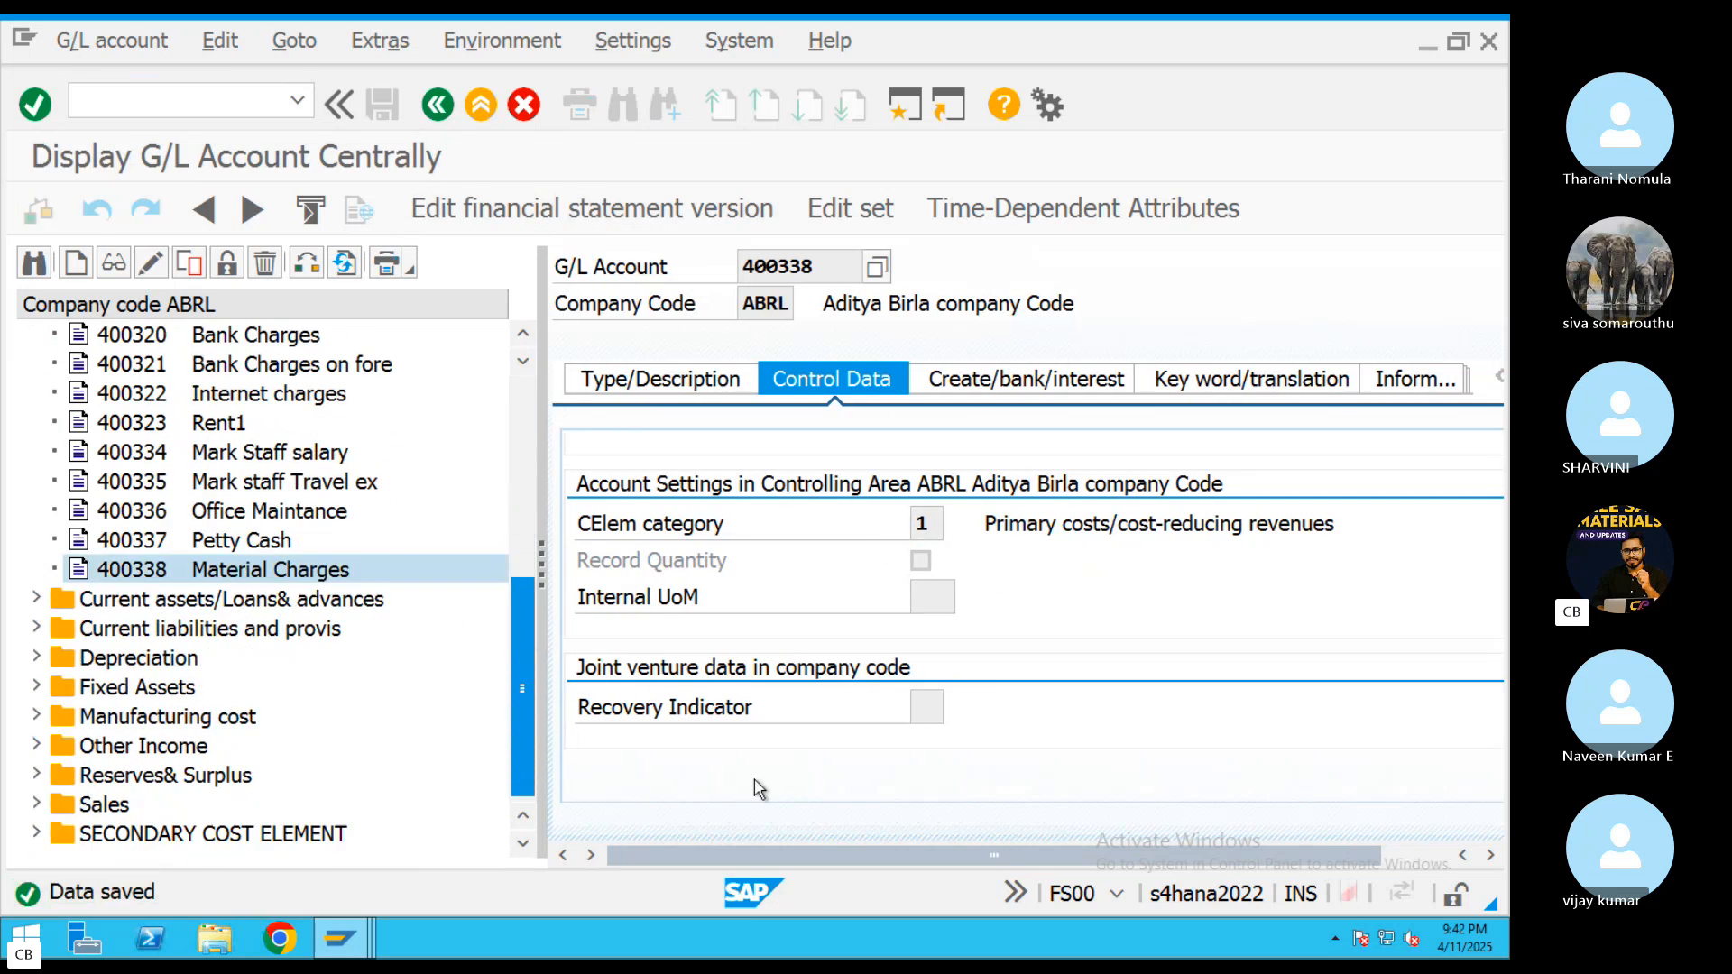
Copy the Material Charges account 400338 to a new G/L account 400339 in company code ABRL
right_click(204, 569)
left_click(297, 668)
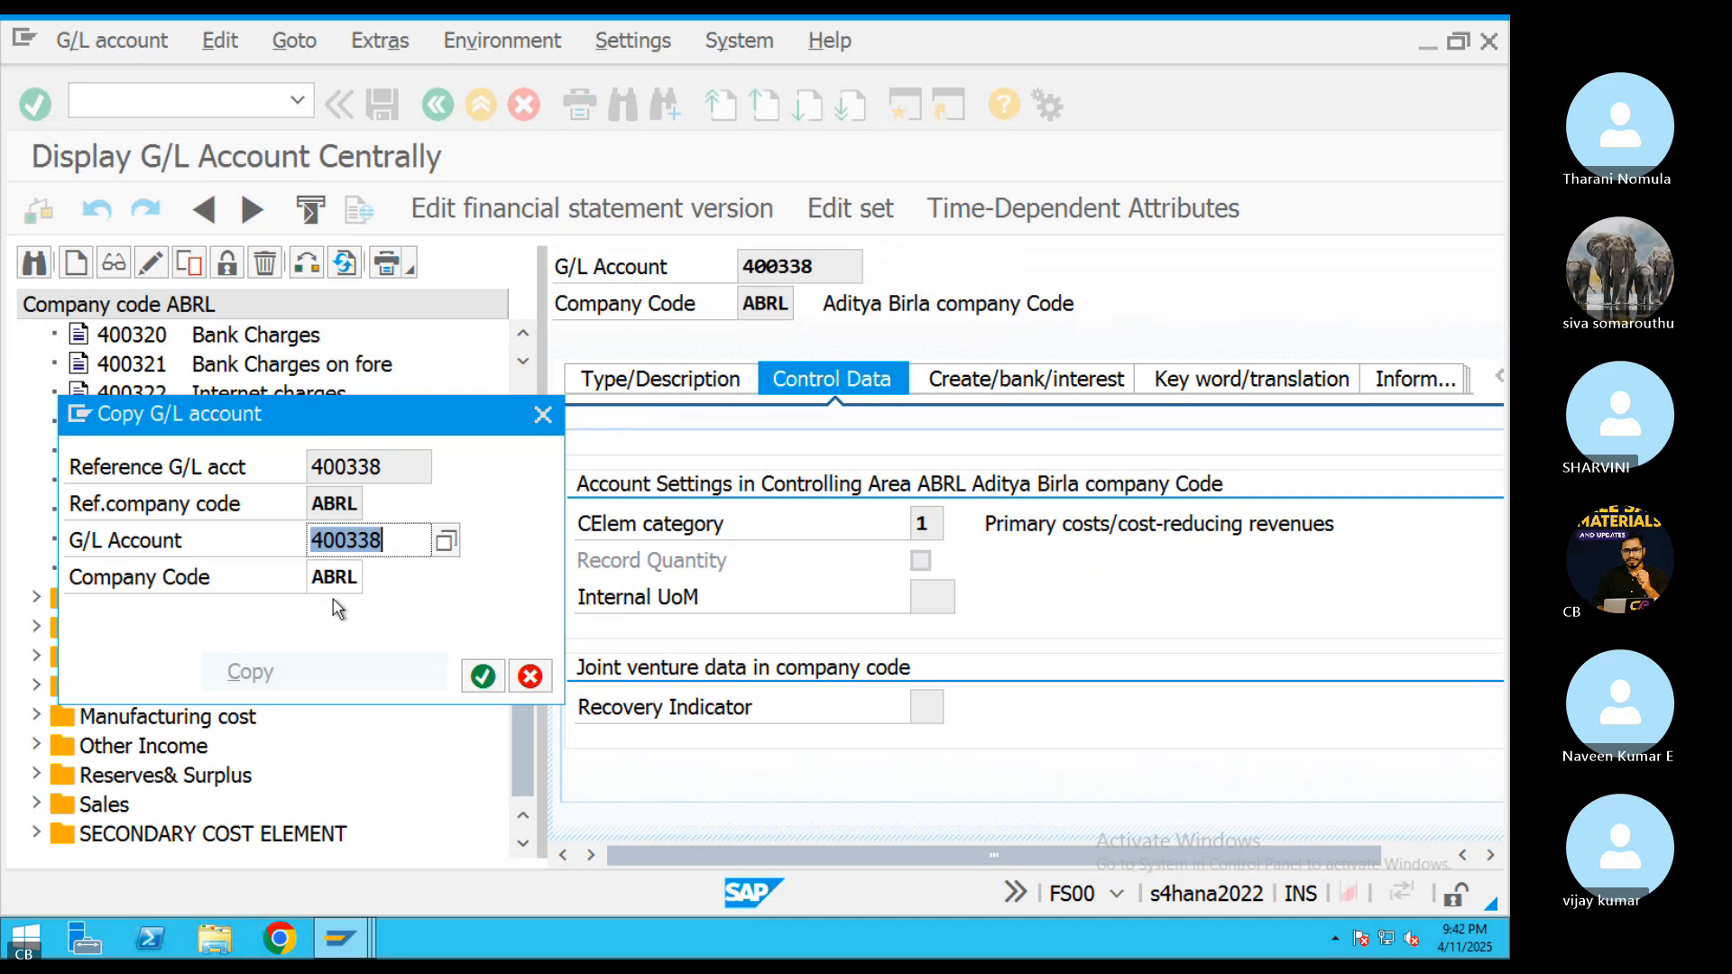
left_click(403, 546)
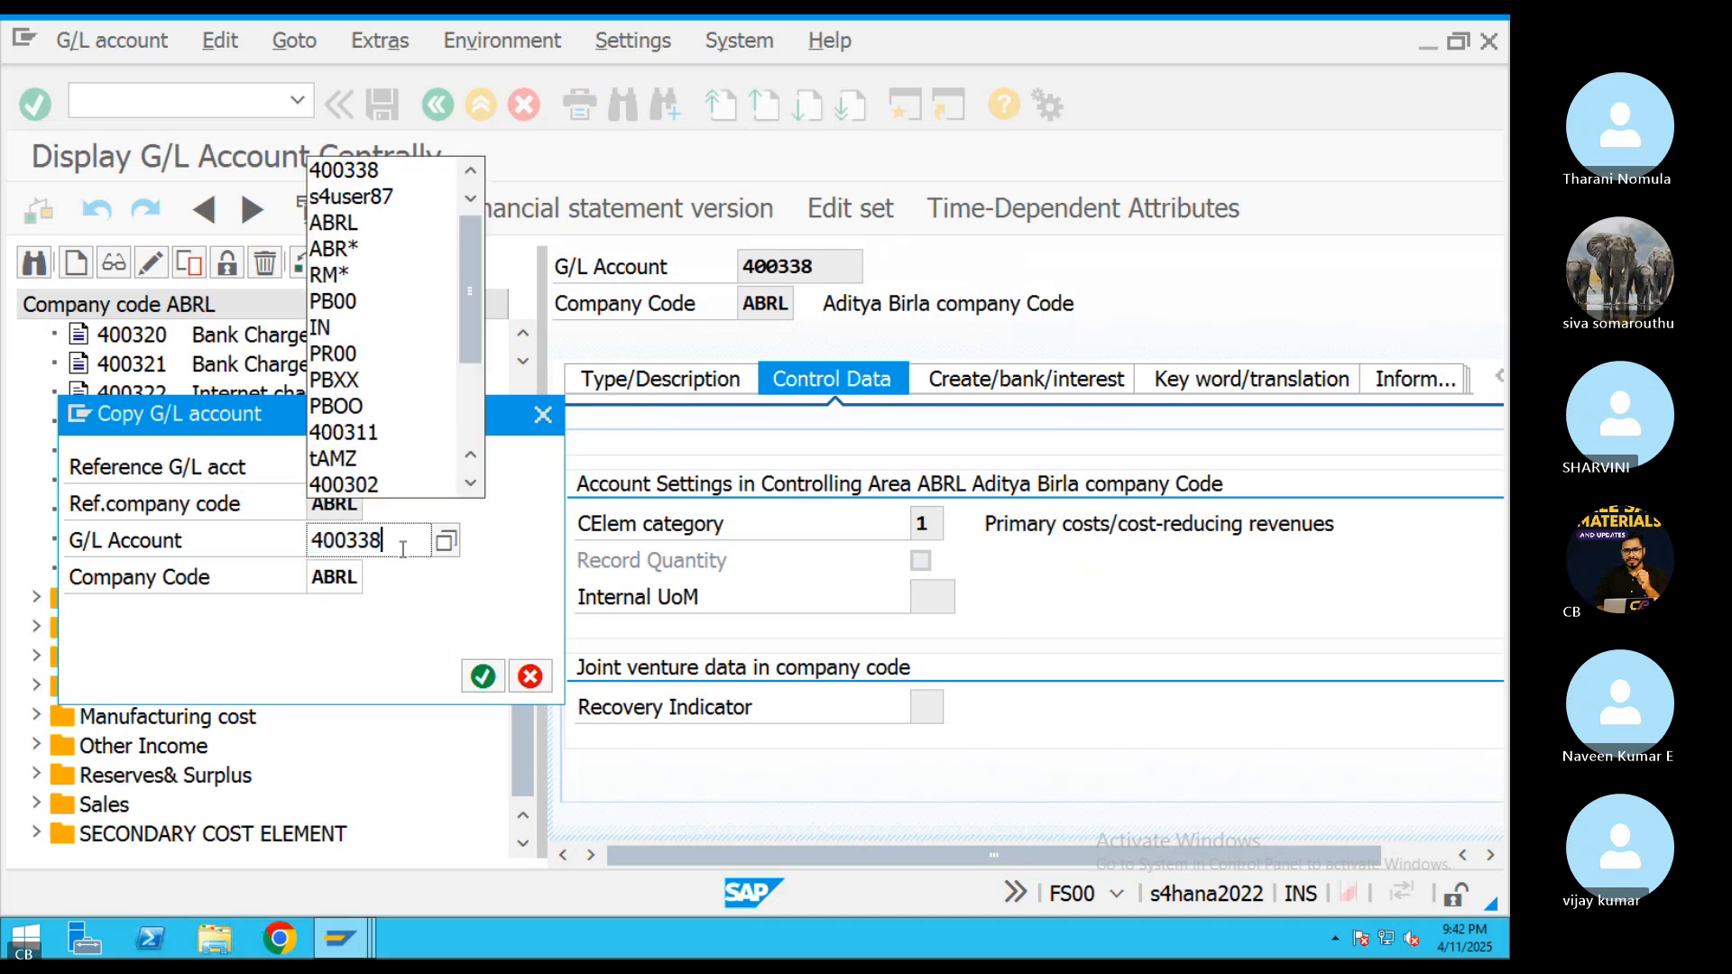
key("BackSpace")
type("9")
key("Return")
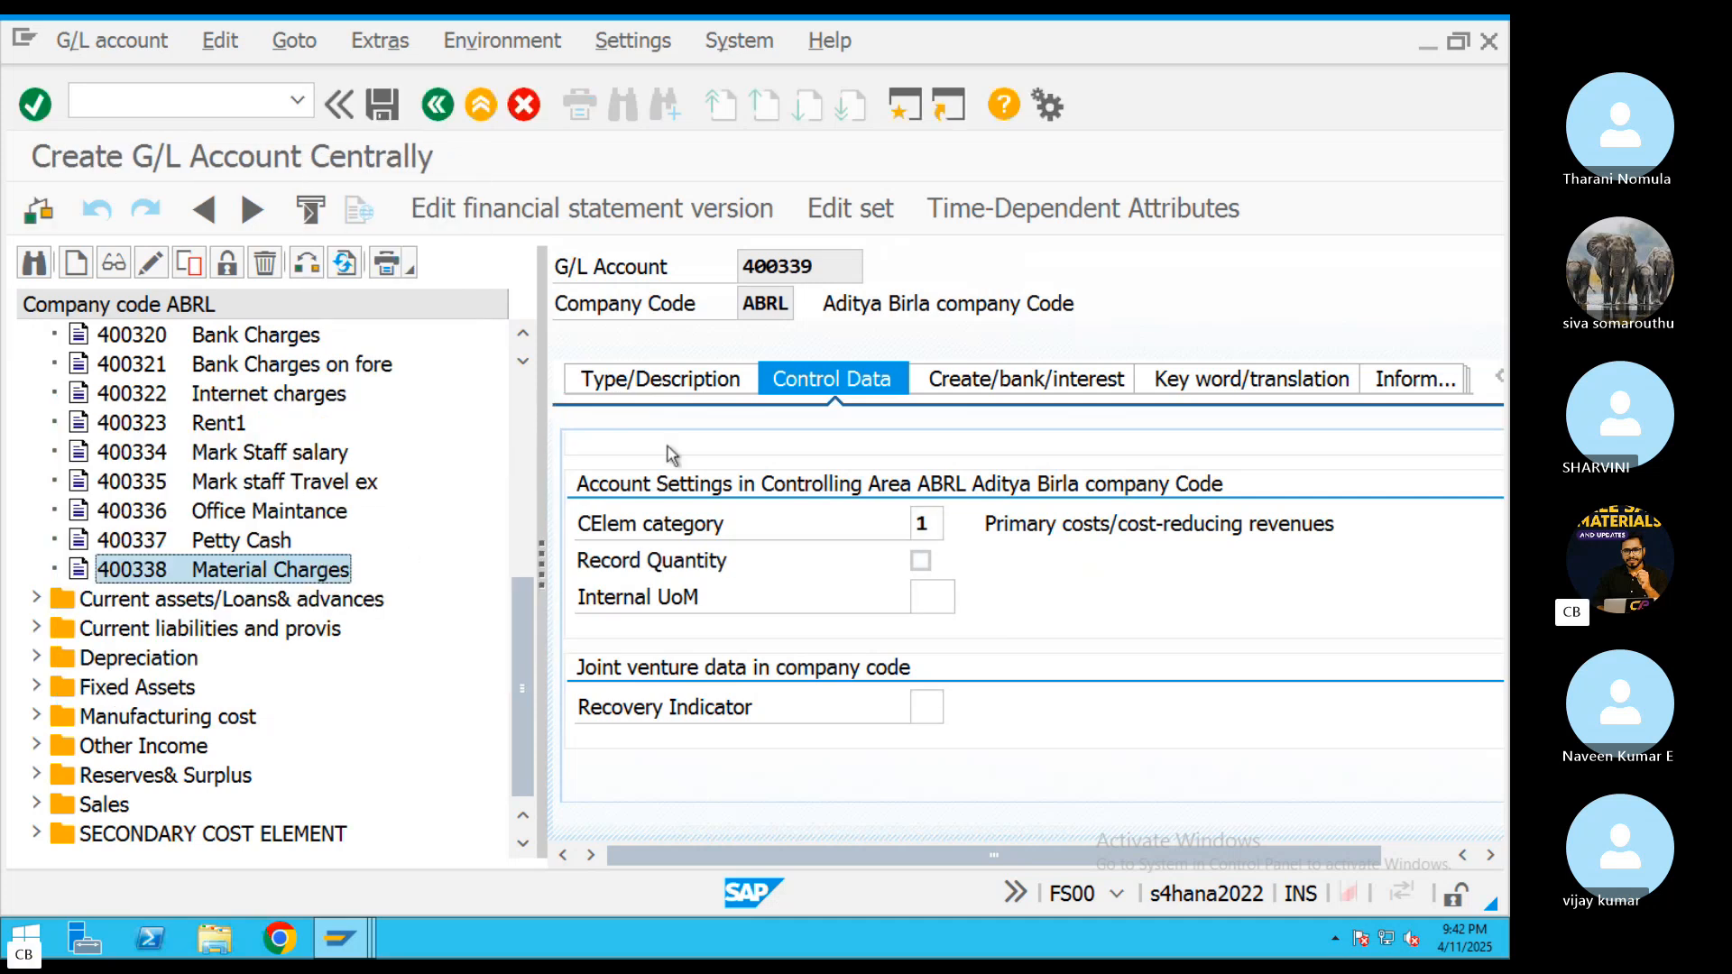
Replace the short text of account 400339 with Labour Charges
left_click(661, 378)
left_click_drag(1105, 637, 878, 641)
left_click(878, 640)
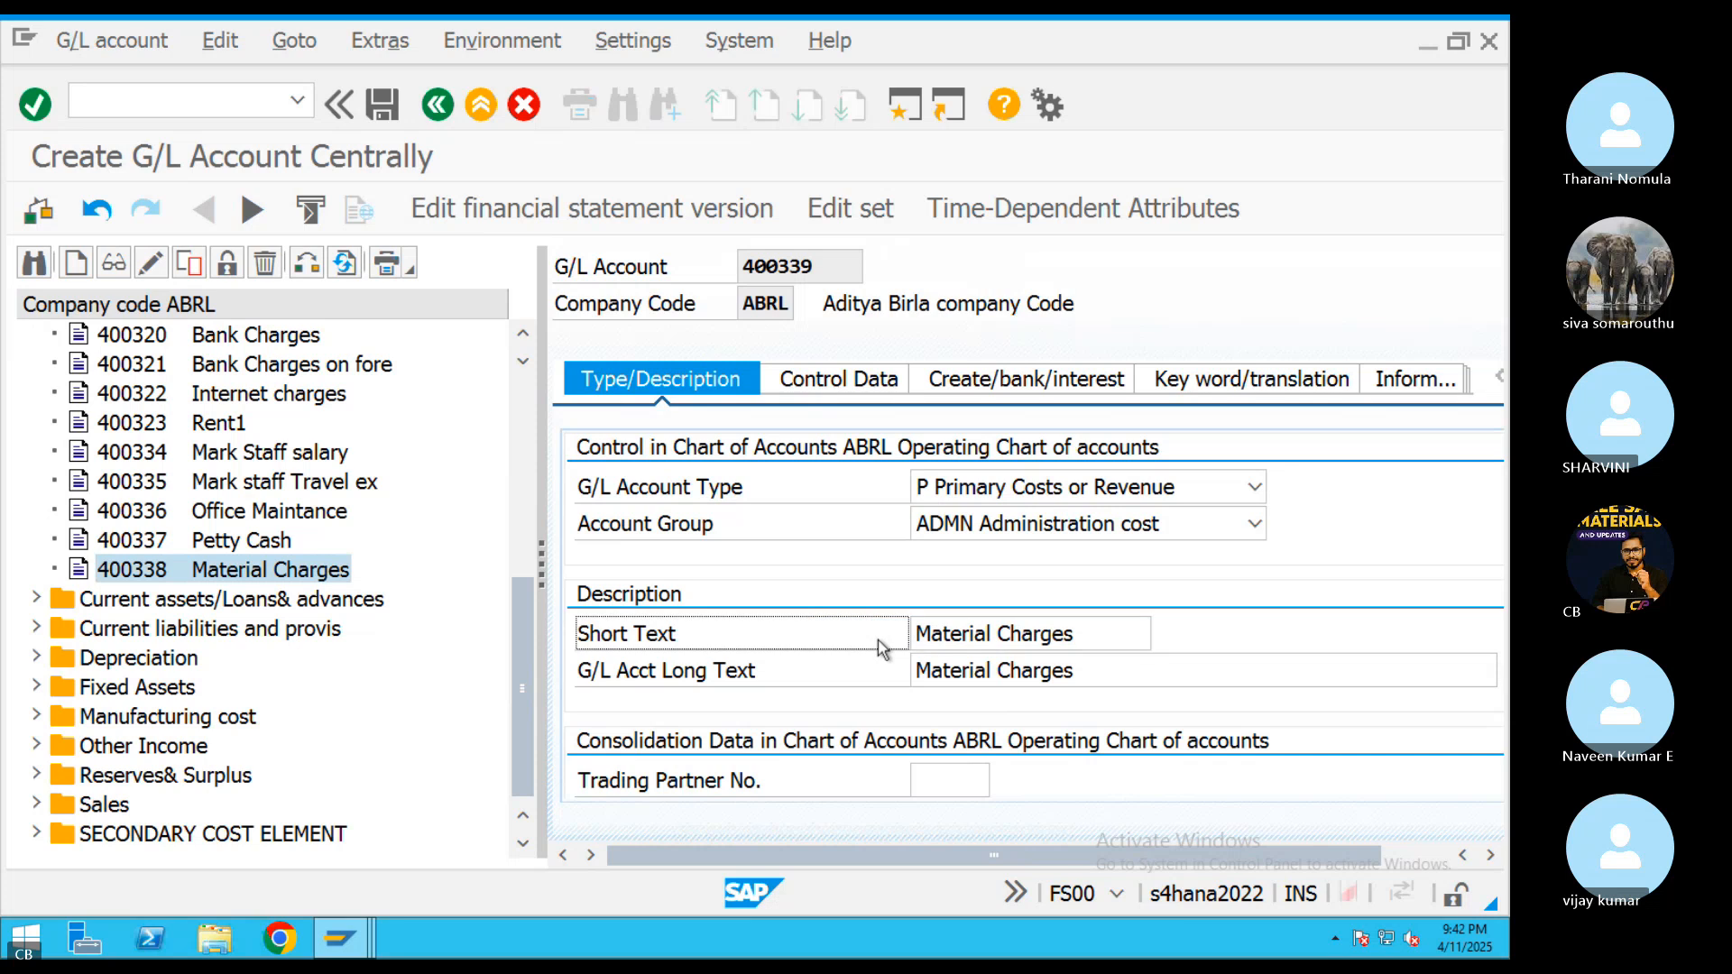
left_click(1079, 637)
left_click_drag(989, 636, 912, 633)
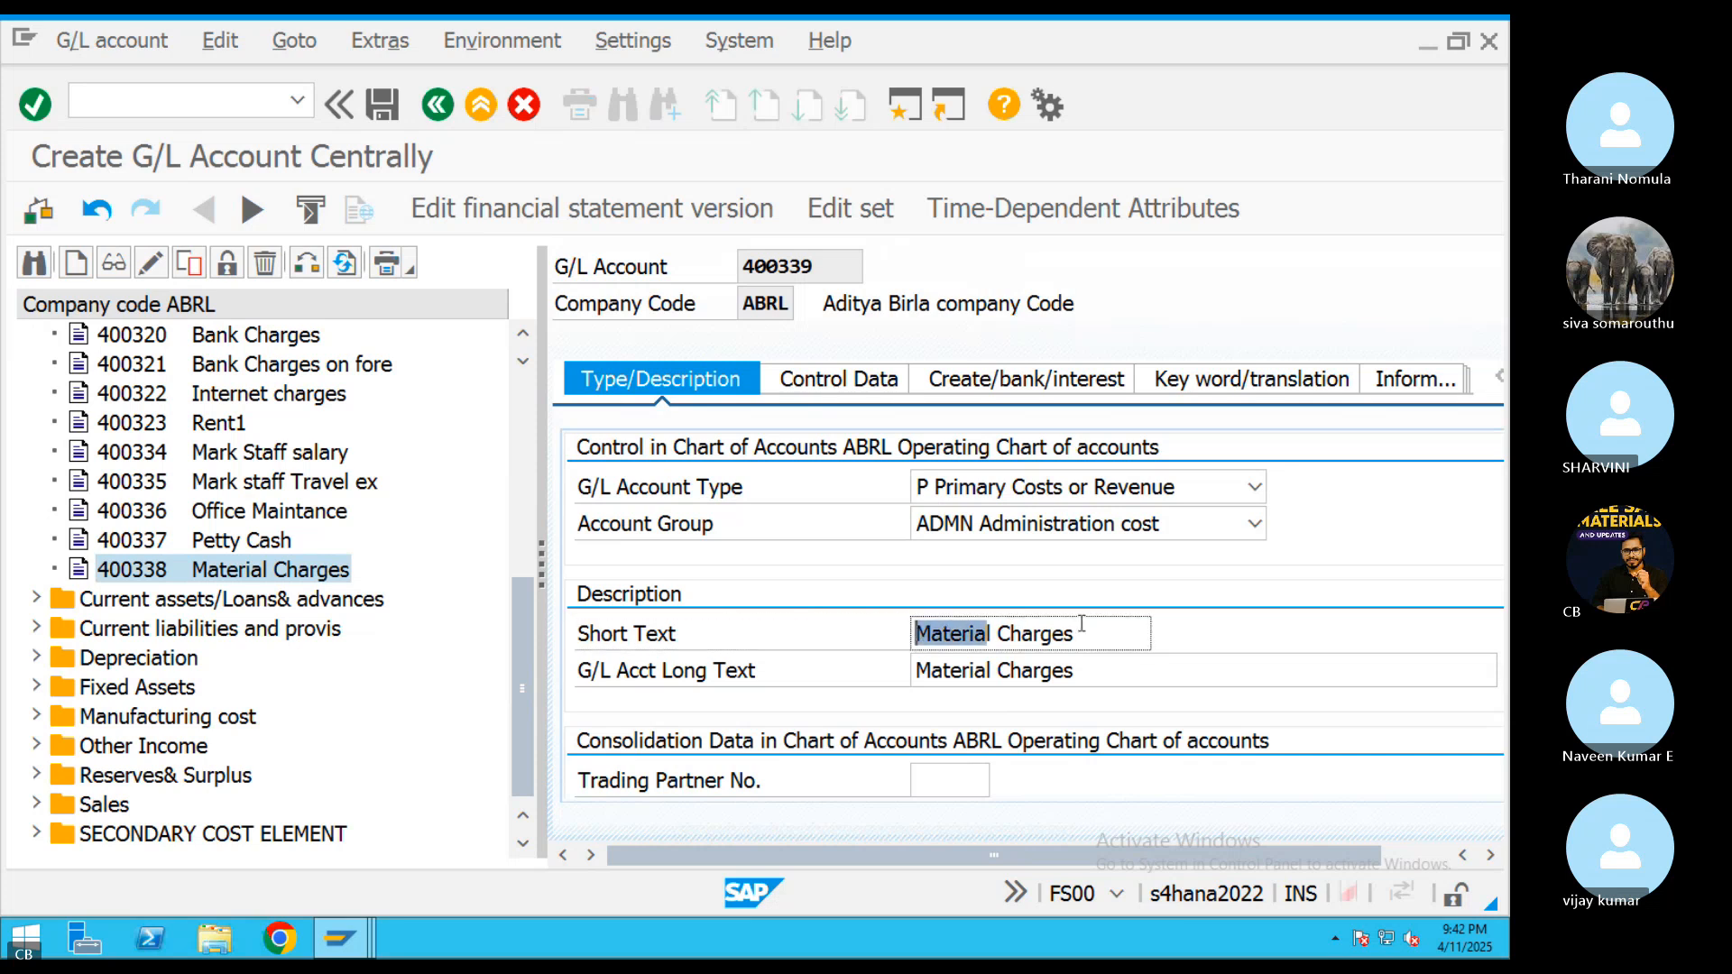
left_click(1090, 622)
key("BackSpace")
key("BackSpace")
key("BackSpace")
key("BackSpace")
key("BackSpace")
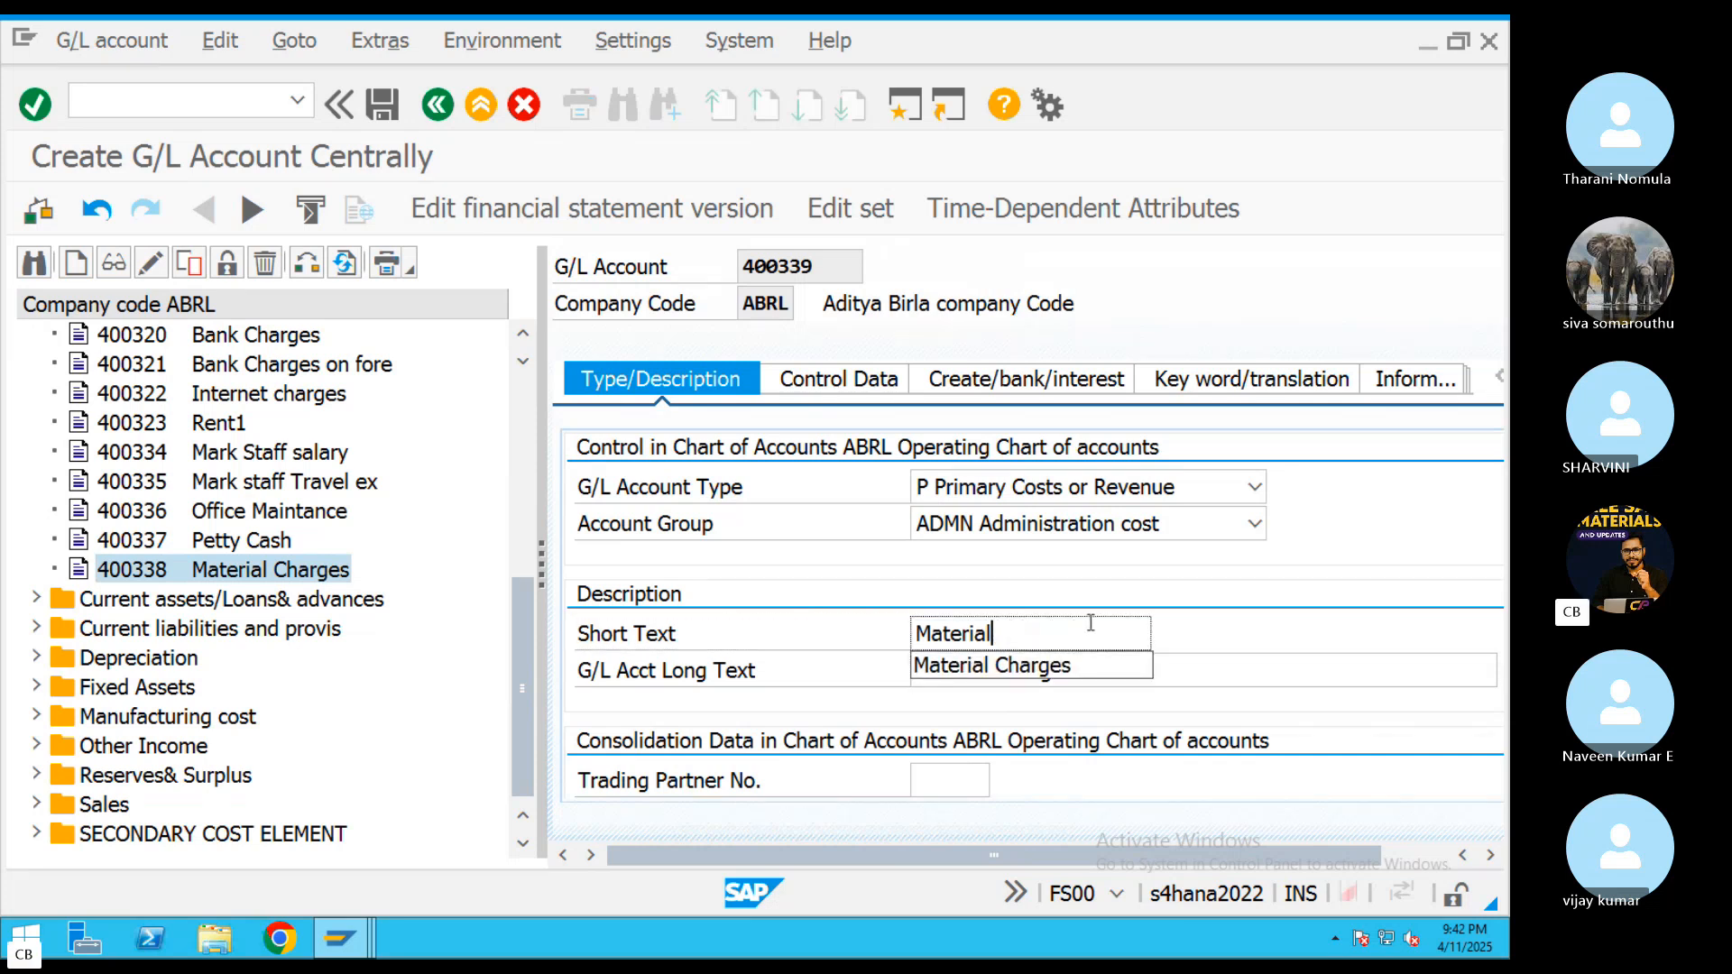
key("BackSpace")
key("BackSpace")
key("BackSpace")
key("BackSpace")
type("Labu")
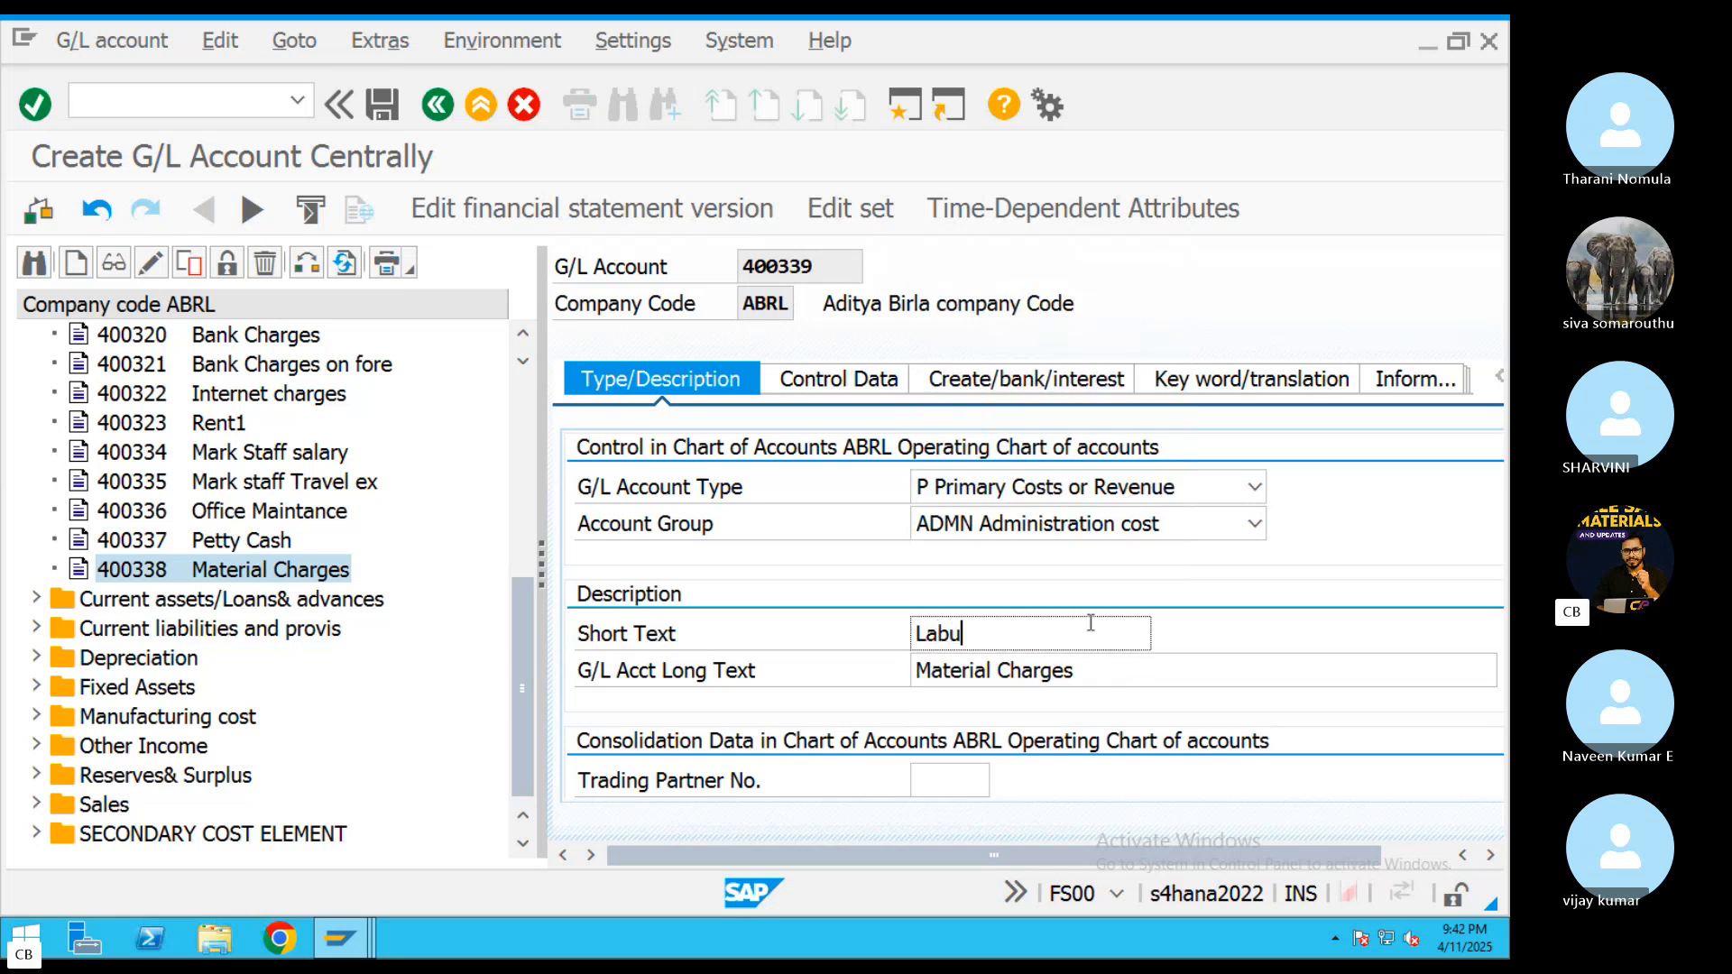
key("BackSpace")
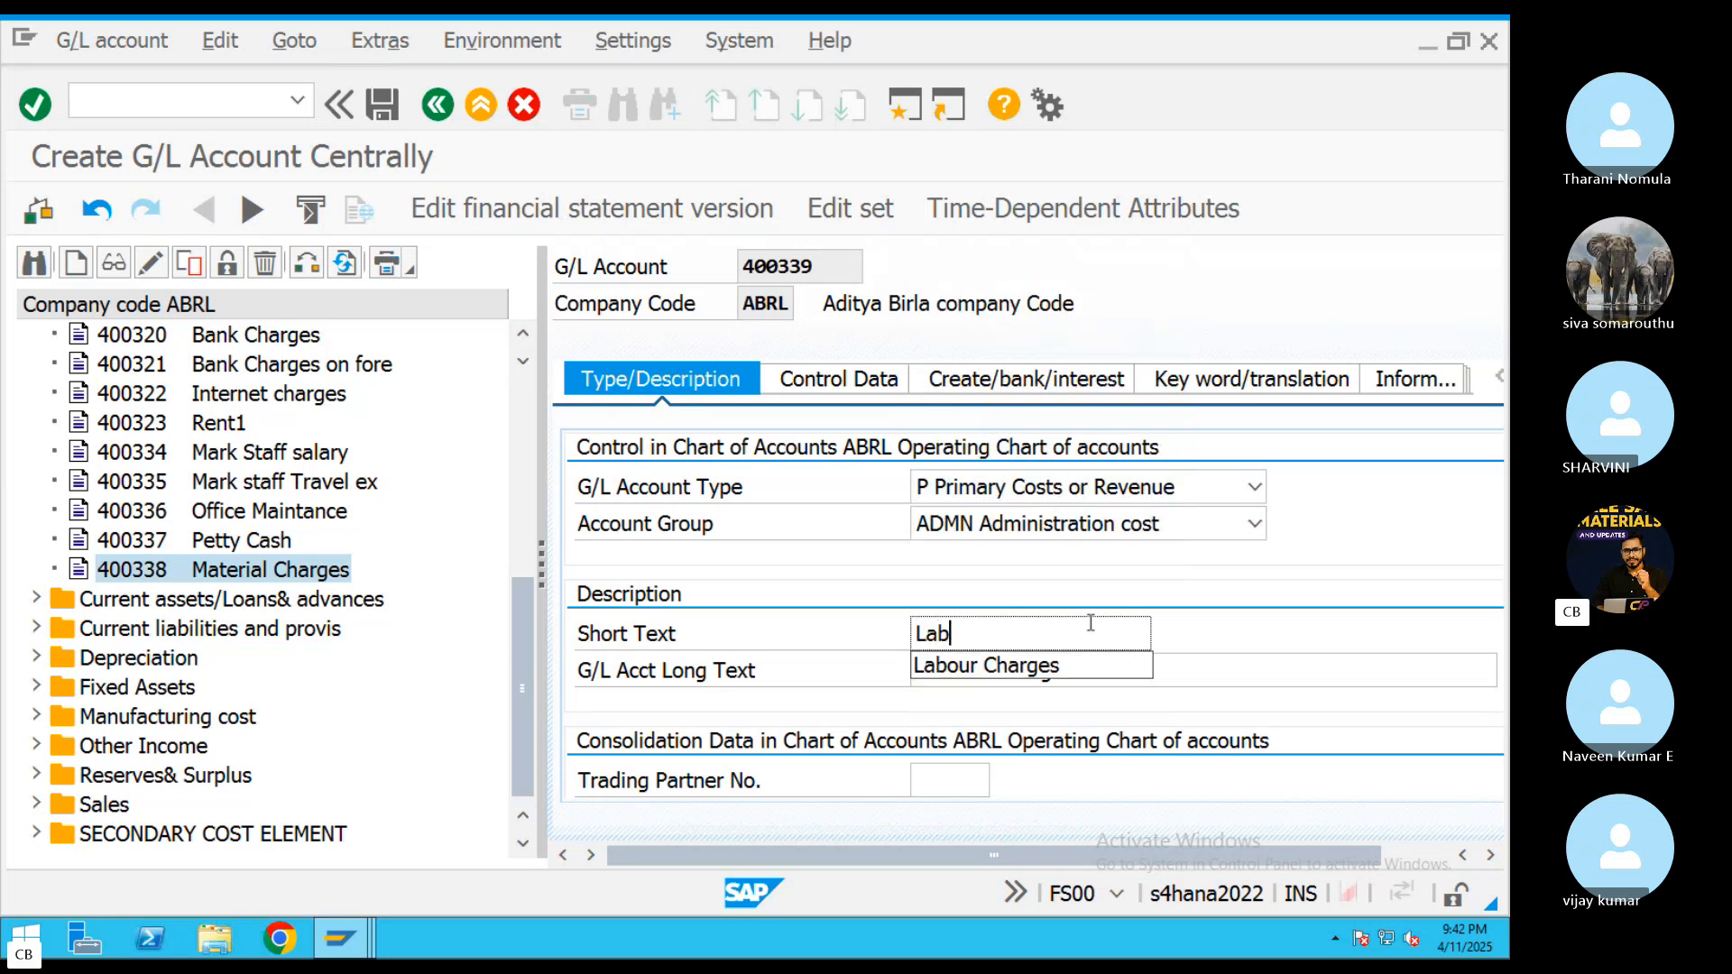
type("our Charges")
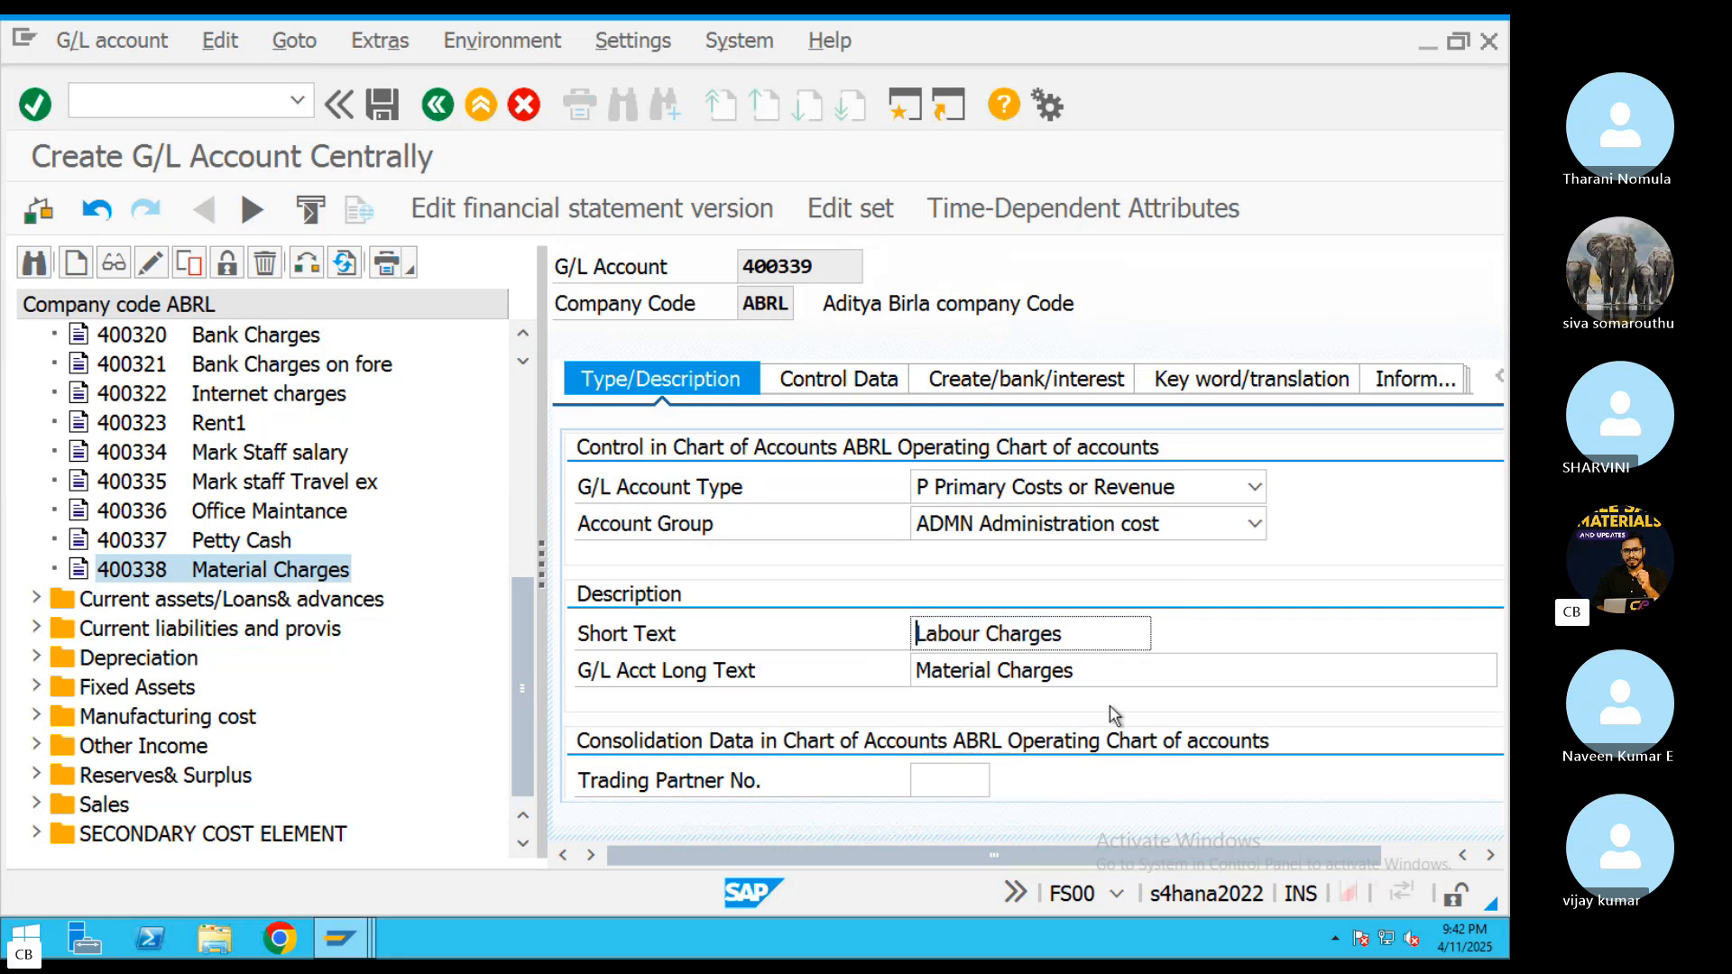
Set the long text of account 400339 to Labour Charges as well and save the account
left_click_drag(1096, 672, 856, 664)
type("Labour Charges")
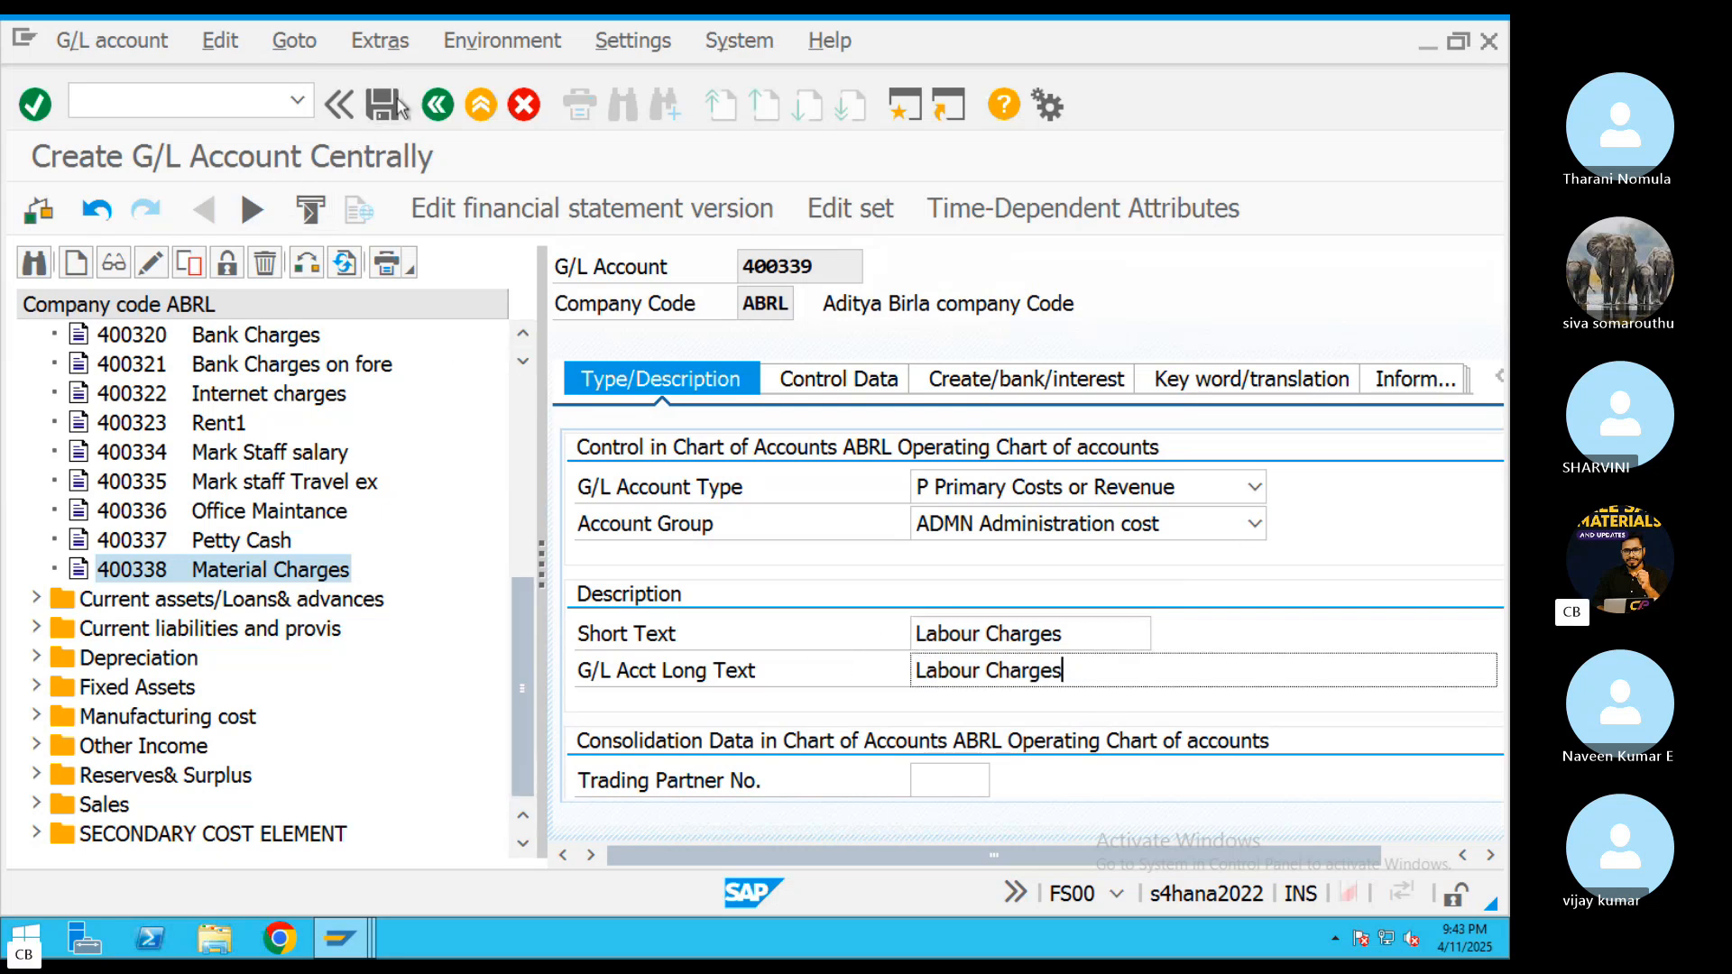
left_click(383, 105)
scroll(288, 613, "down", 3)
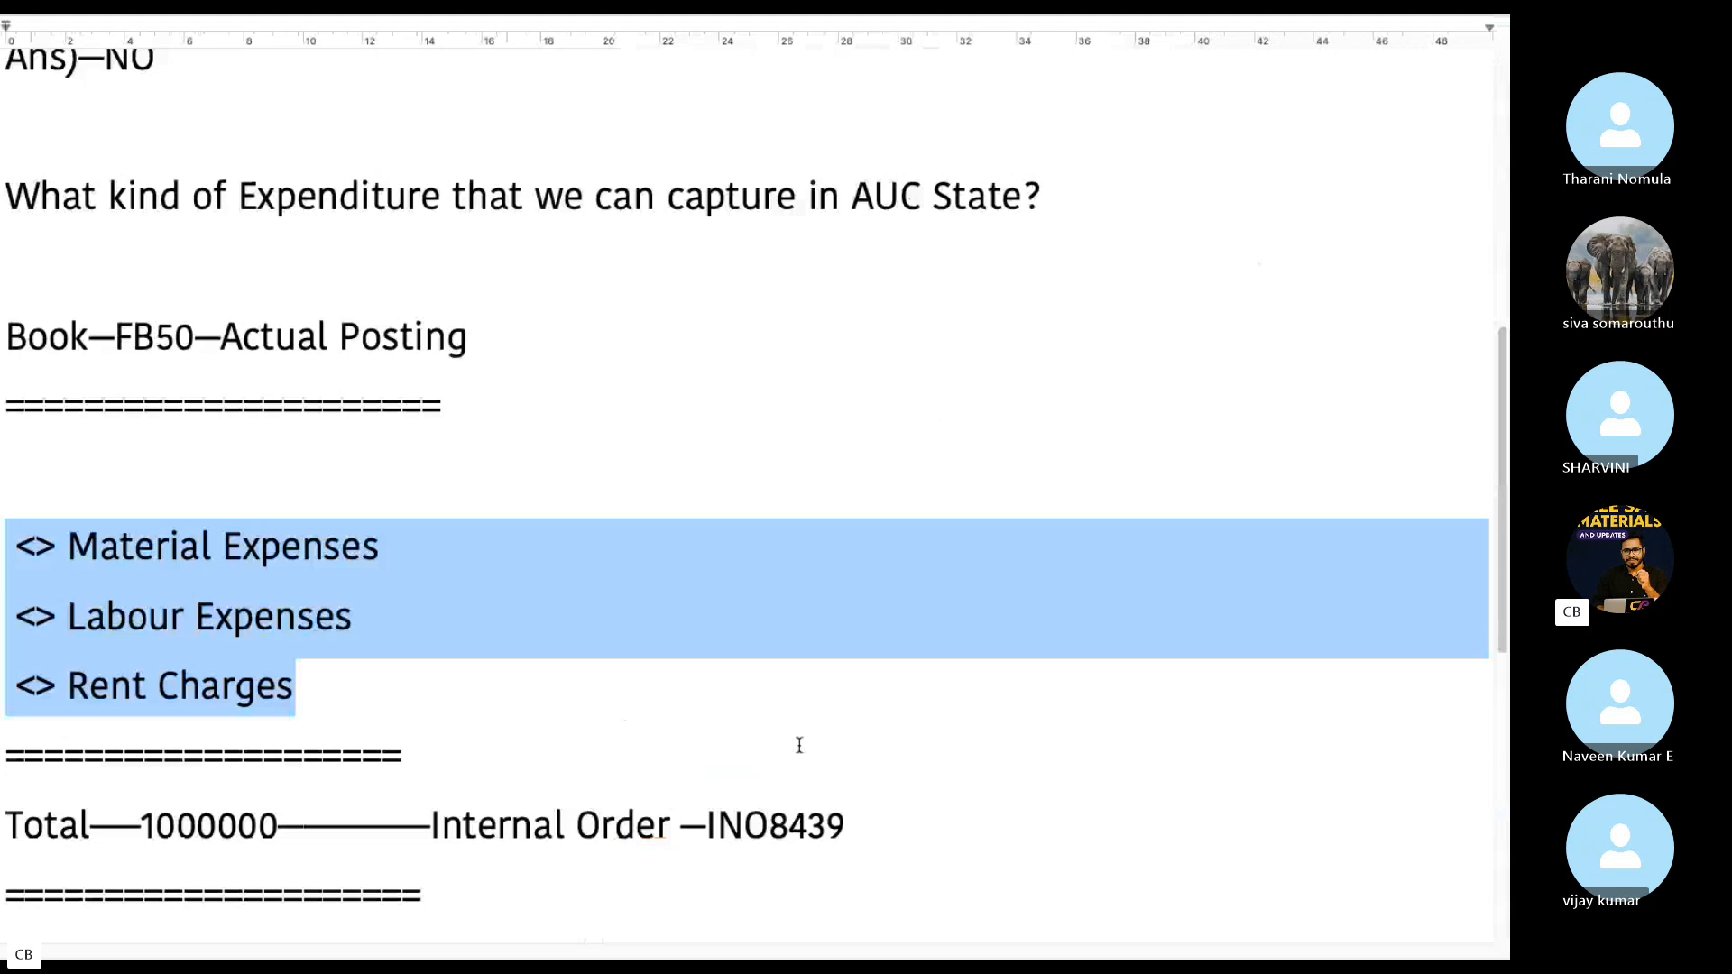
key("ctrl+Right")
Copy the Labour Charges account 400339 to a new G/L account 400340 in company code ABRL
right_click(279, 567)
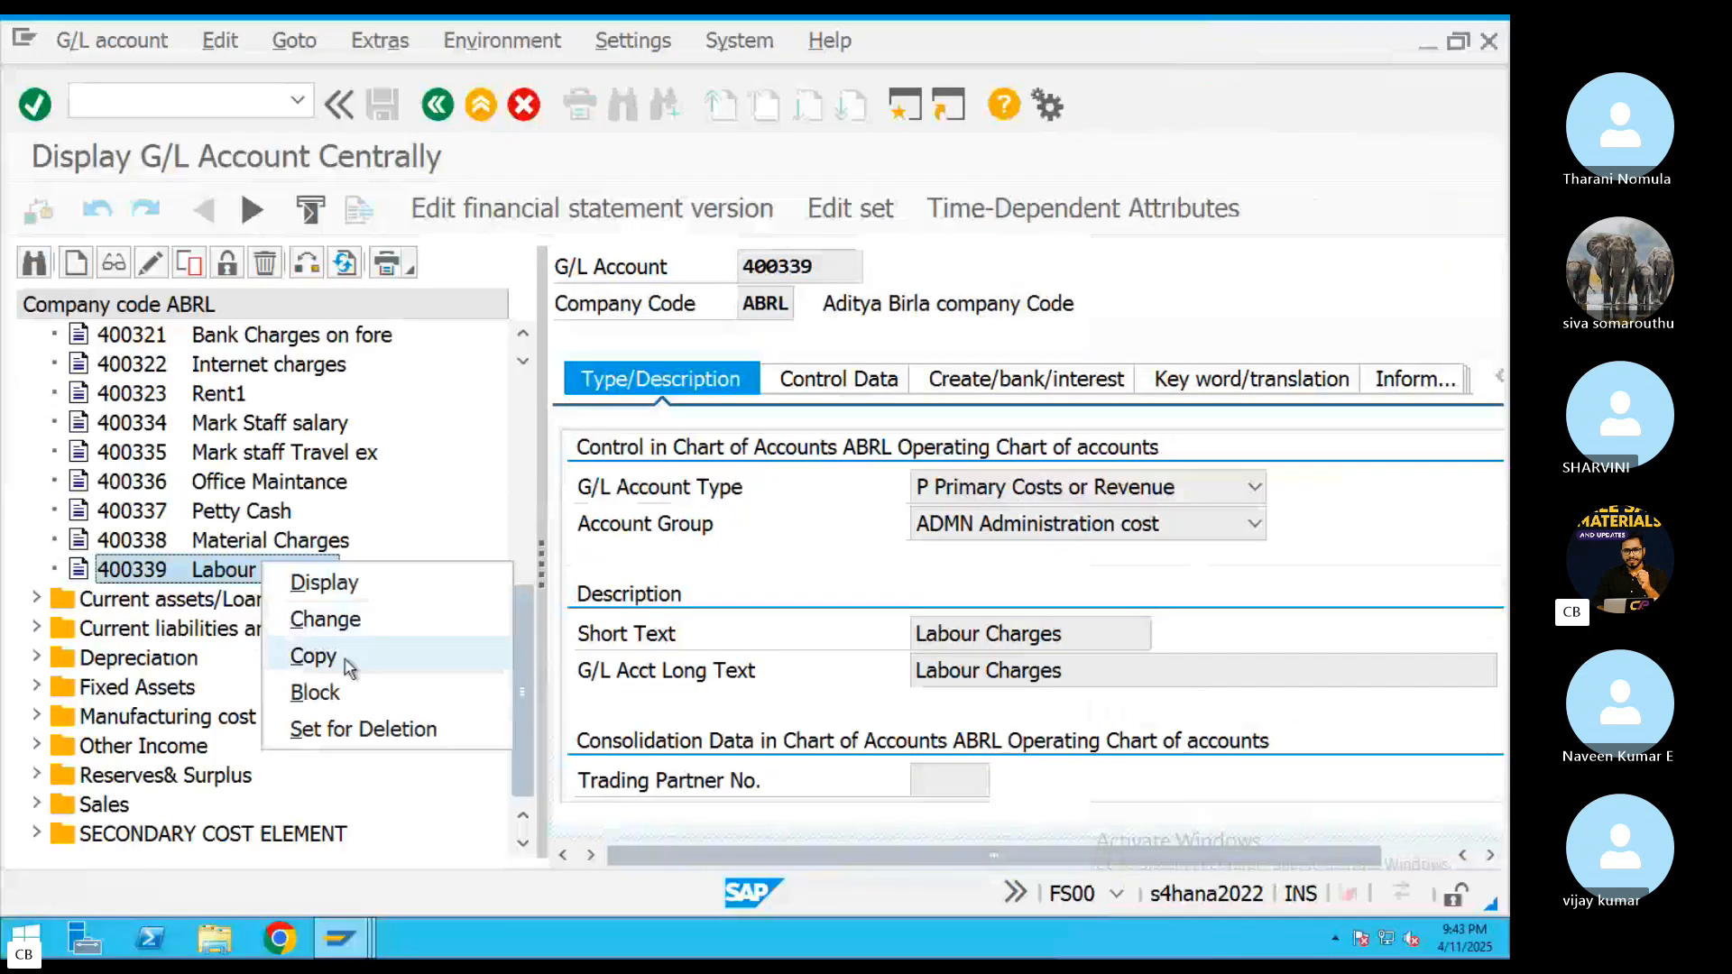
left_click(349, 662)
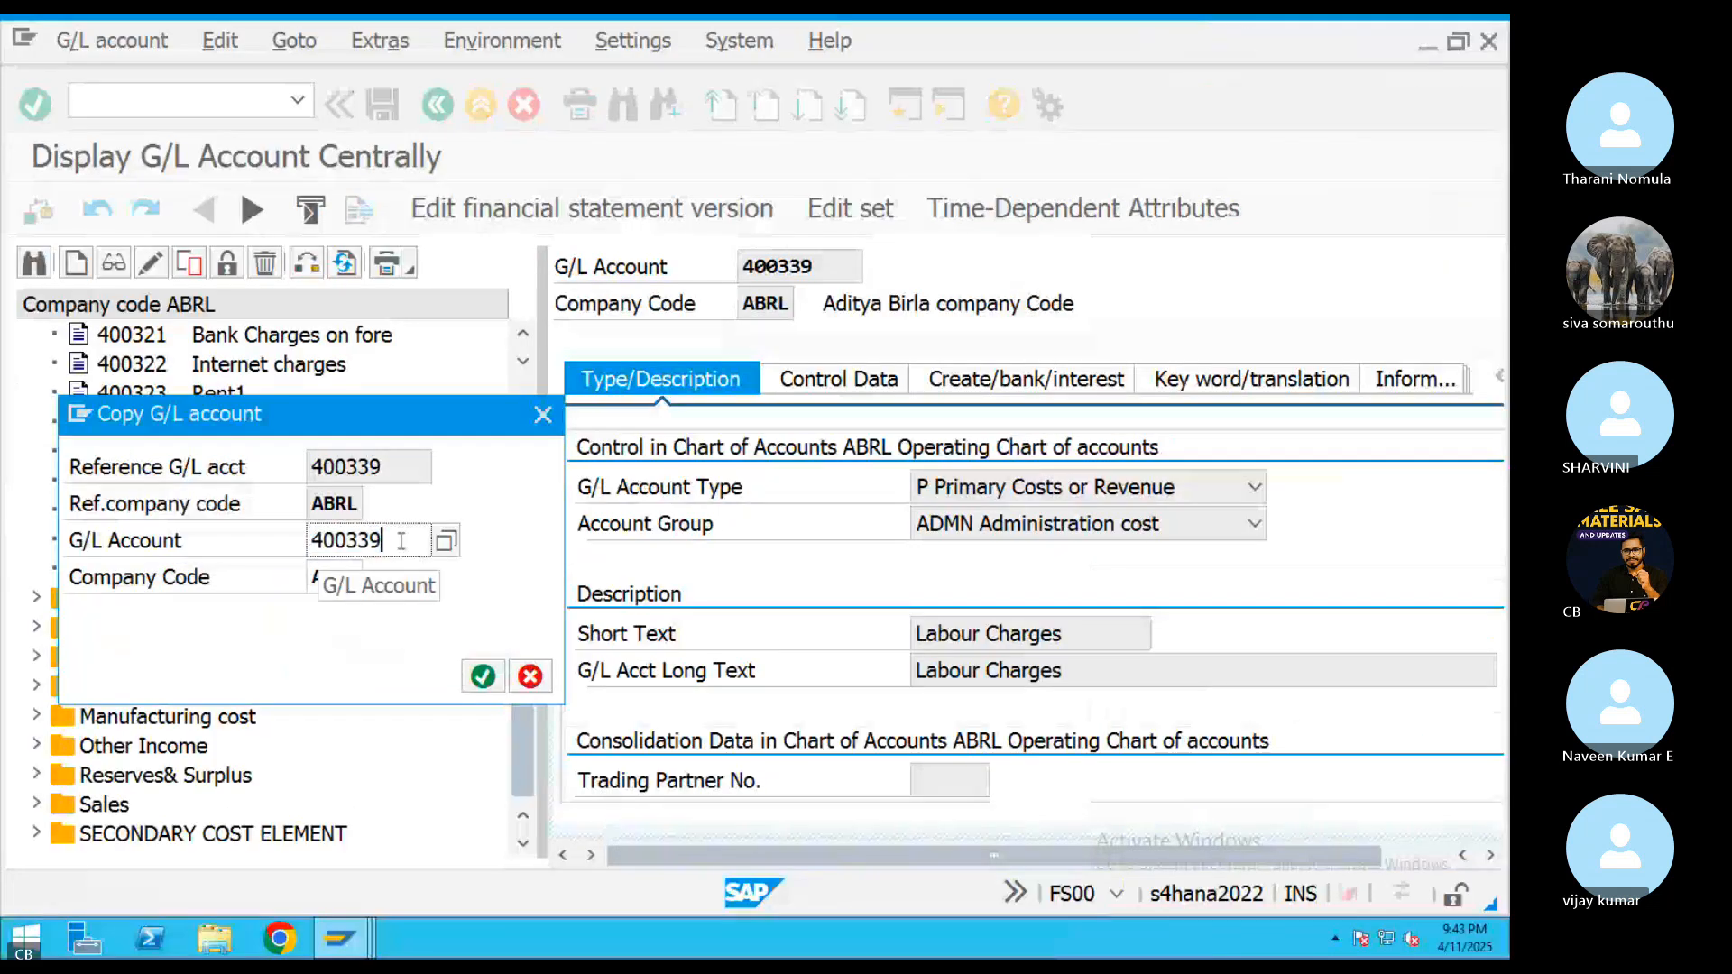
key("BackSpace")
key("BackSpace")
type("40")
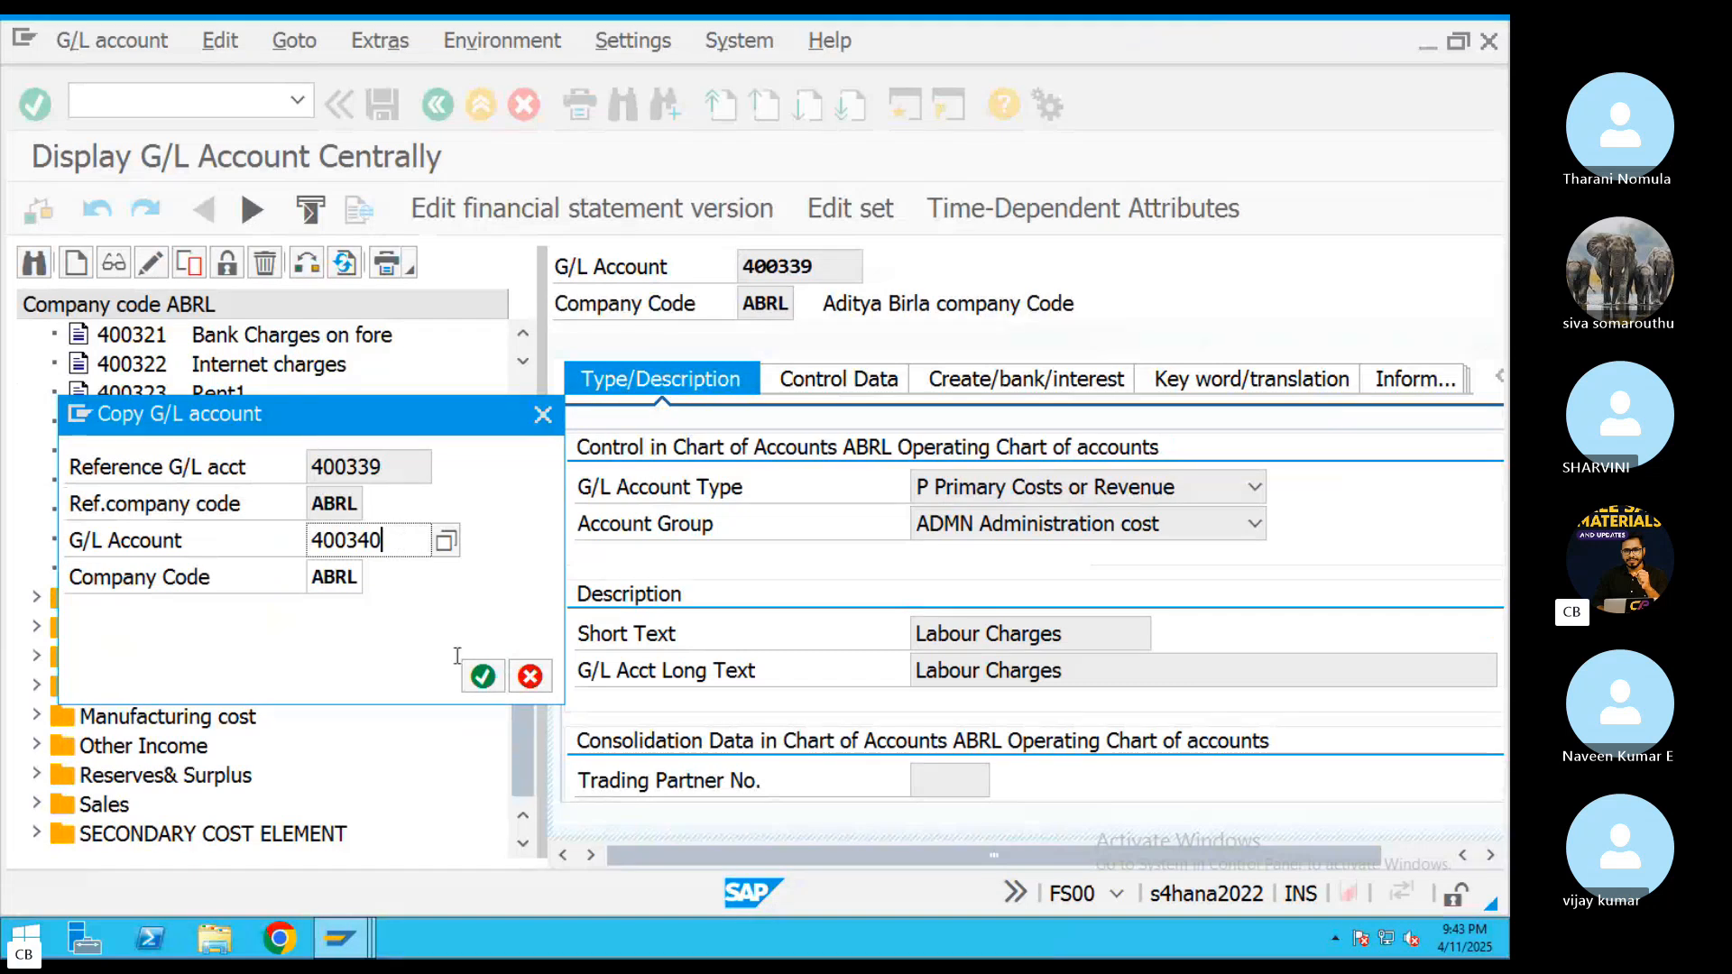
left_click(478, 677)
Set both the short text and the long text of account 400340 to Rent Expes and save the account
triple_click(986, 638)
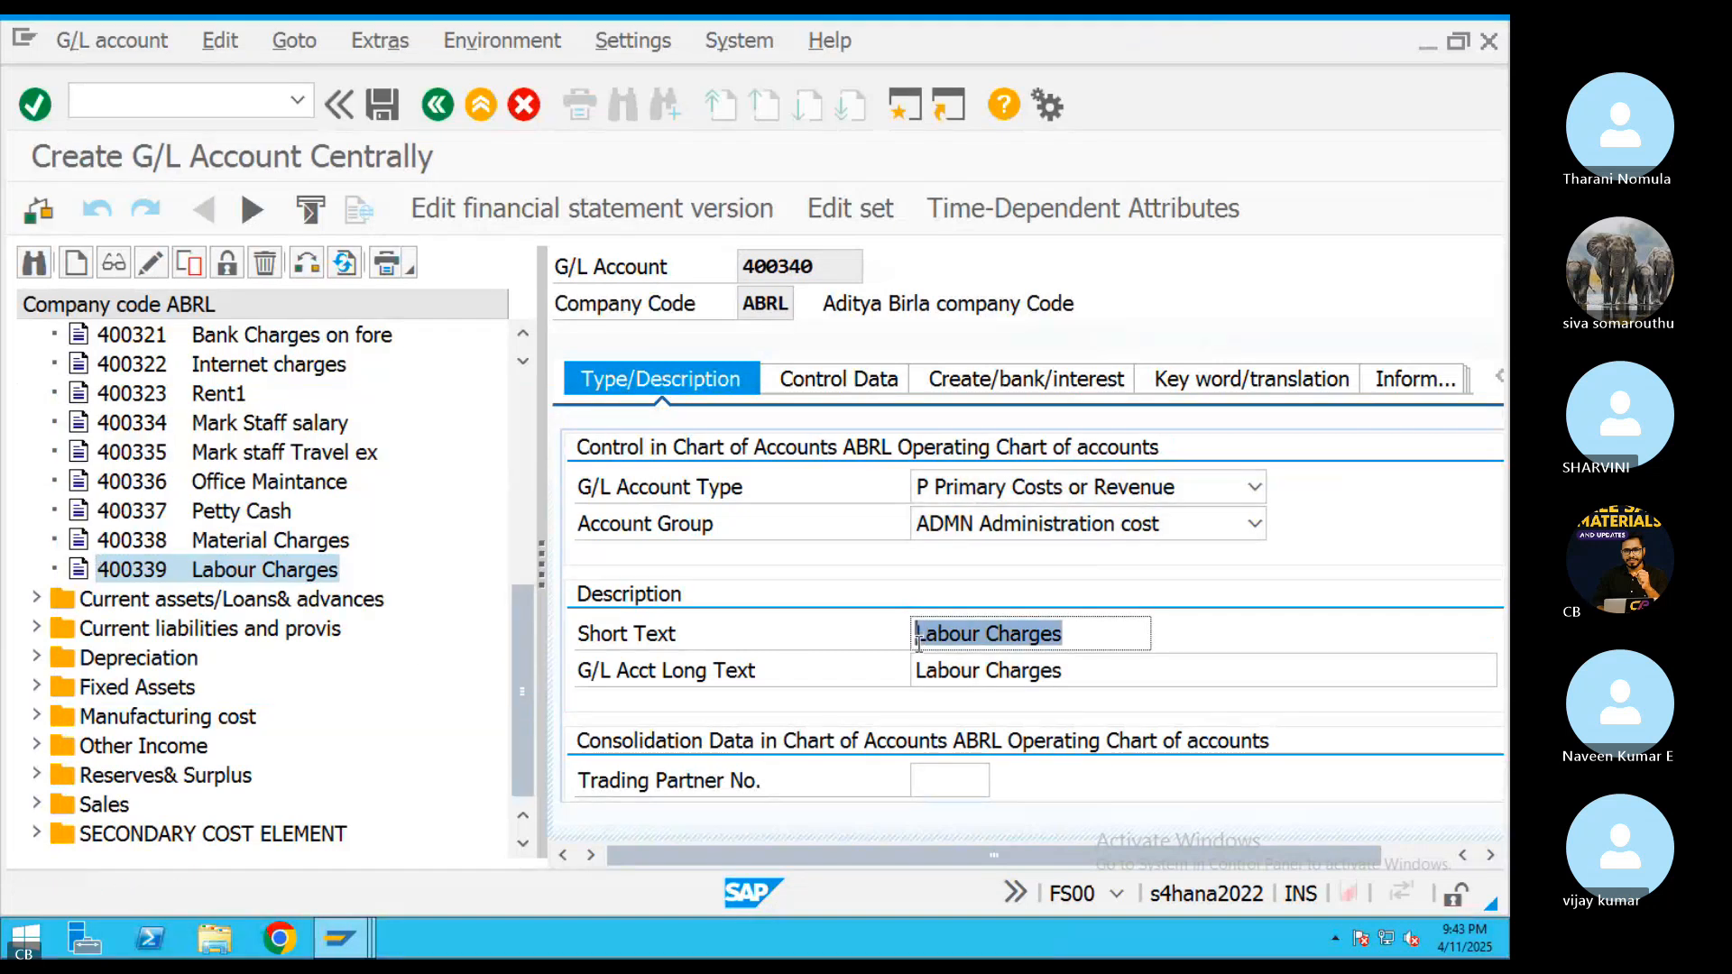
type("Rent Exp")
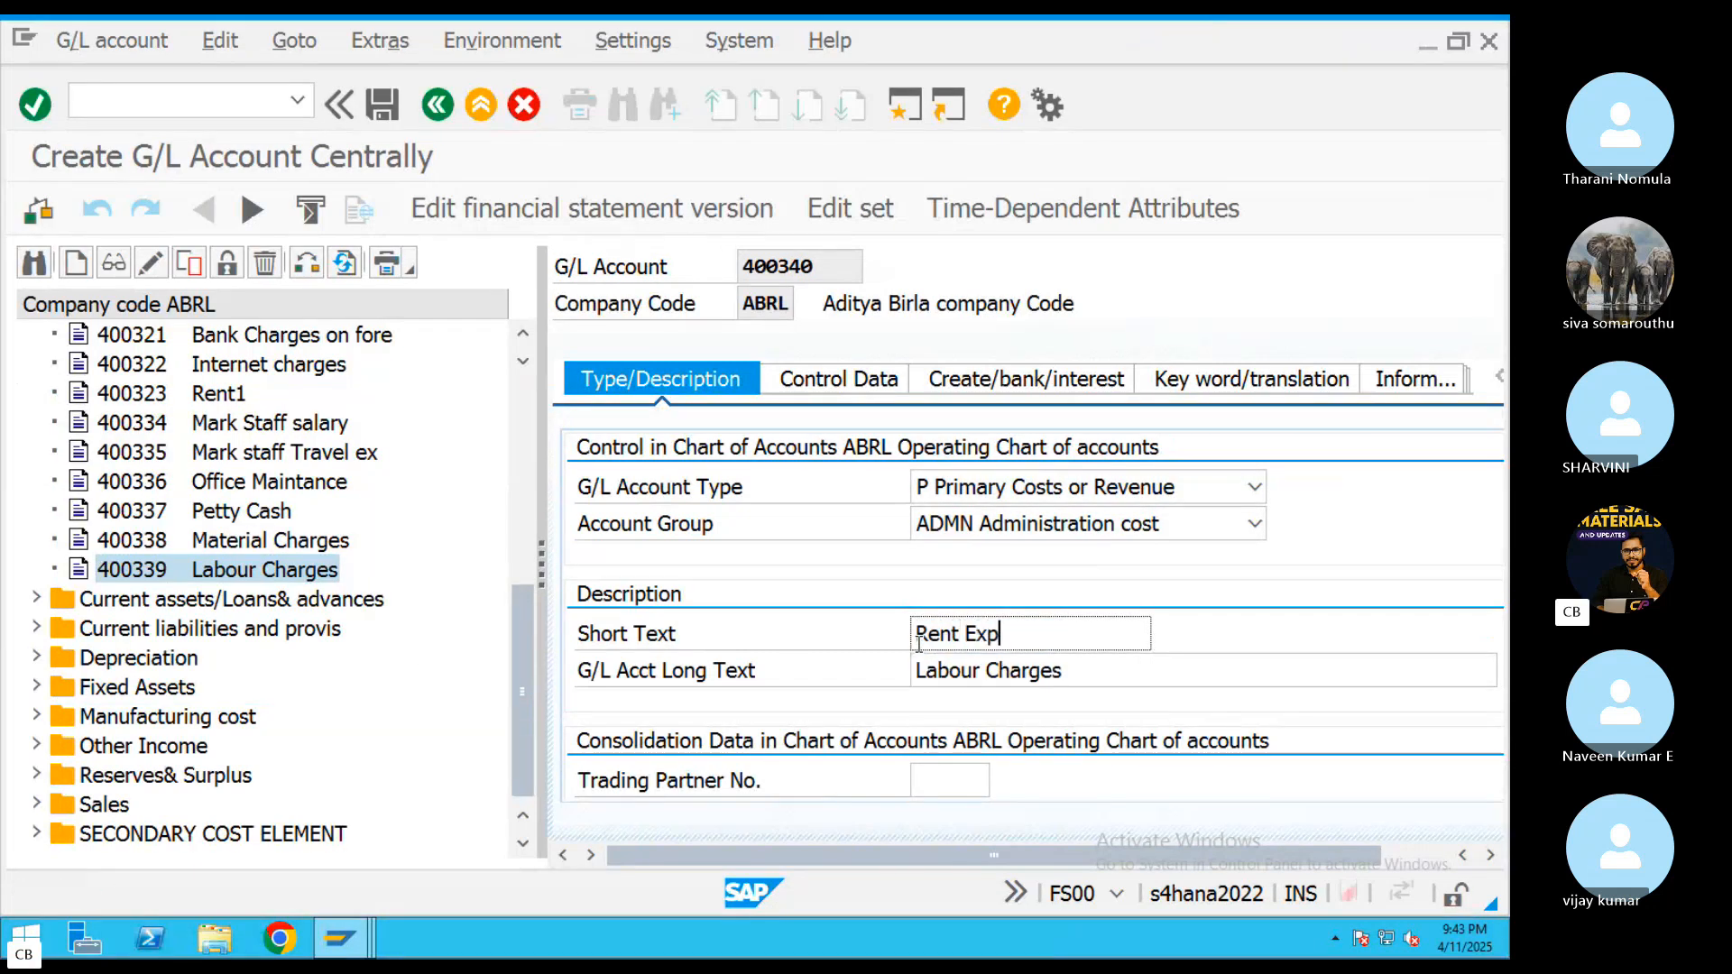
type("es")
left_click_drag(1069, 633, 855, 649)
key("ctrl+c")
left_click_drag(1118, 668, 788, 662)
key("ctrl+v")
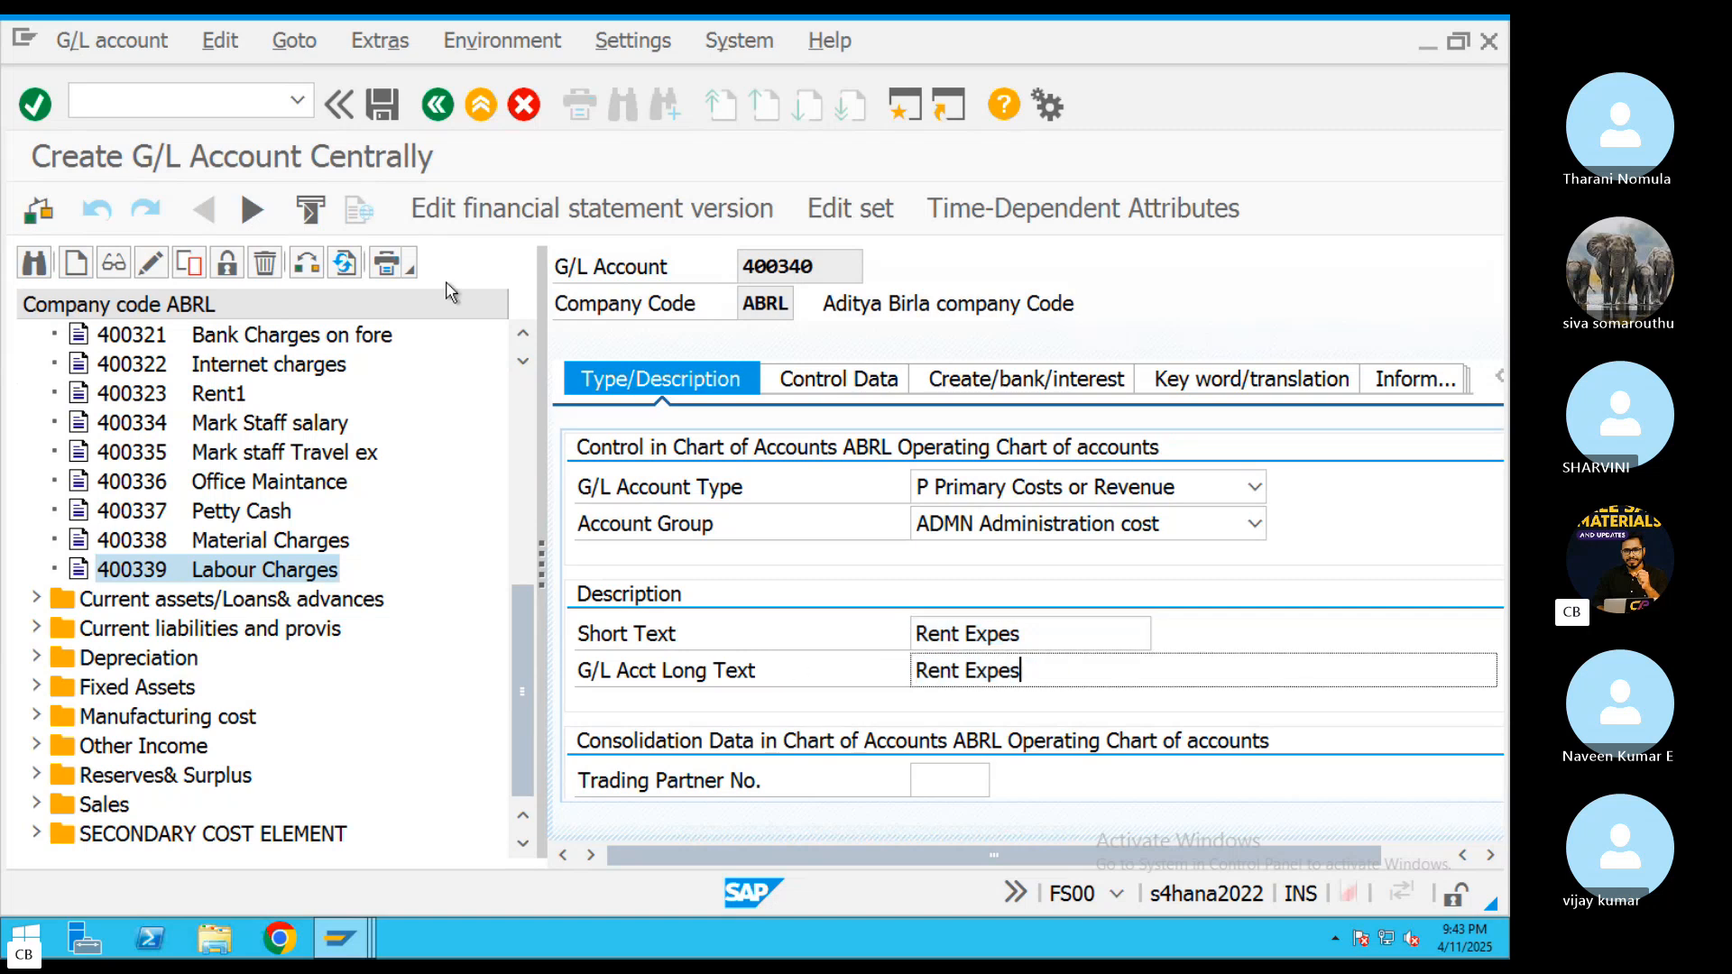
left_click(383, 105)
scroll(430, 570, "down", 3)
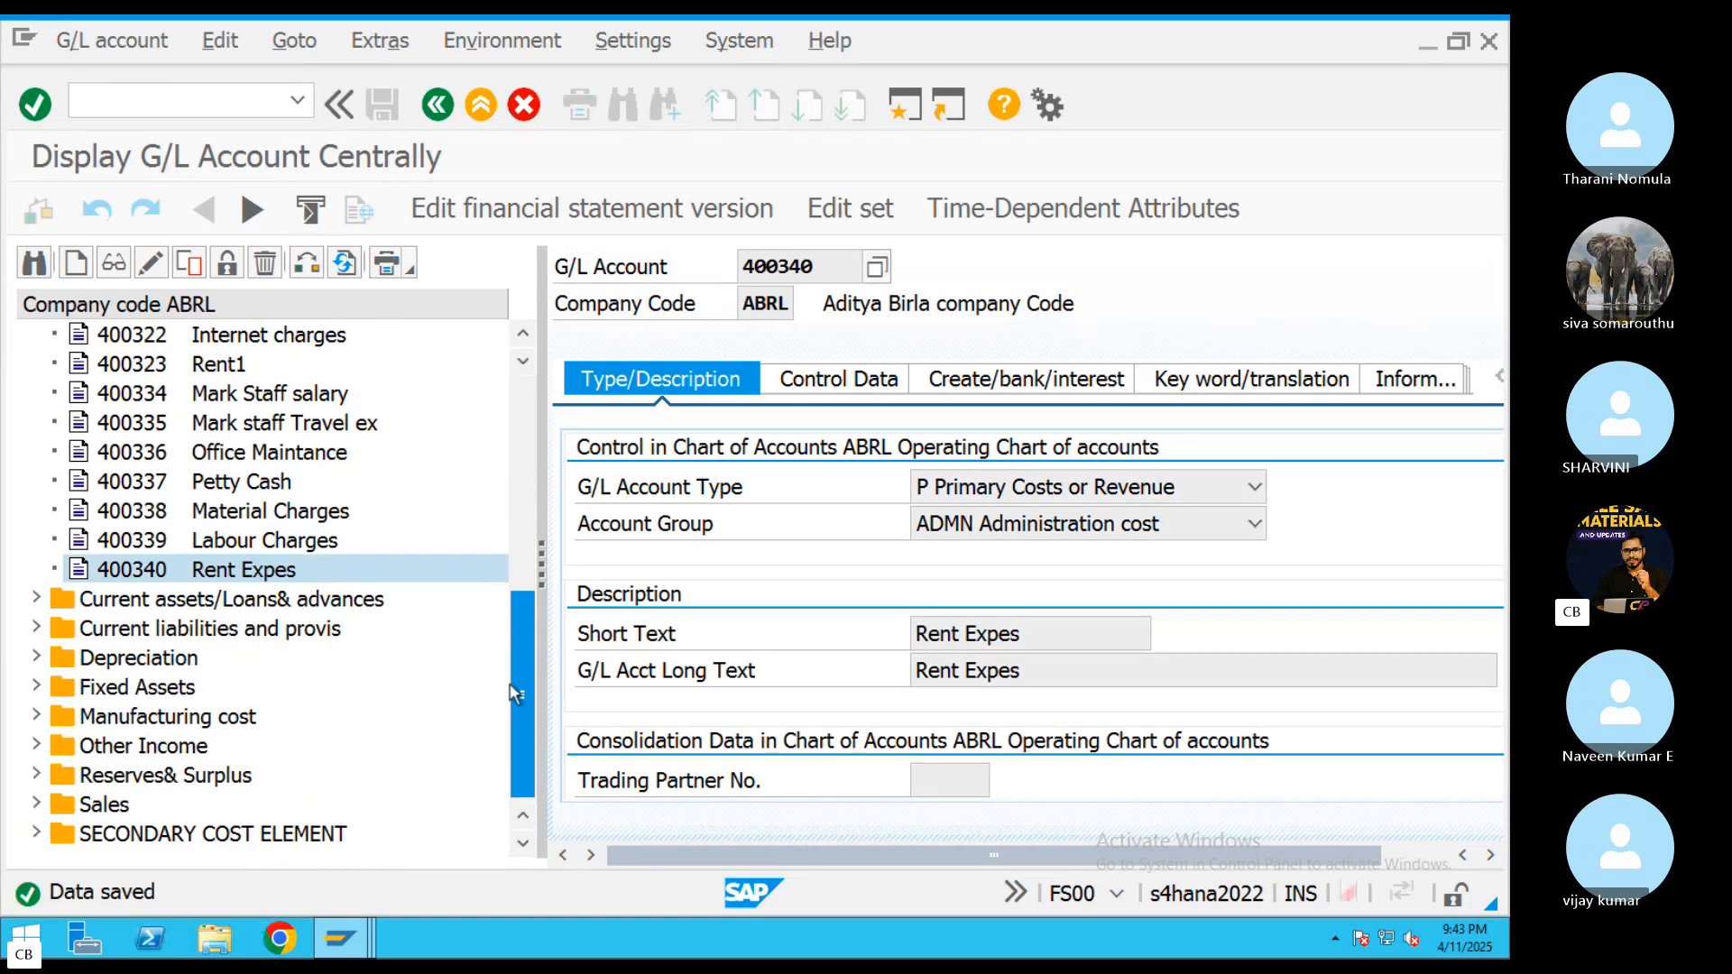
left_click(169, 515)
left_click(173, 571)
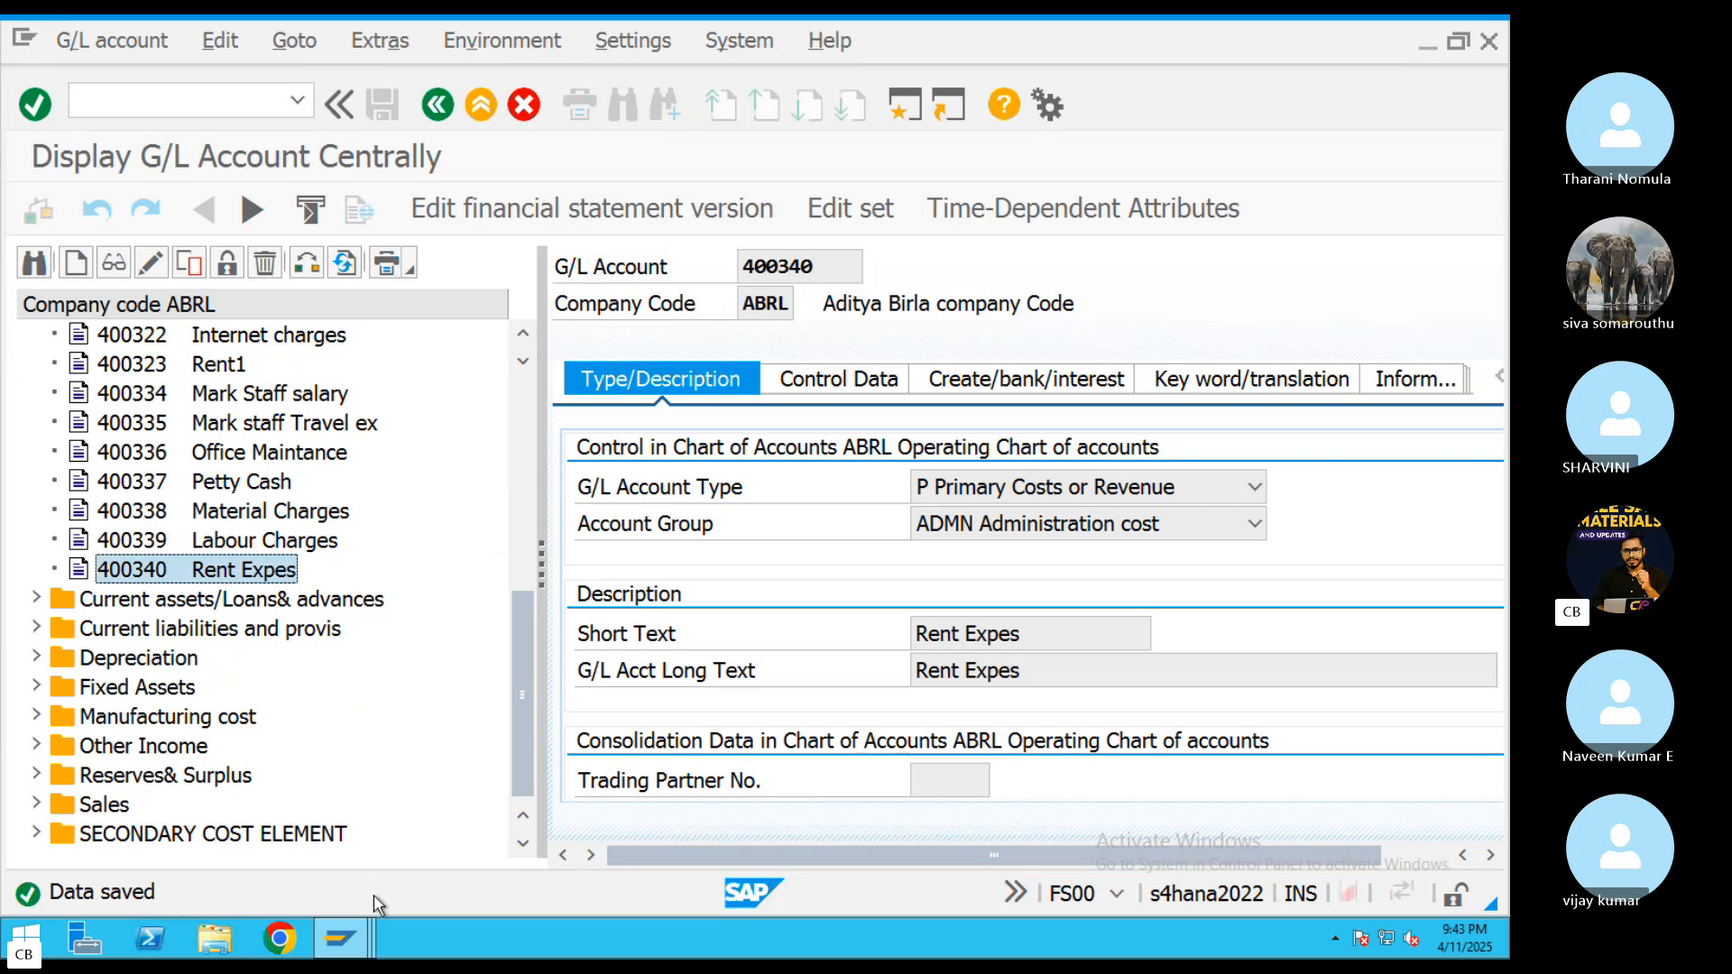
Return to the open FB50 document and enter G/L accounts 400338 and 400339 in the first two item lines
mouse_move(355, 945)
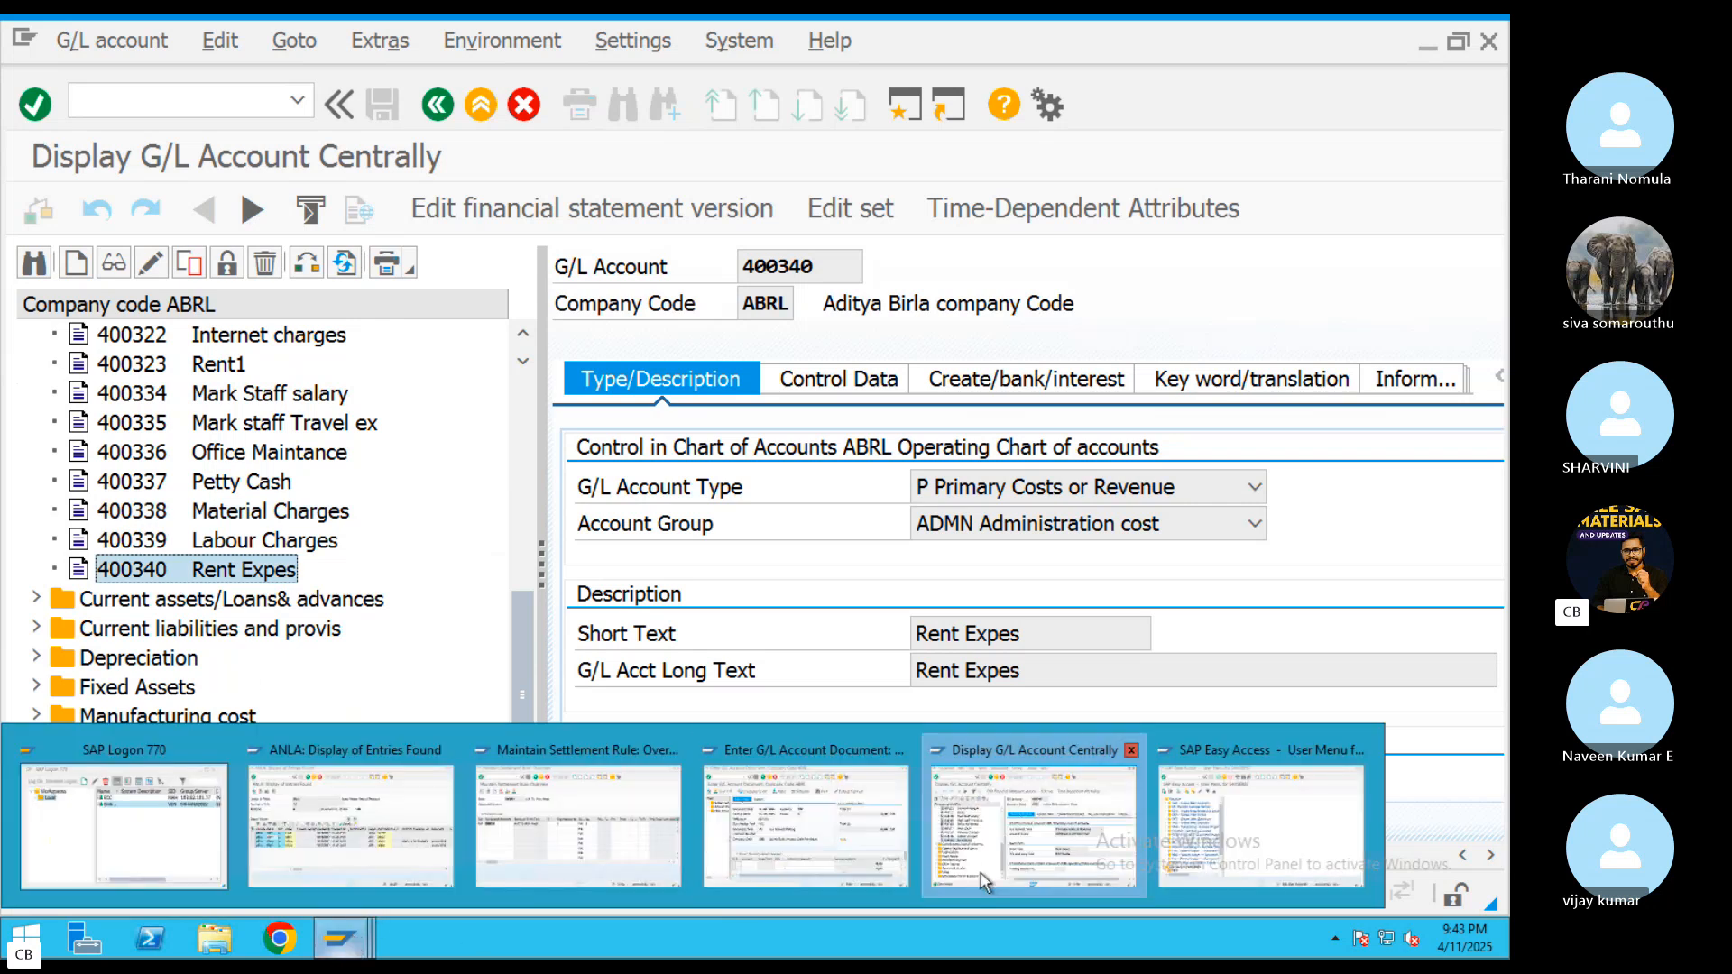
left_click(787, 869)
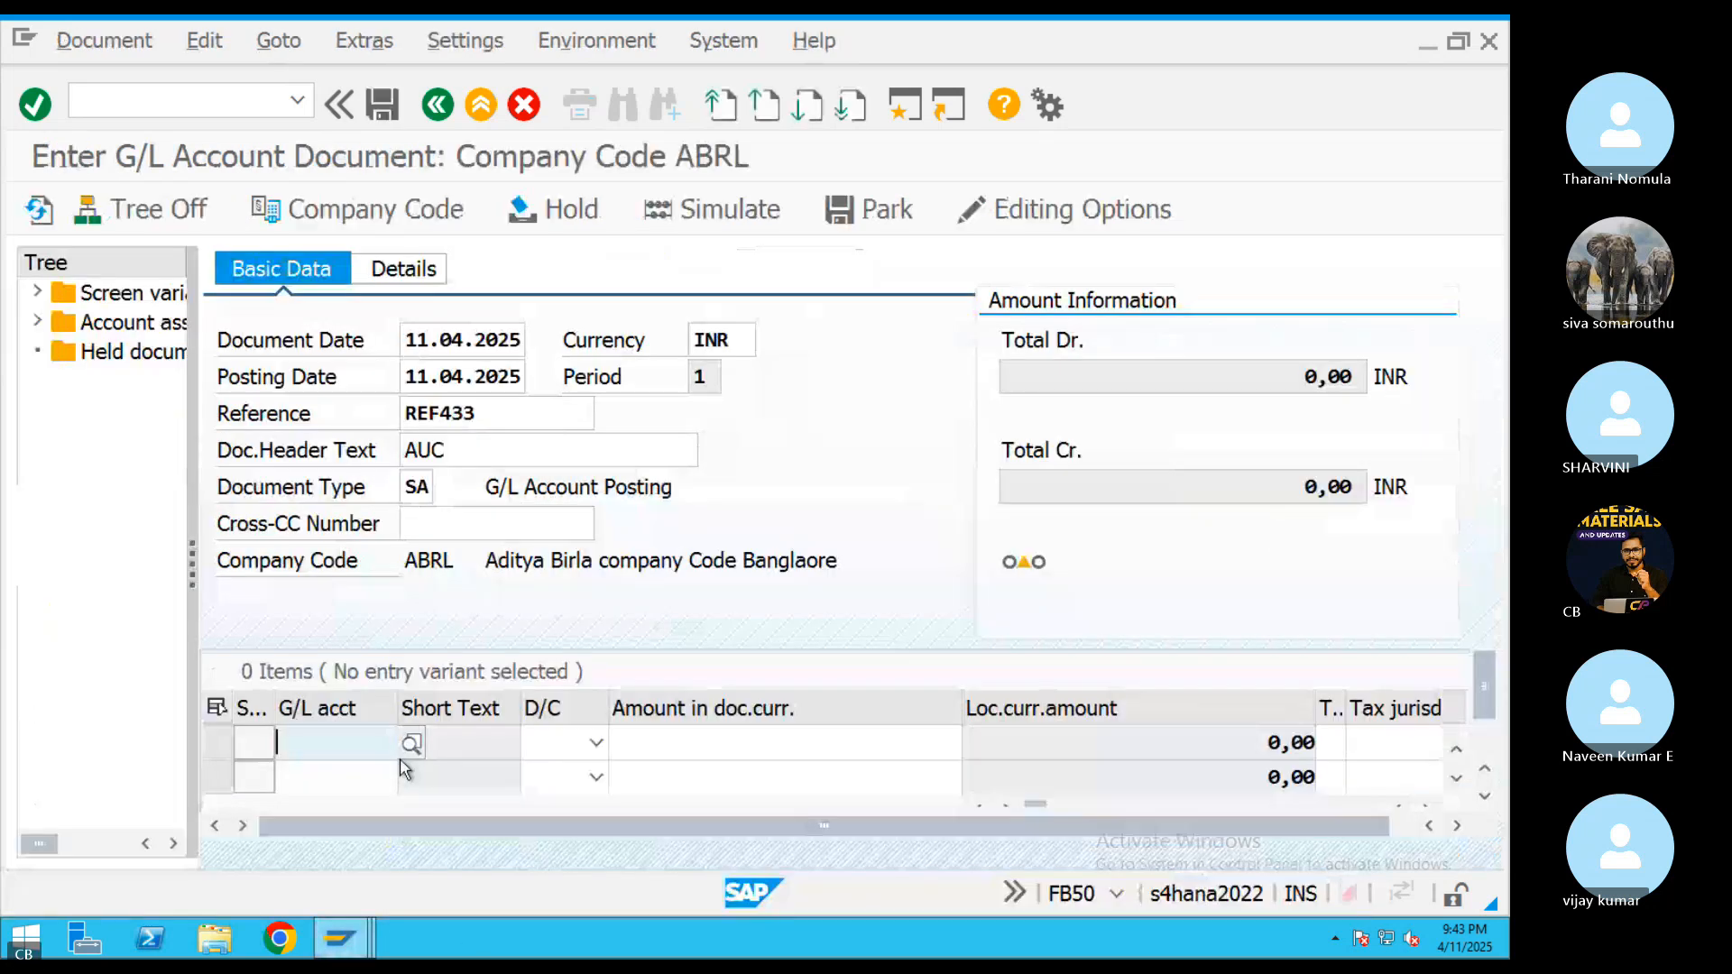
left_click(476, 743)
type("400338")
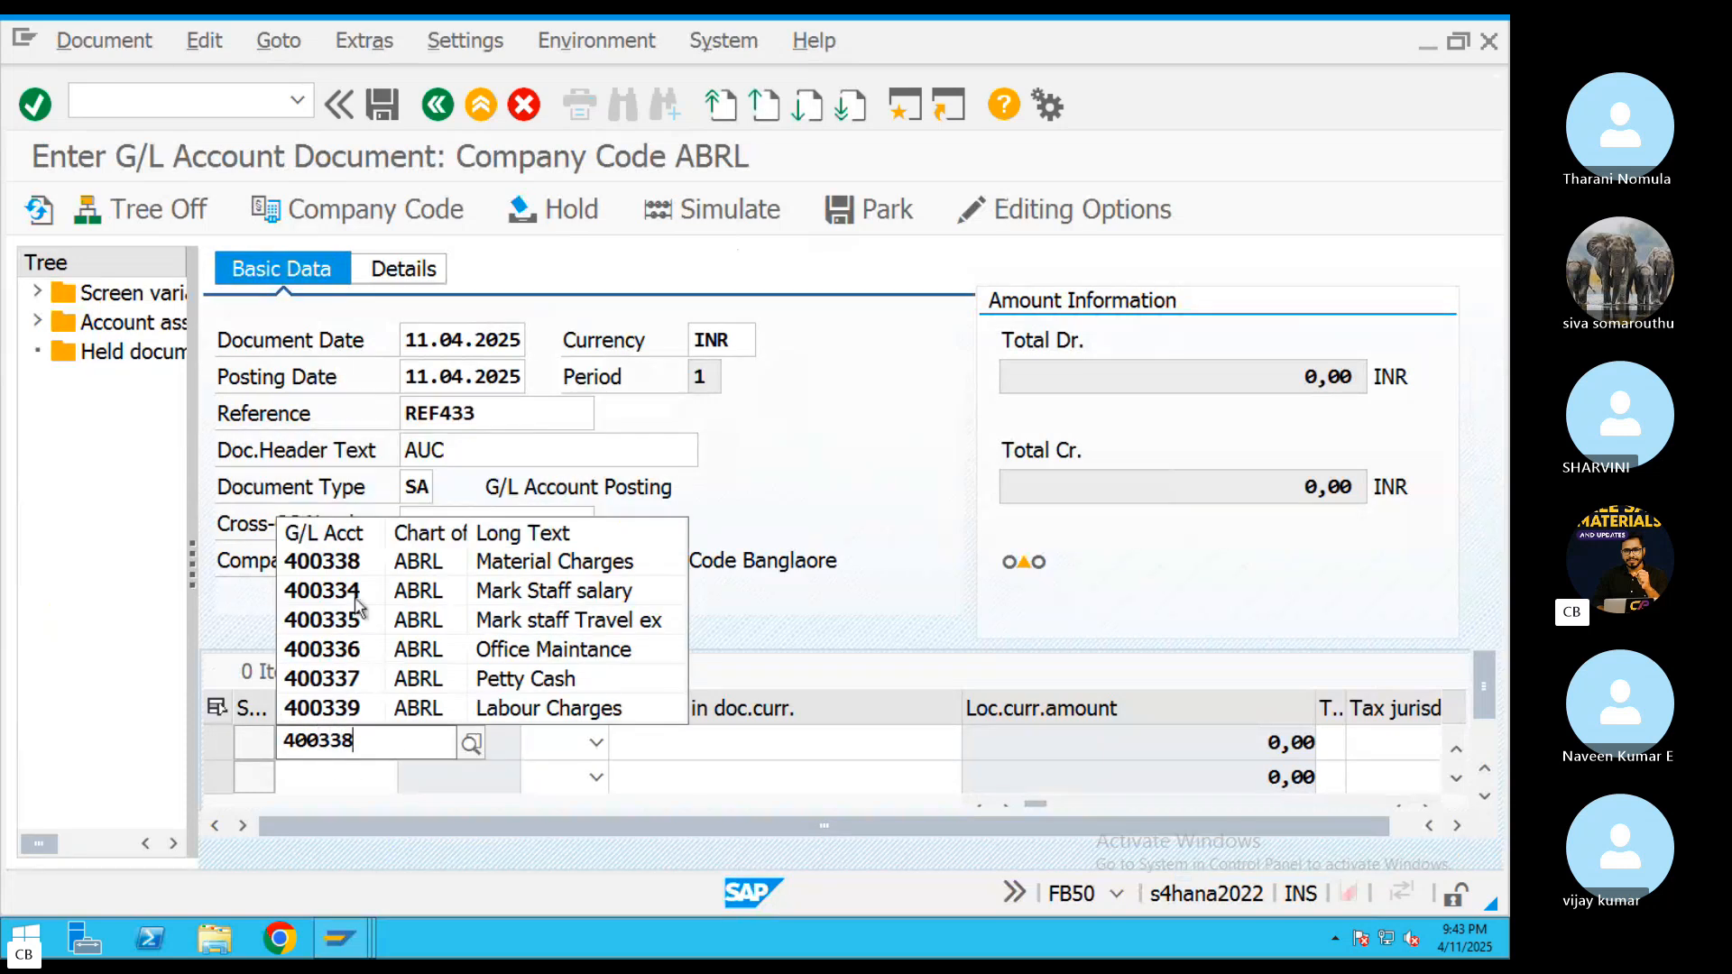
left_click(344, 777)
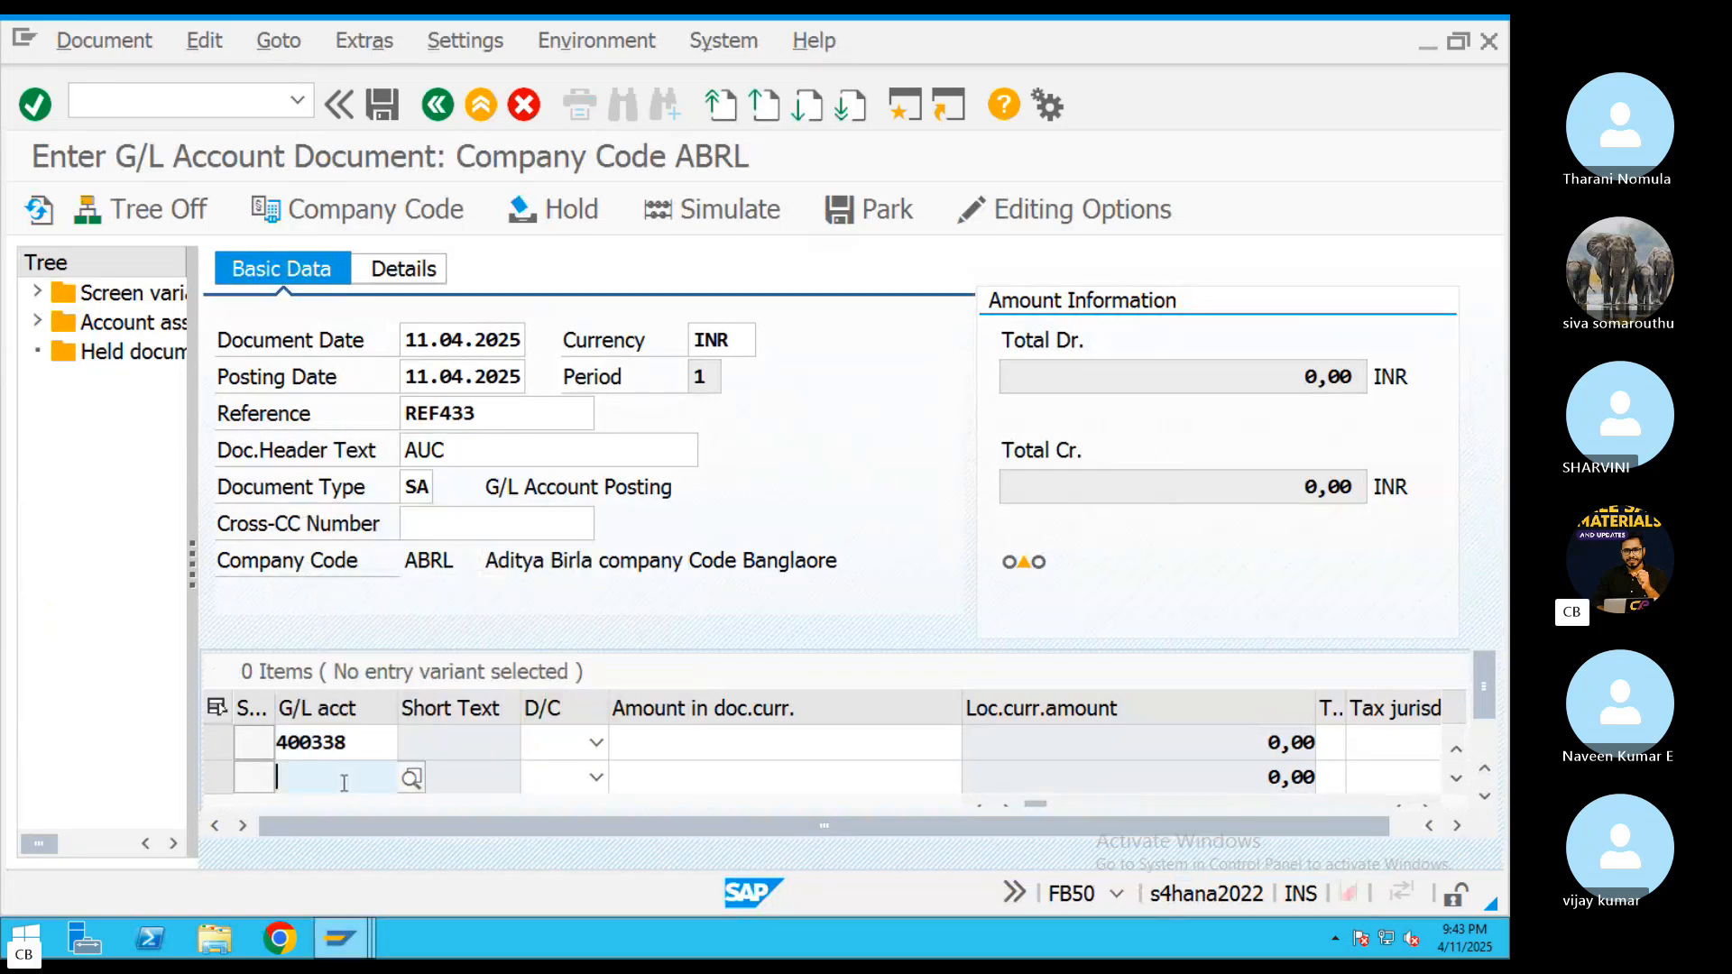
type("400339")
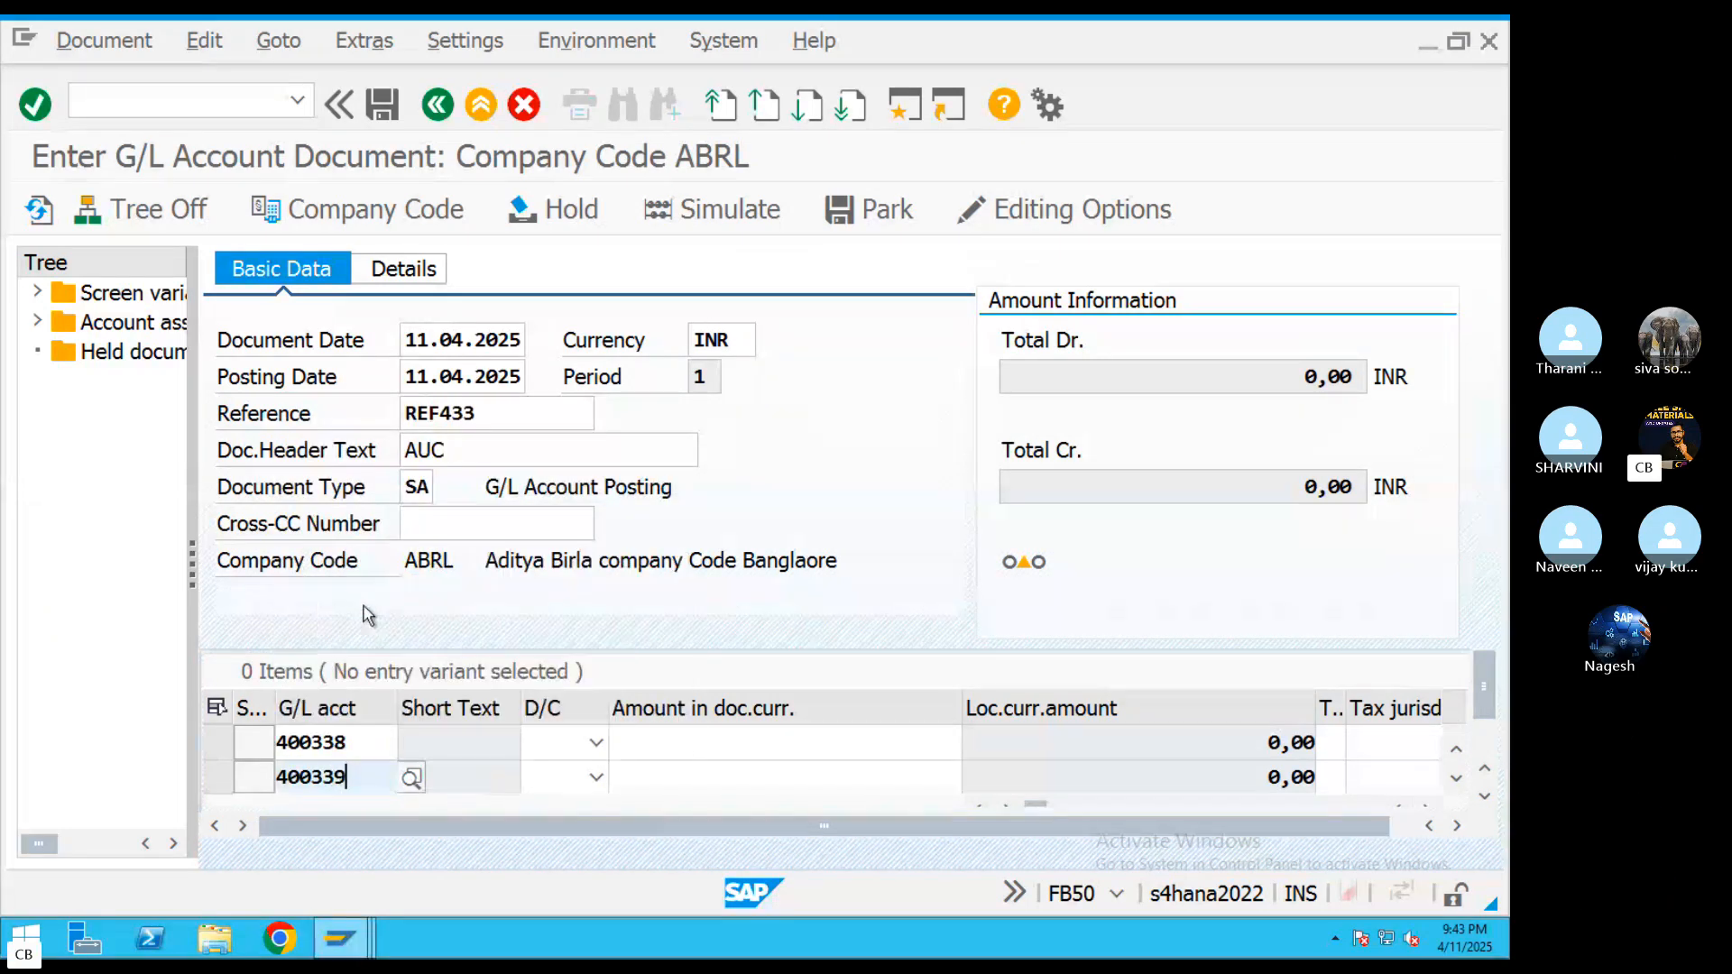
left_click(370, 606)
scroll(956, 697, "down", 2)
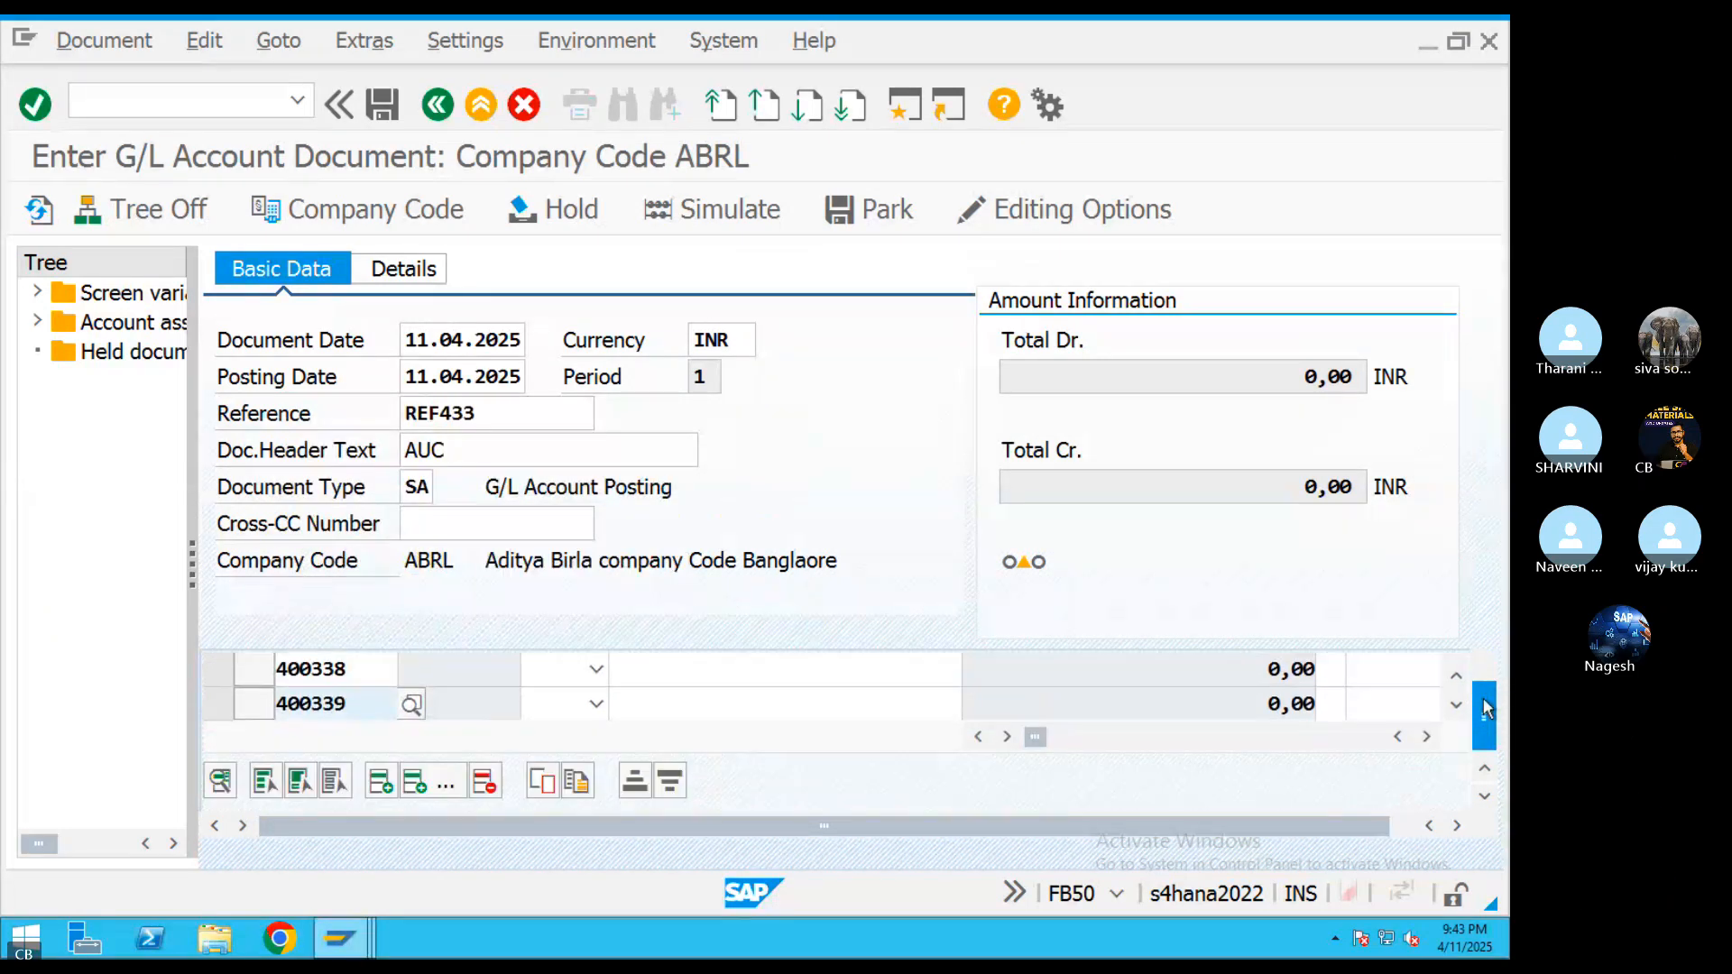
key("Return")
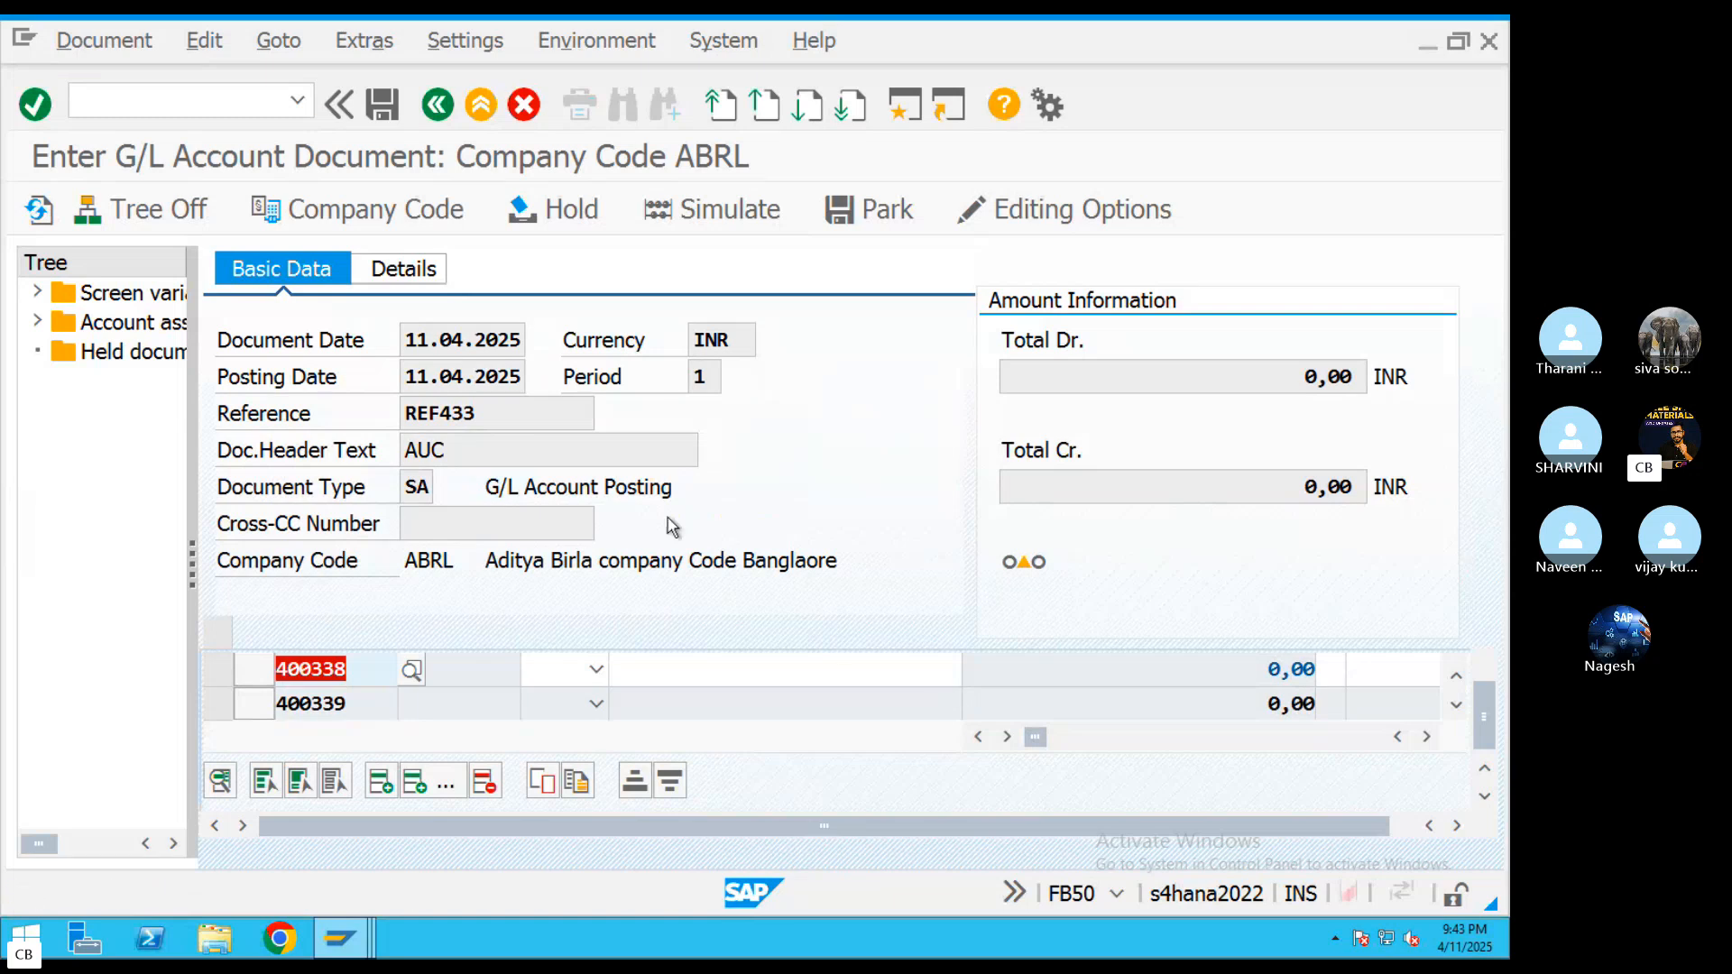
Set the 400338 line item to Debit and try to choose the debit/credit indicator for the 400339 line
left_click(597, 670)
left_click(546, 726)
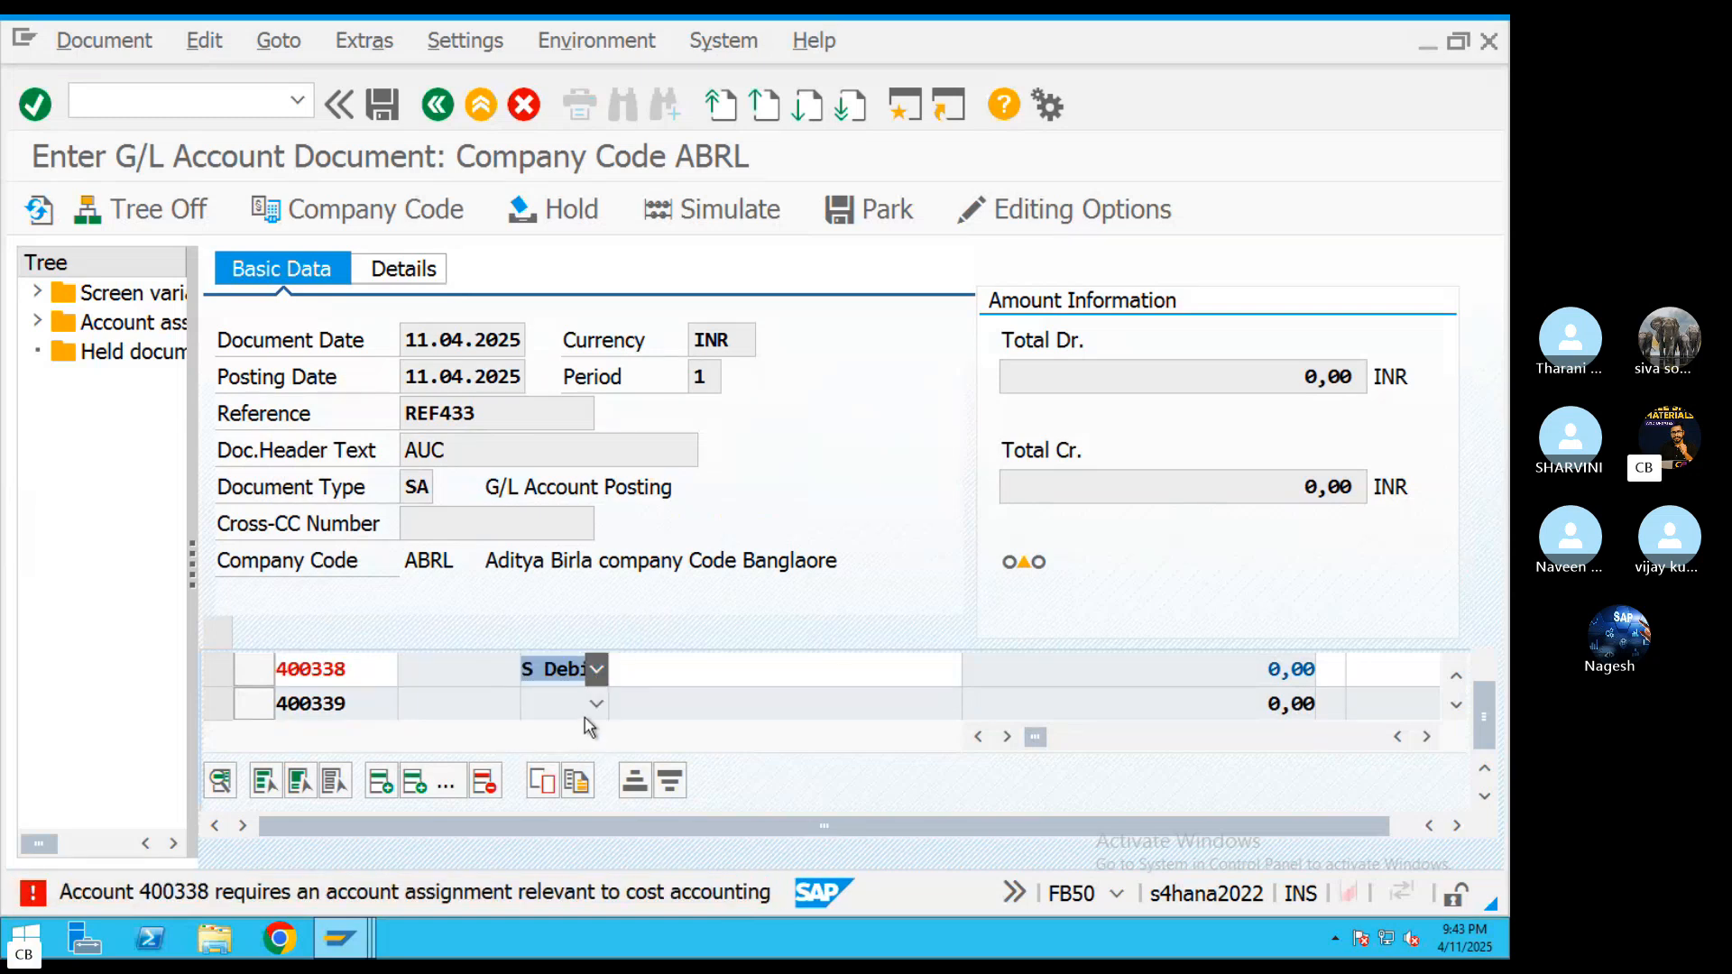
left_click(597, 703)
left_click(695, 759)
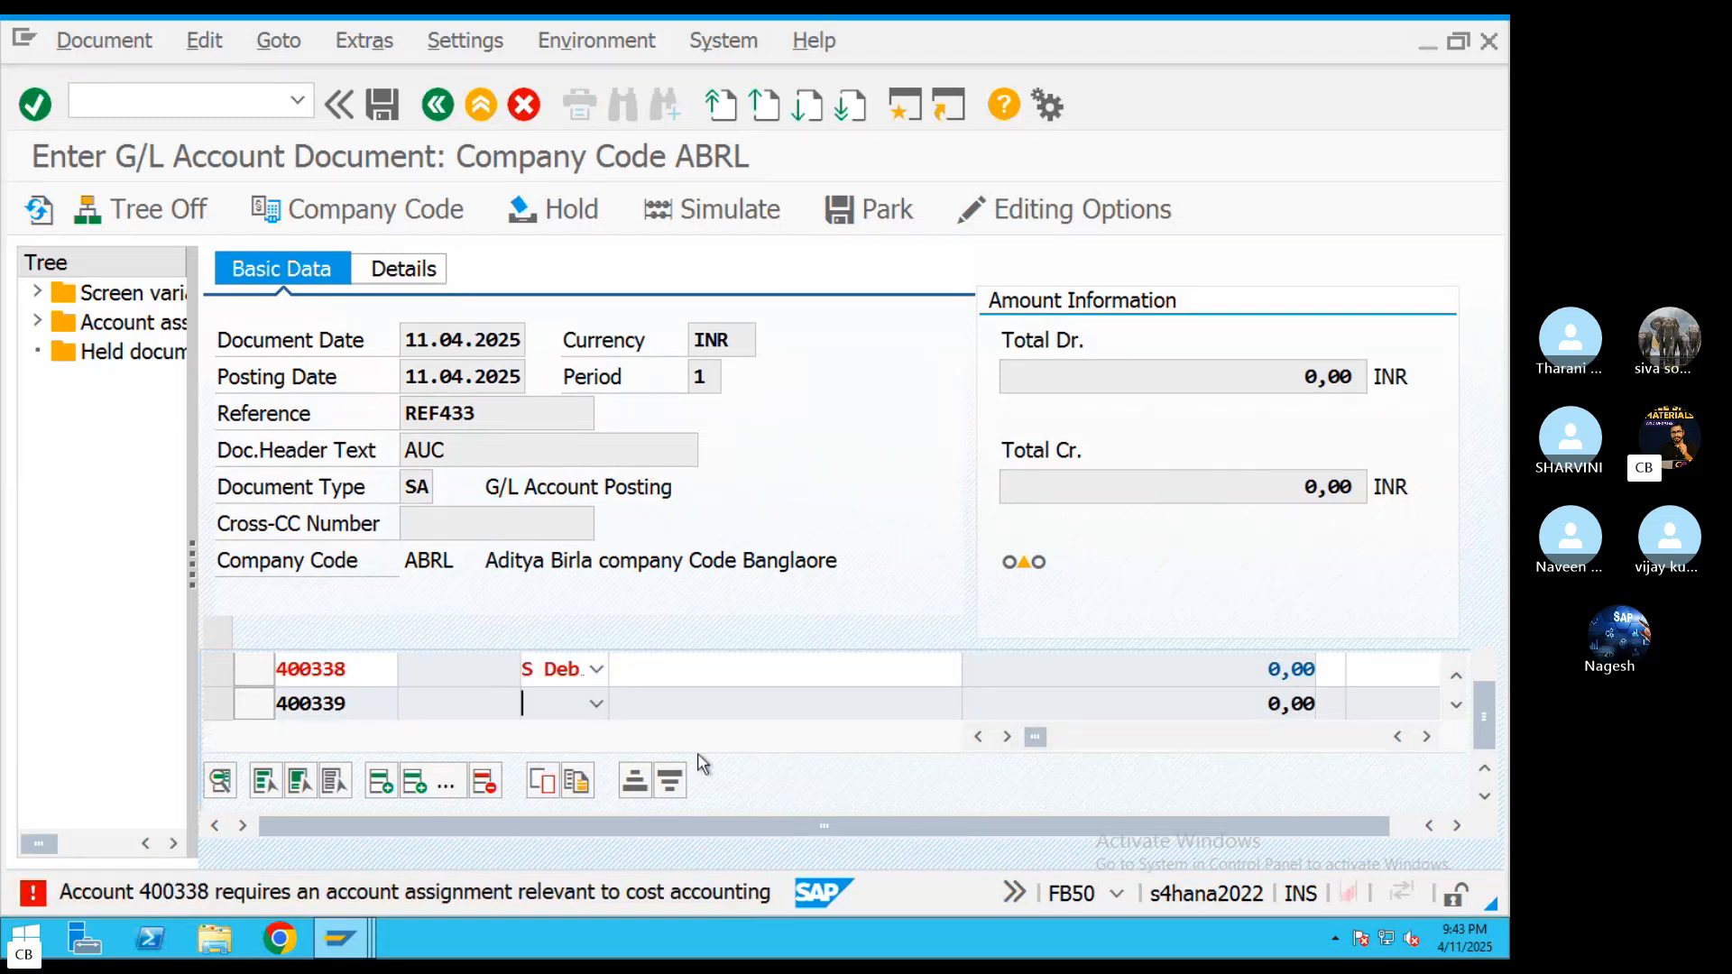
key("Return")
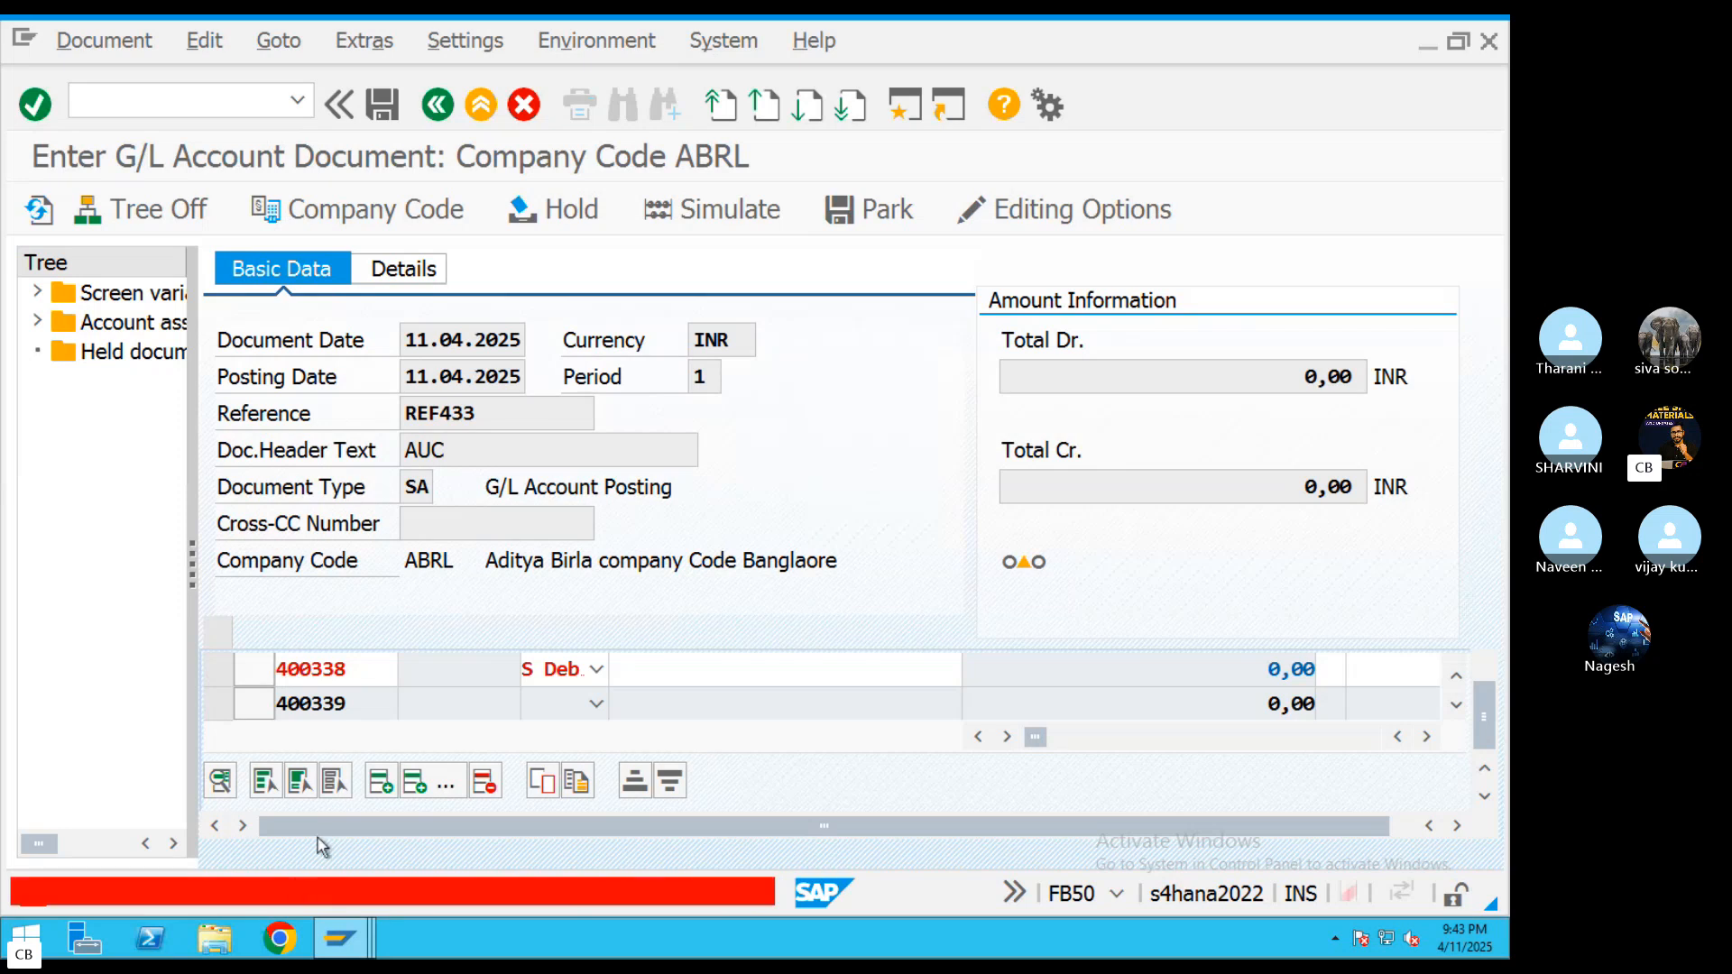
Assign internal order 600044 to the 400338 line item of the FB50 document
left_click(650, 672)
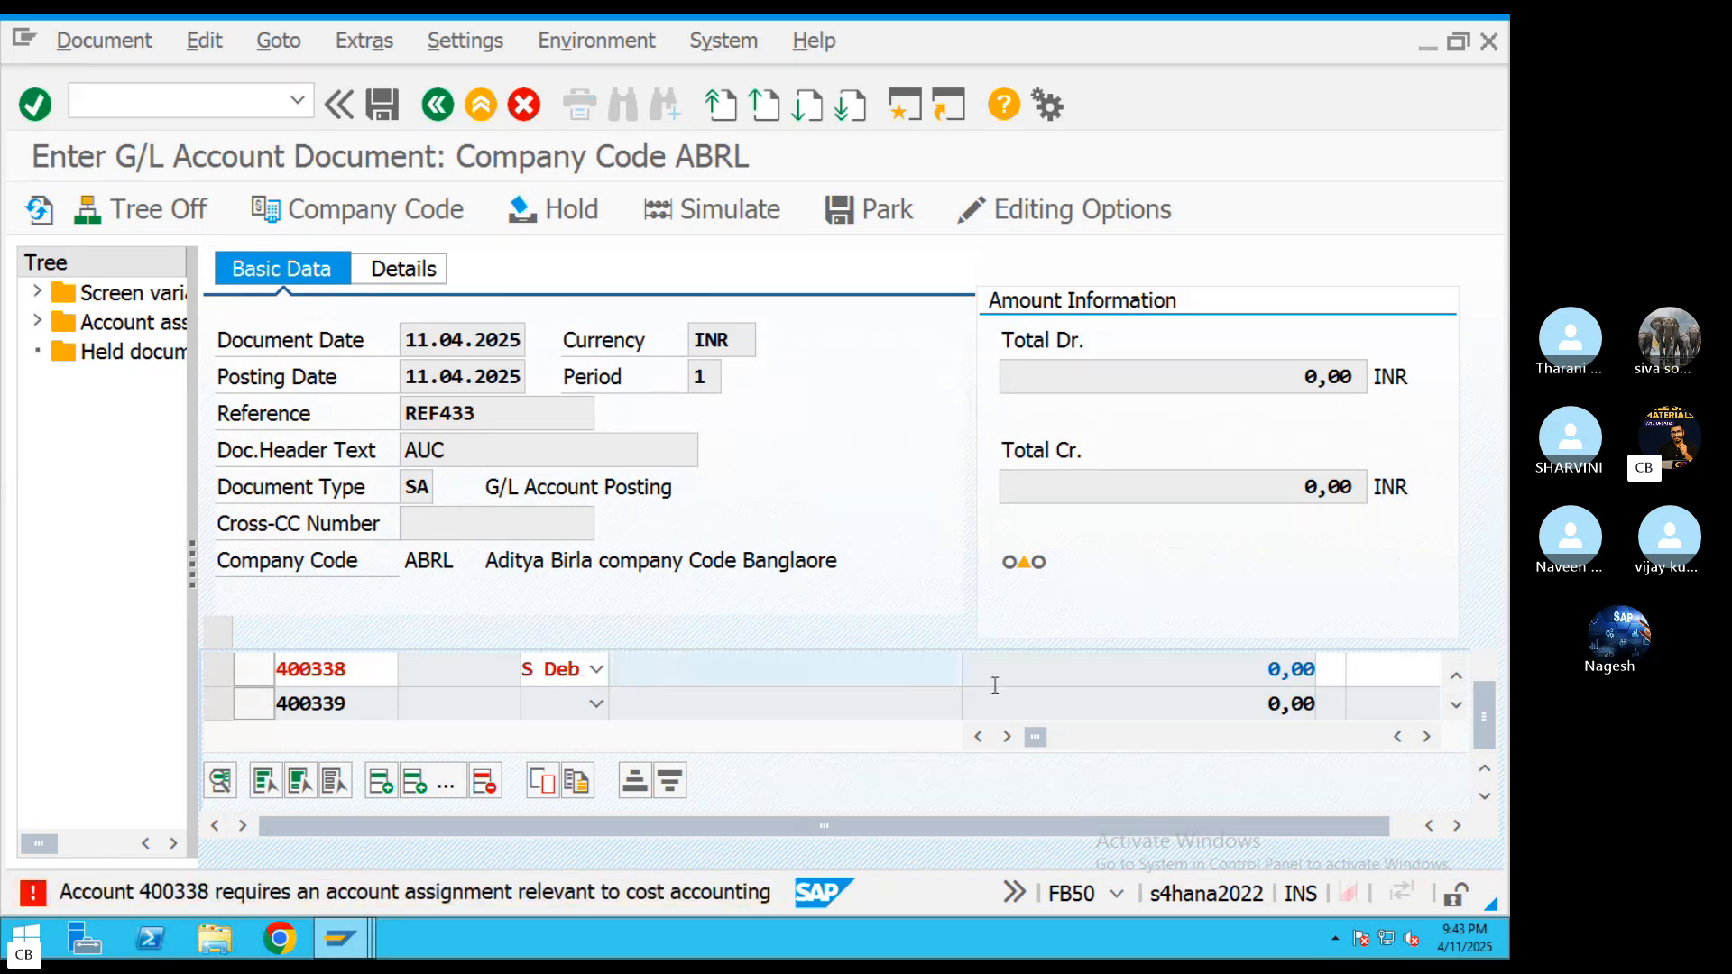
key("Tab")
key("Tab")
key("Tab")
key("Tab")
key("Tab")
key("Tab")
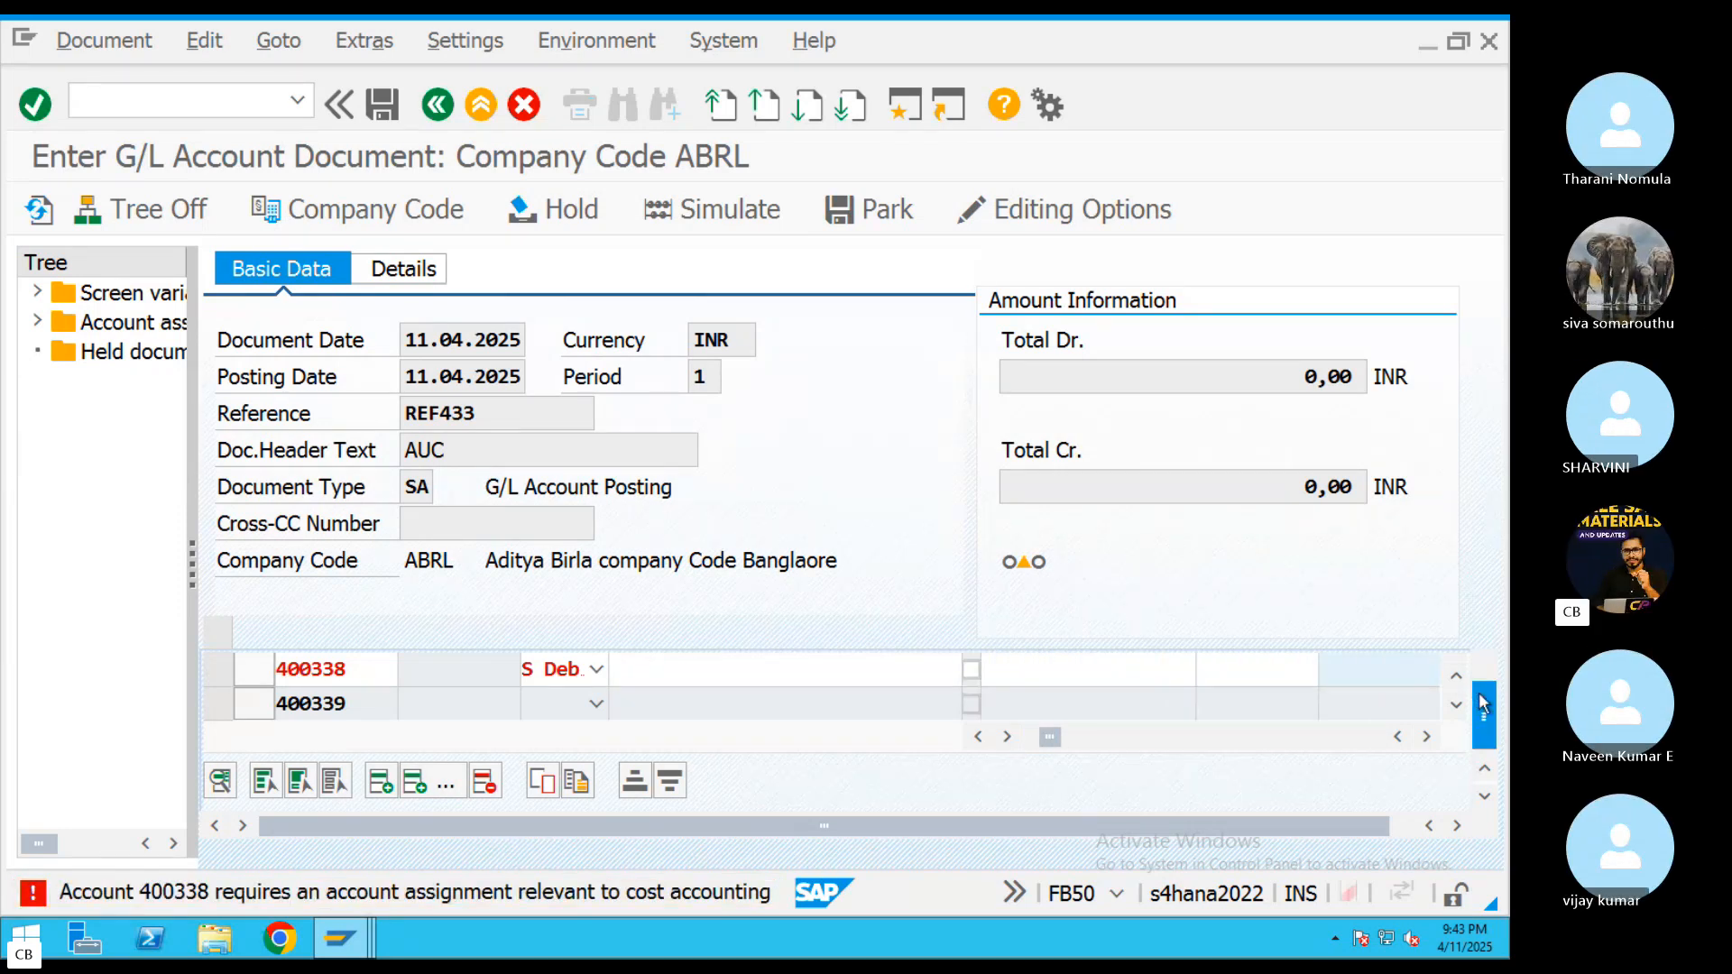
scroll(1480, 713, "up", 1)
left_click(1292, 706)
key("Tab")
key("Tab")
key("Tab")
key("Tab")
key("Tab")
key("Tab")
key("Tab")
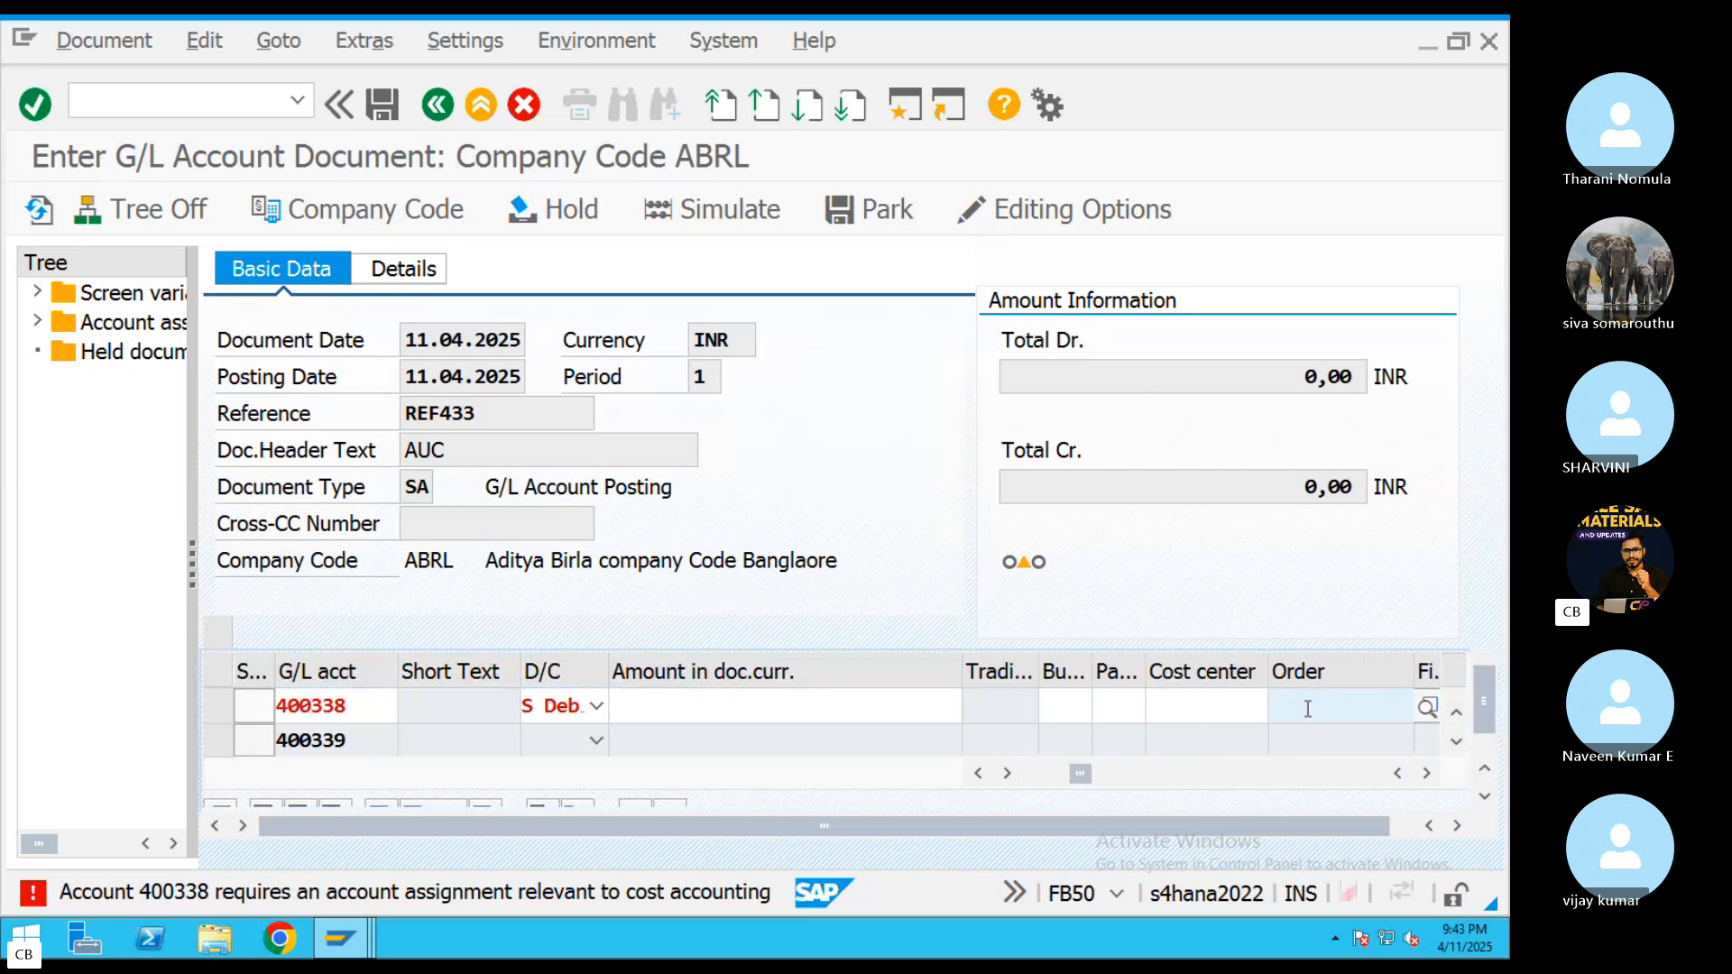
left_click(1353, 713)
left_click(1336, 738)
key("BackSpace")
type("44")
Switch to the TextEdit notes and look up the AUC internal order number
key("super+Tab")
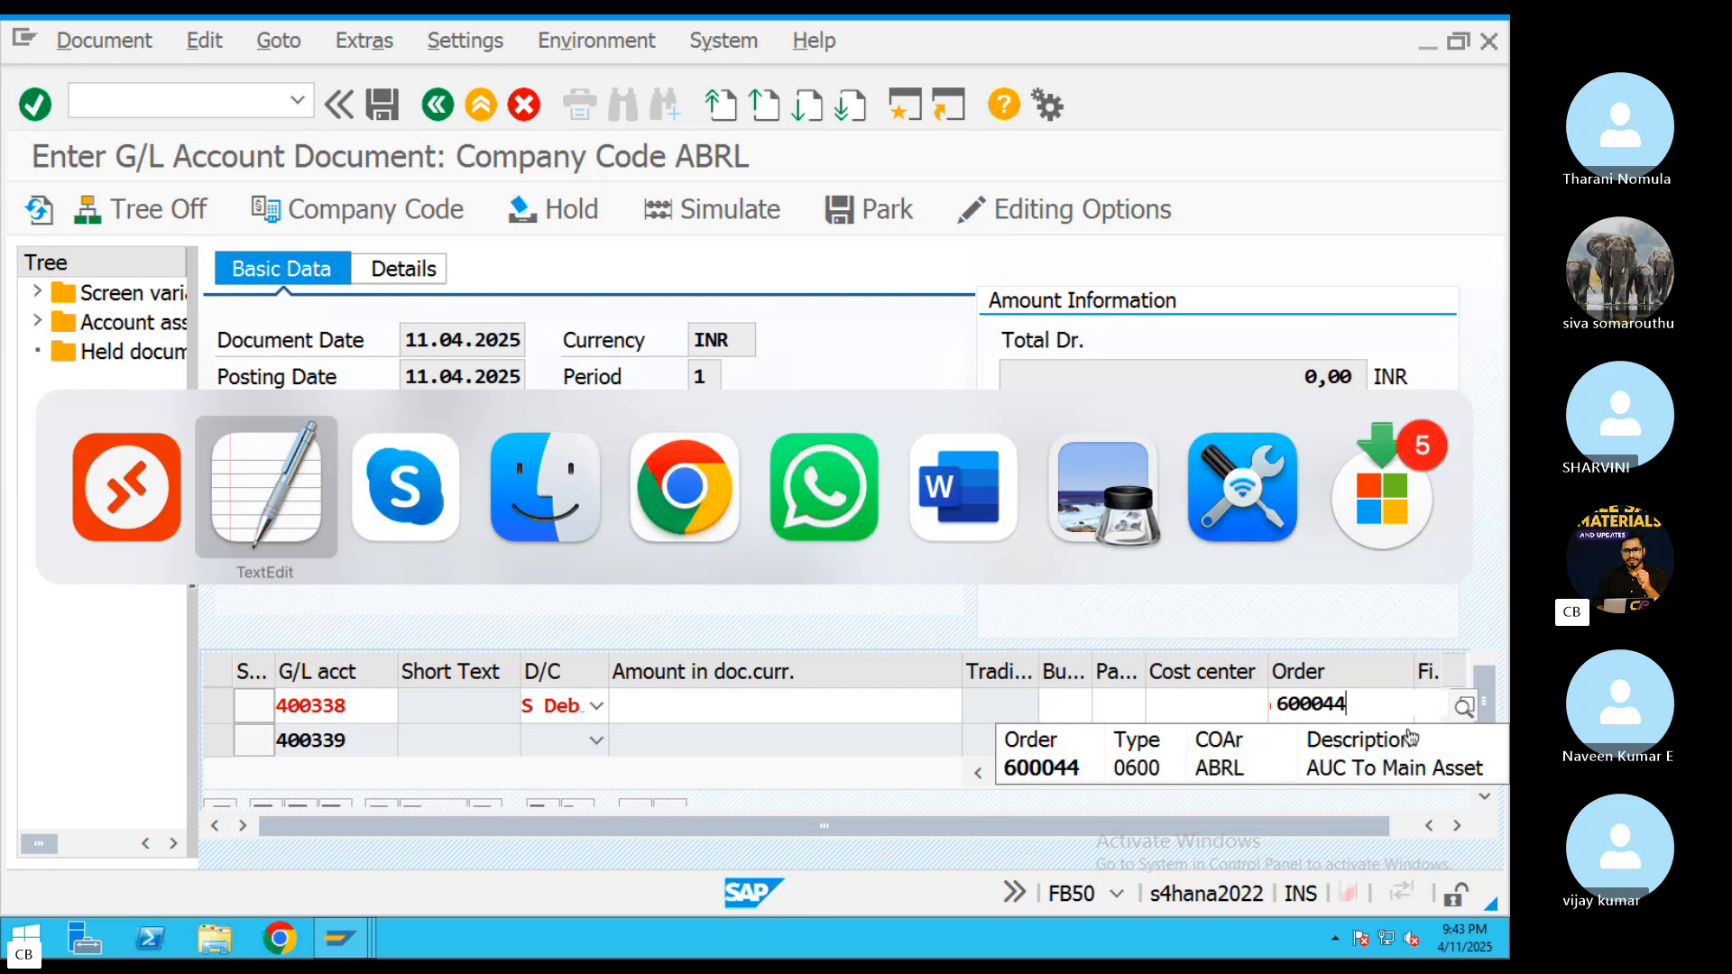
scroll(849, 594, "up", 10)
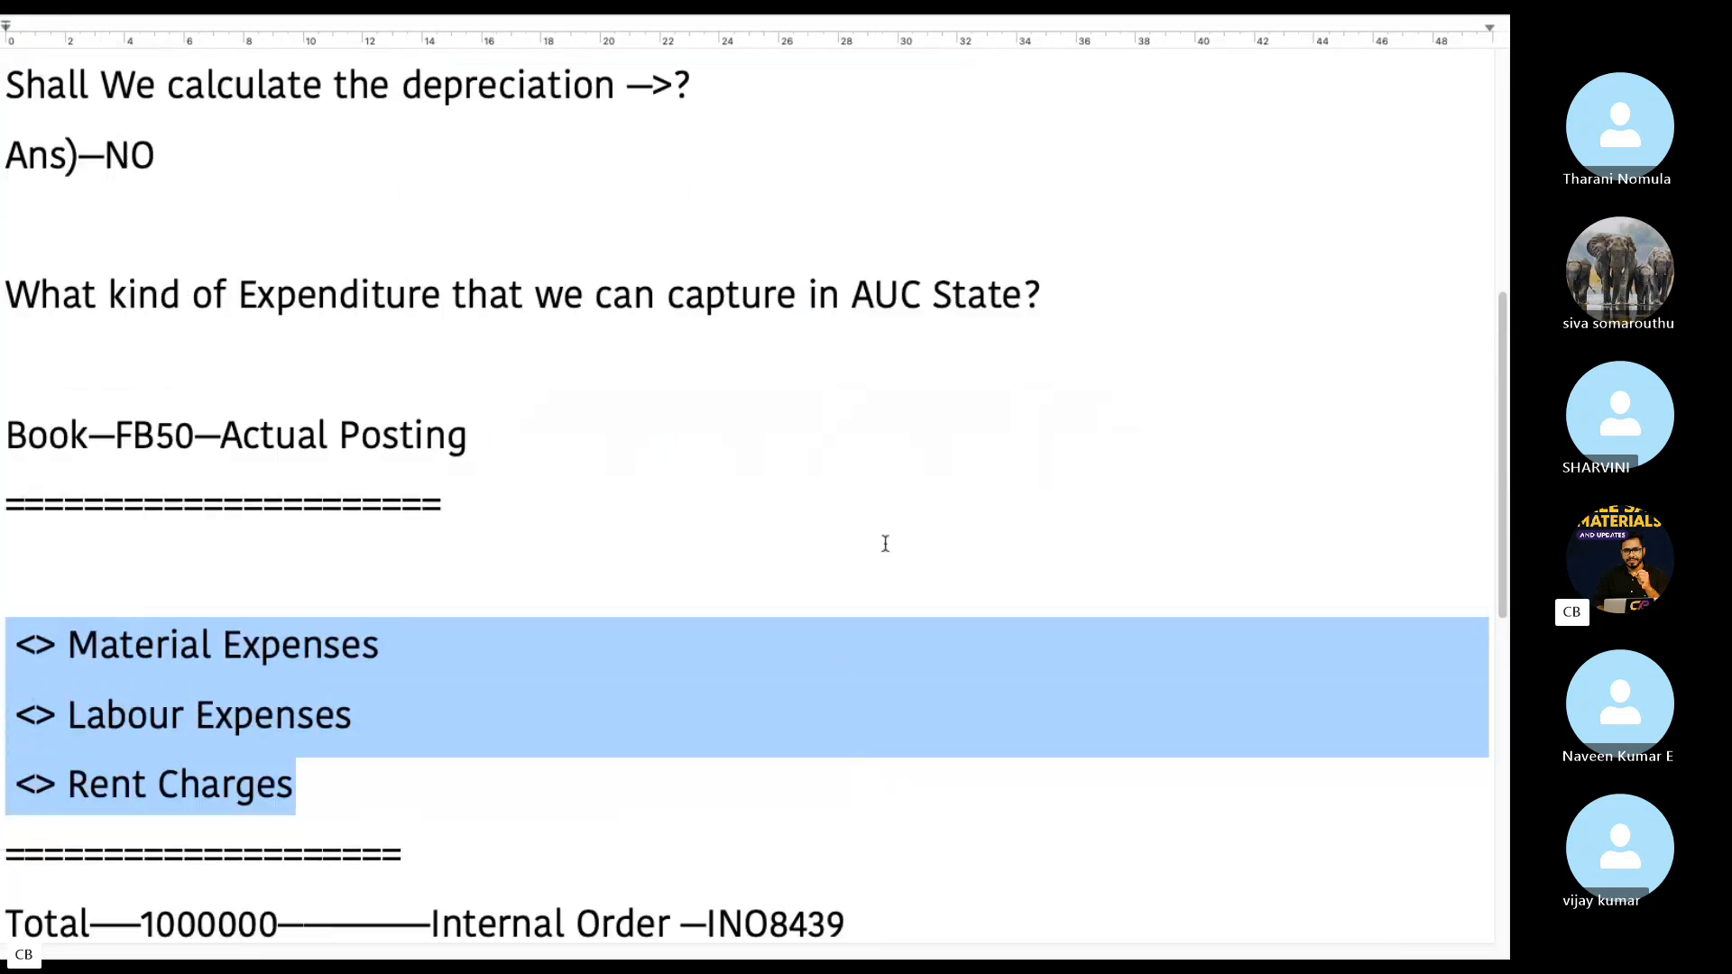
double_click(379, 389)
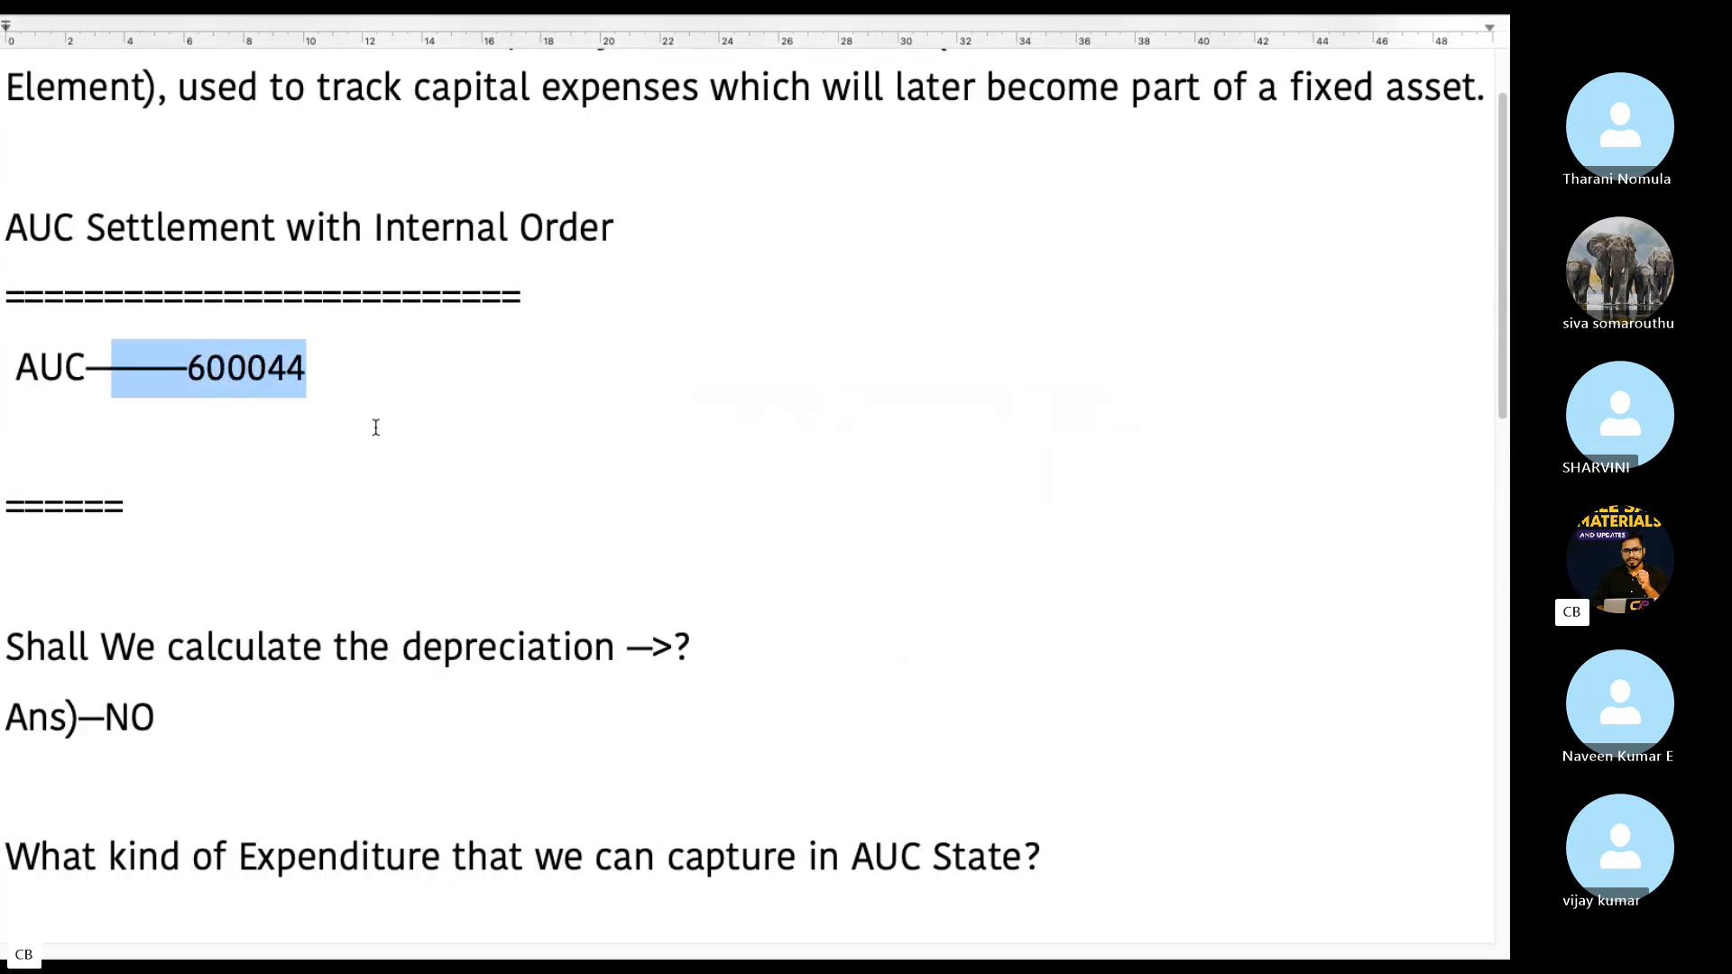
Switch back to the SAP FB50 document and assign internal order 600044 to the 400339 line item
key("super+Tab")
left_click(252, 476)
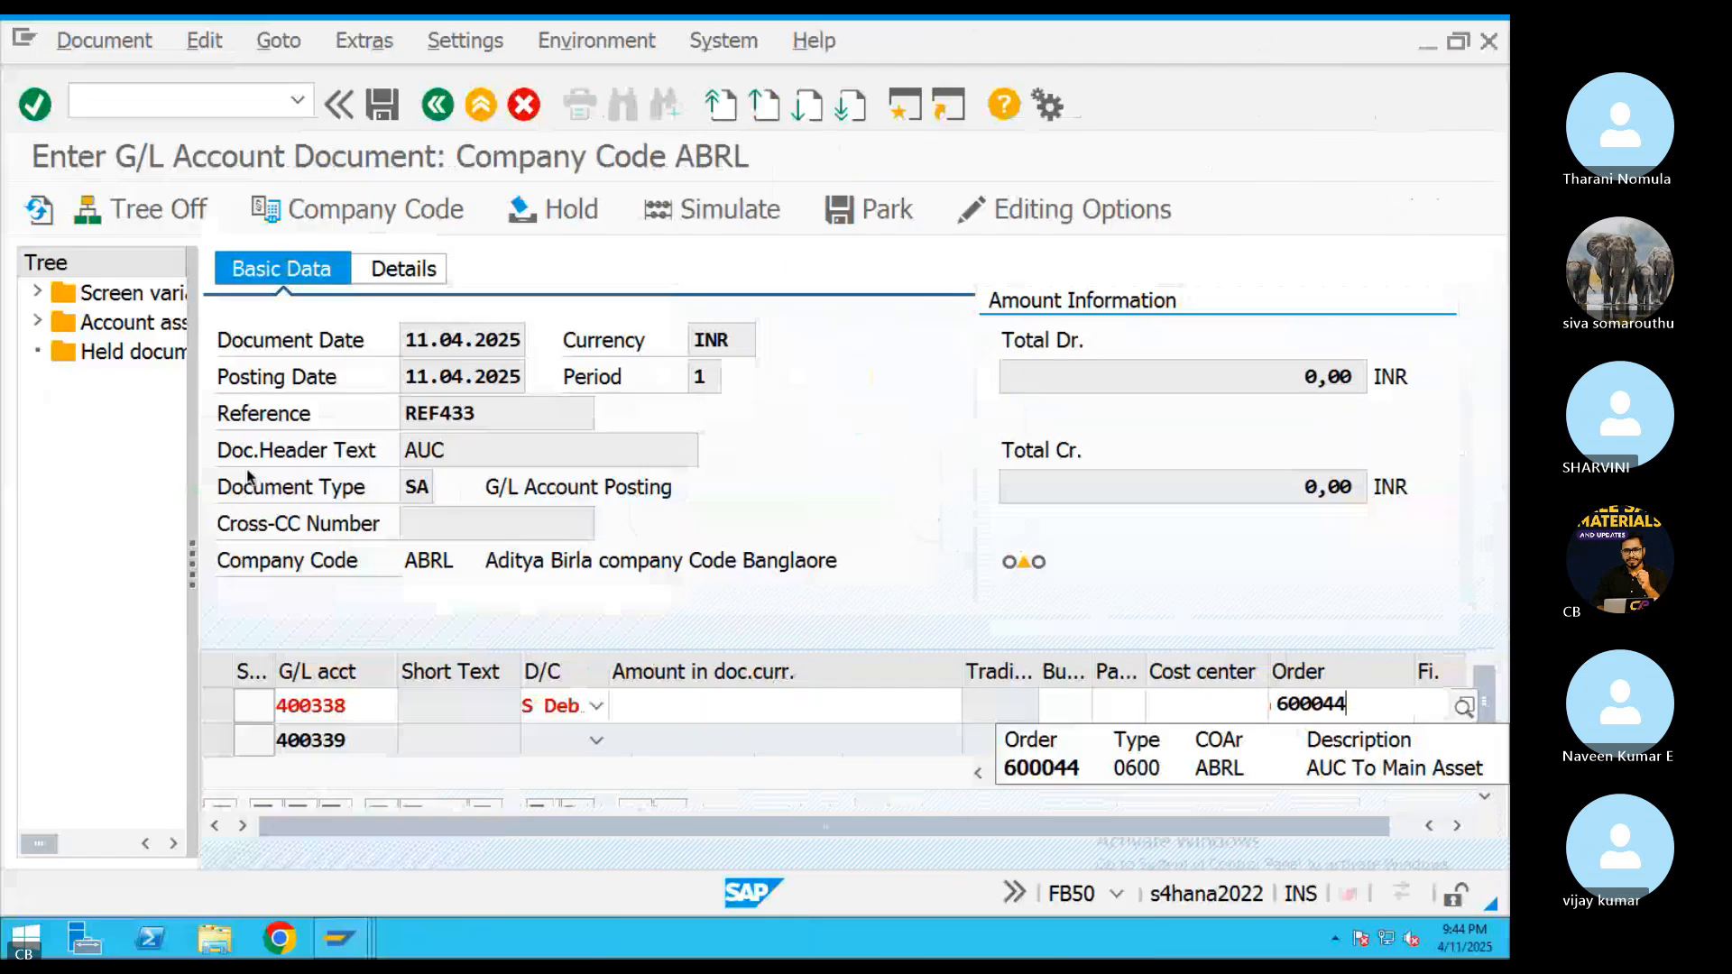
key("Return")
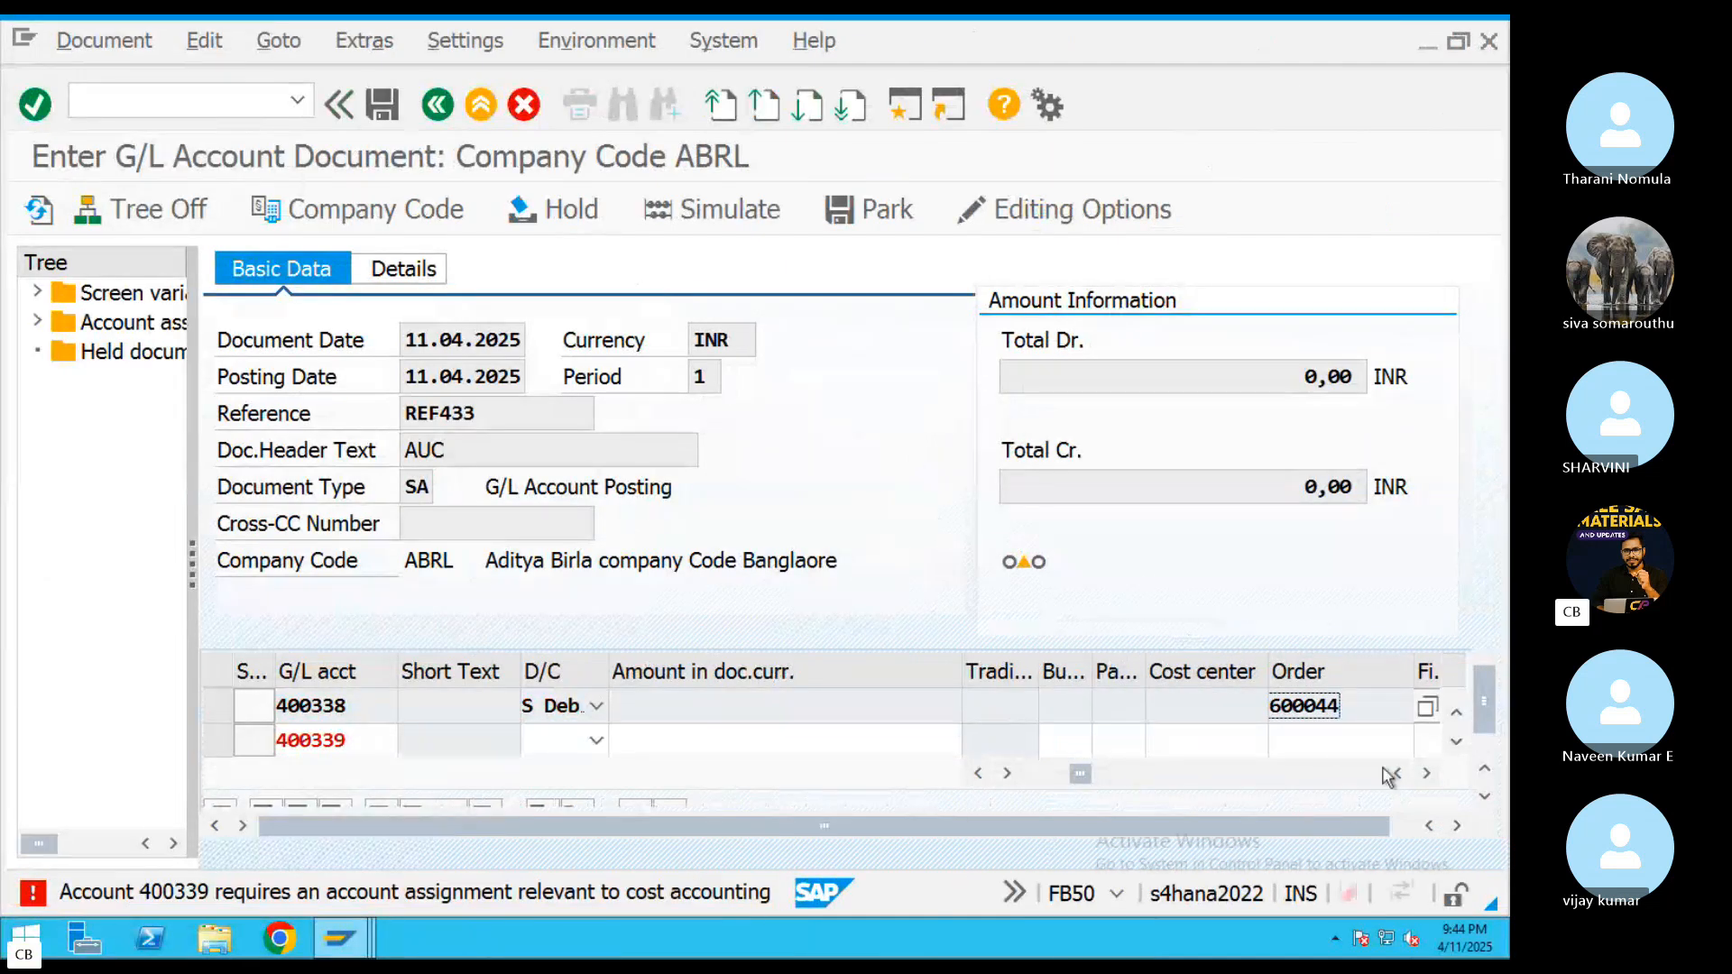
left_click(1339, 752)
type("6")
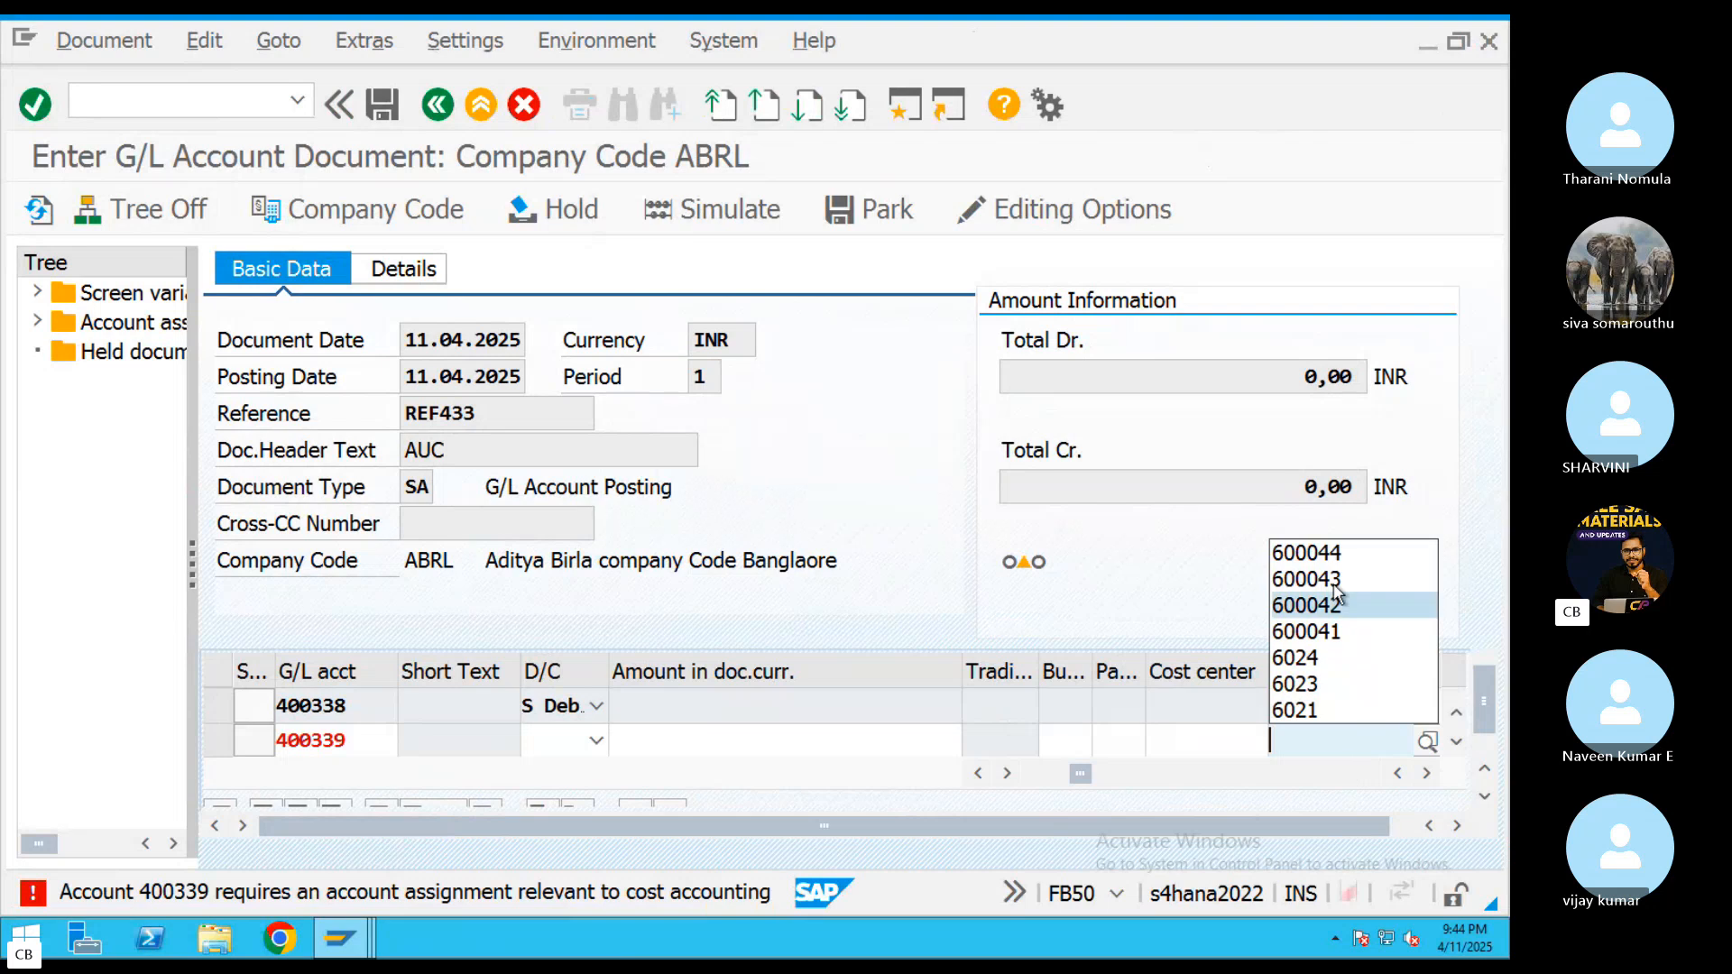
left_click(1308, 553)
key("Return")
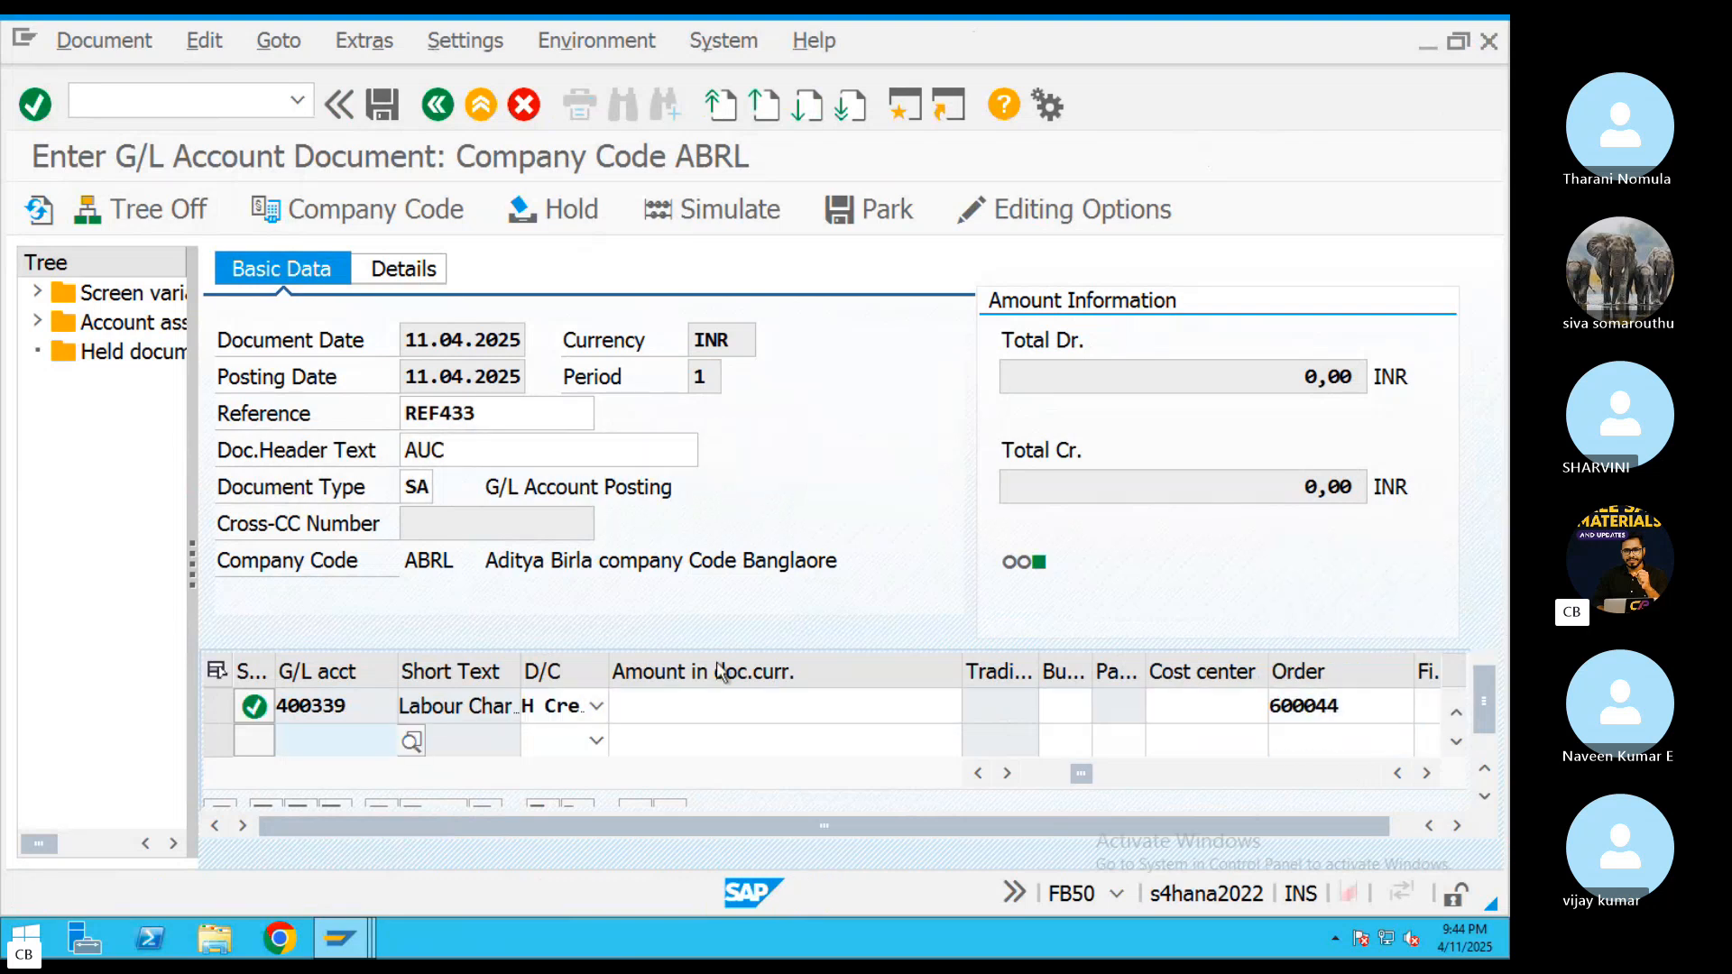
Enter G/L account 400340 in the next item line and set both the 400339 and 400340 lines to Debit
type("400")
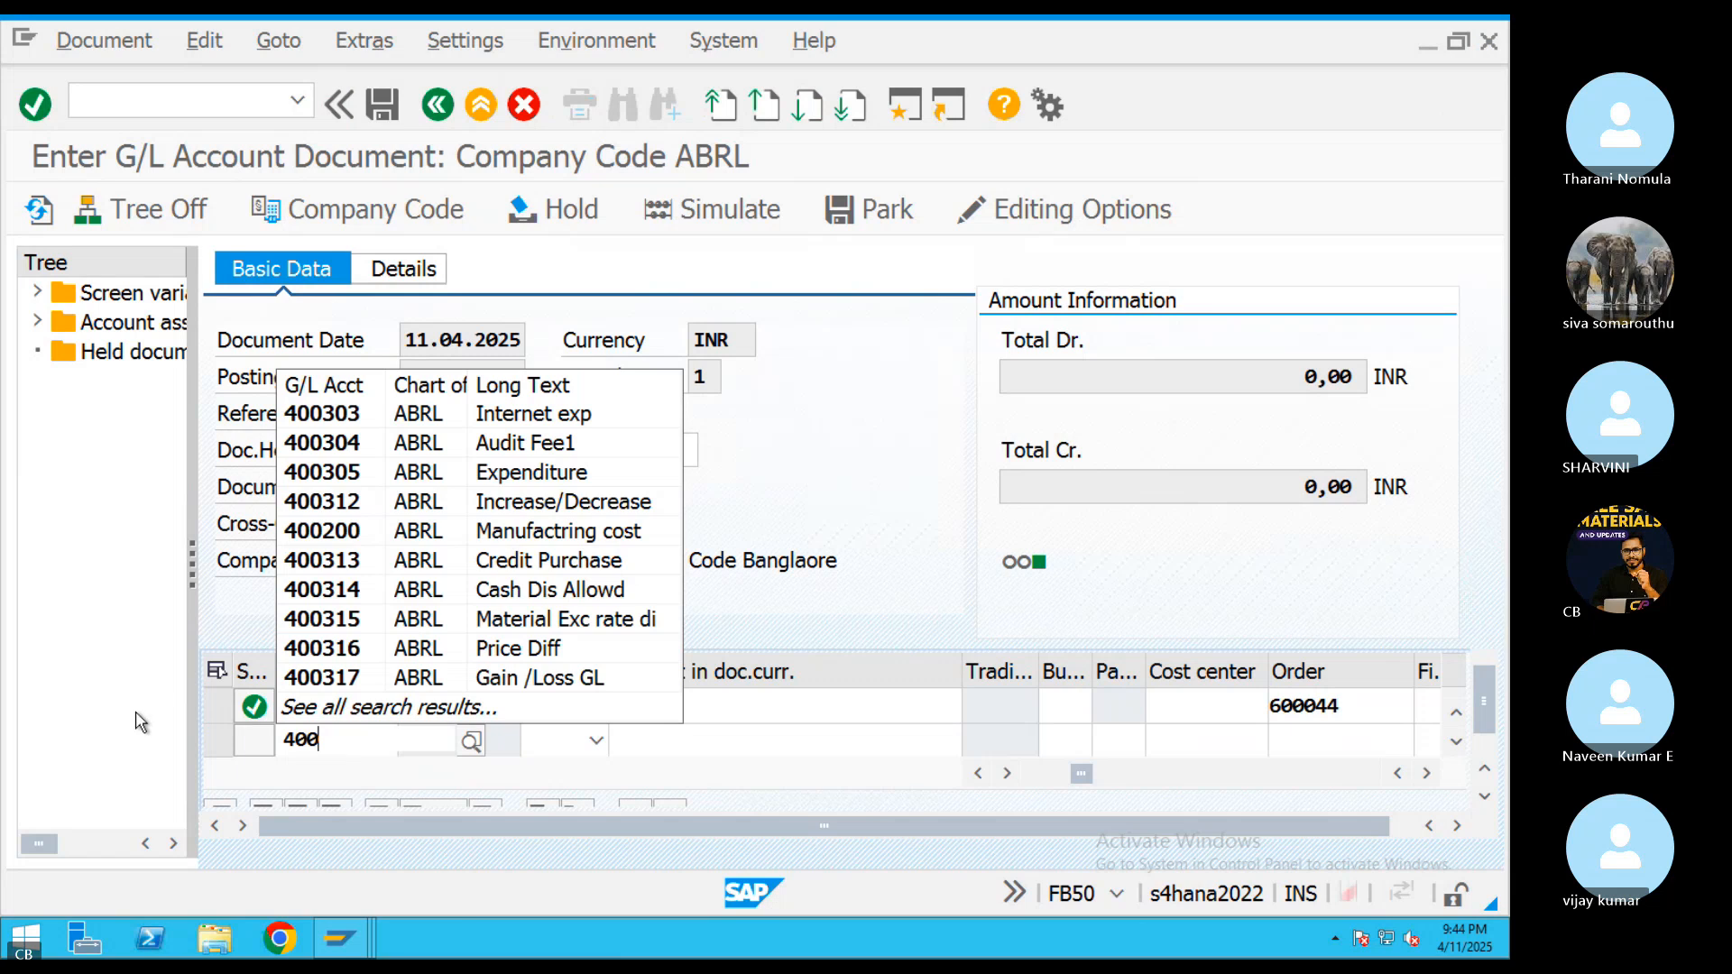
key("Escape")
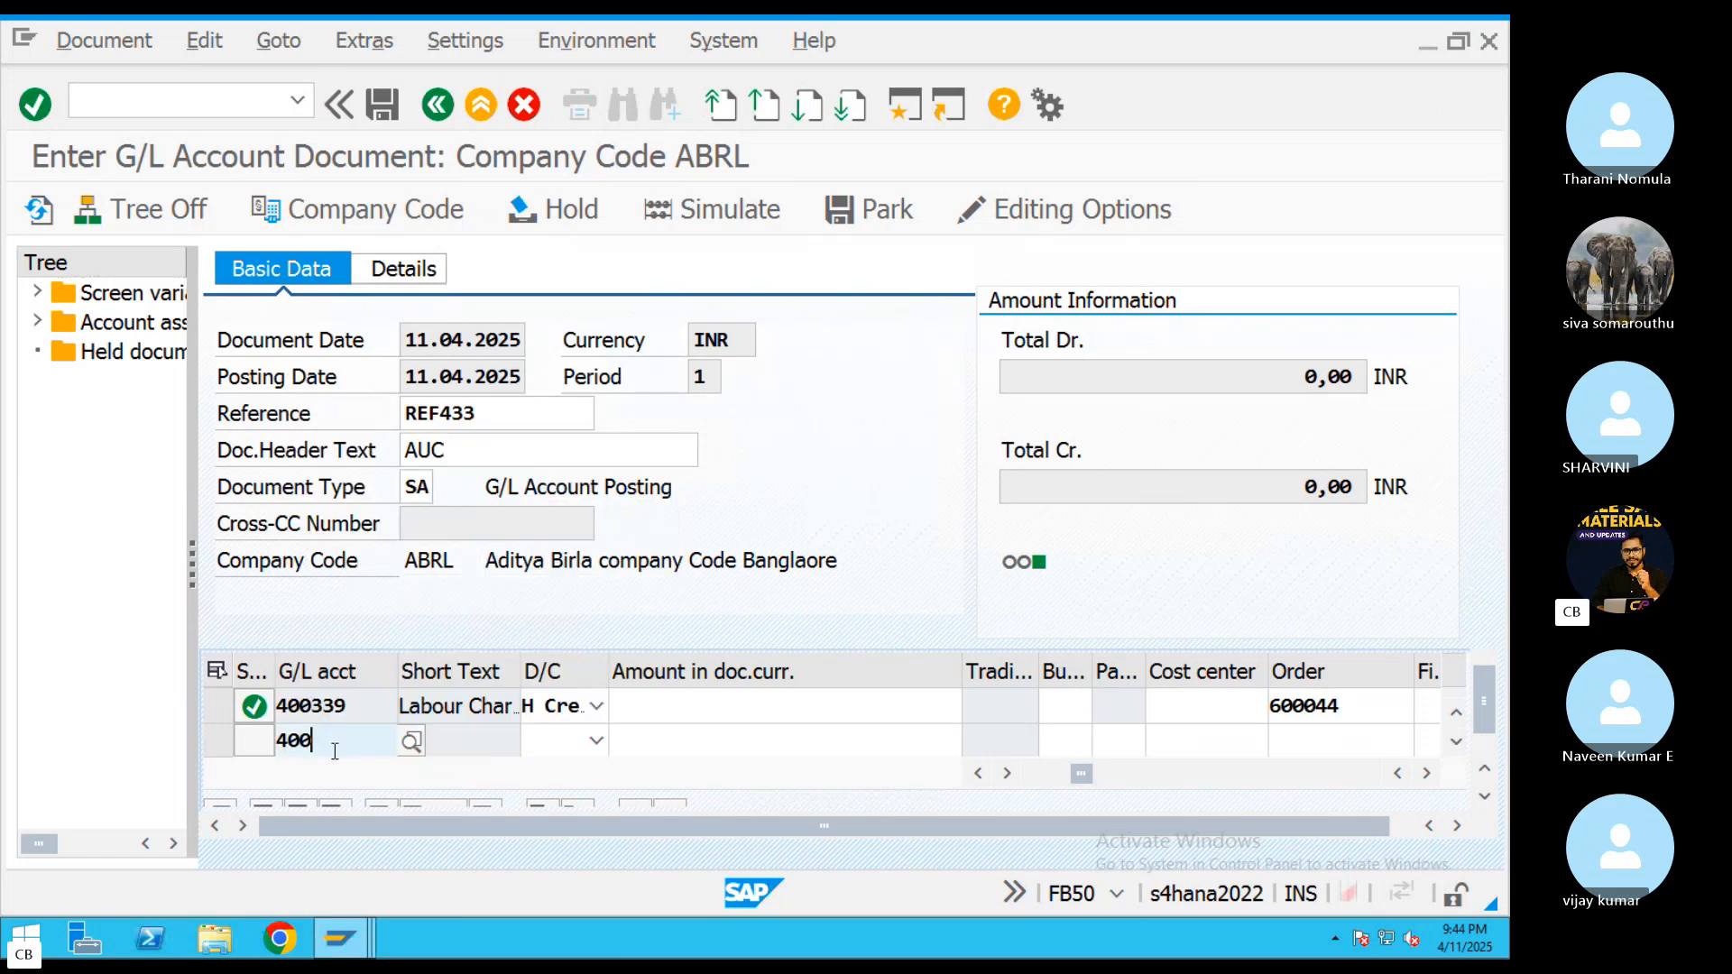
type("340")
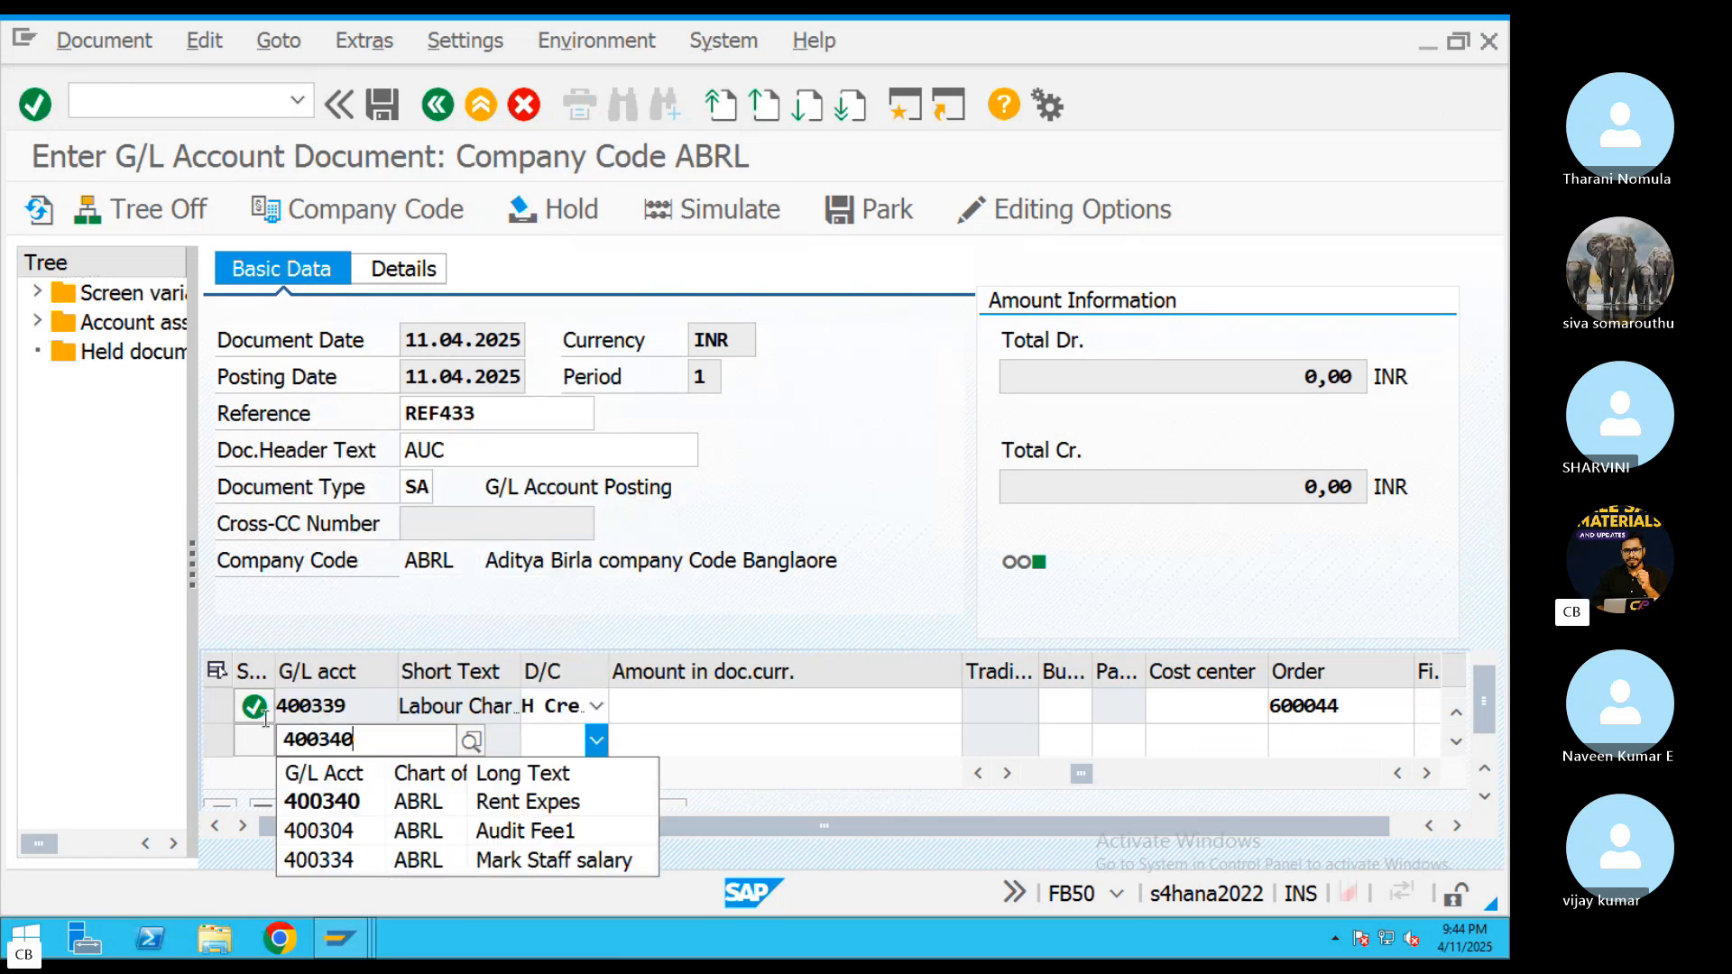
key("Escape")
left_click(596, 705)
left_click(587, 760)
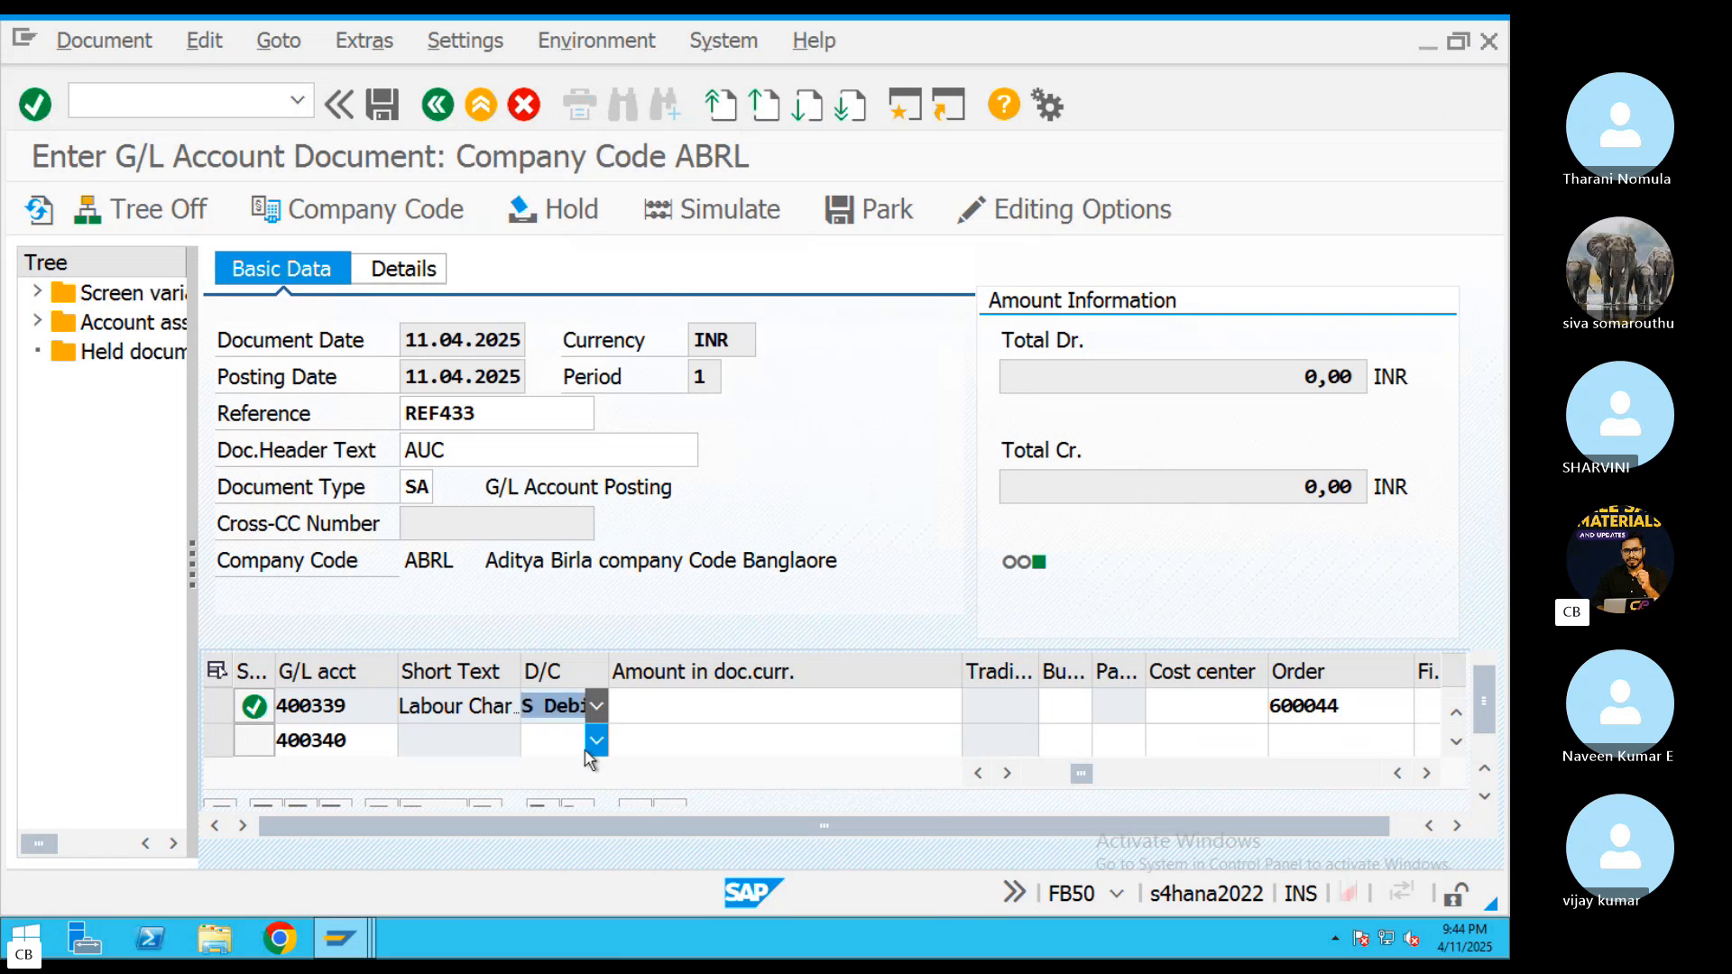
left_click(591, 747)
left_click(554, 794)
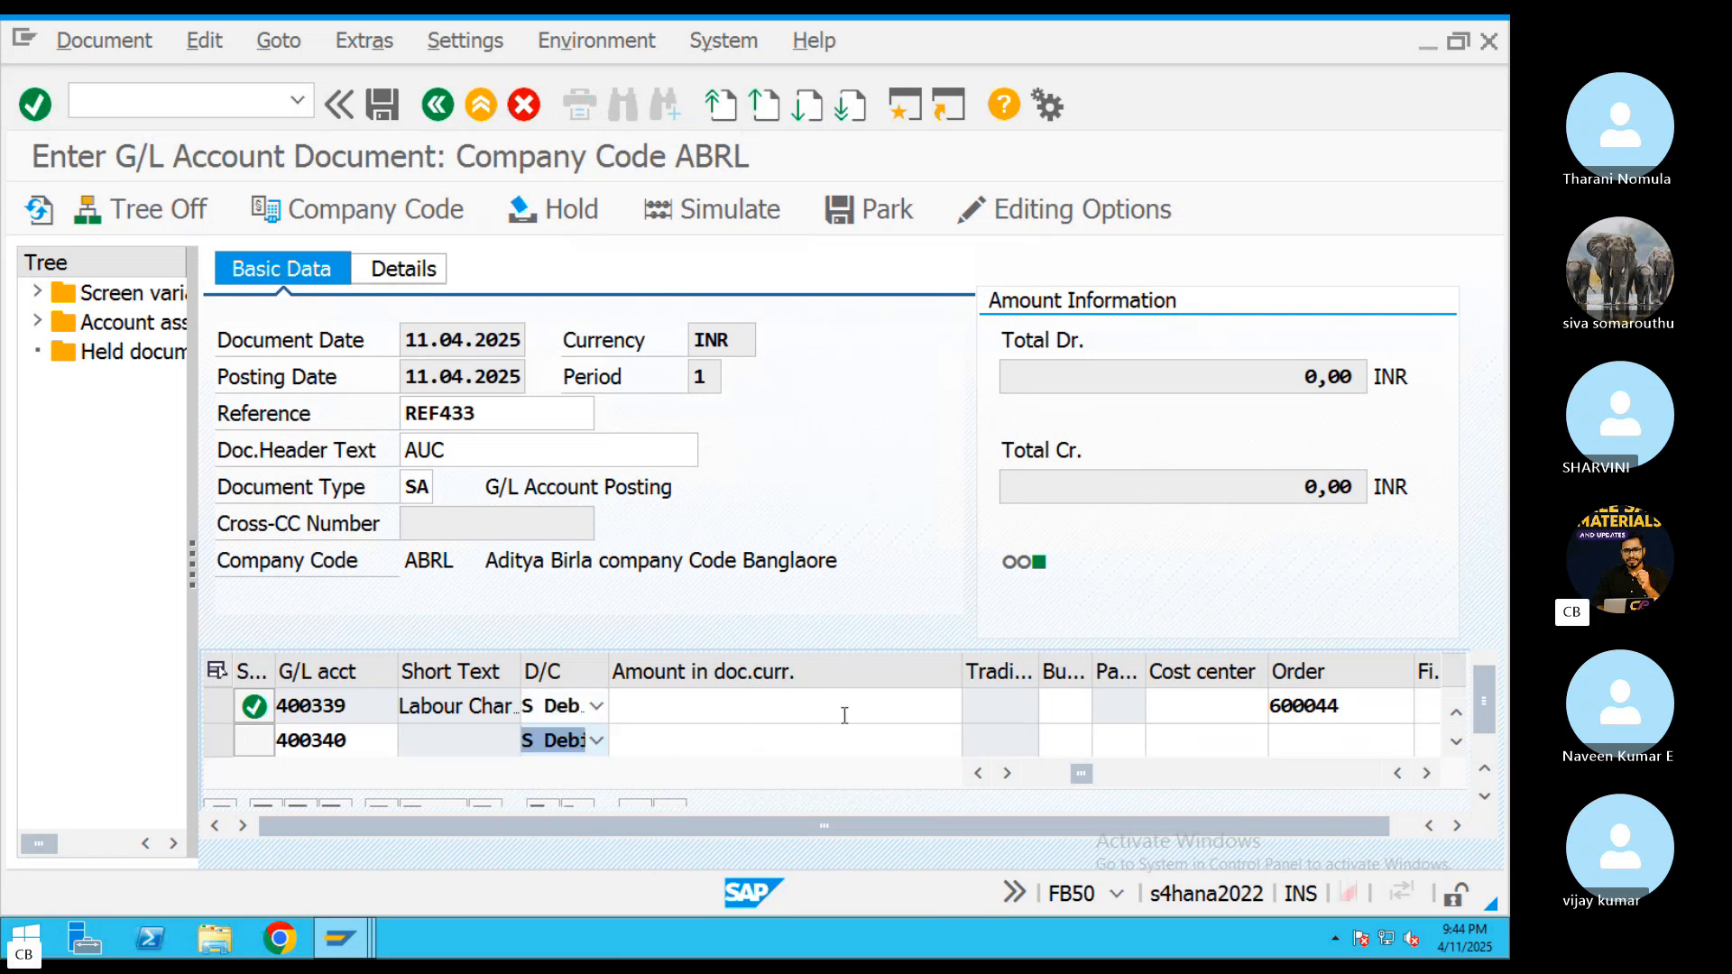
Assign internal order 600044 to the 400340 rent expense line item
left_click(1306, 736)
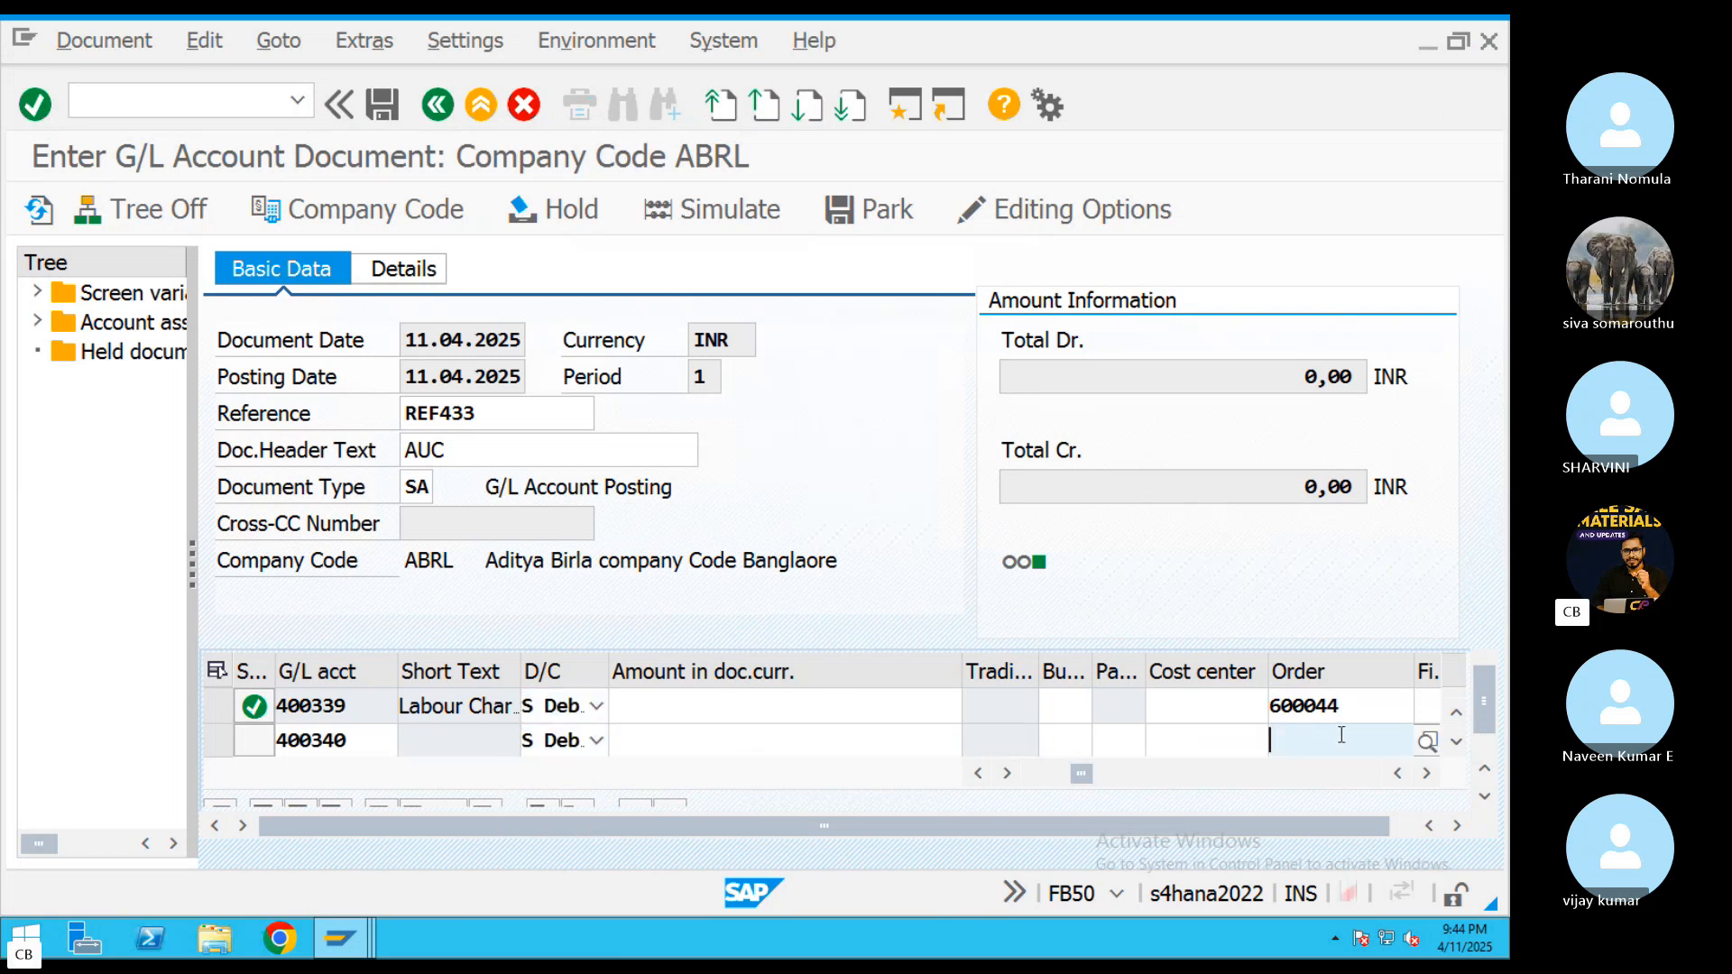
left_click(1342, 735)
left_click(1348, 554)
key("Return")
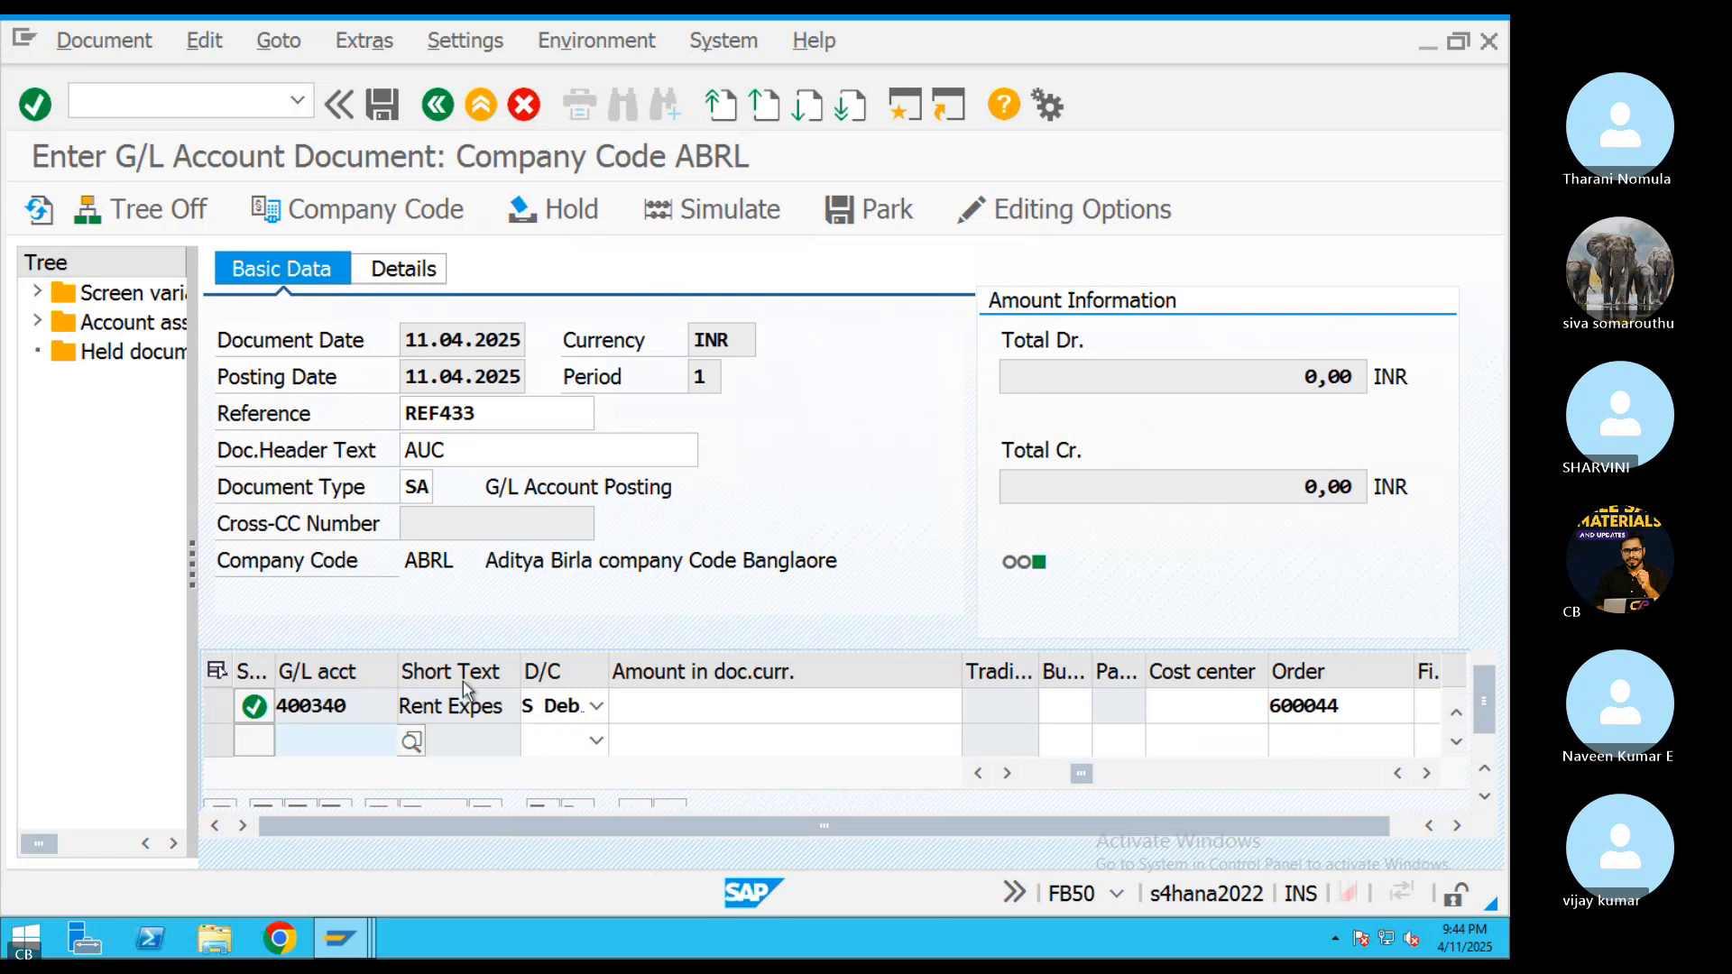
Look up the CITI BAnk account 200101 in company code ABRL, enter it in the next item line and set it to Credit
left_click(411, 742)
left_click(664, 887)
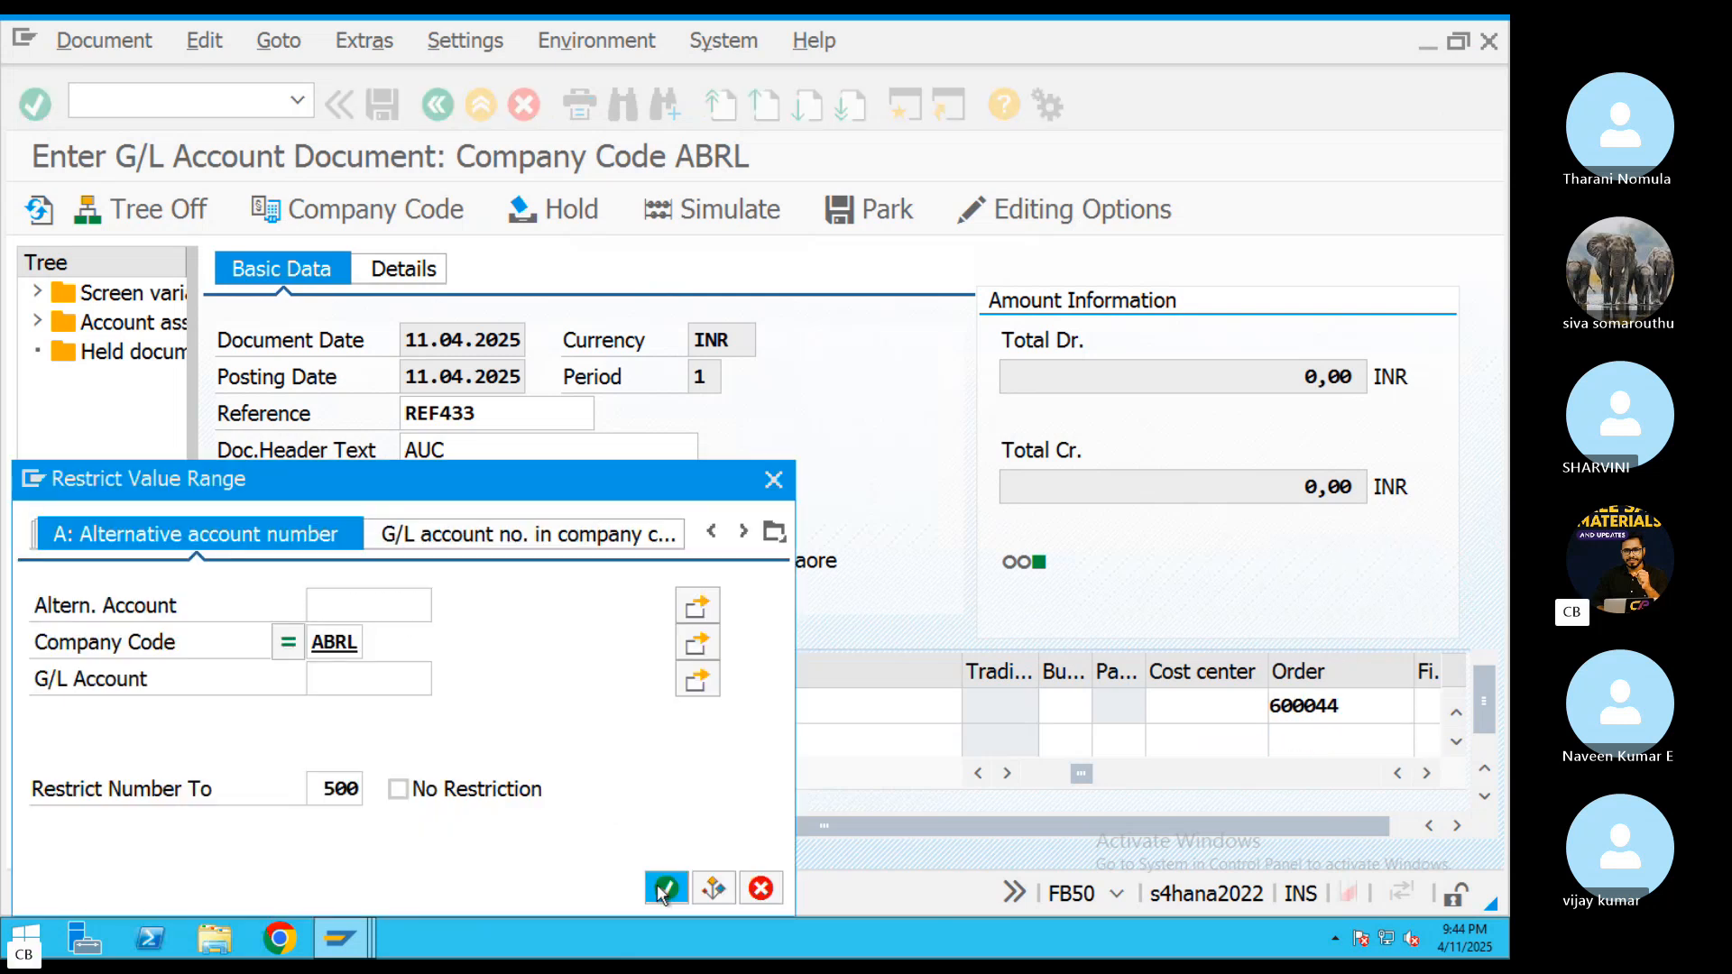
scroll(236, 633, "down", 1)
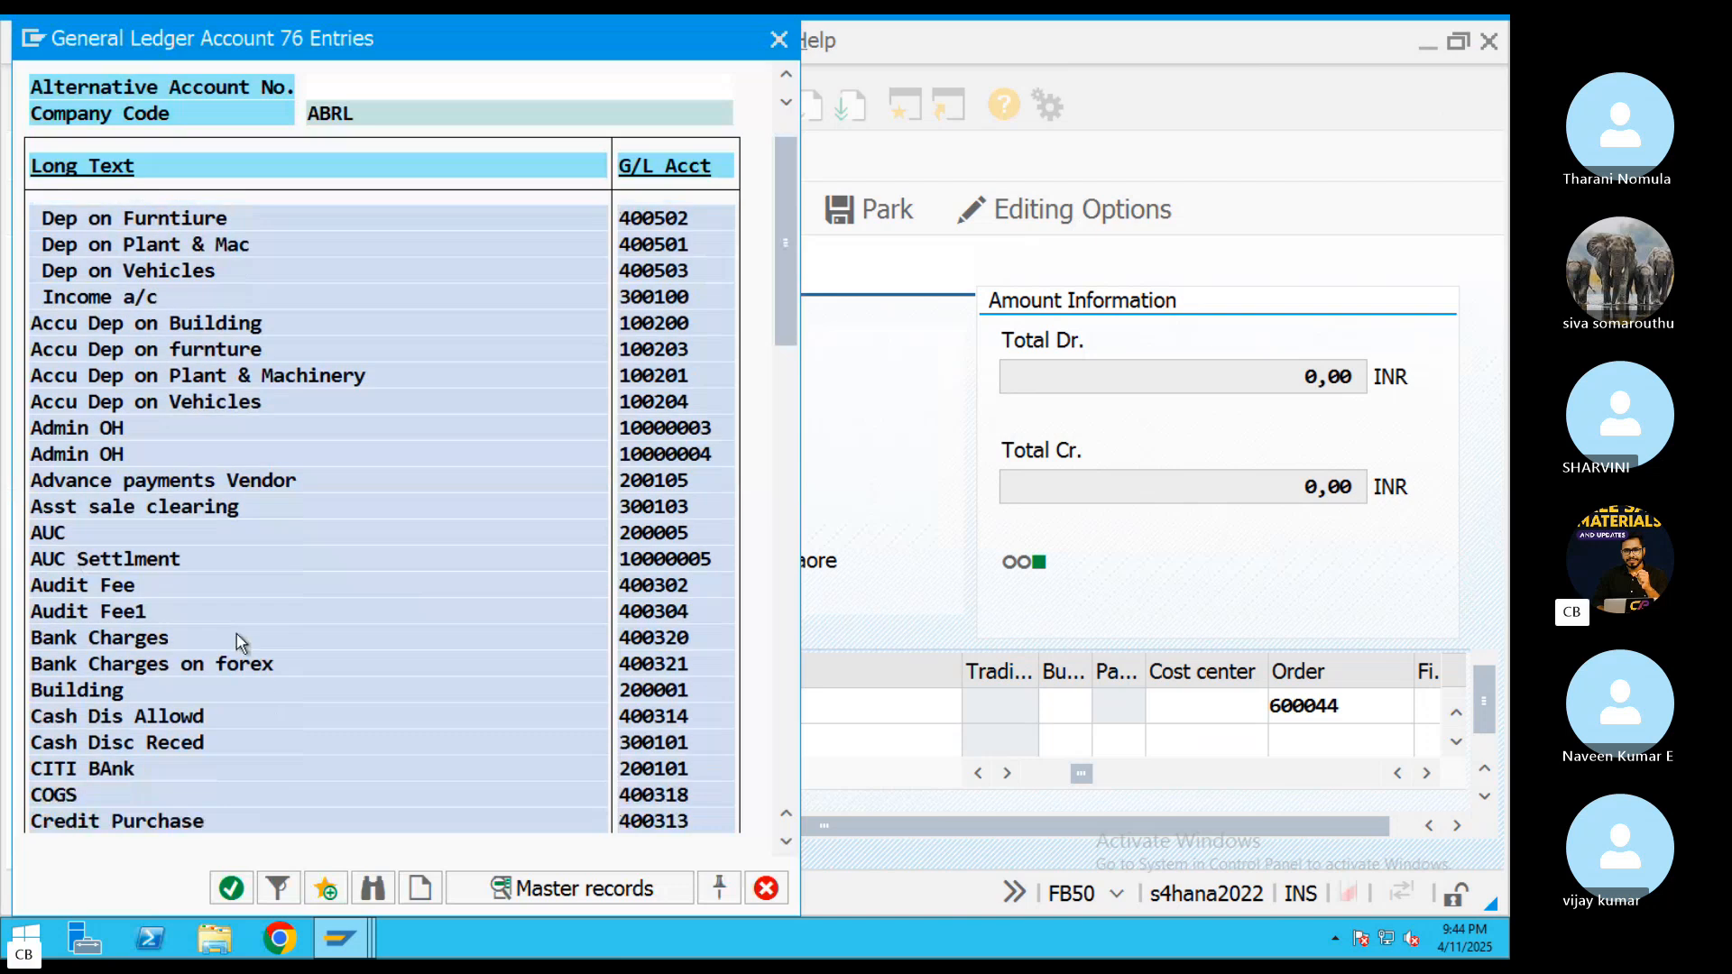
scroll(155, 673, "down", 1)
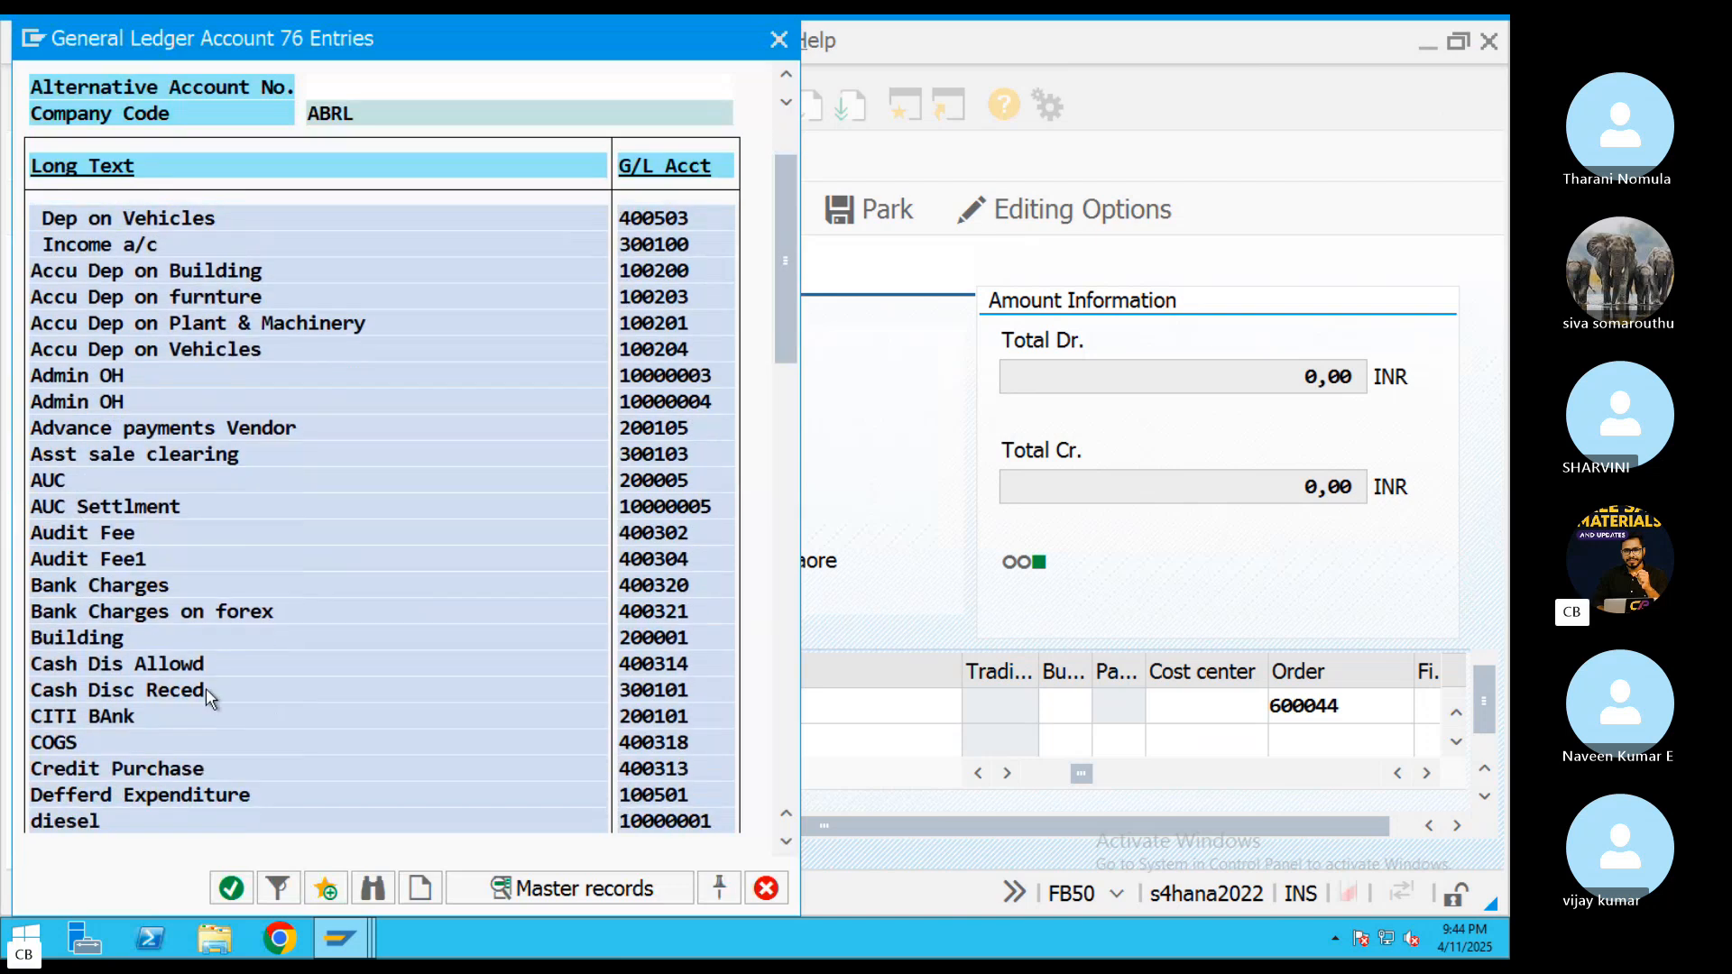
double_click(115, 718)
left_click(596, 741)
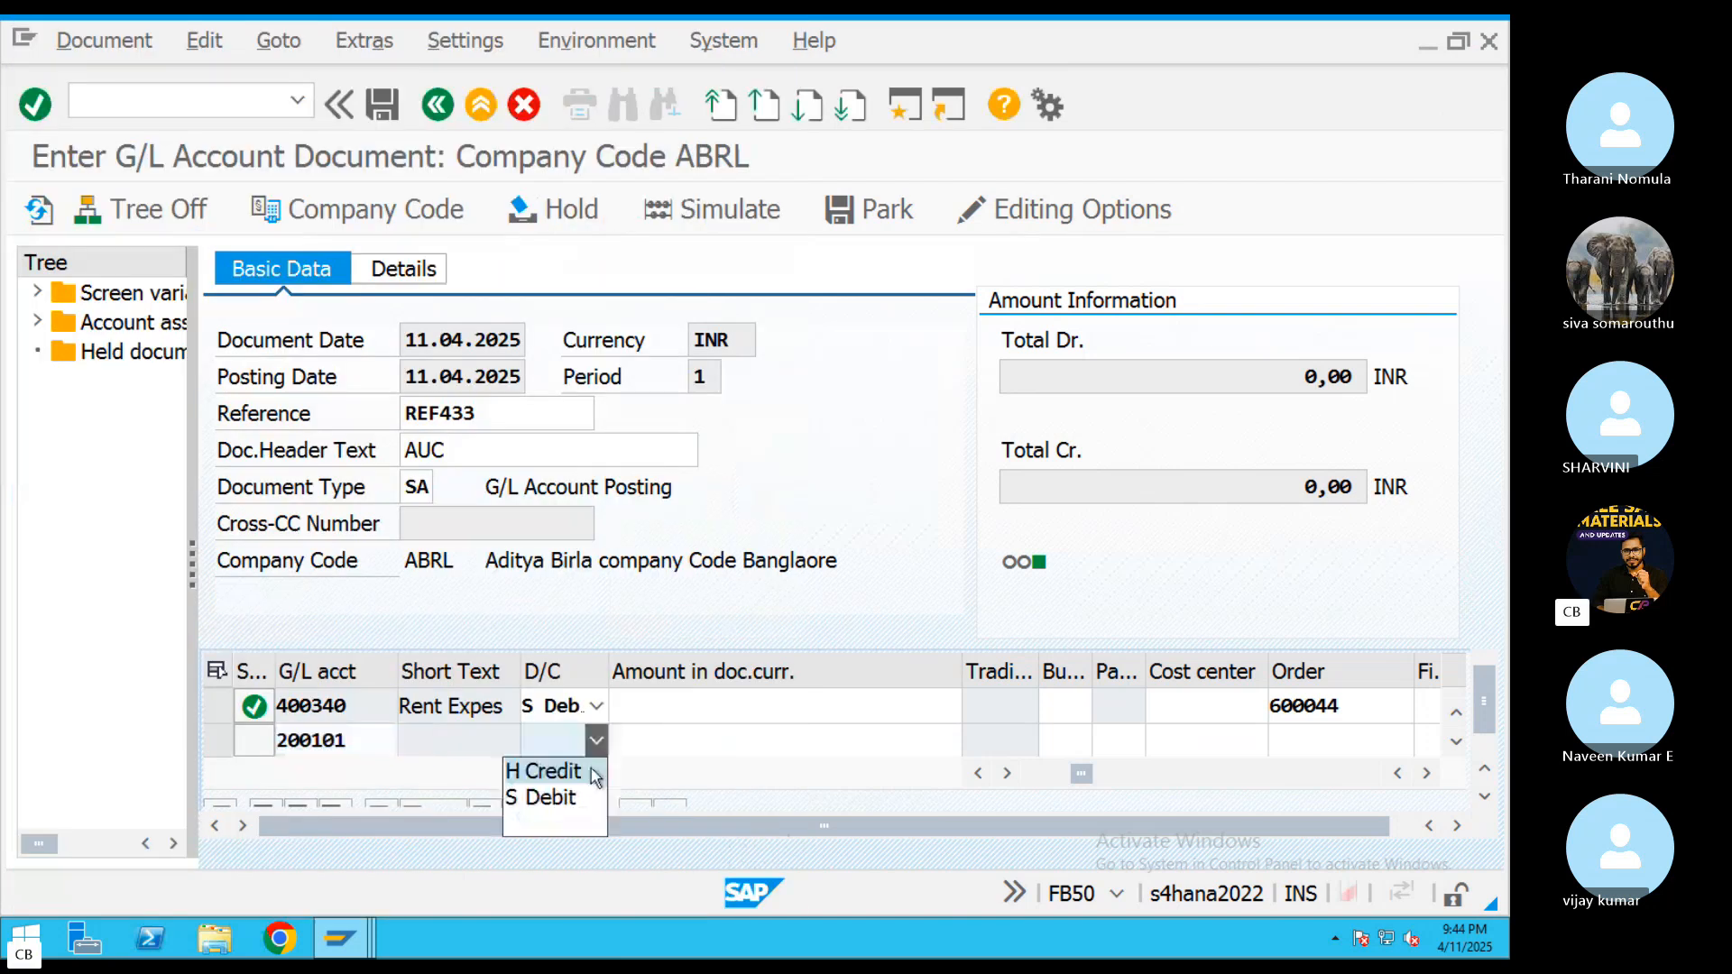
left_click(544, 770)
key("Return")
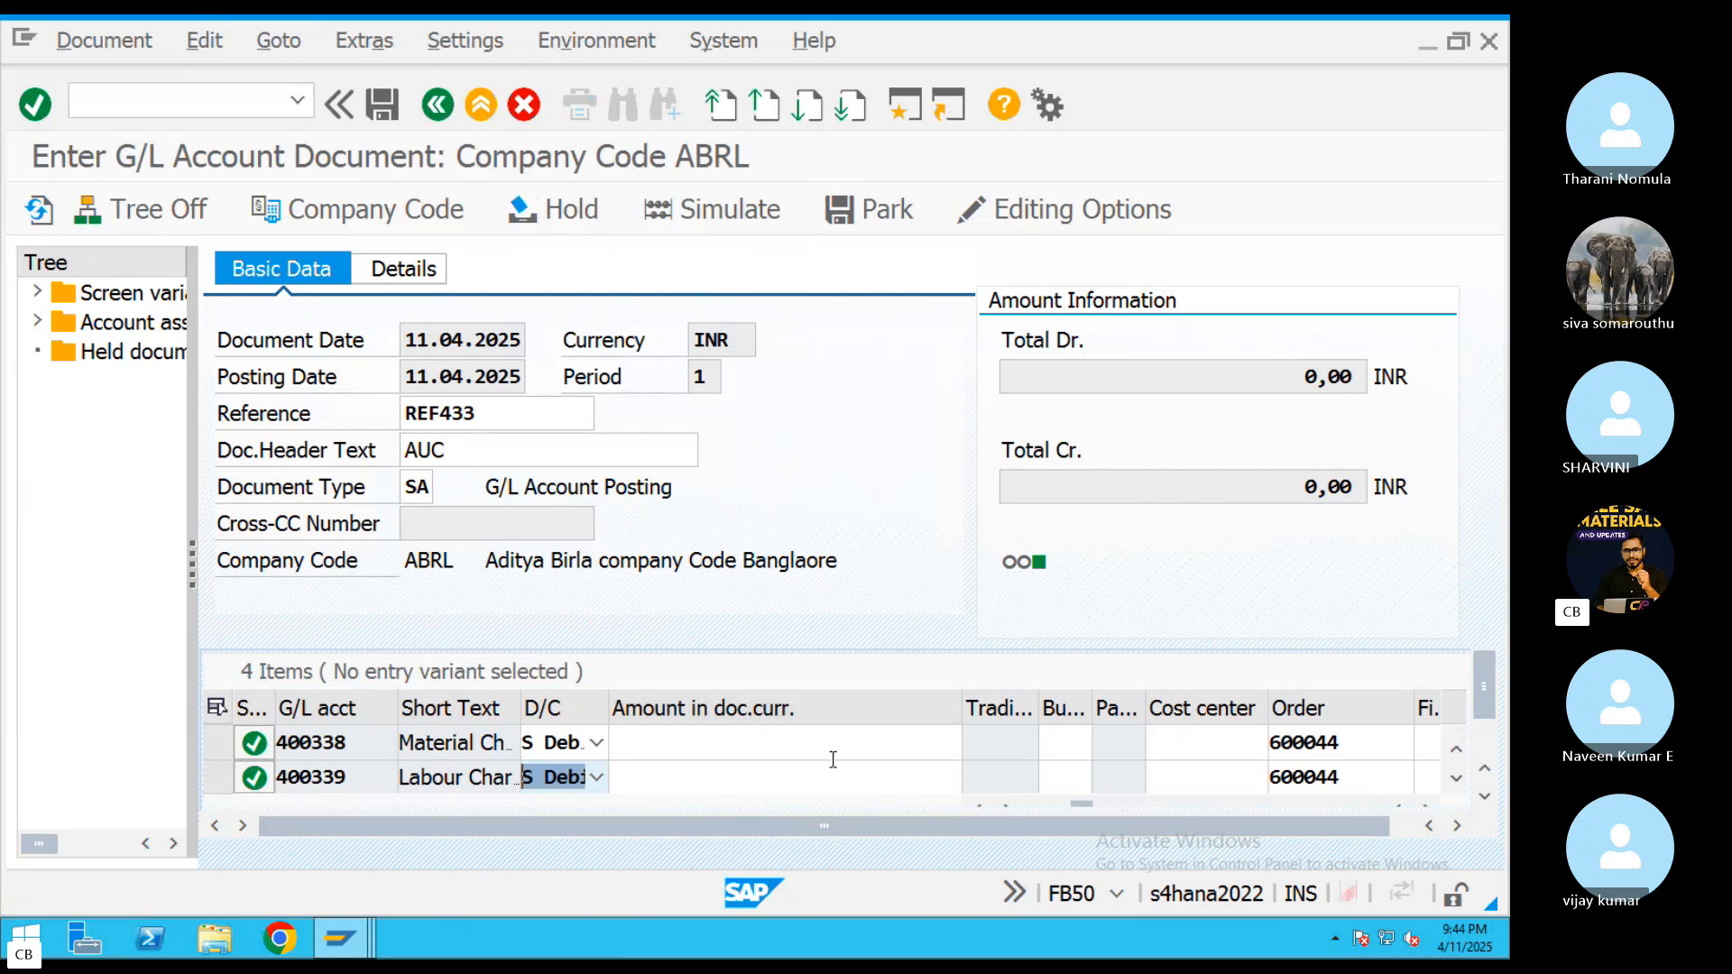
Enter an amount of 25000 on both the 400338 material and 400339 labour line items
left_click(914, 750)
type("2")
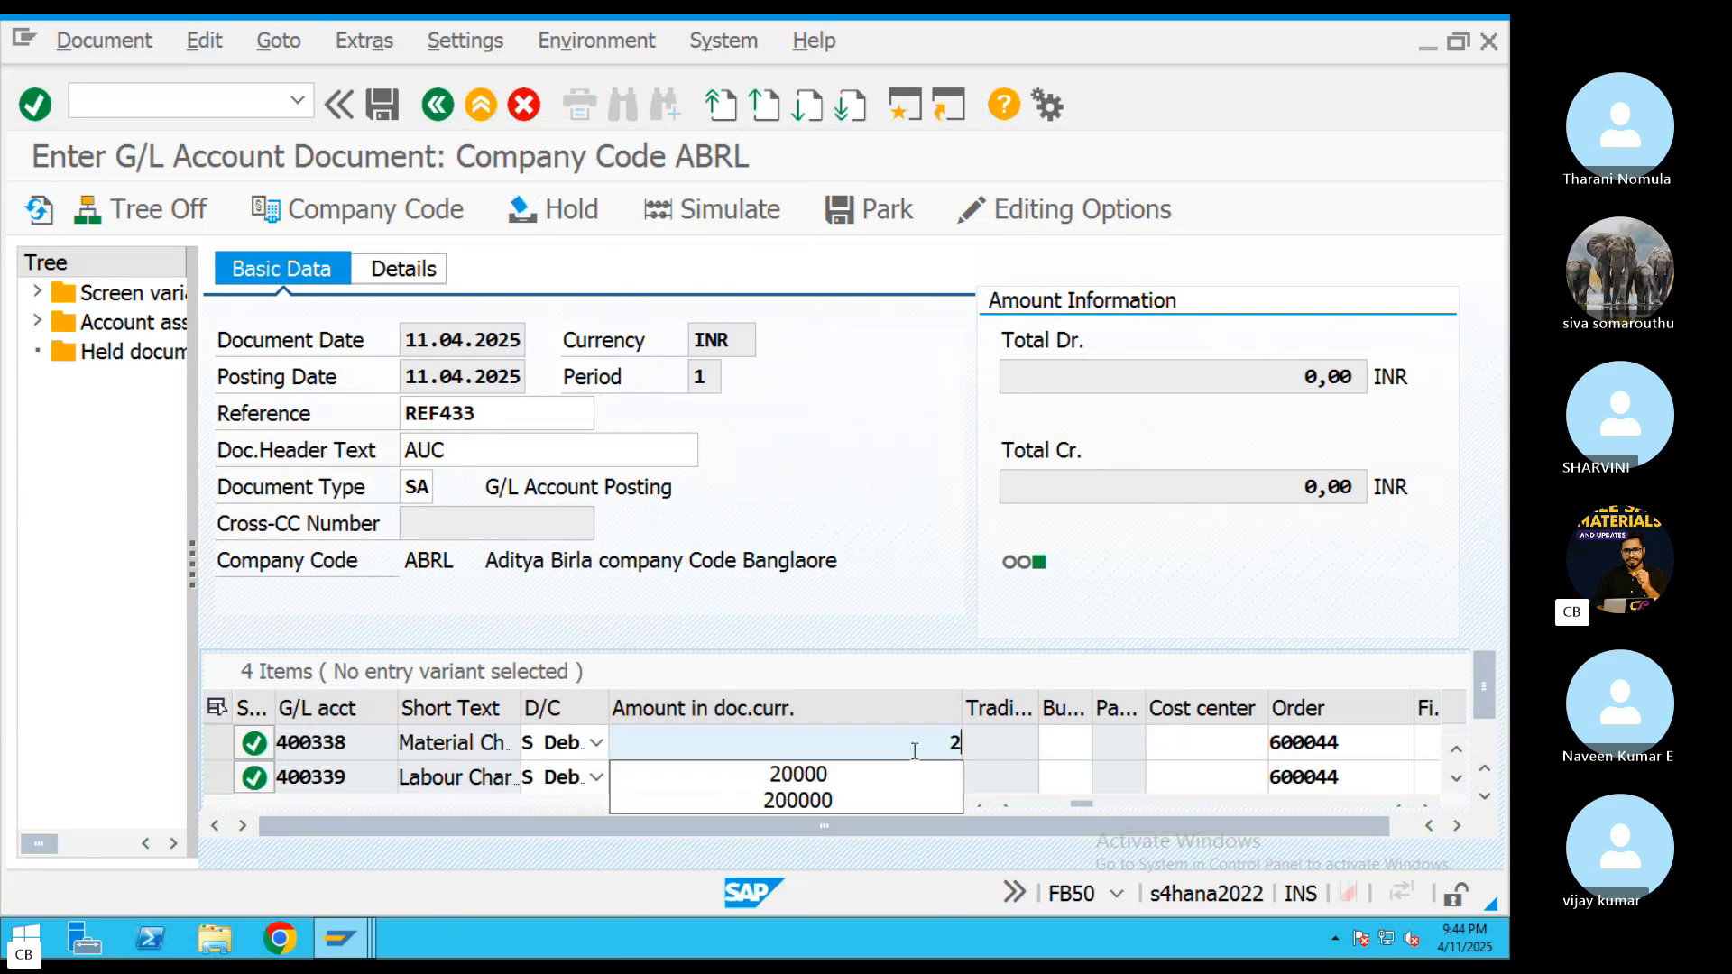
type("5000")
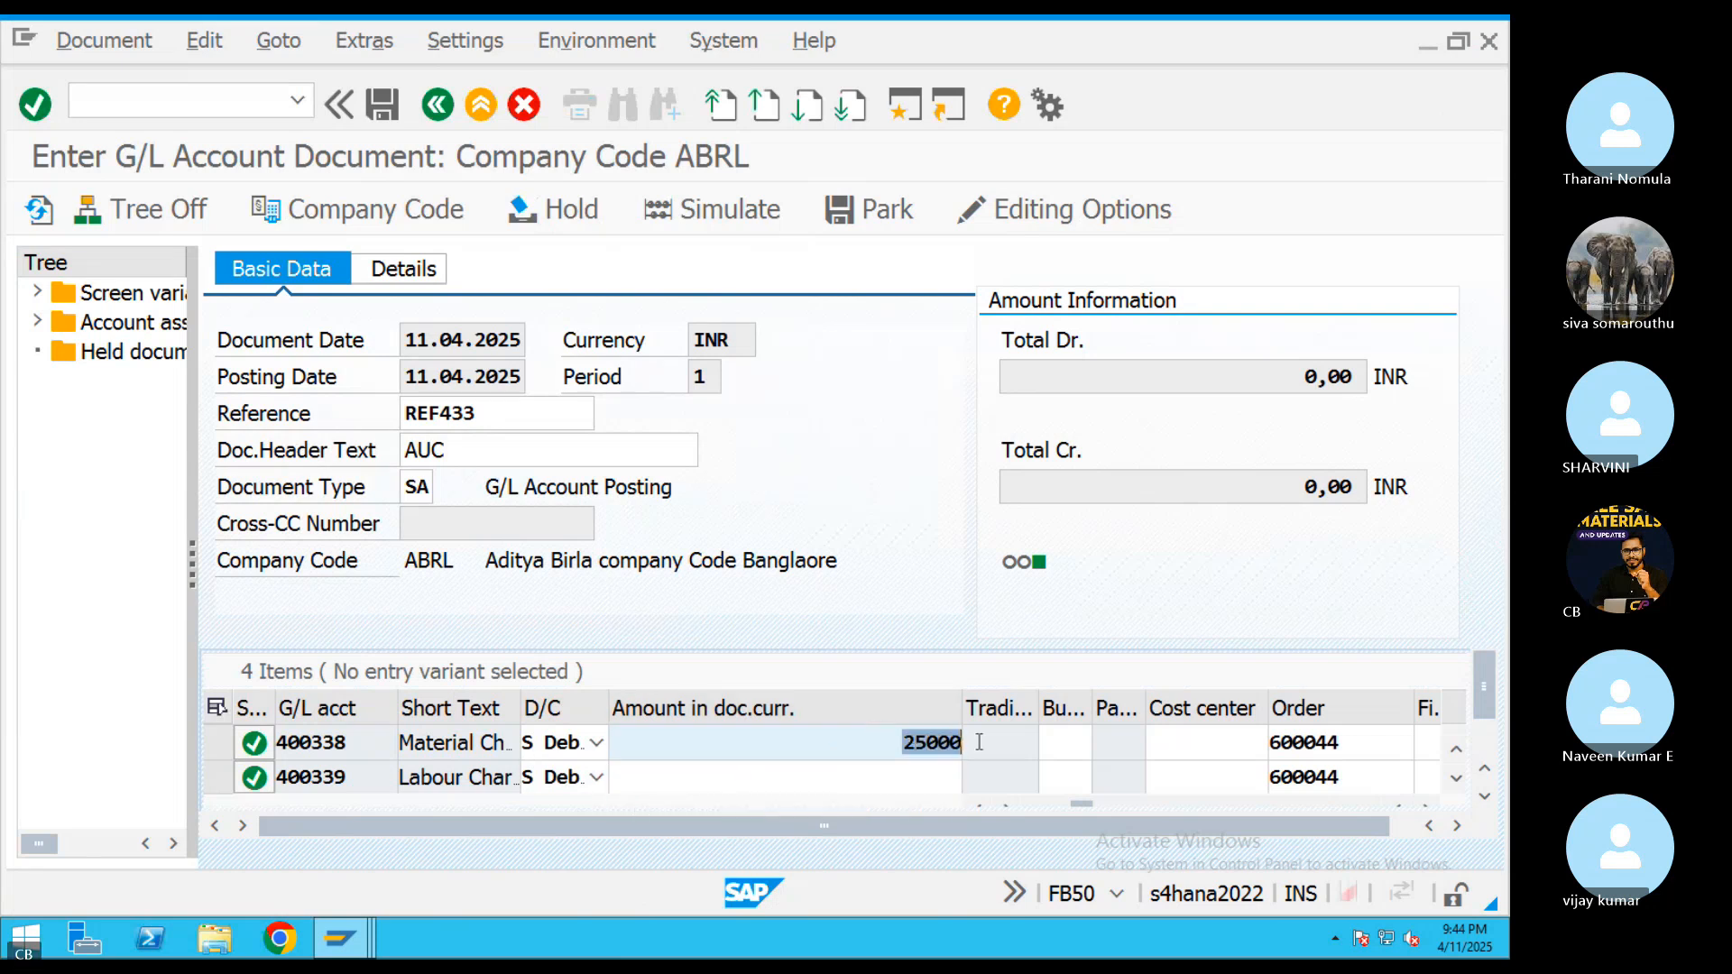
left_click(925, 770)
type("25000")
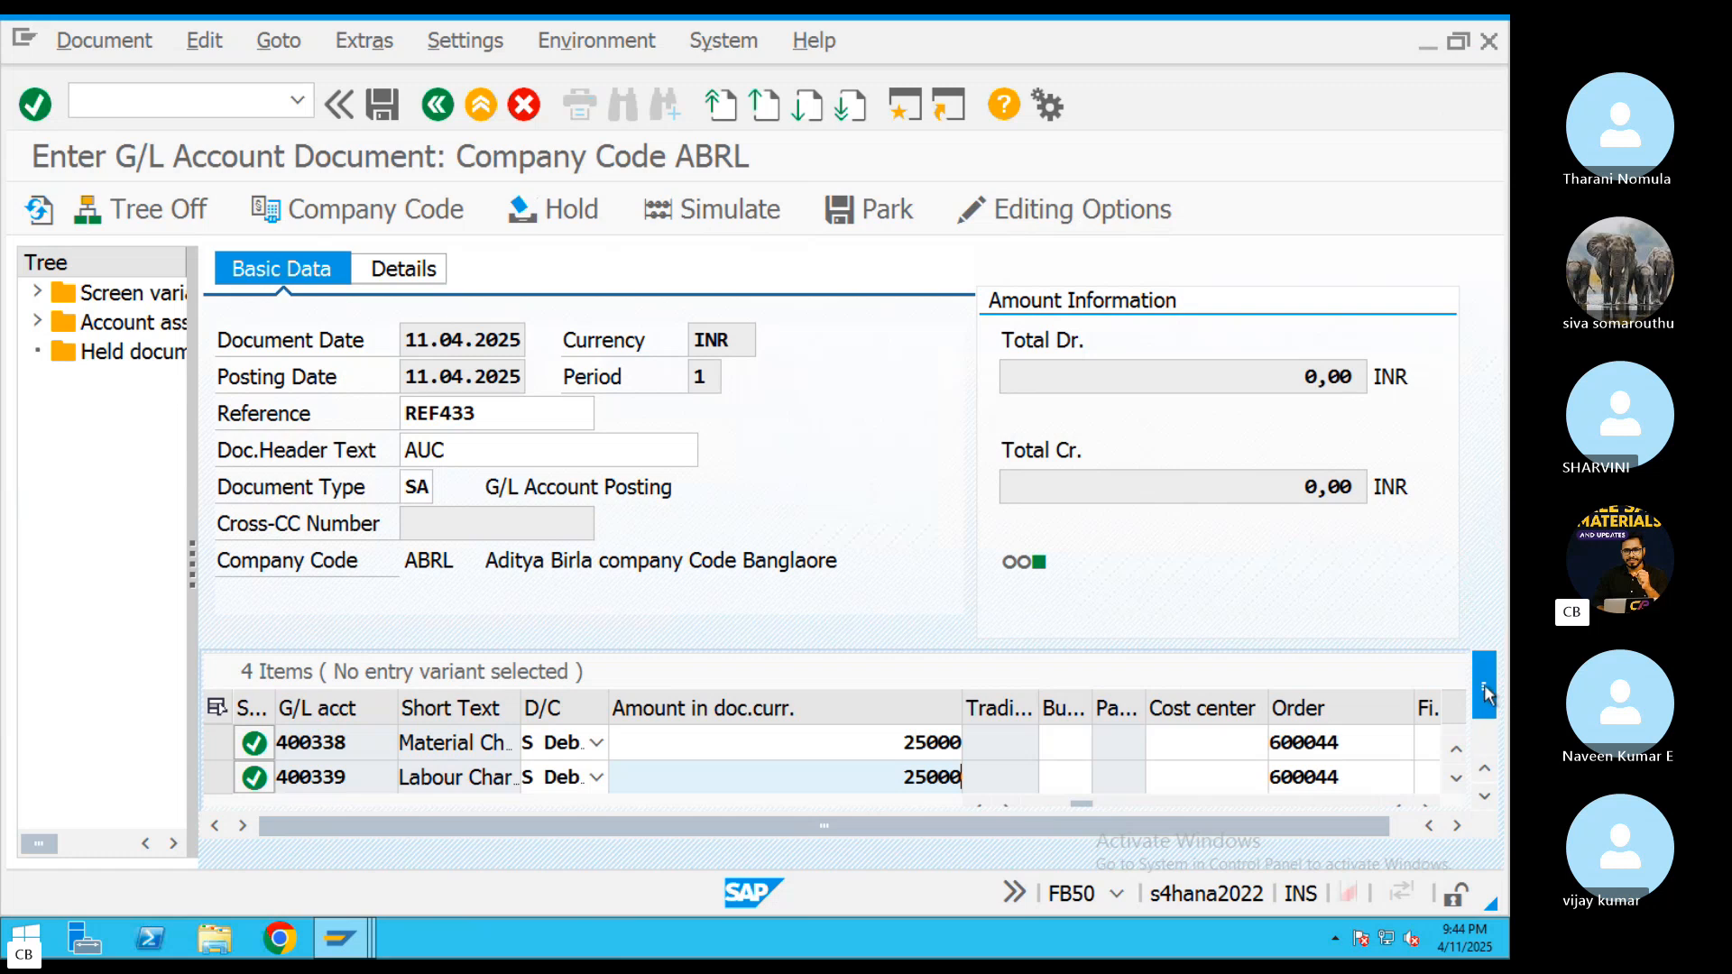
scroll(1484, 695, "down", 1)
key("Return")
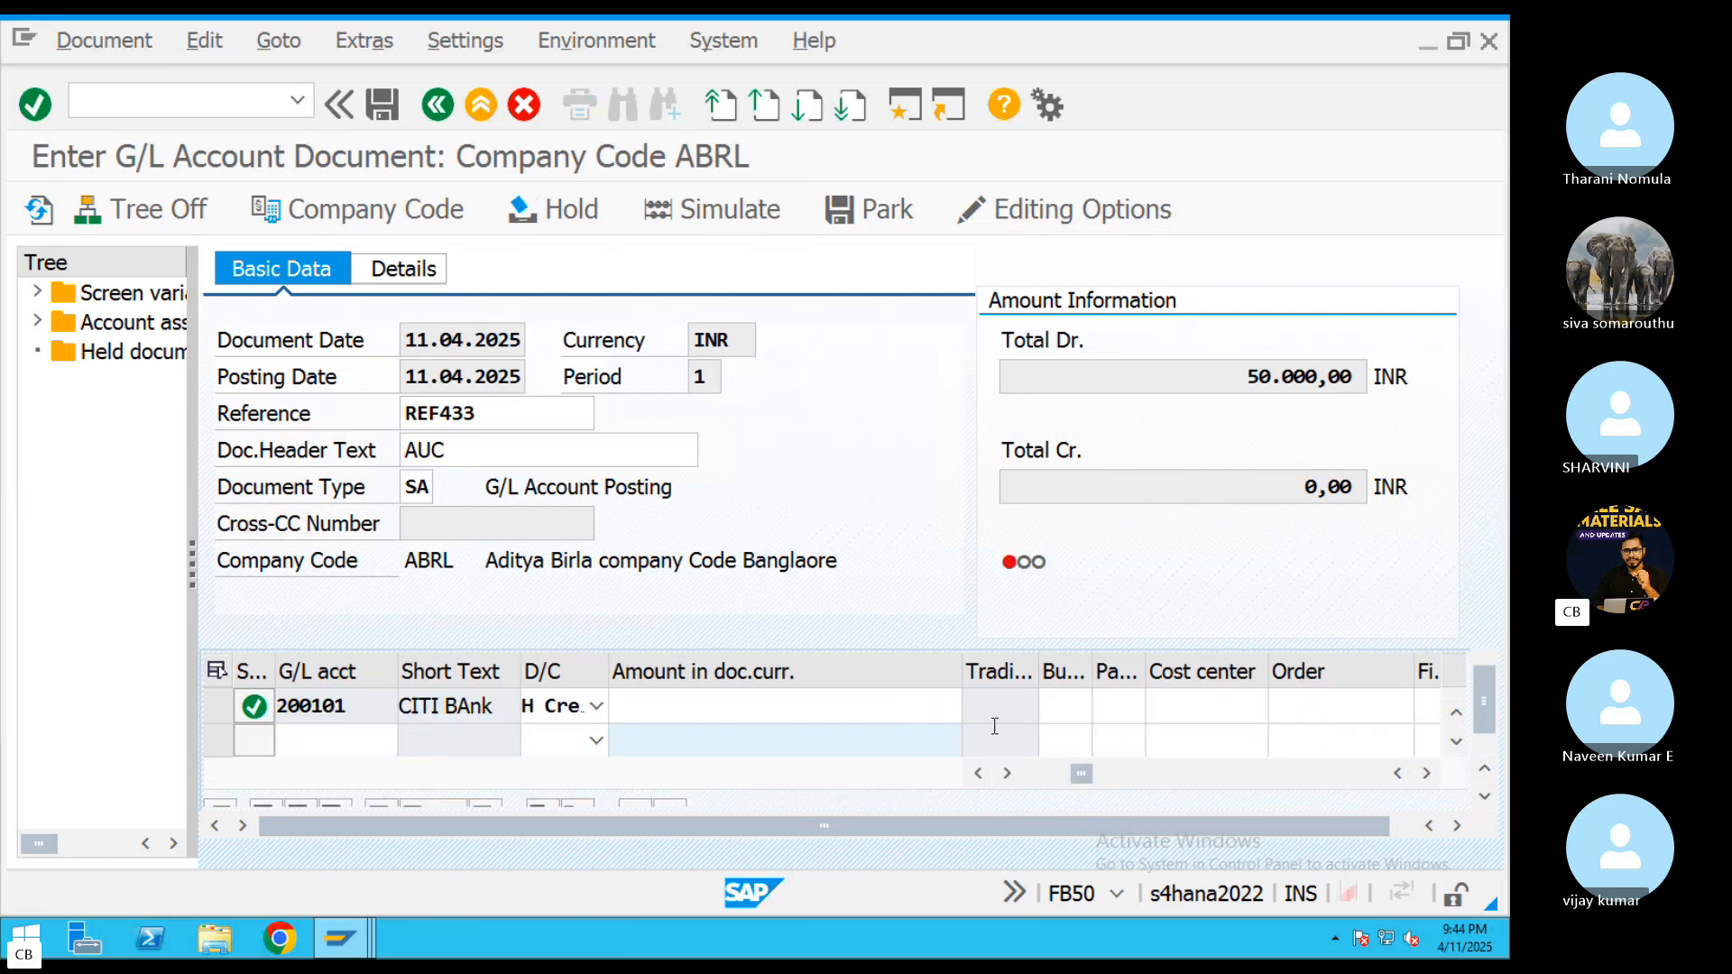
Enter an amount of 25000 on the 400340 rent expense line item
scroll(899, 713, "up", 1)
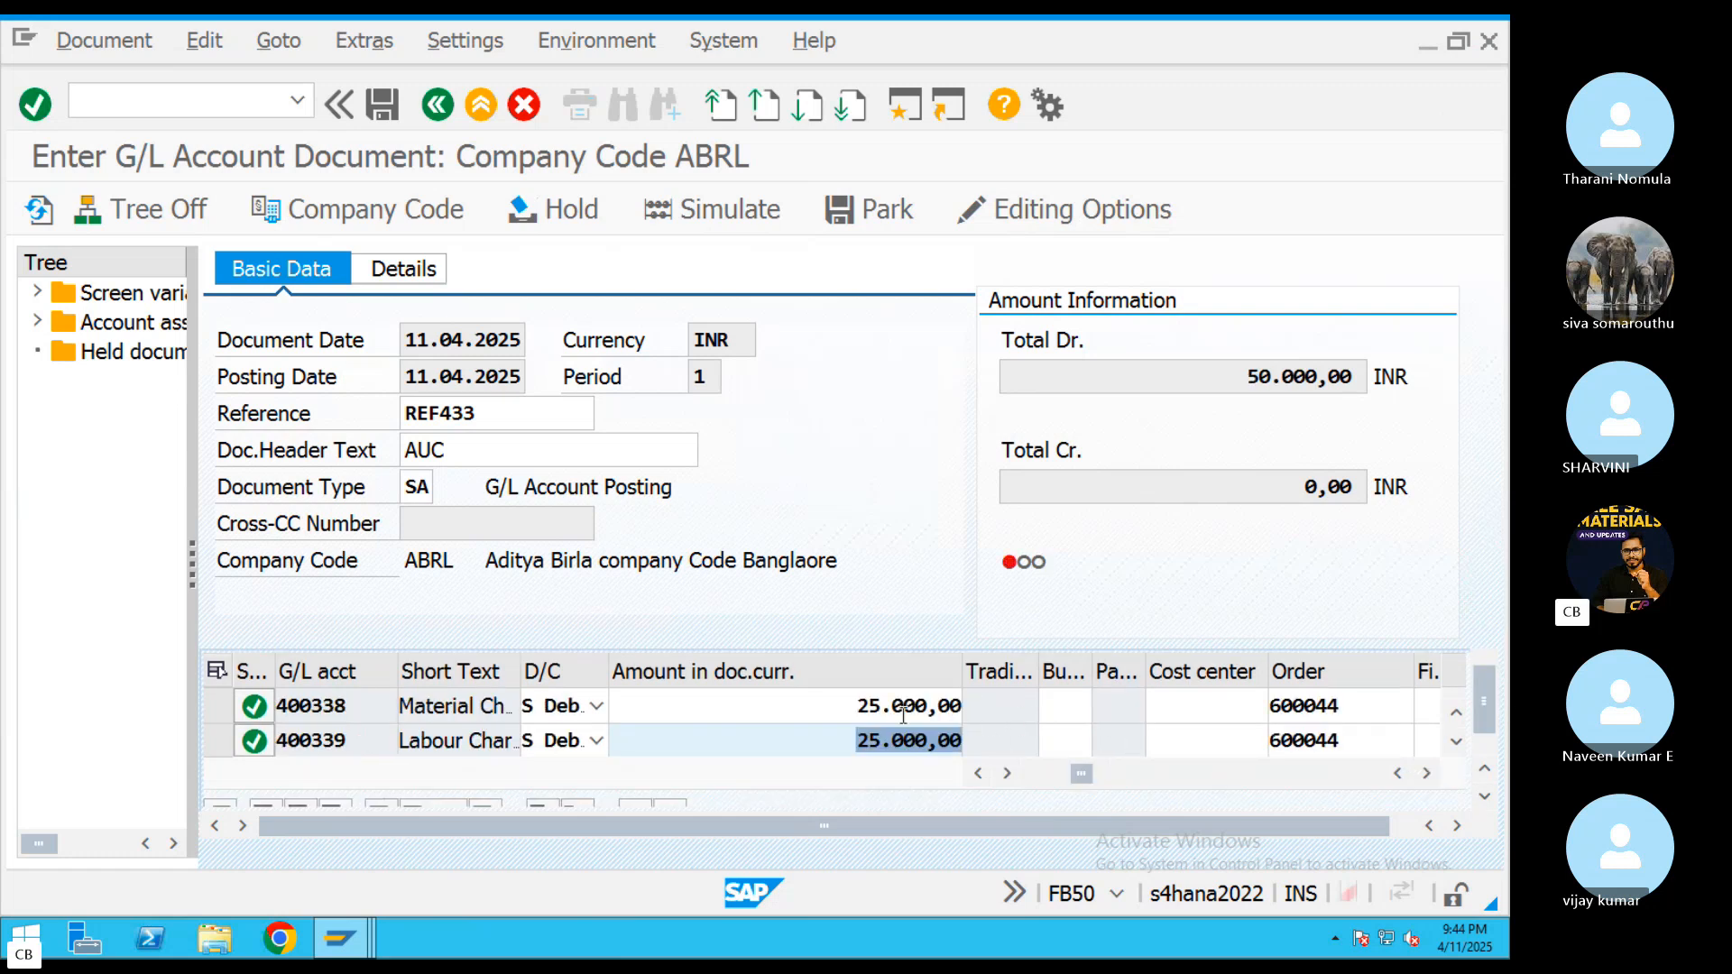
scroll(898, 713, "down", 1)
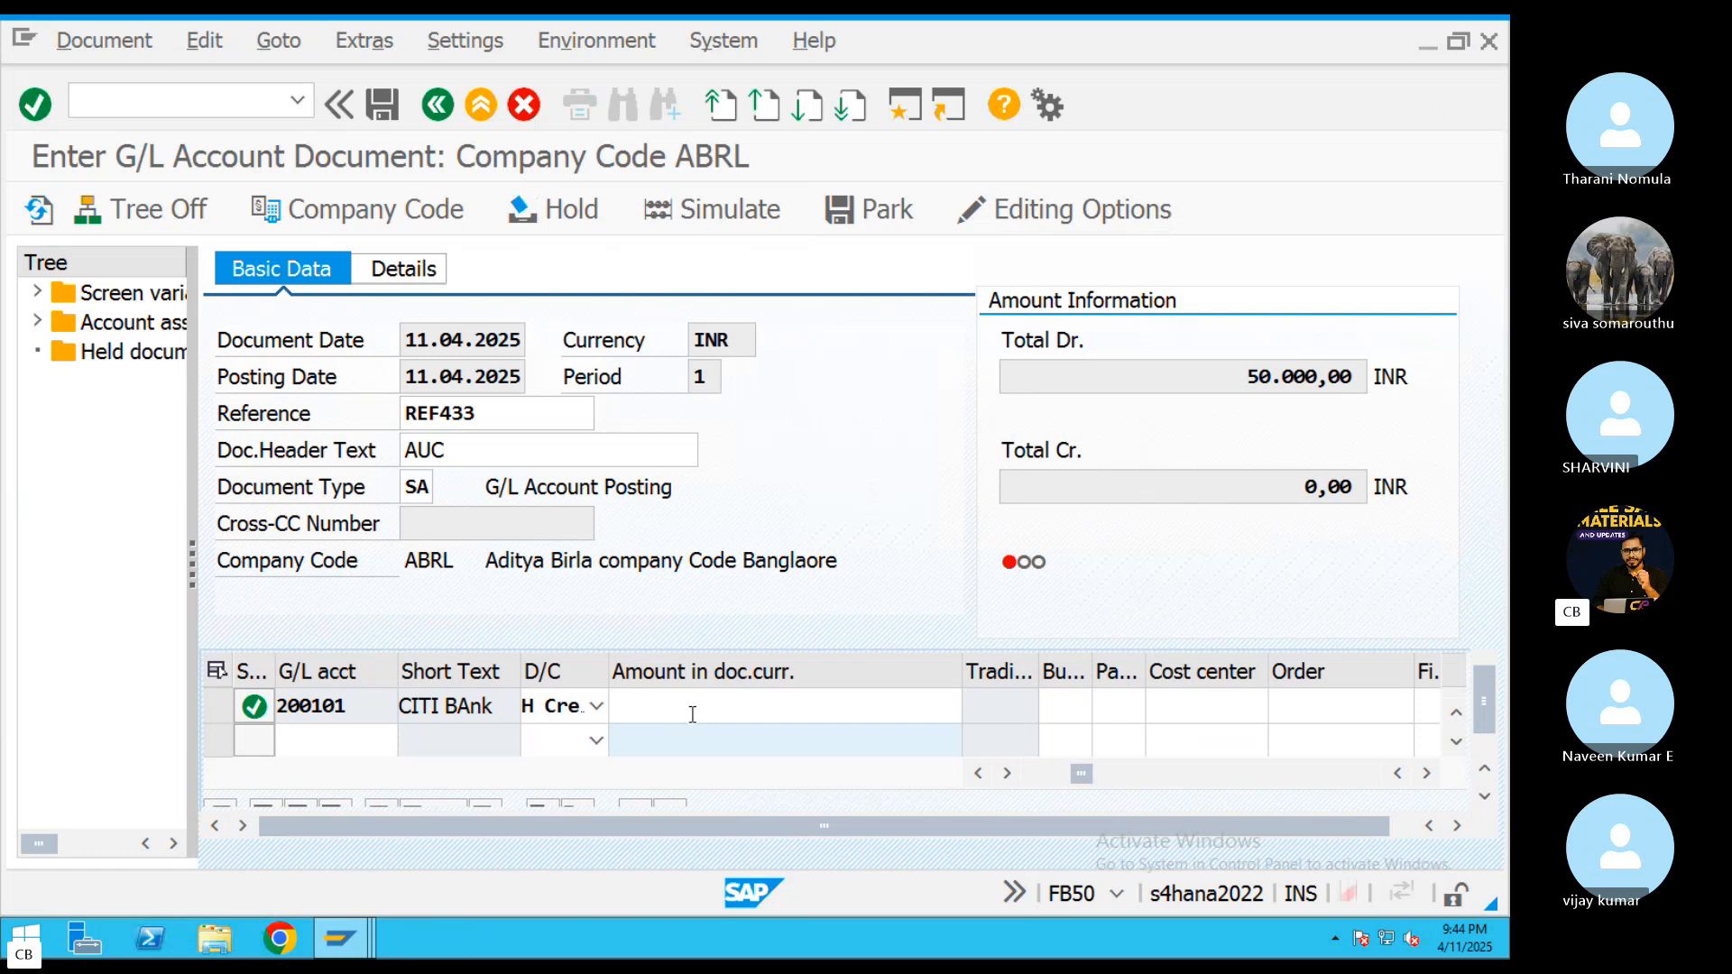
scroll(692, 716, "up", 1)
left_click(729, 715)
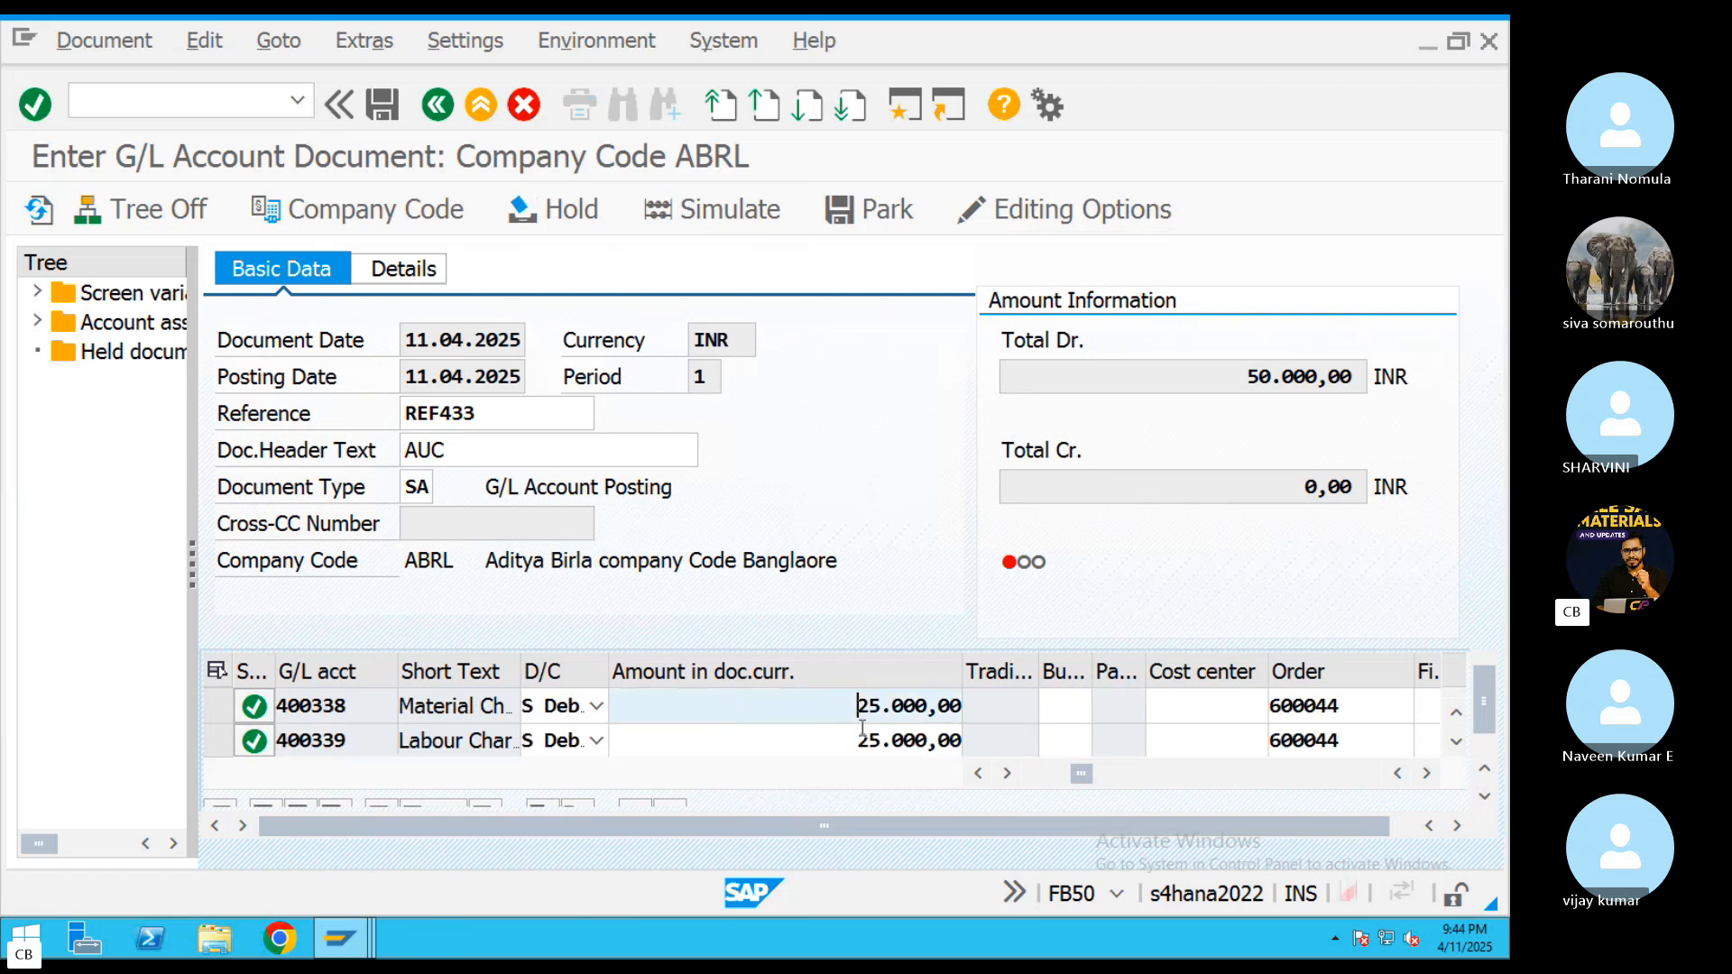
left_click(863, 729)
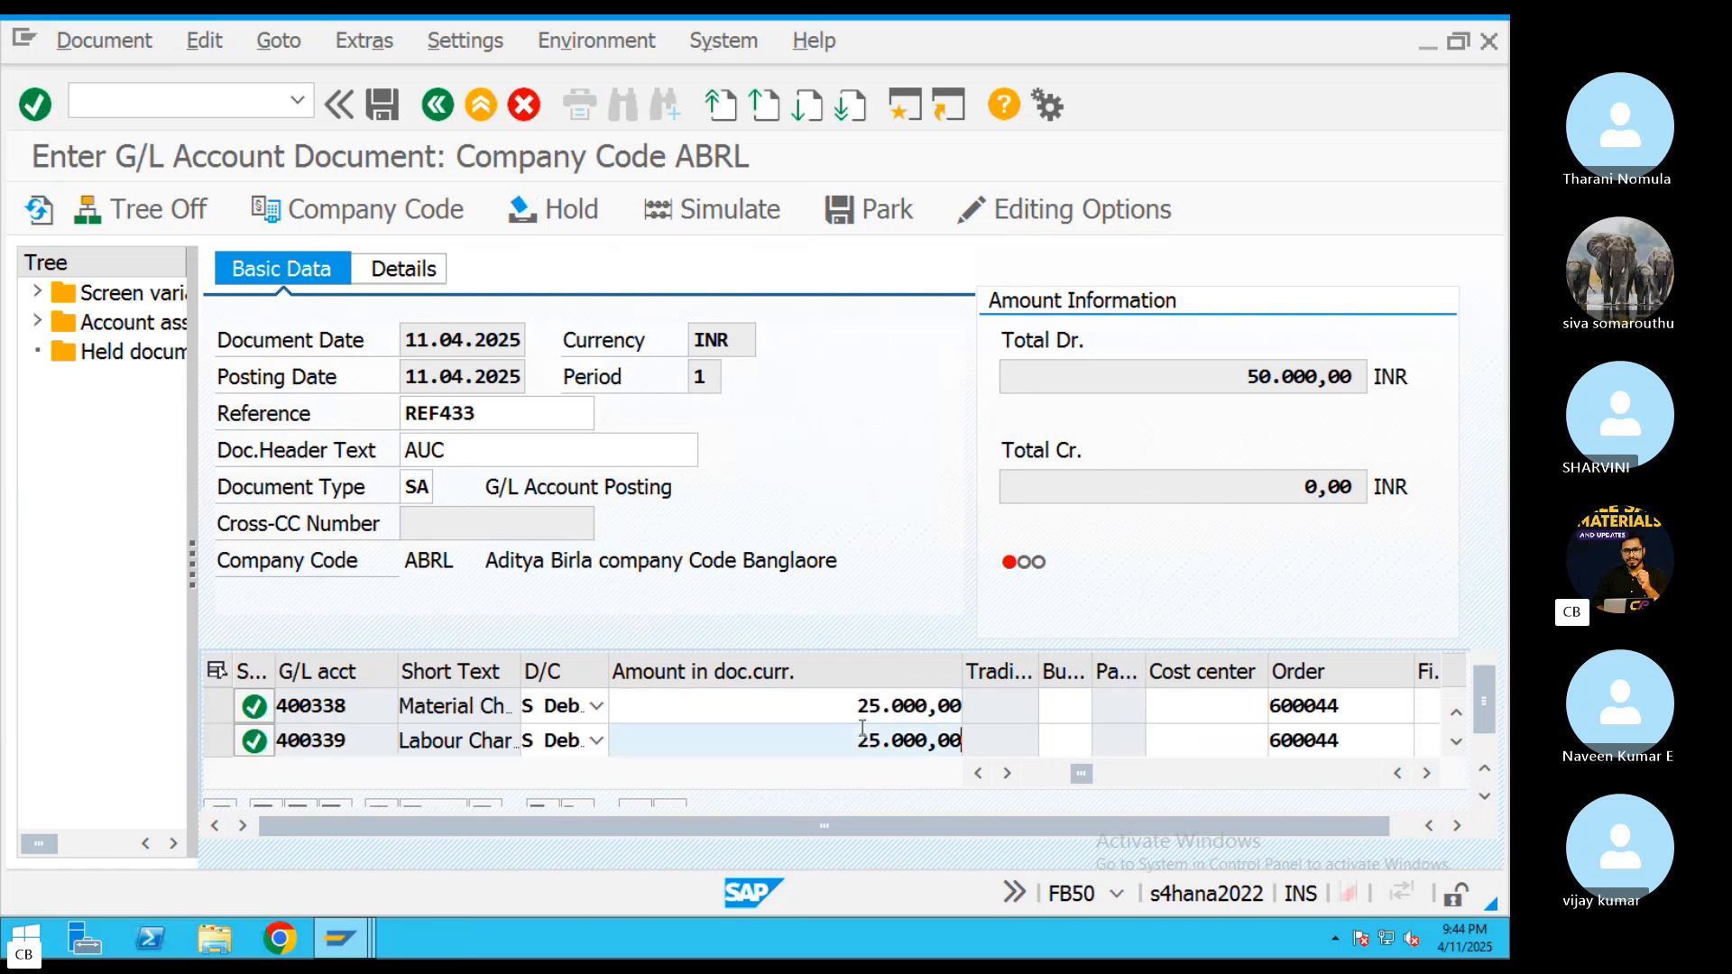
scroll(863, 729, "down", 1)
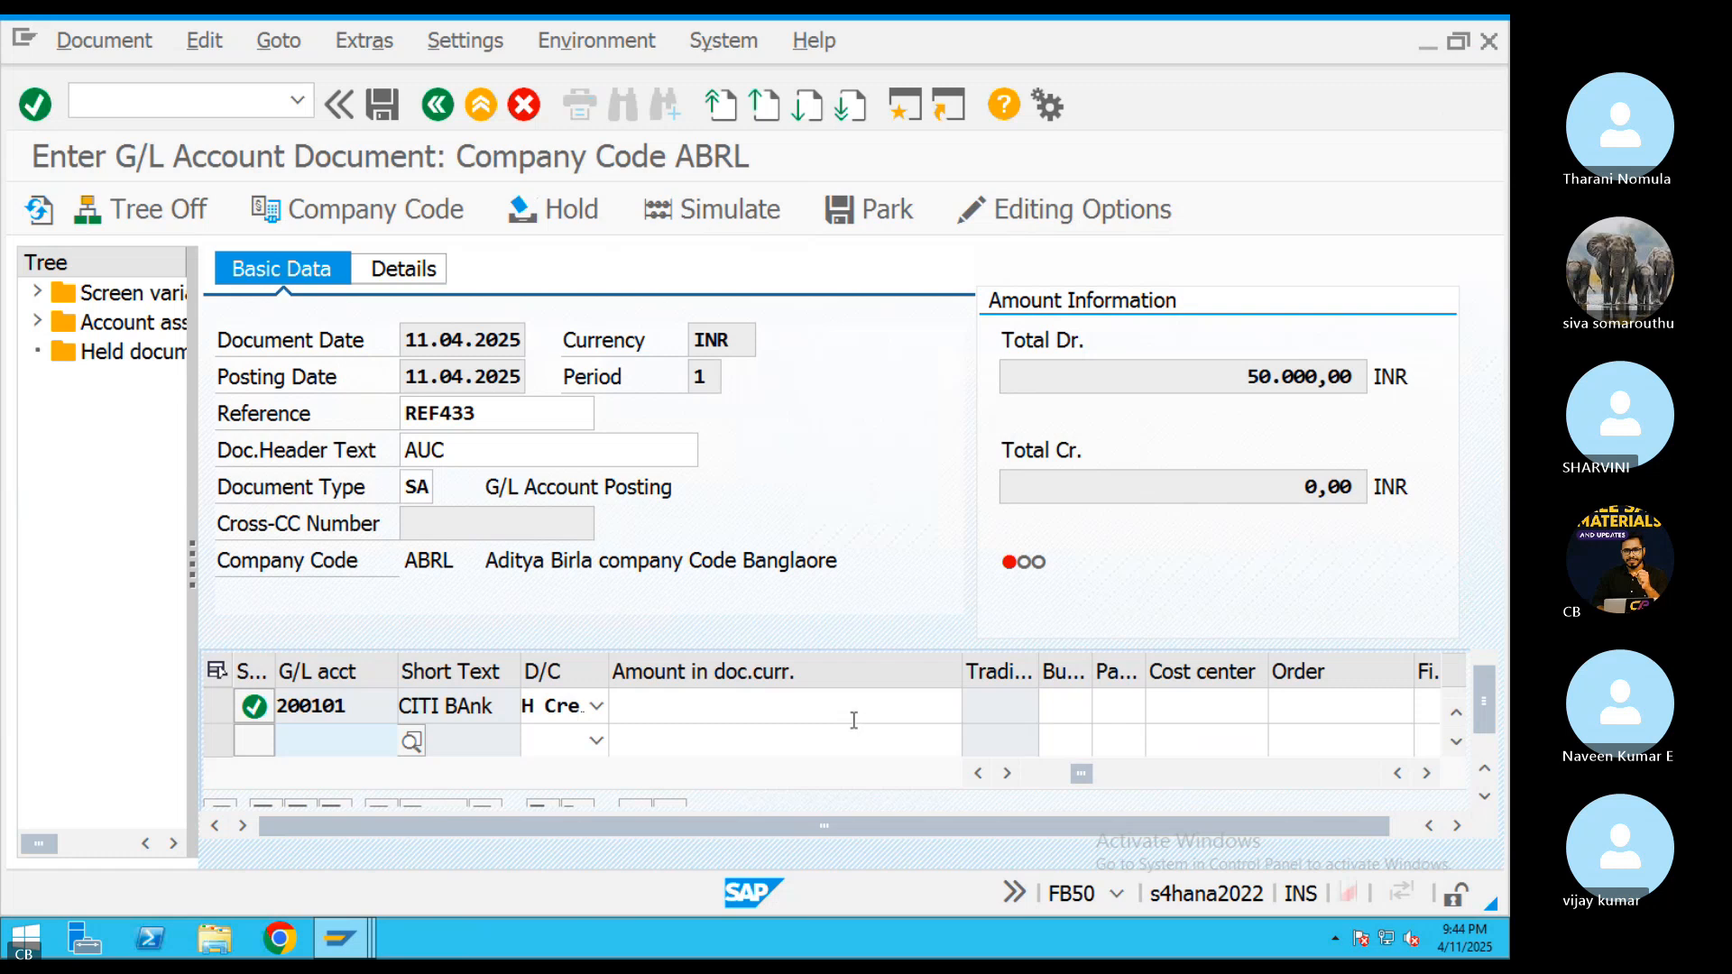
scroll(853, 720, "up", 1)
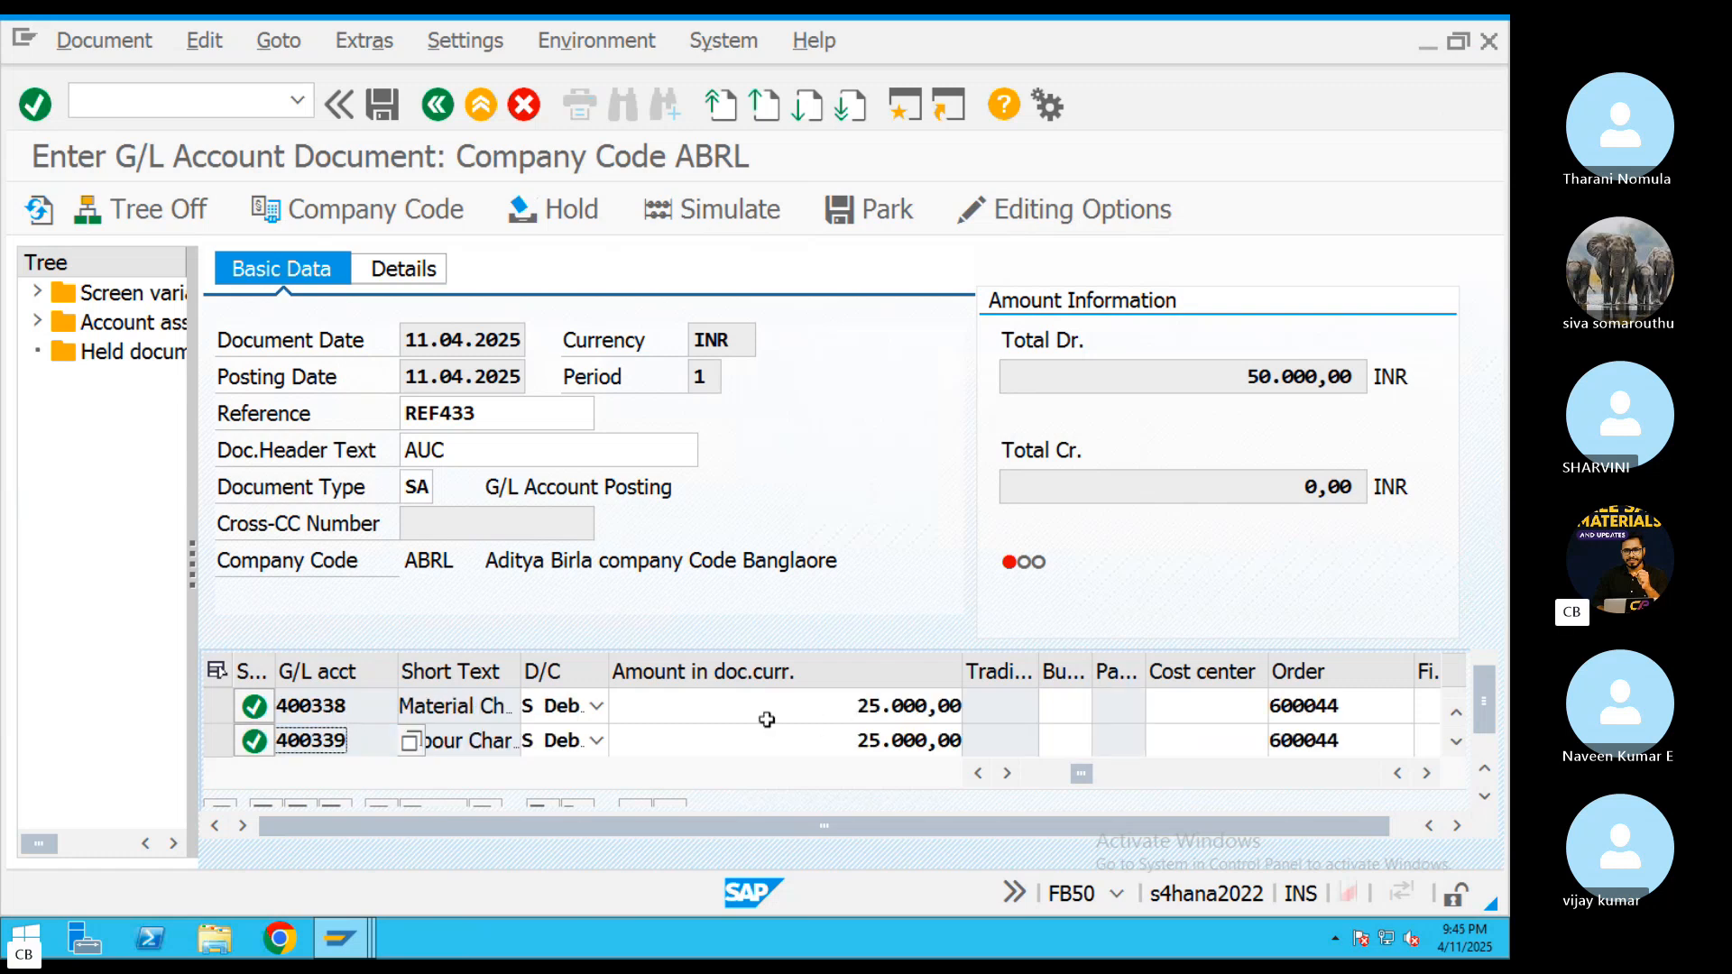
left_click(1487, 690)
left_click_drag(1487, 707, 1490, 715)
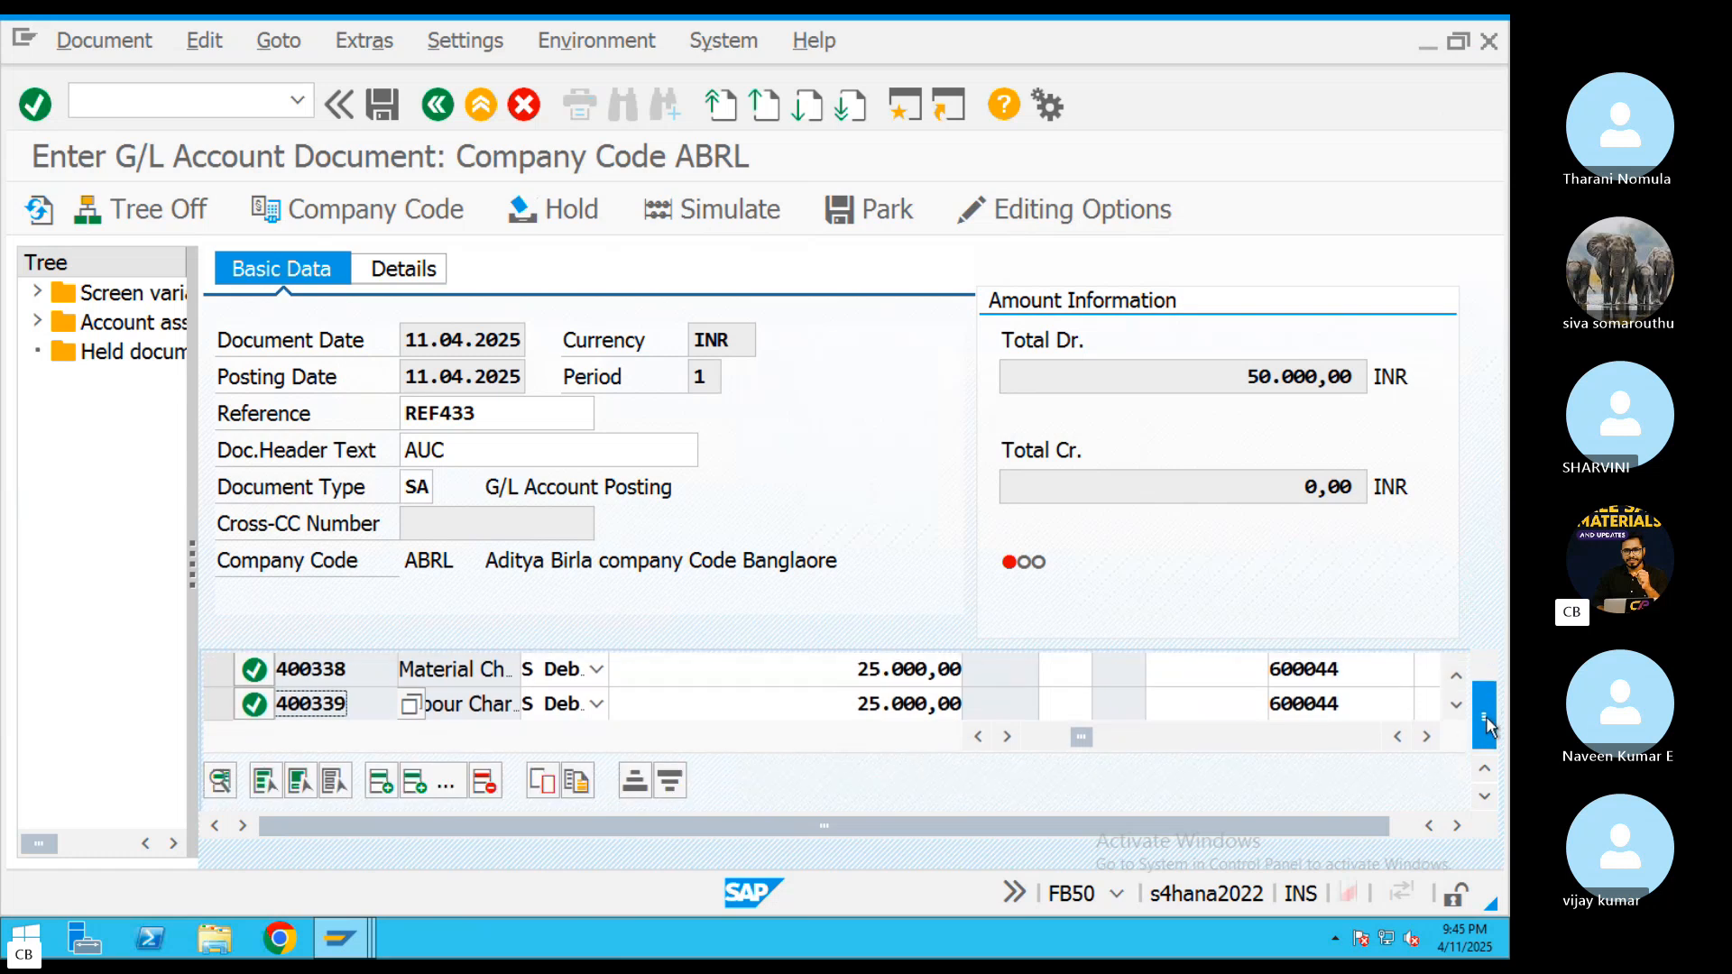
left_click(1458, 706)
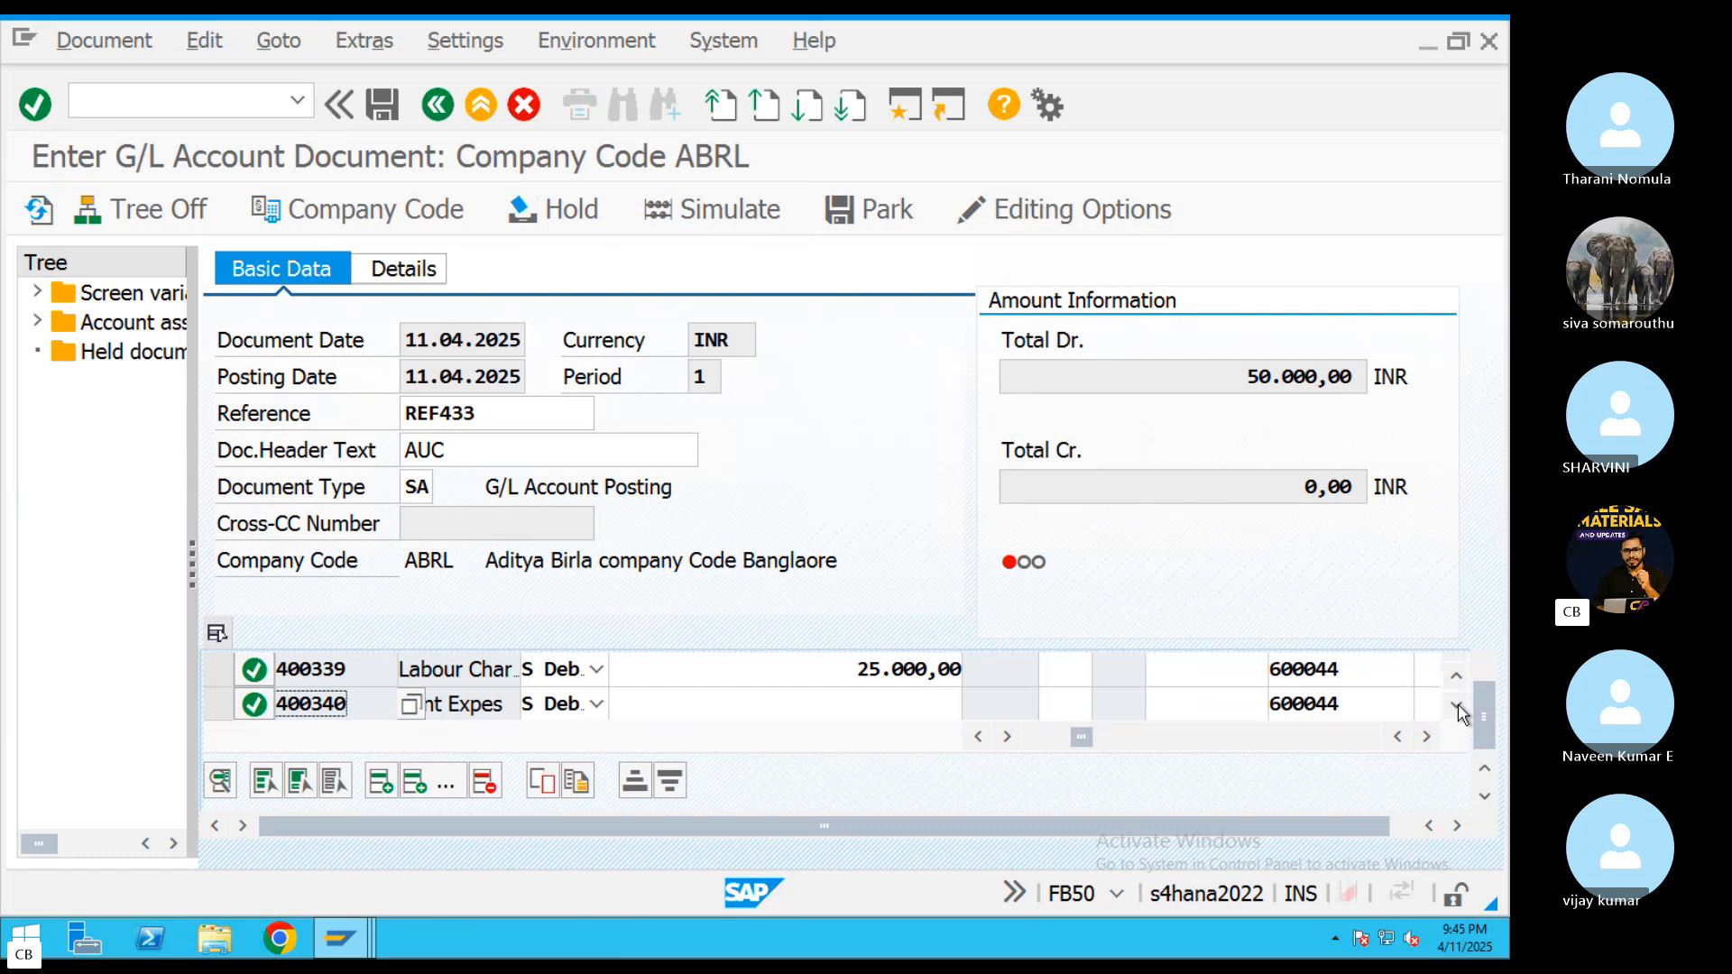
left_click(908, 717)
type("250000")
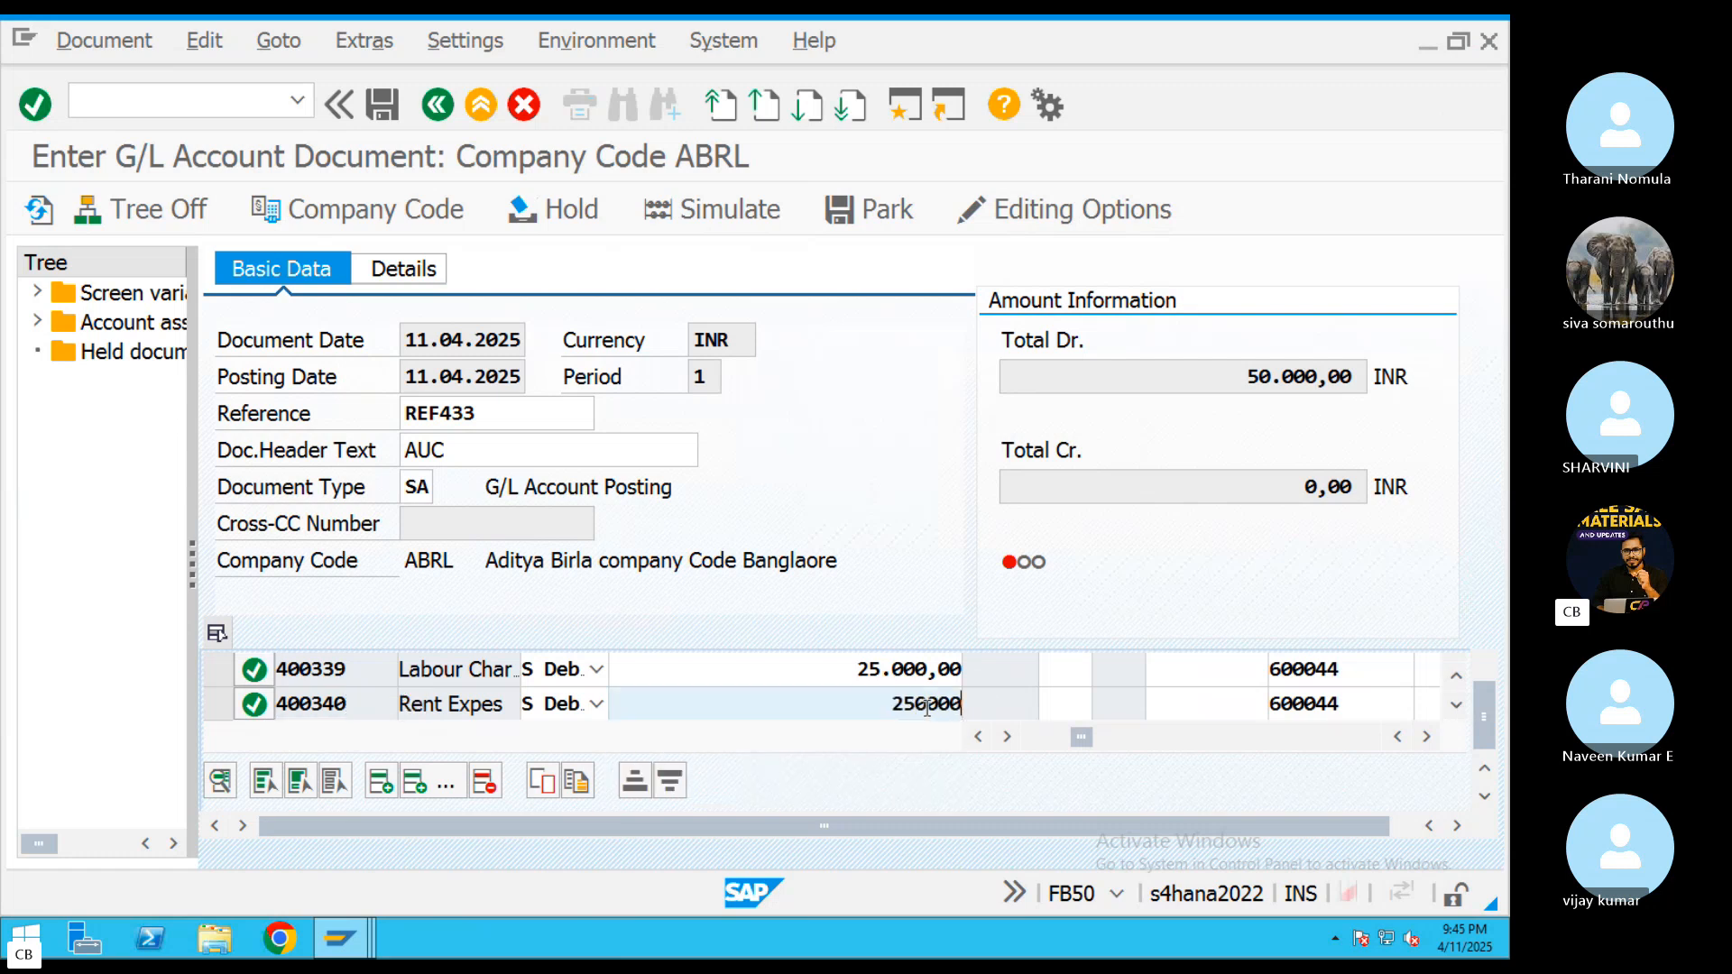
key("BackSpace")
key("Return")
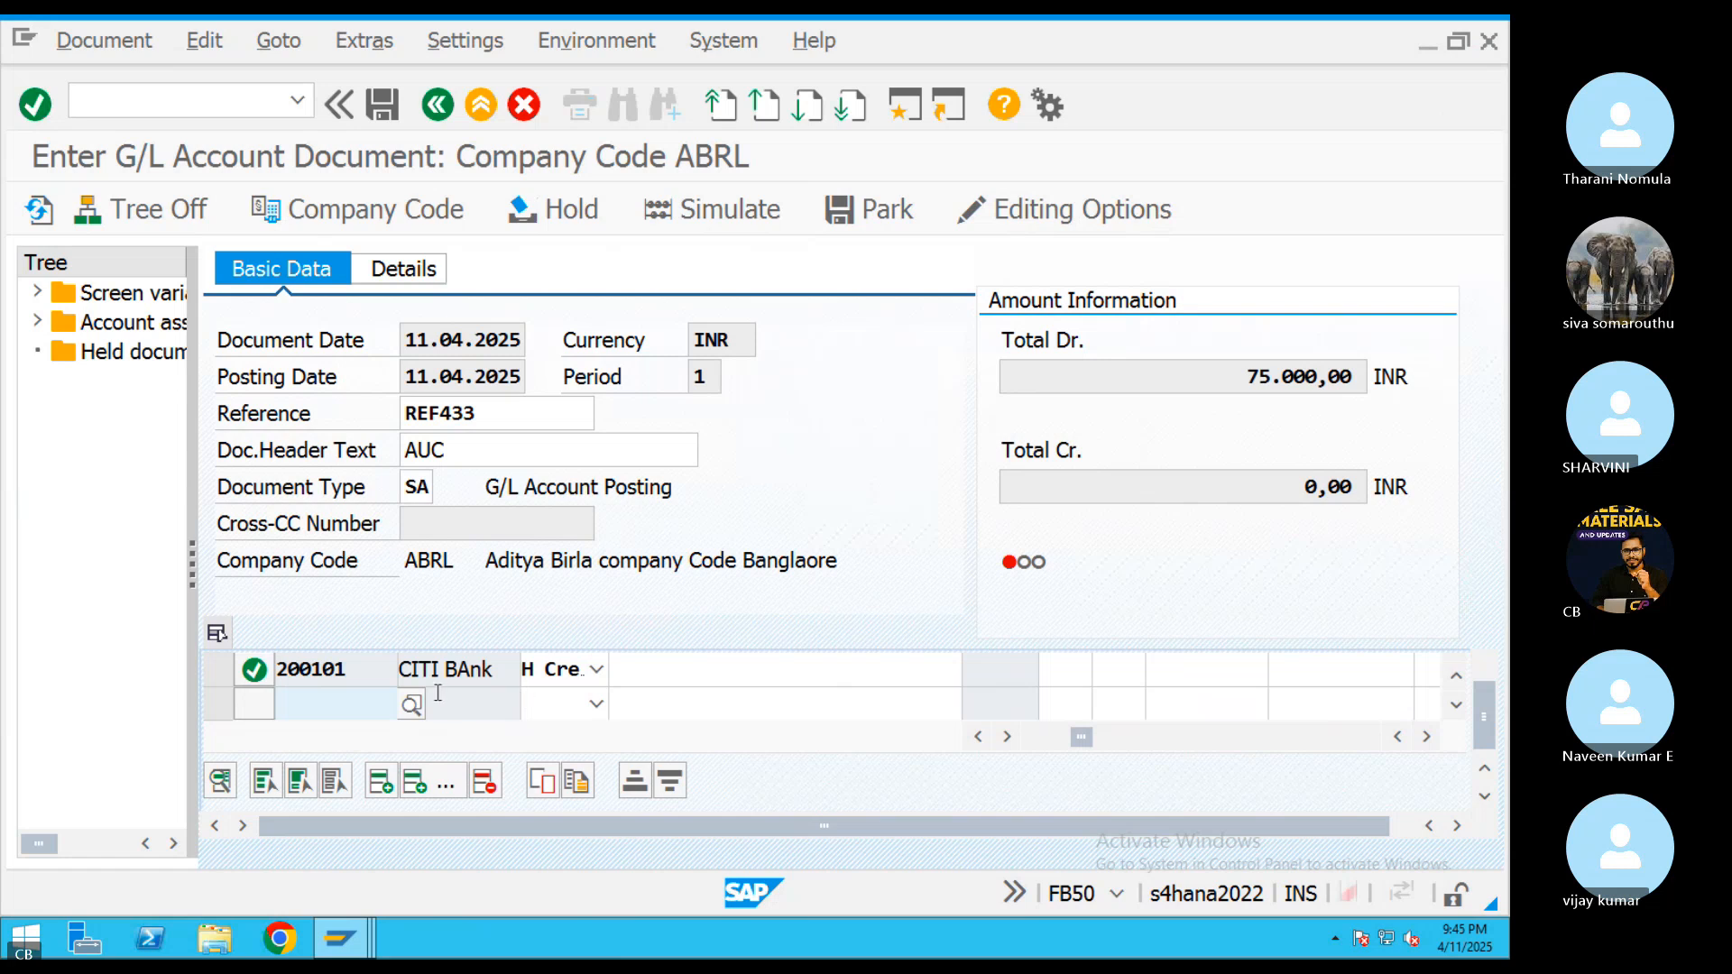
Enter * as the amount of the 200101 bank line to fill in the balancing credit
left_click(657, 678)
type("*")
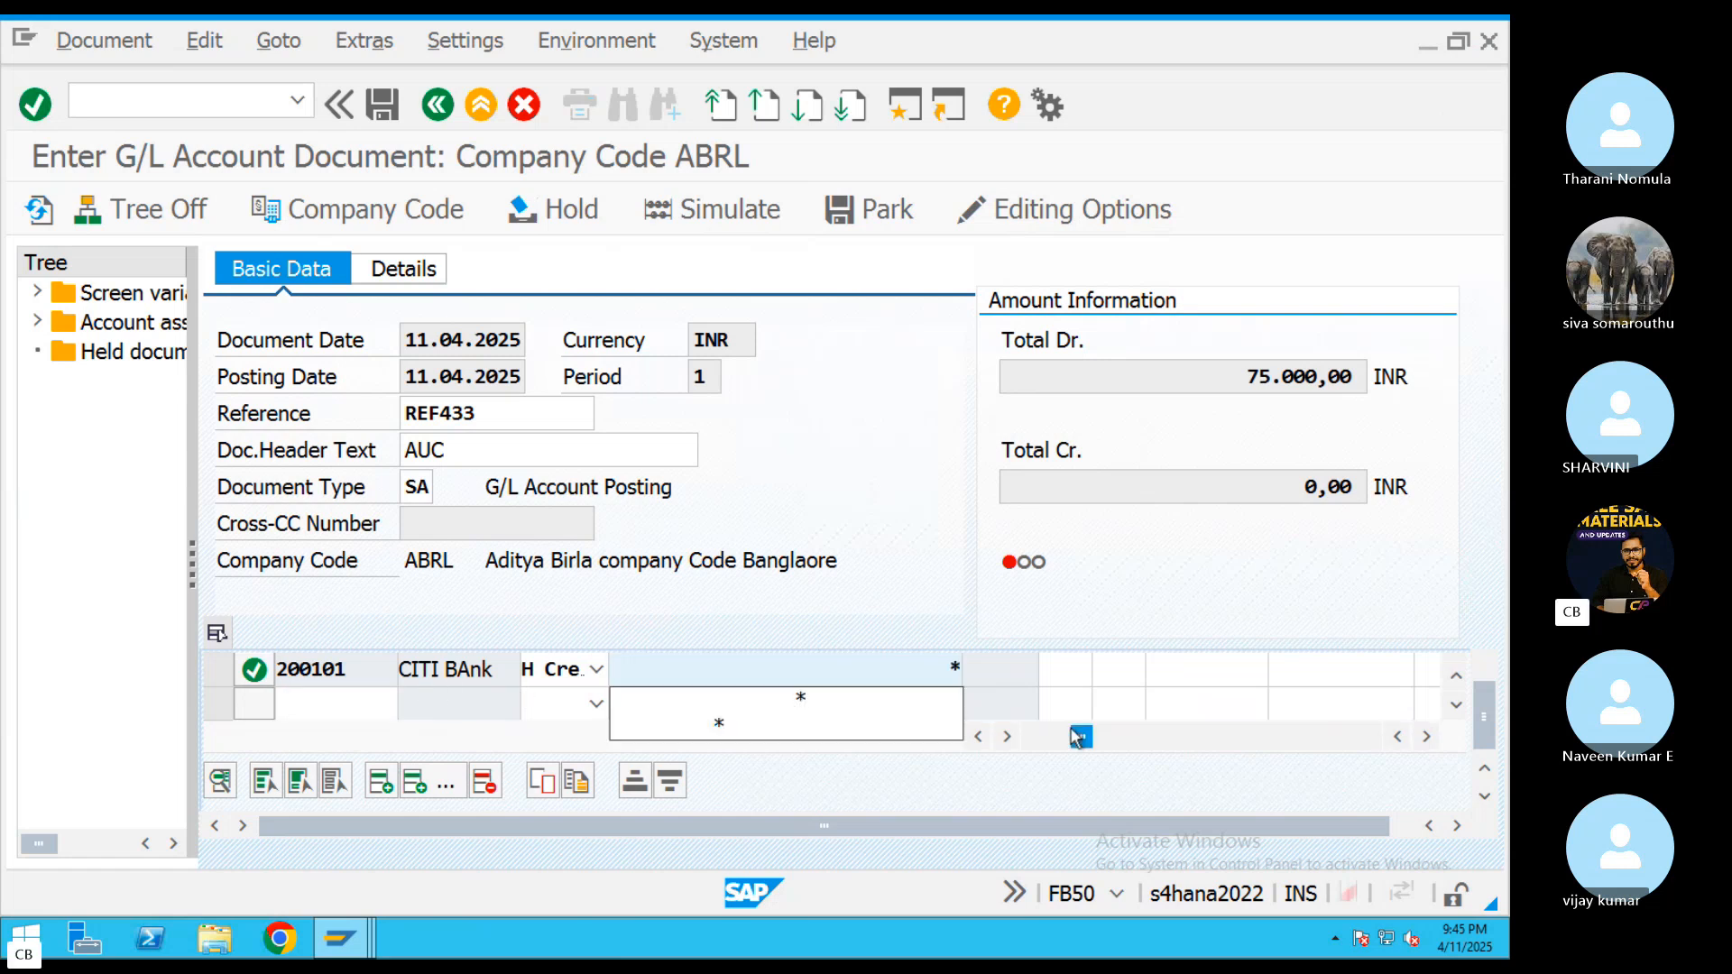
key("Return")
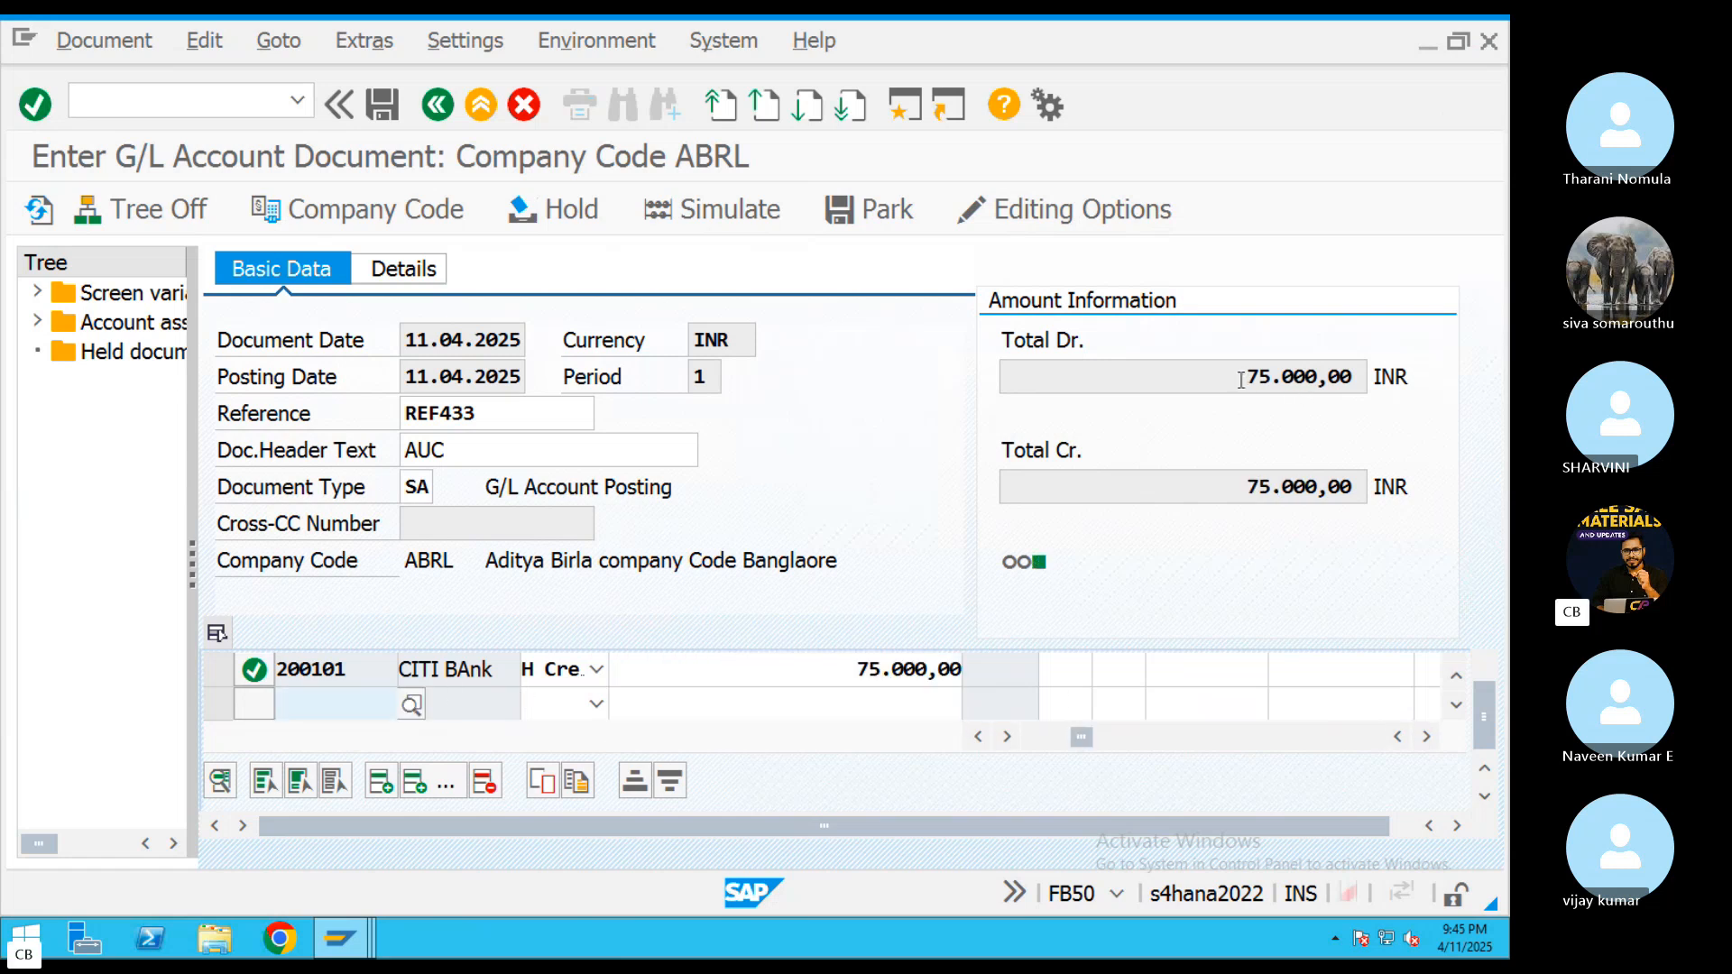
Compare the document's total debit and total credit, and examine the further columns of the 200101 bank line
left_click_drag(1241, 379, 1361, 379)
left_click_drag(1247, 487, 1429, 498)
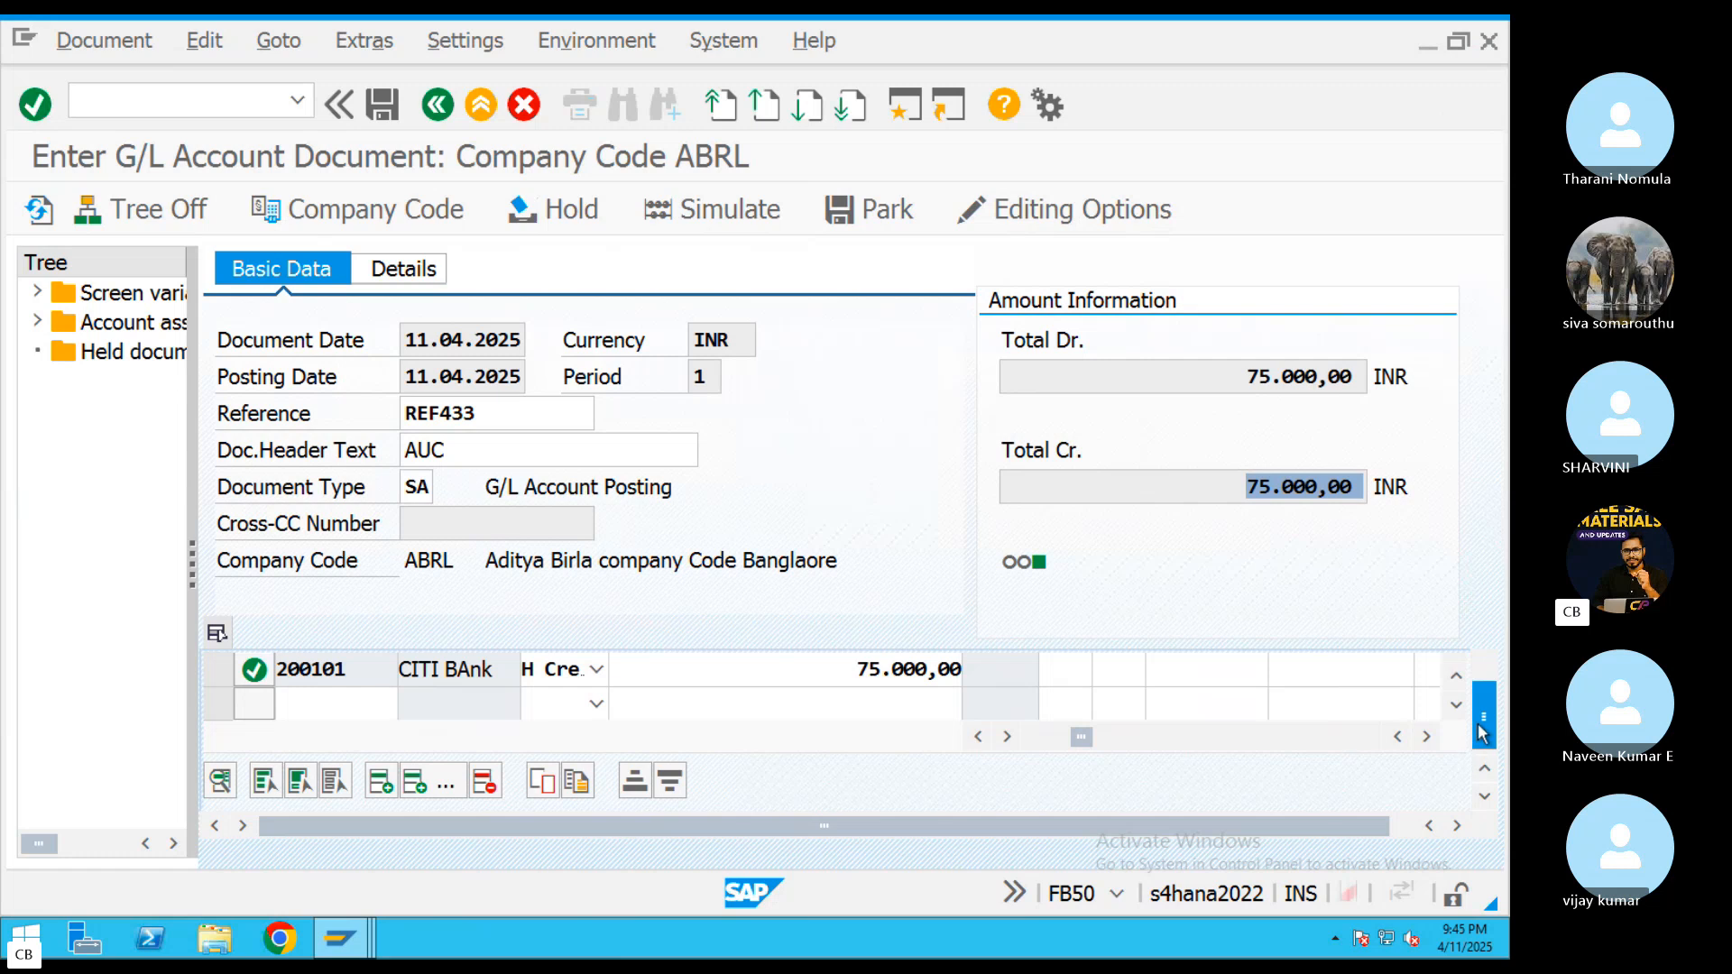
left_click_drag(1481, 733, 1483, 694)
left_click(1199, 743)
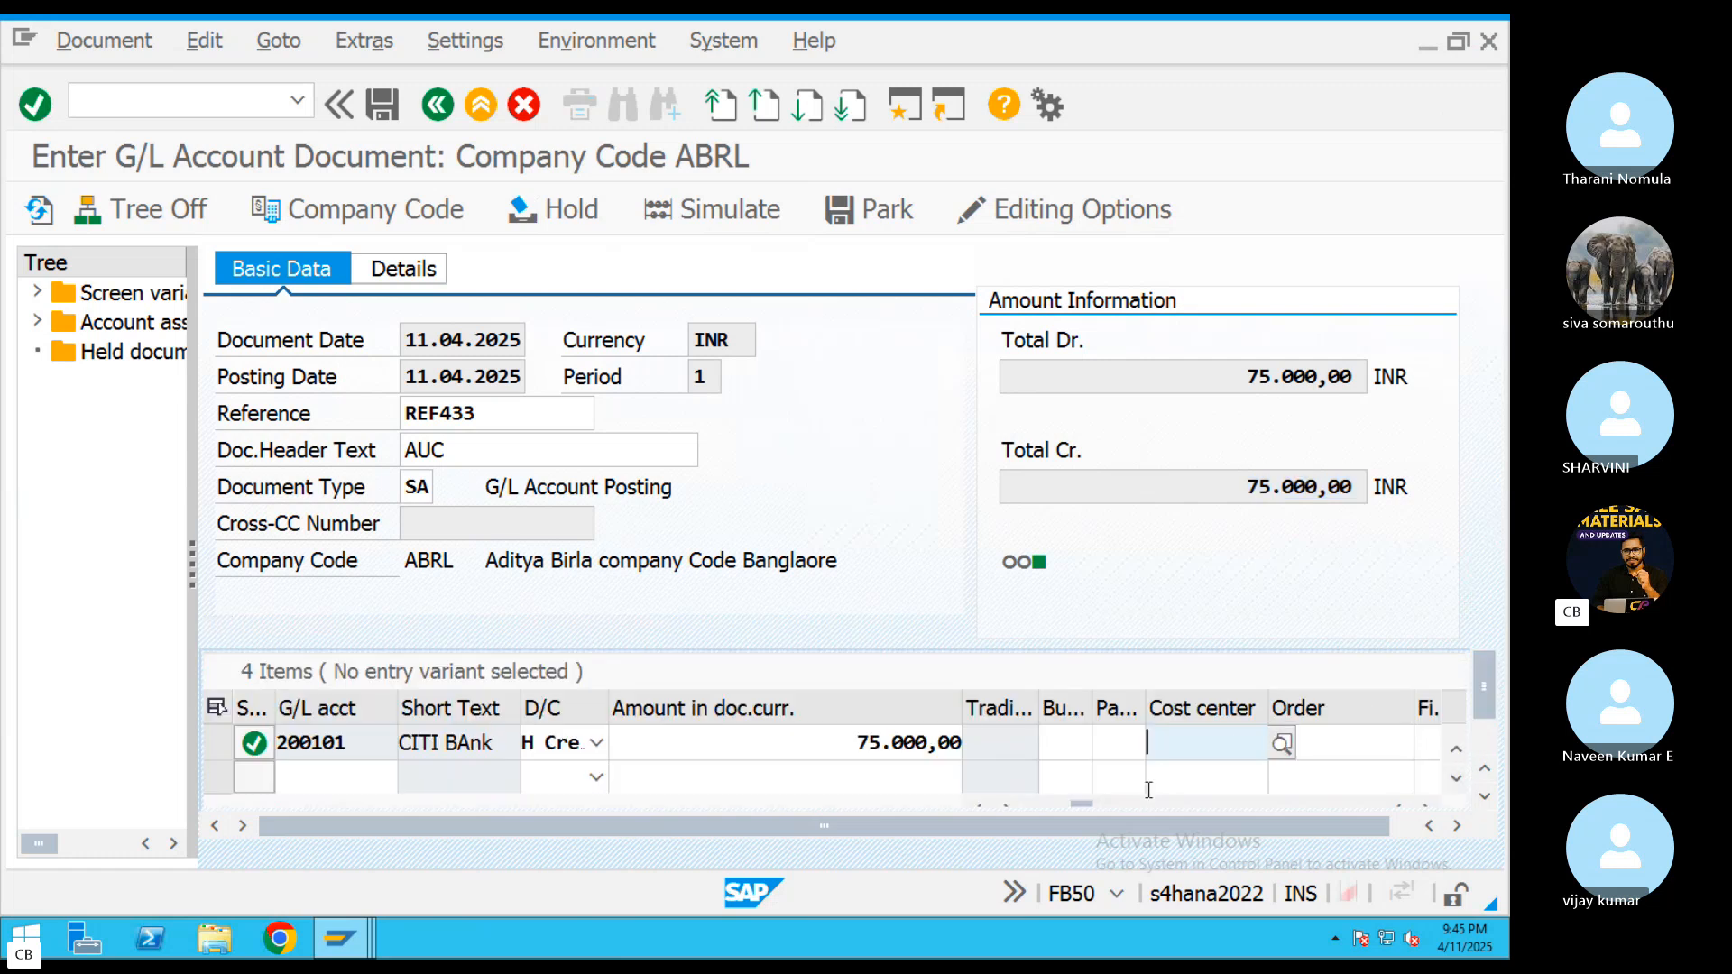
left_click_drag(1082, 803, 1034, 809)
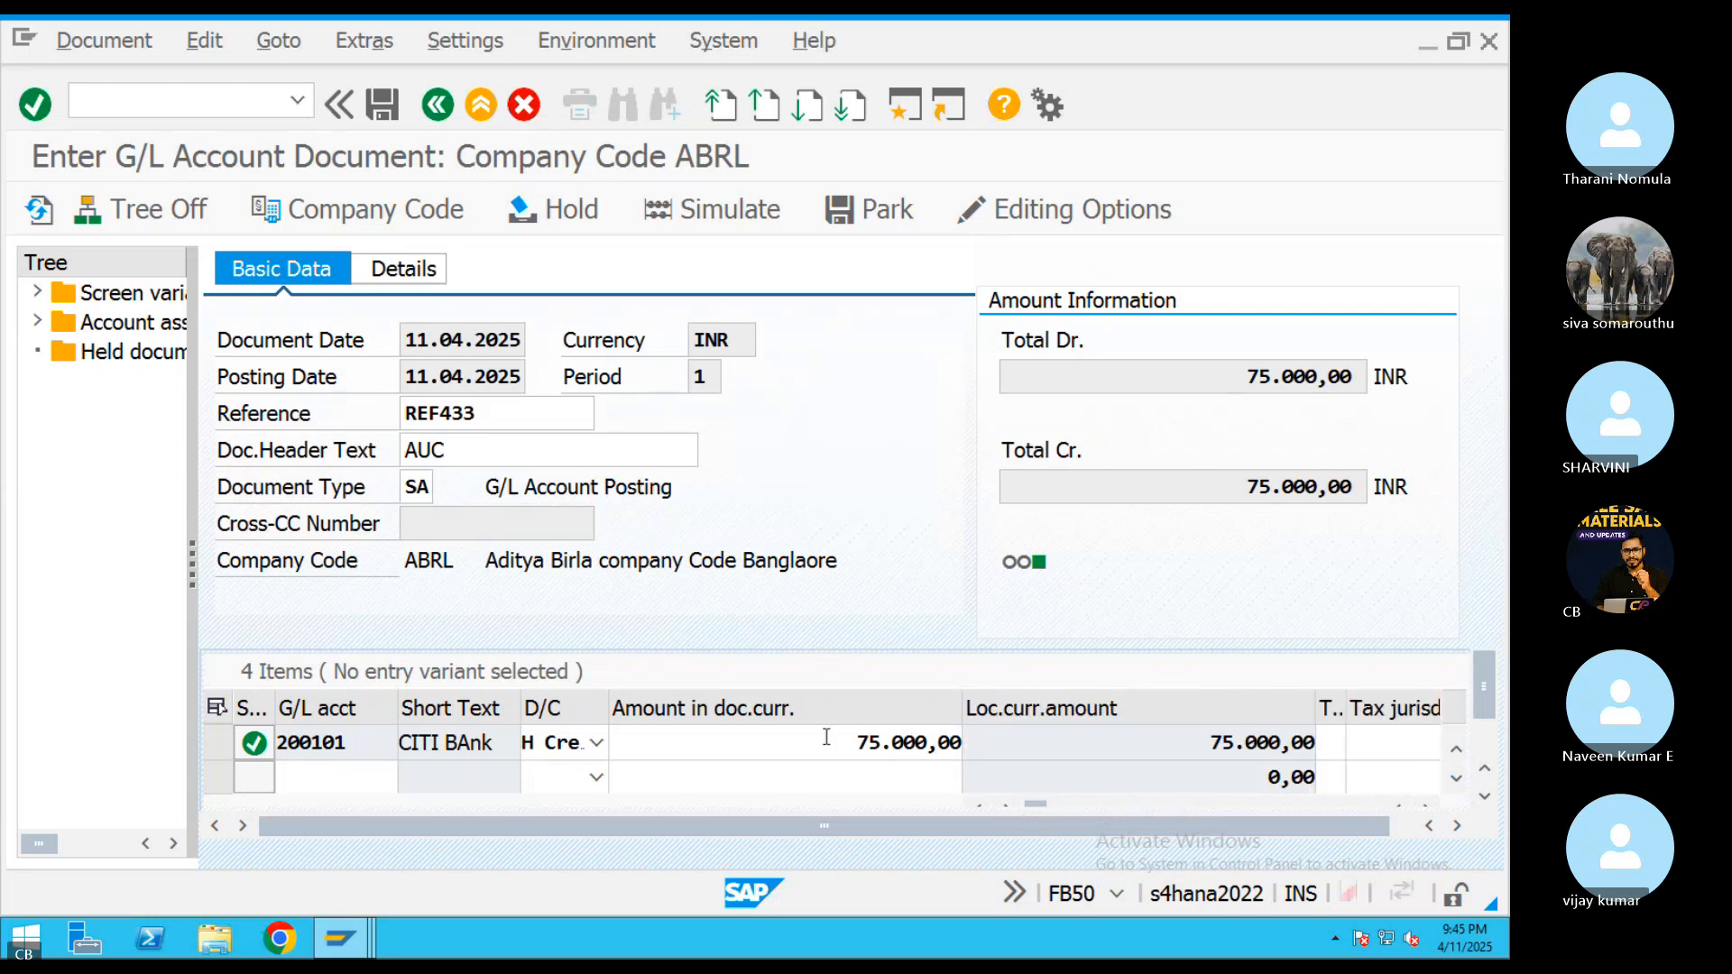
Check the order and profit center assignments of the 400338 and 400339 line items
scroll(827, 737, "up", 1)
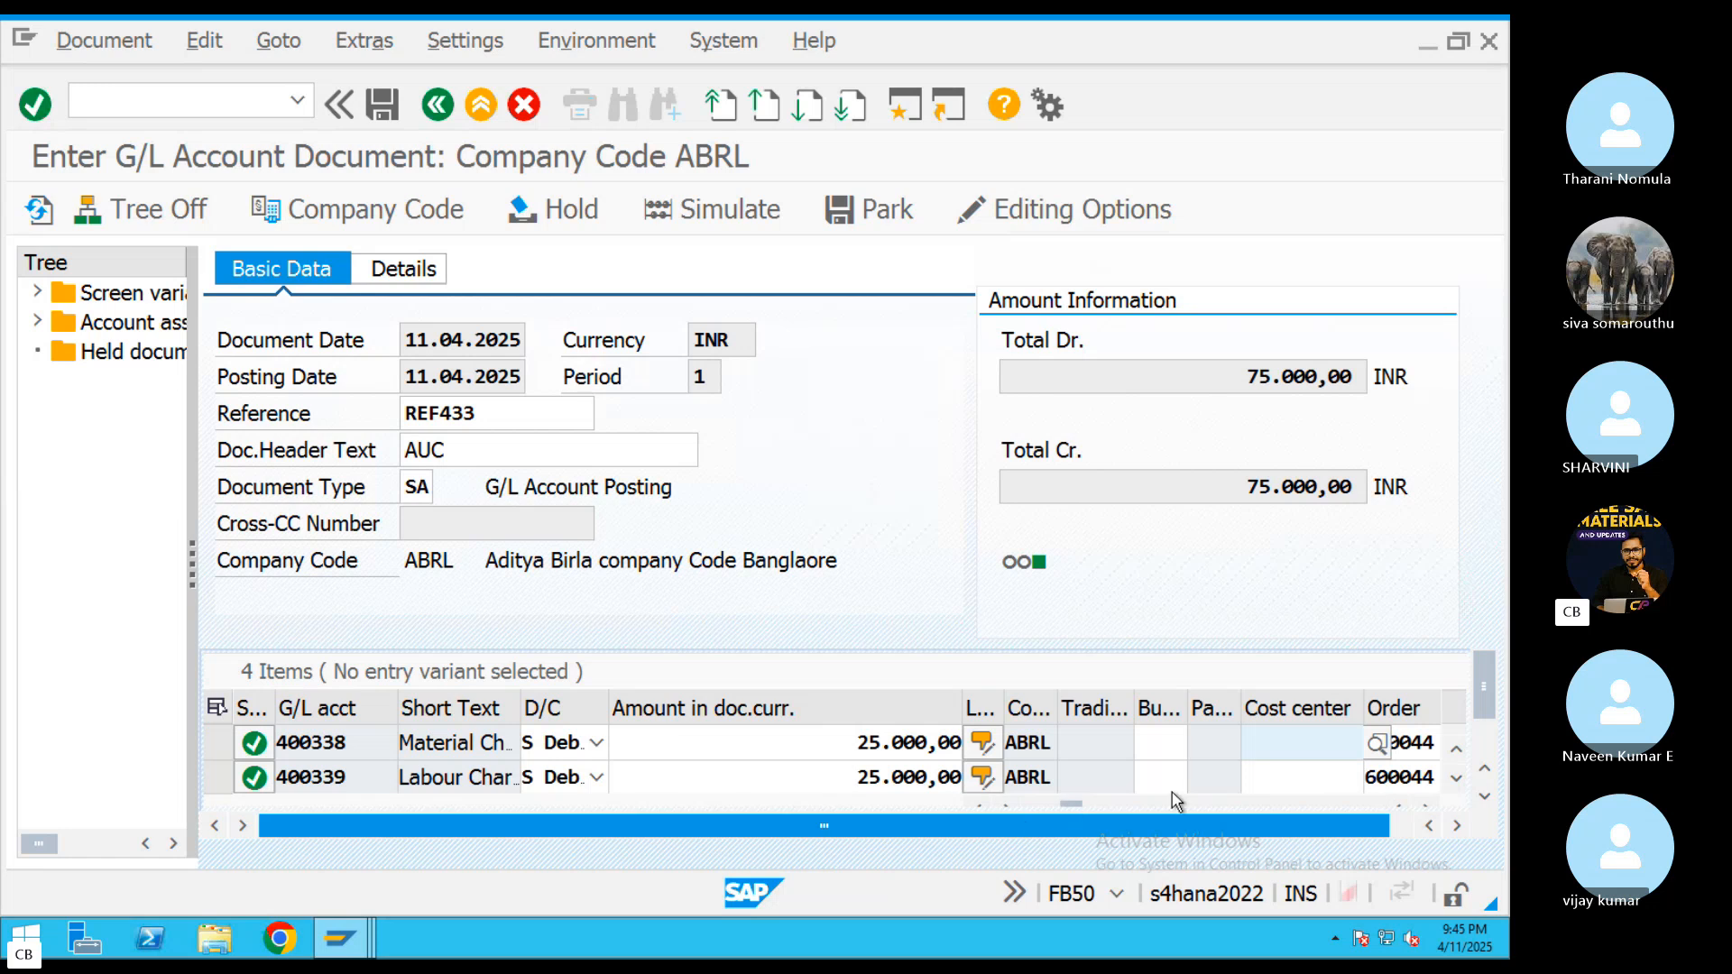
left_click_drag(1490, 691, 1496, 702)
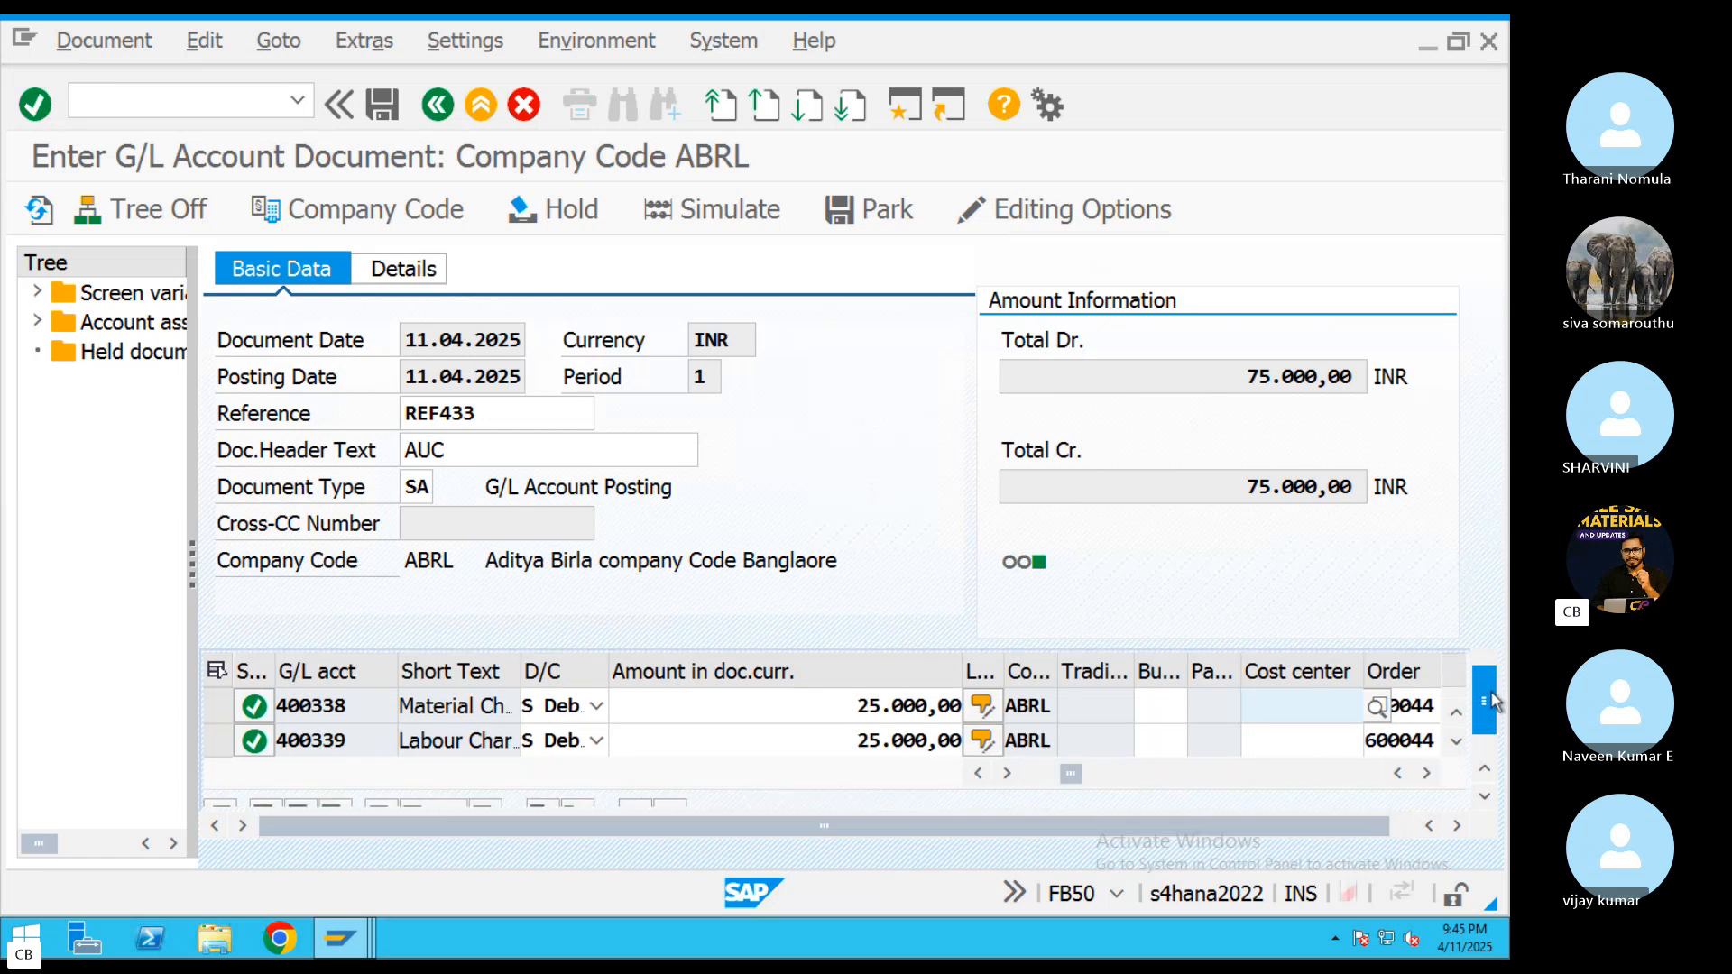
left_click_drag(1074, 777, 1146, 788)
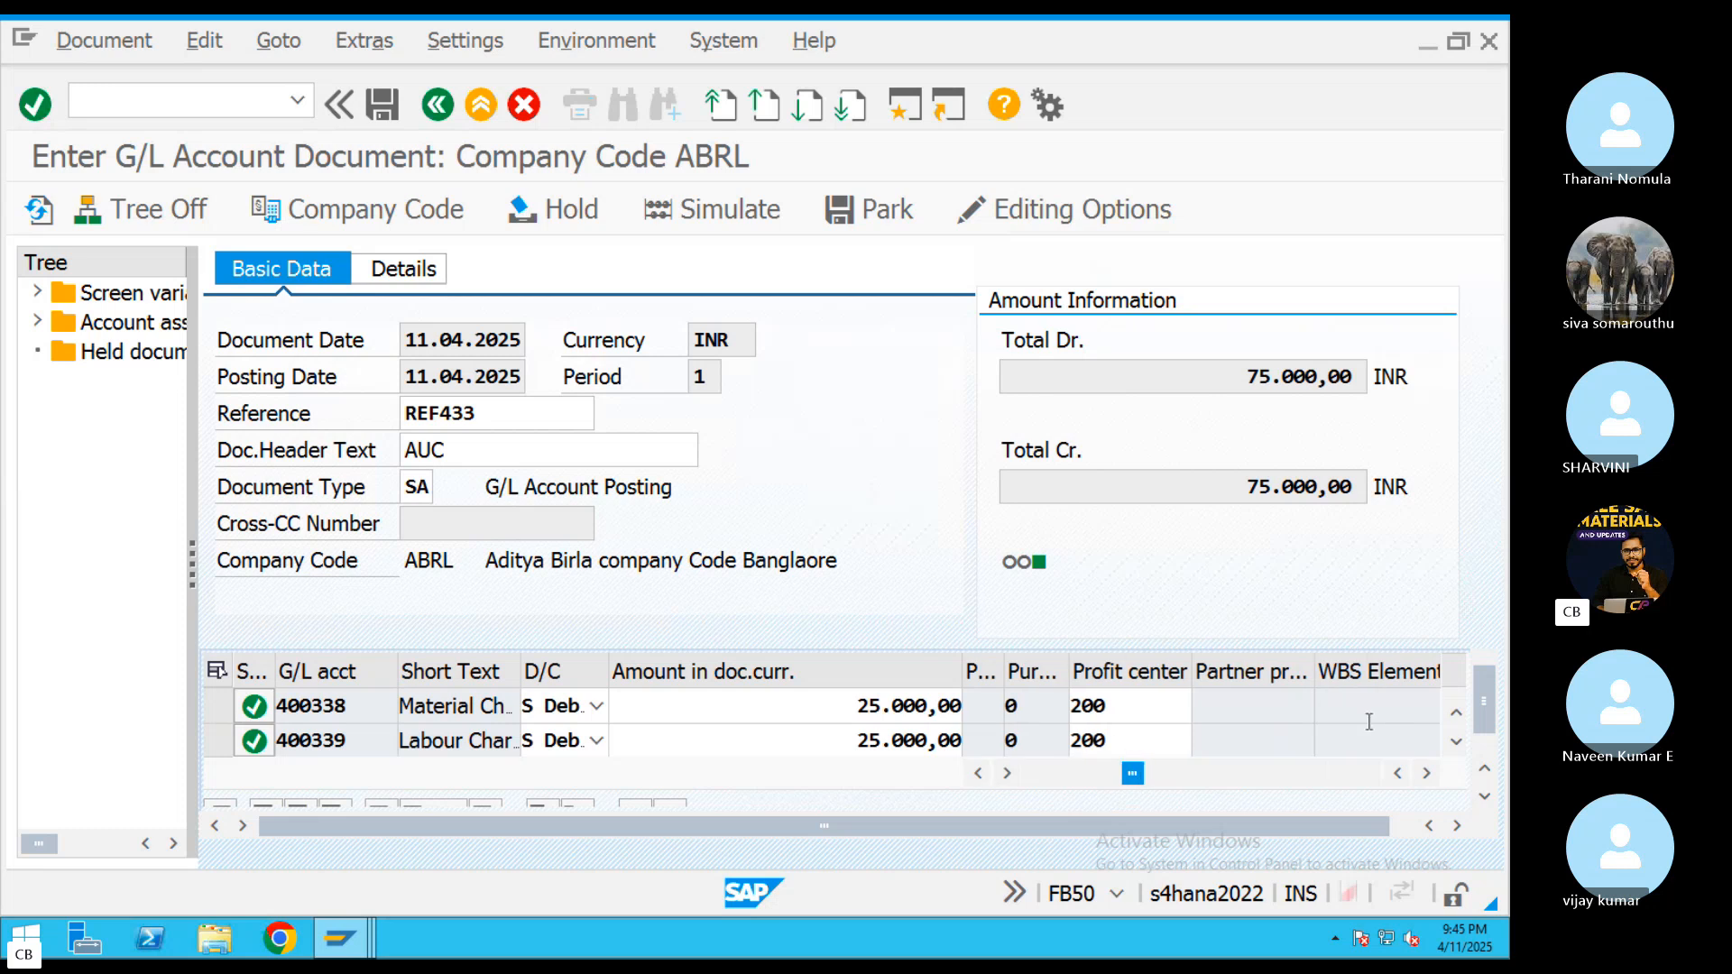
left_click_drag(1485, 699, 1486, 712)
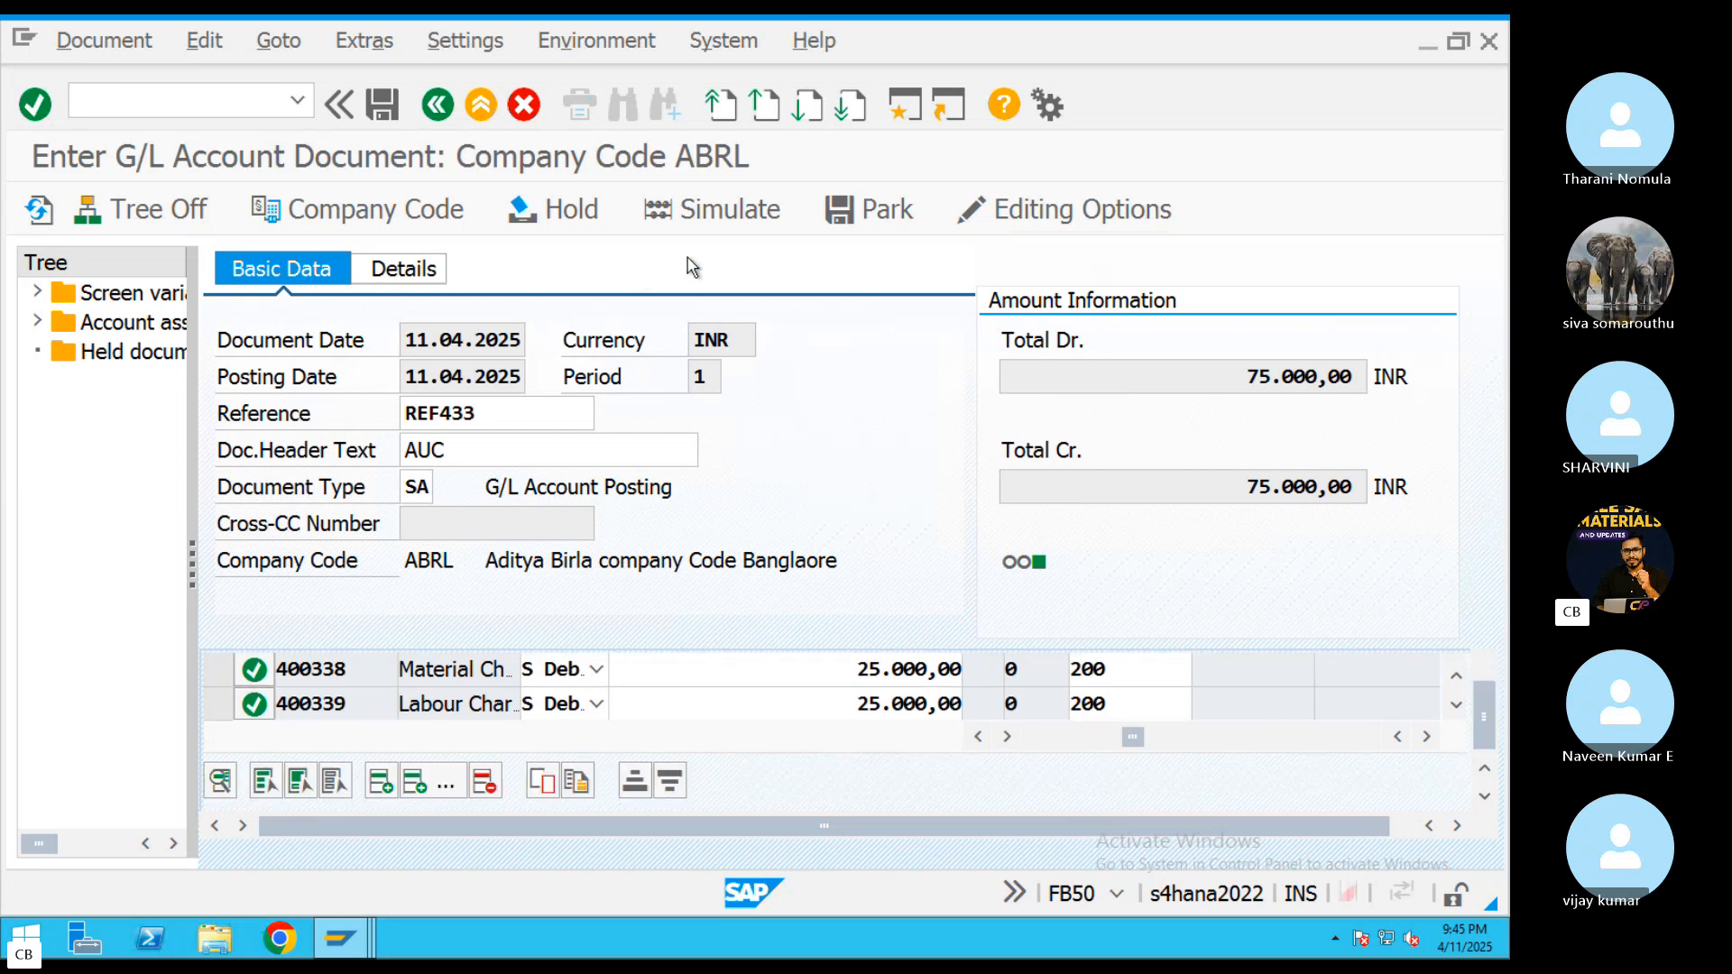
Simulate the document and check the profit center and order assigned to the material charges item
left_click(733, 226)
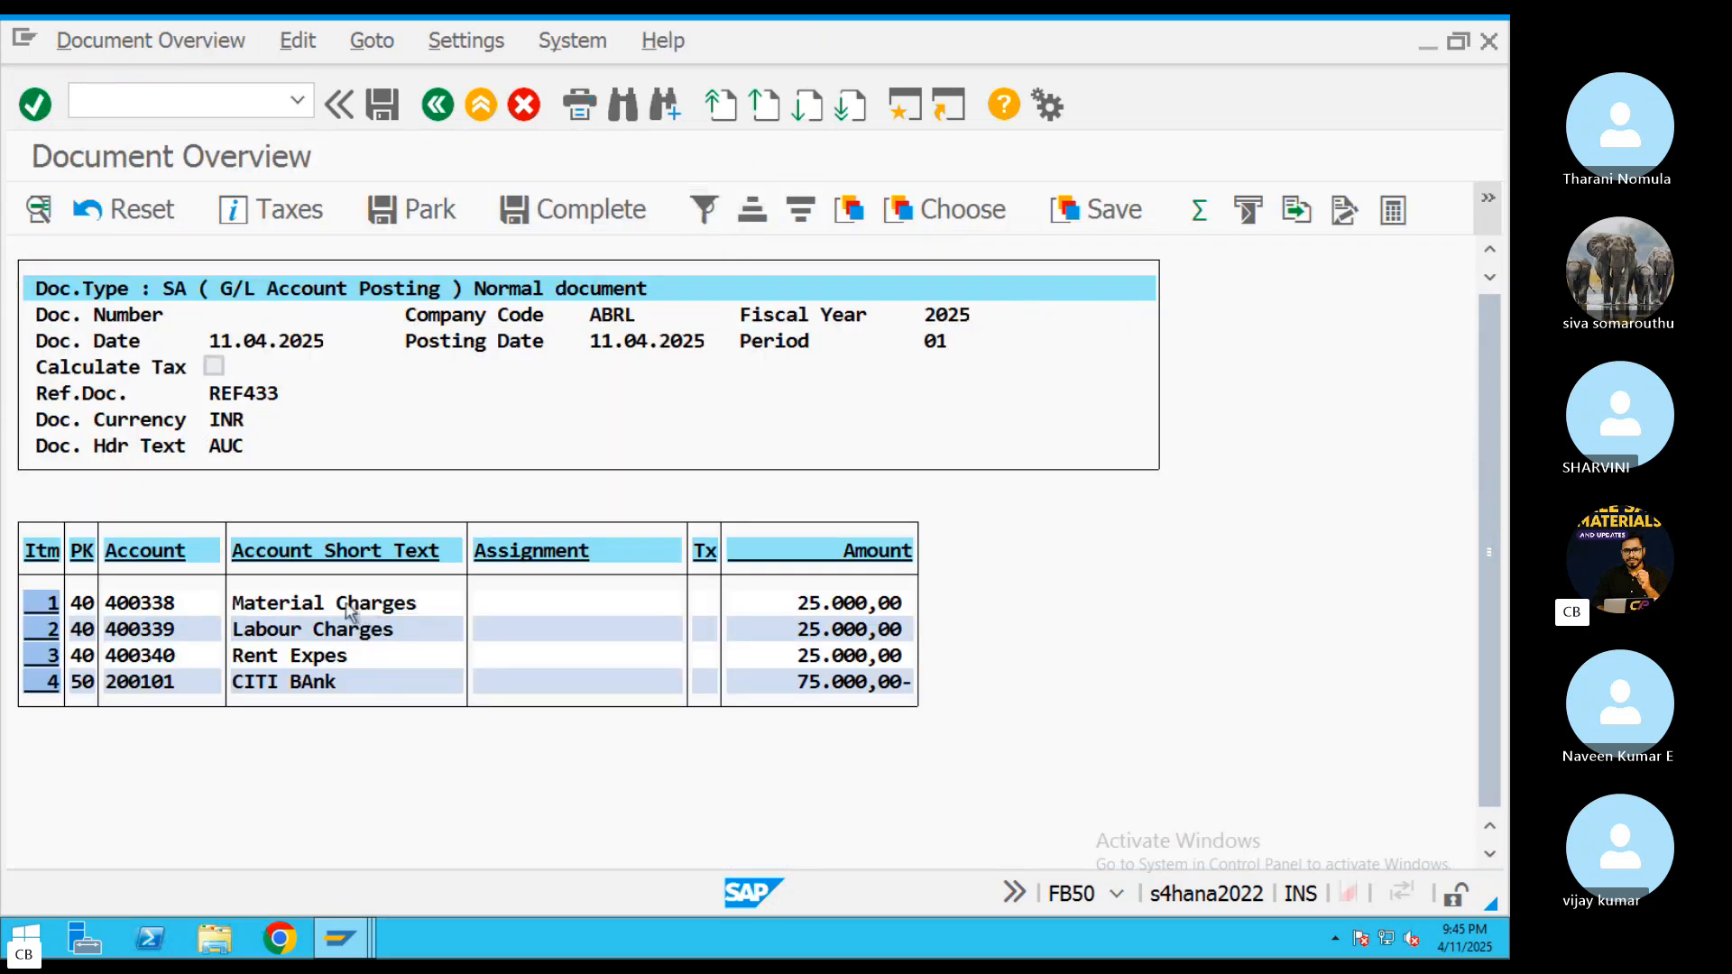
double_click(635, 602)
left_click_drag(279, 594, 197, 598)
left_click_drag(291, 630, 209, 633)
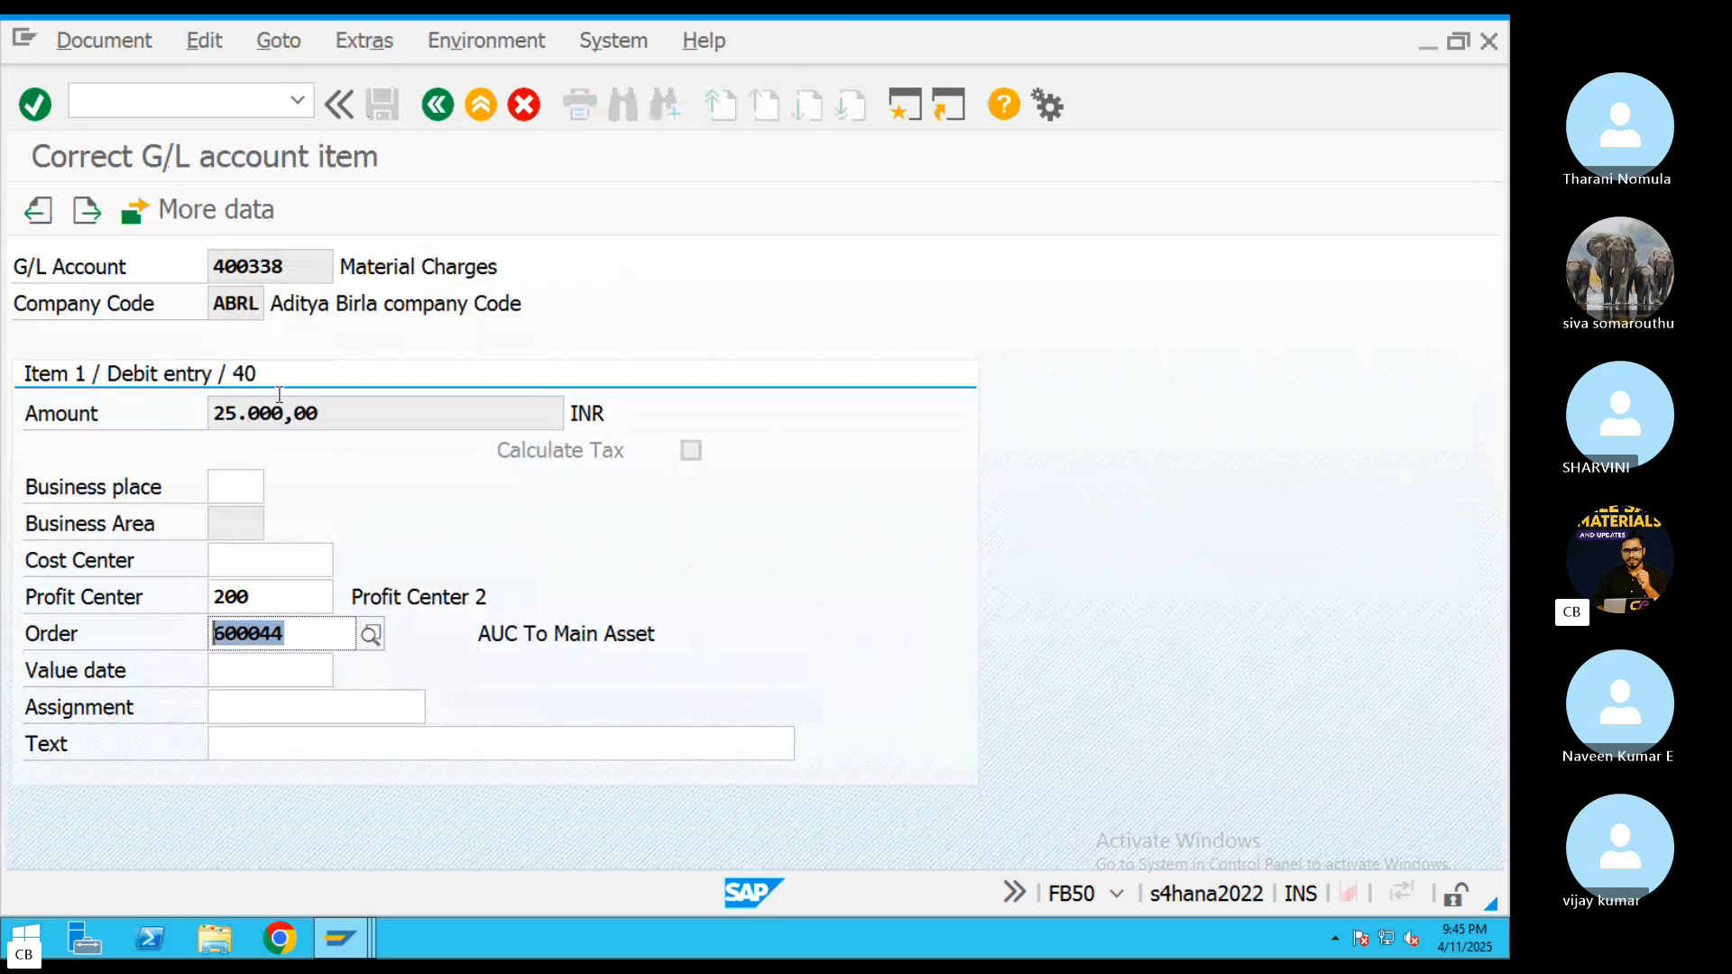
left_click(437, 105)
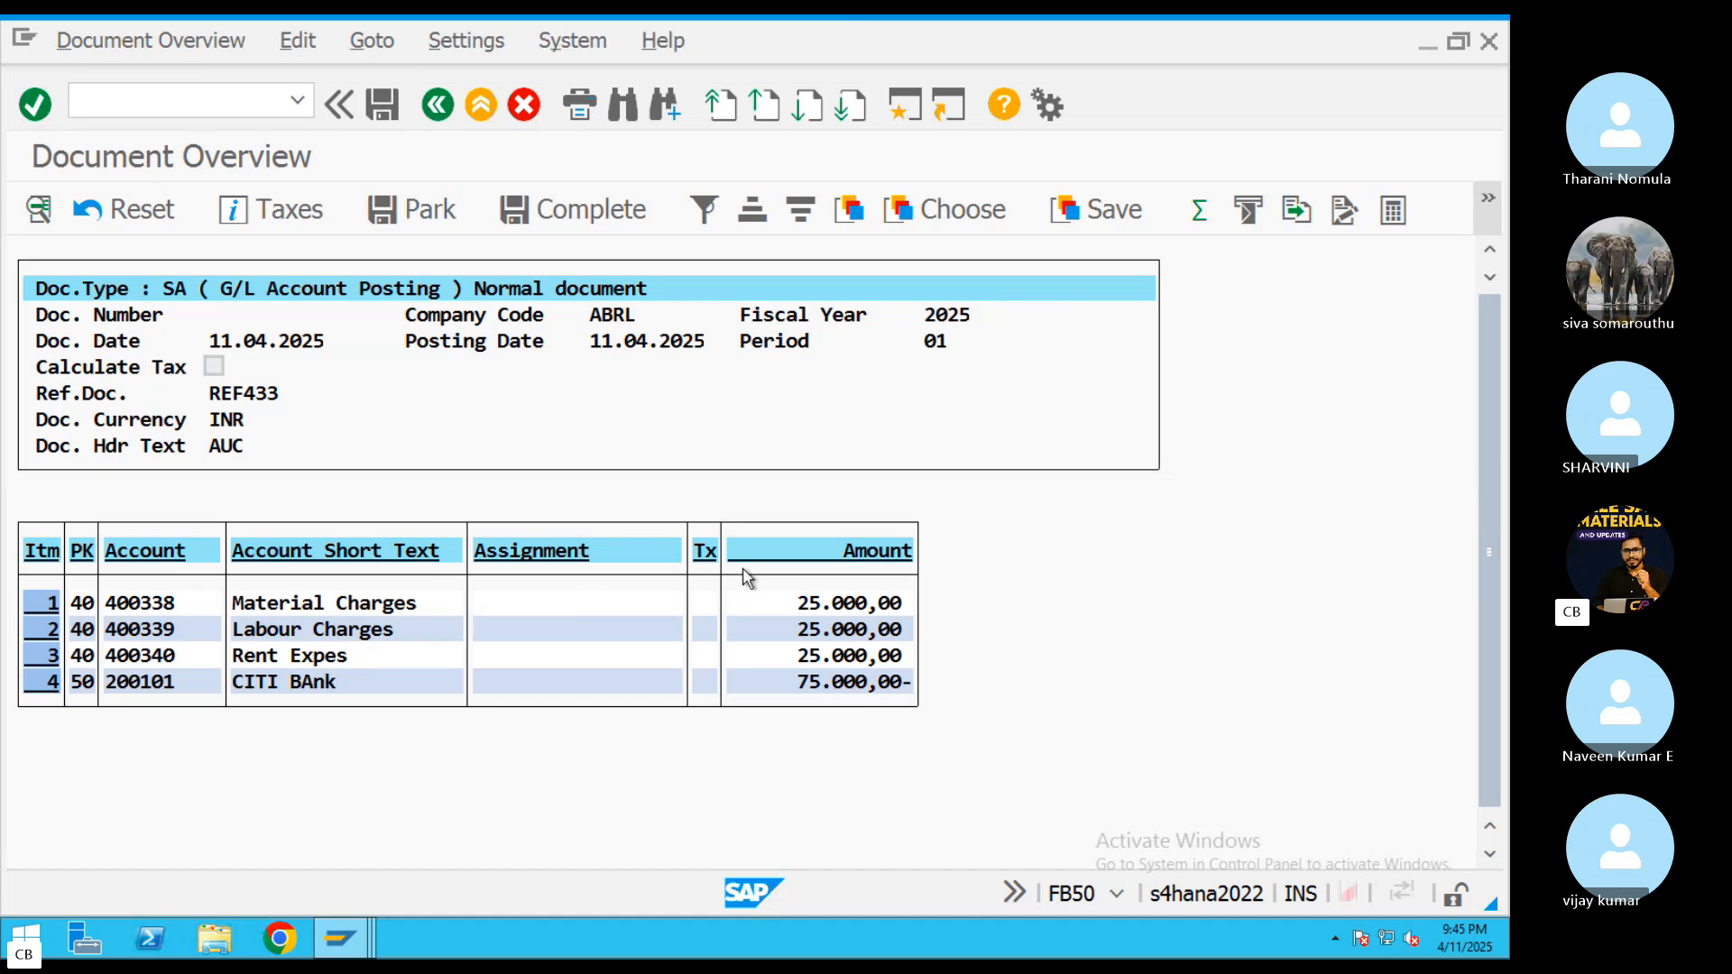
Post the G/L account document and open transaction KPF6 for cost element planning on orders
left_click(383, 105)
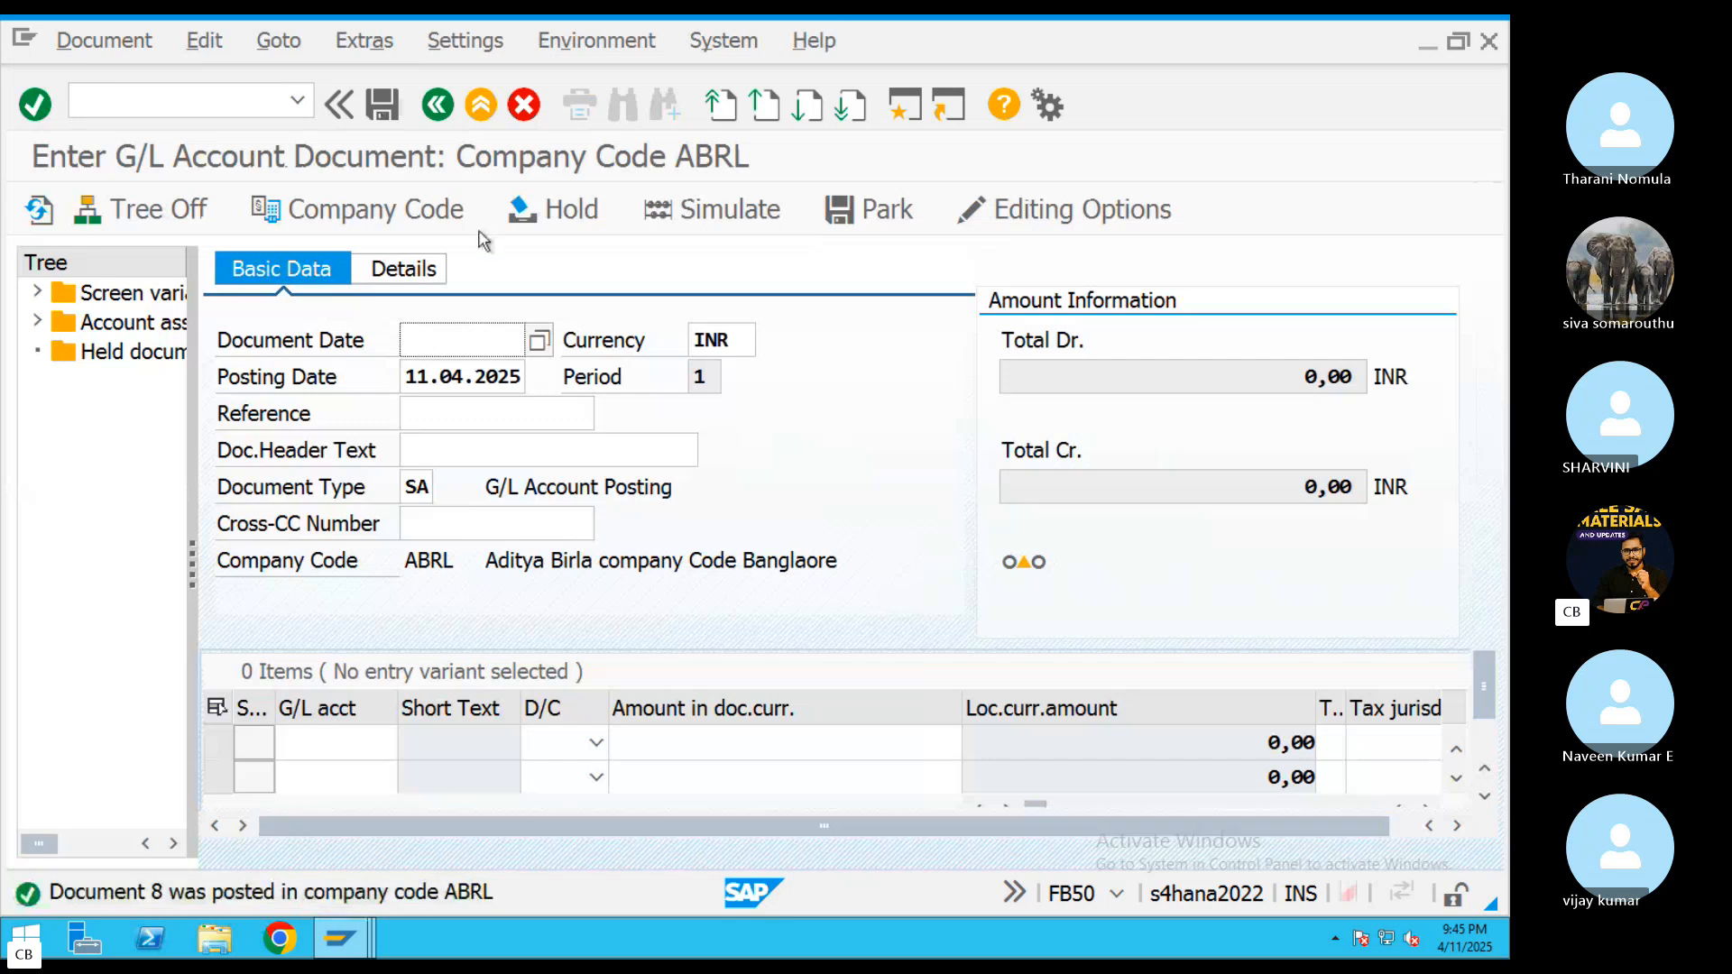
left_click(481, 104)
left_click(491, 688)
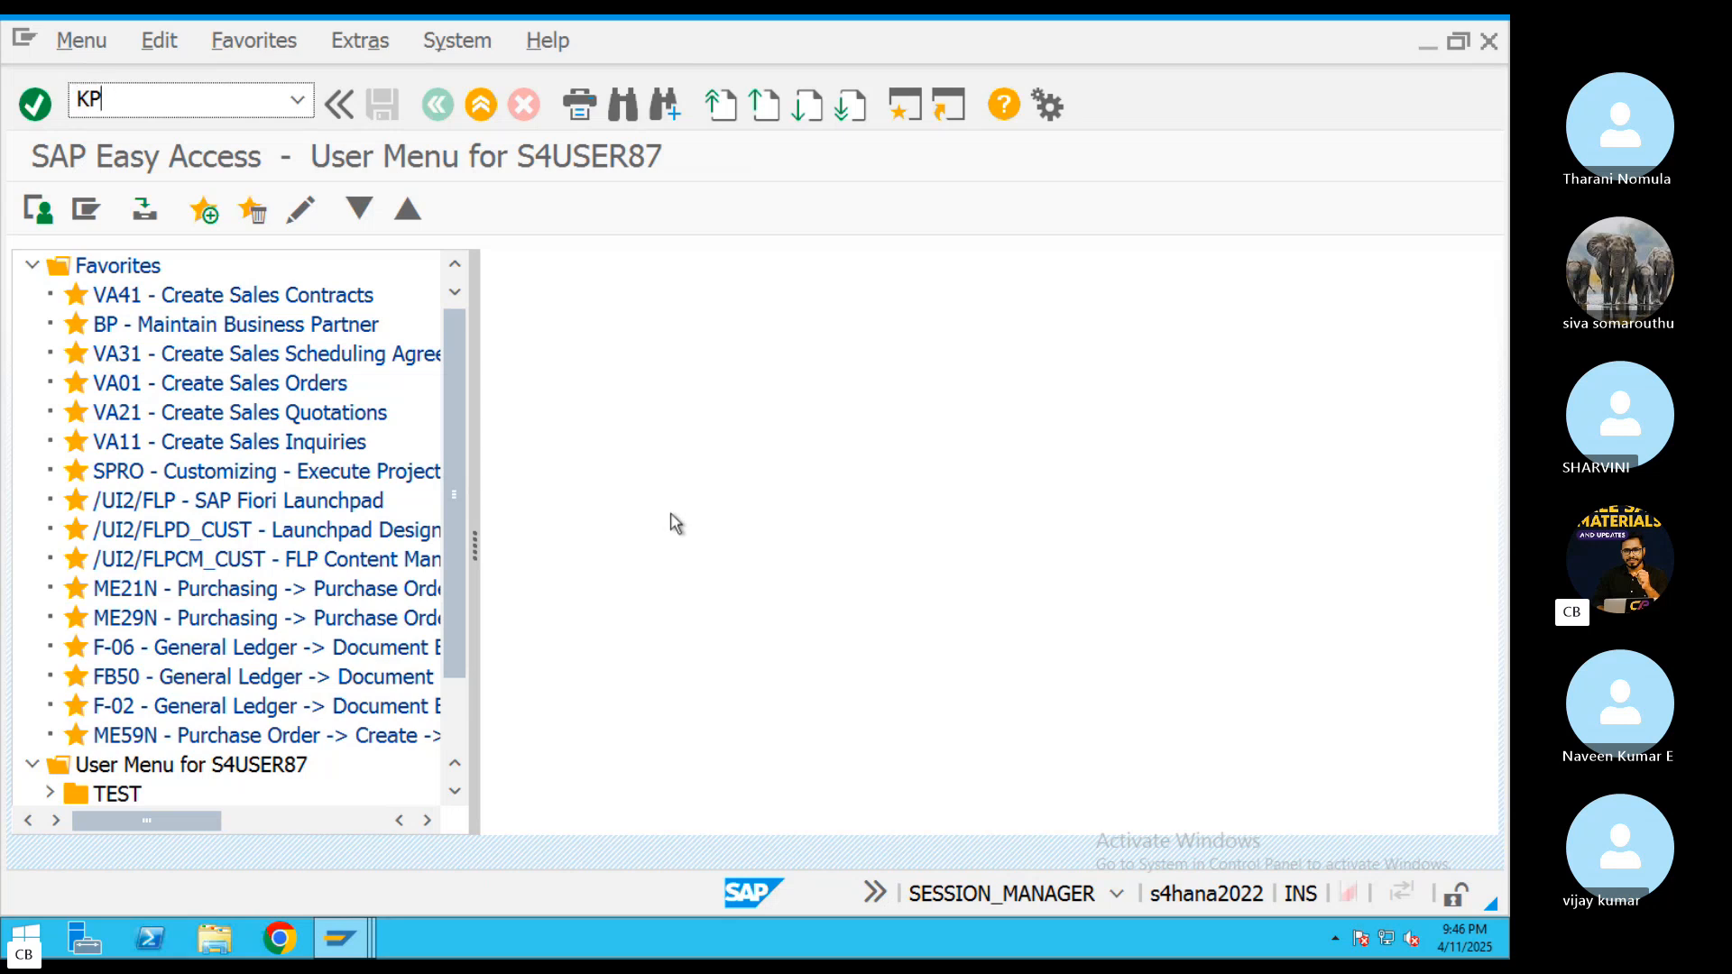
key("Return")
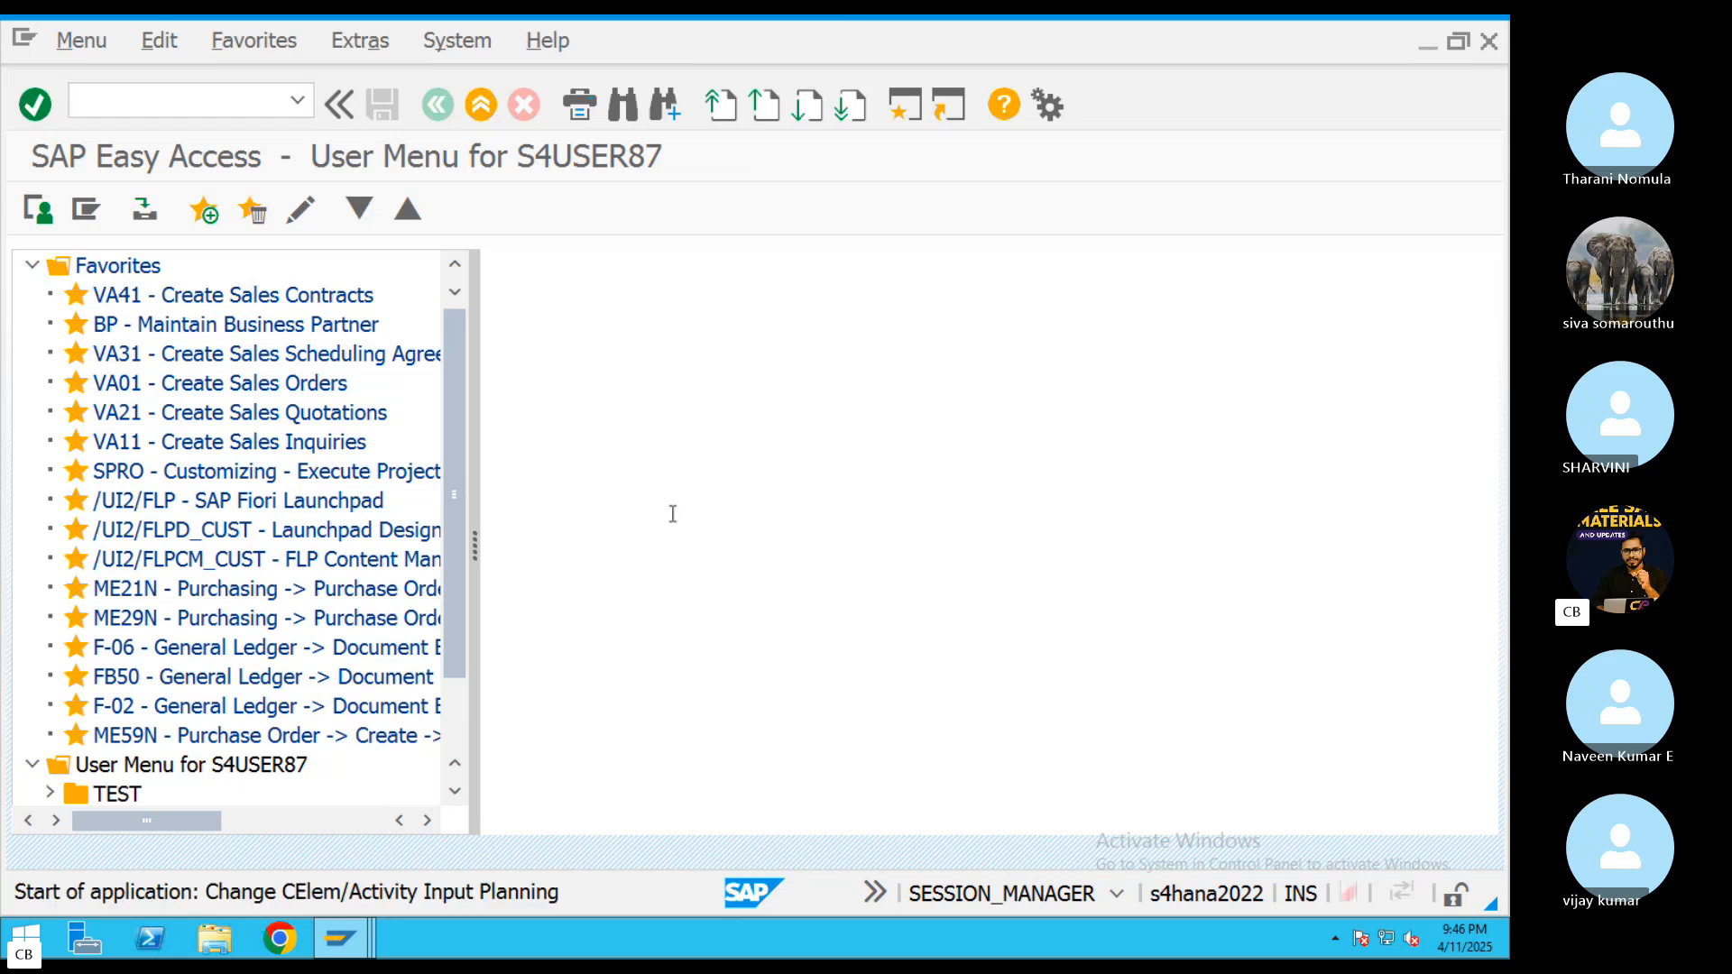
Set the planning version to 0 and both the from period and to period to 1
key("BackSpace")
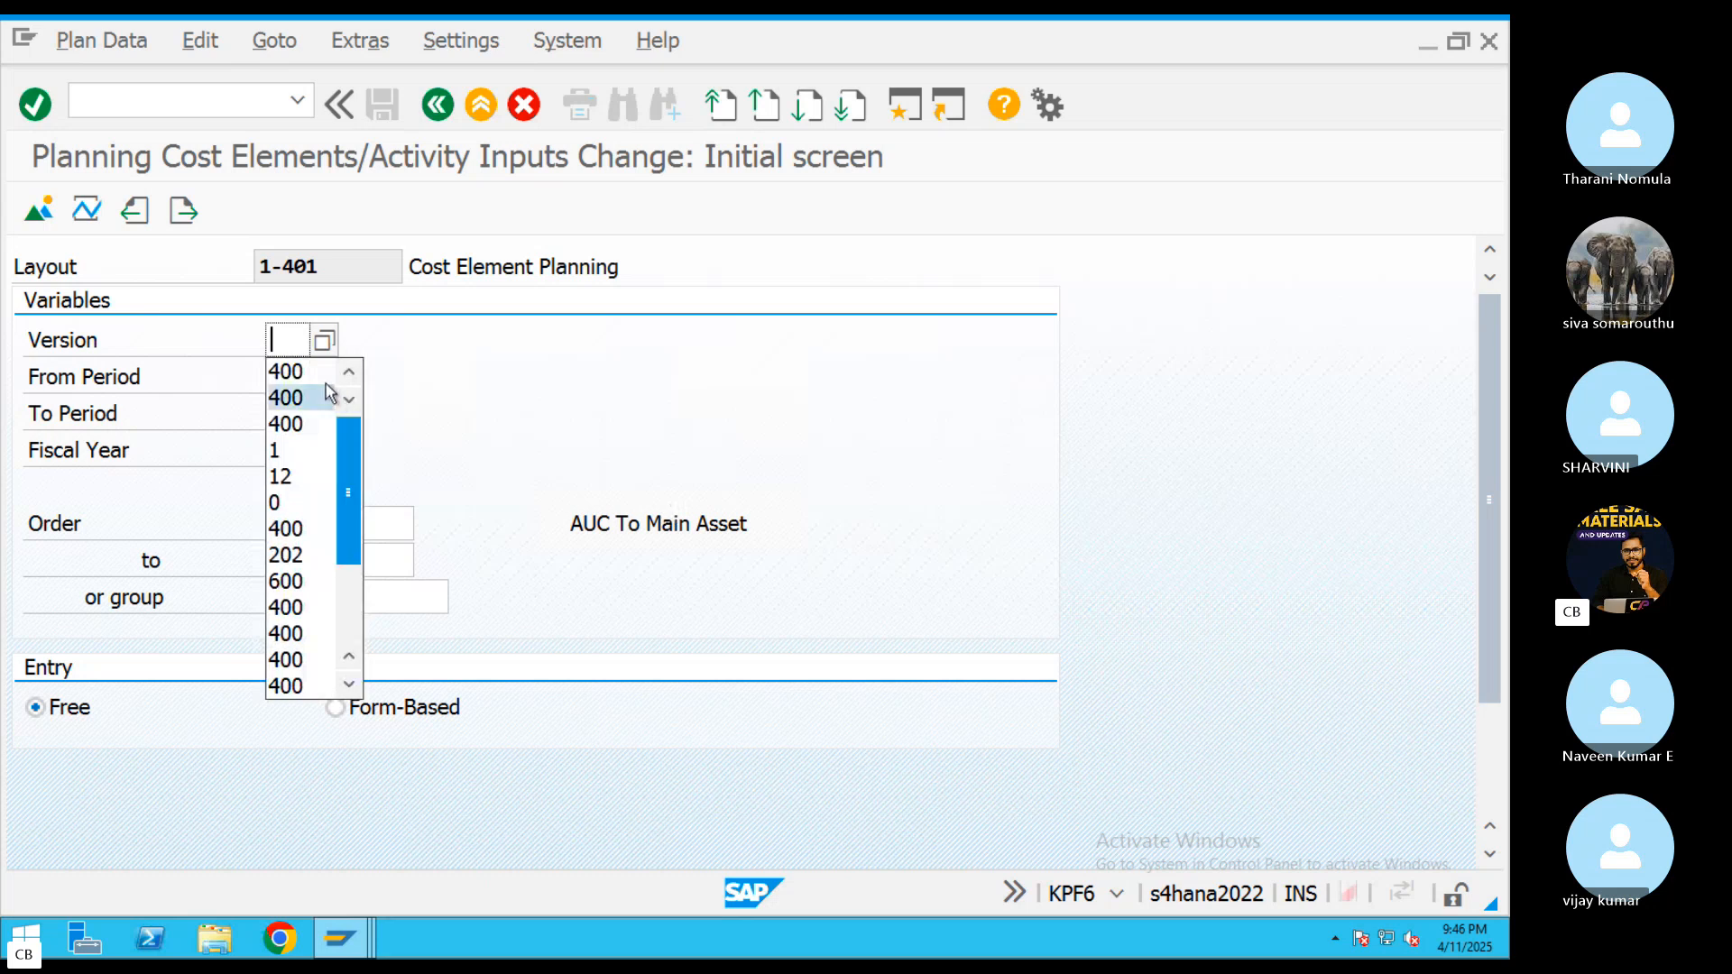
left_click(472, 380)
type("0")
key("Tab")
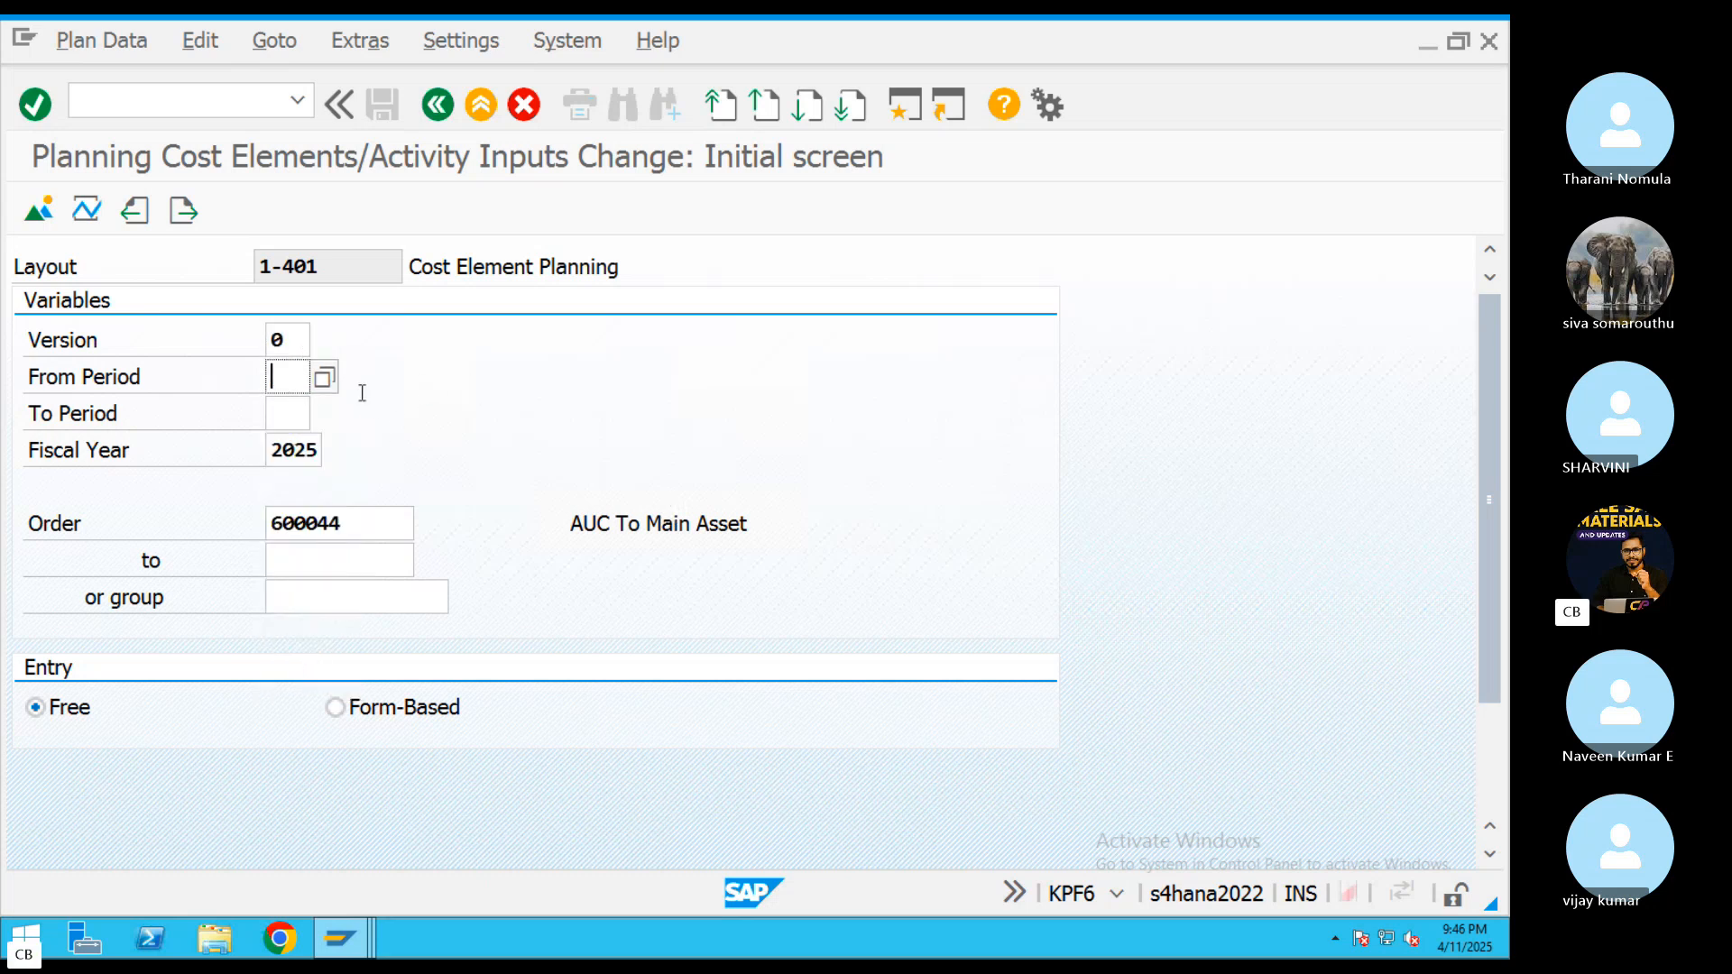
key("BackSpace")
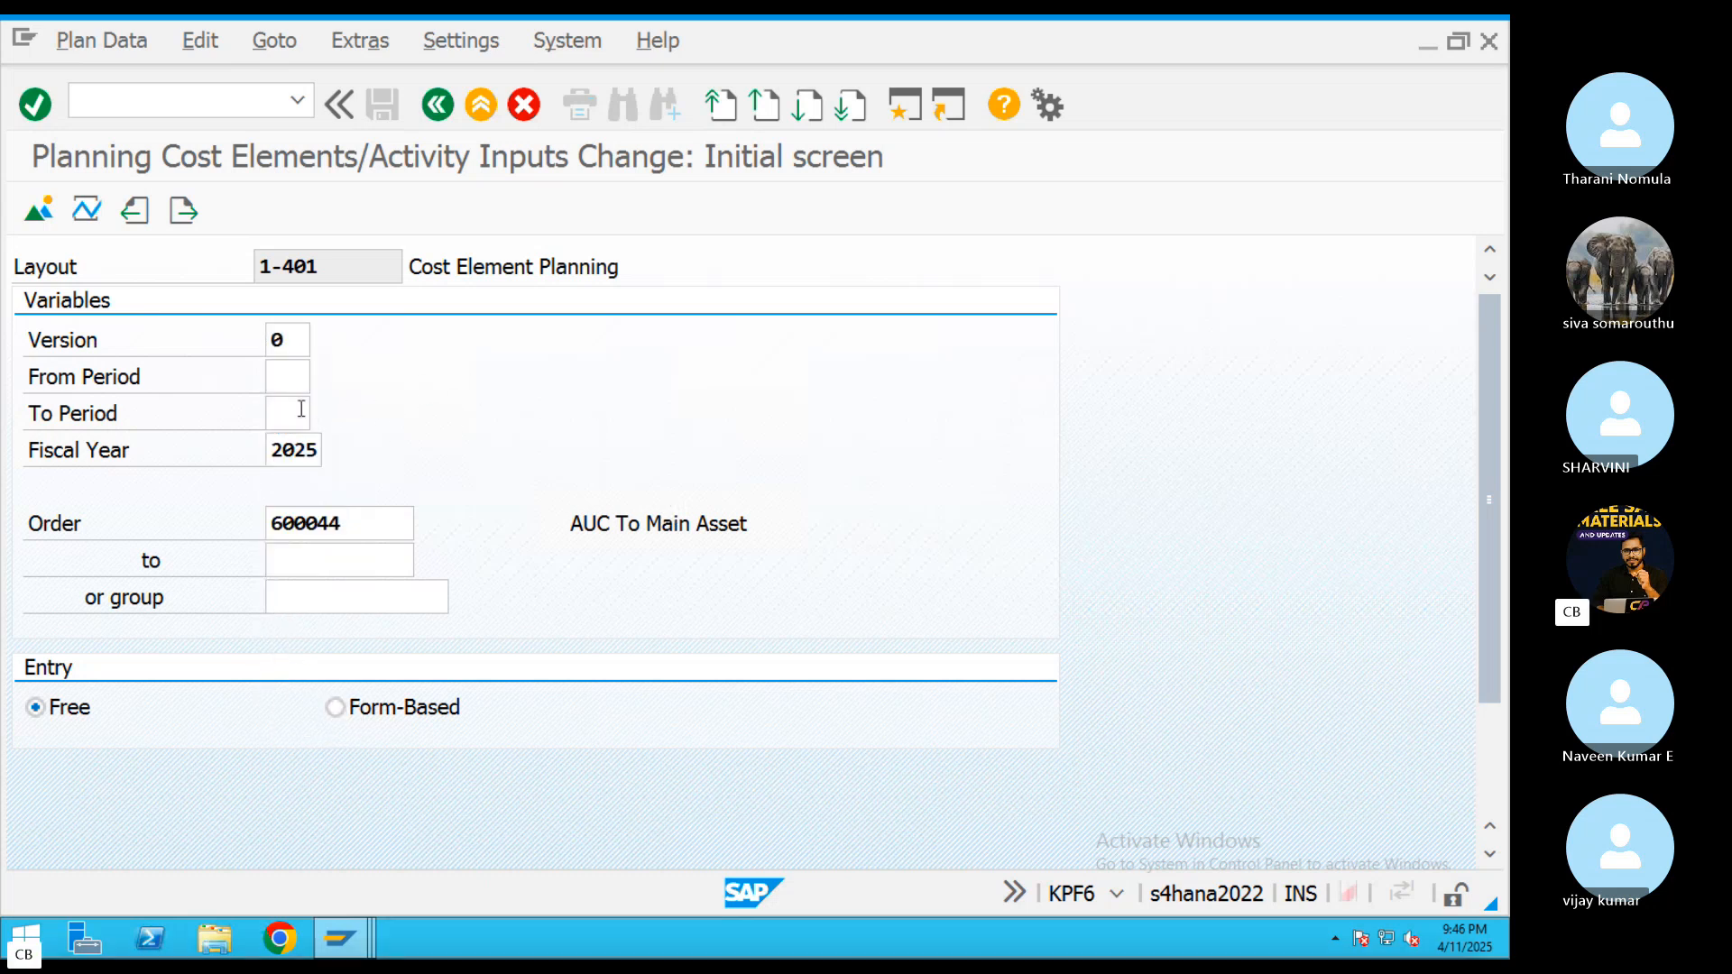
type("1")
key("Tab")
type("1")
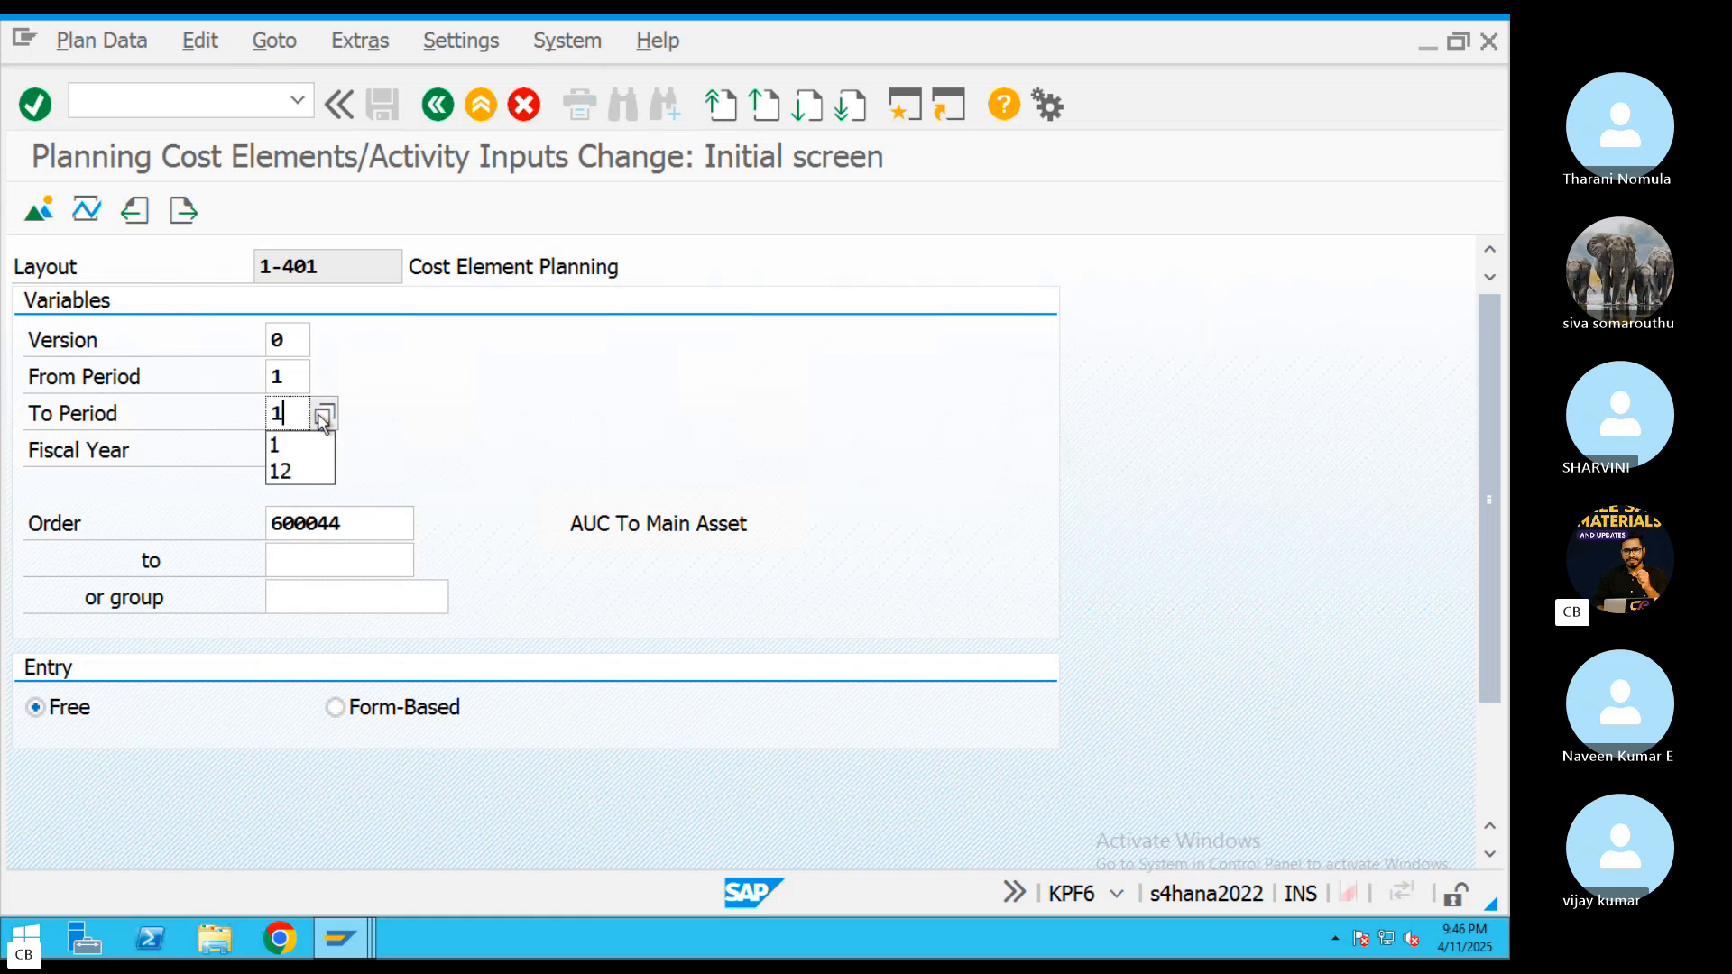
type("2")
key("BackSpace")
Enter the cost element range 400338 to 400340 and open the planning overview for order 600044
left_click_drag(1489, 479, 1489, 565)
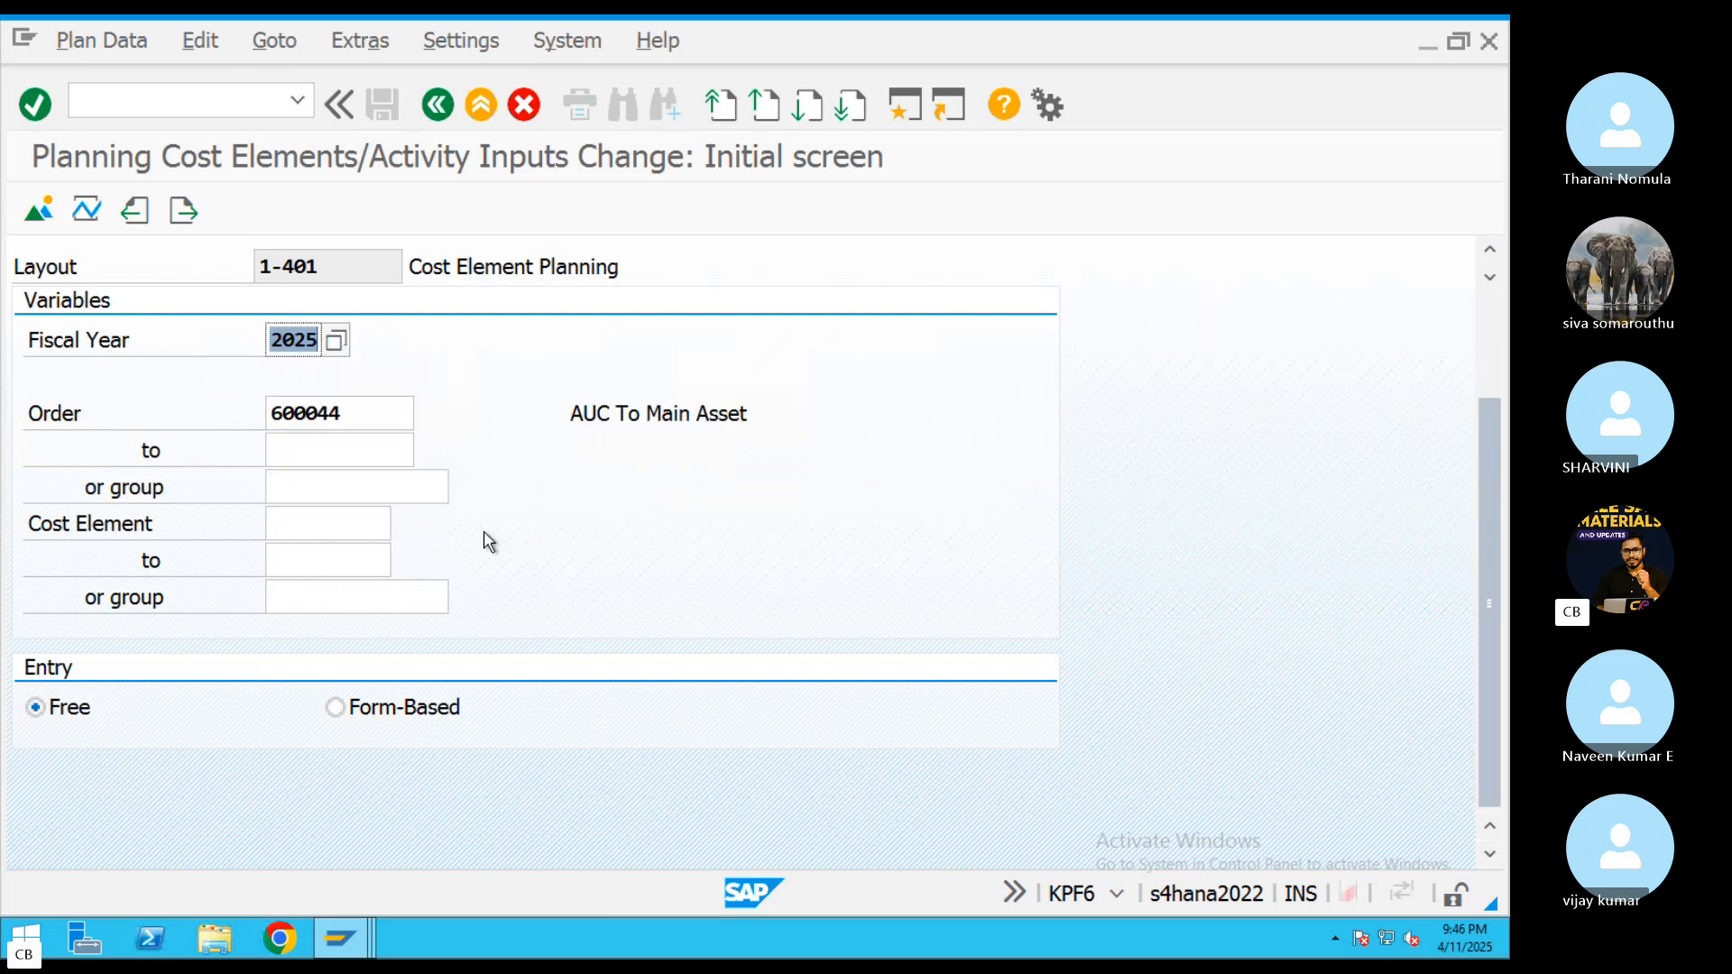
left_click(330, 528)
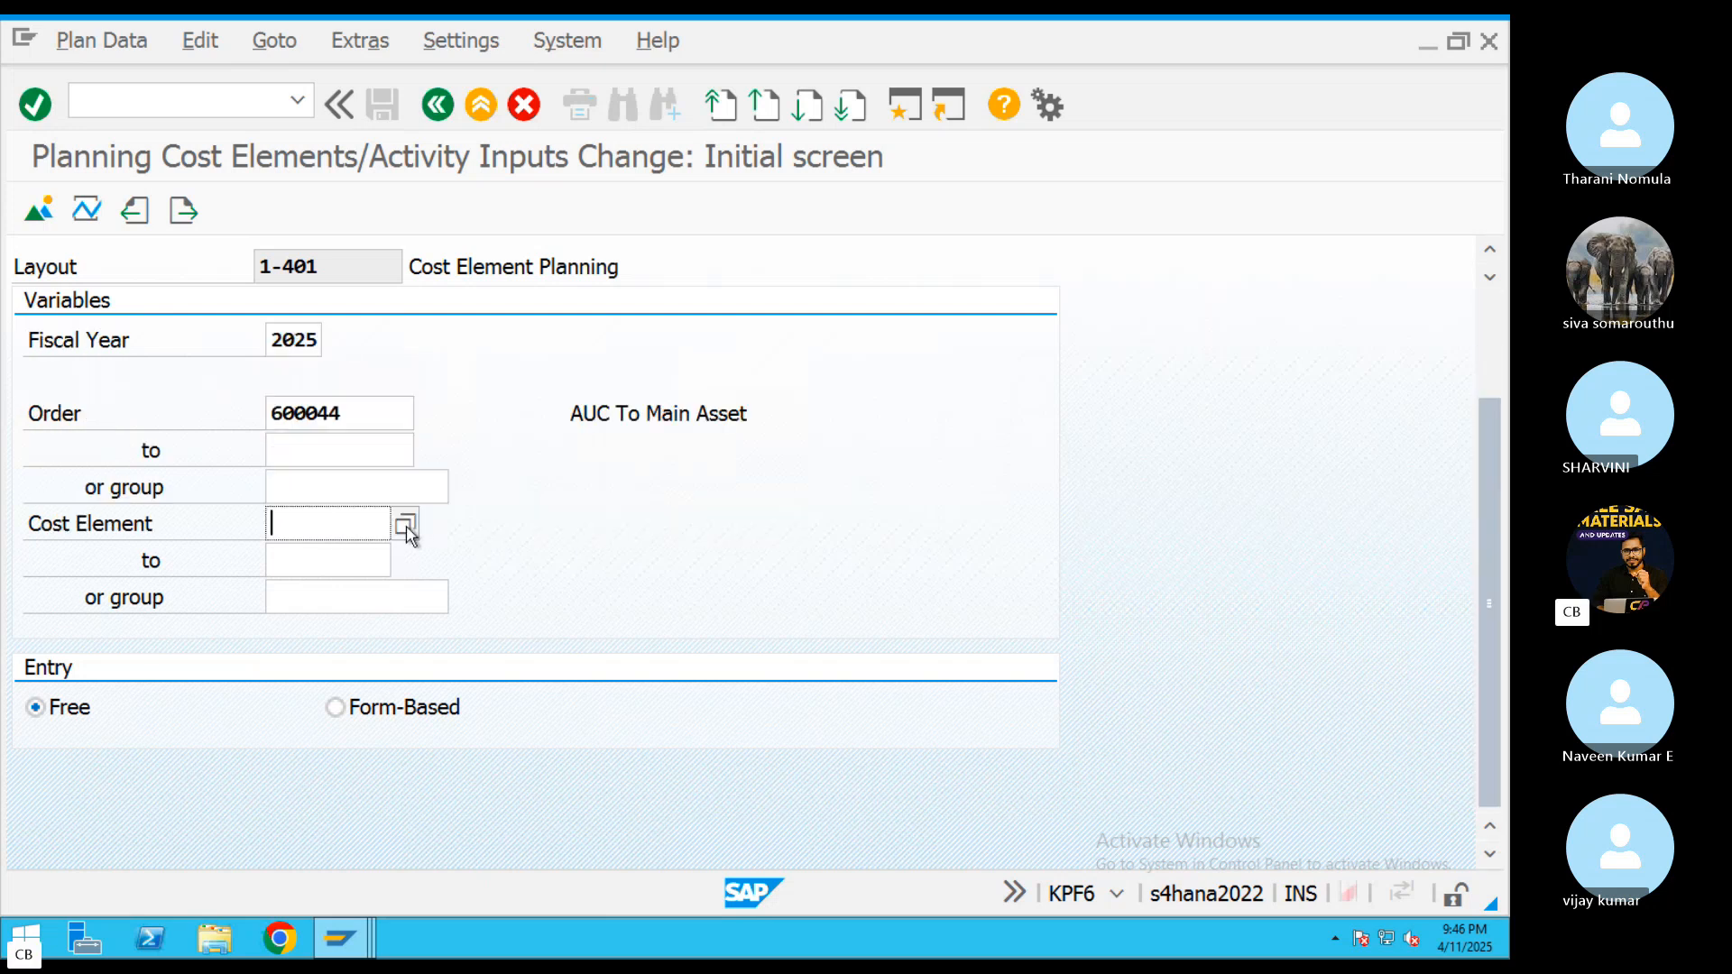
left_click(405, 526)
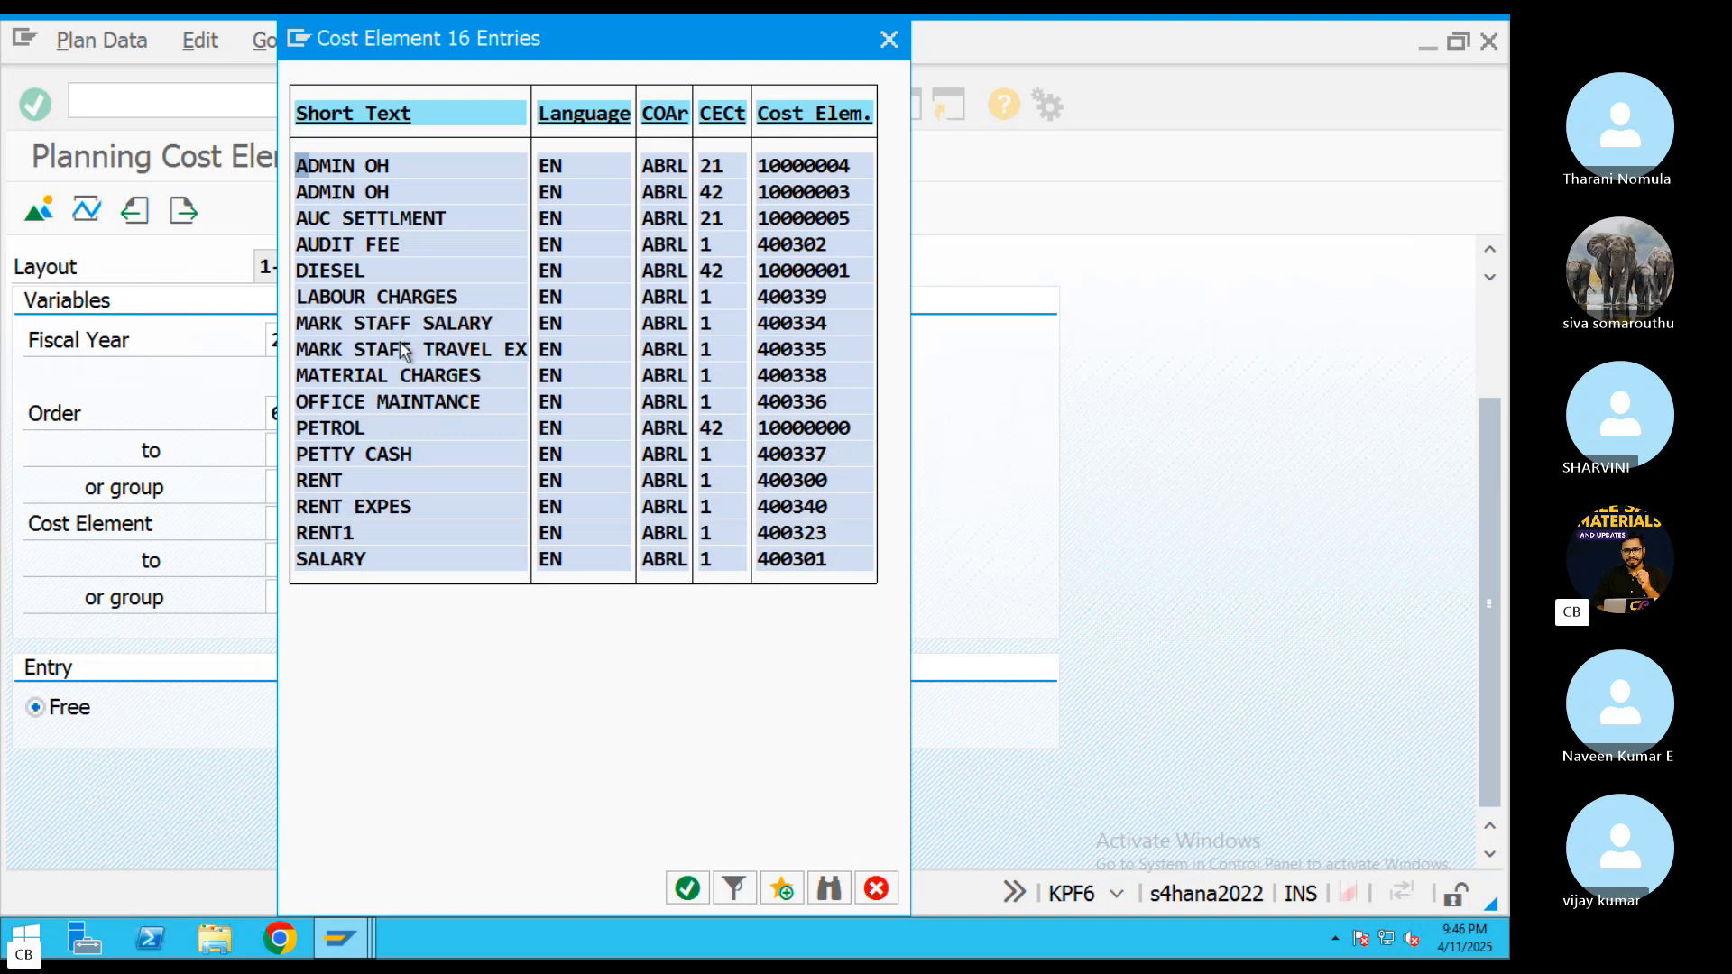
double_click(689, 377)
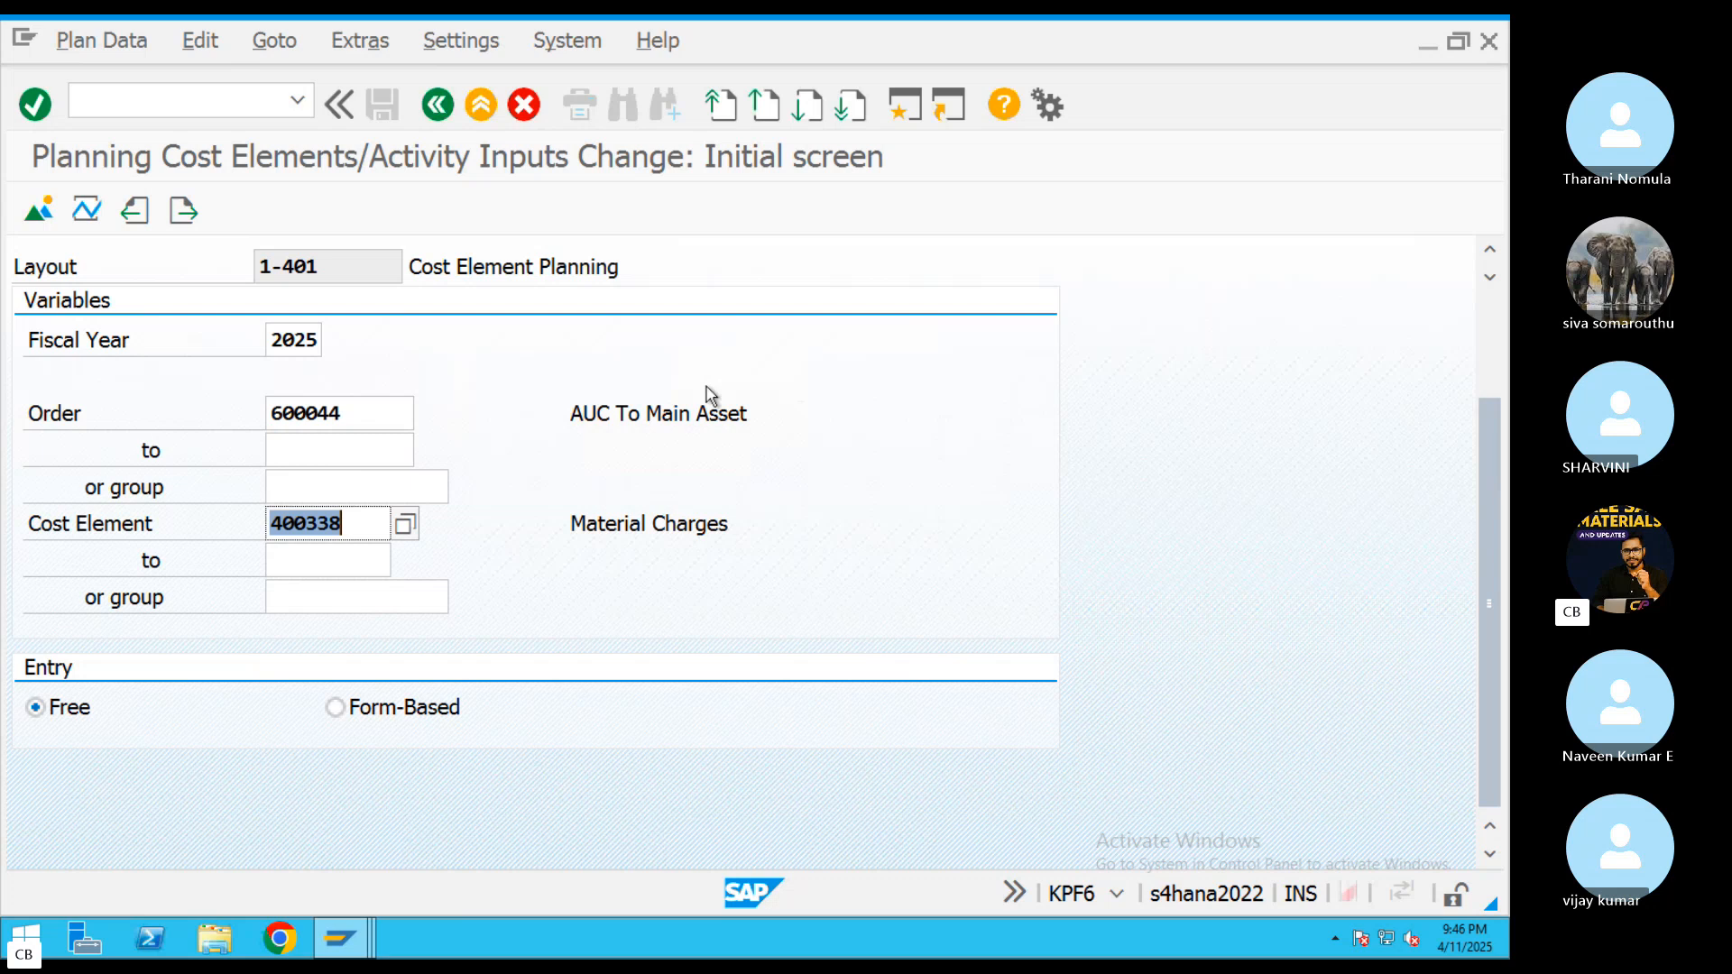
left_click(327, 560)
type("400")
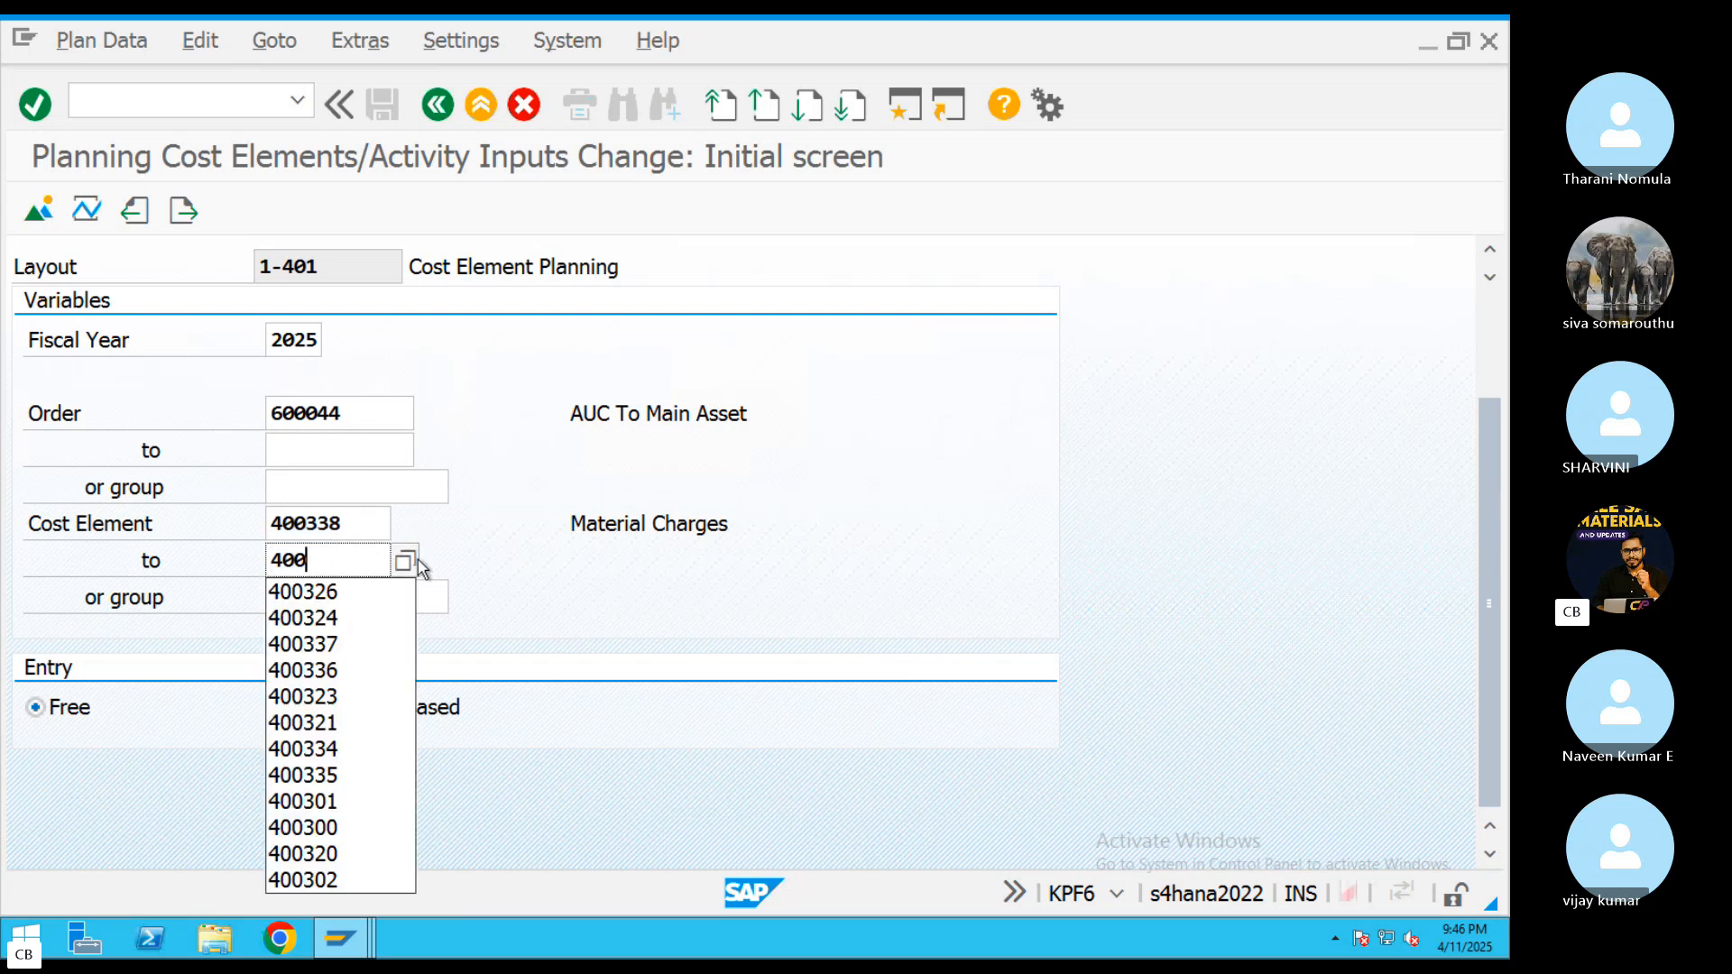
type("340")
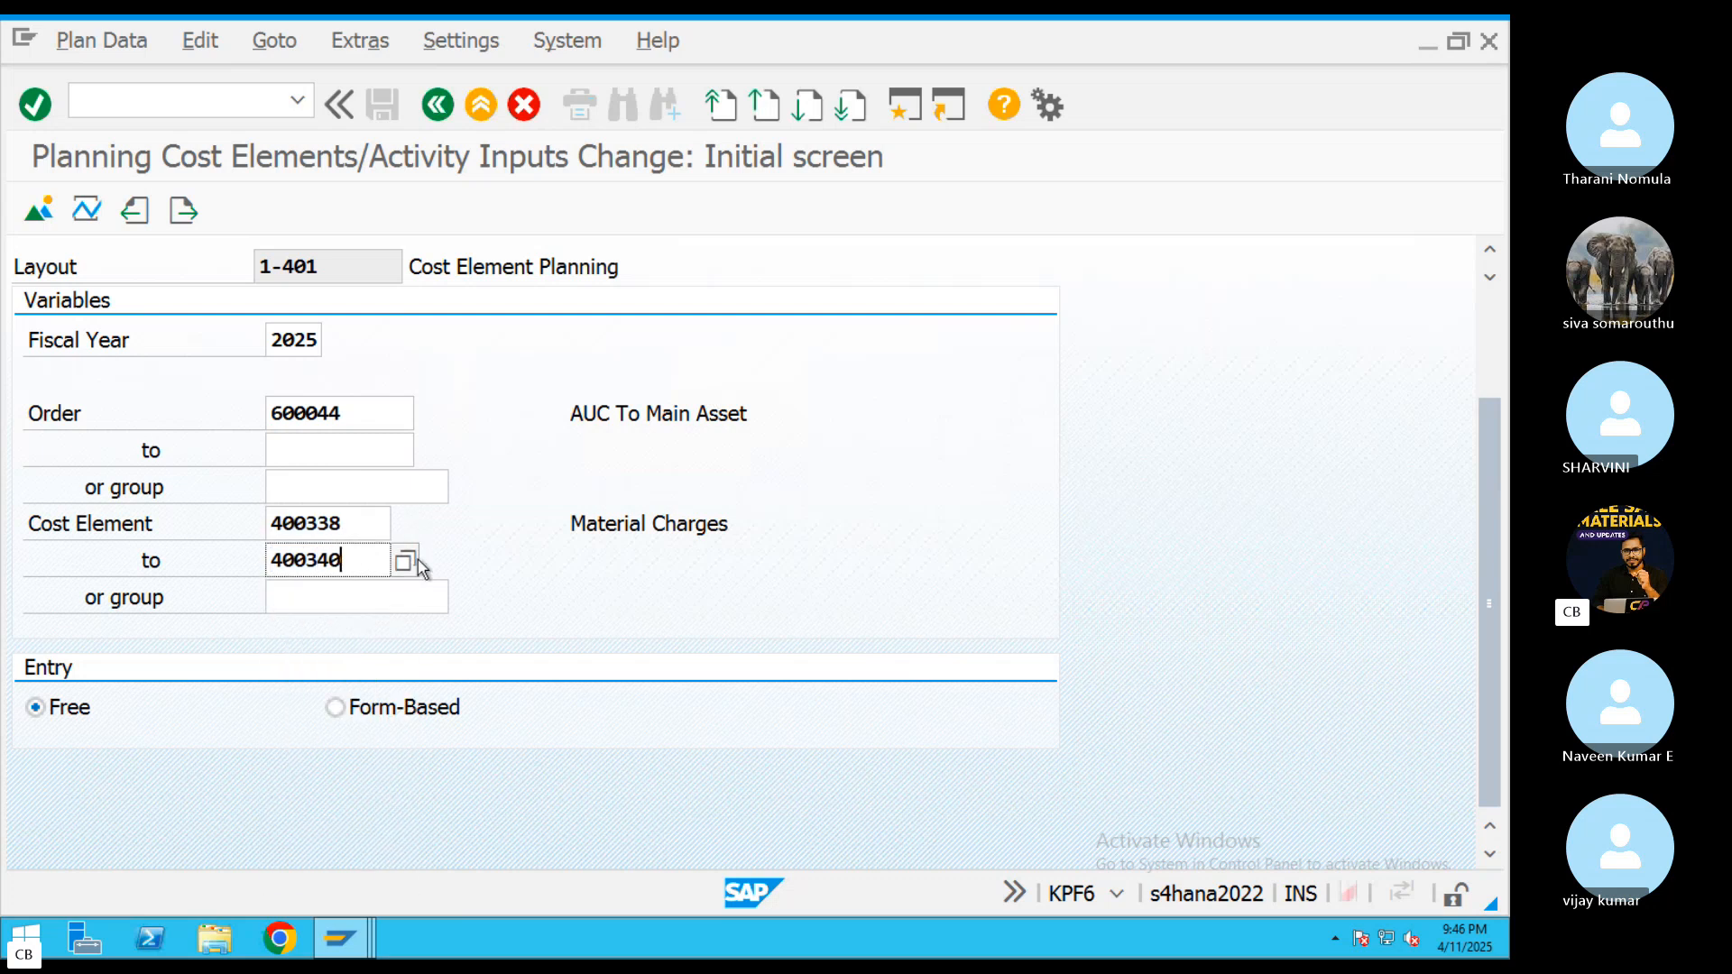
left_click(38, 210)
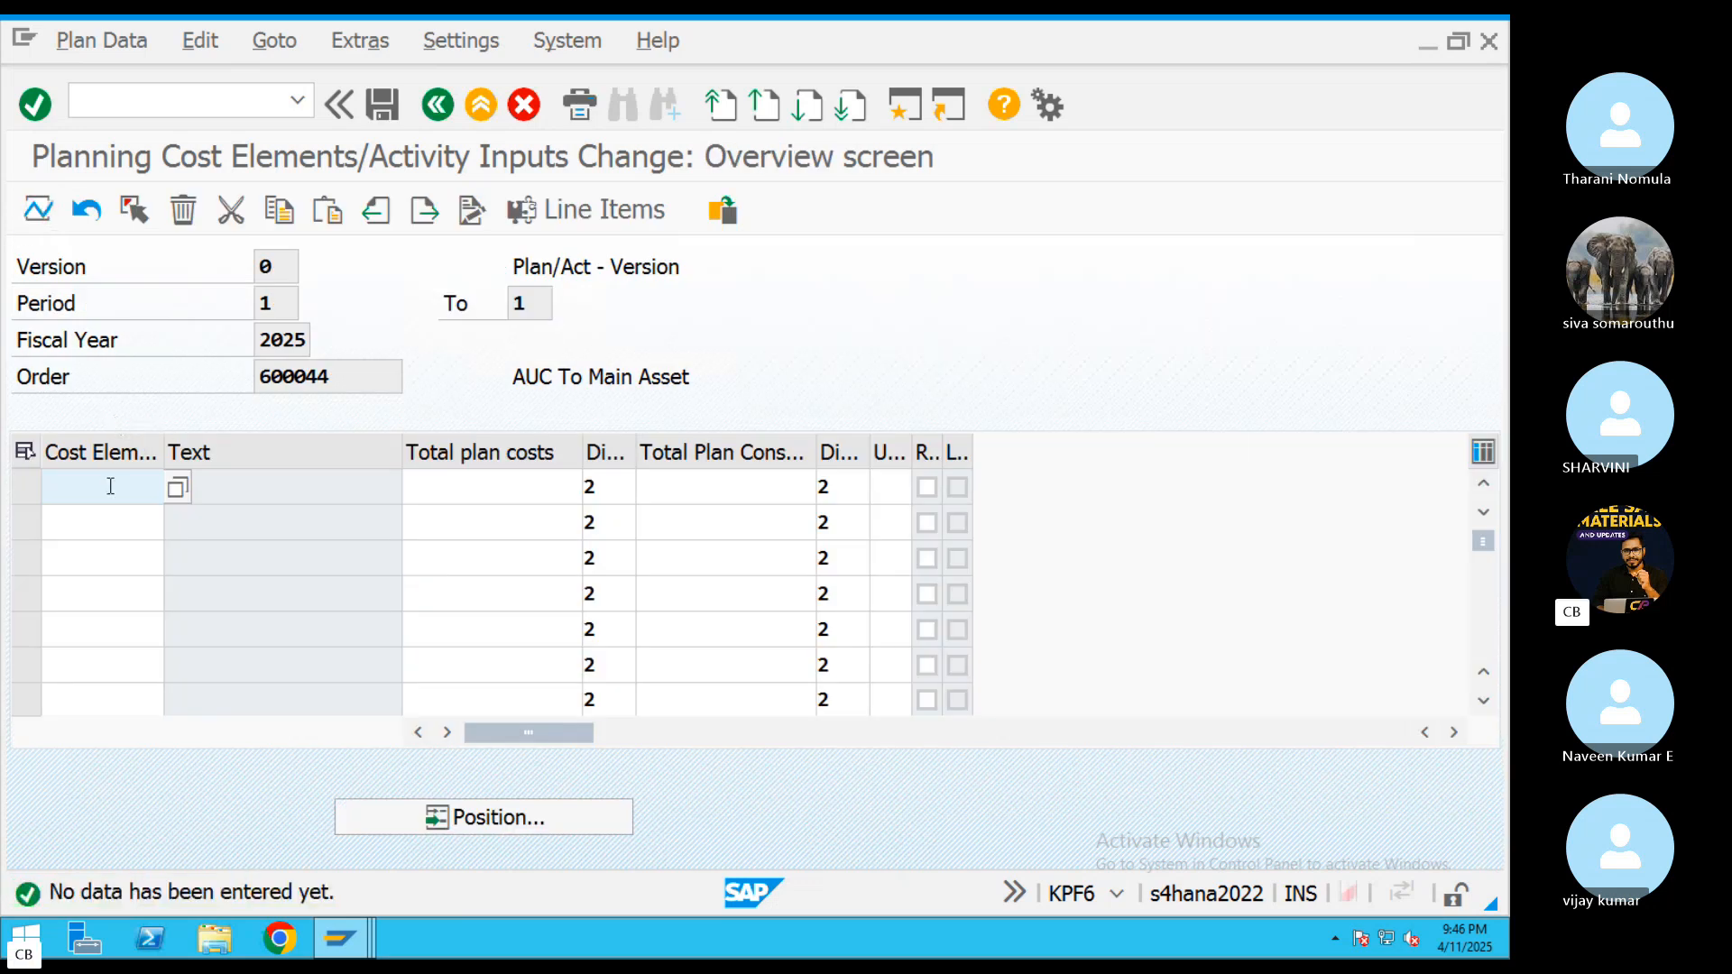
Enter cost elements 400338, 400339 and 400340 in the first three planning rows
type("400")
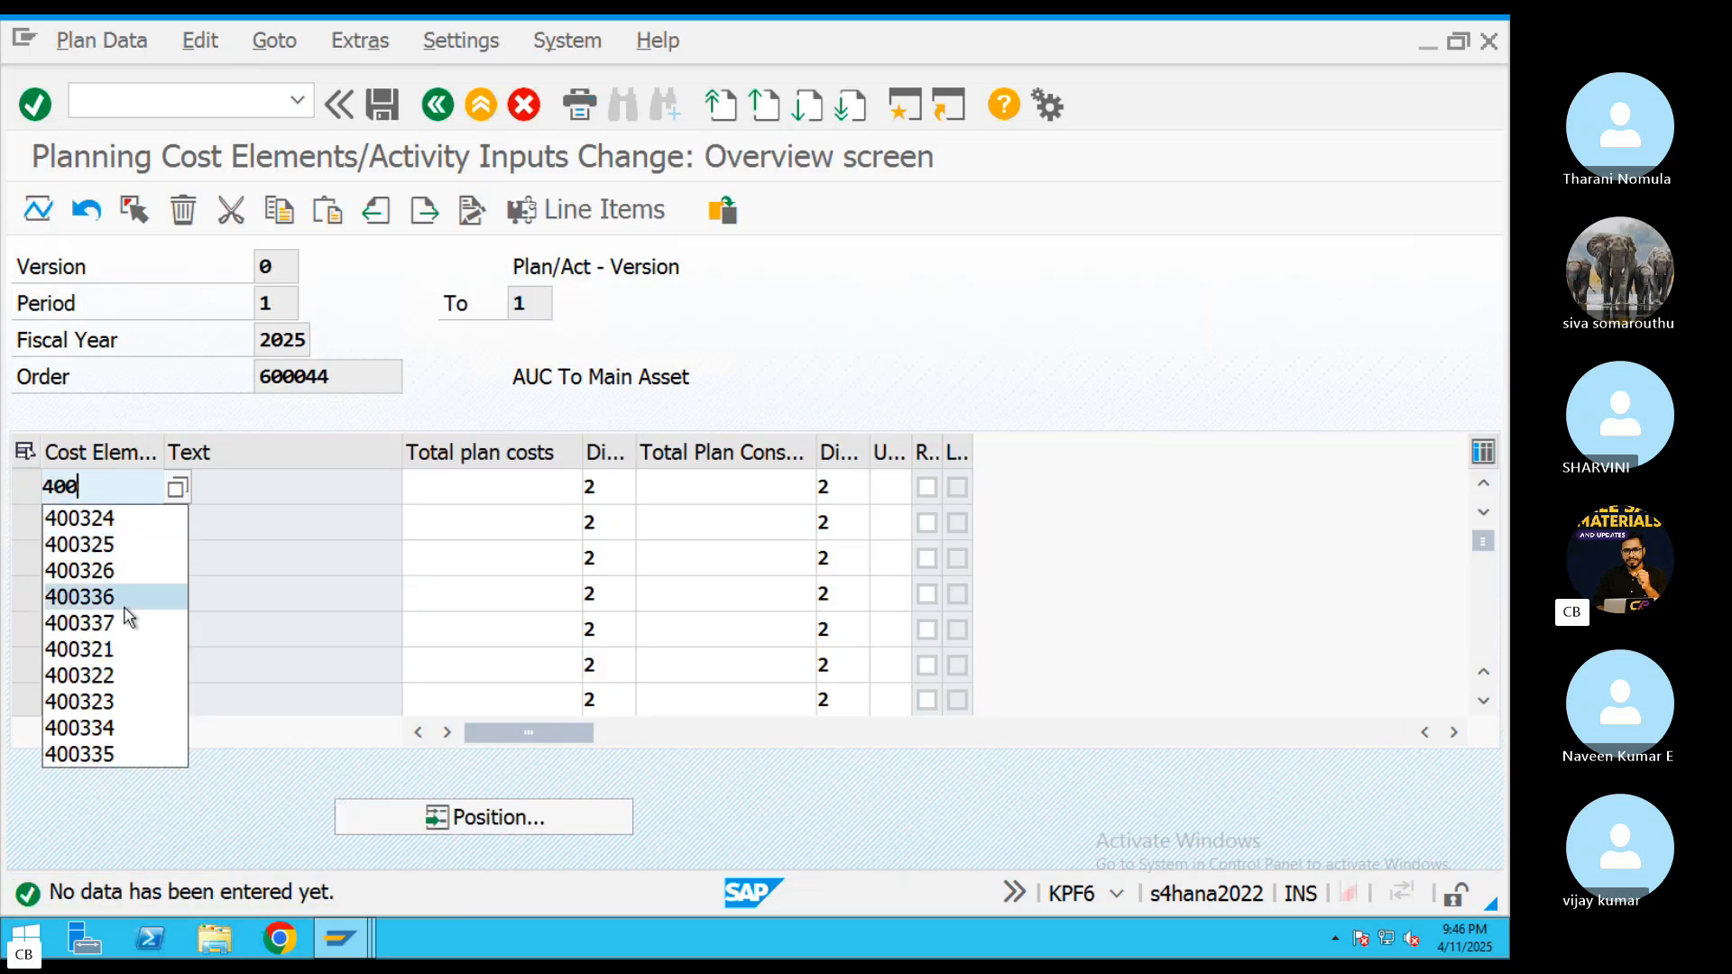
left_click(178, 488)
left_click(668, 890)
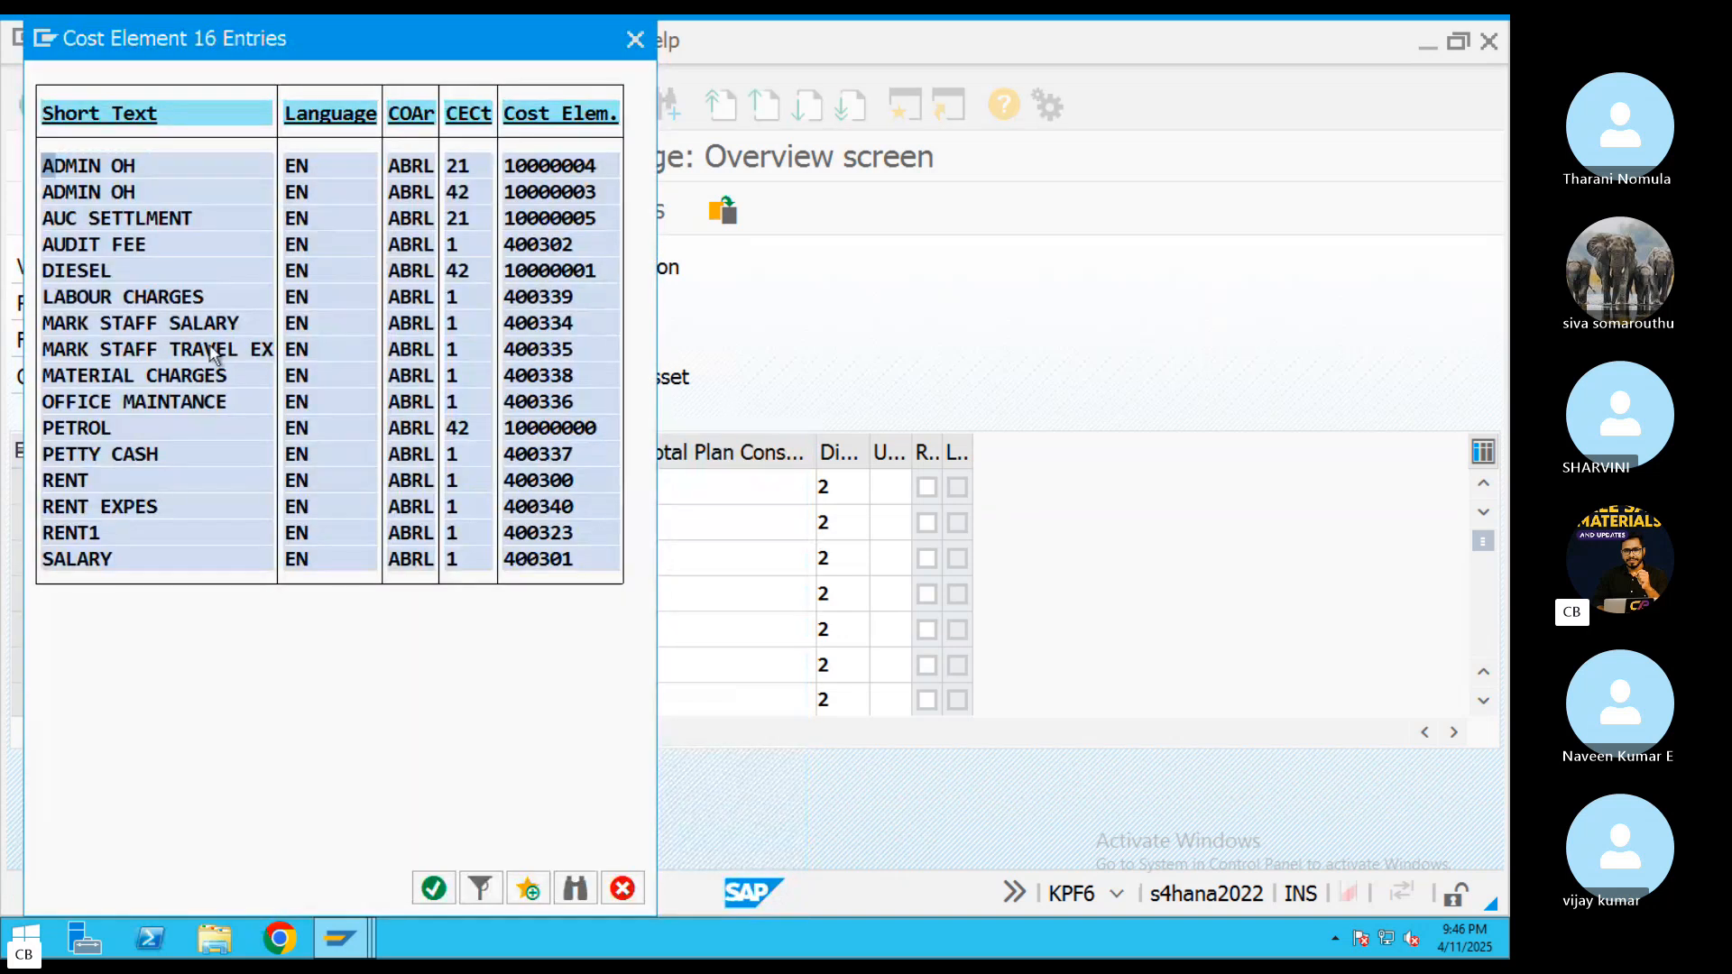
double_click(193, 372)
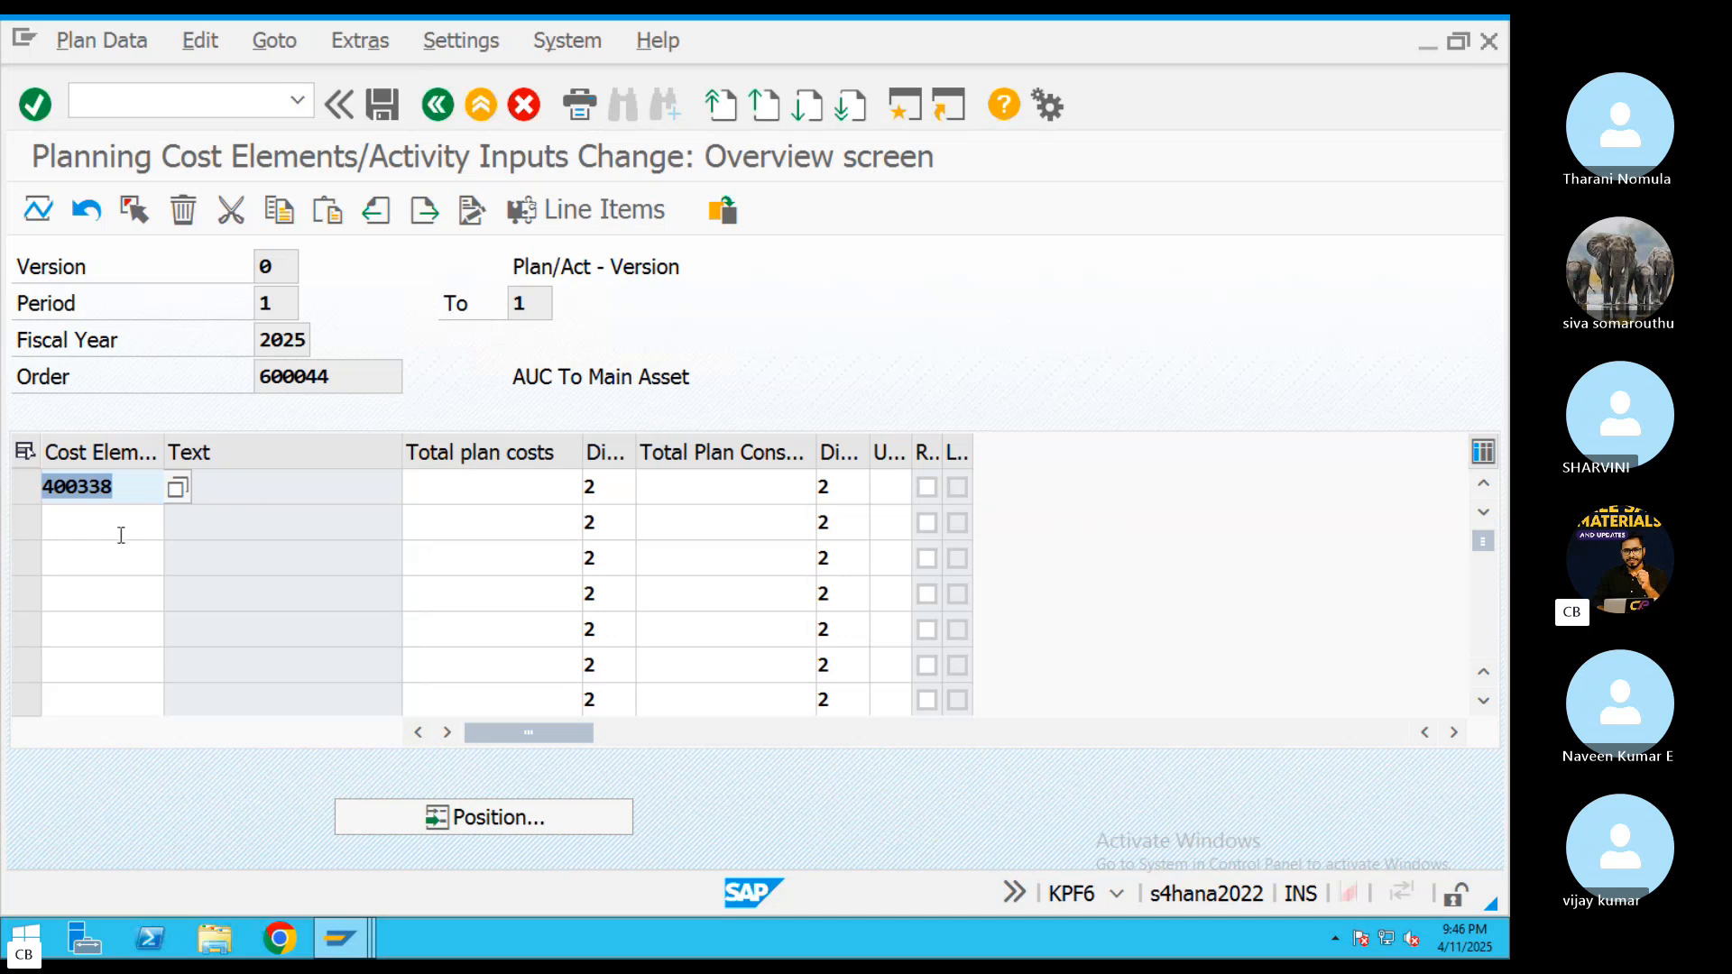
left_click(120, 535)
type("400")
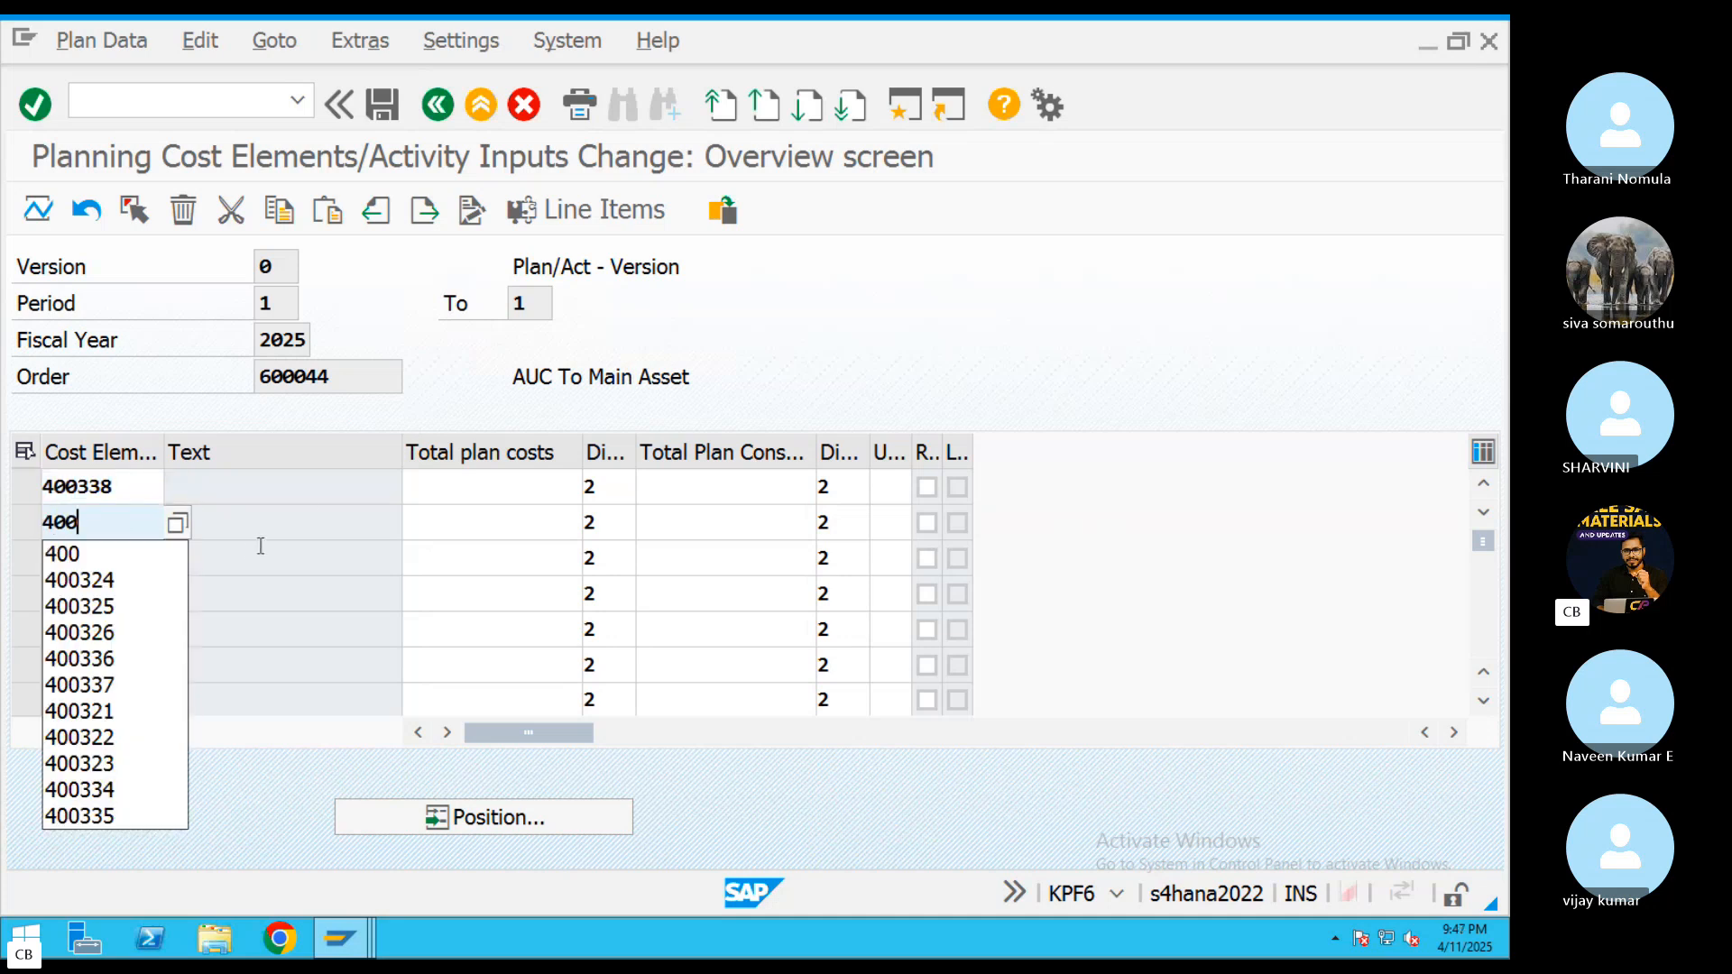
type("339")
left_click(121, 569)
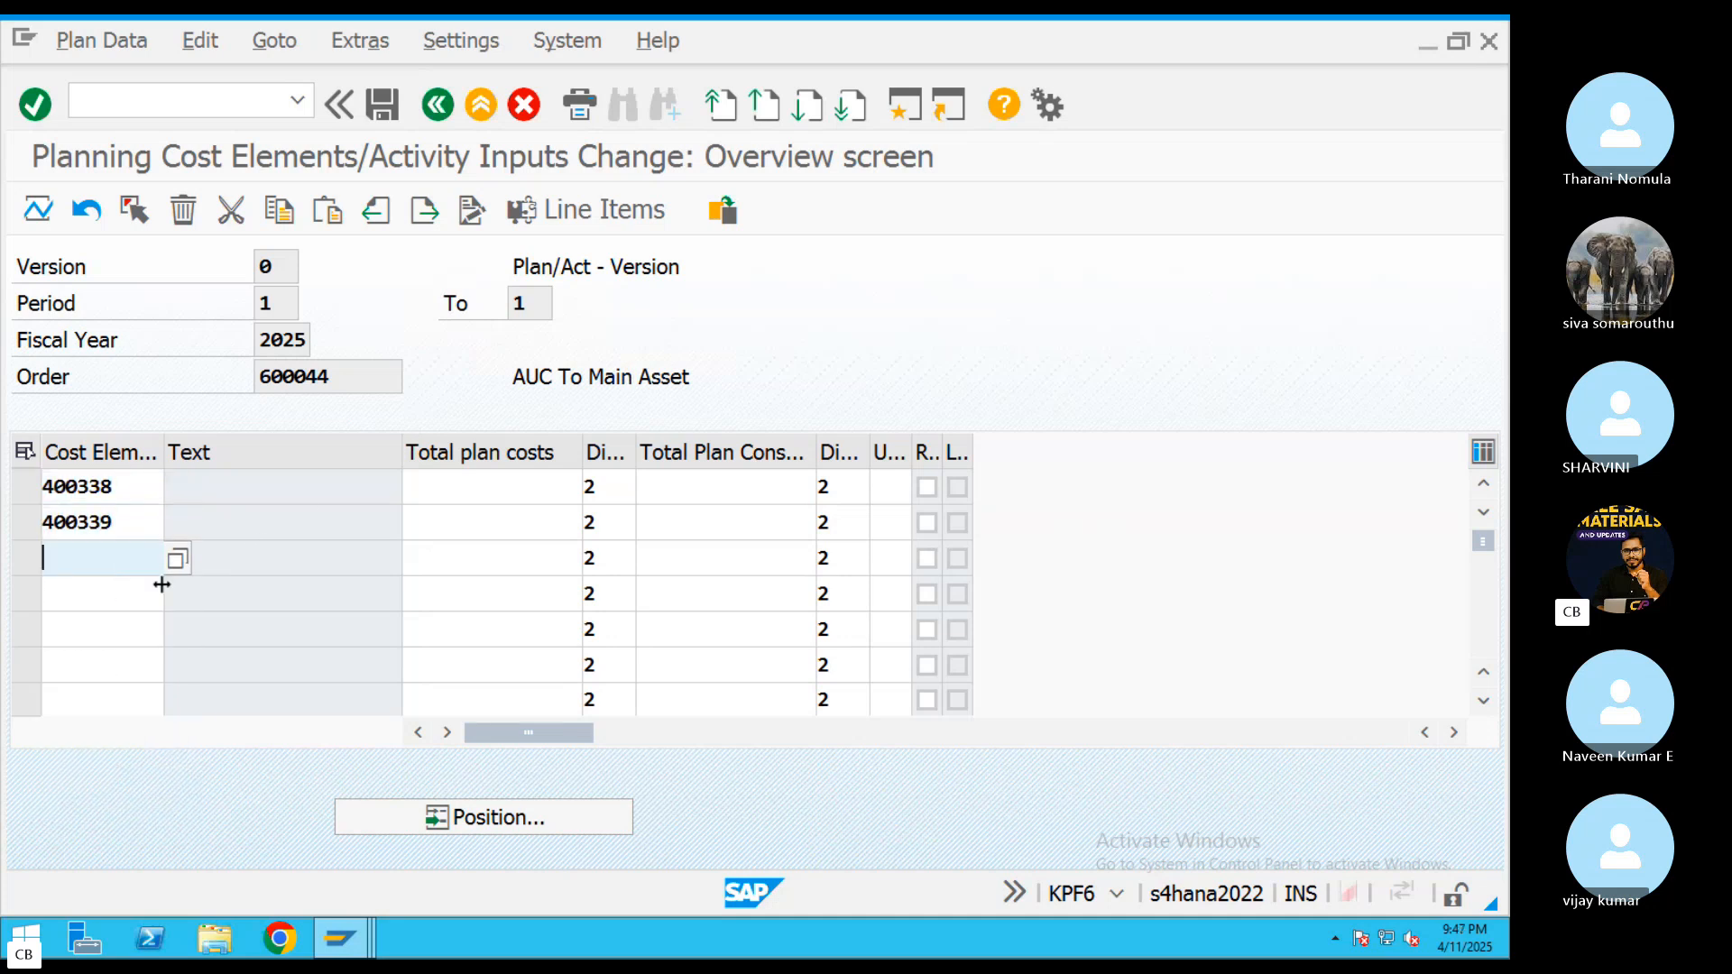
type("400")
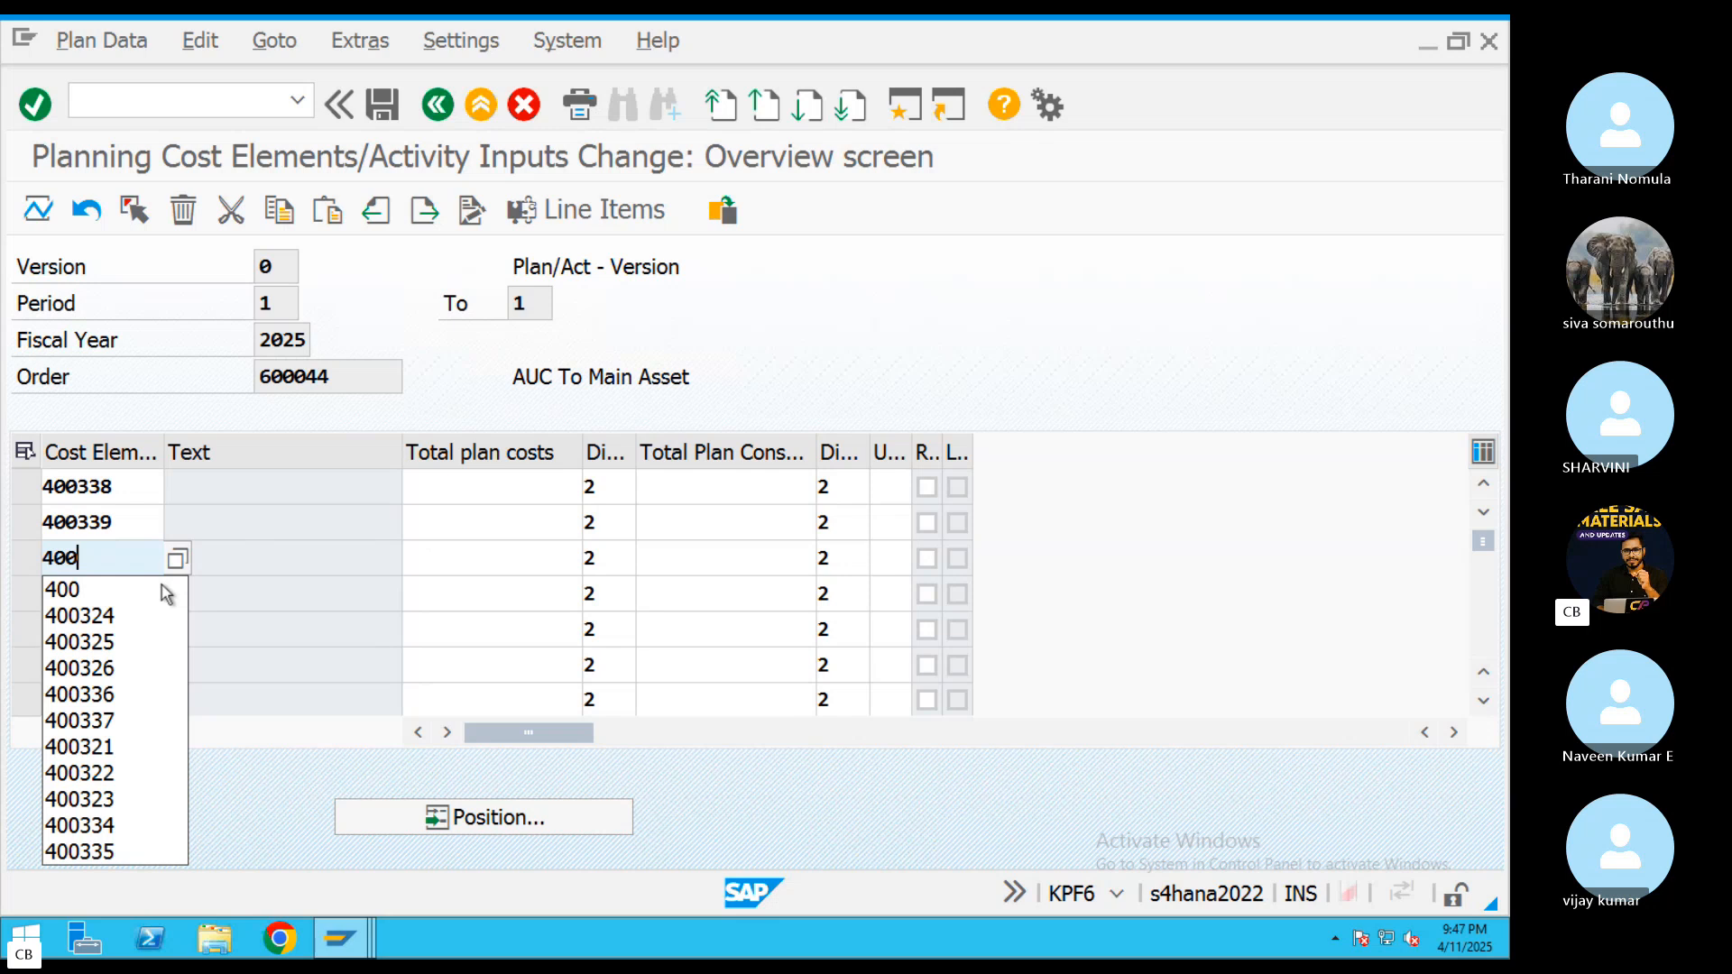
type("4")
key("BackSpace")
type("340")
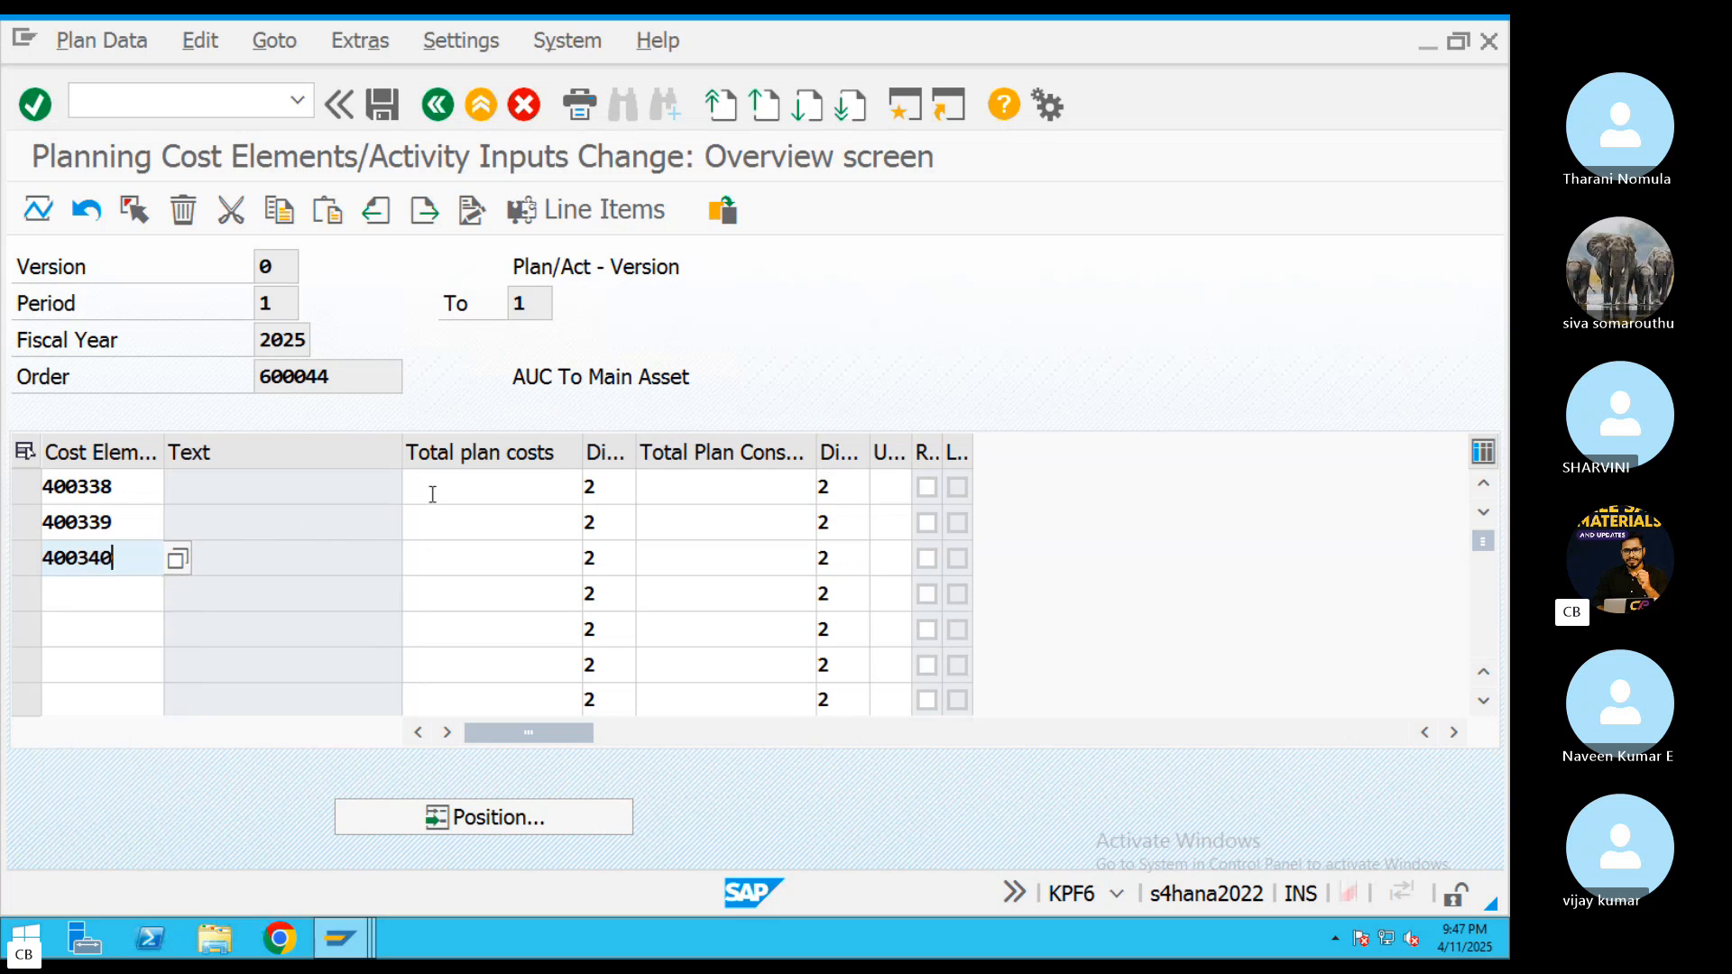
Enter total plan costs of 30000 for 400338 and 25000 each for 400339 and 400340, and save the planning
left_click(432, 494)
type("3")
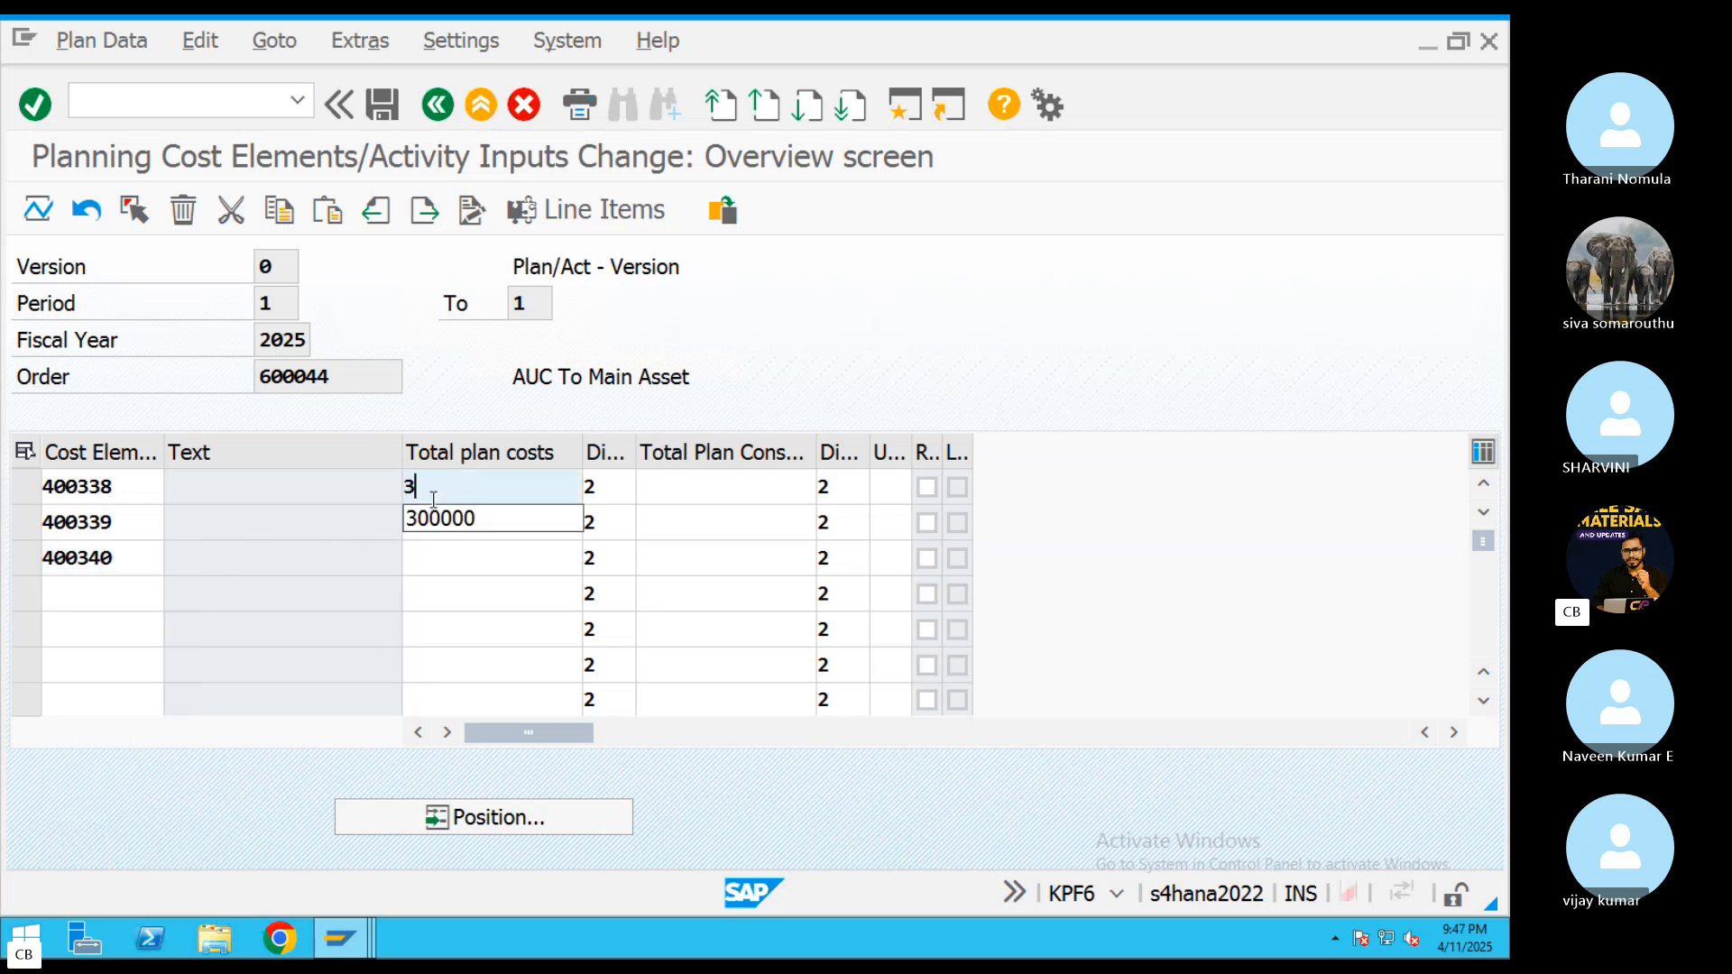
type("0000")
left_click(442, 527)
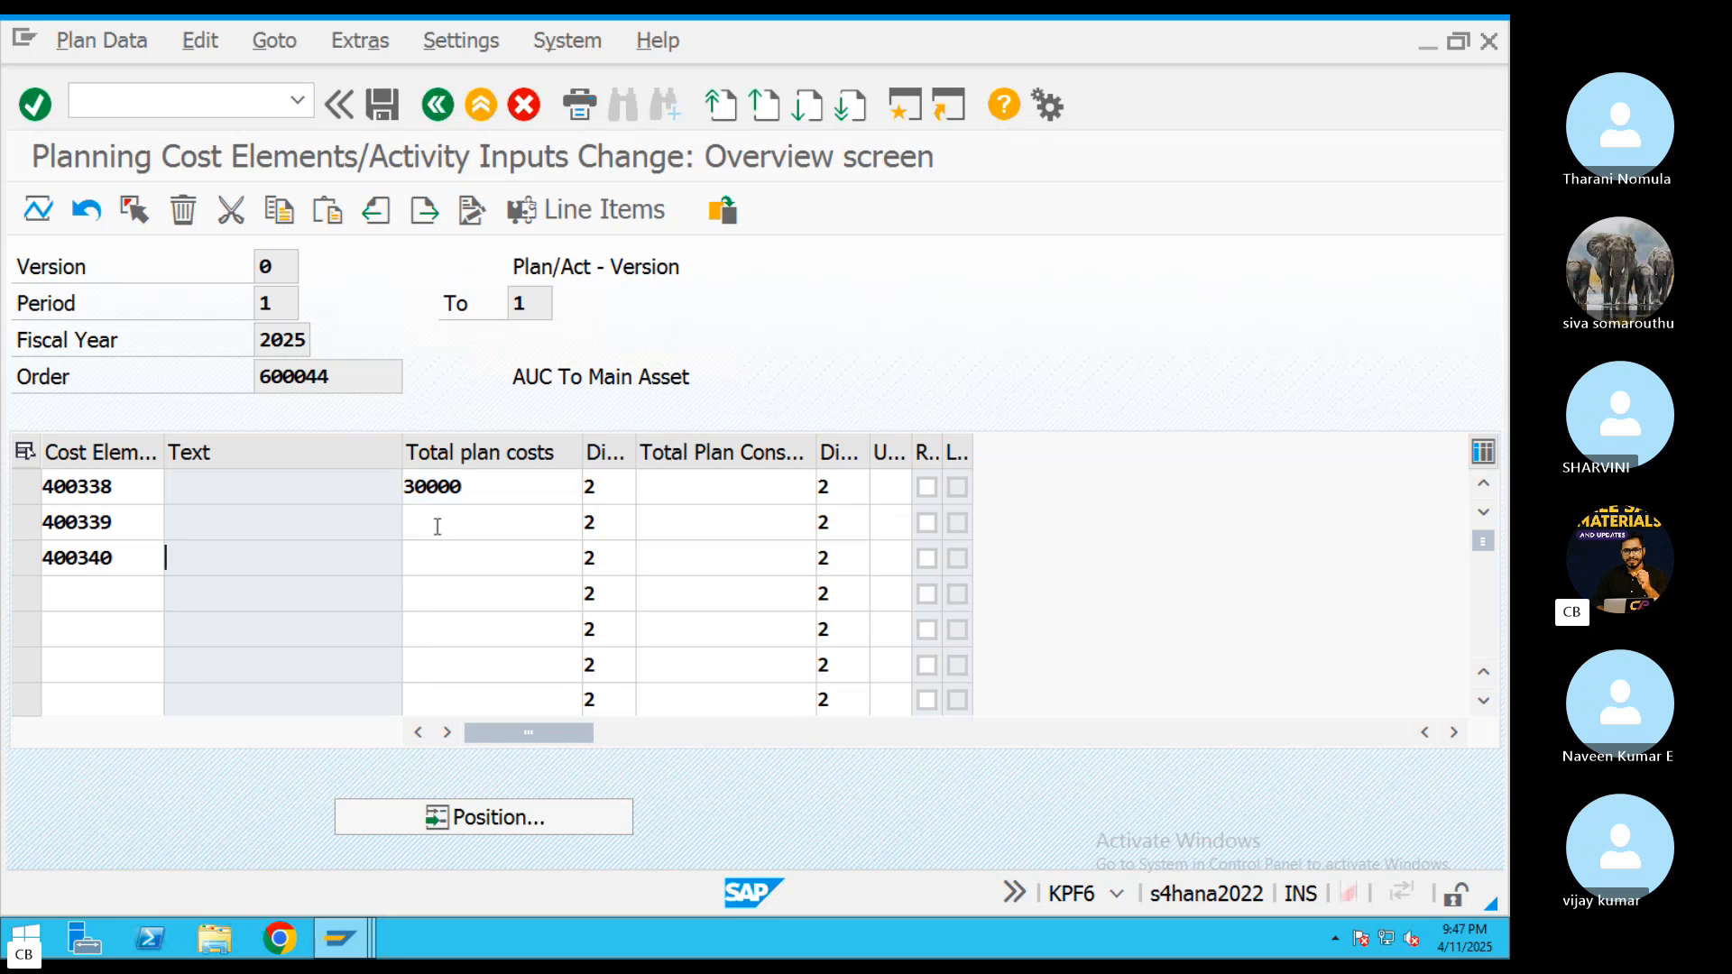
type("25000")
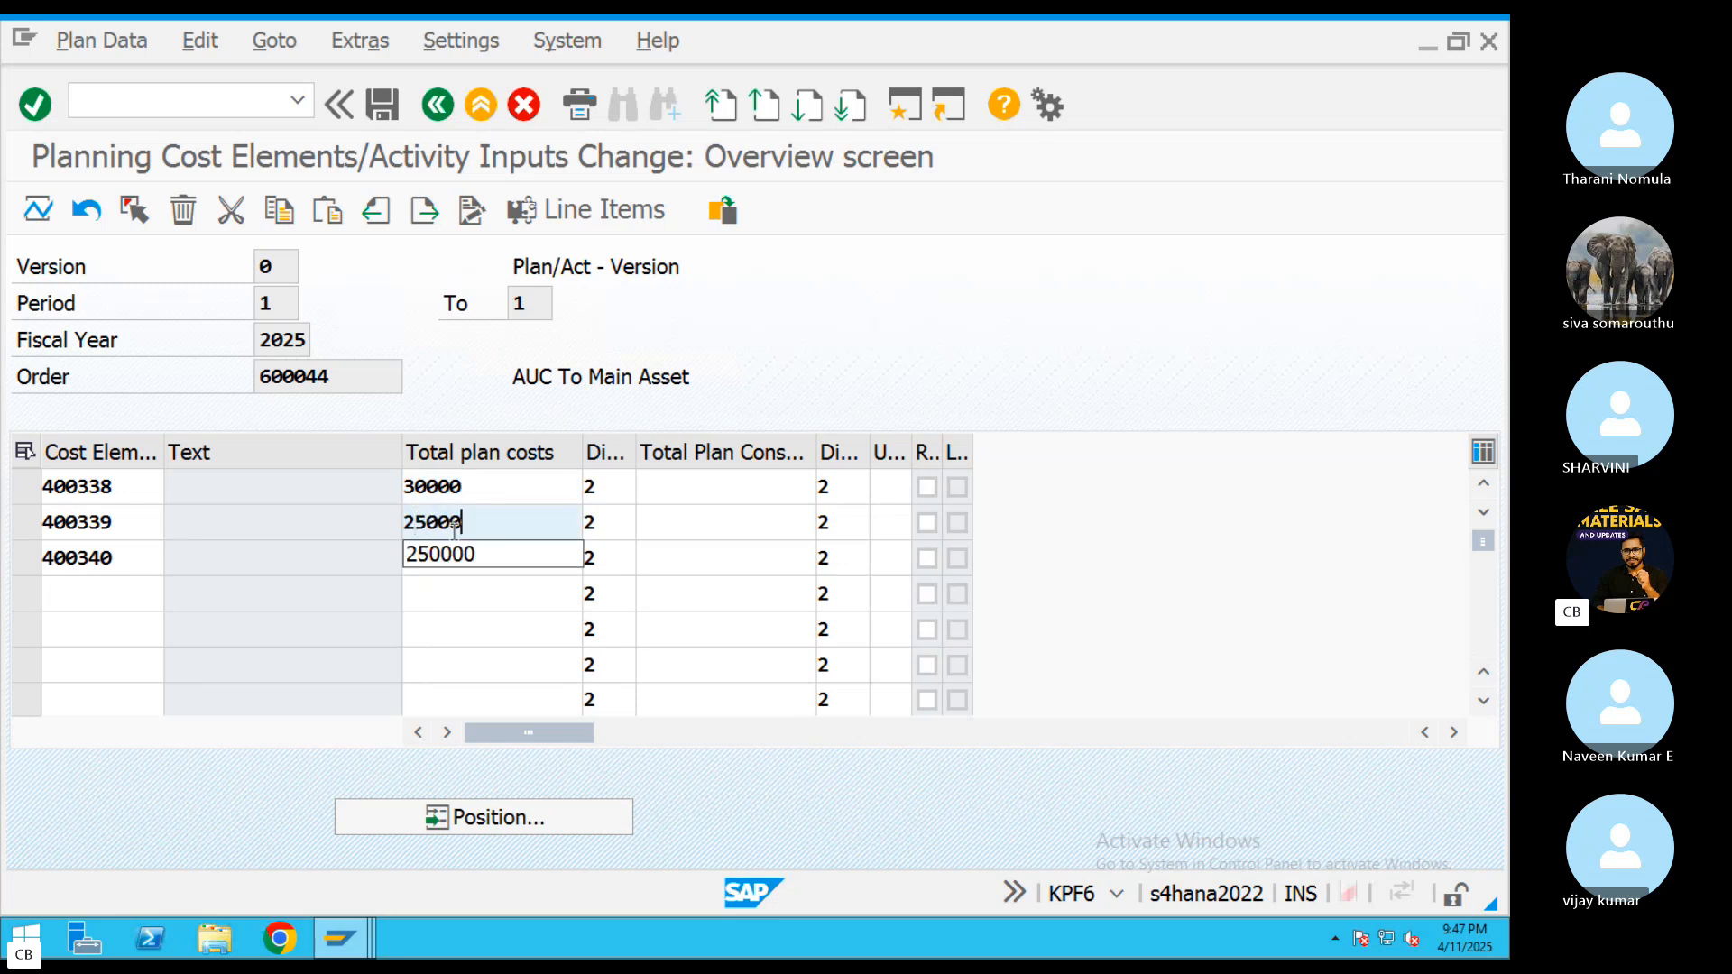
left_click(433, 564)
type("25000")
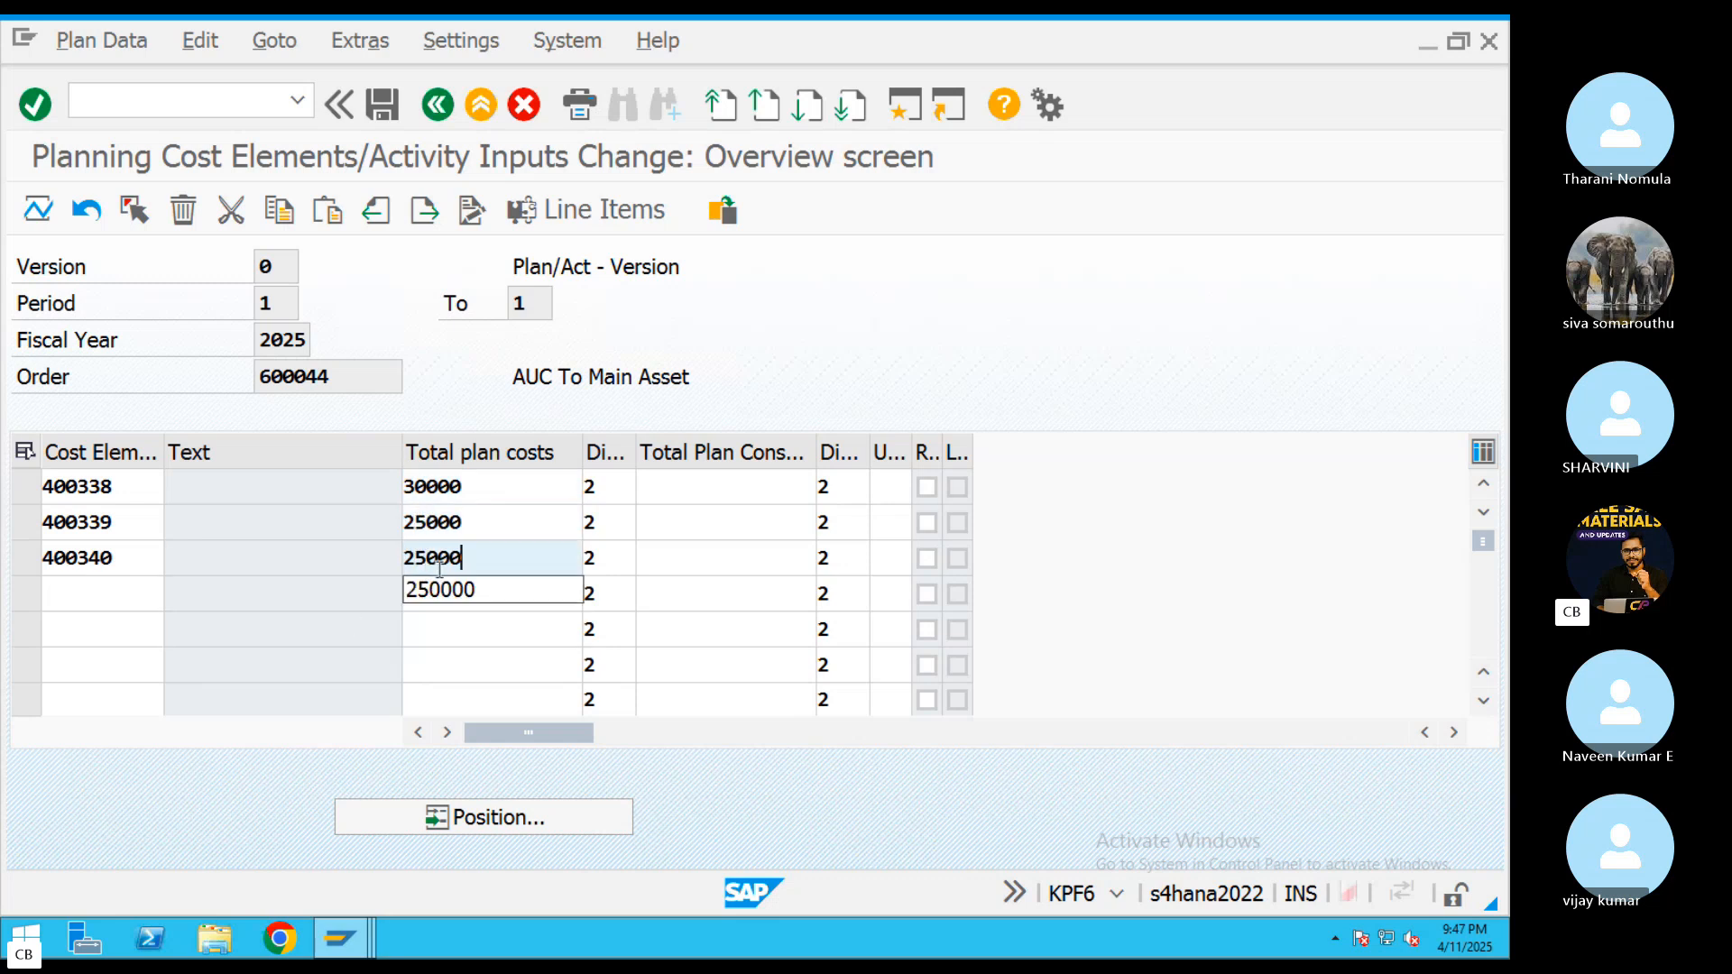
key("Return")
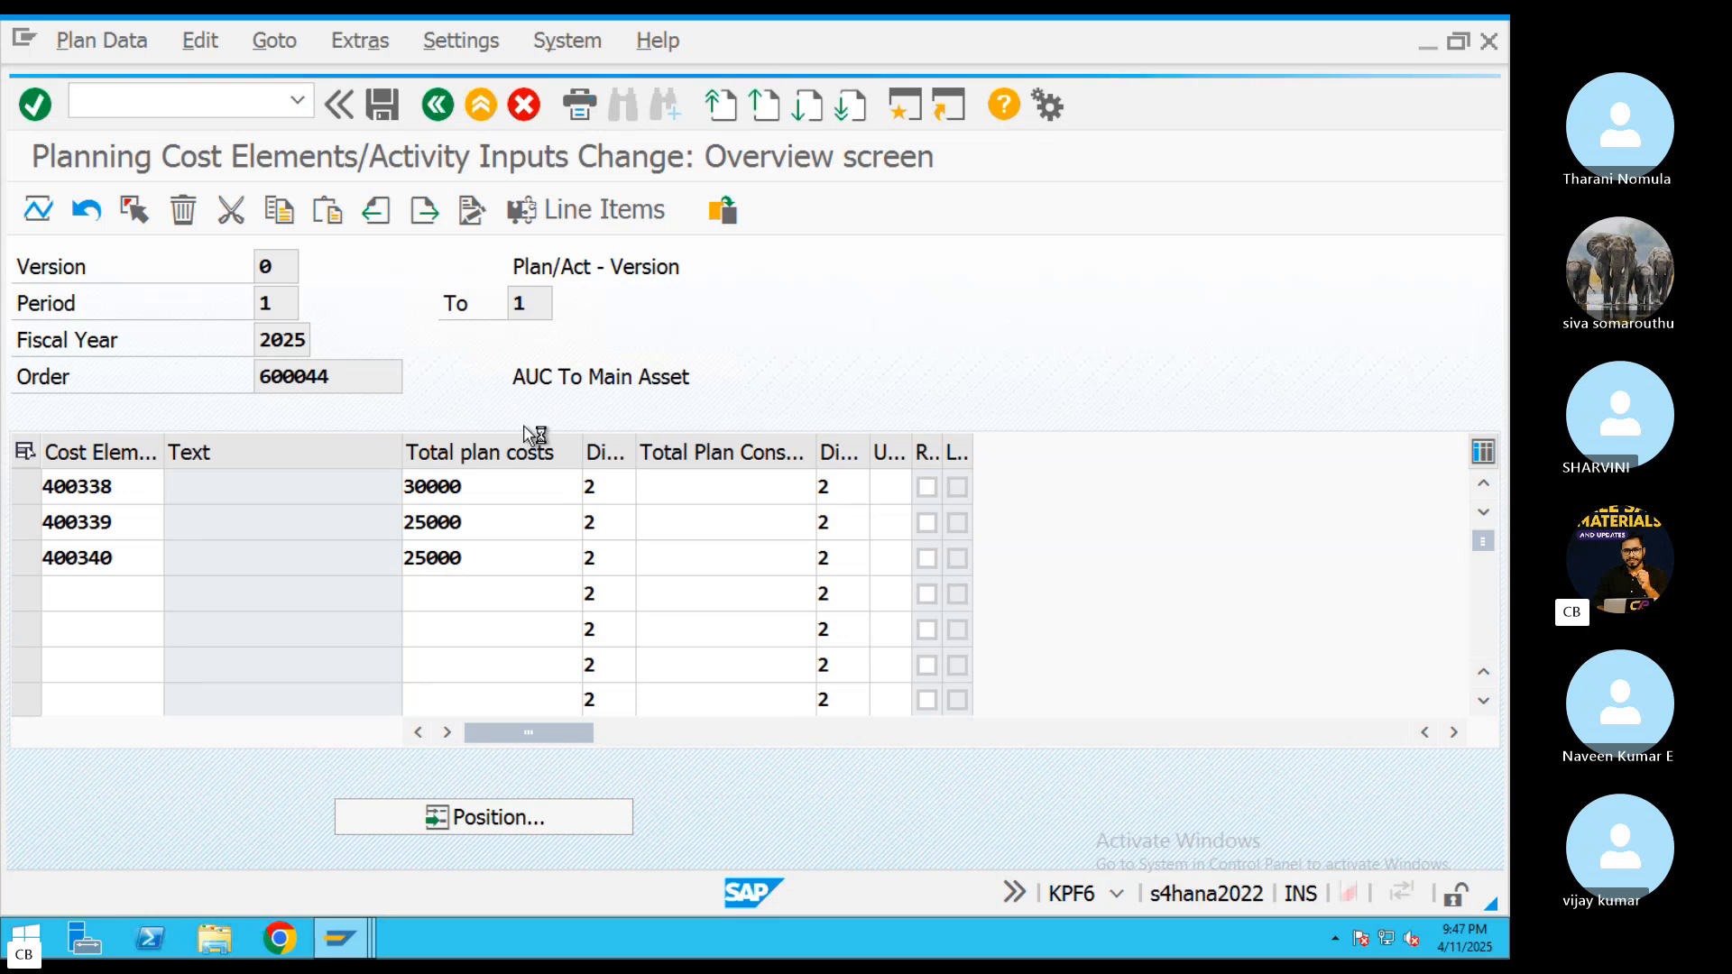
left_click(382, 105)
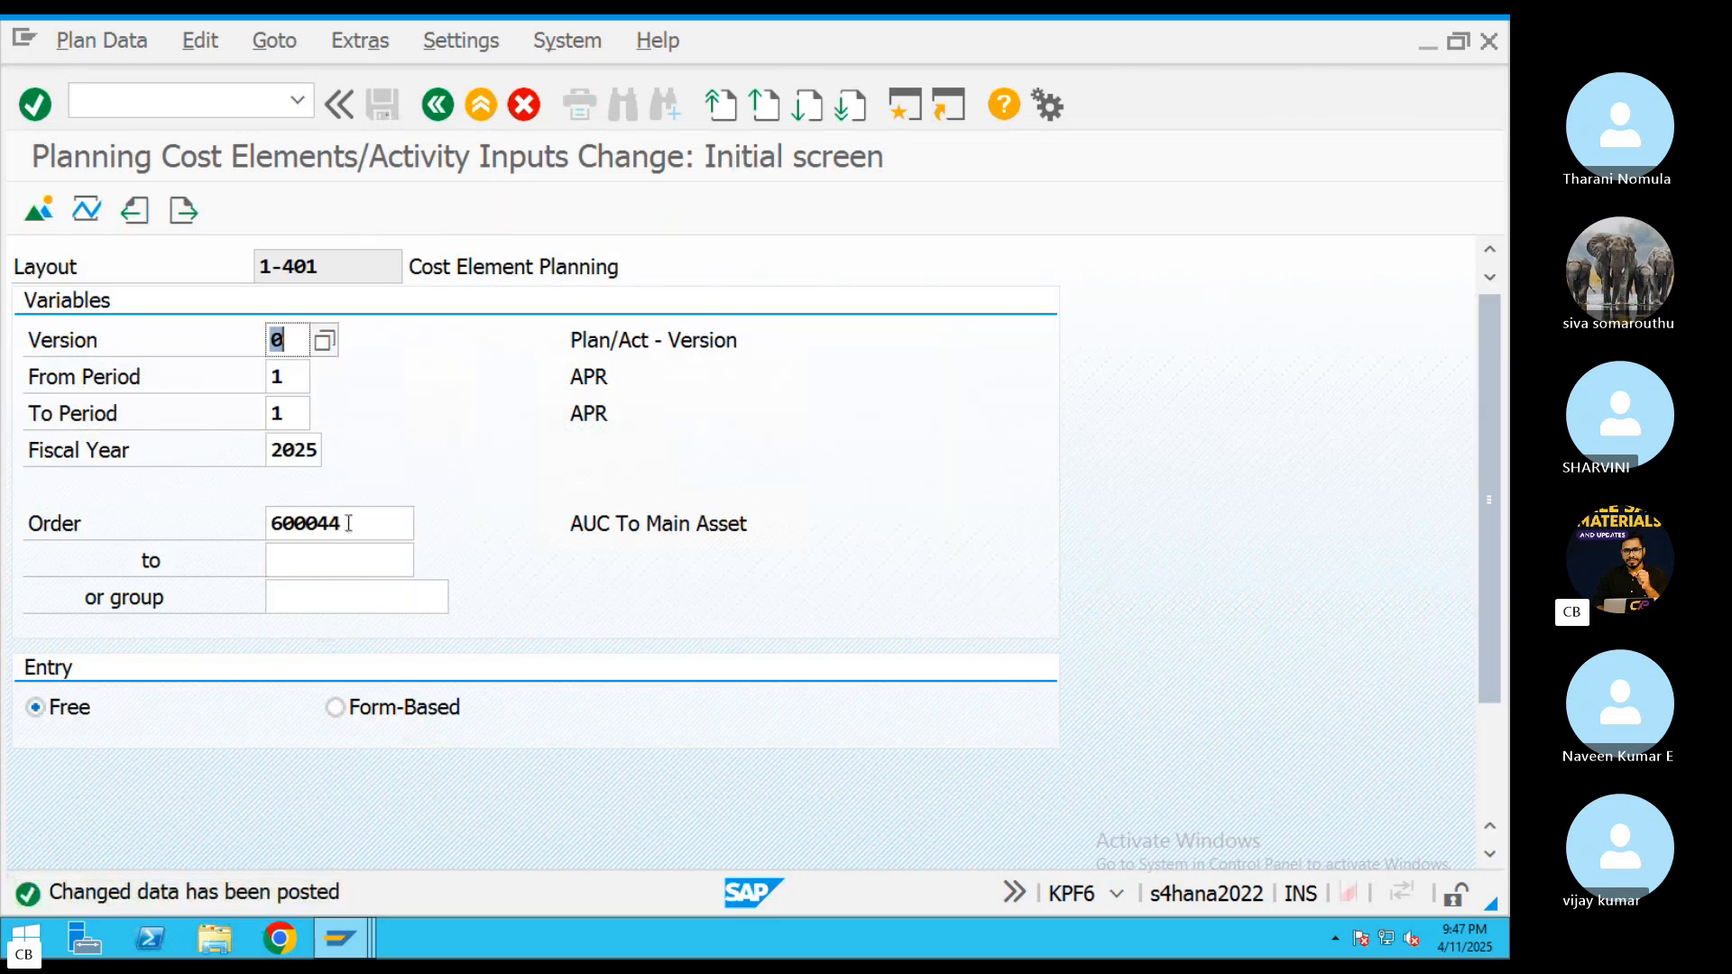
Reopen the planning overview of order 600044 to check the saved plan costs
left_click_drag(341, 523, 262, 522)
left_click(38, 213)
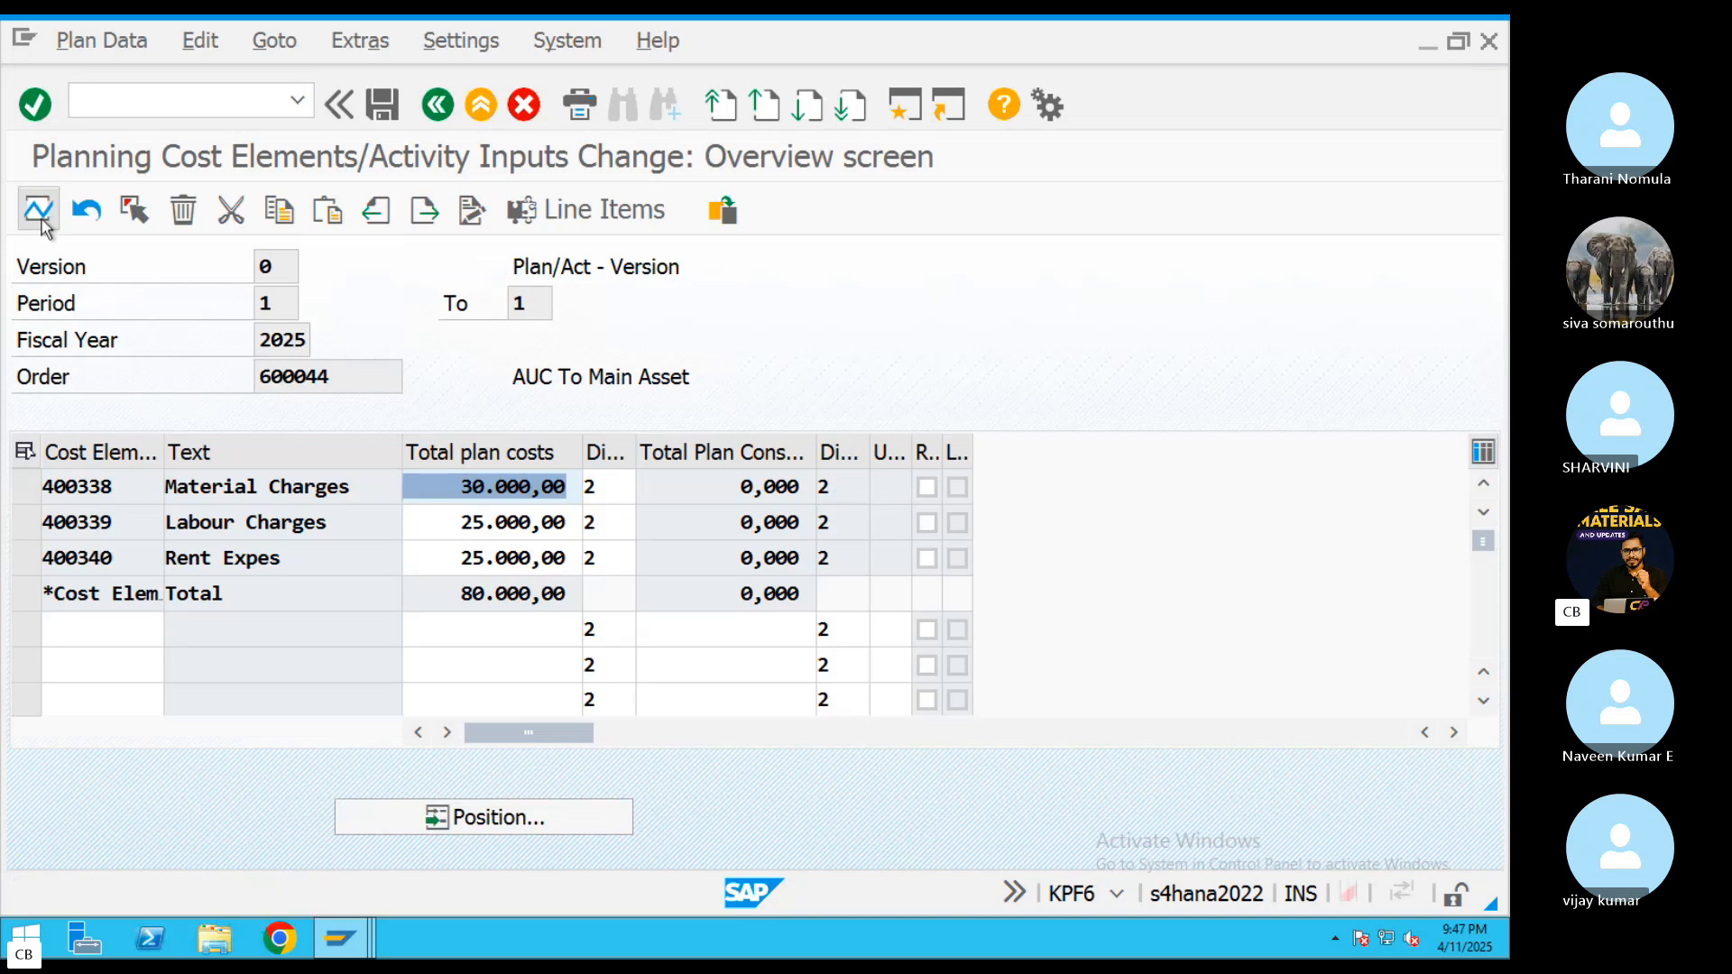
Leave the cost planning of the order and return to the SAP Easy Access menu
left_click(438, 105)
left_click(437, 105)
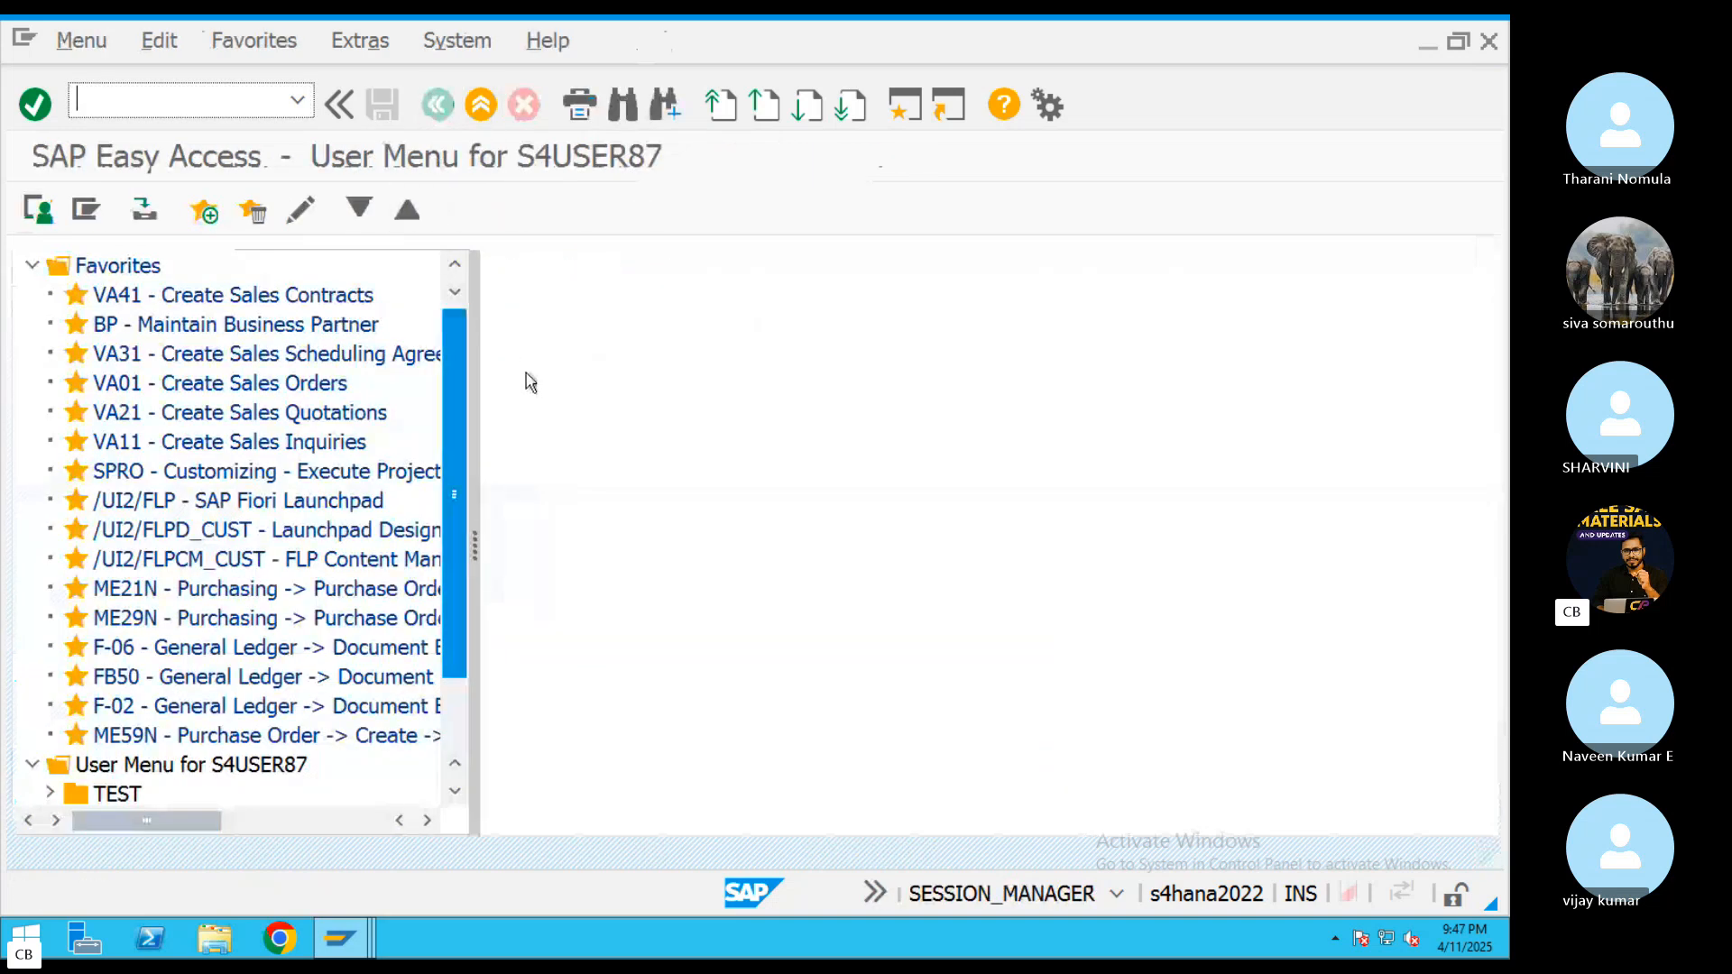
Switch to the Skype group call and look through its earlier chat messages
key("super+Tab")
key("super+Tab")
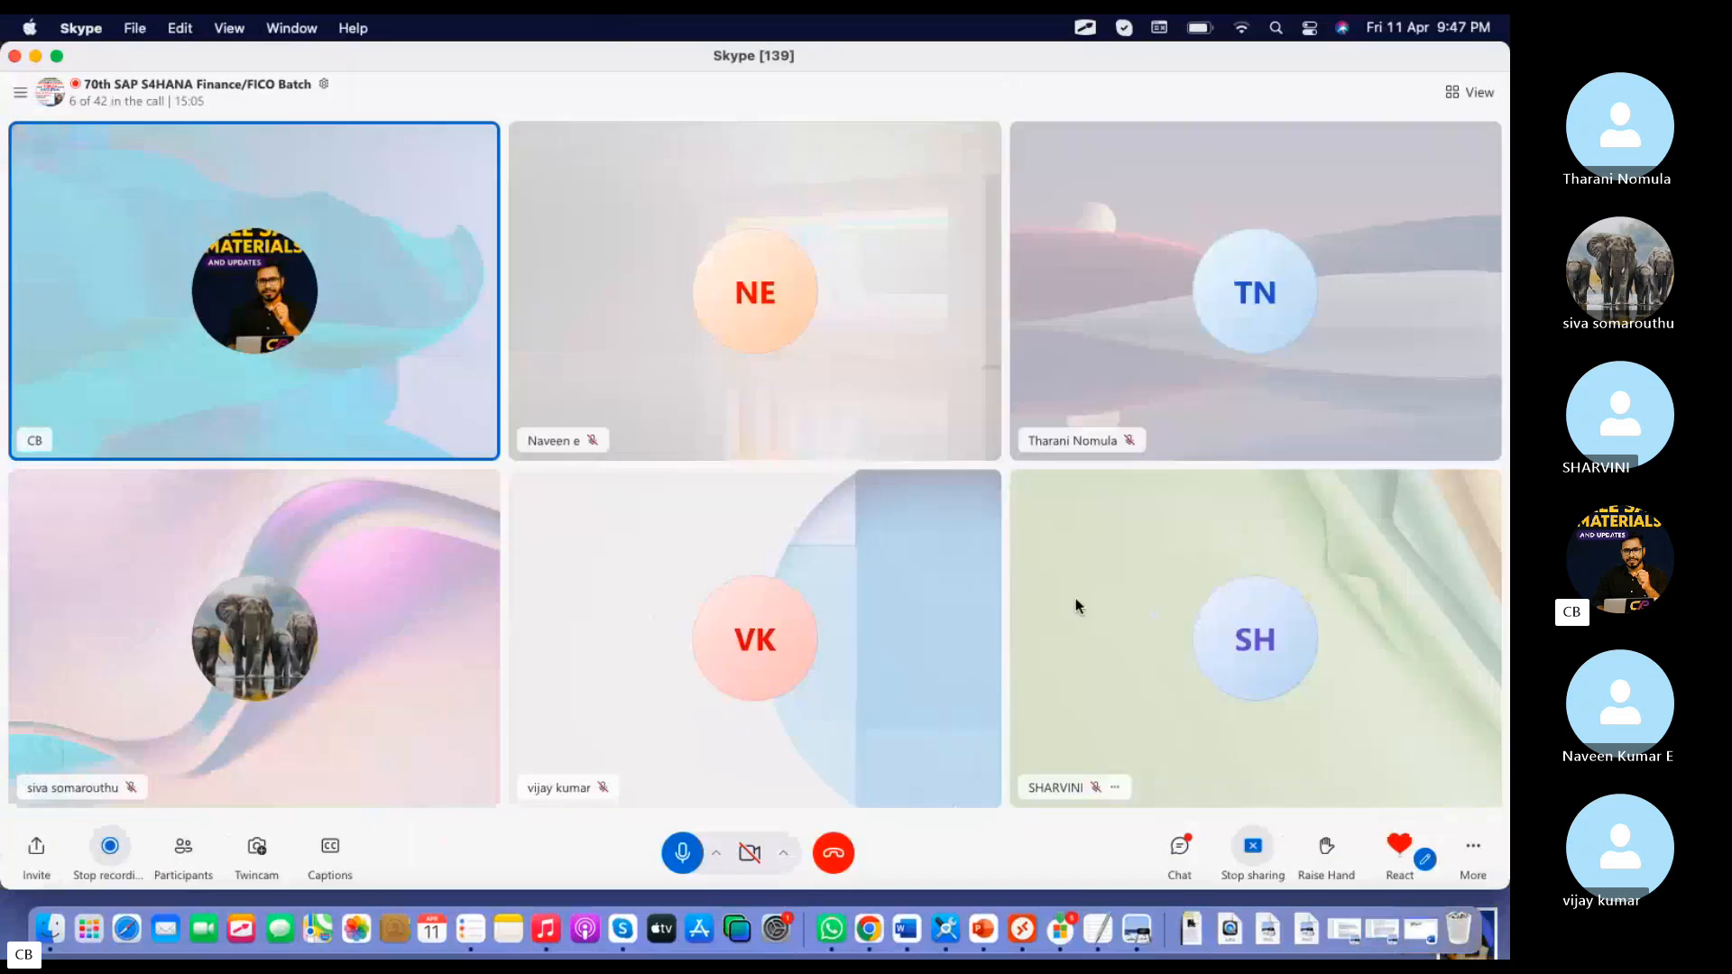
left_click(1180, 841)
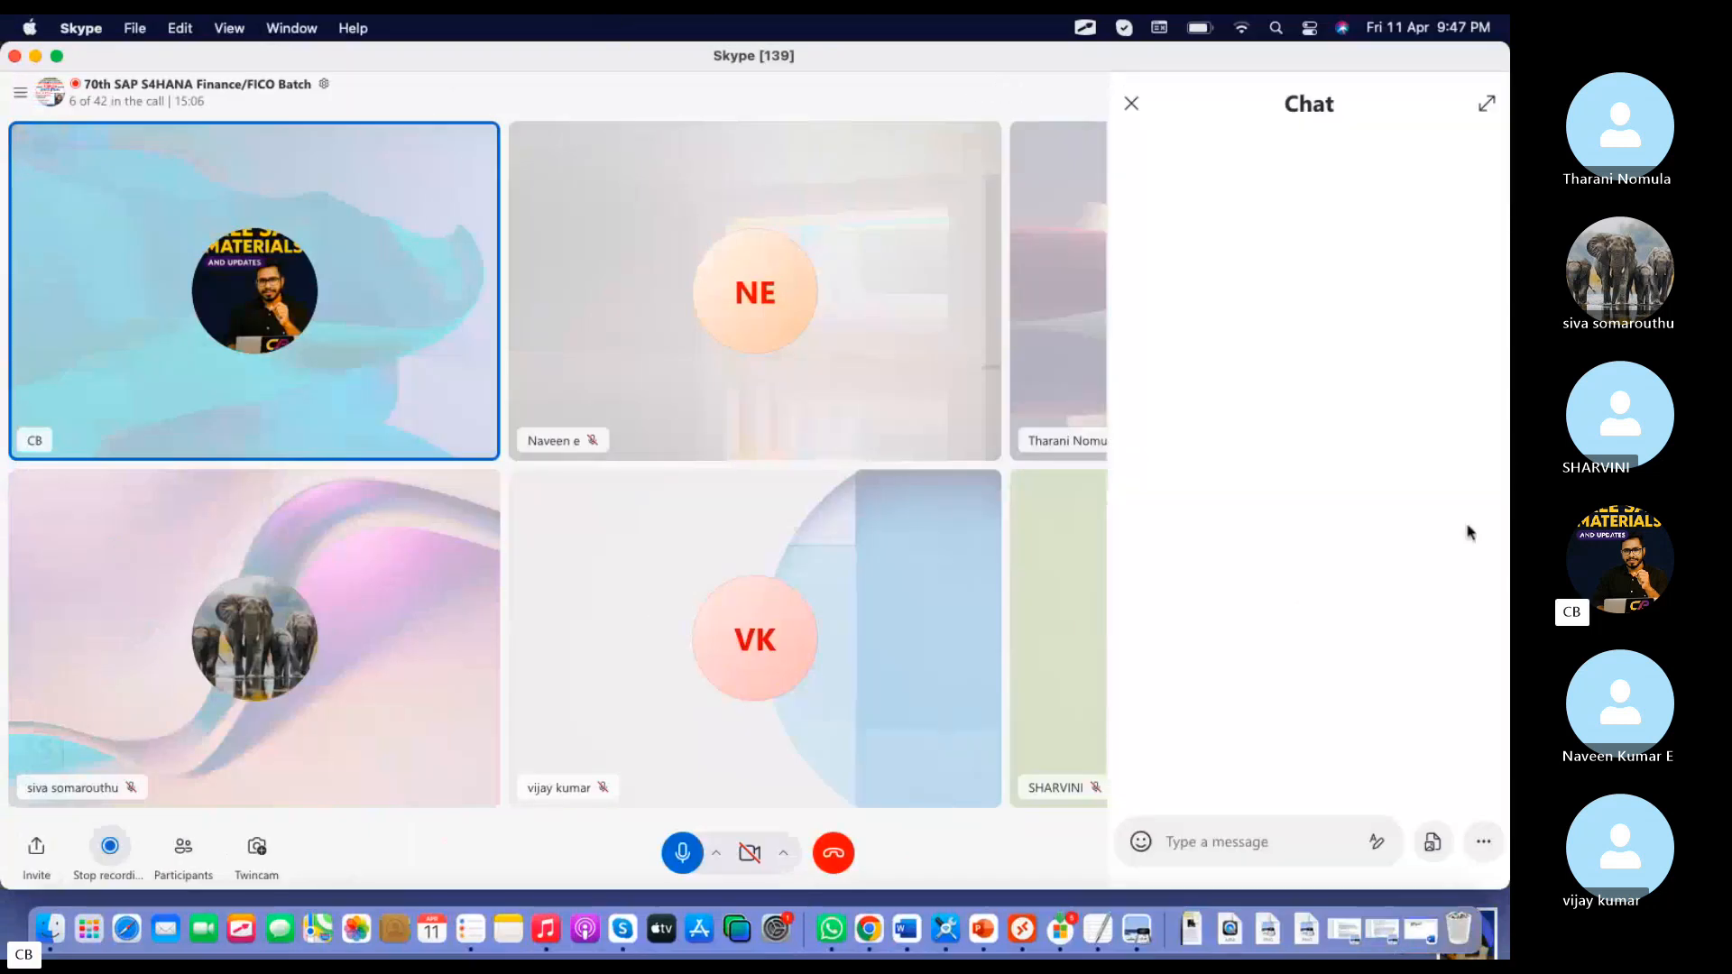
scroll(1284, 541, "up", 6)
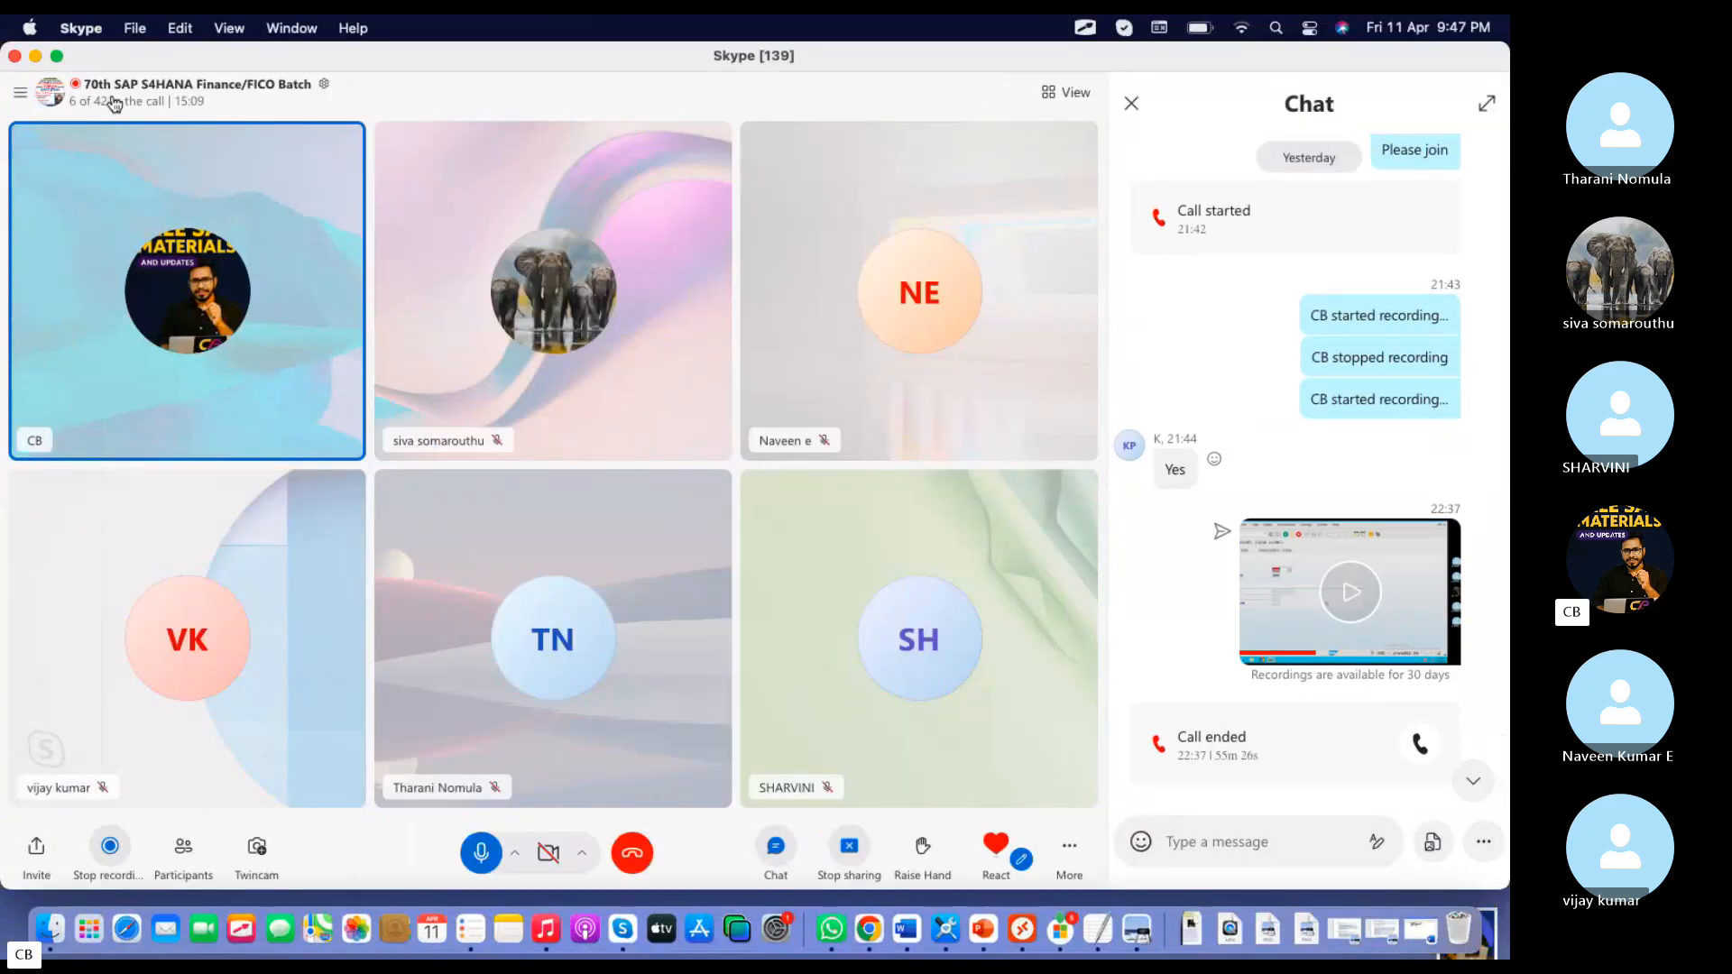
Minimize the Skype and Microsoft Remote Desktop windows and open the Internal order tcodes document from the desktop
left_click(35, 56)
left_click(204, 57)
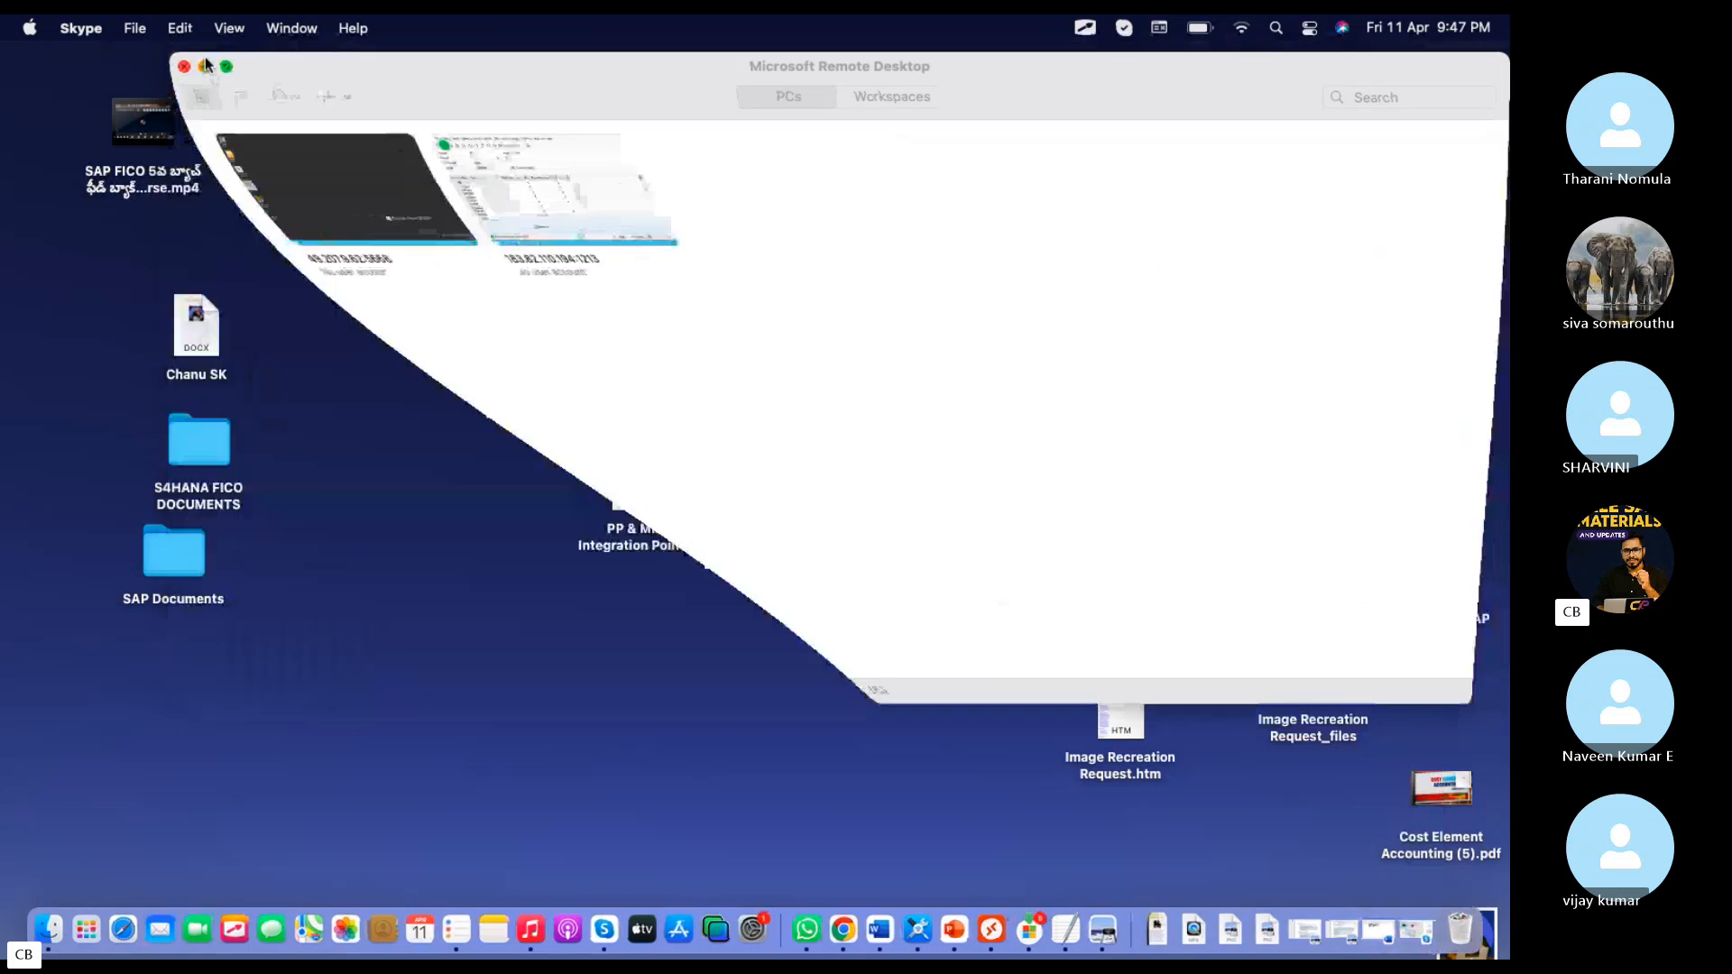
left_click(1107, 594)
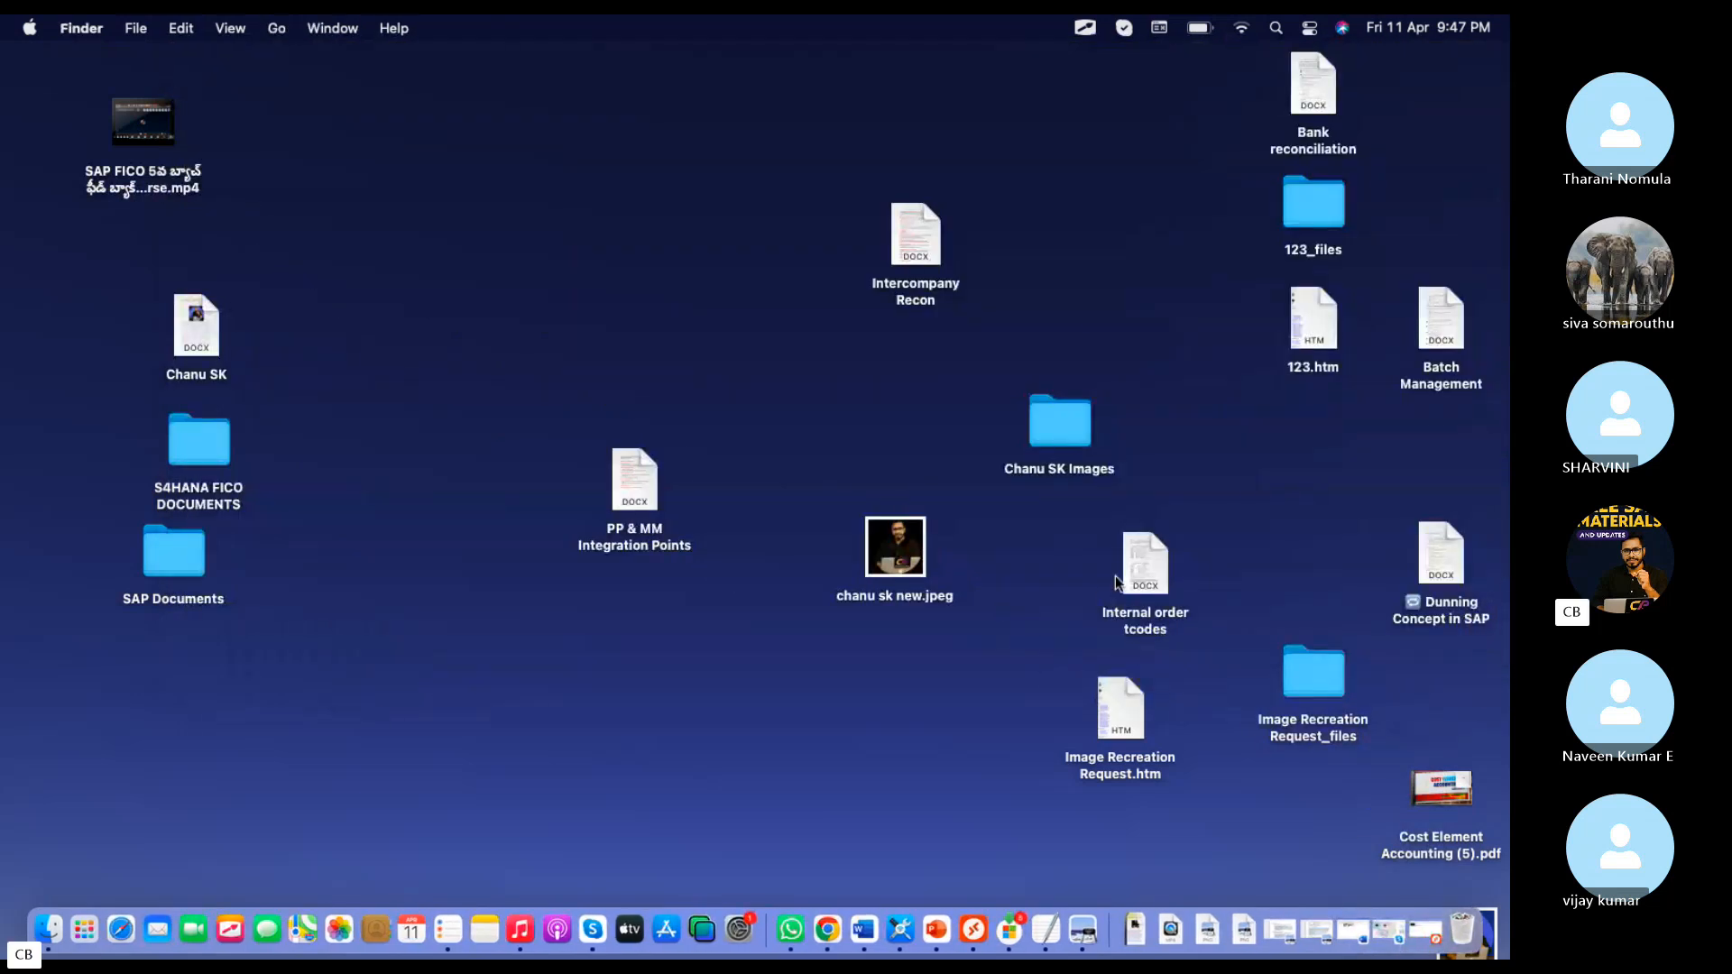
double_click(1122, 578)
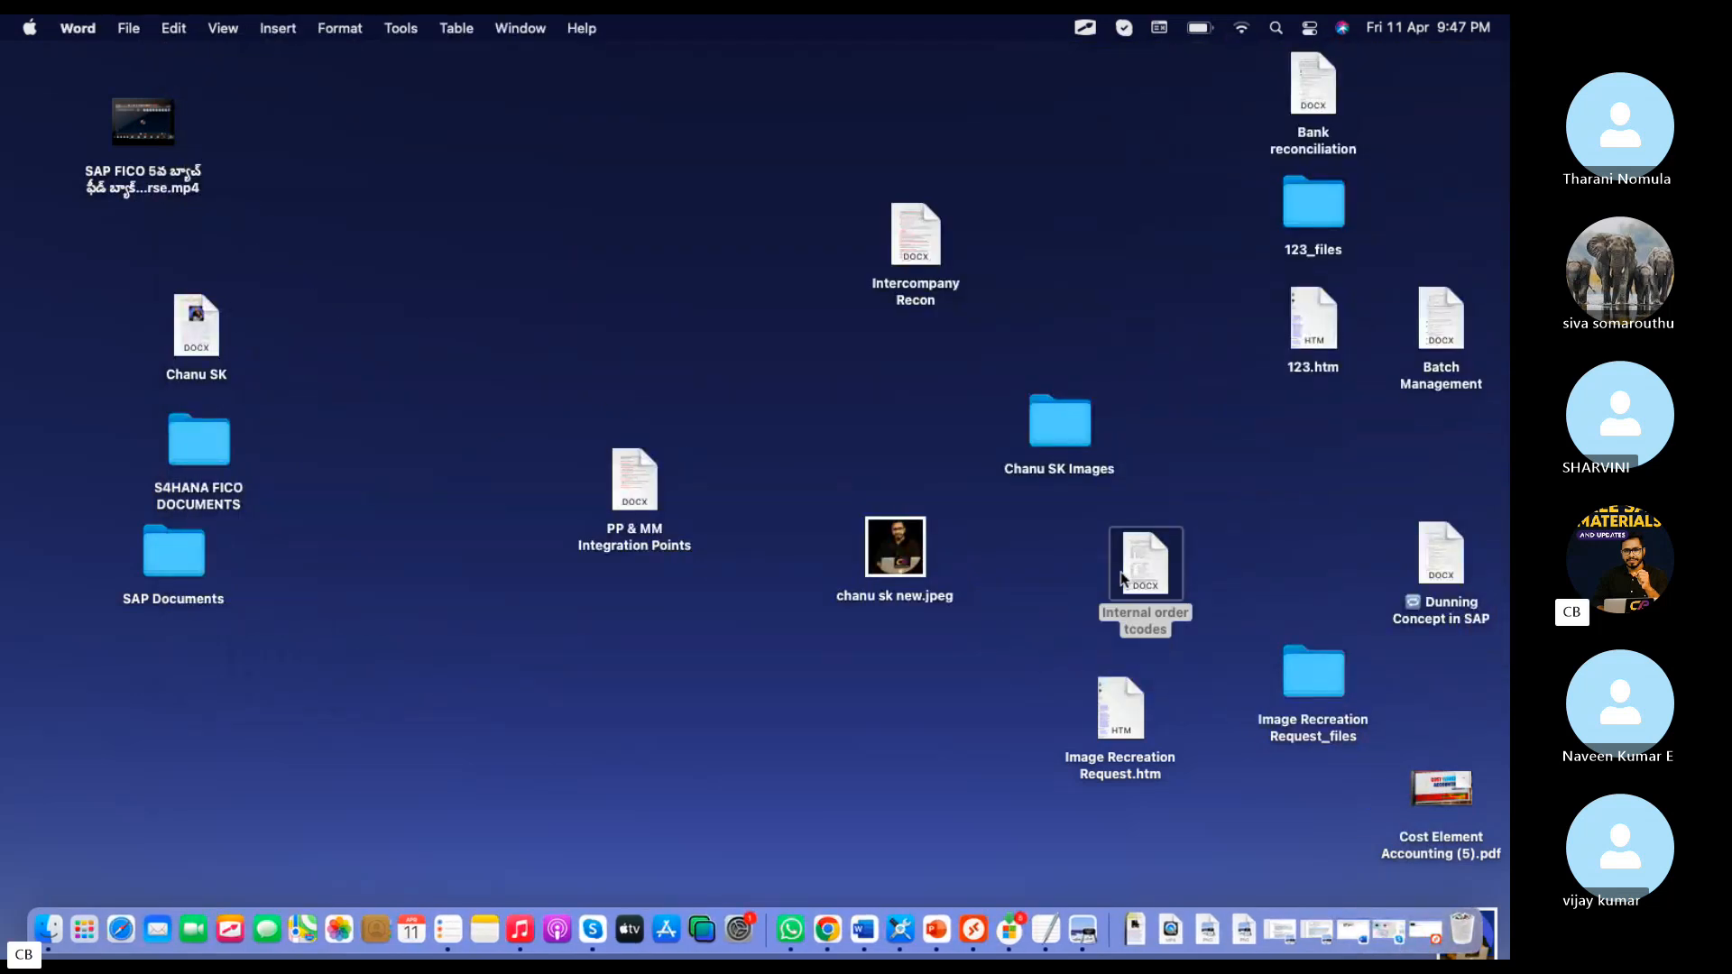
Copy the transaction code S_ALR_87012993 of the Order Actual/Plan/Commitment Report from the Word document's table
scroll(676, 493, "down", 10)
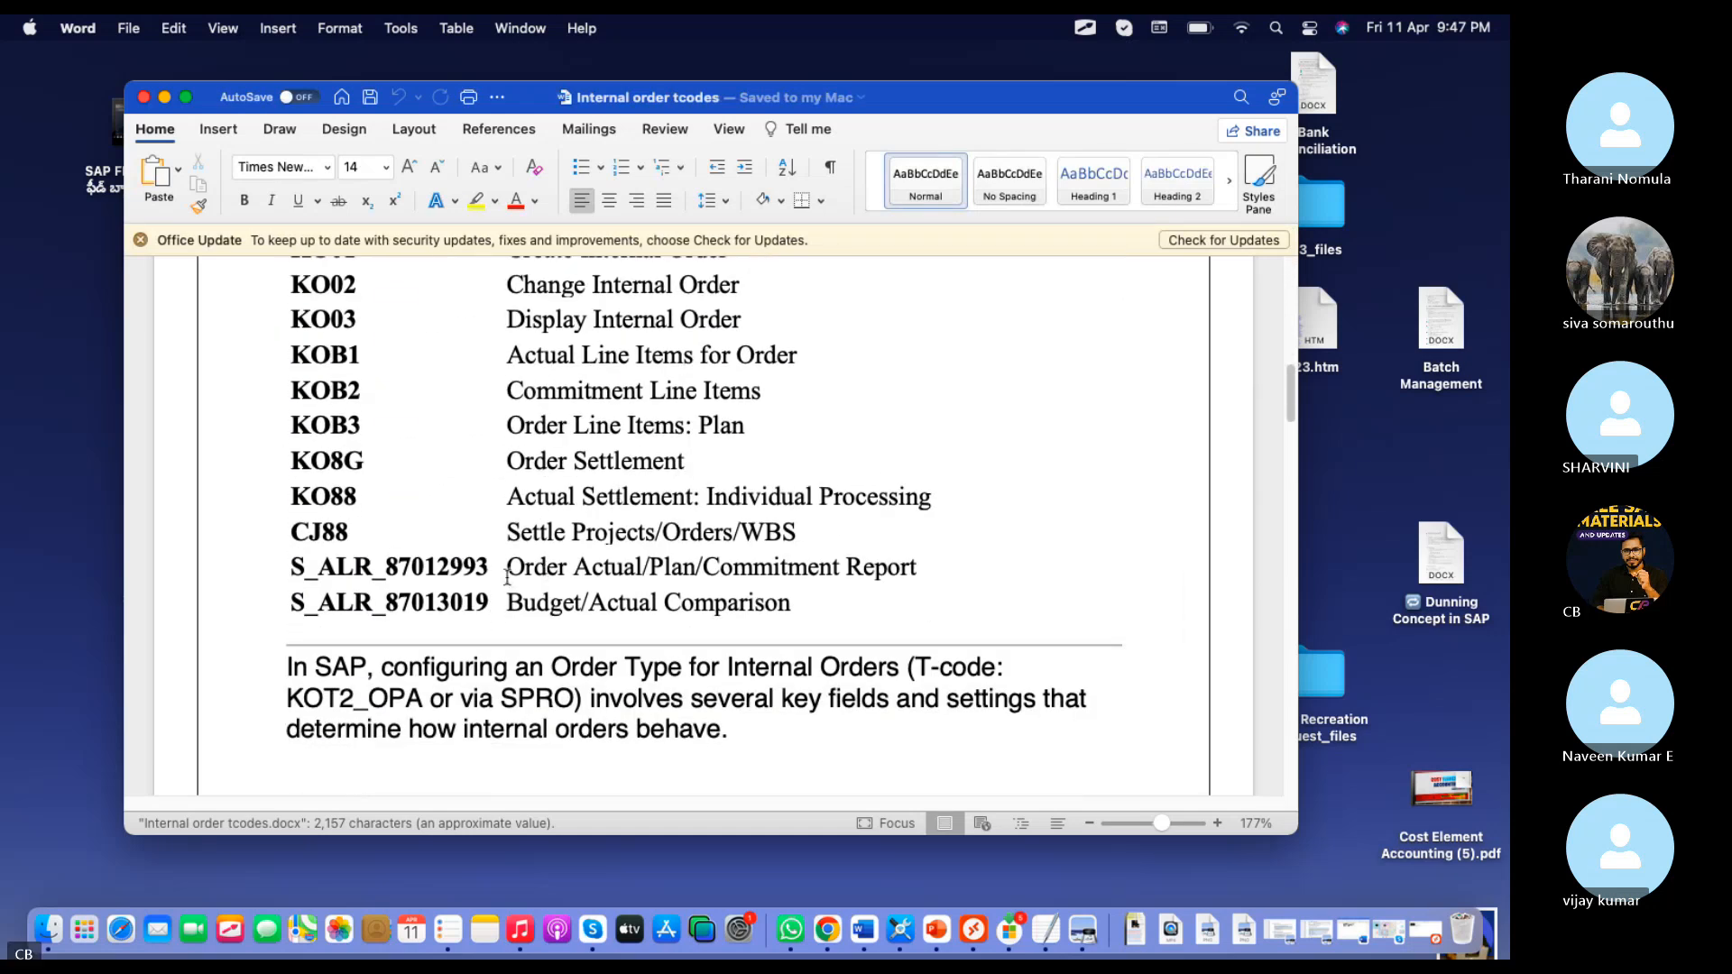
left_click_drag(495, 567, 291, 565)
key("ctrl+c")
scroll(598, 523, "down", 8)
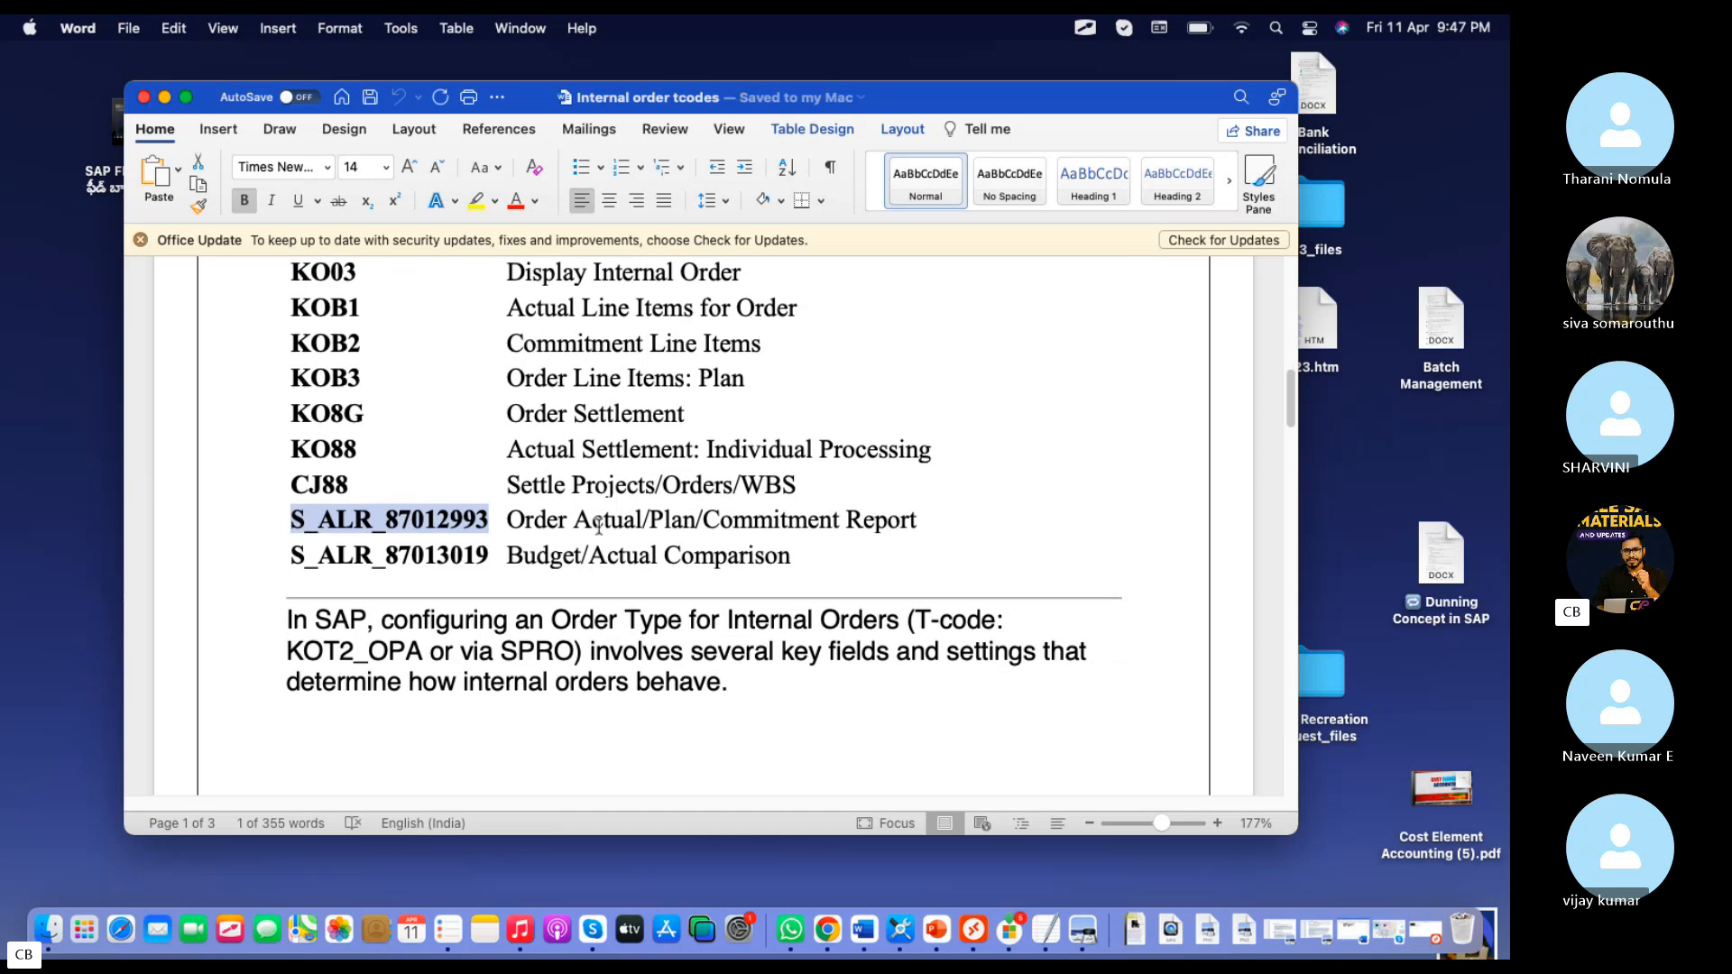
scroll(598, 524, "down", 10)
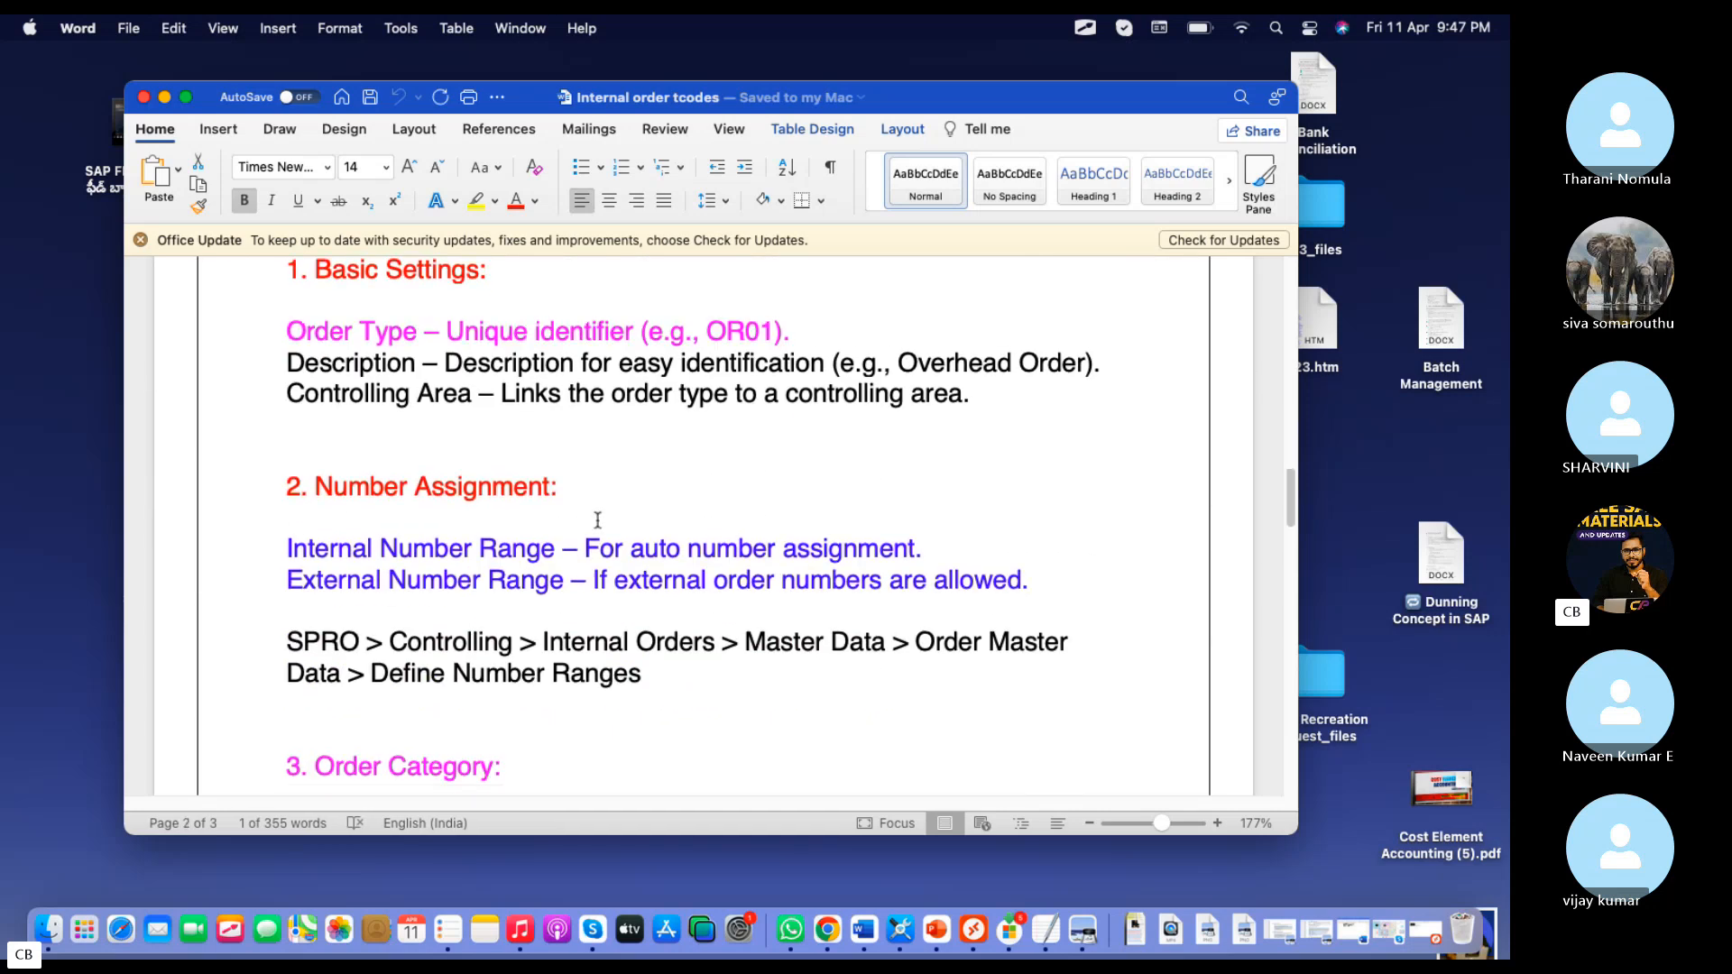
Switch back to the SAP remote session, open transaction S_ALR_87012993 and execute the report with the default selection values
left_click(973, 932)
key("ctrl+v")
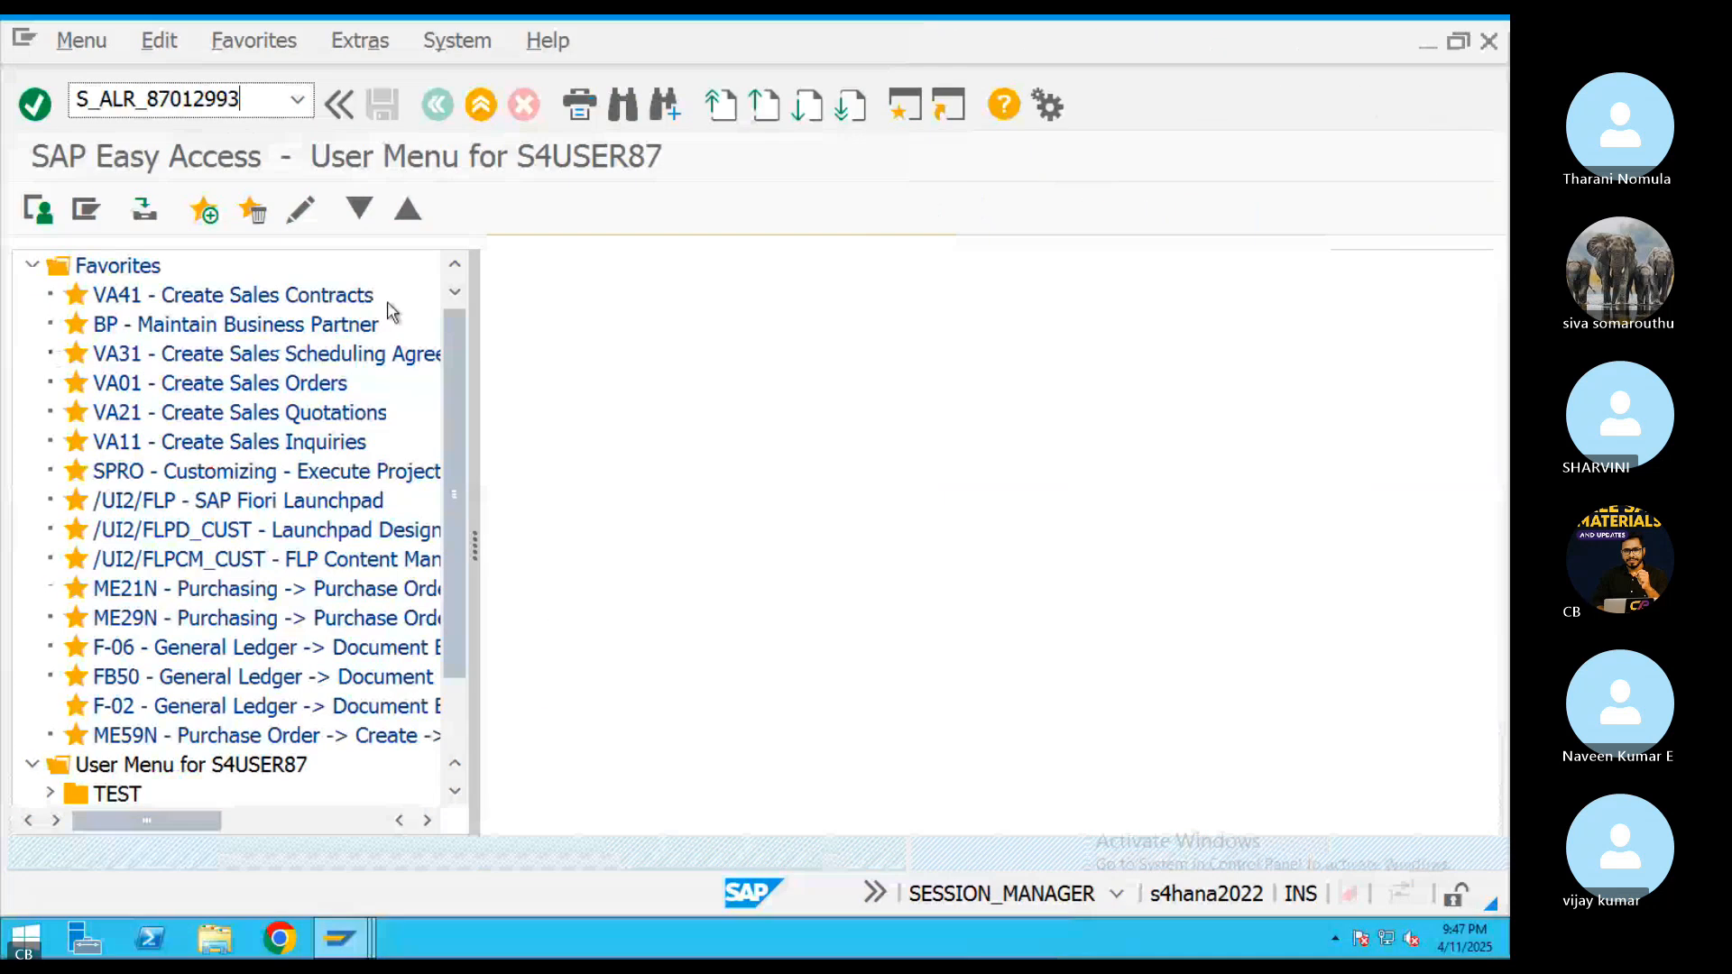
key("Return")
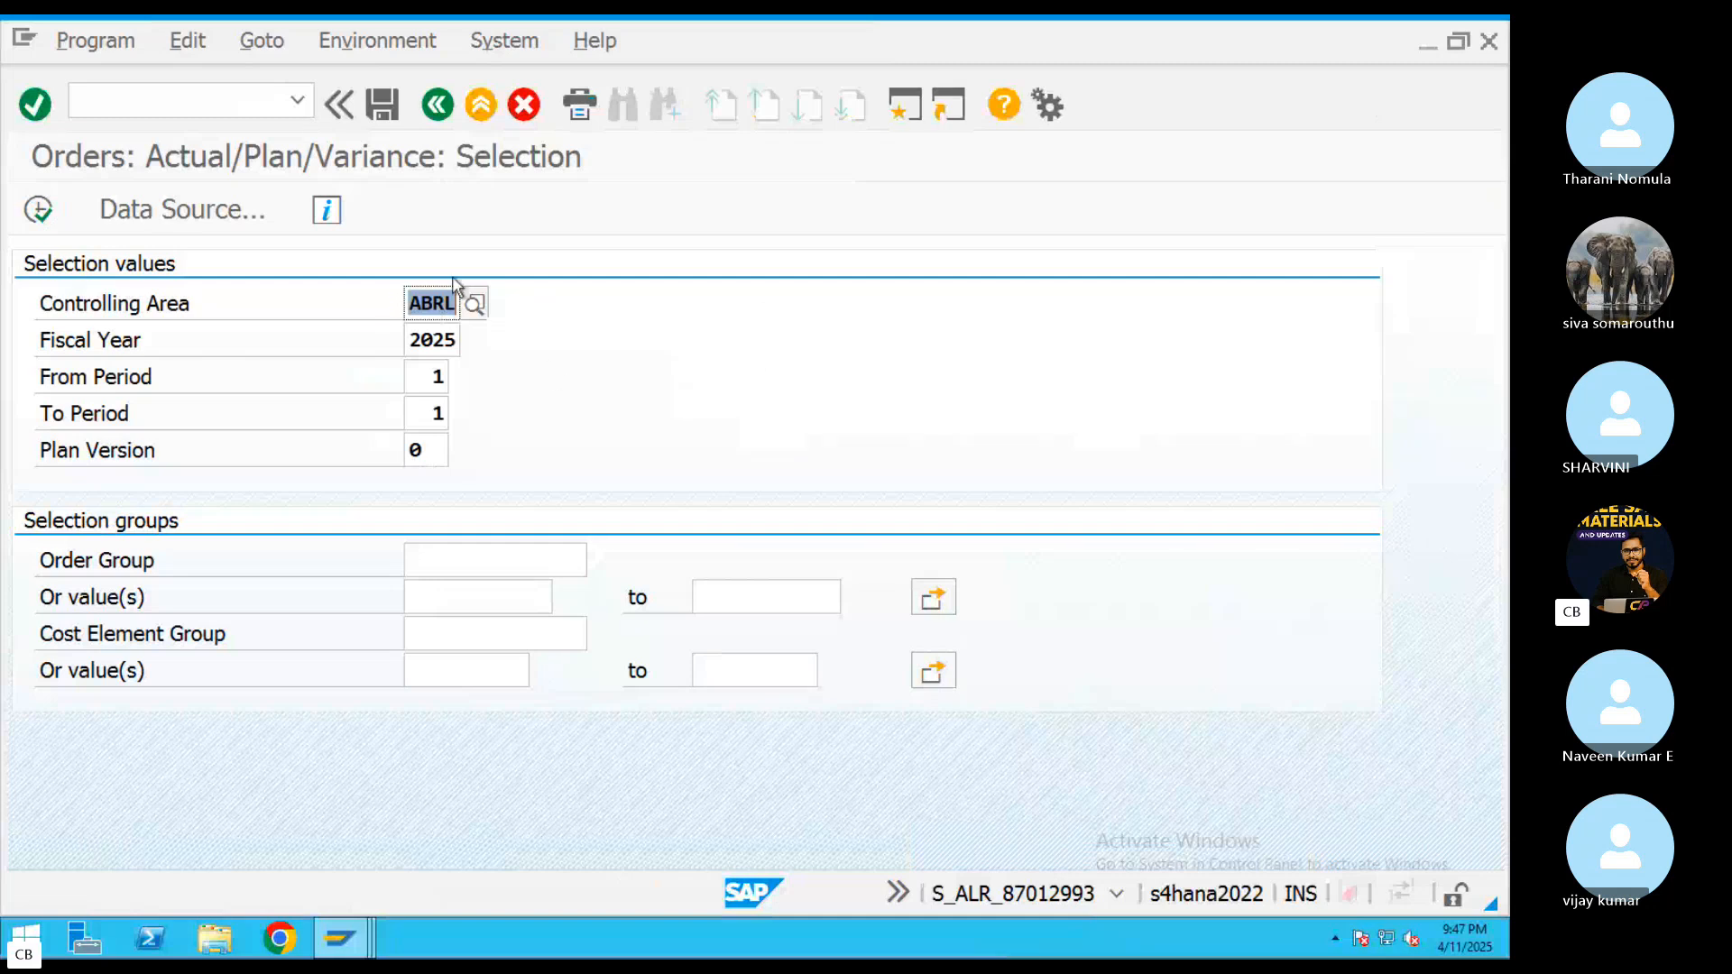
left_click(36, 209)
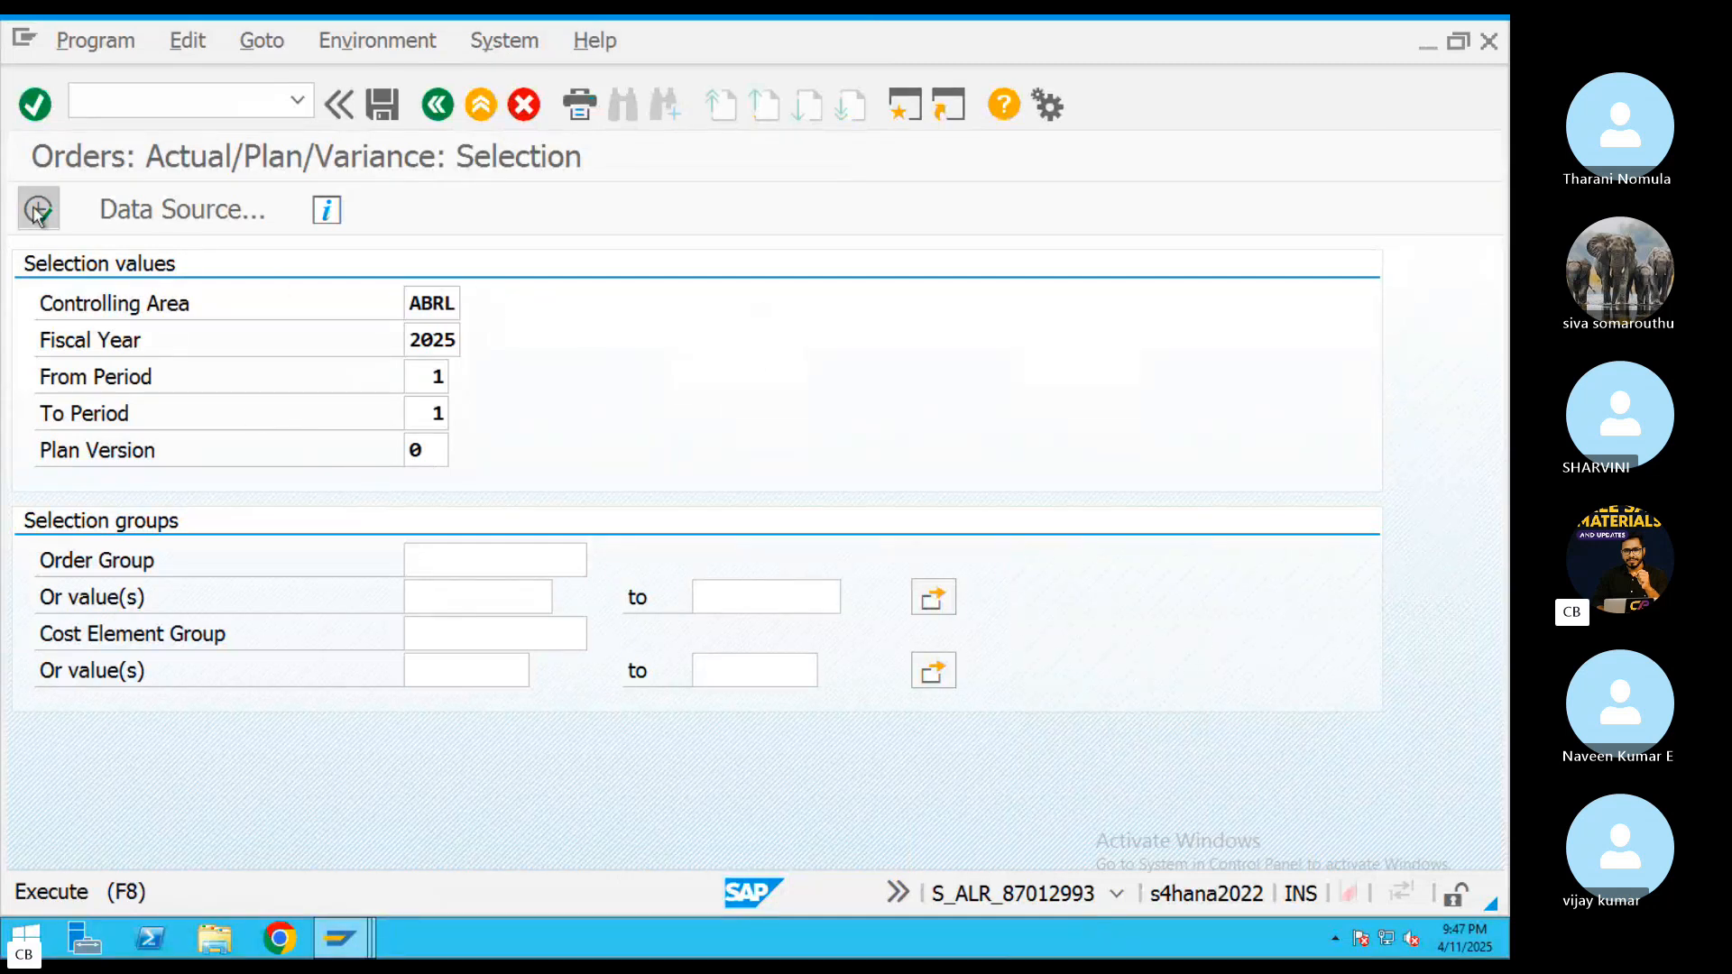
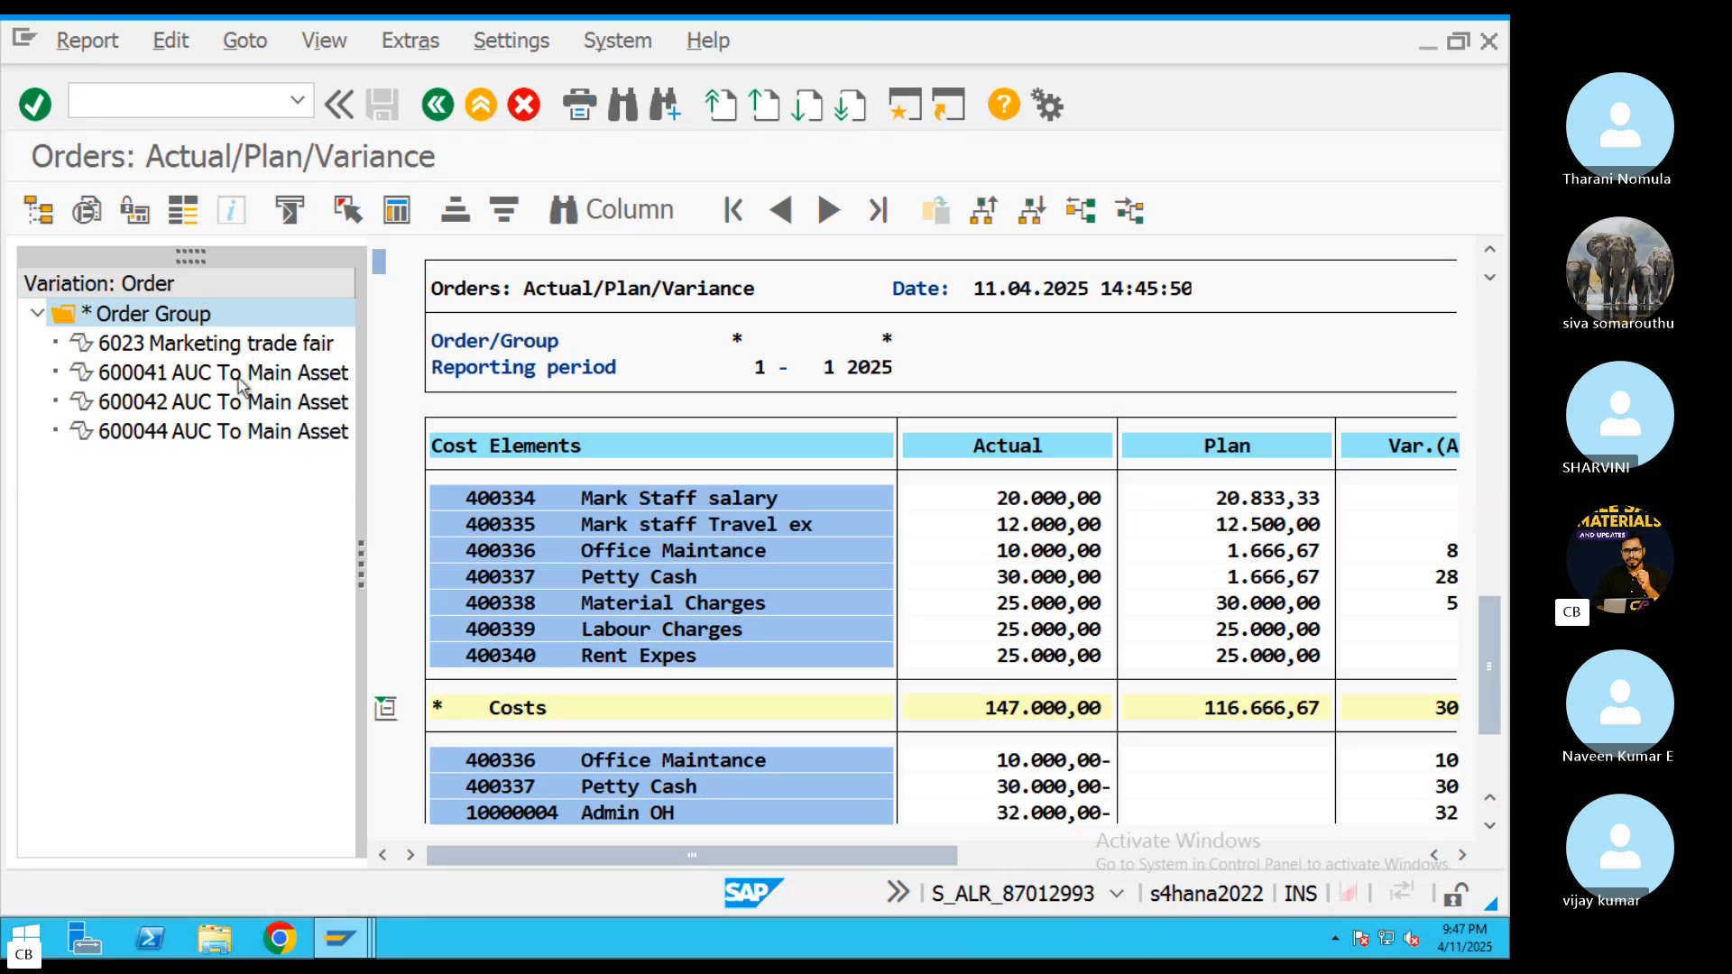
Review the actual, plan and variance figures for order 600044 AUC To Main Asset, and exit the report
left_click(180, 438)
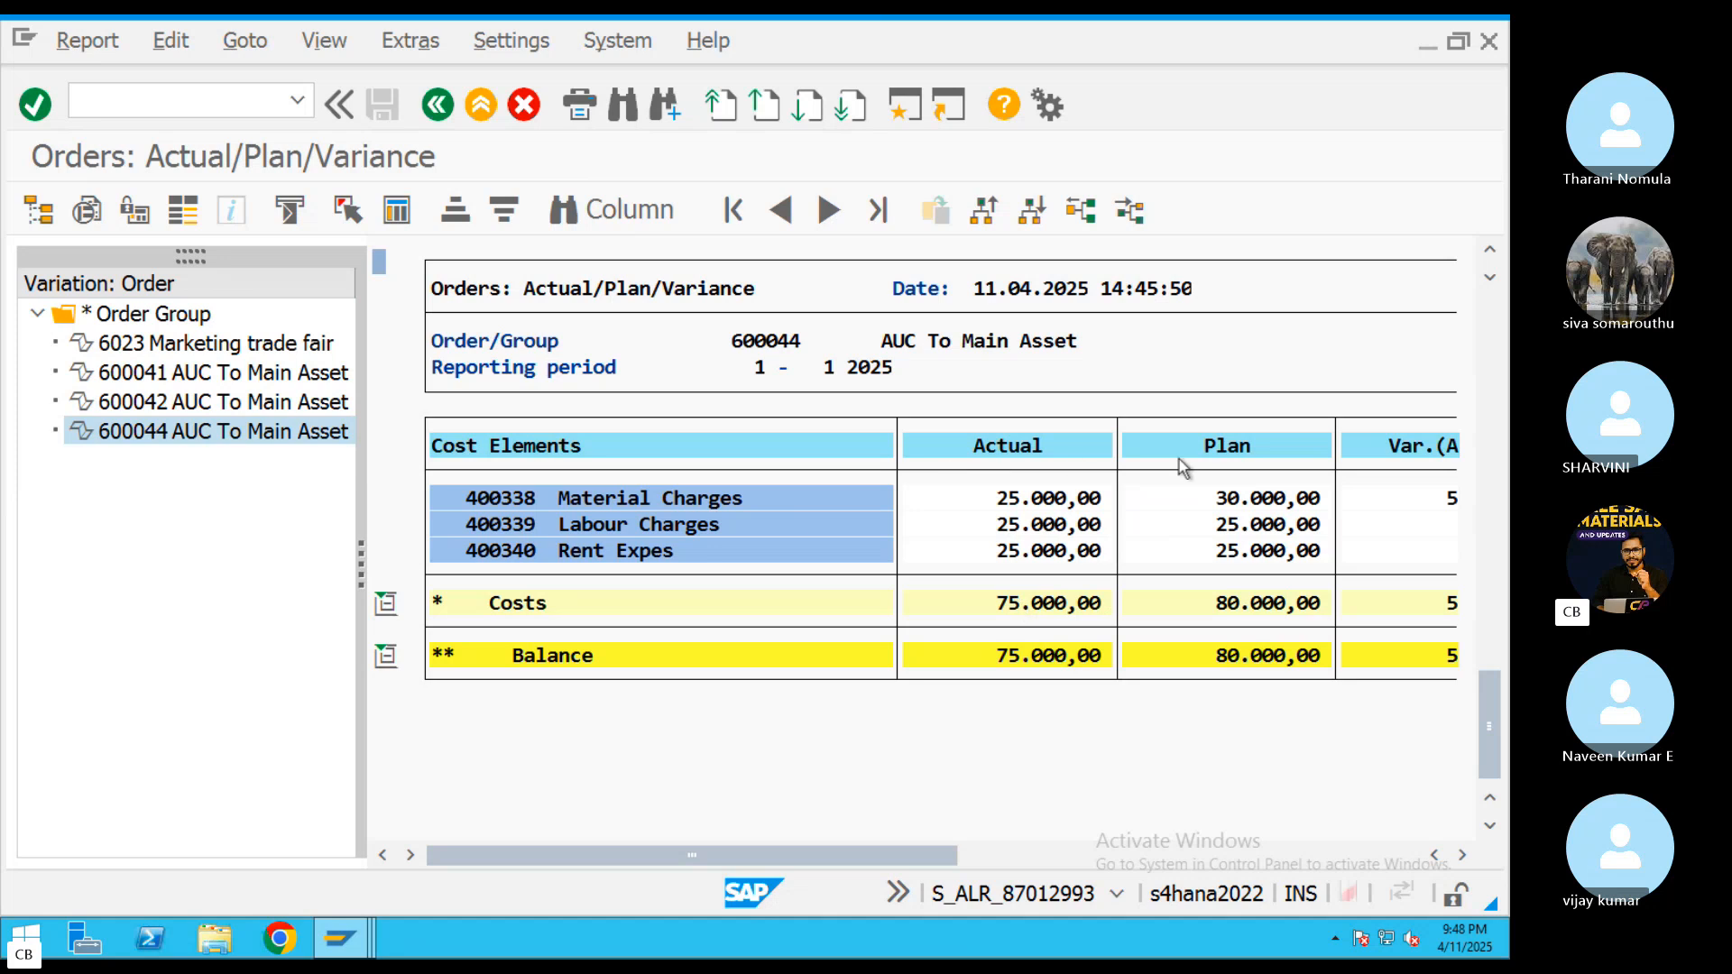
left_click(1042, 862)
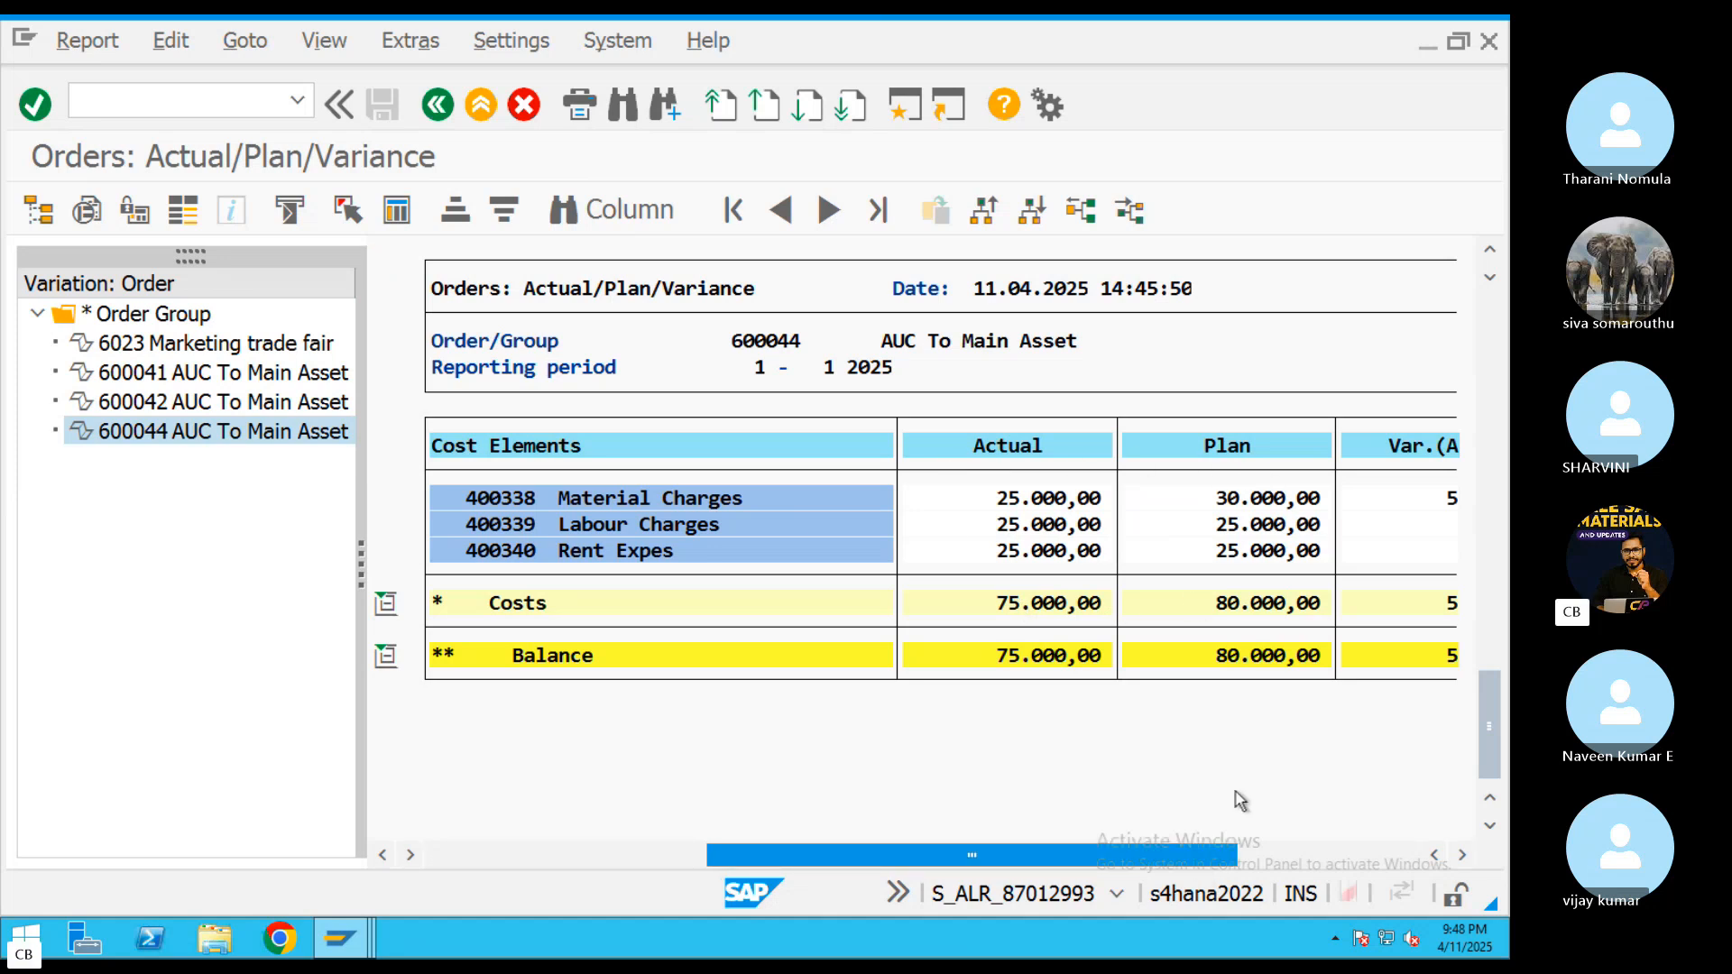
left_click_drag(978, 857, 647, 859)
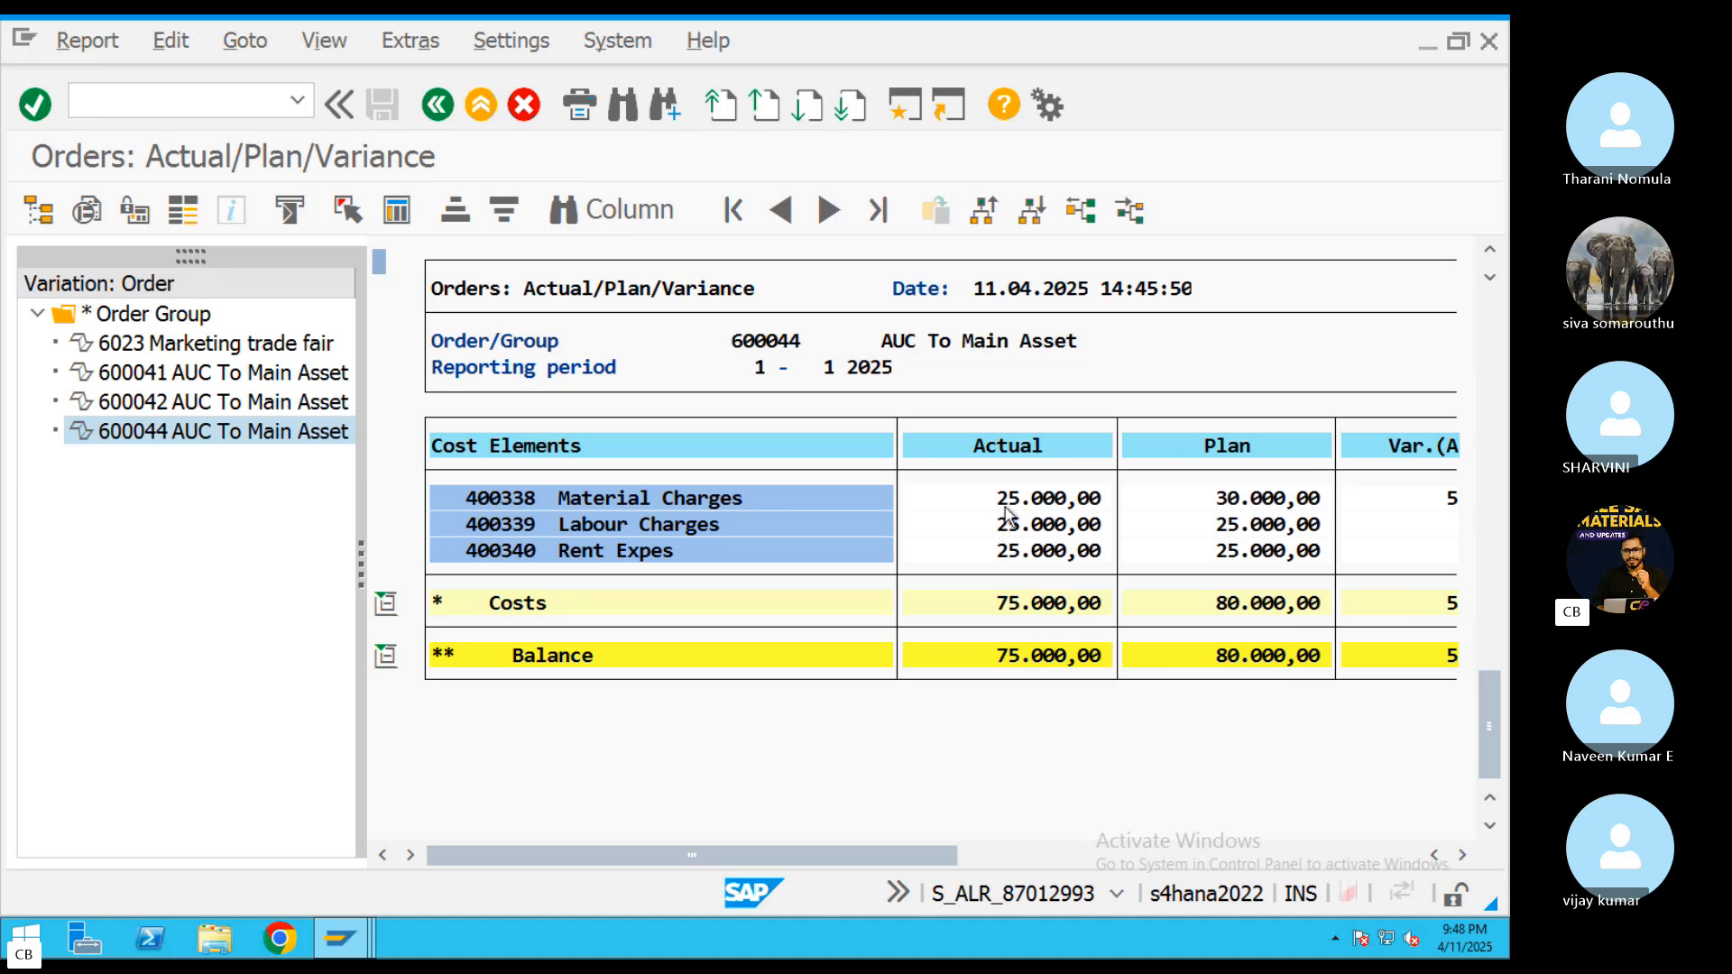
left_click(474, 112)
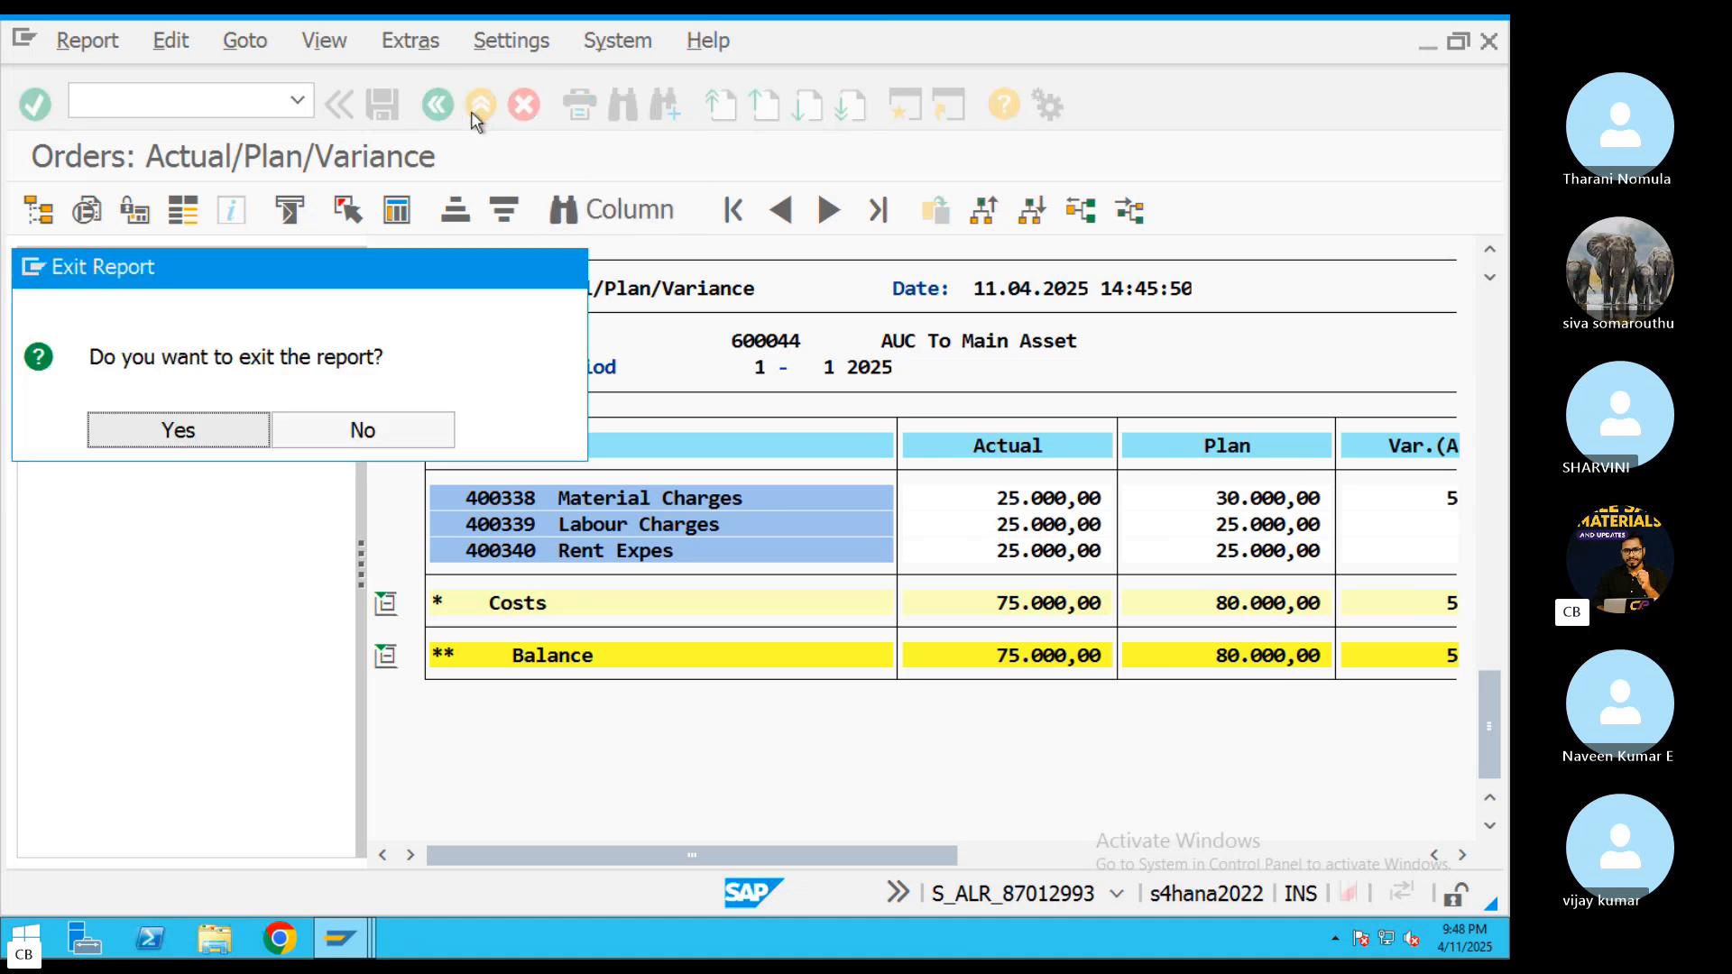
left_click(179, 430)
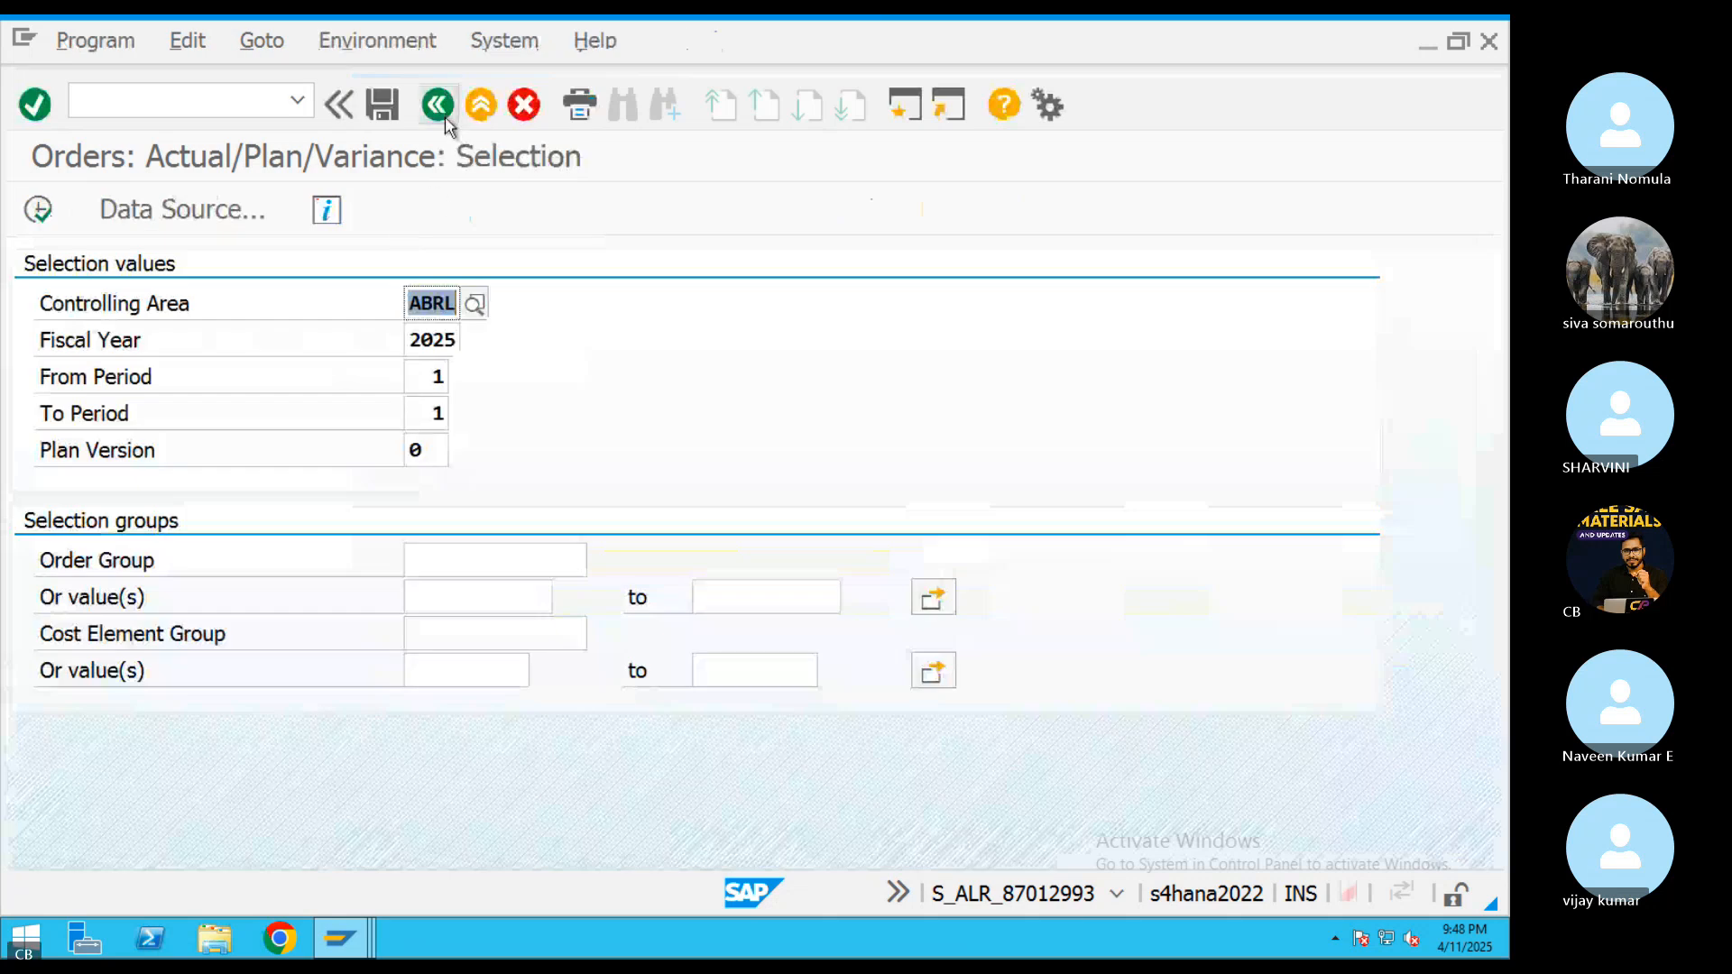
left_click(441, 110)
Switch to the Word document, copy the Allocation Structure transaction code OKO6, and open that transaction in the SAP remote session
key("ctrl+Left")
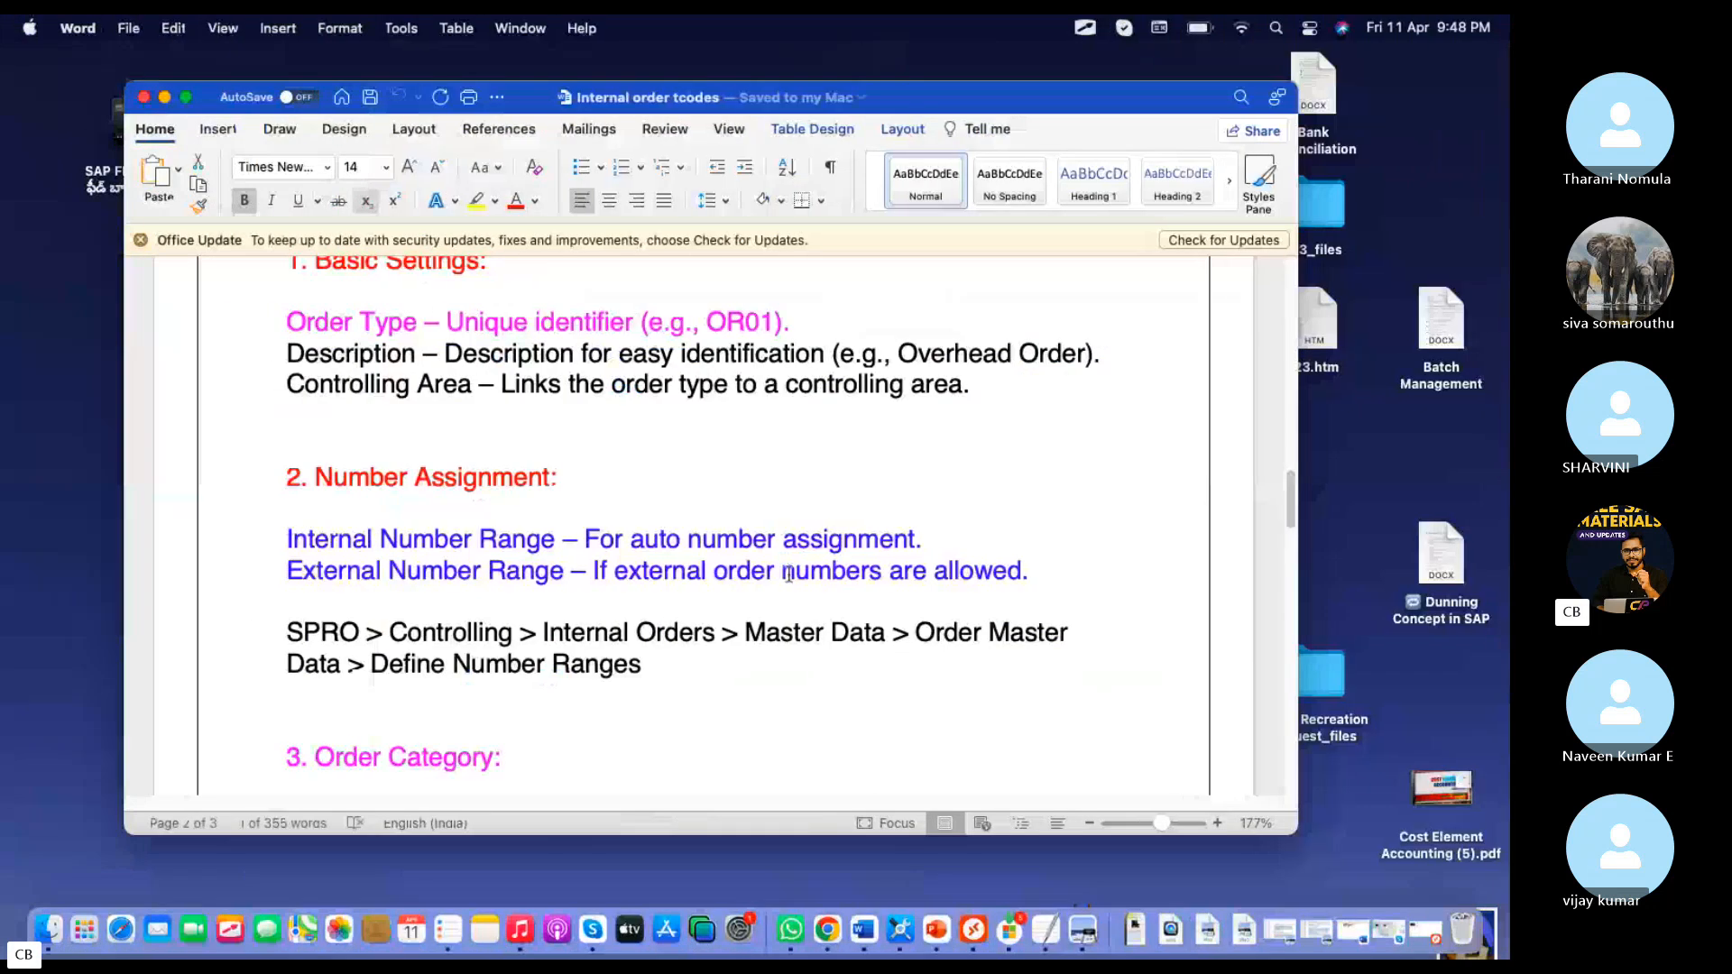
scroll(790, 505, "up", 15)
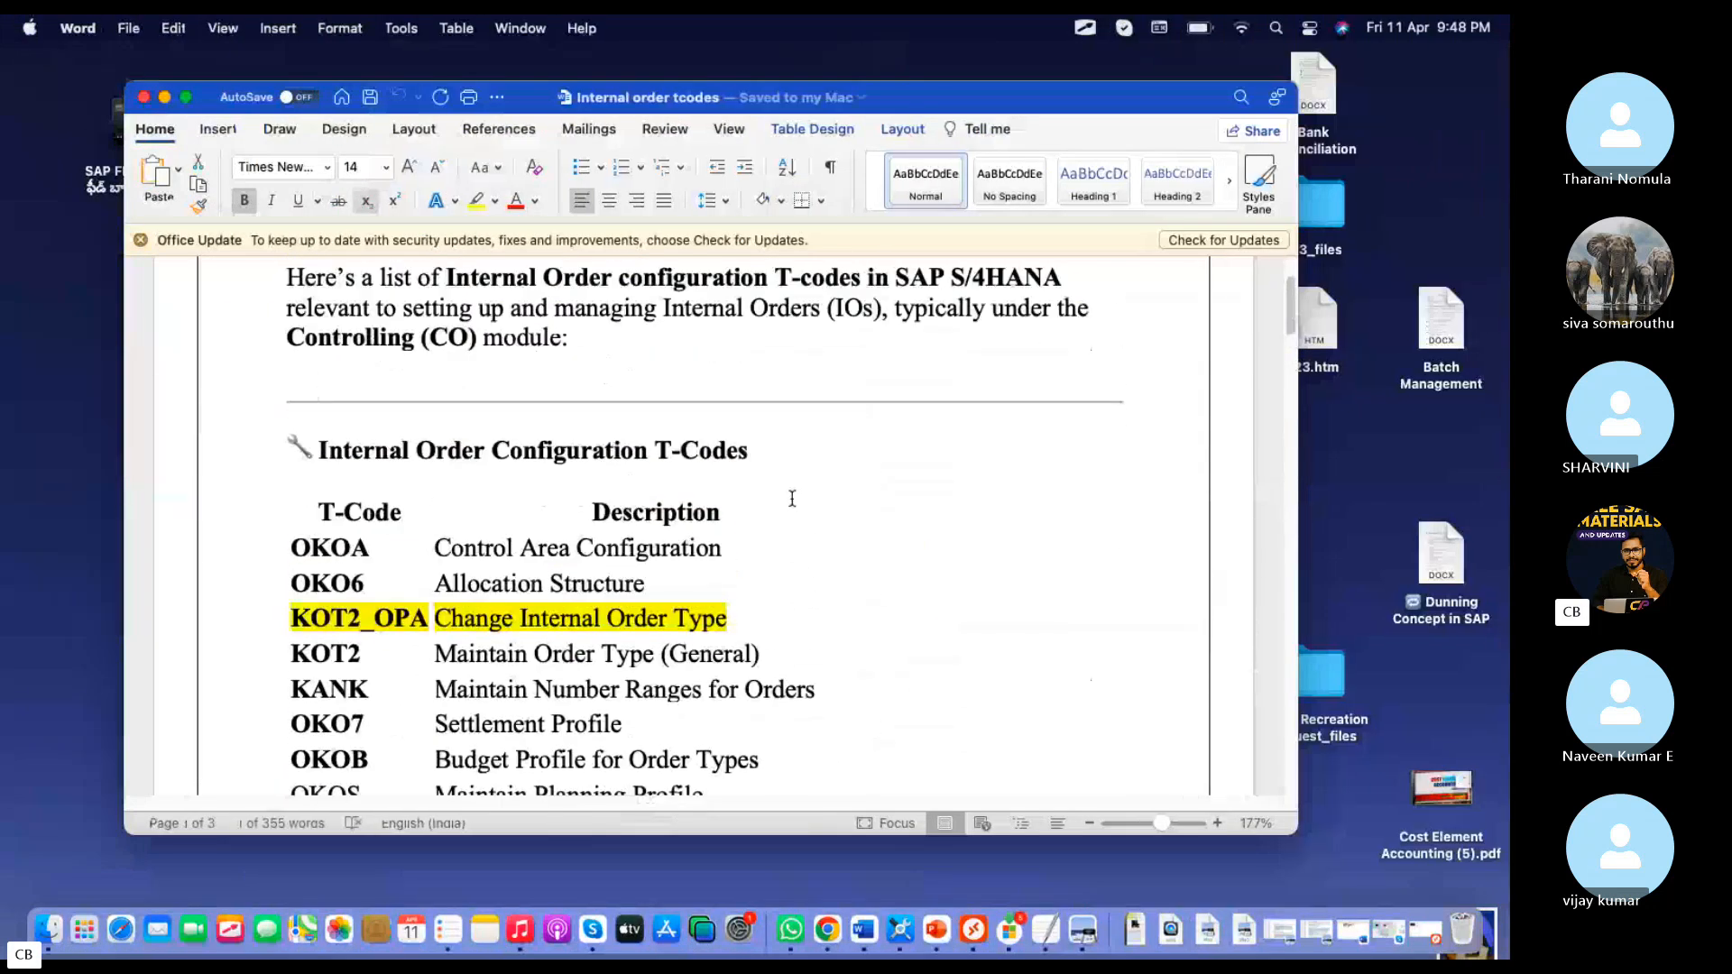
scroll(792, 498, "up", 1)
left_click_drag(365, 593, 272, 596)
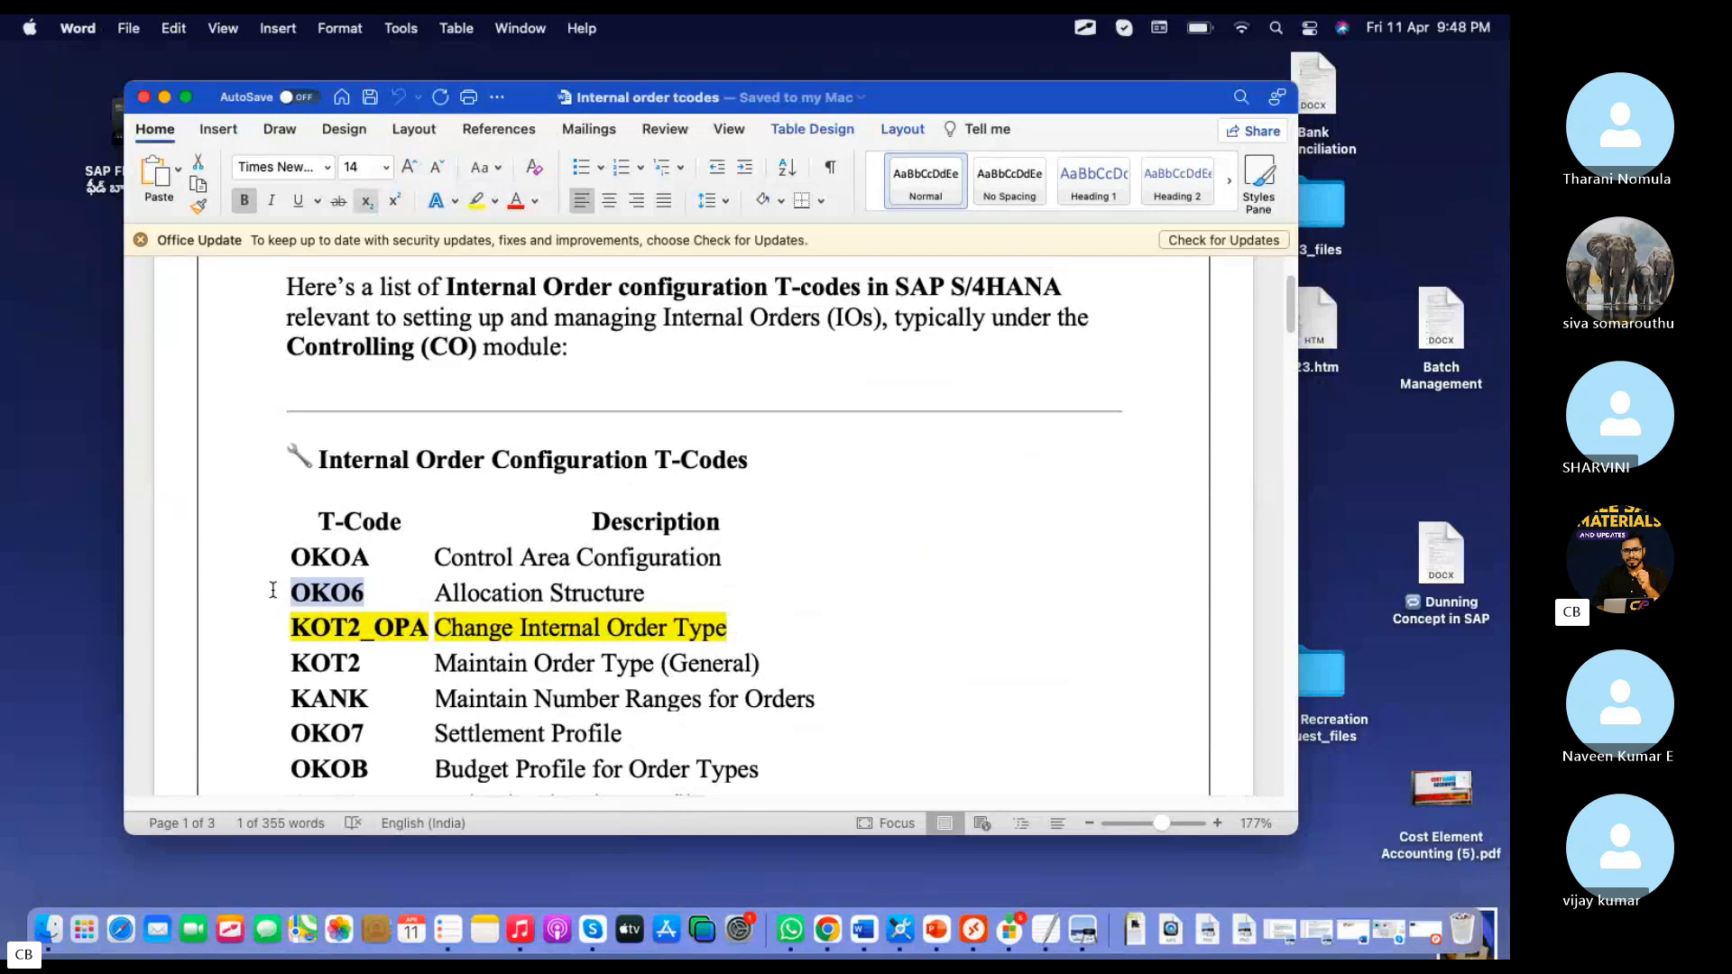
left_click(990, 945)
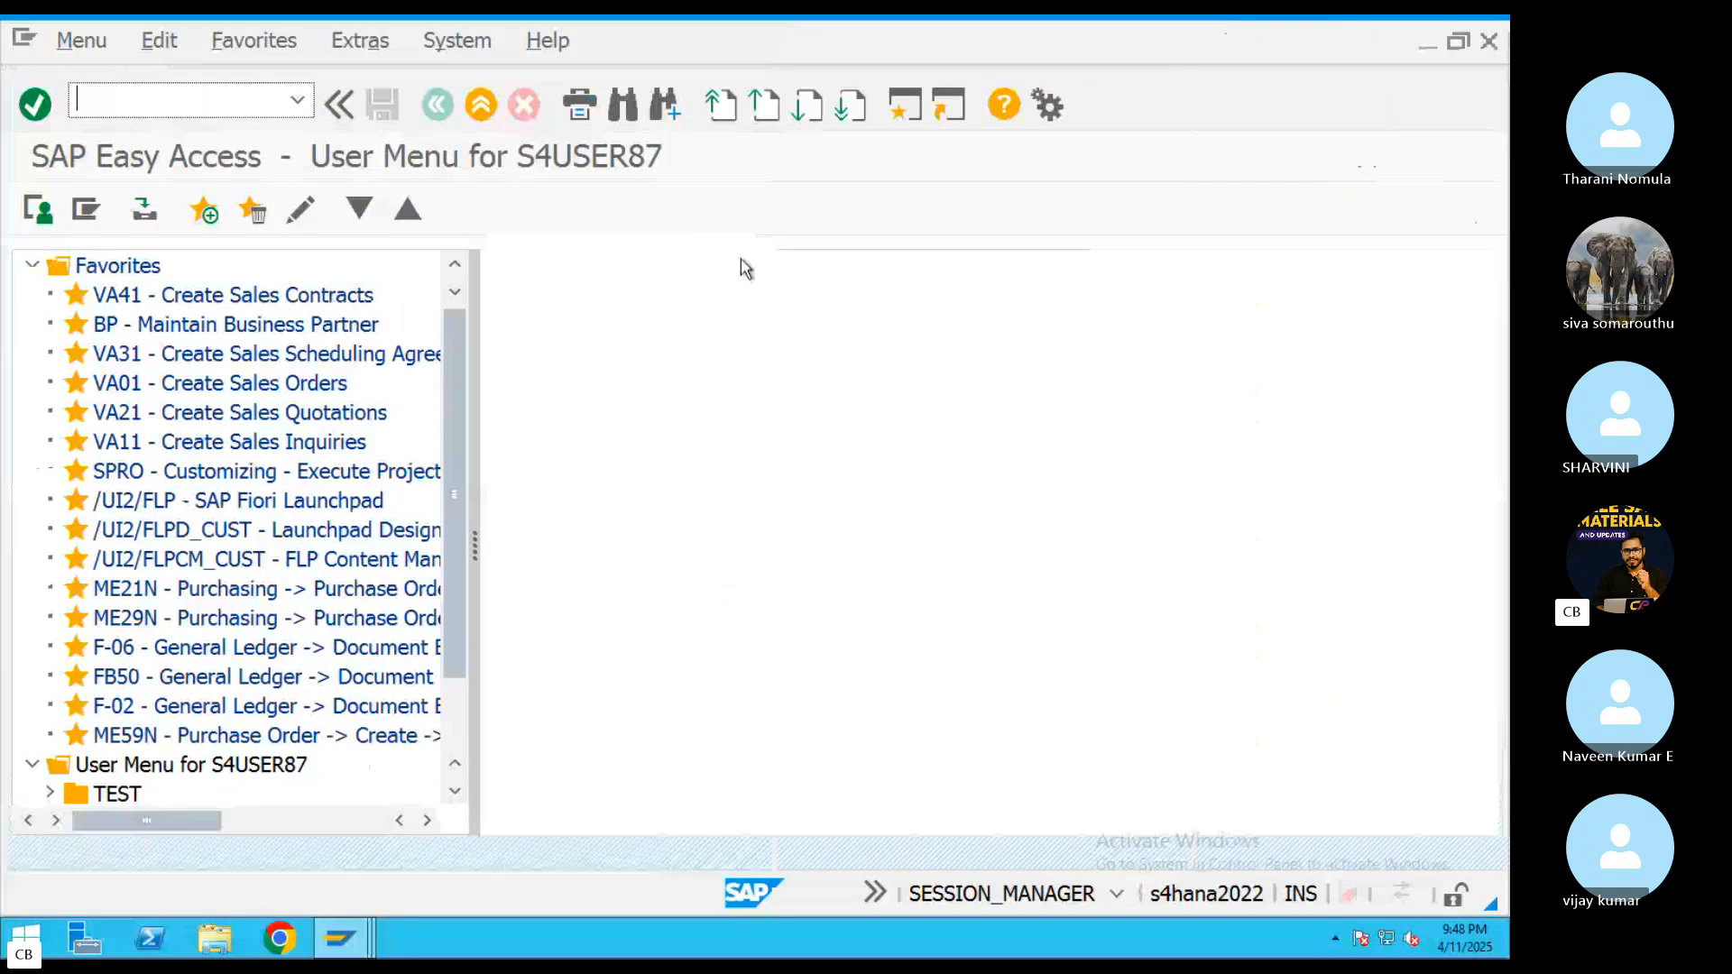
type("OKO6")
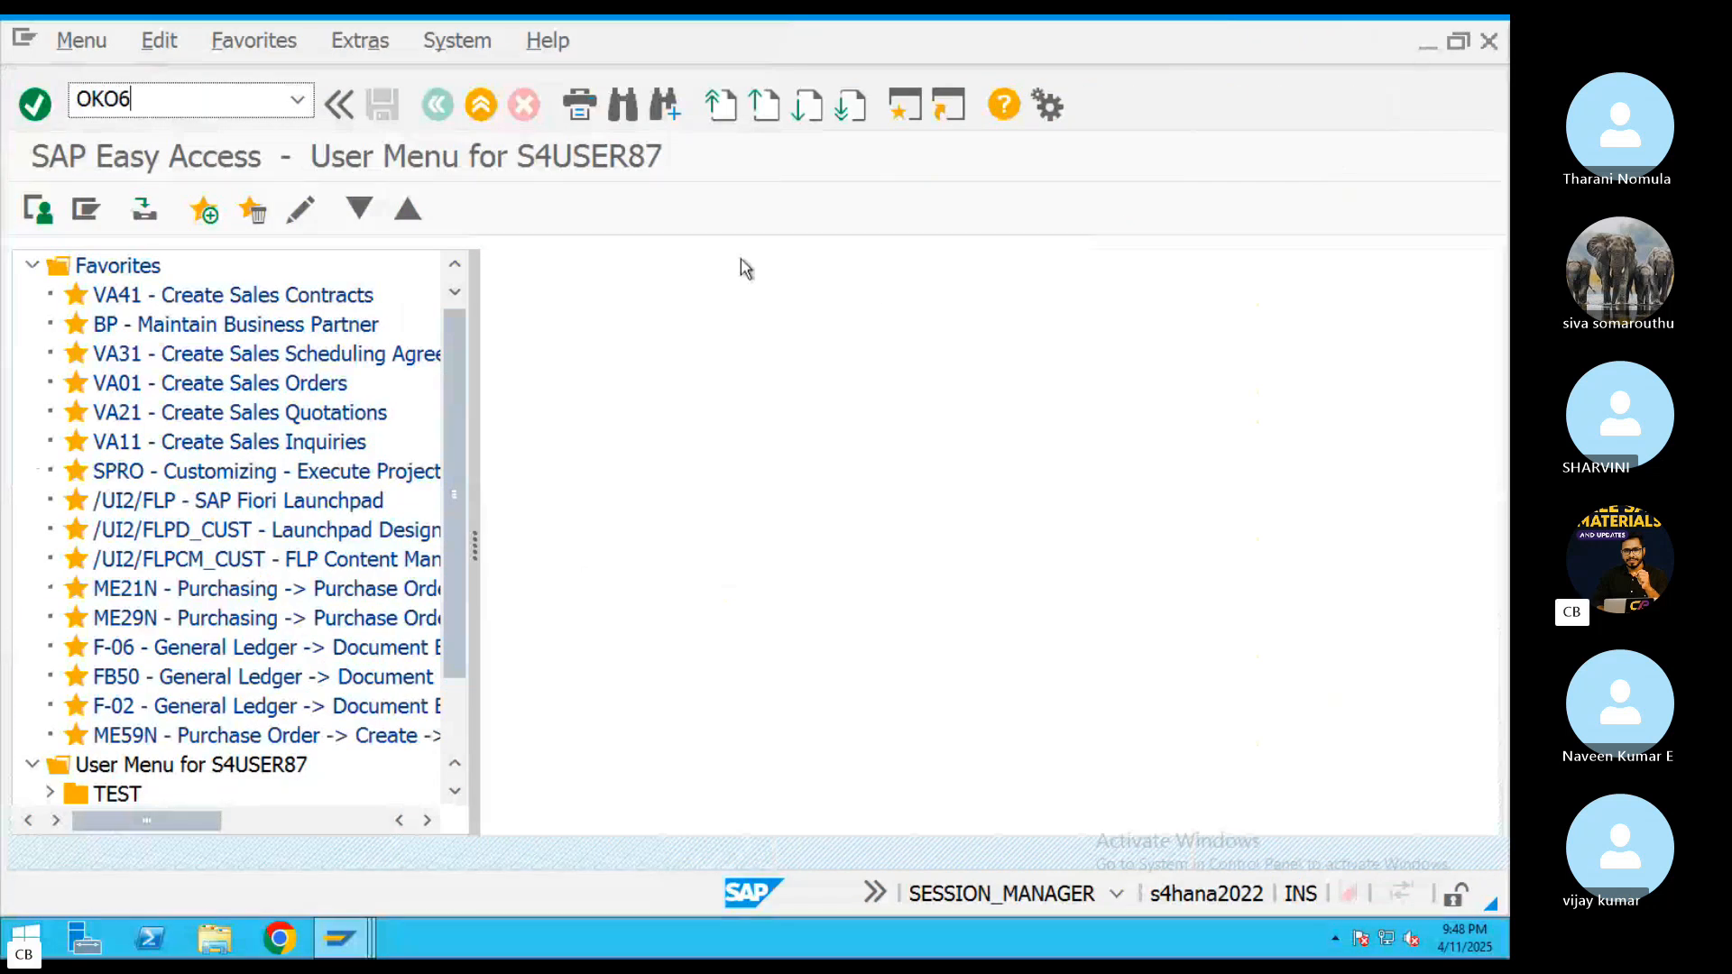
key("Return")
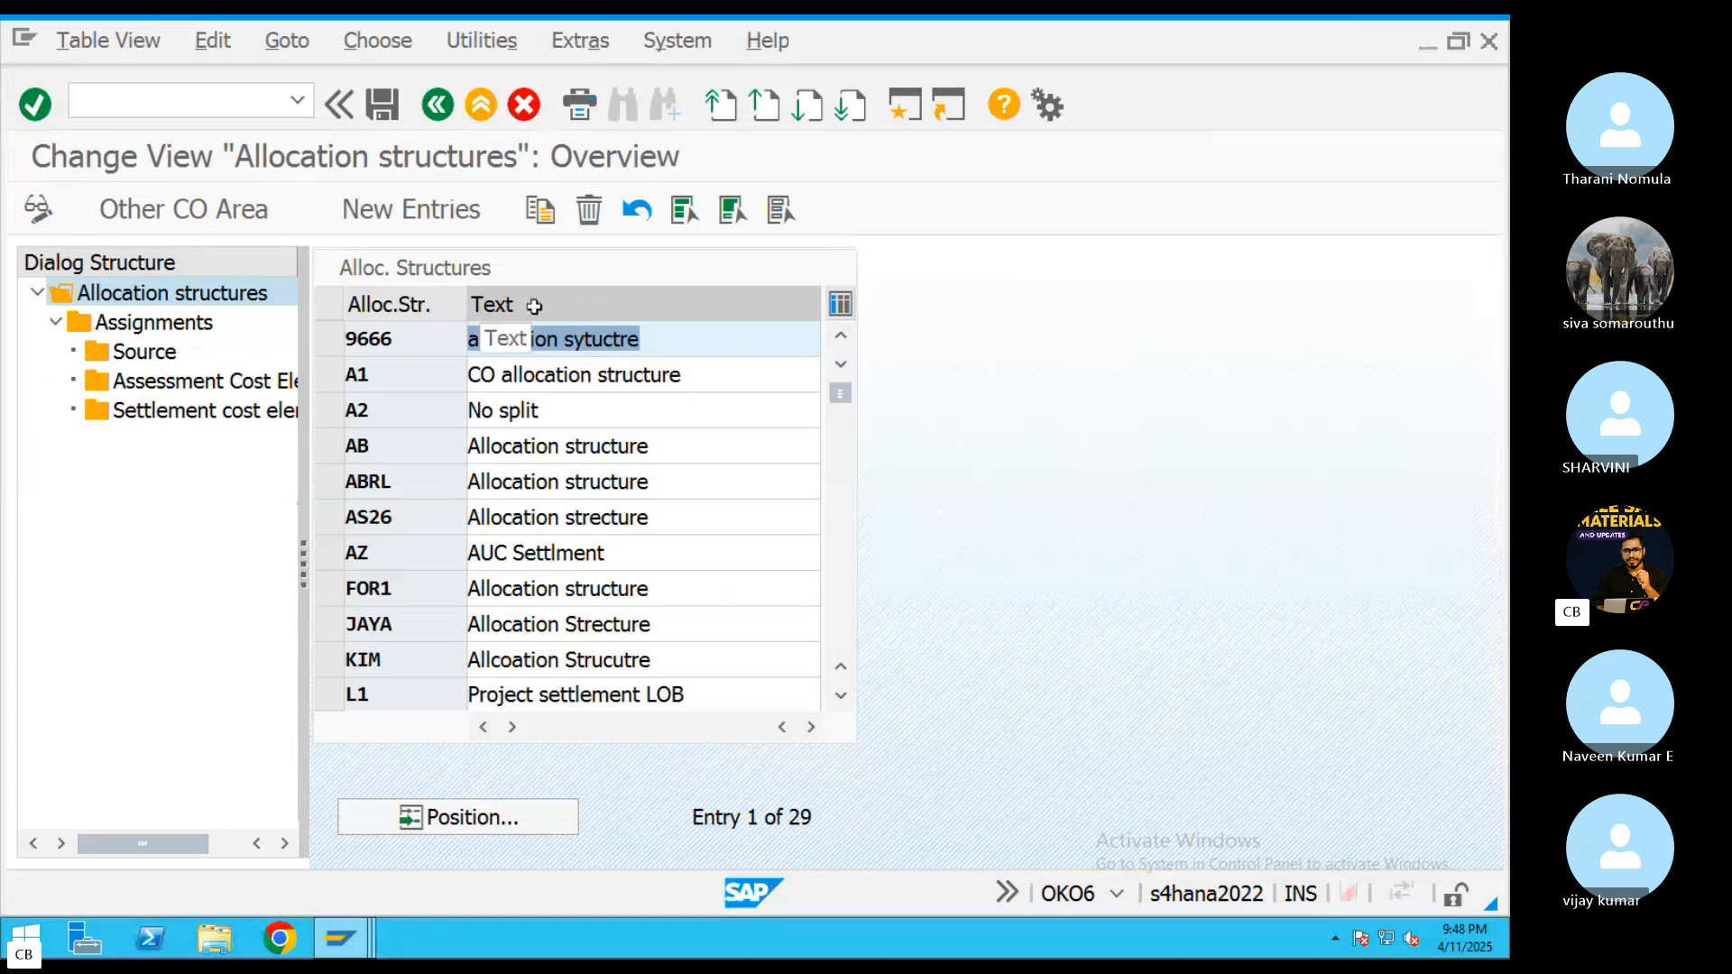
Create allocation structure AP with the text AUC Settlment and save it under customizing request A4HK927619
left_click(465, 221)
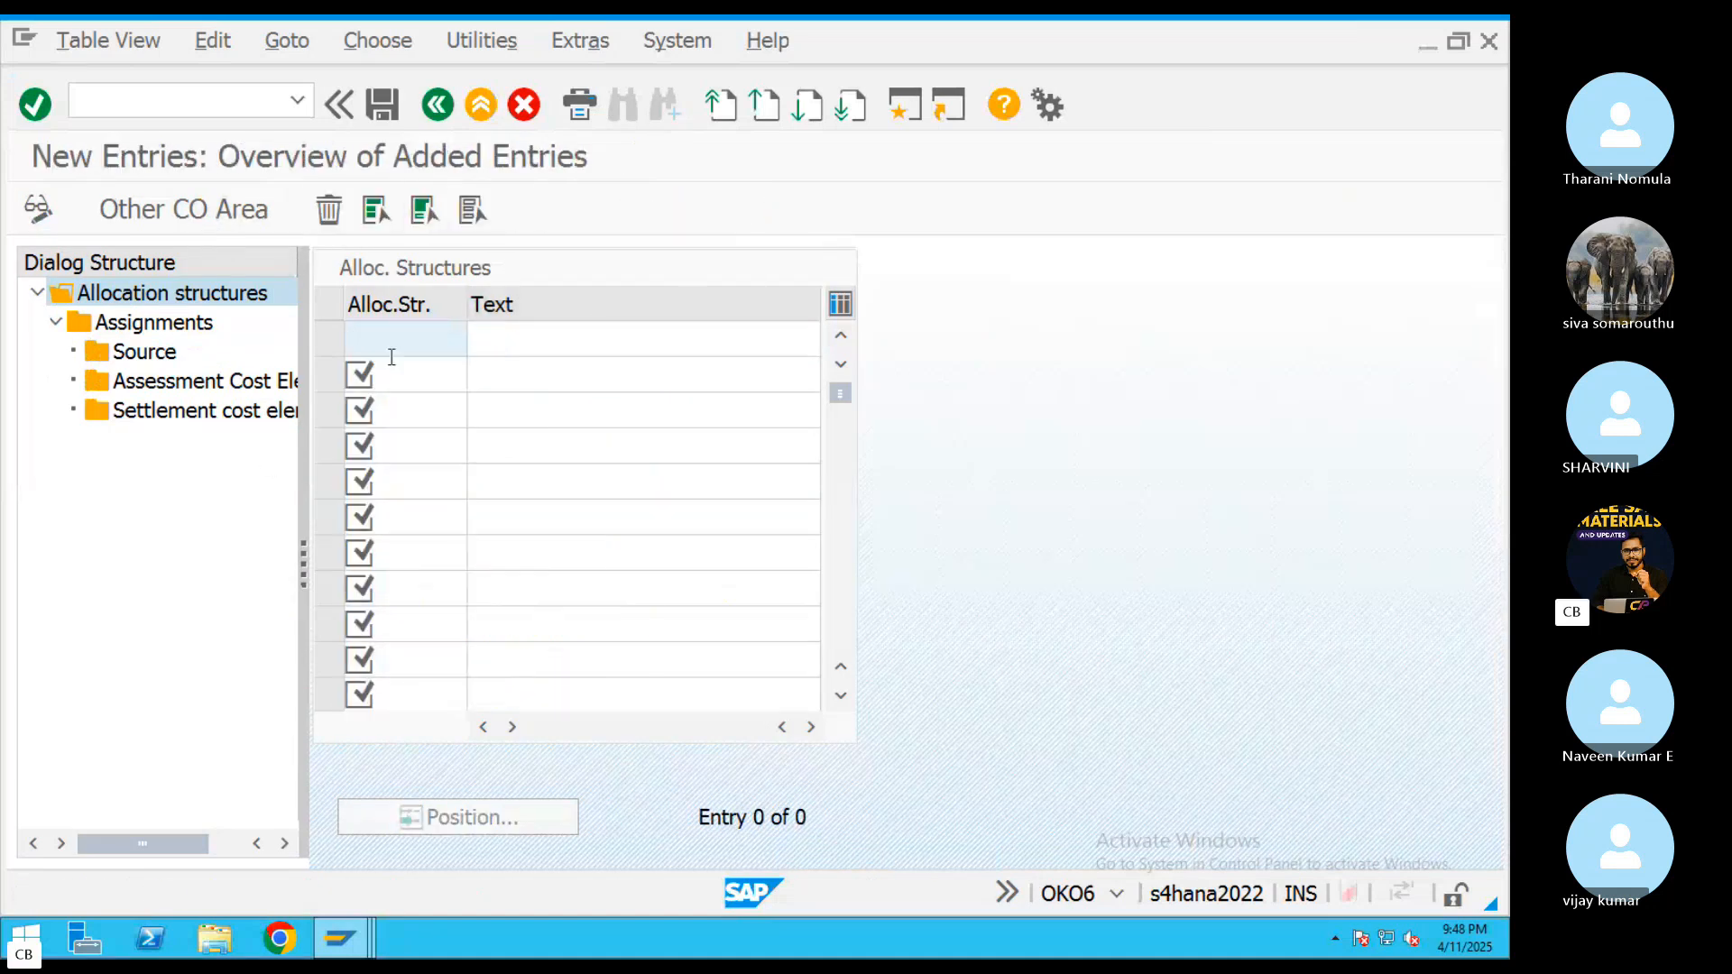
type("AP")
left_click(549, 334)
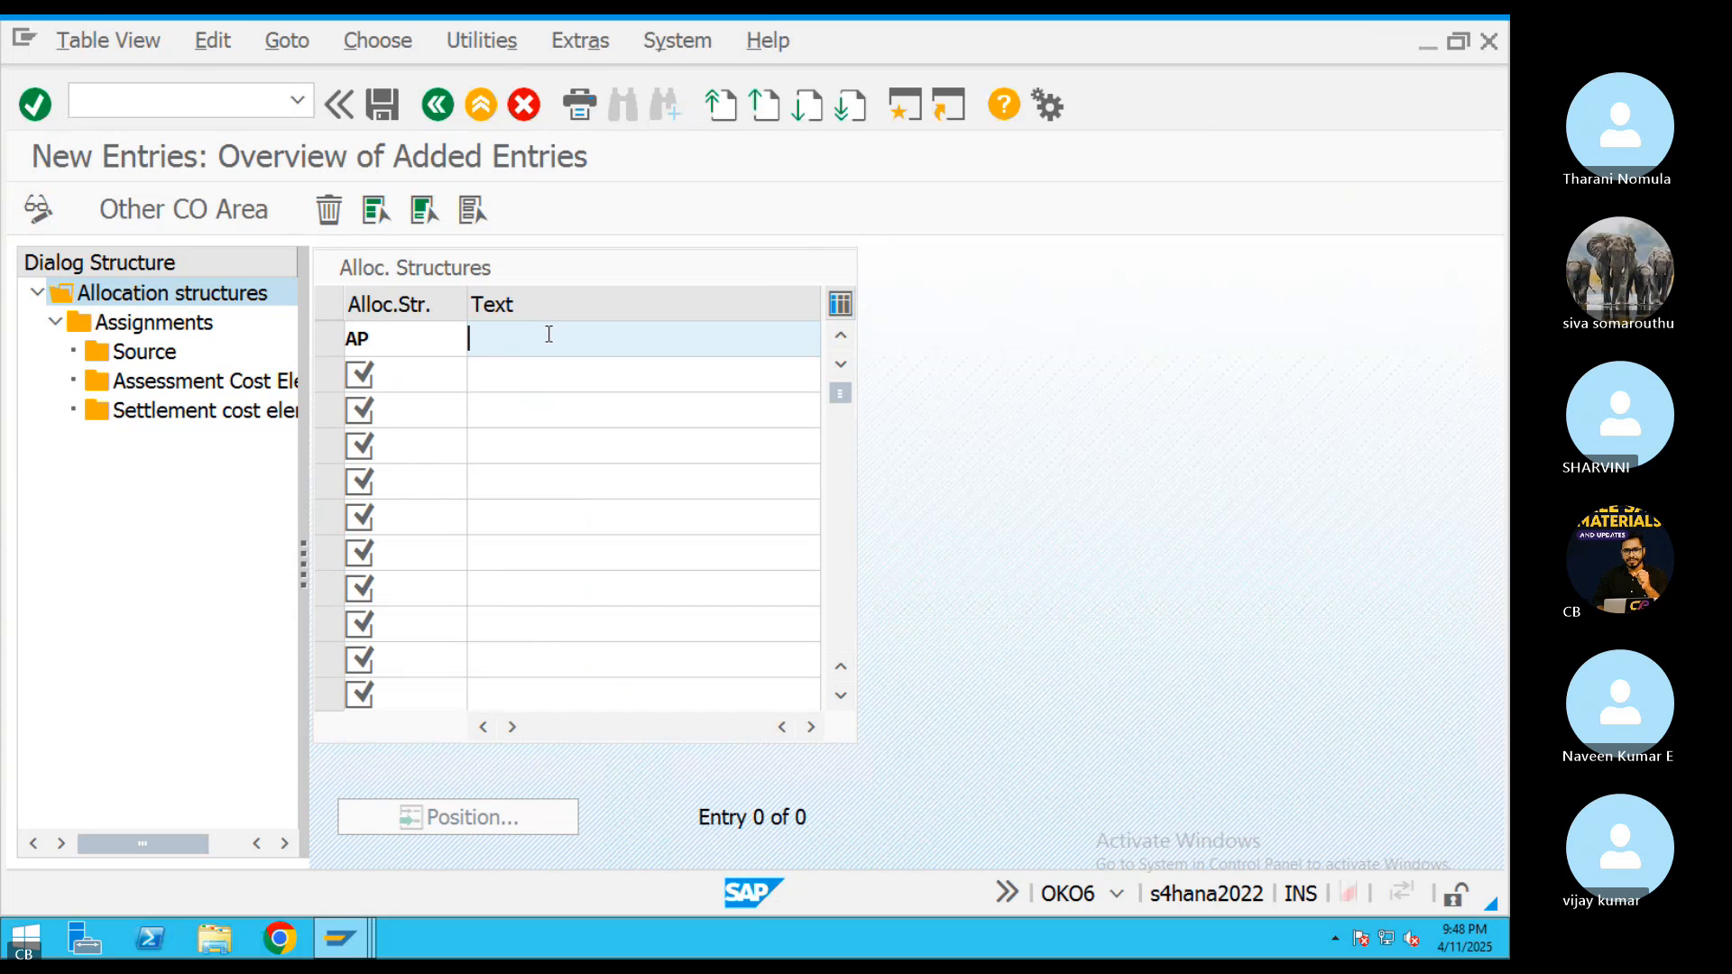
type("A")
left_click(642, 371)
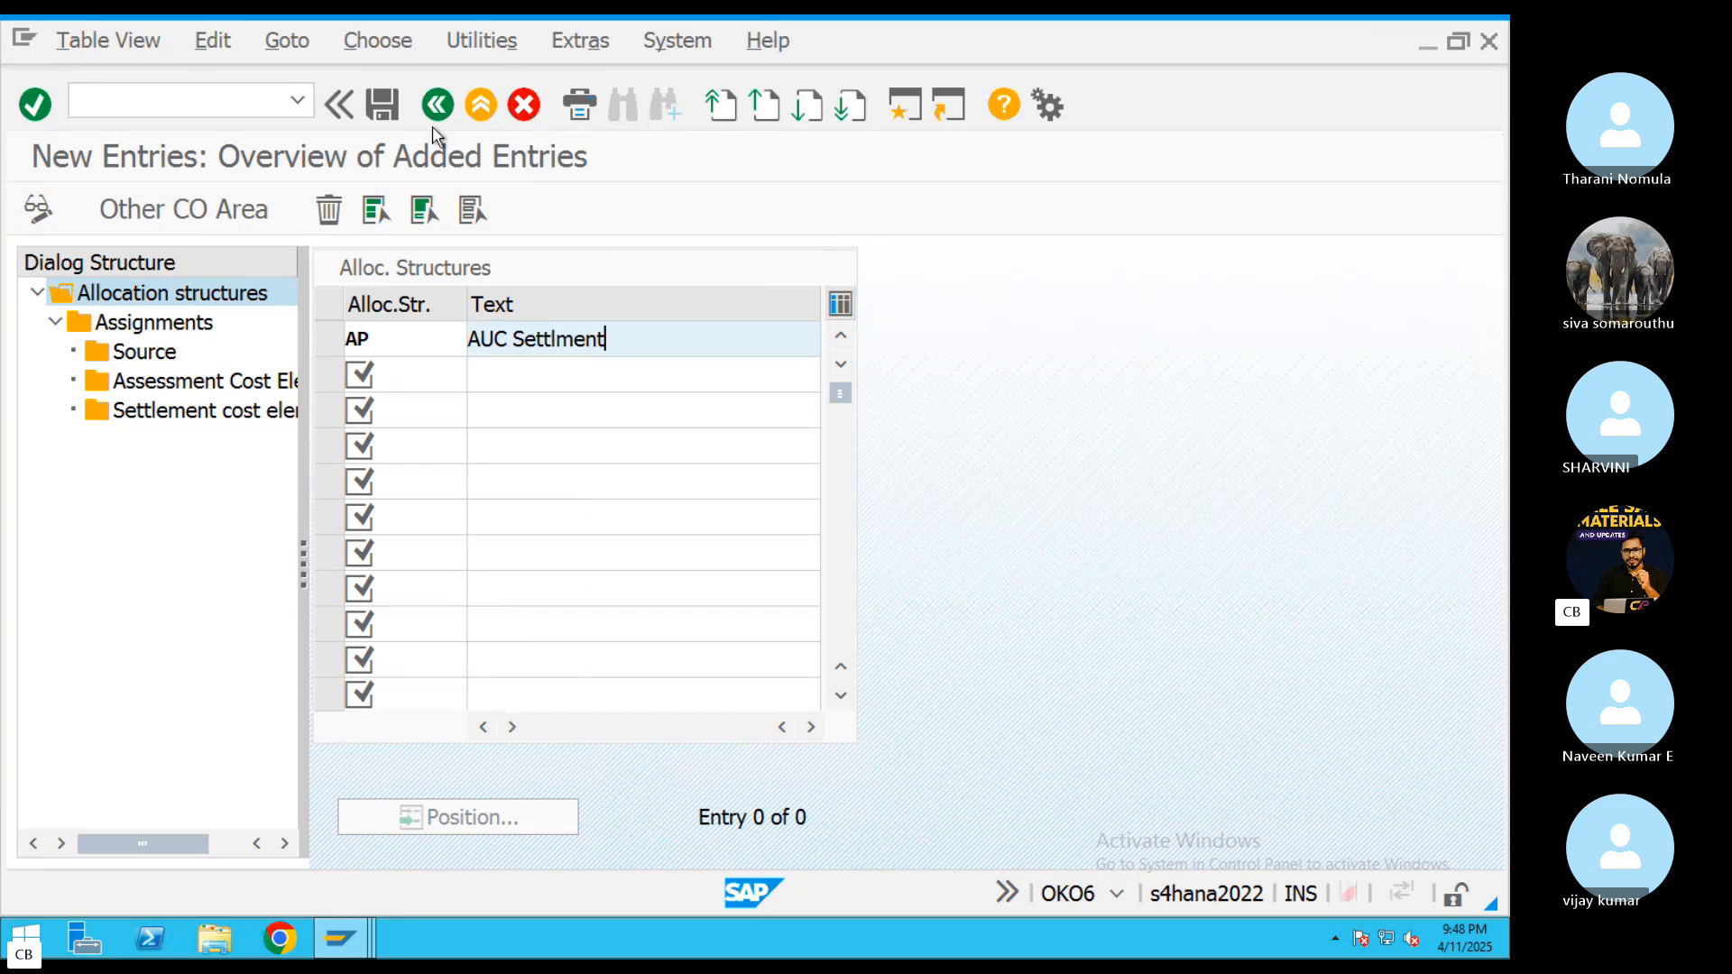
left_click(383, 105)
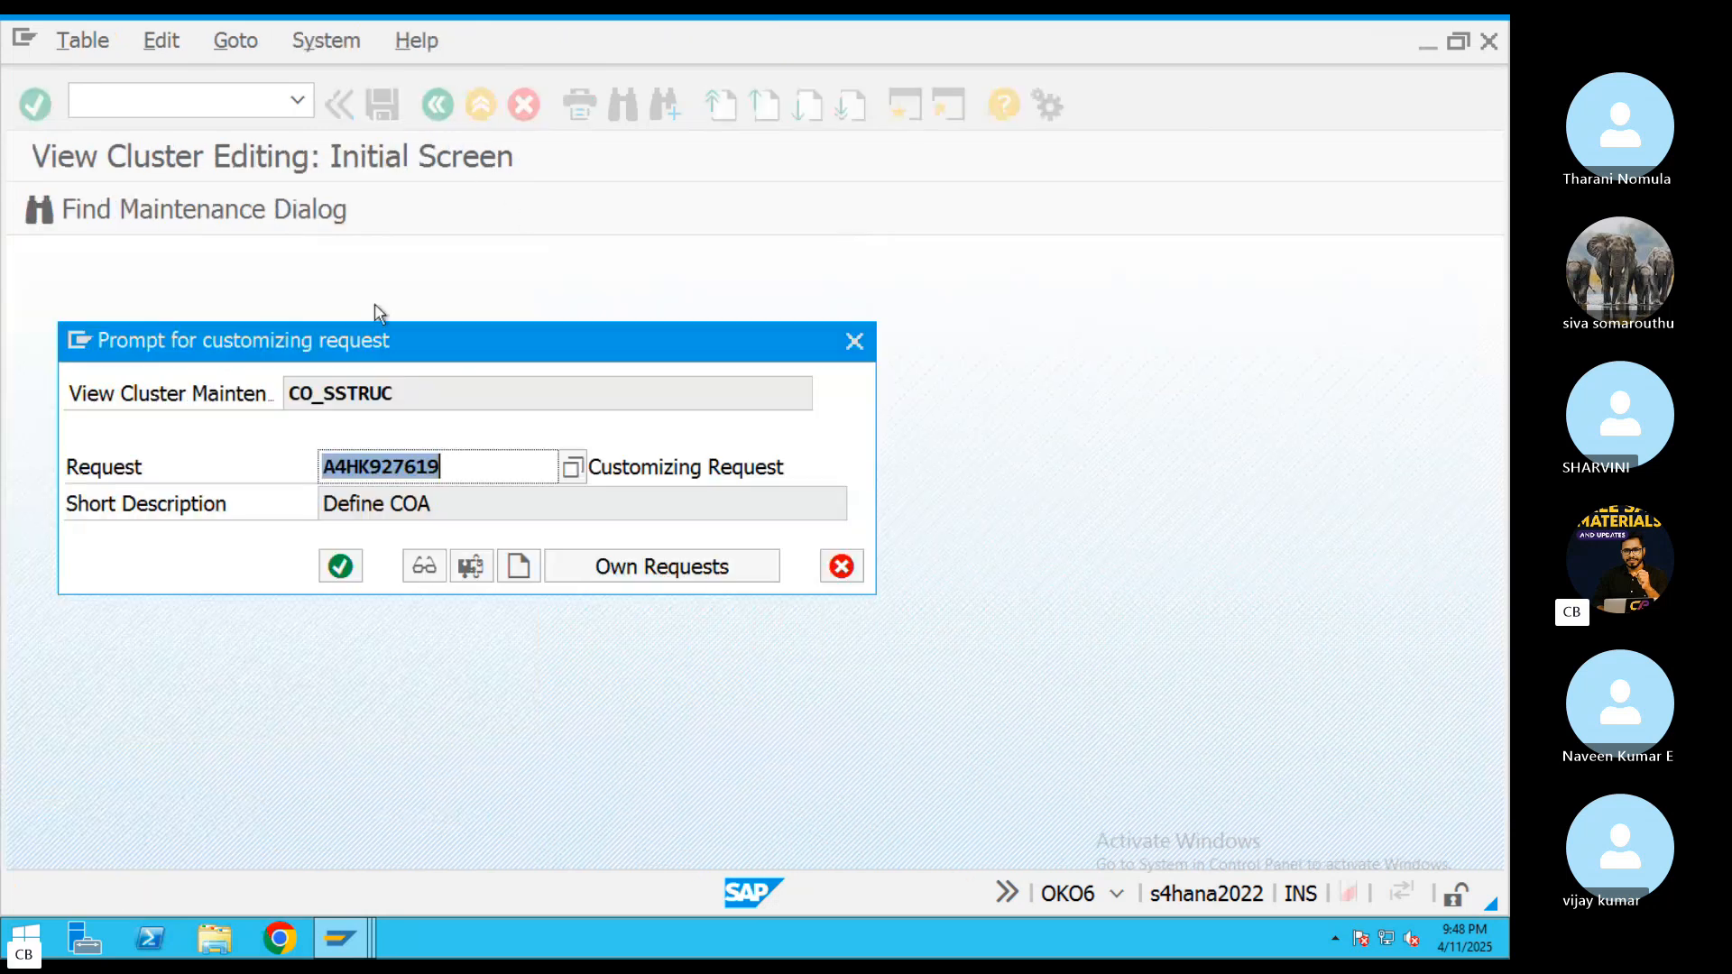
left_click(340, 567)
Add assignment AP with the text "AUC Setllment thourgh FinalAss" to allocation structure AP and save it
double_click(203, 330)
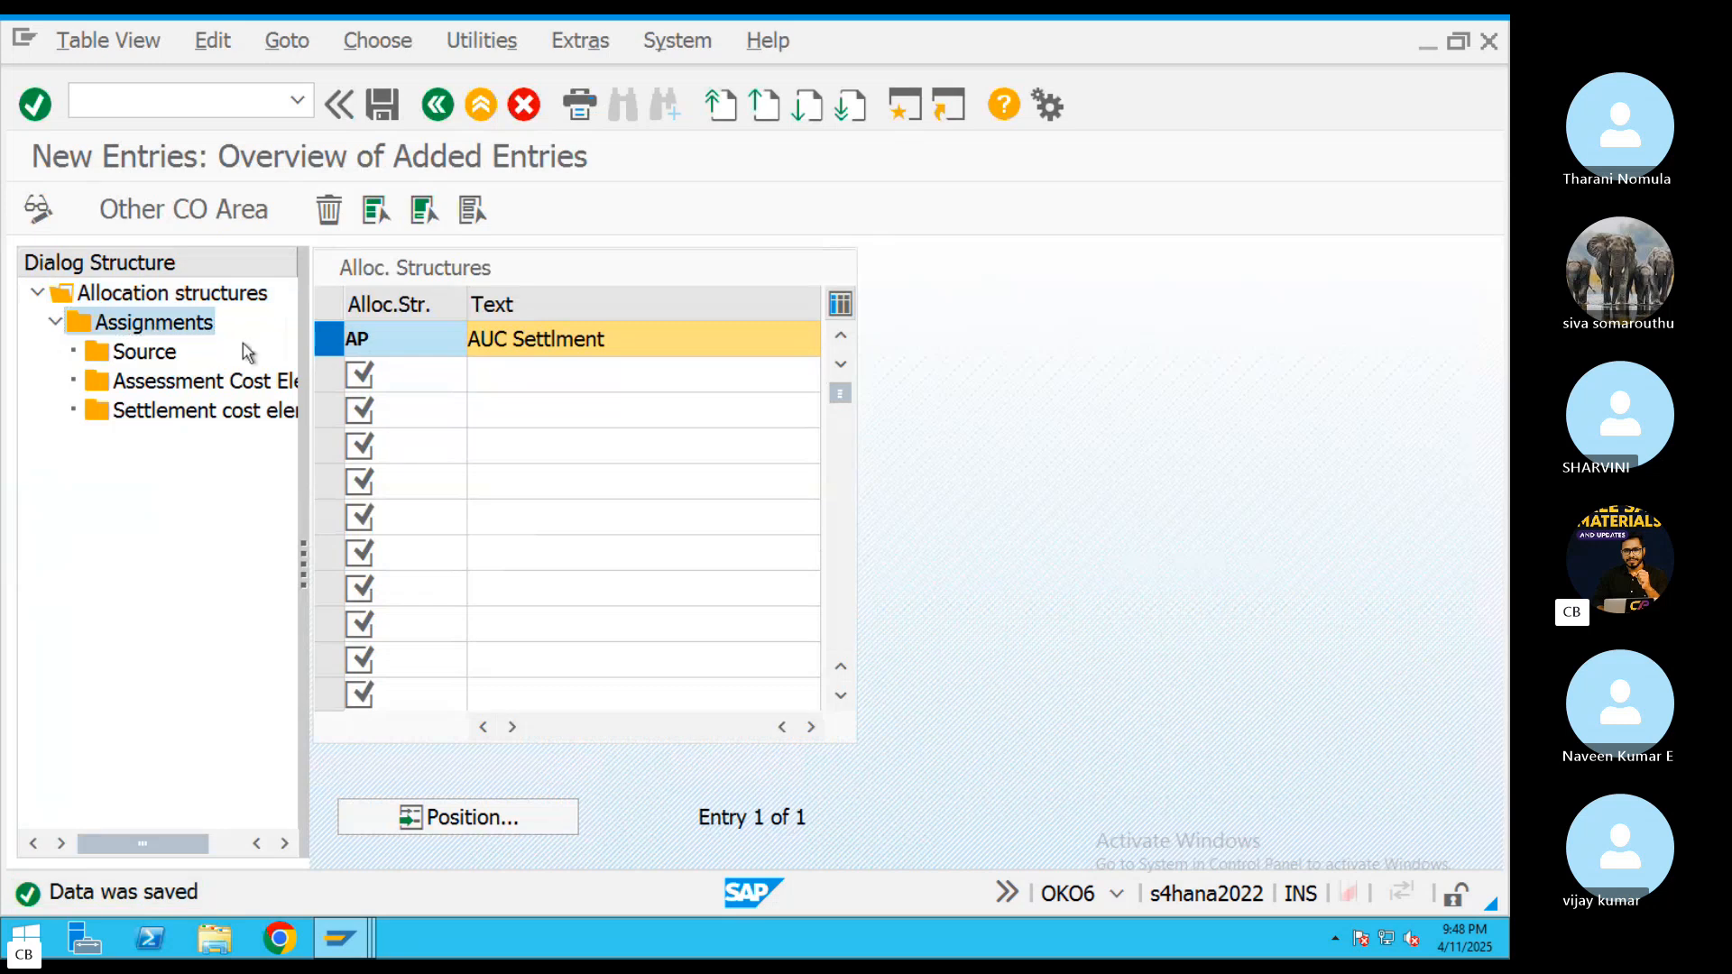
left_click(412, 208)
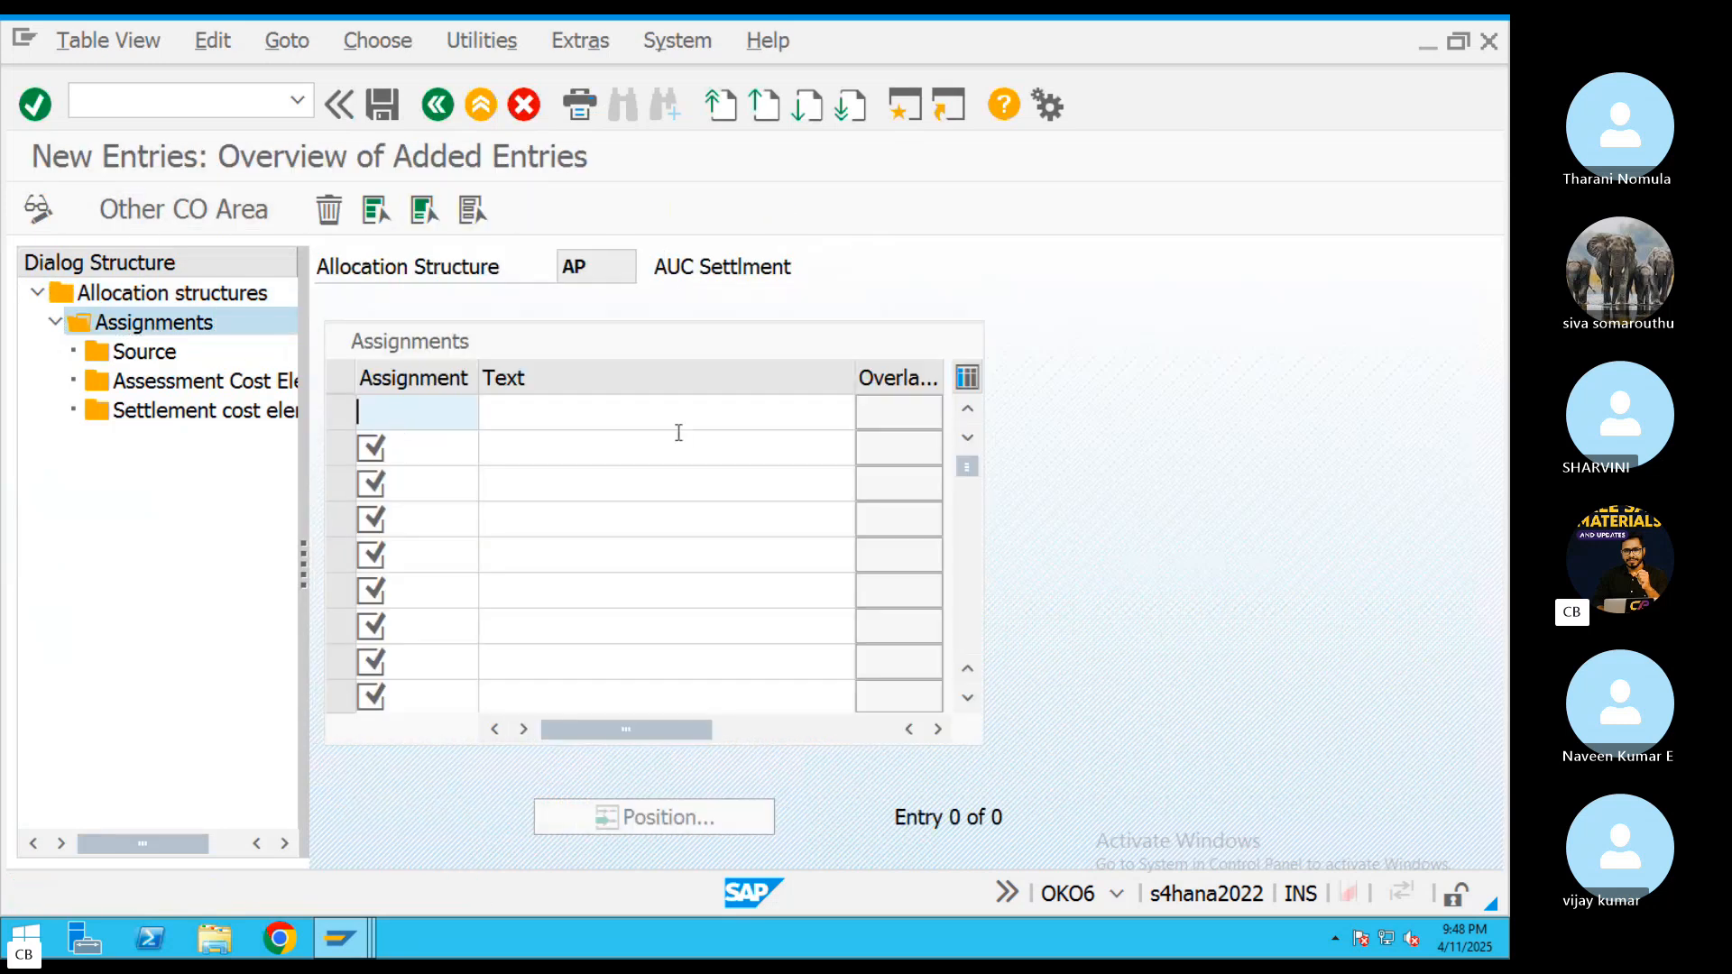
type("AP")
left_click(649, 423)
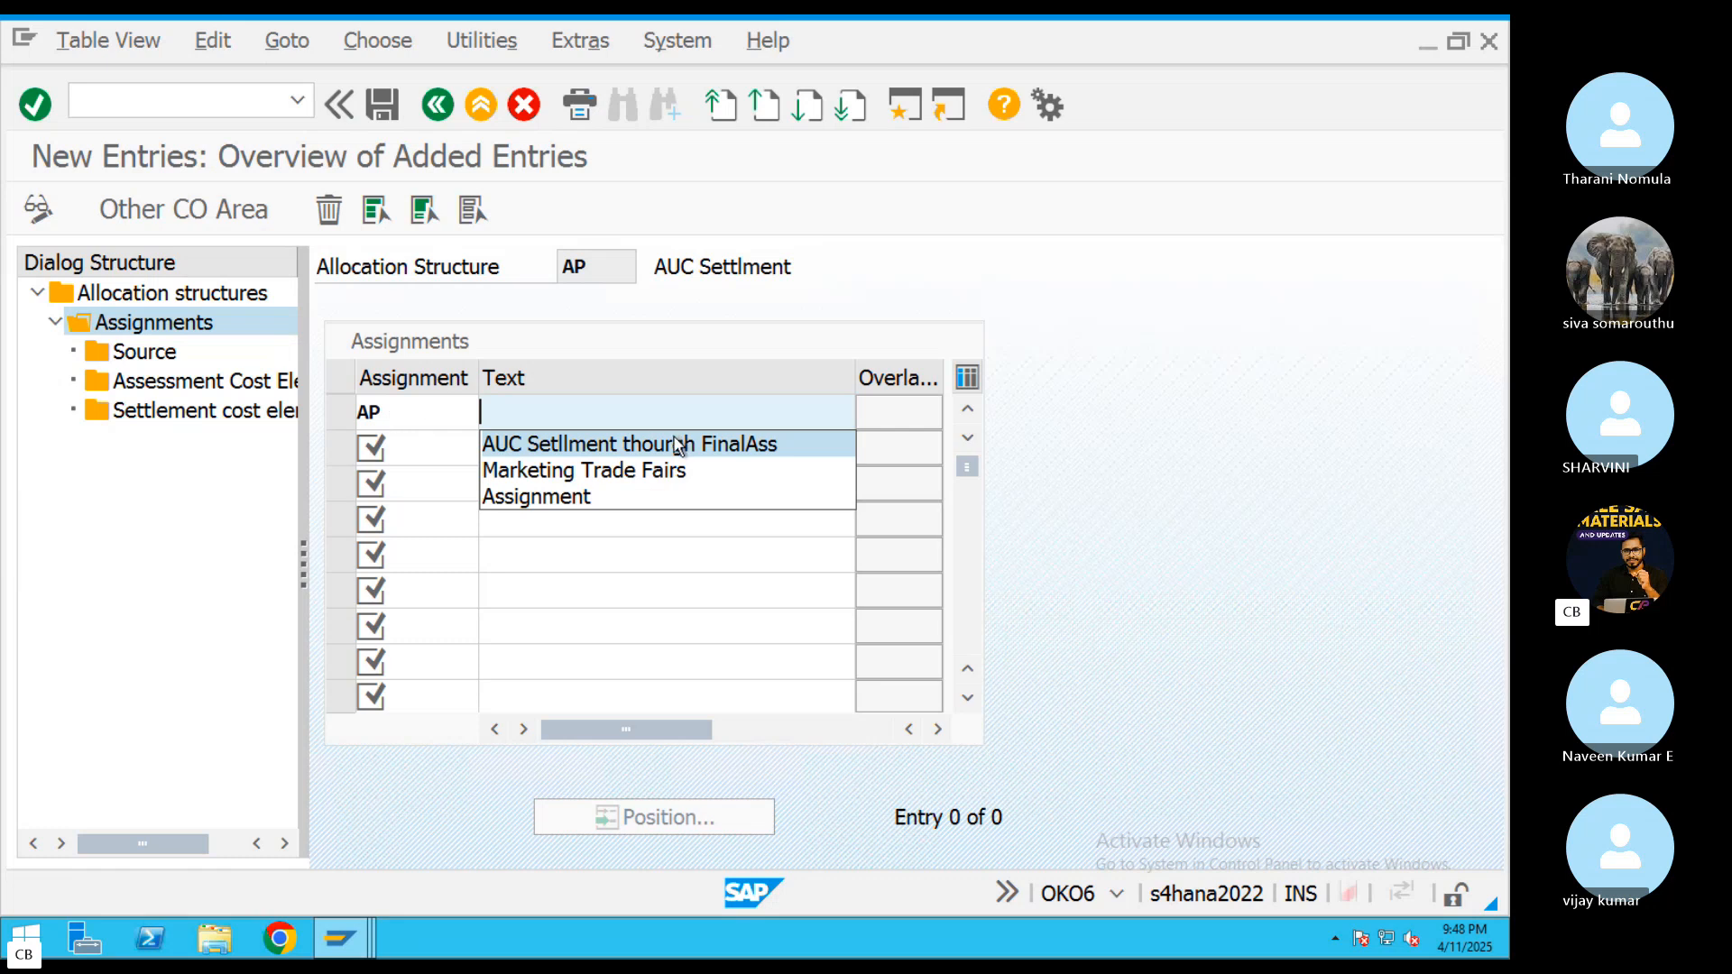
left_click(676, 444)
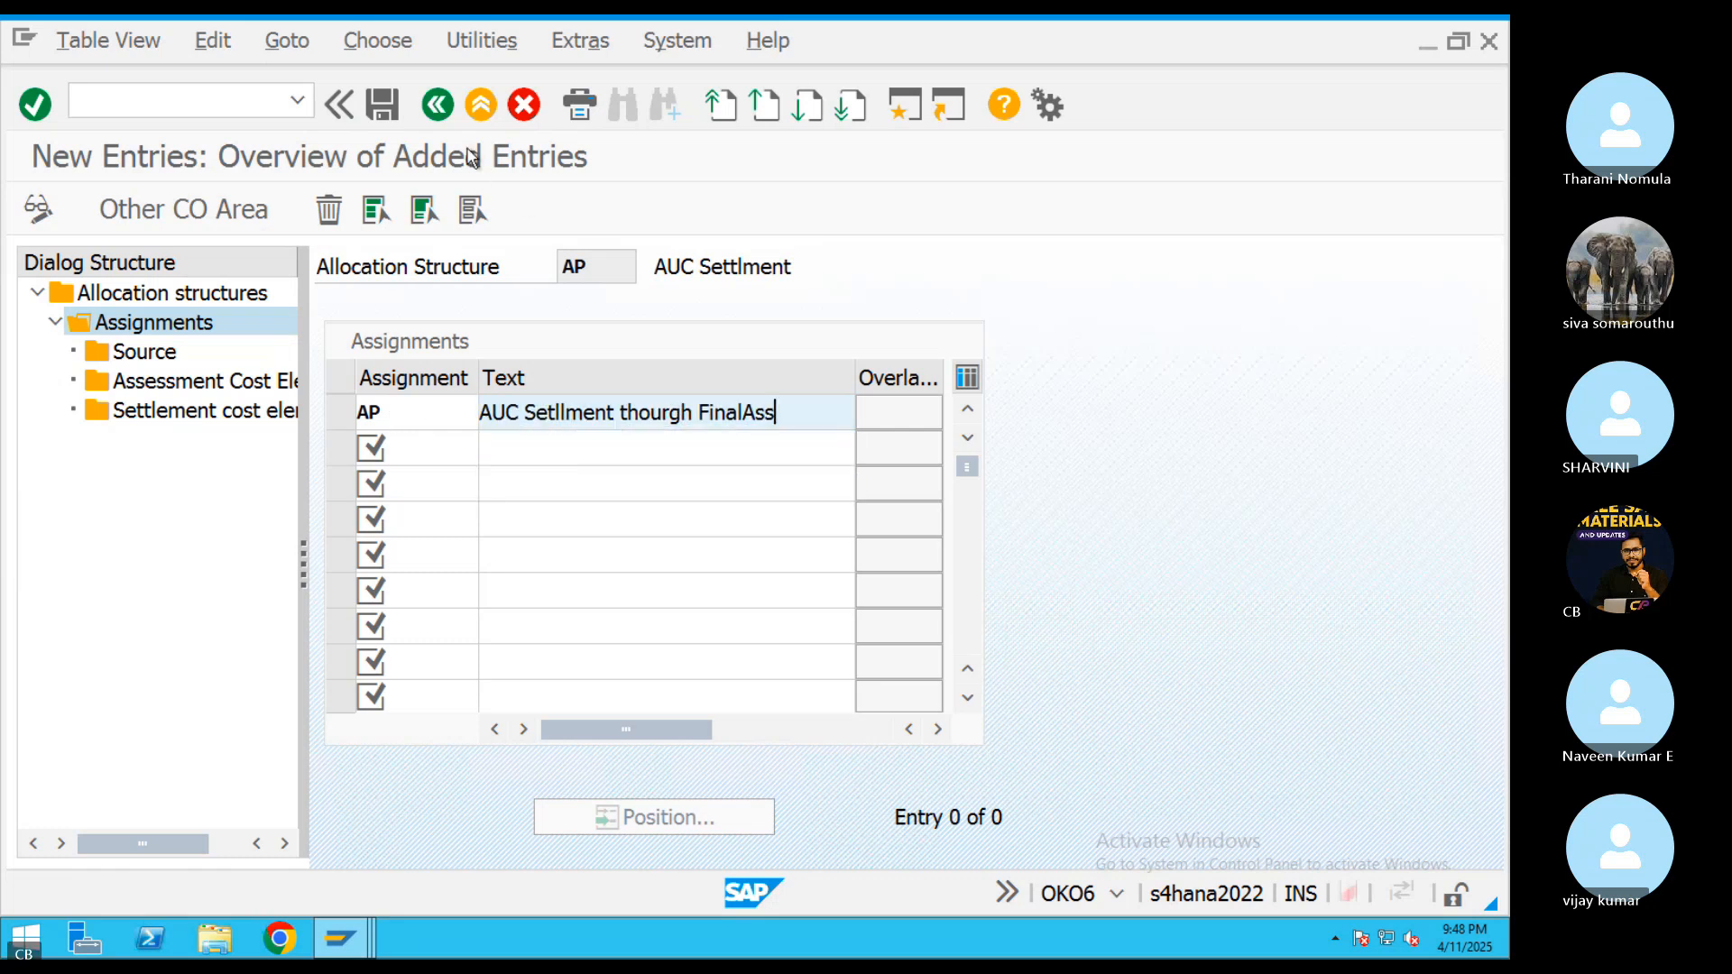
left_click(386, 107)
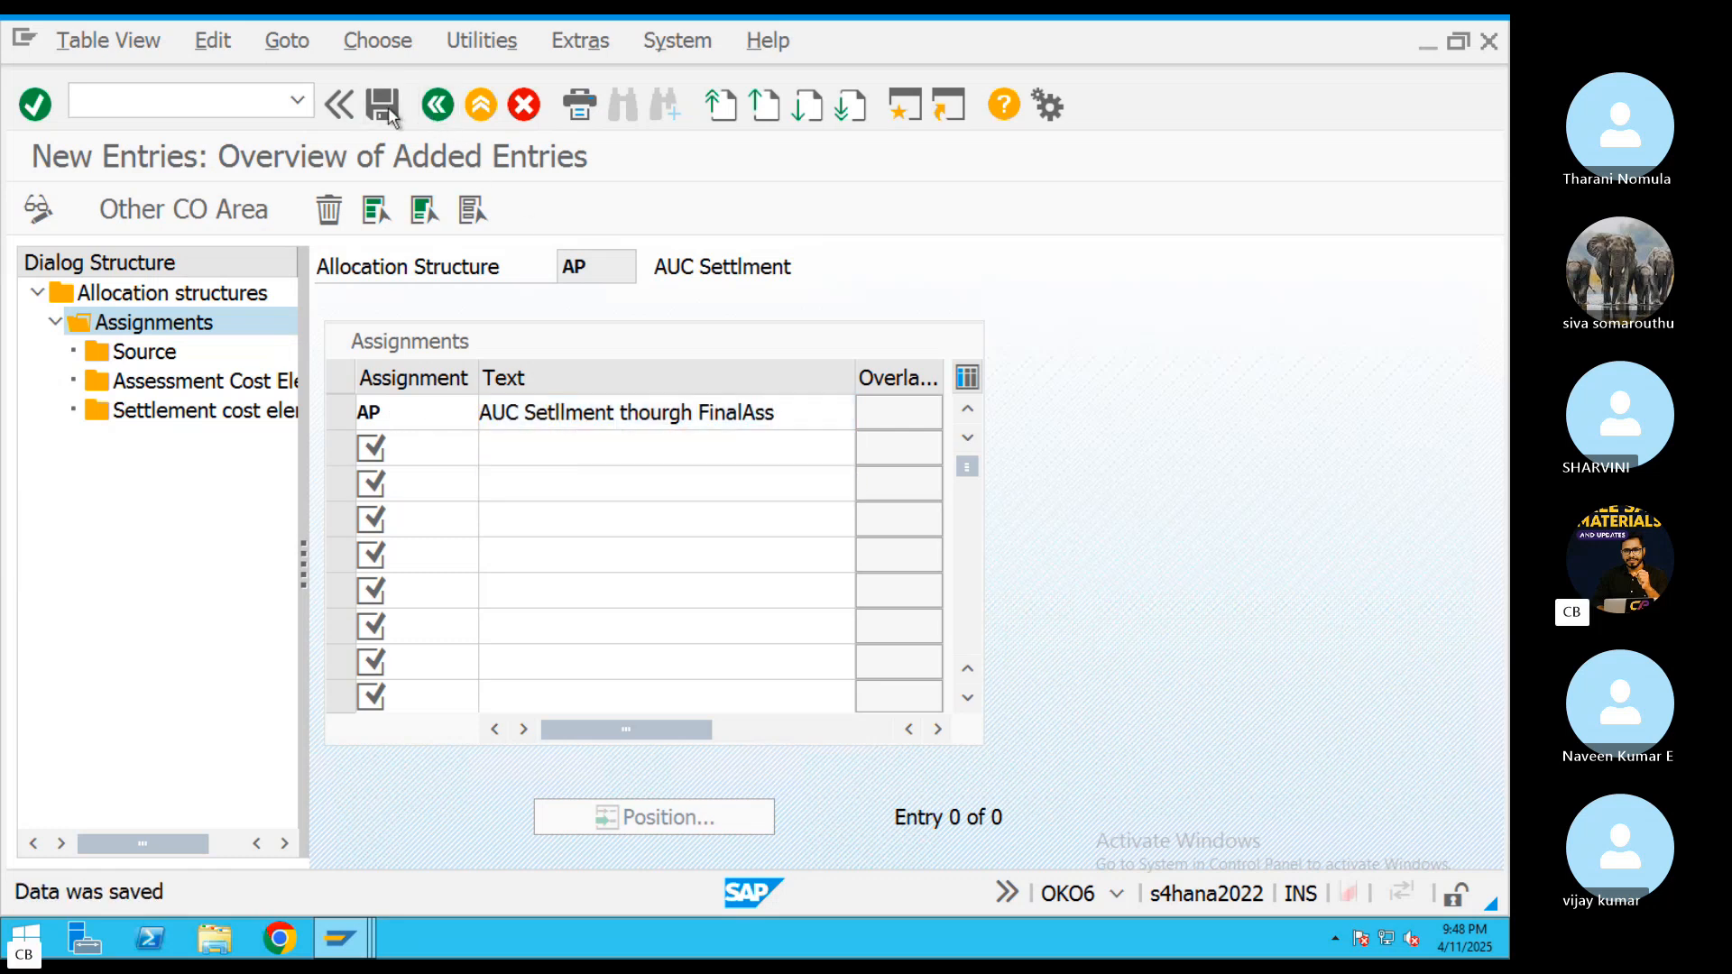
Set the source of assignment AP to the cost element range 400338 Material Charges to 400340
left_click(335, 413)
double_click(145, 352)
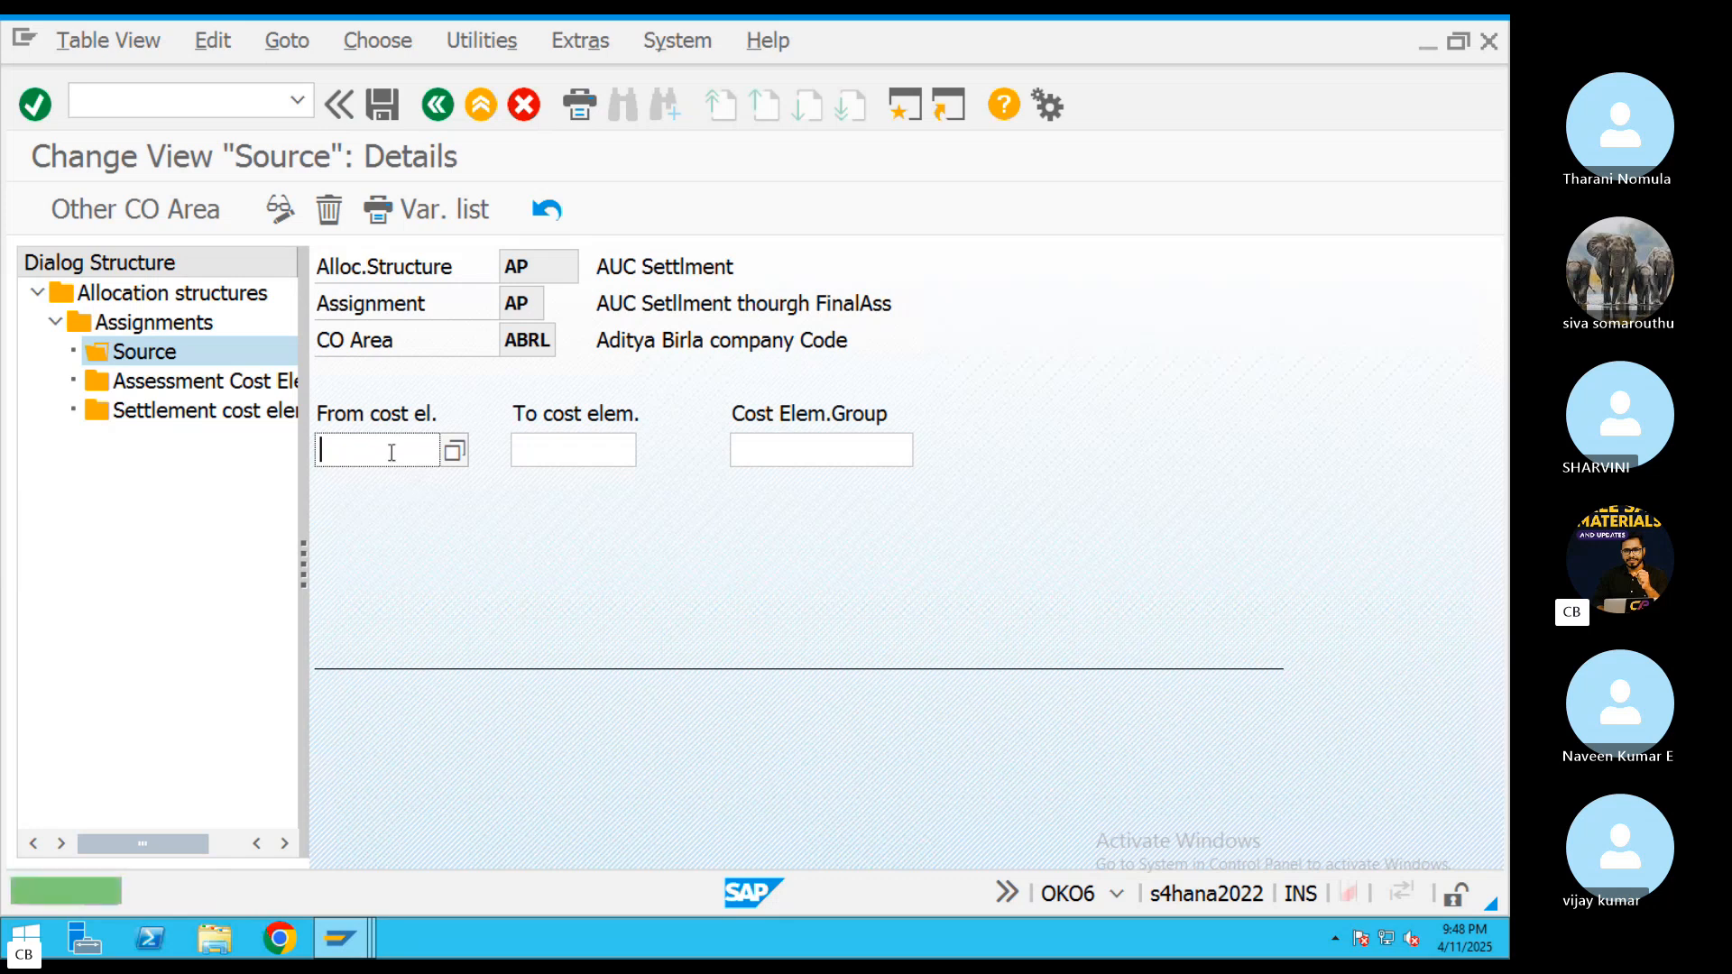
left_click(453, 451)
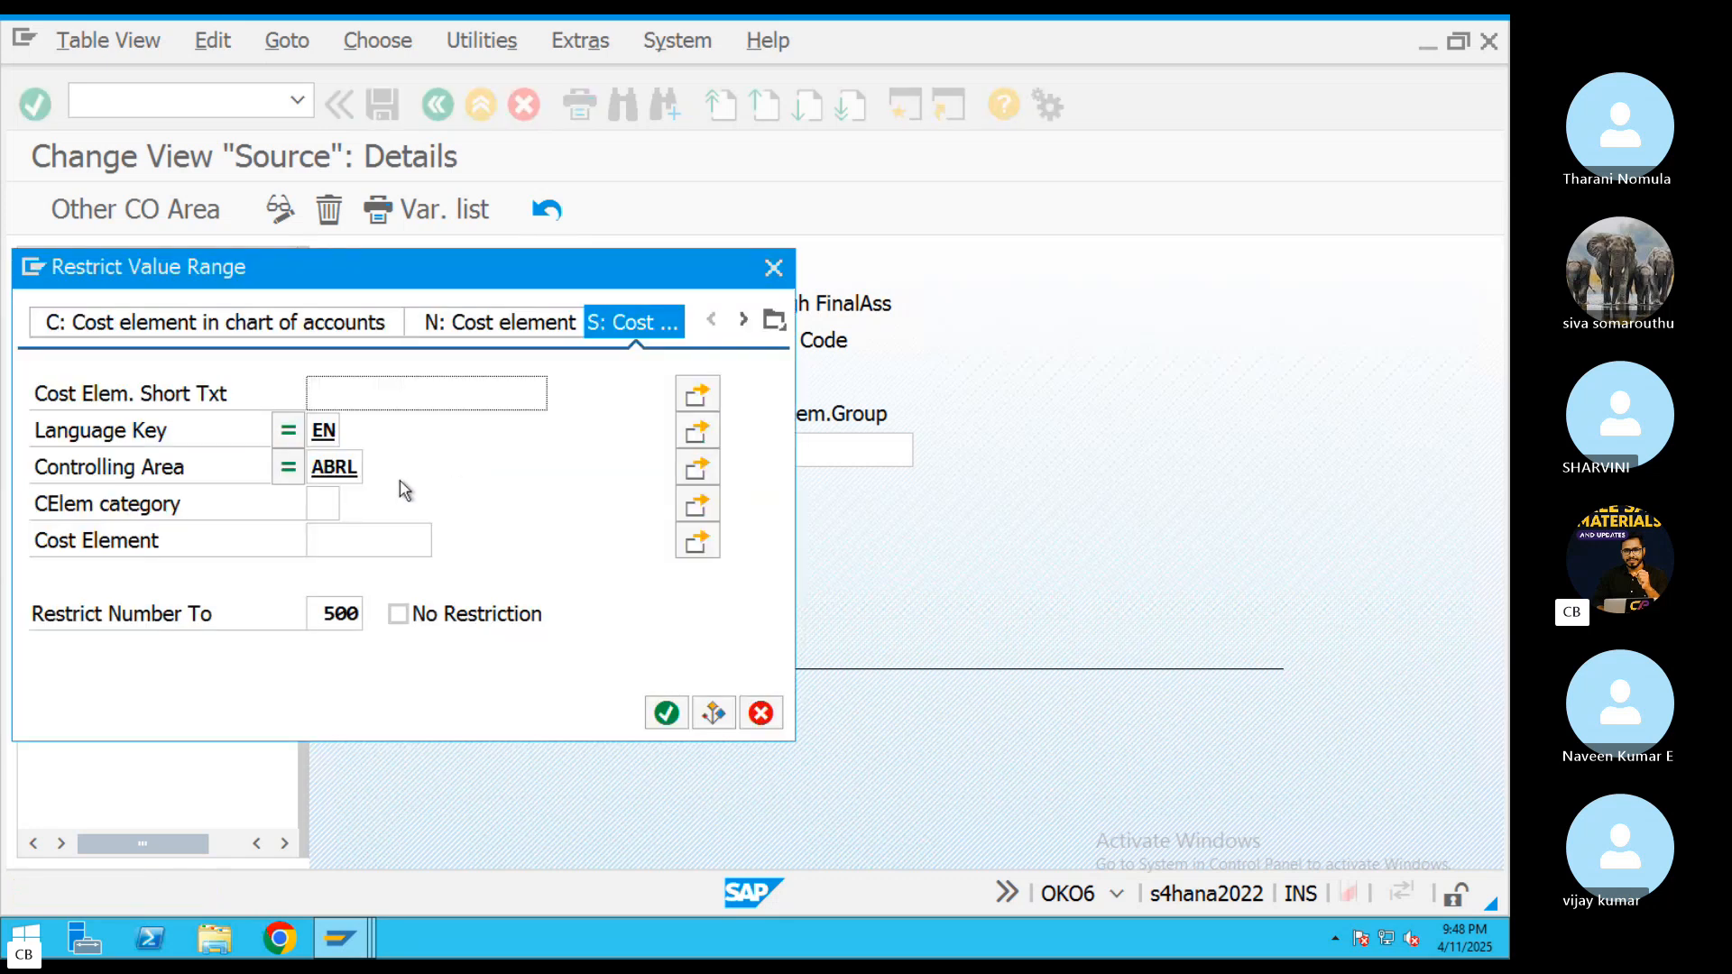
left_click(665, 712)
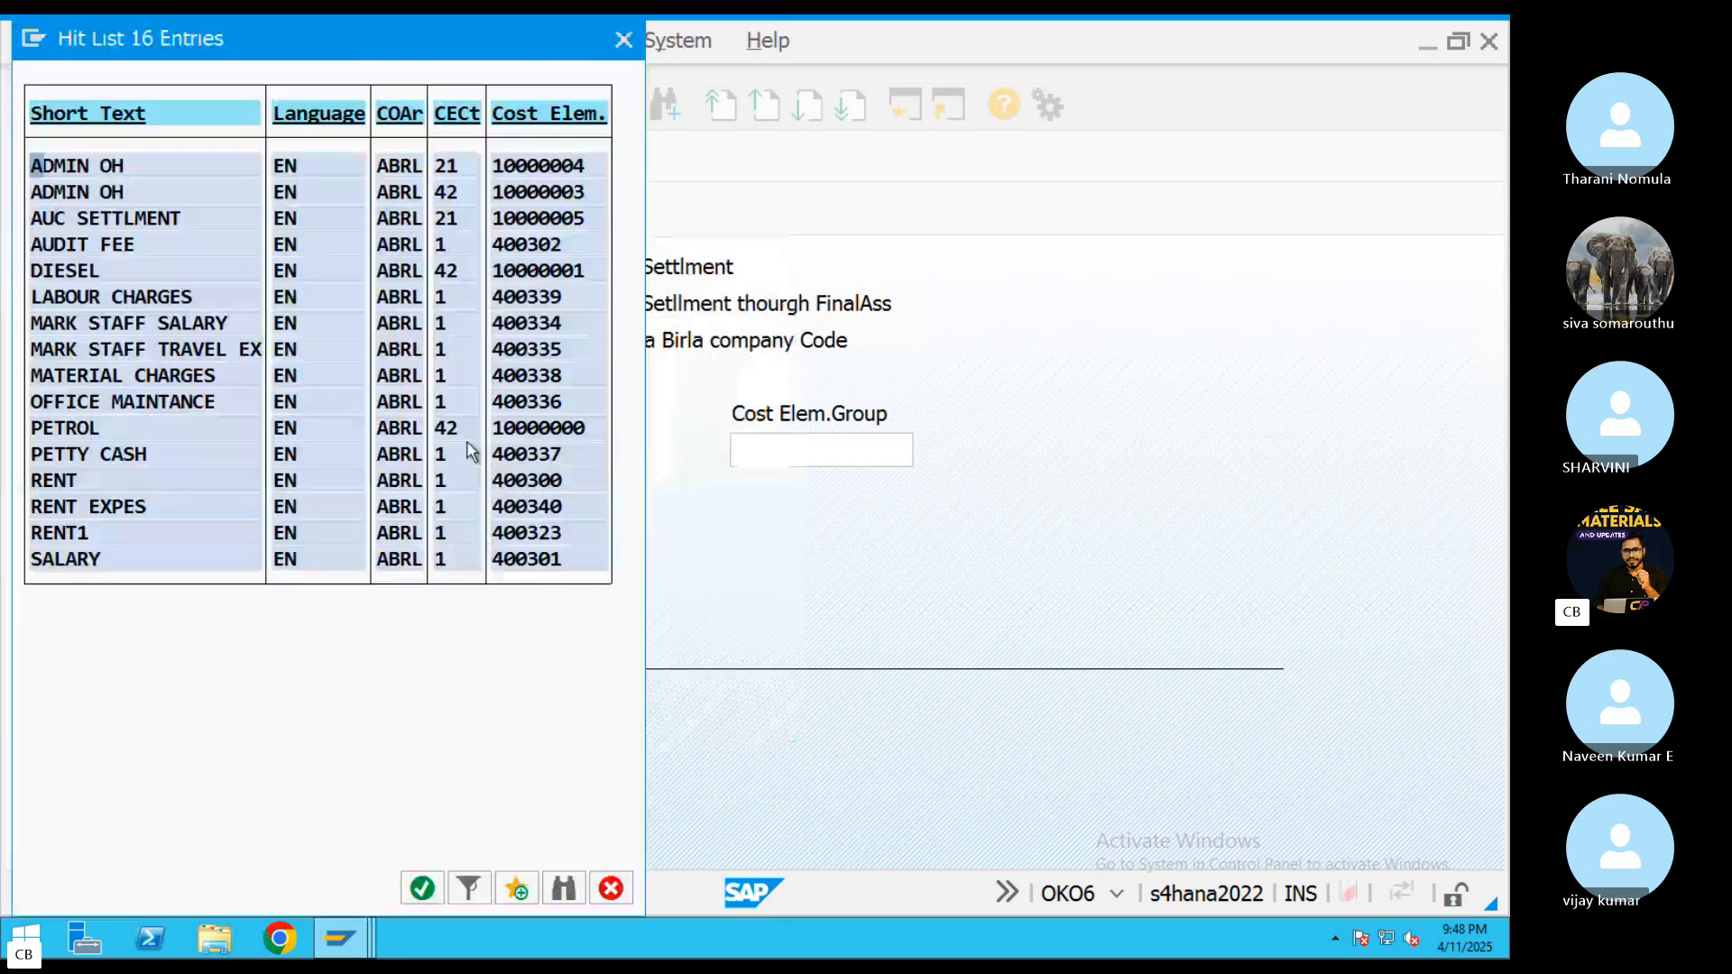
double_click(187, 379)
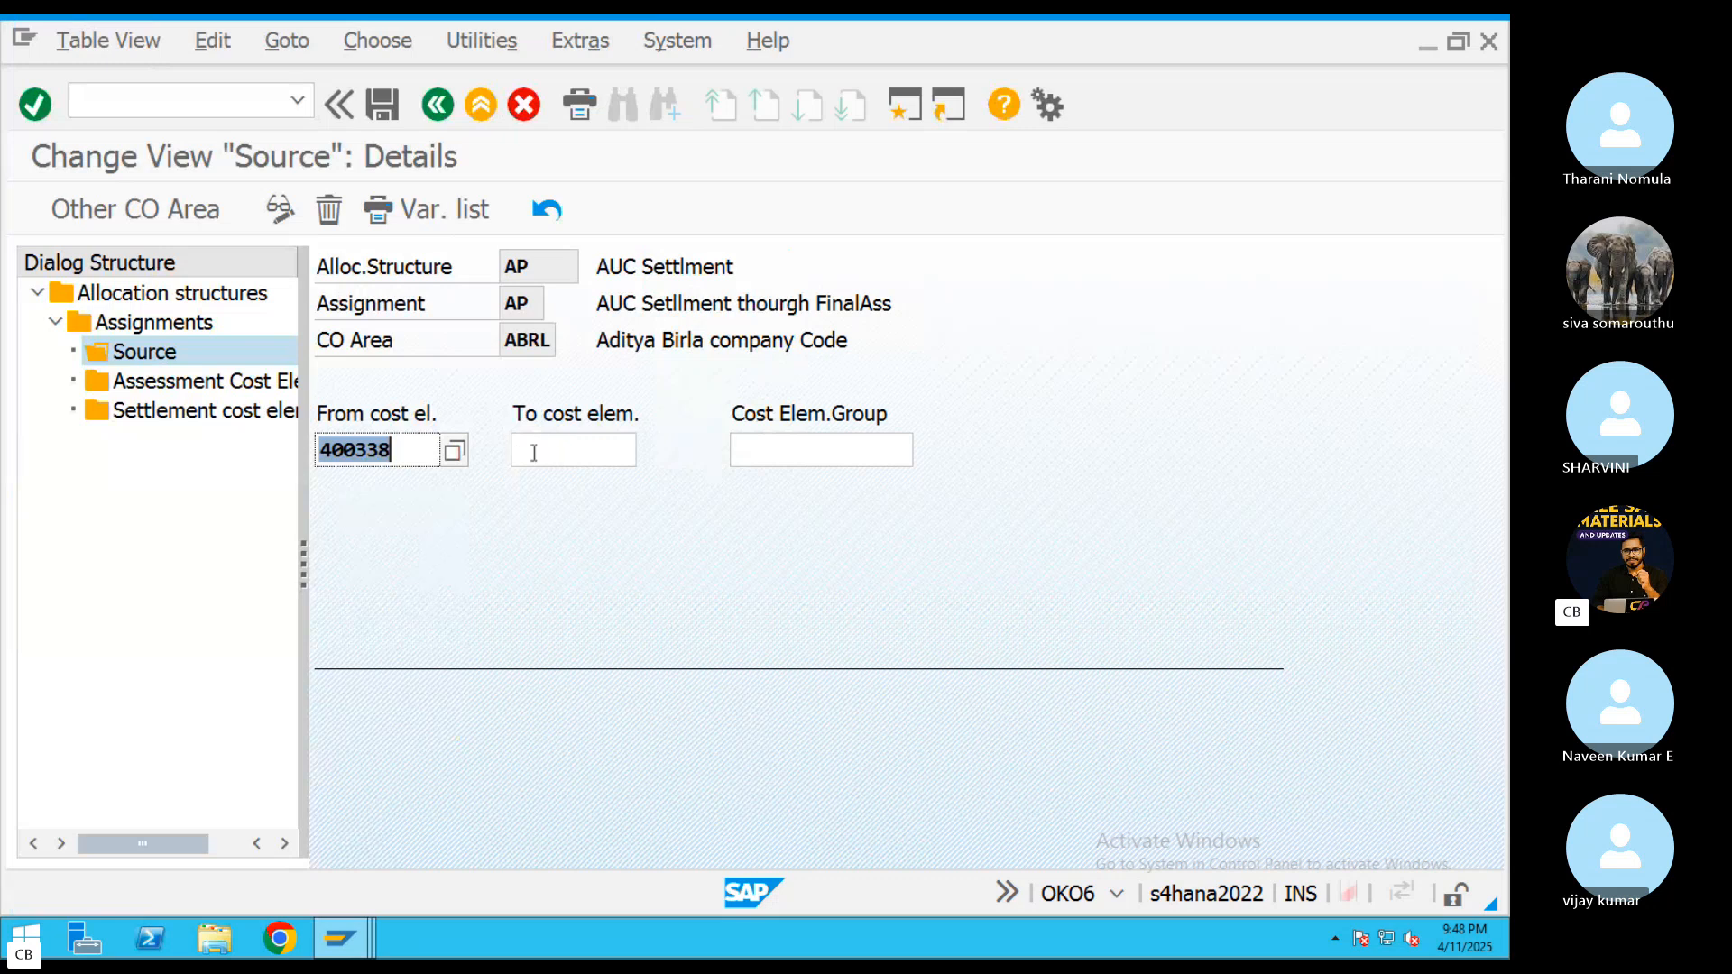
left_click(534, 453)
type("400340")
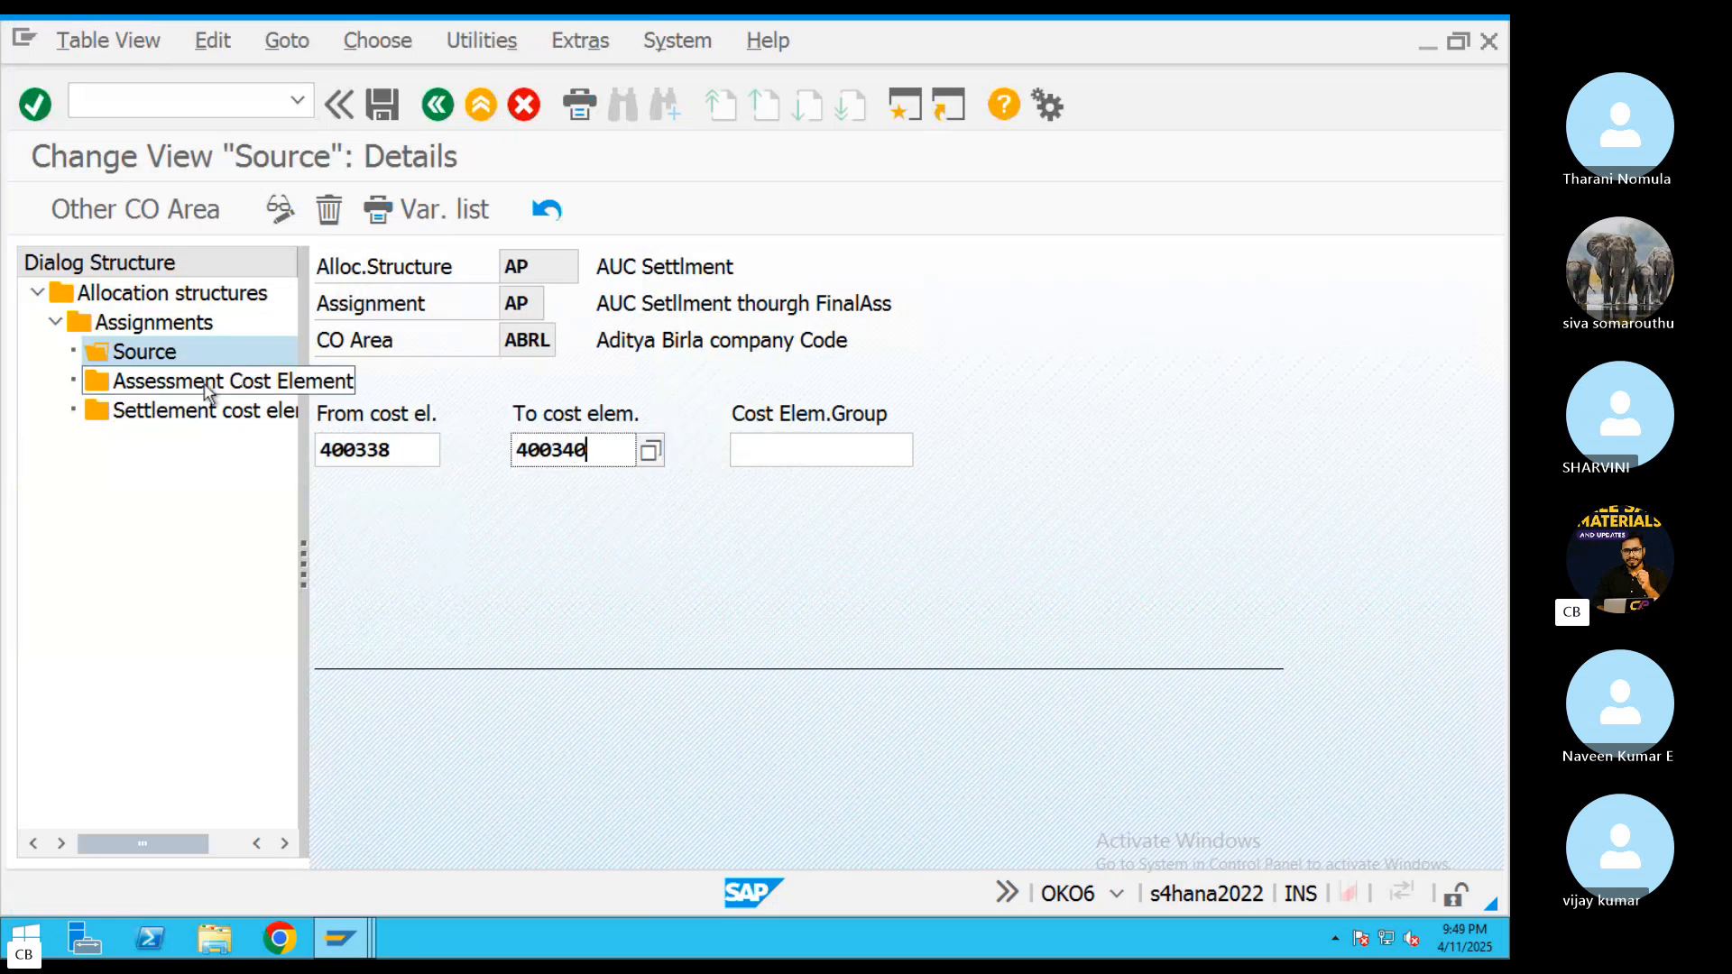
Add a settlement cost element entry for receiver category FXA (Asset) with By cost element enabled, save it, and leave the transaction
double_click(193, 413)
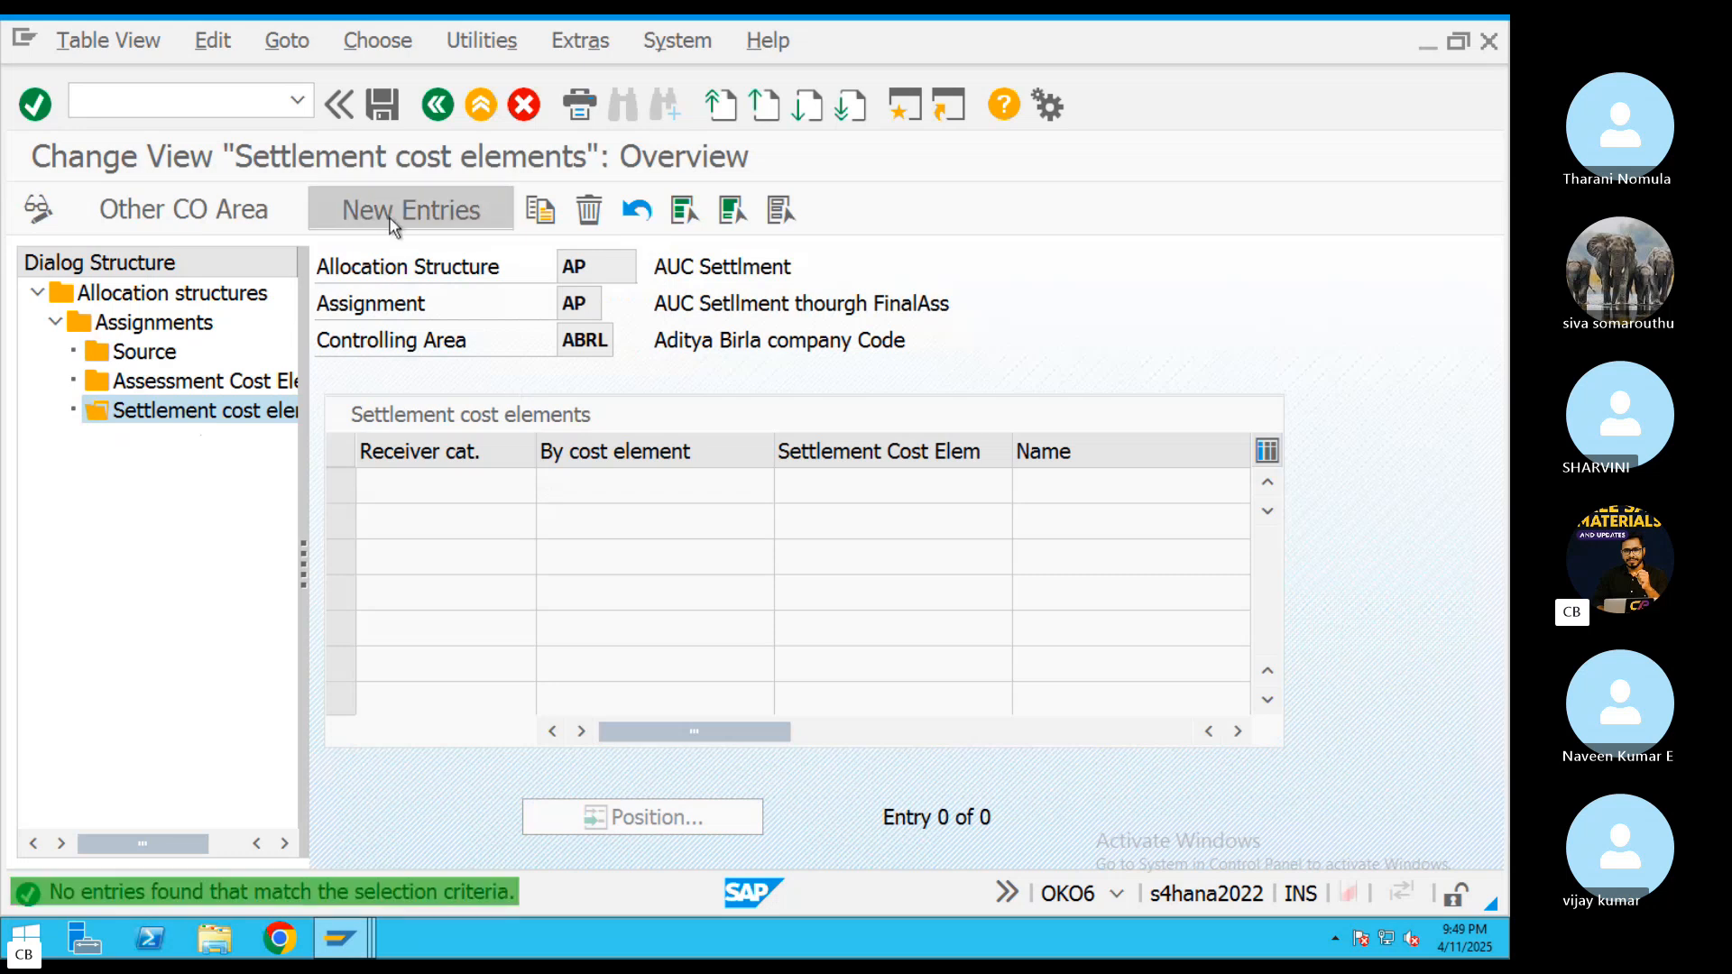
left_click(411, 210)
left_click(554, 485)
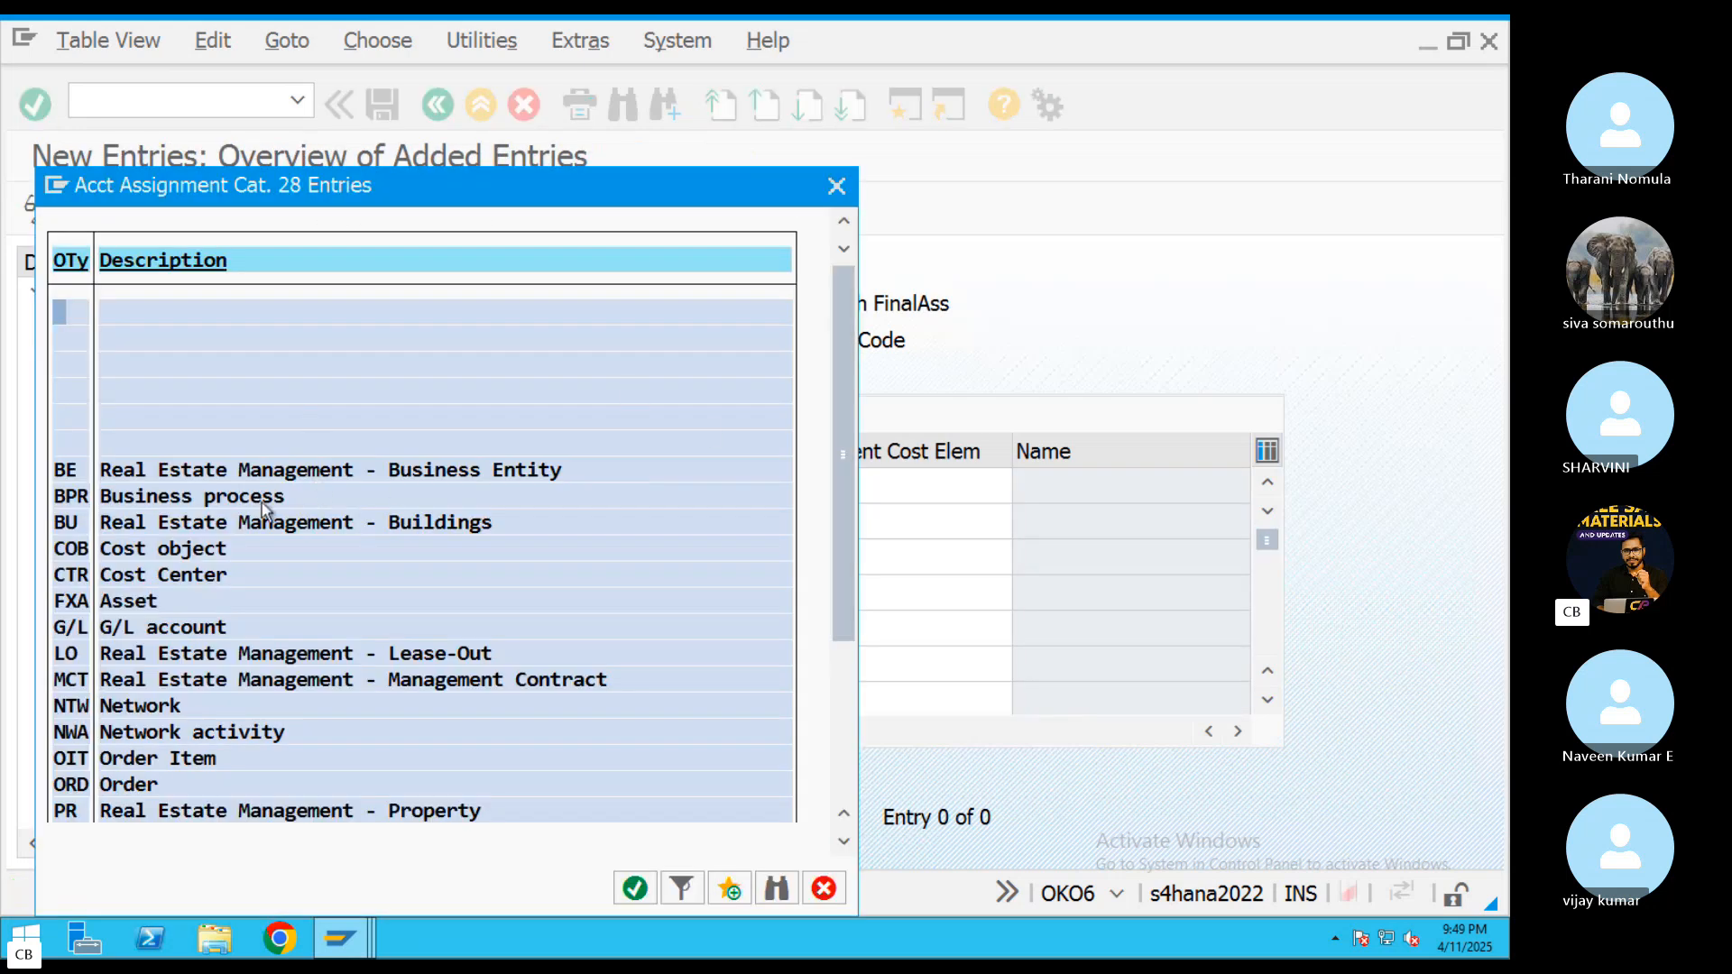
double_click(111, 605)
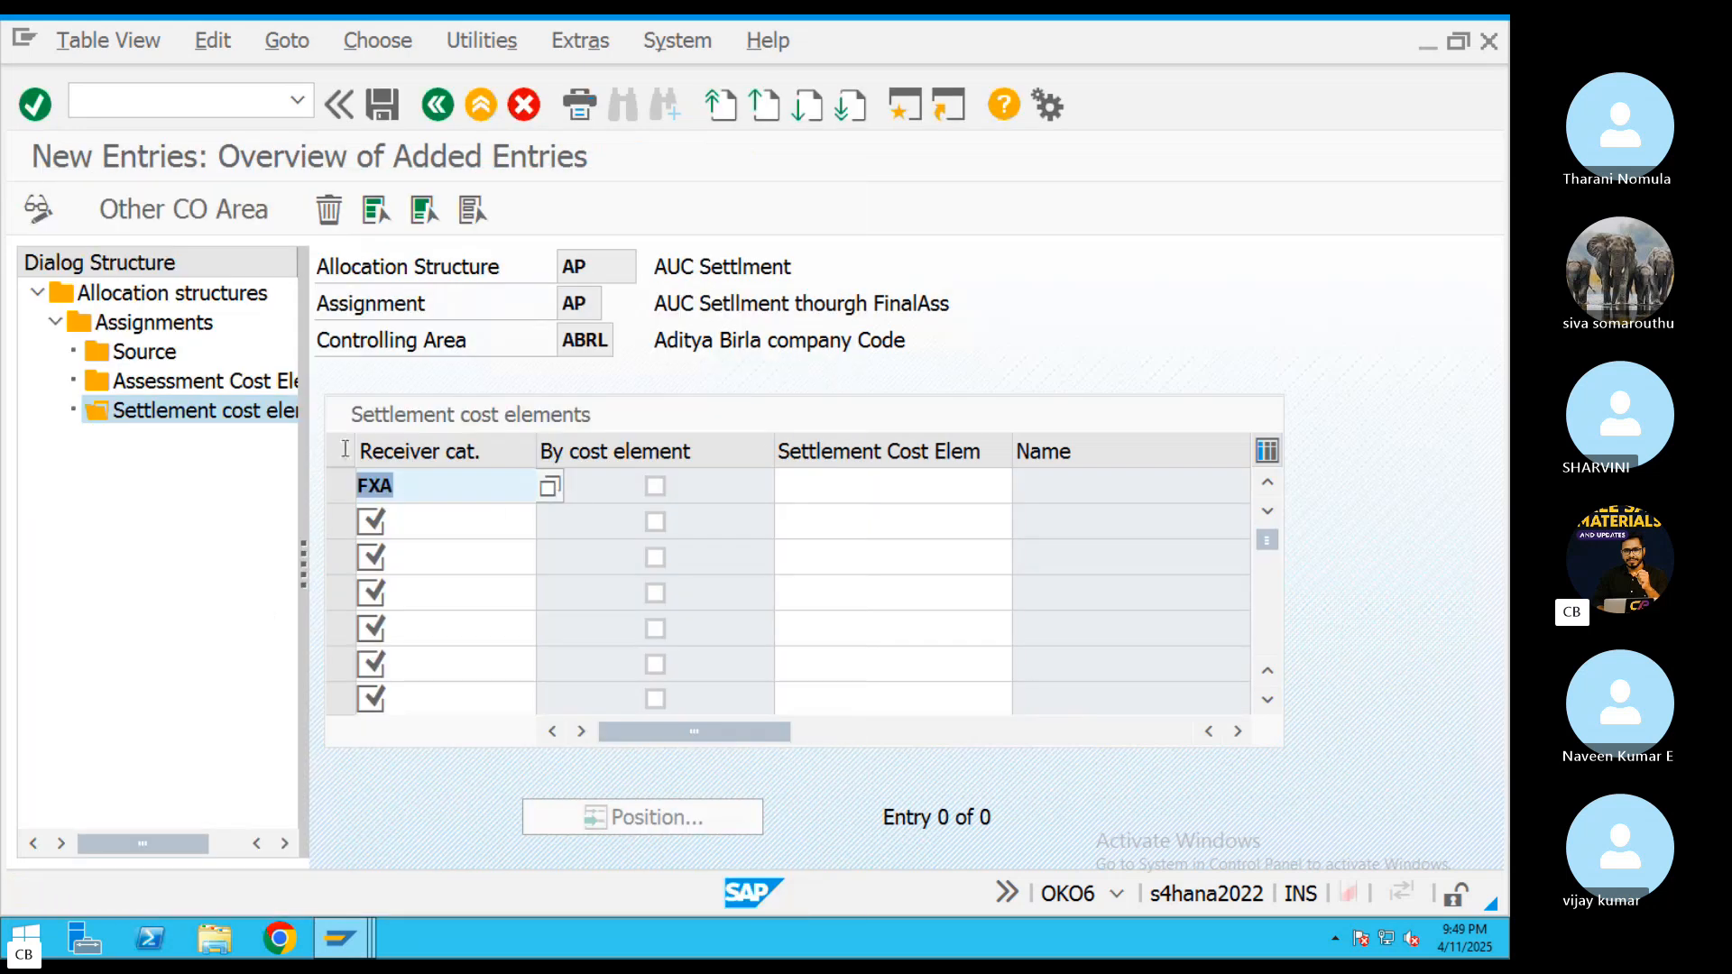
left_click(655, 485)
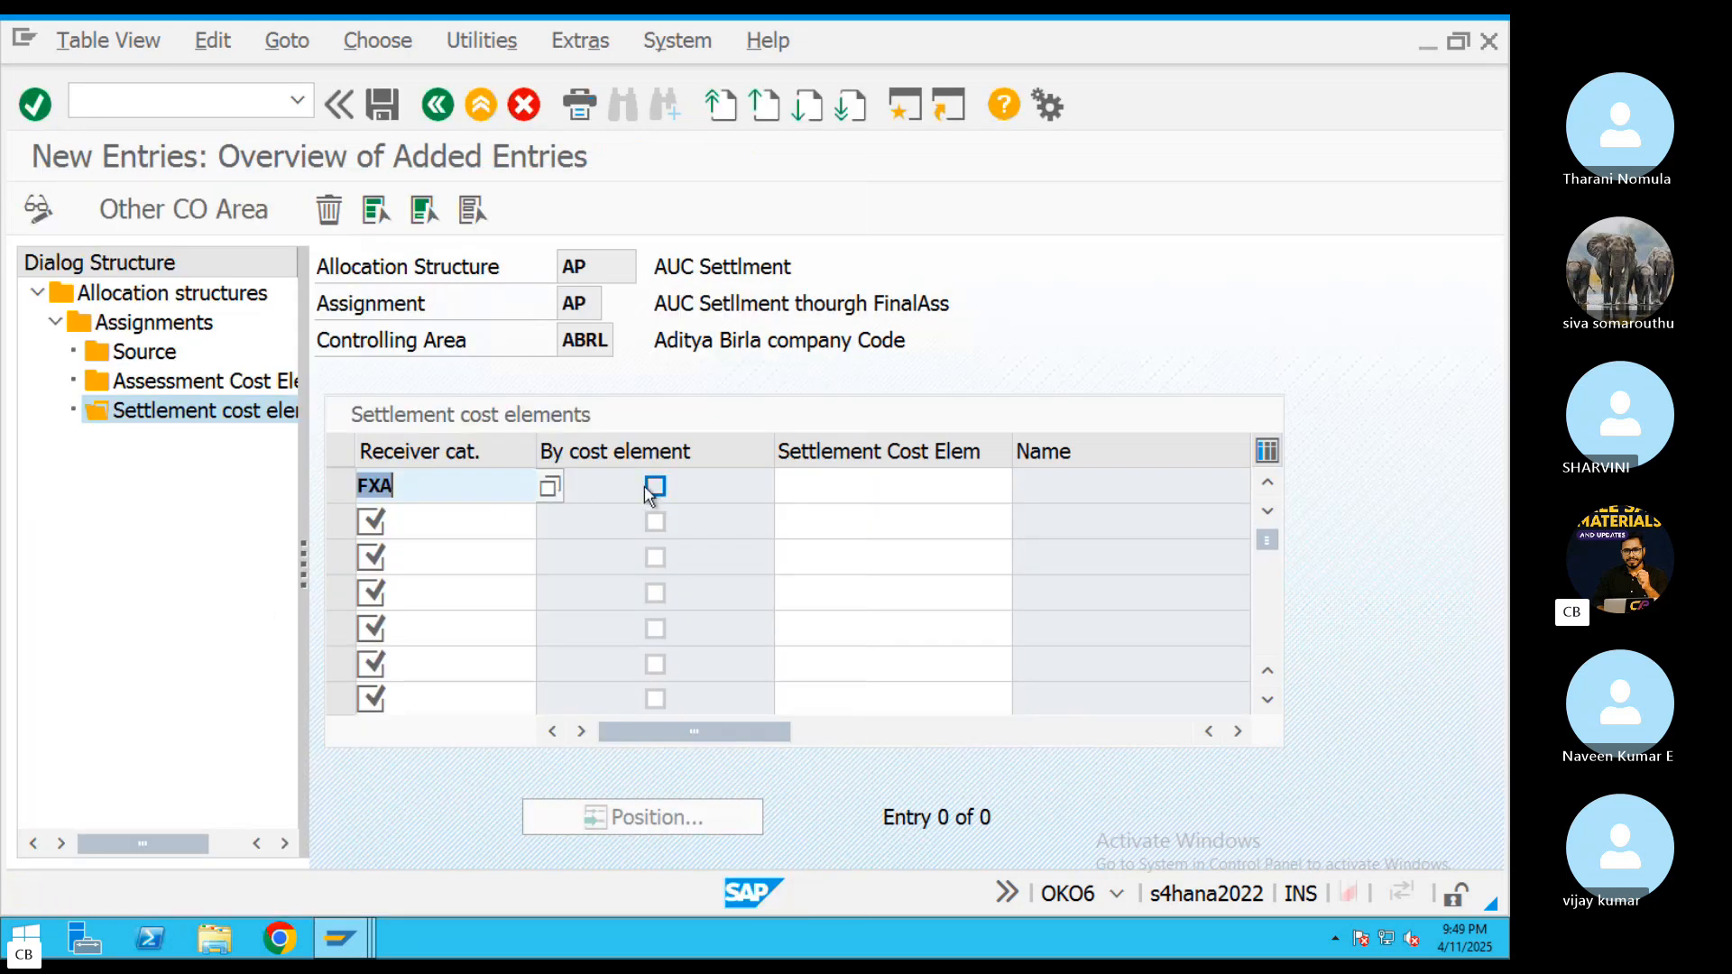
left_click(387, 105)
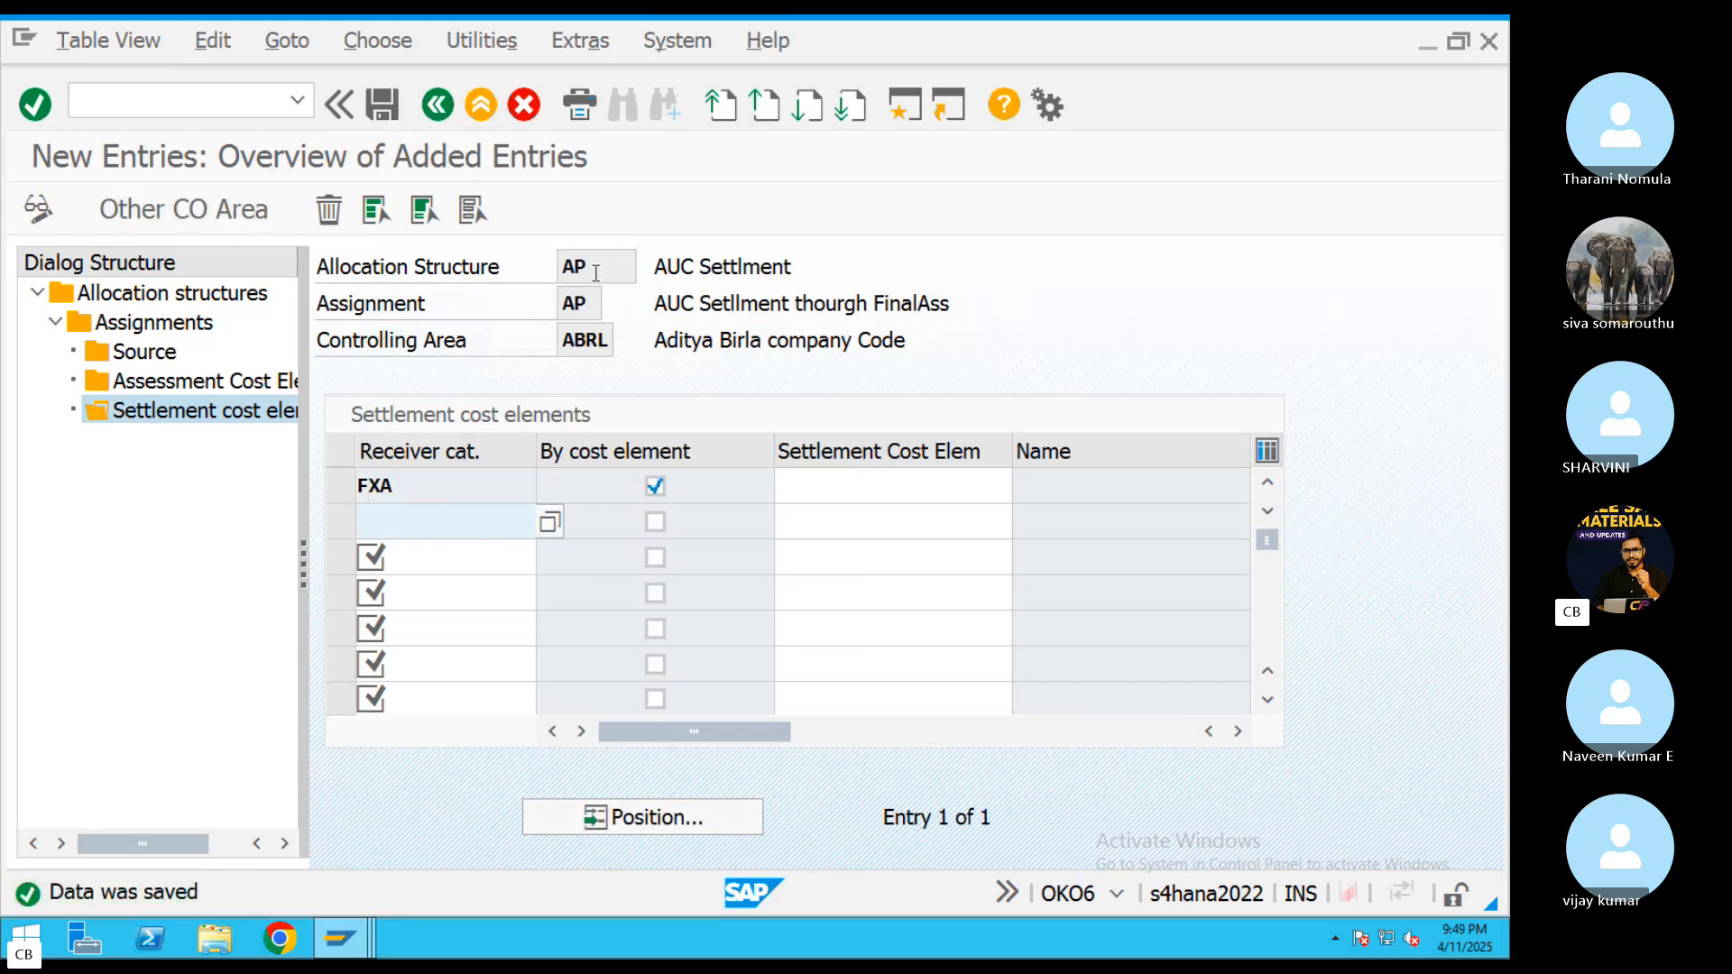
left_click_drag(596, 272, 553, 267)
left_click(438, 105)
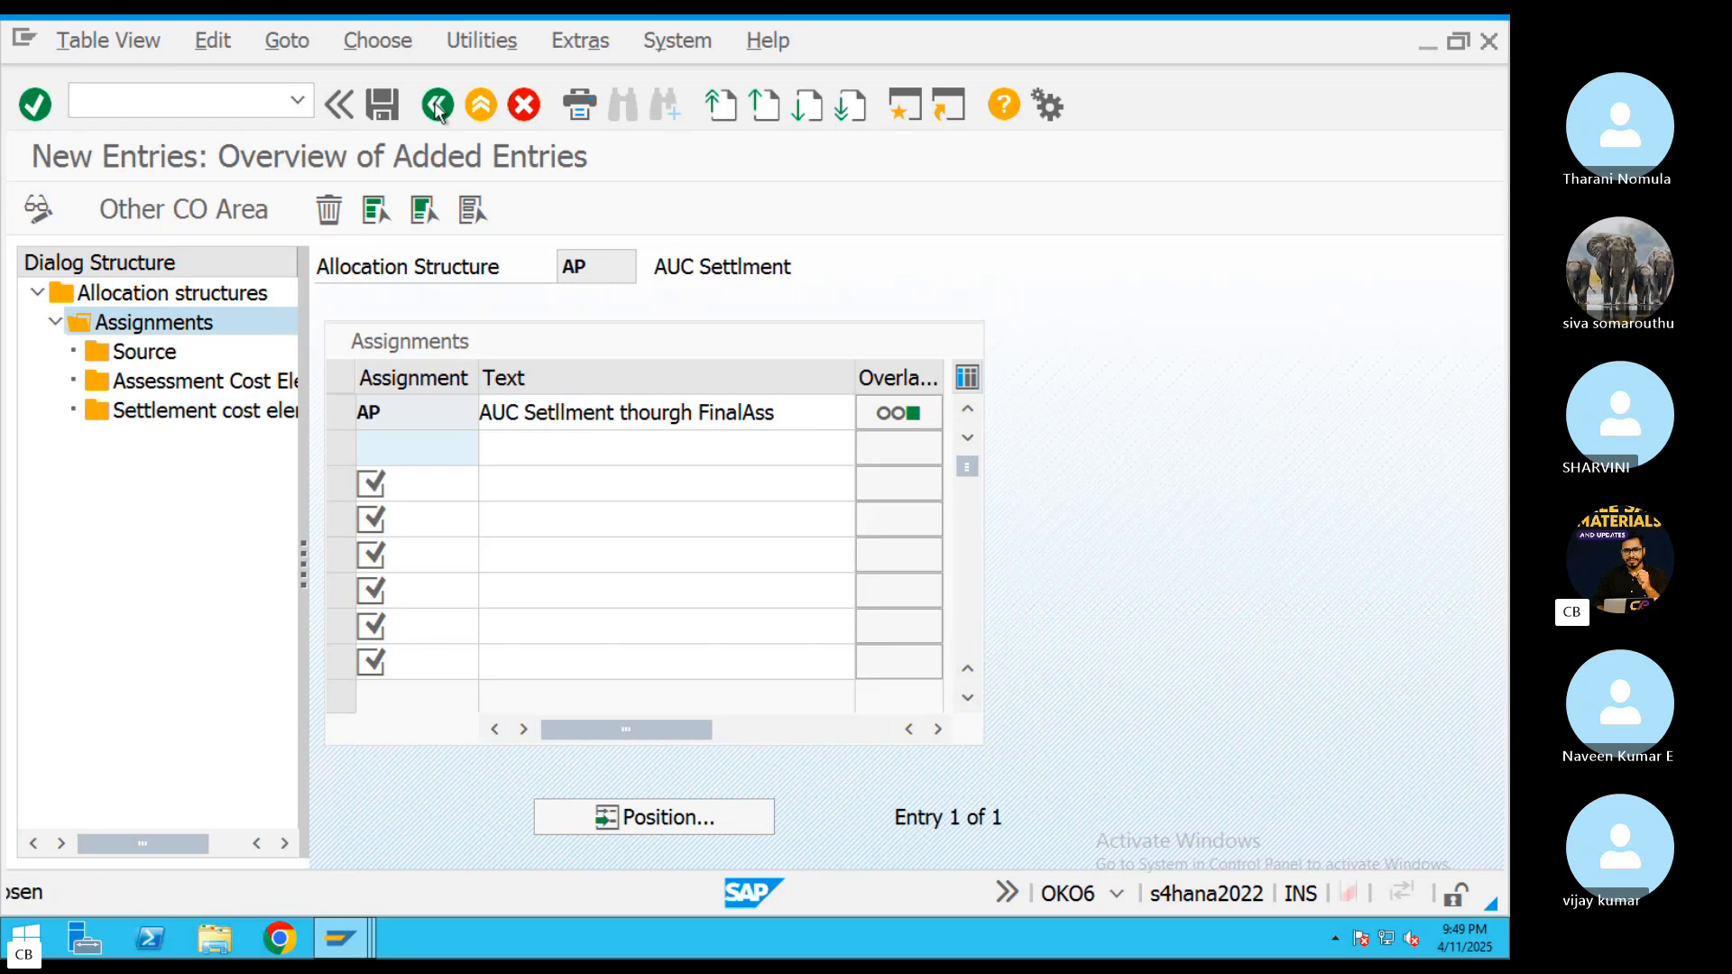
left_click(437, 105)
left_click(437, 105)
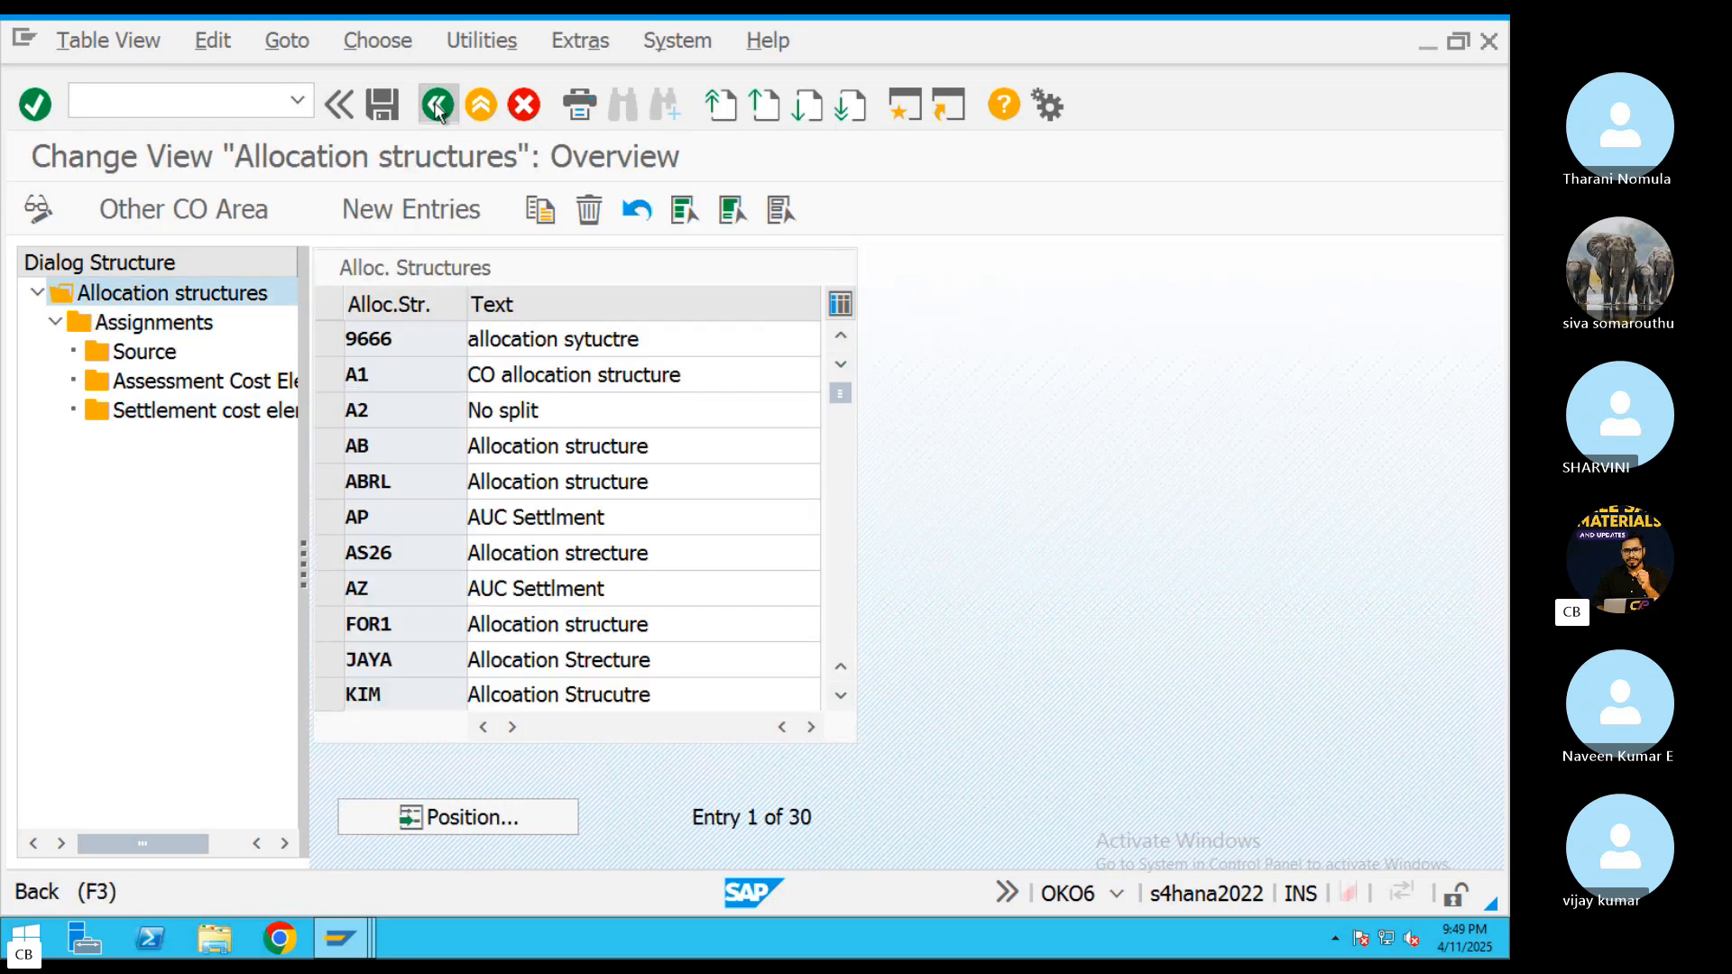
left_click(437, 105)
Start transaction KO02 and try to open internal order 600044 for changing
type("KO0")
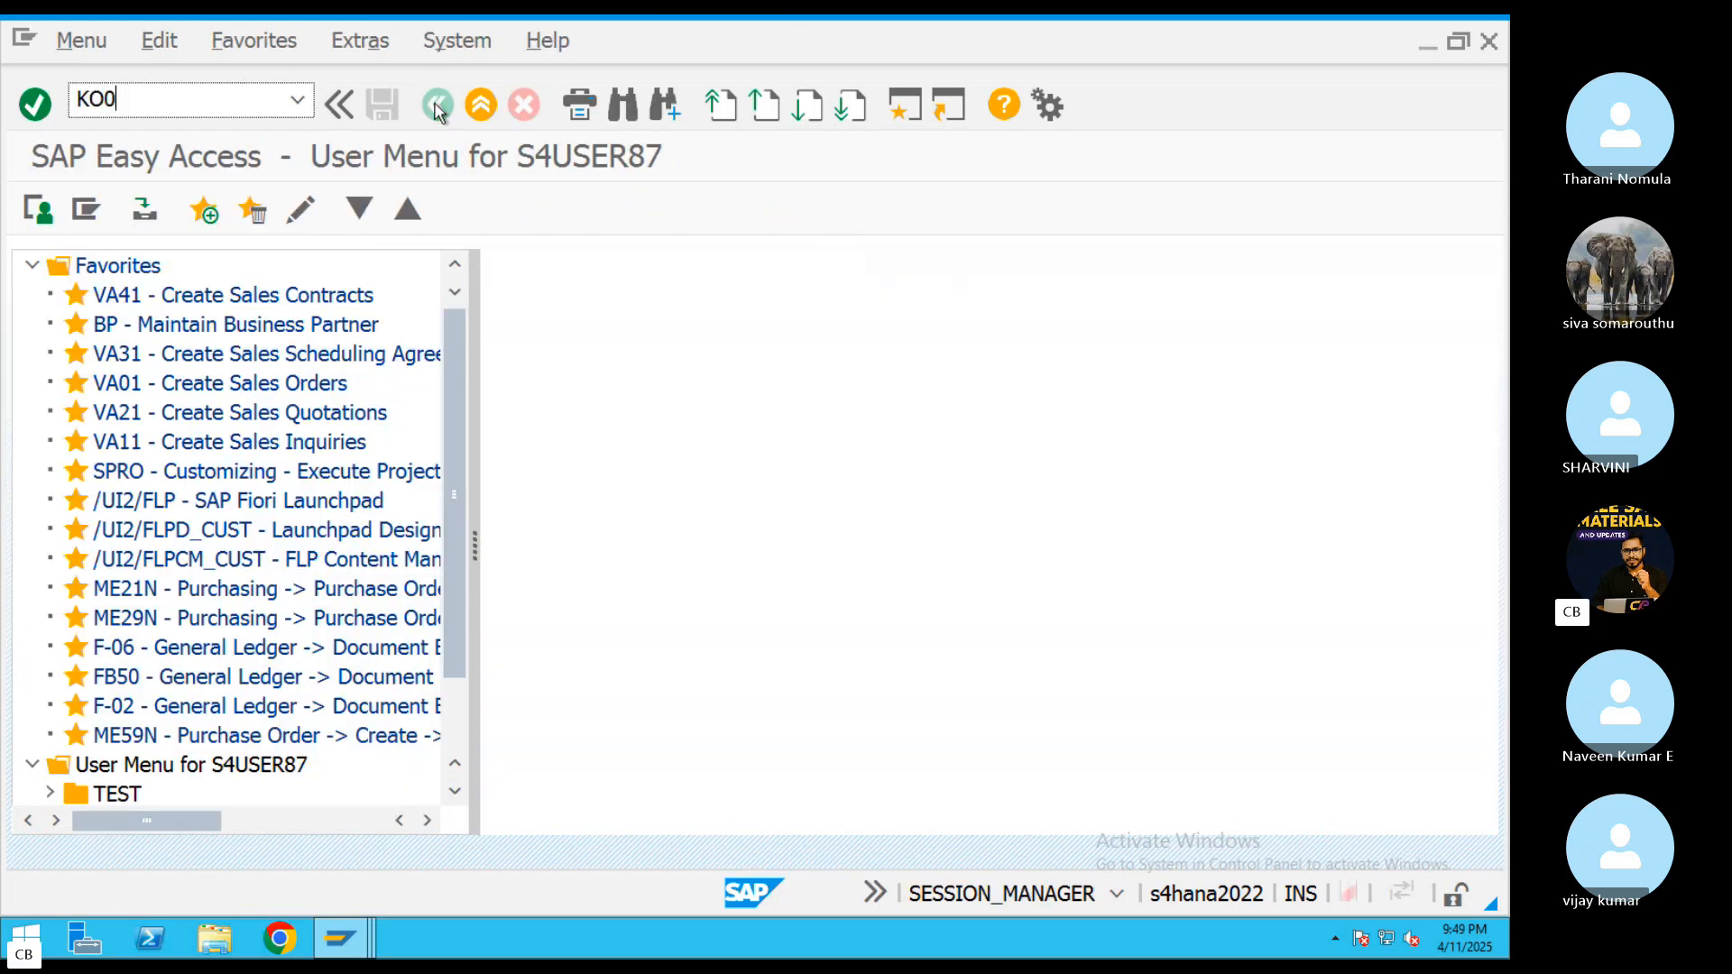
type("2")
key("Return")
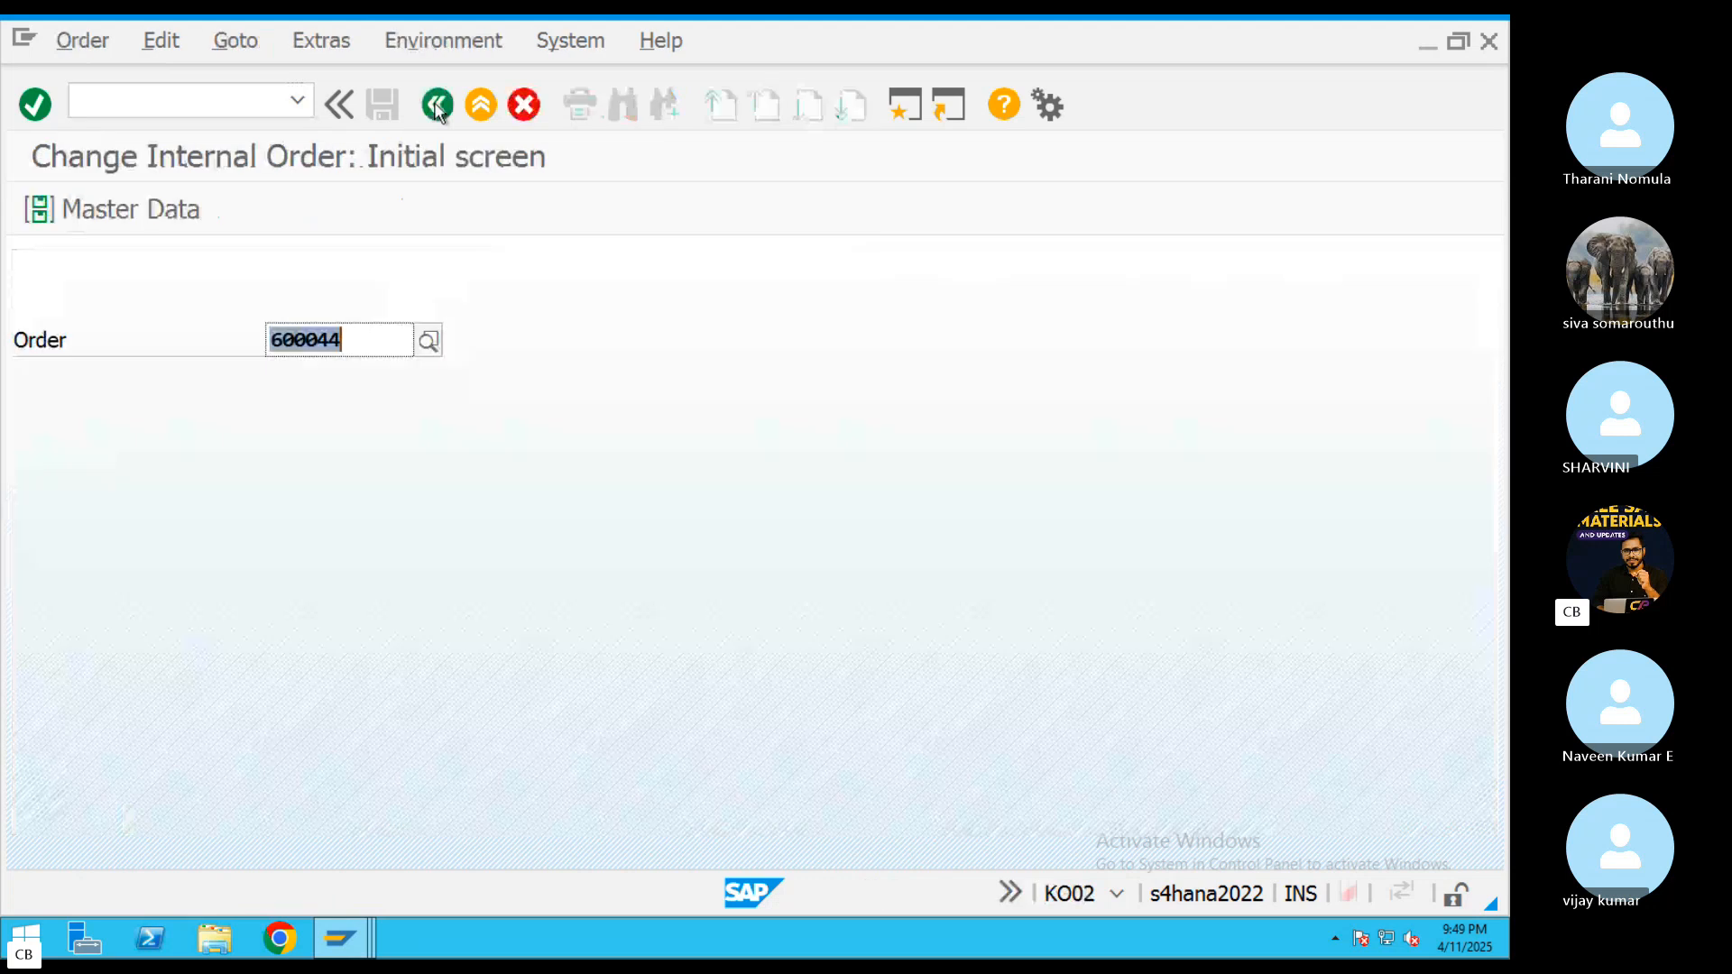
key("Return")
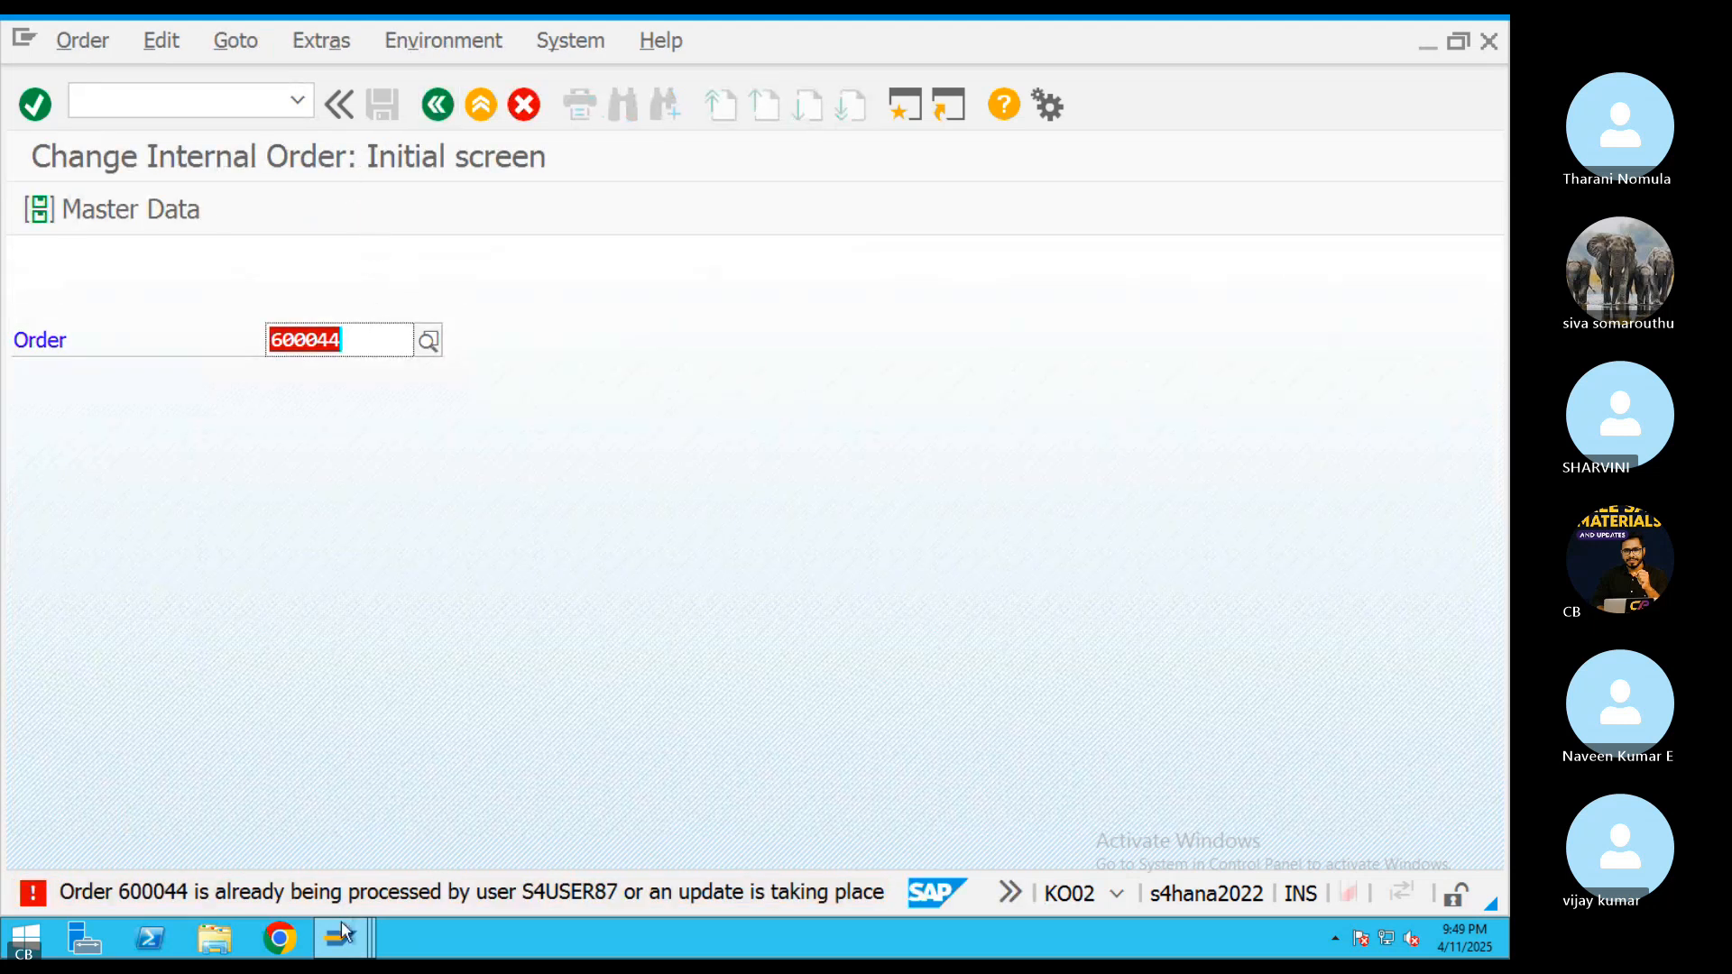
Close the extra SAP sessions, including the settlement rule, internal order, G/L account and ANLA windows, keeping only the user menu session
left_click(339, 939)
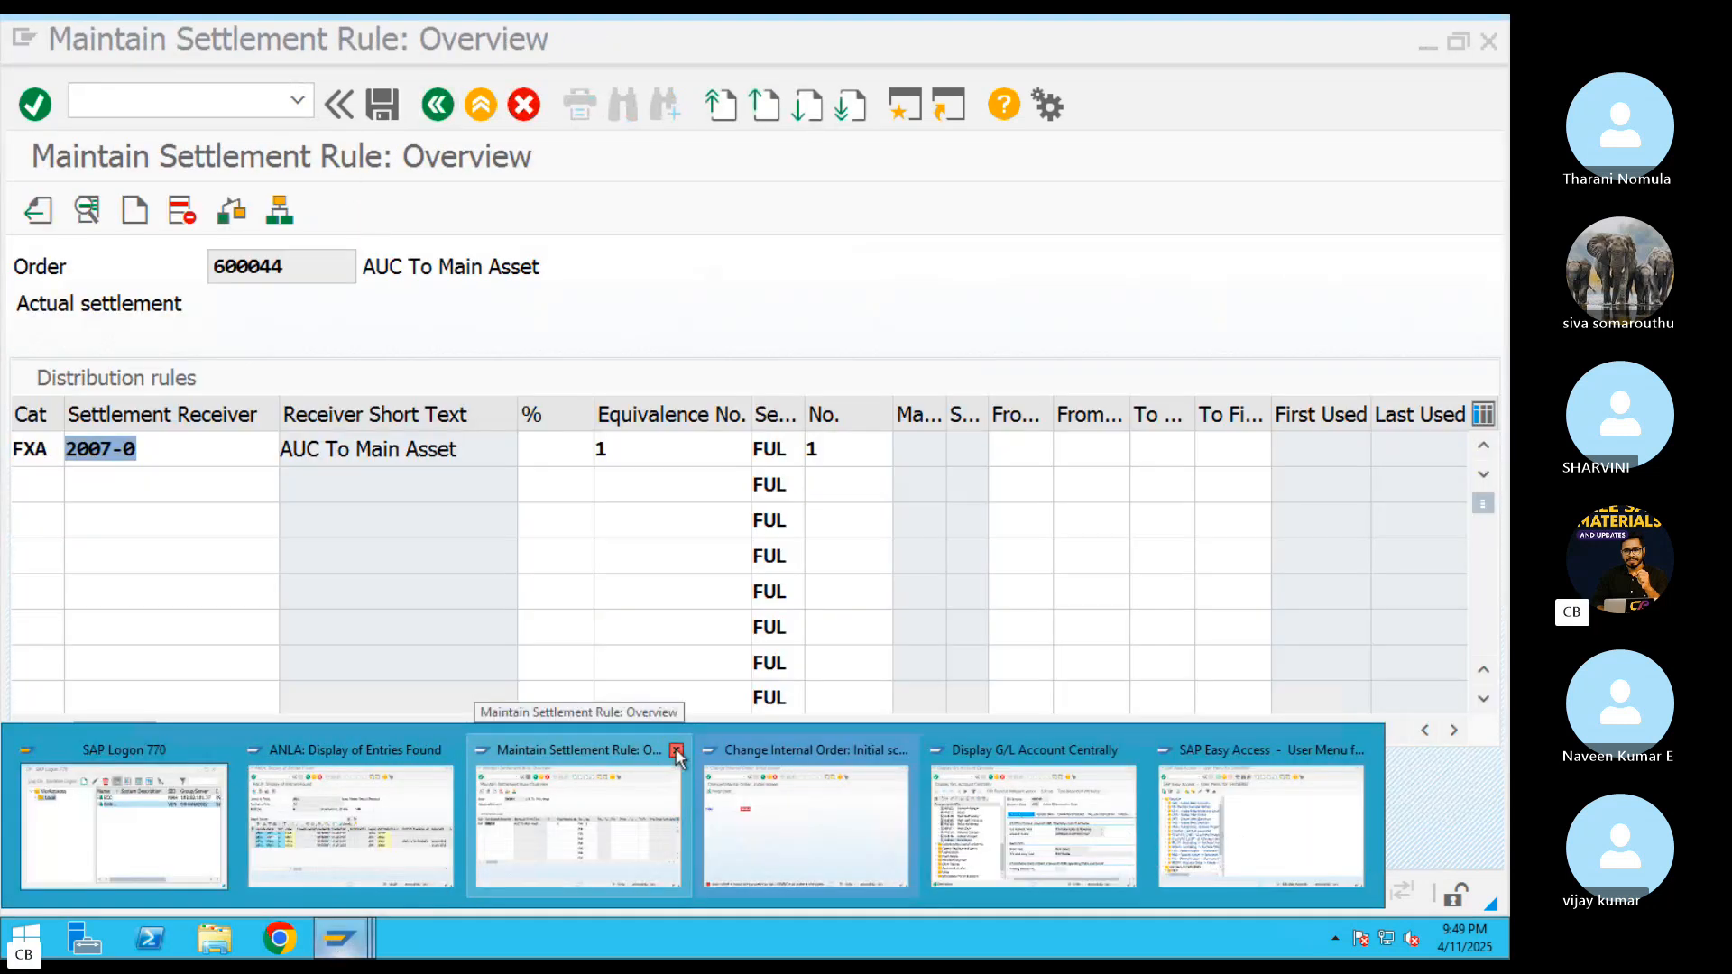
left_click(676, 750)
left_click(675, 749)
left_click(676, 749)
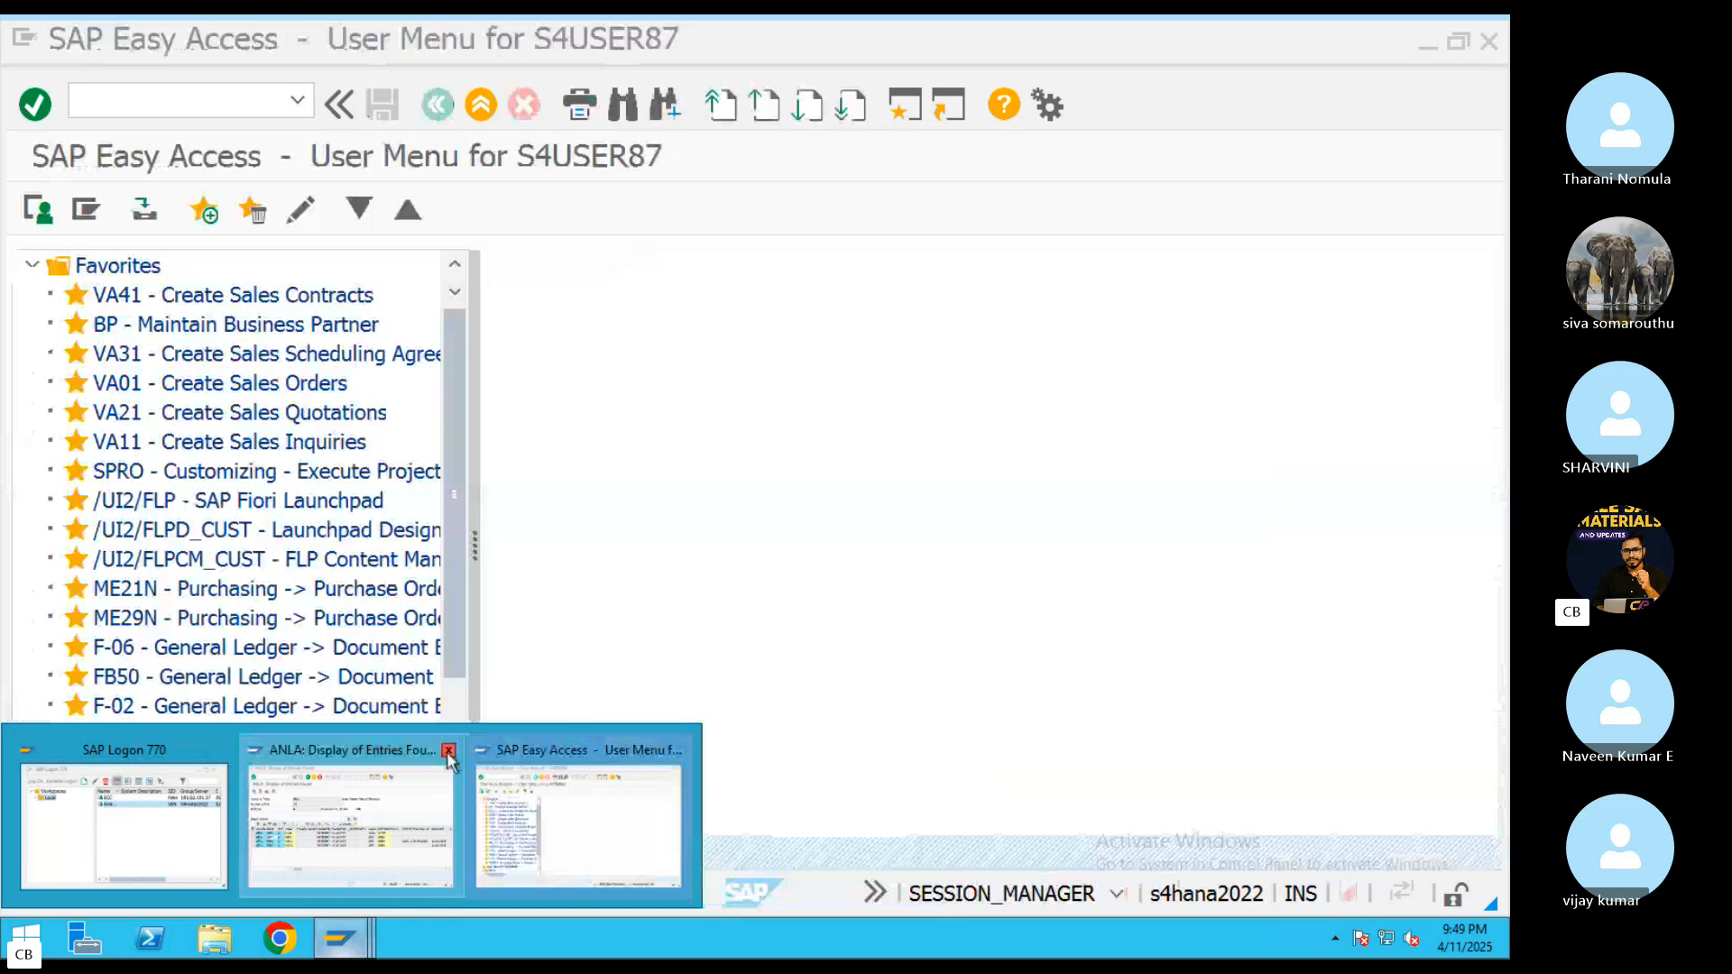
left_click(449, 749)
Start transaction KO02, open internal order 600044, and open the settlement parameters of its settlement rule
type("KO02")
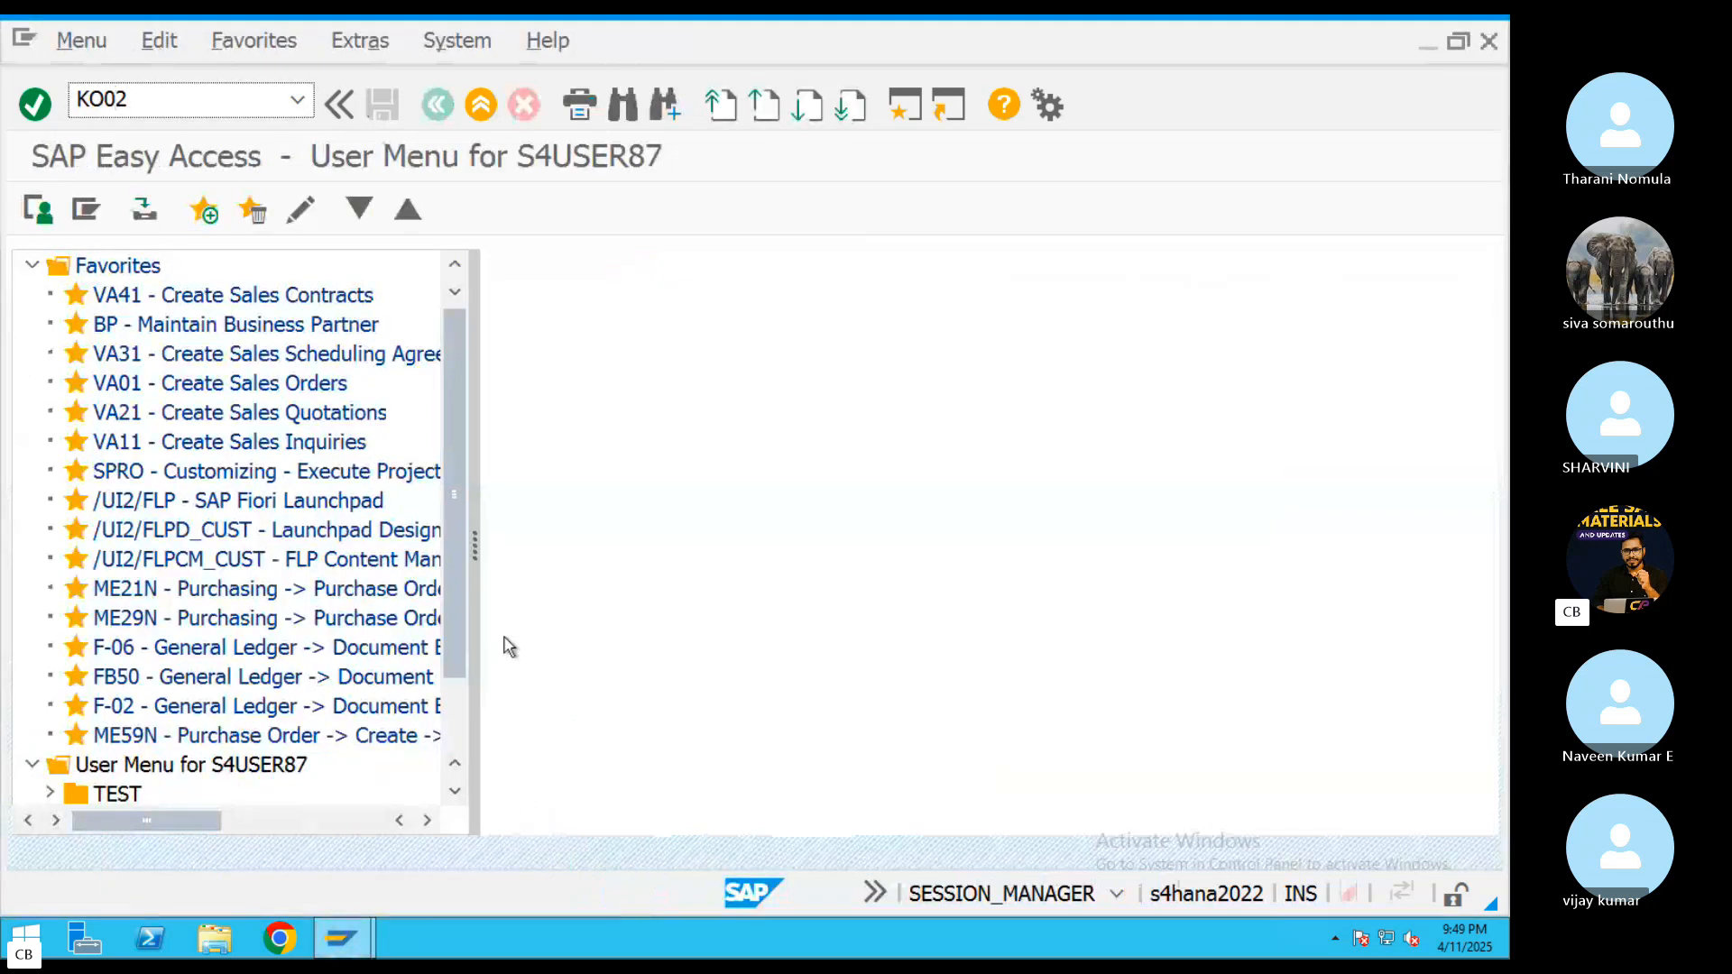
key("Return")
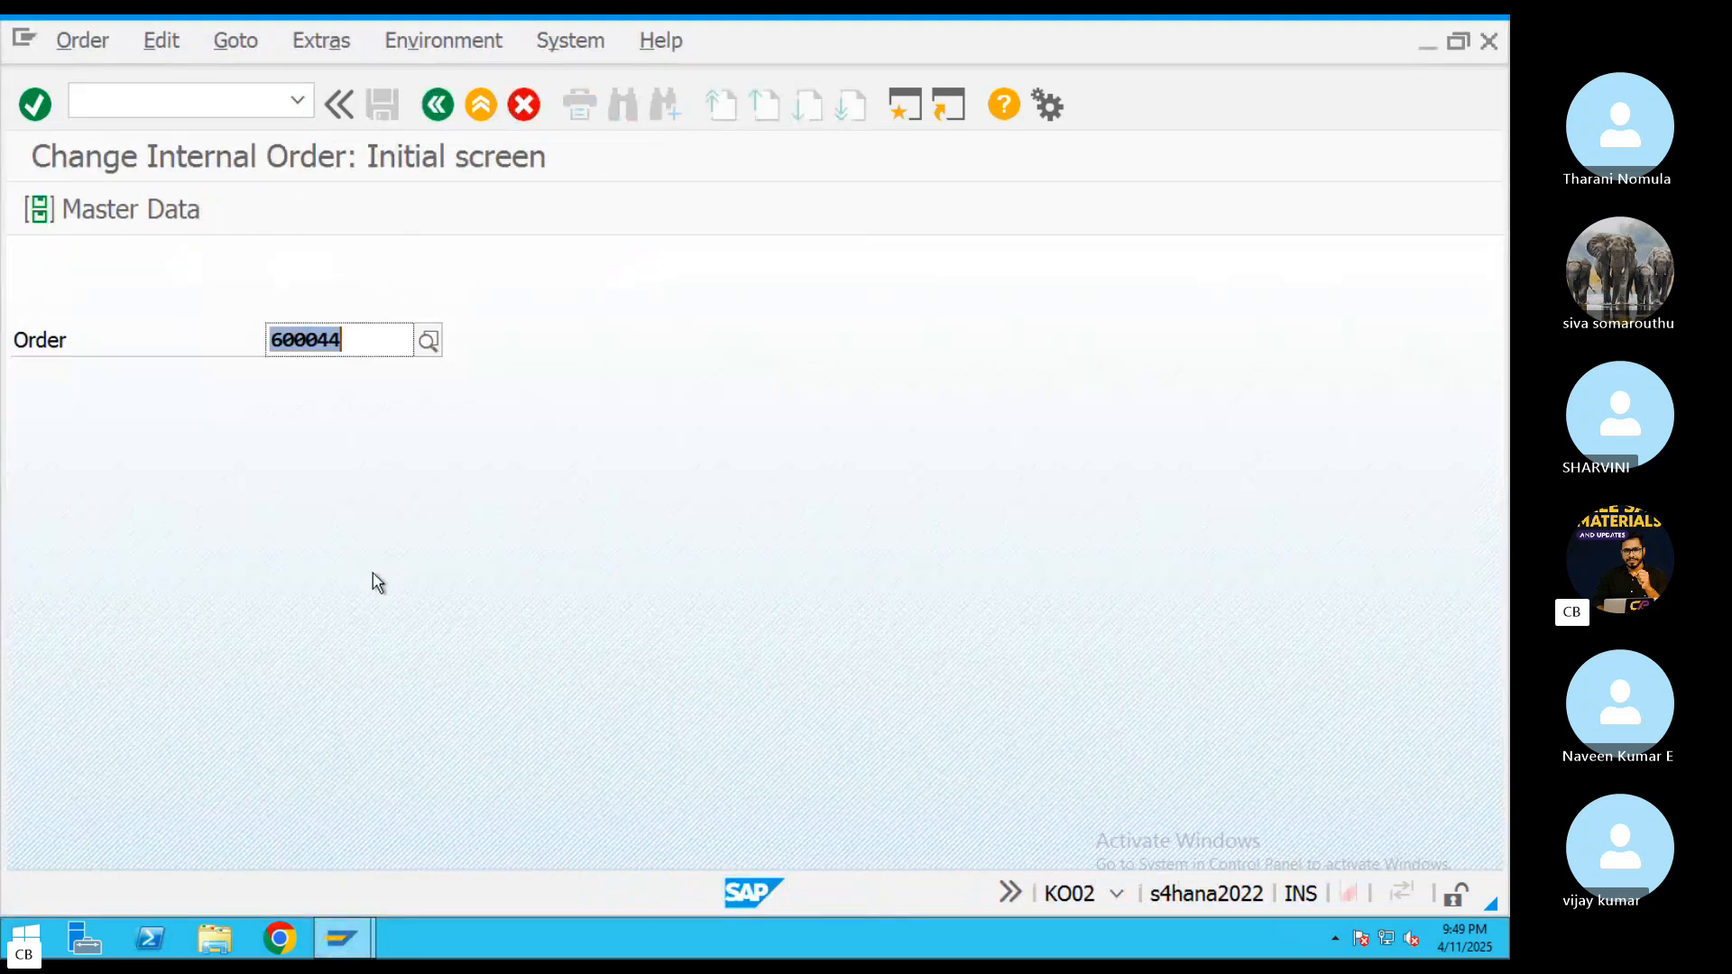
key("Return")
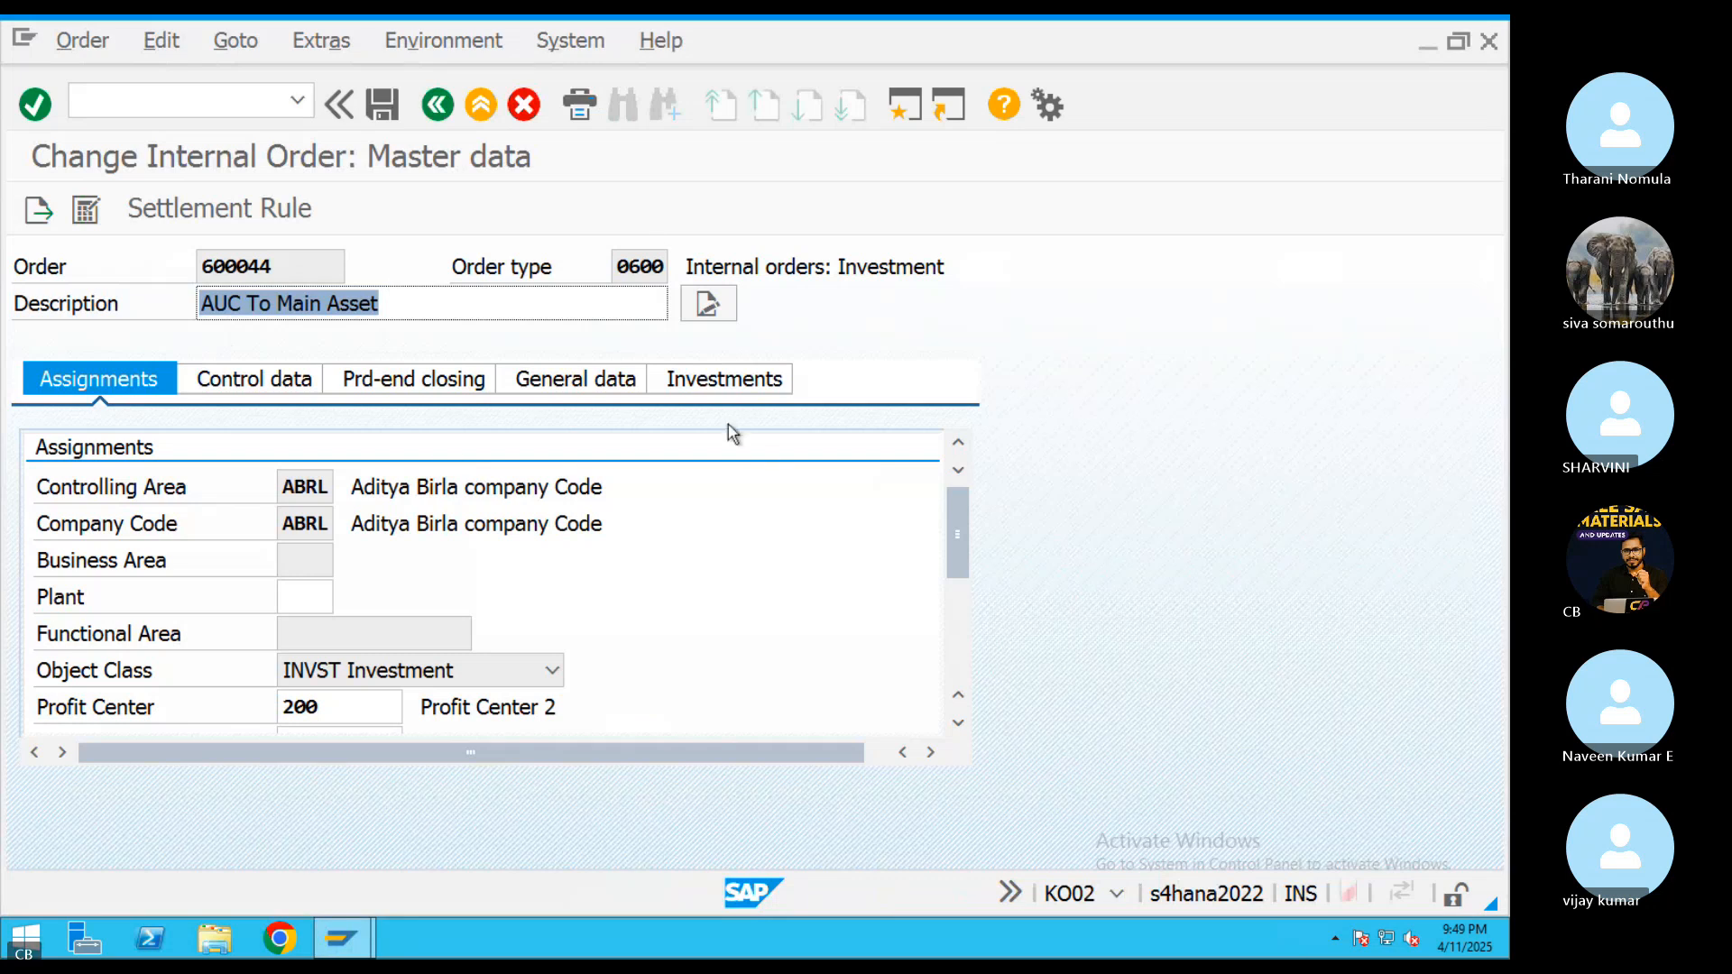
left_click(254, 211)
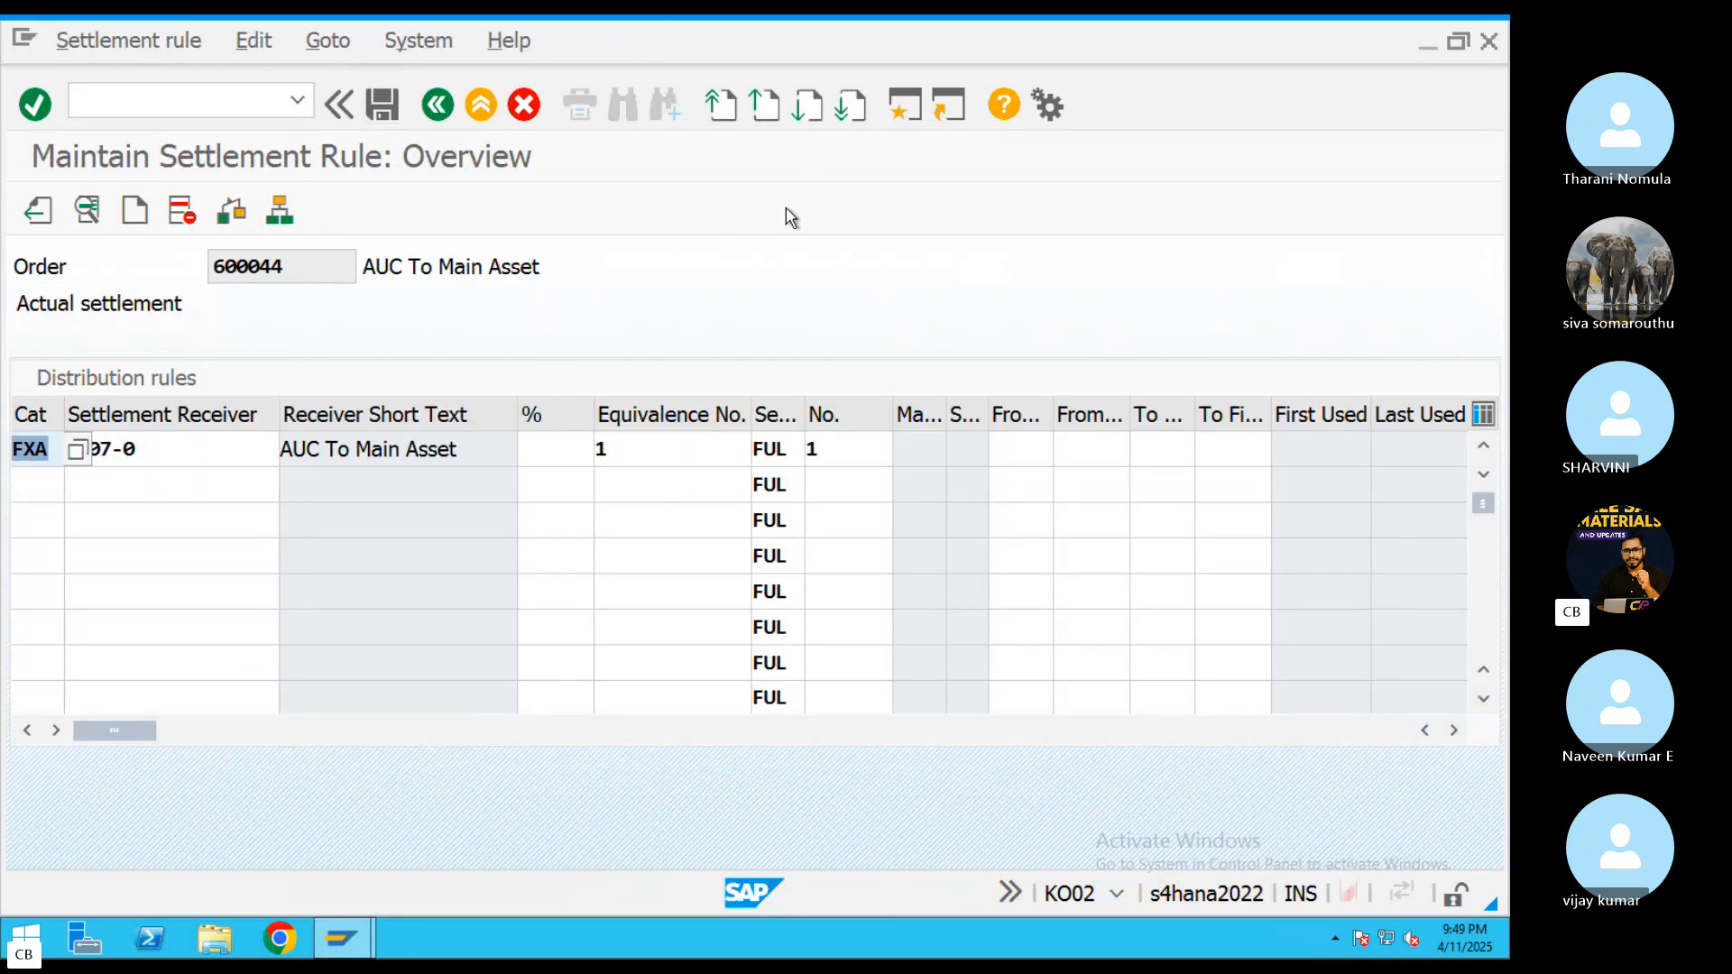
left_click(329, 41)
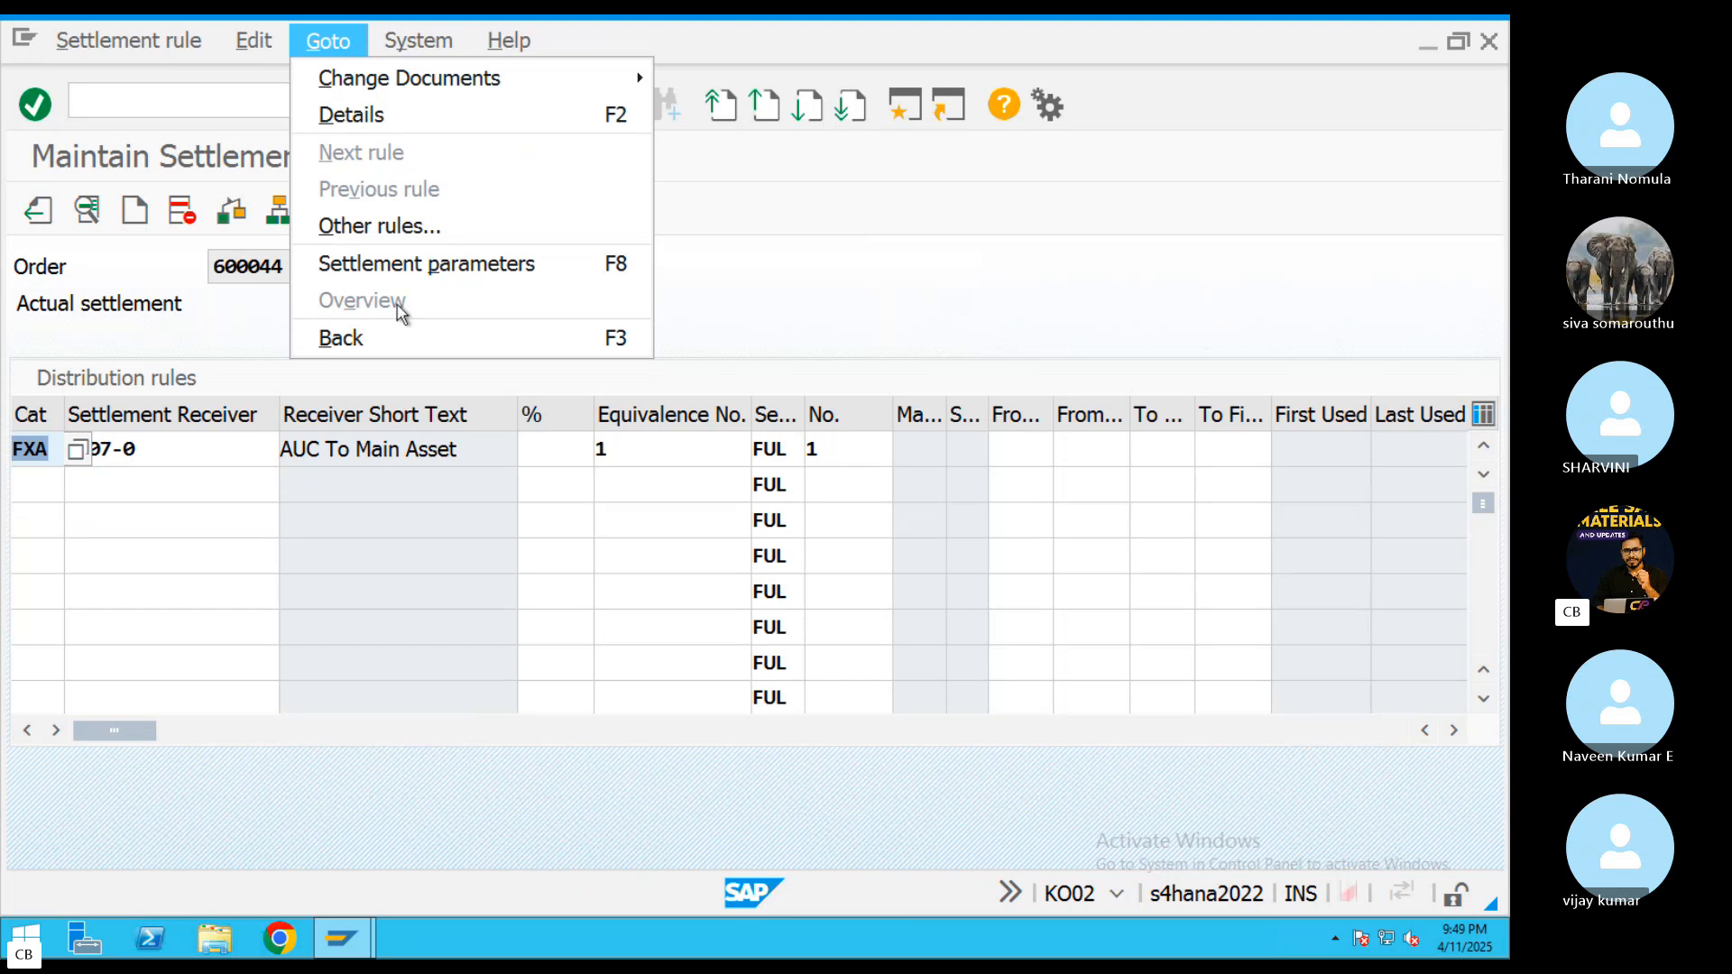
left_click(417, 265)
Set the settlement rule's allocation structure to AP, save order 600044, and leave the transaction
left_click(282, 450)
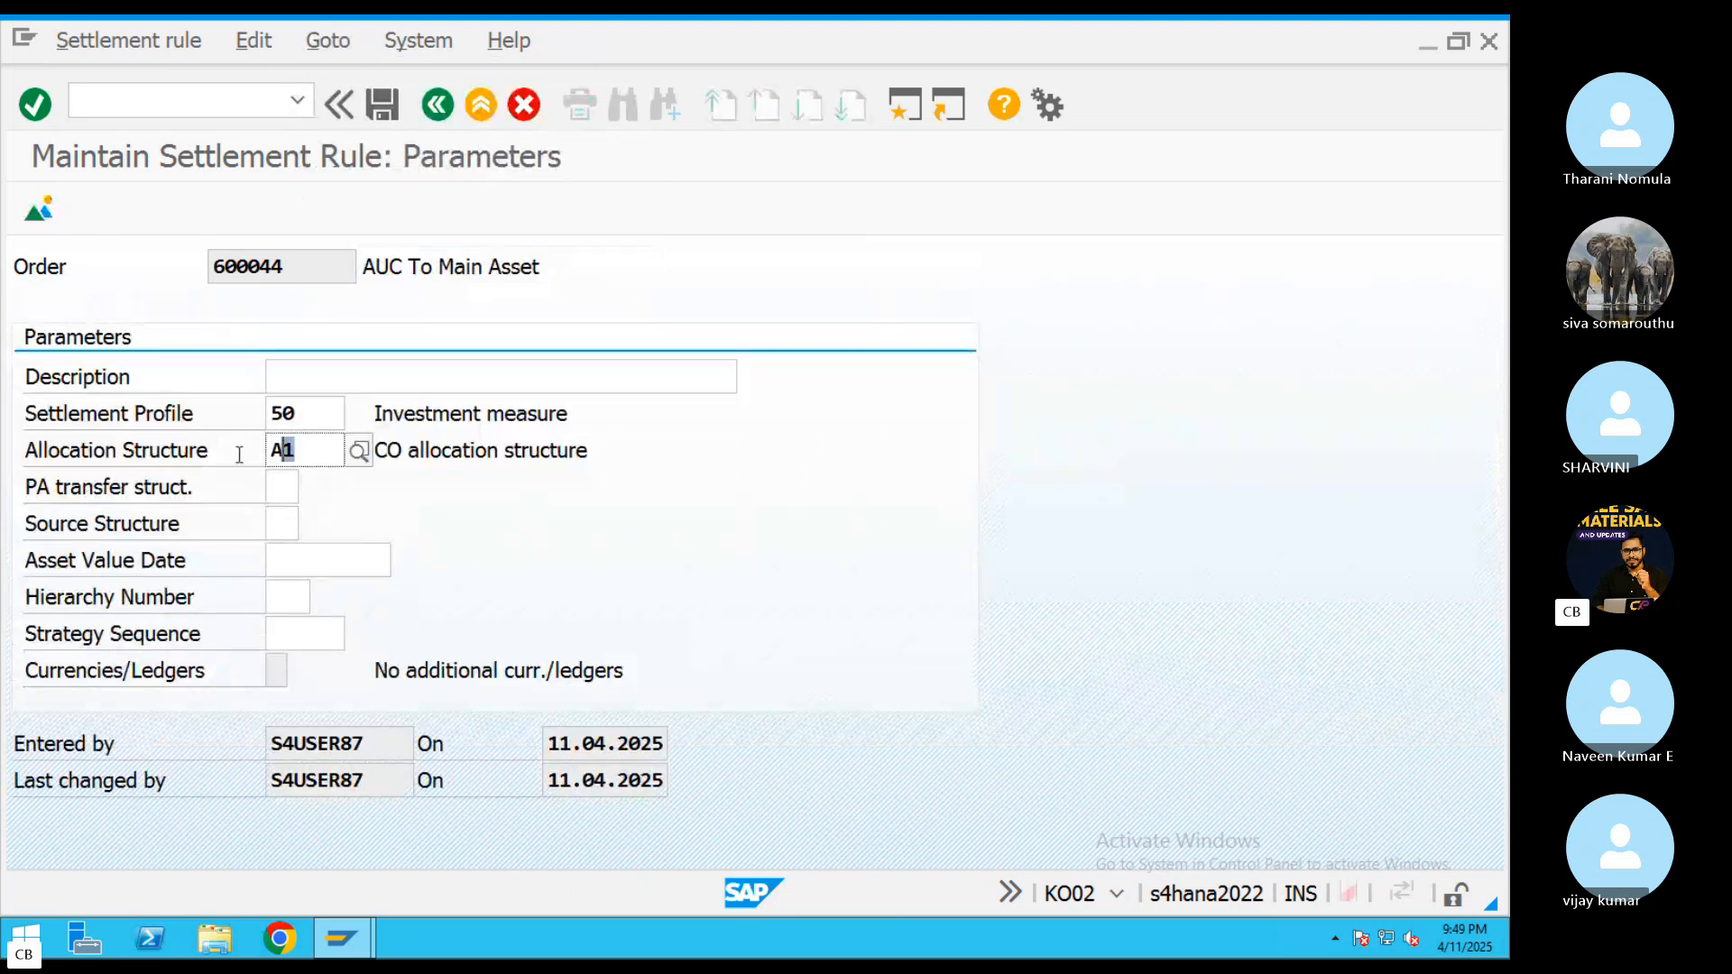
key("BackSpace")
type("a")
key("BackSpace")
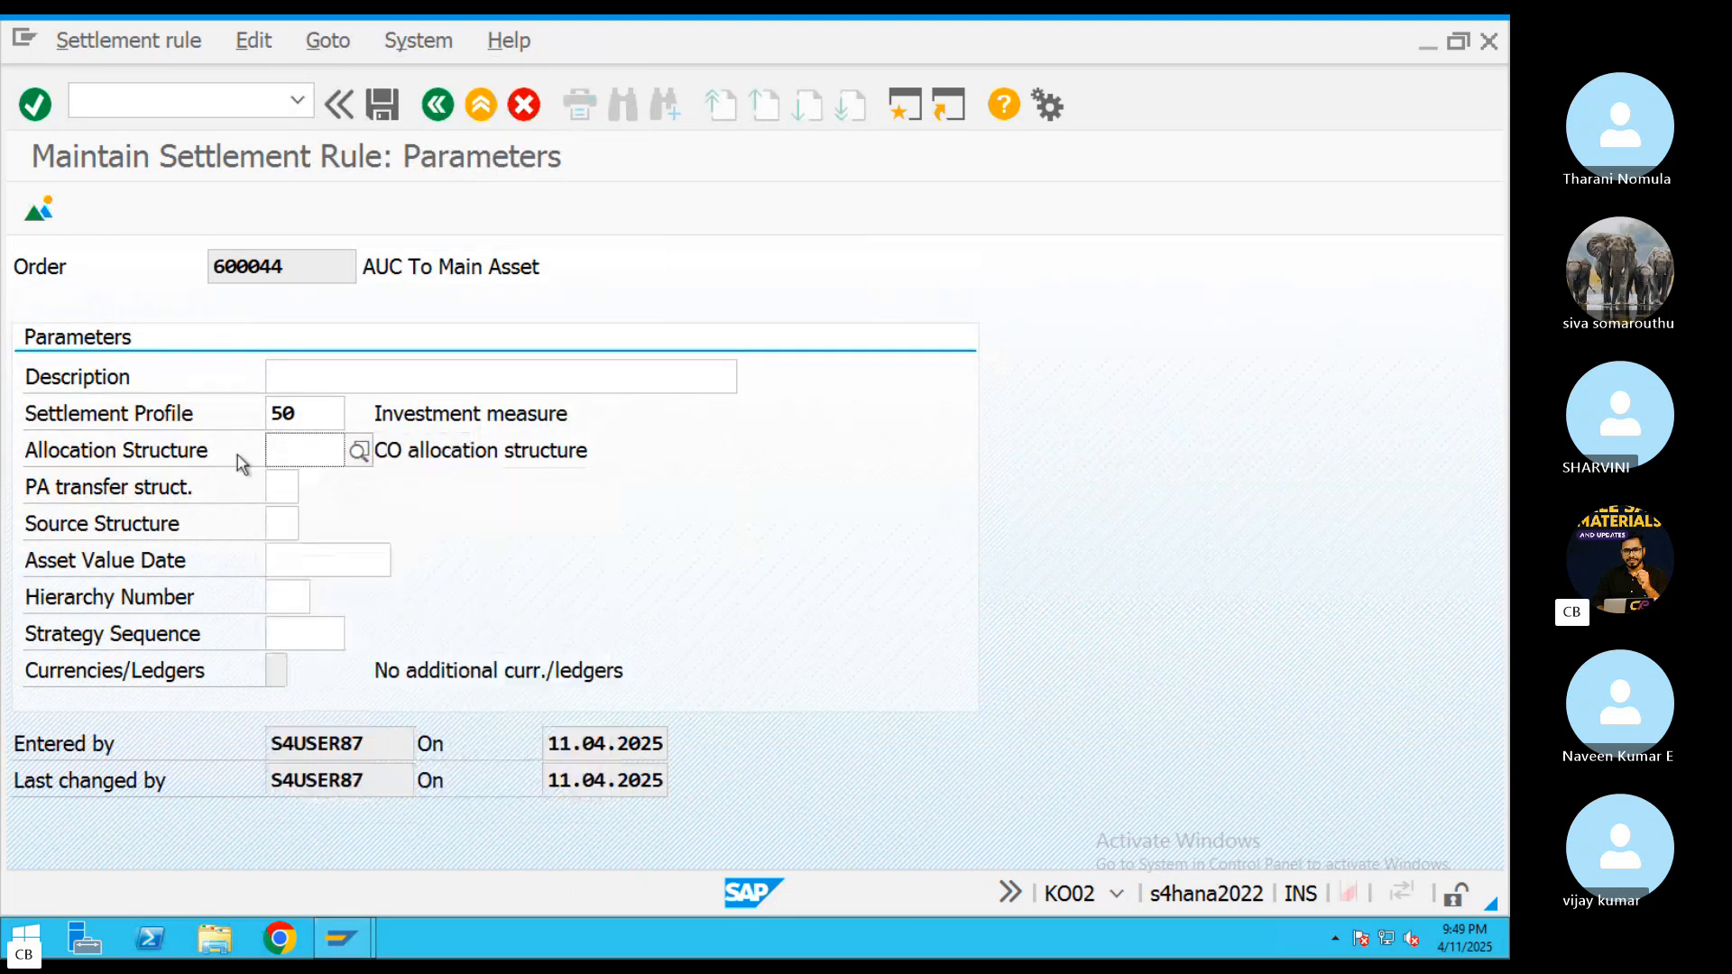
type("AP")
key("Return")
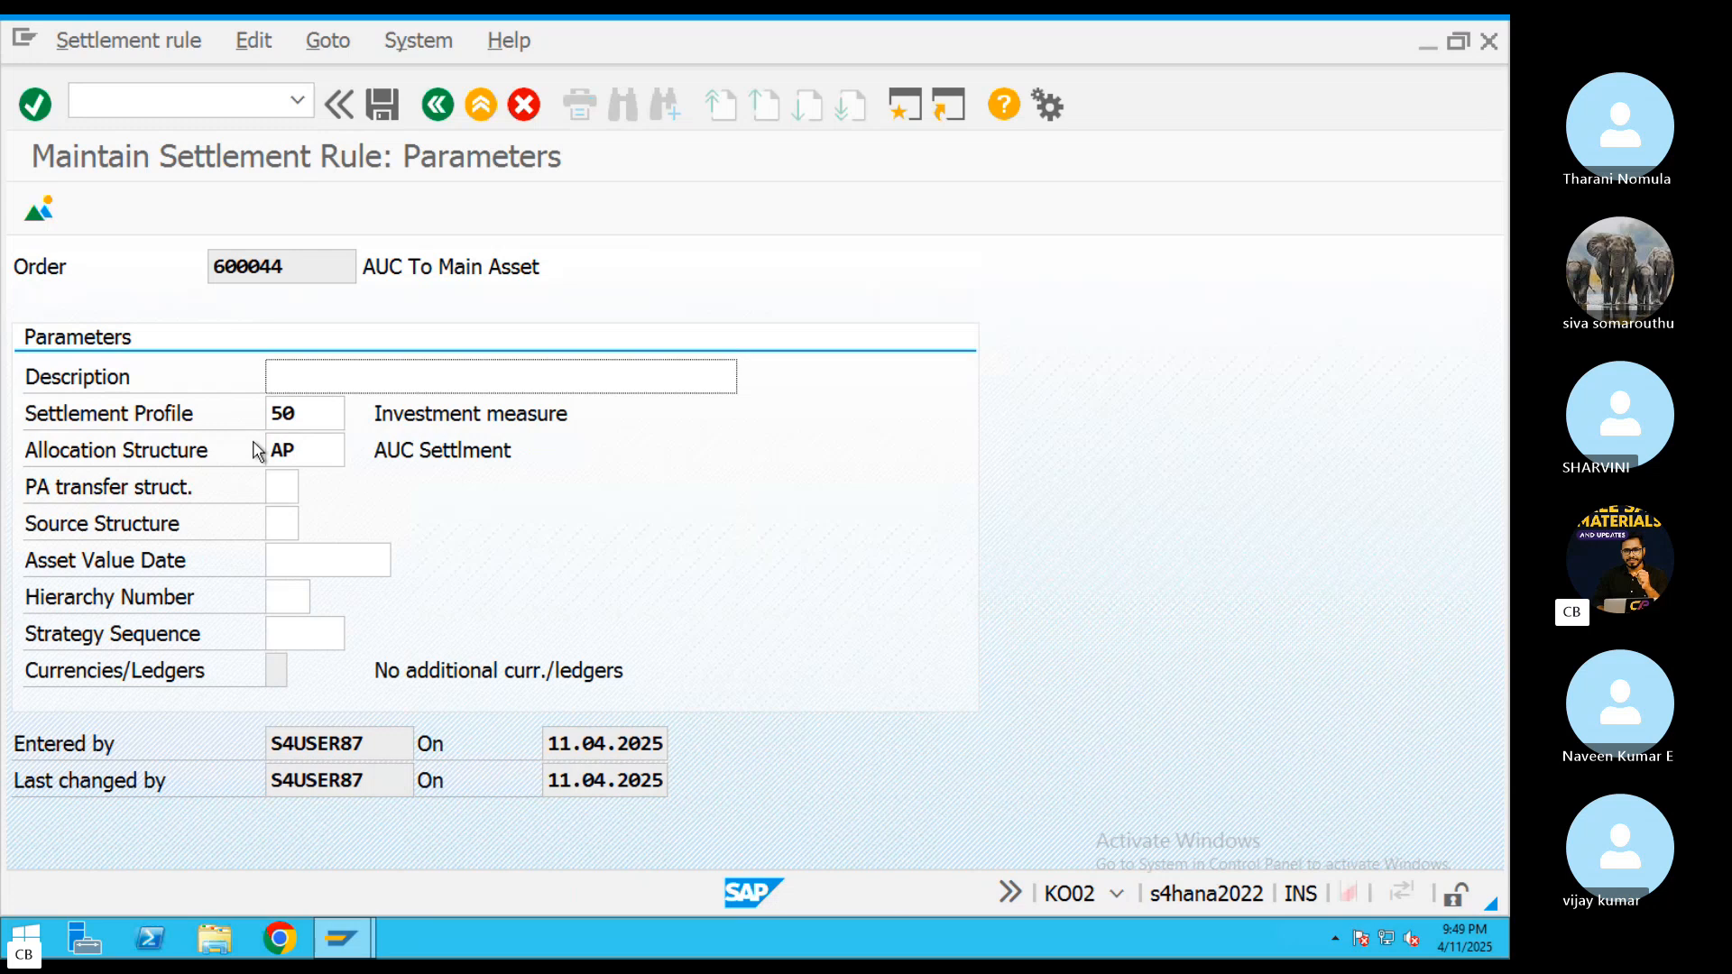
left_click(383, 104)
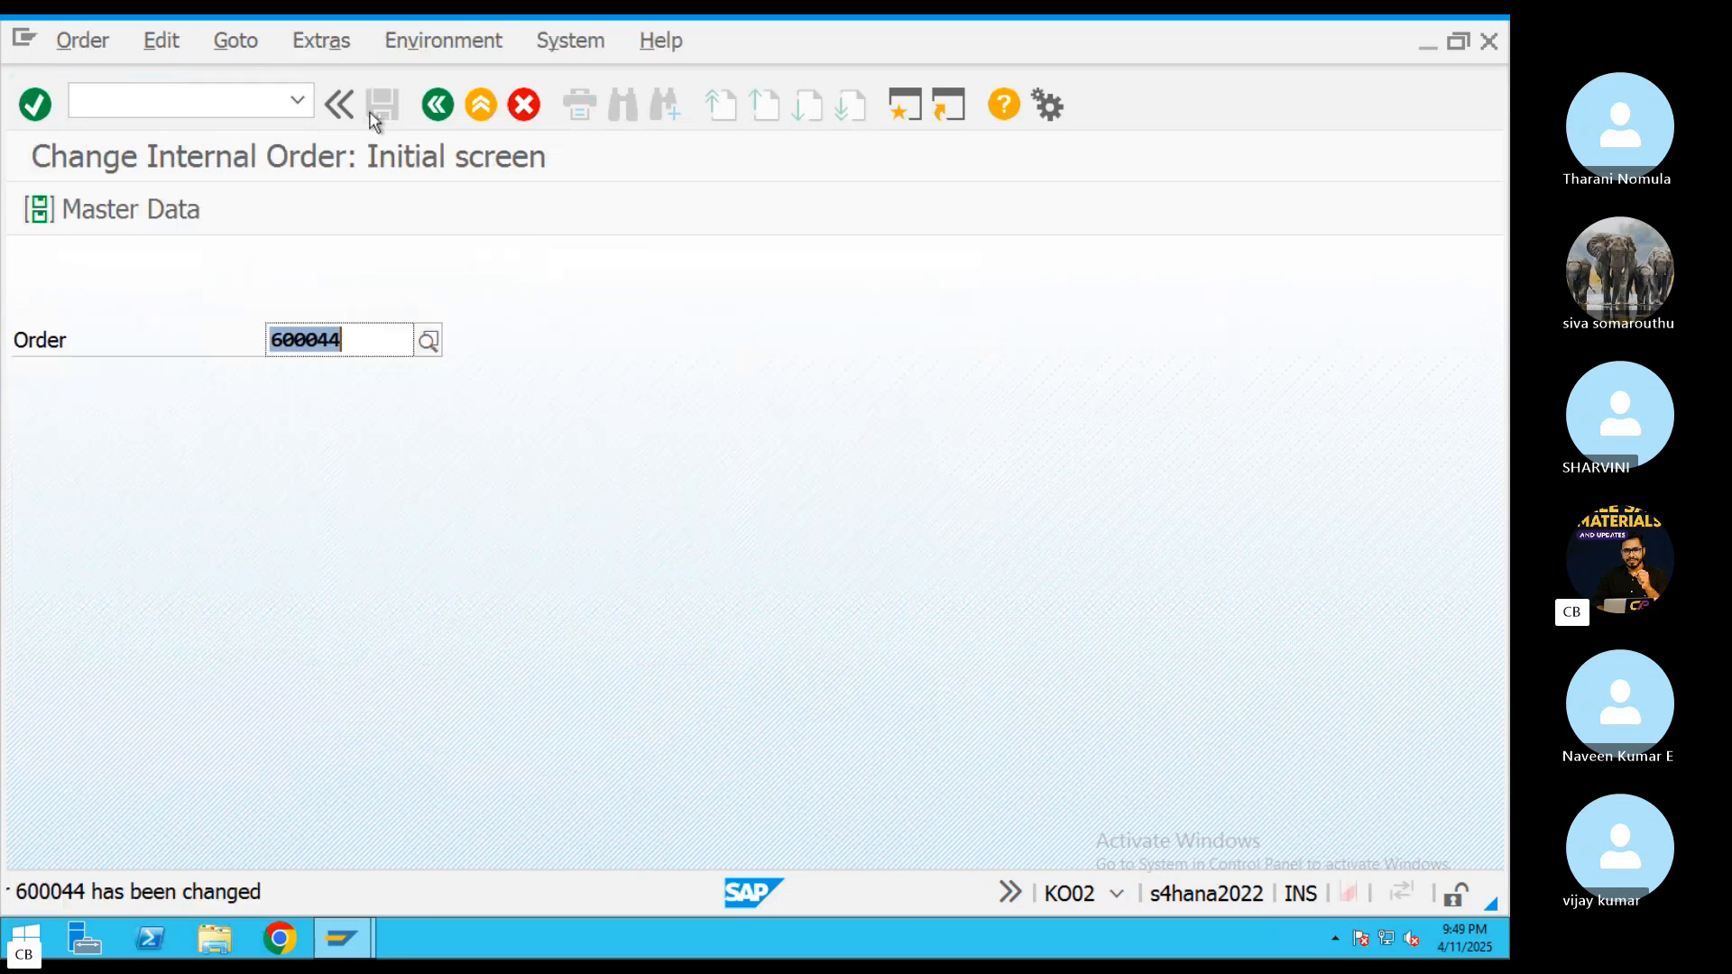
left_click(437, 105)
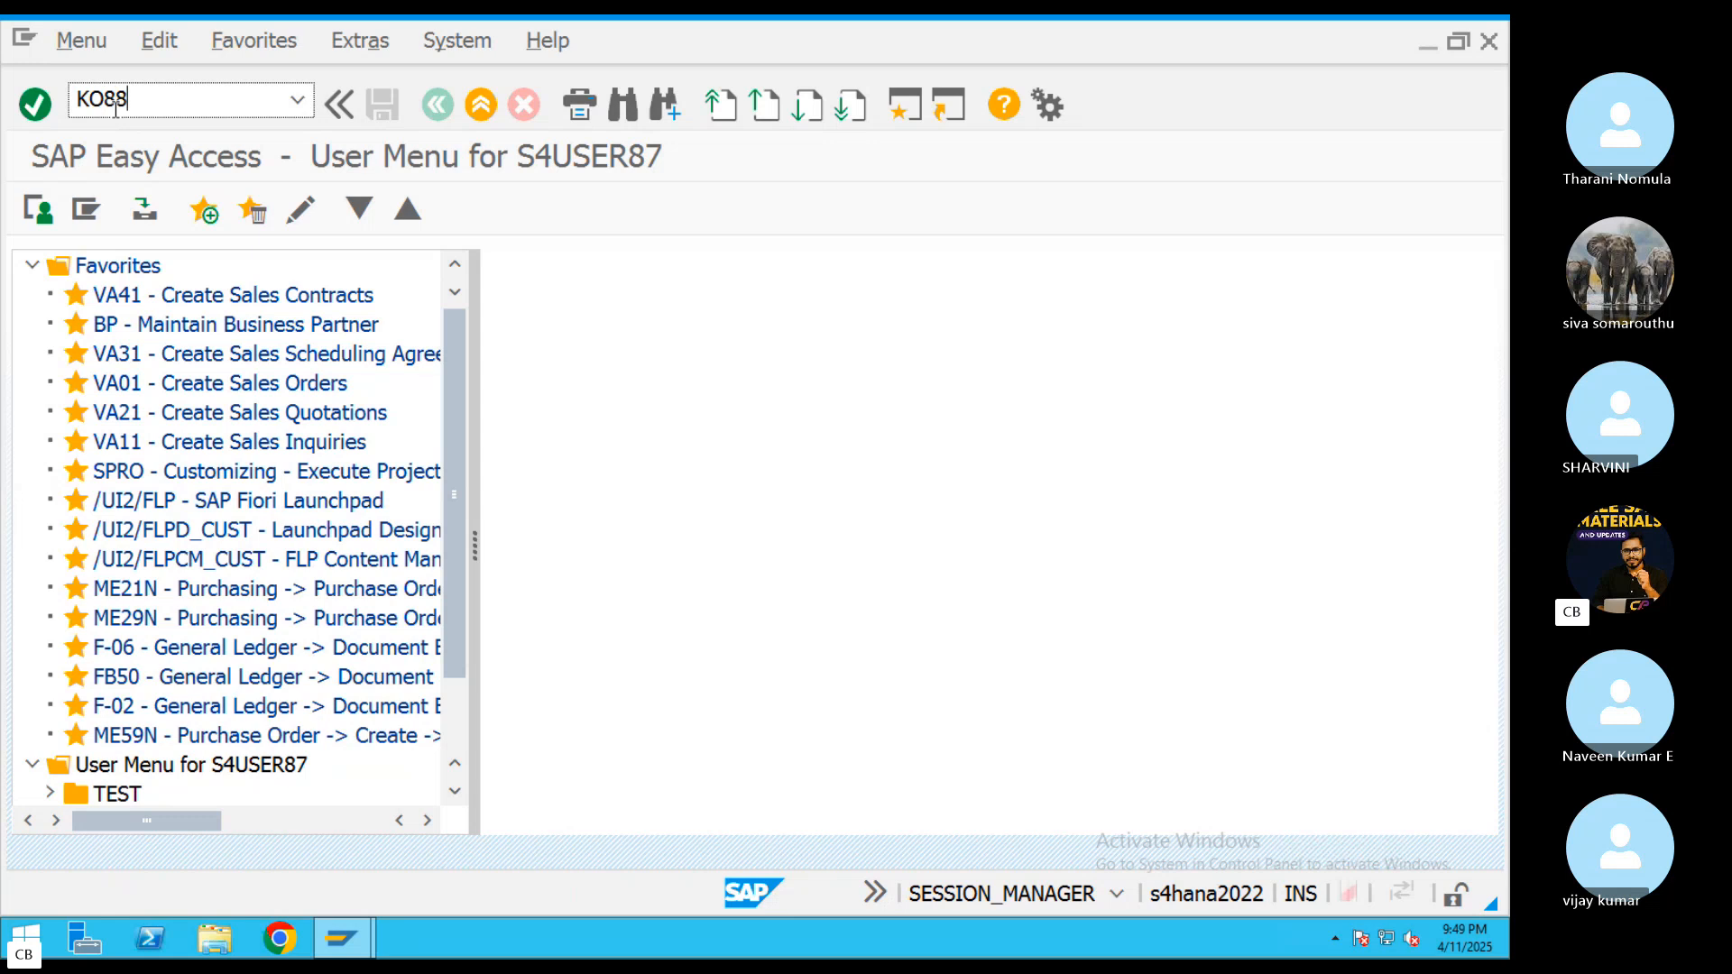
Start transaction KO88 and execute a test run of the actual settlement for order 600044 with processing type Automatic
key("Return")
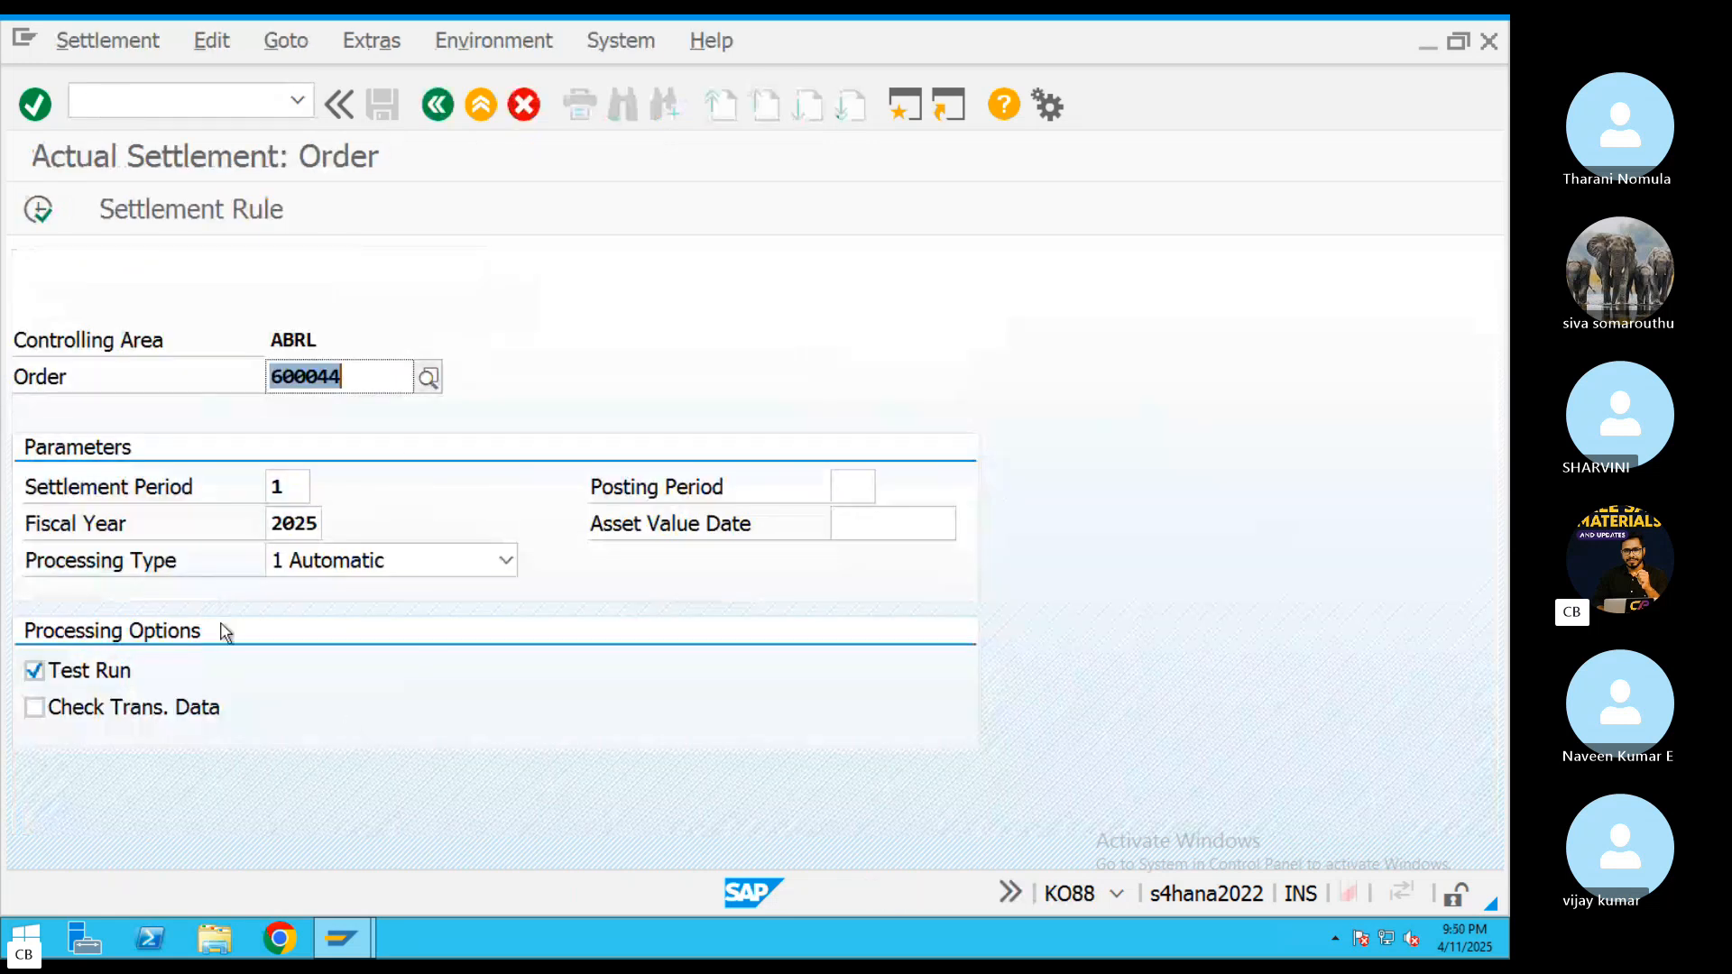
left_click(319, 569)
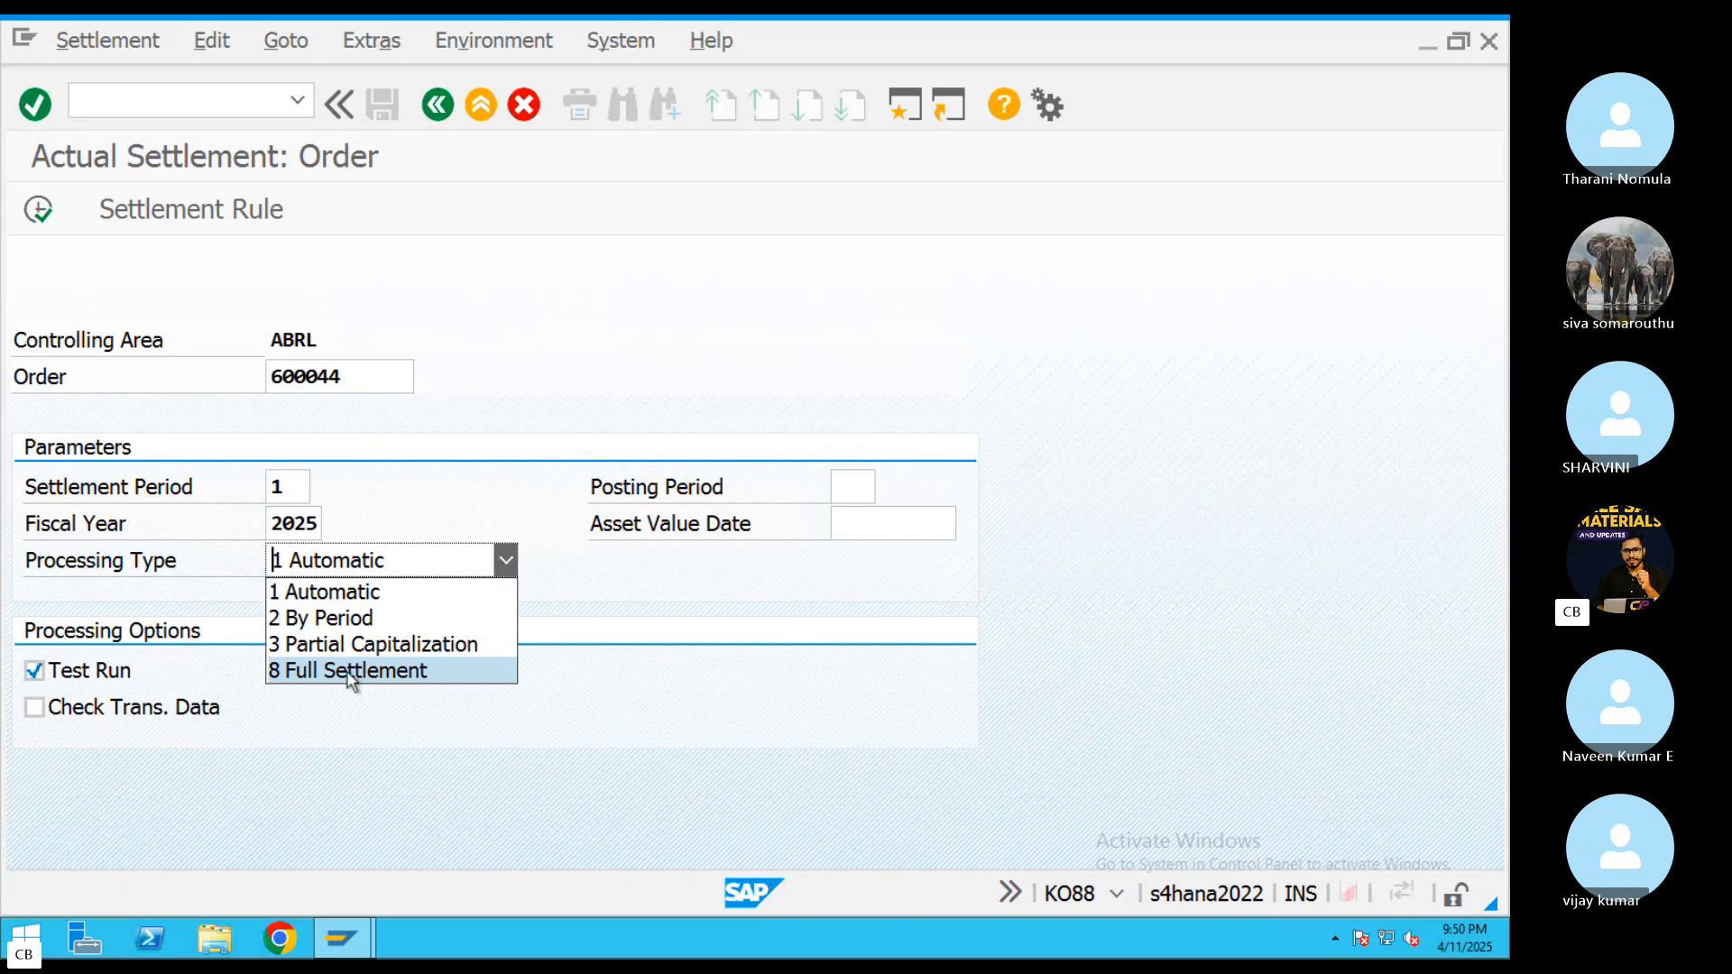
left_click(282, 582)
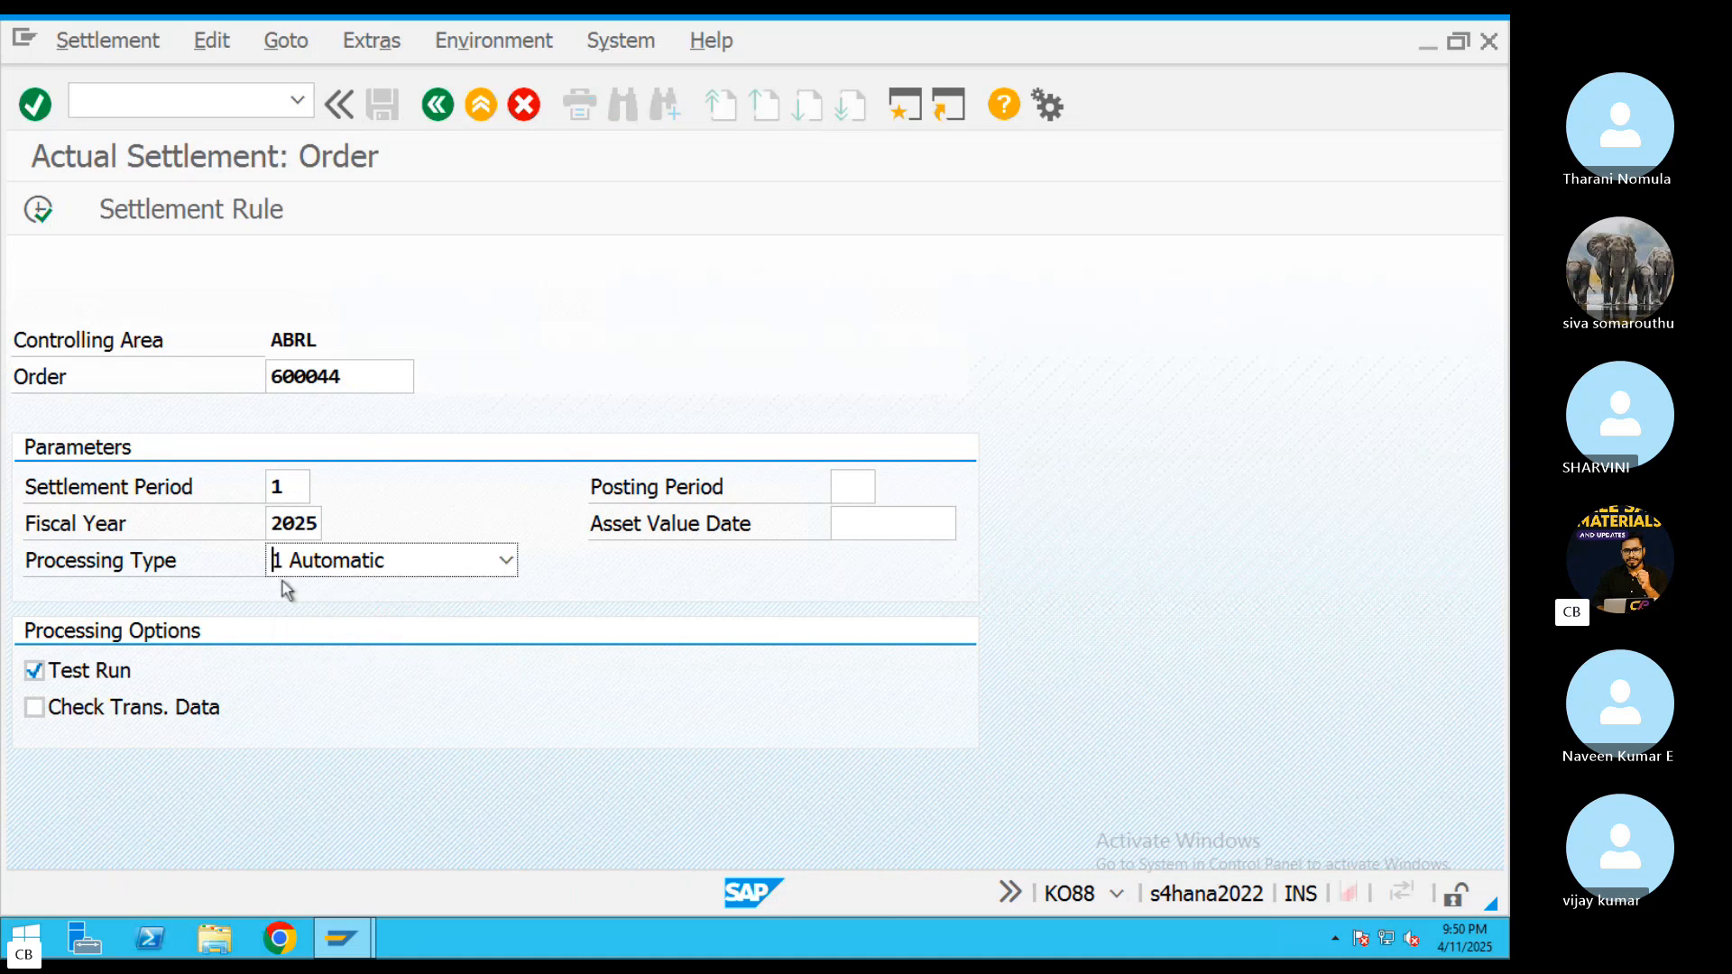
left_click(369, 579)
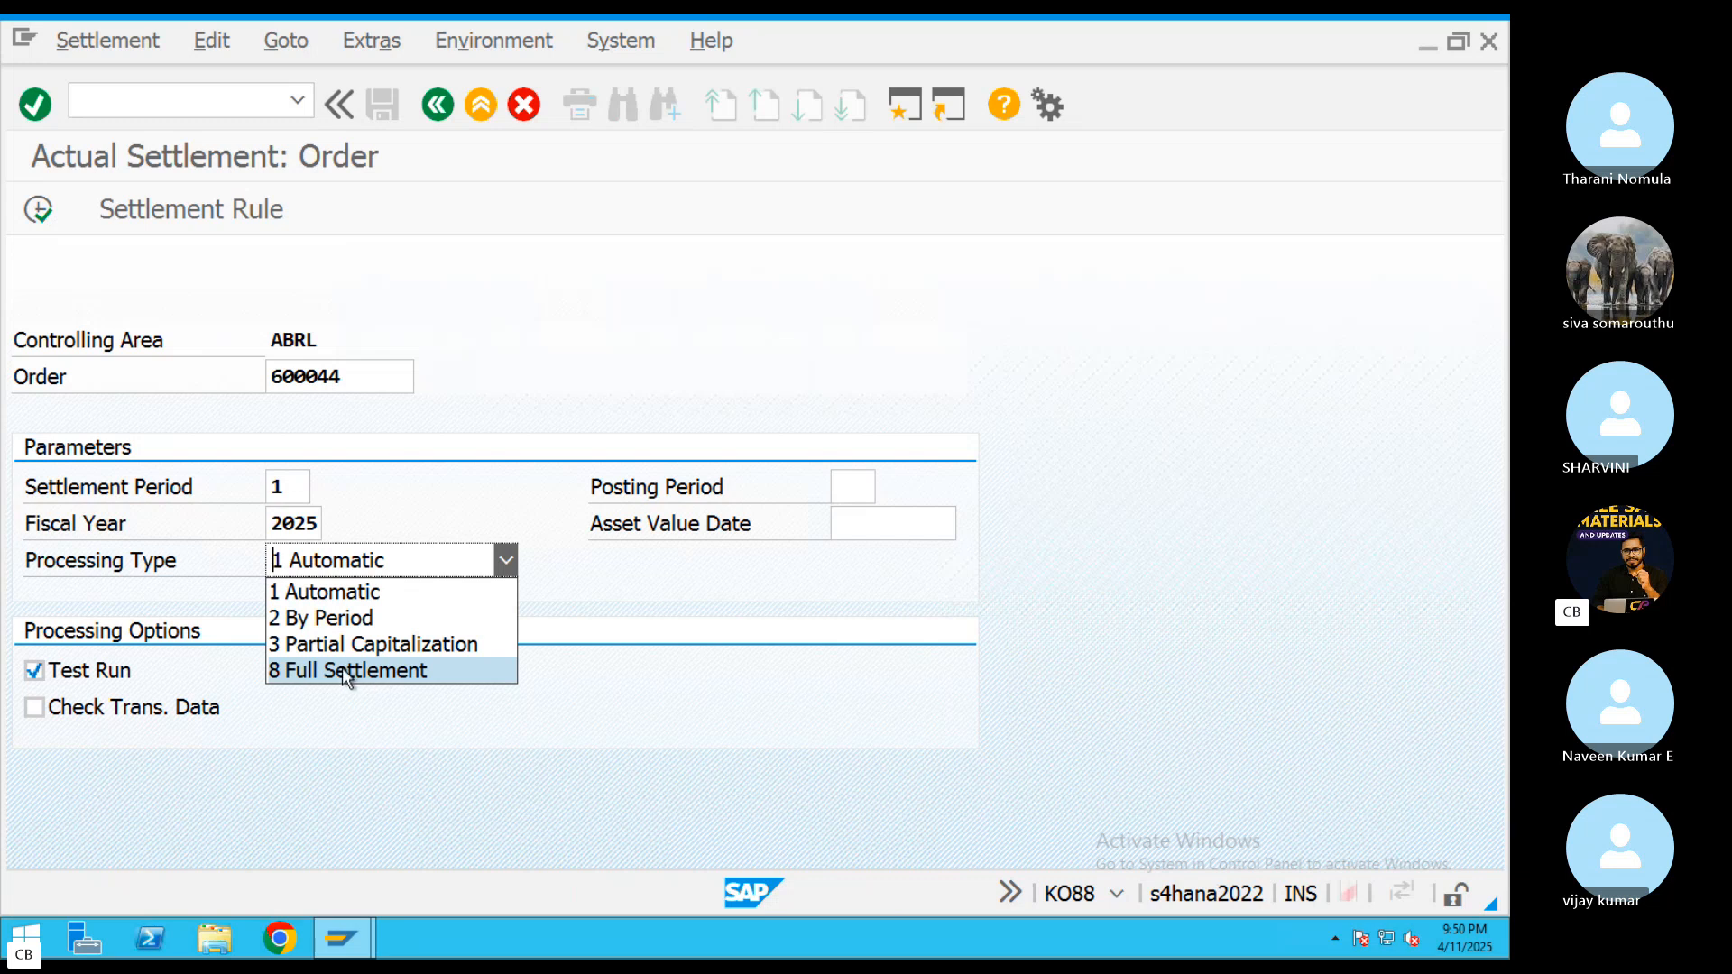
left_click(311, 737)
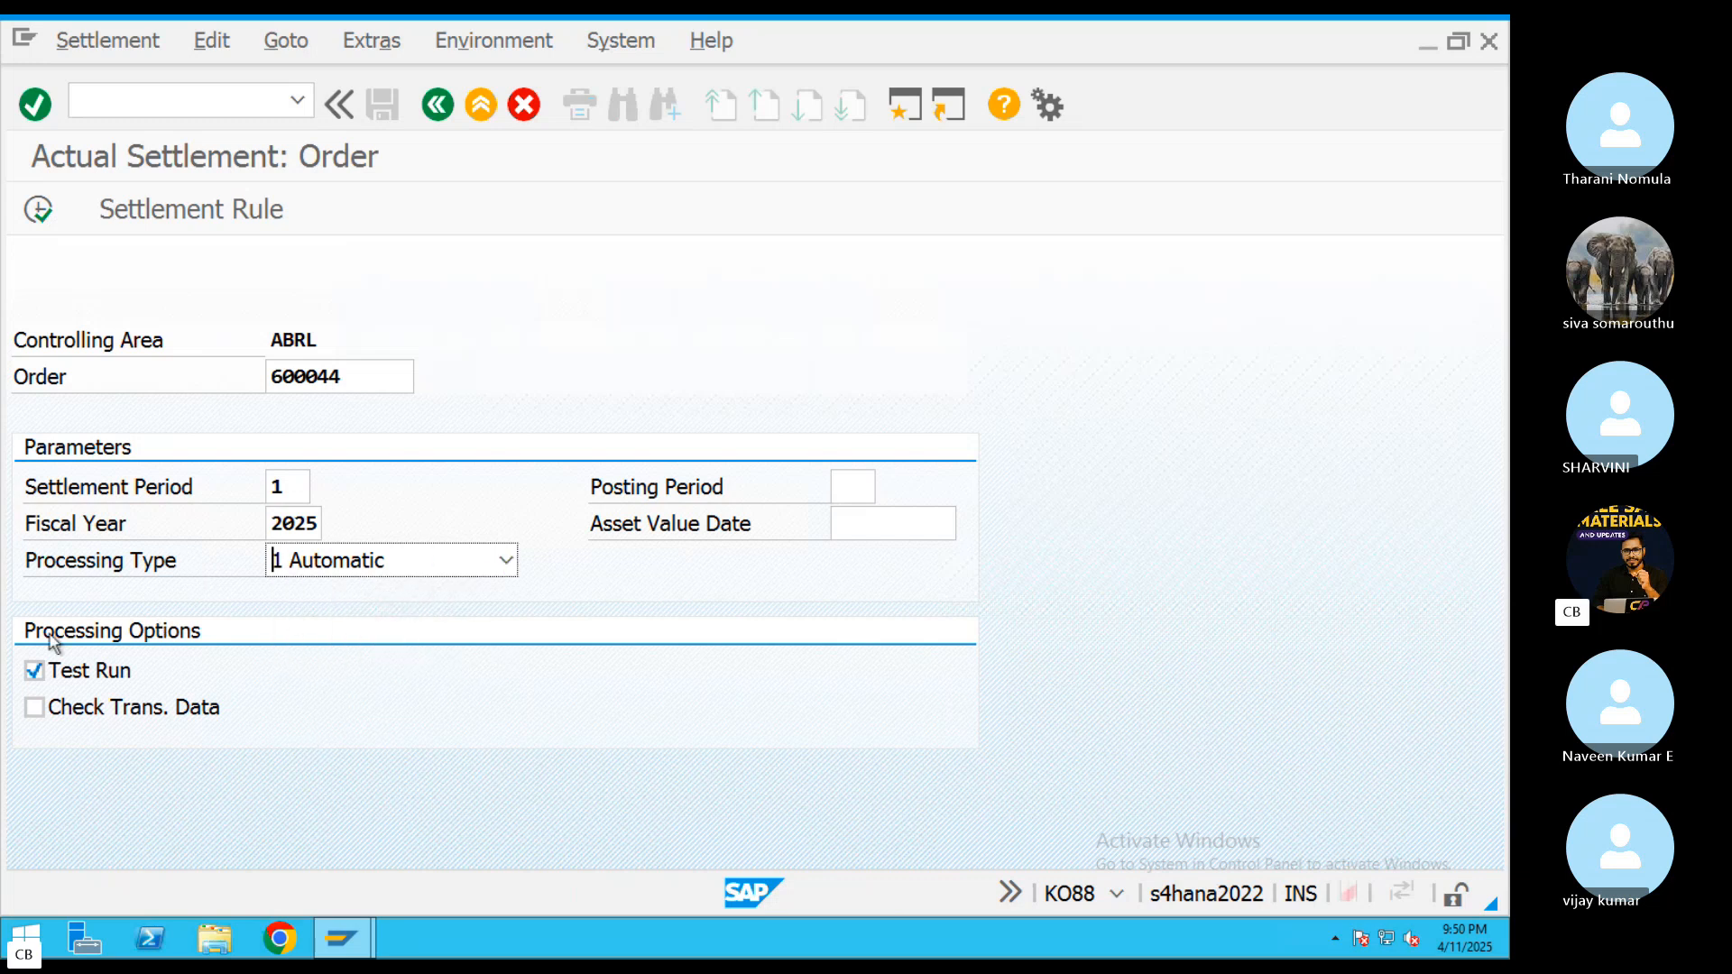
left_click(38, 217)
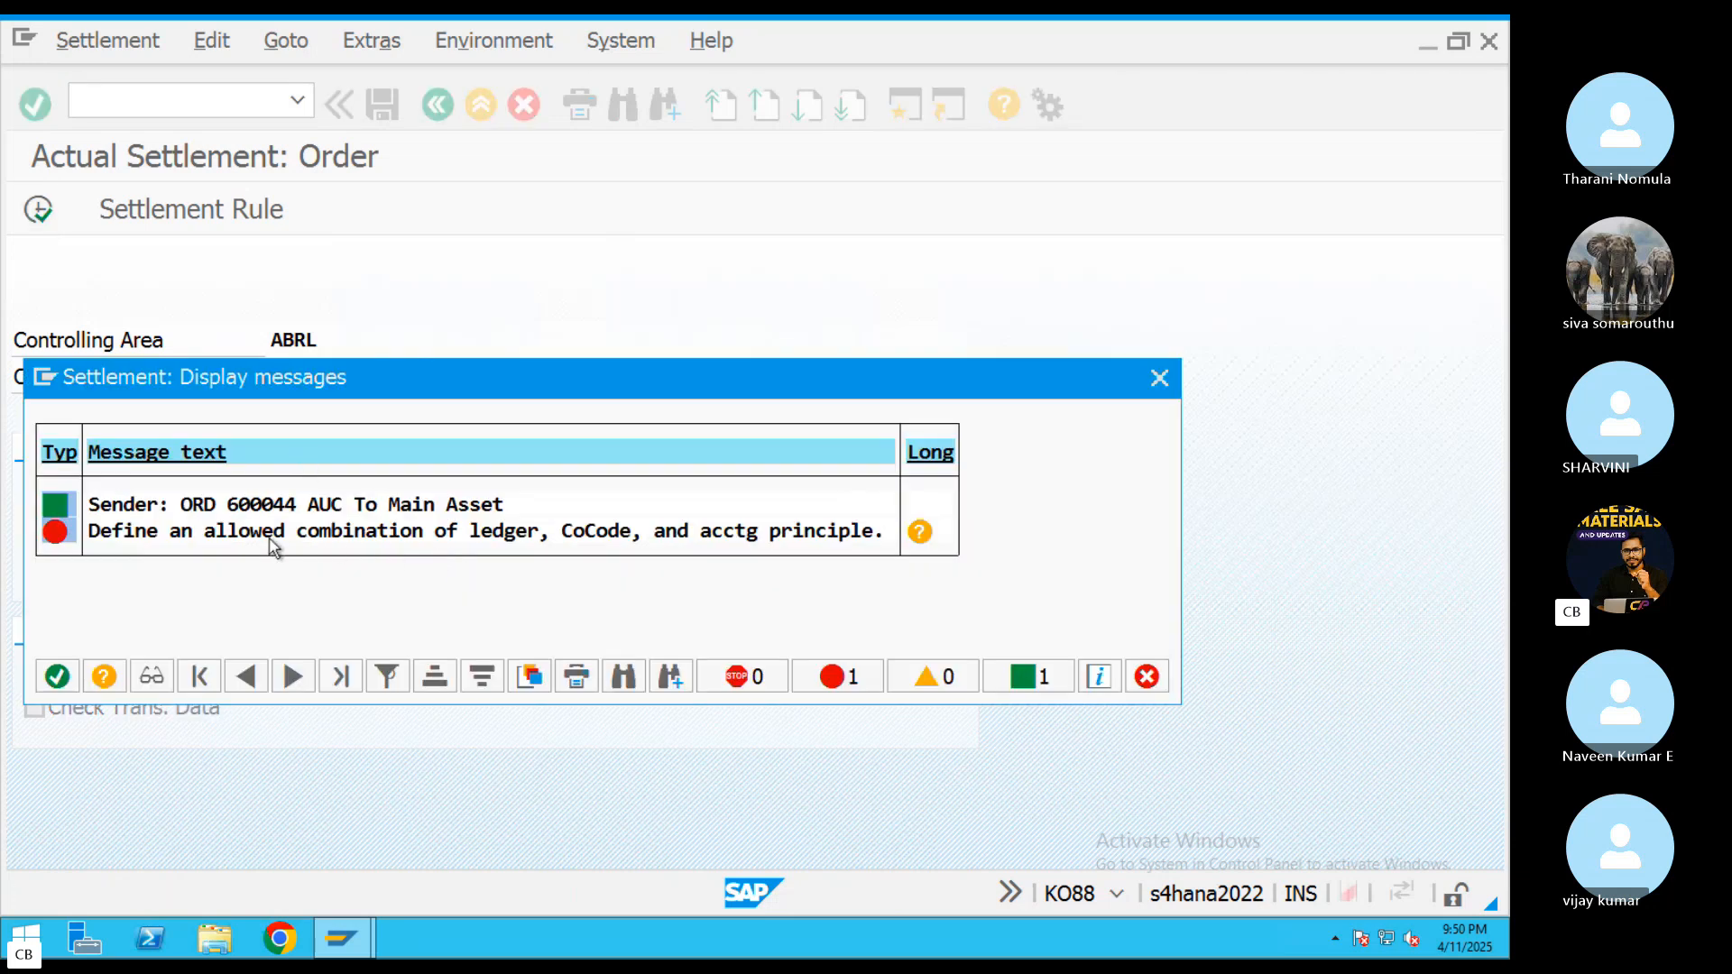
Read the long text of the settlement error to identify the ledger and accounting principle it concerns
left_click(269, 535)
double_click(605, 540)
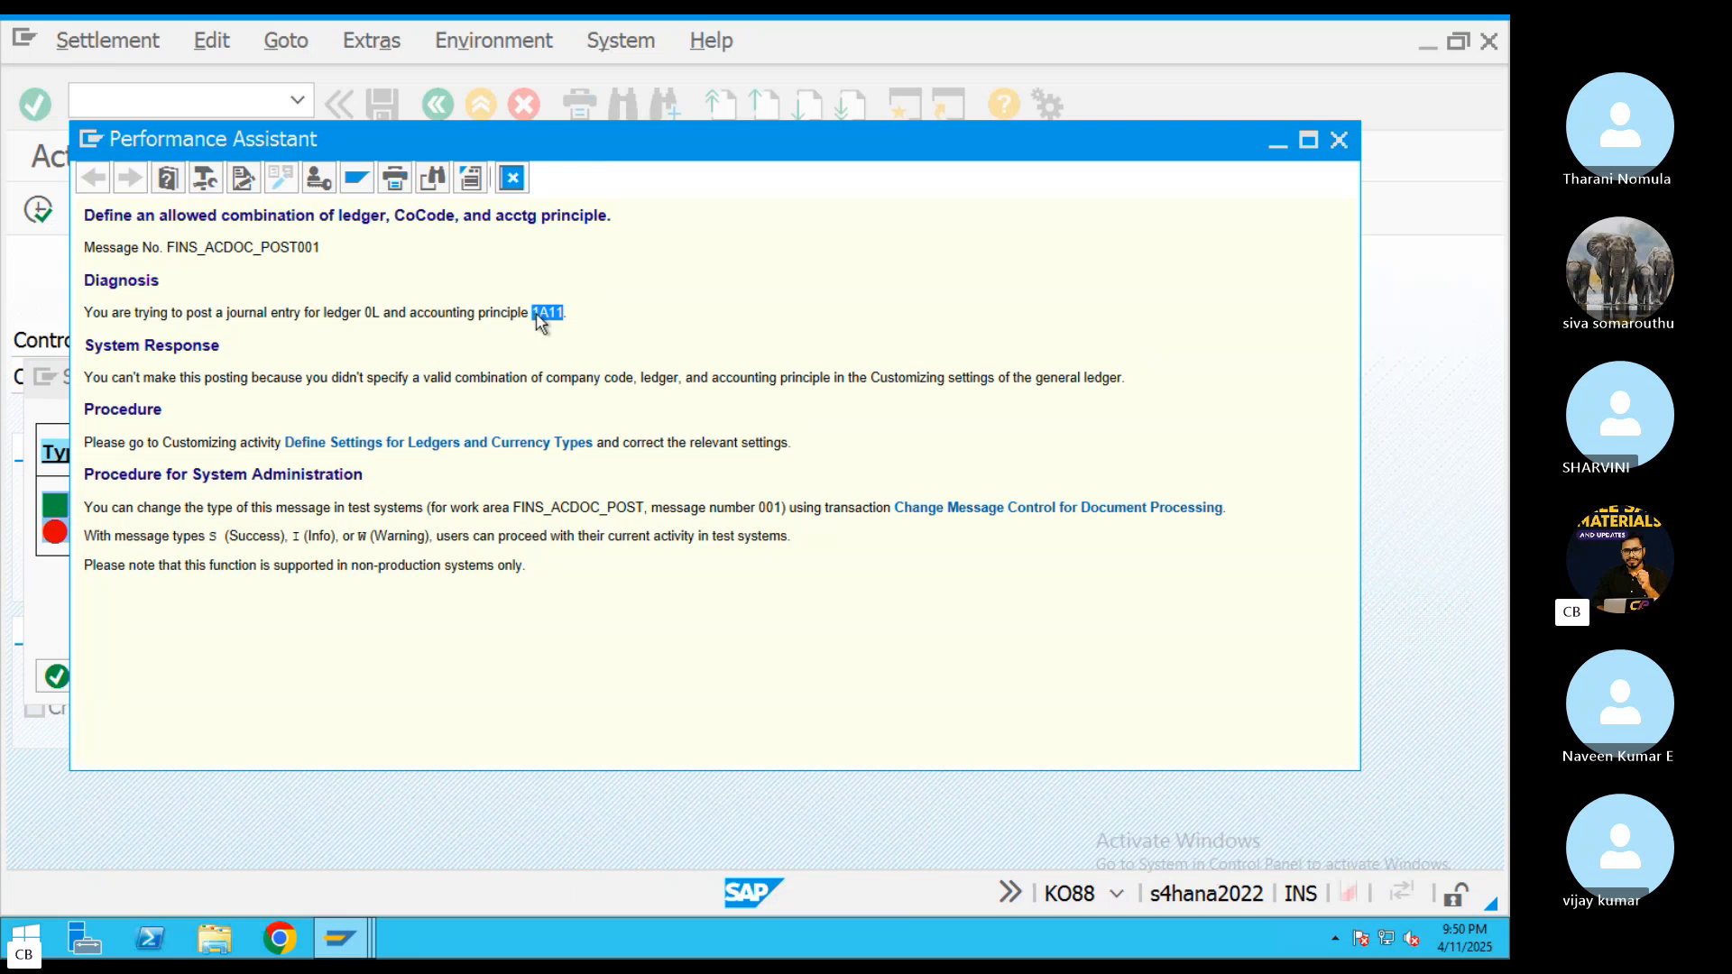
triple_click(537, 314)
double_click(554, 314)
Try to open Define Settings for Ledgers and Currency Types under Financial Accounting Global Settings from the error's long text
left_click(452, 443)
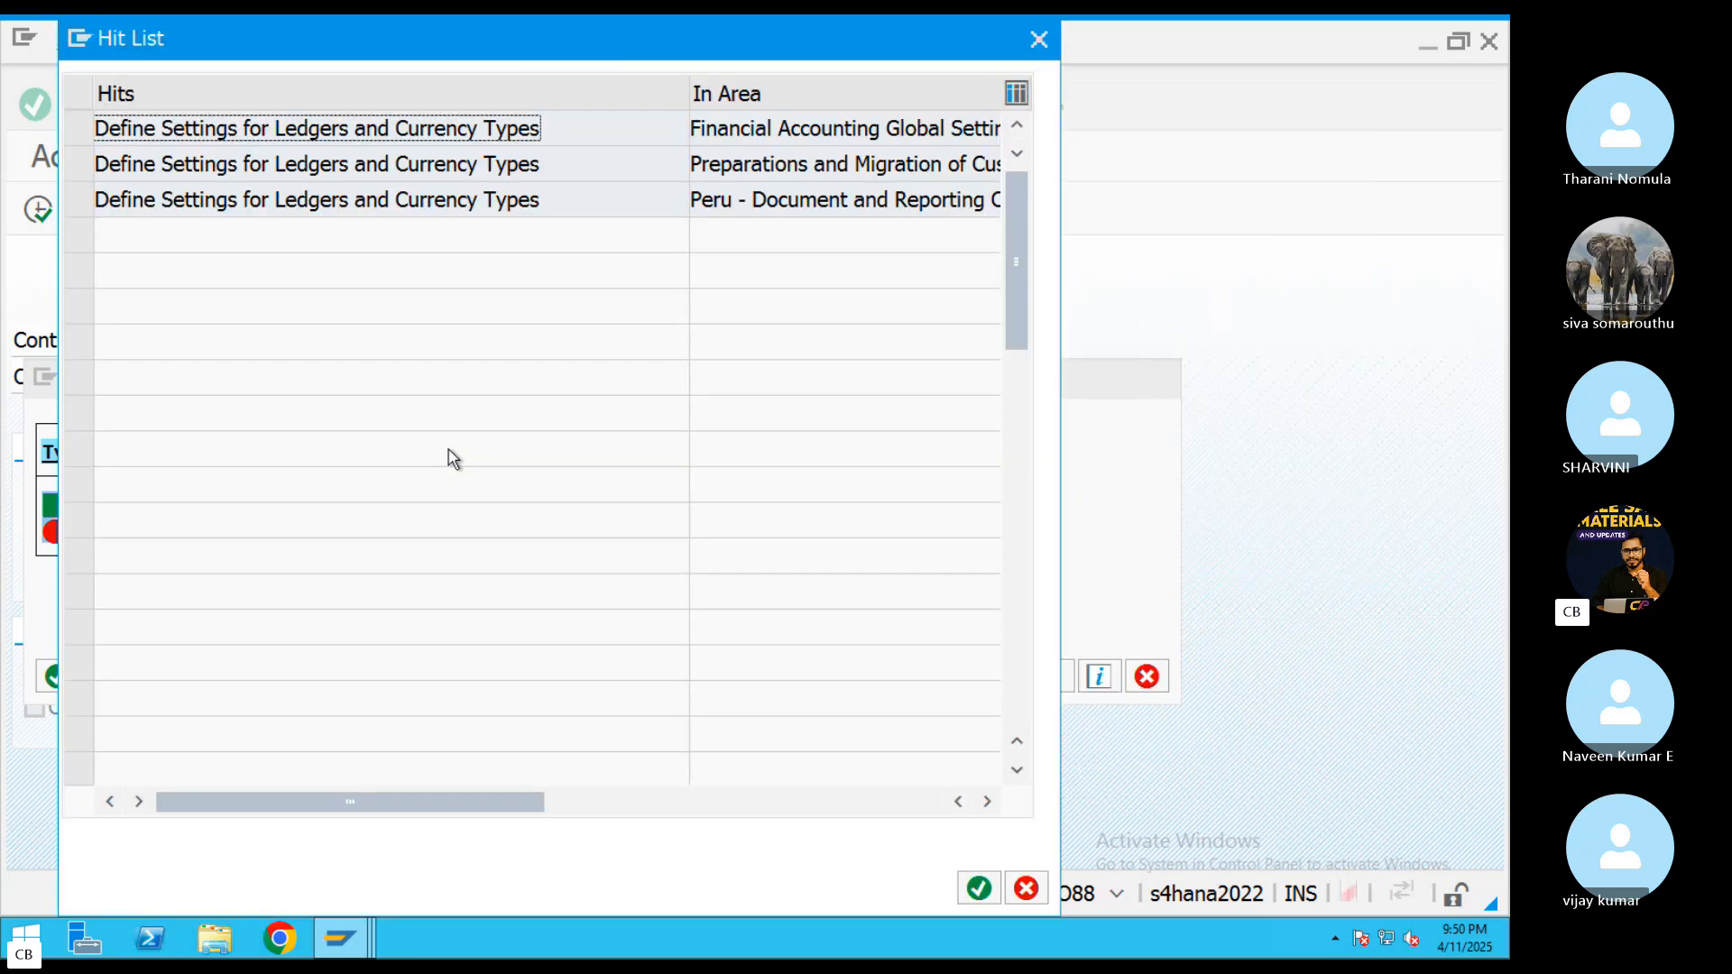
double_click(774, 138)
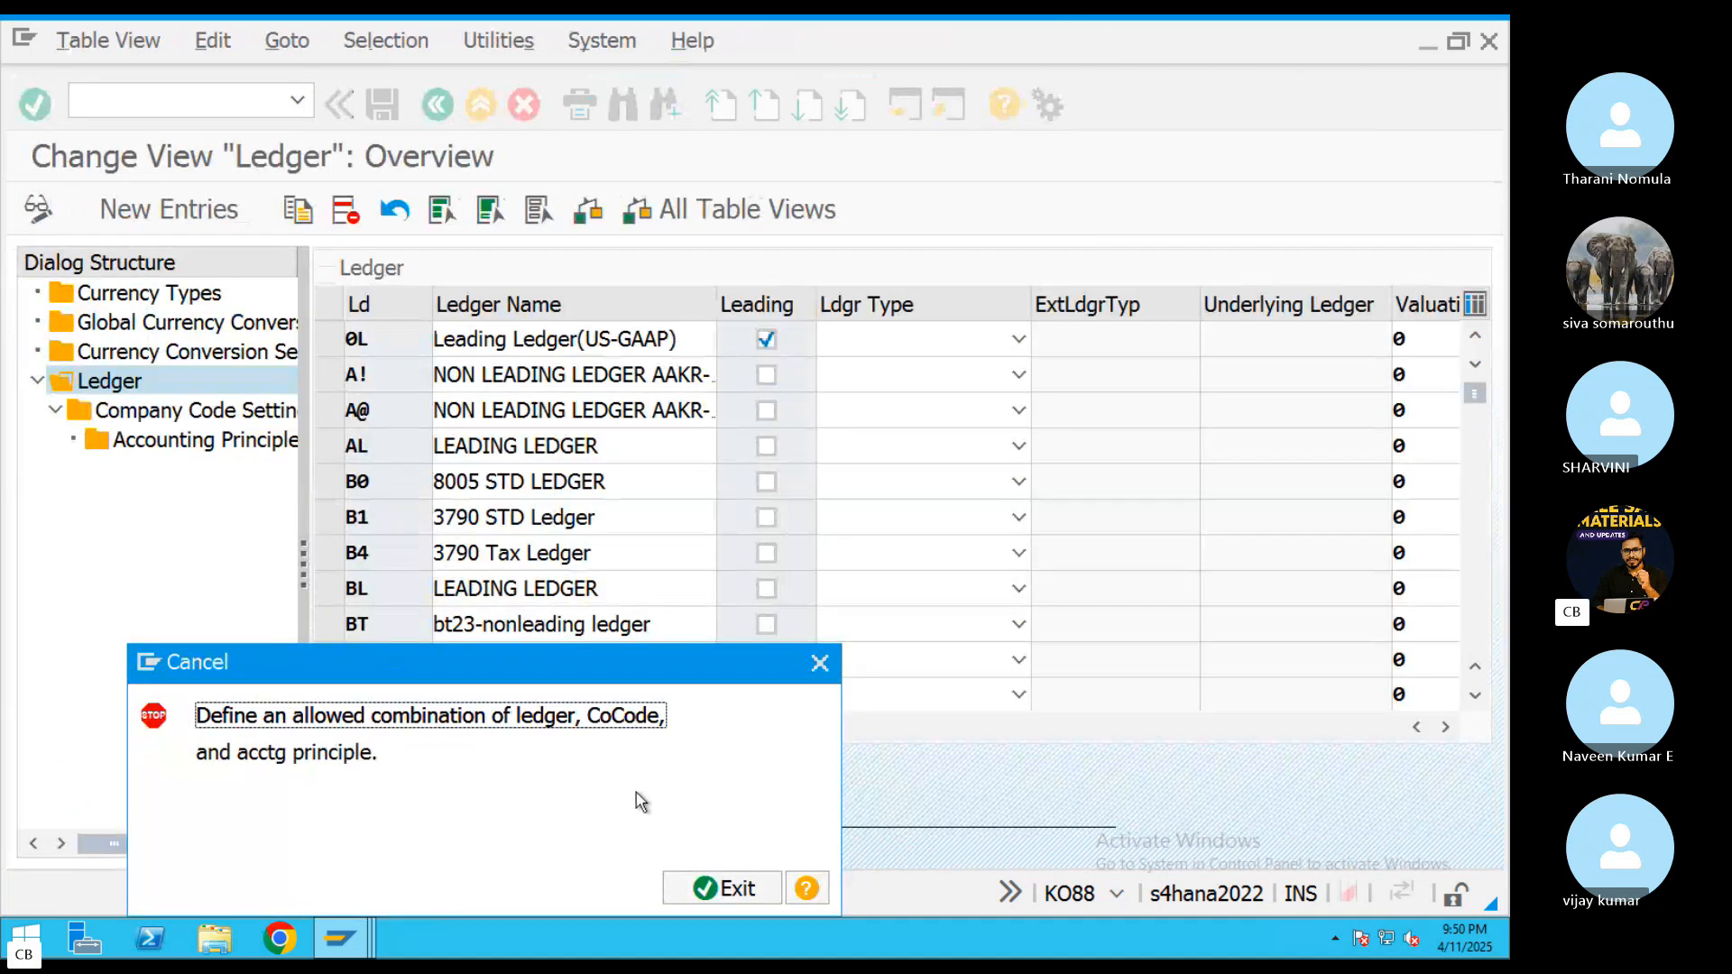
left_click(721, 889)
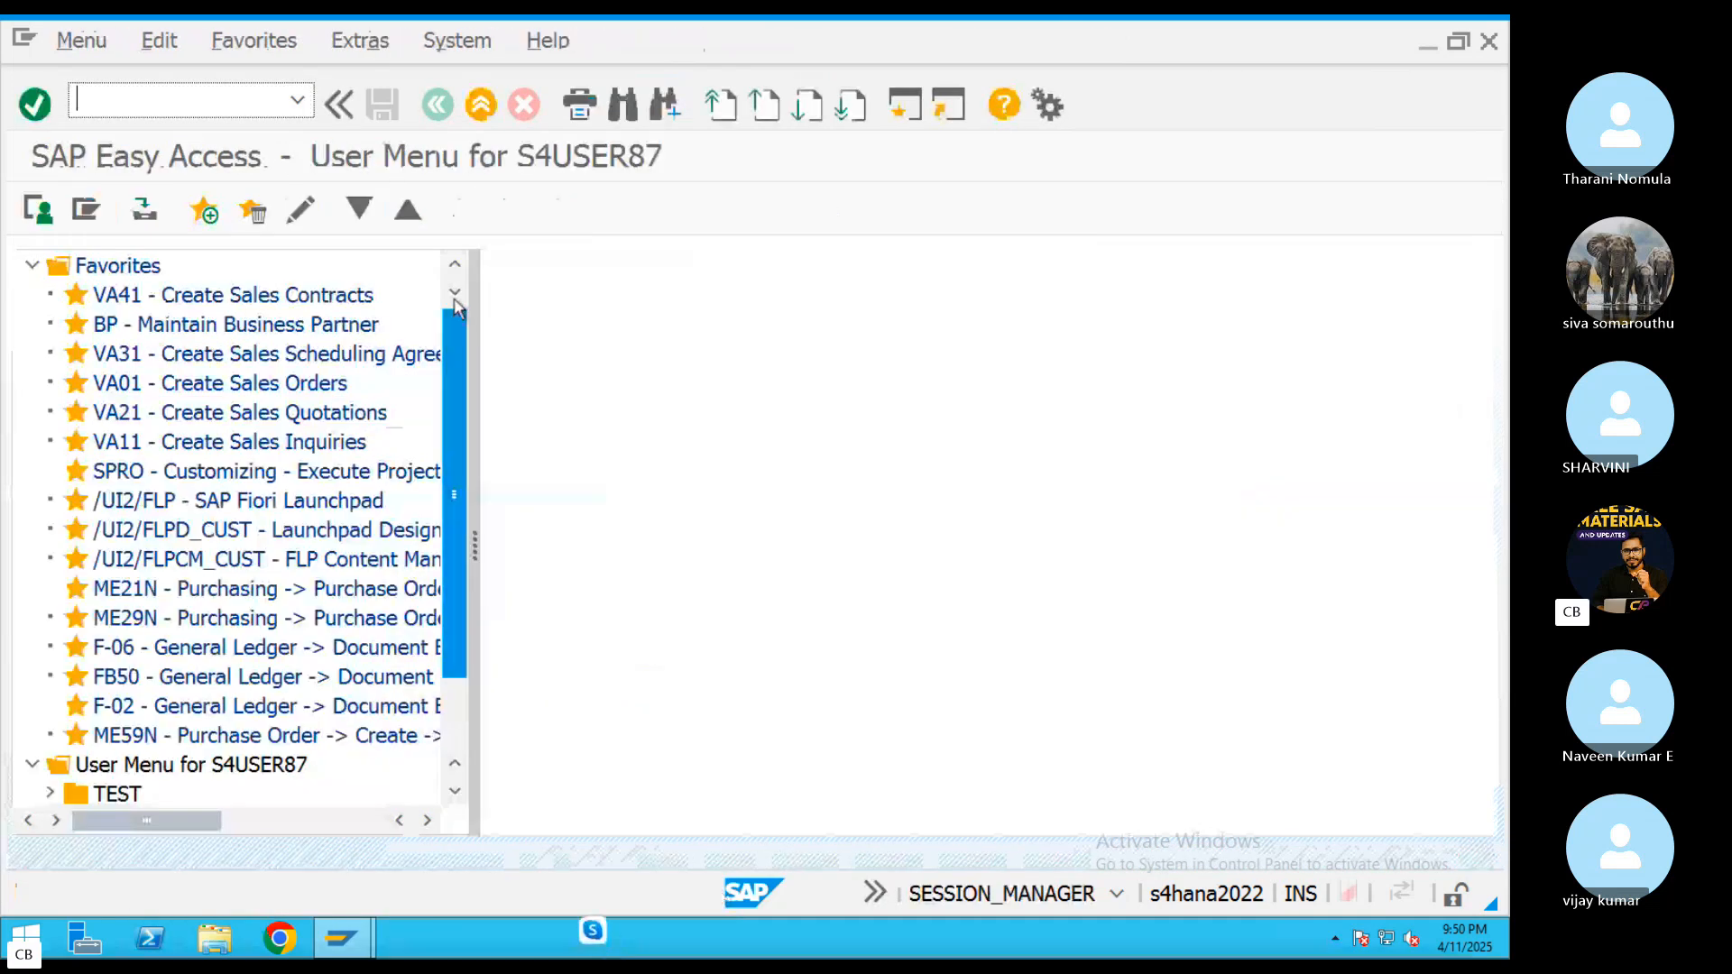
type("FISNC_")
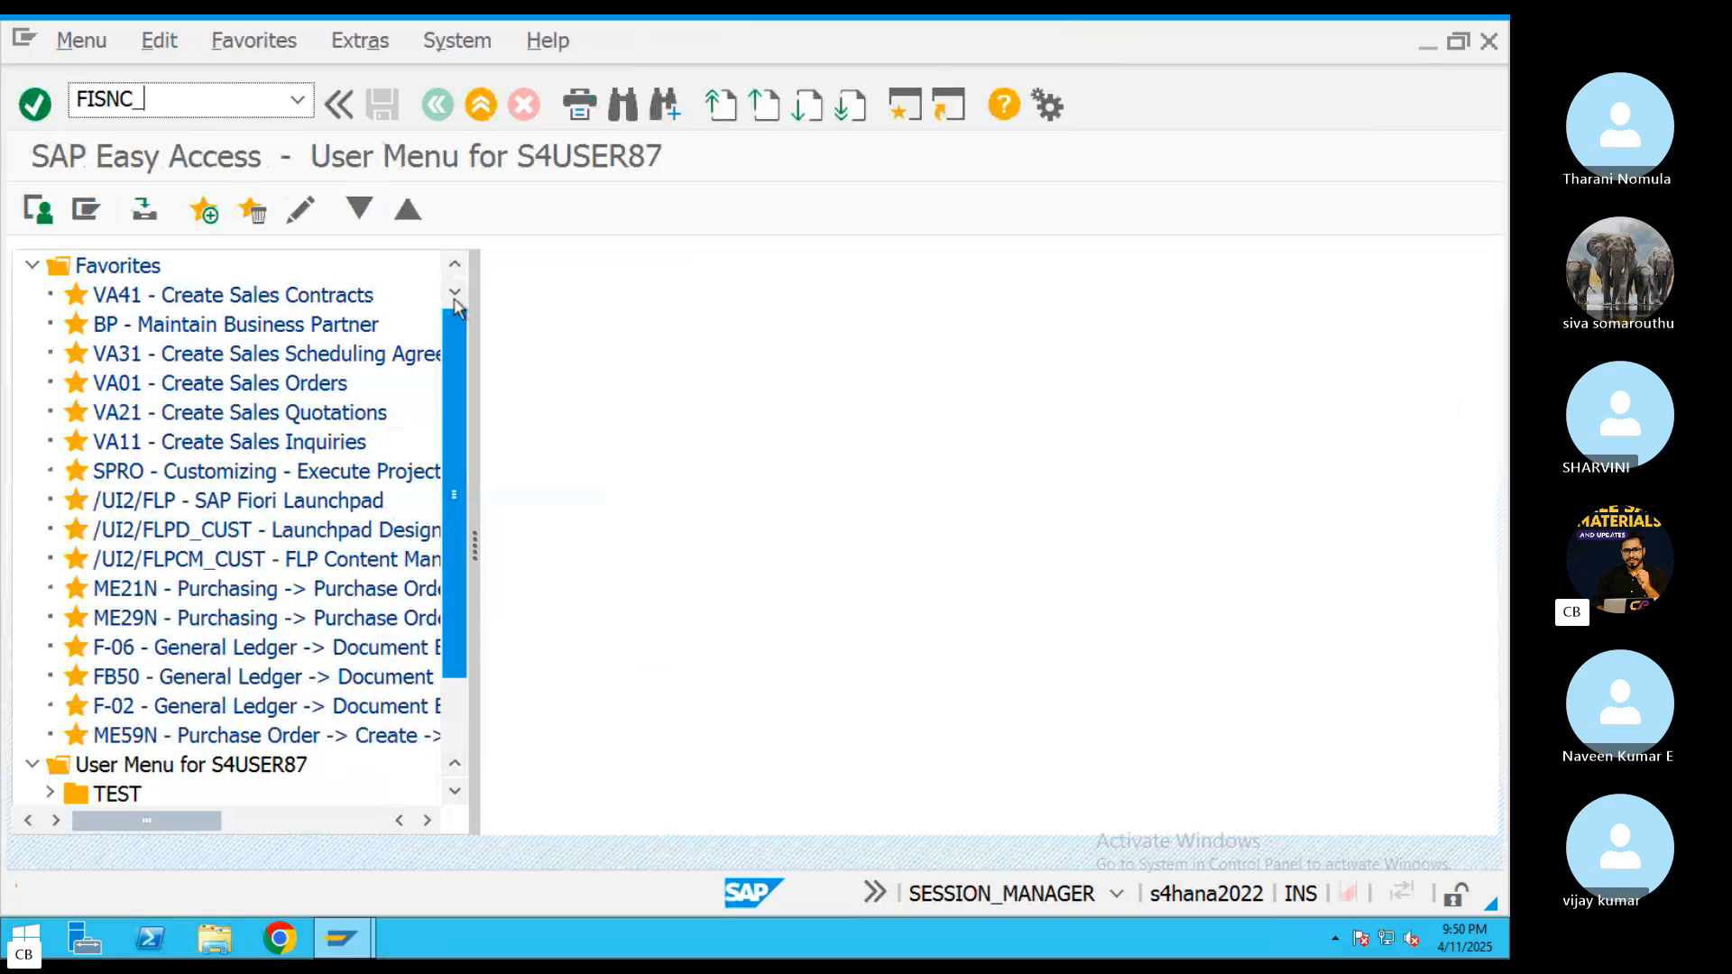
type("LEDGER")
key("Return")
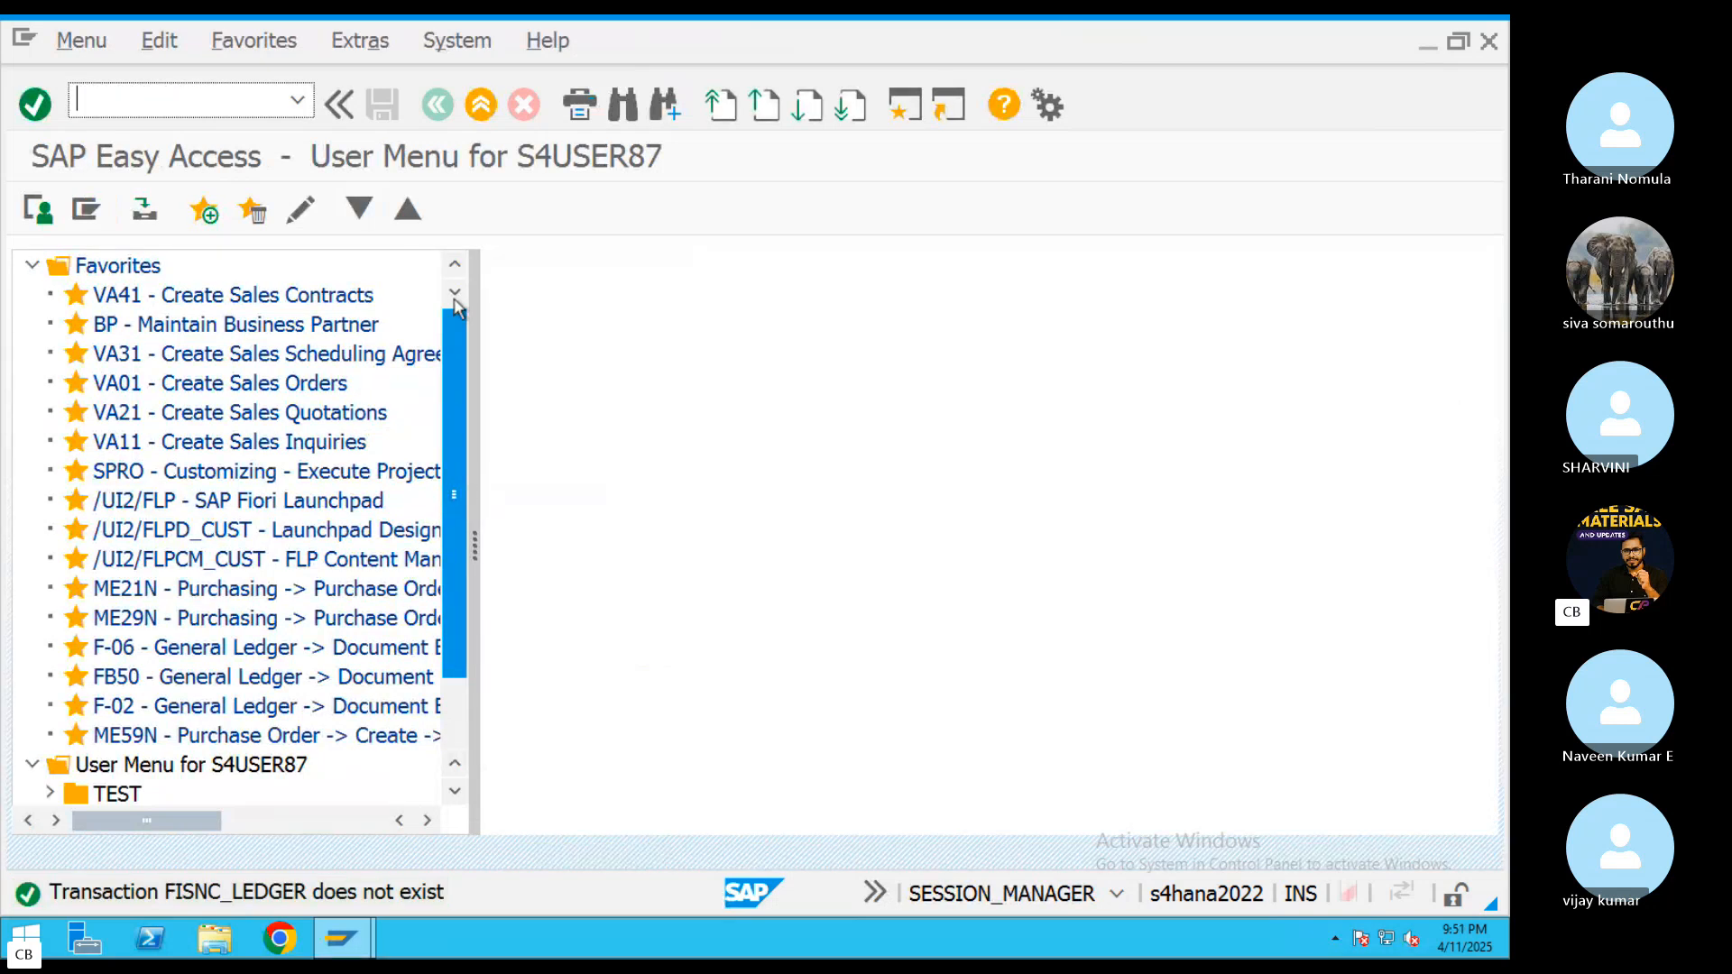
Start transaction FINSC_LEDGER and close its consistency check log to reach the ledger overview
type("FINSC")
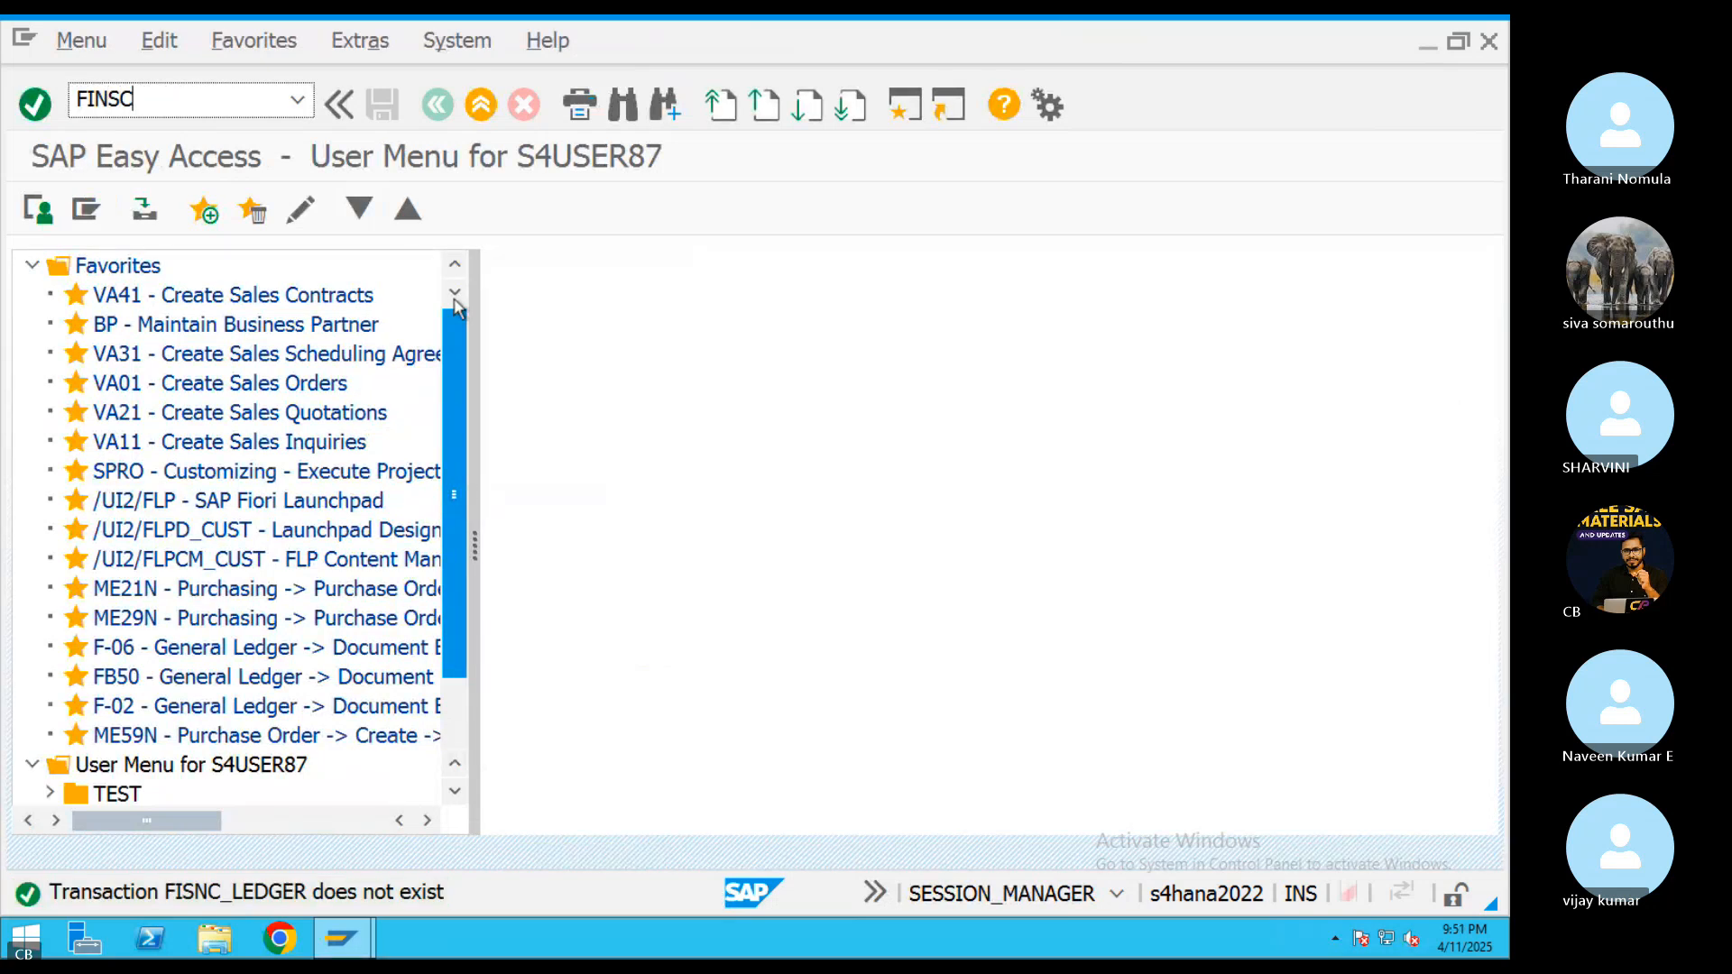
type("_LEDGER")
key("Return")
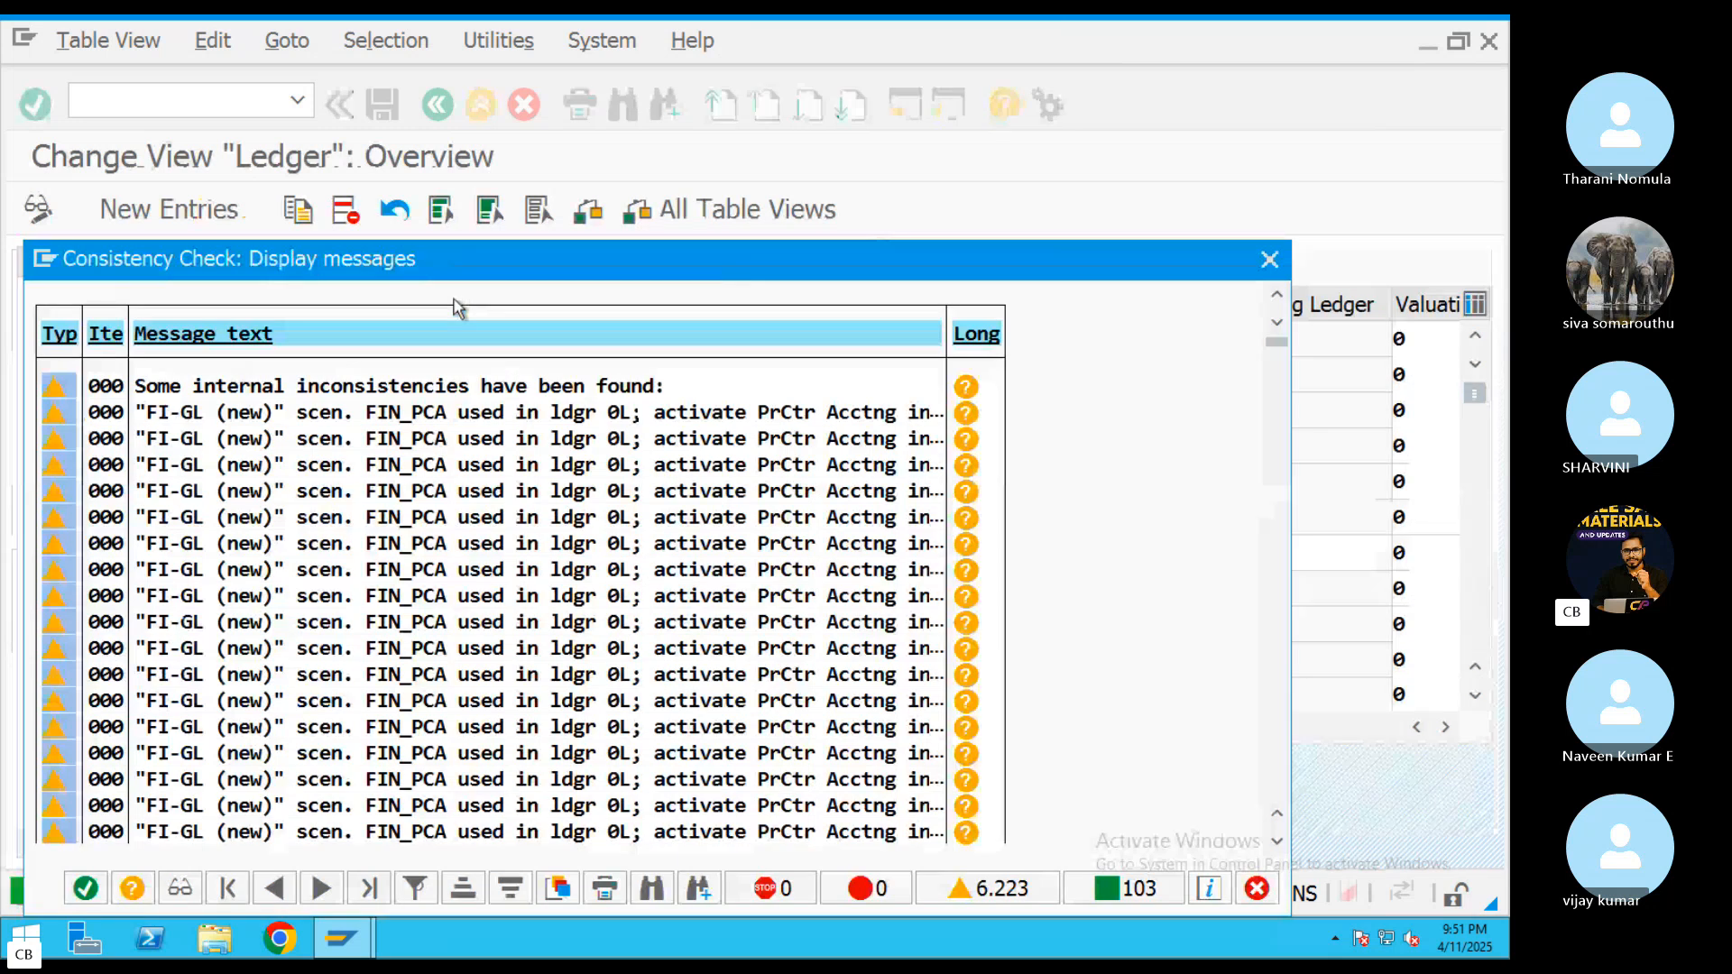
left_click(86, 889)
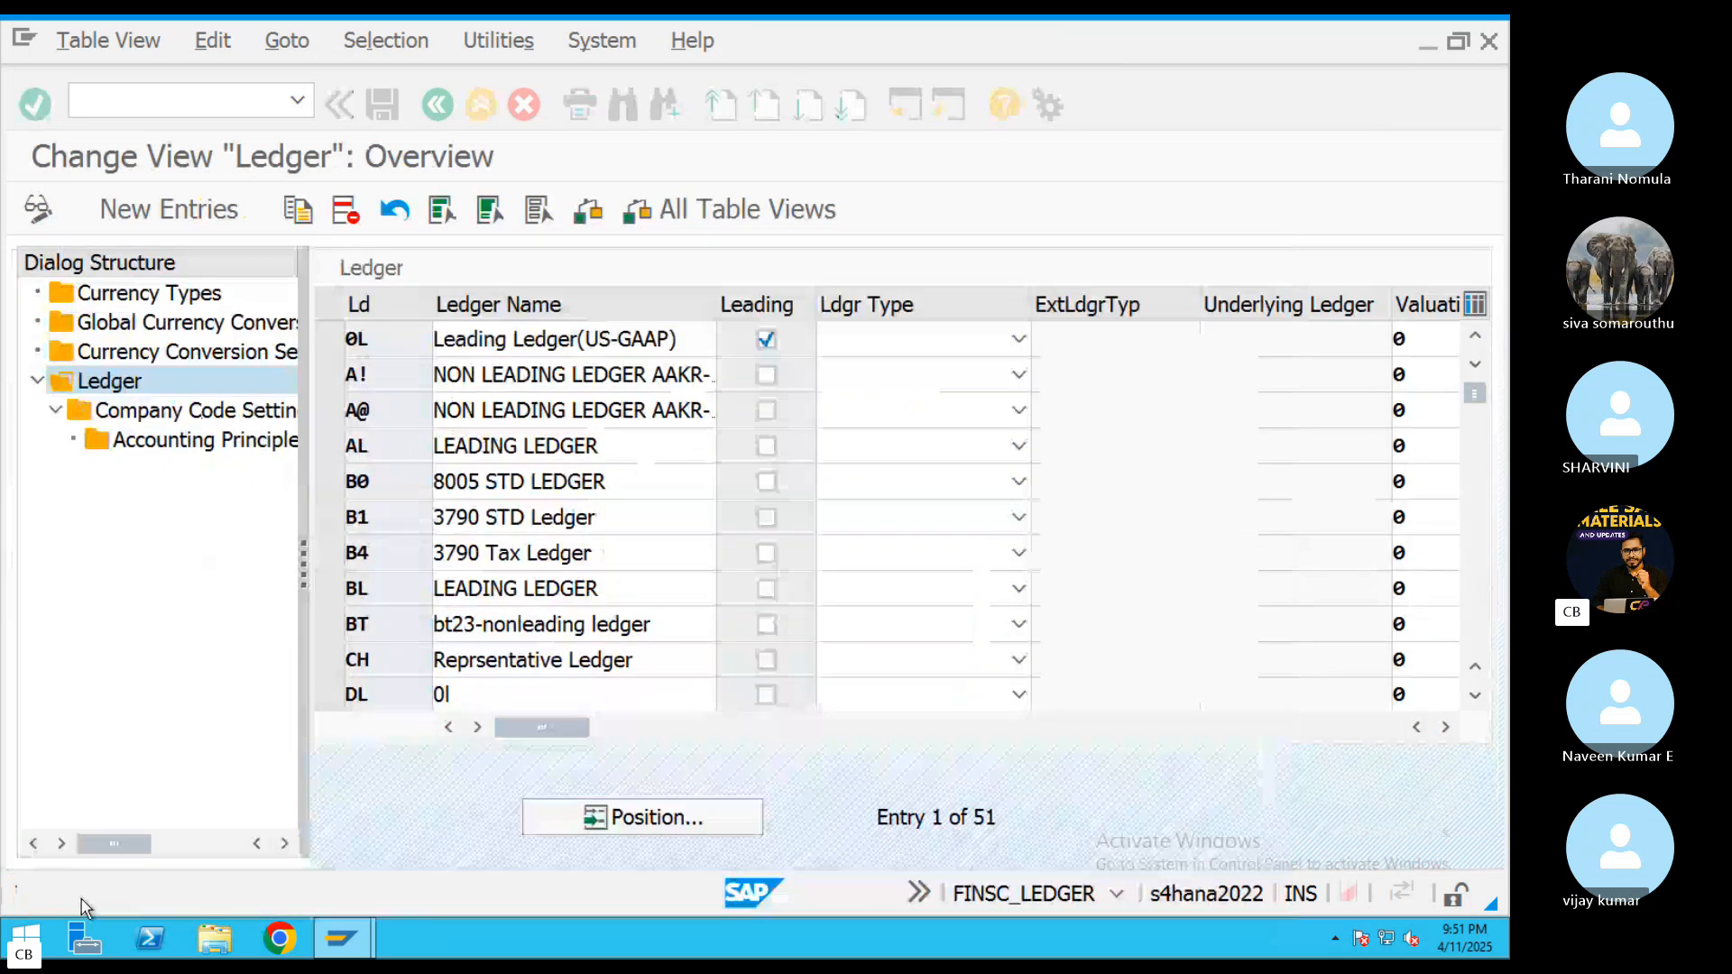
Open the company code settings for ledger 0L and locate the accounting principle of company code ABRL
double_click(202, 416)
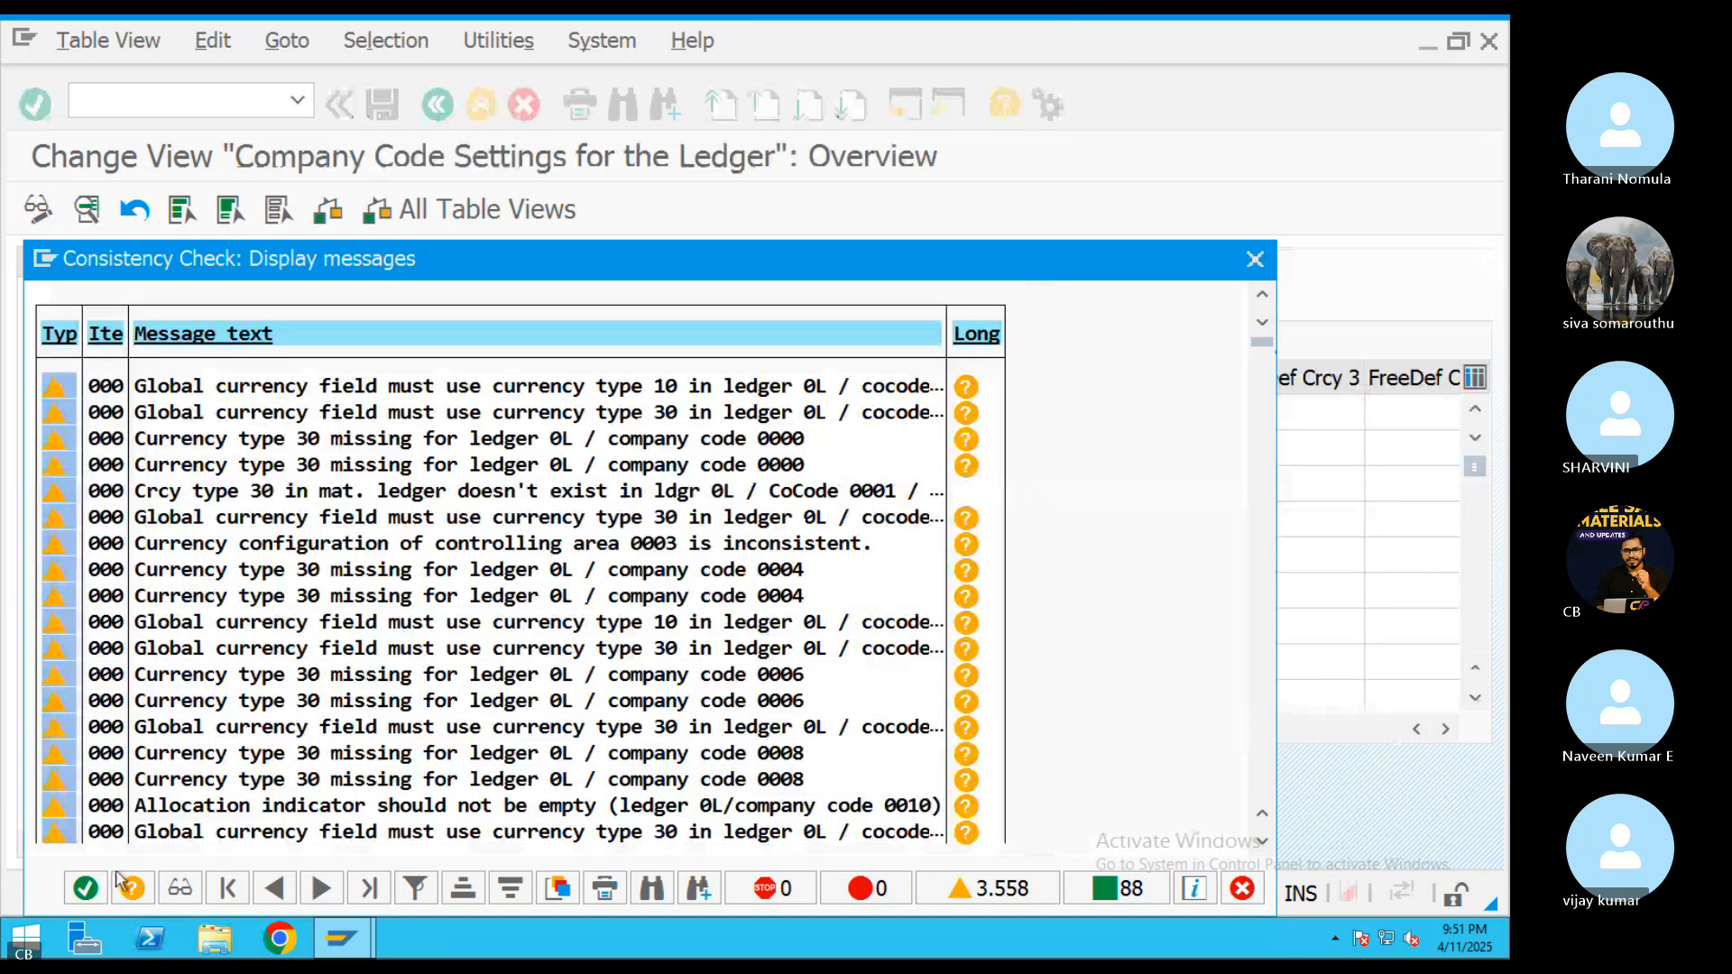
key("Return")
left_click(703, 823)
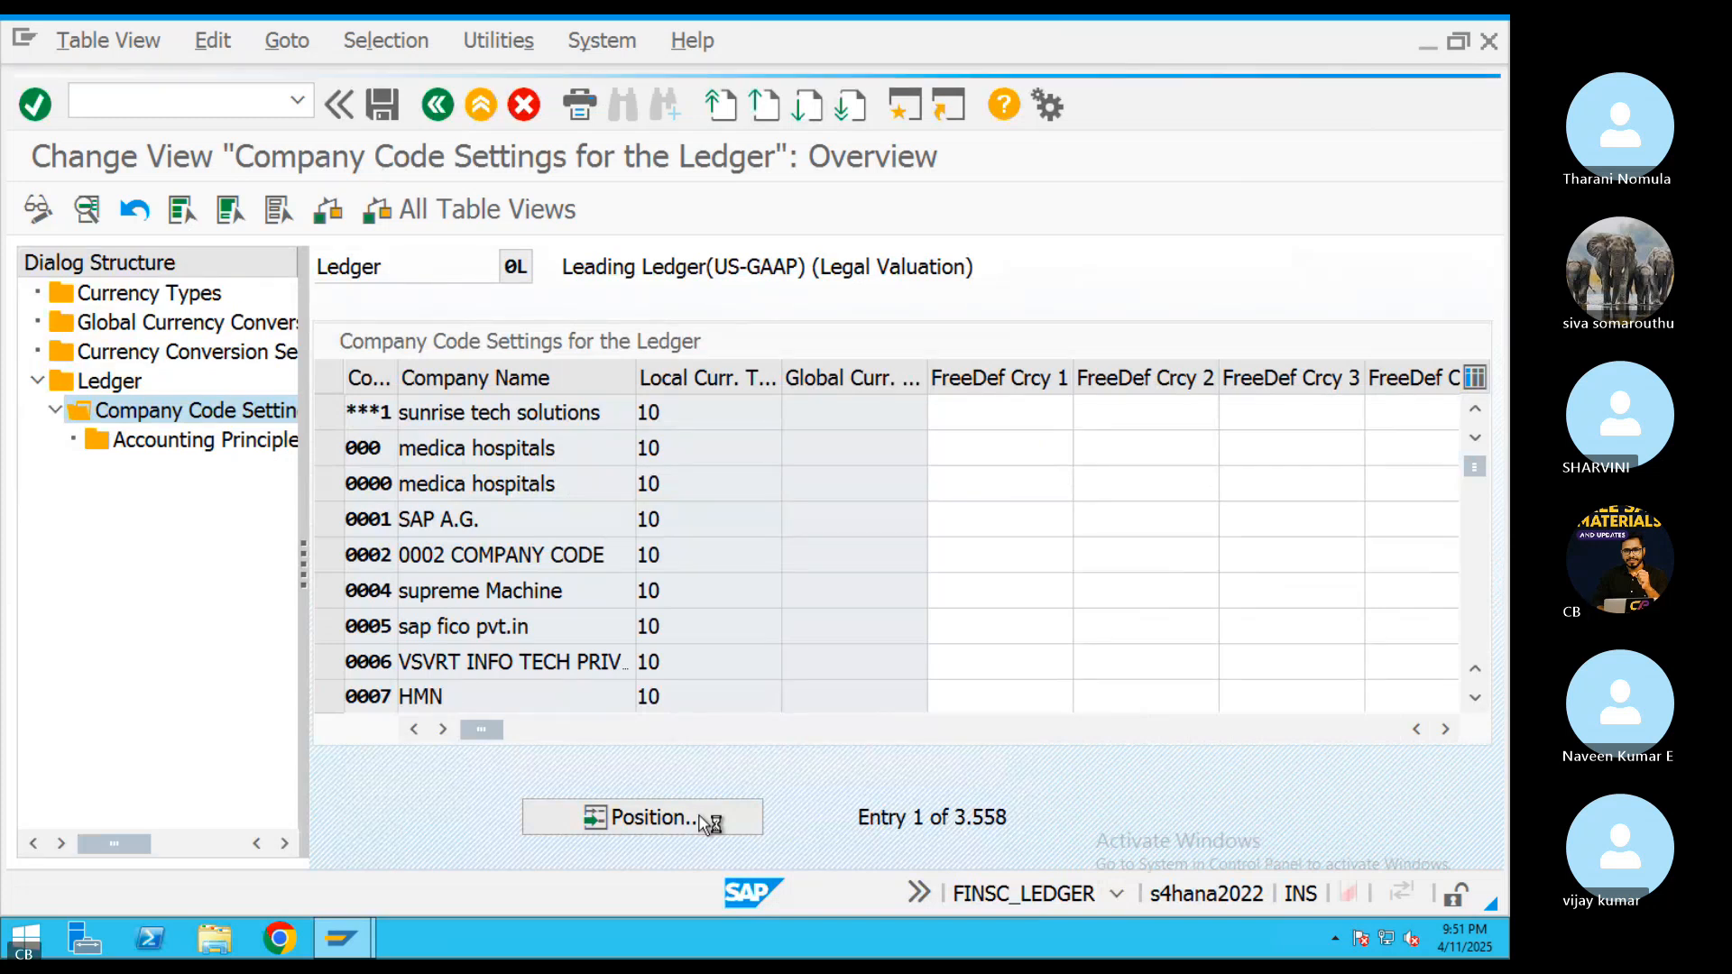
type("ABRL")
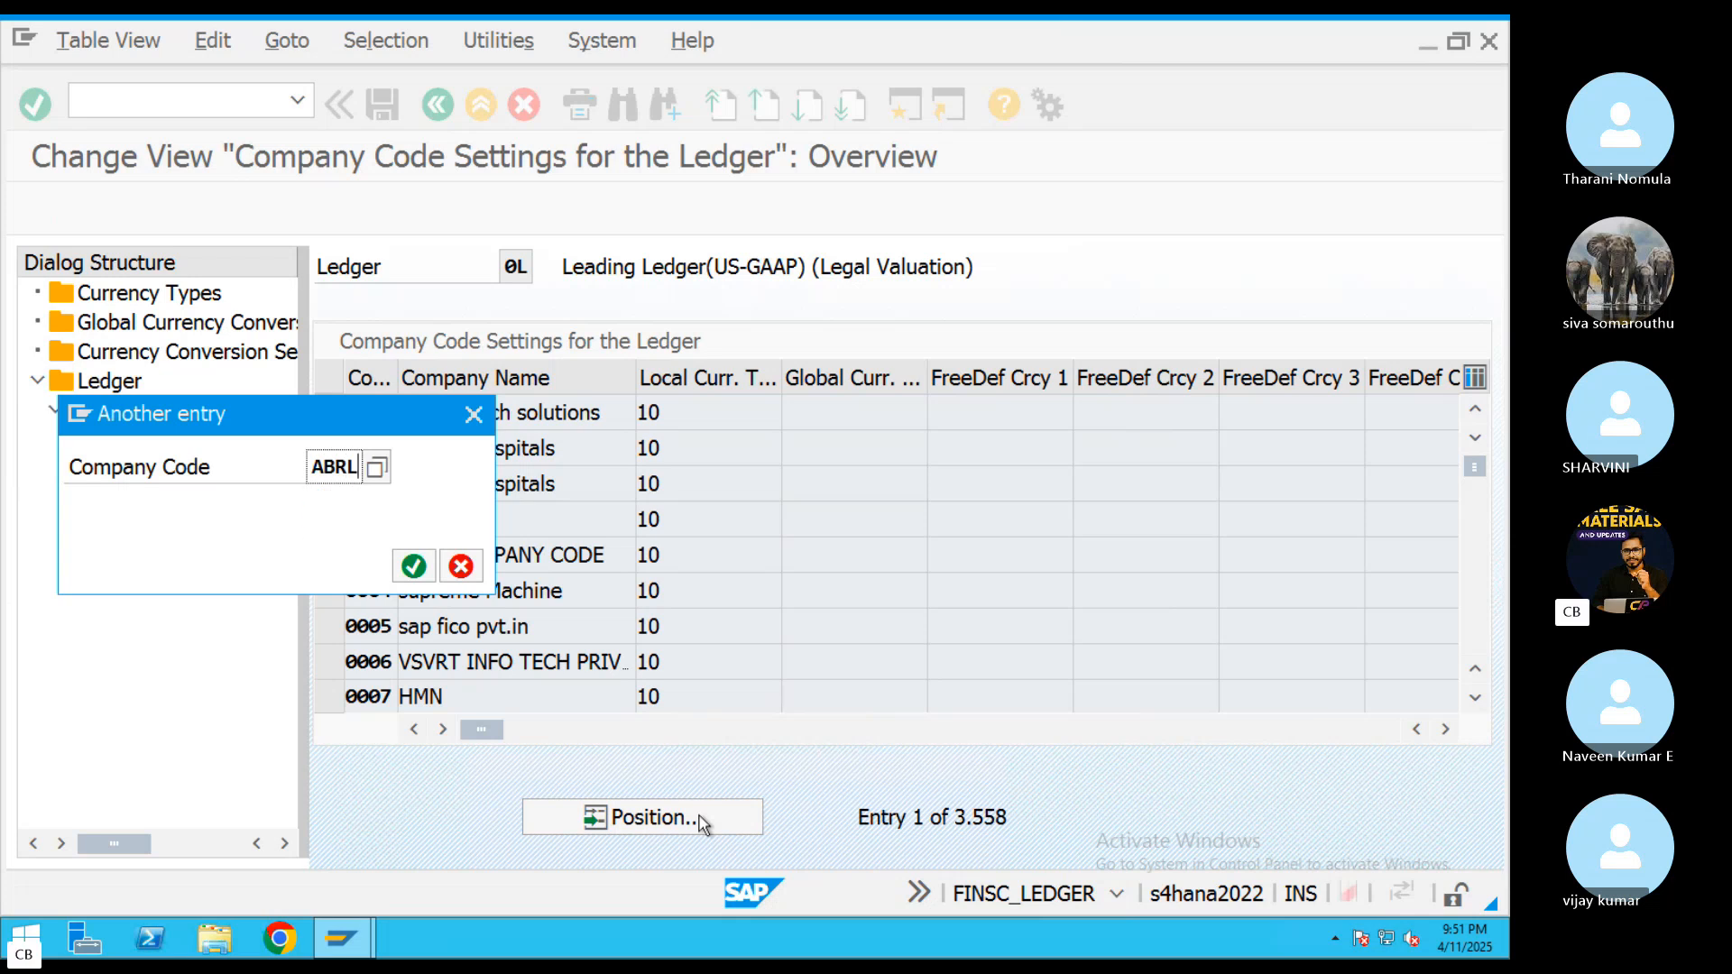
key("Return")
left_click_drag(498, 733, 880, 749)
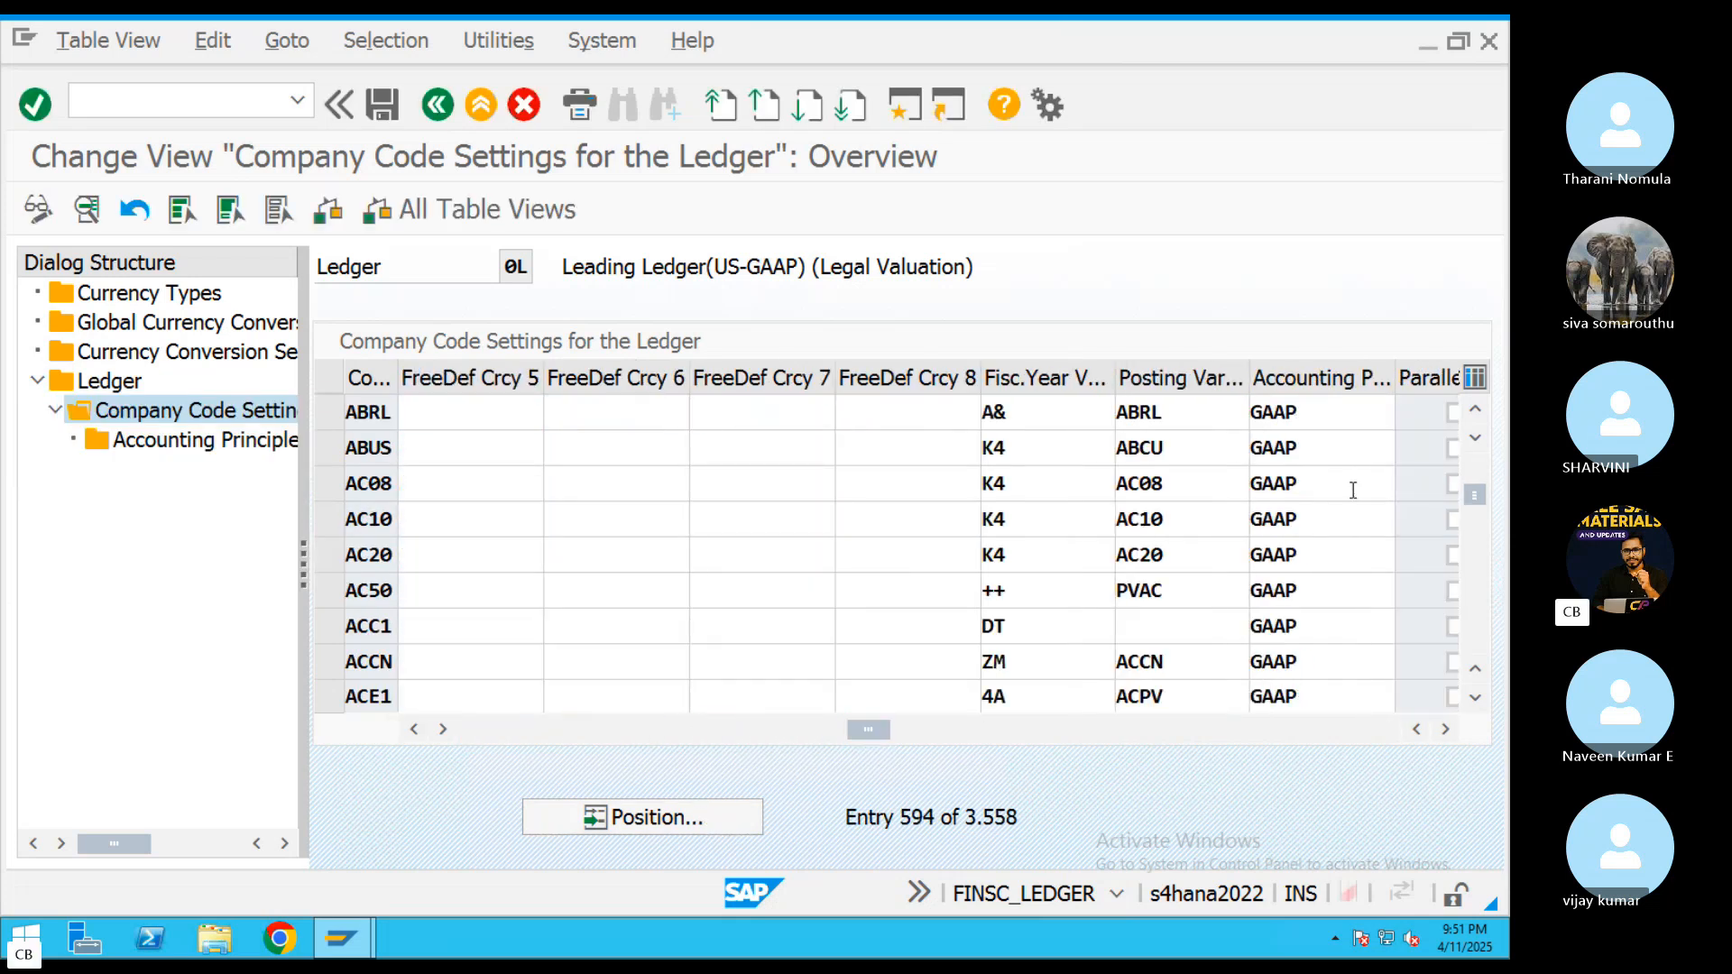
Set company code ABRL's accounting principle in ledger 0L to 1A11 and save it to the Define COA customizing request
left_click_drag(1321, 408, 1224, 422)
key("super")
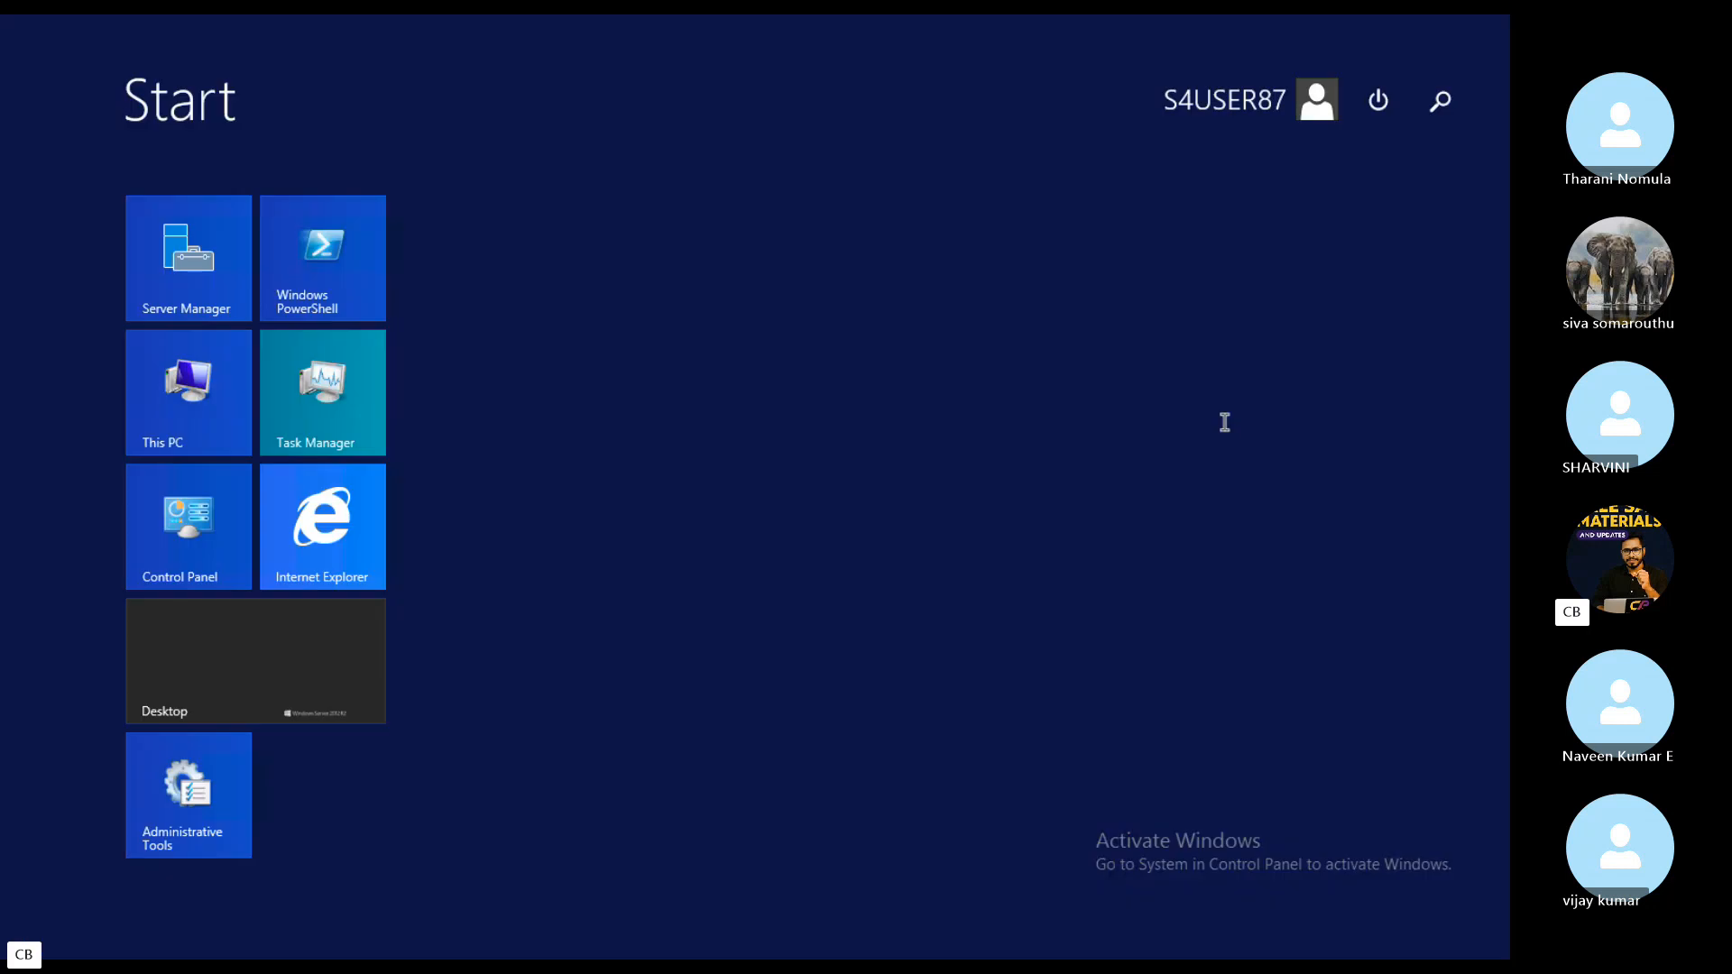
key("super")
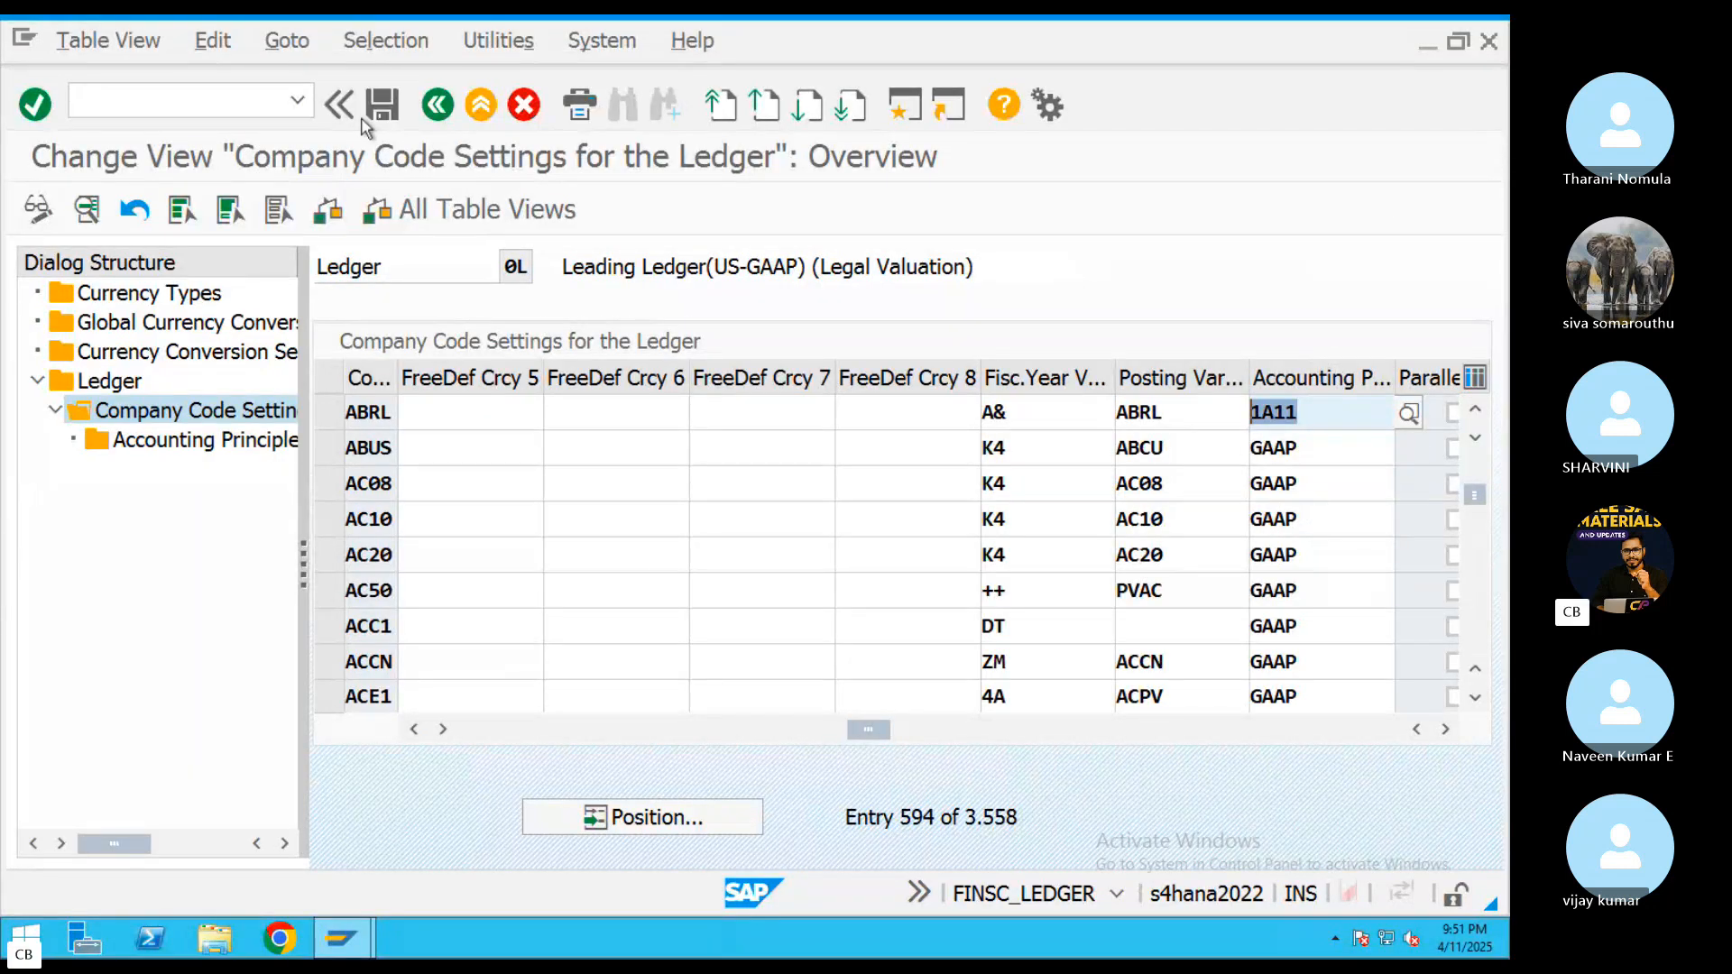
left_click(391, 118)
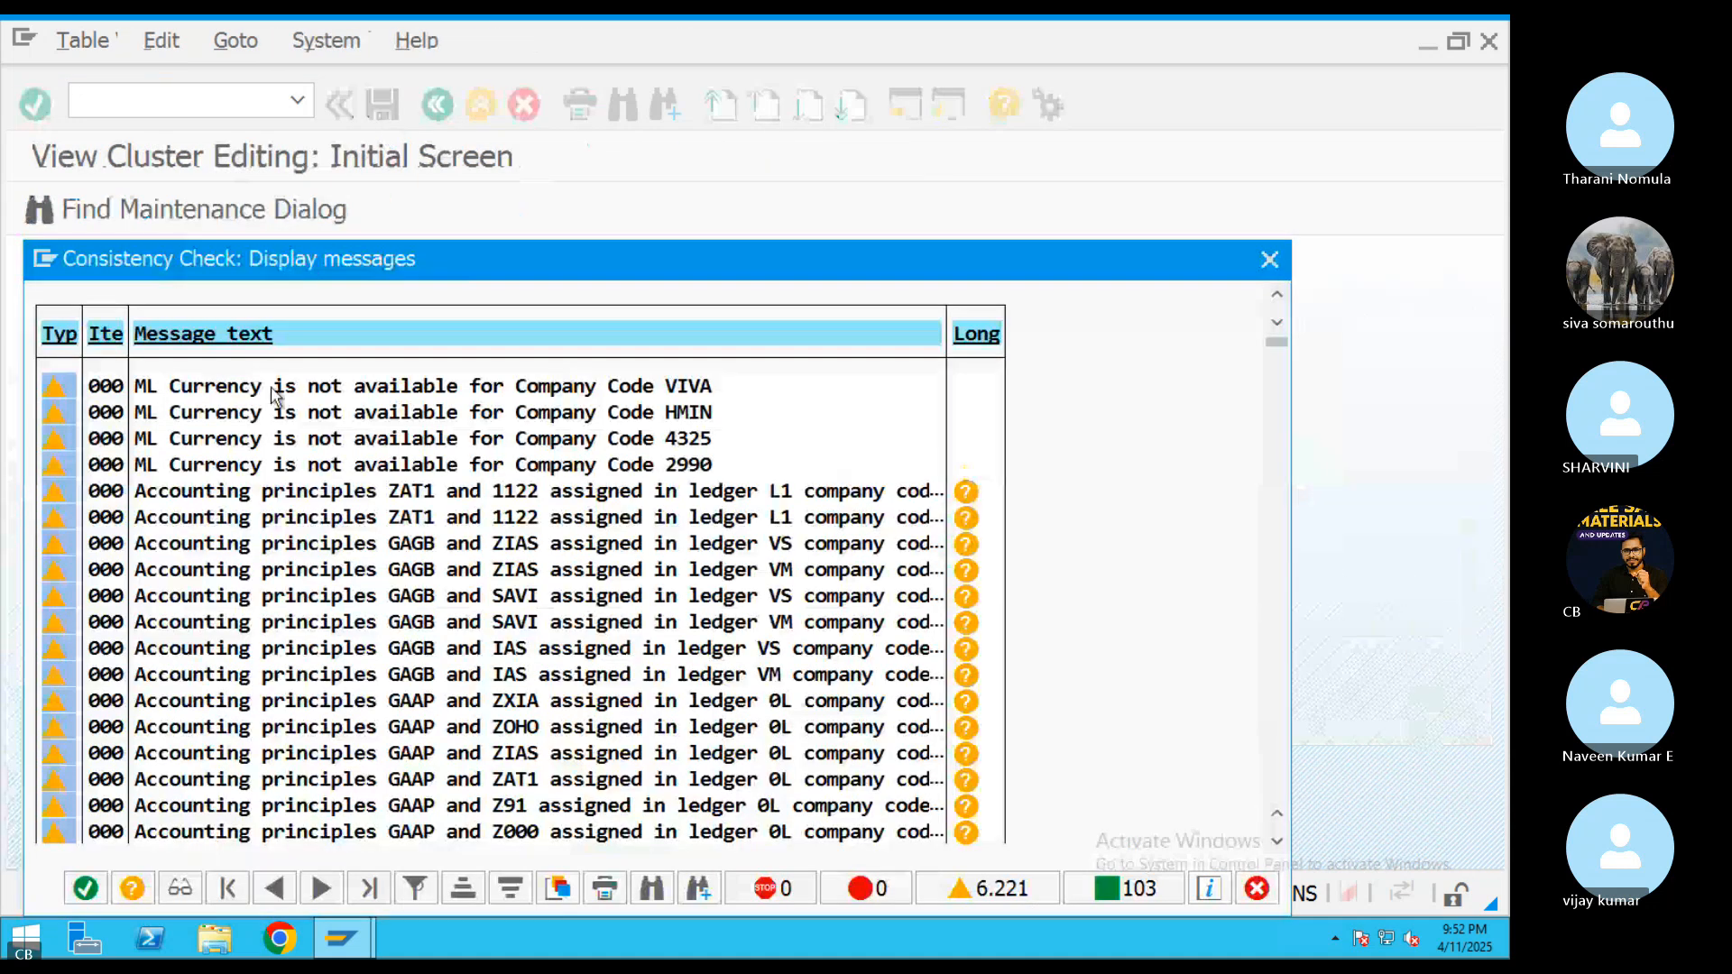
left_click(86, 888)
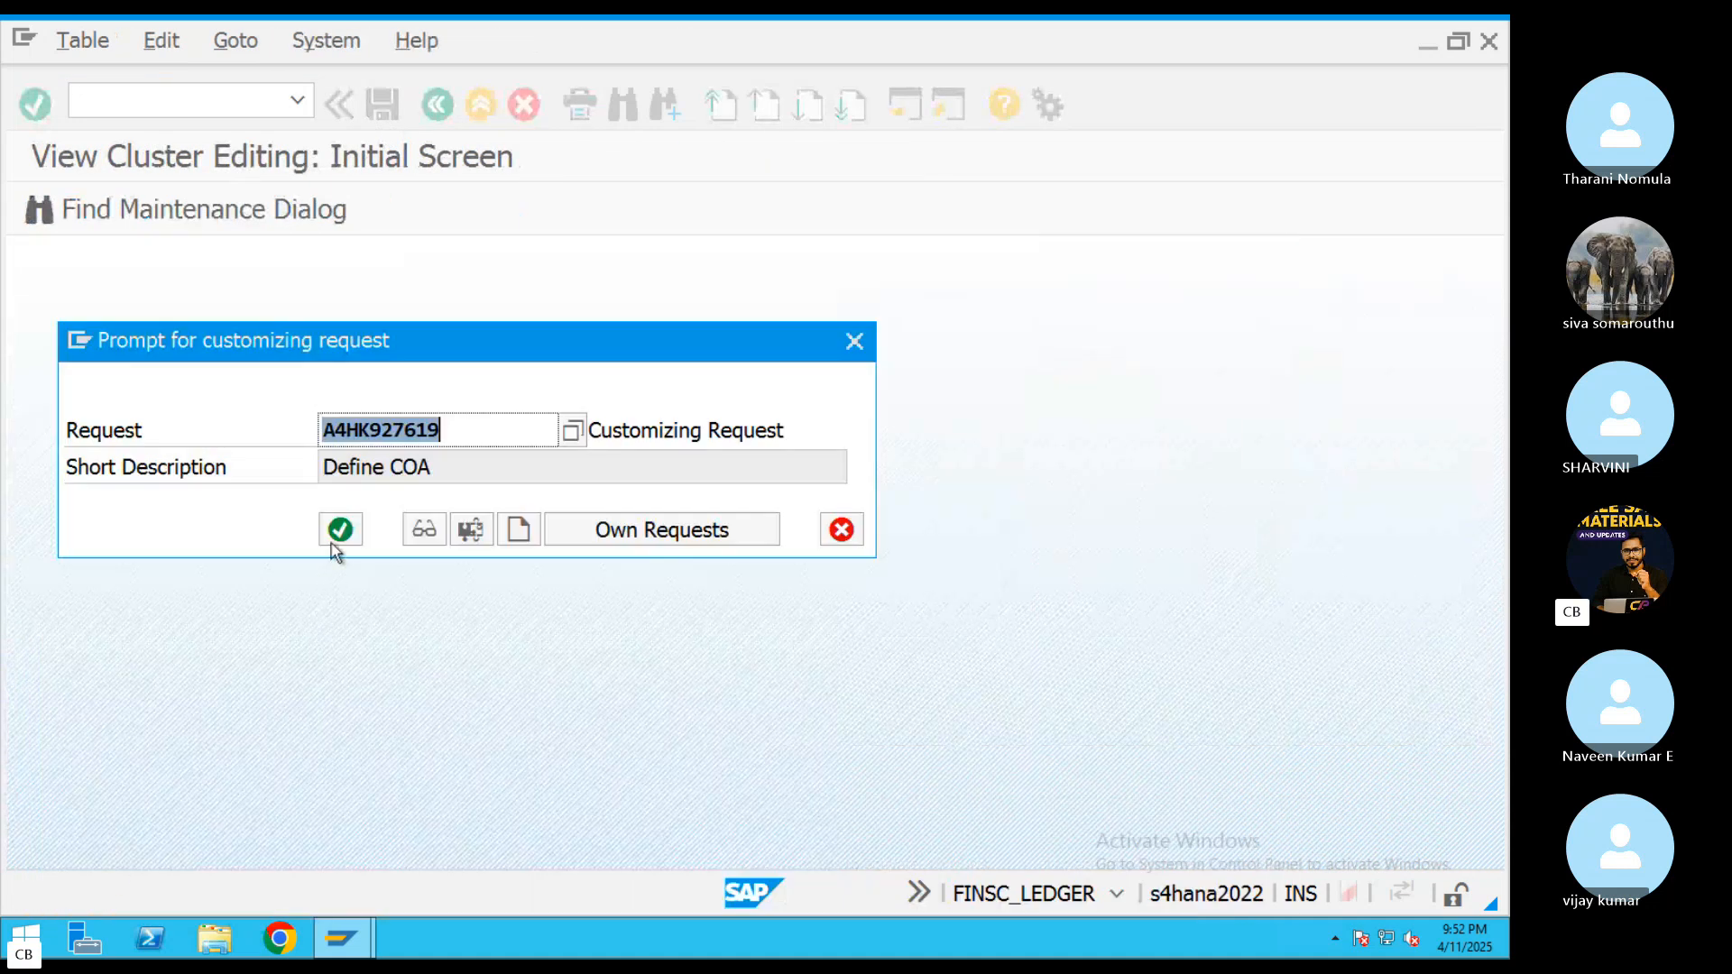
left_click(334, 542)
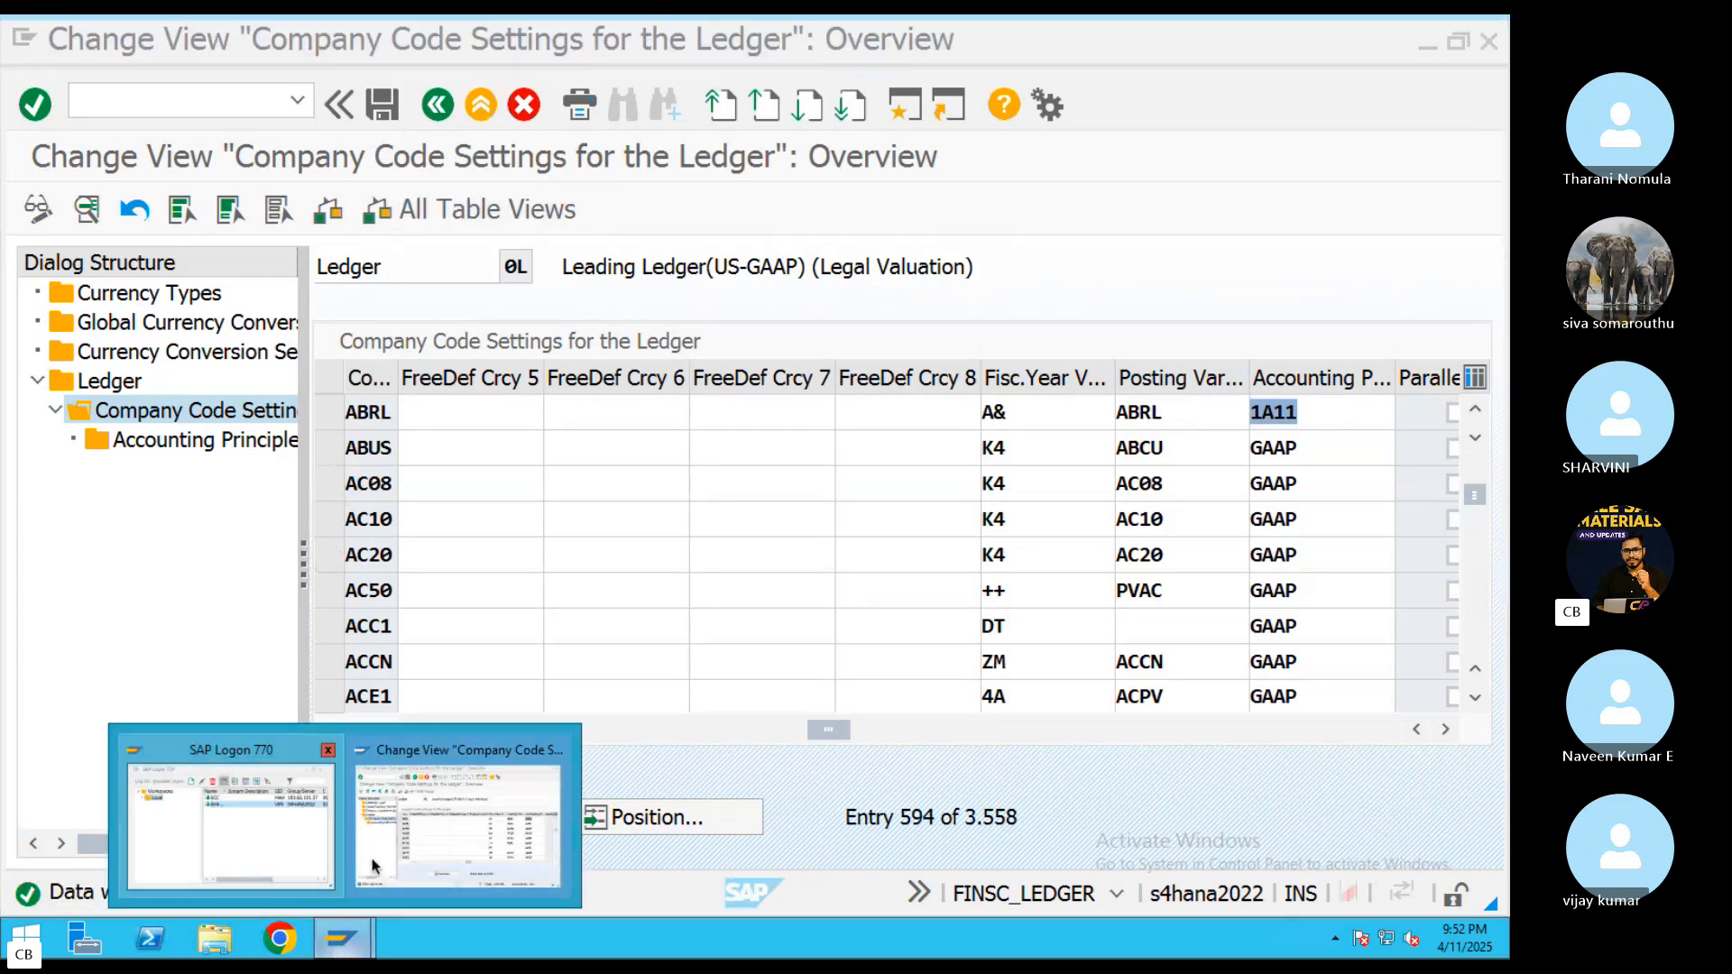
left_click(488, 103)
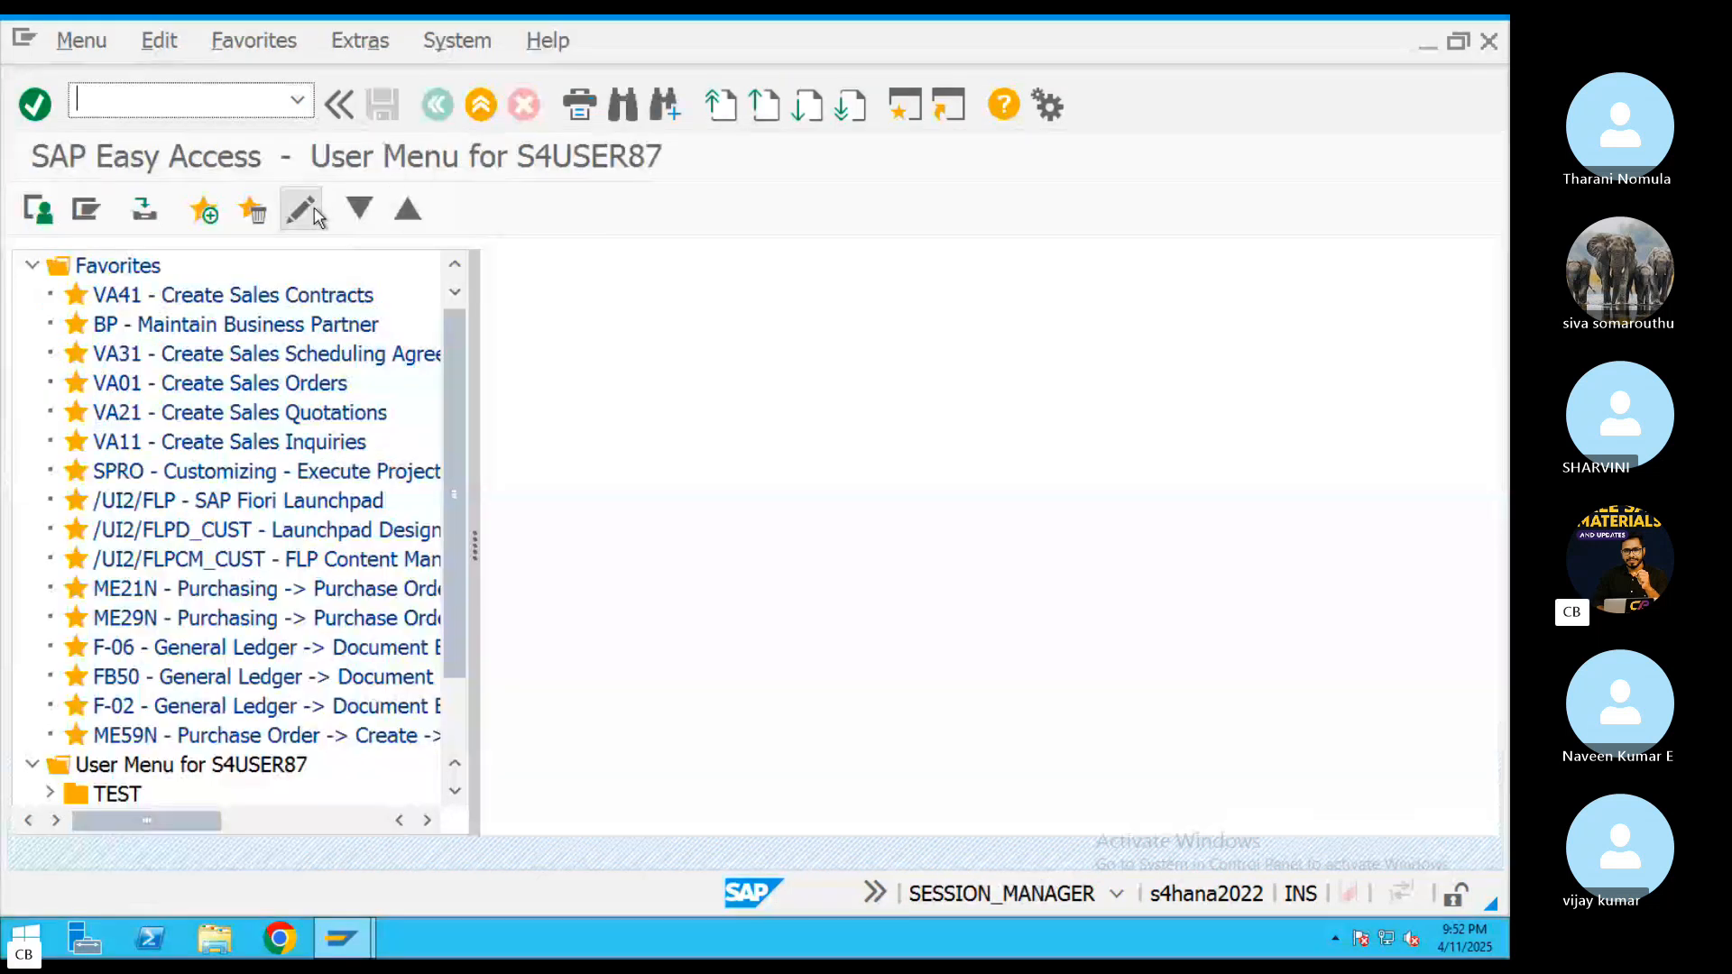
Start KO88 and execute a test run of the internal order's settlement for period 1, fiscal year 2025
type("88")
key("Return")
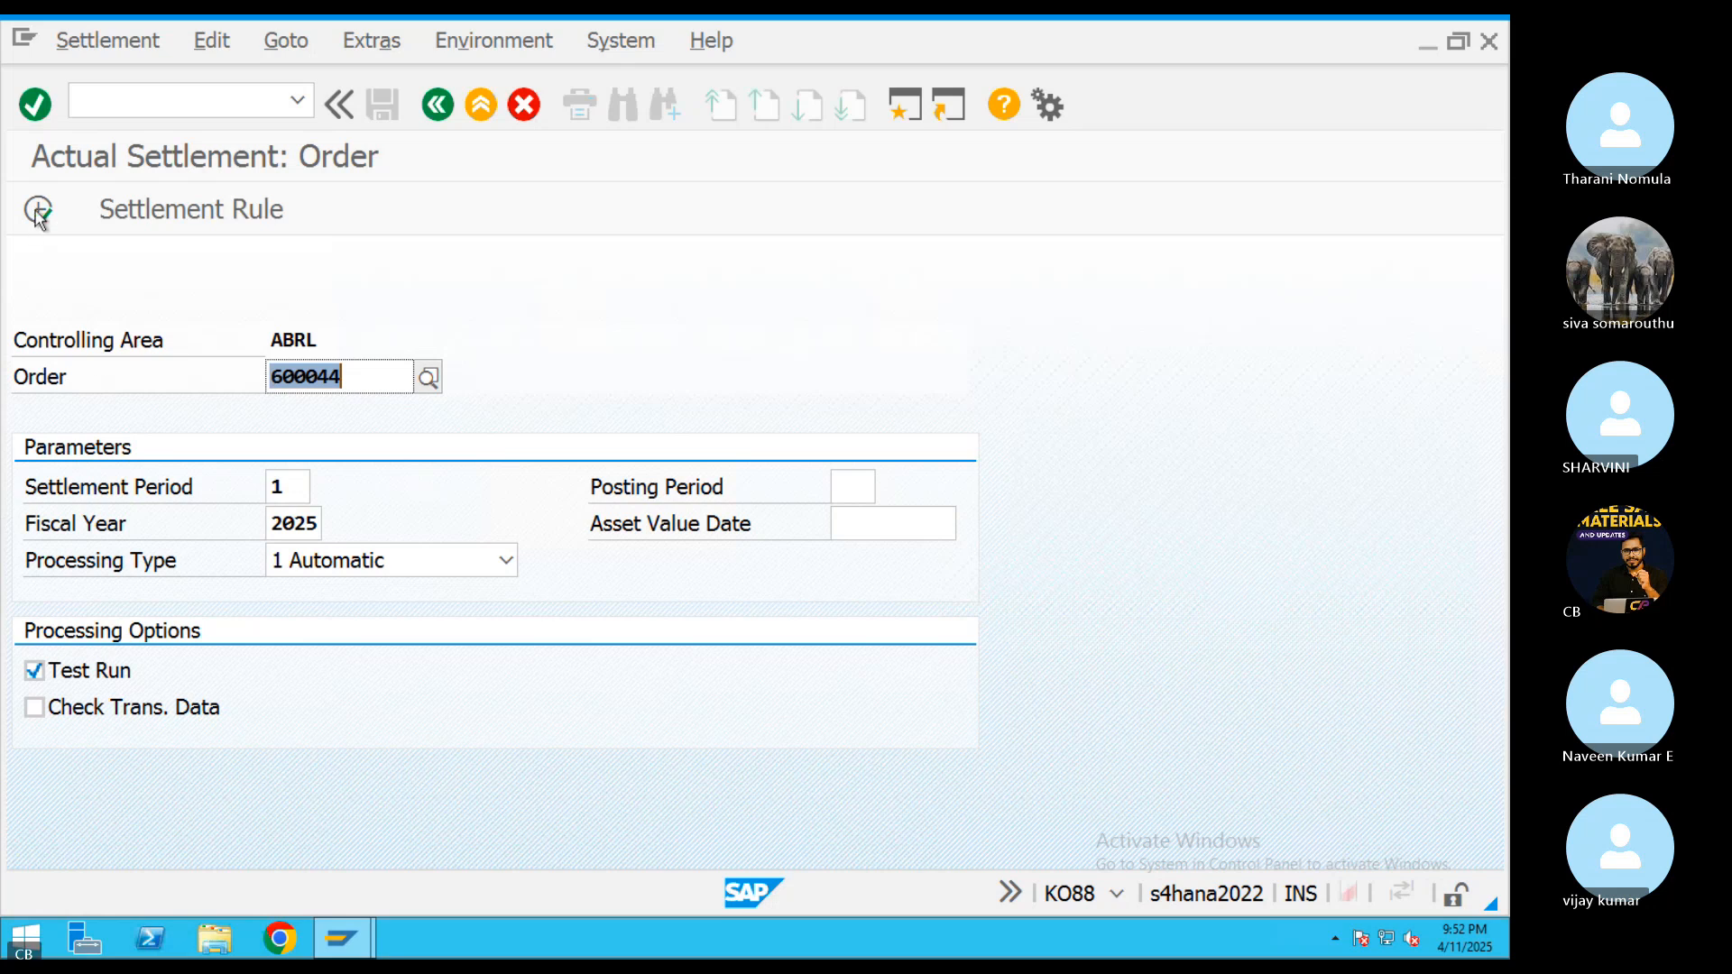
key("F8")
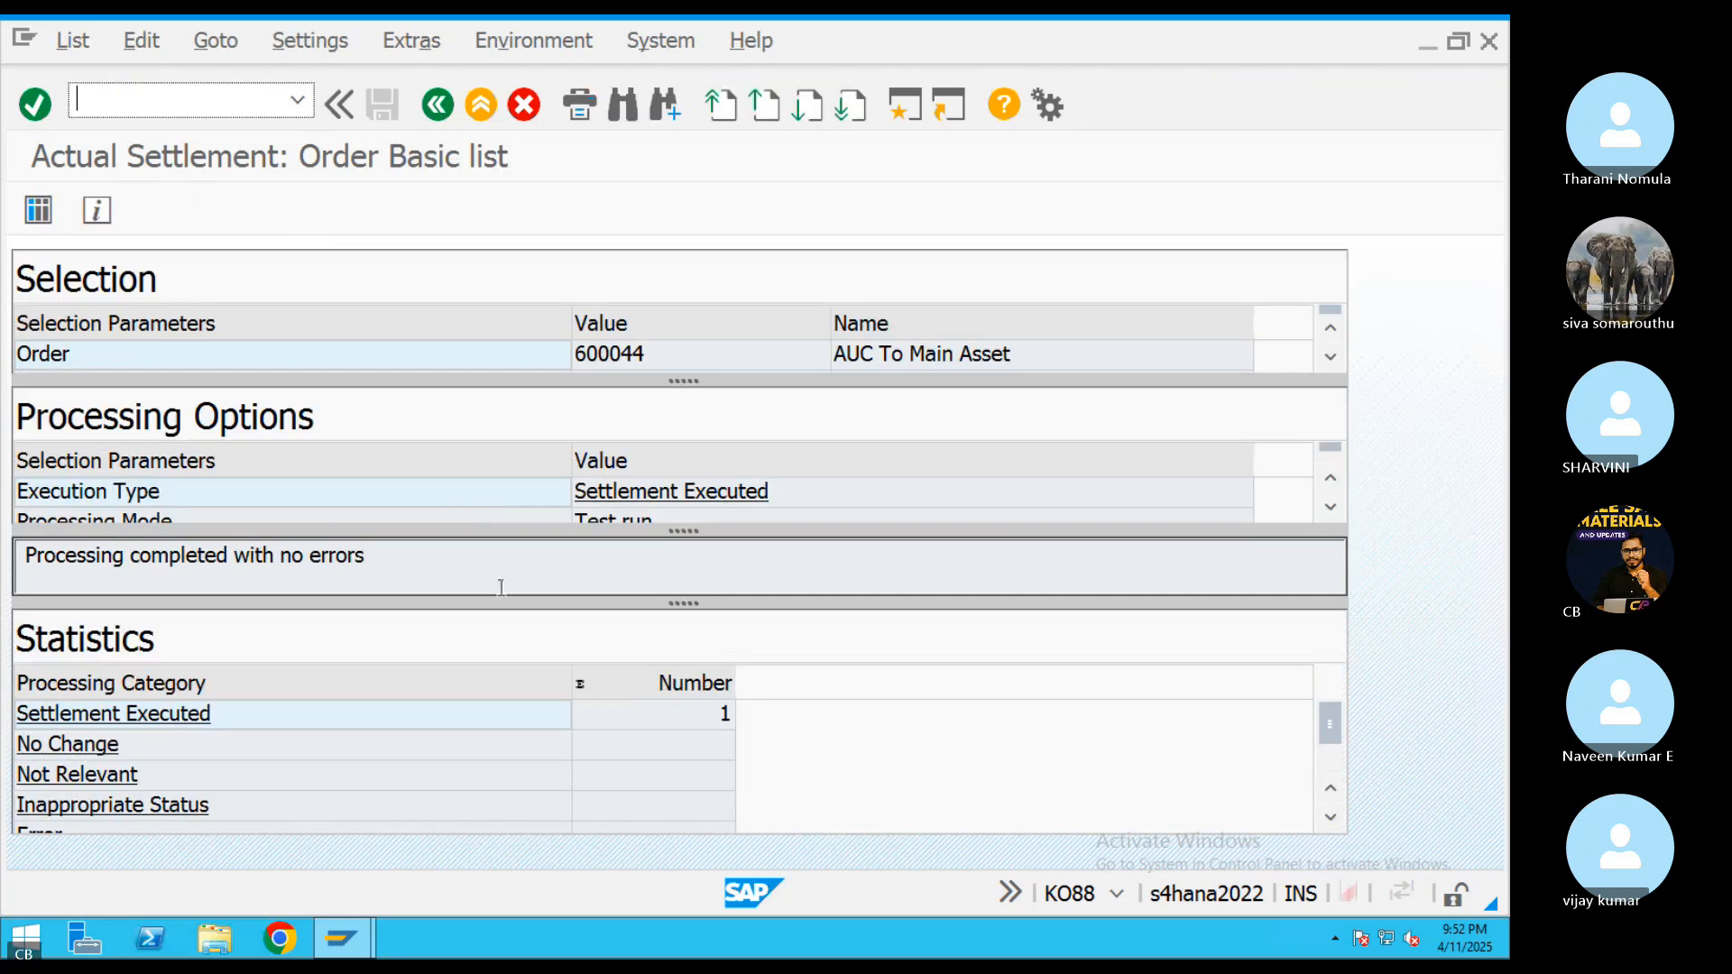
Open the test settlement's detail list and examine the sender debits by cost element
left_click(38, 210)
left_click(95, 384)
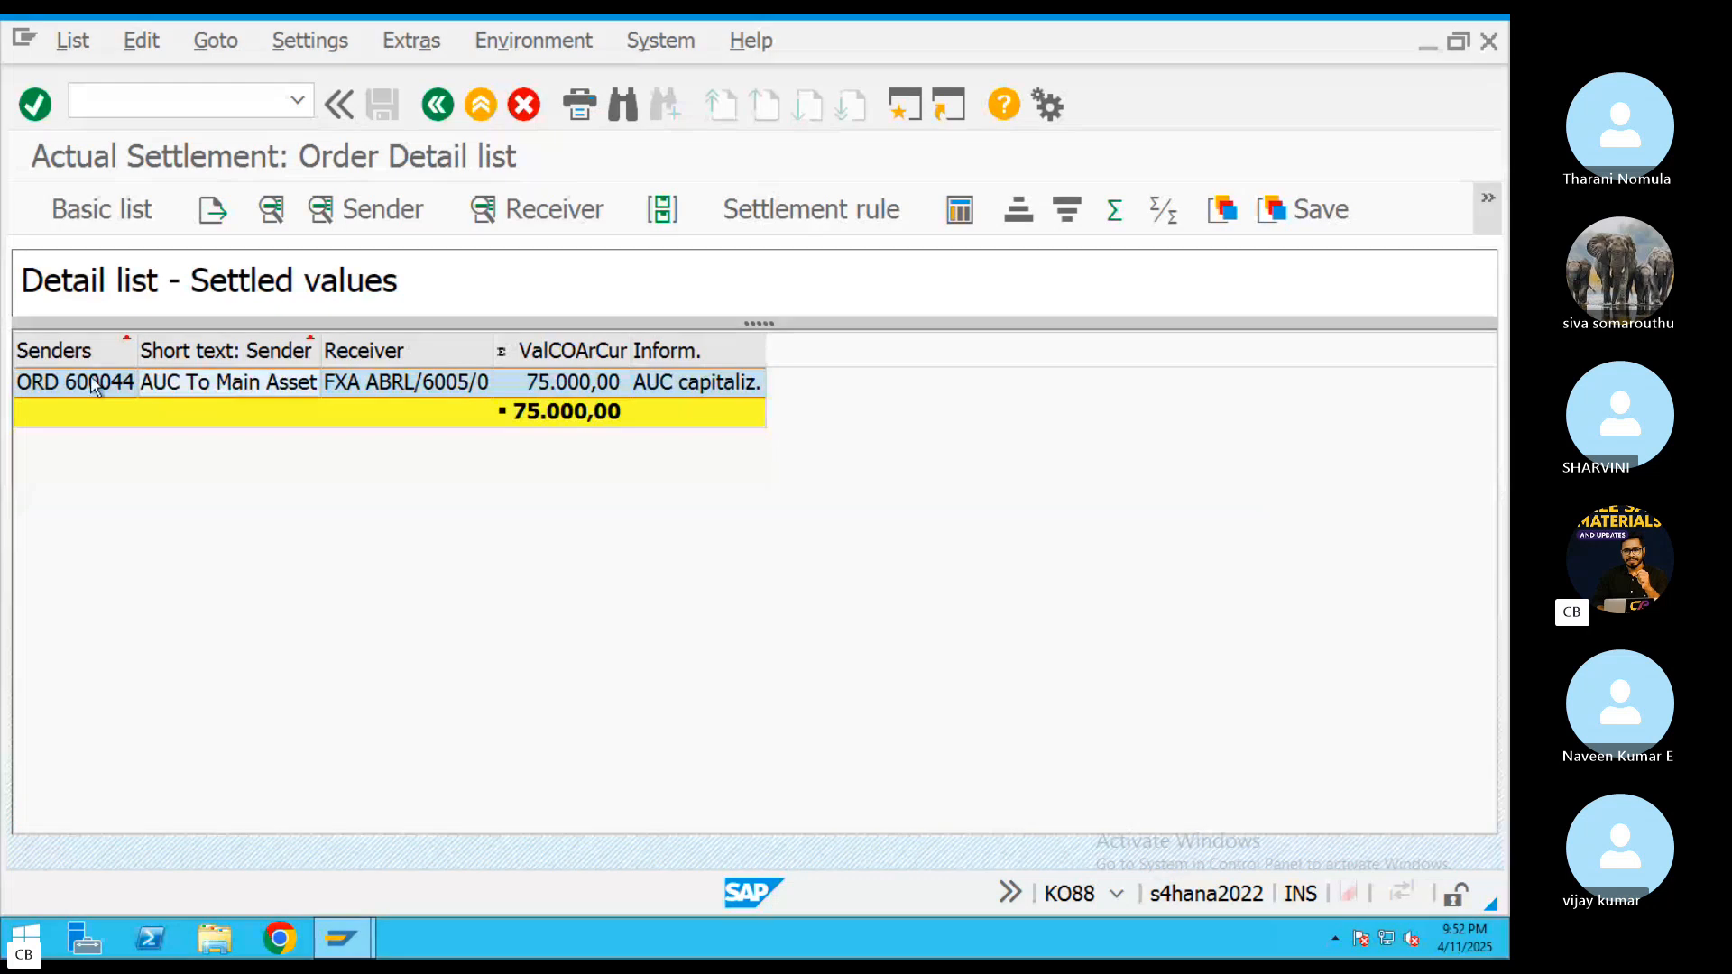
left_click(64, 382)
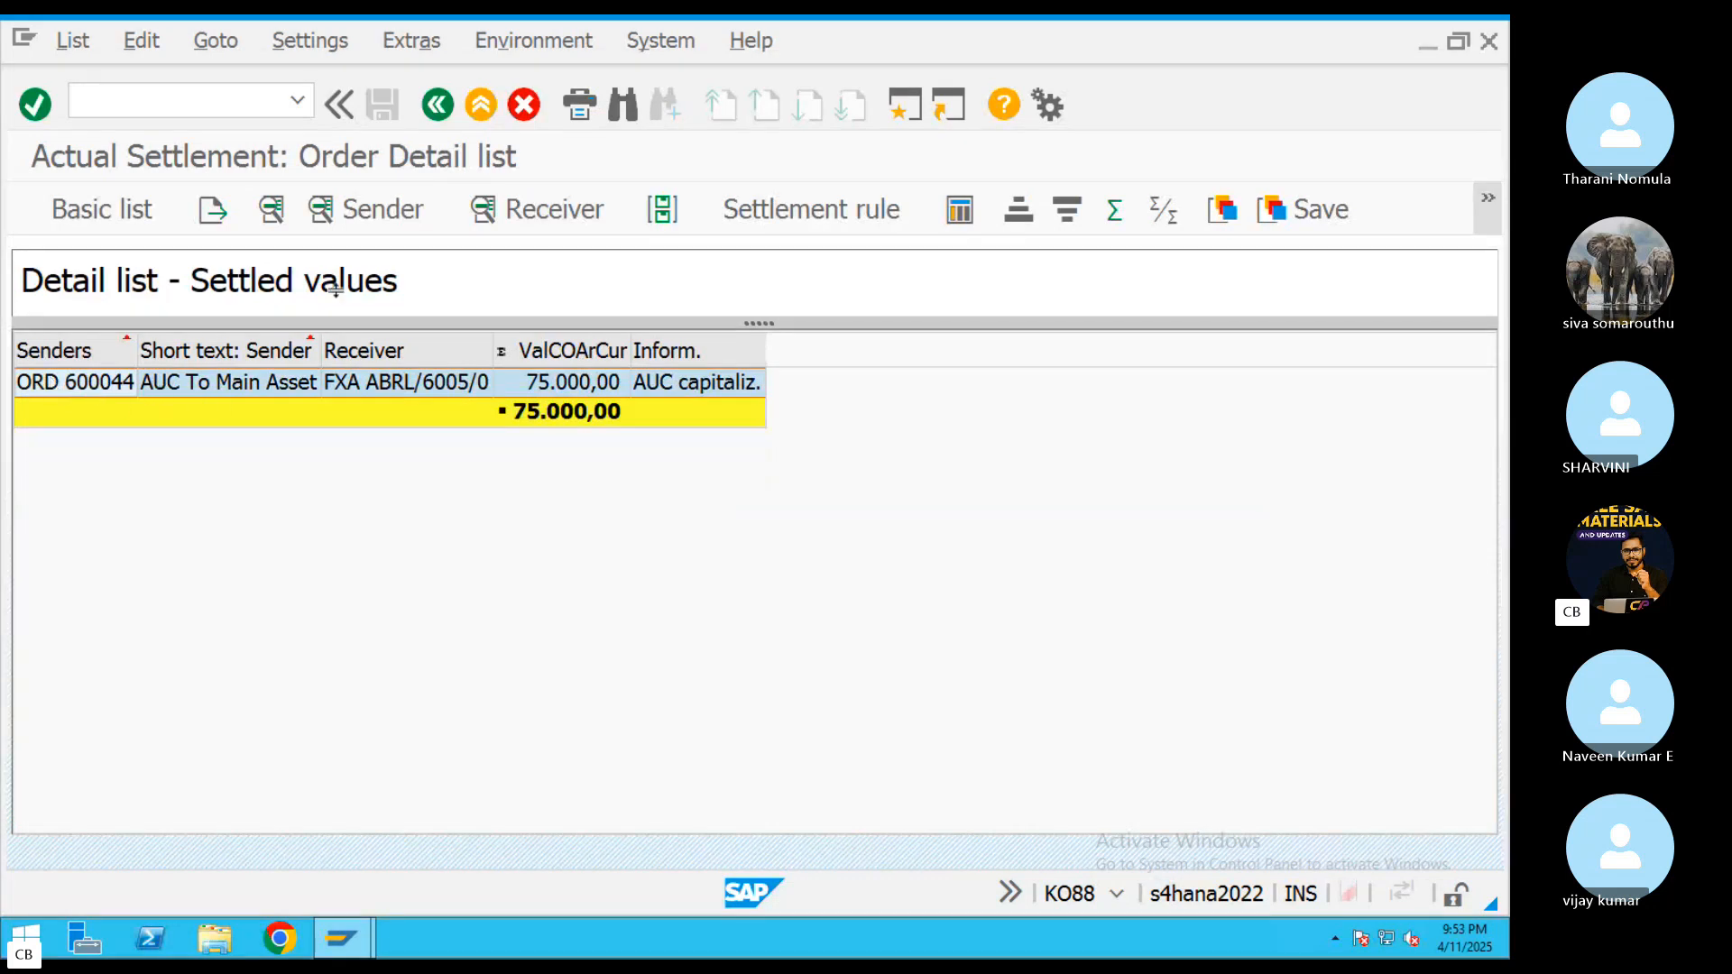
left_click(360, 209)
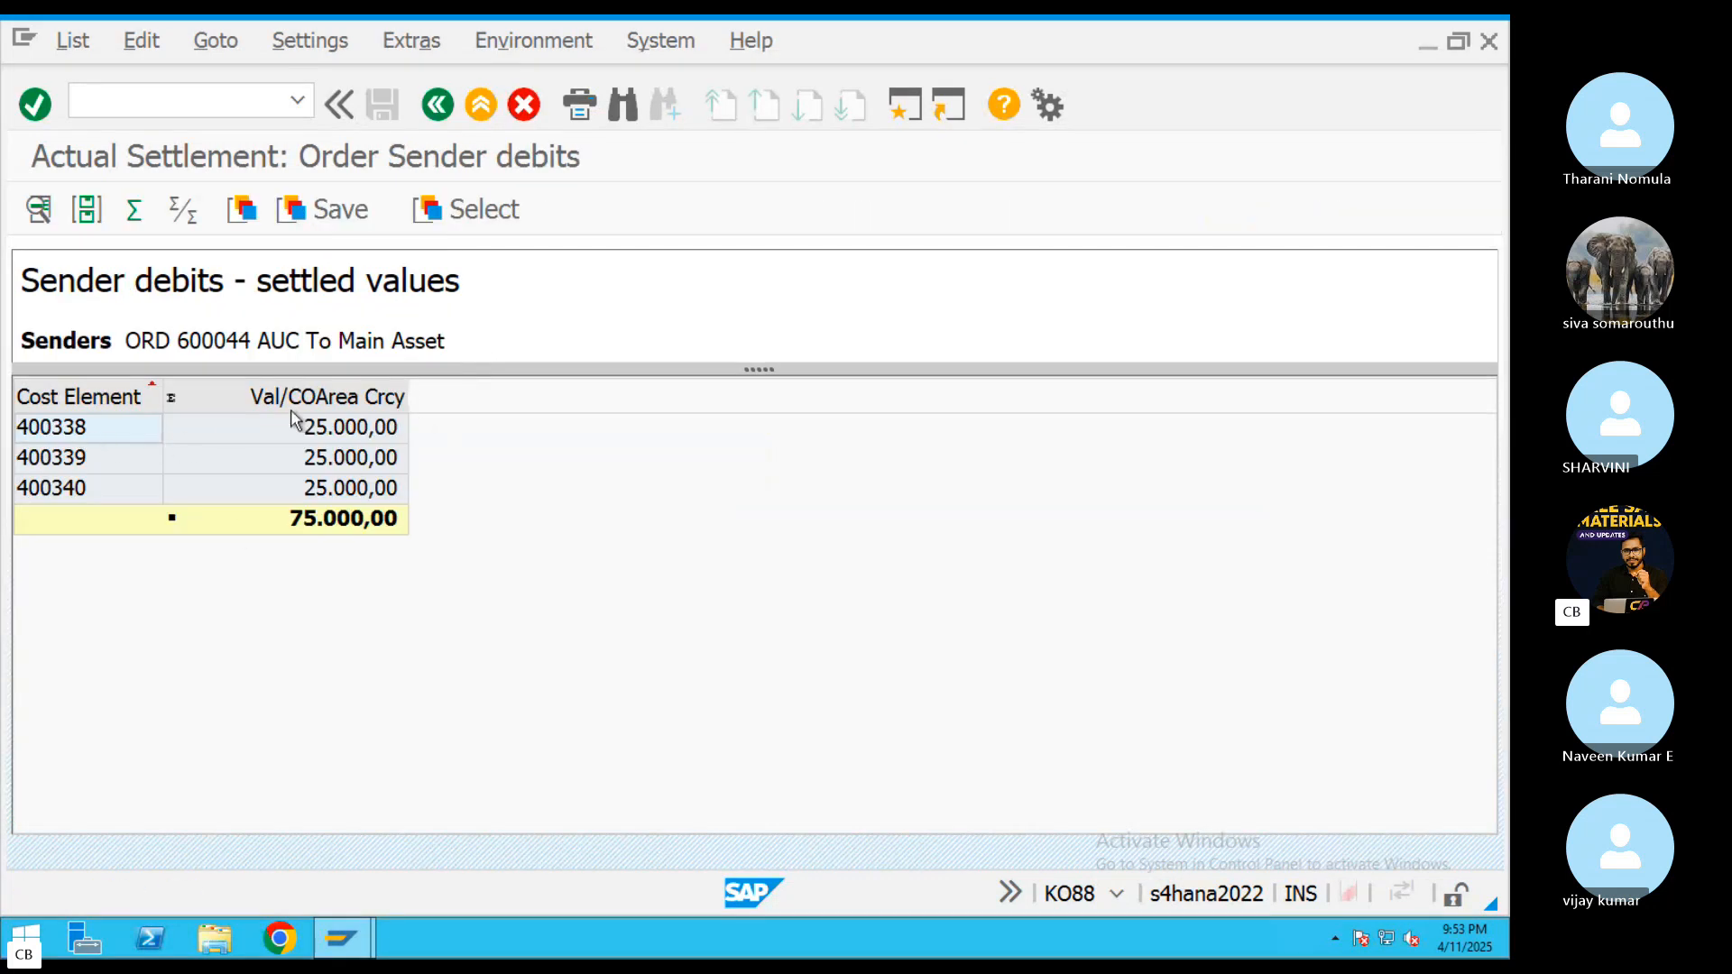
left_click(438, 106)
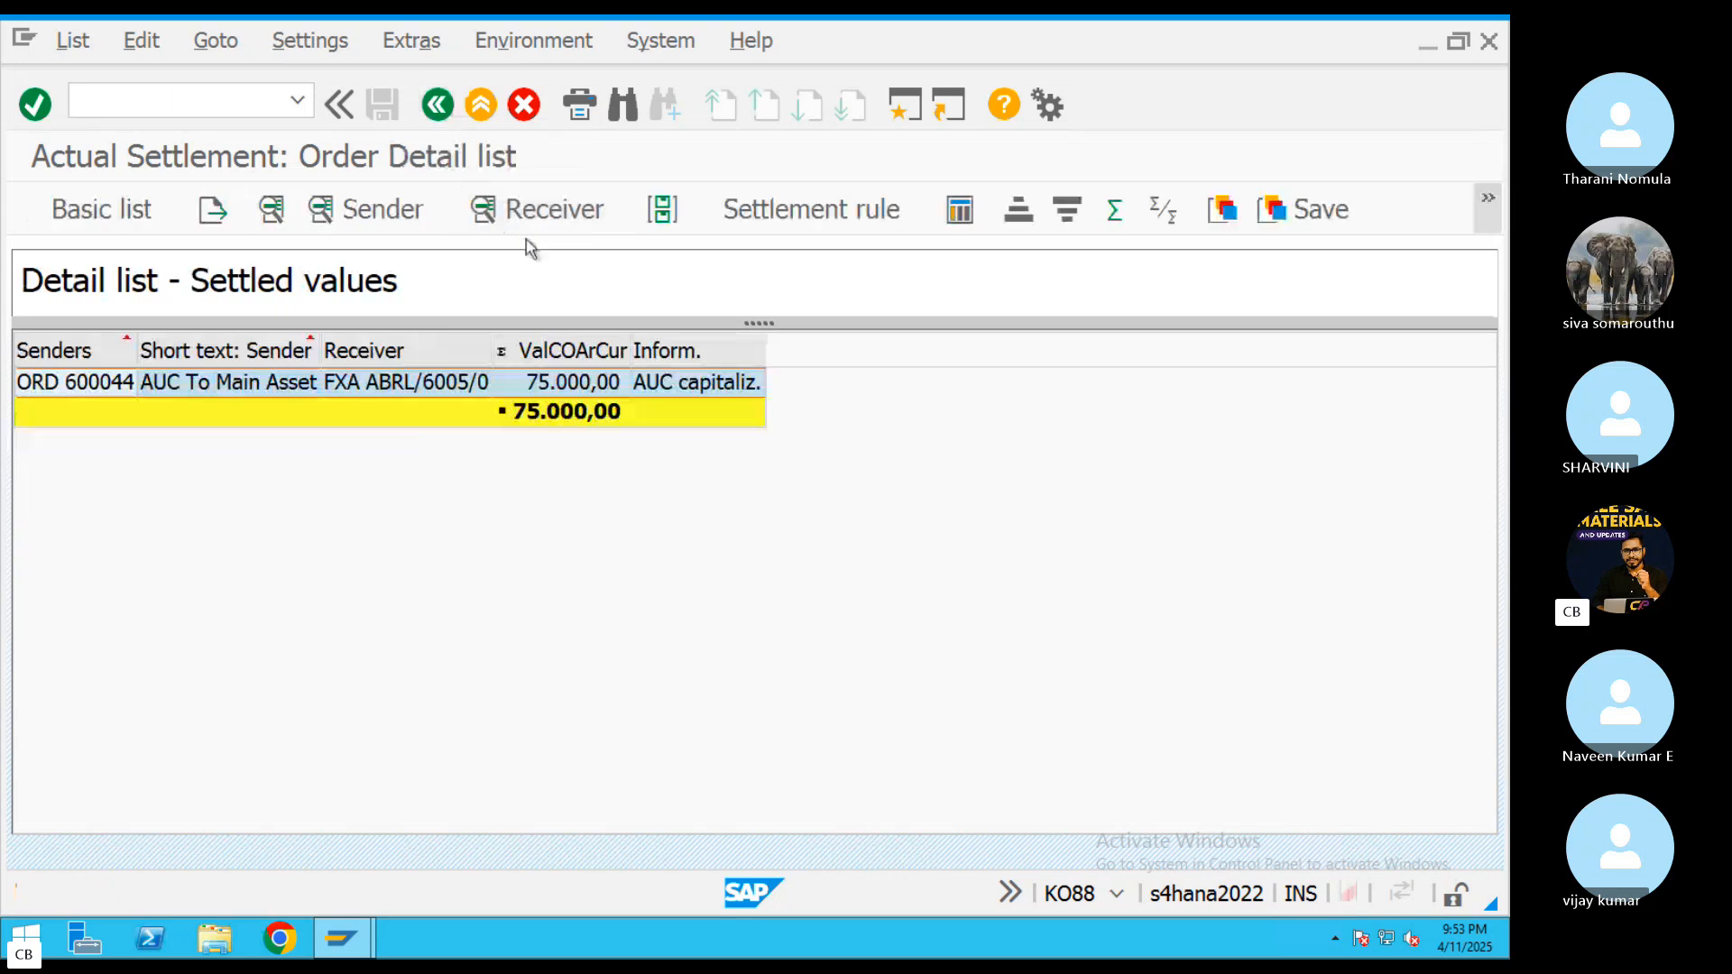
Examine the receiver debits posted to the AUC asset for each cost element in the test settlement
left_click(530, 216)
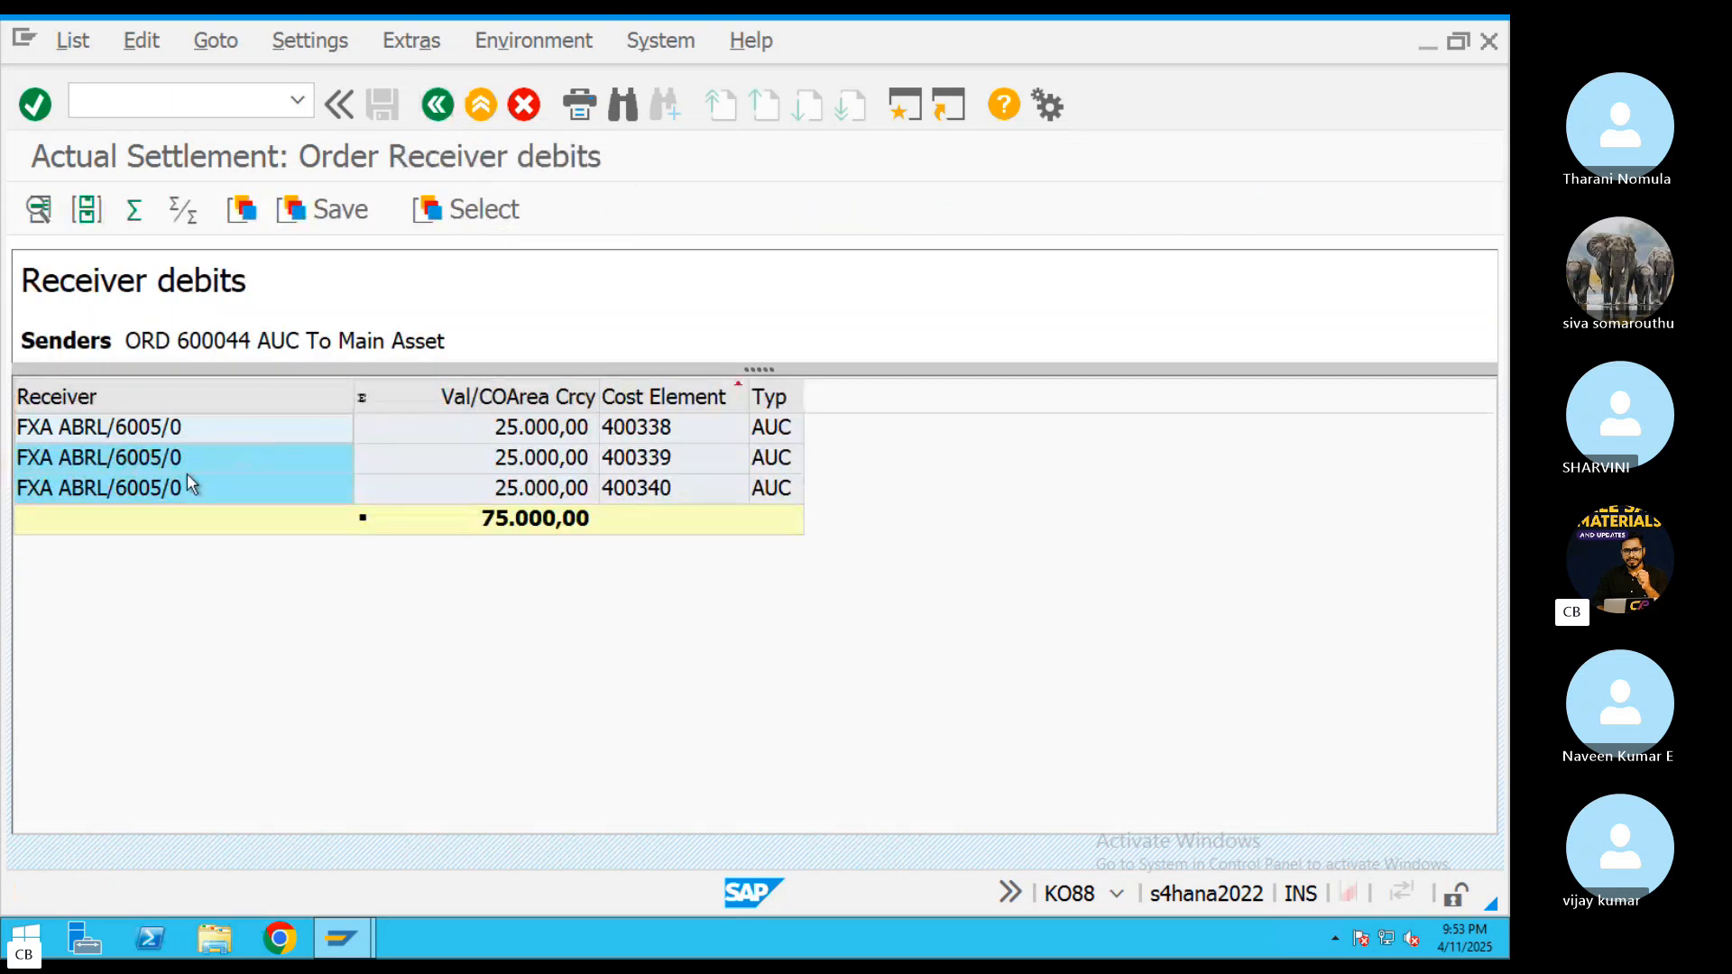
left_click(145, 438)
left_click(146, 465)
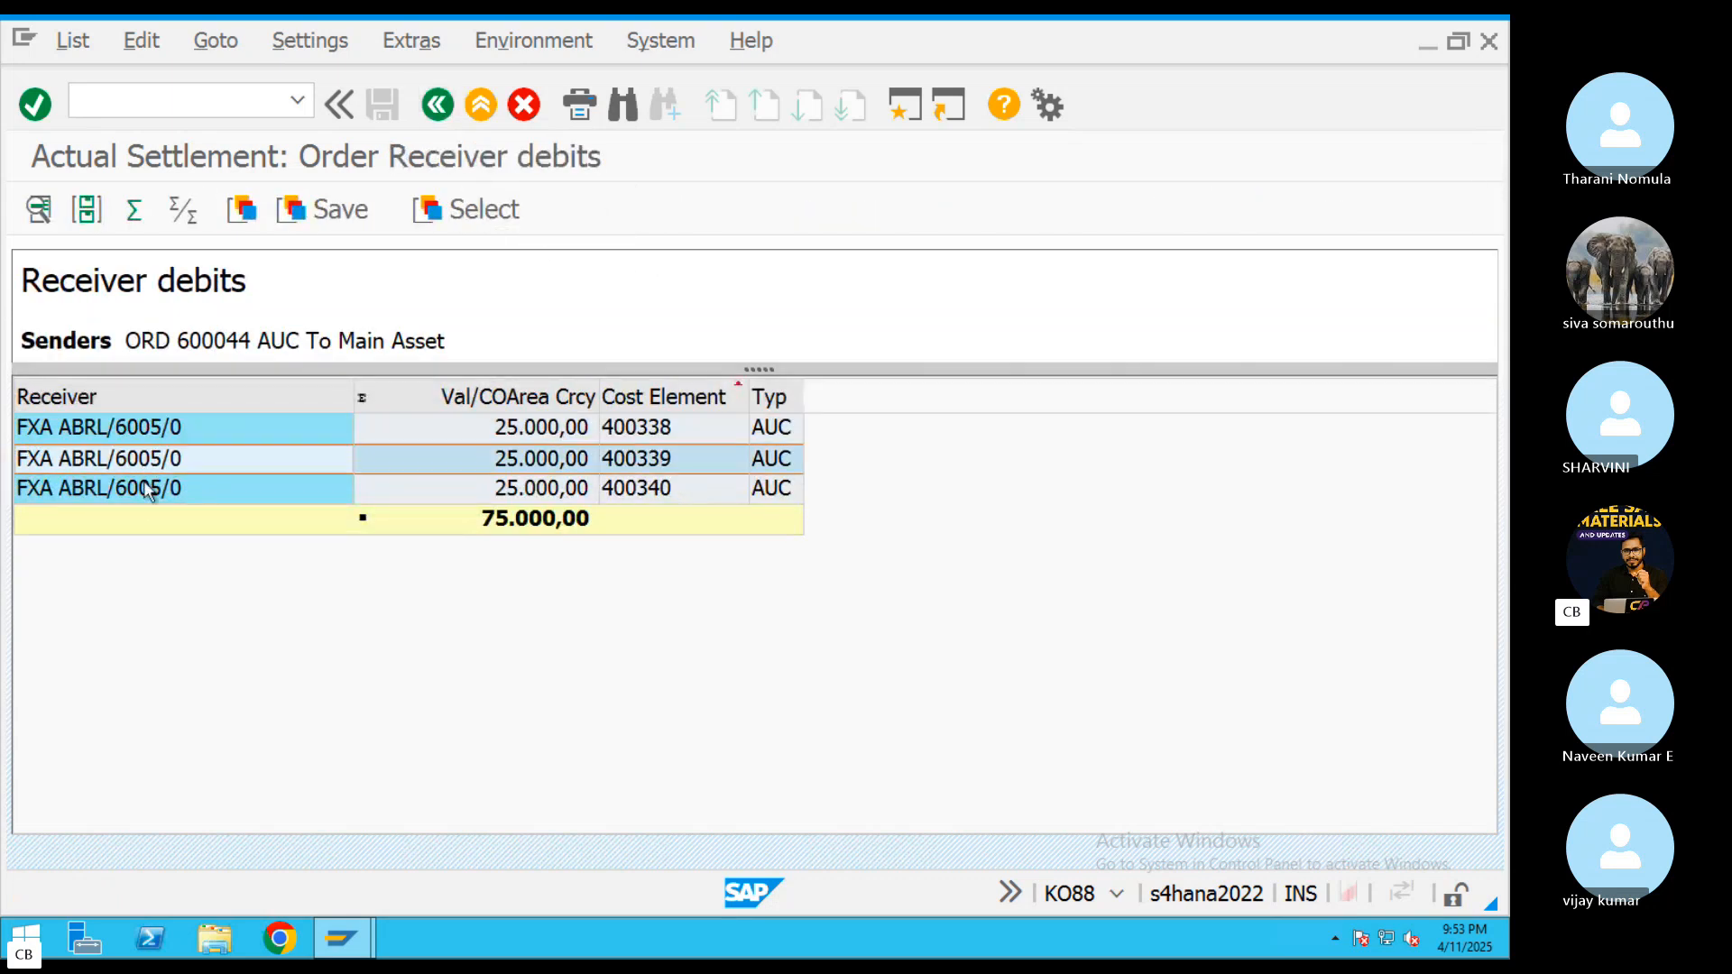
left_click(145, 490)
left_click(145, 461)
left_click(140, 433)
left_click(148, 466)
left_click(438, 106)
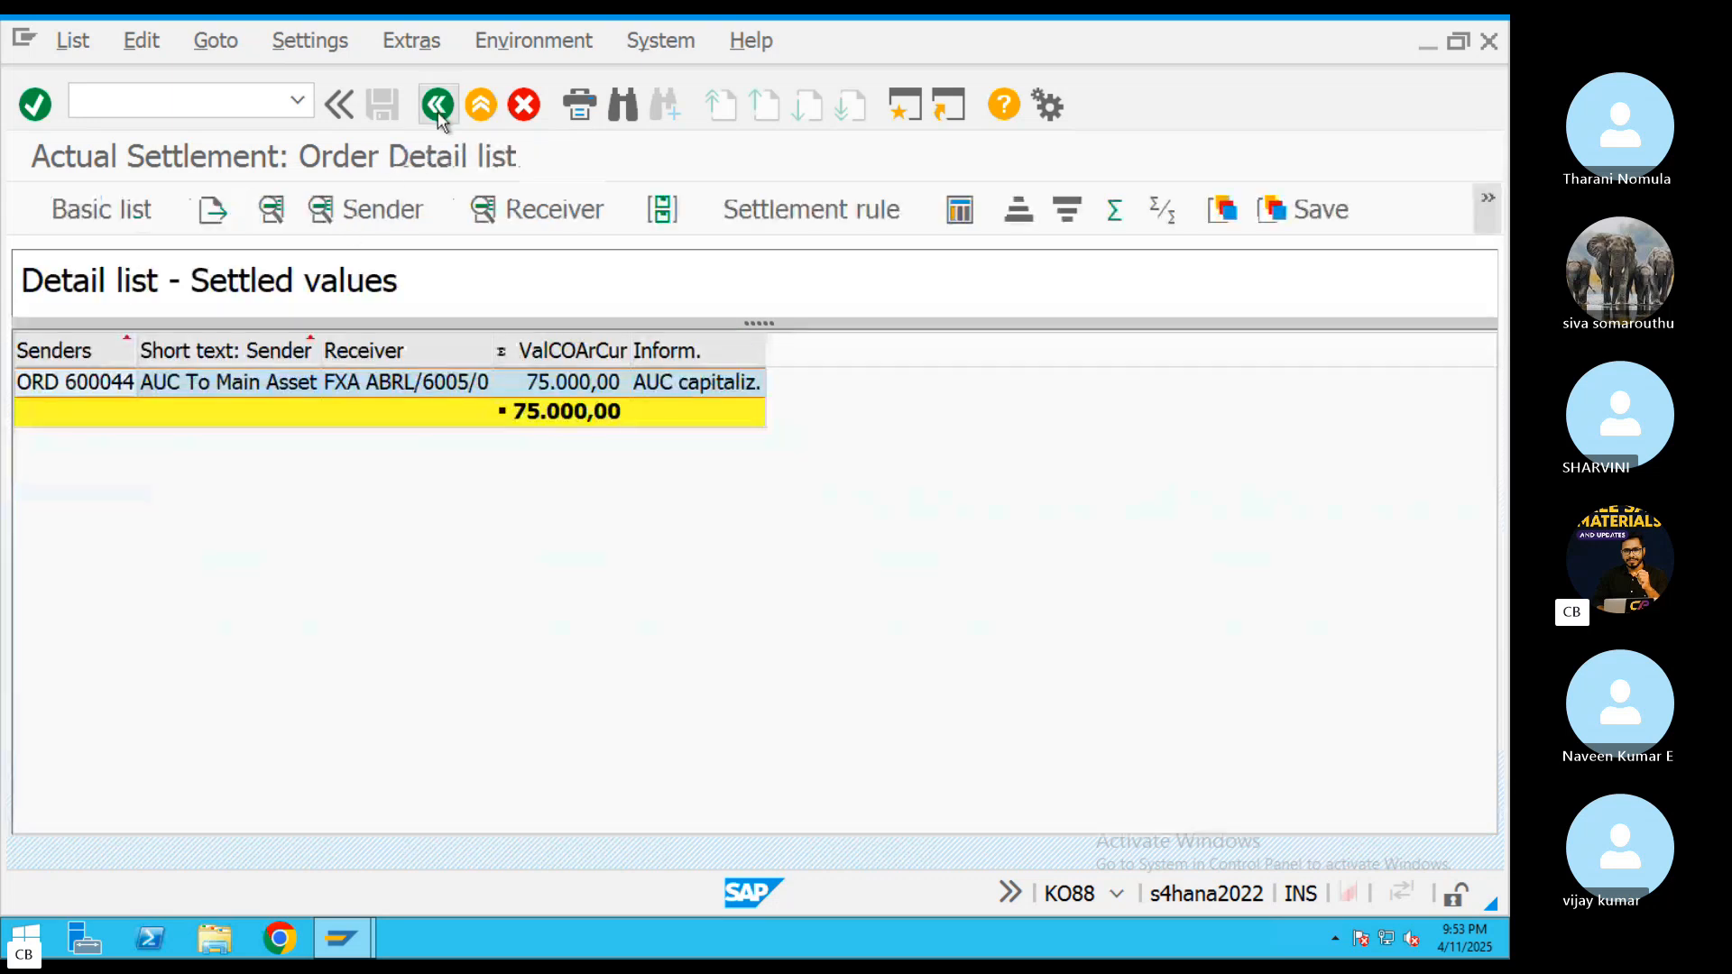
left_click(437, 105)
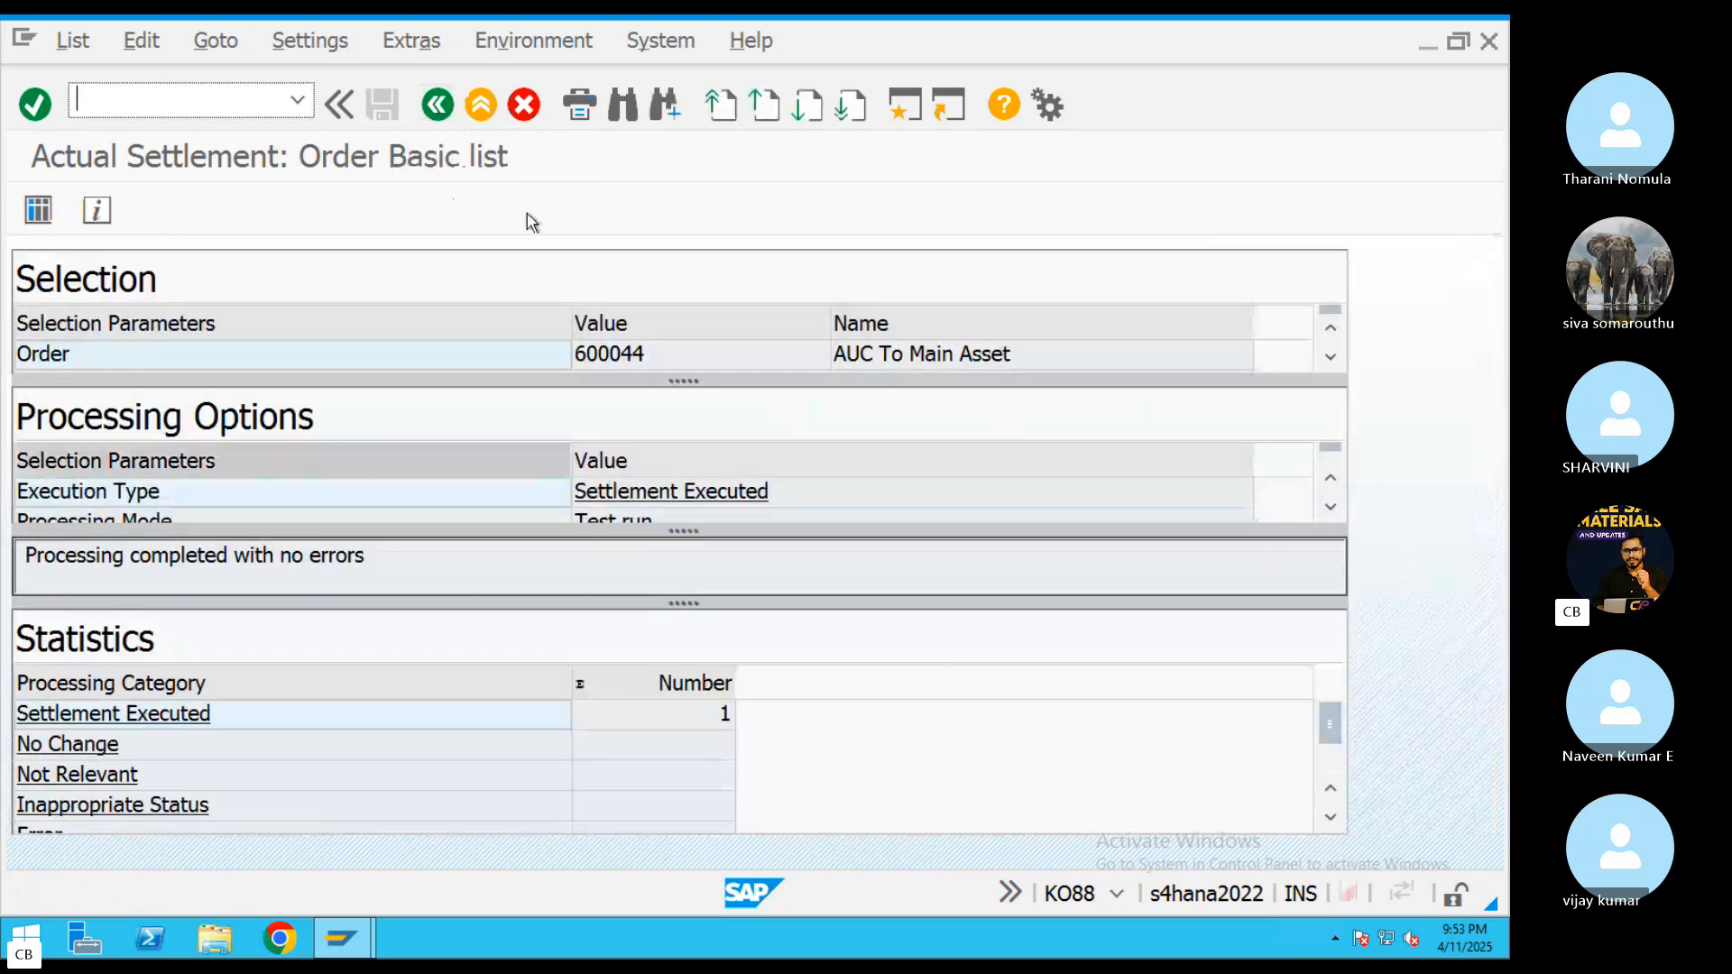
Switch off Test Run and execute the actual settlement of the AUC To Main Asset order
left_click(438, 105)
left_click(61, 681)
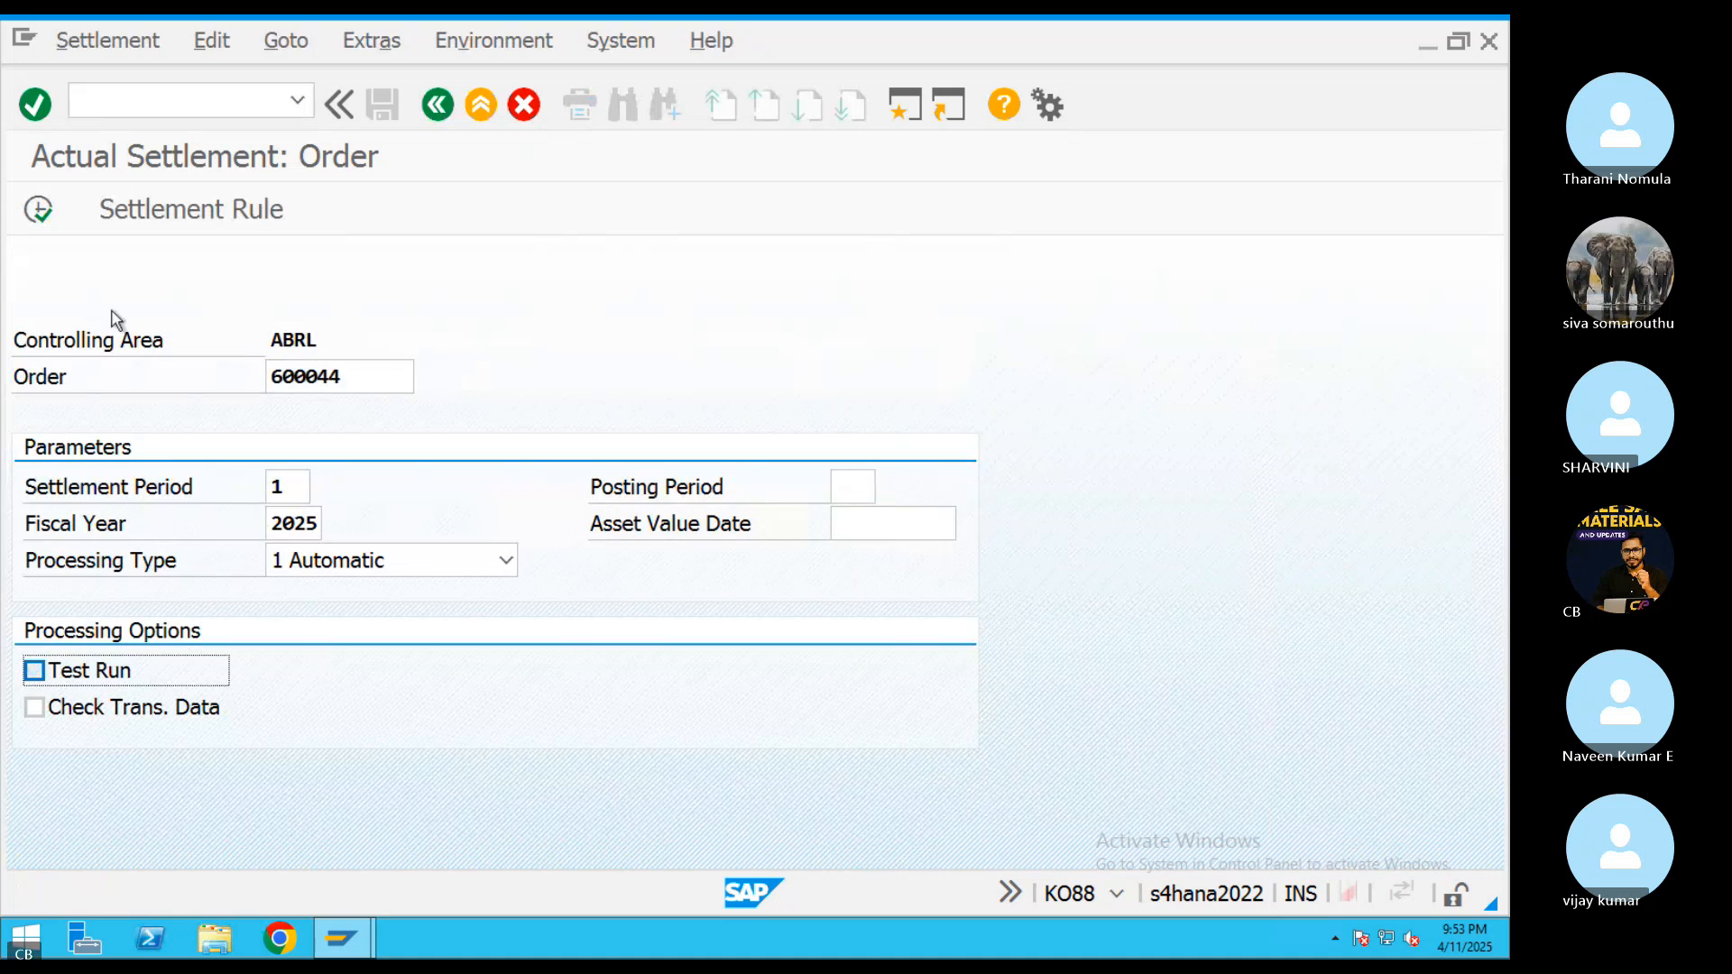
left_click(39, 209)
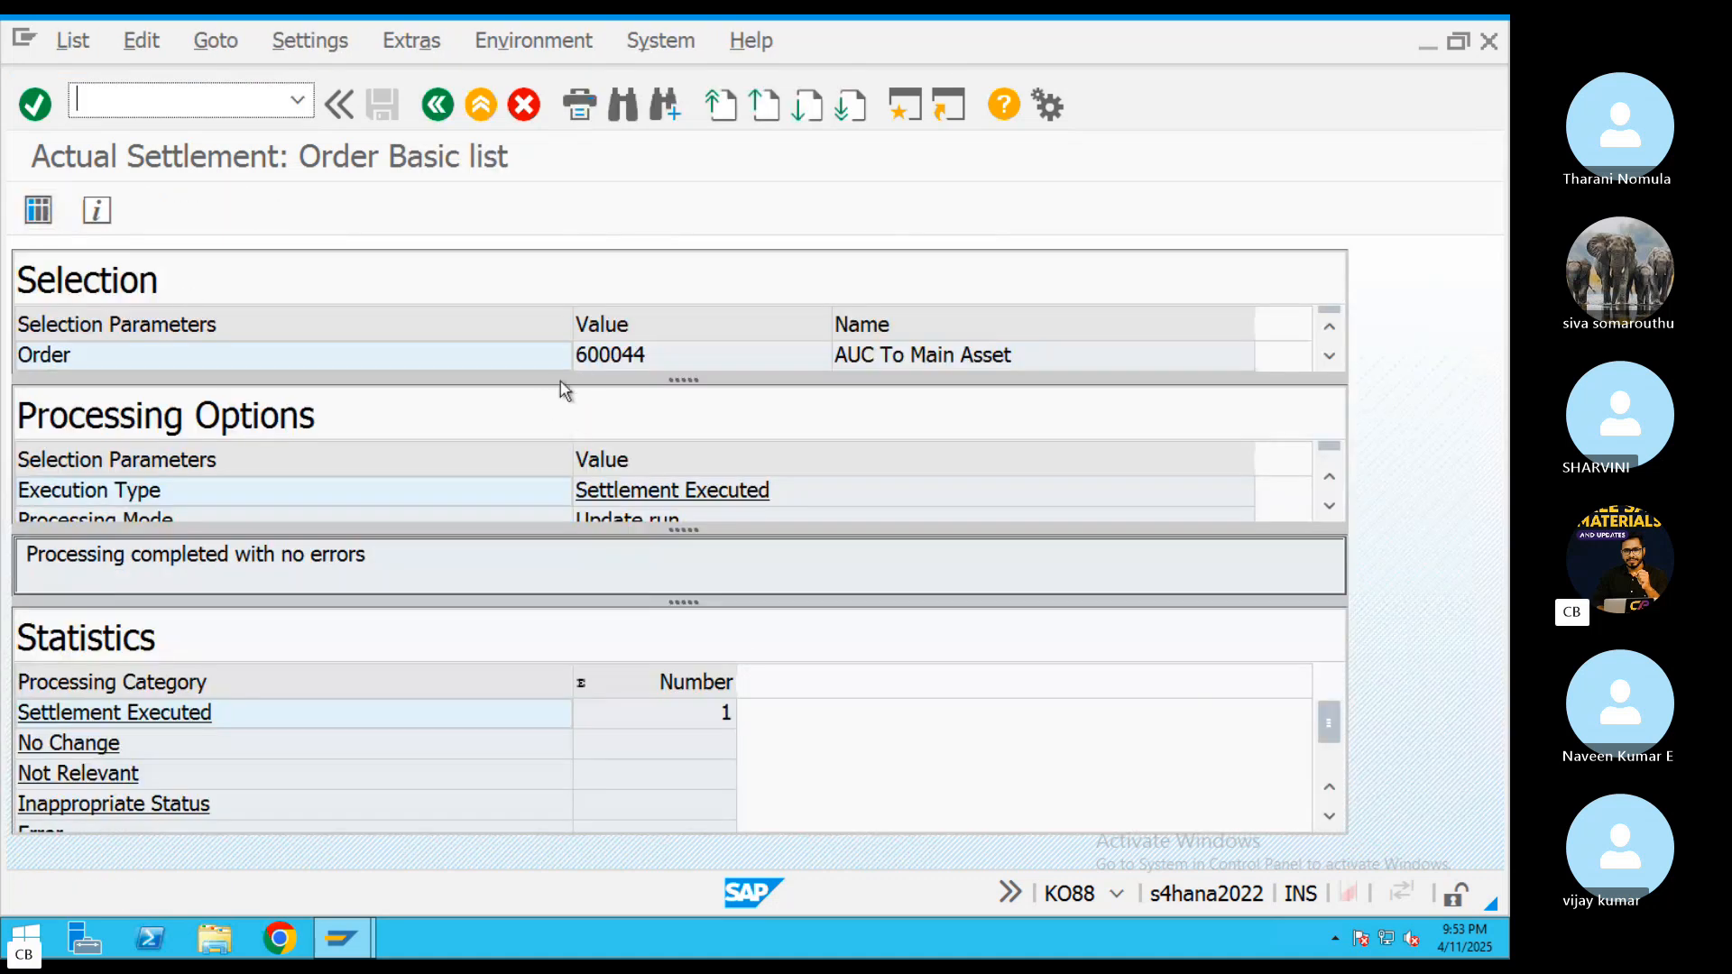
List the accounting documents of the executed settlement and review the line items of its accounting document
left_click(51, 210)
left_click(773, 225)
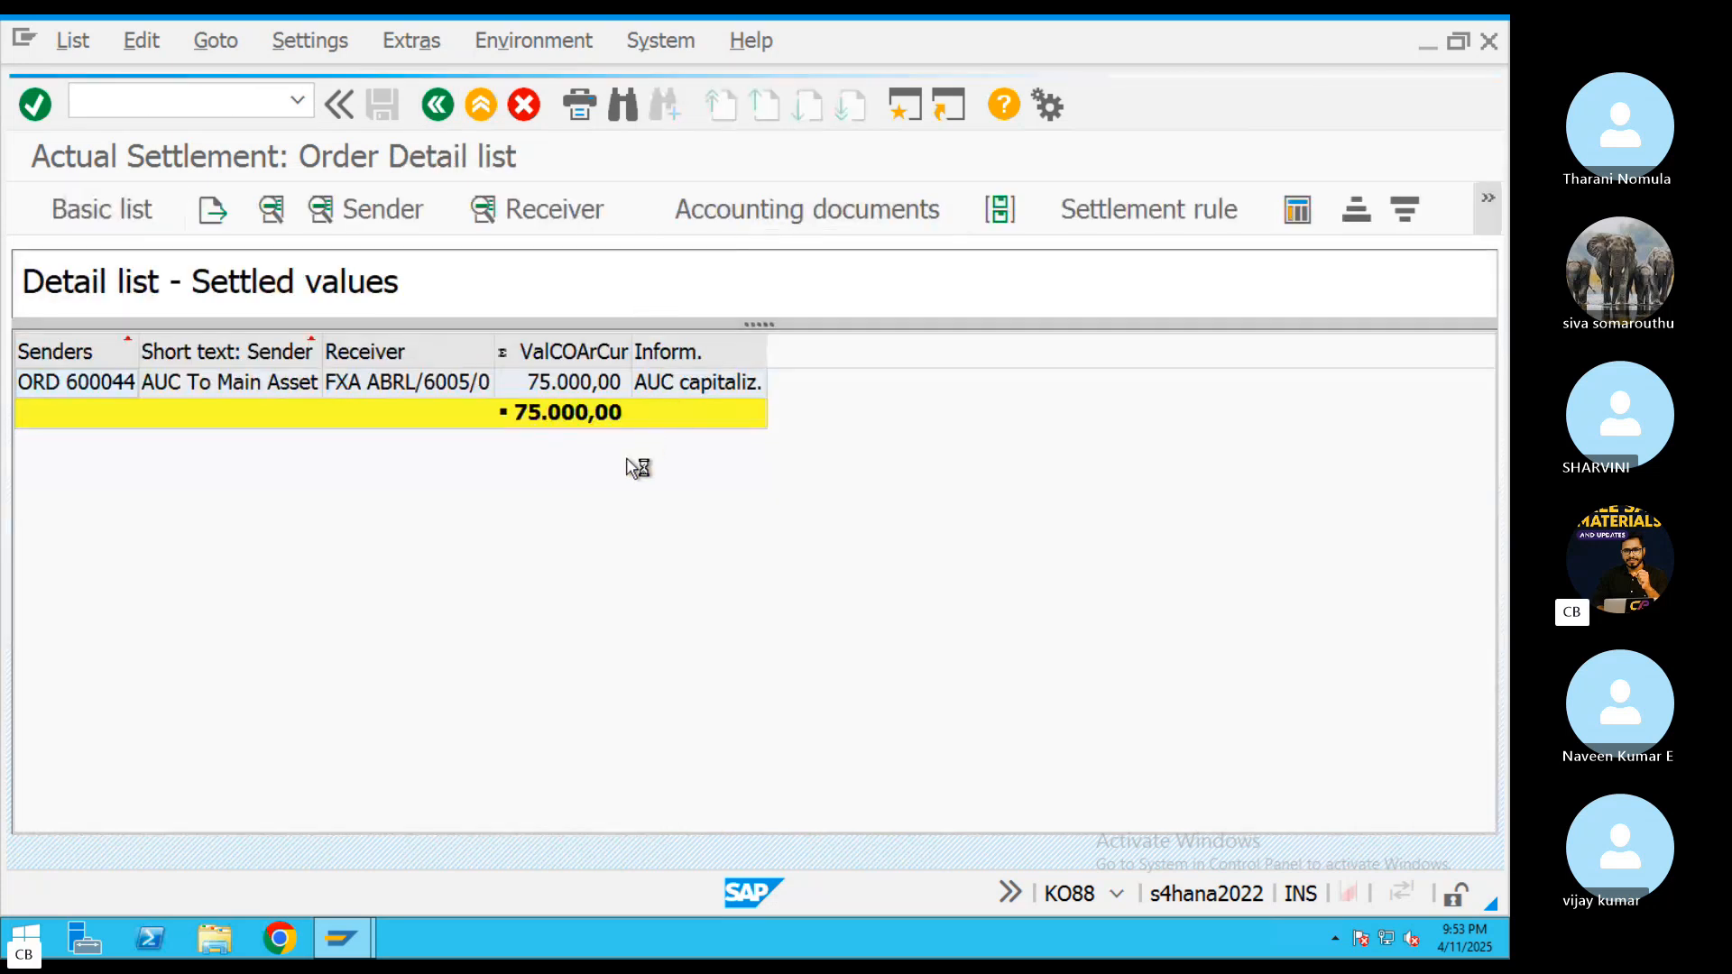
double_click(231, 405)
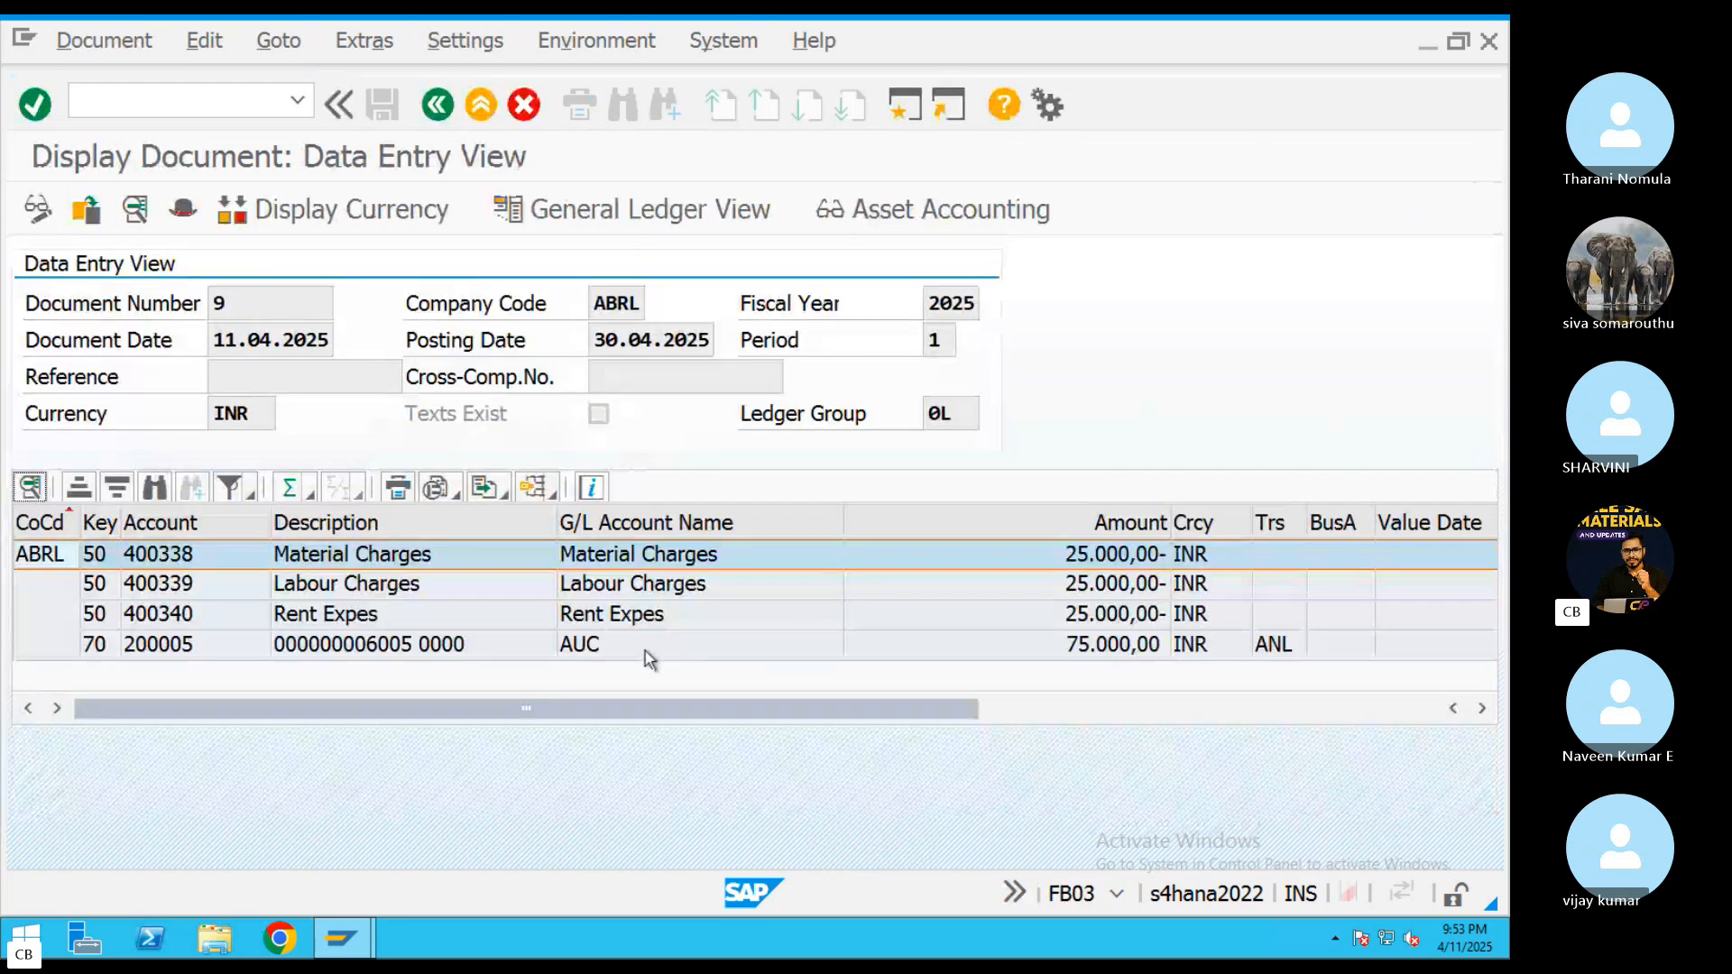
left_click(643, 614)
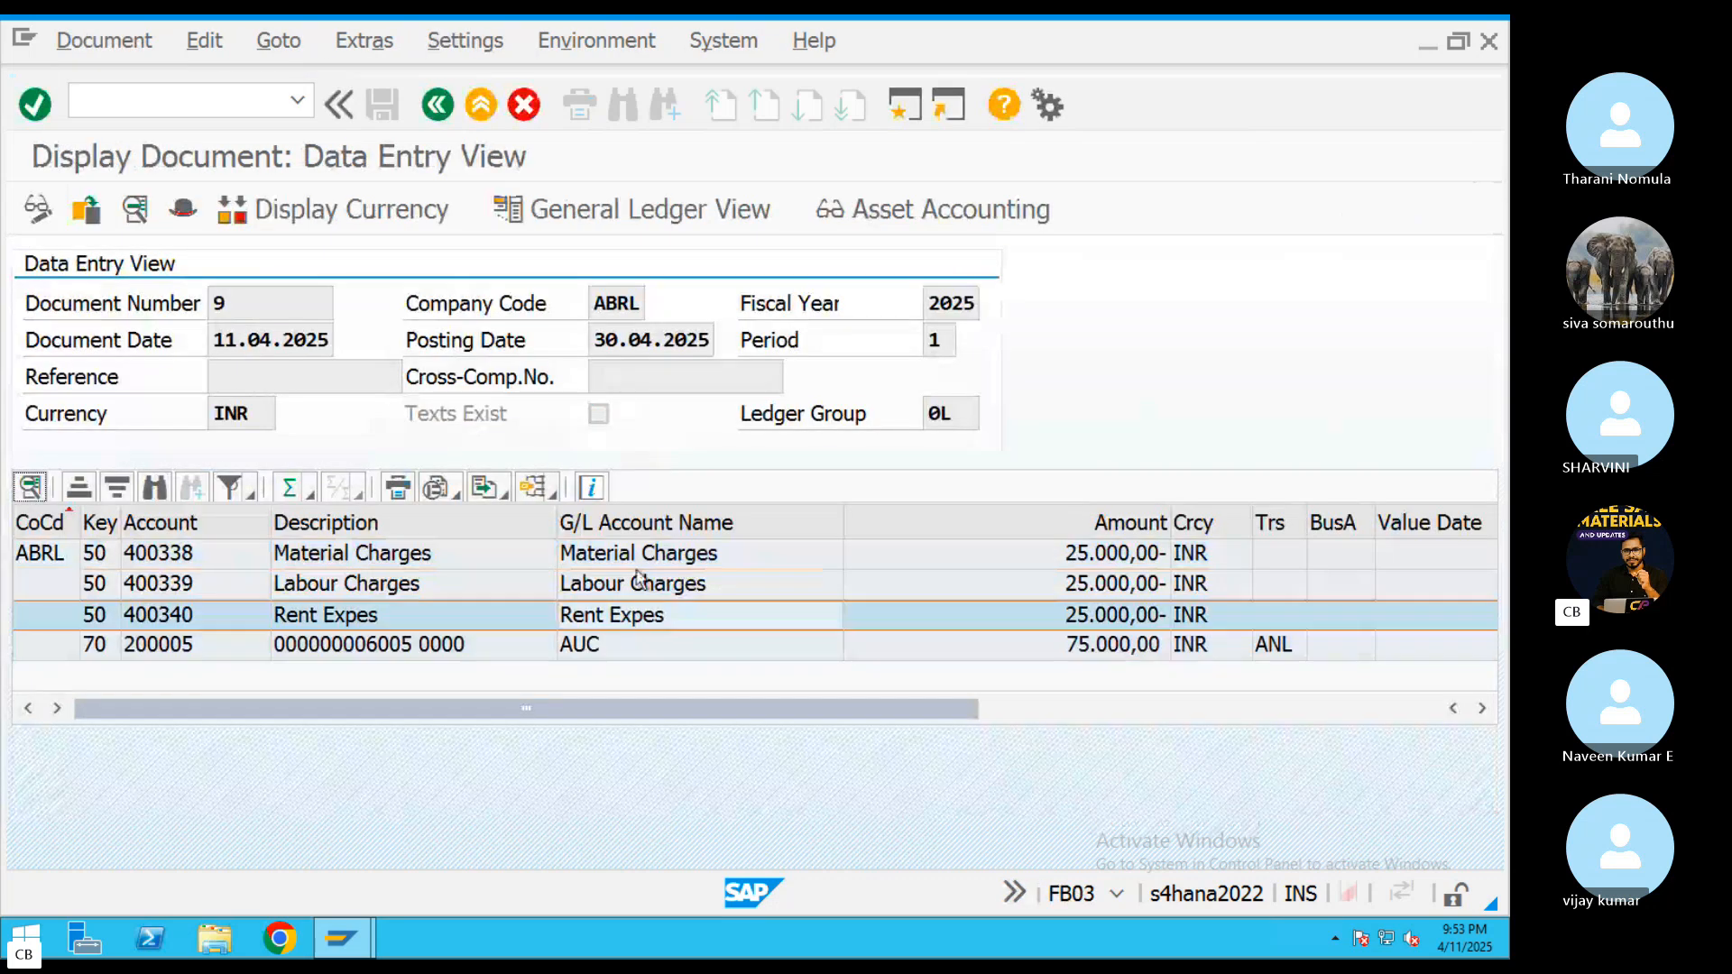
left_click(616, 643)
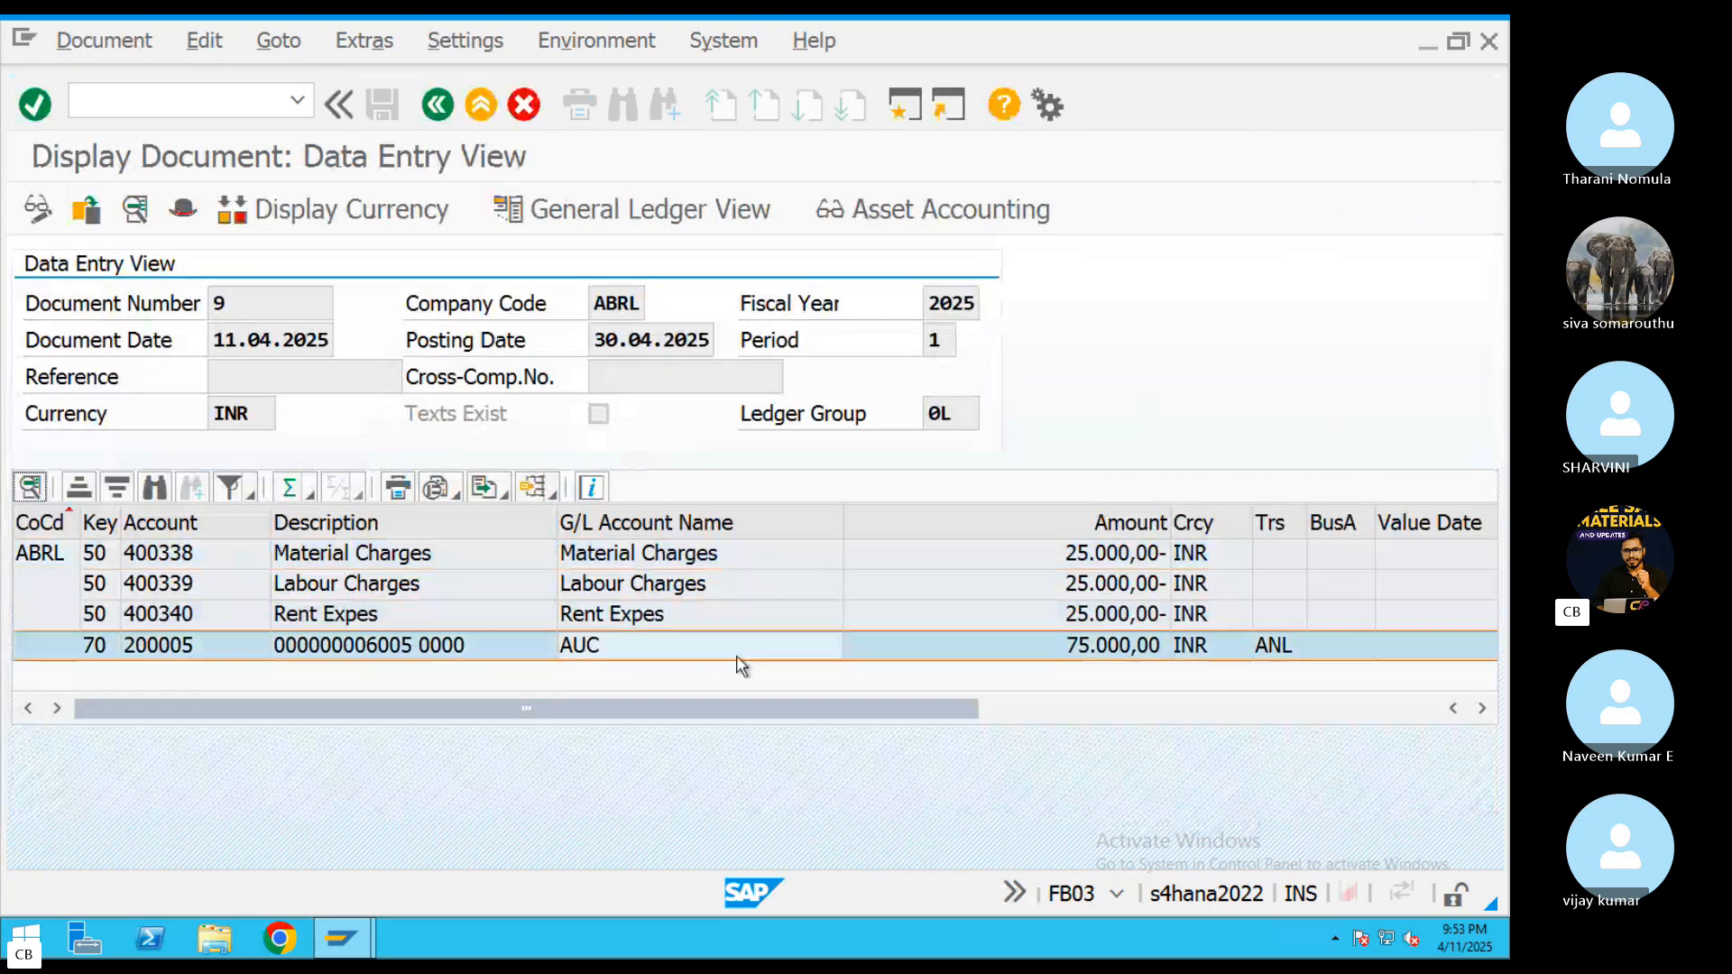
left_click(438, 105)
Review the settlement's profit center document and controlling document, then leave the settlement transaction
double_click(253, 440)
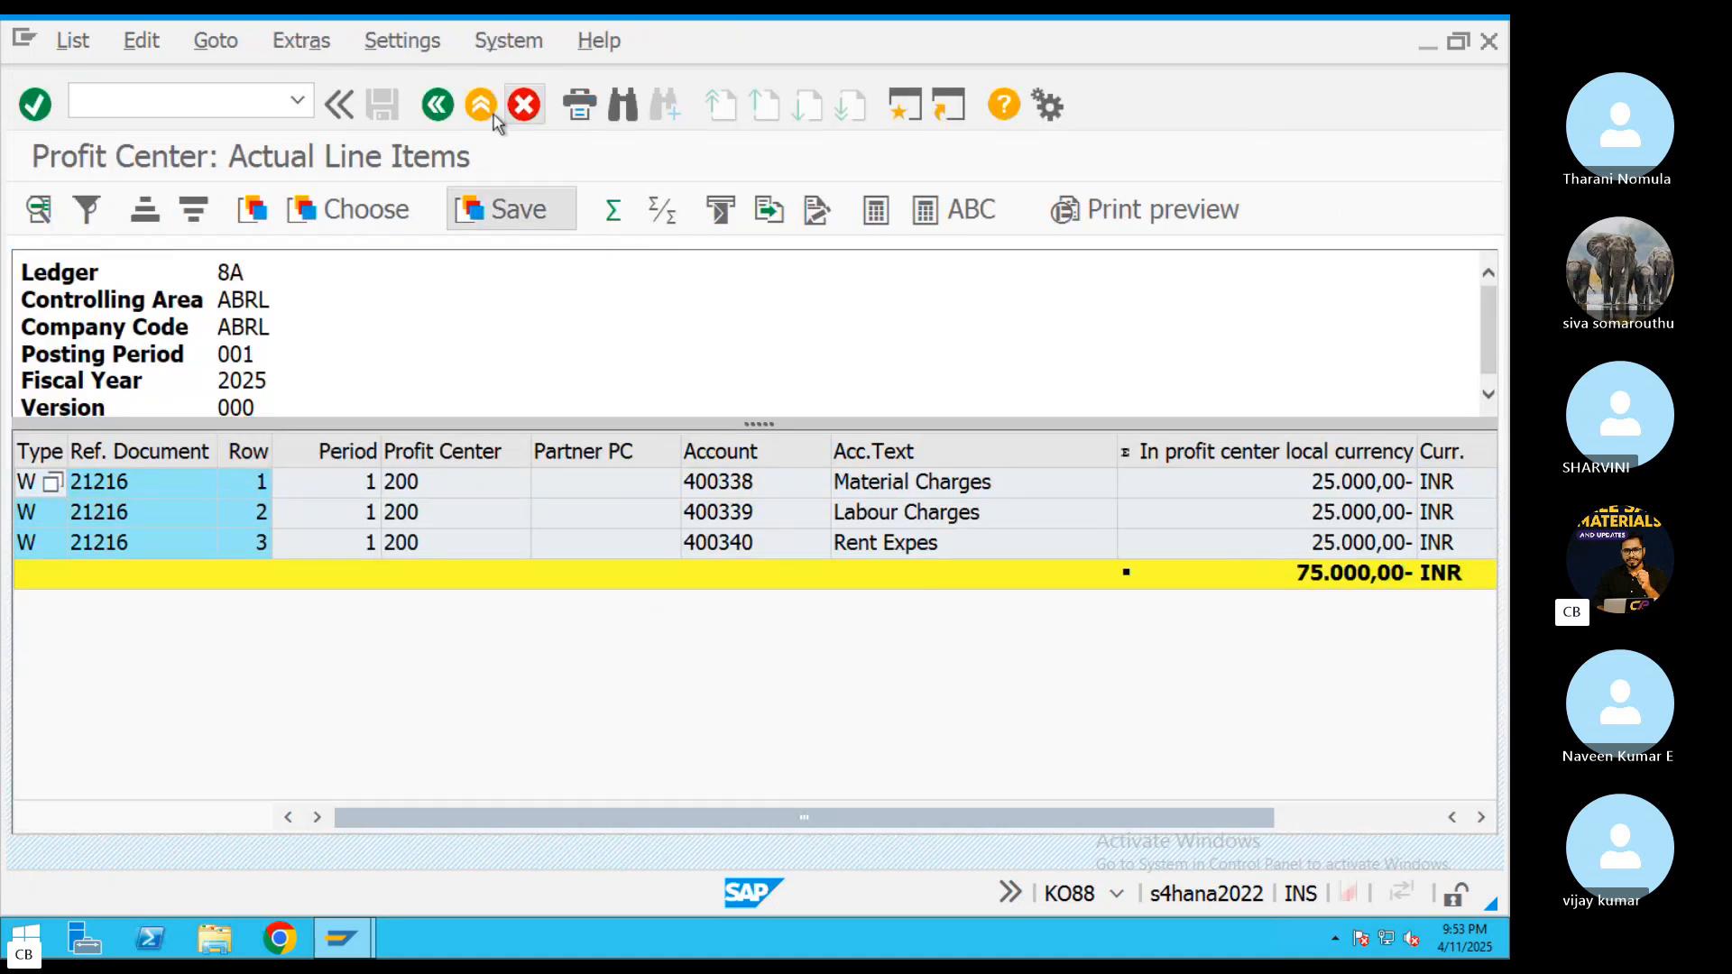
left_click(438, 104)
double_click(237, 505)
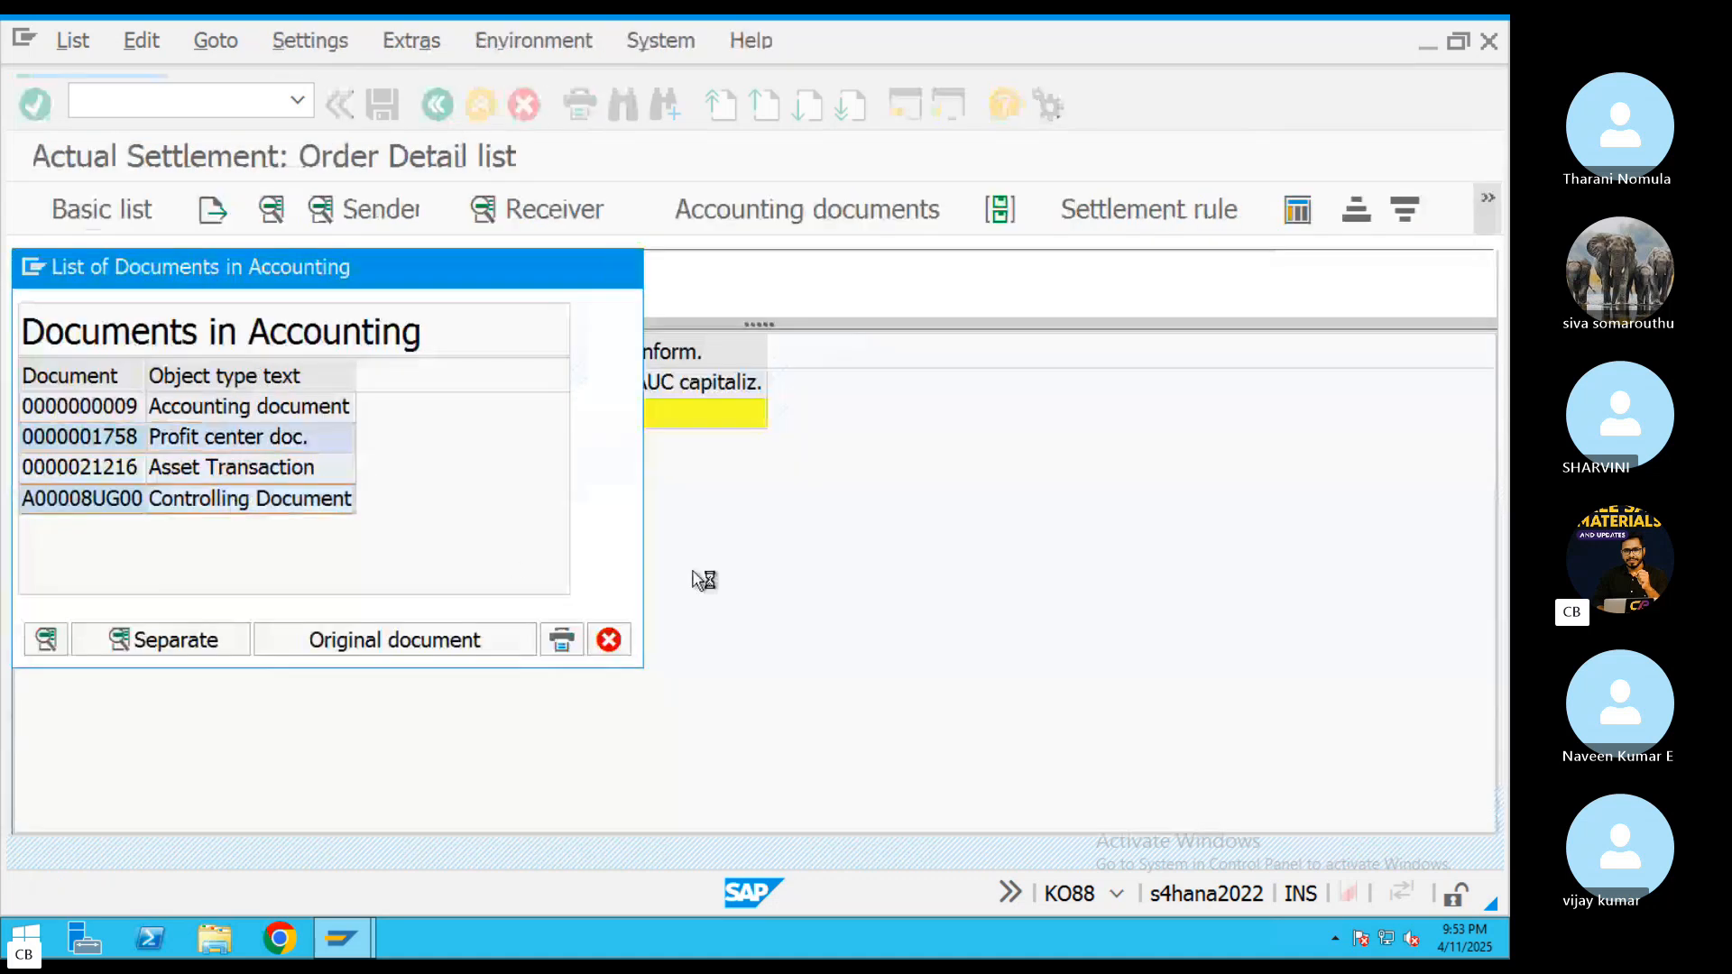
left_click(36, 445)
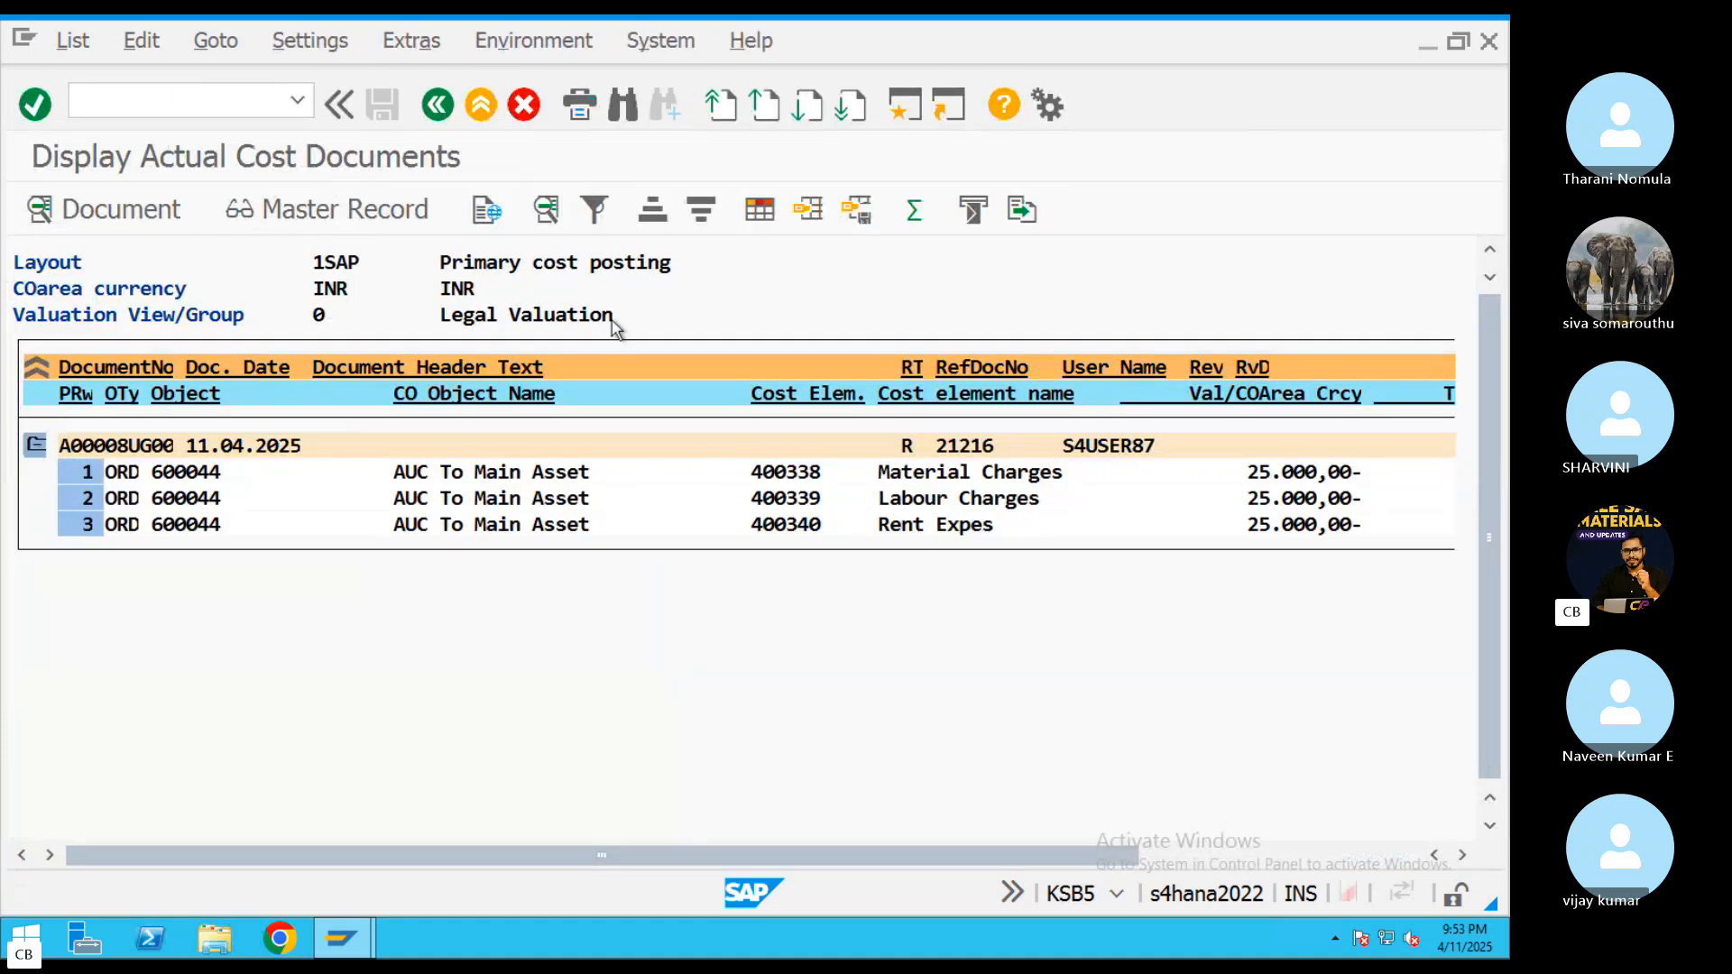
left_click(437, 104)
left_click(577, 565)
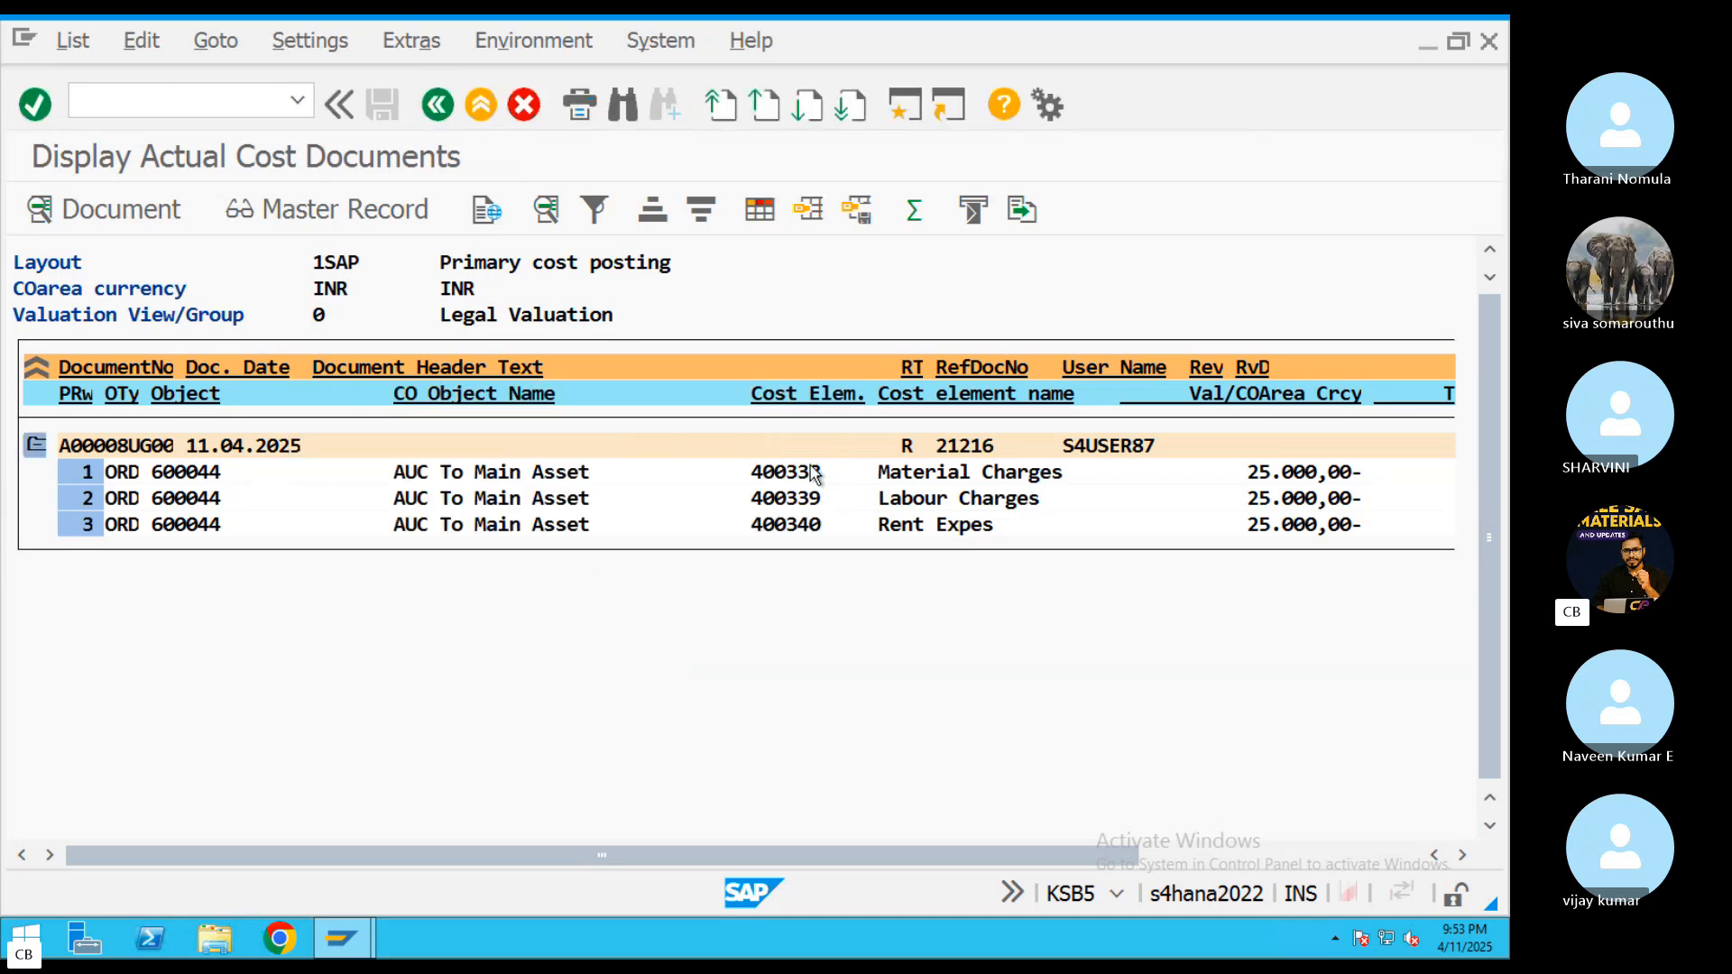
left_click(478, 108)
left_click(622, 267)
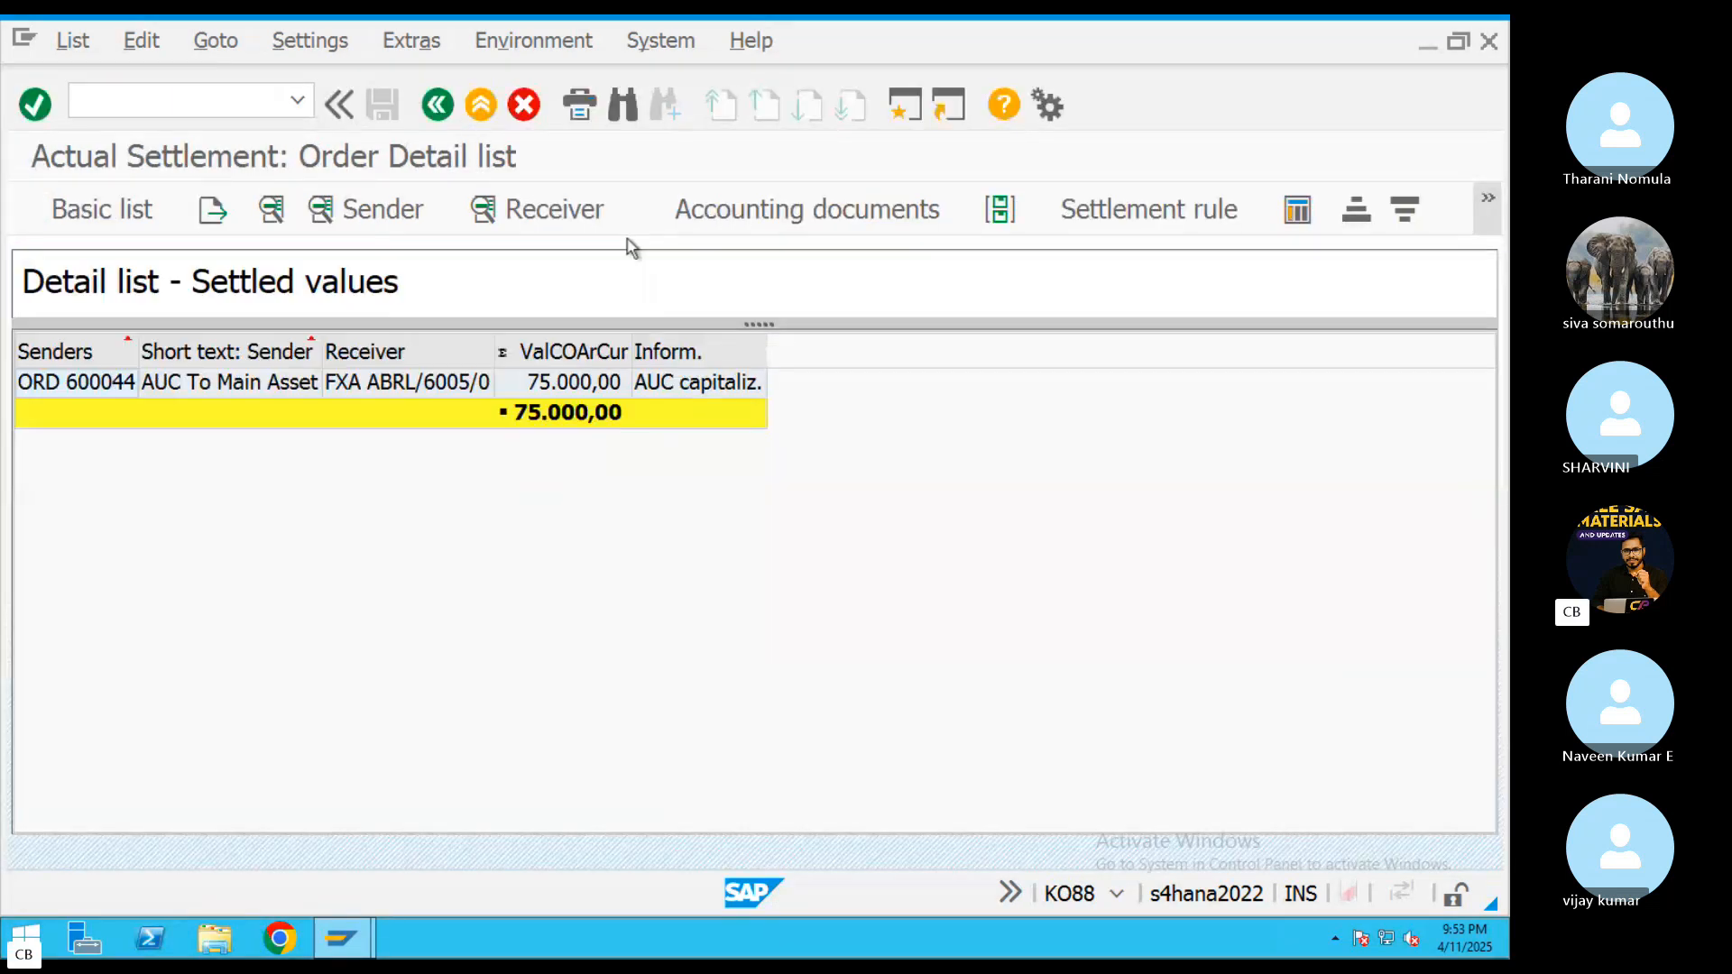
left_click(491, 119)
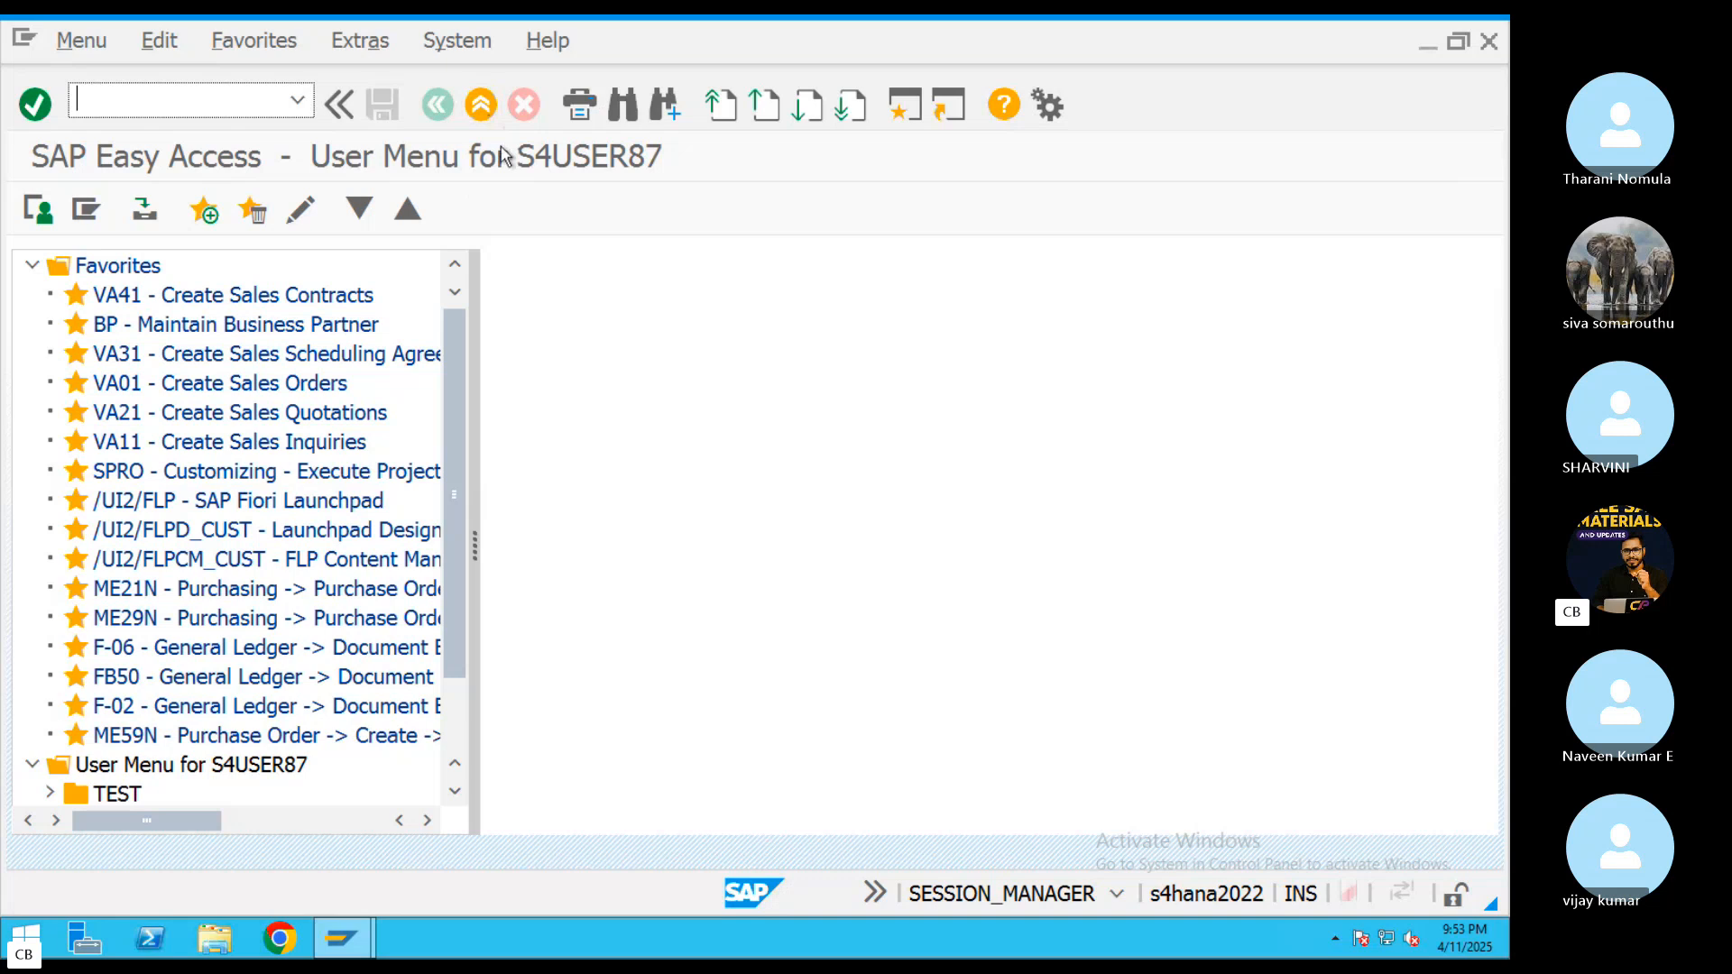
Open the AUC To Main Asset order in KO02 and review its cost analysis of planned and actual costs
key("Return")
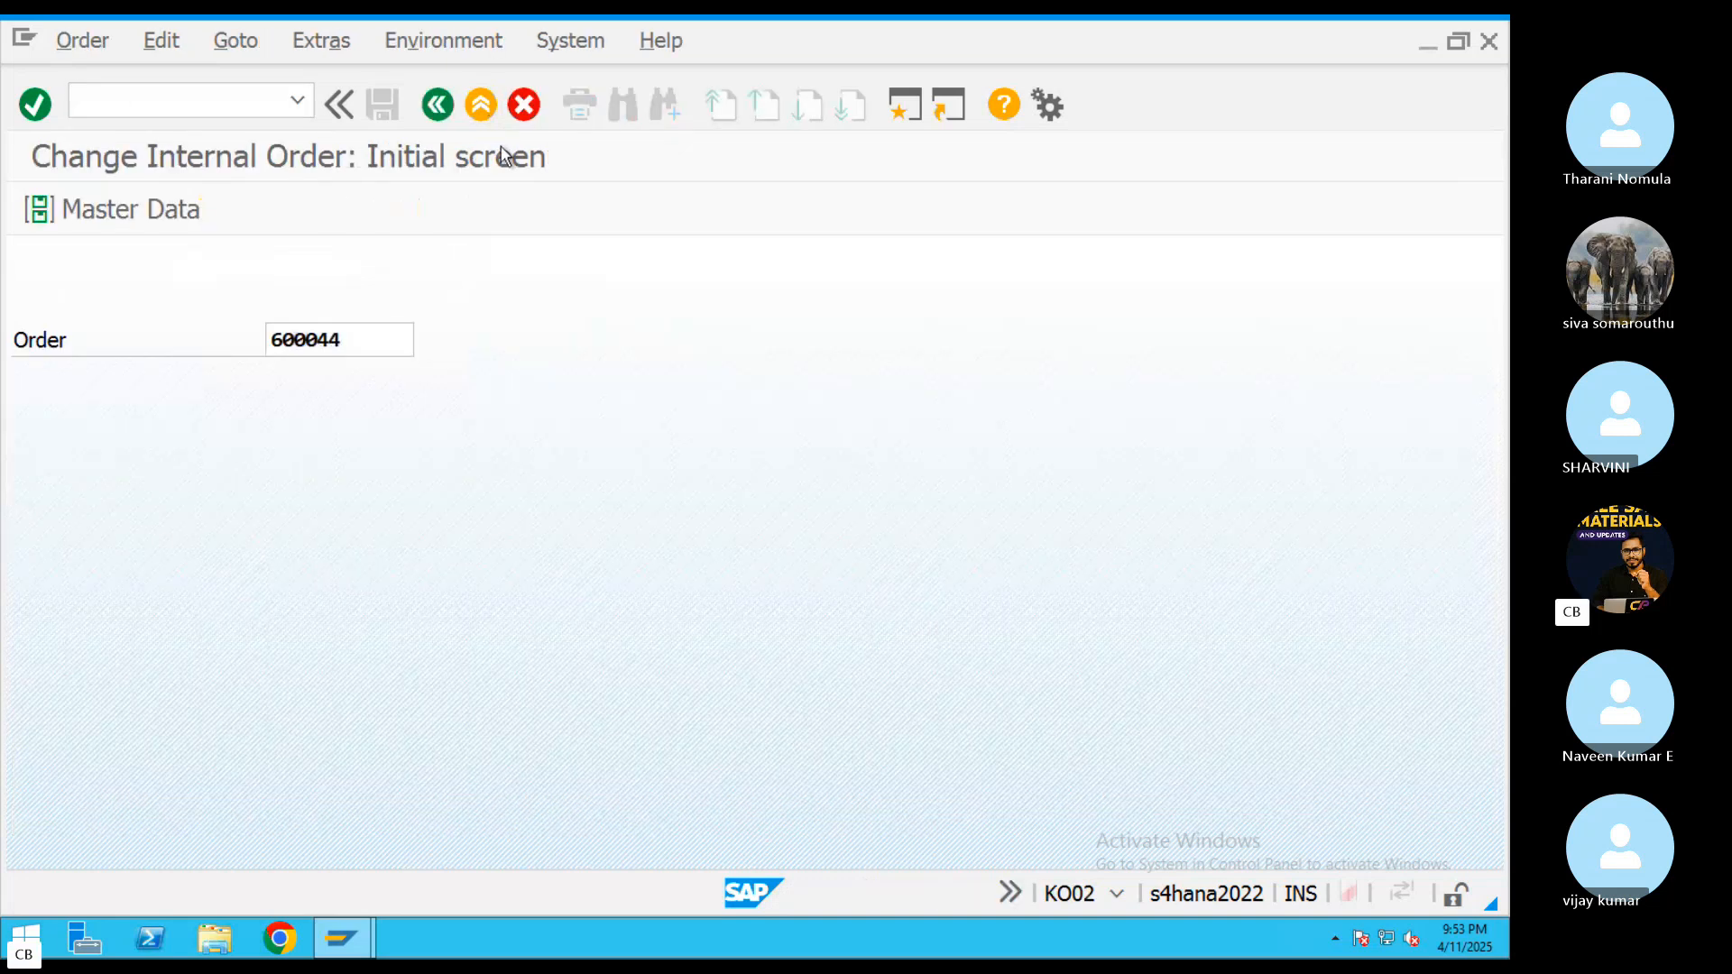
key("Return")
left_click(321, 41)
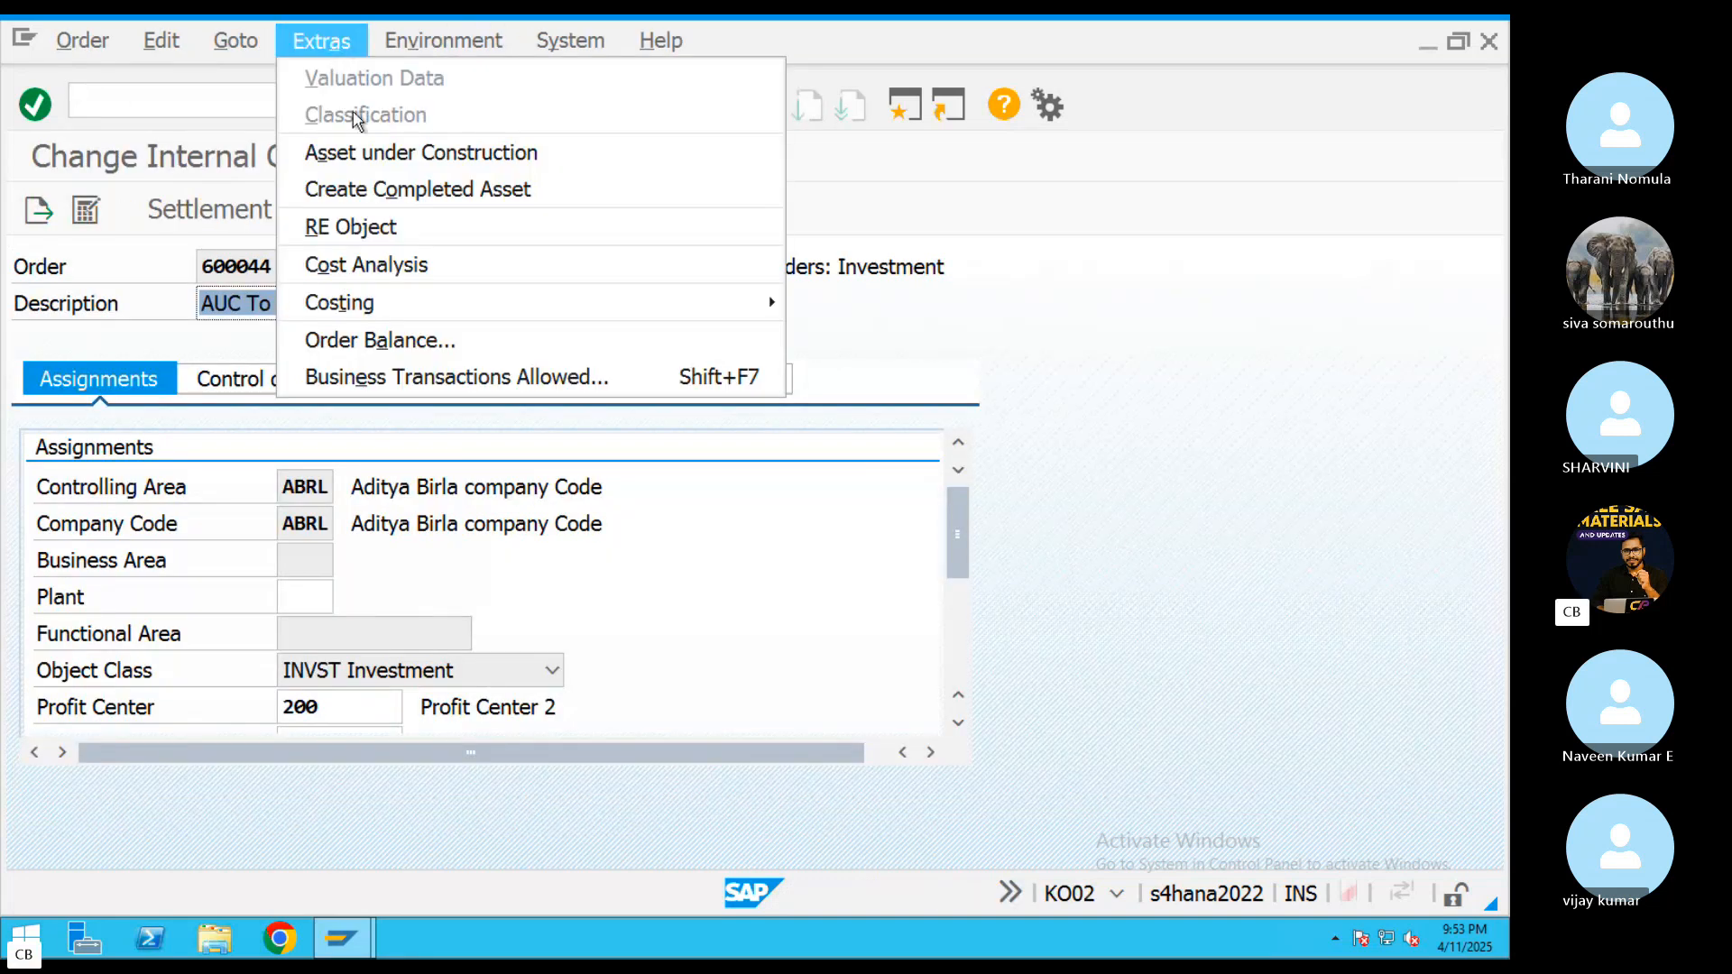
left_click(388, 263)
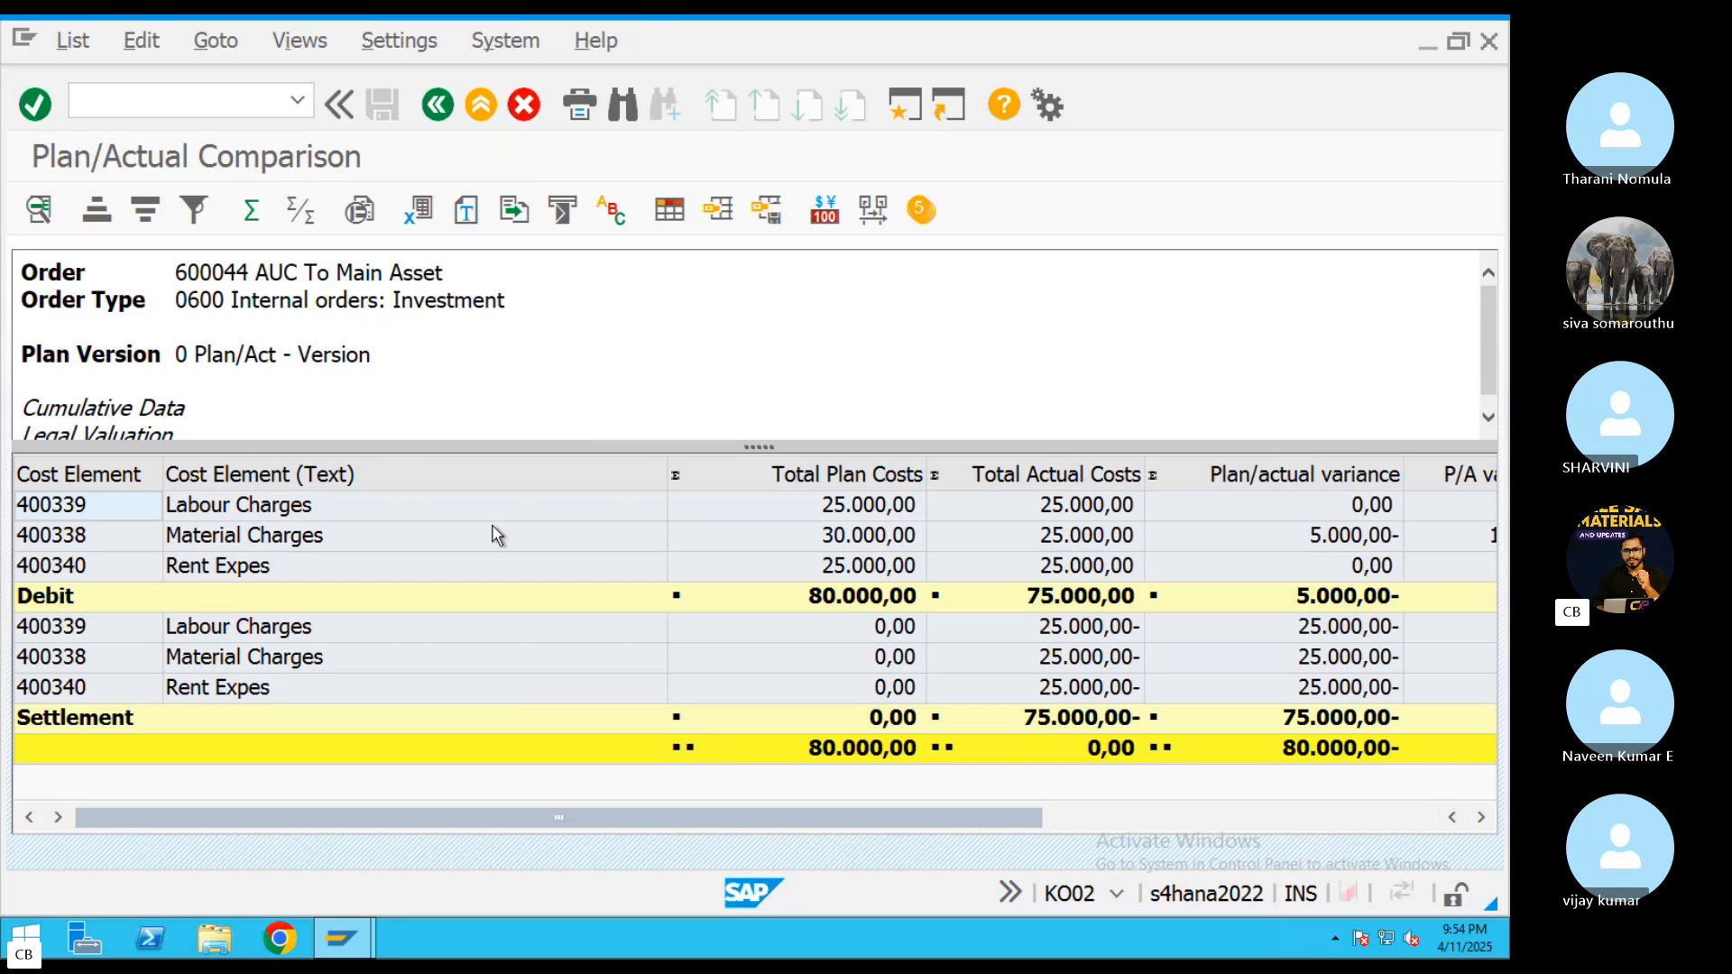
left_click(437, 105)
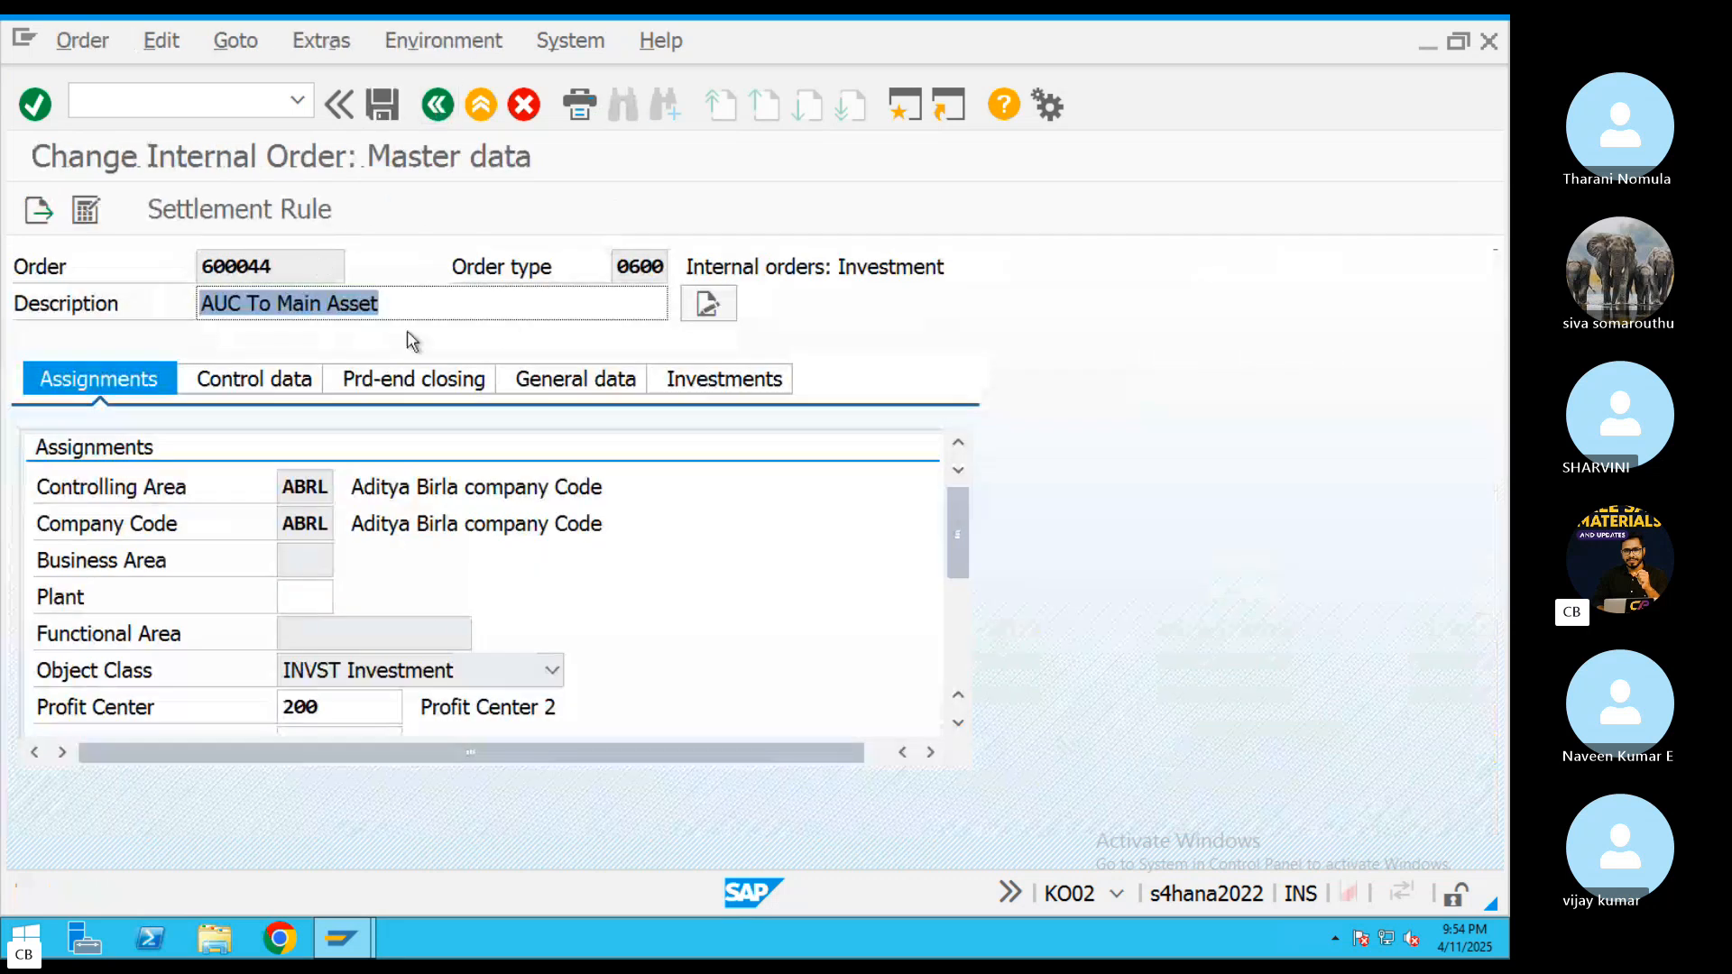
Open the order's settlement rule and examine the distribution rule for AUC receiver 6005-0
left_click(322, 41)
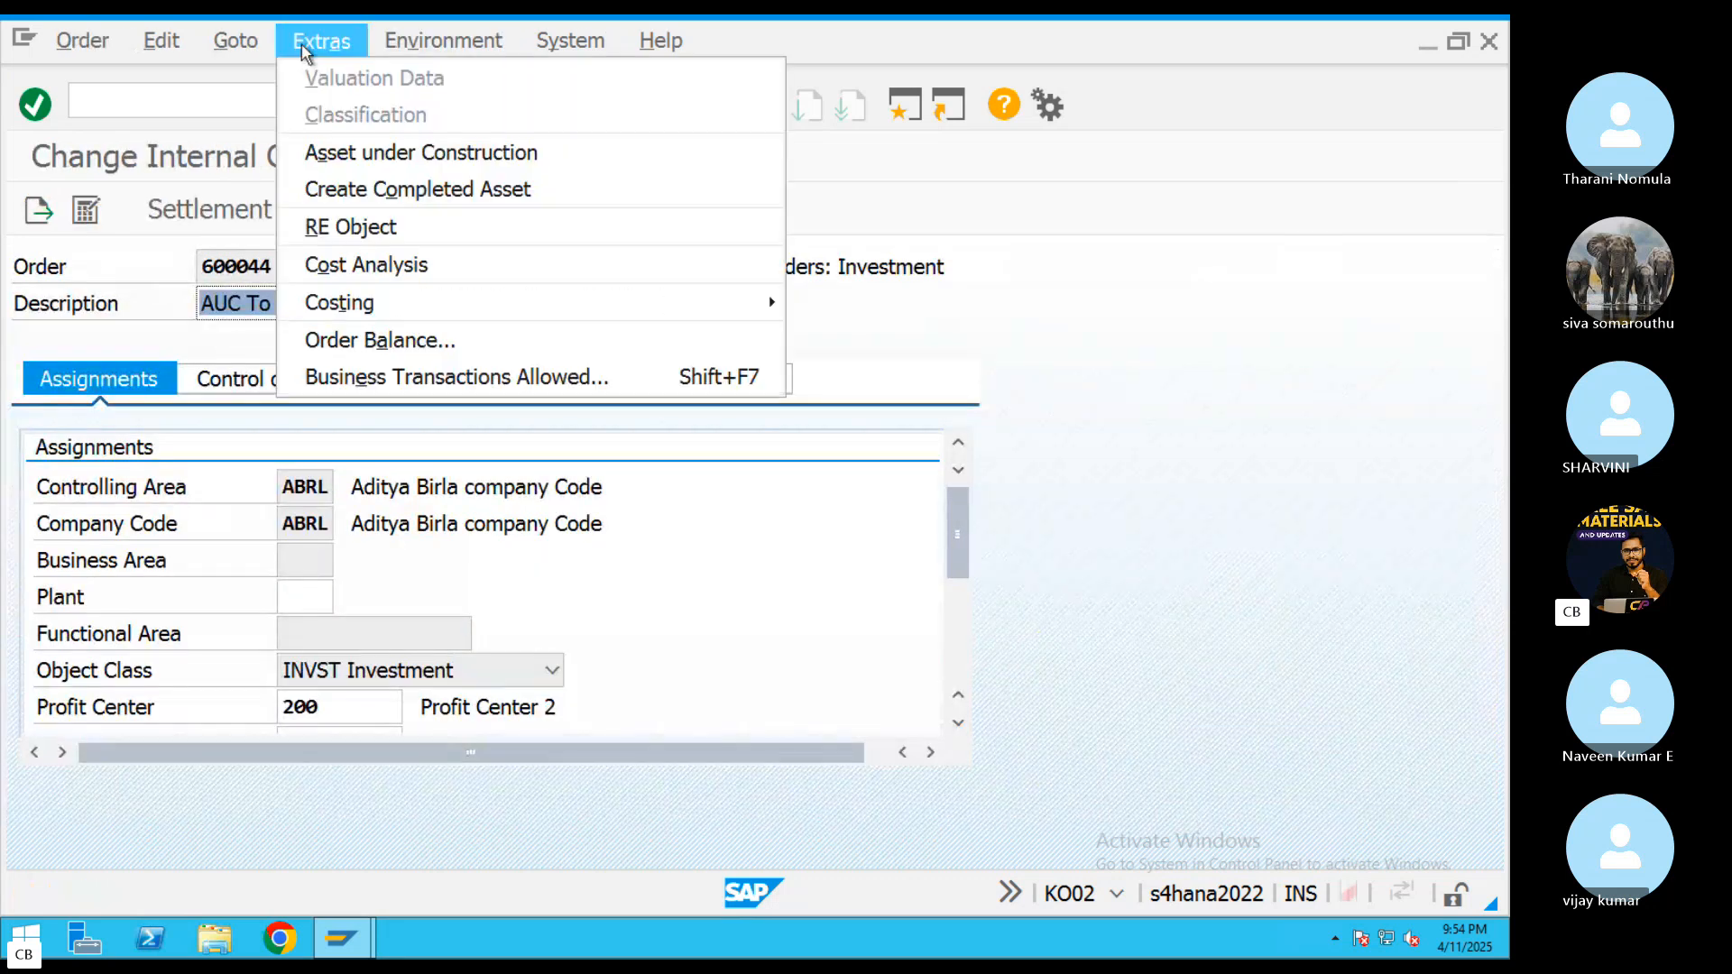
left_click(217, 217)
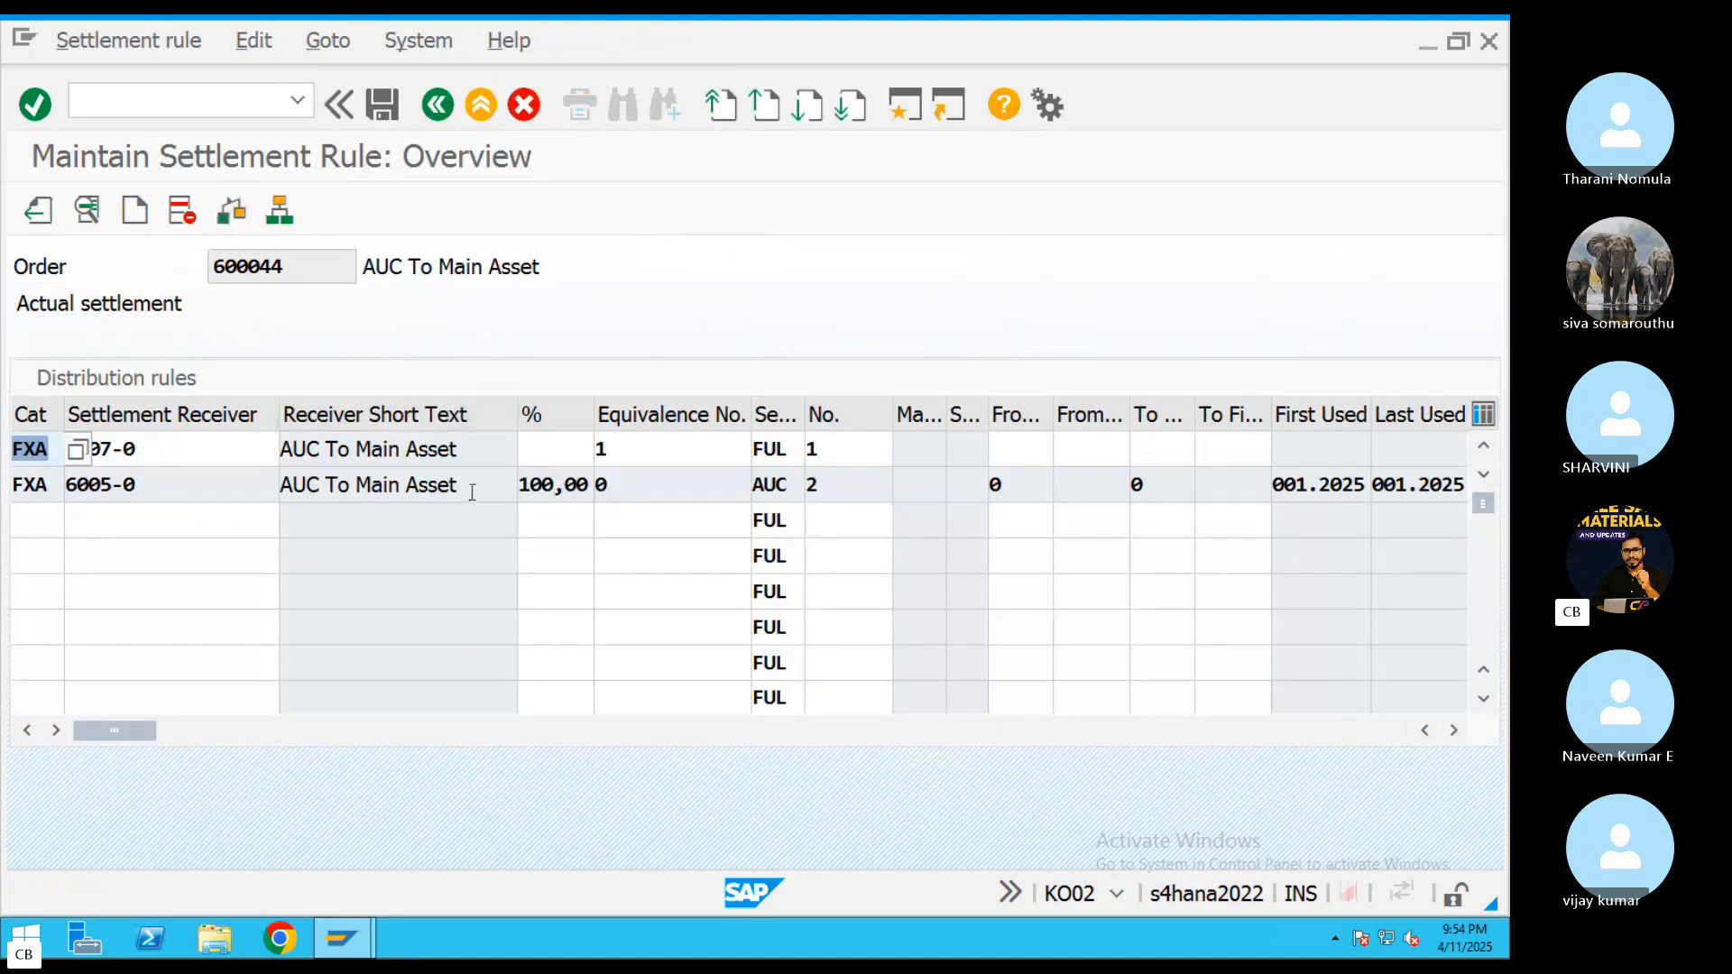
left_click_drag(472, 492, 298, 487)
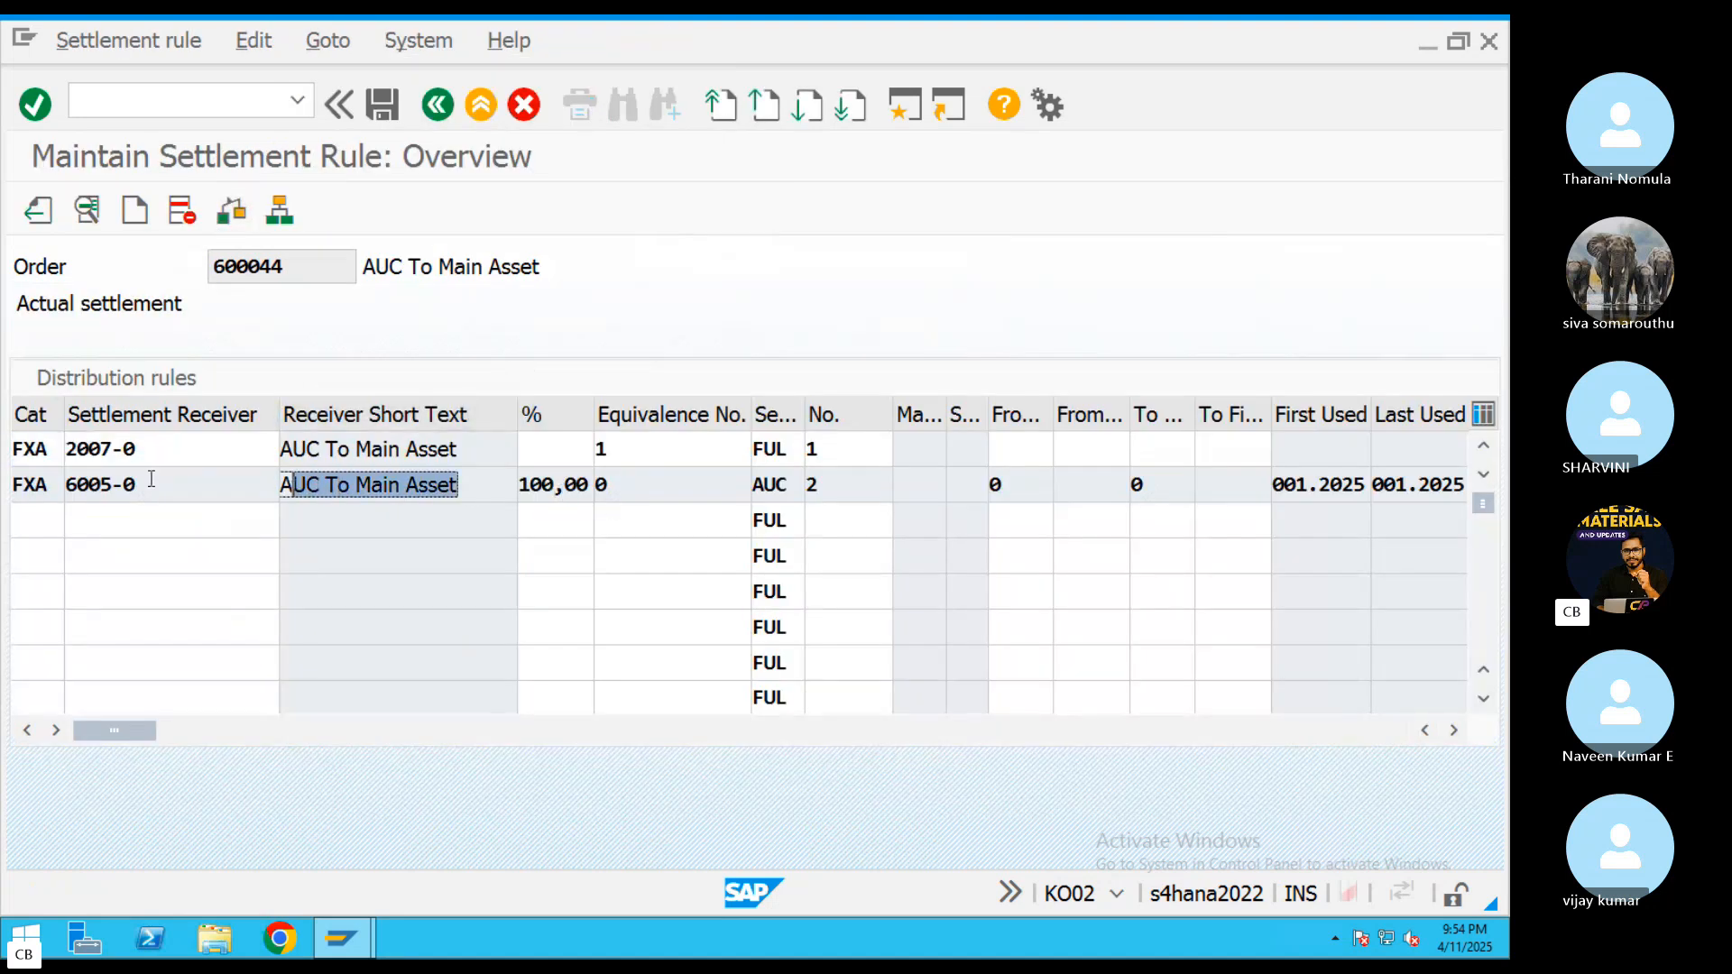
Check the order's two settlement receivers, 2007-0 and 6005-0, and open Asset Explorer (AW01N) in a new session
left_click_drag(191, 451, 52, 451)
left_click_drag(185, 496, 51, 486)
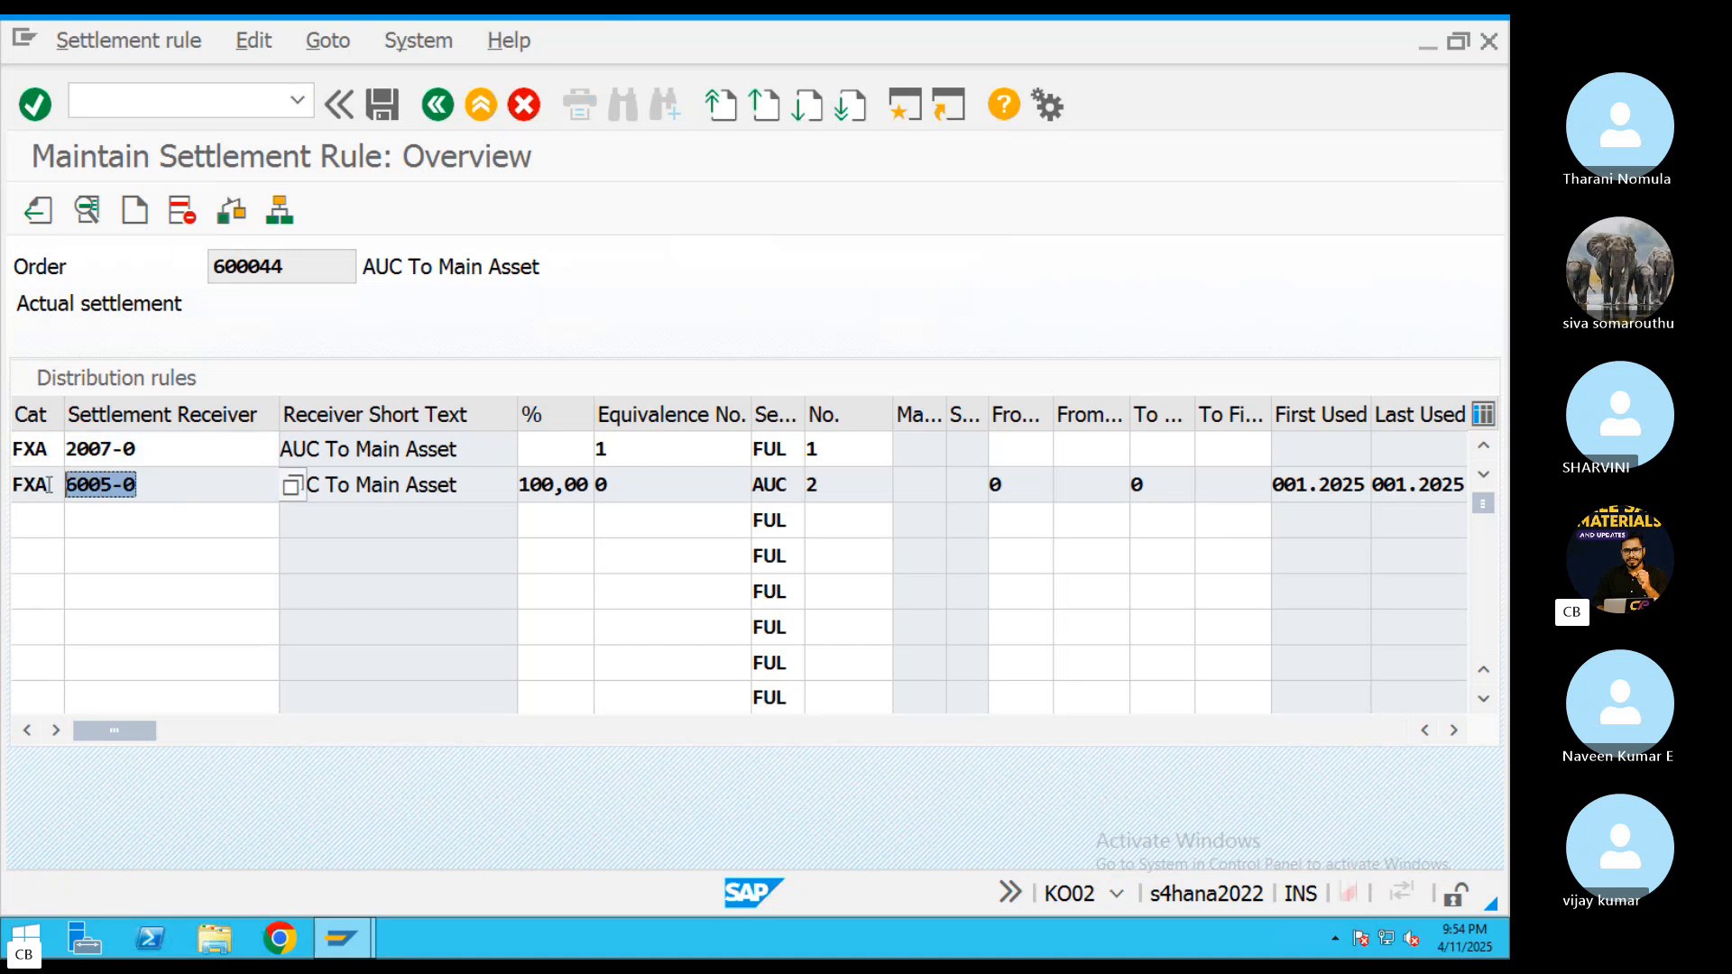
left_click(903, 106)
type("AW01")
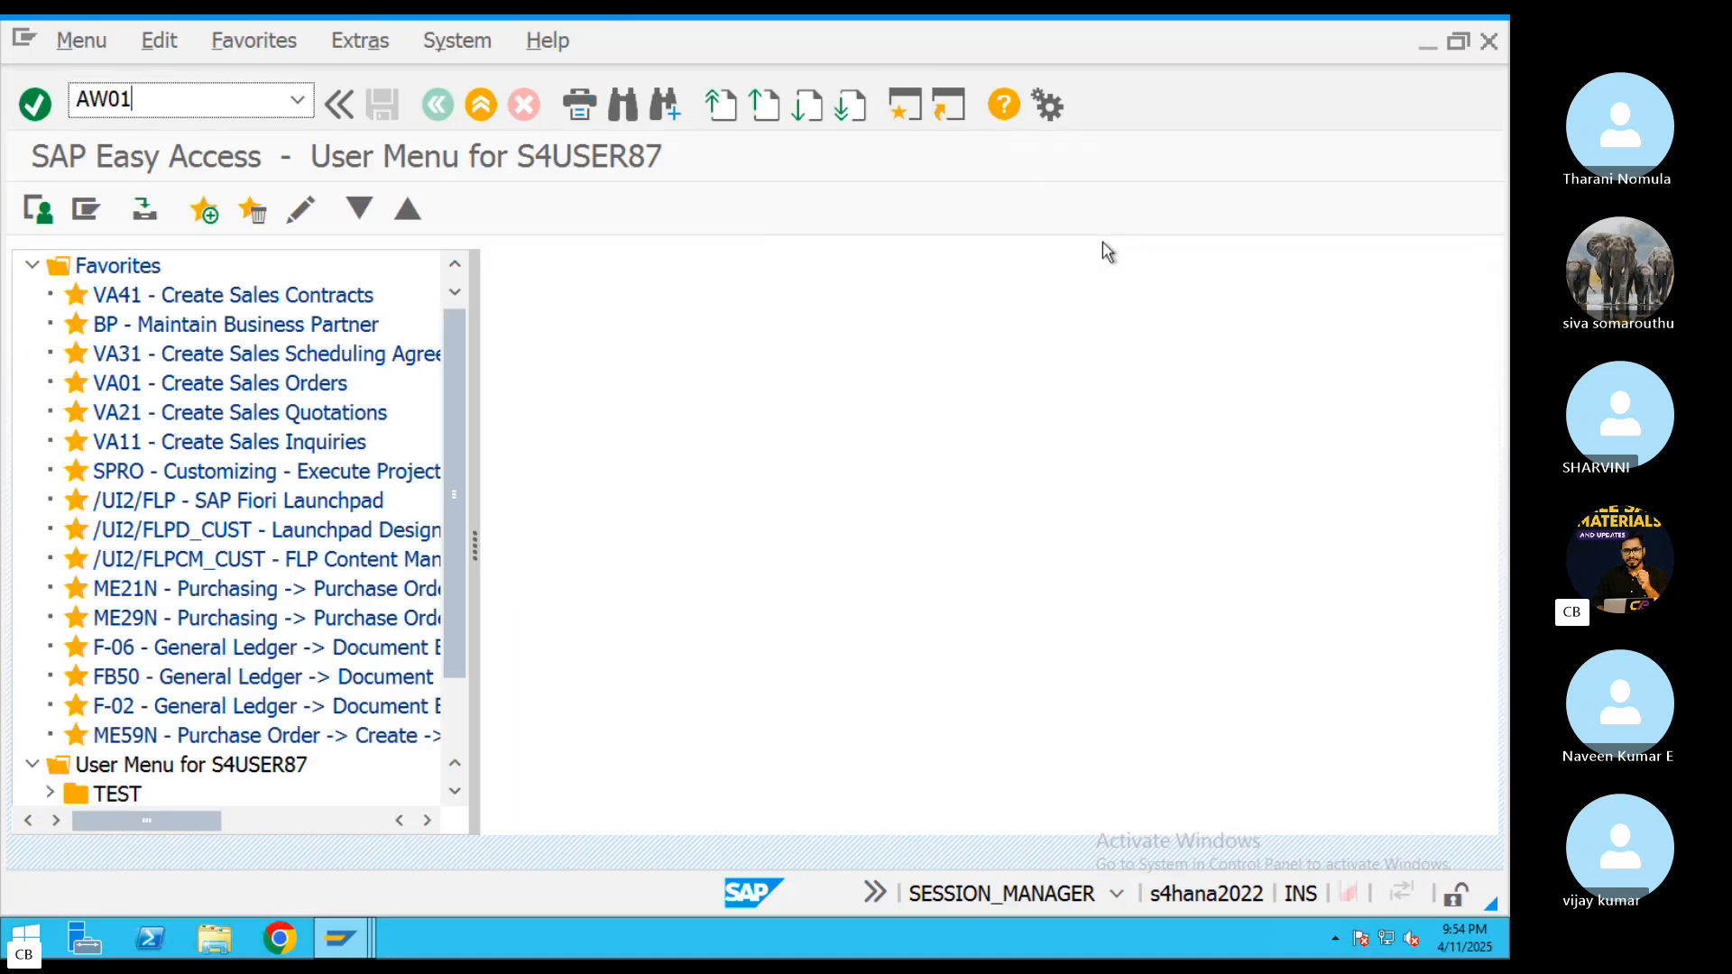
type("N")
key("Return")
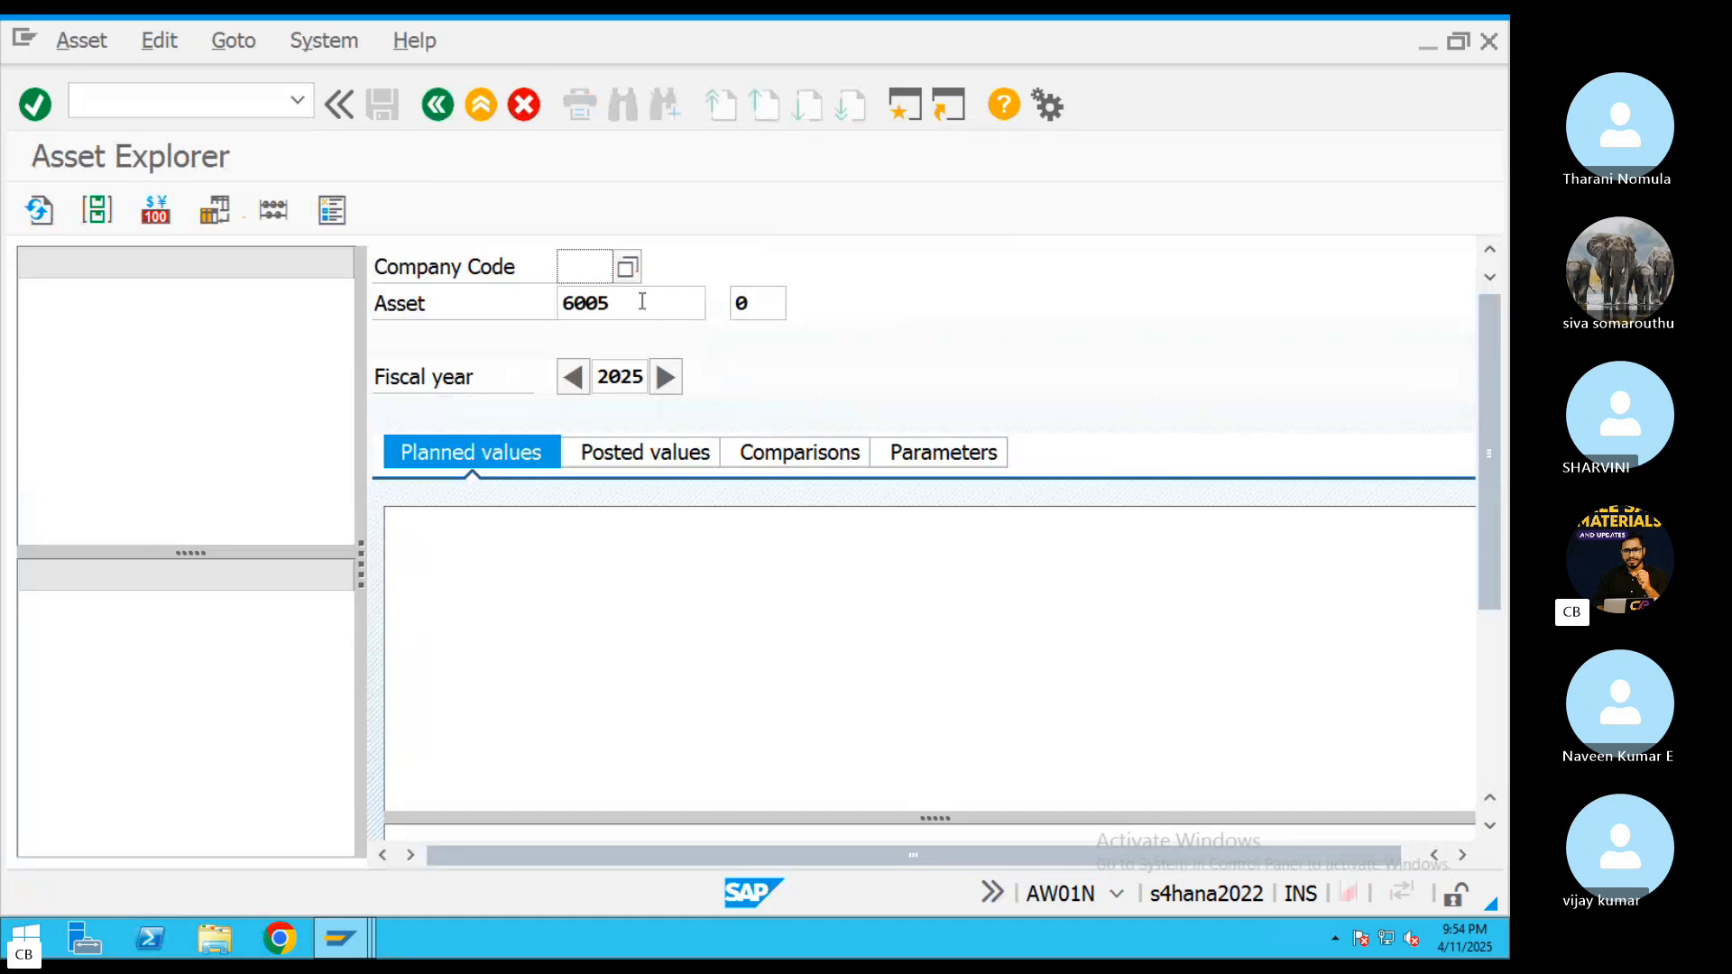
Display asset 6005 for company code ABRL and review its posted book depreciation values and acquisition value
left_click(599, 269)
type("A")
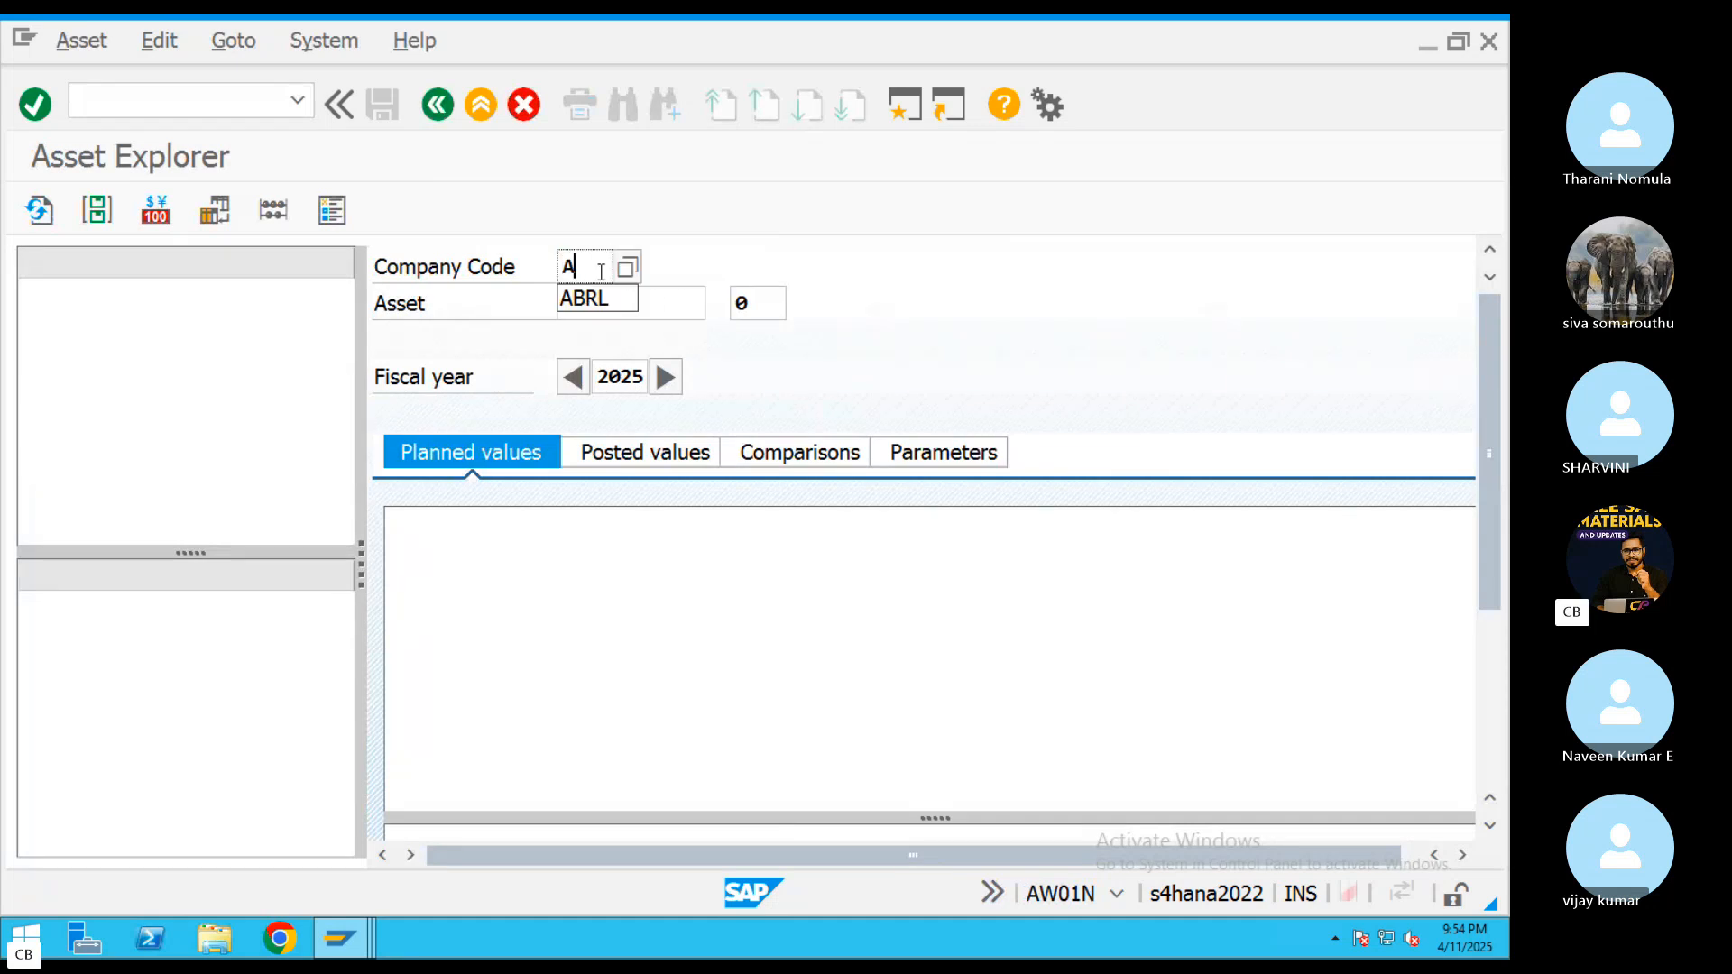
type("BRL")
key("Return")
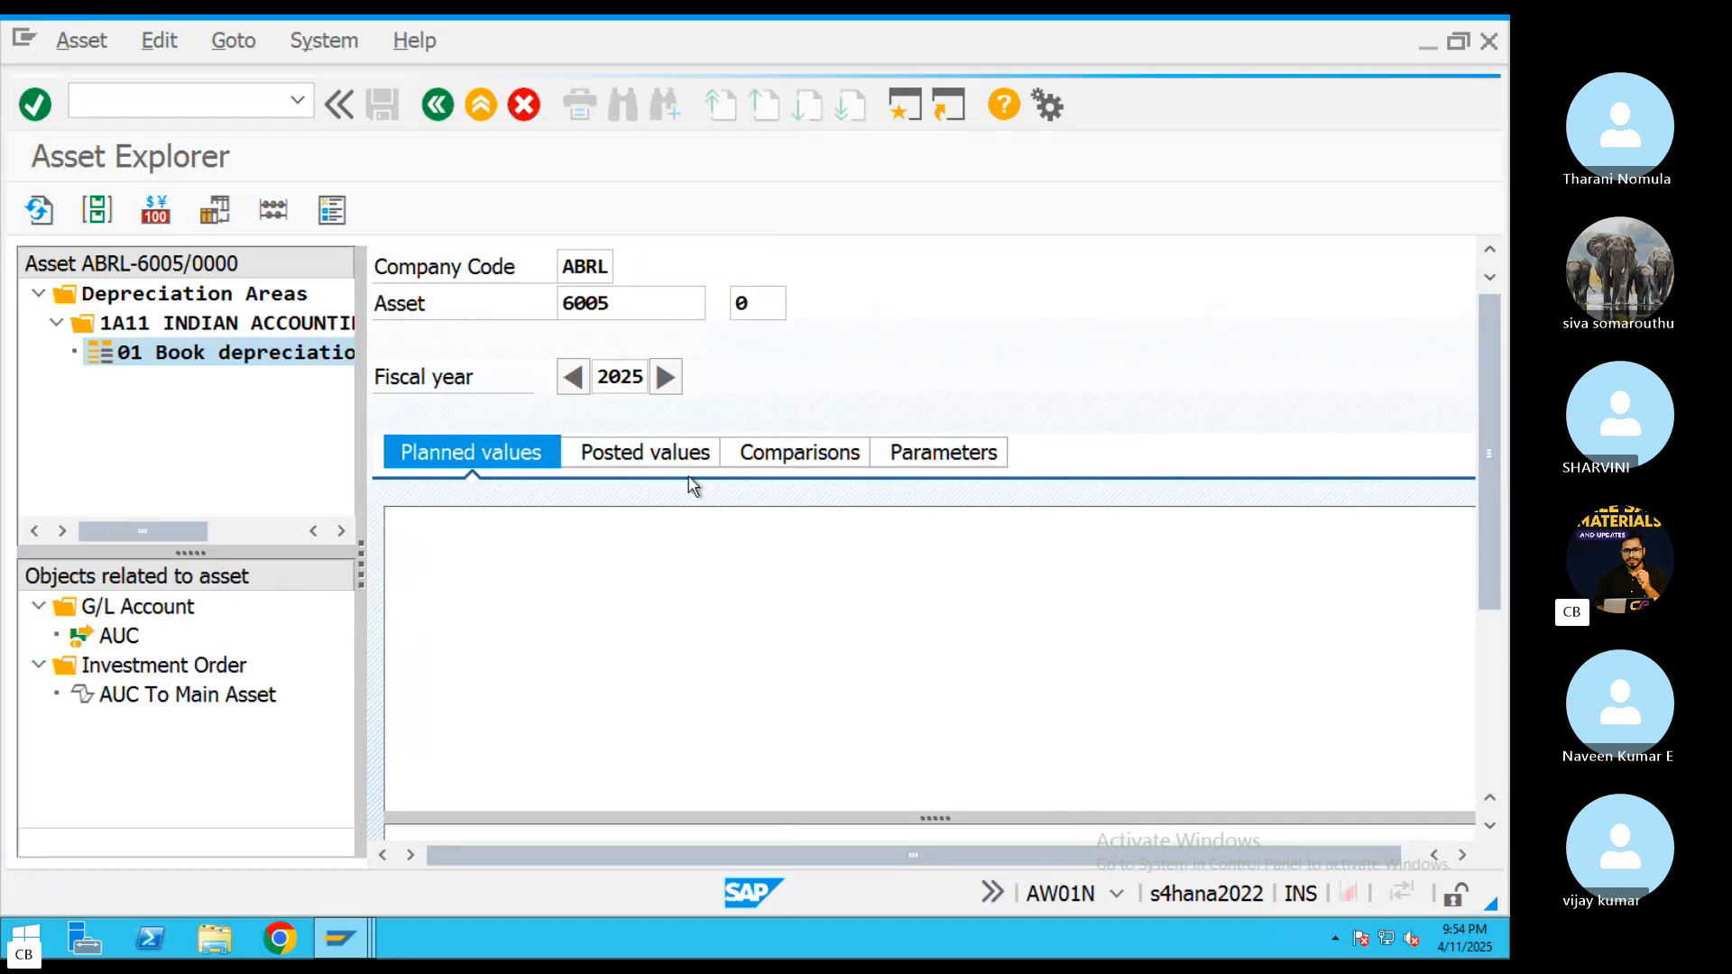
left_click(688, 457)
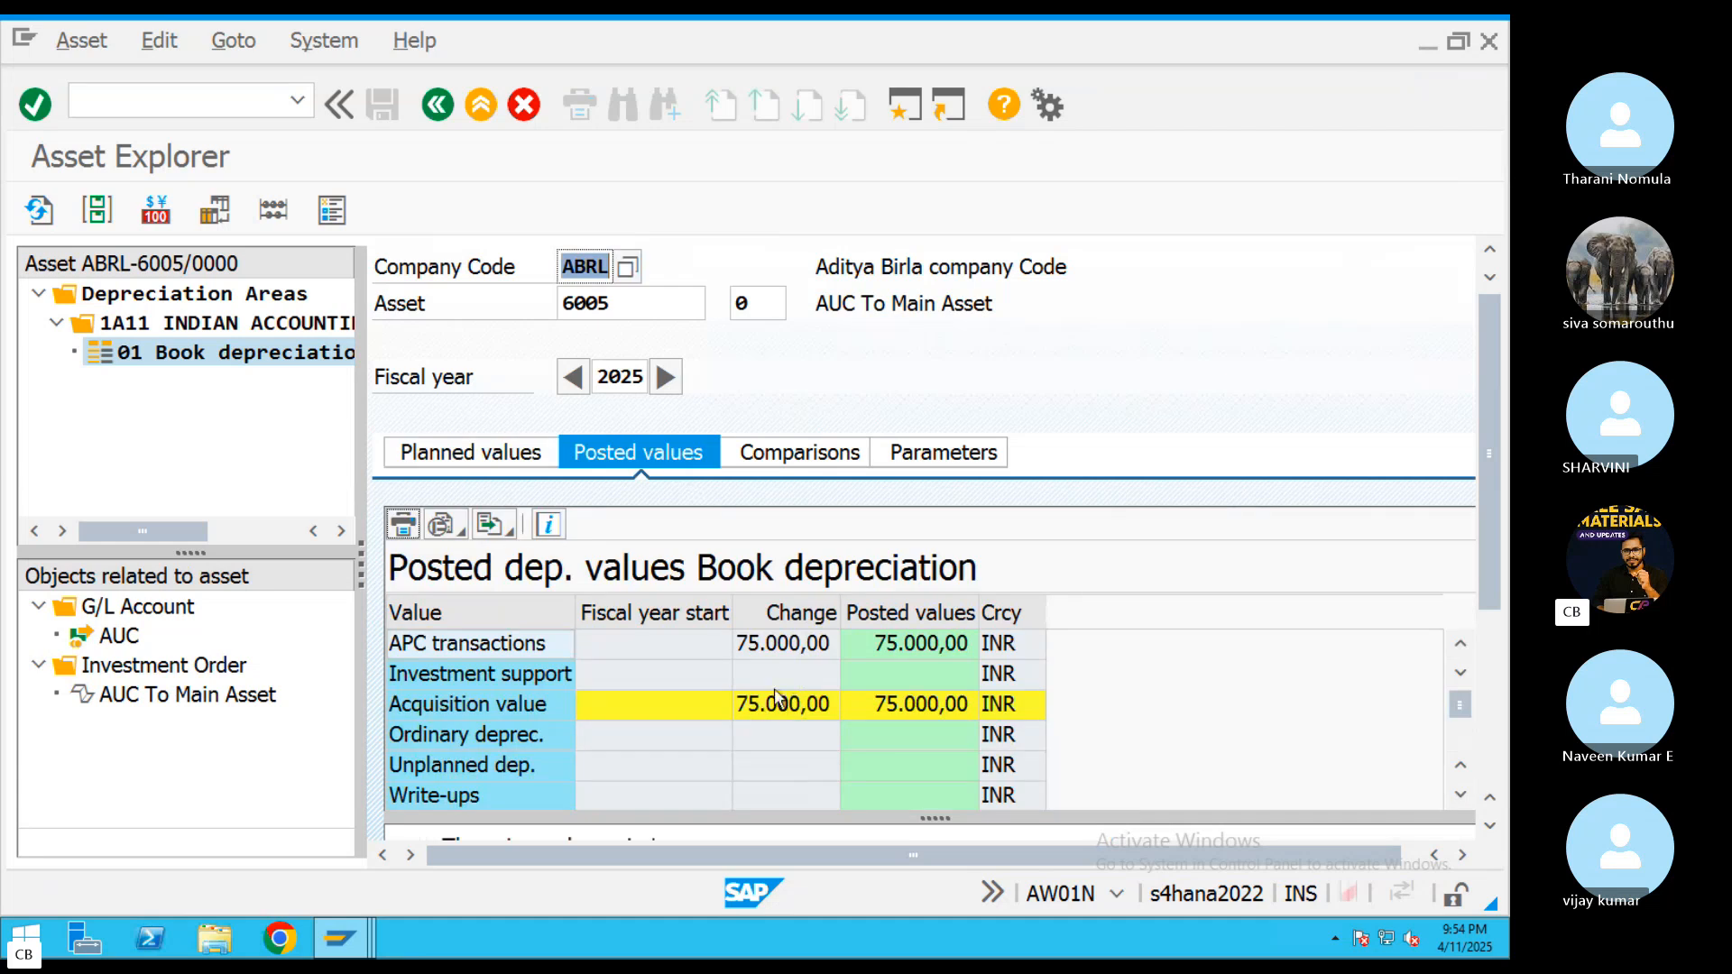
left_click(777, 702)
Copy receiver 2007-0 from the settlement rule into Asset Explorer's asset number and review its posted and planned values
left_click(340, 939)
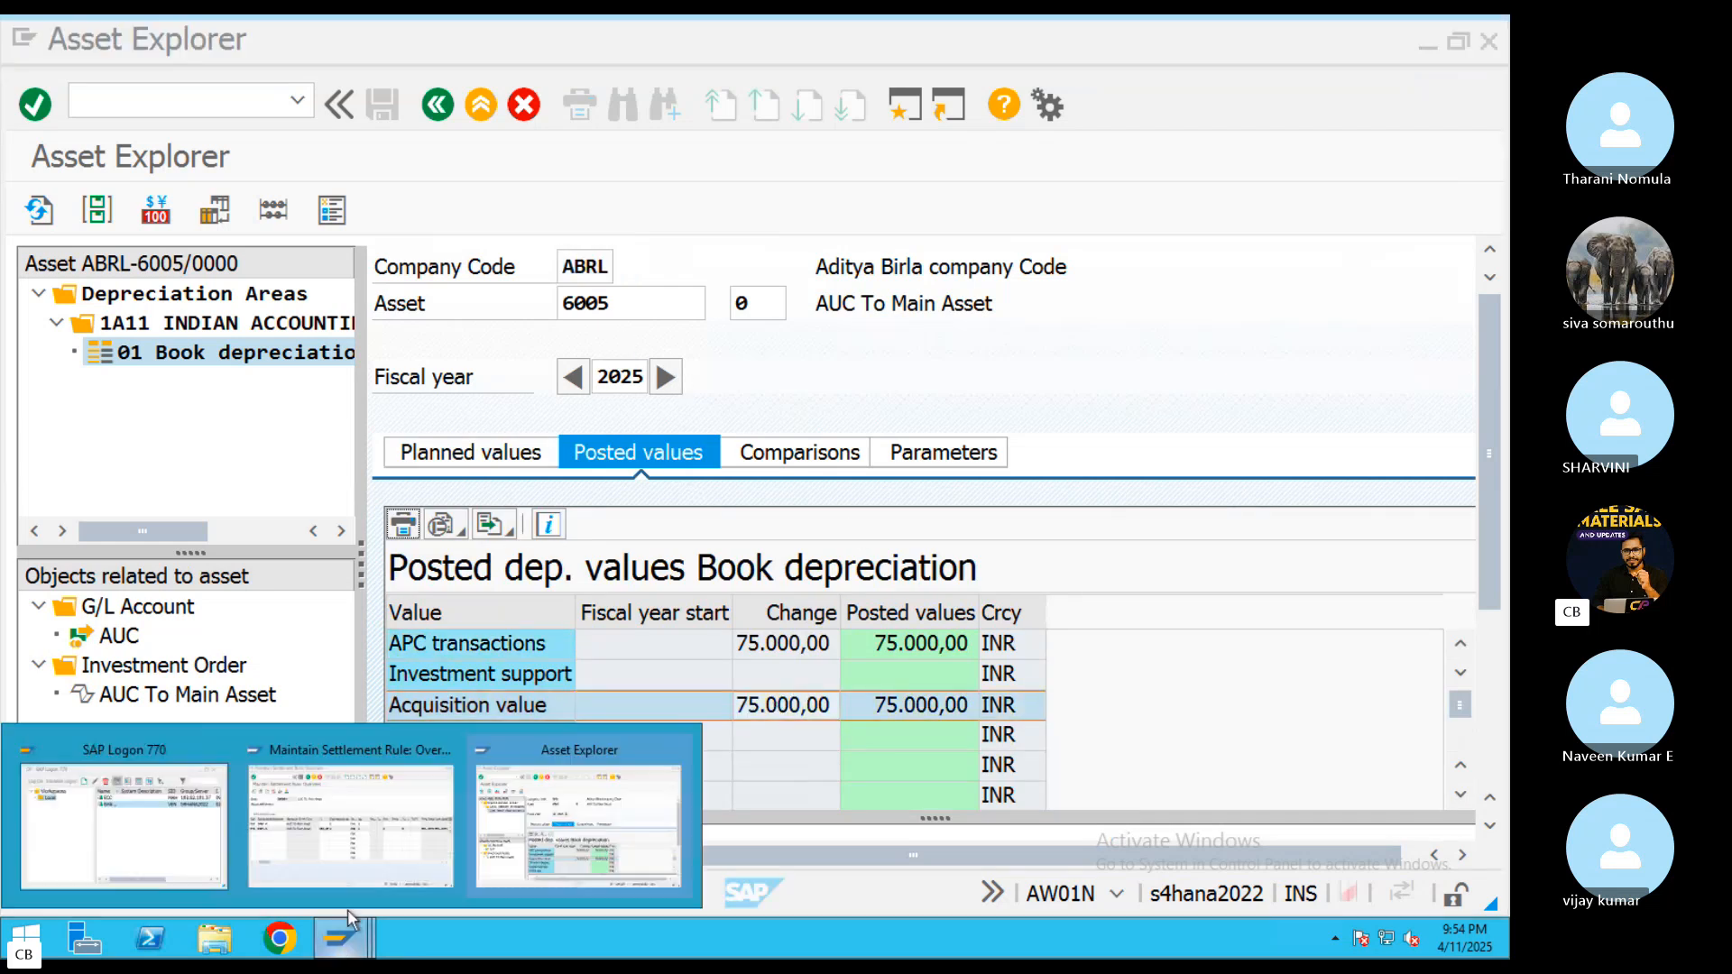
left_click(379, 862)
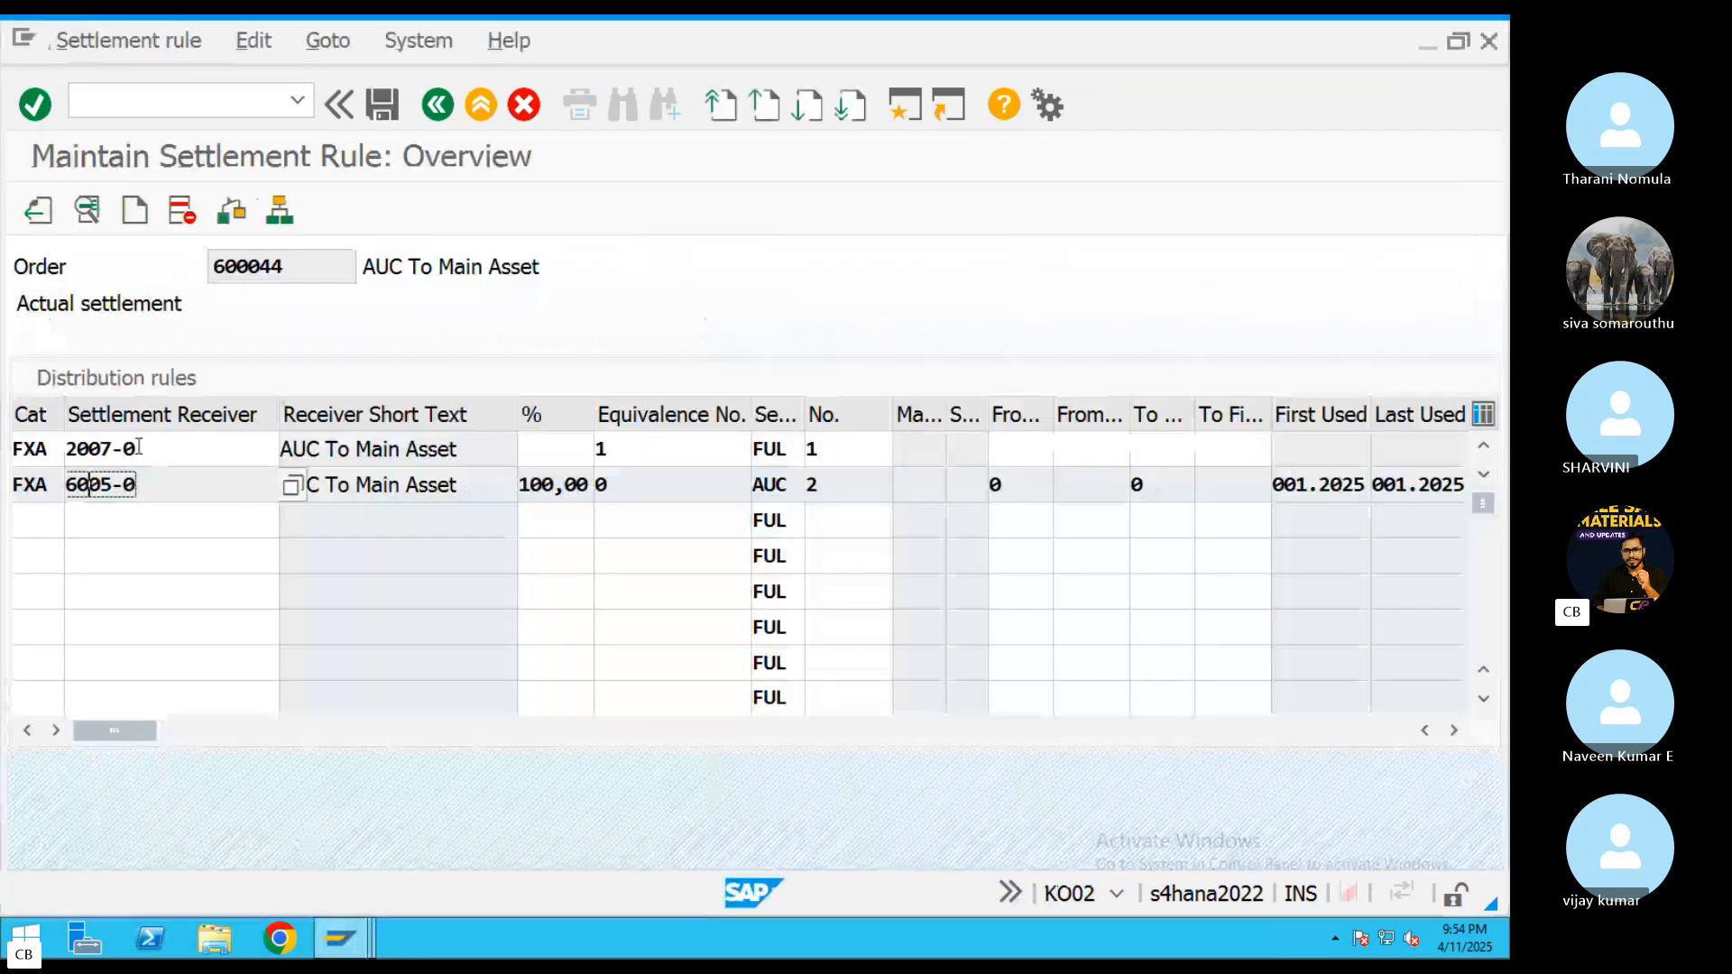
left_click_drag(137, 449, 68, 447)
key("ctrl+c")
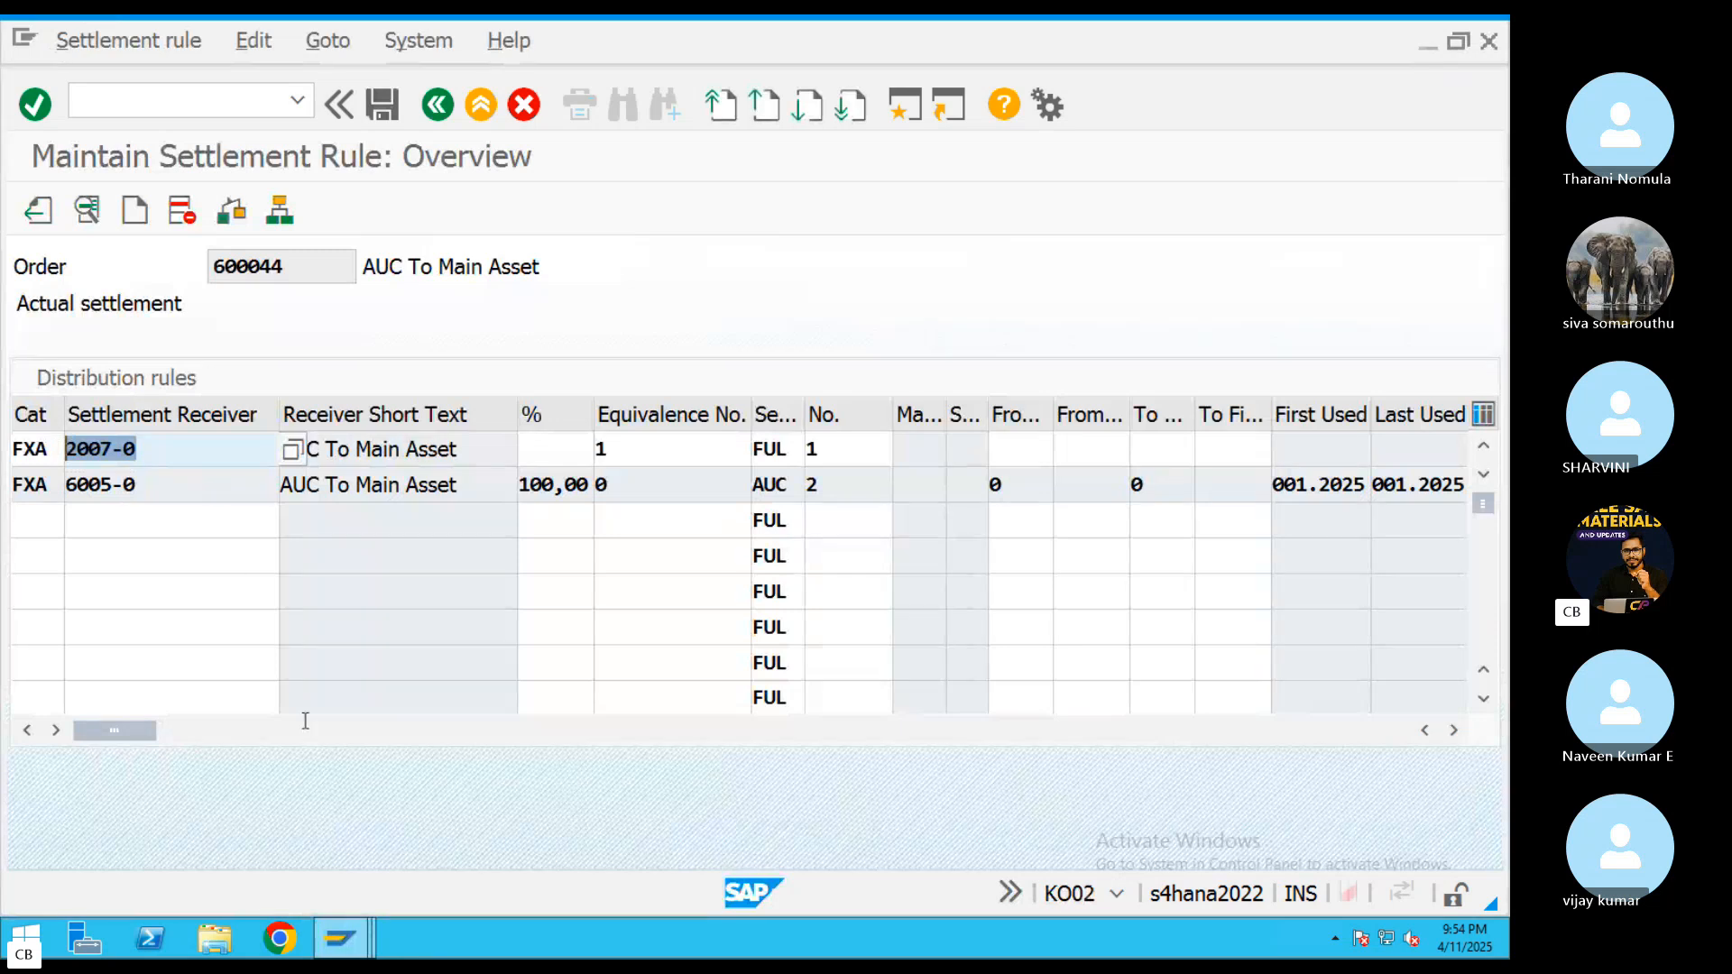
left_click(339, 938)
left_click(562, 852)
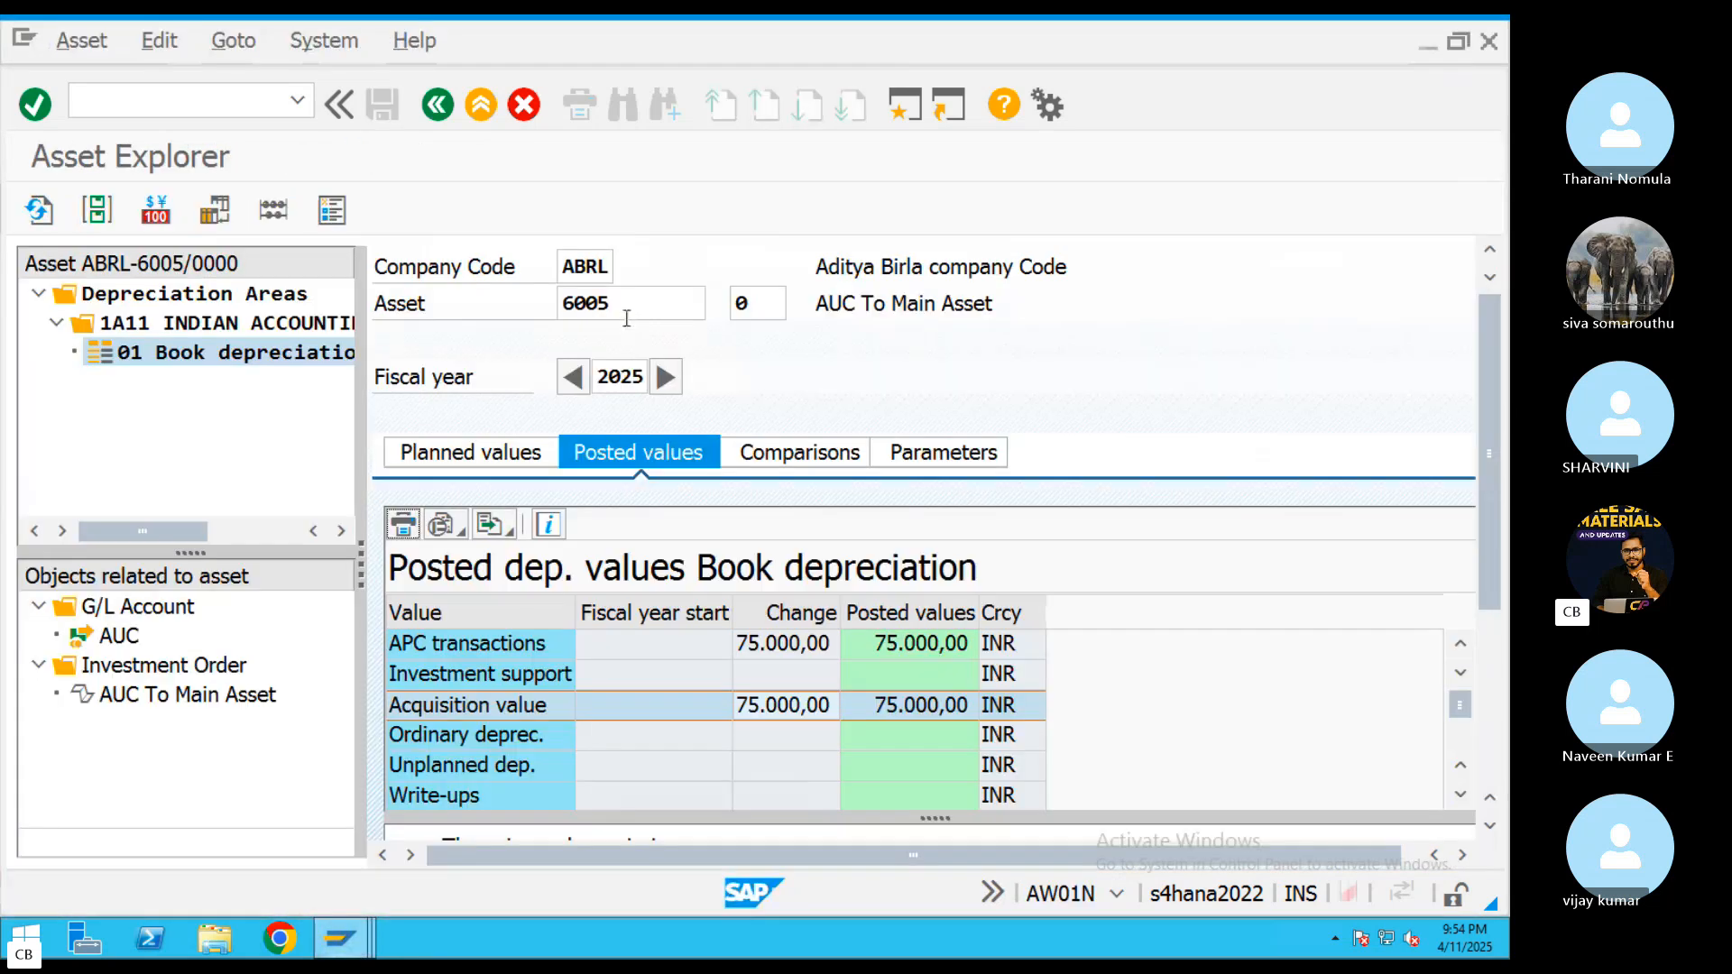
left_click_drag(625, 312, 506, 307)
key("ctrl+v")
key("Return")
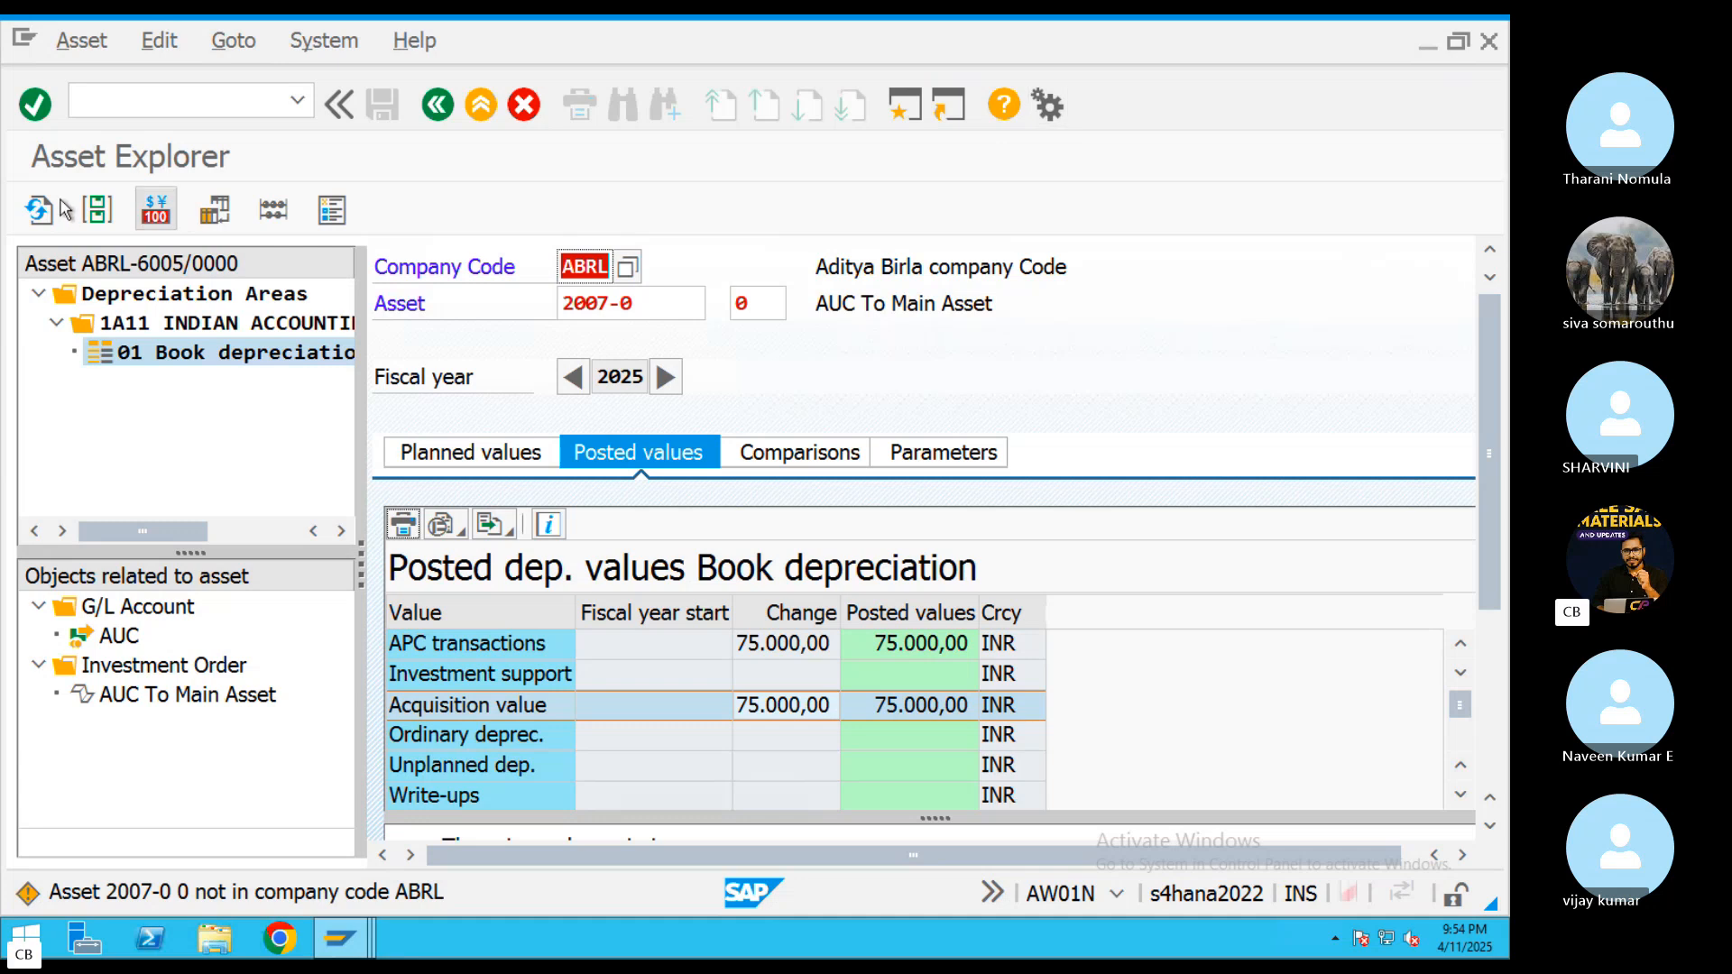
left_click(40, 211)
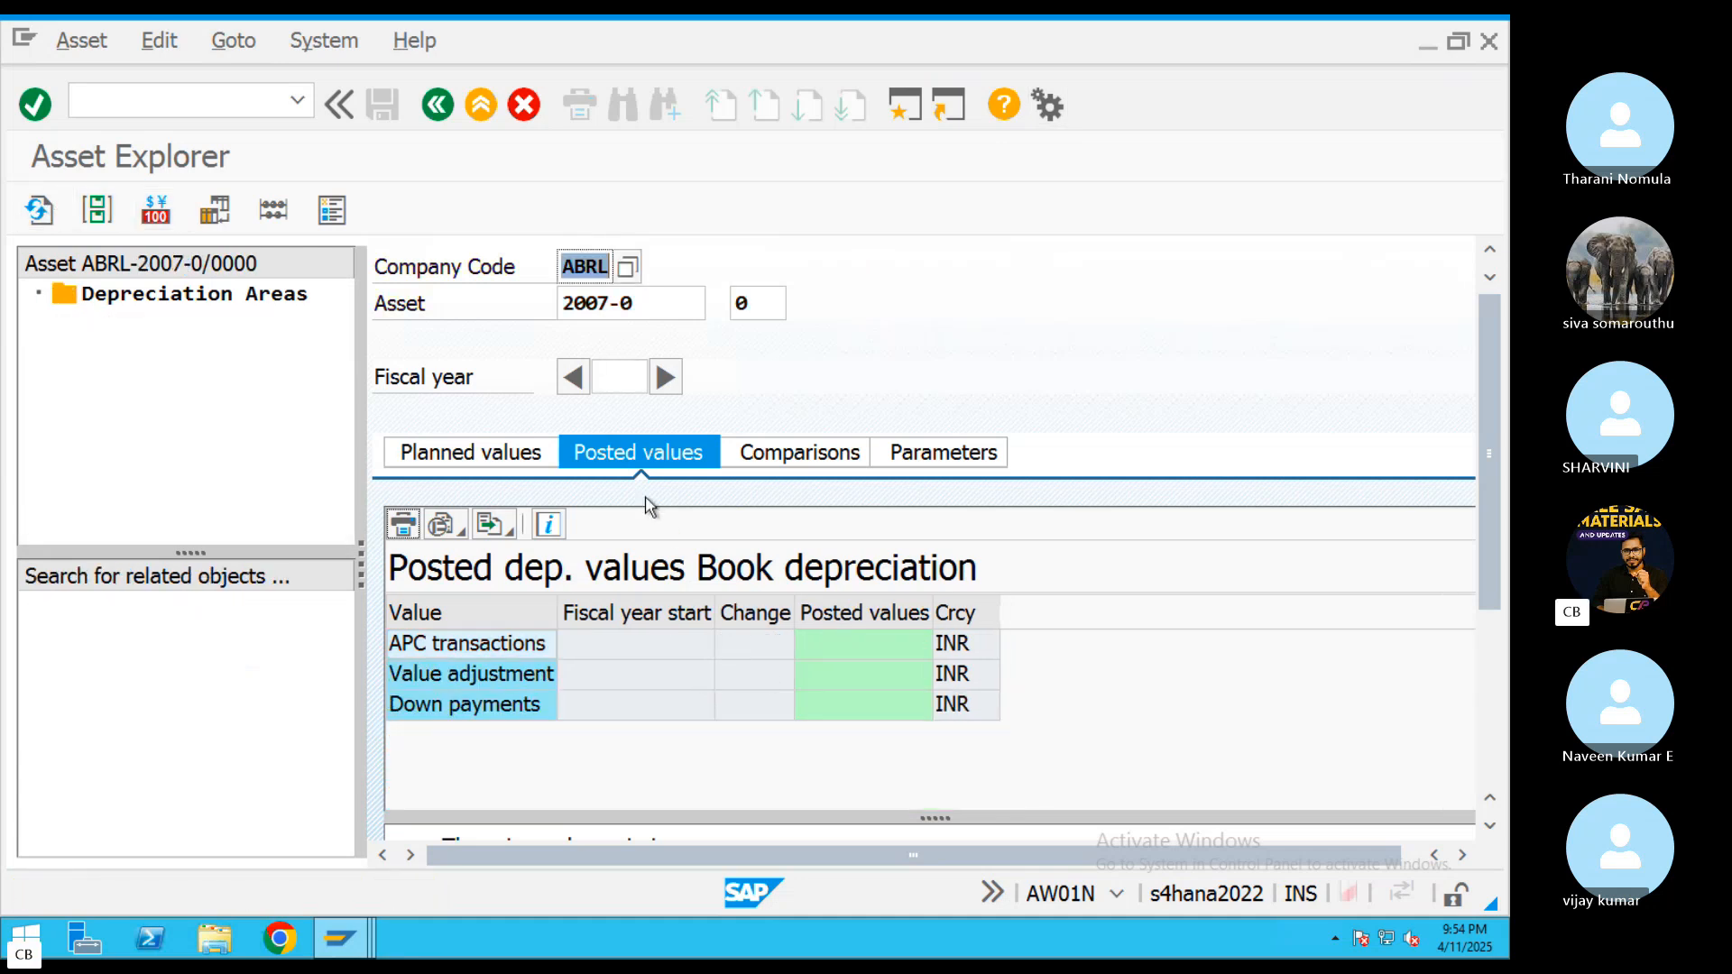
left_click(469, 455)
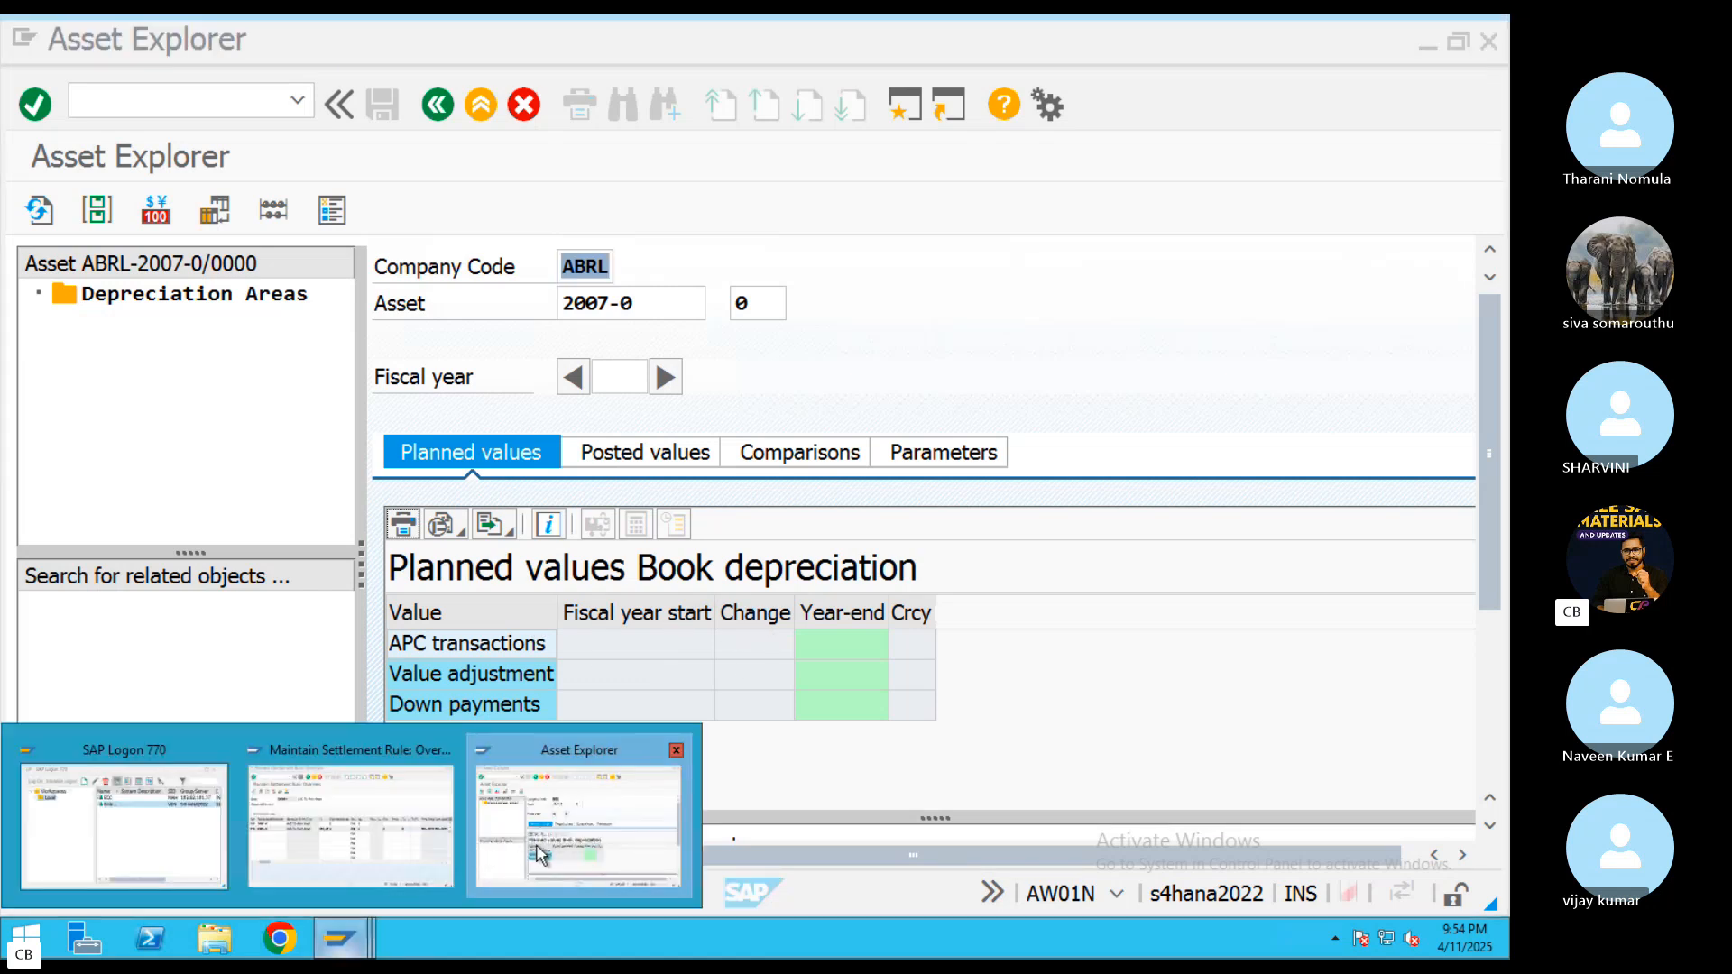
Open KO88 in a new session and execute the AUC To Main Asset order's settlement as 8 Full Settlement with test run off
left_click(905, 113)
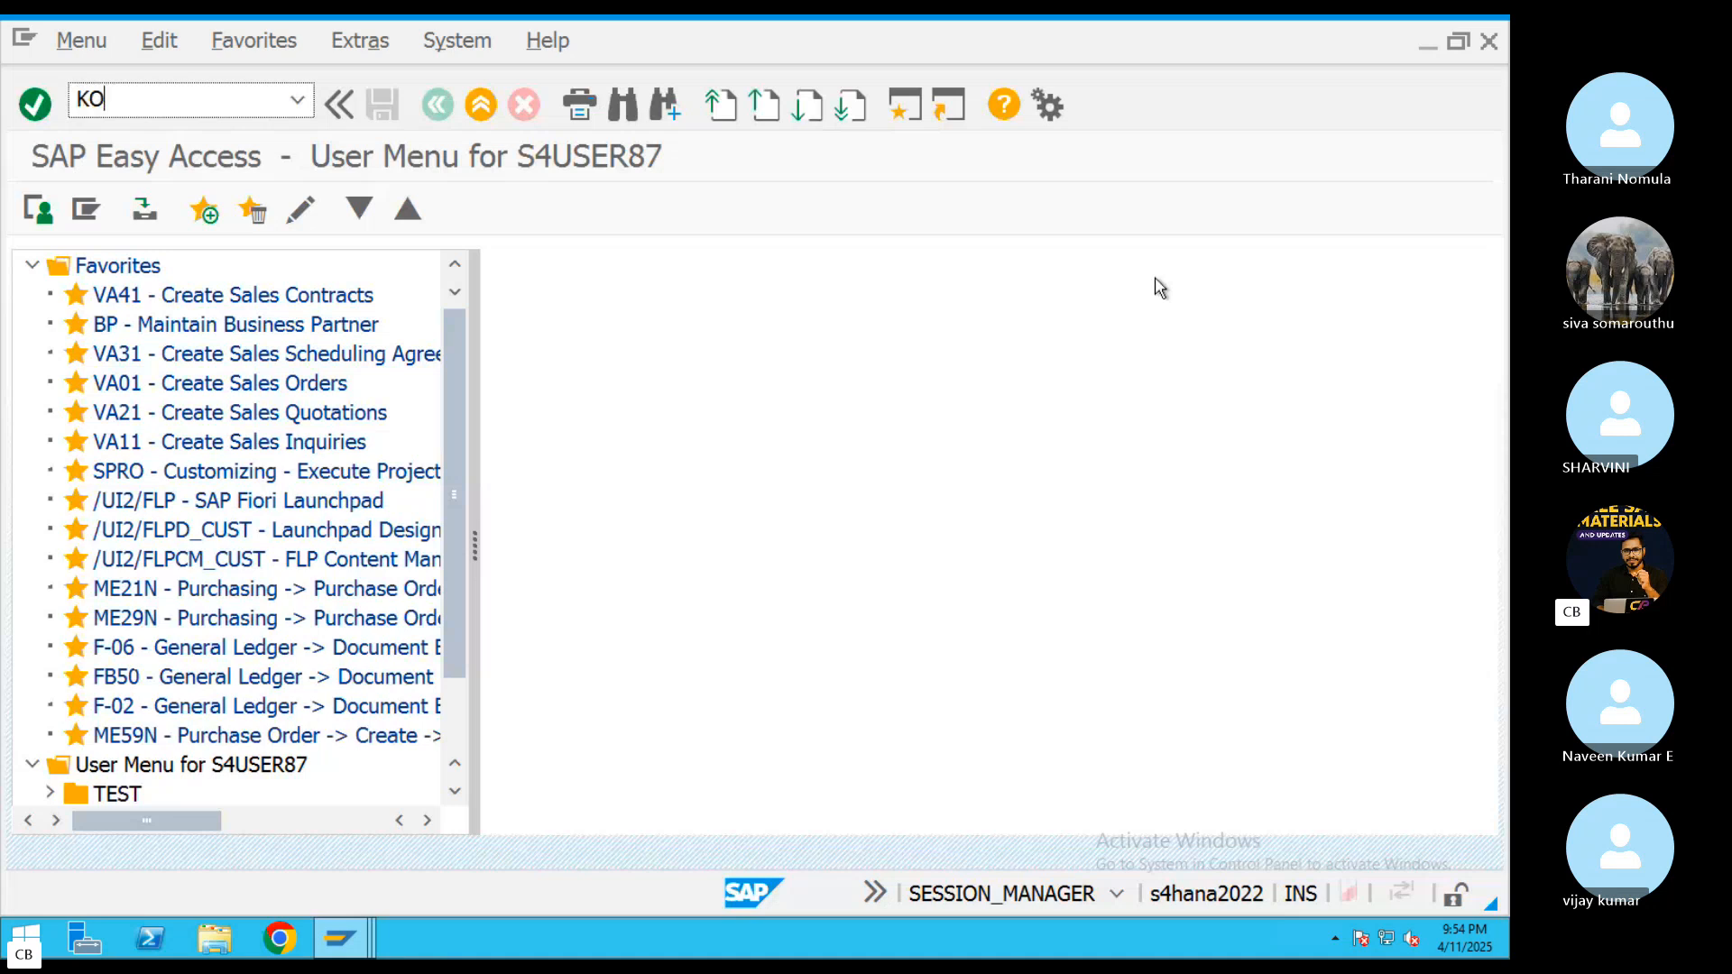
key("Return")
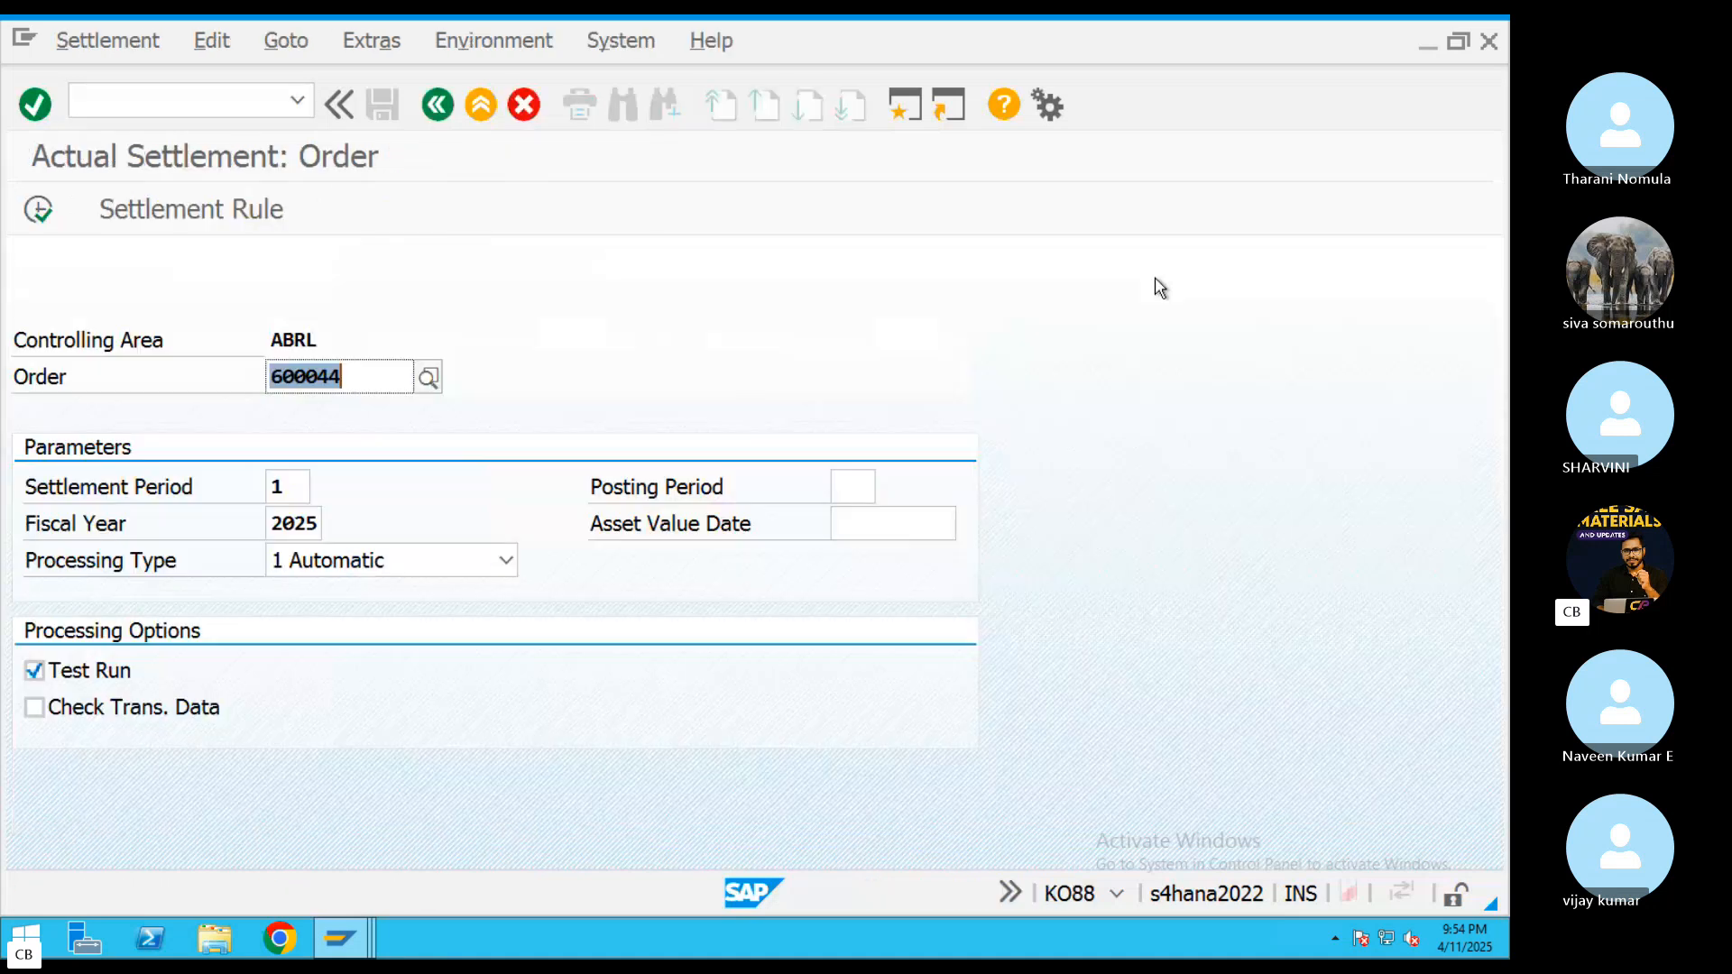
left_click(90, 672)
left_click(366, 576)
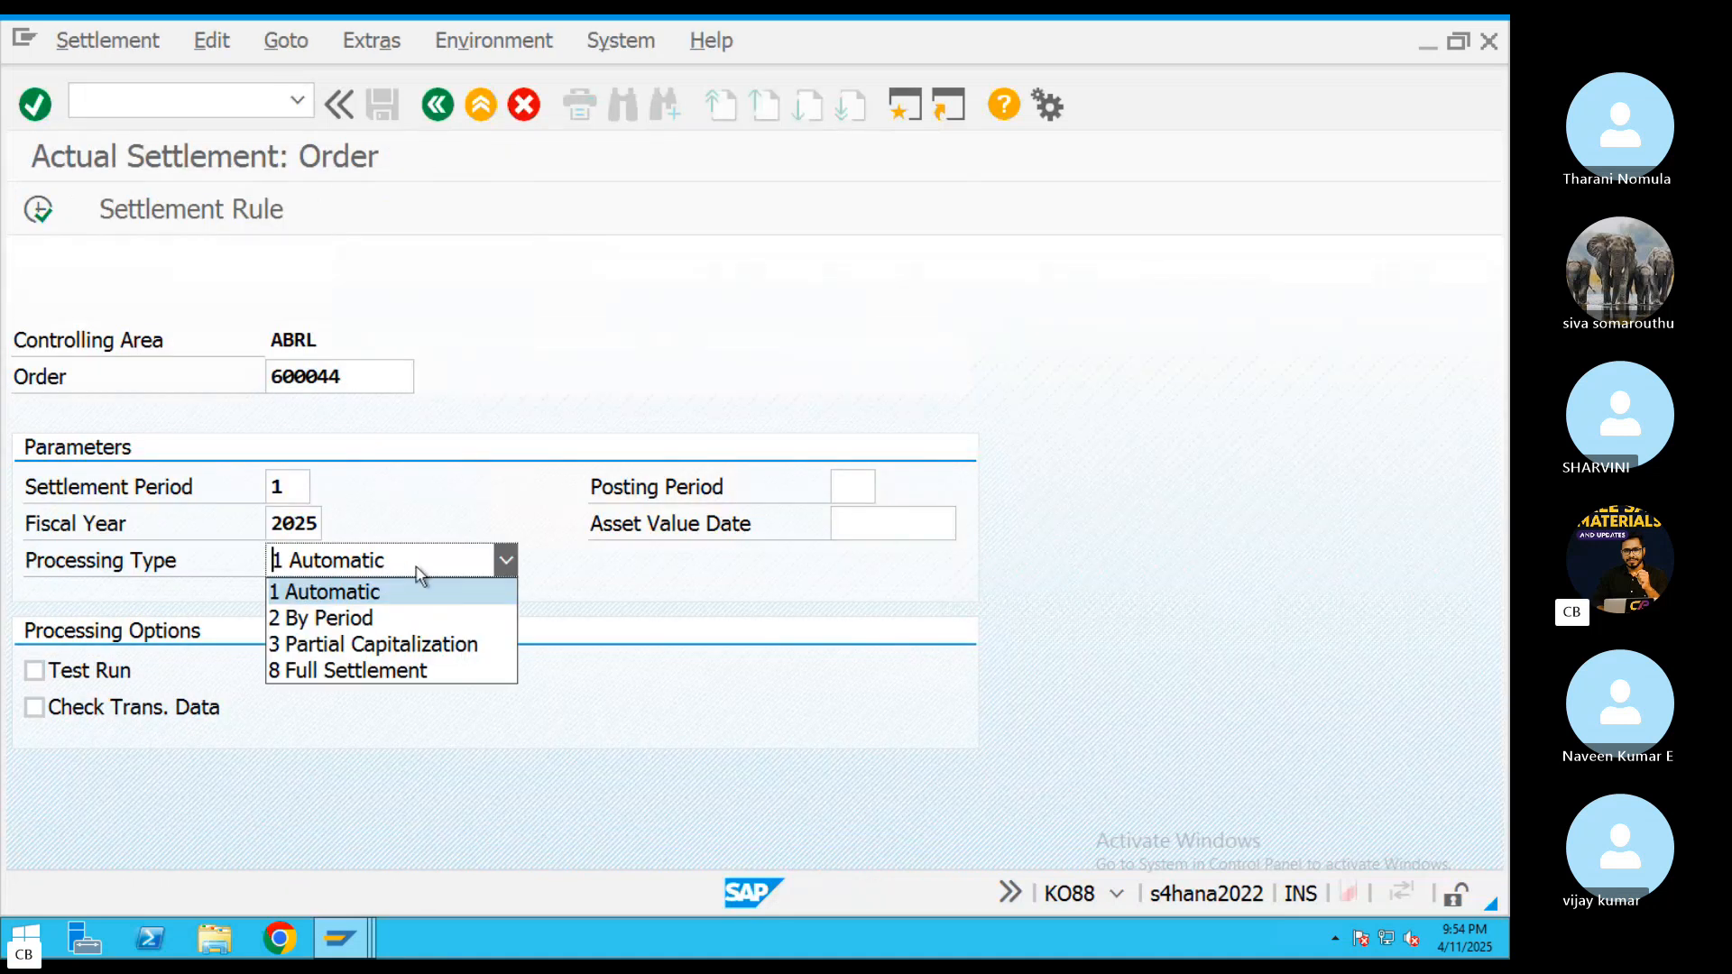
left_click(361, 672)
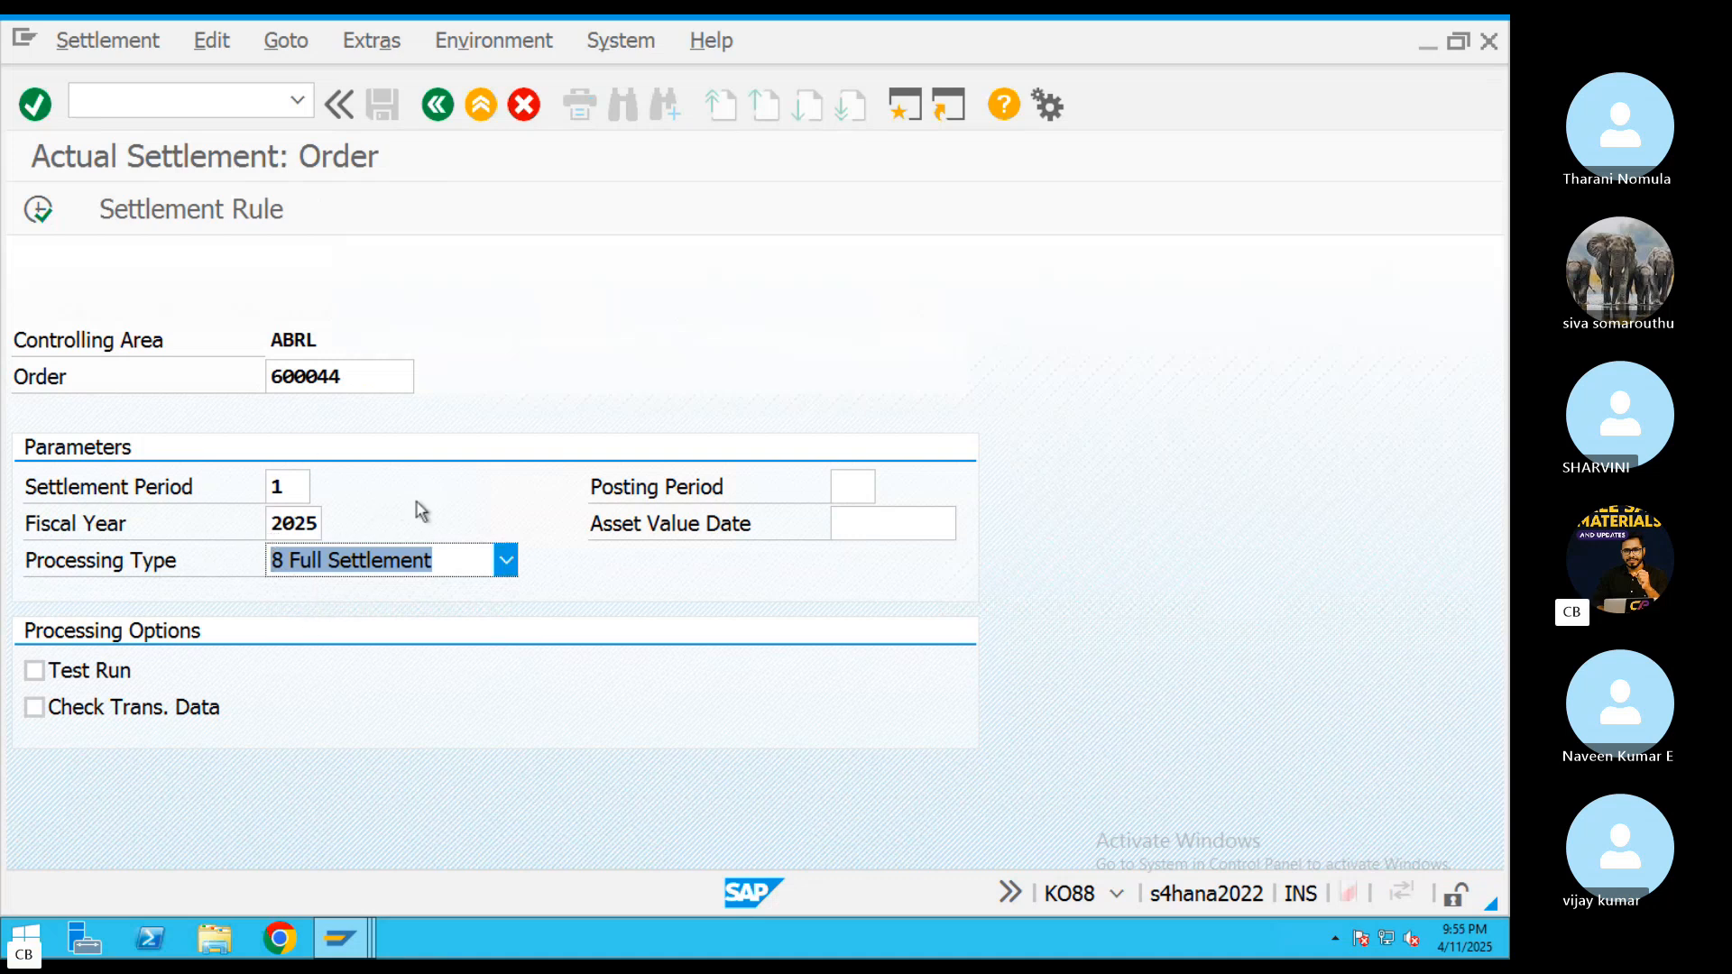
left_click(38, 209)
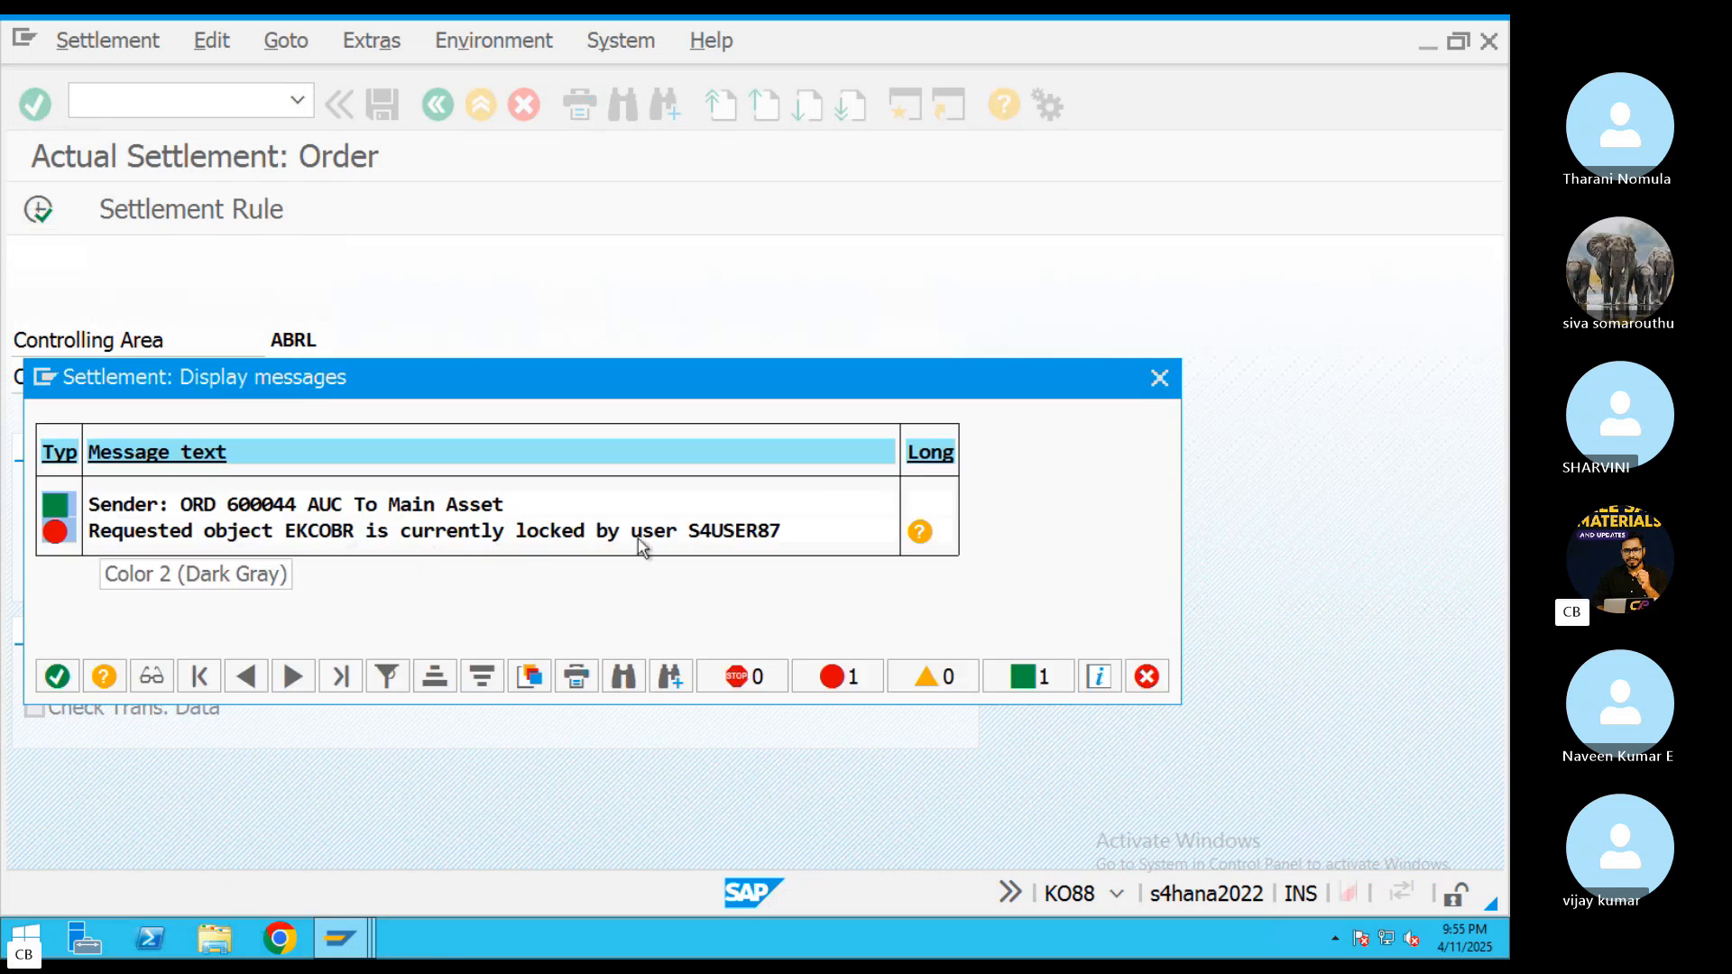
Close the settlement rule and Asset Explorer sessions, dismiss the settlement messages, and execute the full settlement again
left_click(361, 927)
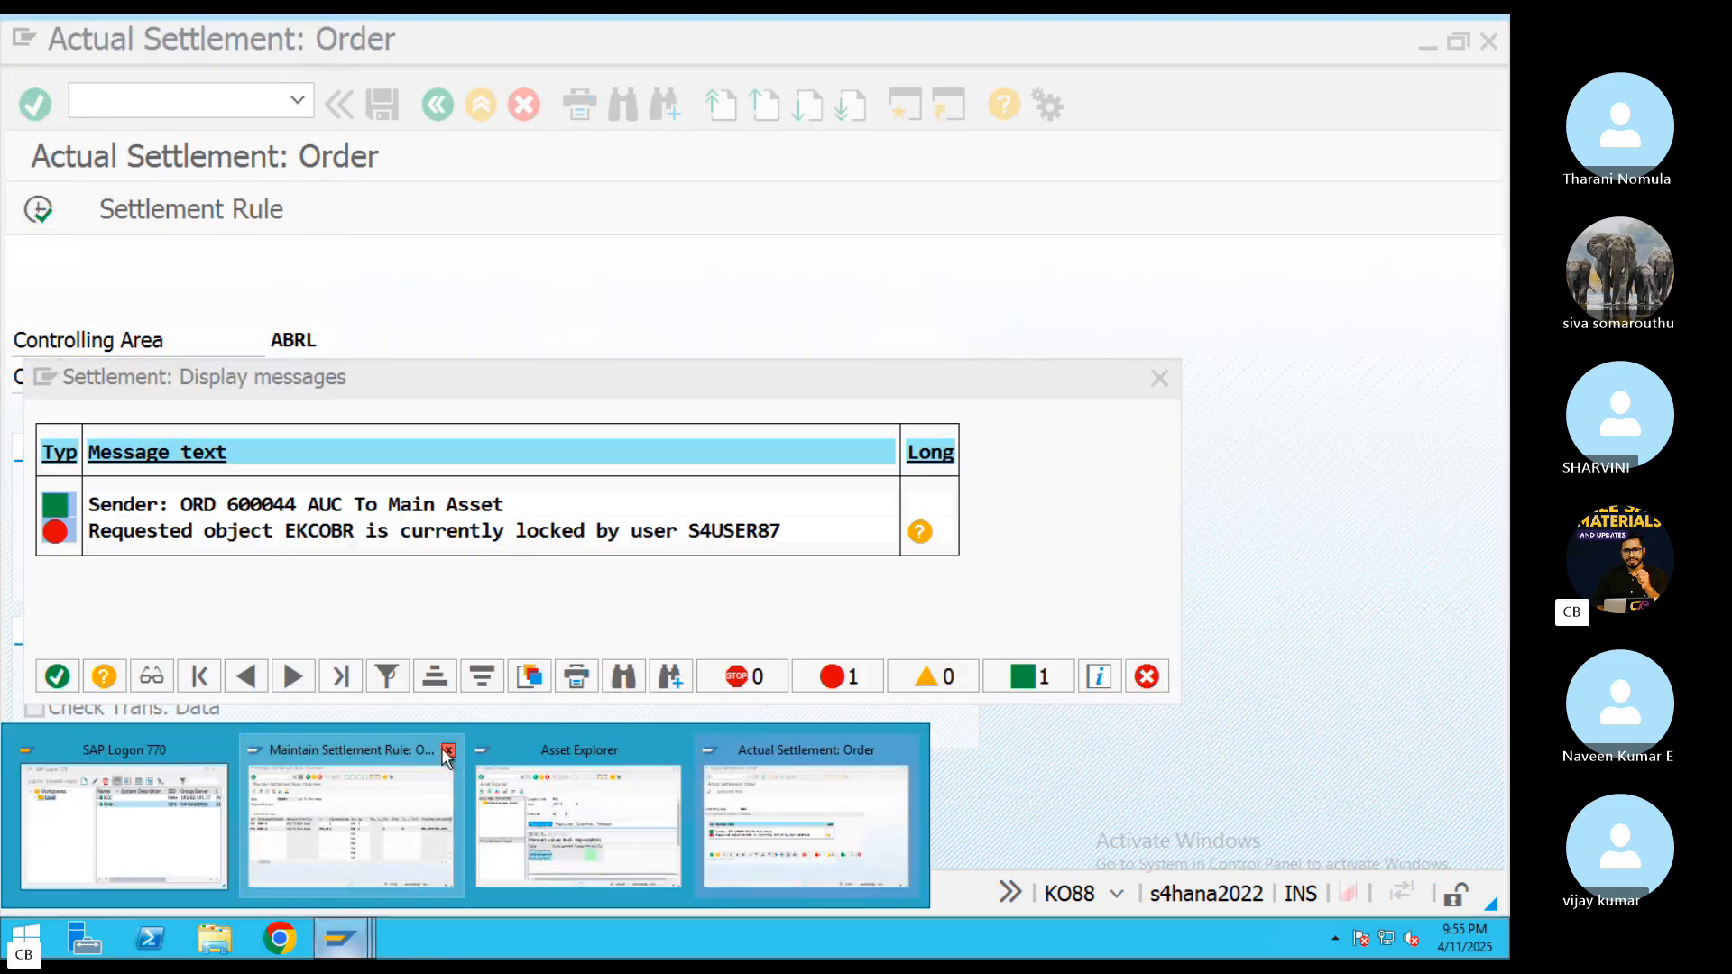
left_click(447, 751)
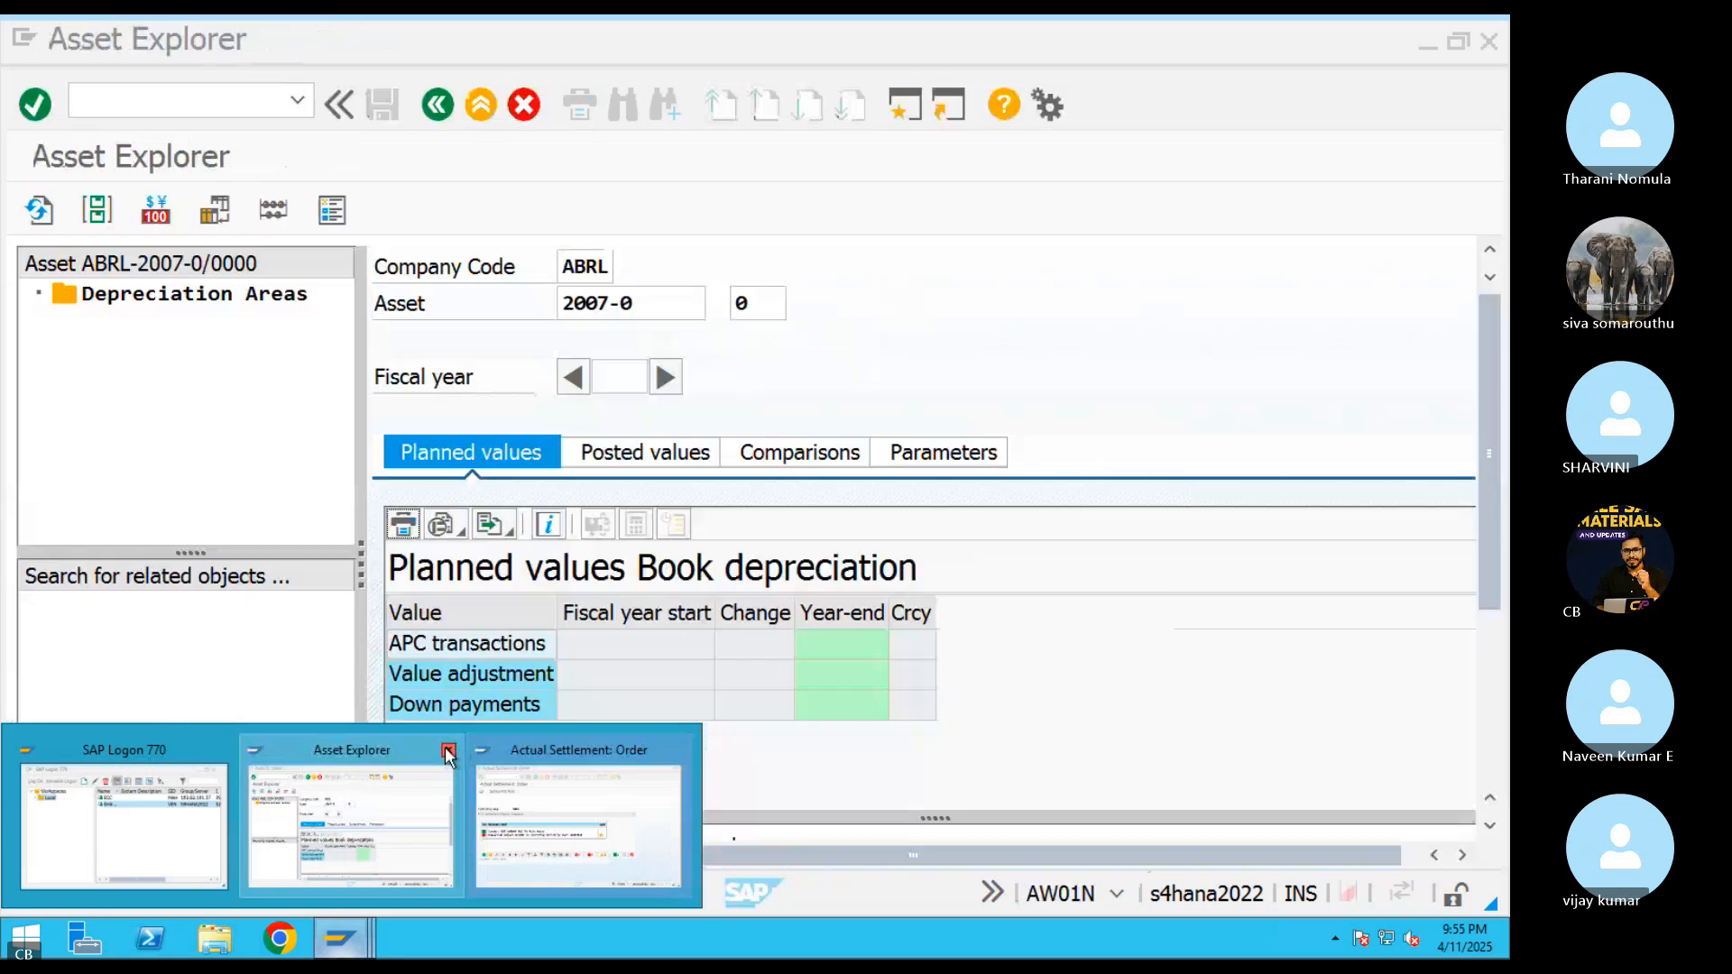
left_click(448, 752)
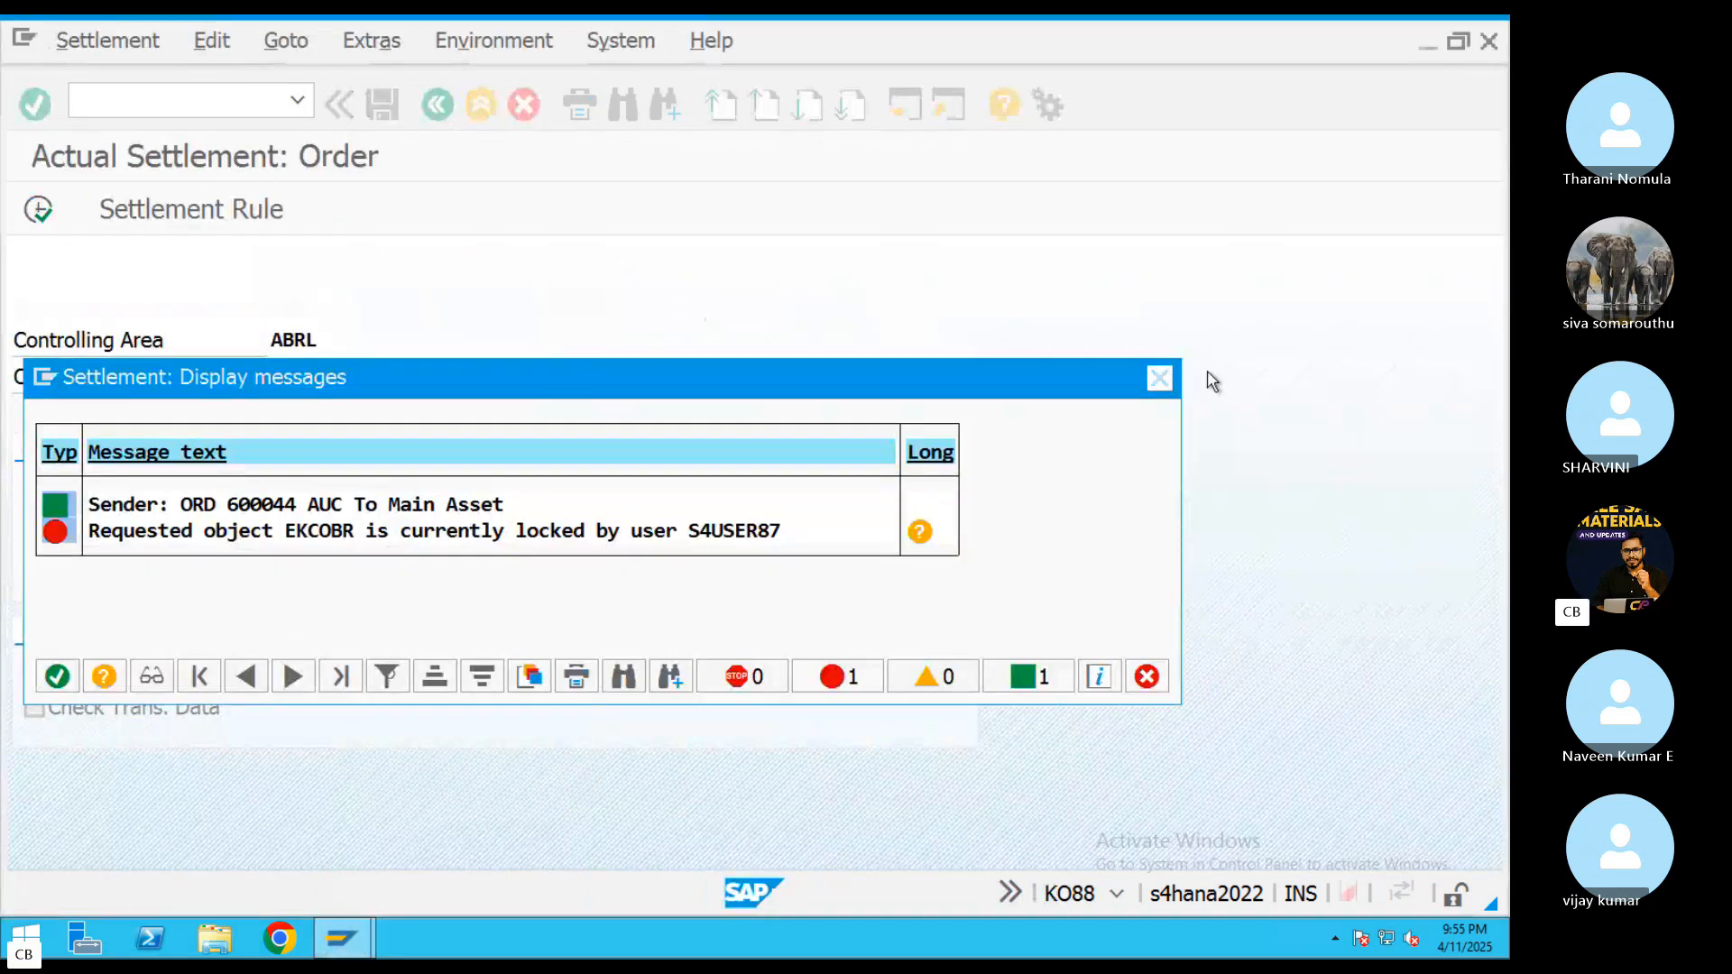
left_click(1161, 379)
left_click(40, 211)
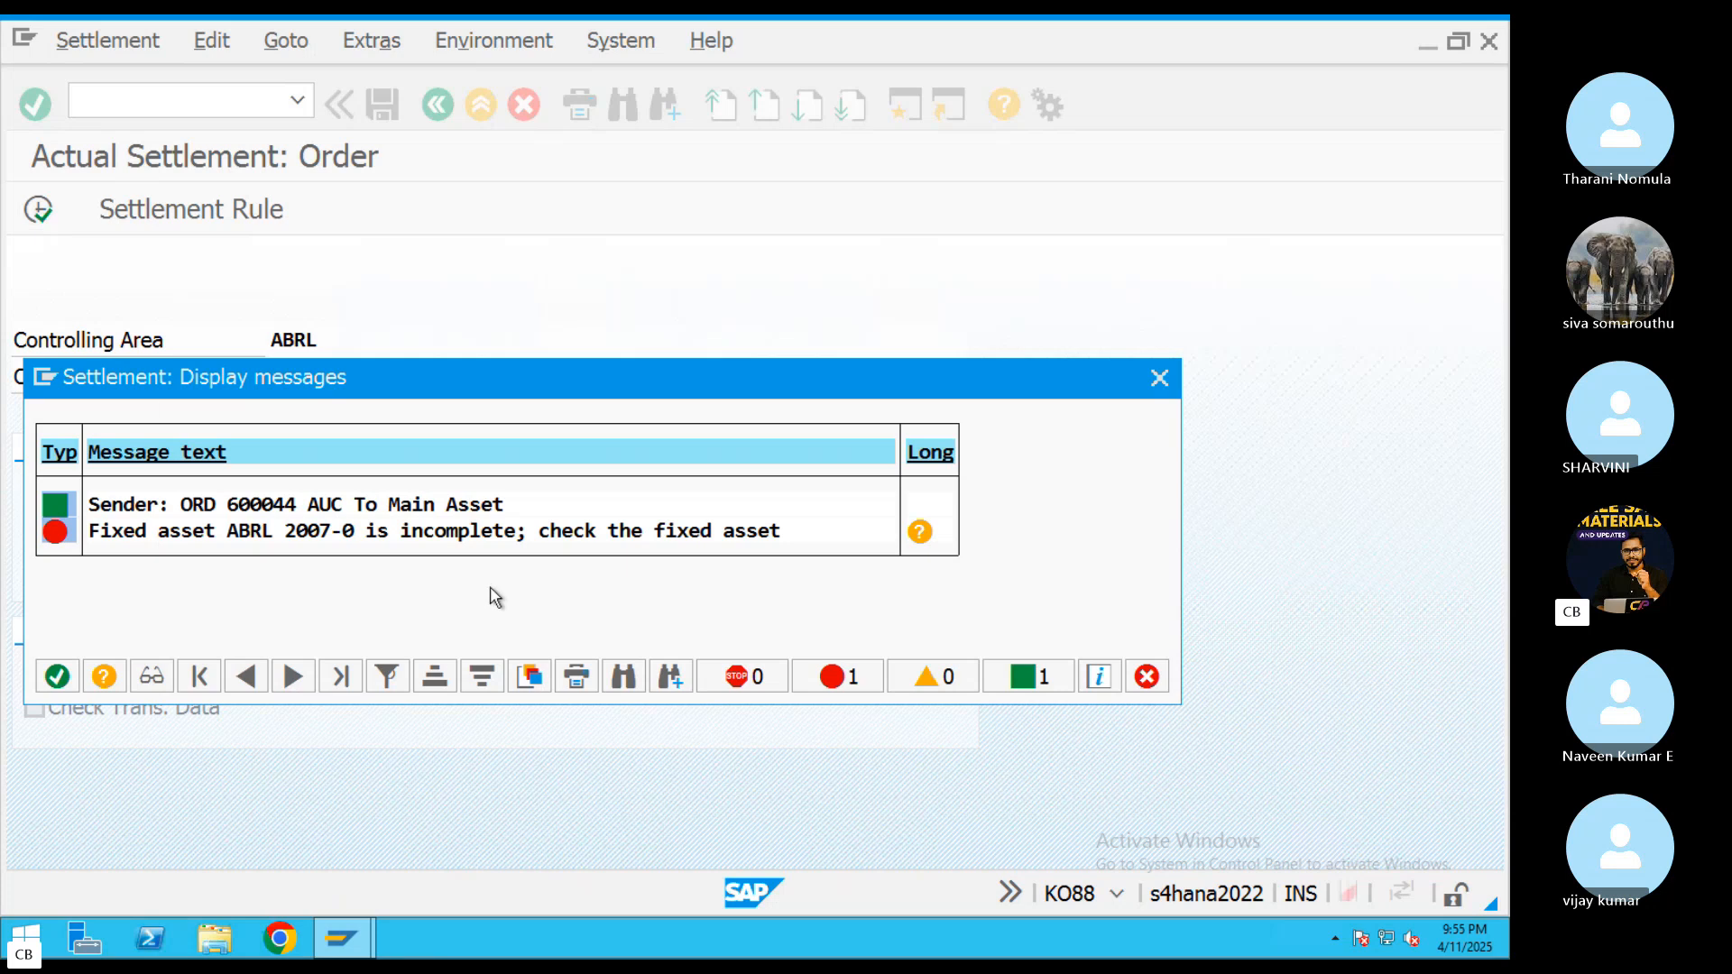
Examine the settlement message about fixed asset 2007-0 and its long text, then close the message list
left_click(405, 533)
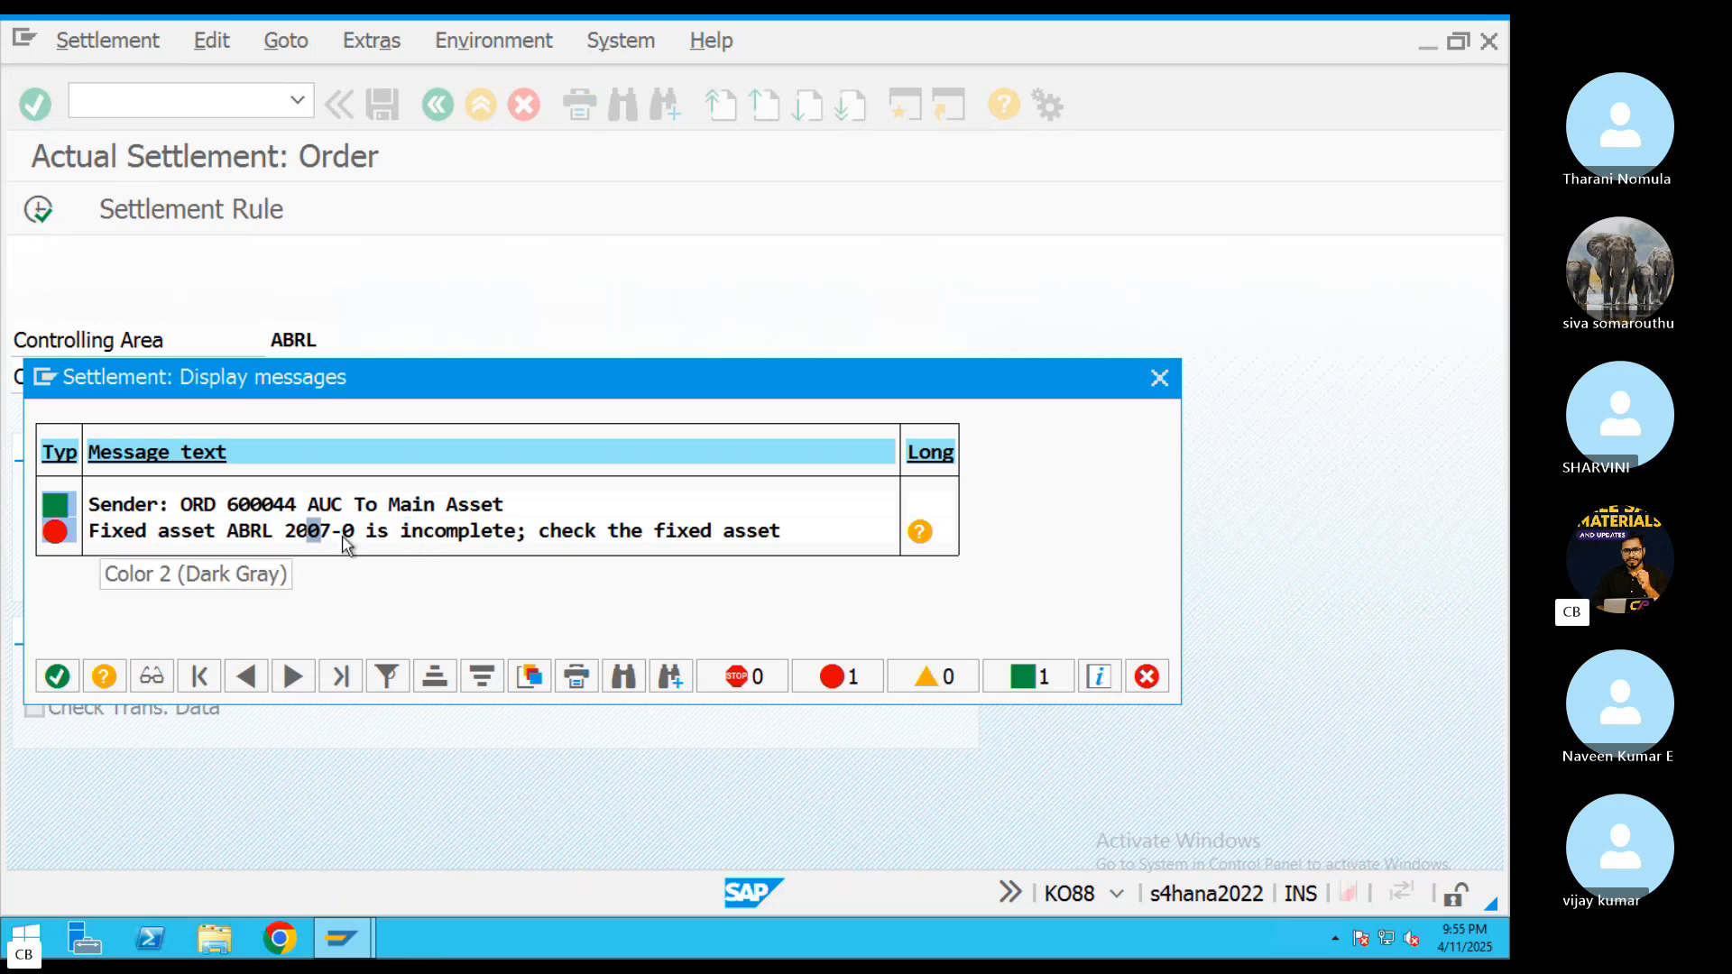
left_click(418, 538)
left_click(929, 543)
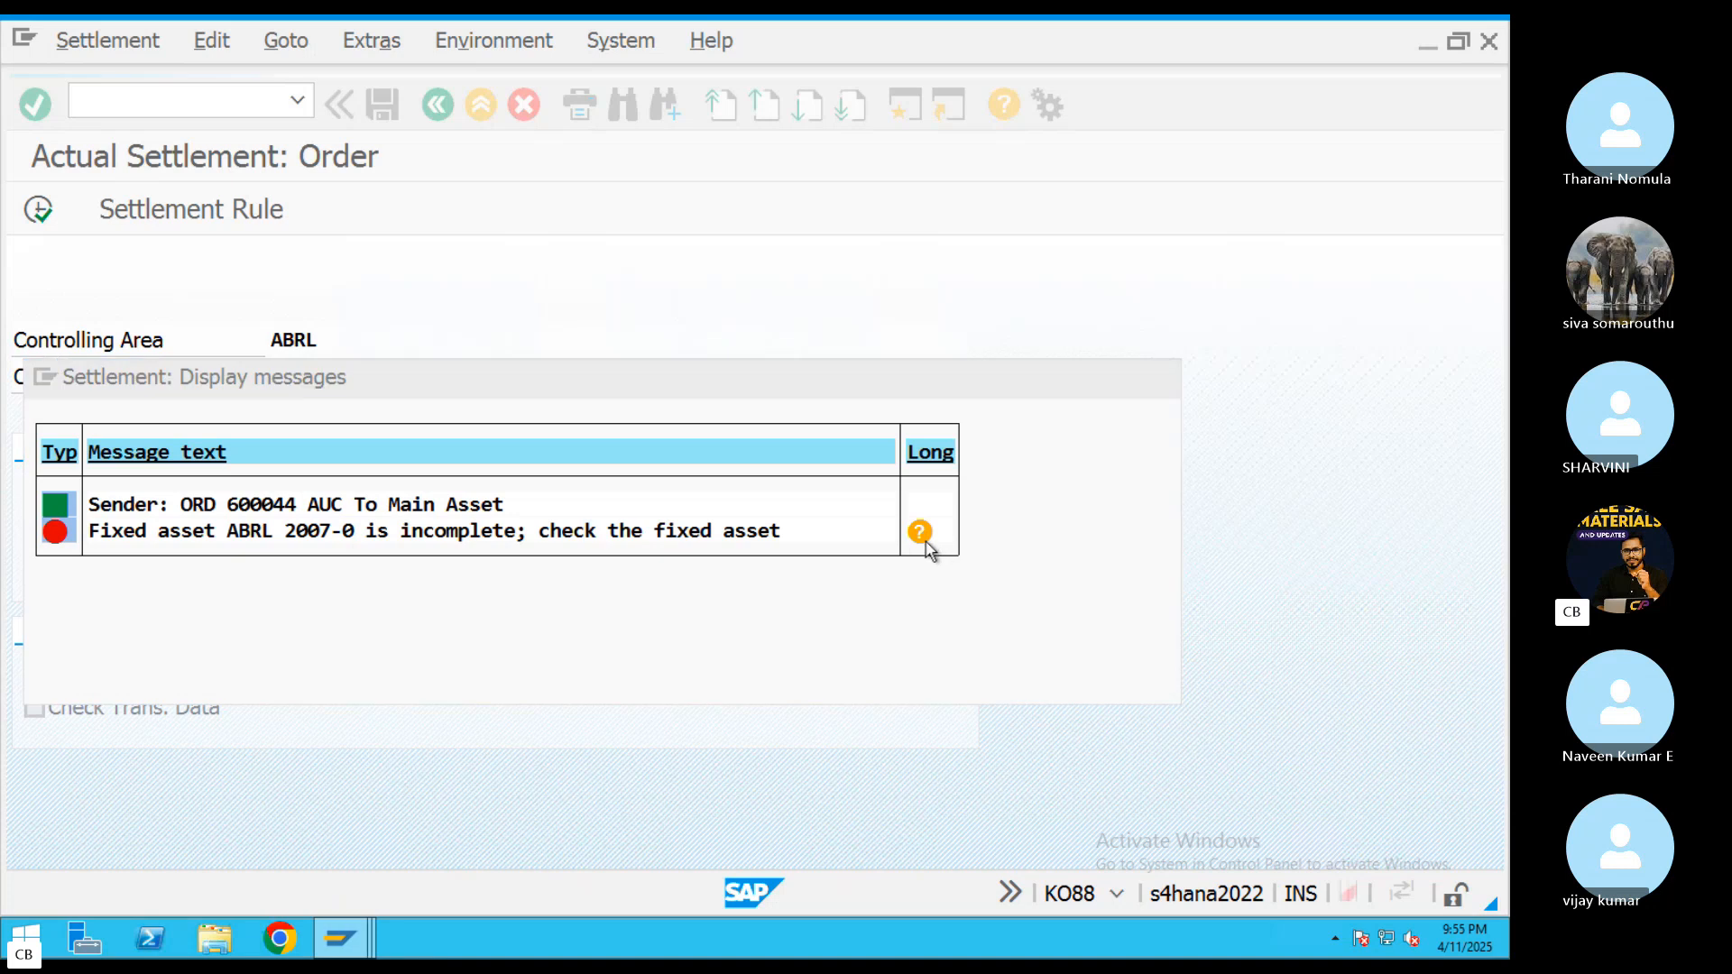
left_click(512, 179)
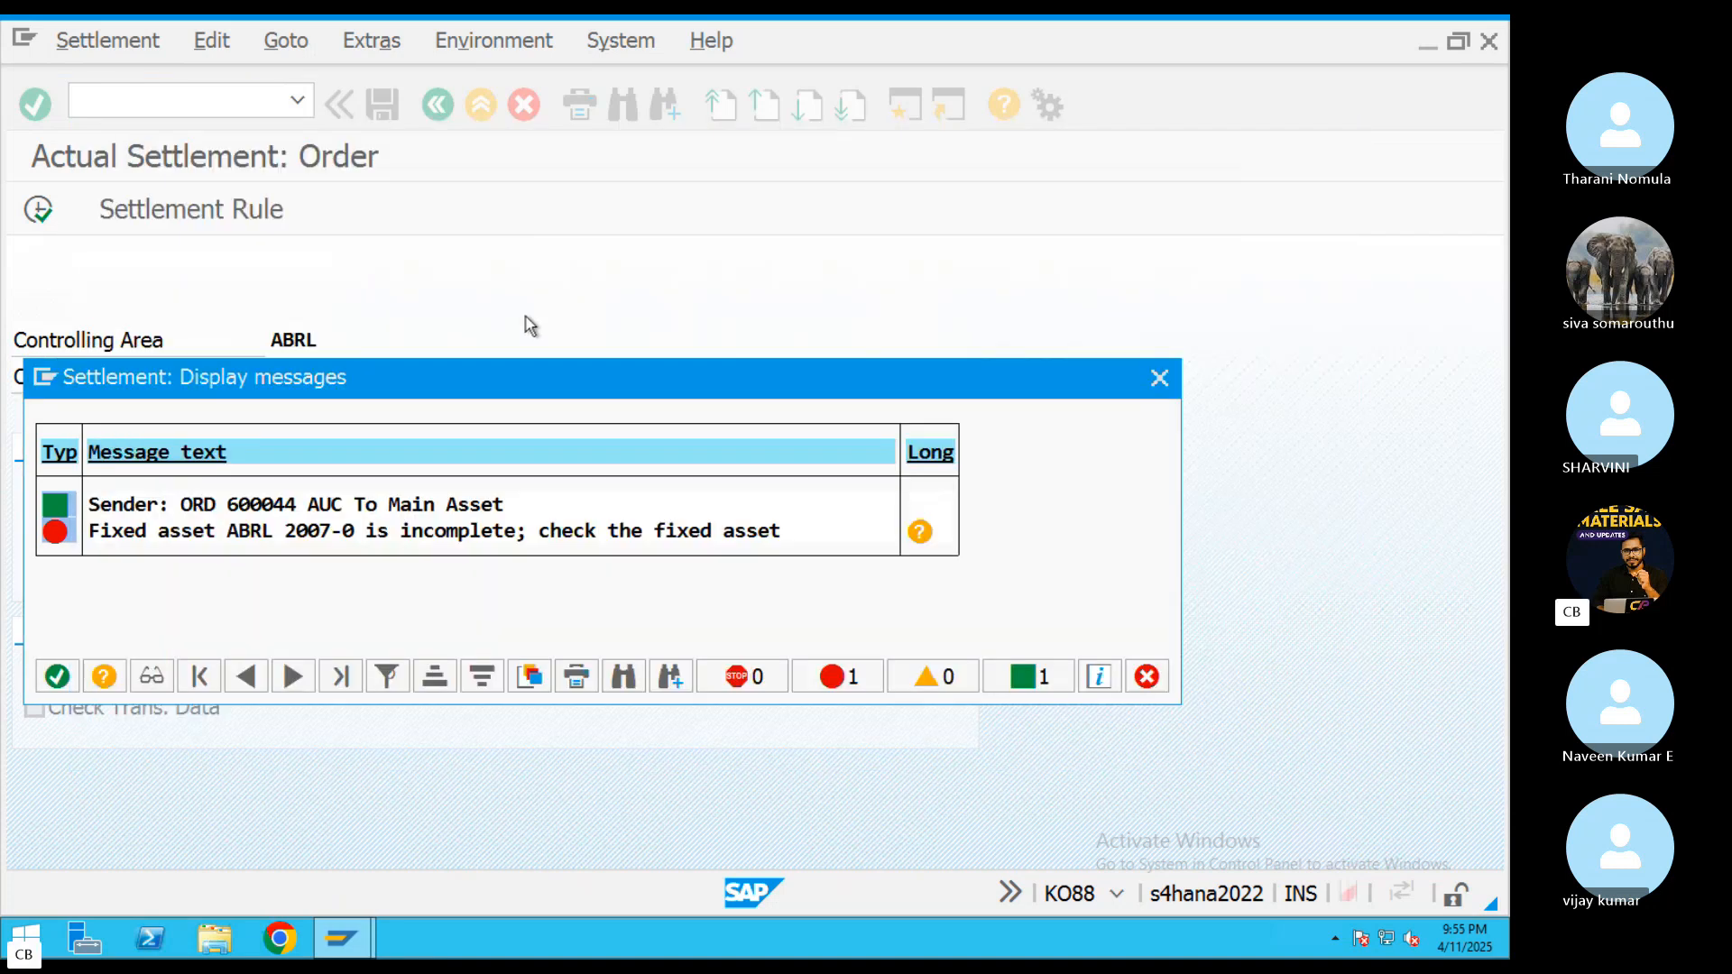
left_click(1150, 379)
Open AS02 in a new session and try to open asset 2007-0, sub-number 0, in company code ABRL for changing
left_click(905, 110)
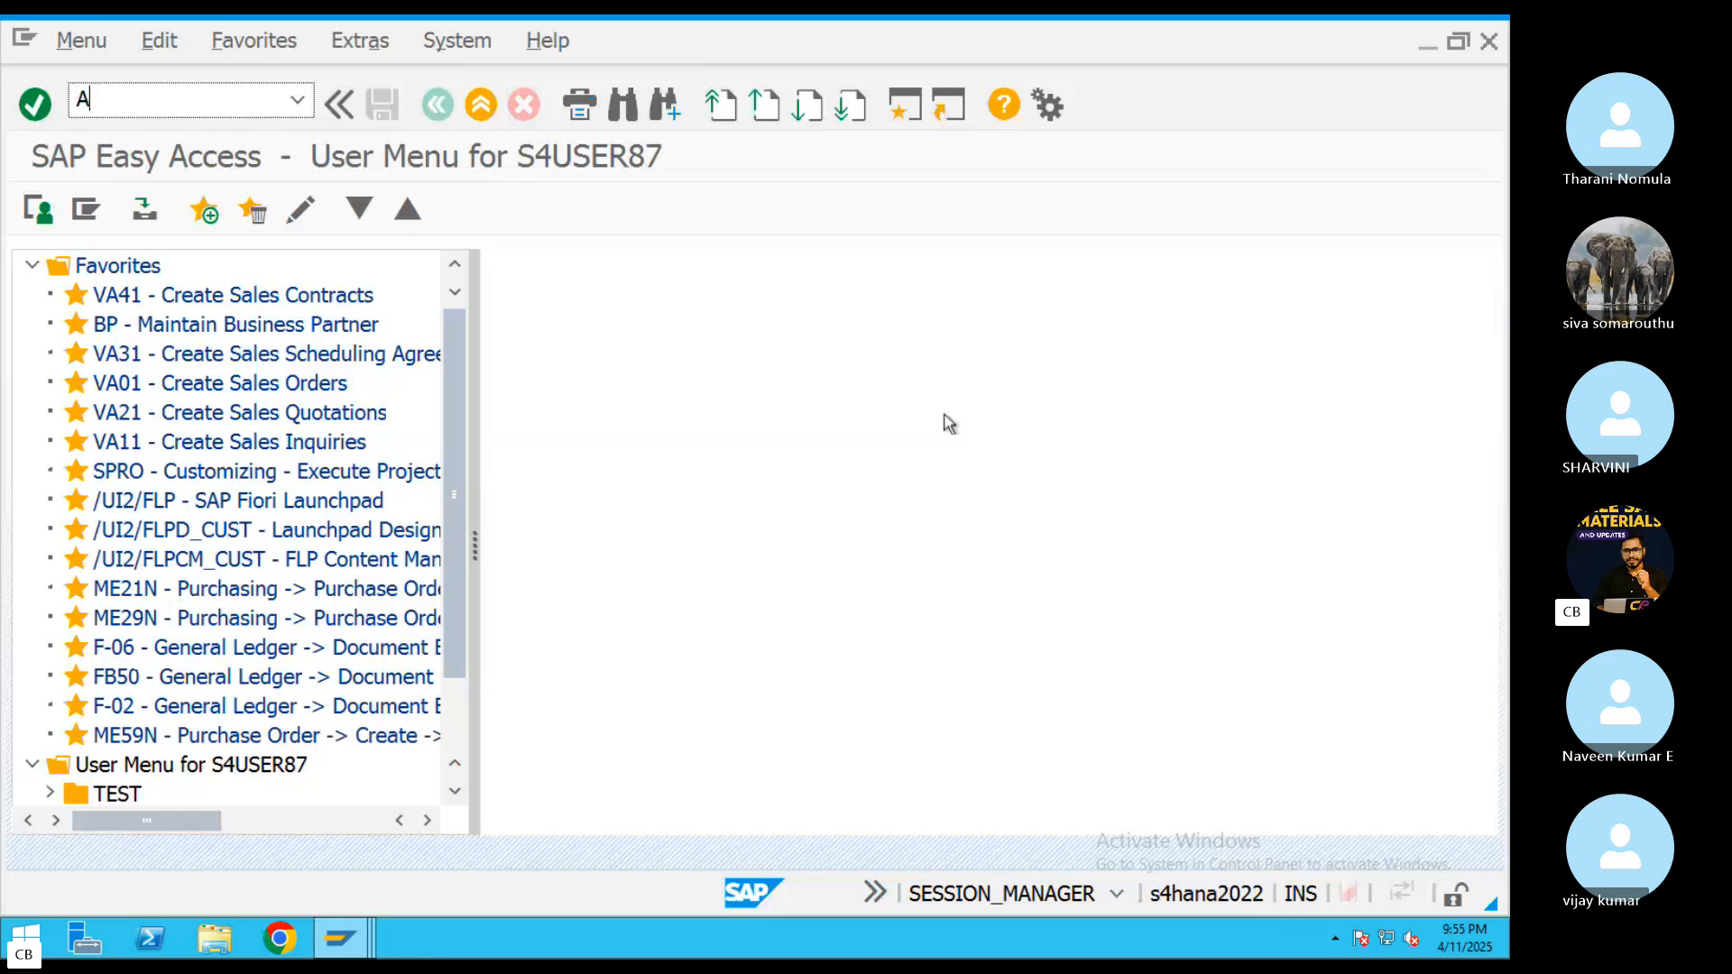
type("AS02")
key("Return")
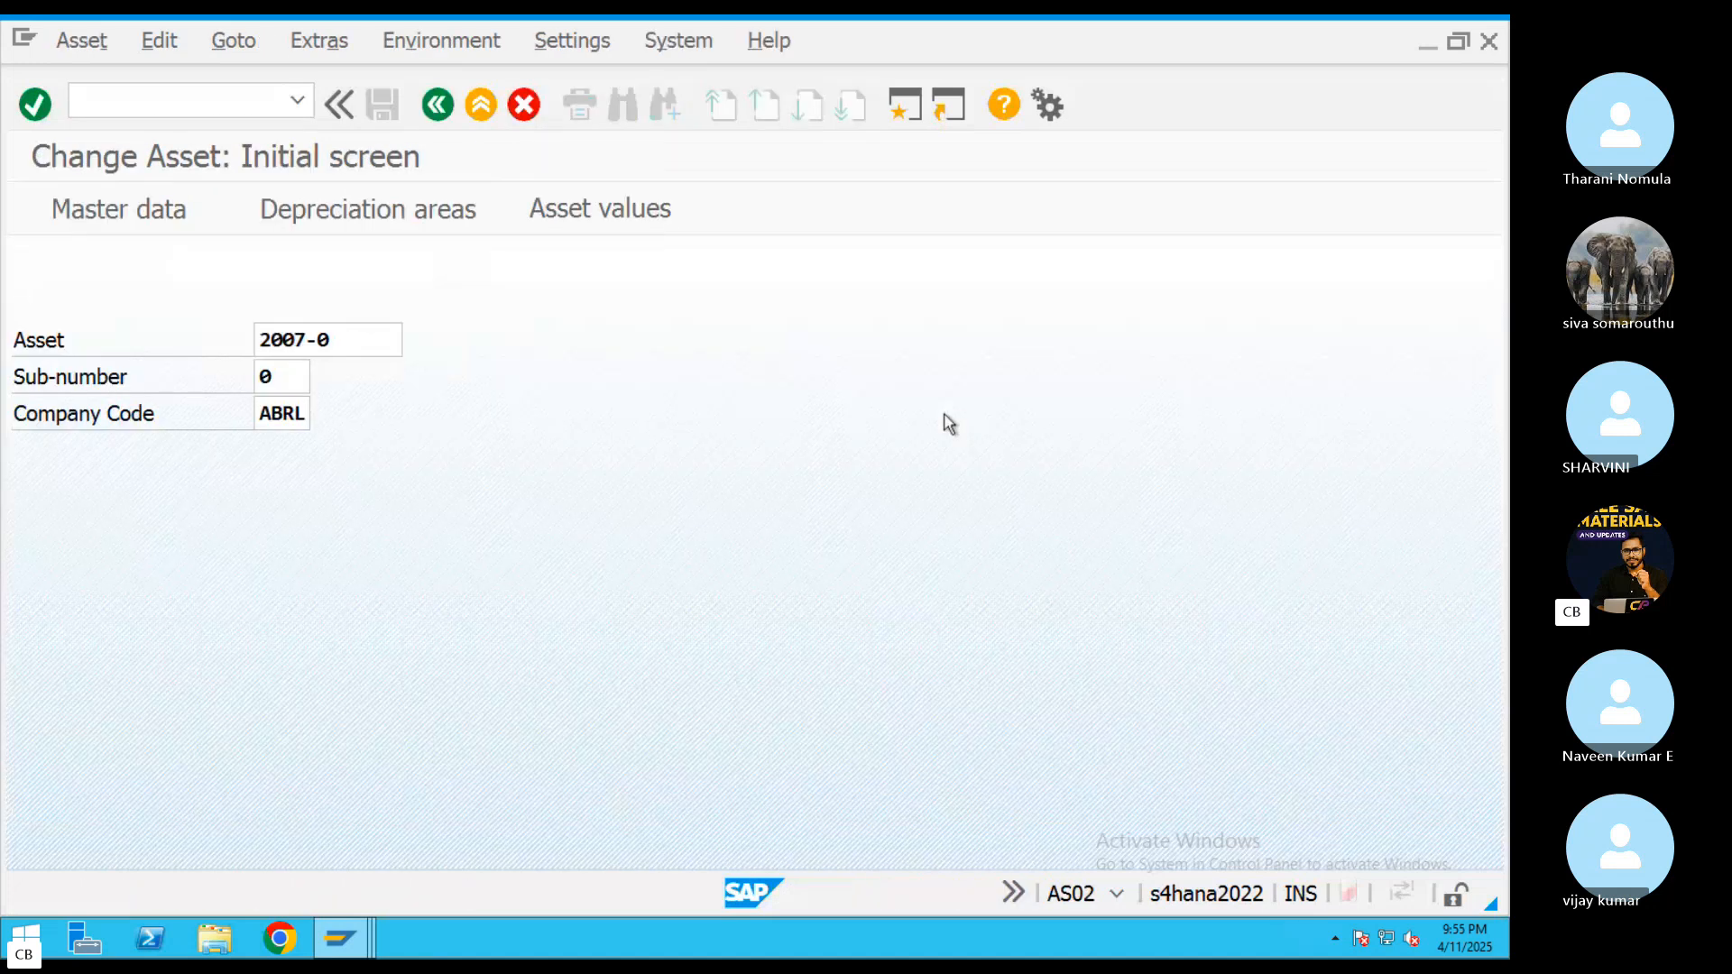
key("Return")
left_click(81, 40)
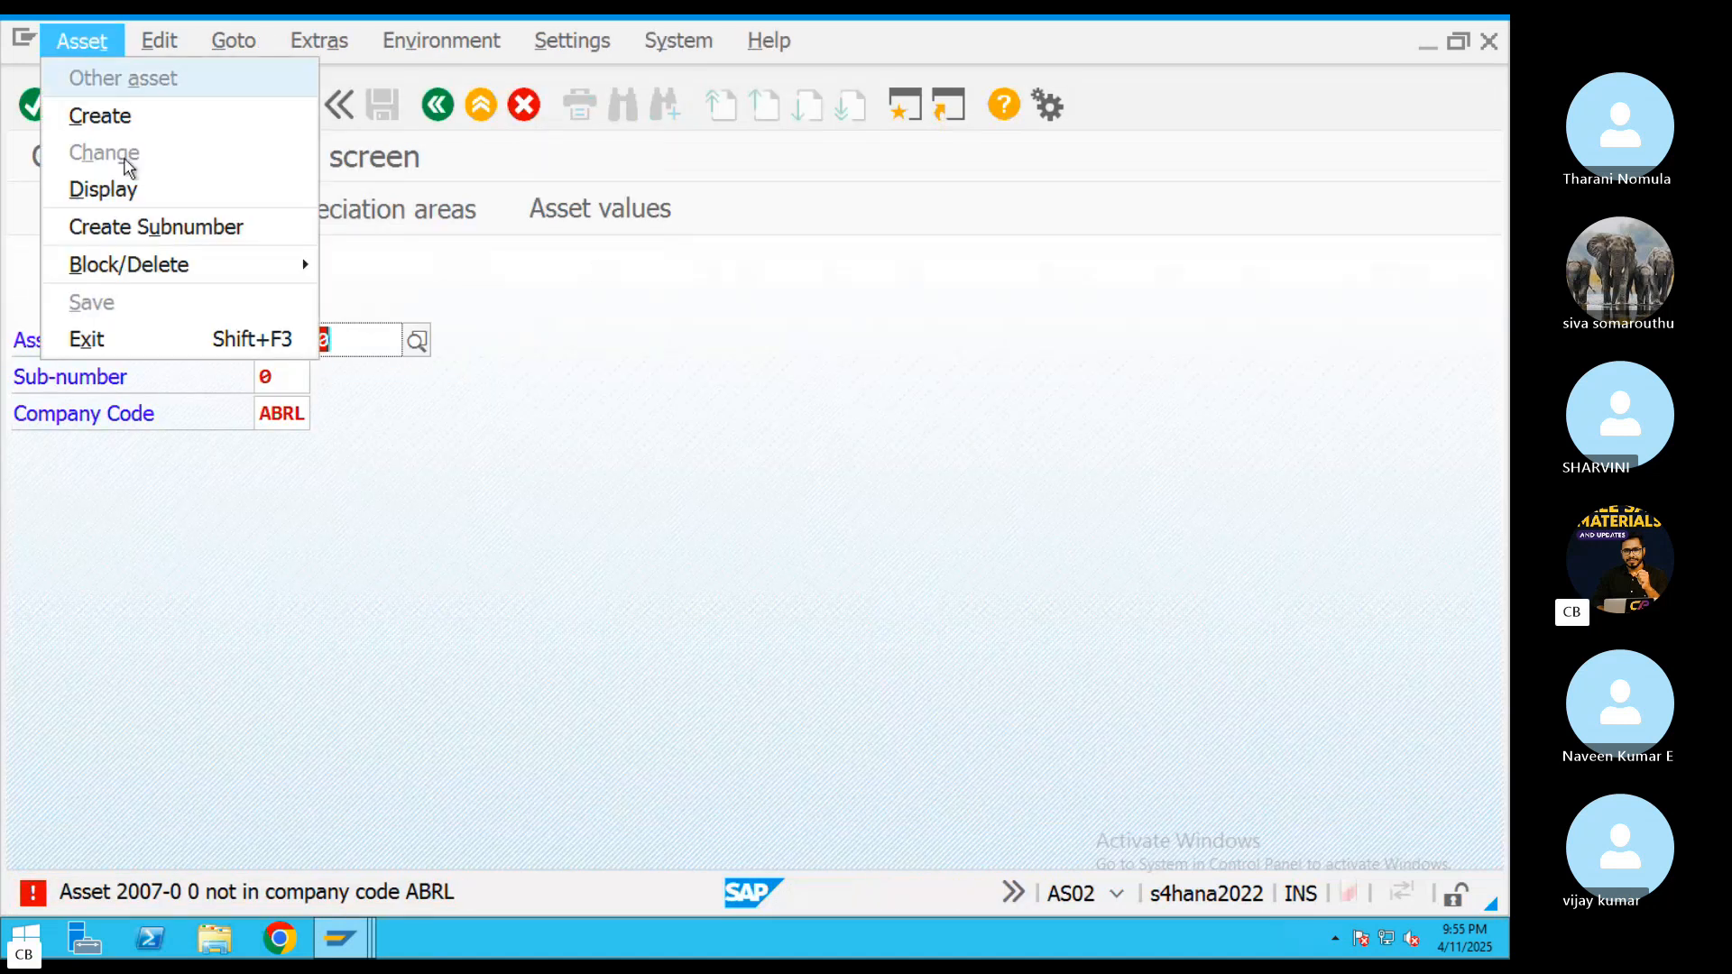
left_click(689, 379)
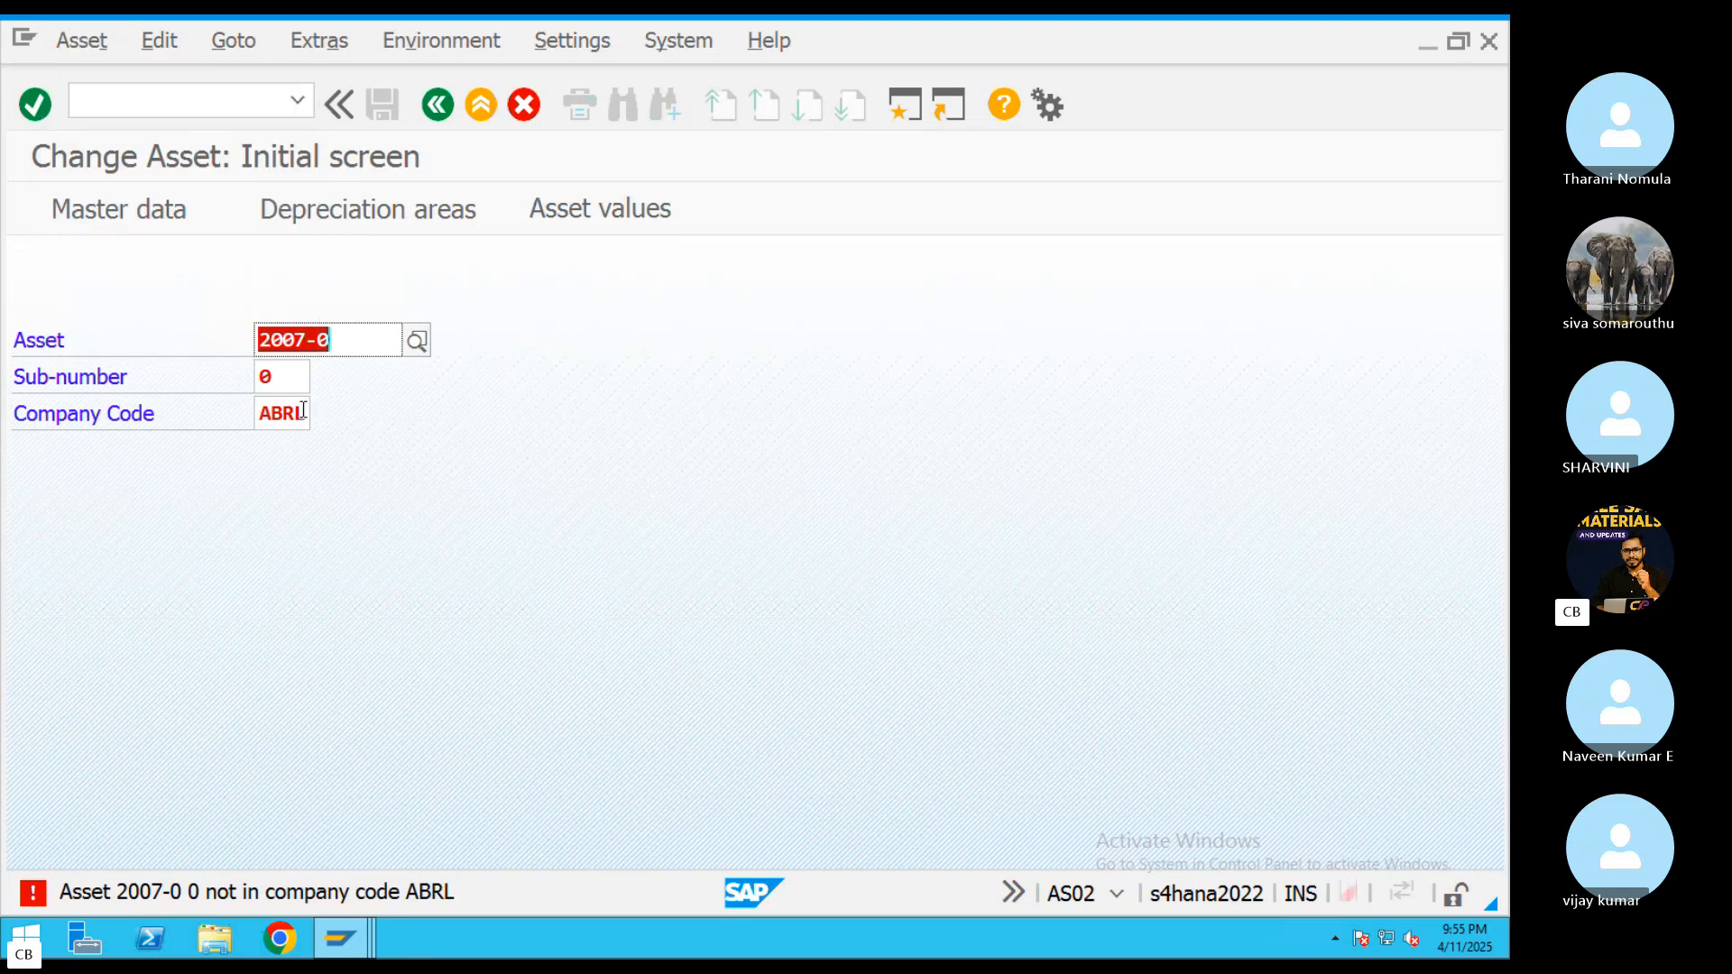
key("Return")
Return to the order settlement, execute the full settlement with test run off, check the message, and return to the asset change session
mouse_move(348, 949)
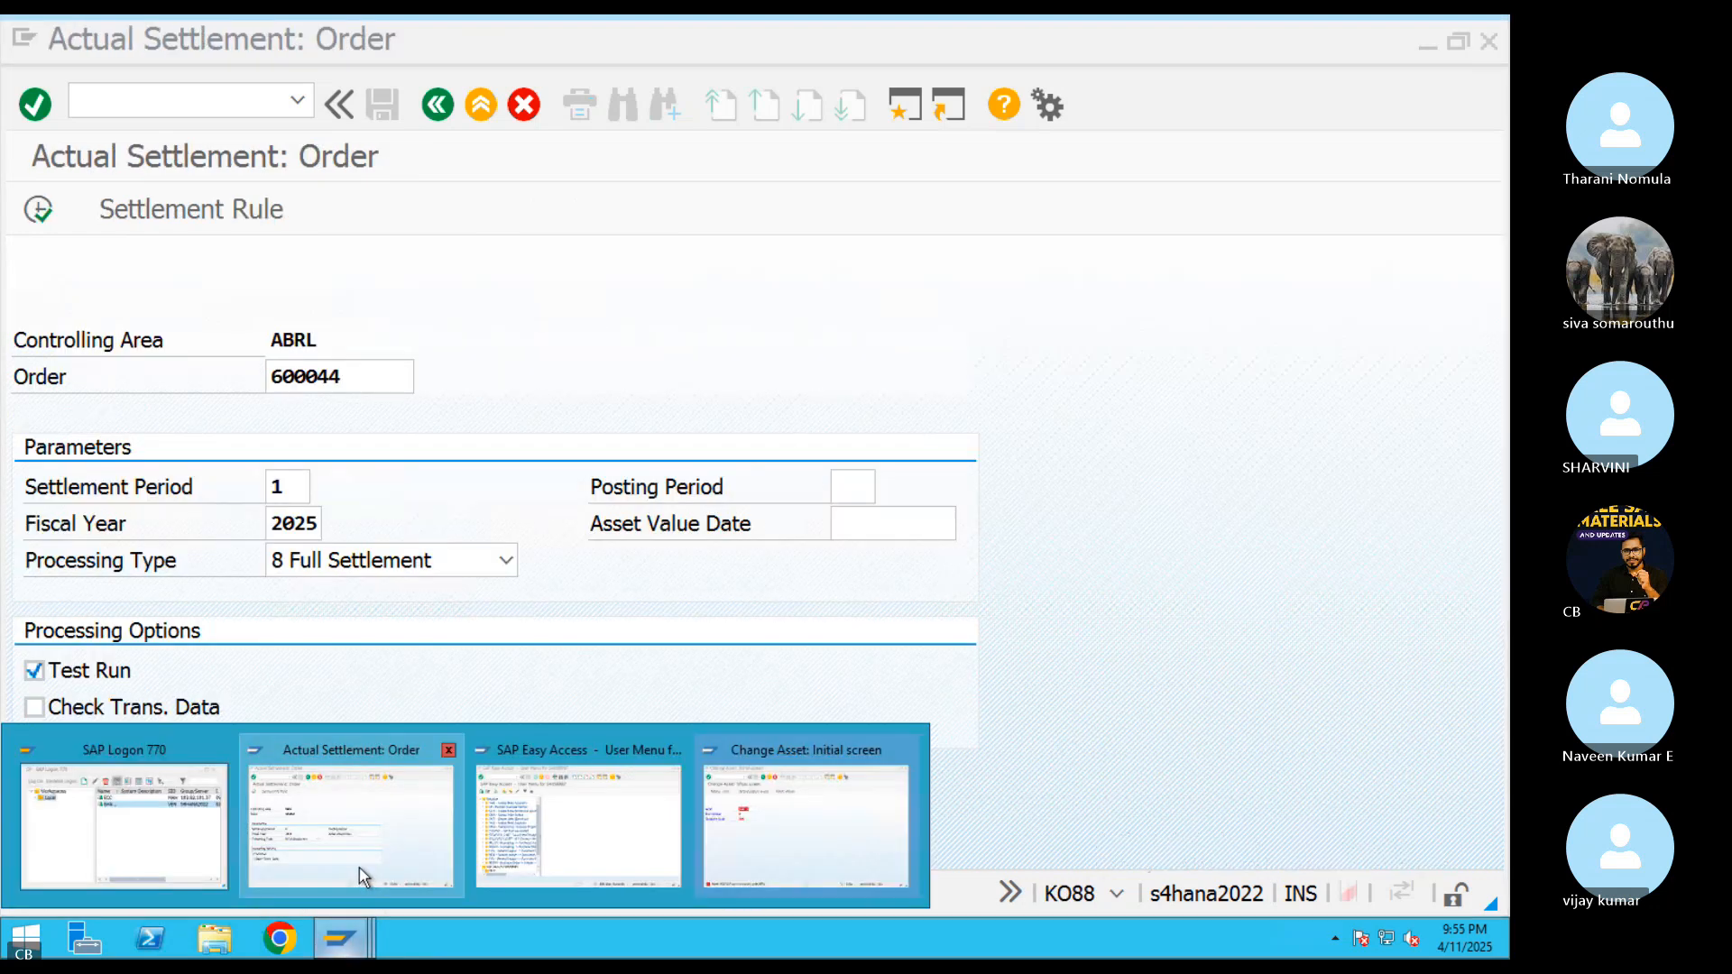
left_click(375, 870)
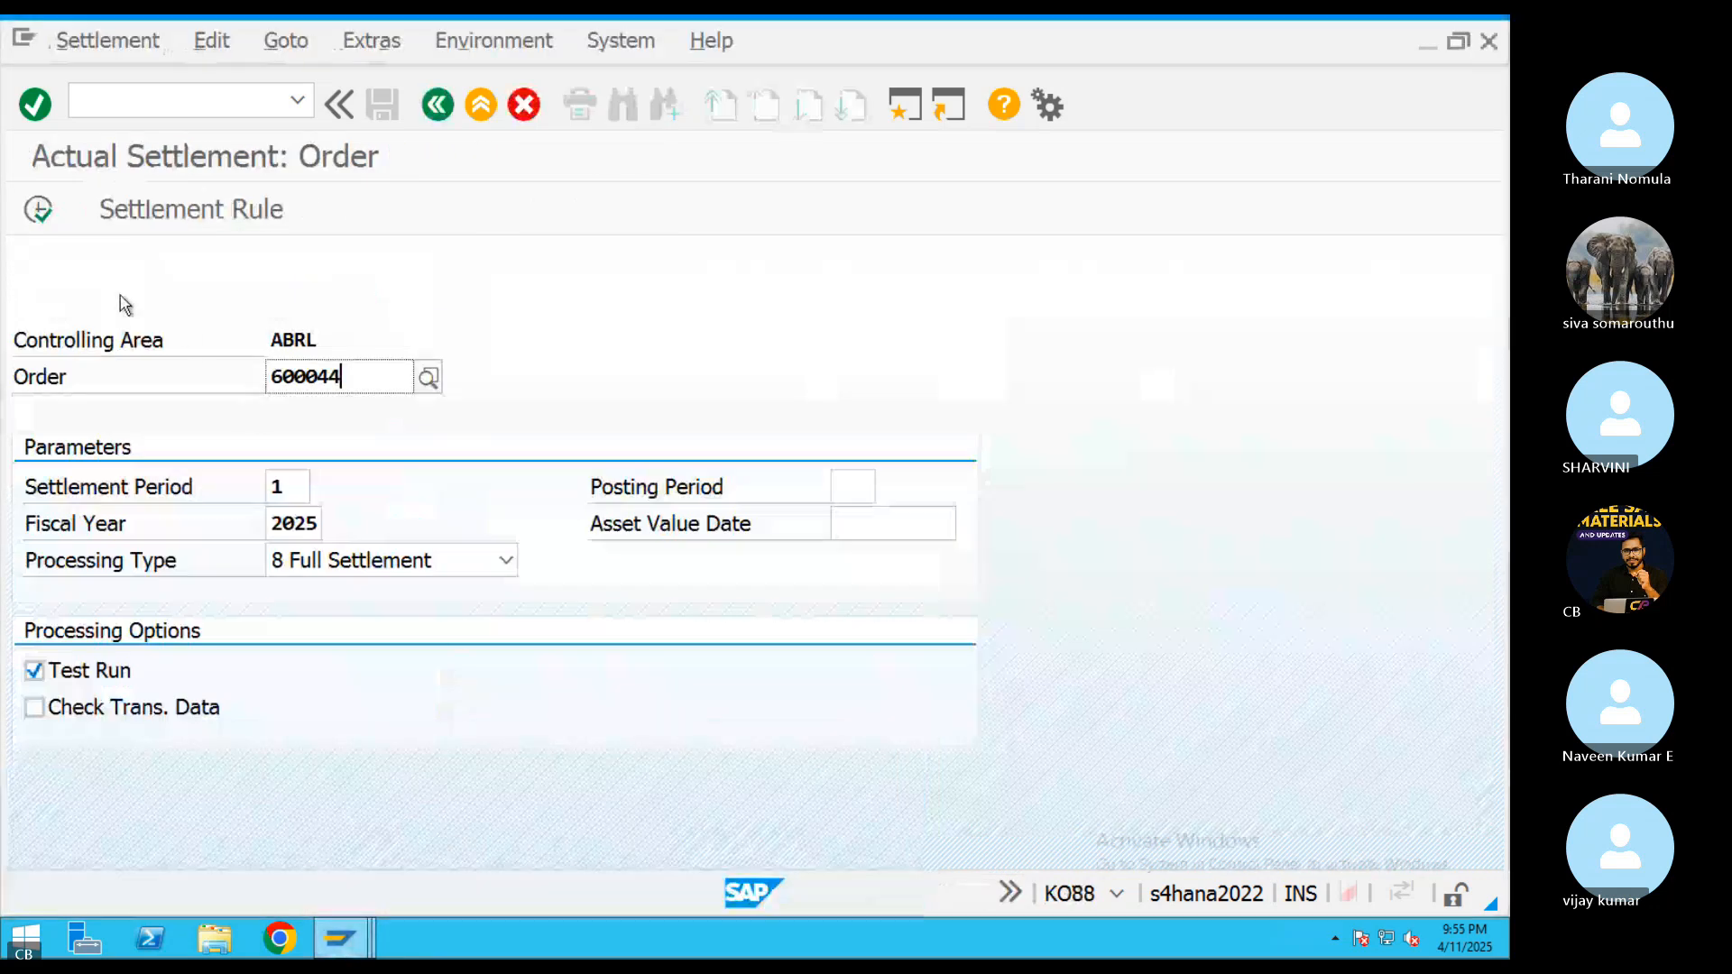
left_click(34, 671)
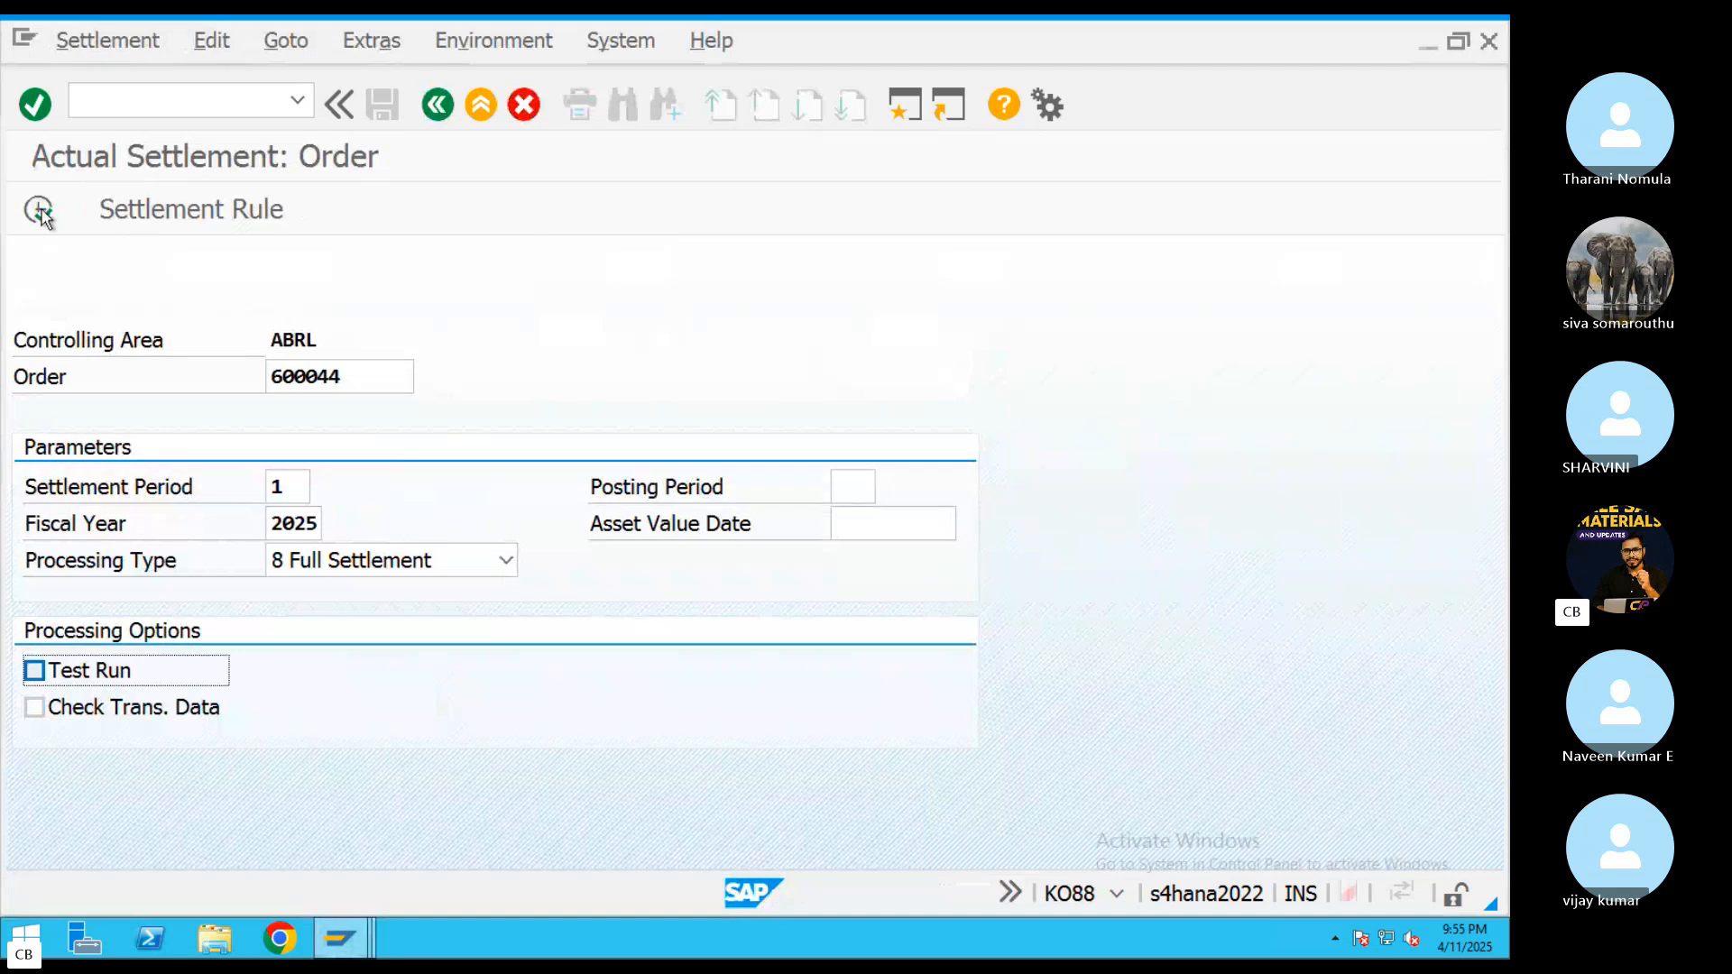
left_click(38, 211)
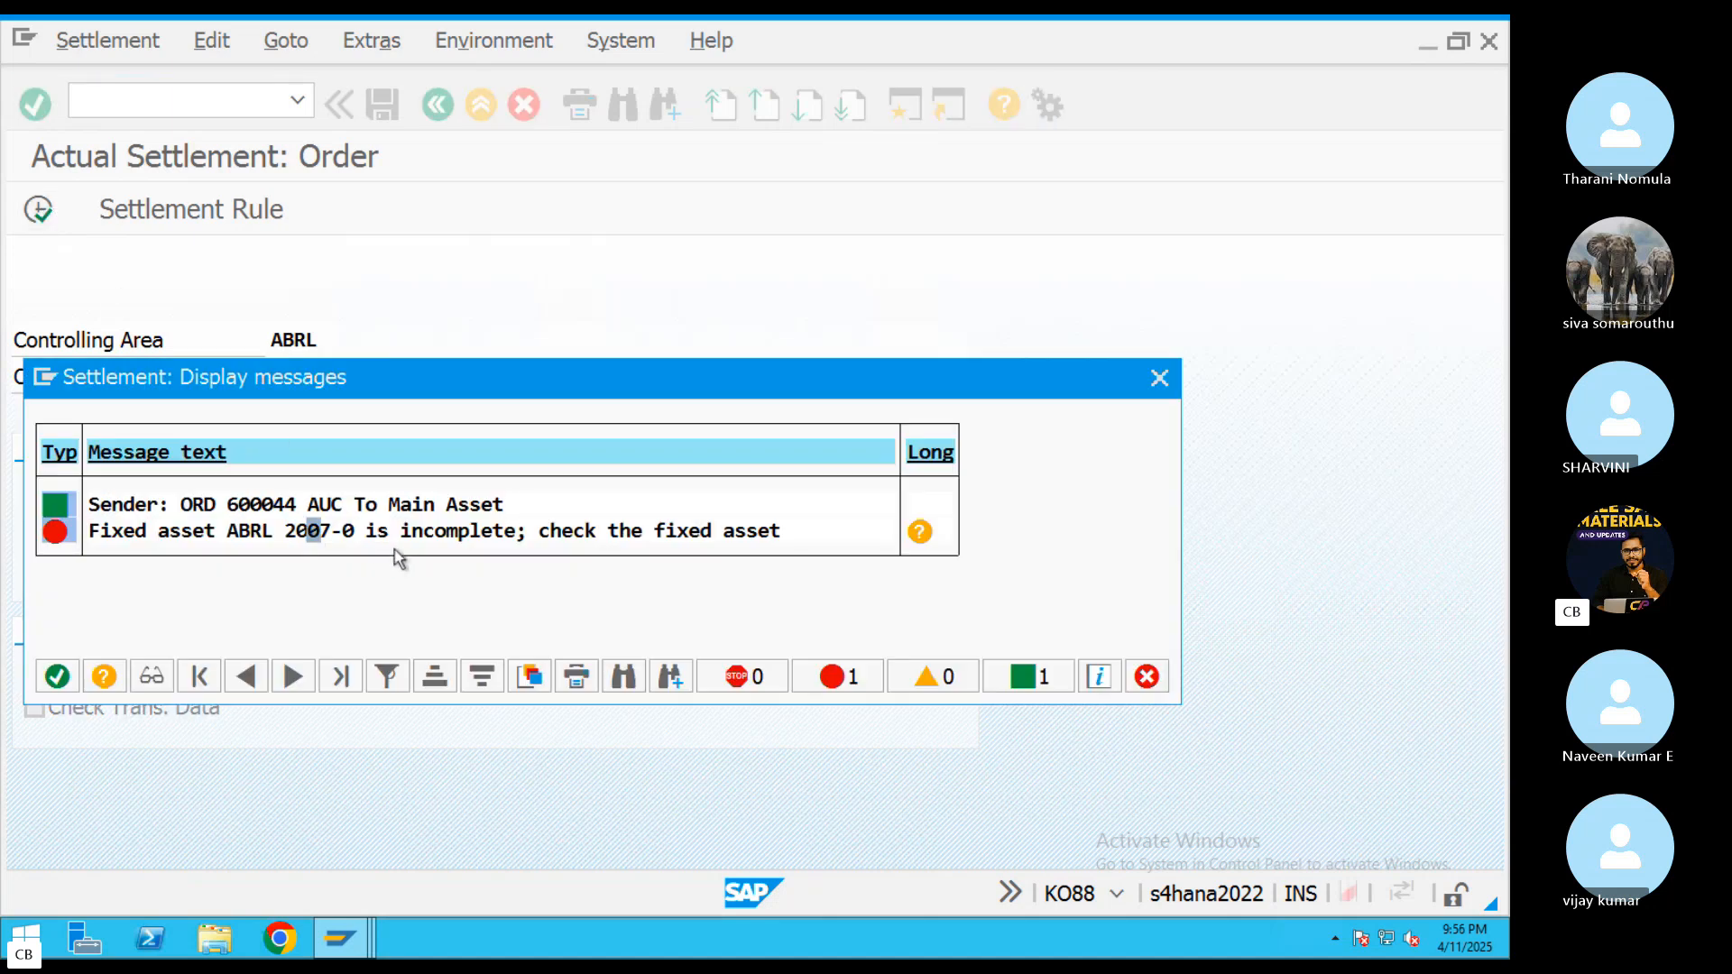
left_click(335, 532)
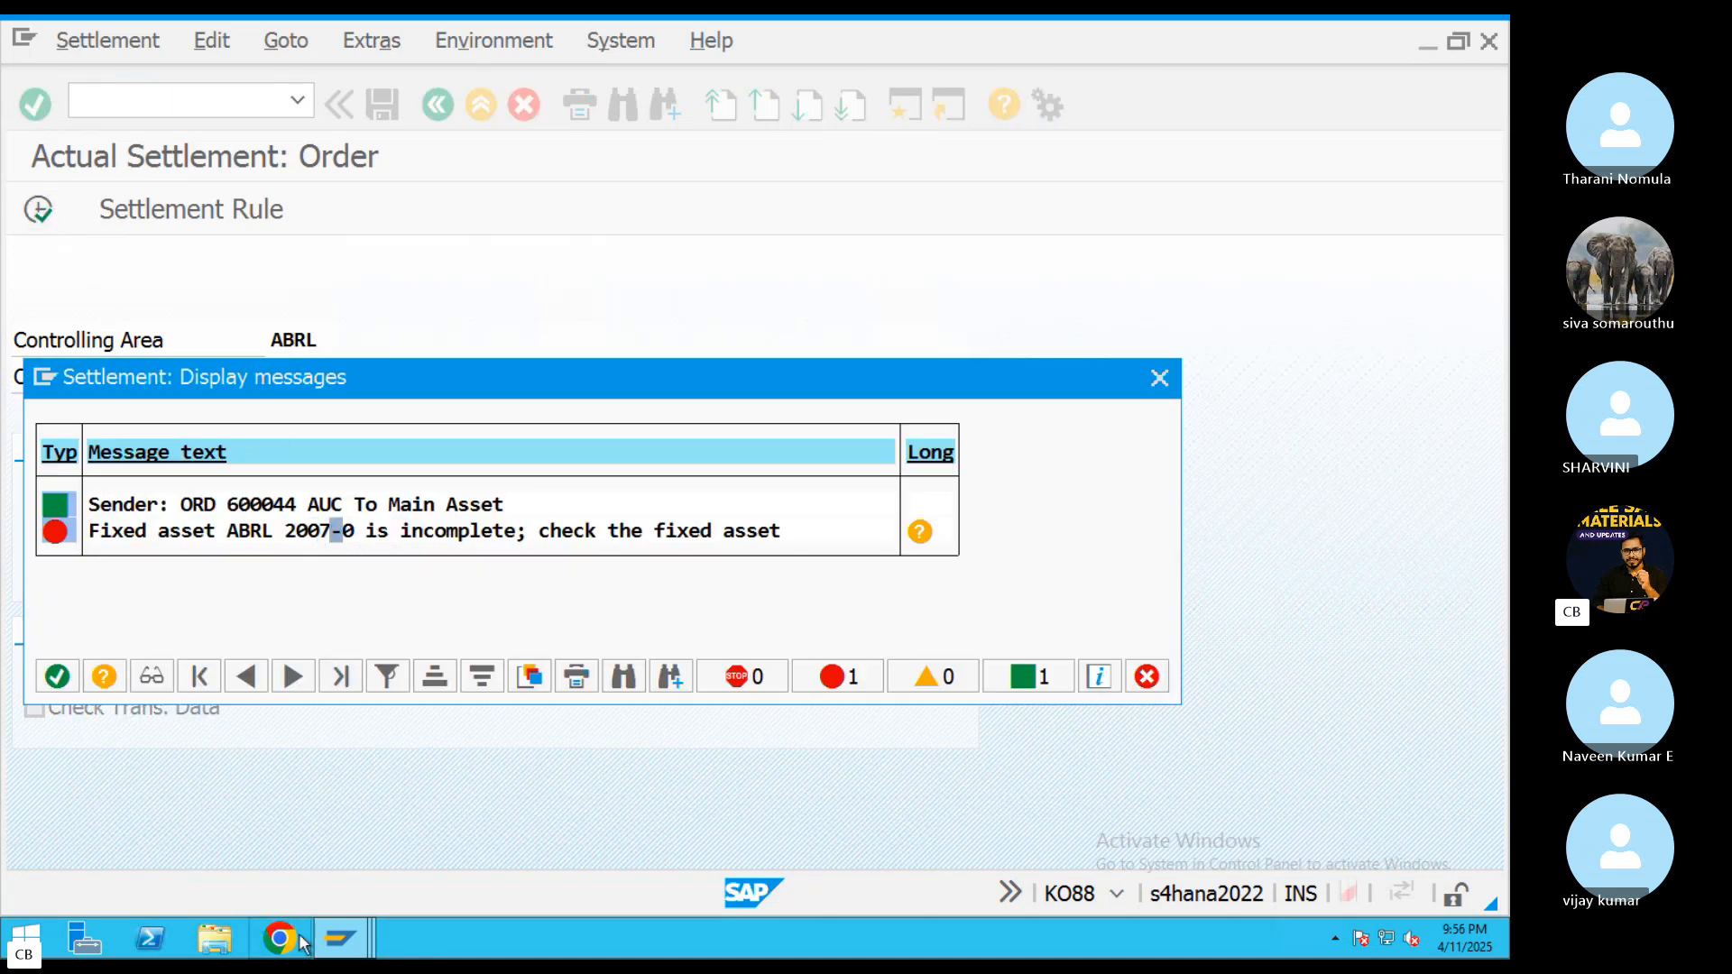
mouse_move(340, 939)
left_click(803, 816)
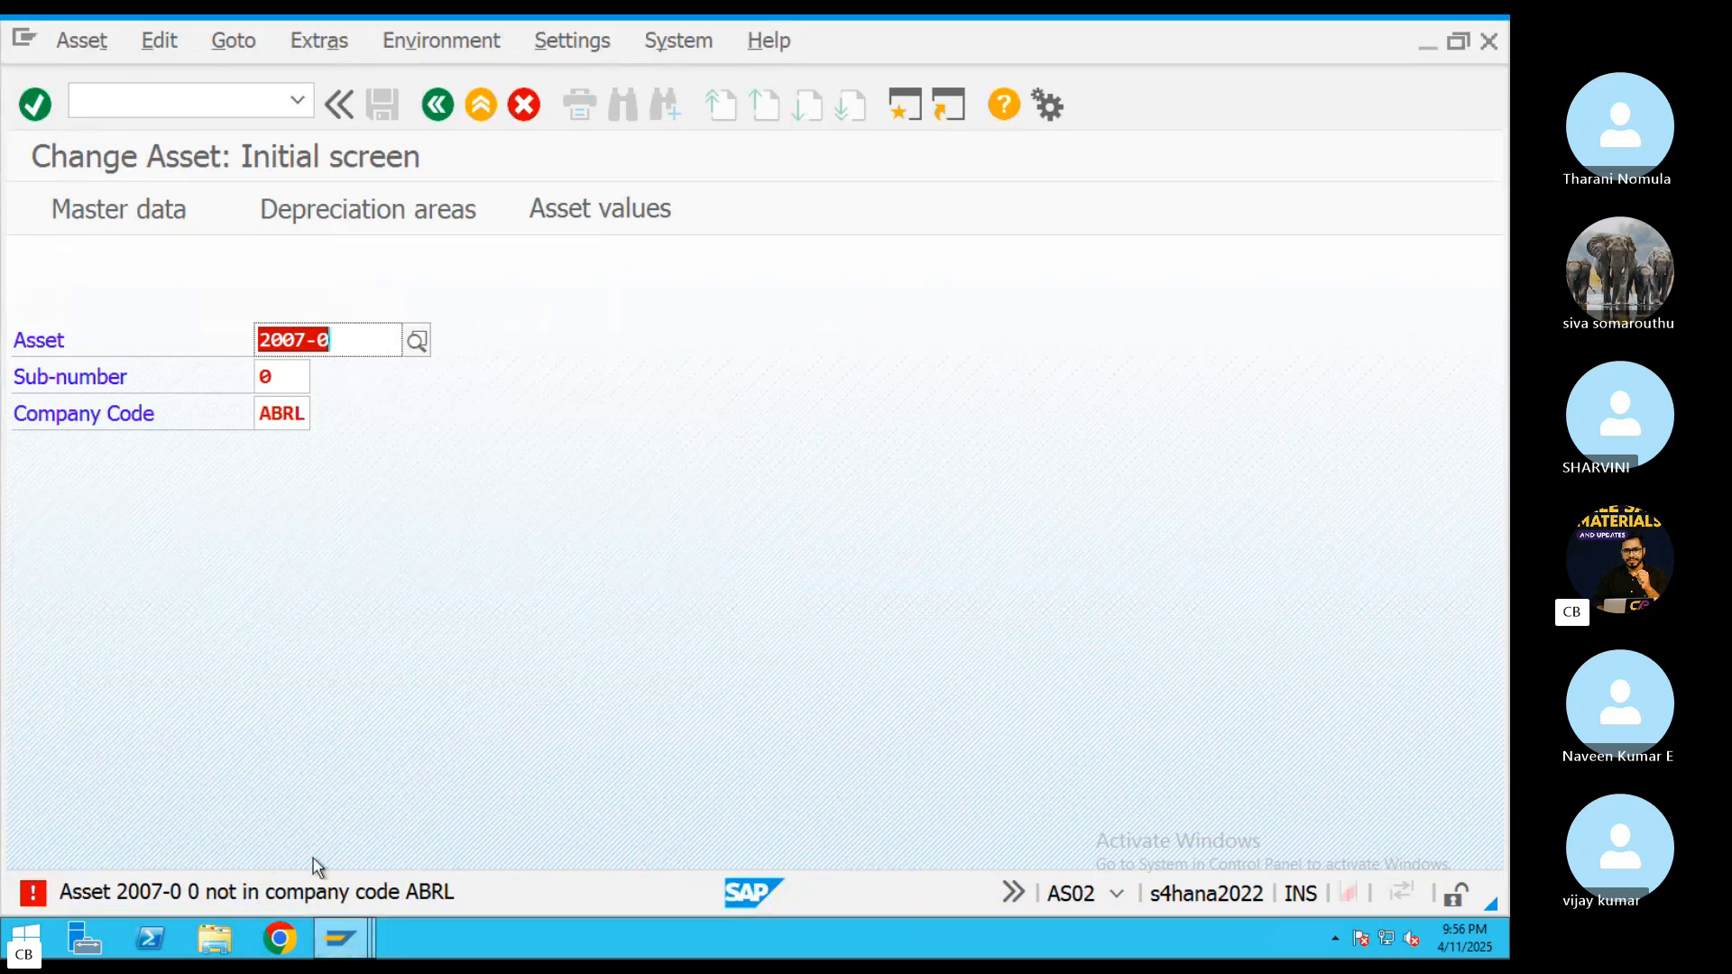
Recheck the settlement message about the incomplete fixed asset, and return to the asset change session
mouse_move(340, 939)
left_click(348, 857)
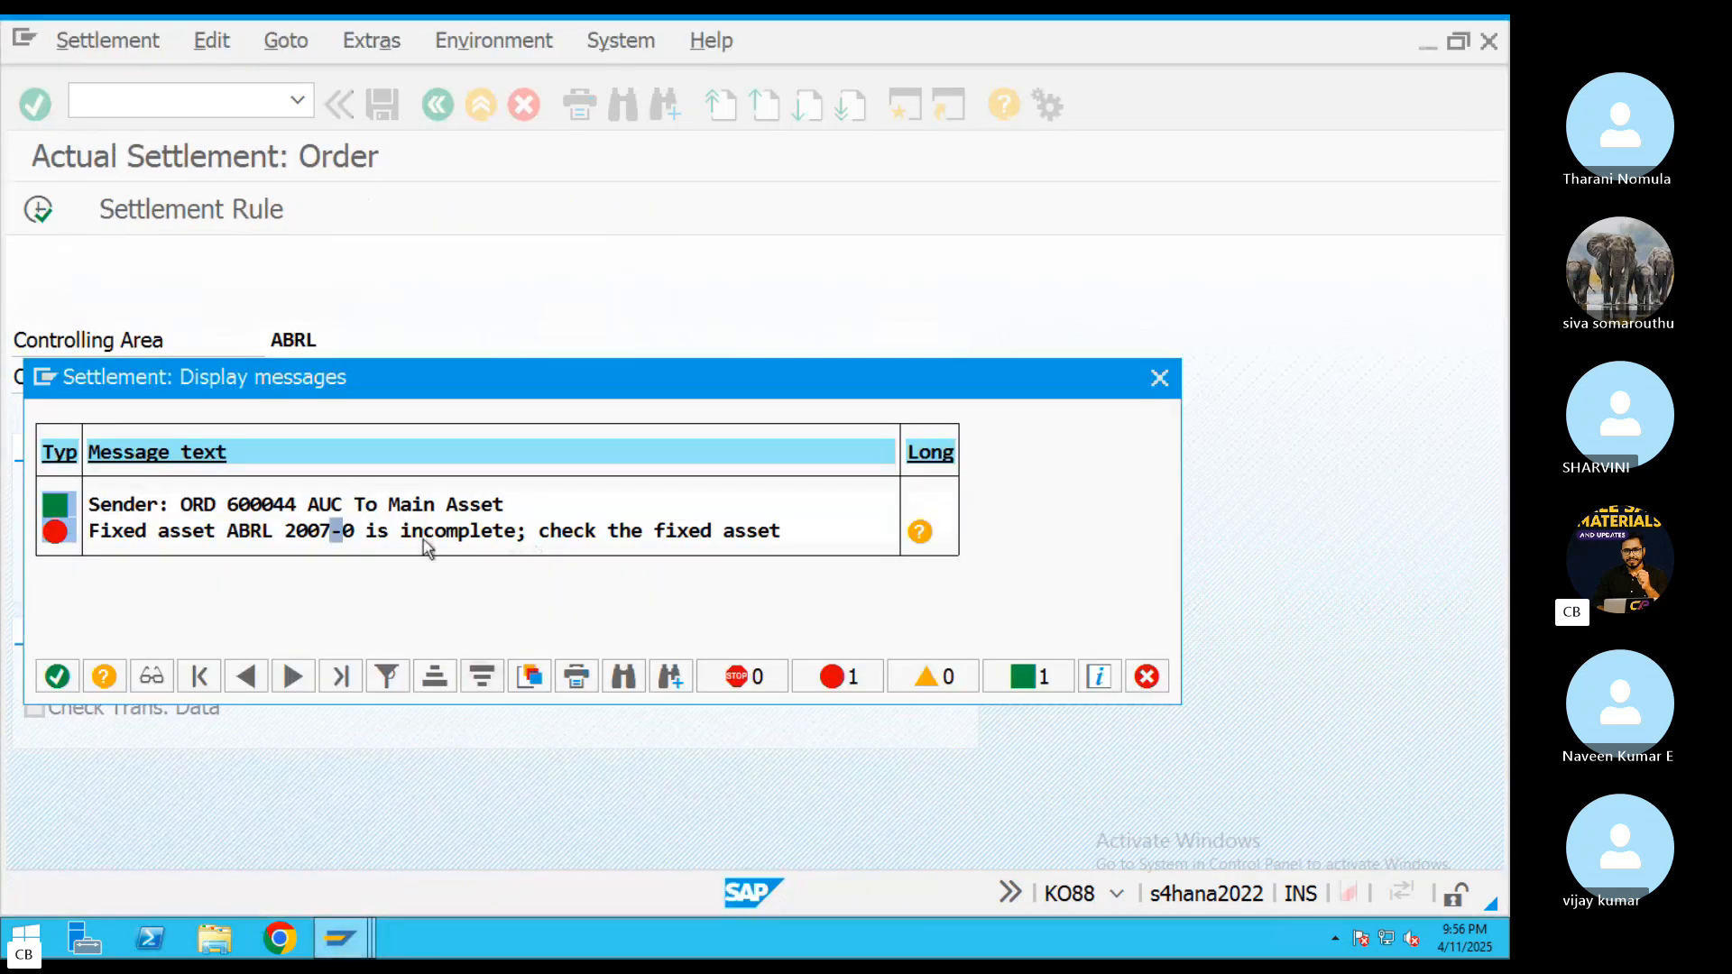
left_click(341, 939)
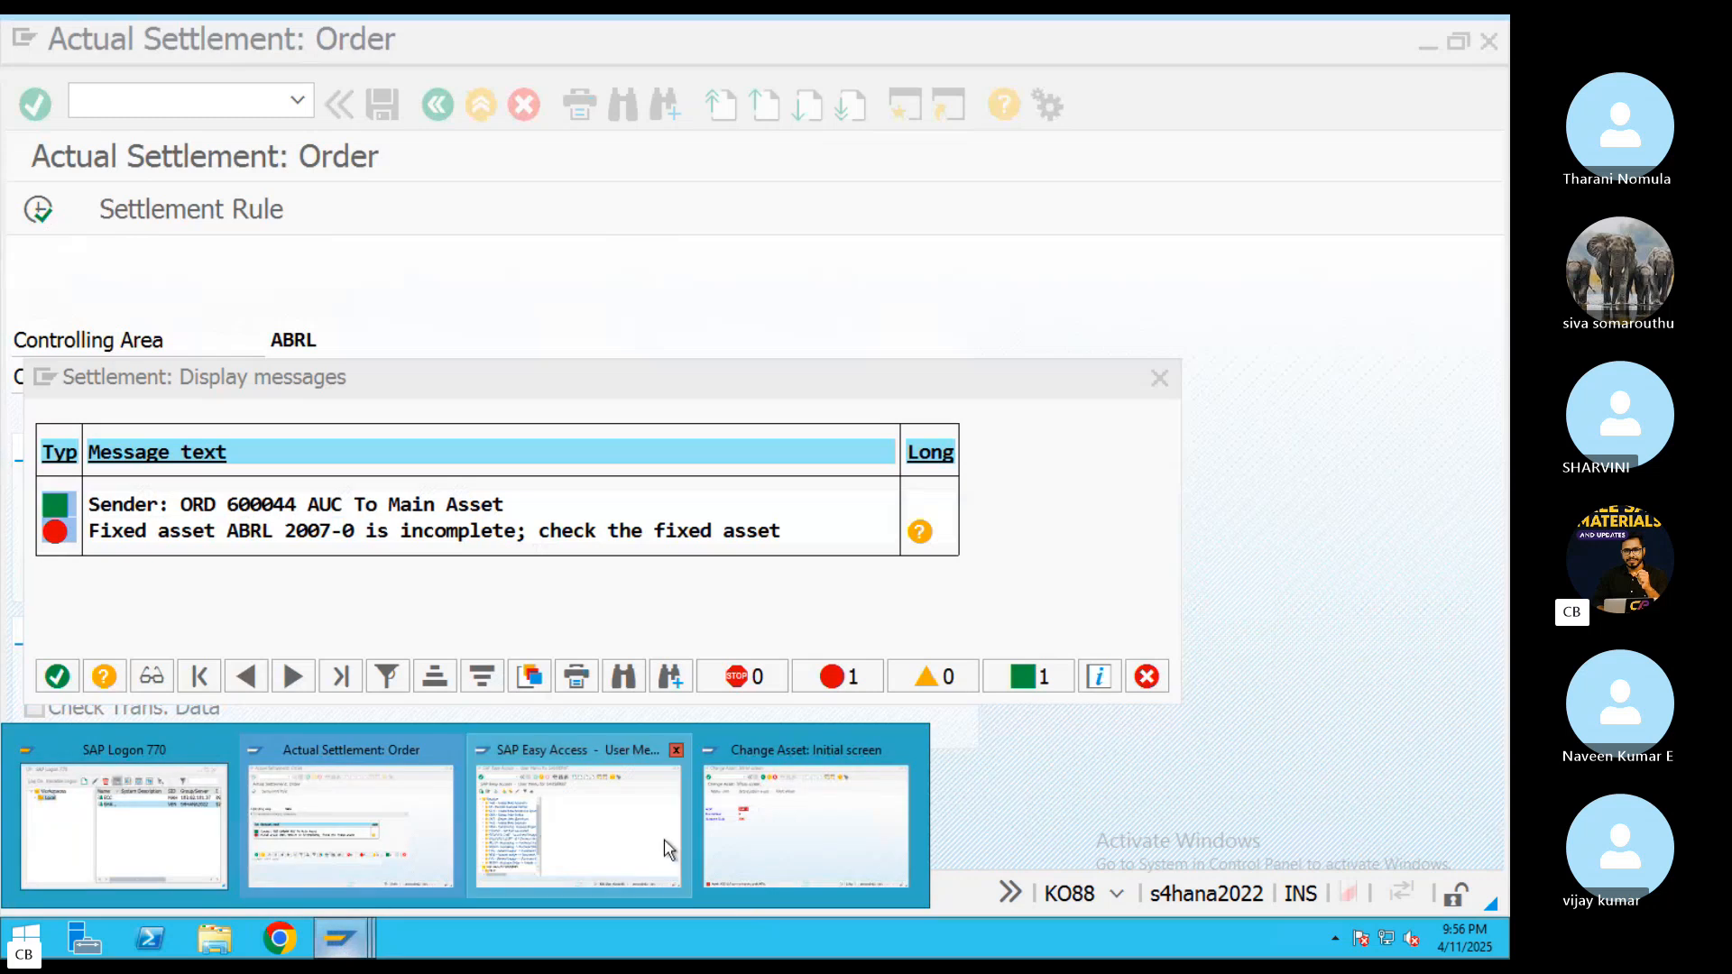
left_click(803, 740)
Restart AS02 and try to open asset 2007-0, sub-number 0, in company code ABRL
left_click(484, 112)
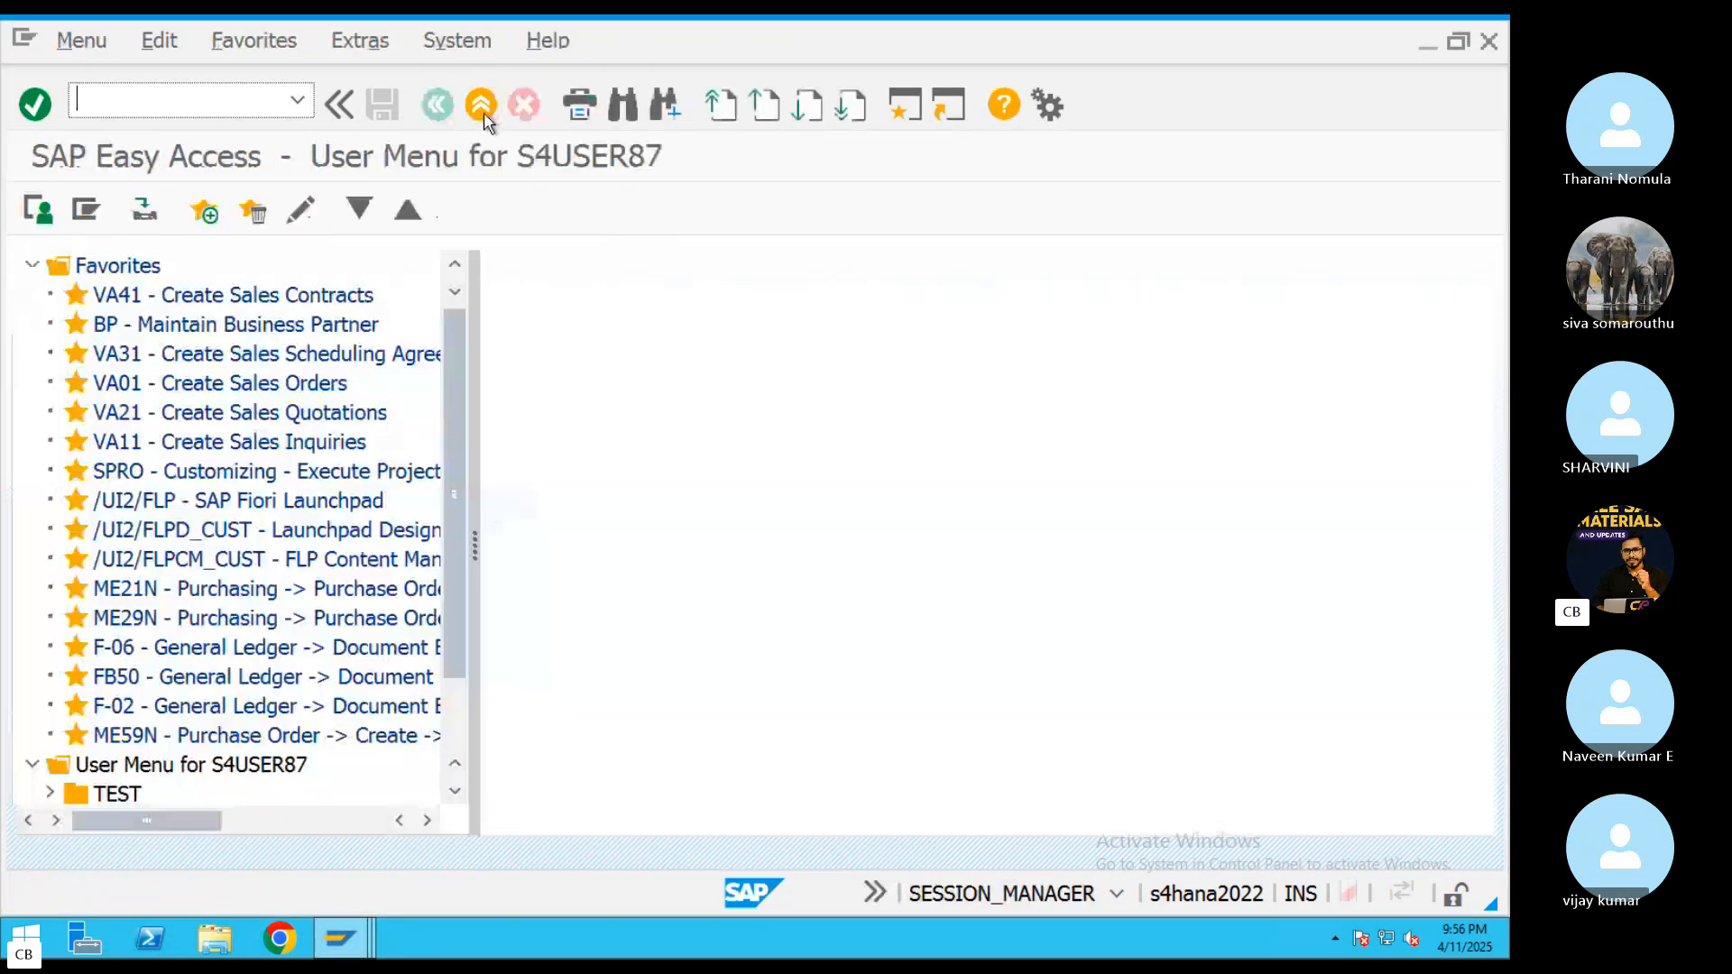
type("AB")
key("BackSpace")
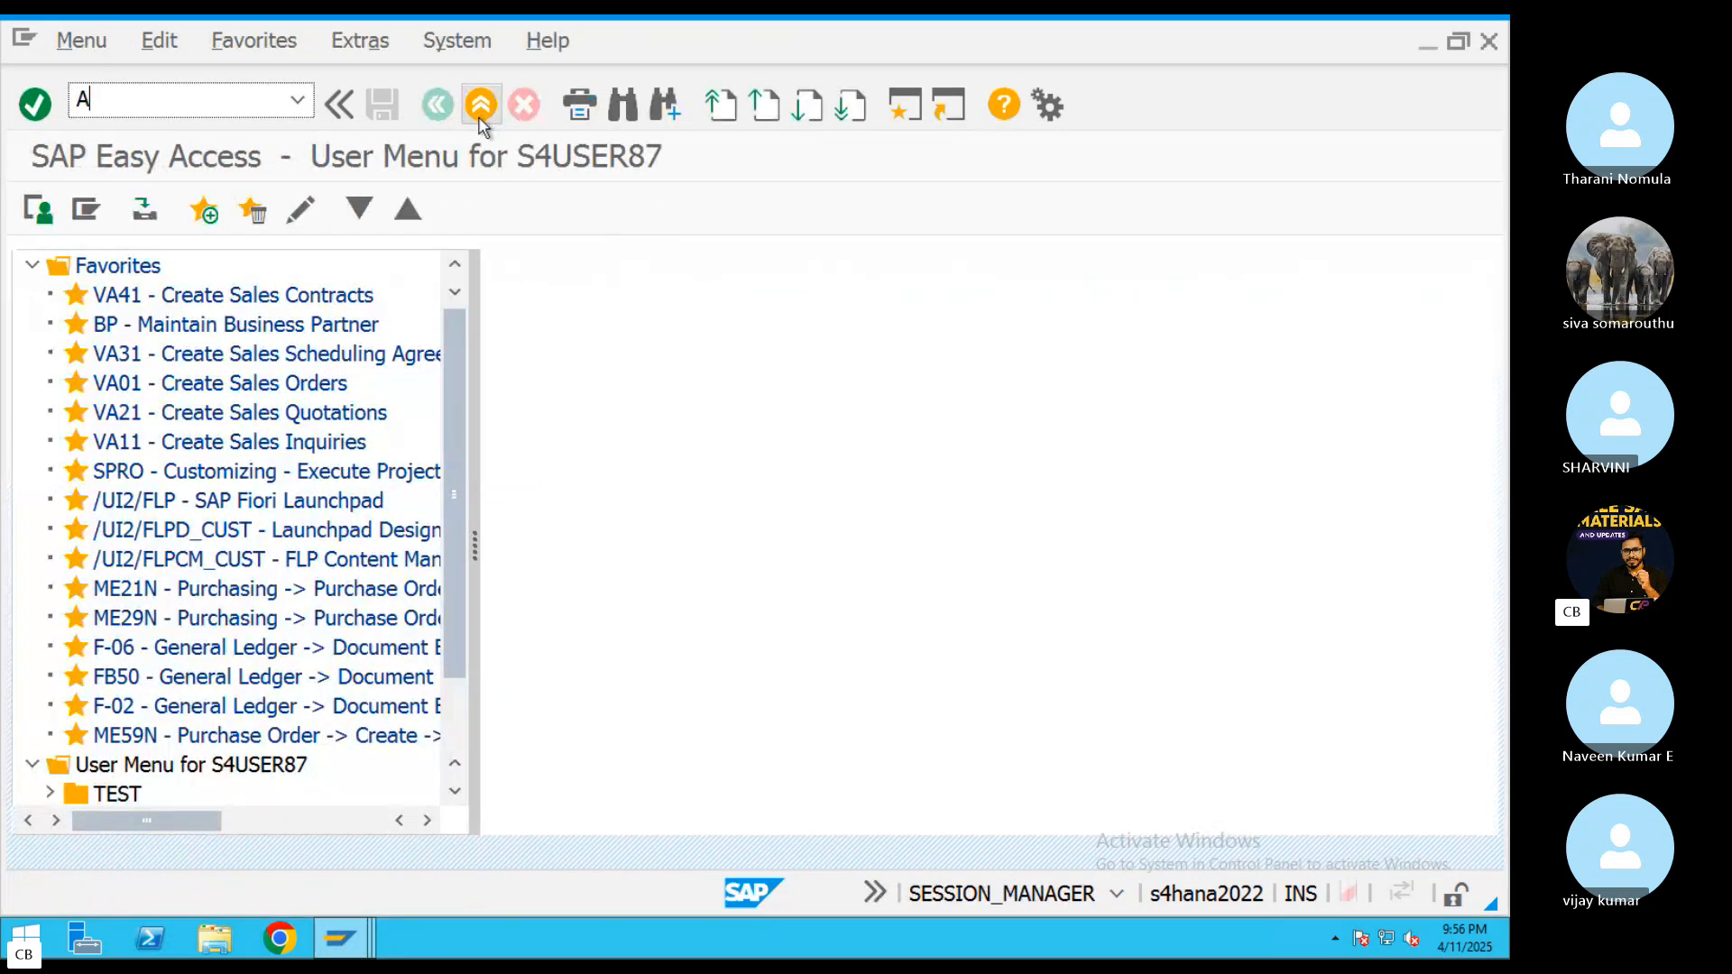
type("S02")
key("Return")
key("Return")
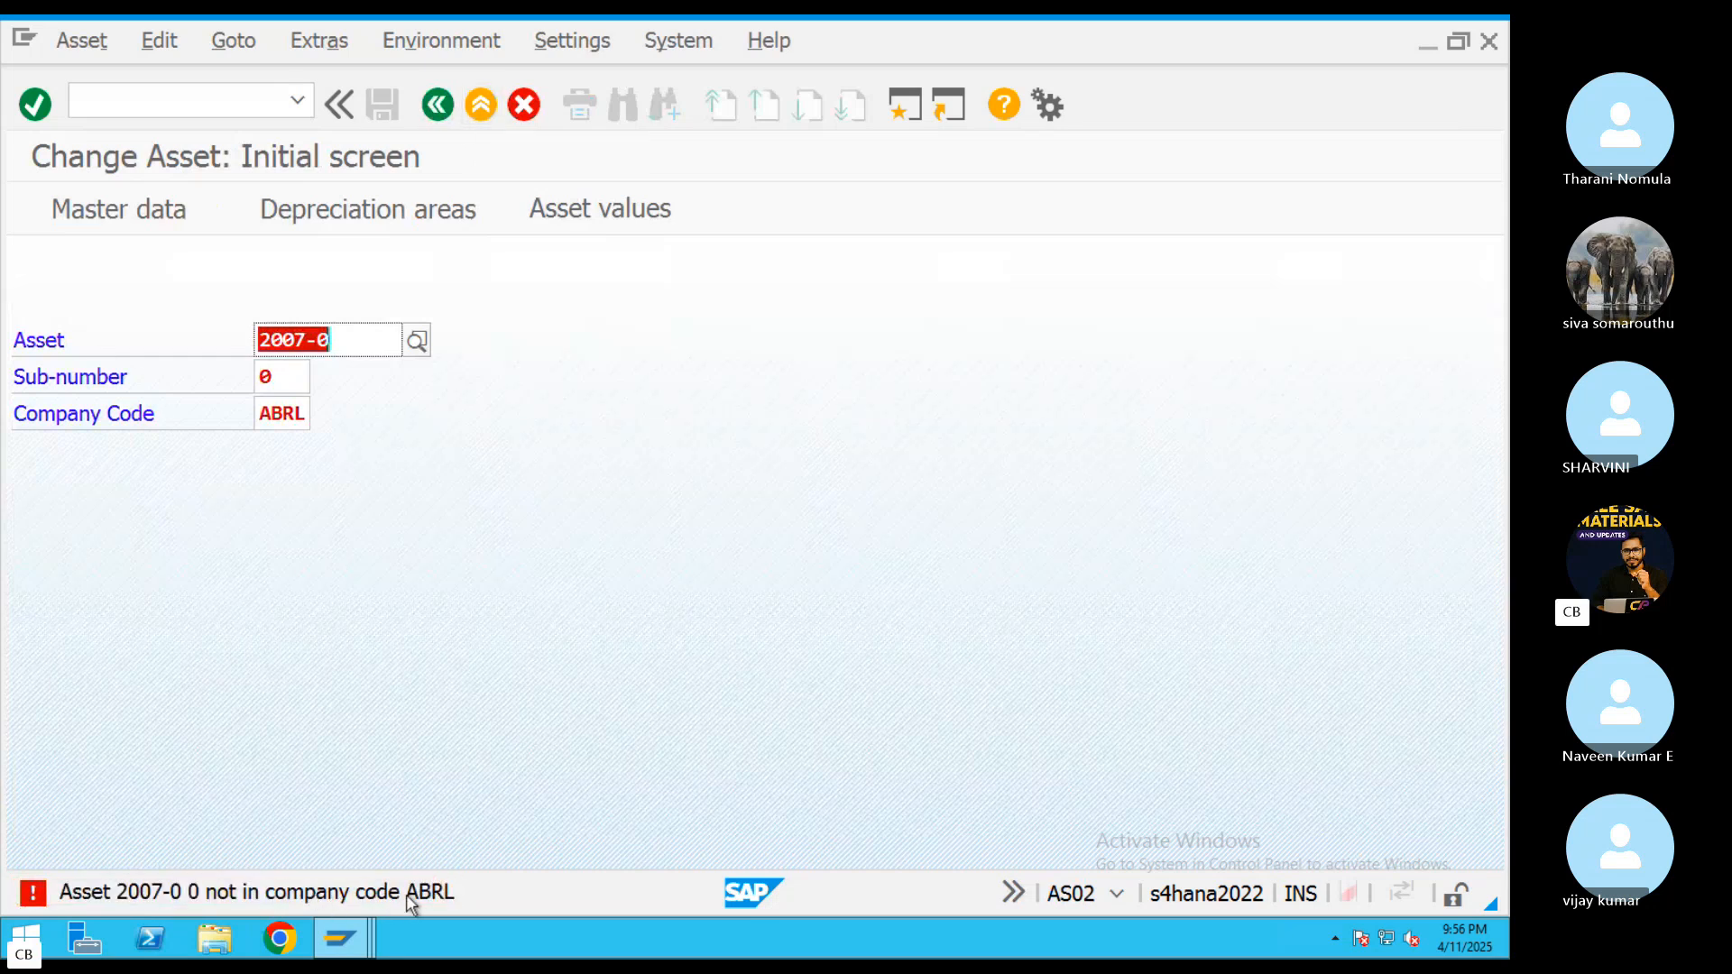
Read the long text of the error about asset 2007-0 in company code ABRL, and close it
double_click(190, 897)
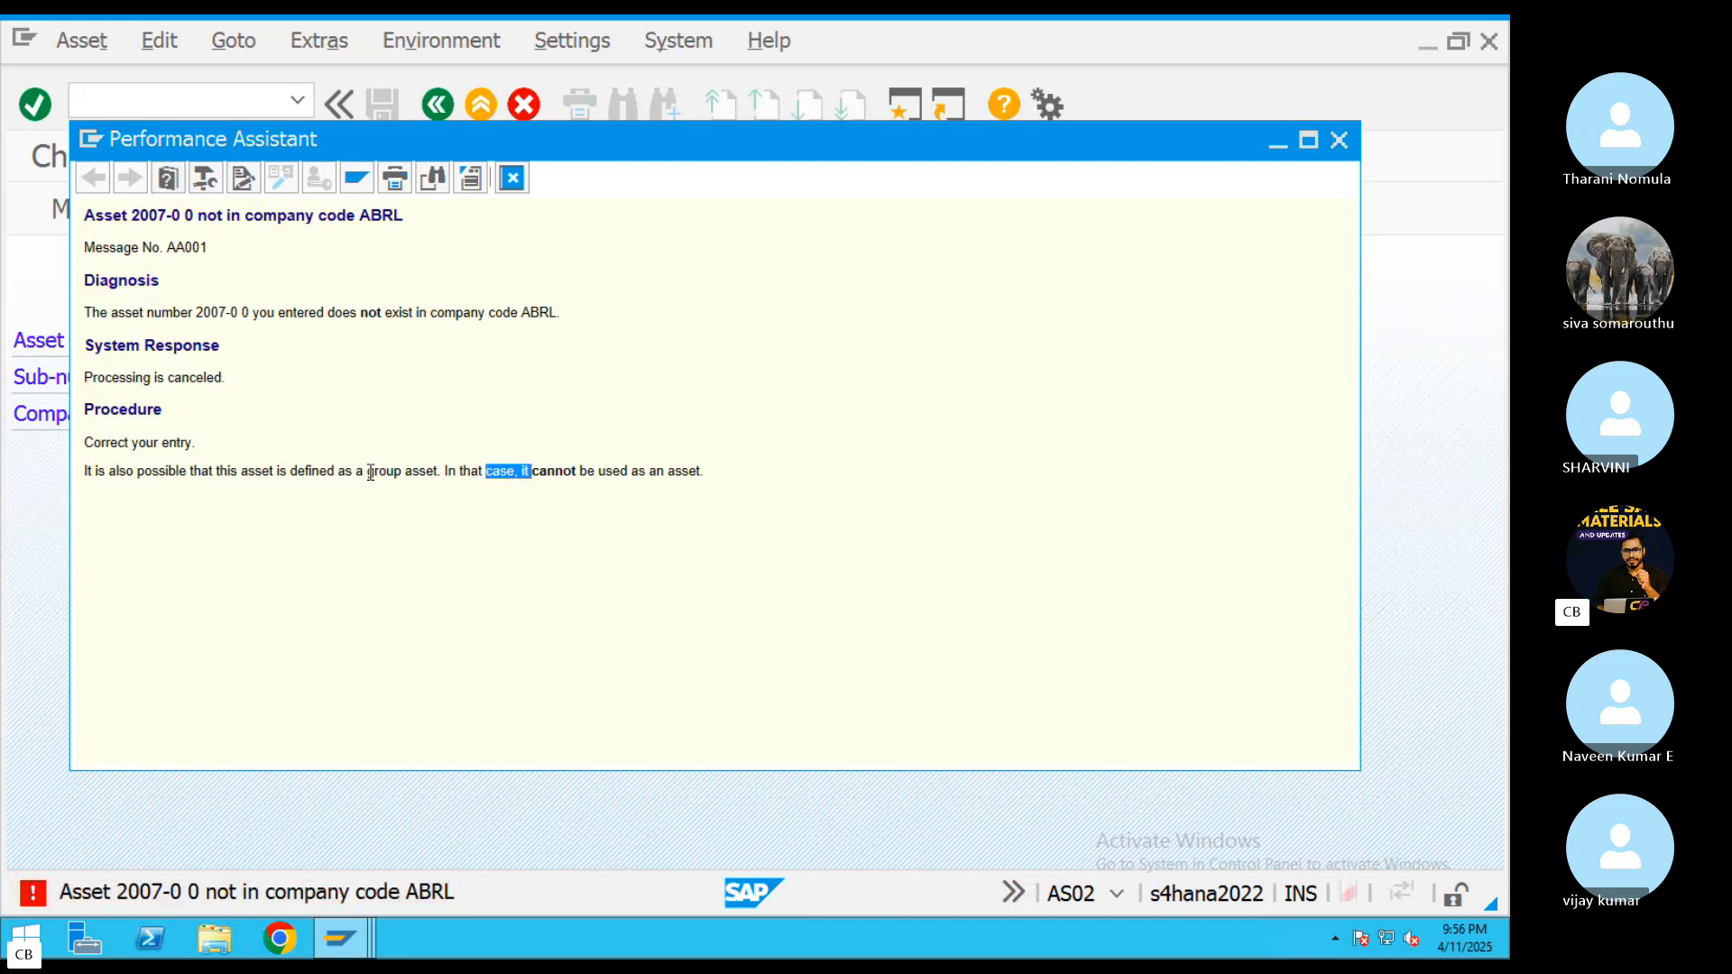
left_click_drag(107, 471, 289, 471)
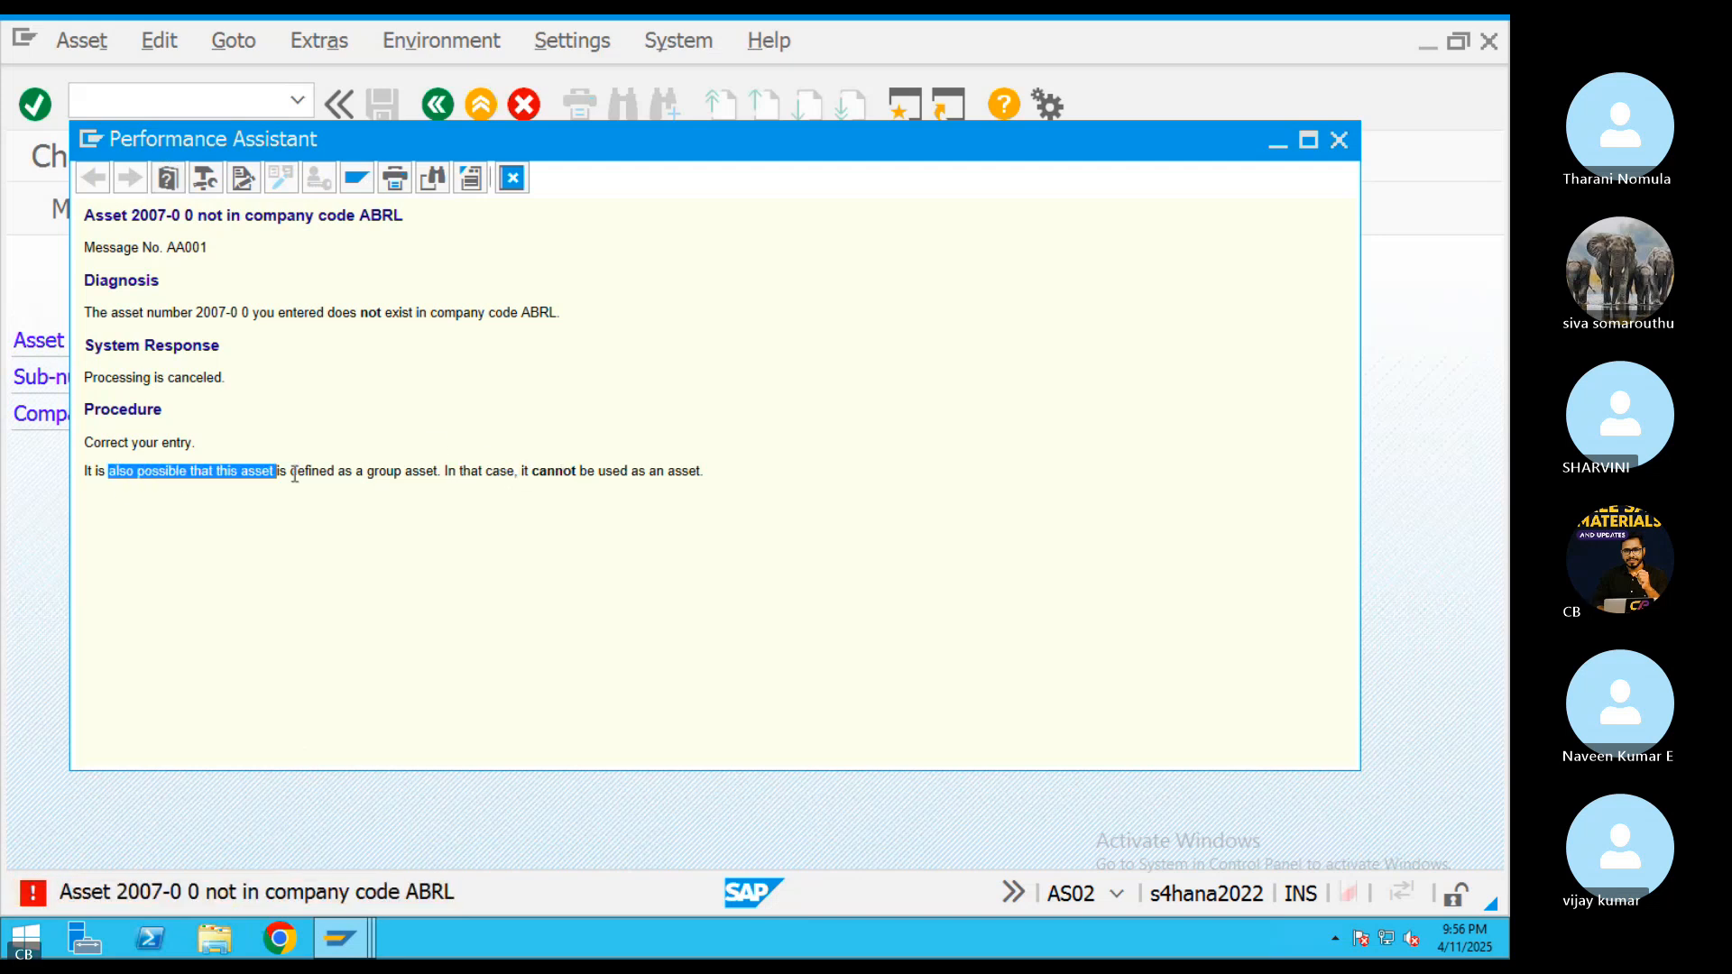
left_click(512, 178)
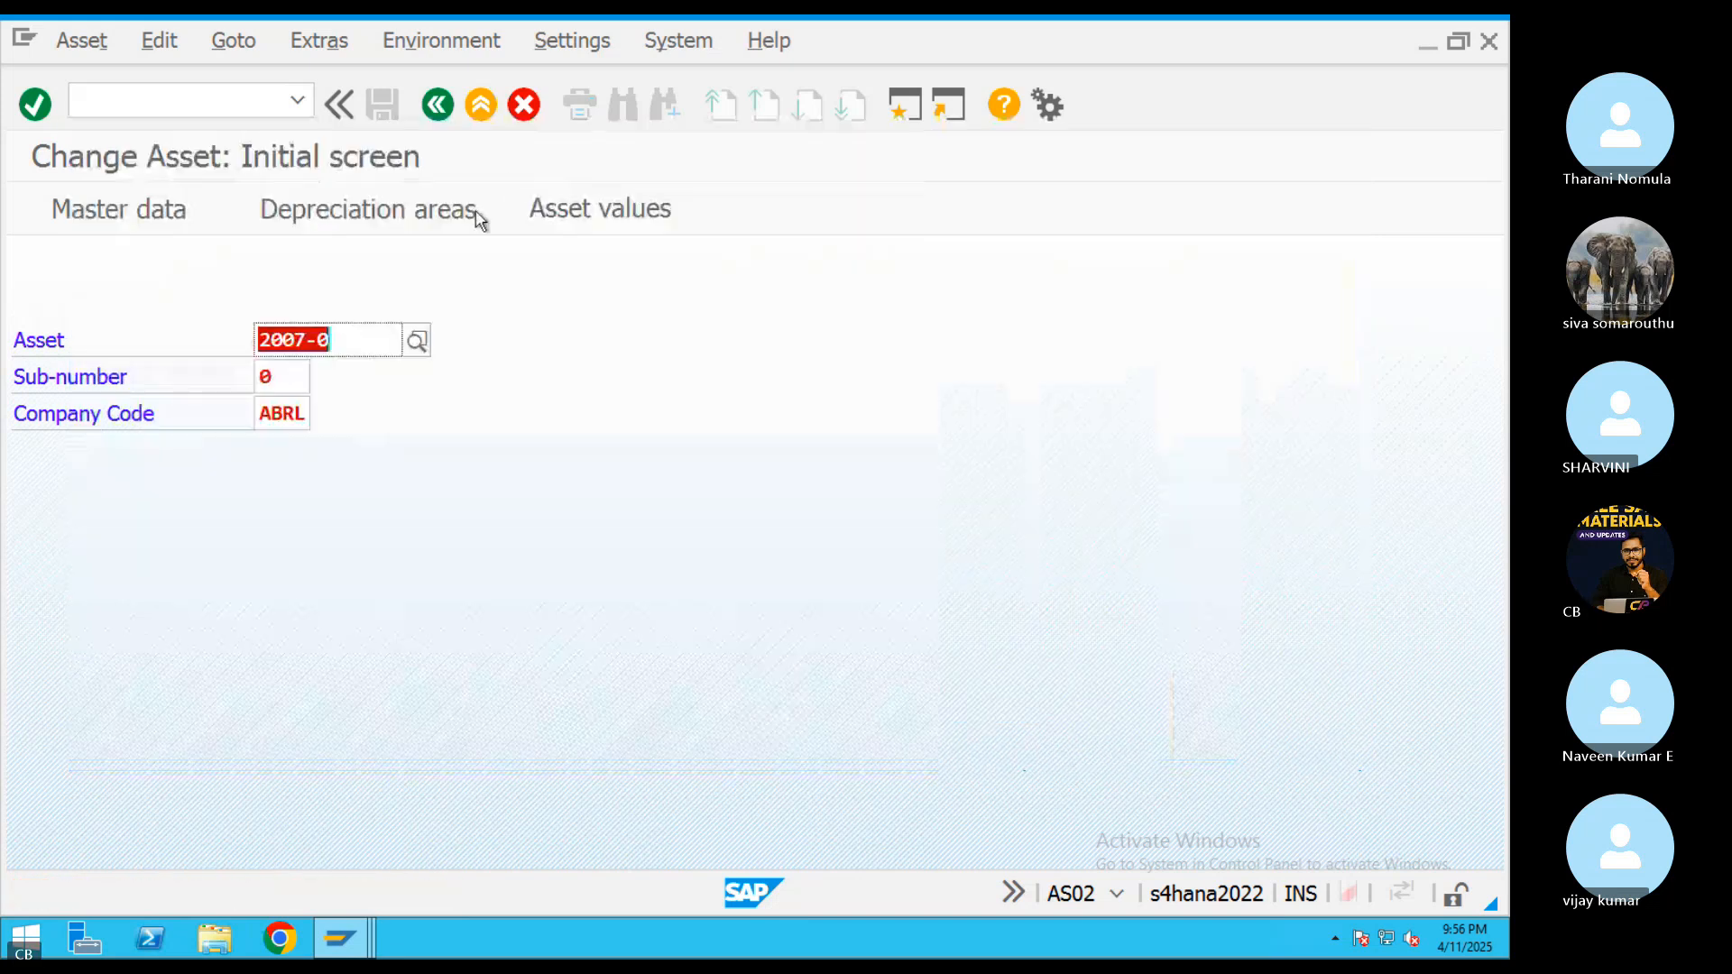
double_click(295, 418)
Switch to the order settlement session and read the long text of the incomplete fixed asset message, including the recommended procedure
left_click(370, 945)
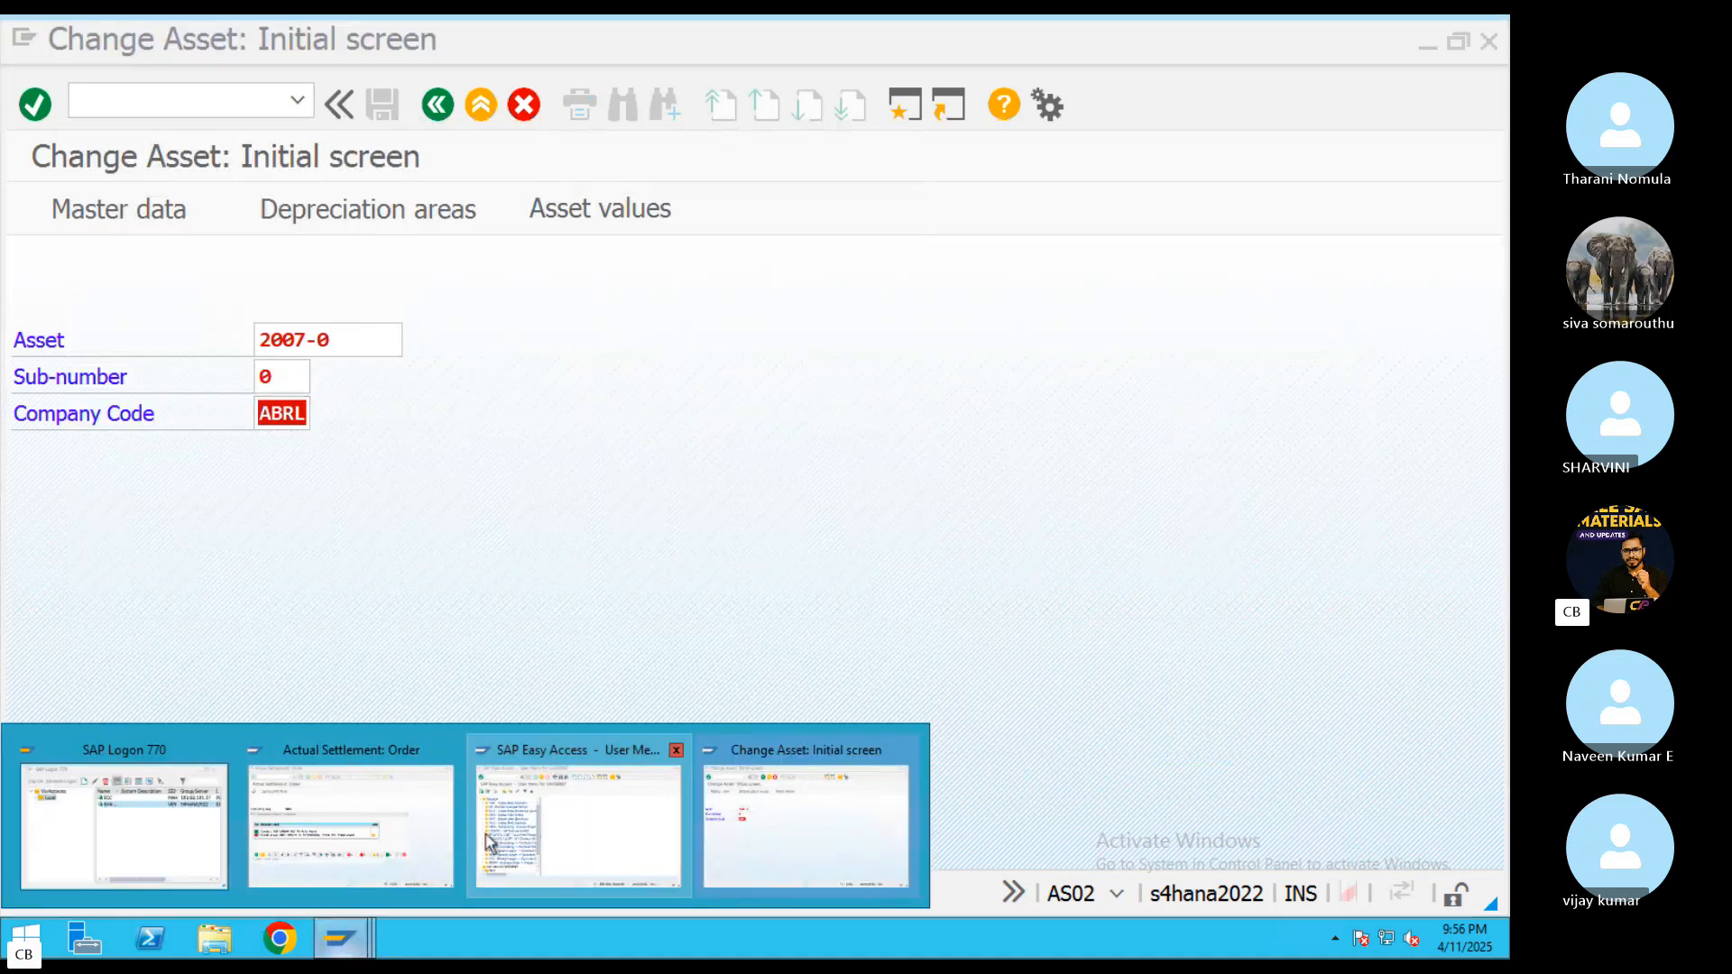
left_click(400, 843)
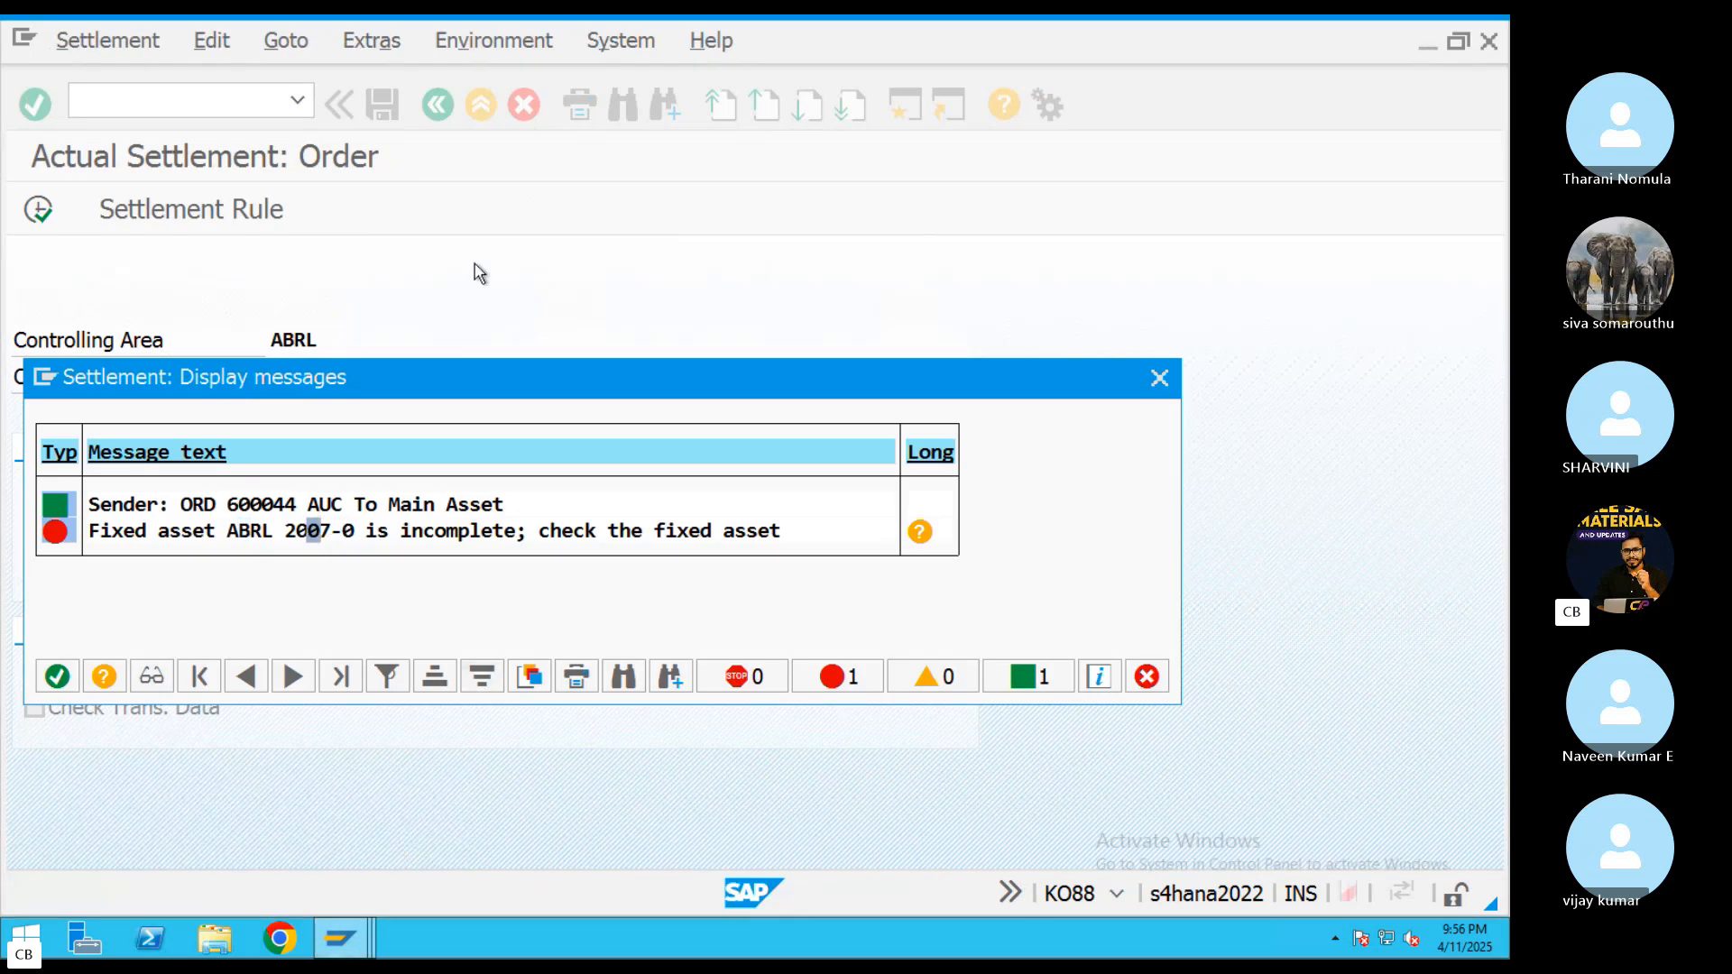
left_click(919, 532)
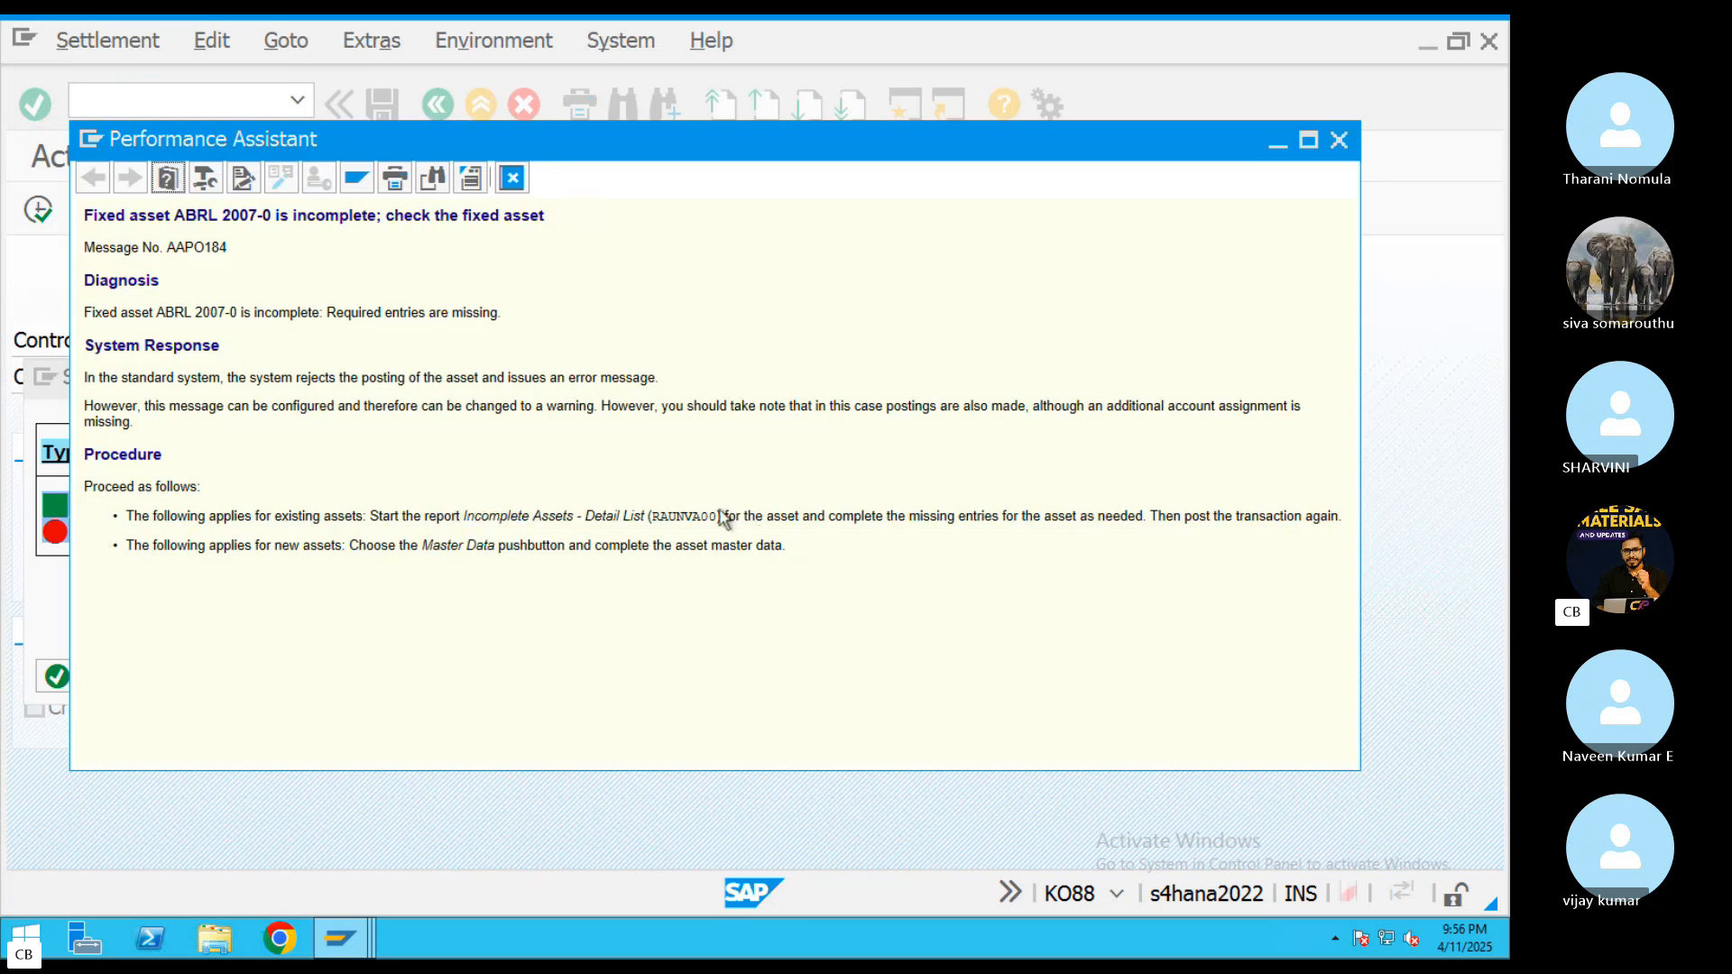
double_click(673, 516)
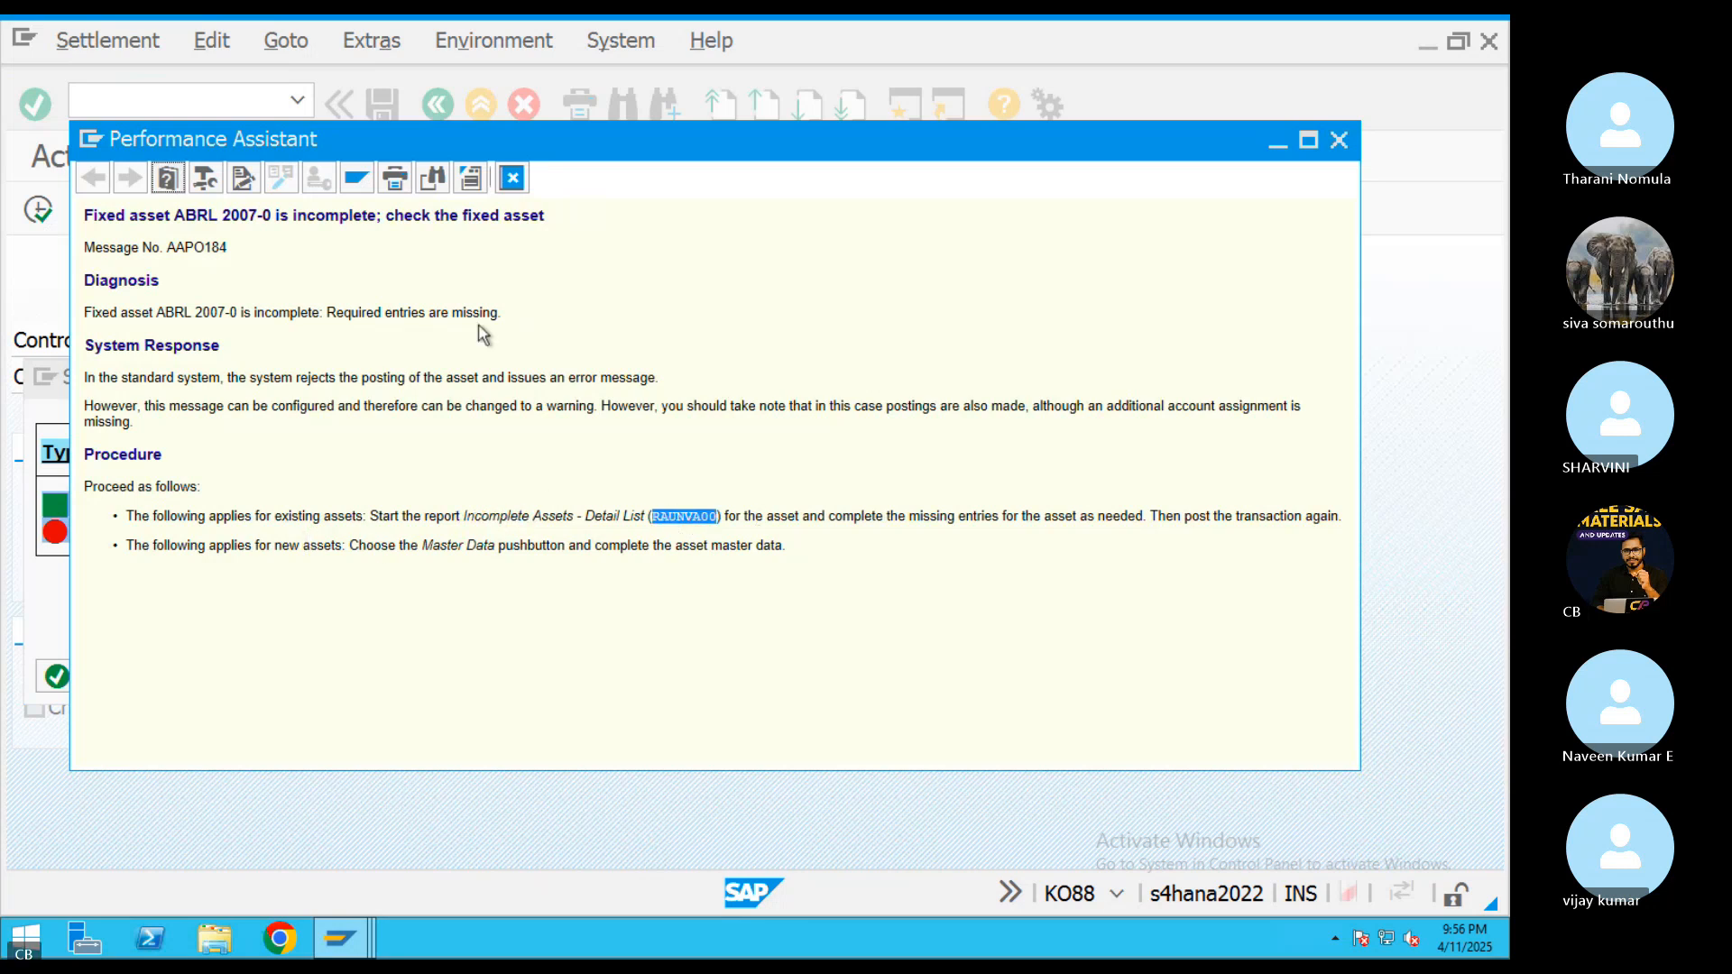
left_click(511, 178)
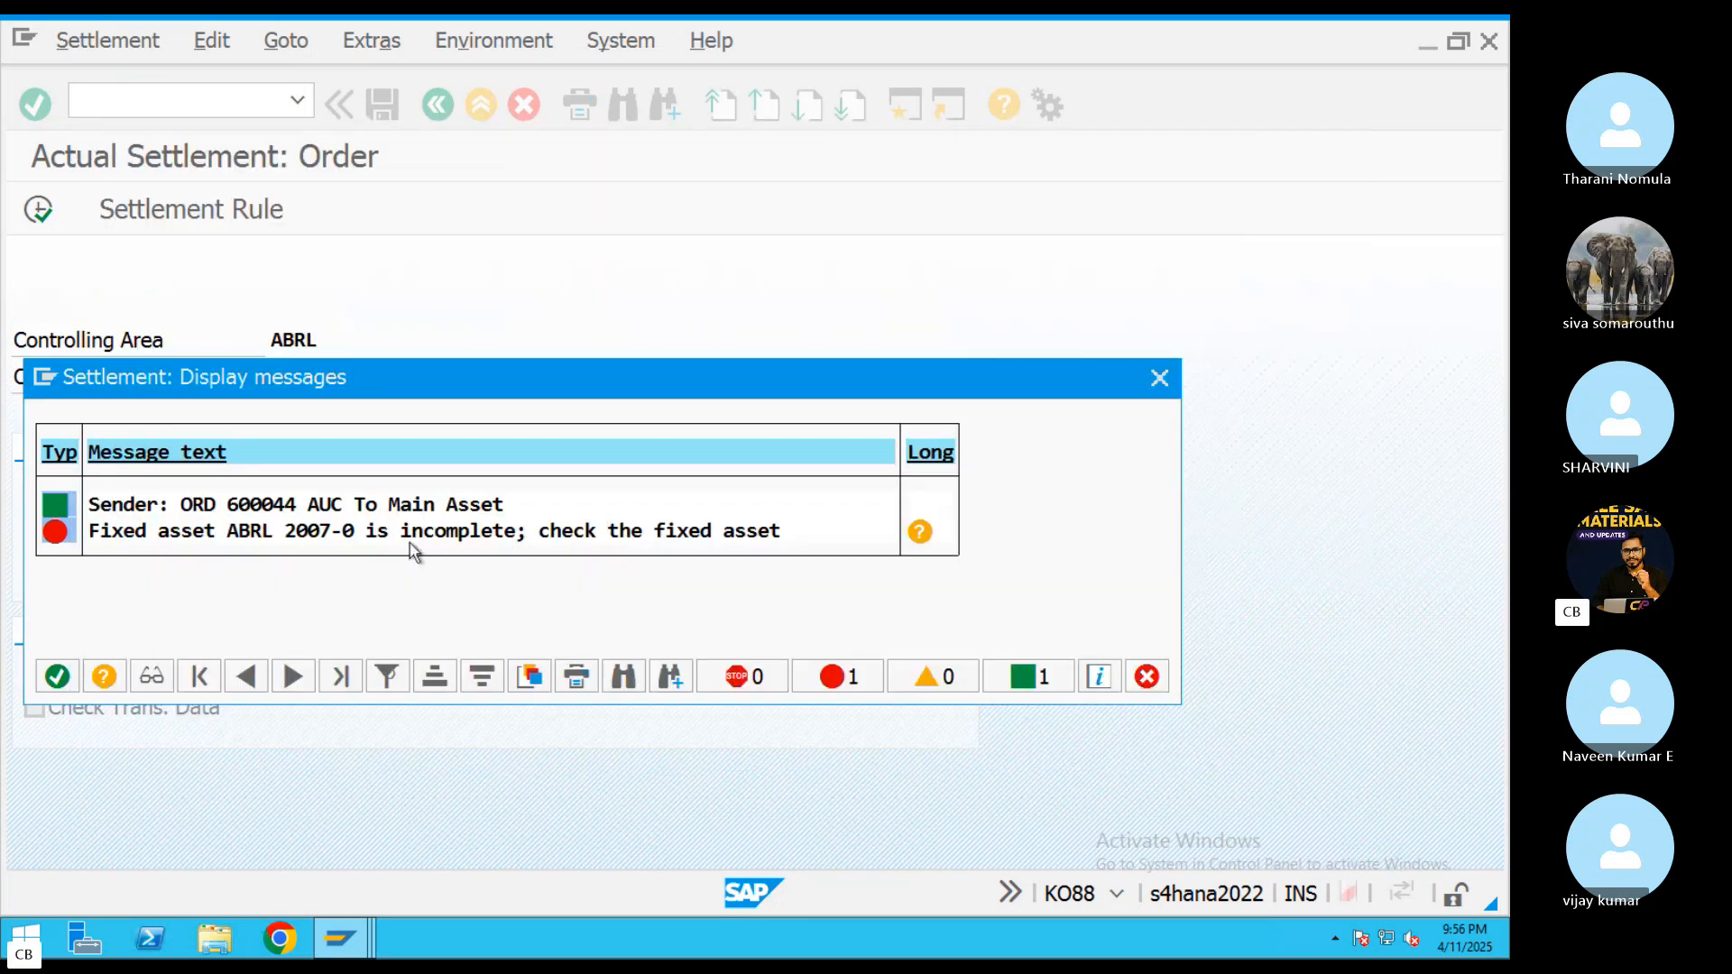
left_click(919, 531)
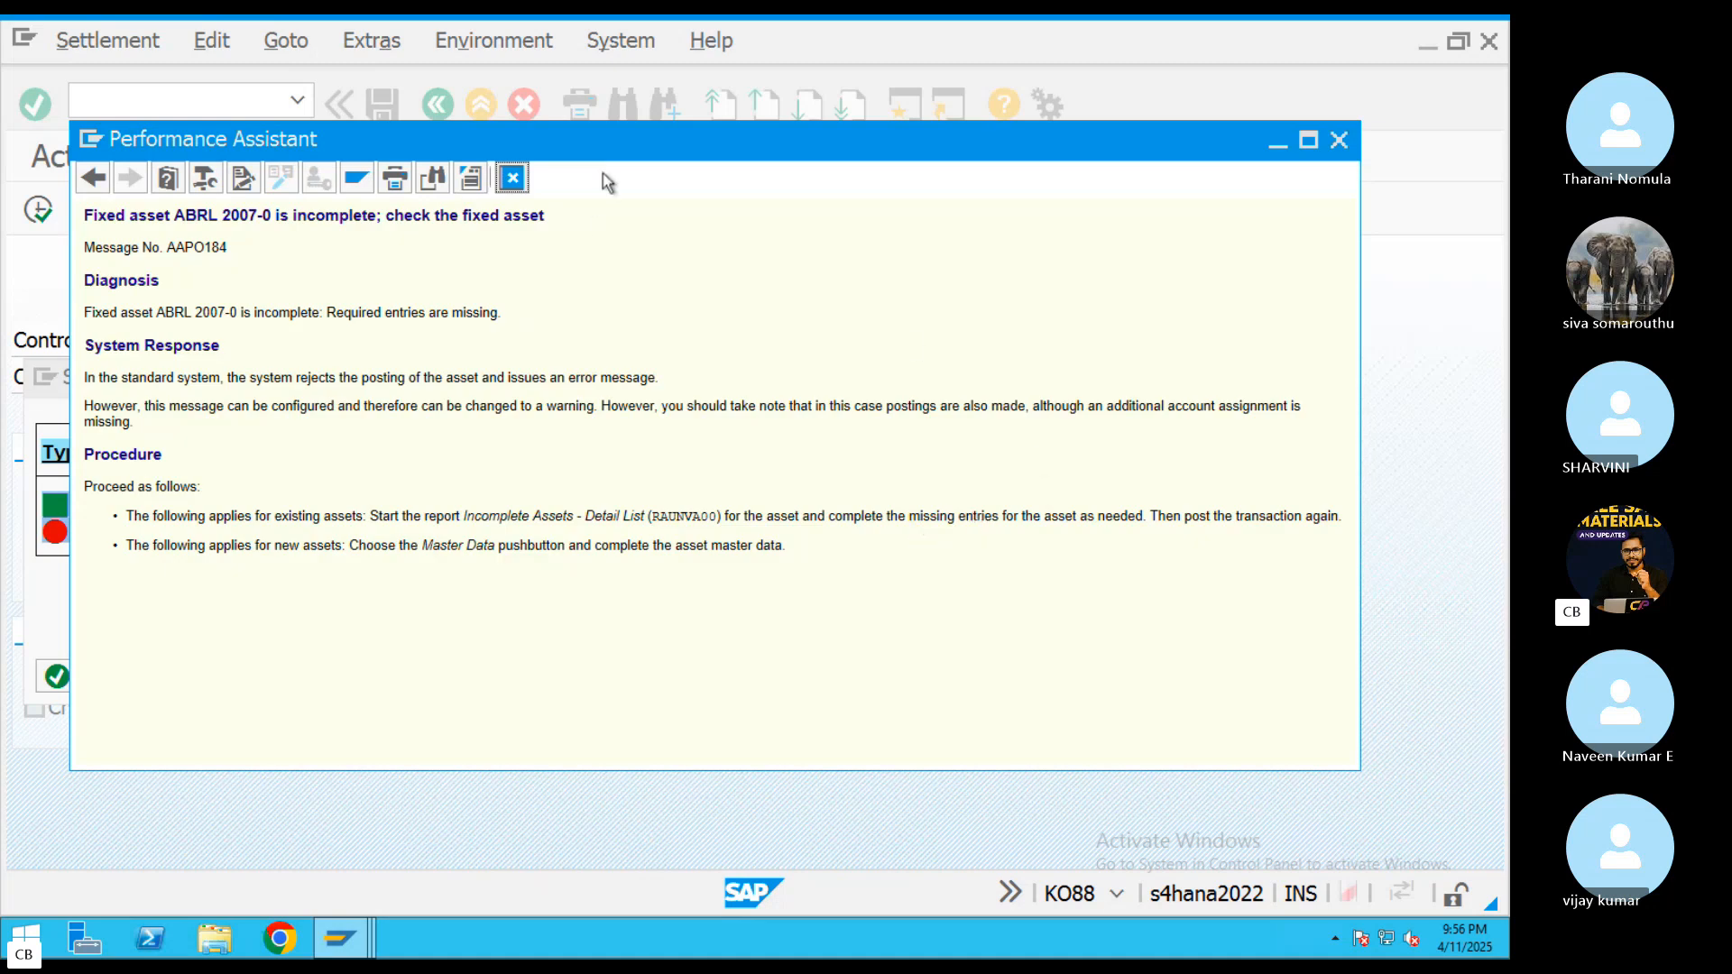
left_click(513, 179)
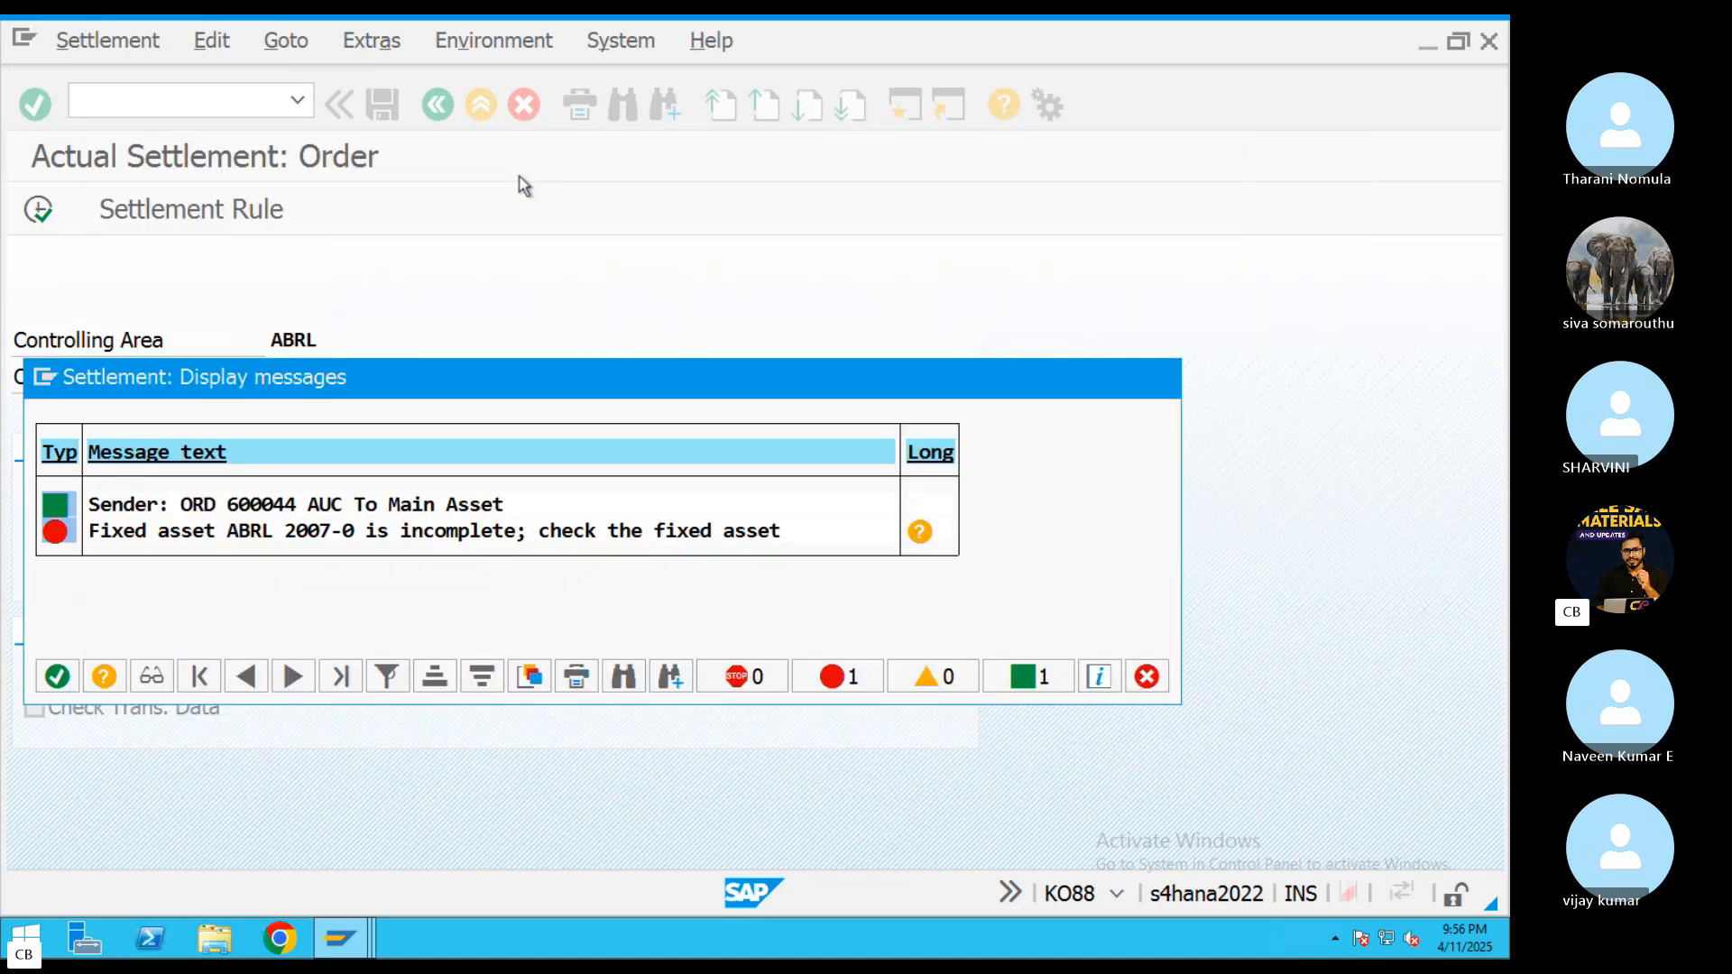
Close the settlement messages and examine the settlement rule's distribution details for receiver asset 2007-0, ending back at the rule overview
left_click(1159, 376)
left_click(192, 211)
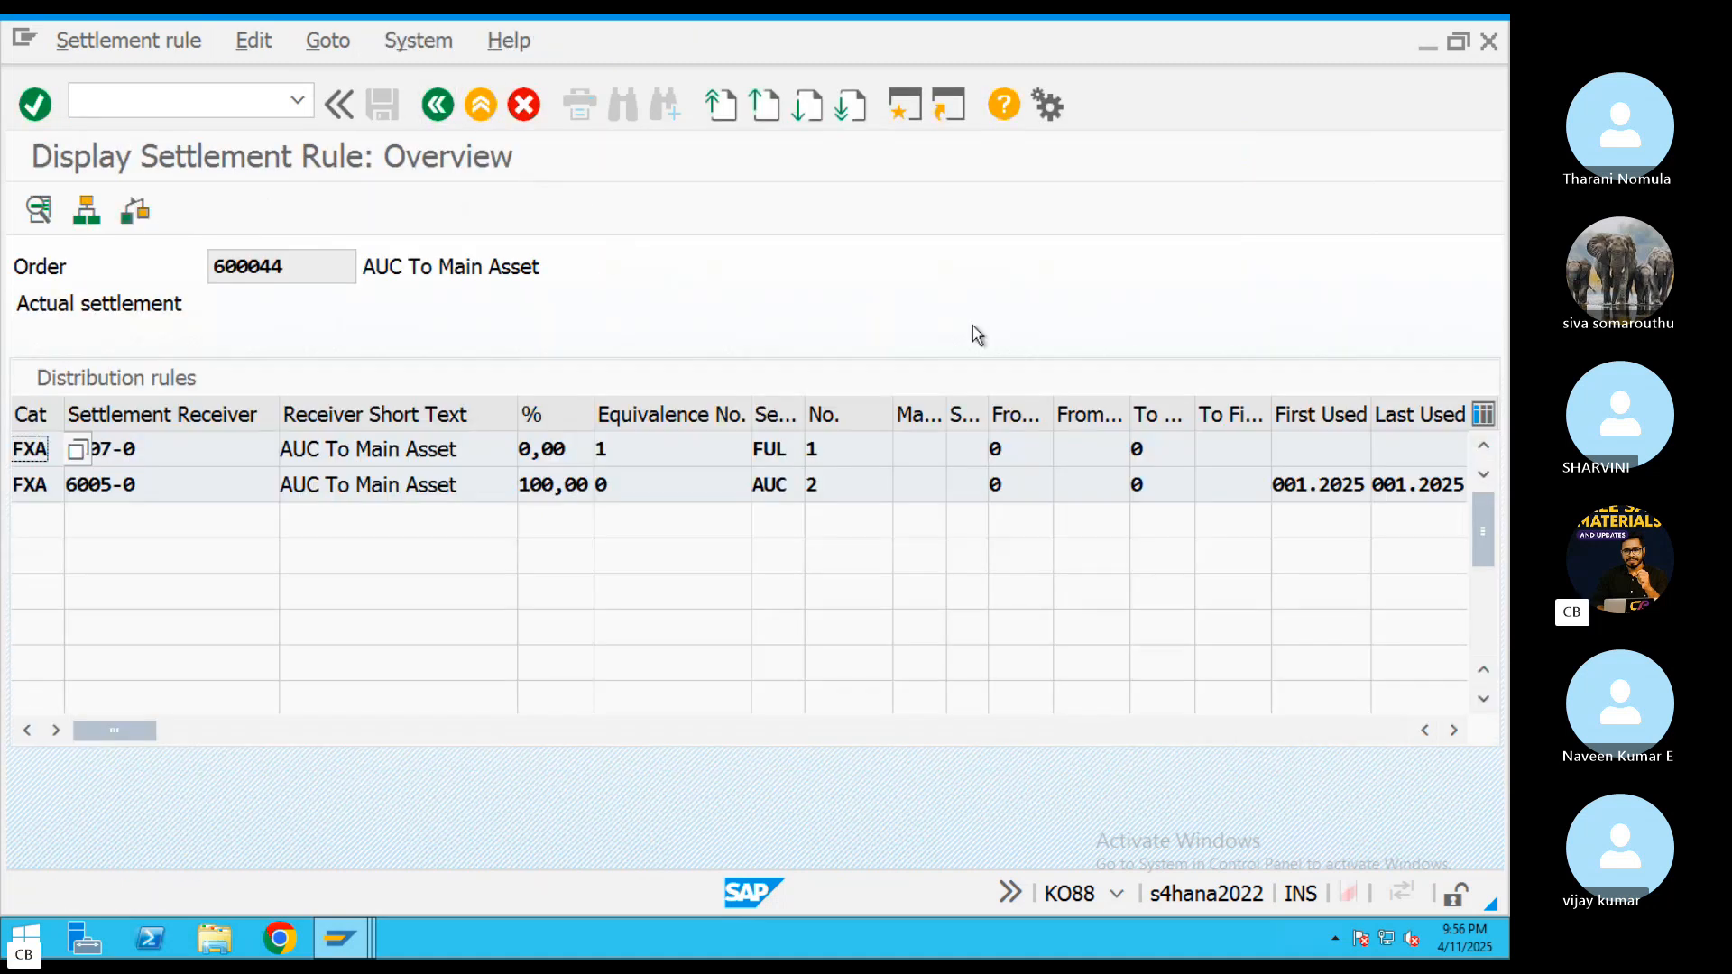
left_click(95, 450)
double_click(96, 450)
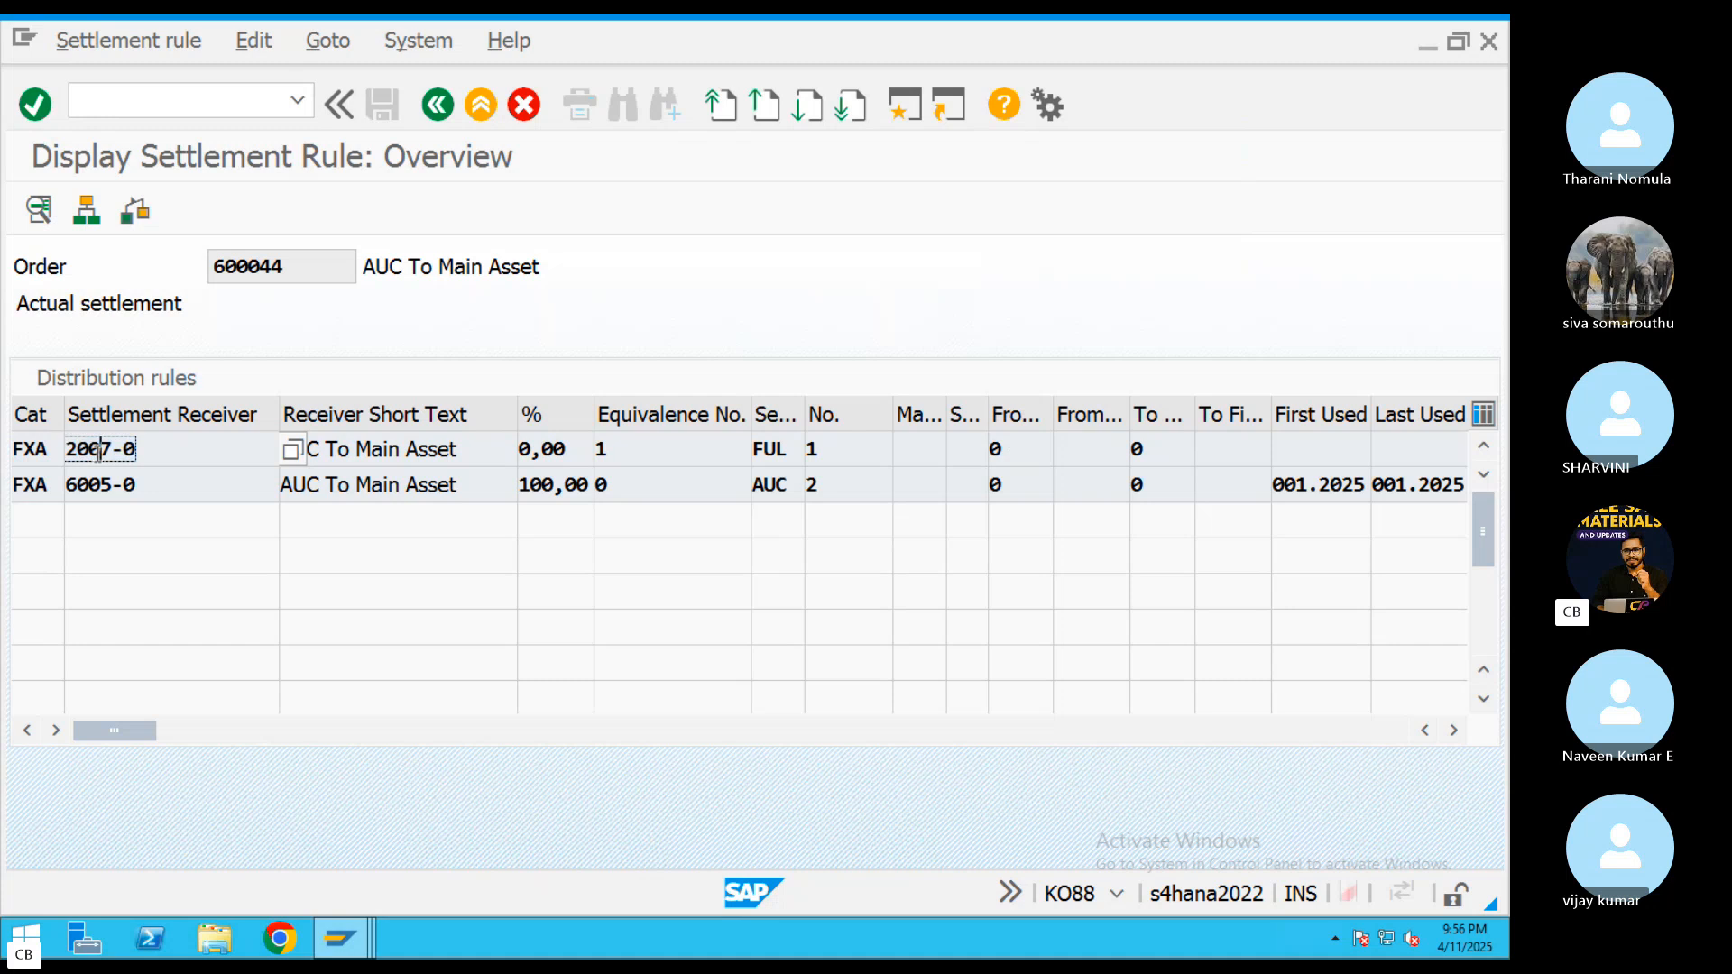
scroll(495, 547, "down", 1)
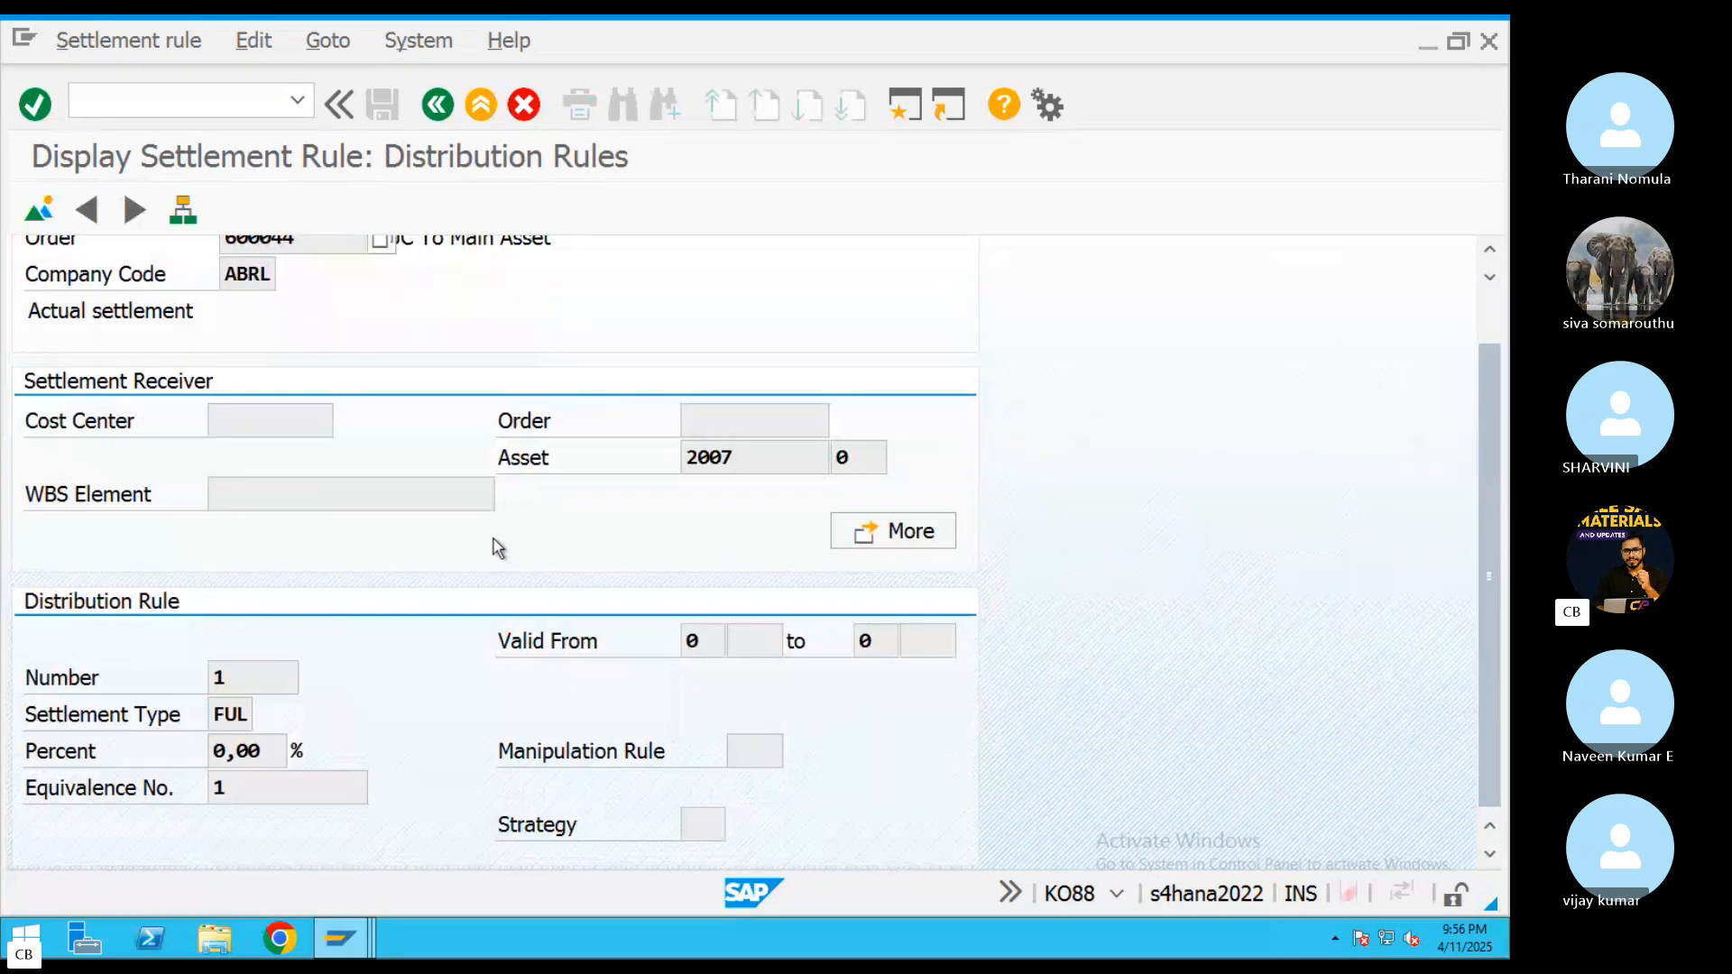
scroll(496, 545, "up", 1)
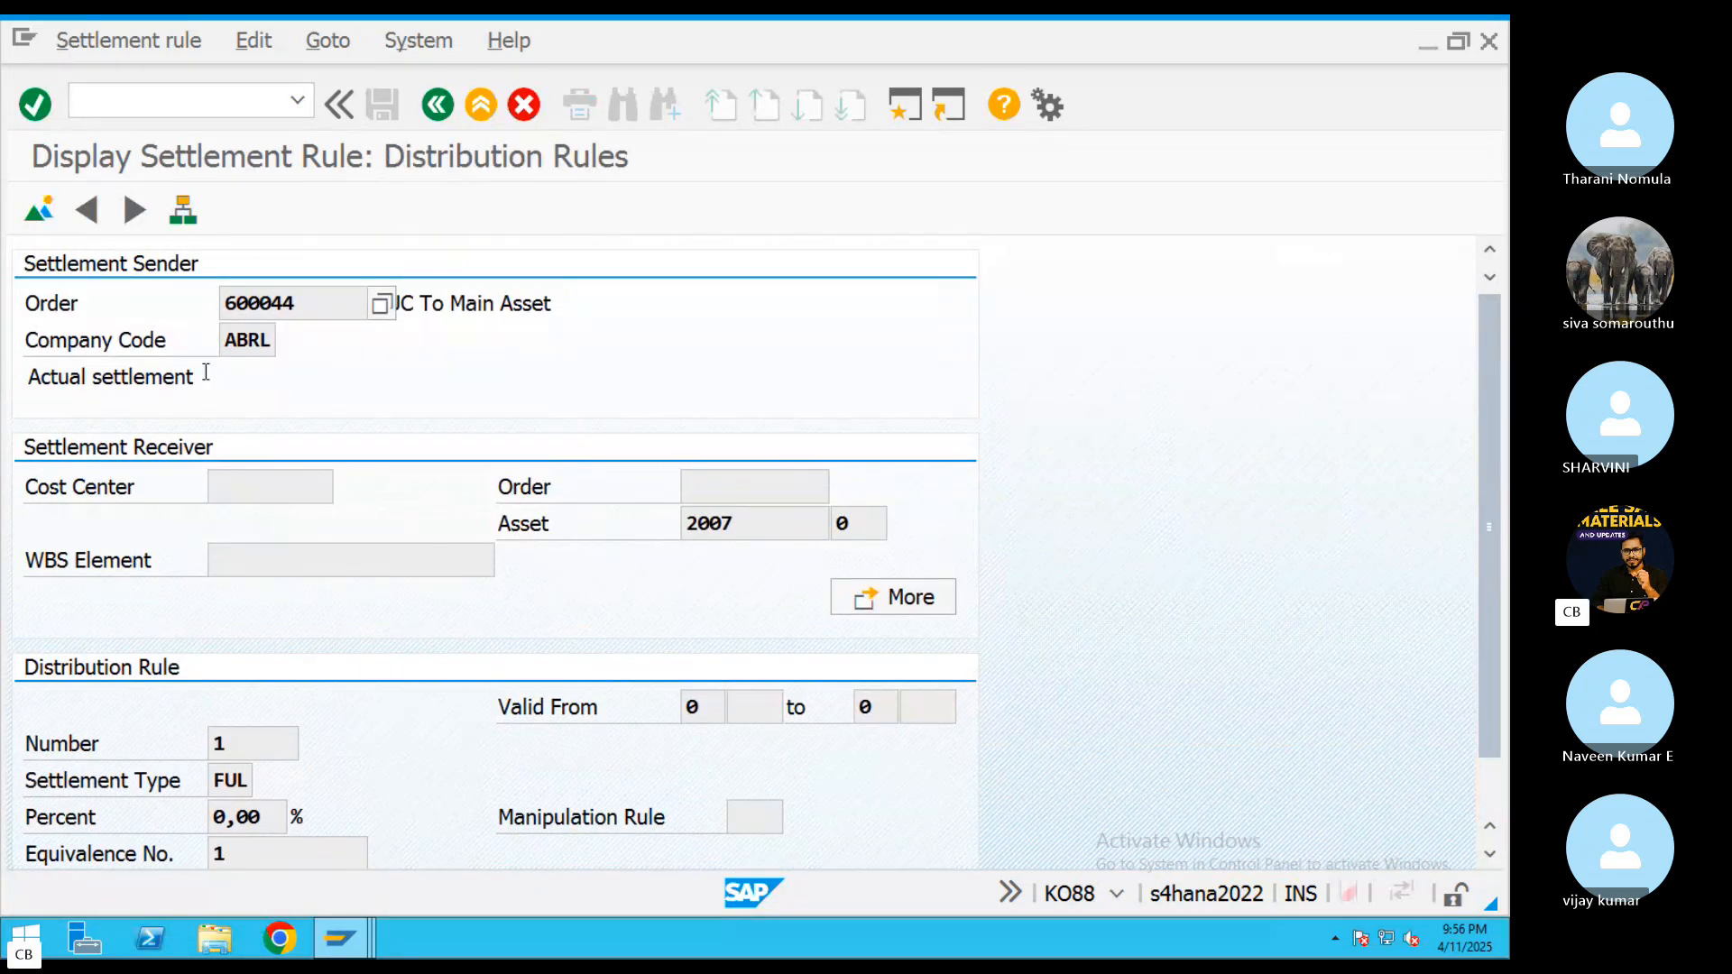
scroll(455, 306, "down", 1)
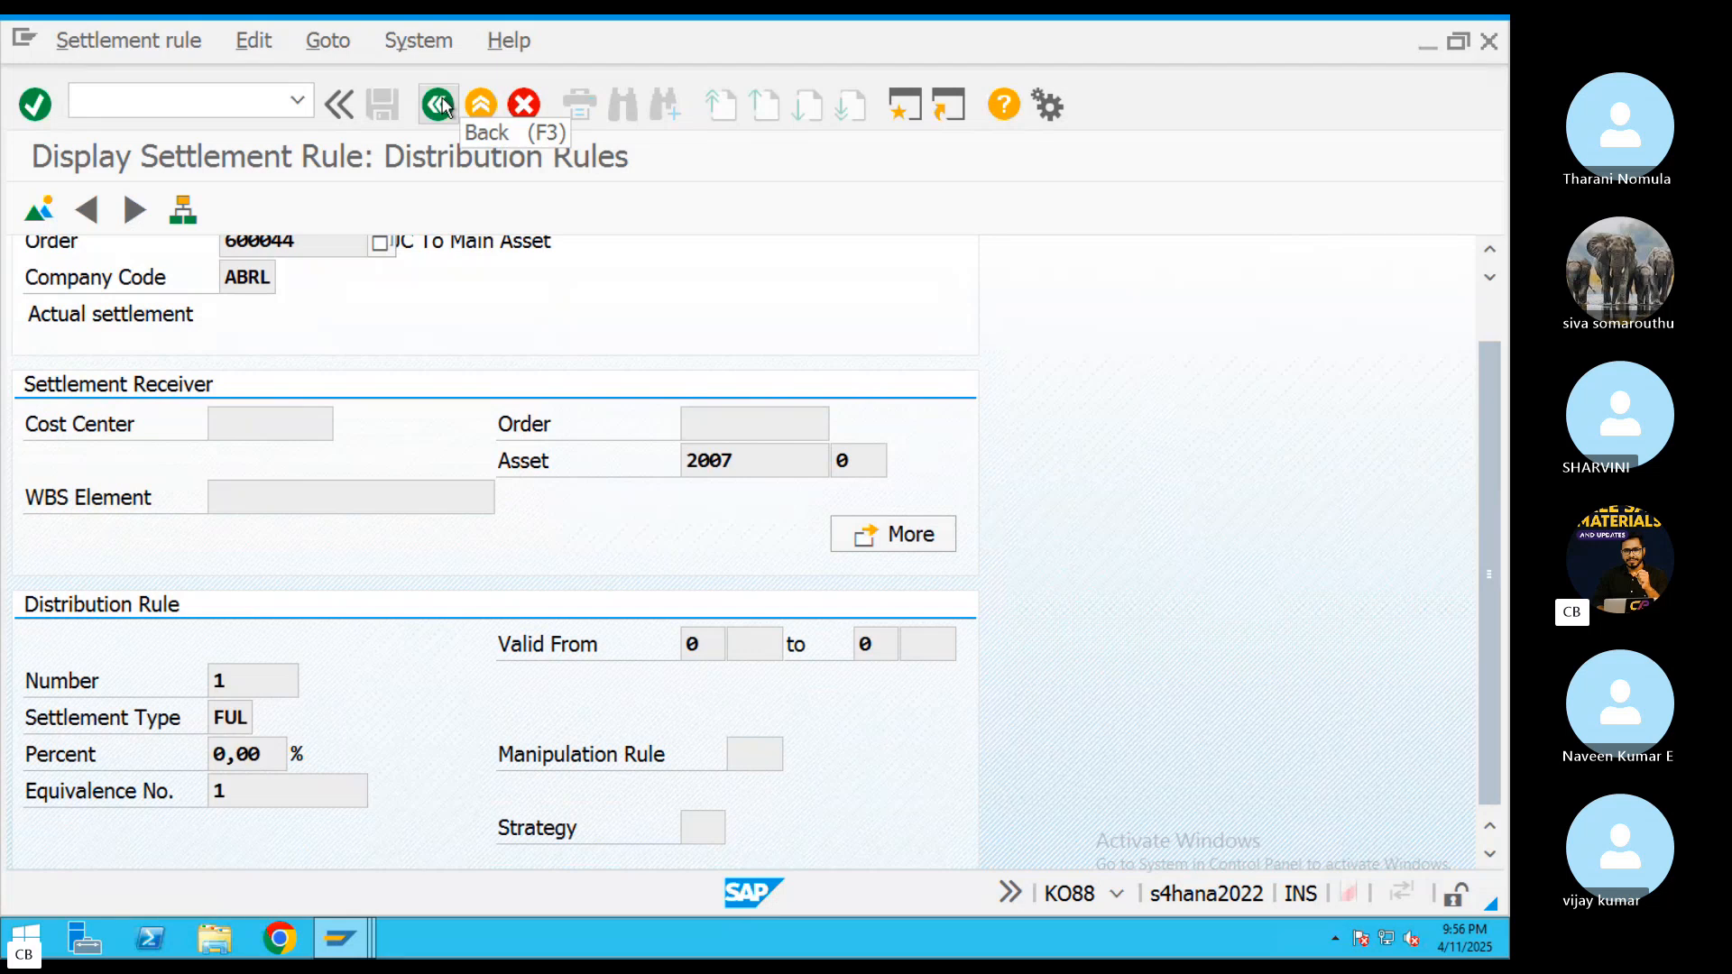
left_click(440, 105)
left_click_drag(140, 449, 84, 449)
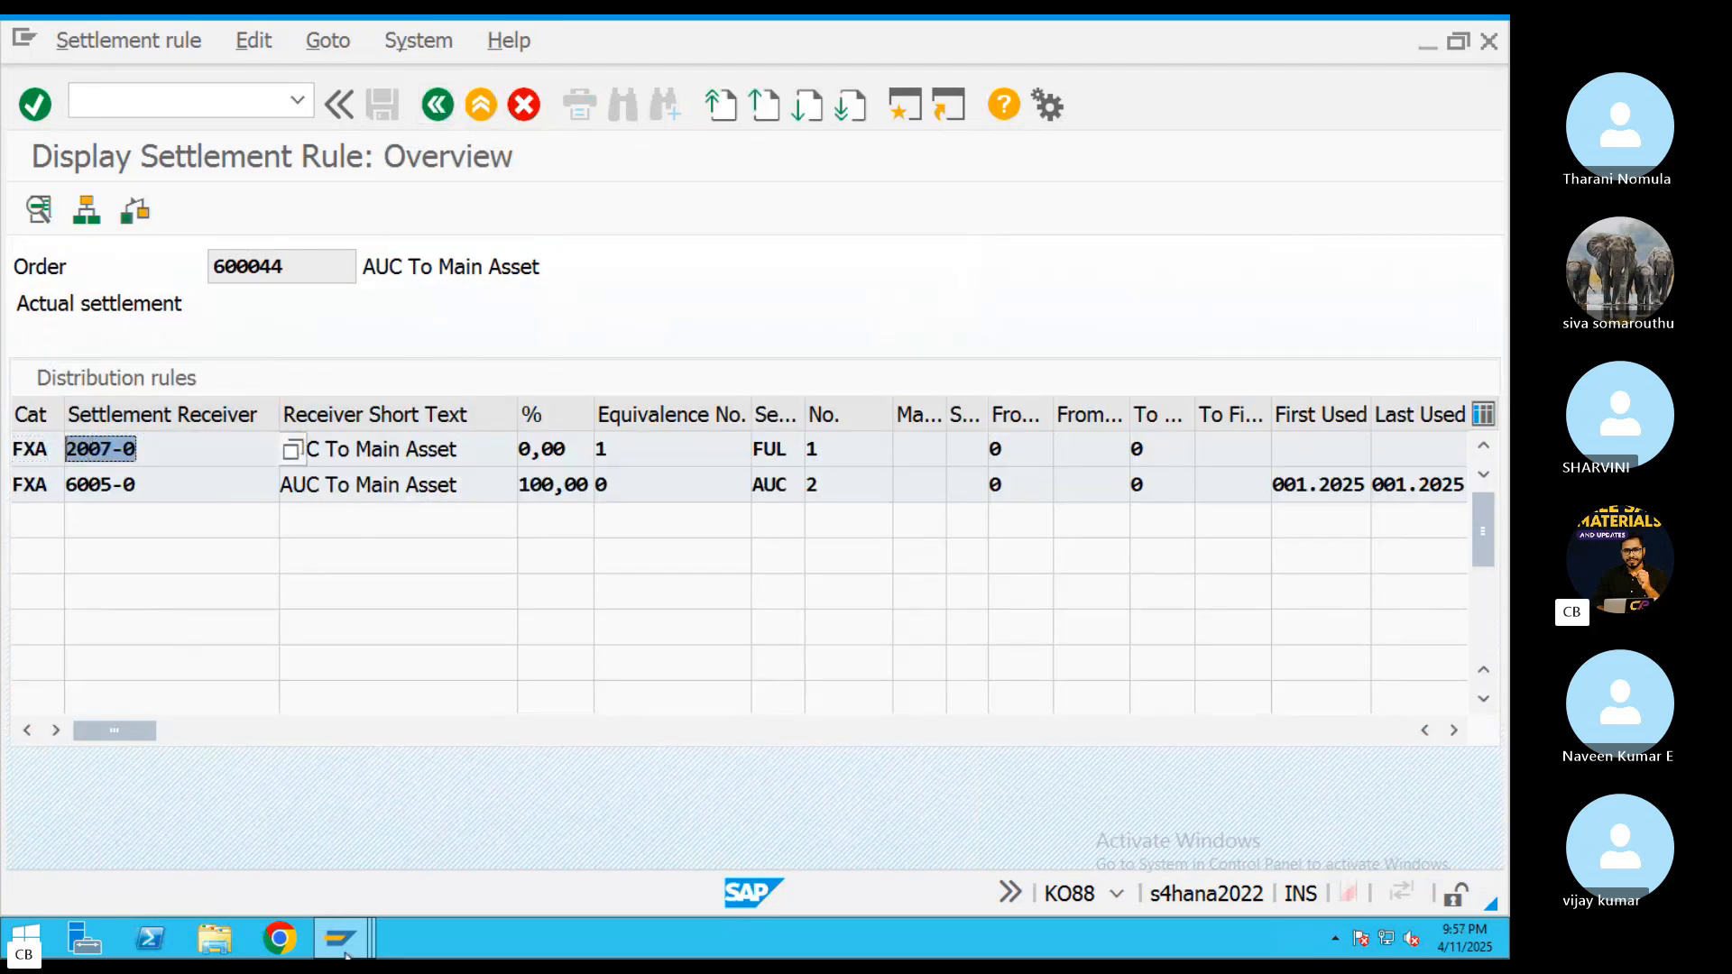
Return to the asset change session, re-enter company code ABRL, and retry opening asset 2007-0
mouse_move(348, 955)
left_click(805, 839)
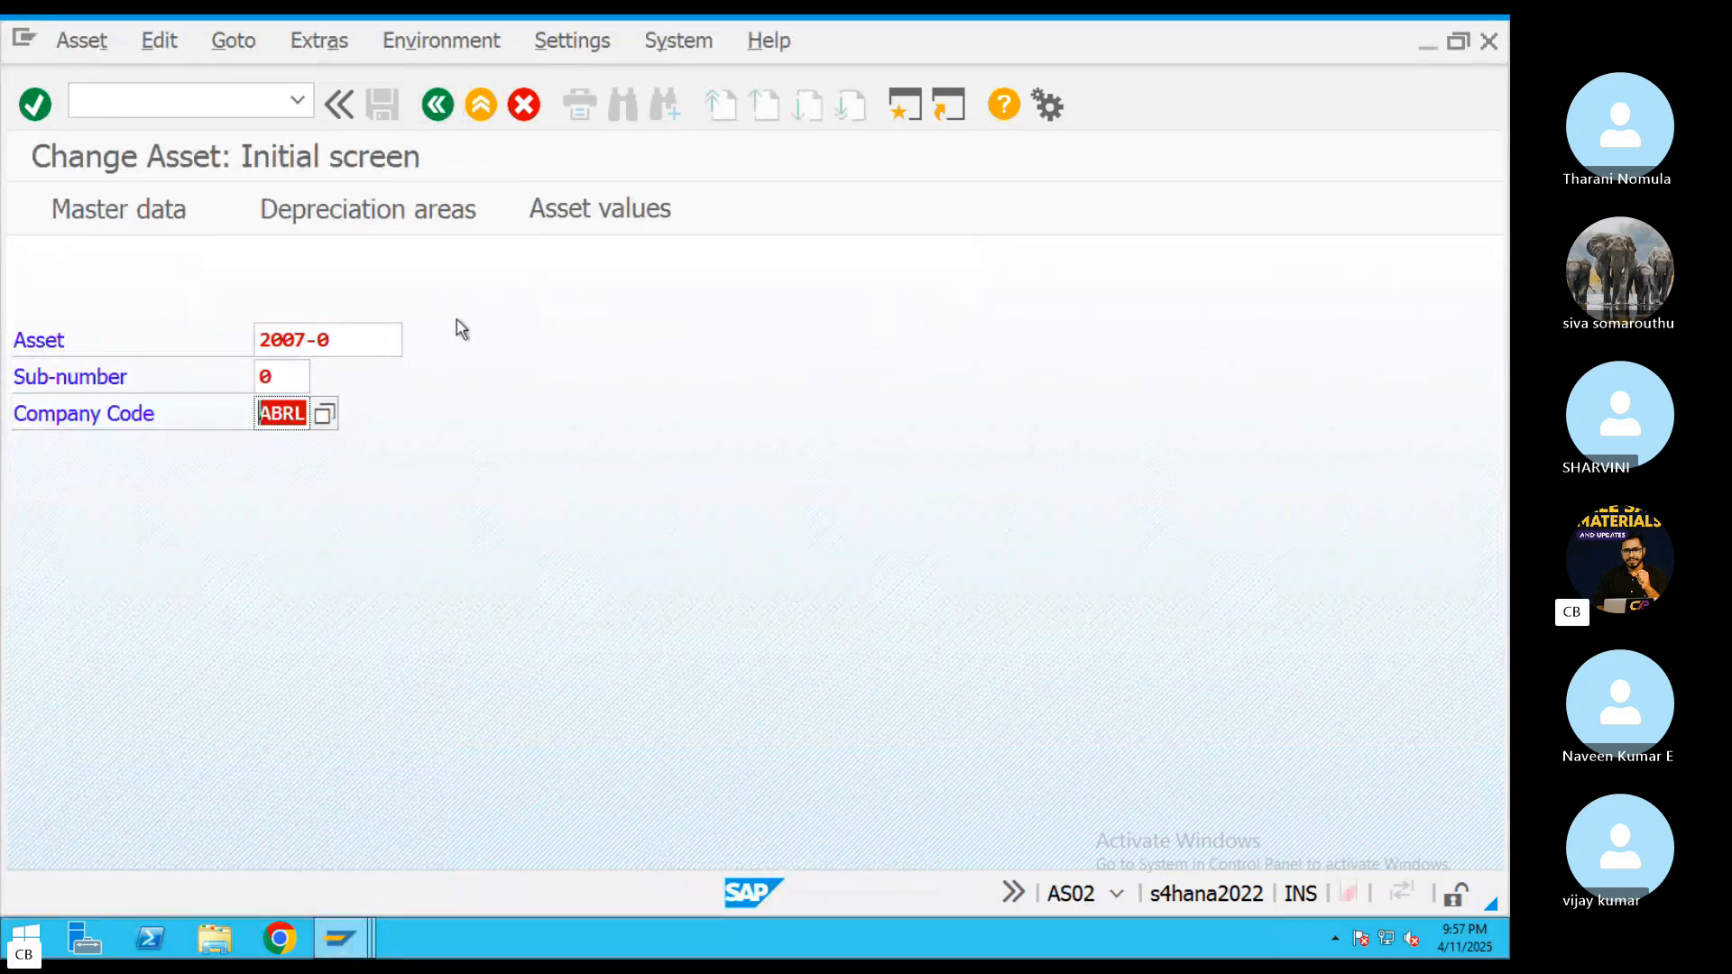
key("BackSpace")
key("Return")
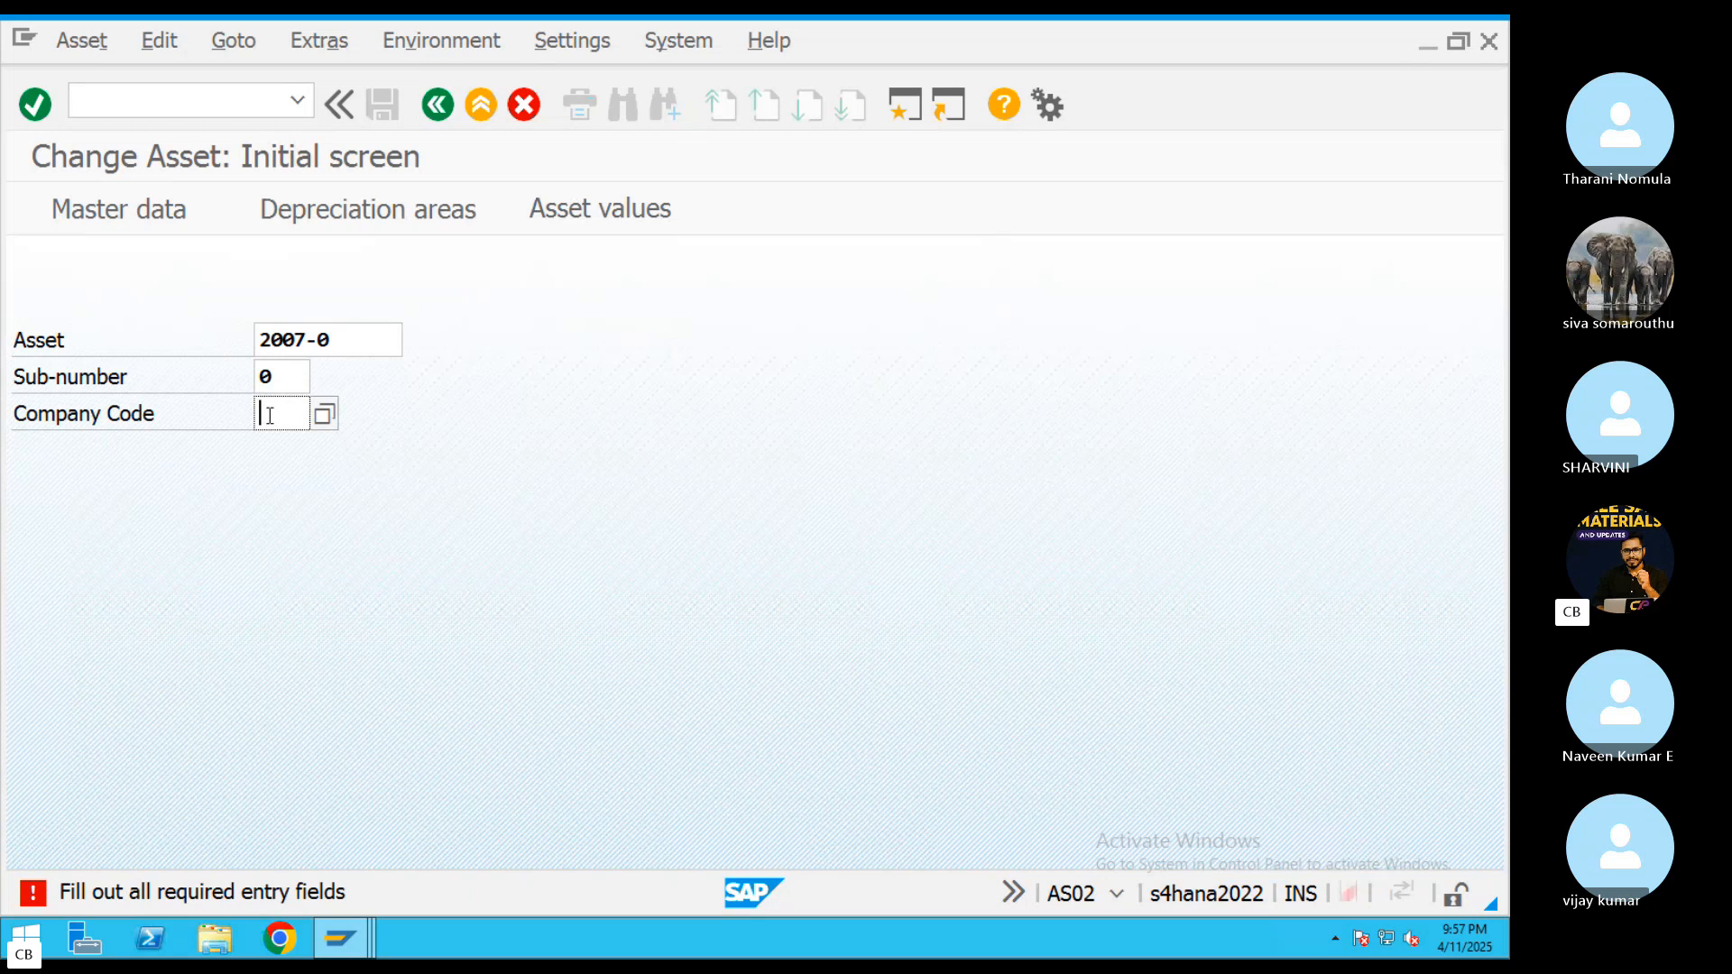
type("abrl")
key("Return")
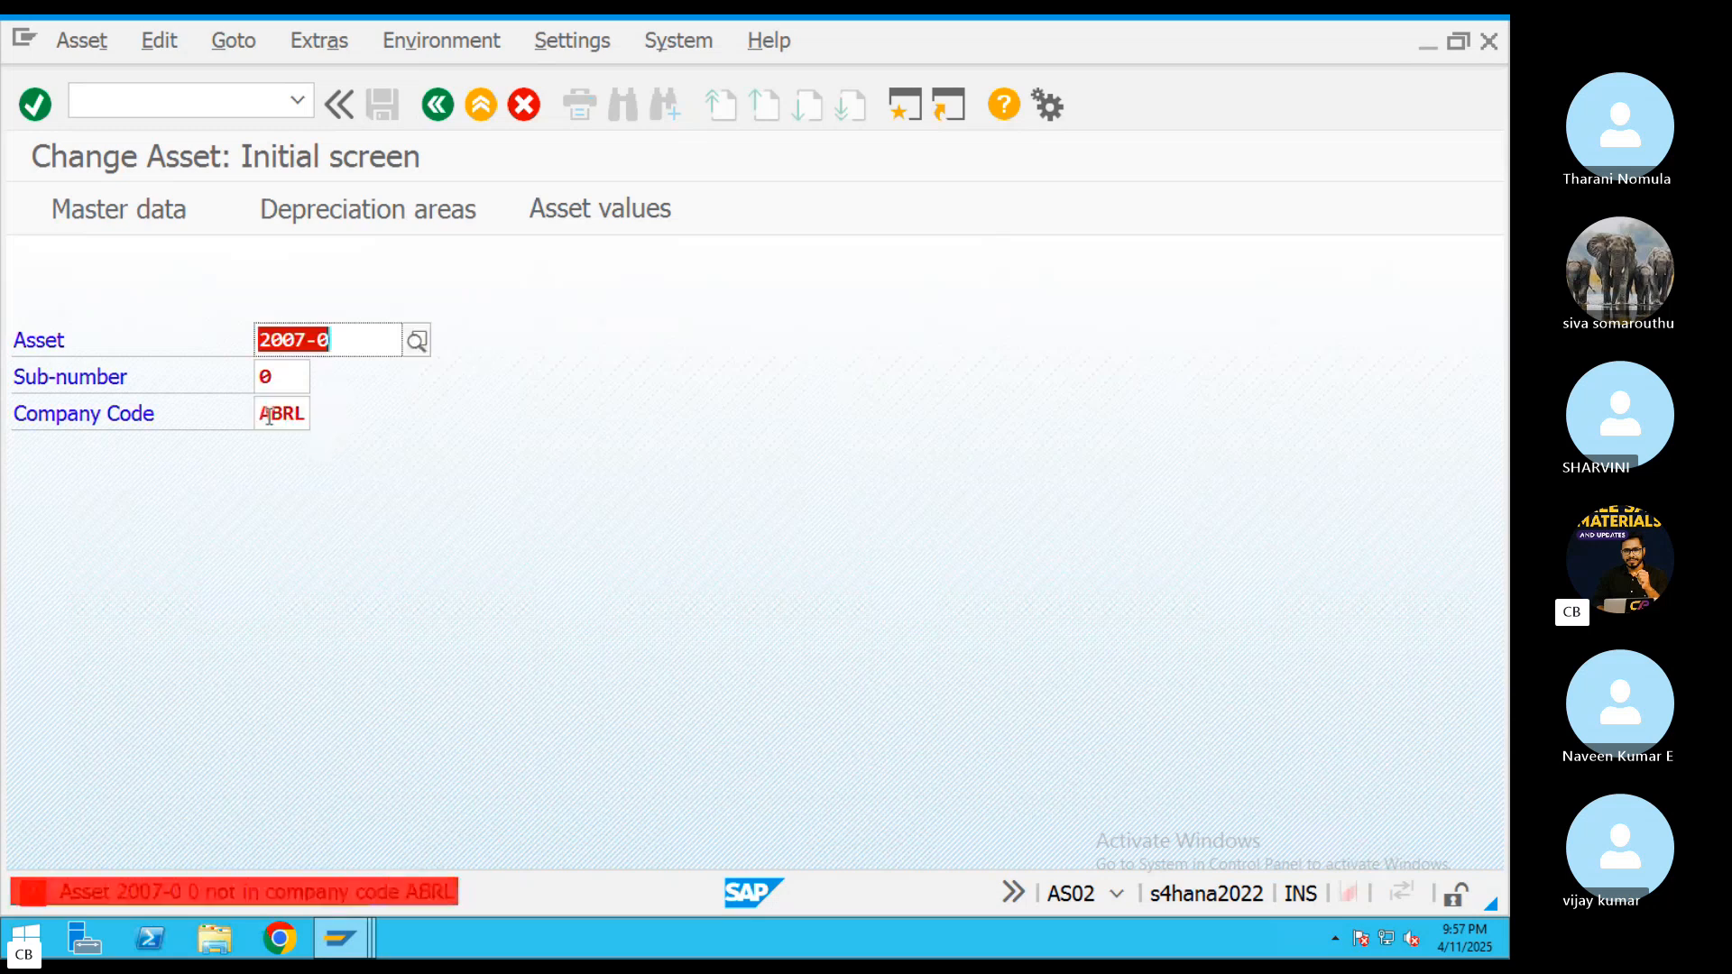
Correct the asset number to 2007 and open its master data in company code ABRL
left_click(402, 348)
key("BackSpace")
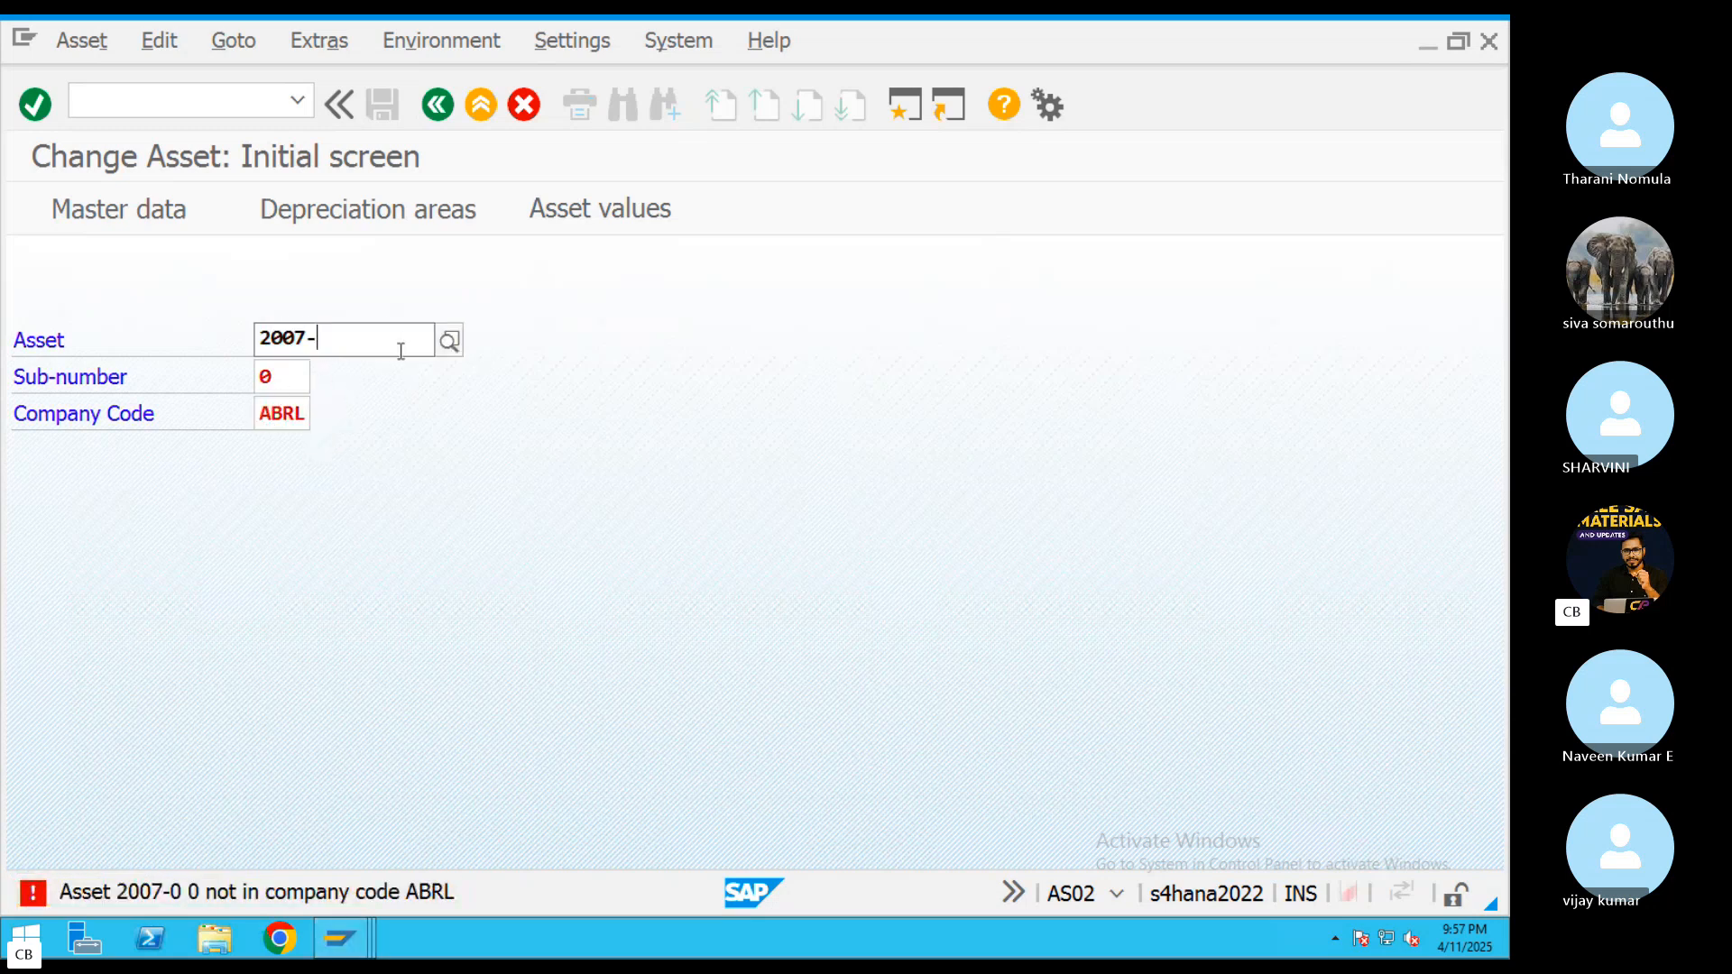
type("7")
key("Return")
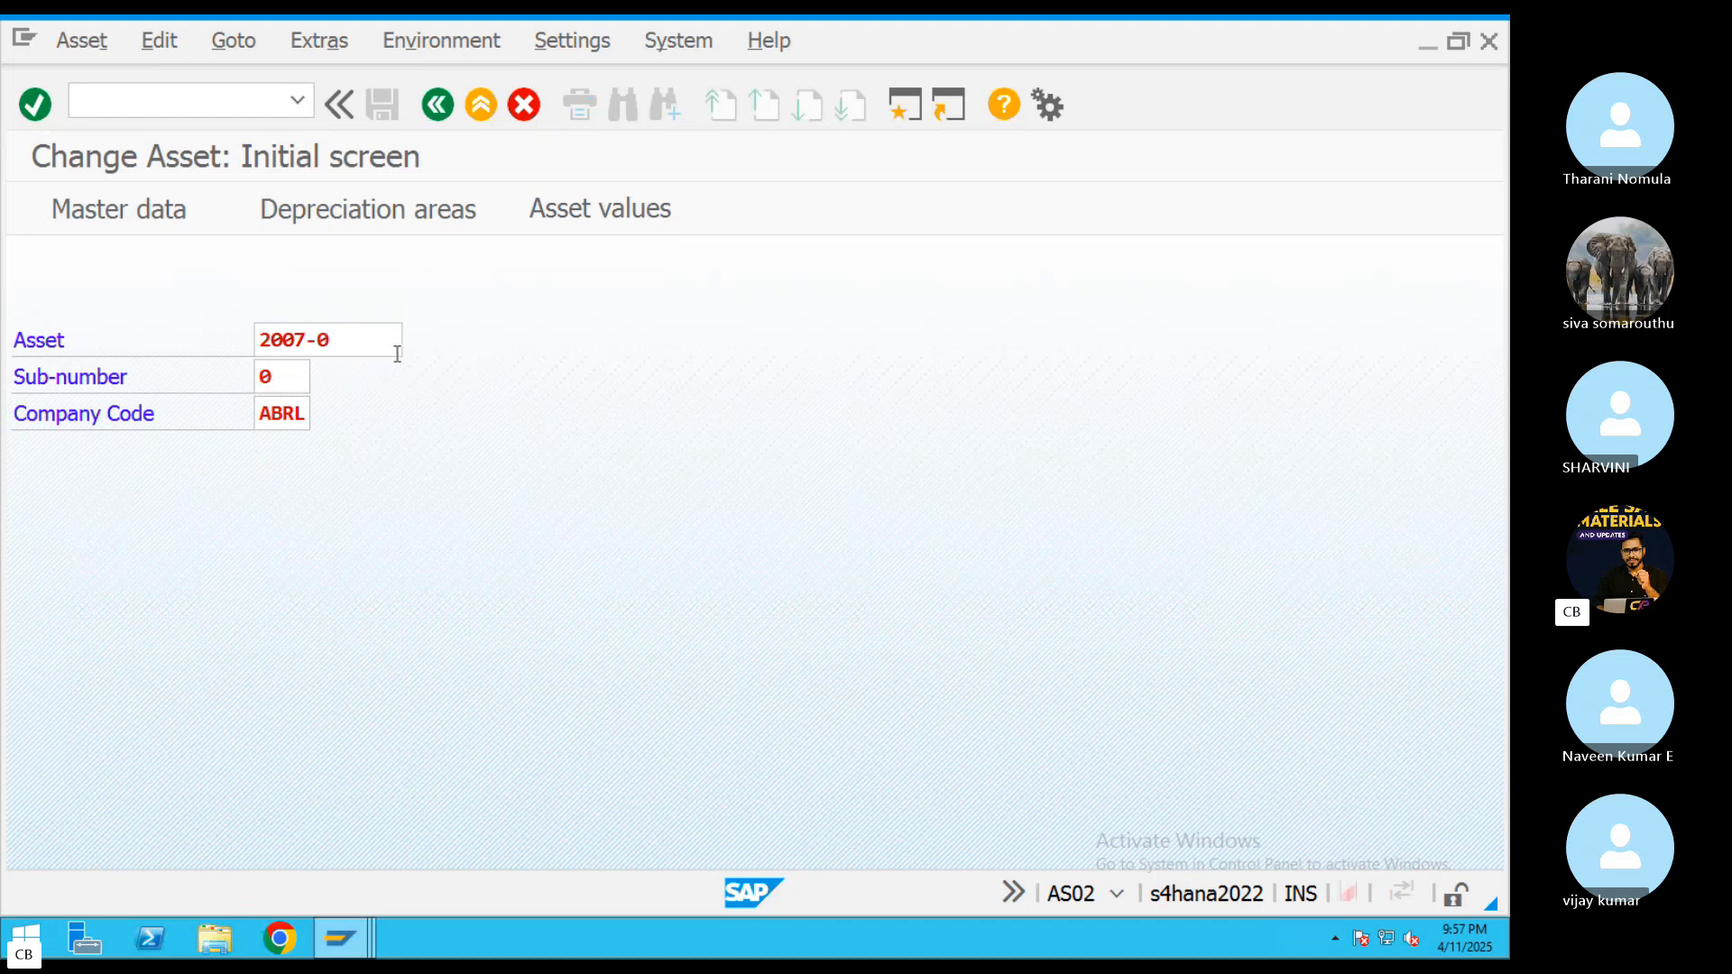
key("Return")
Set the capitalization date in the asset's general posting information to 11.04.2025
scroll(515, 568, "down", 6)
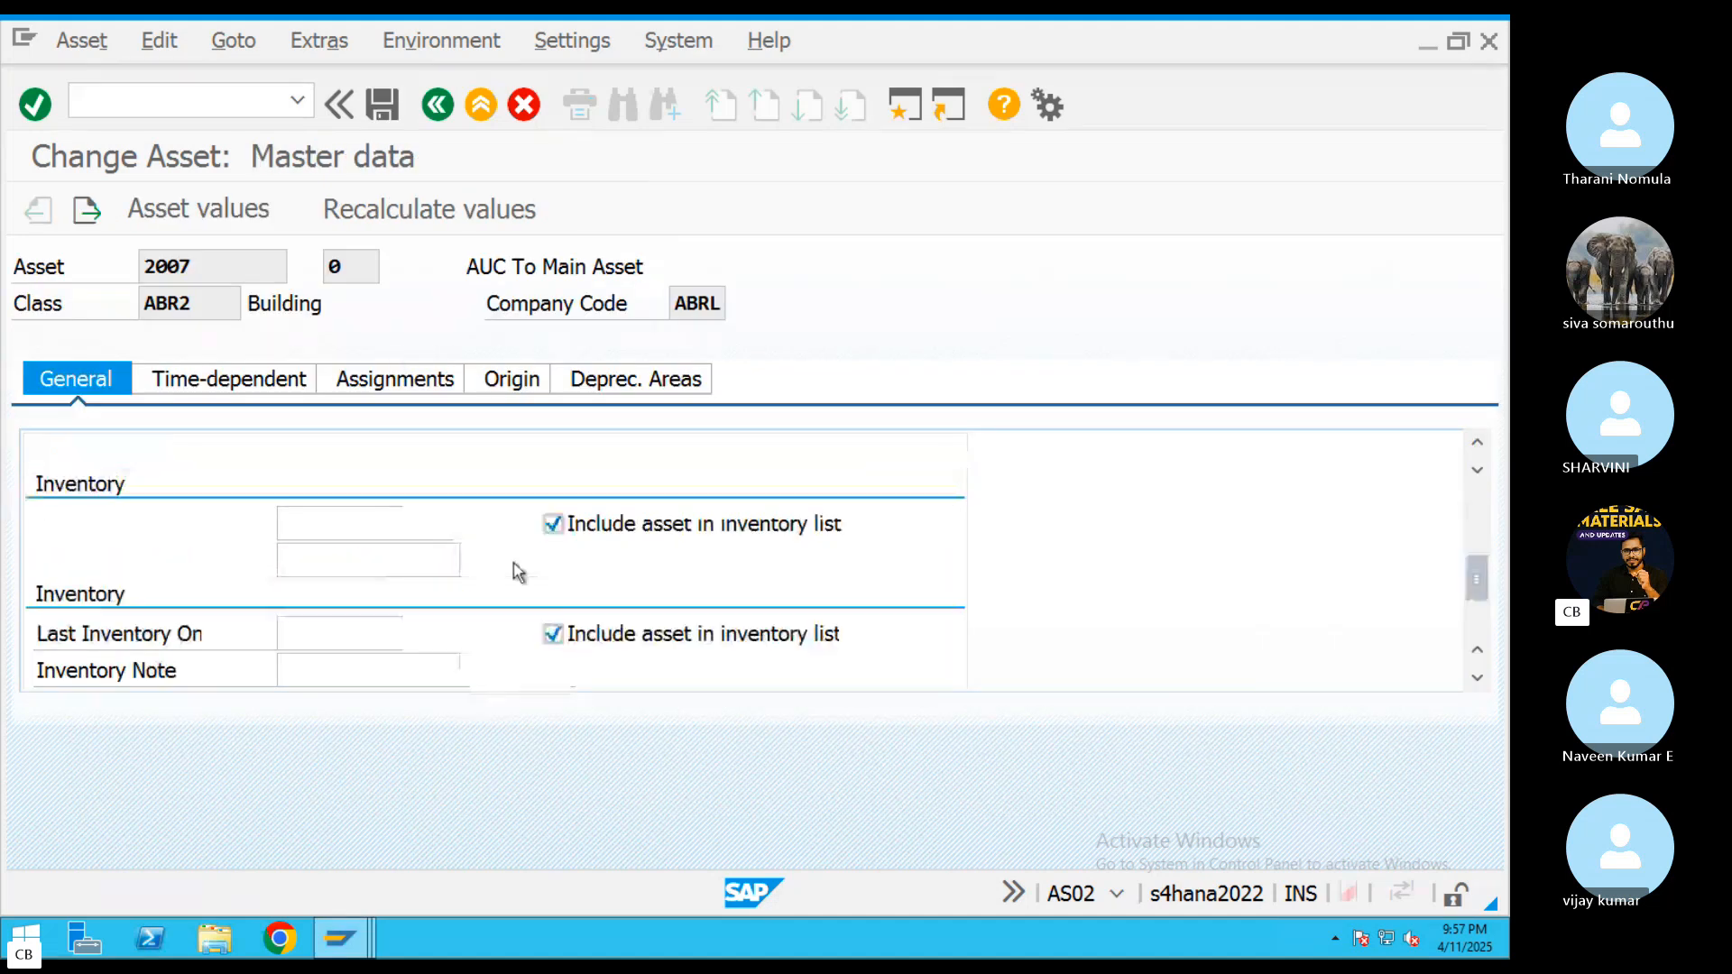
left_click(316, 559)
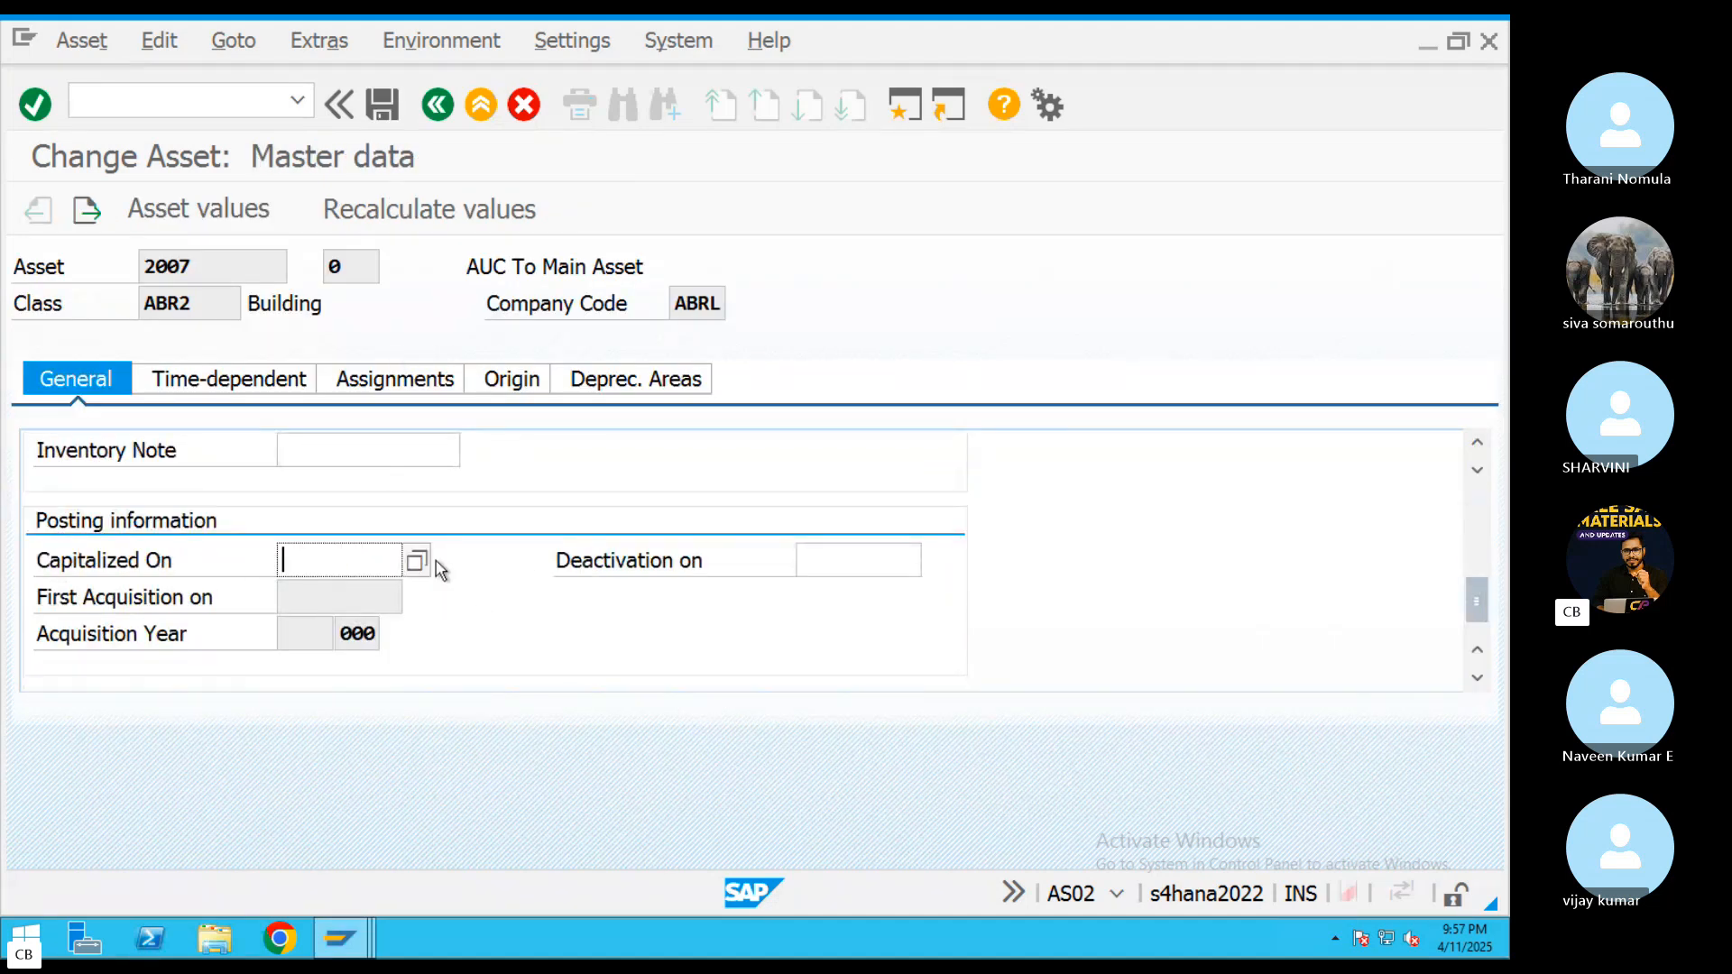
left_click(416, 560)
double_click(449, 625)
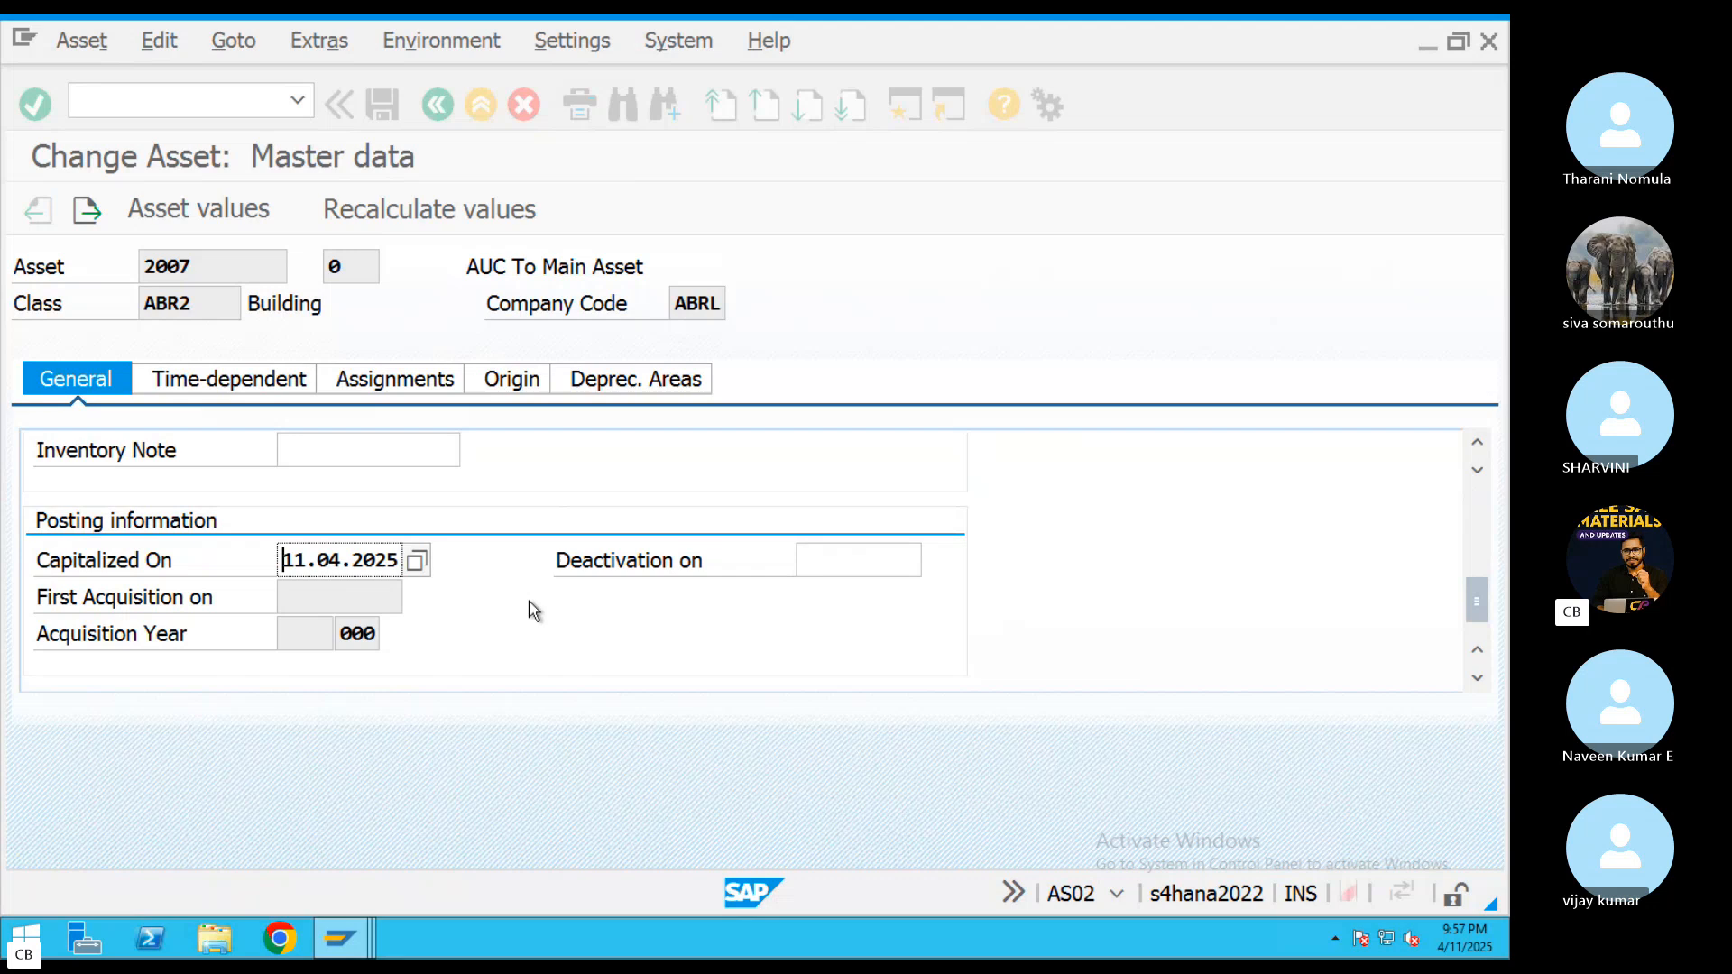
Set the ordinary depreciation start date of depreciation area 01 (Book deprec.) to 11.04.2025
left_click(620, 388)
left_click(520, 521)
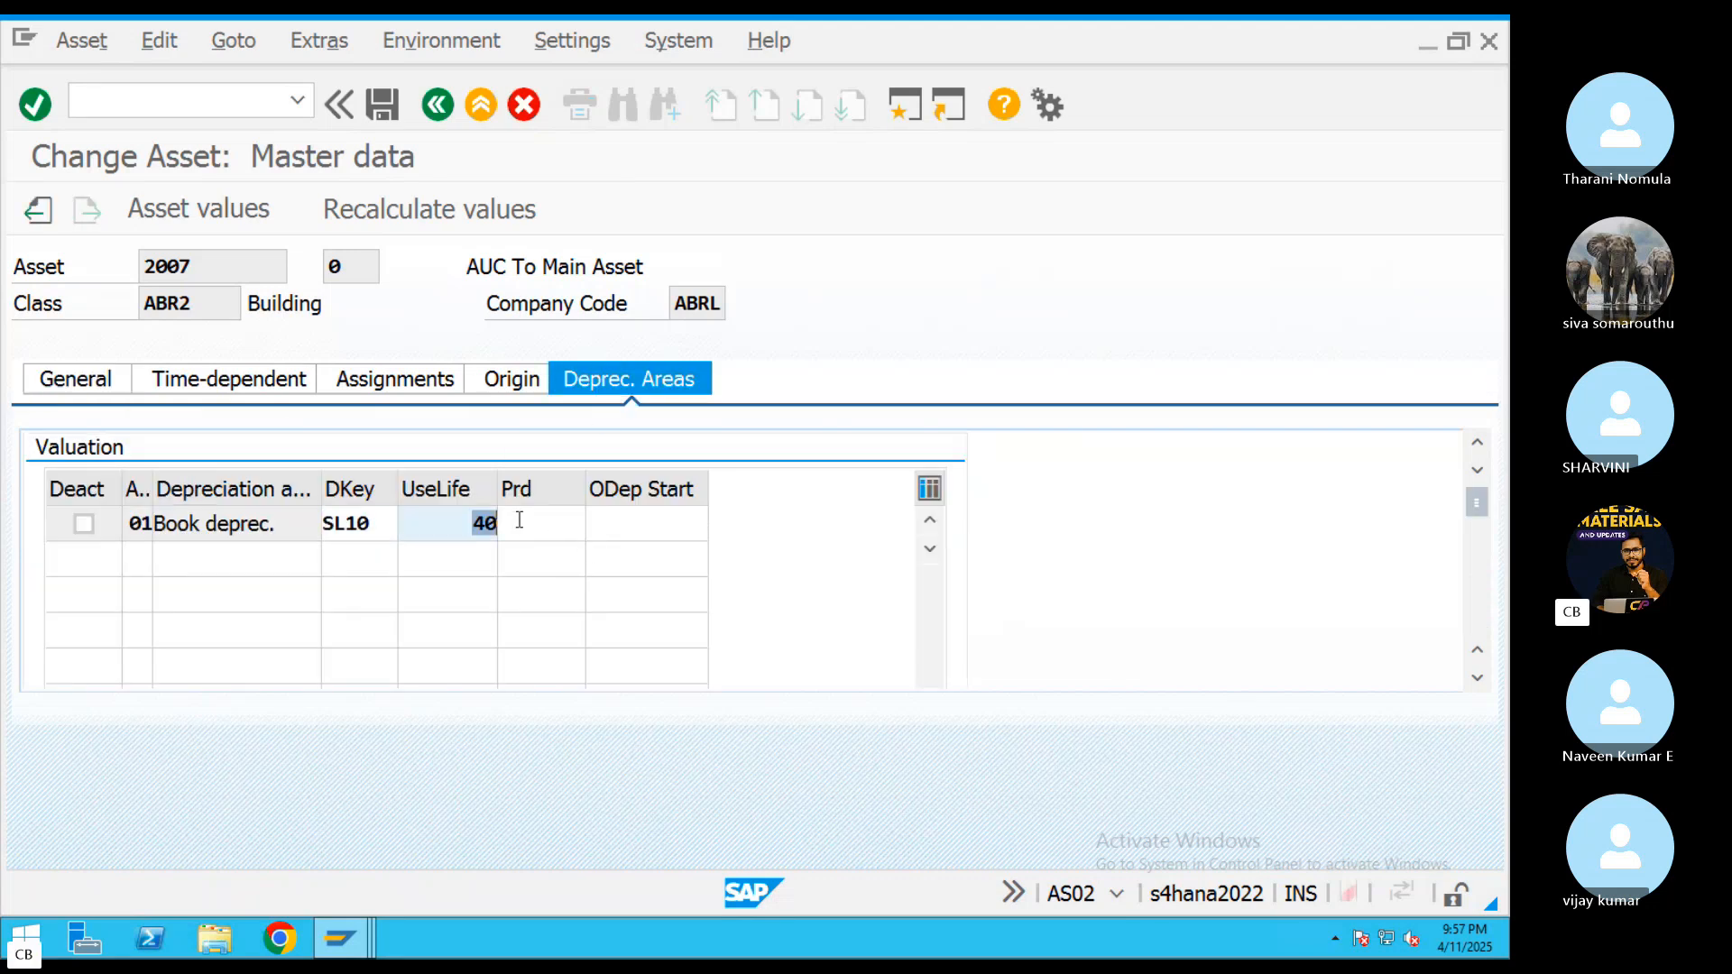
left_click(606, 520)
left_click(721, 522)
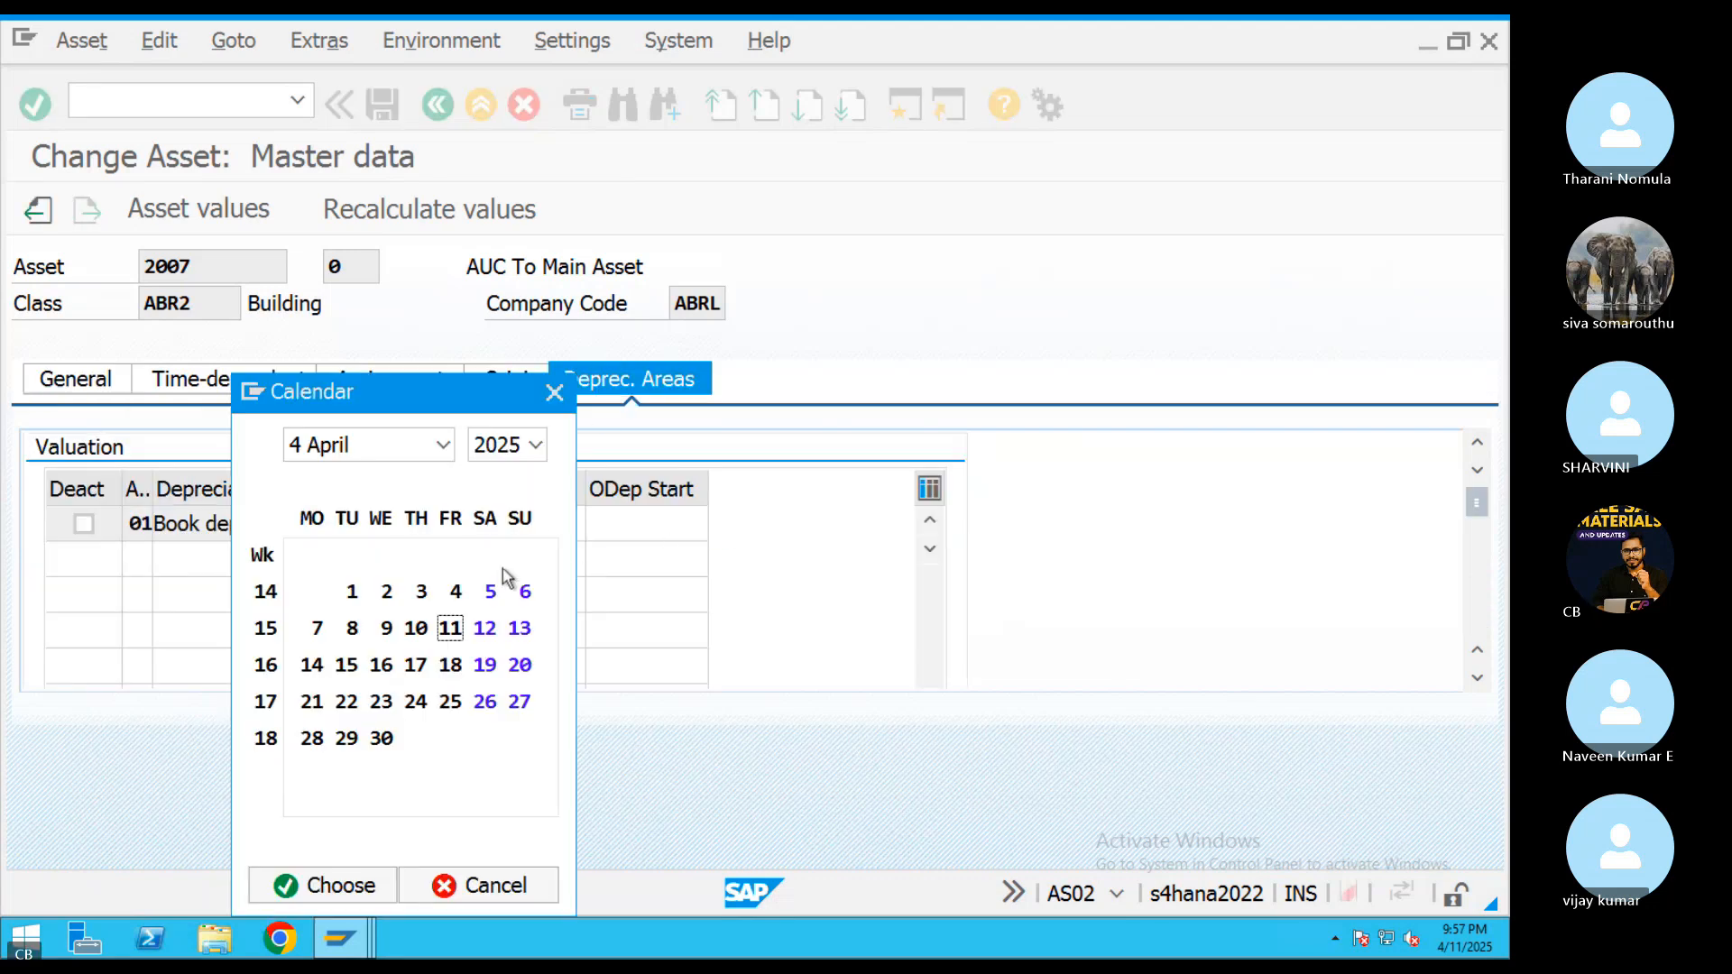
double_click(450, 627)
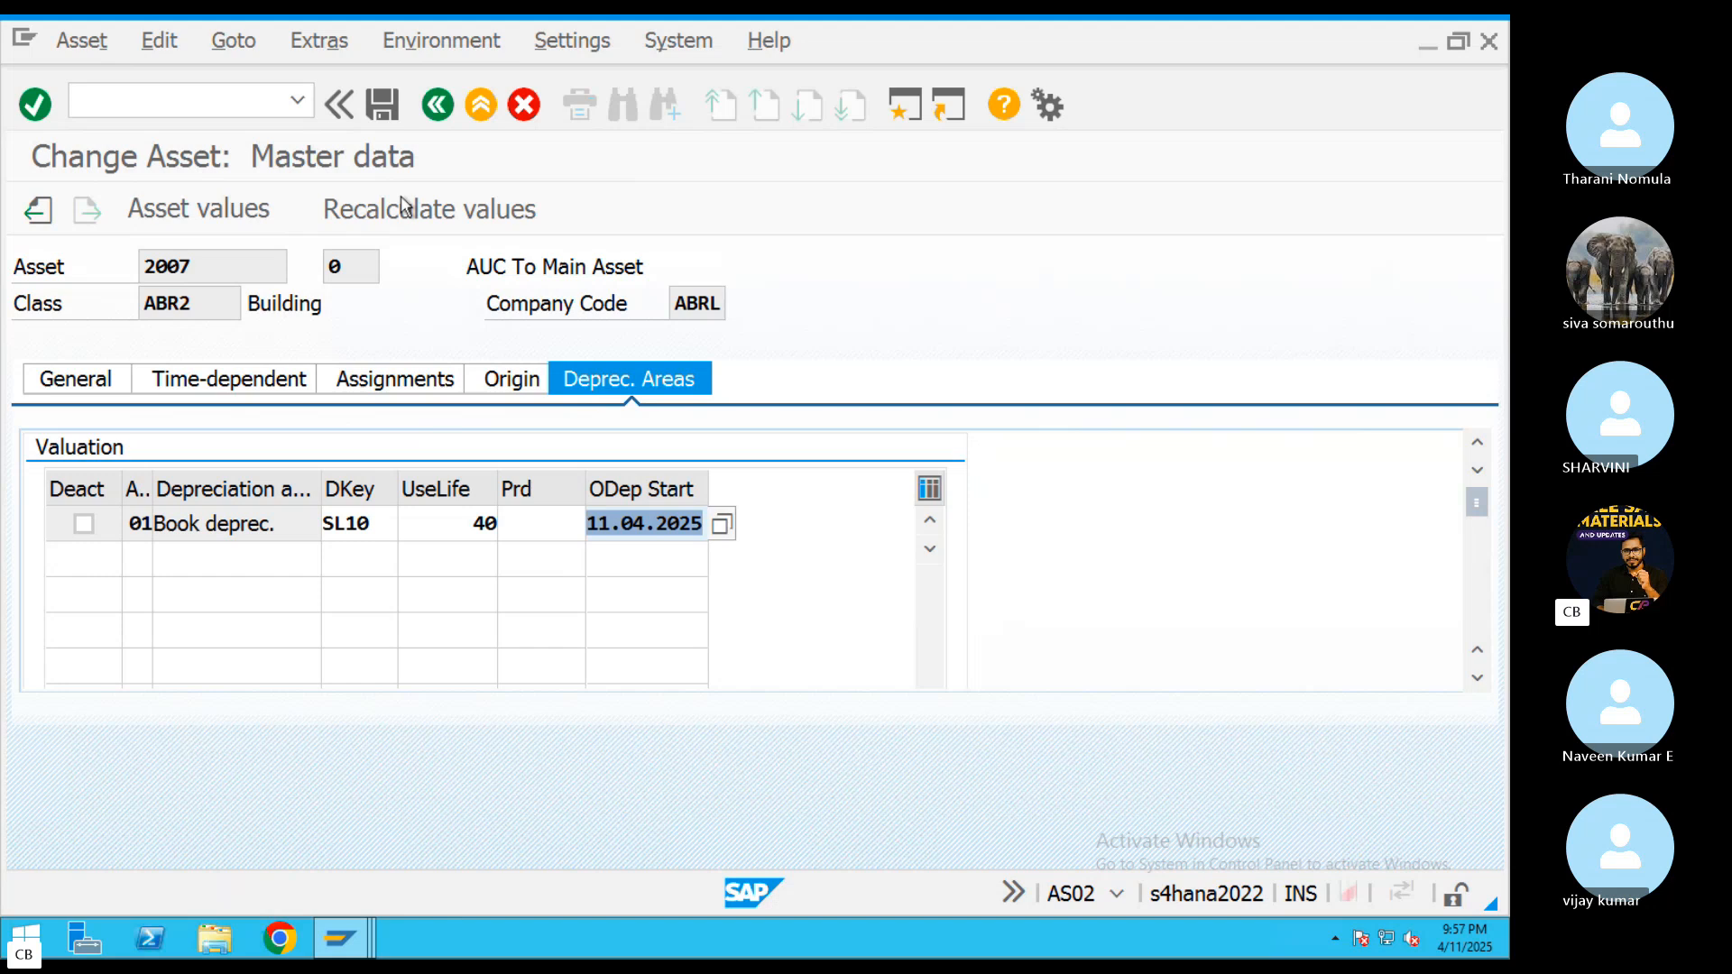
Allow negative values in the details of depreciation area 01 and try to save asset 2007
left_click(383, 105)
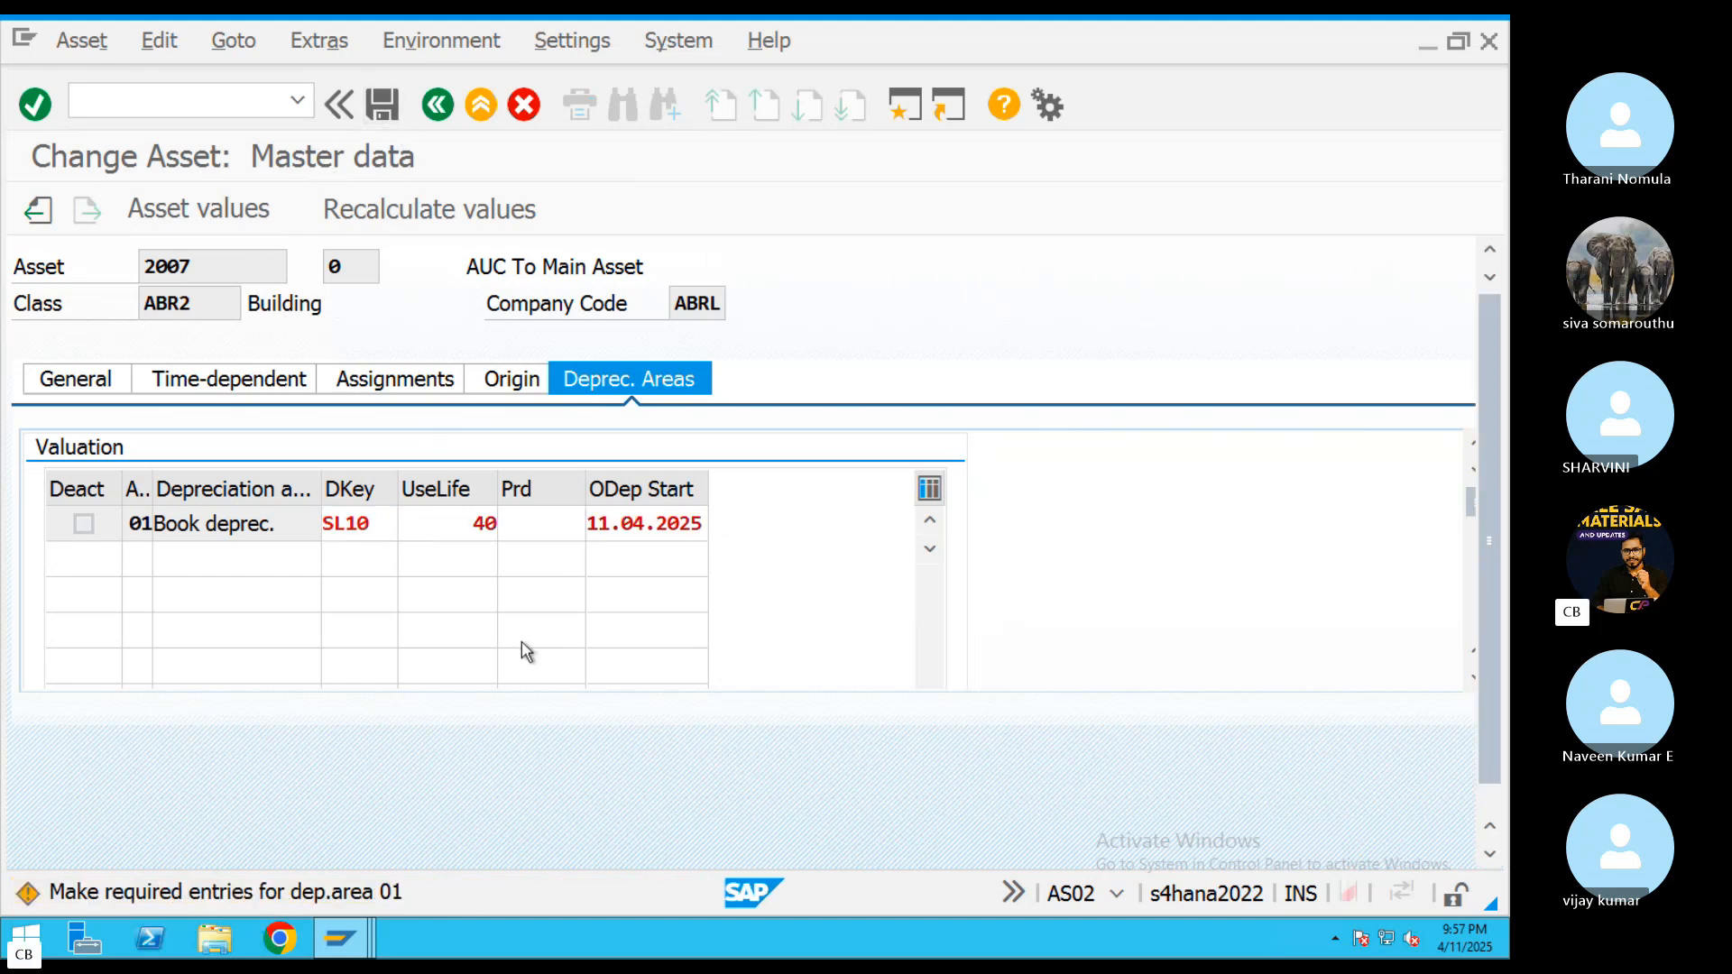
left_click(47, 782)
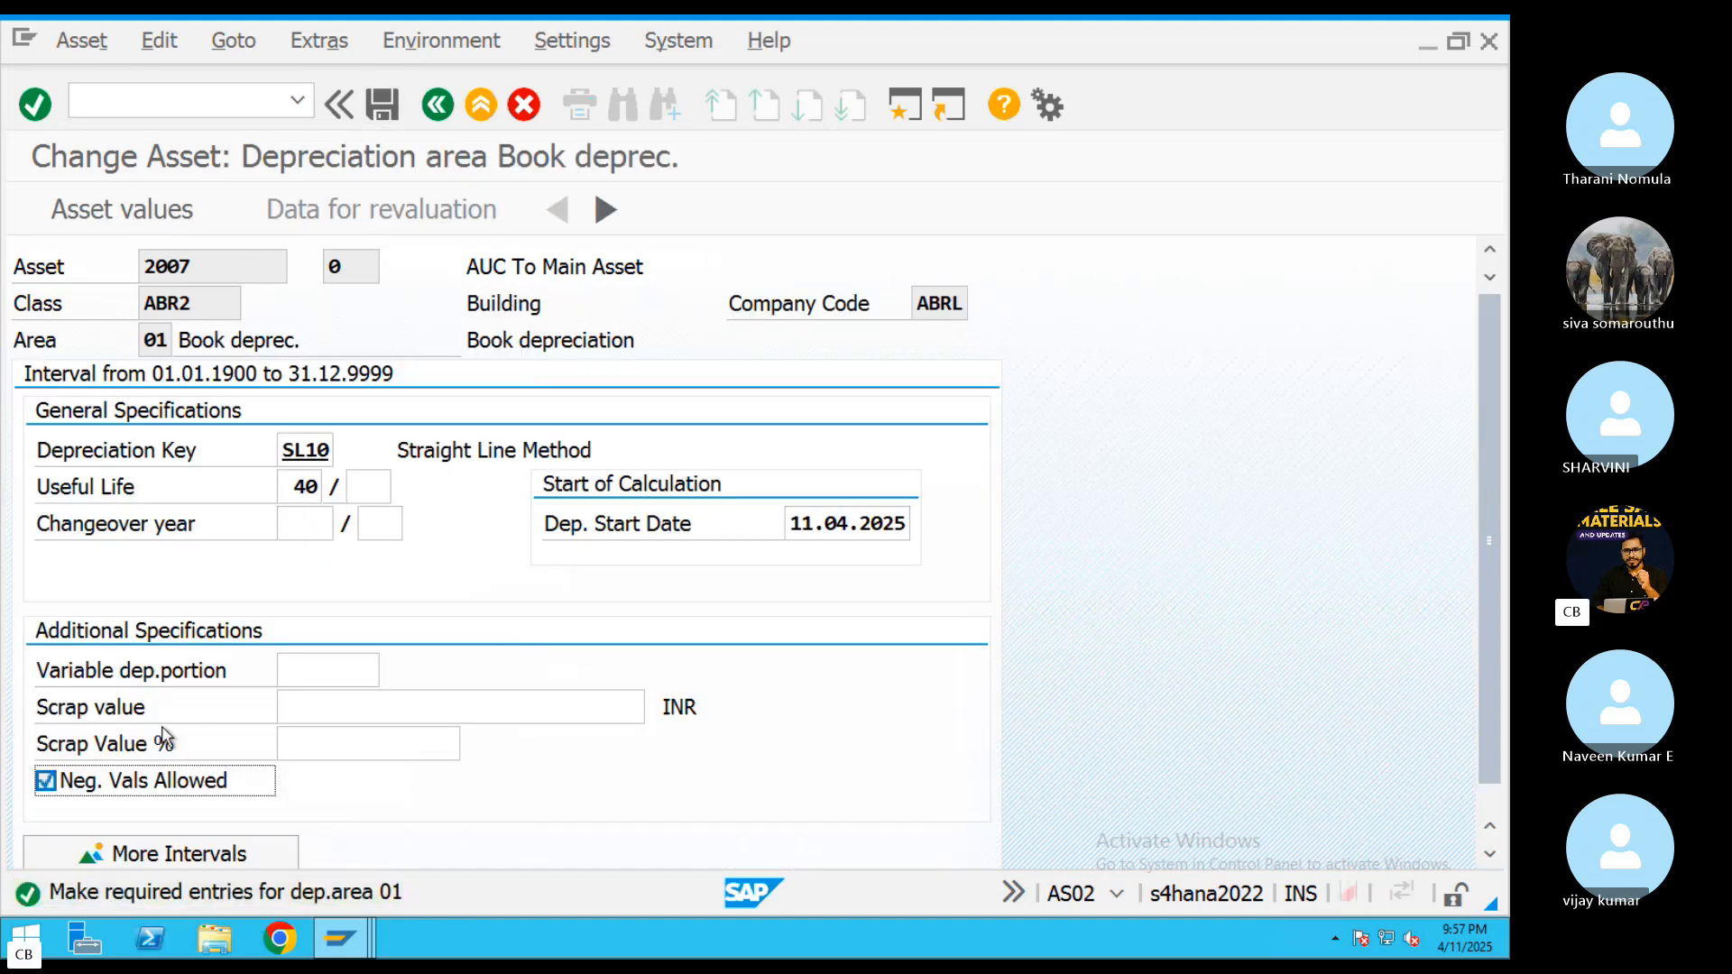
left_click(383, 104)
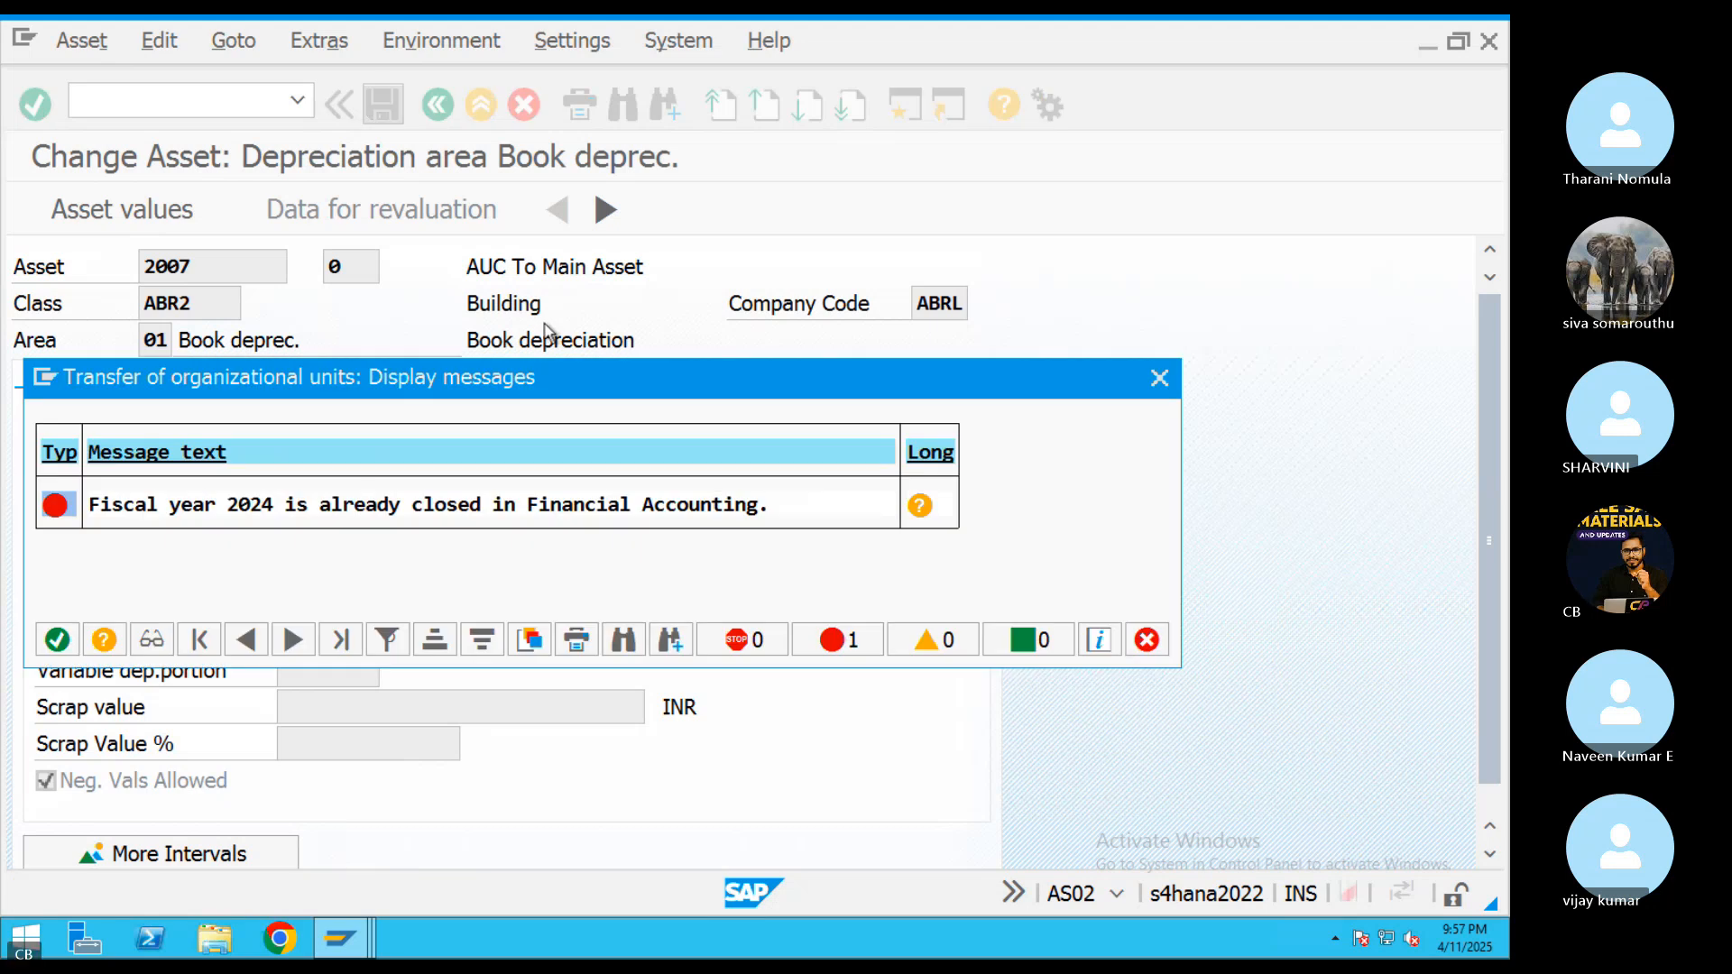
Dismiss the error messages, reopen the master data of asset 2007 and set its capitalization date to 11.04.2025
left_click(1159, 377)
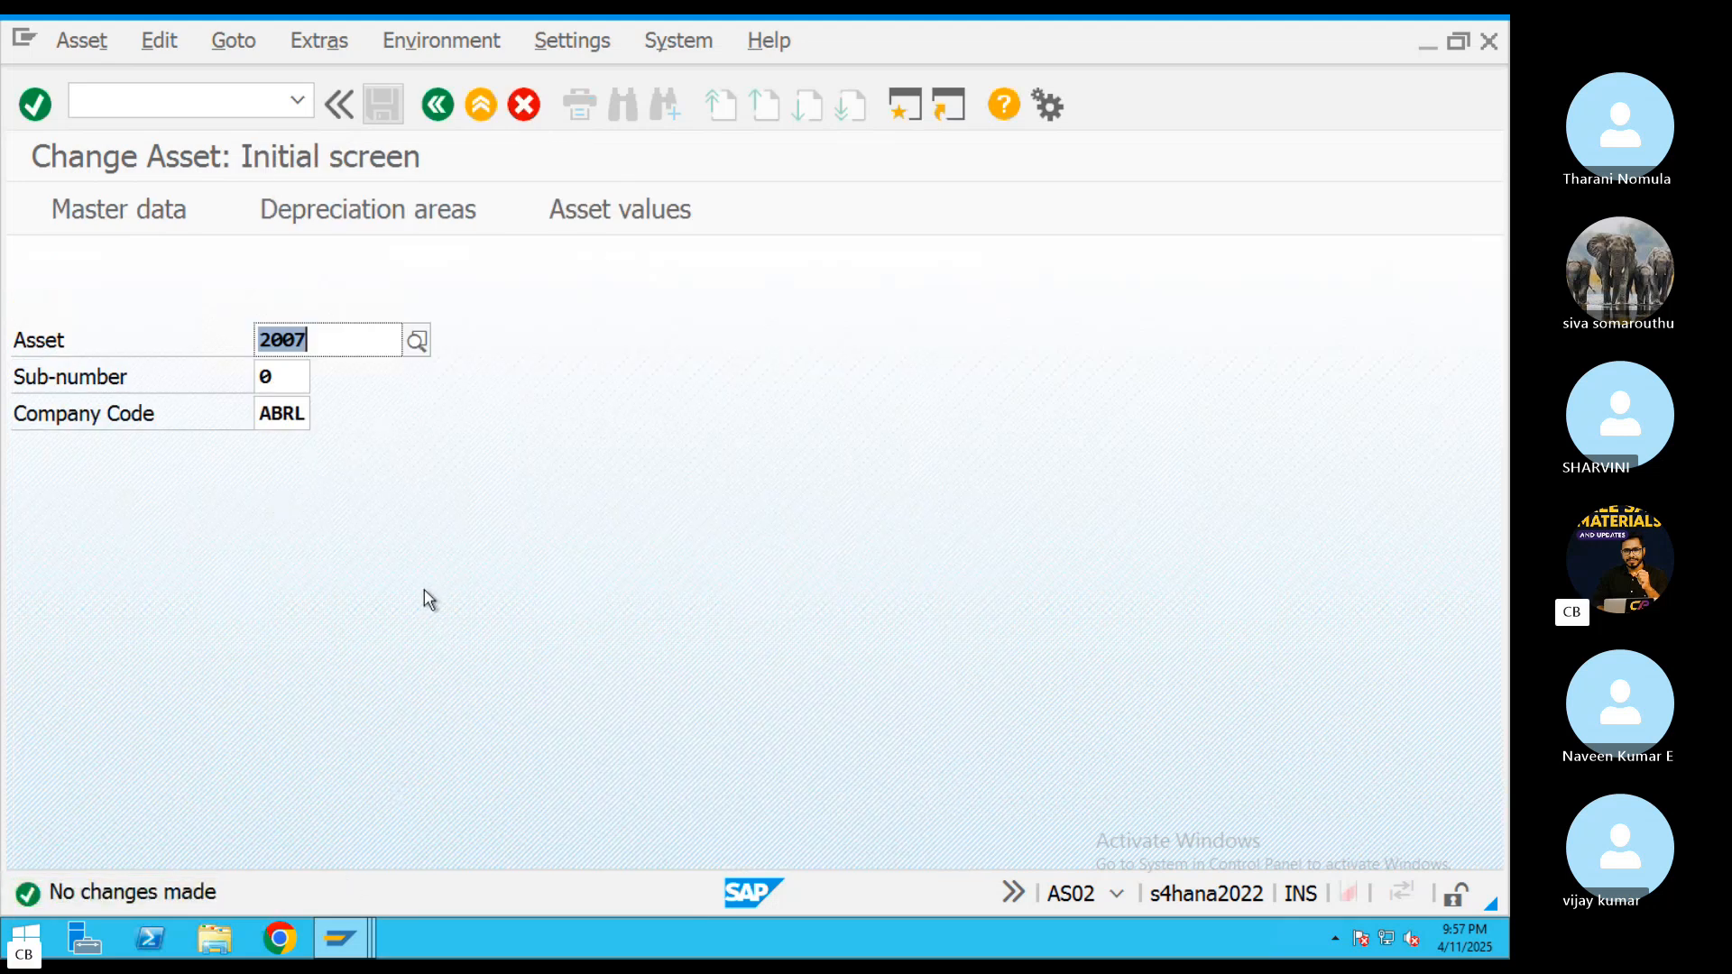
key("Return")
scroll(564, 558, "down", 5)
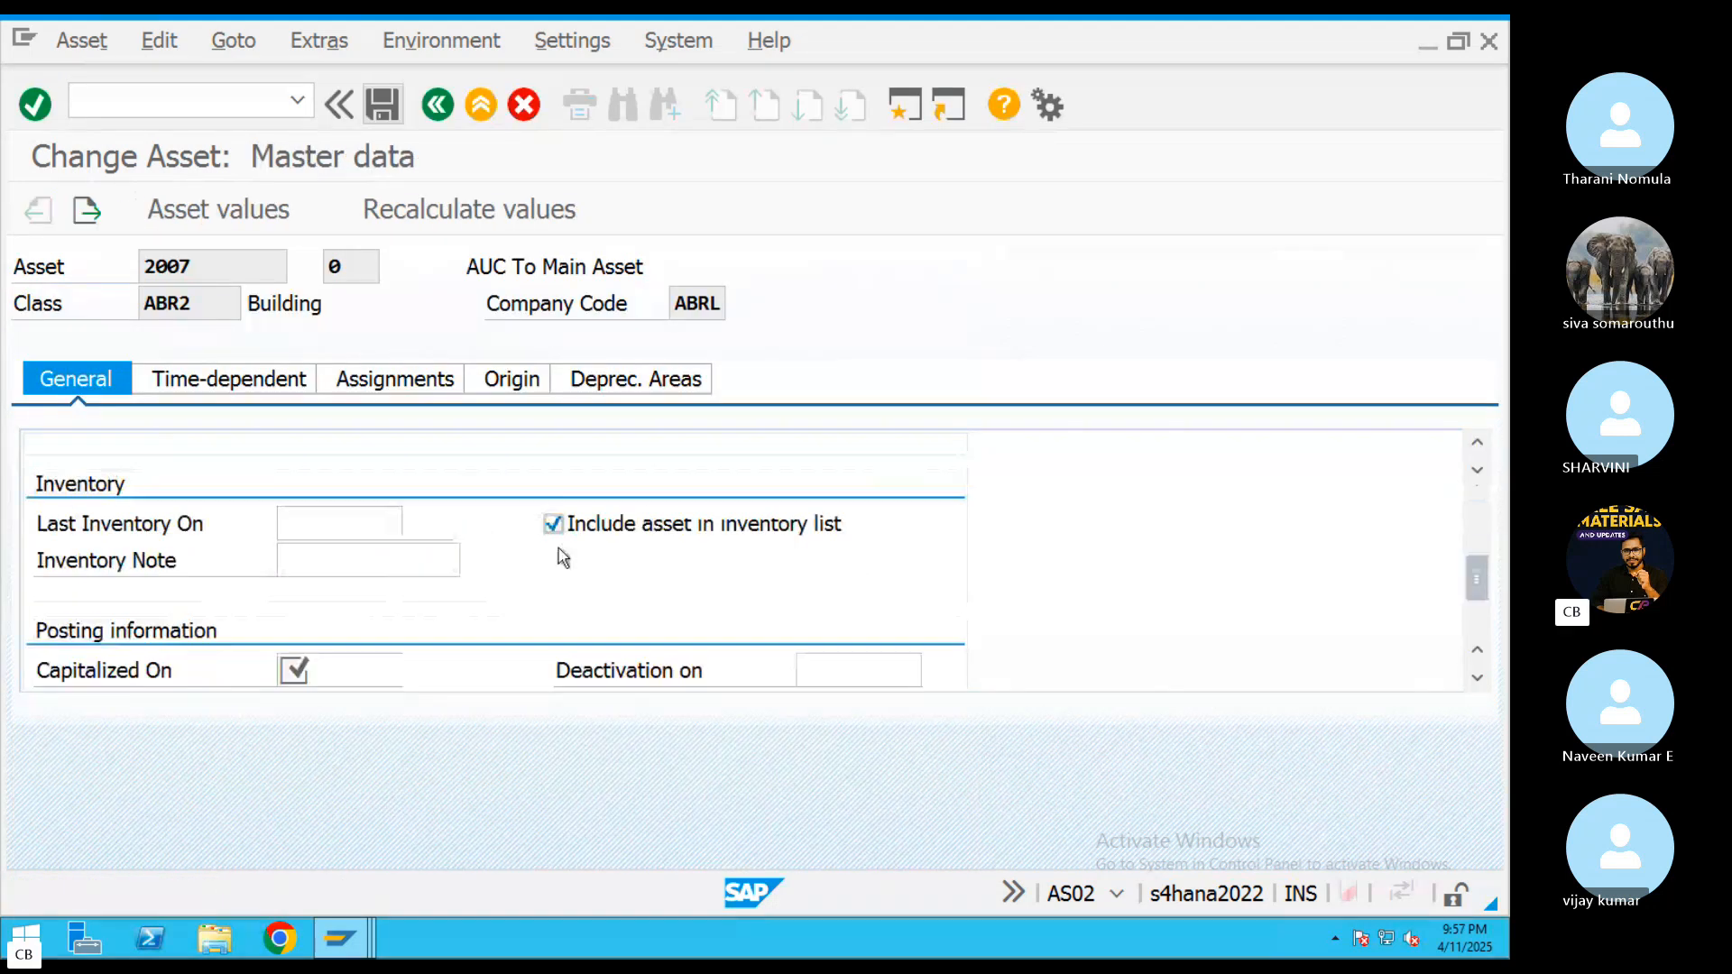
left_click(352, 671)
left_click(413, 668)
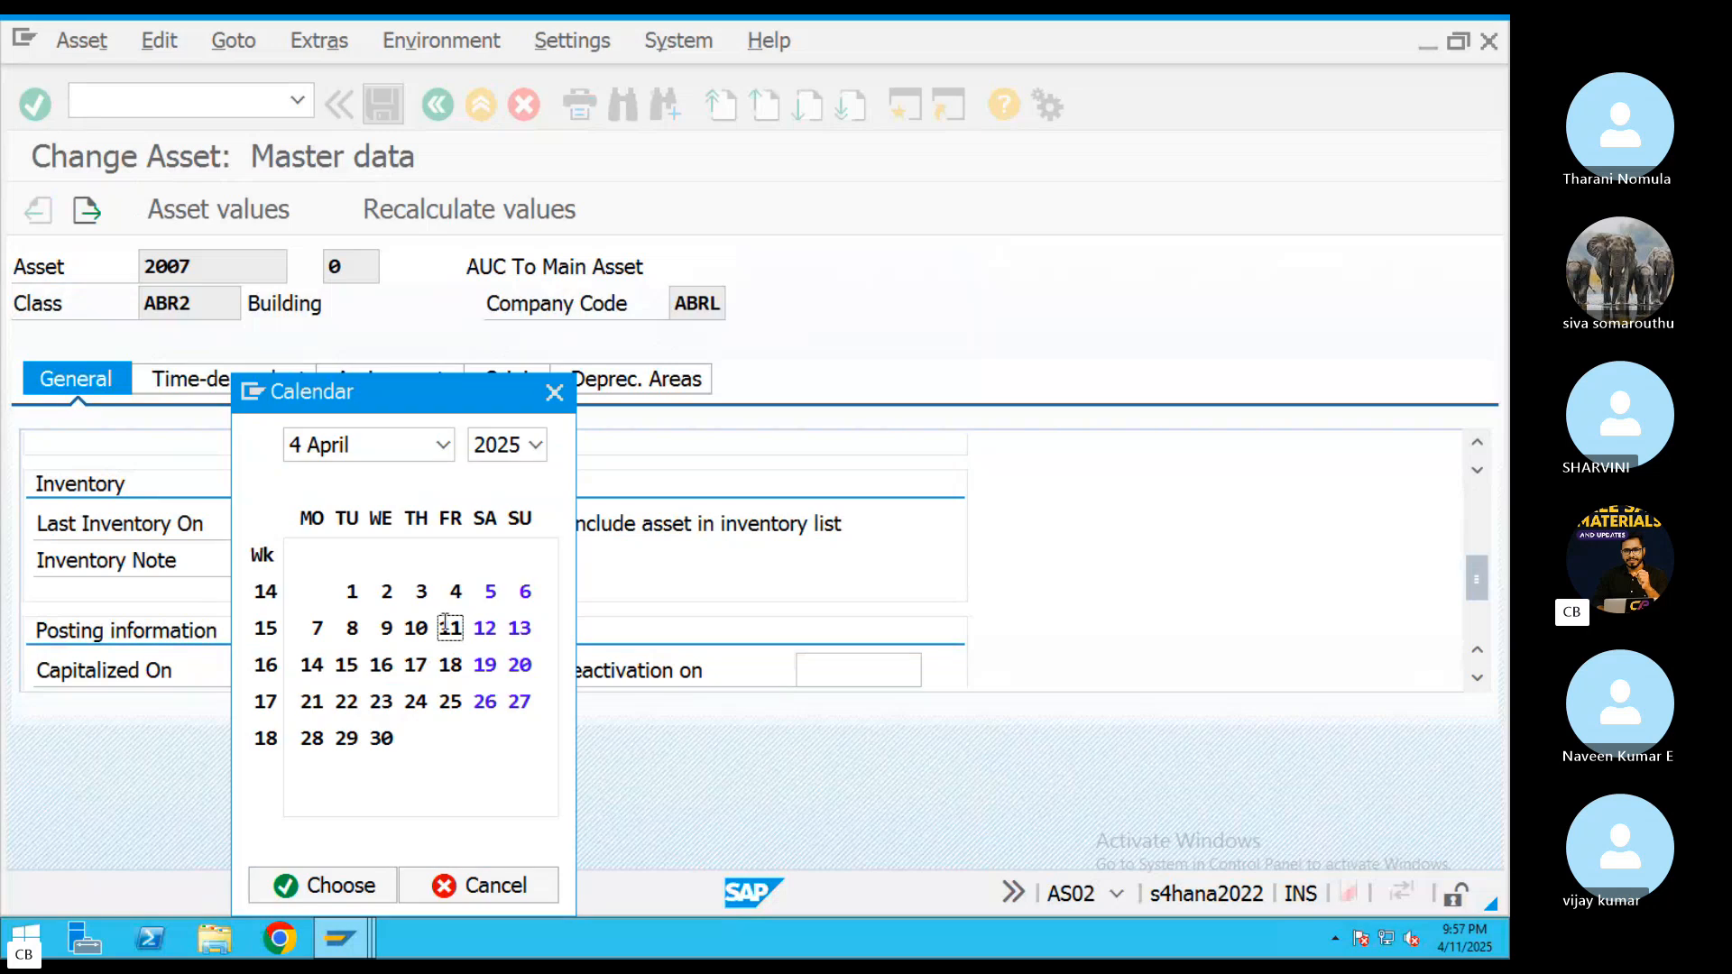
double_click(451, 628)
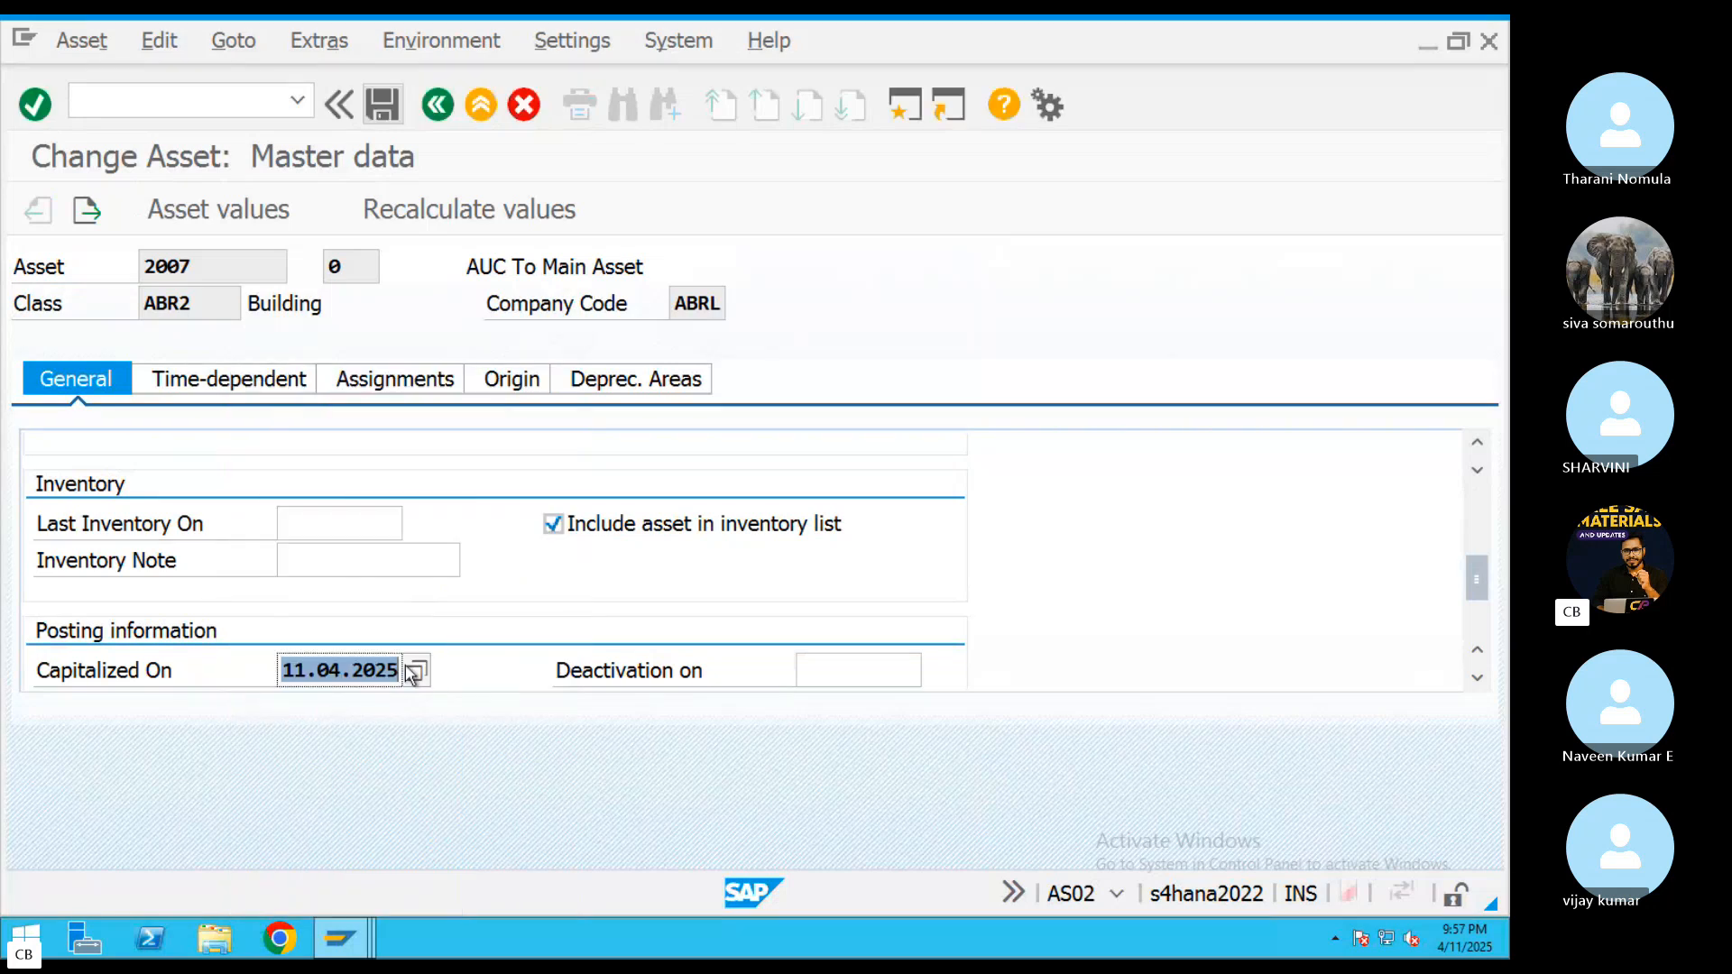
Allow negative values for depreciation area 01 without a depreciation start date and try to save asset 2007
left_click(677, 379)
left_click(611, 526)
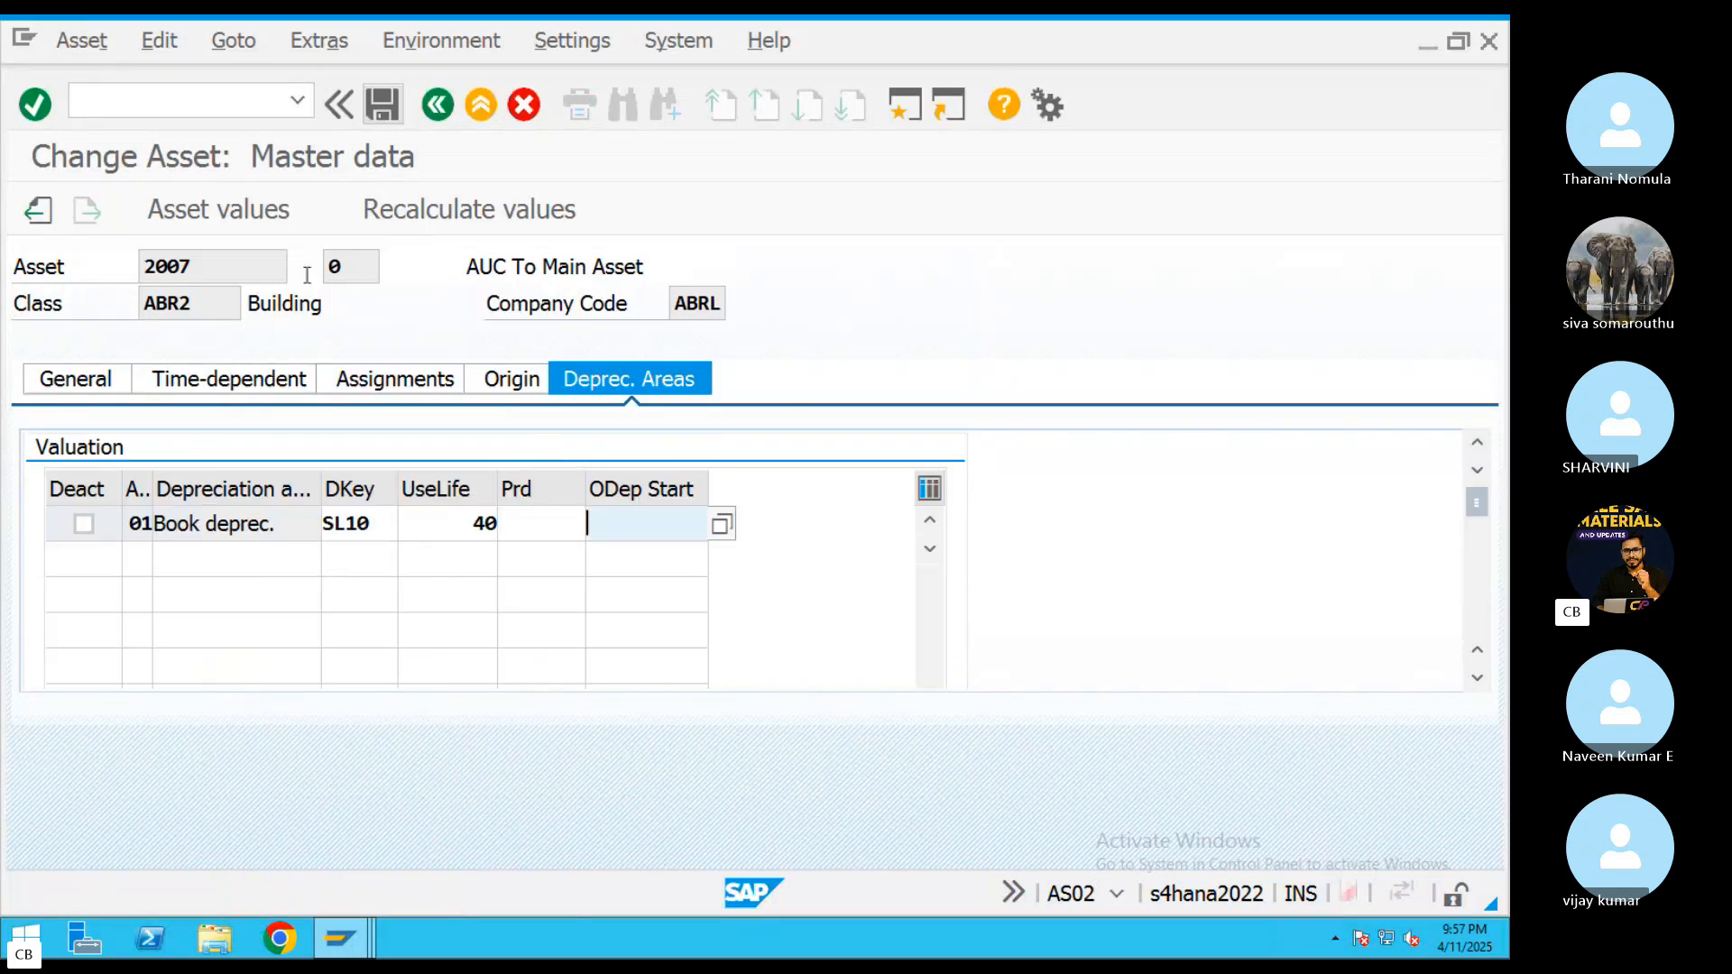
left_click(382, 105)
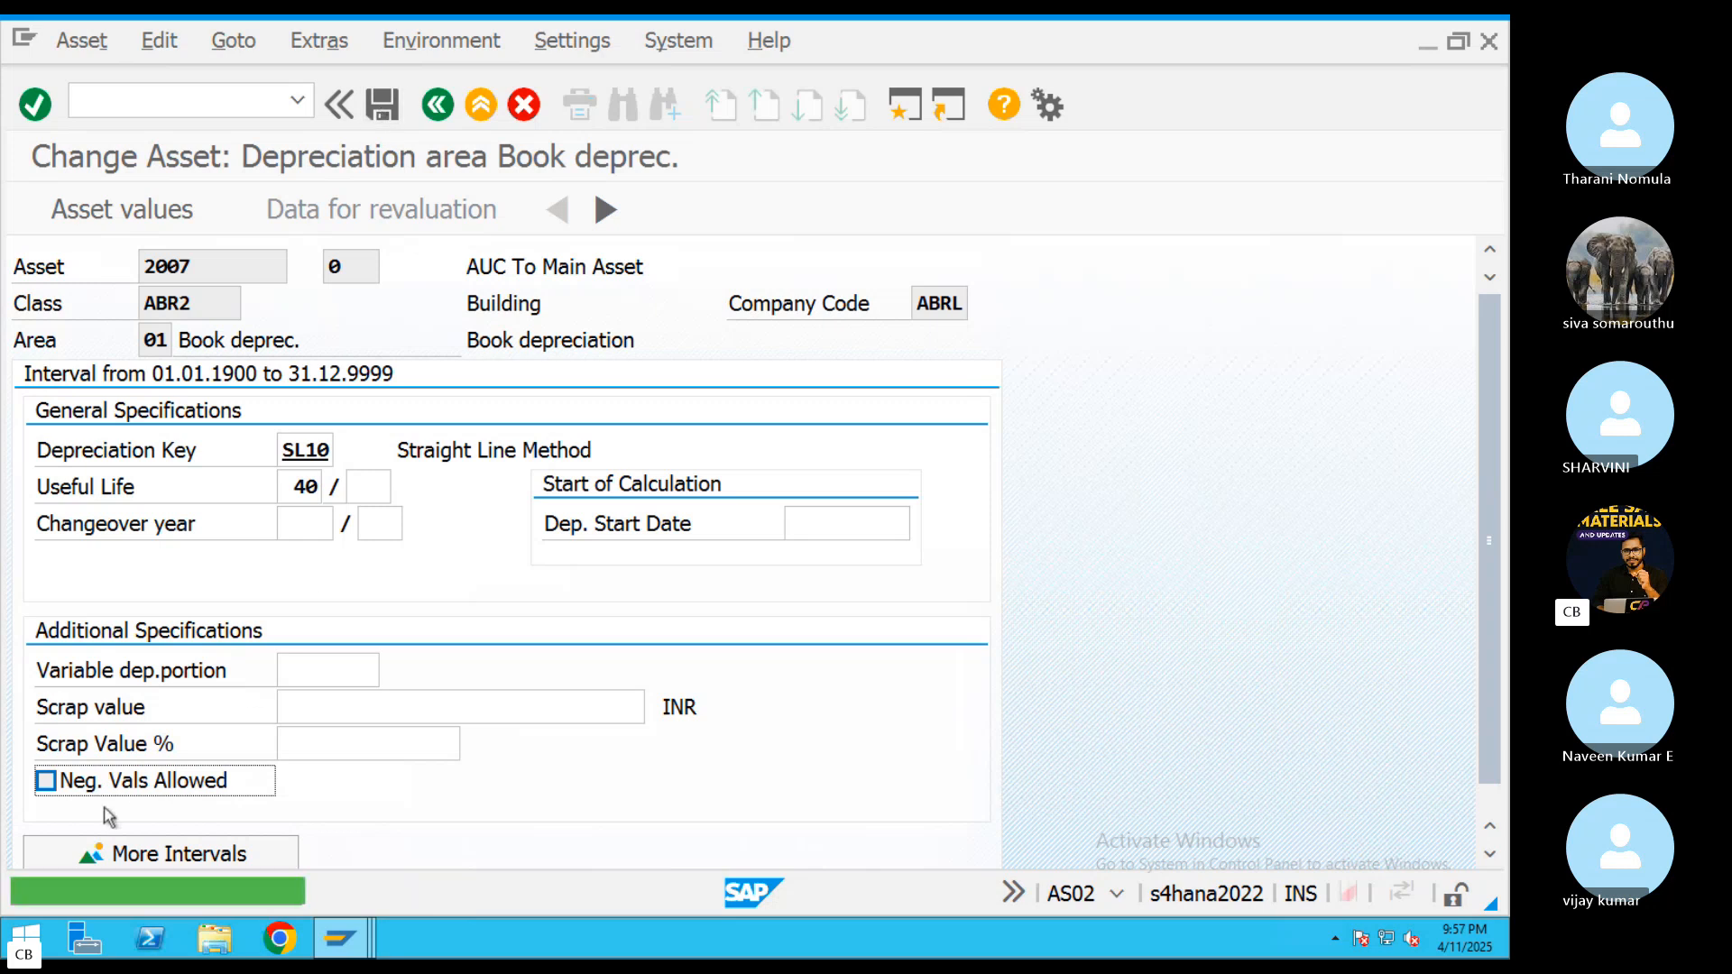
left_click(382, 104)
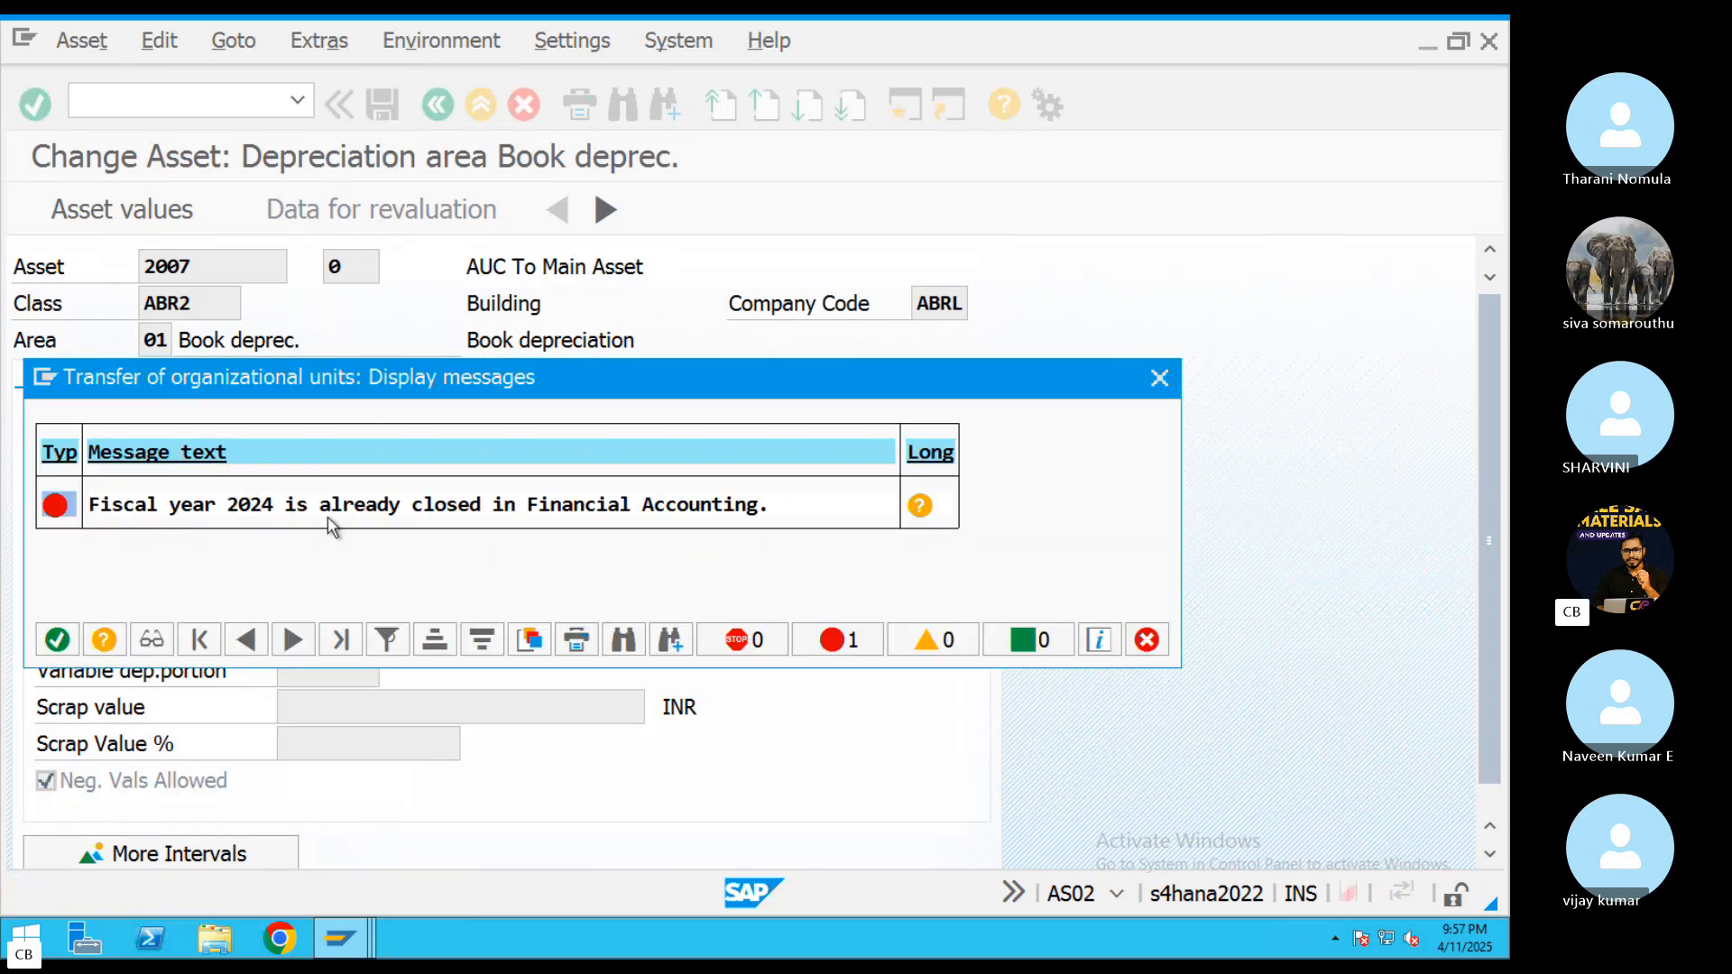
Read the diagnosis and system response in the long text of the fiscal year 2024 error, and close the messages
left_click(919, 505)
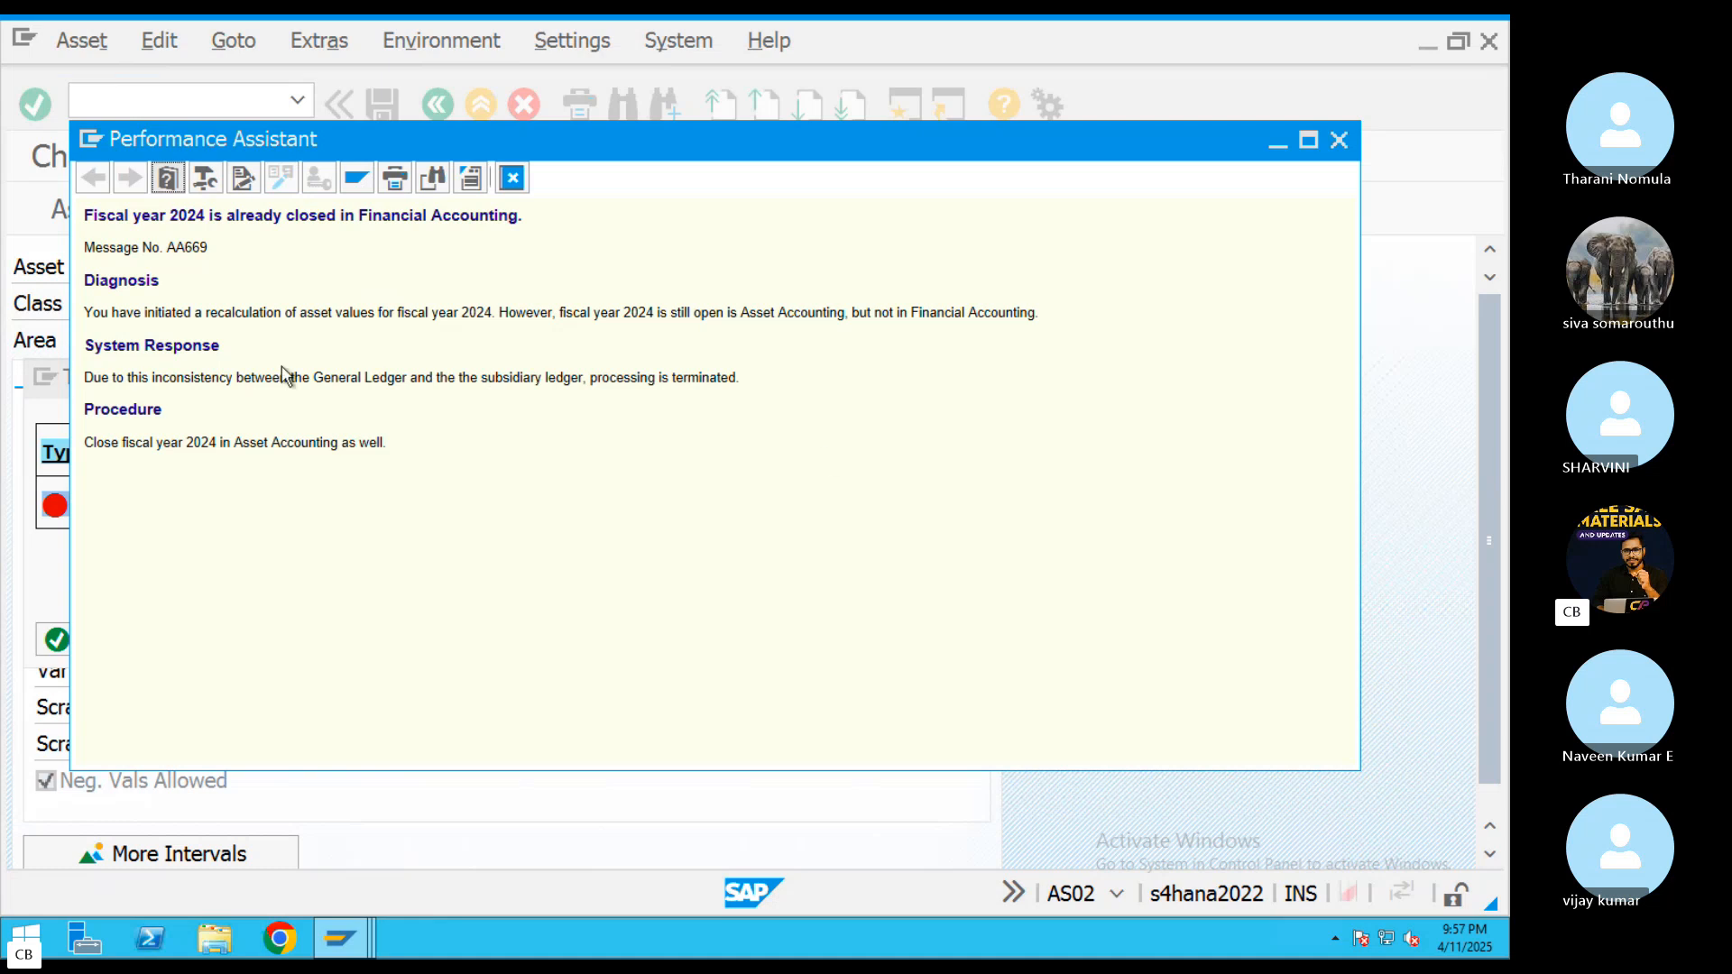
left_click_drag(145, 312, 299, 312)
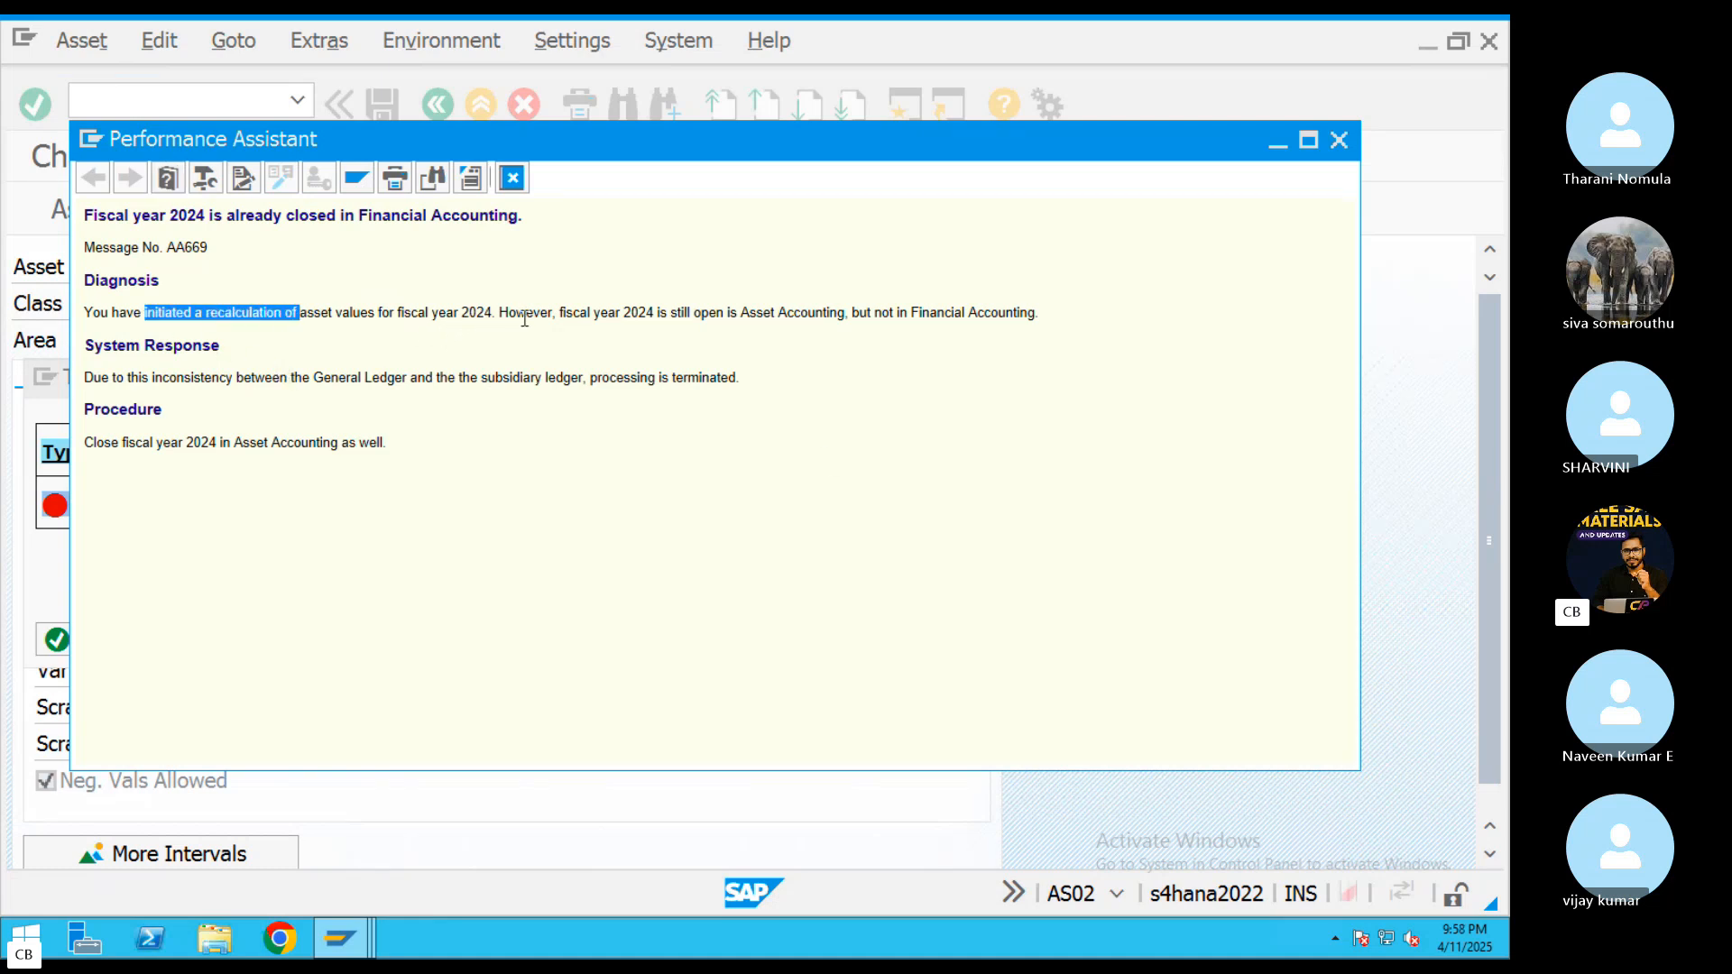
left_click(631, 316)
triple_click(697, 314)
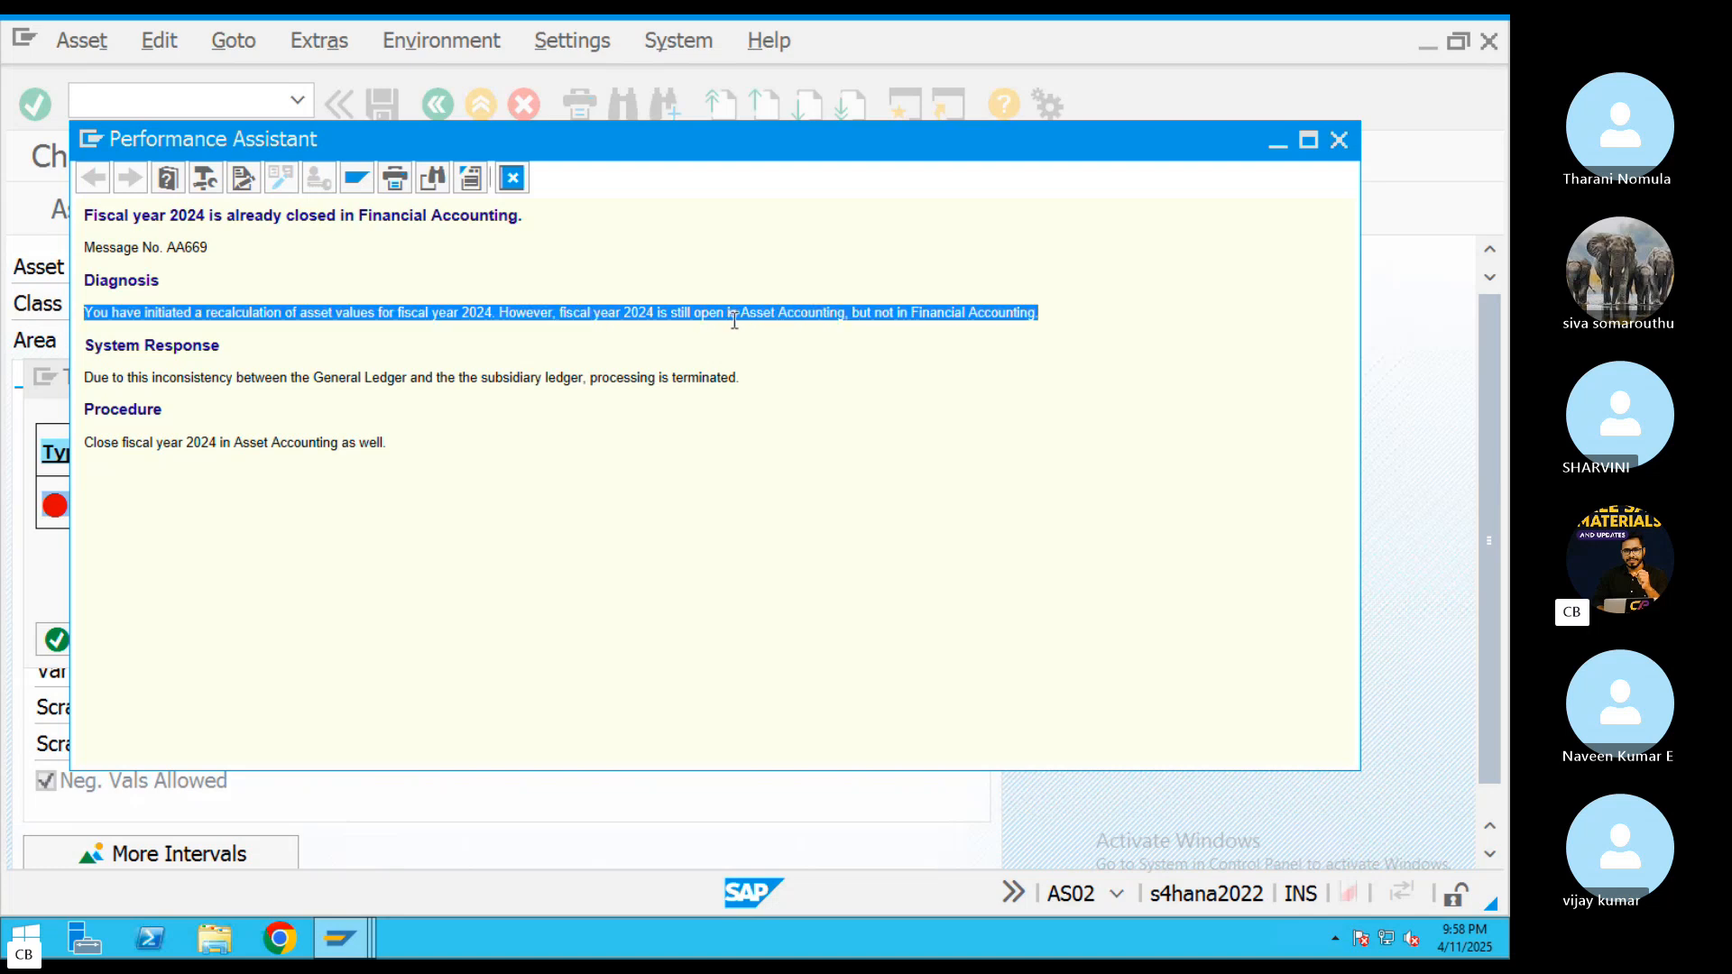
double_click(201, 378)
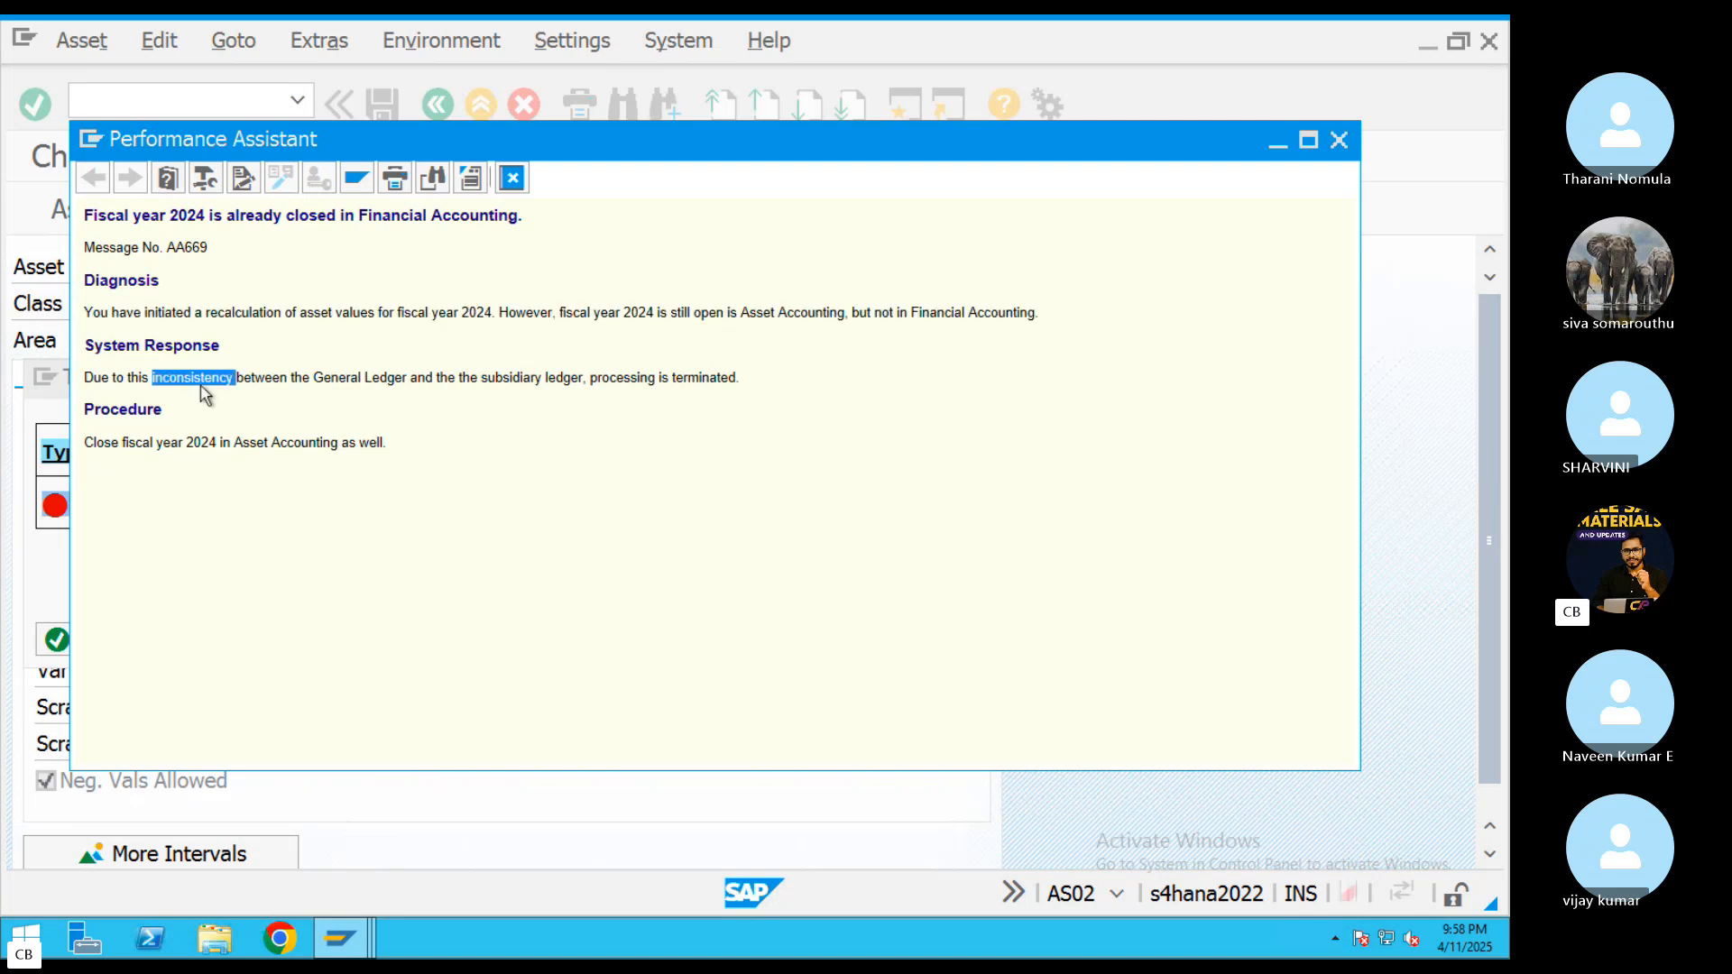
triple_click(284, 379)
left_click(412, 336)
left_click(510, 180)
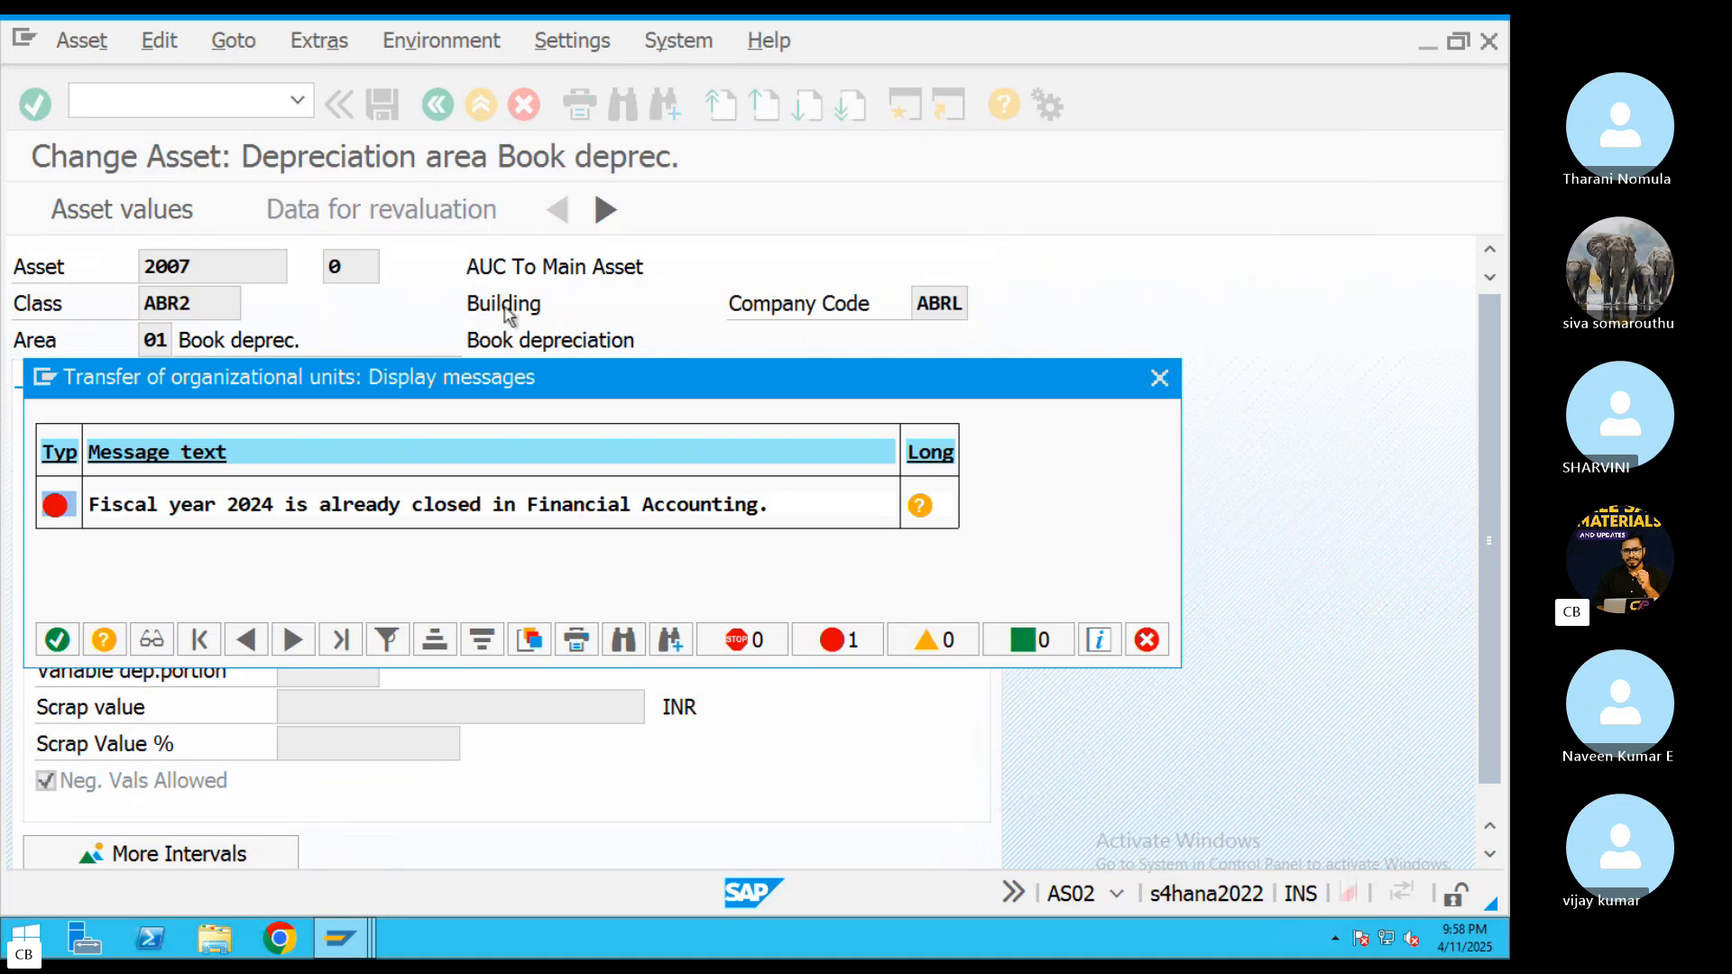
left_click(1158, 379)
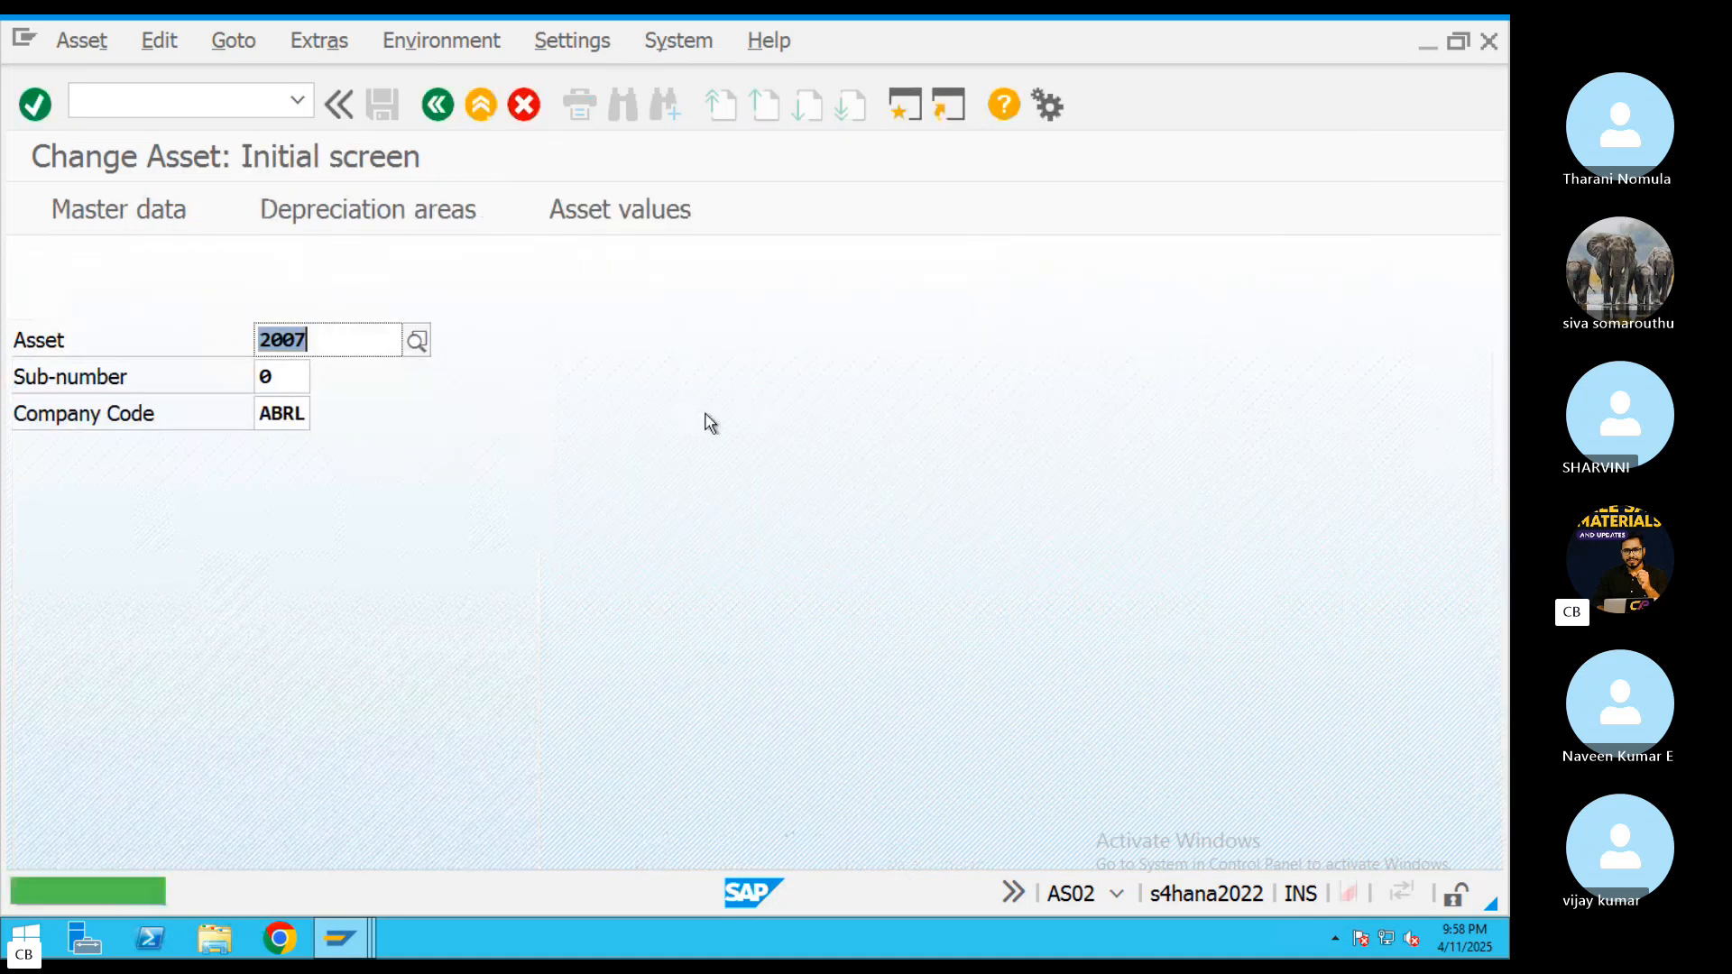
Start the Balance Carryforward transaction FAGLGVTR in a new session
left_click(897, 112)
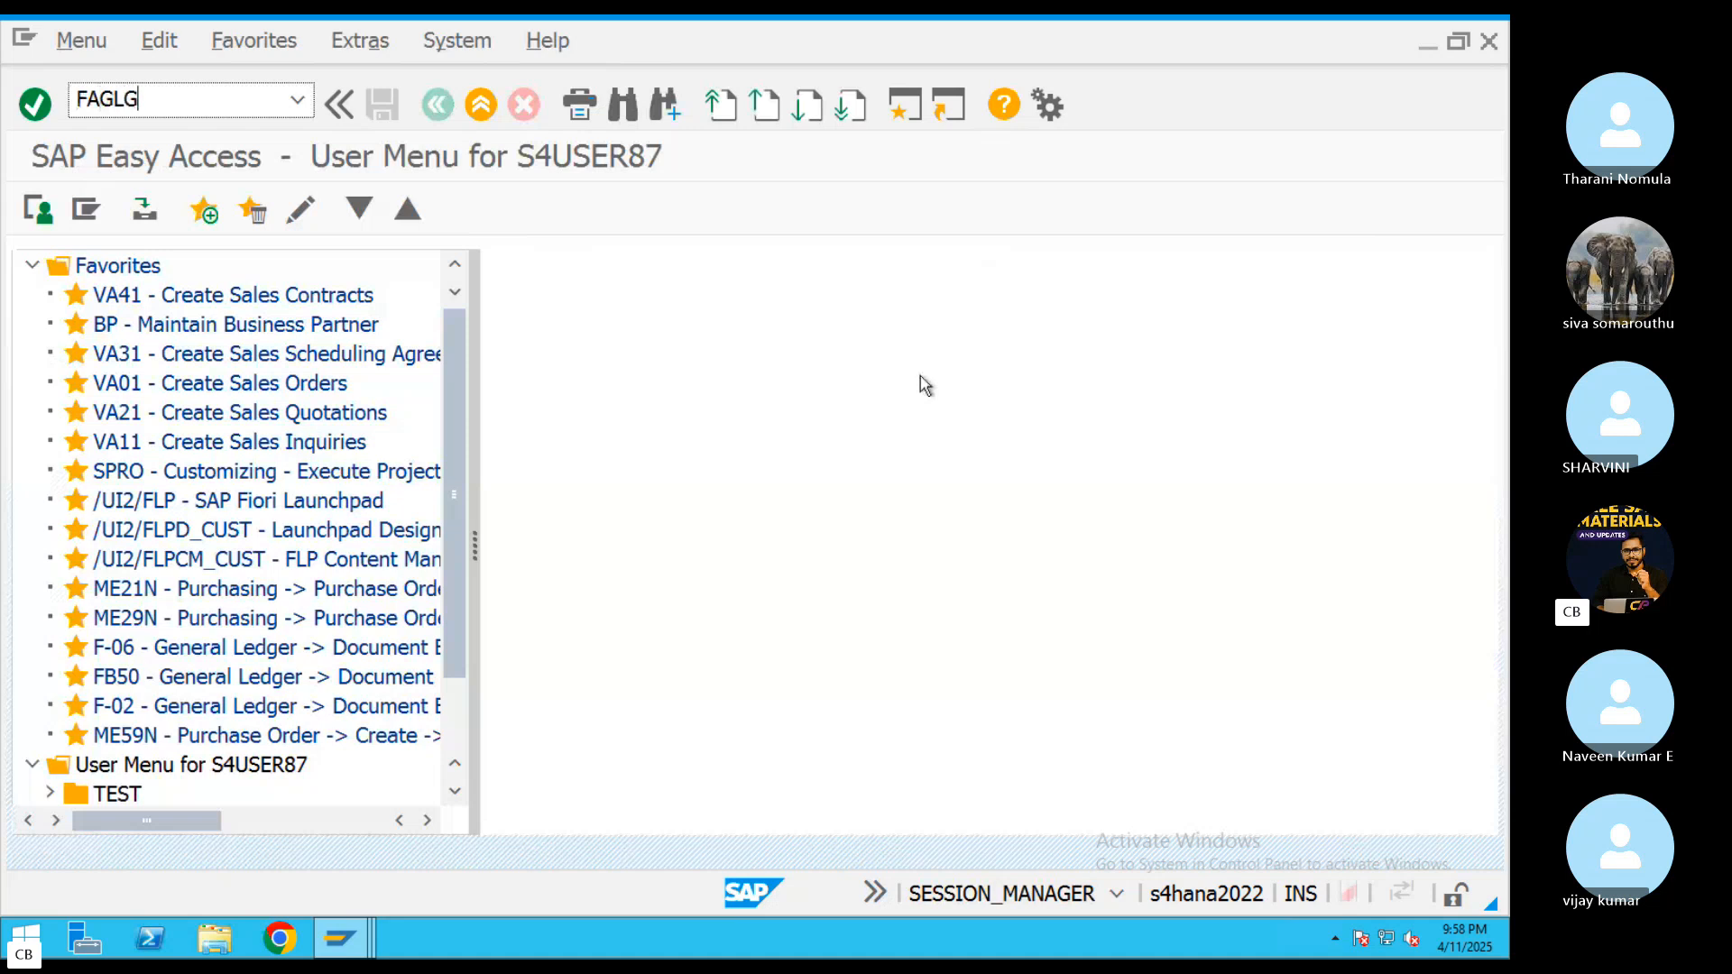
type("FAGLGVTR")
key("Return")
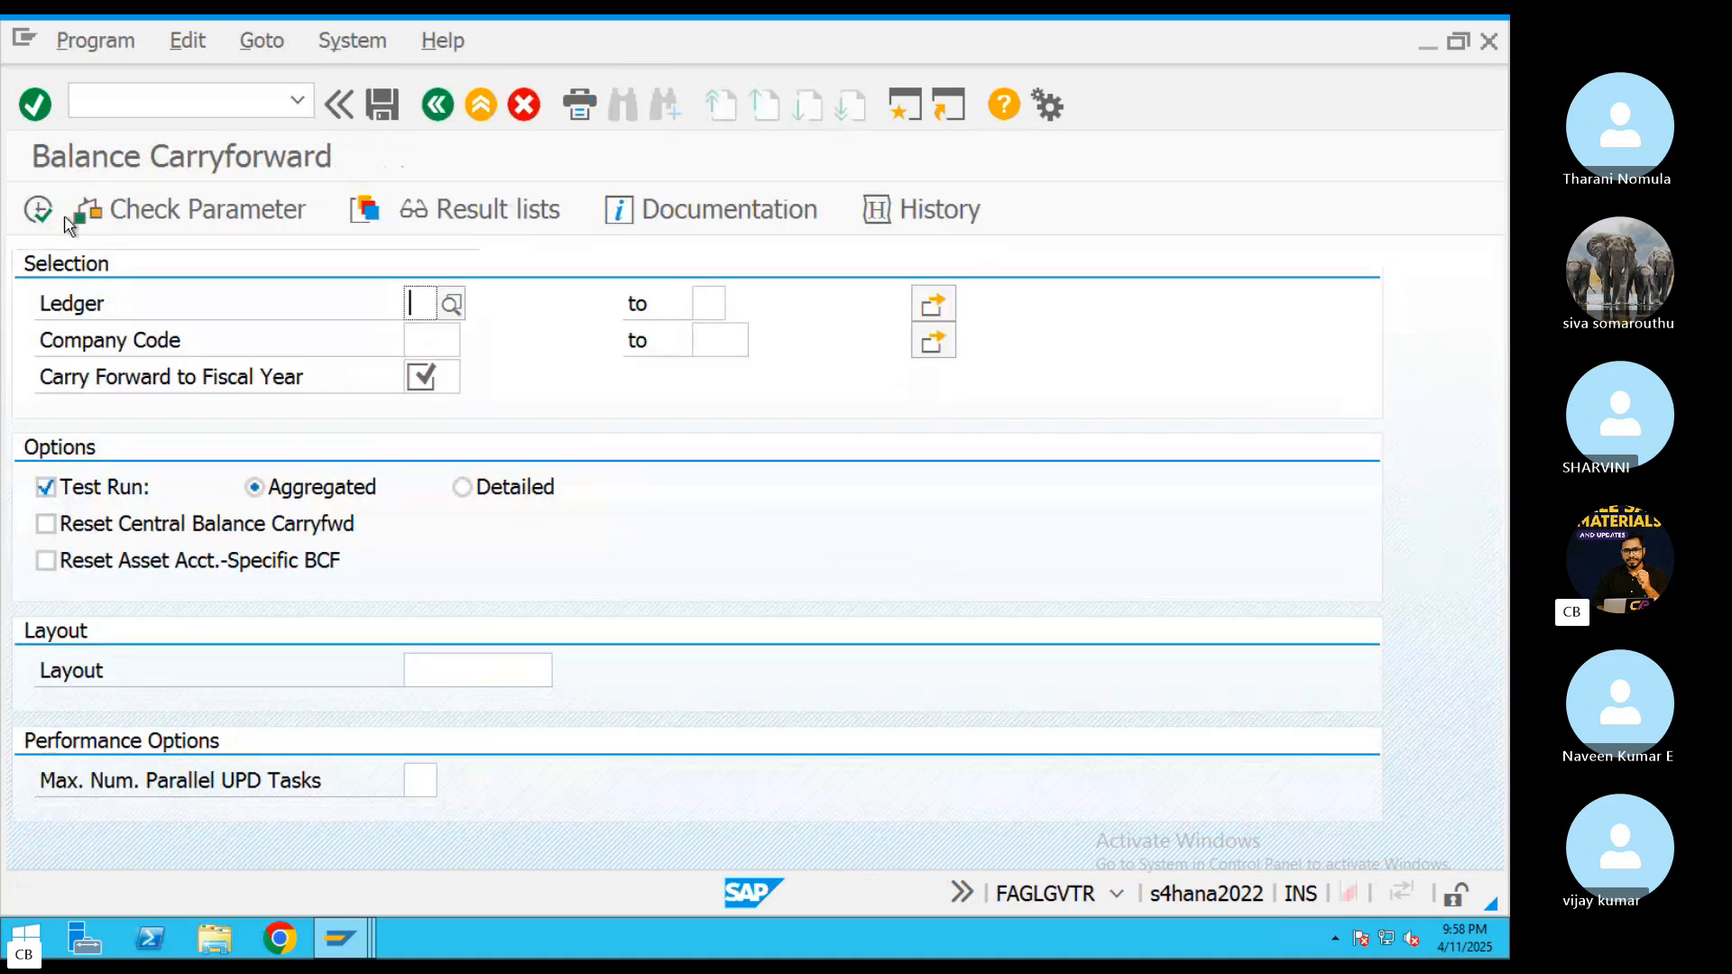
Execute the balance carryforward for ledger 0L, company code ABRL and fiscal year 2025 with the test run switched off
type("0L")
left_click(420, 340)
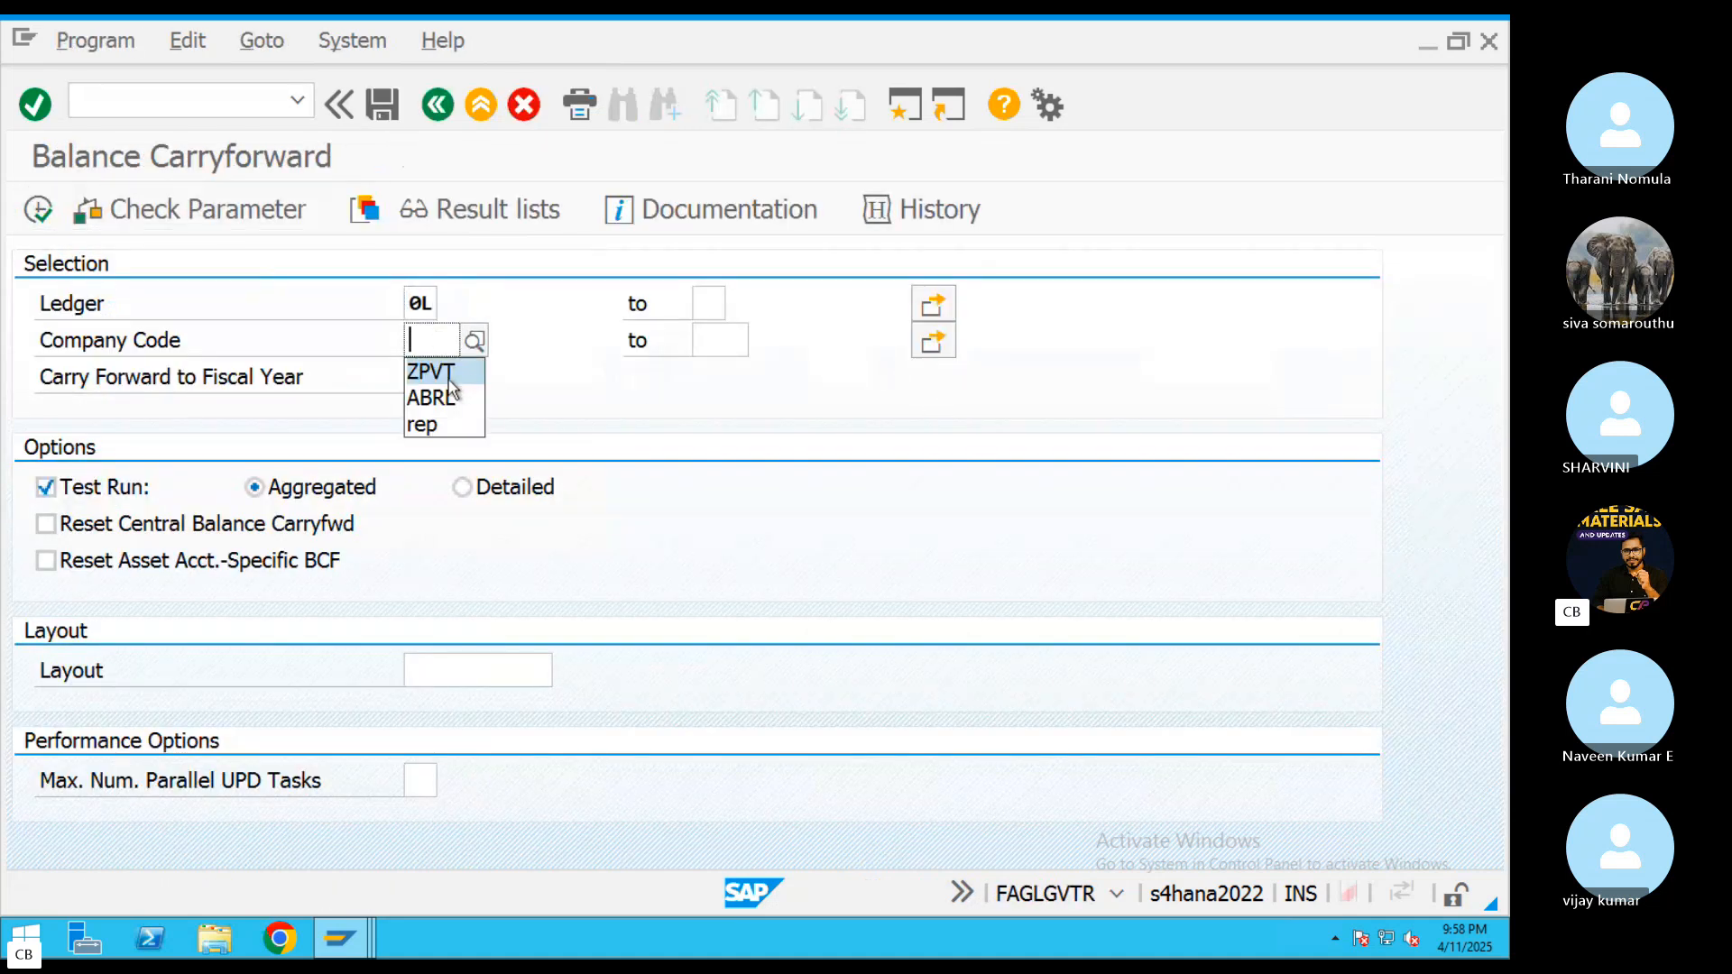
left_click(445, 377)
key("BackSpace")
key("BackSpace")
key("BackSpace")
key("BackSpace")
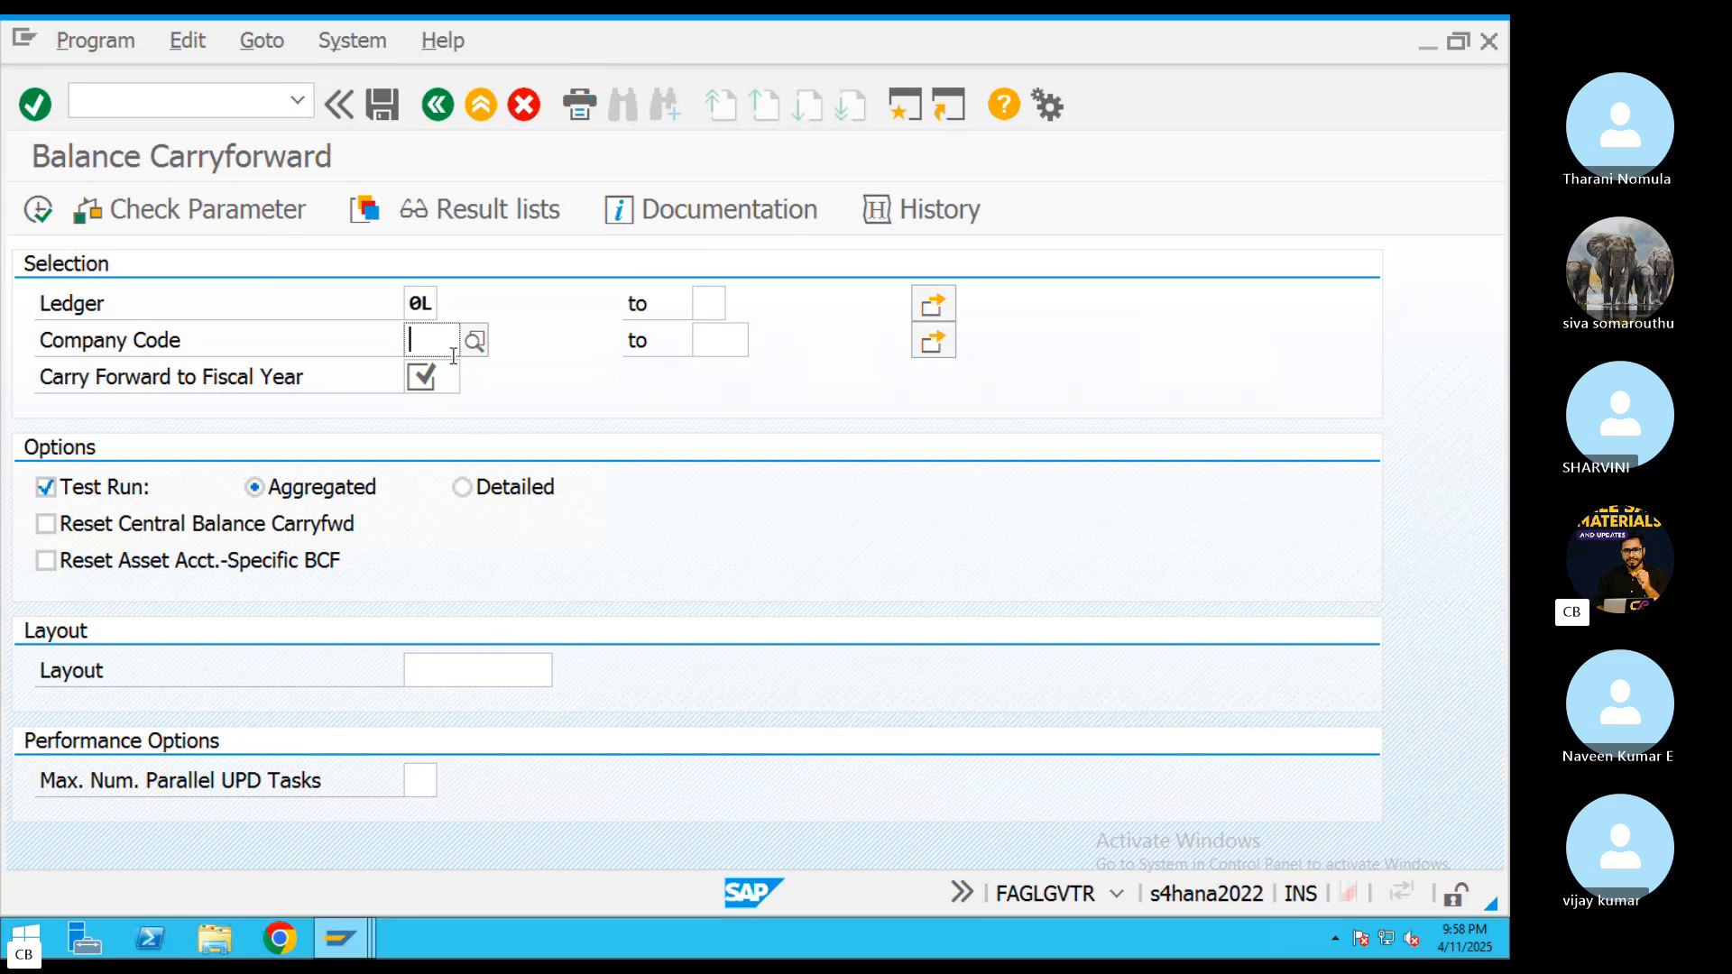
left_click(437, 397)
left_click(437, 384)
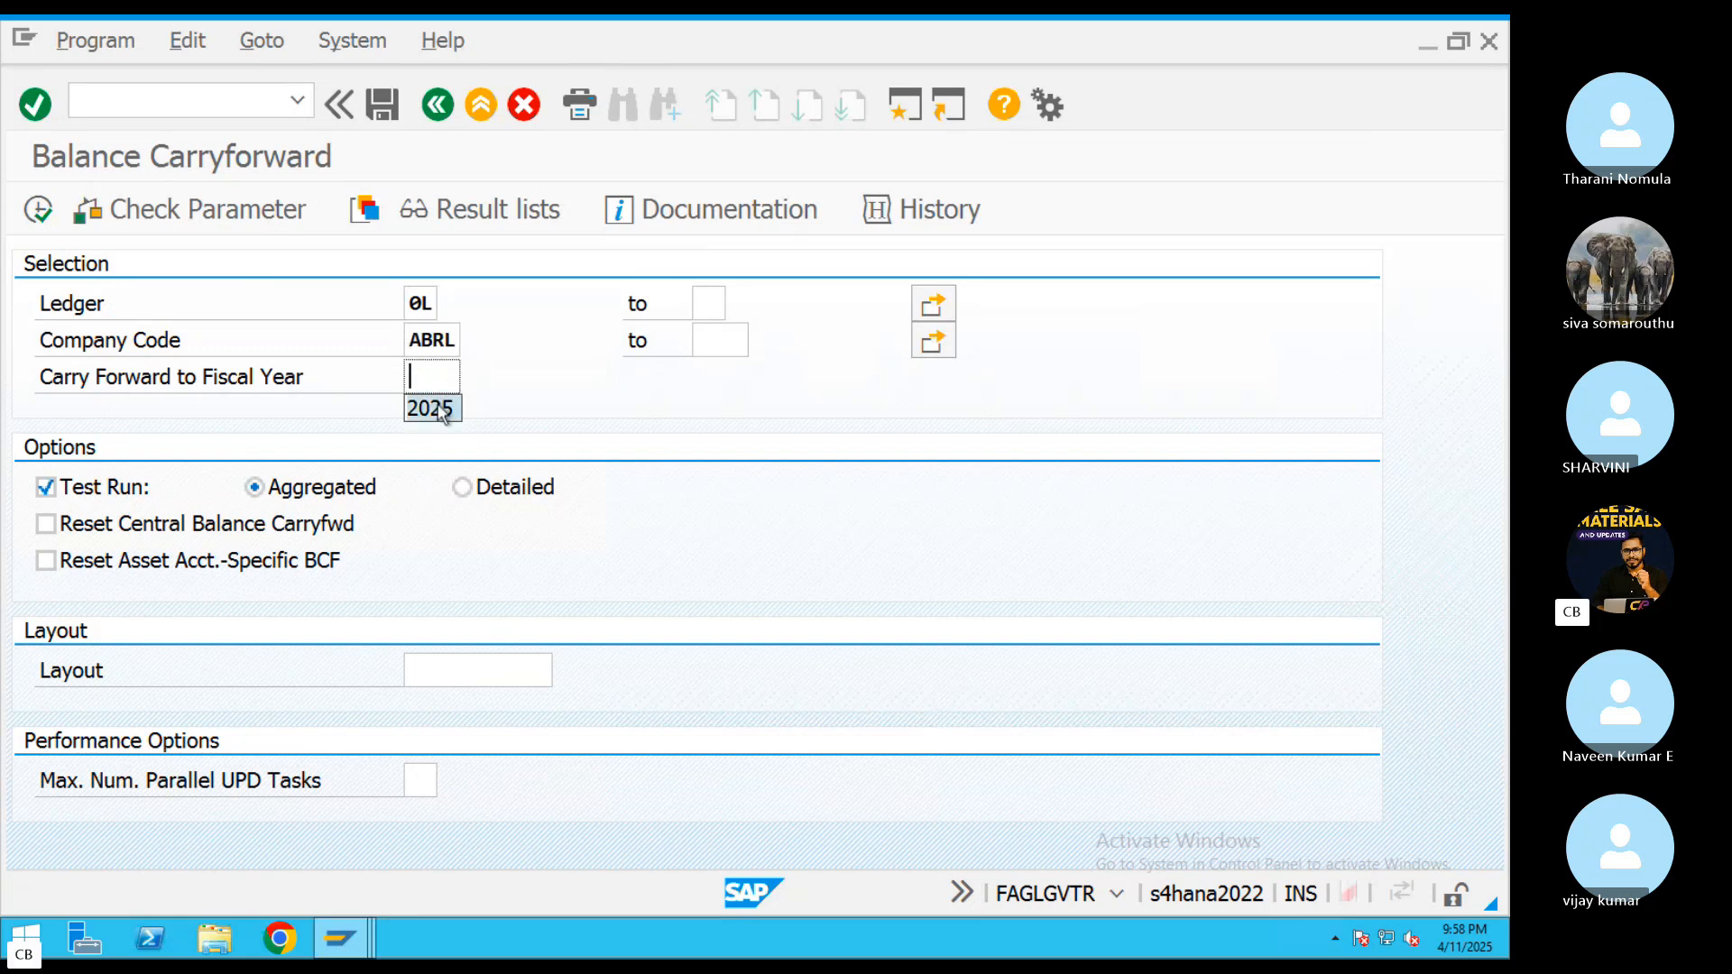
left_click(431, 406)
left_click(63, 492)
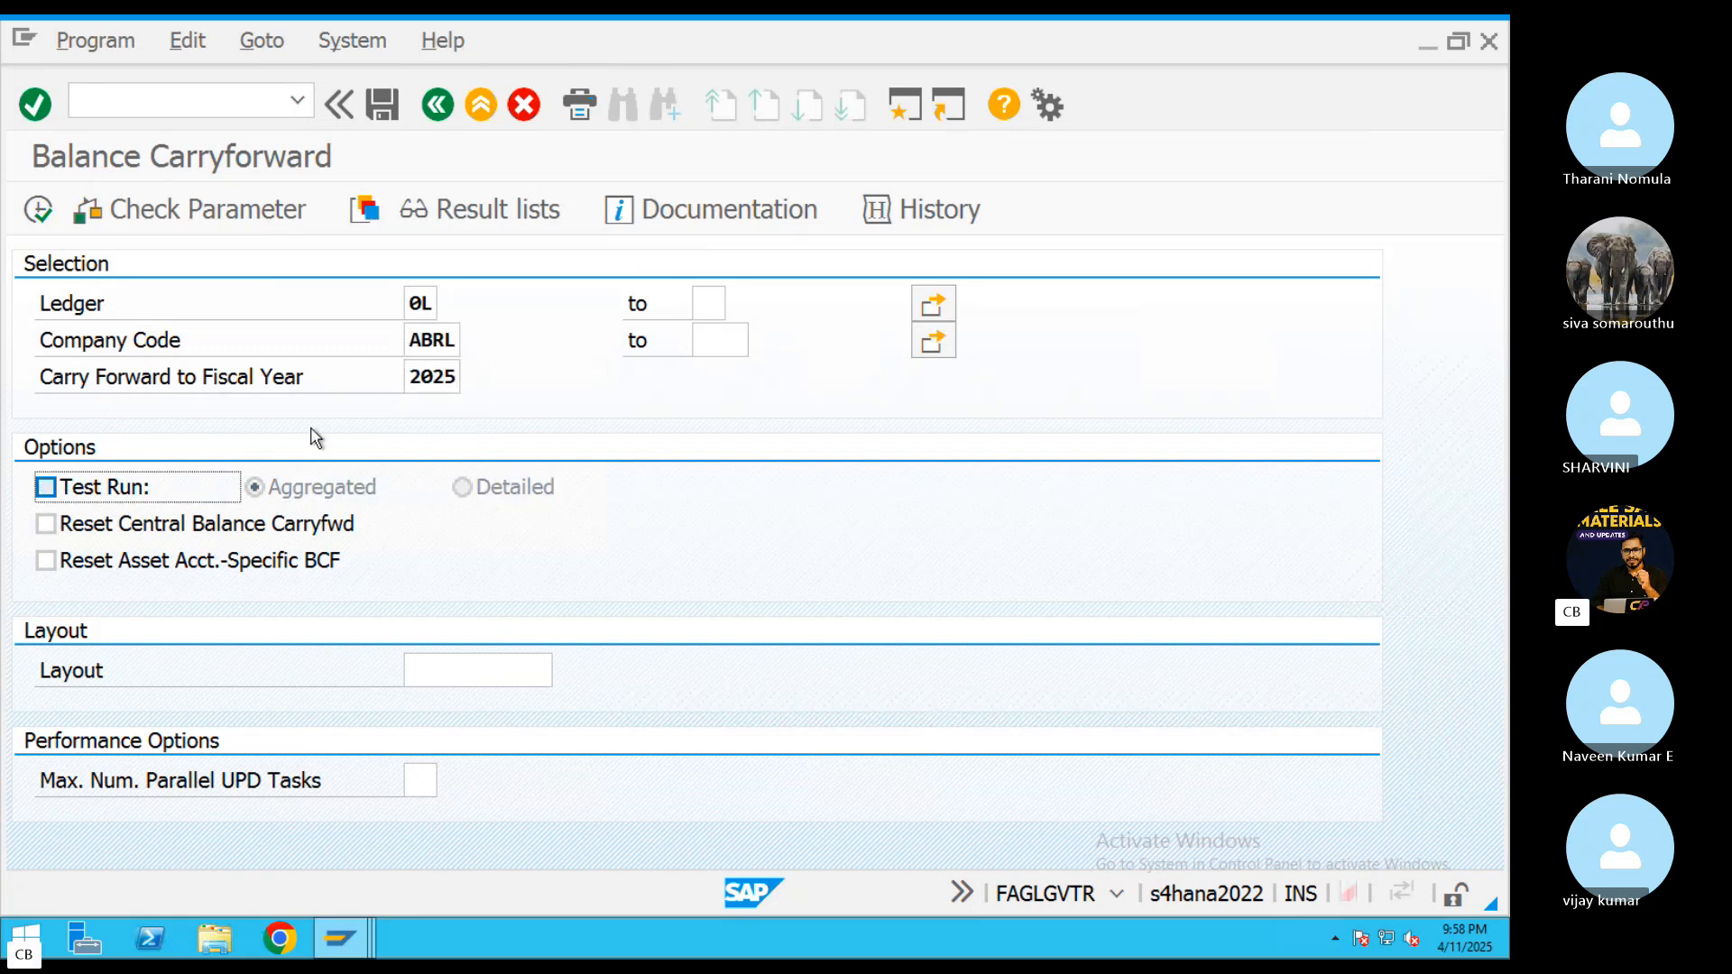
left_click(36, 217)
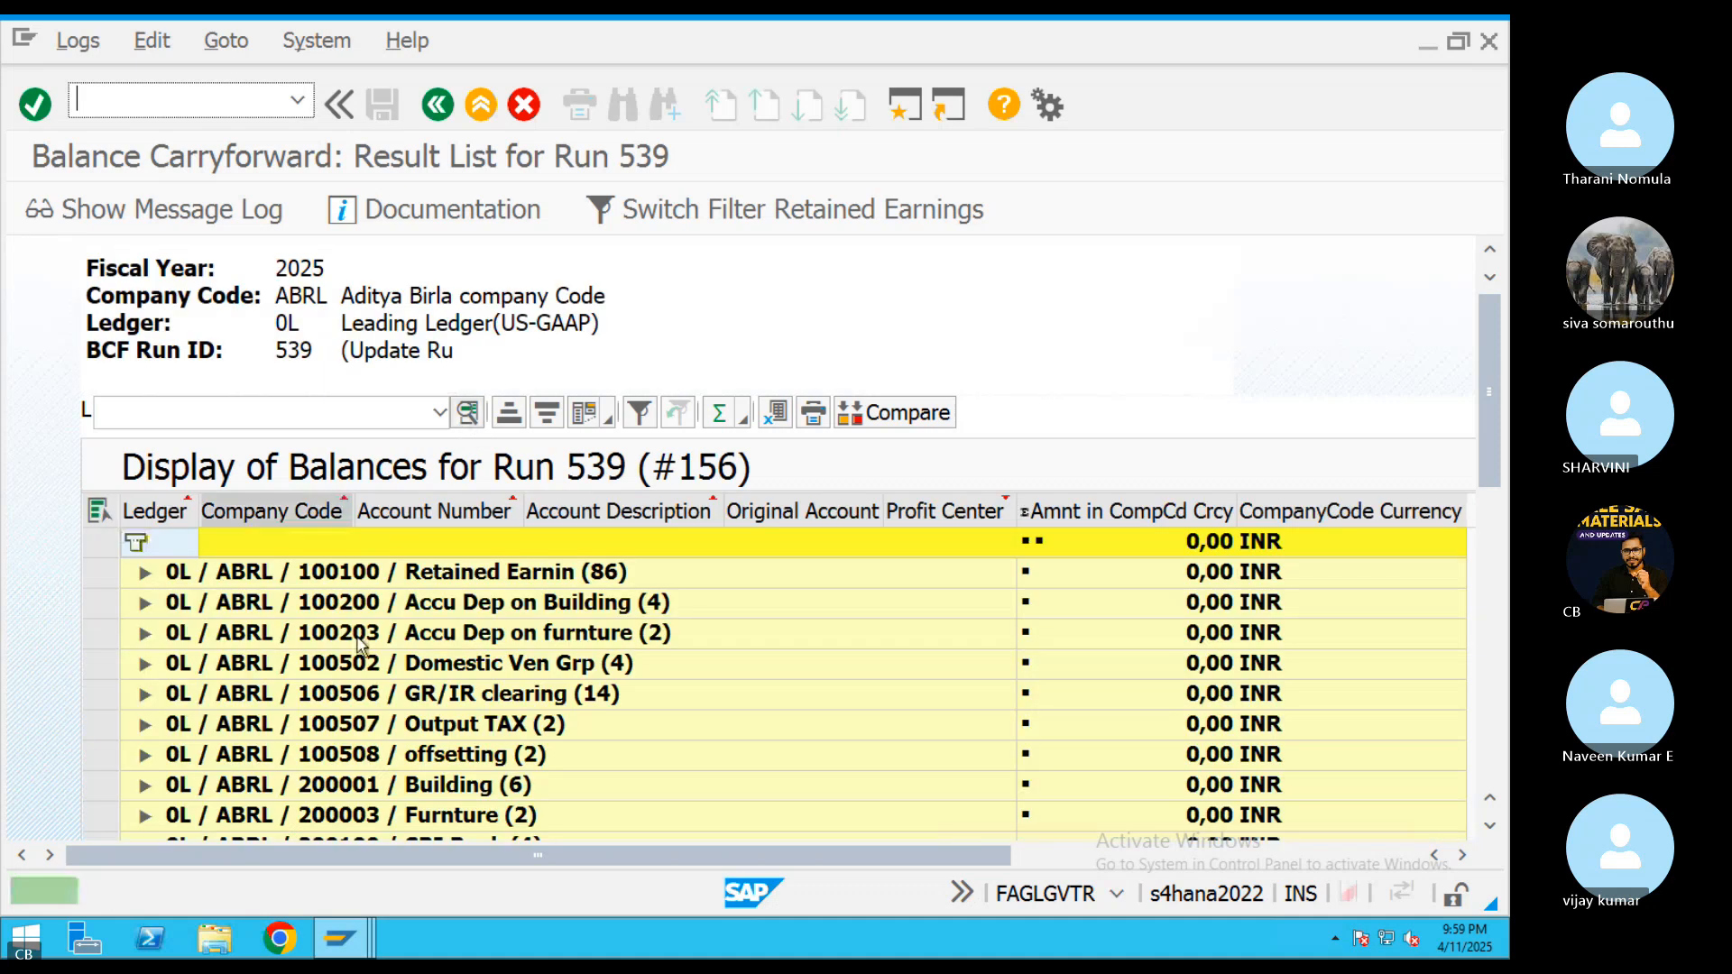
Return to the Change Asset session, open the master data of asset 2007 and set its capitalization date to 11.04.2025
mouse_move(339, 938)
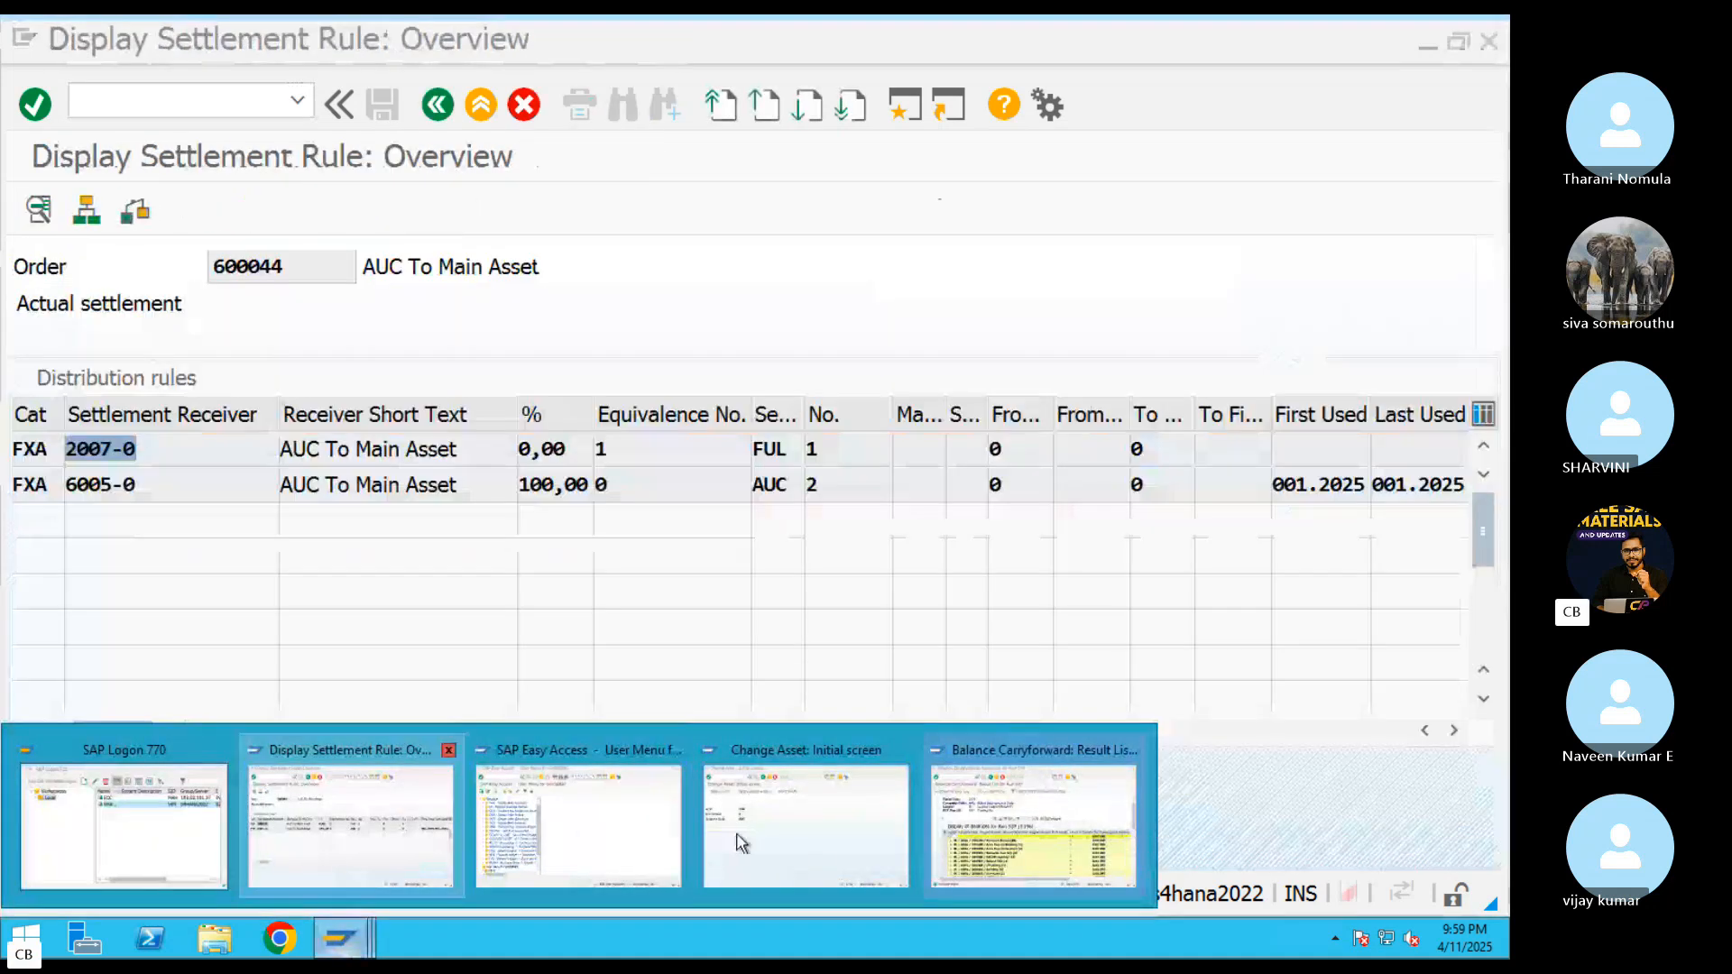
left_click(792, 837)
key("Return")
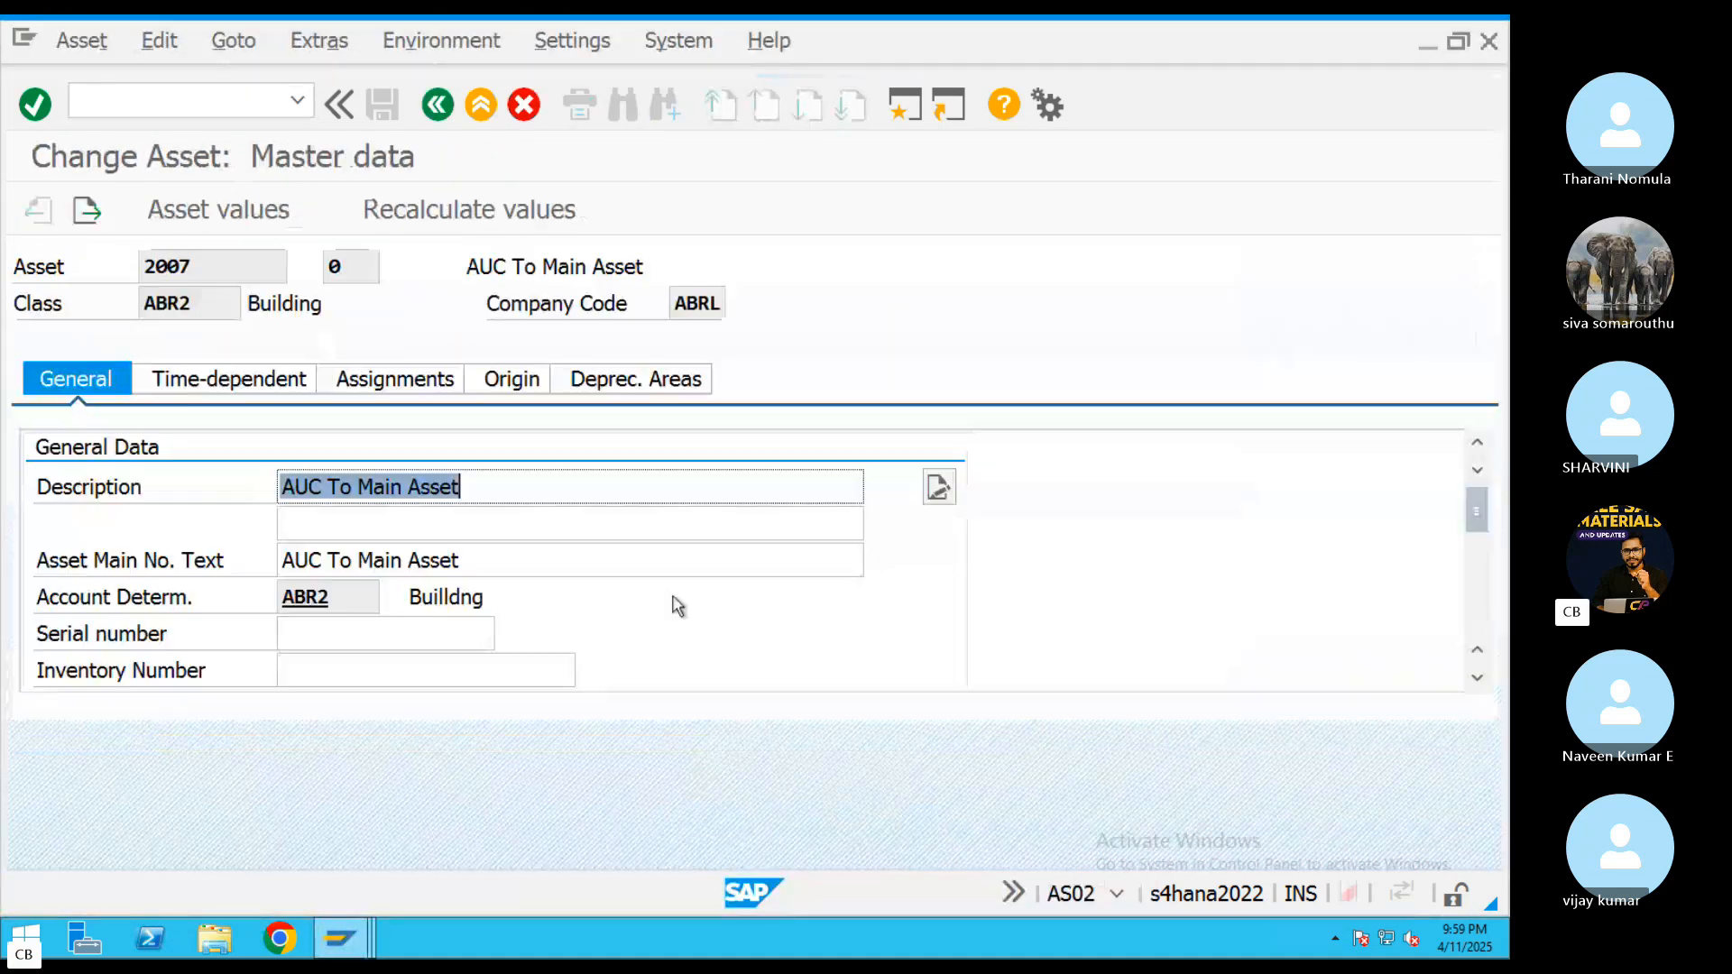
scroll(403, 603, "down", 5)
left_click(340, 535)
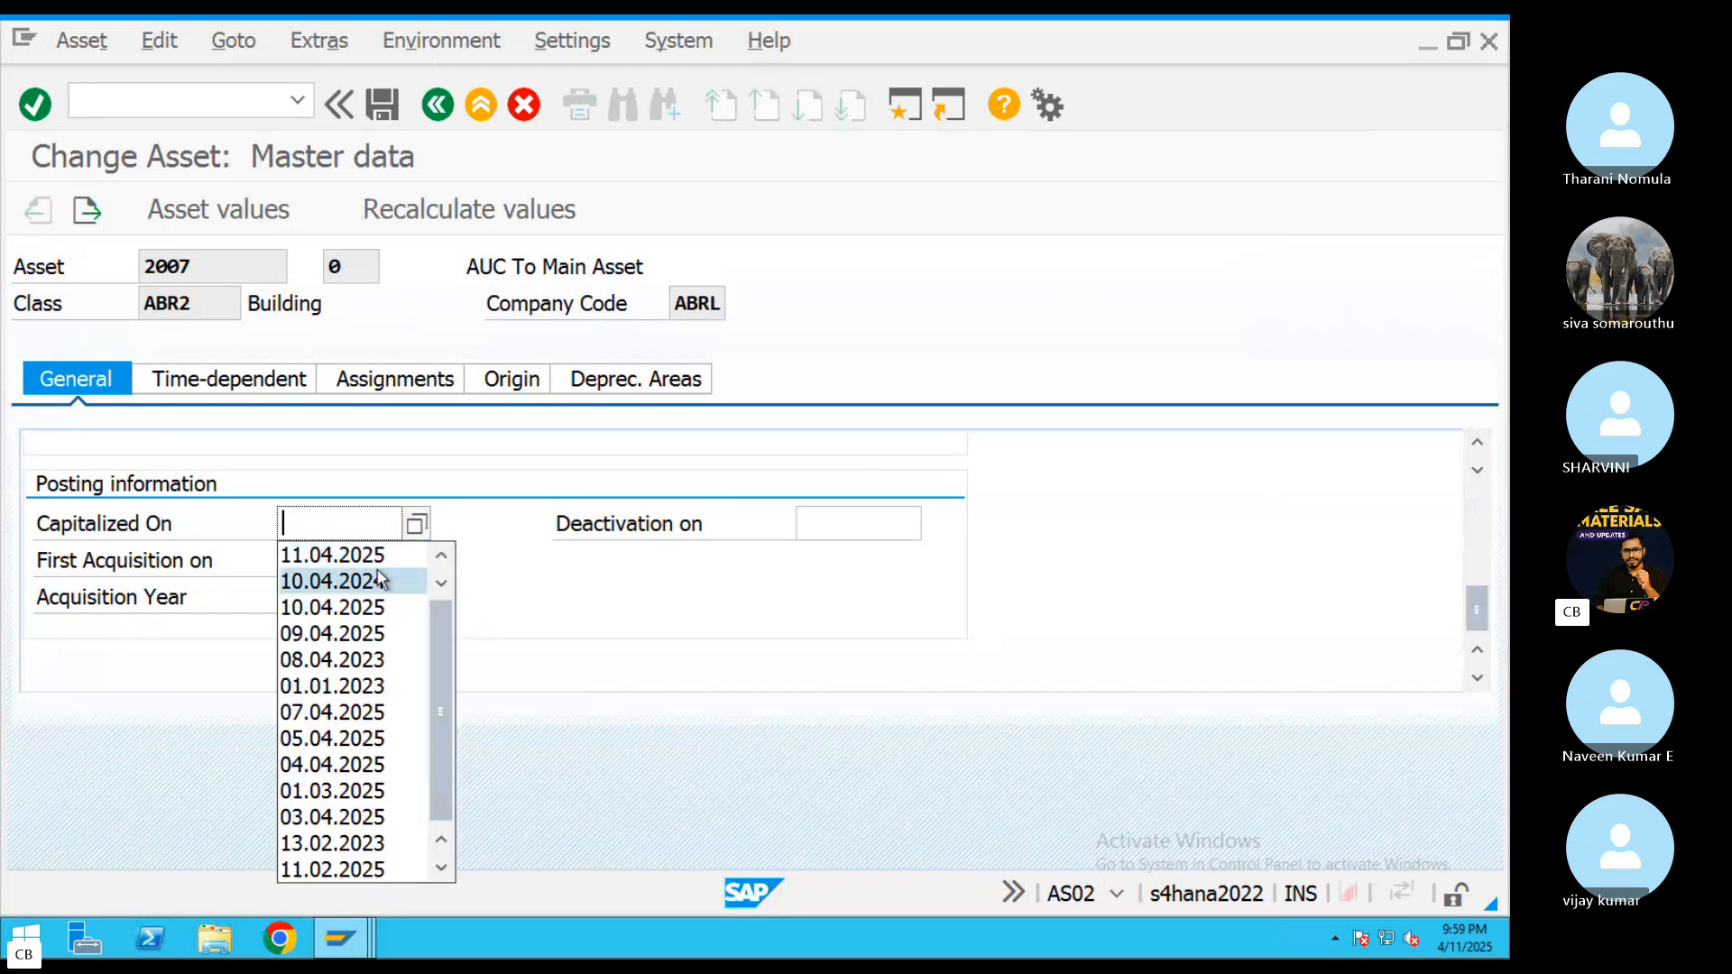
left_click(360, 555)
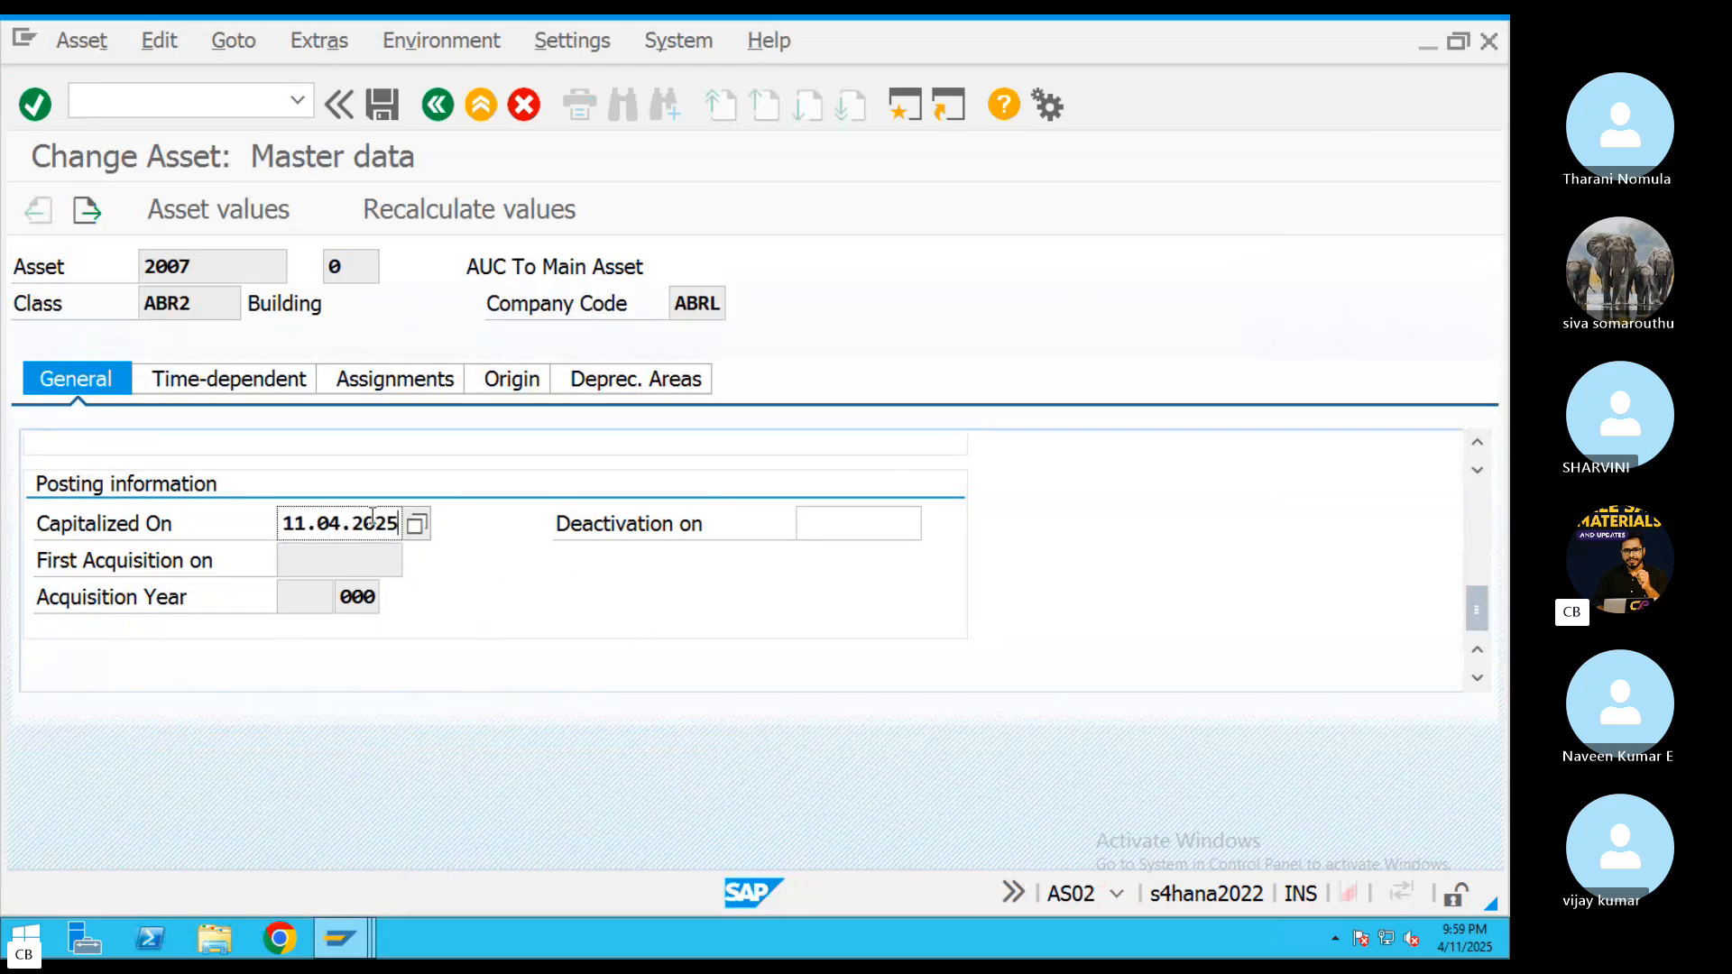
key("Return")
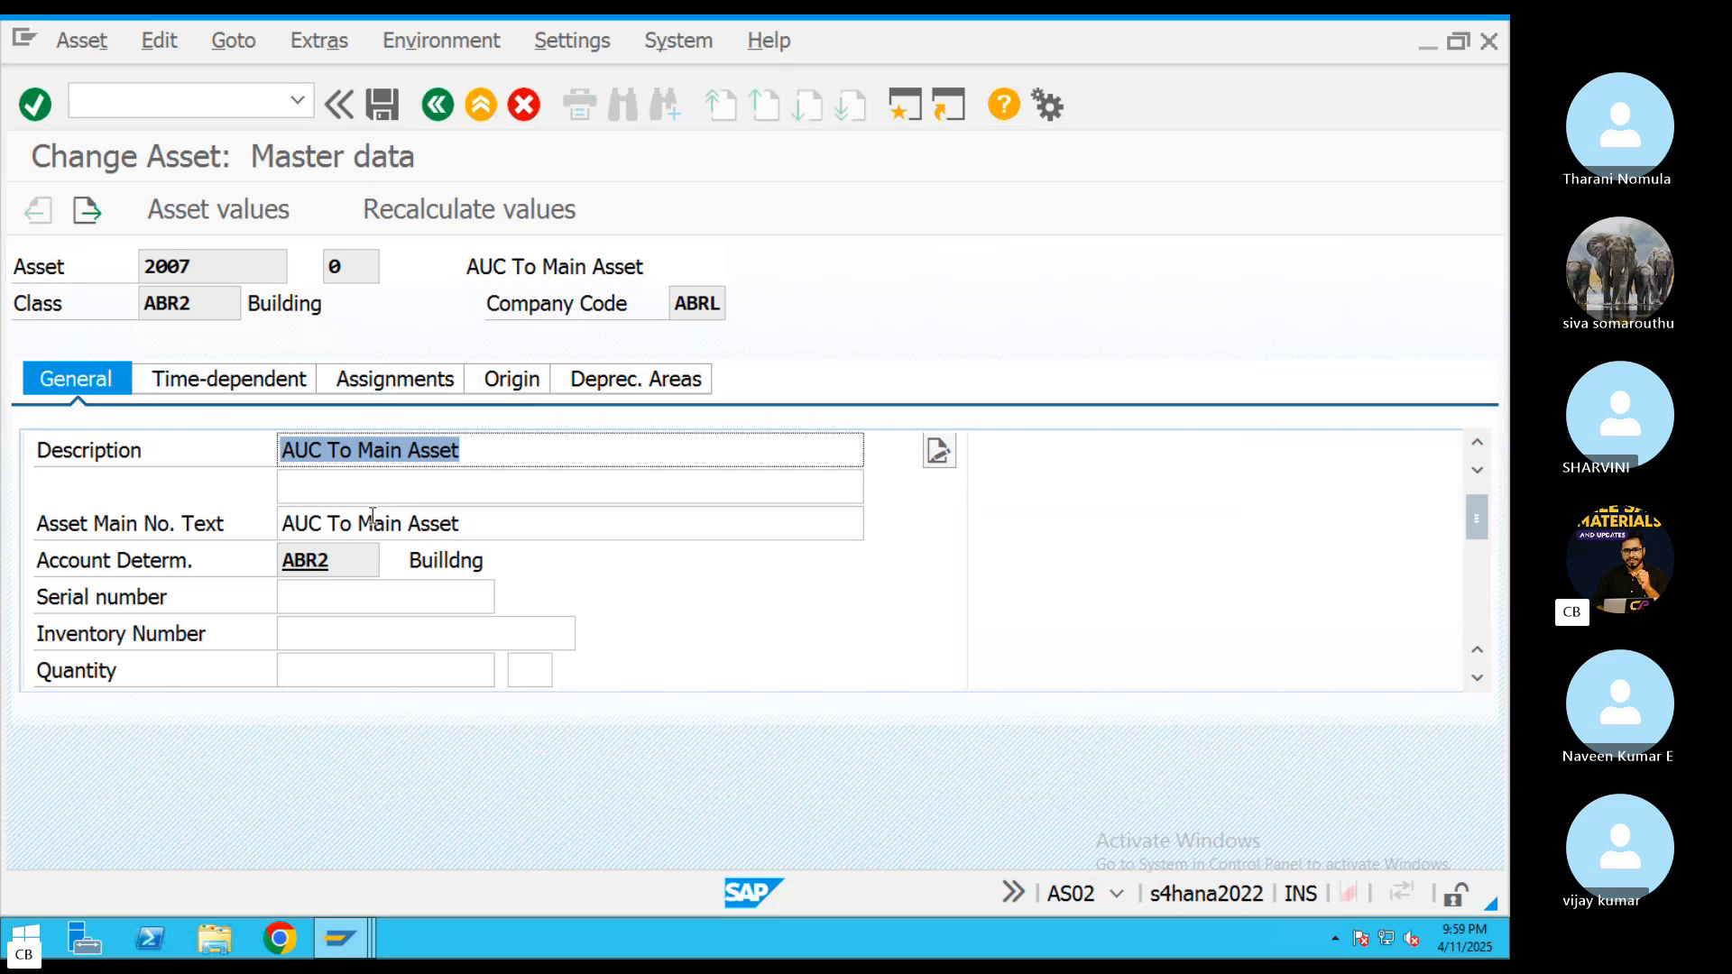
Set the ordinary depreciation start date of depreciation area 01 (Book deprec.) to 11.04.2025 and confirm the entries
left_click(686, 381)
left_click(704, 523)
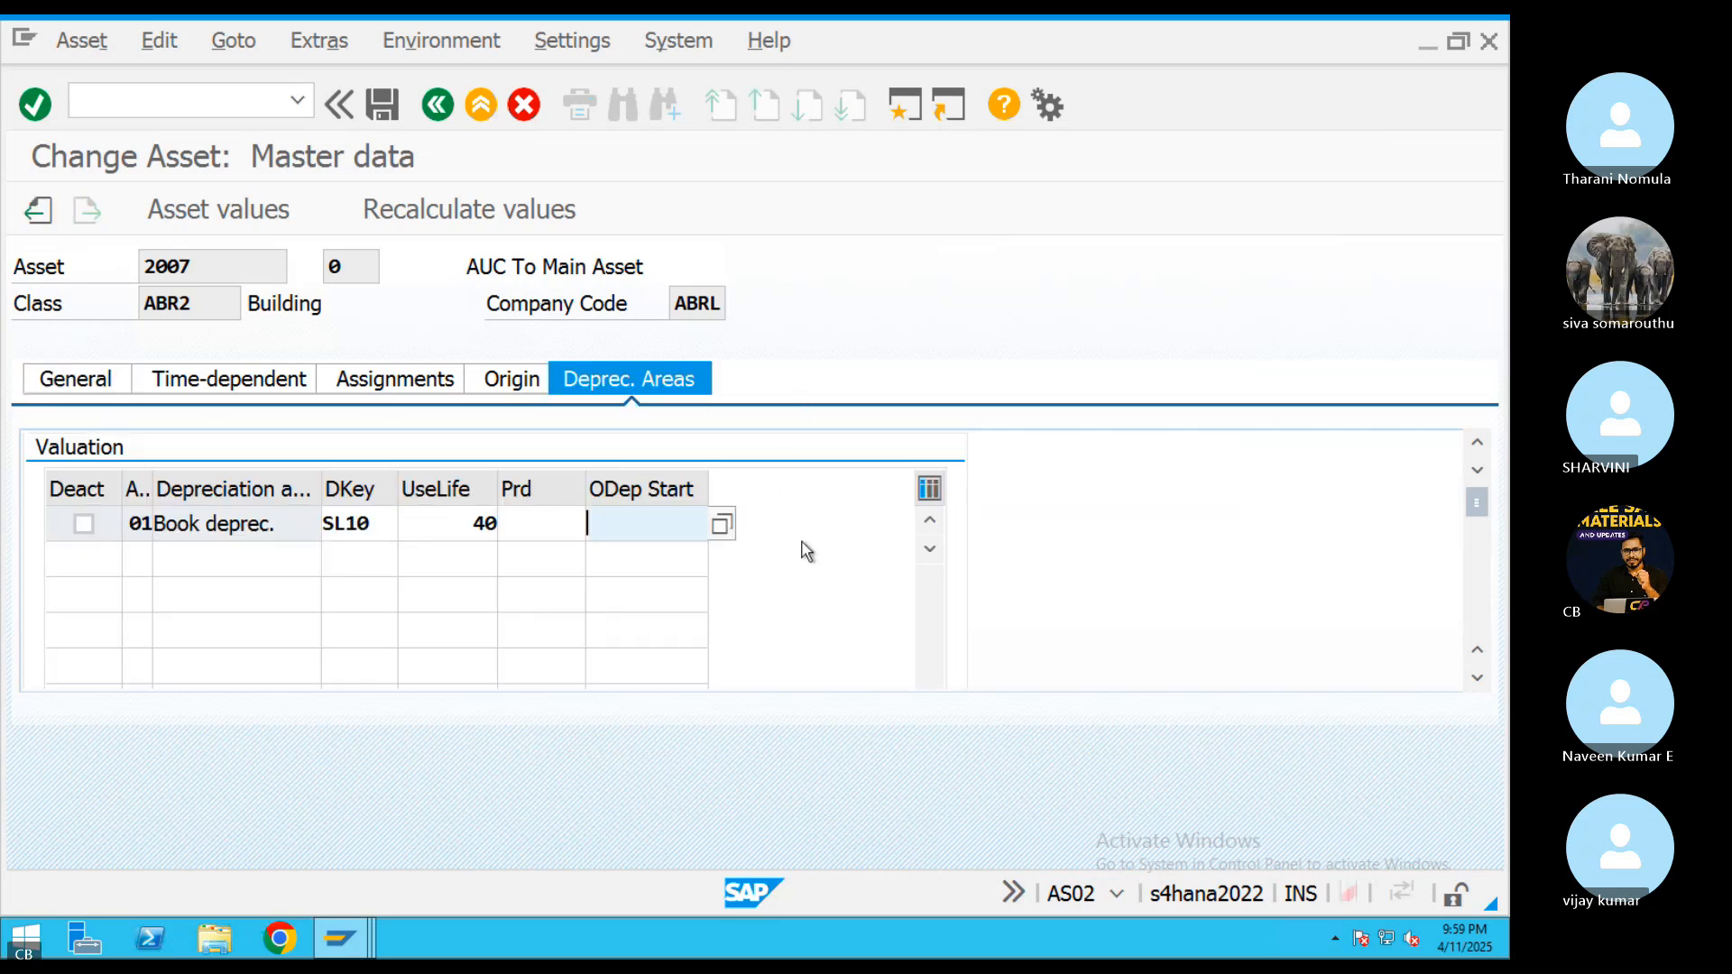
left_click(689, 556)
key("Return")
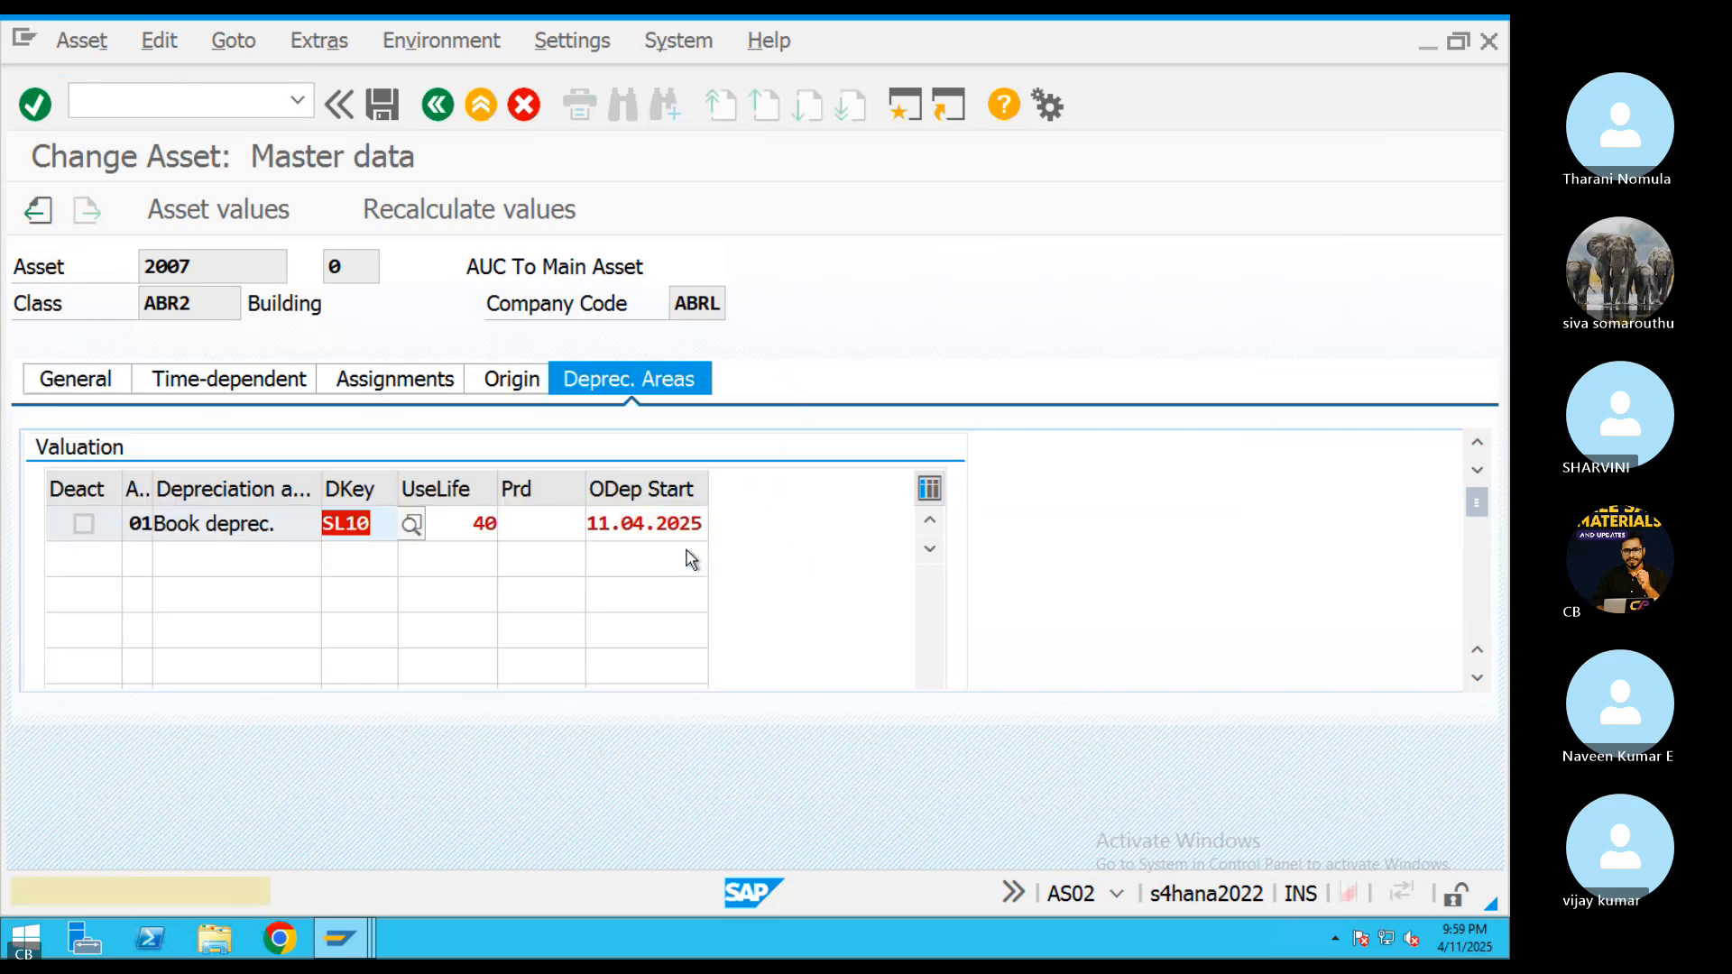
key("Return")
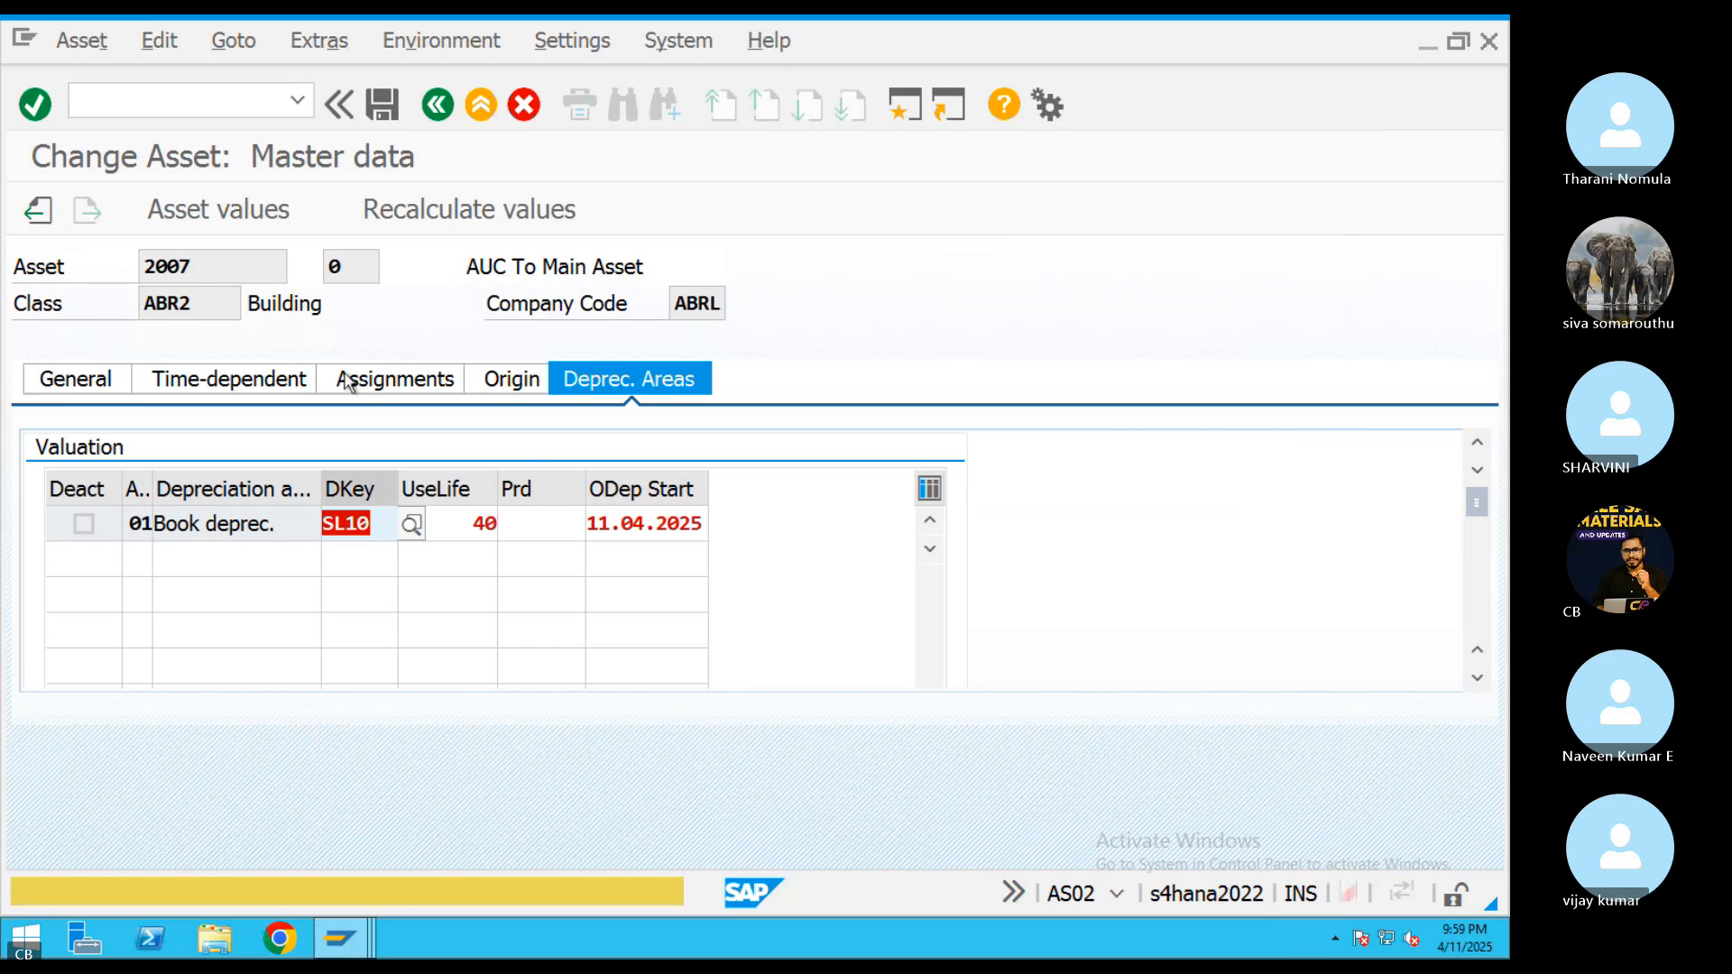
key("Return")
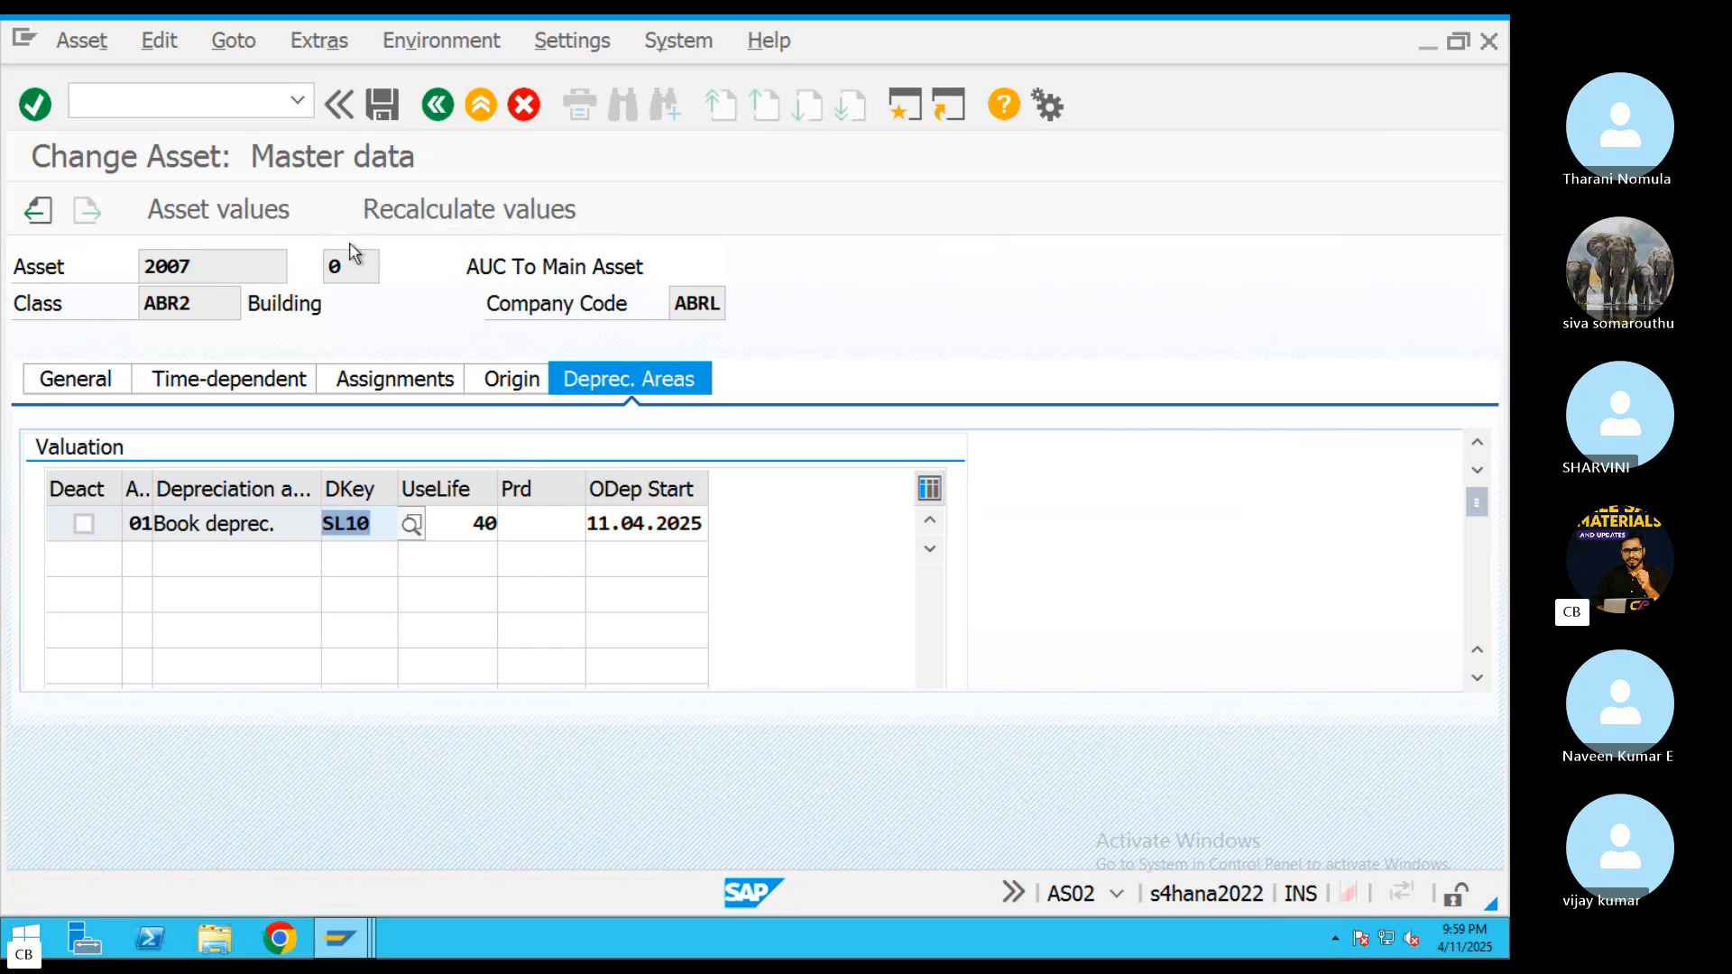
Allow negative values in the details of depreciation area 01 and try to save asset 2007 again
left_click(340, 106)
left_click(127, 106)
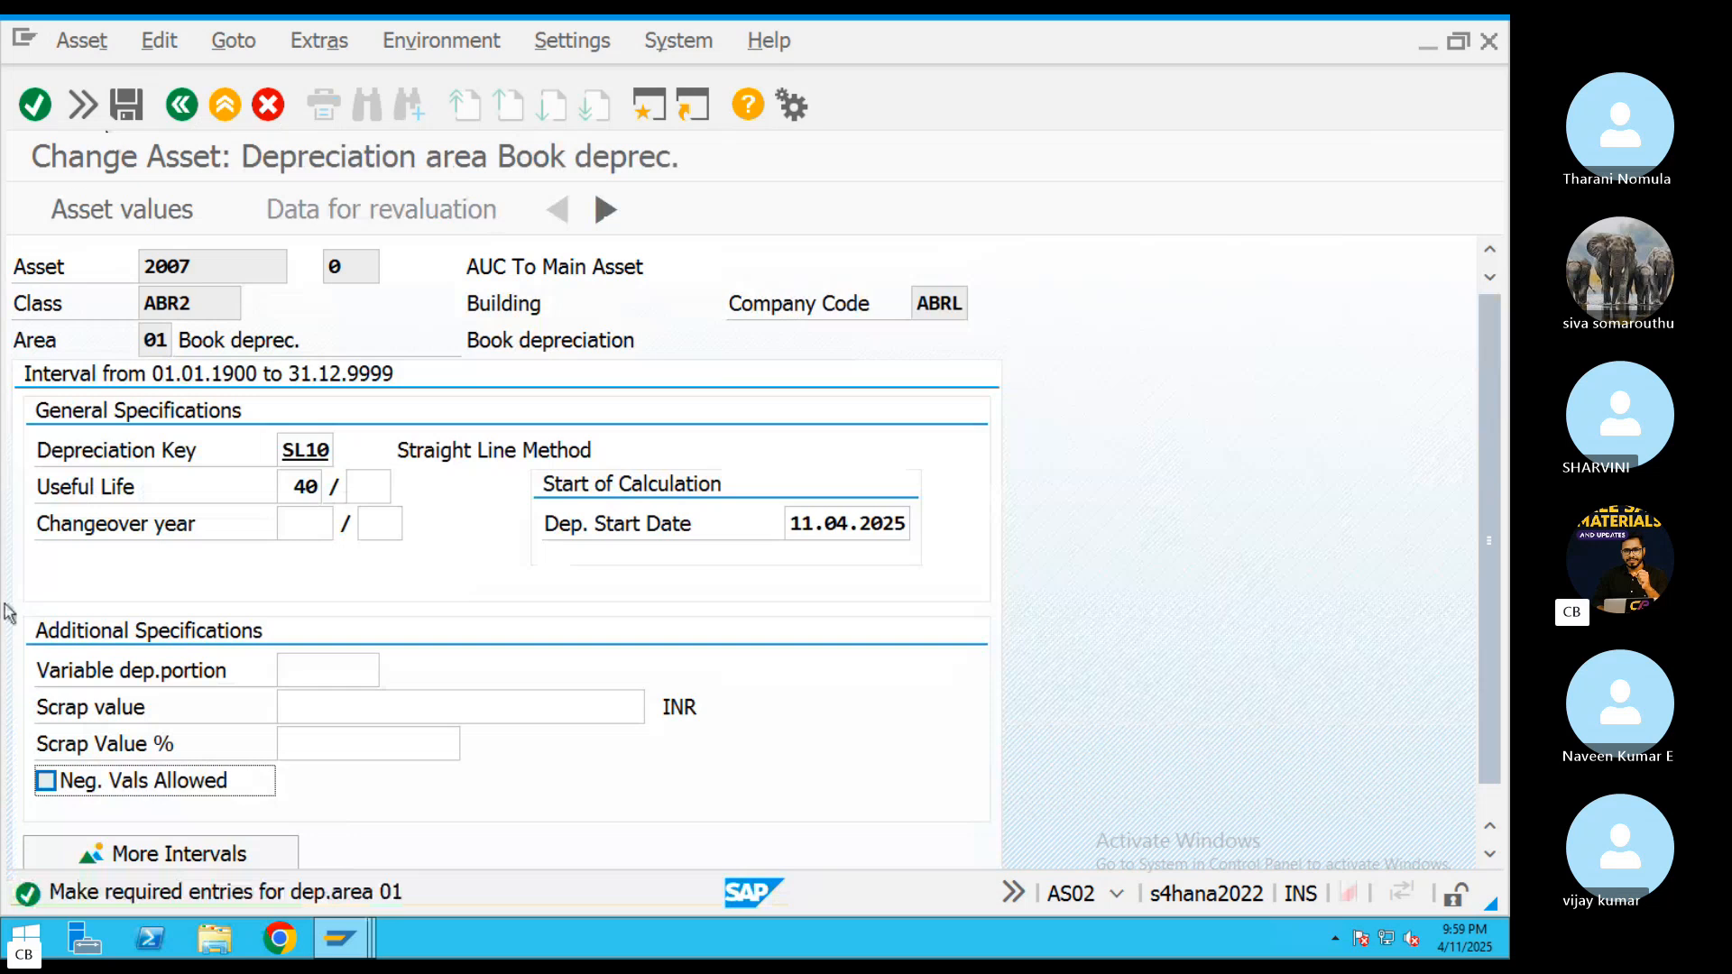
left_click(46, 781)
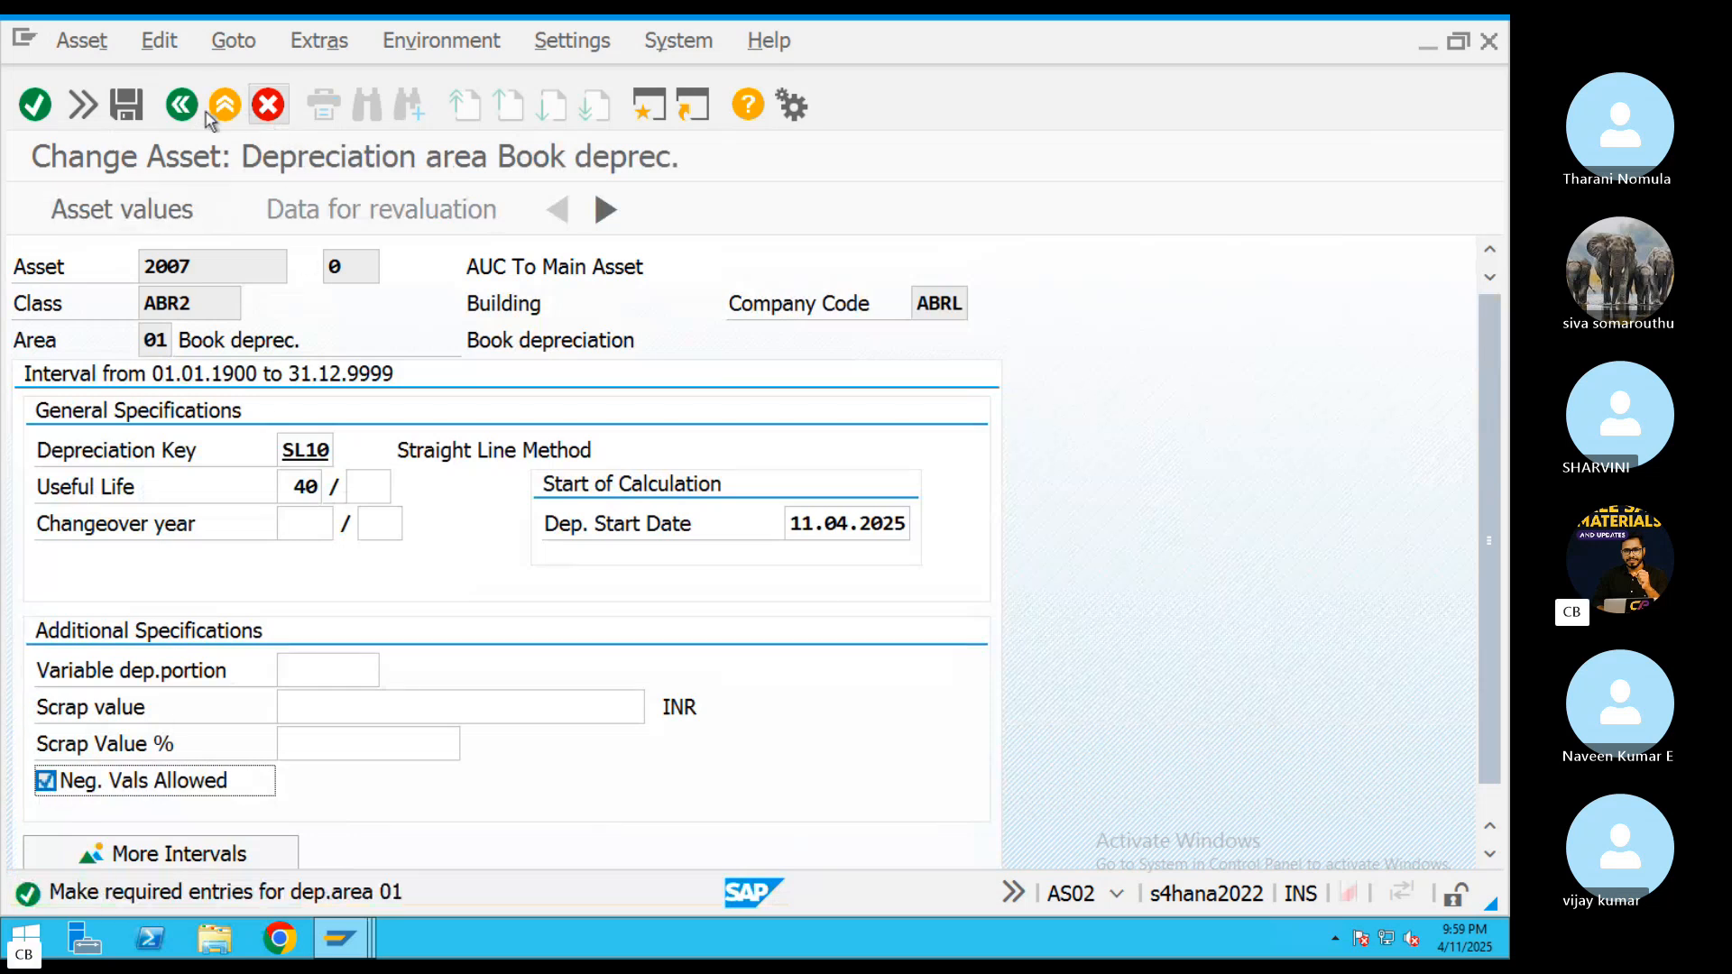
left_click(136, 109)
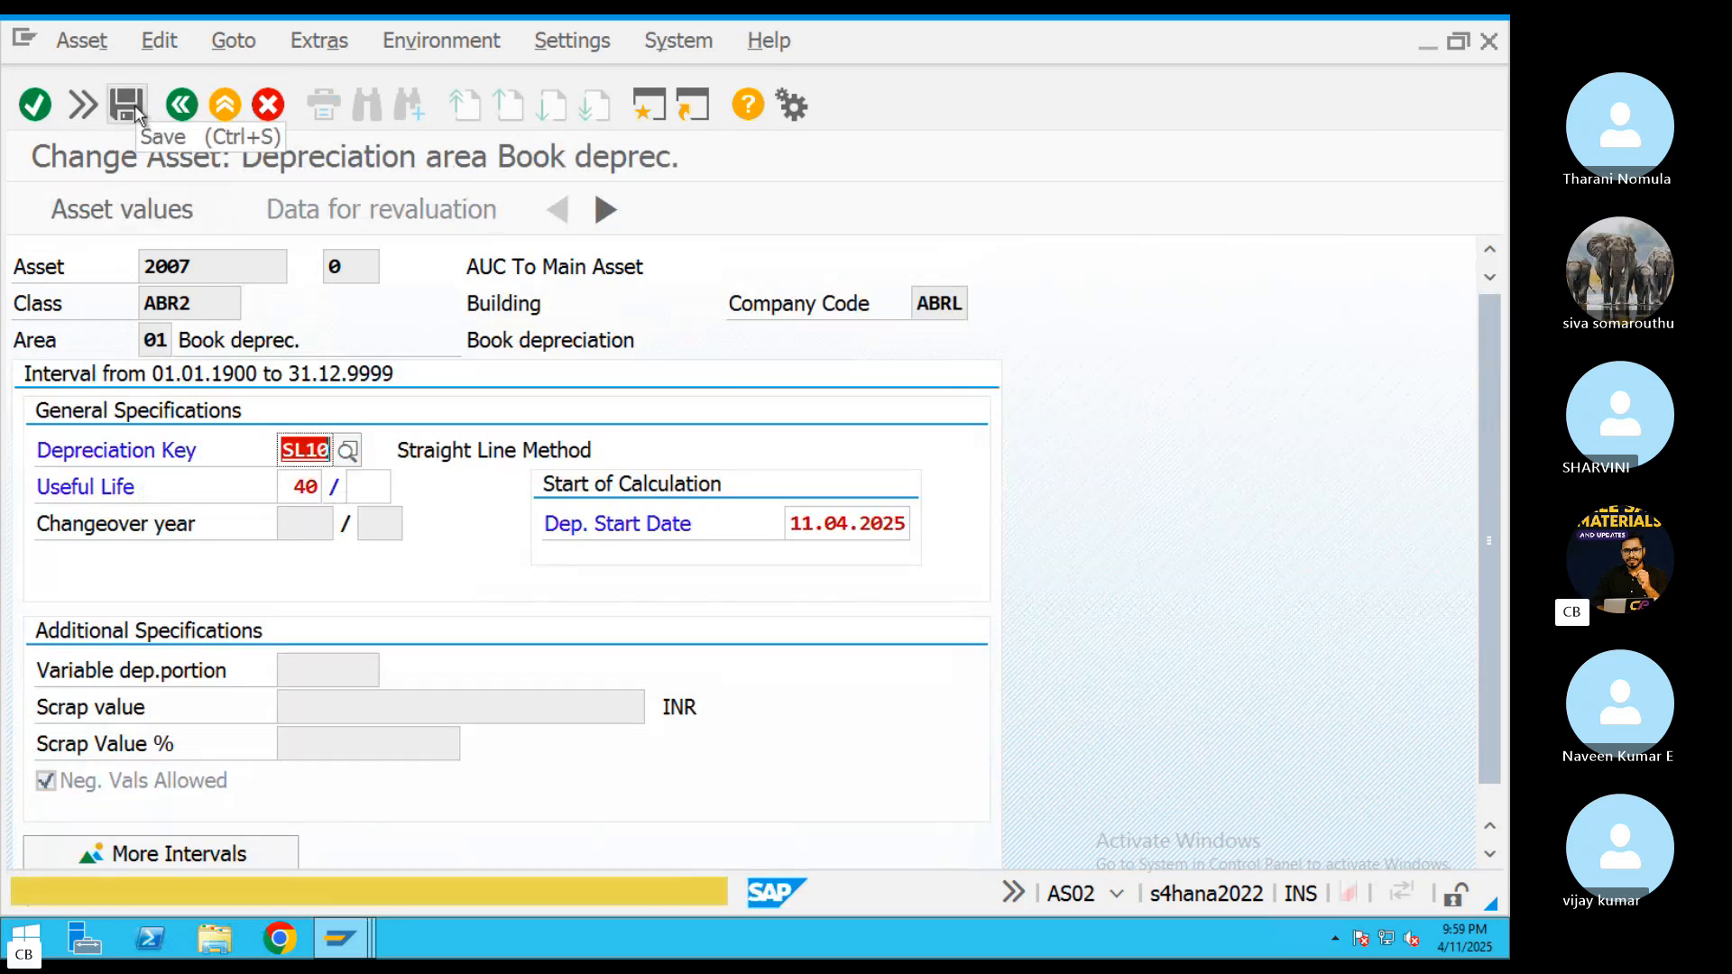
left_click(138, 112)
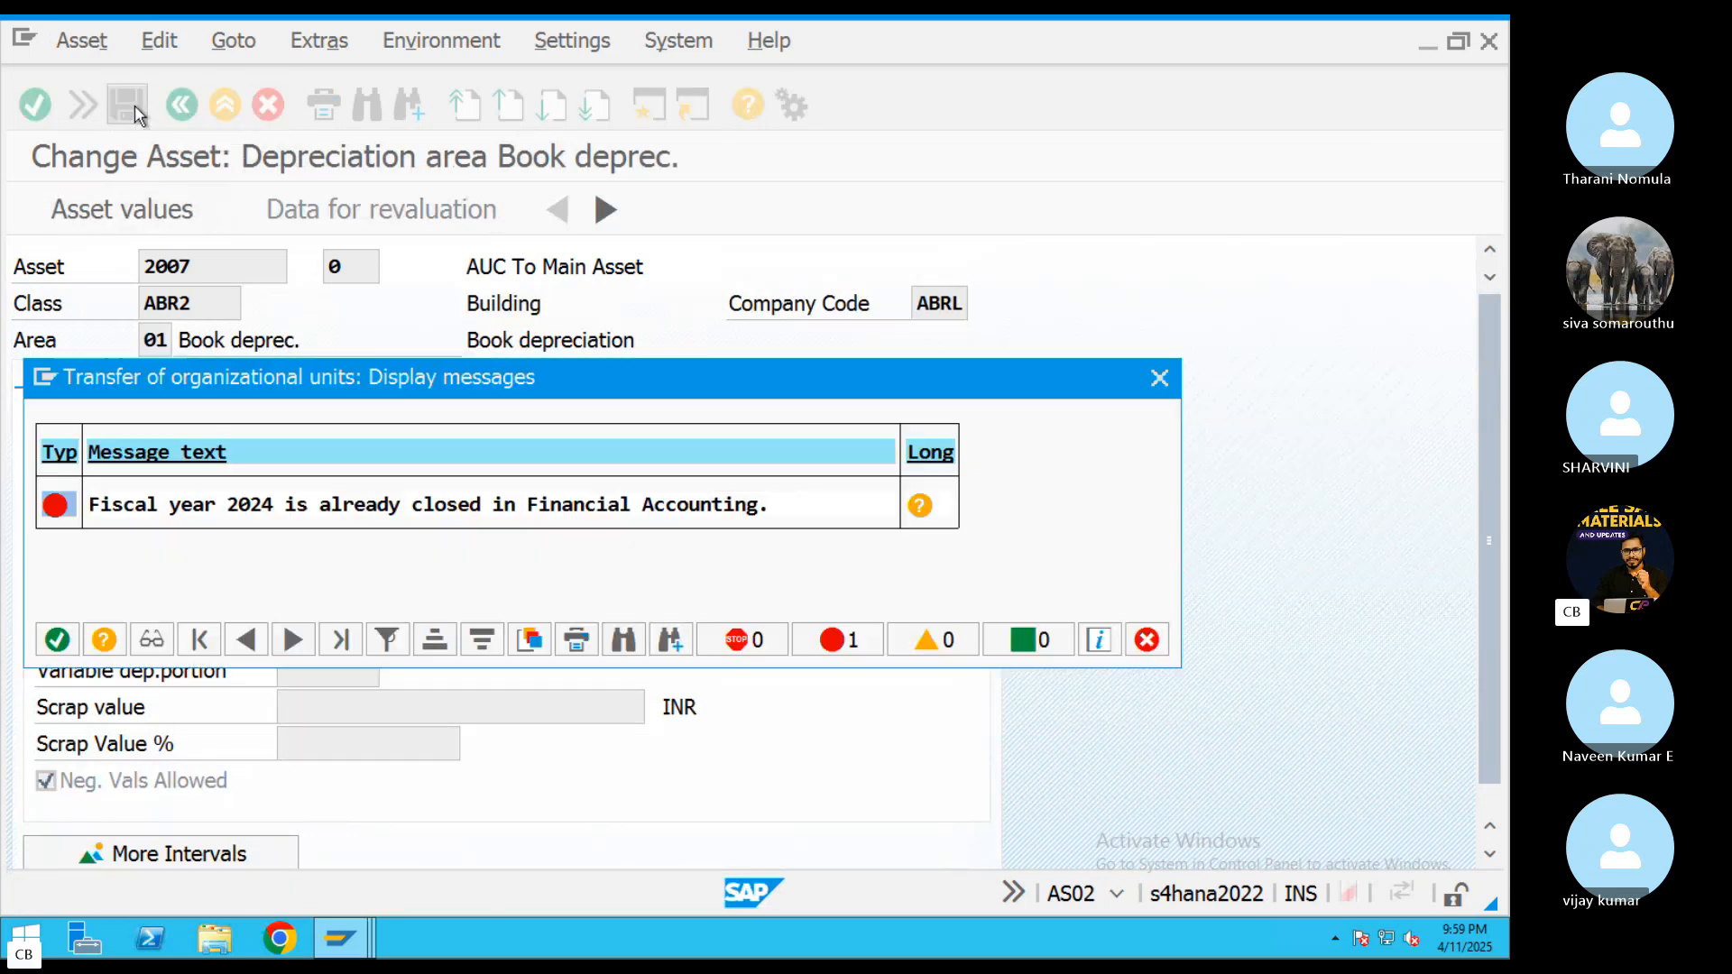
Check the procedure recommended in the long text of the fiscal year 2024 error message
left_click(919, 507)
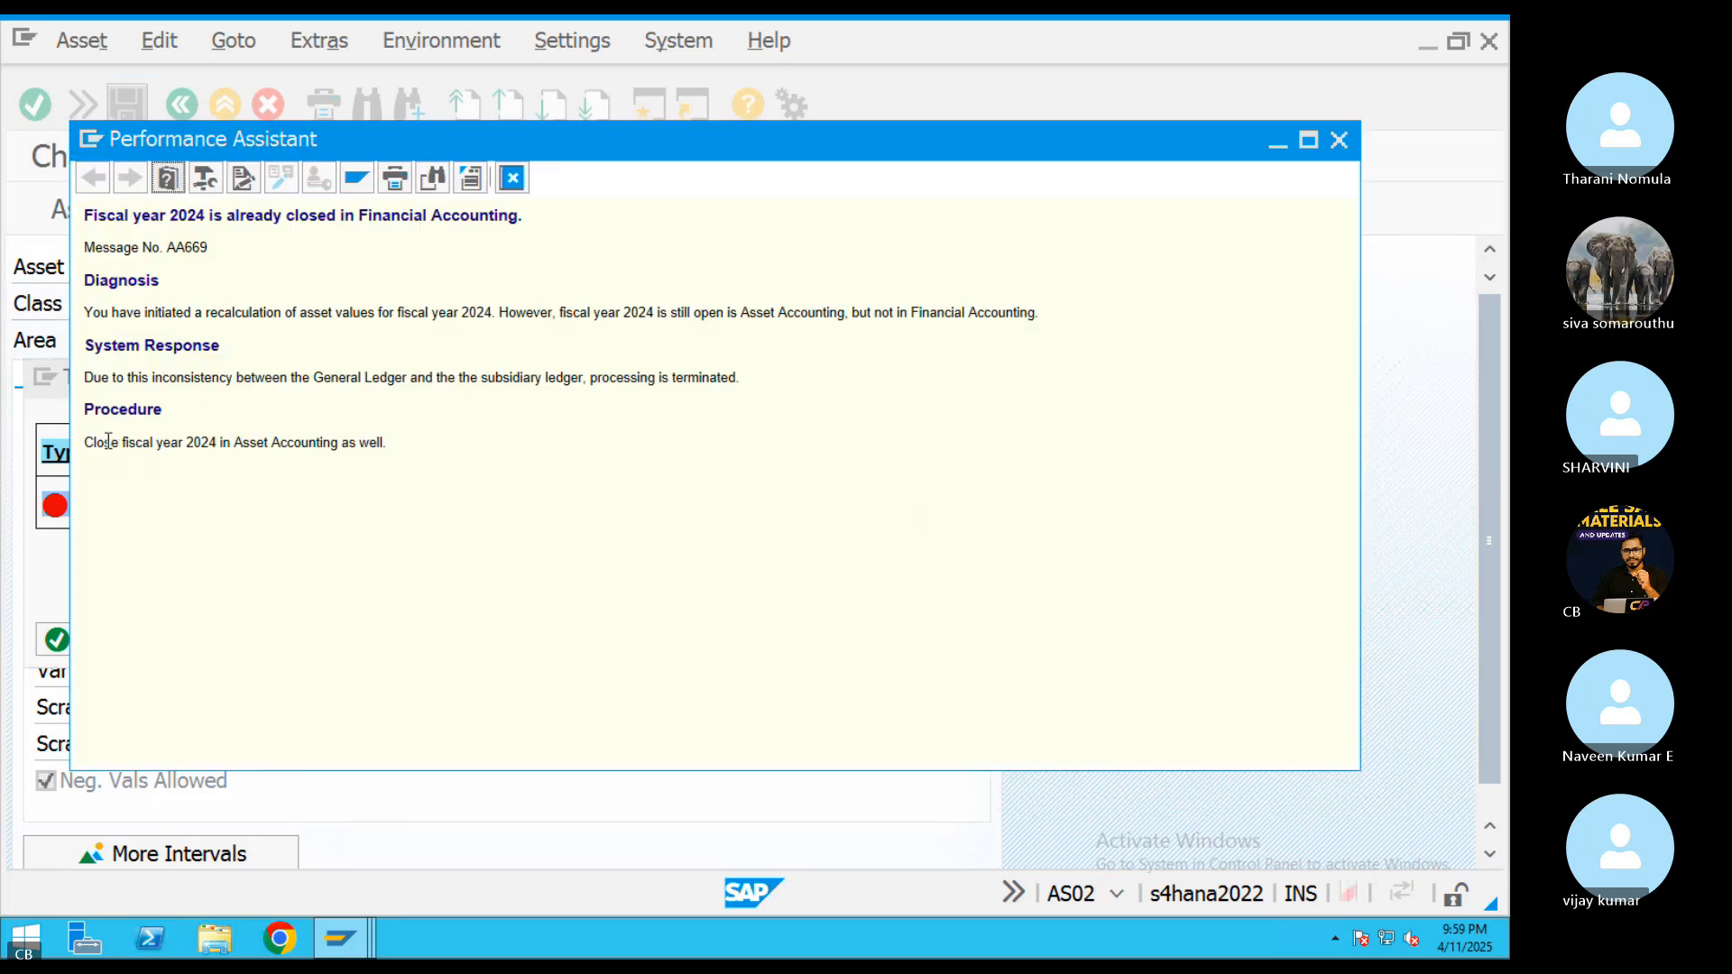
left_click_drag(108, 442, 348, 451)
left_click(513, 179)
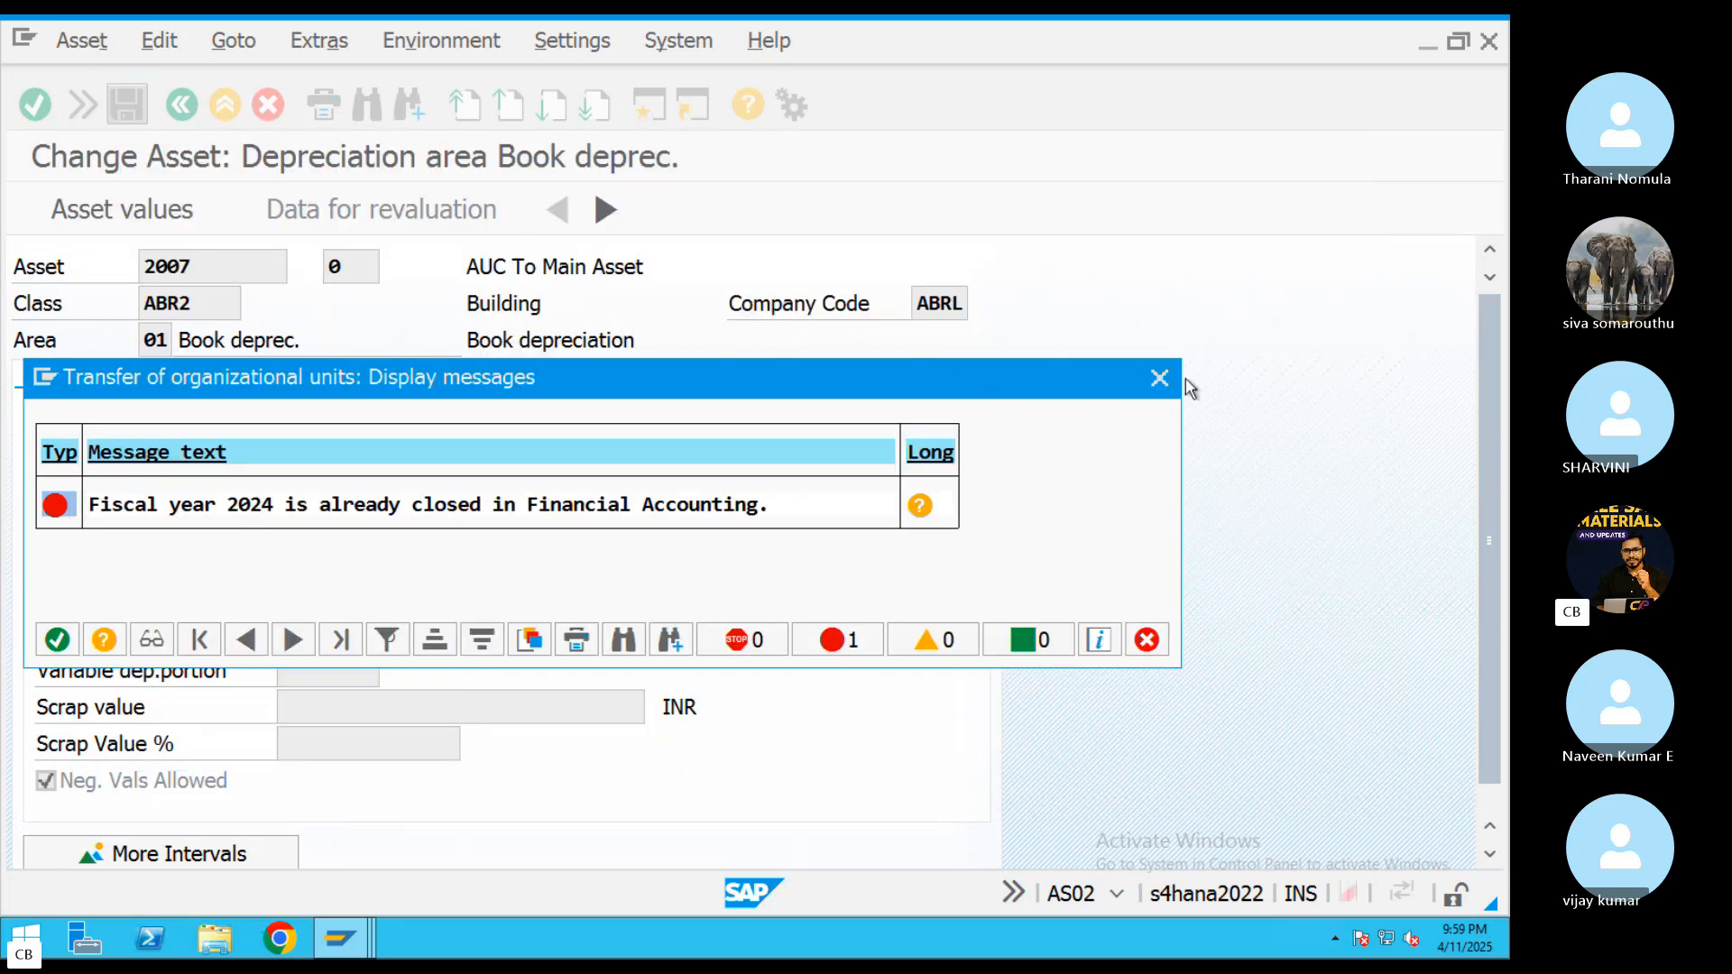
Close the fiscal year error message and open the asset accounting company code settings (FAA_CMP) in a new session
left_click(1158, 377)
left_click(648, 106)
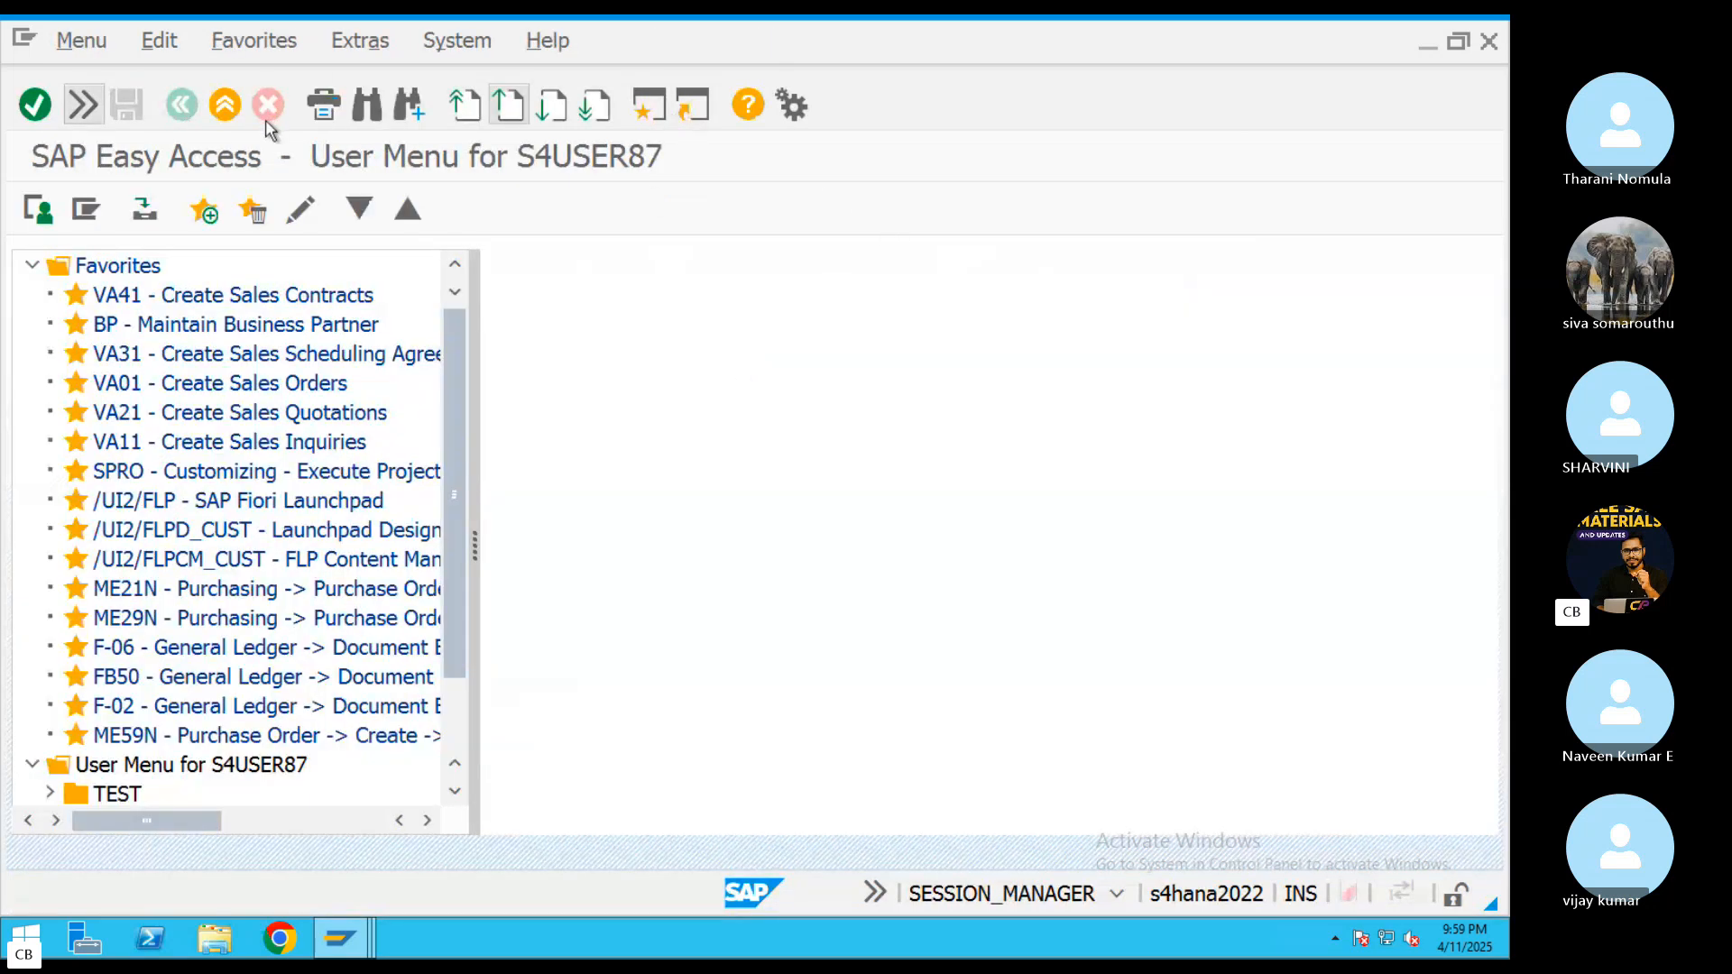
left_click(78, 104)
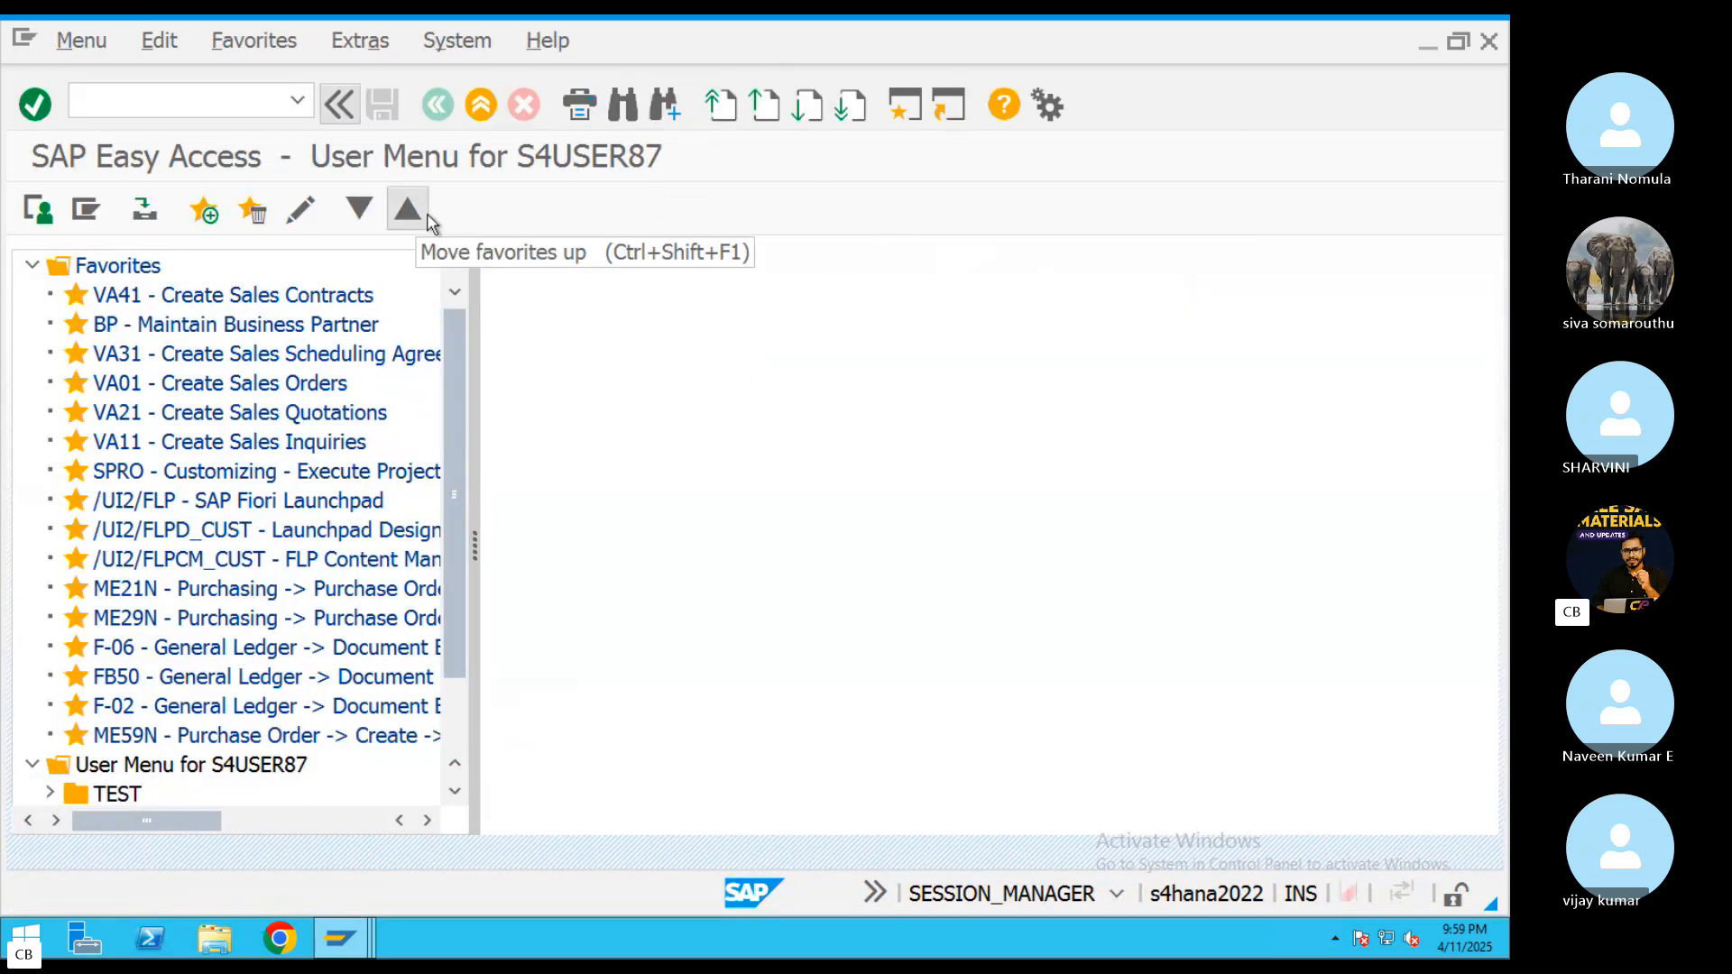
left_click(260, 107)
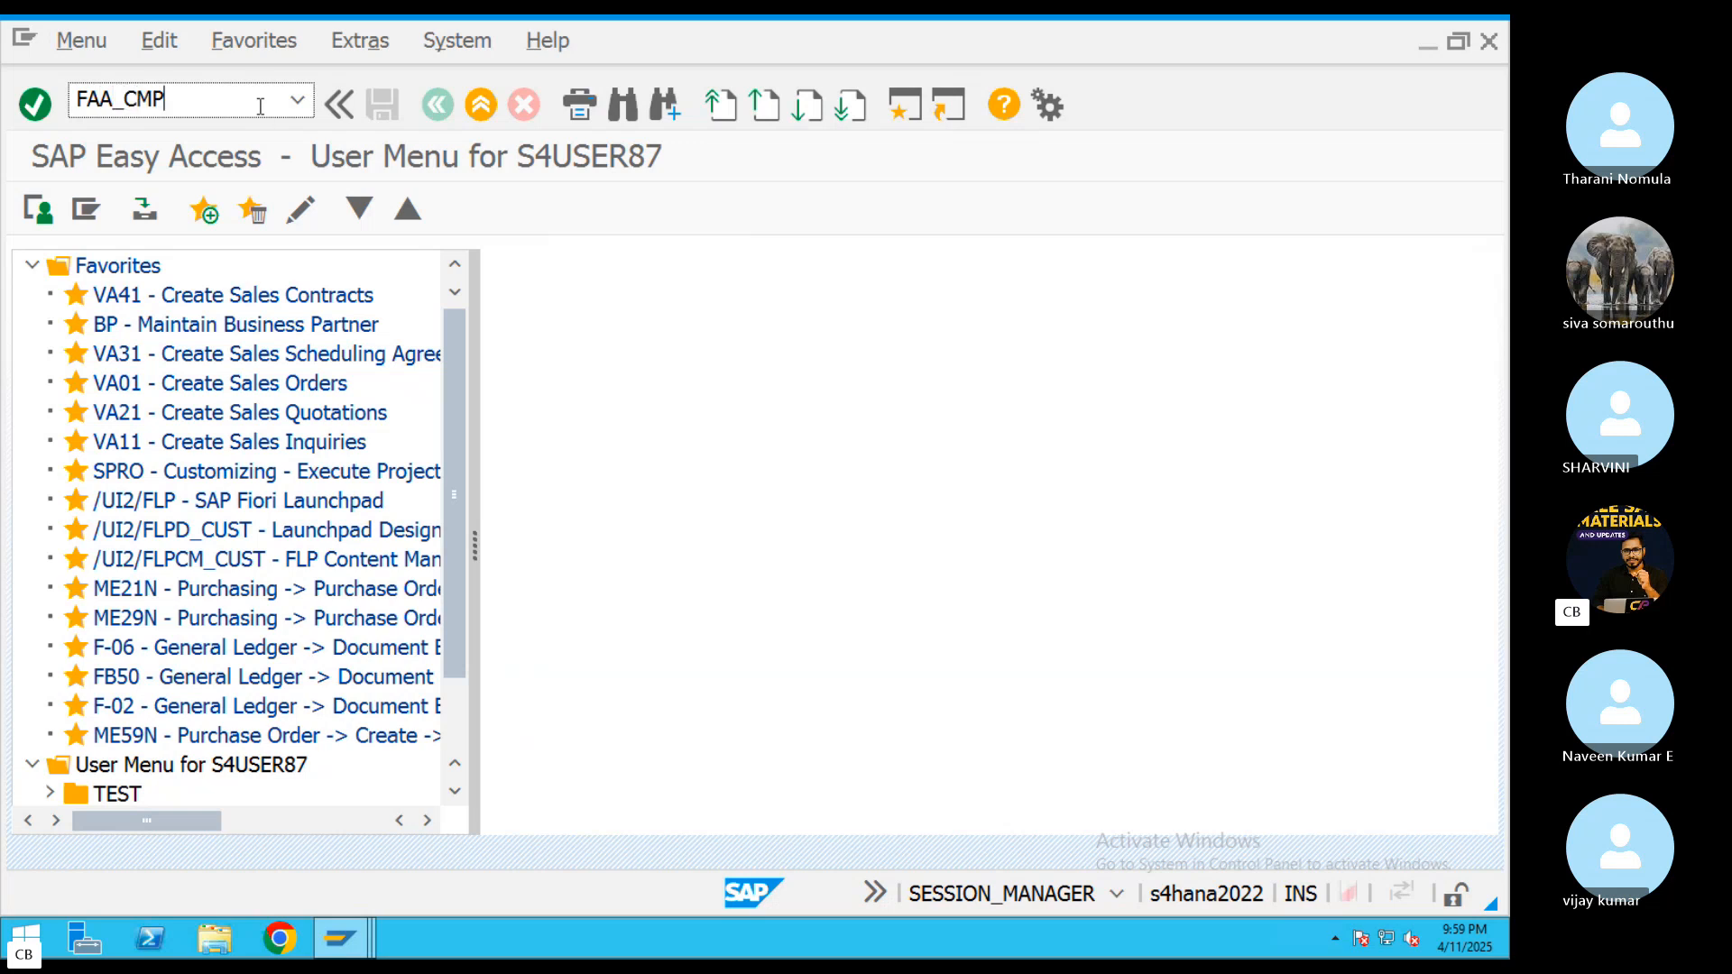
key("Return")
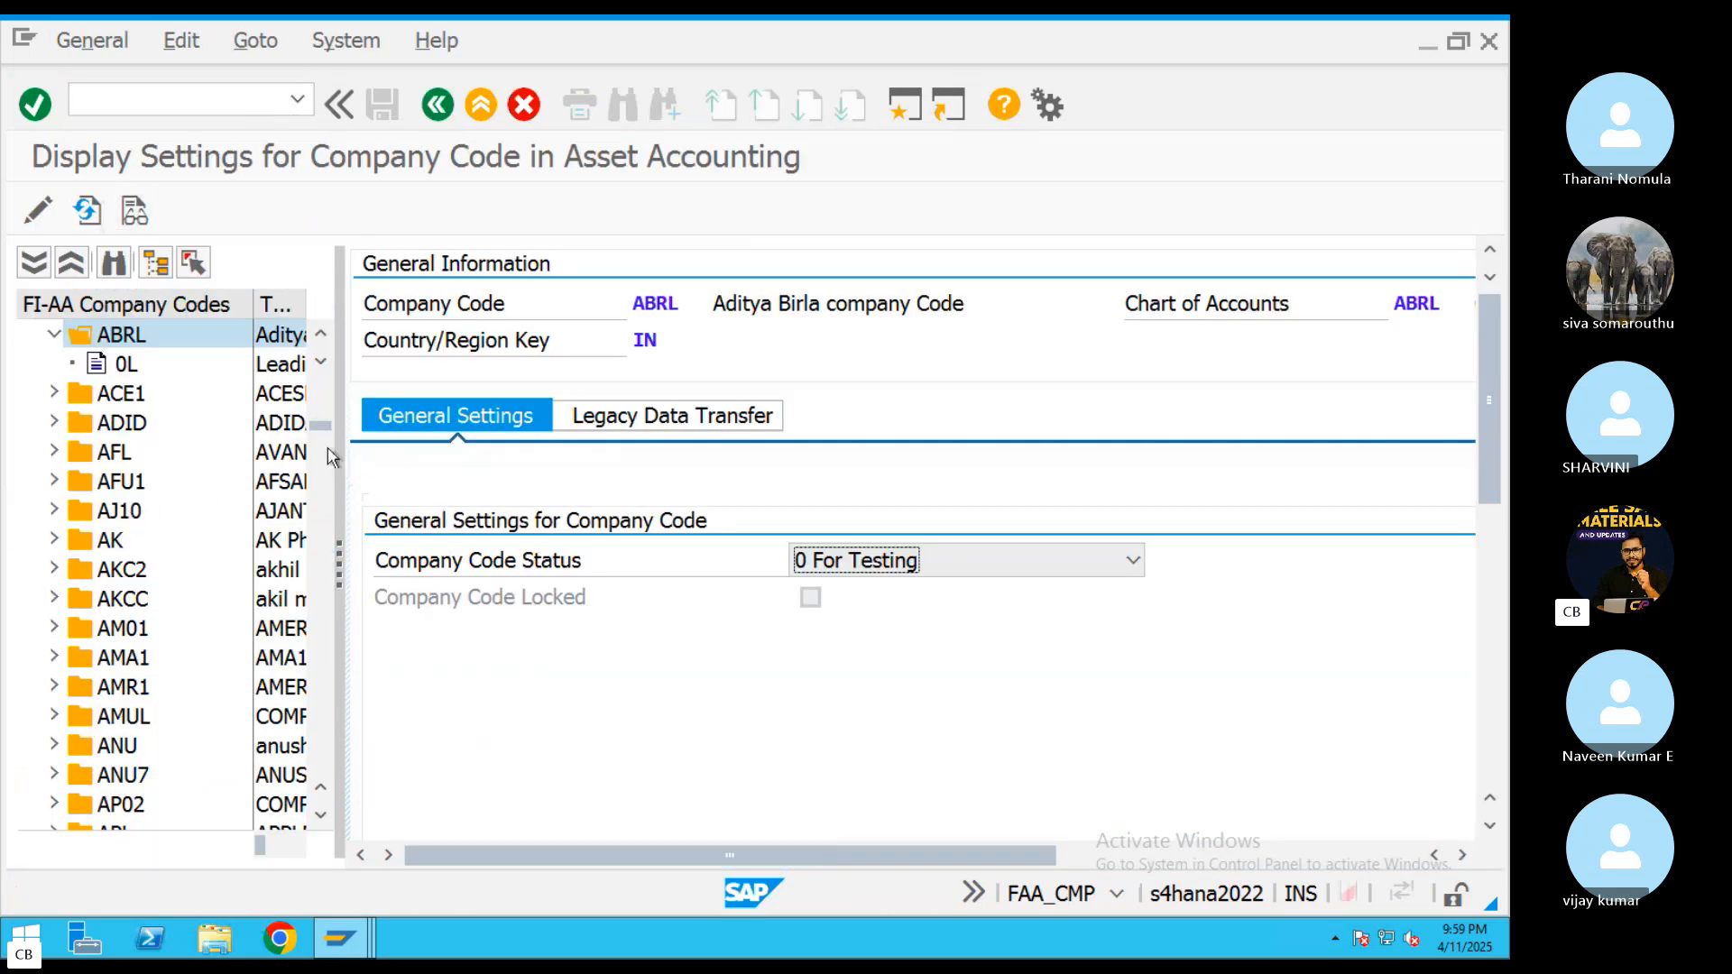
Check ABRL's legacy data transfer settings, then ledger 0L's highest fiscal year and the closed fiscal years of its depreciation areas
left_click(582, 426)
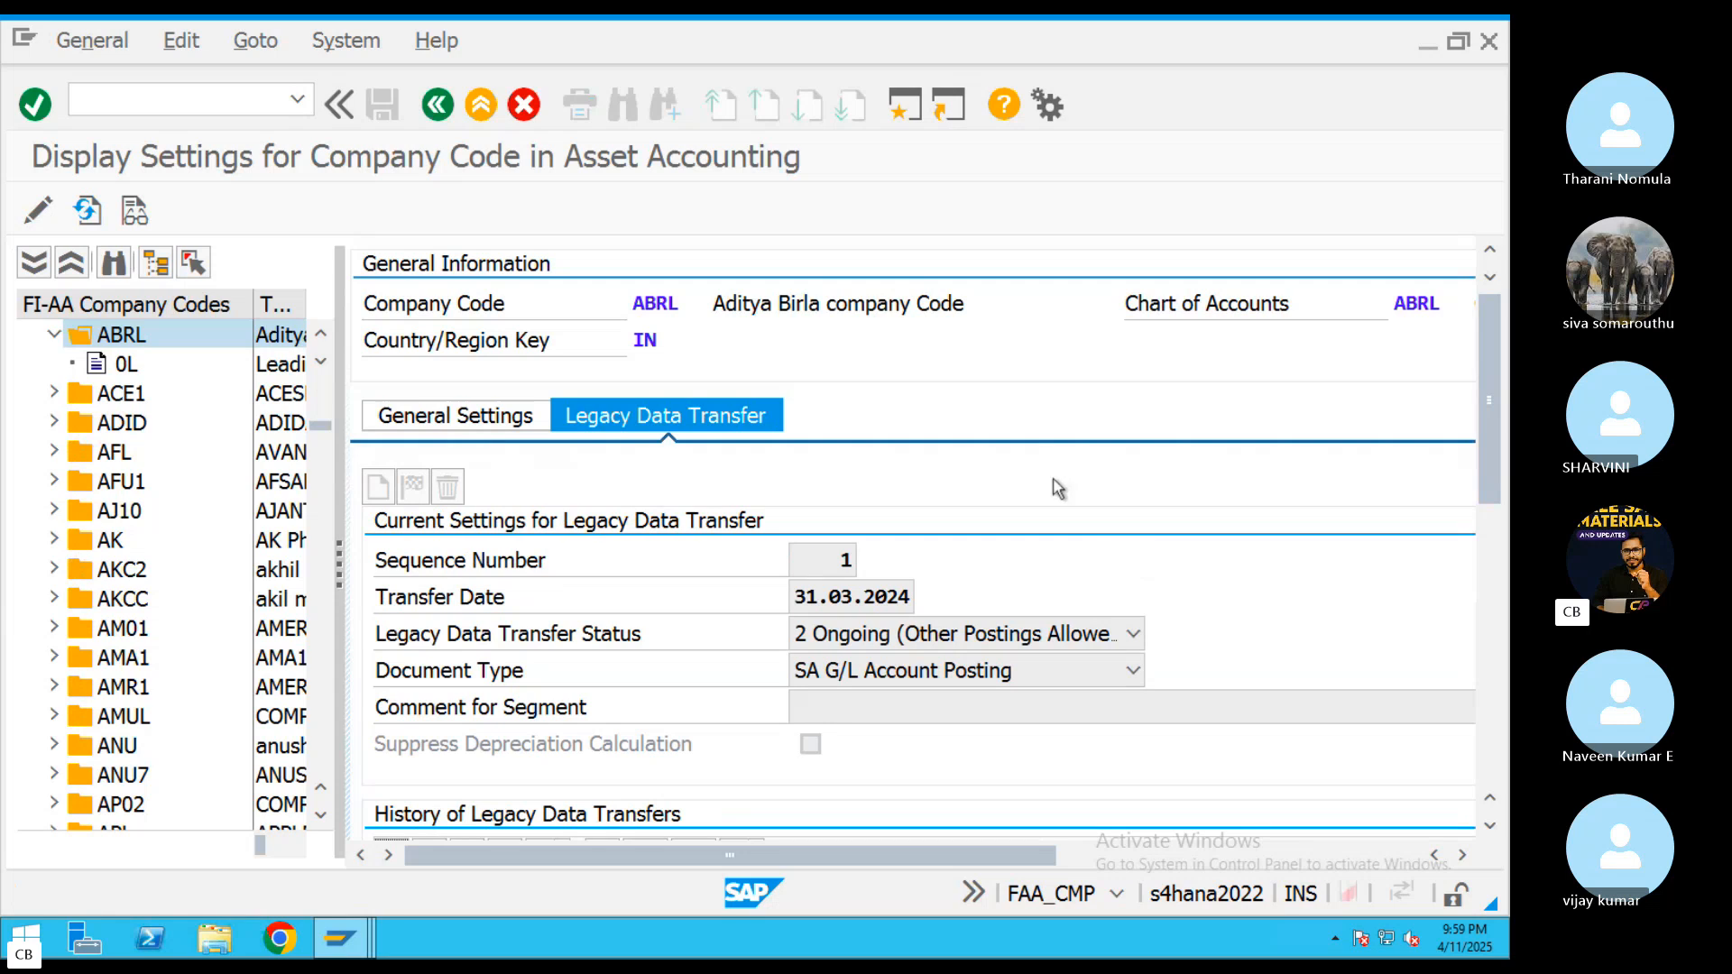
left_click(903, 599)
left_click(125, 366)
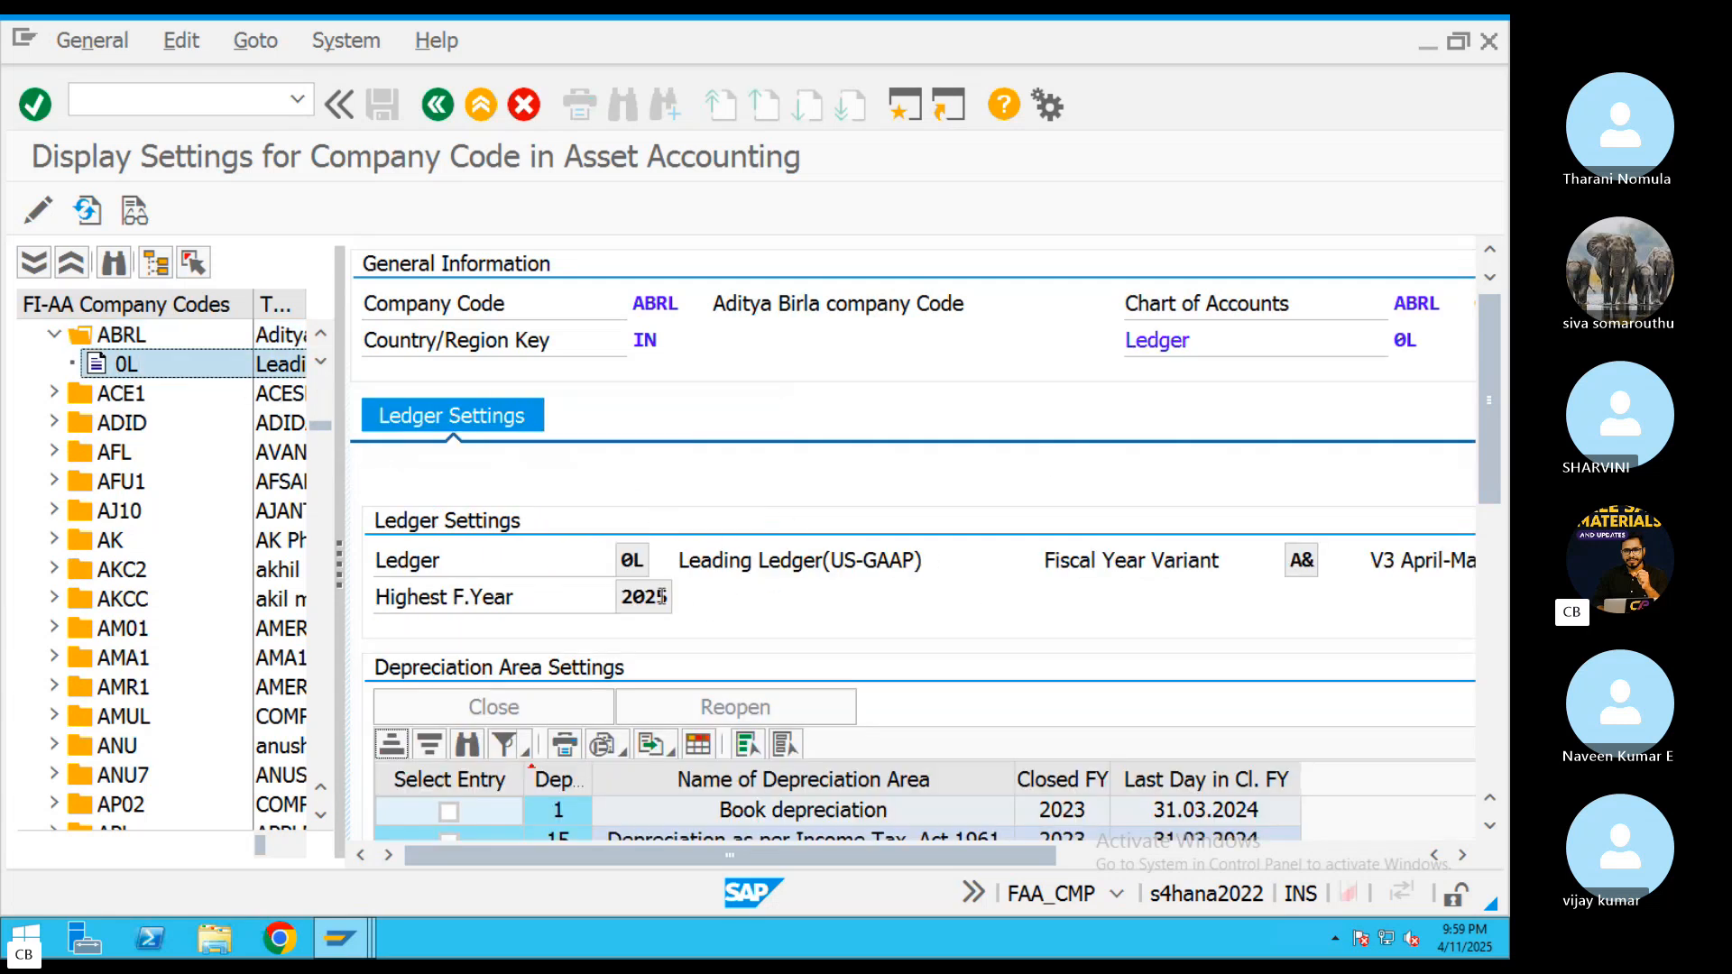
left_click_drag(661, 596, 609, 598)
left_click_drag(1484, 466, 1504, 557)
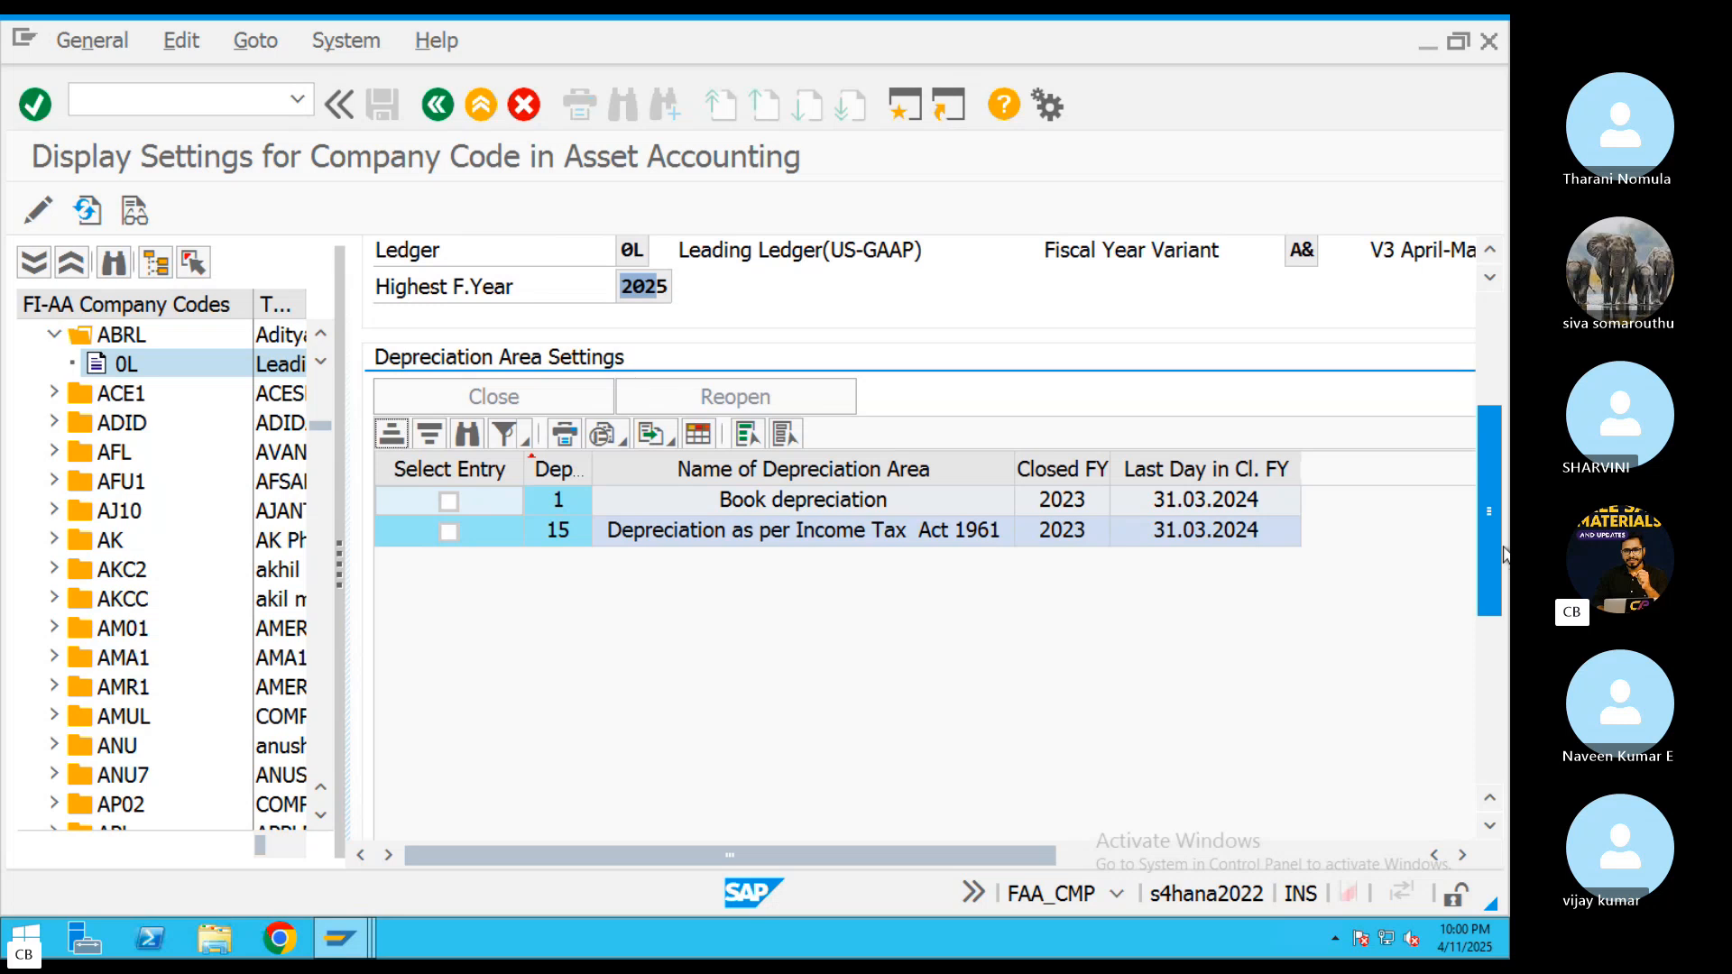
left_click(1076, 505)
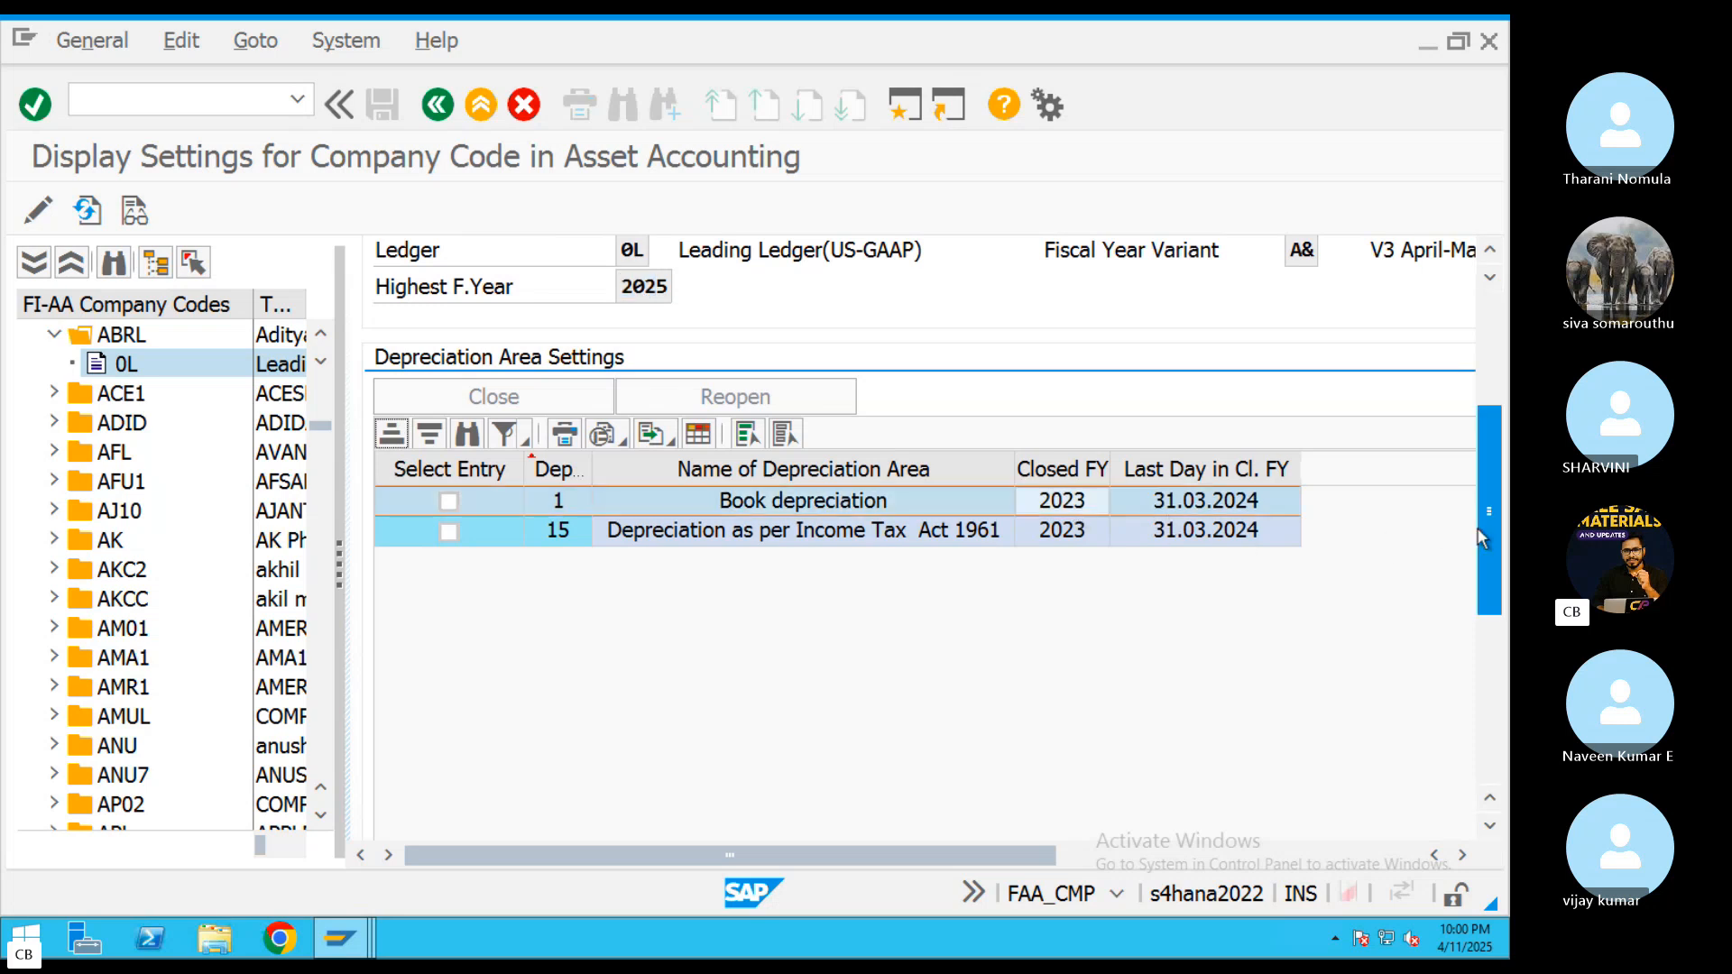
left_click_drag(1488, 508, 1487, 447)
scroll(1223, 568, "down", 1)
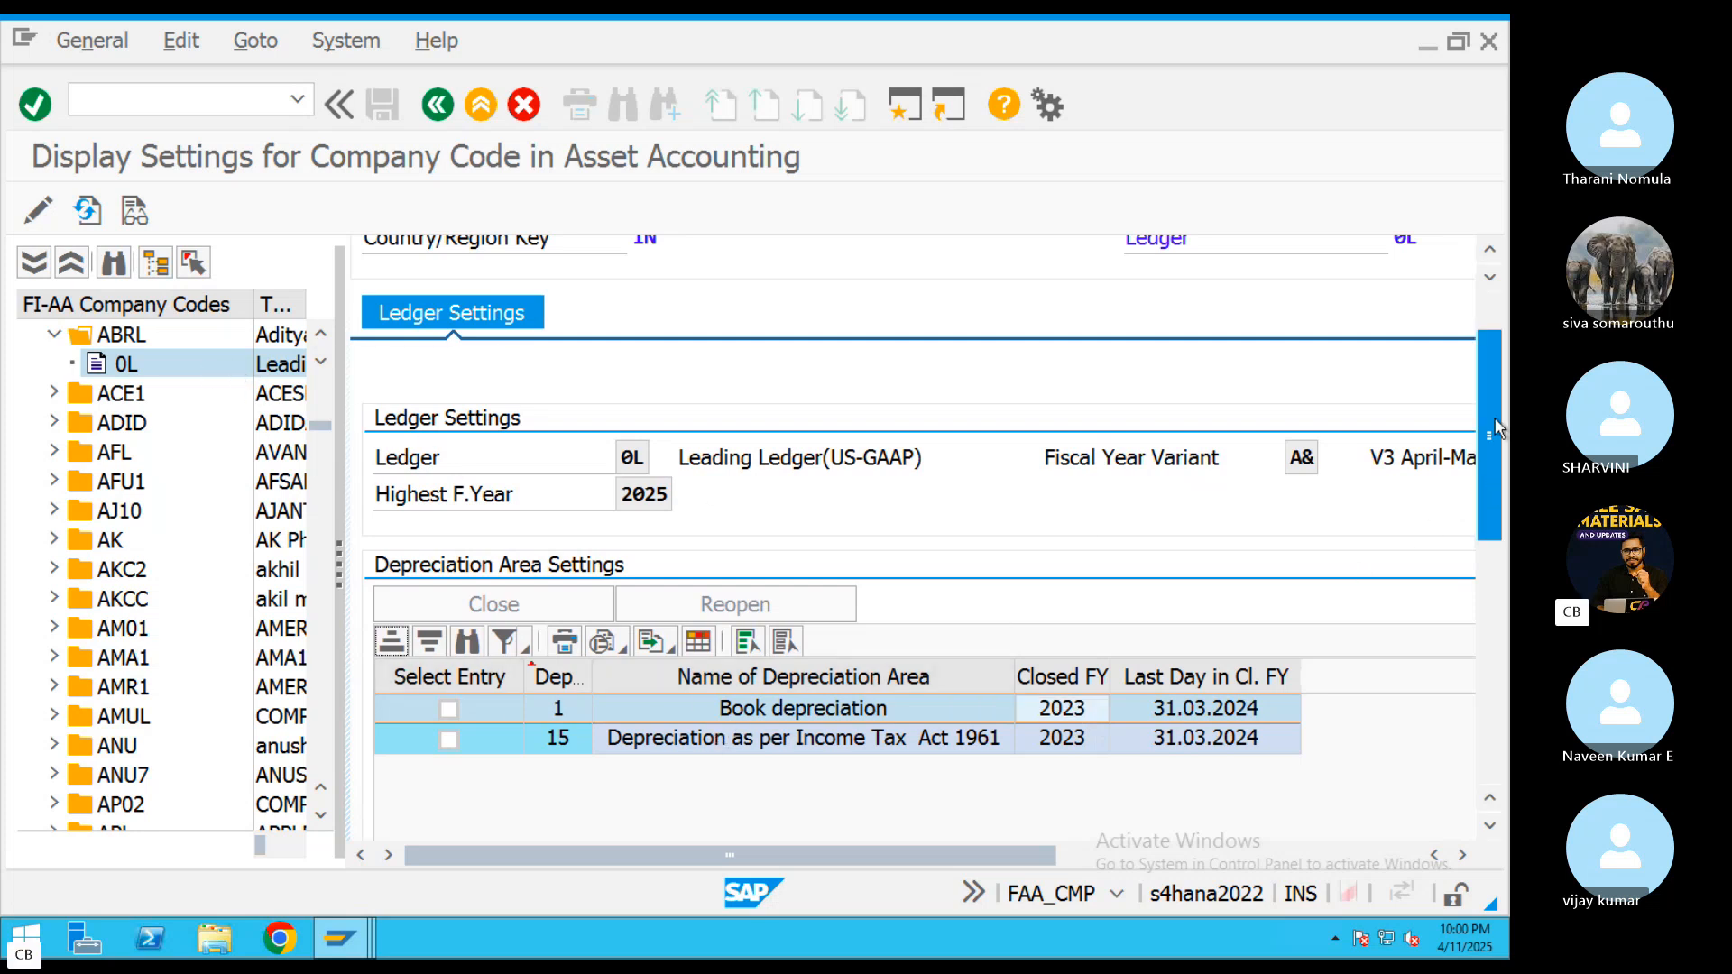
left_click_drag(1495, 427, 1501, 403)
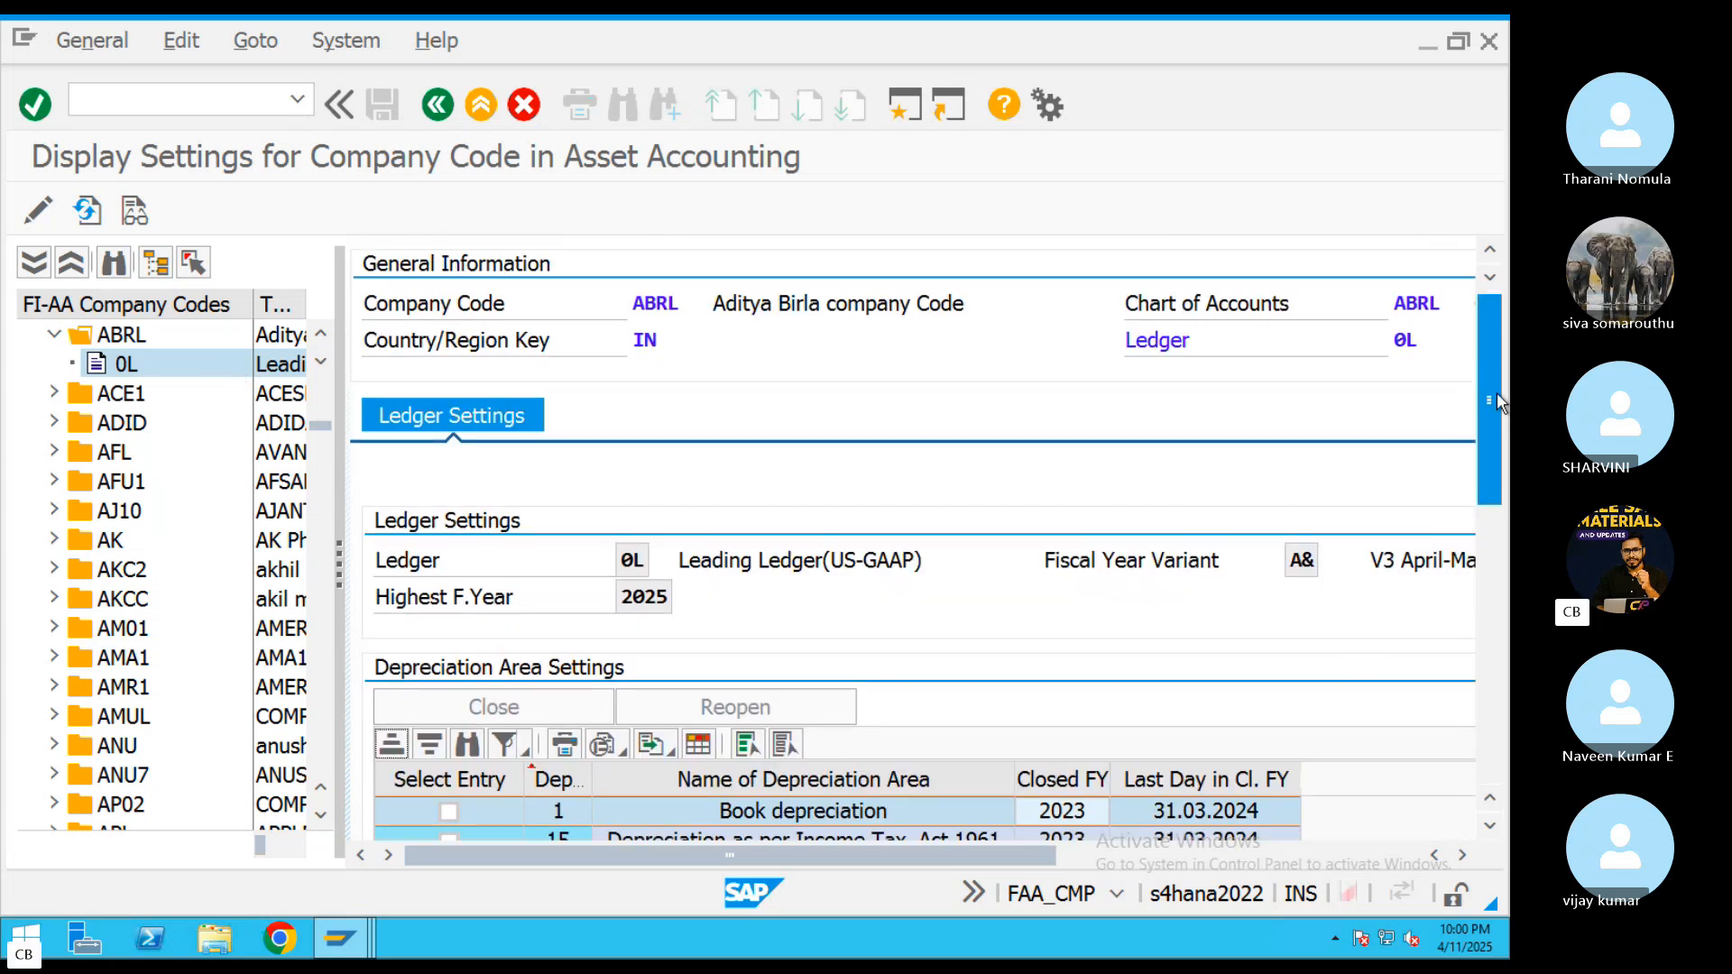
Return to the company-code-level settings of ABRL and switch them to change mode
left_click(134, 341)
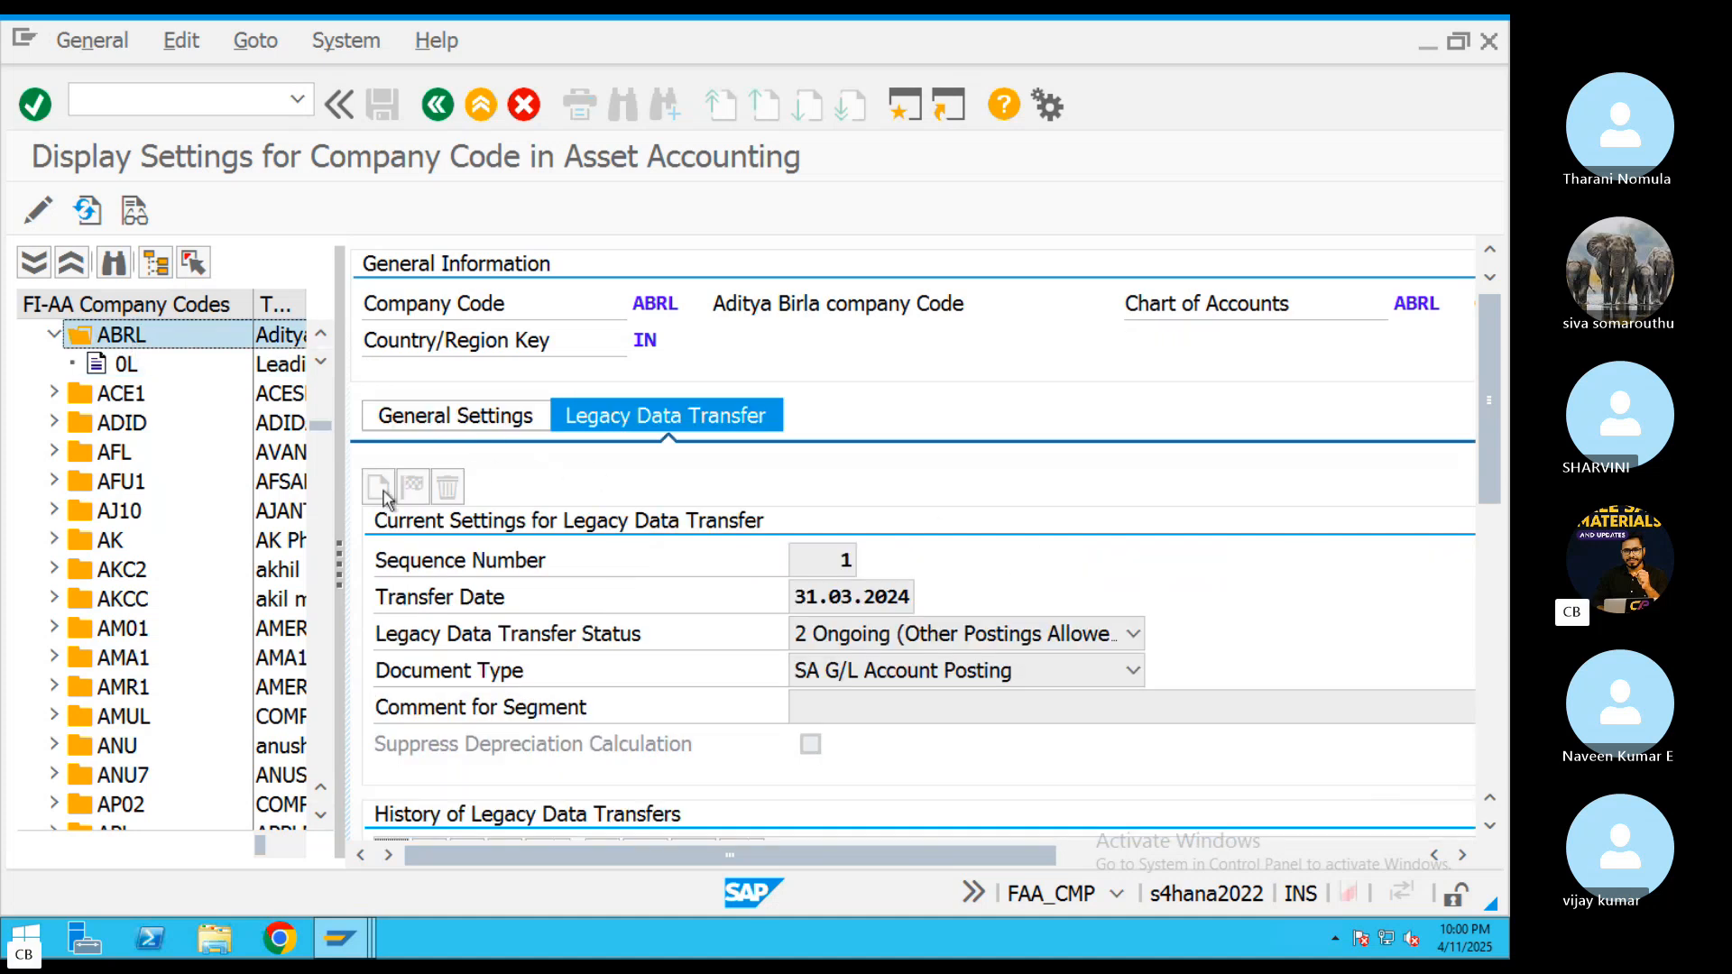
left_click(37, 215)
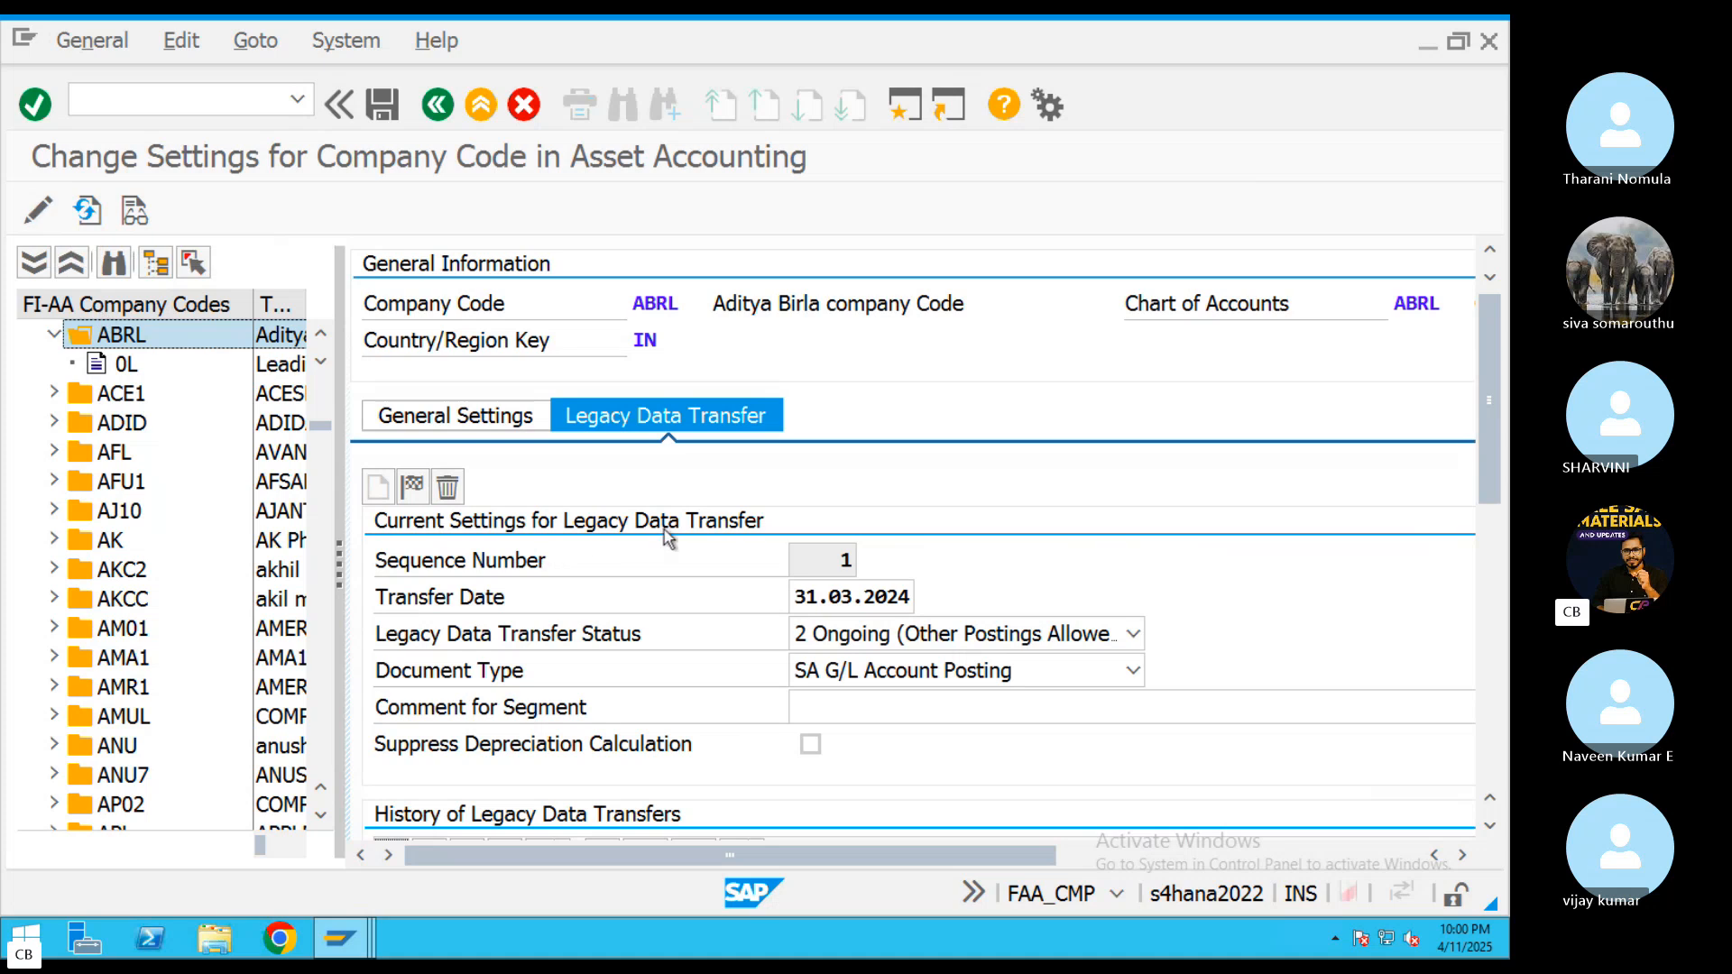
Try to save 30.04.2025 as the transfer date in ABRL's legacy data transfer settings
left_click(862, 598)
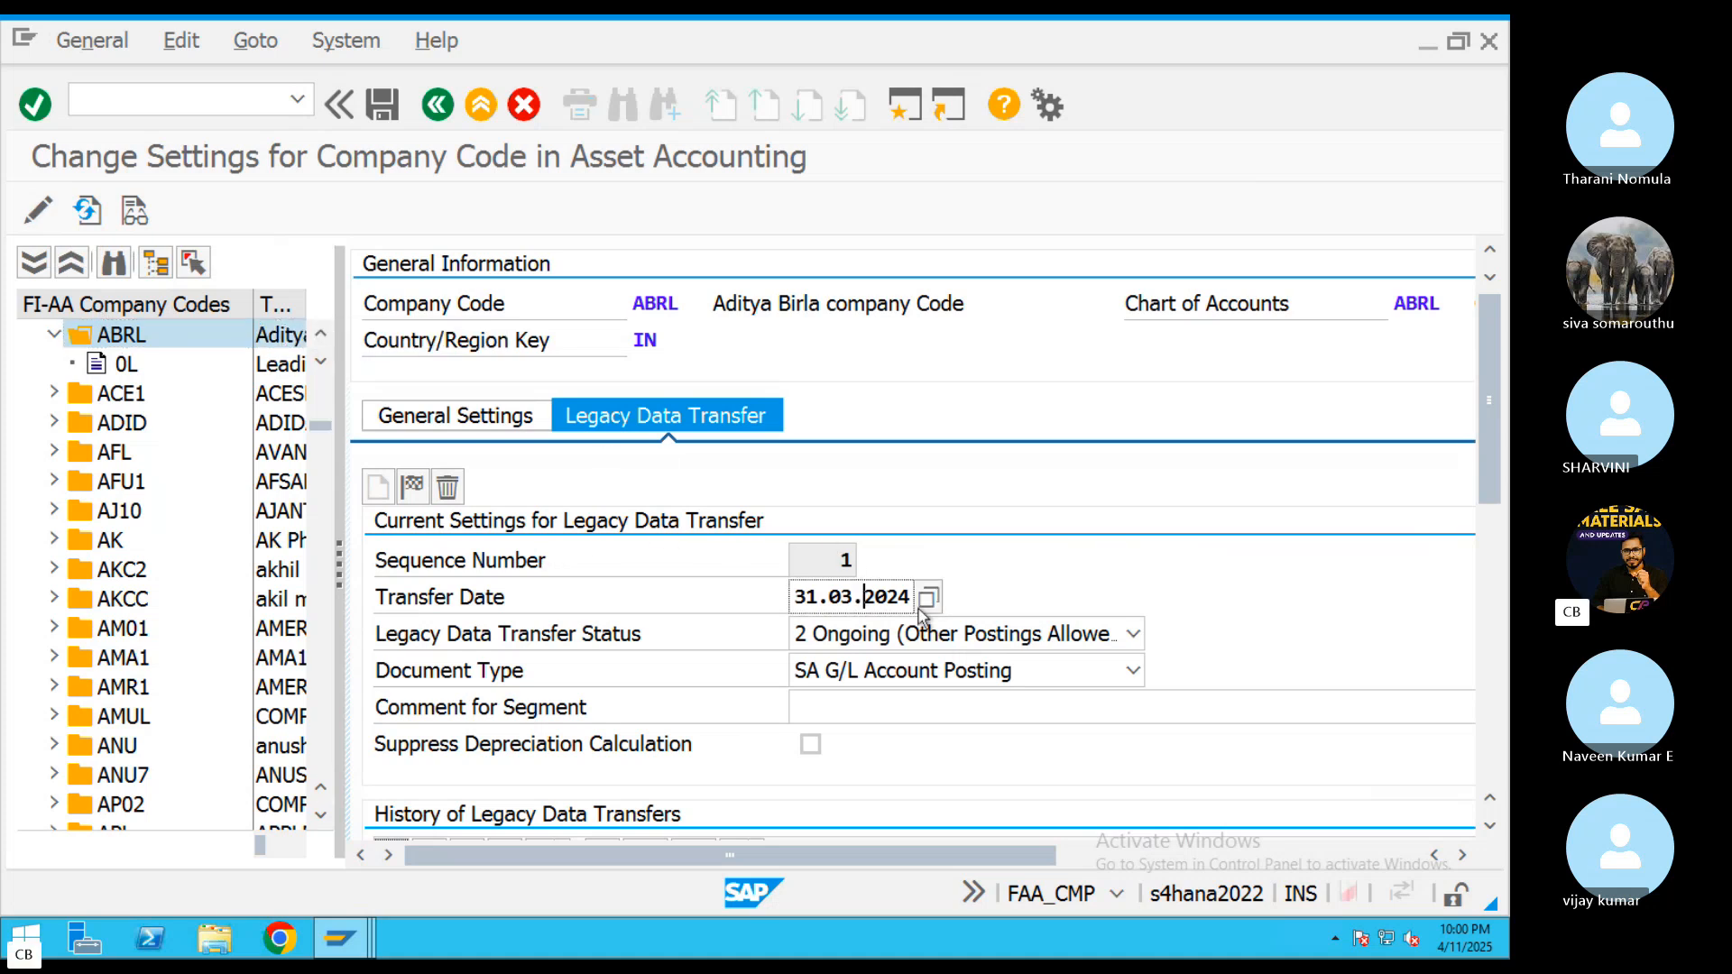
left_click(926, 601)
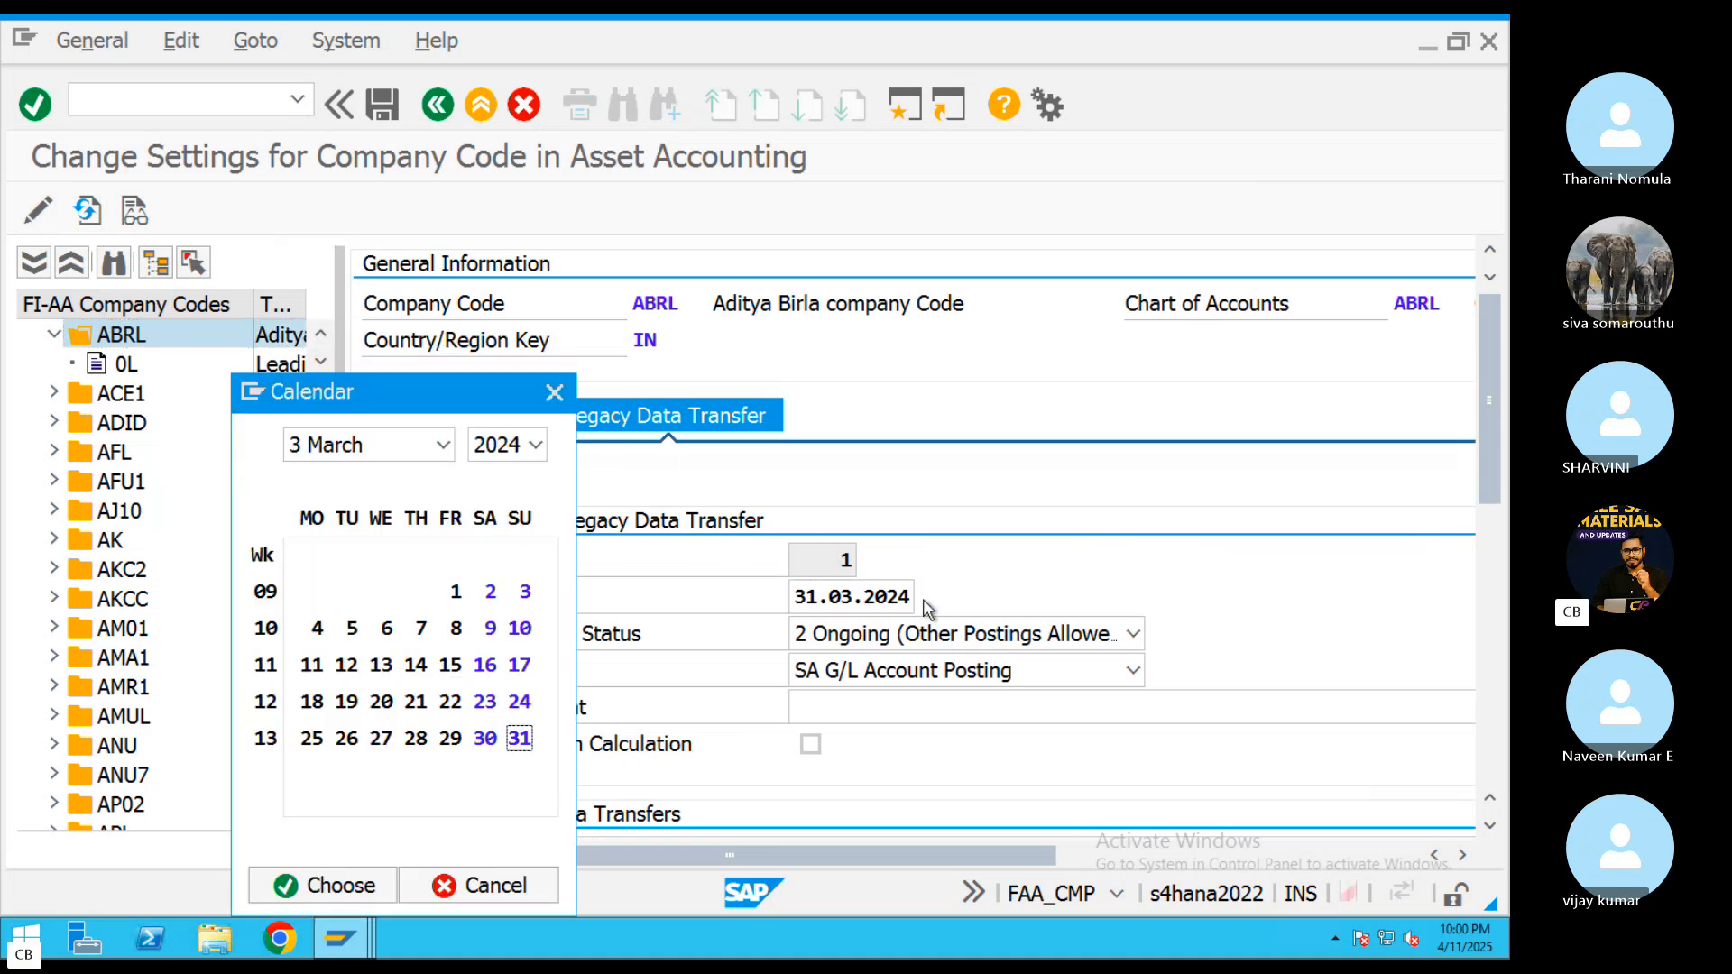
left_click(536, 445)
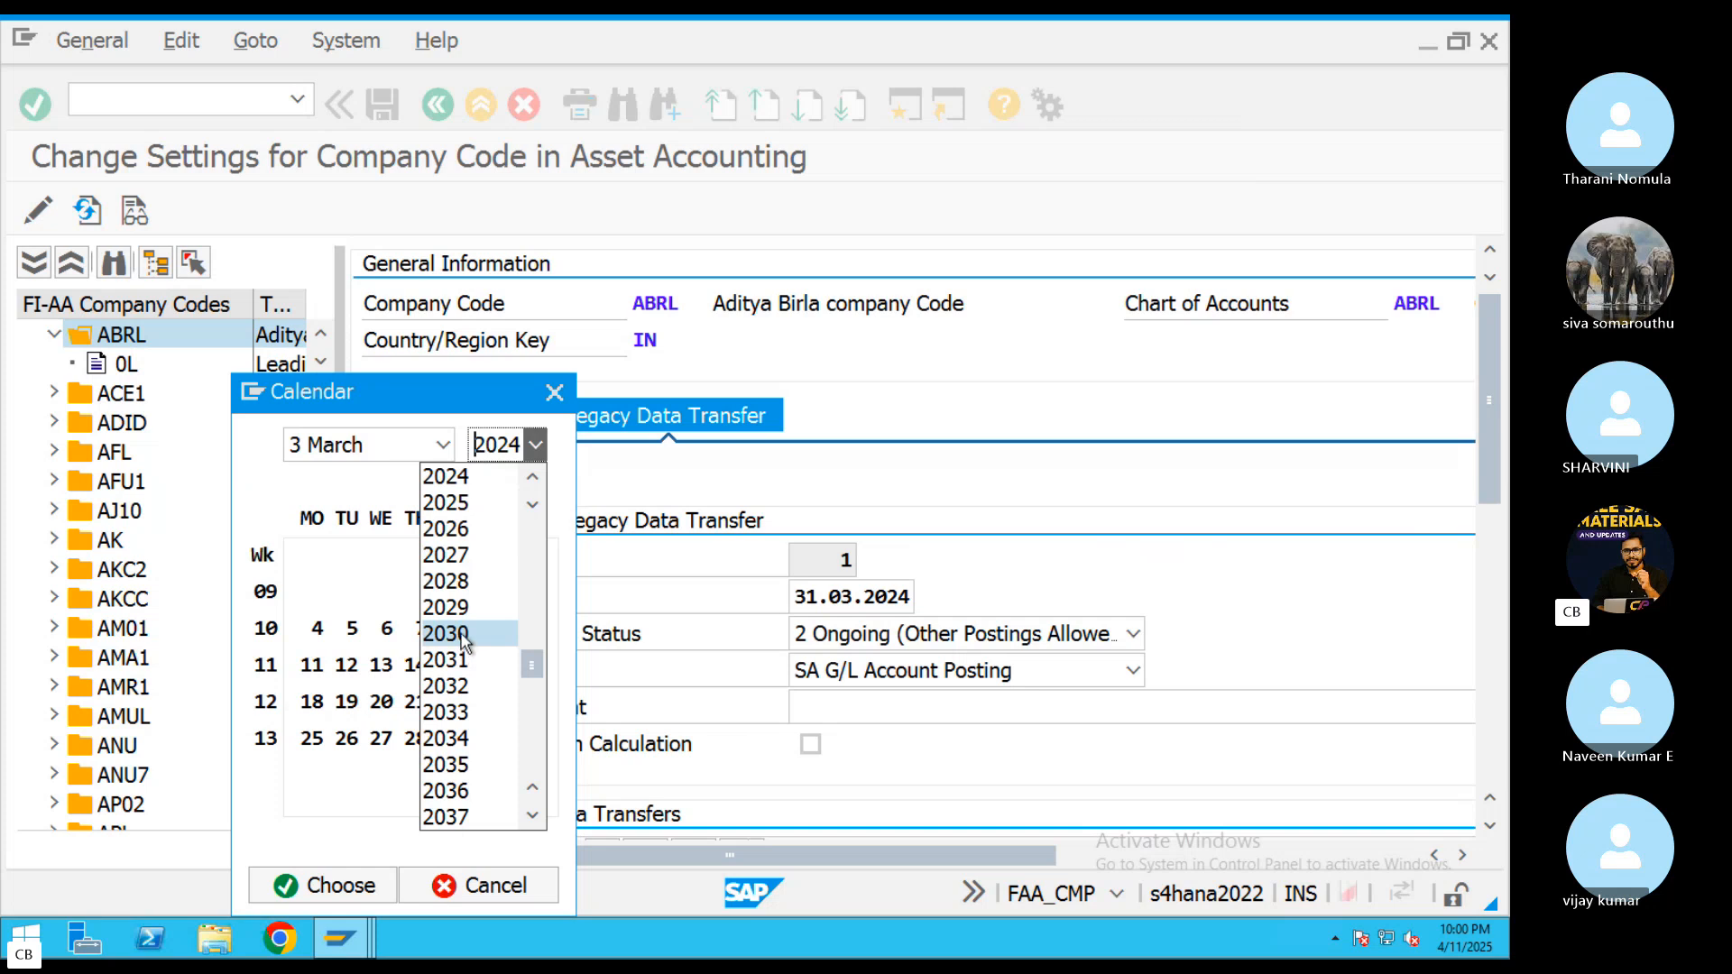
left_click(503, 510)
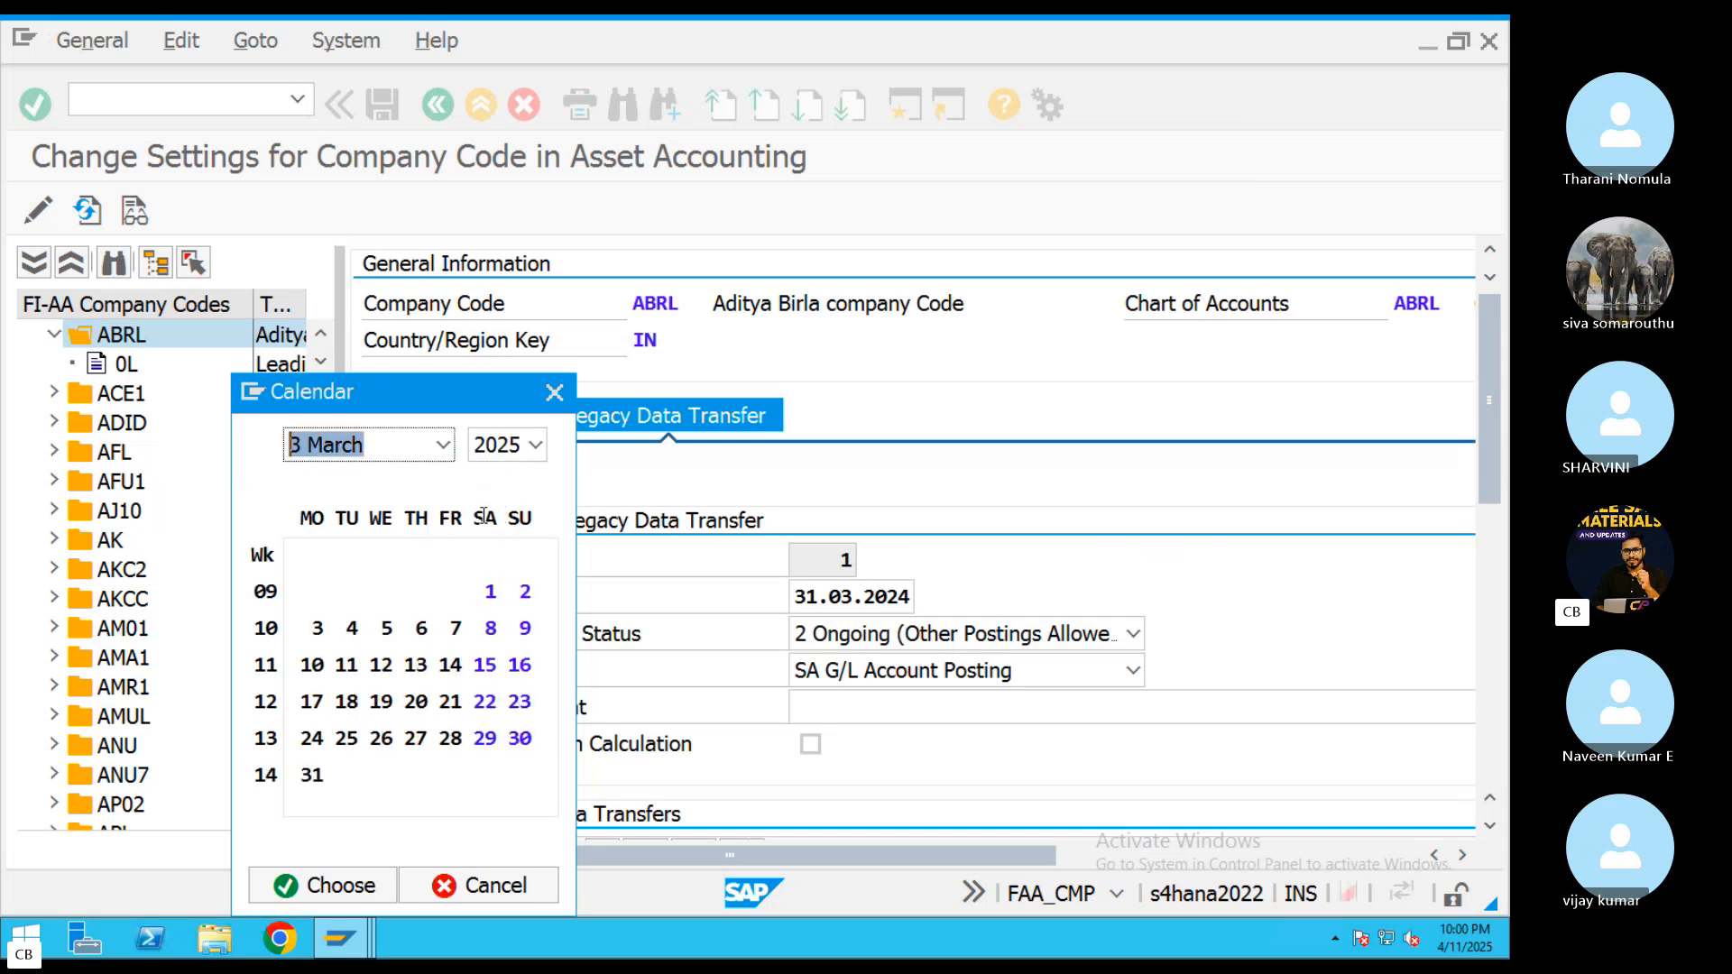
left_click(442, 445)
left_click(372, 560)
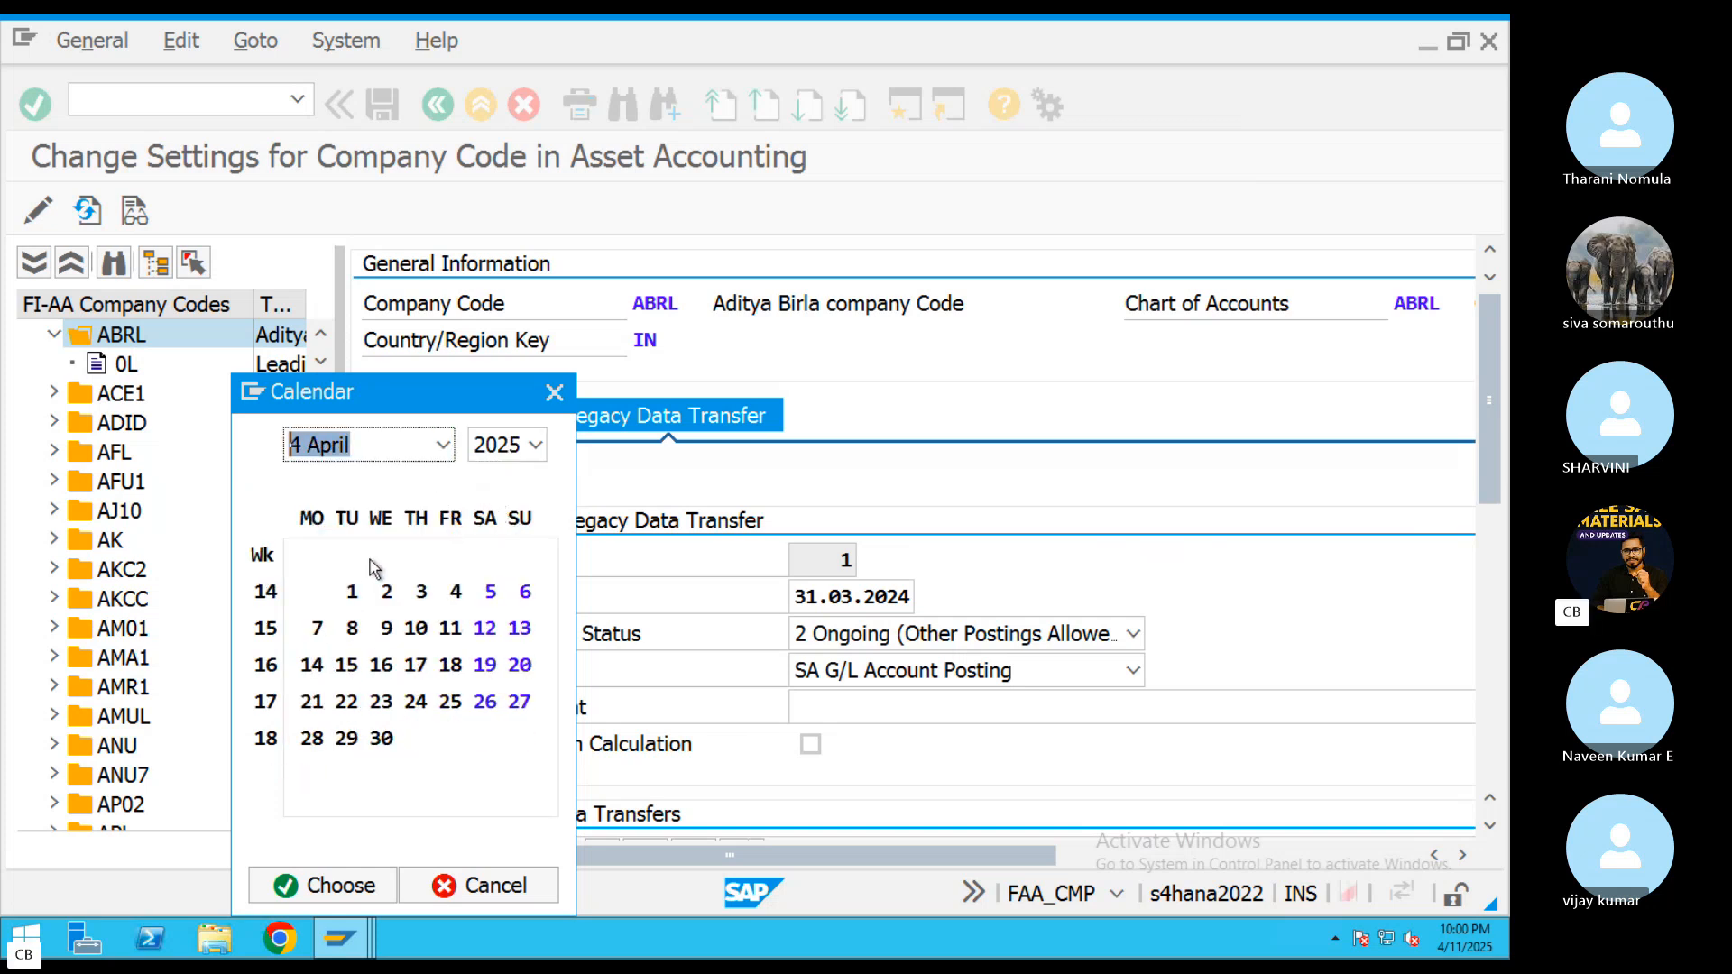
double_click(381, 738)
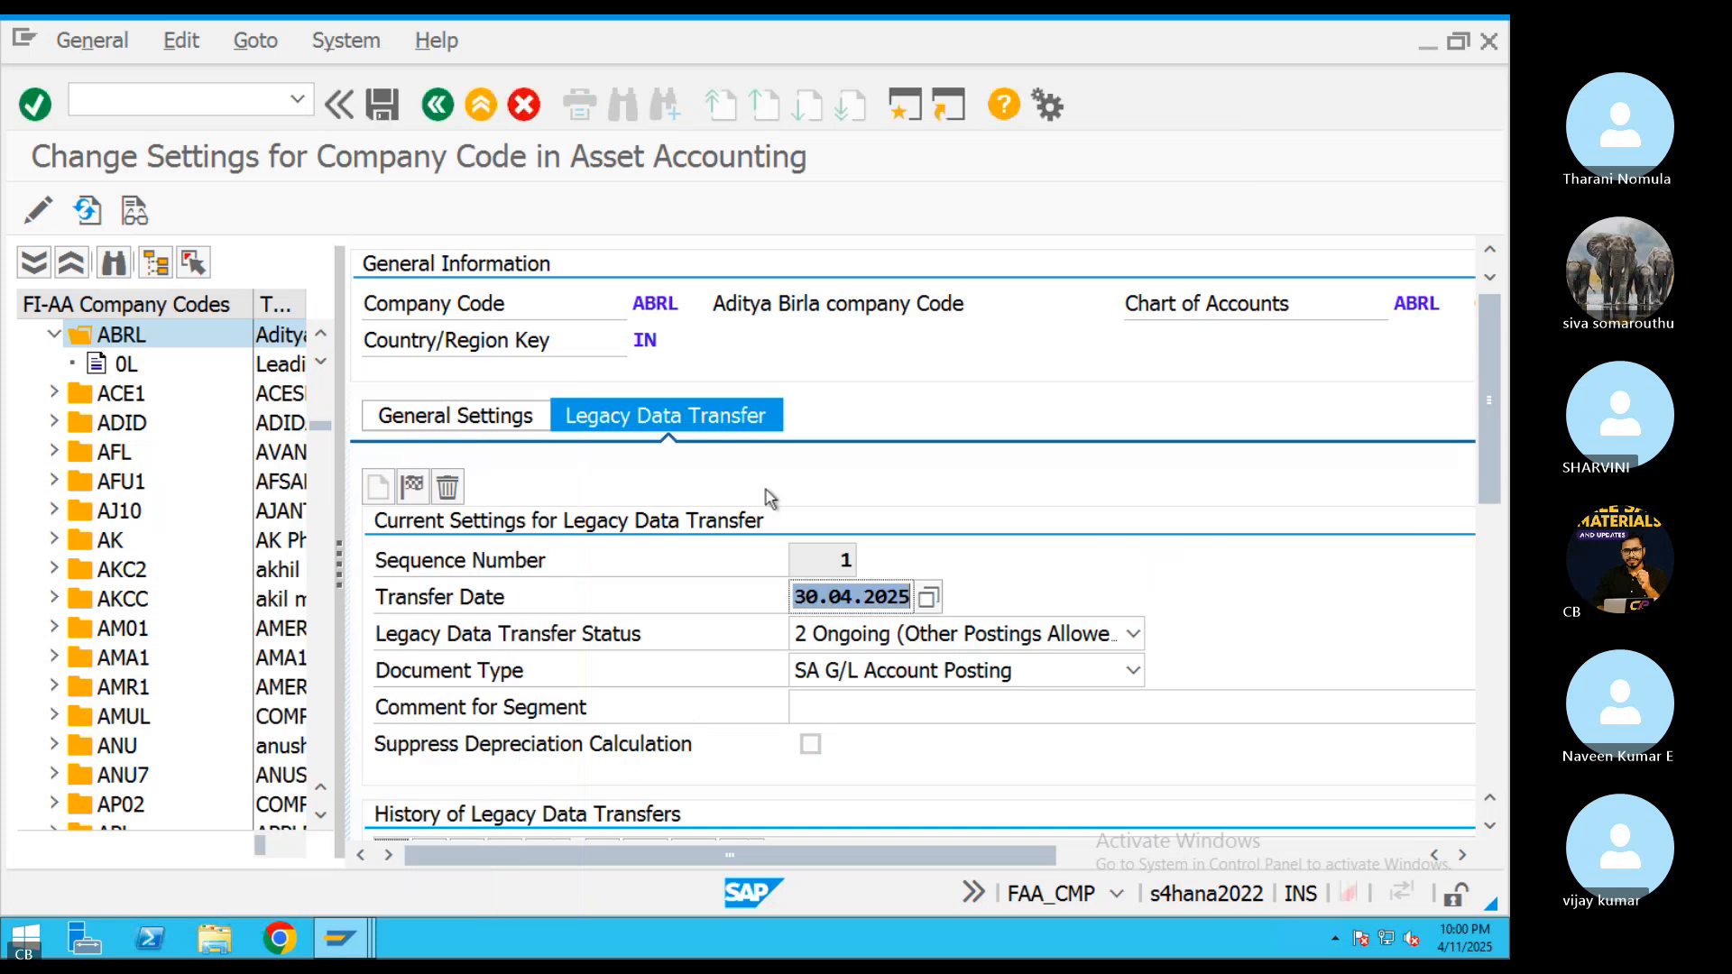
left_click(382, 104)
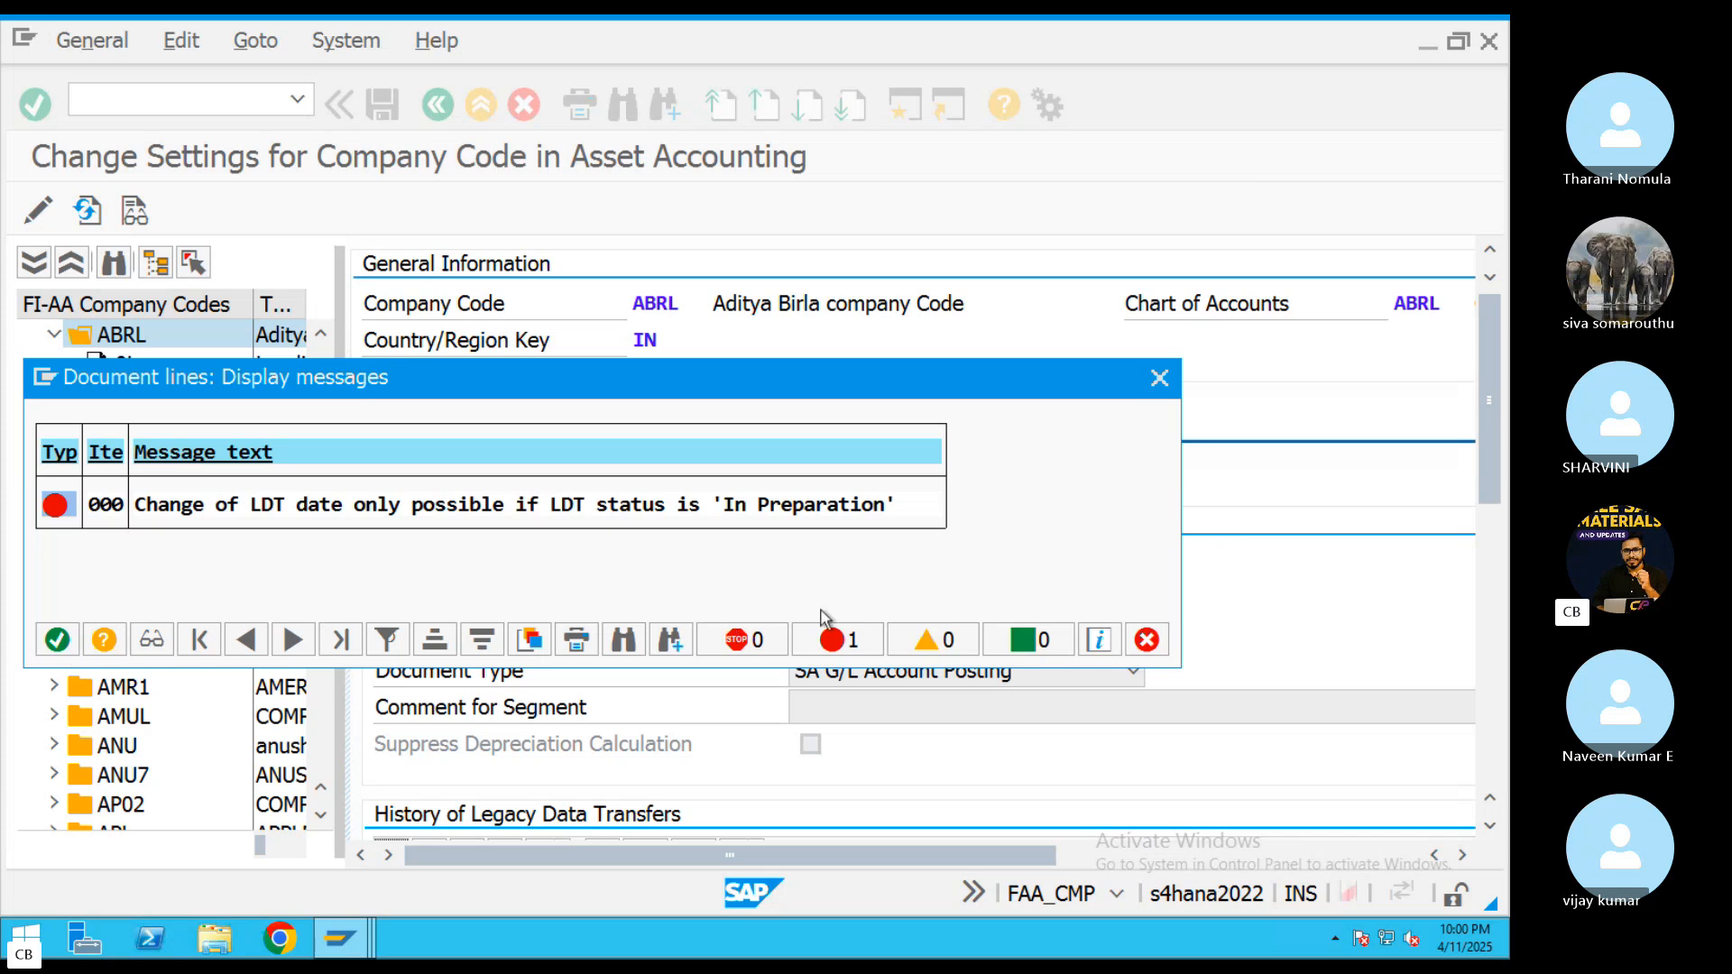
key("Return")
Try to set ABRL's legacy data transfer status to 0 In Preparation
left_click(903, 636)
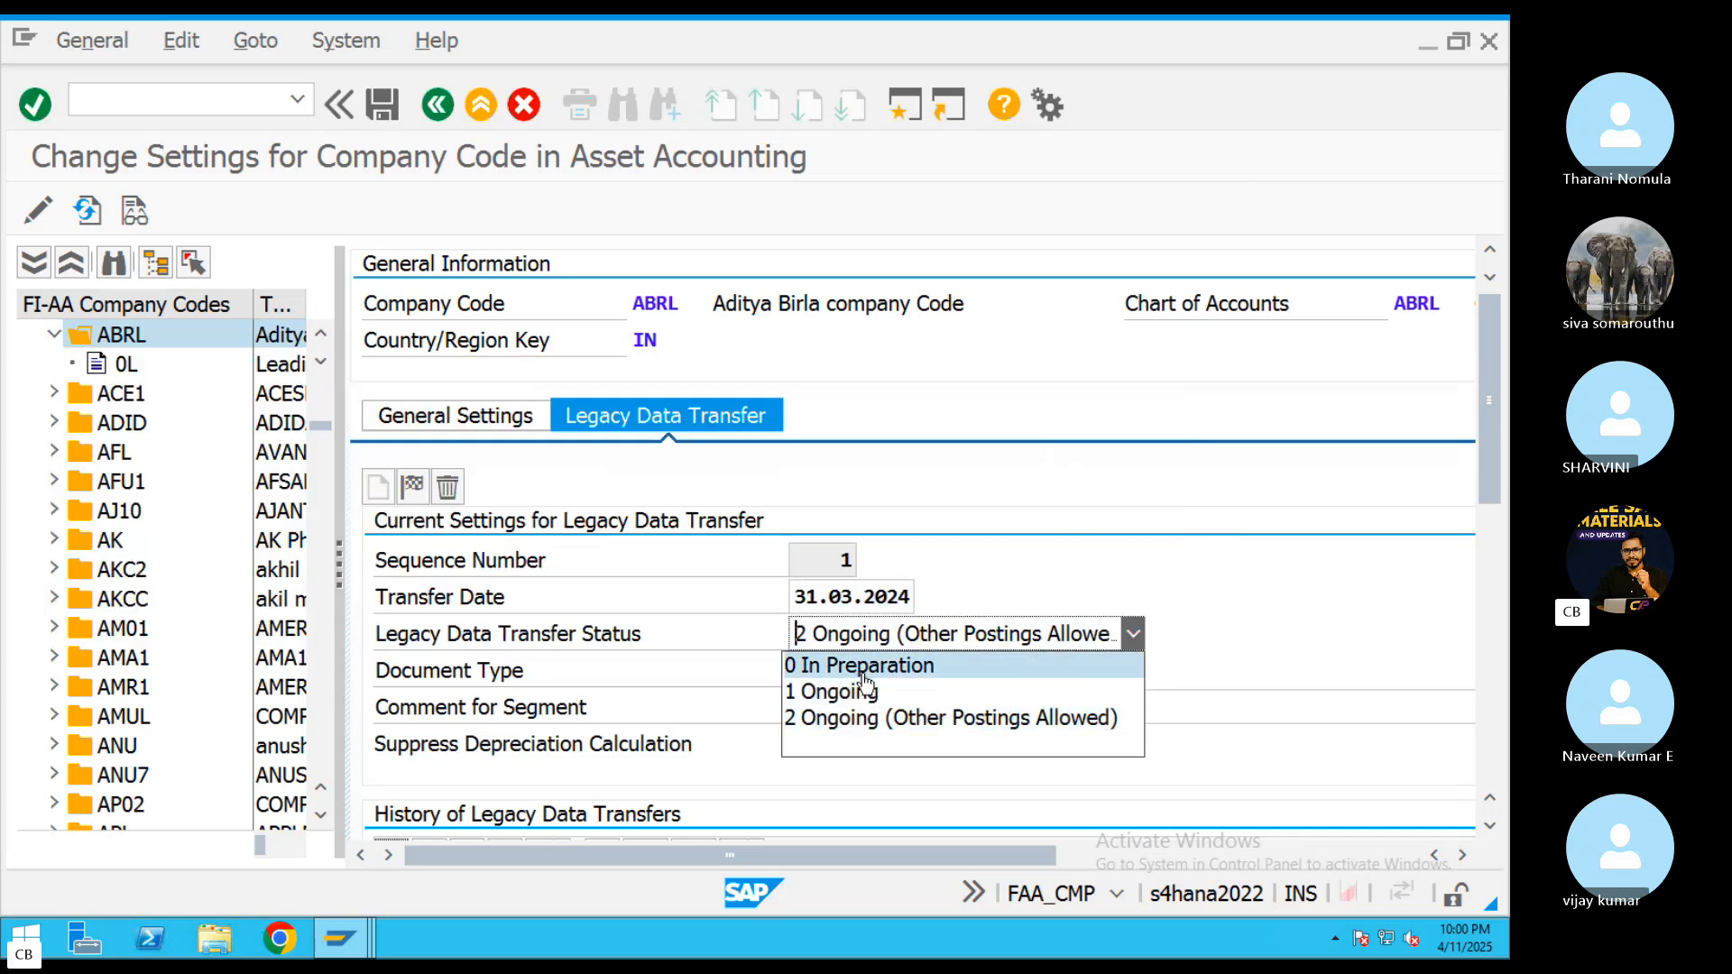
left_click(857, 666)
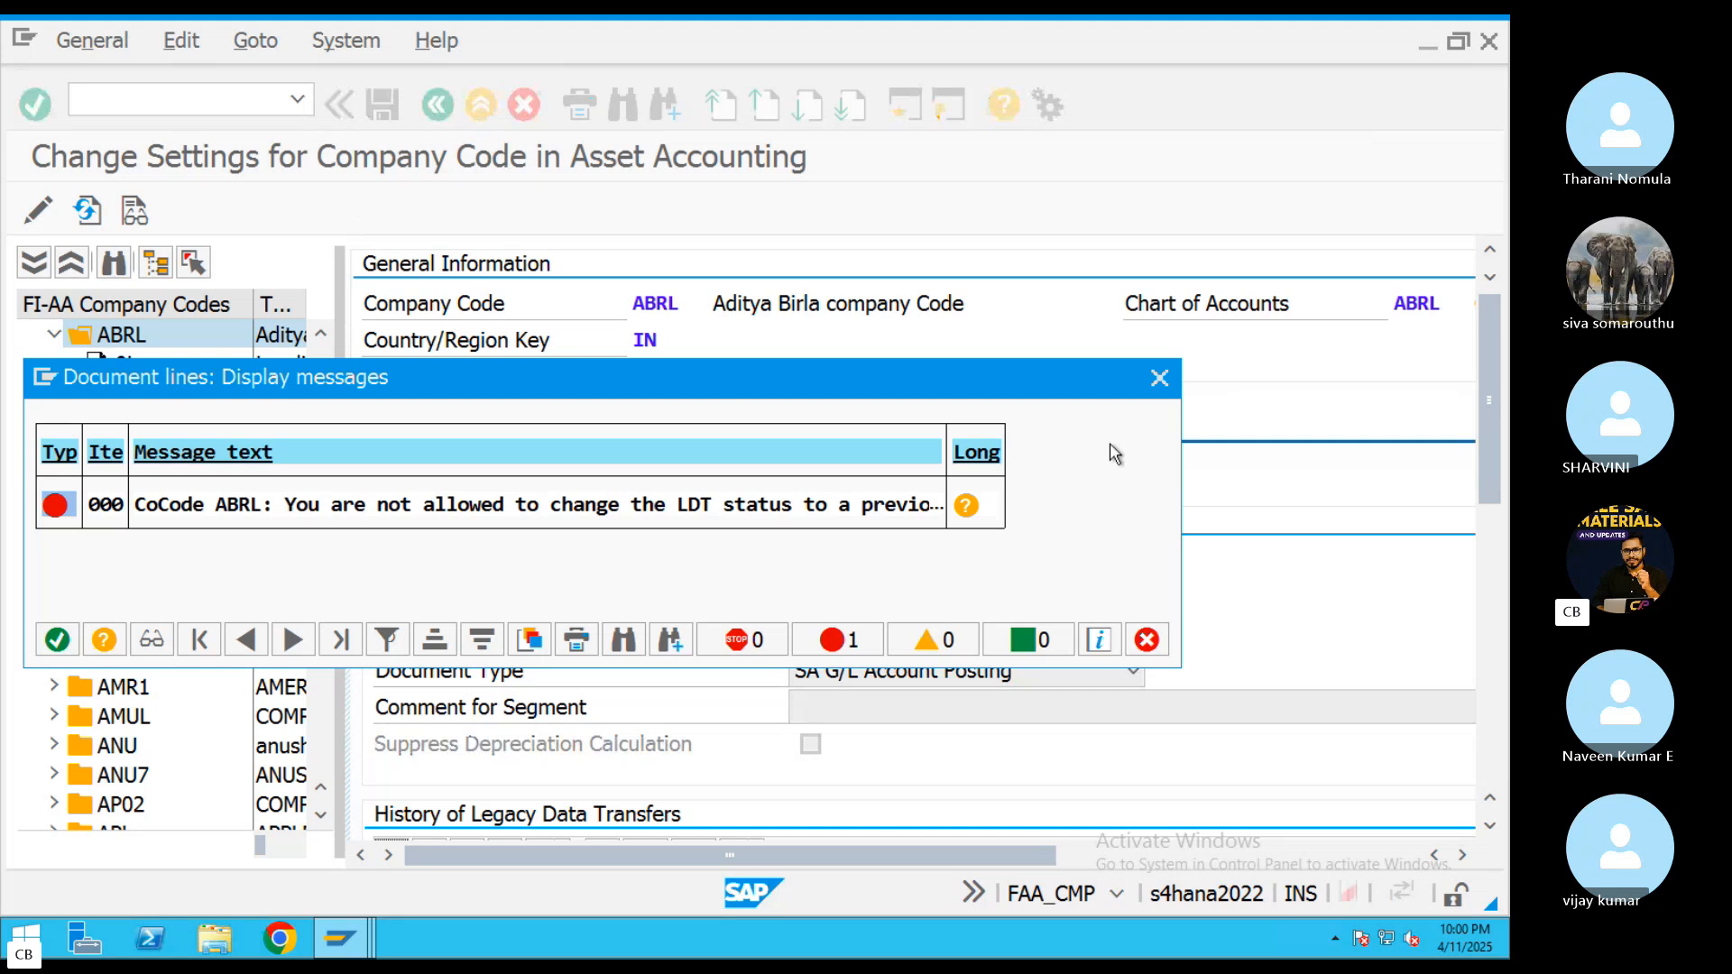
key("Return")
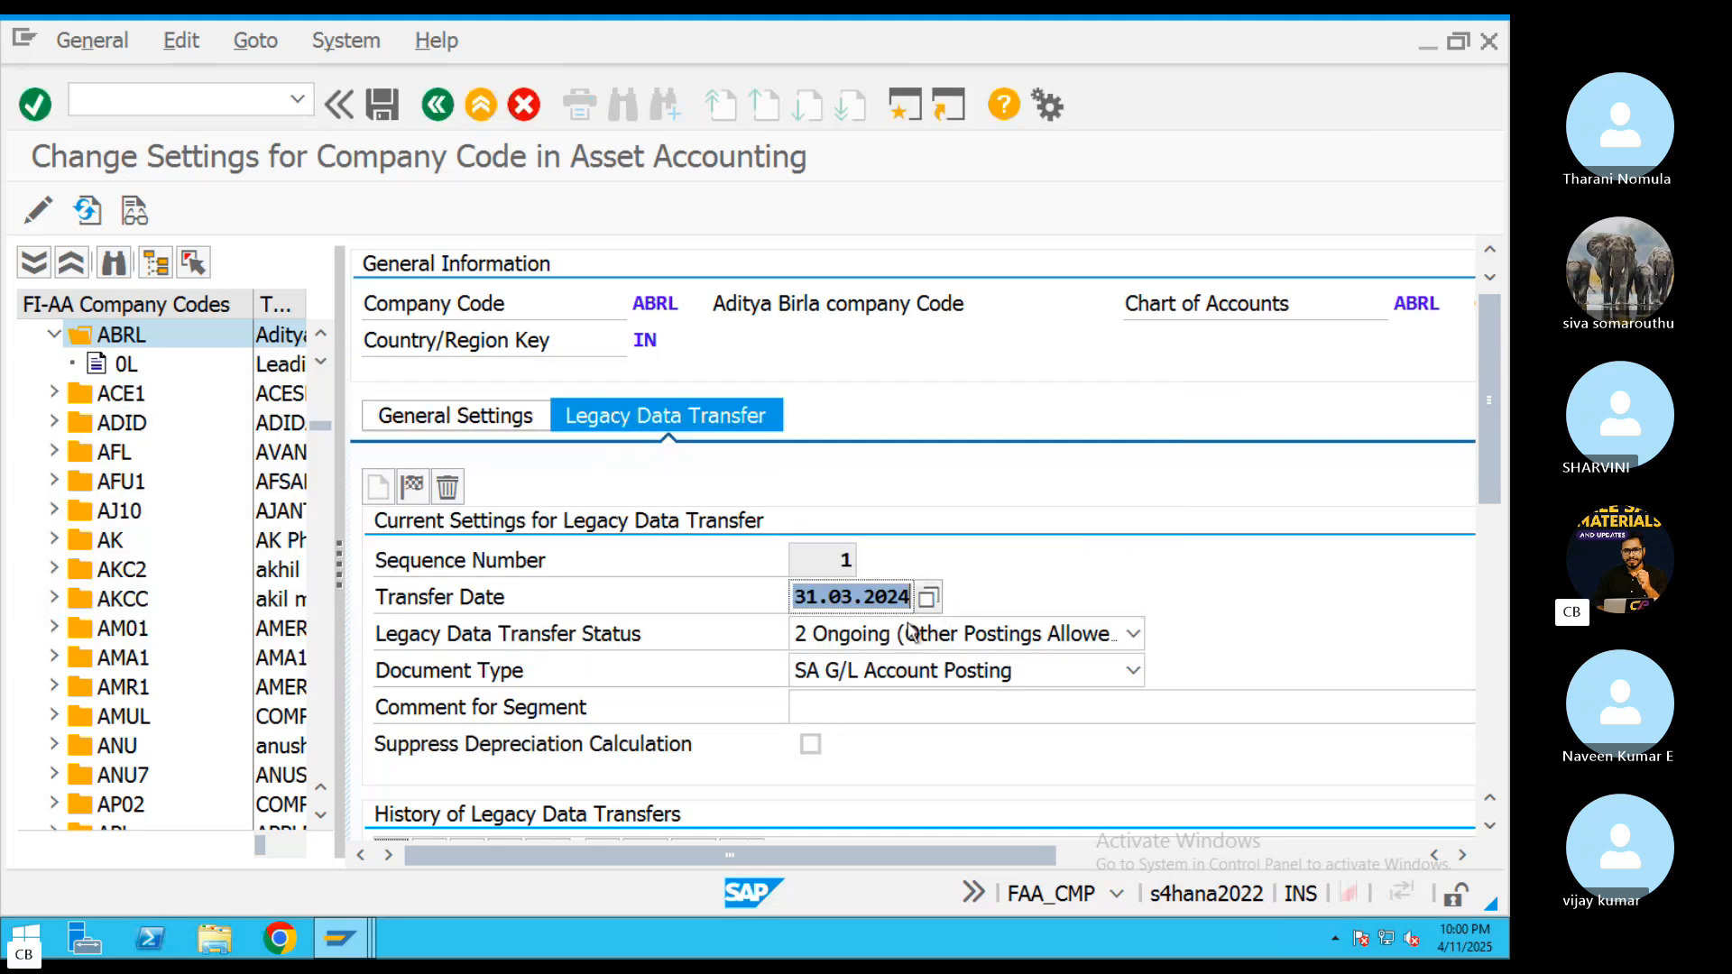
Set the document type for ABRL's legacy data transfer to AA ASSET ACCOUNTING and save the settings
left_click(900, 670)
scroll(906, 794, "down", 2)
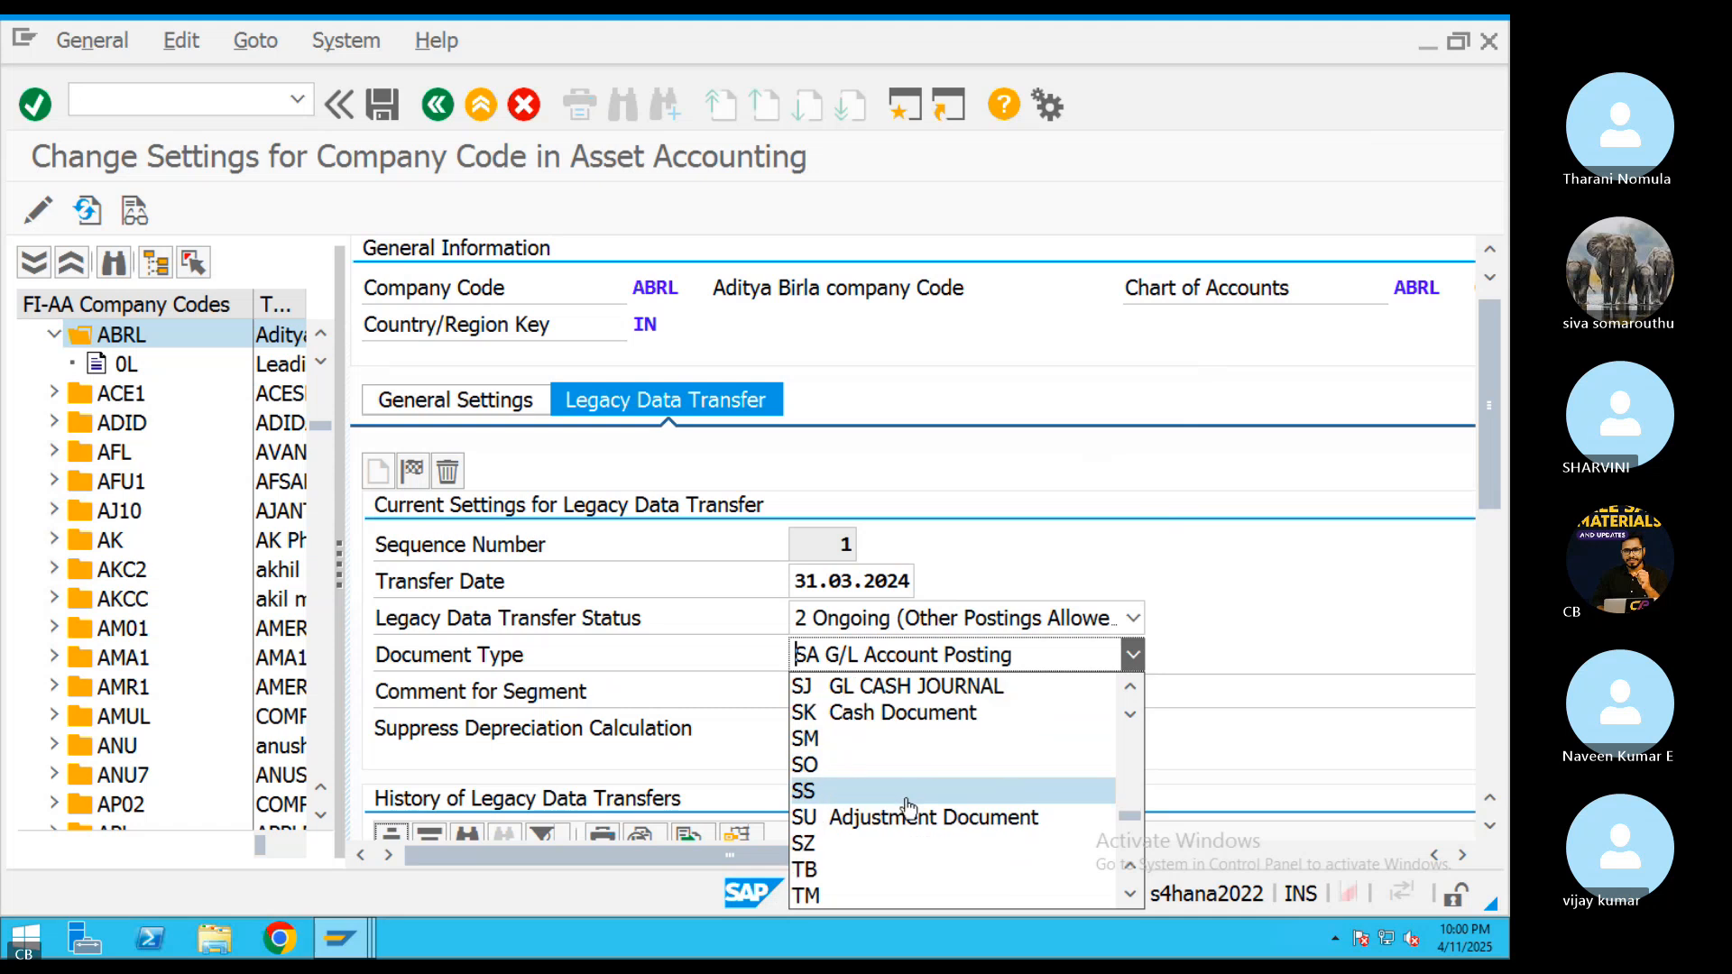
scroll(907, 806, "down", 5)
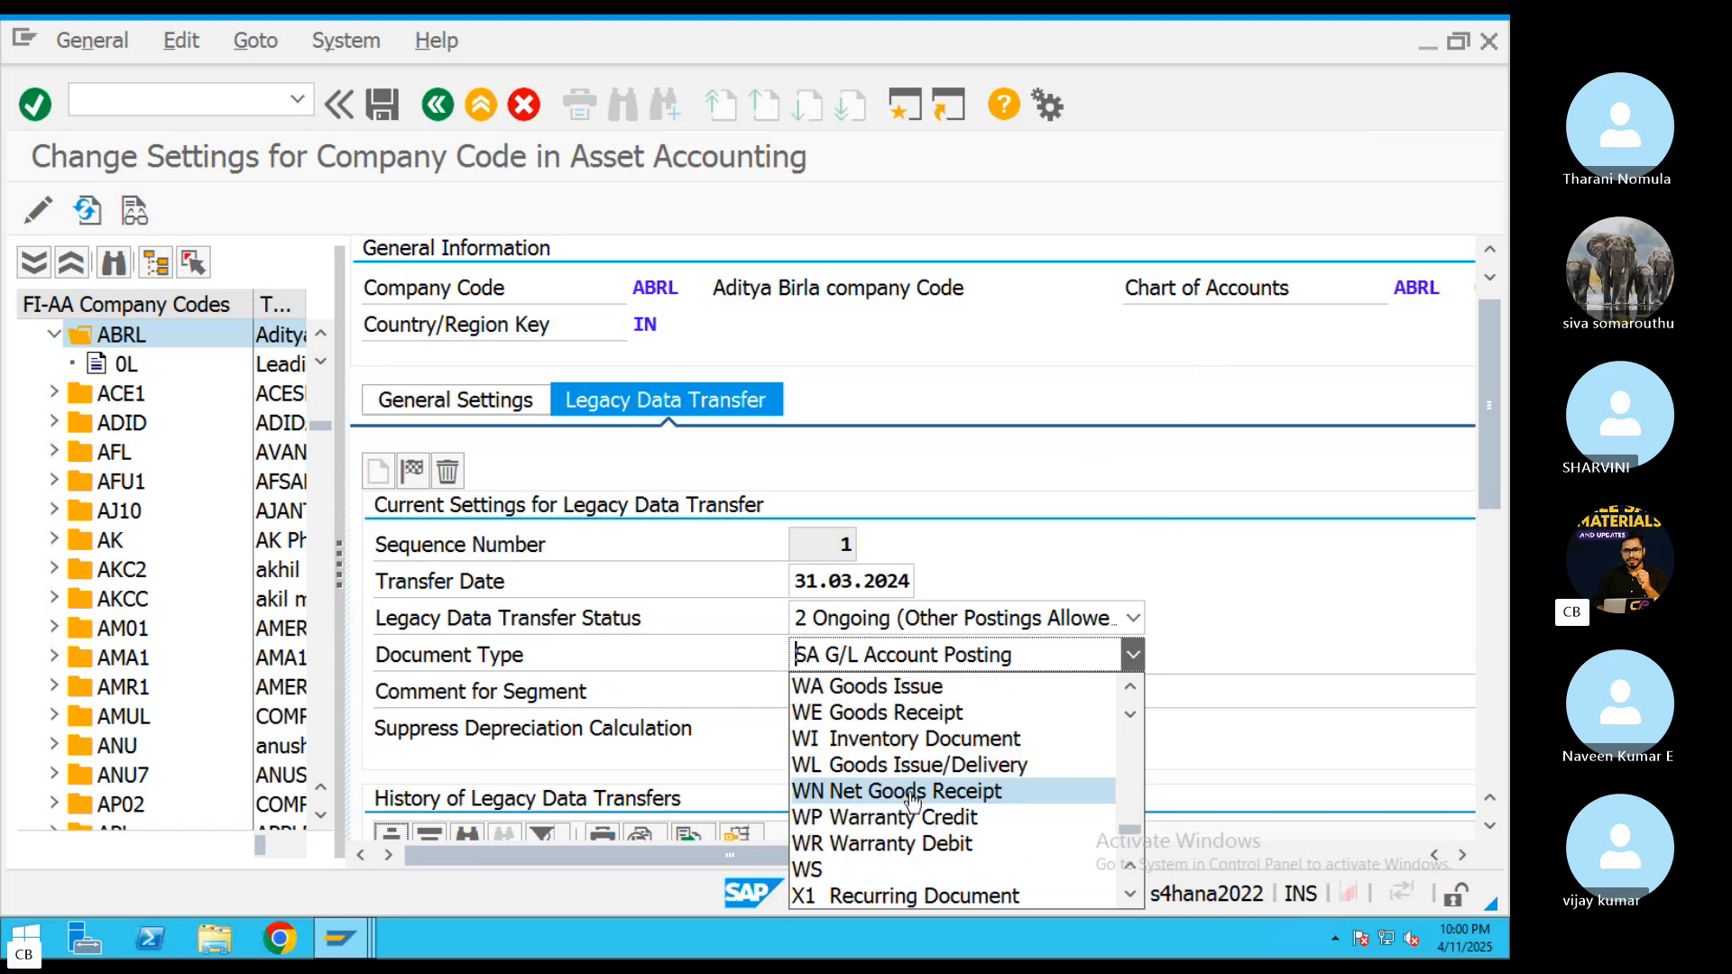
scroll(913, 801, "down", 6)
scroll(915, 799, "up", 10)
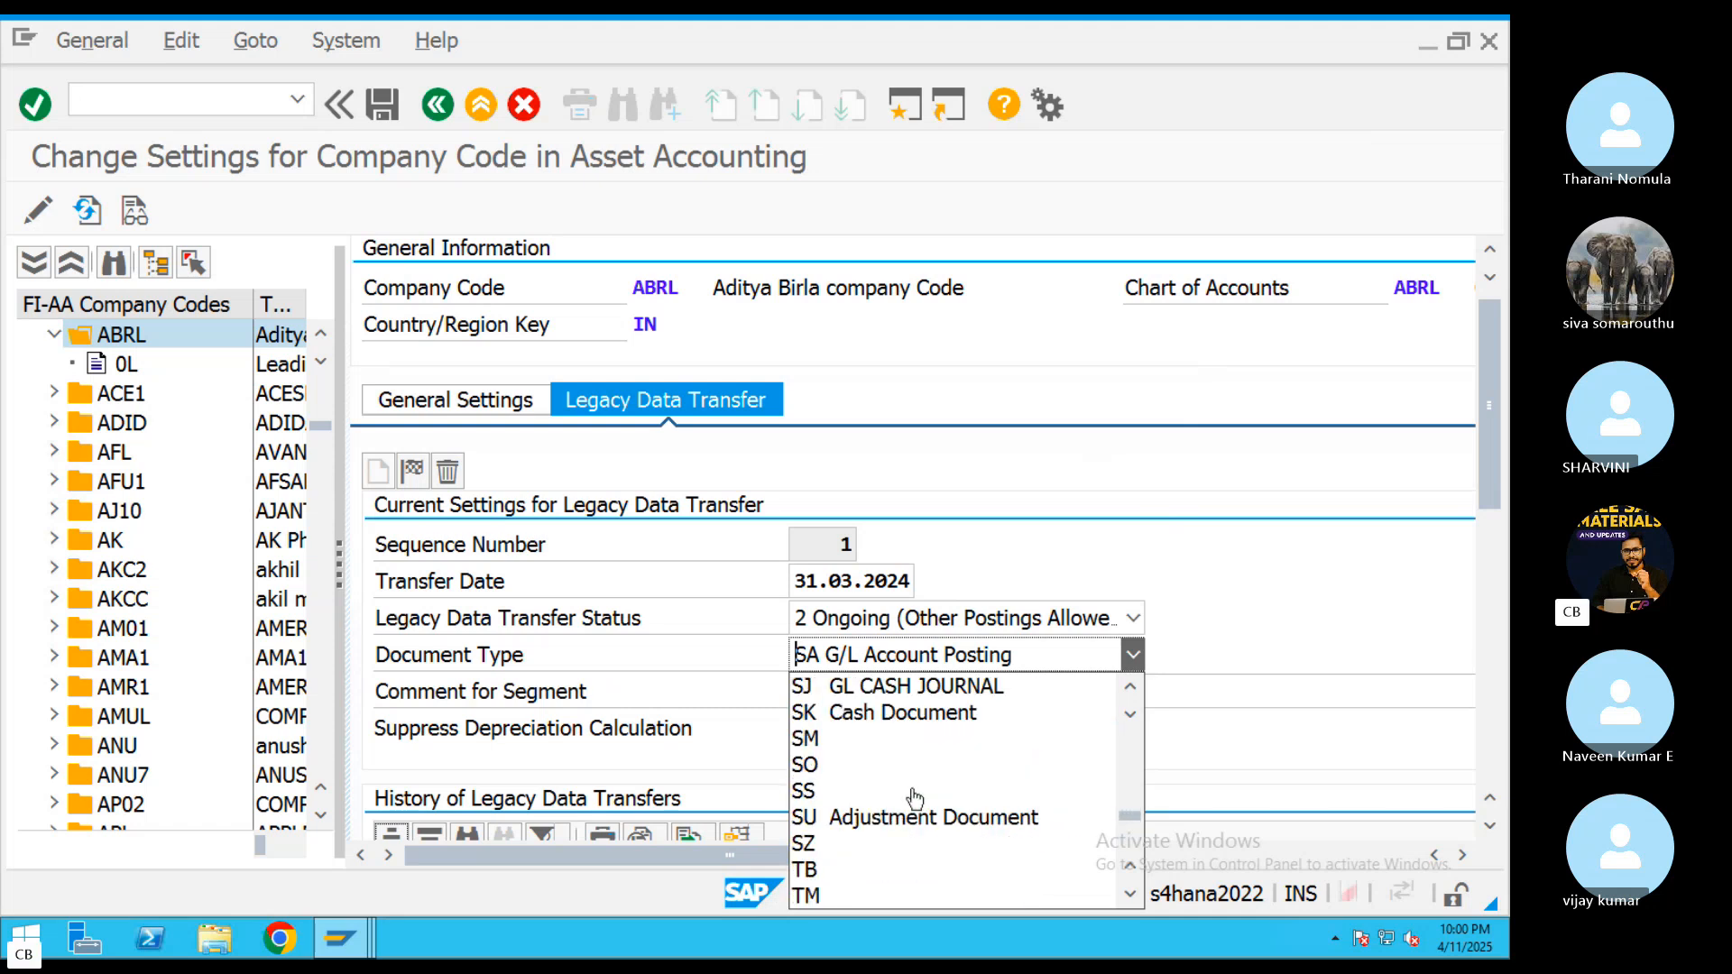
scroll(915, 796, "up", 10)
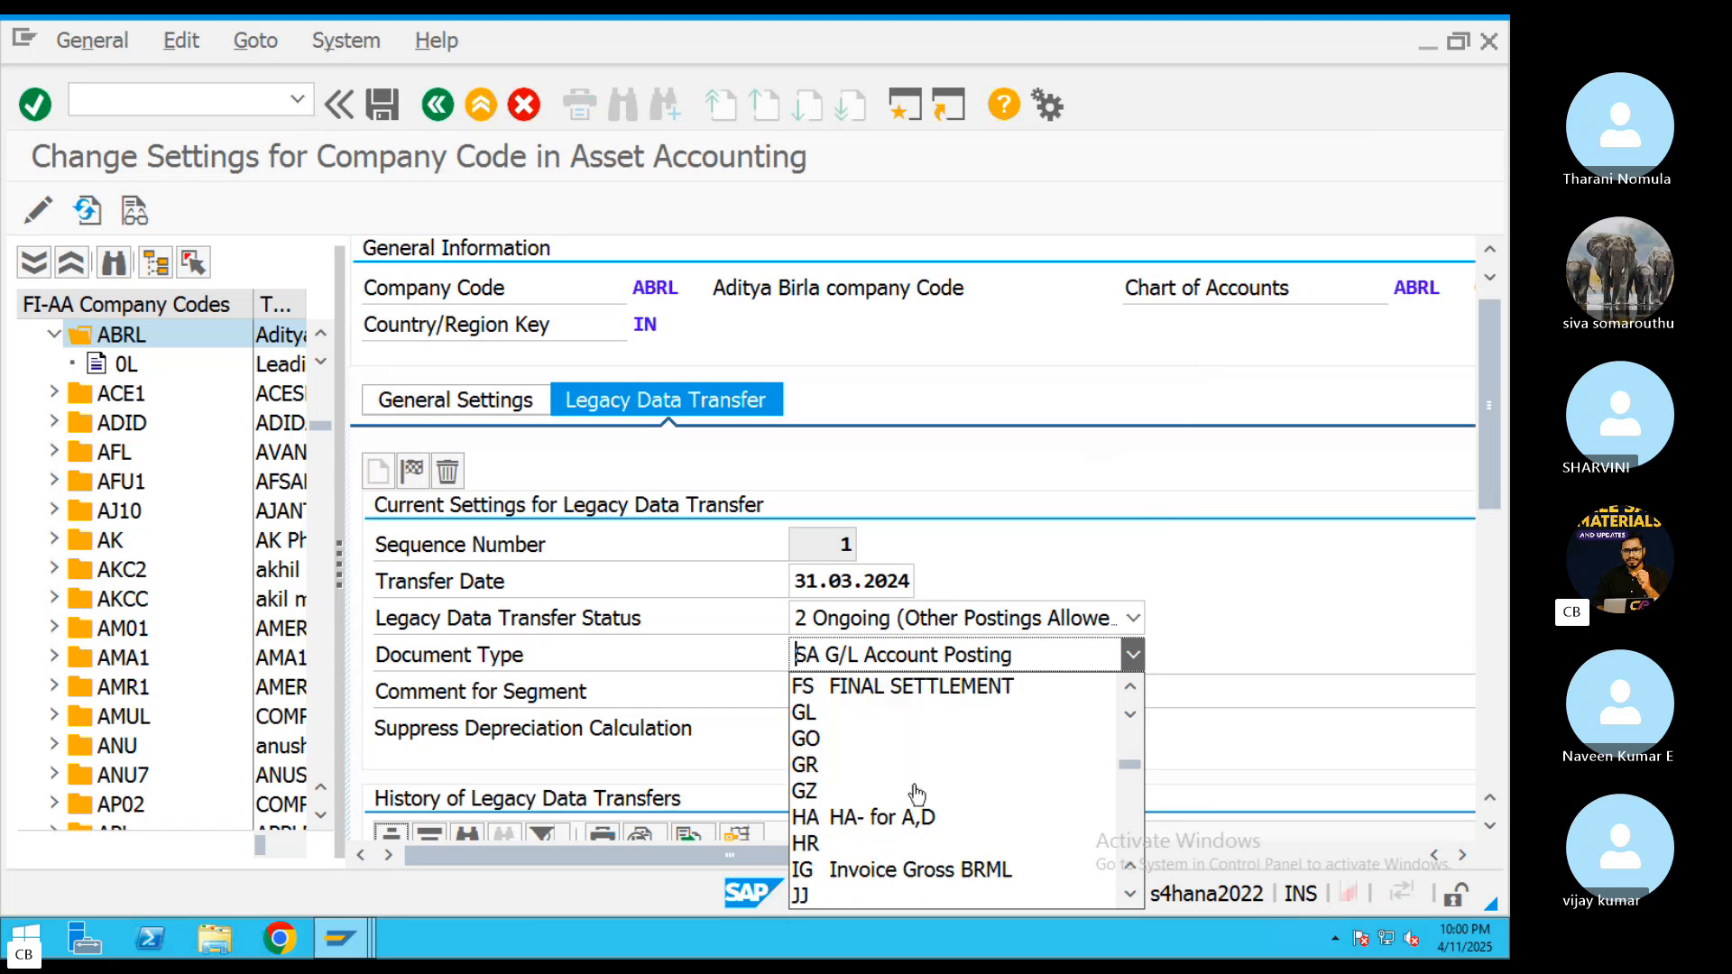
scroll(917, 794, "up", 10)
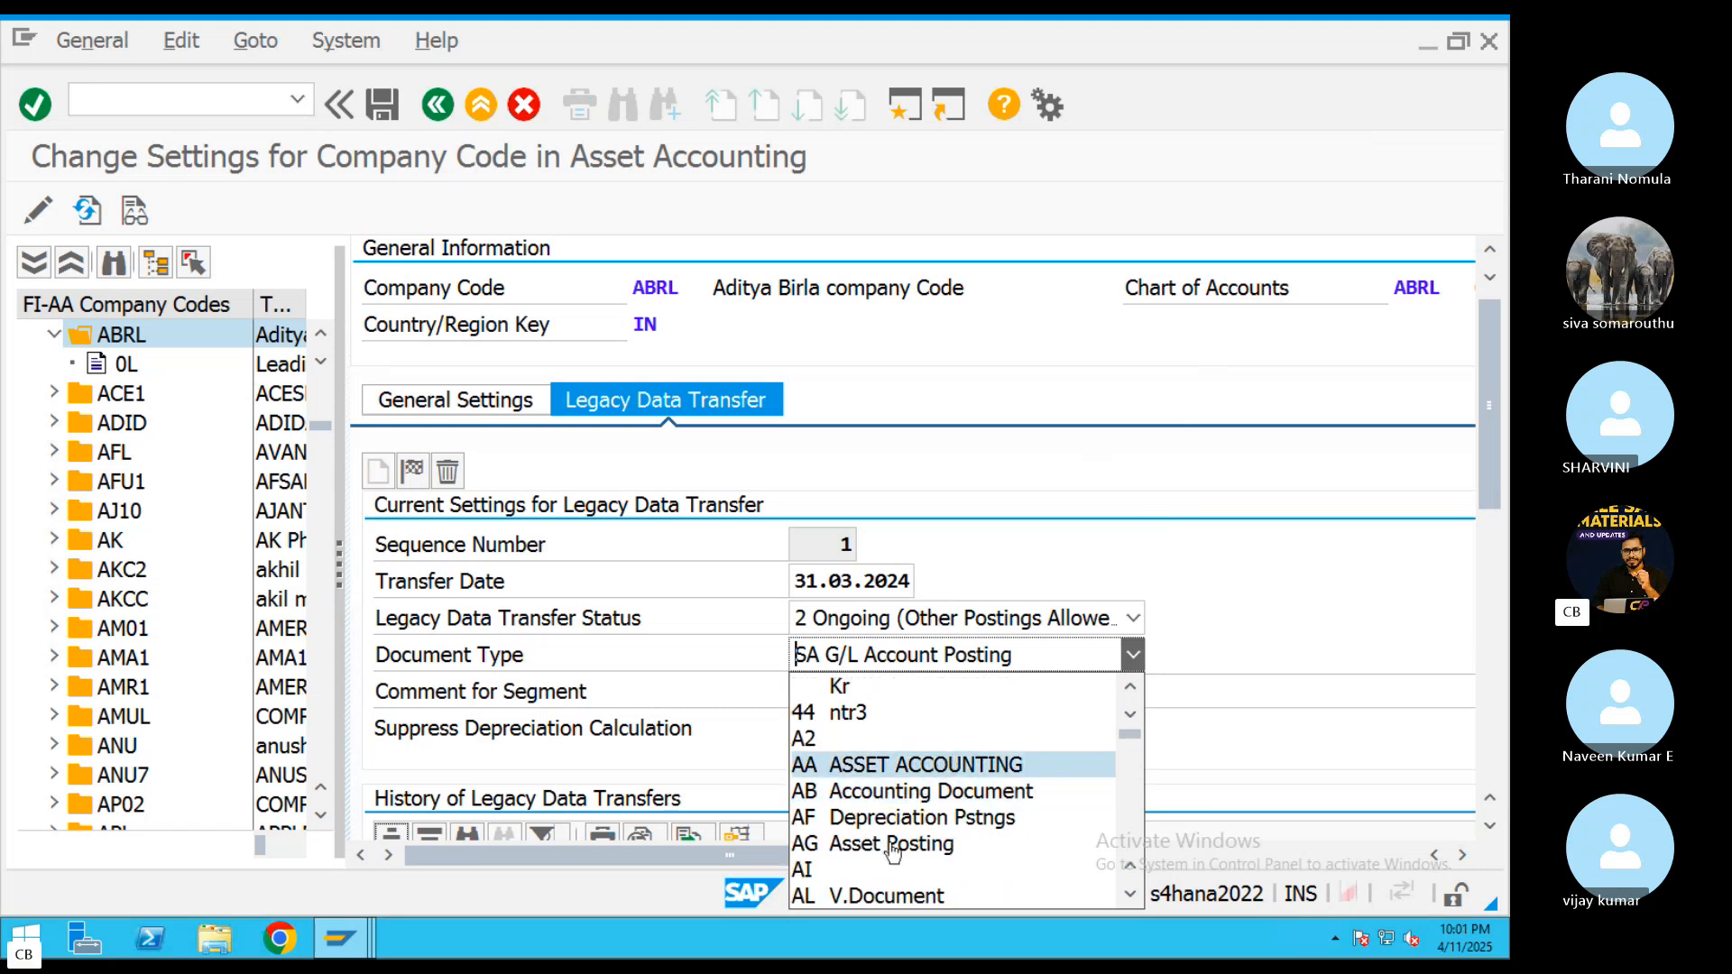
scroll(902, 826, "down", 1)
scroll(909, 796, "up", 1)
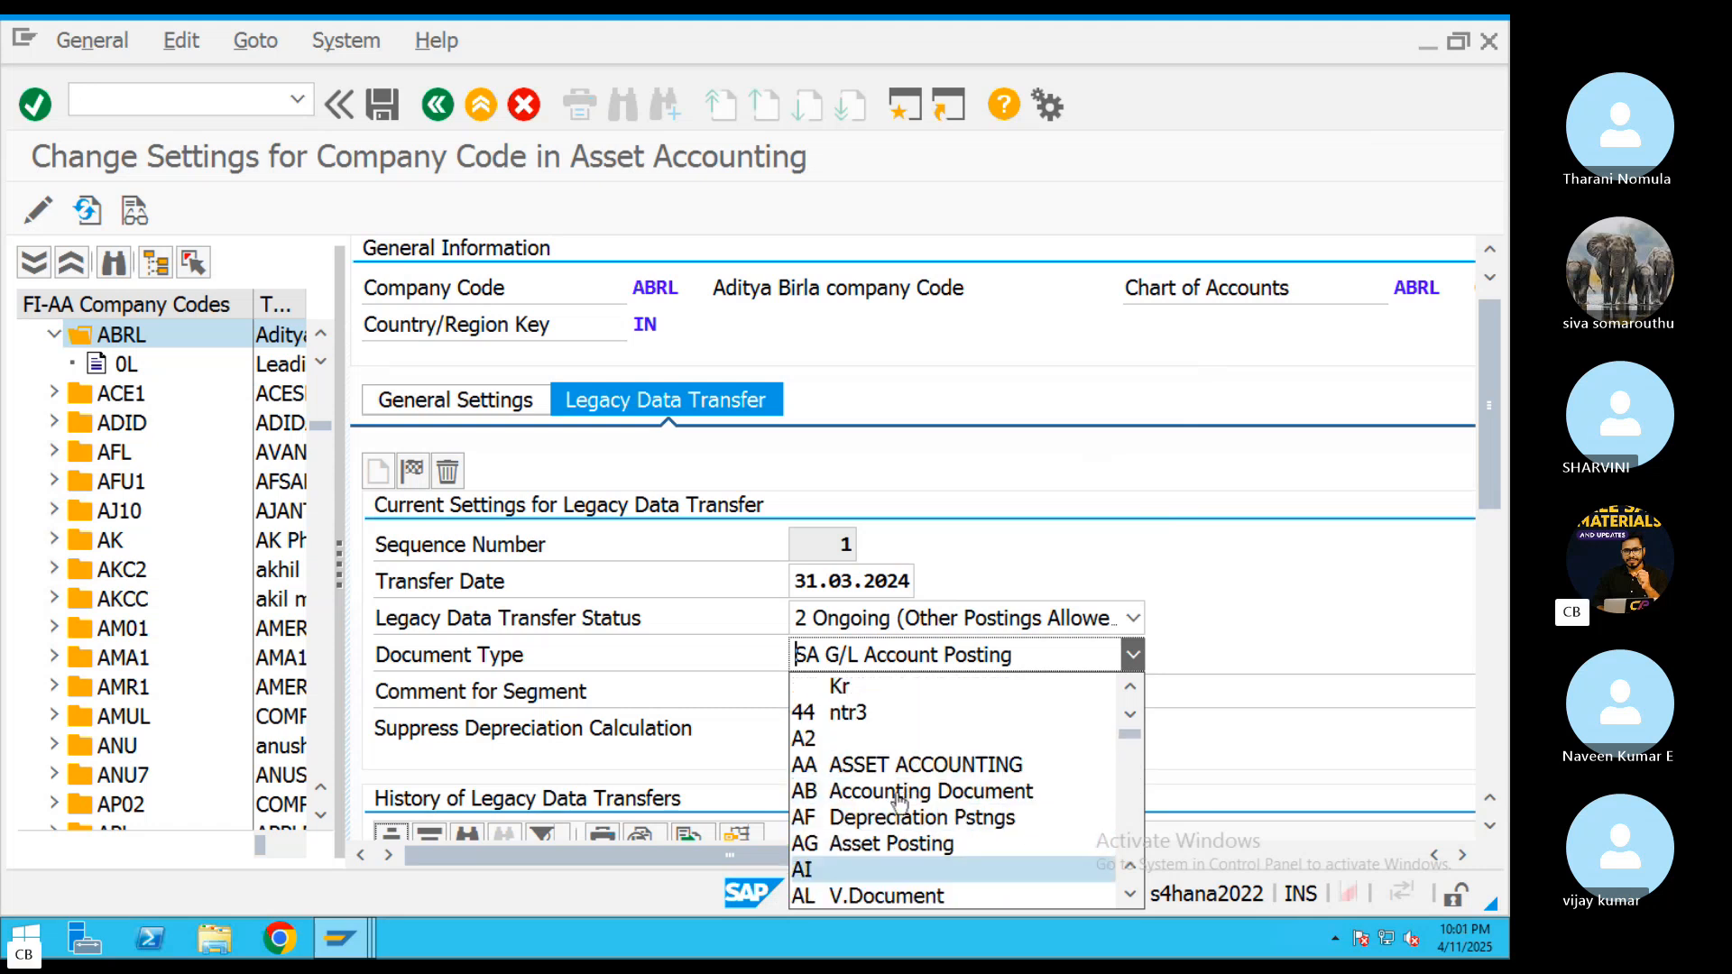
scroll(898, 807, "down", 1)
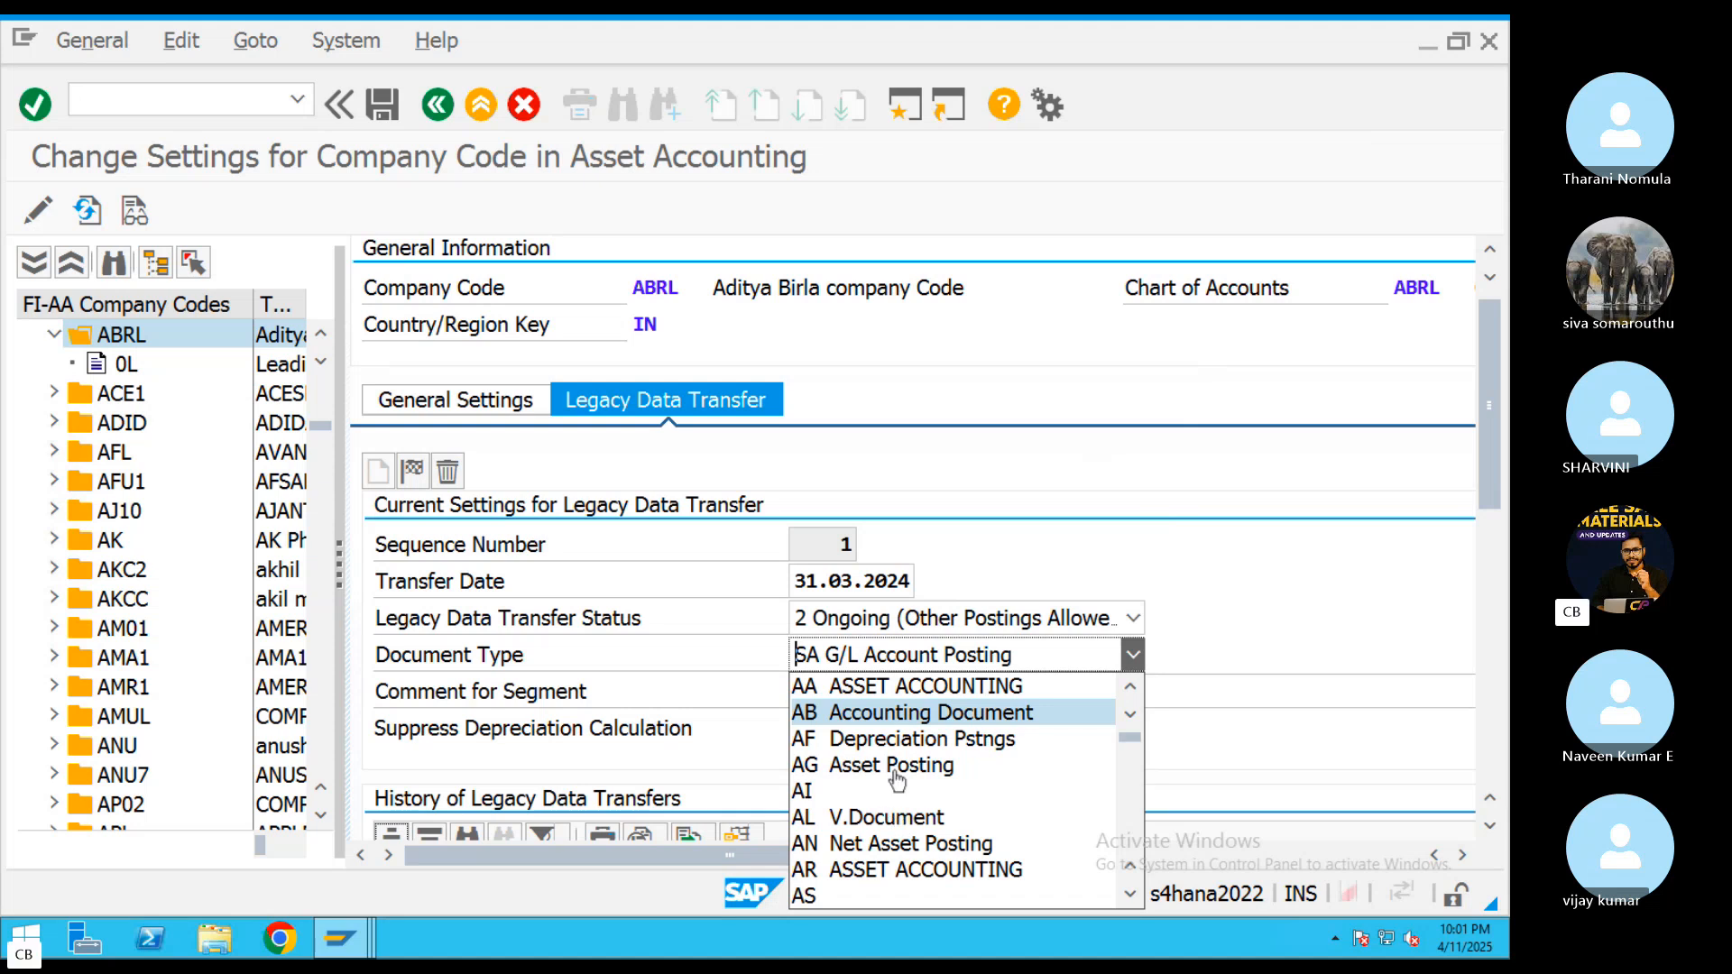
left_click(893, 686)
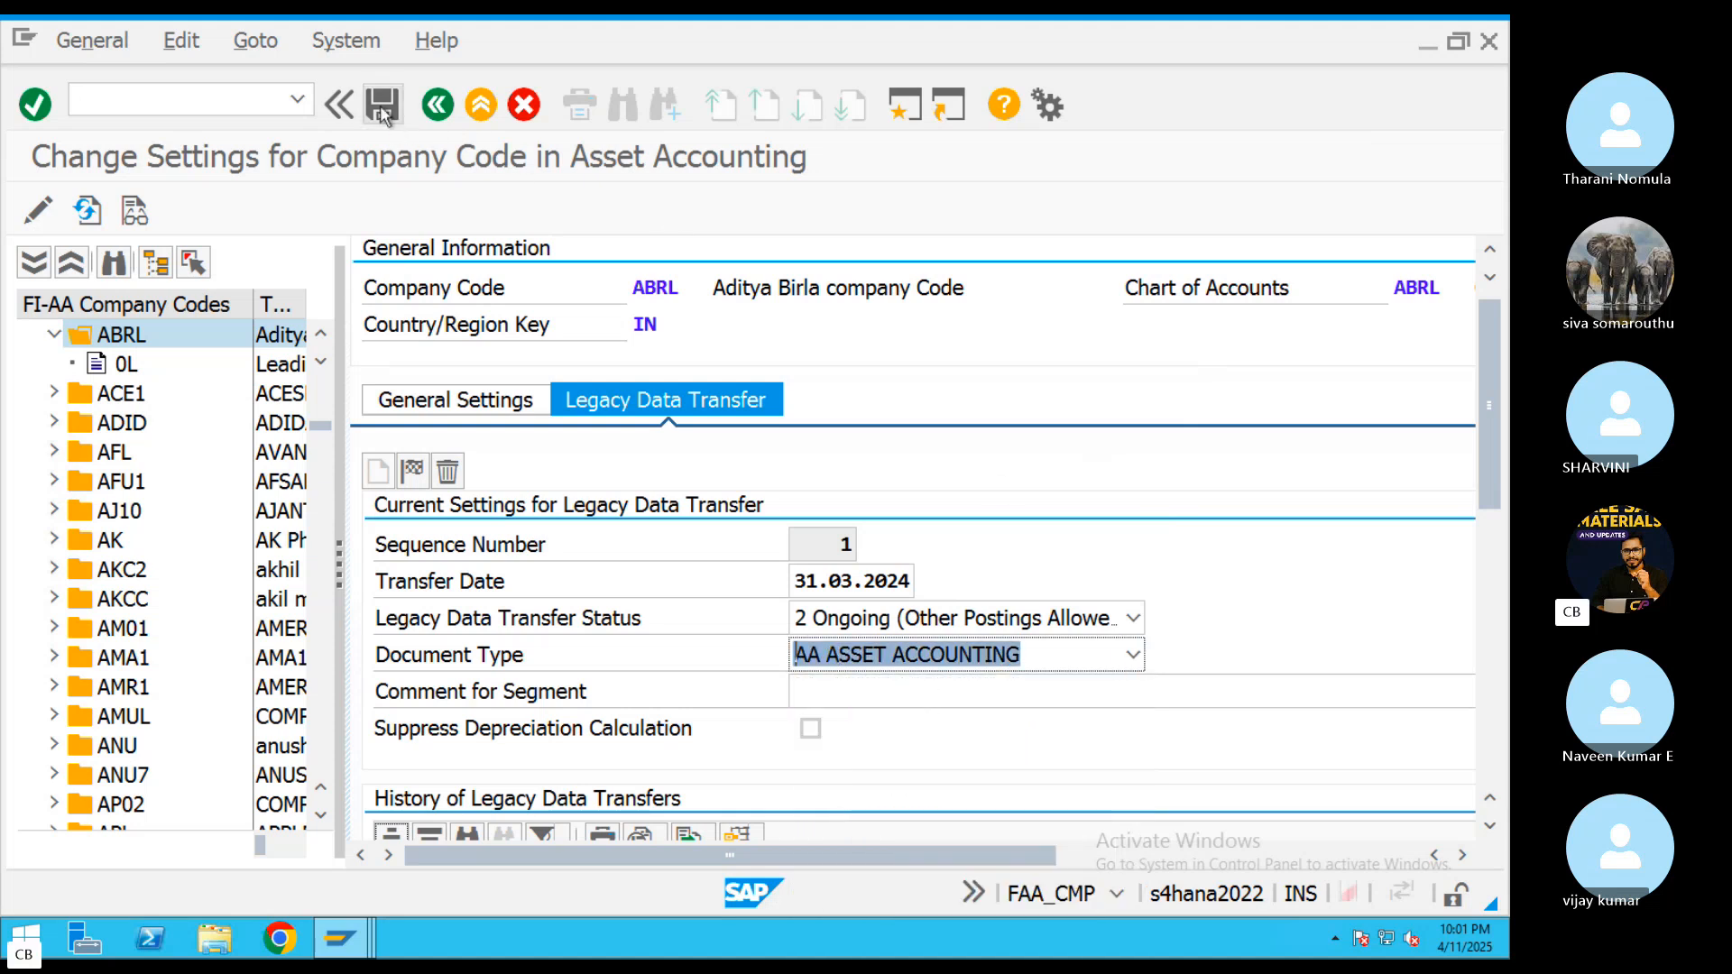
left_click(380, 104)
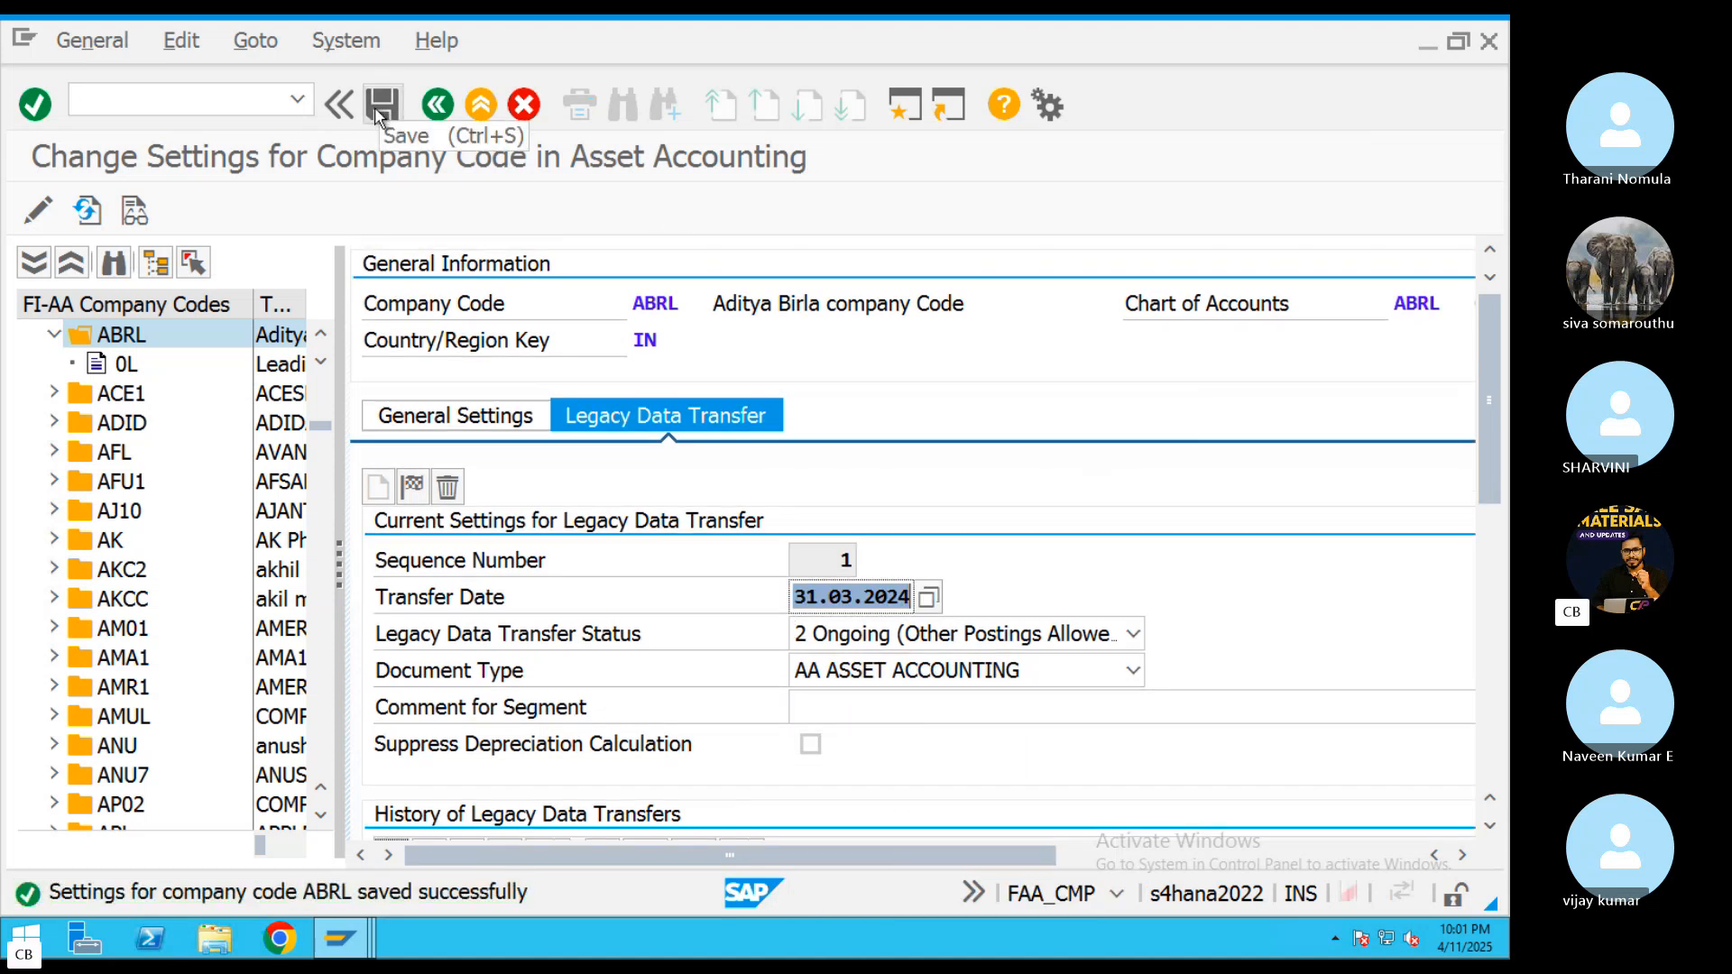
Try to save 30.04.2024 as the transfer date in ABRL's legacy data transfer settings
left_click(927, 599)
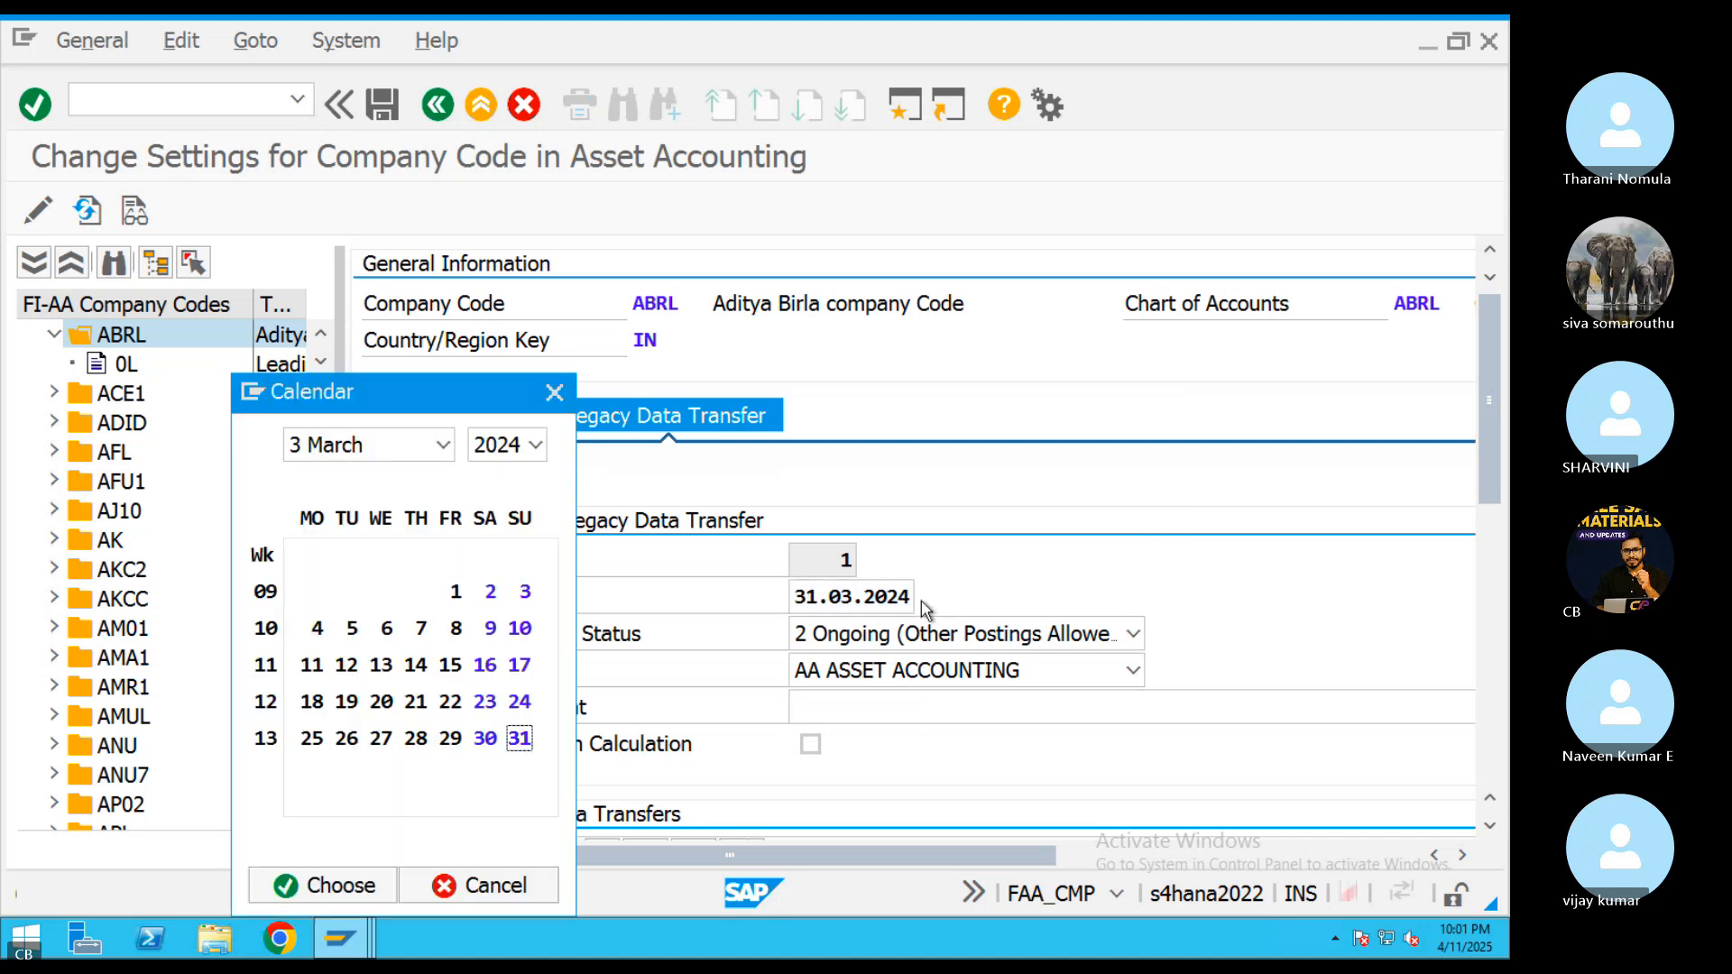
double_click(519, 739)
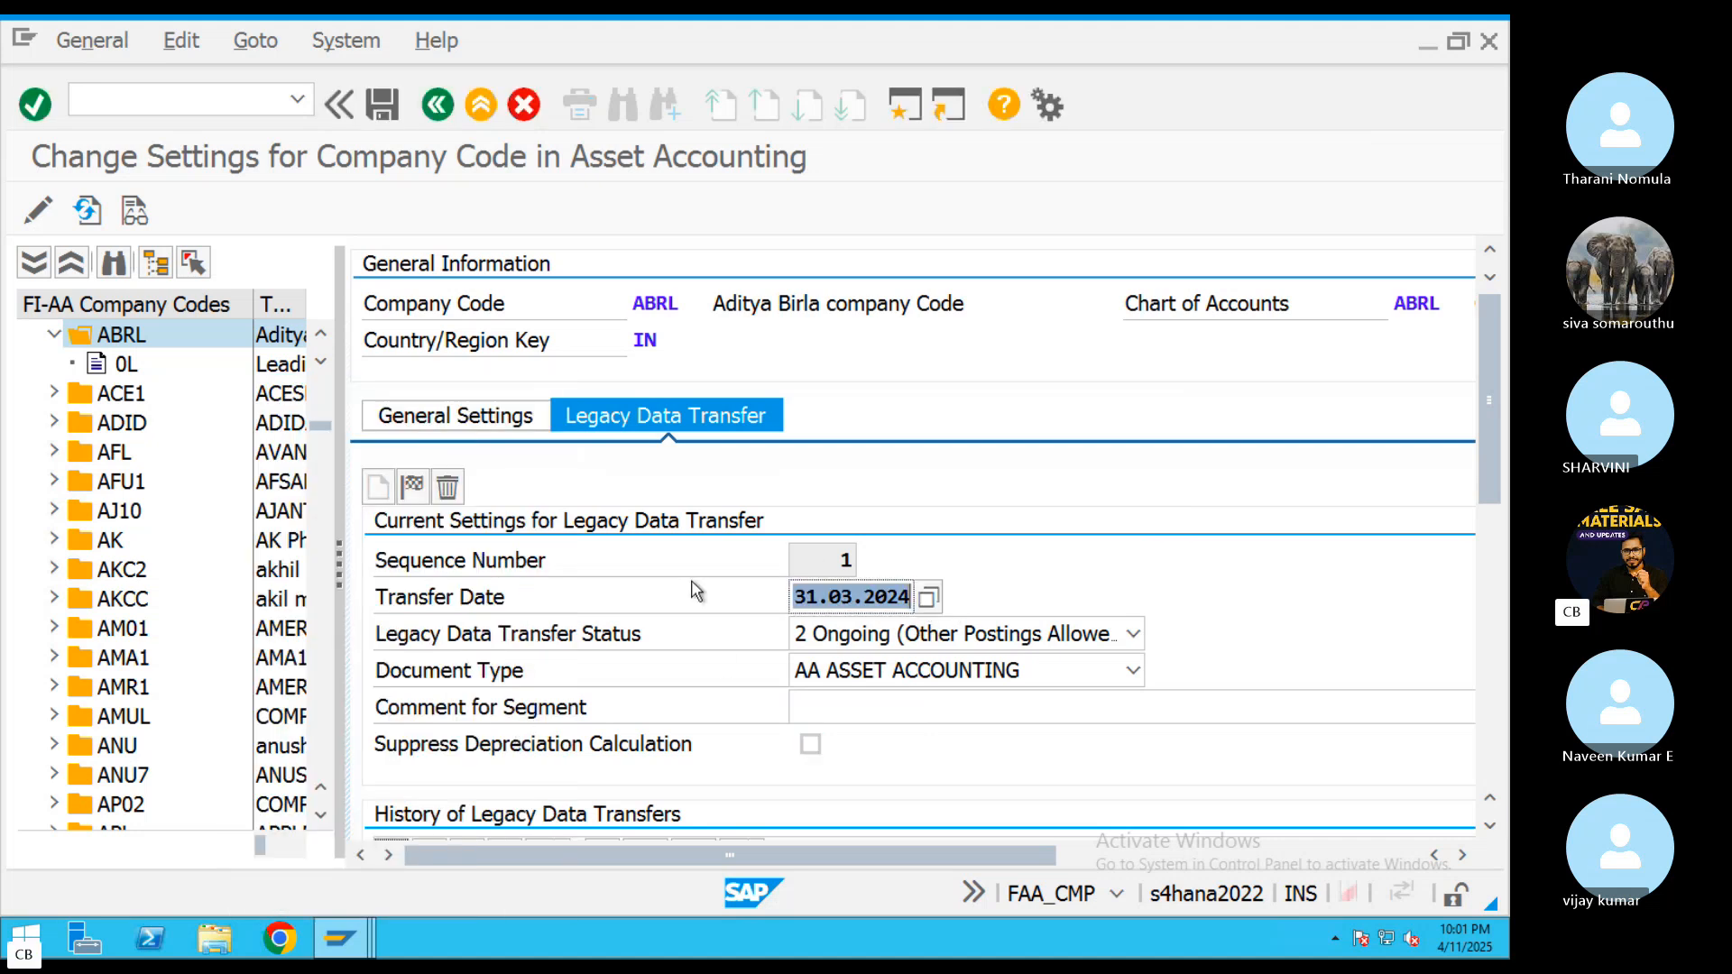
left_click(928, 597)
left_click(443, 445)
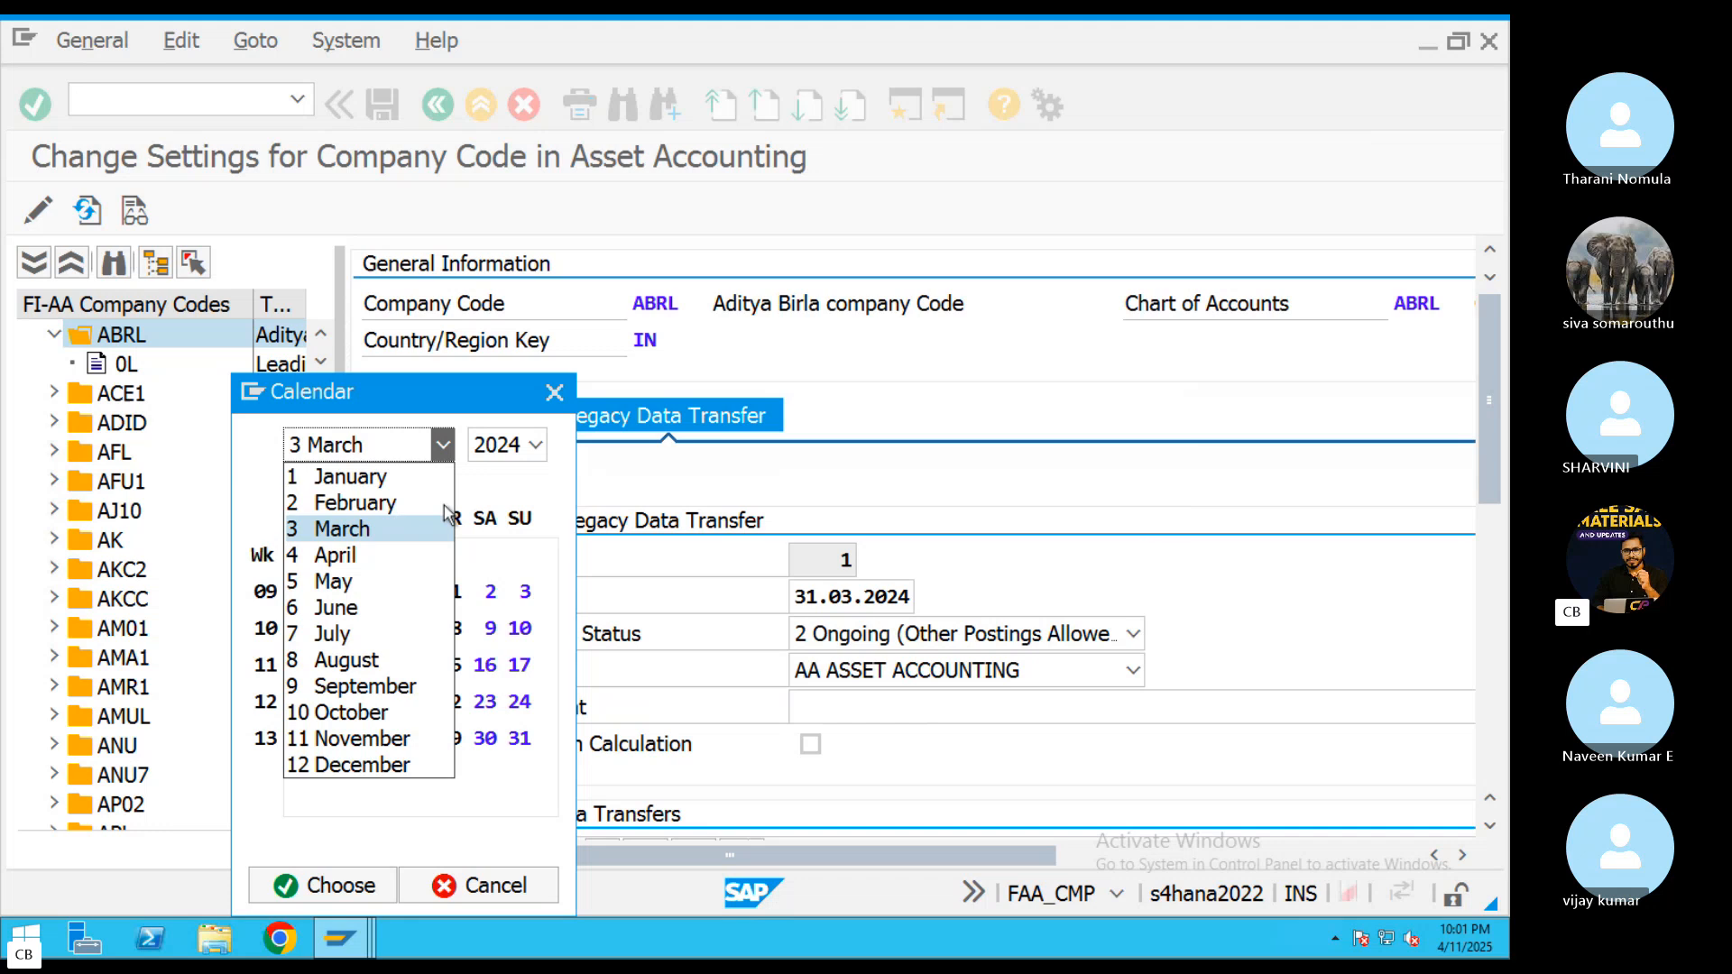
left_click(347, 555)
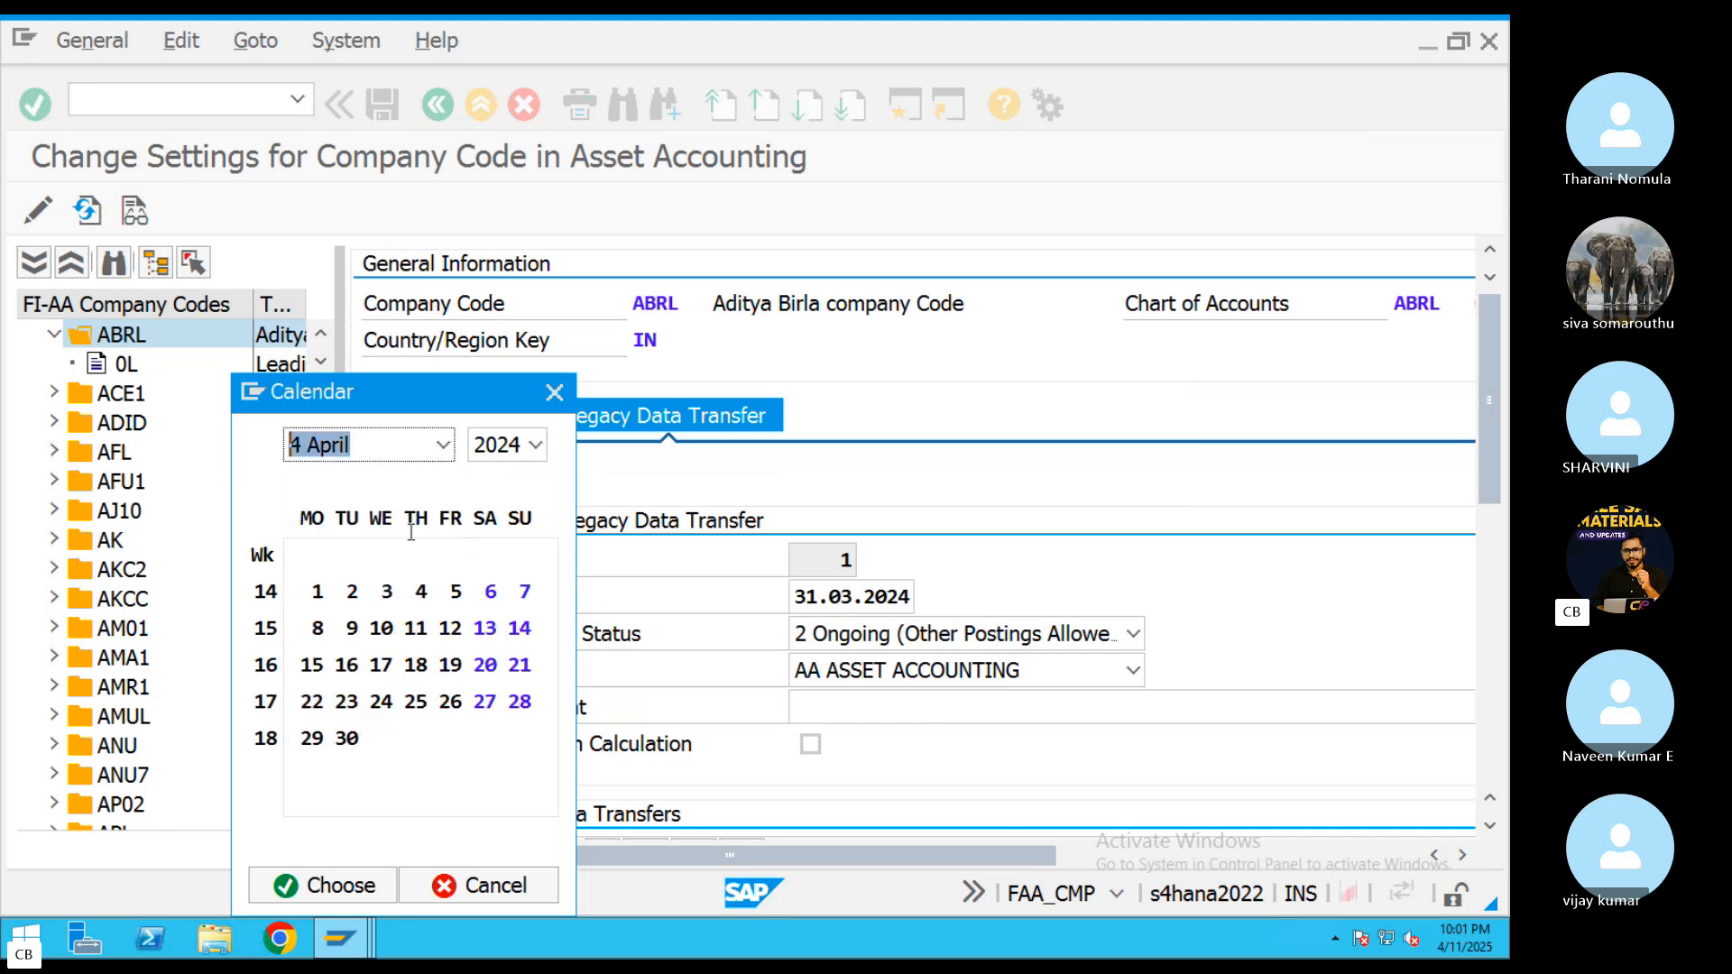
double_click(346, 738)
left_click(379, 104)
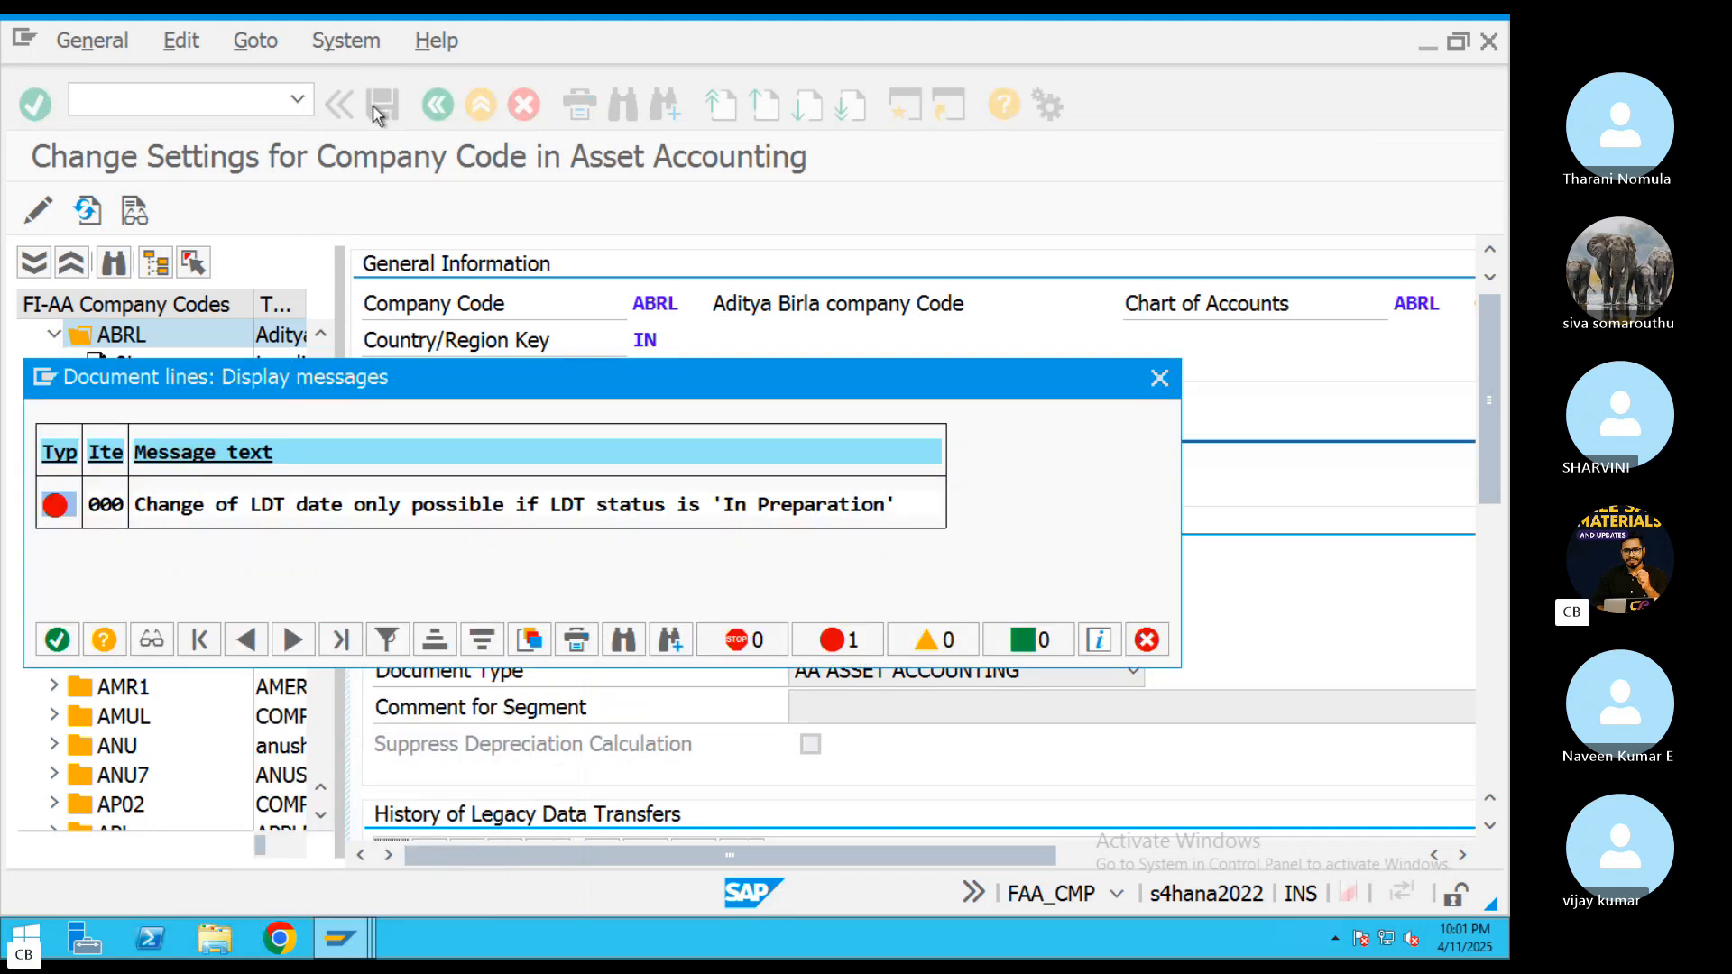
left_click(1159, 380)
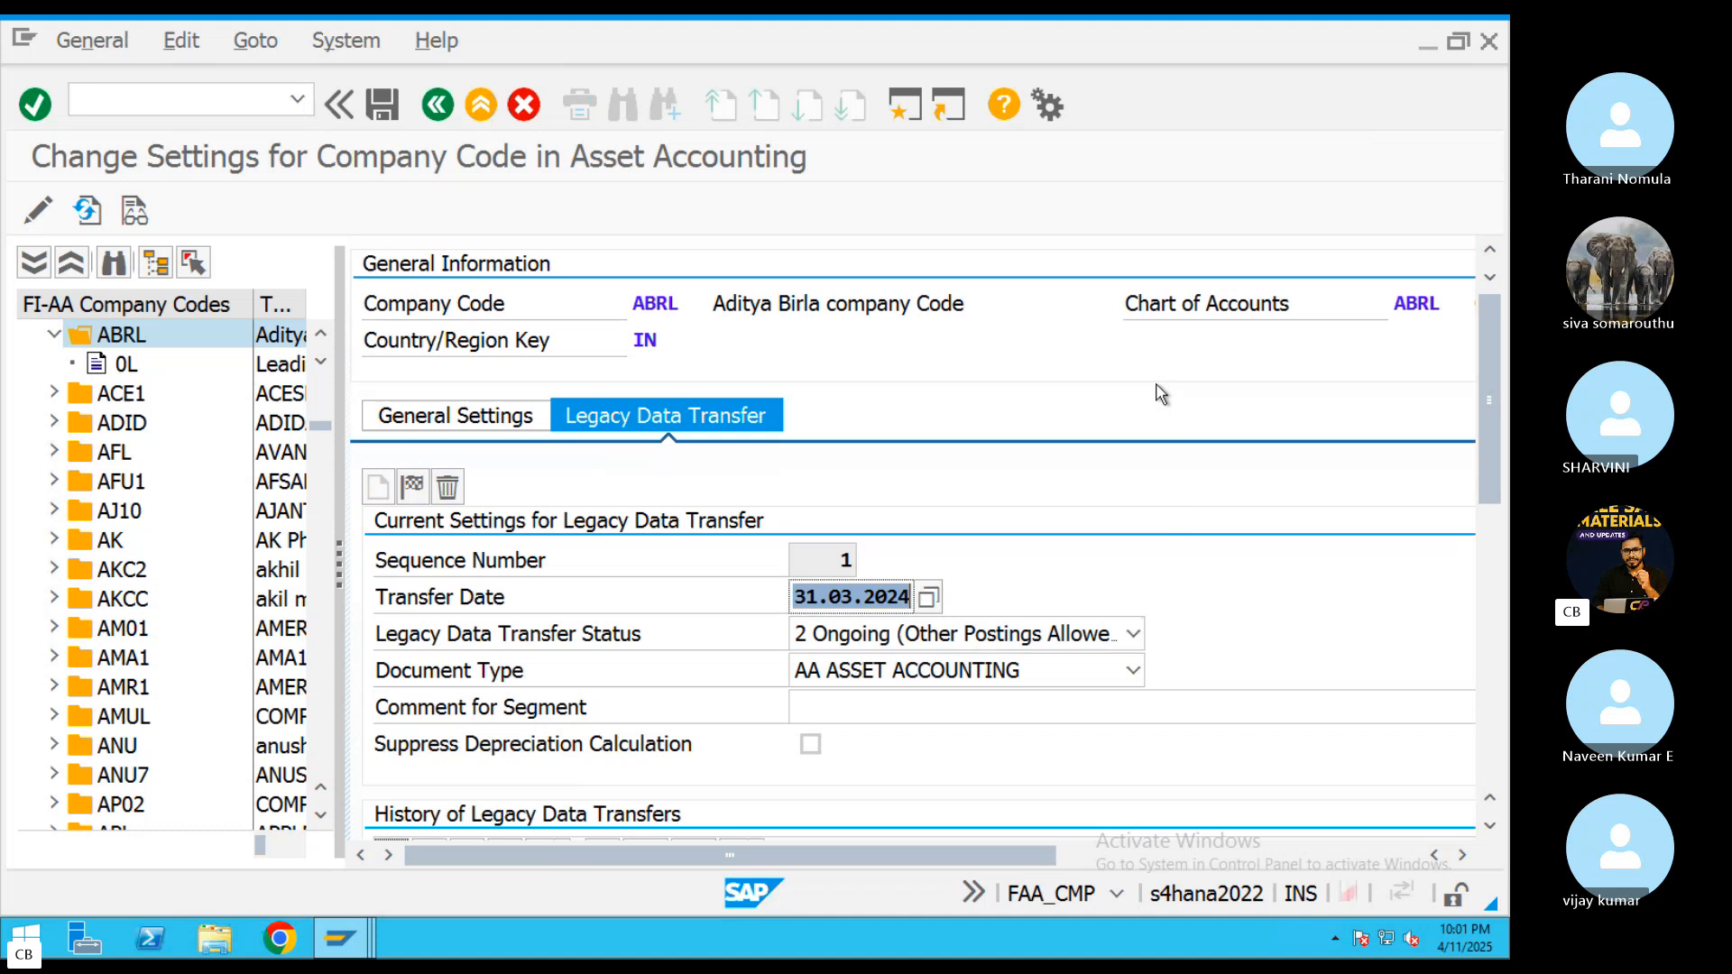
Try to save ABRL's legacy data transfer status as 0 In Preparation
left_click(979, 631)
left_click(903, 661)
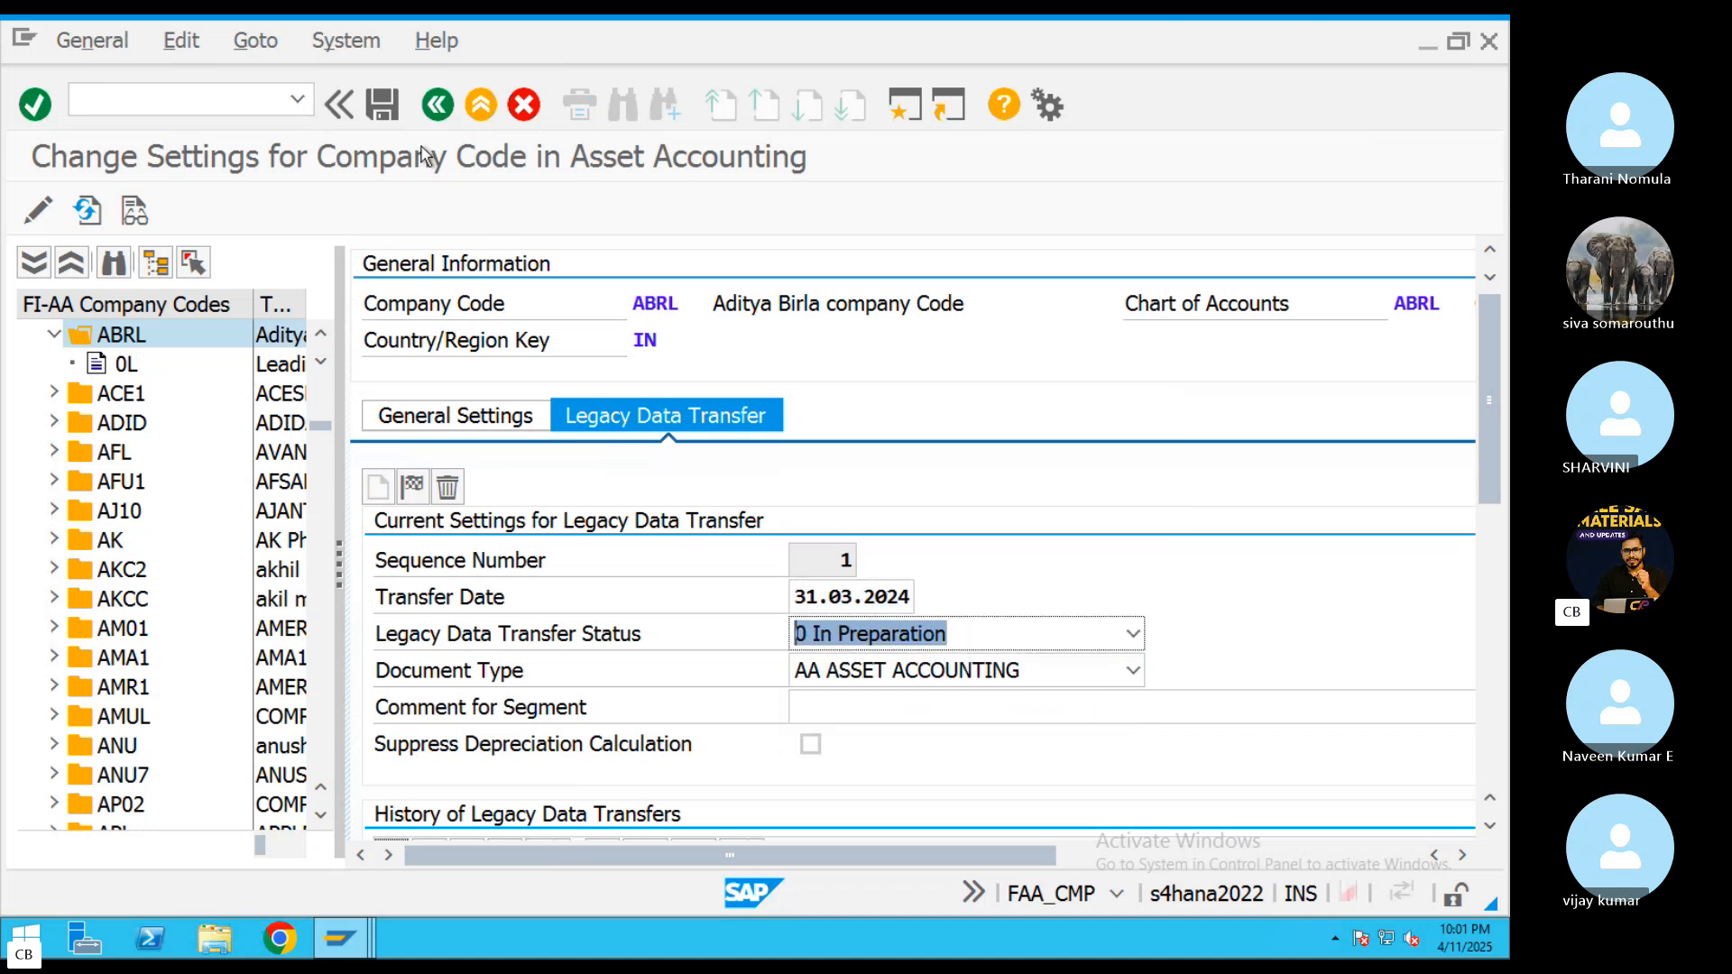
left_click(382, 104)
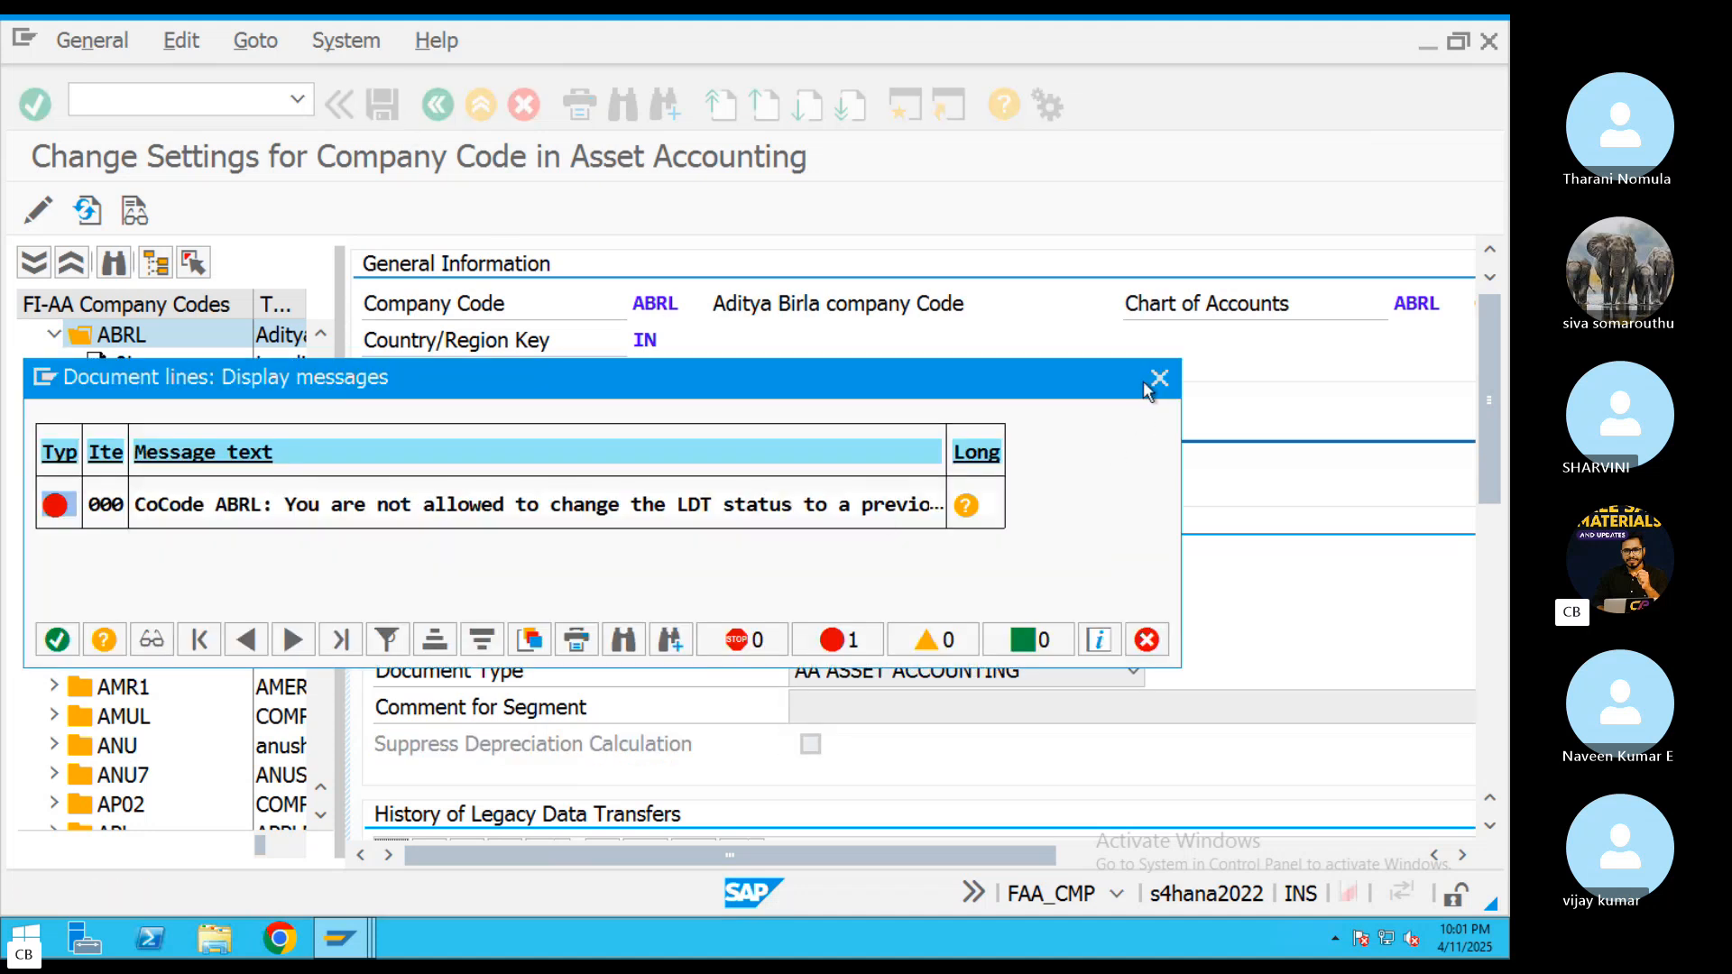
left_click(1159, 379)
Select 2 Ongoing (Other Postings Allowed) as ABRL's legacy data transfer status and save the settings
left_click(1016, 639)
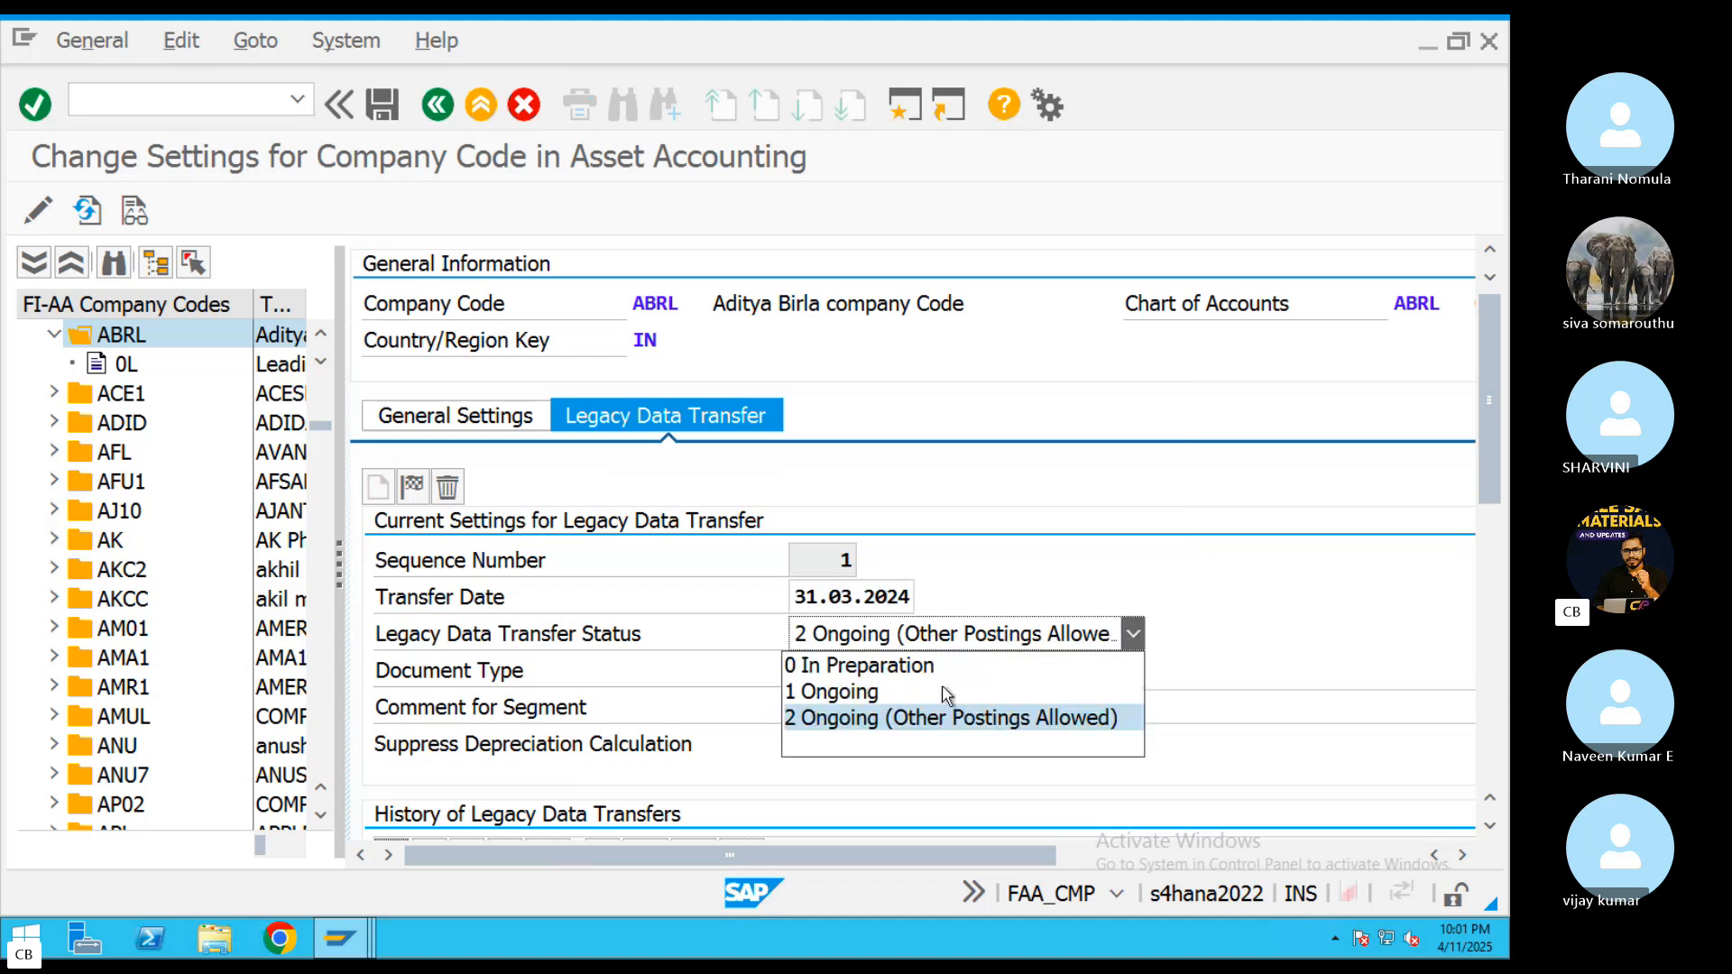
left_click(866, 719)
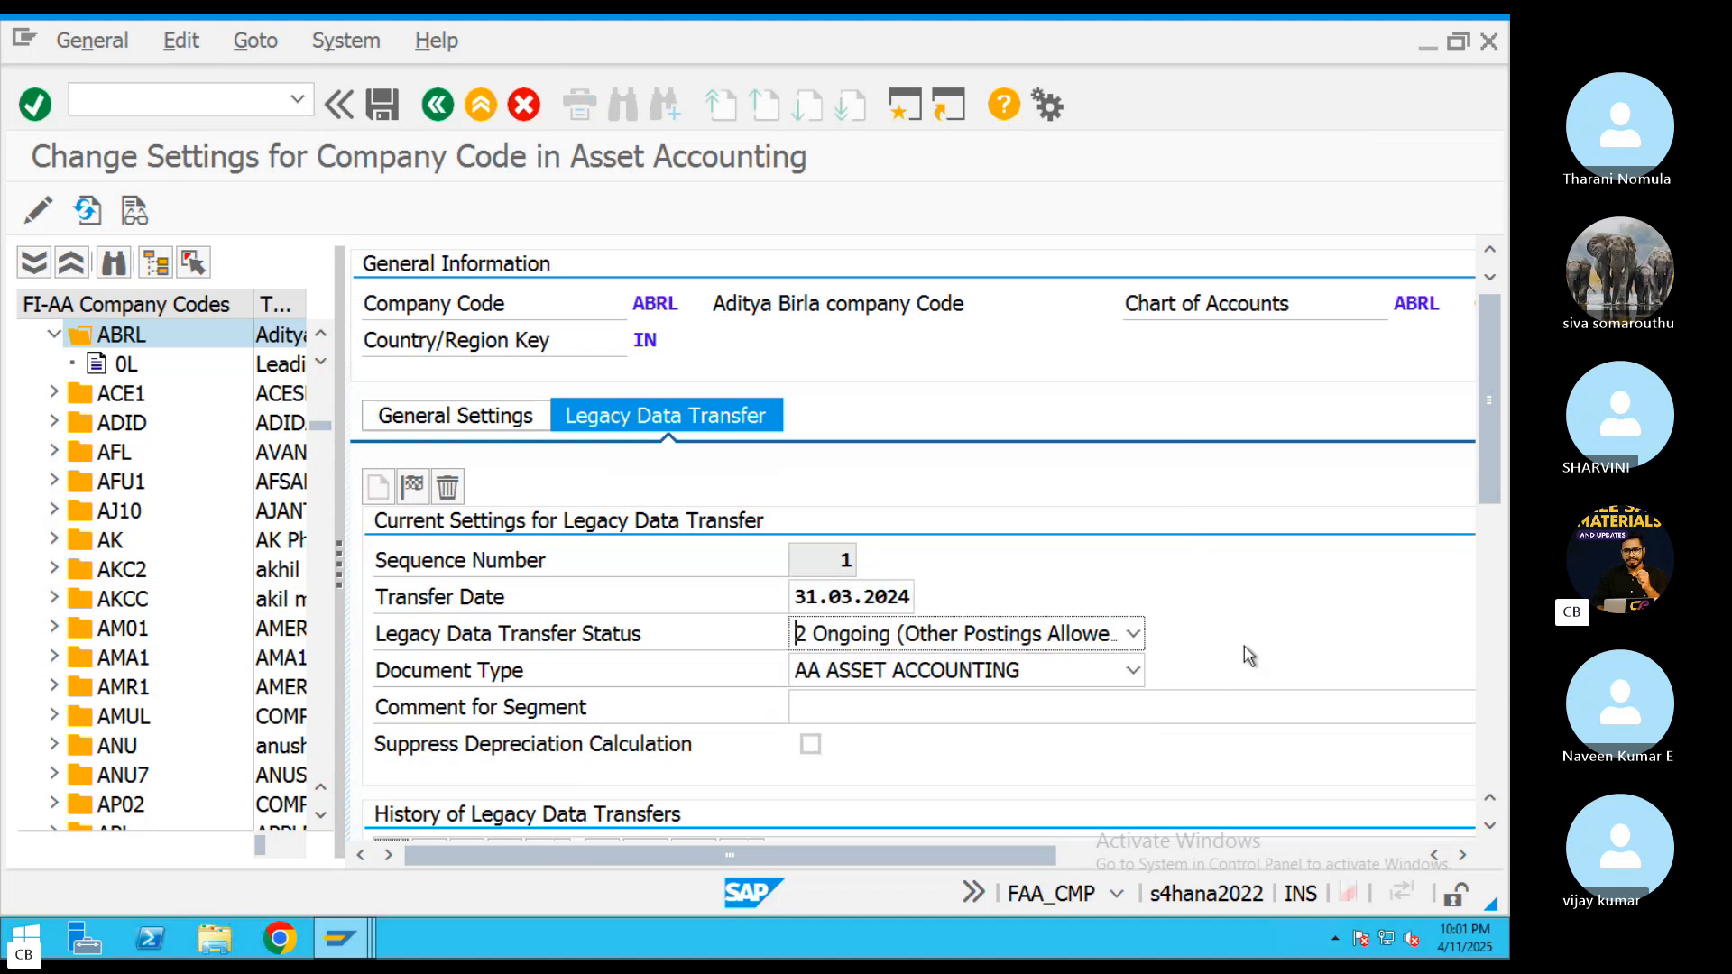
left_click(382, 105)
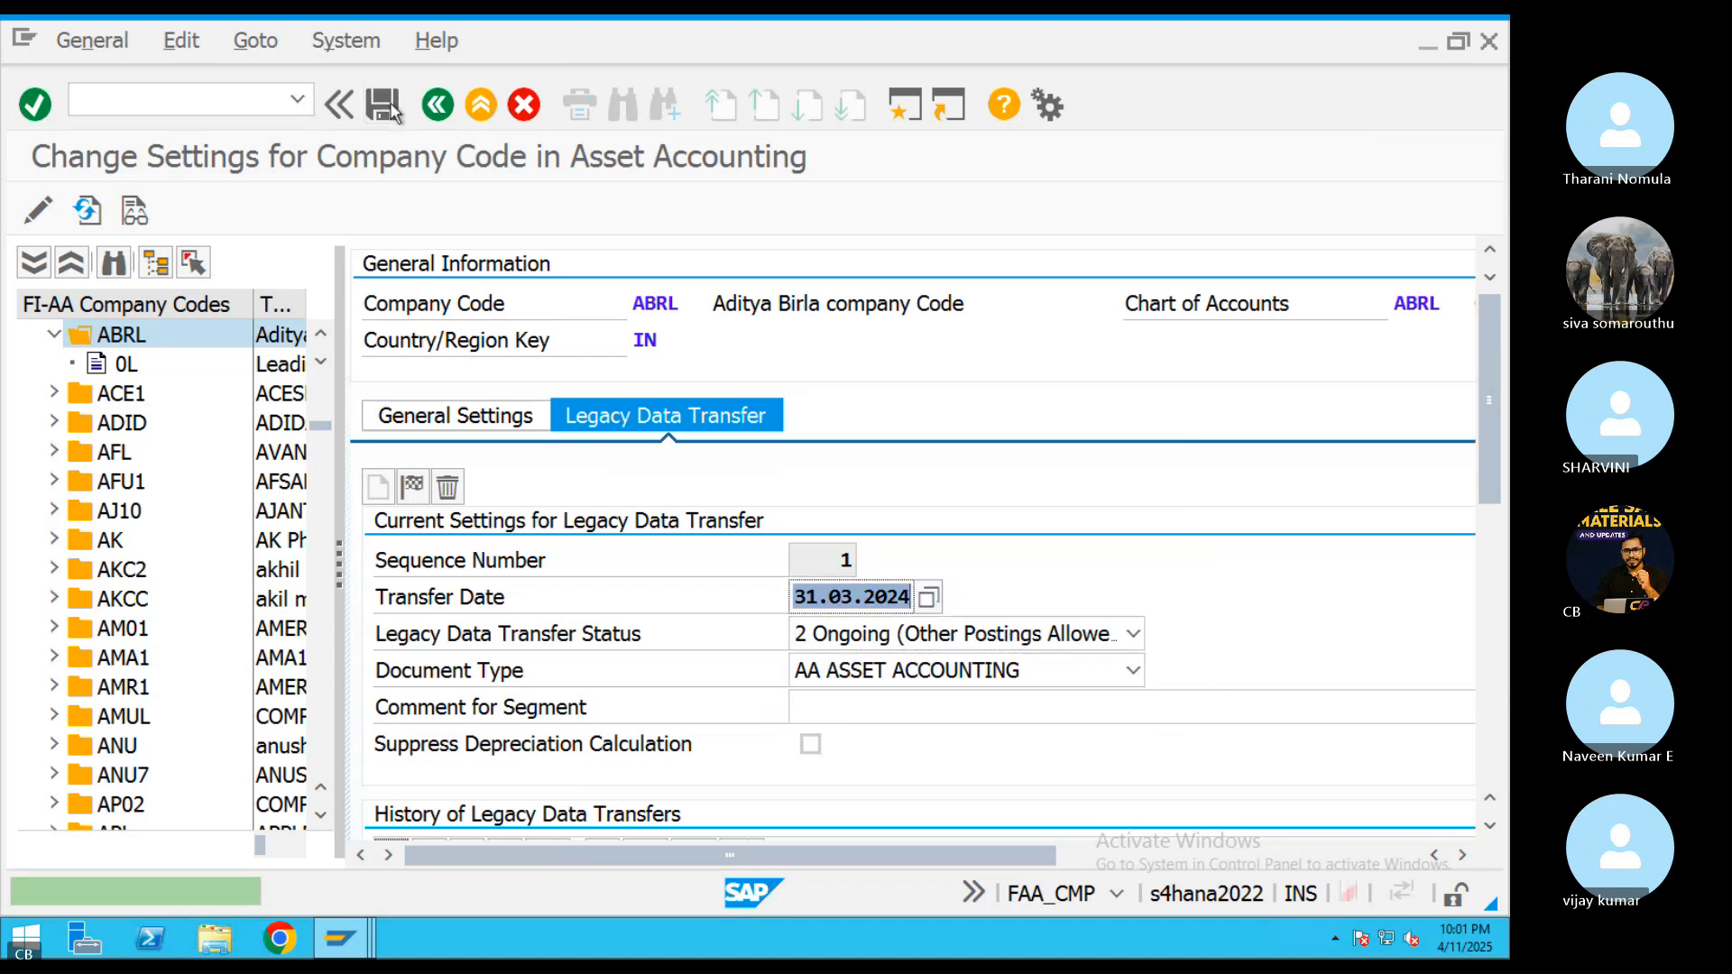
left_click(393, 110)
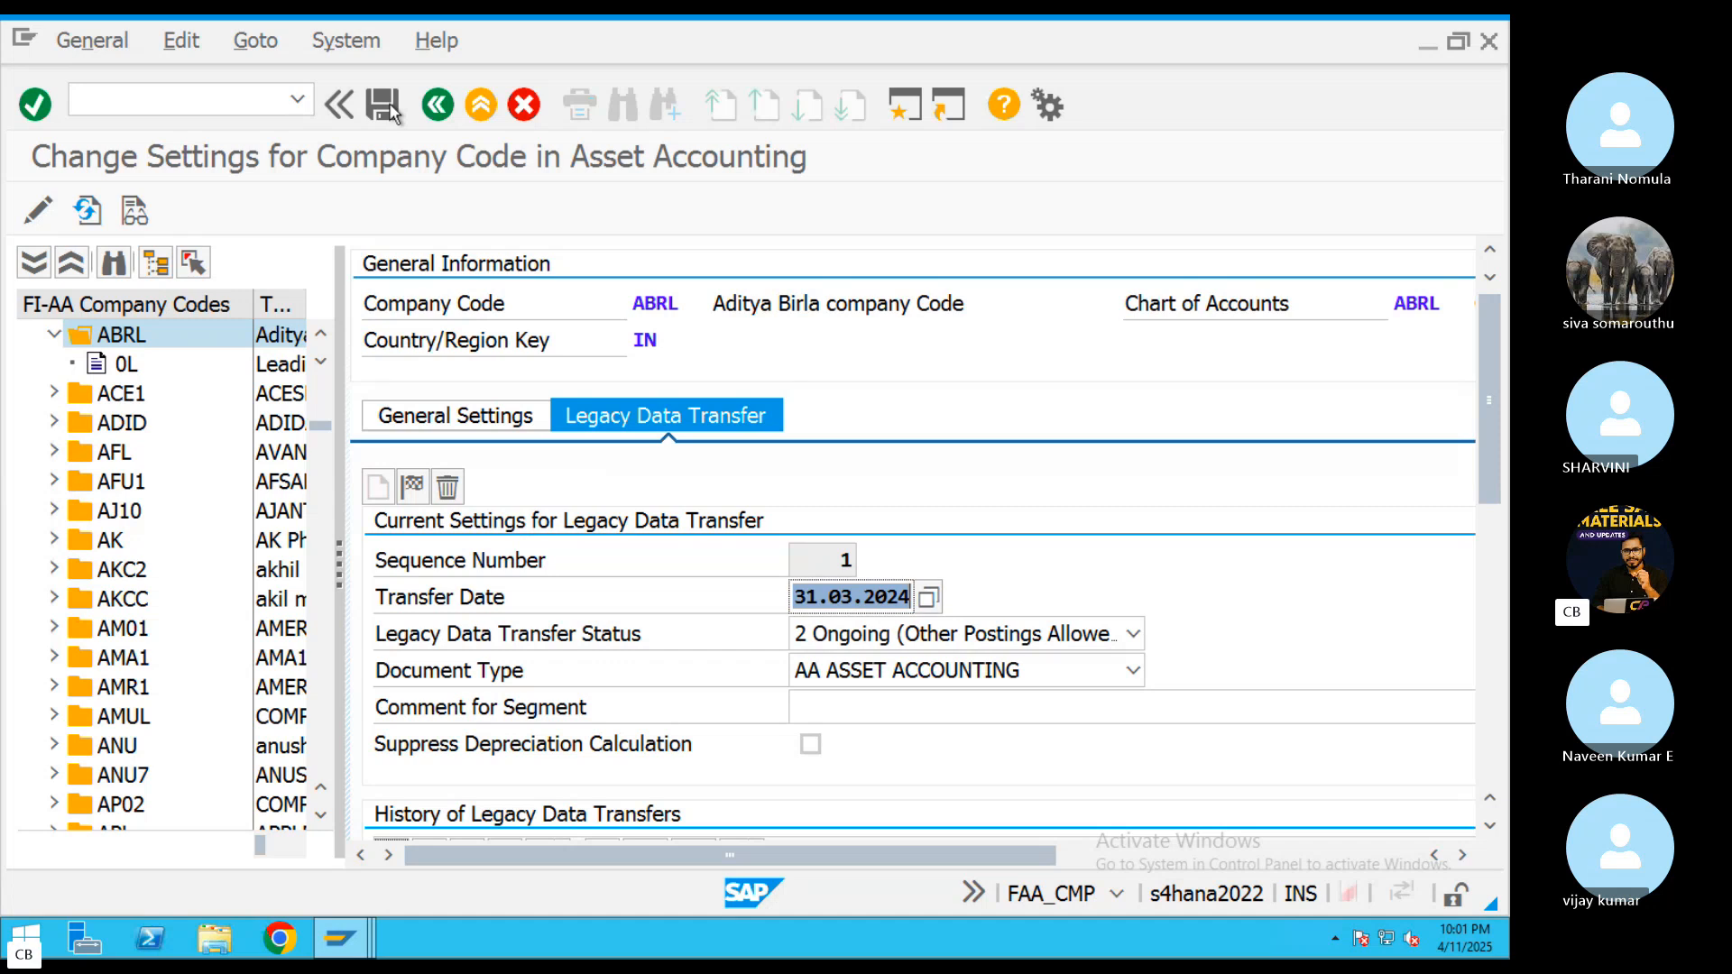
Check the highest fiscal year and the closed fiscal years per depreciation area in ABRL's ledger 0L settings
left_click(125, 364)
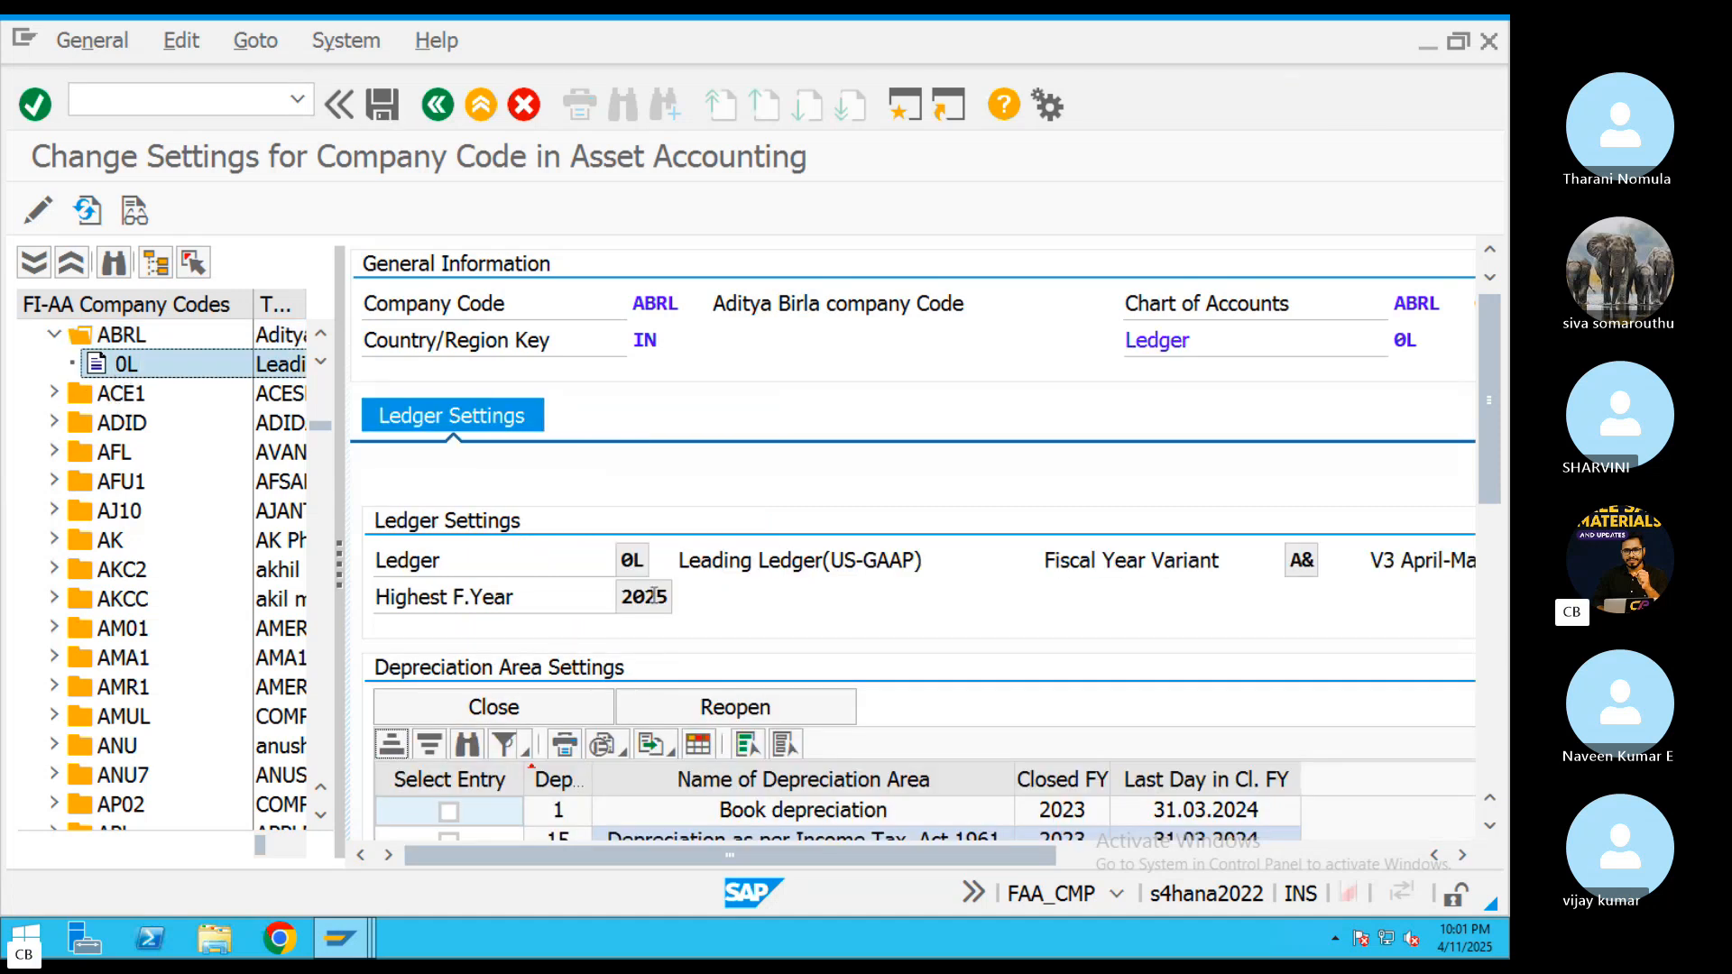
double_click(653, 596)
scroll(708, 675, "down", 1)
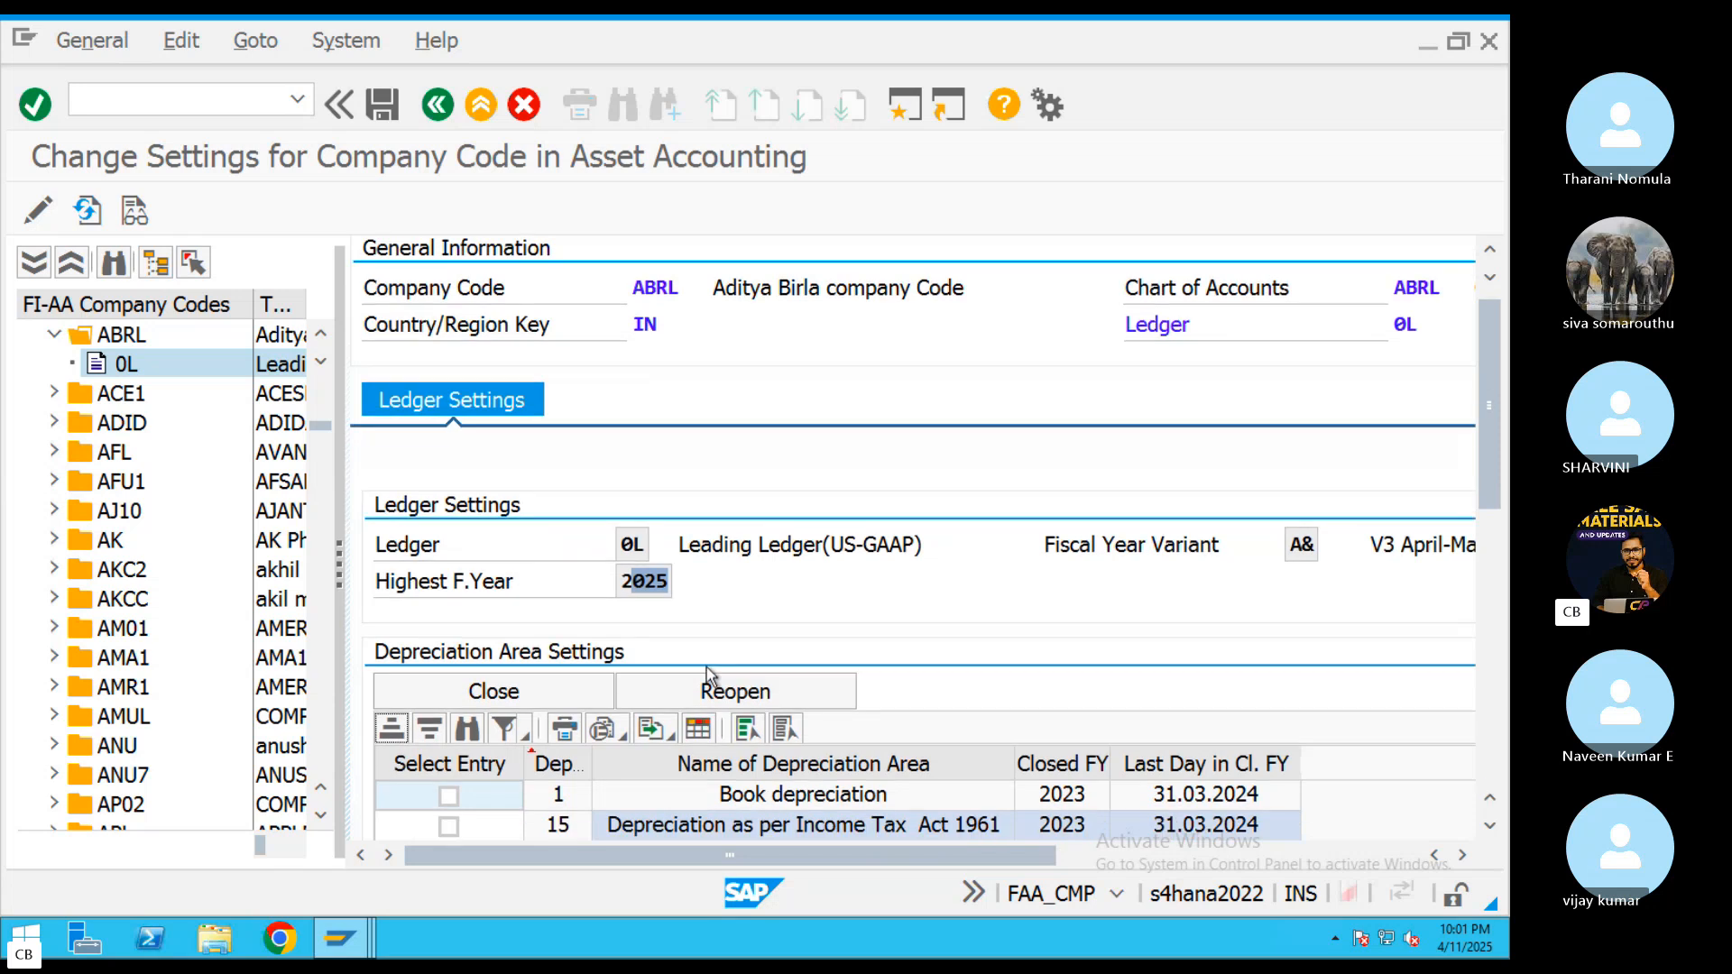
scroll(708, 675, "down", 1)
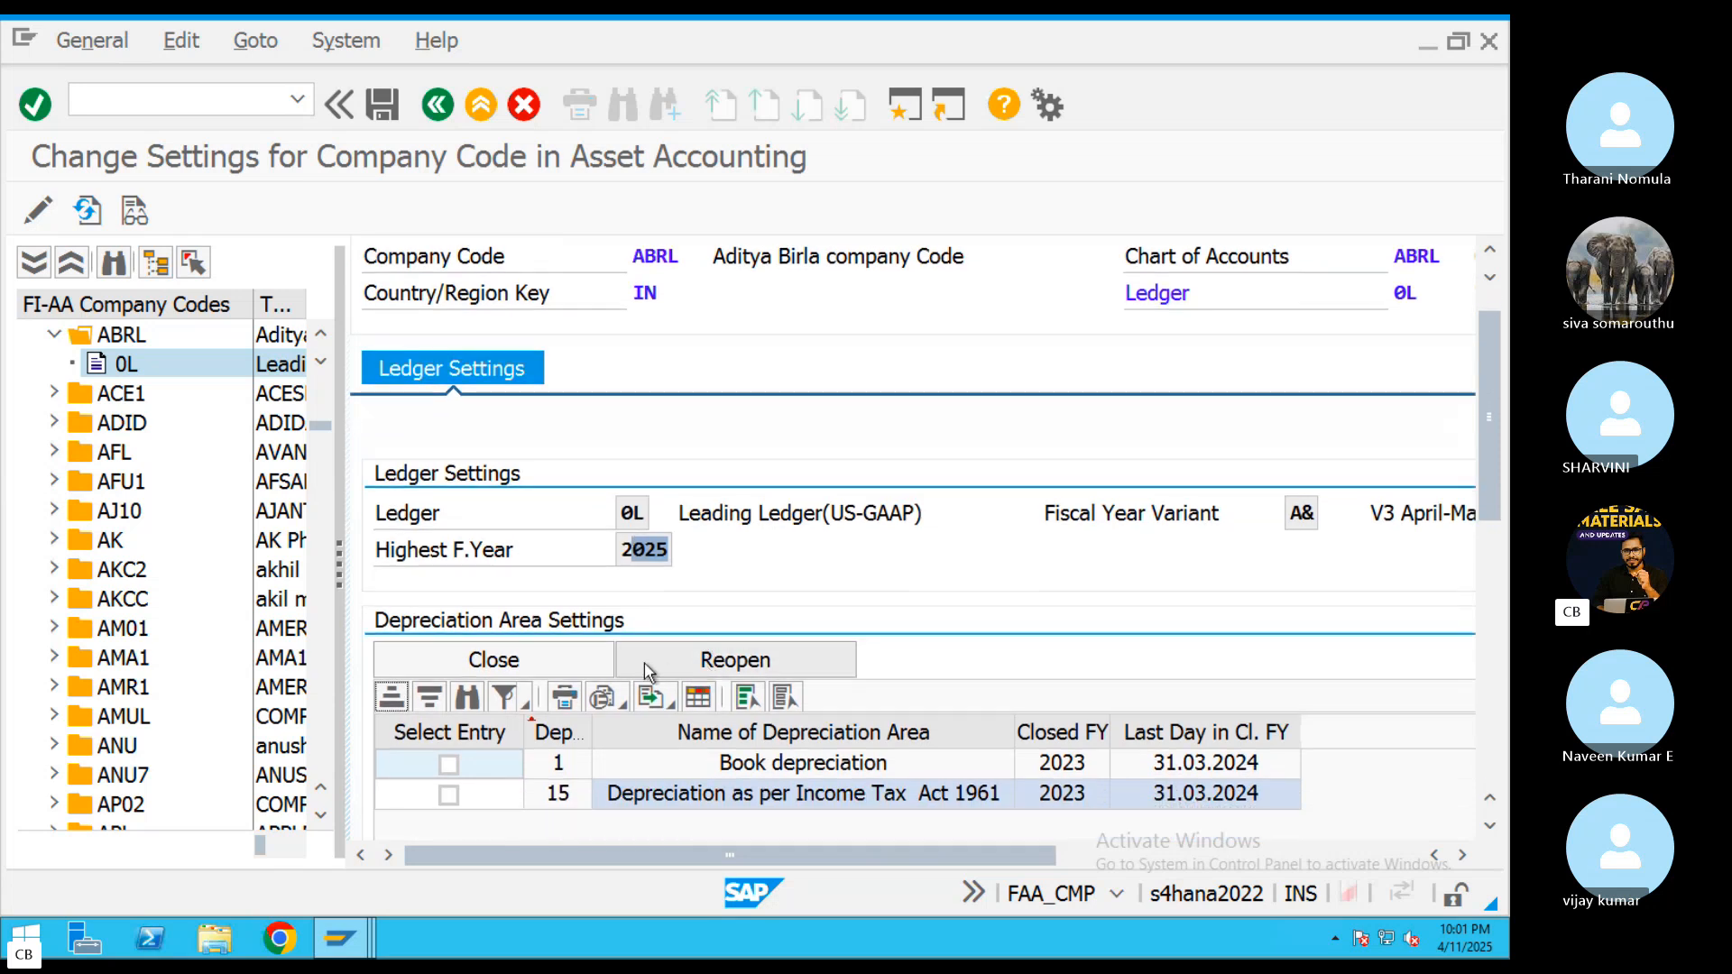
scroll(646, 672, "up", 1)
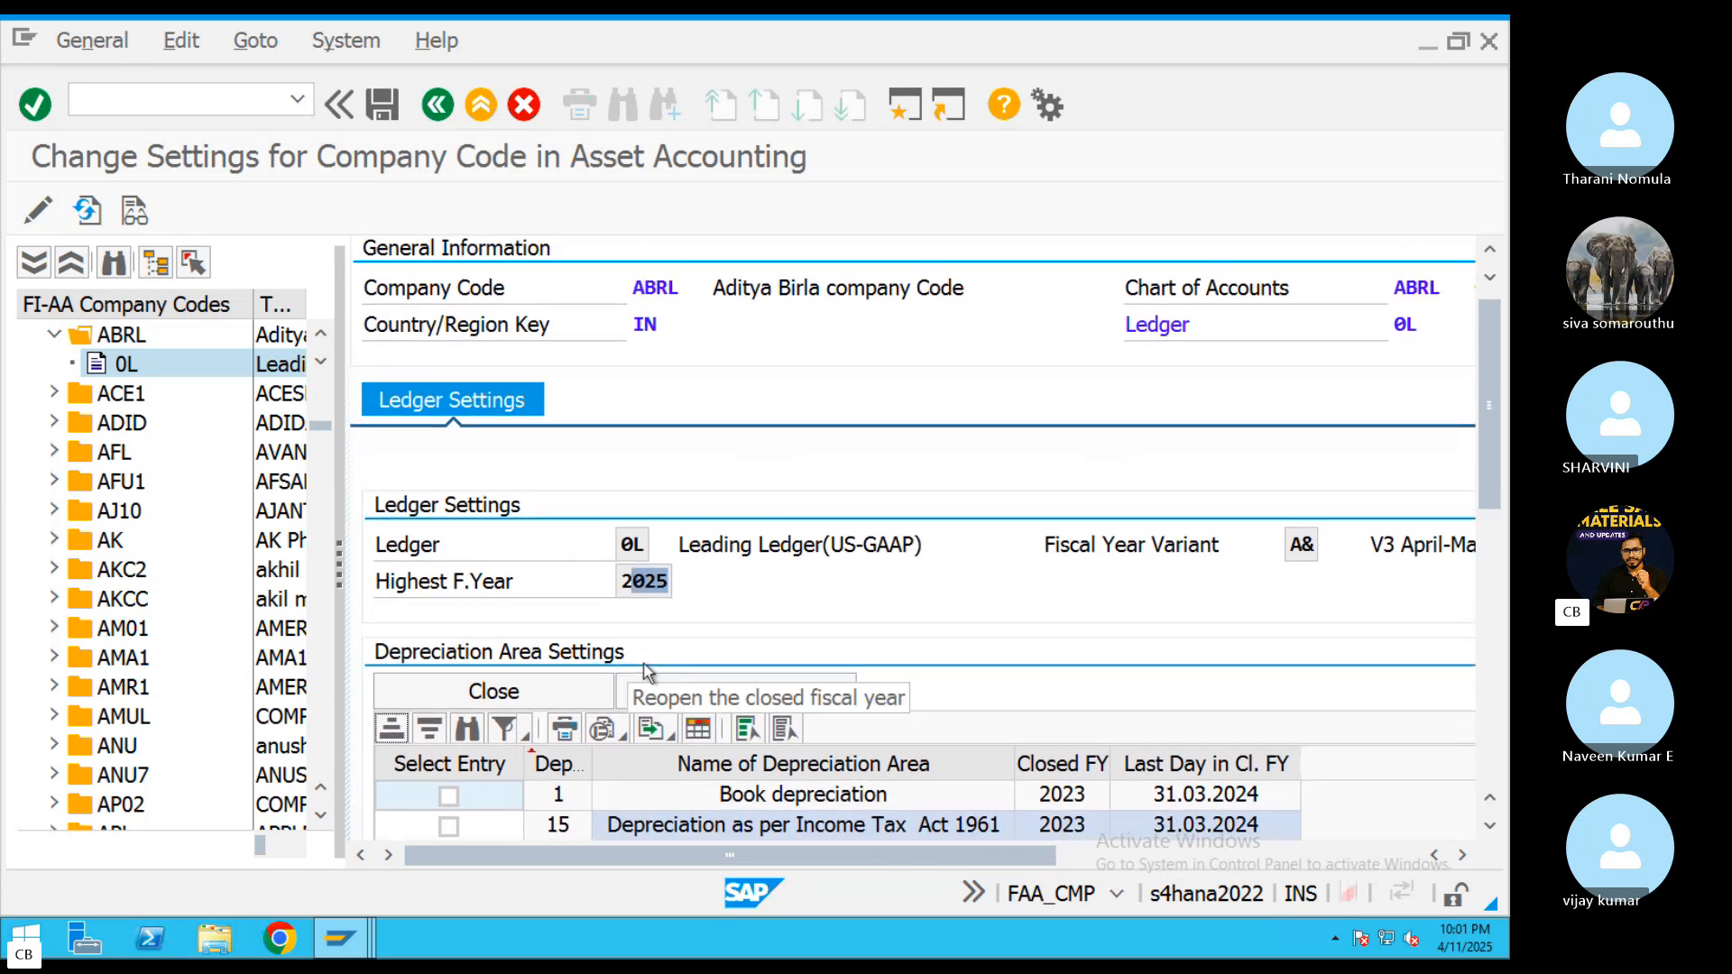
Start AJAB in a new session and run the year-end closing test for ABRL, ledger 0L and fiscal year 2024
left_click(905, 105)
type("AJAB")
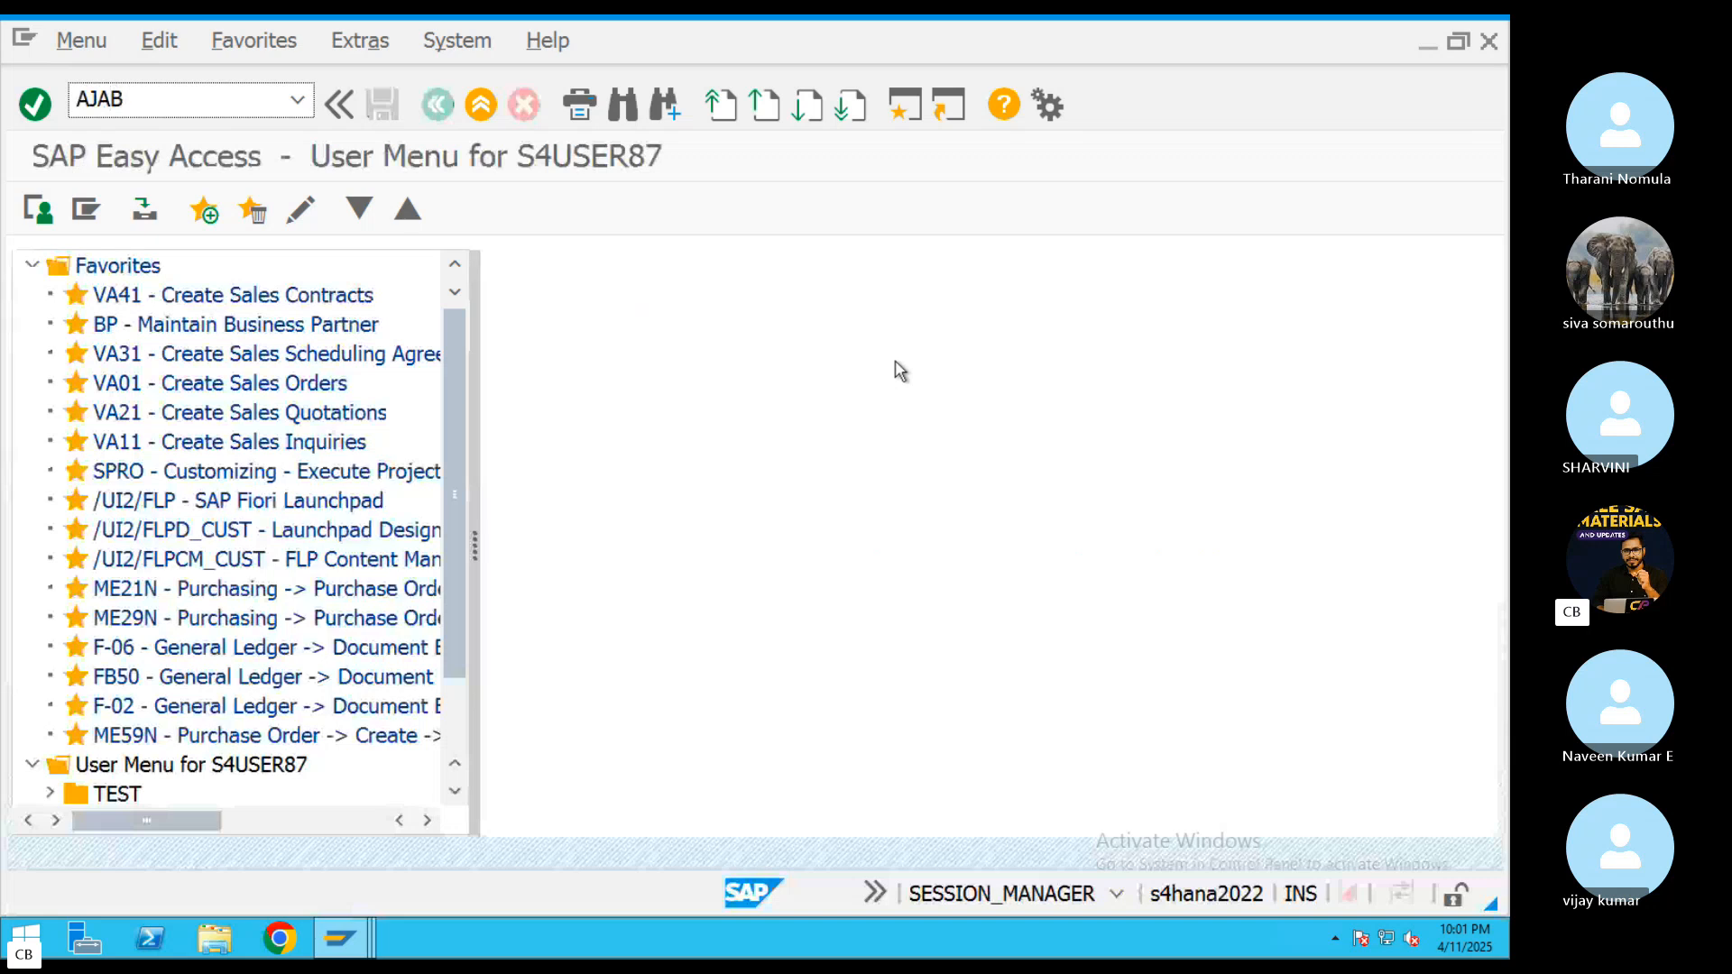
key("Return")
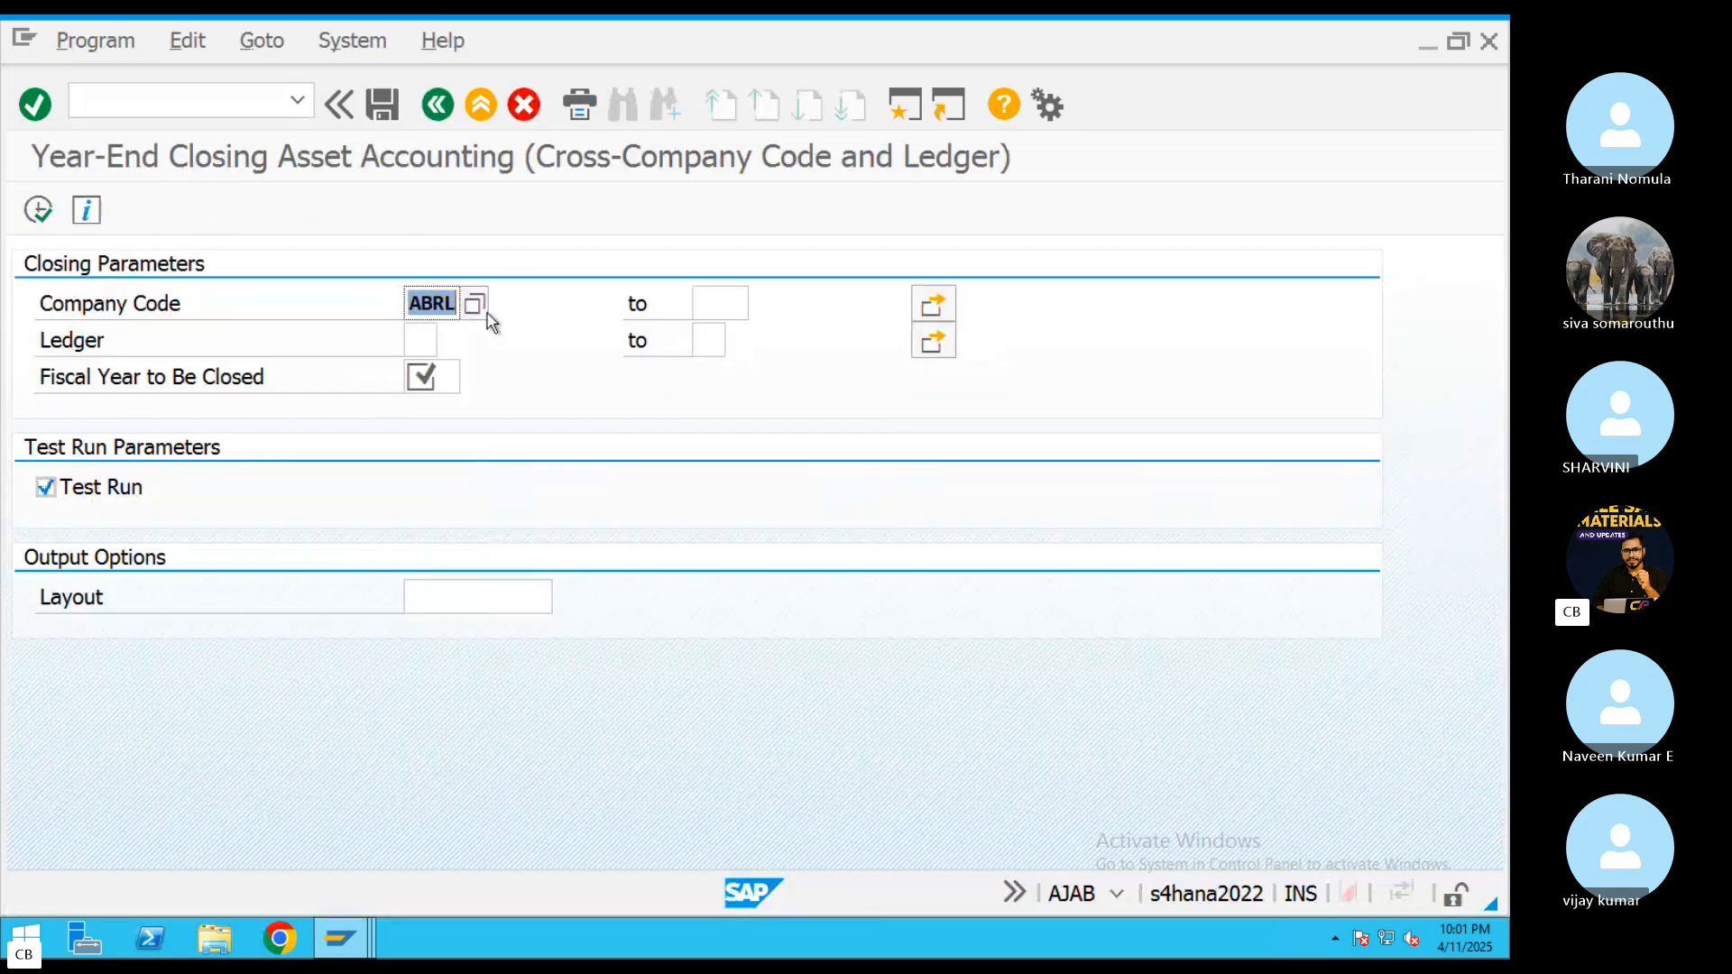
left_click(409, 340)
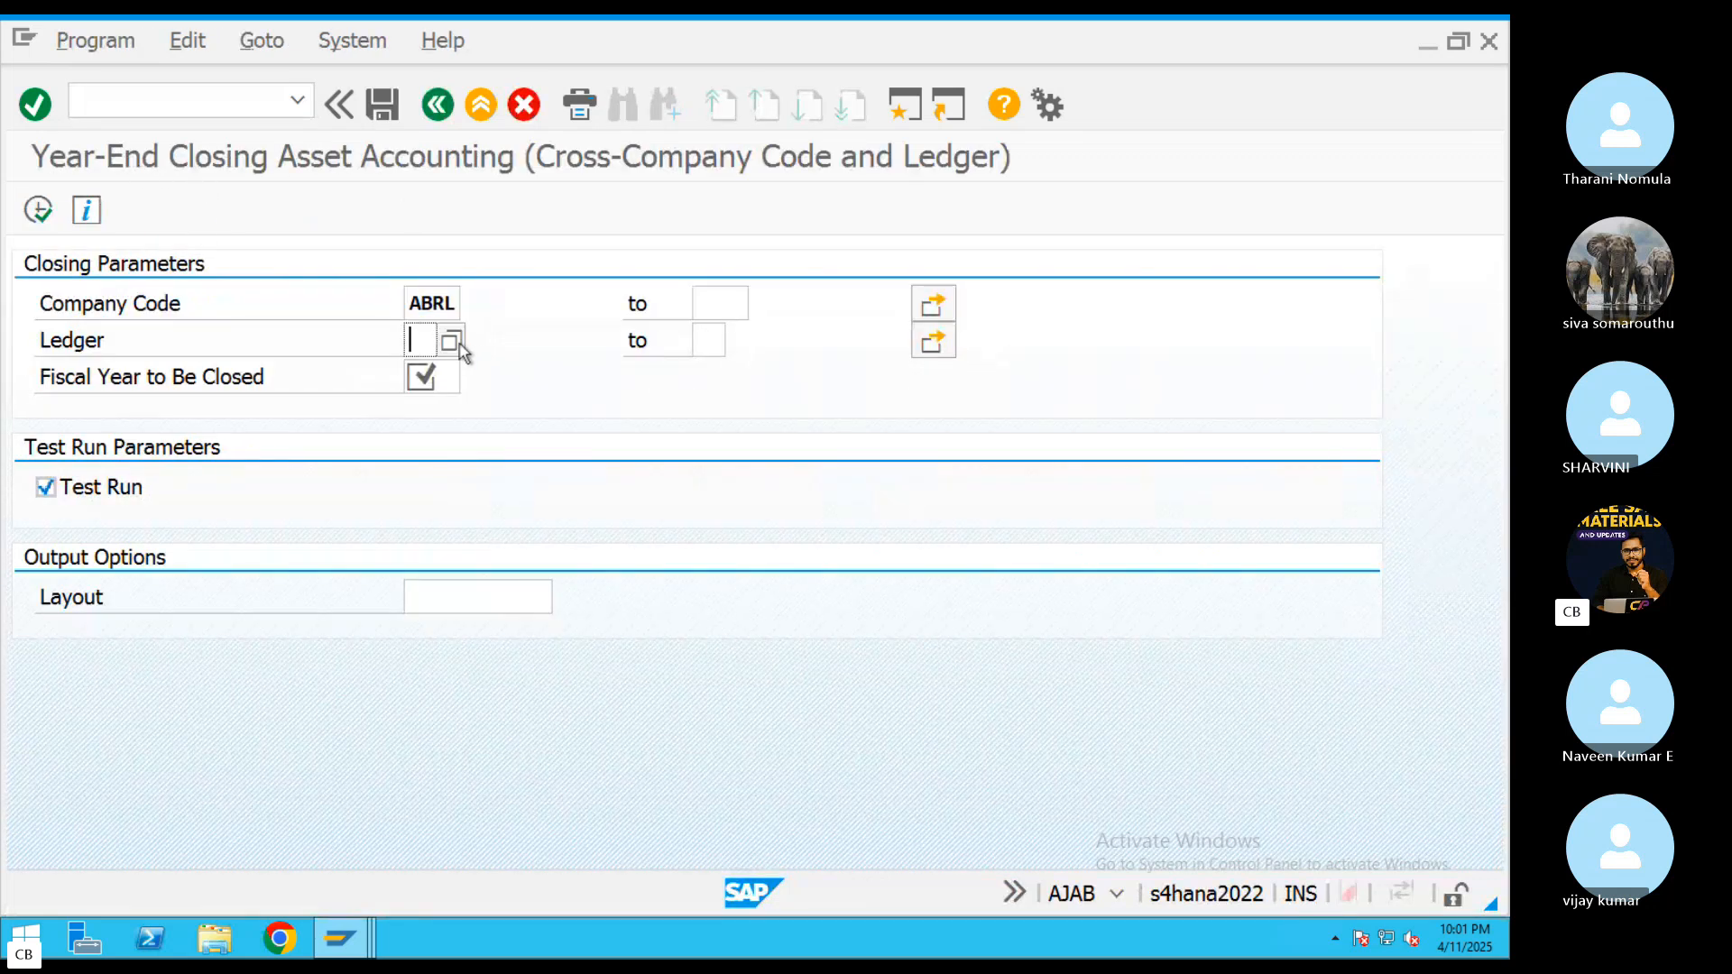
left_click(458, 343)
double_click(485, 468)
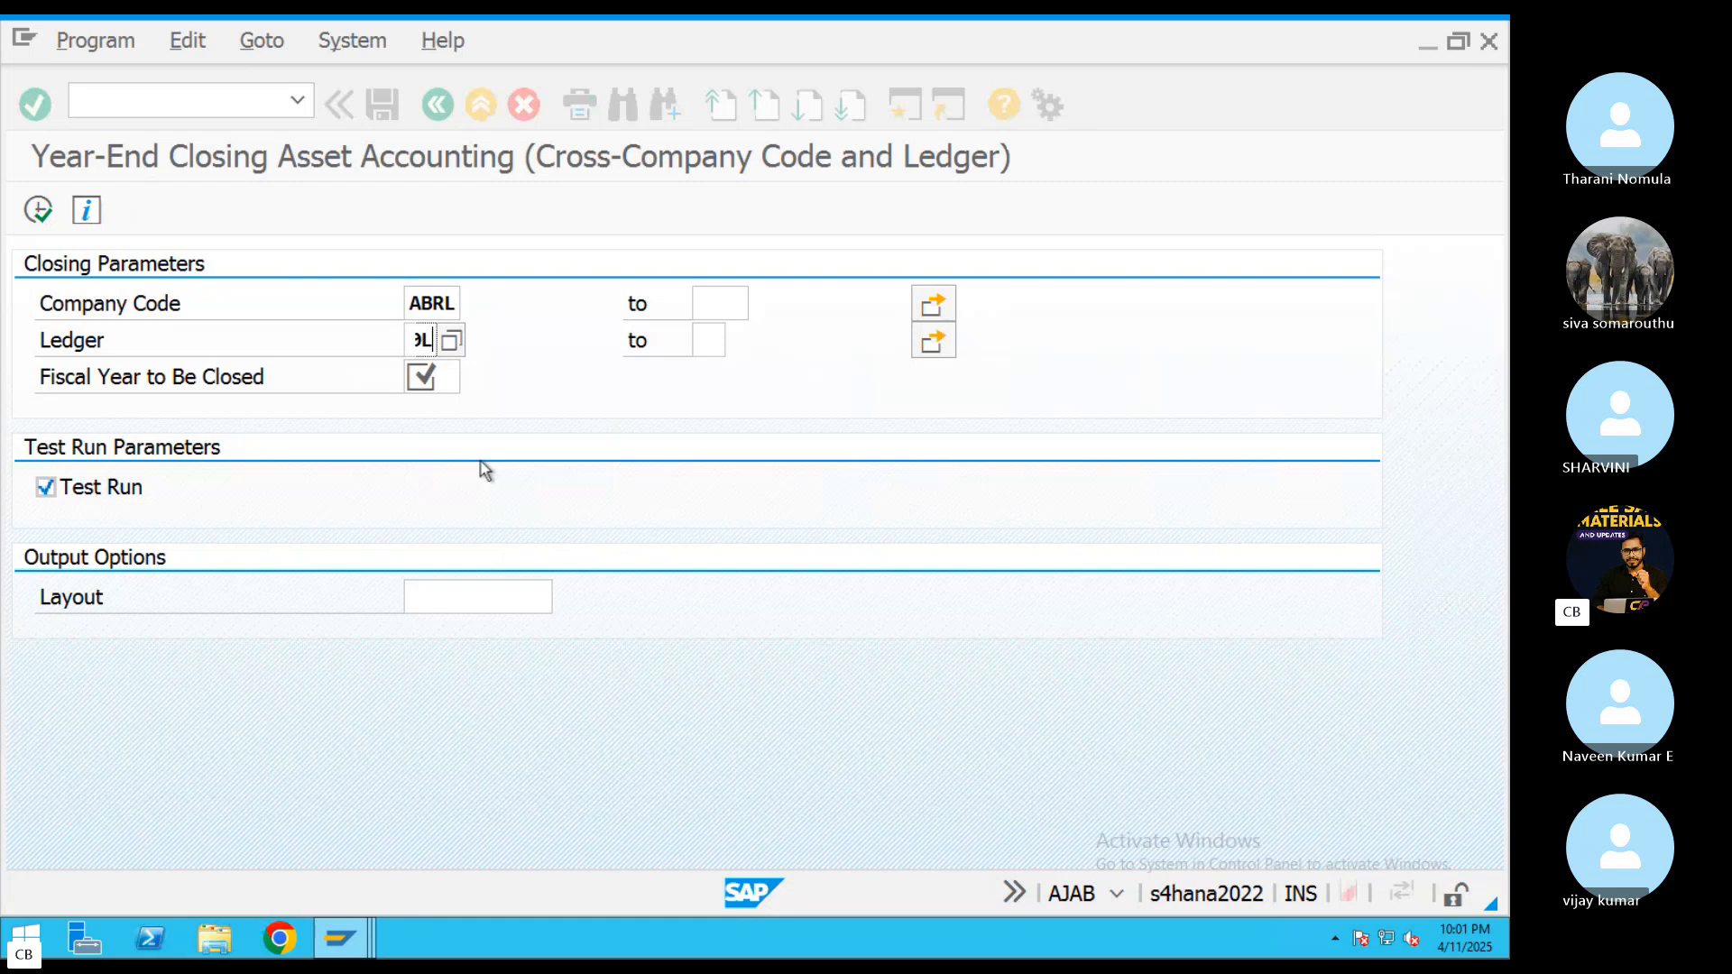
left_click(454, 379)
type("2024")
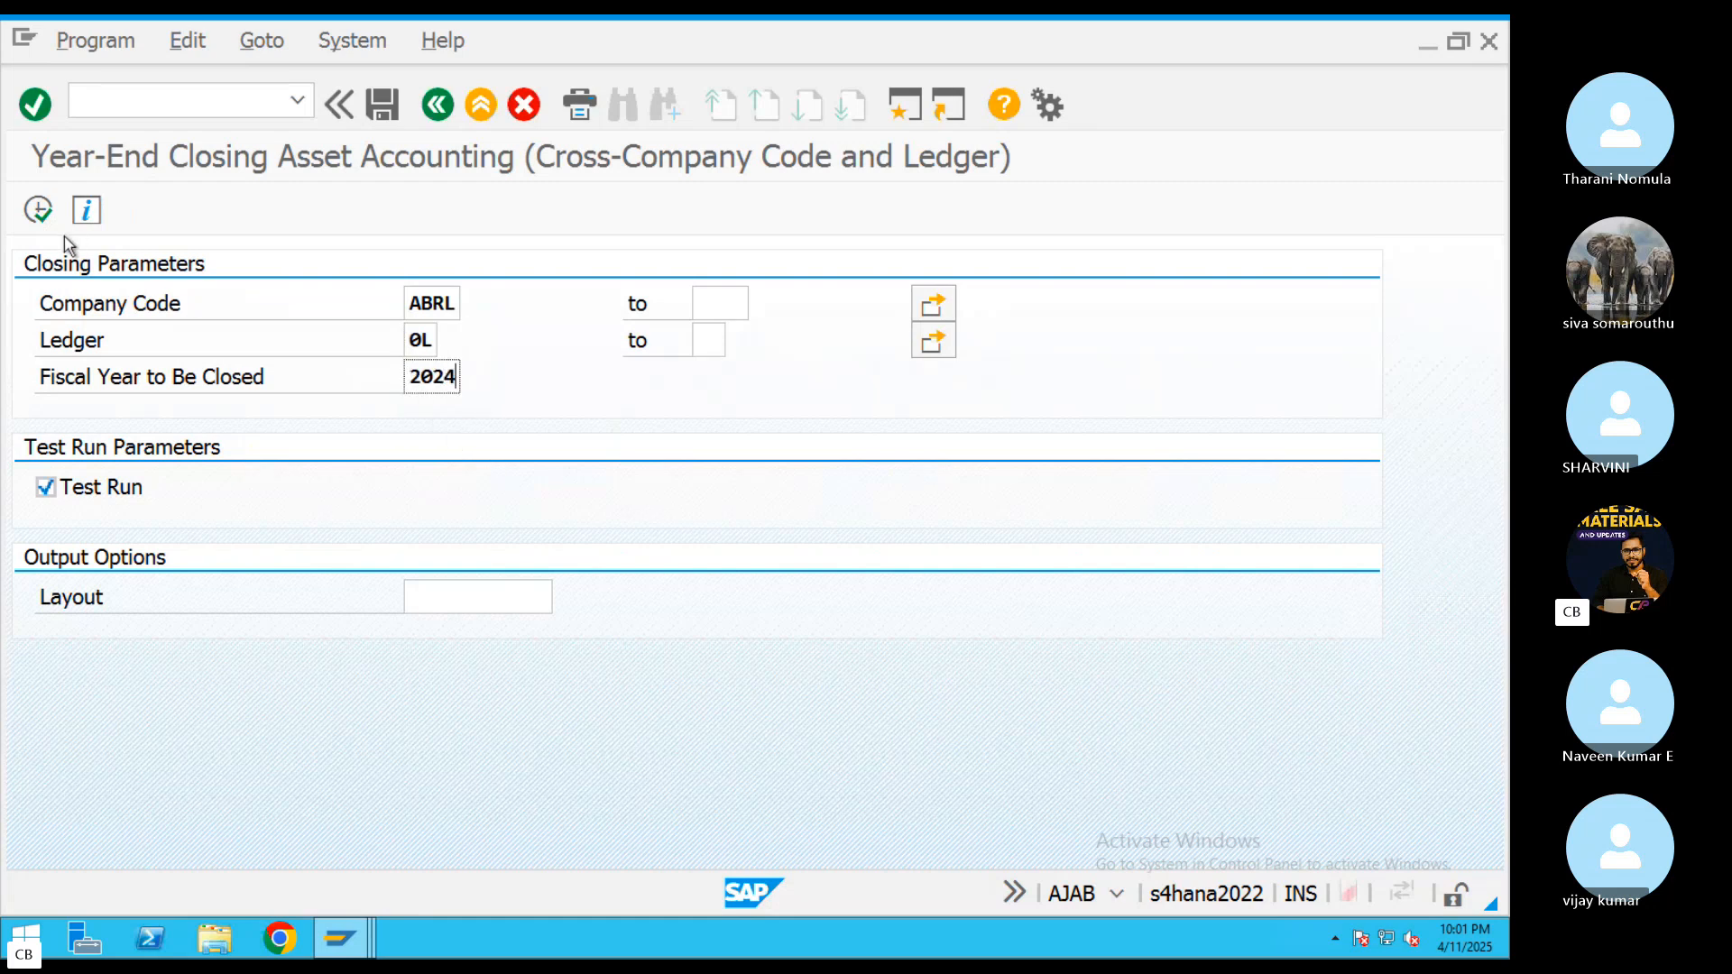
left_click(38, 210)
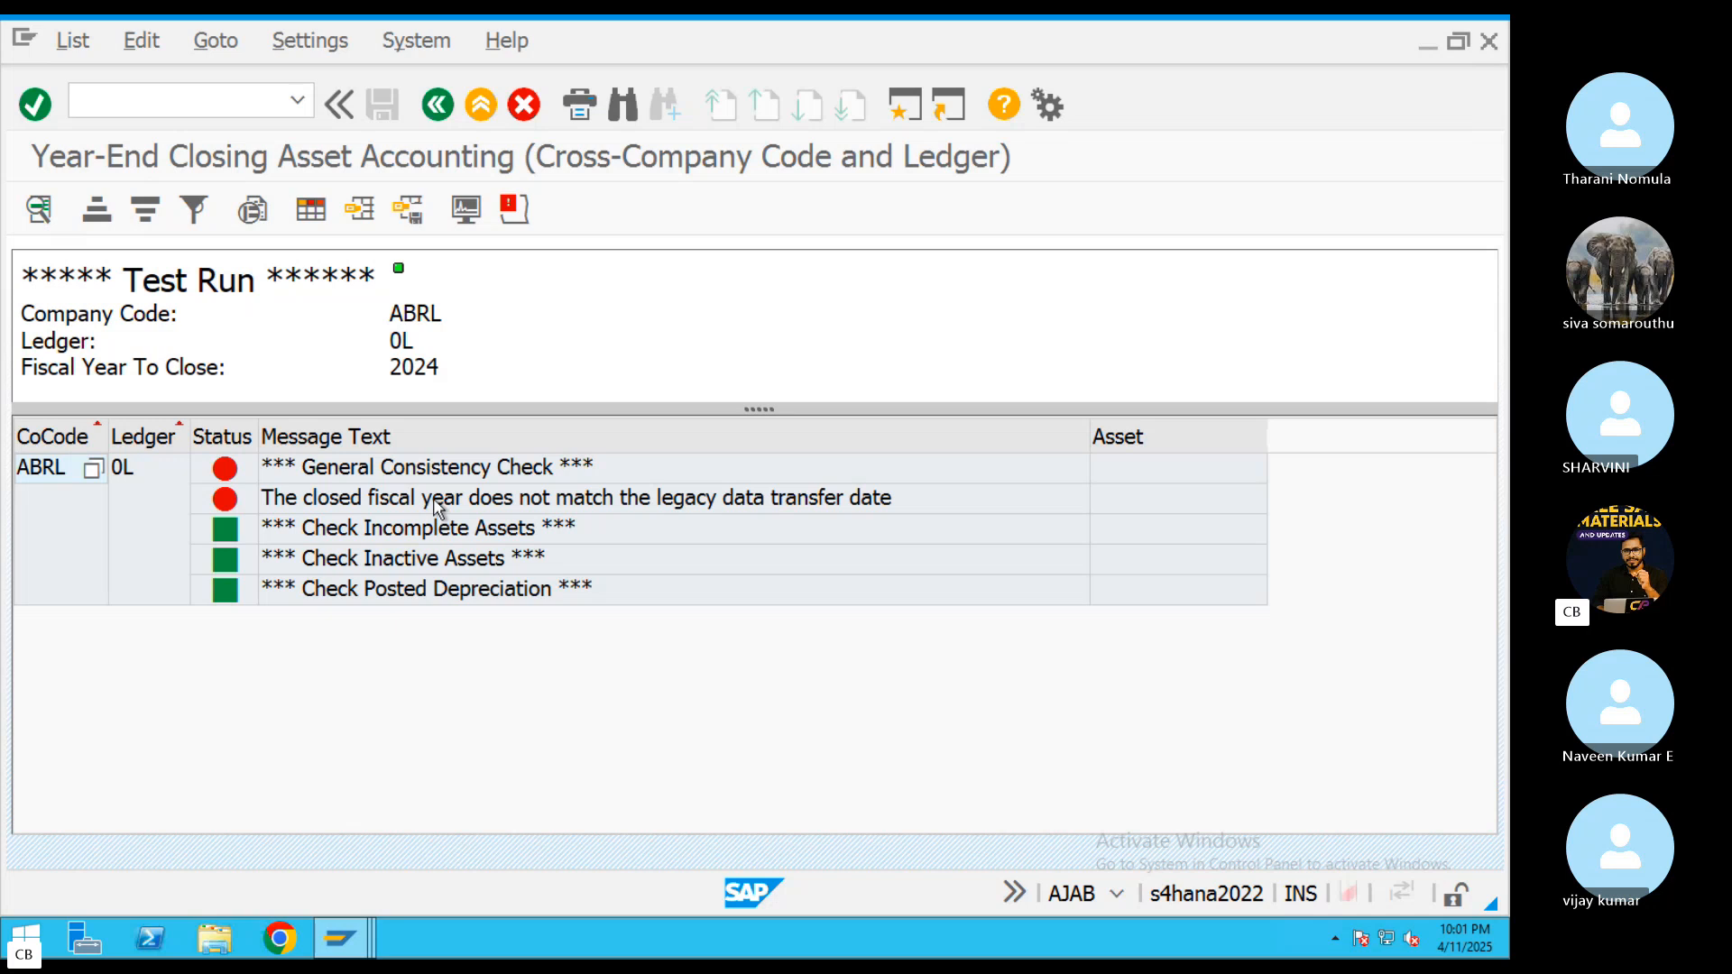
Read the long text of the general consistency check error in the test run's error log and close it
left_click(437, 501)
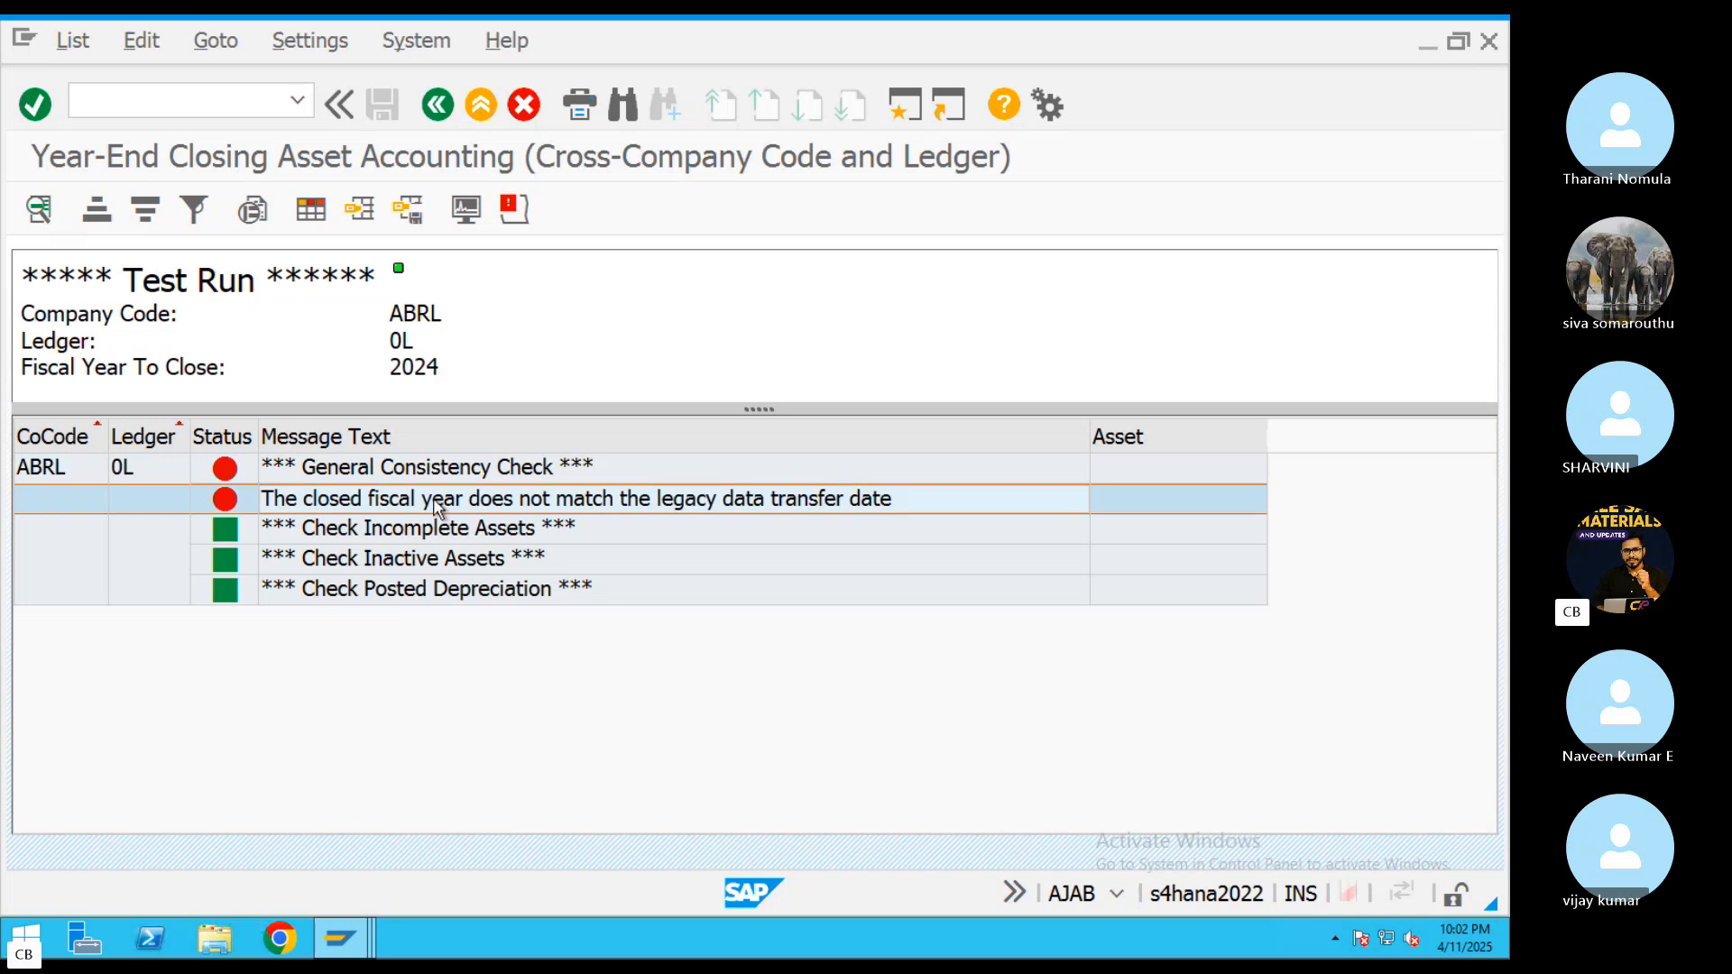
left_click(429, 477)
left_click(514, 214)
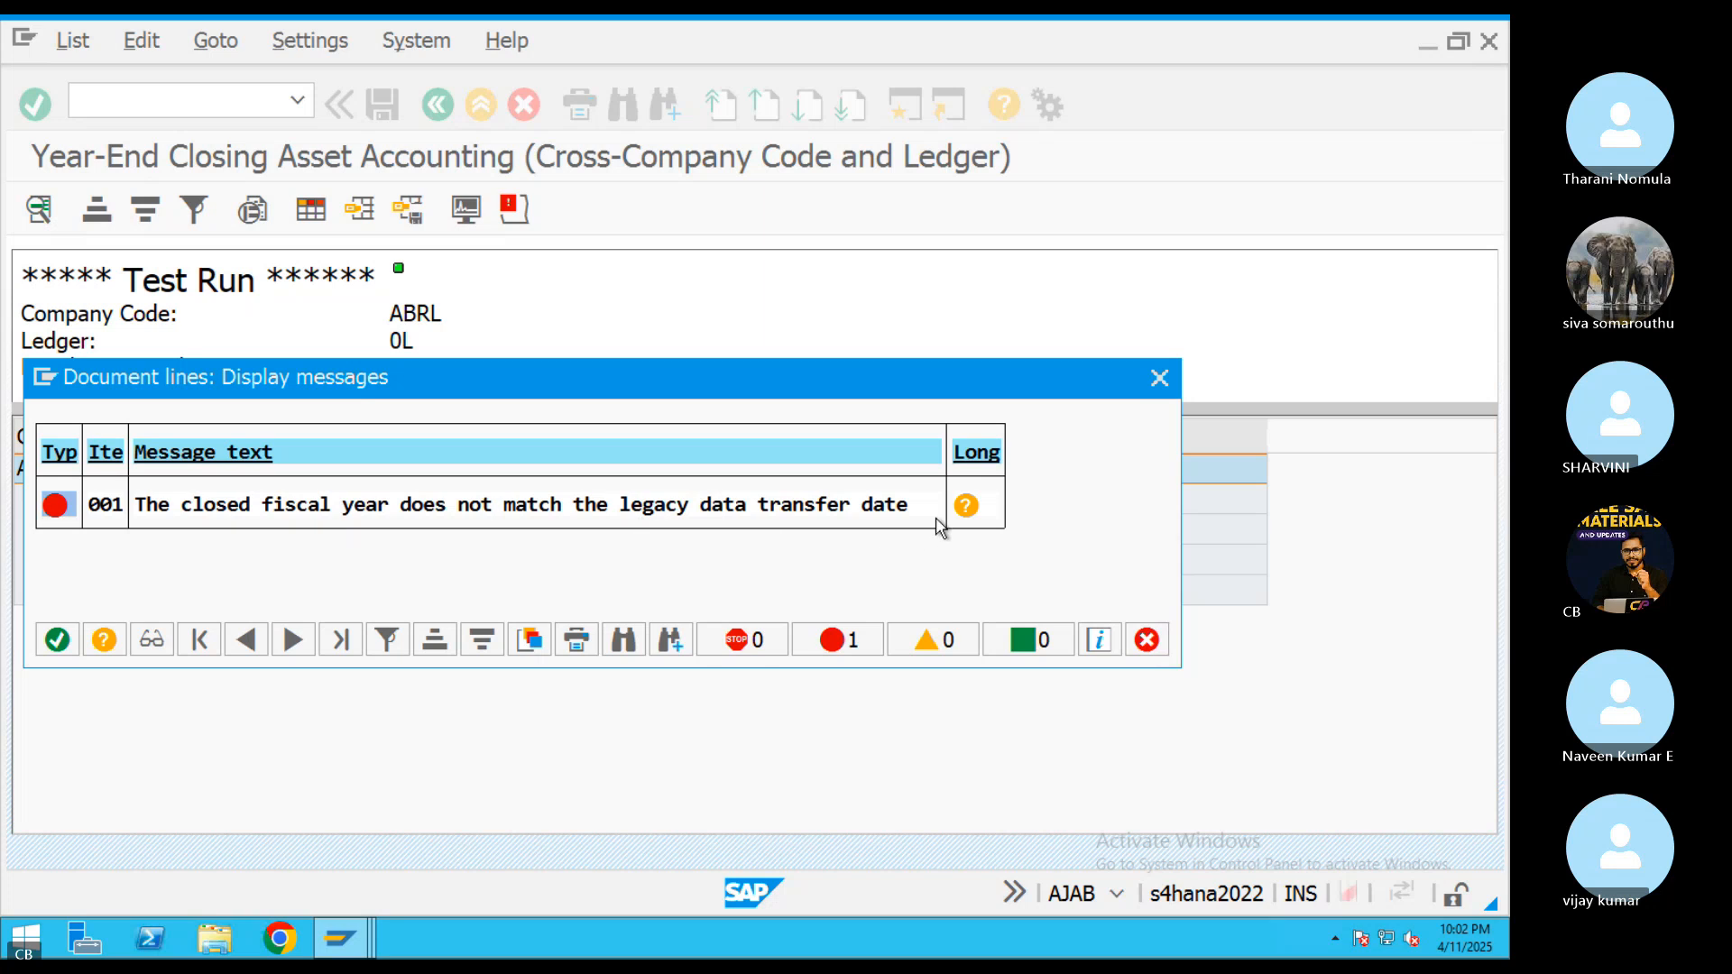
left_click(966, 505)
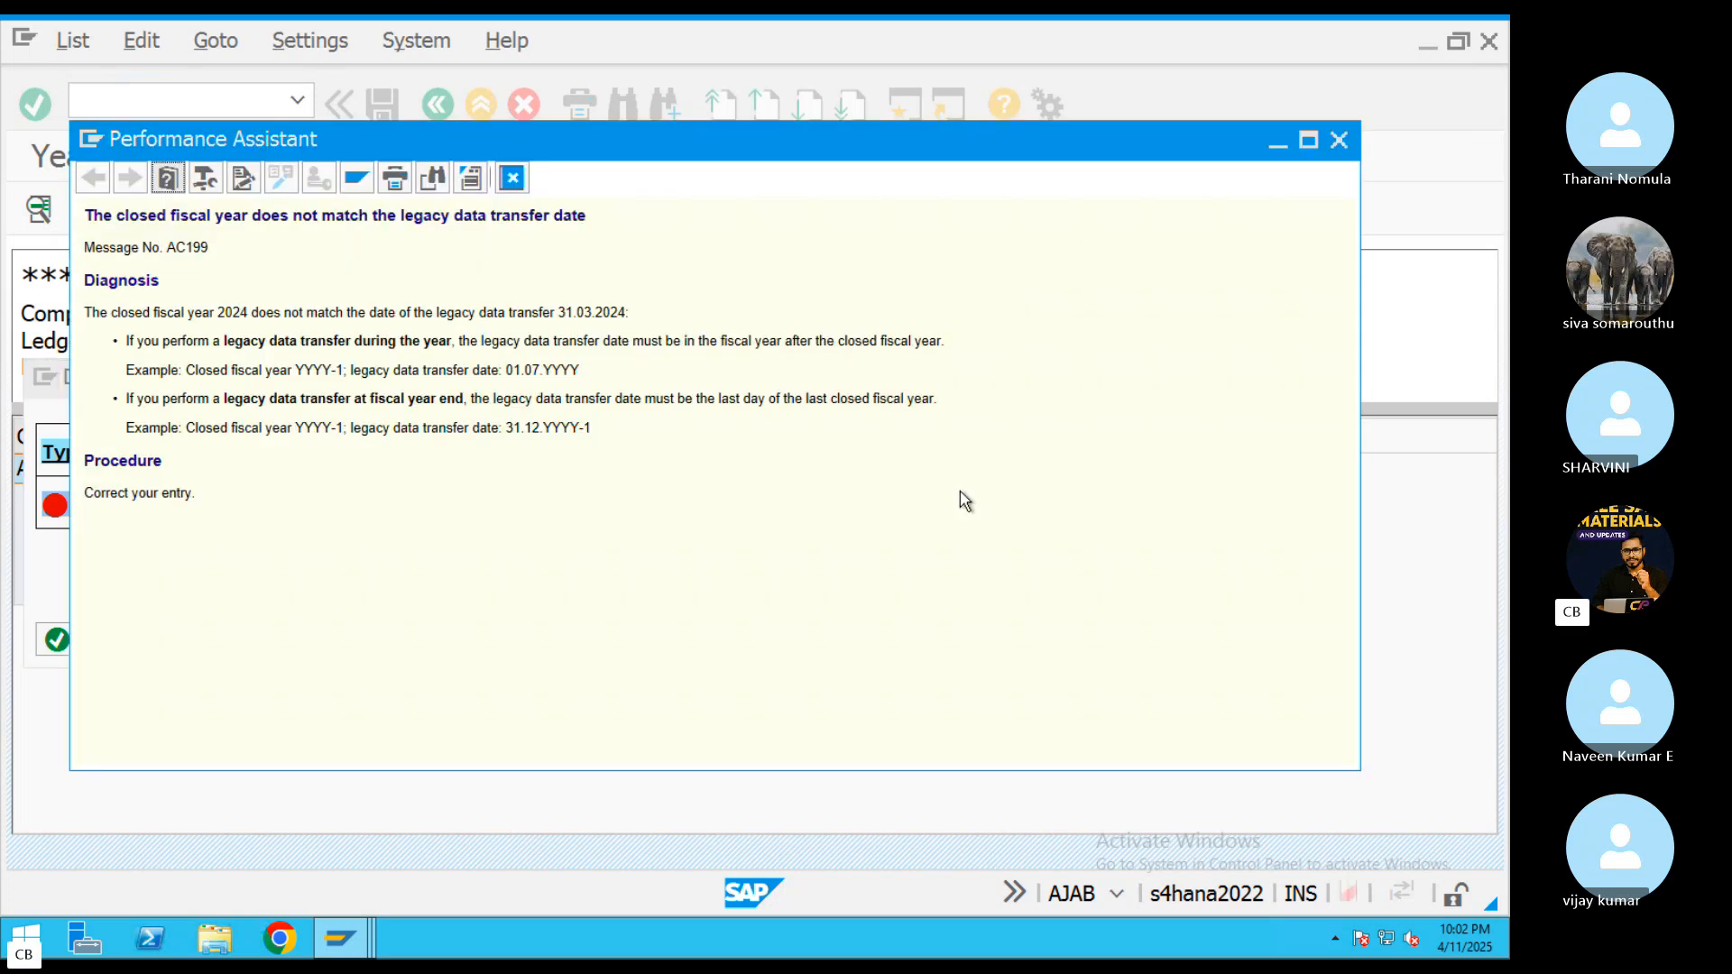
left_click(512, 178)
left_click(1159, 377)
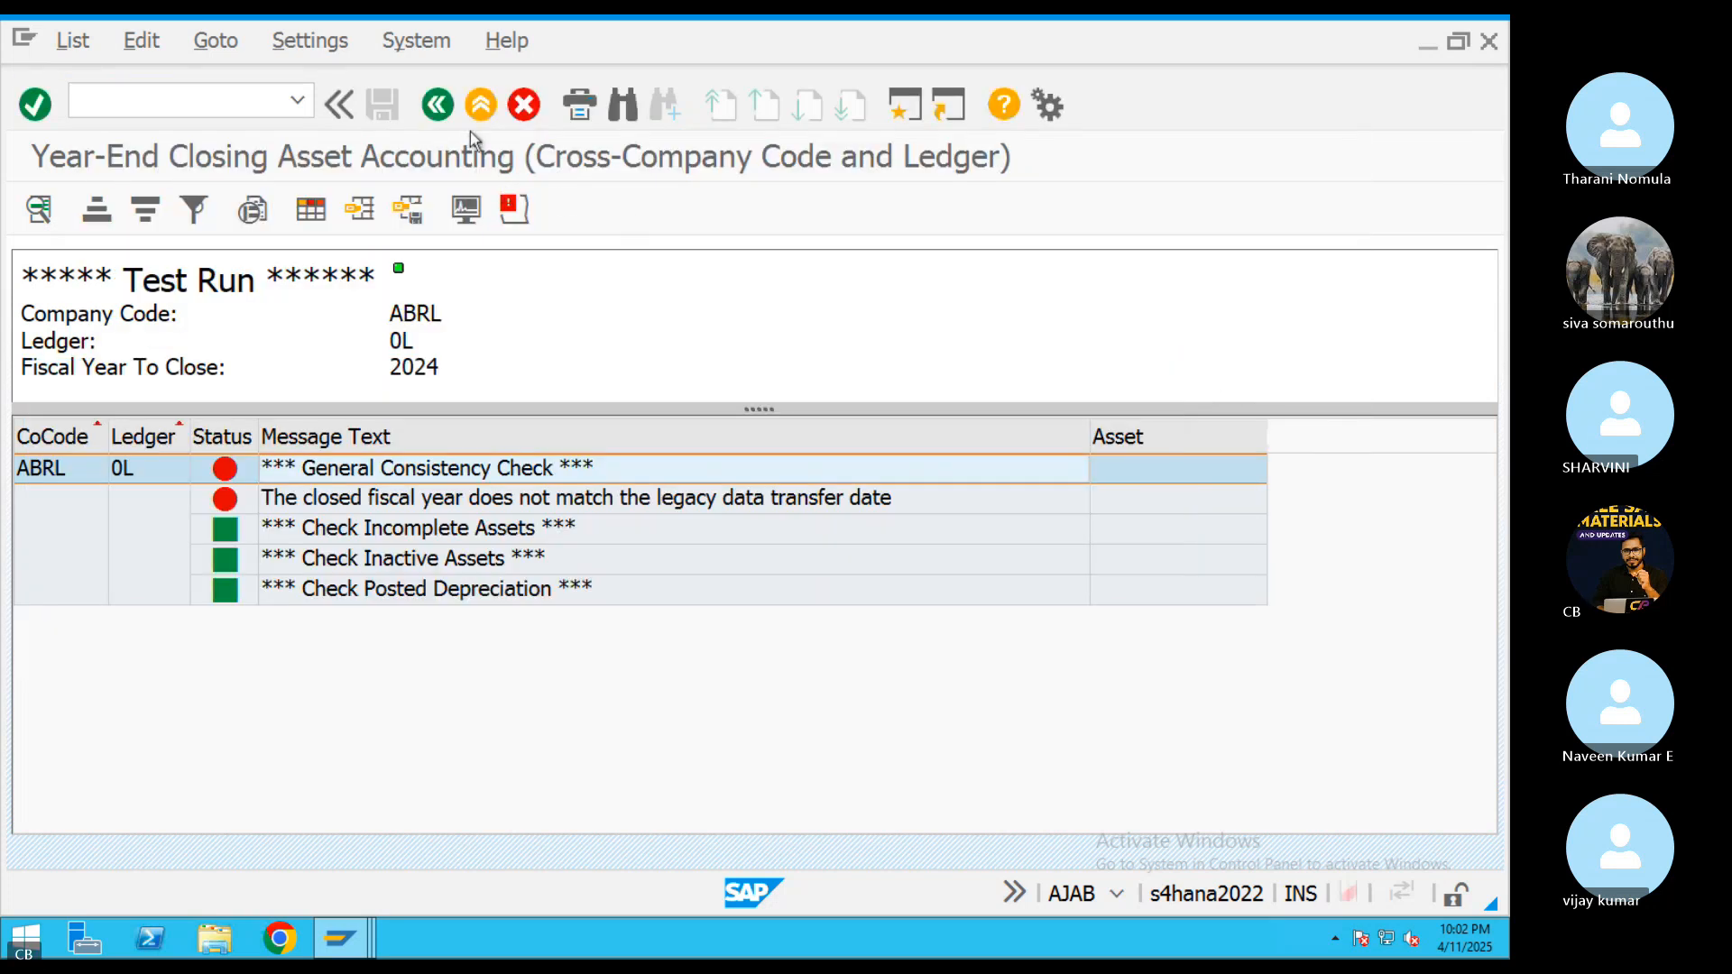
Leave the year-end closing program and return to the session with ABRL's asset accounting company code settings
left_click(437, 105)
left_click(439, 107)
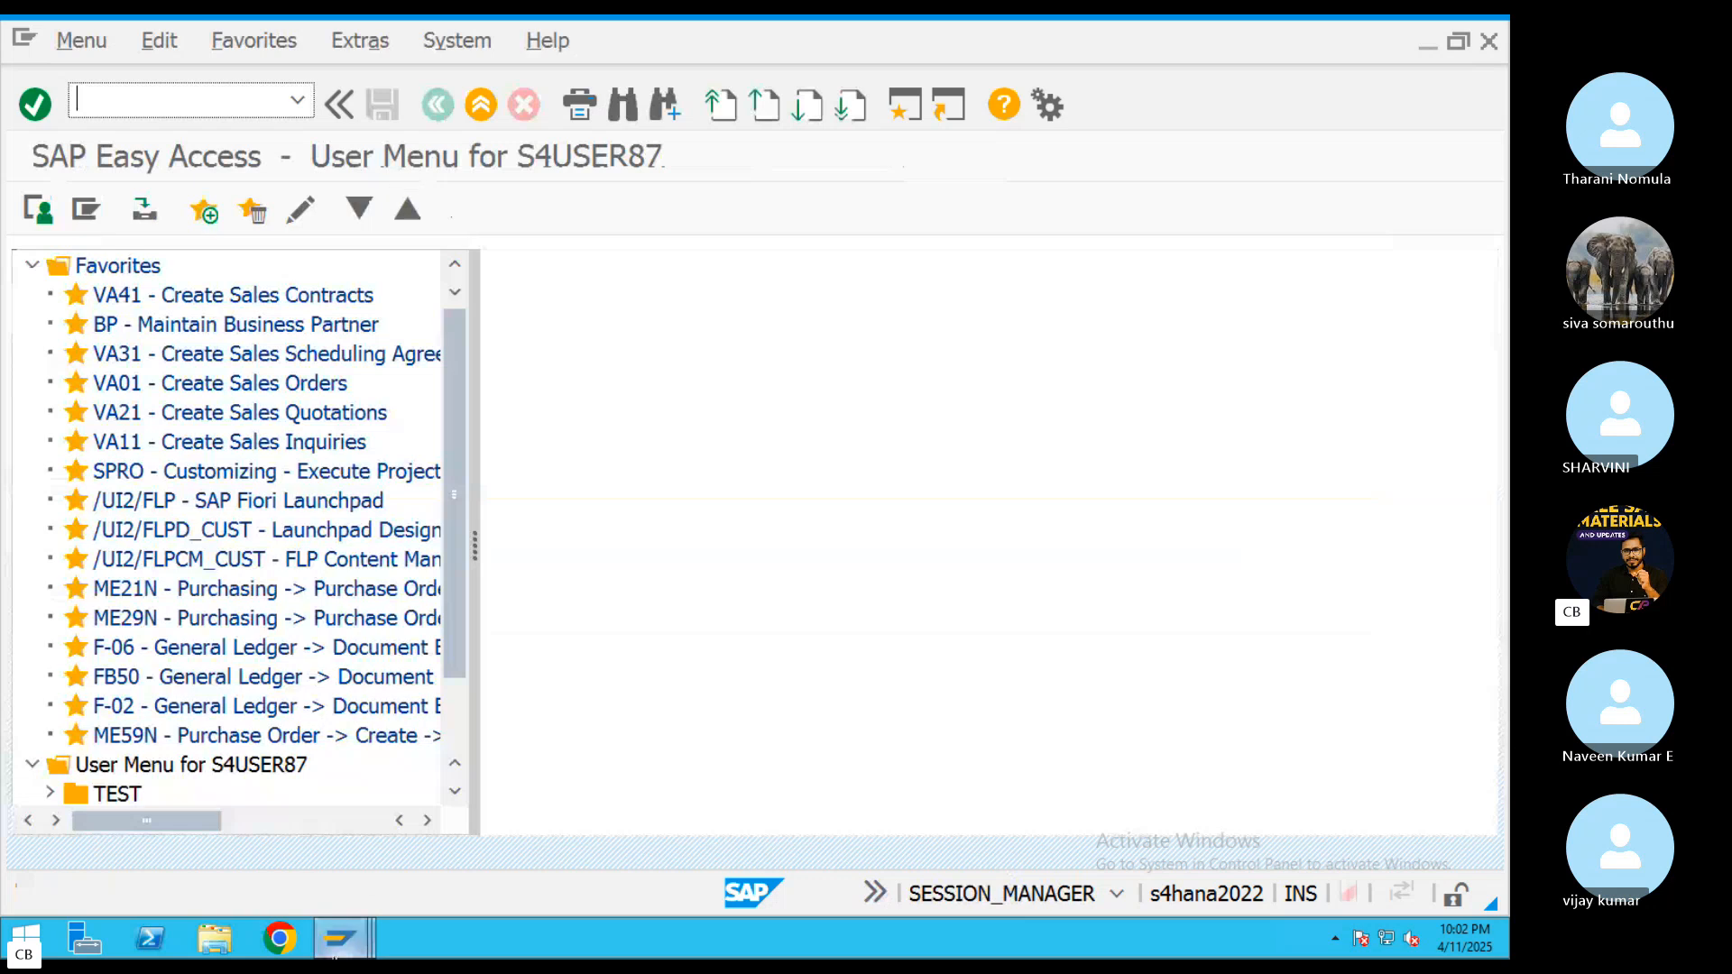
mouse_move(340, 938)
left_click(1070, 879)
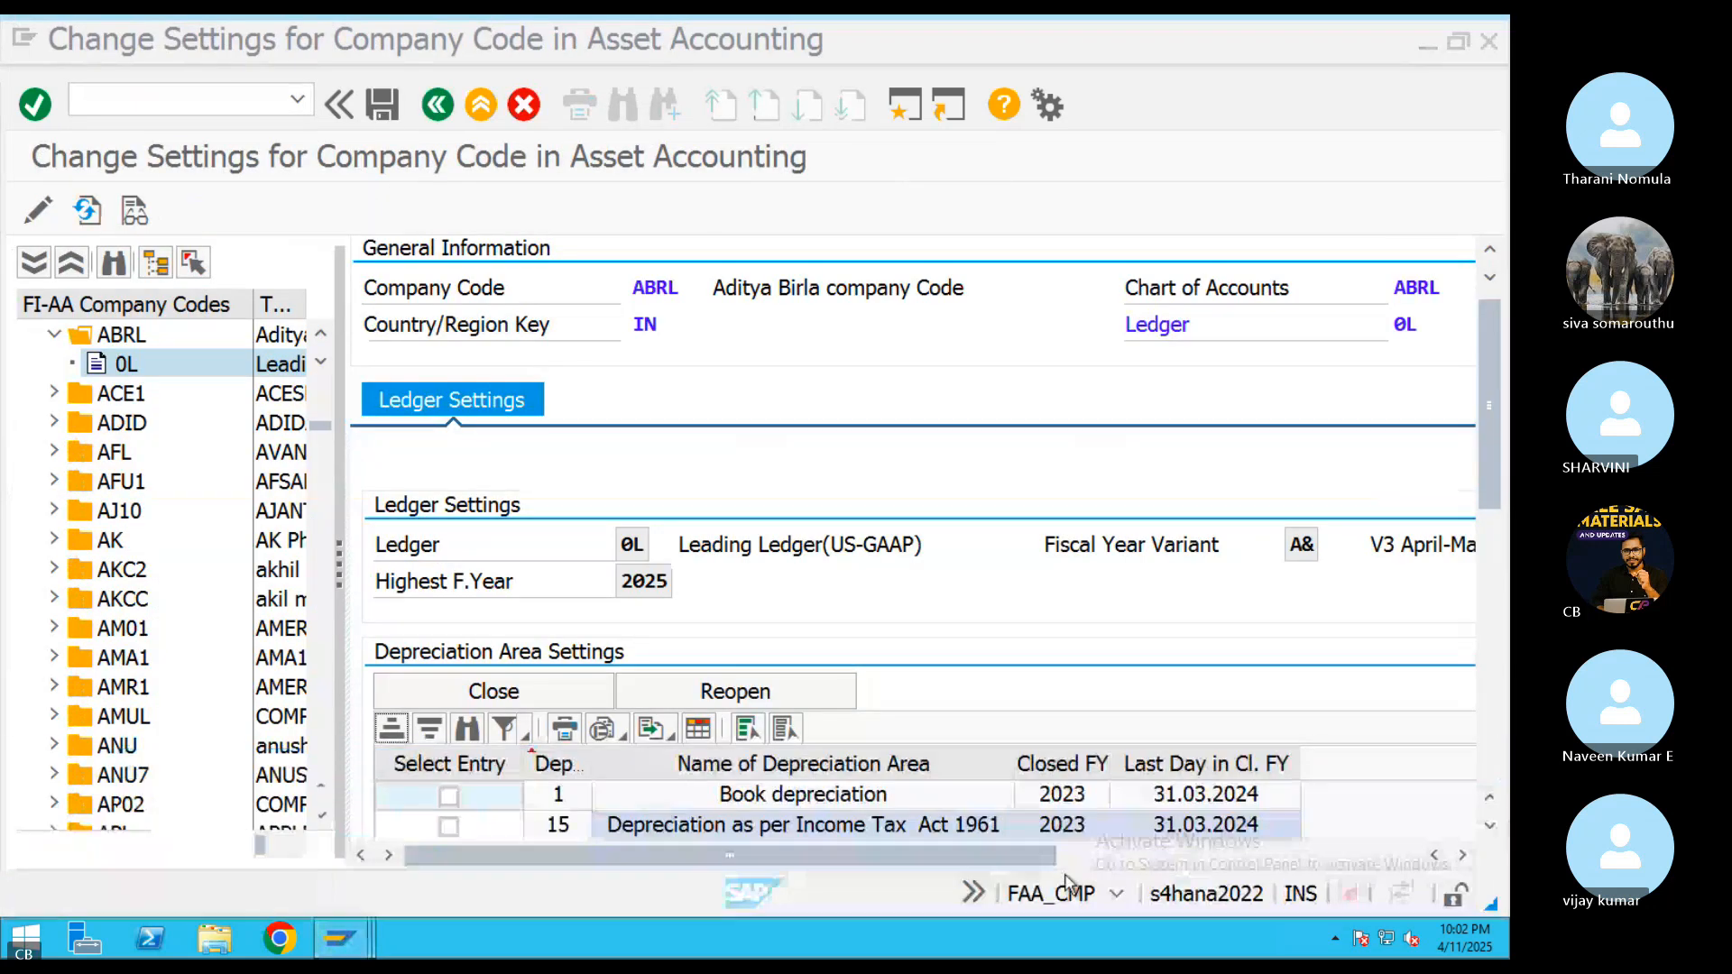
Select depreciation areas 1 and 15 in ABRL's ledger 0L settings and try to close the next fiscal year for both
left_click(452, 822)
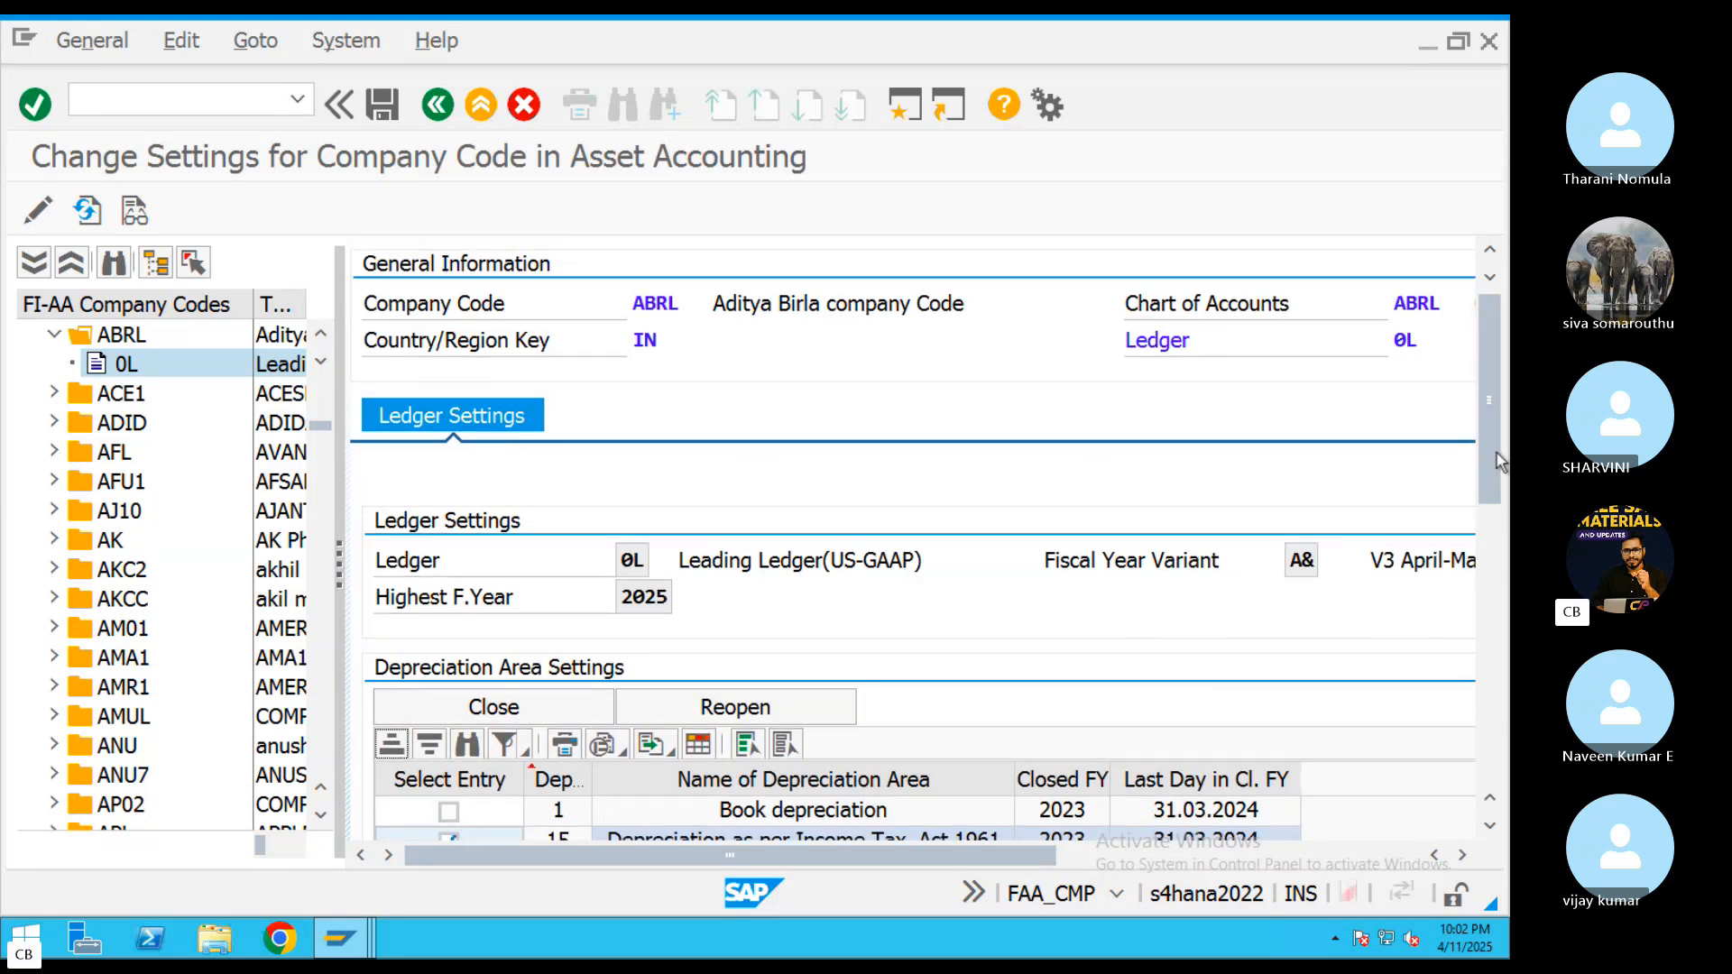
left_click_drag(1497, 453, 1497, 552)
left_click(458, 528)
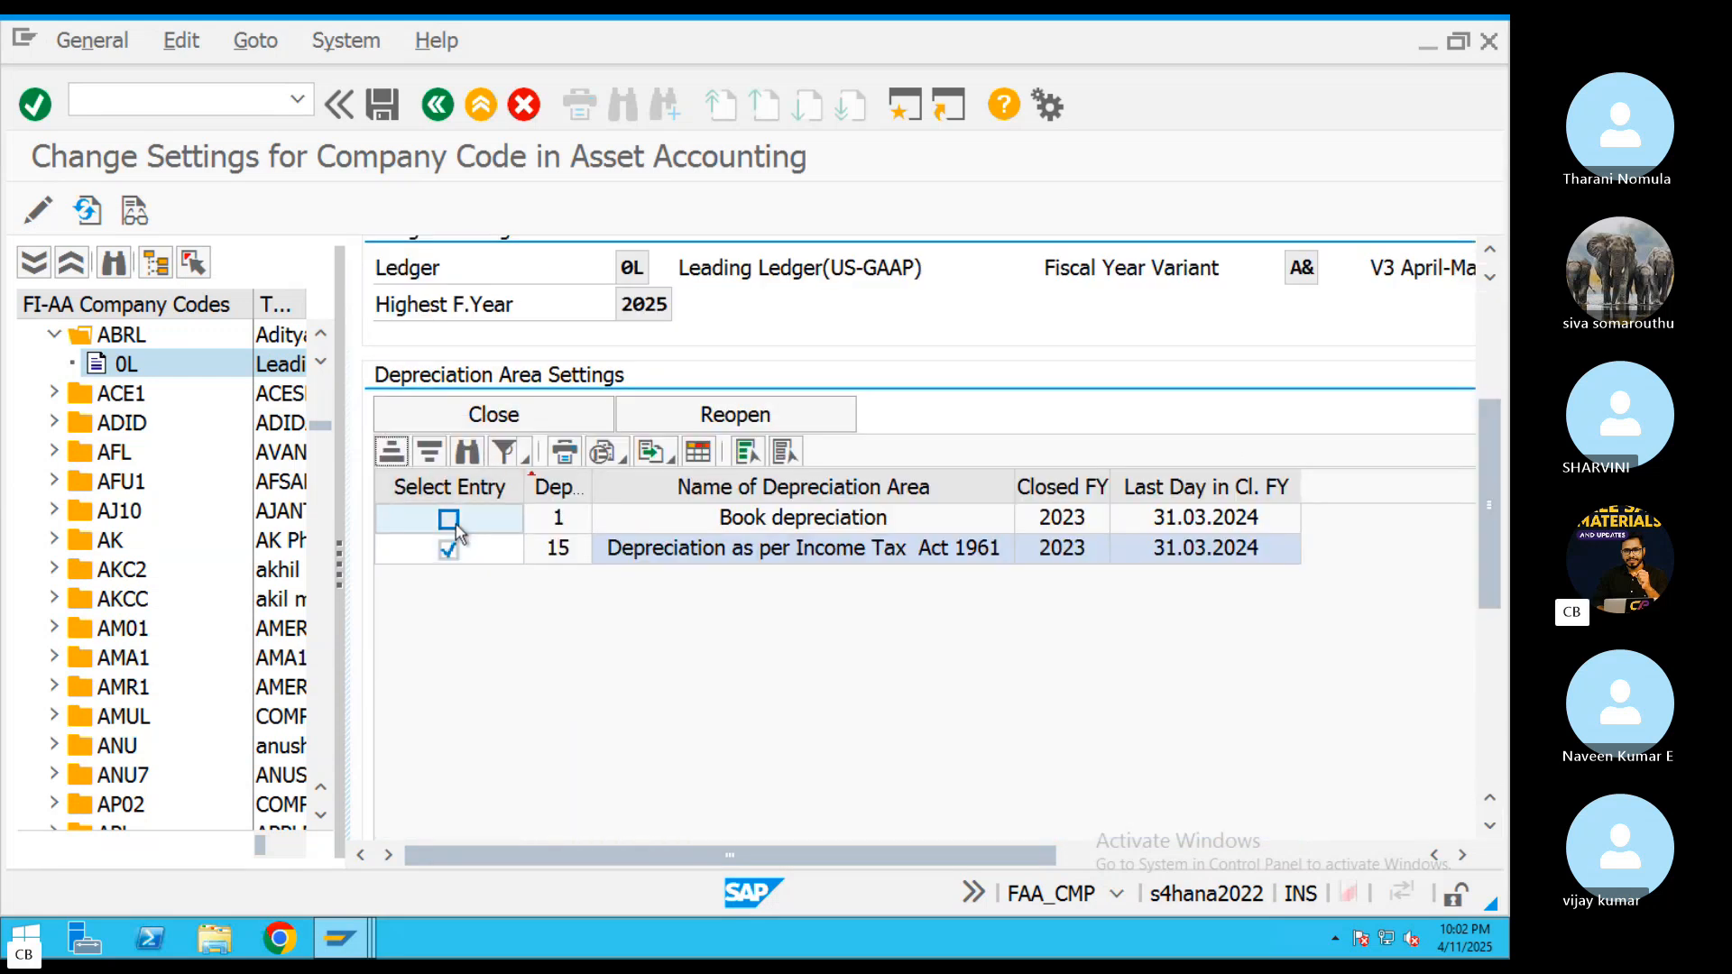
left_click(451, 522)
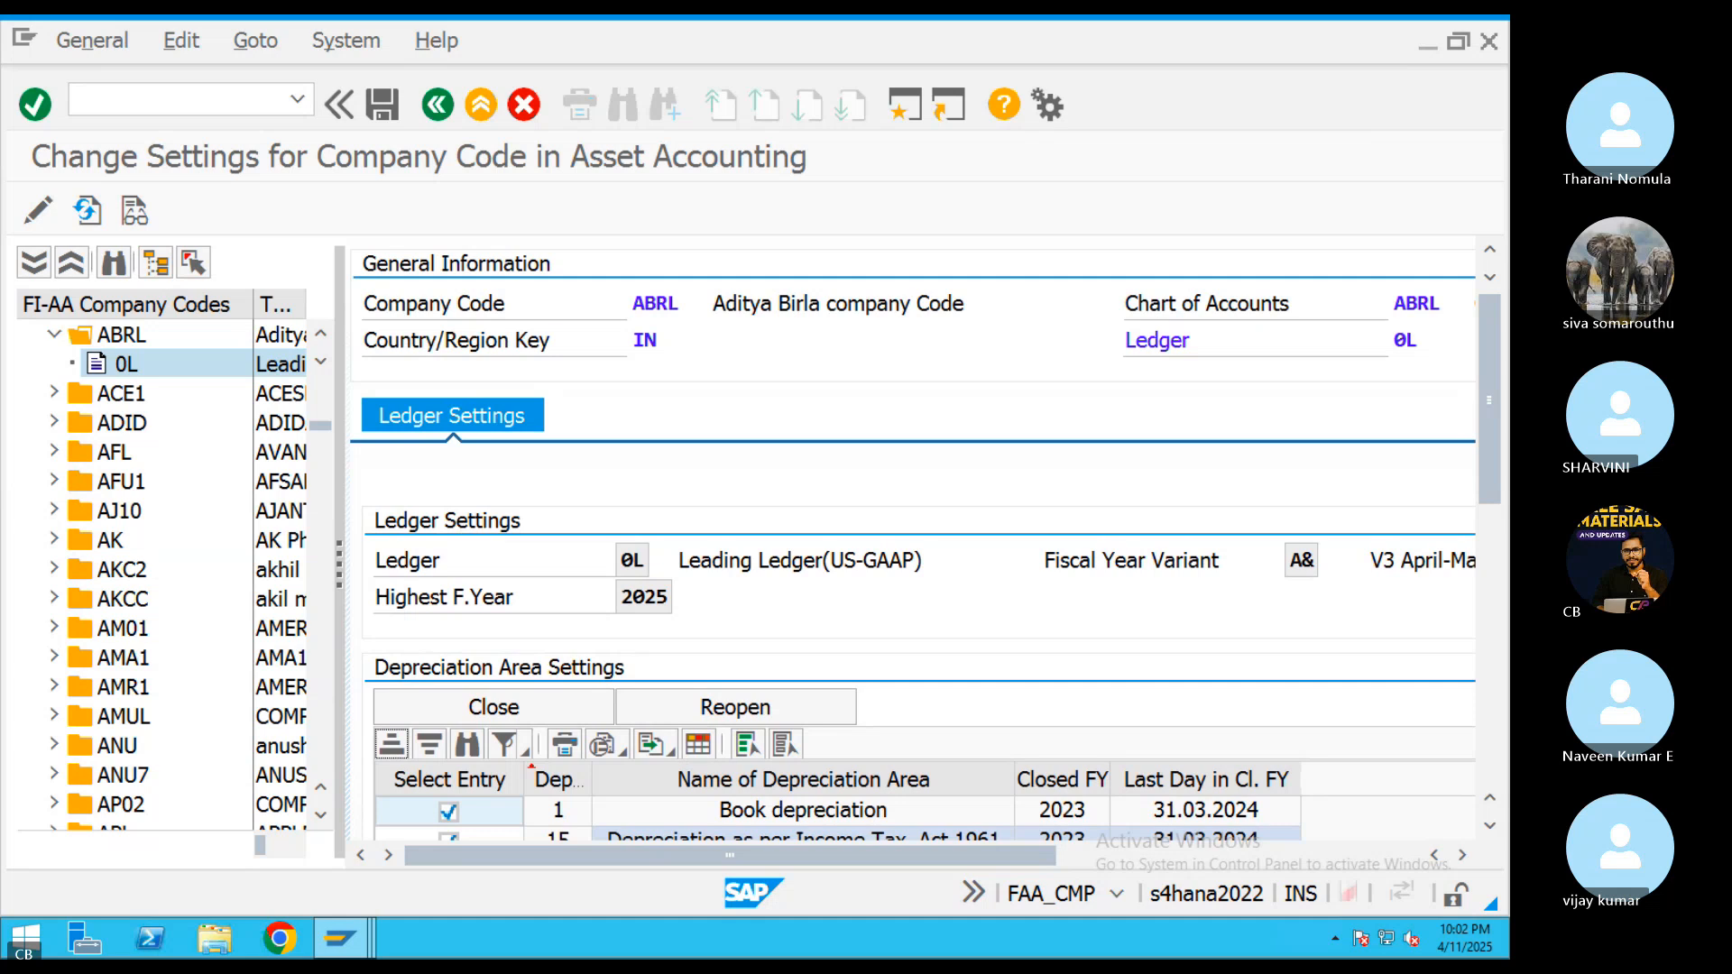
scroll(539, 569, "down", 3)
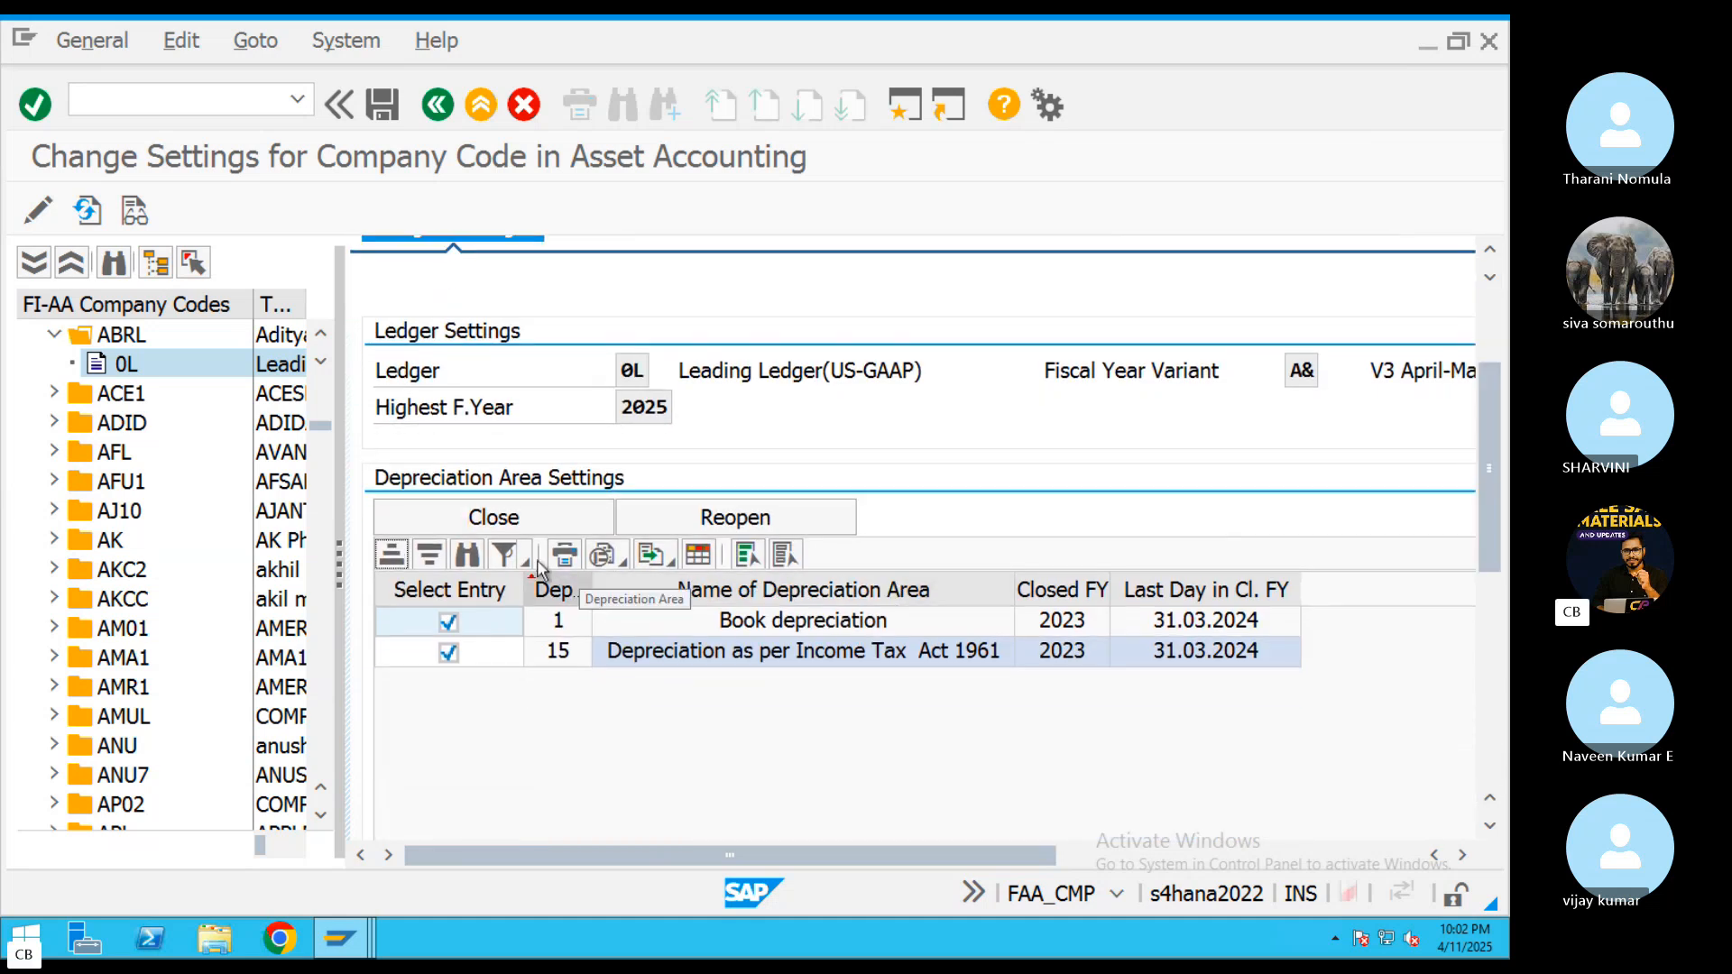
left_click(494, 517)
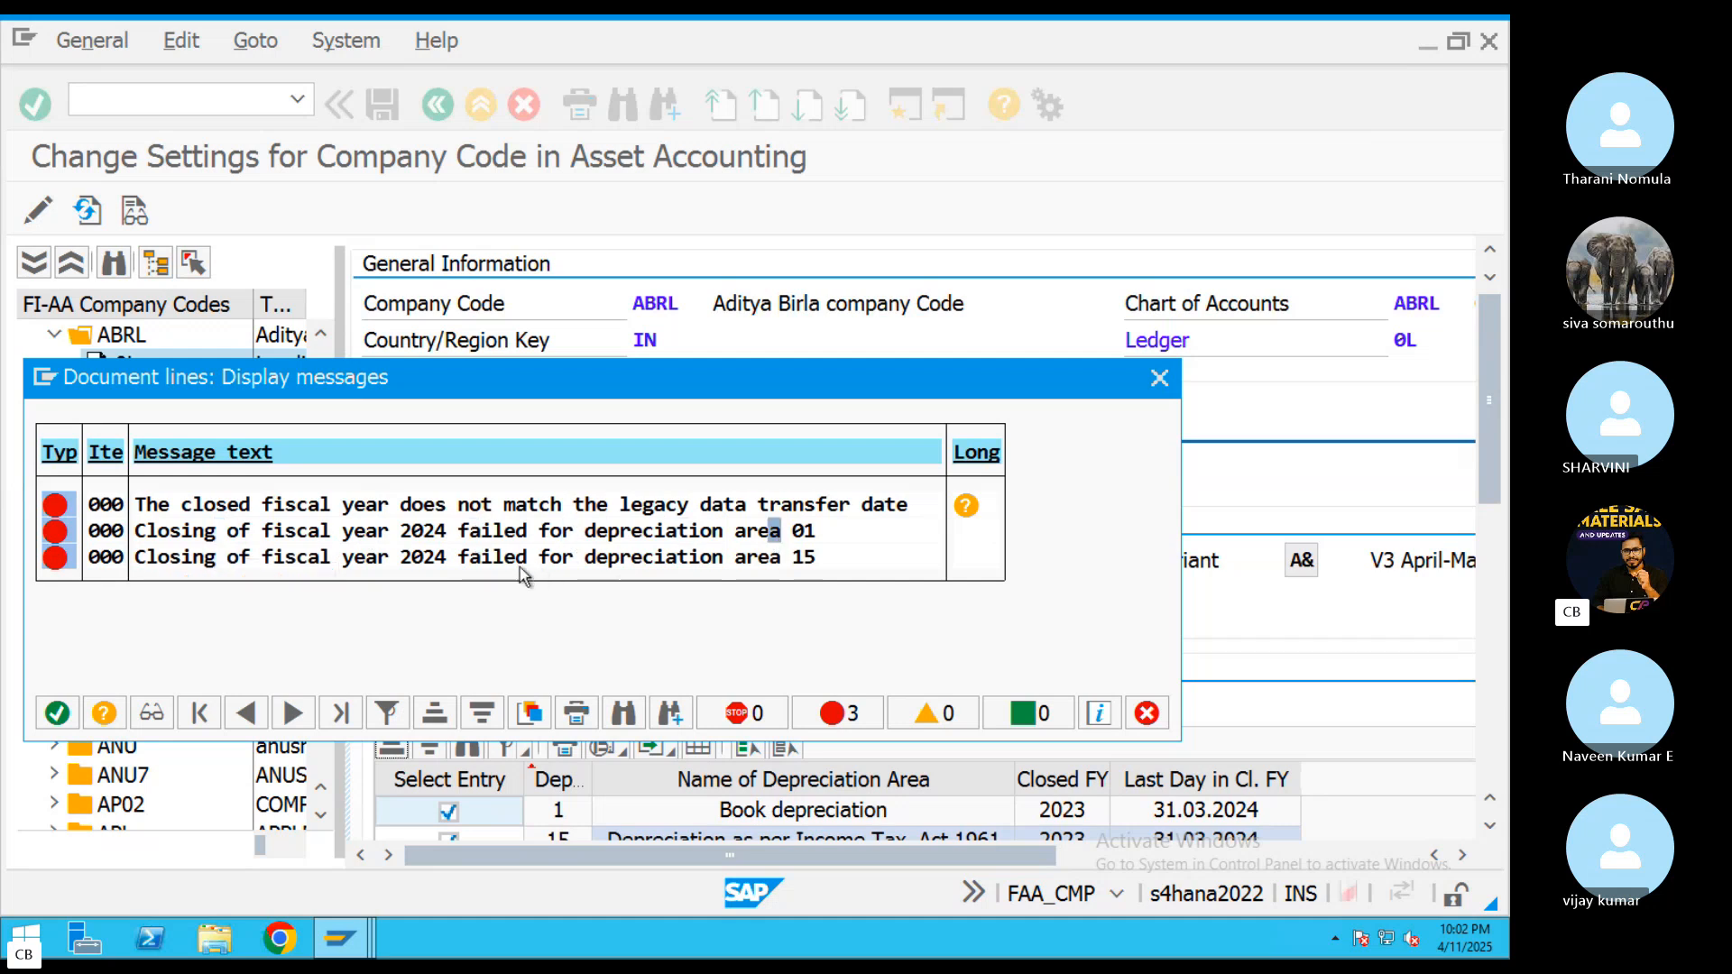
Read the long text of the legacy data transfer date error and close the message list
left_click(967, 506)
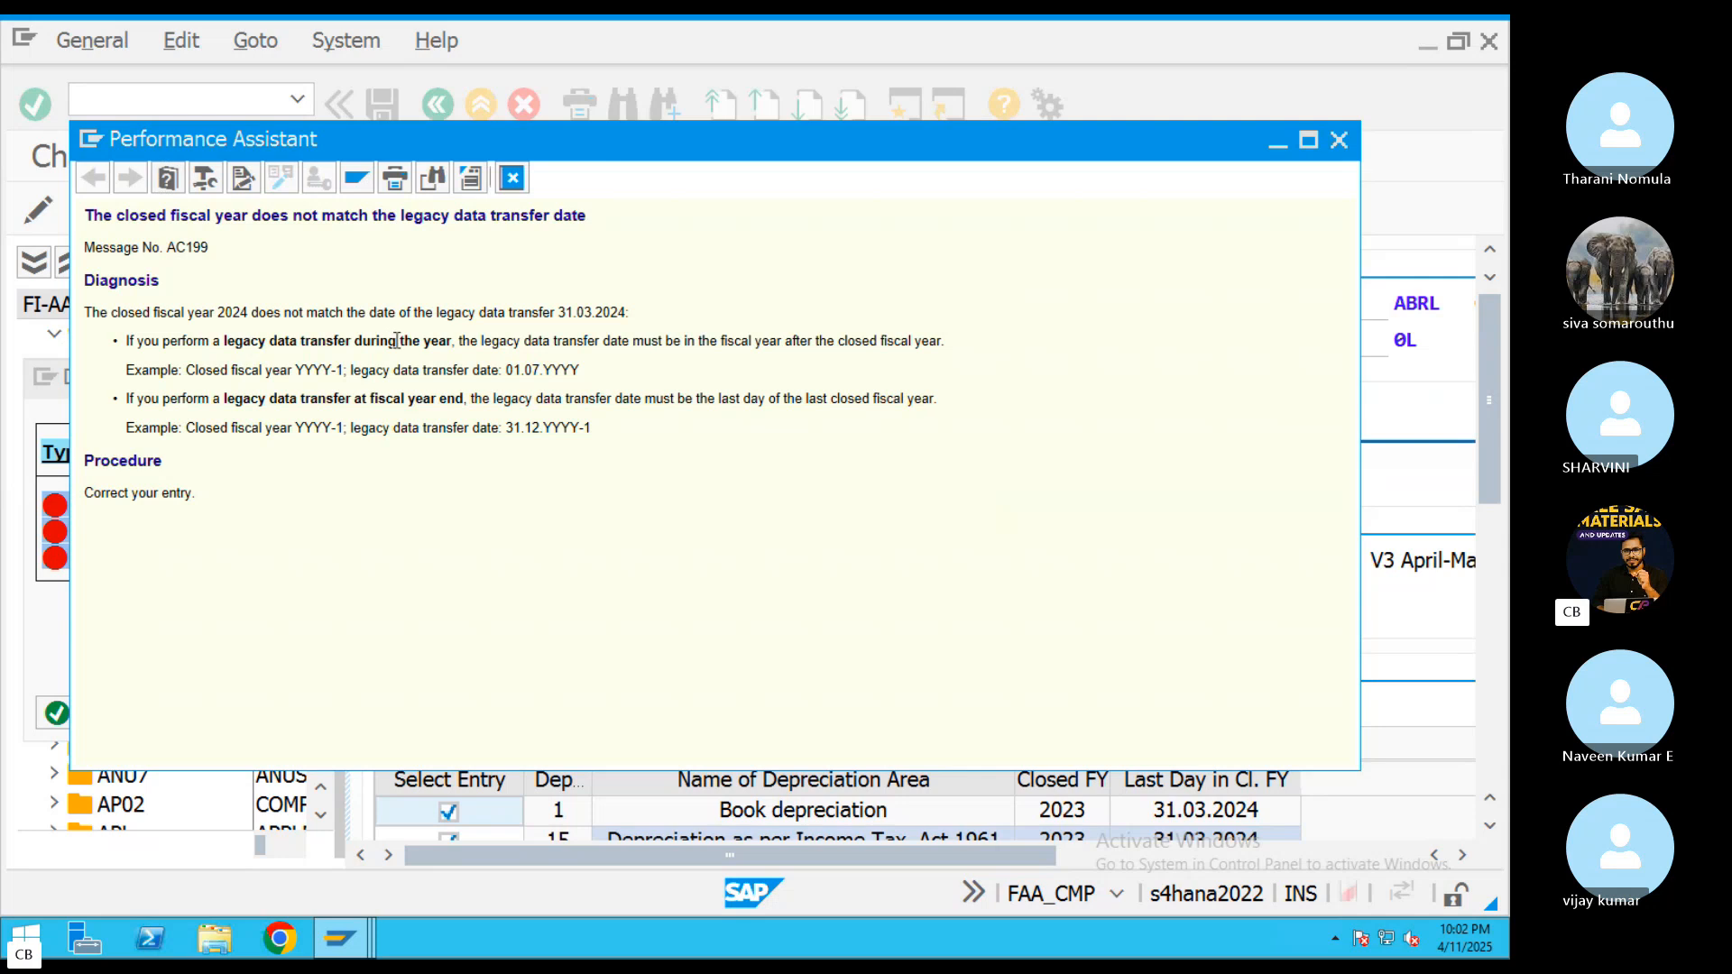
triple_click(560, 346)
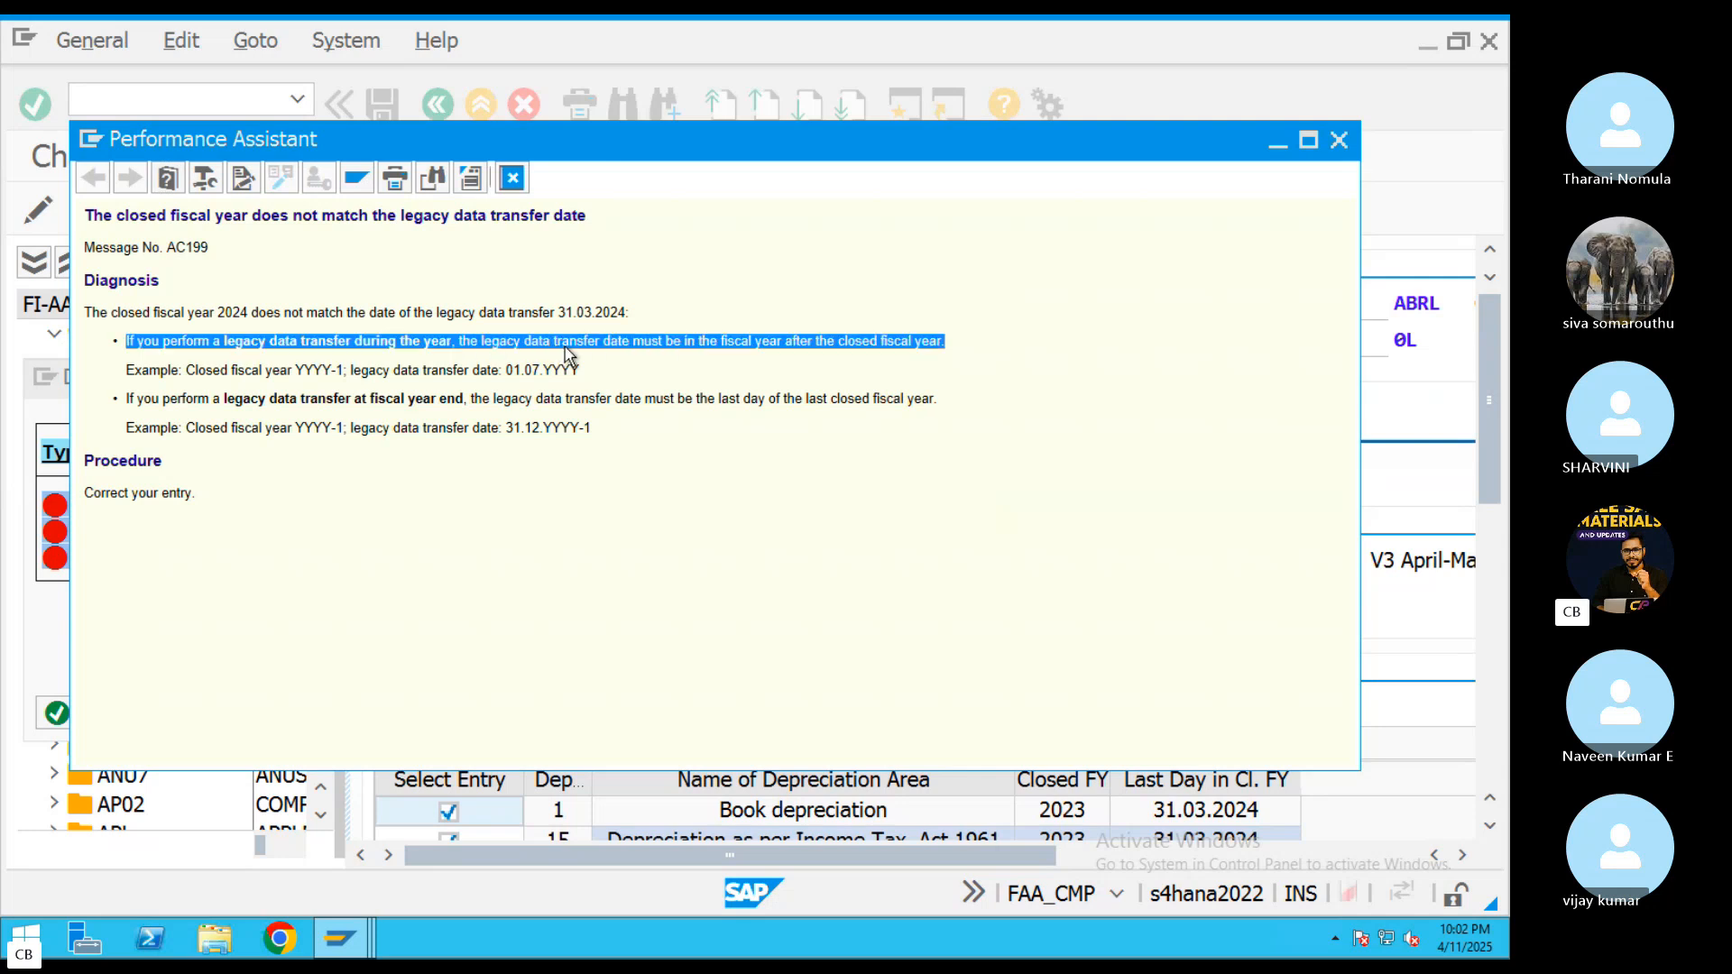
double_click(567, 345)
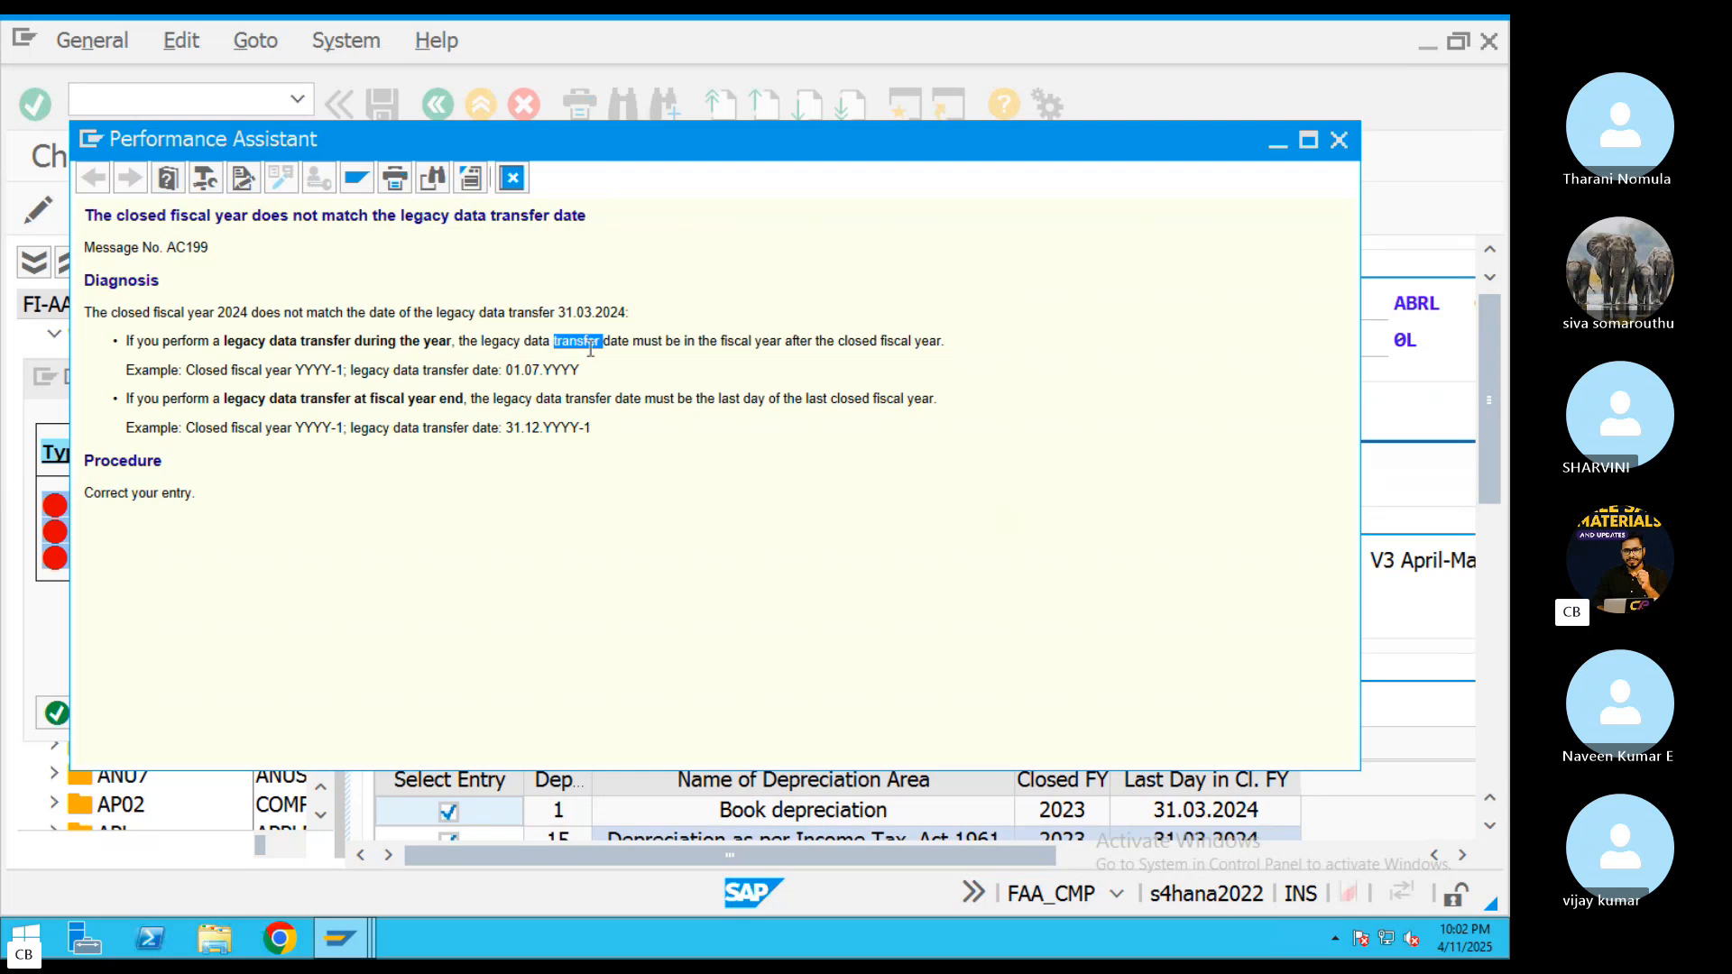
triple_click(736, 345)
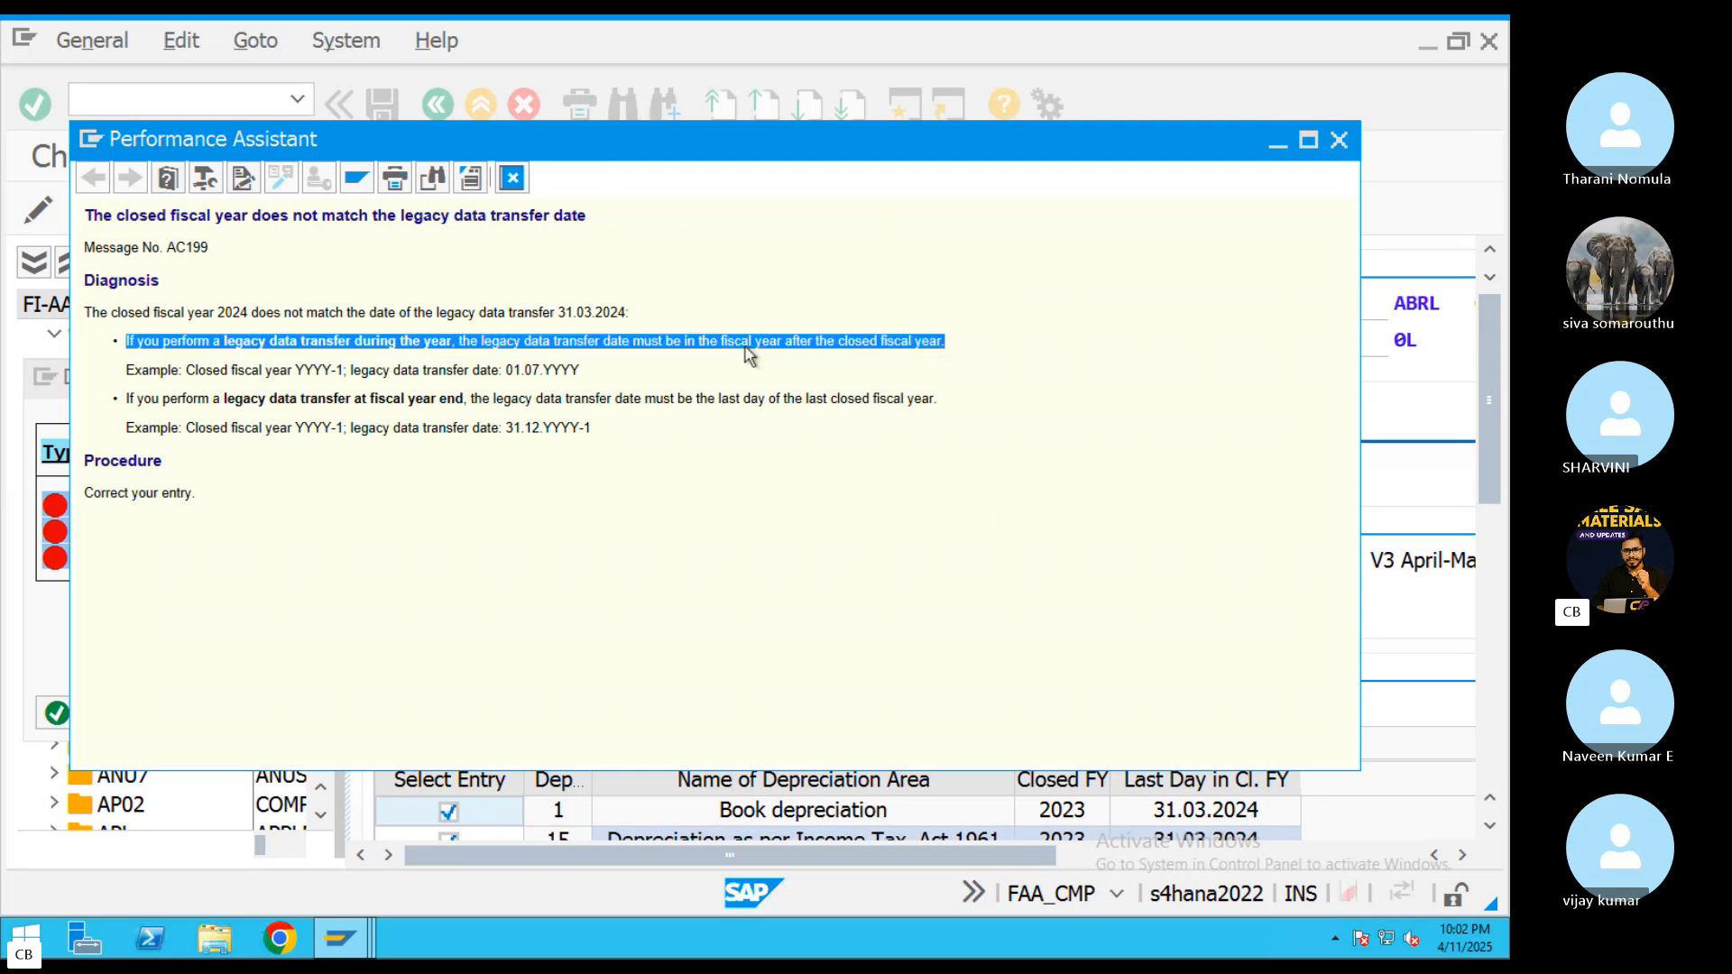
double_click(249, 371)
double_click(372, 370)
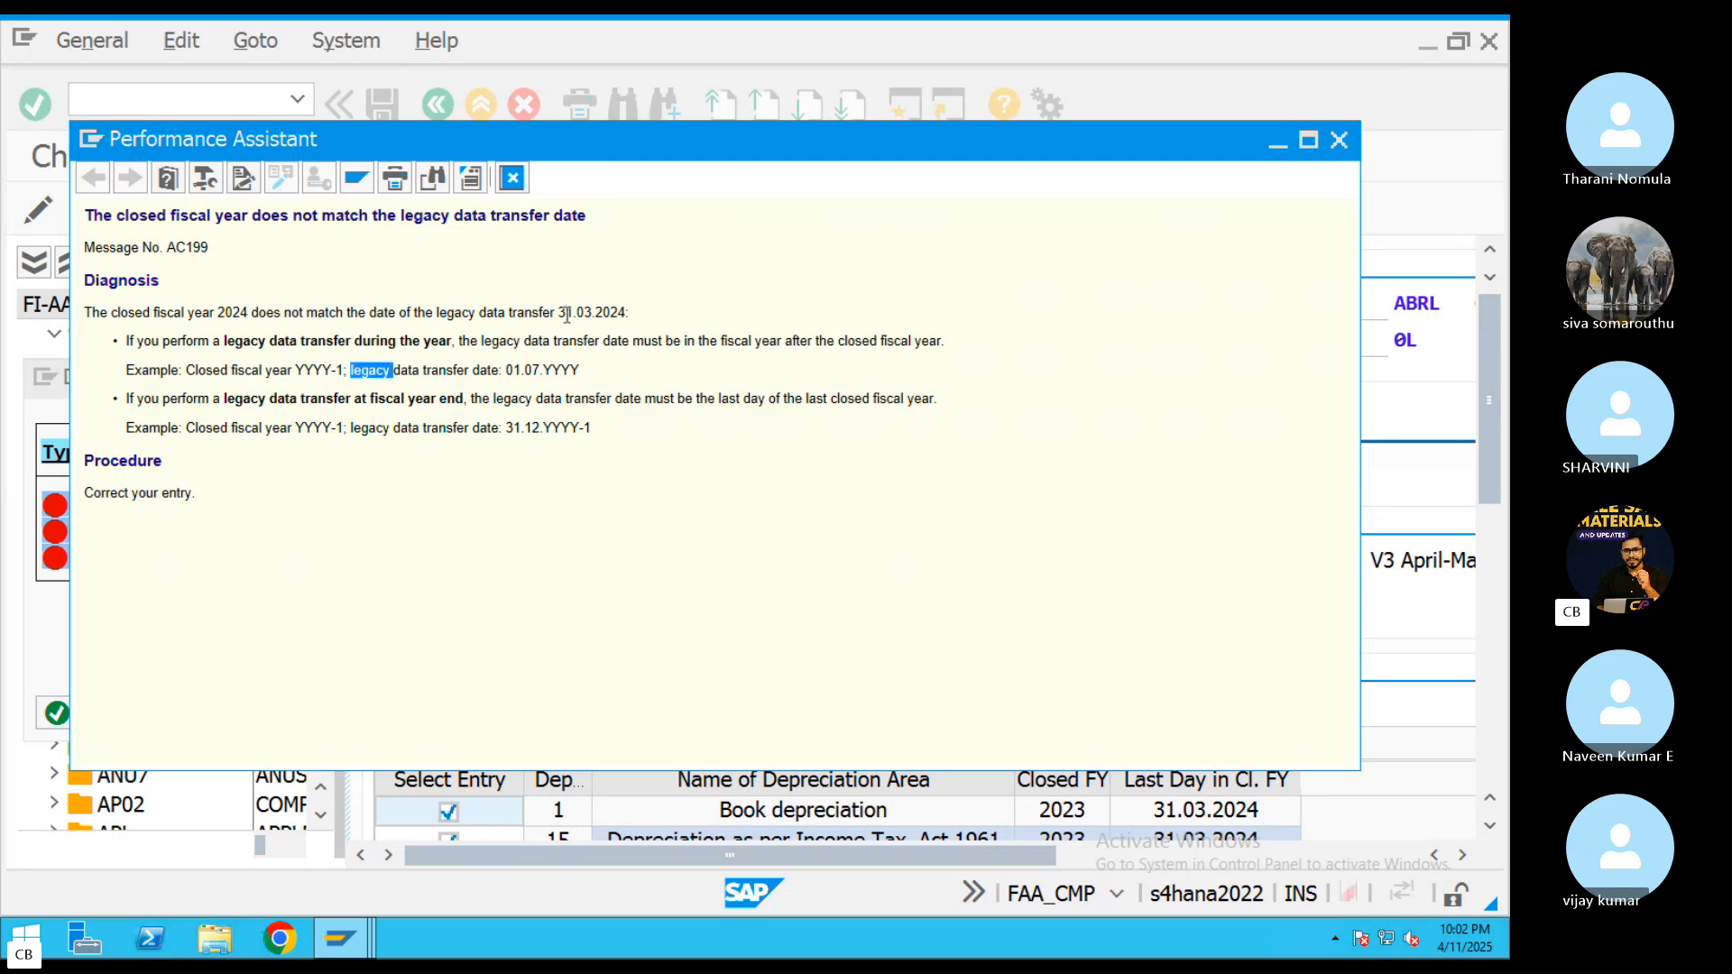
left_click(512, 178)
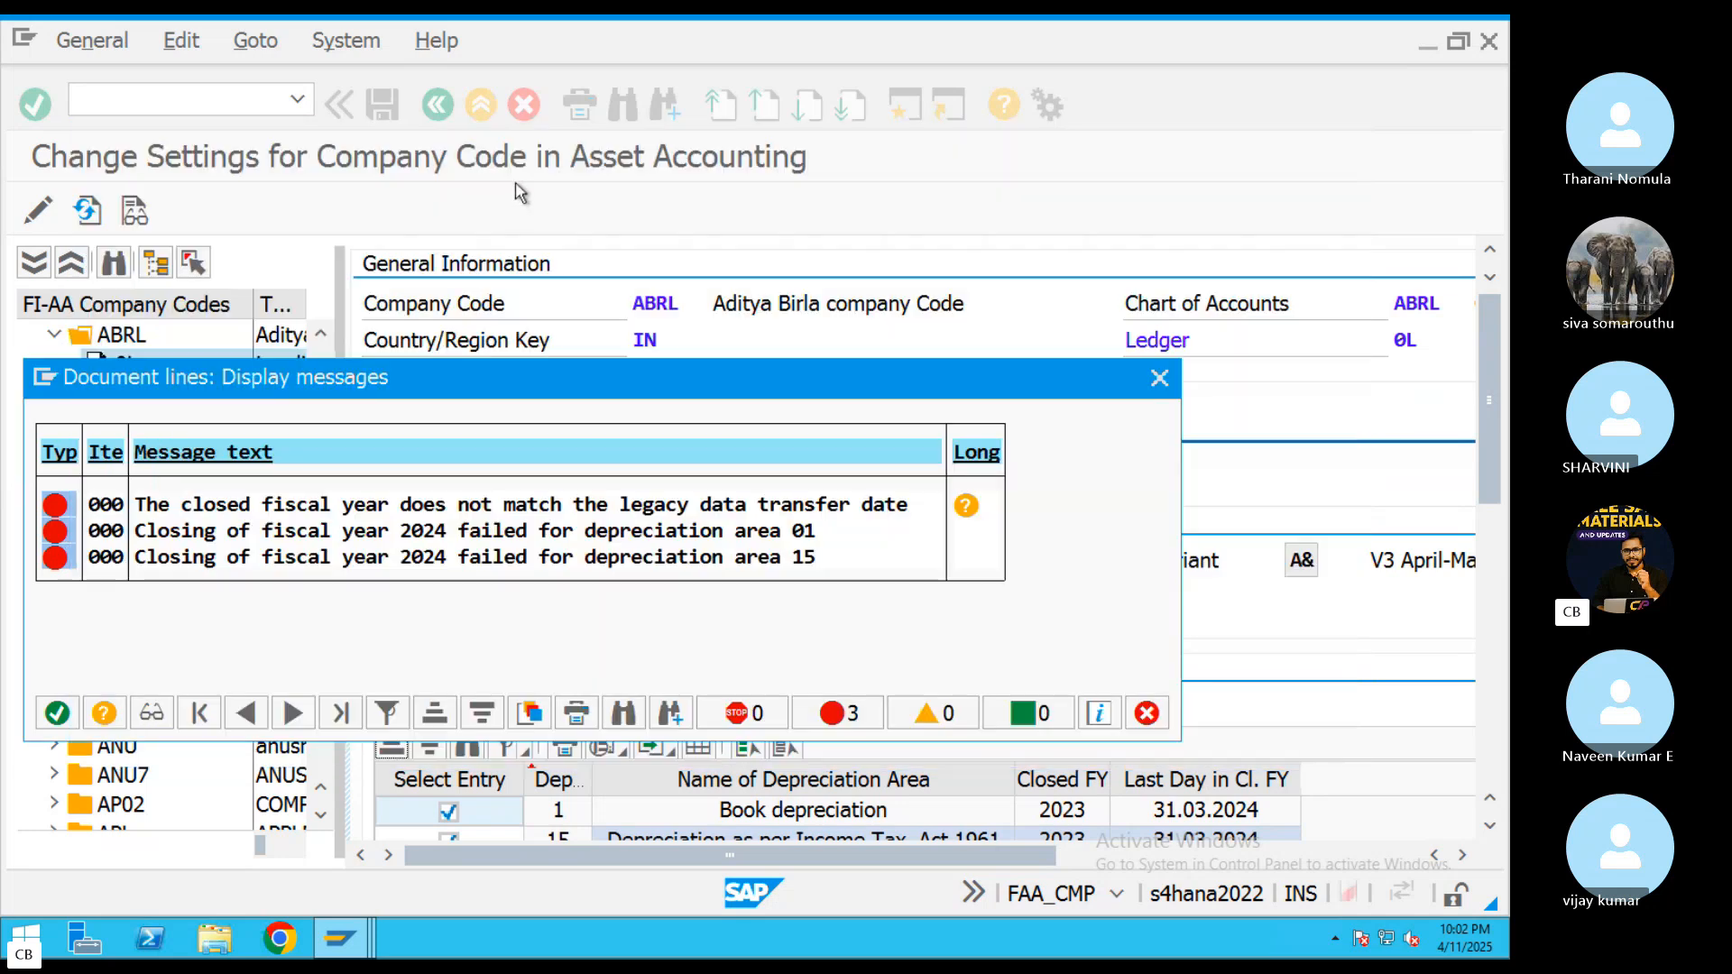
left_click(1155, 380)
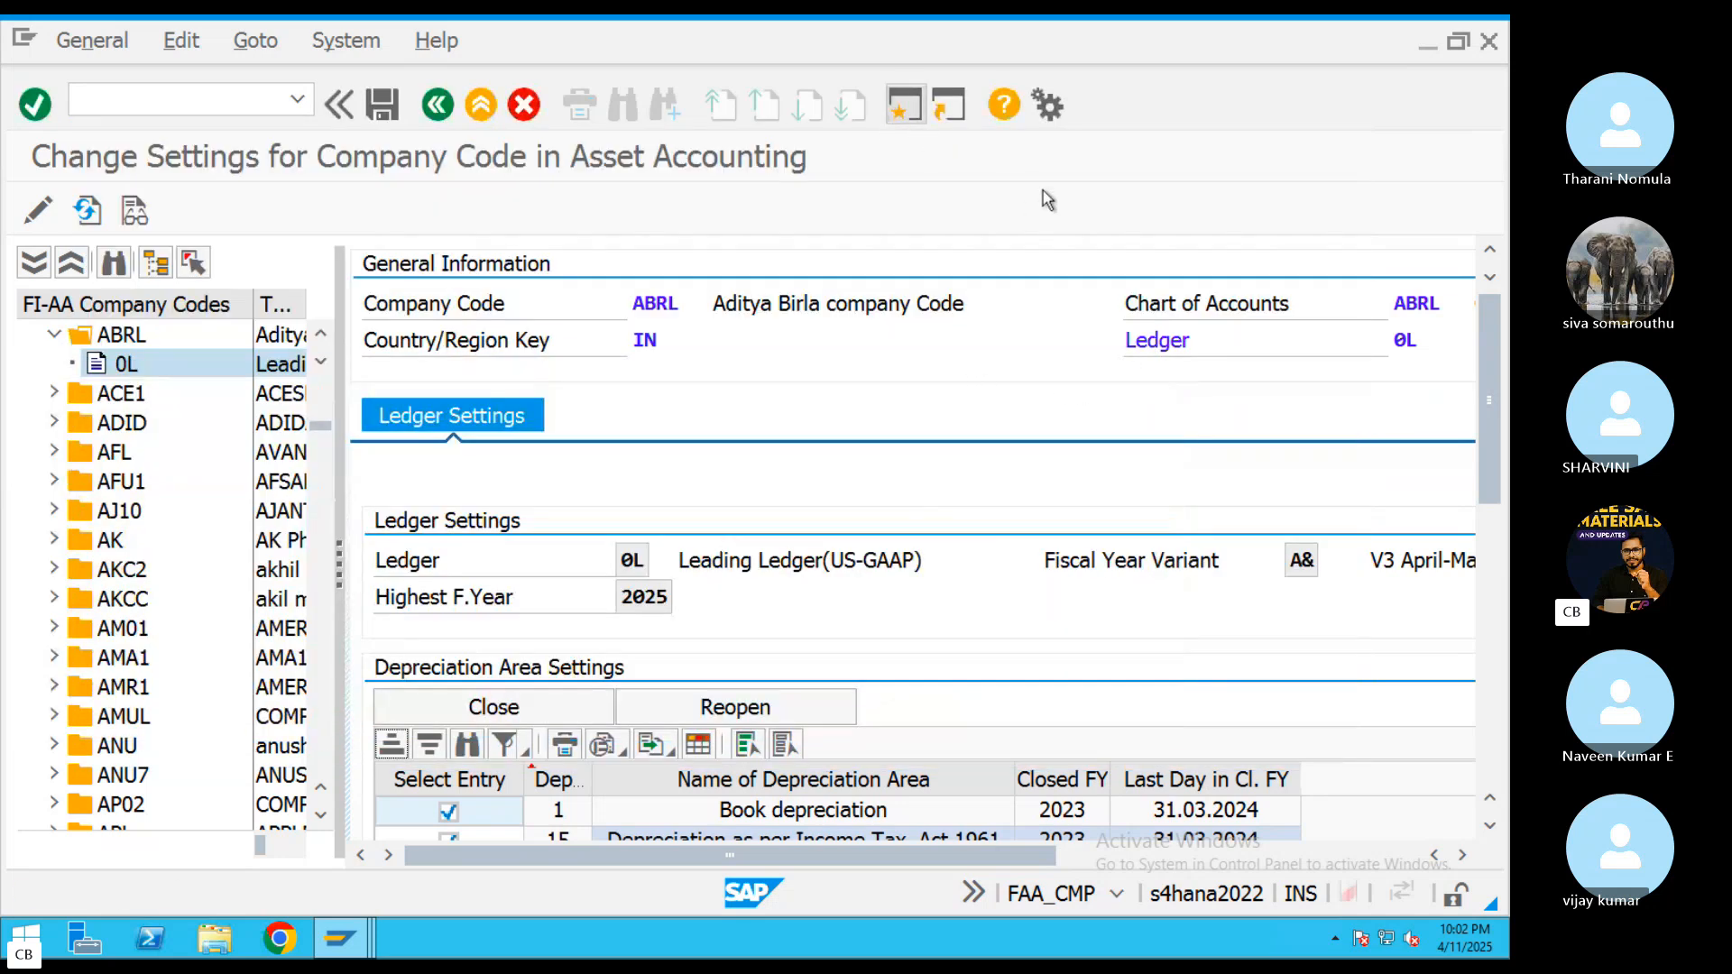
Open FAA_CMP in a new session and check company code ZPVT's legacy data transfer date and status
type("FAA_CMP")
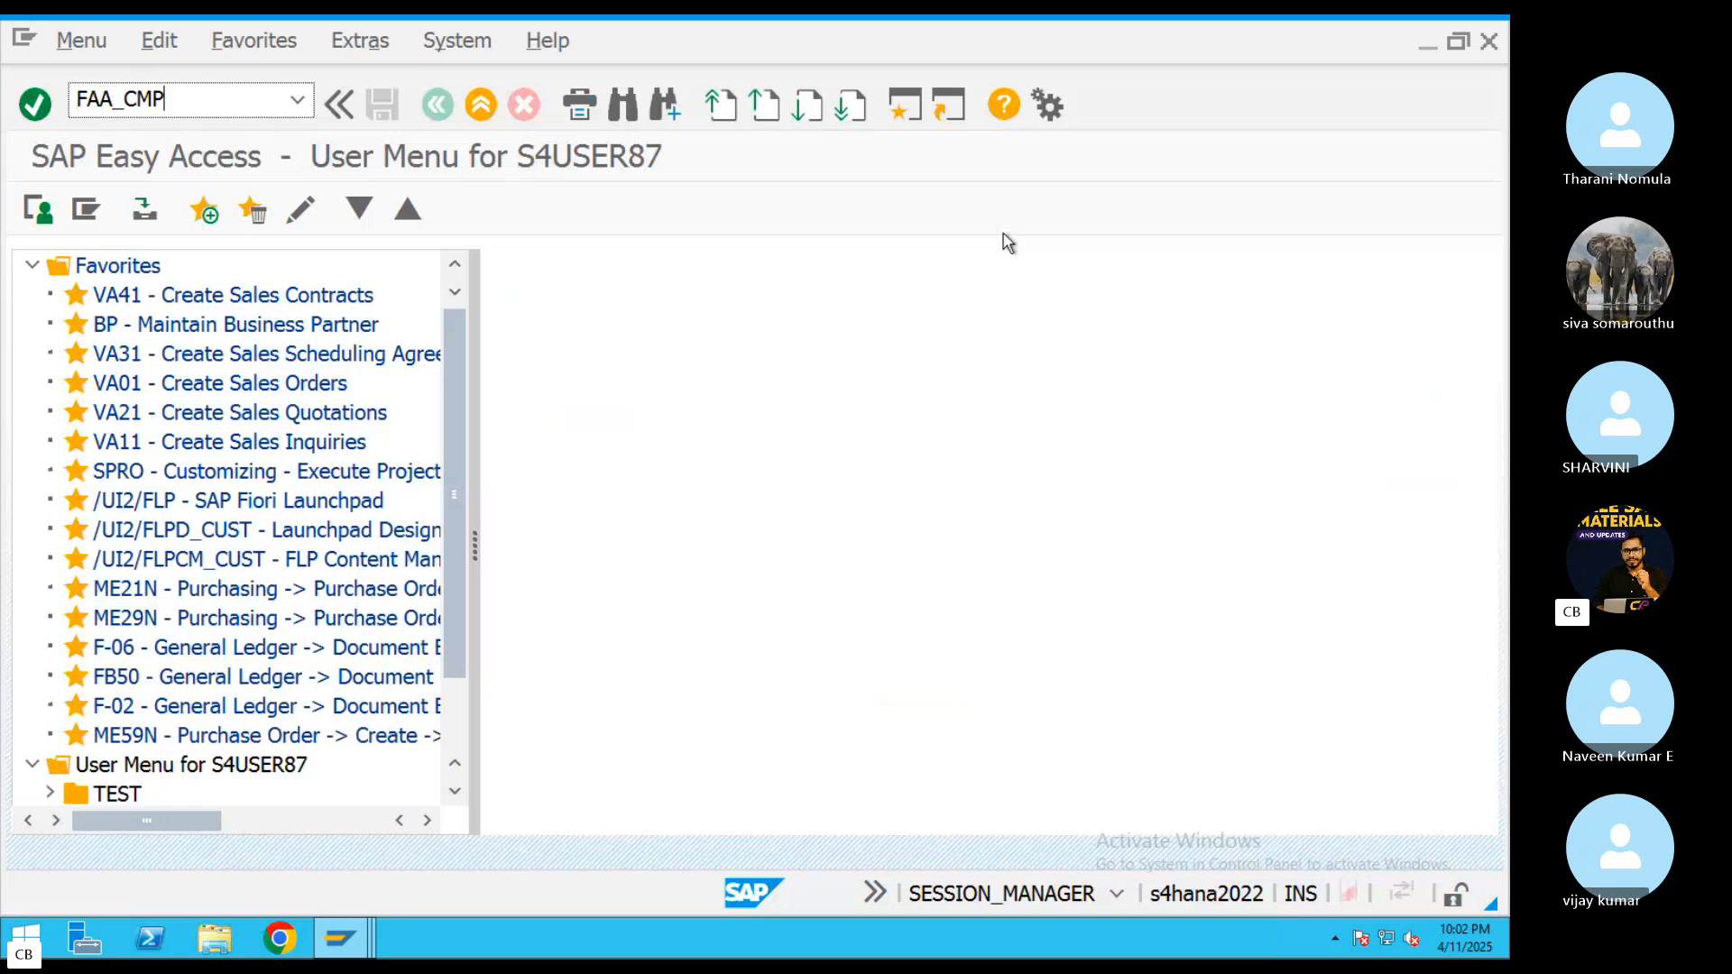
key("Return")
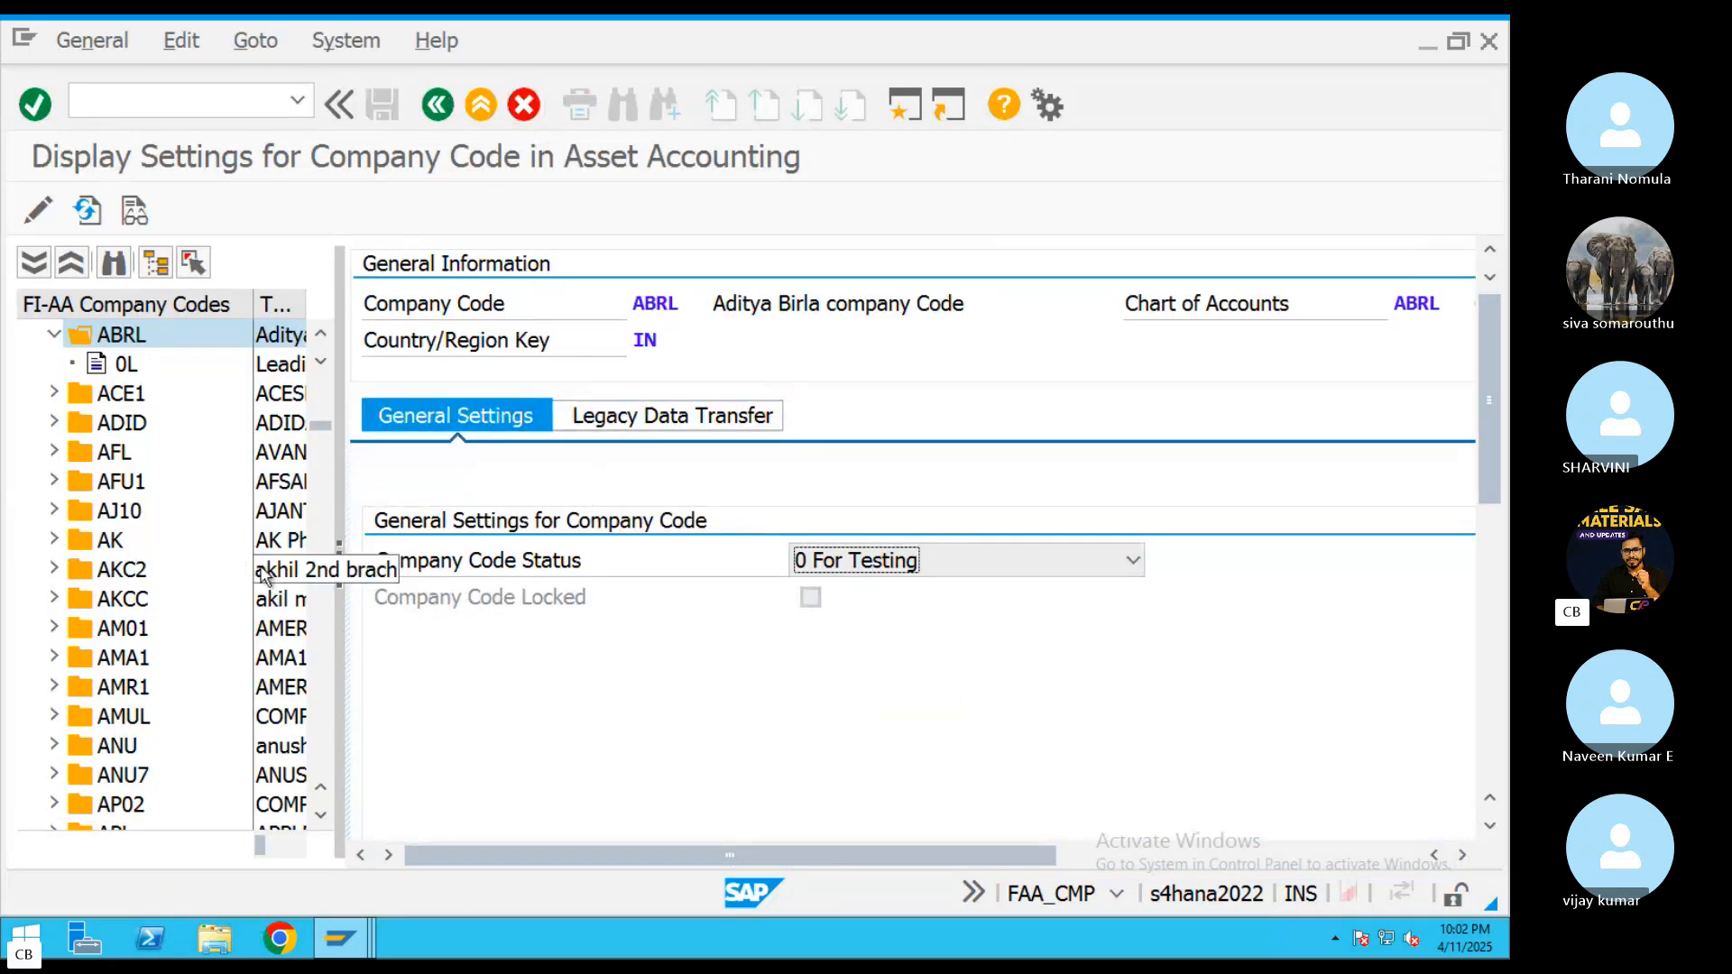
left_click(322, 505)
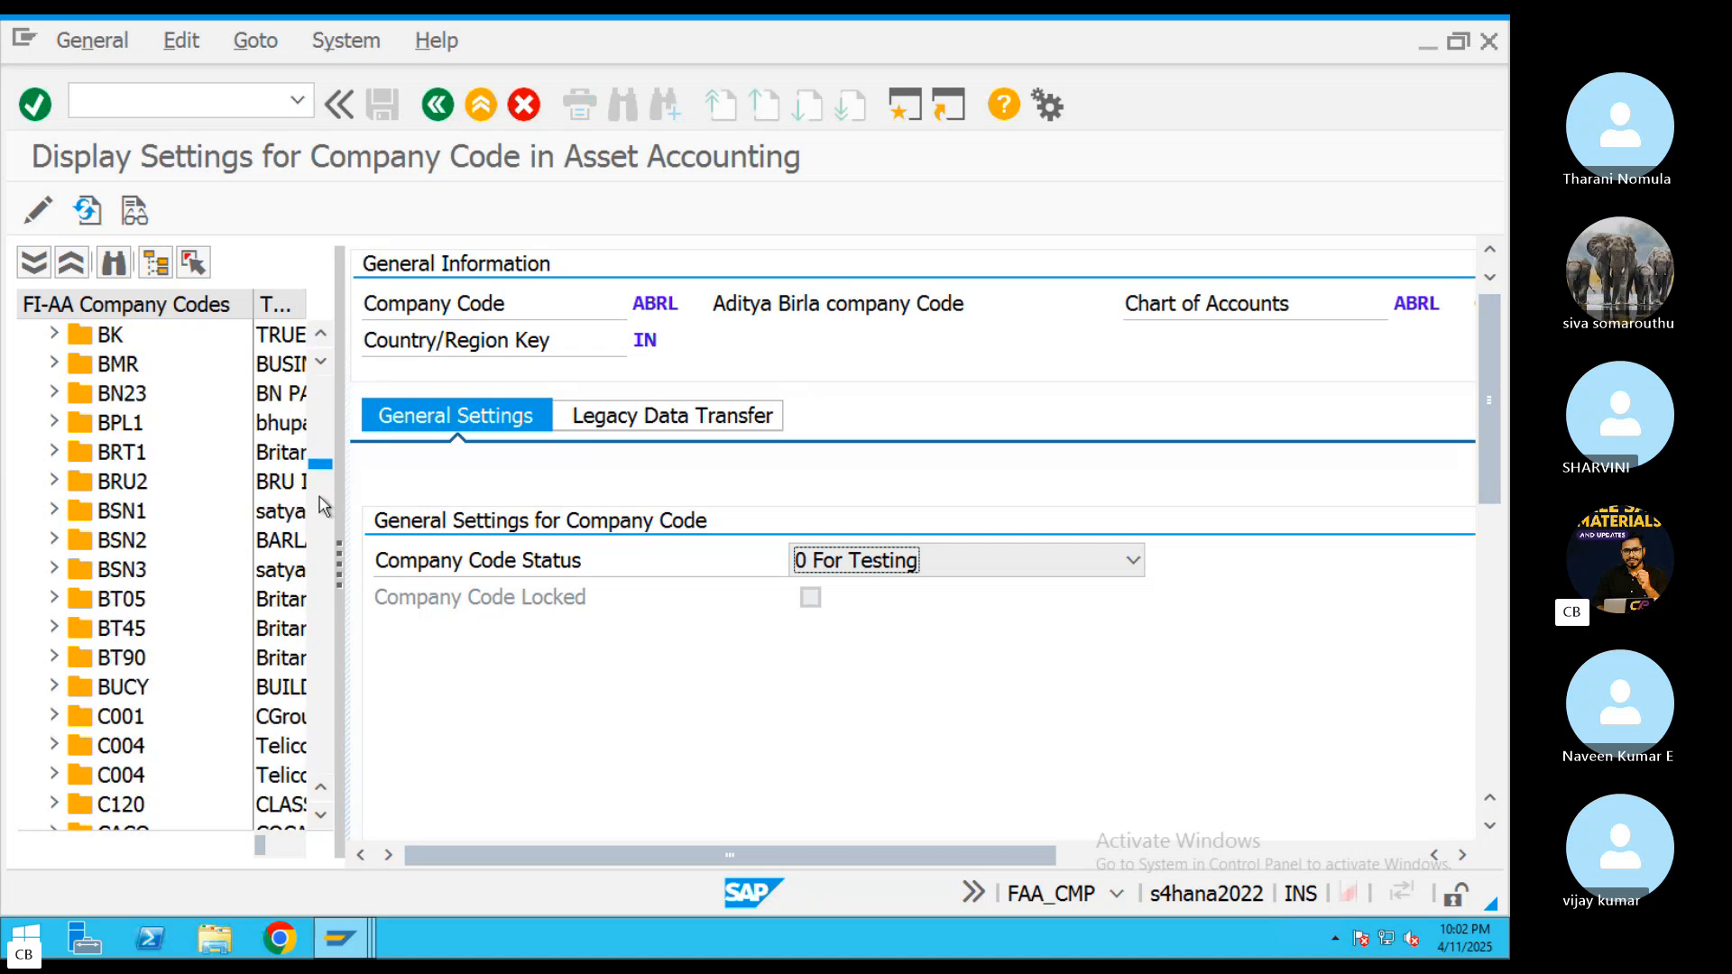
left_click_drag(320, 497, 343, 758)
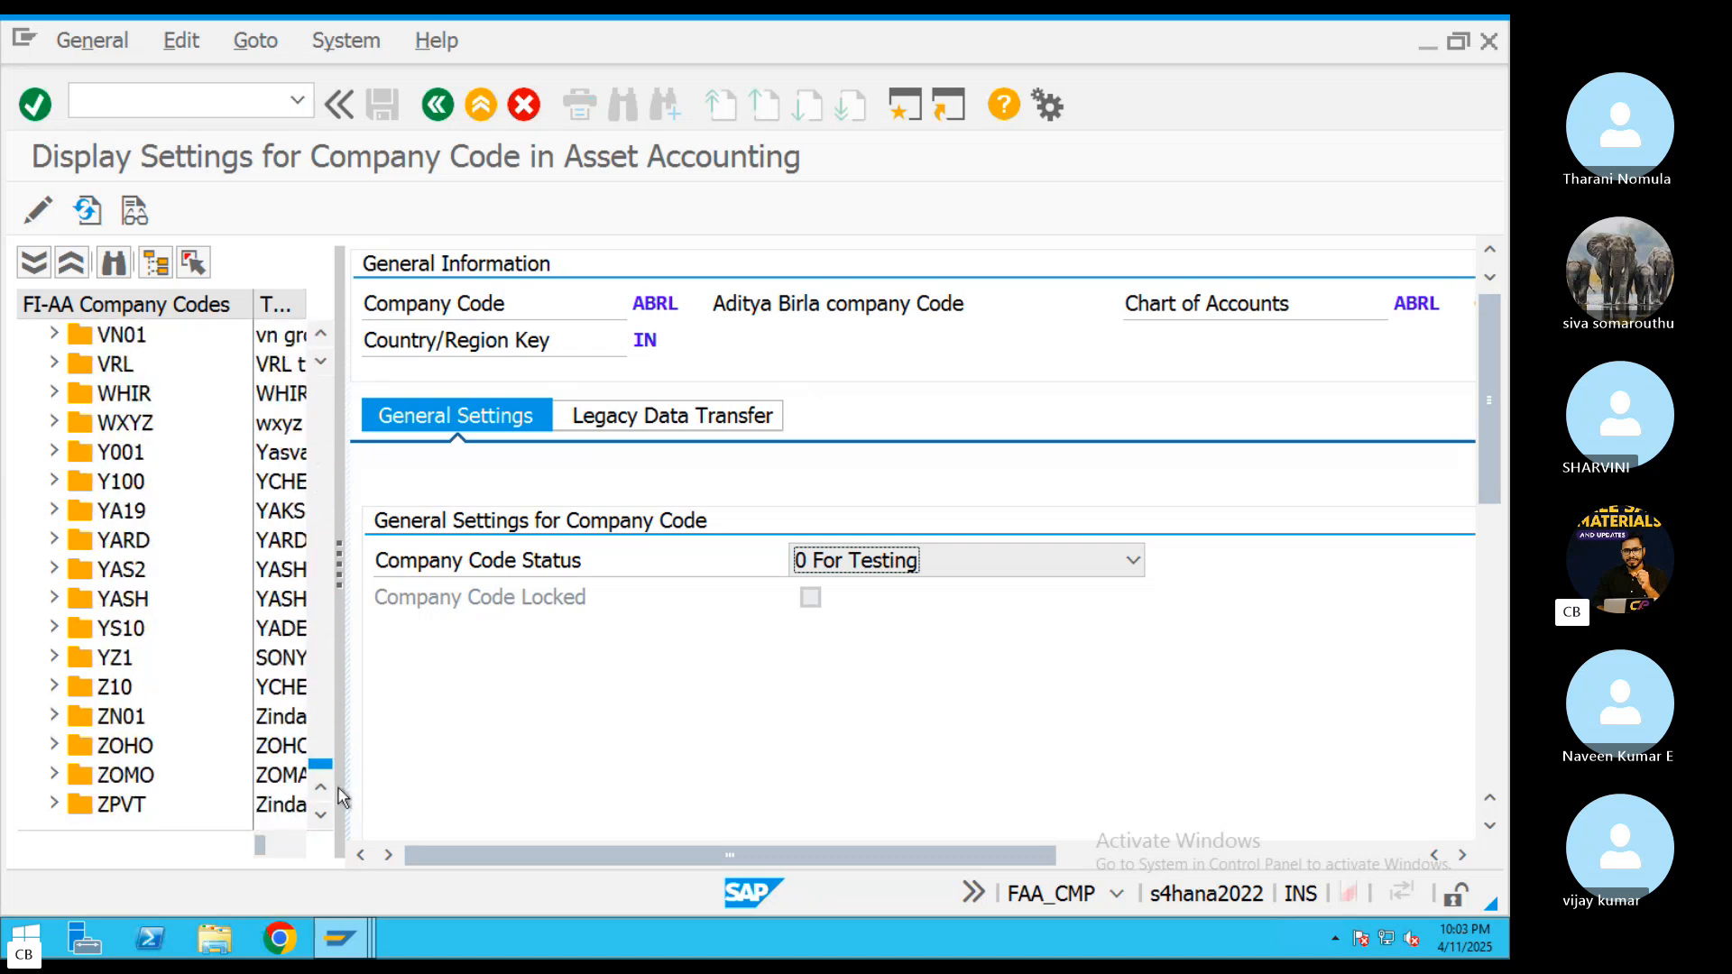
double_click(123, 805)
left_click(632, 417)
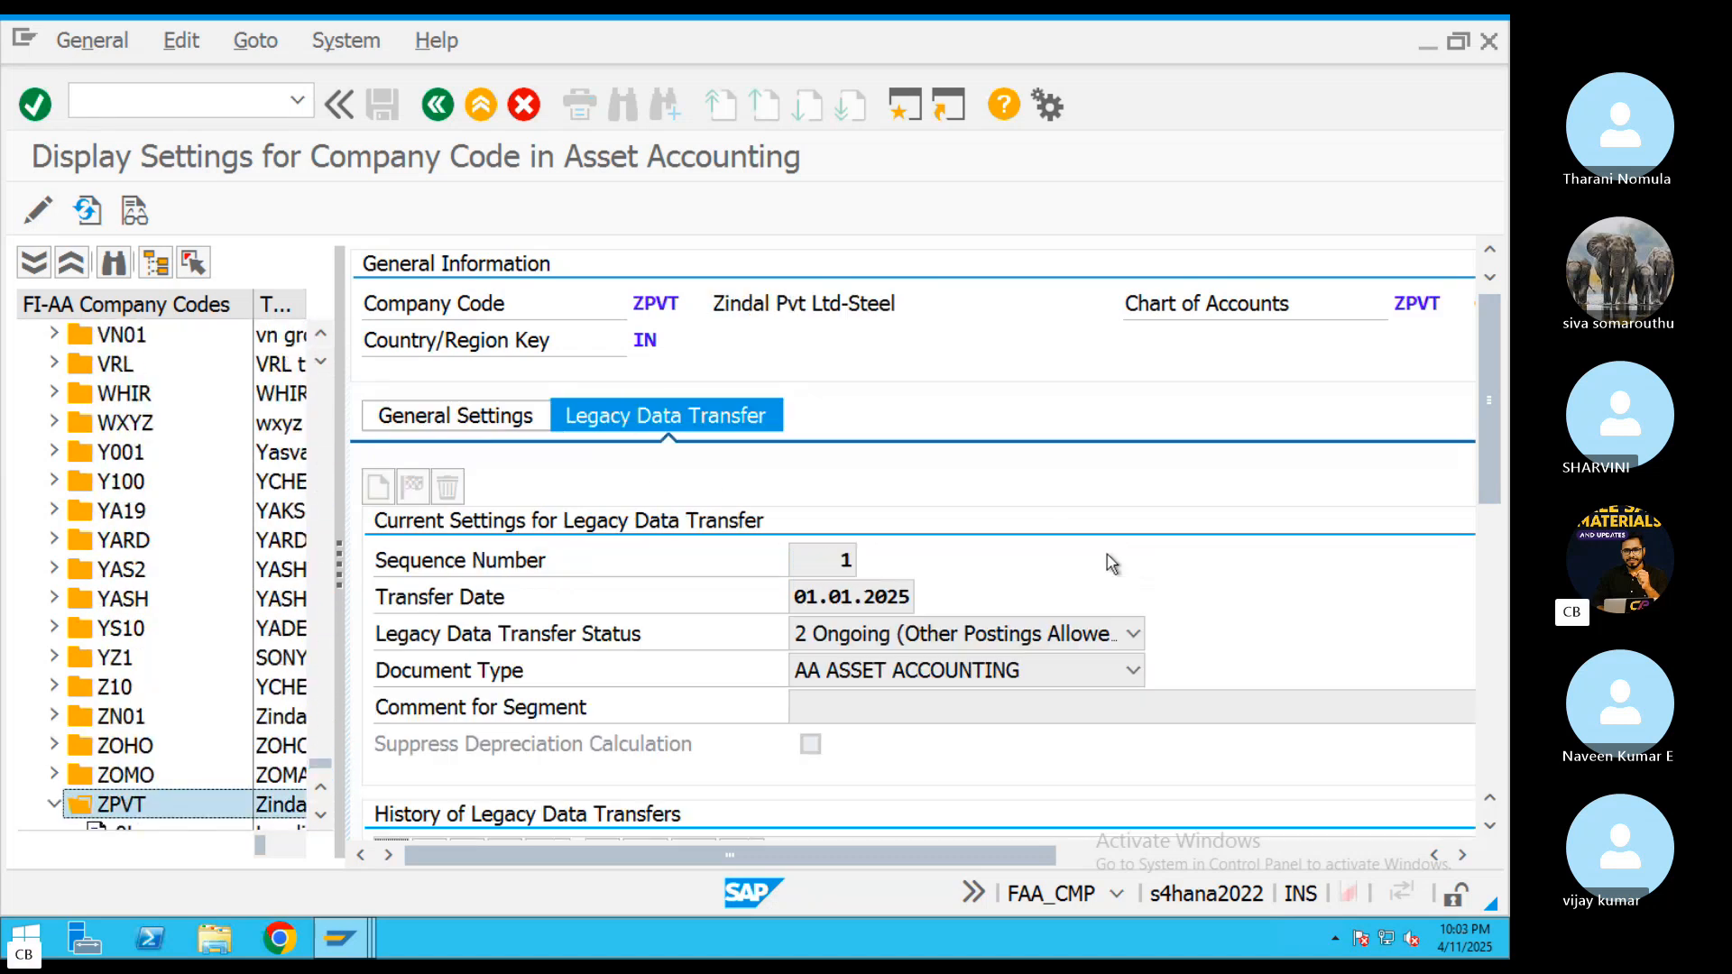
double_click(800, 600)
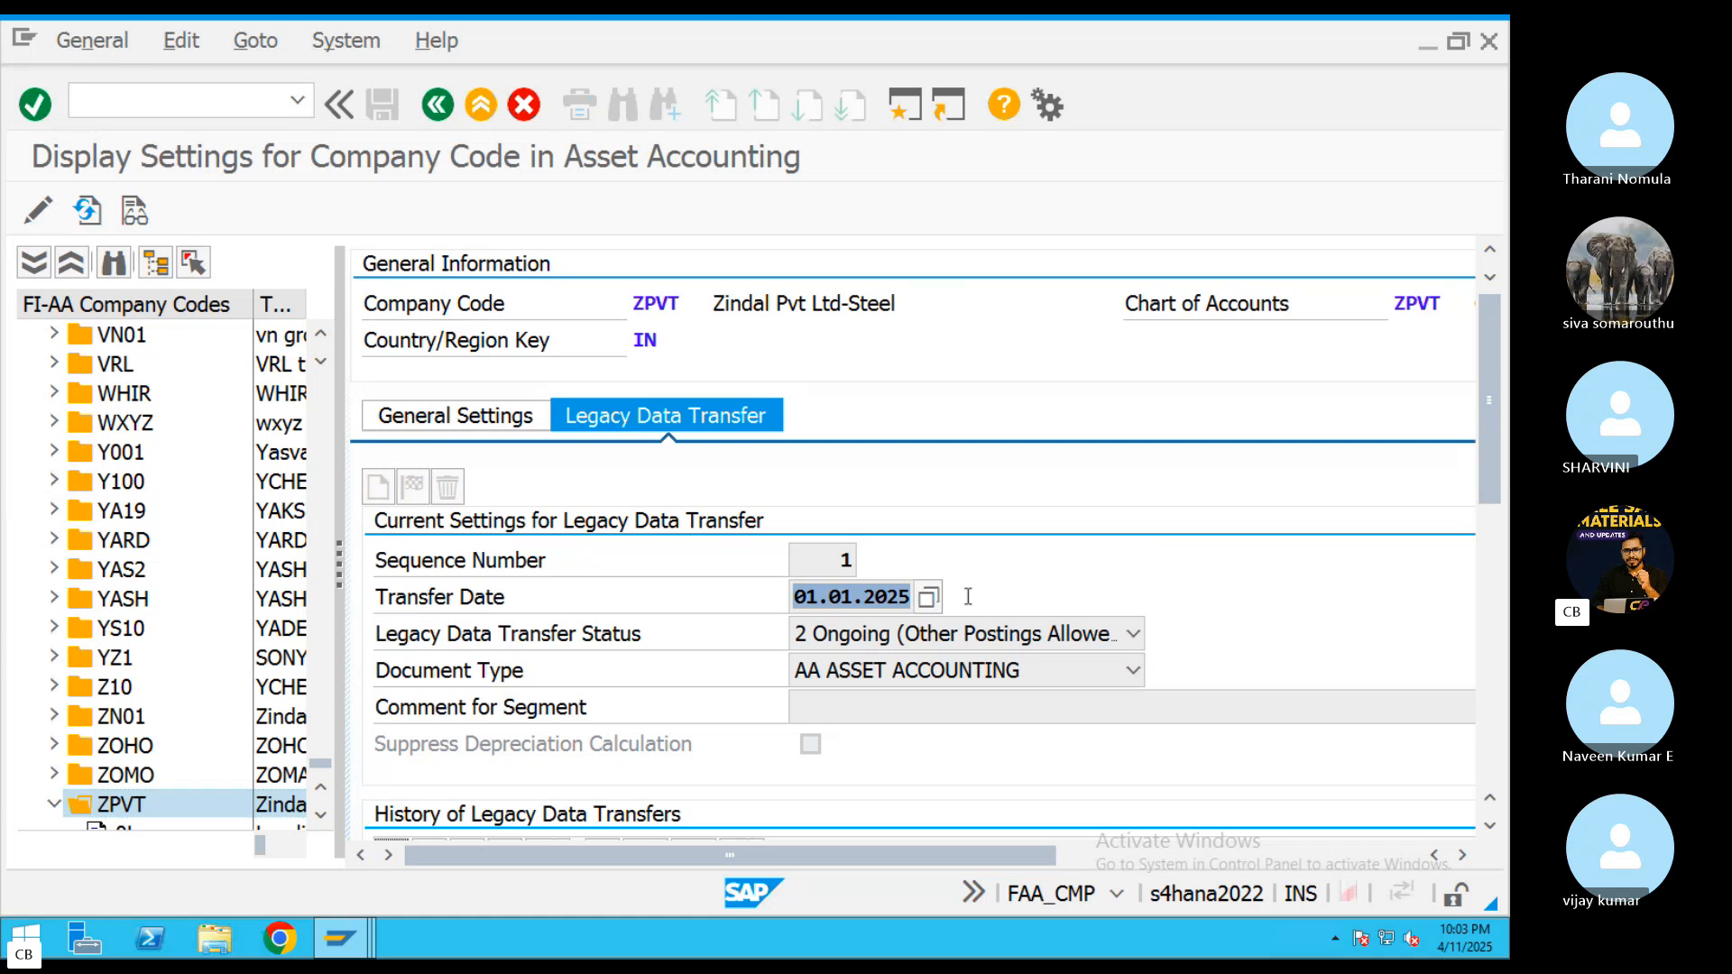
scroll(774, 609, "down", 3)
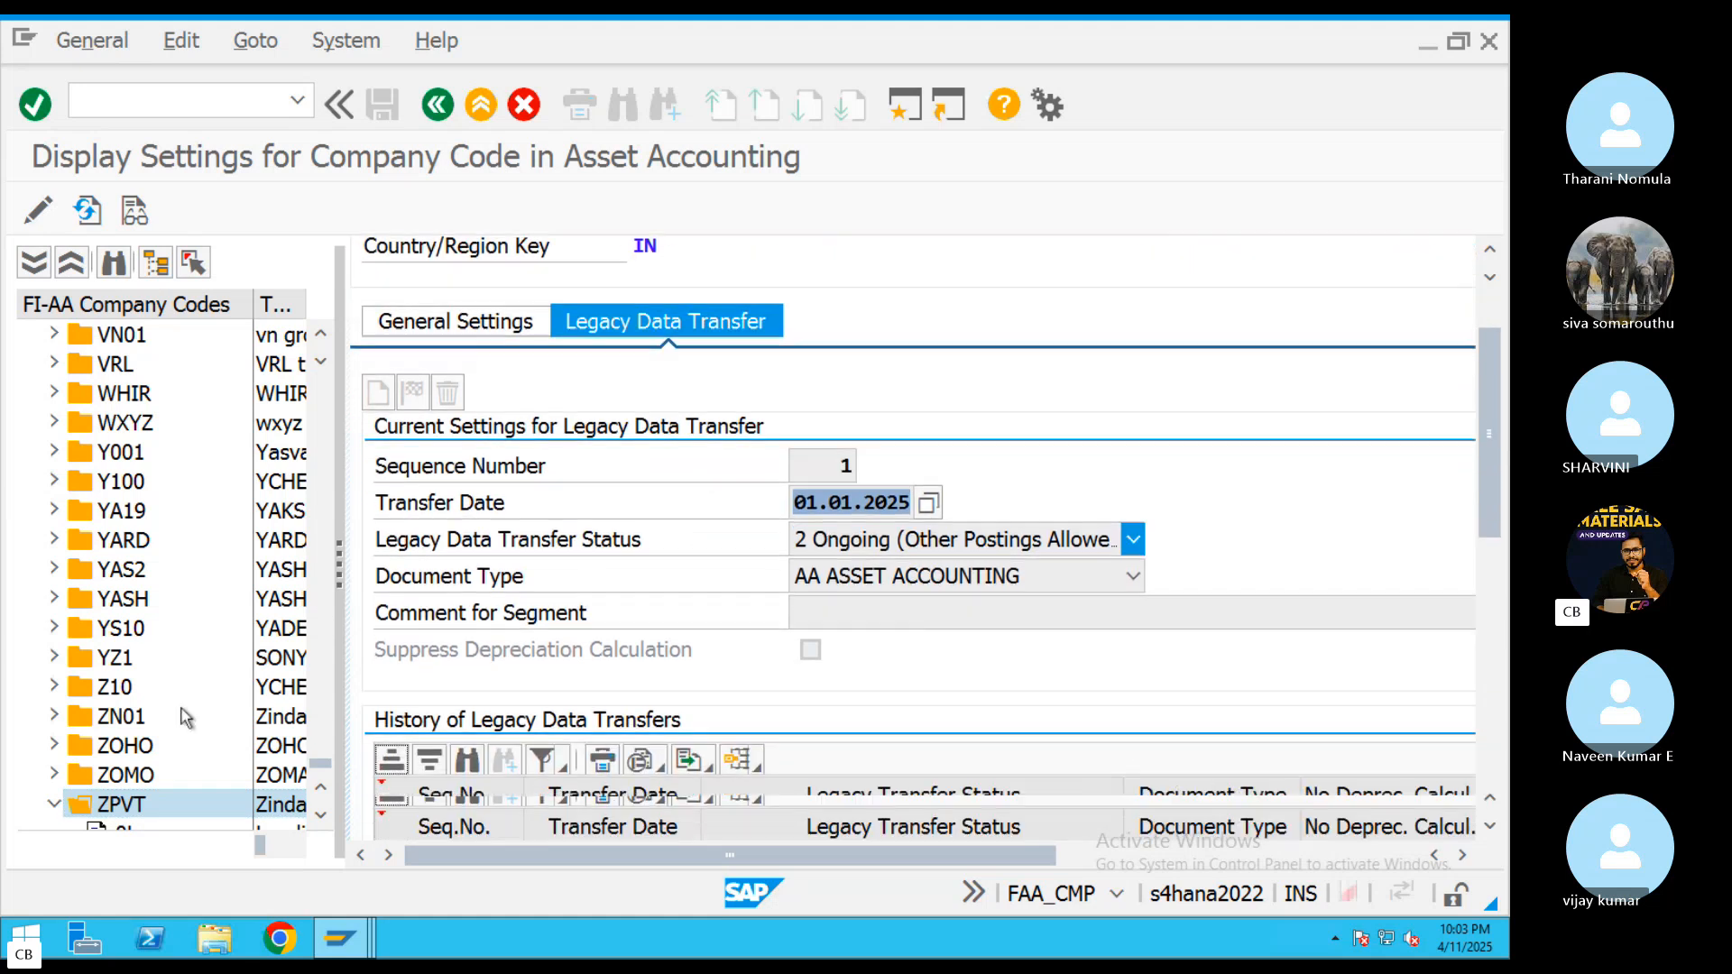
Check the closed fiscal year in ZPVT's ledger 0L settings and return to its legacy data transfer settings
left_click_drag(322, 761, 322, 767)
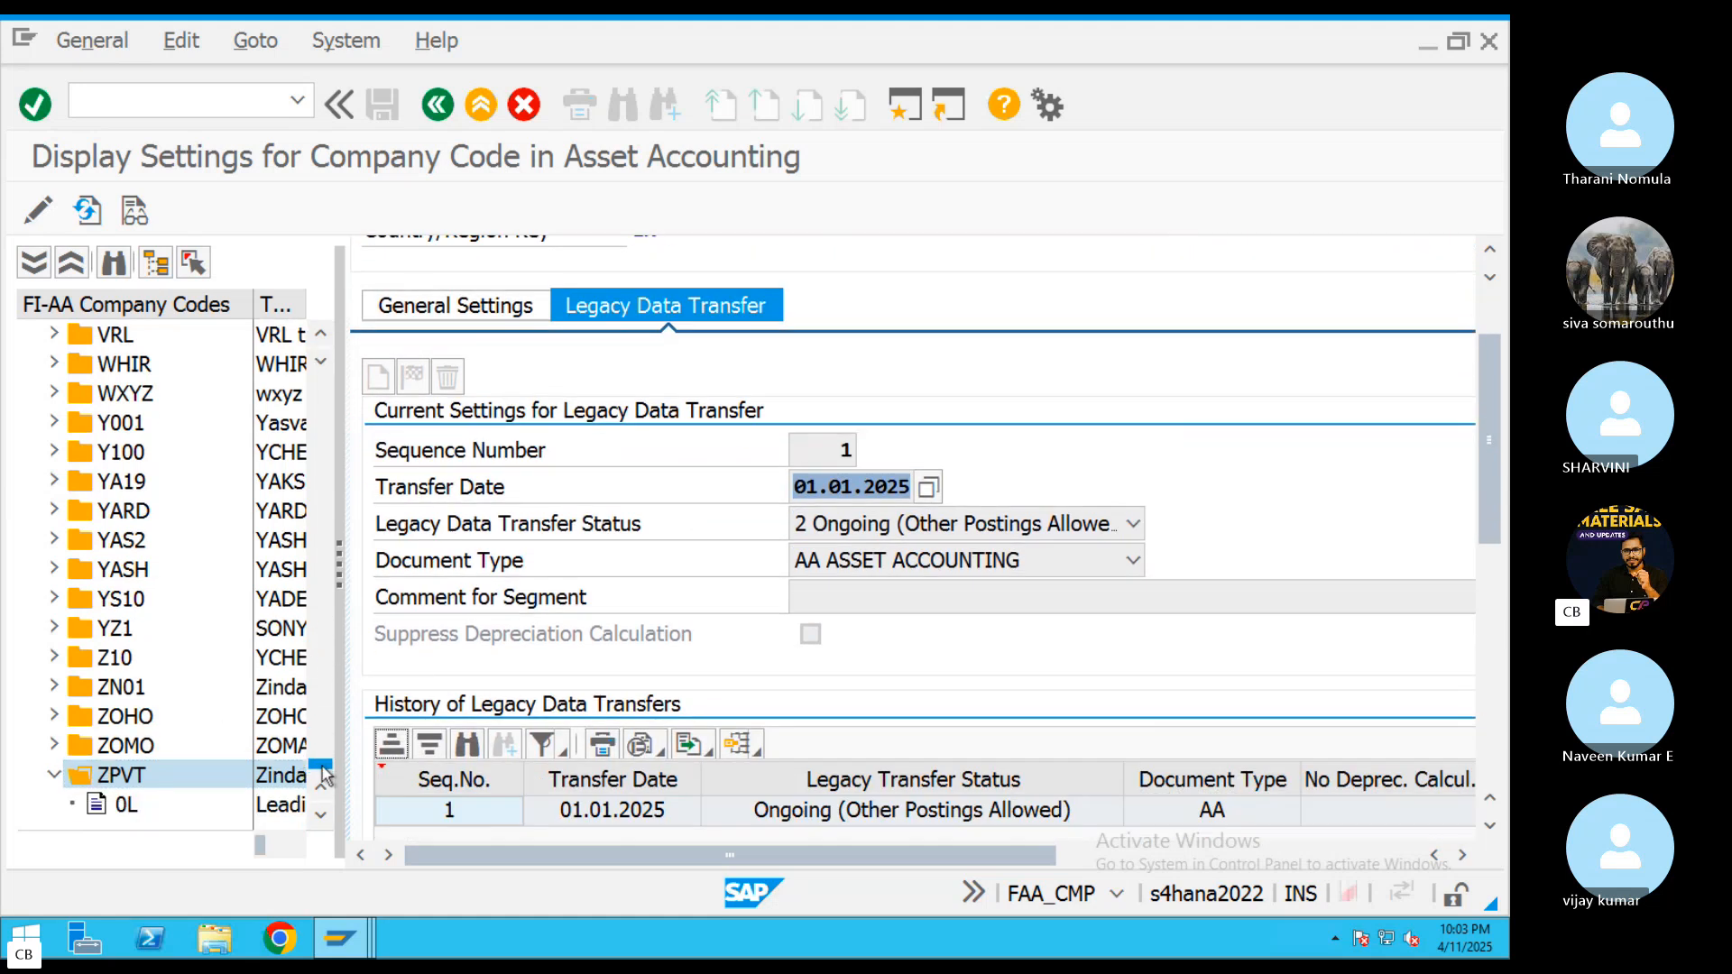
left_click(163, 808)
left_click(135, 807)
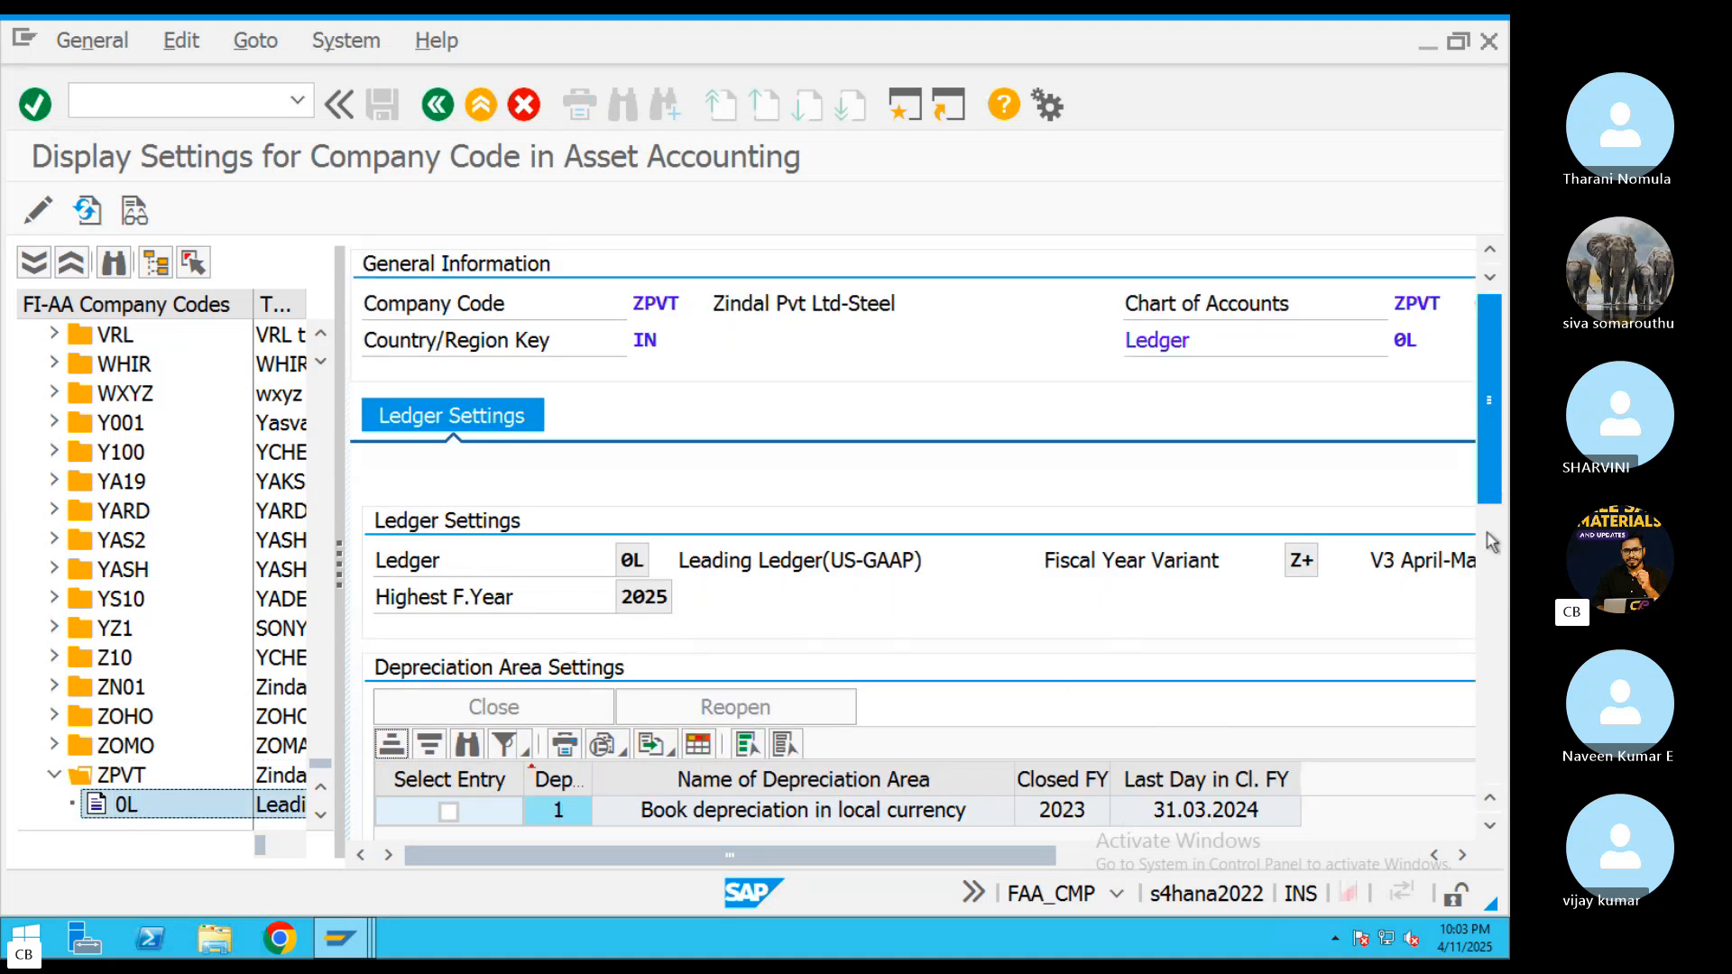
scroll(1492, 541, "down", 3)
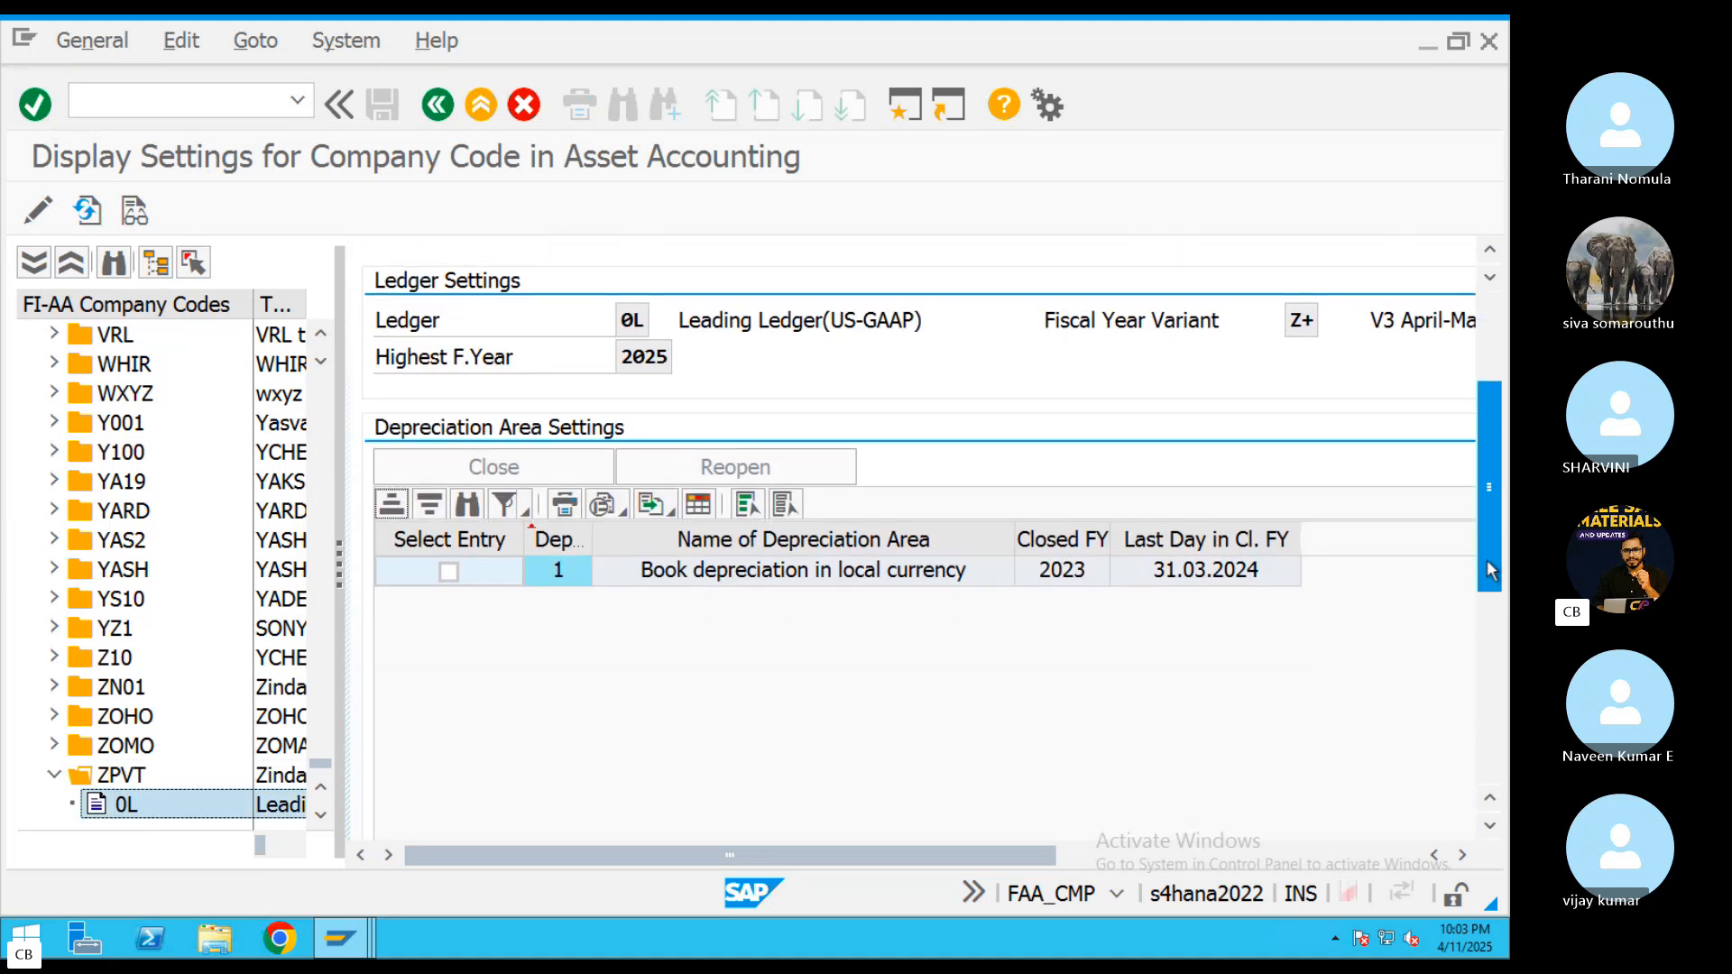
left_click(132, 779)
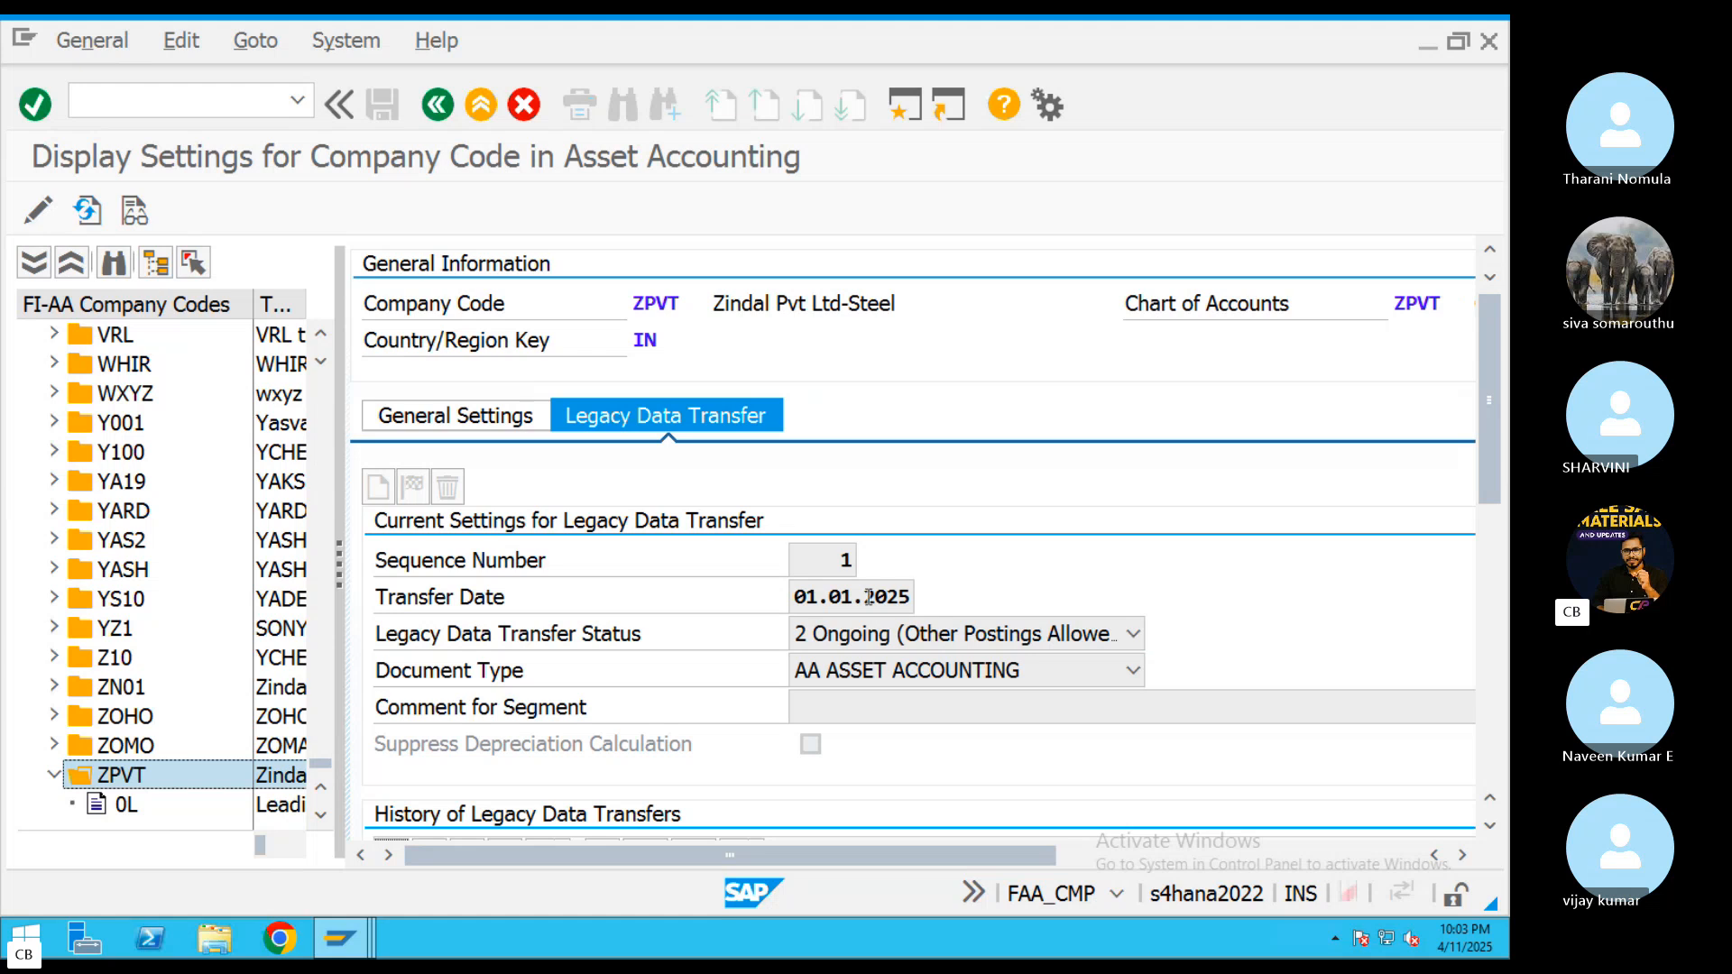
Return to the session changing ABRL's settings and set its legacy data transfer date to 01.04.2025
left_click(350, 925)
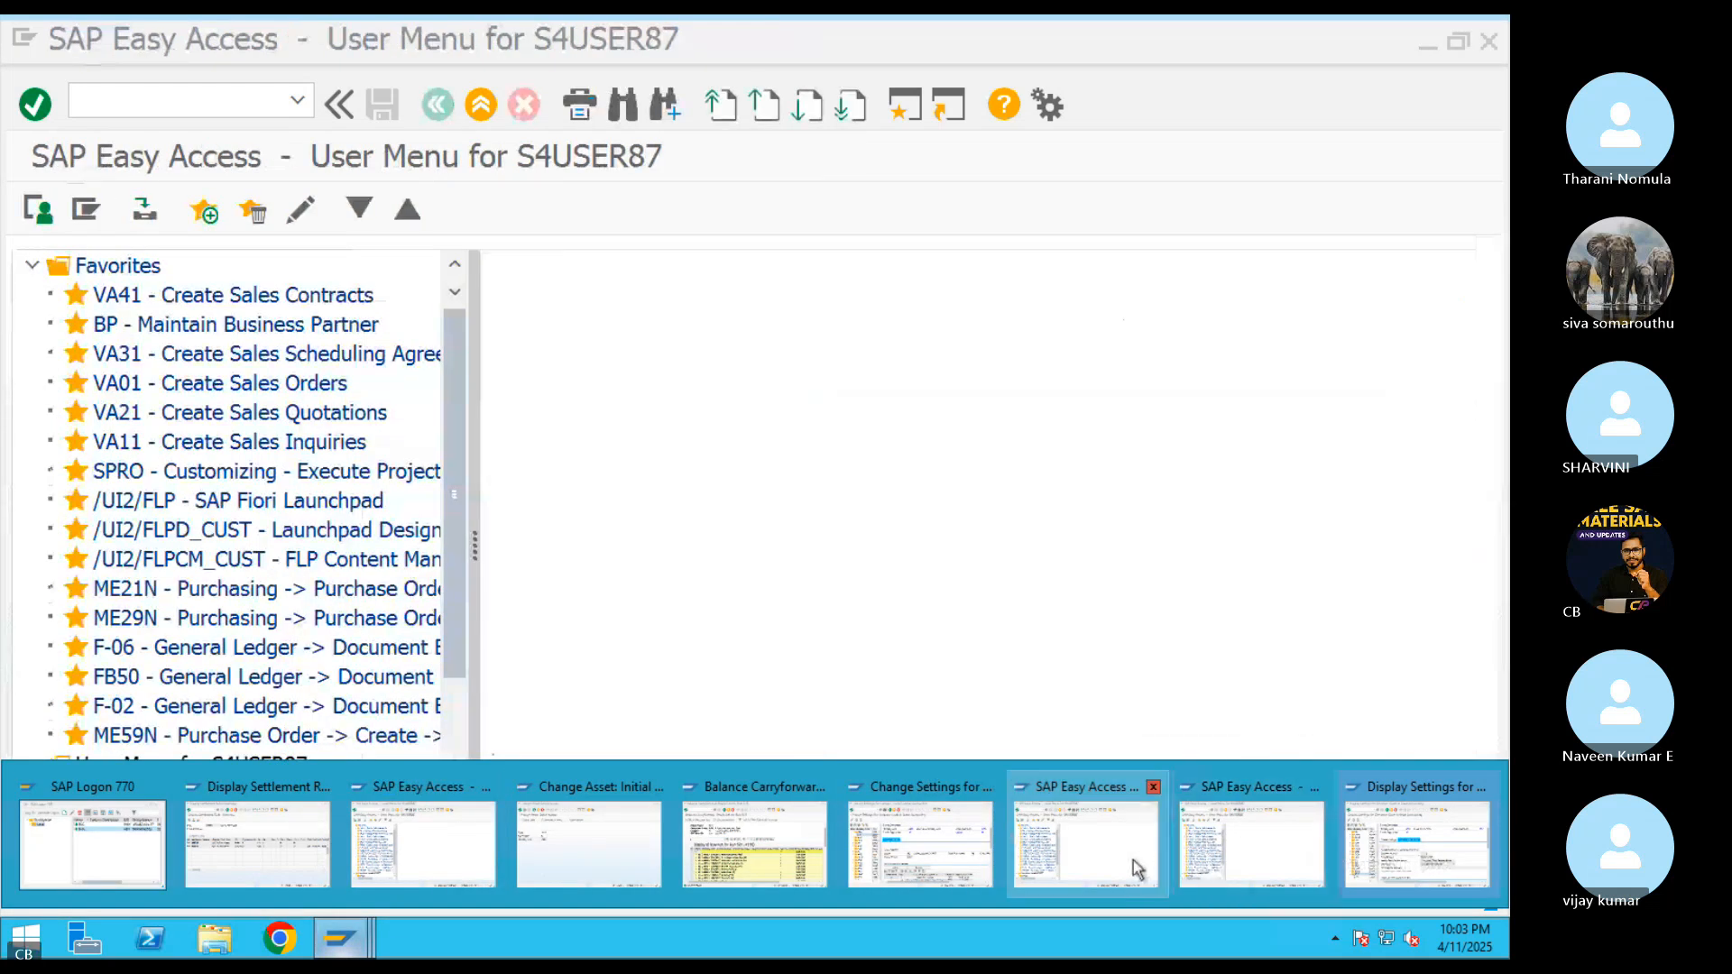
left_click(886, 864)
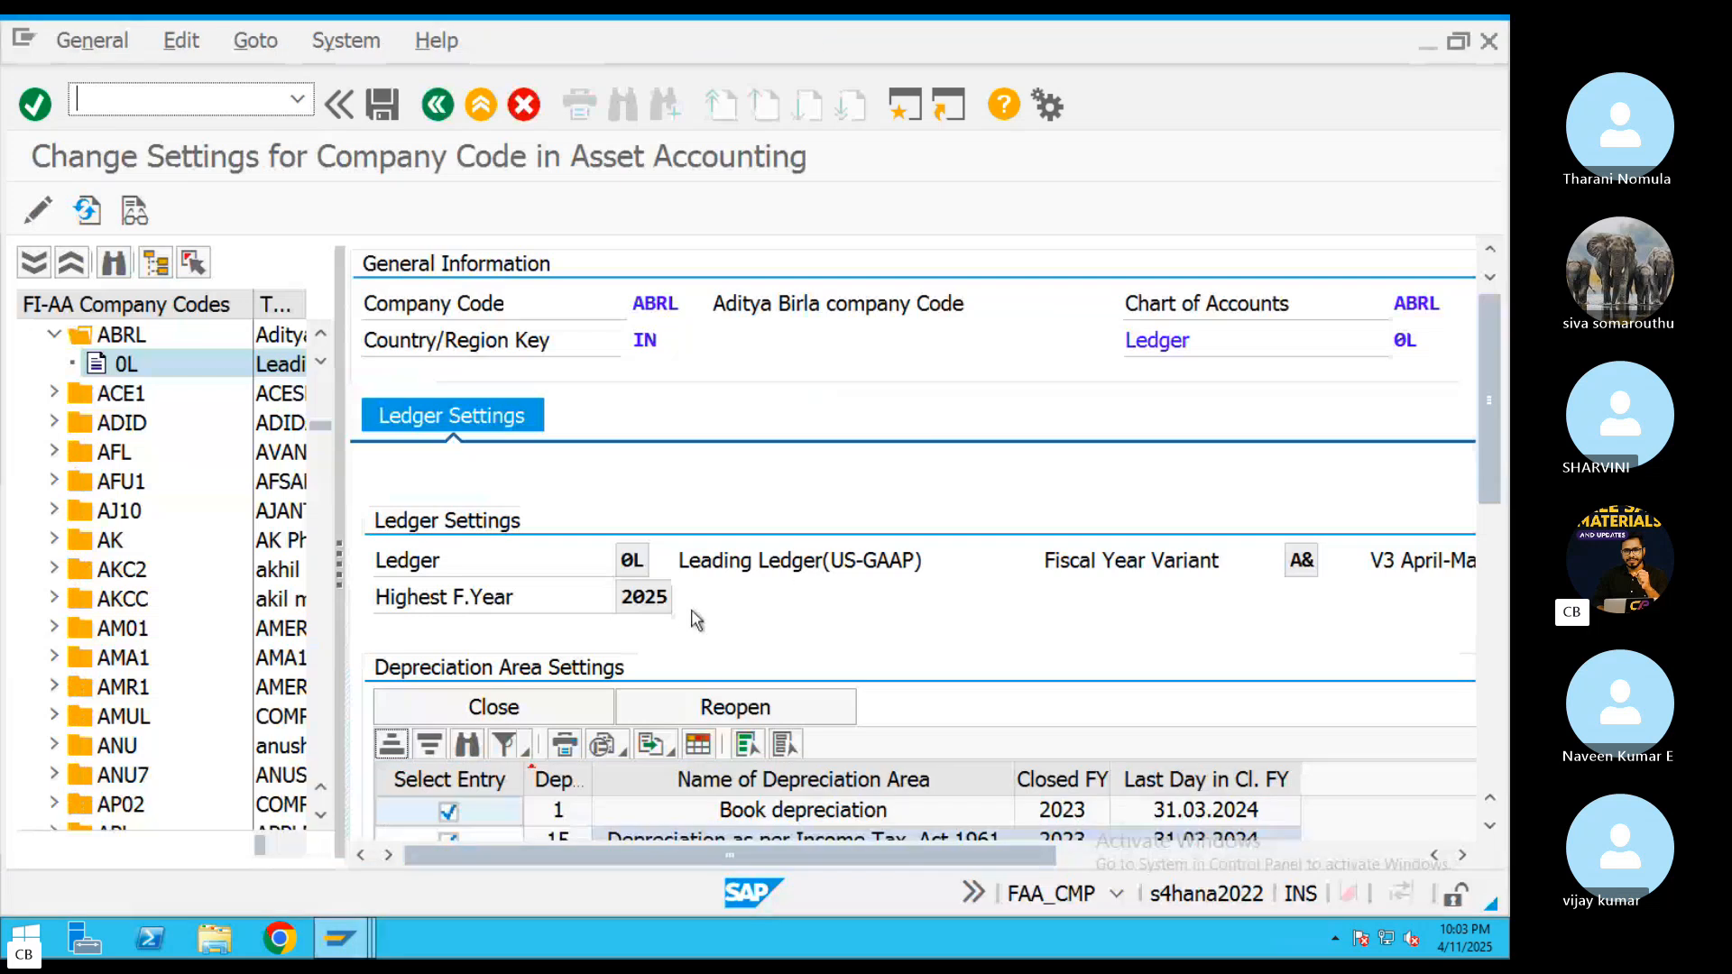
left_click(114, 339)
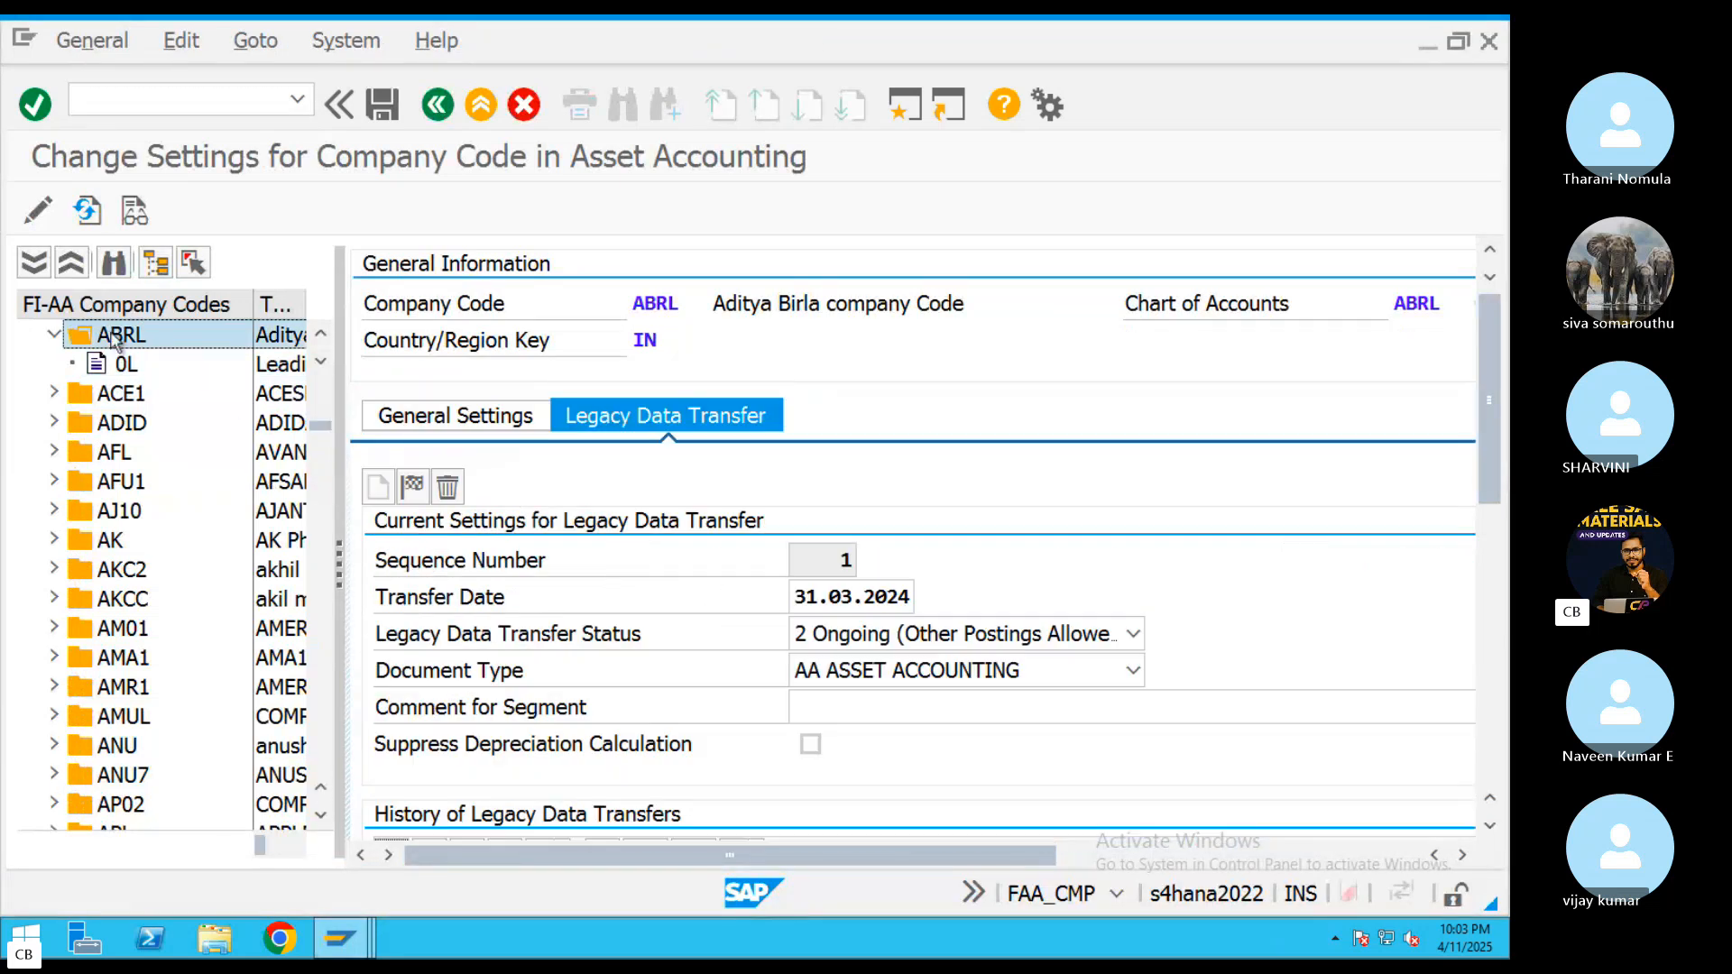
left_click(926, 597)
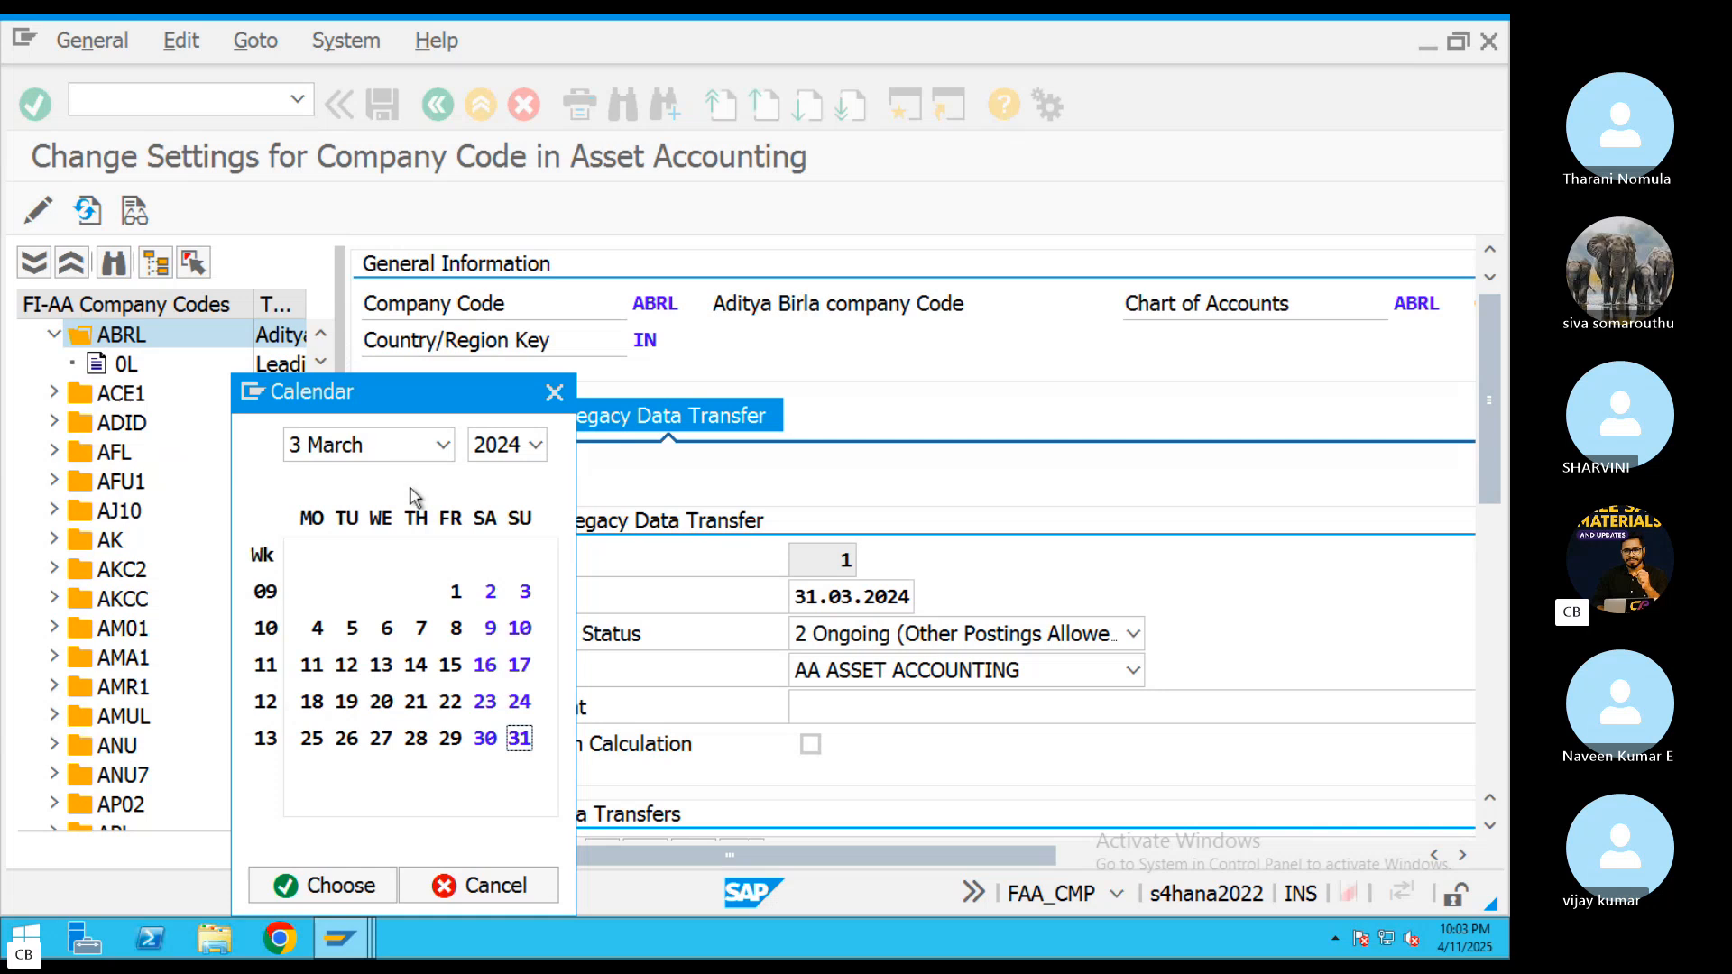
left_click(442, 445)
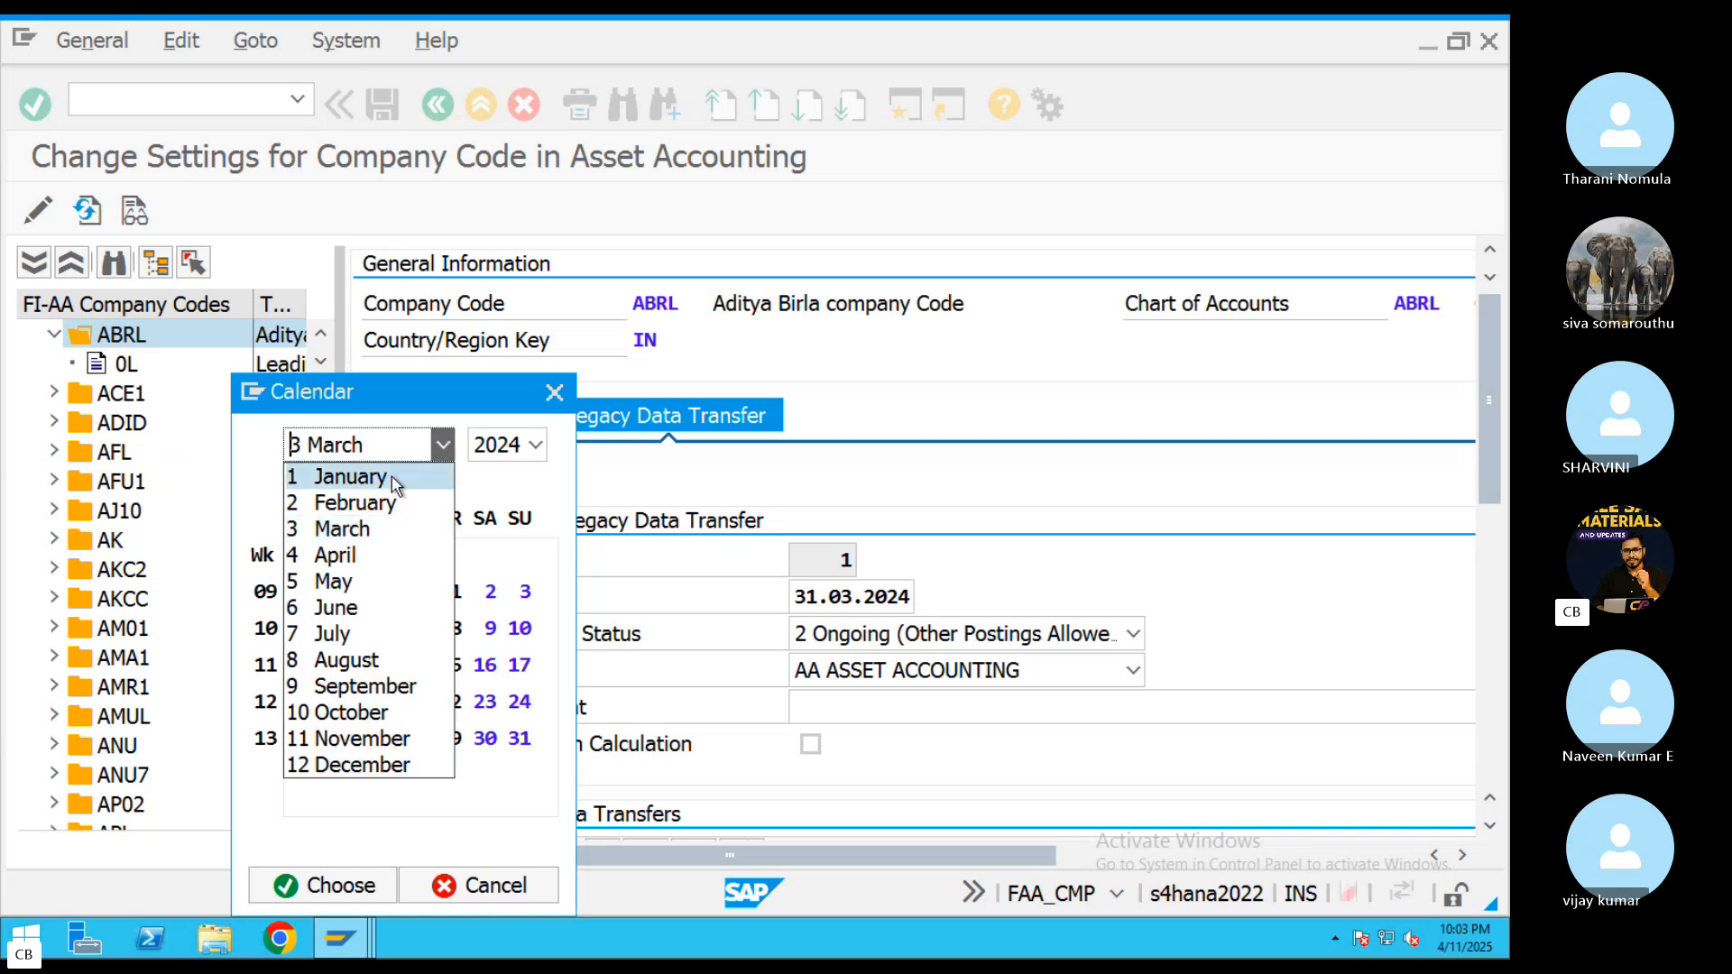
left_click(350, 561)
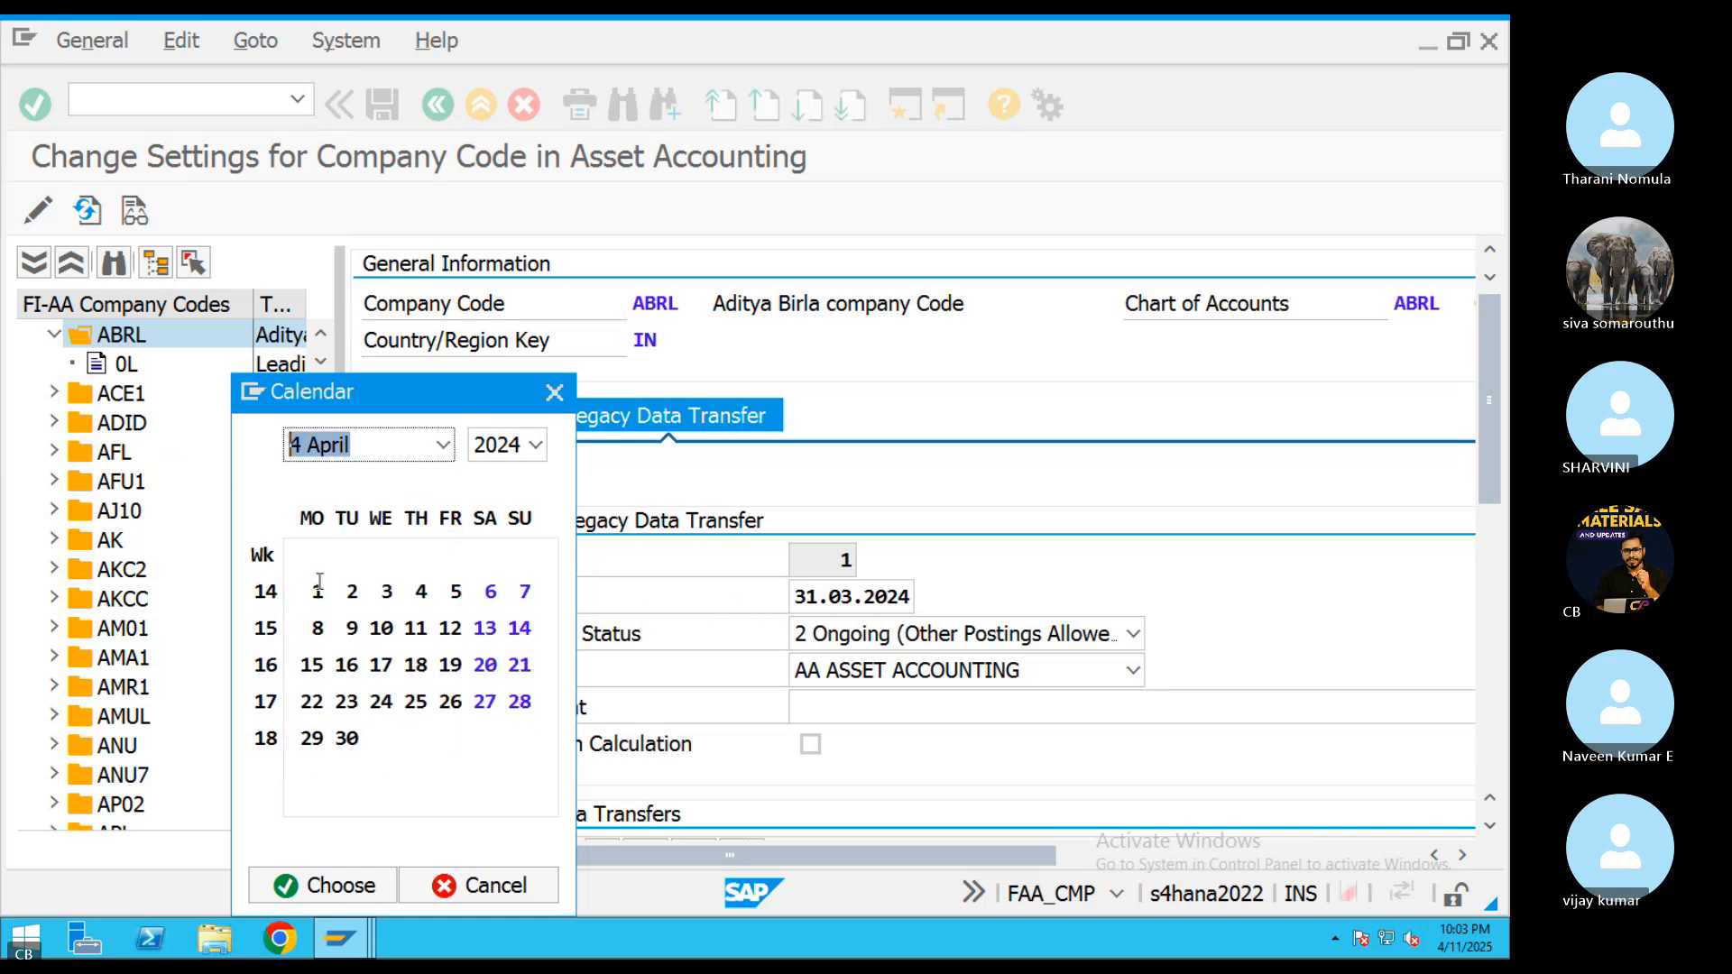
left_click(537, 445)
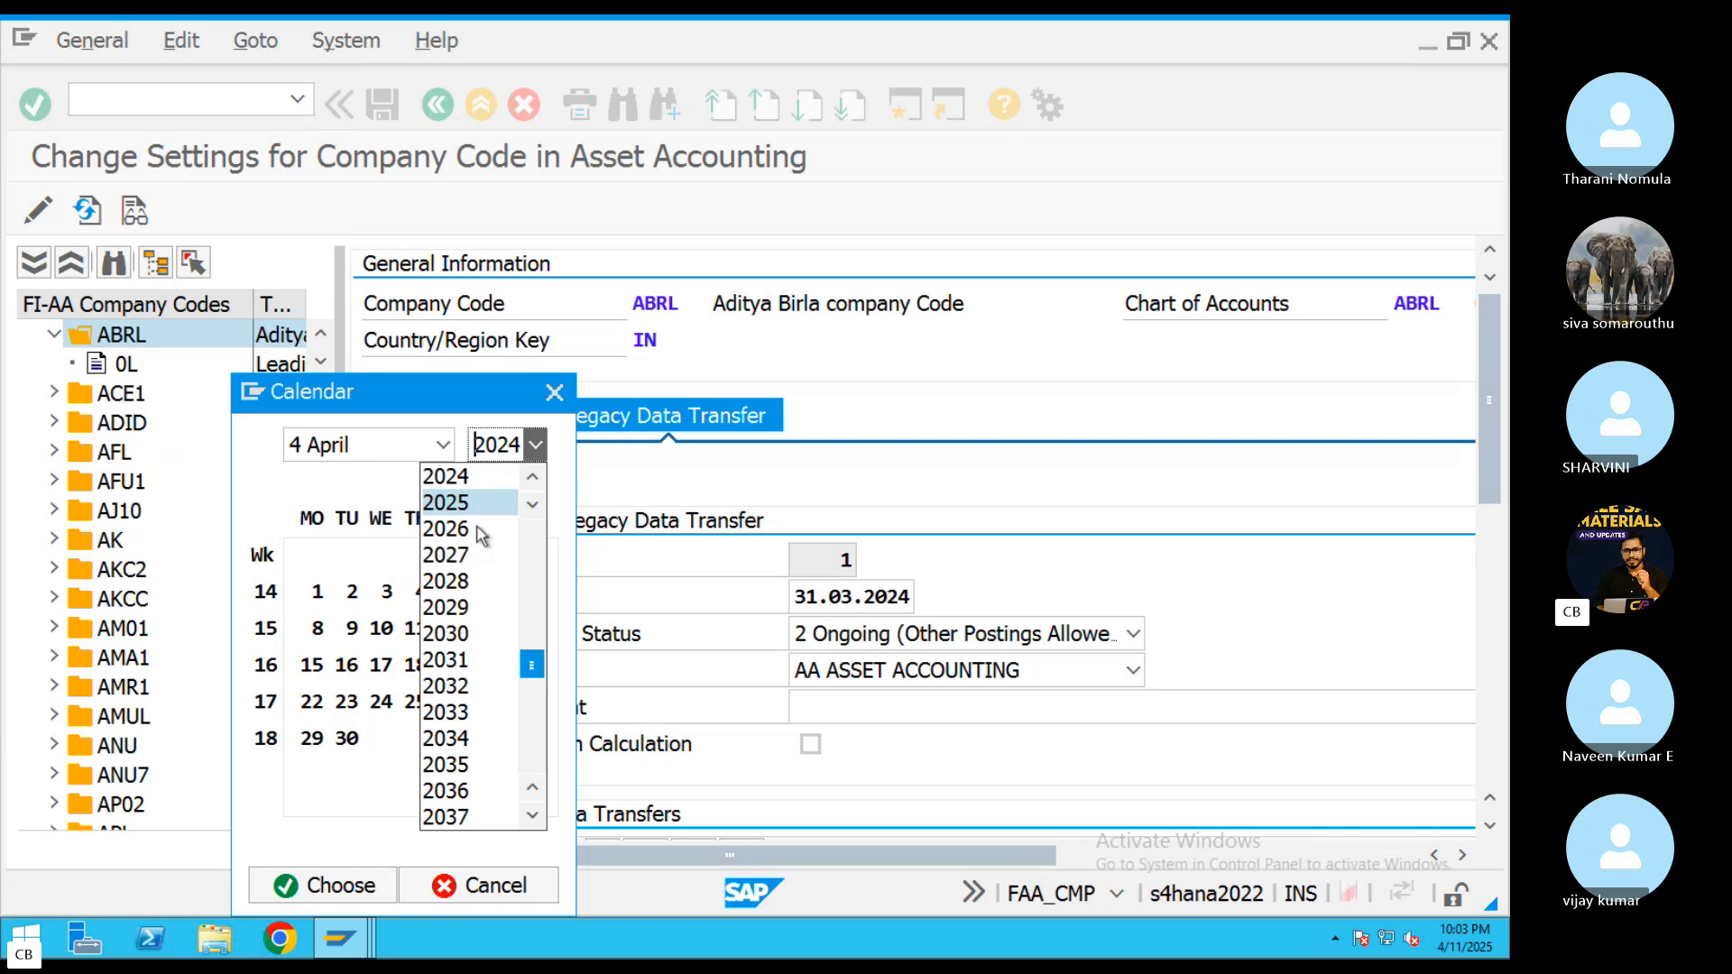
left_click(449, 500)
double_click(352, 592)
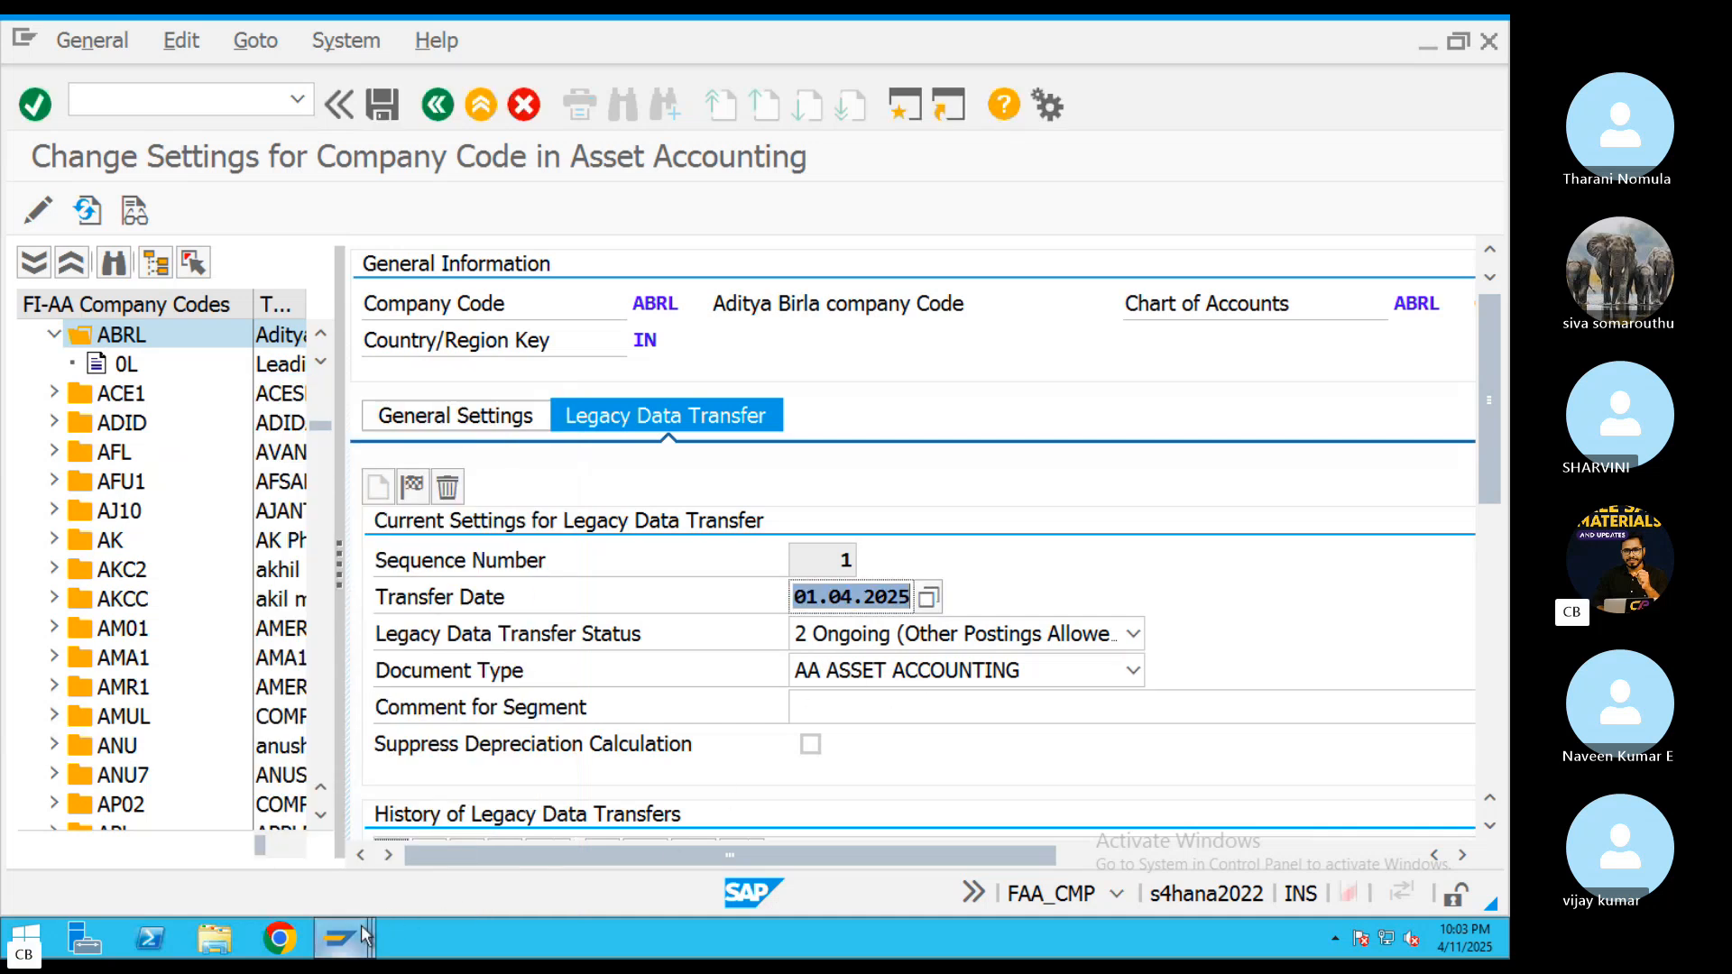
Recheck ZPVT's legacy data transfer settings in the other session, close a spare SAP Easy Access session and switch to the remaining one
mouse_move(360, 924)
left_click(1434, 834)
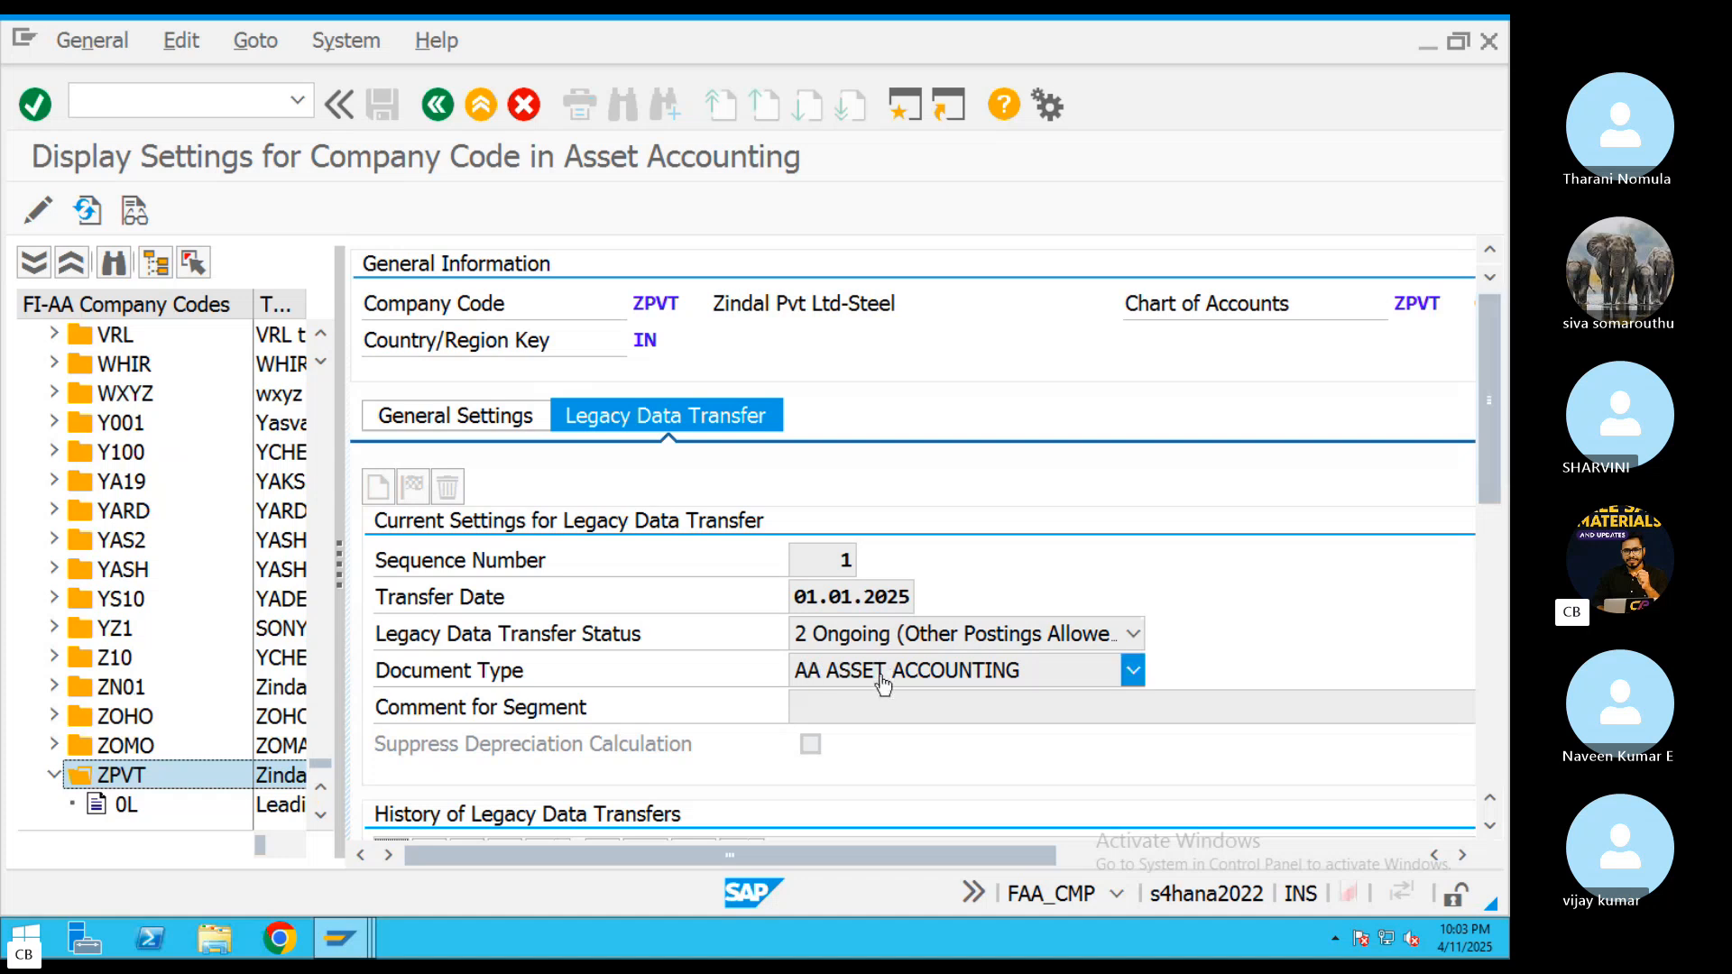
mouse_move(339, 939)
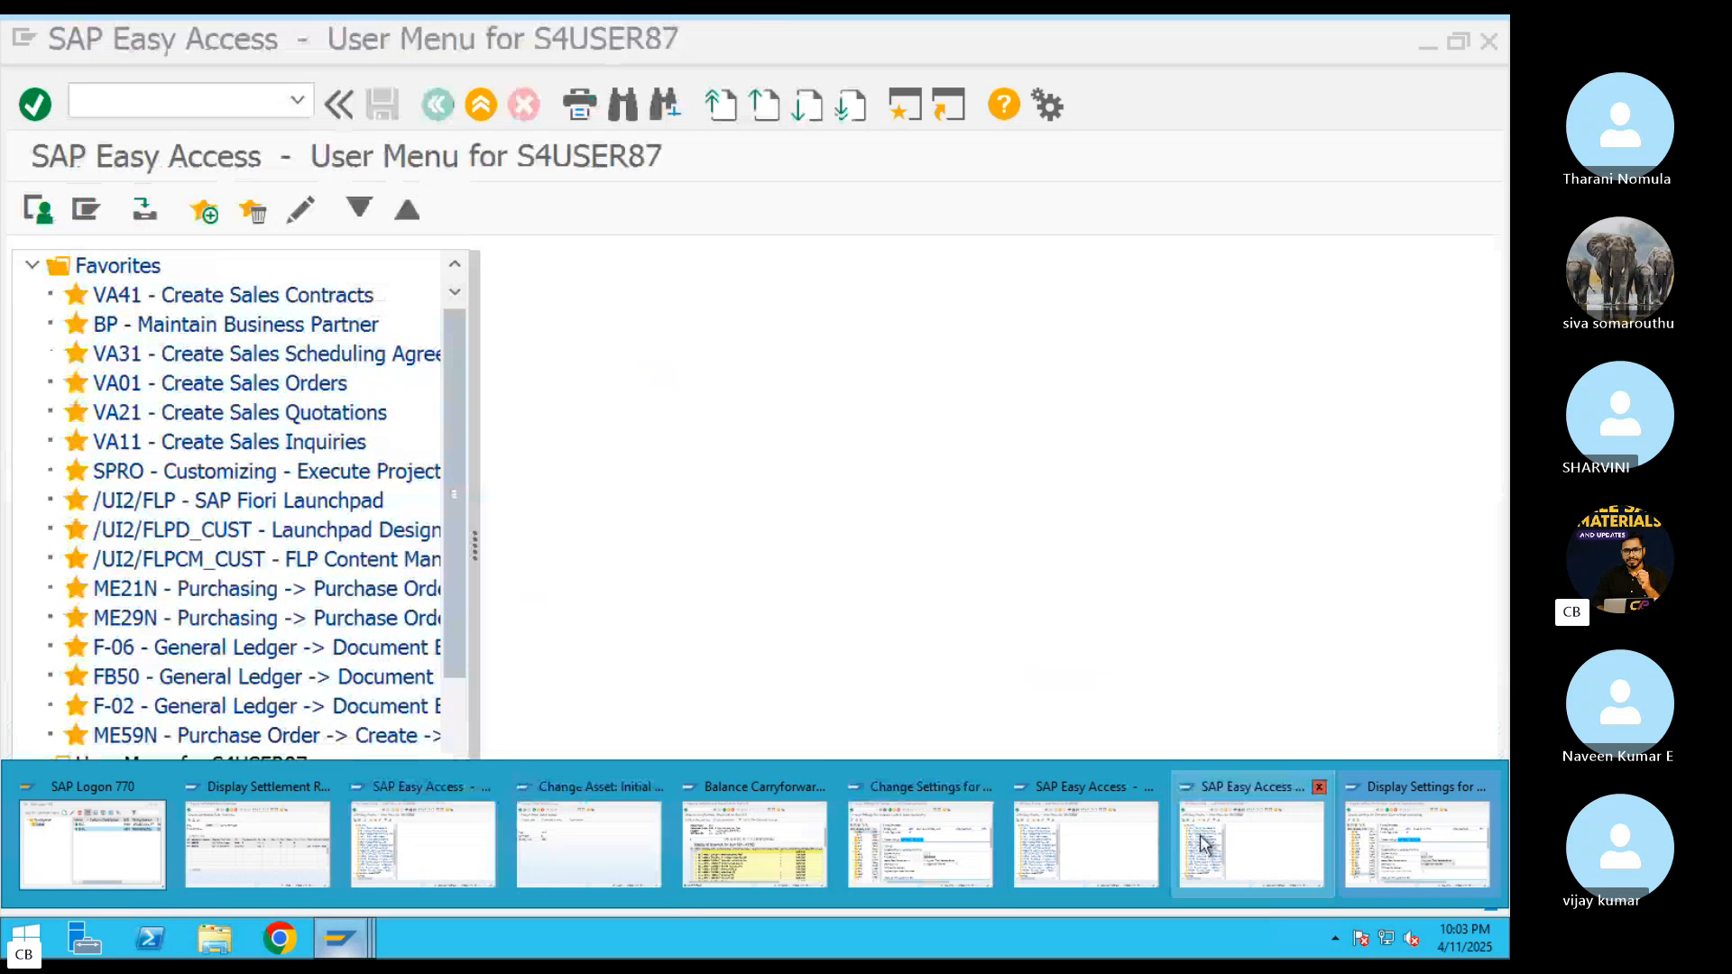
left_click(1153, 788)
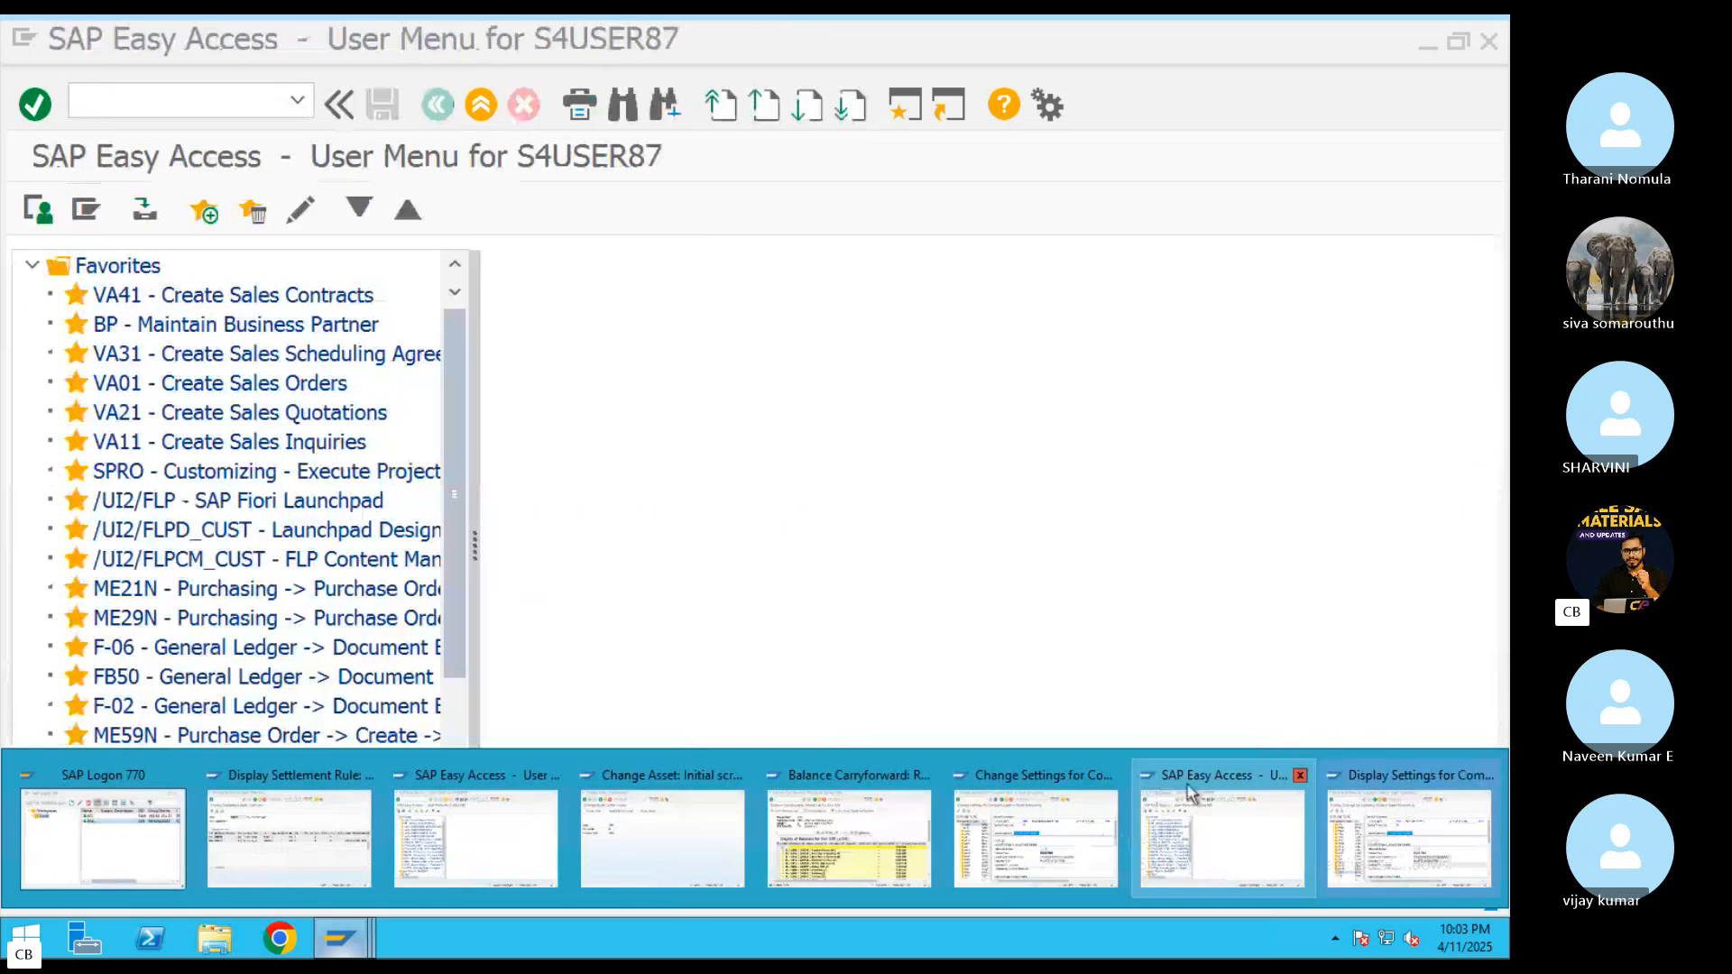
left_click(1272, 789)
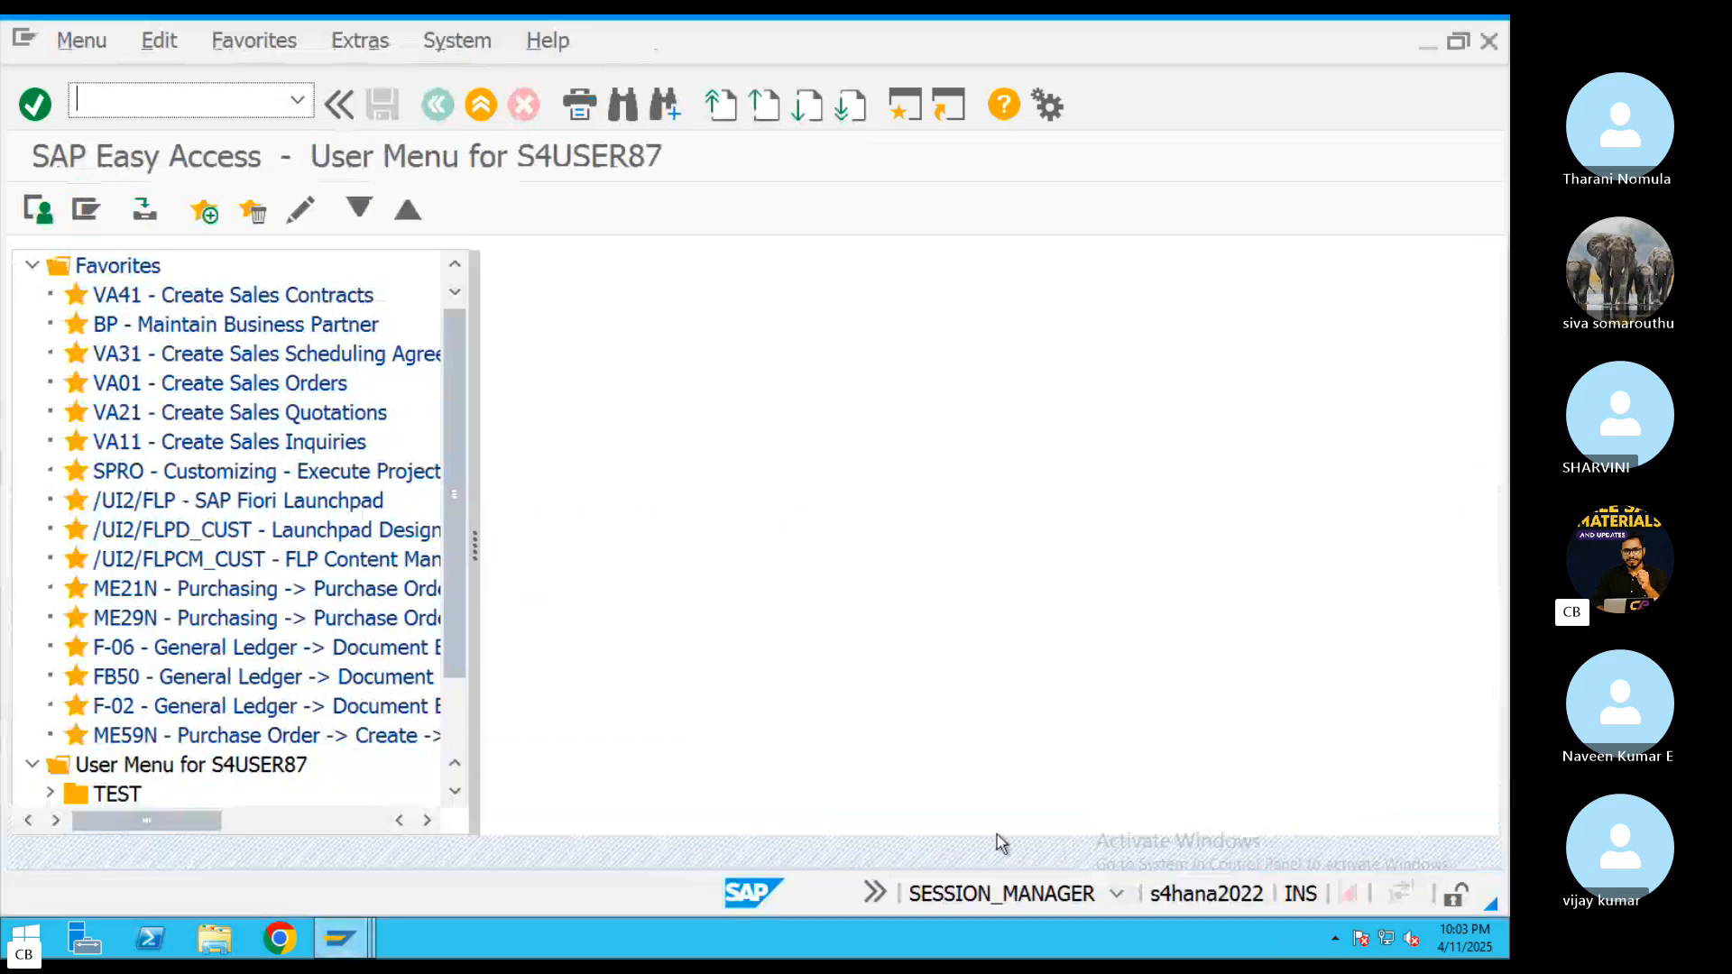
Compare ABRL's legacy data transfer date with ZPVT's in the other session and return to changing ABRL's settings
left_click(339, 939)
left_click(1047, 843)
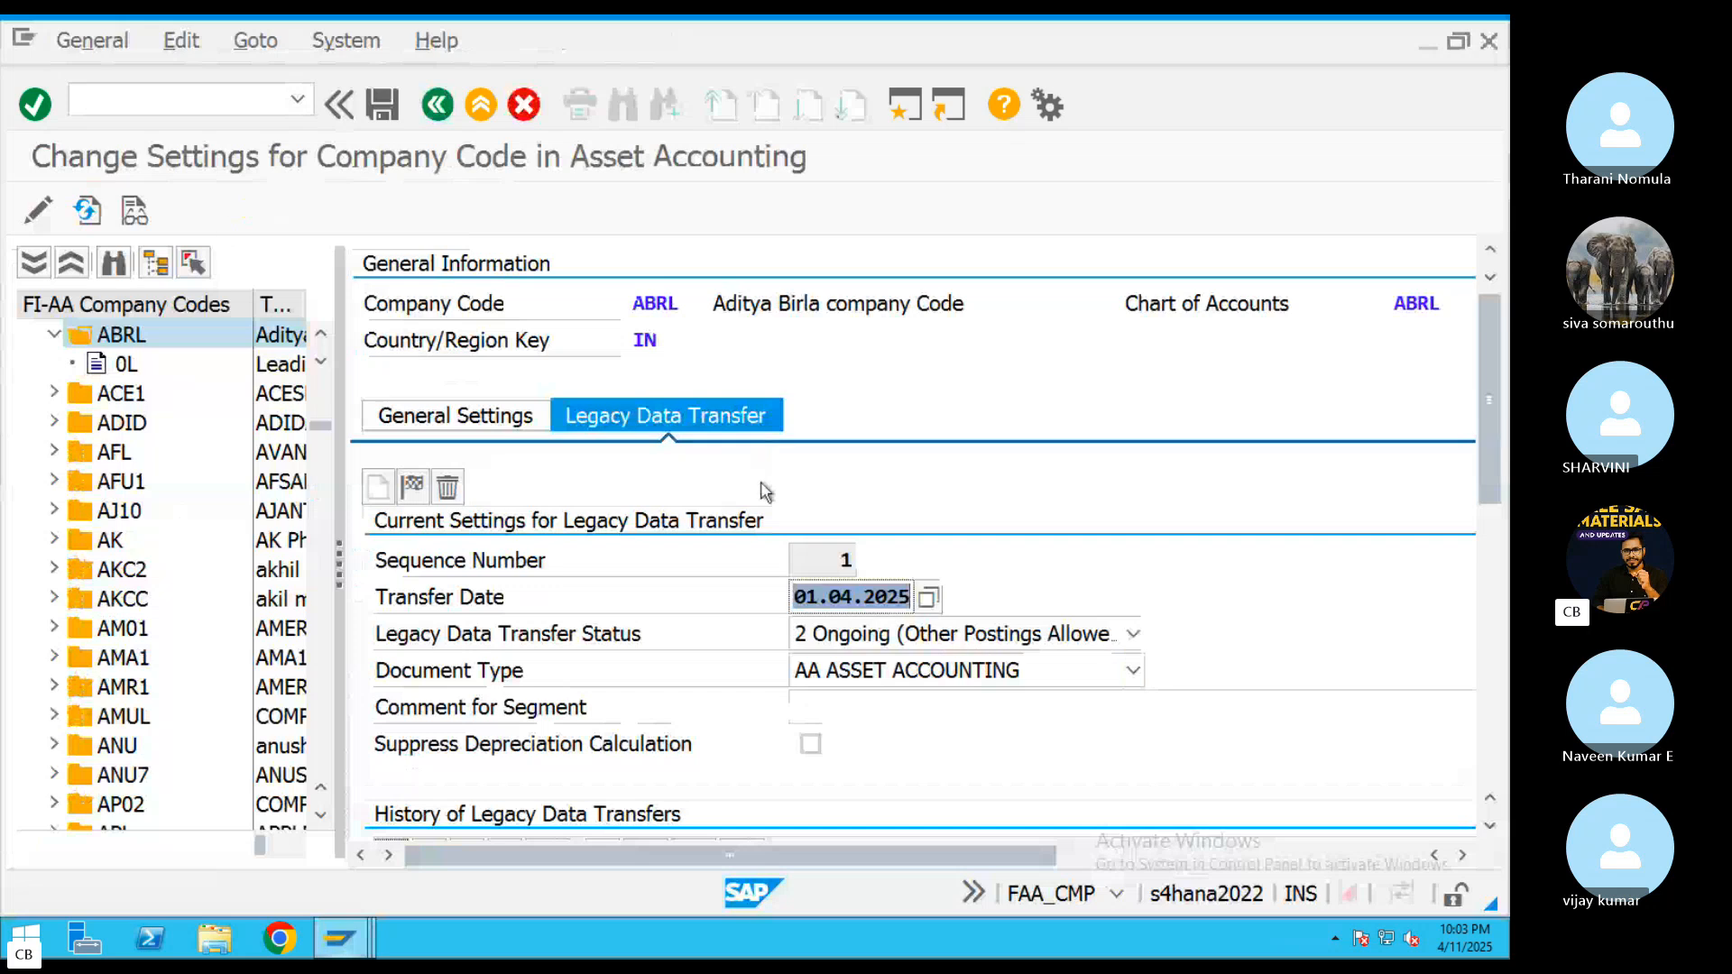
left_click(339, 939)
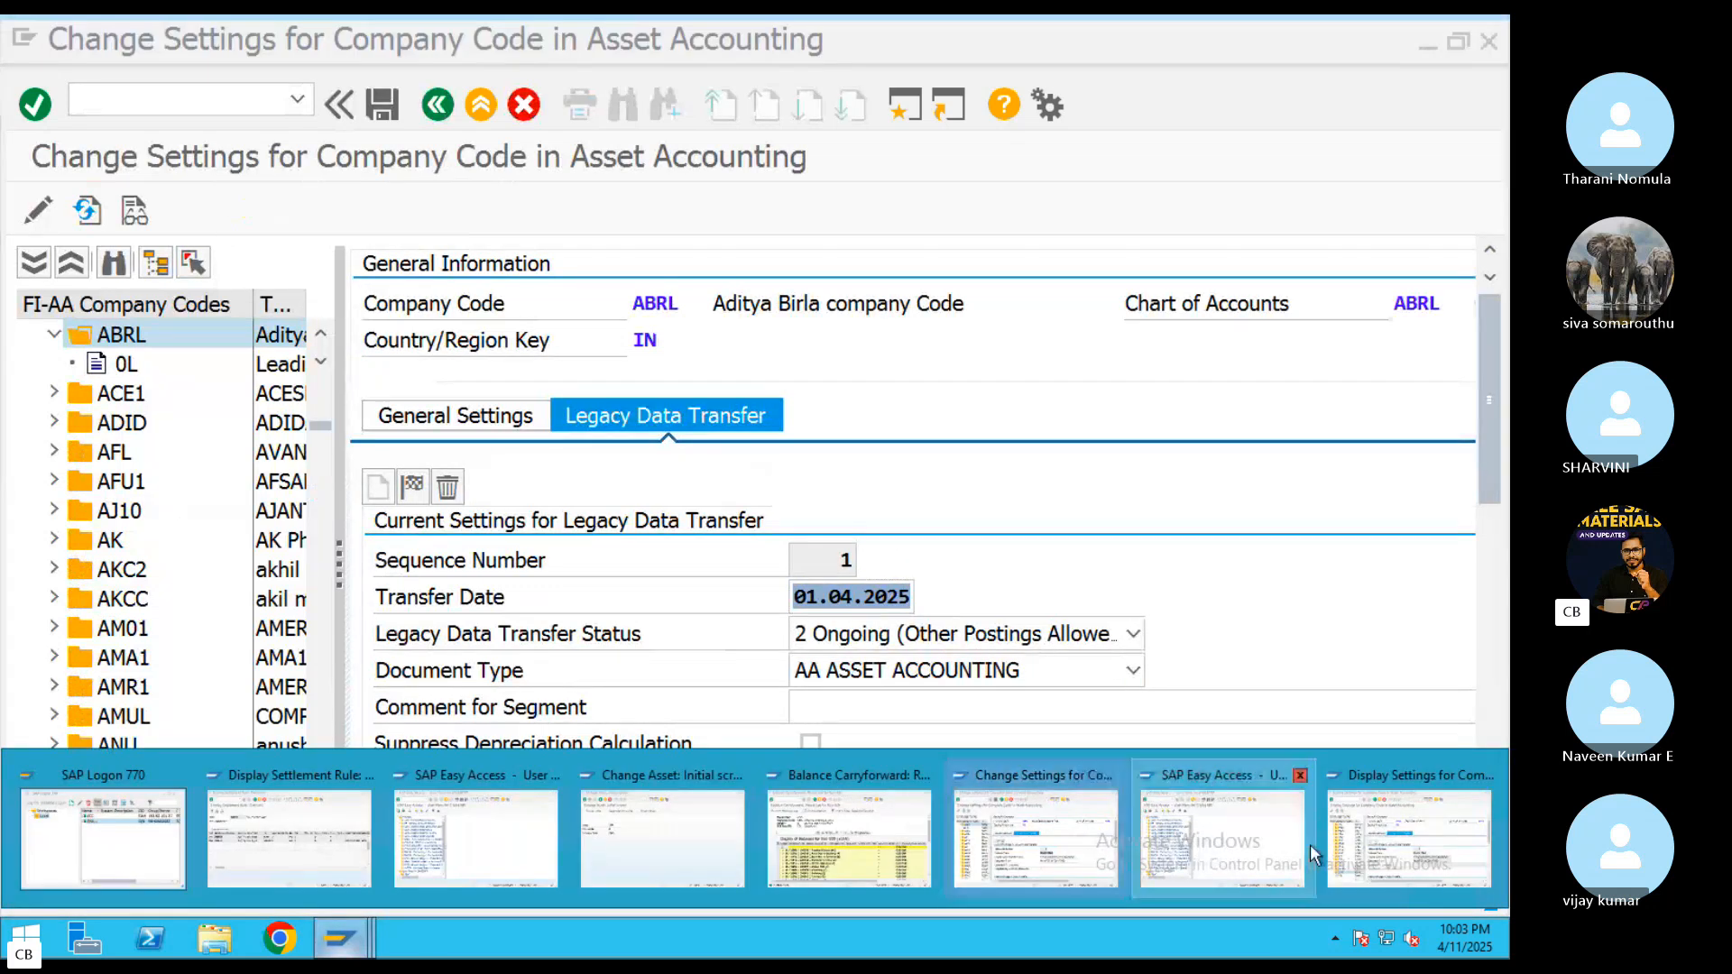
left_click(1353, 857)
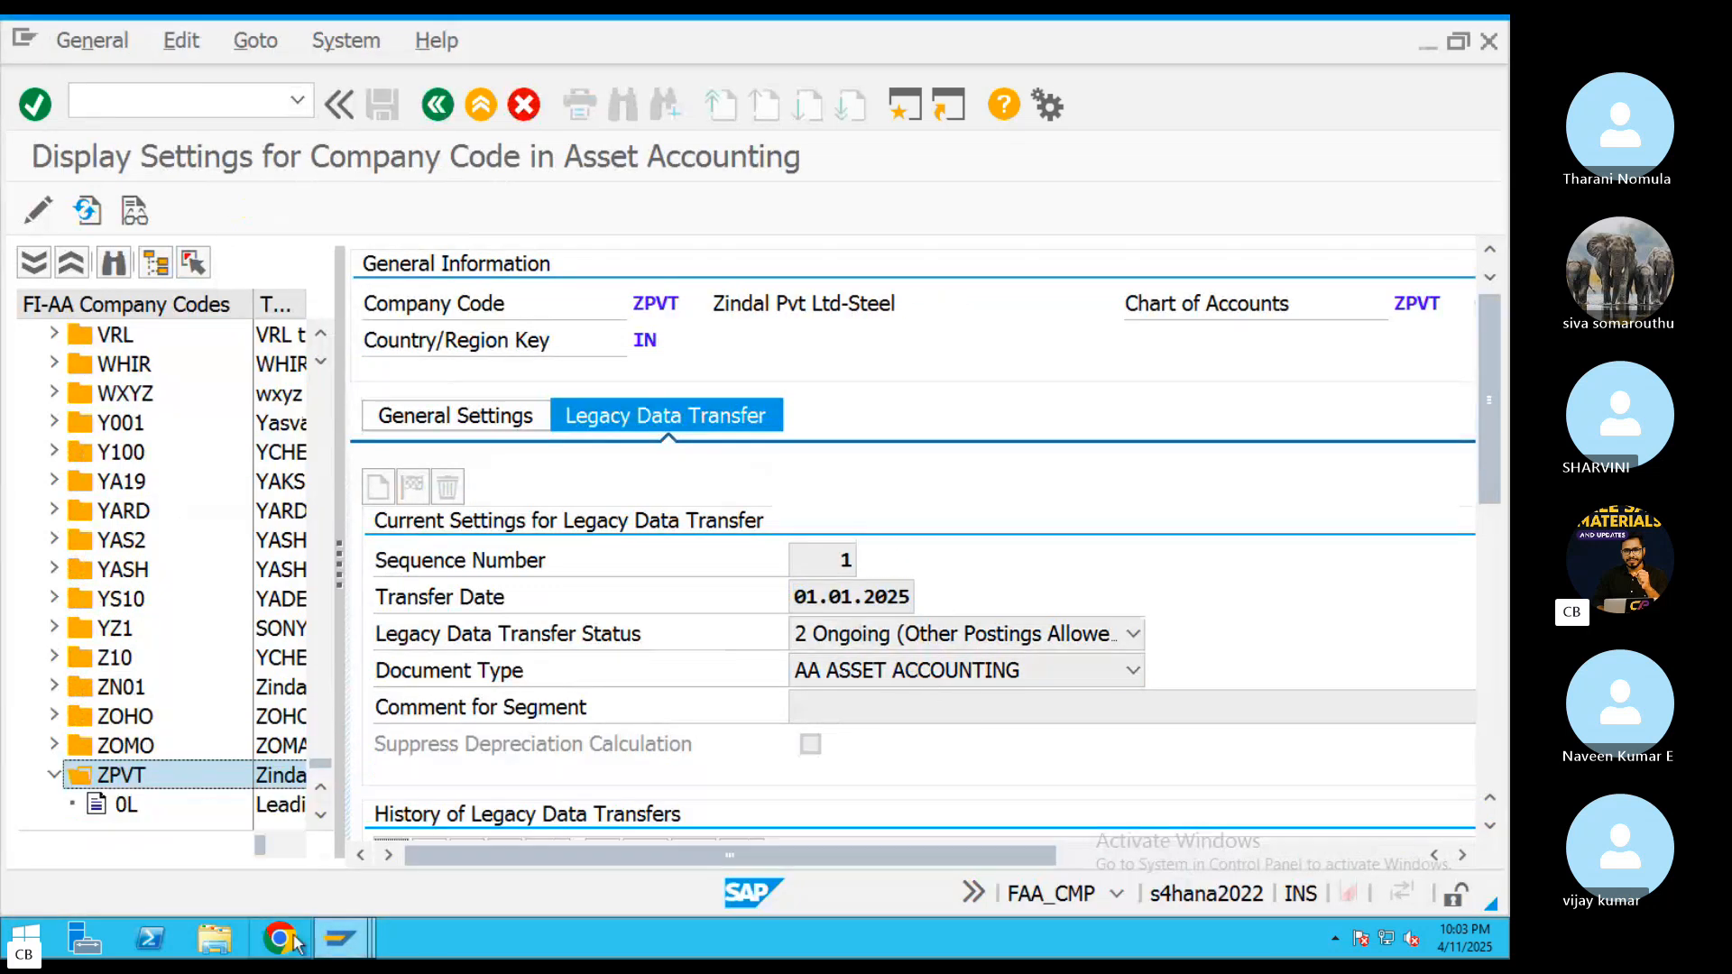
left_click(352, 936)
left_click(1075, 862)
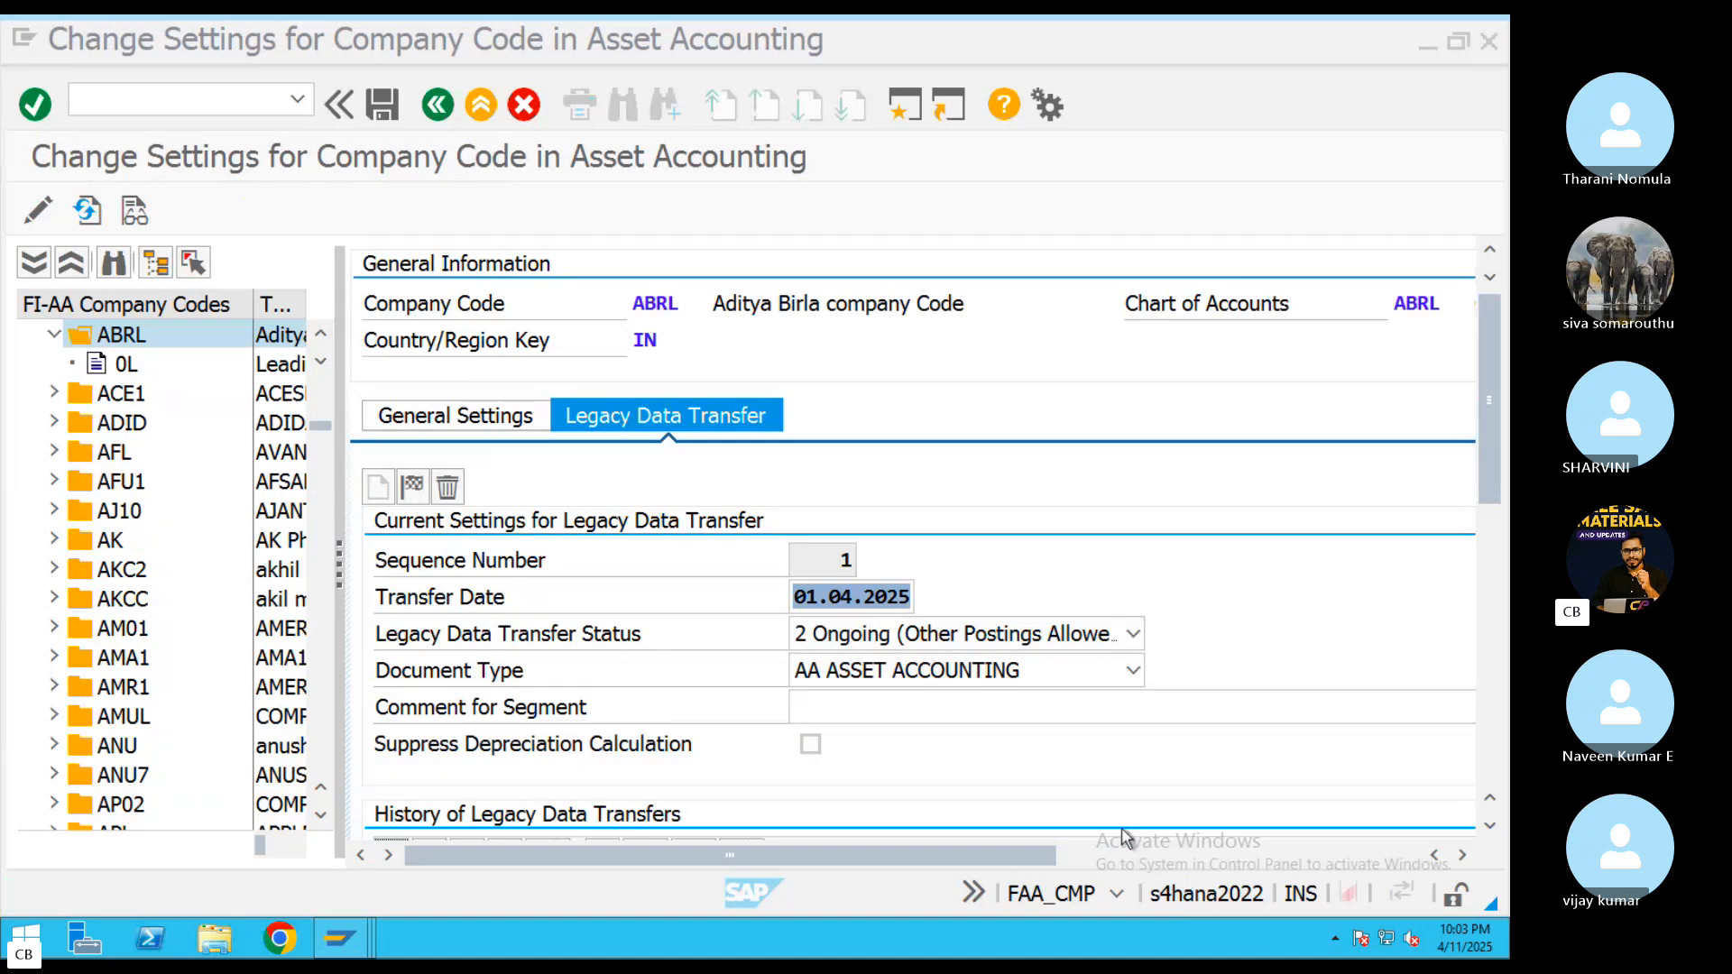
Try to save ABRL's legacy data transfer settings with the transfer date 01.01.2025, and dismiss the message list
left_click(929, 597)
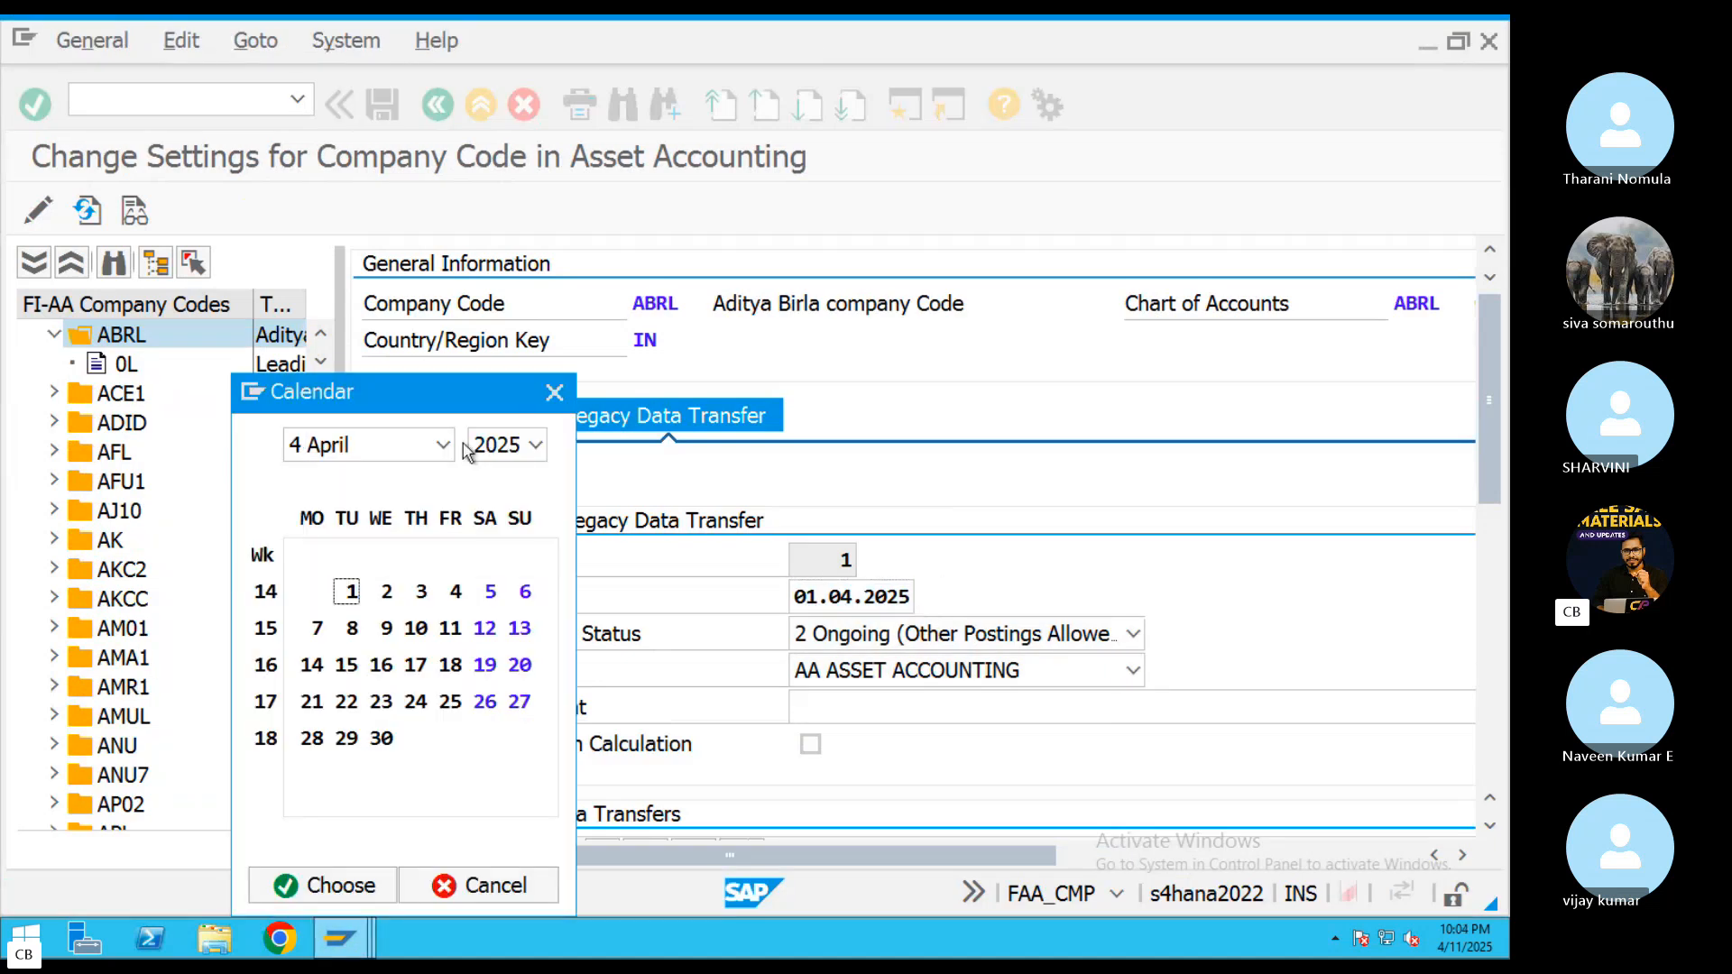
left_click(442, 445)
left_click(361, 476)
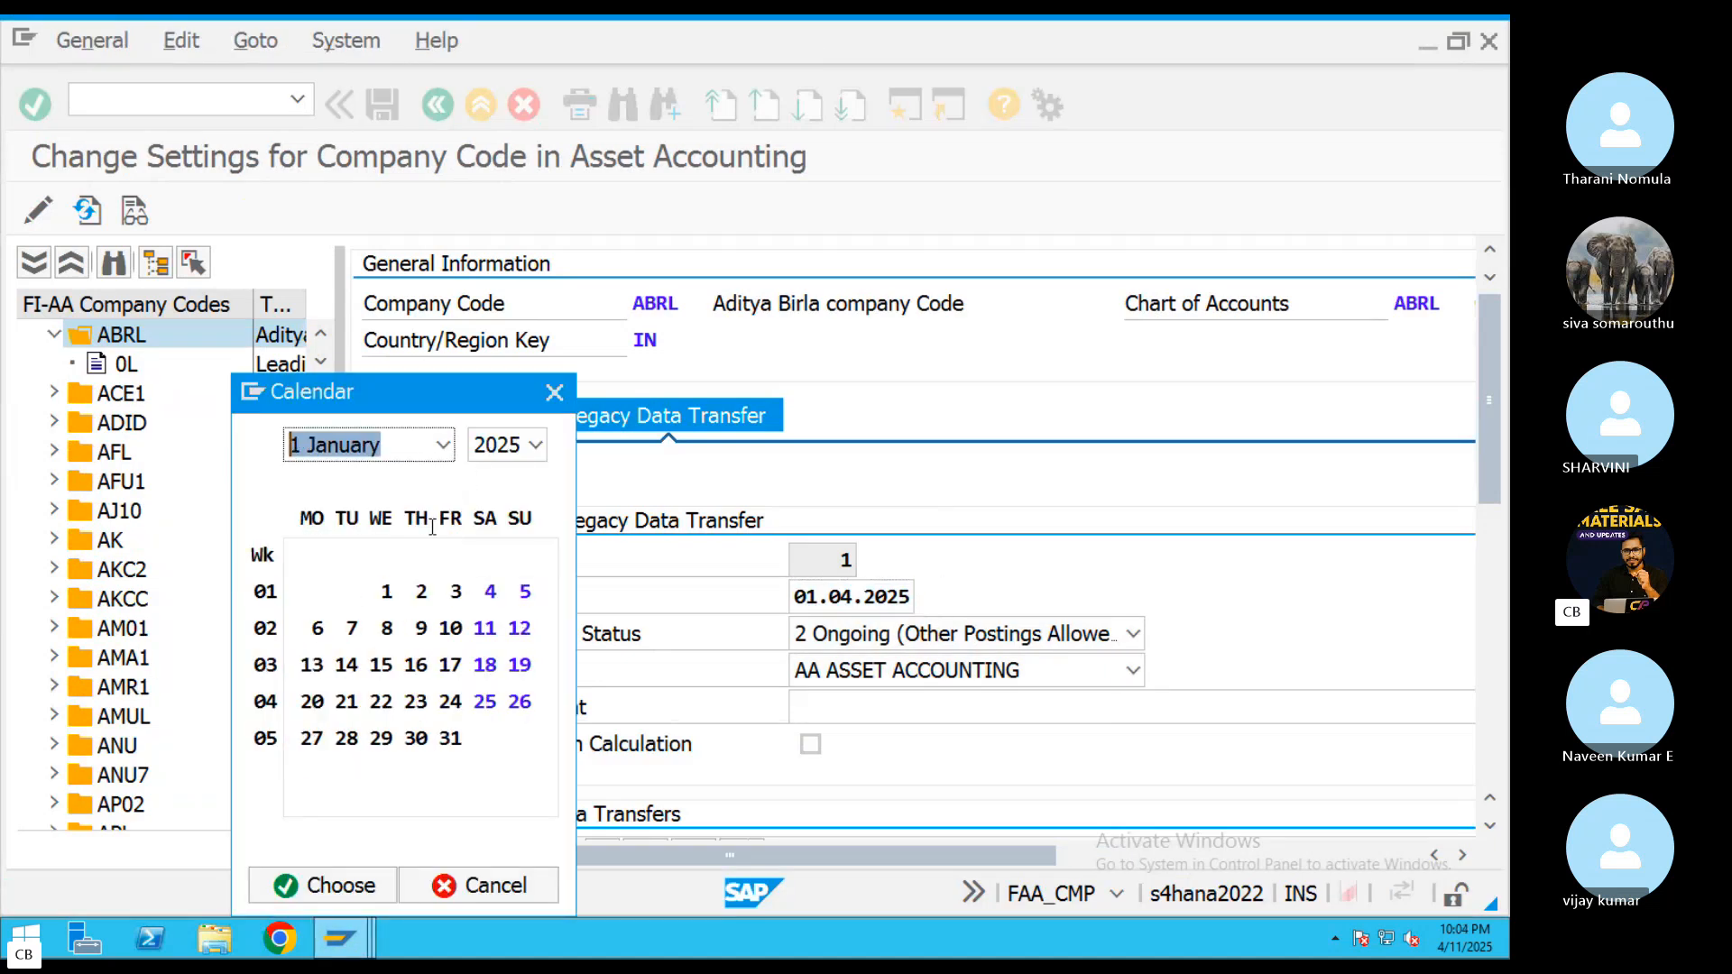
double_click(387, 591)
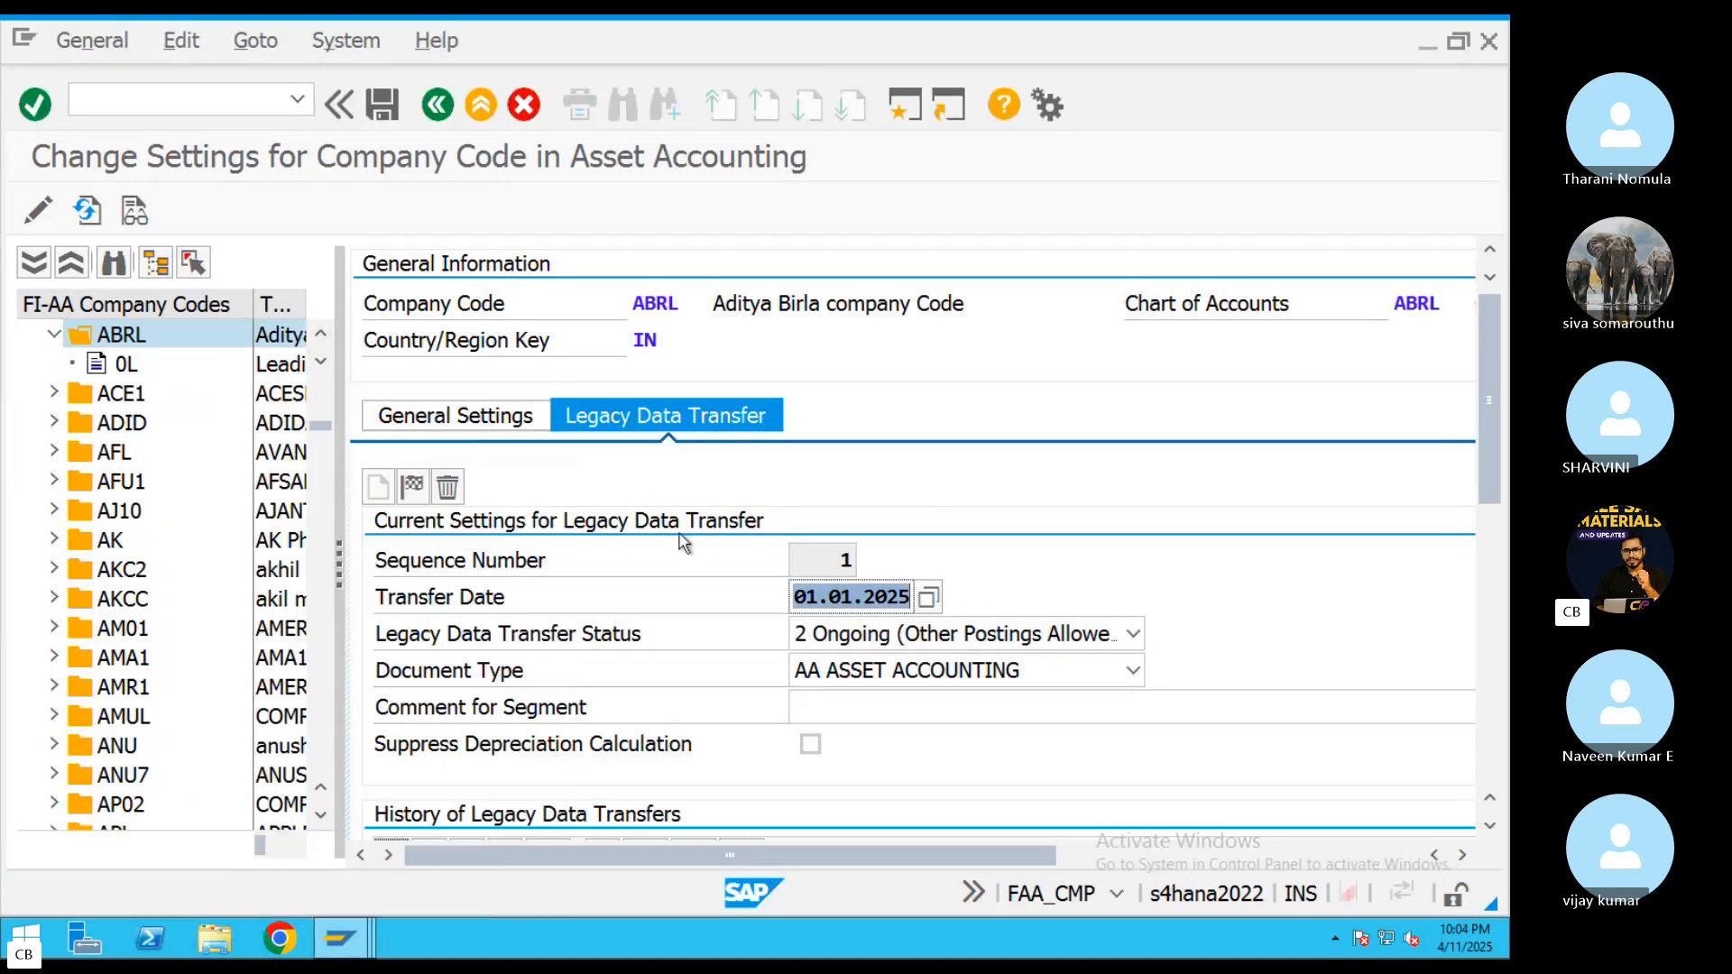
left_click(385, 121)
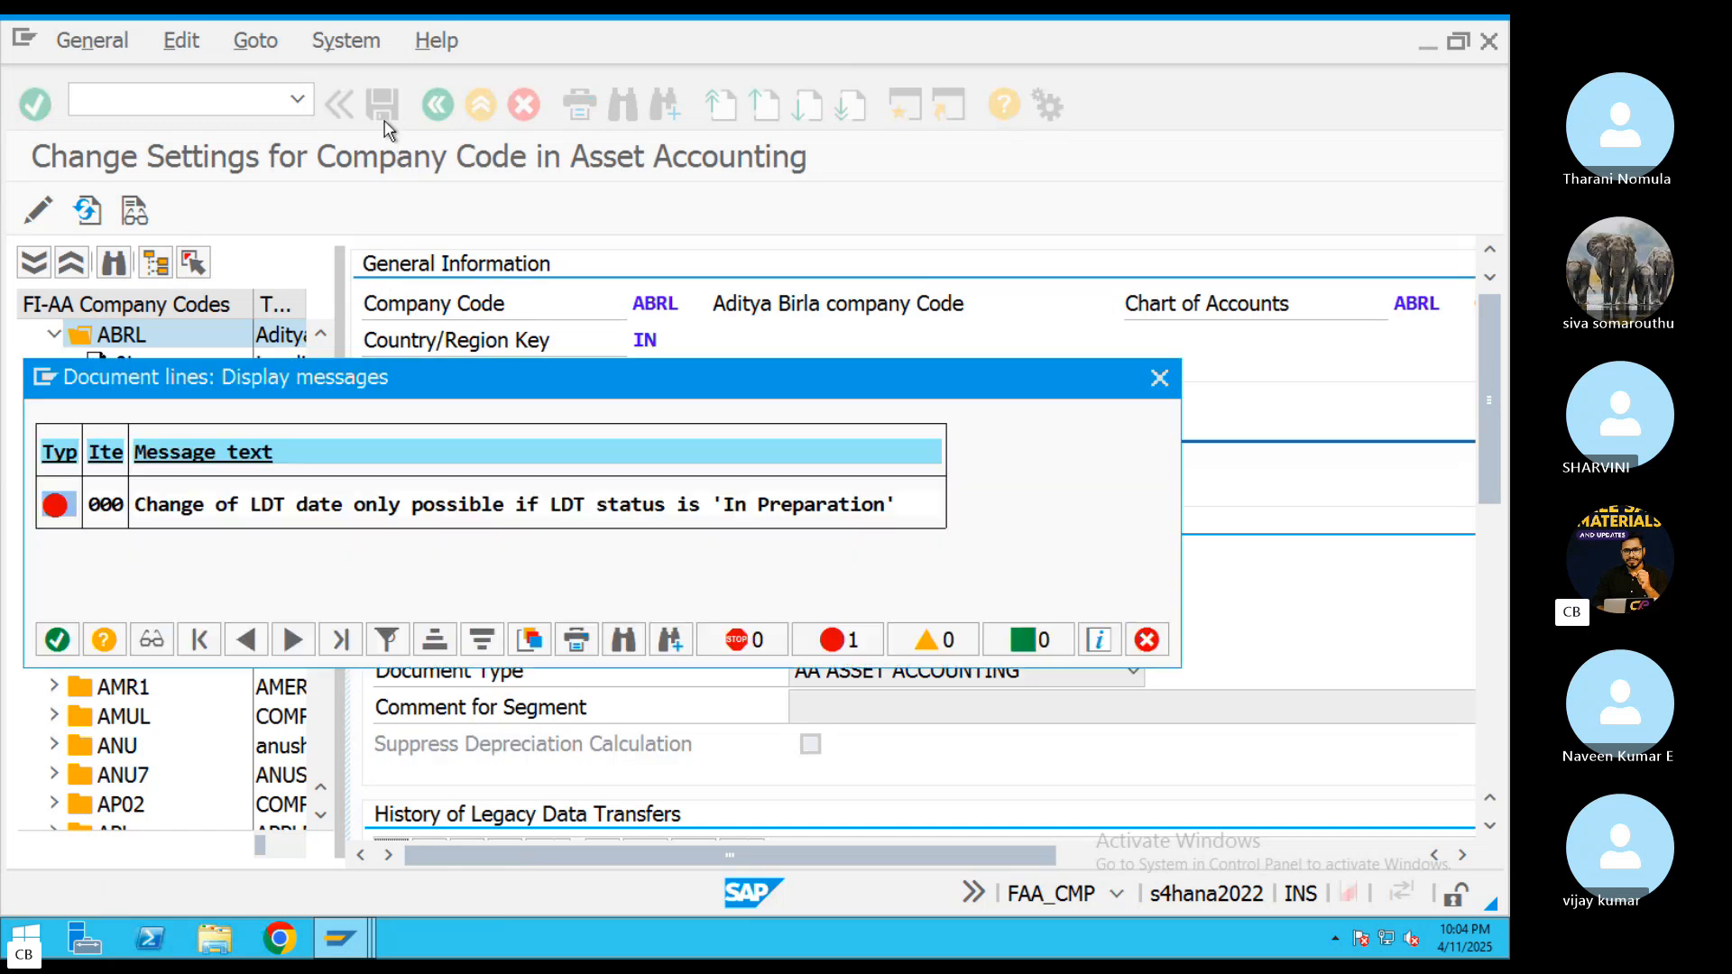
left_click(1156, 381)
Recheck ZPVT's legacy data transfer date and status in its session, and return to ABRL's settings
left_click(352, 931)
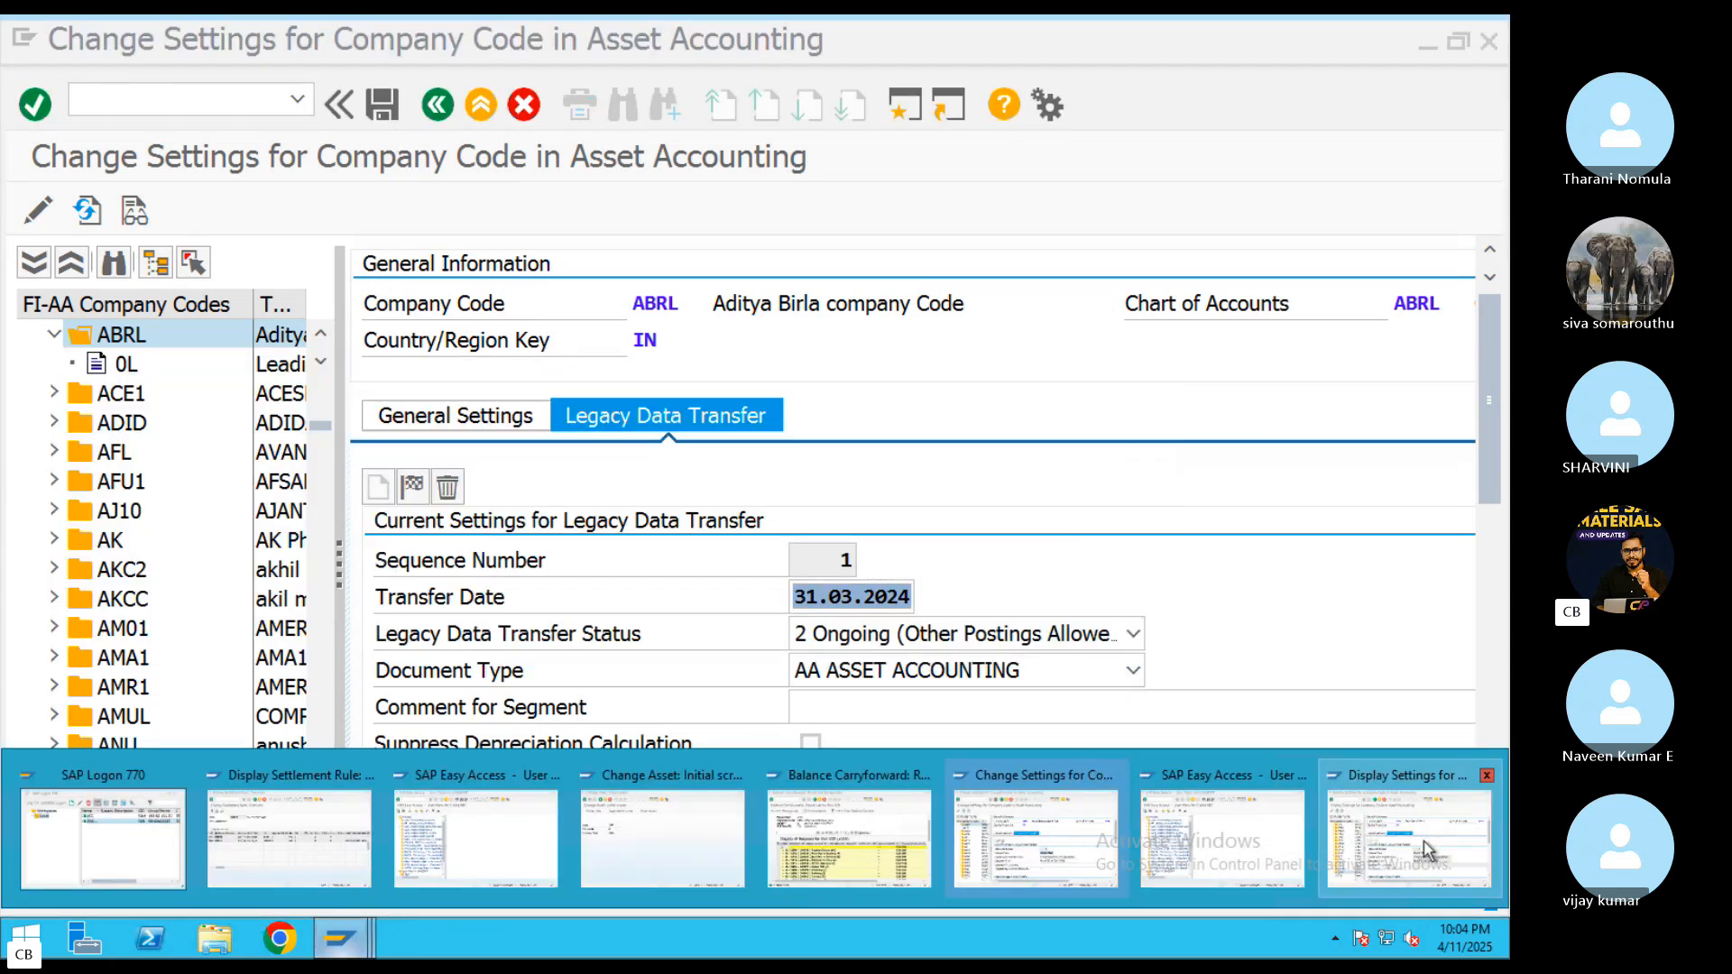
left_click(1426, 848)
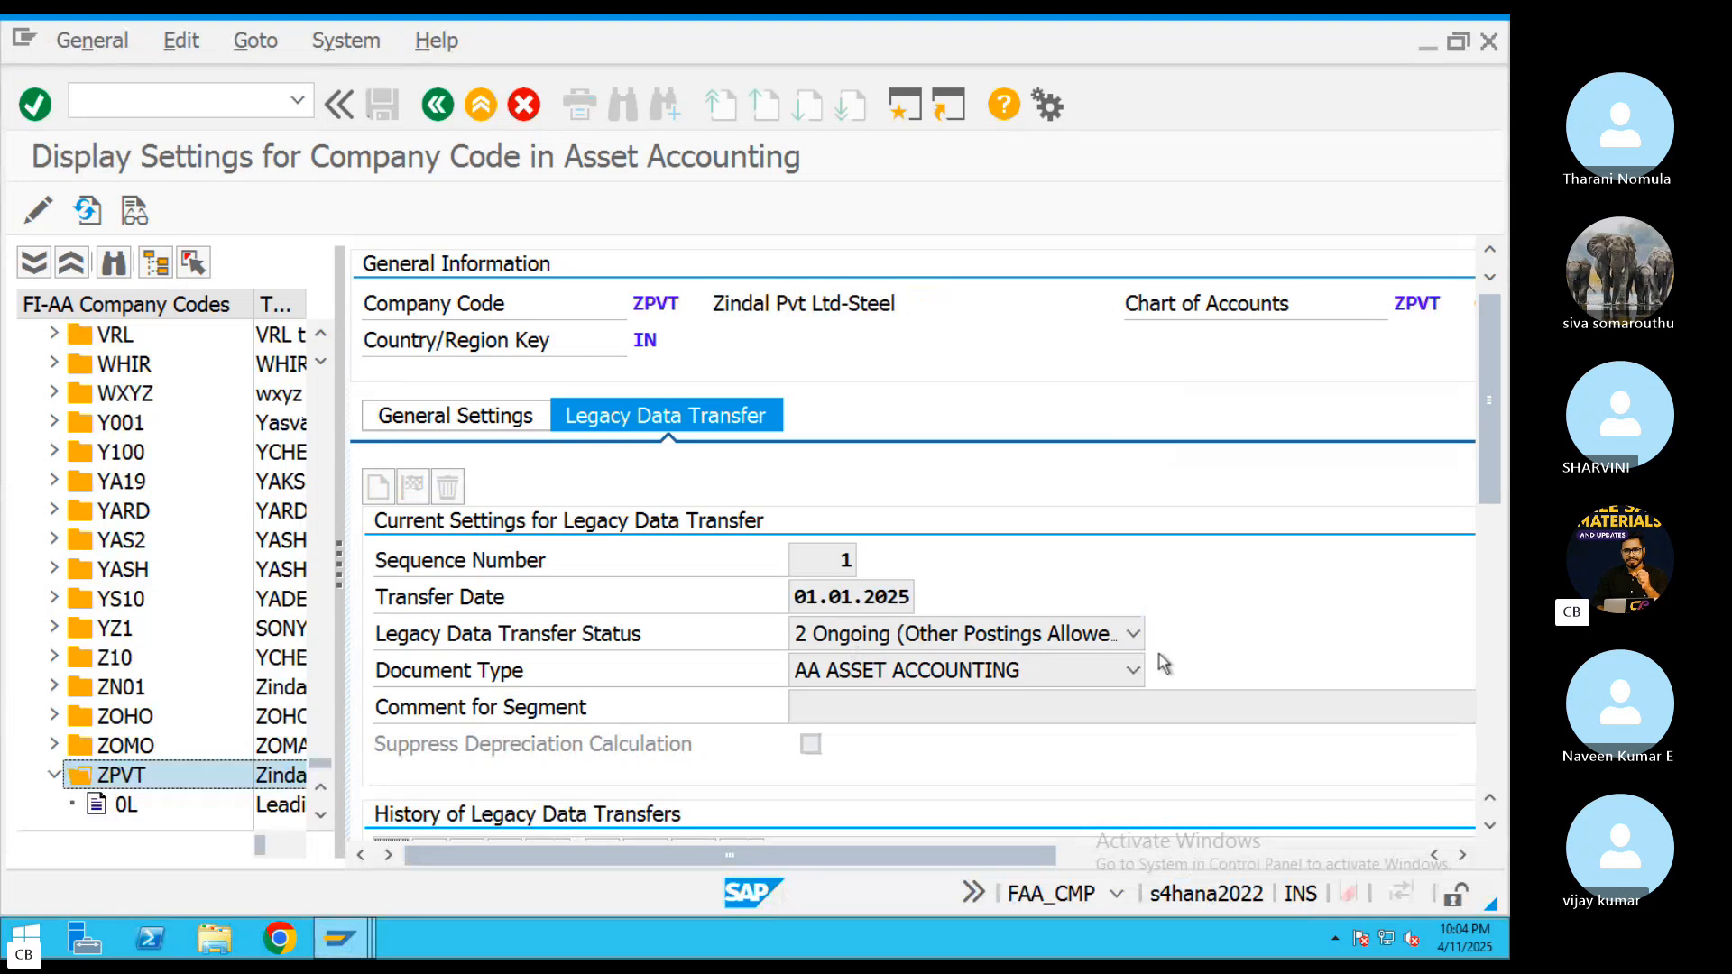
left_click(341, 939)
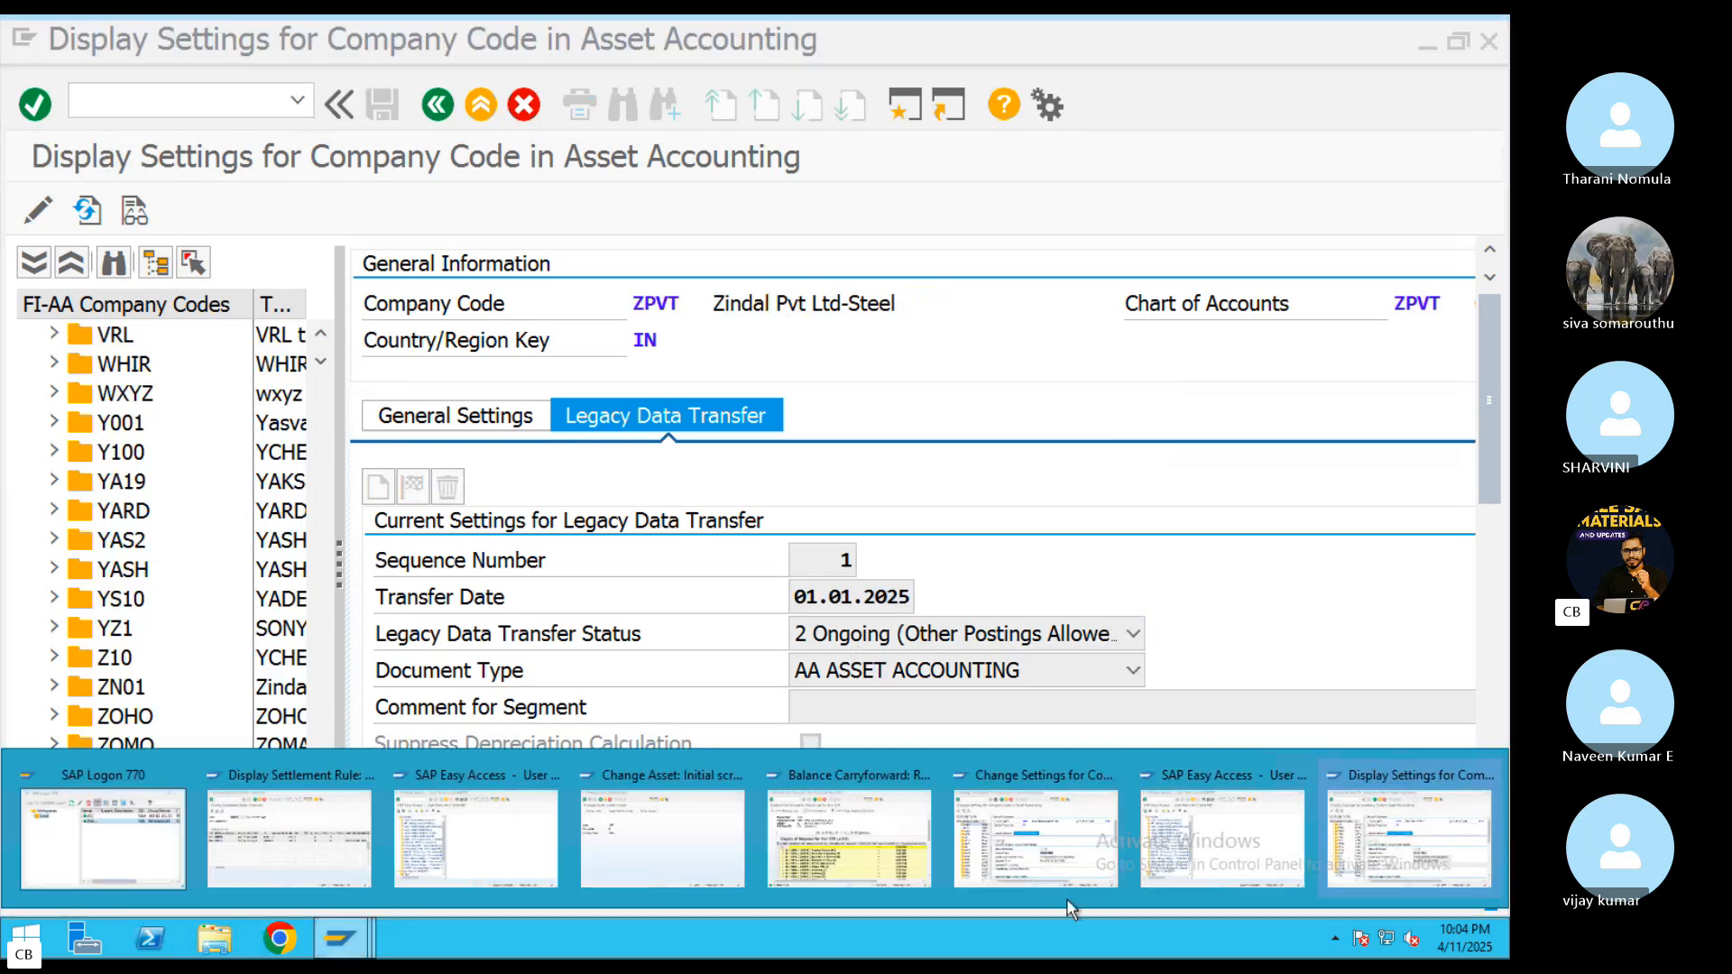
left_click(1069, 861)
Try to delete ABRL's current legacy data transfer segment and close the message list
left_click(447, 487)
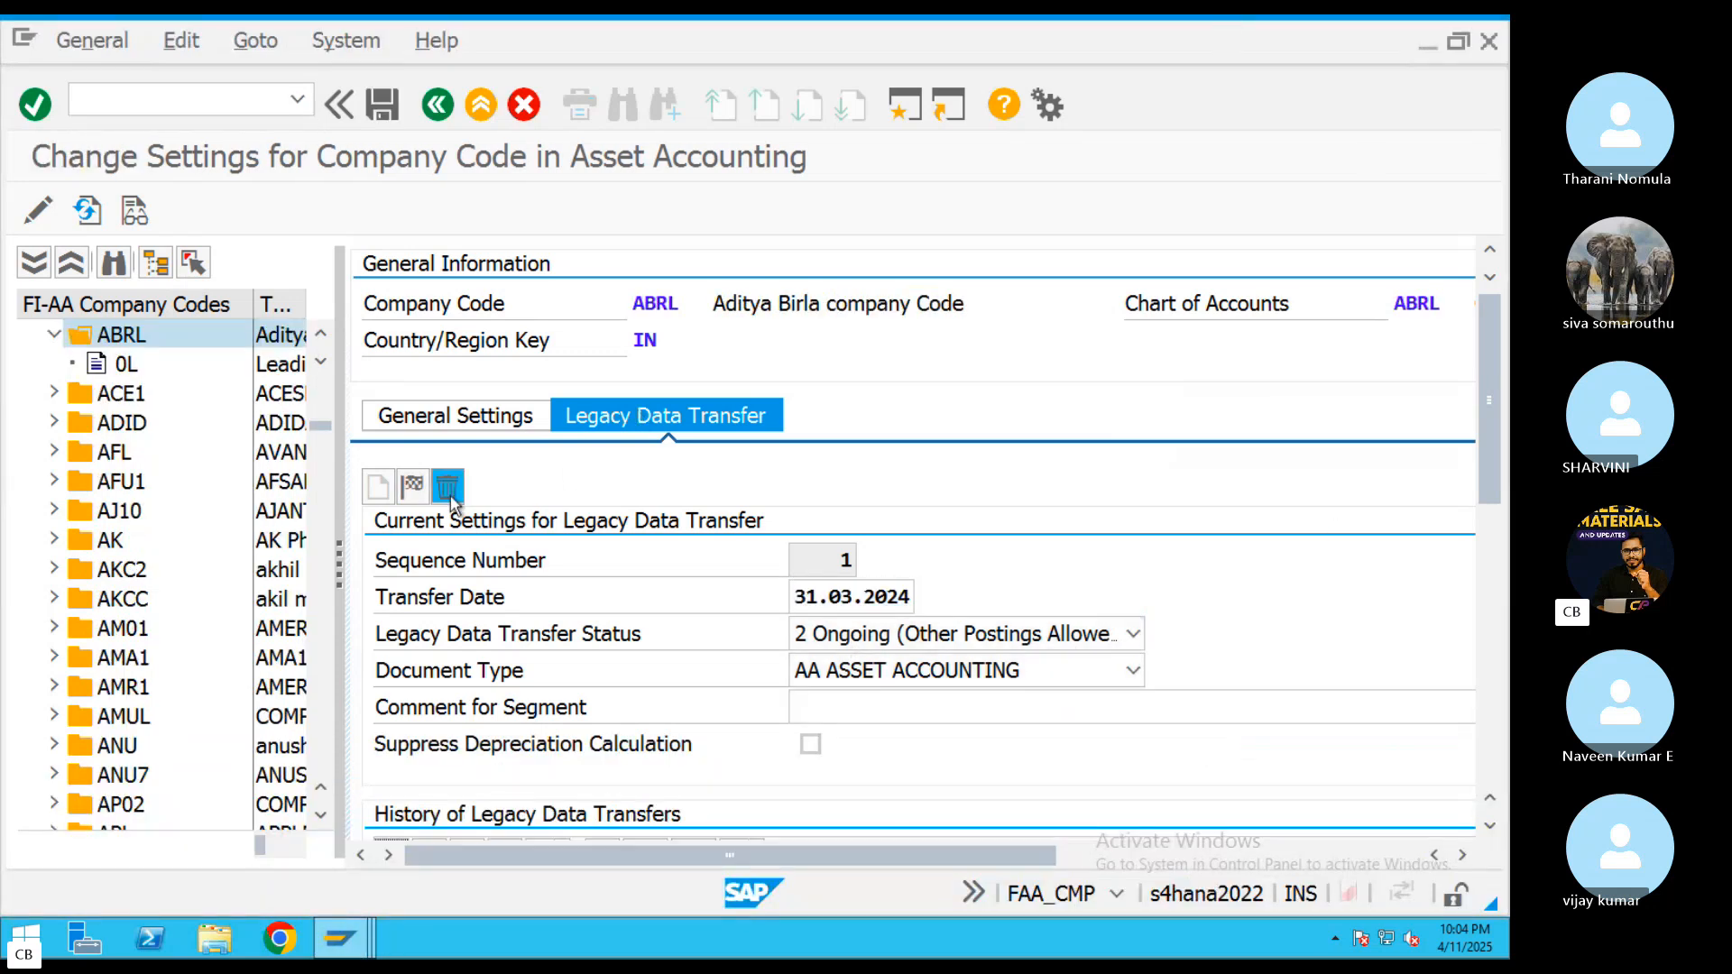
left_click(730, 799)
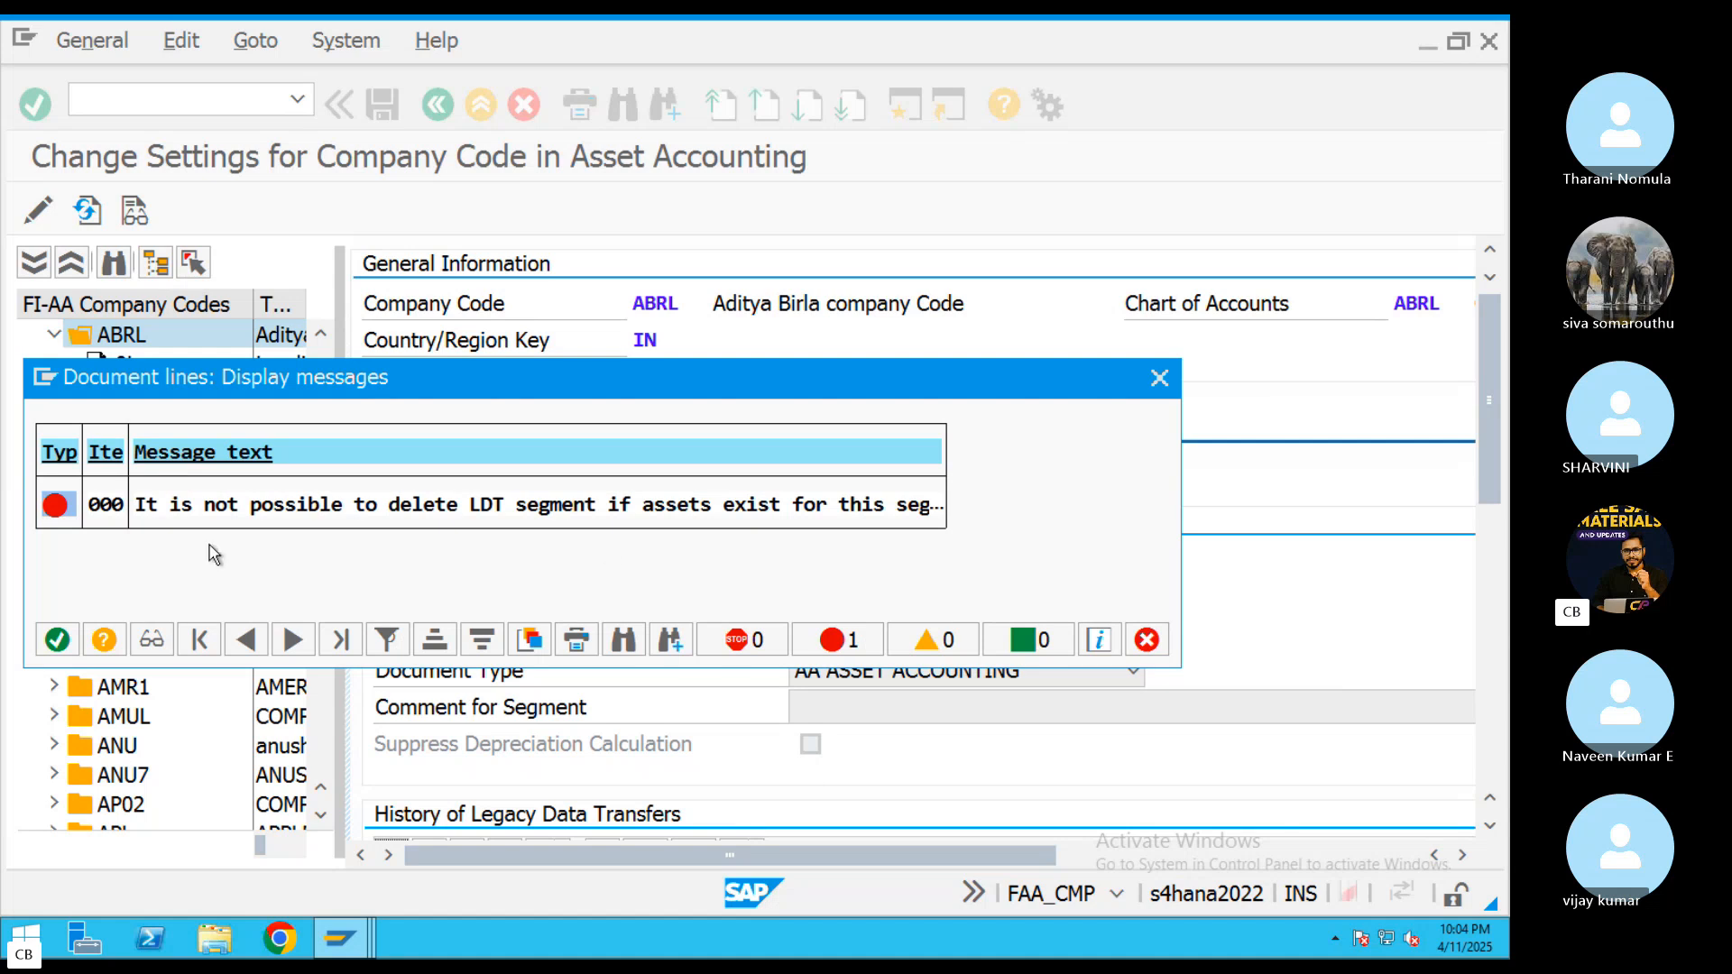
left_click(57, 641)
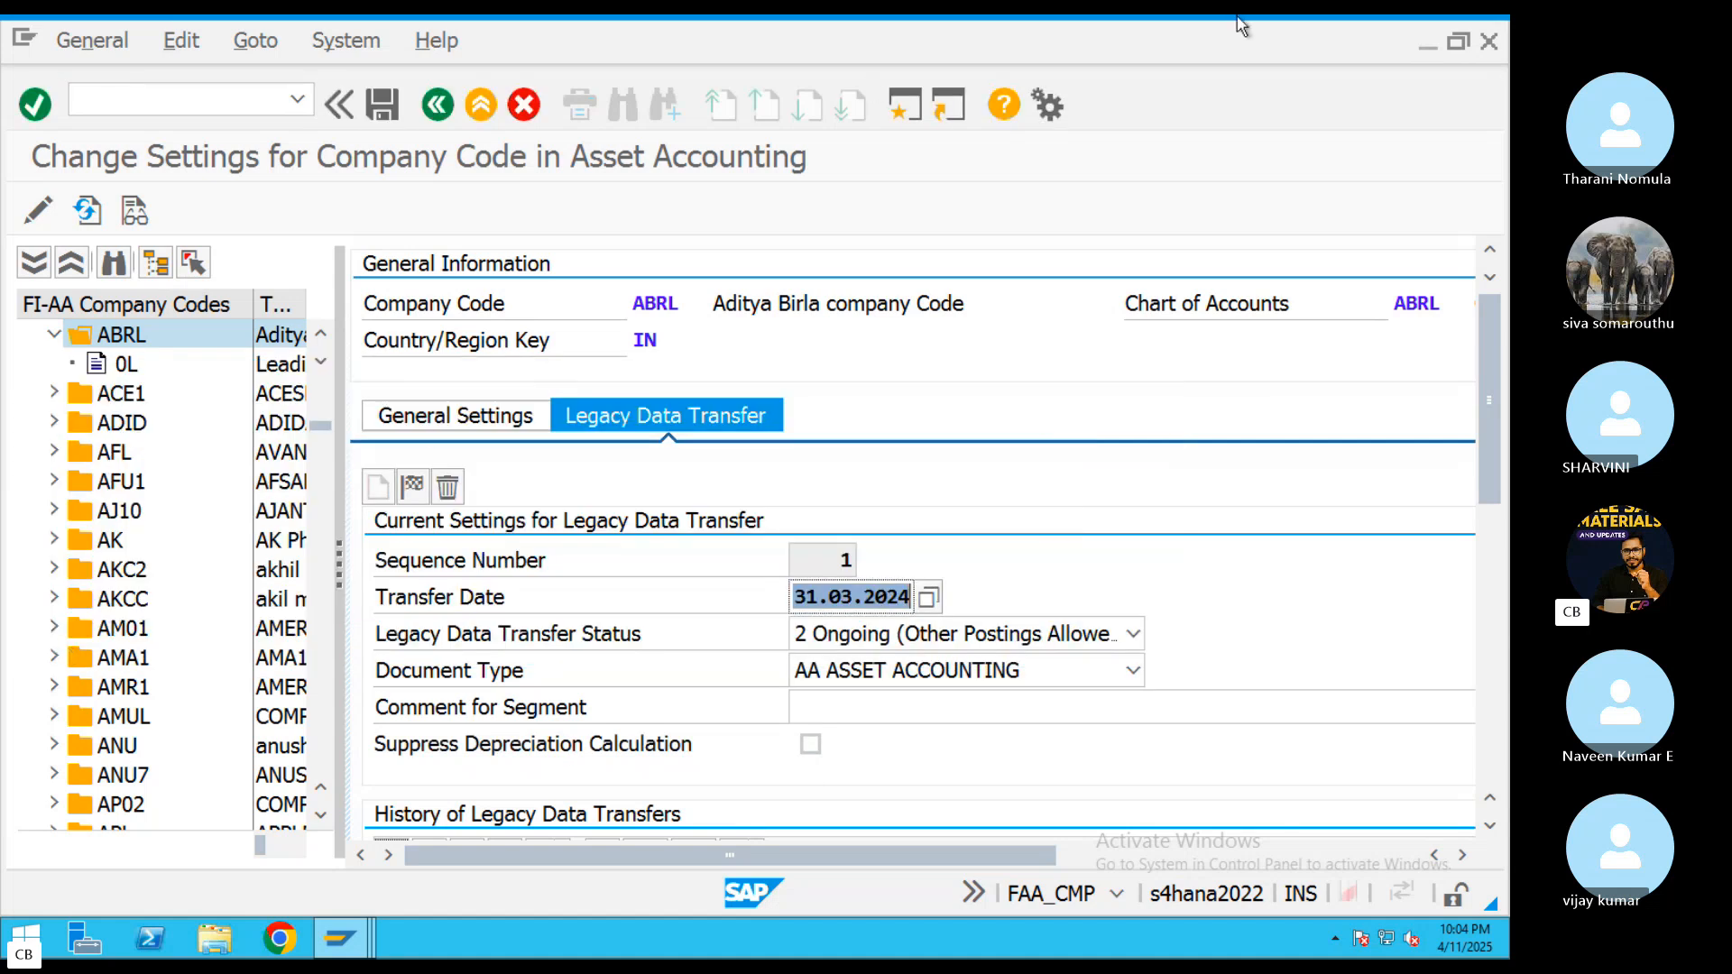
Try to save ABRL's legacy data transfer settings with date 01.01.2024 and status 0 In Preparation
left_click(927, 598)
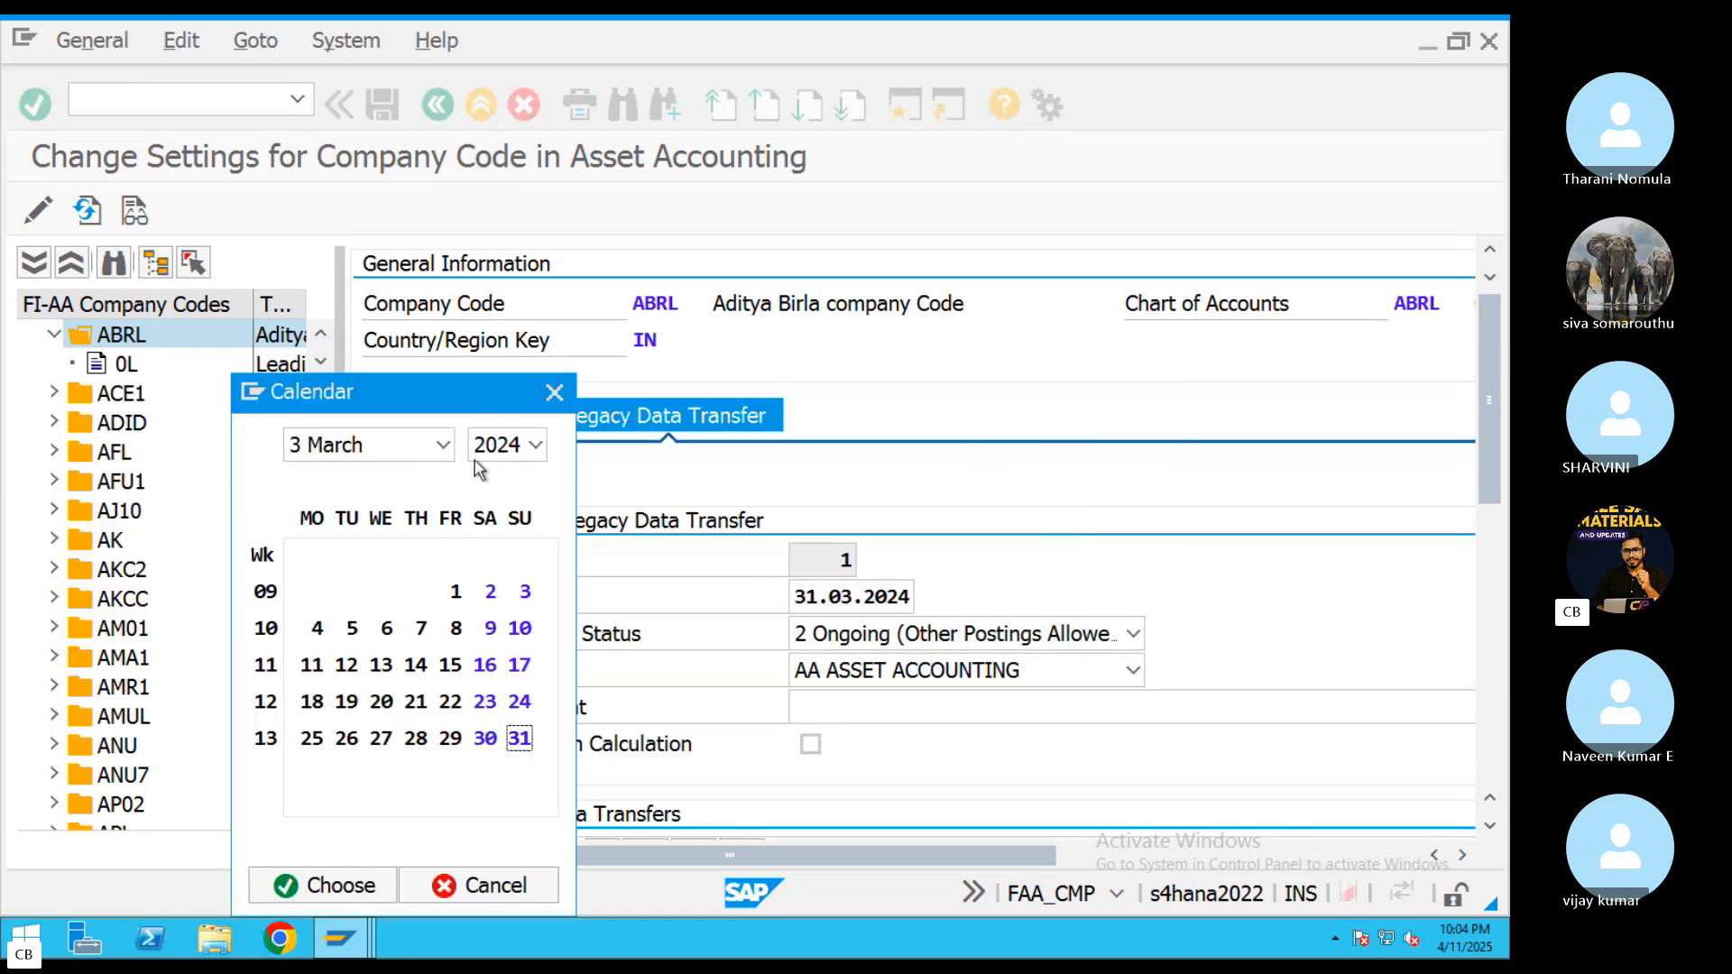
left_click(442, 444)
left_click(378, 478)
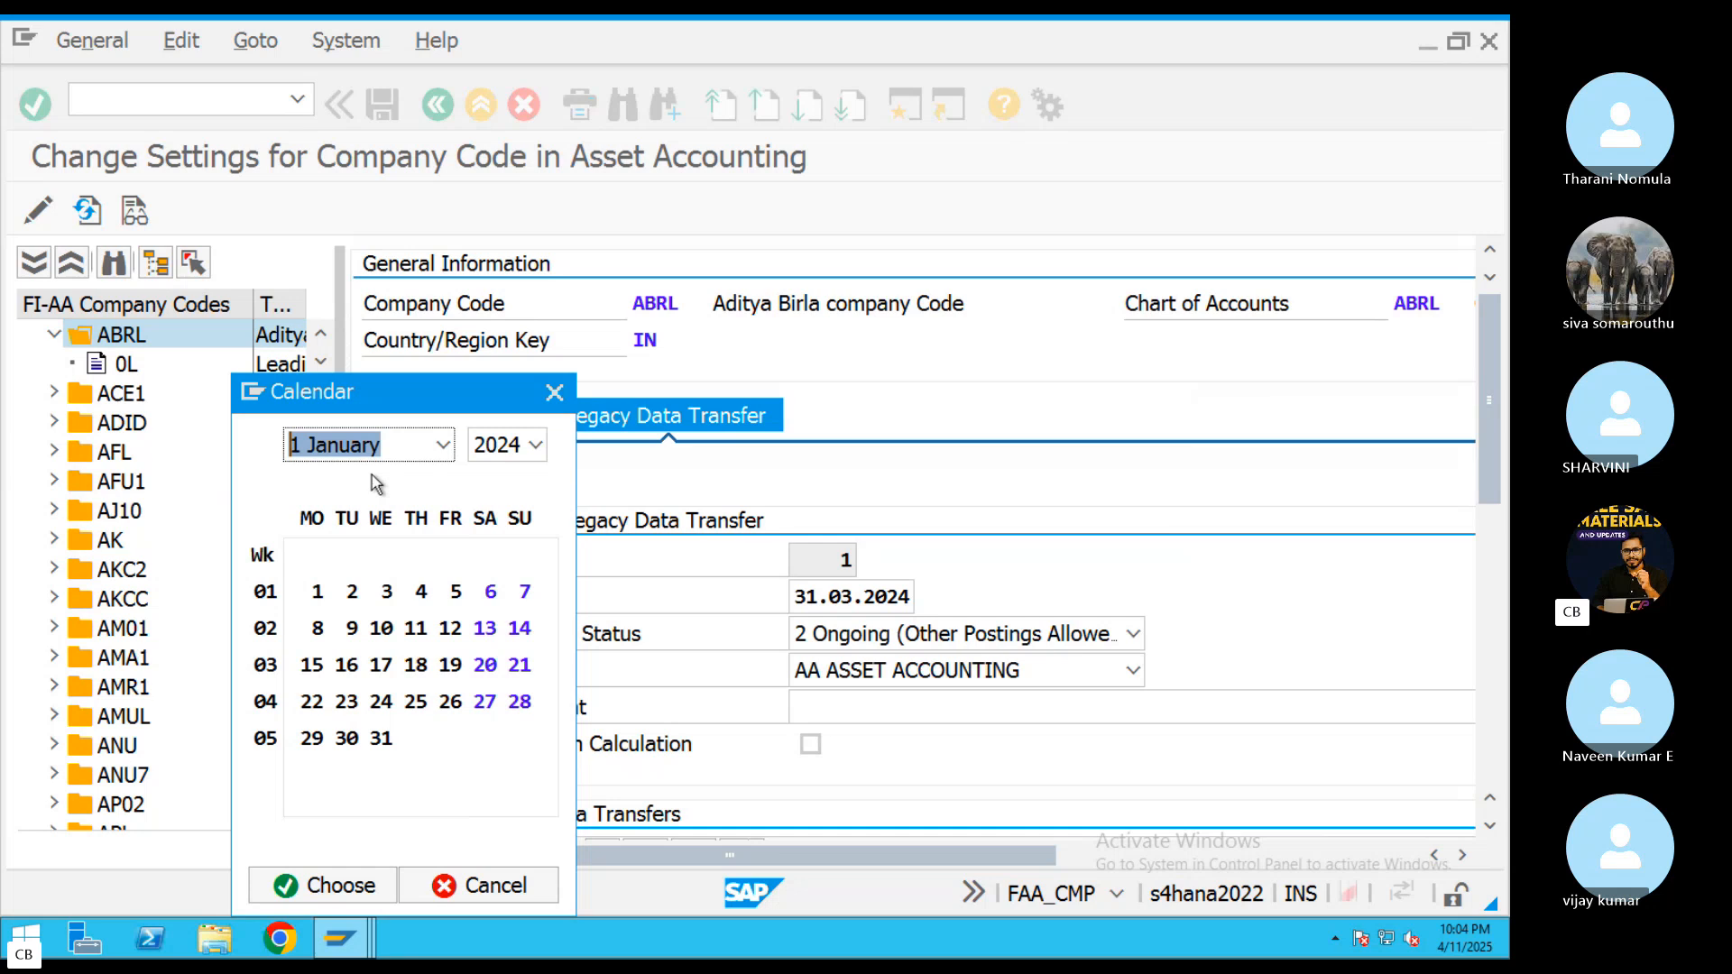
double_click(317, 592)
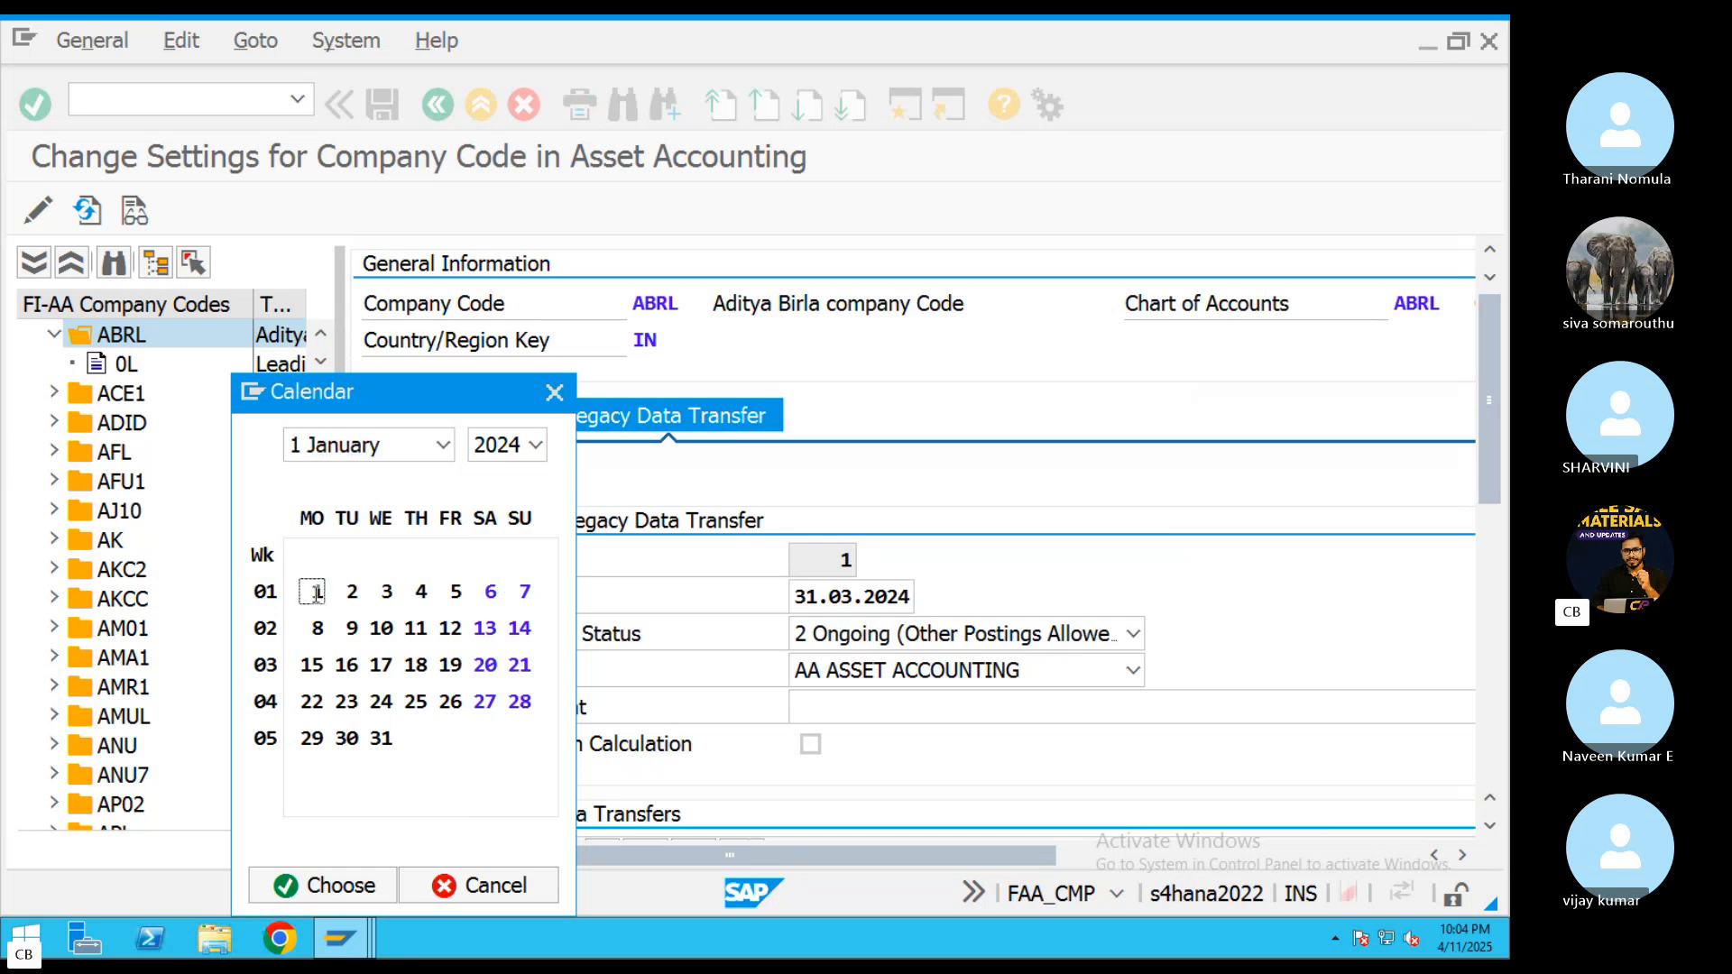
left_click(928, 642)
left_click(889, 673)
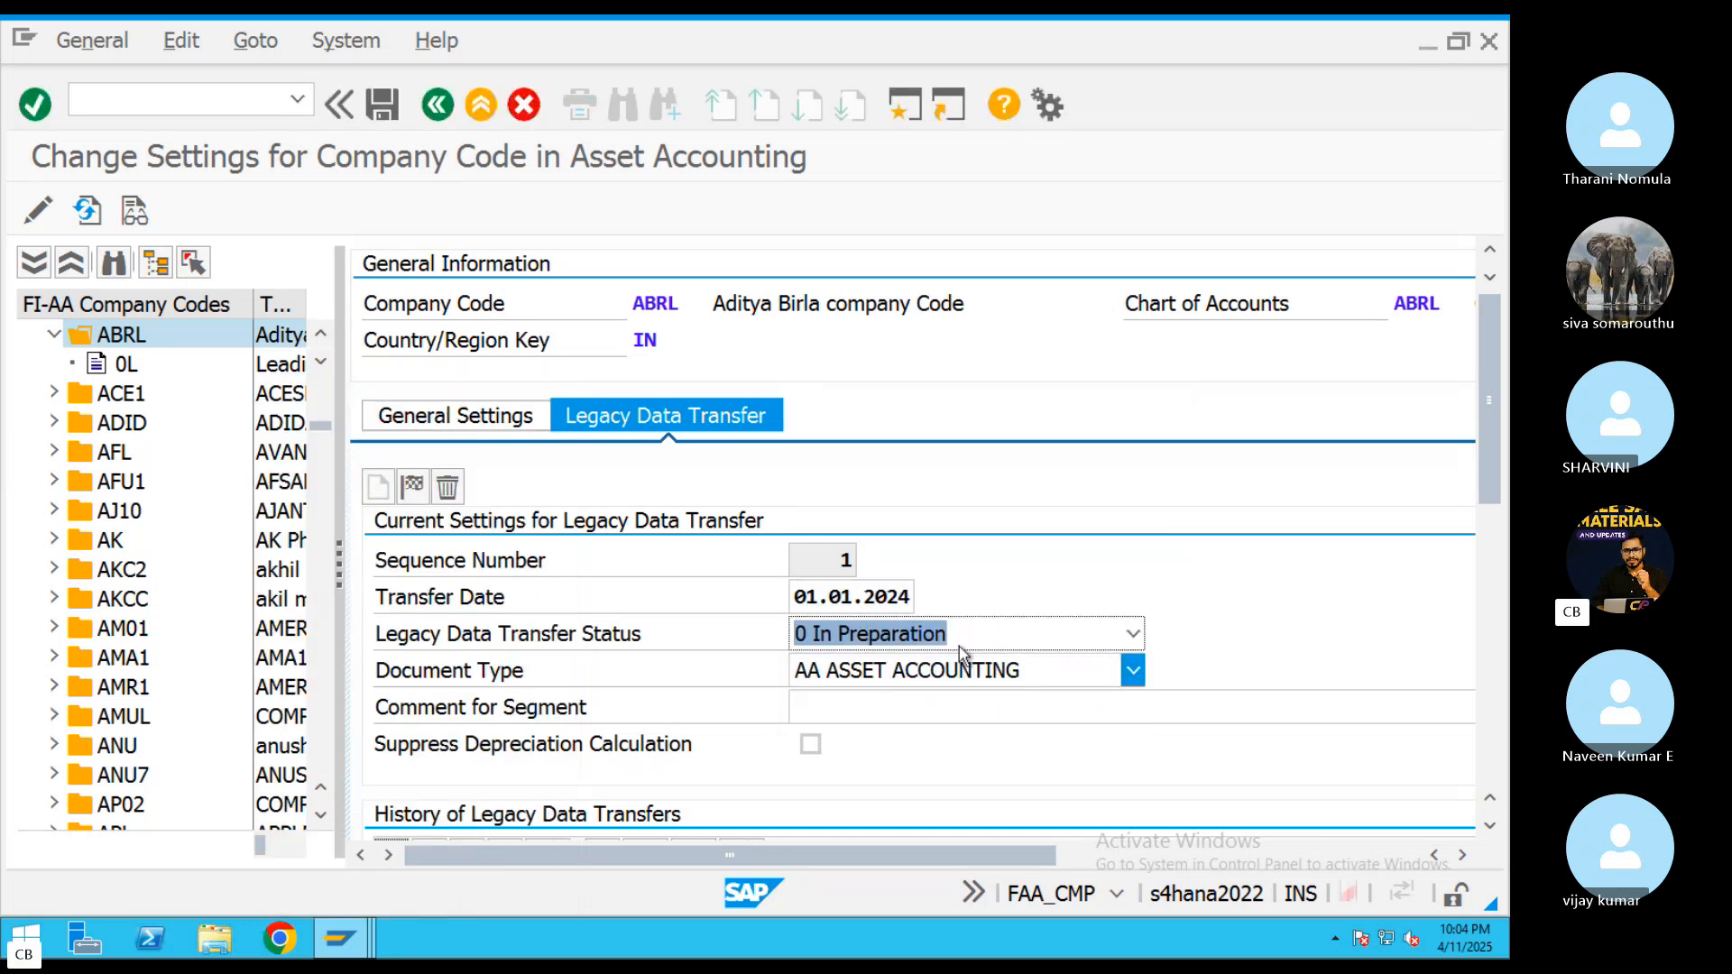
left_click(380, 115)
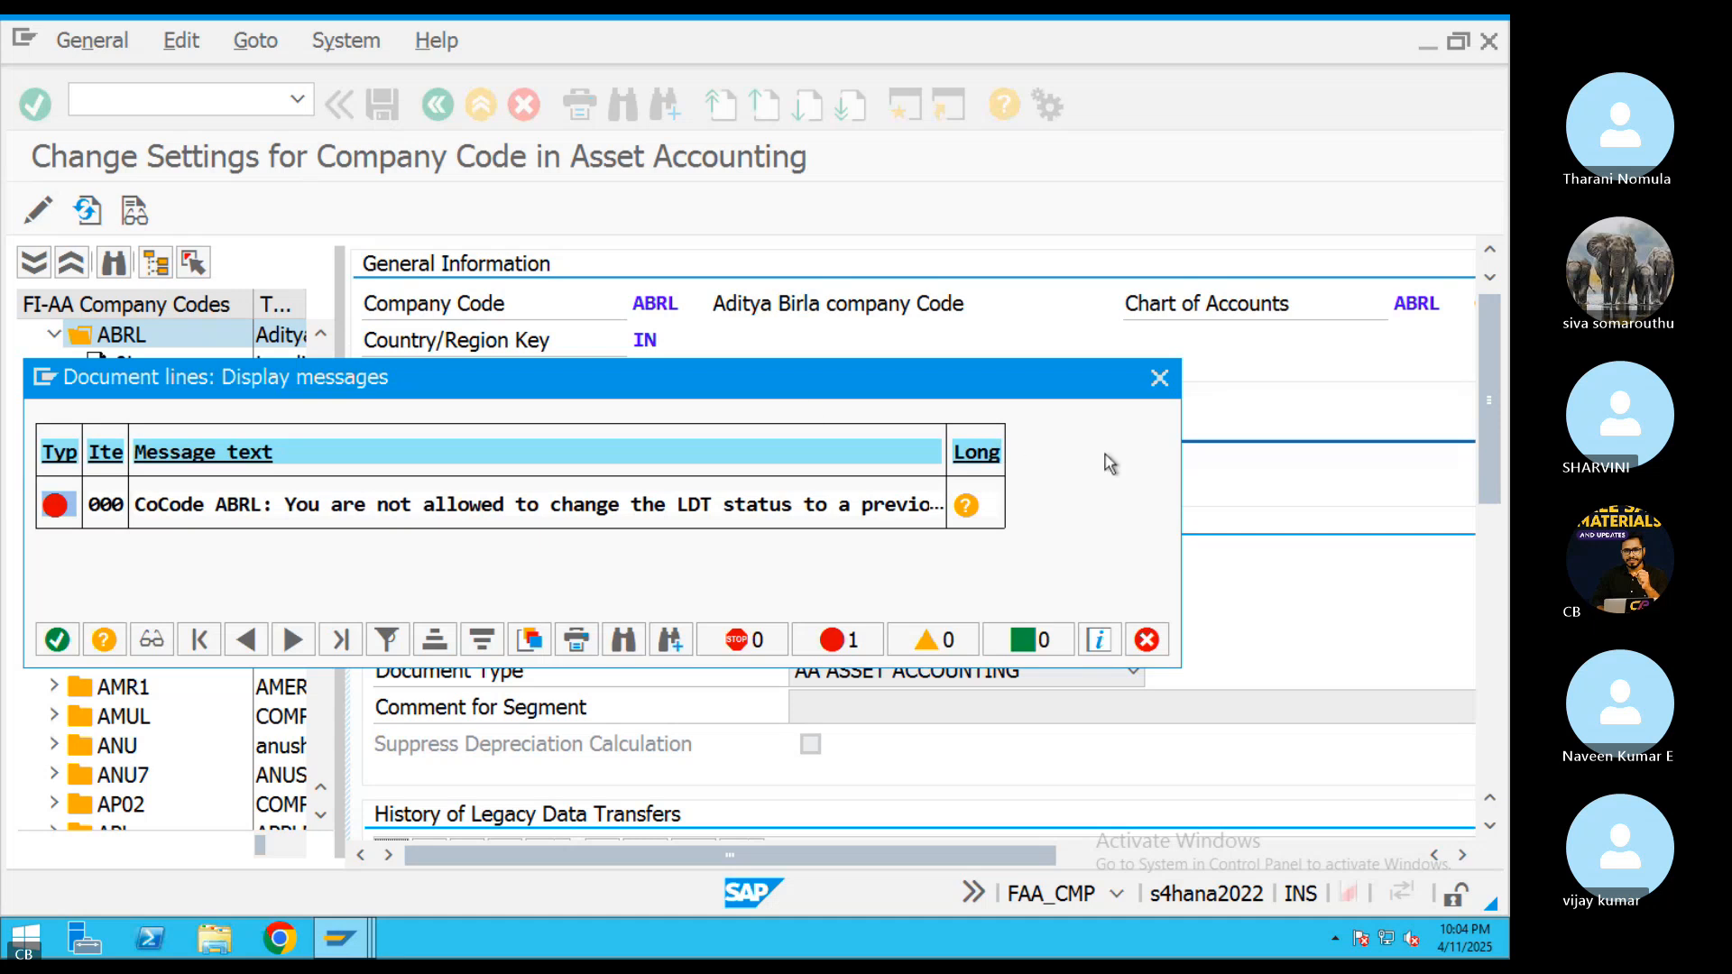
Read the diagnosis and procedure for the status error, and check the closed fiscal year in ABRL's ledger 0L settings
left_click(964, 507)
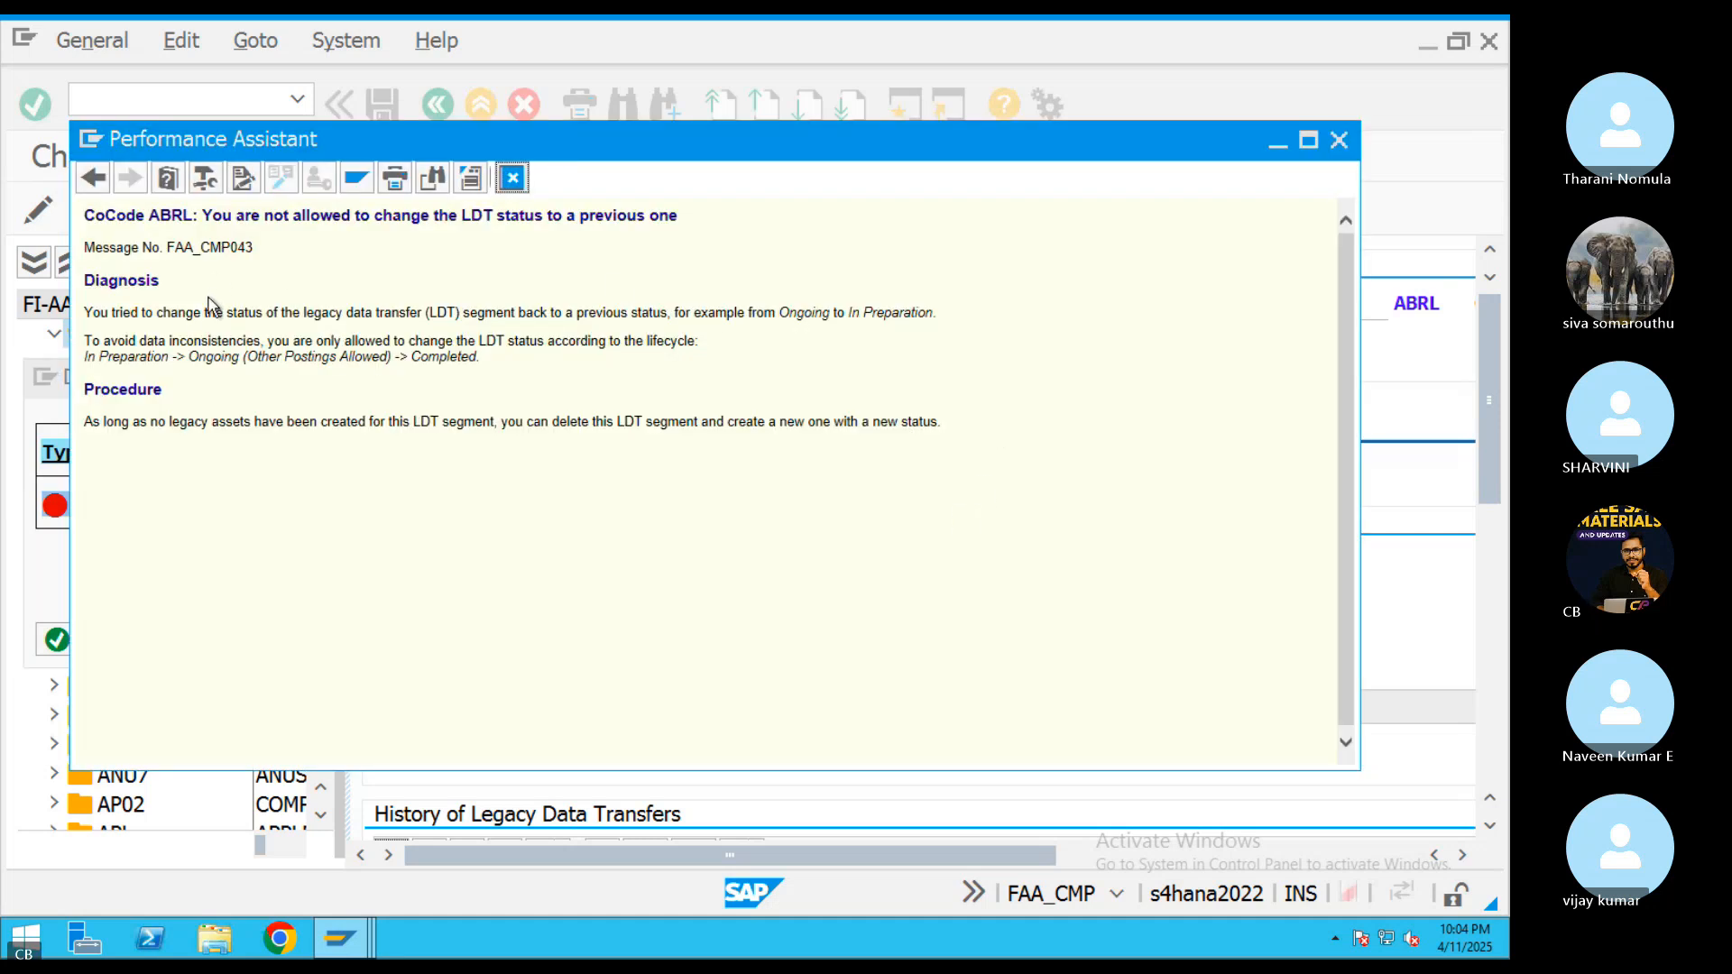
left_click_drag(158, 312, 905, 361)
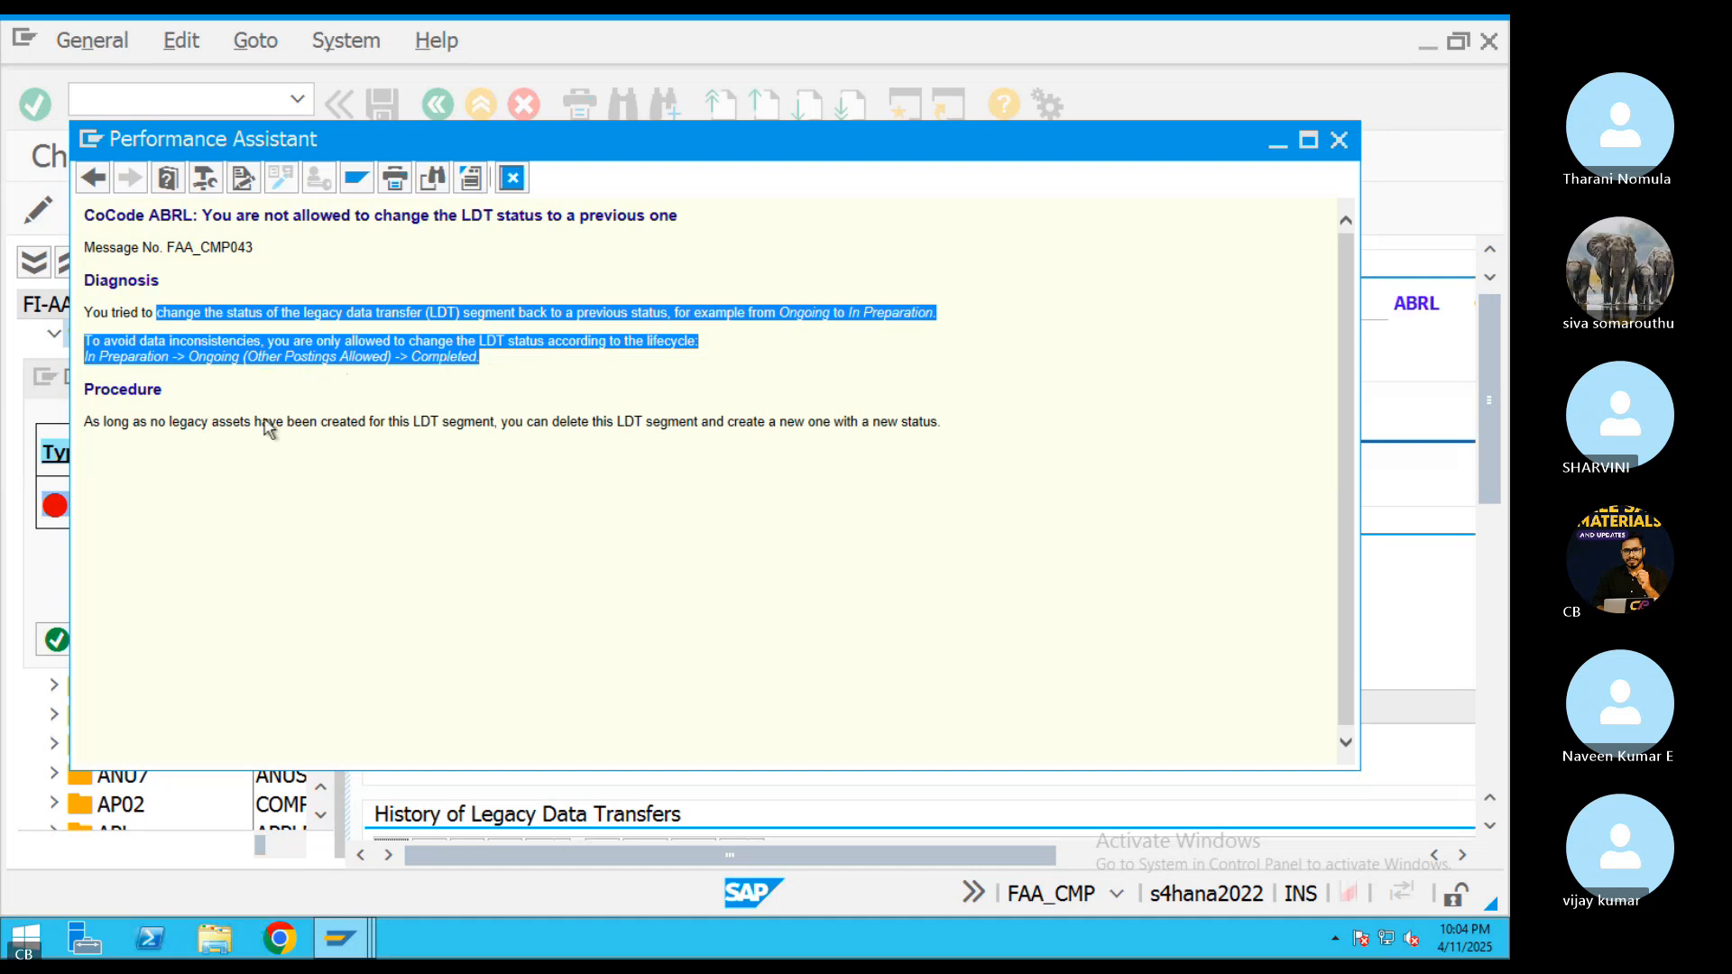
left_click_drag(134, 422, 931, 441)
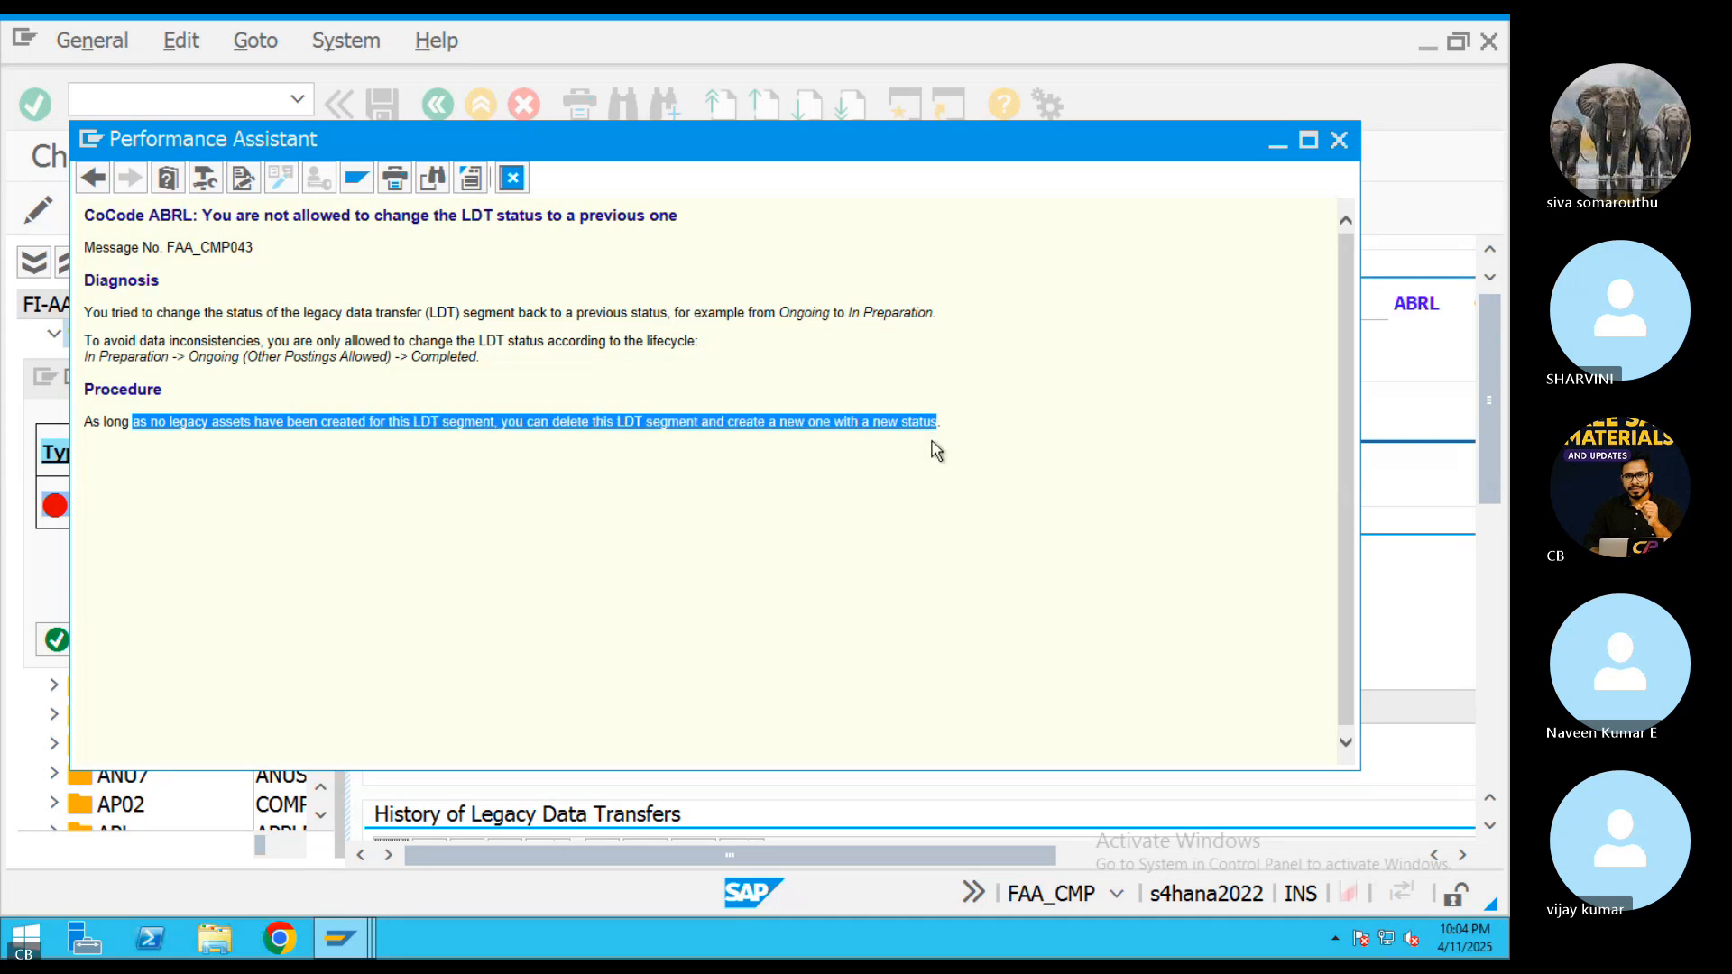
left_click(513, 178)
left_click(1158, 379)
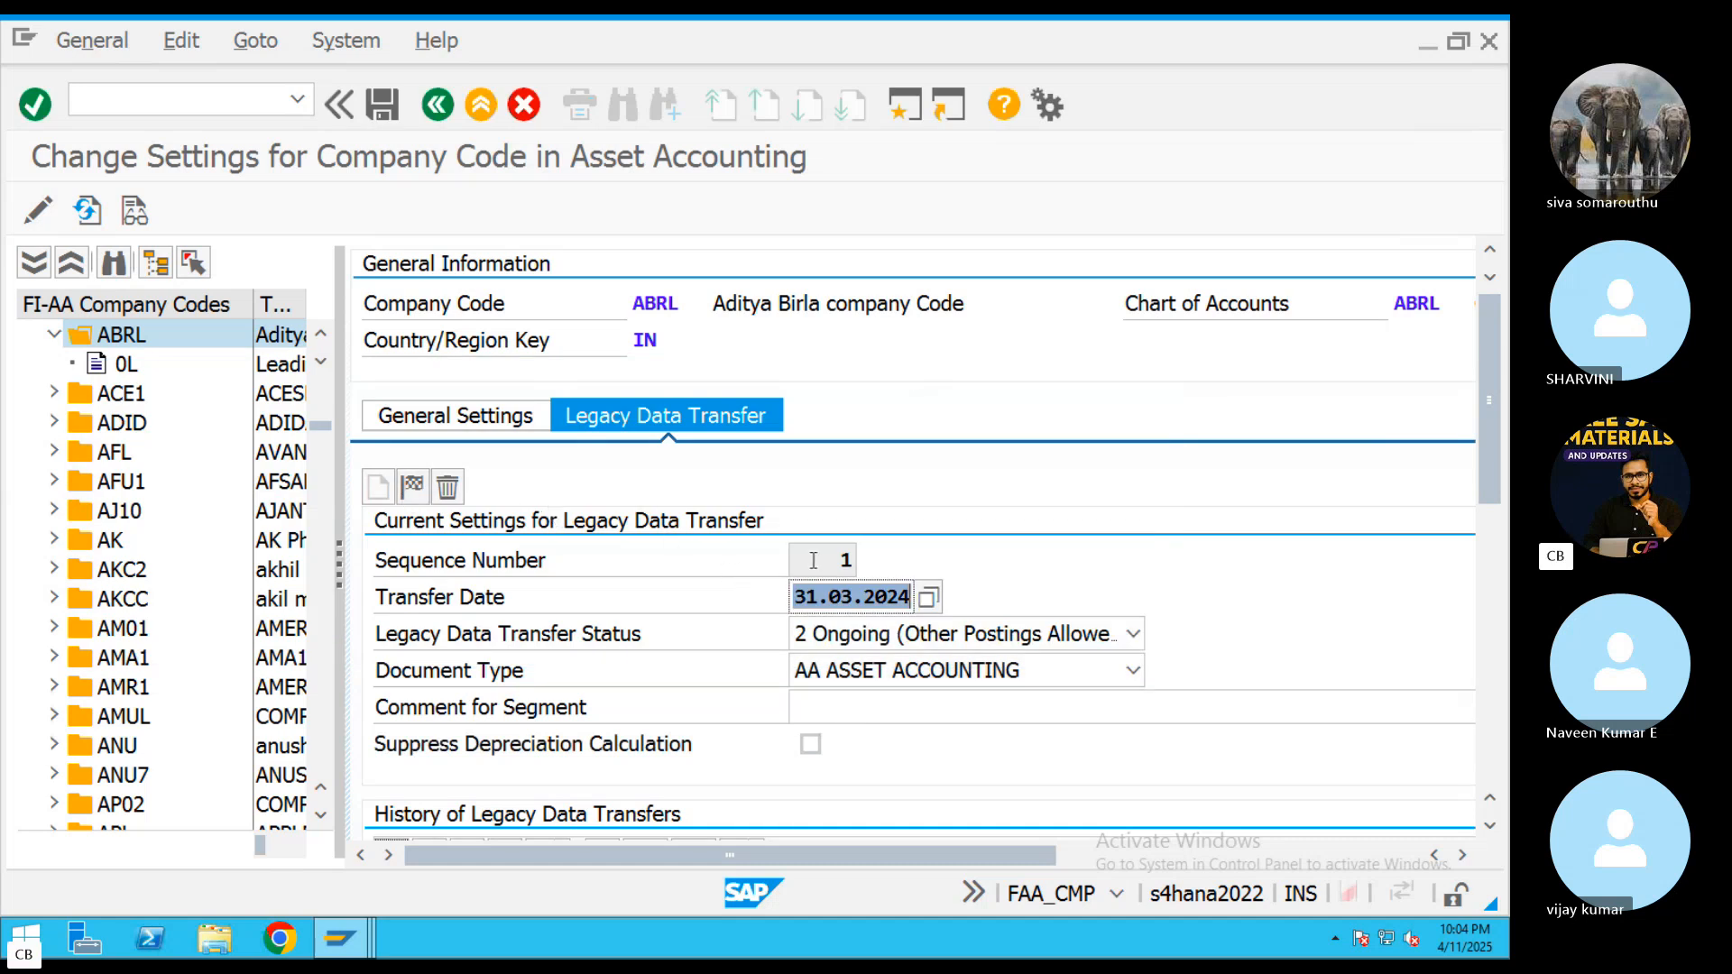
left_click(126, 365)
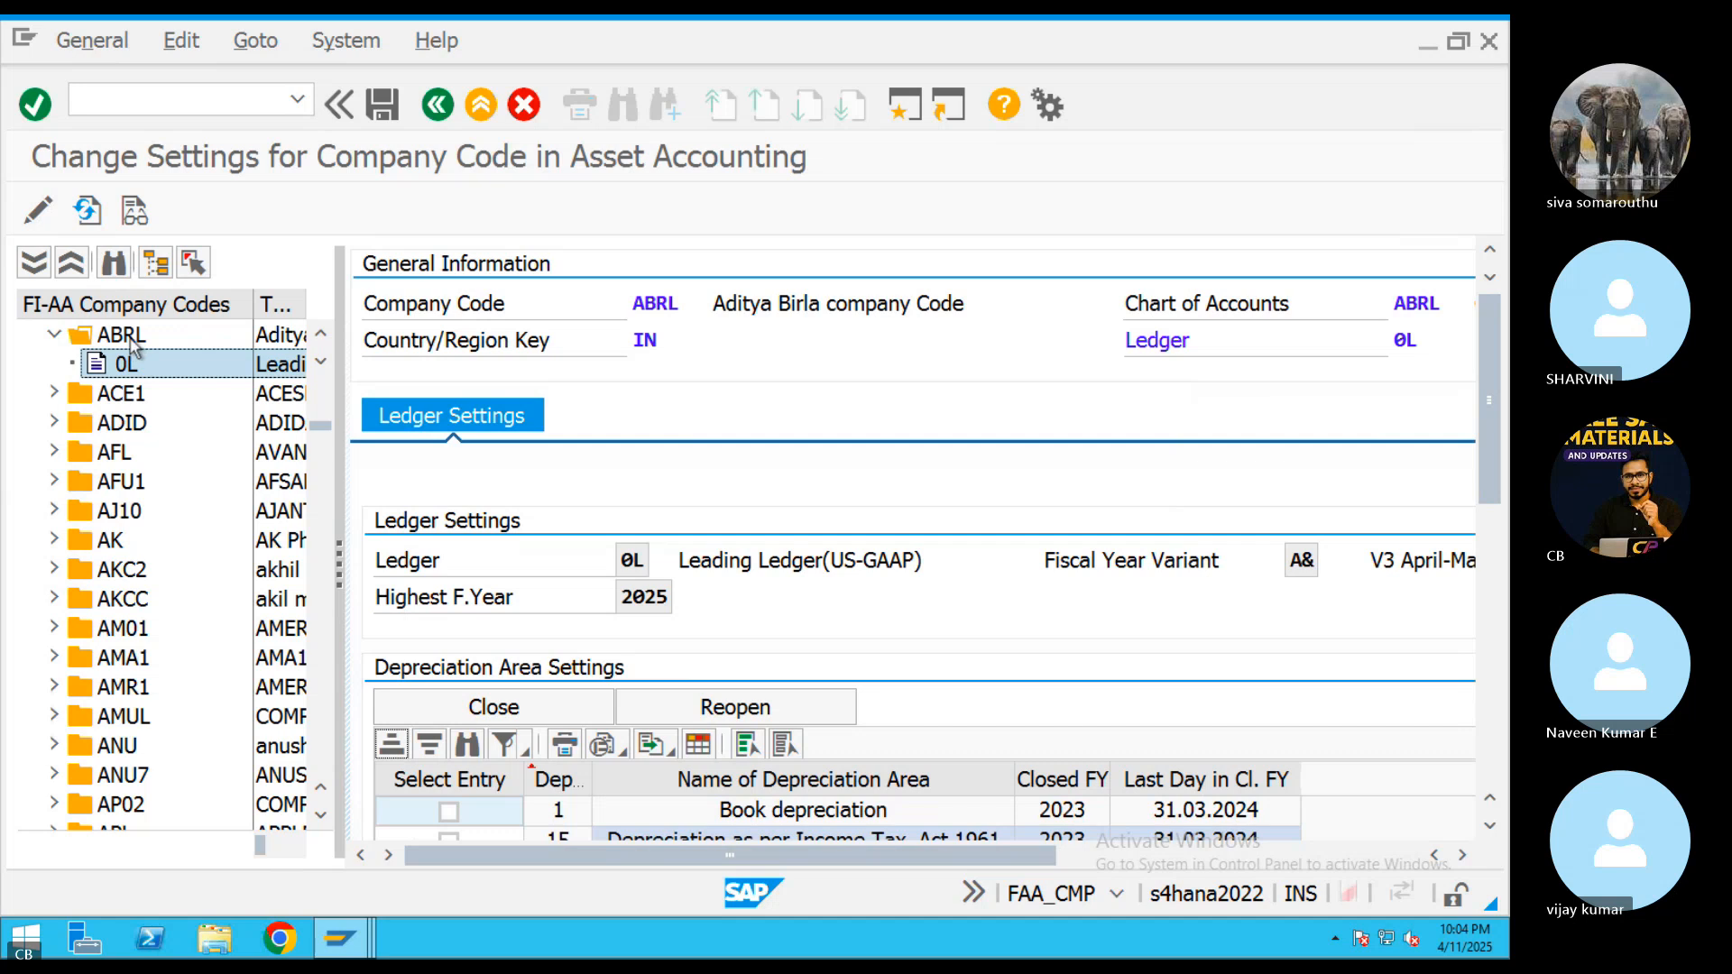
left_click(127, 338)
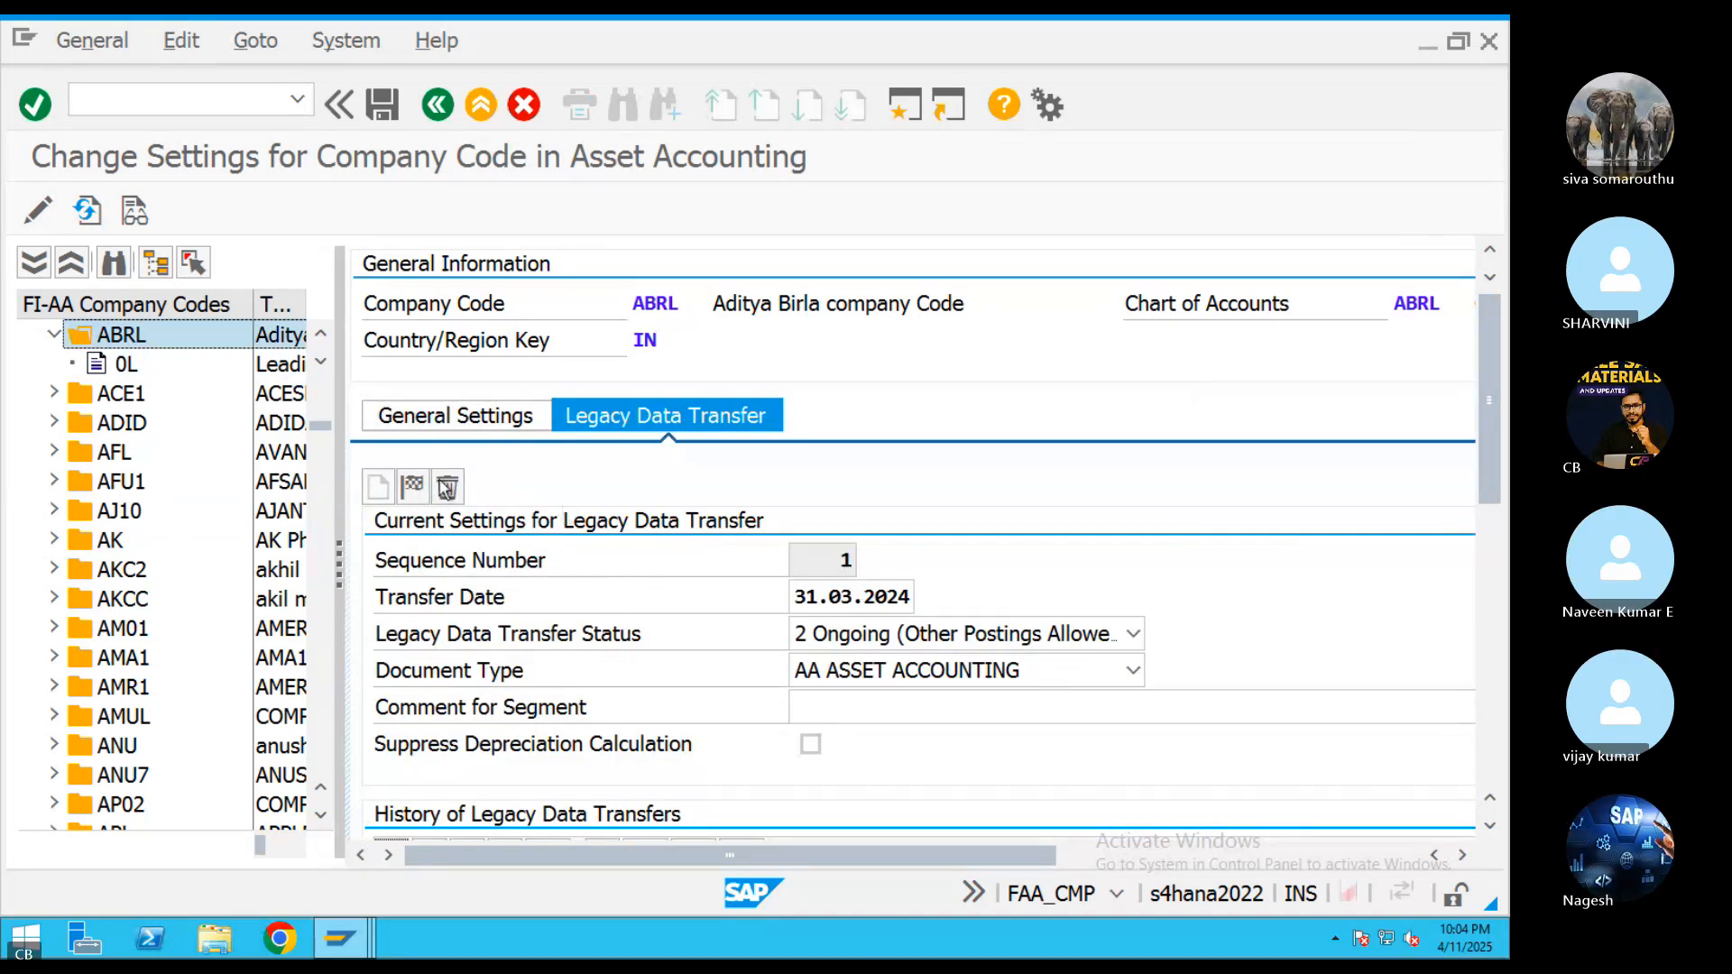
Retry deleting the current legacy data transfer segment of ABRL and dismiss the message list
left_click(448, 487)
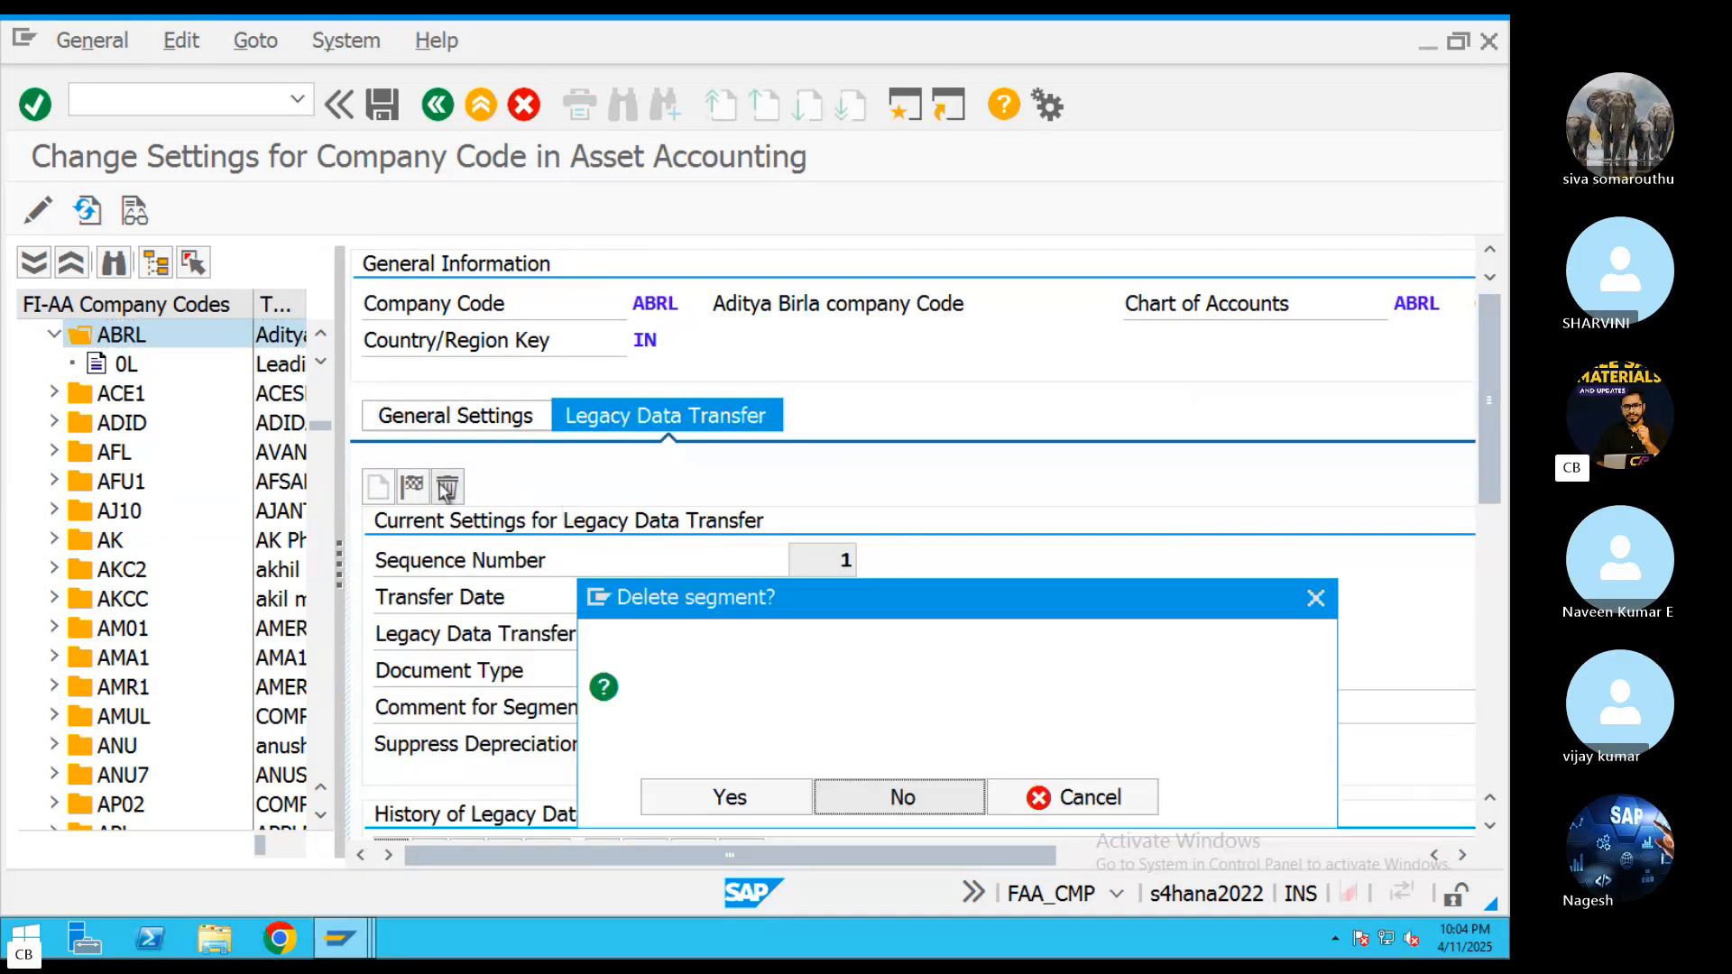
left_click(737, 799)
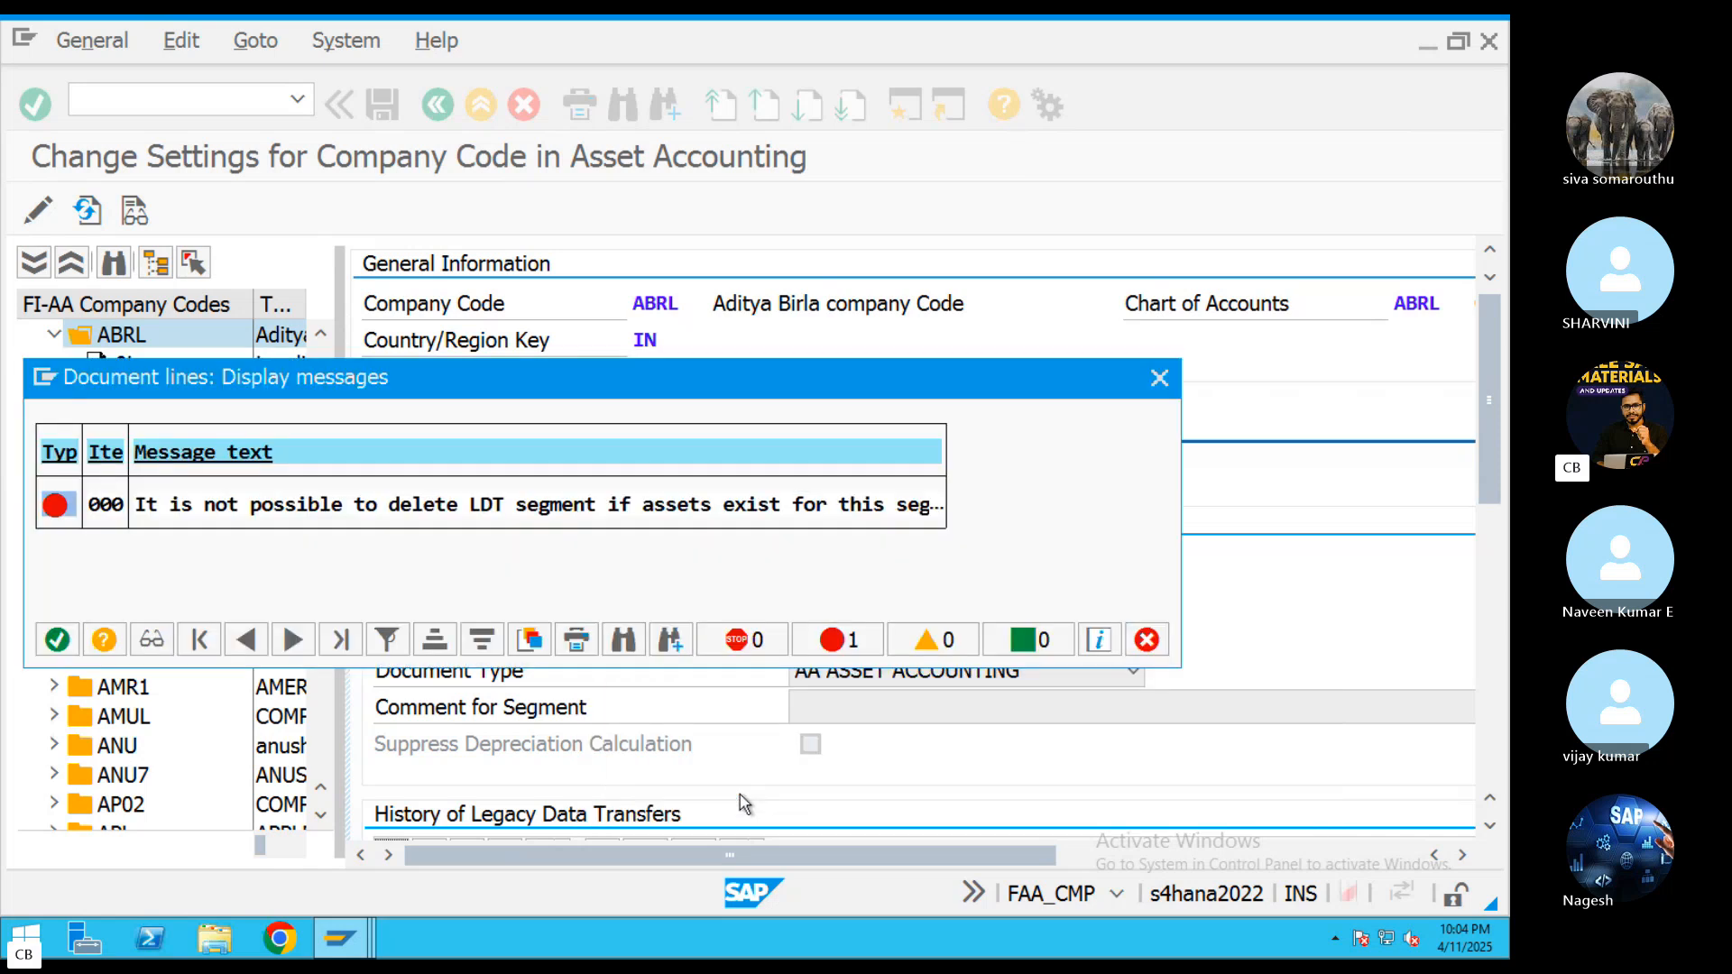
left_click(57, 640)
Try again to save ABRL's settings with the legacy data transfer date 01.01.2025, and close the message list
left_click(818, 596)
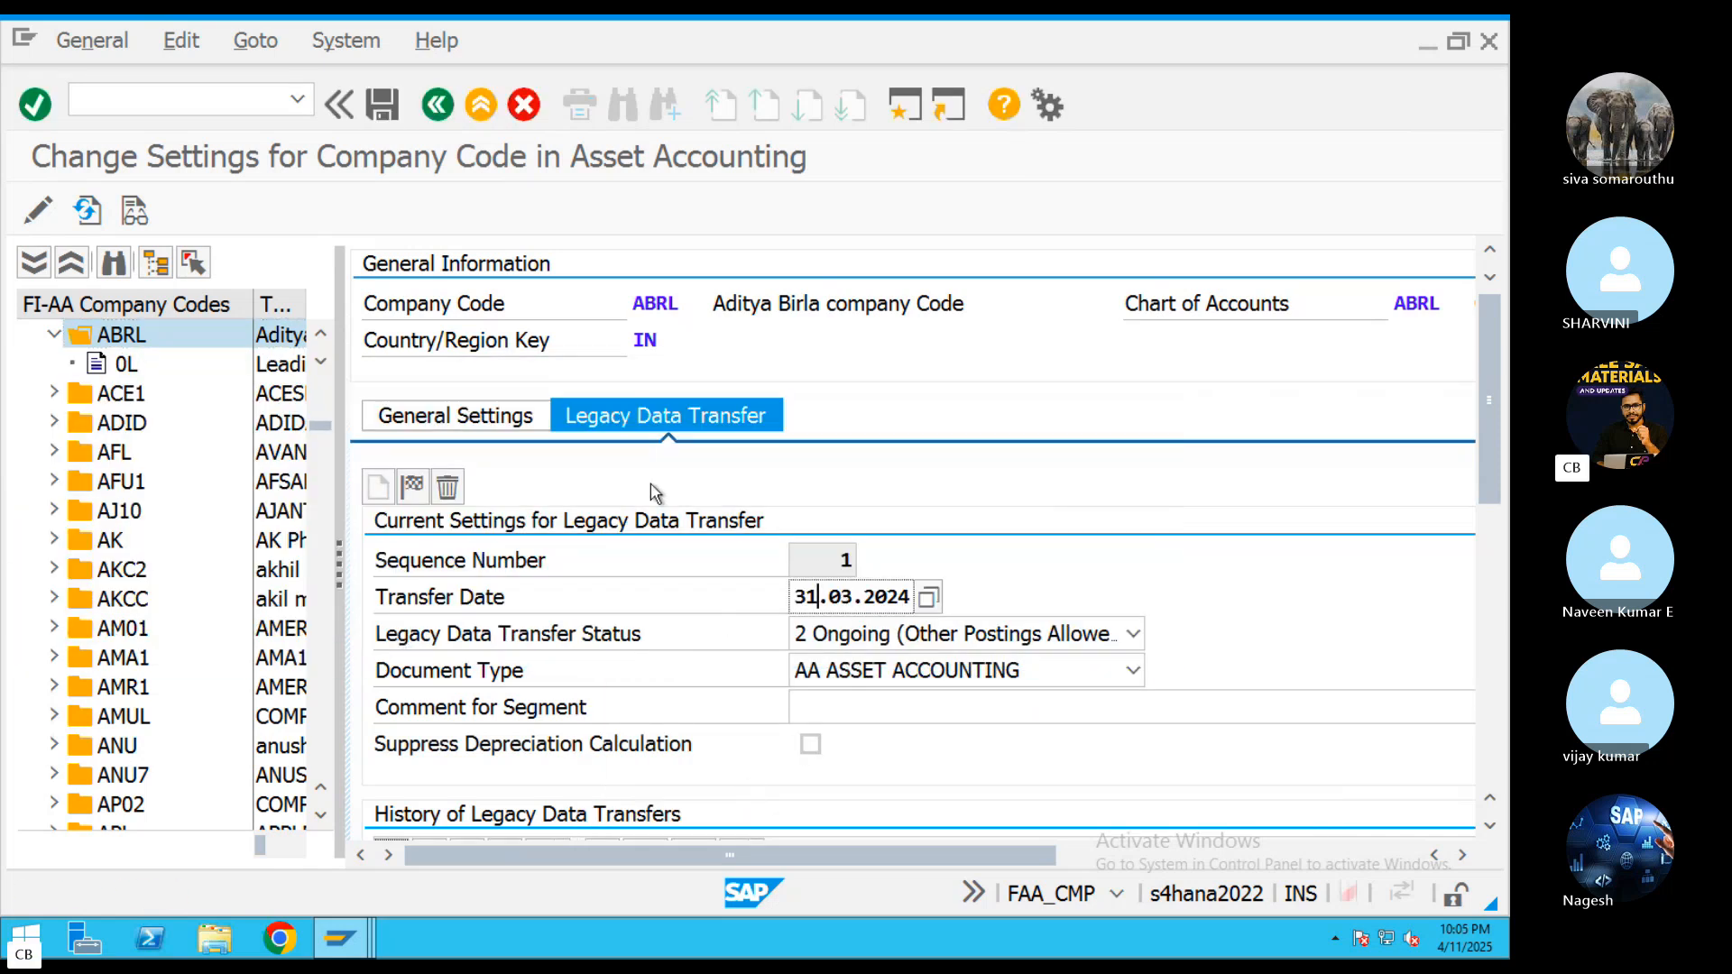
left_click(928, 596)
left_click(438, 444)
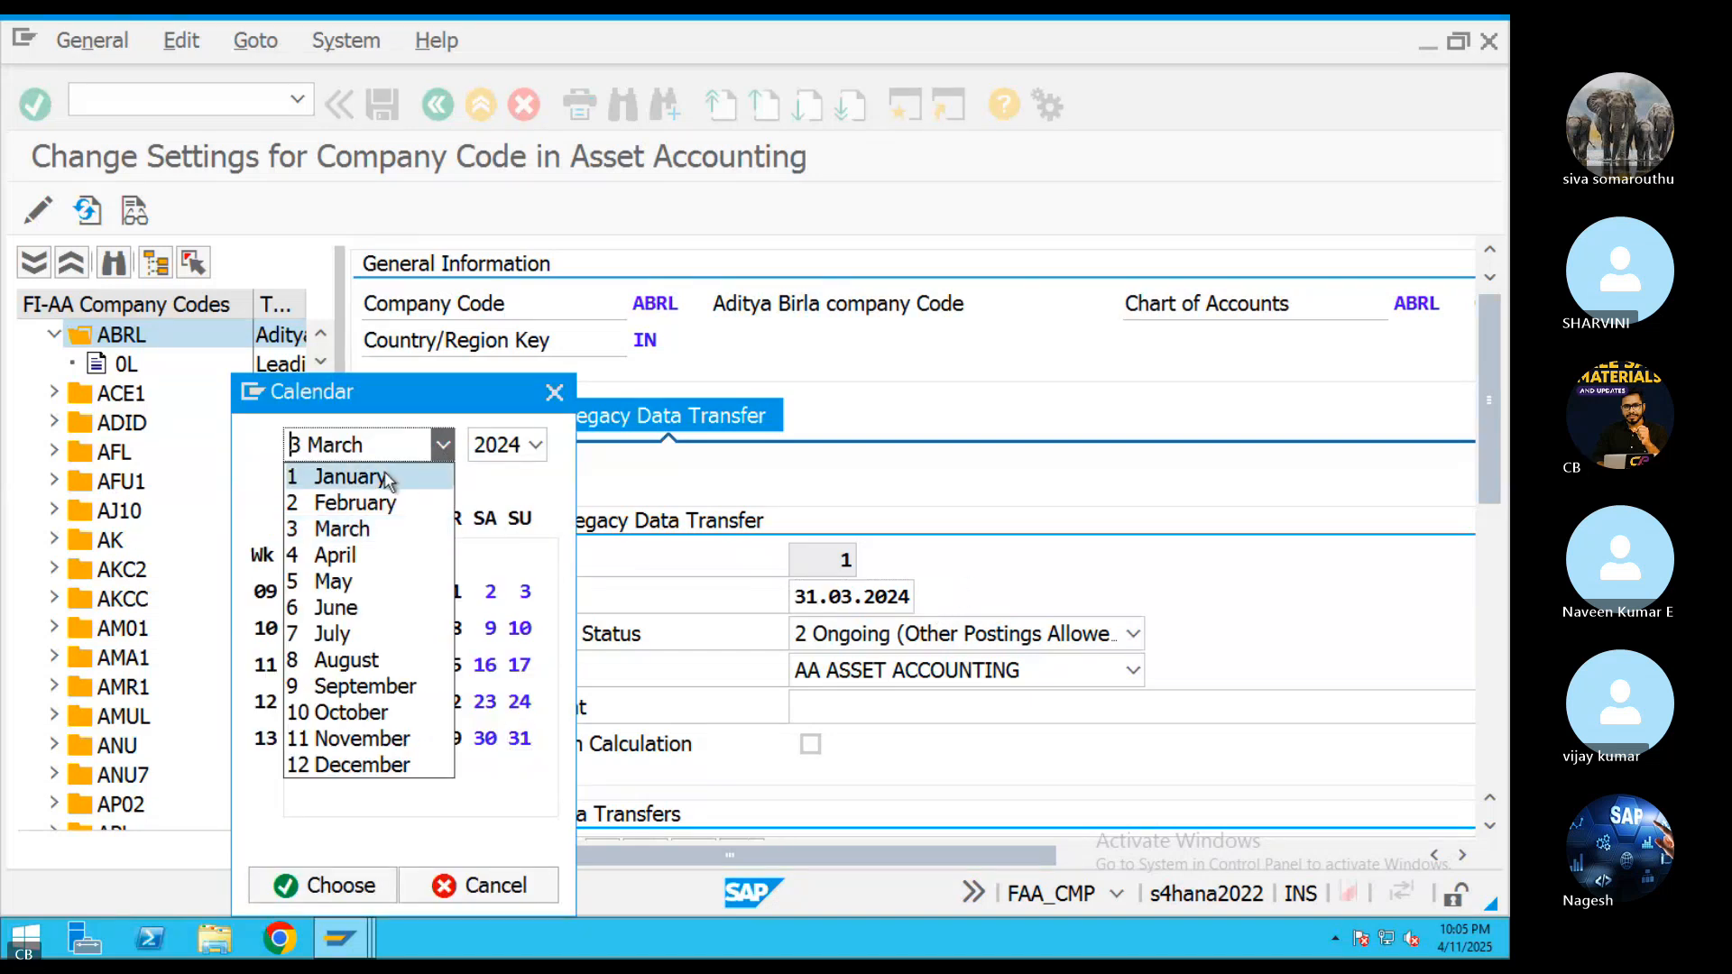
left_click(373, 479)
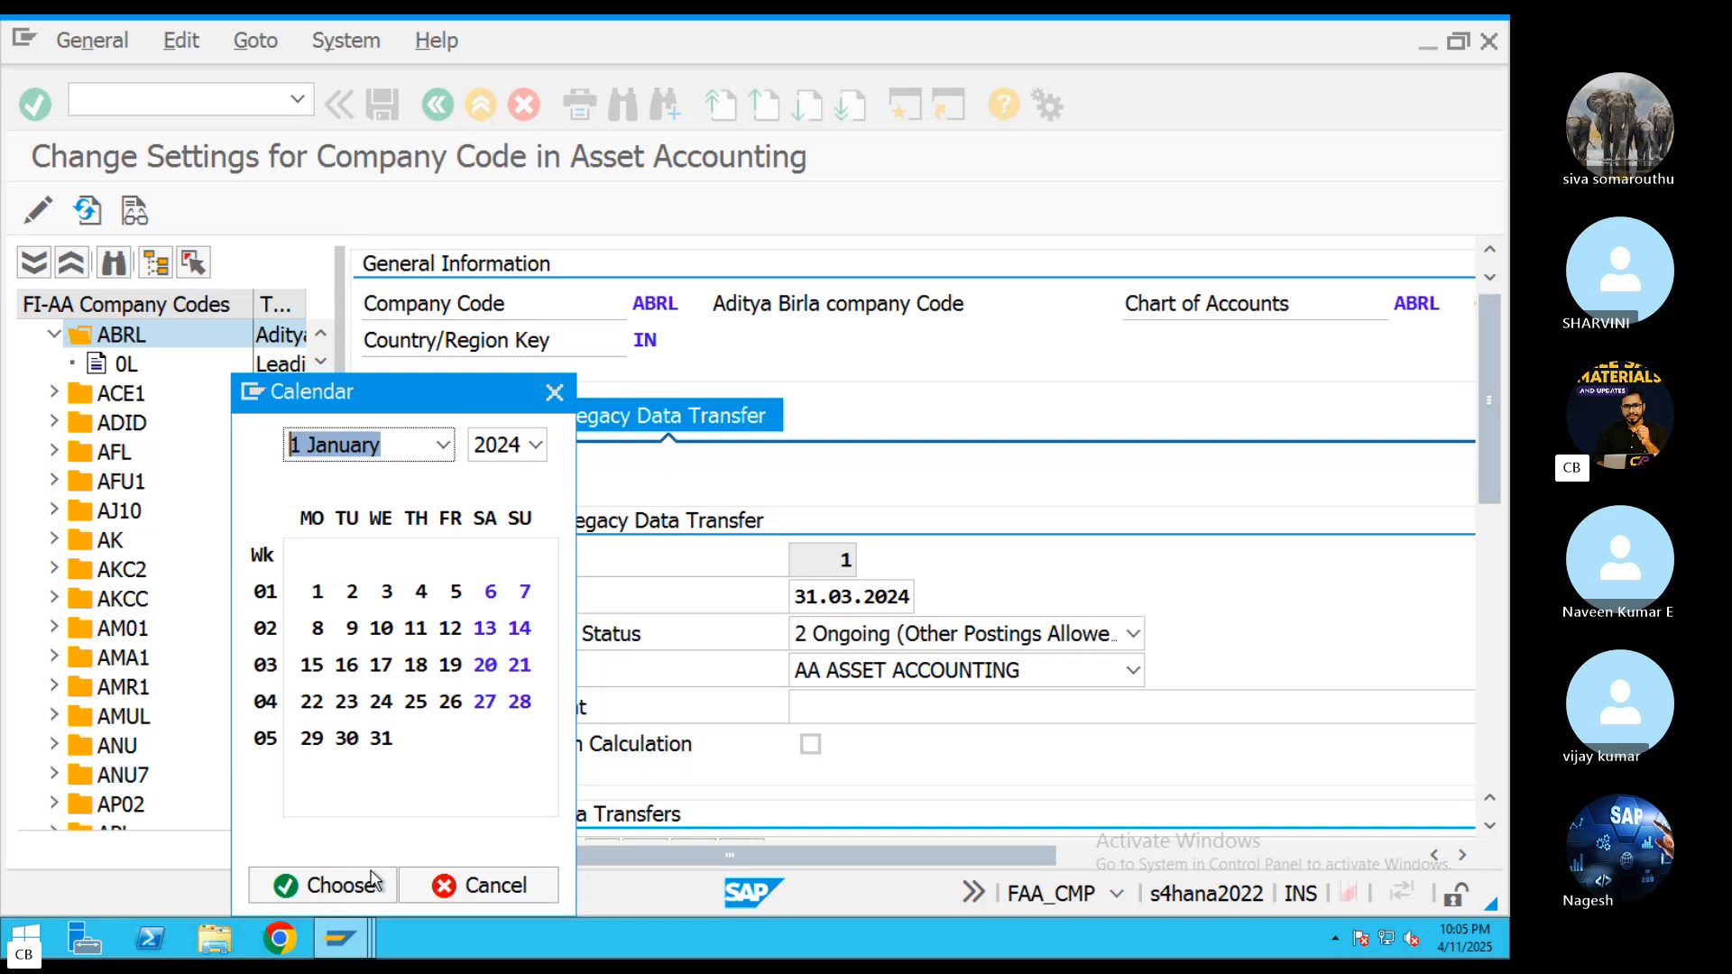
left_click(536, 445)
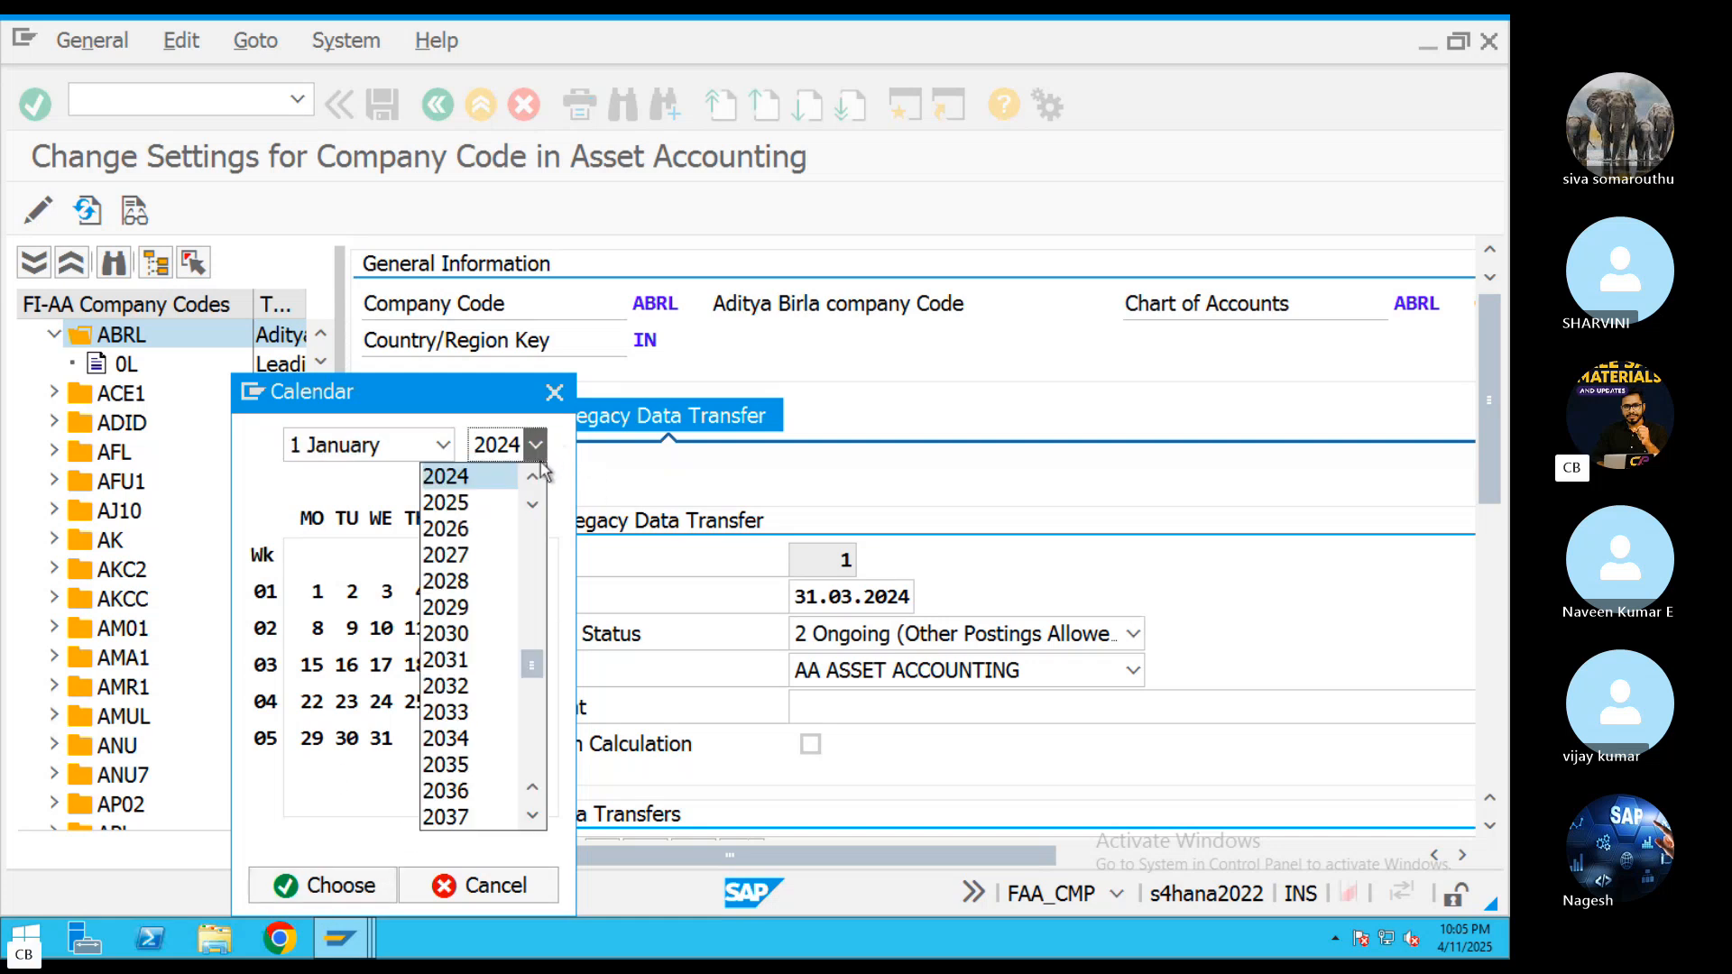
left_click(460, 504)
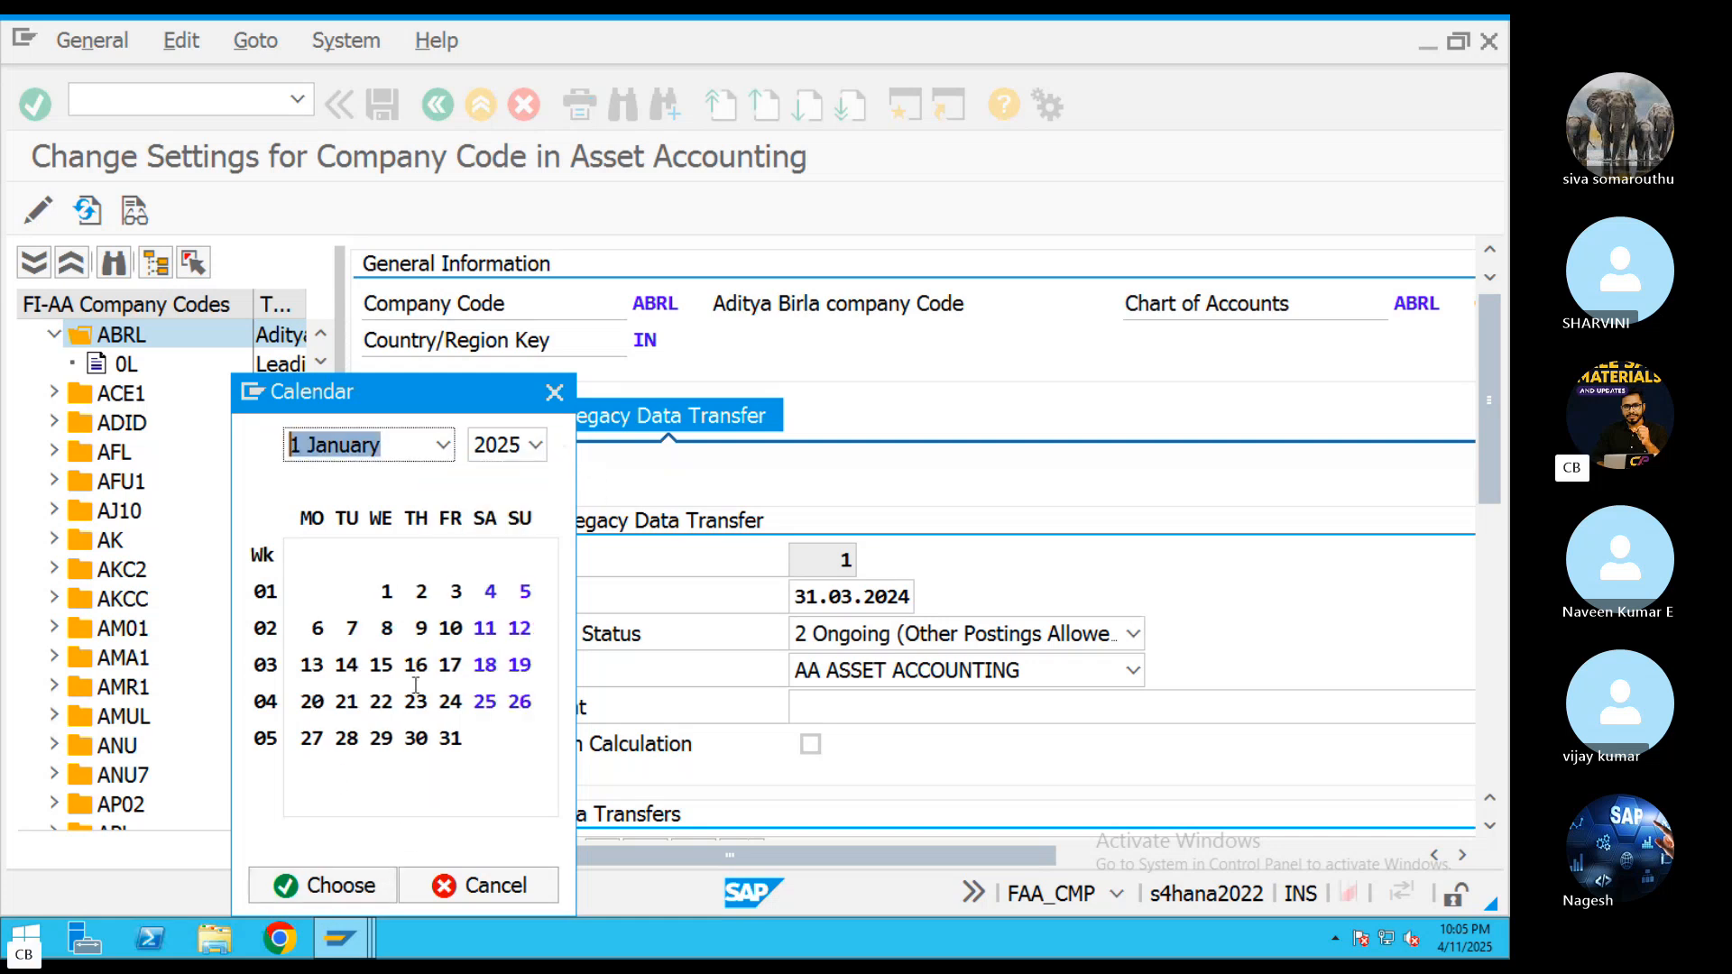
double_click(387, 588)
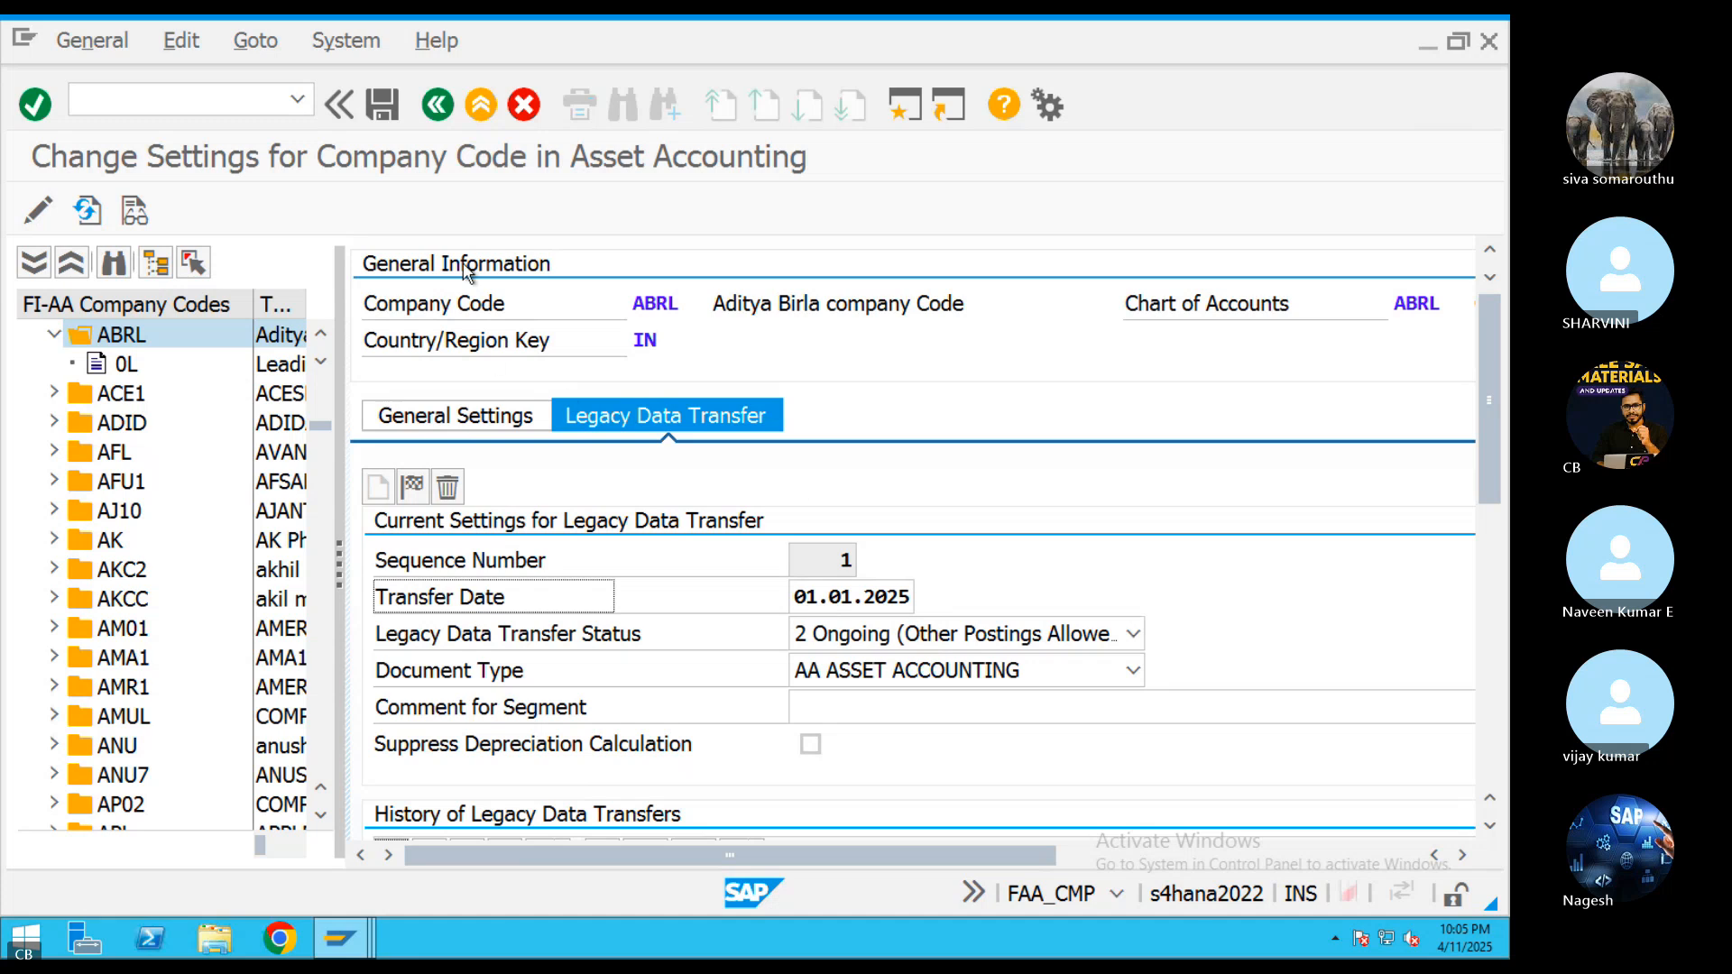
left_click(384, 109)
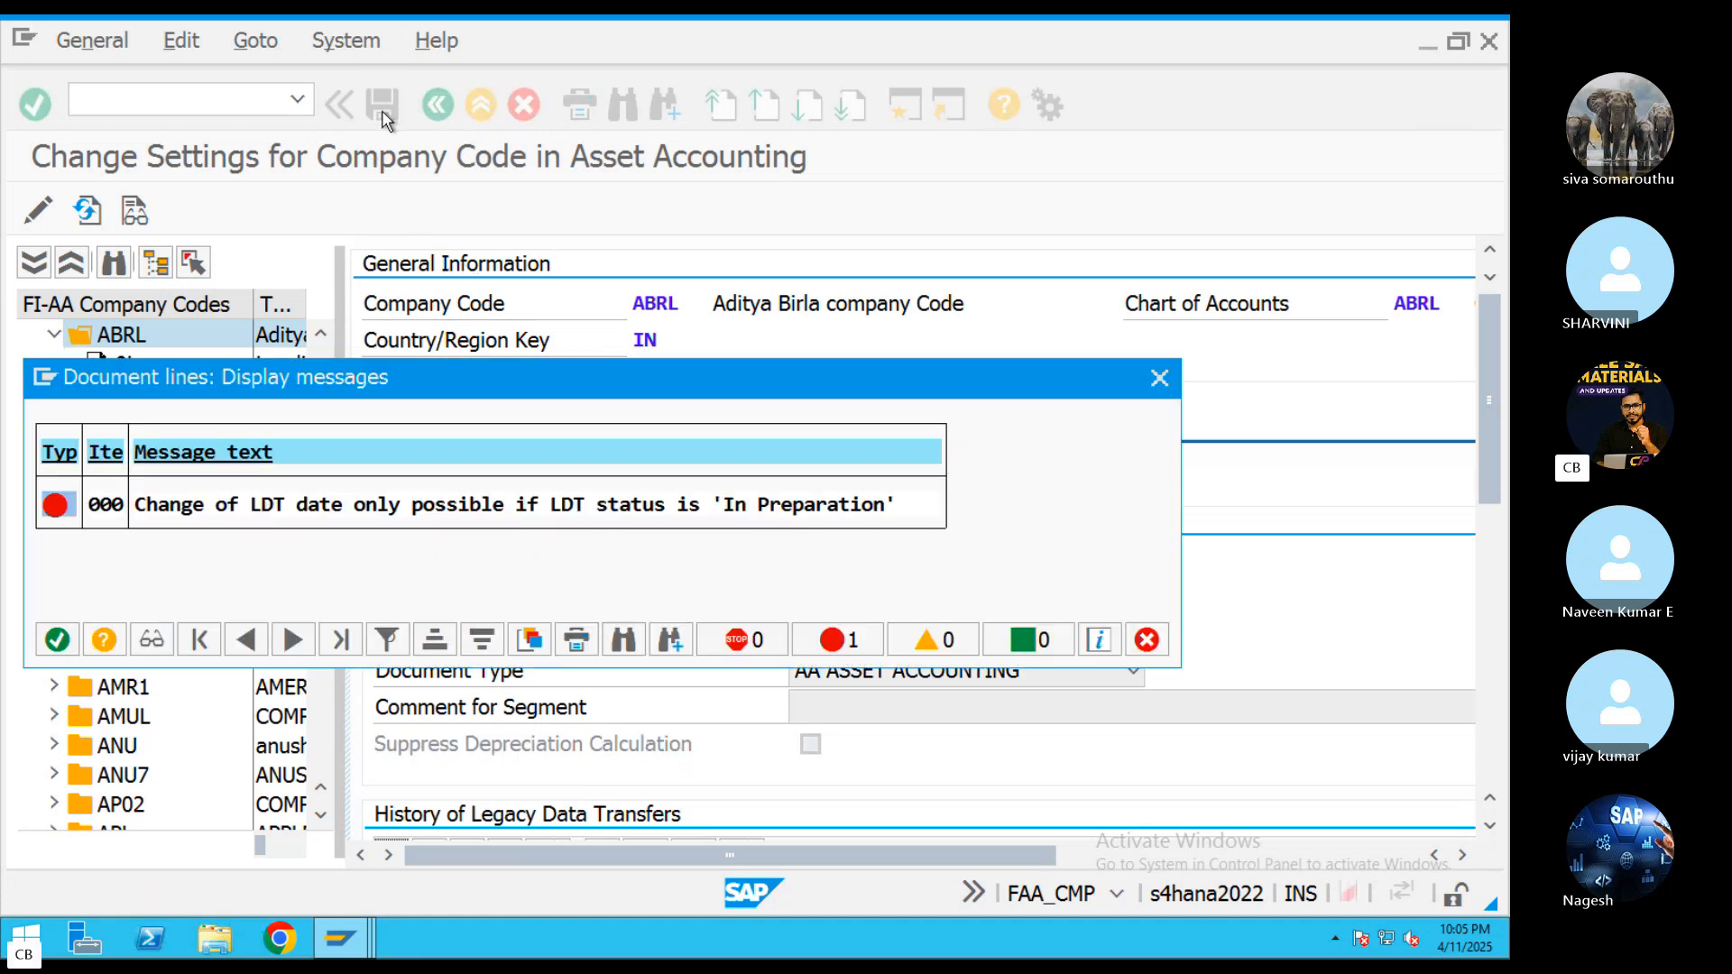
left_click(1159, 377)
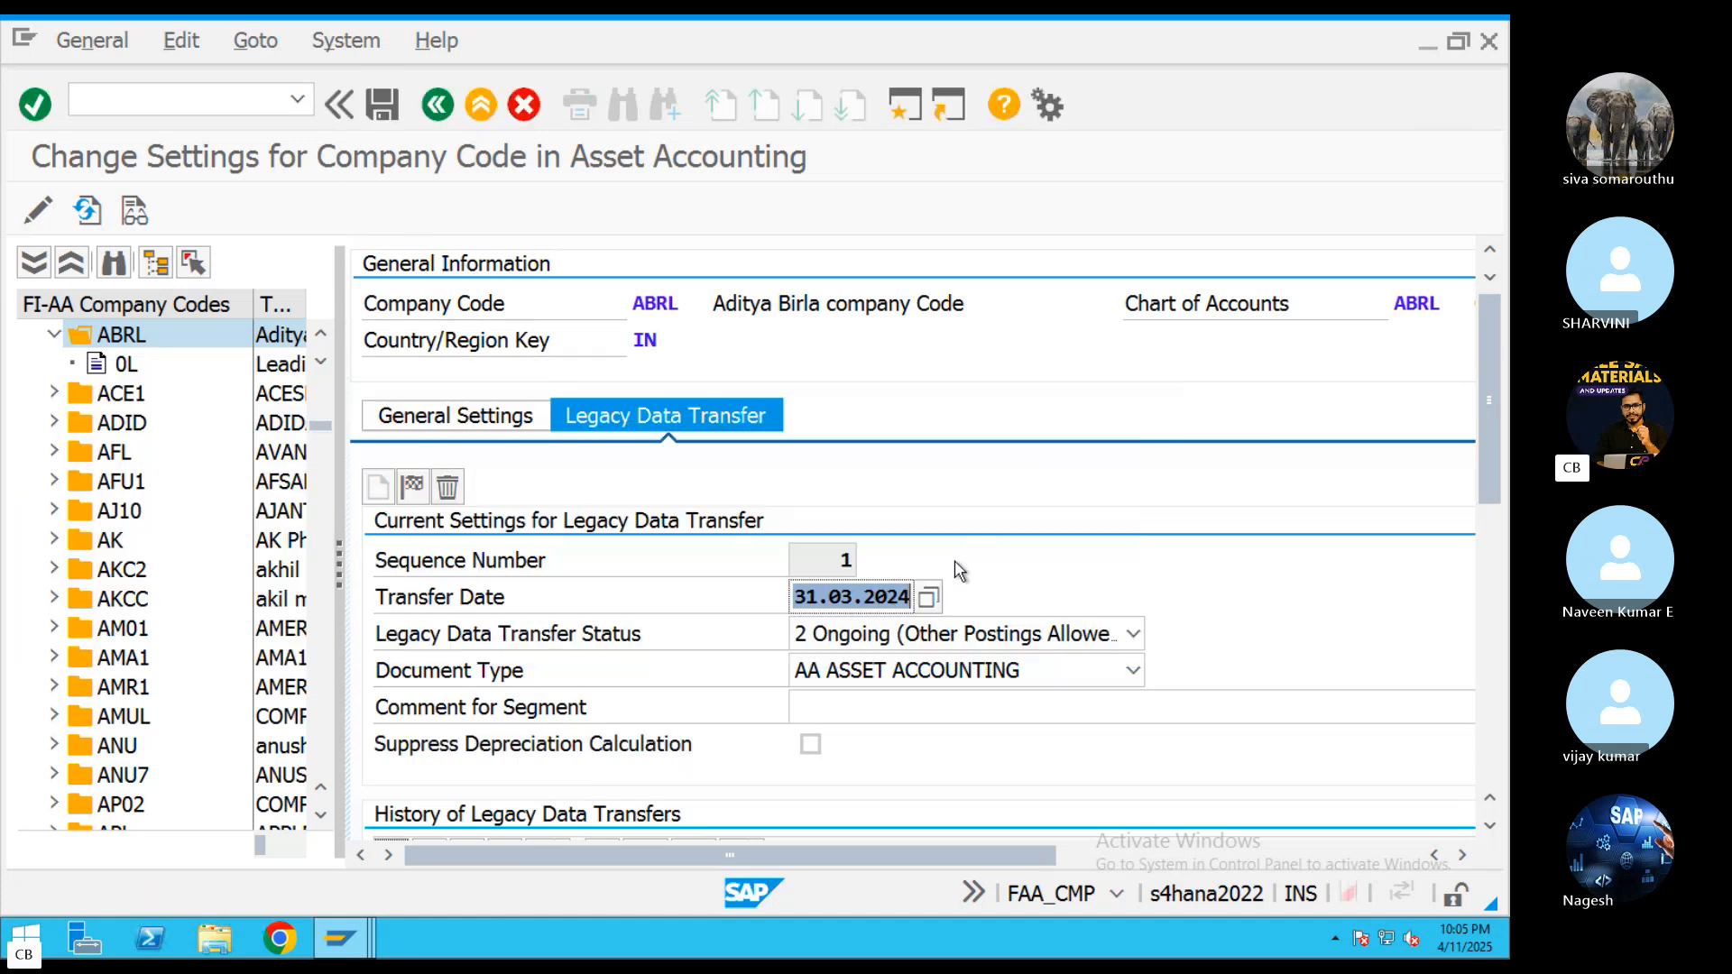
Try to save ABRL's legacy data transfer settings with date 01.01.2025 and status 1 Ongoing, and close the message list
left_click(38, 211)
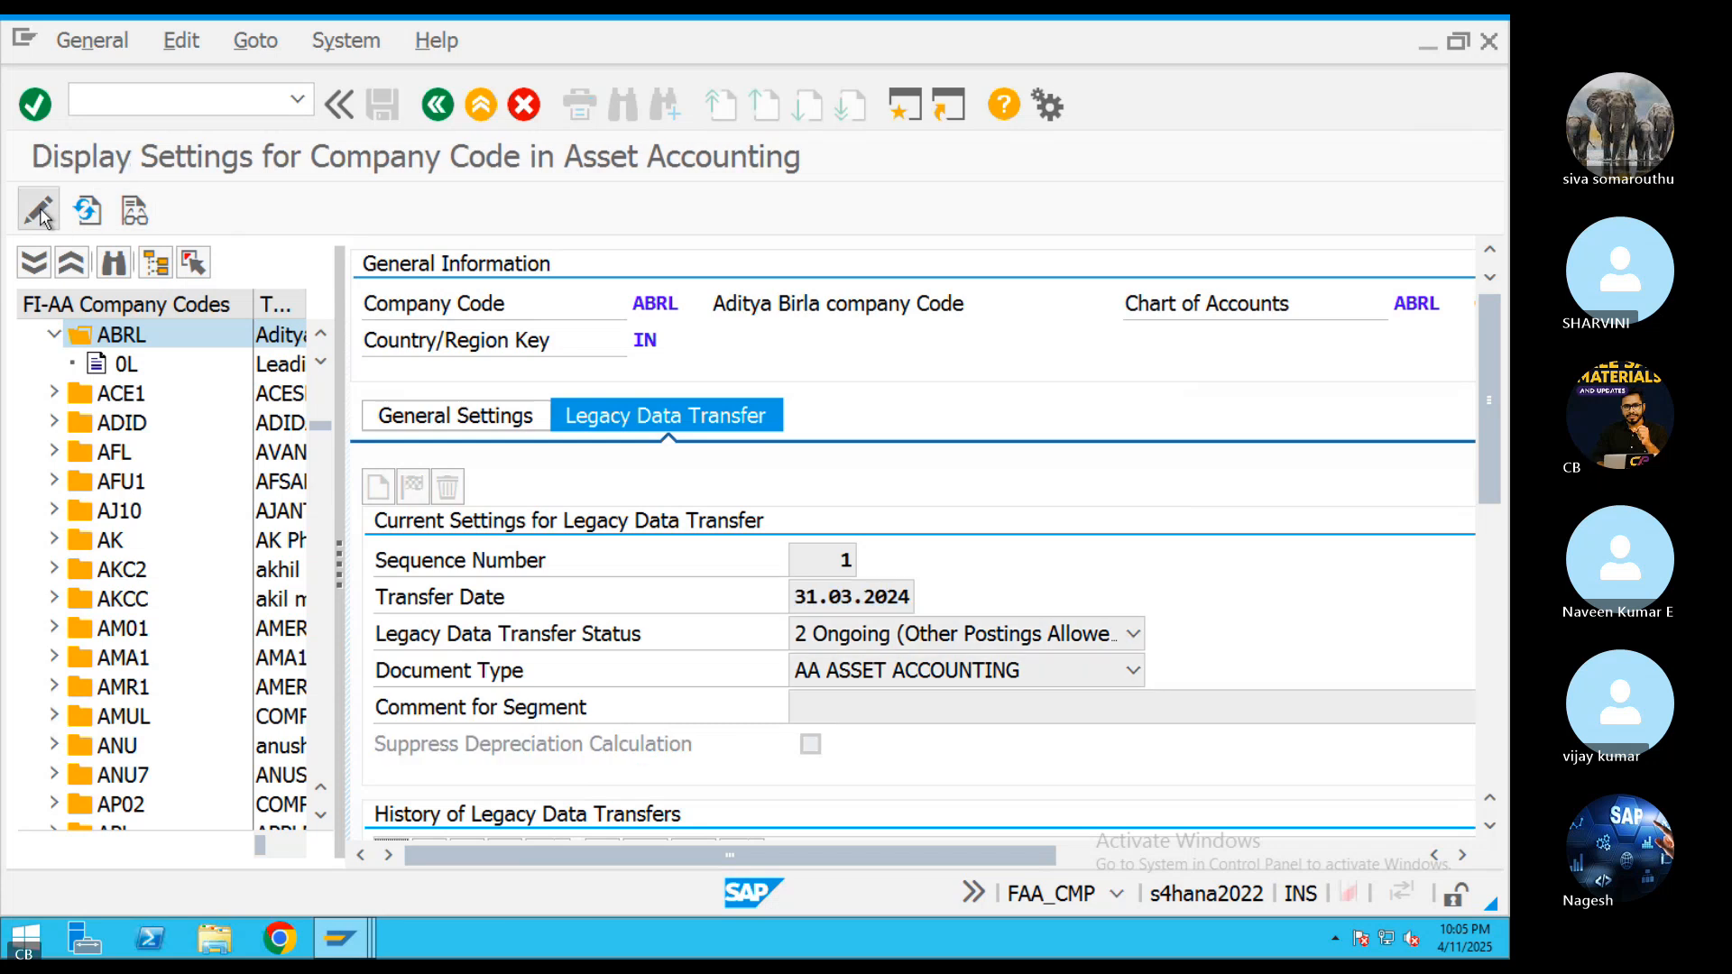
left_click(38, 211)
key("Delete")
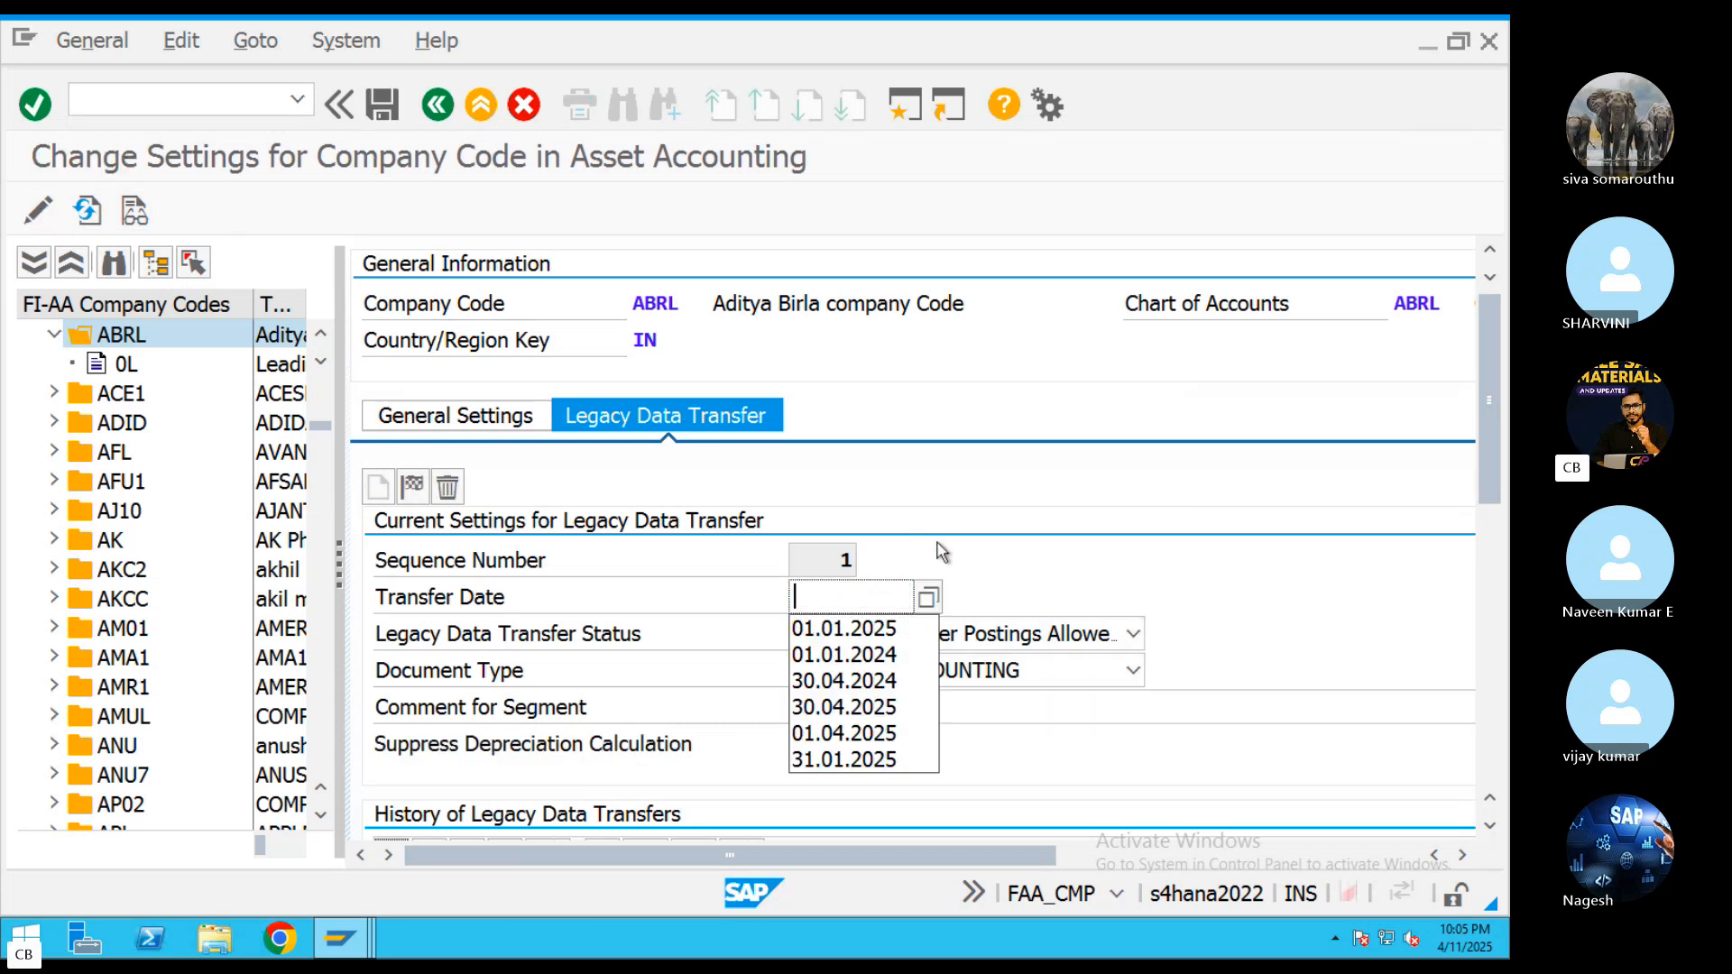
left_click(893, 629)
left_click(896, 634)
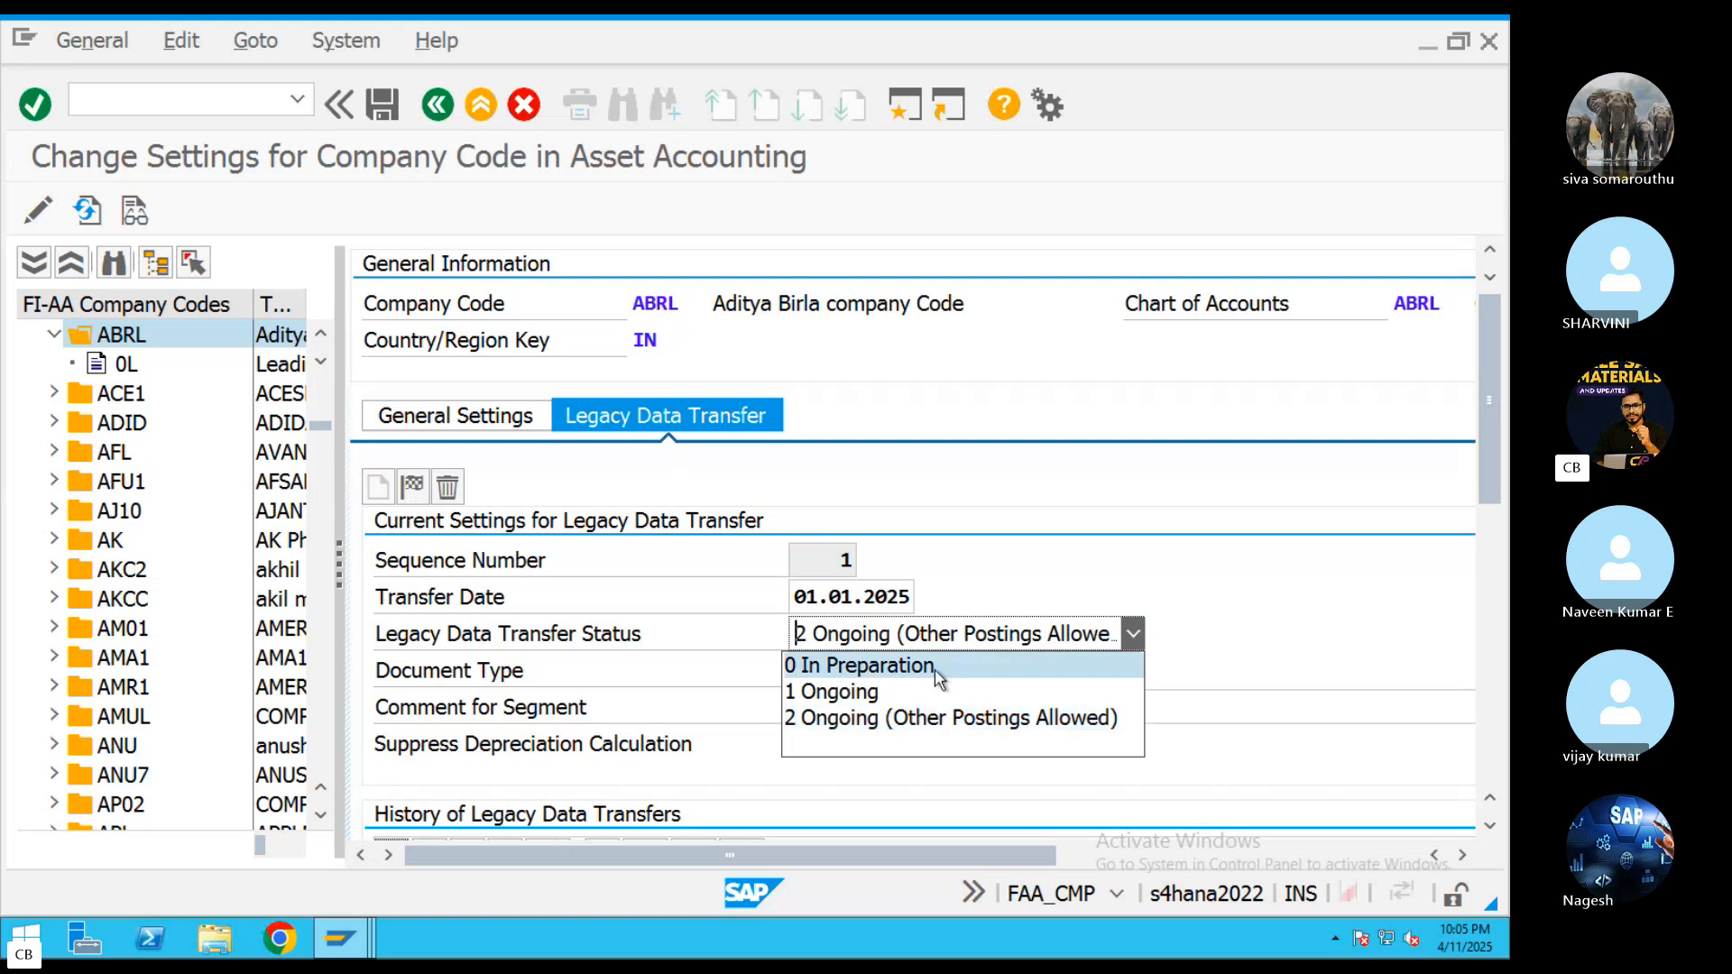
left_click(896, 691)
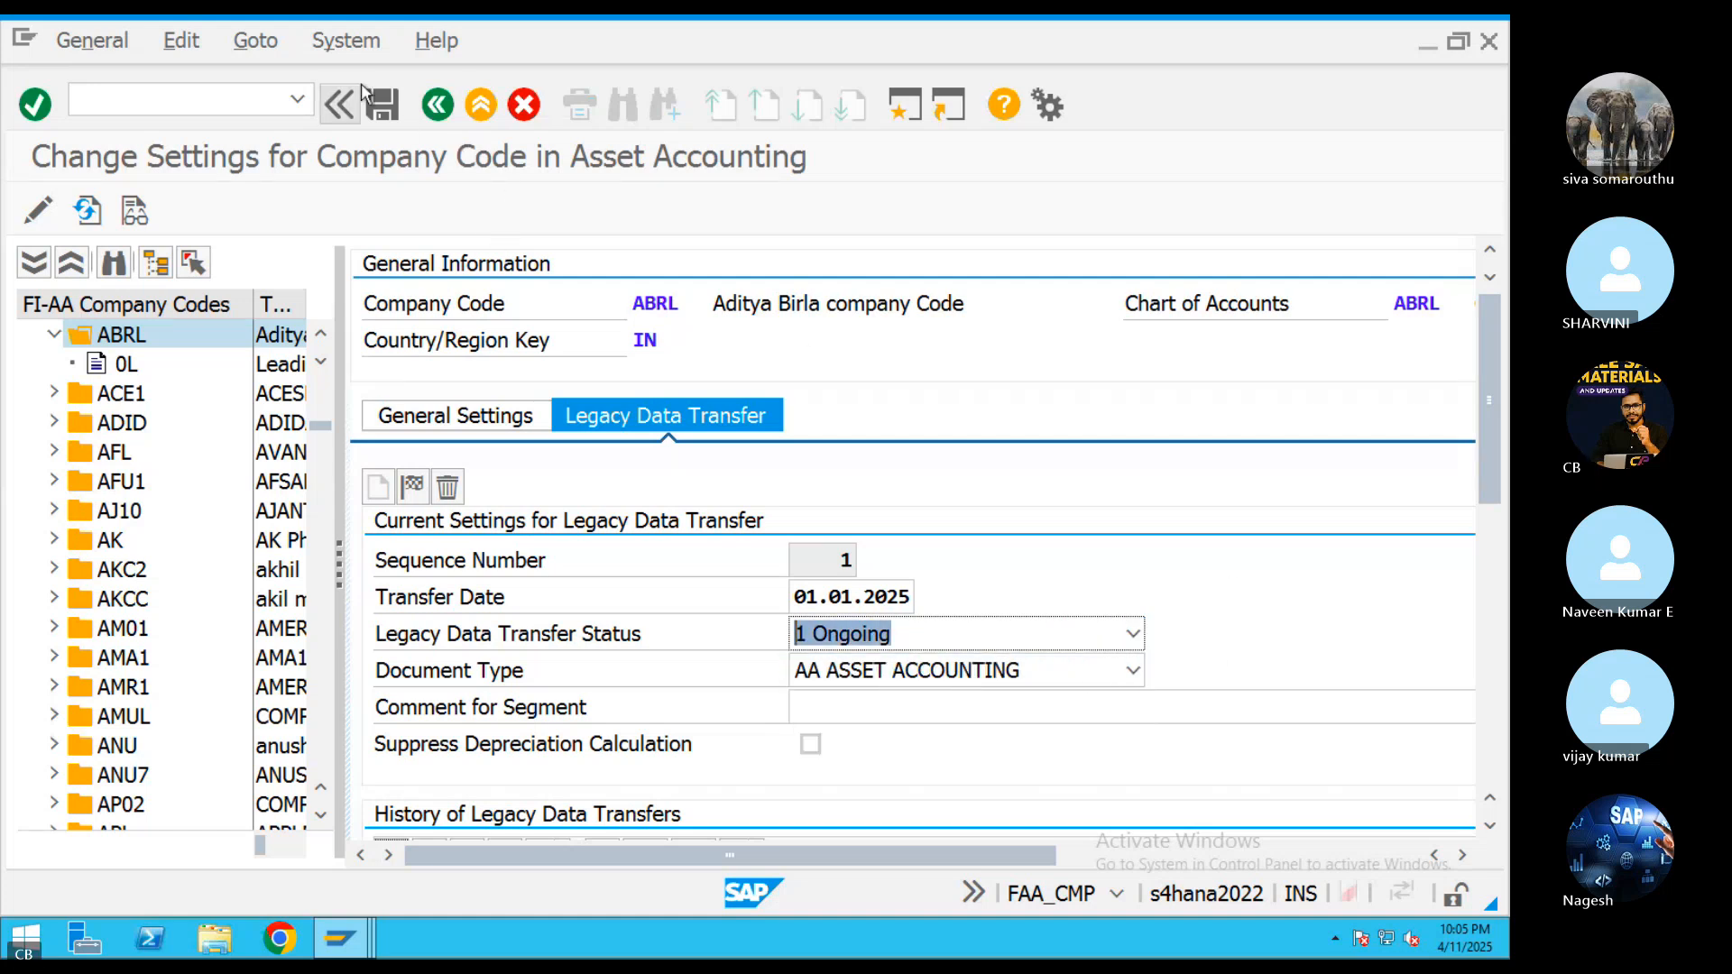
left_click(383, 106)
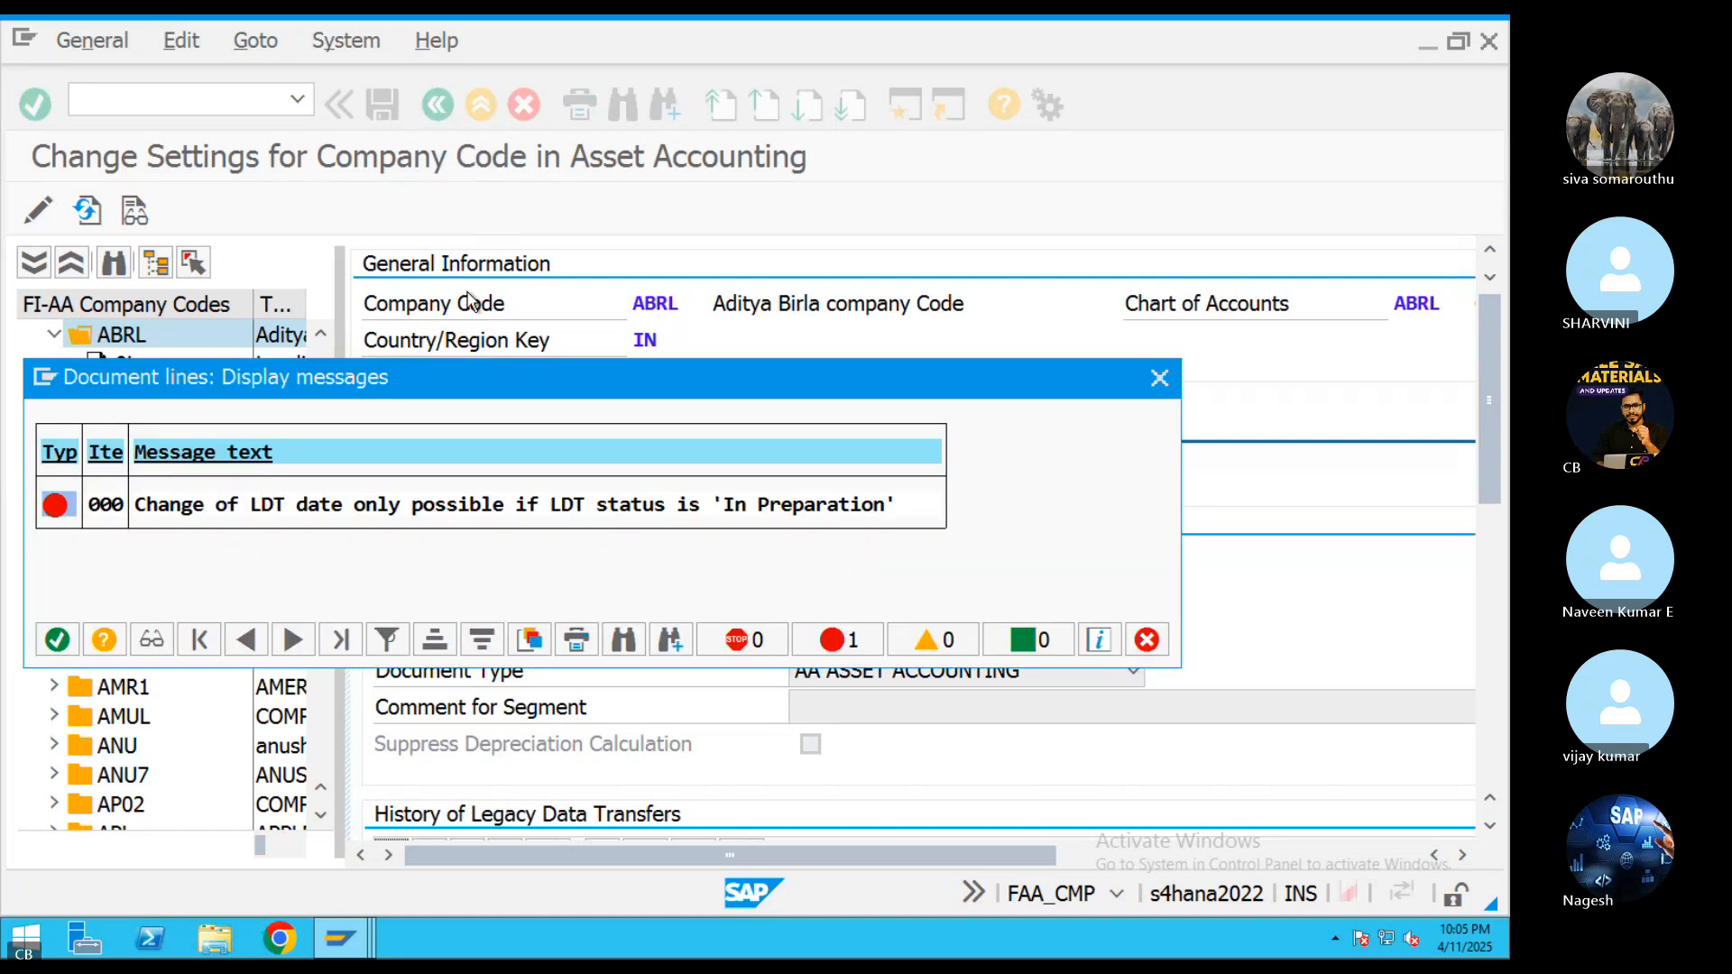
left_click(1160, 377)
Try saving ABRL's legacy data transfer segment with status 0 In Preparation and transfer date 01.01.2025, and dismiss the message list
left_click(889, 635)
left_click(883, 667)
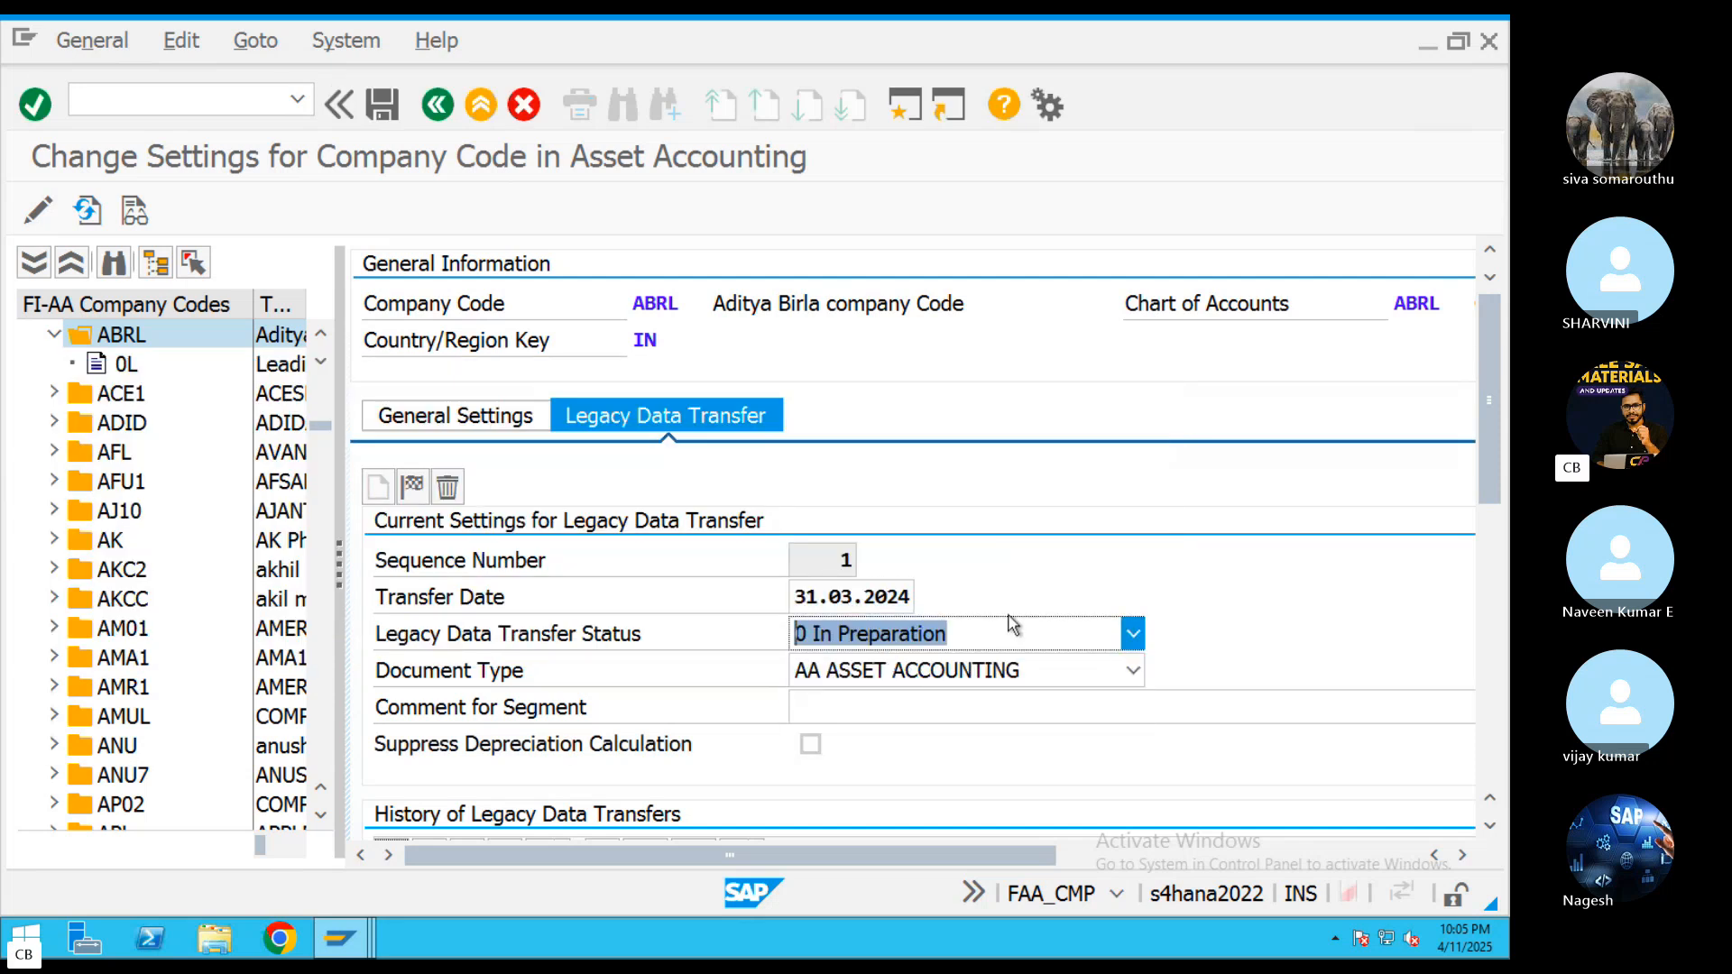
left_click_drag(907, 597, 738, 580)
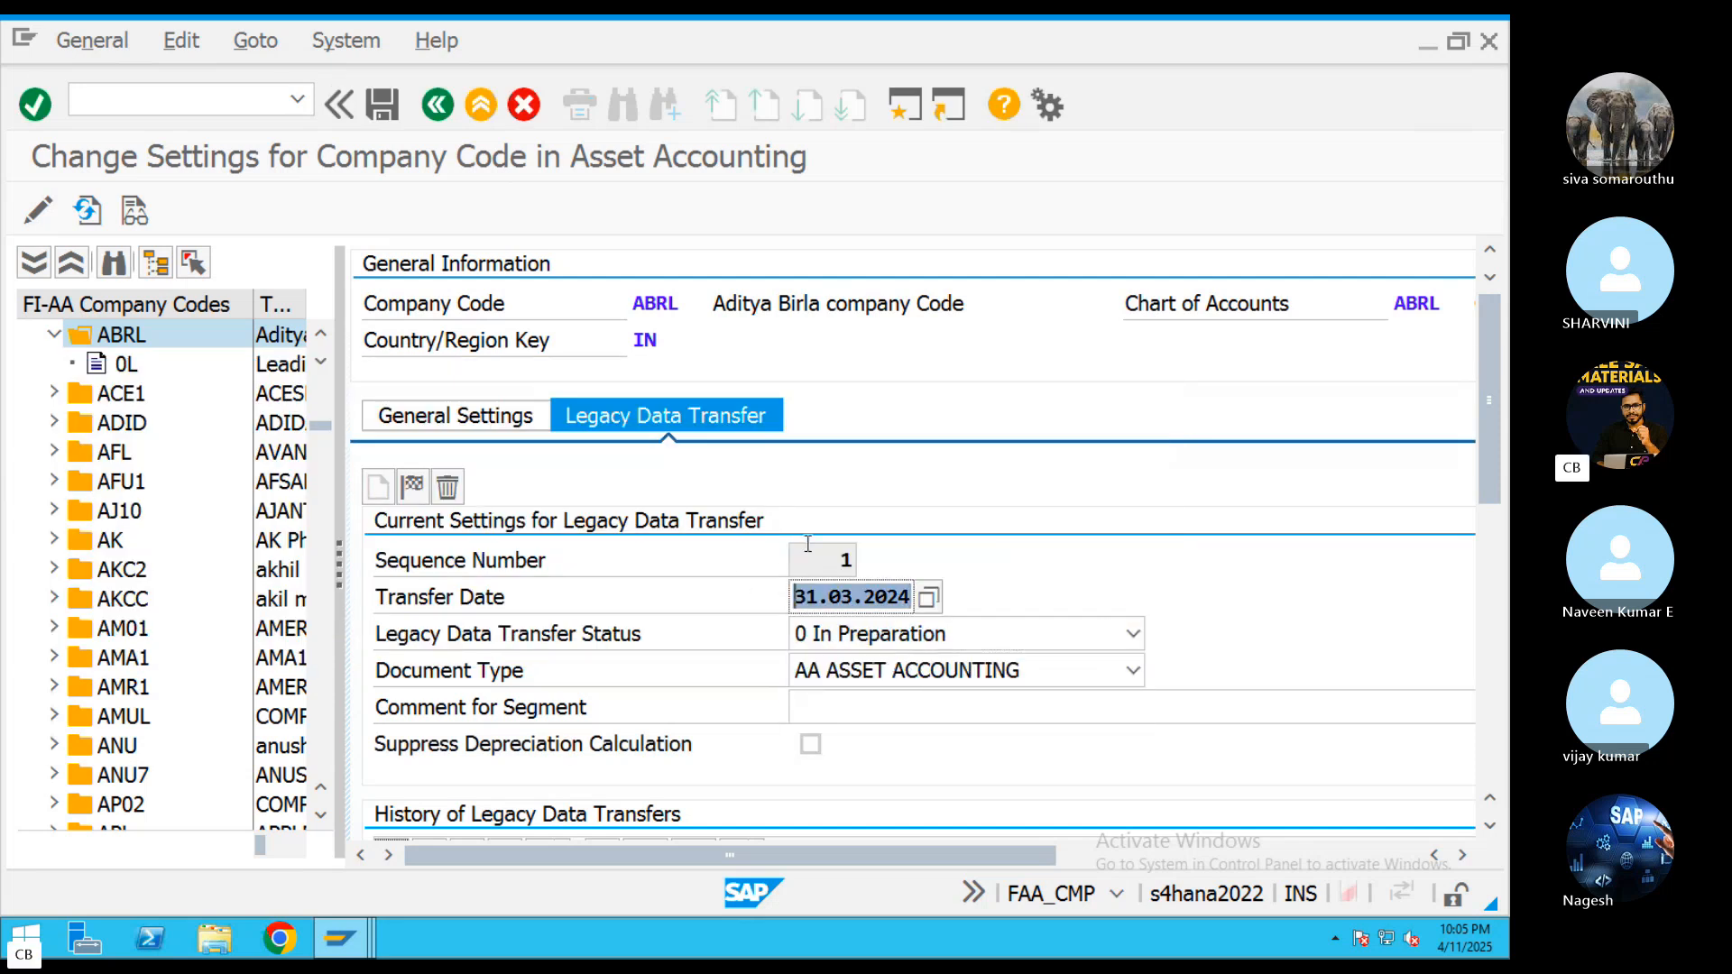
key("BackSpace")
left_click(844, 629)
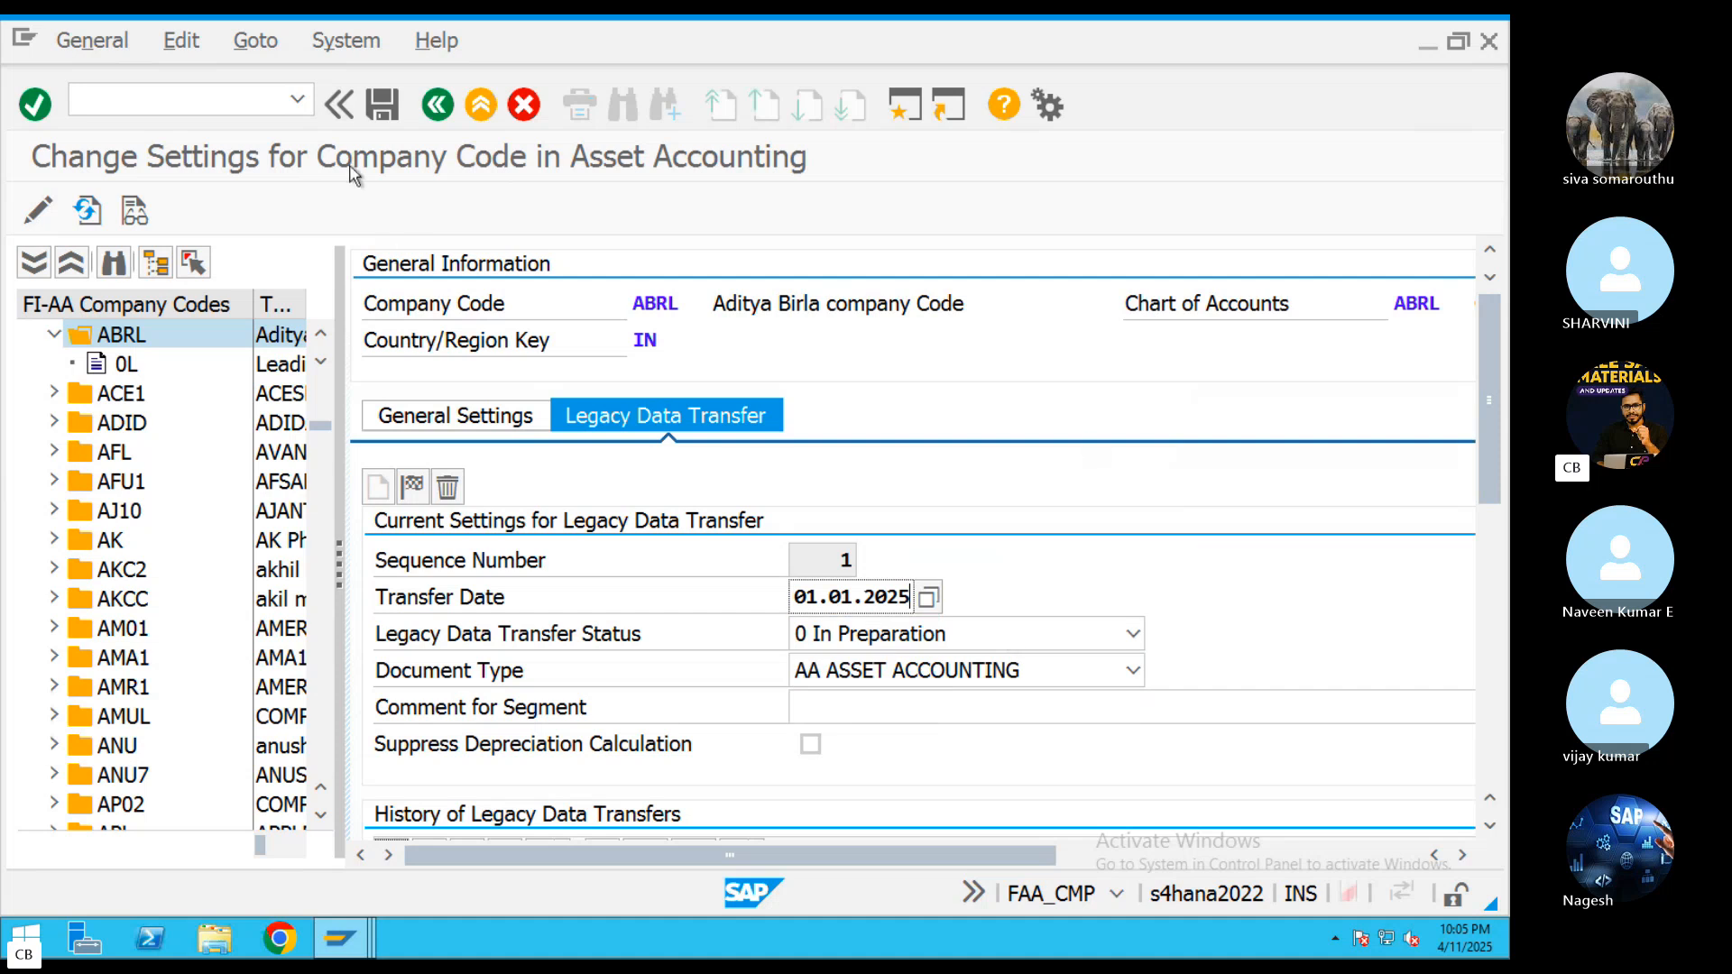
left_click(385, 115)
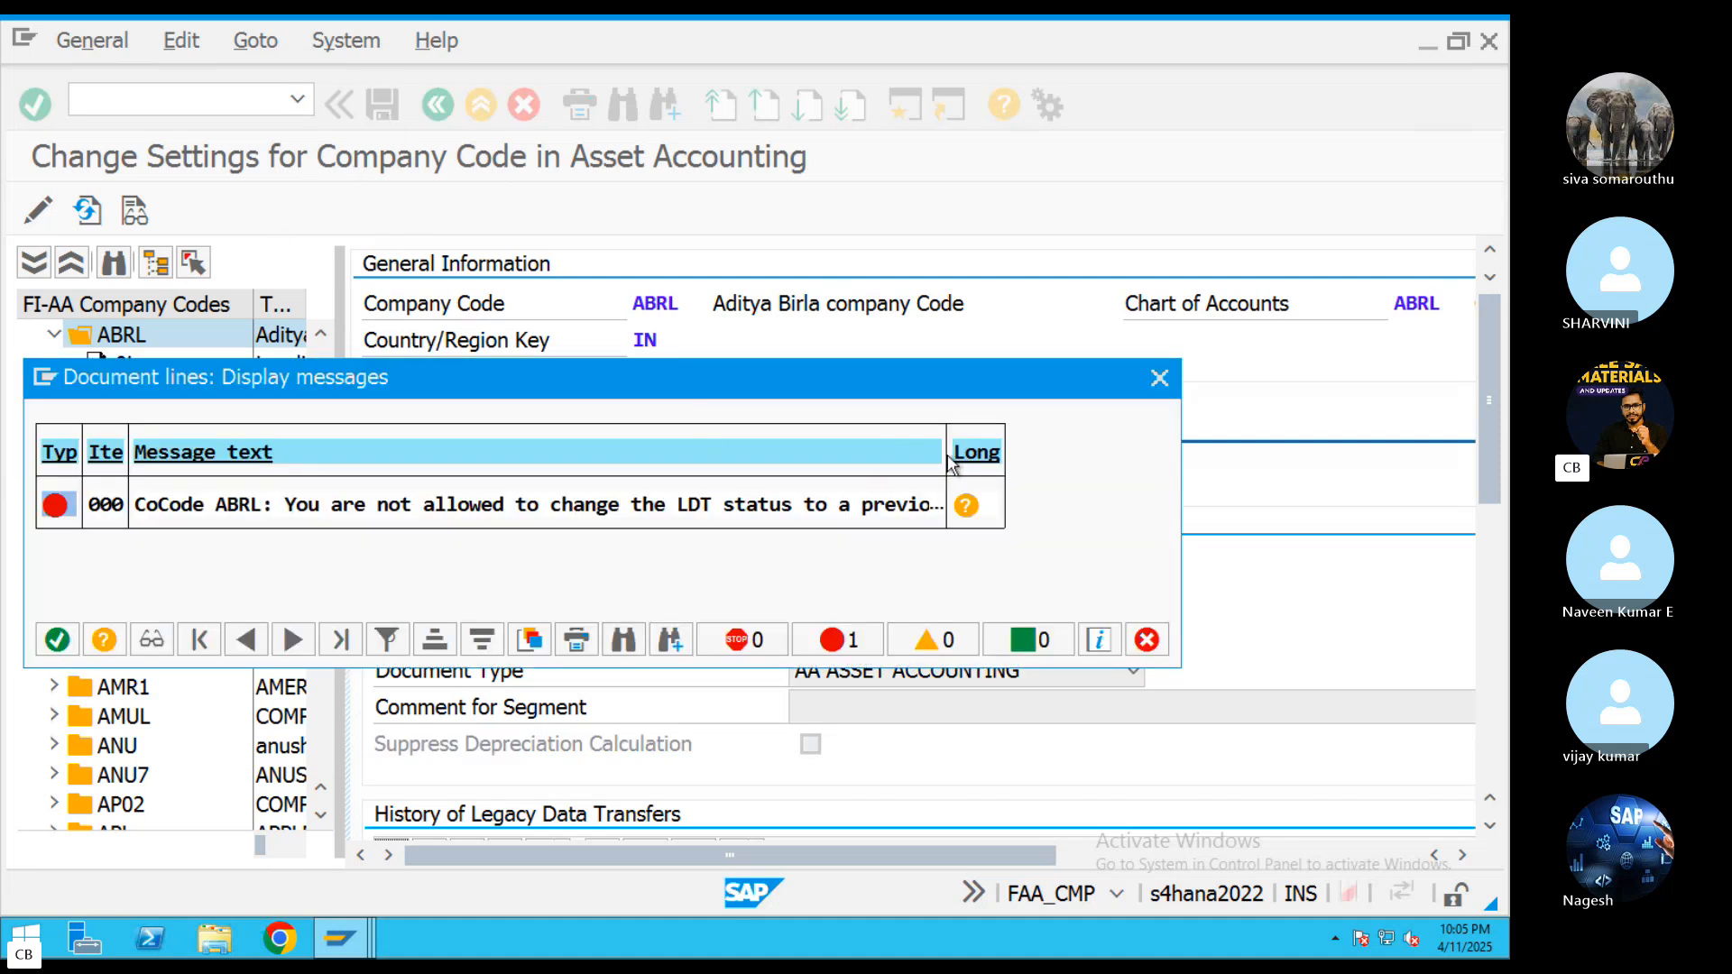
left_click(1159, 378)
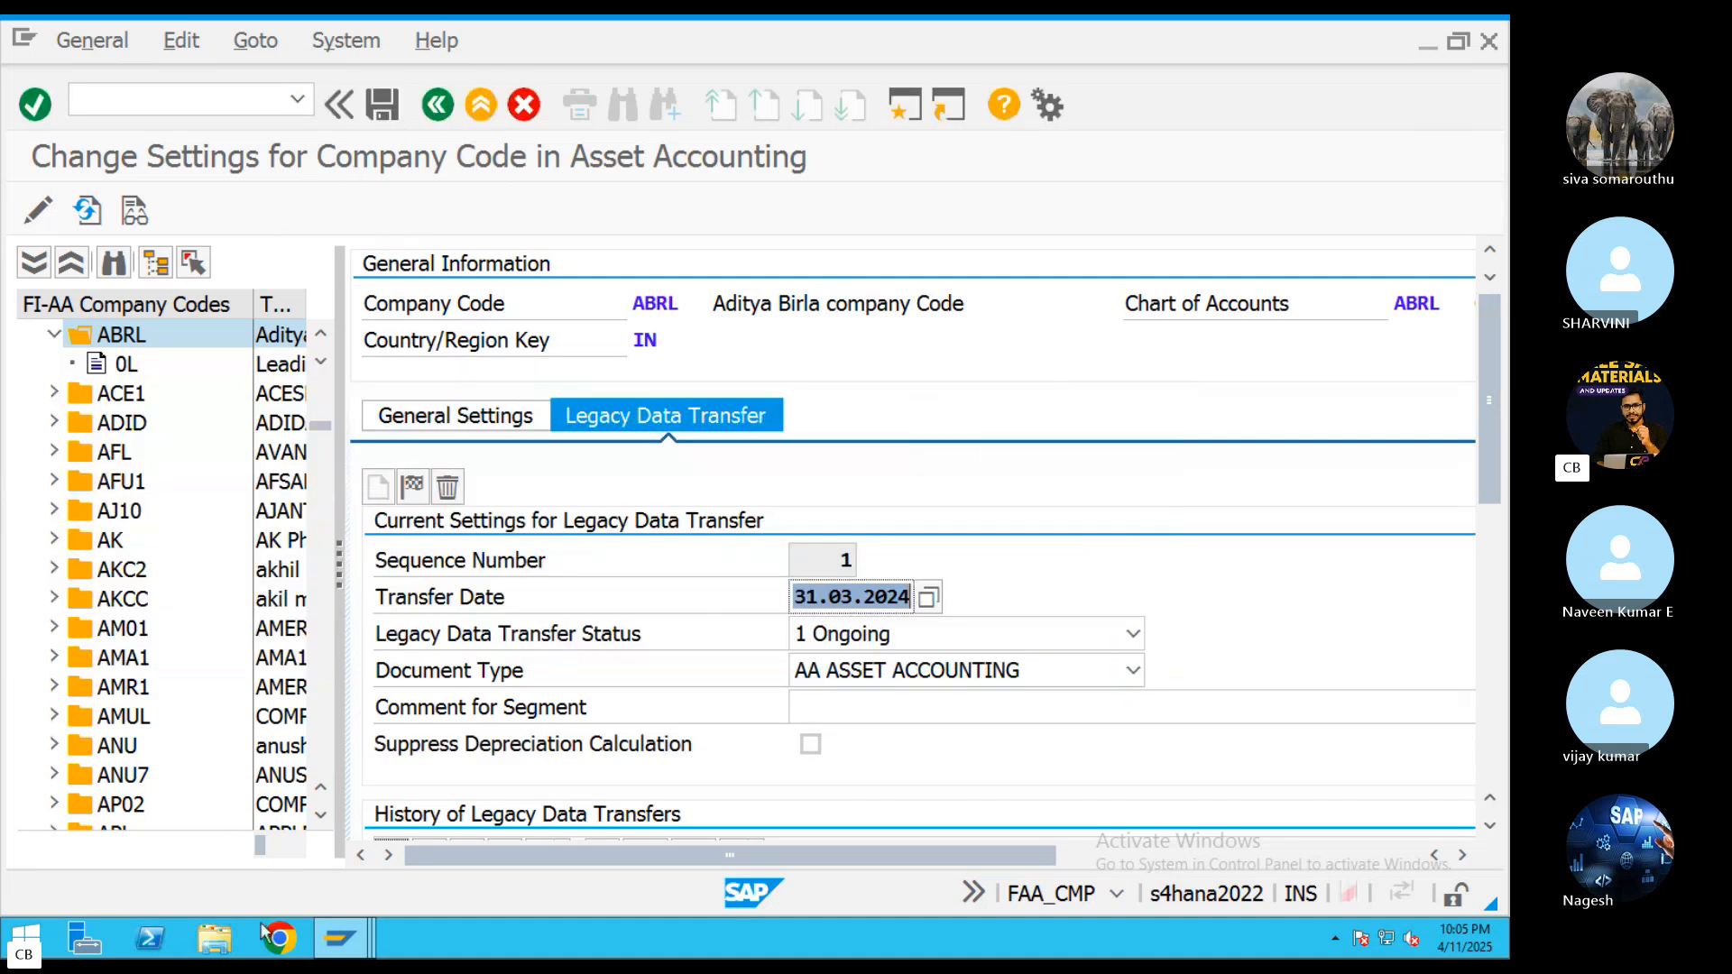
Switch to the Change Asset session and try to open asset 2007 of ABRL, restarting transaction AS02 for a second attempt
left_click(340, 938)
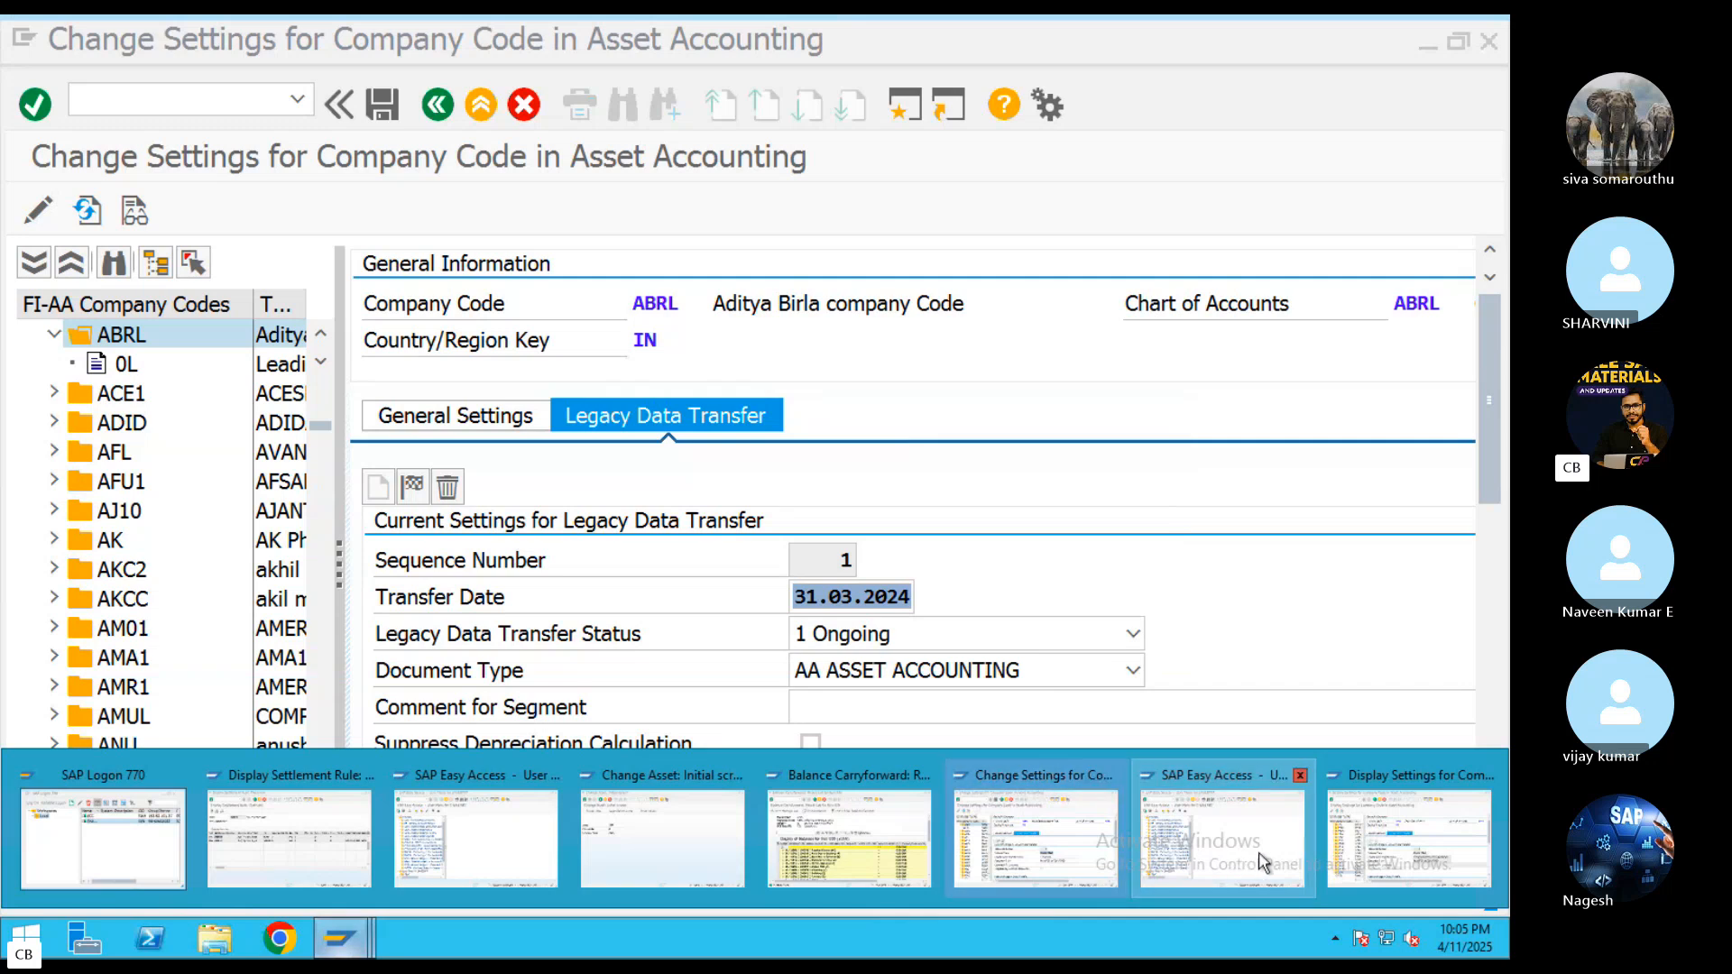
left_click(662, 859)
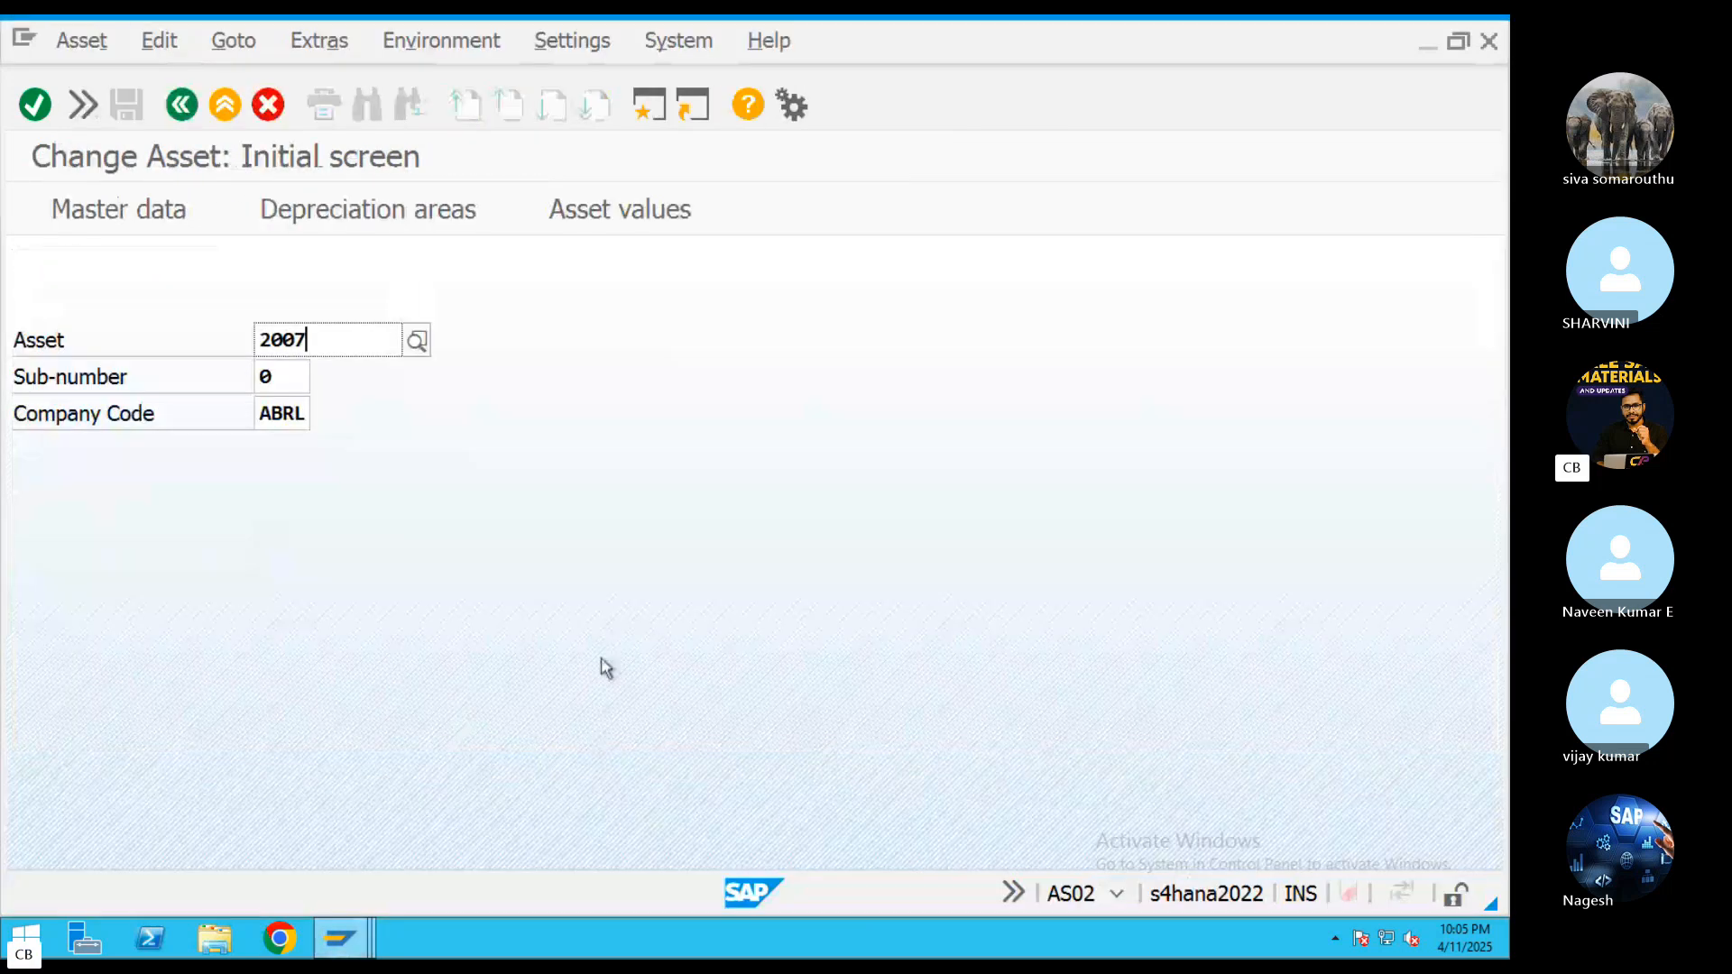
key("Return")
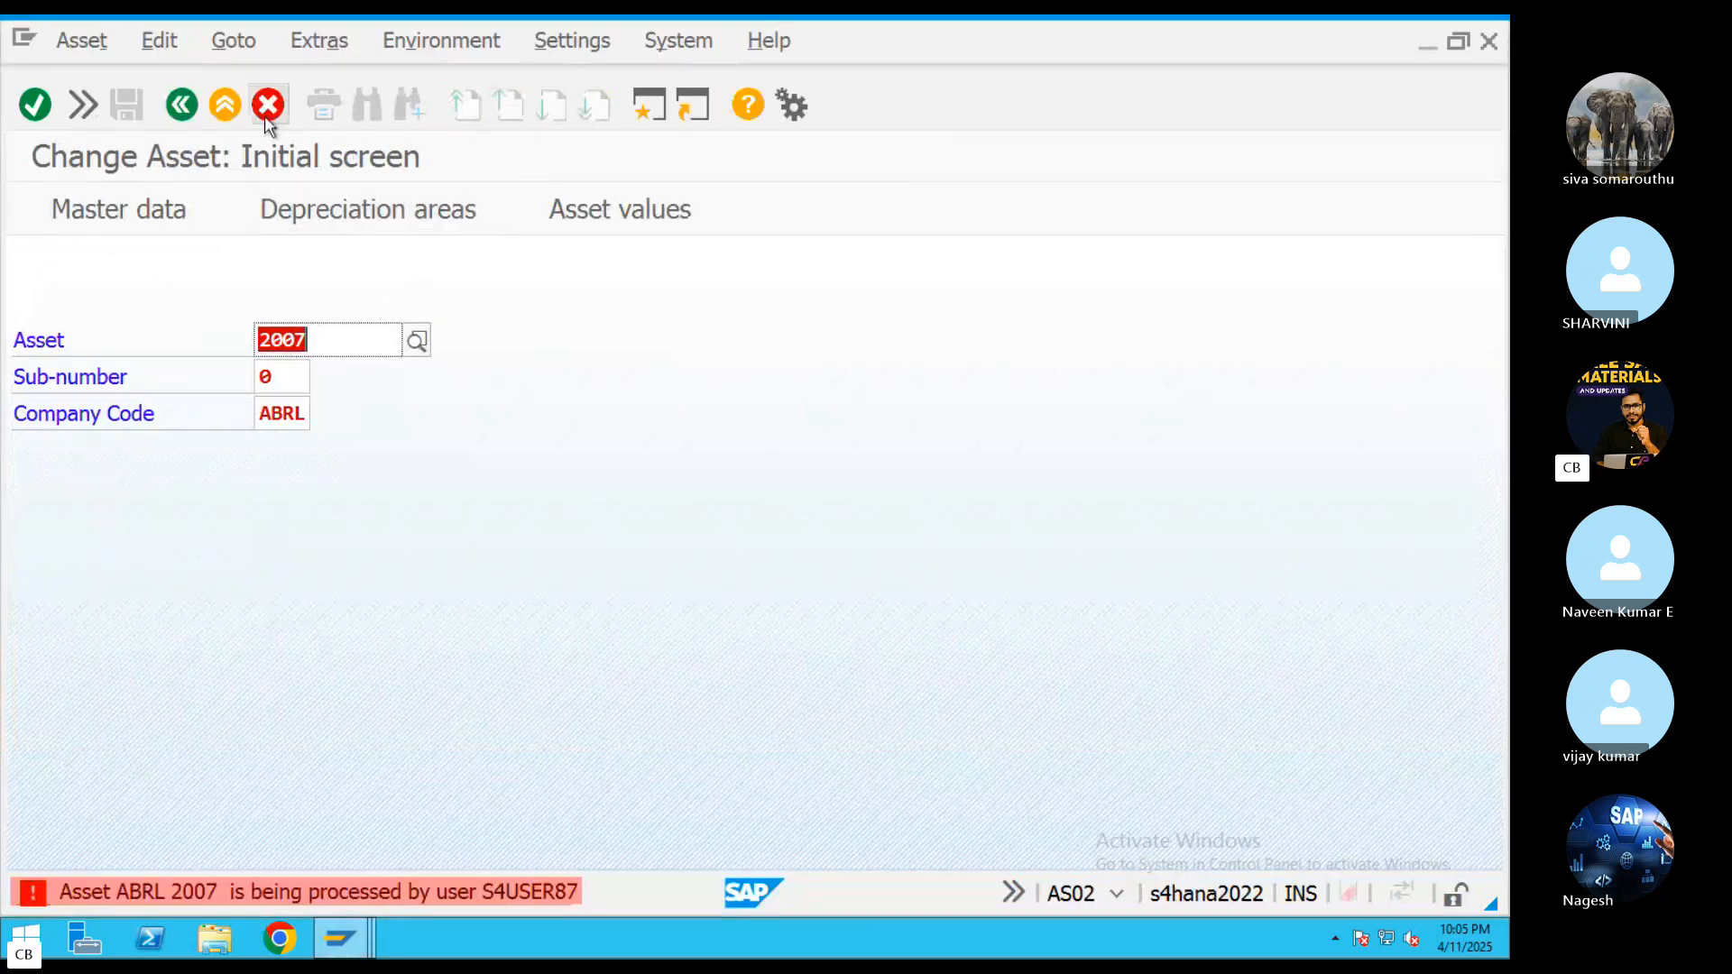
left_click(268, 104)
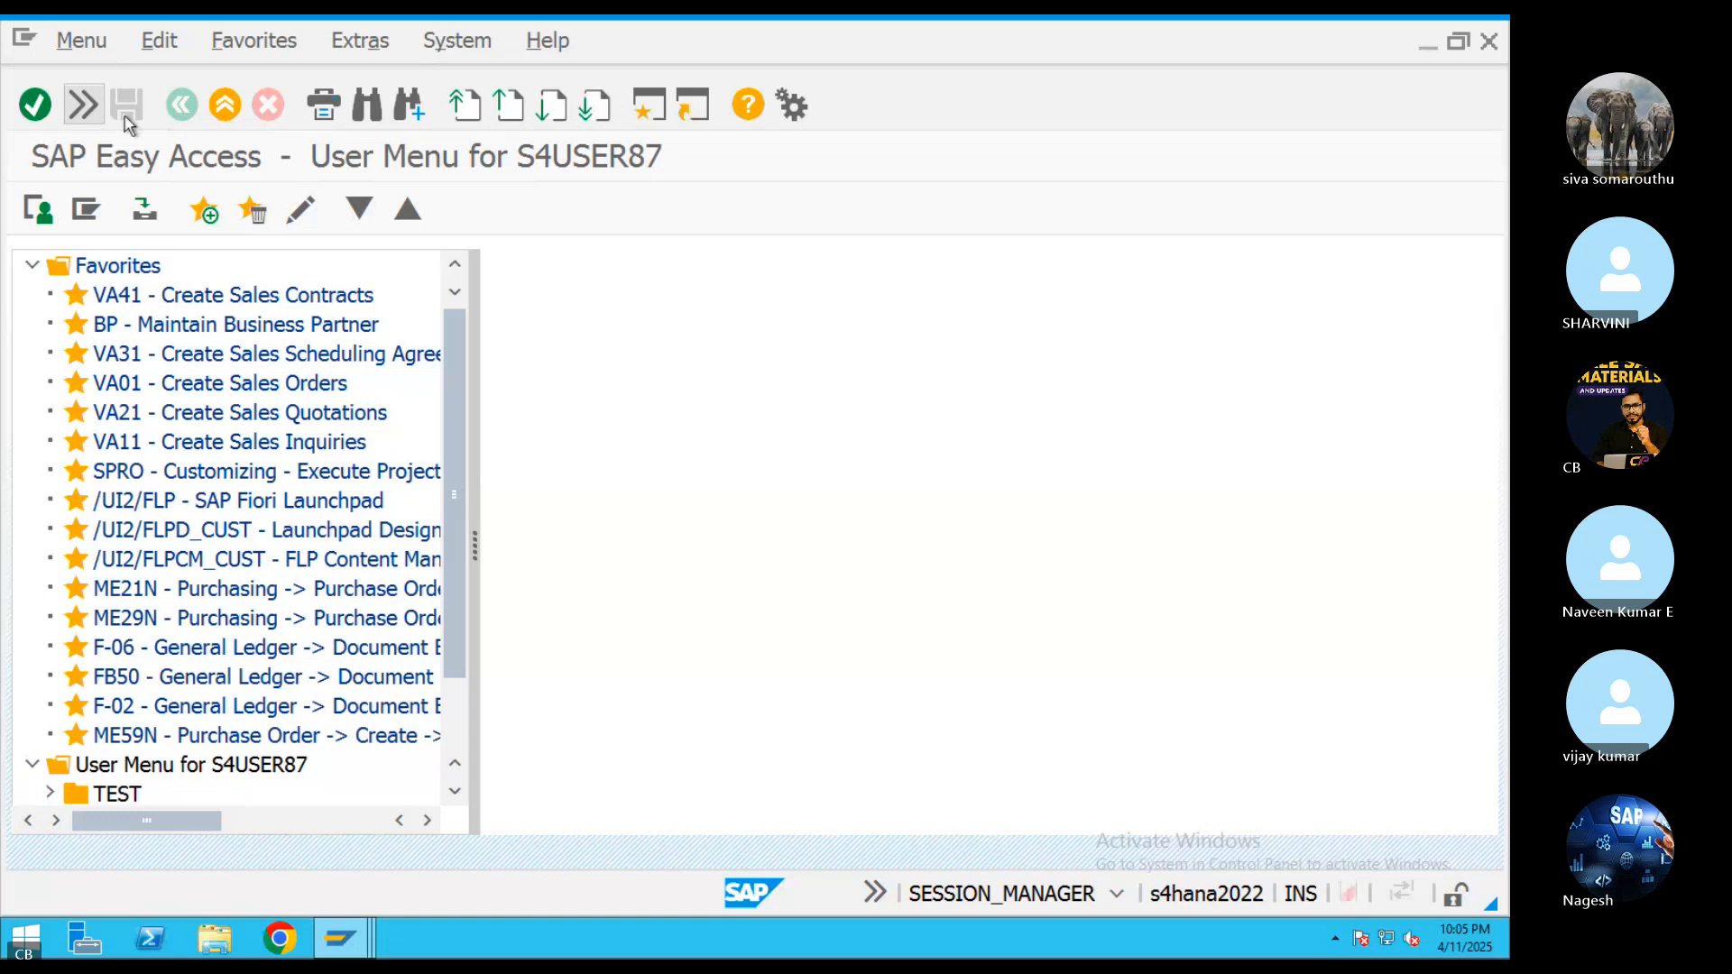
left_click(83, 105)
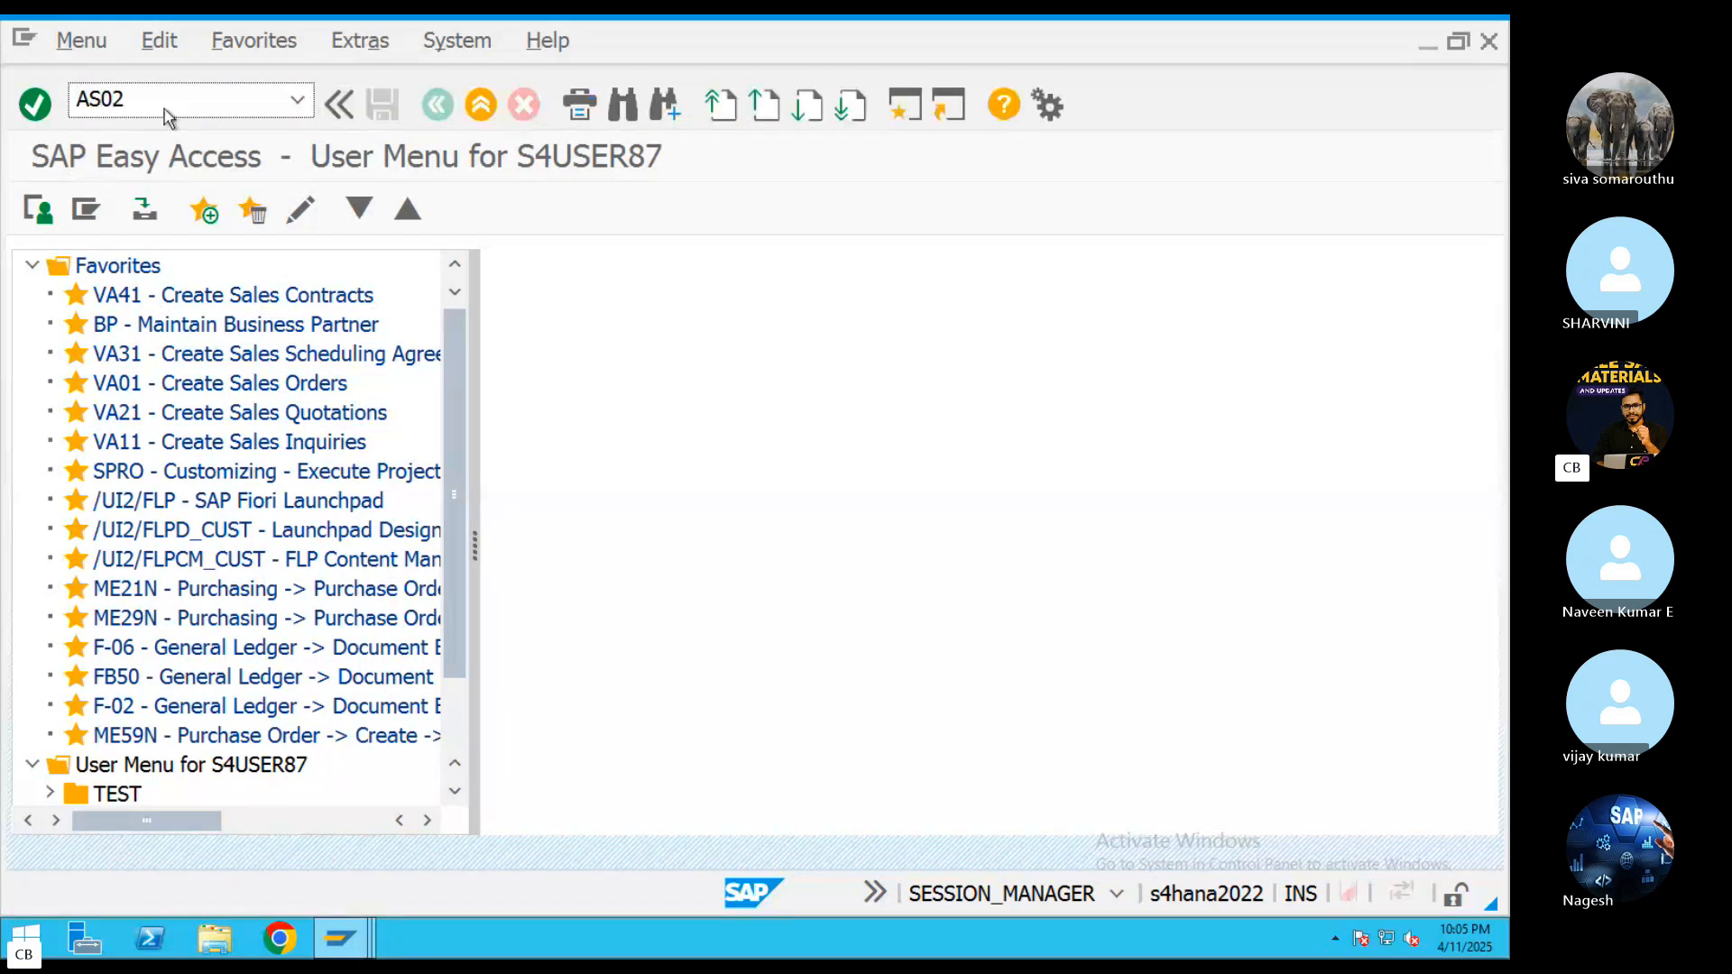
key("Return")
key("Return")
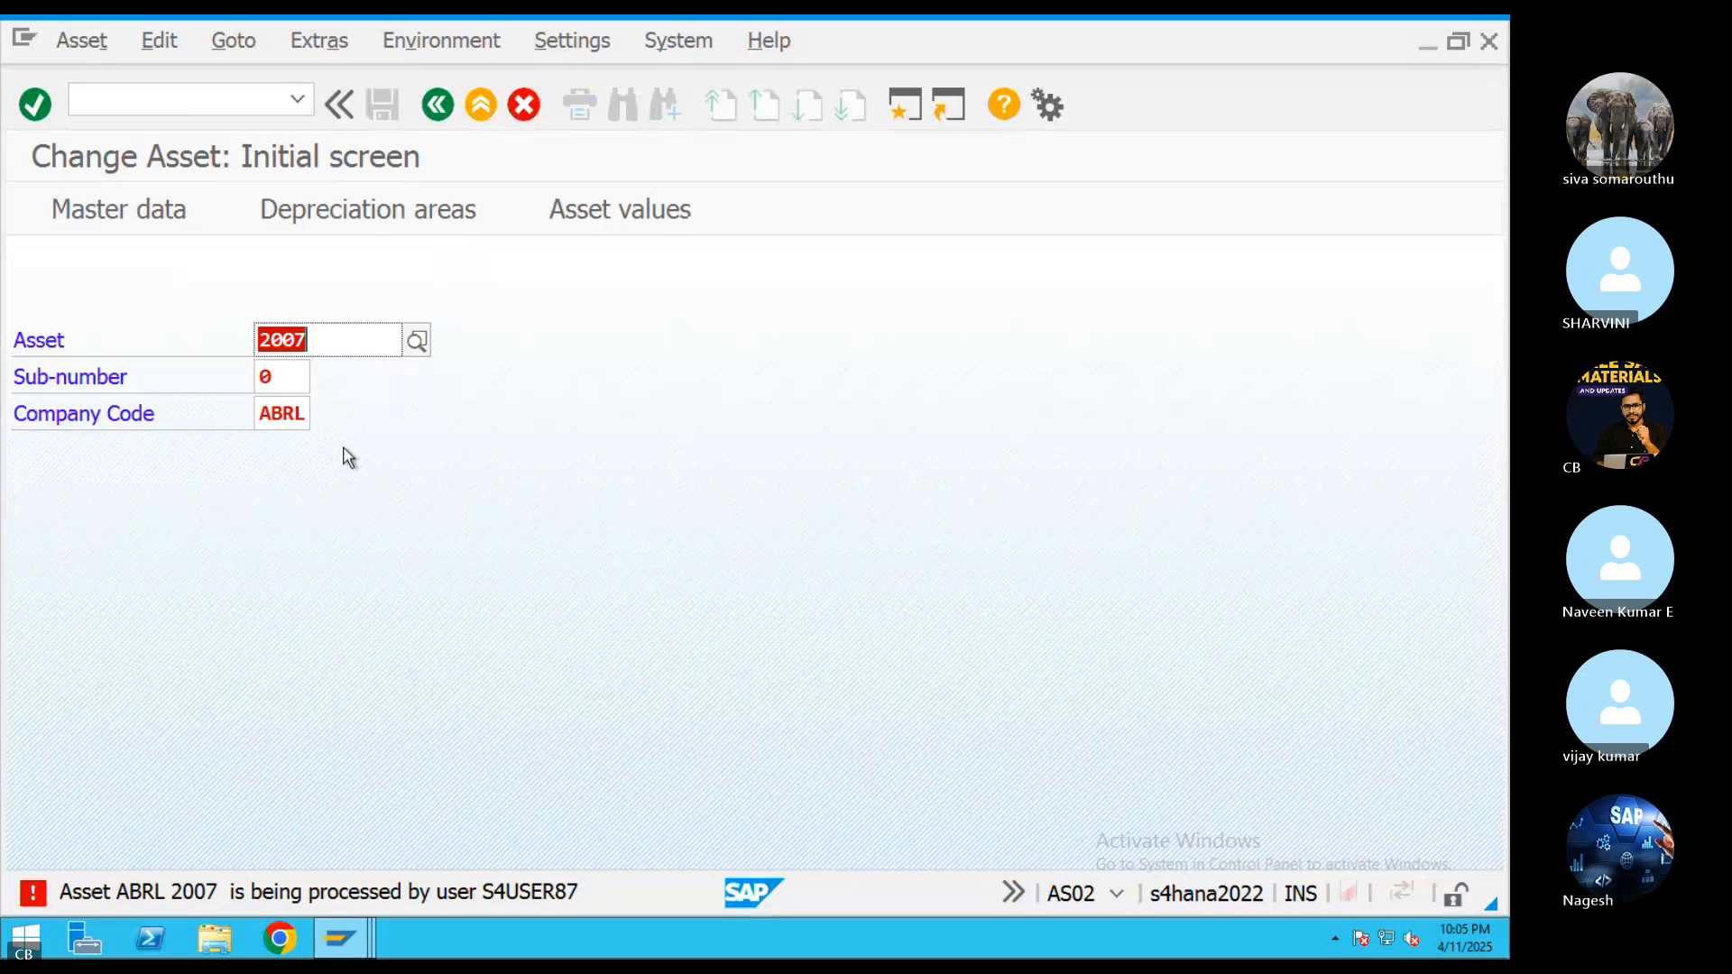
Close the sessions with the company code settings, the spare SAP Easy Access menu and the balance carryforward result list
left_click(339, 938)
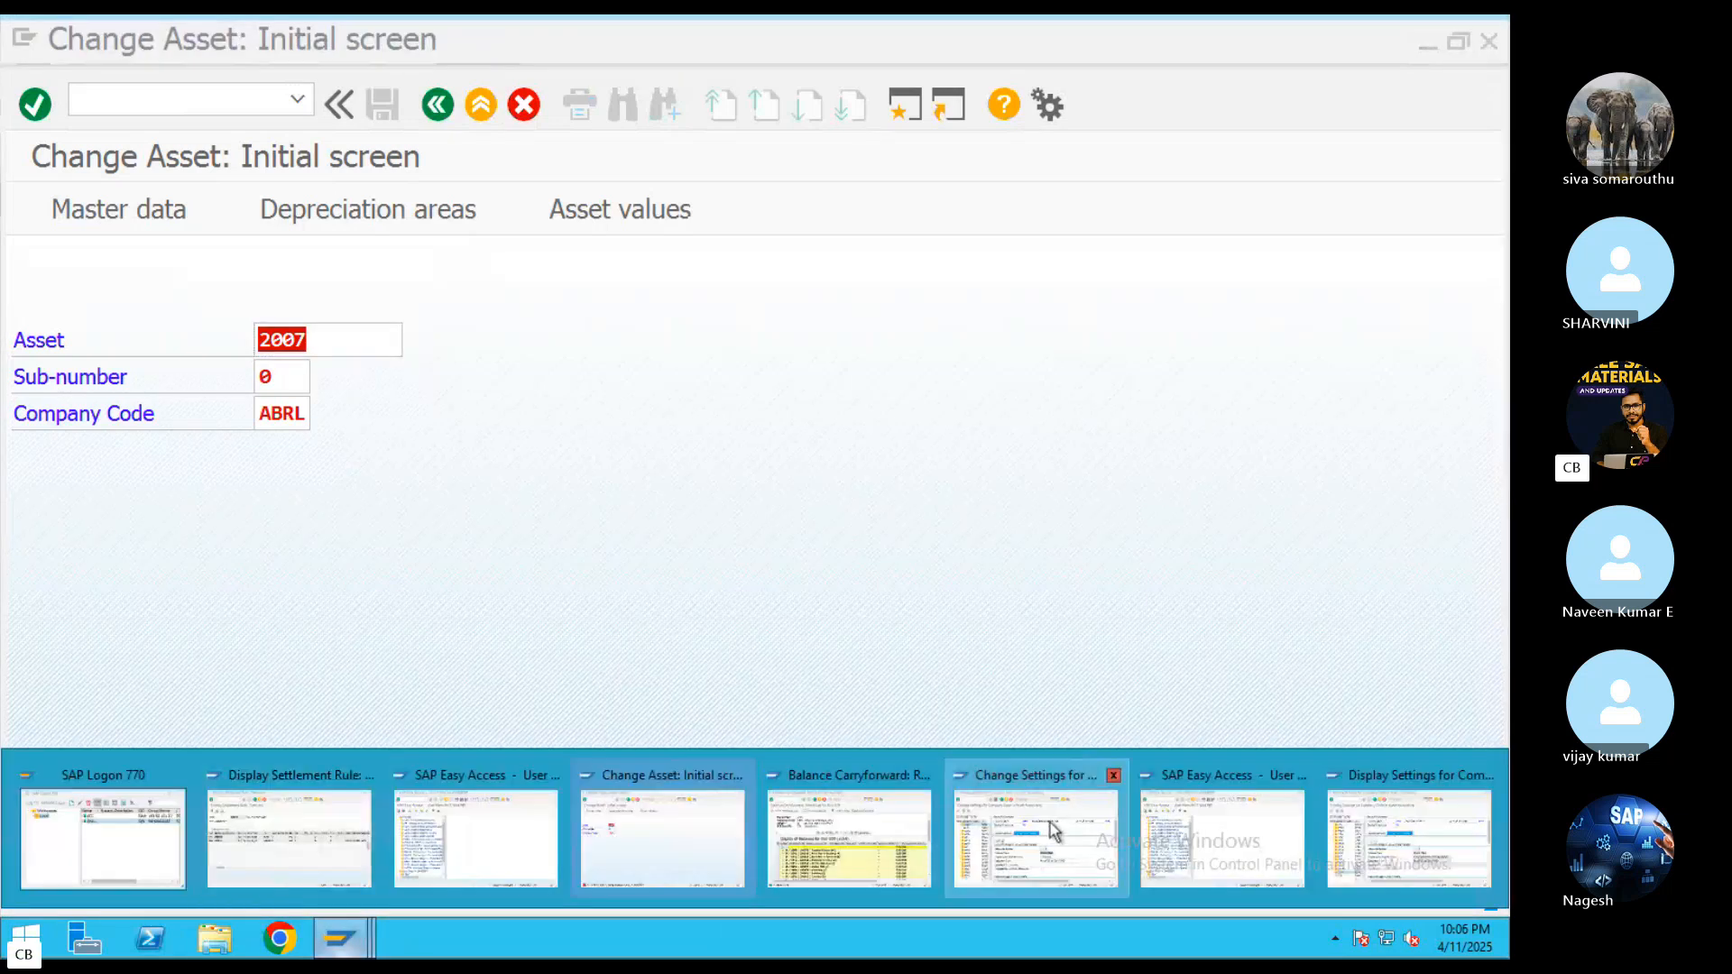
left_click(1115, 775)
left_click(1484, 759)
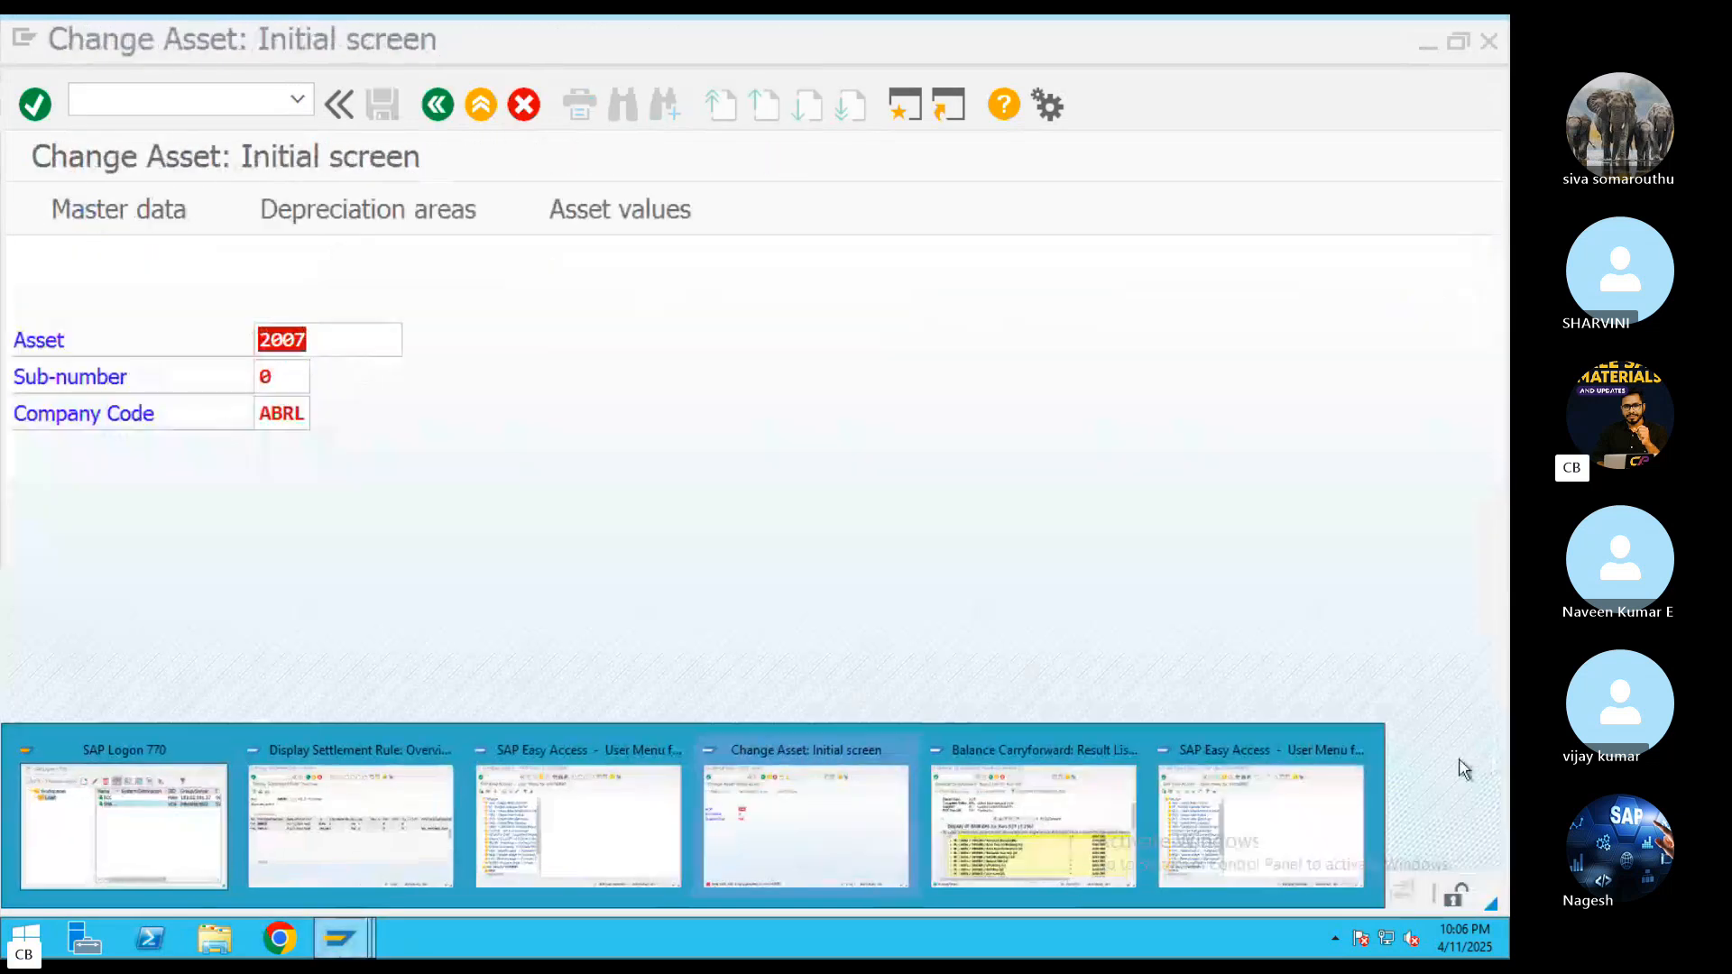
left_click(1370, 751)
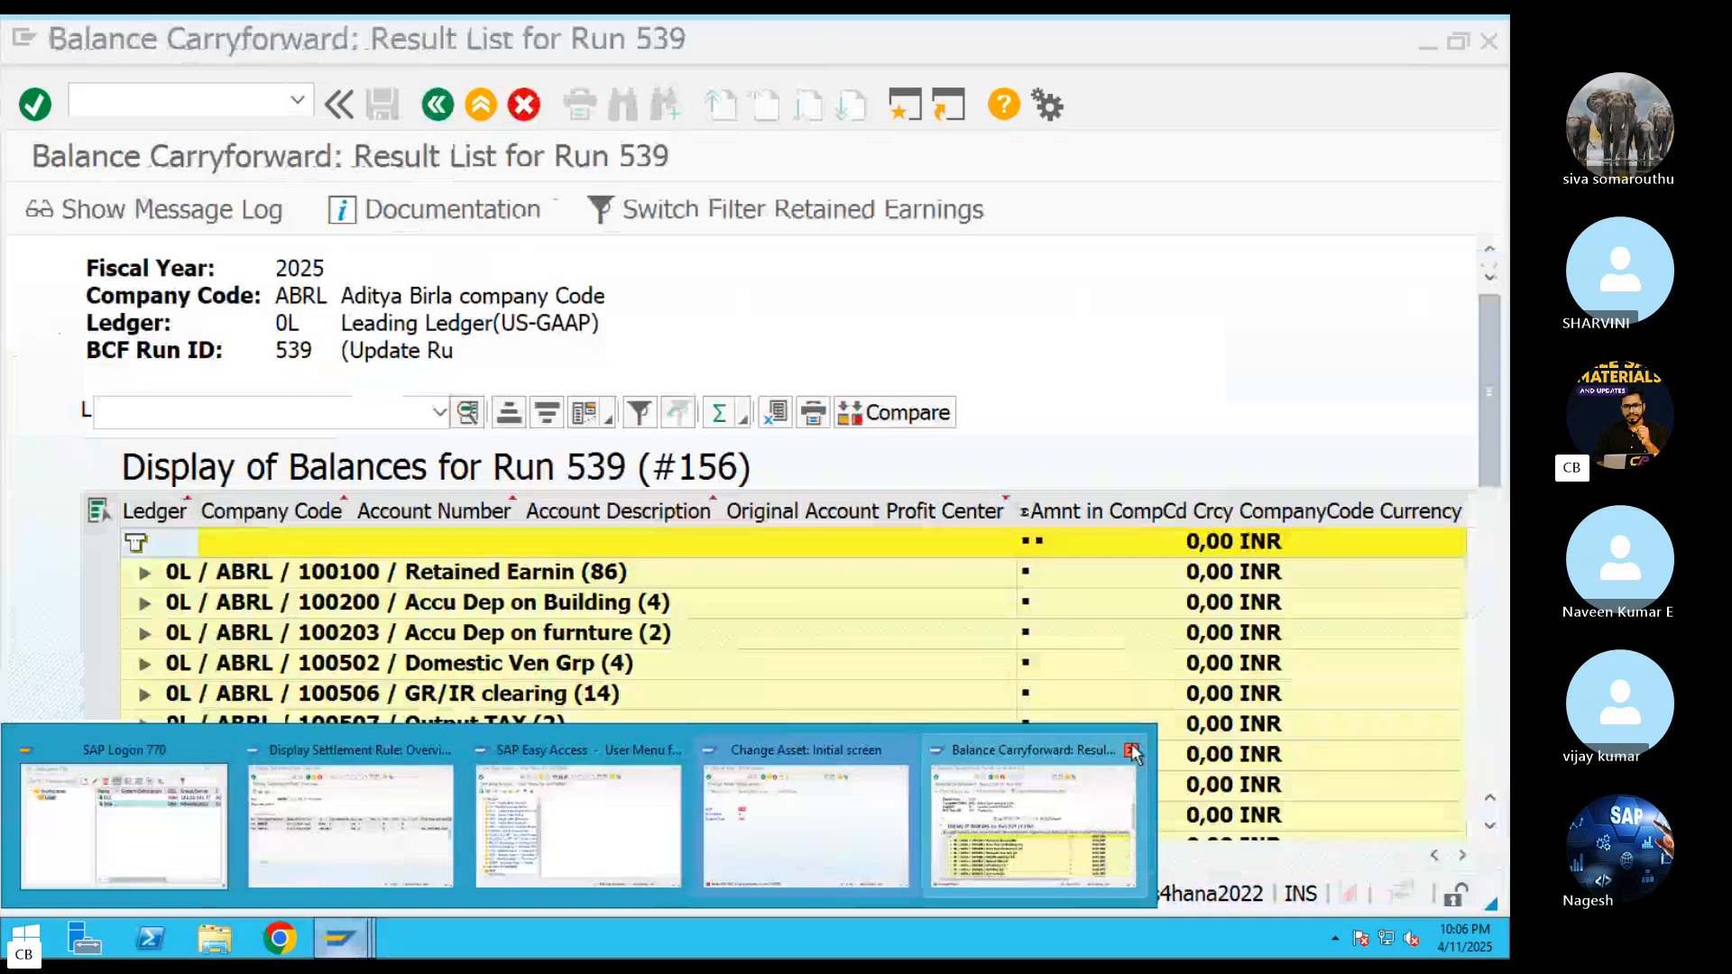
left_click(1140, 750)
Open the master data of asset 2007 in ABRL and shorten its description to Main Asset
left_click(778, 810)
key("Return")
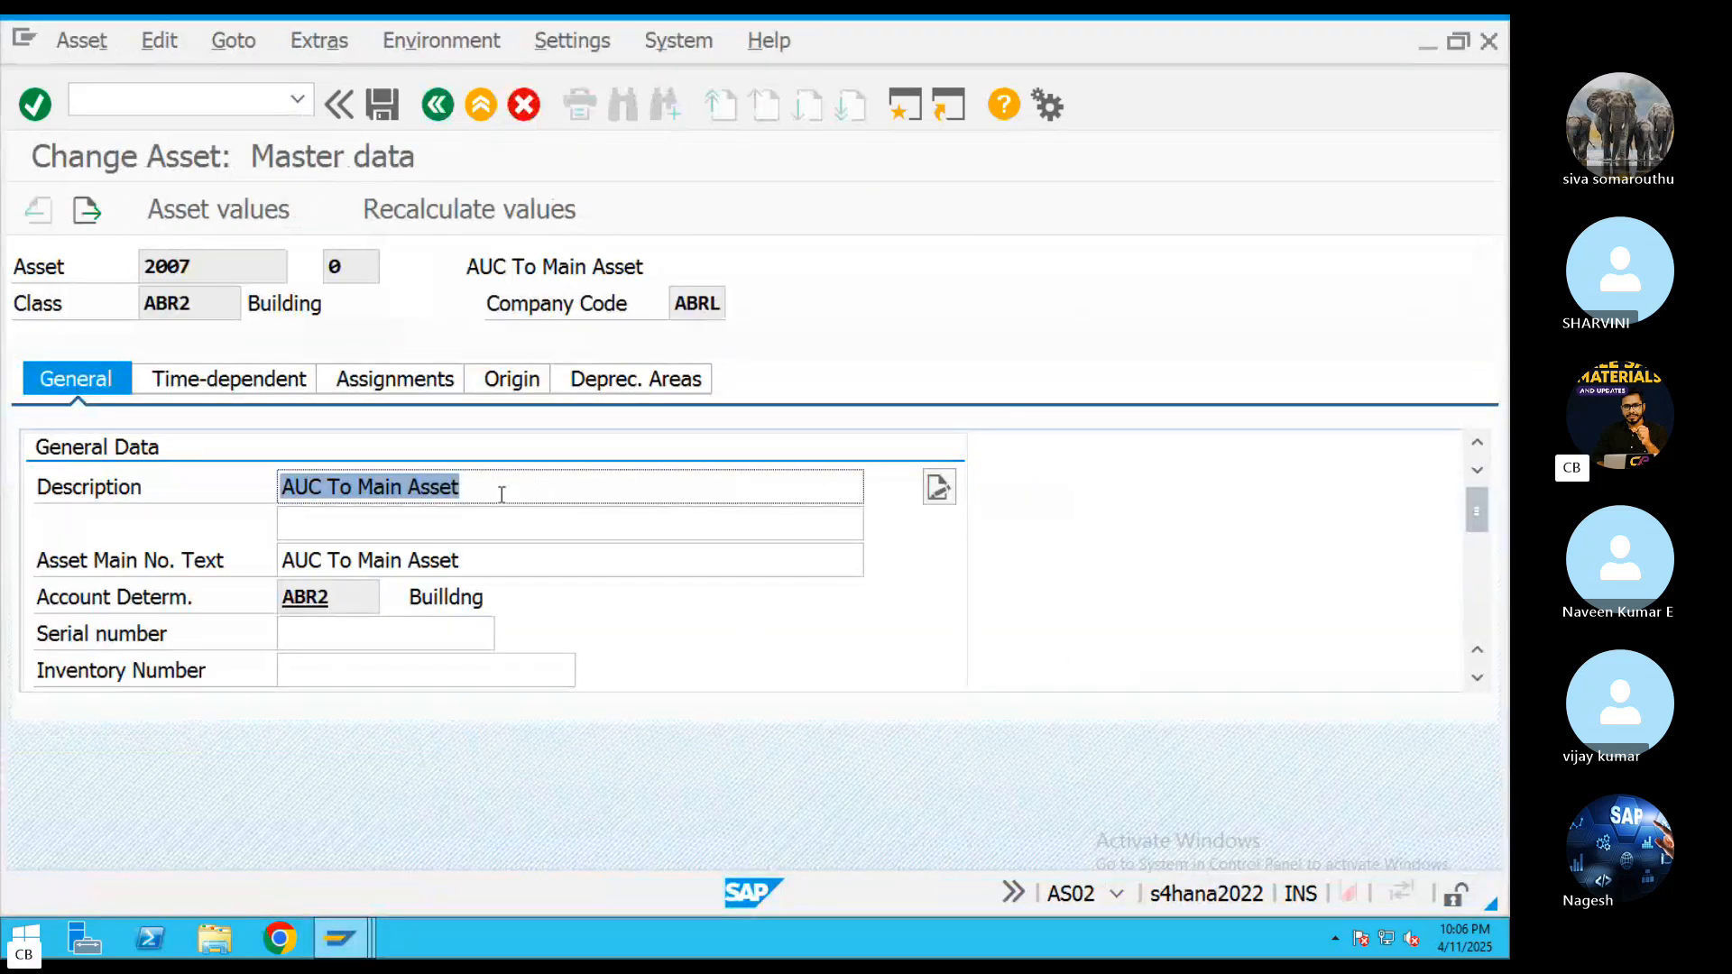
left_click_drag(359, 487, 271, 484)
key("BackSpace")
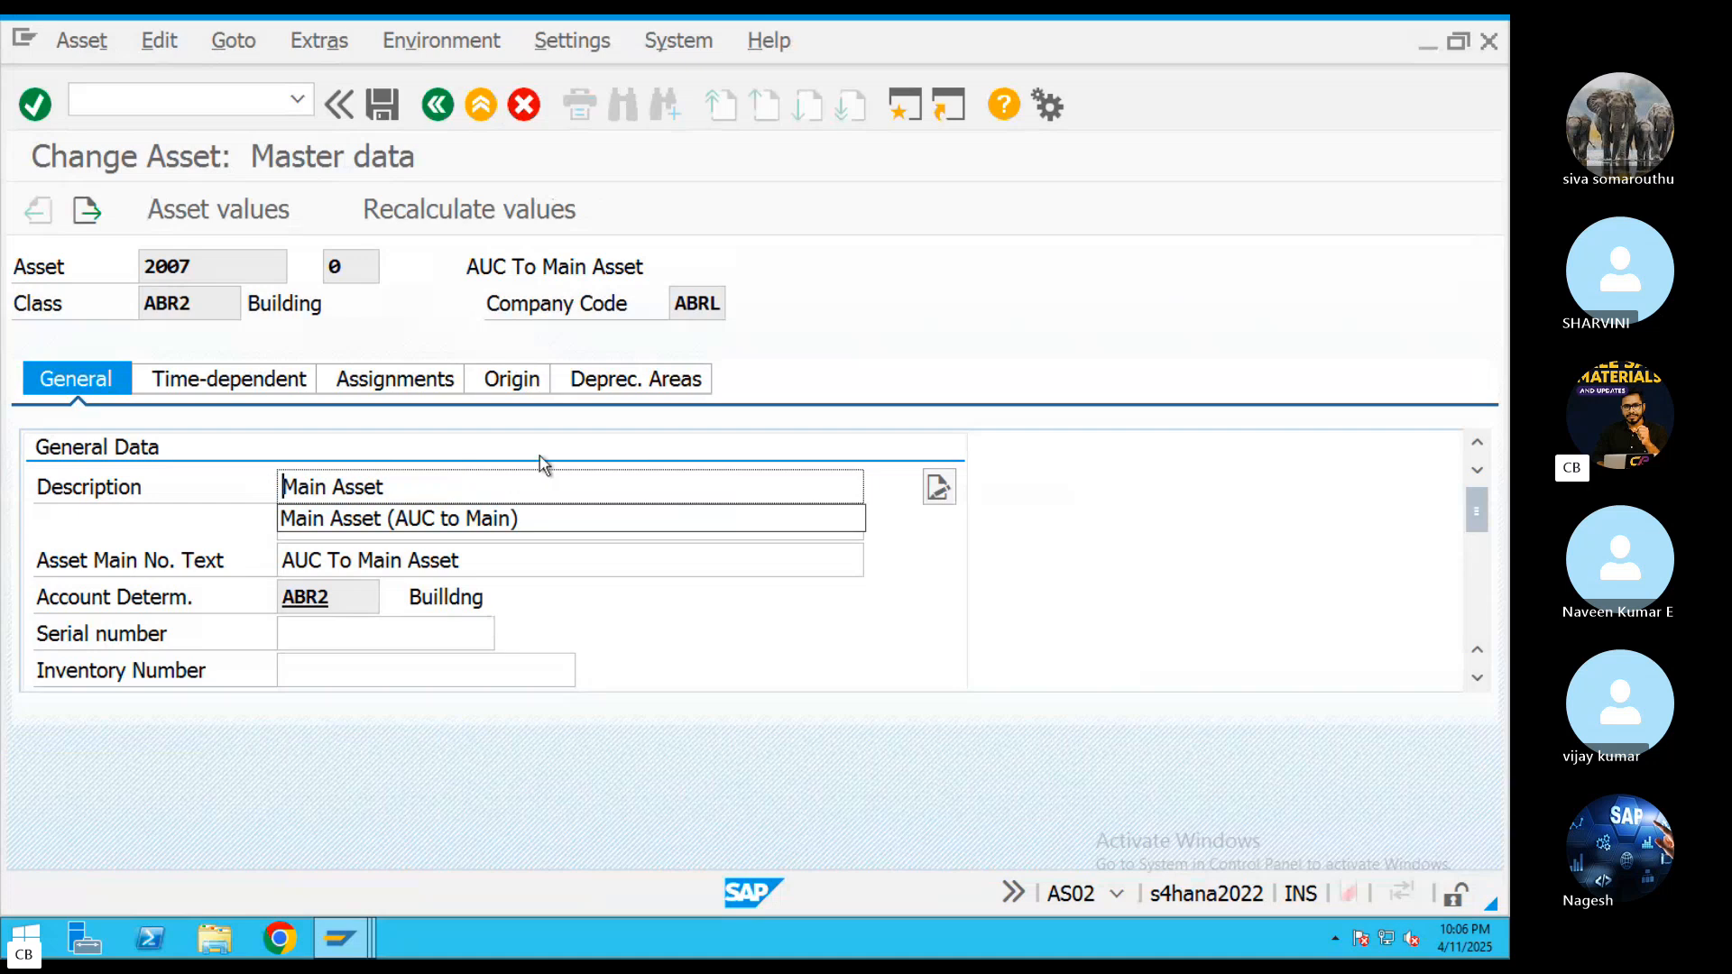
Set the Capitalized On date of asset 2007 to 01.01.2025
scroll(456, 533, "down", 5)
left_click(417, 631)
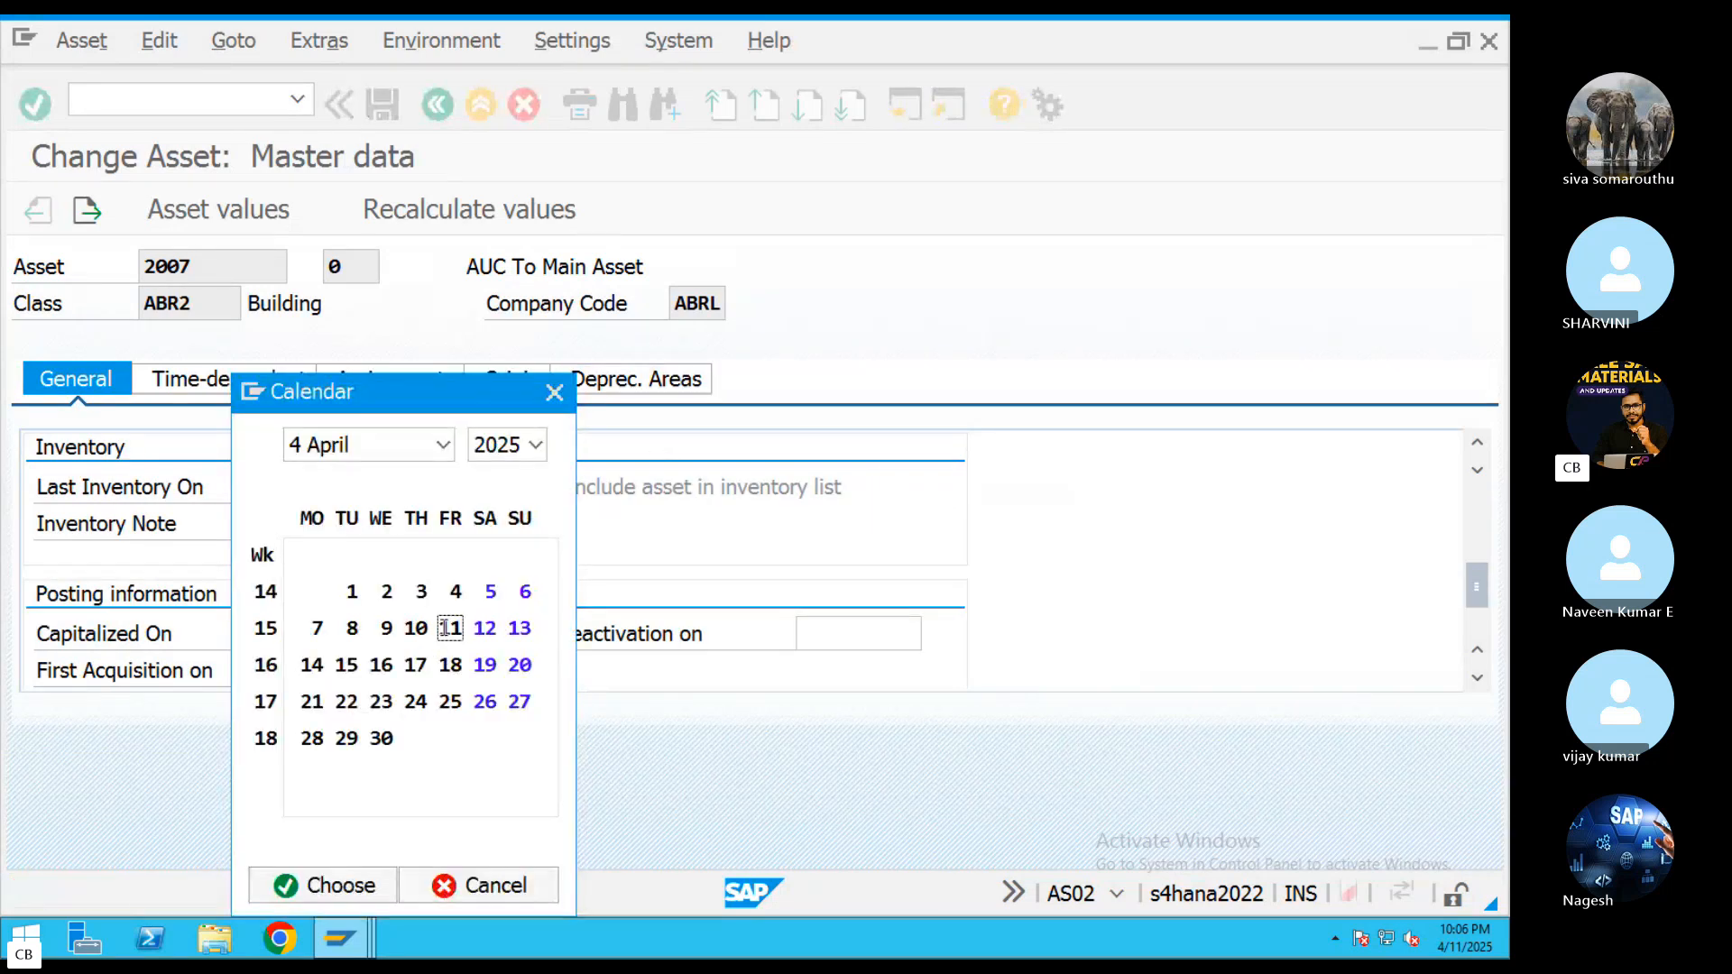
left_click(443, 445)
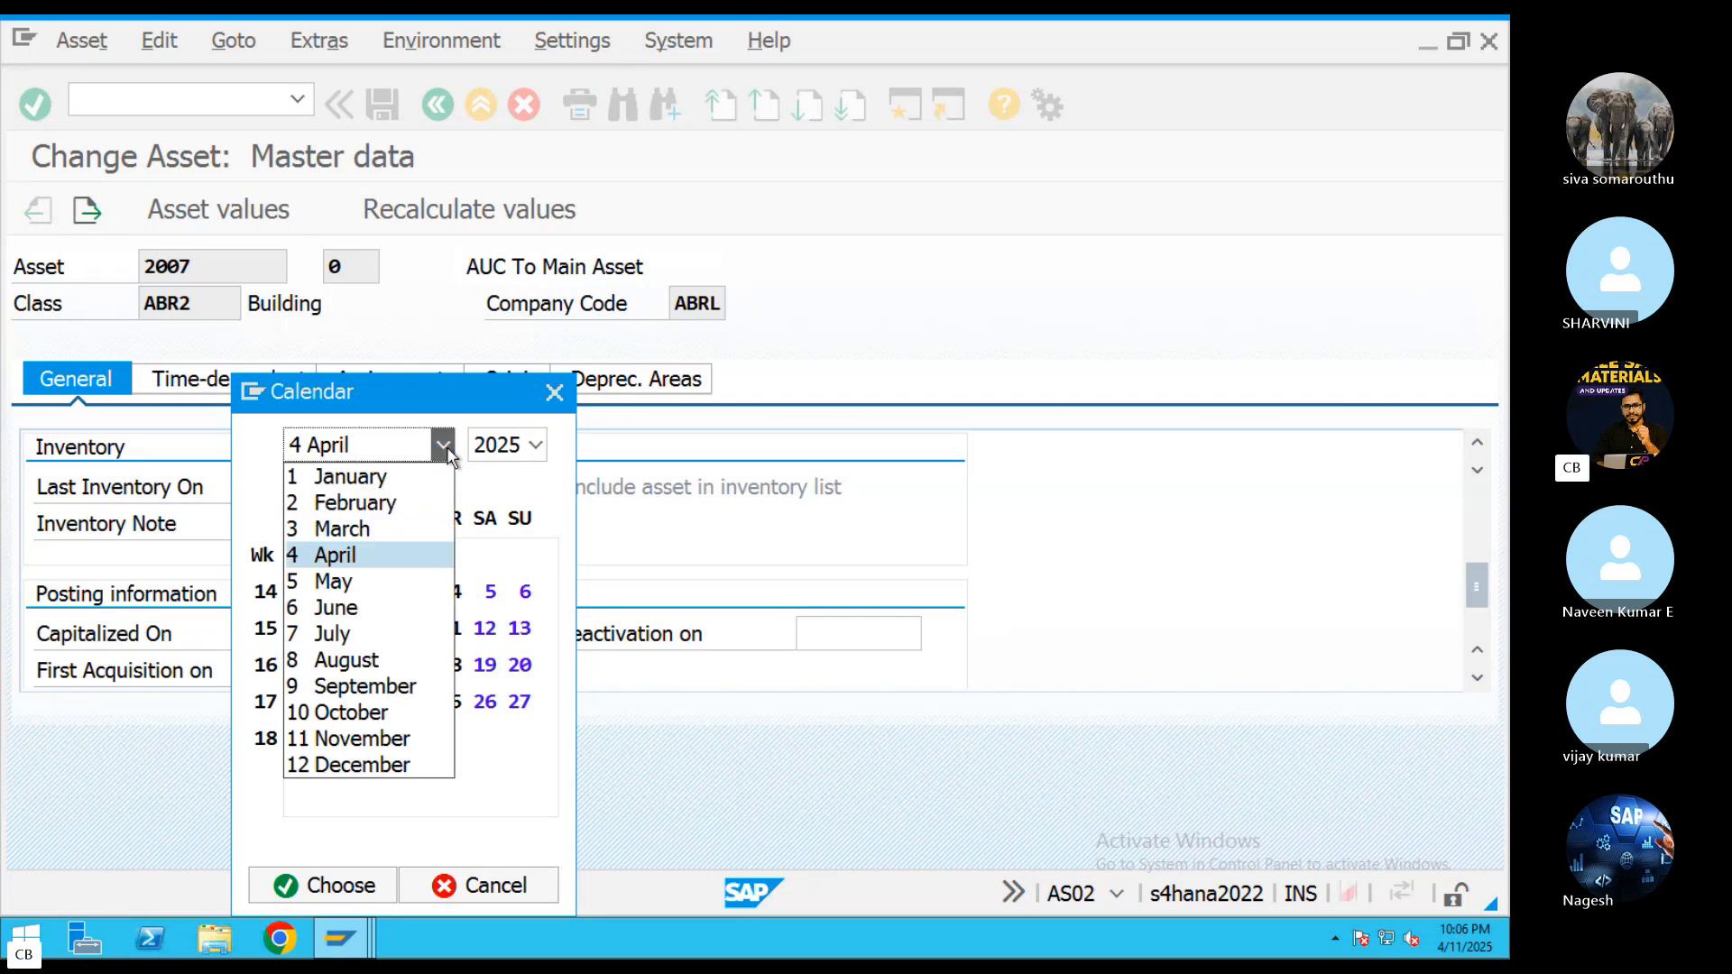
left_click(373, 483)
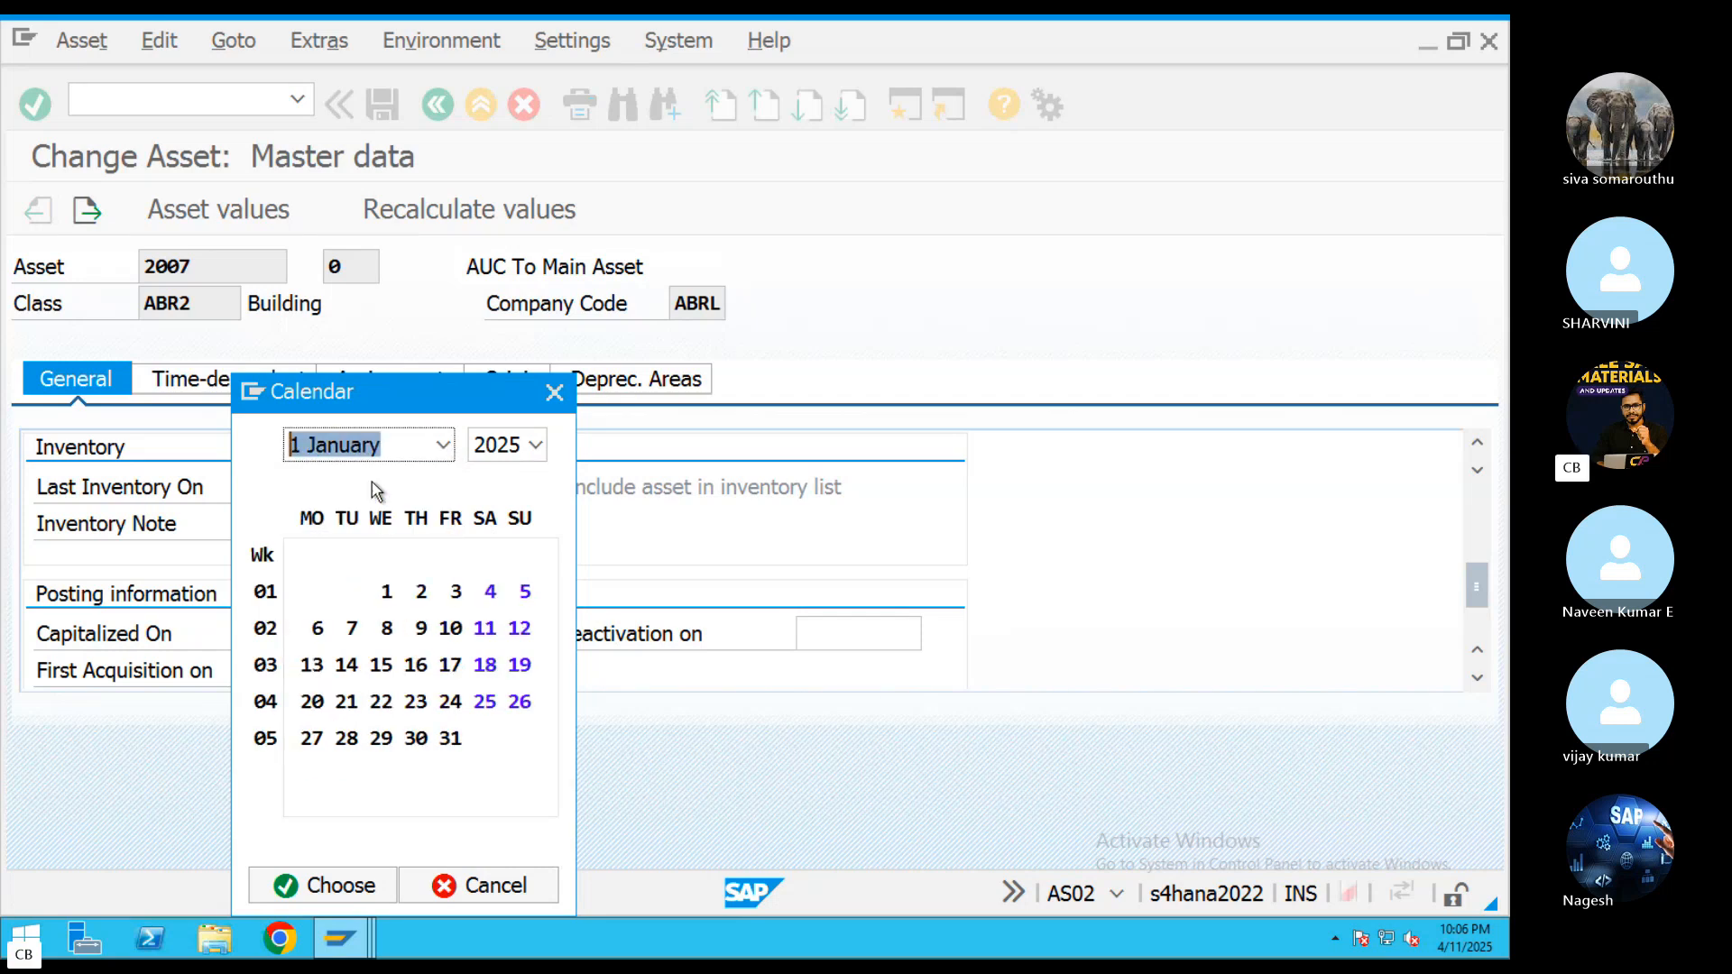
double_click(388, 593)
Allow negative values for asset 2007's book depreciation area, try to save the asset, and close the message list
left_click(675, 379)
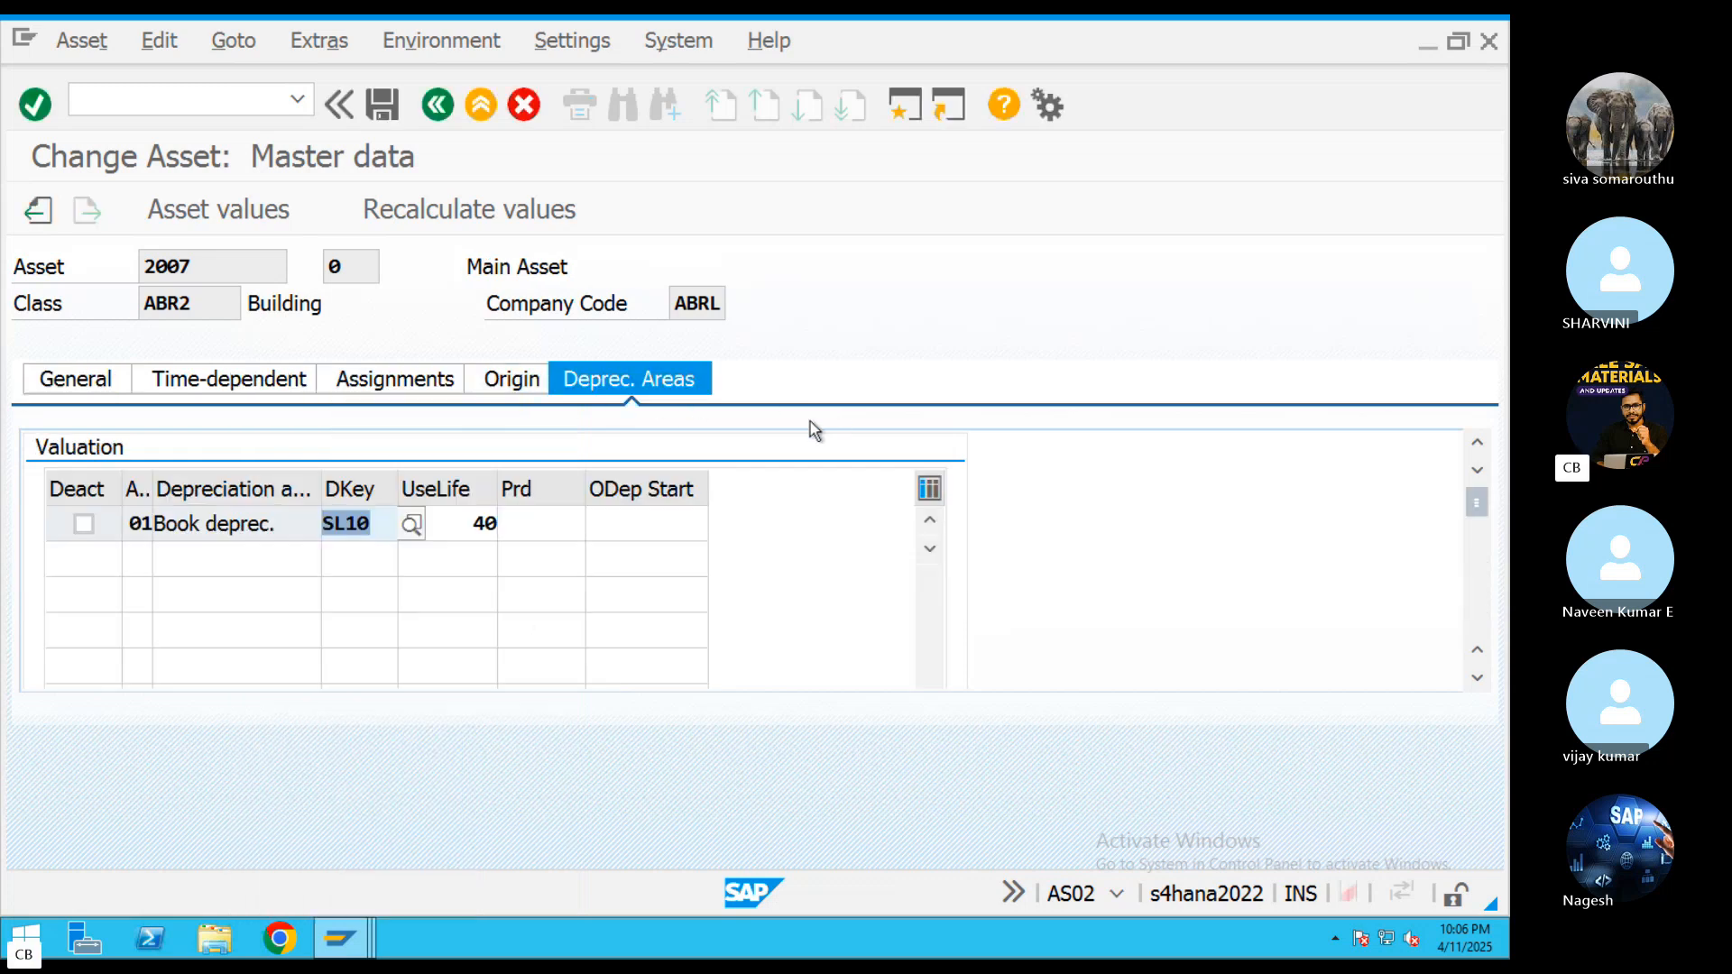
left_click(382, 107)
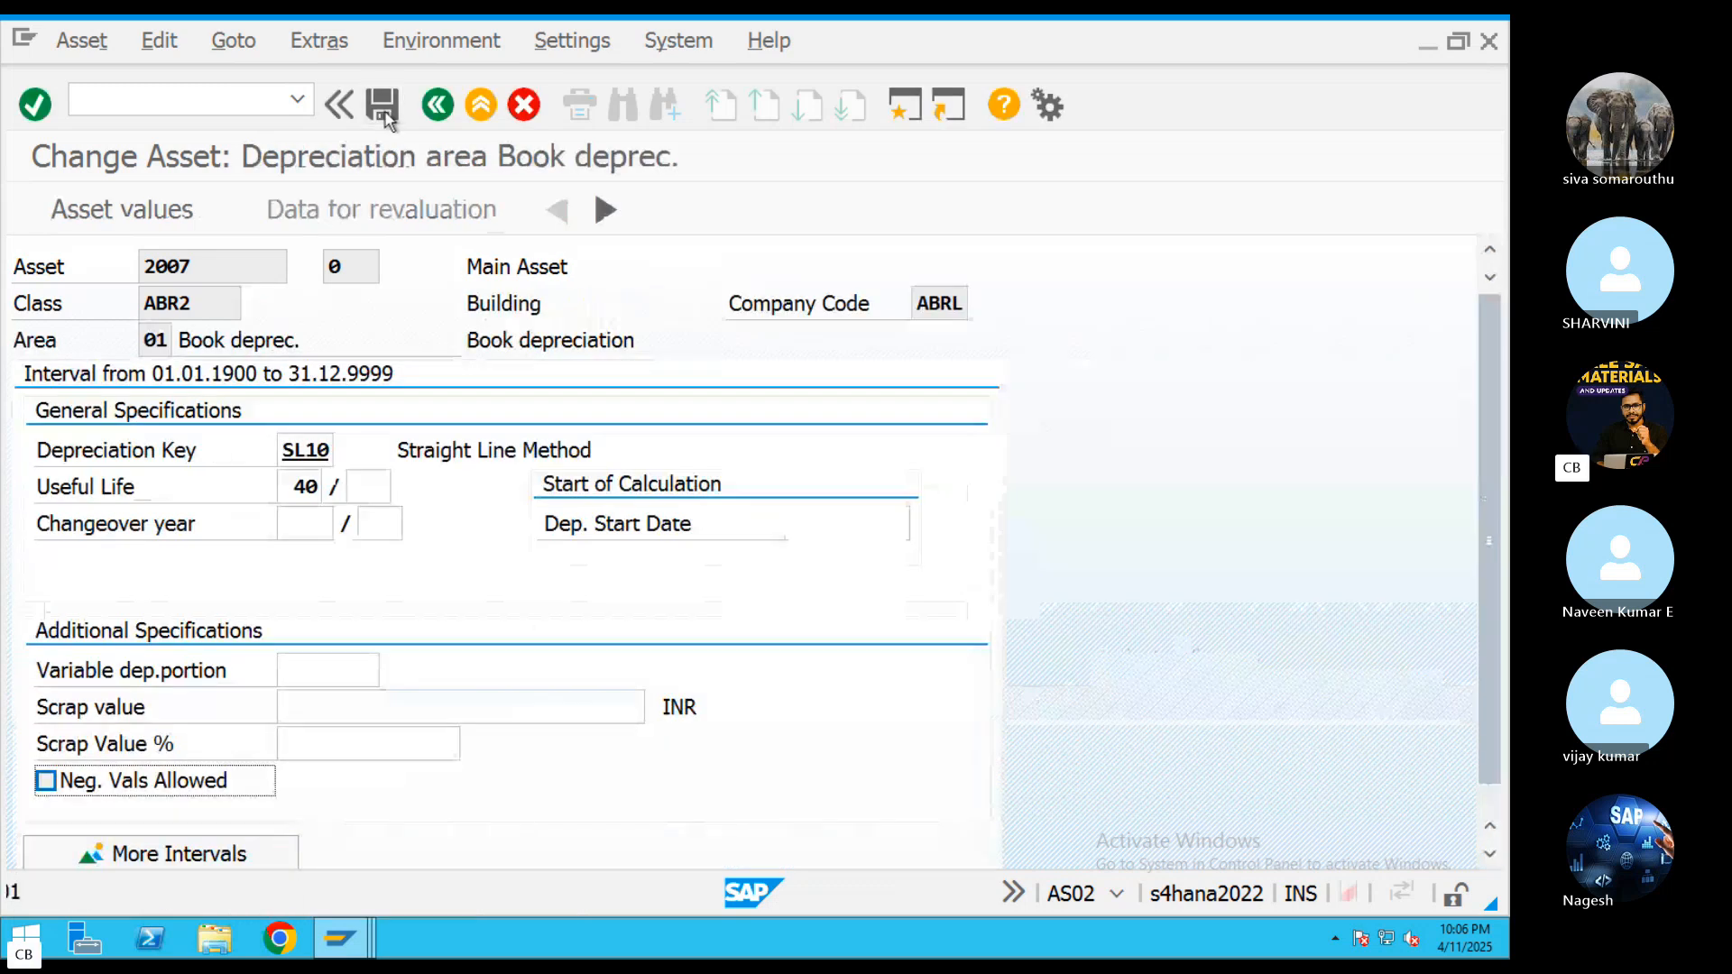
left_click(51, 778)
left_click(381, 105)
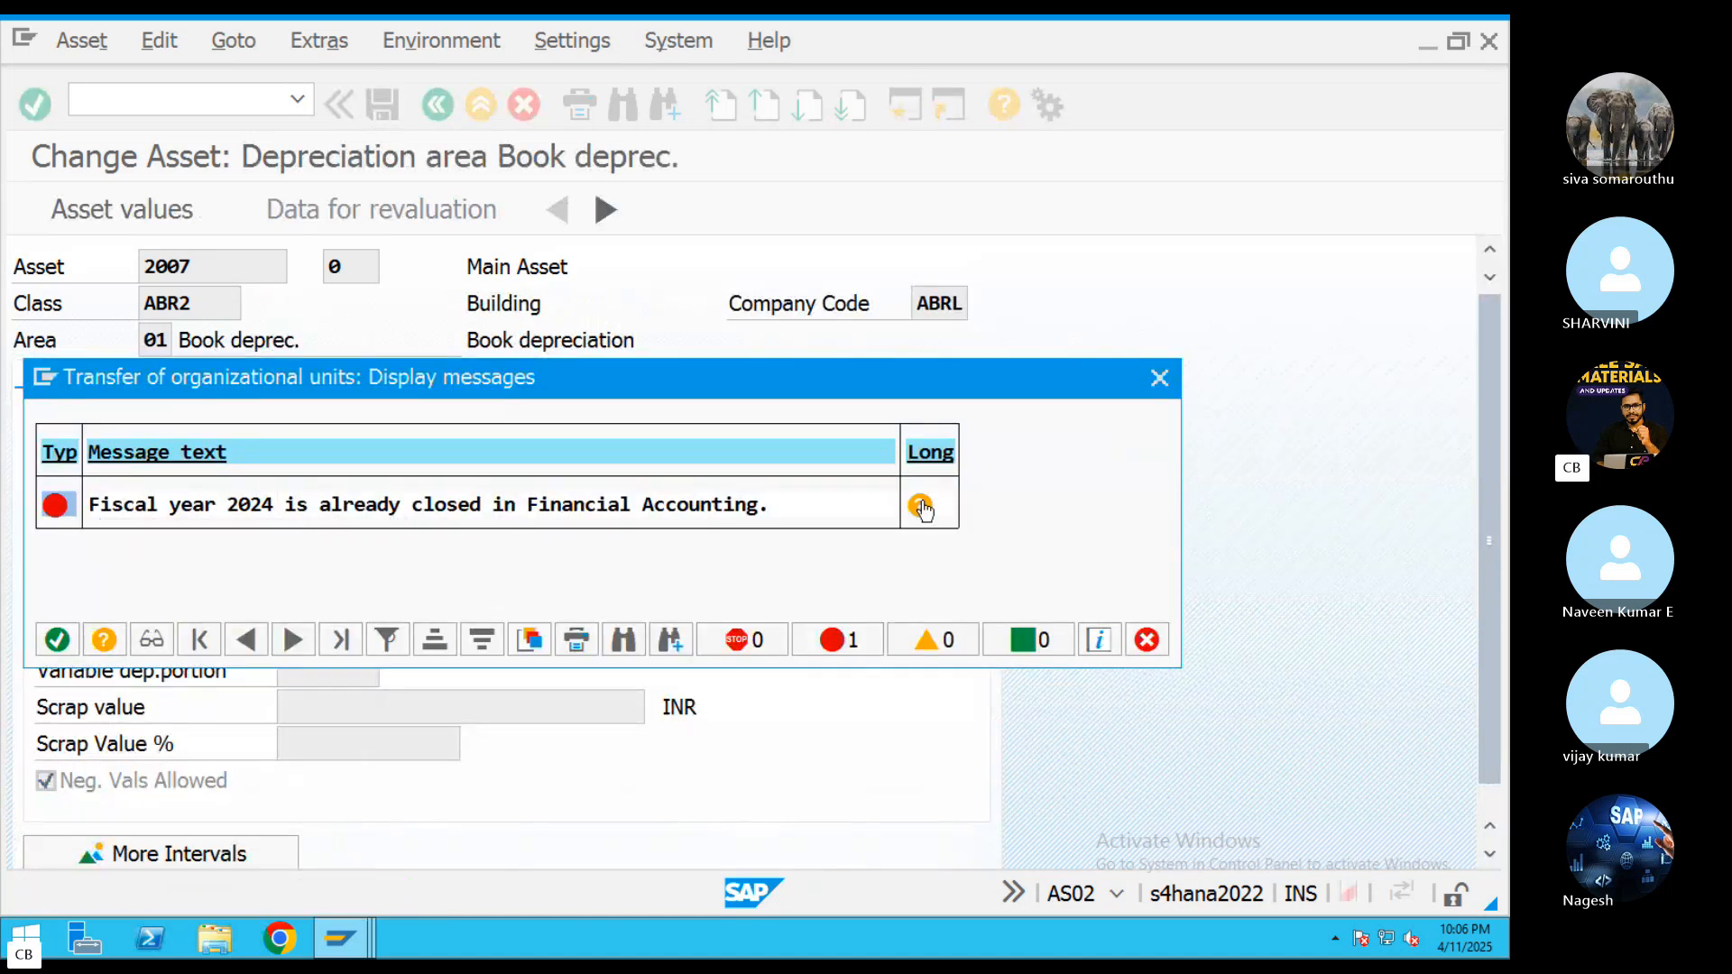
left_click(1159, 377)
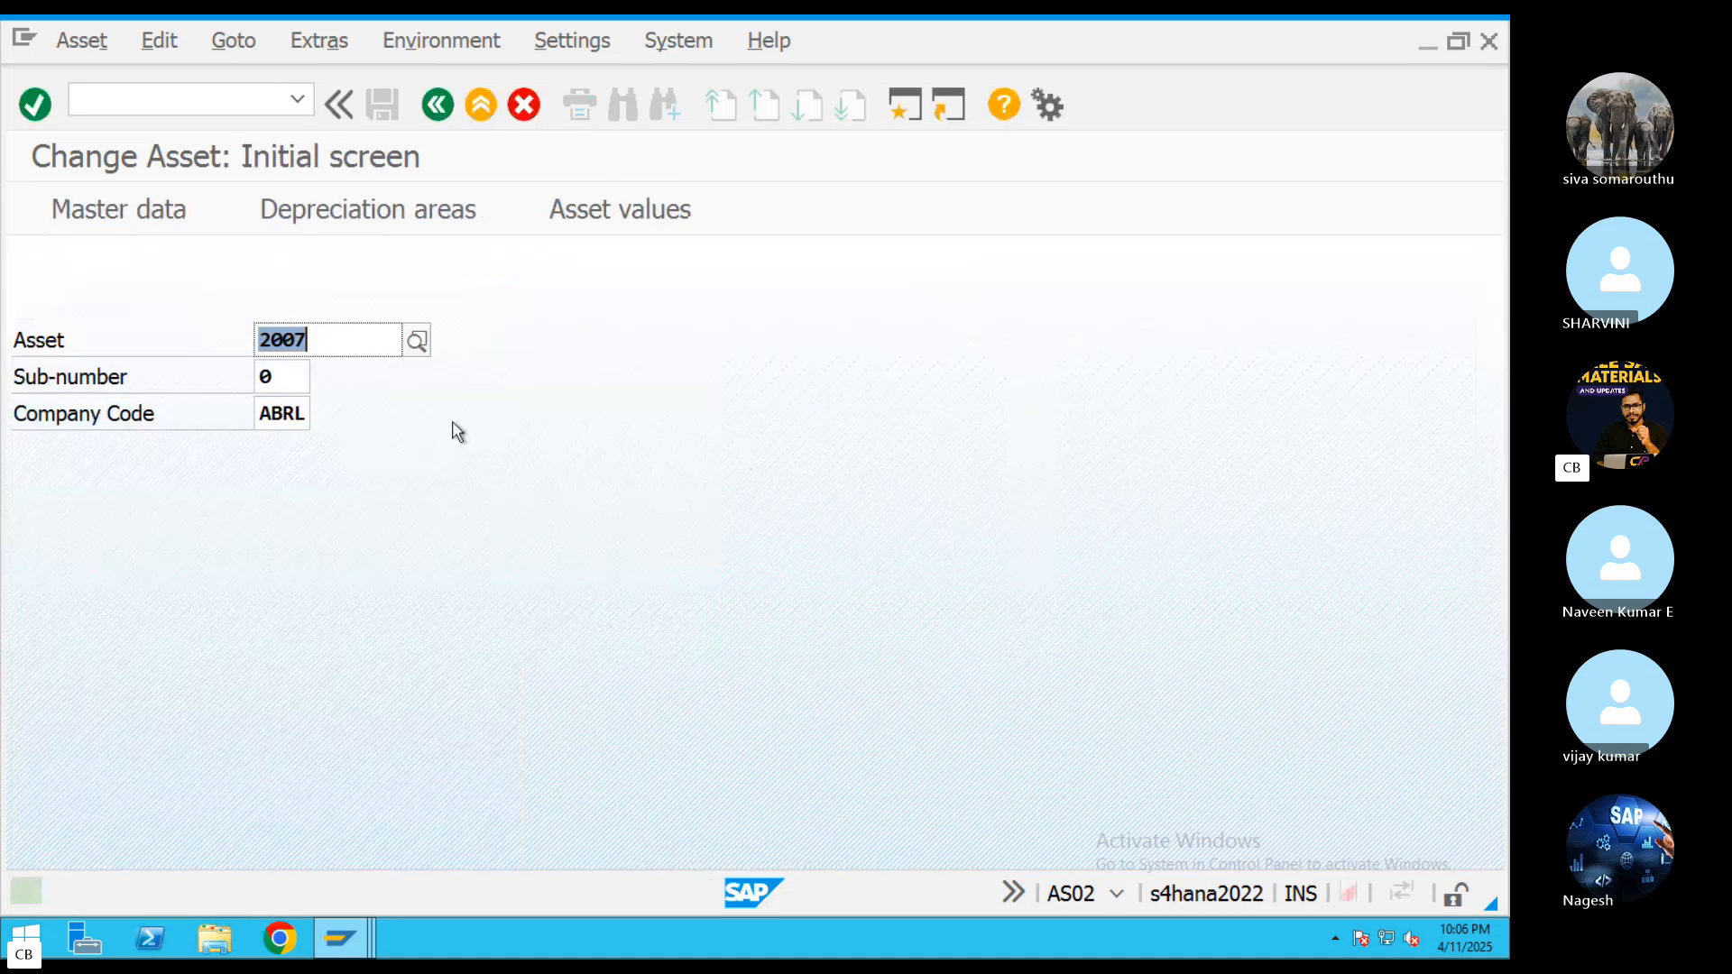
Reopen asset 2007's master data and set its Capitalized On date to 01.04.2025
key("Return")
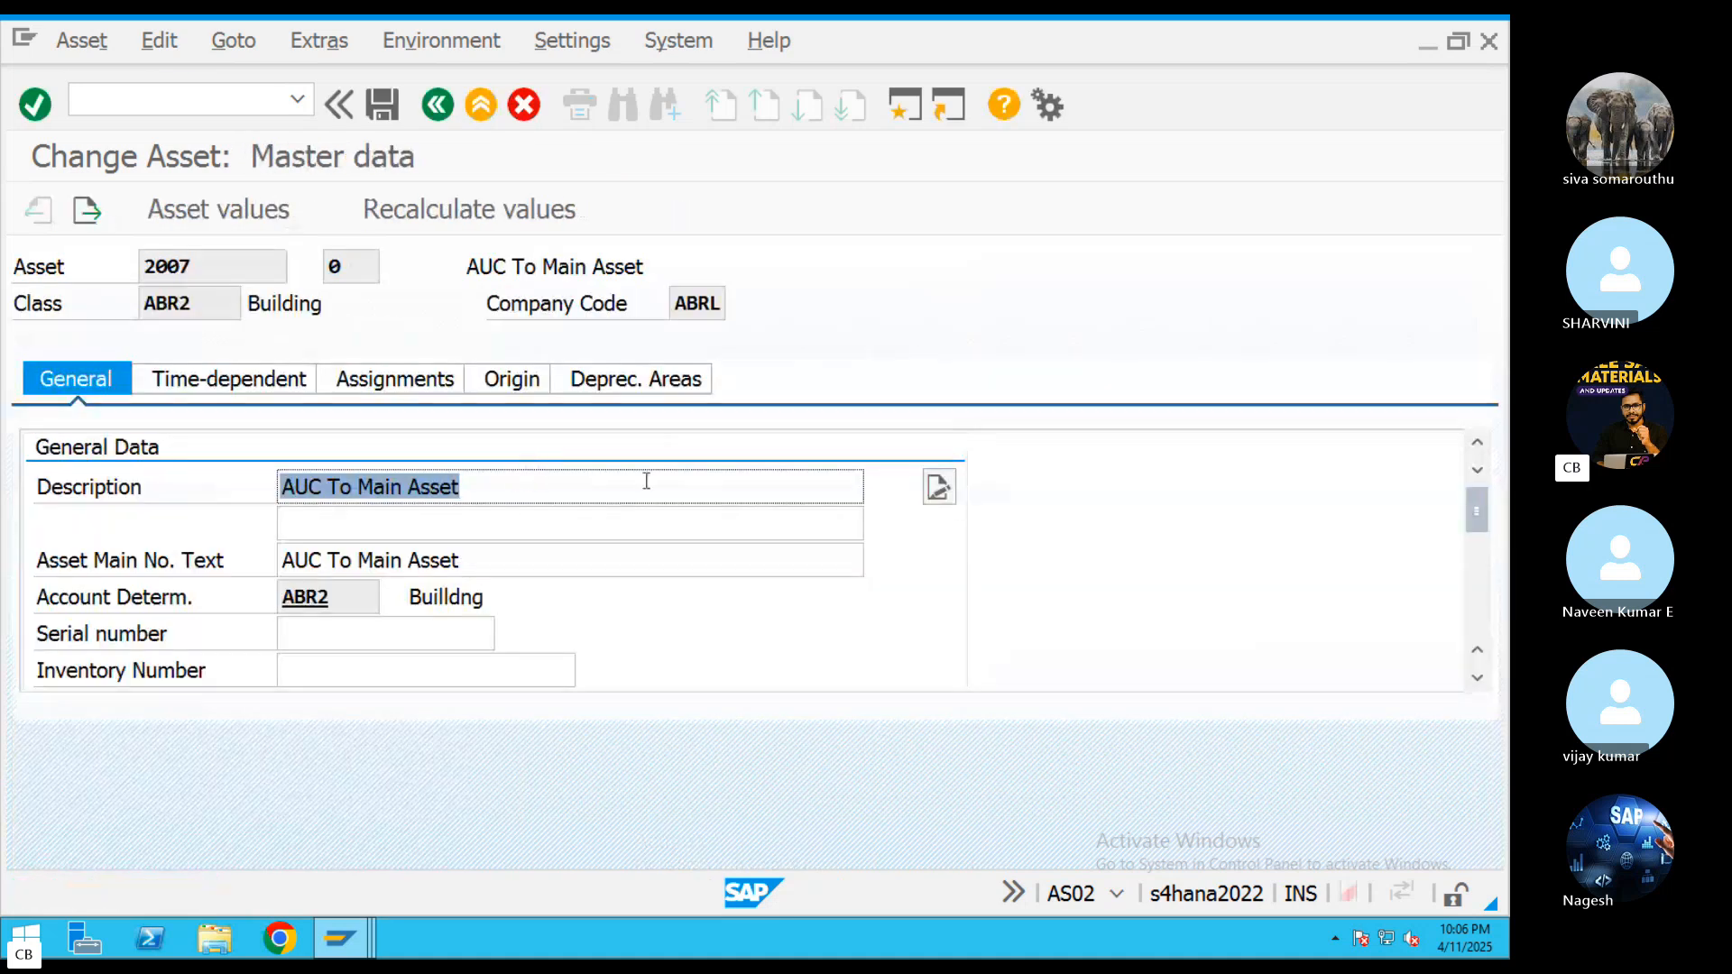
left_click(665, 383)
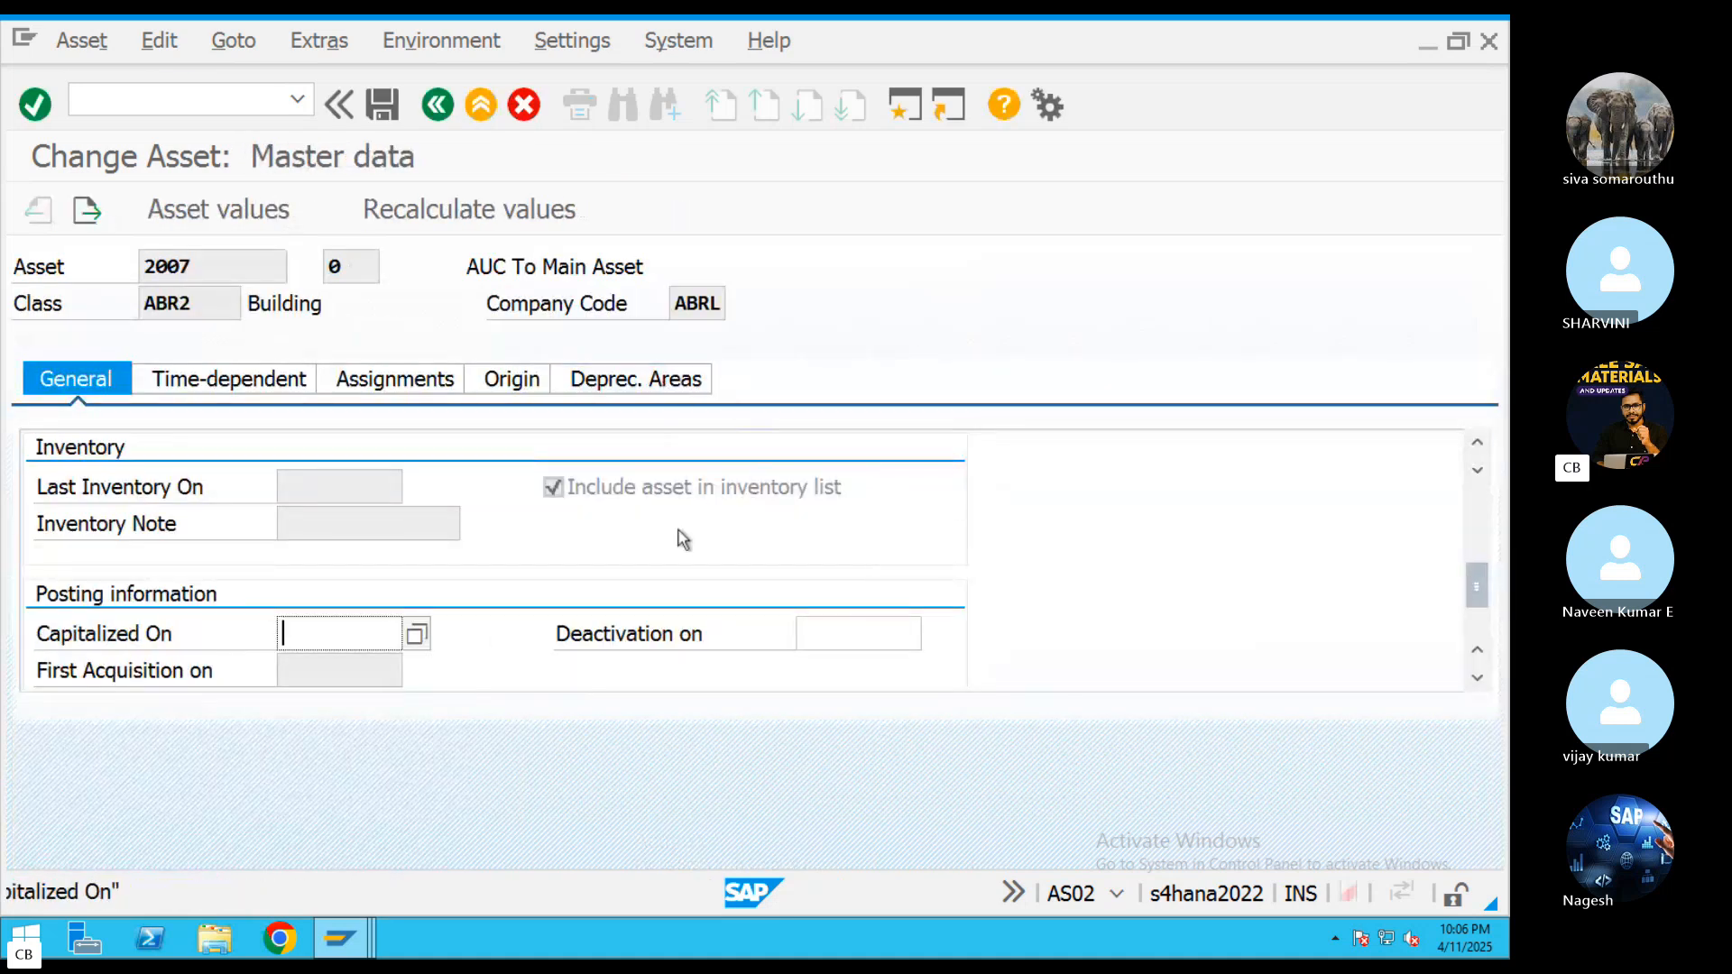
left_click(417, 635)
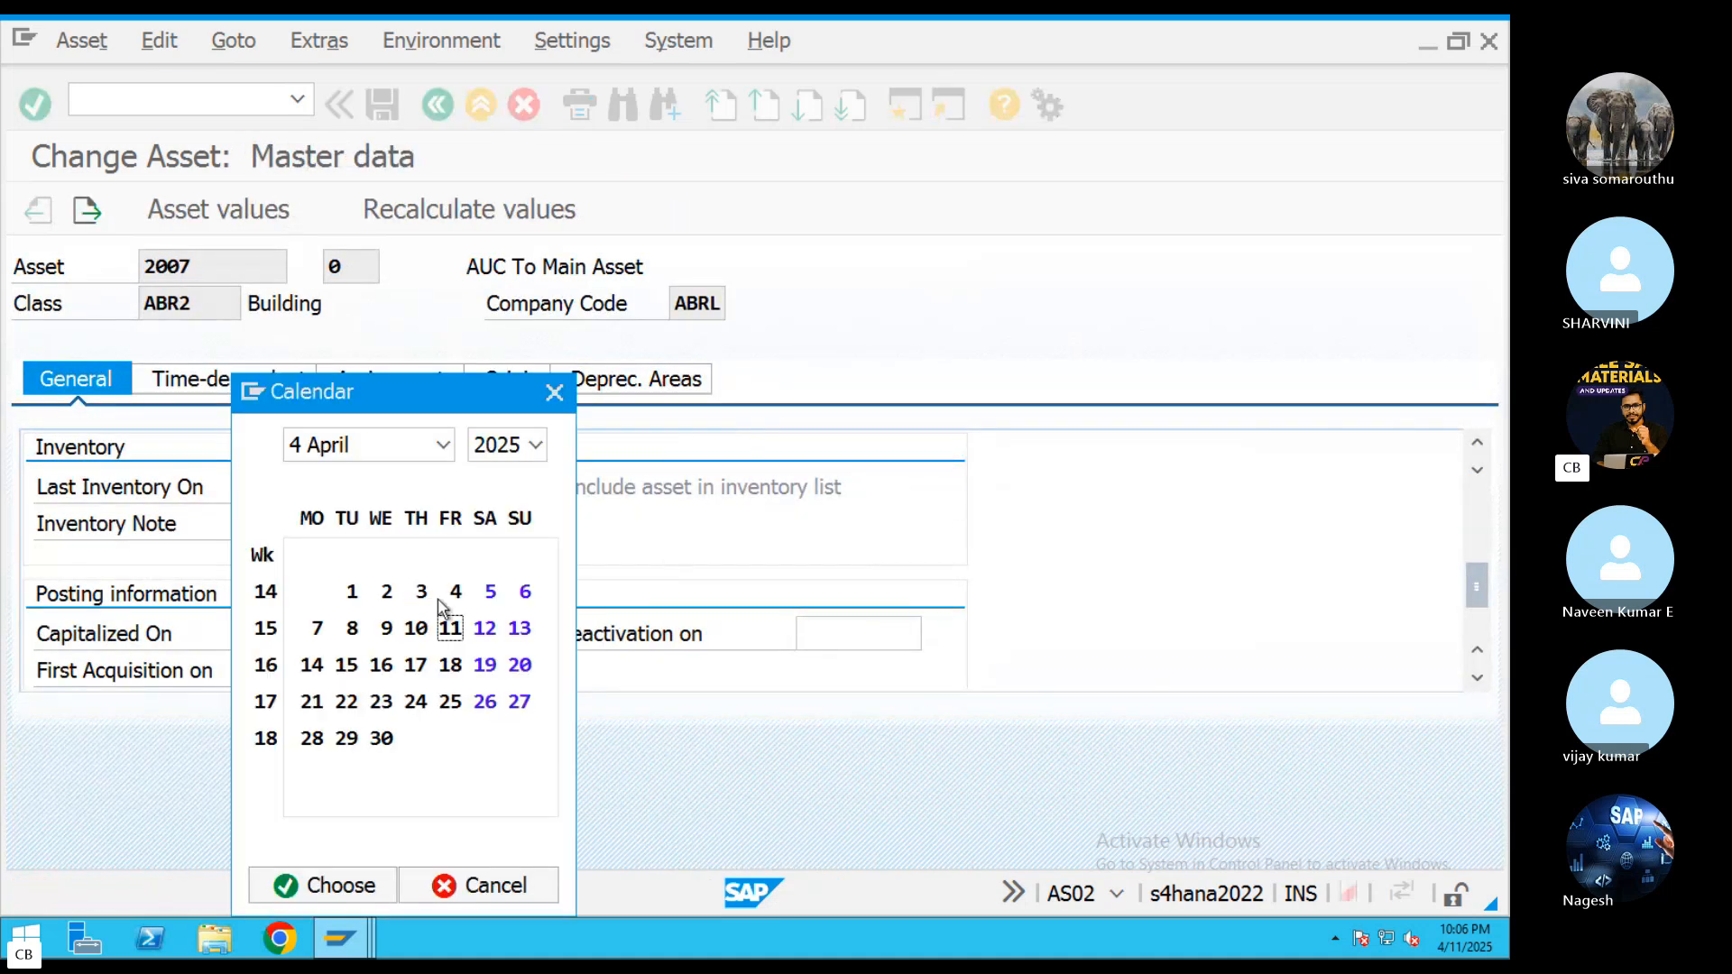
double_click(352, 592)
key("Return")
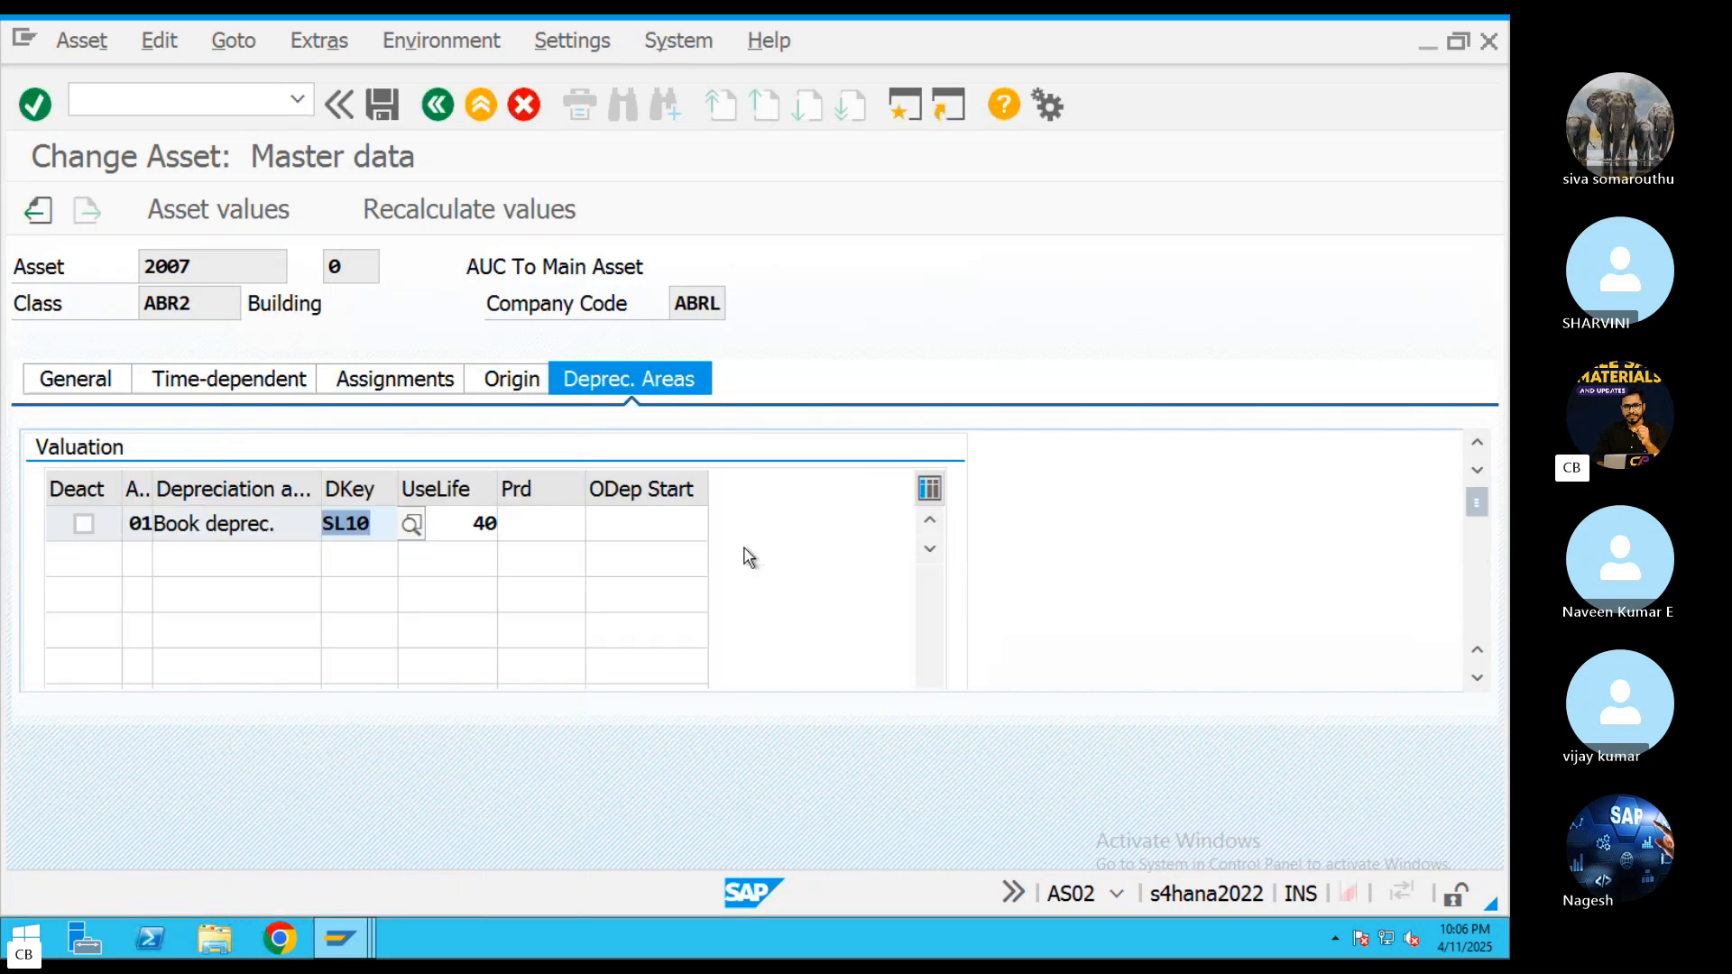
Set asset 2007's ordinary depreciation start to 01.04.2025, allow negative values for book depreciation, and try to save the asset
left_click(678, 529)
key("F4")
double_click(354, 593)
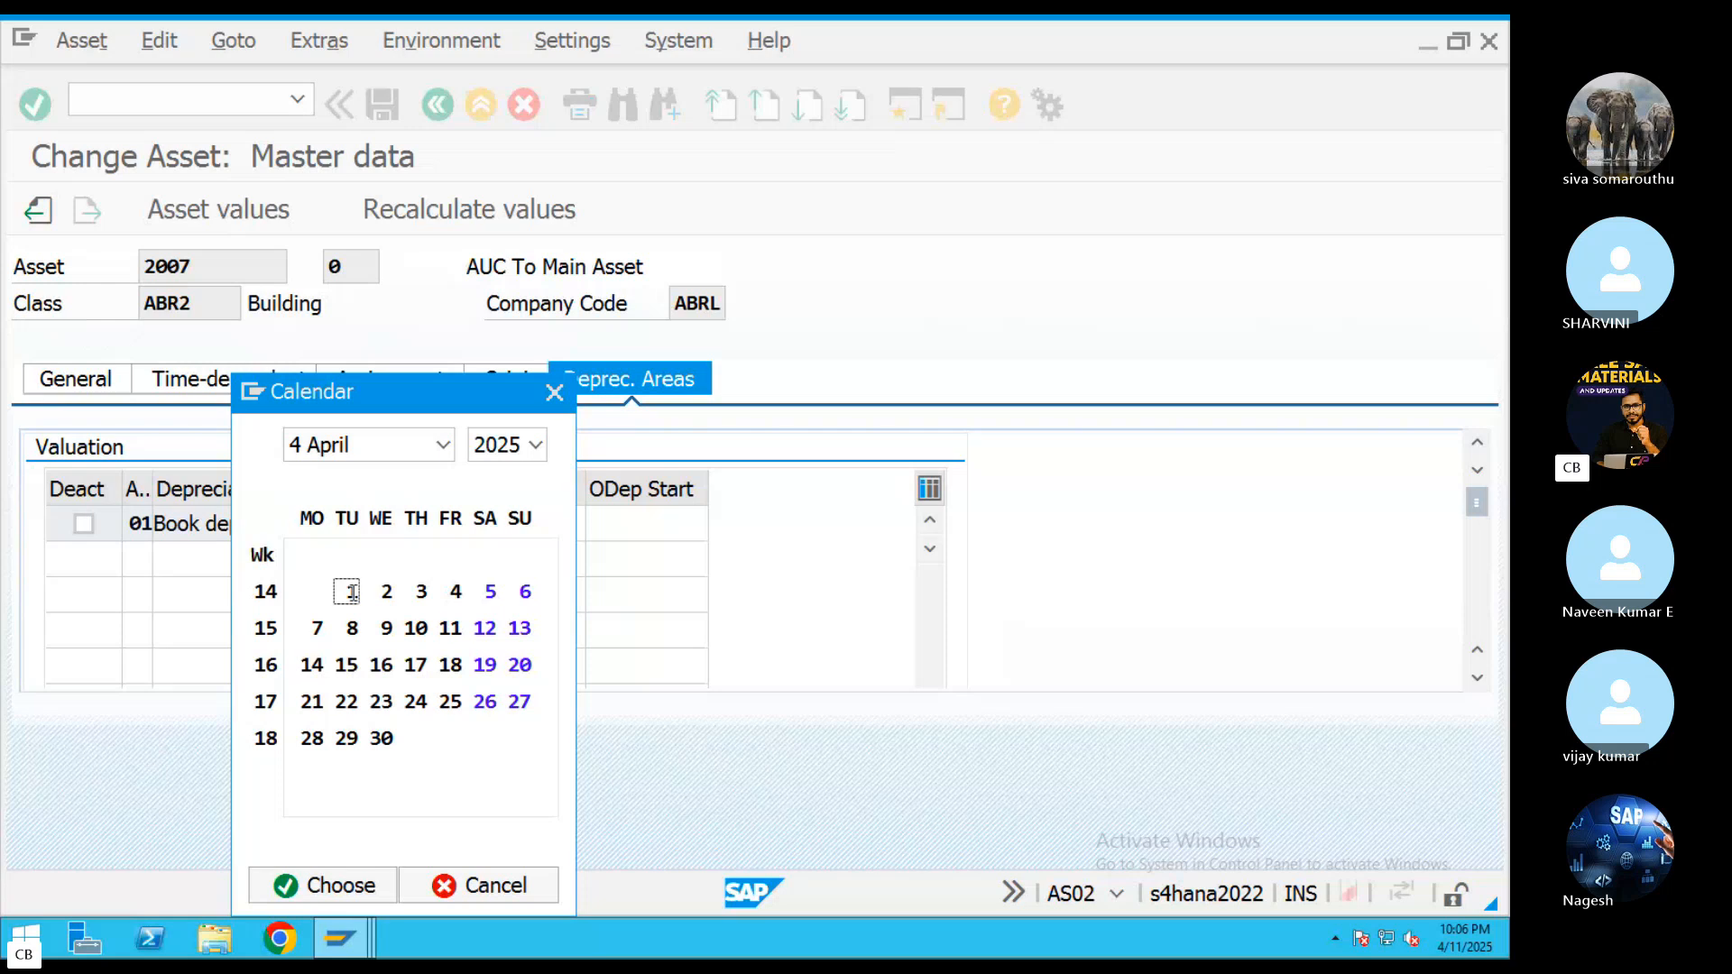
left_click(383, 105)
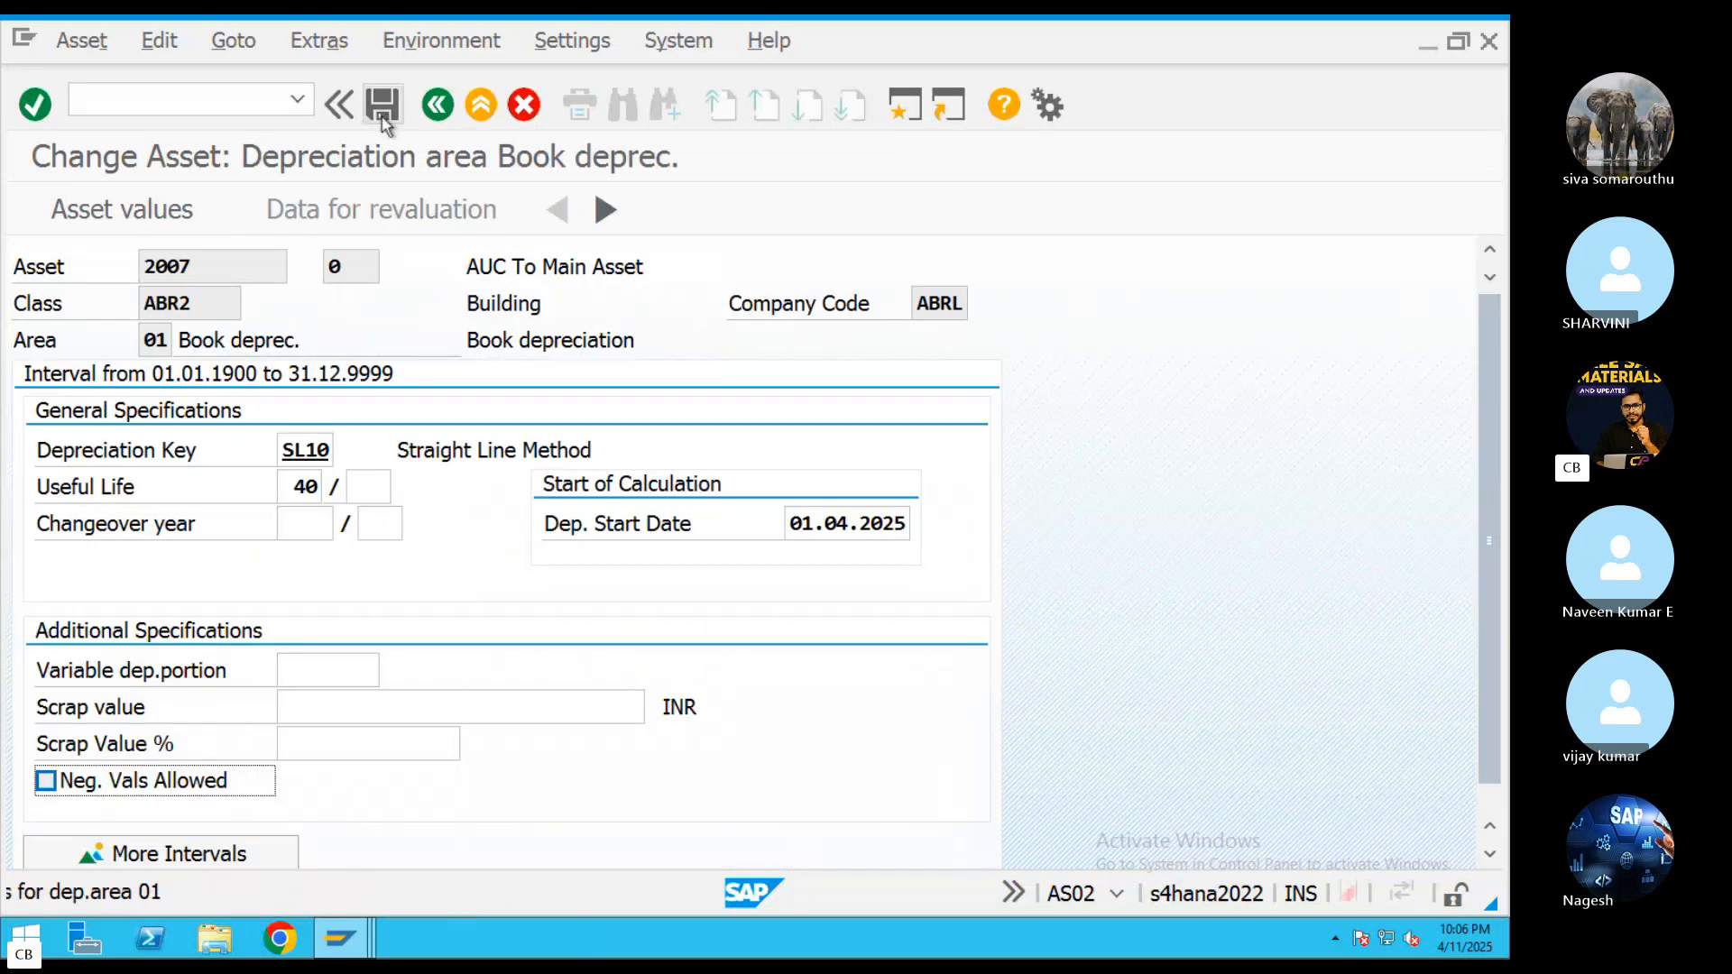
left_click(46, 782)
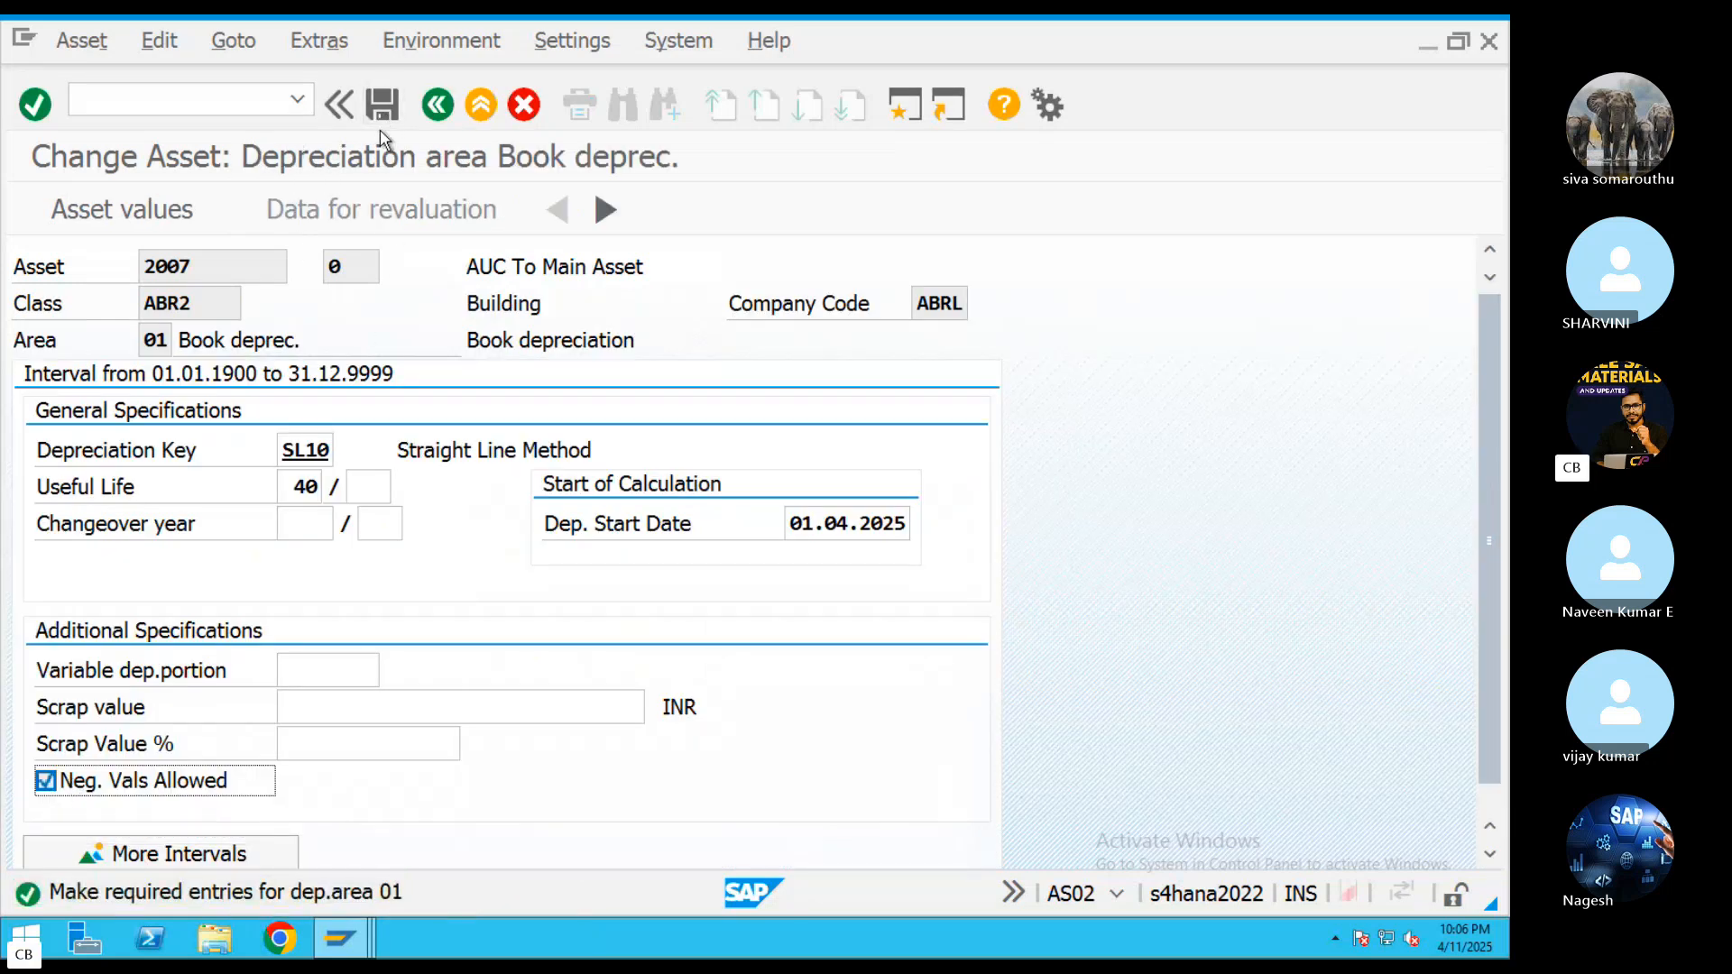
left_click(381, 104)
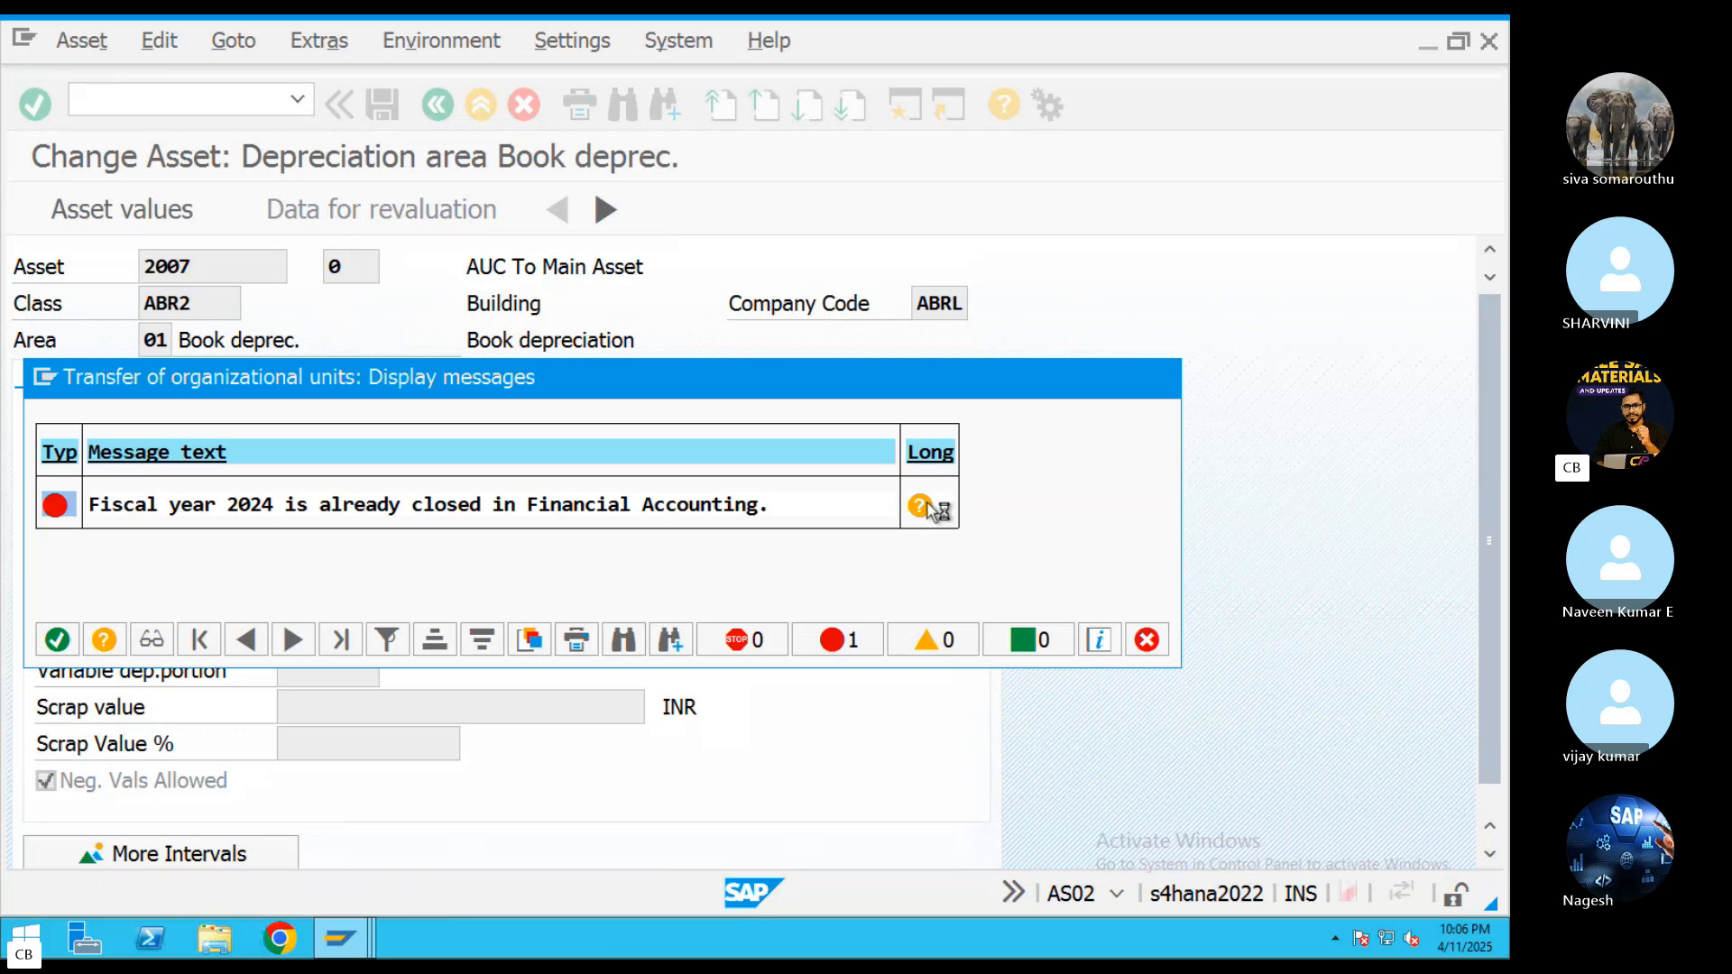
Read the diagnosis, system response and procedure of the closed fiscal year 2024 error, and close the messages
left_click(924, 505)
left_click_drag(177, 313, 191, 313)
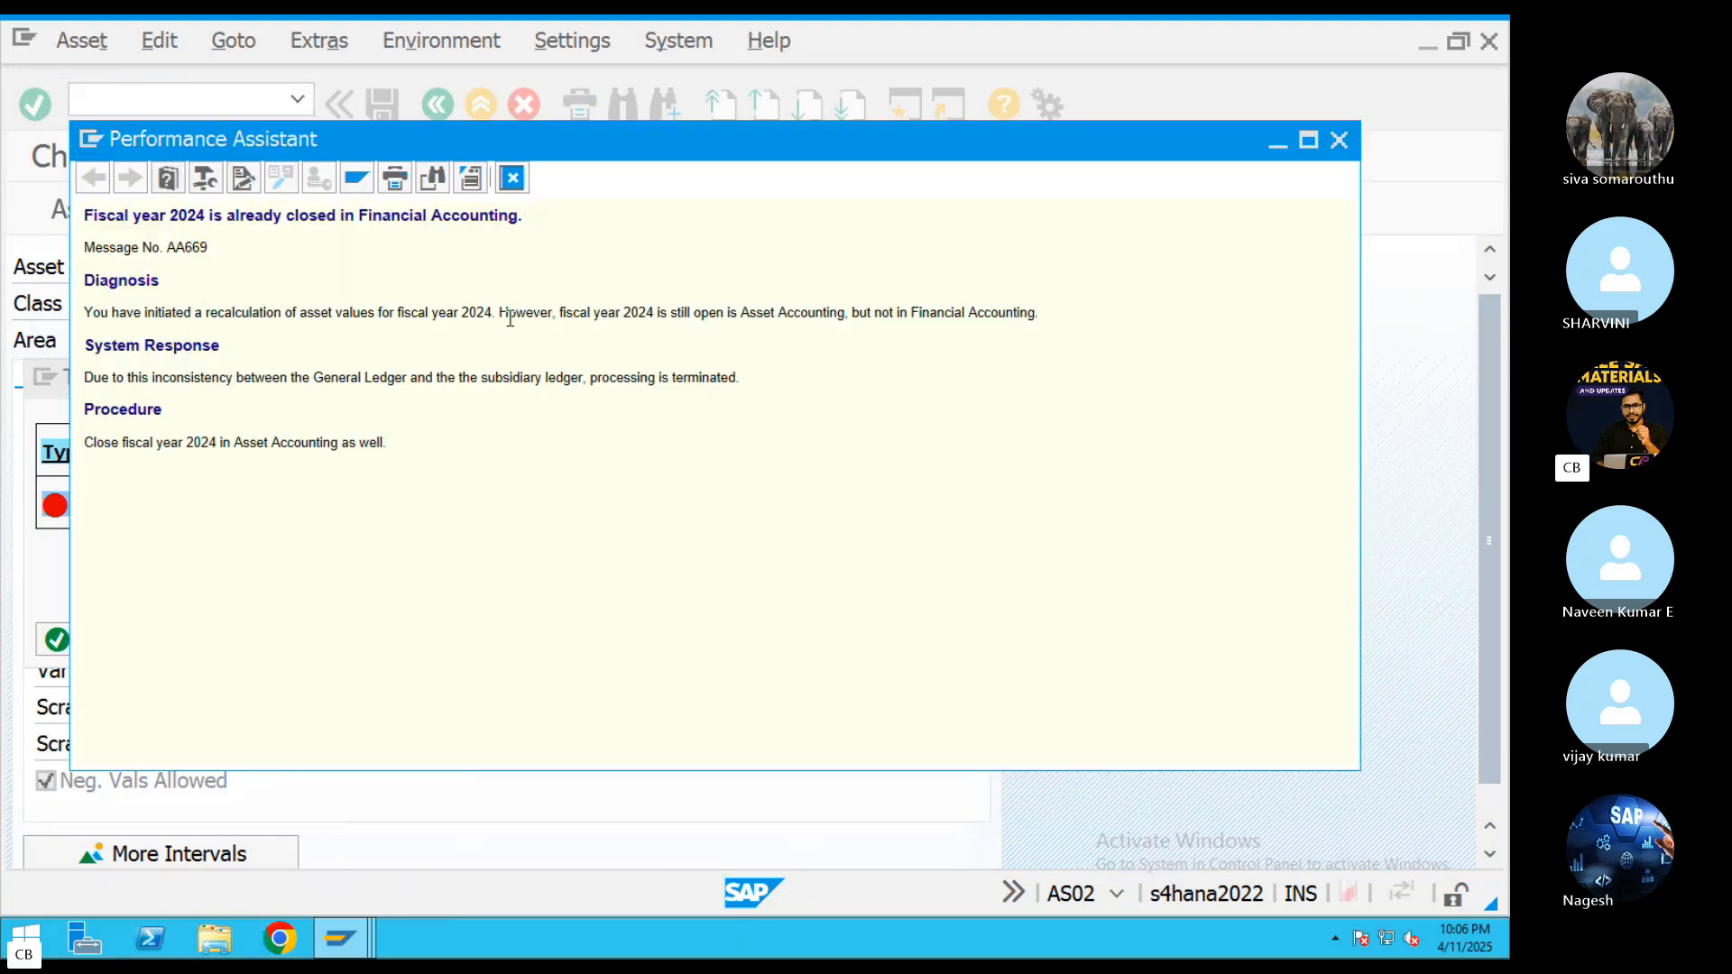
triple_click(799, 315)
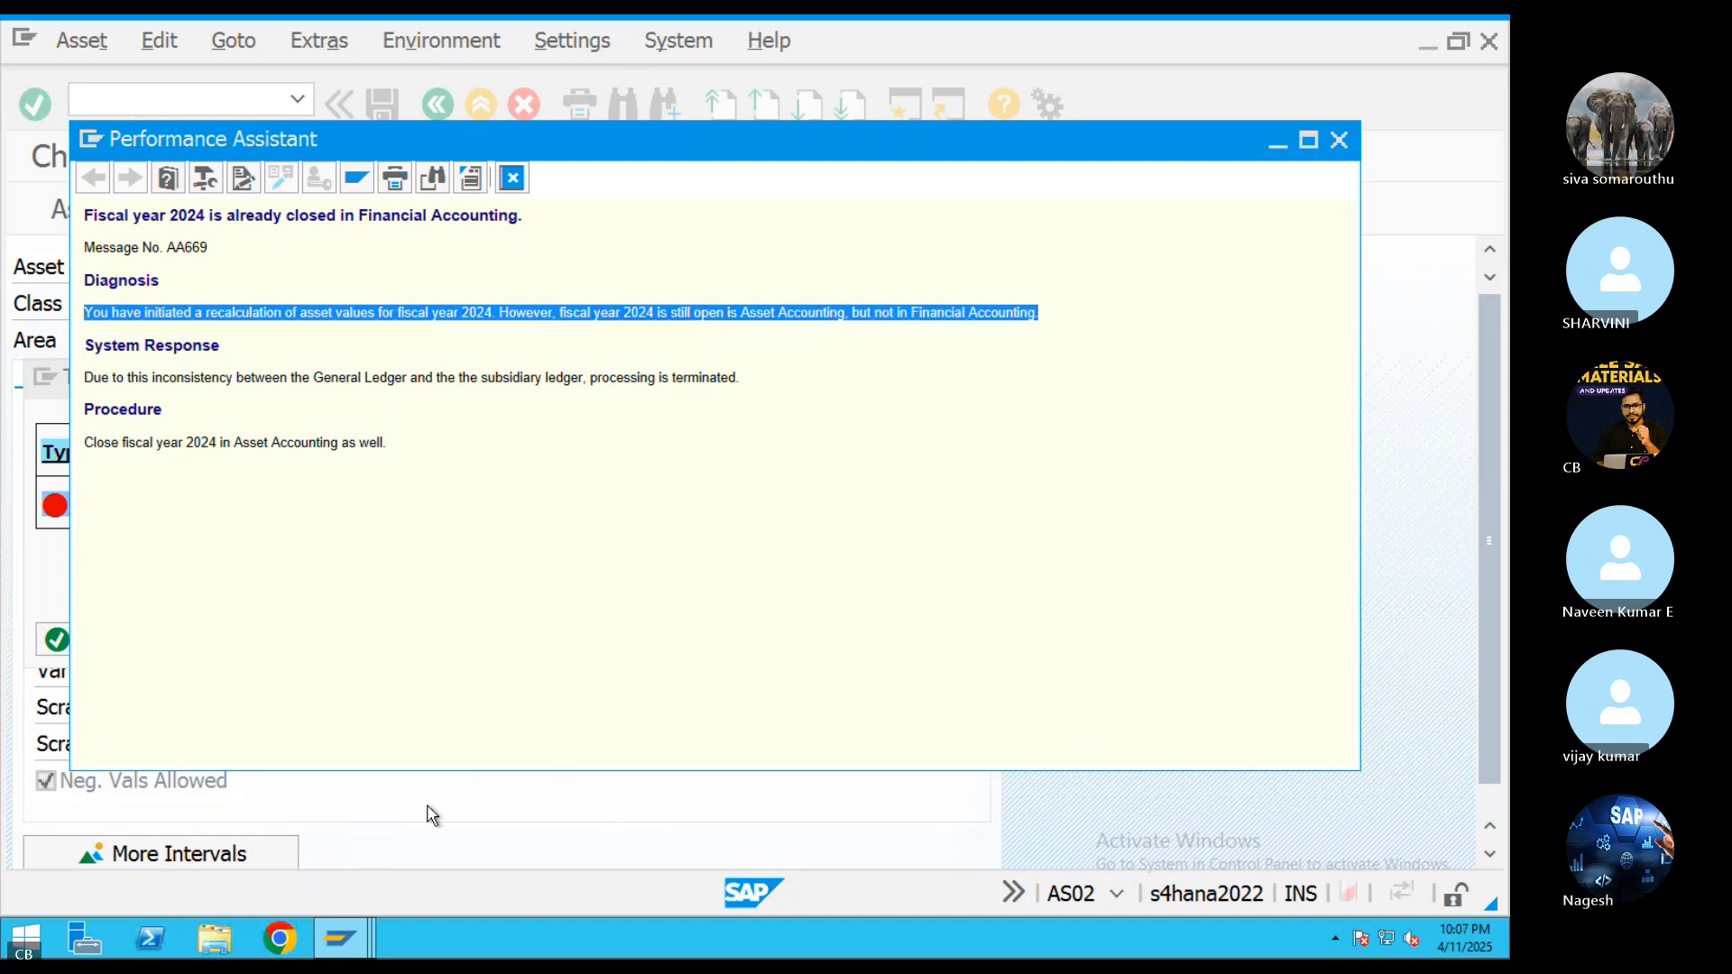
left_click_drag(154, 381, 722, 392)
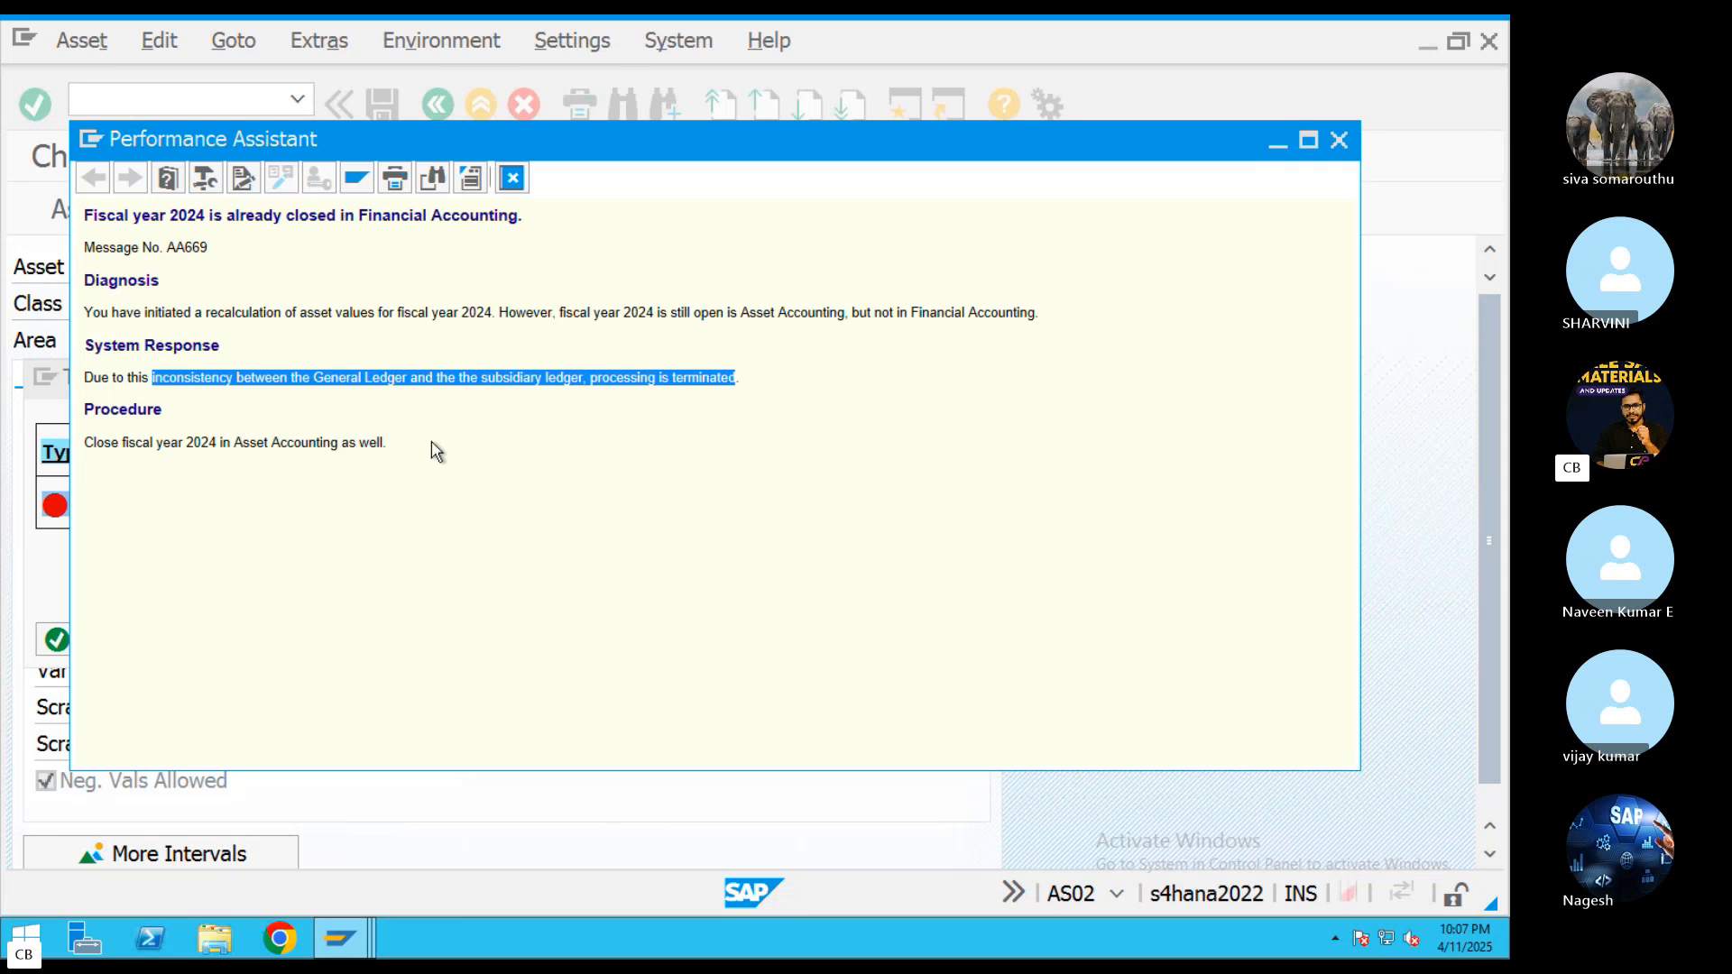
left_click_drag(388, 443, 84, 444)
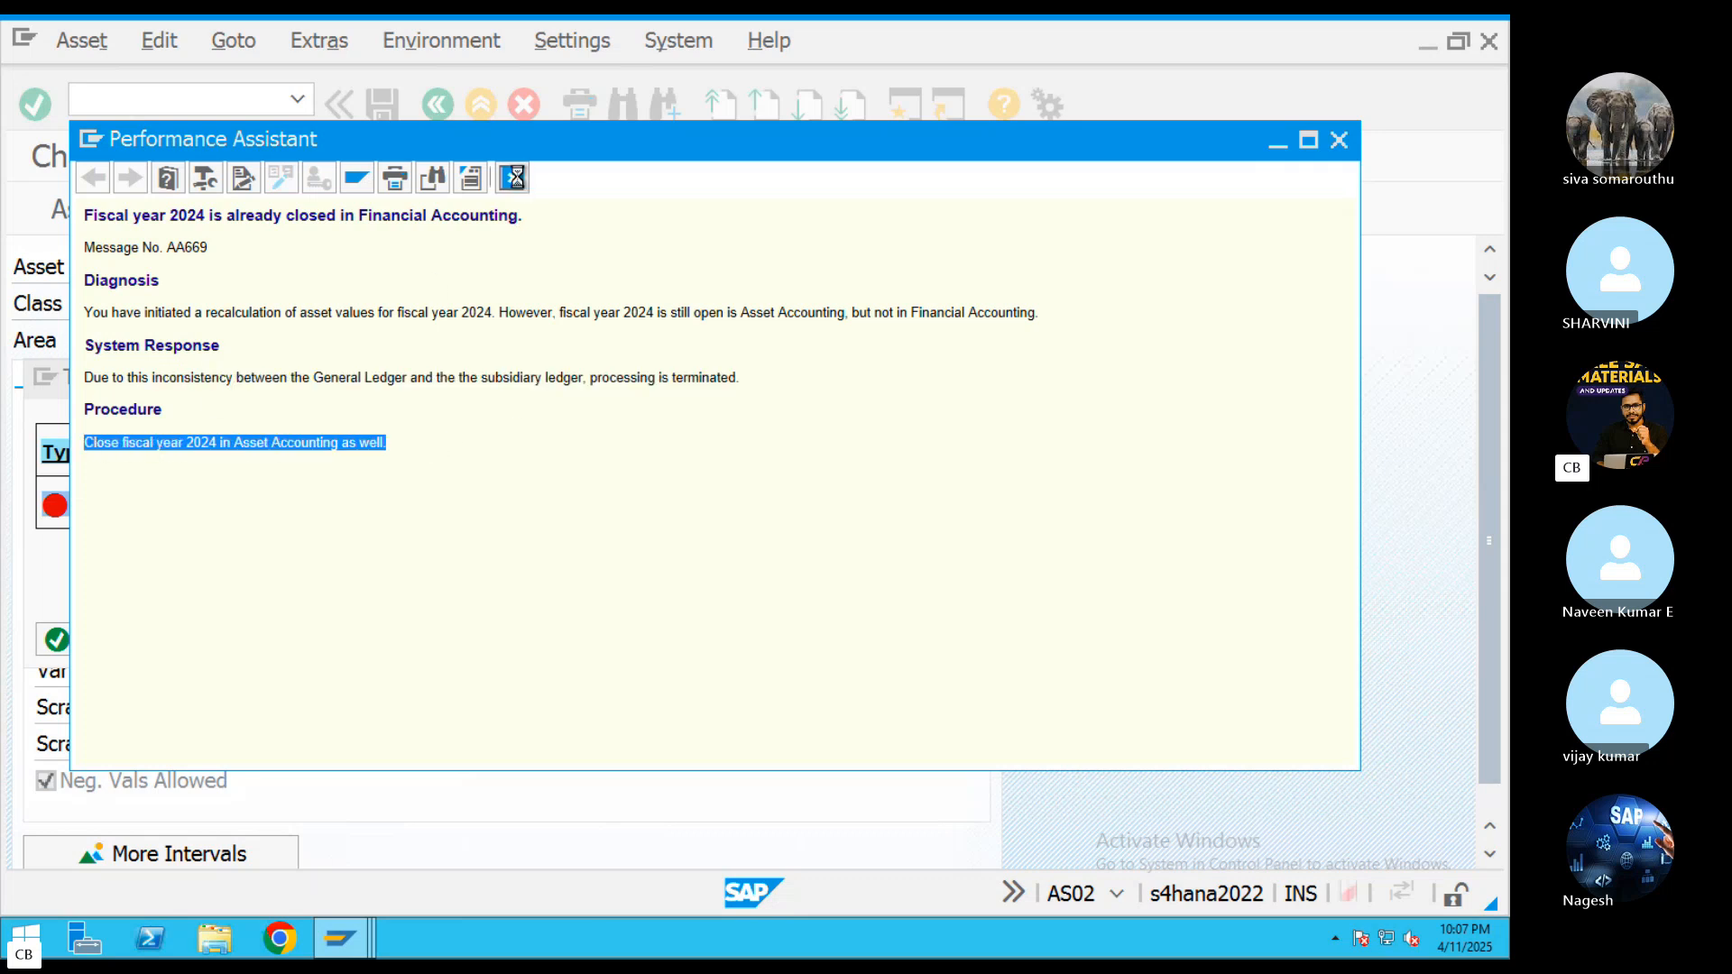
left_click(513, 178)
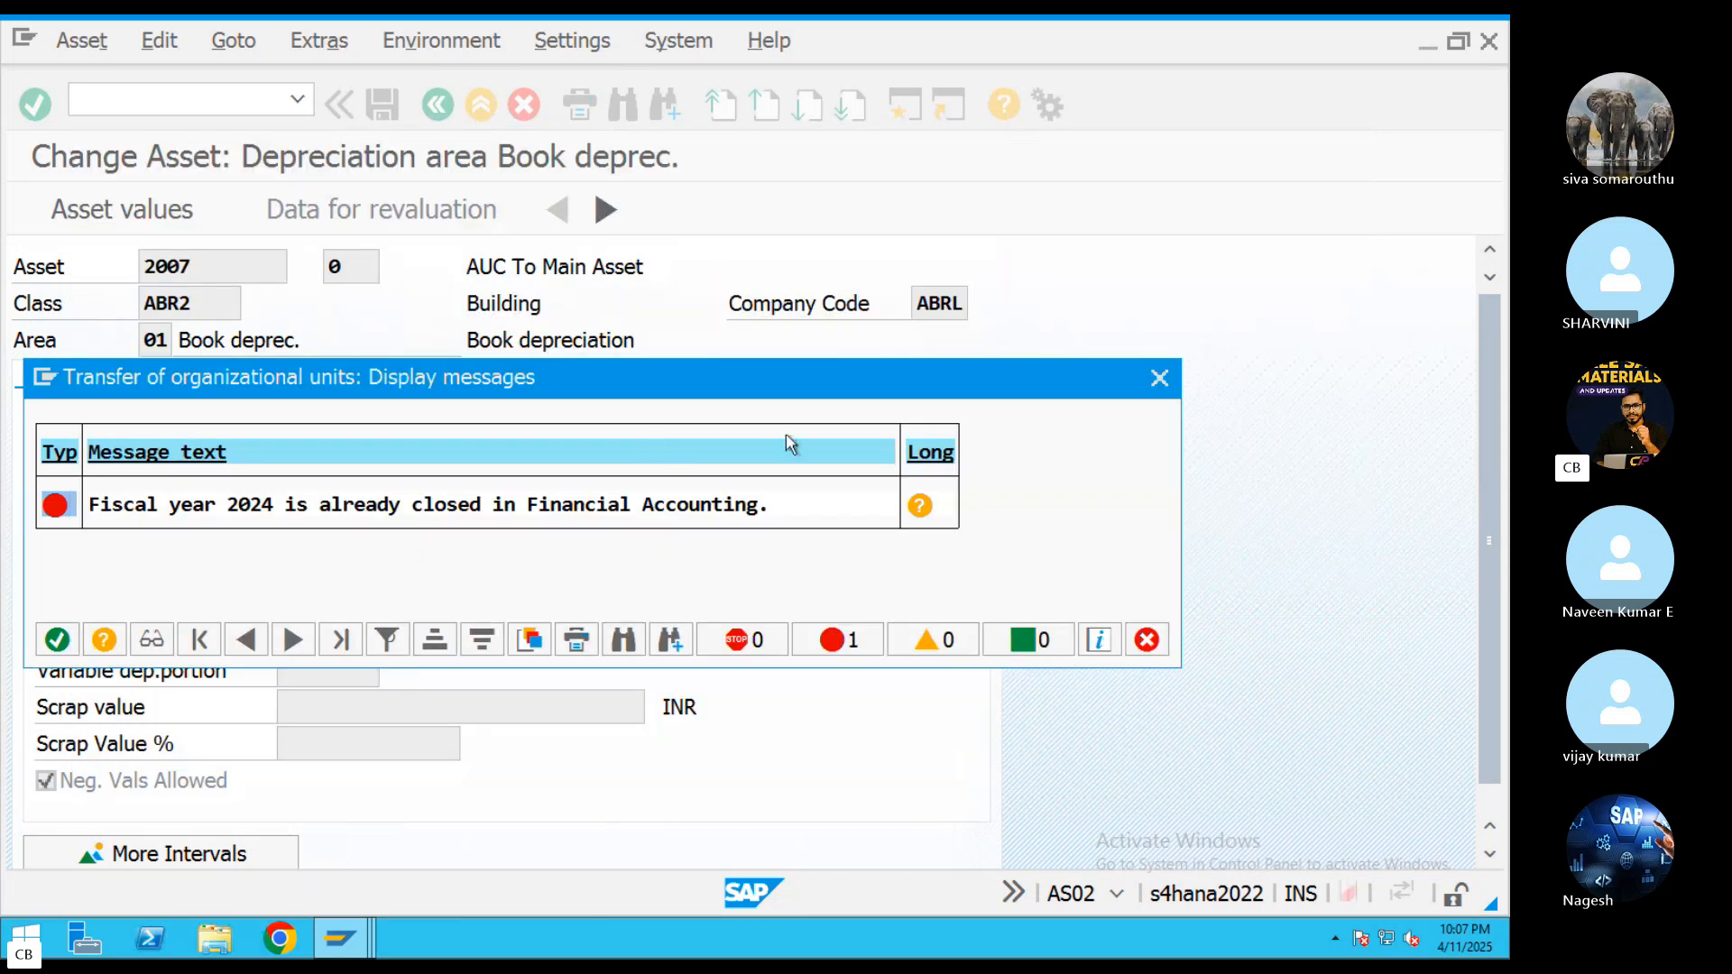
left_click(1159, 380)
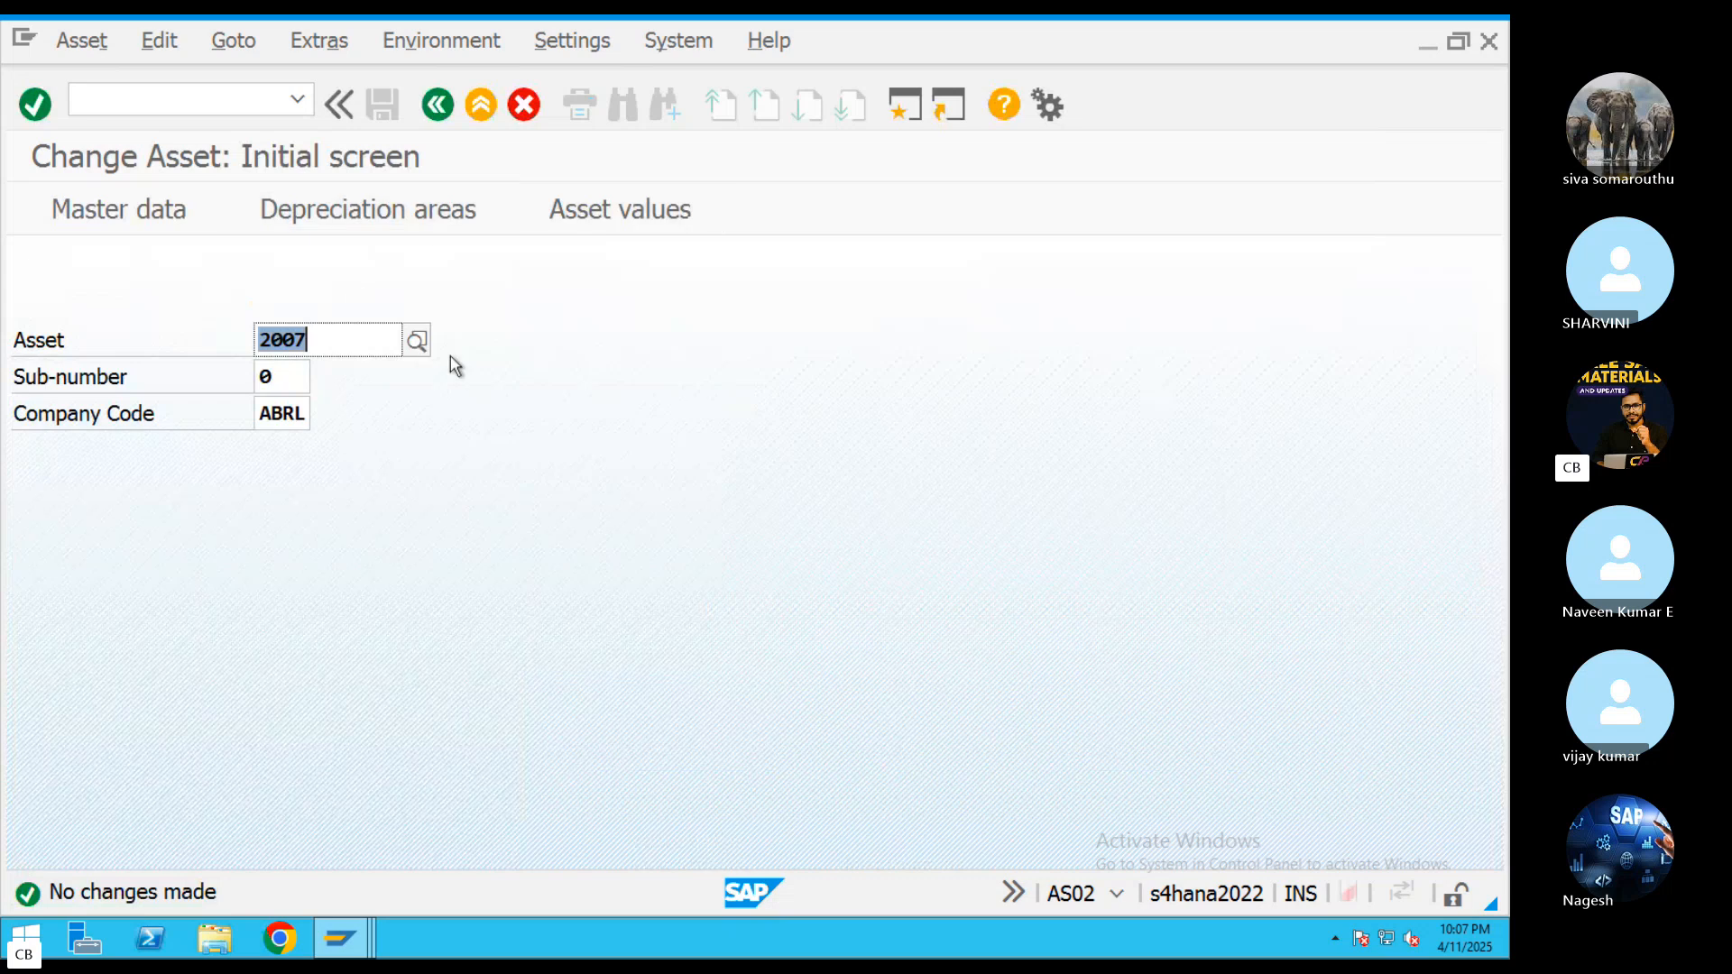
Open transaction KO88, run a full test settlement of order 600044 for period 1 of 2025, and close the message list
left_click(478, 106)
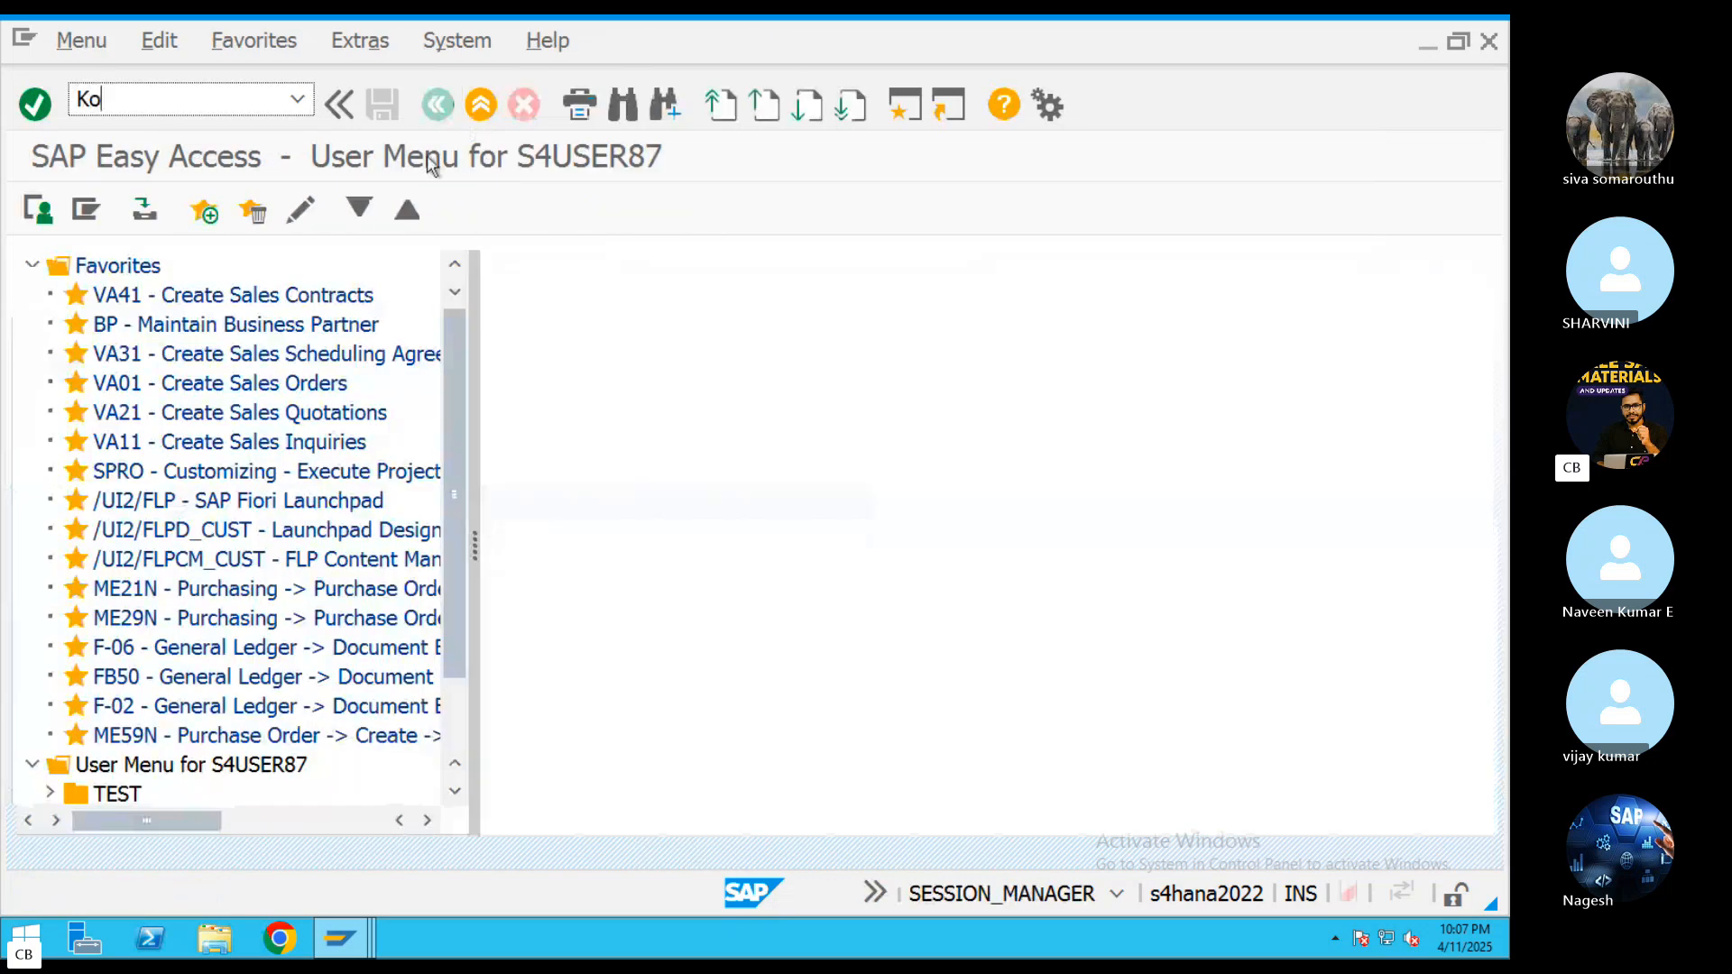
key("Return")
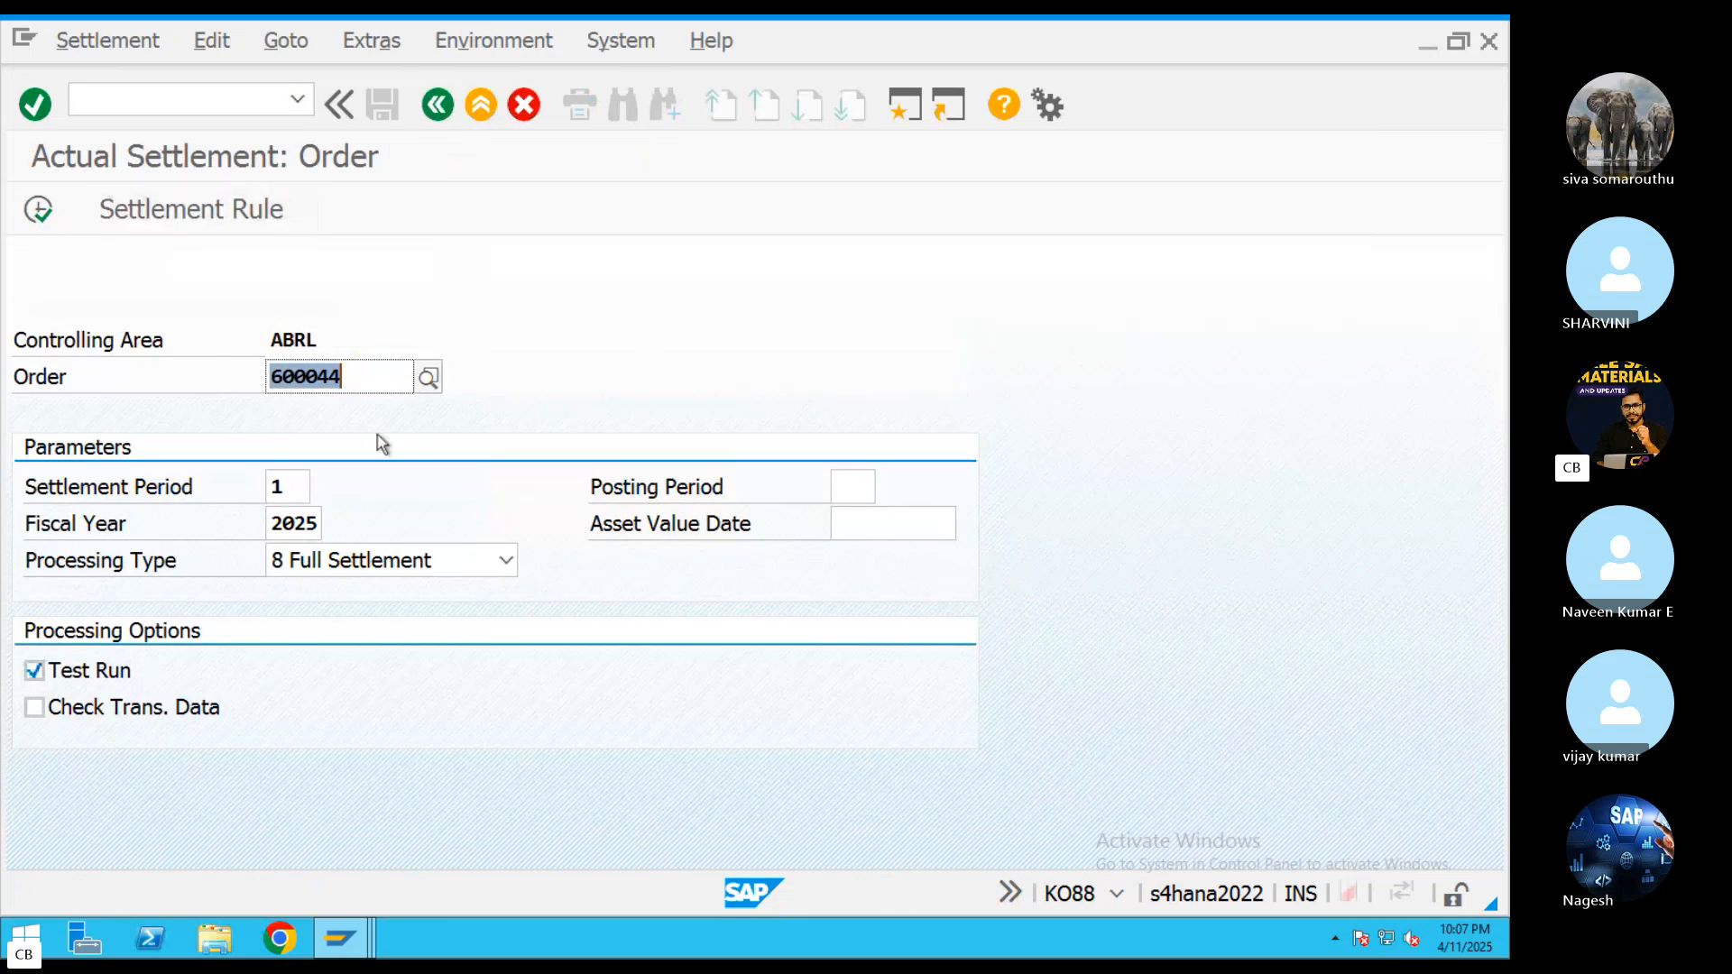
left_click(38, 214)
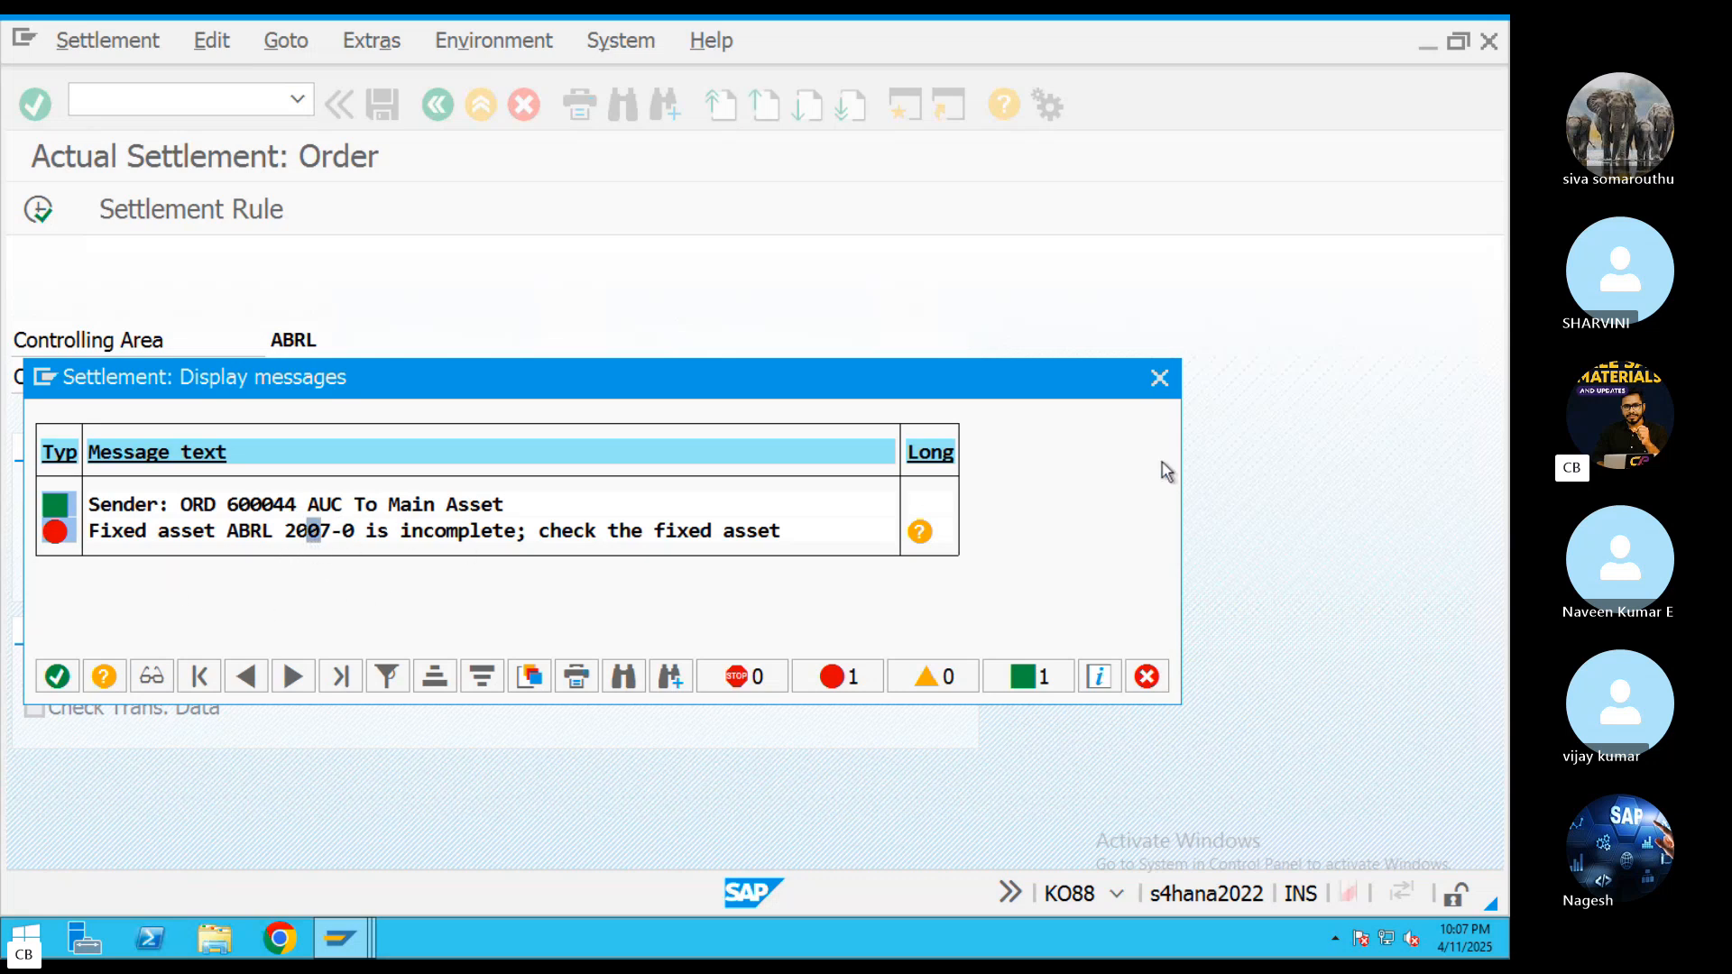
left_click(1159, 379)
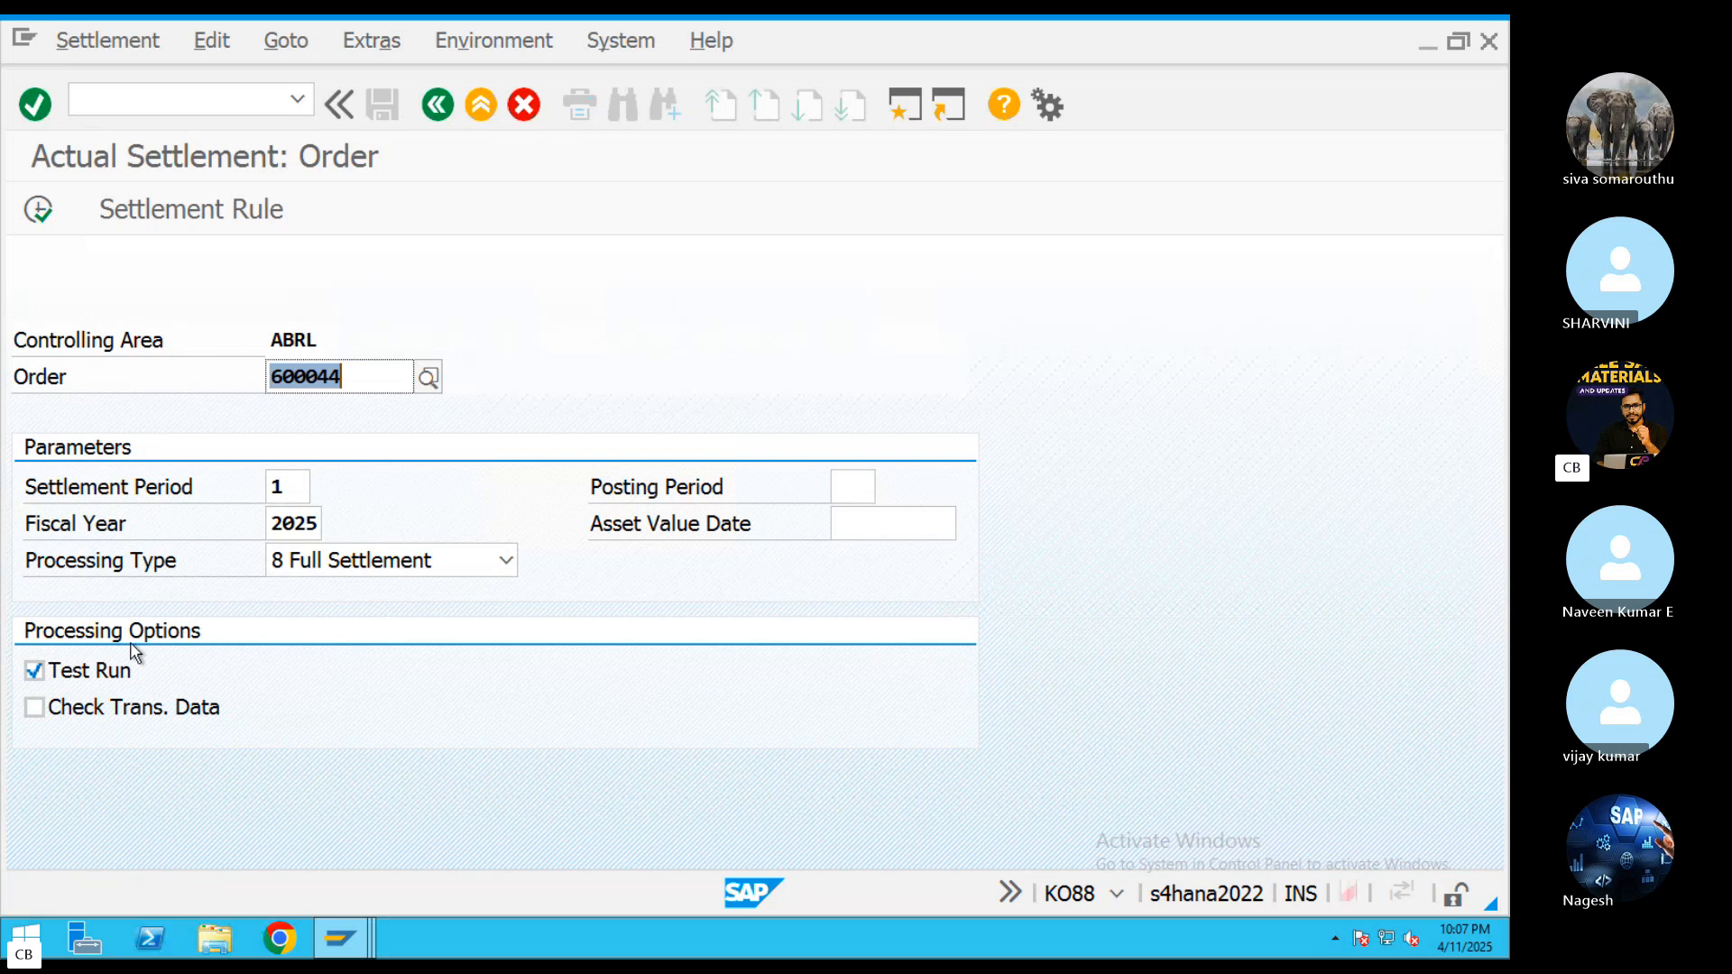
Run the settlement of order 600044 again, read the explanation of the incomplete asset error, and leave the settlement transaction
left_click(34, 672)
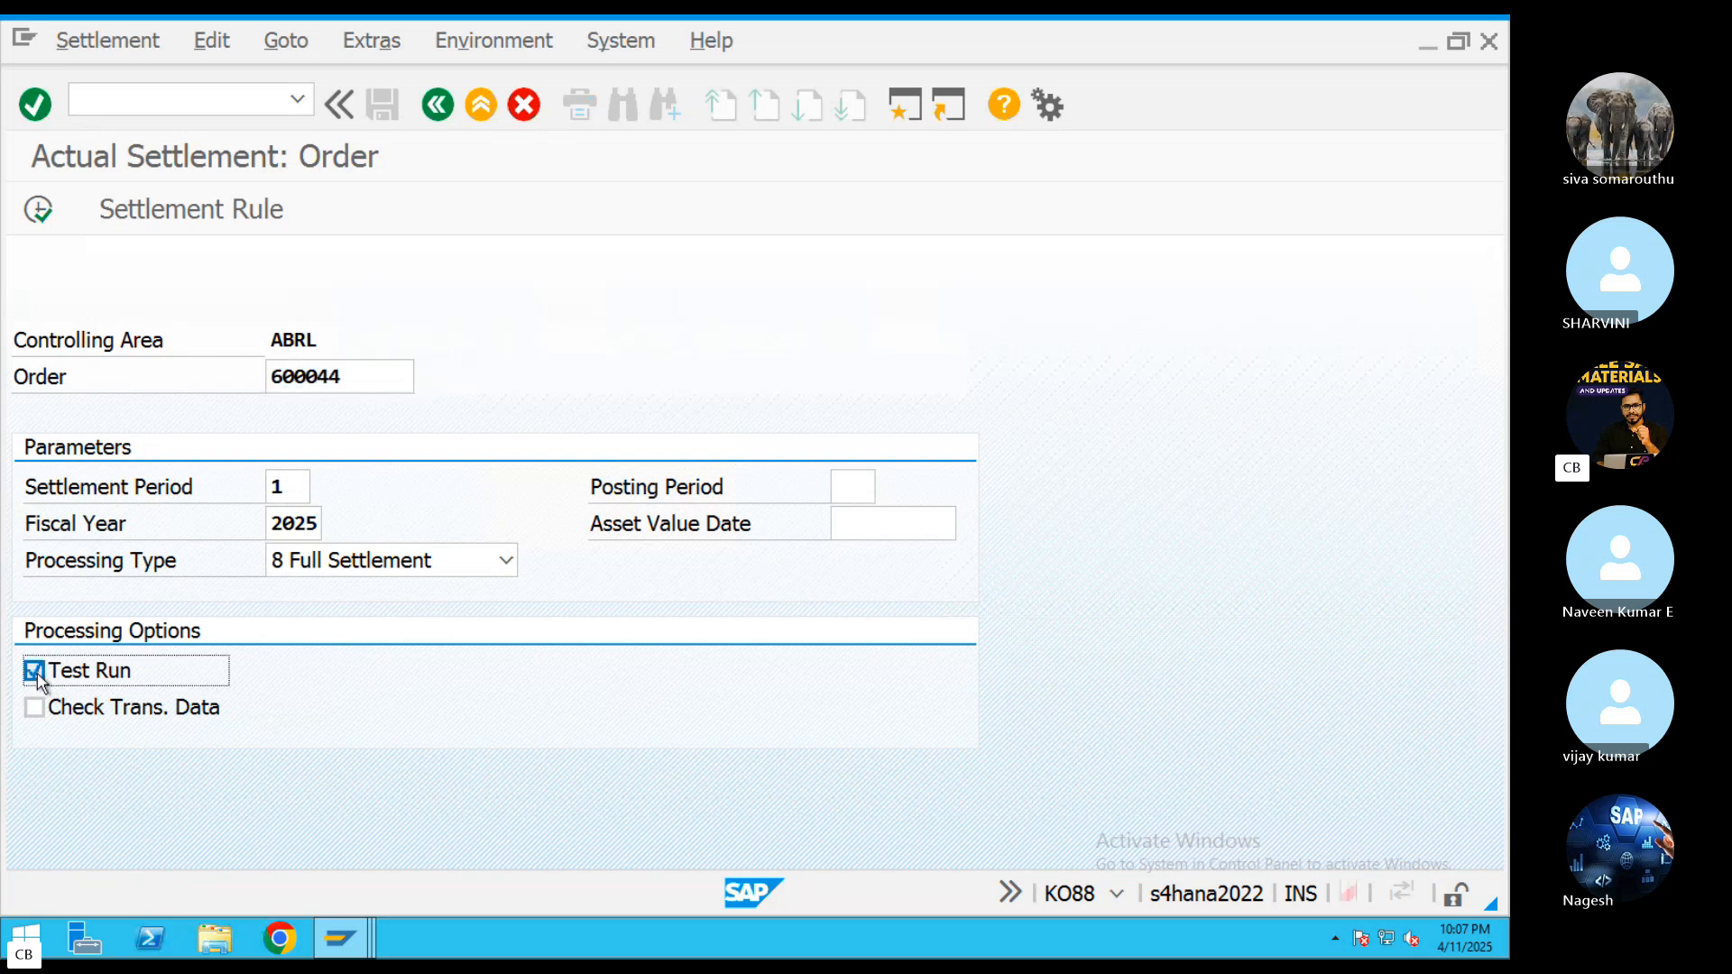
left_click(39, 209)
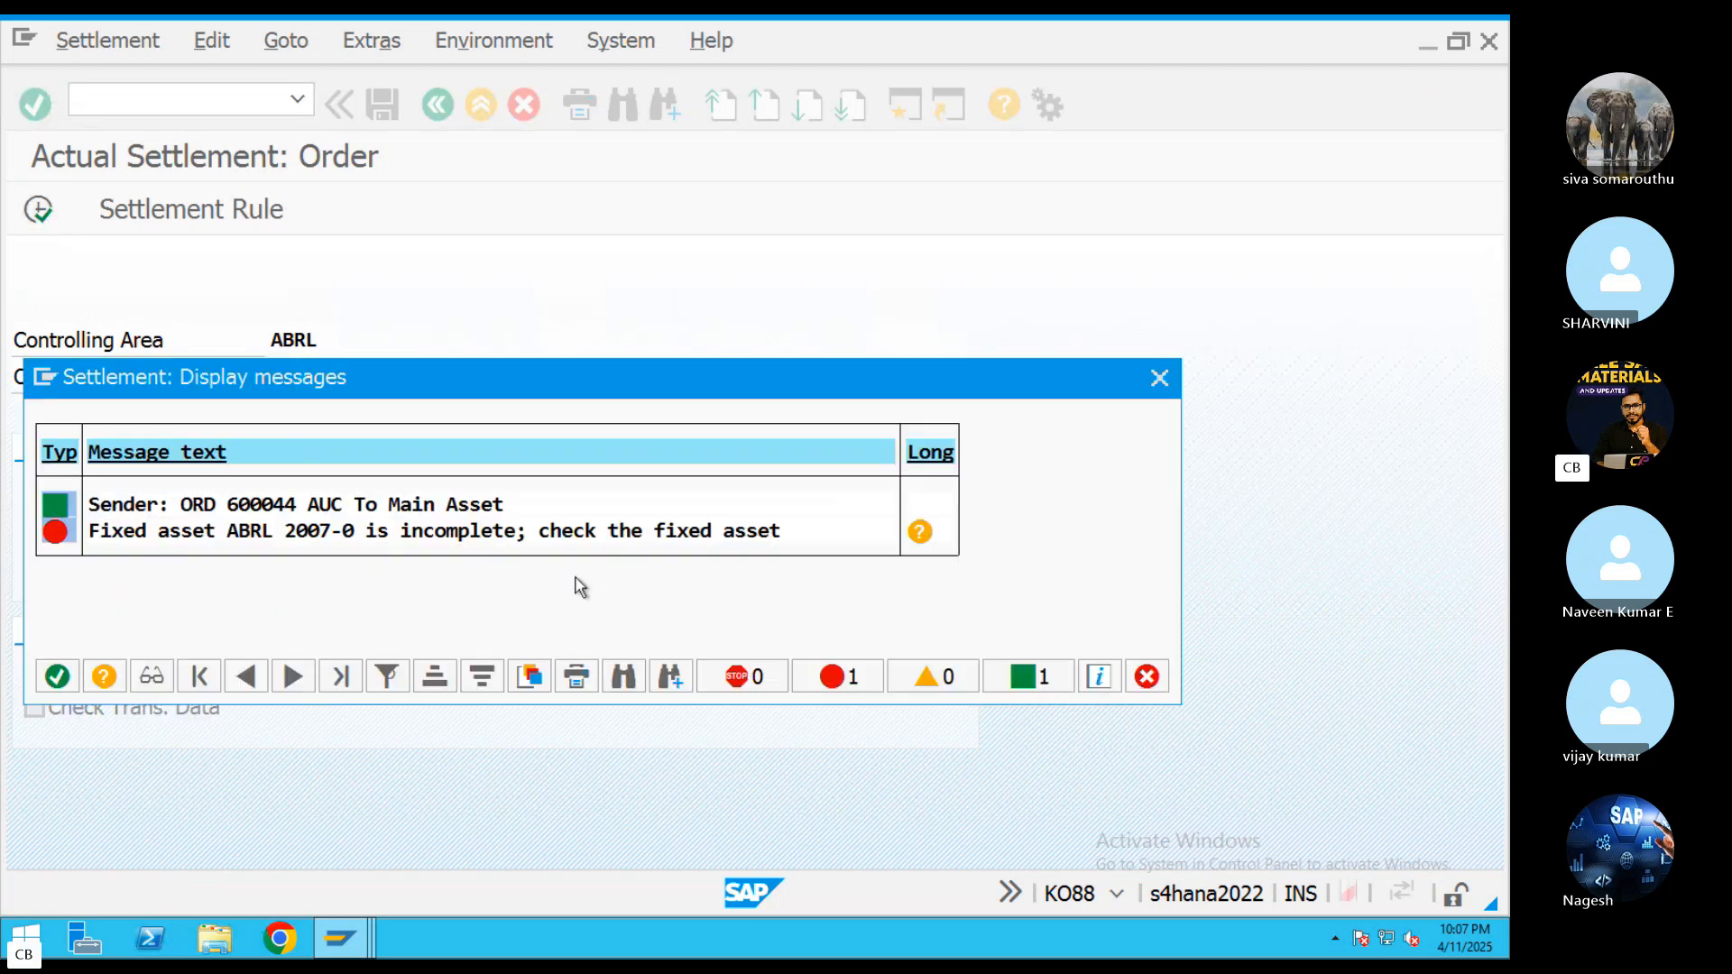
left_click(307, 531)
left_click(919, 532)
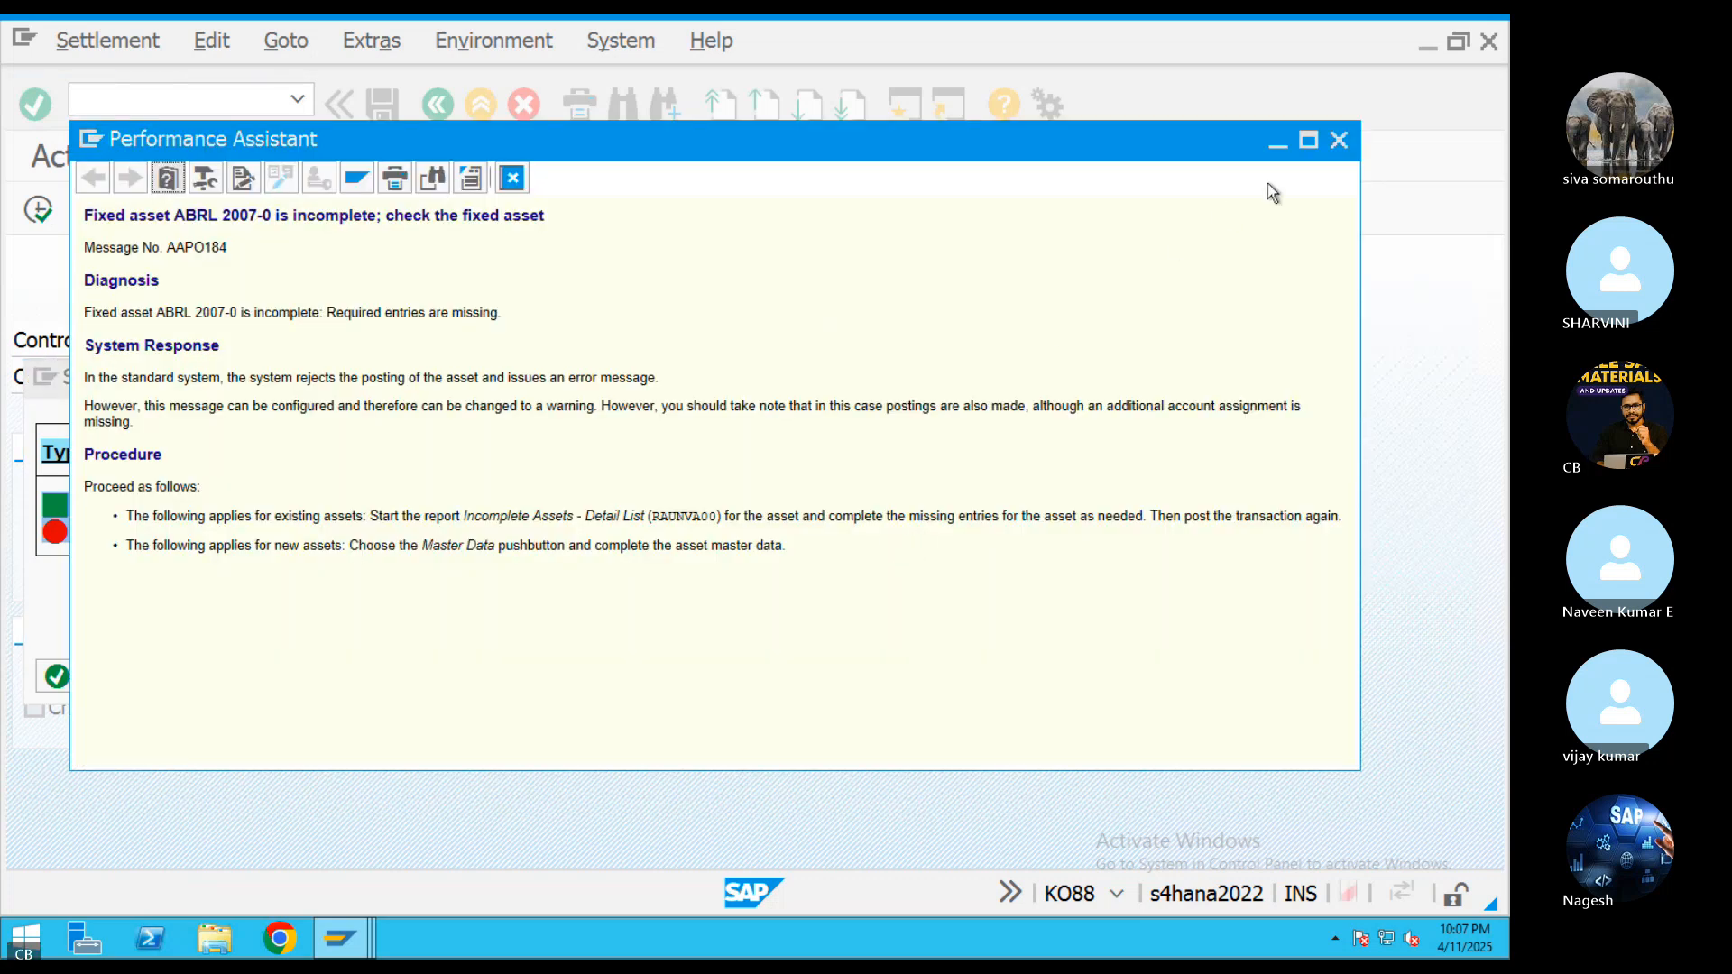
left_click(1338, 141)
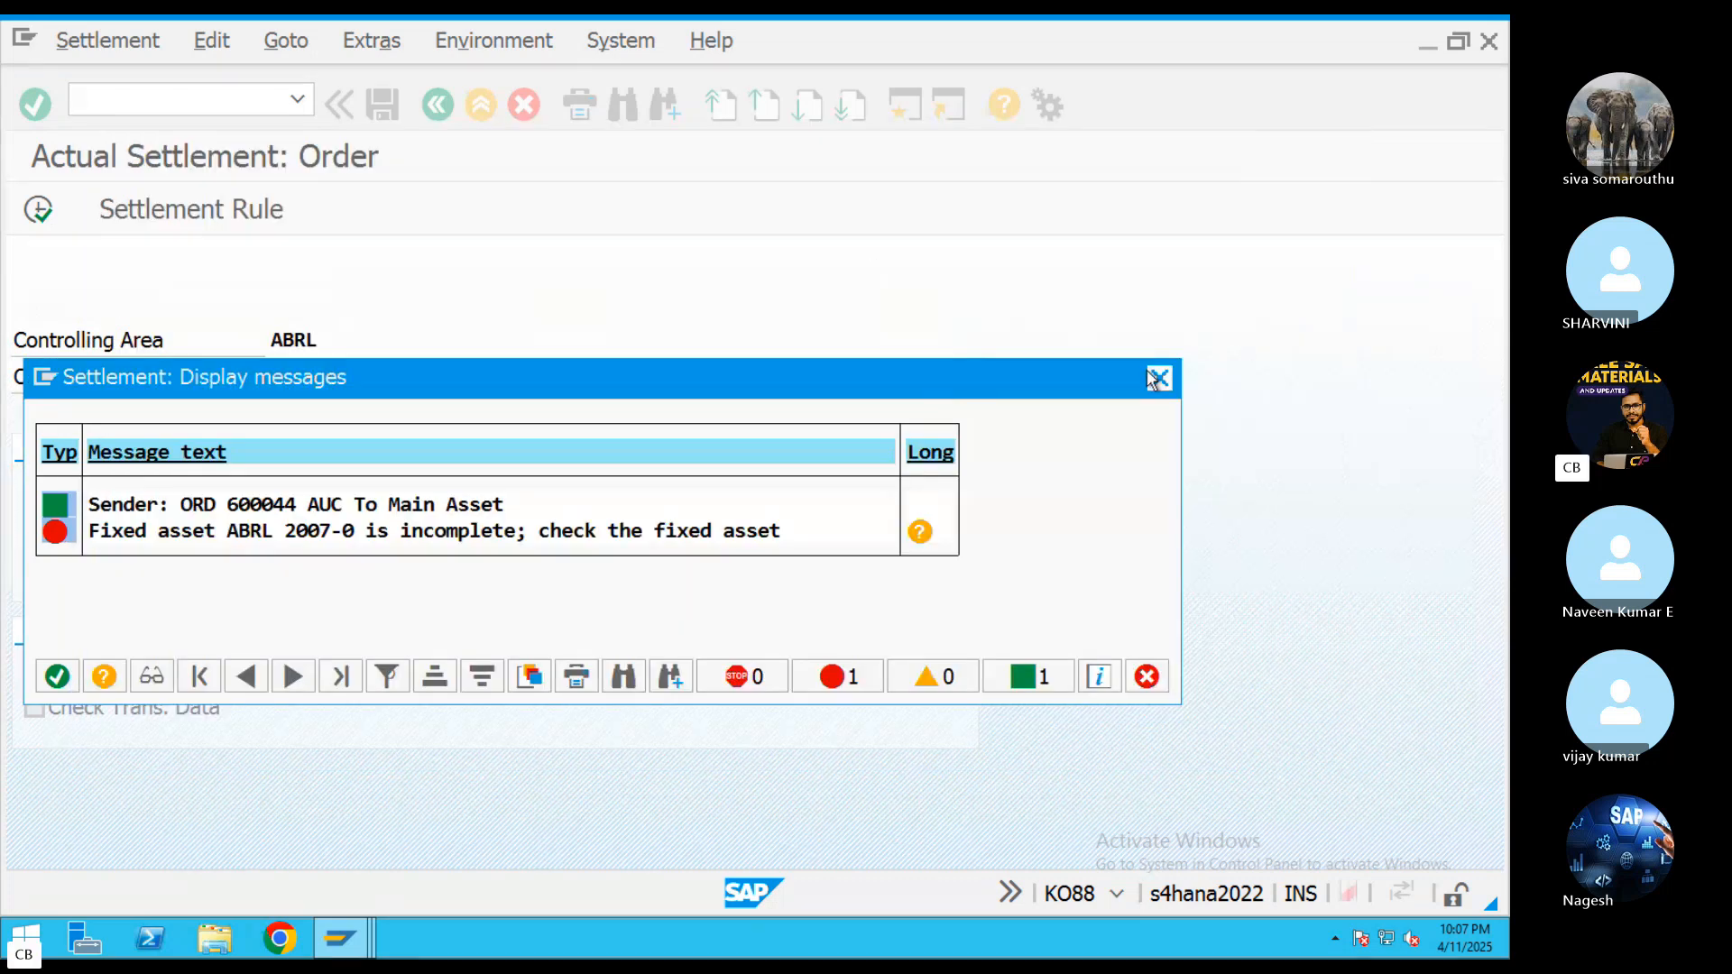
left_click(1158, 377)
left_click(481, 105)
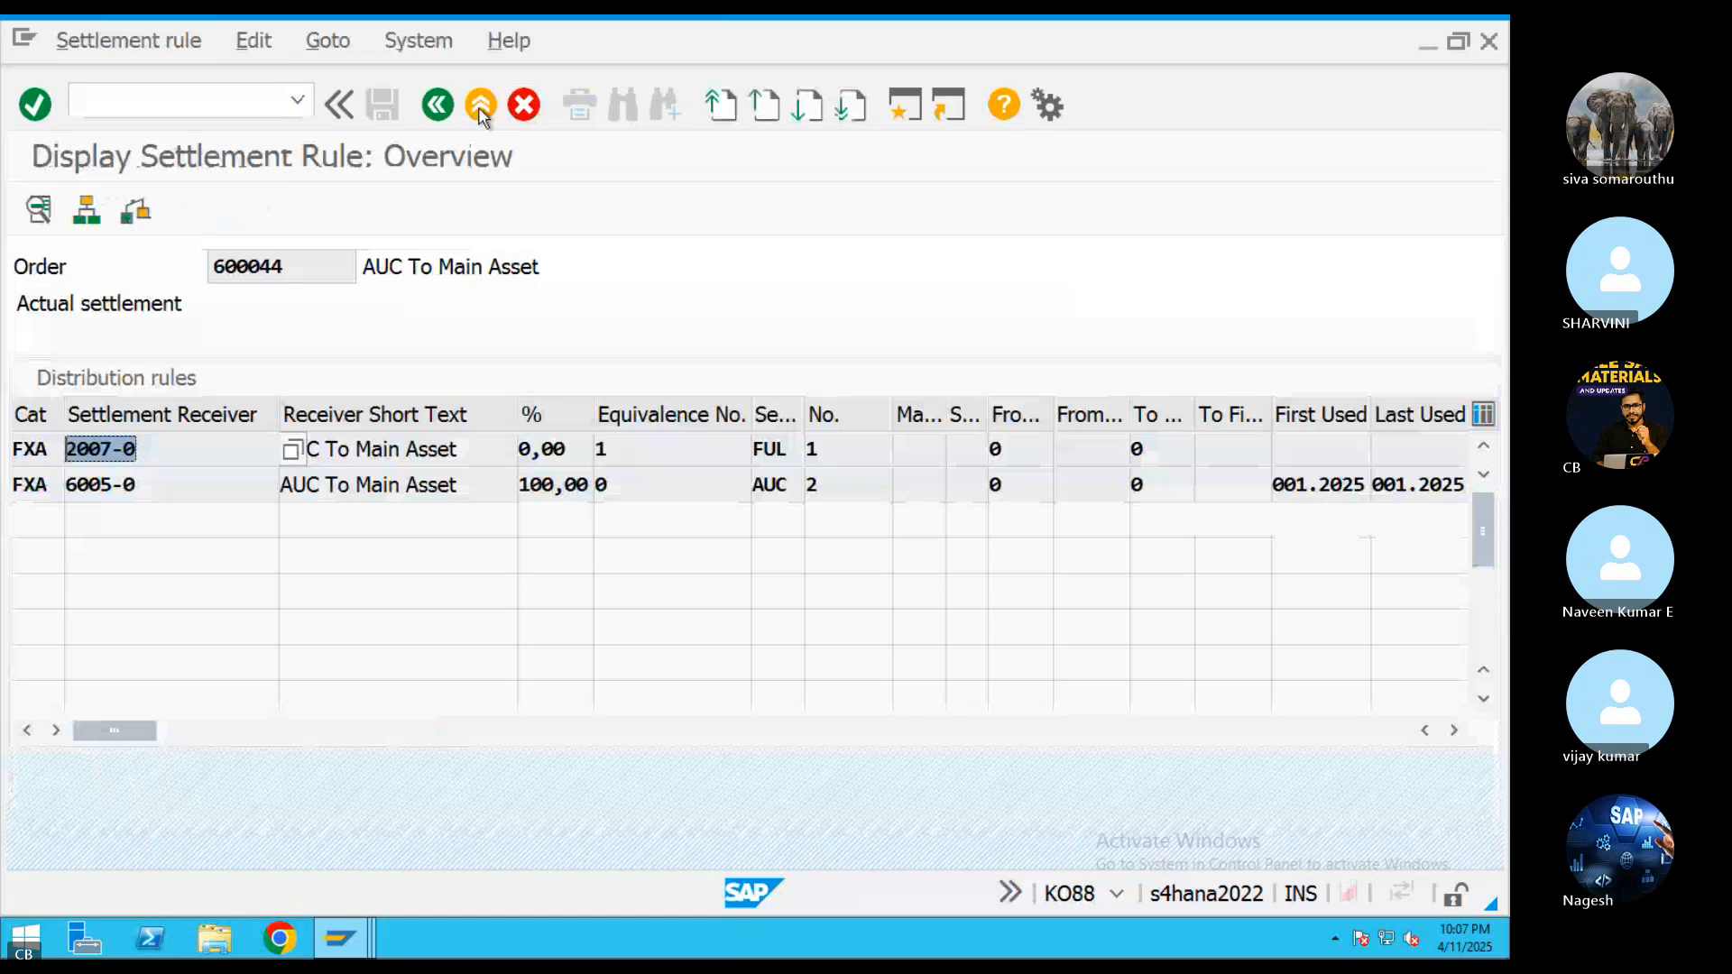
left_click(481, 105)
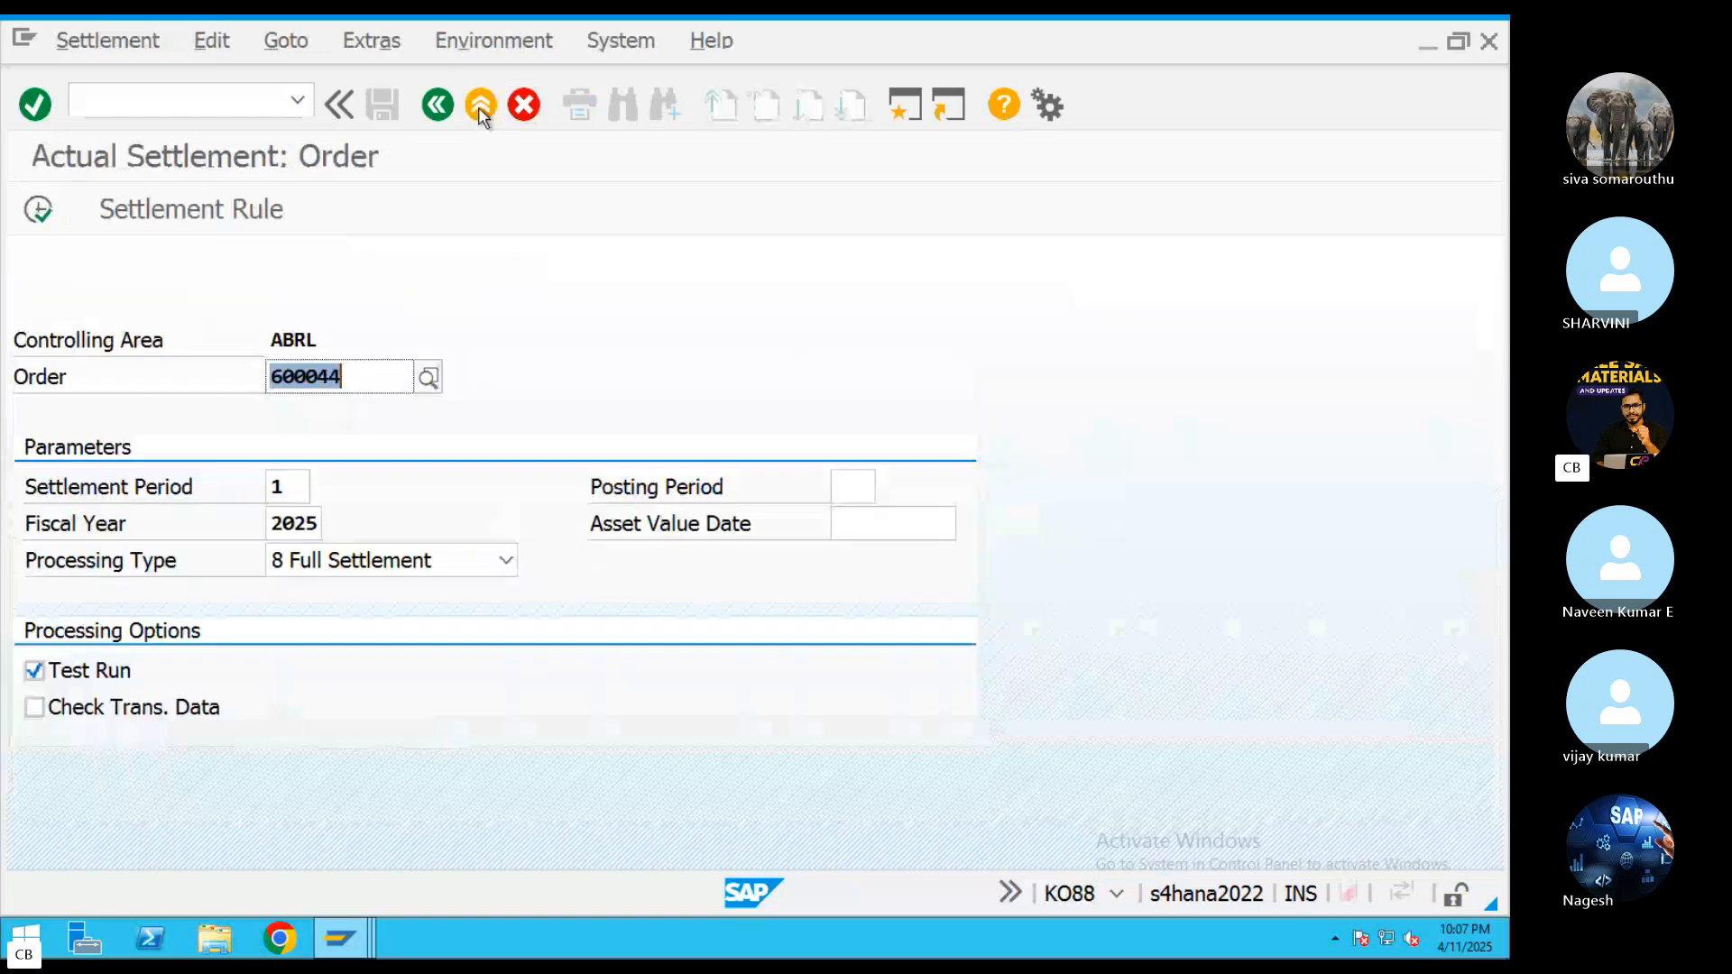
left_click(481, 106)
type("CM")
key("super+Tab")
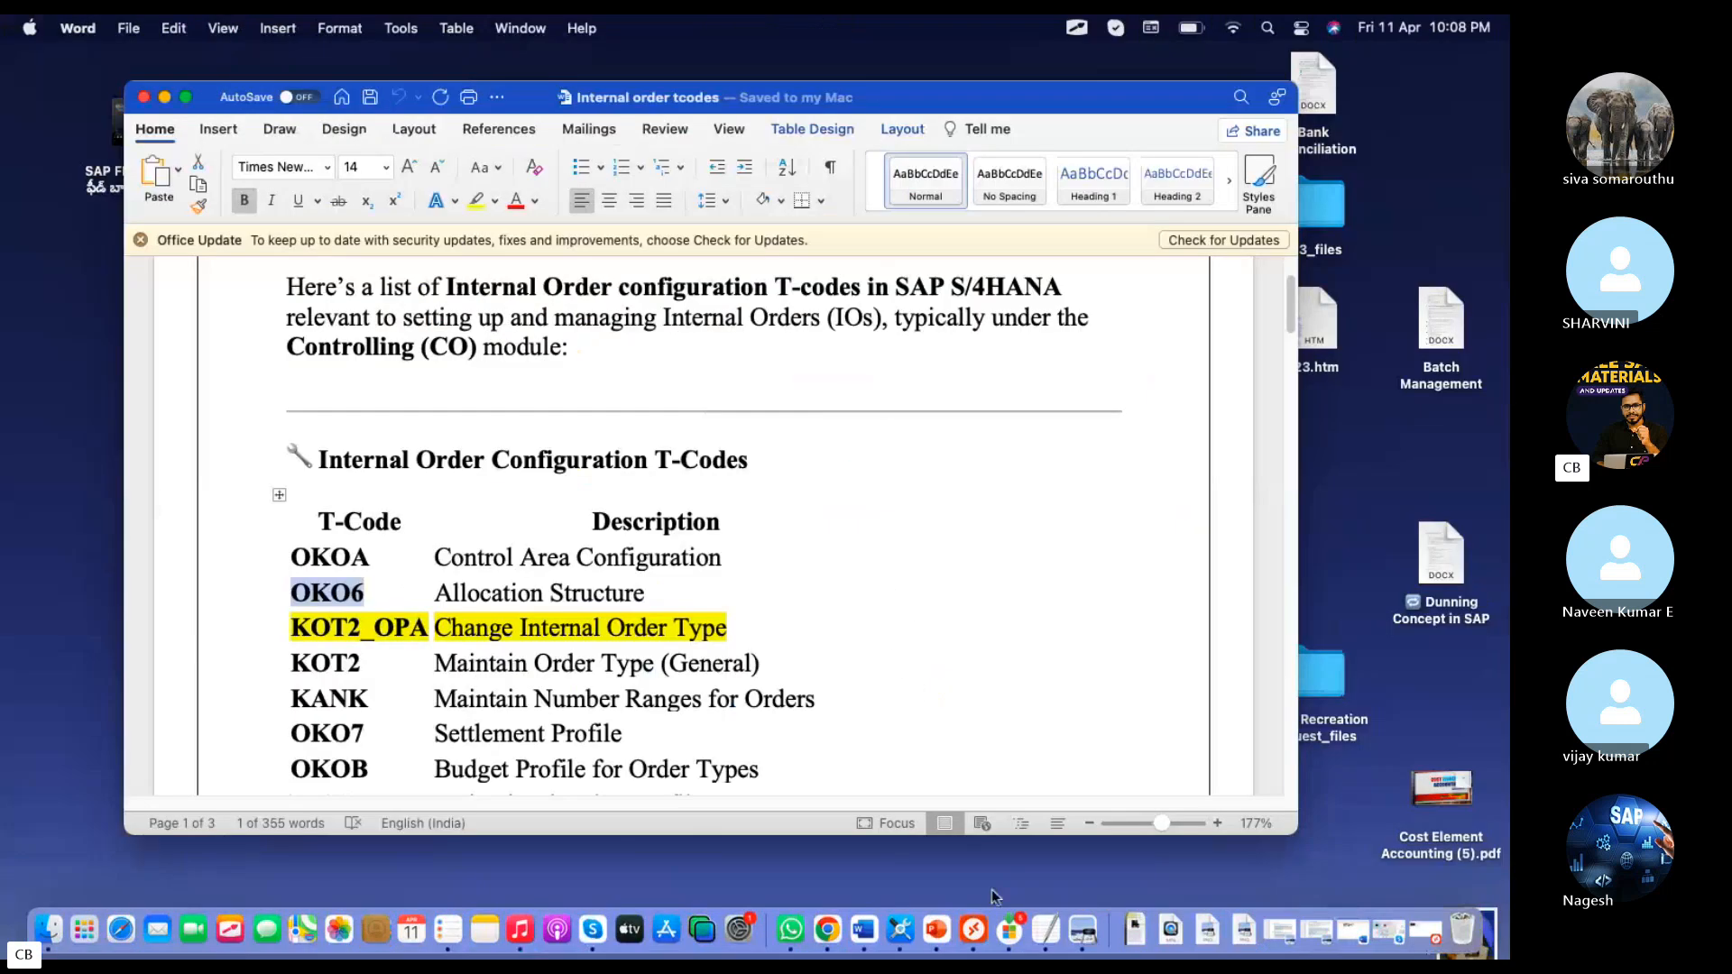
left_click(994, 935)
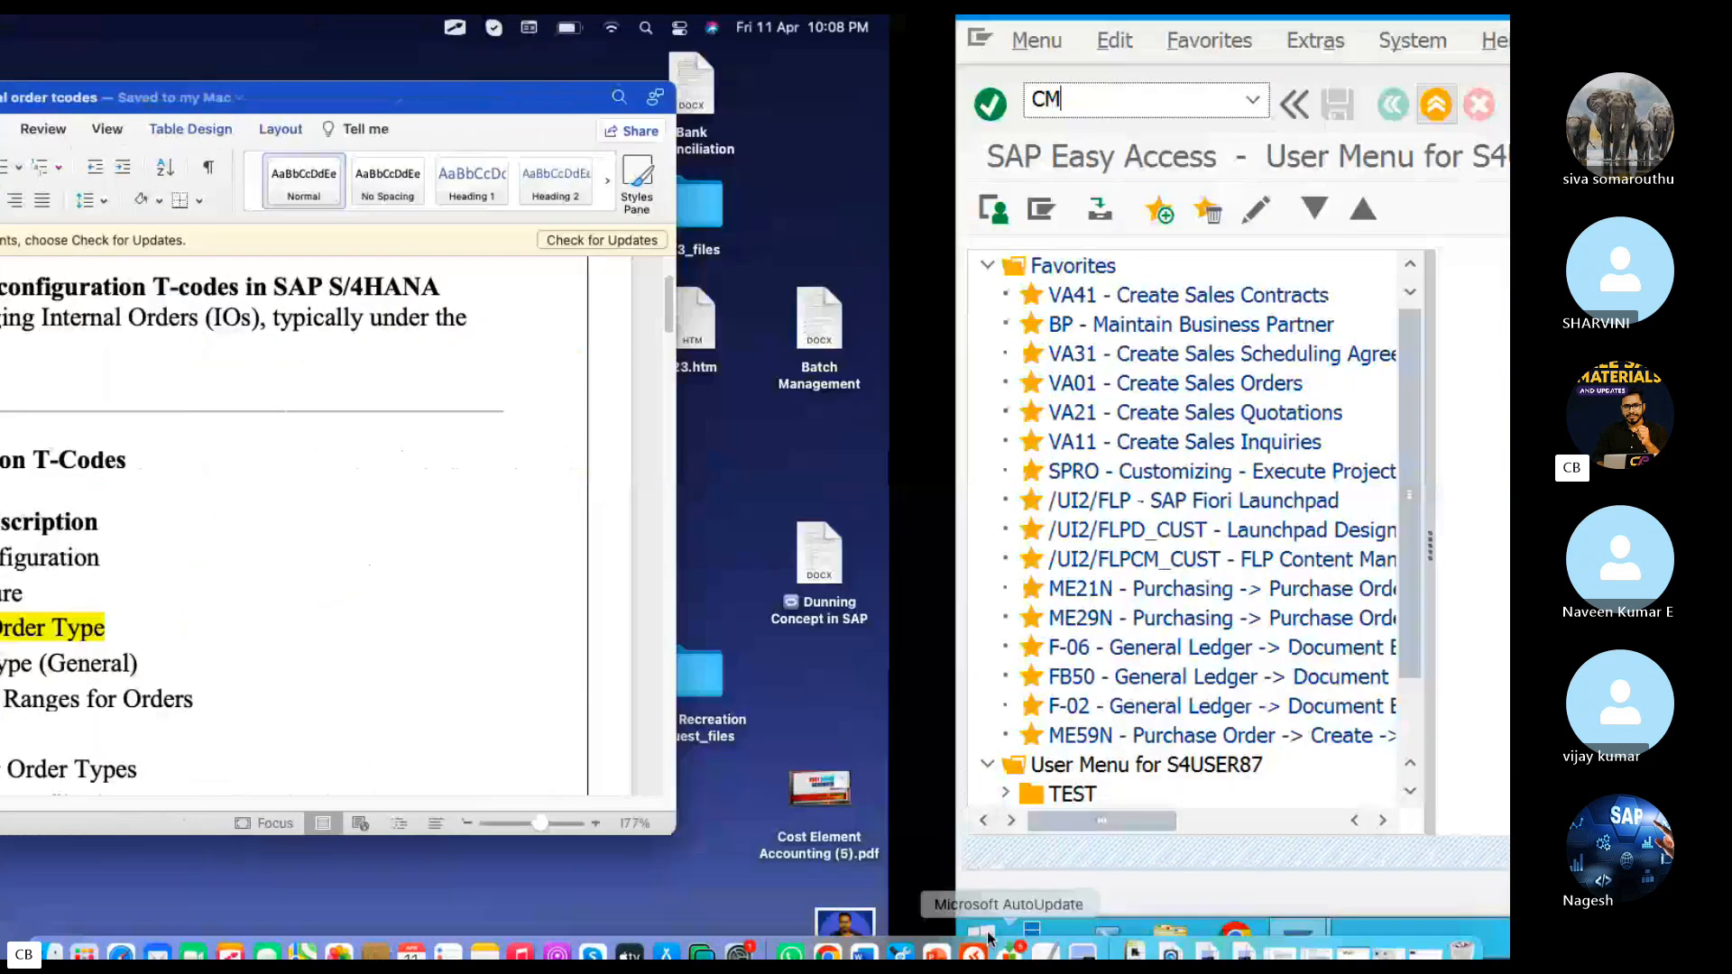
key("BackSpace")
key("BackSpace")
Open company code ABRL's legacy data transfer settings in transaction FAA_CMP for editing
type("FAA")
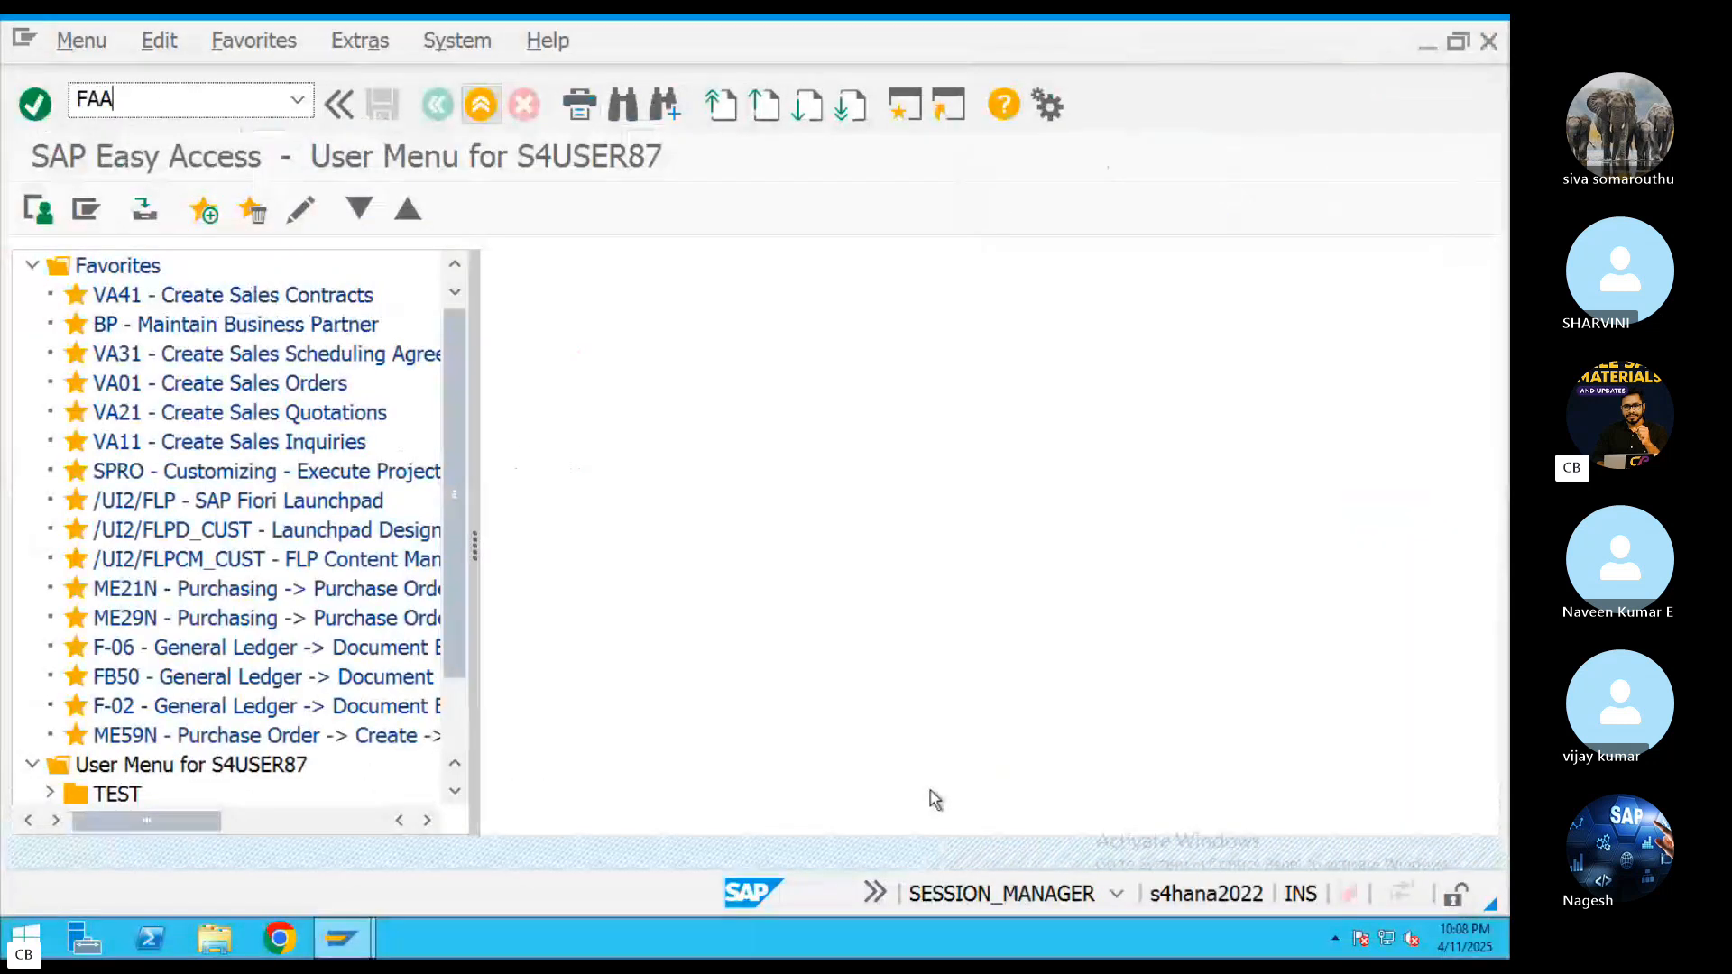
type("_CMP")
key("Return")
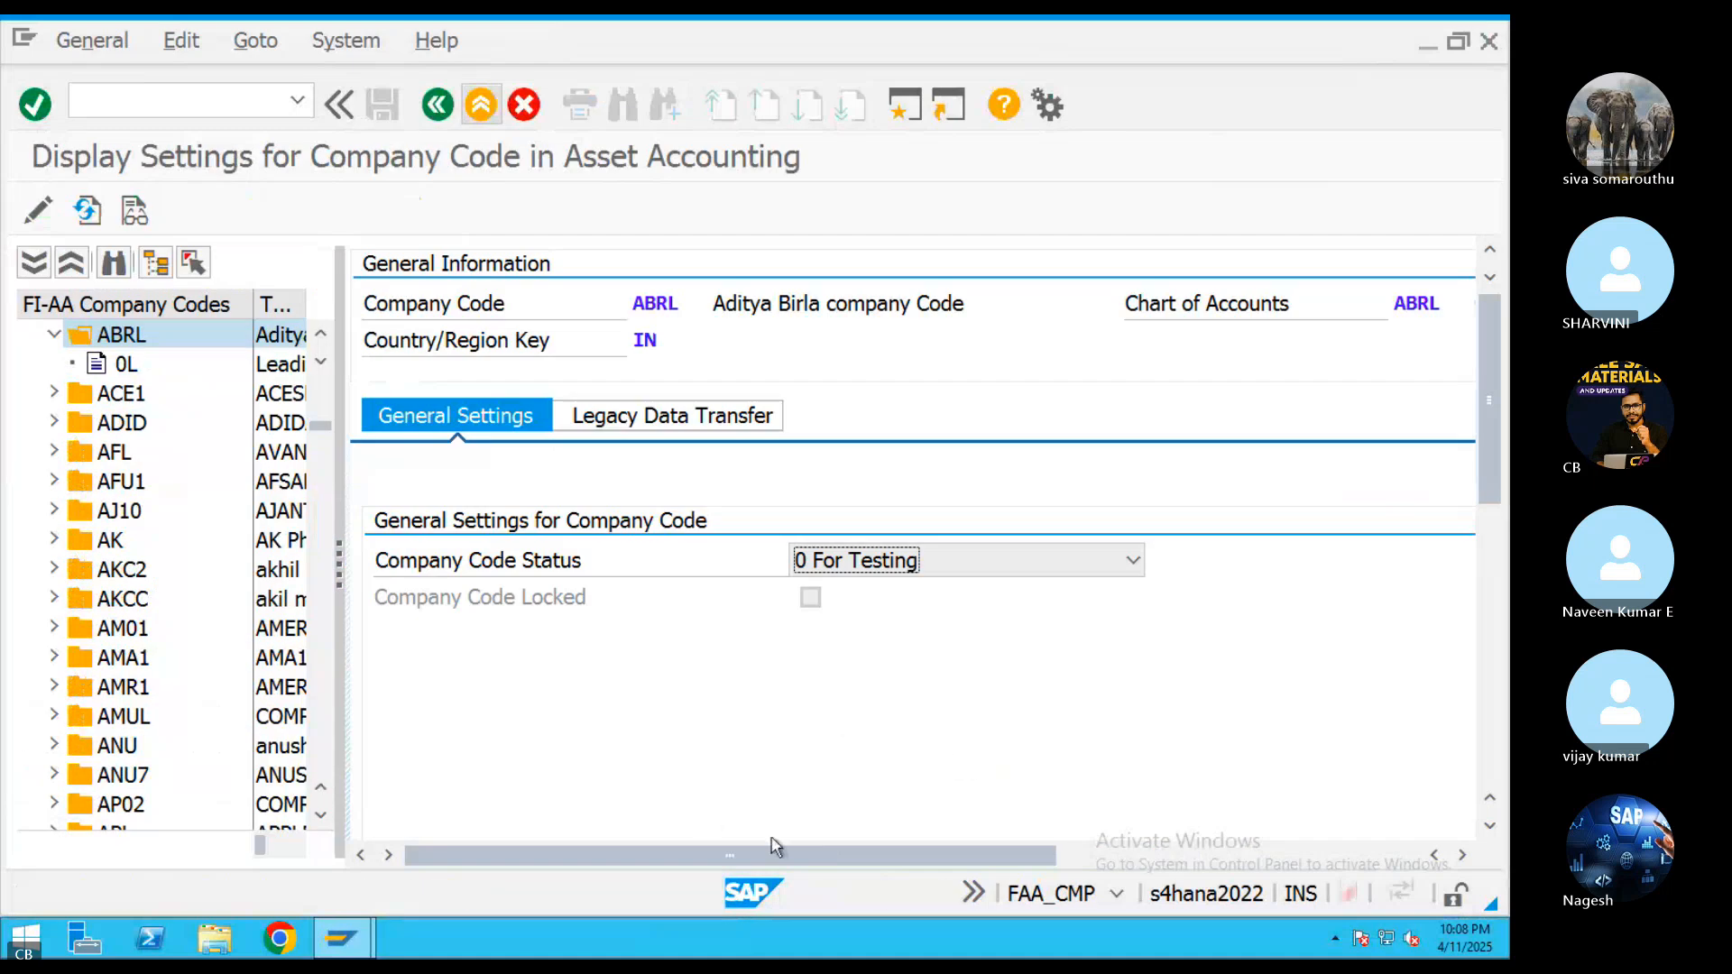
left_click(704, 418)
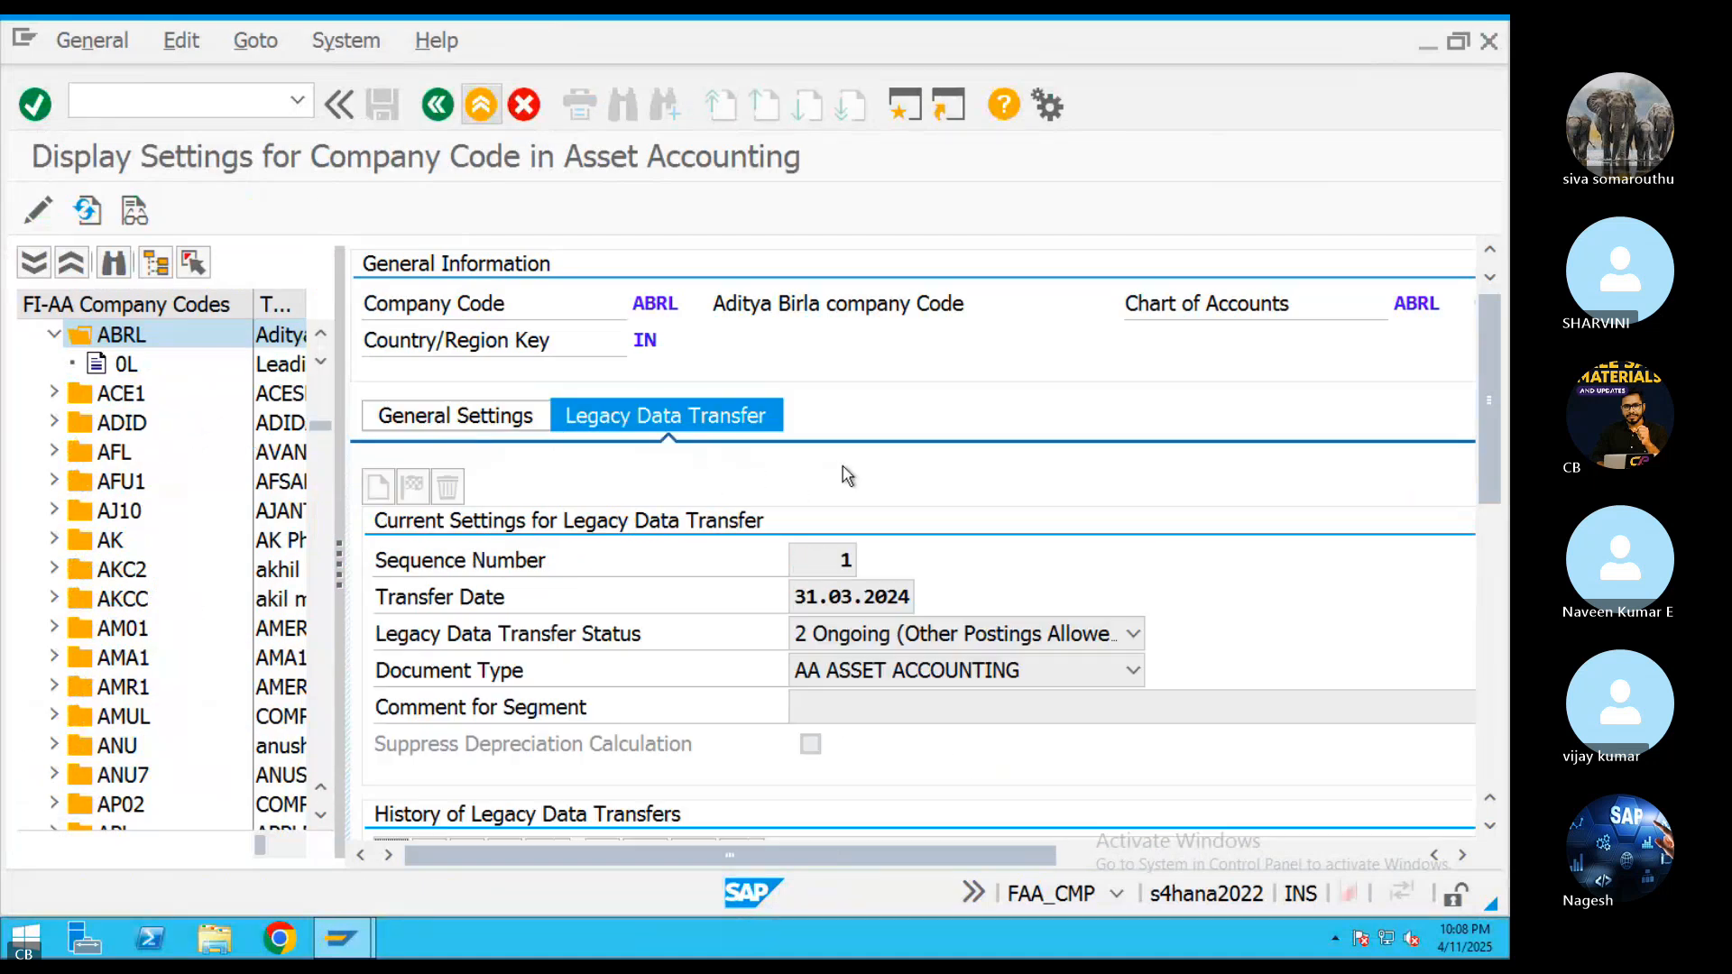
left_click(38, 210)
Try to delete ABRL's current legacy data transfer segment and acknowledge the message
left_click(449, 488)
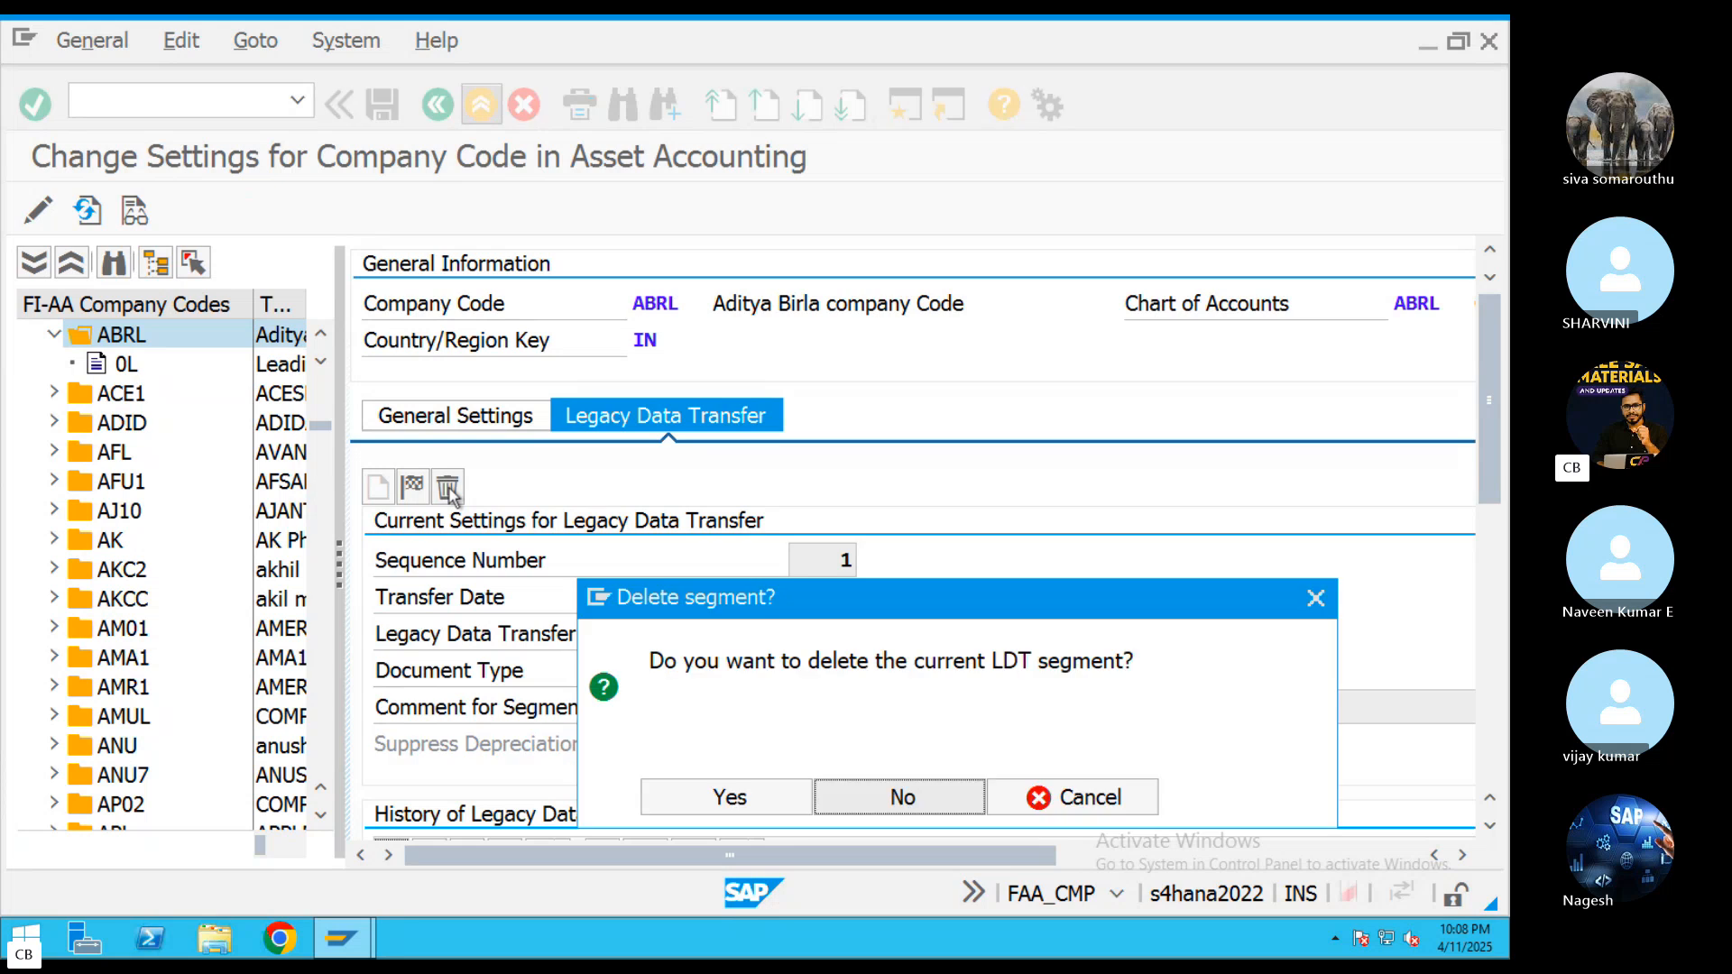
left_click(749, 803)
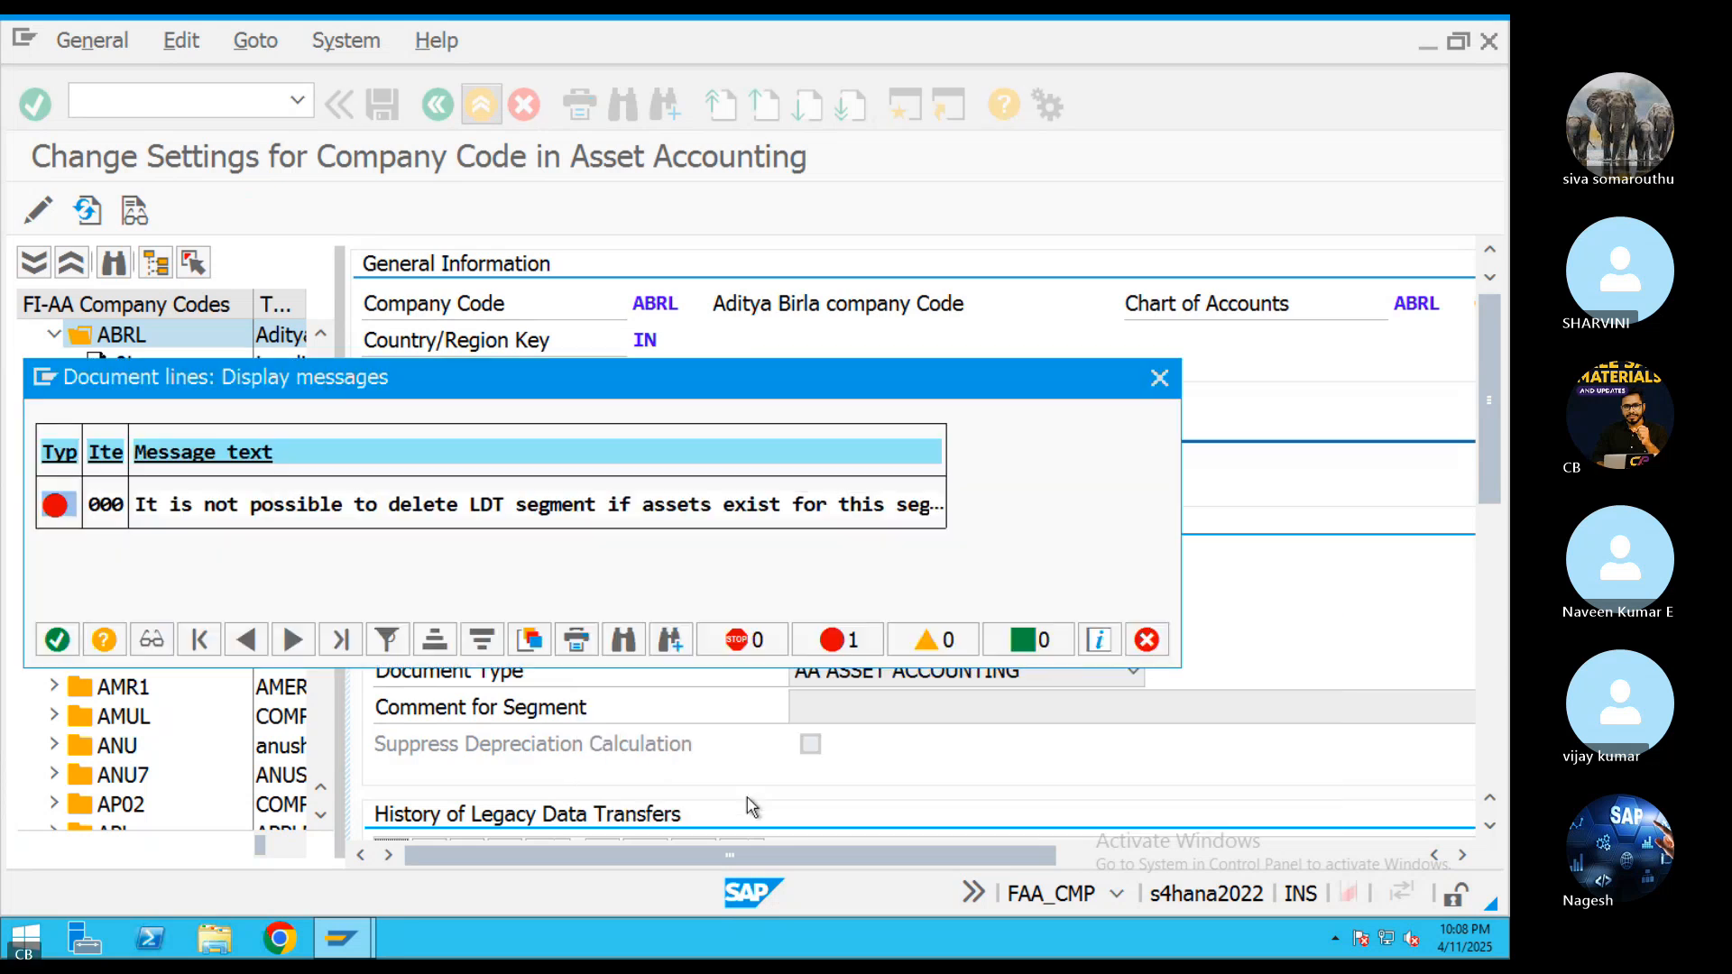
left_click(57, 640)
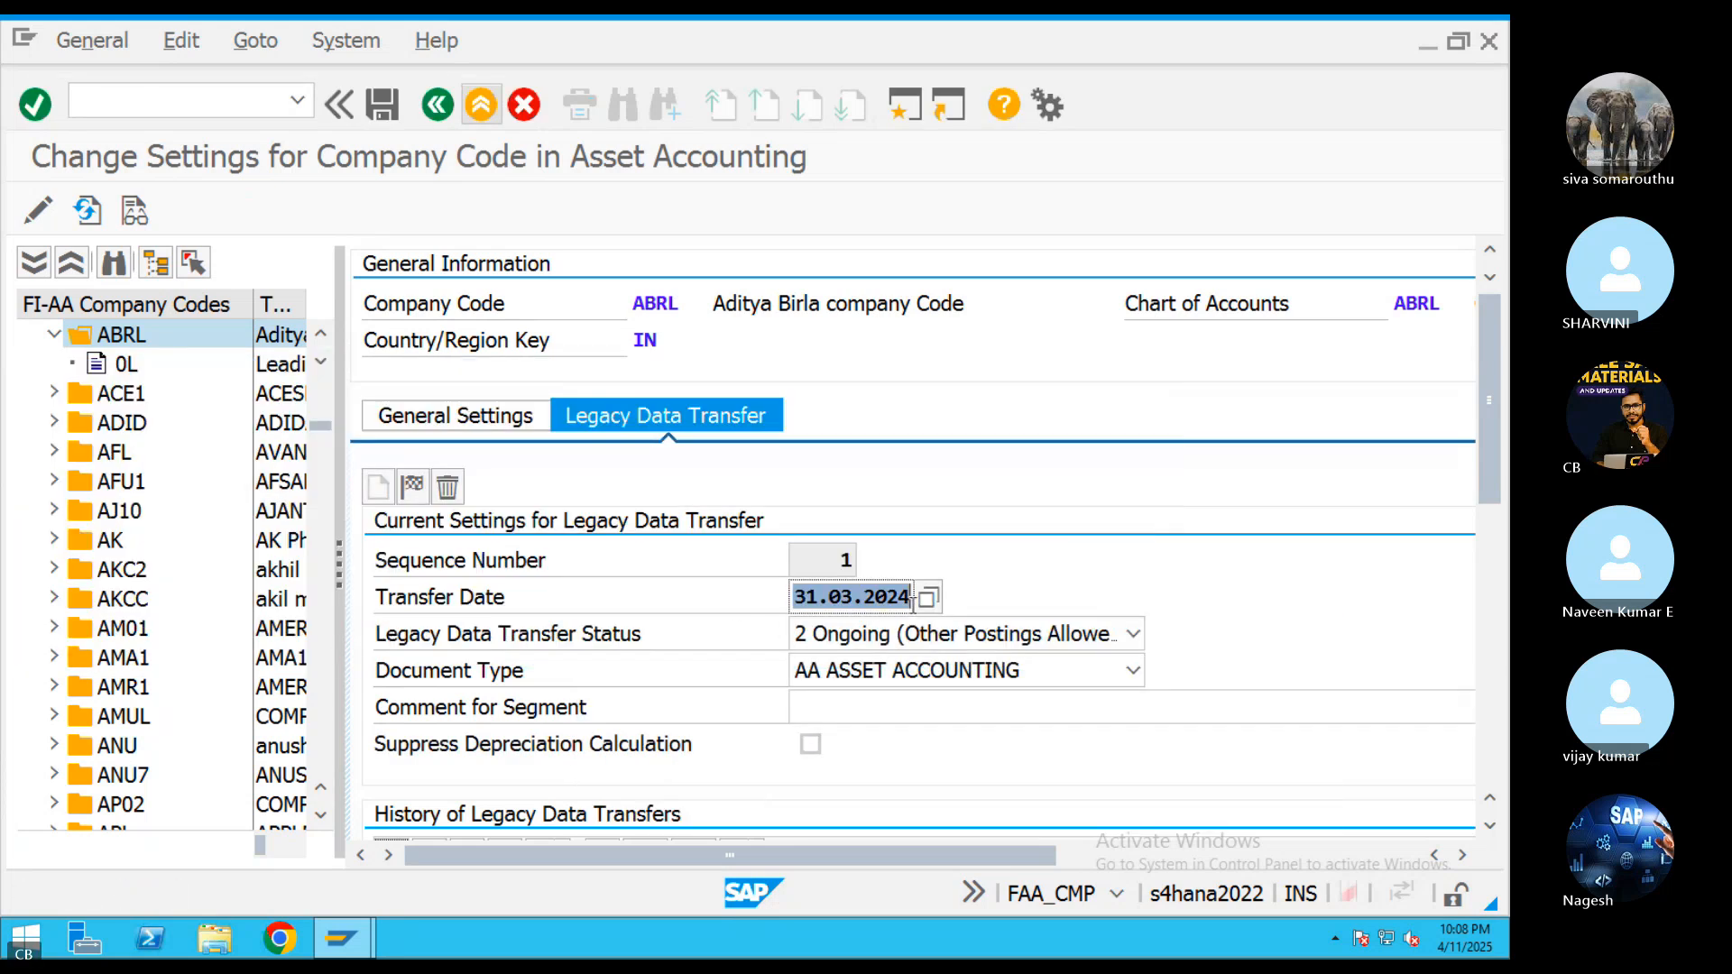
Try to set ABRL's legacy data transfer date to 30.04.2025 and save the company code settings
key("BackSpace")
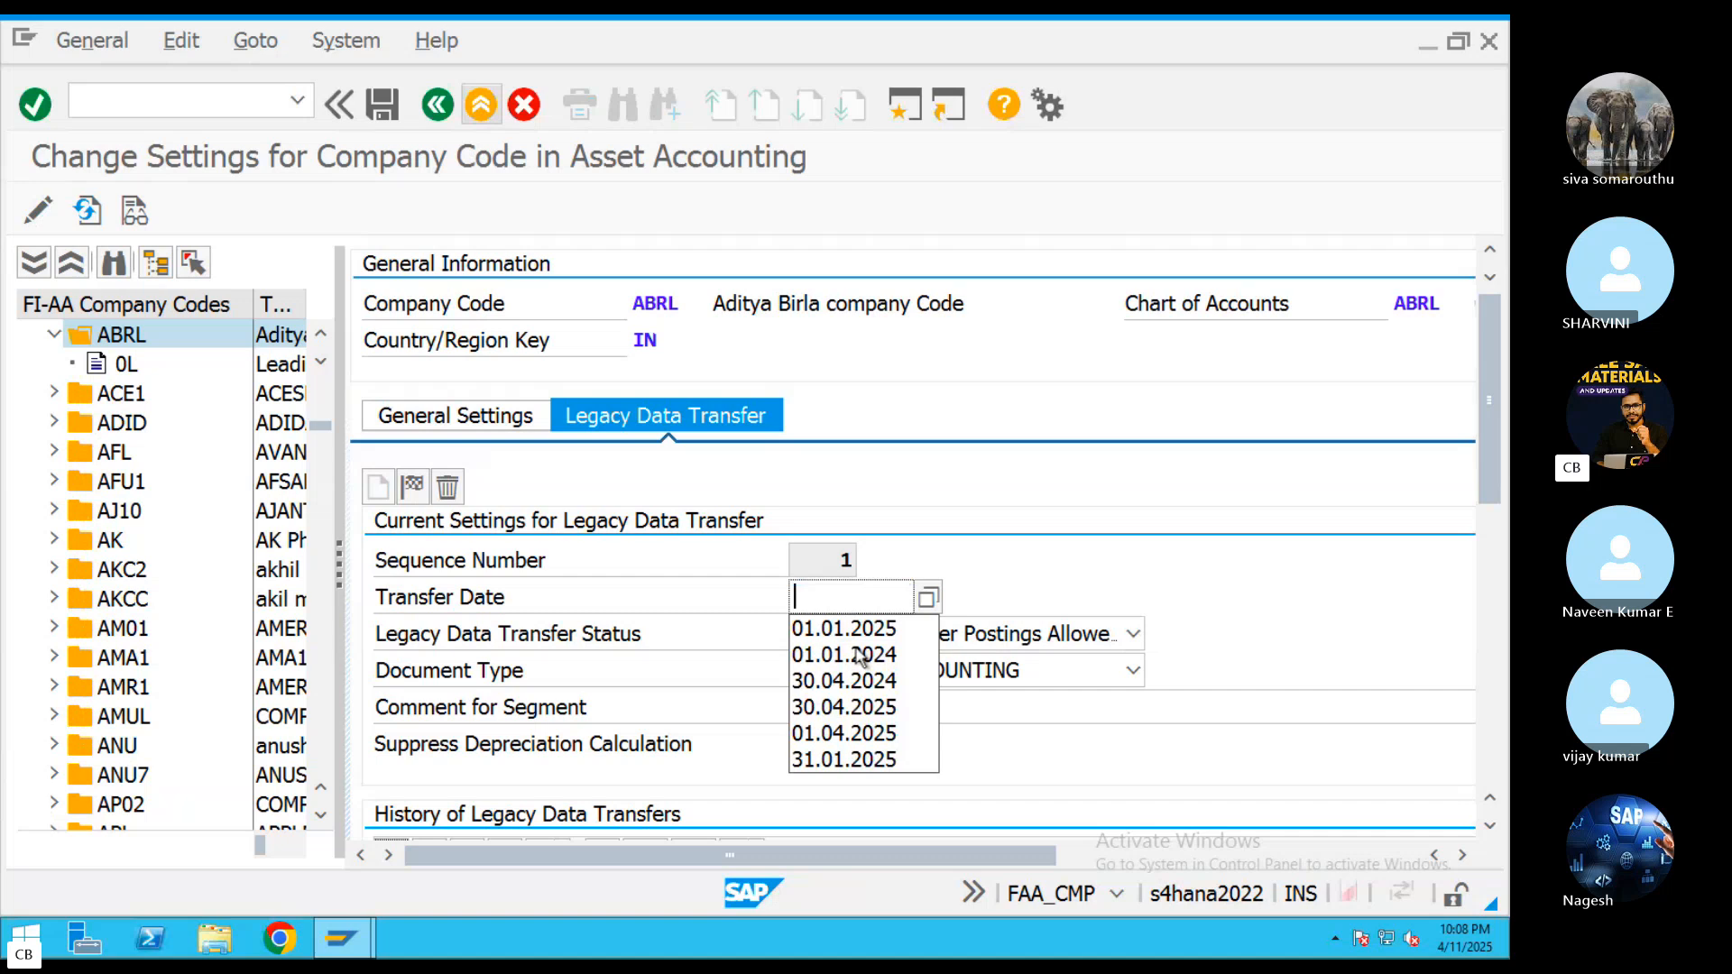
left_click(928, 597)
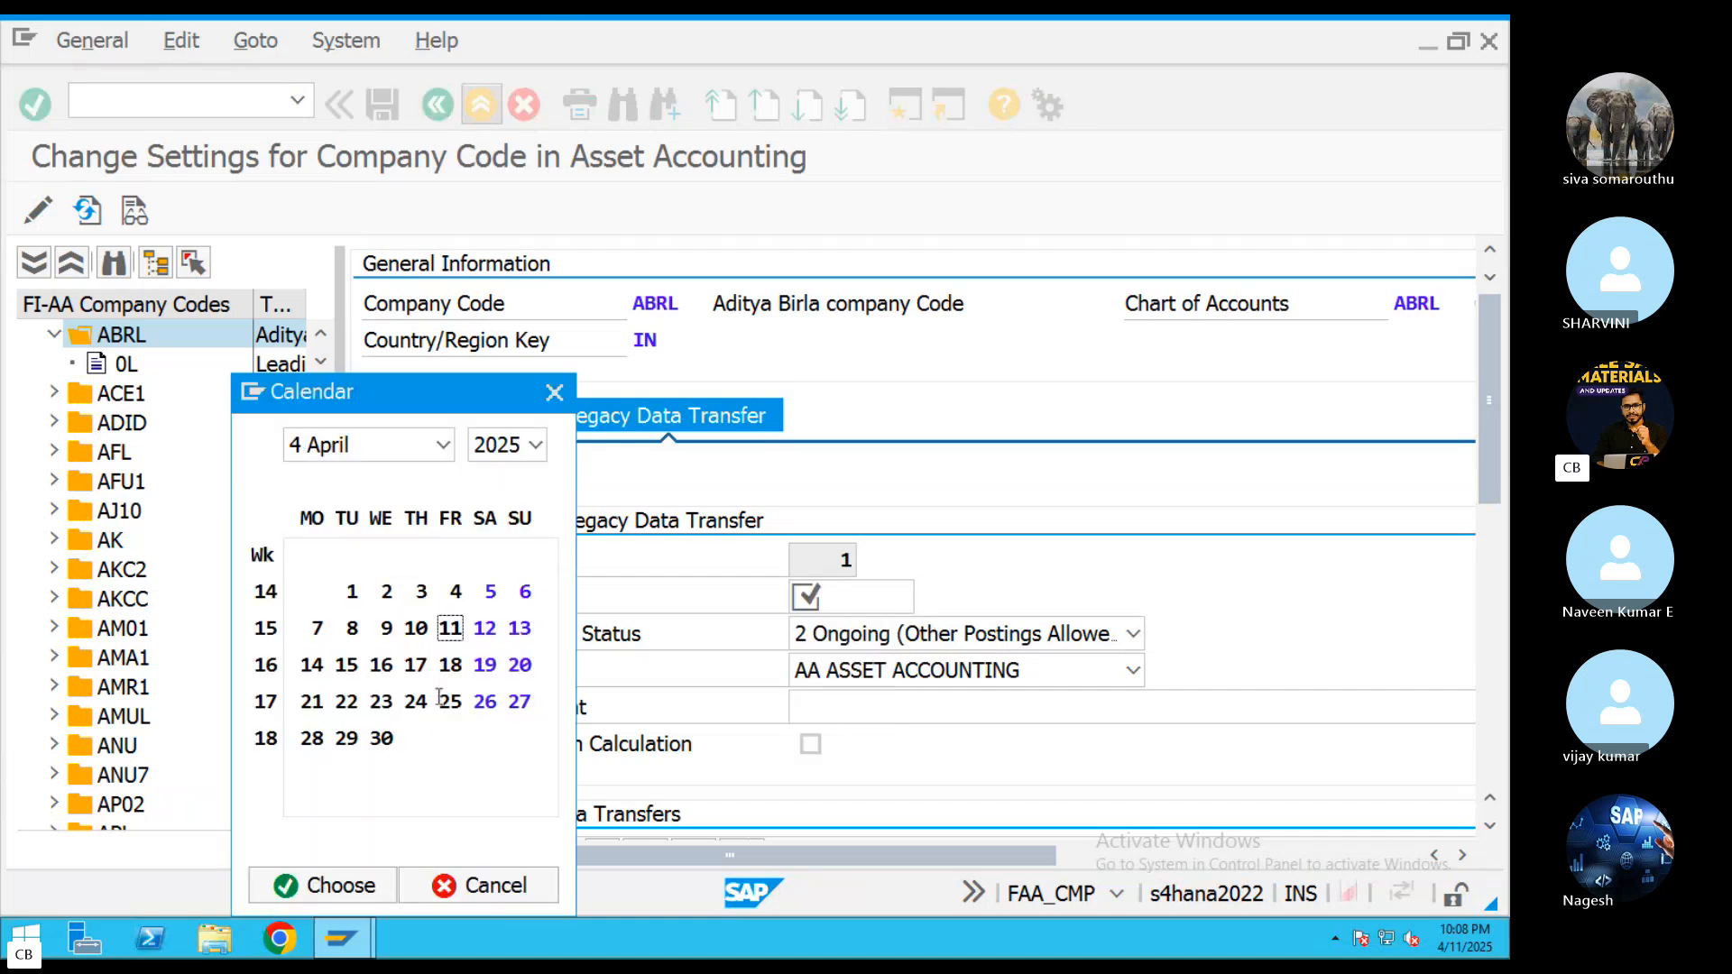
double_click(386, 736)
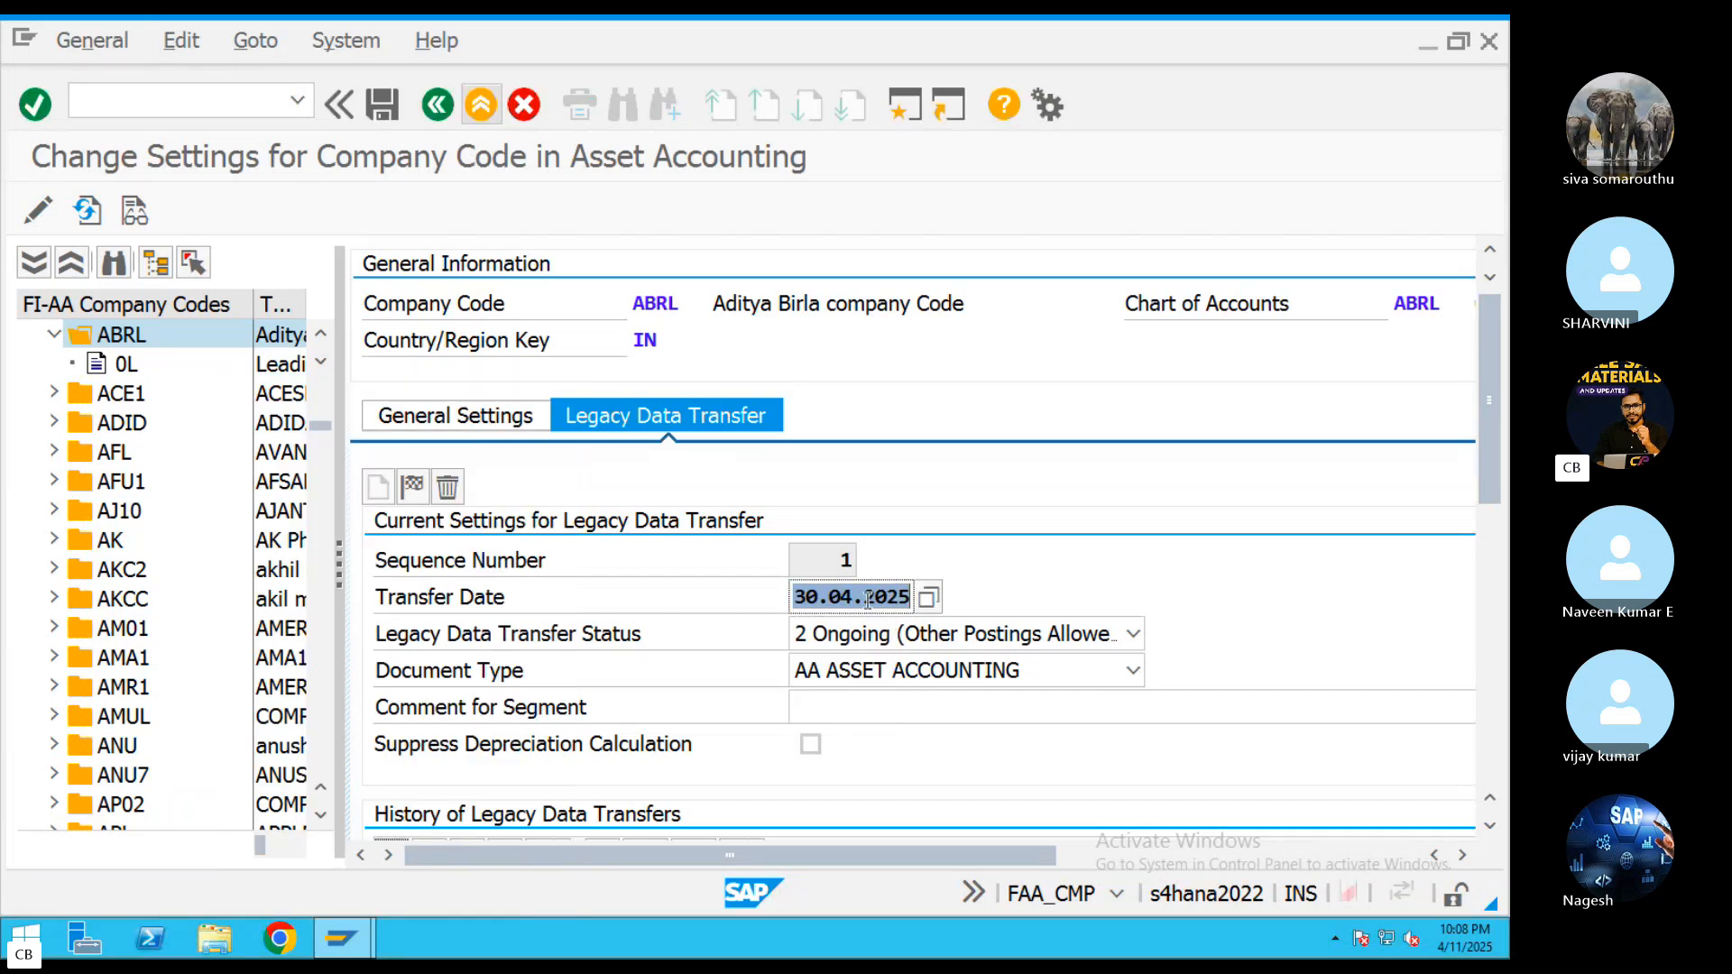
key("ctrl+s")
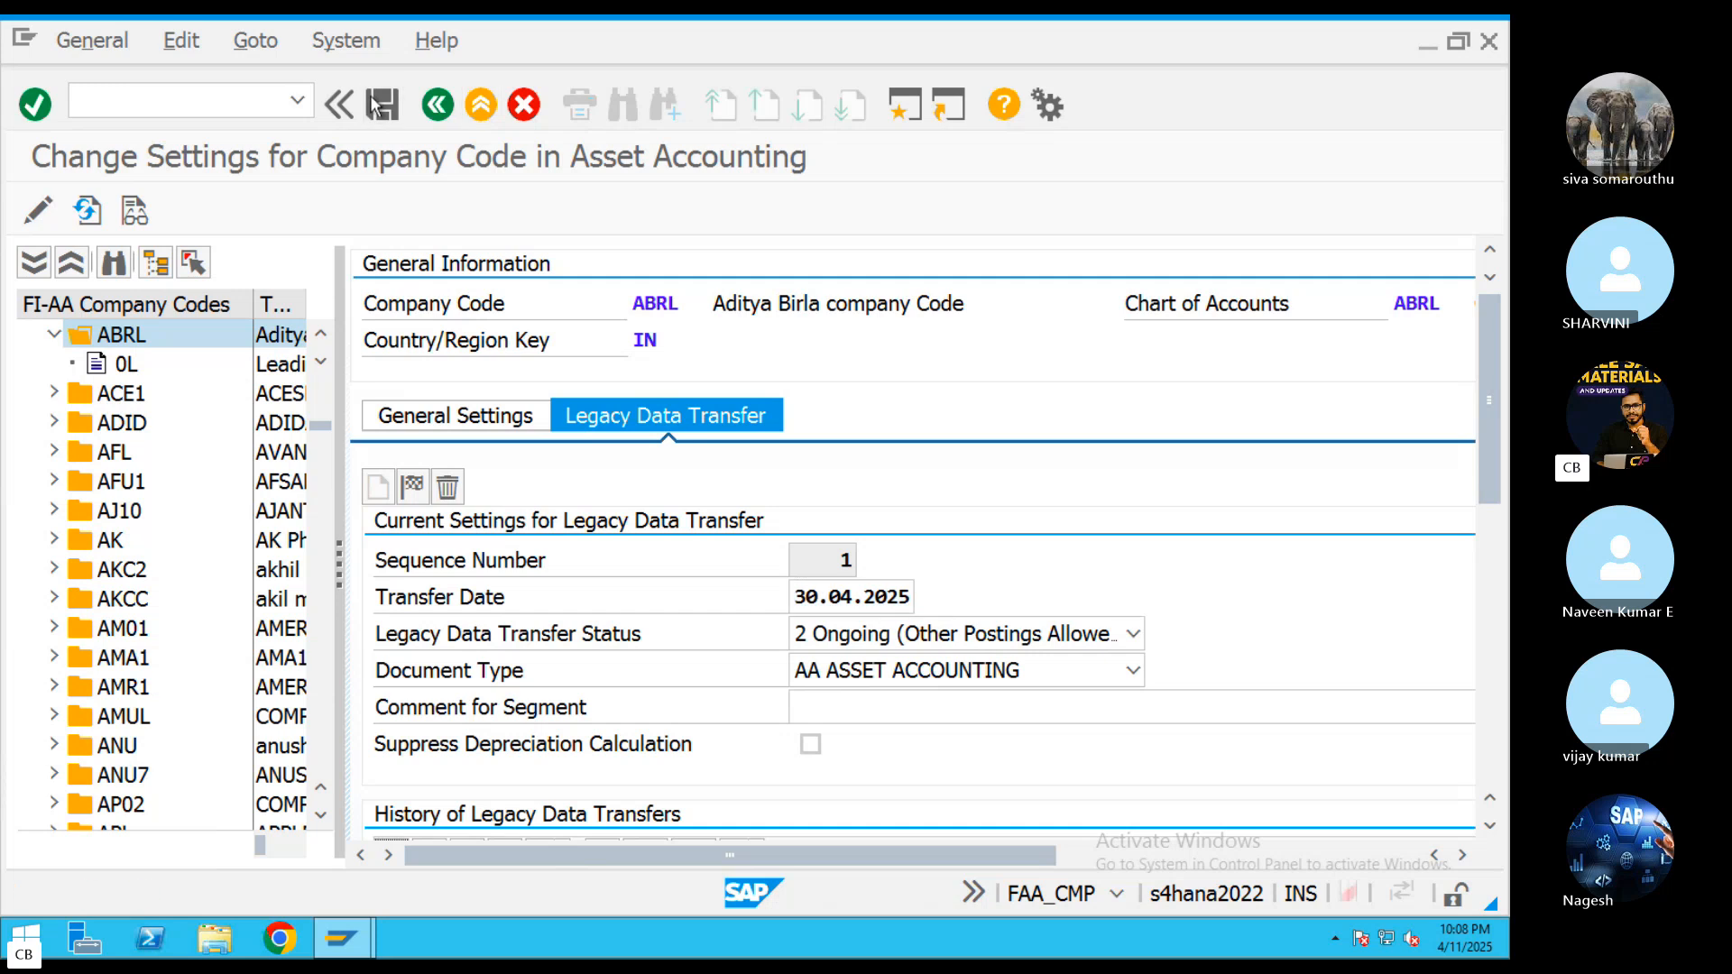
left_click(57, 640)
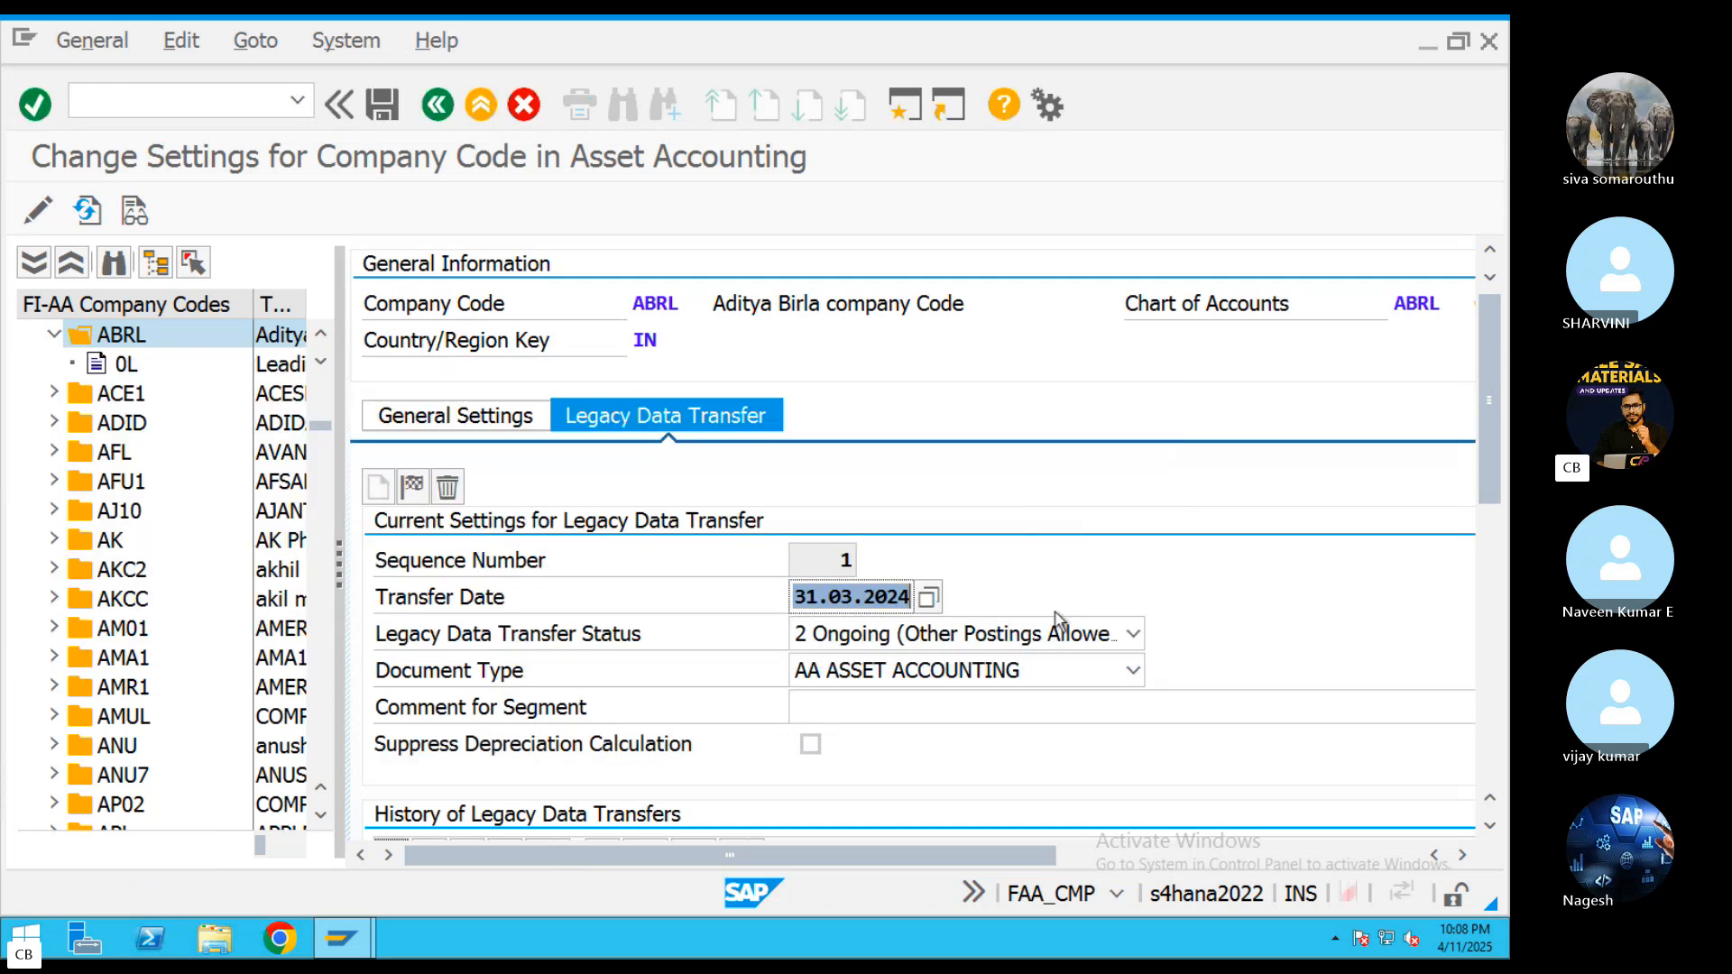
Try to set ABRL's legacy data transfer status to 0 In Preparation and save the company code settings
left_click(1091, 643)
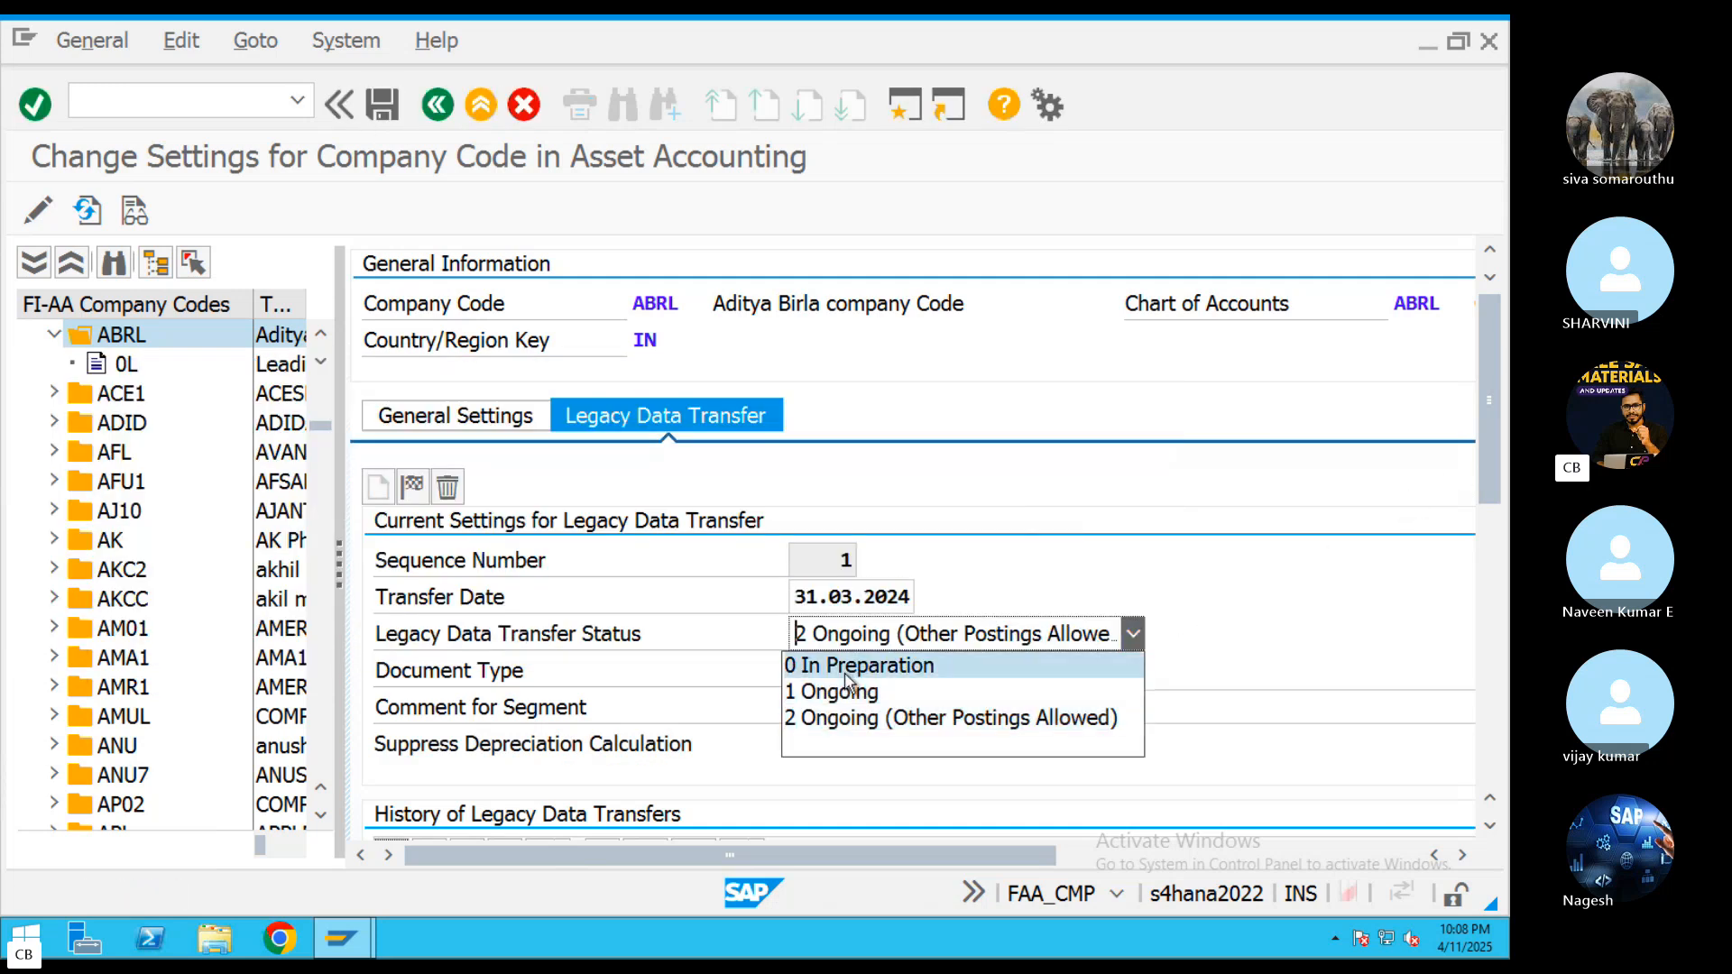
left_click(866, 663)
left_click(383, 106)
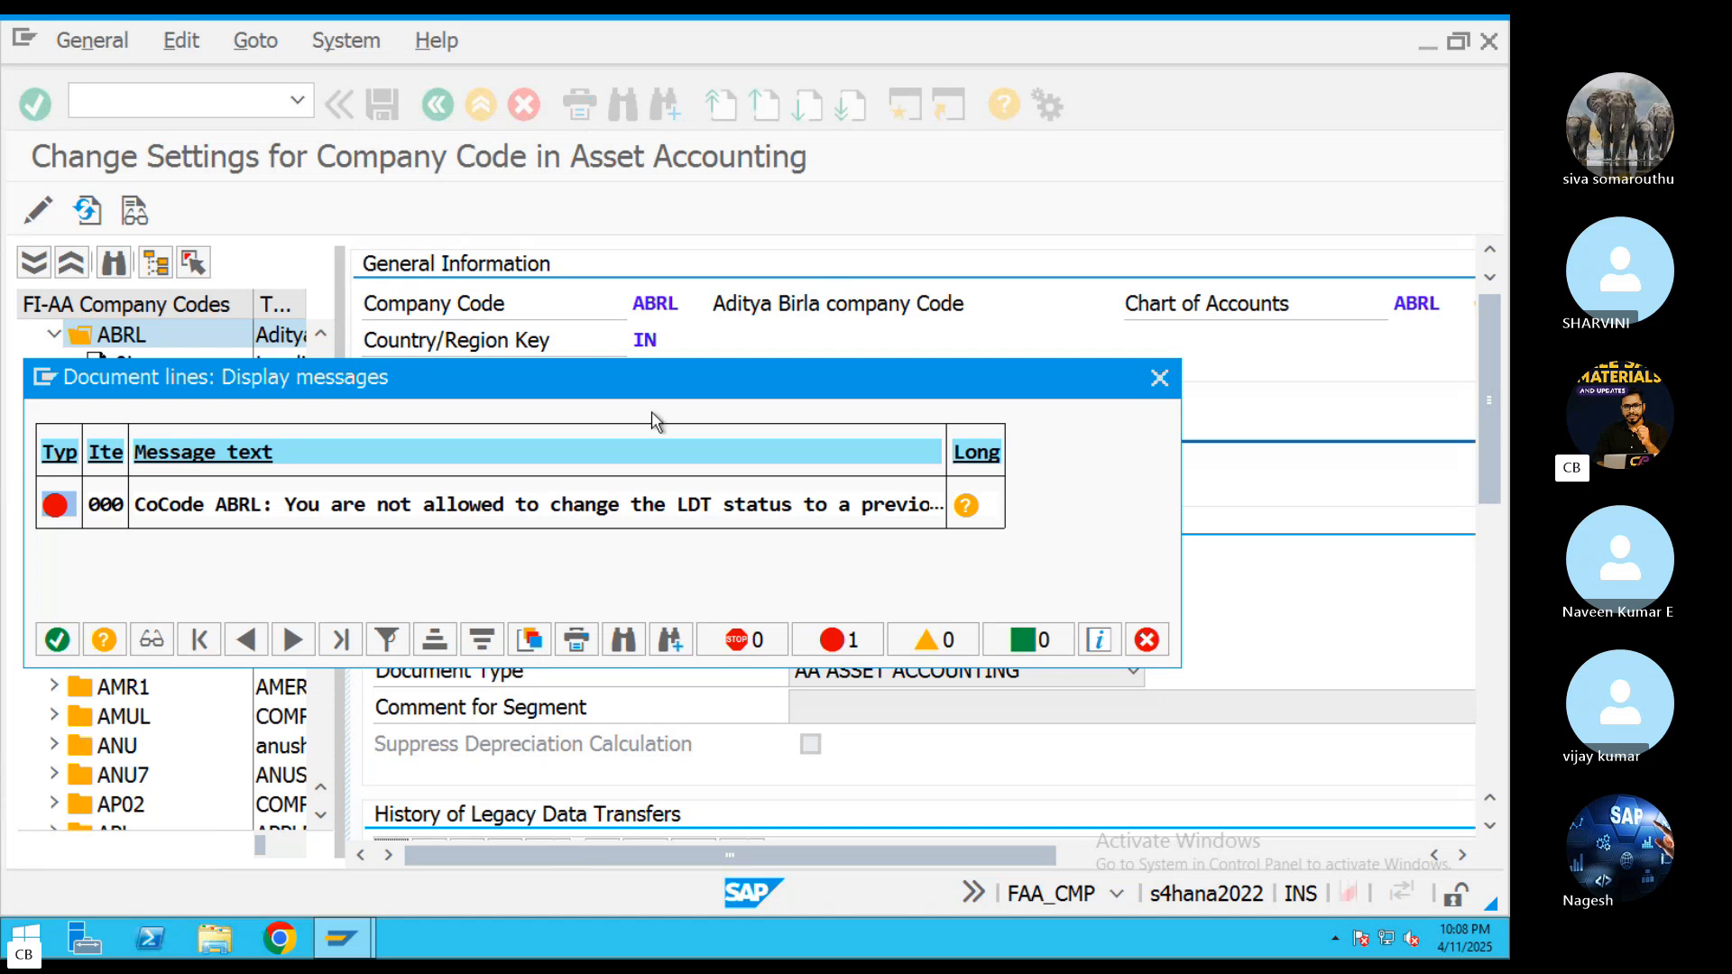
Retry saving ABRL's company code settings with legacy data transfer status 0 In Preparation and dismiss the message
left_click(1160, 377)
left_click(925, 634)
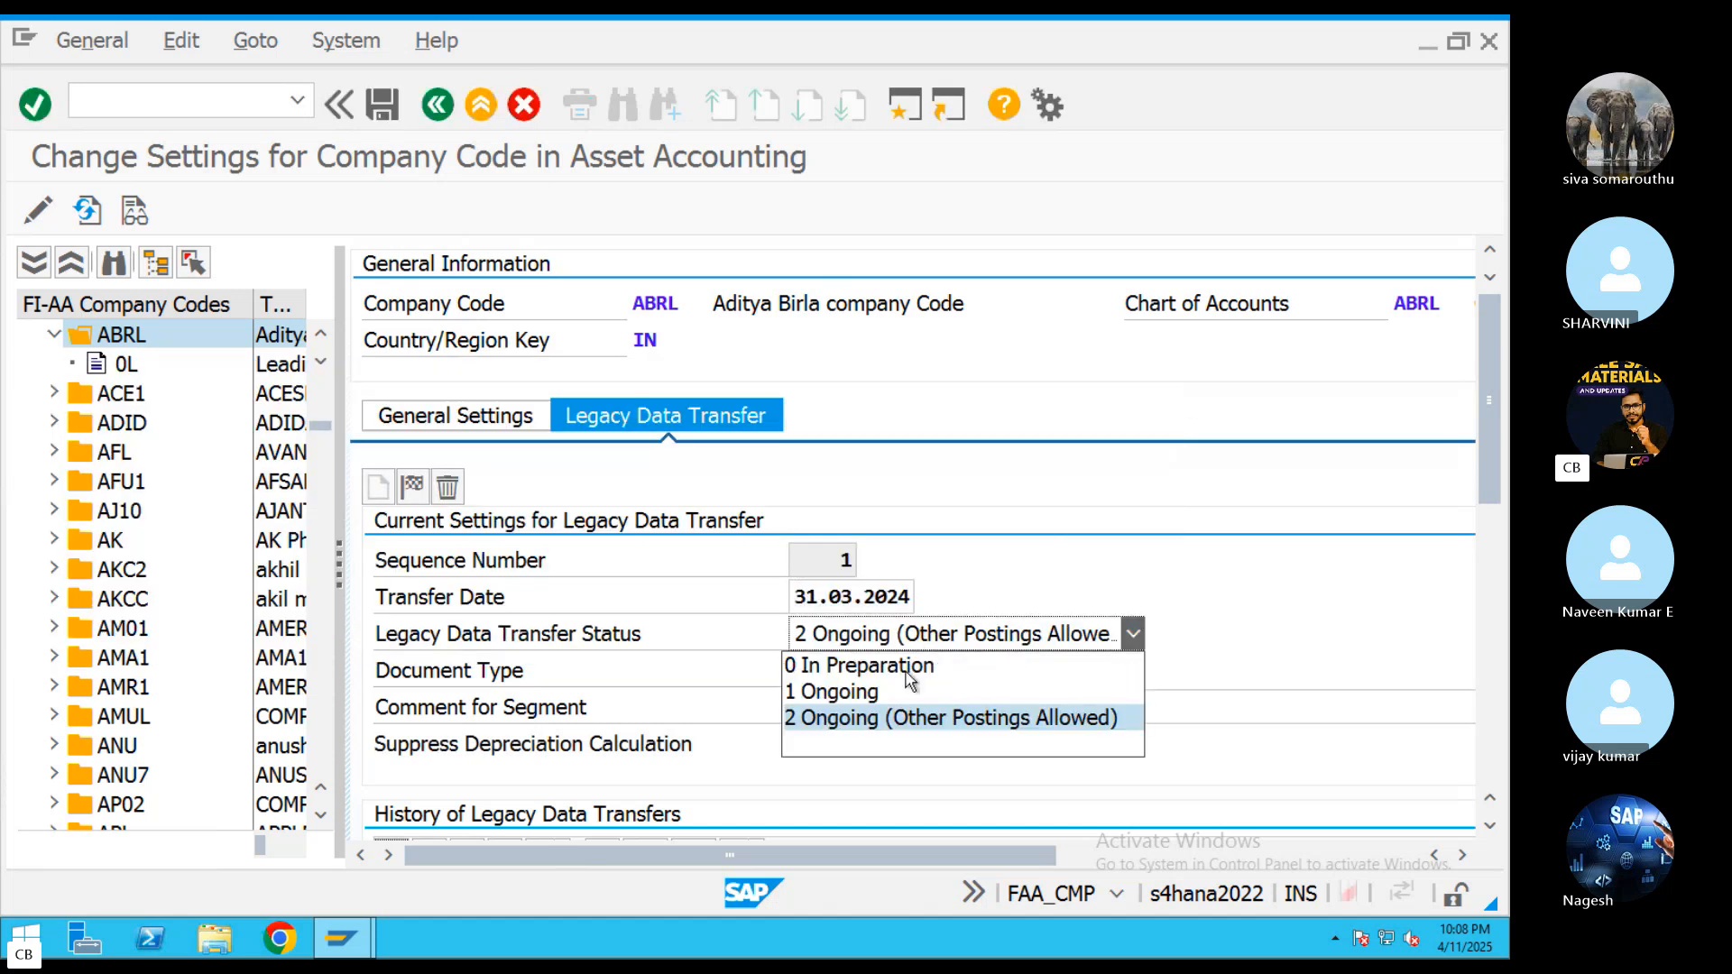
left_click(857, 667)
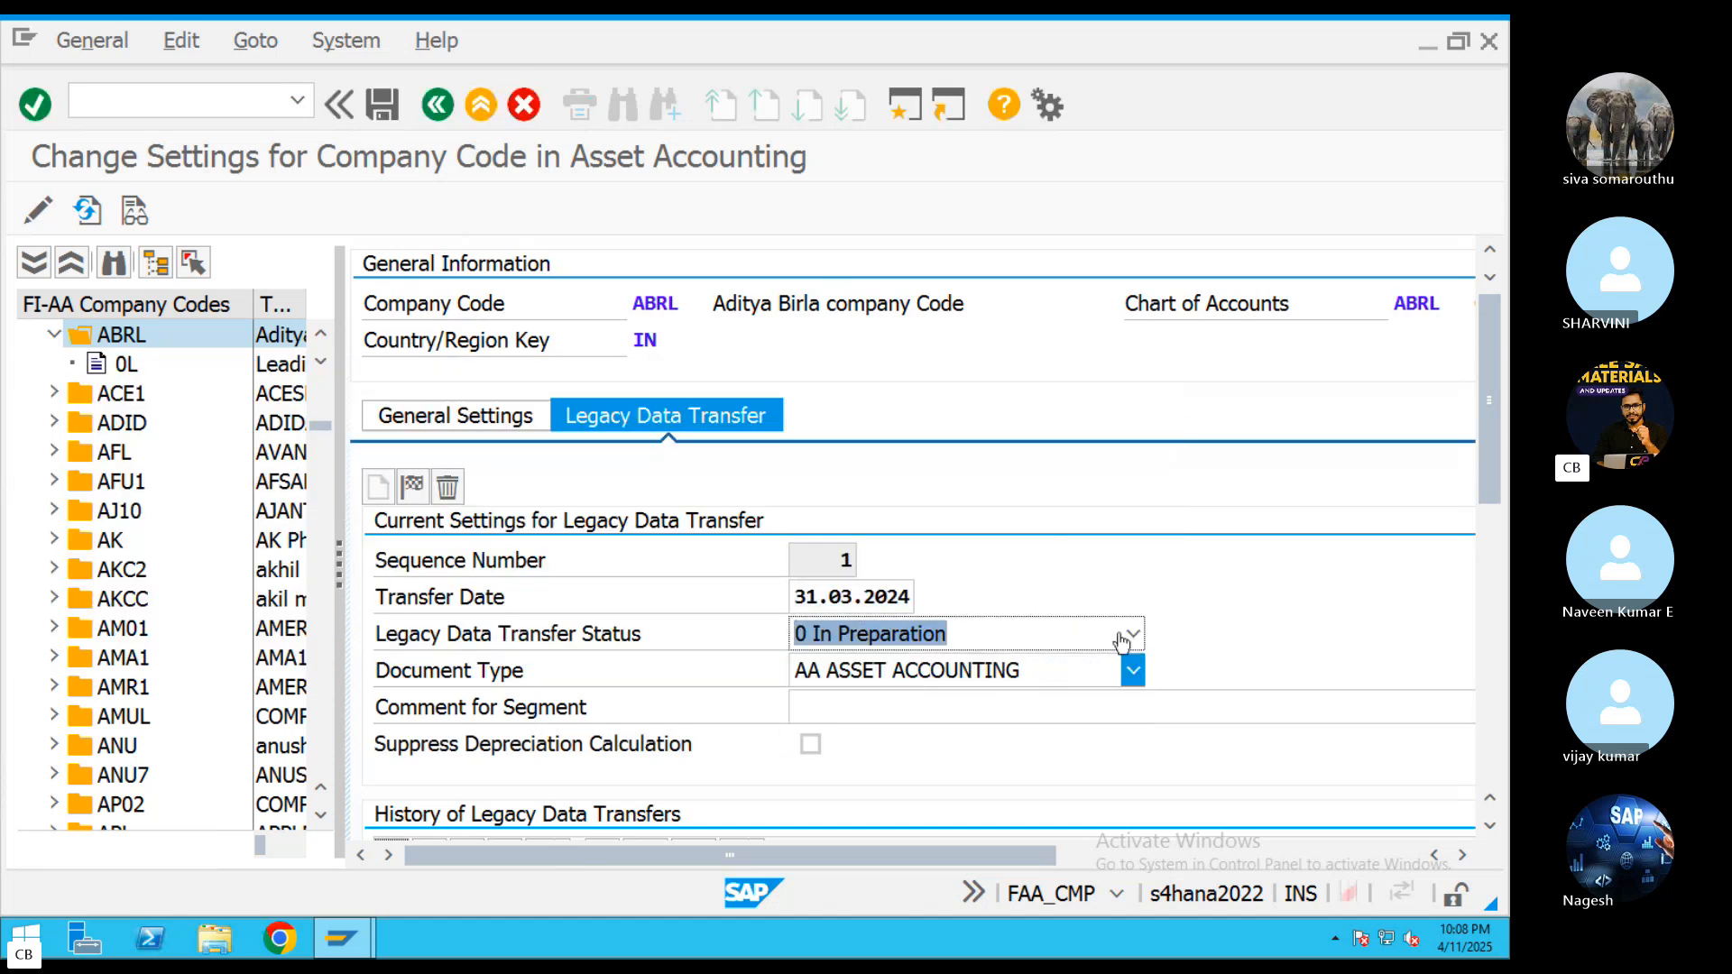
left_click(380, 108)
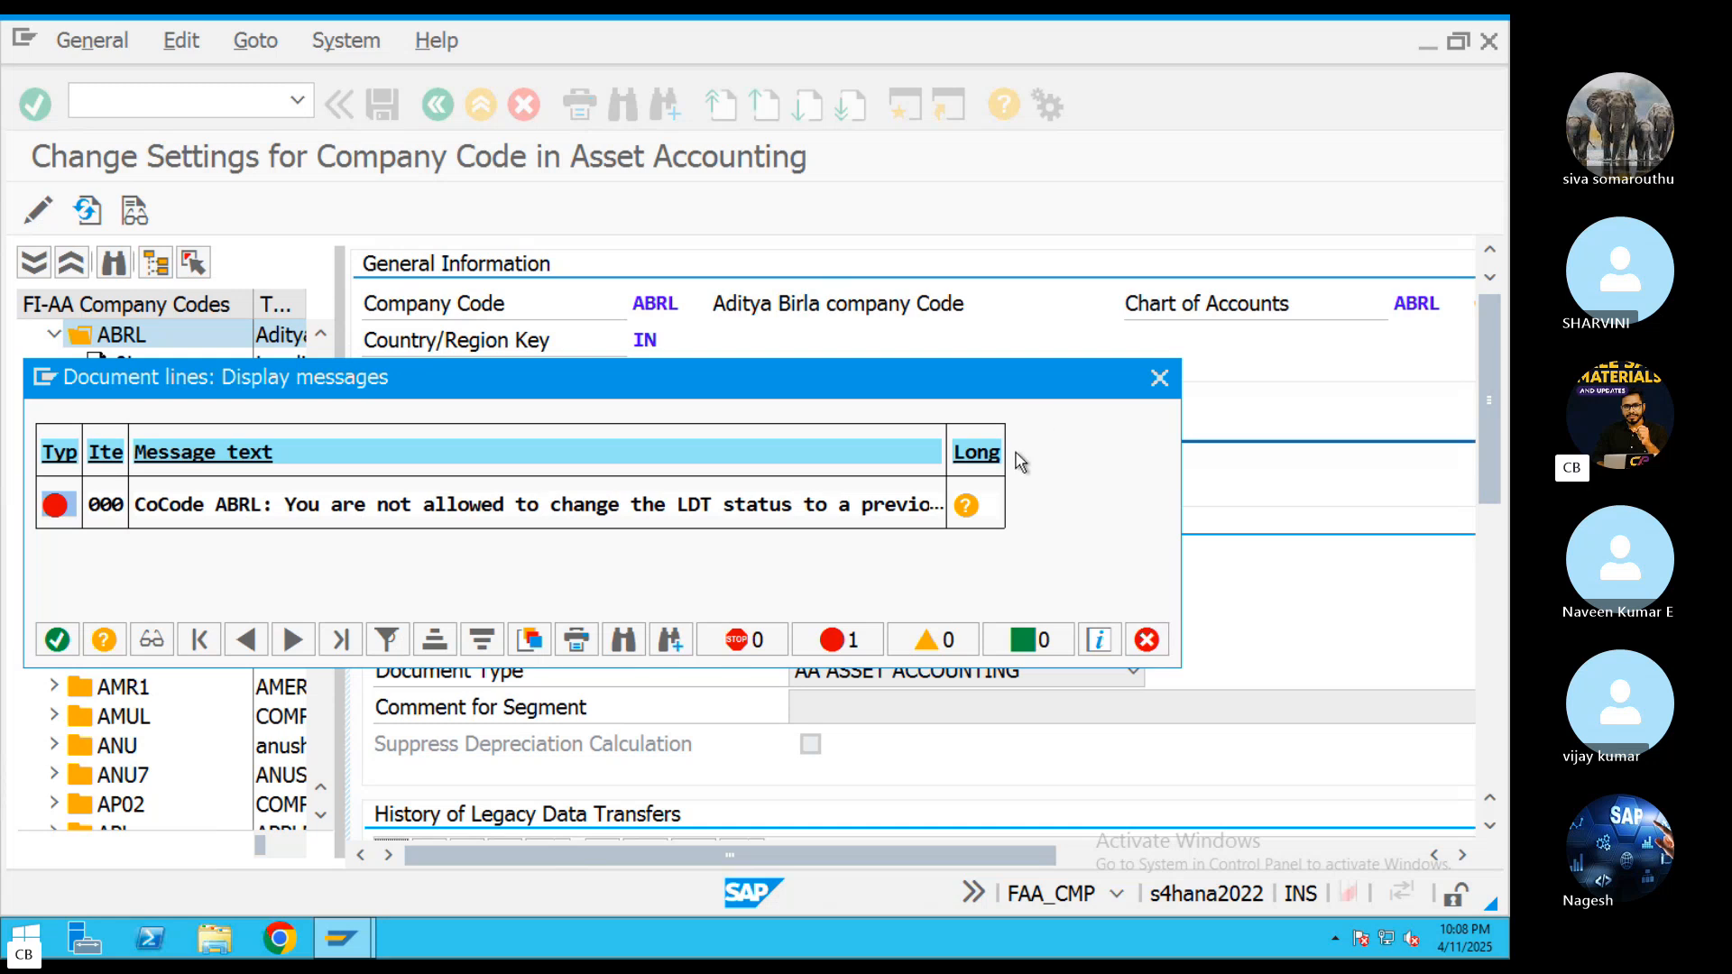
left_click(1159, 377)
Choose document type AA ASSET ACCOUNTING and legacy data transfer status 2 Ongoing (Other Postings Allowed) for ABRL and save the settings
left_click(942, 673)
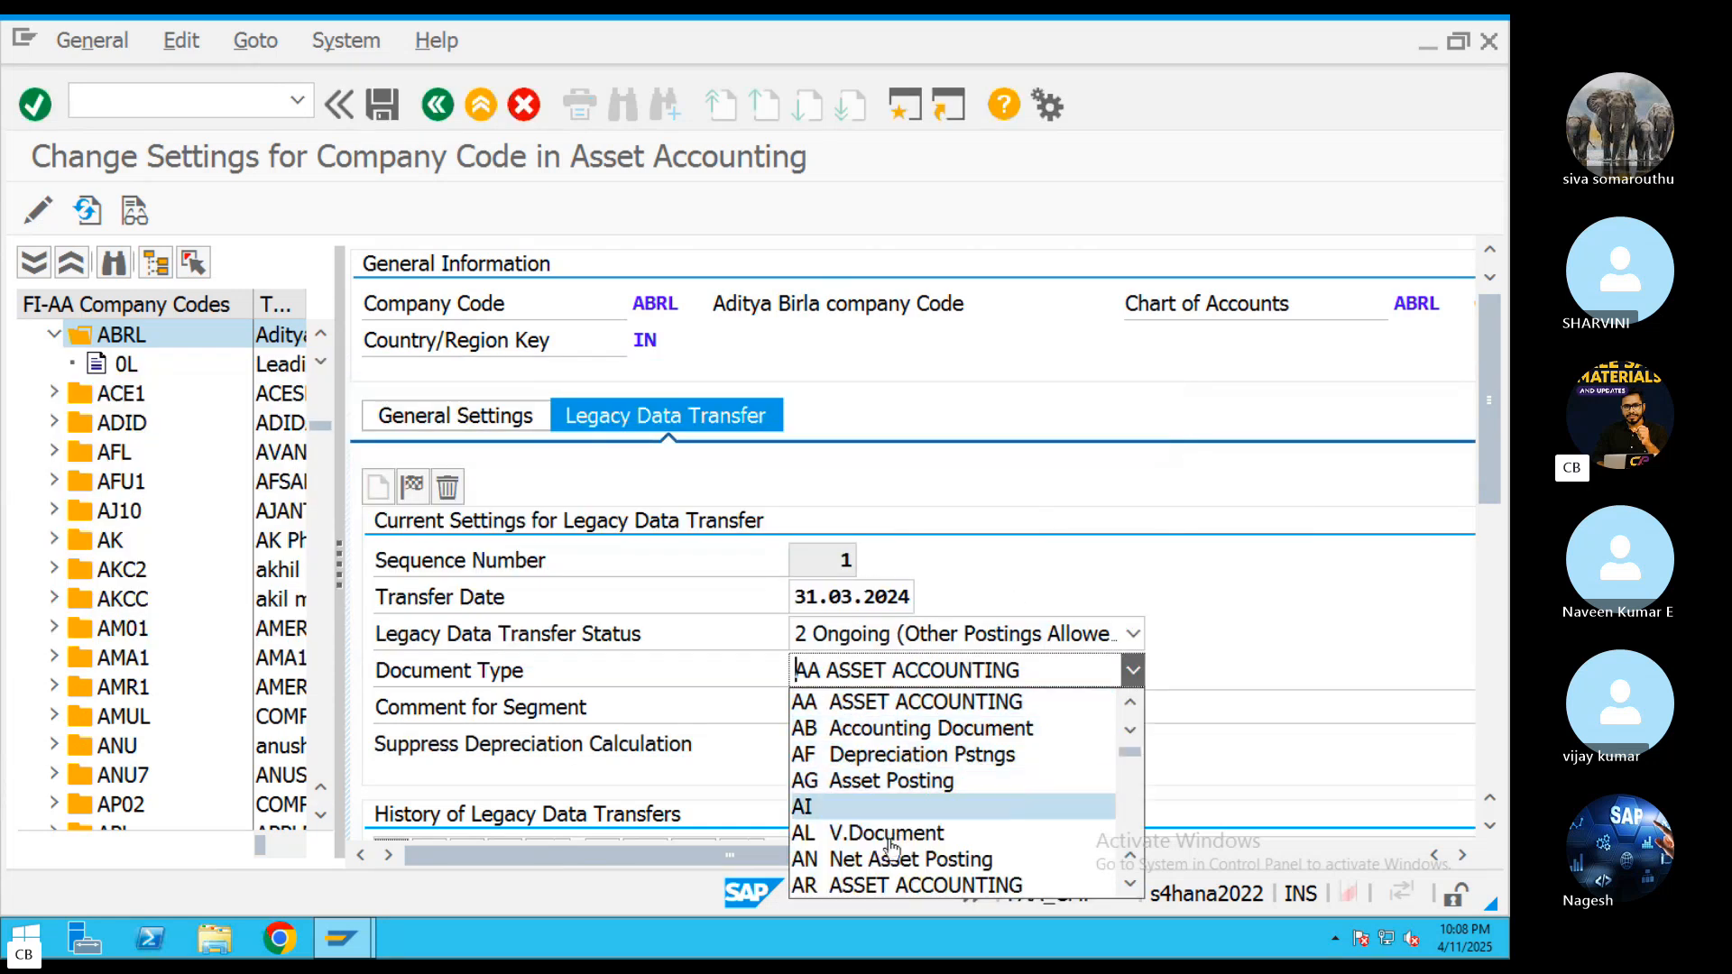
left_click(911, 703)
left_click(893, 634)
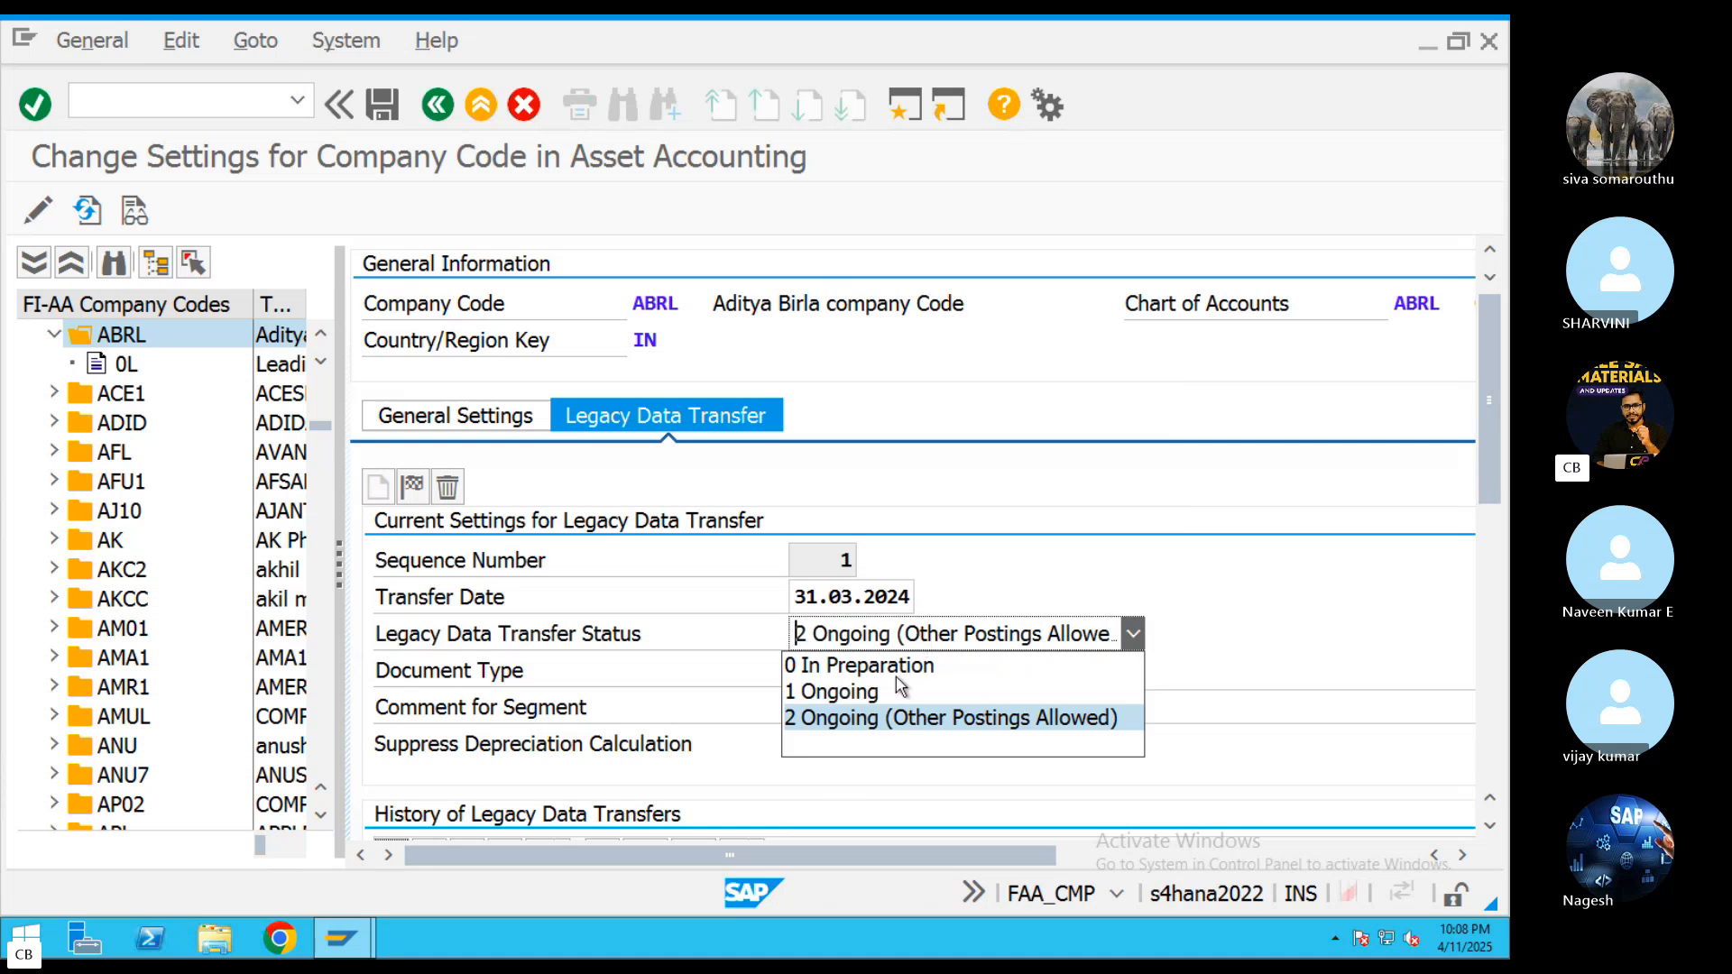
left_click(862, 721)
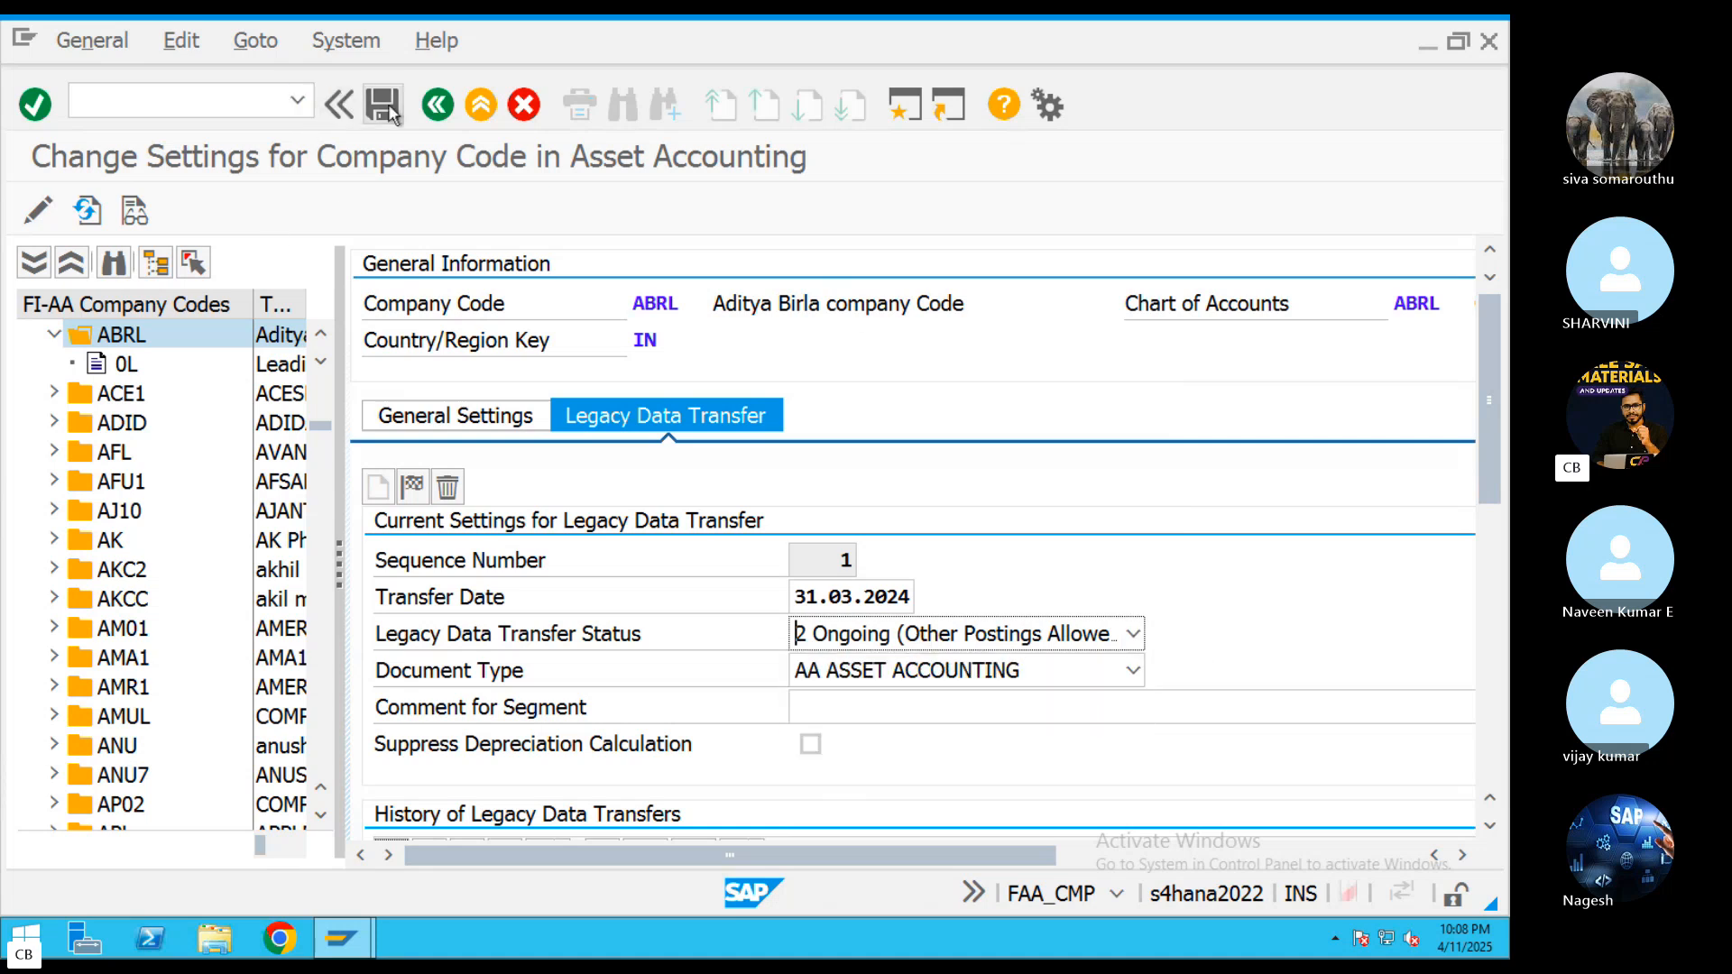
left_click(386, 108)
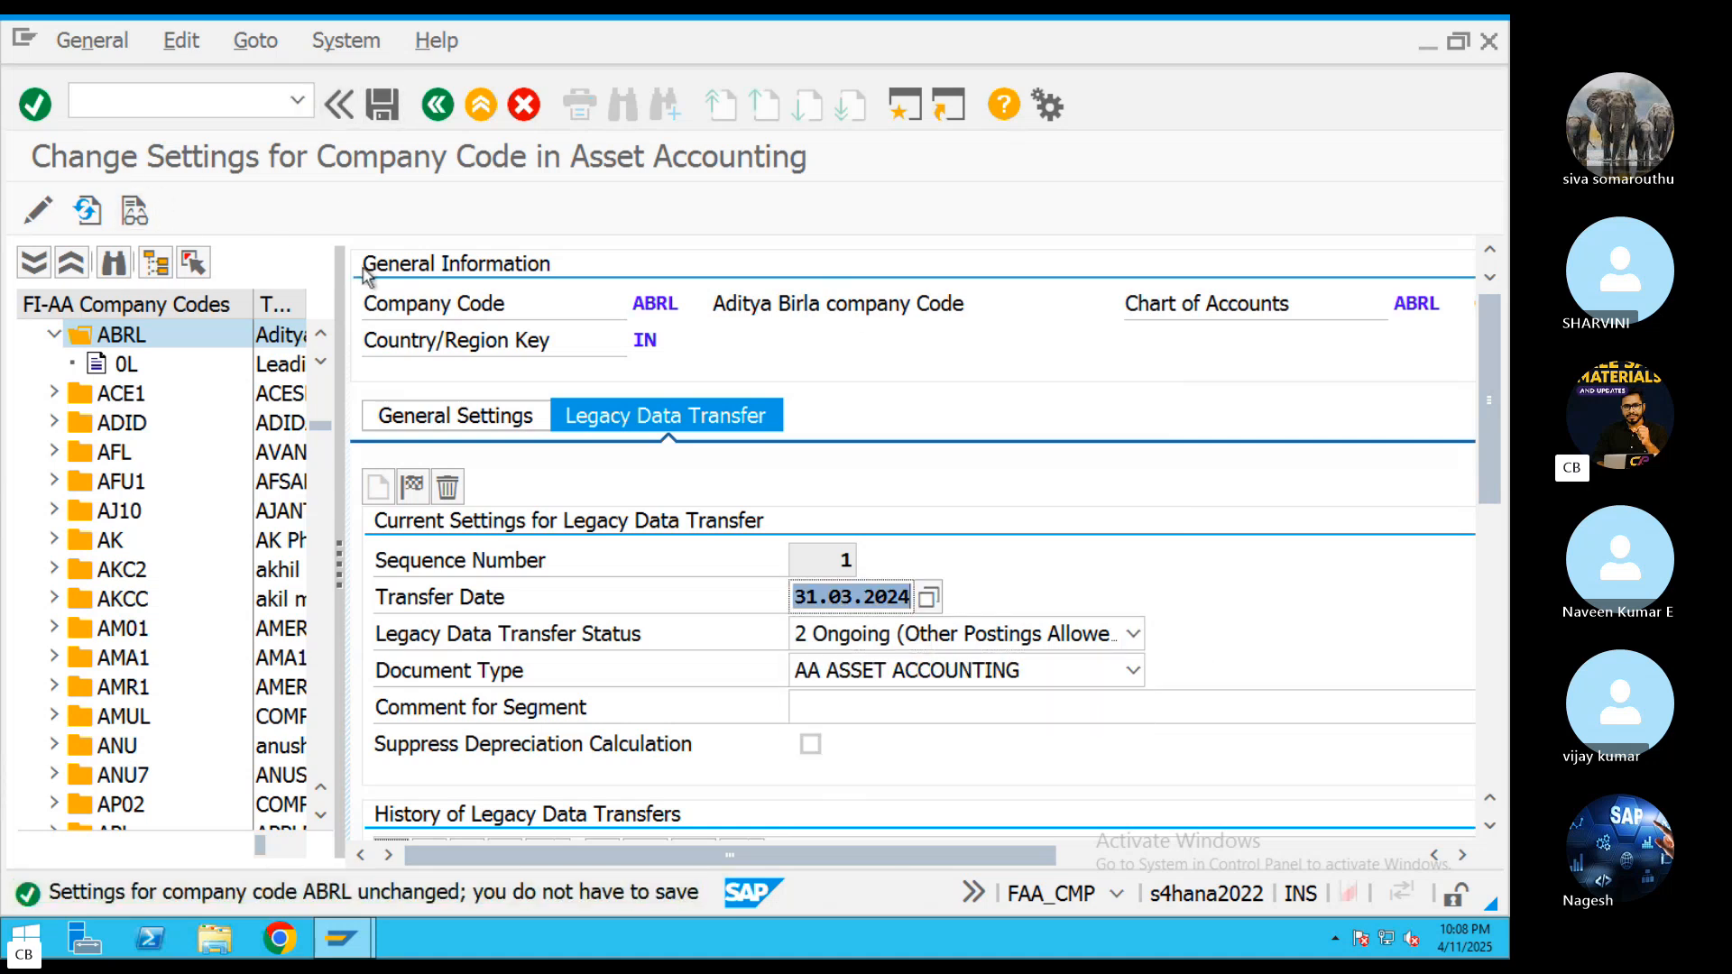
key("Return")
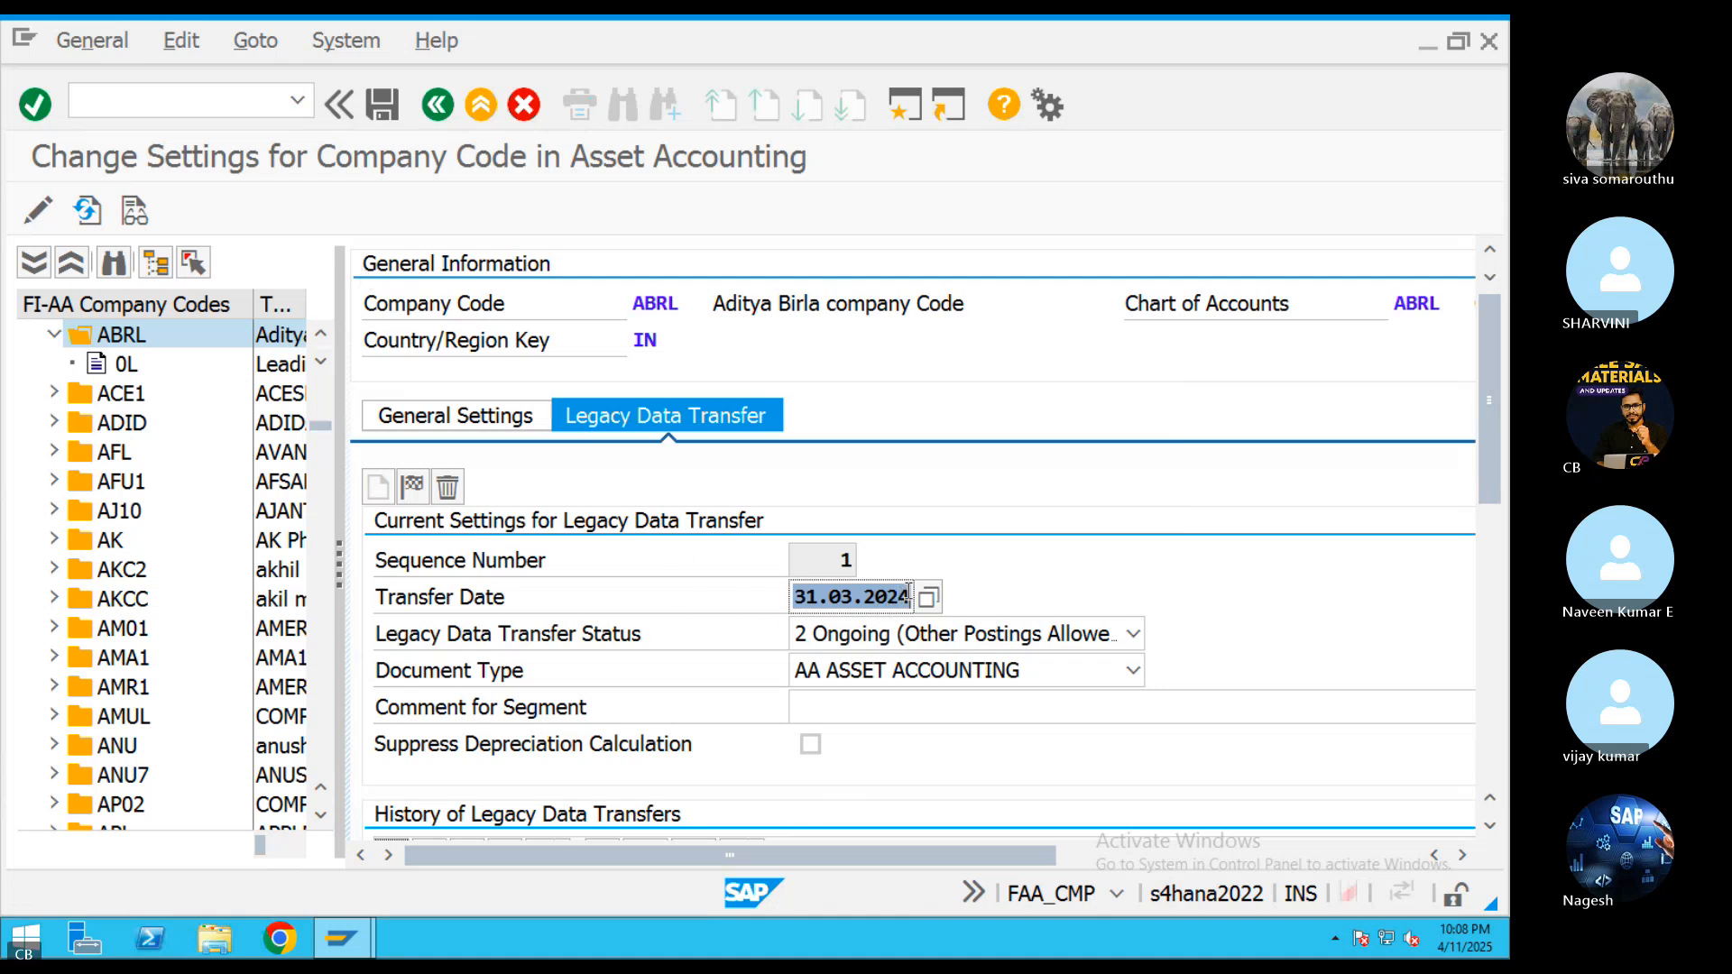
Select the sequence number 1 entry in ABRL's legacy data transfer history and try to delete the current segment
left_click_drag(908, 598, 819, 600)
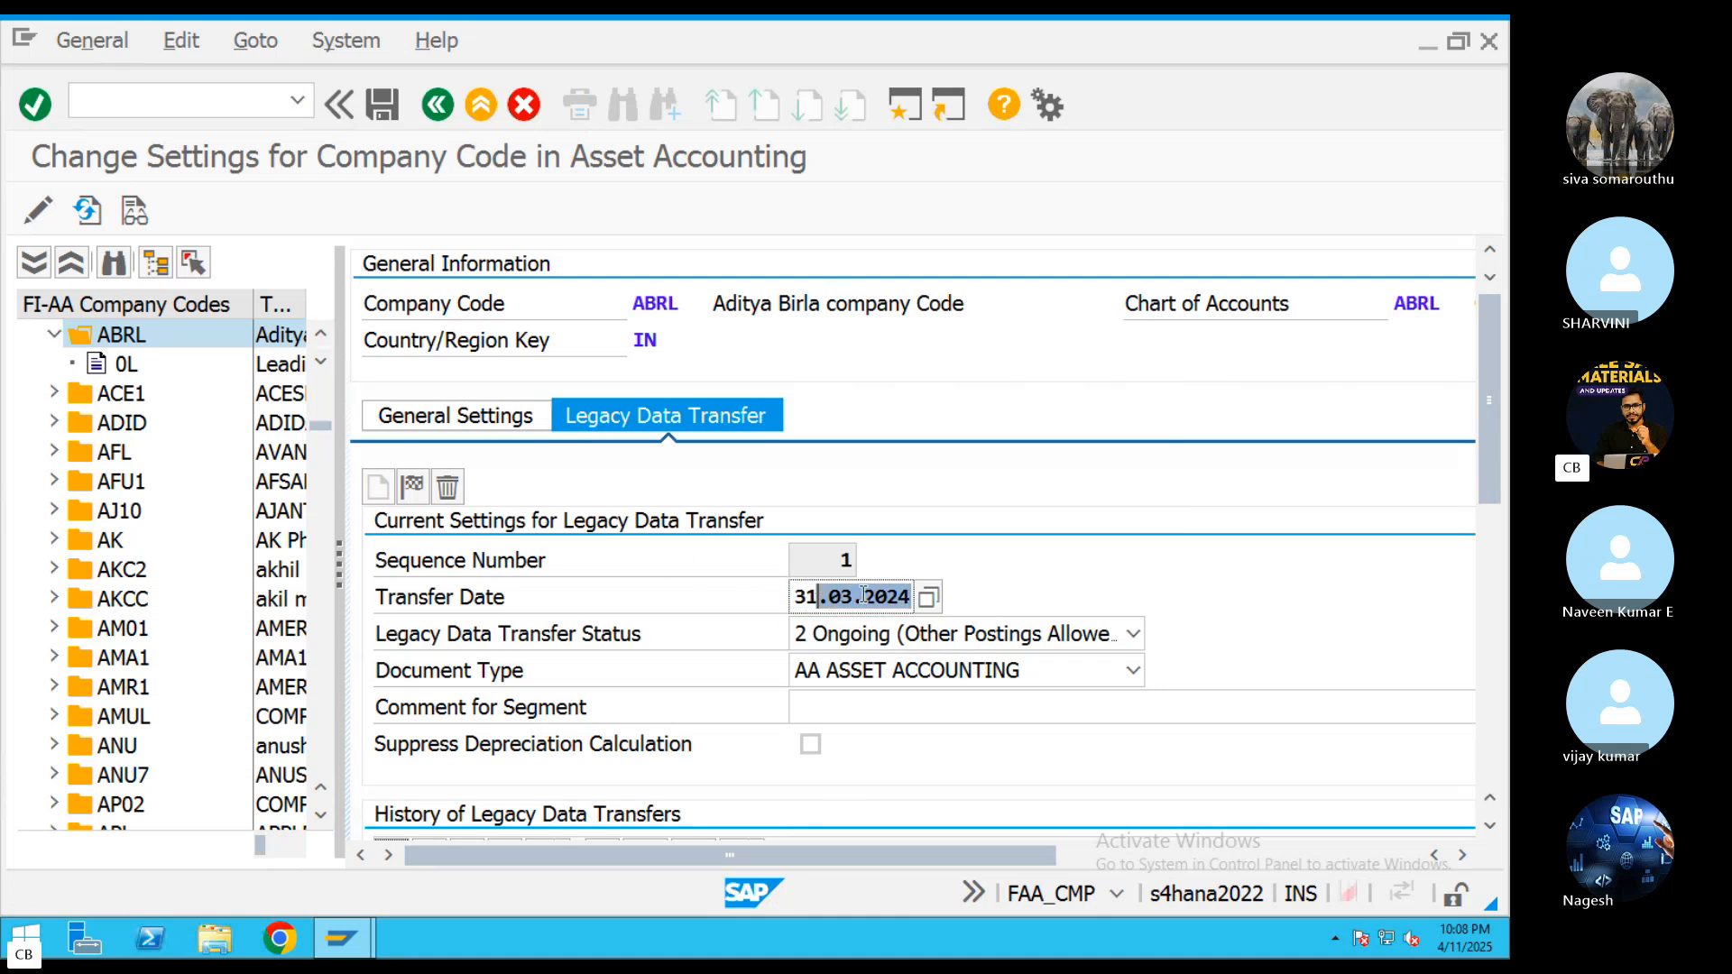
left_click_drag(1488, 492, 1480, 620)
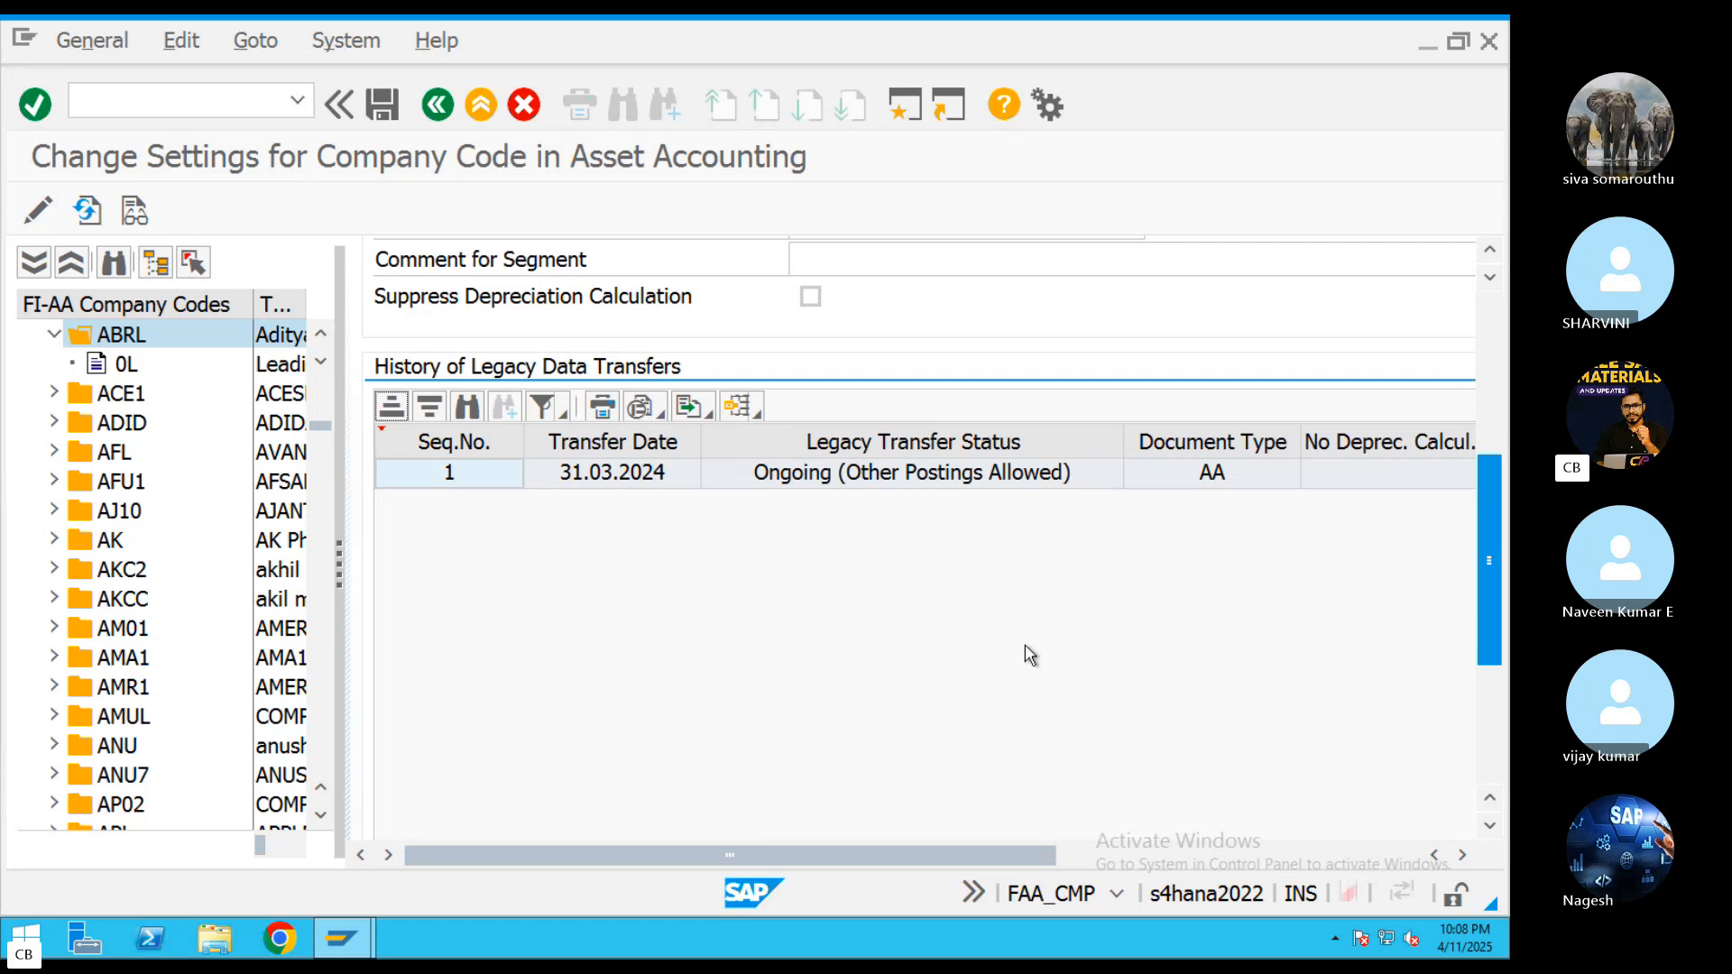
left_click_drag(870, 857, 600, 812)
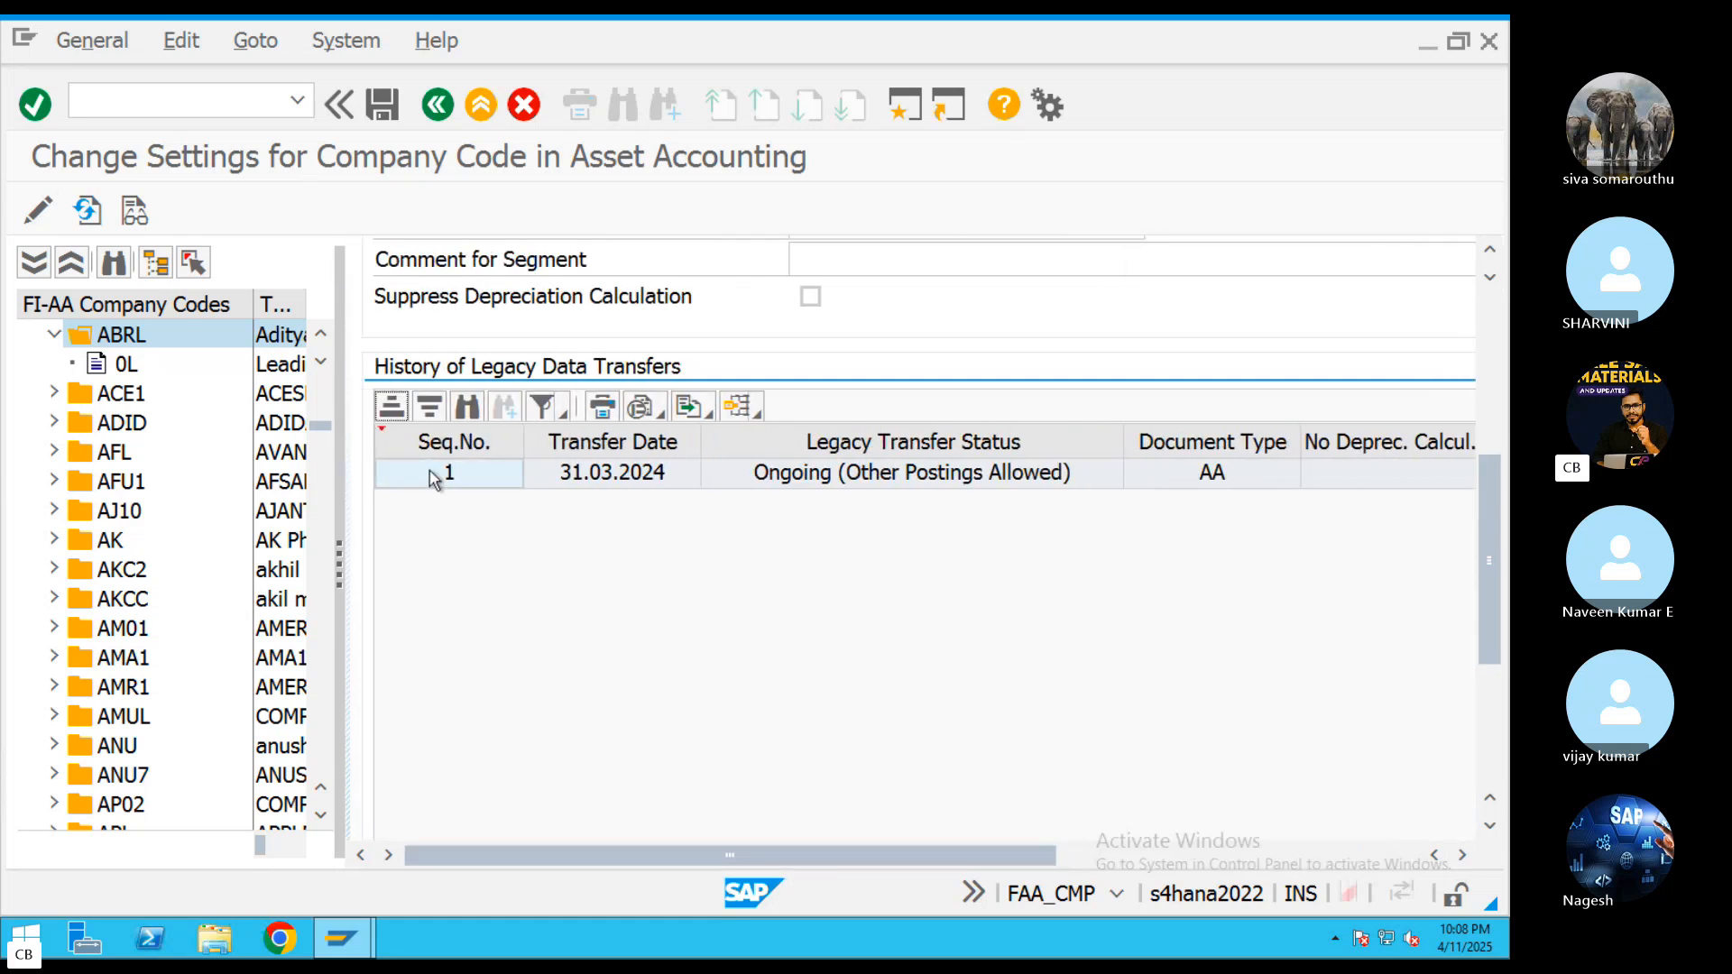
left_click(432, 479)
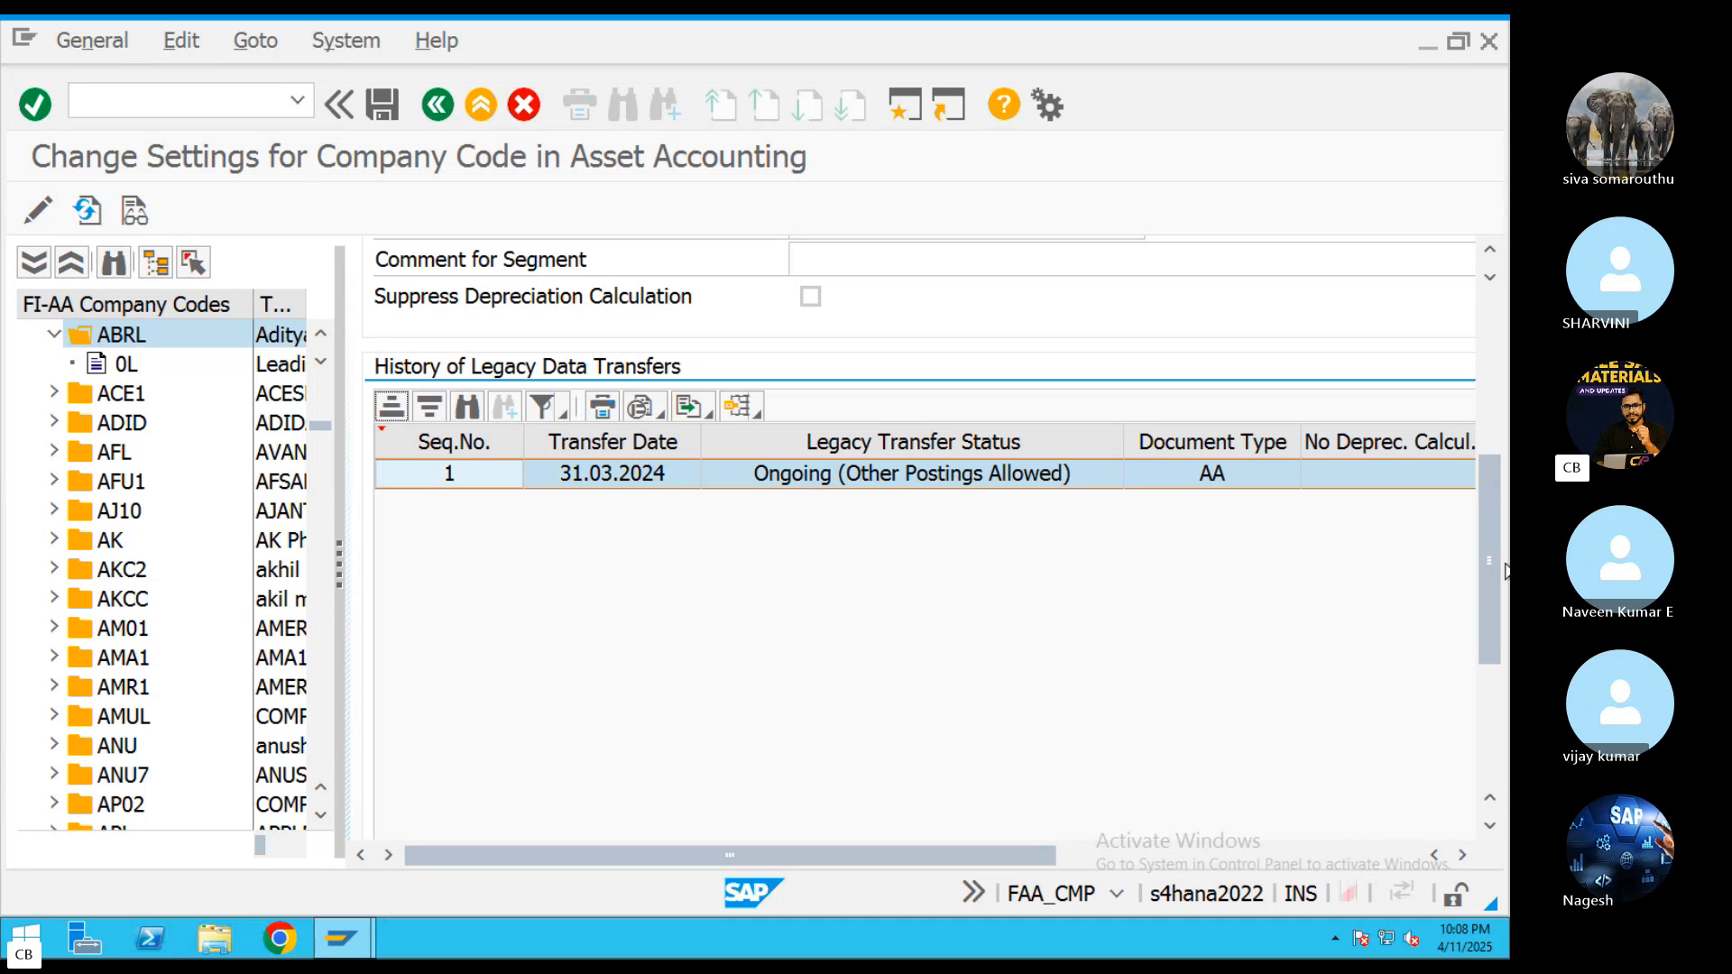
left_click_drag(1490, 472, 1490, 310)
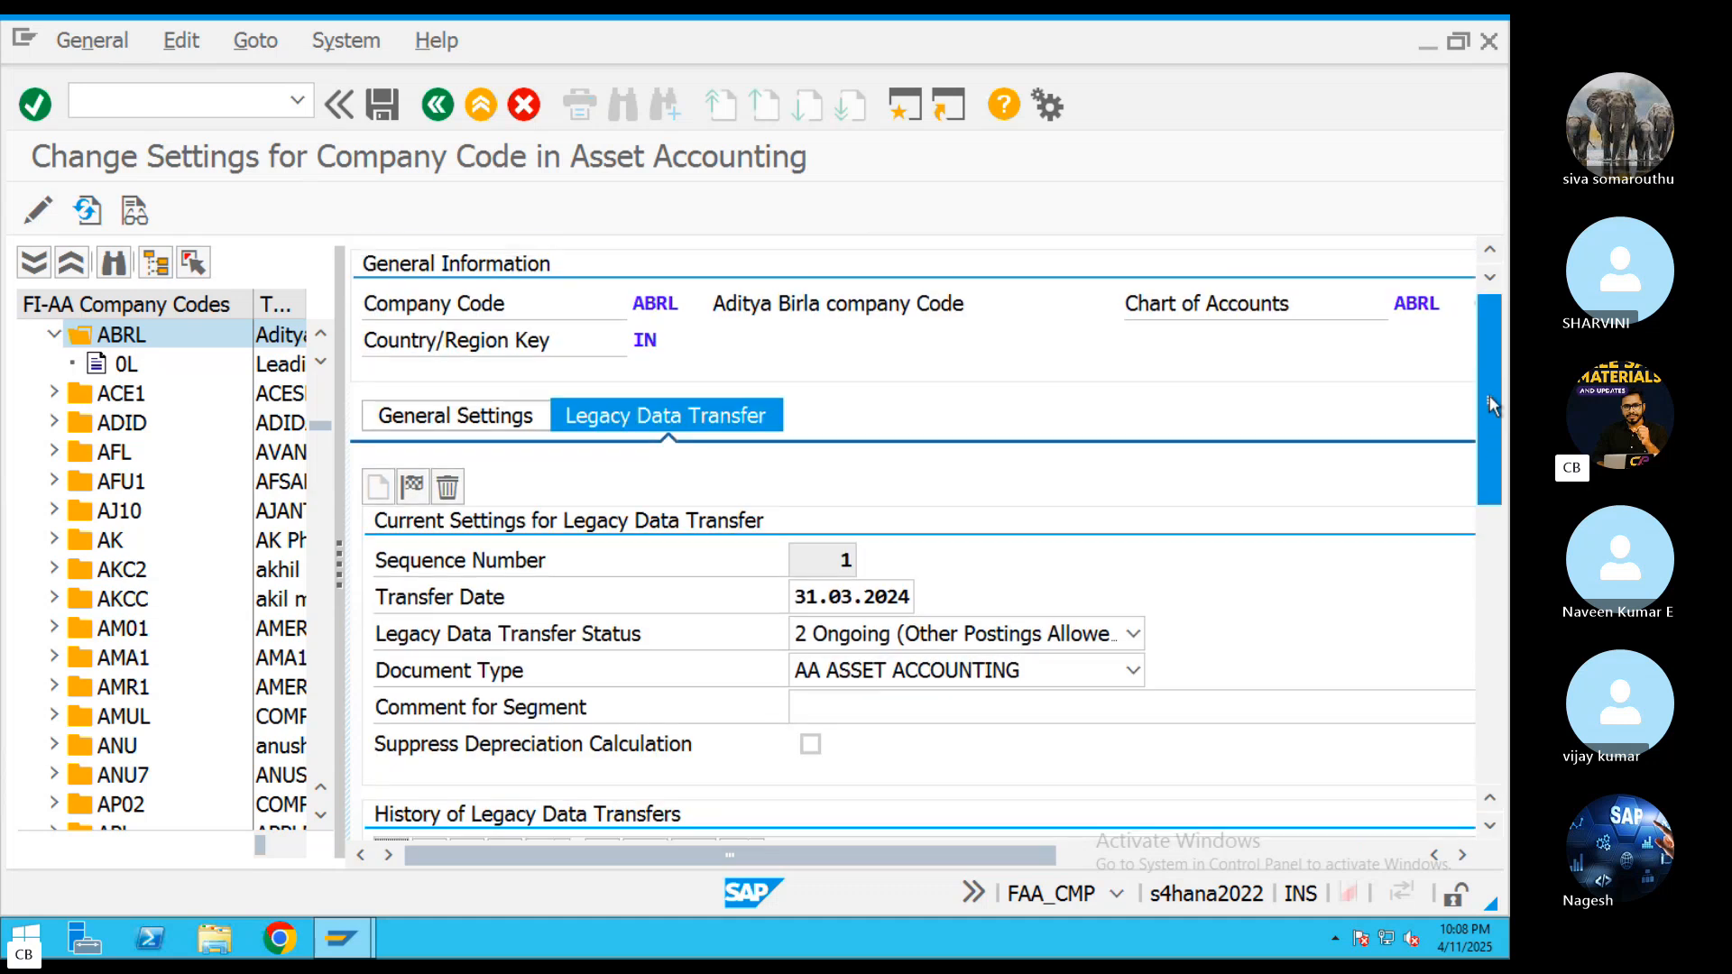
left_click(446, 488)
left_click(719, 794)
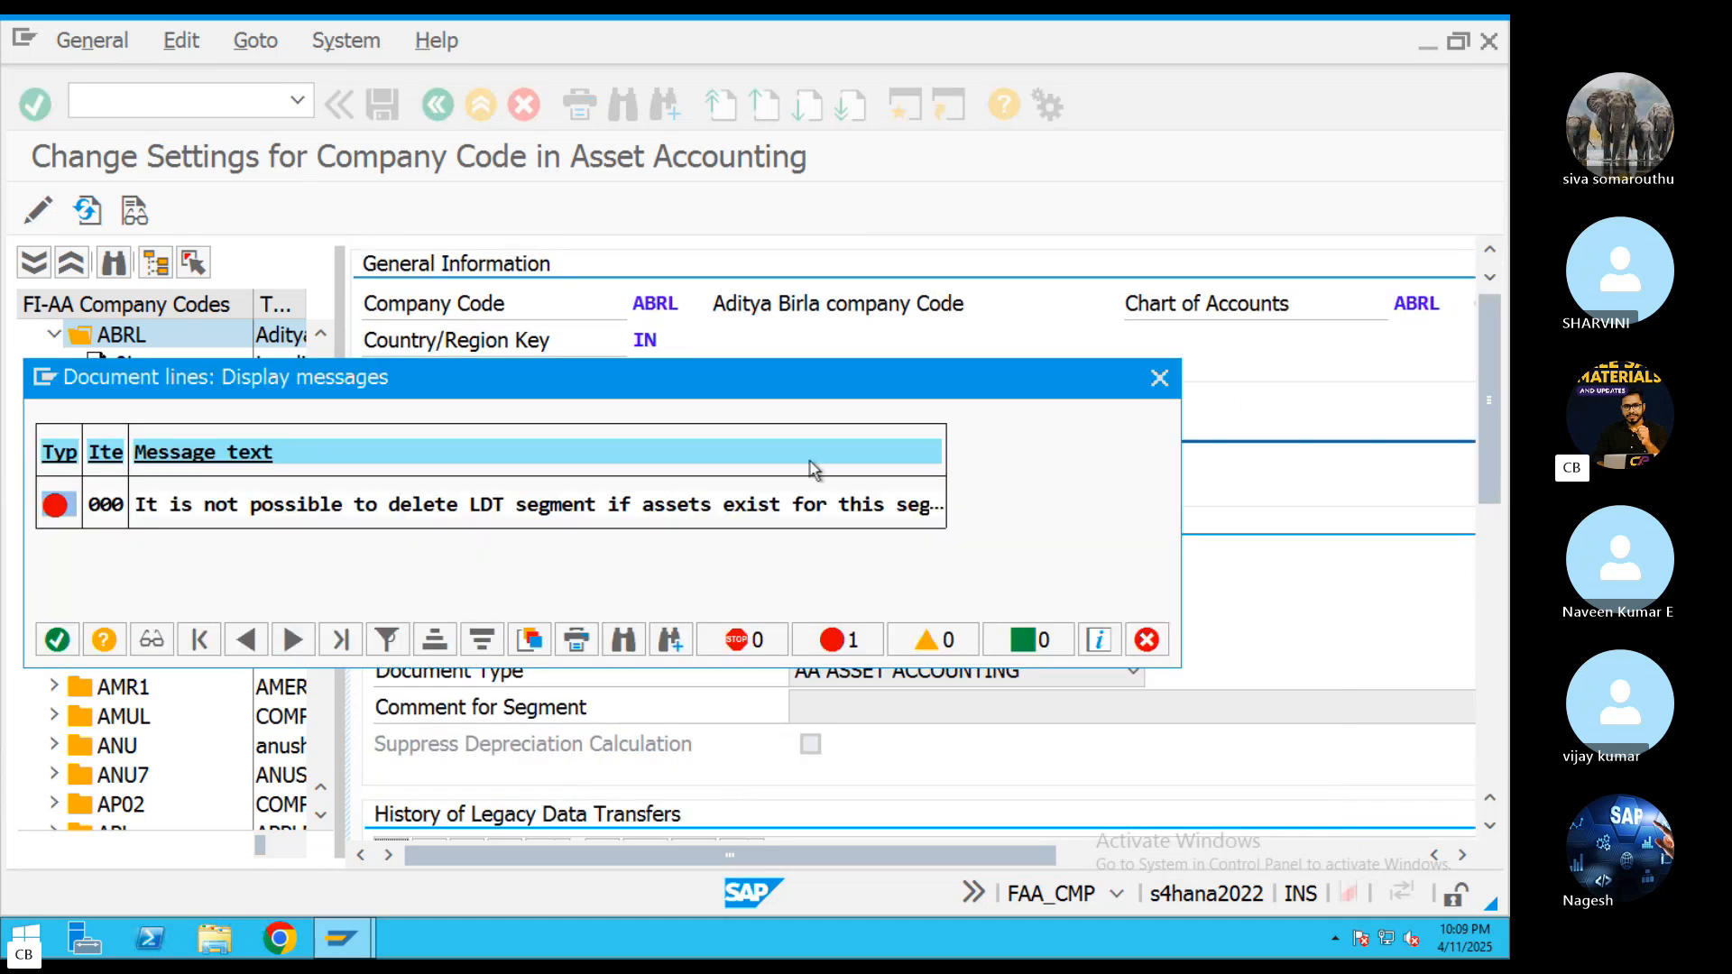
left_click(1158, 378)
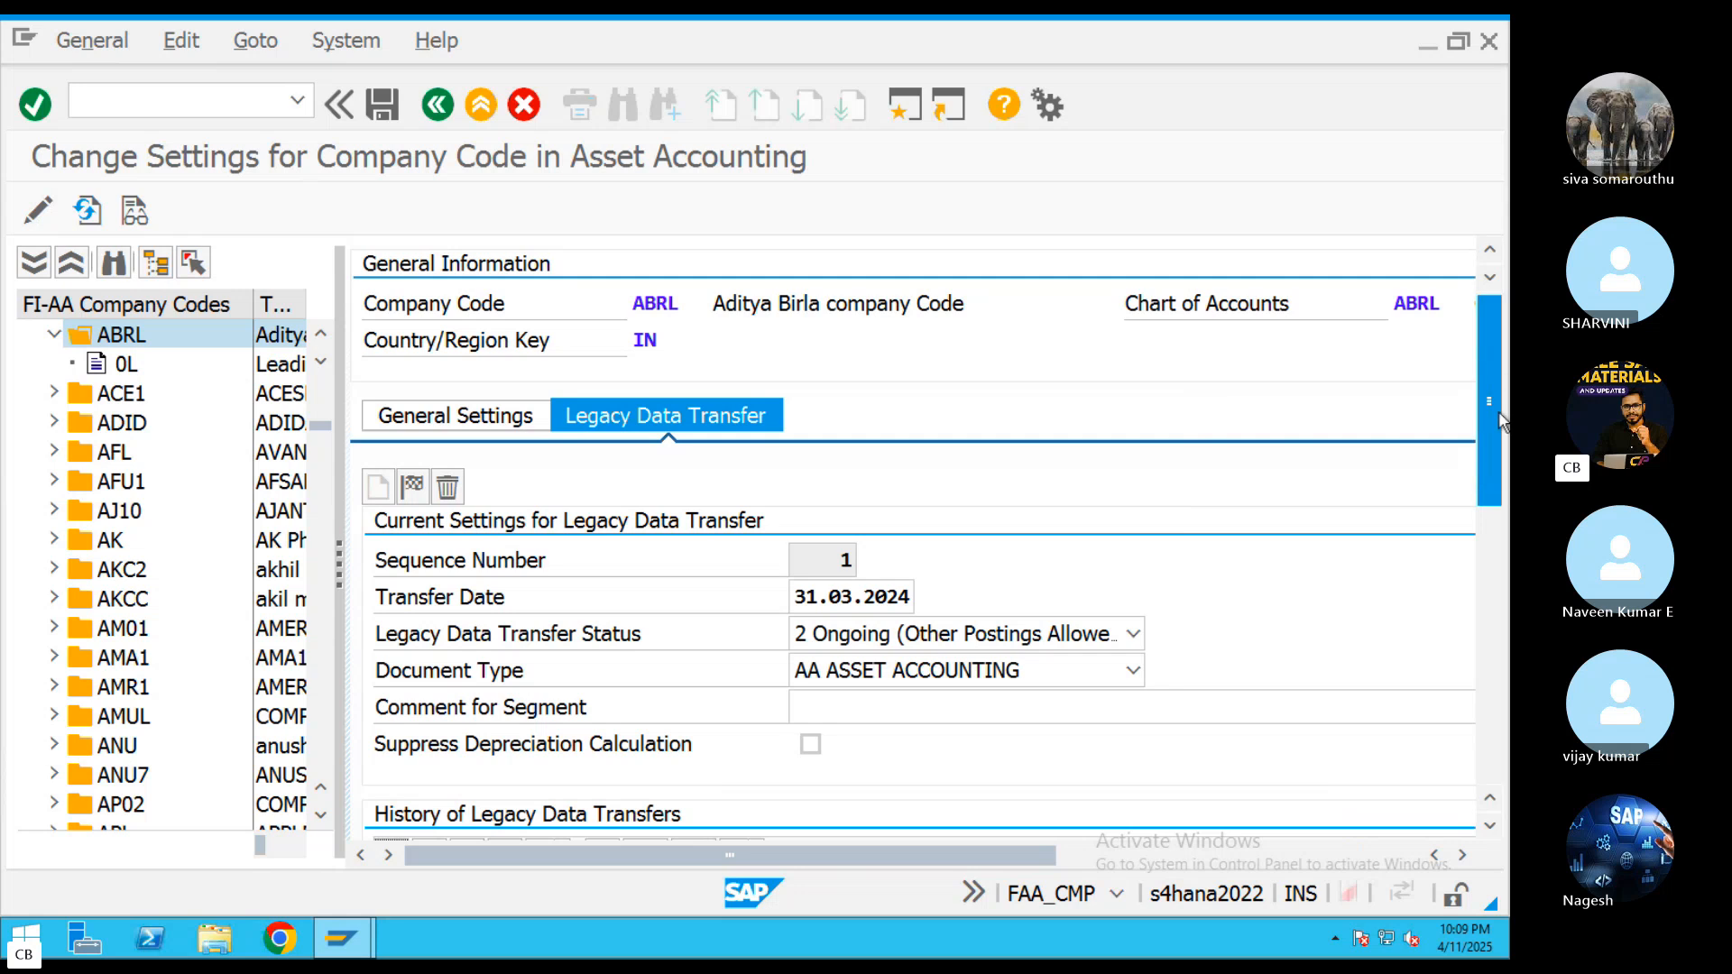
Open ABRL's ledger 0L settings and try to reopen the closed fiscal year for its depreciation areas
scroll(1497, 451, "down", 5)
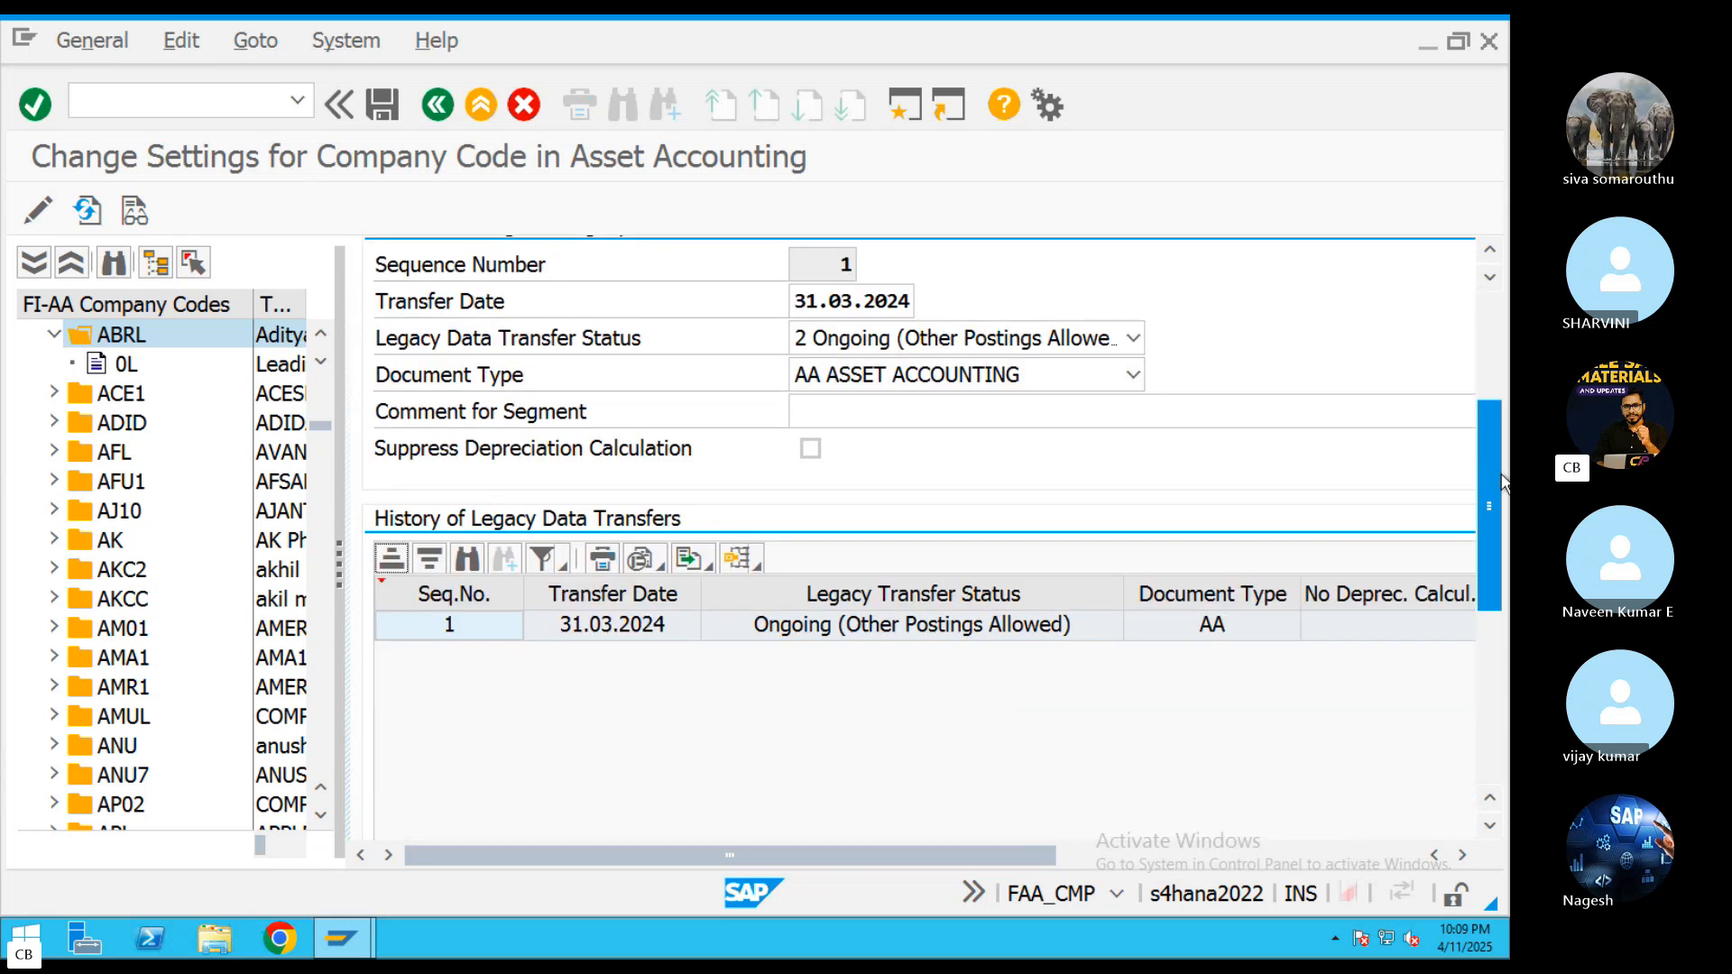
left_click(126, 365)
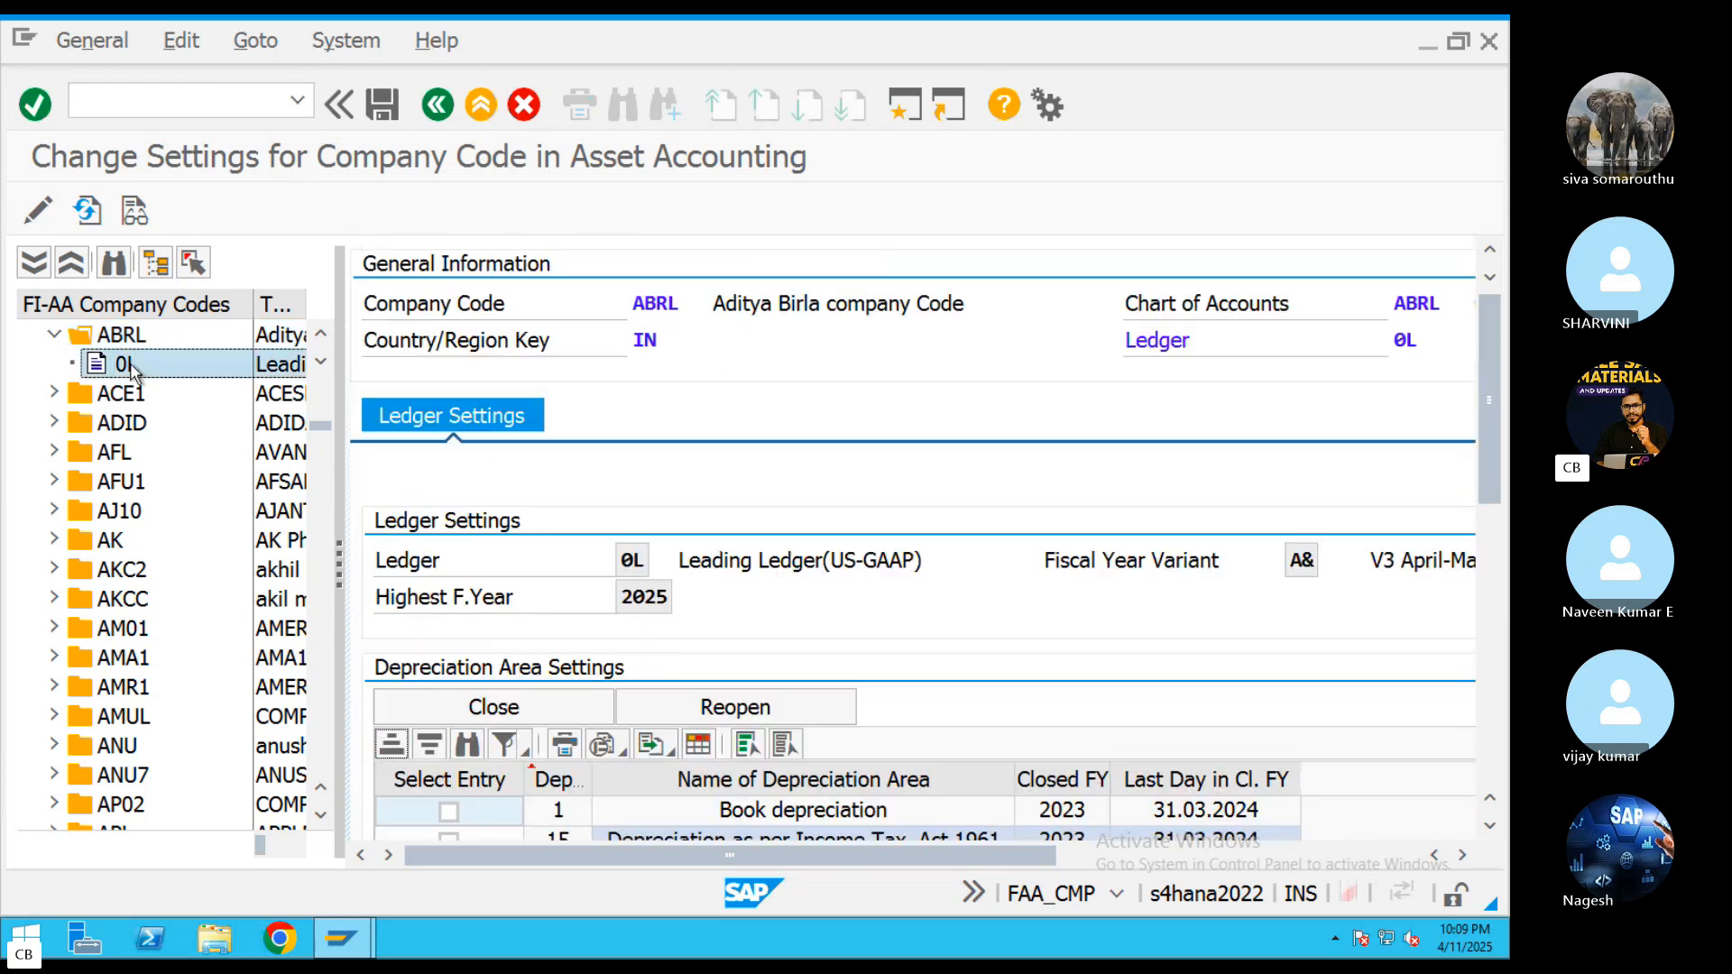
scroll(1490, 527, "down", 5)
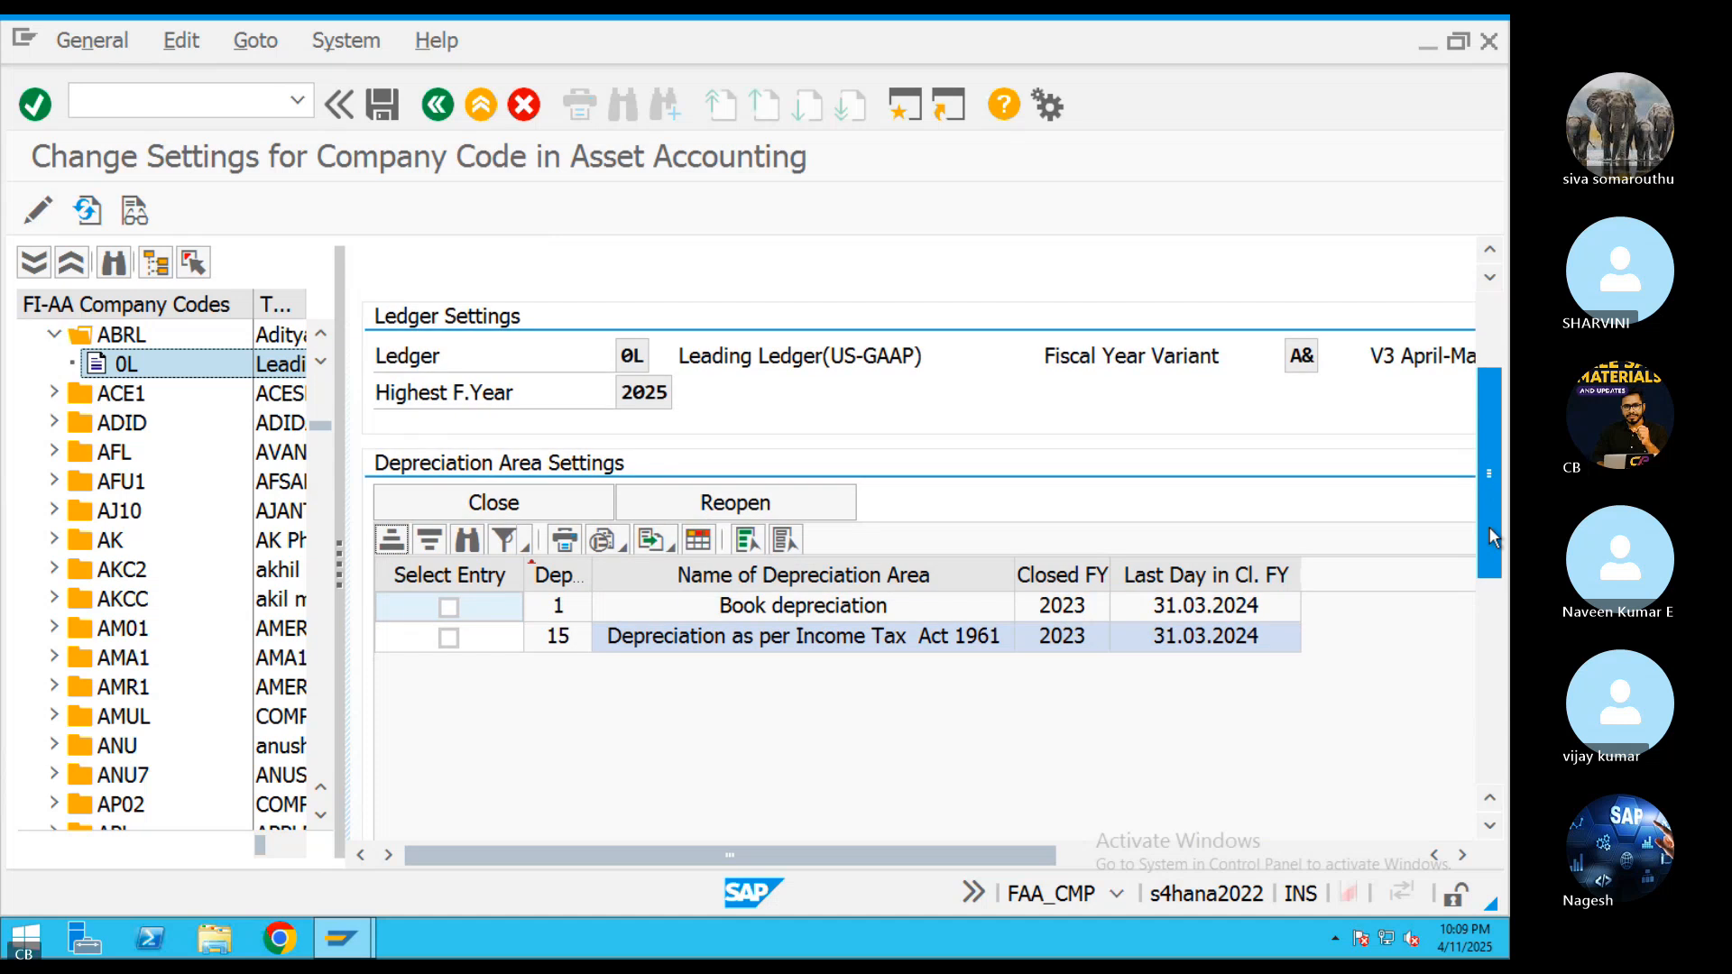
left_click(734, 502)
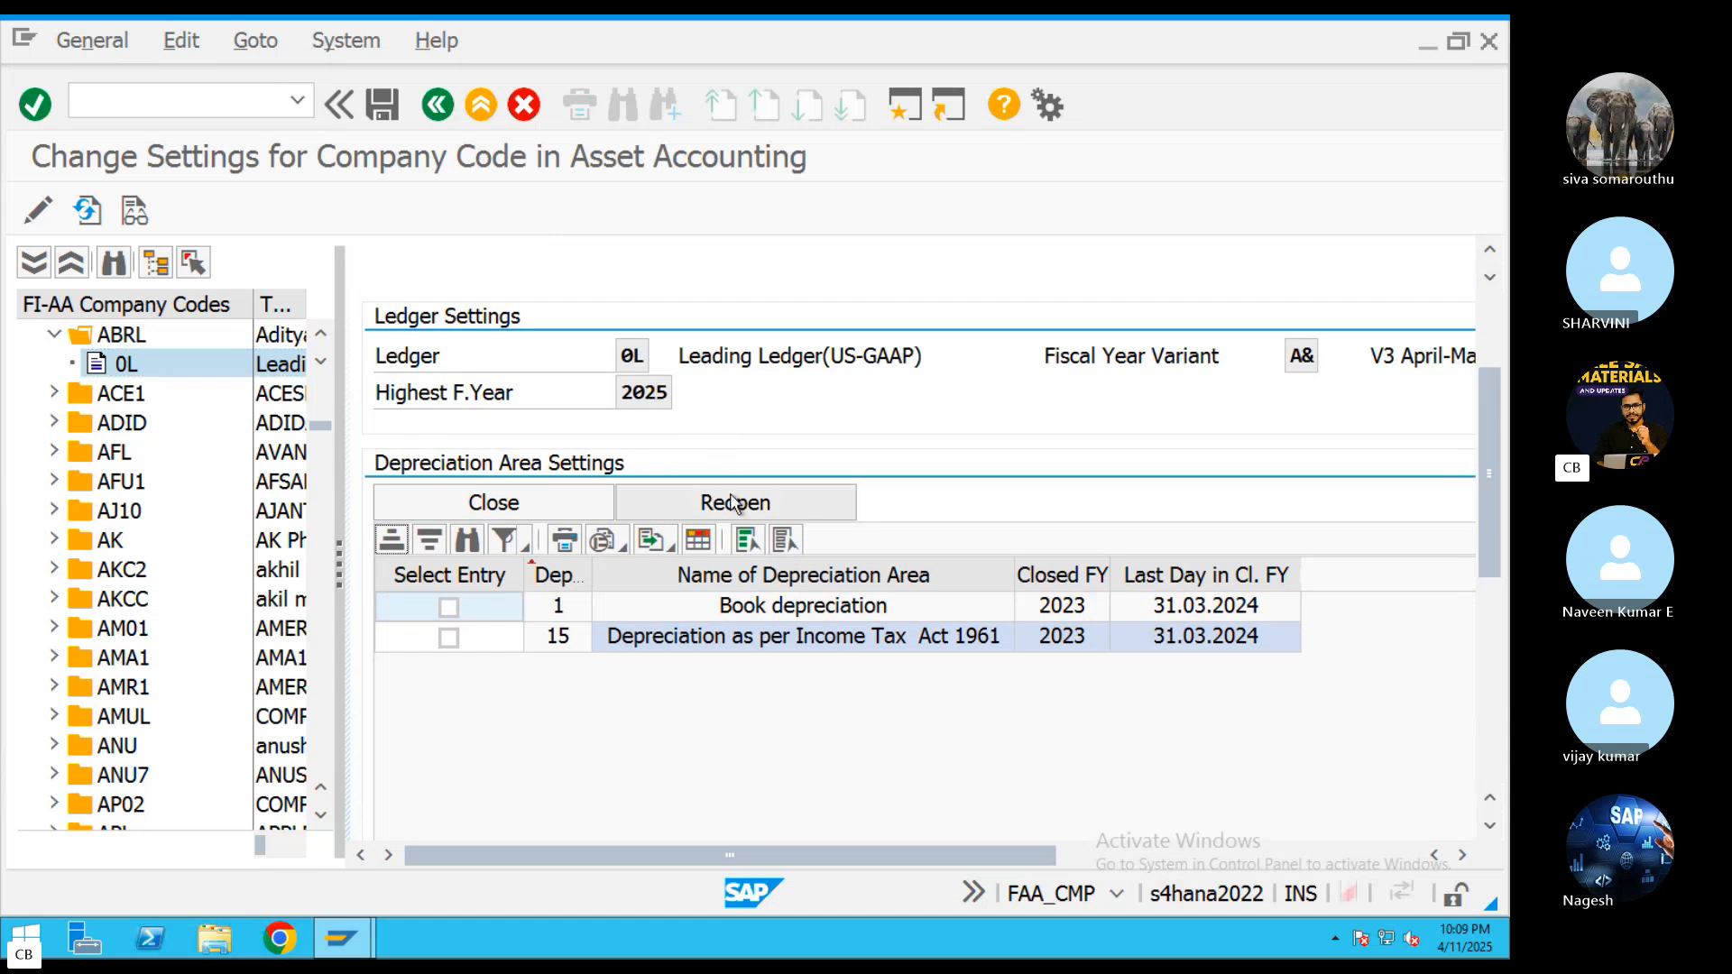
left_click(1161, 378)
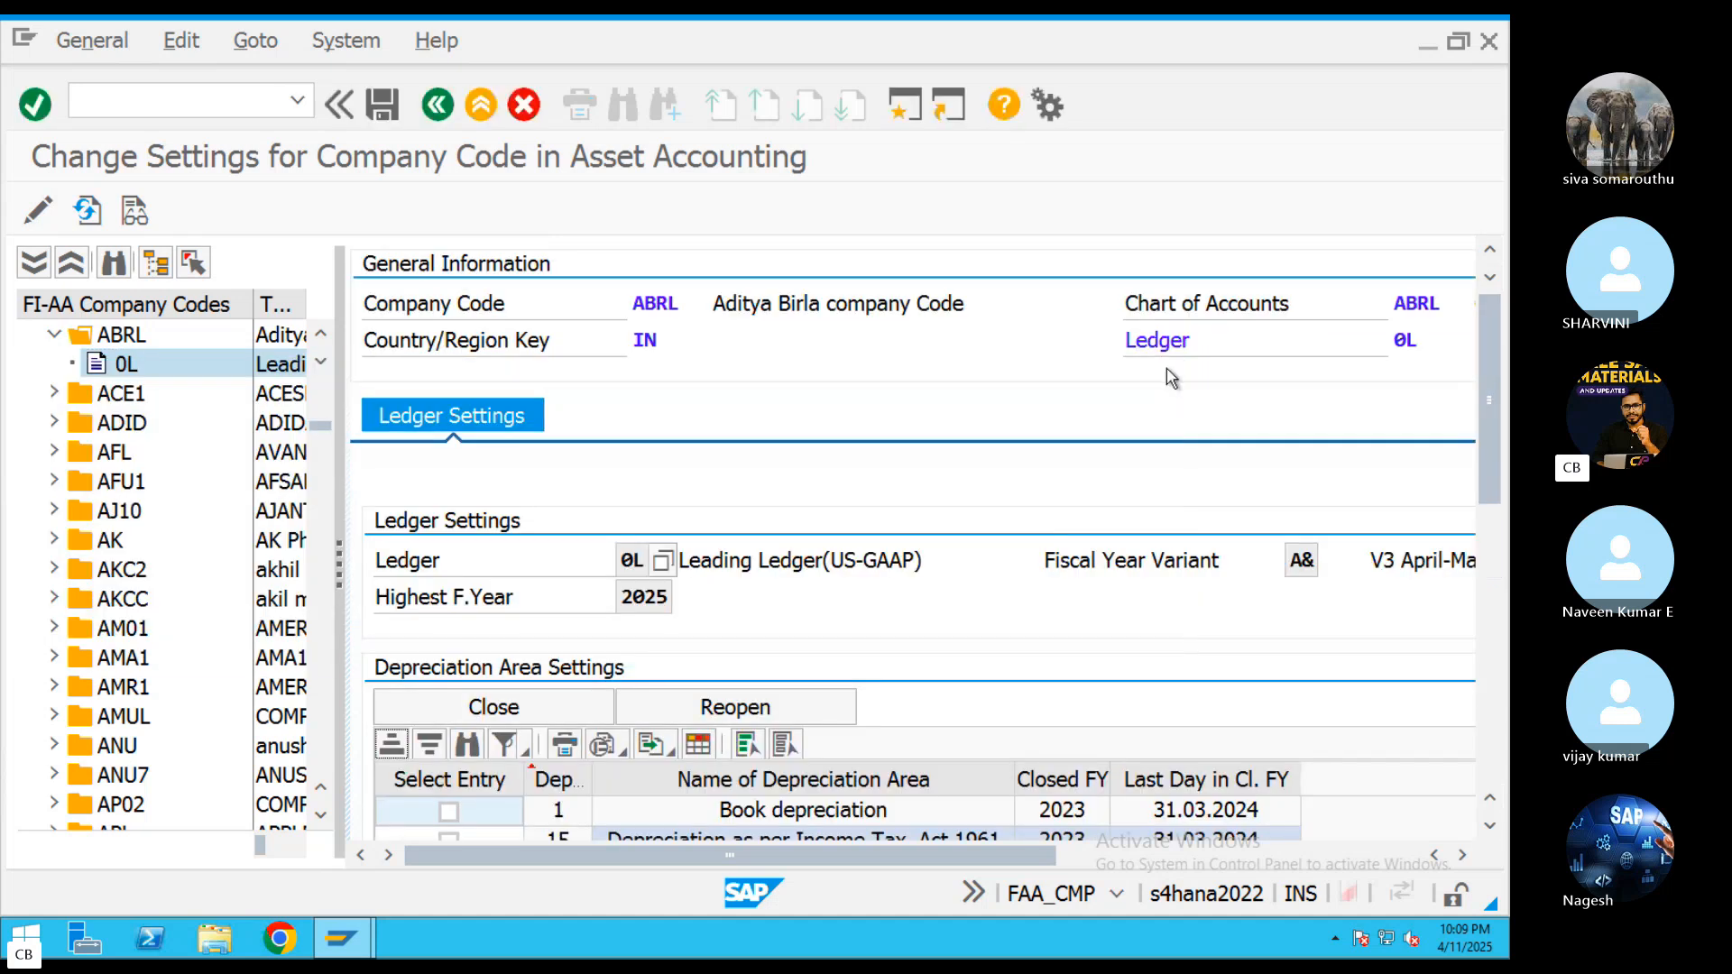
Try to close the fiscal year for depreciation area 1 Book depreciation in ledger 0L and read the message details
scroll(1079, 466, "down", 2)
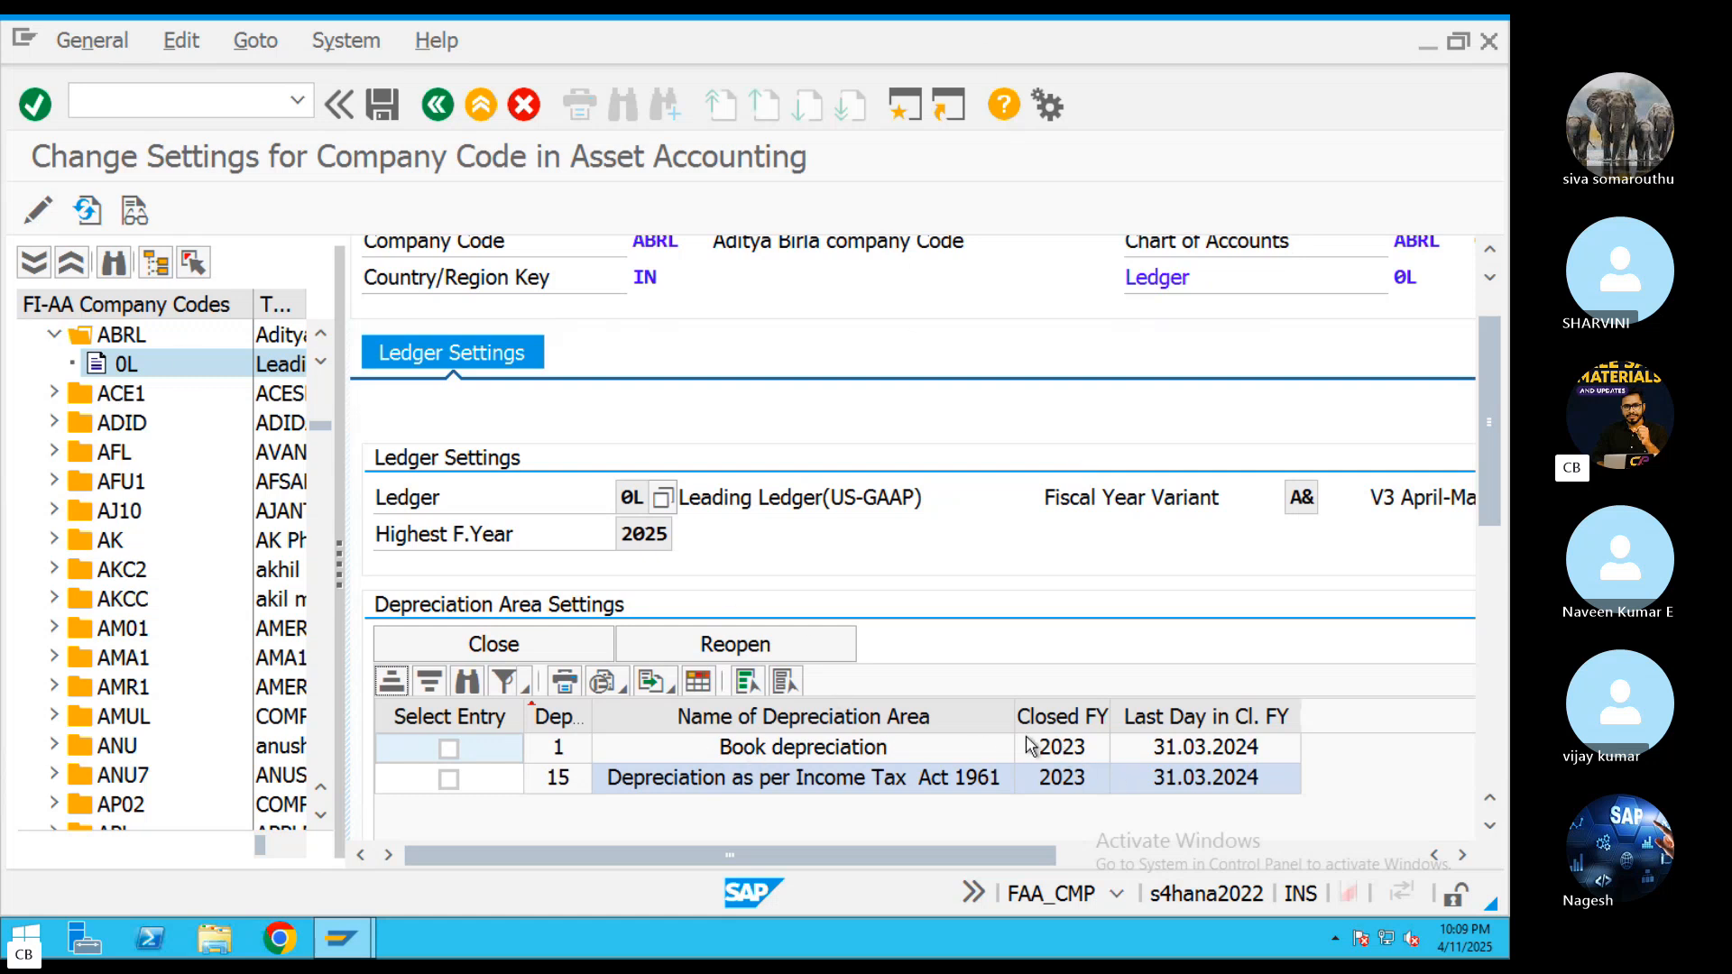
left_click(448, 750)
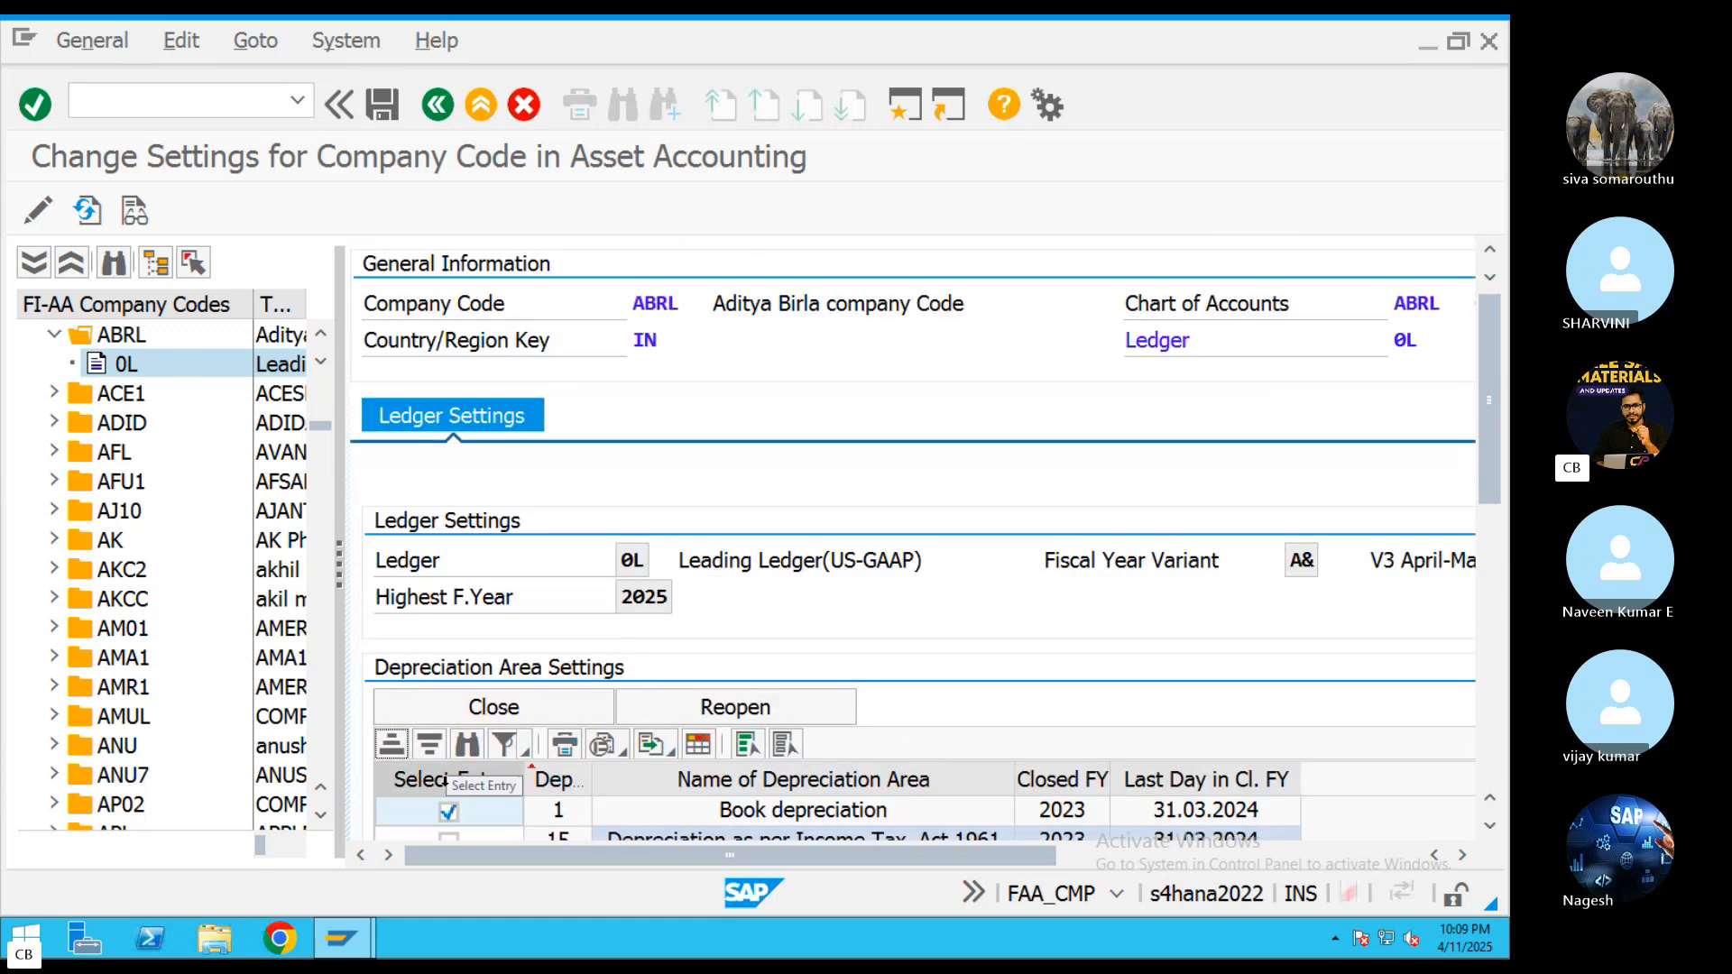
left_click_drag(1485, 420, 1495, 566)
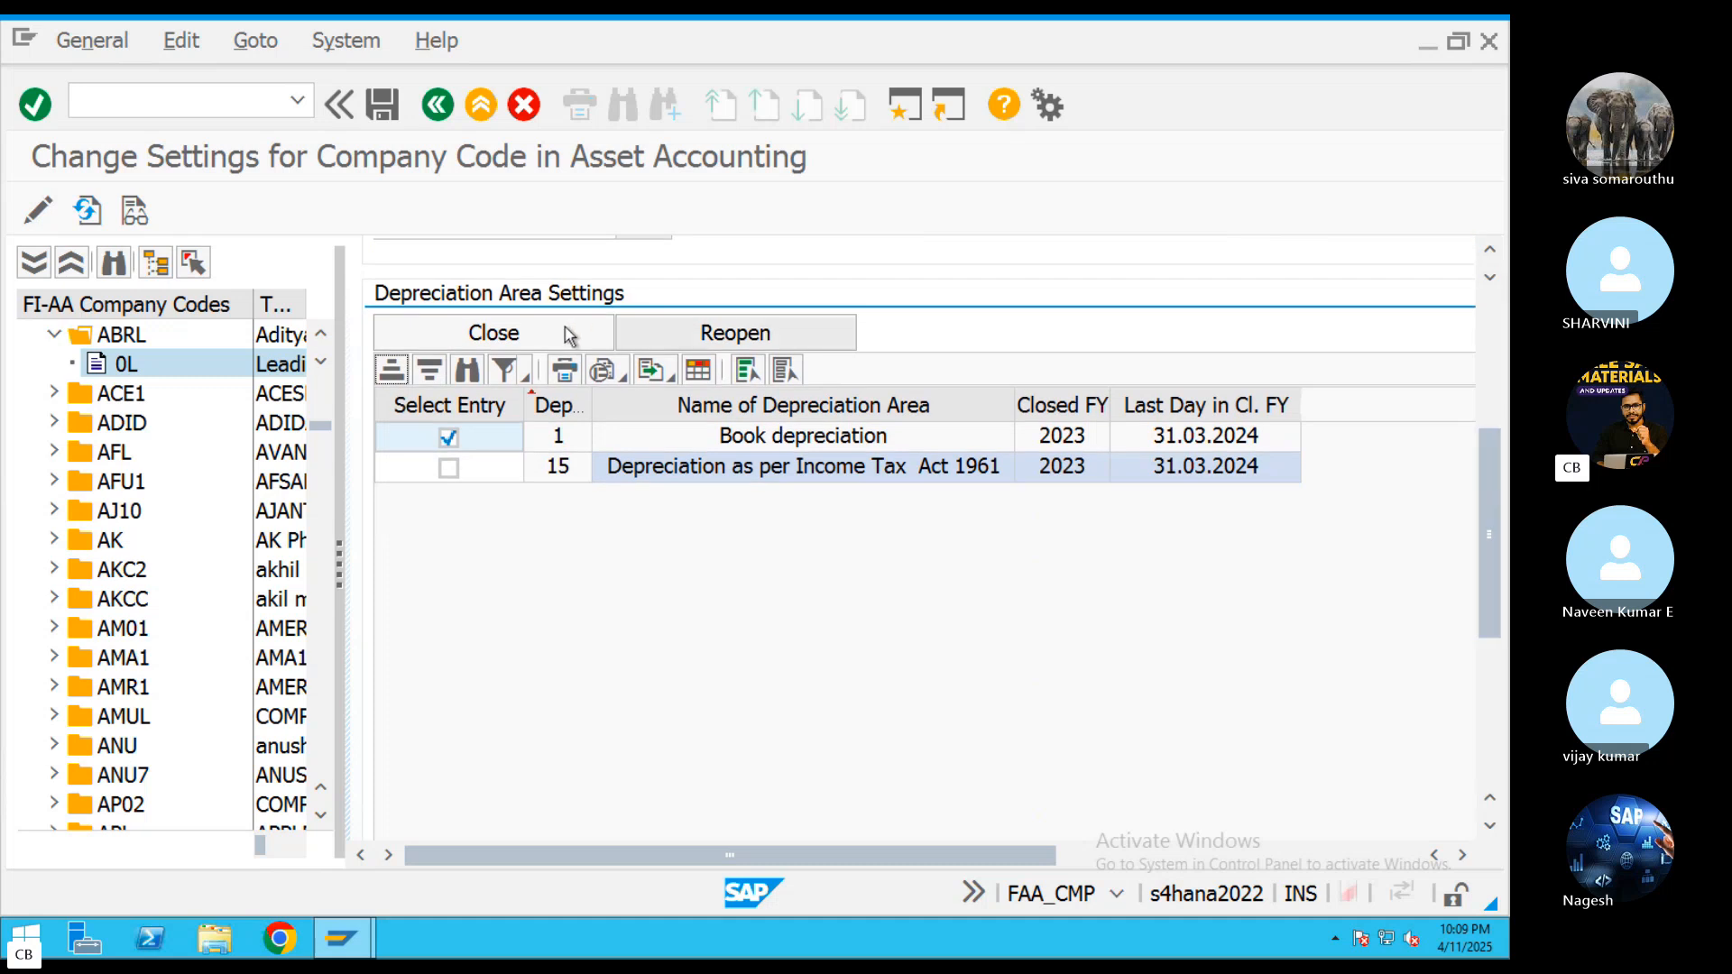
left_click(532, 339)
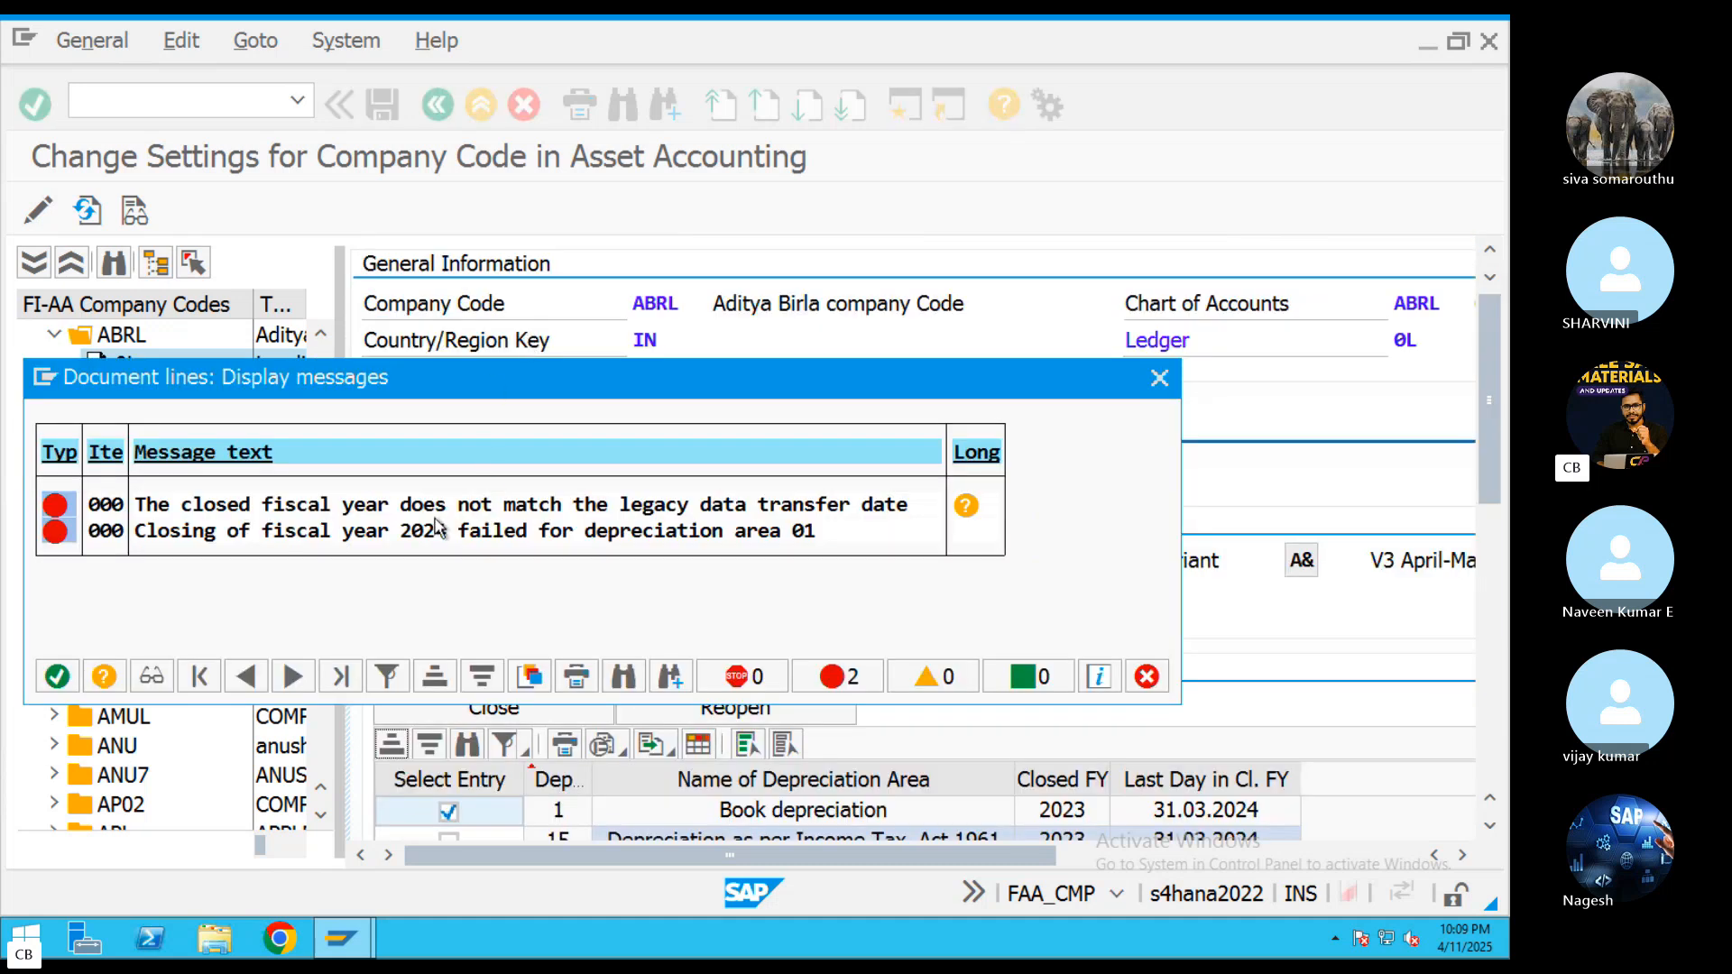
left_click(966, 505)
left_click(1339, 140)
left_click(1159, 378)
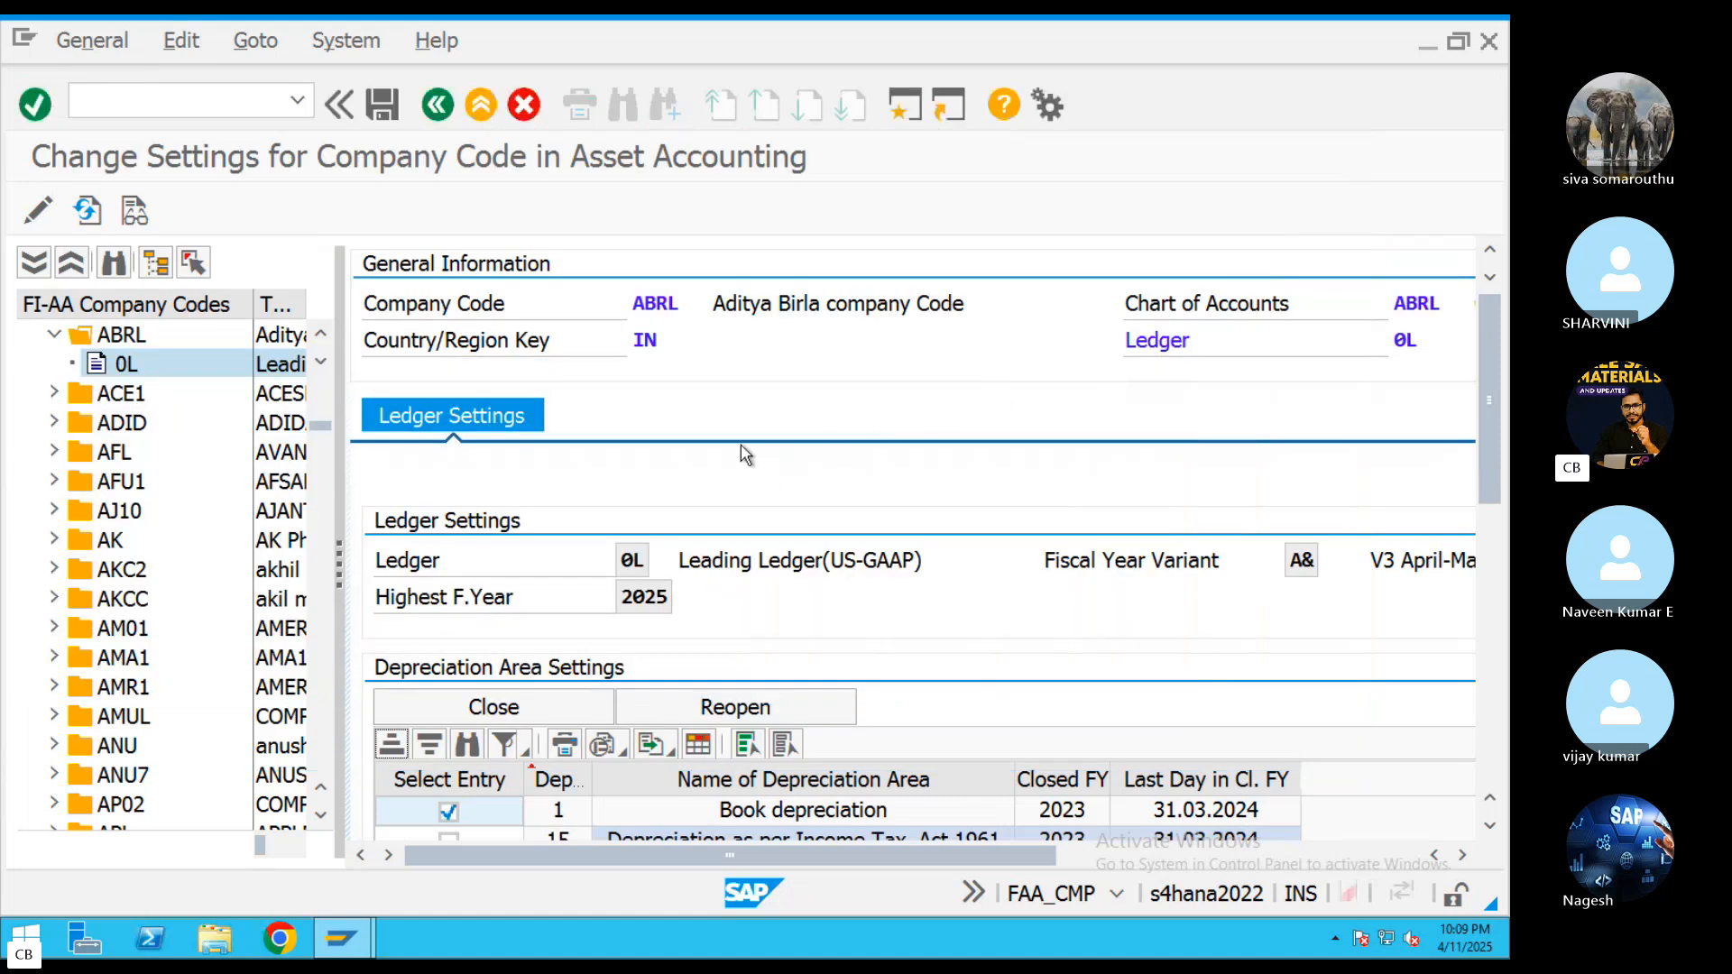
Return to ABRL's legacy data transfer settings and set the transfer date to 01.01.2025
left_click(131, 343)
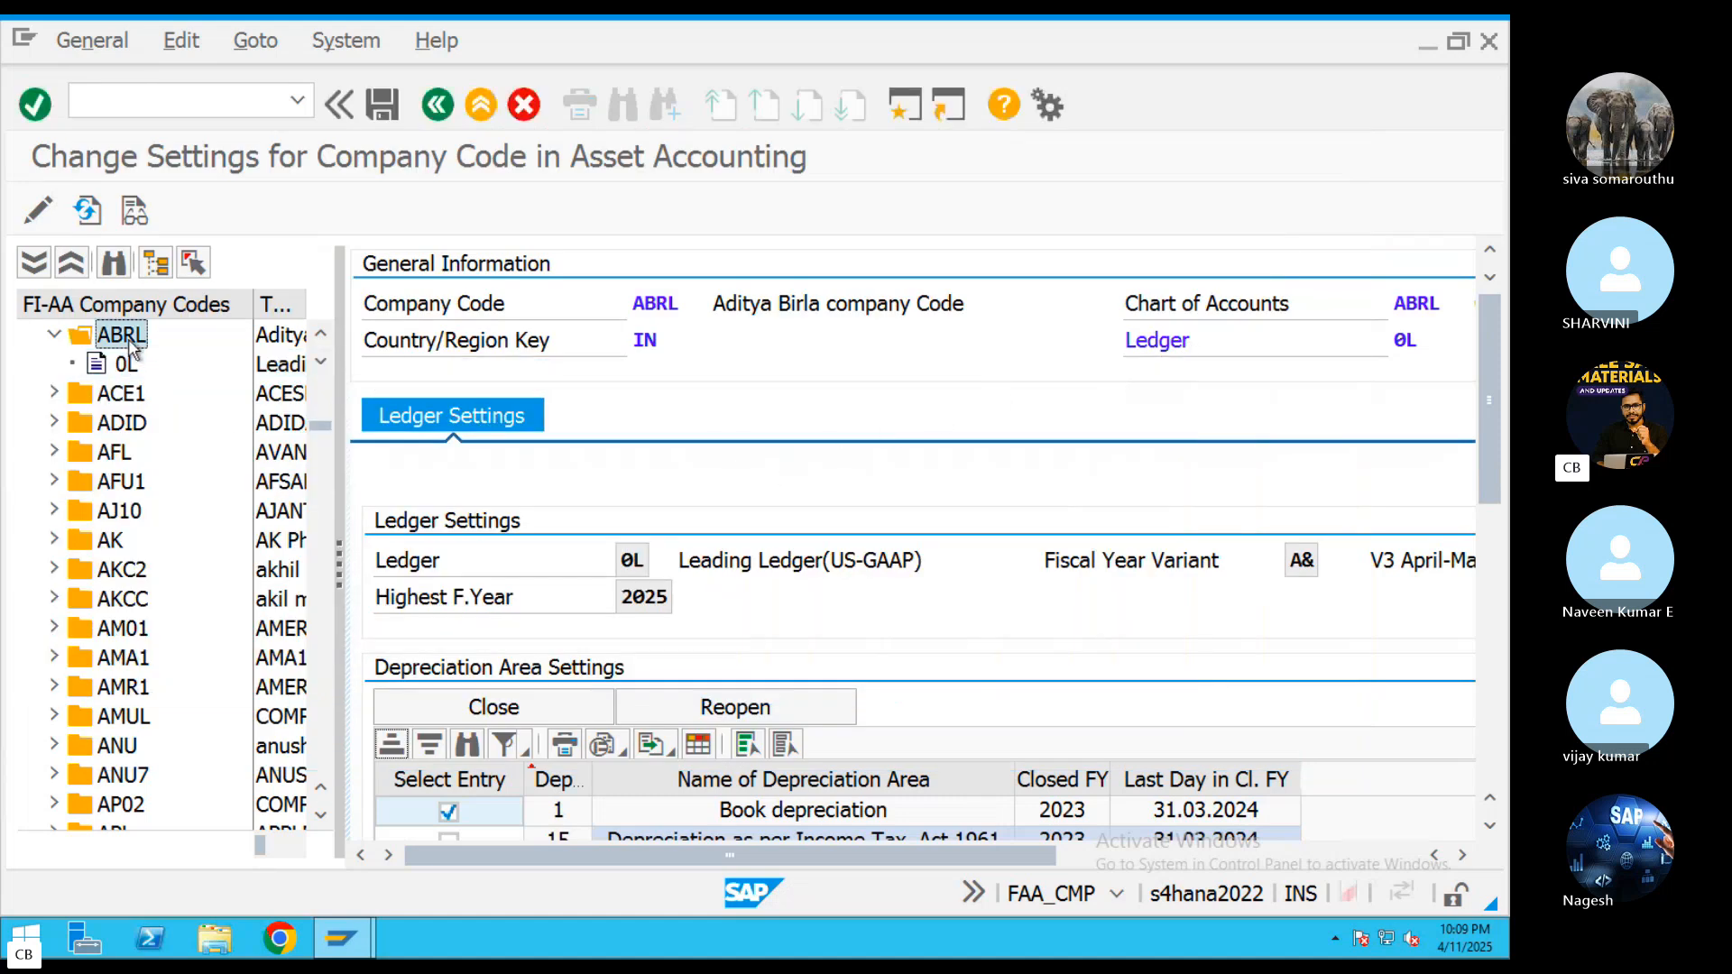
left_click(875, 596)
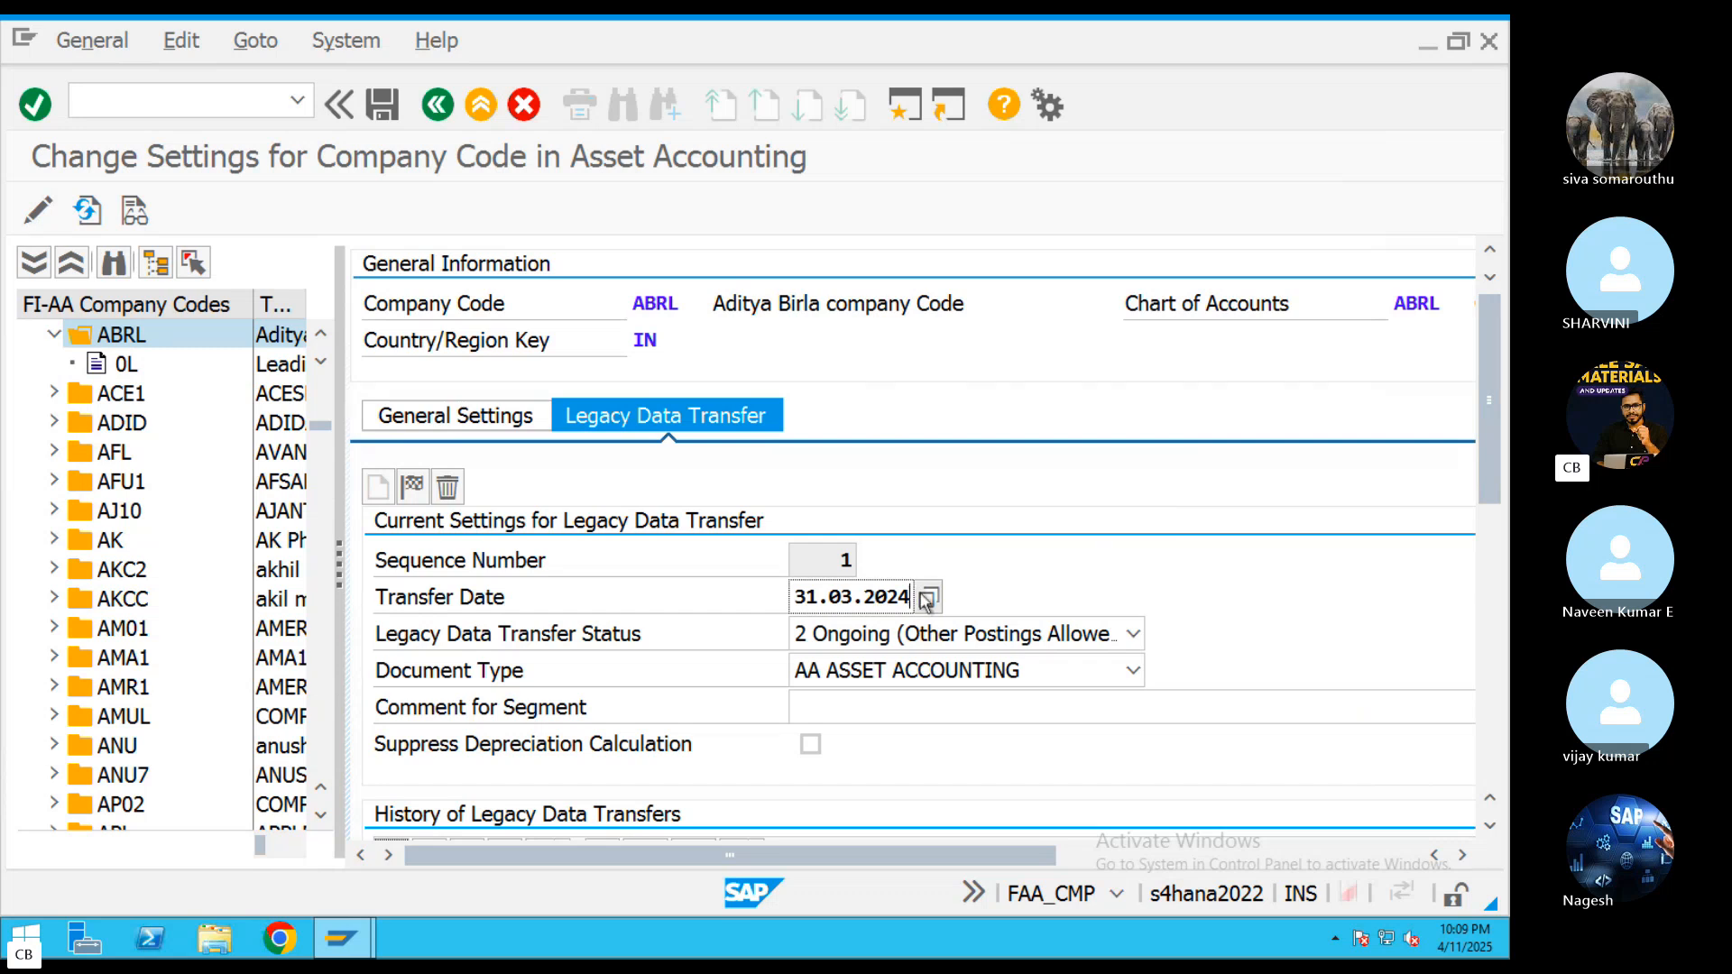
key("BackSpace")
key("BackSpace")
key("BackSpace")
key("BackSpace")
key("BackSpace")
key("BackSpace")
key("BackSpace")
key("BackSpace")
key("BackSpace")
key("BackSpace")
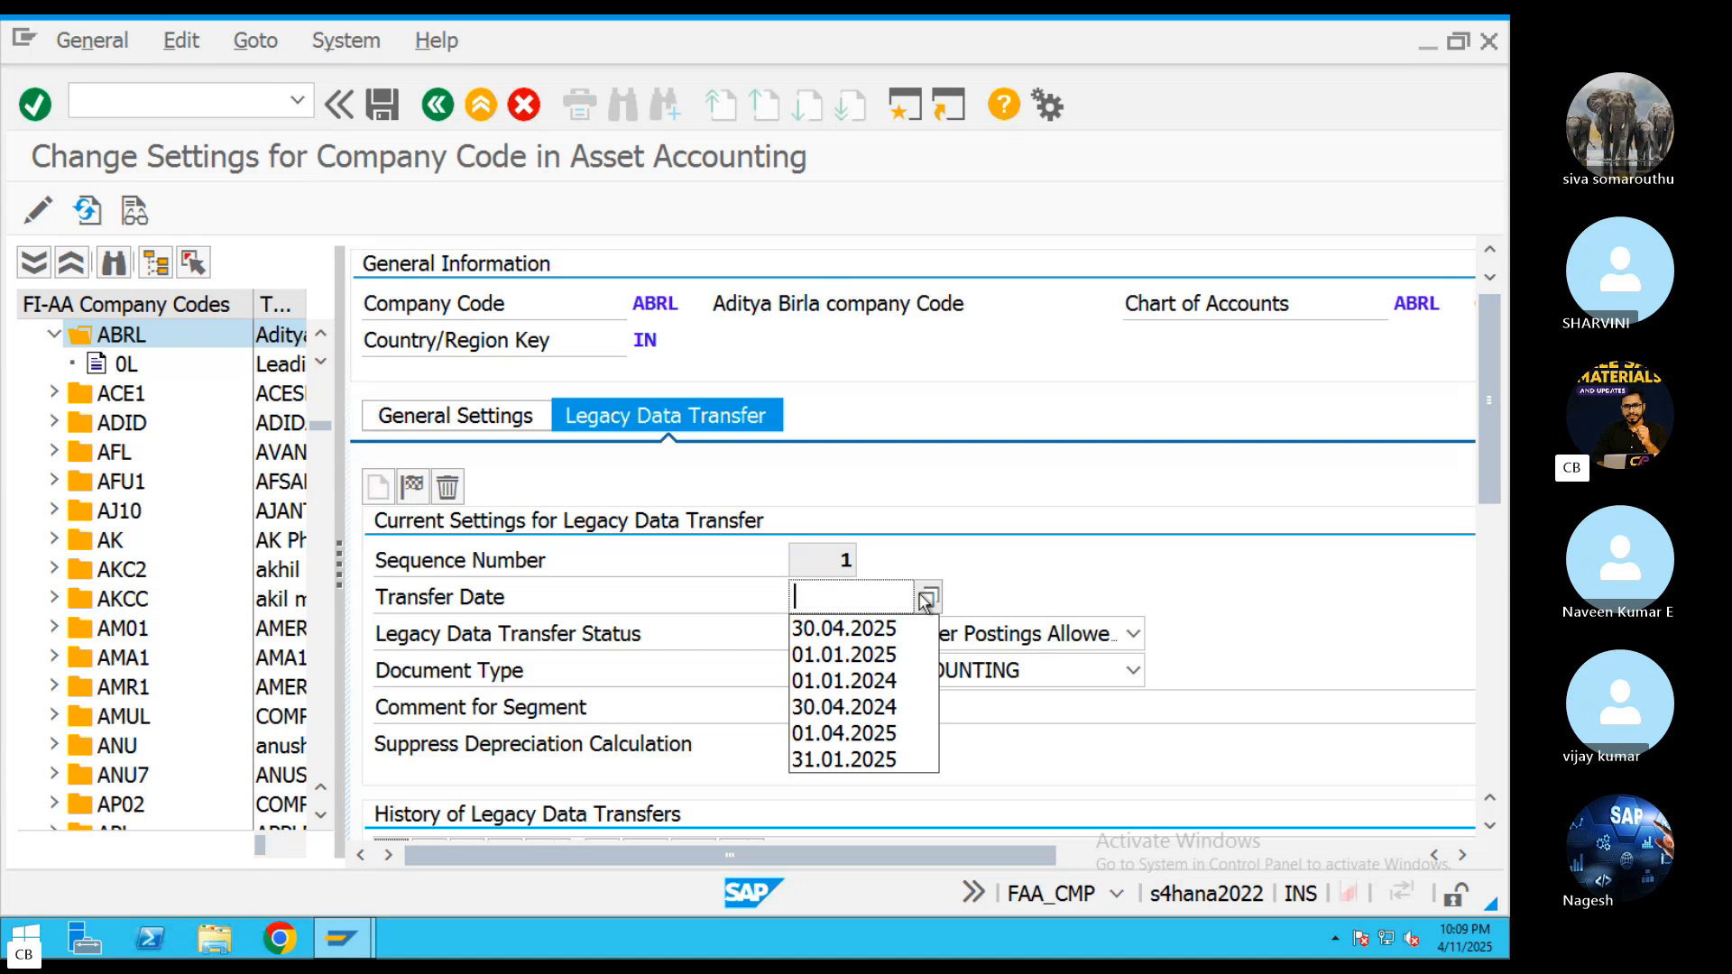
left_click(805, 656)
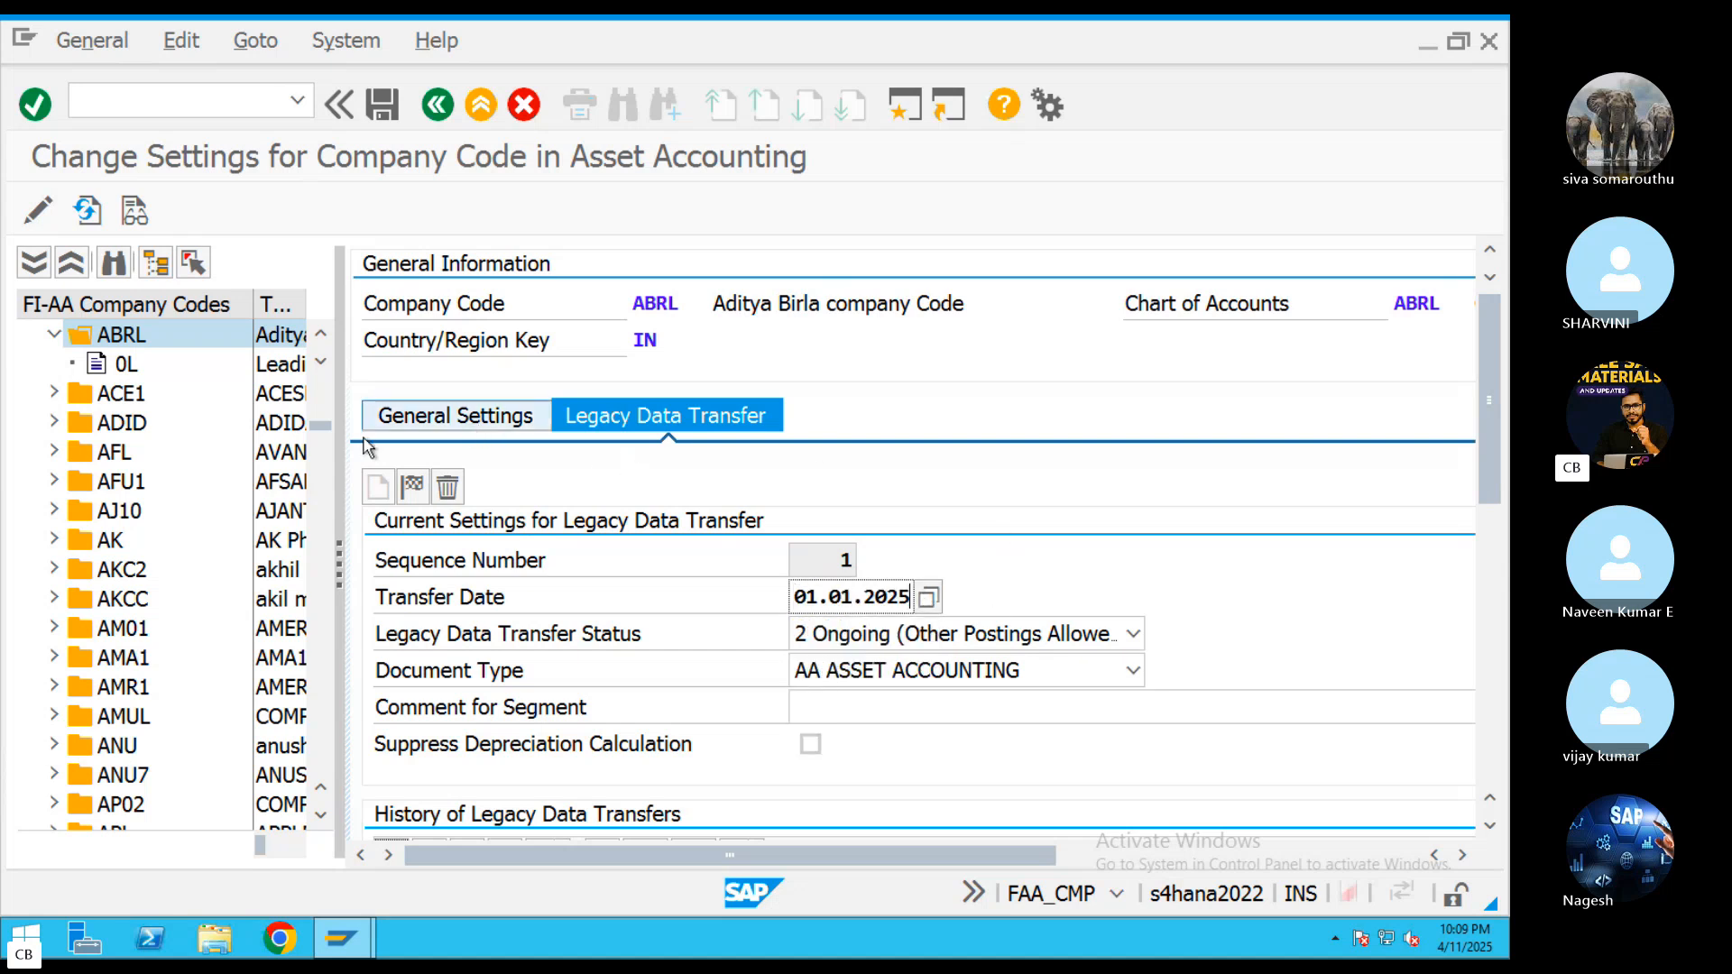
Check the closed fiscal year and last closed day of ABRL's ledger 0L depreciation areas
left_click(123, 364)
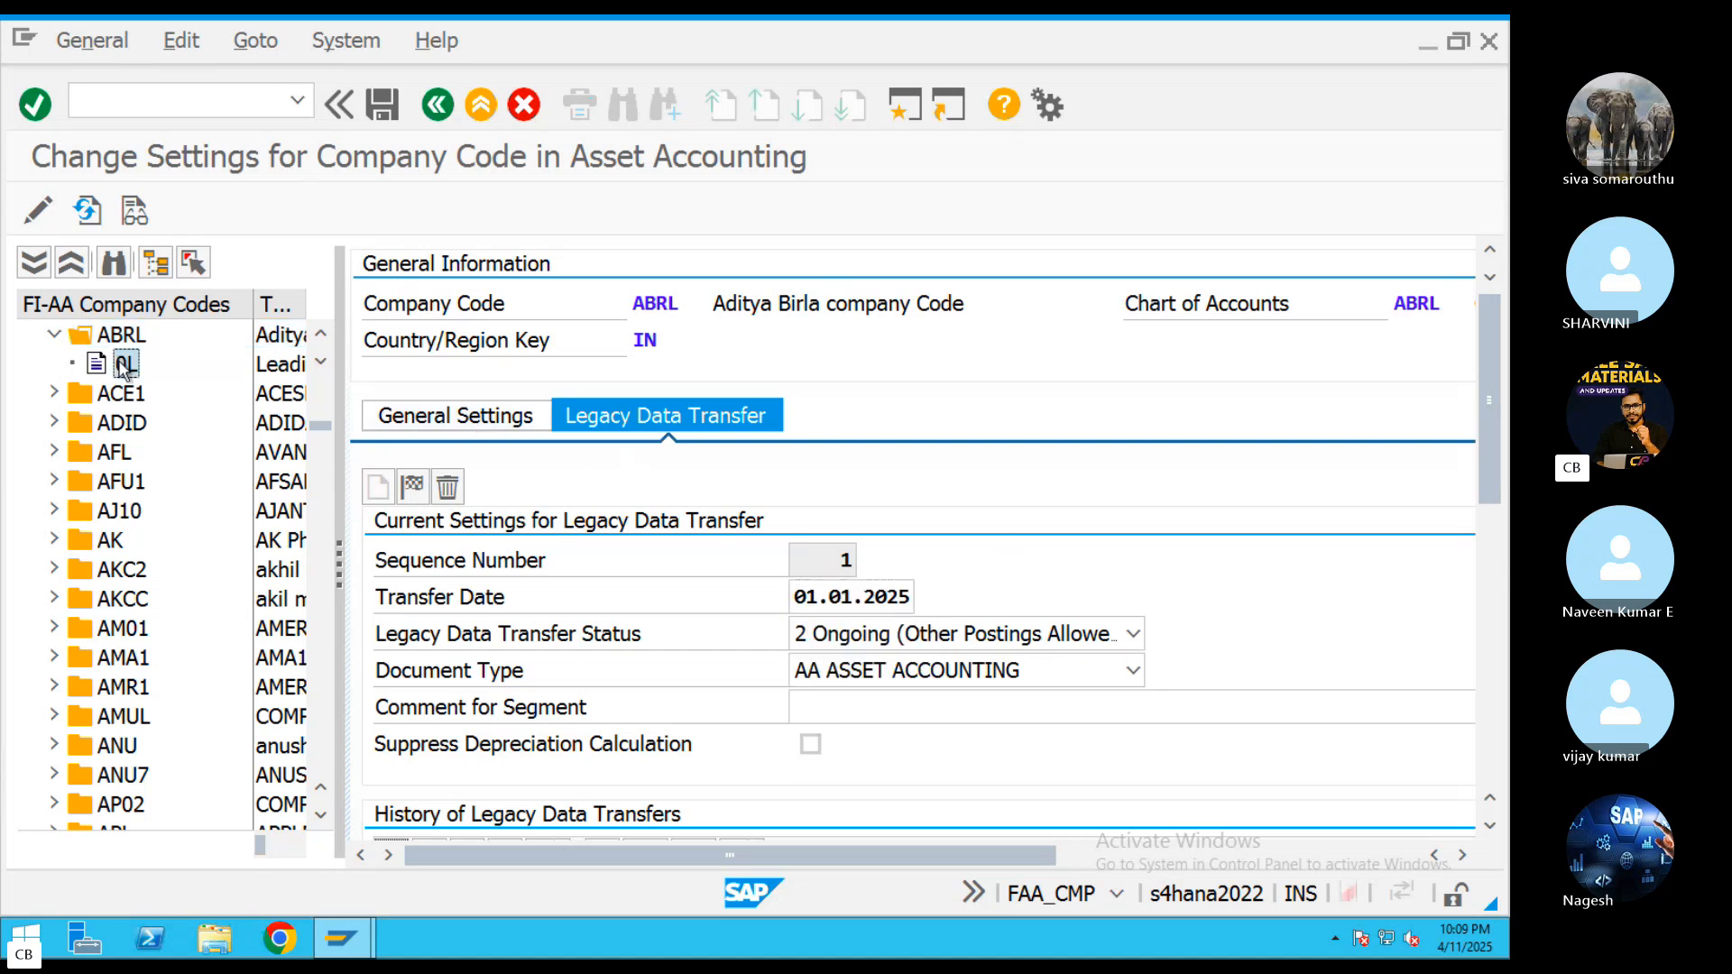
left_click(56, 640)
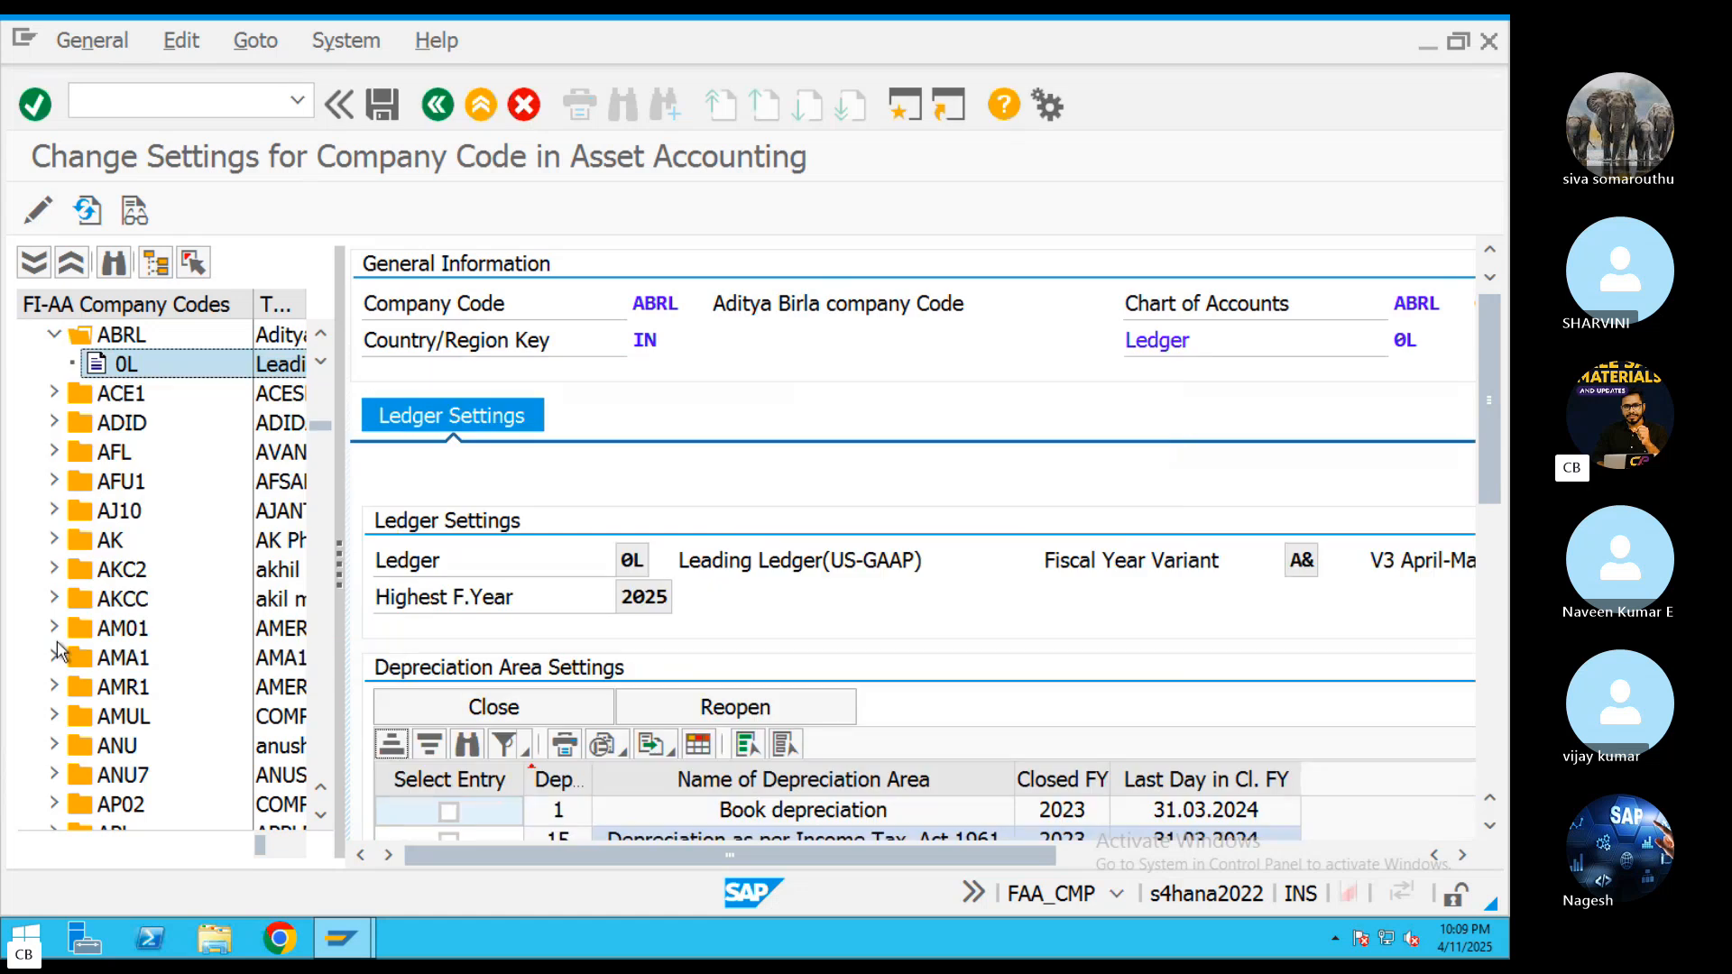
scroll(1492, 522, "down", 3)
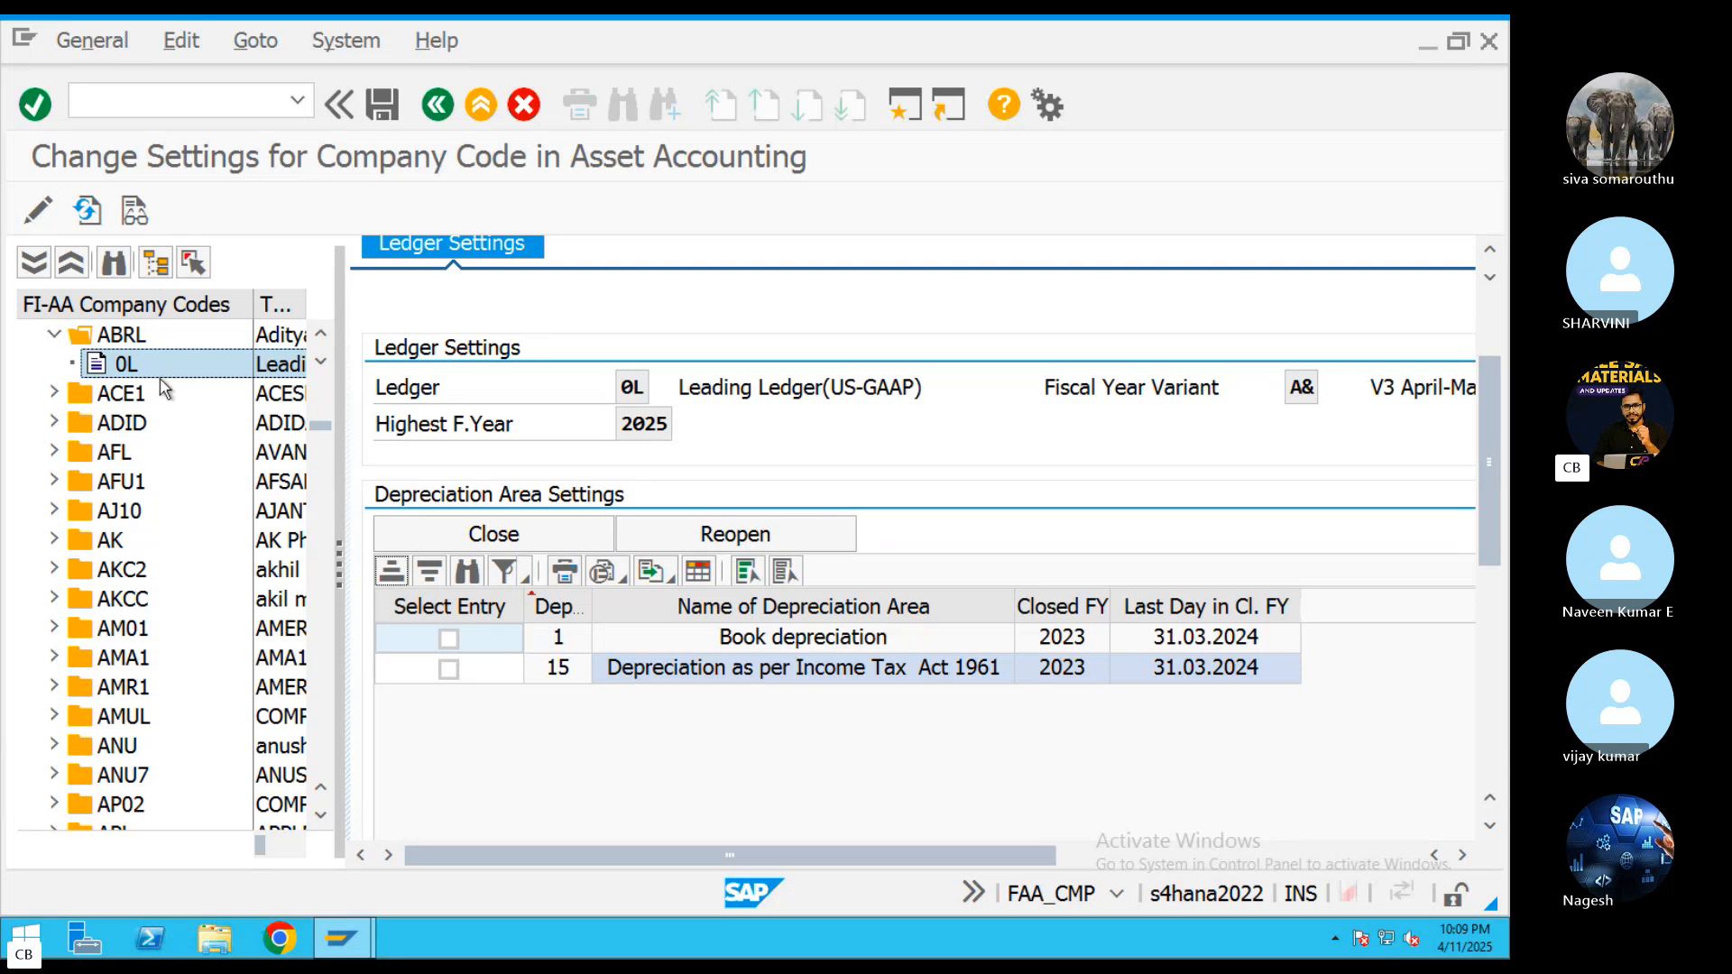
left_click(121, 335)
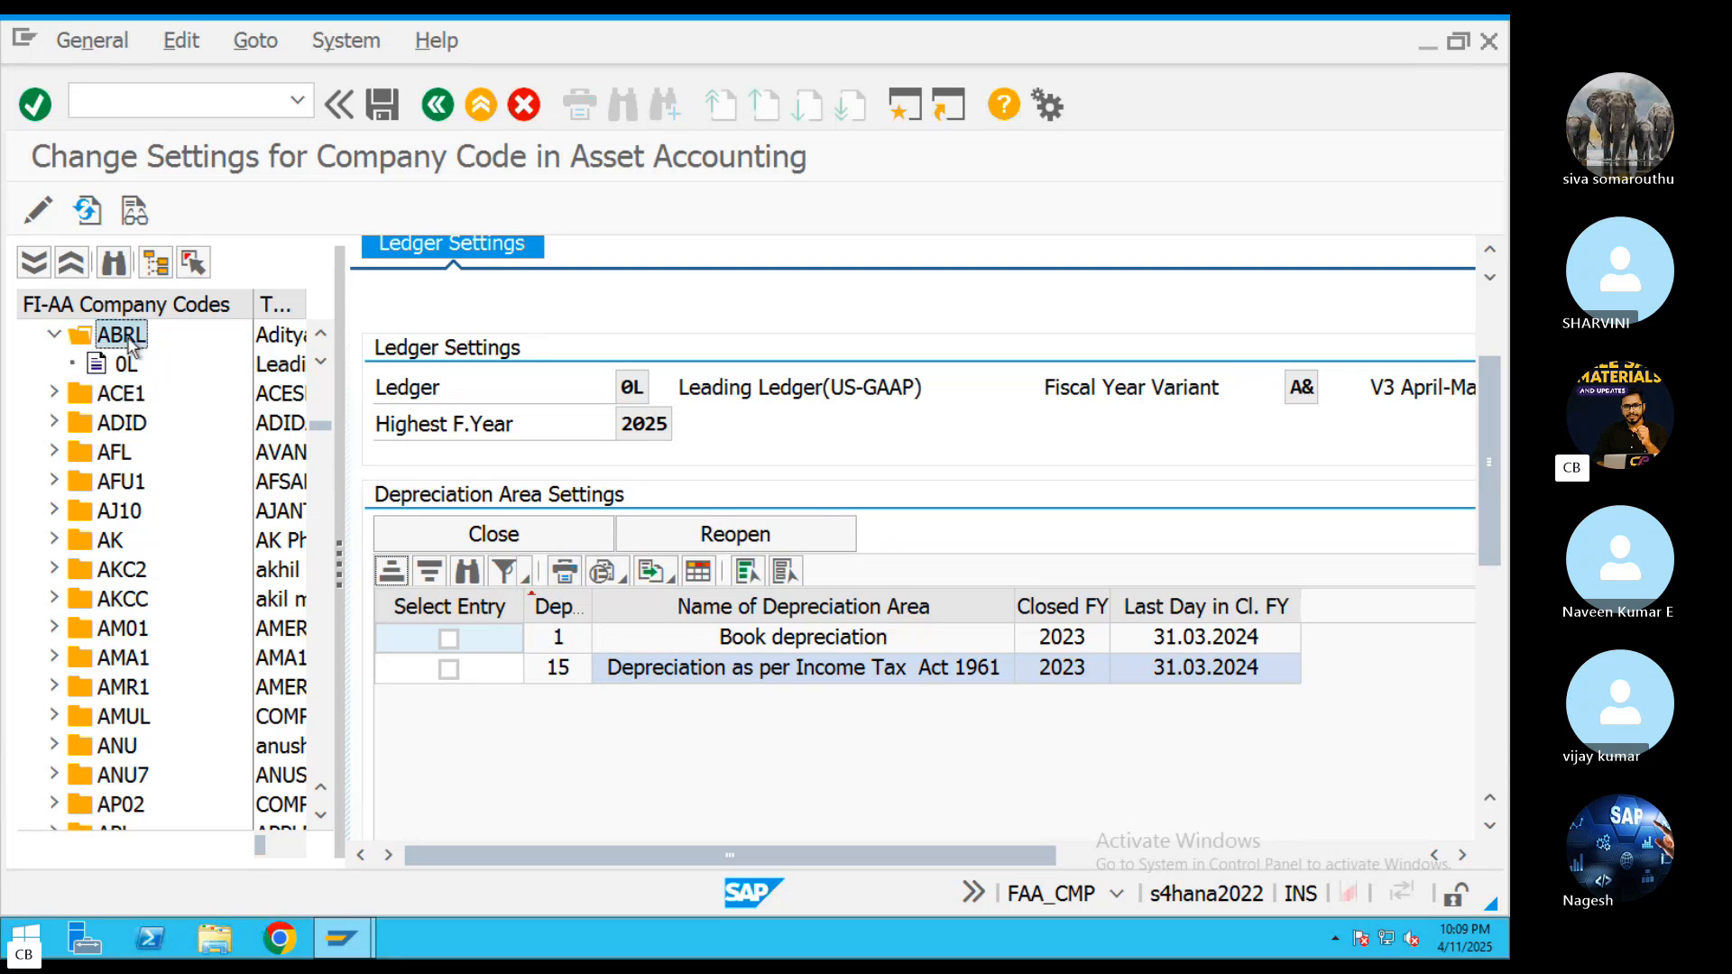
left_click(1051, 642)
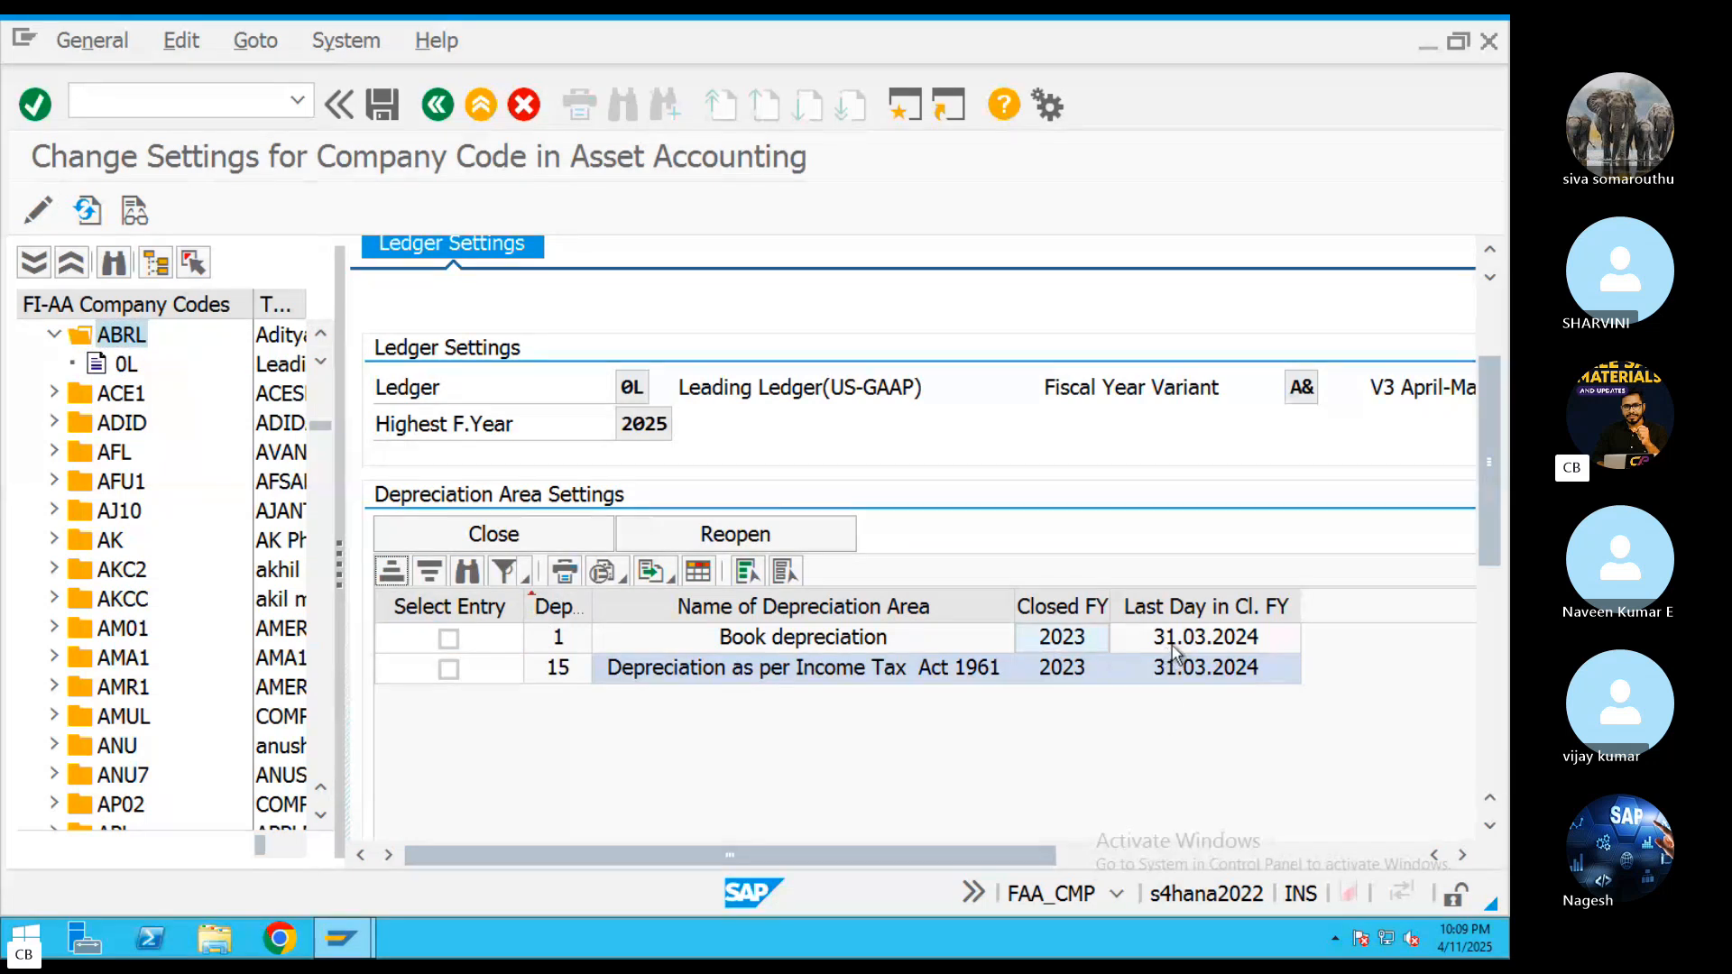
left_click(1173, 642)
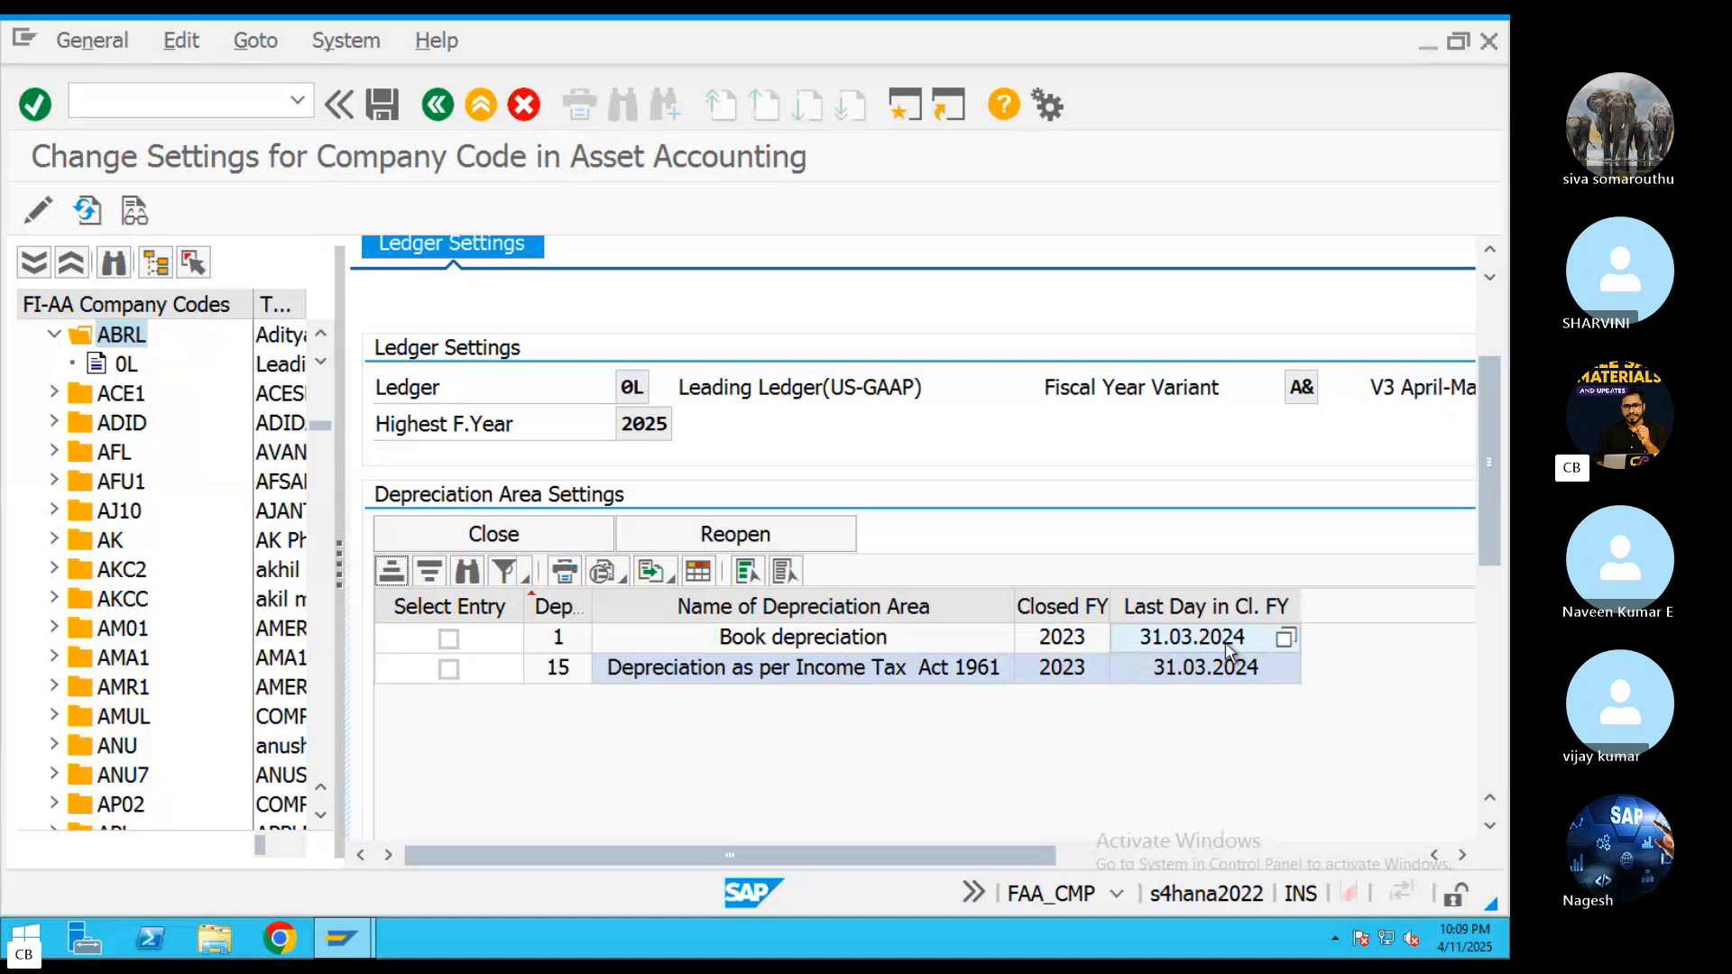
Try to reopen the closed fiscal year for ABRL's depreciation areas 1 and 15 in ledger 0L and dismiss the message list
left_click(451, 666)
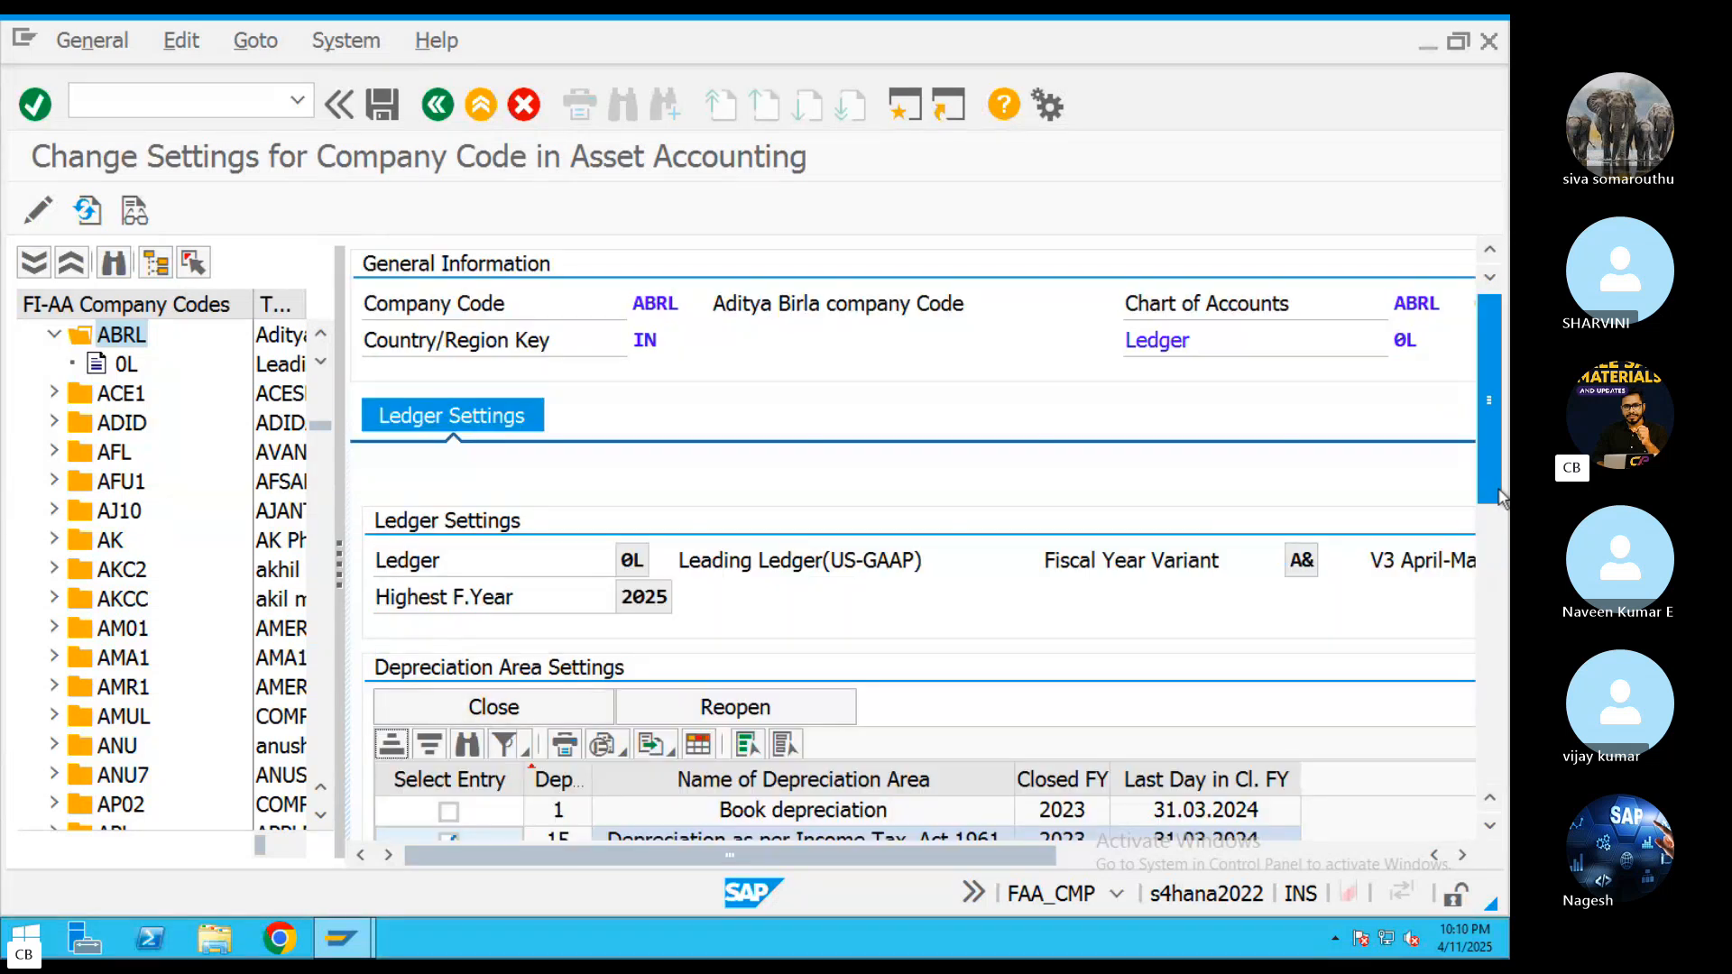
left_click_drag(1492, 488, 1493, 563)
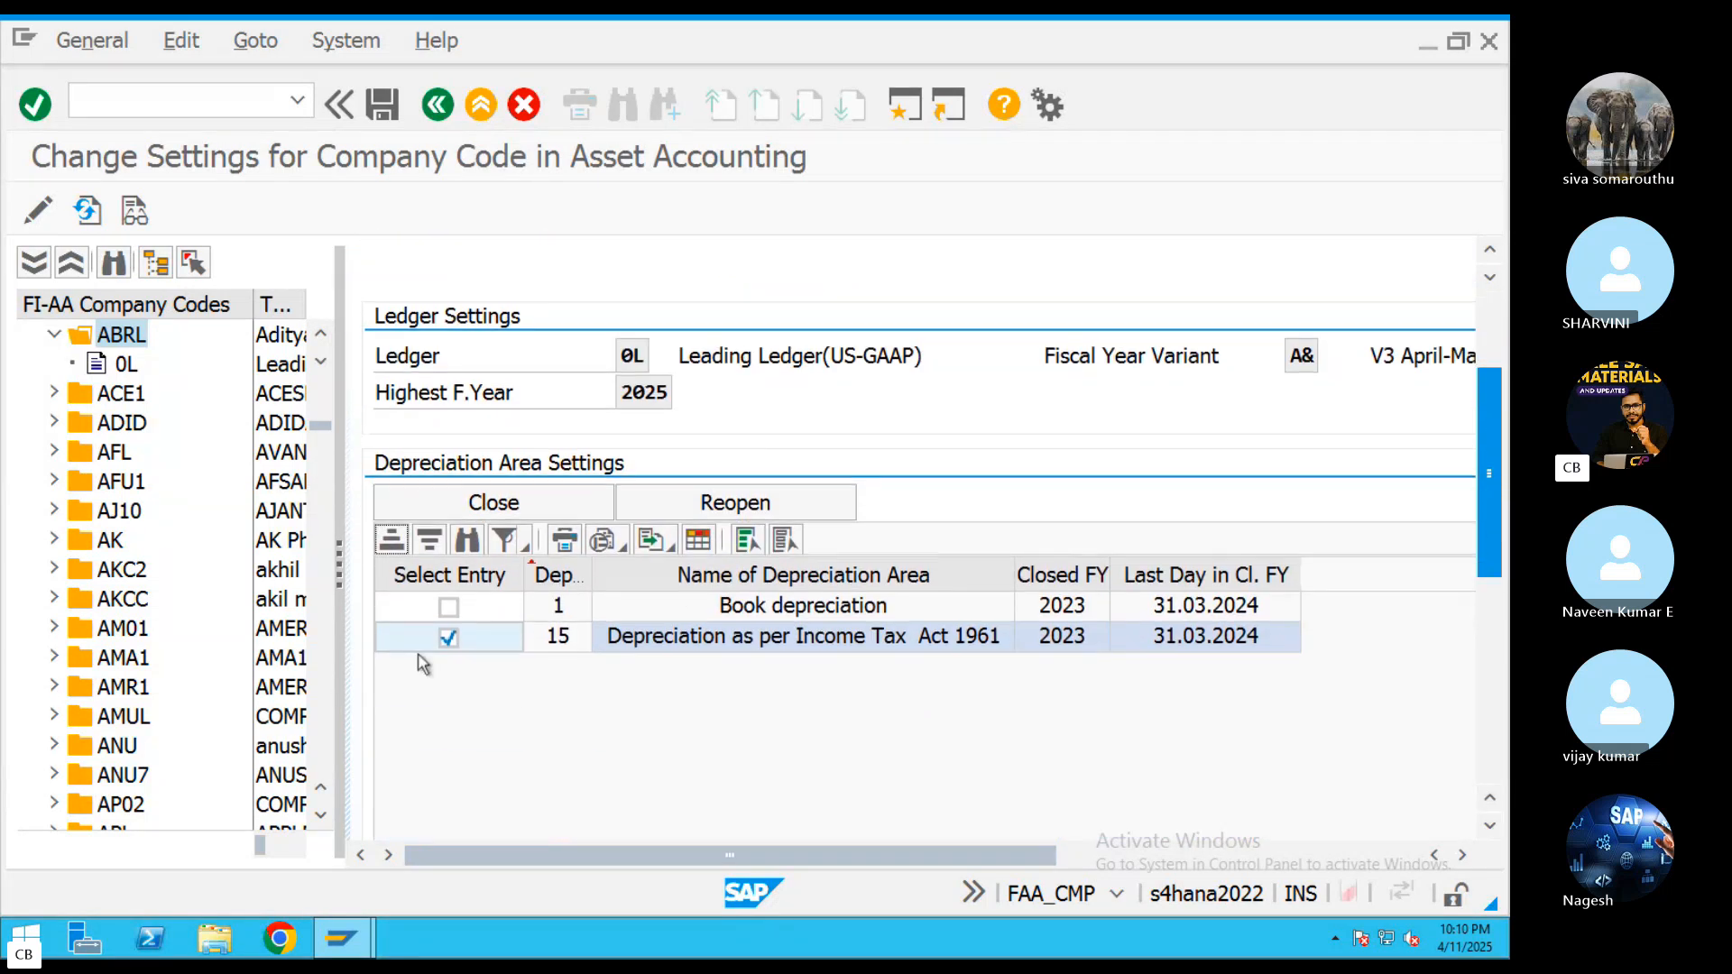
left_click(448, 608)
left_click_drag(1498, 481, 1498, 510)
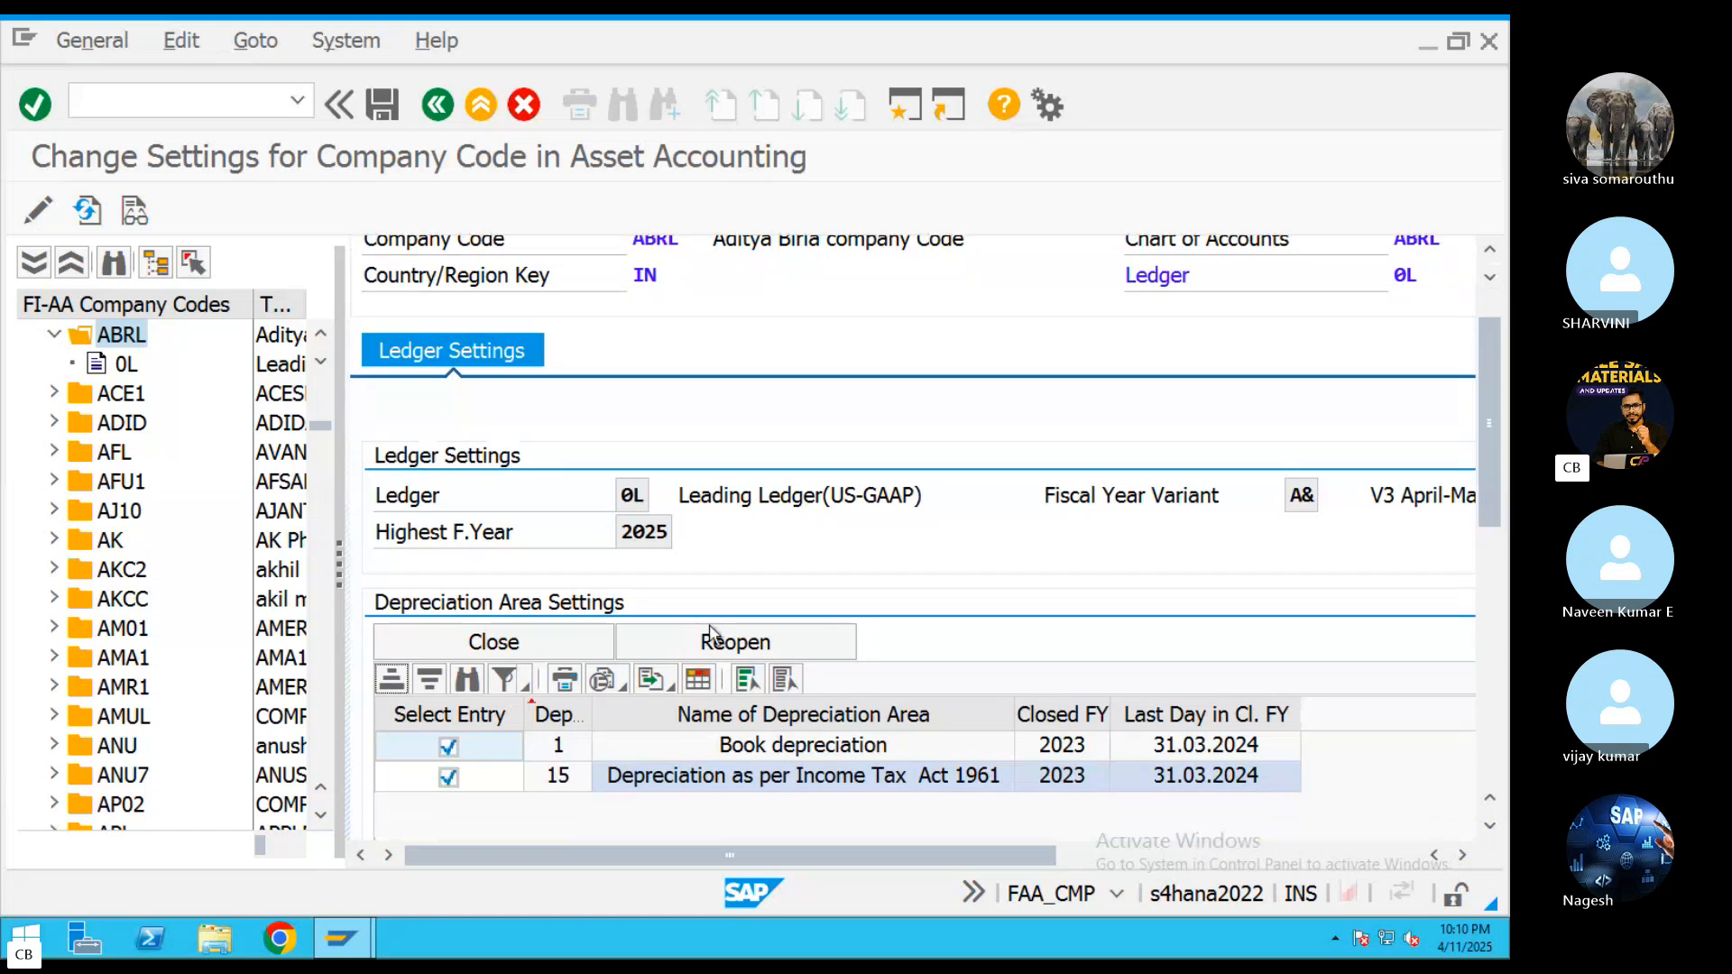
left_click(731, 641)
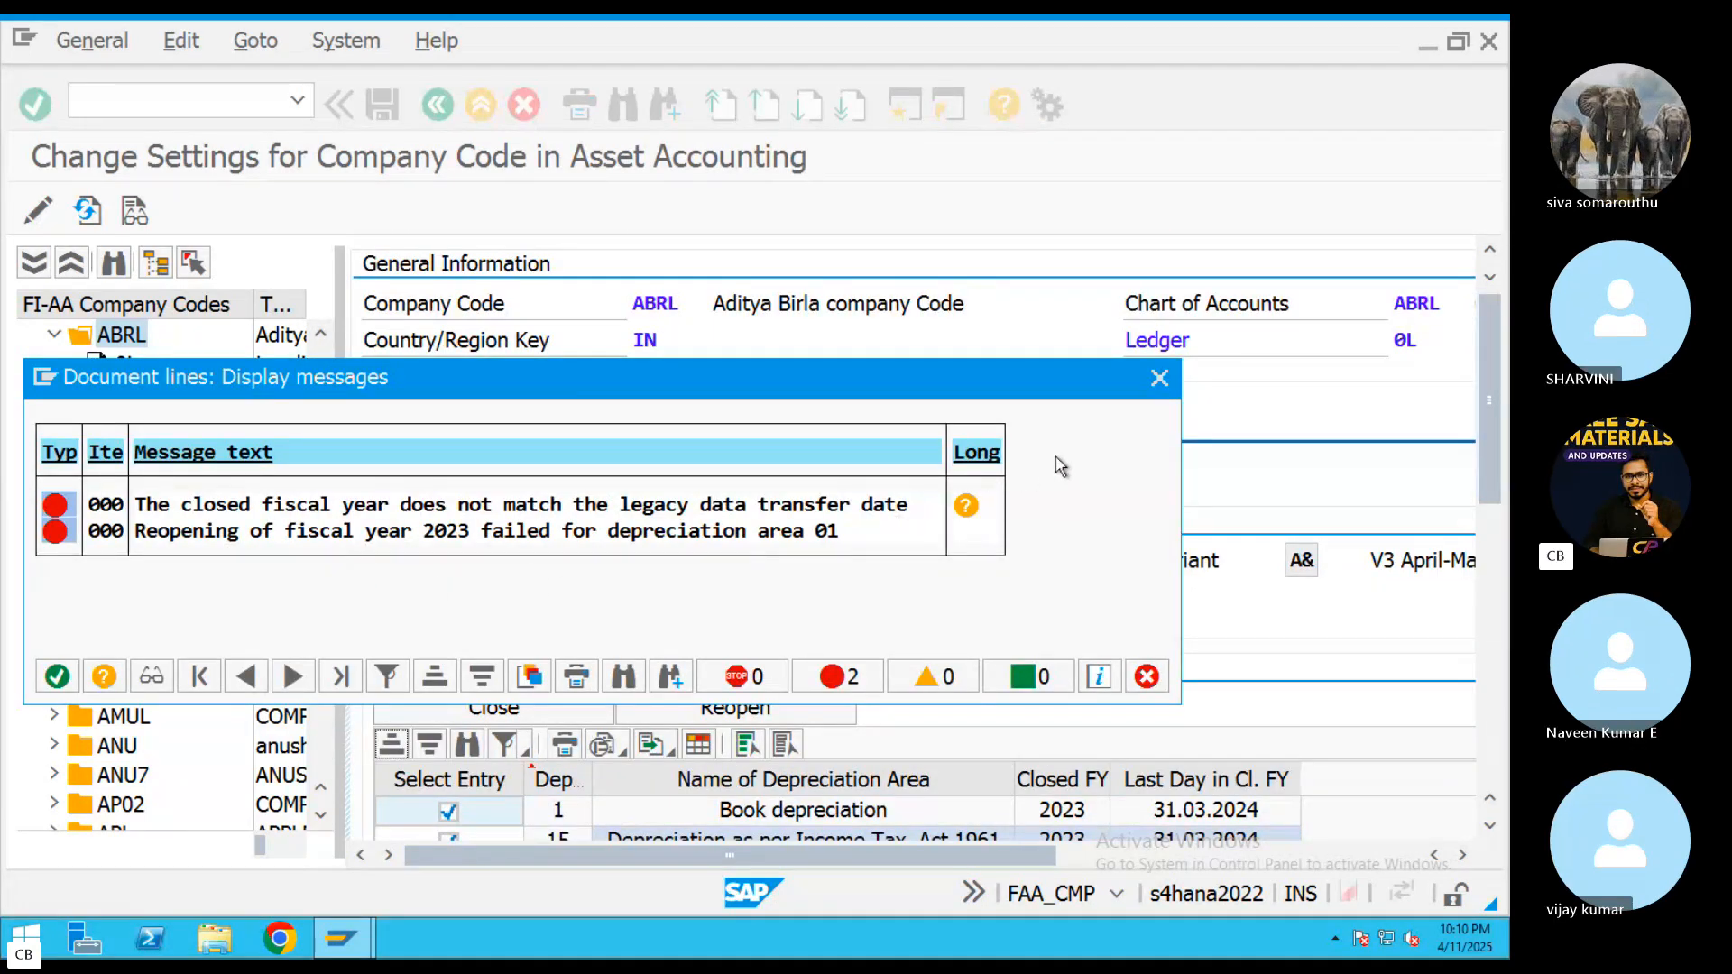
left_click(1160, 378)
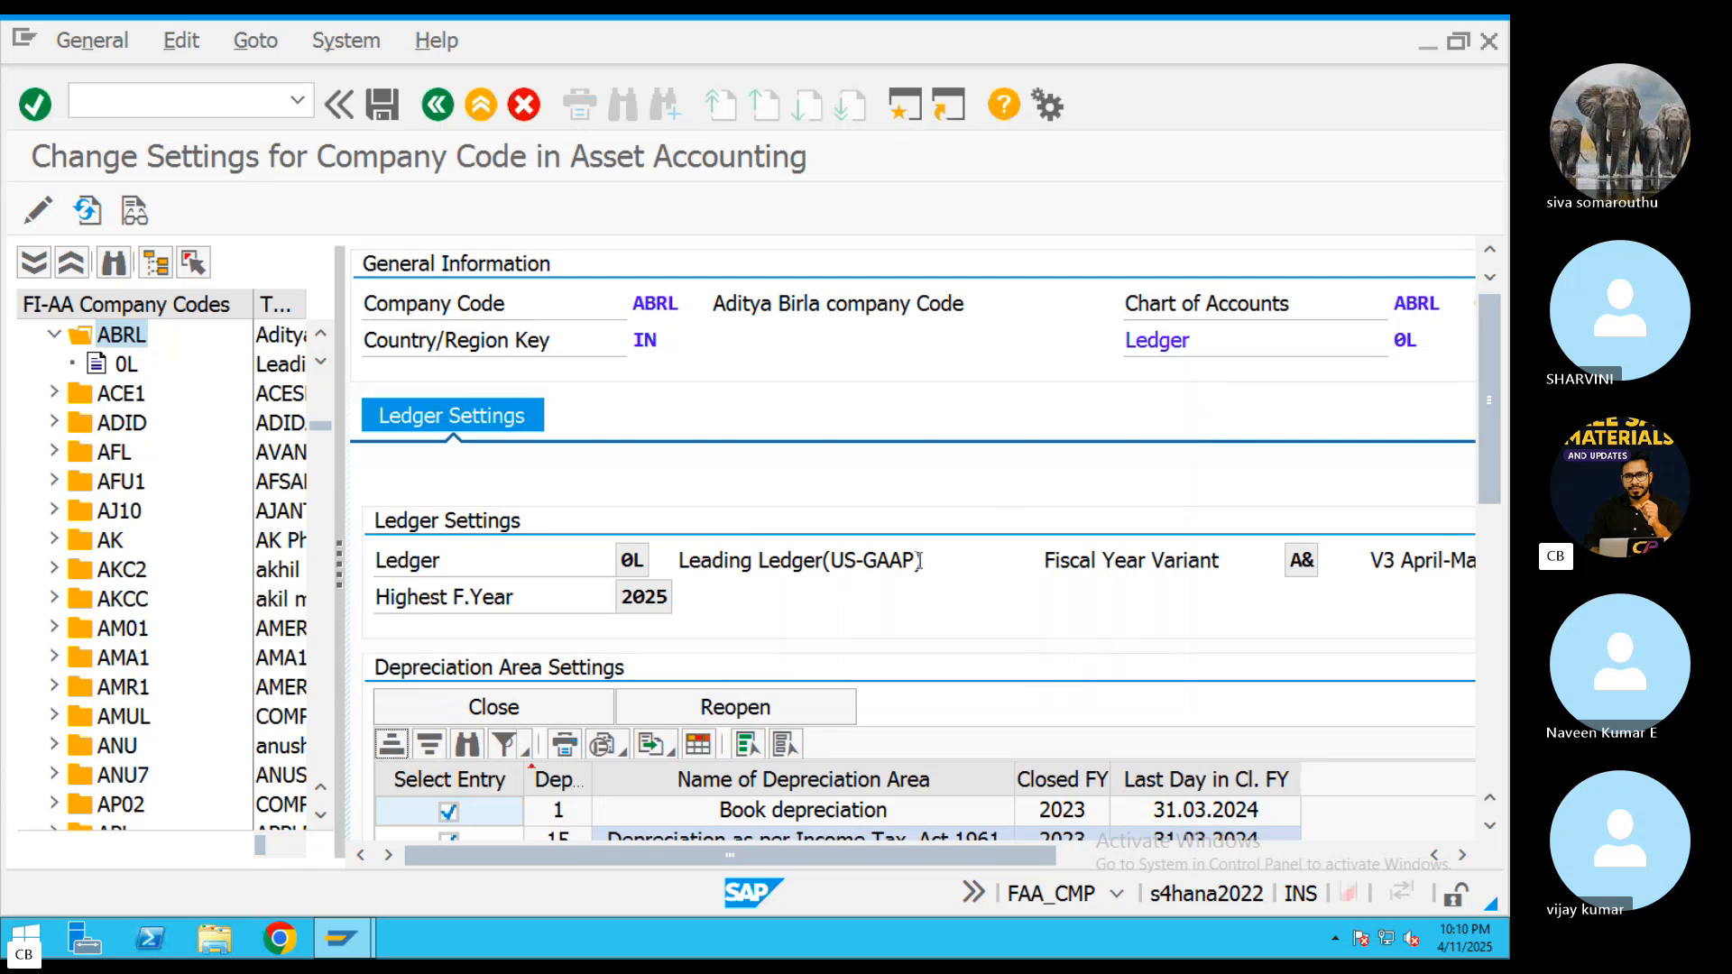
Deselect depreciation area 15, try to close the fiscal year for area 1 Book depreciation, and recheck ledger 0L's area settings
left_click_drag(1491, 436, 1502, 514)
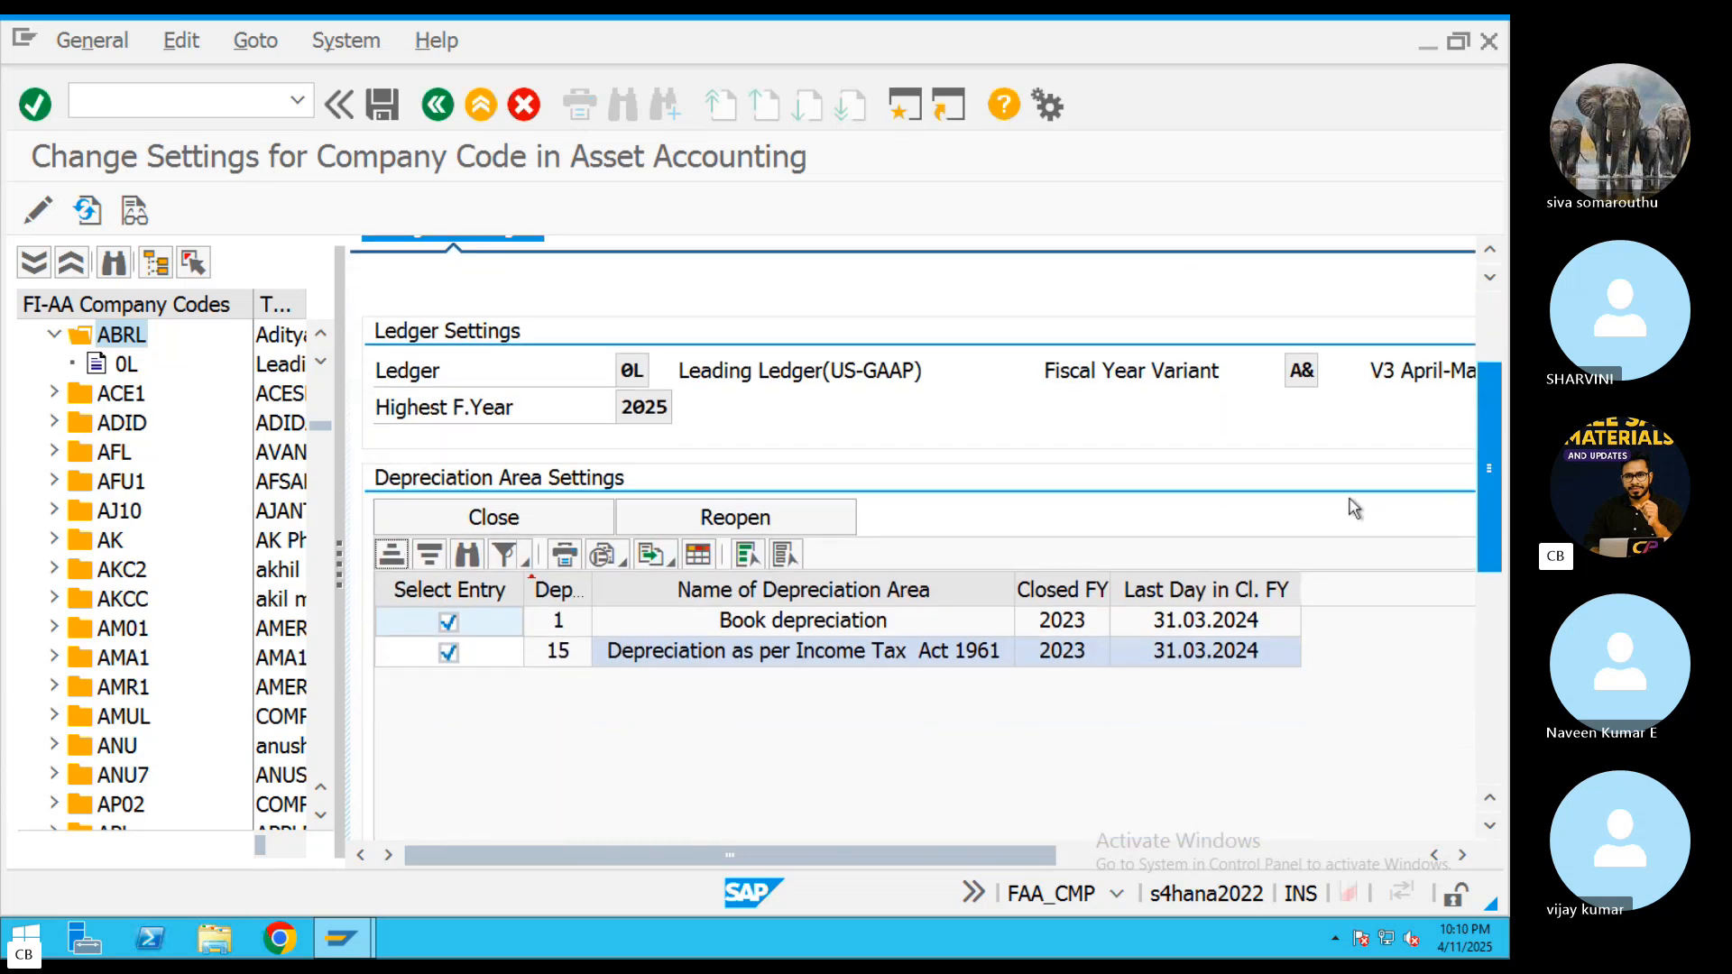
left_click(448, 653)
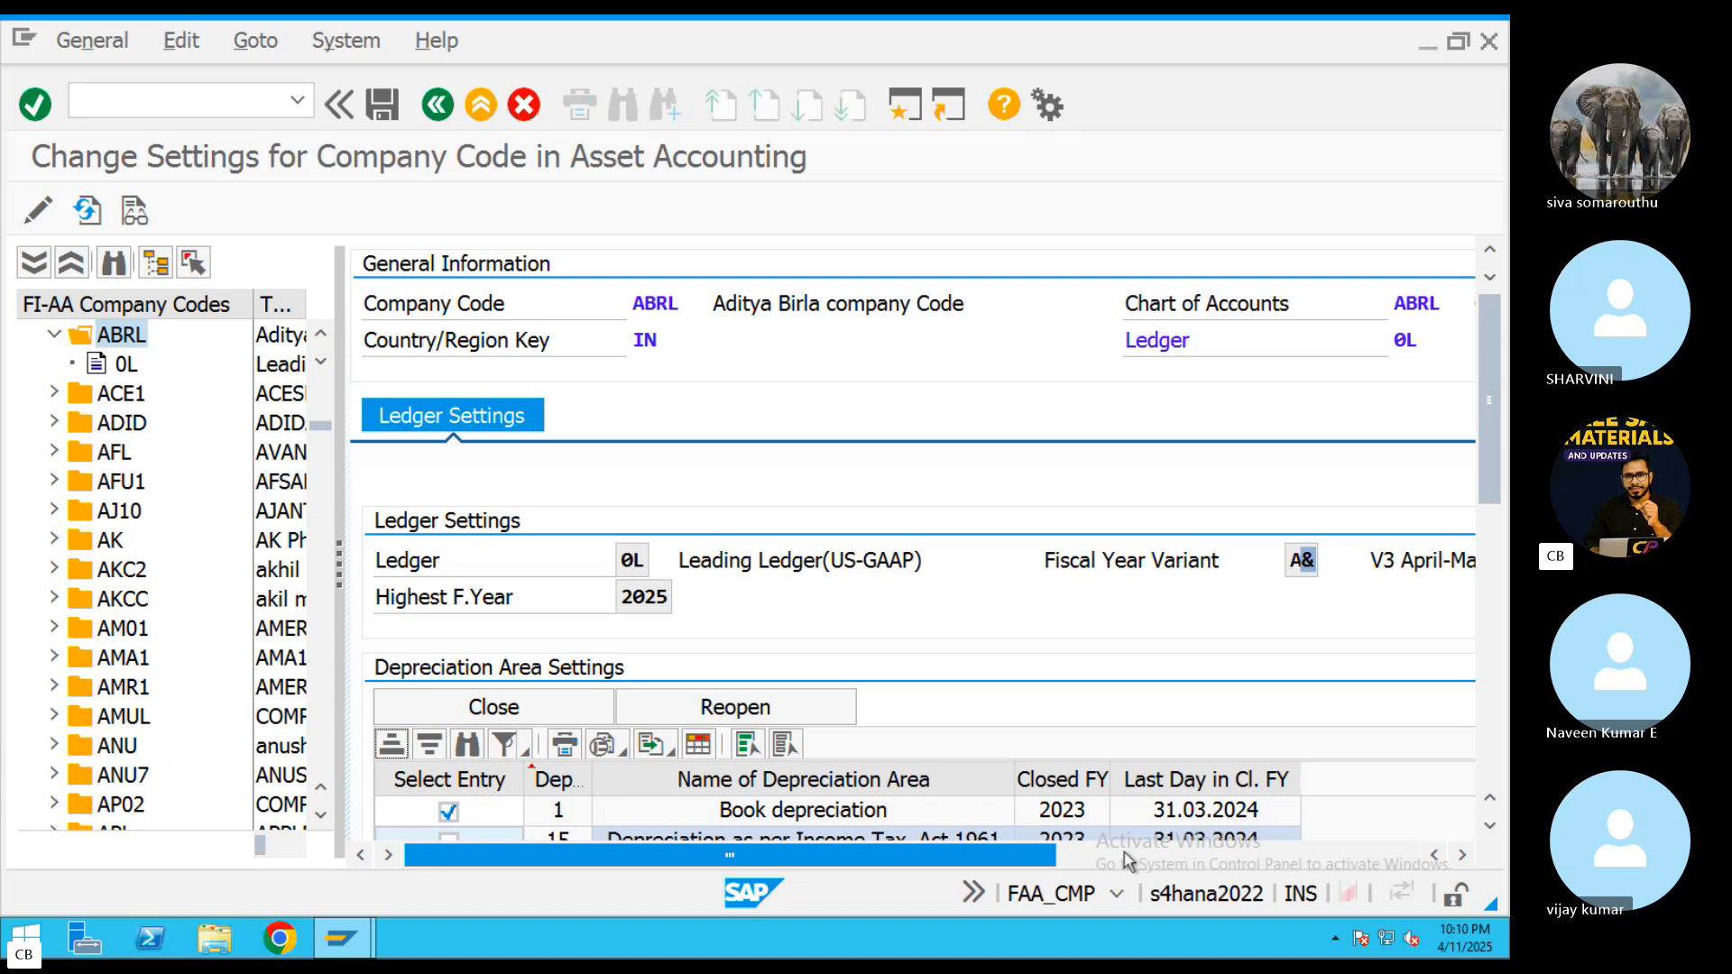
left_click_drag(1051, 861, 716, 859)
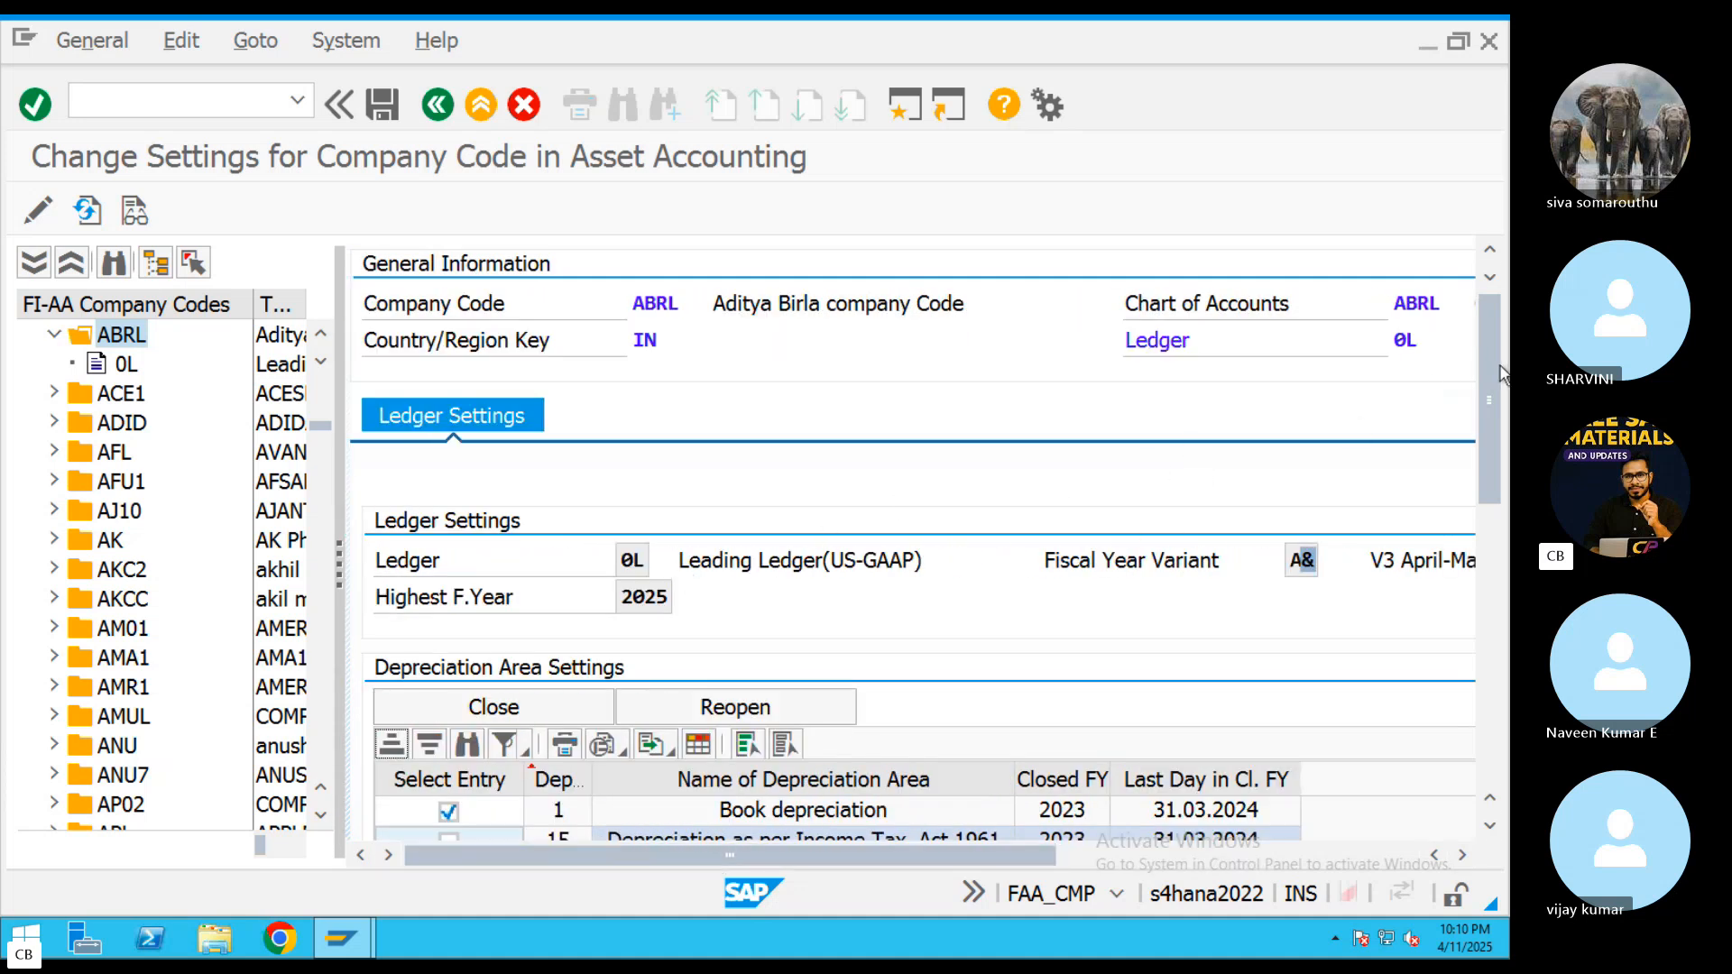
scroll(1497, 372, "down", 3)
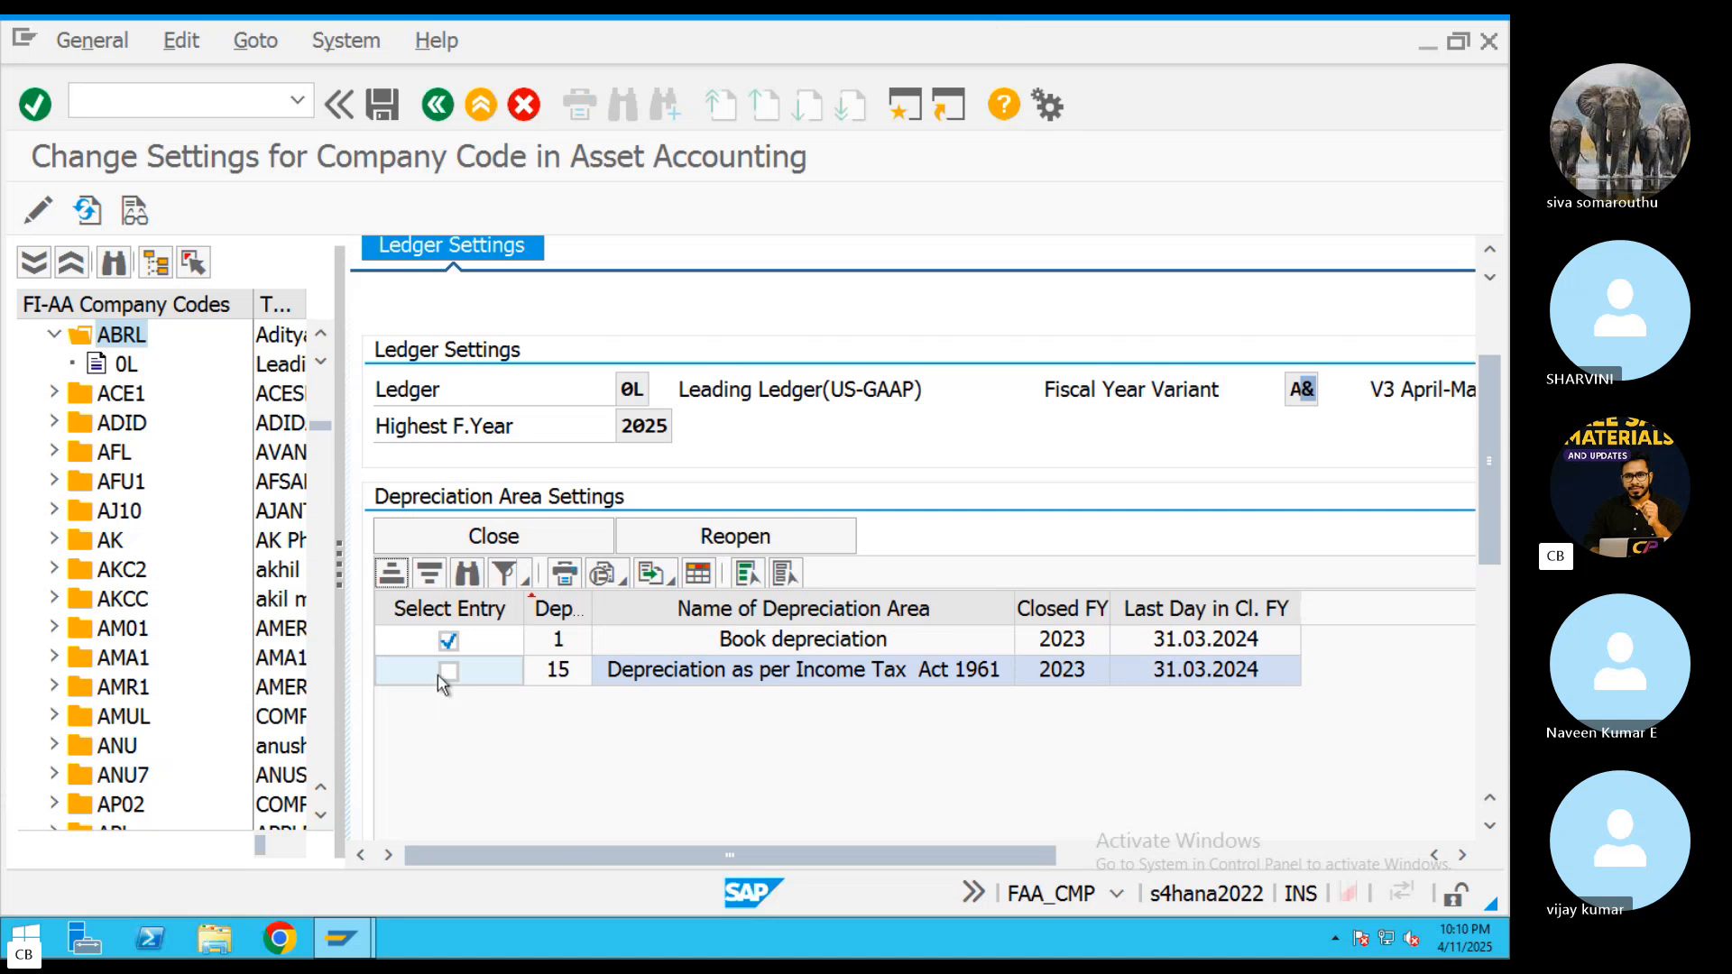
left_click(470, 541)
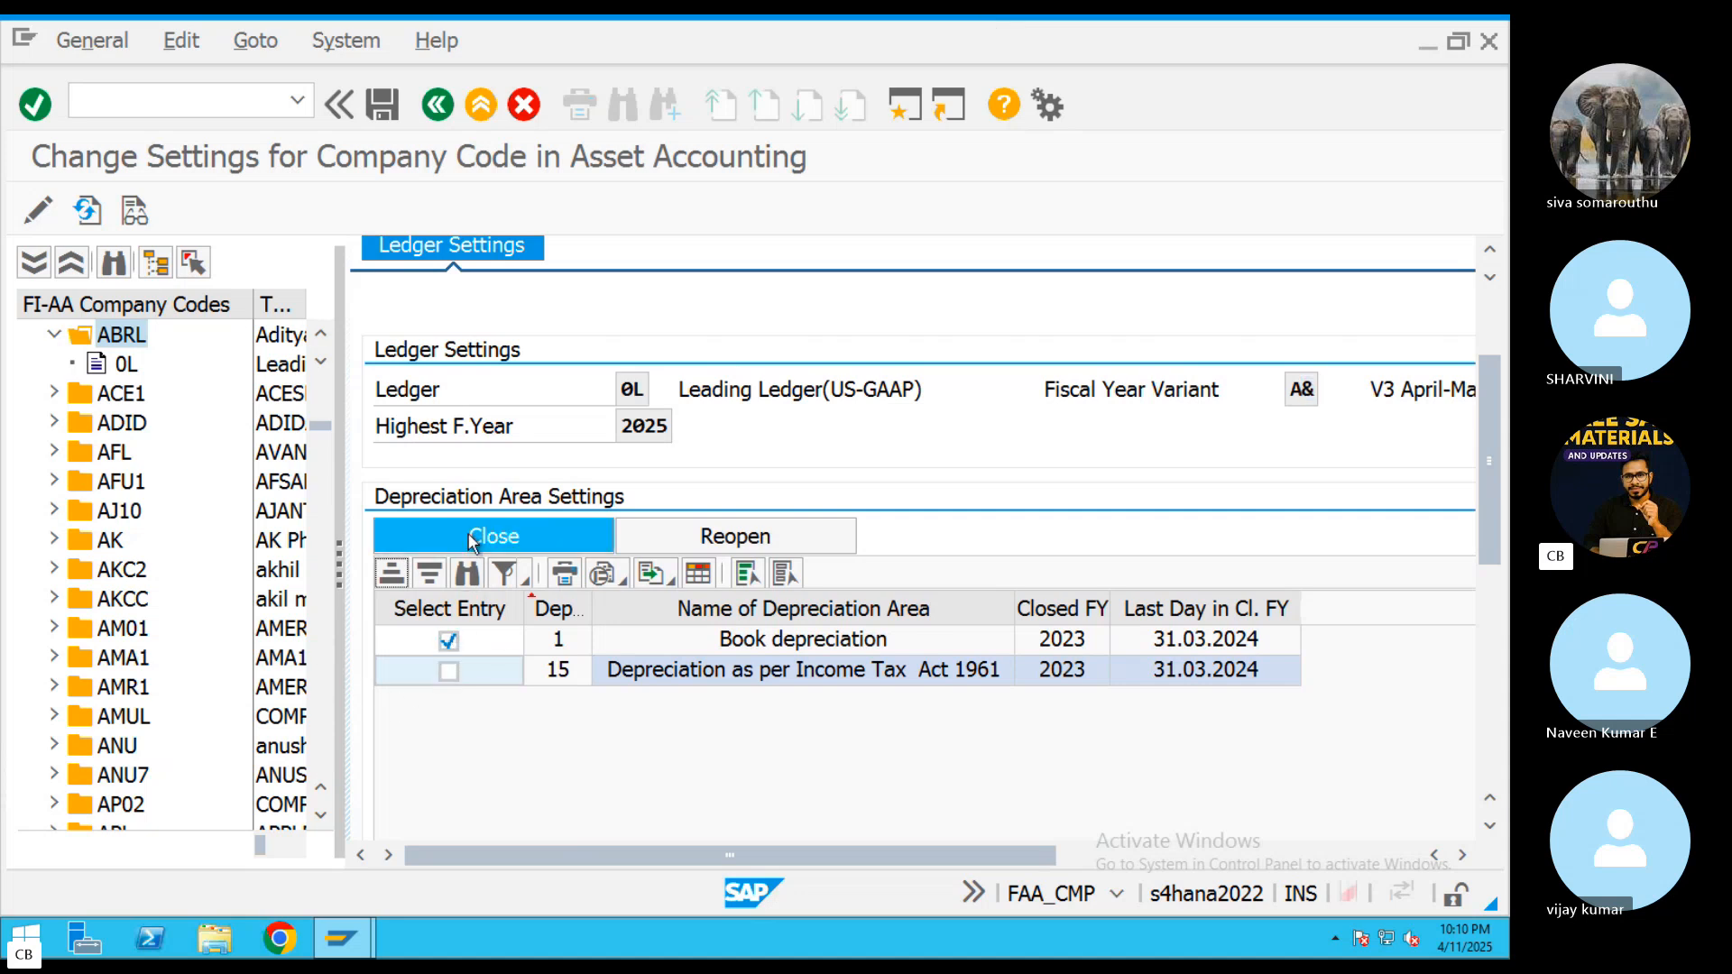
left_click(1159, 377)
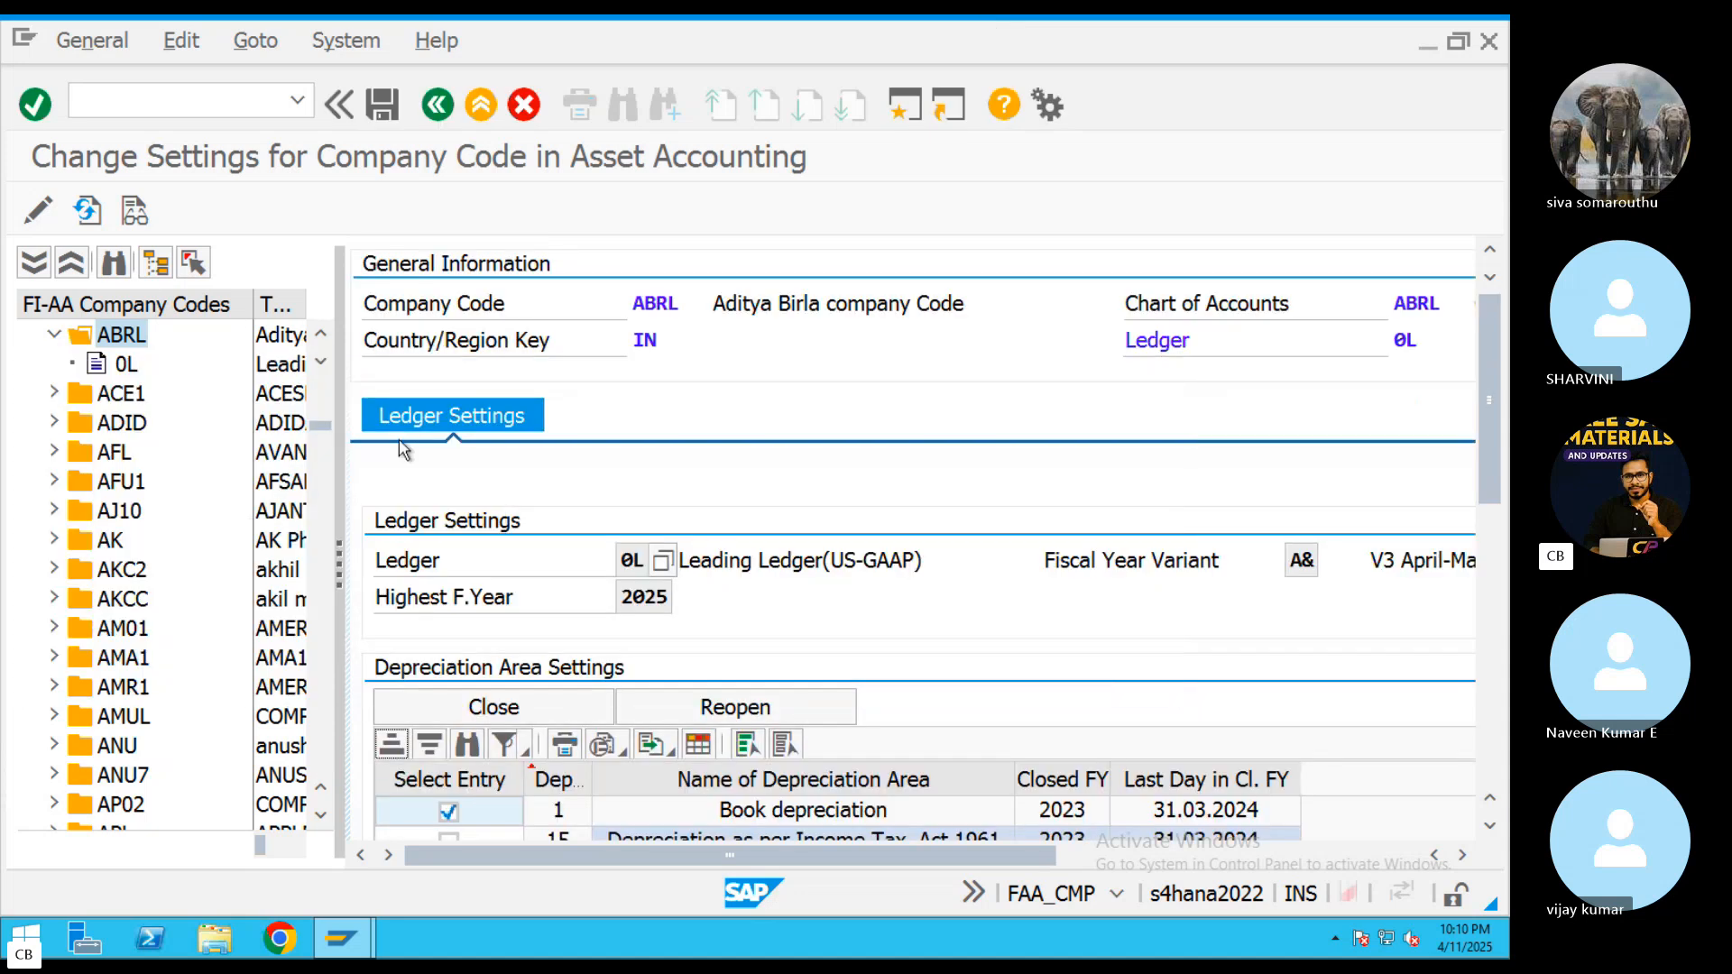
left_click(114, 365)
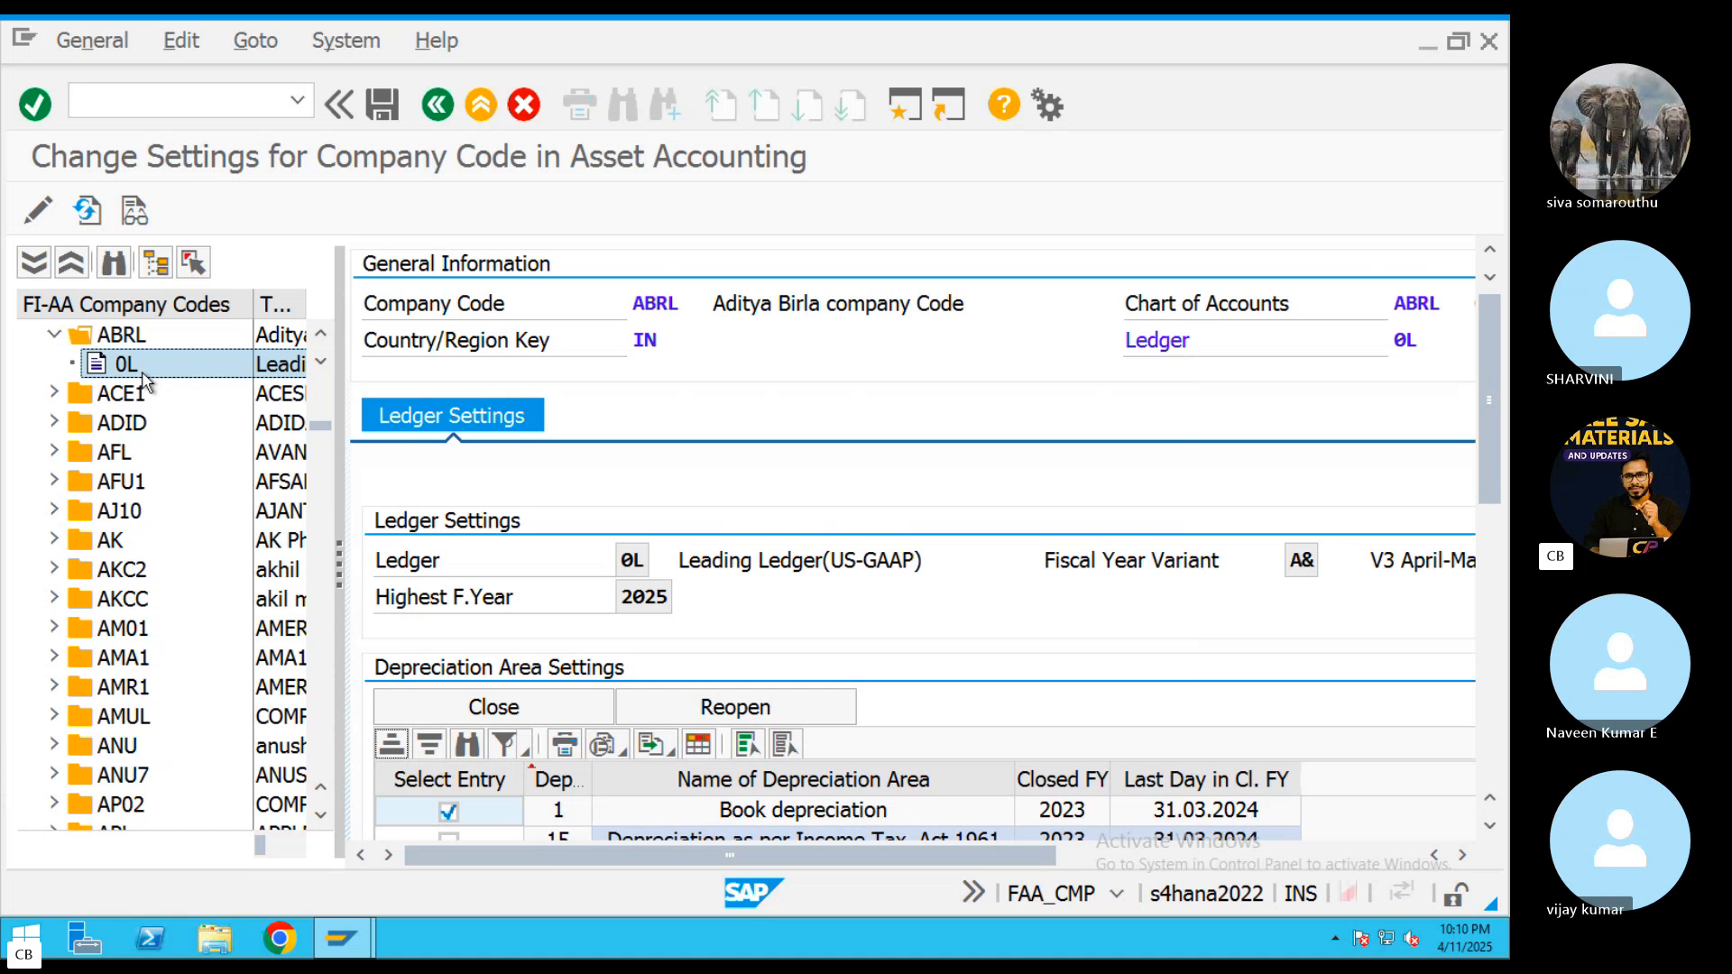
left_click_drag(1480, 393, 1485, 488)
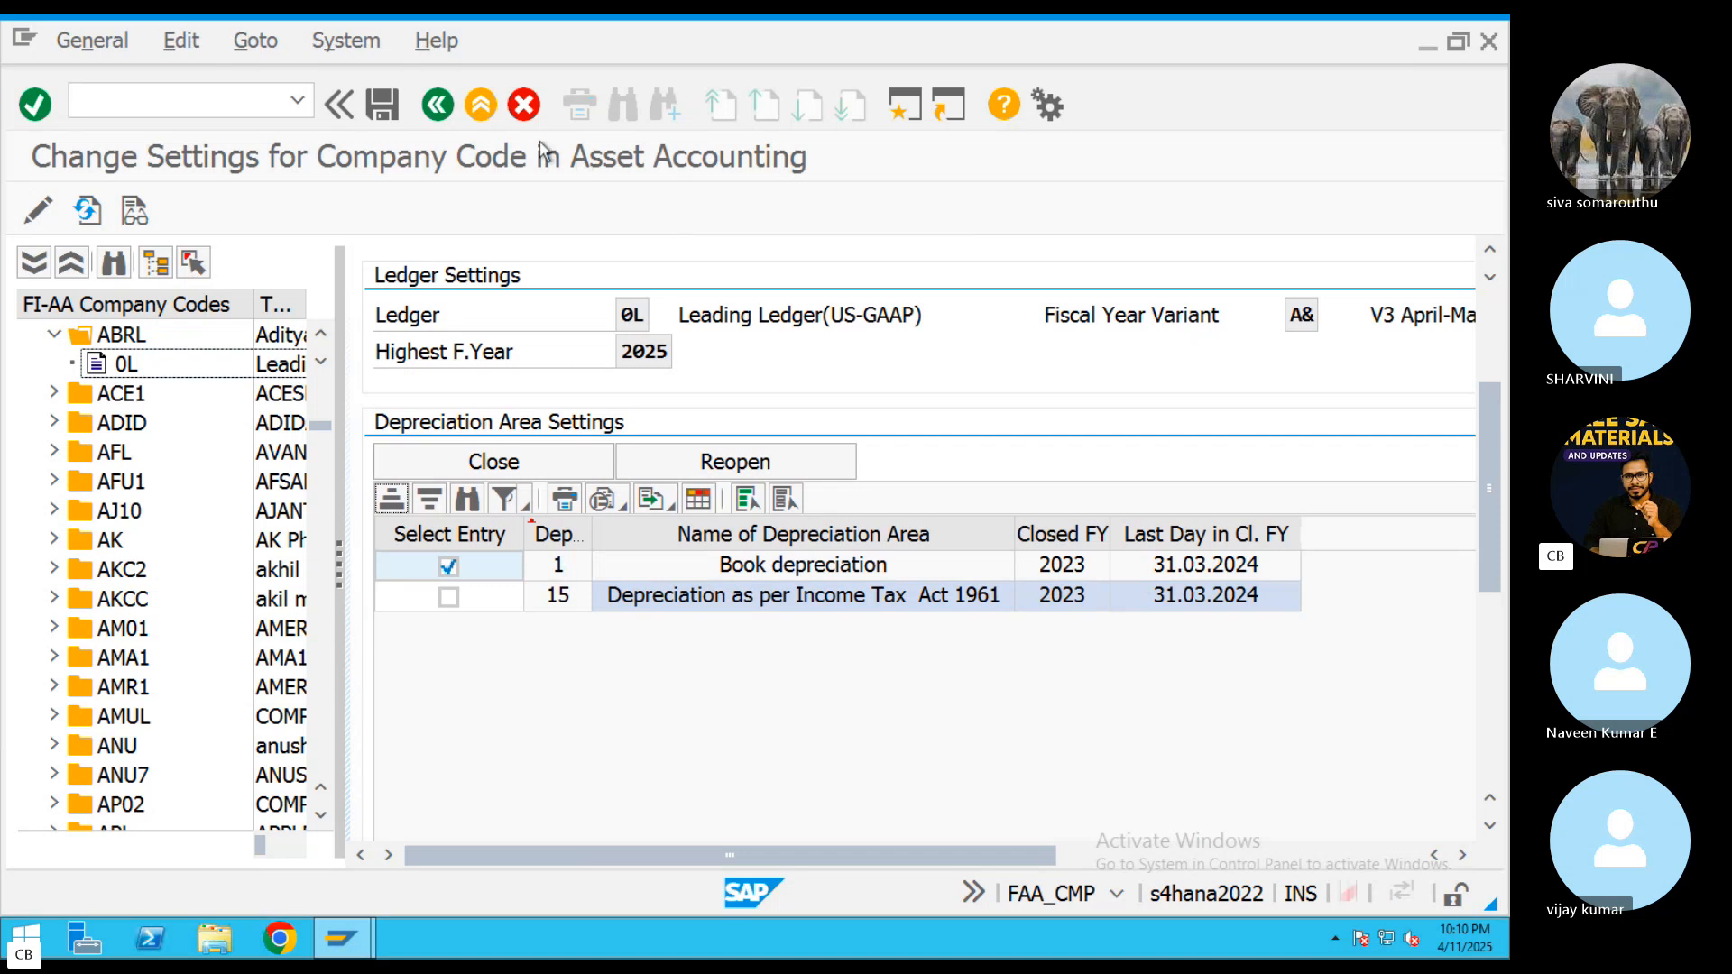
Open the actual order settlement transaction KO88 in a new session
left_click(912, 103)
type("KO")
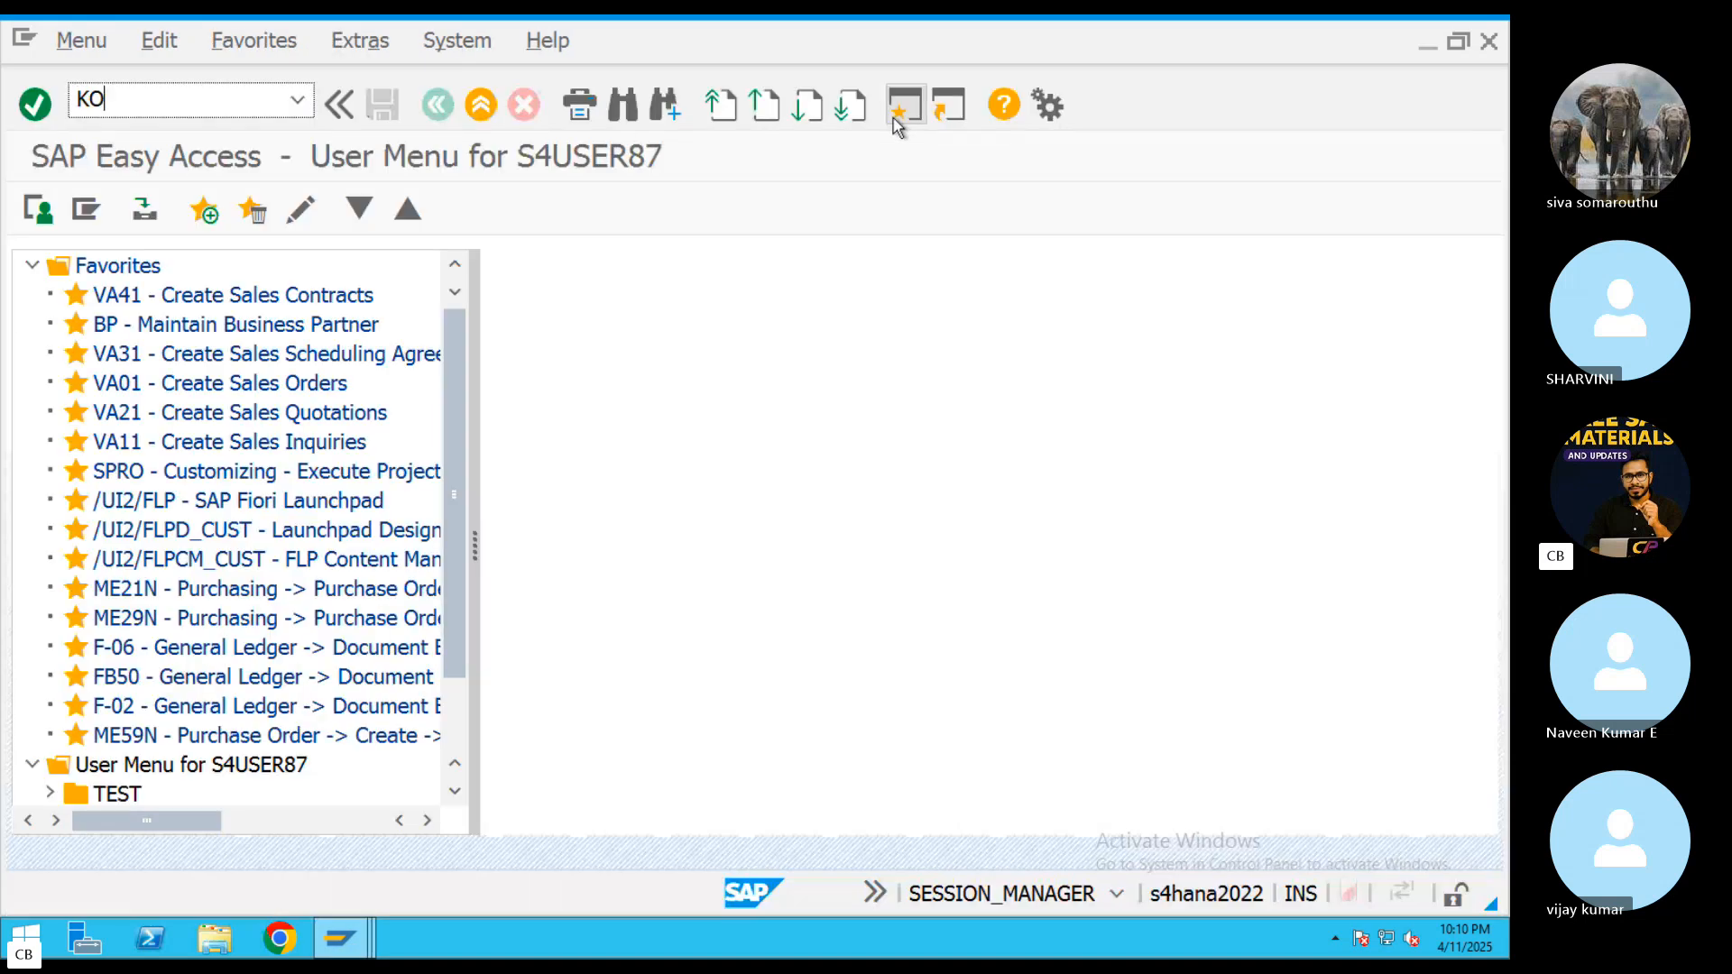
type("88")
key("Return")
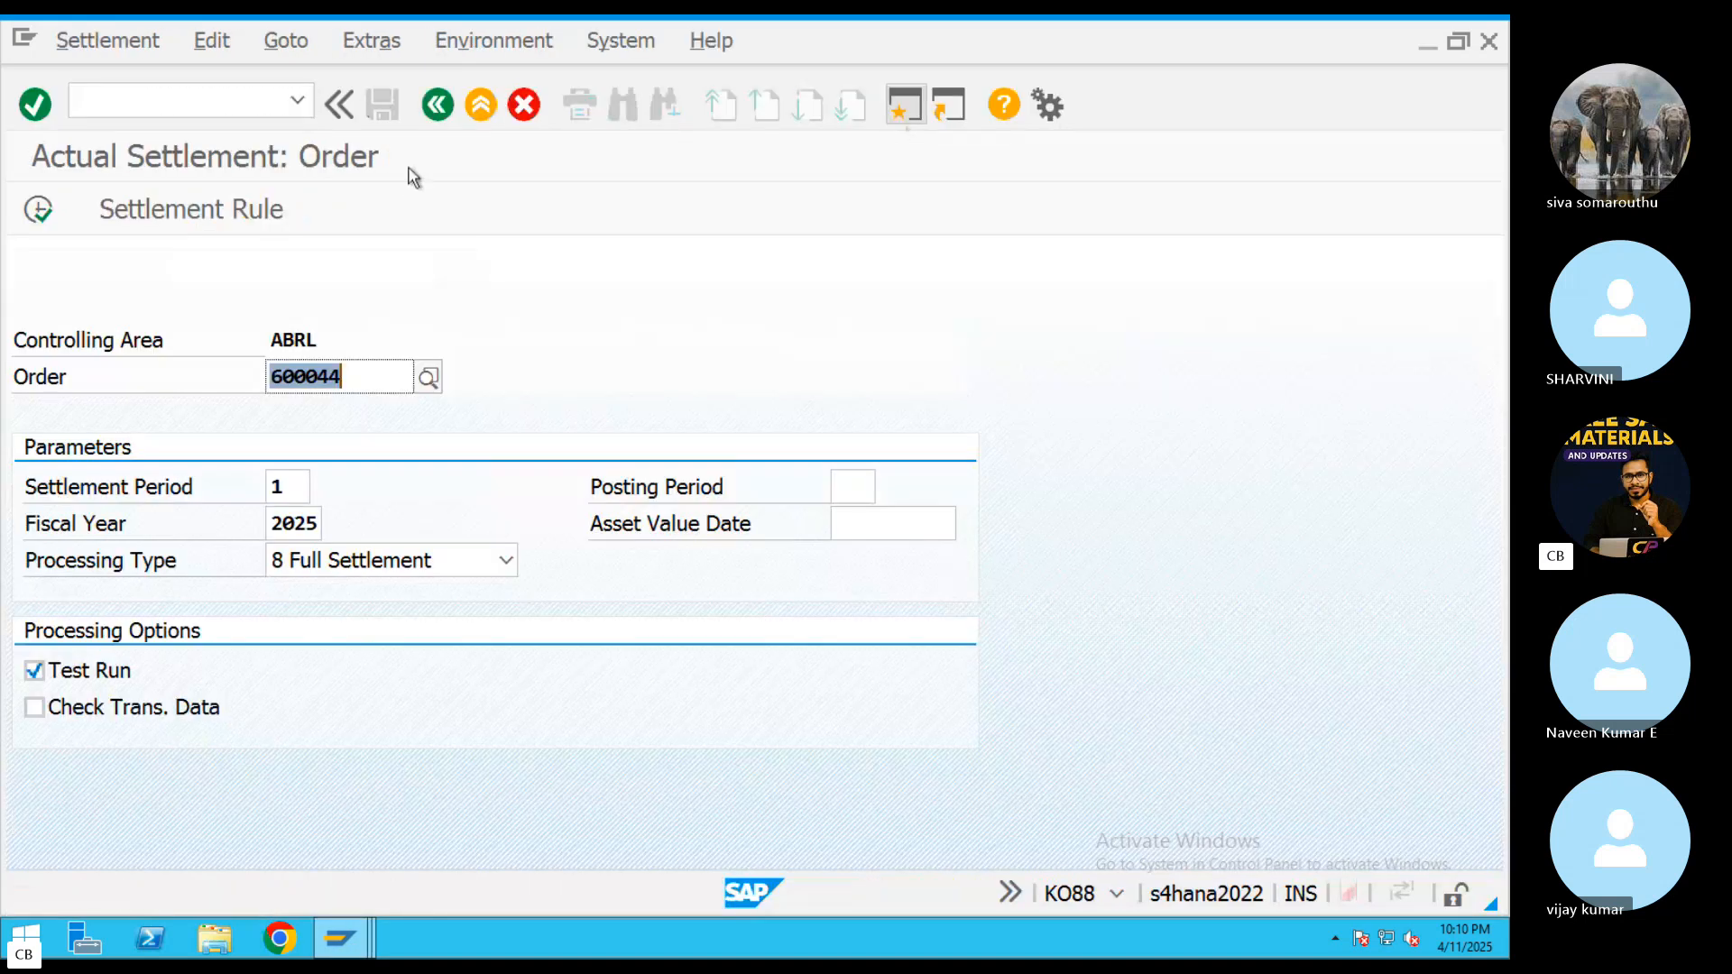
left_click(481, 106)
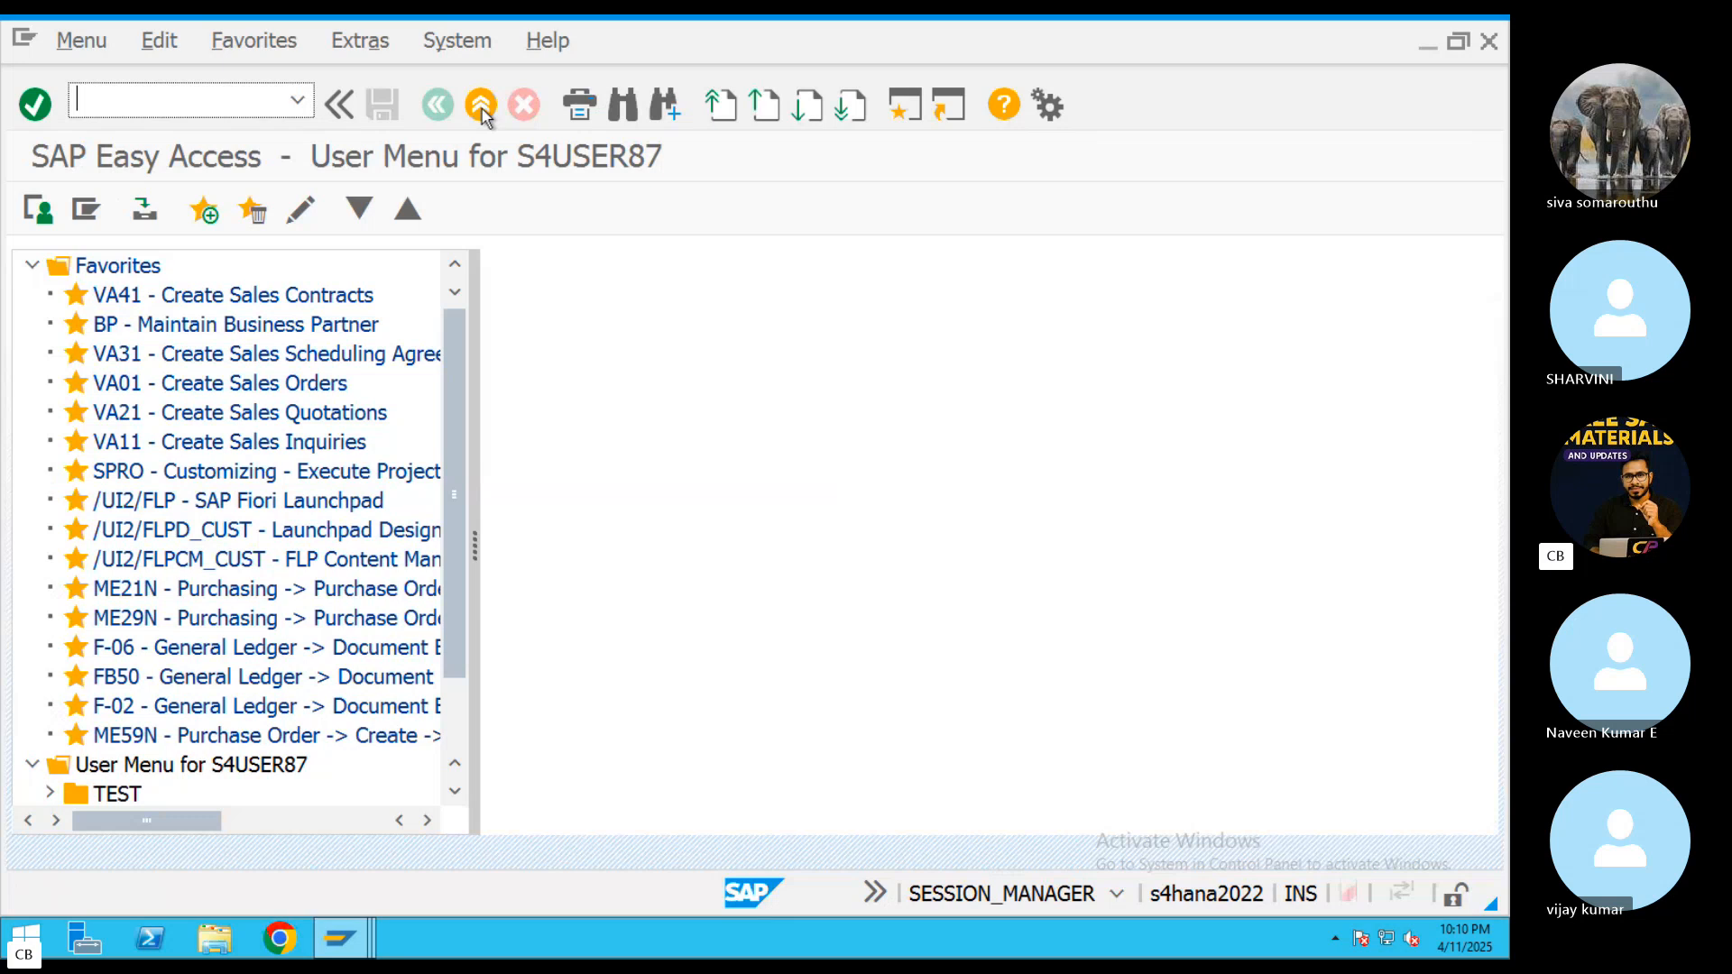
key("Return")
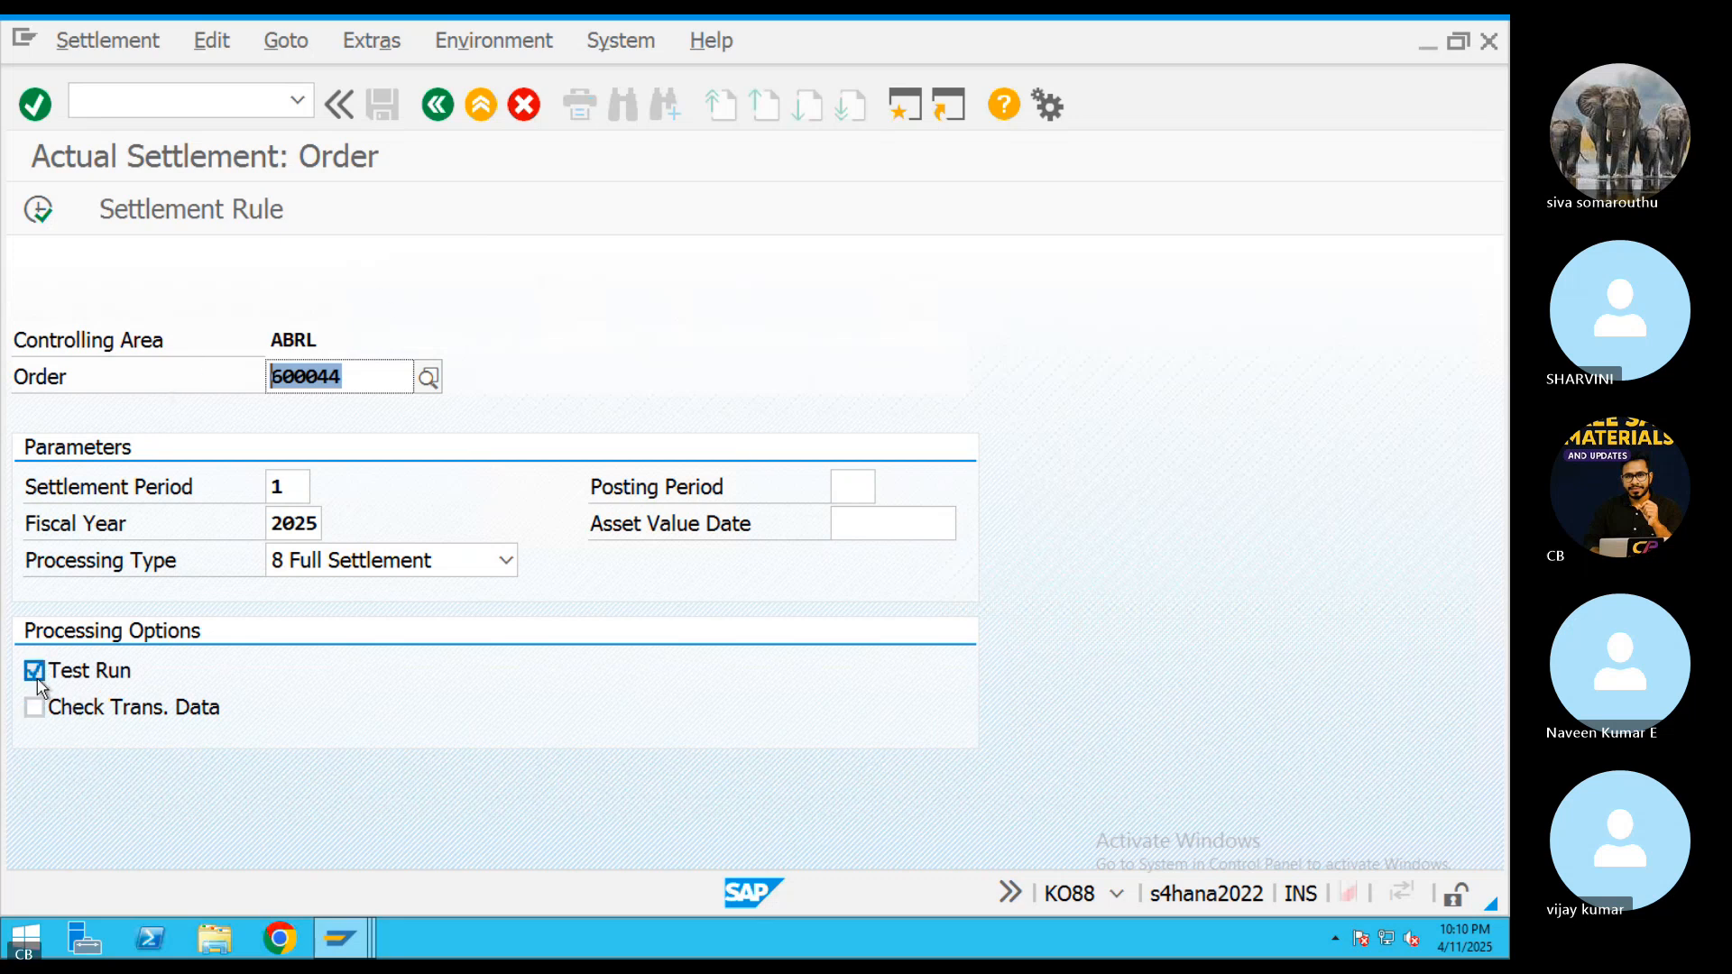
Review the settlement receivers in the AUC To Main Asset order's settlement rule and return to the settlement parameters
left_click(192, 217)
left_click_drag(154, 456, 80, 446)
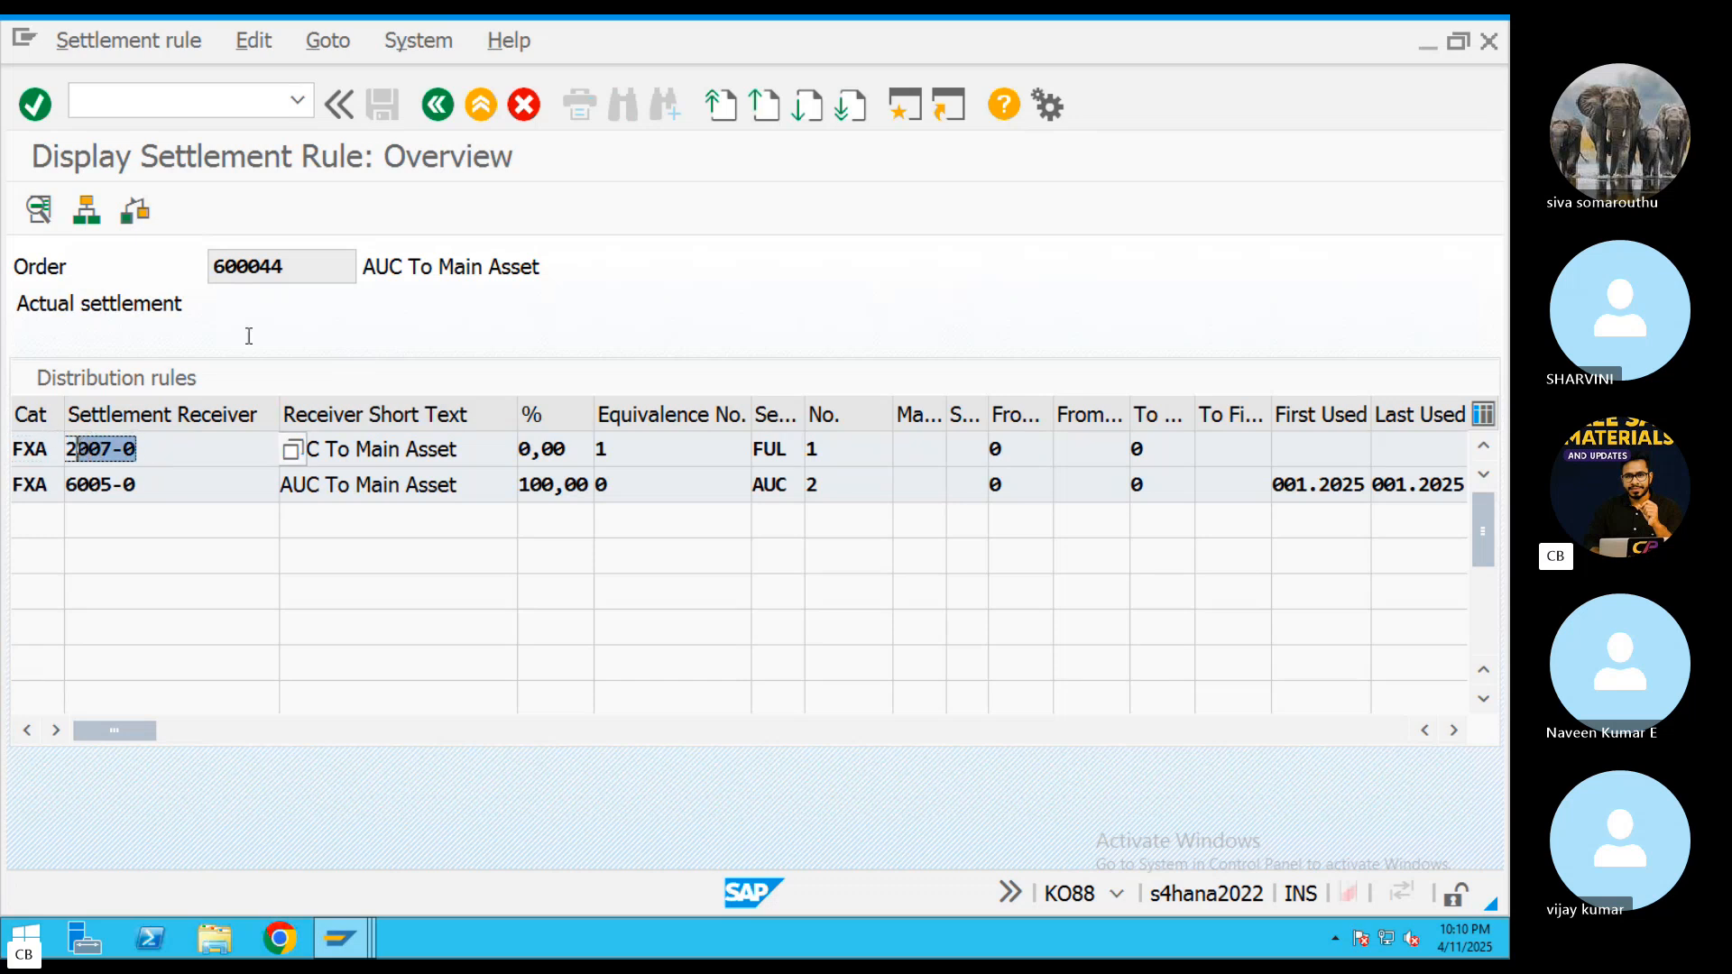
key("F3")
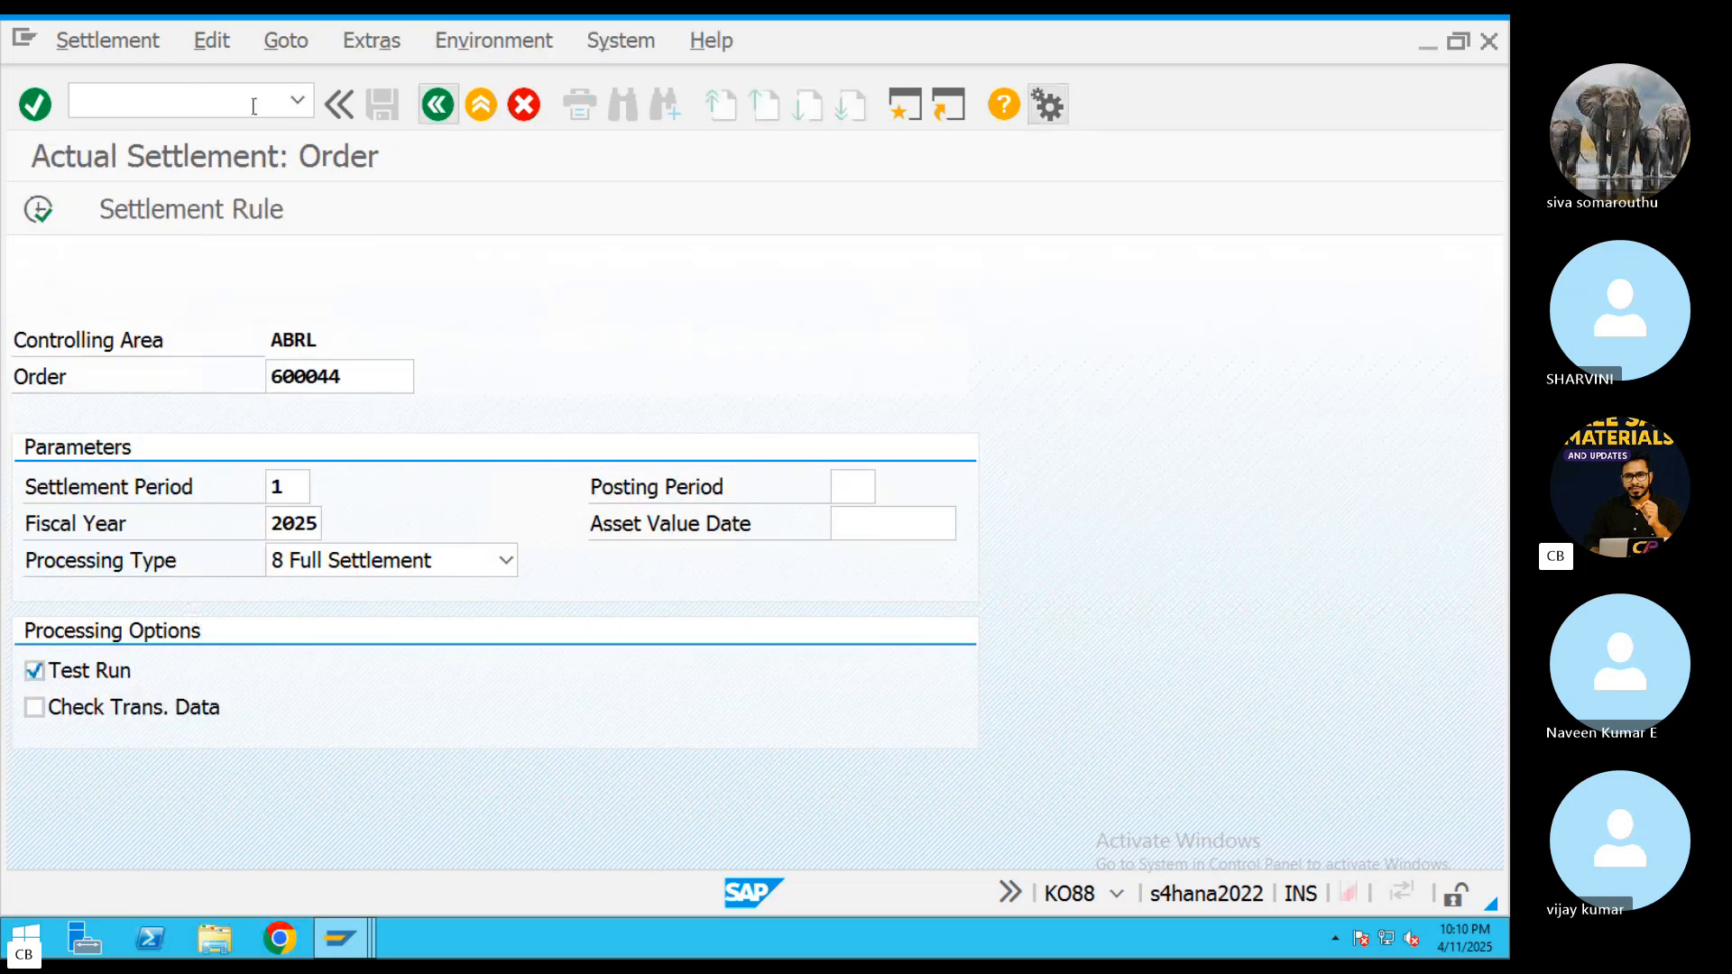
Execute the order's full settlement as a test run for period 1 of fiscal year 2025
left_click(38, 209)
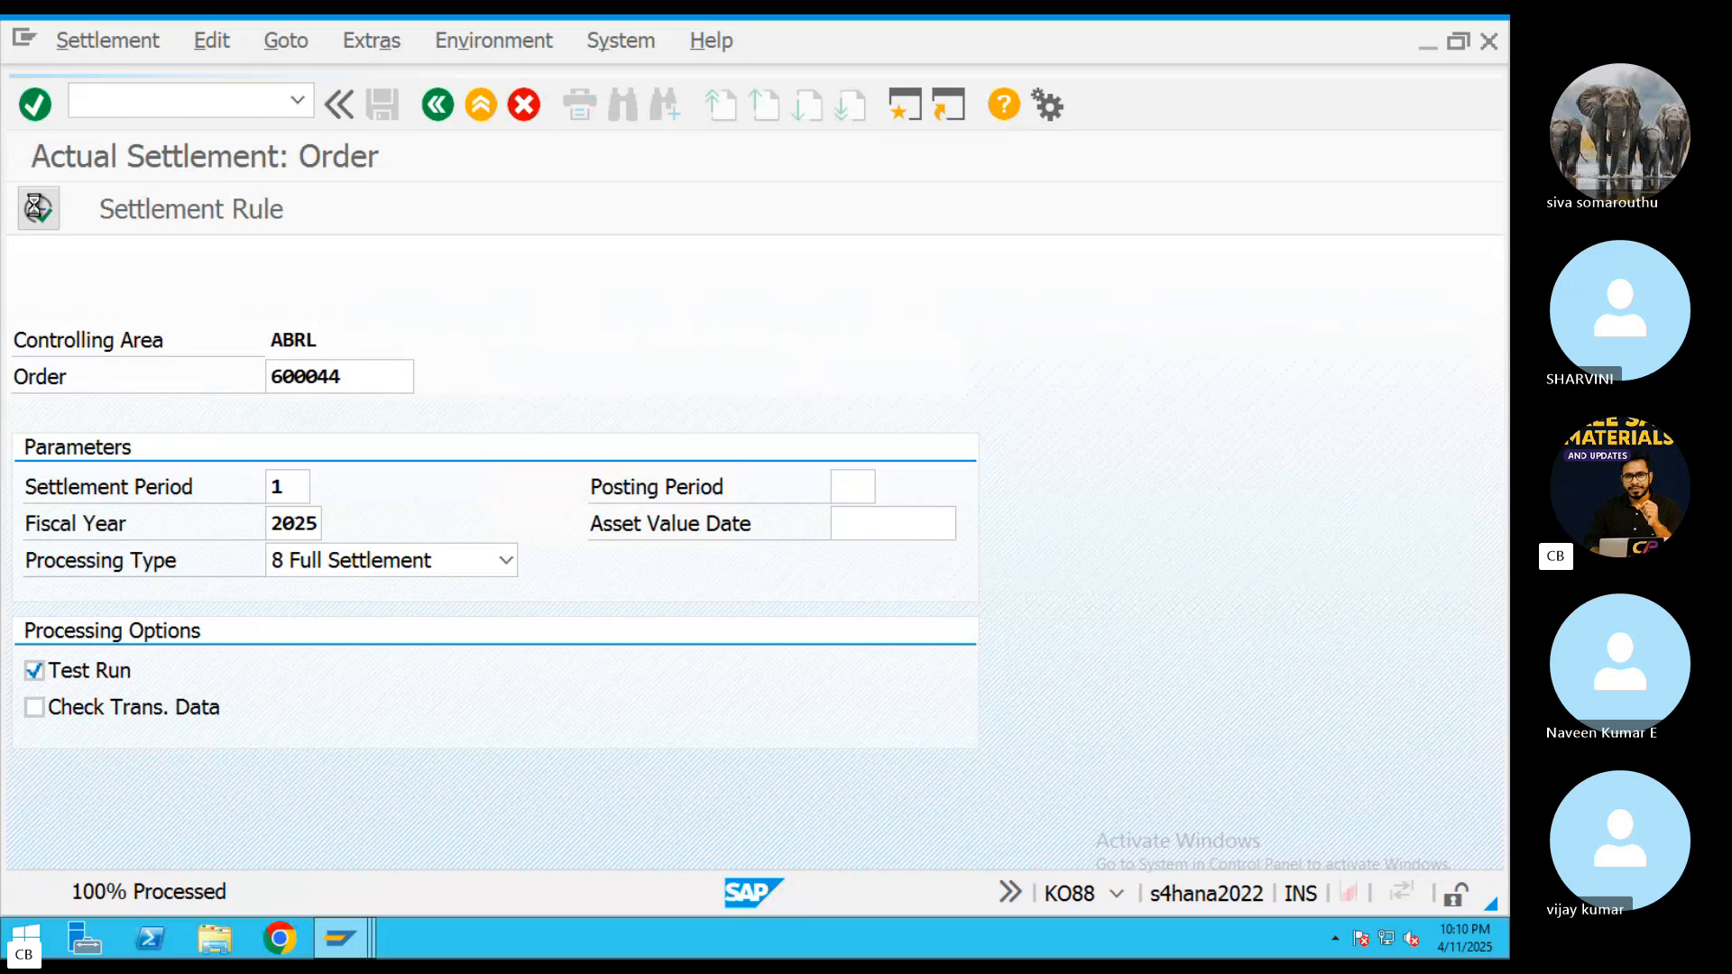
left_click(438, 105)
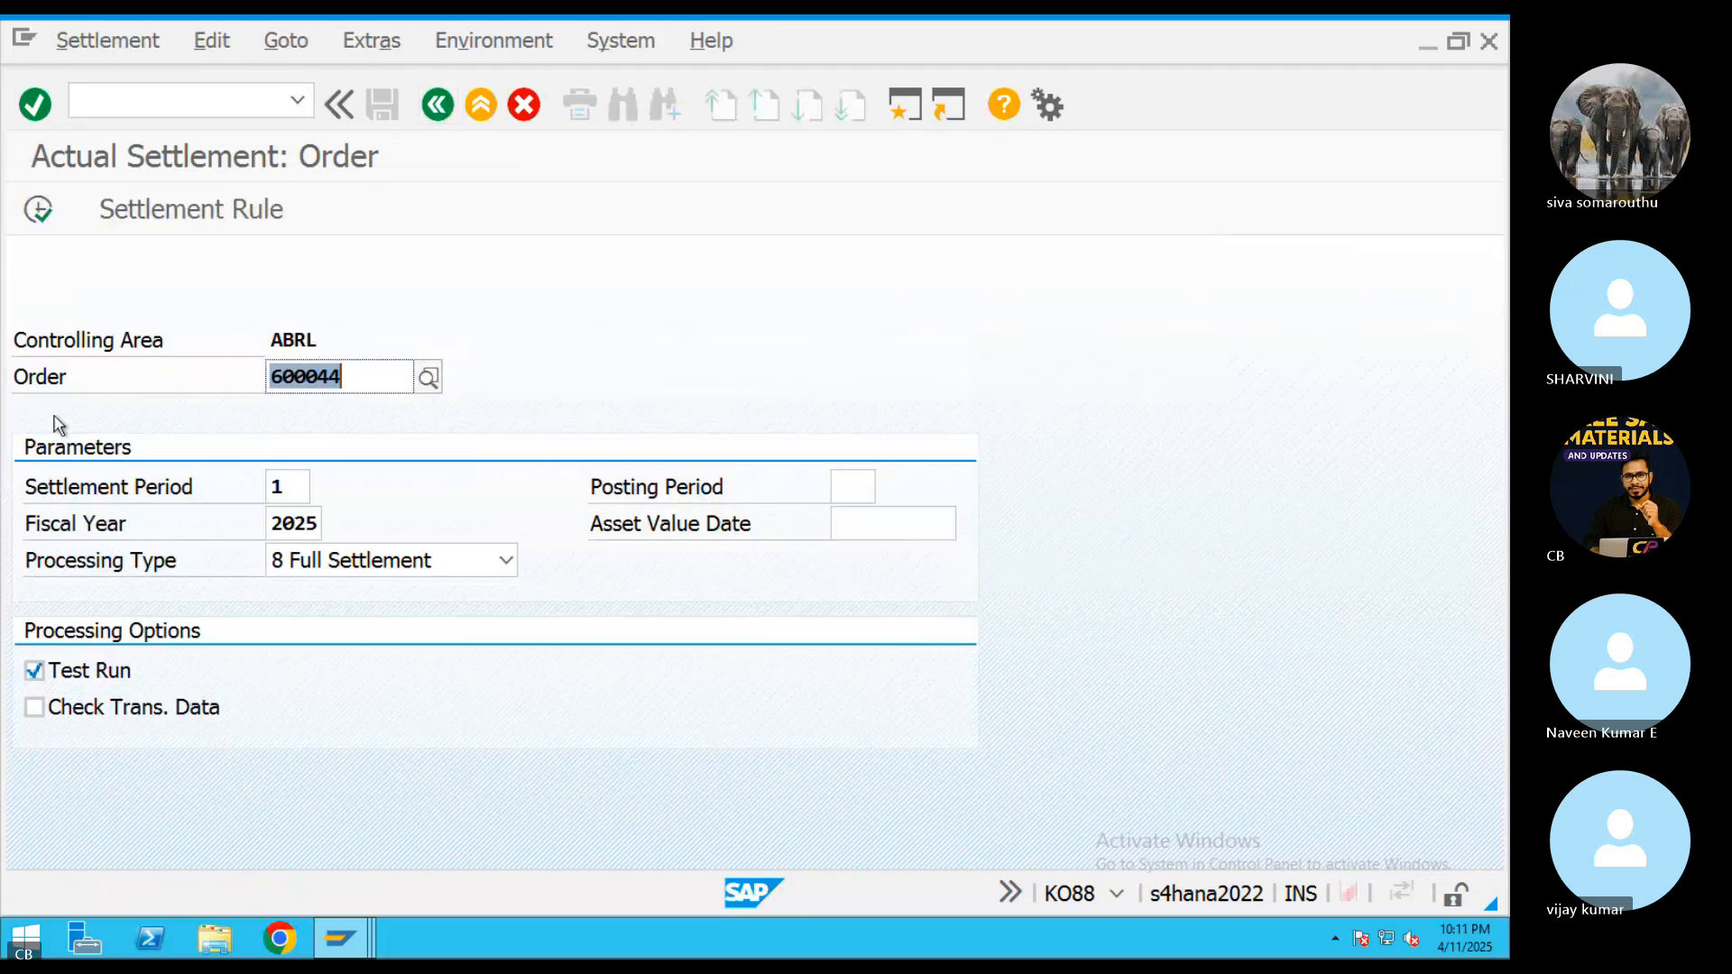
left_click(38, 209)
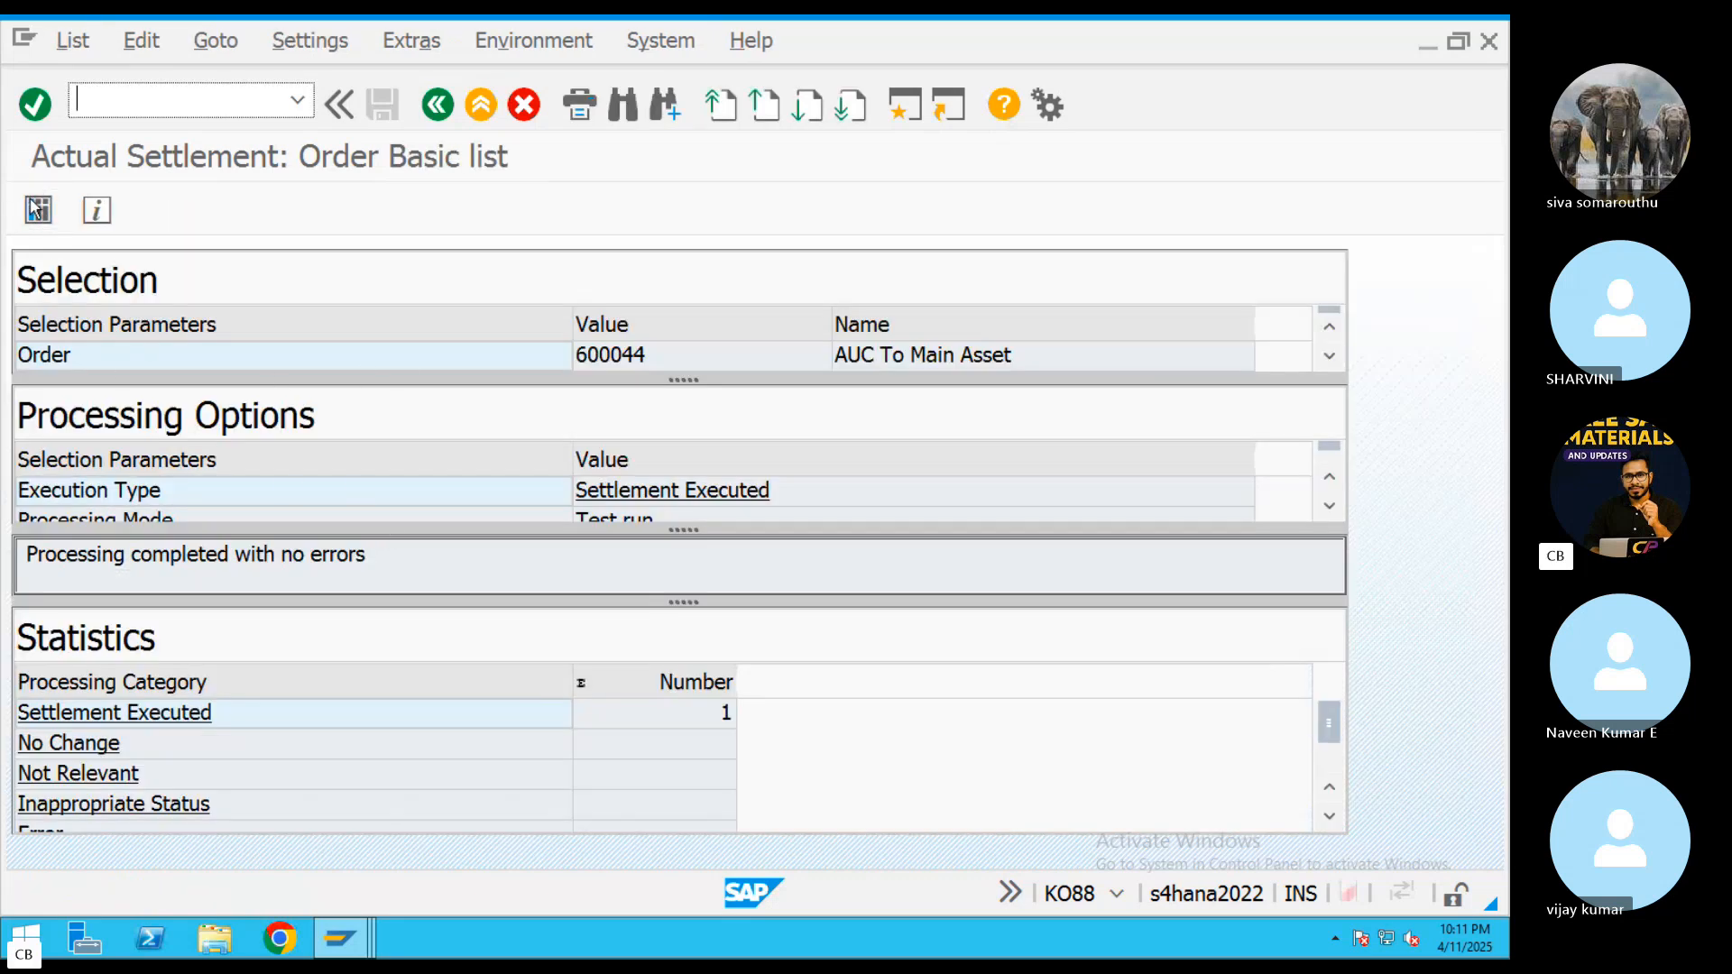
Examine the test run's settled values, including the sender and receiver debits, and return to the basic list
left_click(35, 206)
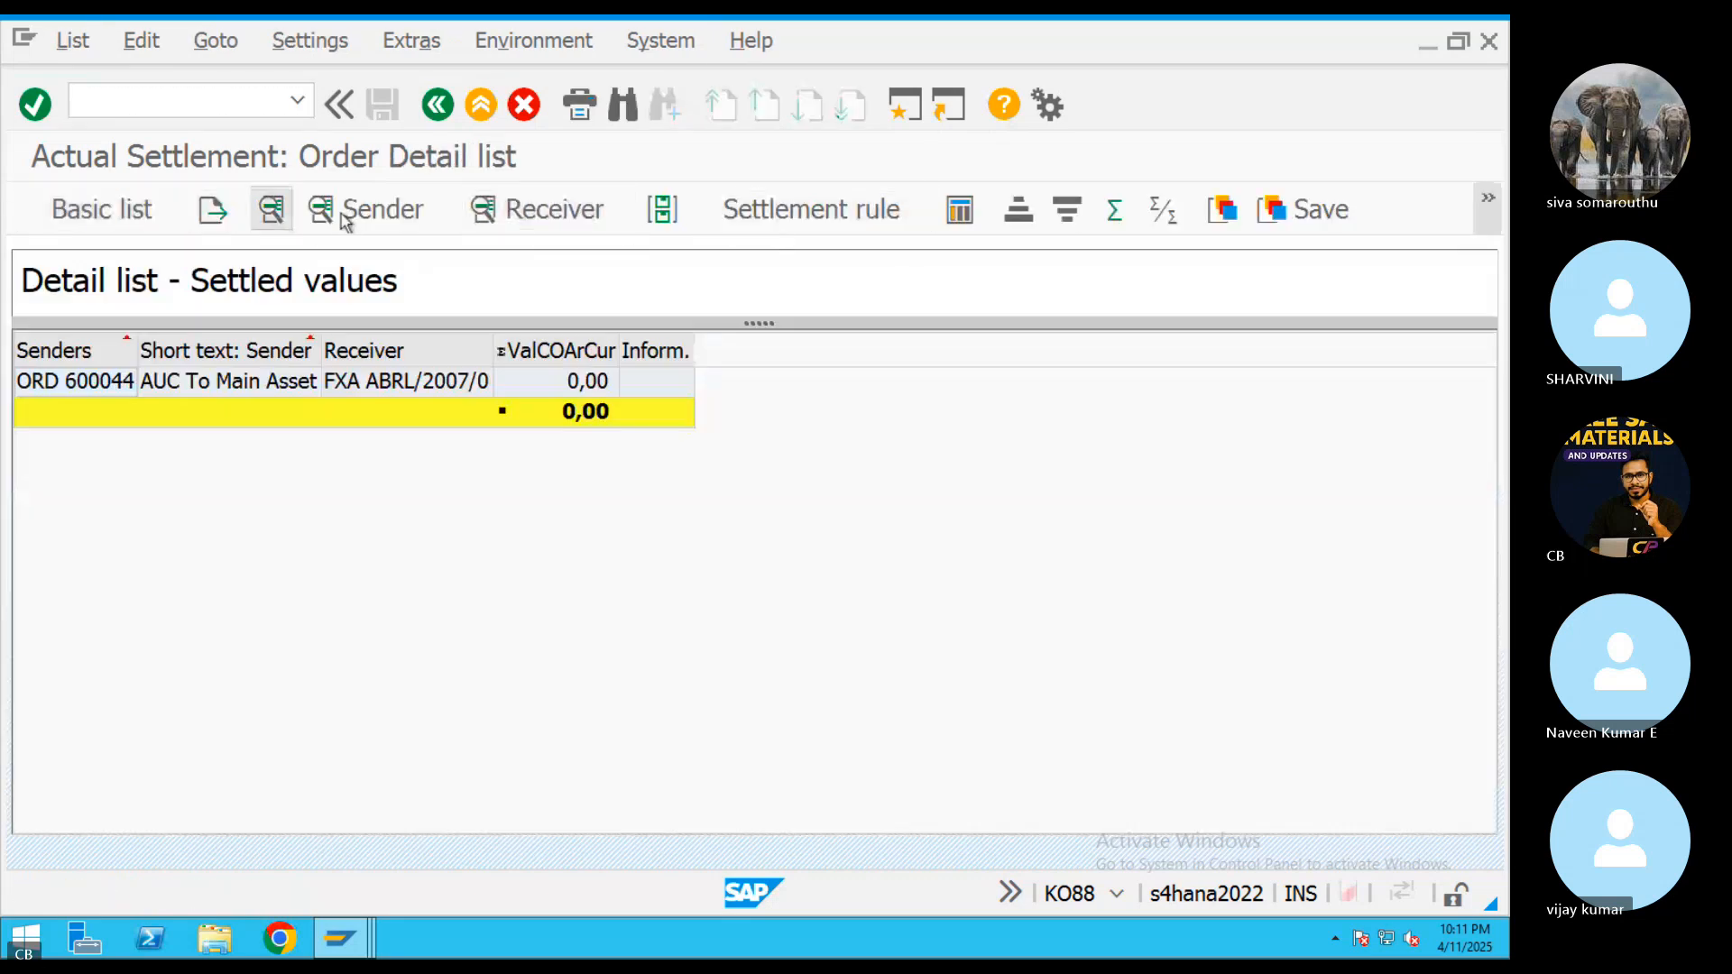
left_click(393, 211)
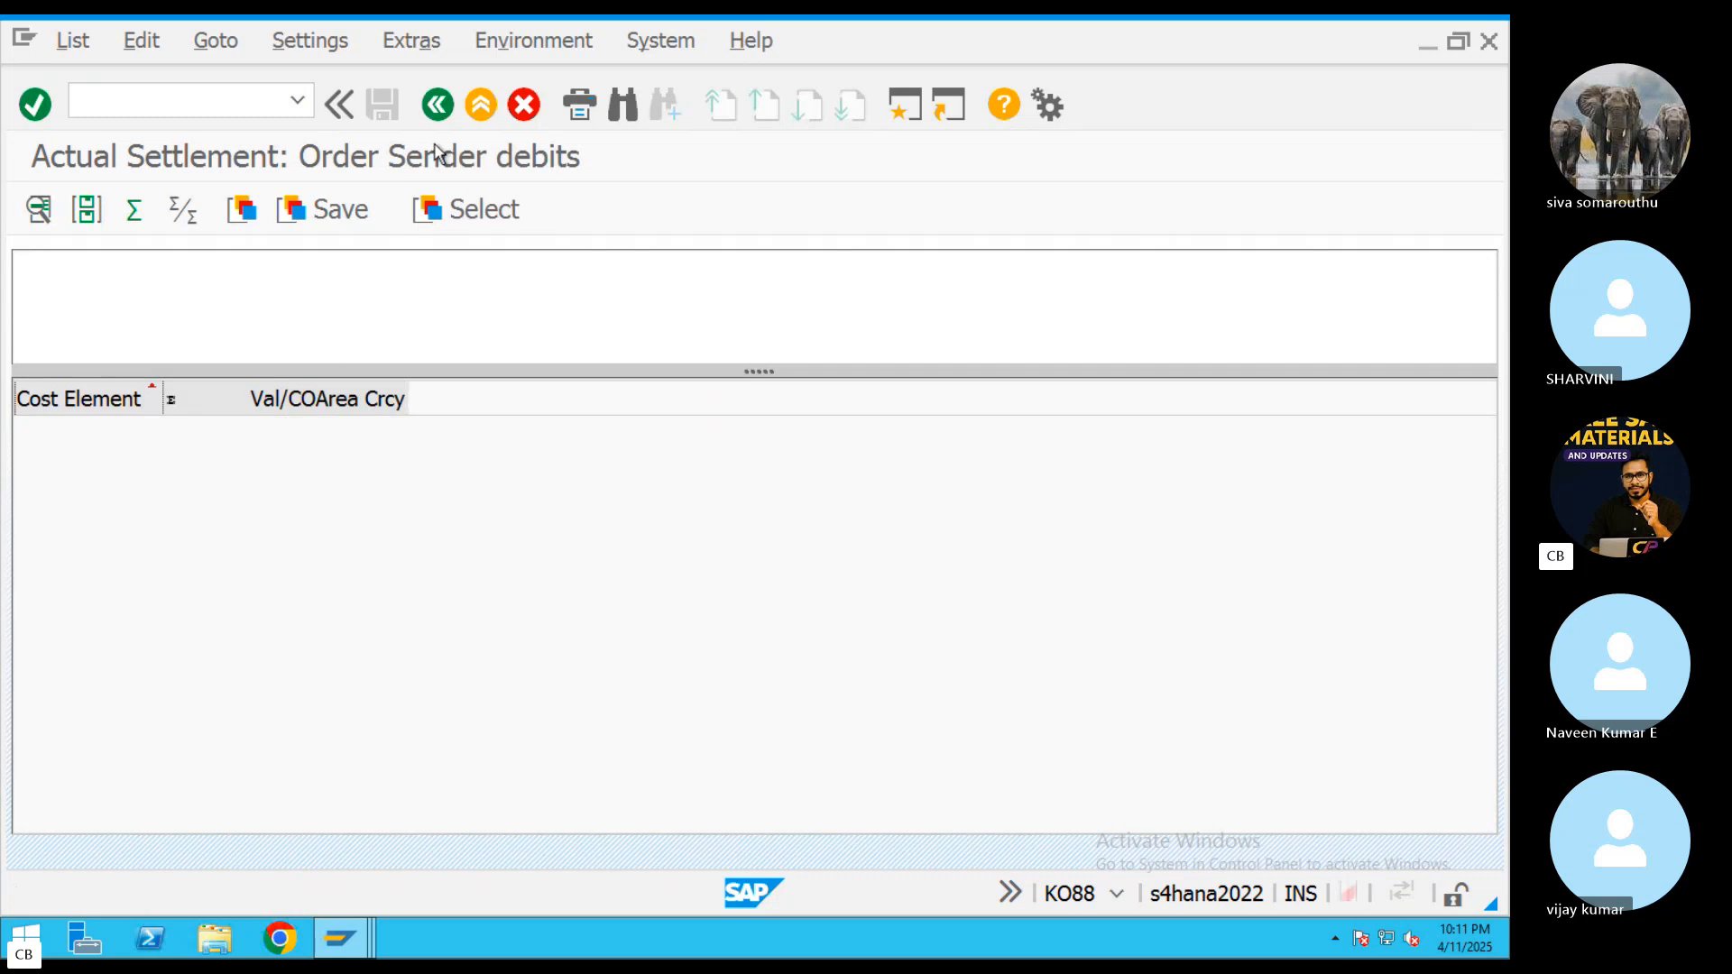
left_click(445, 105)
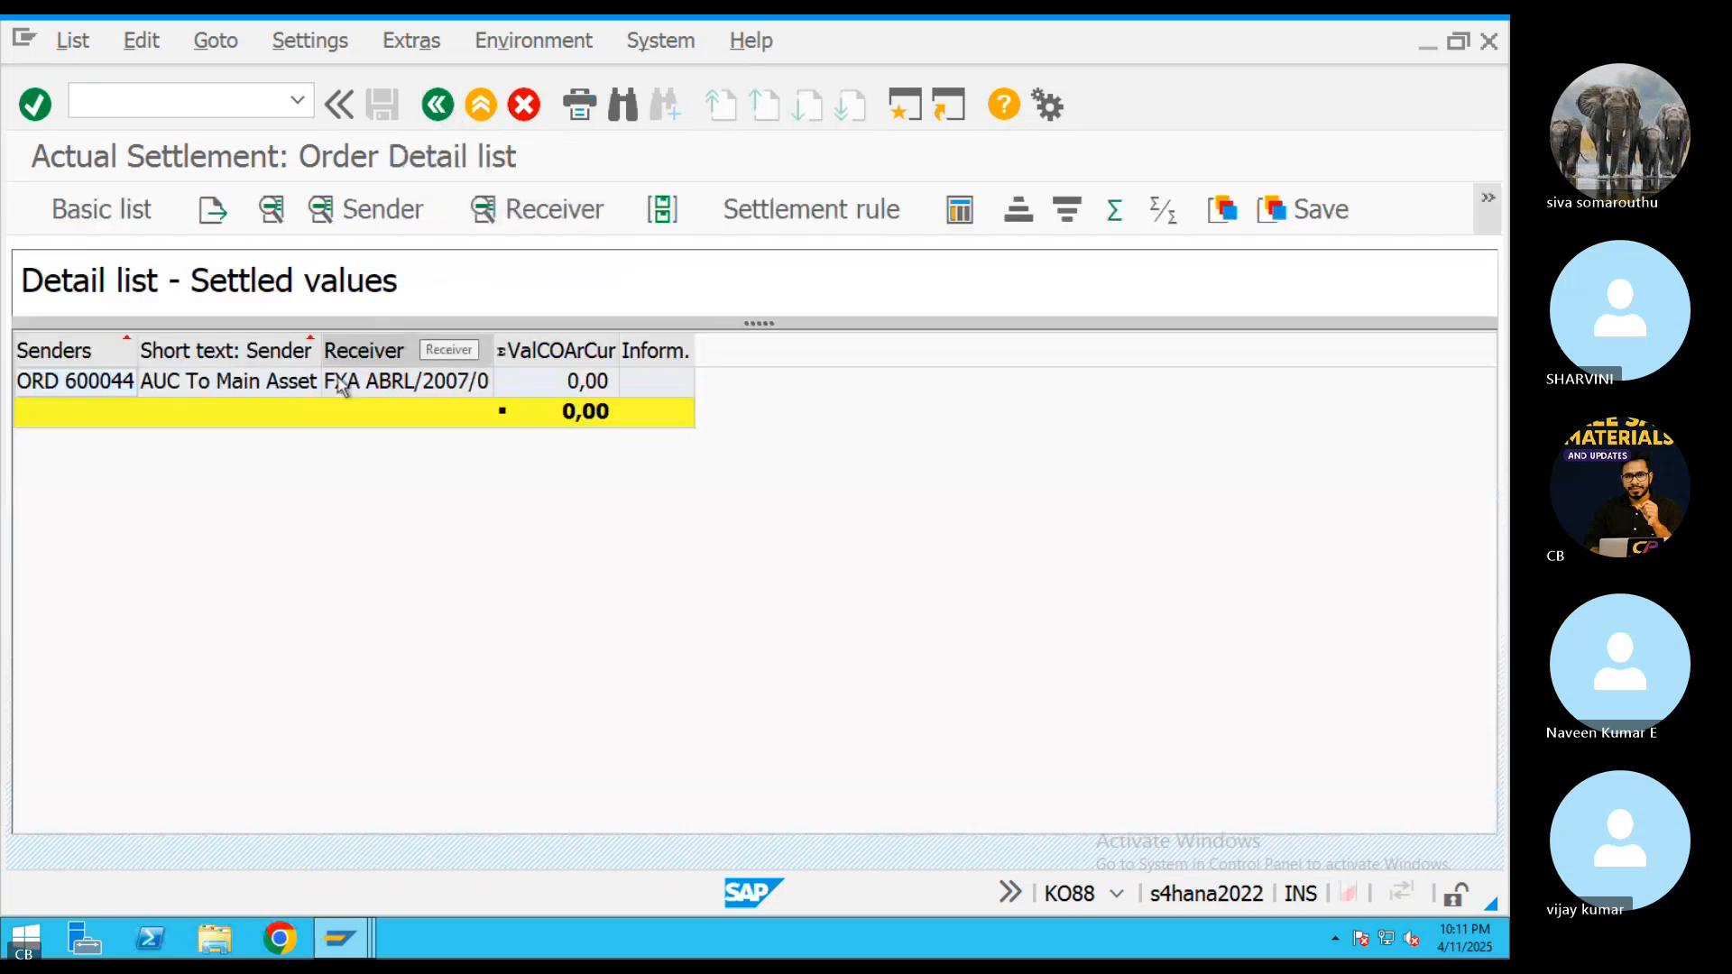
left_click(480, 215)
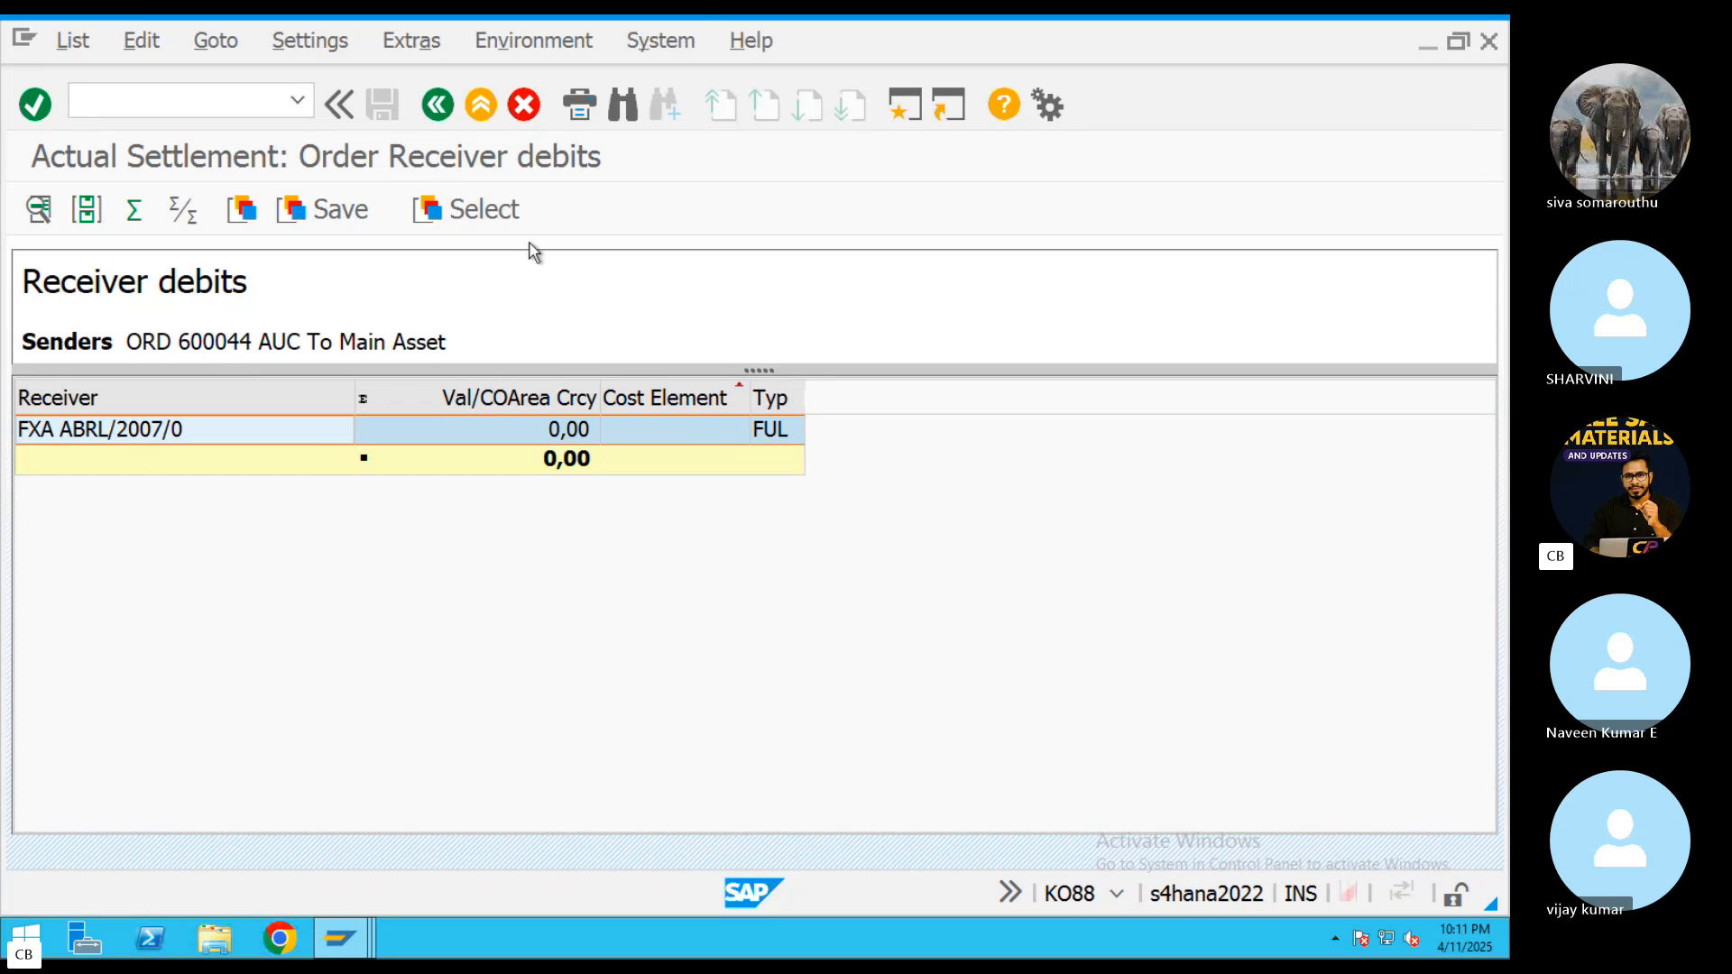
left_click(438, 105)
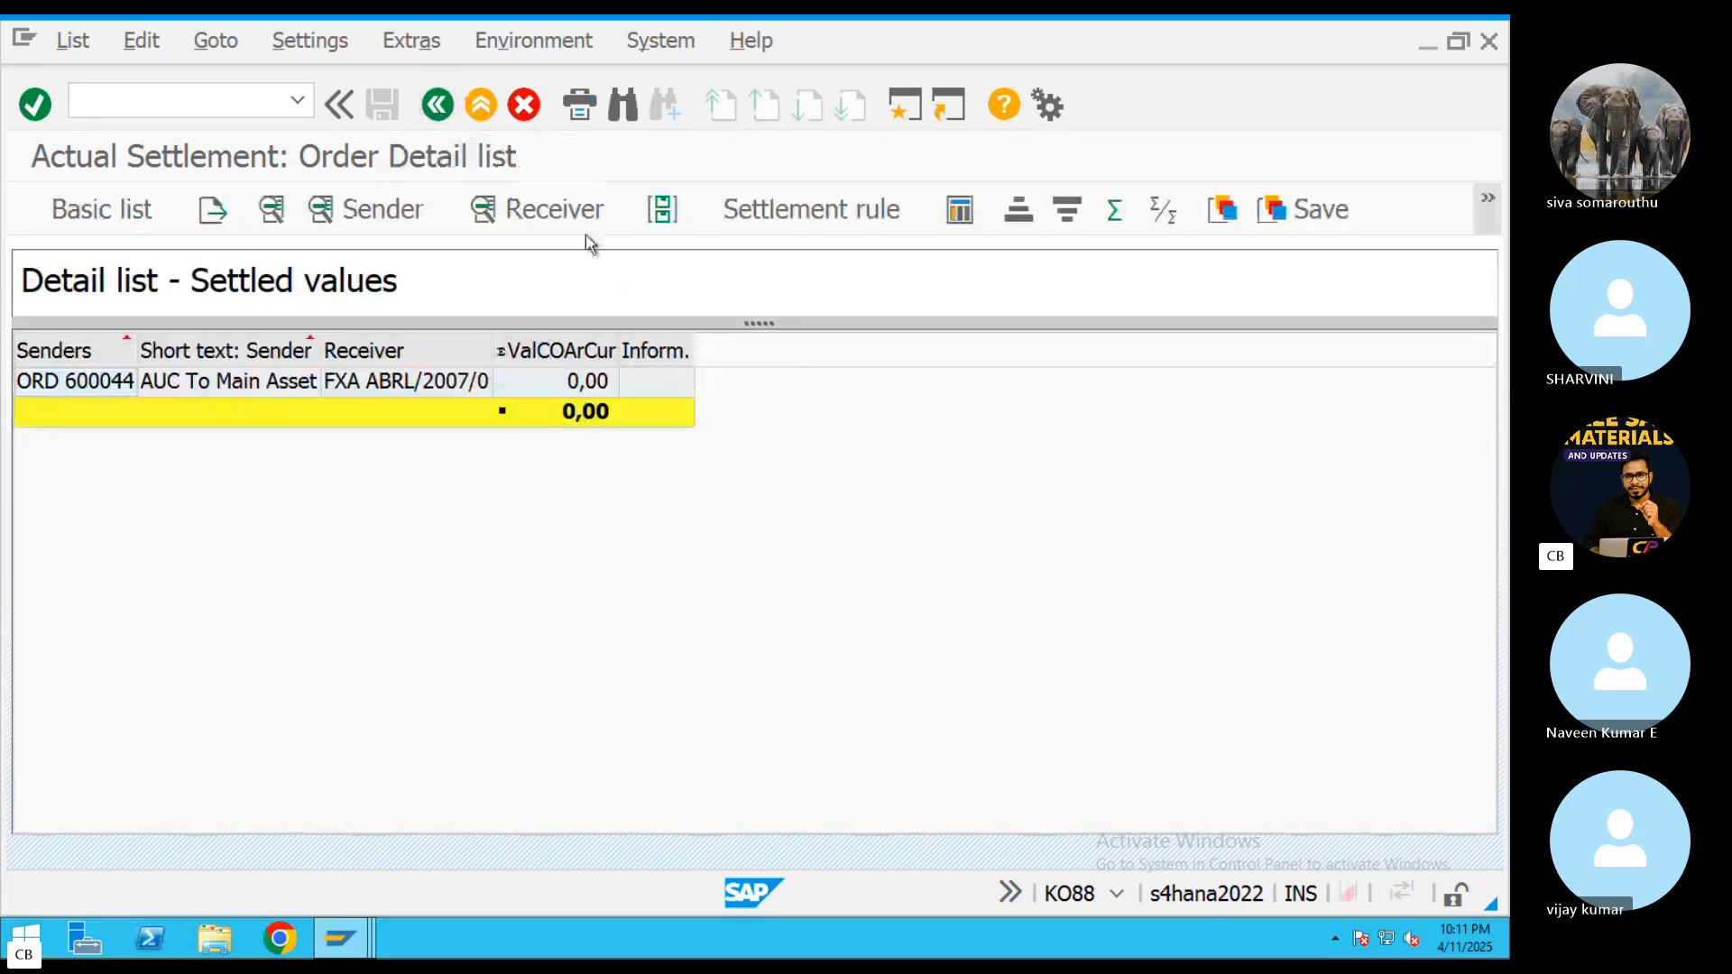
left_click(439, 105)
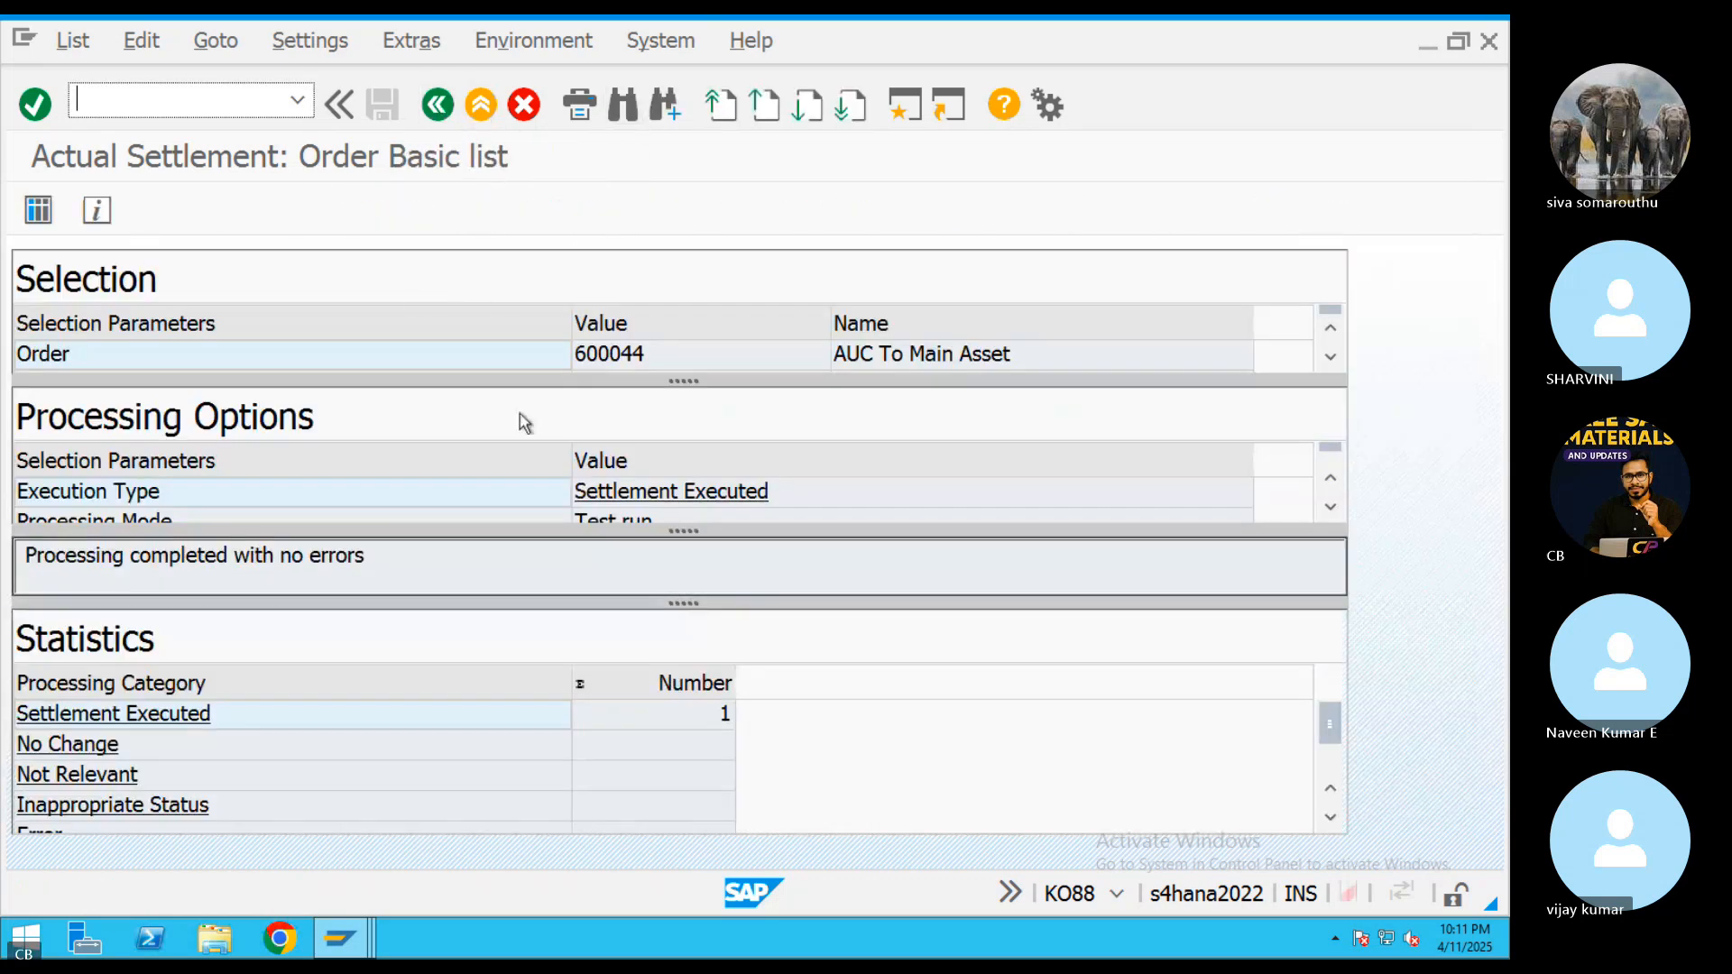
Switch off Test Run and execute the order's full settlement as an update run for period 1 of fiscal year 2025
left_click(439, 106)
left_click(134, 673)
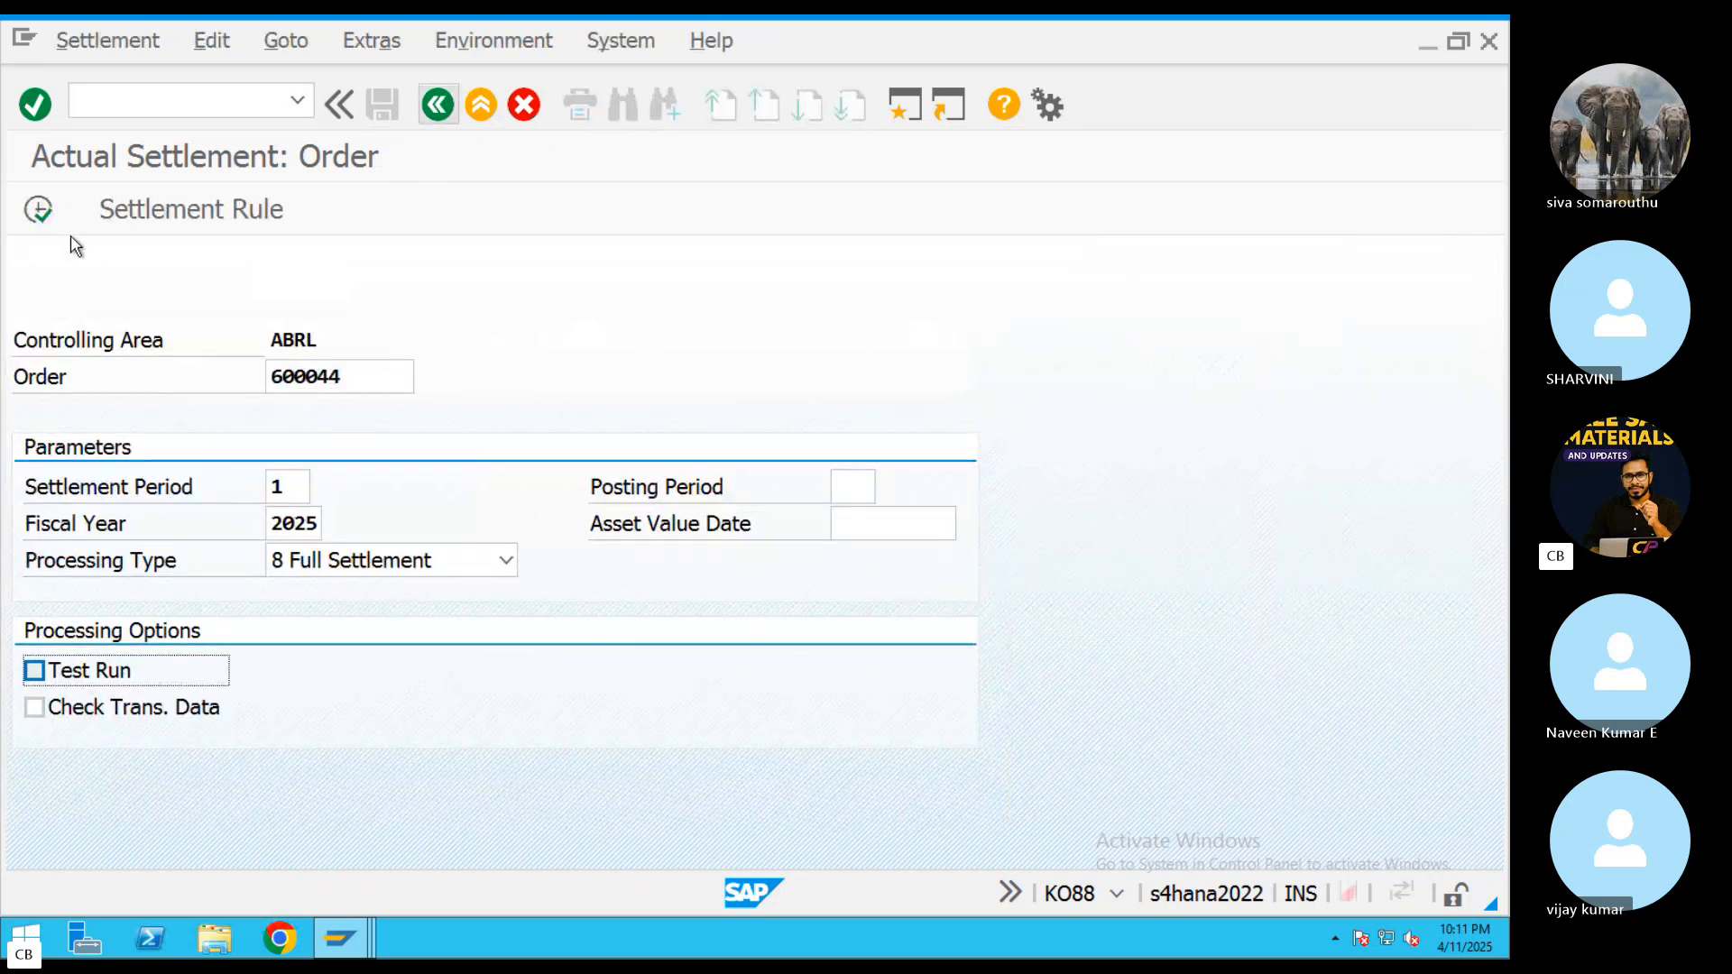
left_click(38, 210)
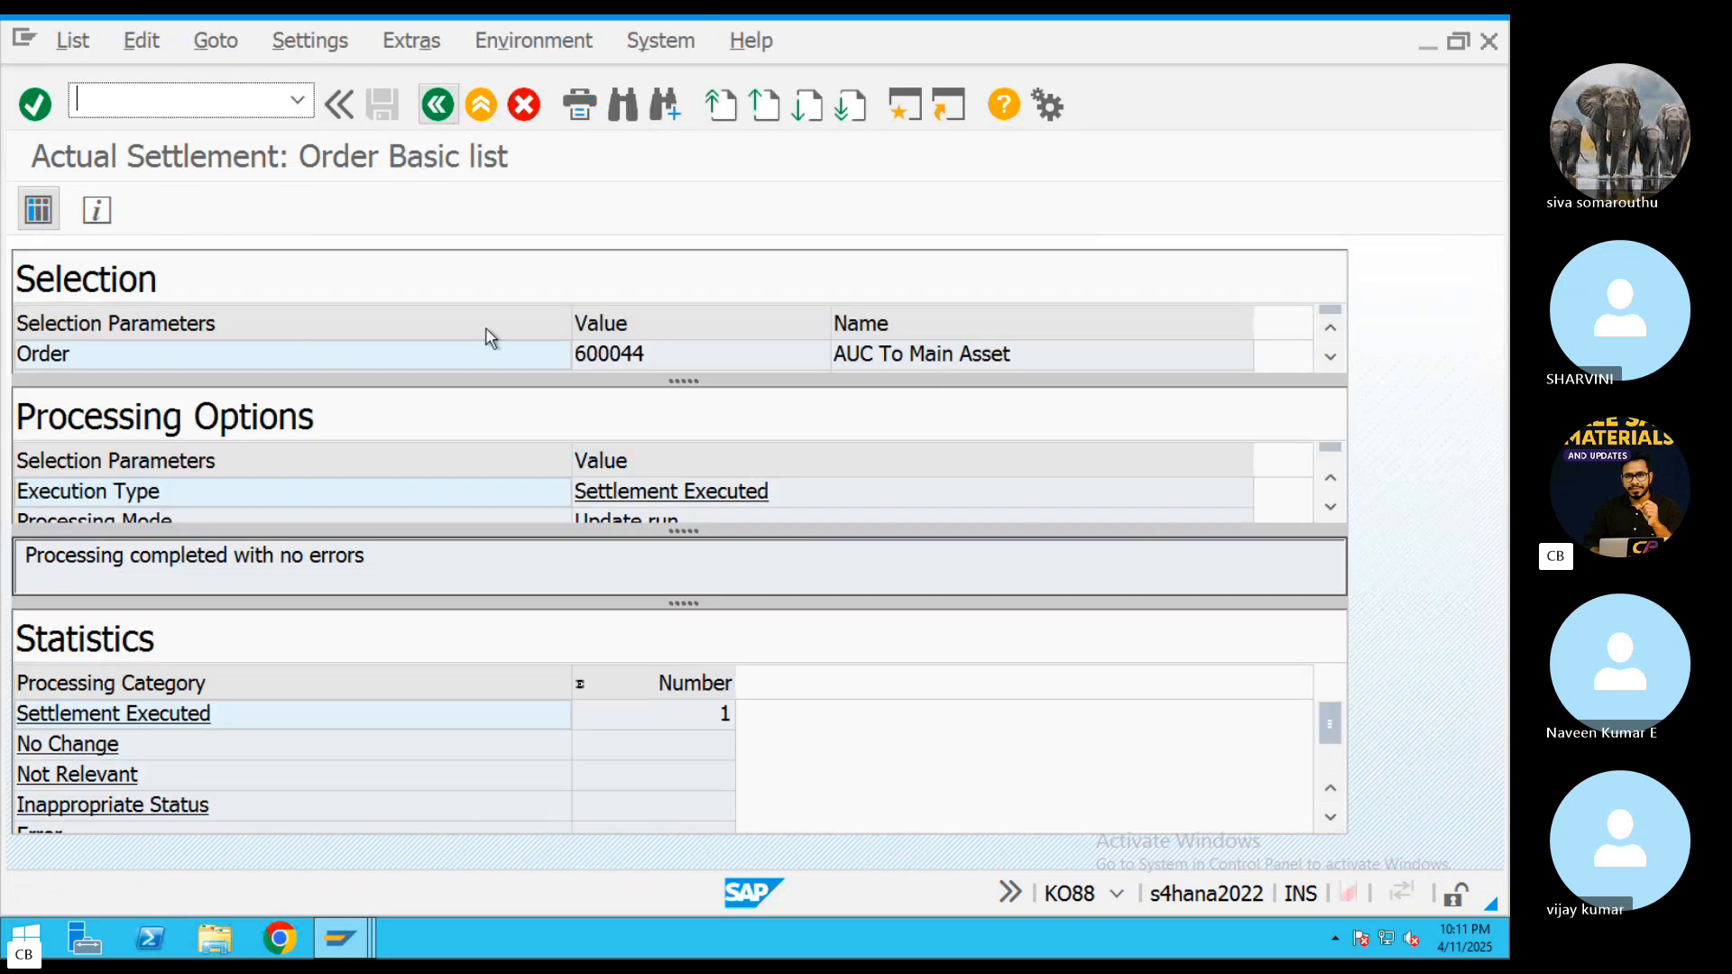
Check the update run's detail list, sender debits and receiver debits, and exit the settlement transaction
left_click(38, 210)
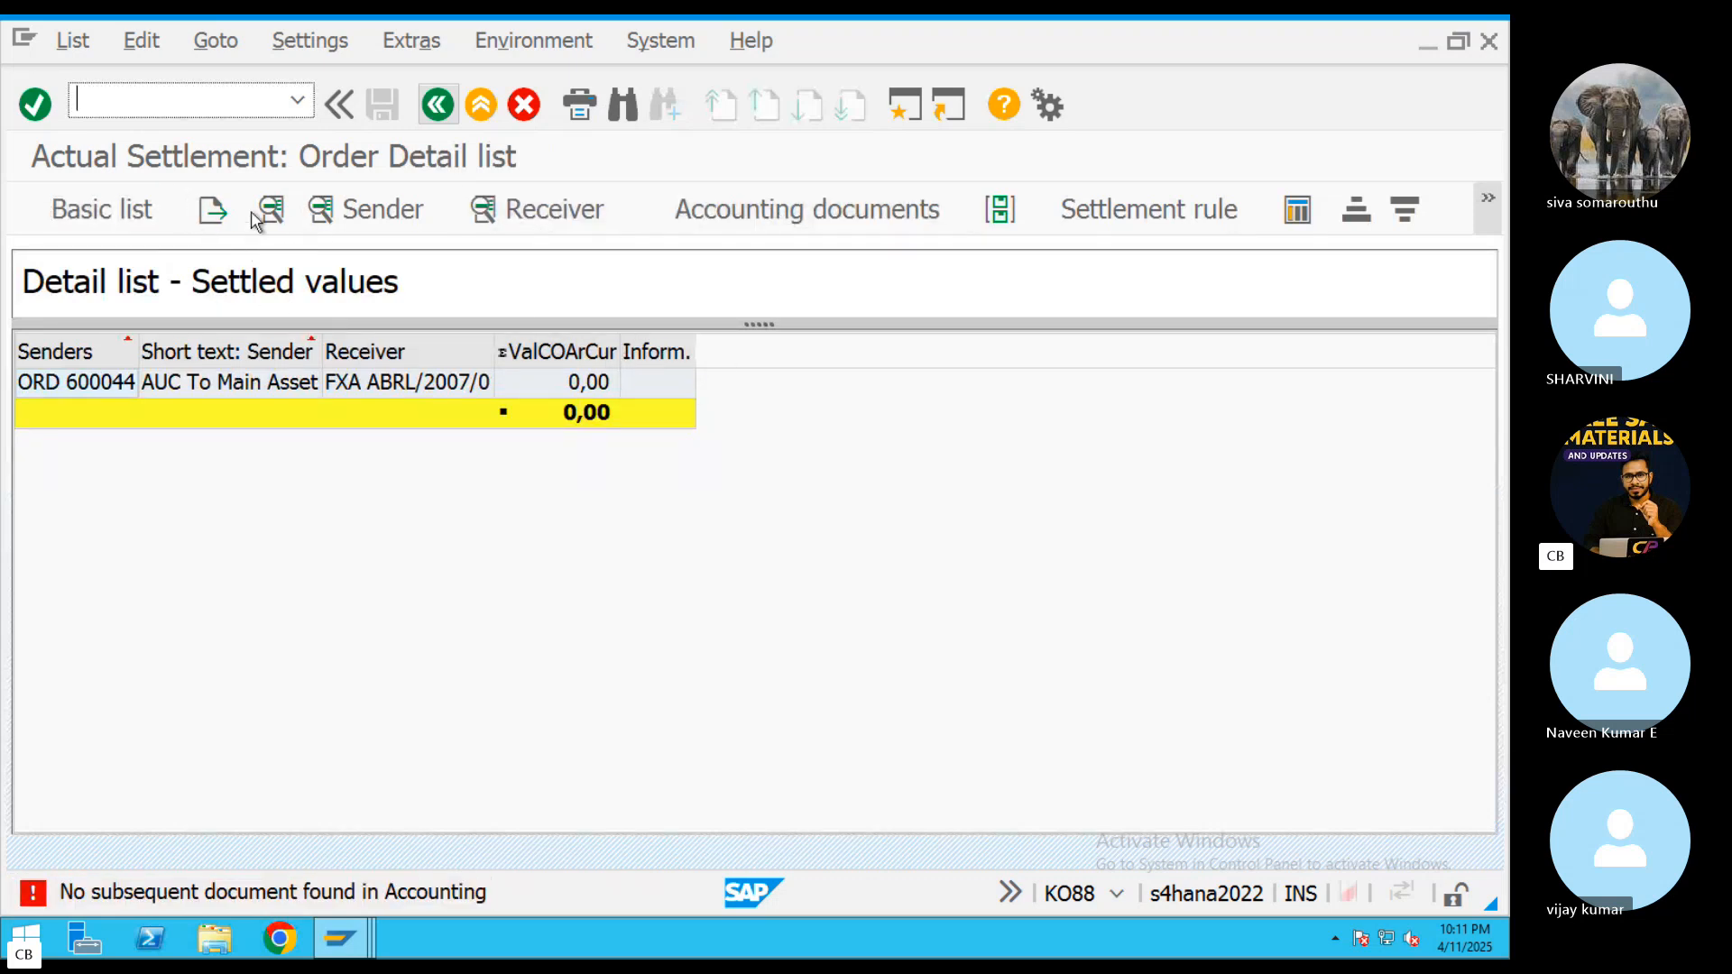
left_click(346, 216)
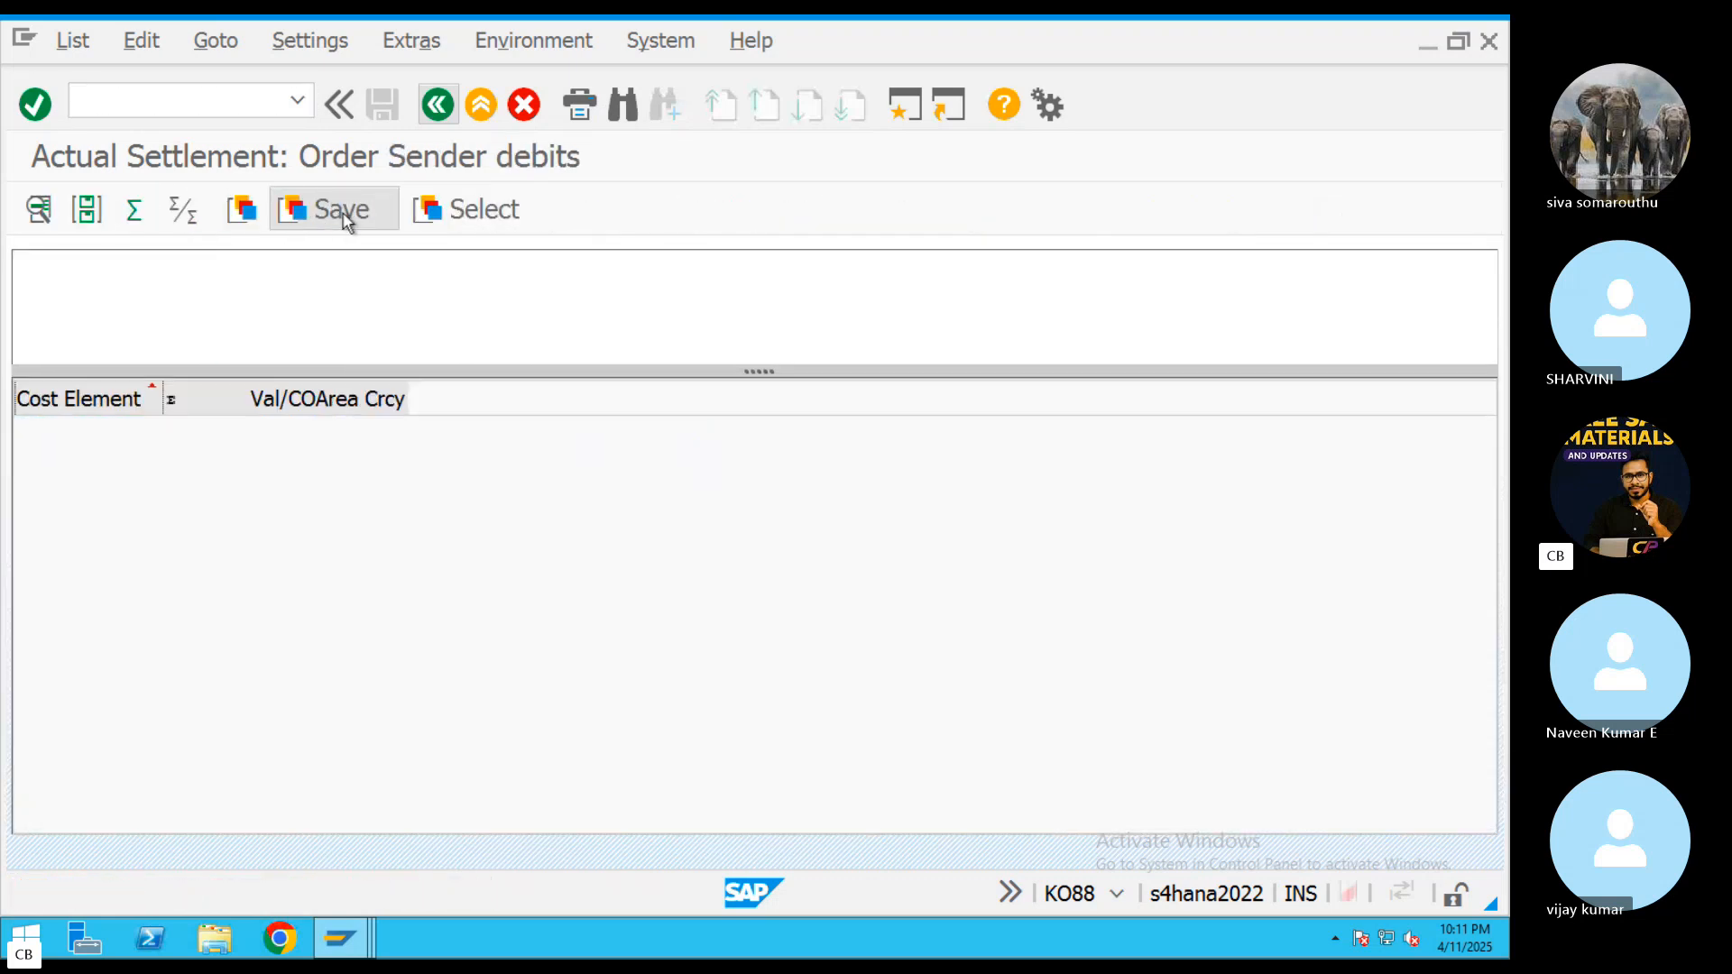
left_click(438, 105)
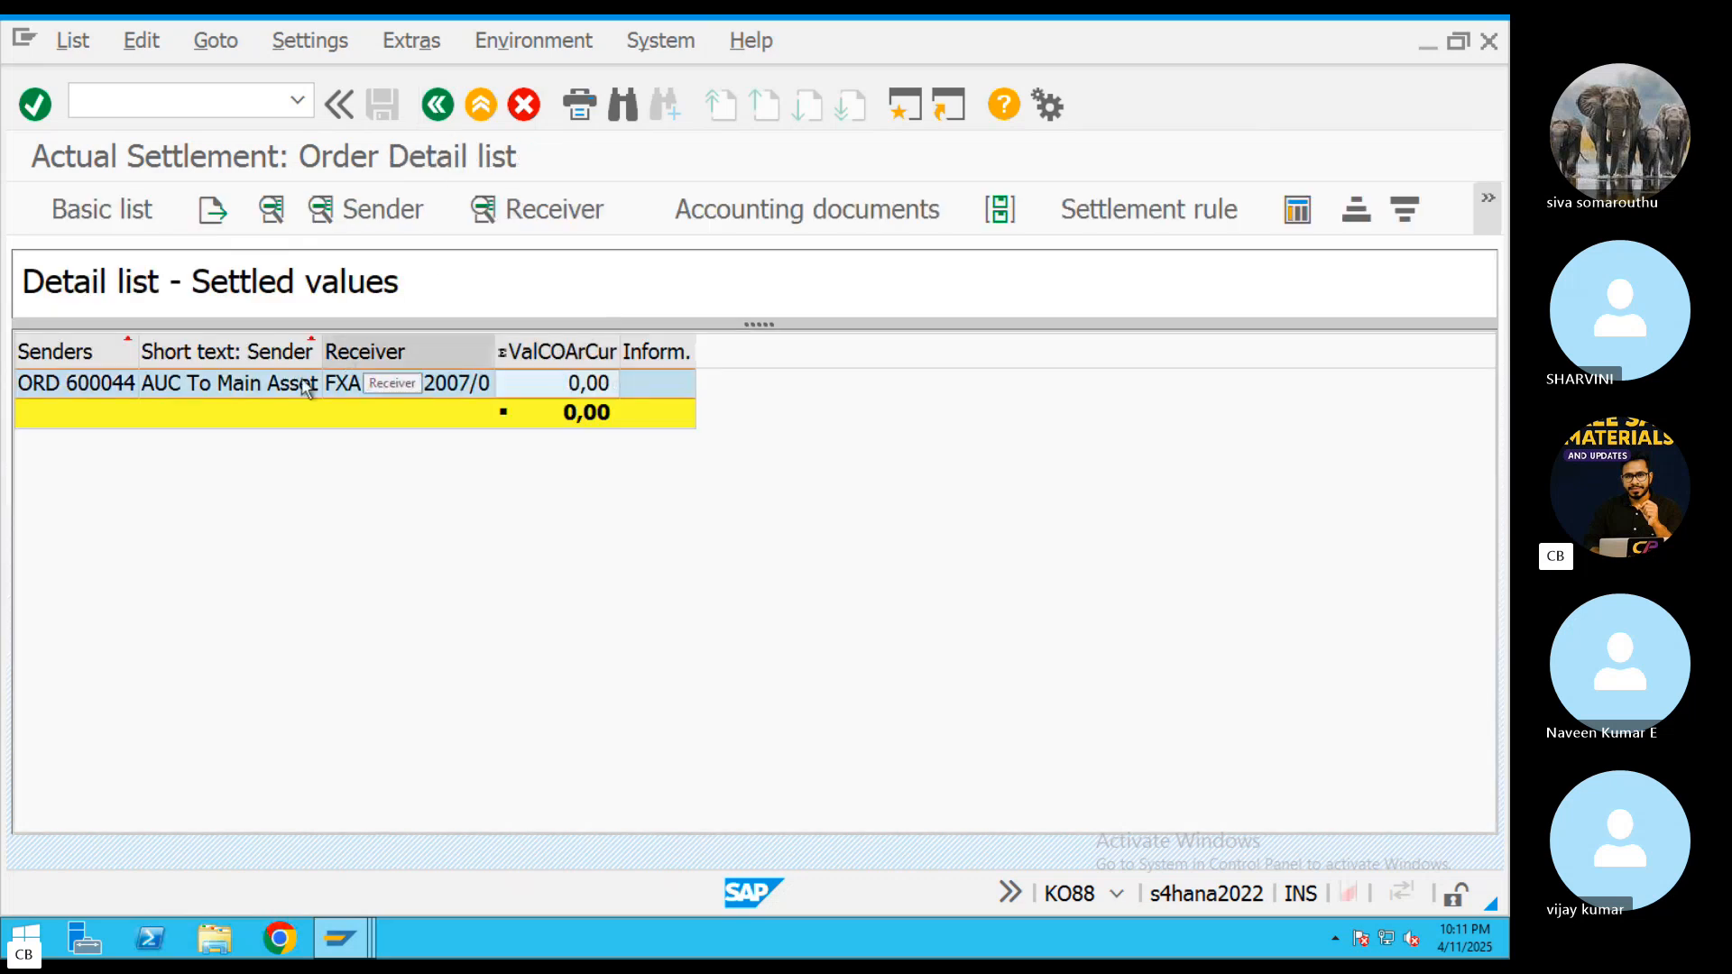
left_click(508, 216)
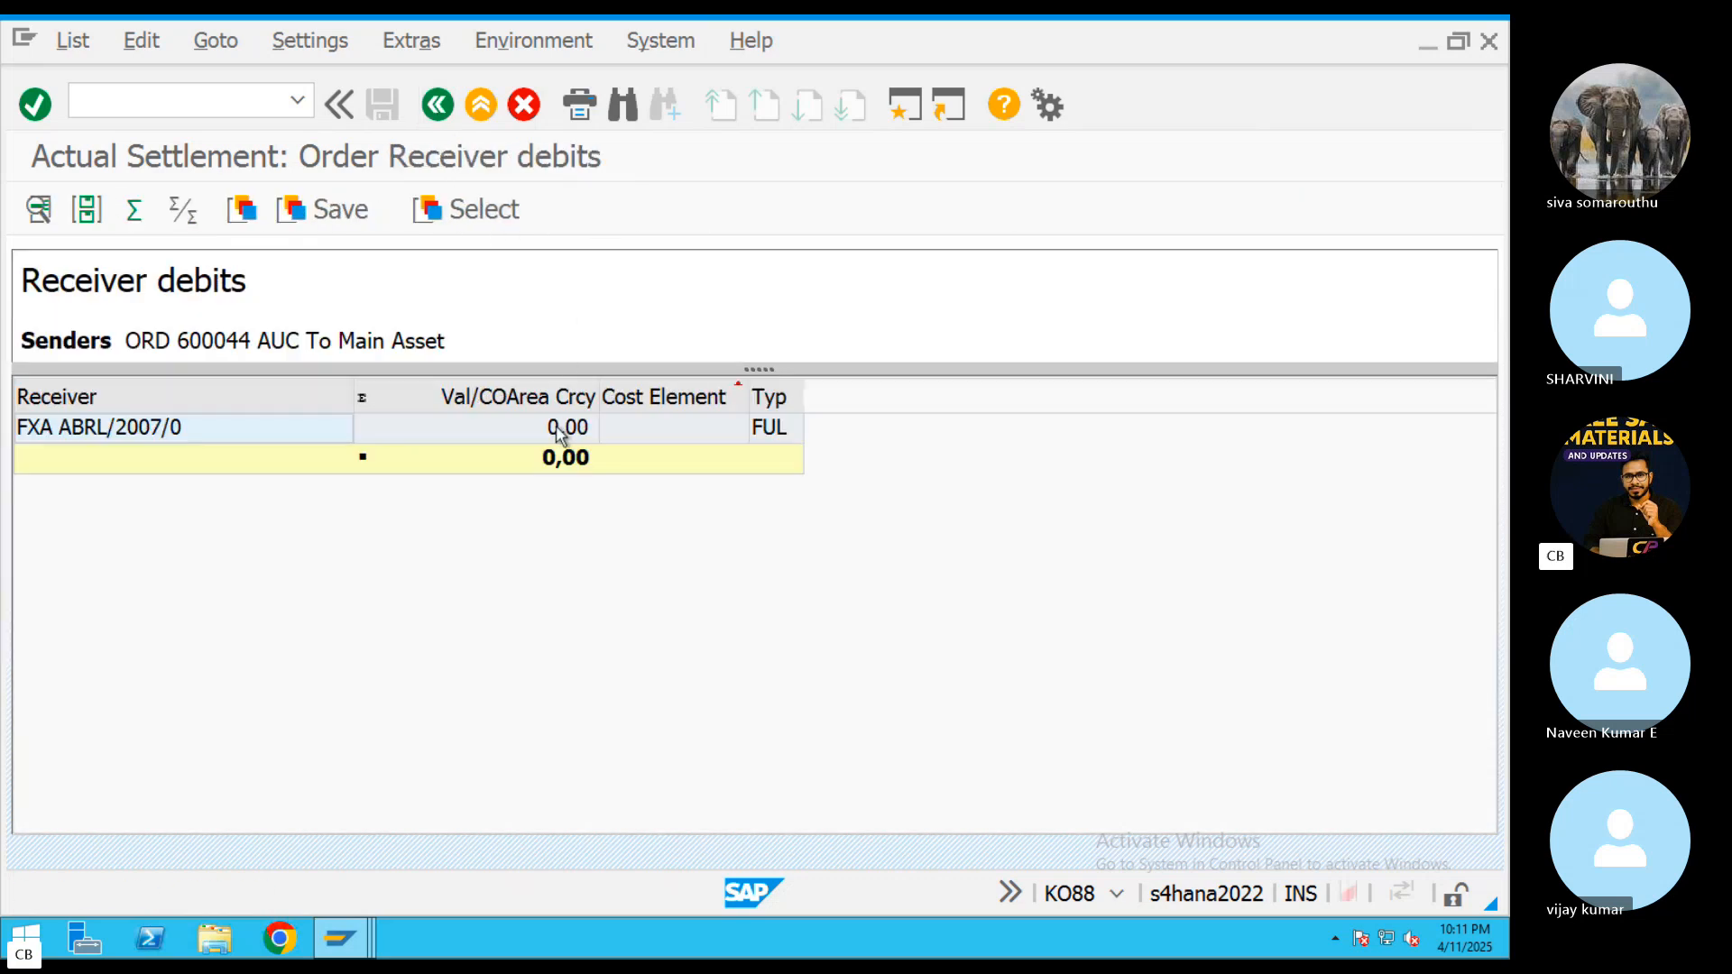
left_click(482, 106)
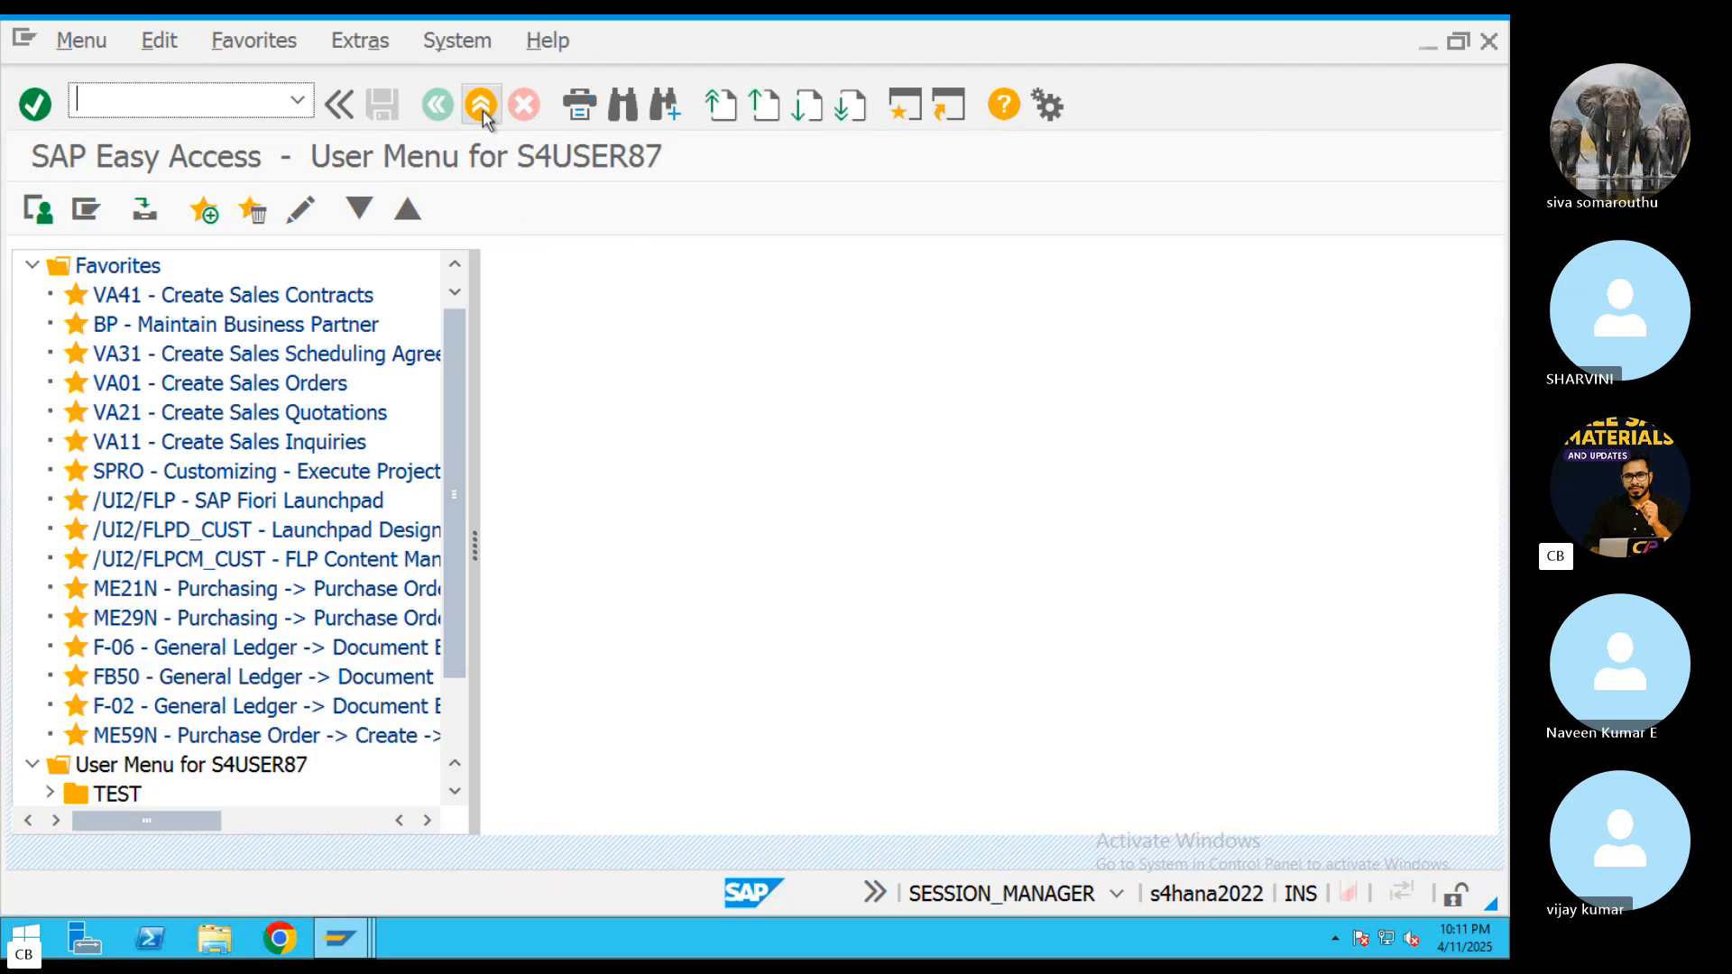
Check asset 2007's posted and planned values for fiscal year 2025 in Asset Explorer (AW01N) and exit the transaction
type("AW01N")
key("Return")
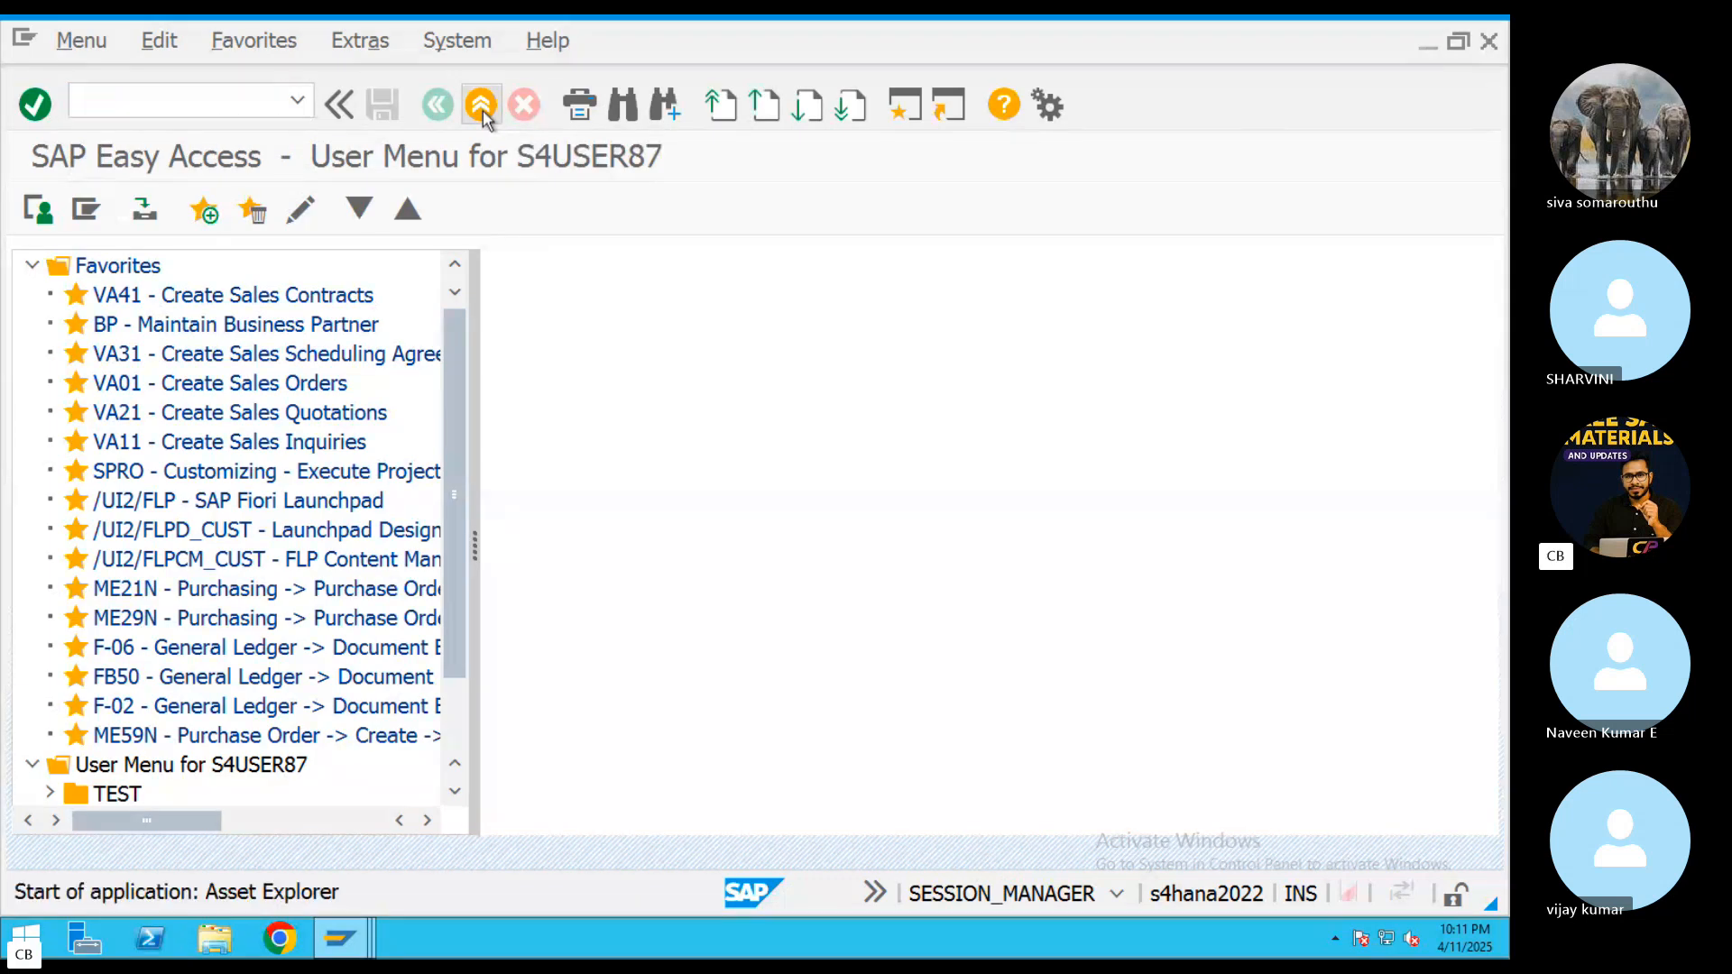
left_click(656, 454)
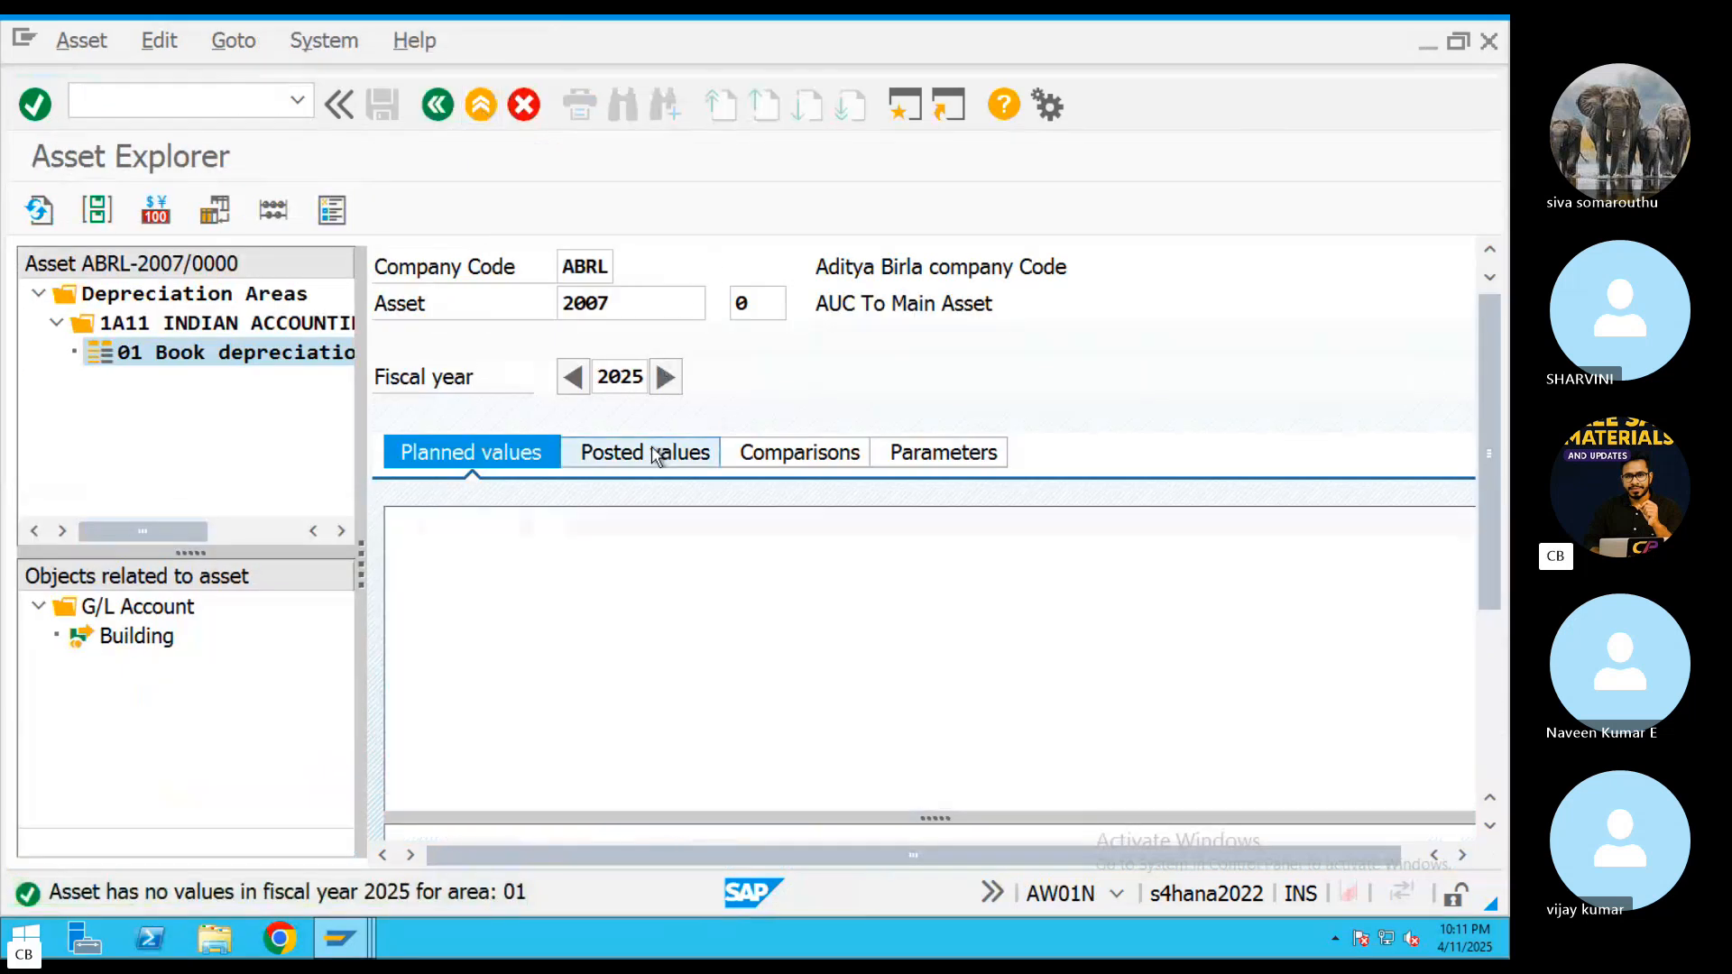
left_click(501, 456)
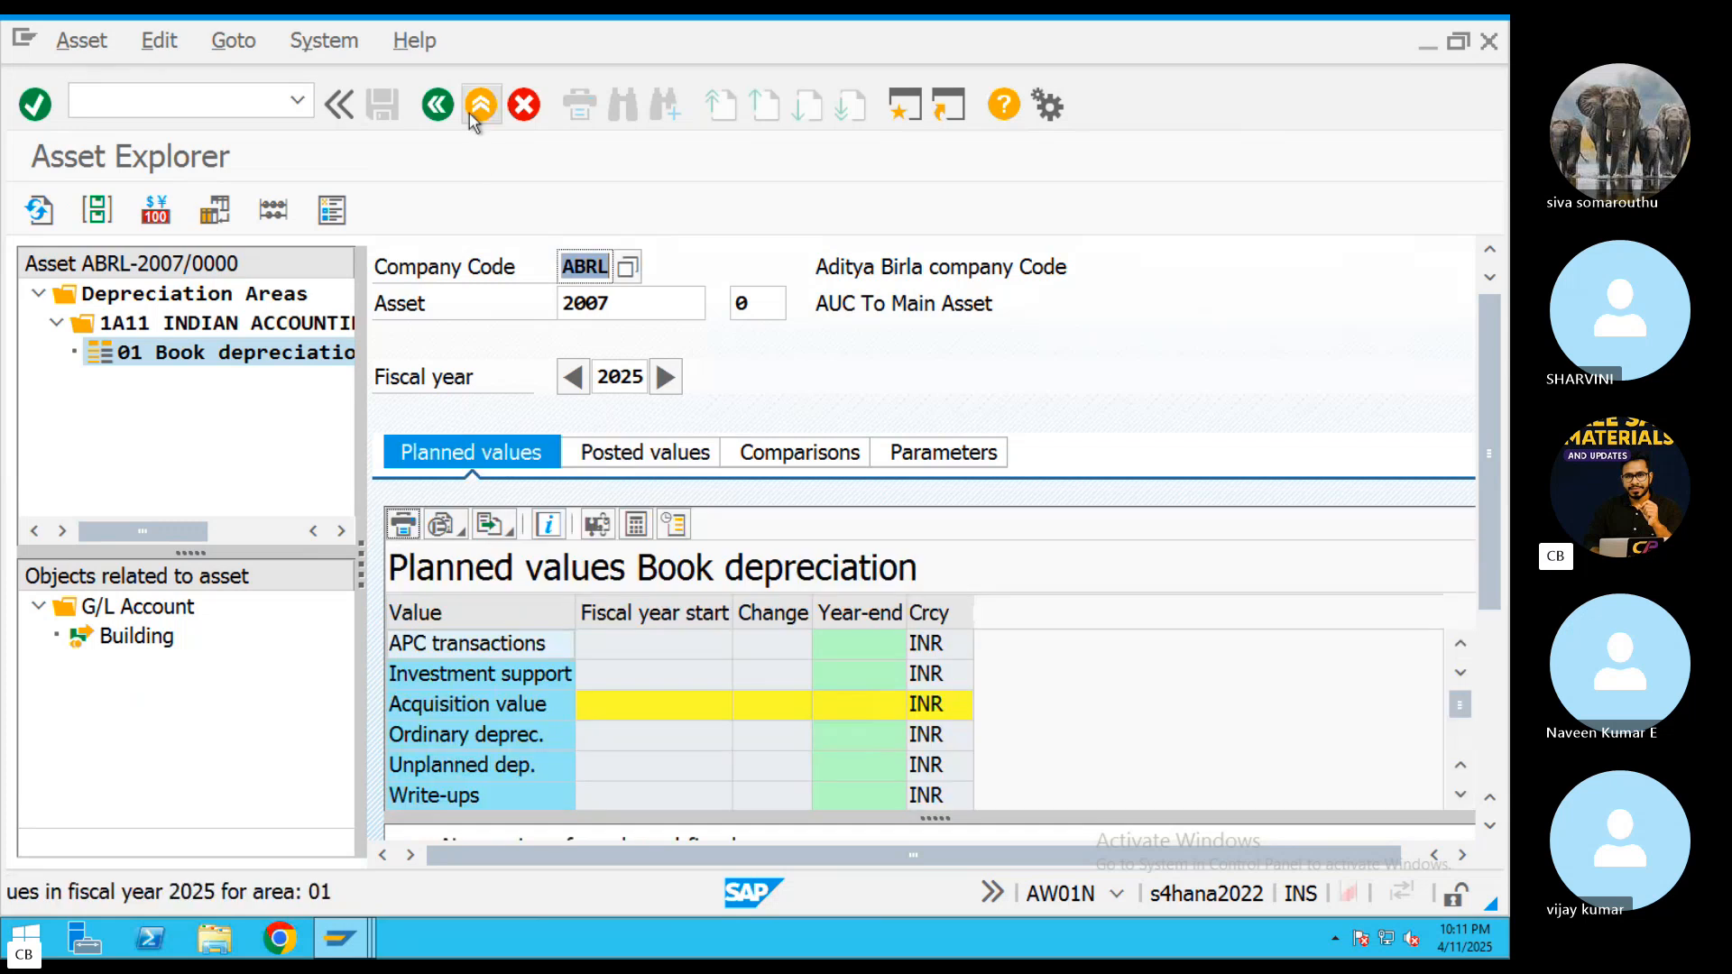
left_click(478, 107)
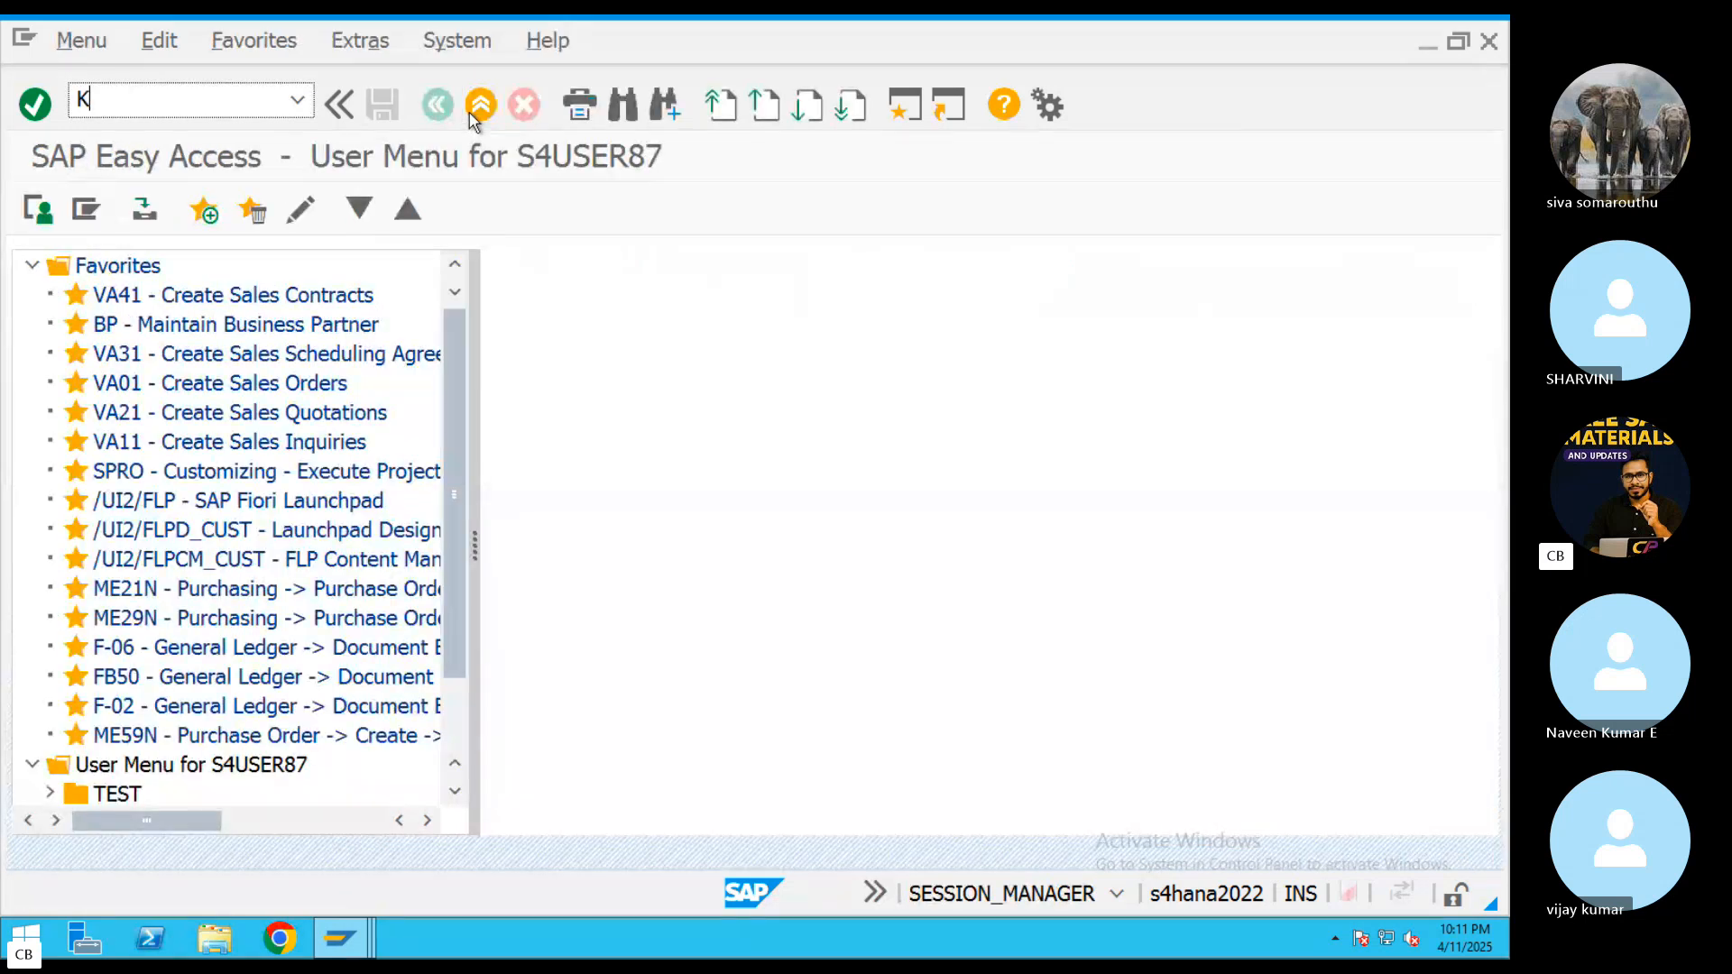
Execute a KO88 test run of the AUC To Main Asset order's full settlement and open its detail list
key("Return")
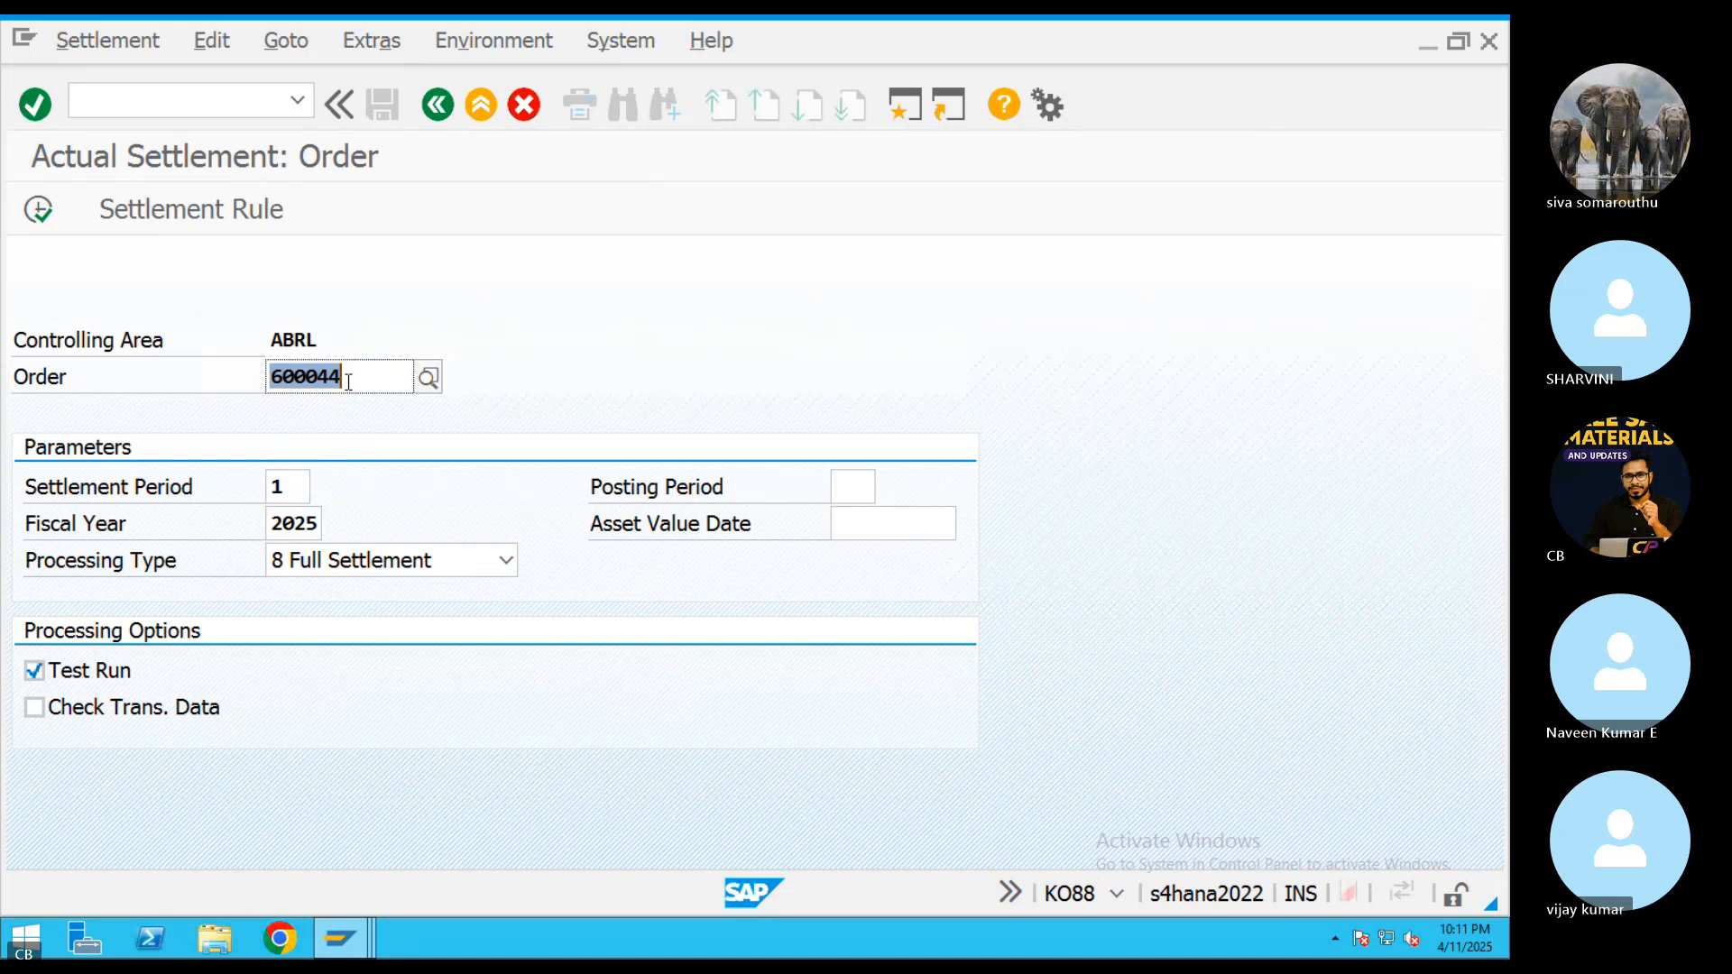
left_click(38, 210)
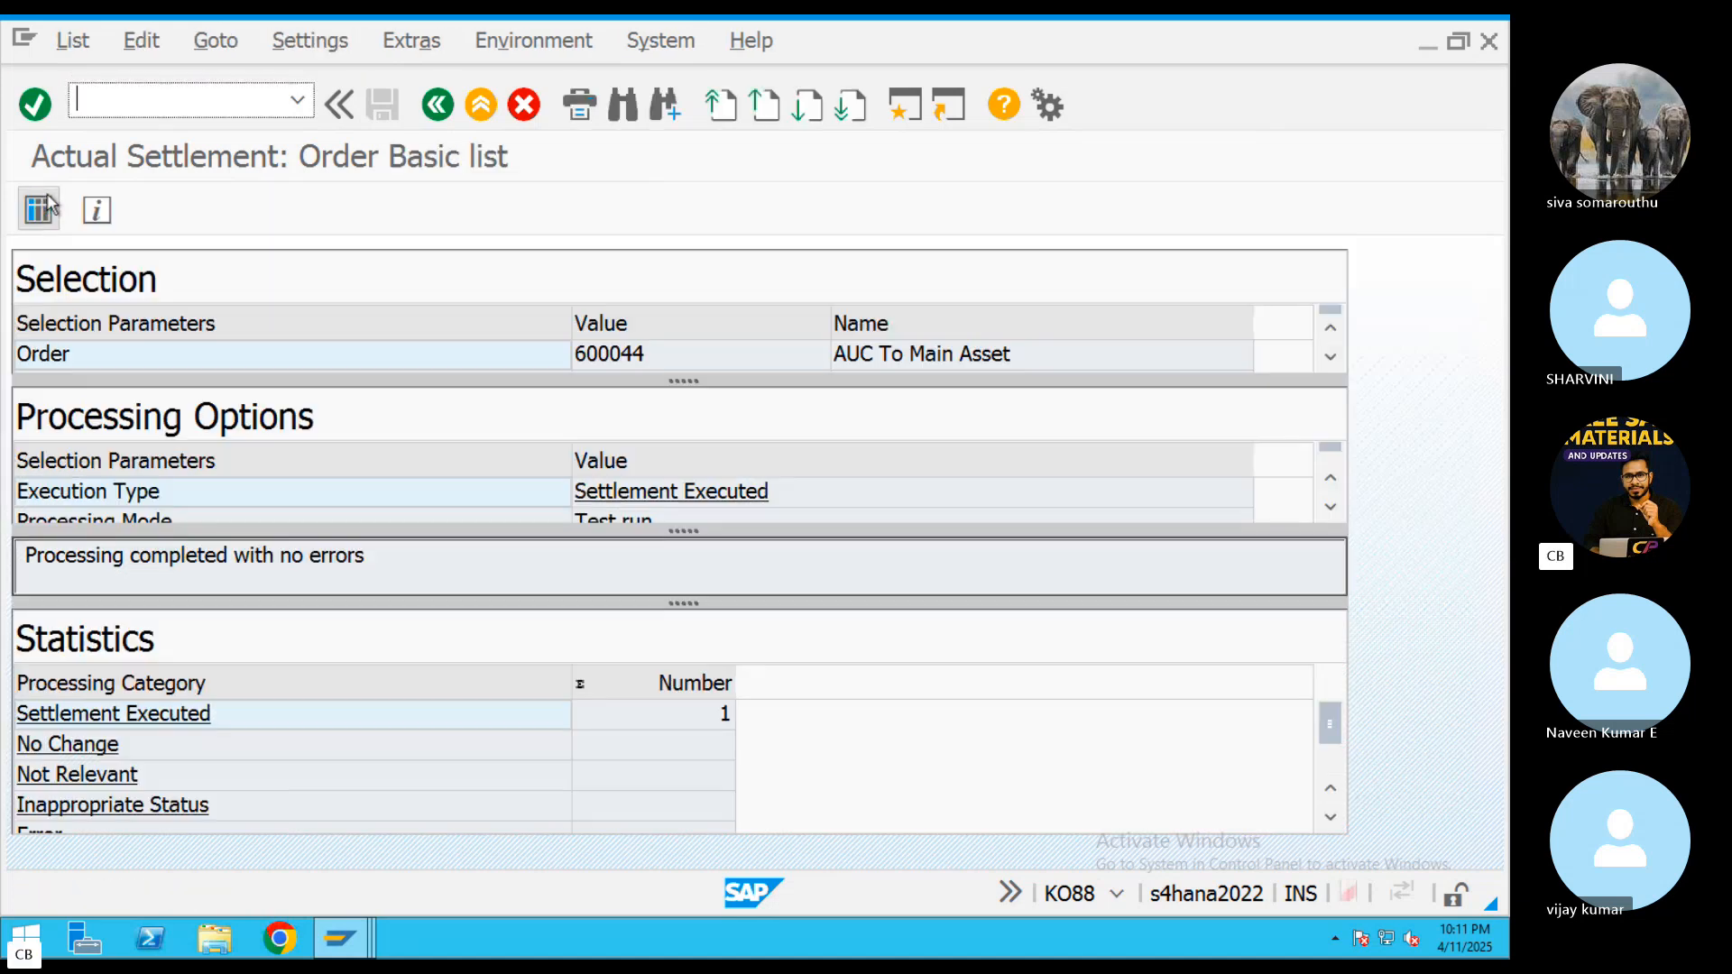
left_click(43, 210)
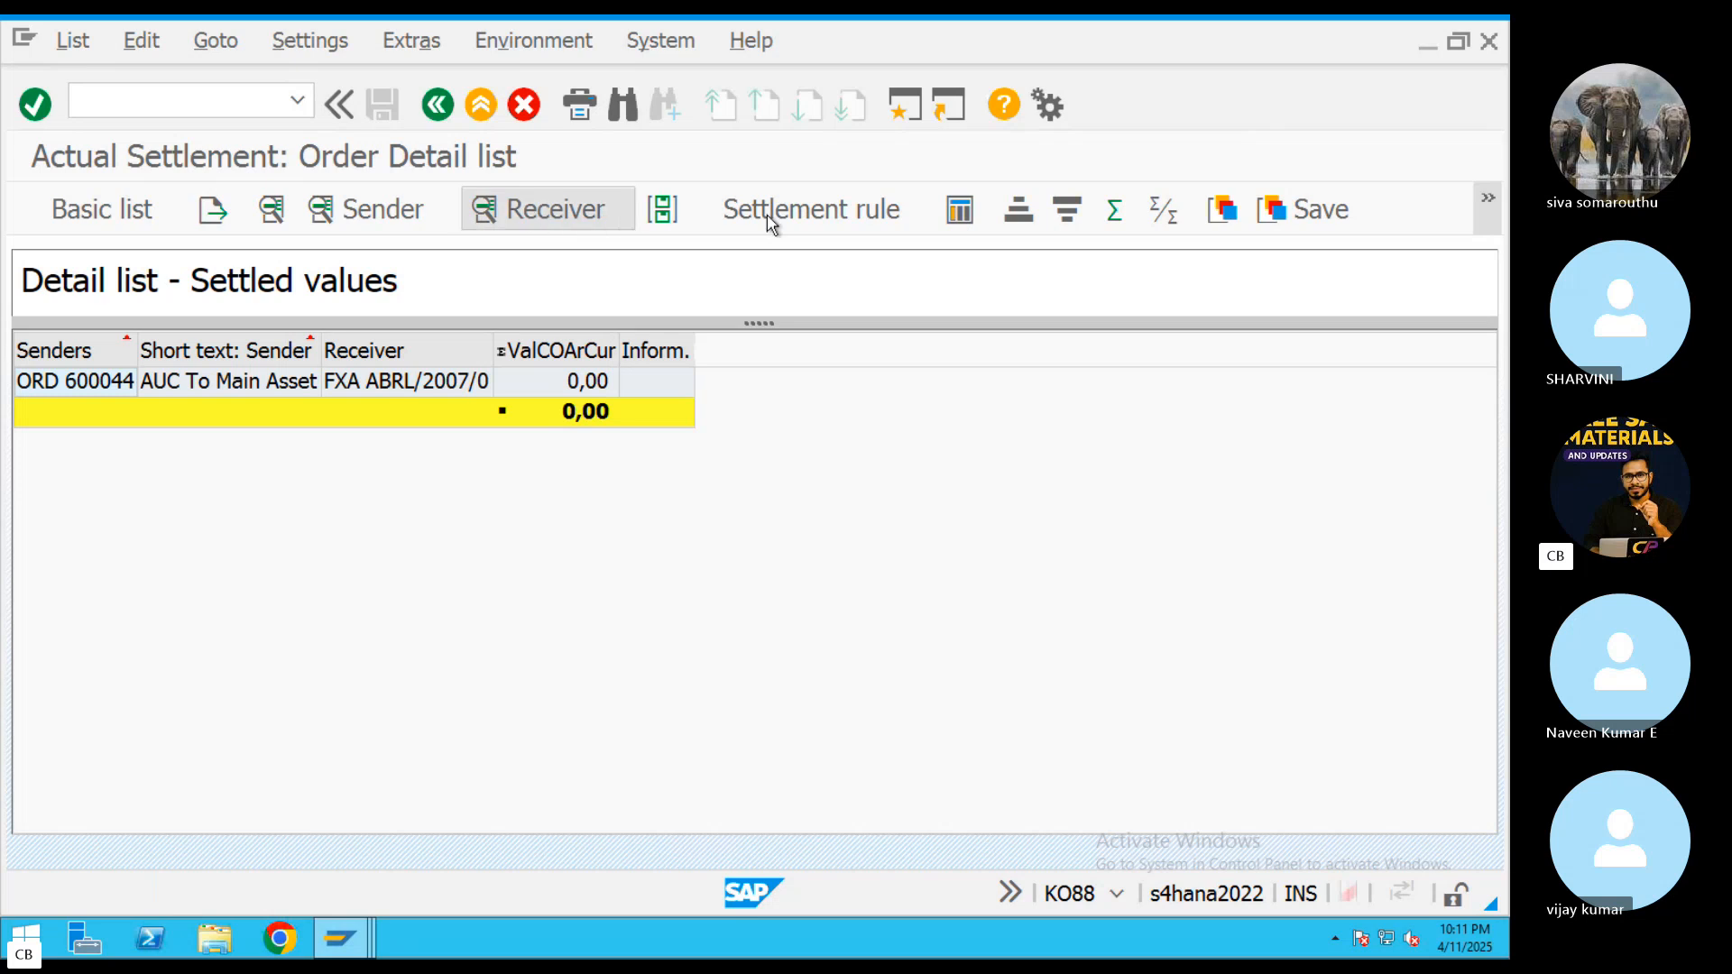
Review the order's settlement rule, including the percentage assigned to receiver 2007-0, and return to the detail list
left_click(796, 215)
left_click_drag(566, 455, 495, 456)
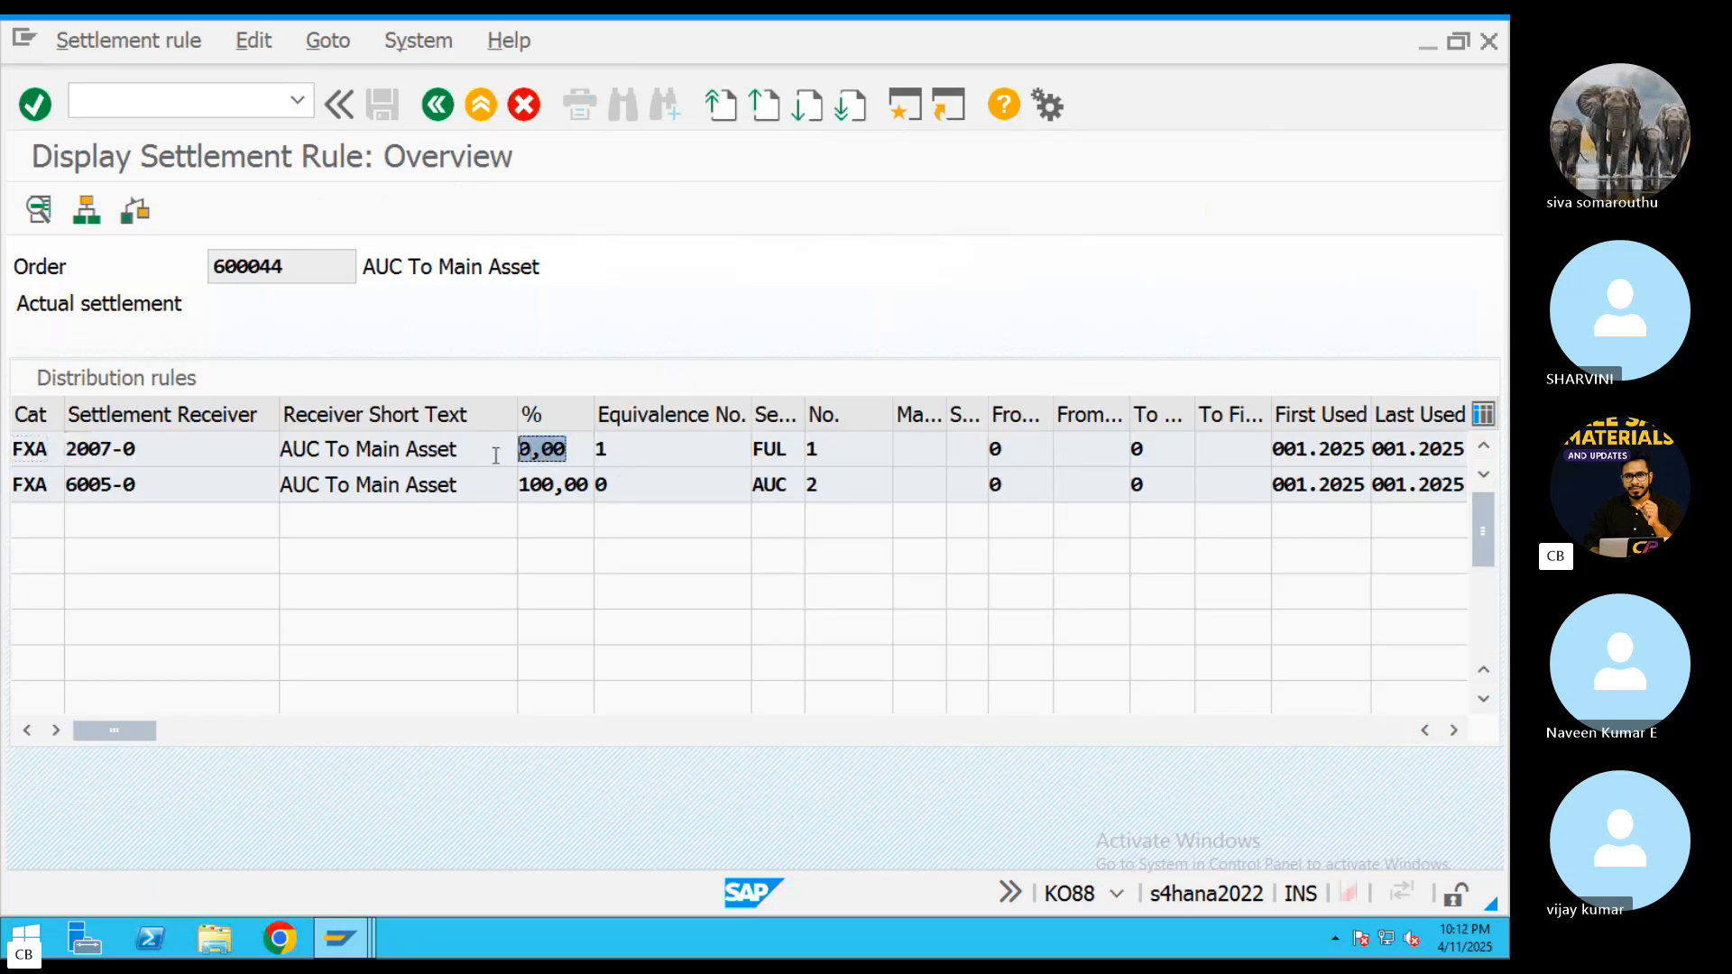
left_click(437, 105)
Leave the SAP session, close the Internal order tcodes document in Word and load the YouTube home page in Chrome
key("ctrl+Left")
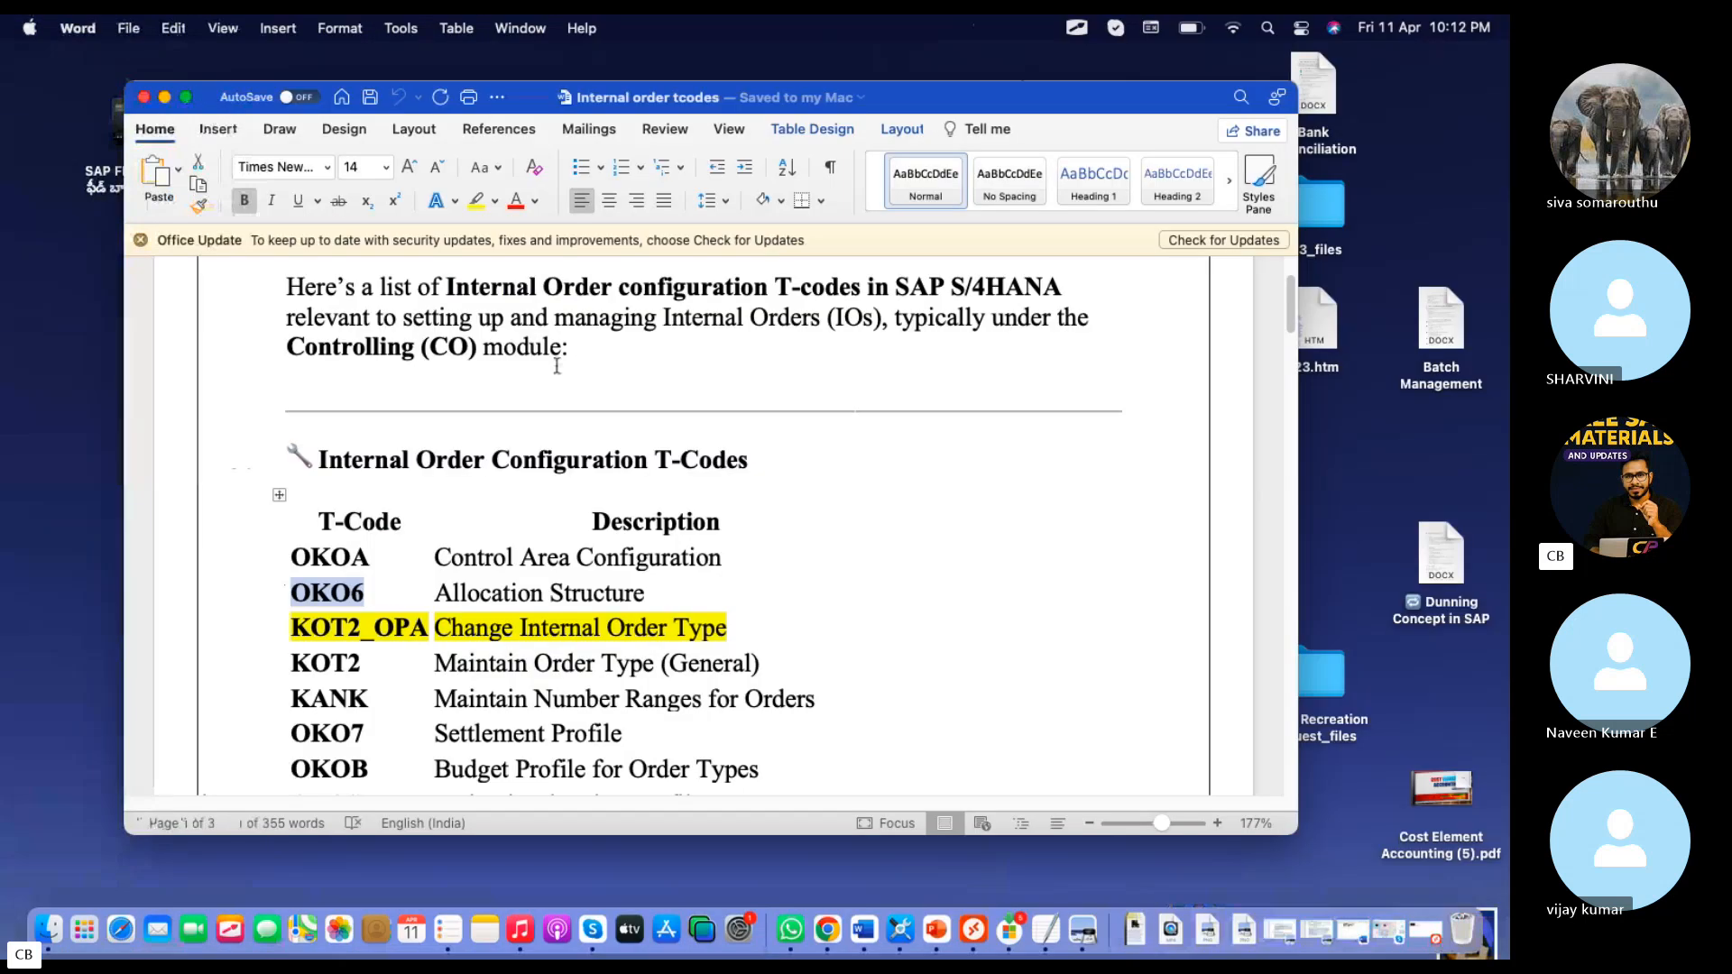
left_click(145, 96)
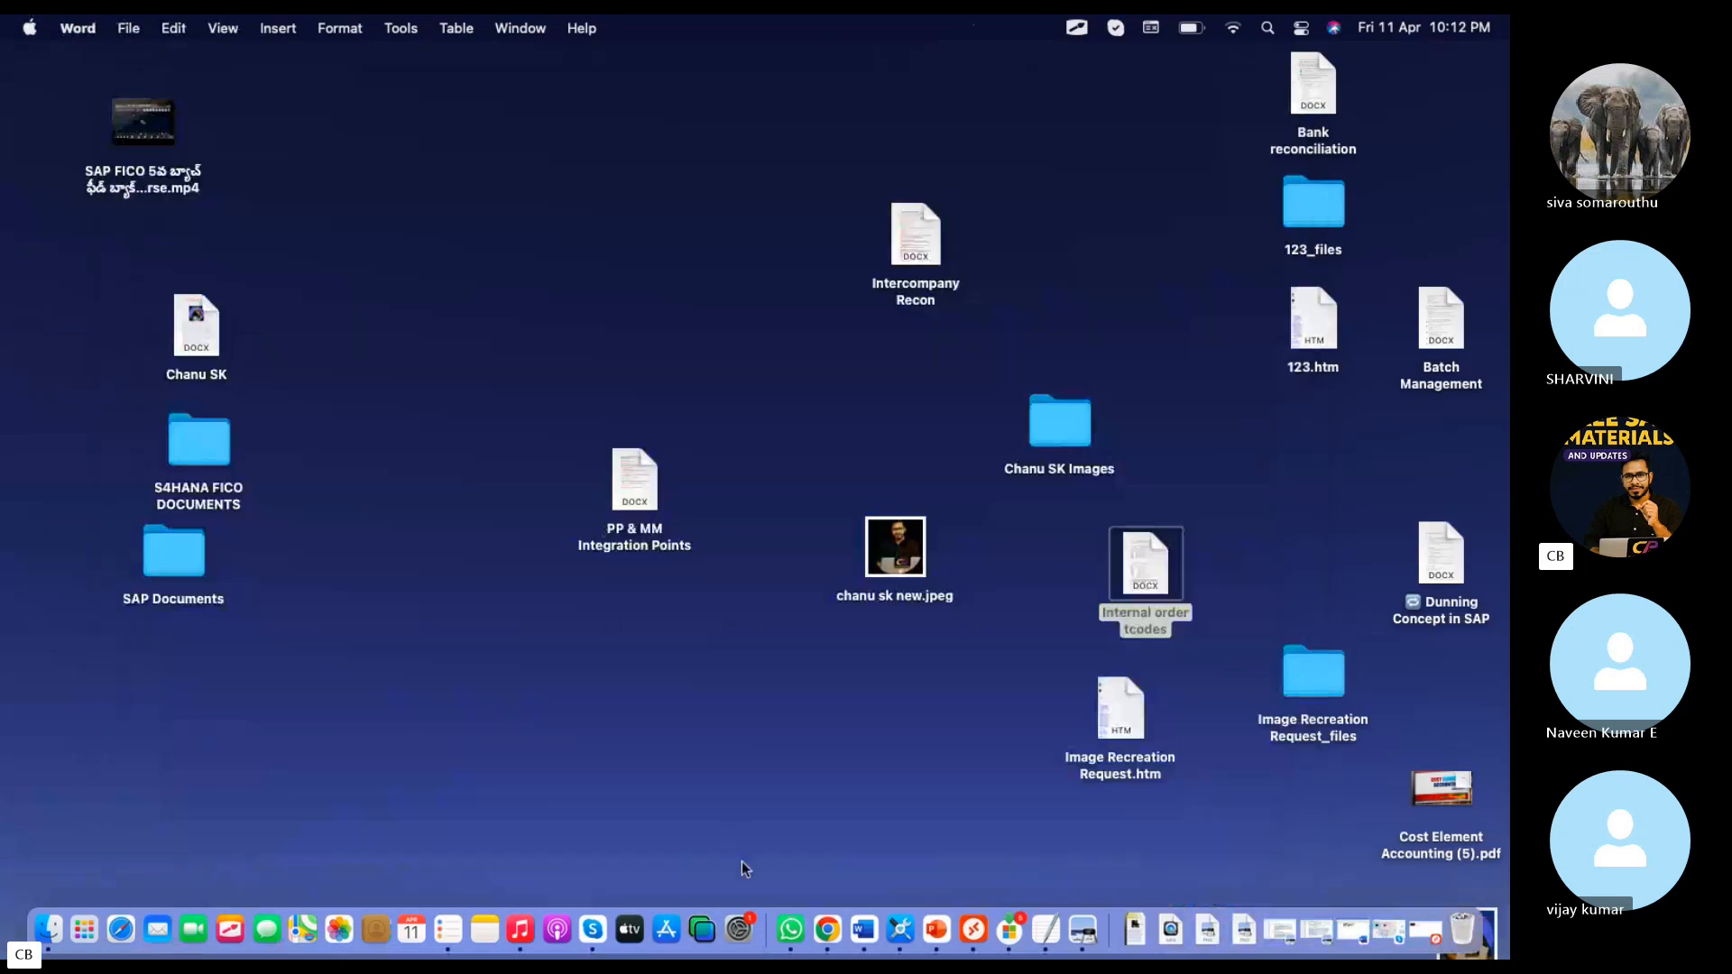
left_click(829, 930)
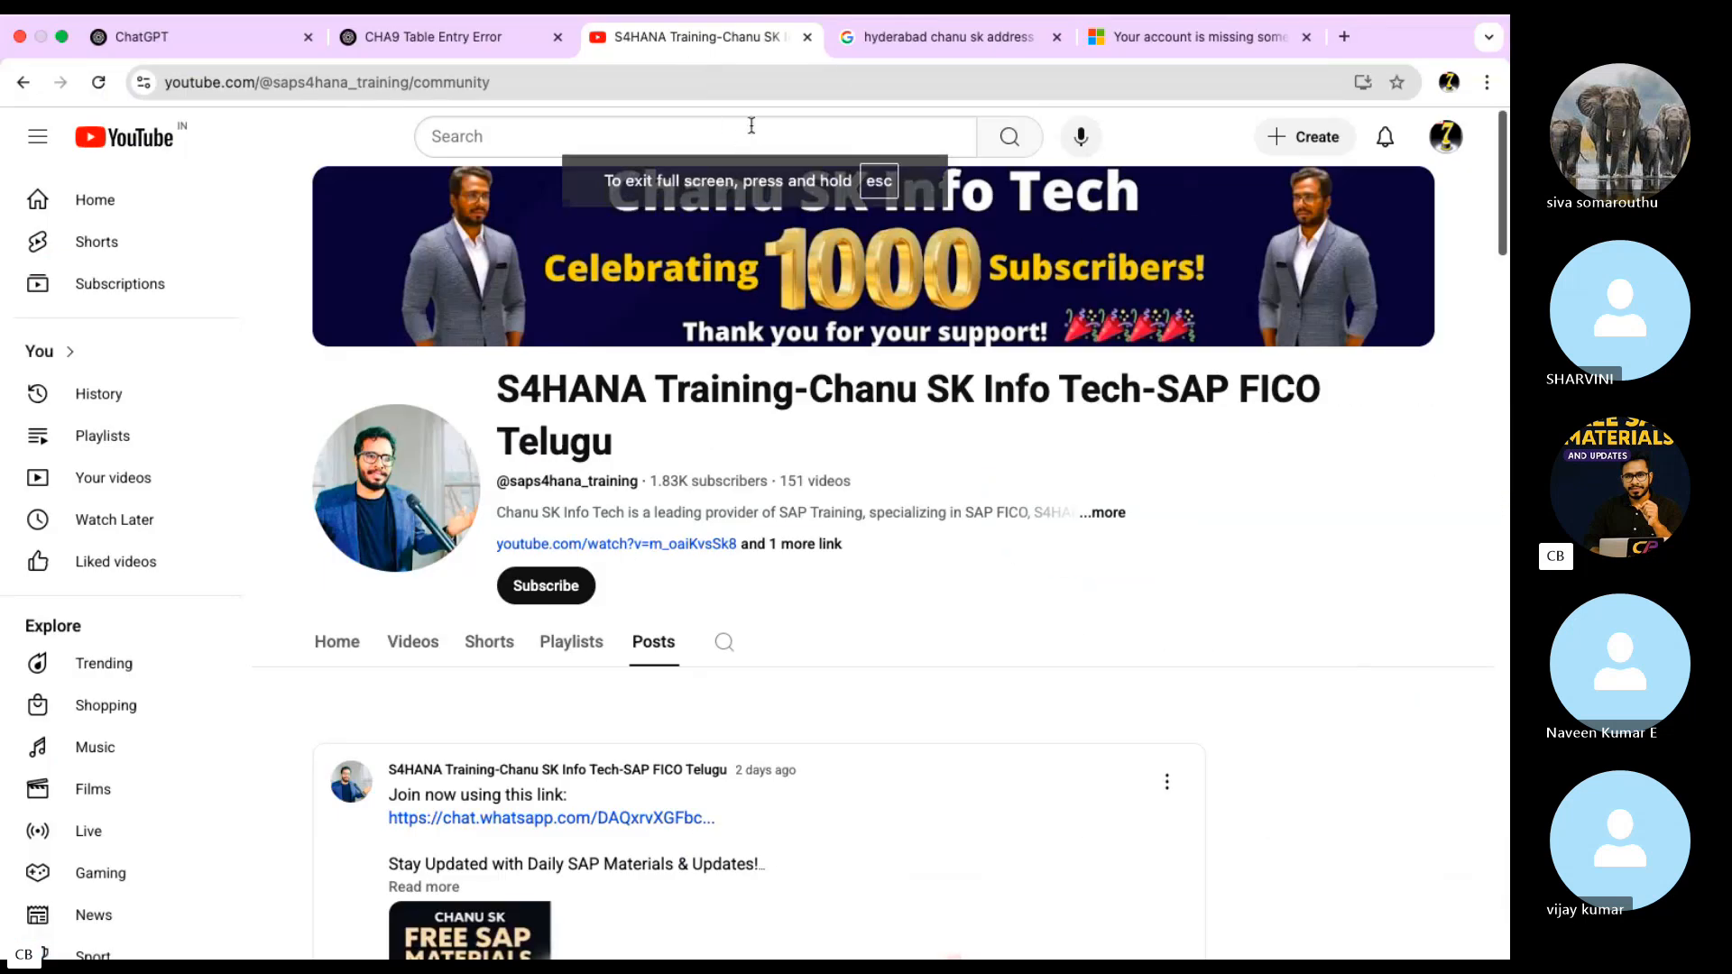
left_click(458, 74)
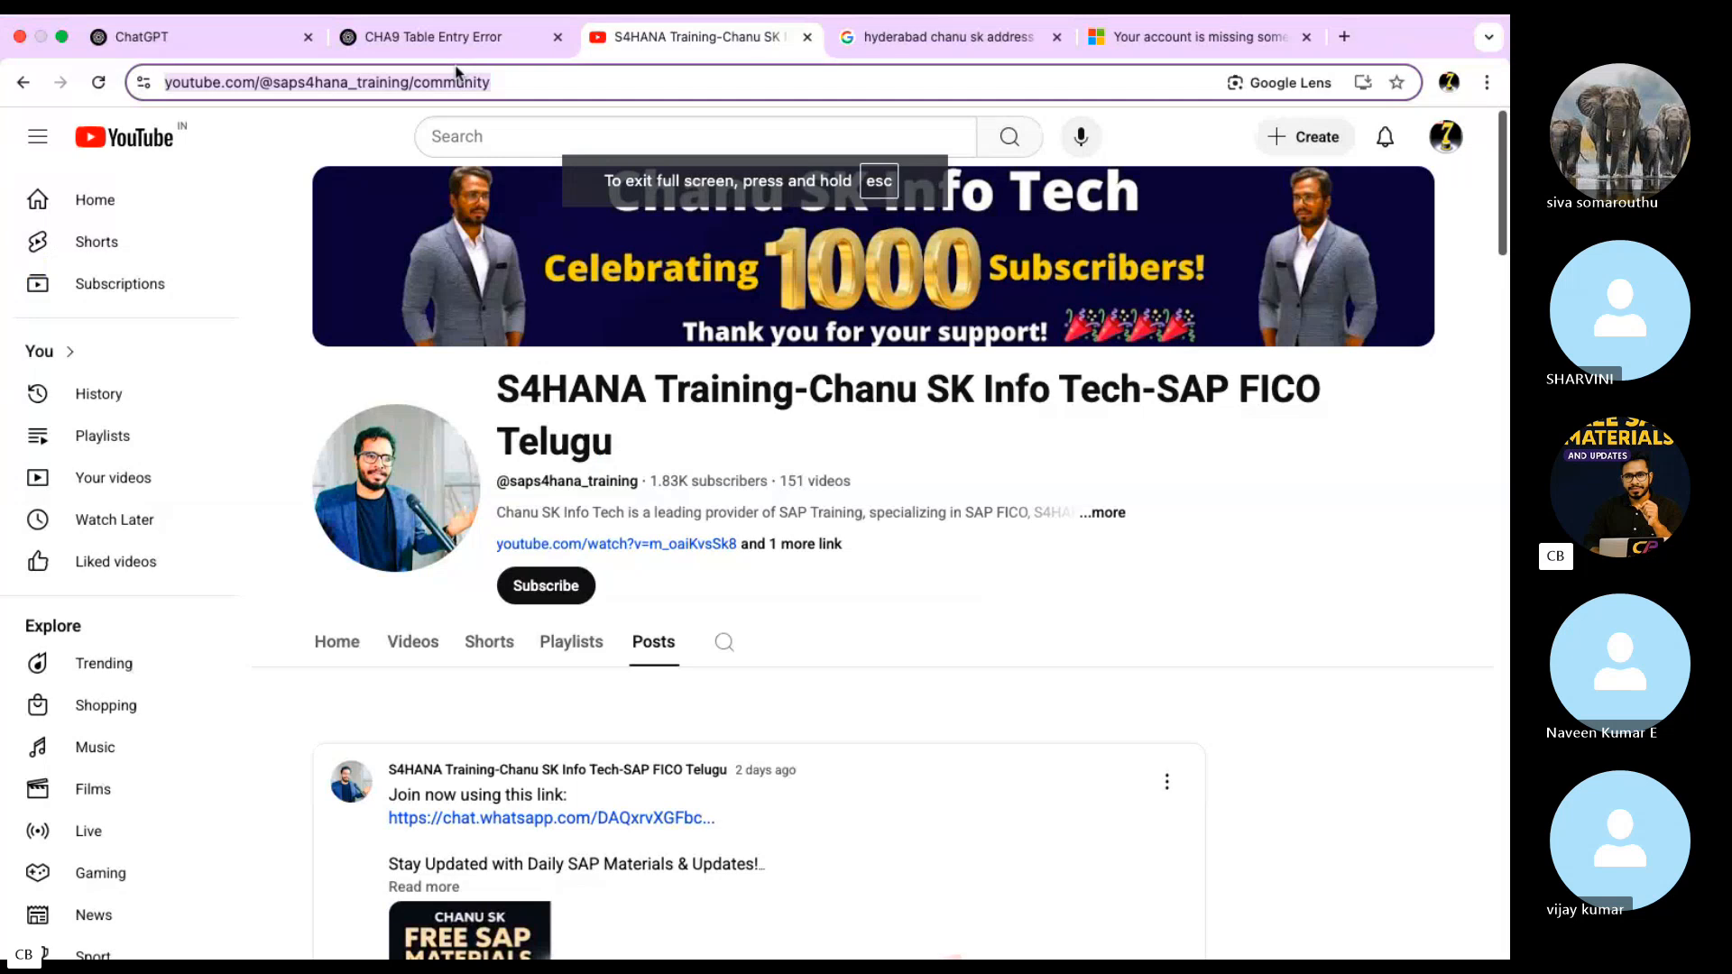
type("youtube.com")
key("Return")
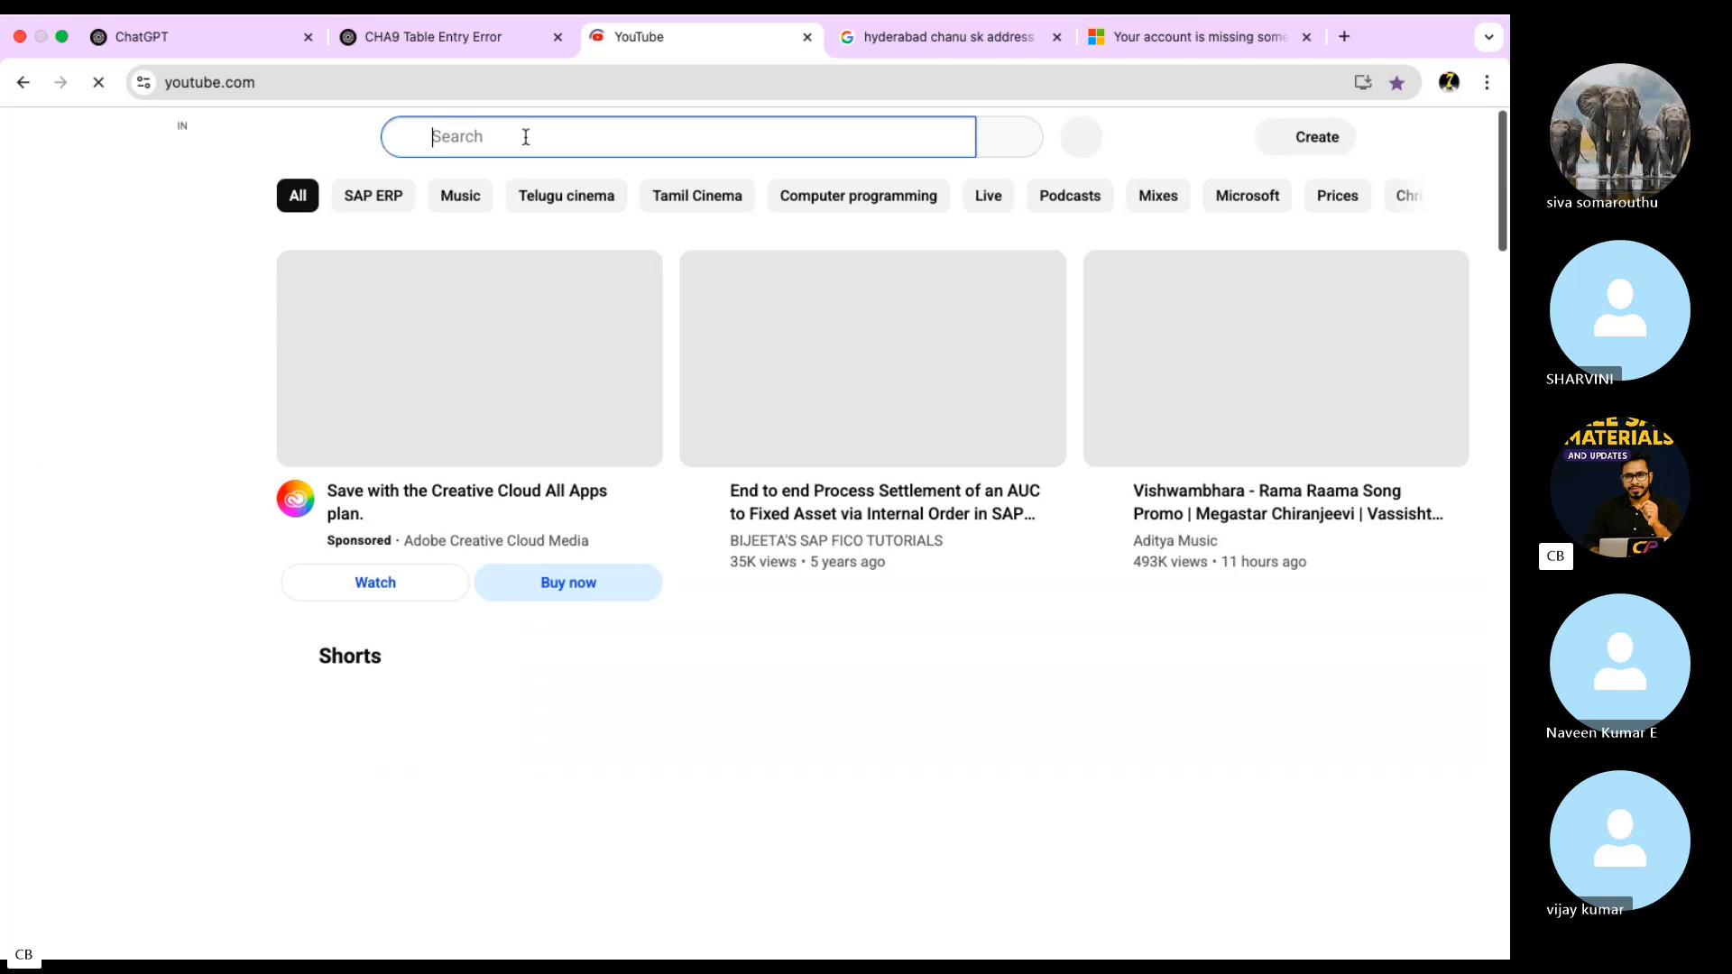
Search YouTube for "chanu sk" and copy the linked title of the video on AUC settlement through internal order
left_click(555, 155)
type("chanu sk")
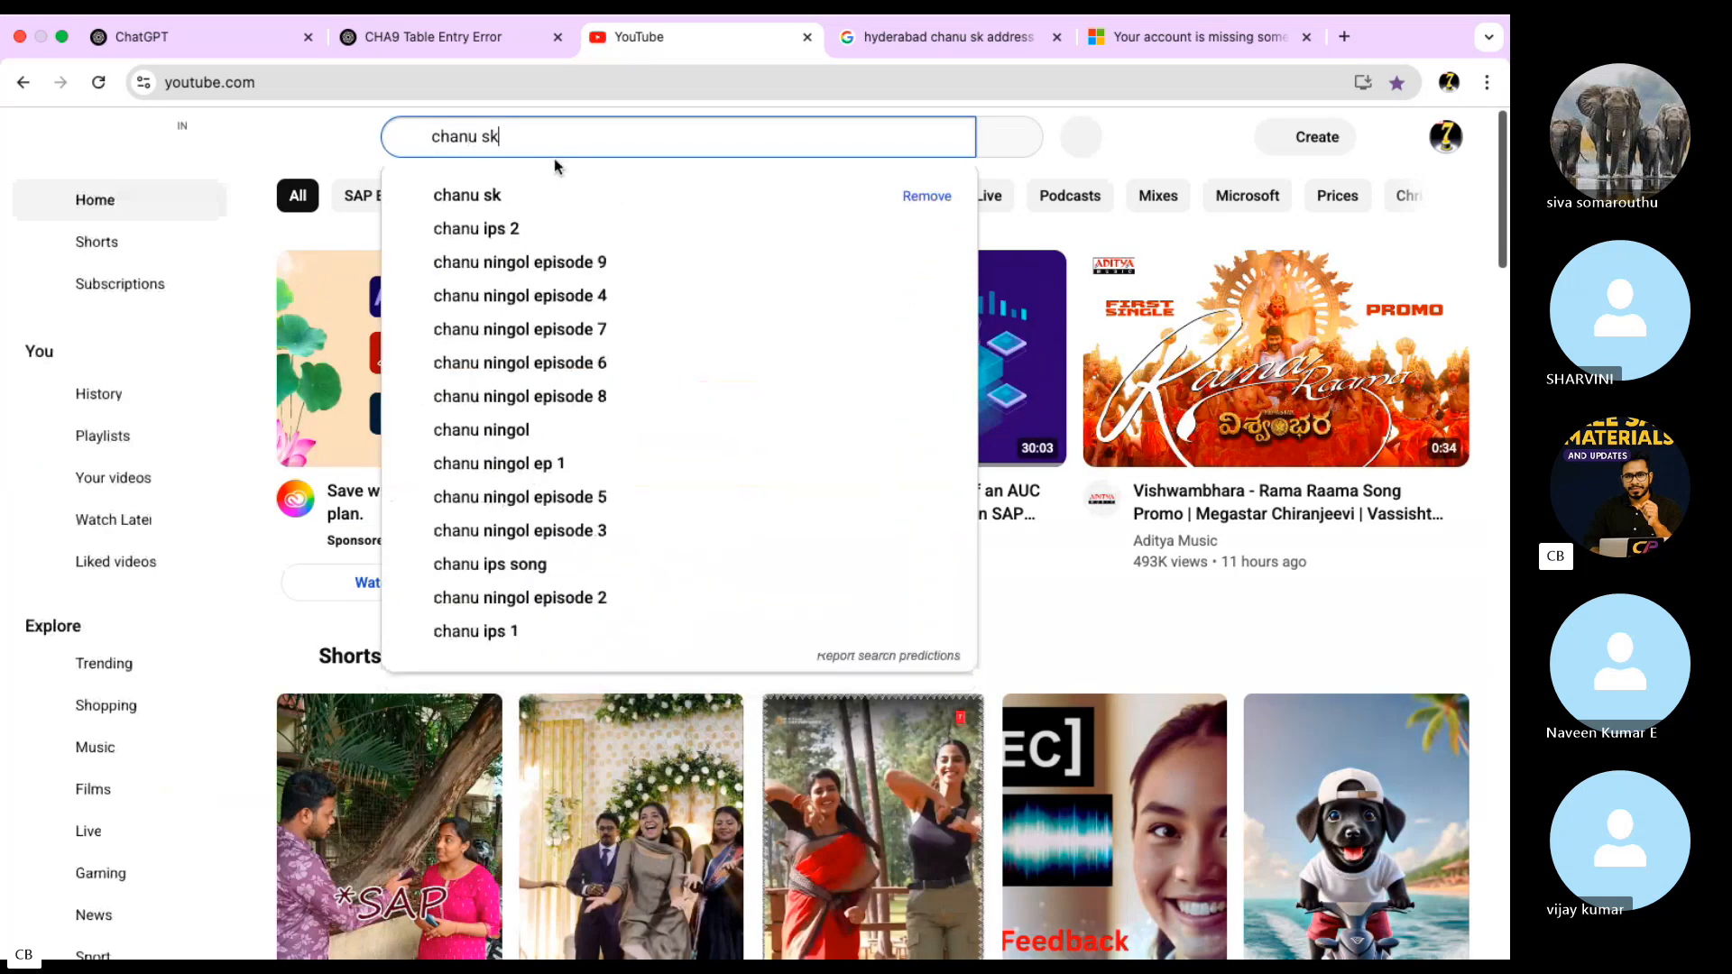
key("Return")
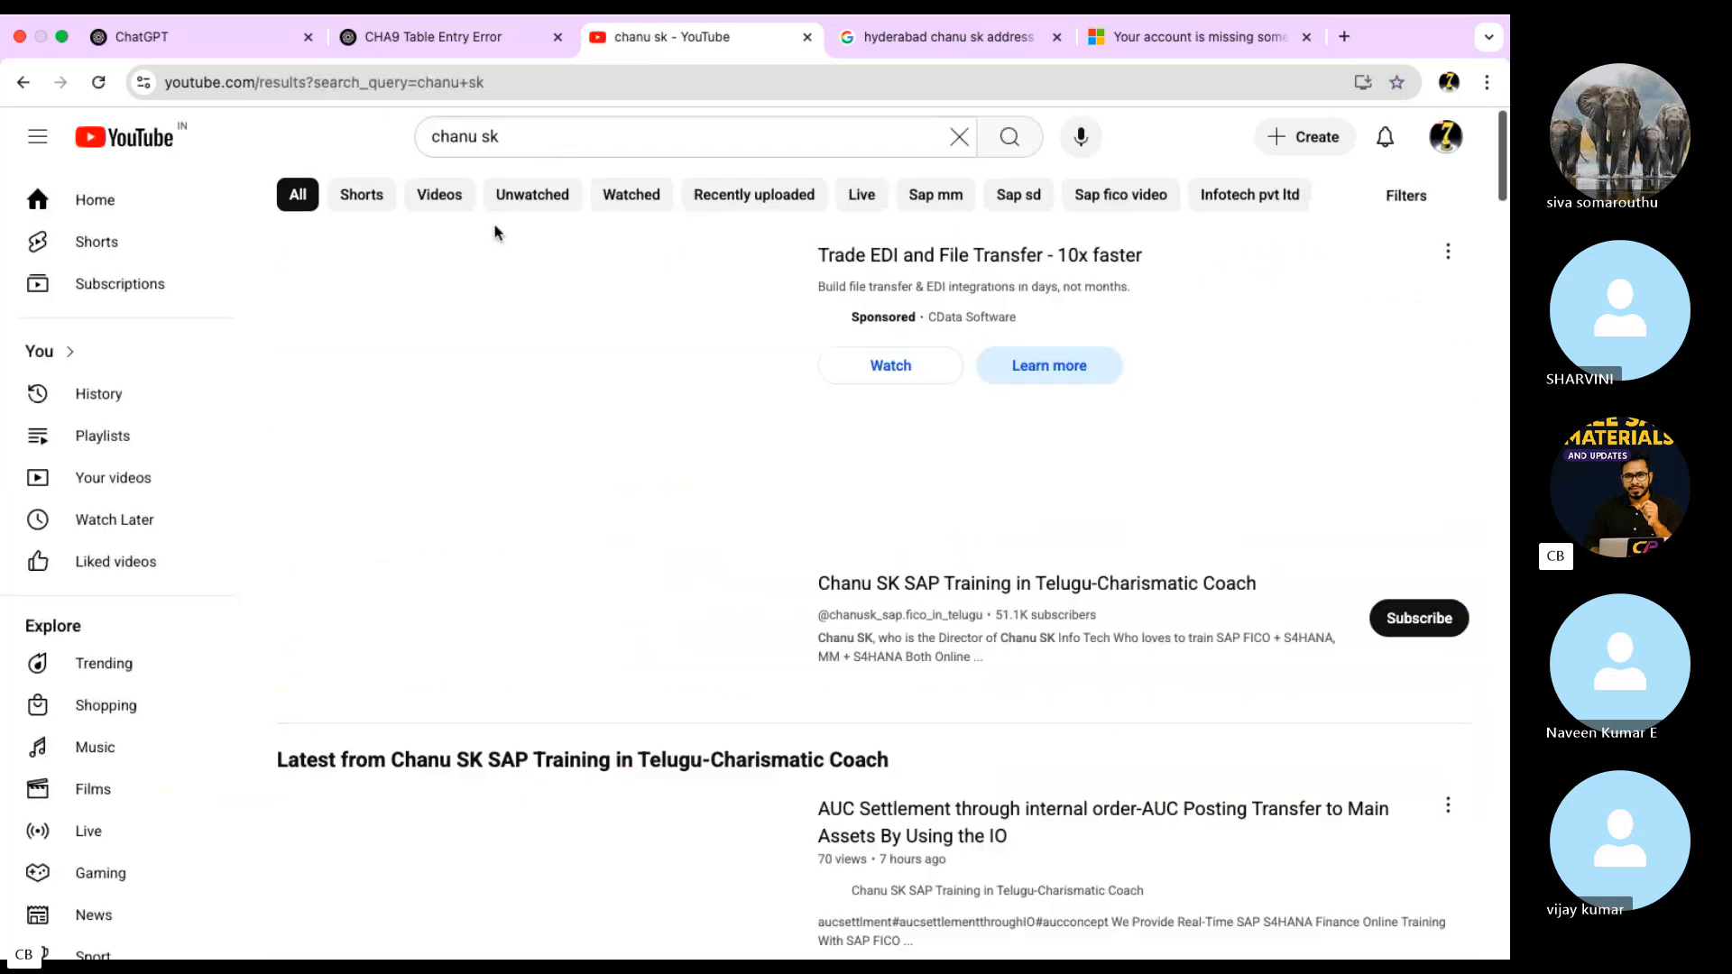
scroll(952, 582, "down", 3)
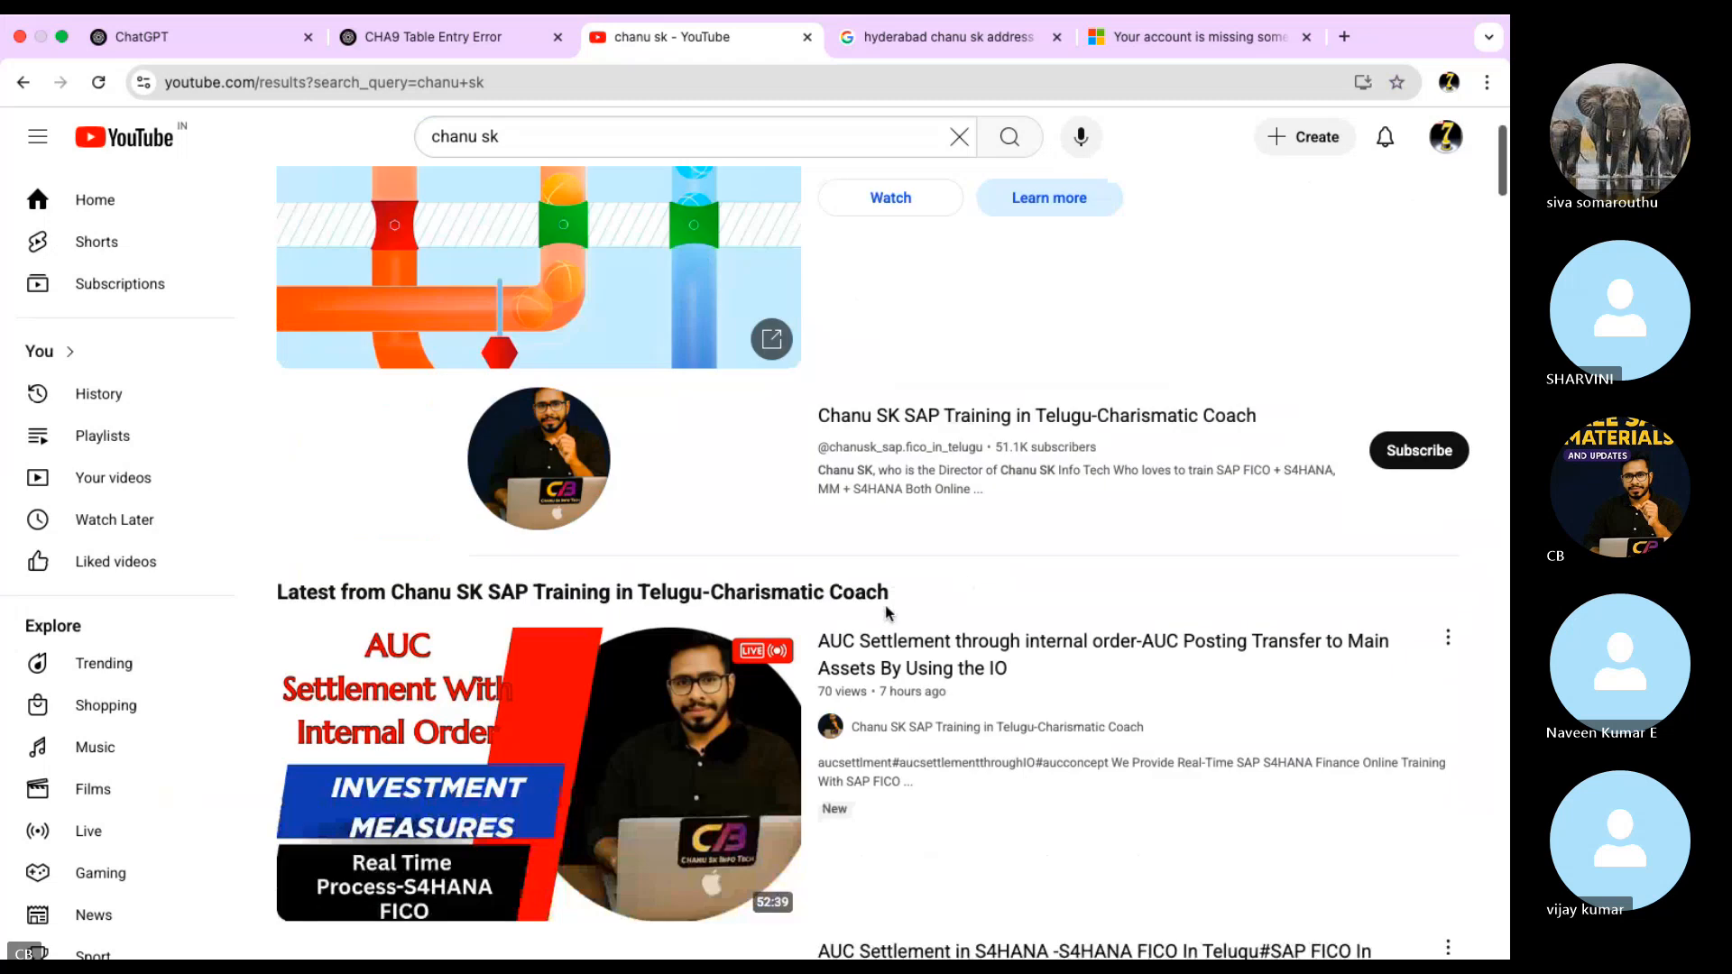
right_click(885, 624)
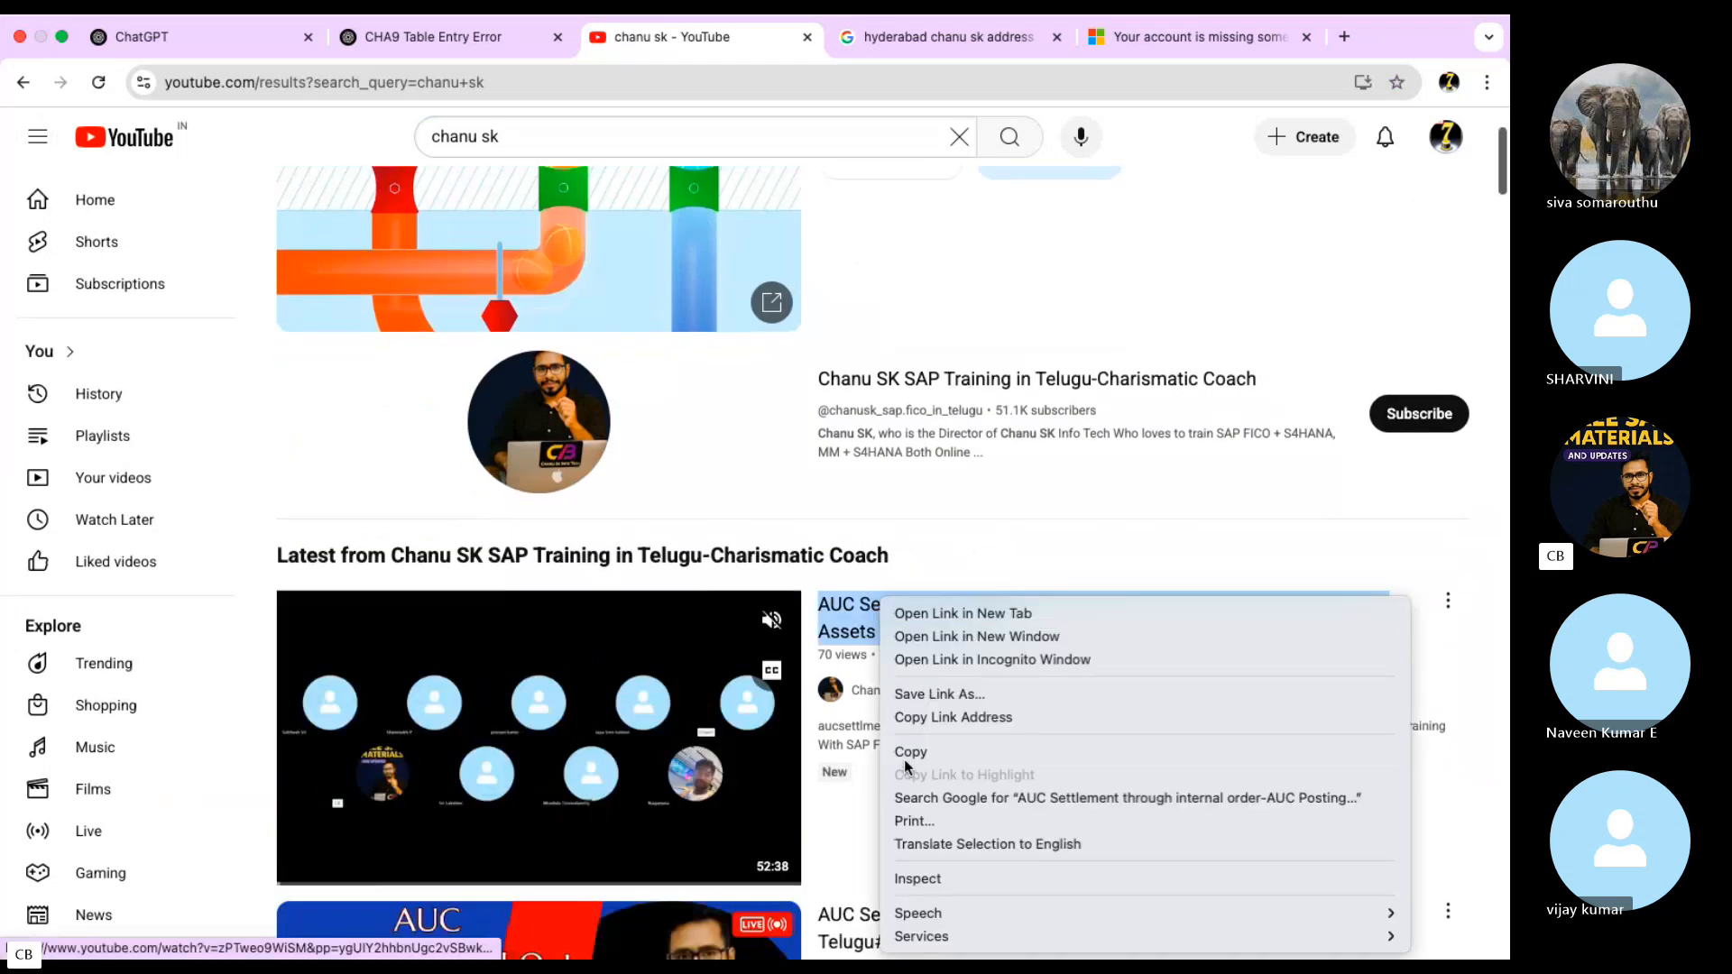
left_click(984, 747)
Switch to Skype and post the copied video link in the 70th SAP S4HANA Finance/FICO Batch call chat
key("ctrl+Left")
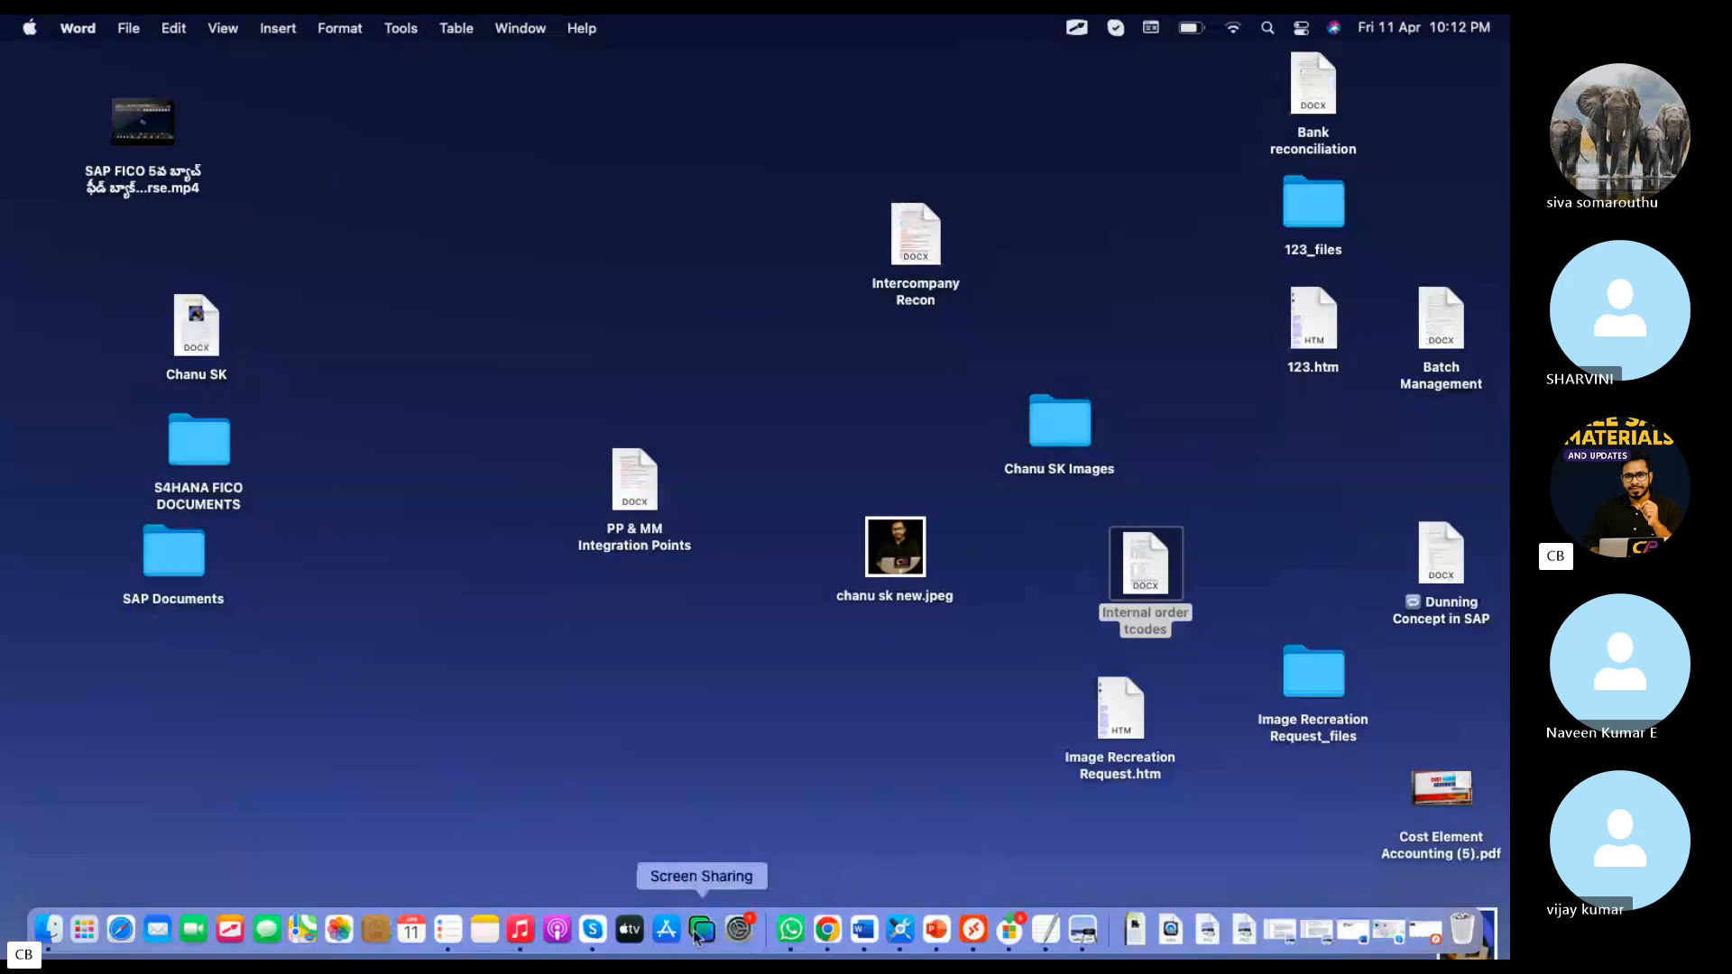
left_click(603, 929)
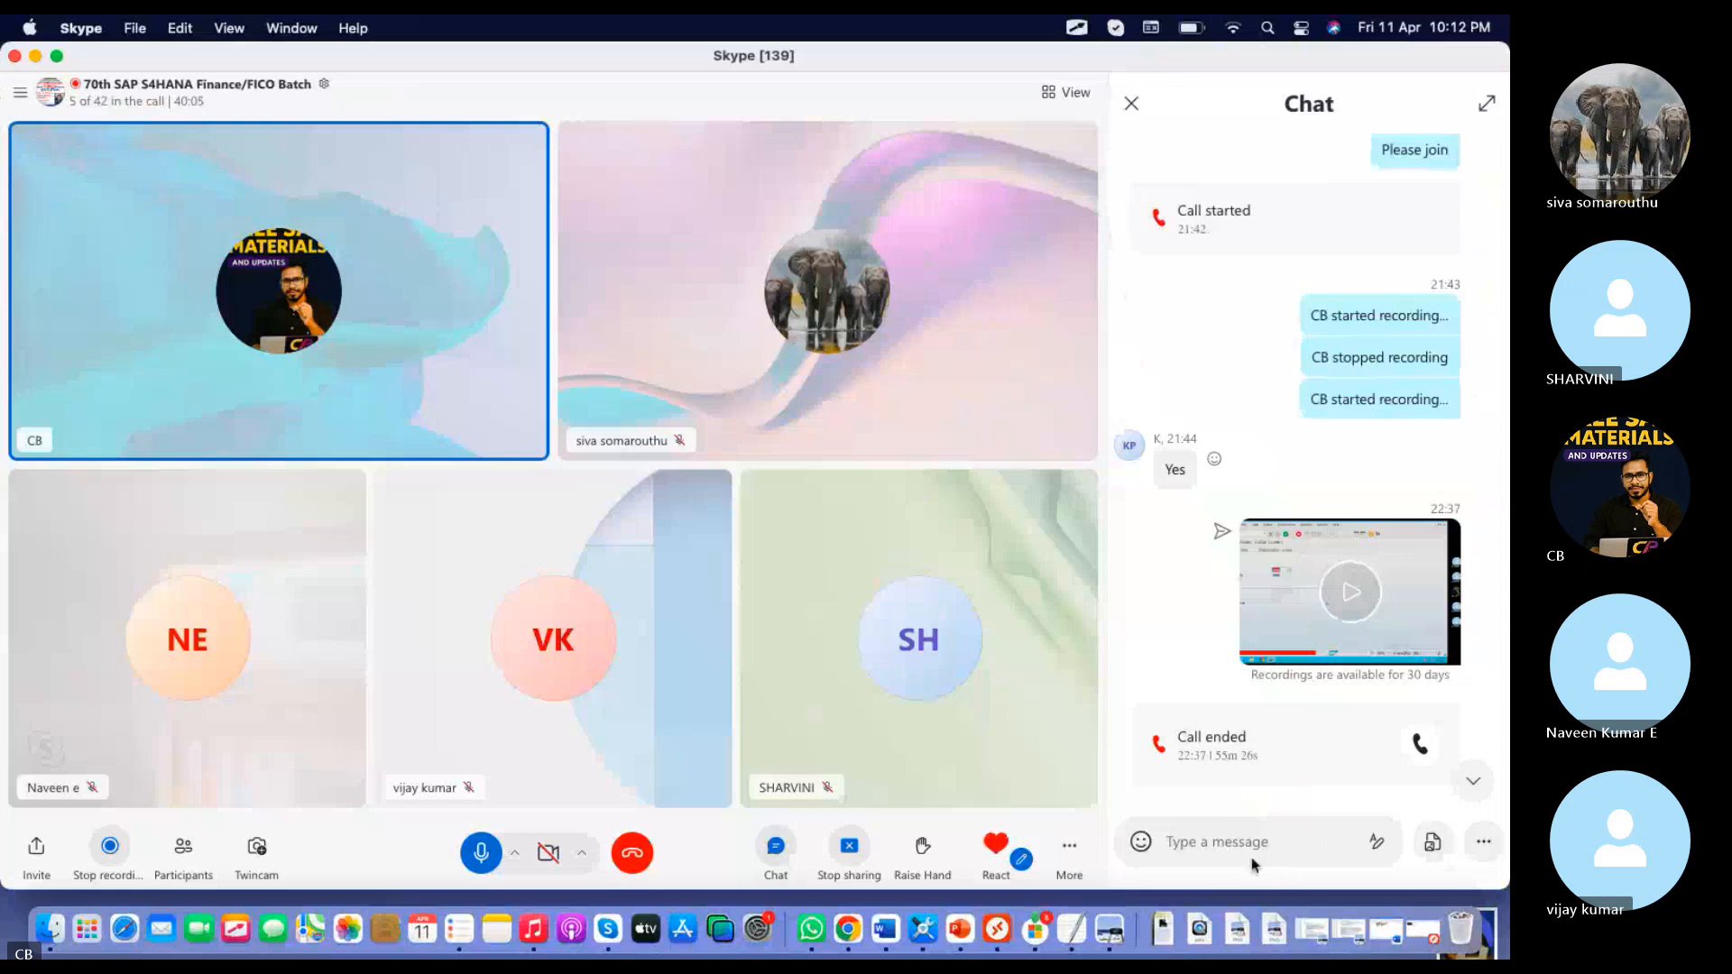
key("super+v")
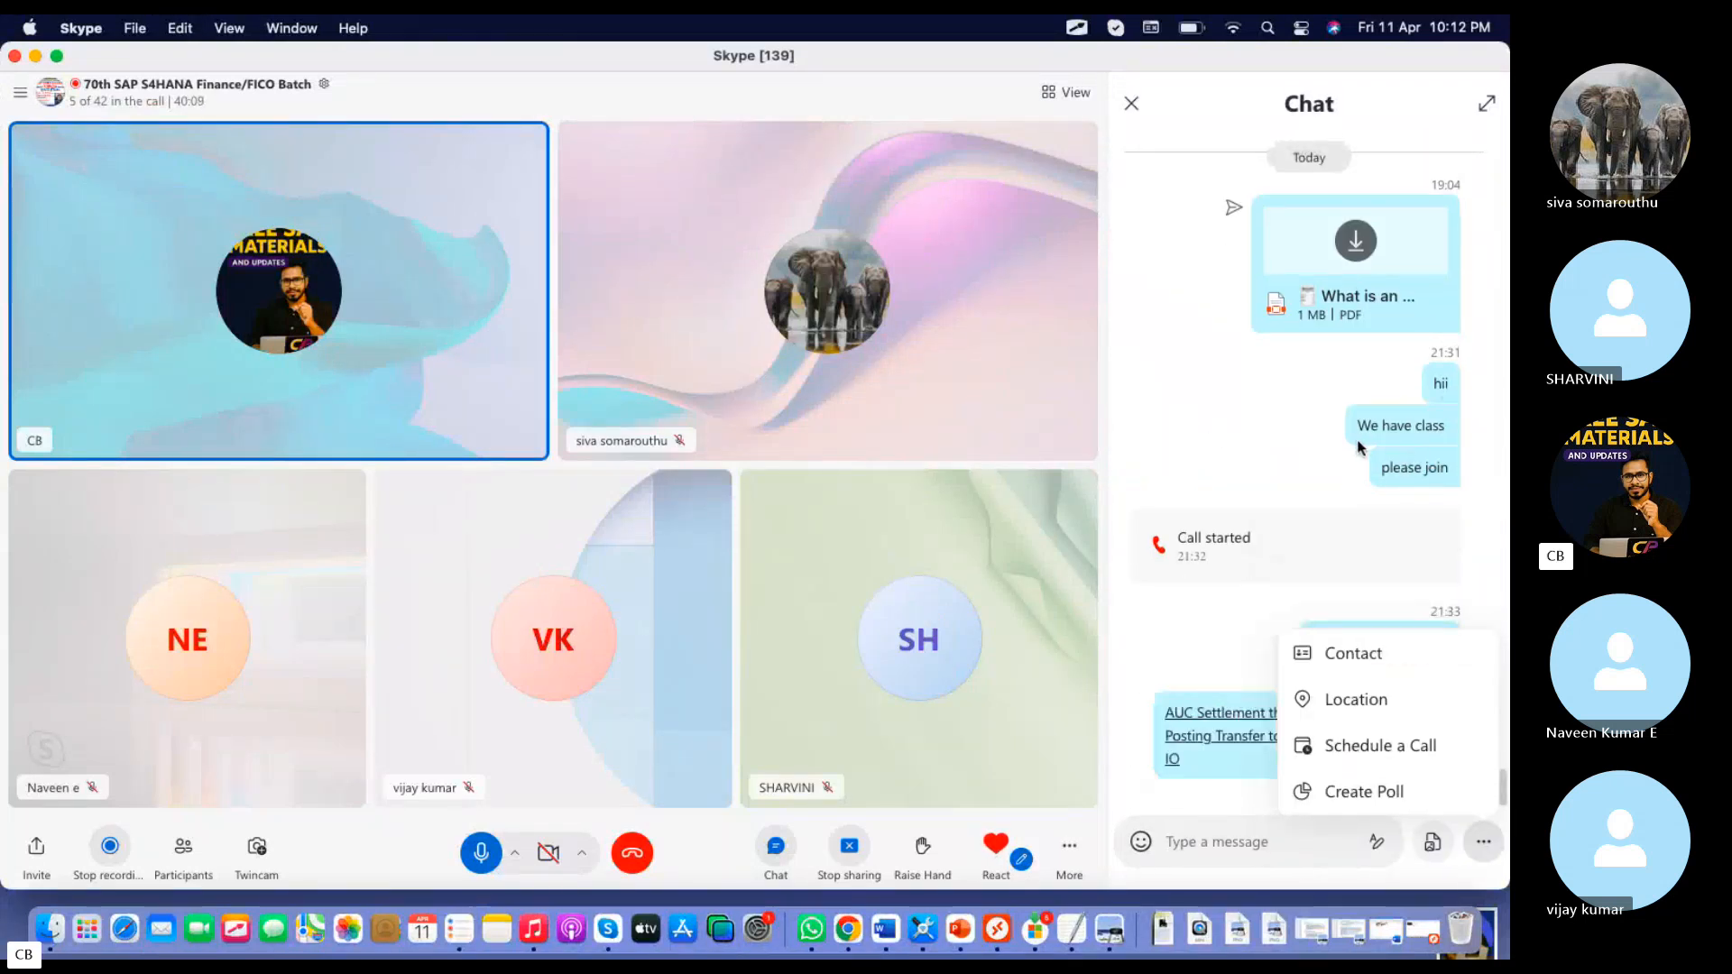
Switch back to the SAP session and exit the order settlement results to the Easy Access menu
left_click(997, 929)
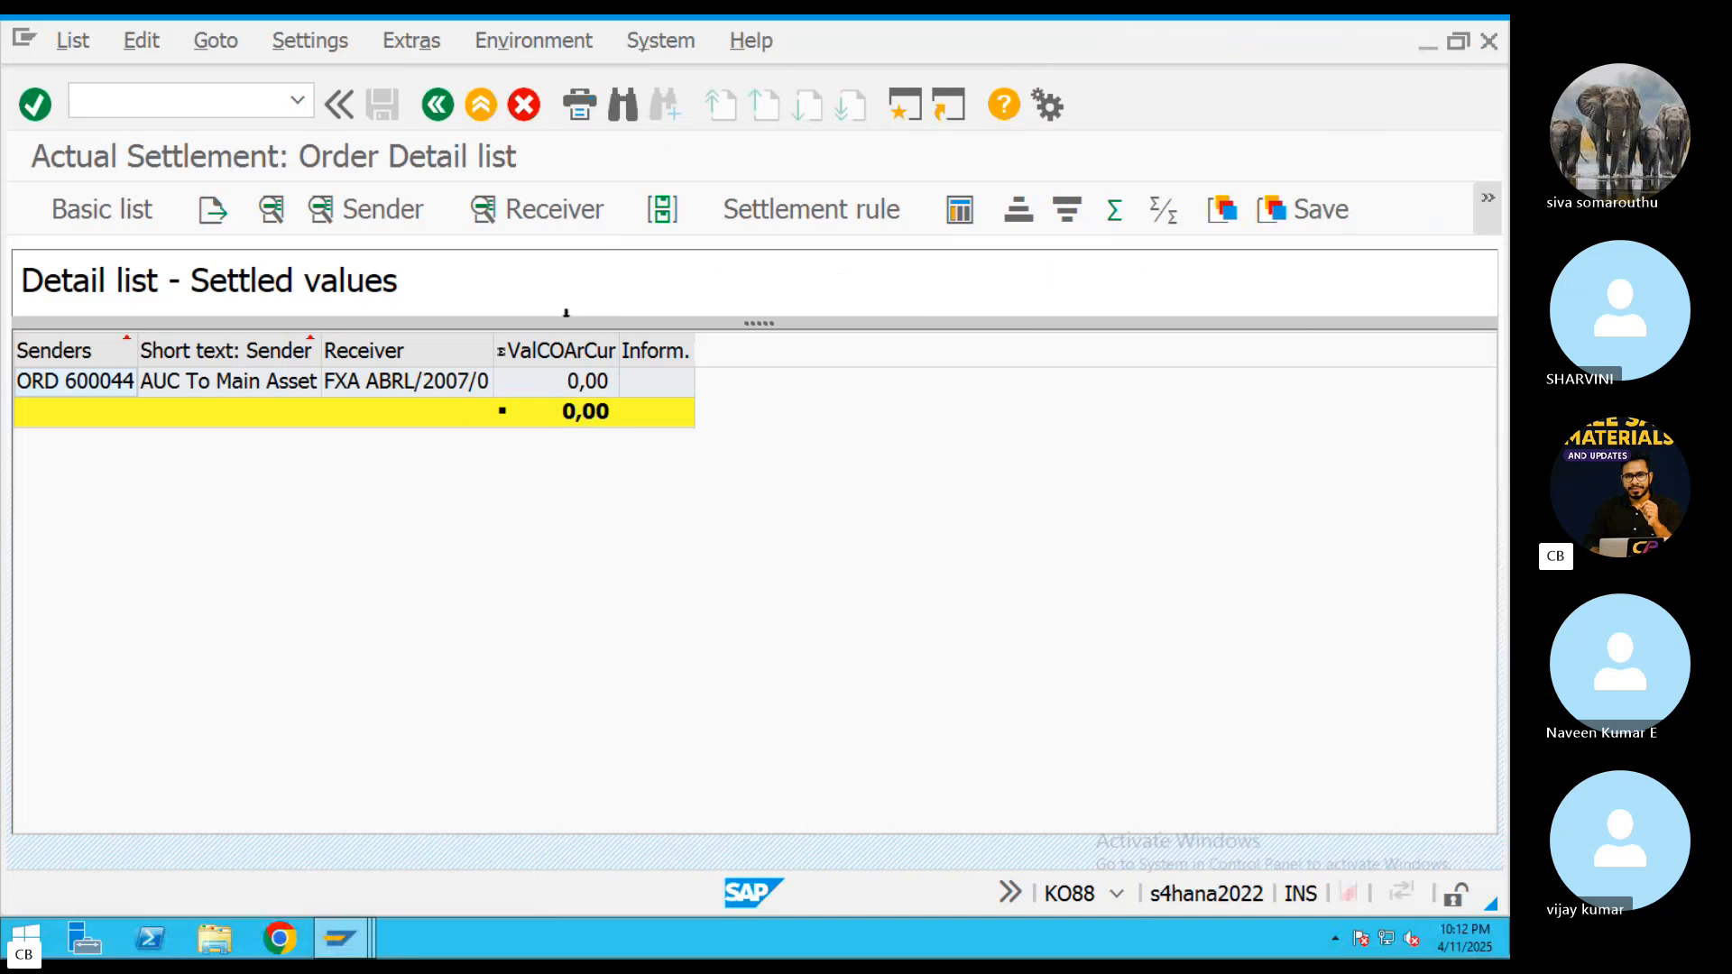
left_click(436, 106)
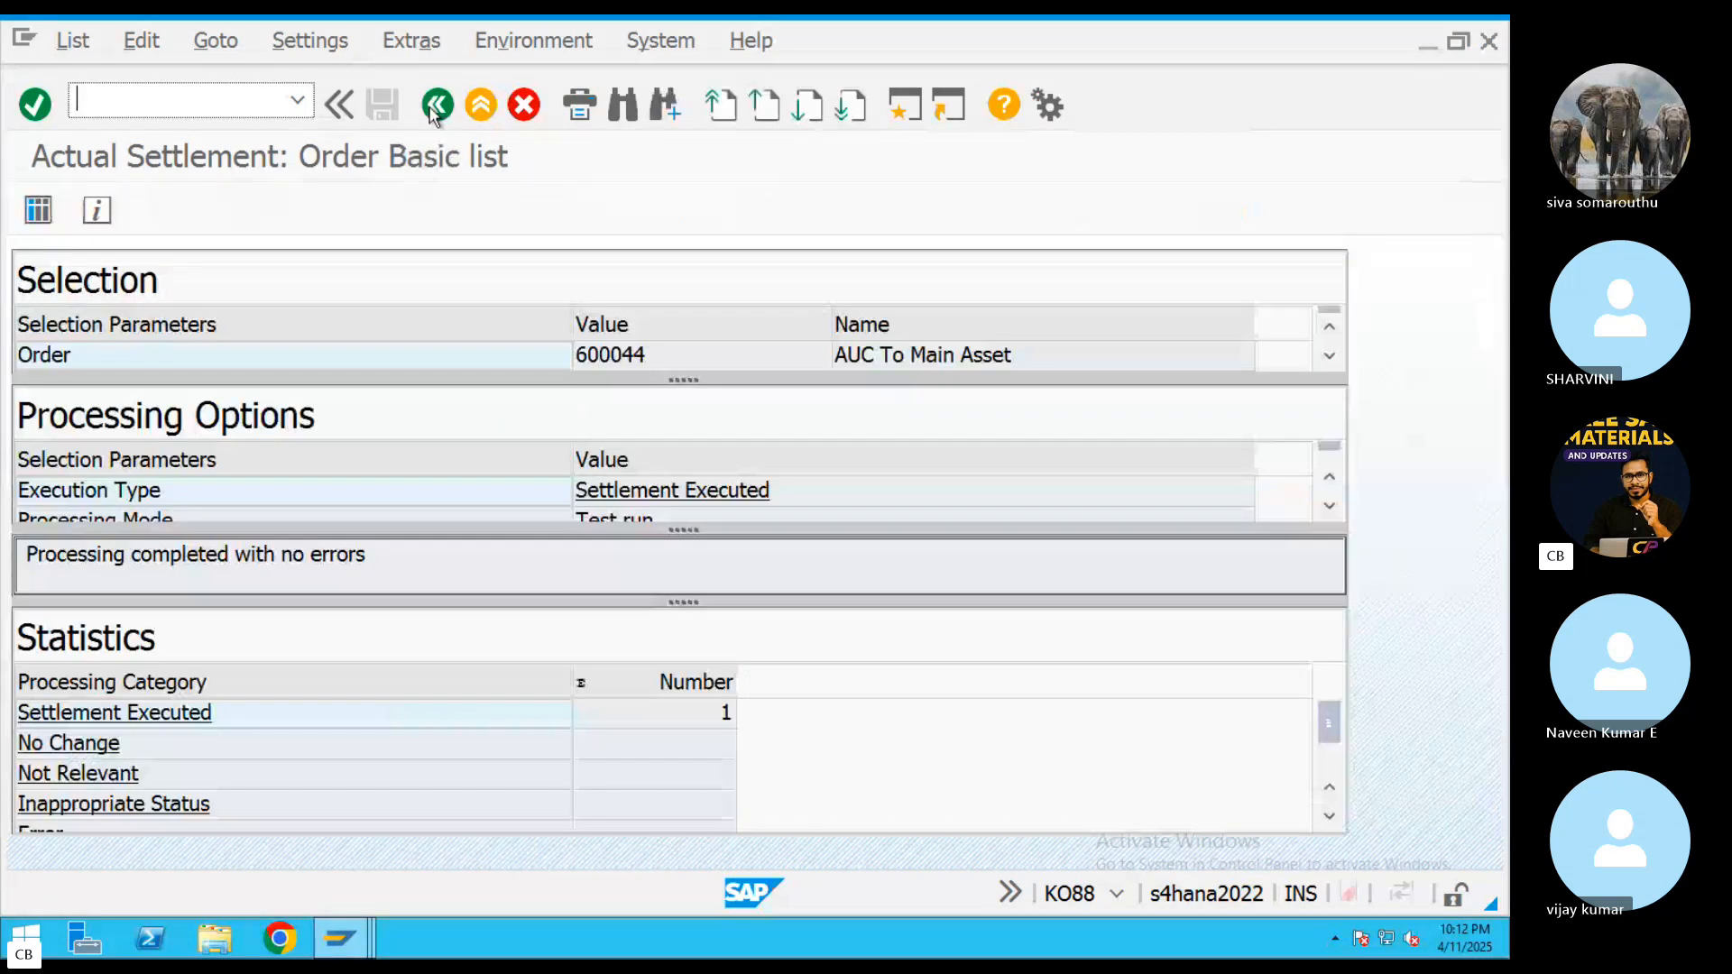
left_click(434, 107)
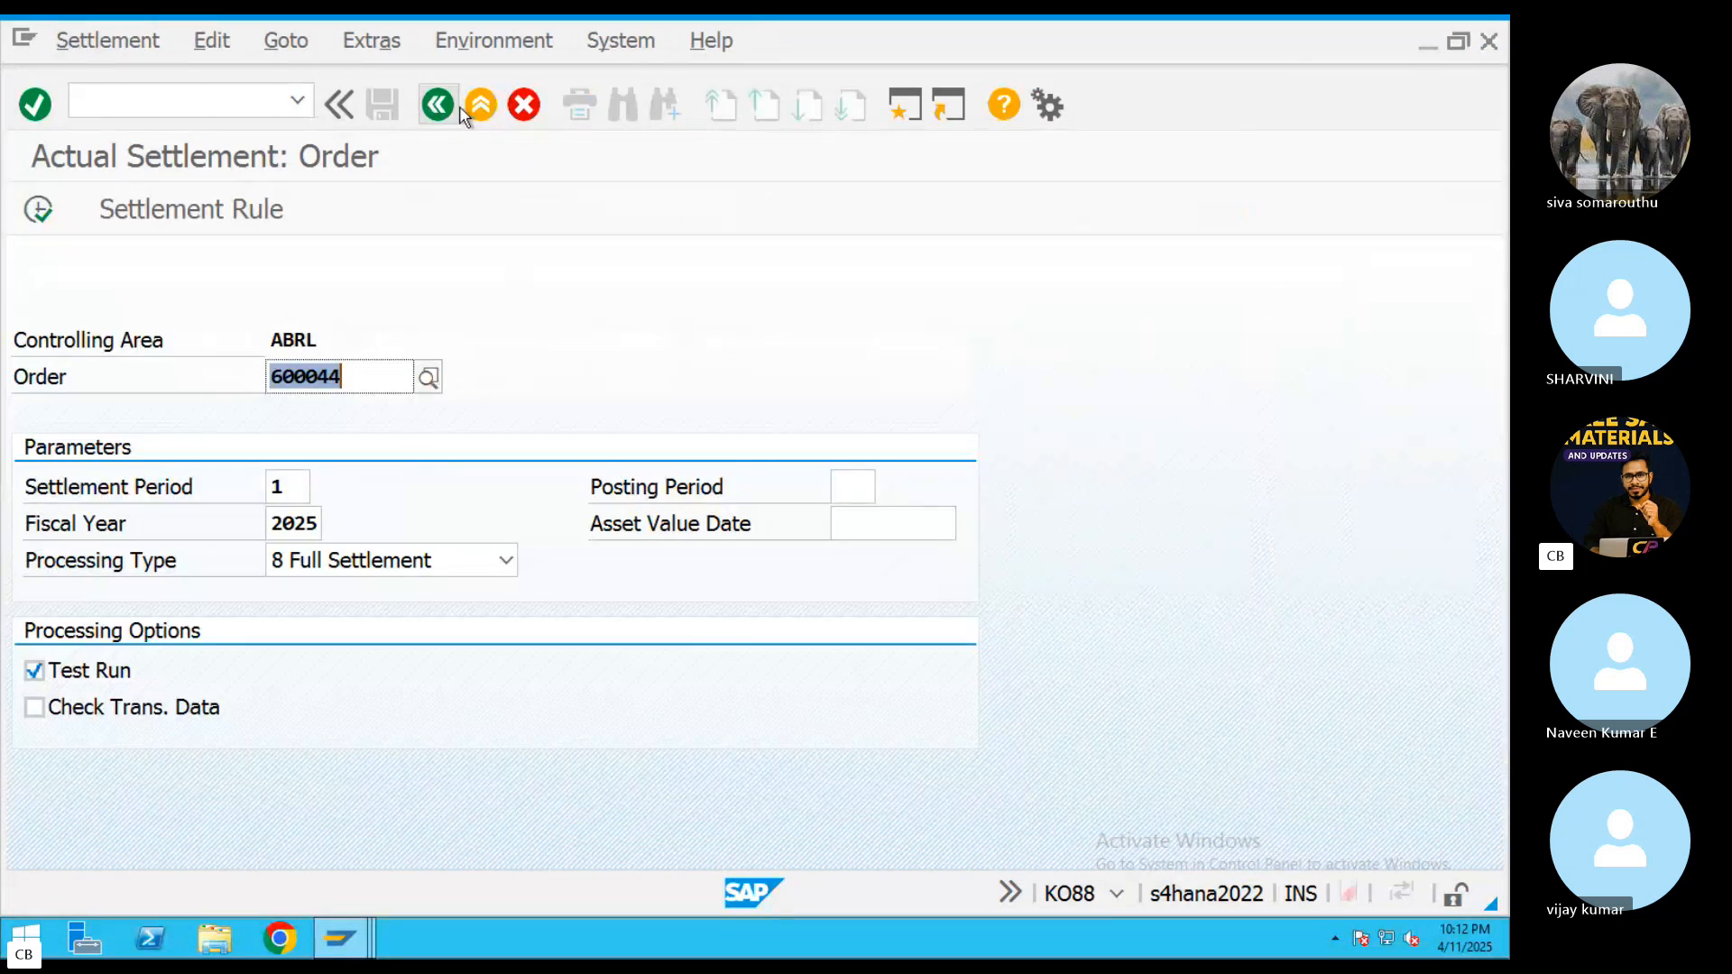
left_click(458, 107)
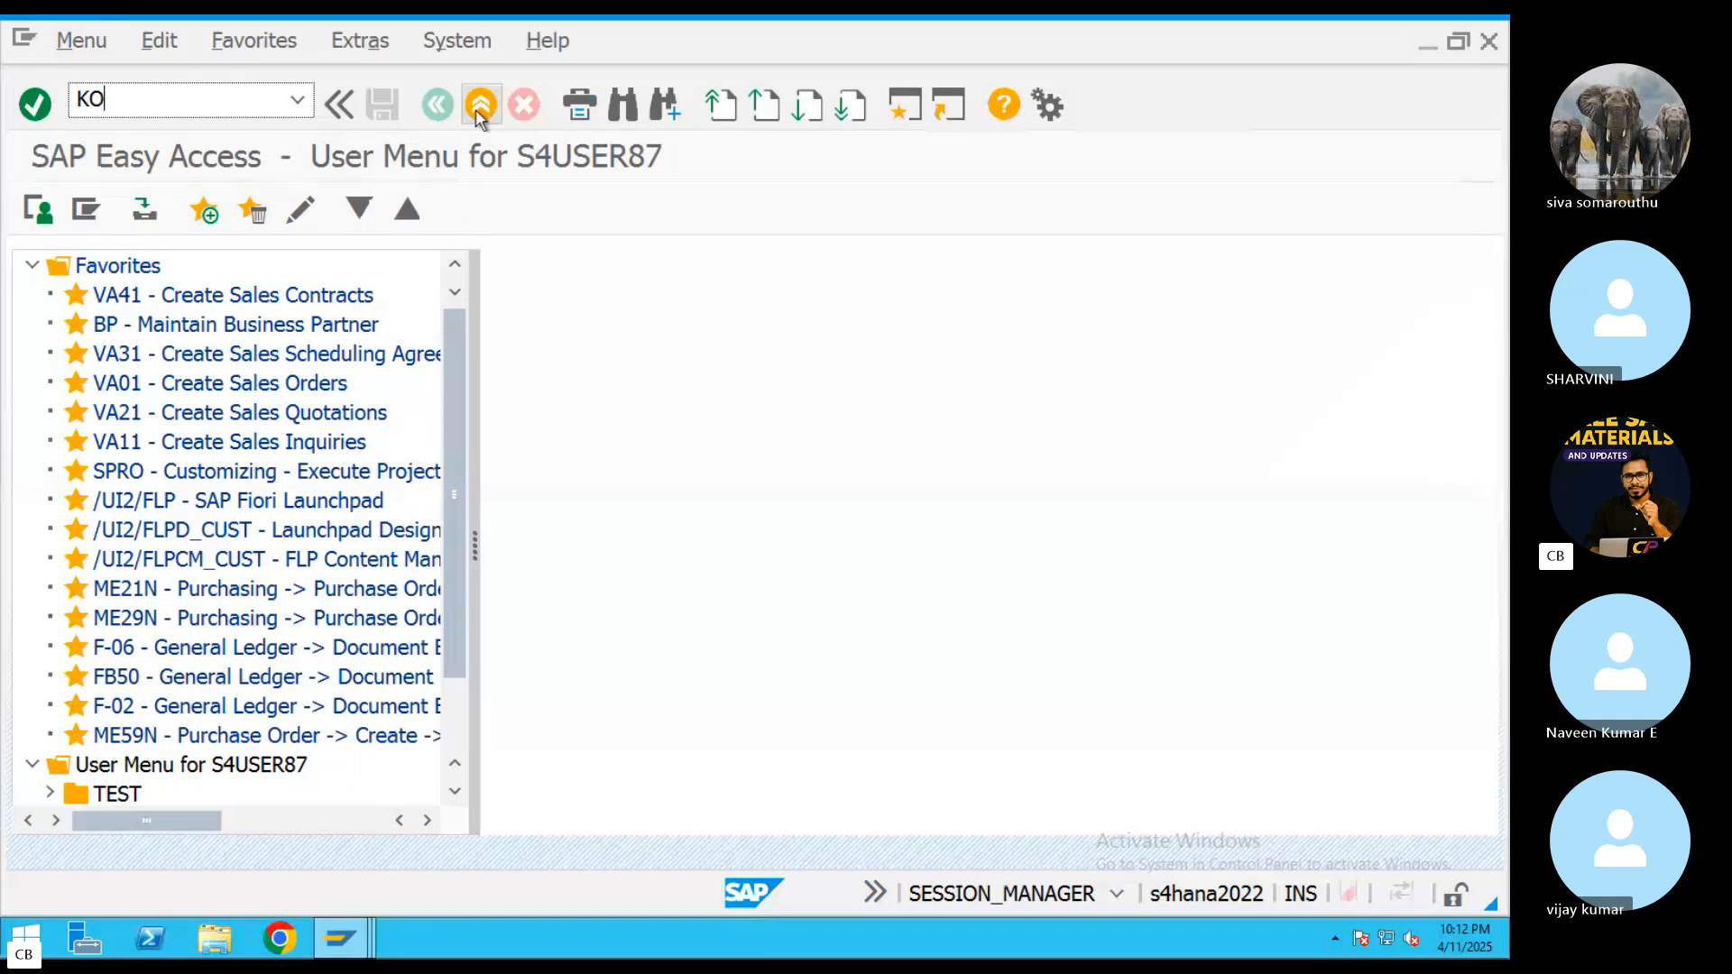
Reopen KO88, keep processing type 8 Full Settlement, execute the order's test run for period 1 of 2025 and display its detail list
key("Return")
left_click(506, 559)
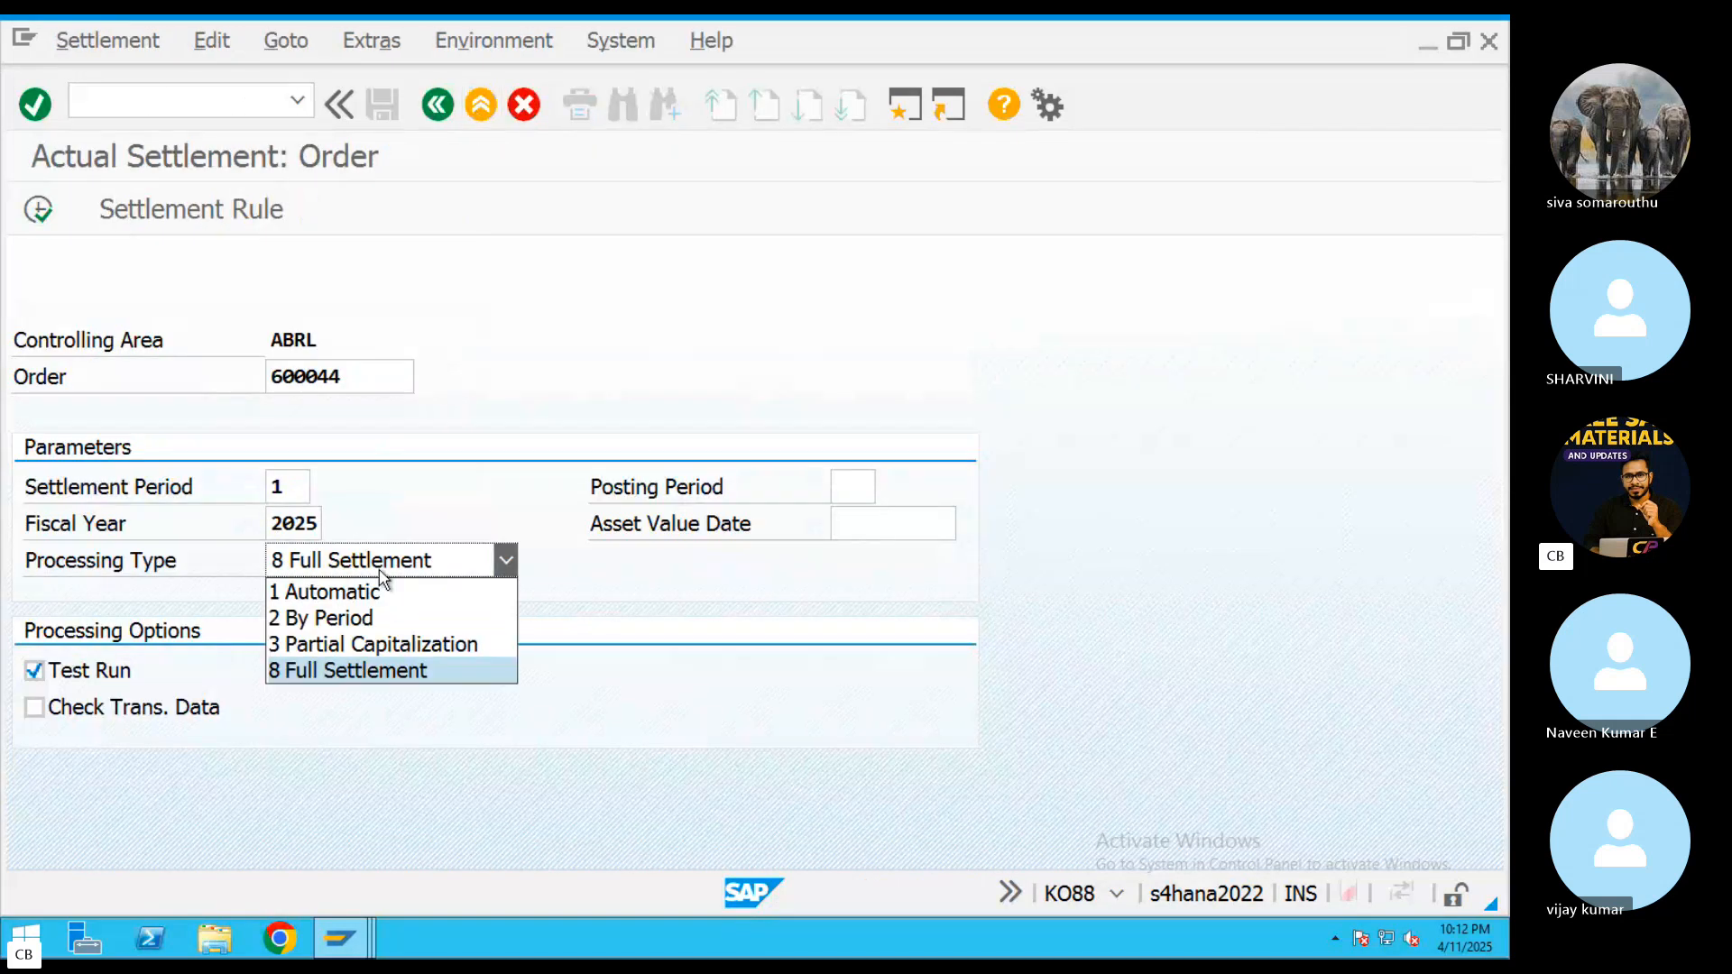
left_click(386, 667)
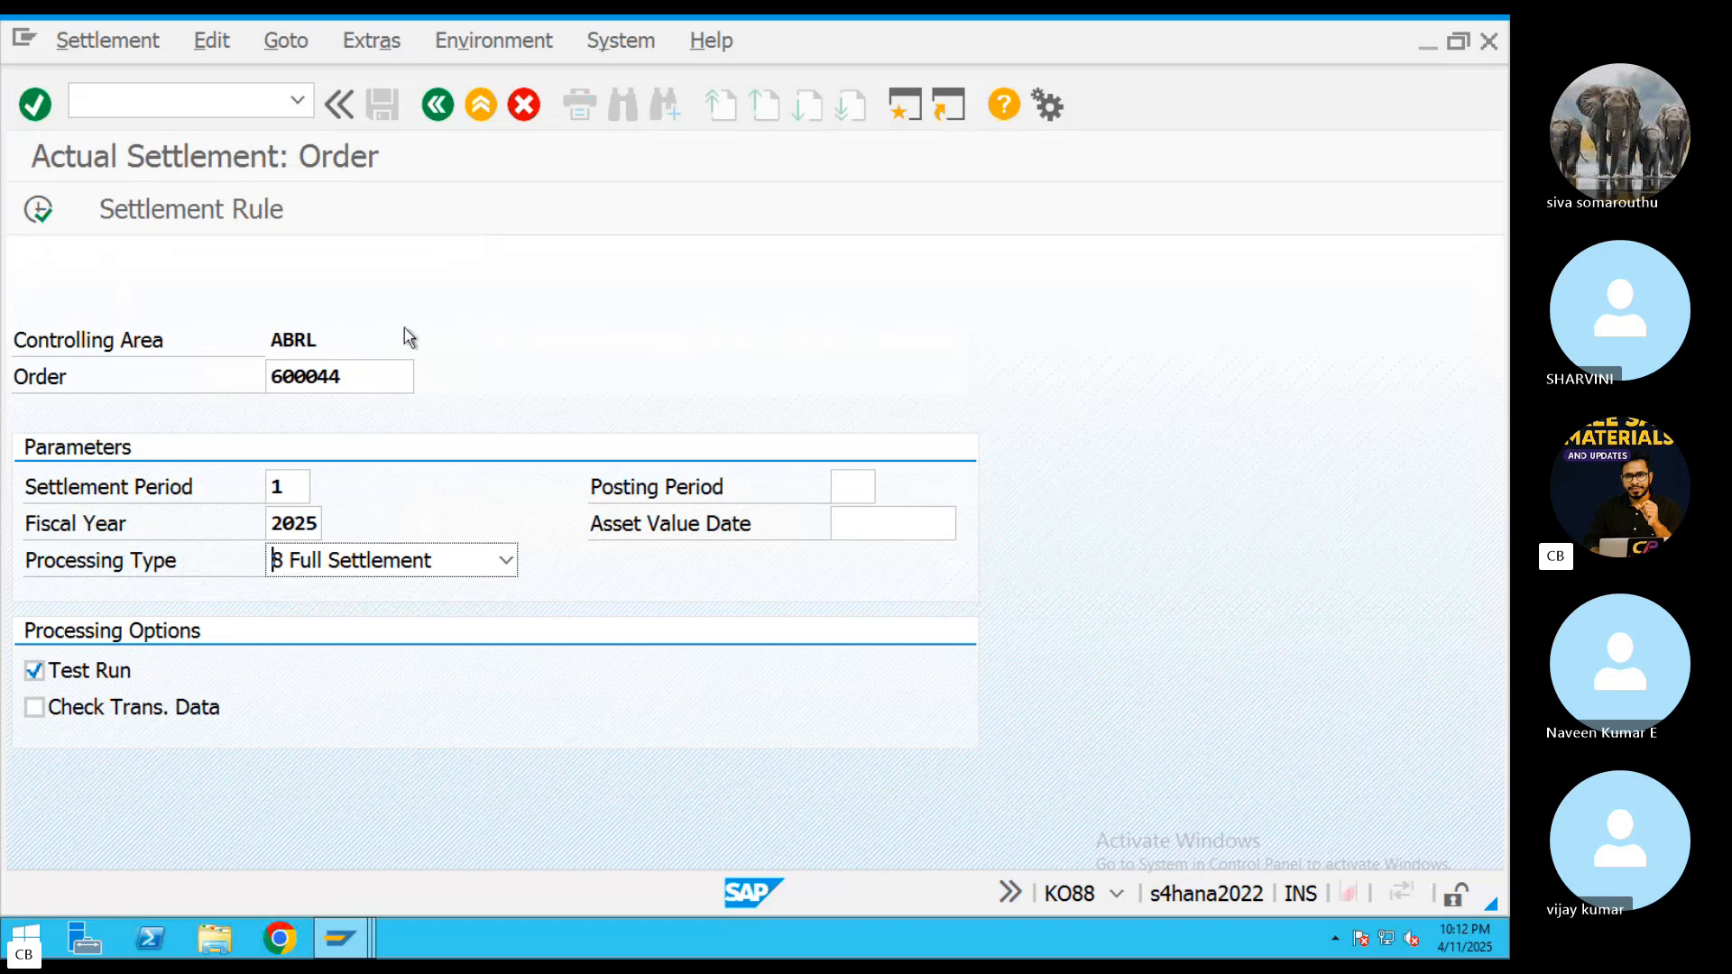
left_click(38, 210)
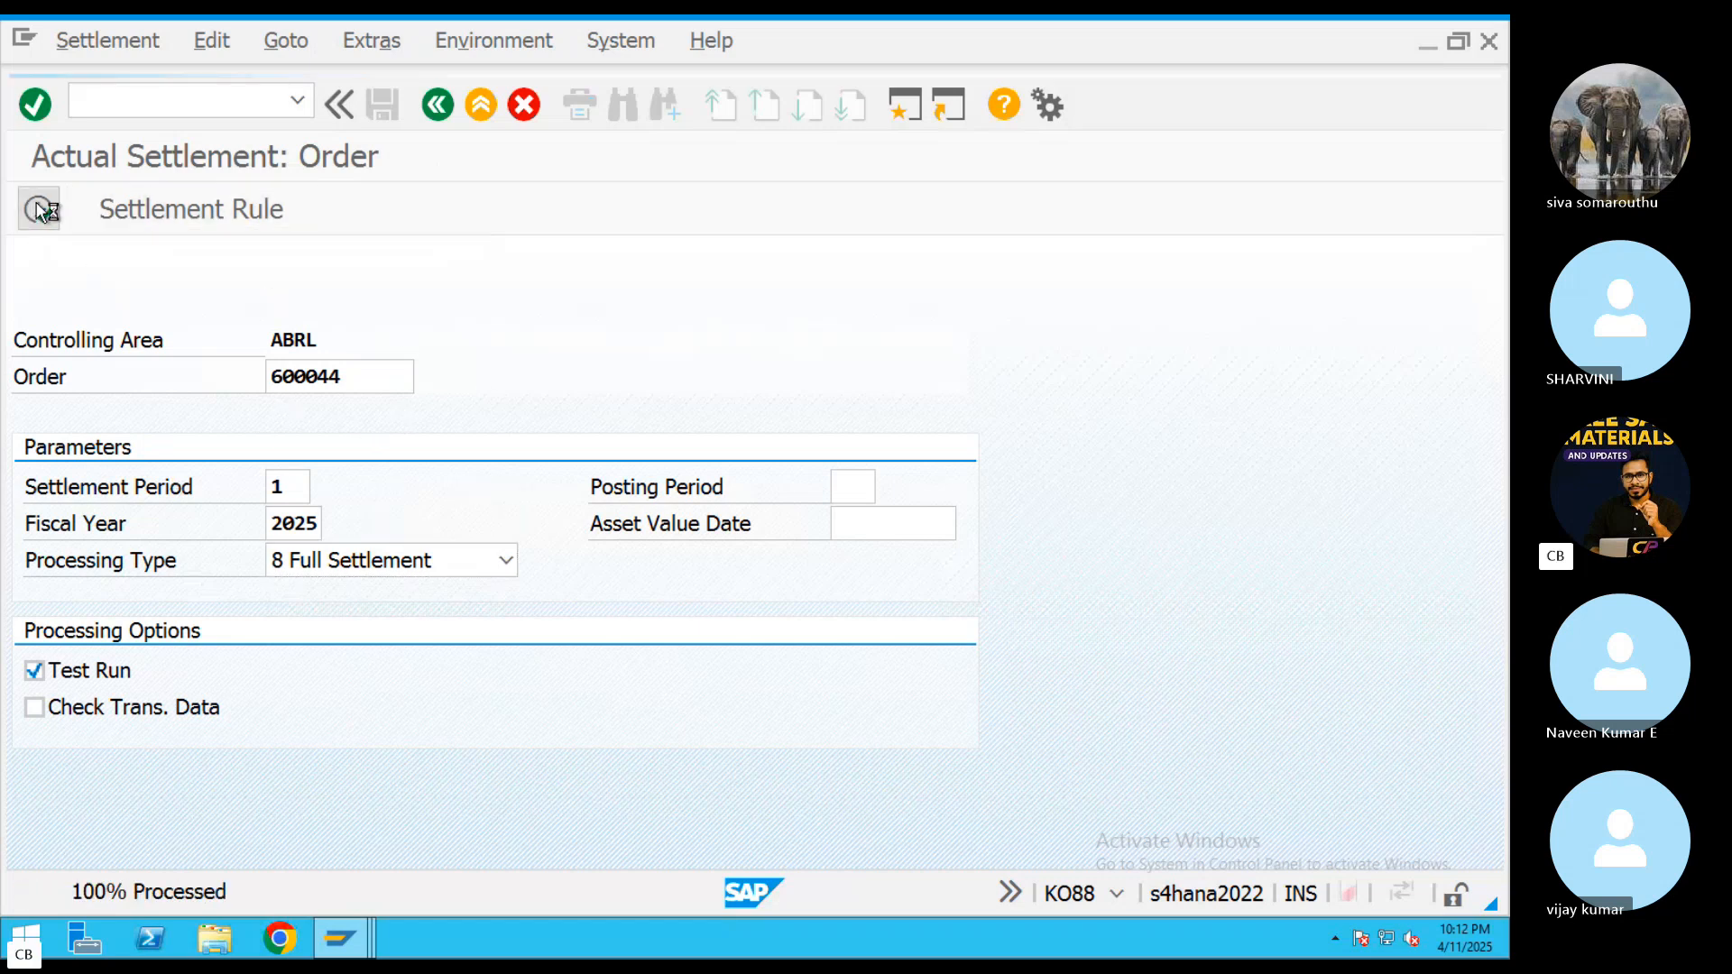
left_click(38, 209)
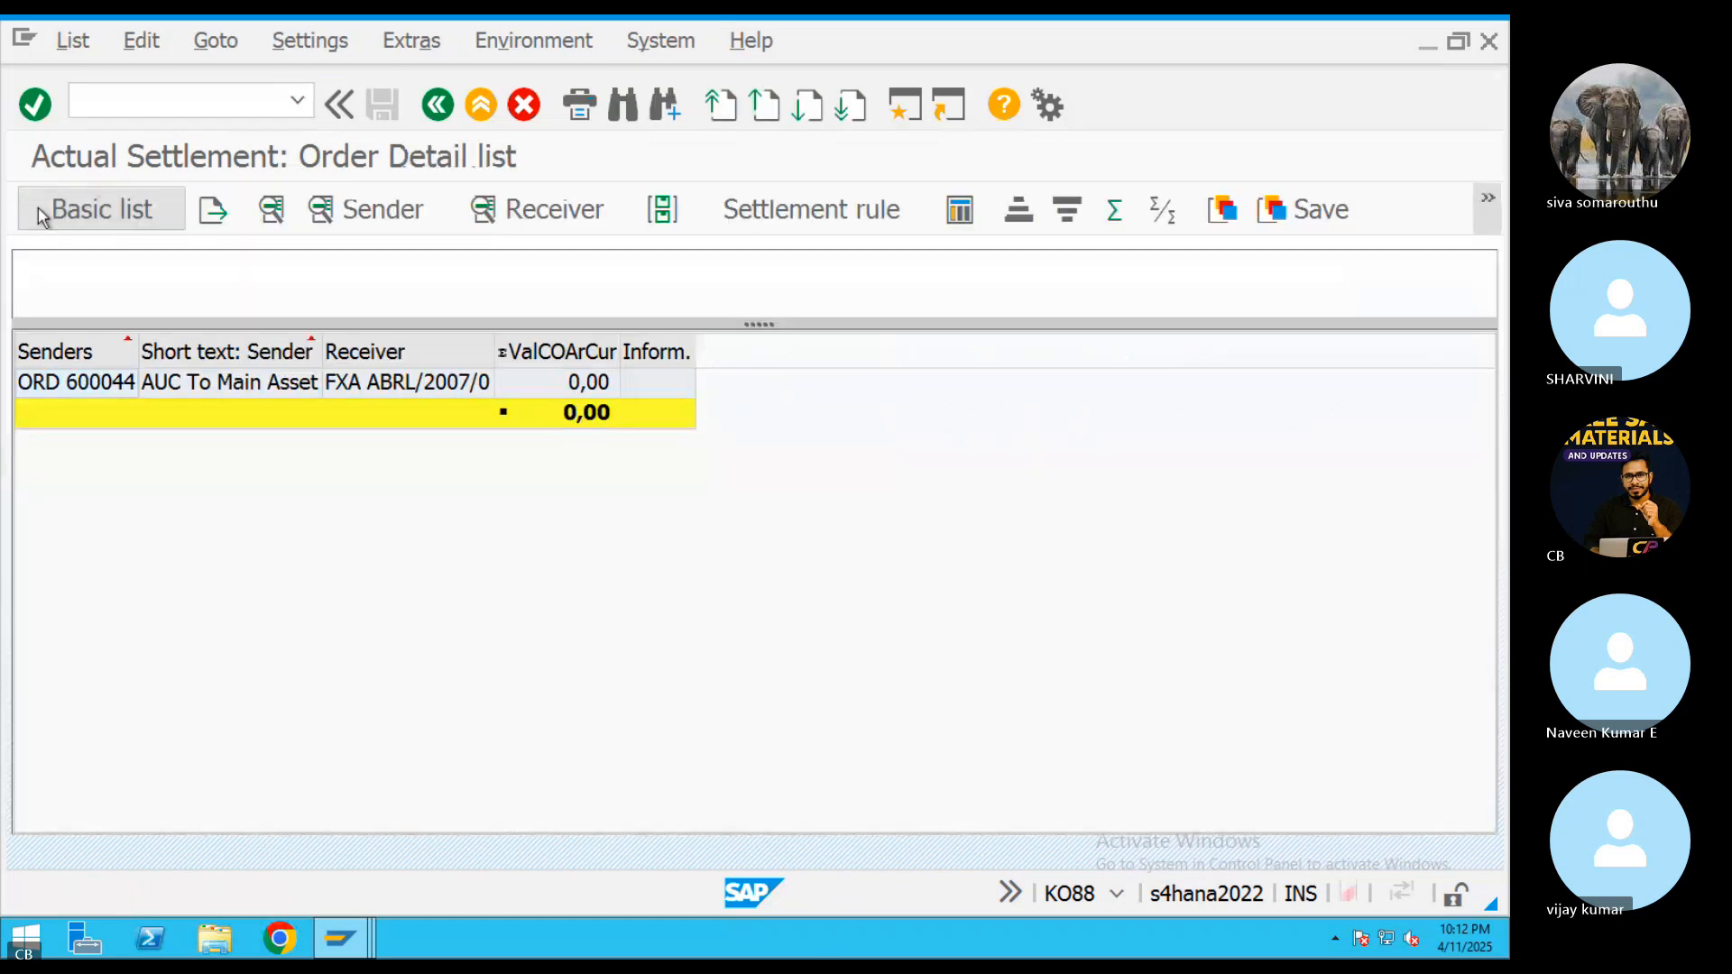
Inspect the sender debits and receiver debits of the order's settled values, and return to the settlement selection screen
left_click(582, 385)
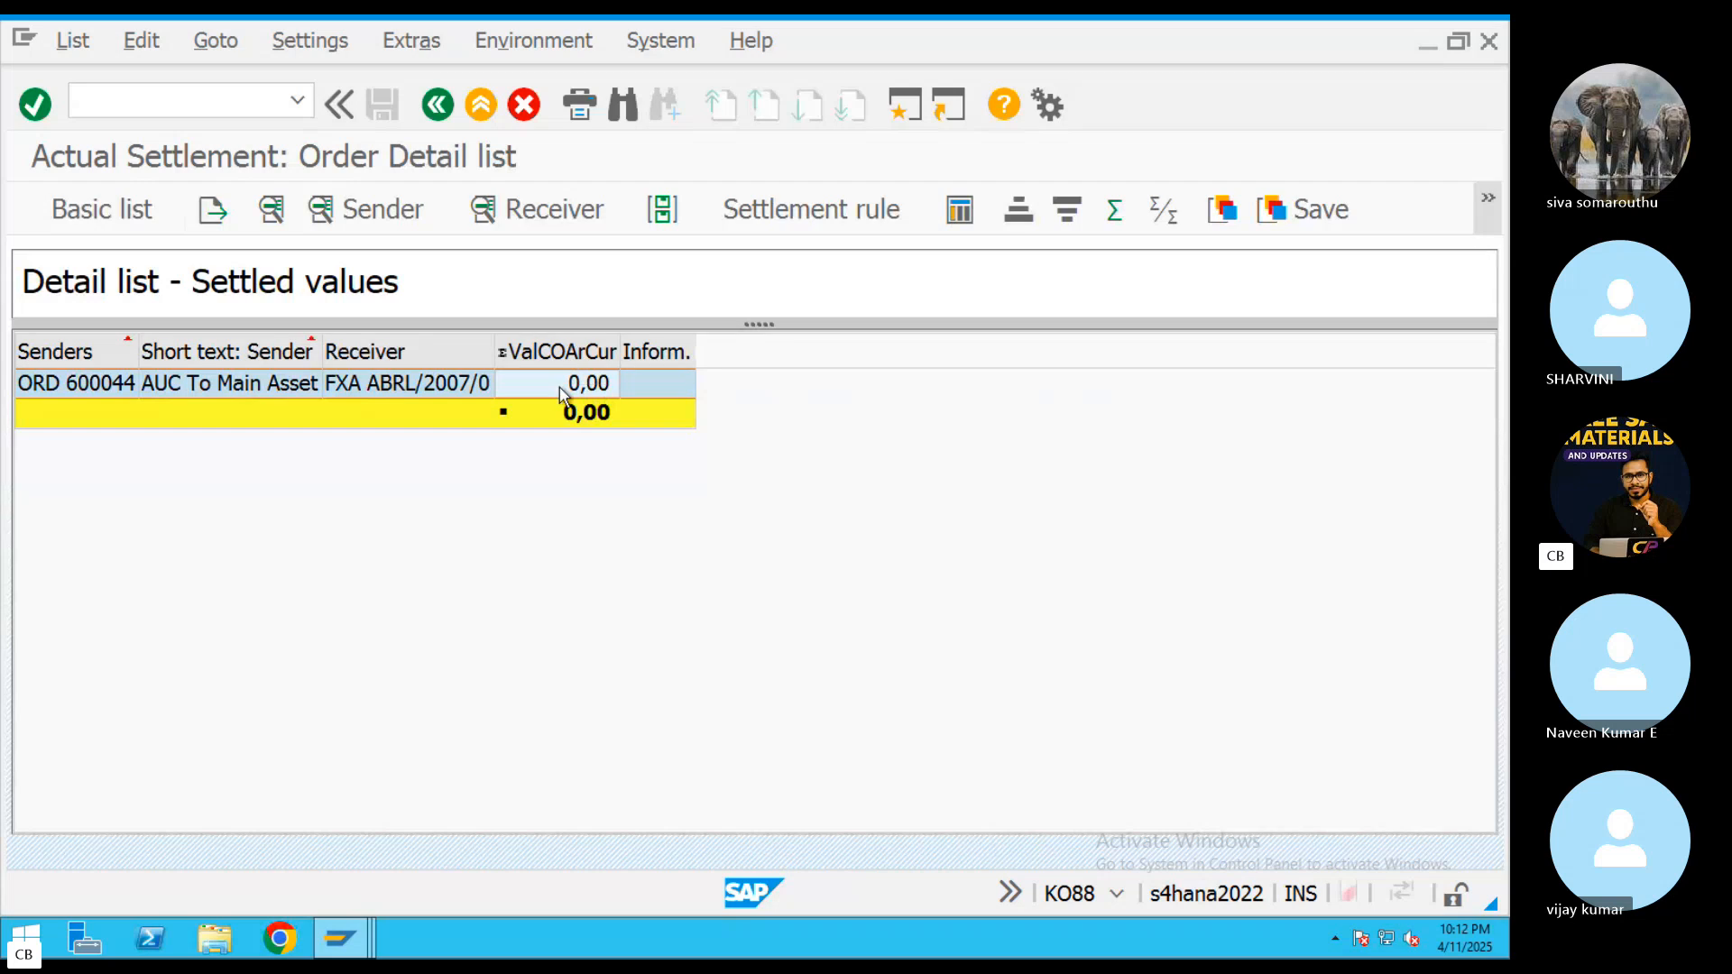
left_click(375, 211)
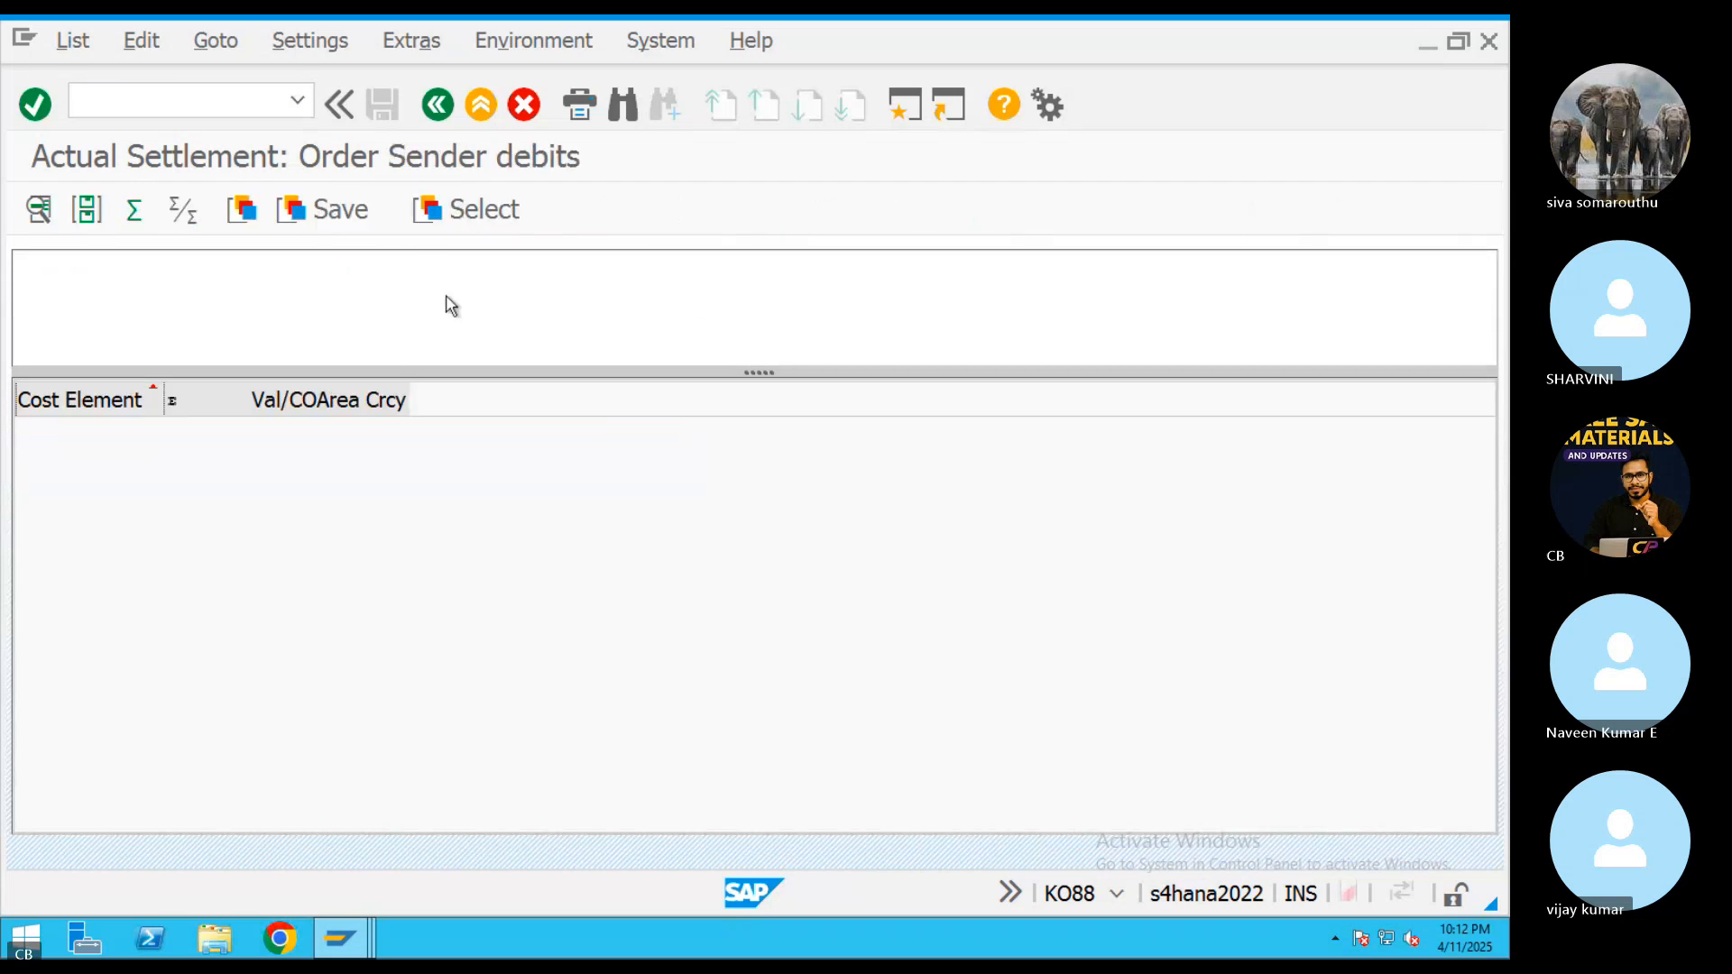
left_click(450, 102)
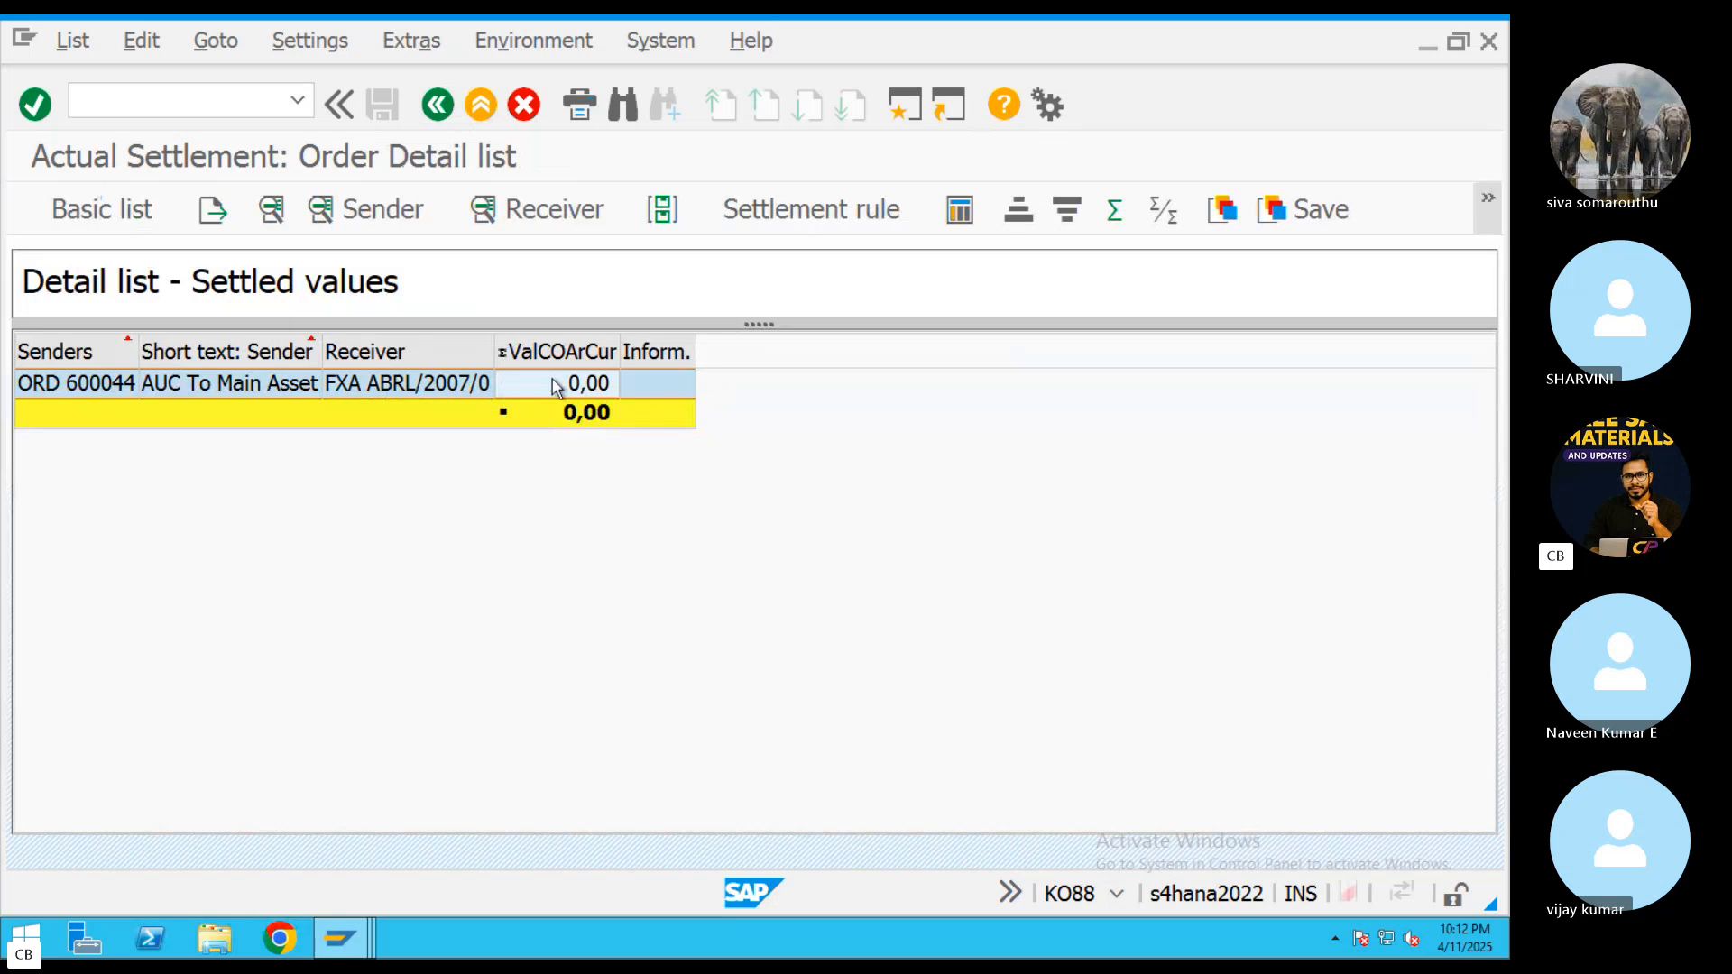
left_click(536, 209)
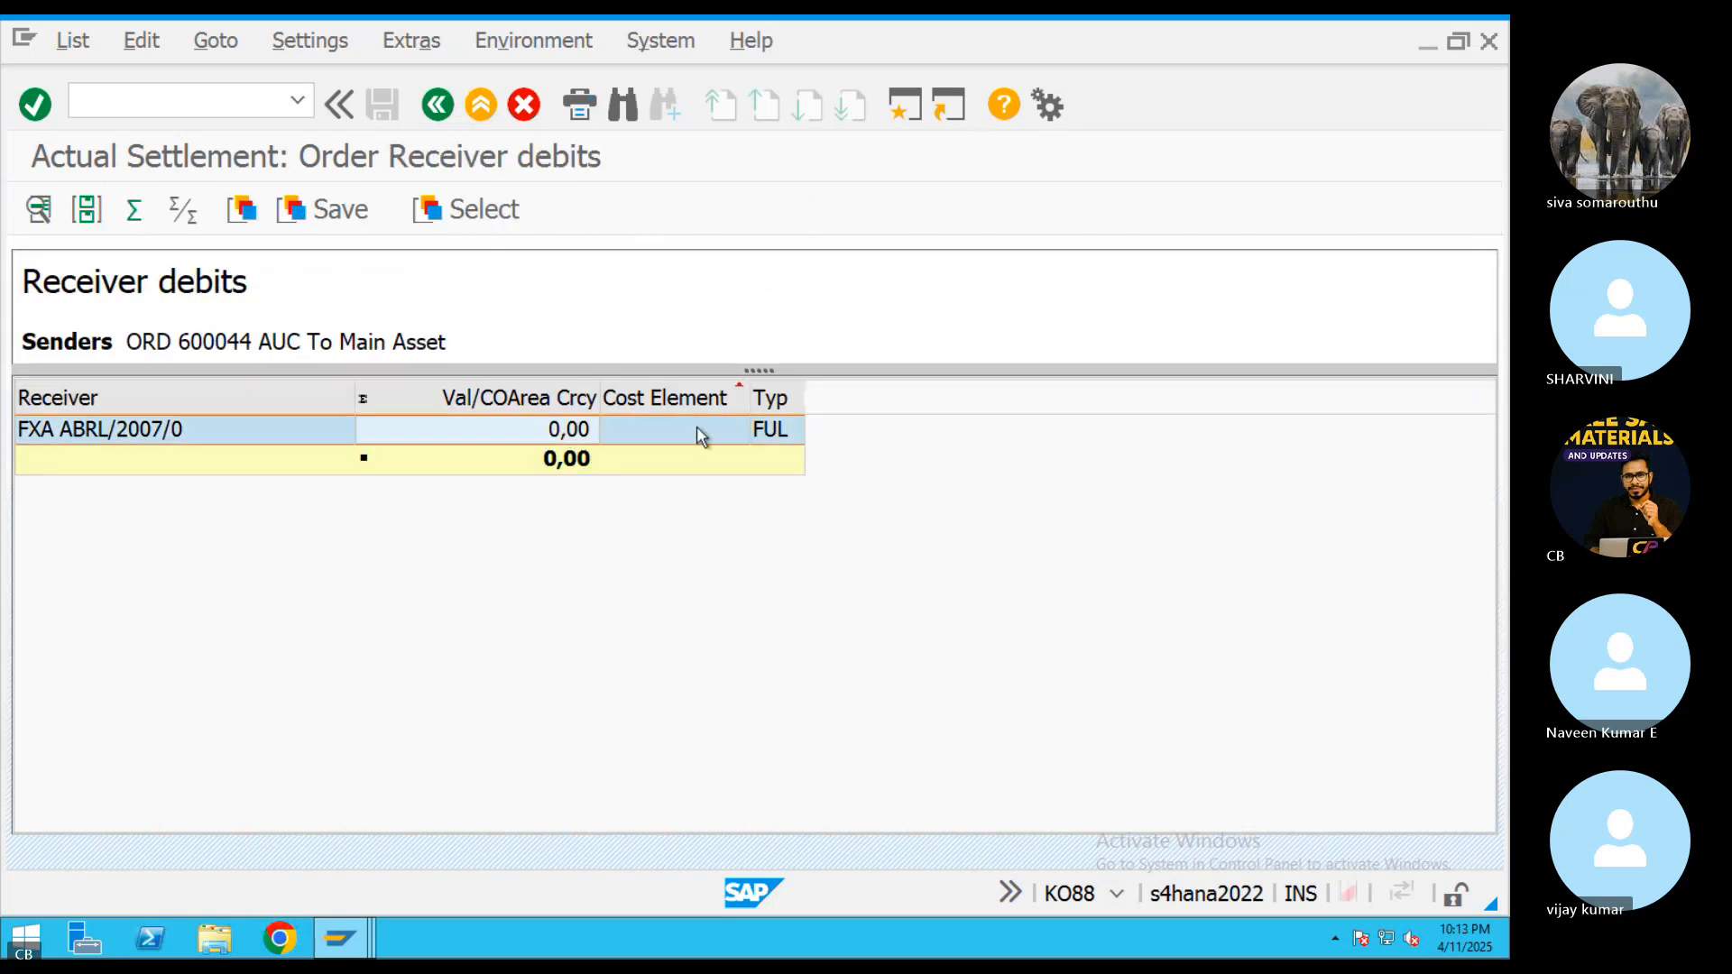
left_click(436, 106)
left_click(437, 107)
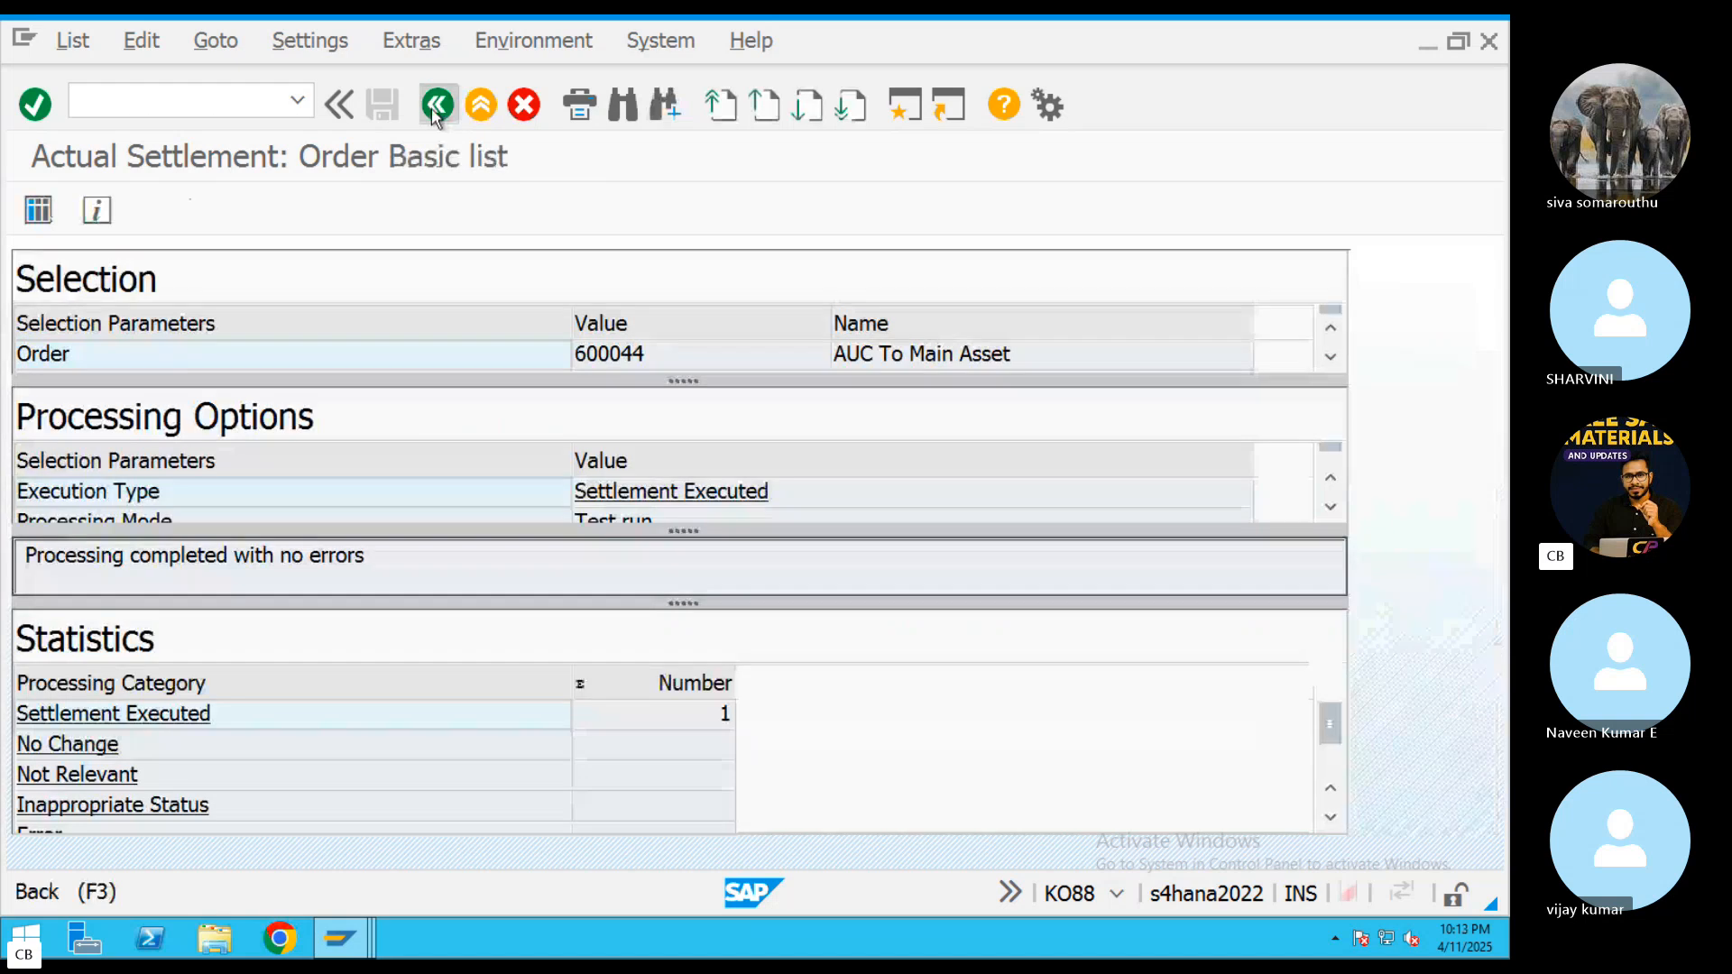
left_click(437, 106)
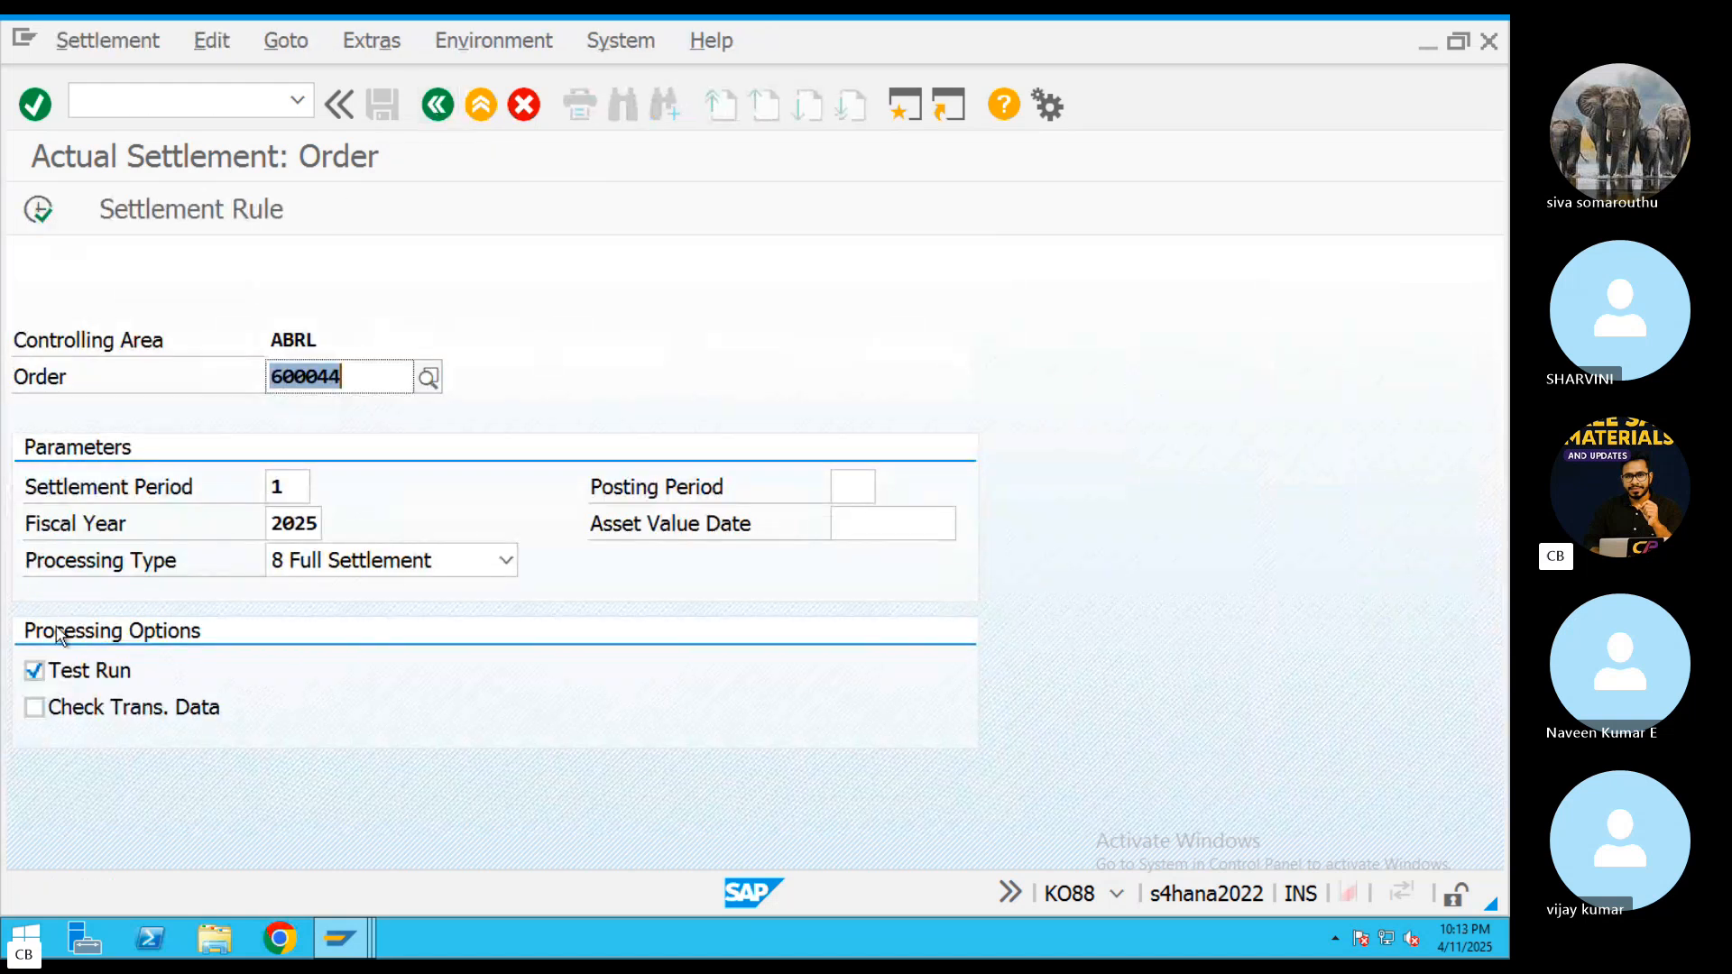
Turn off the test run, execute the order's actual full settlement for period 1 of 2025 and display its detail list
left_click(36, 671)
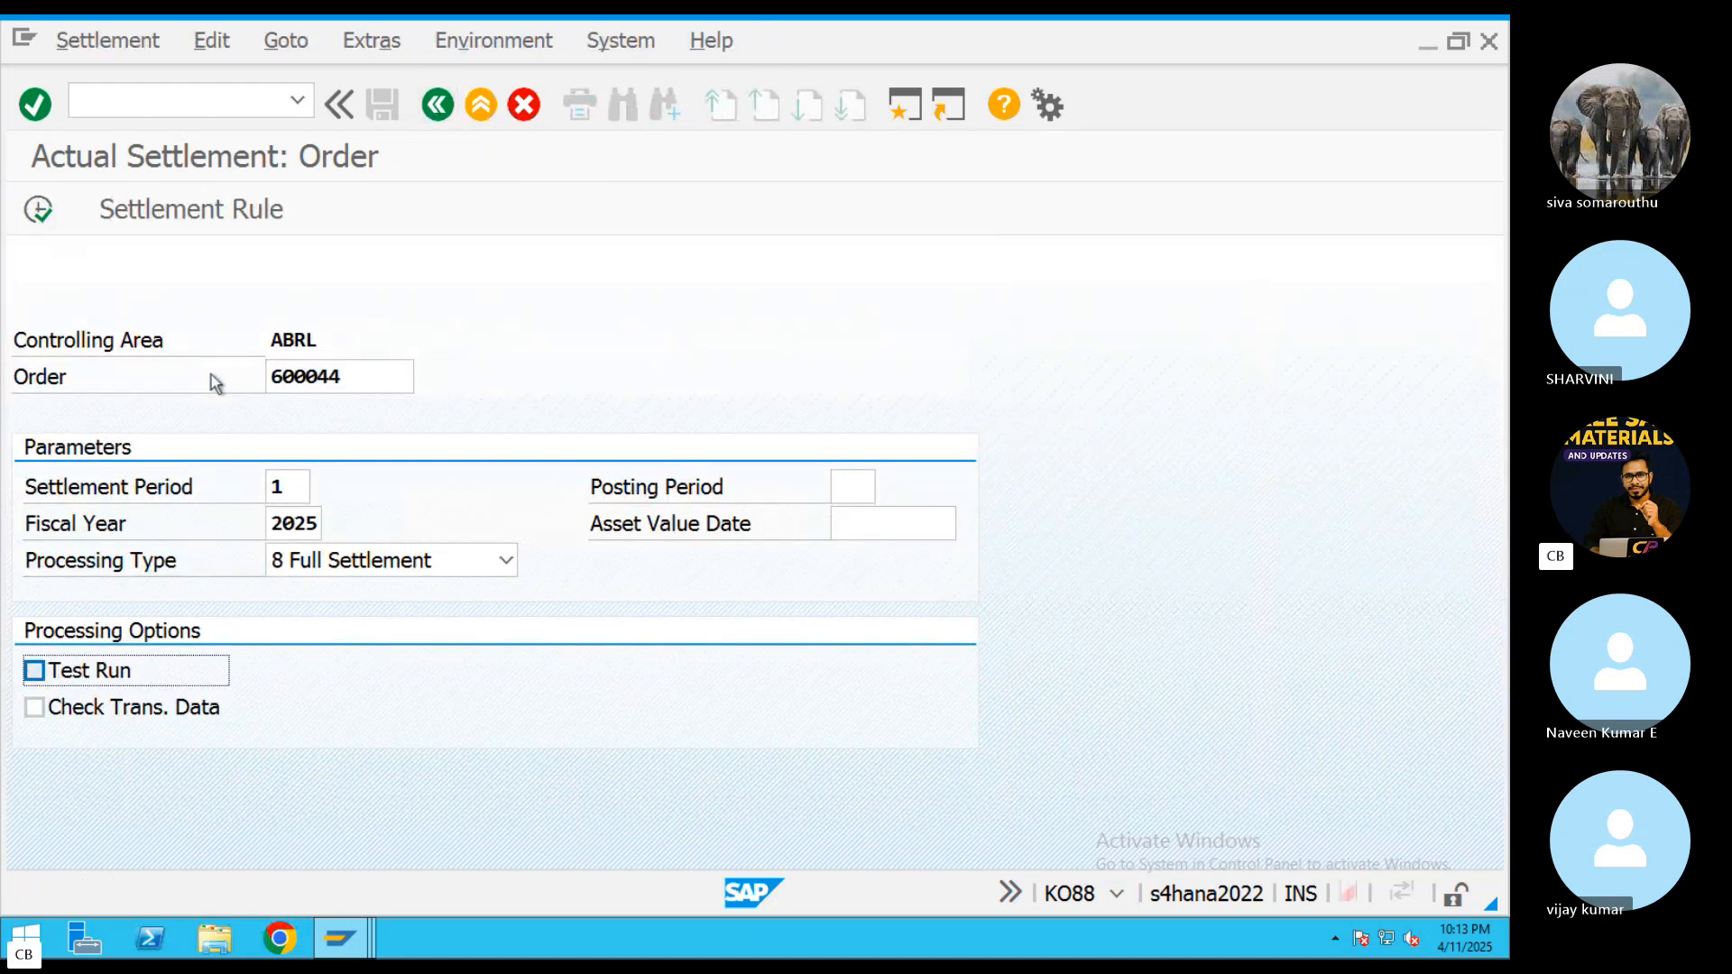
left_click(39, 212)
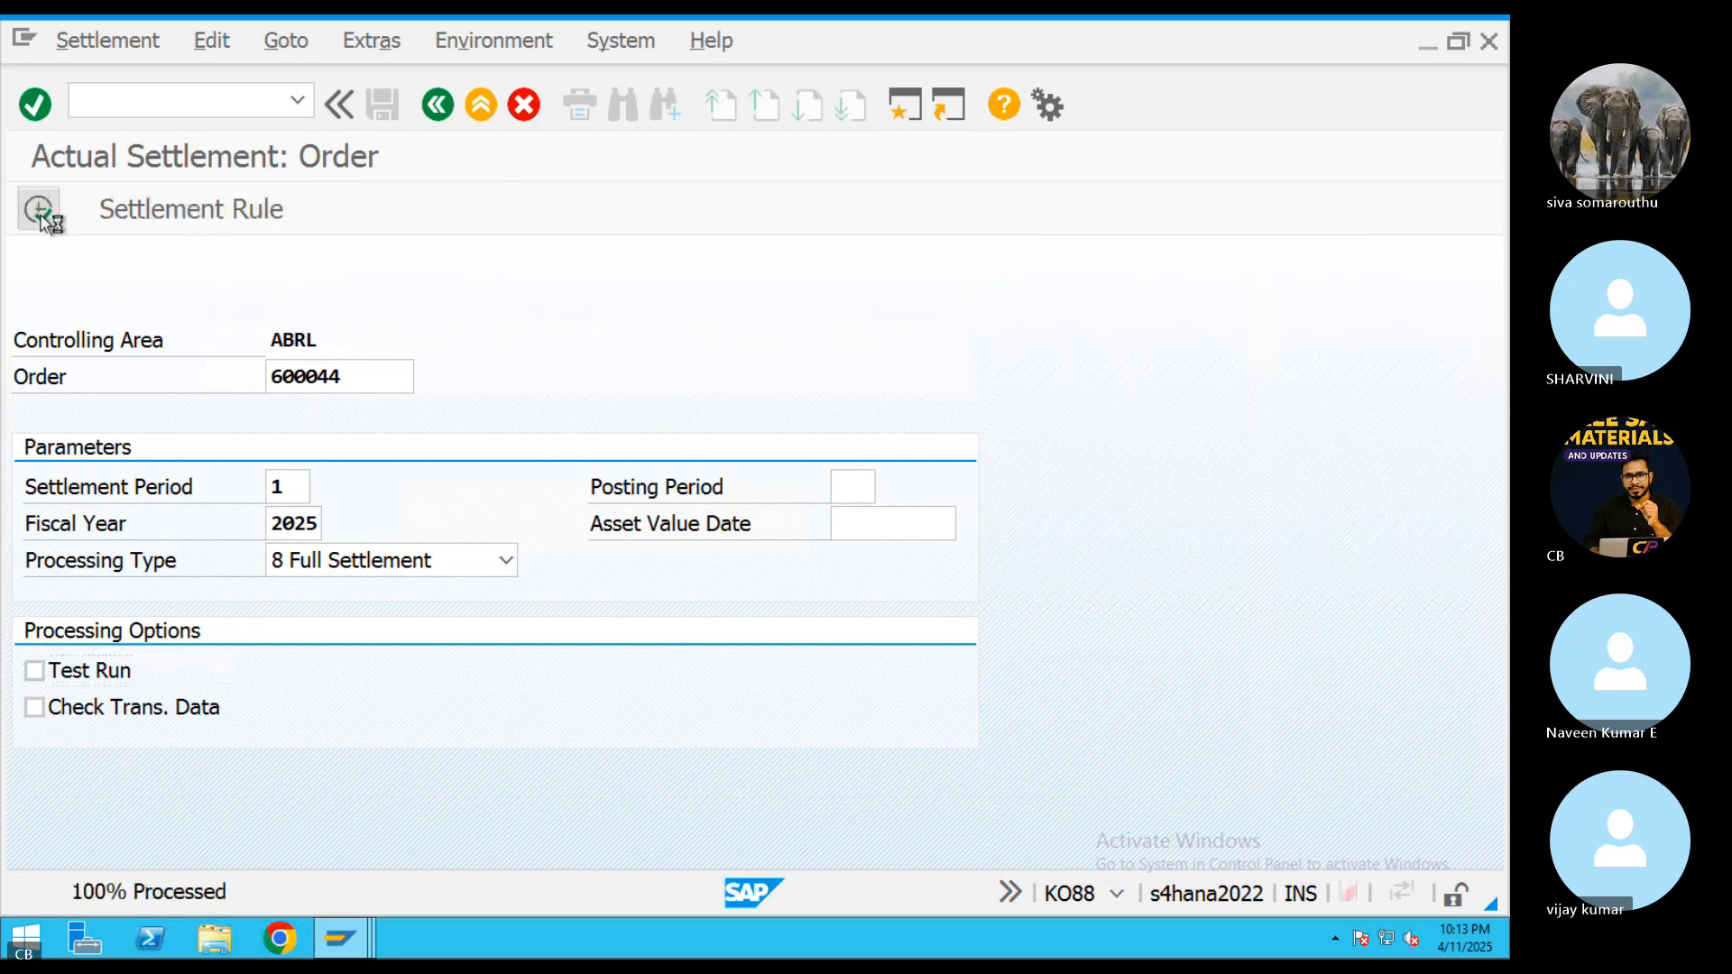
left_click(40, 213)
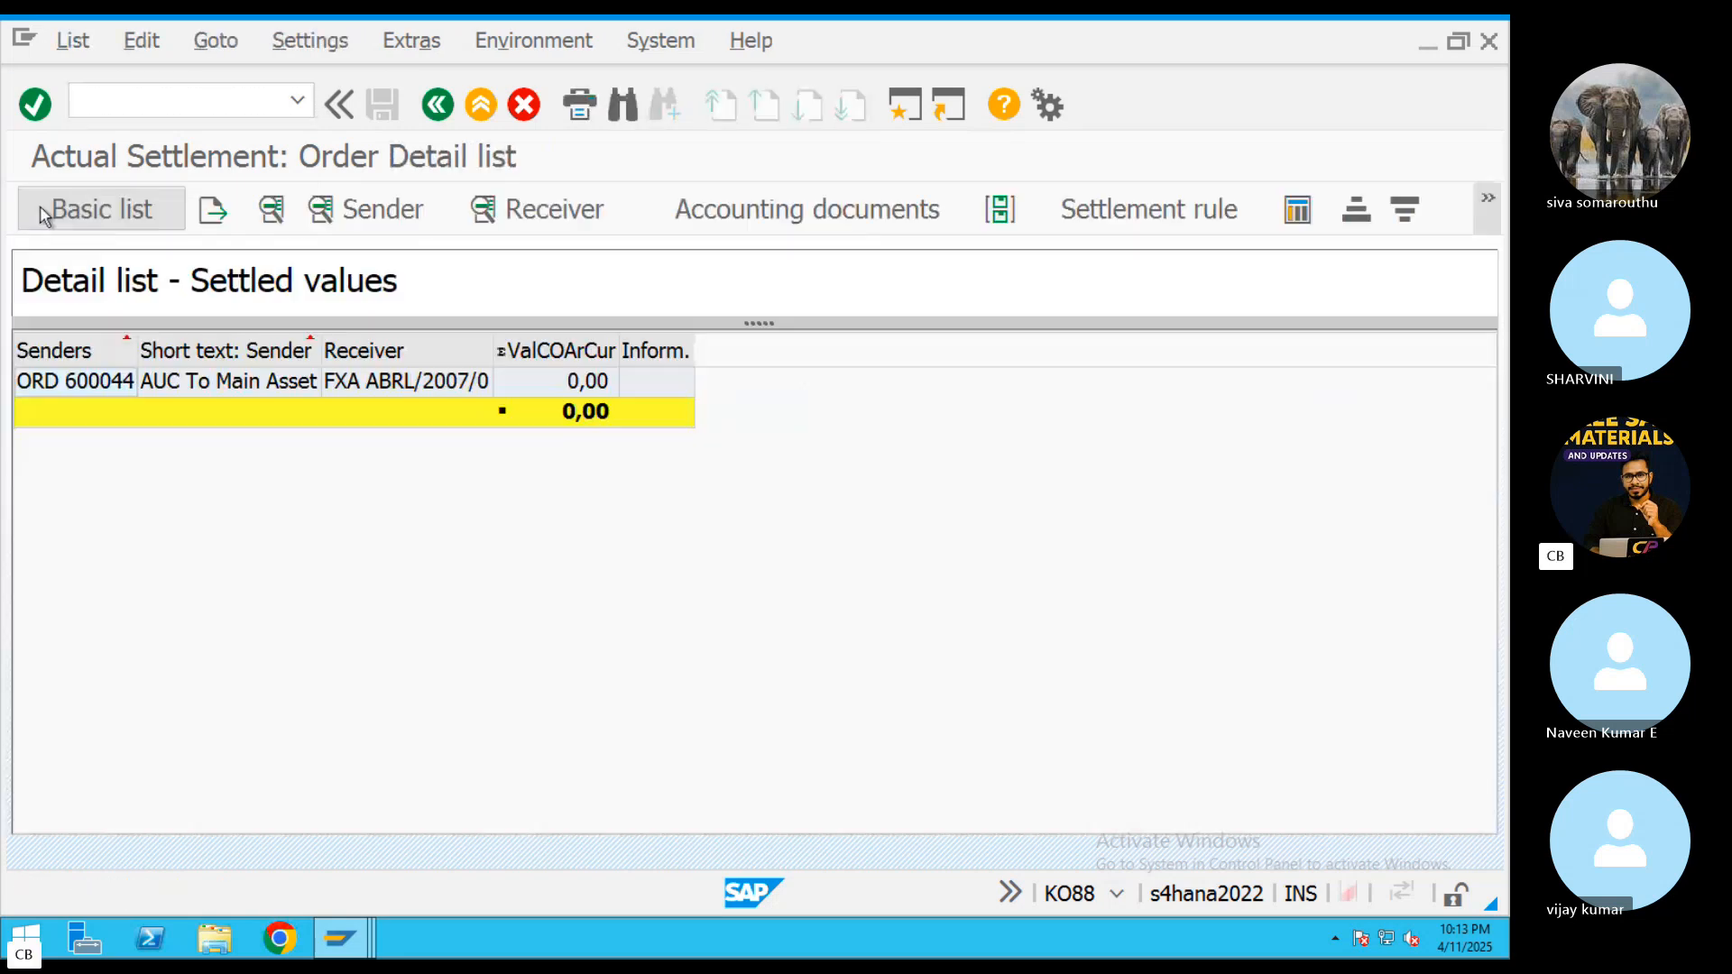
View the receiver debits of the settled values, dismiss the layout saving dialog and return to the detail list
left_click(548, 215)
left_click(335, 203)
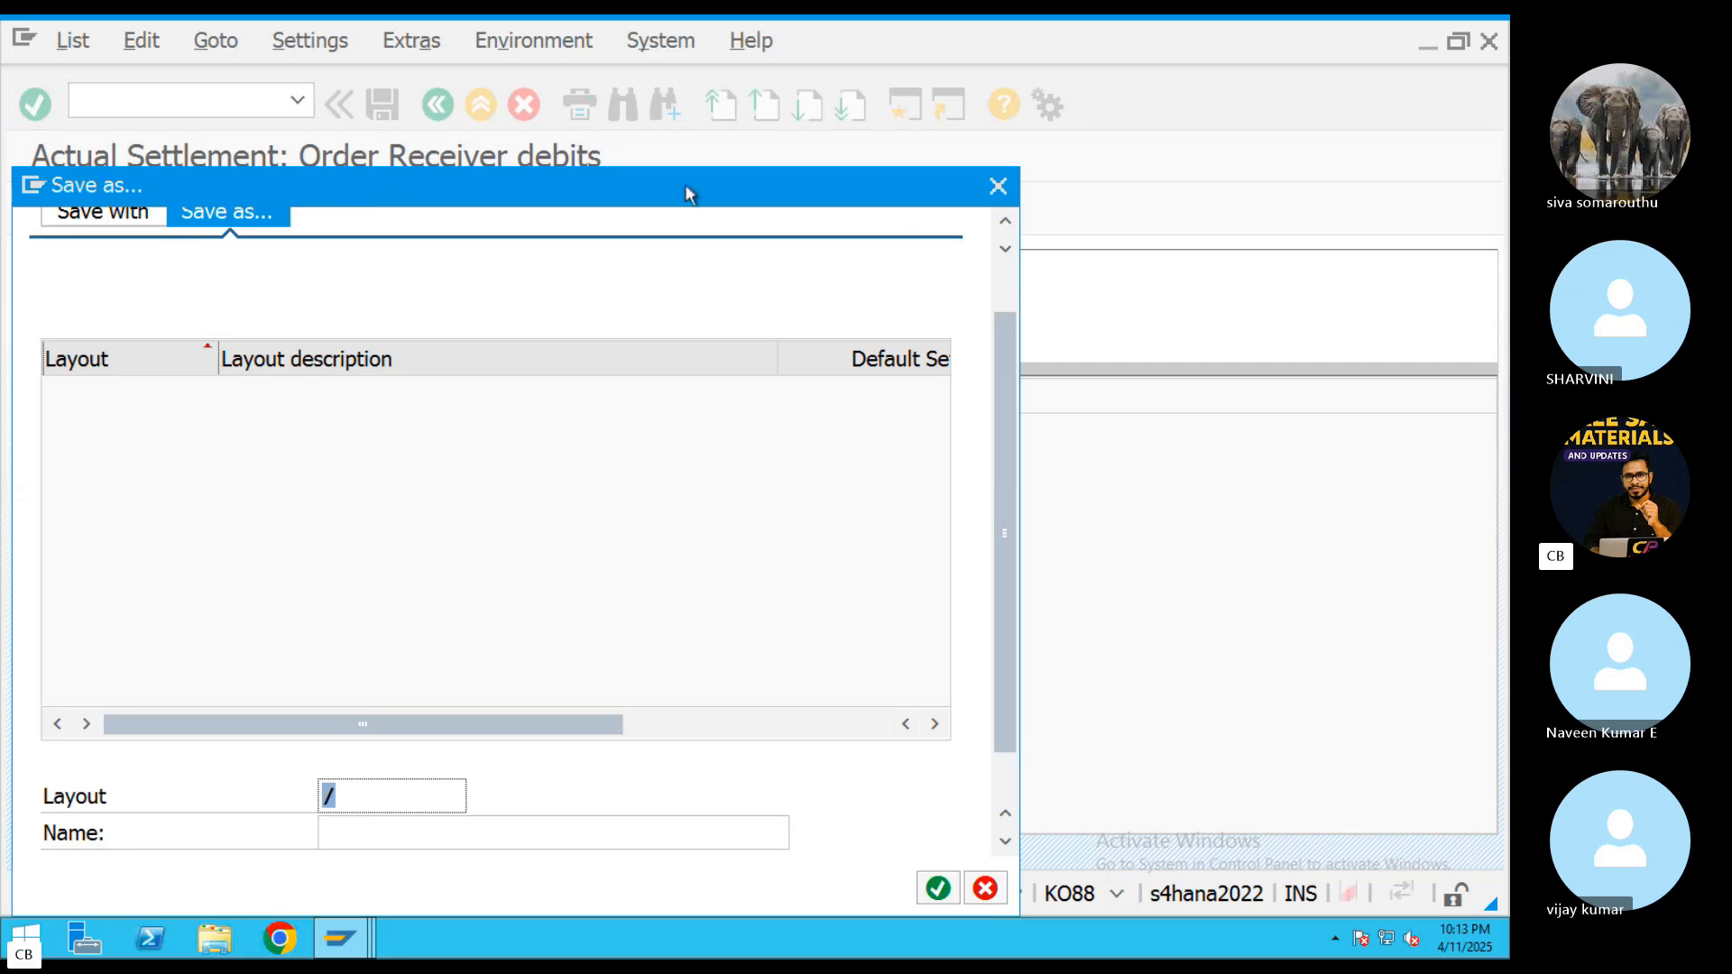
left_click(998, 182)
left_click(441, 109)
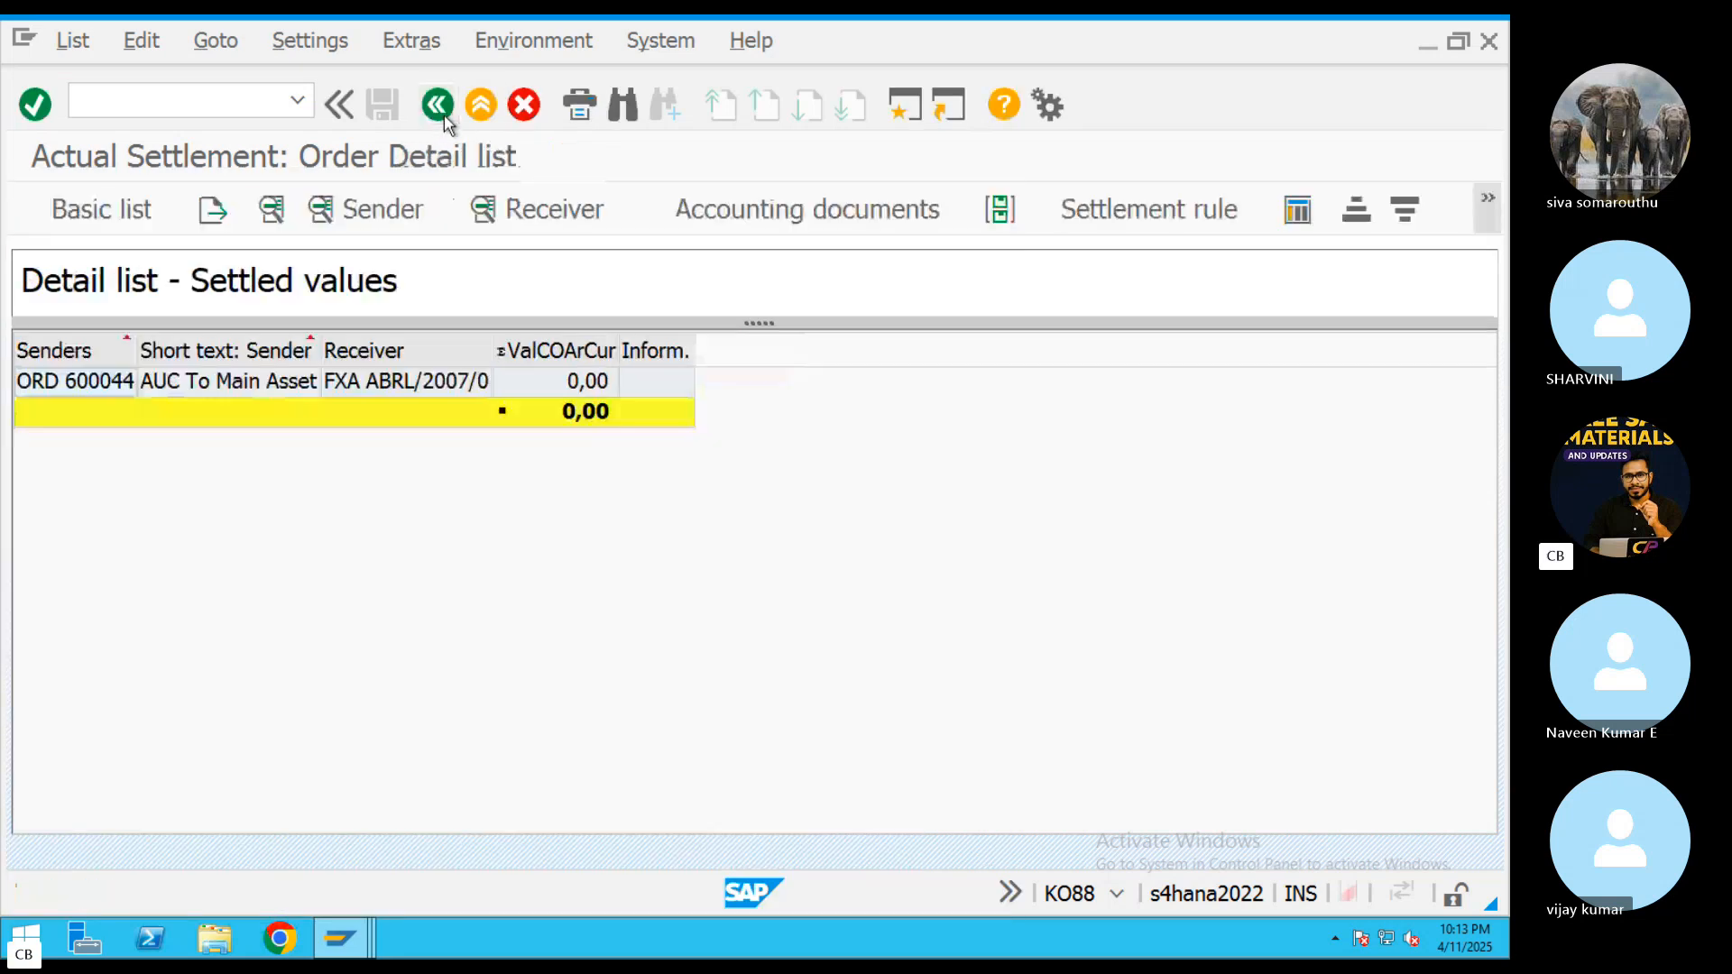
Check the accounting documents for the order's settled value line and return to the settlement's basic list
left_click(817, 219)
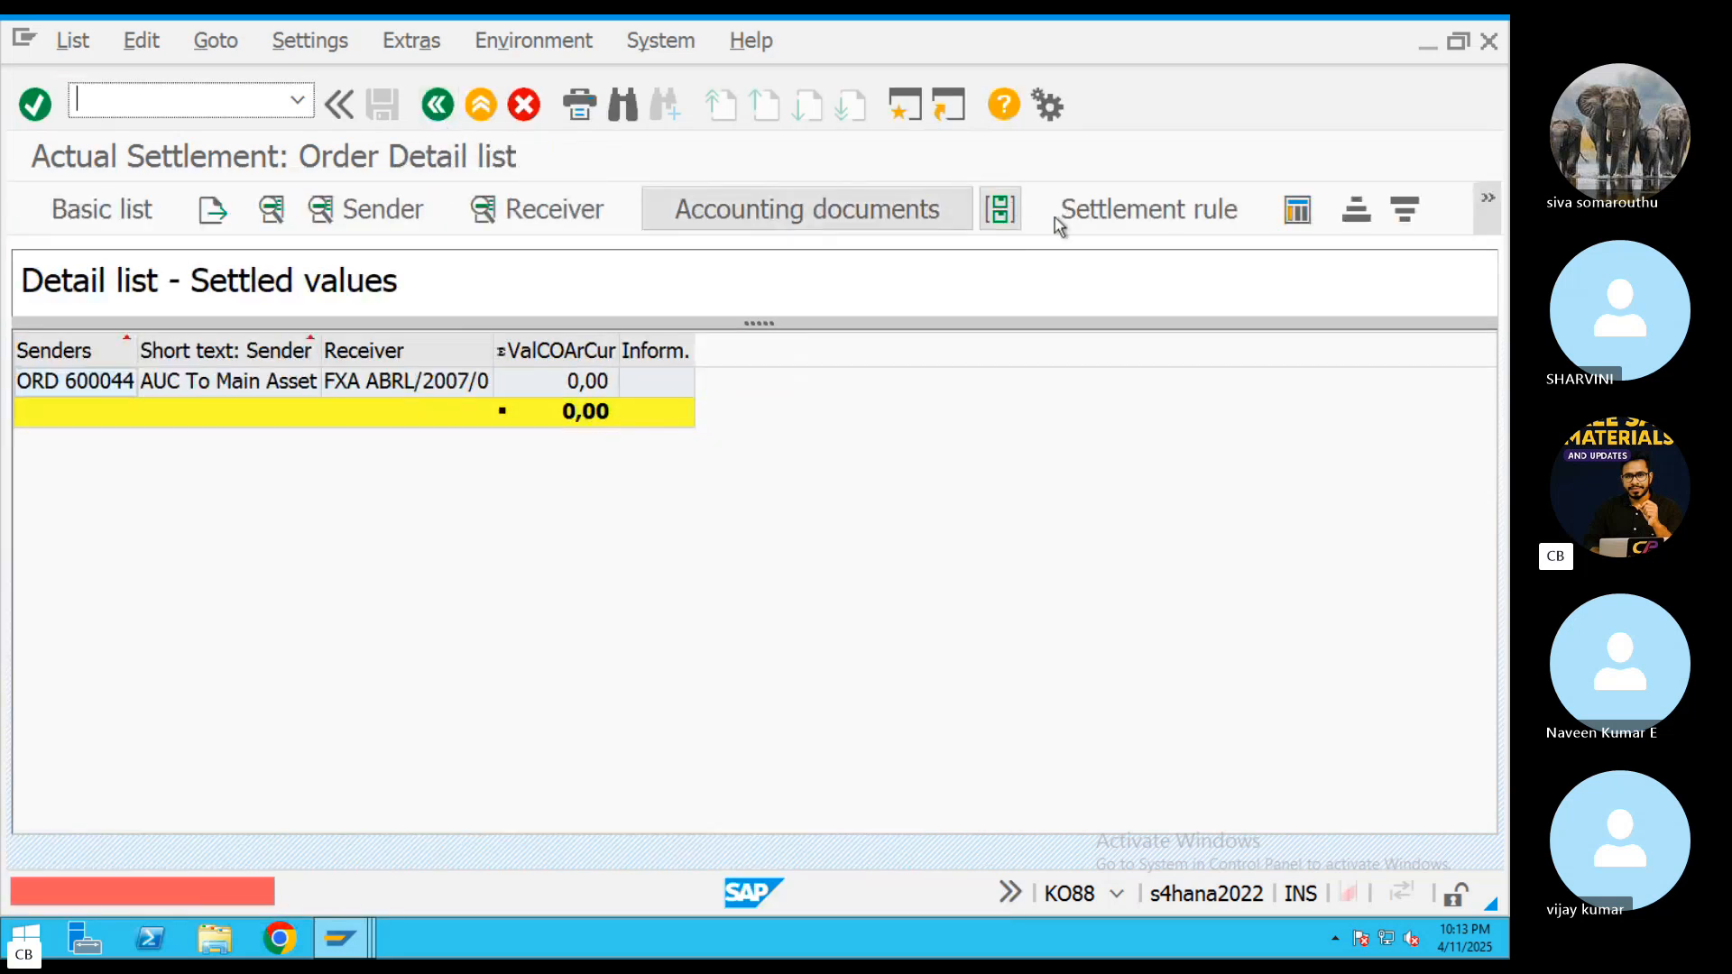
left_click(571, 383)
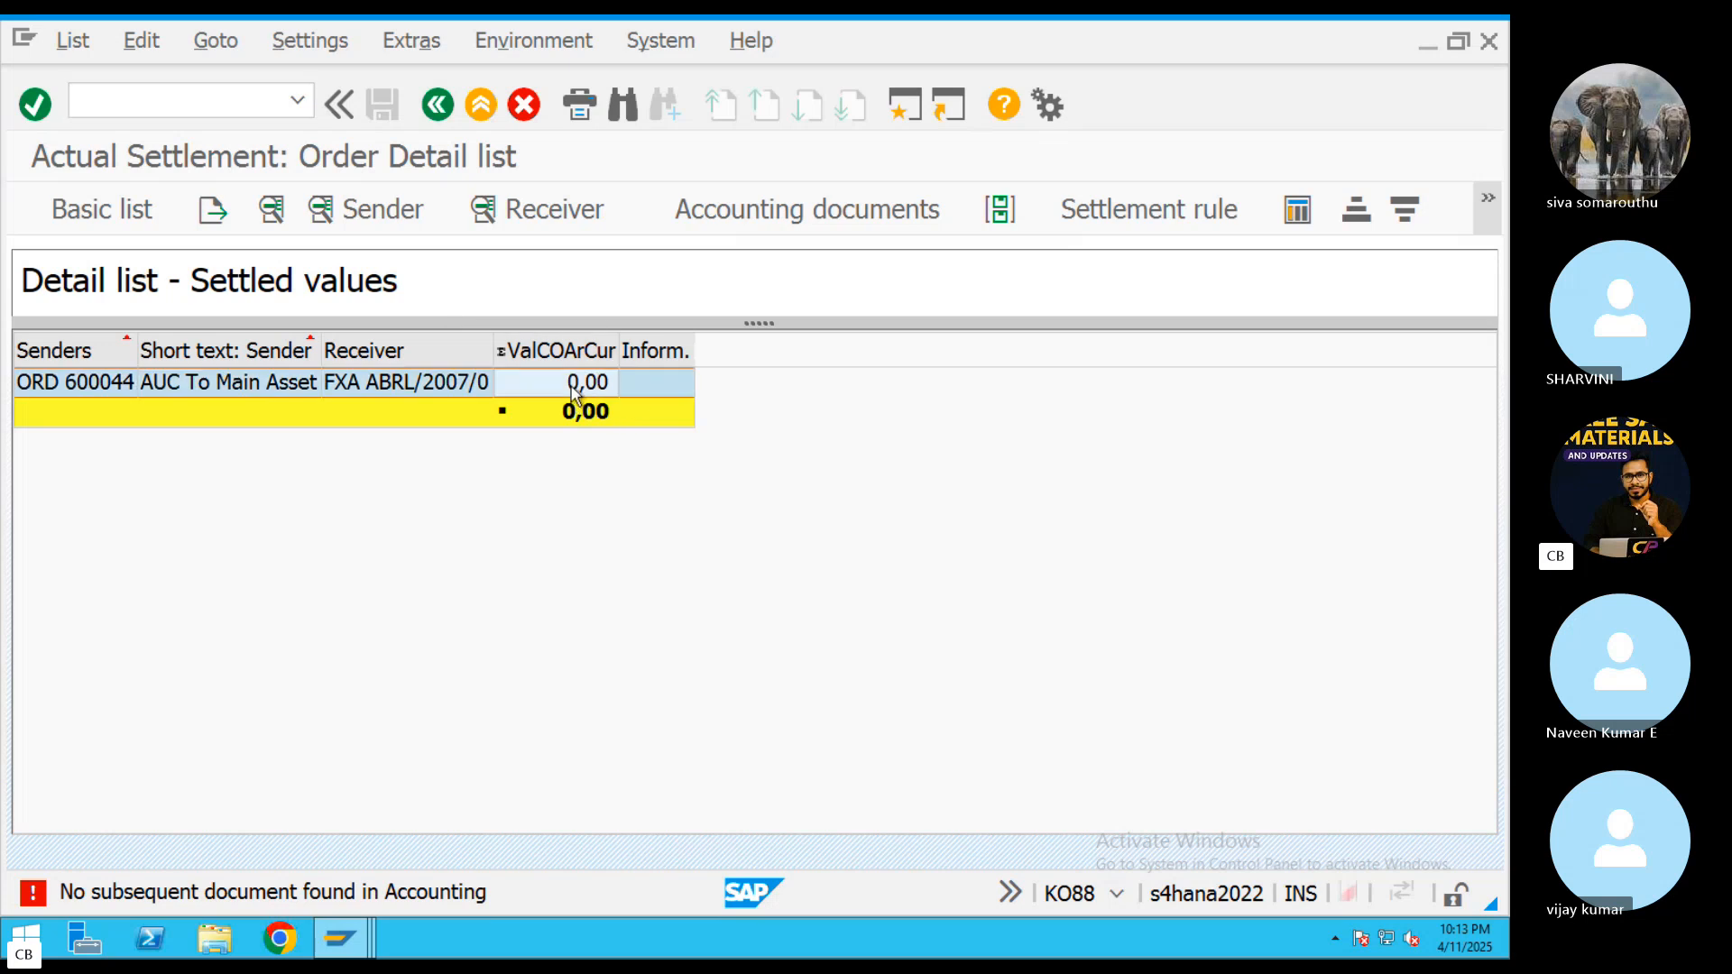
left_click(456, 110)
Switch to Skype's 70th SAP S4HANA Finance/FICO Batch call window
key("super+Tab")
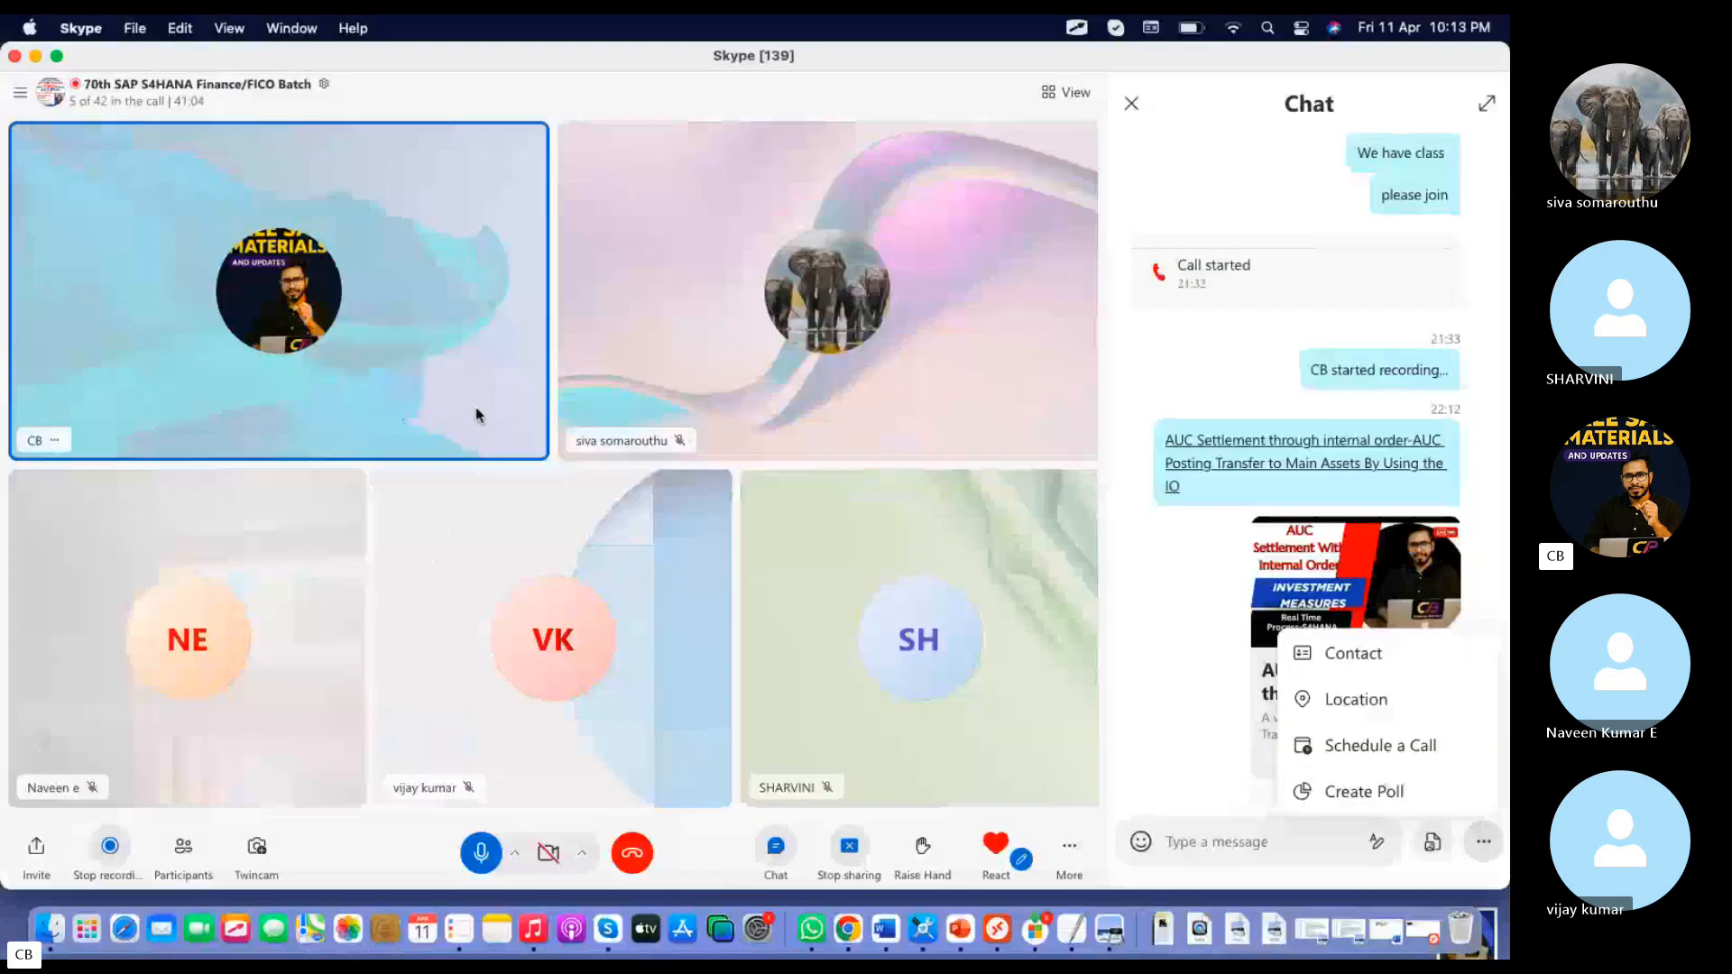
left_click(885, 503)
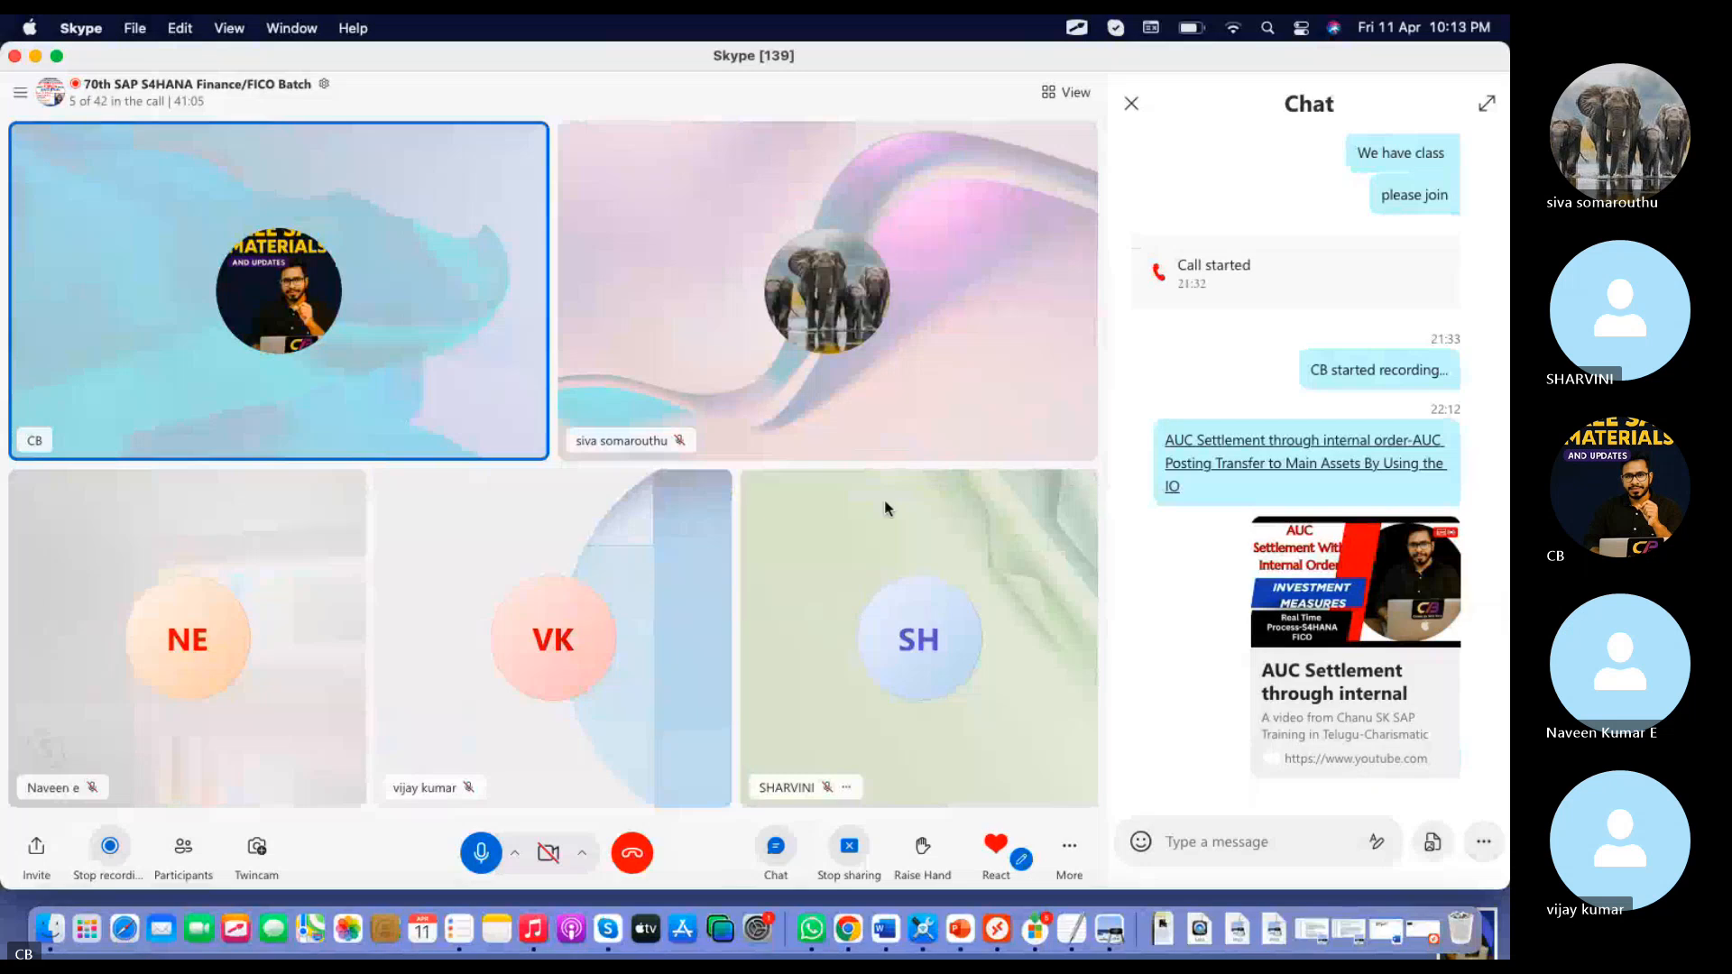